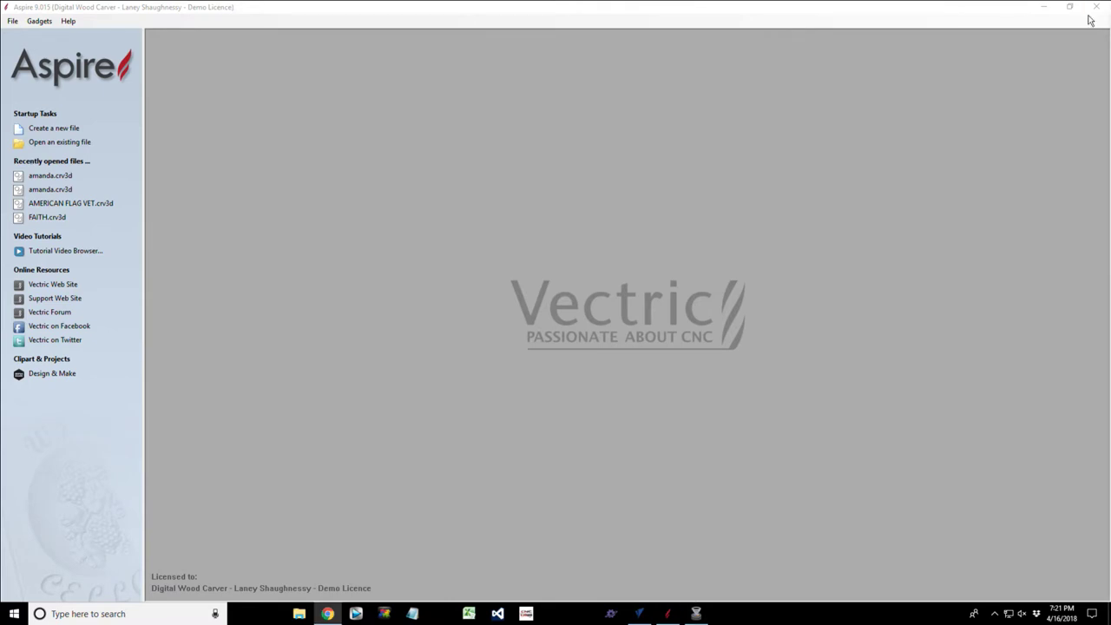
# Minimise Aspire to reveal the blank 12 x 10 x 1.75 in VCarve Pro job.
pyautogui.click(1043, 10)
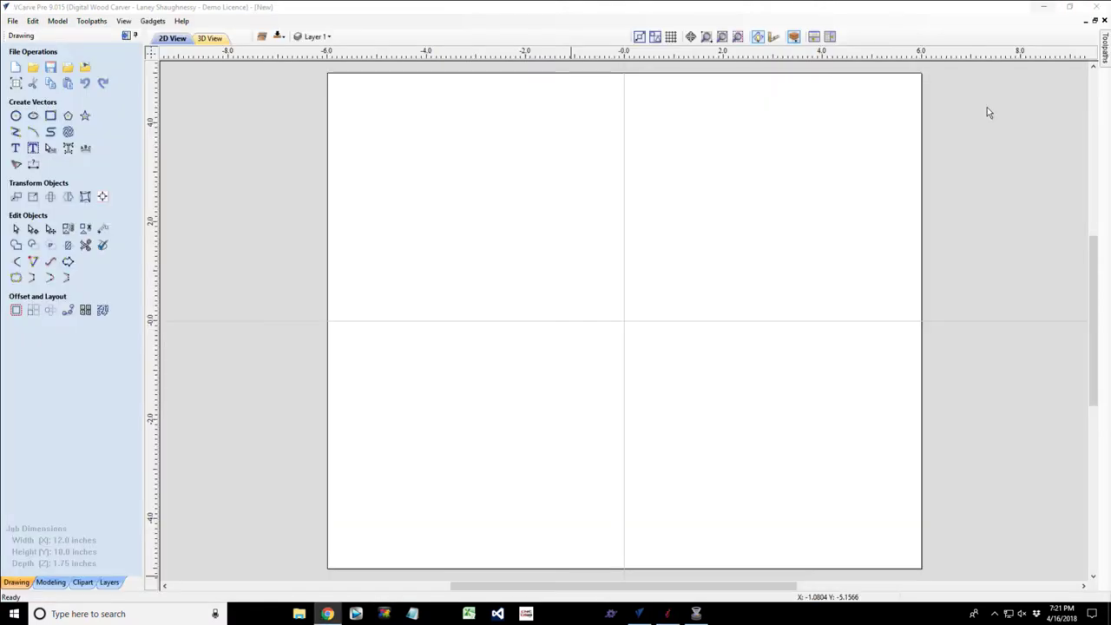
# Show Job Setup for the double-sided 12 x 10 x 1.75 in job.
pyautogui.click(16, 84)
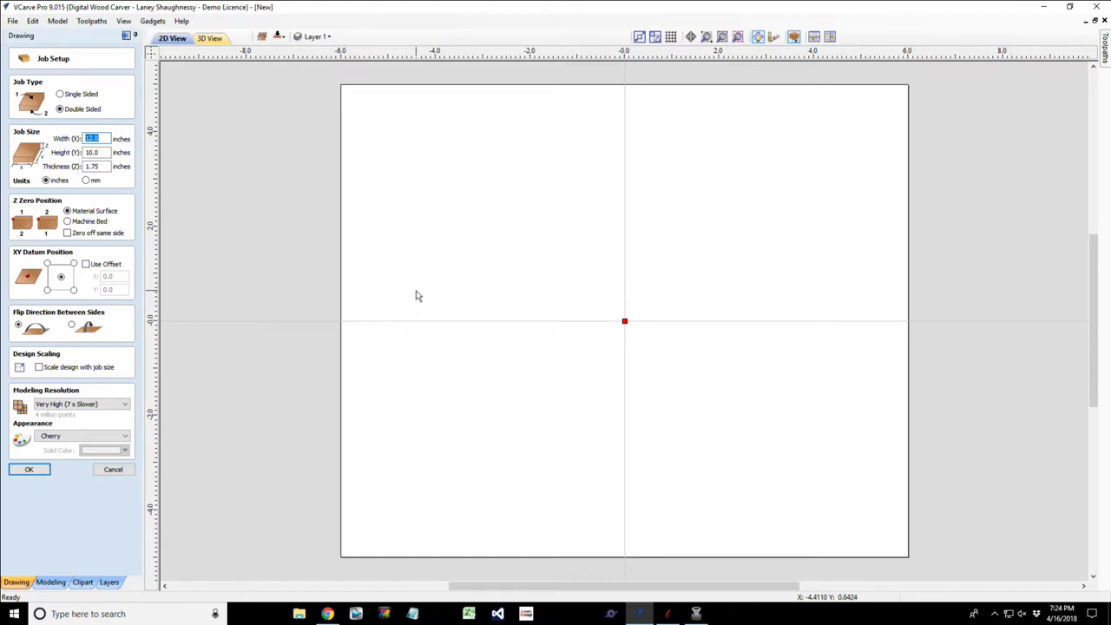
pyautogui.scroll(-2, 416, 296)
pyautogui.scroll(2, 417, 297)
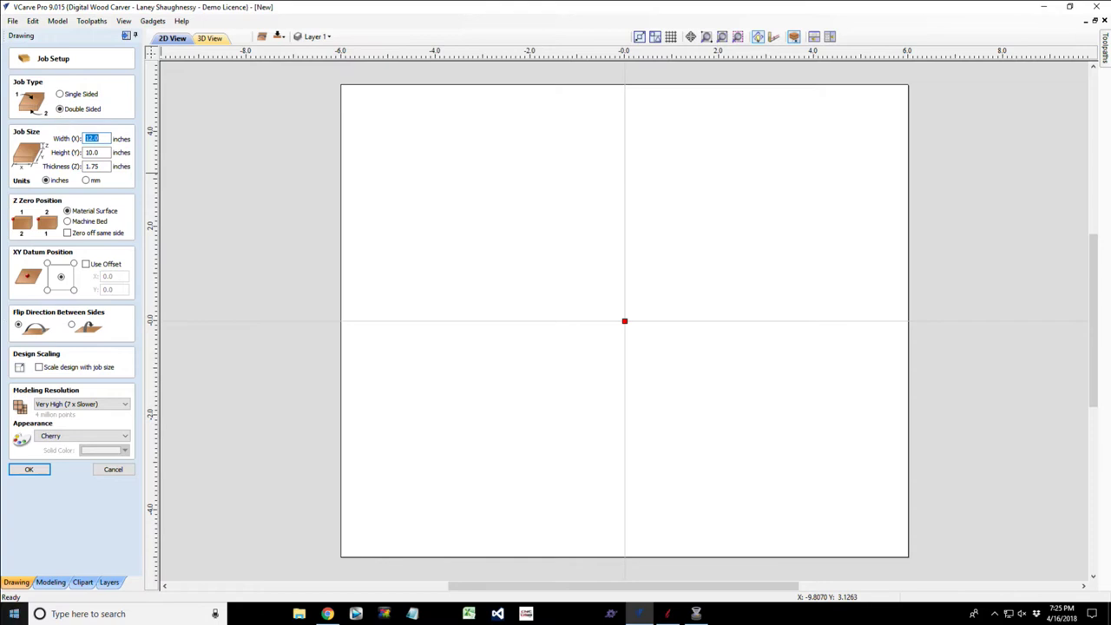
# Open the Start menu's installed-apps list and scroll down toward Calculator.
pyautogui.click(14, 613)
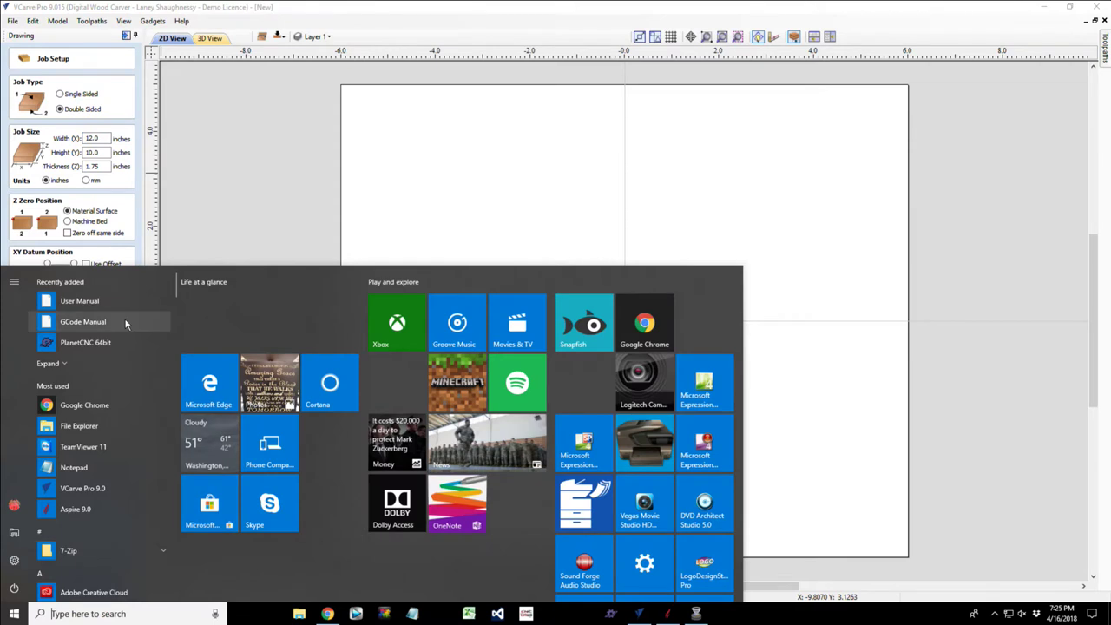
pyautogui.scroll(-5, 125, 407)
pyautogui.scroll(-5, 126, 408)
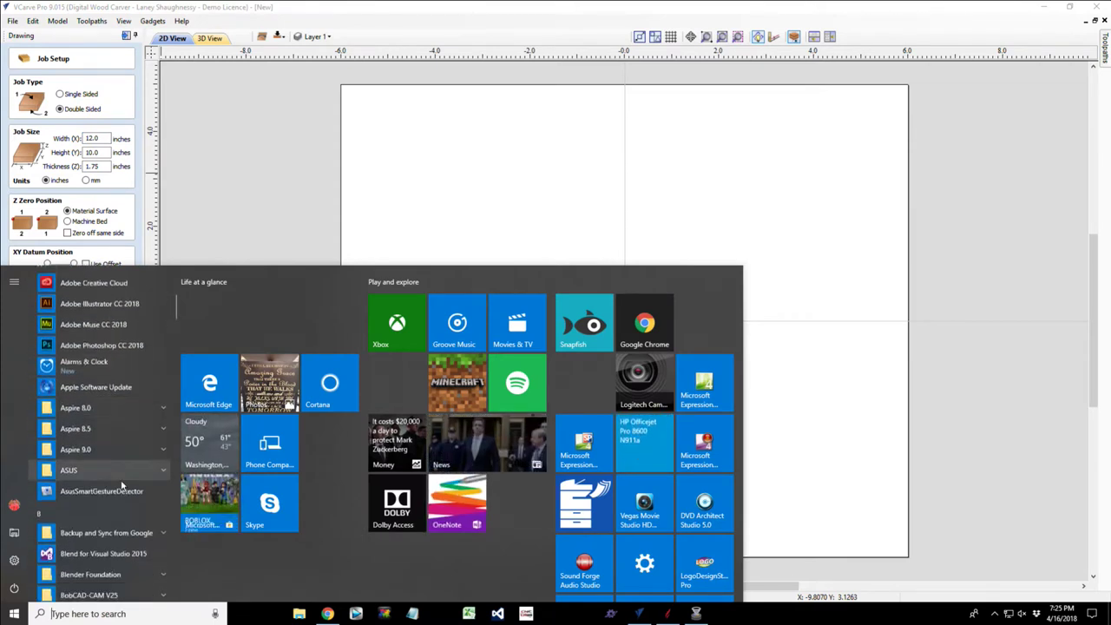
pyautogui.scroll(-1, 122, 486)
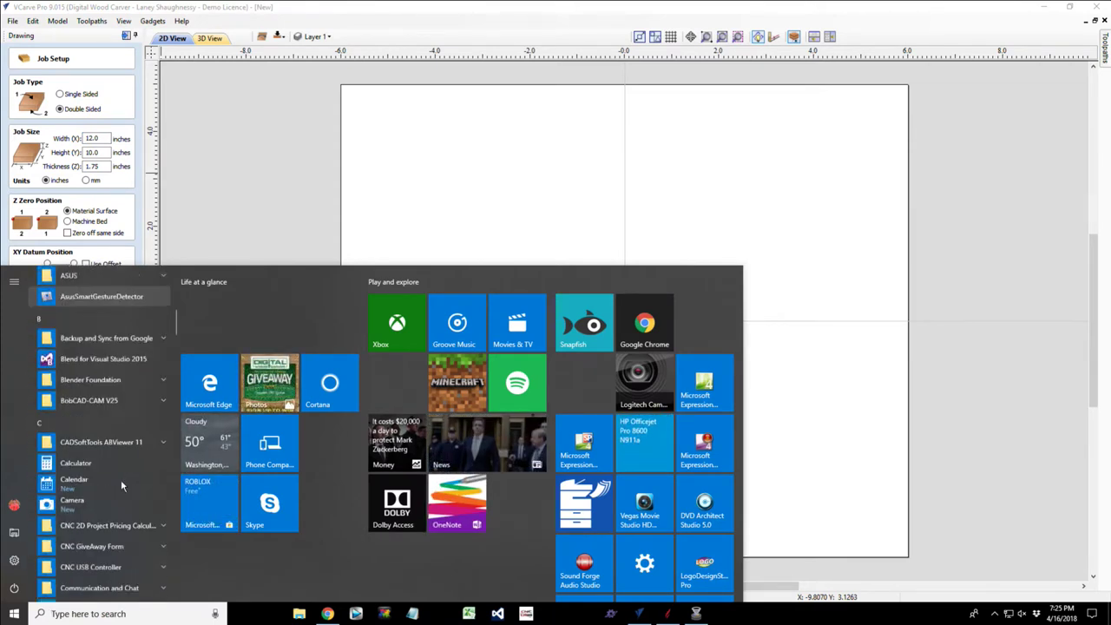
# Launch Calculator, move it over the canvas centre and enter 5.5.
pyautogui.click(77, 463)
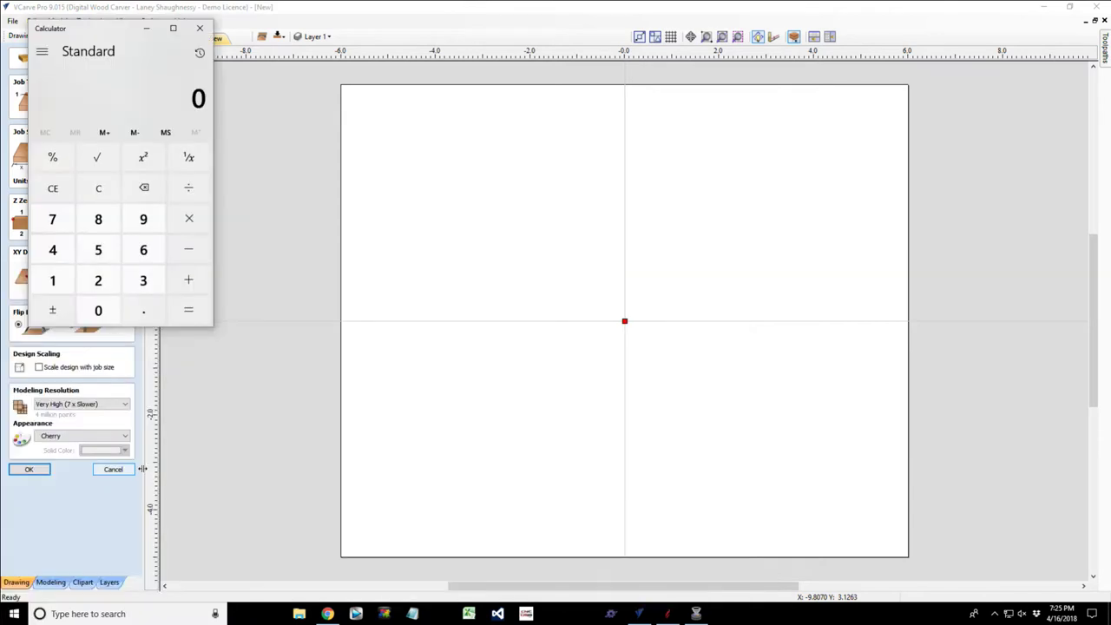
pyautogui.moveTo(80, 37); pyautogui.dragTo(449, 155)
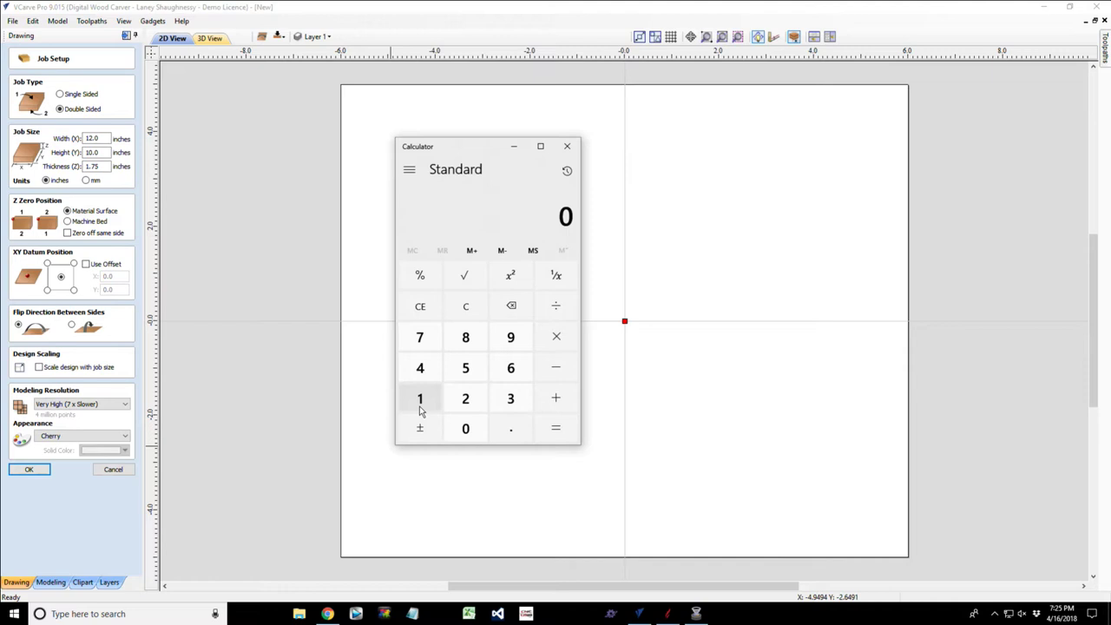
pyautogui.click(469, 371)
pyautogui.click(509, 427)
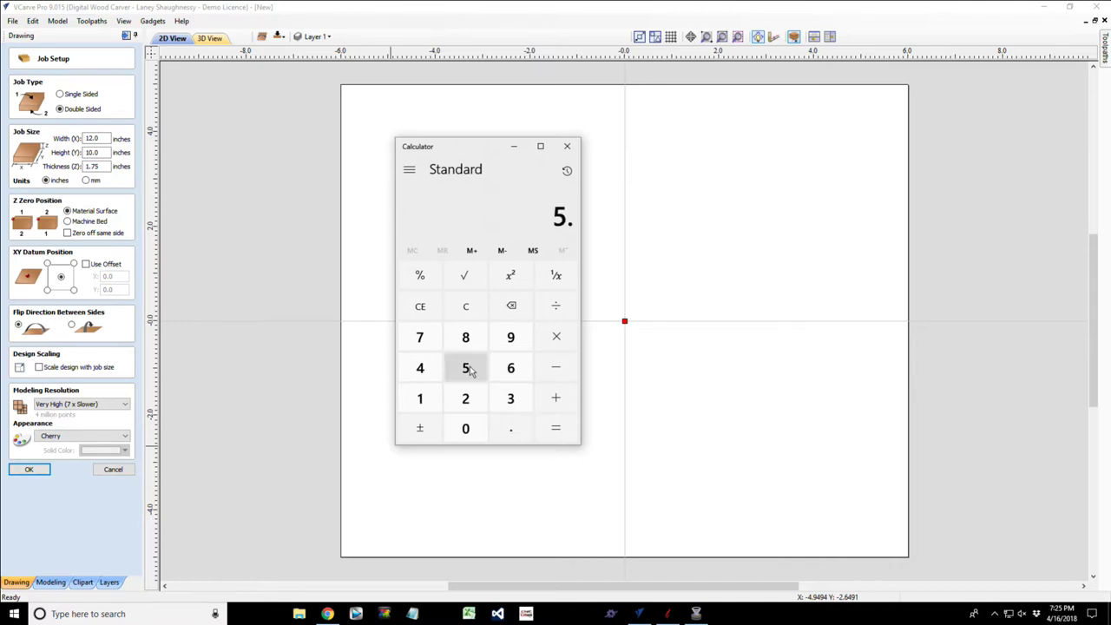
pyautogui.click(470, 371)
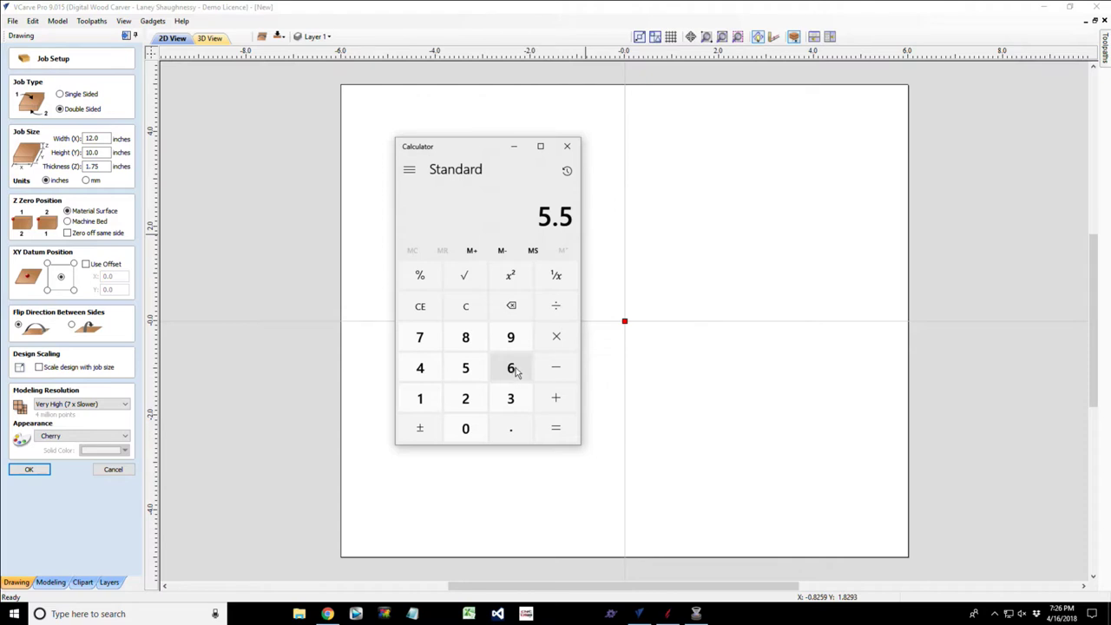
# Multiply 5.5 by 6.5 in Calculator to get 35.75.
pyautogui.click(557, 339)
pyautogui.click(510, 374)
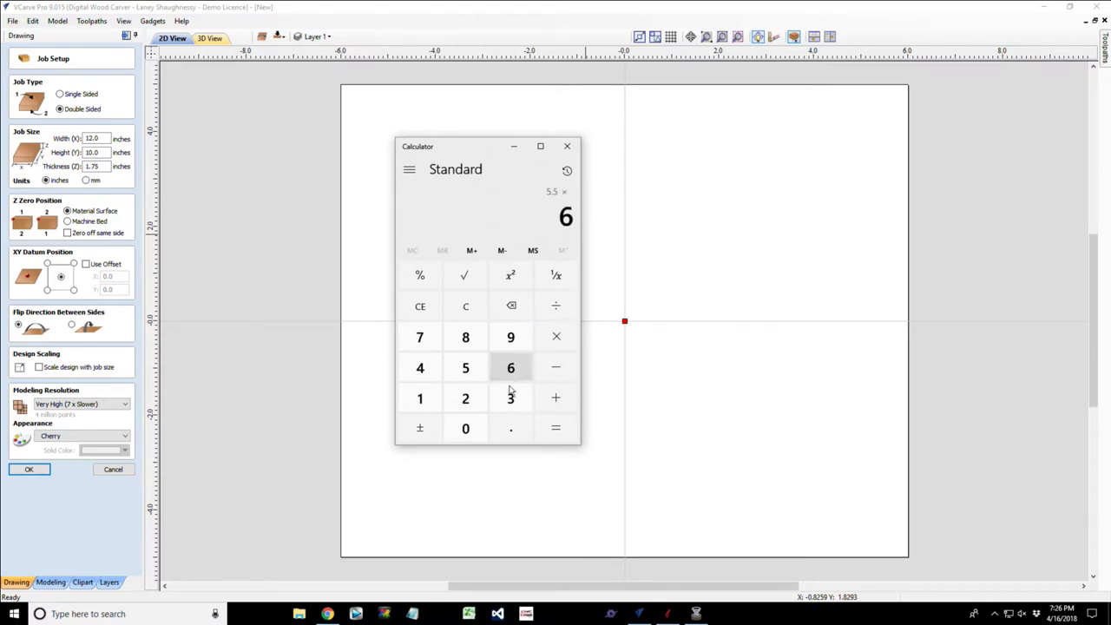
pyautogui.click(511, 427)
pyautogui.click(472, 370)
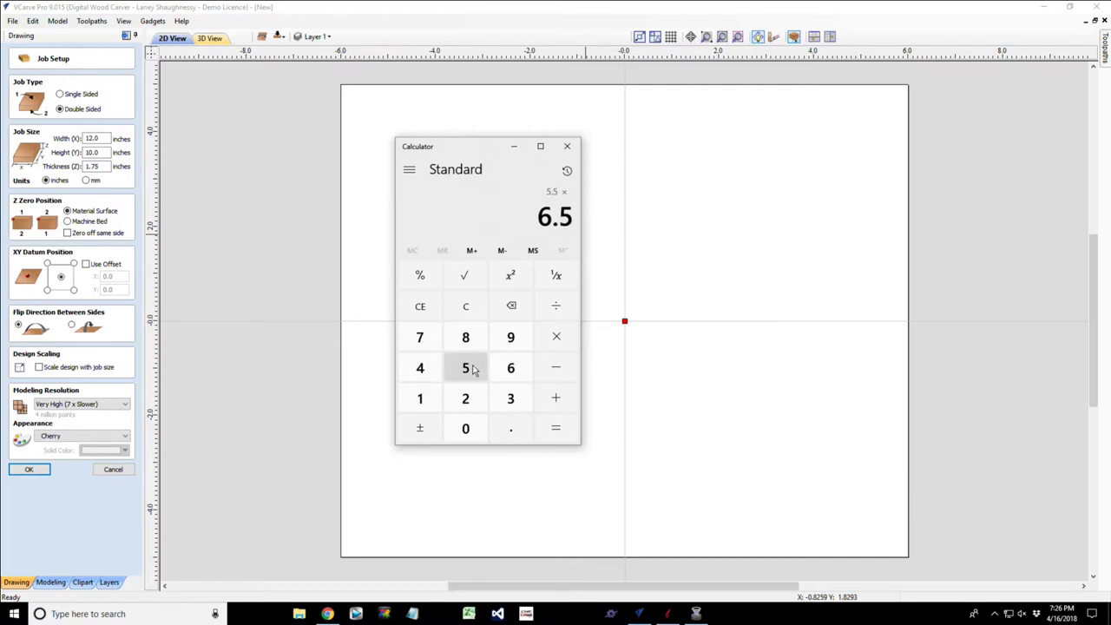
pyautogui.click(557, 427)
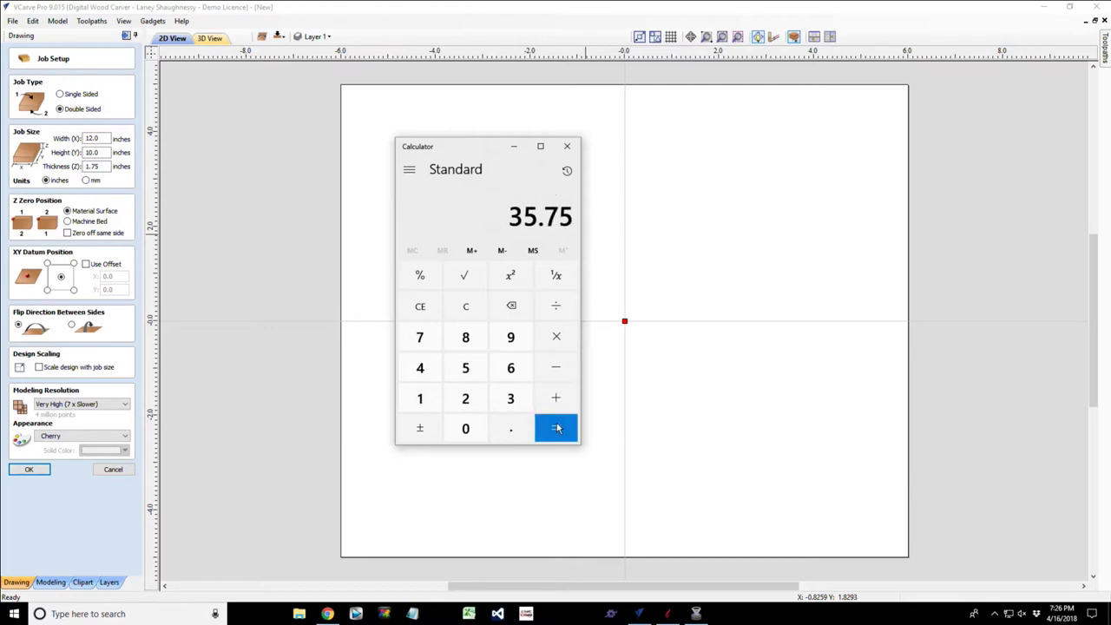
# Multiply 35.75 by 4 to get 143.
pyautogui.click(556, 336)
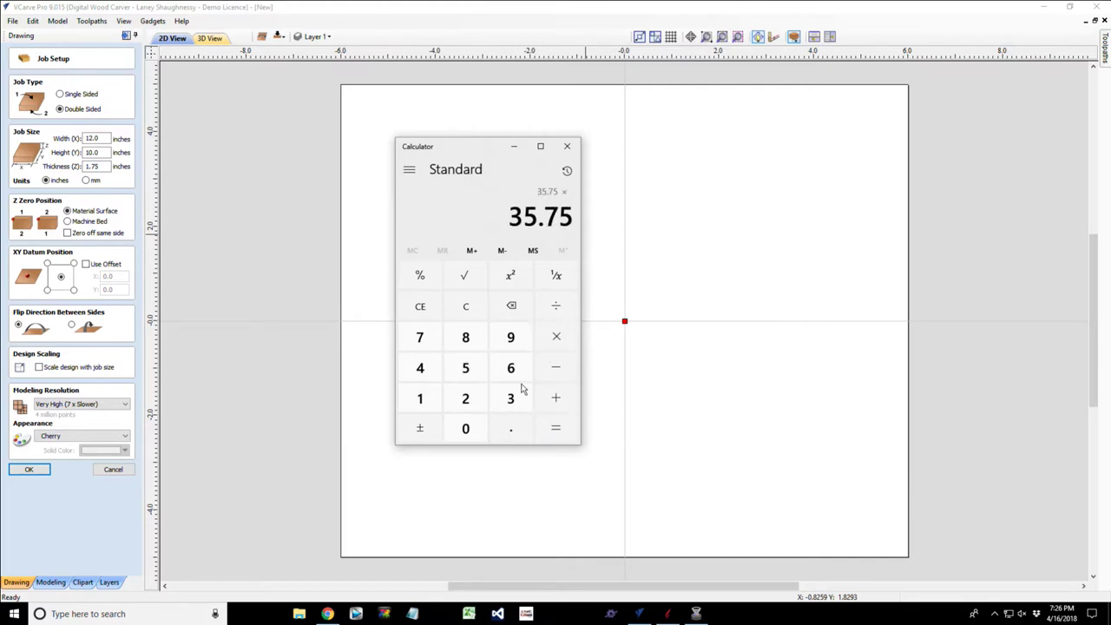
pyautogui.click(421, 366)
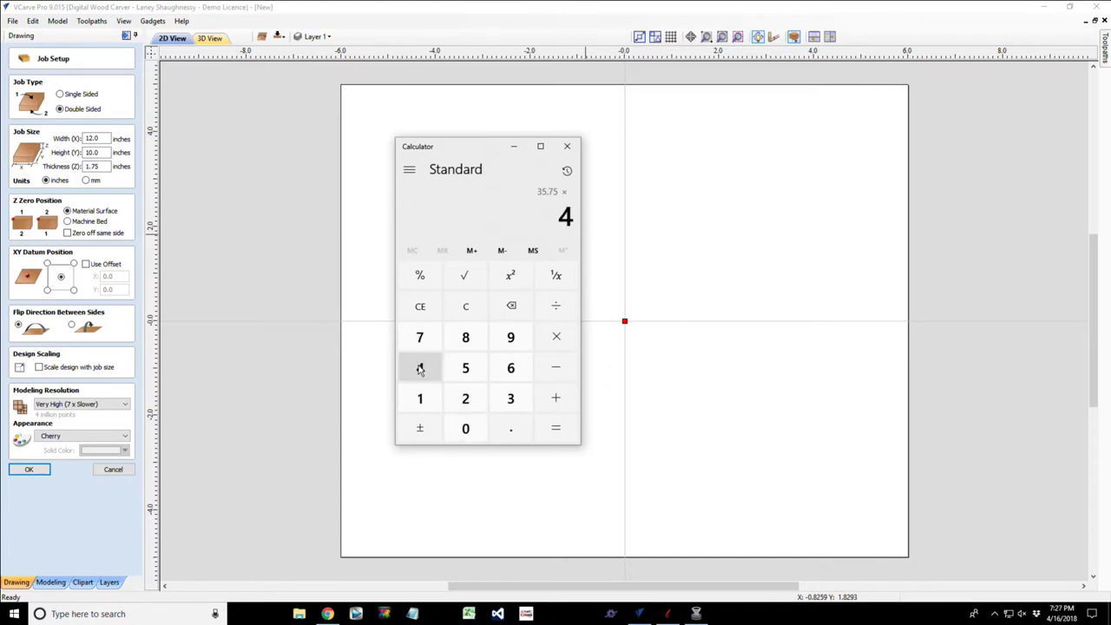
pyautogui.click(558, 429)
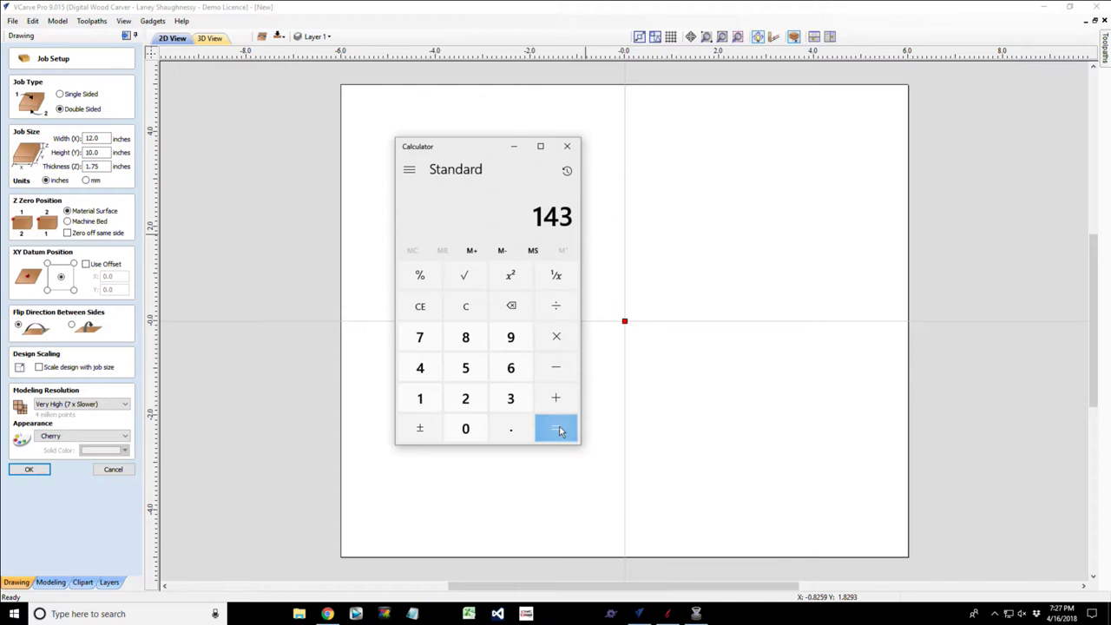
pyautogui.click(19, 615)
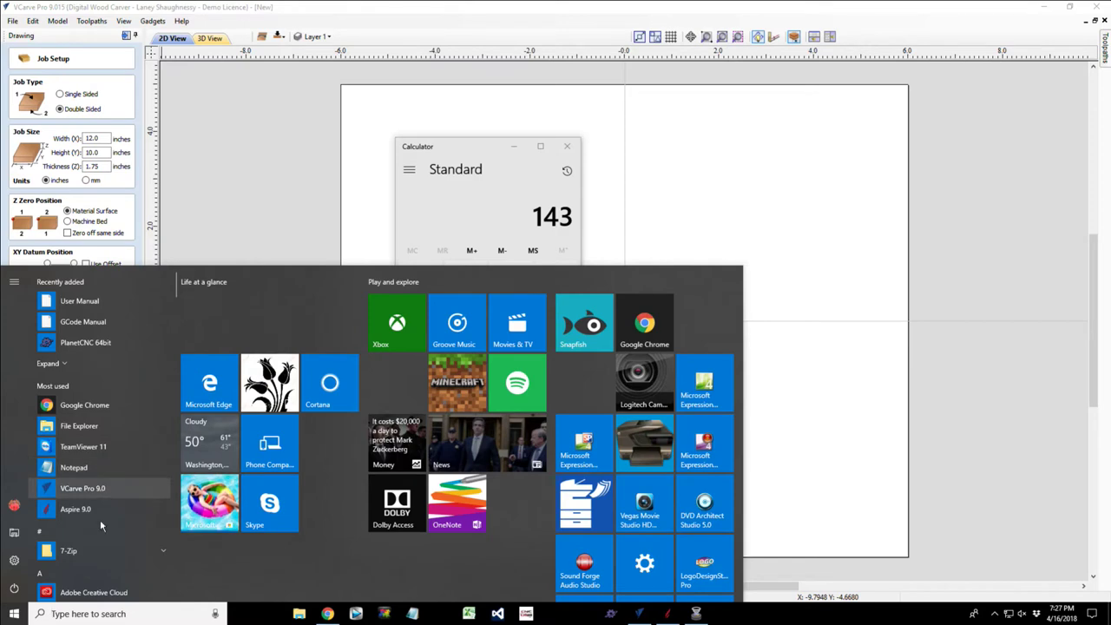
# Scroll the app list to S and launch SketchUp from the SketchUp 8 folder.
pyautogui.scroll(-10, 100, 519)
pyautogui.scroll(-10, 101, 521)
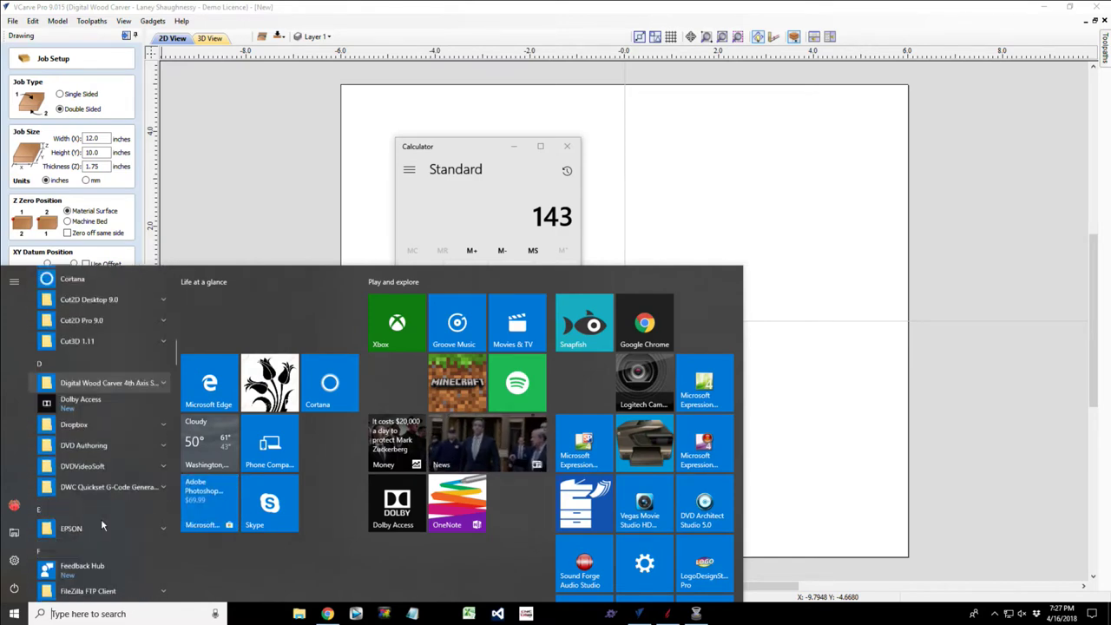
pyautogui.scroll(-15, 101, 519)
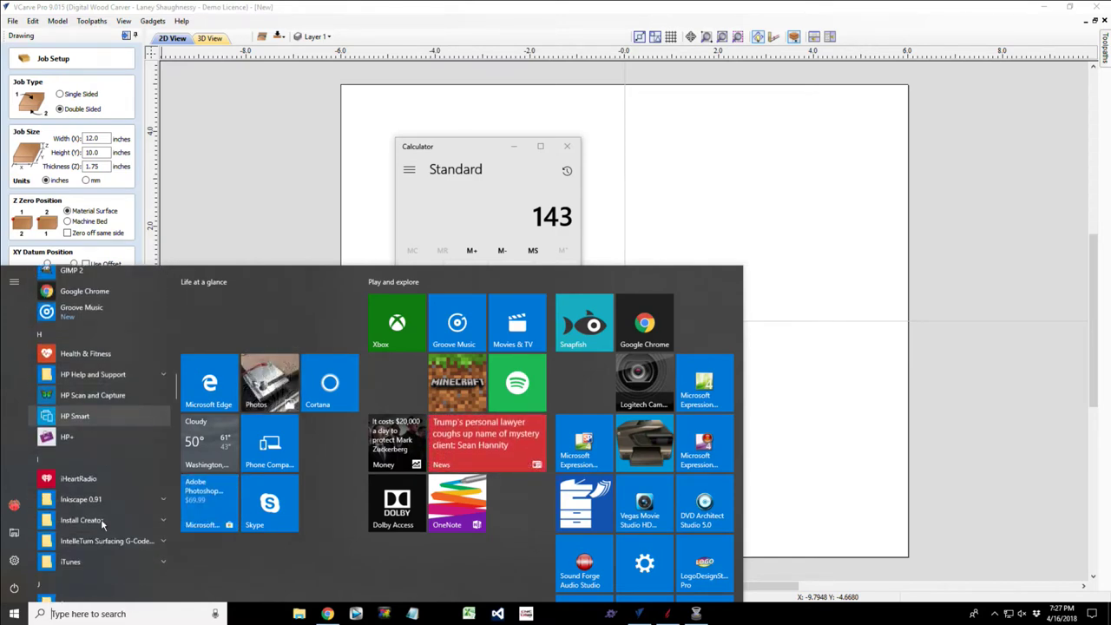
pyautogui.scroll(-5, 102, 517)
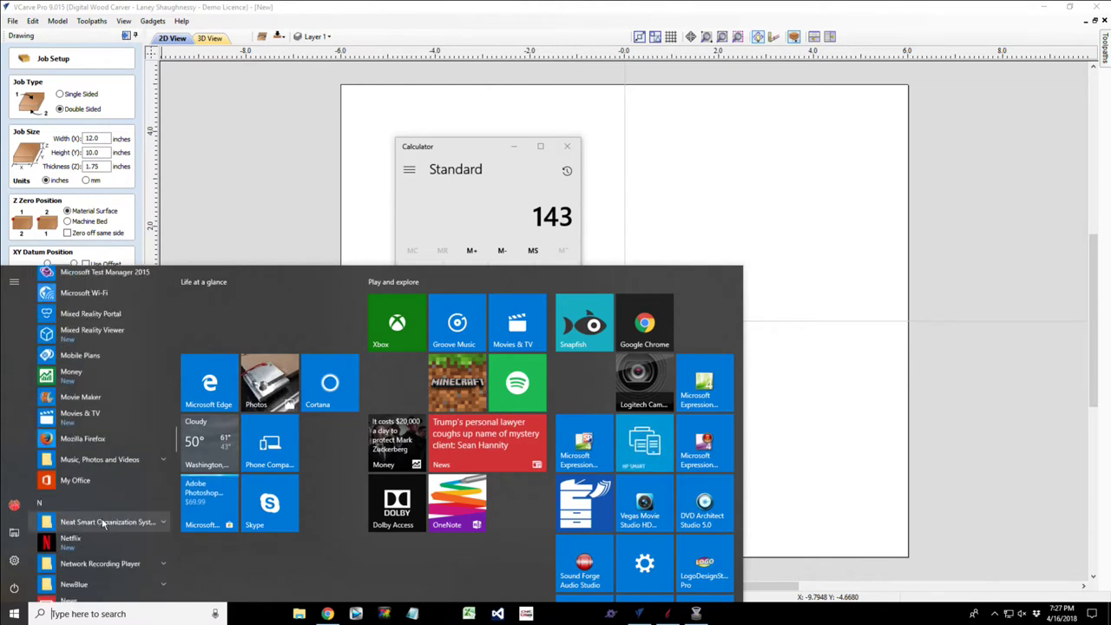
pyautogui.scroll(-6, 102, 518)
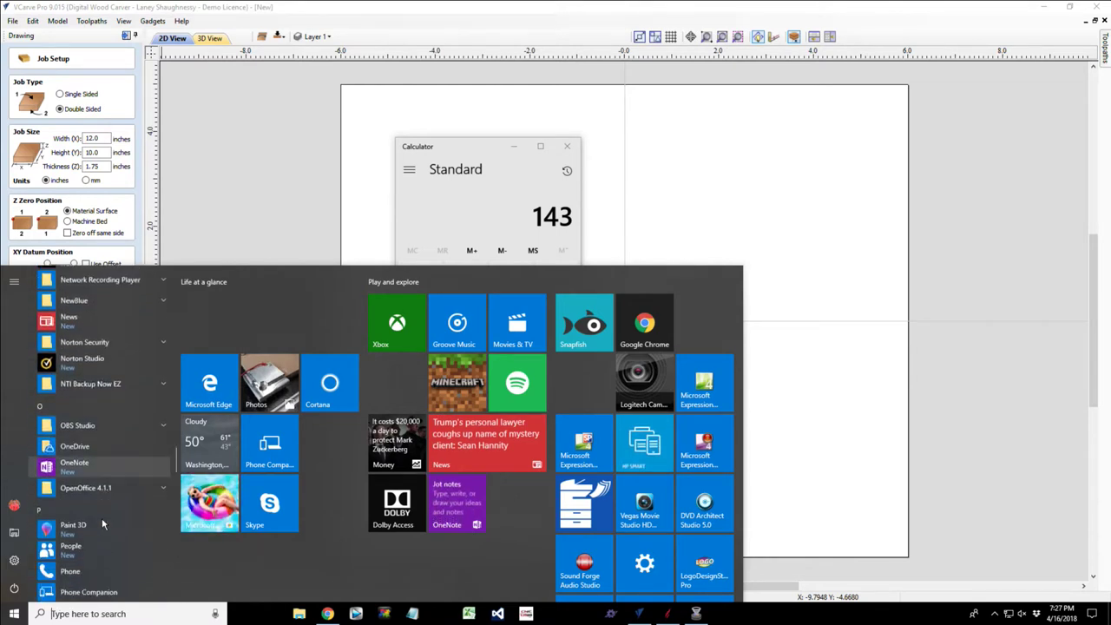
pyautogui.scroll(-8, 102, 517)
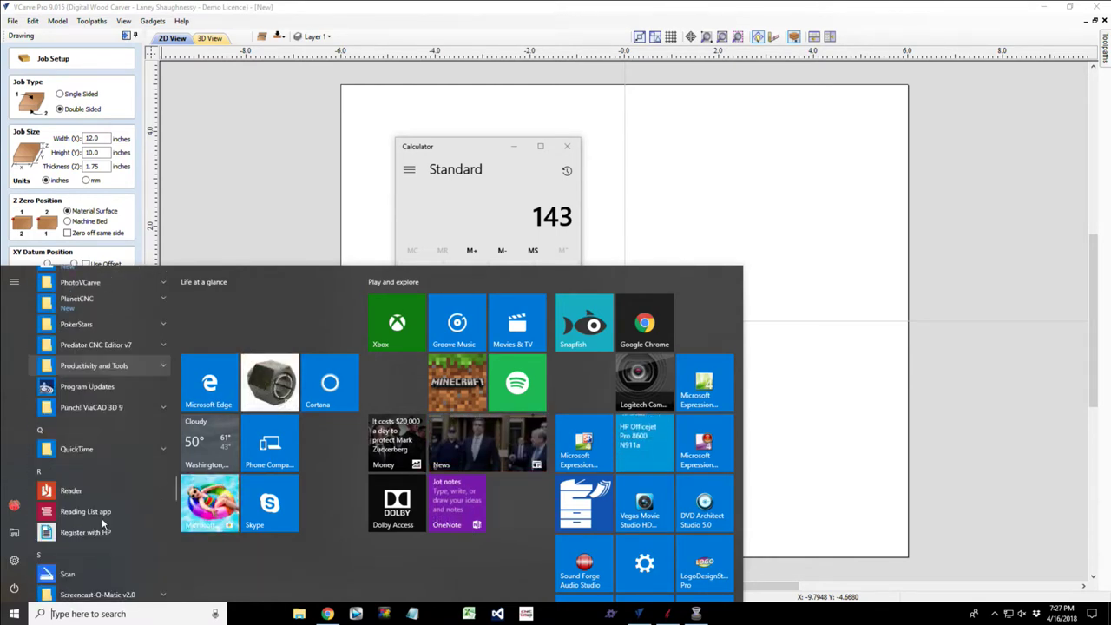
pyautogui.click(101, 518)
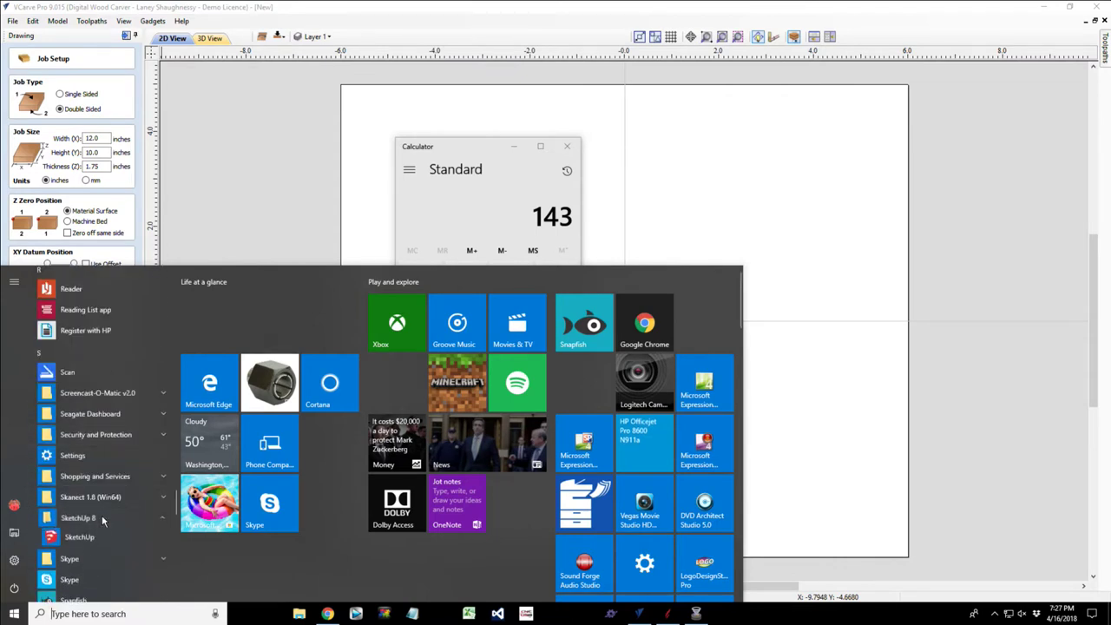
pyautogui.click(99, 540)
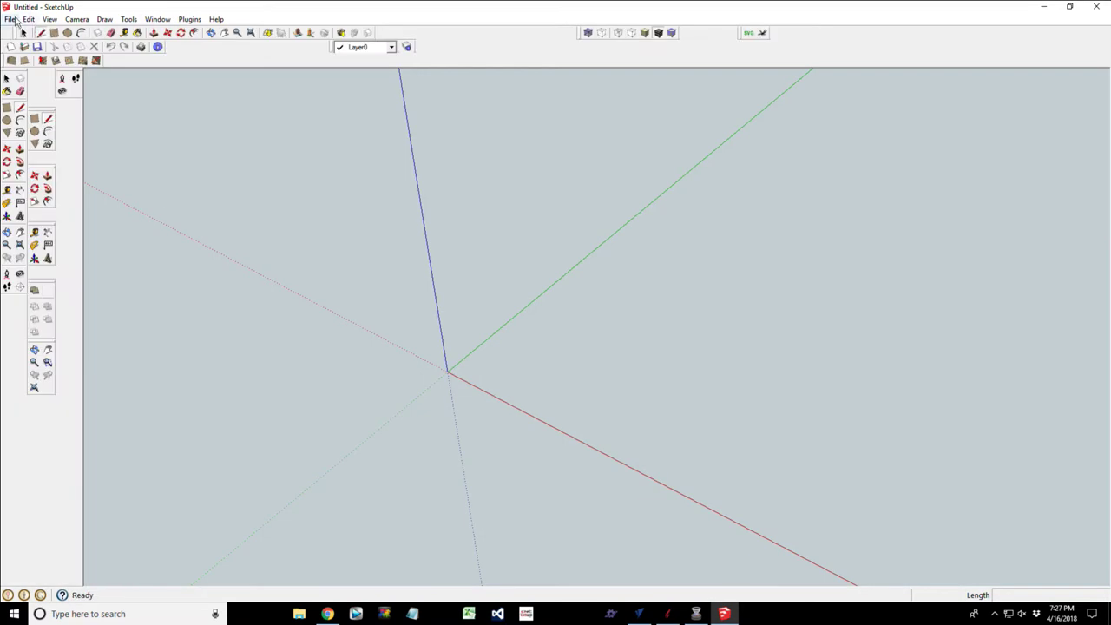
# Open and close SketchUp's Edit menu.
pyautogui.click(29, 19)
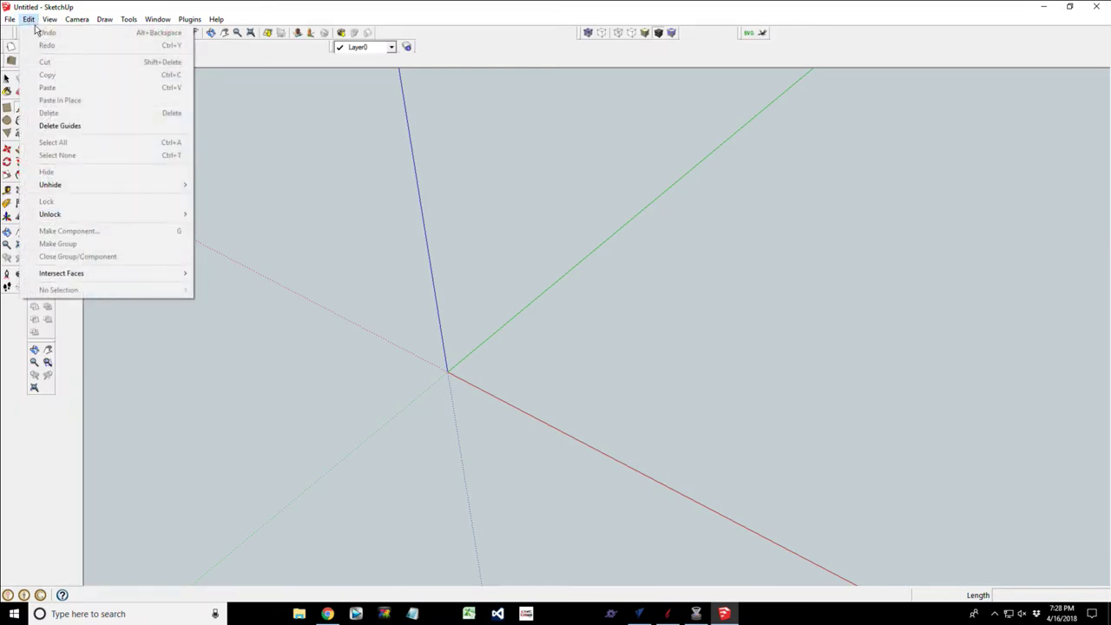
pyautogui.click(190, 18)
# Draw a 6.5 x 5.5 rectangle with its first corner at the axes origin.
pyautogui.click(54, 32)
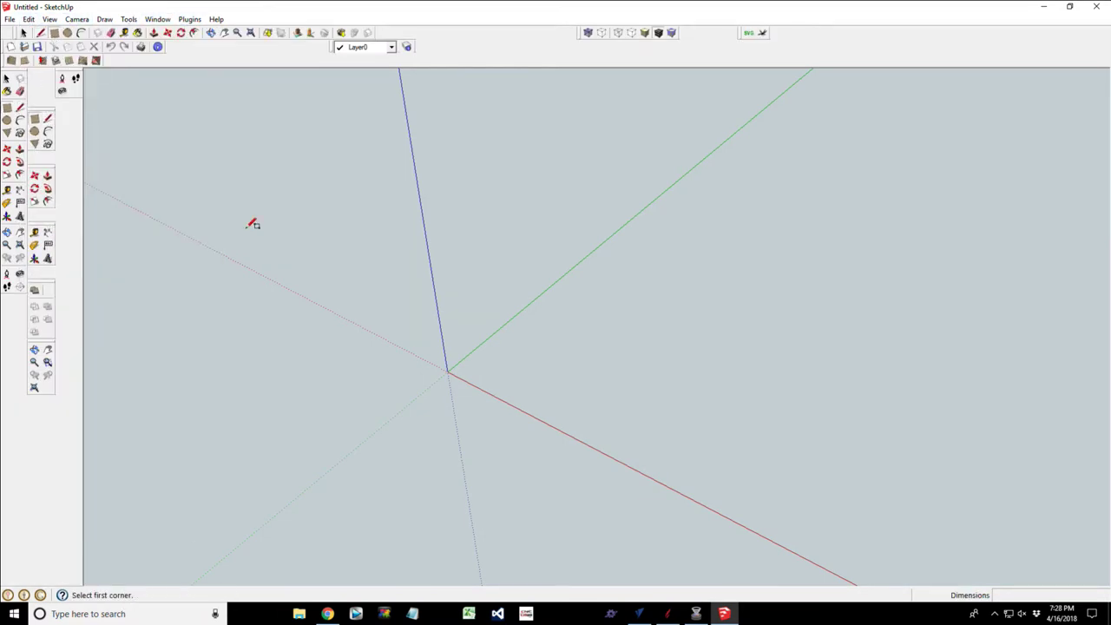
pyautogui.click(449, 371)
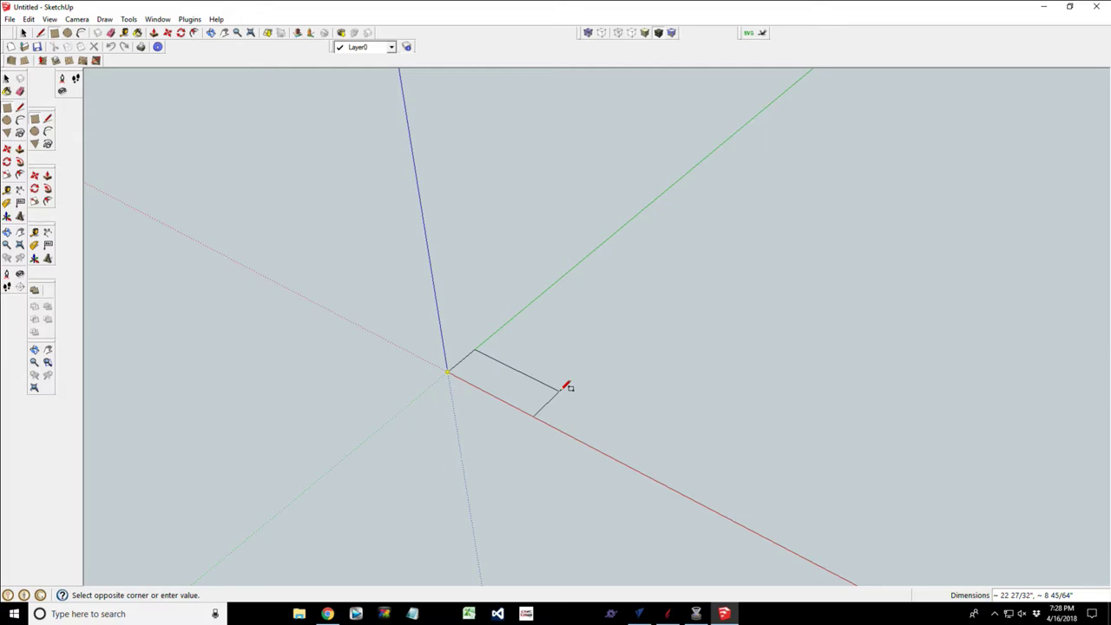
pyautogui.write('6.5,5.5')
pyautogui.click(566, 385)
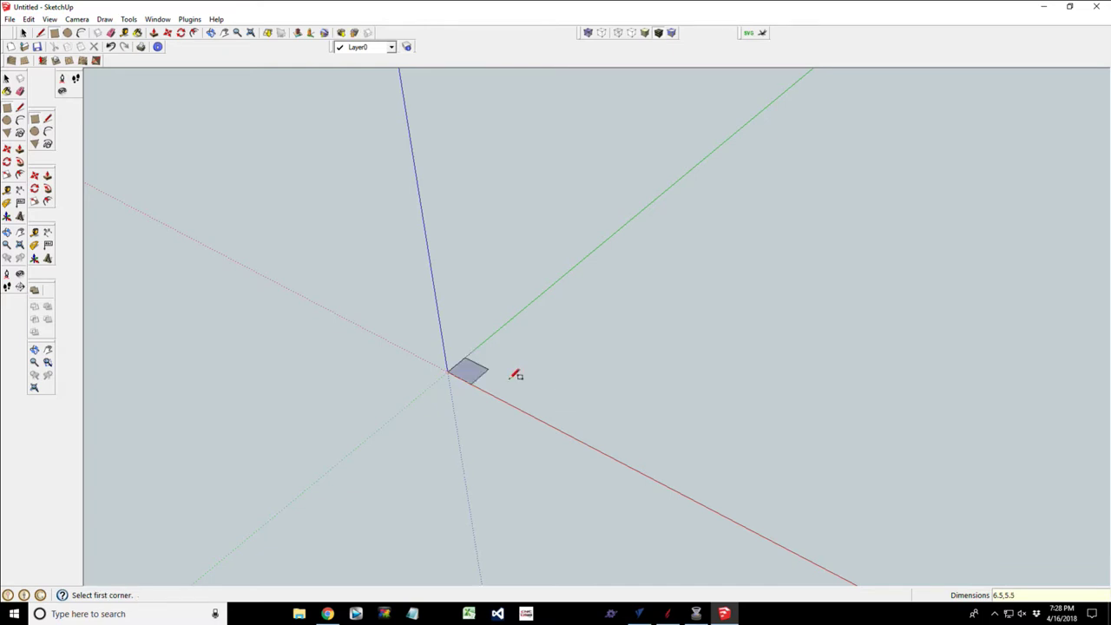
pyautogui.moveTo(438, 366)
pyautogui.mouseDown(button='middle')
pyautogui.moveTo(467, 356)
pyautogui.moveTo(459, 369)
pyautogui.mouseUp(button='middle')
pyautogui.scroll(3, 460, 370)
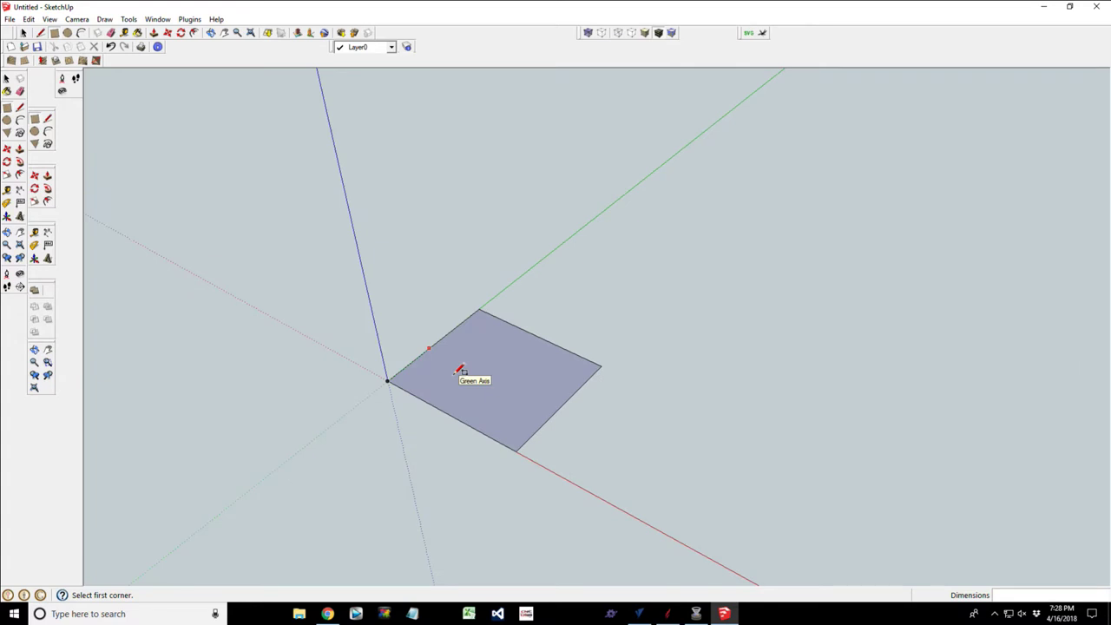
# Push/Pull the rectangle face up 0.75 in into a solid block.
pyautogui.press('p')
pyautogui.click(492, 385)
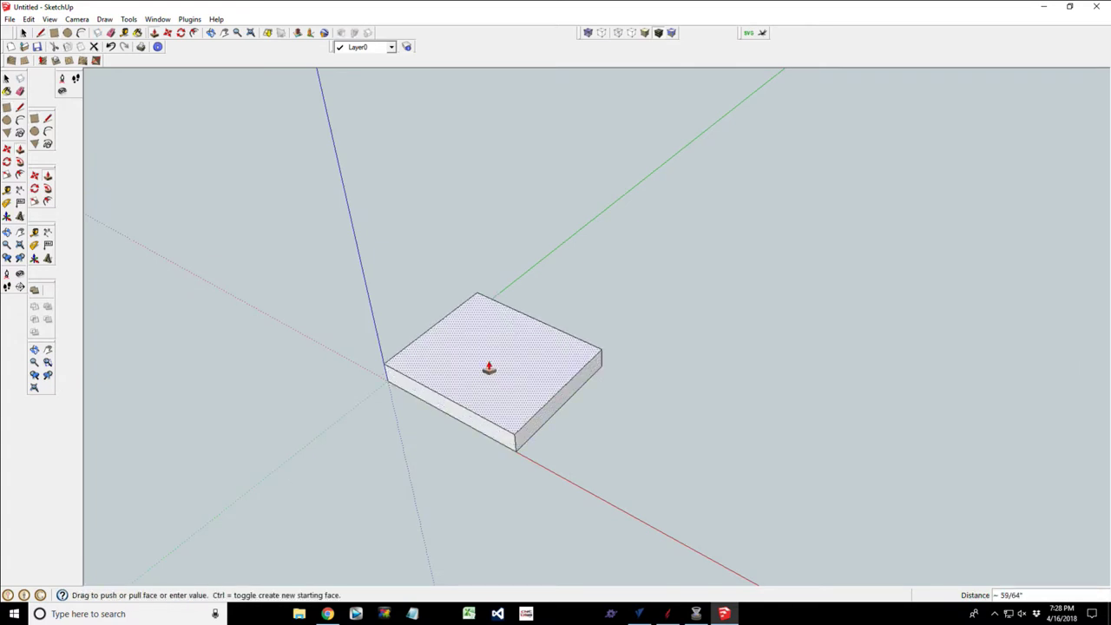
pyautogui.click(489, 369)
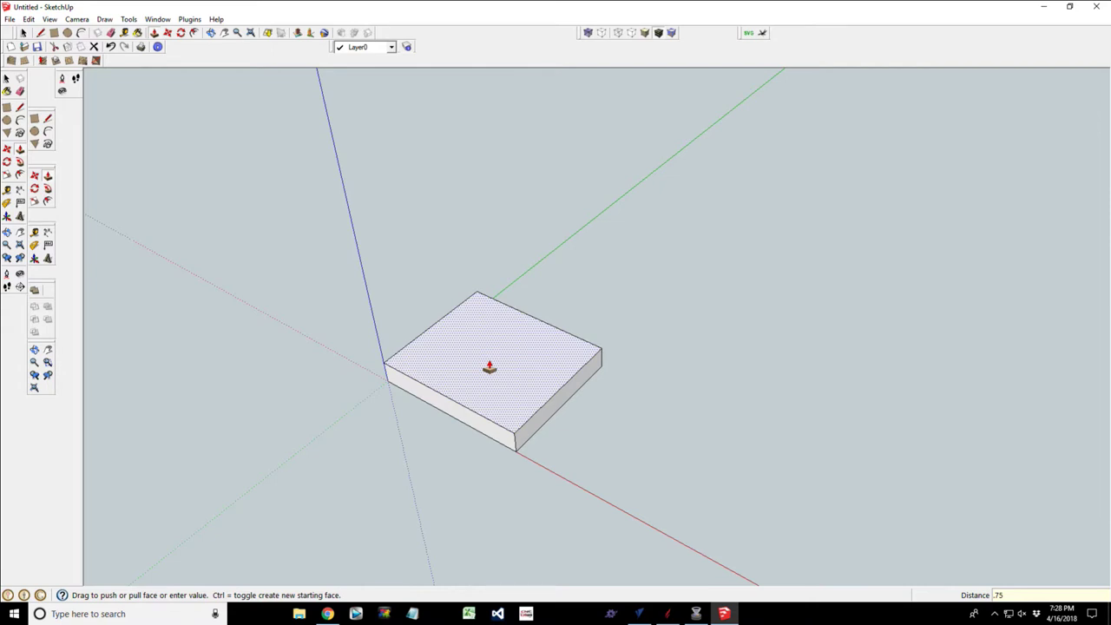
pyautogui.scroll(3, 499, 453)
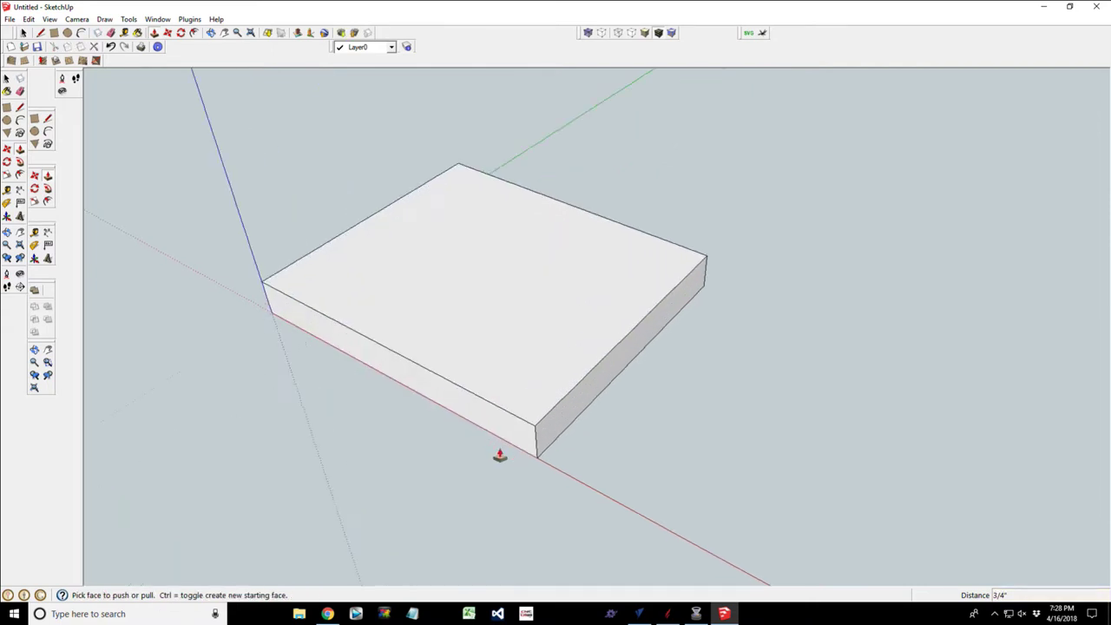
pyautogui.scroll(5, 501, 454)
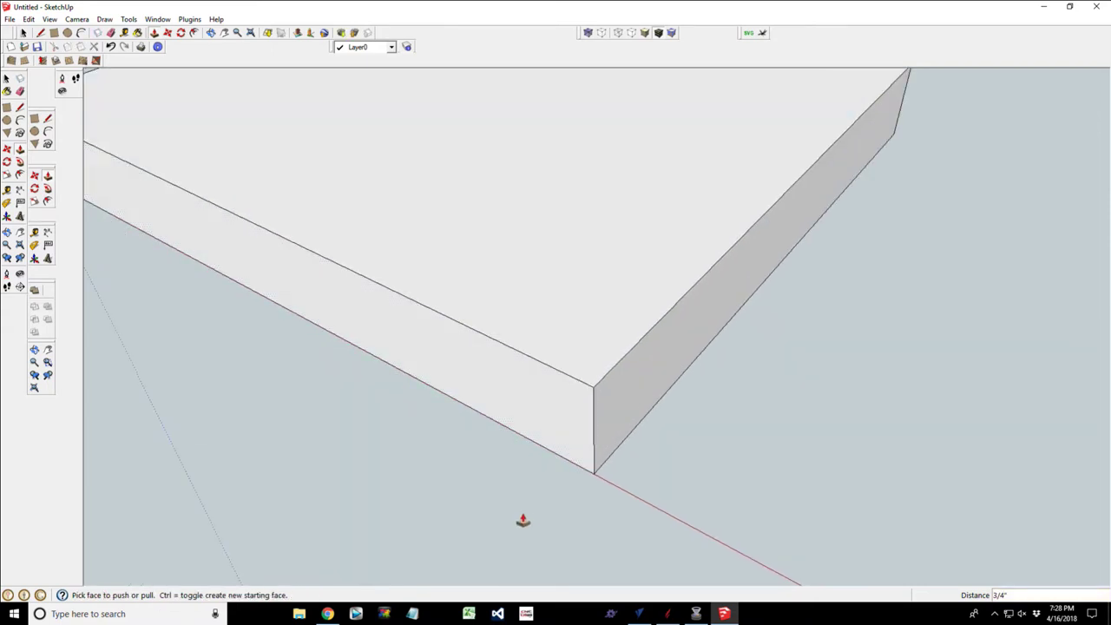
pyautogui.click(213, 33)
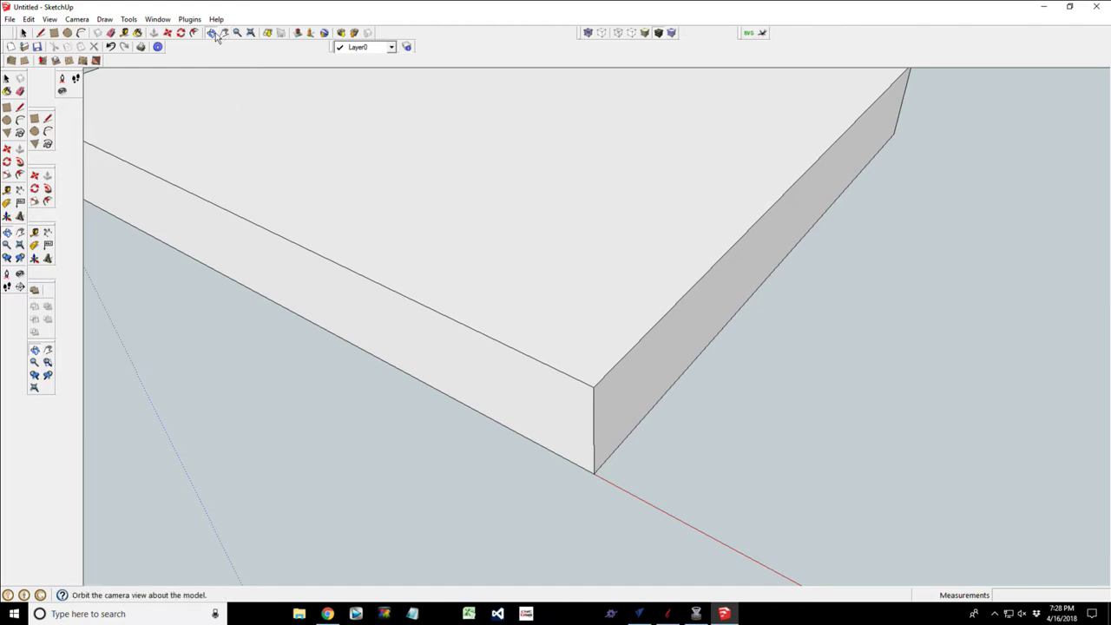
# Orbit low and place a 45° protractor guide at the block's bottom corner.
pyautogui.click(212, 33)
pyautogui.moveTo(412, 506); pyautogui.dragTo(553, 416)
pyautogui.click(19, 215)
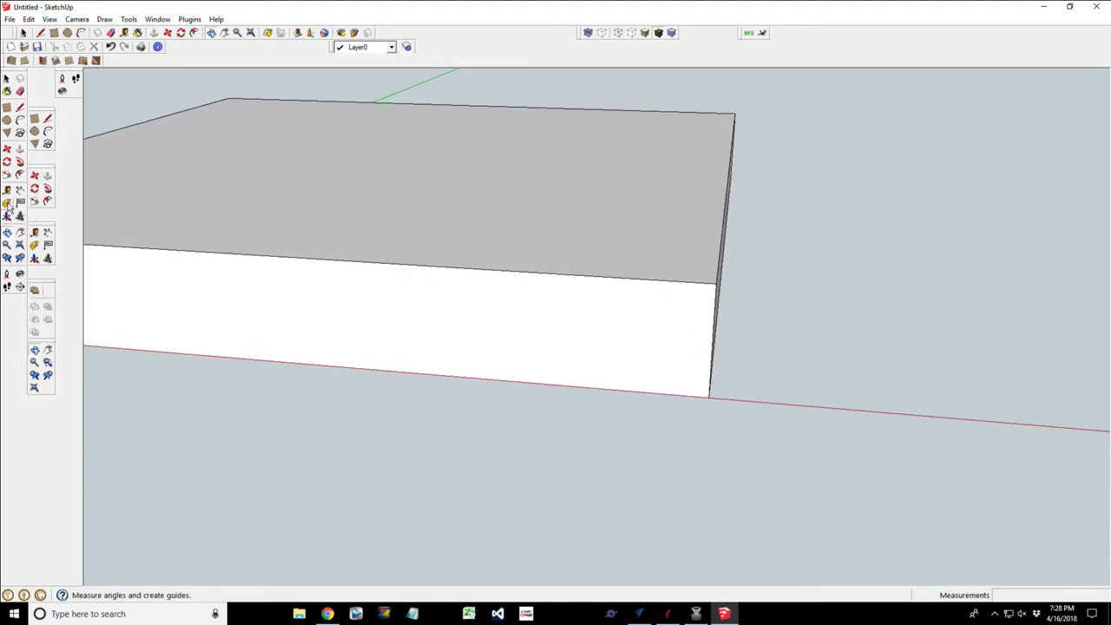
pyautogui.click(709, 398)
pyautogui.click(717, 286)
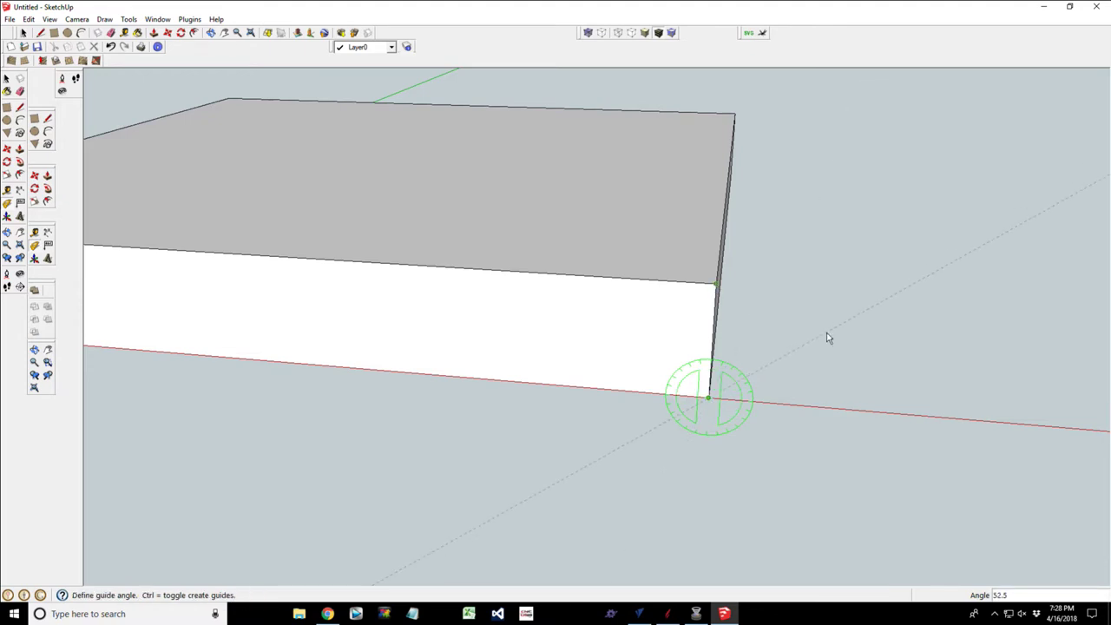
pyautogui.write('45')
pyautogui.press('Return')
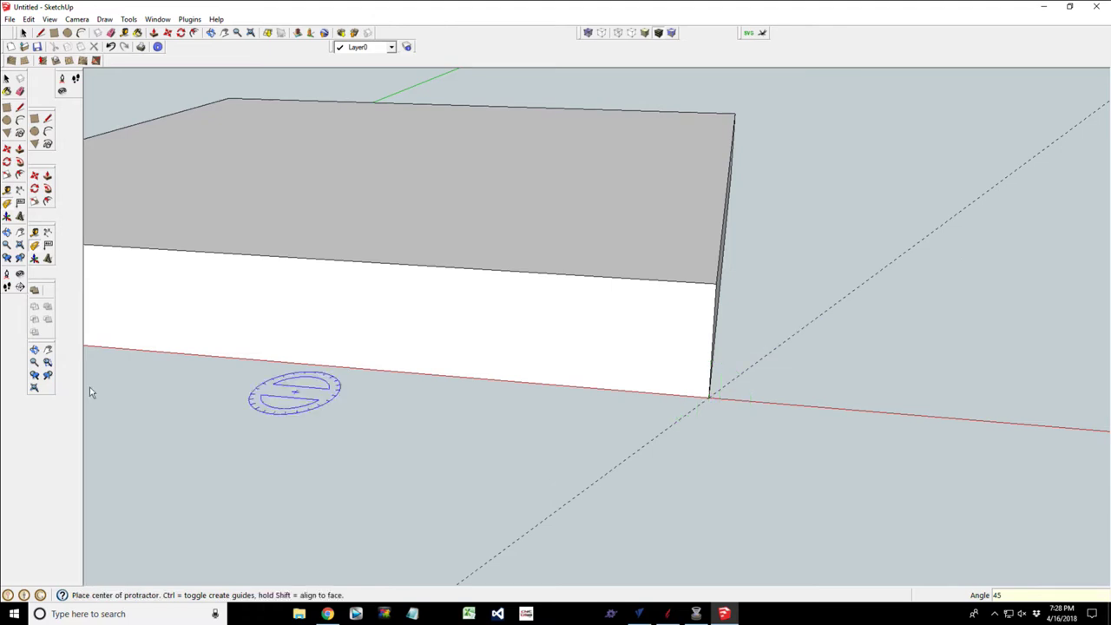
# Draw lines from the bottom corner to the 45° guide and to the top corner, forming a triangle.
pyautogui.click(40, 33)
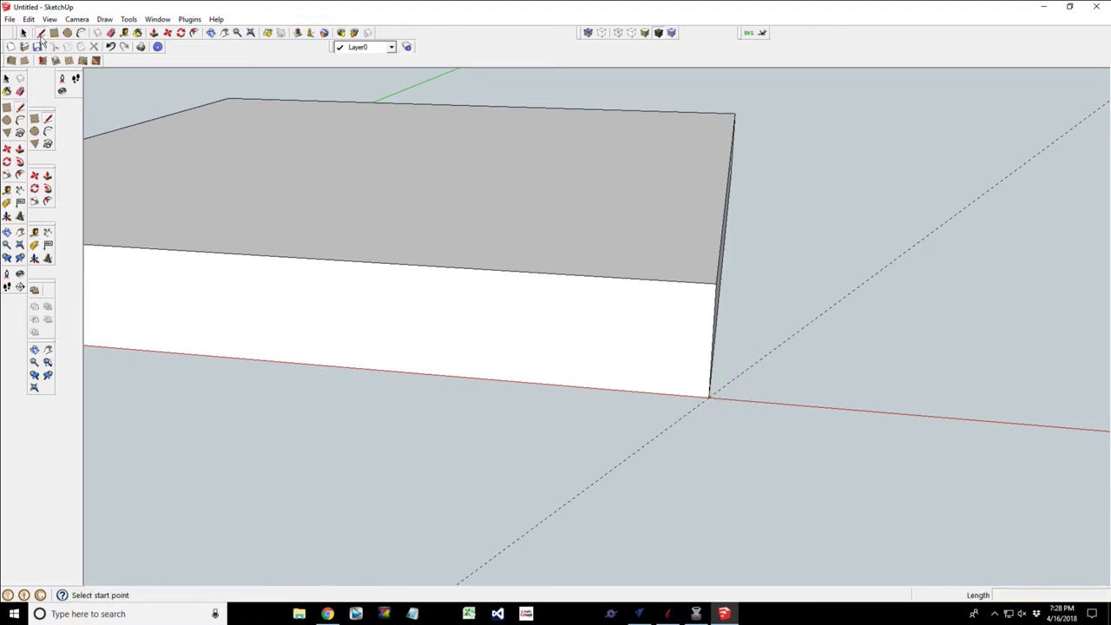
pyautogui.click(709, 398)
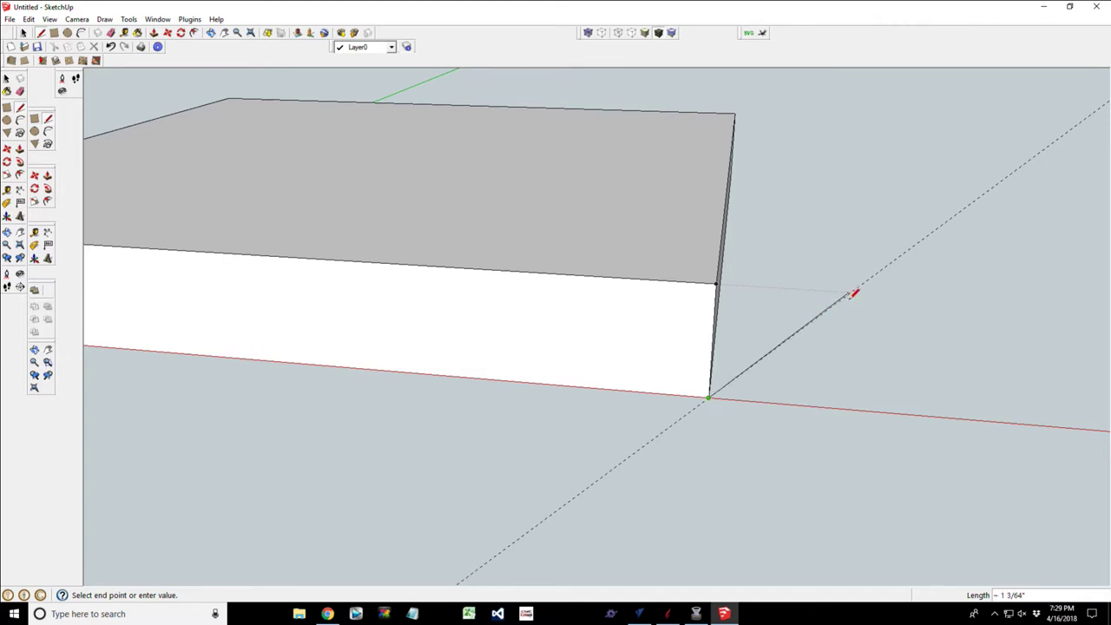
pyautogui.click(851, 292)
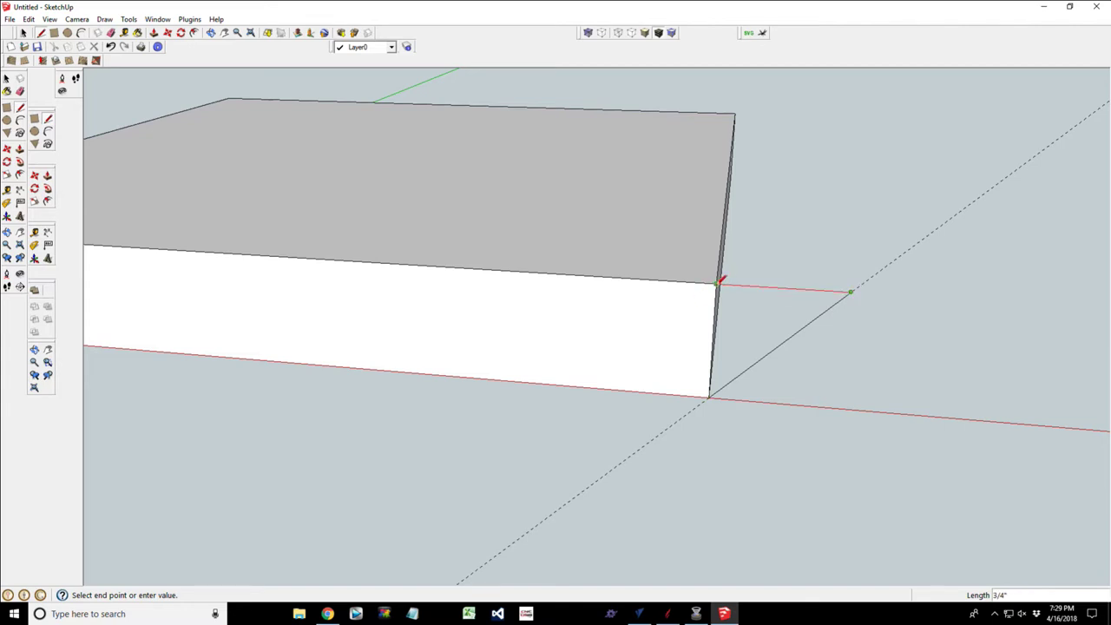
pyautogui.click(718, 283)
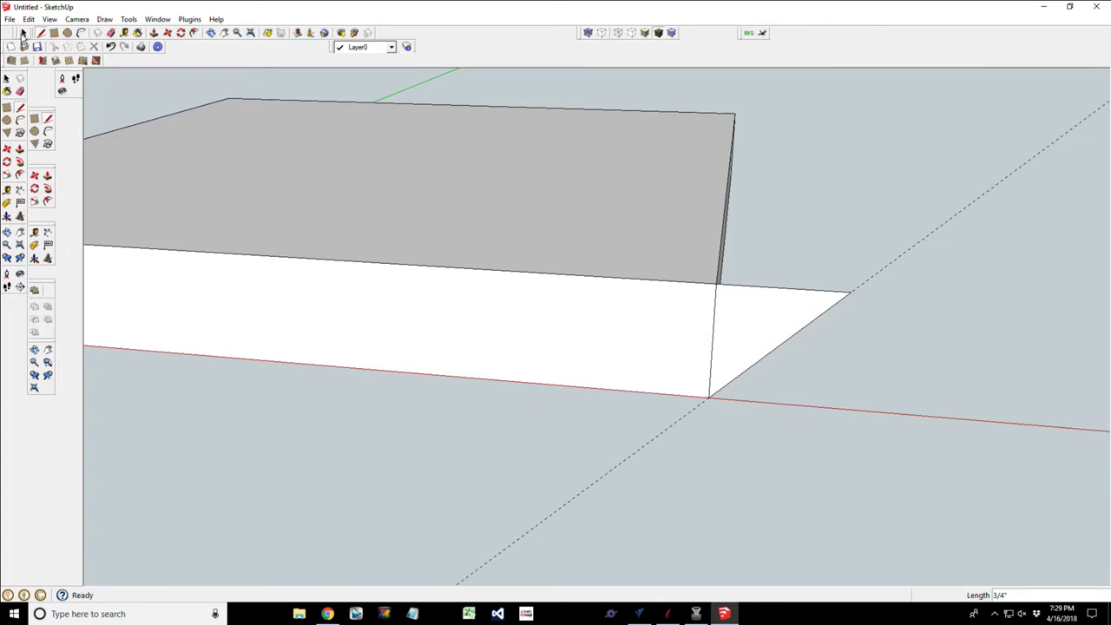
pyautogui.click(224, 32)
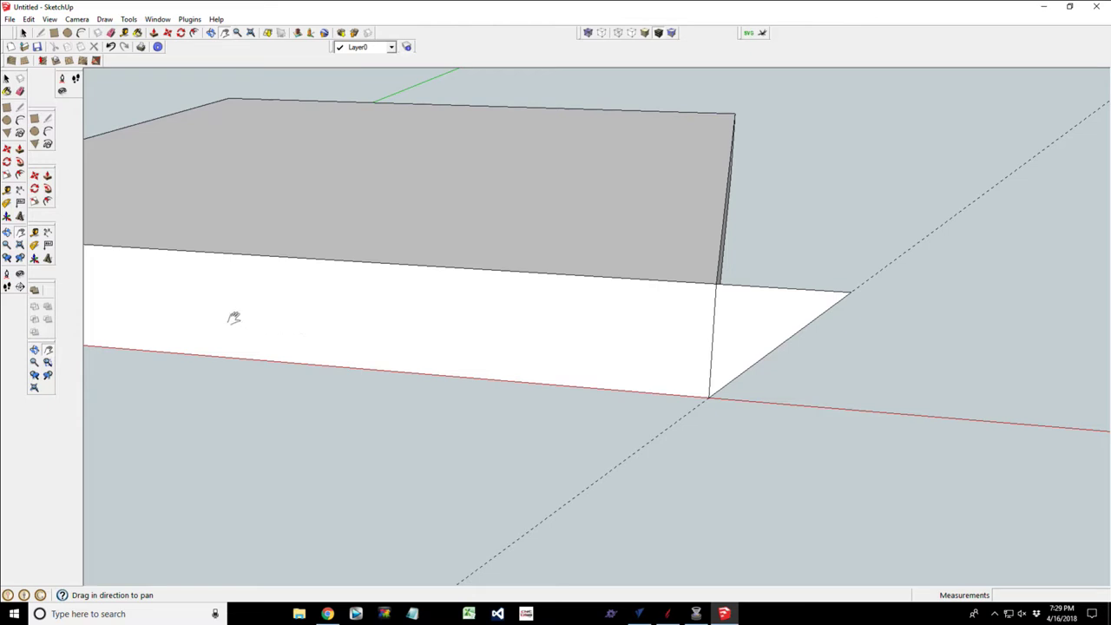
# Place a 45° Protractor guide at the bottom corner of the block's other end.
pyautogui.moveTo(218, 213); pyautogui.dragTo(1050, 268)
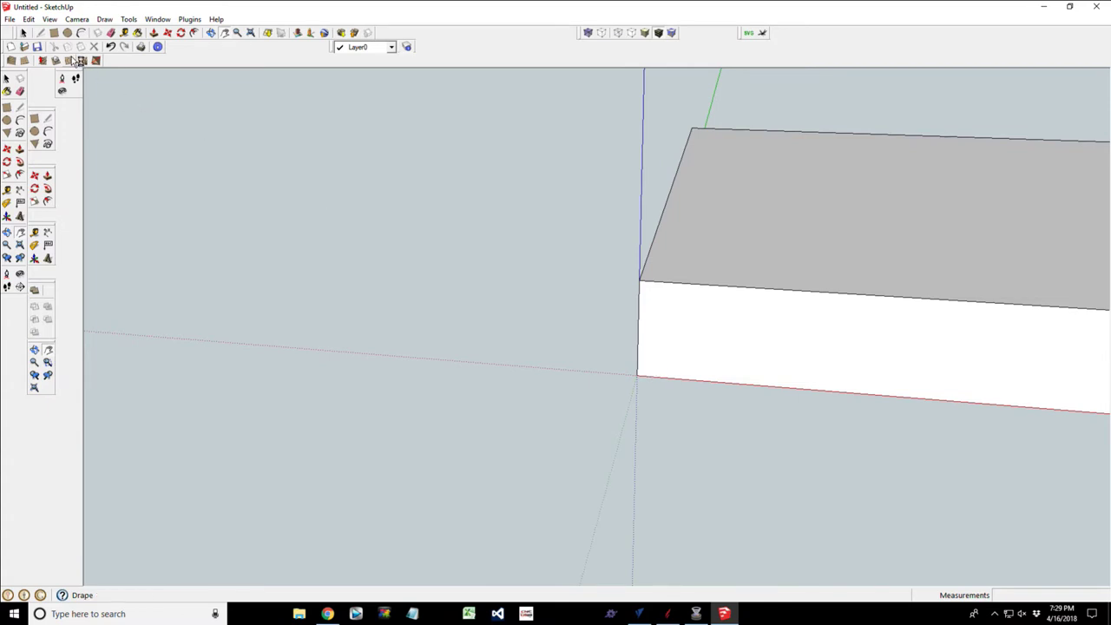
pyautogui.click(7, 203)
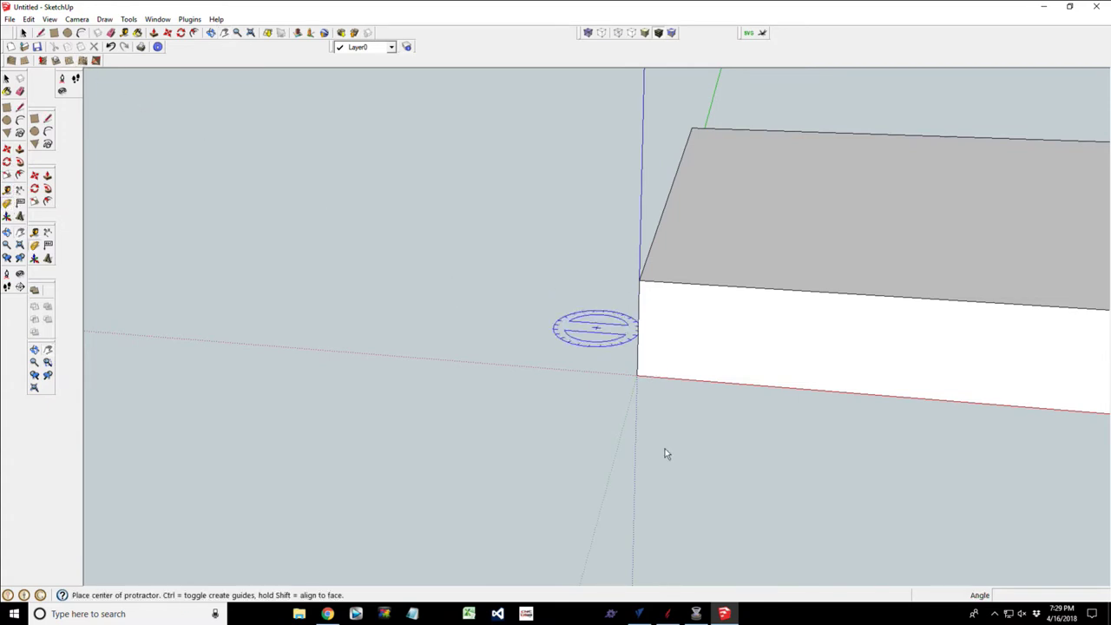
pyautogui.click(638, 376)
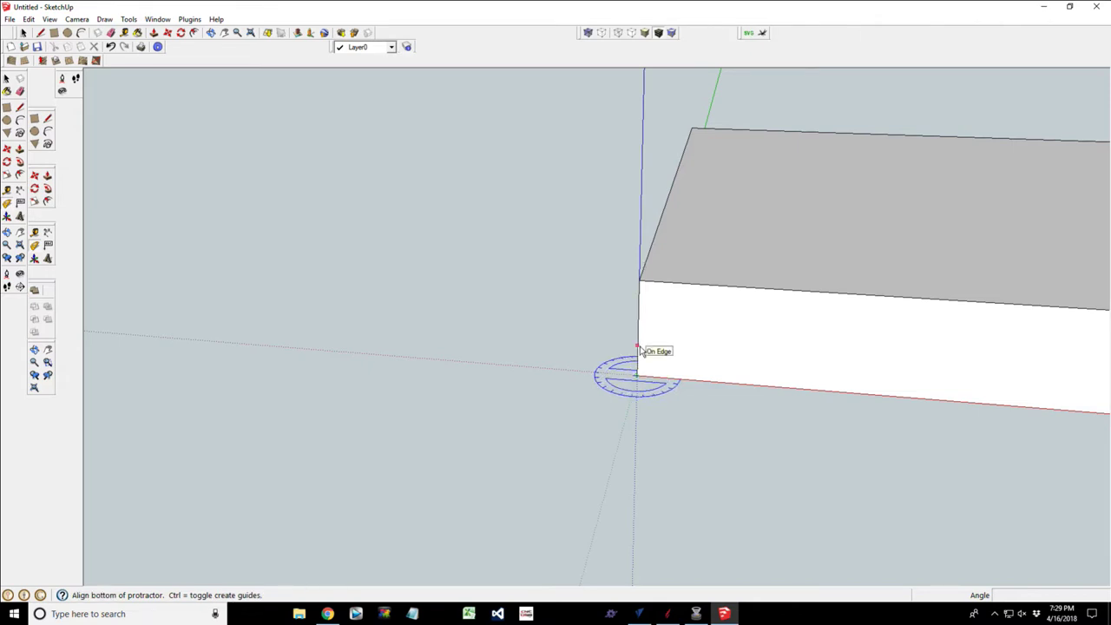
pyautogui.press('Escape')
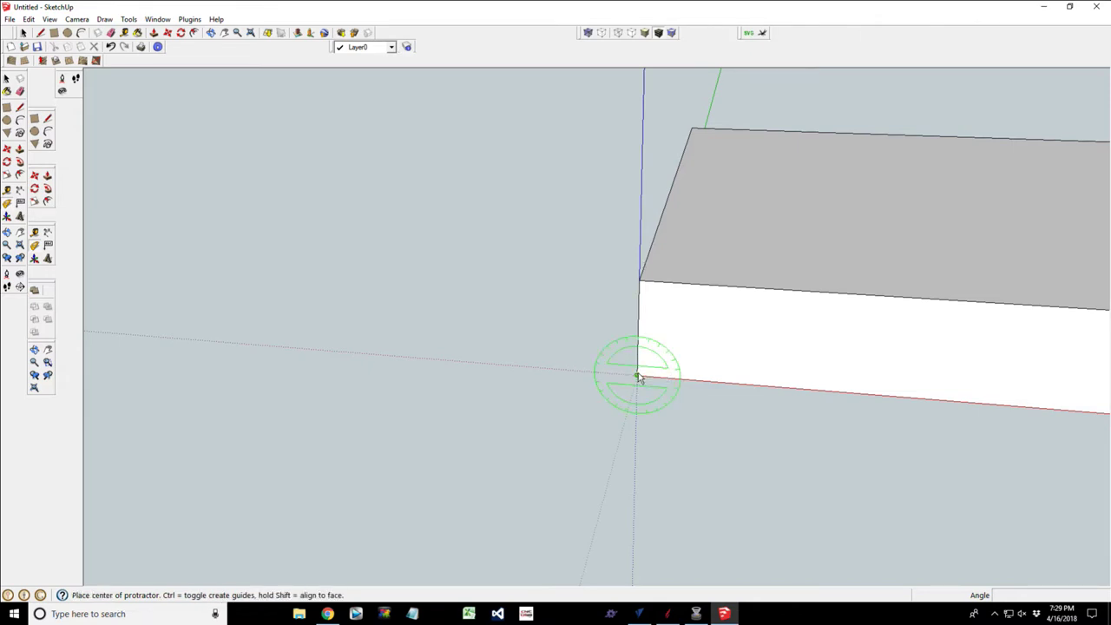
pyautogui.click(637, 376)
pyautogui.click(640, 281)
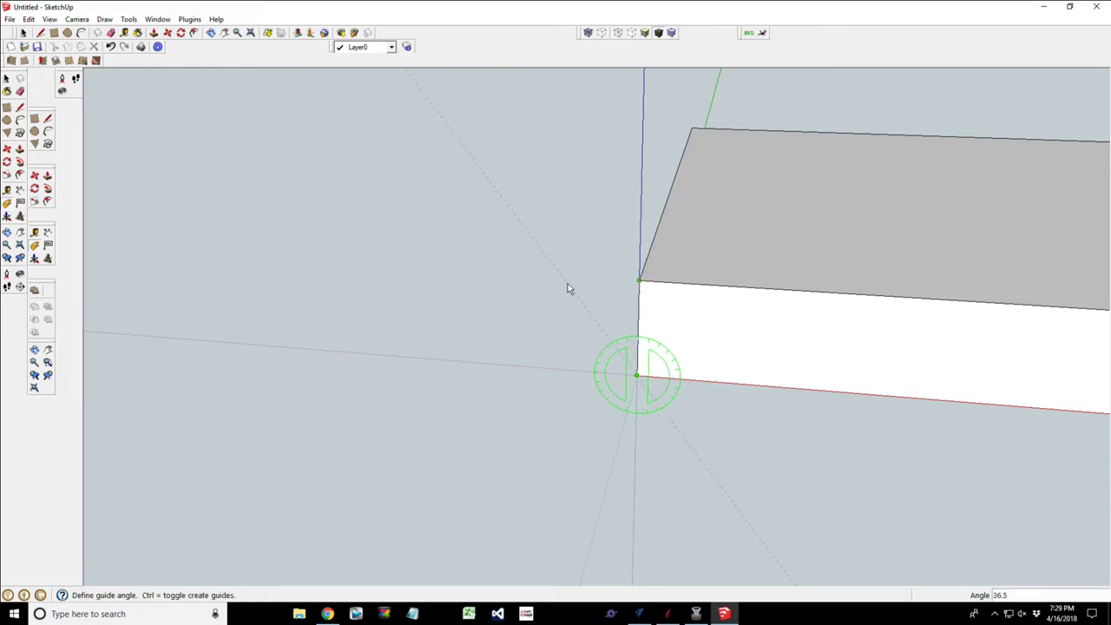
pyautogui.write('45')
pyautogui.press('Return')
# Draw a Line triangle from the bottom corner to the 45° guide and back to the top corner.
pyautogui.click(40, 33)
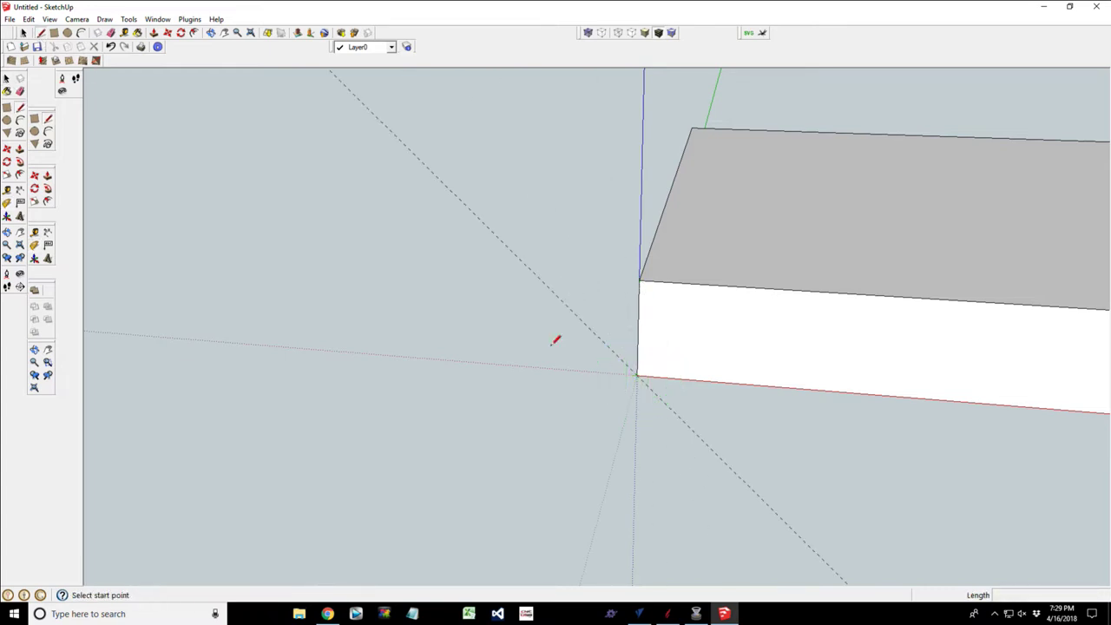
pyautogui.click(637, 375)
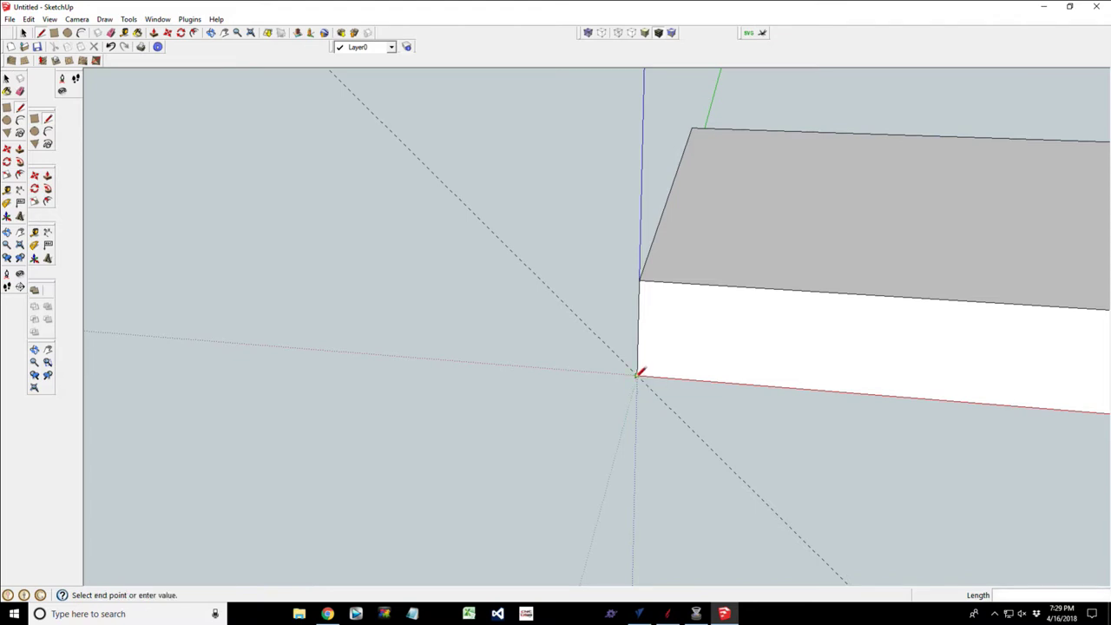
pyautogui.click(535, 272)
pyautogui.click(639, 280)
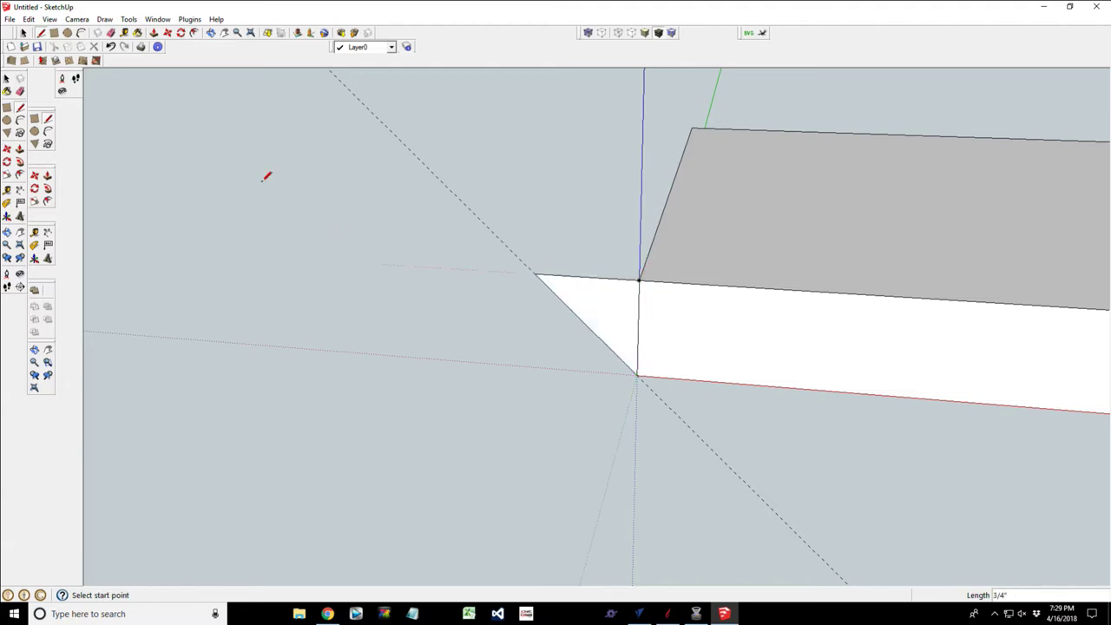
pyautogui.click(23, 32)
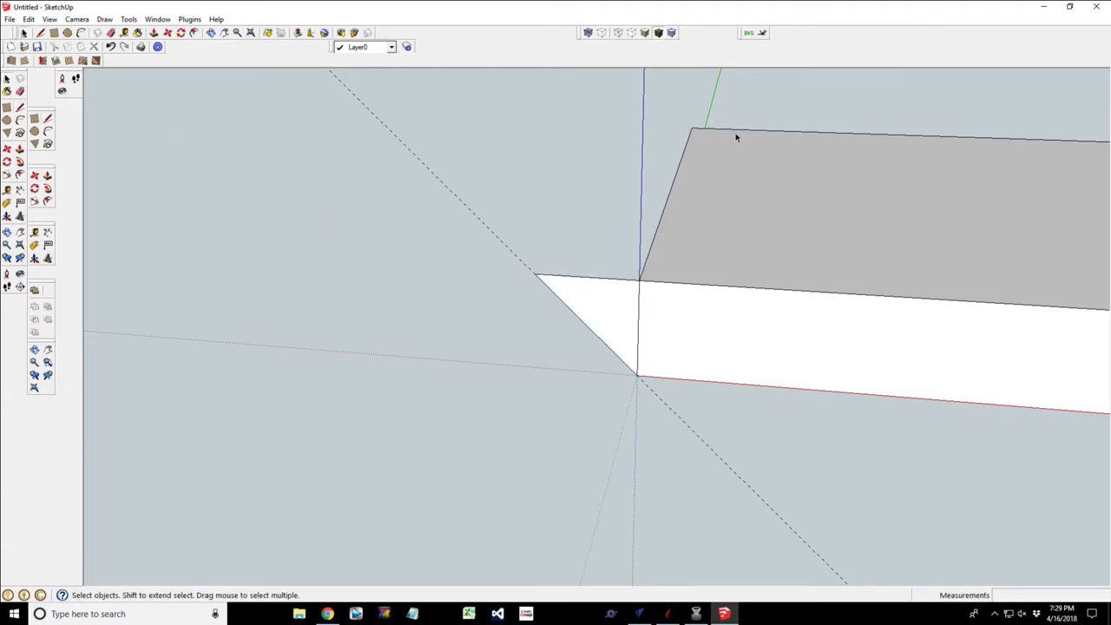
# Push/Pull the first triangular end face 5 1/2" along the slab, viewed from below.
pyautogui.scroll(-4, 660, 265)
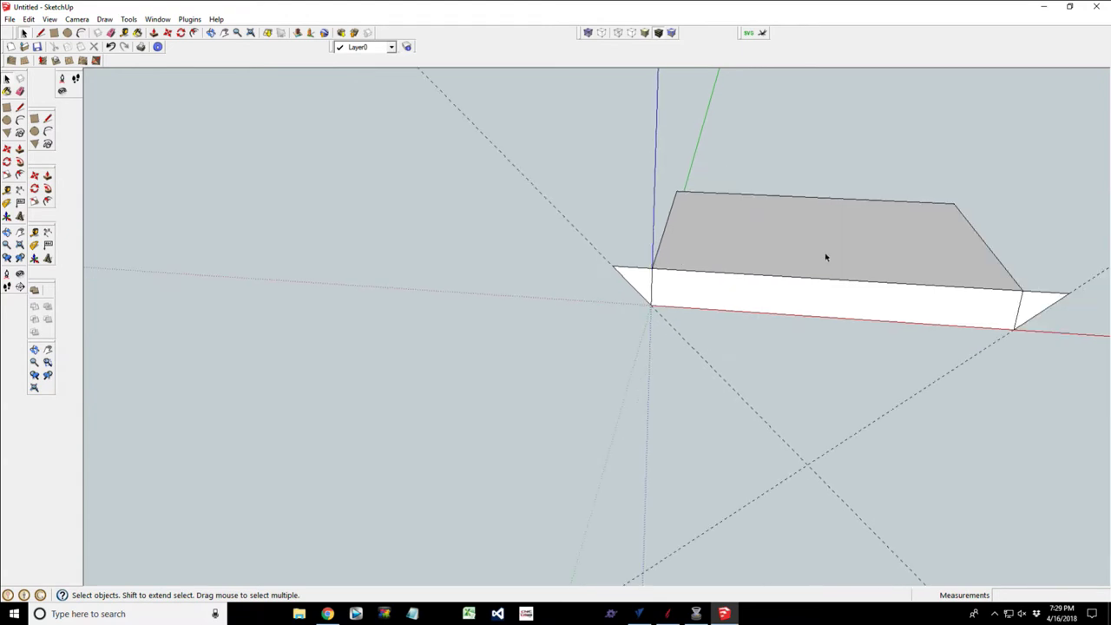
pyautogui.click(211, 32)
pyautogui.moveTo(921, 258); pyautogui.dragTo(199, 203)
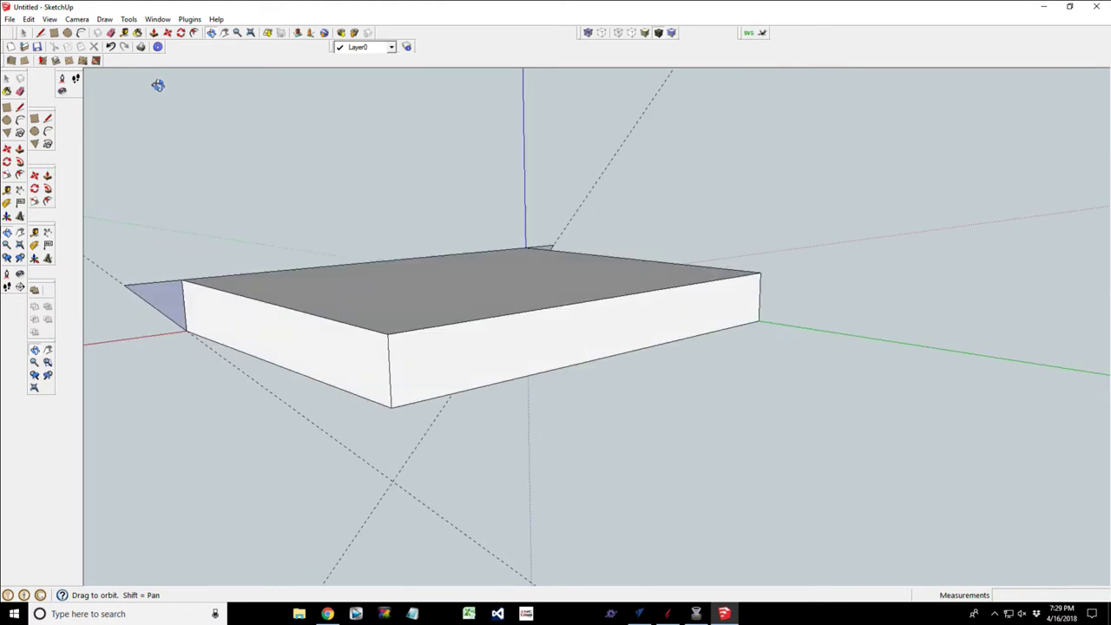
pyautogui.click(153, 32)
pyautogui.moveTo(177, 300); pyautogui.dragTo(400, 364)
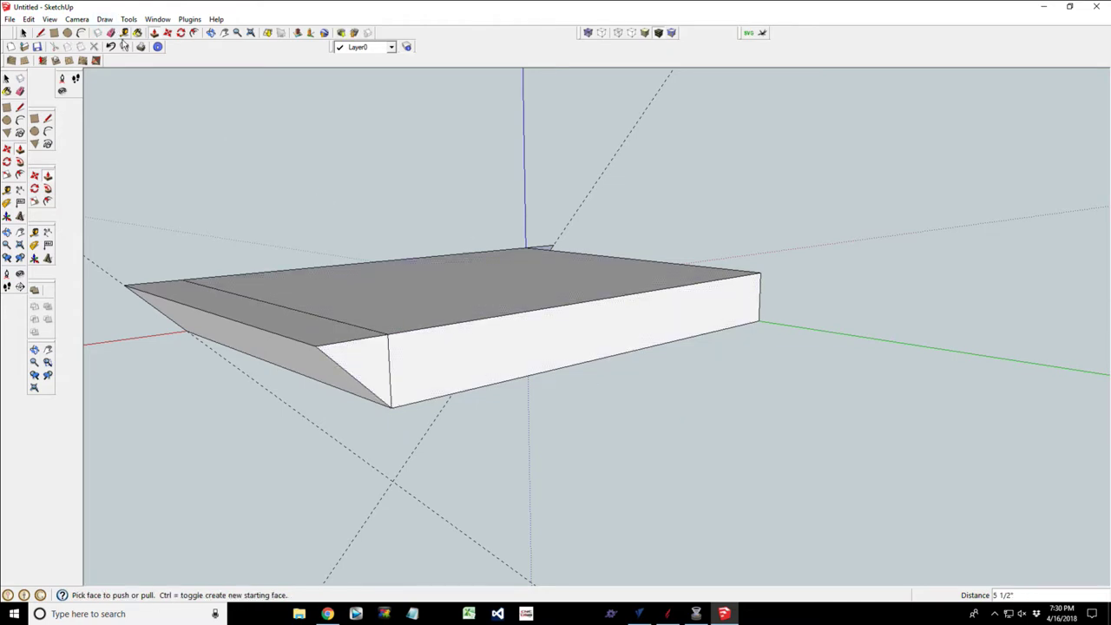
# Push/Pull the triangular face at the opposite end 5 1/2" along the slab.
pyautogui.click(211, 32)
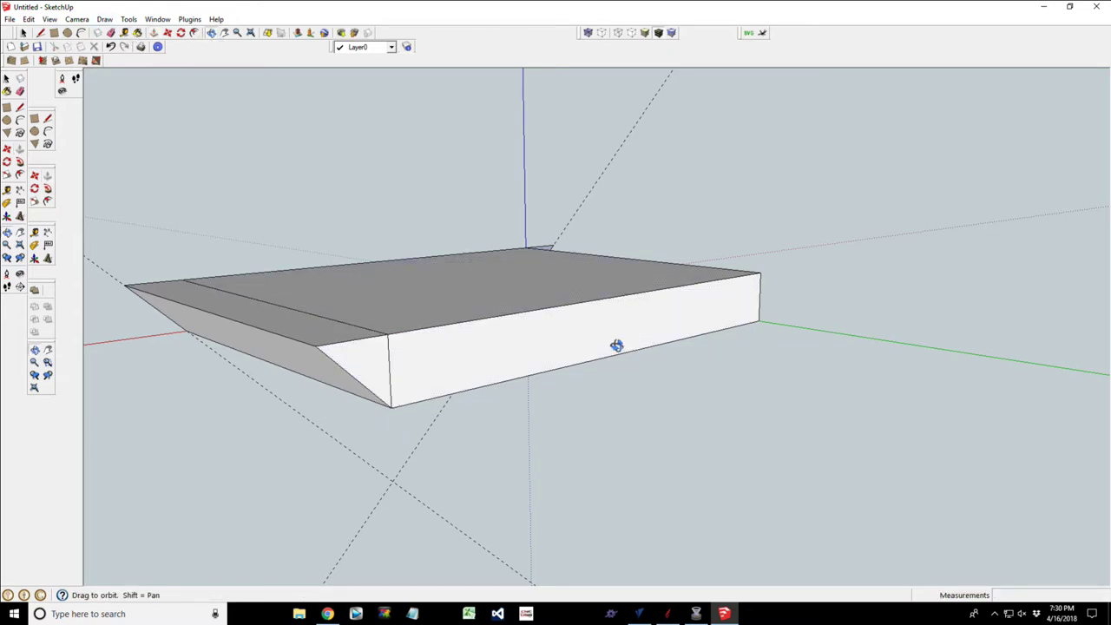
pyautogui.moveTo(616, 346); pyautogui.dragTo(344, 370)
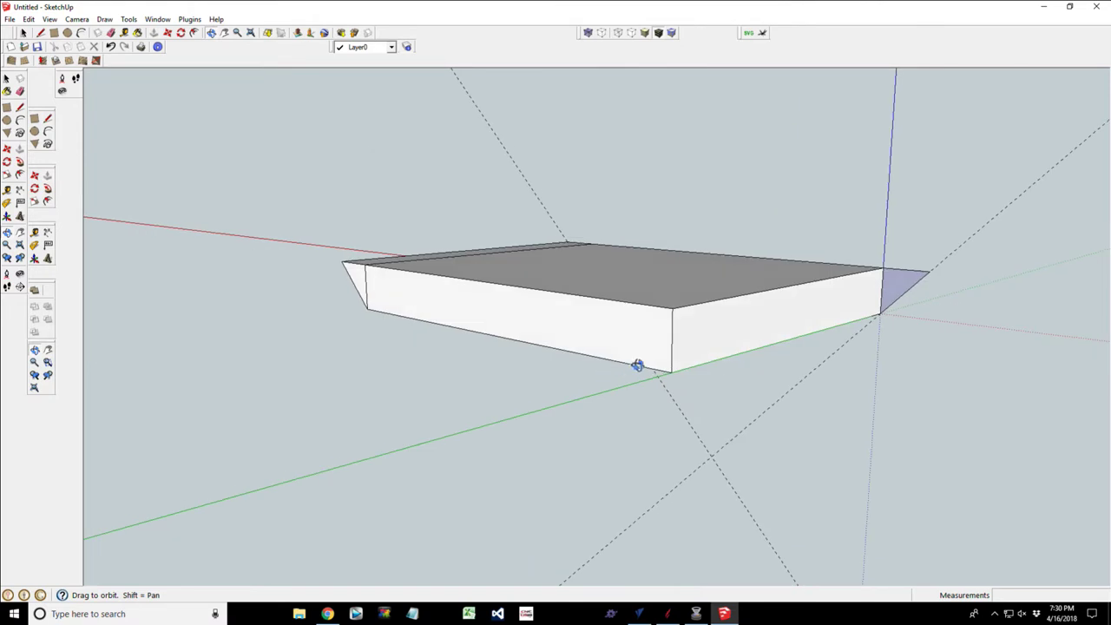
pyautogui.press('p')
pyautogui.moveTo(886, 295); pyautogui.dragTo(608, 325)
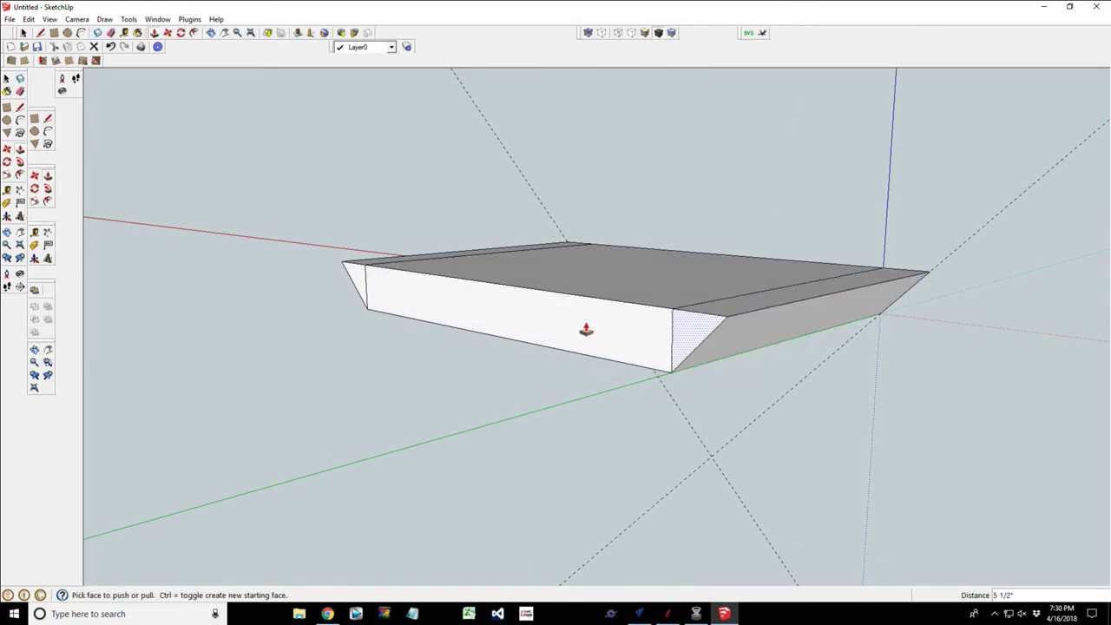
pyautogui.click(23, 33)
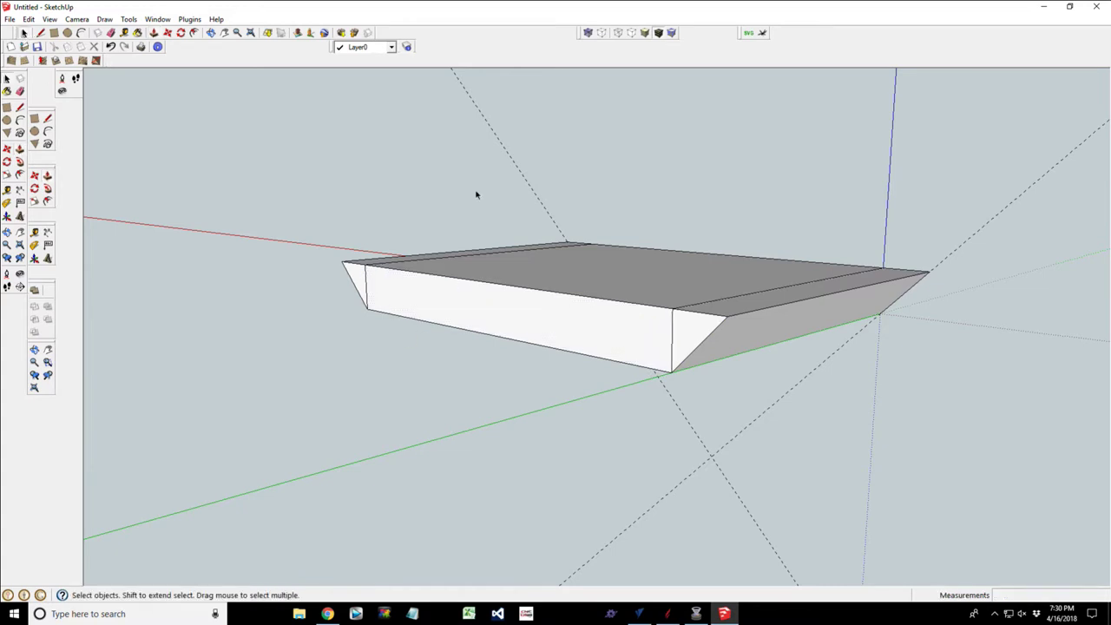
# Delete the four seam edges at the right and left ends where the wedges meet the slab.
pyautogui.click(210, 32)
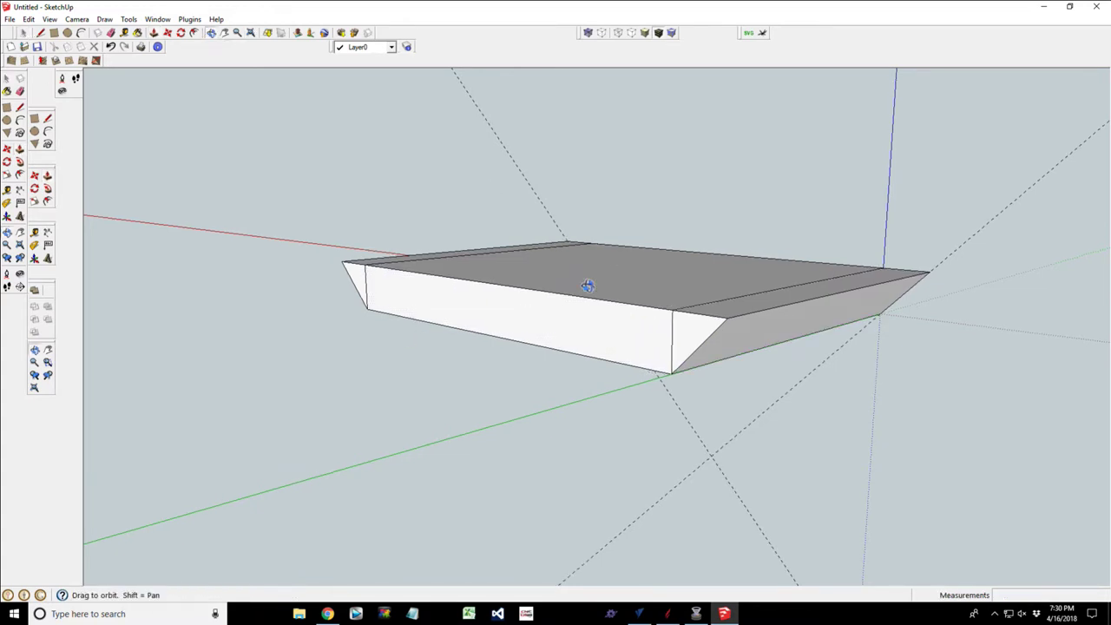
pyautogui.moveTo(588, 286); pyautogui.dragTo(684, 374)
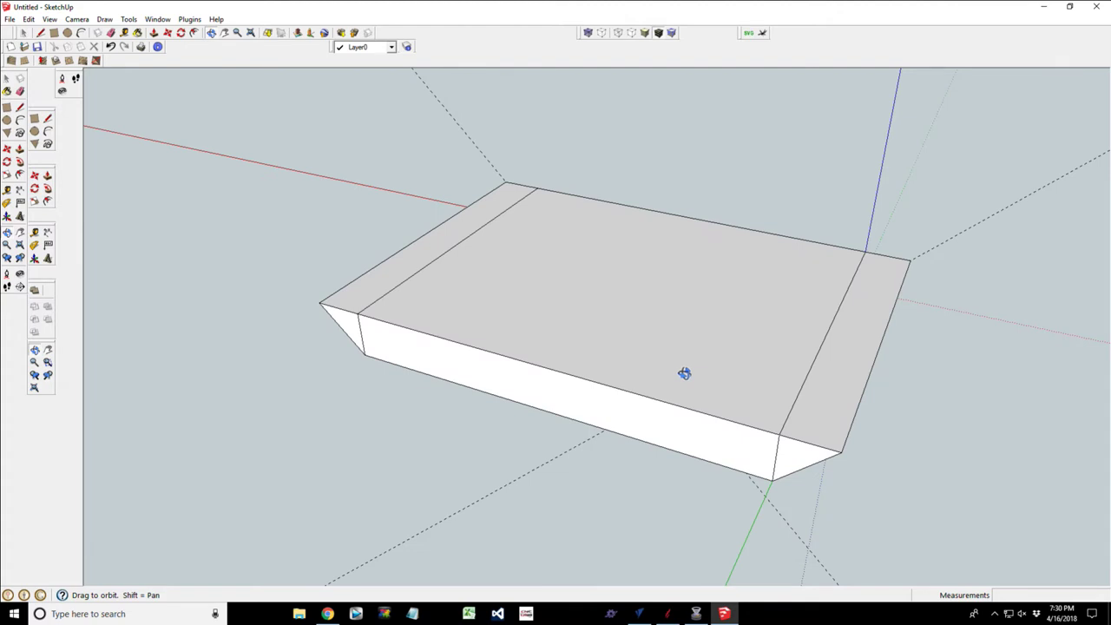
pyautogui.press('space')
pyautogui.click(803, 386)
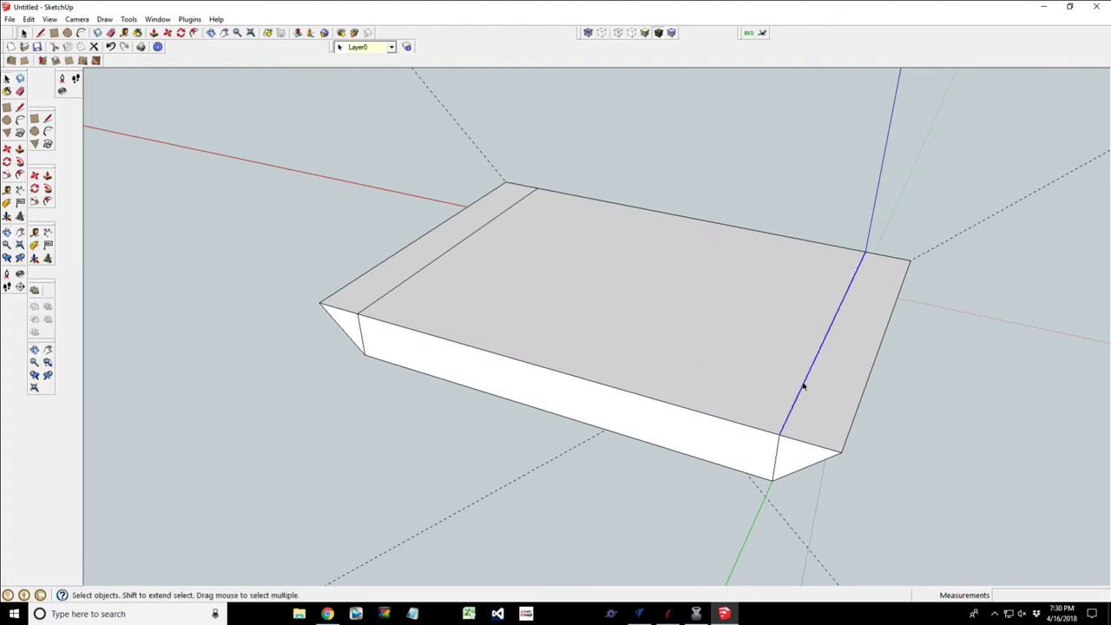
pyautogui.press('Delete')
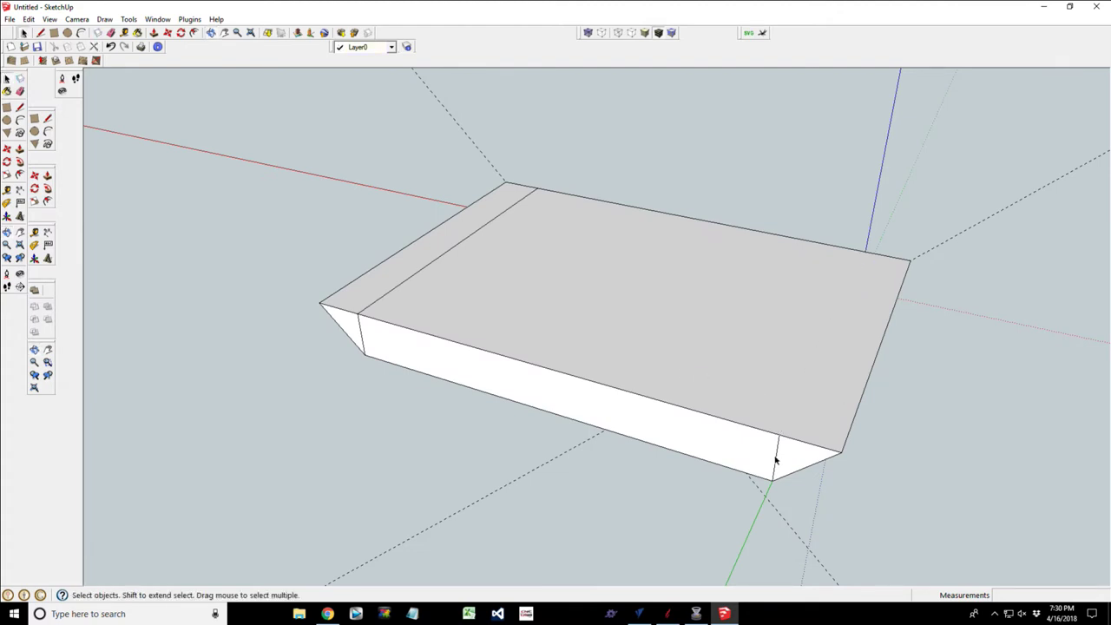
pyautogui.click(778, 460)
pyautogui.press('Delete')
pyautogui.click(377, 302)
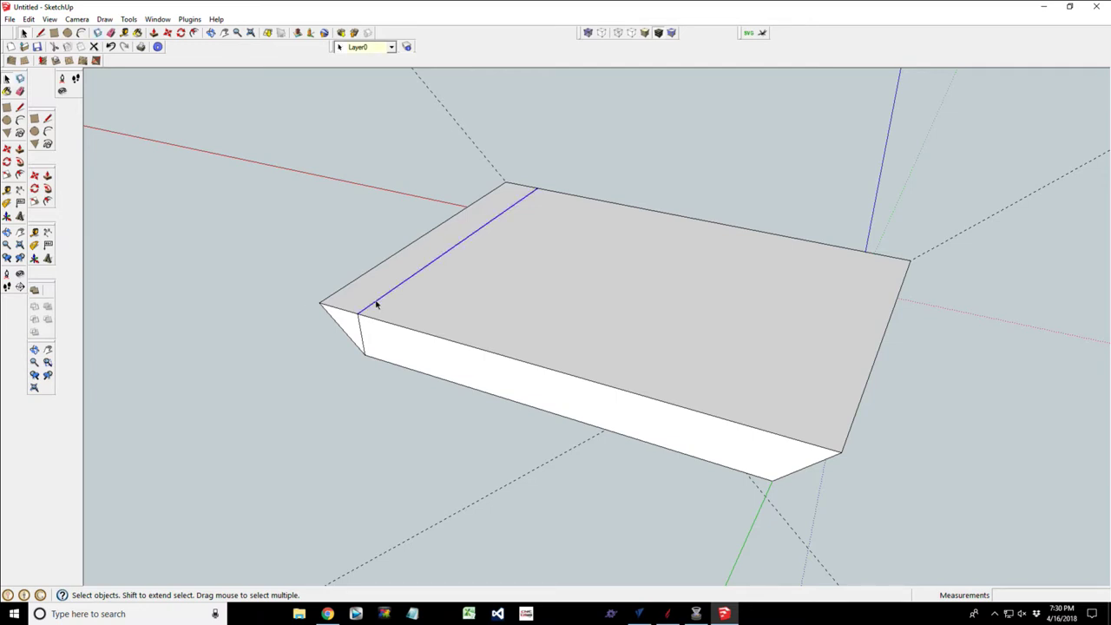
pyautogui.press('Delete')
pyautogui.click(361, 337)
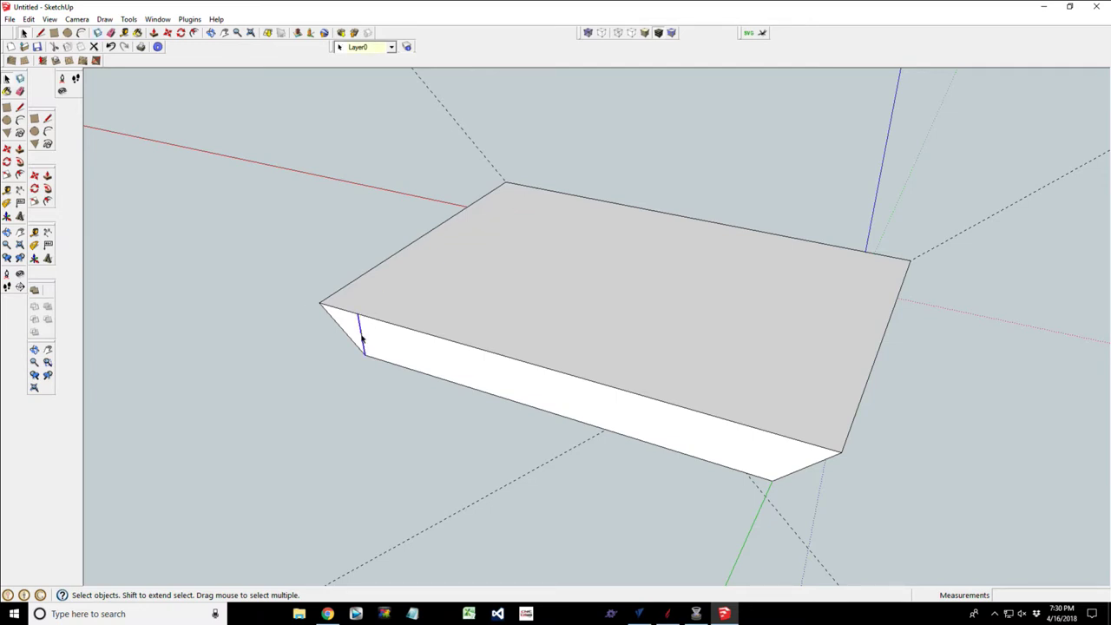
pyautogui.press('Delete')
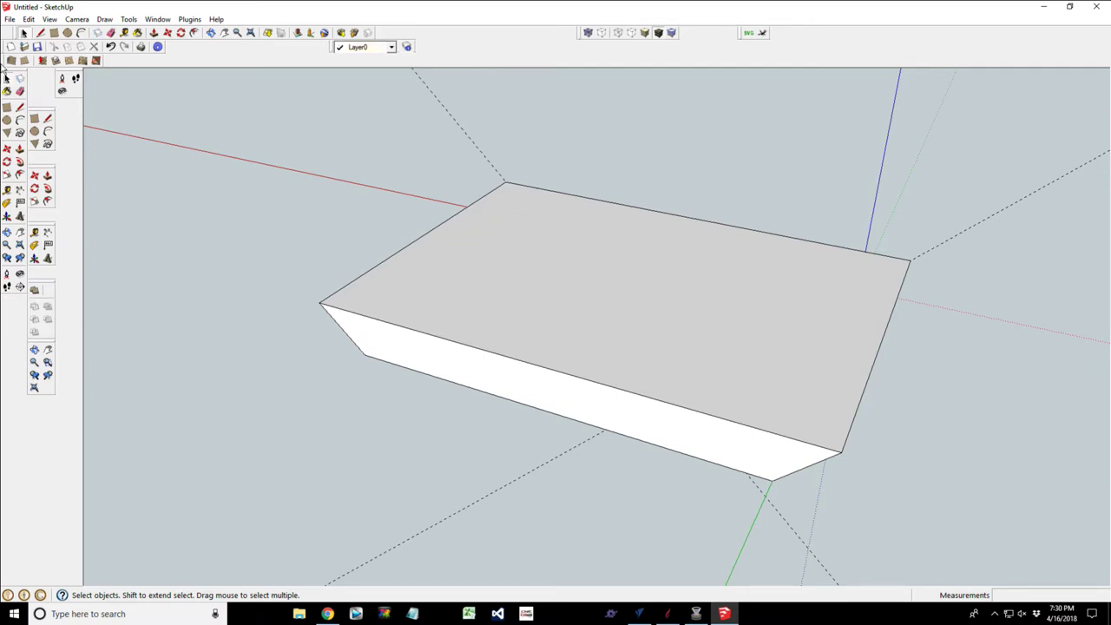
pyautogui.click(126, 33)
pyautogui.click(320, 303)
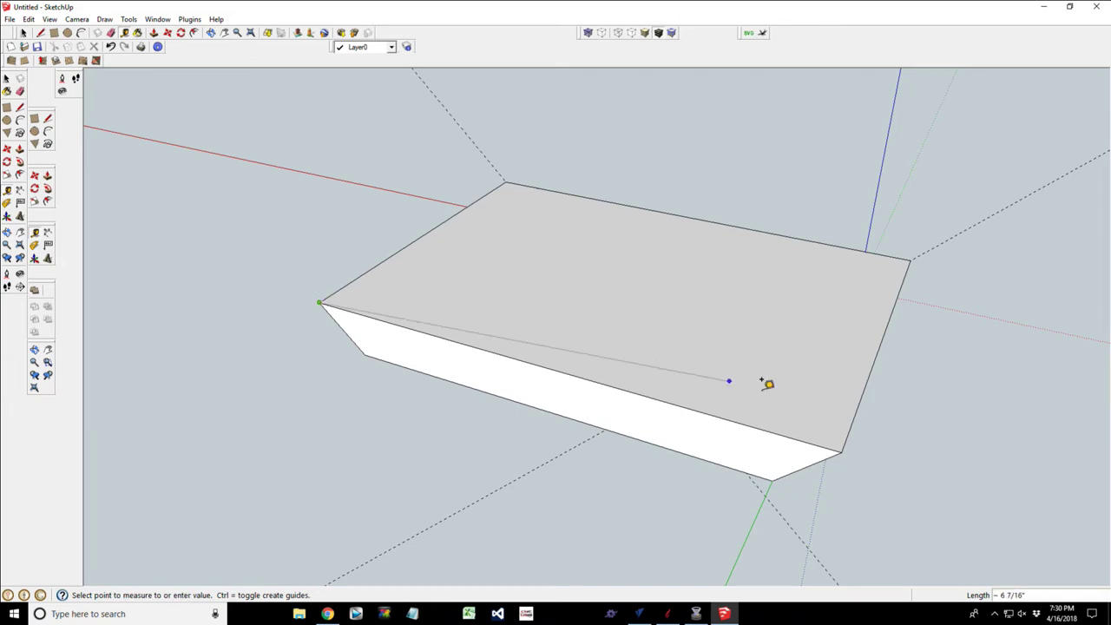
pyautogui.click(845, 448)
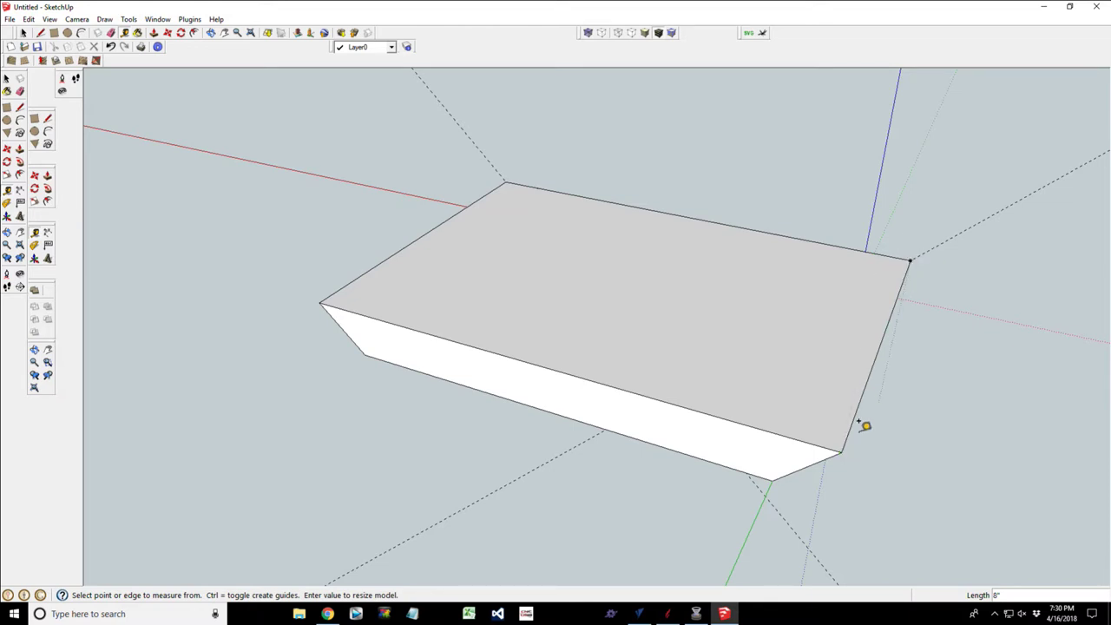
pyautogui.click(910, 259)
pyautogui.click(843, 448)
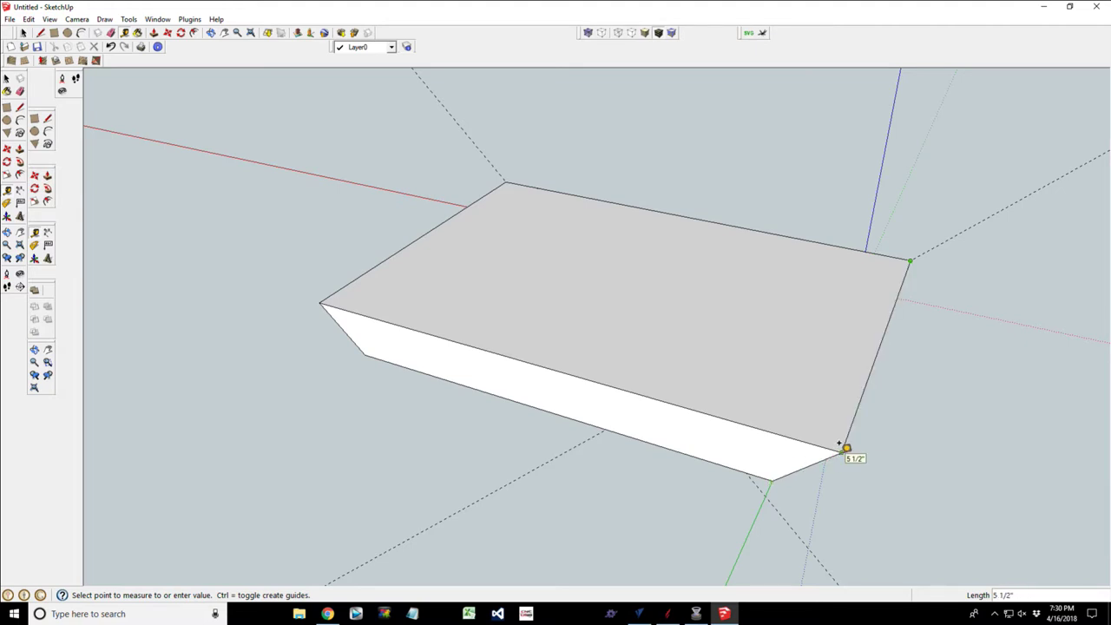
pyautogui.click(369, 360)
pyautogui.click(365, 354)
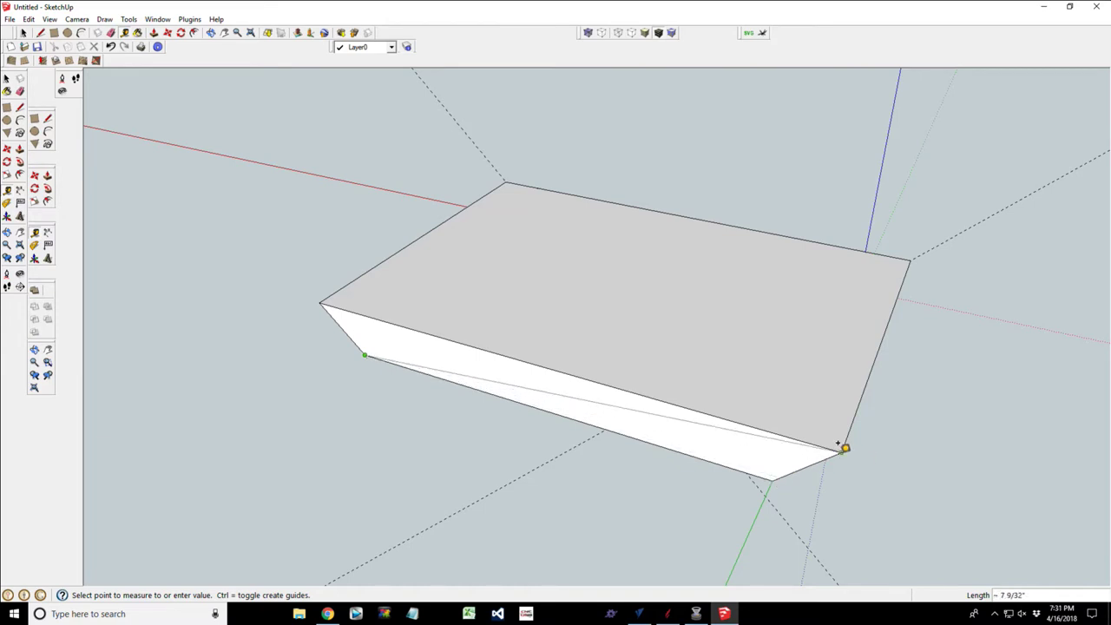
pyautogui.click(845, 448)
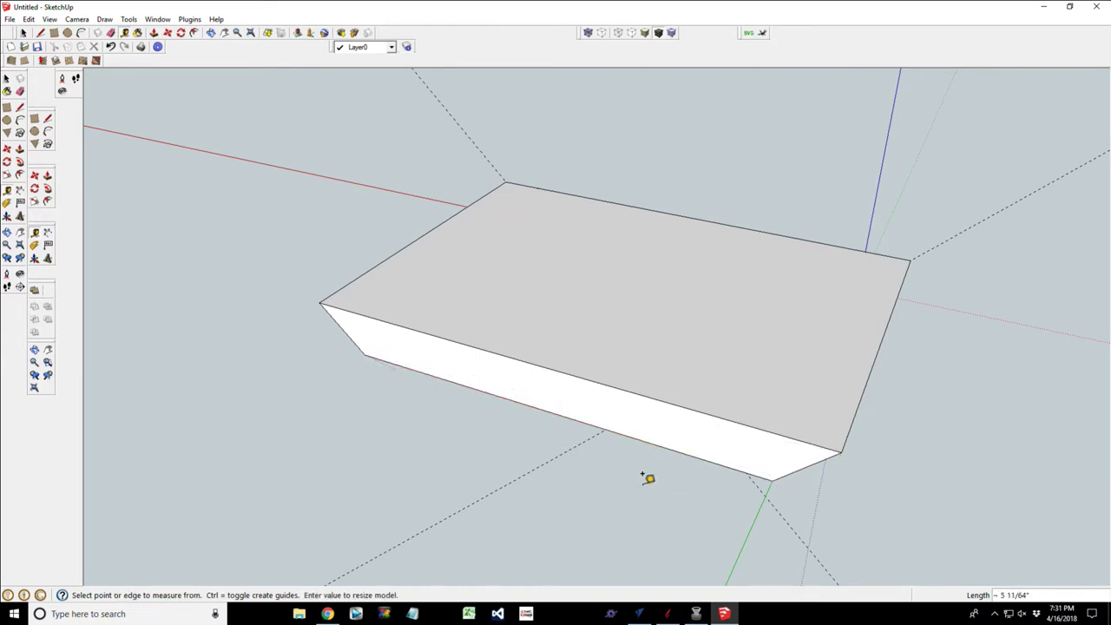
pyautogui.scroll(-2, 641, 462)
pyautogui.scroll(-2, 641, 462)
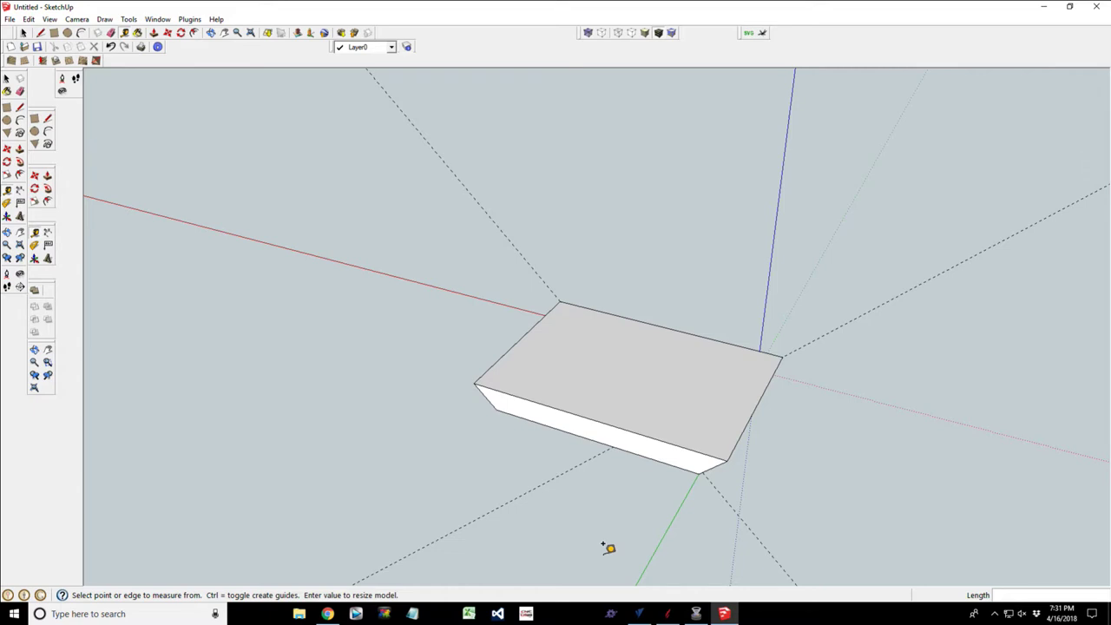
# In VCarve Pro's Job Setup, enter a job Width of 8 in and a Height of 5.5 in.
pyautogui.click(644, 616)
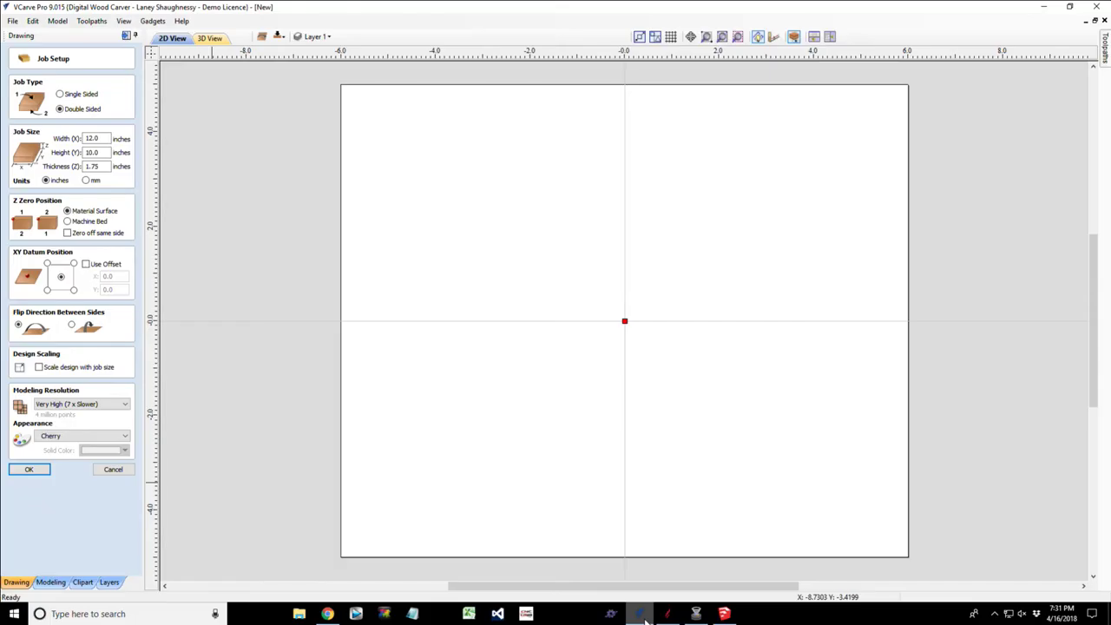
pyautogui.doubleClick(107, 138)
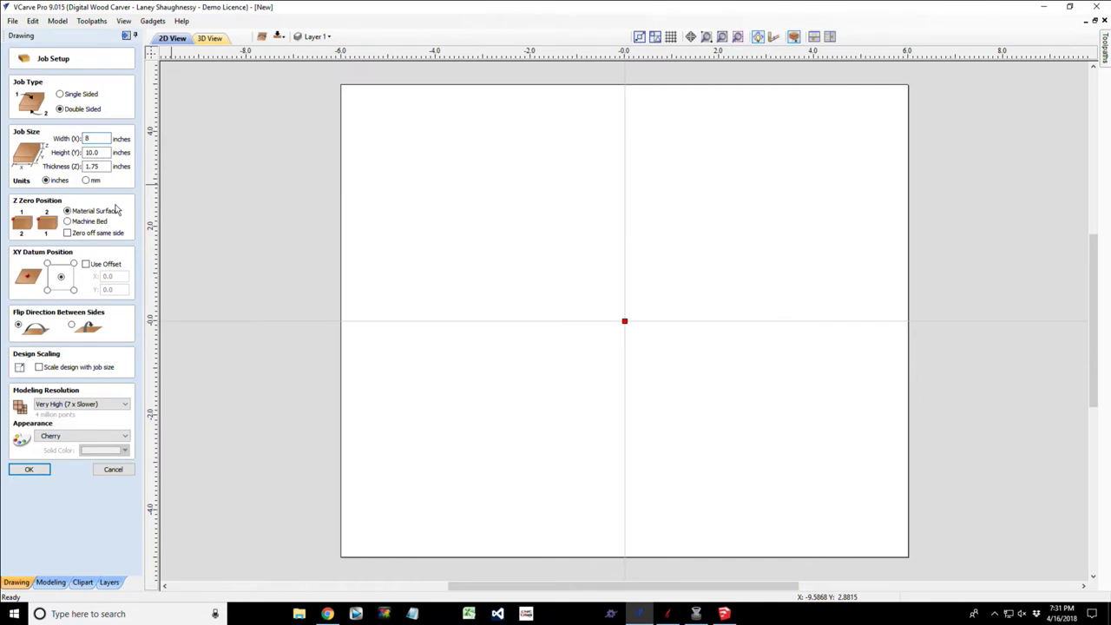
pyautogui.write('8')
pyautogui.click(101, 154)
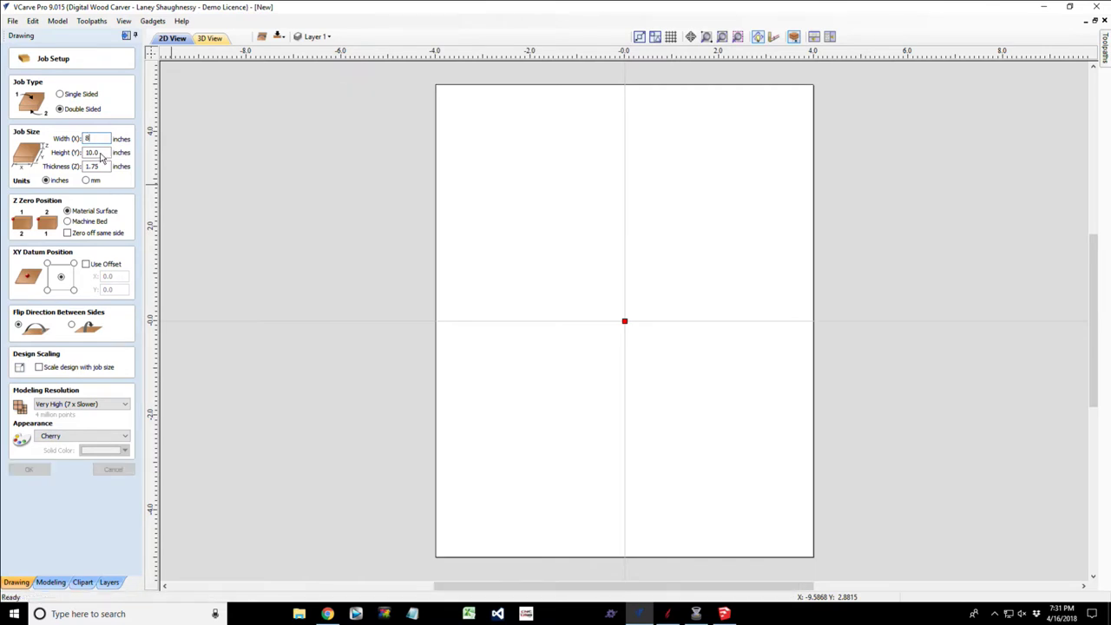
pyautogui.click(101, 153)
pyautogui.doubleClick(101, 153)
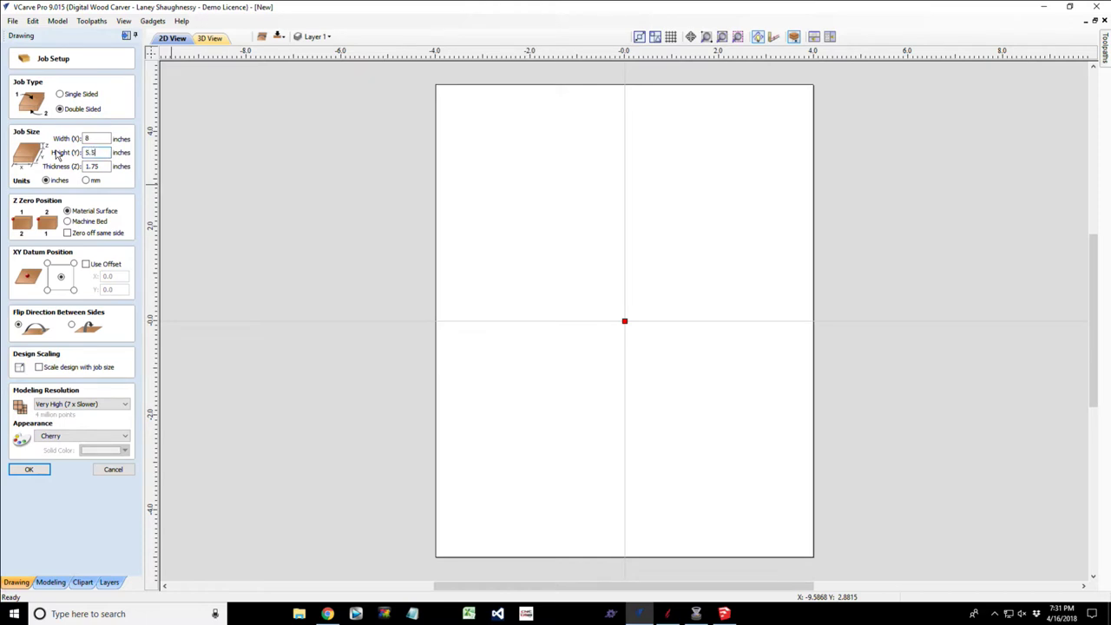
pyautogui.press('Return')
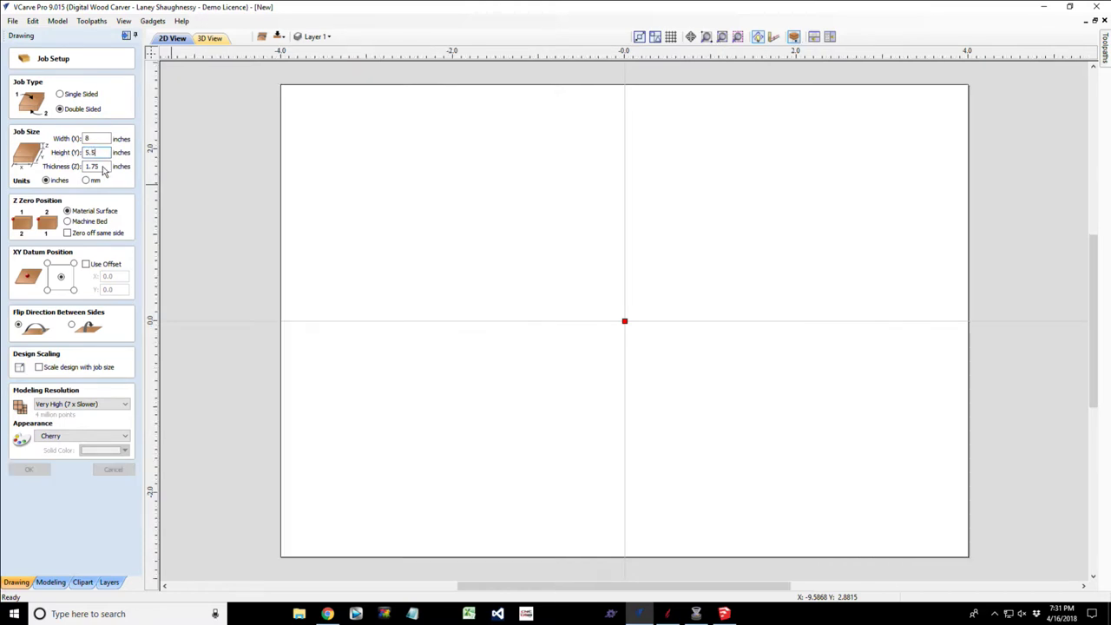
pyautogui.click(102, 166)
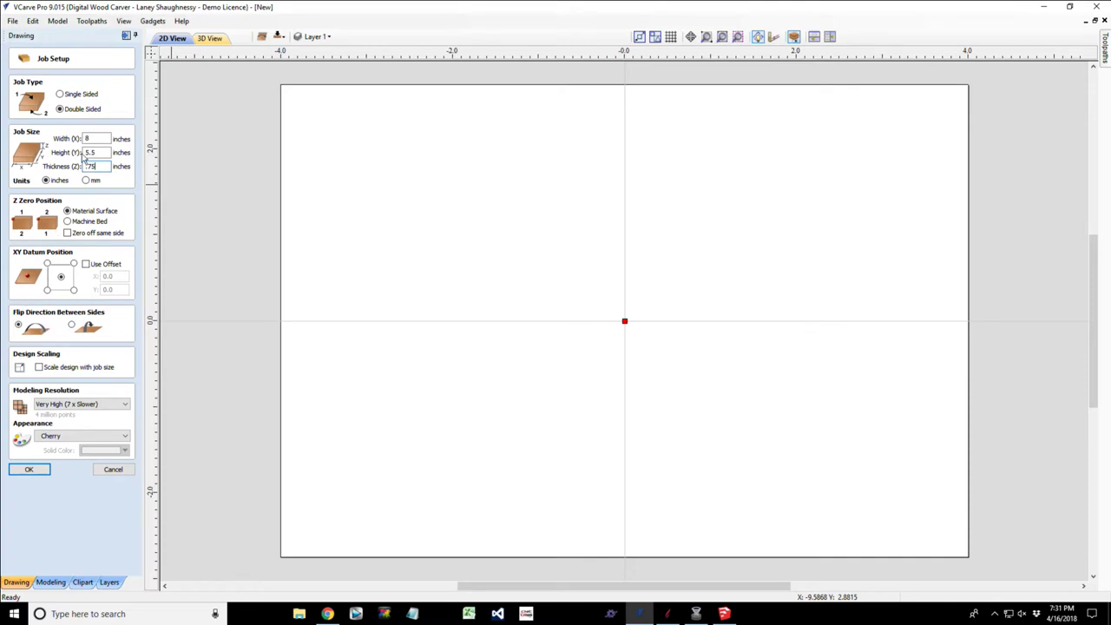
# Tick 'Zero off same side' and set the XY Datum Position to the bottom-left corner.
pyautogui.click(68, 234)
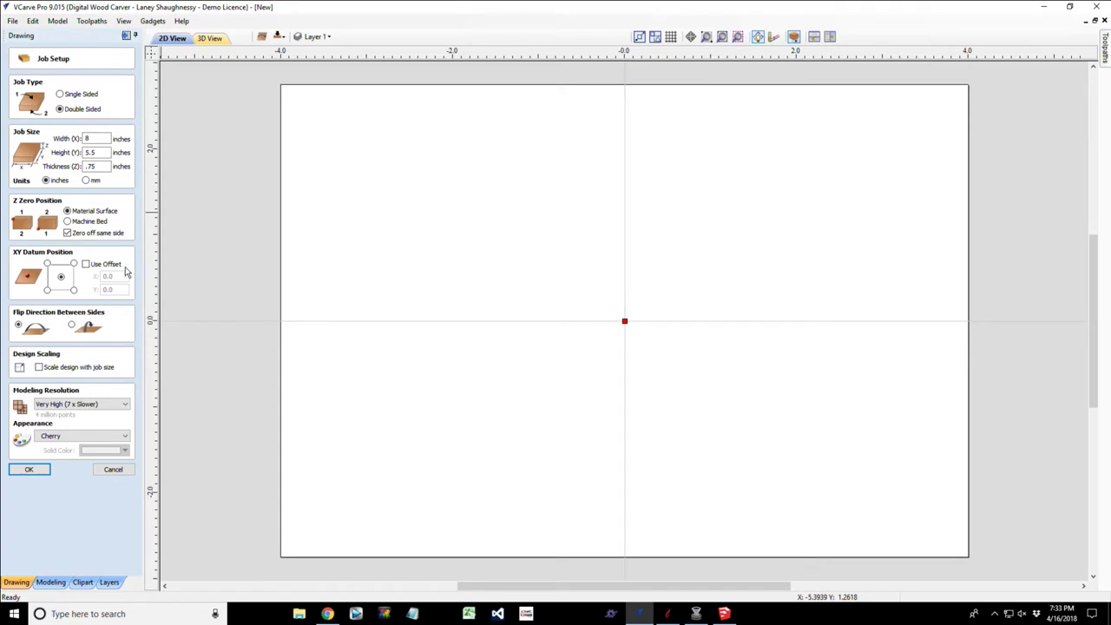
pyautogui.click(47, 292)
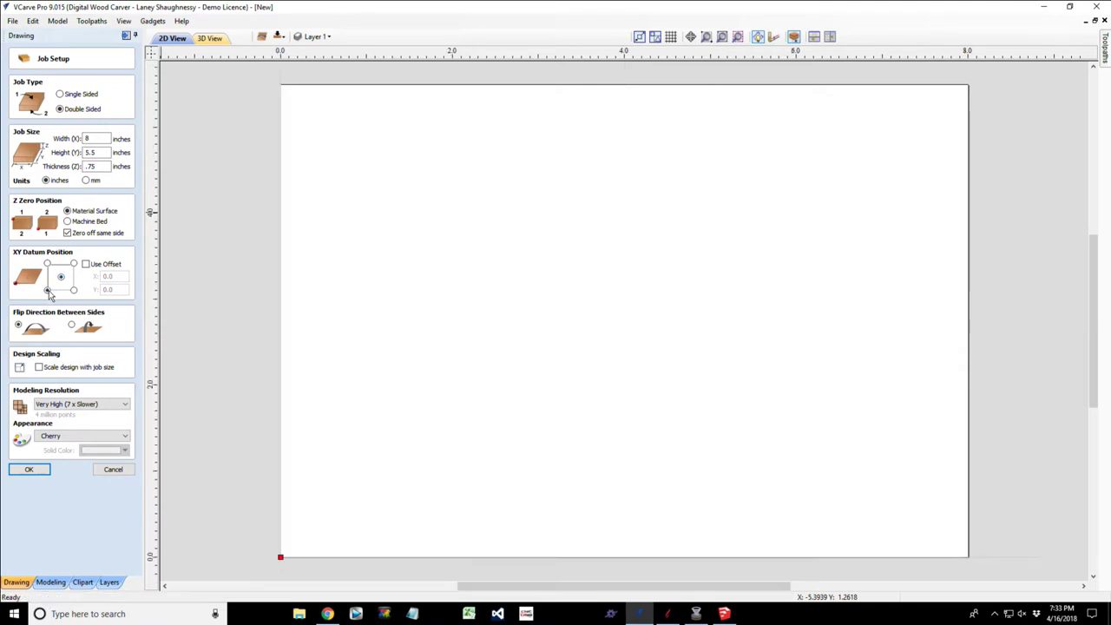
pyautogui.scroll(-4, 404, 497)
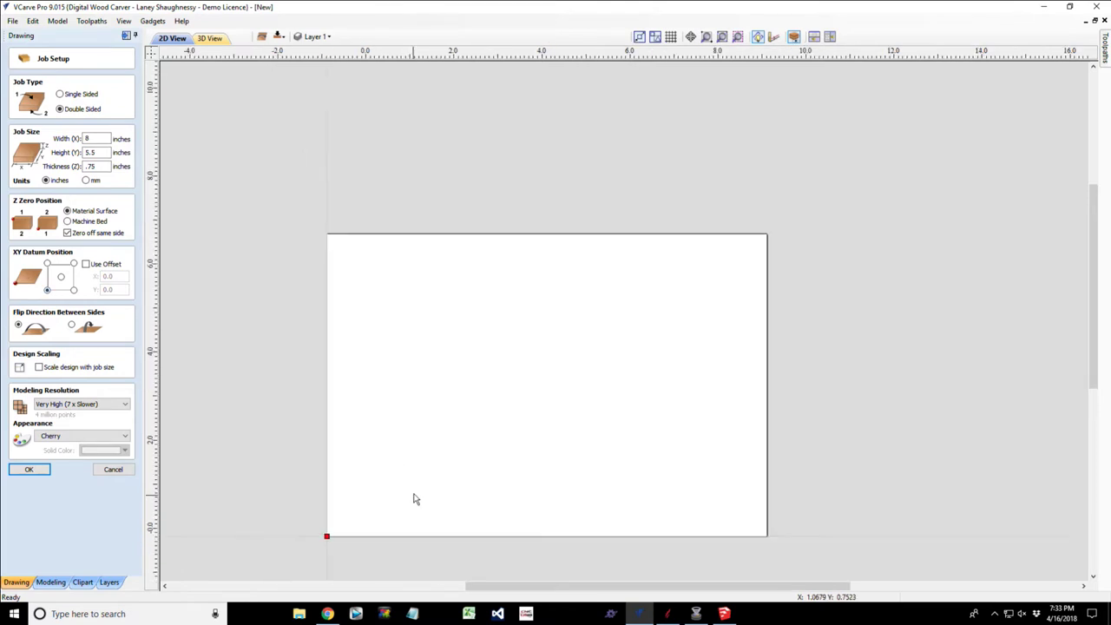
pyautogui.scroll(2, 516, 554)
pyautogui.scroll(2, 516, 554)
pyautogui.scroll(-2, 516, 554)
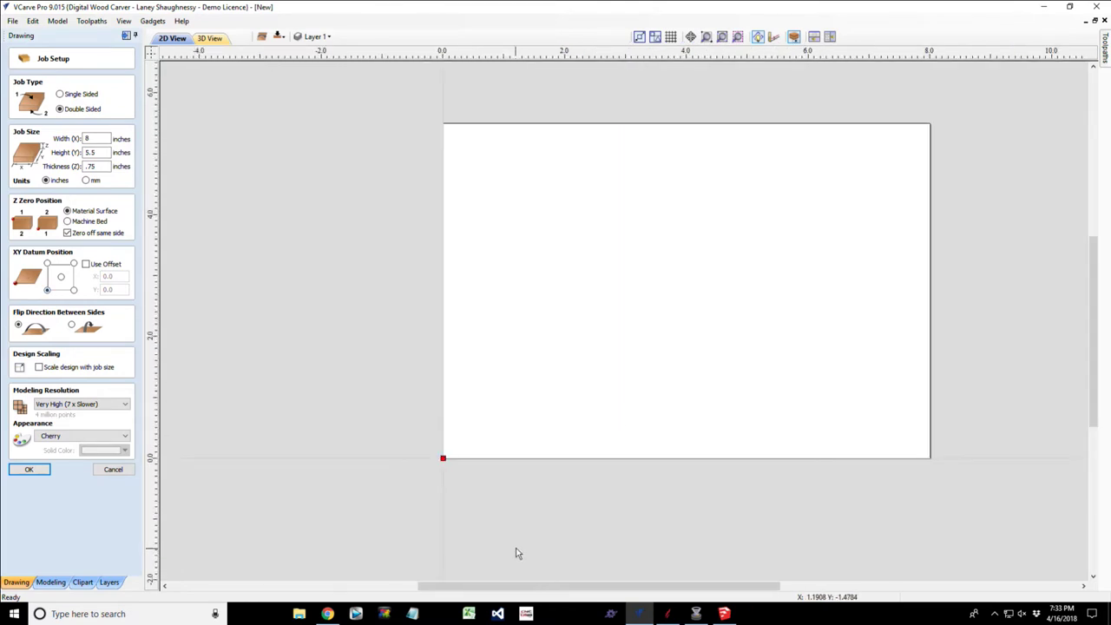
pyautogui.scroll(1, 760, 260)
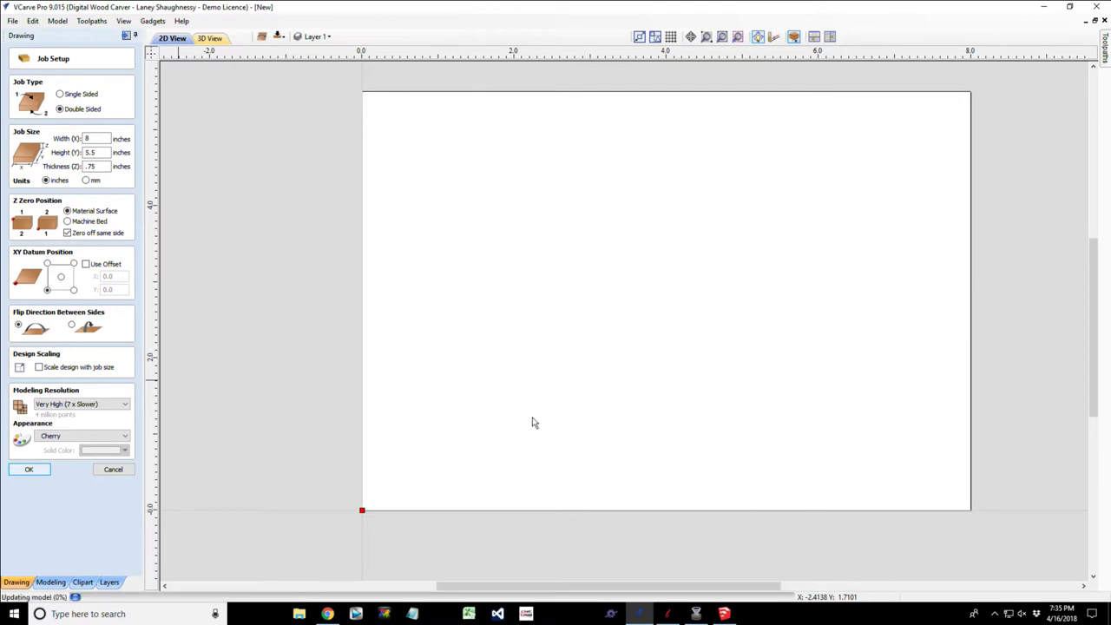
# Accept Job Setup and return to the blank 8 x 5.5 in, 0.75 in thick sheet.
pyautogui.press('Return')
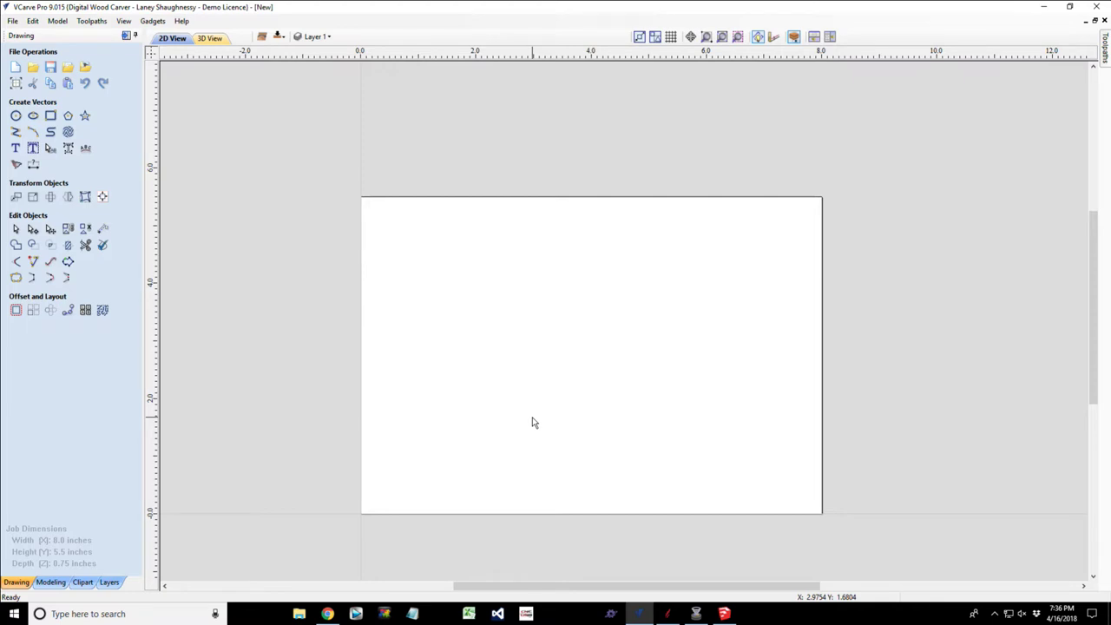
pyautogui.scroll(-2, 357, 209)
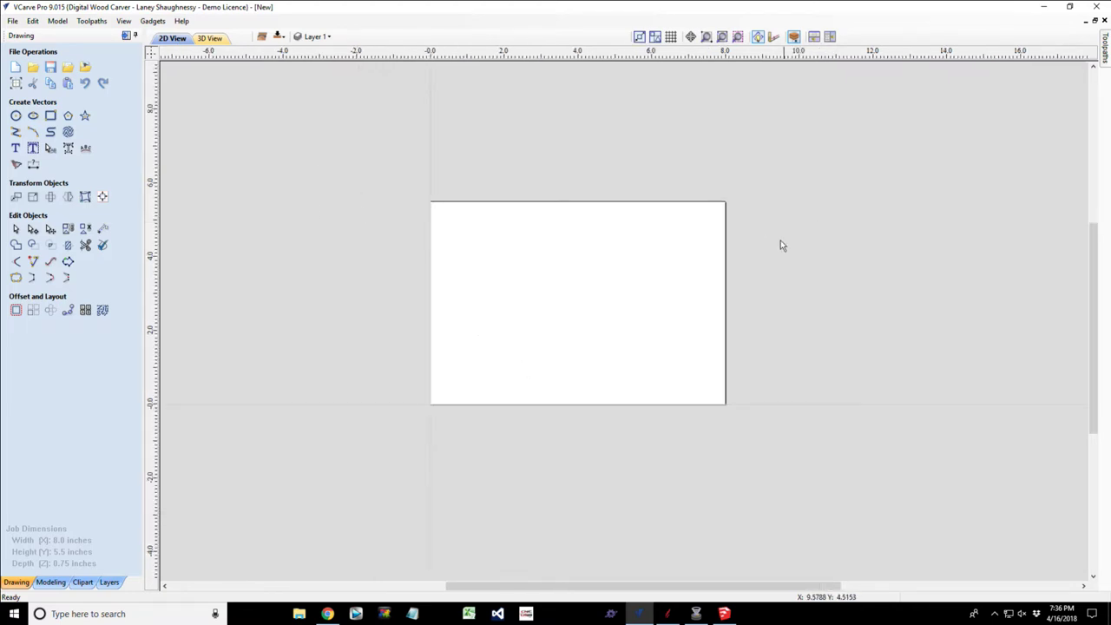
pyautogui.scroll(-1, 694, 274)
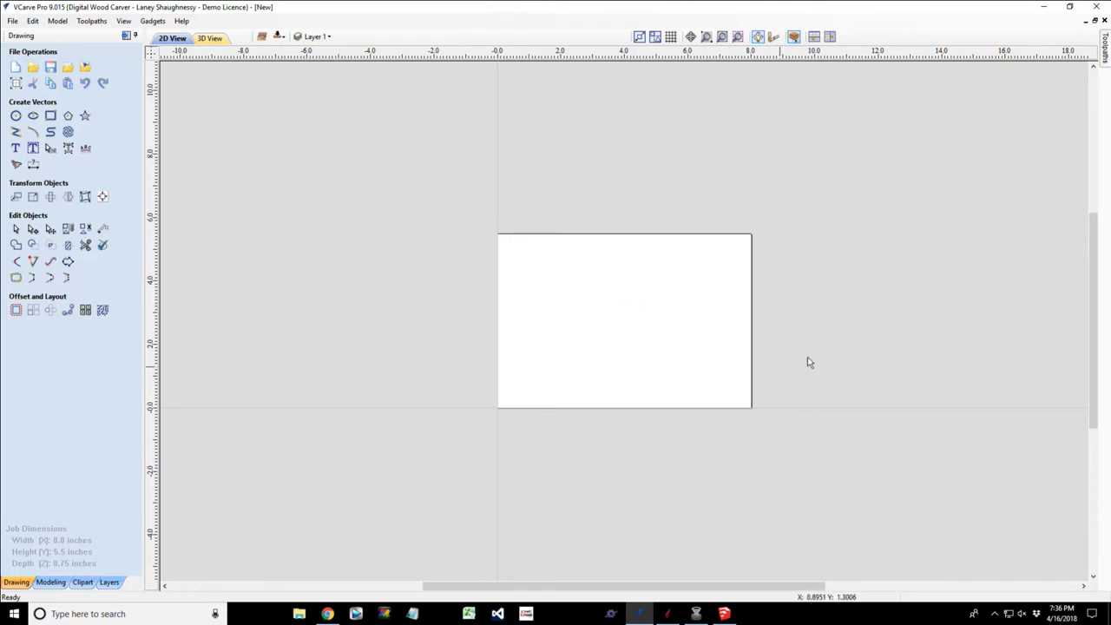
pyautogui.scroll(4, 622, 343)
pyautogui.scroll(-2, 622, 344)
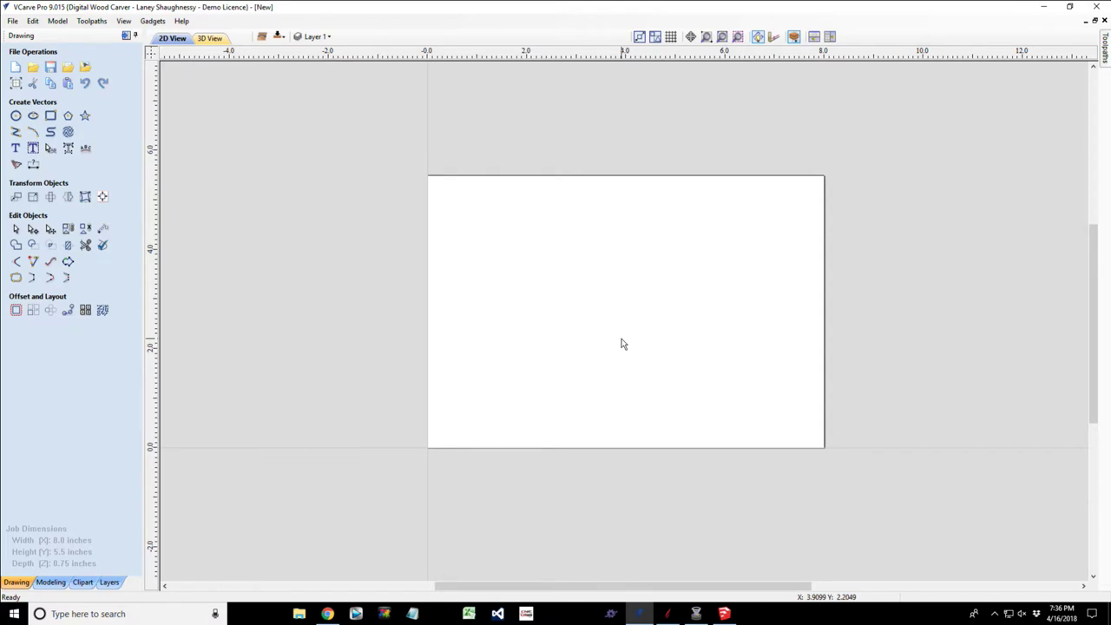
pyautogui.scroll(-2, 622, 343)
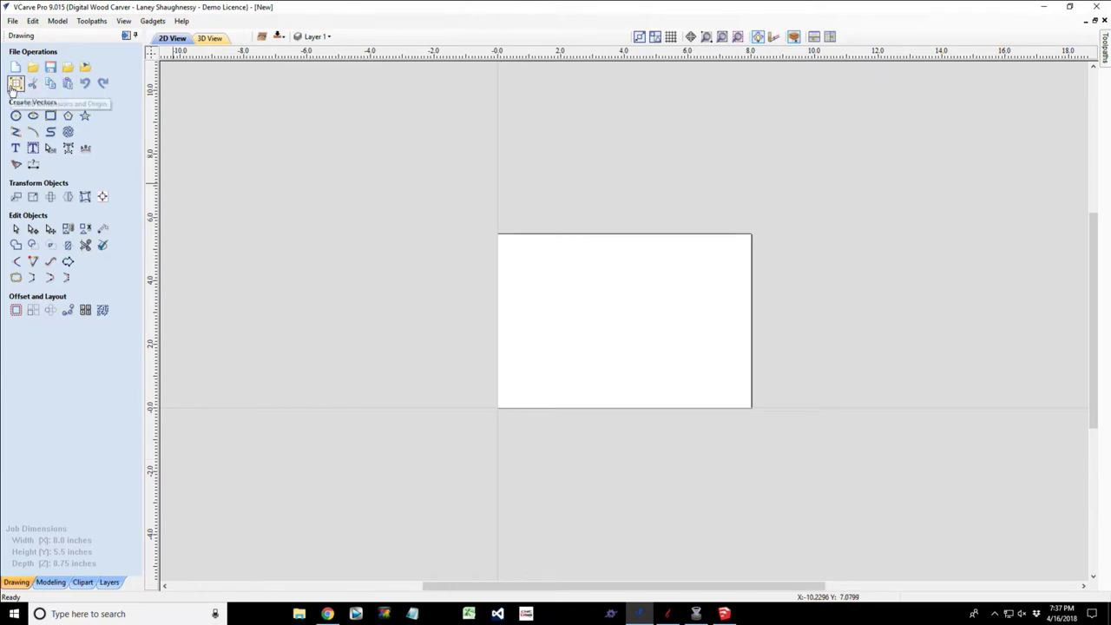
# Try an 18.5-inch job width in Job Setup, cancel the change, and zoom out on the sheet.
pyautogui.click(15, 85)
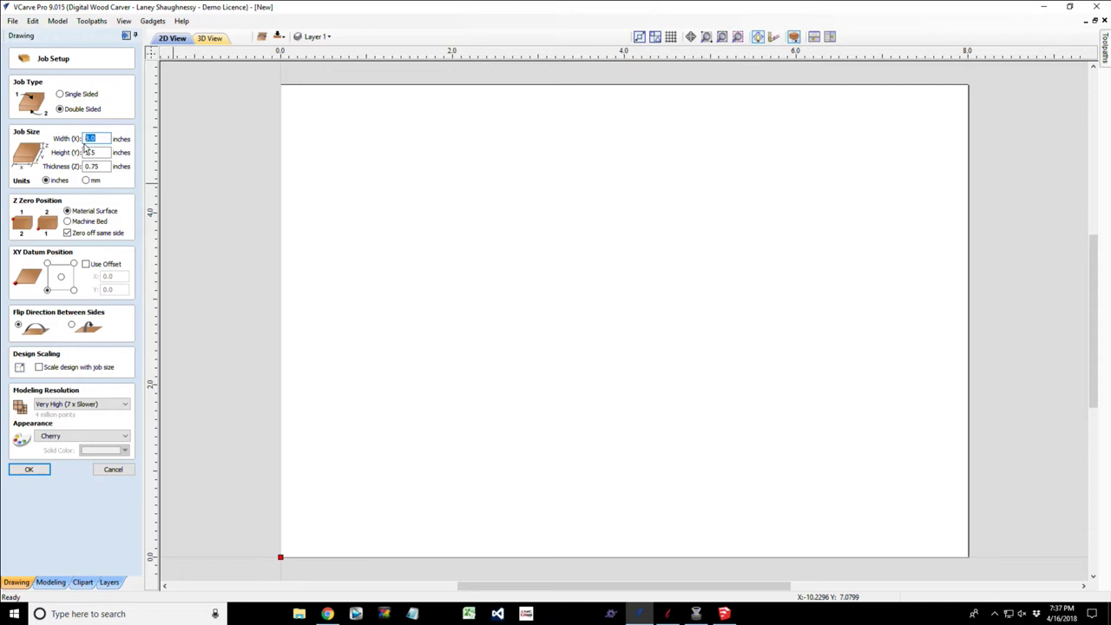
pyautogui.write('28')
pyautogui.press('Return')
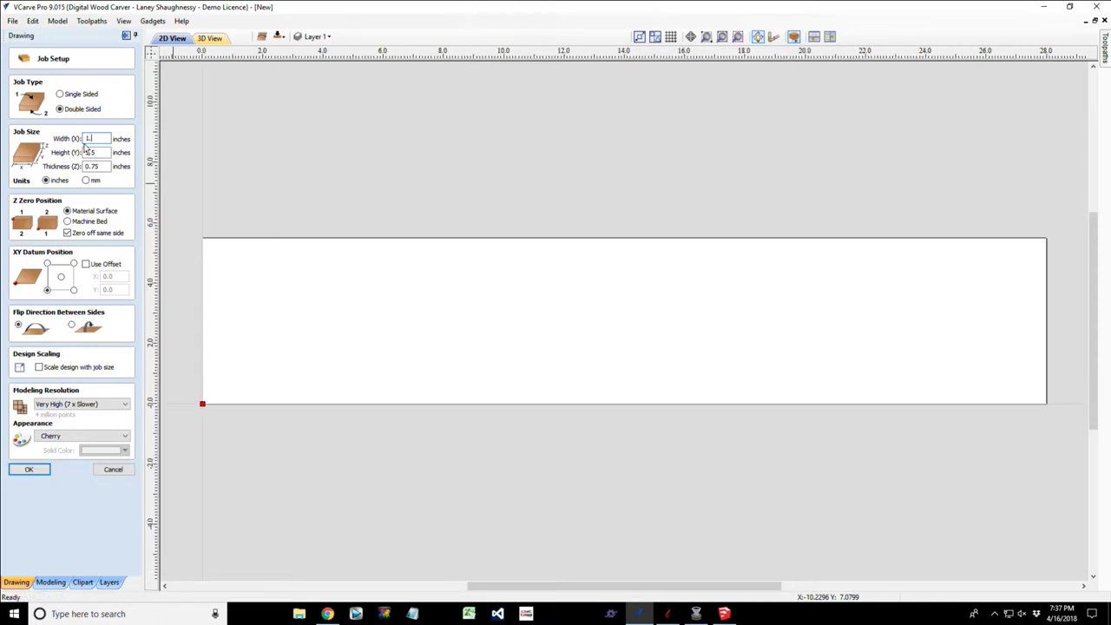
pyautogui.write('1')
pyautogui.press('Return')
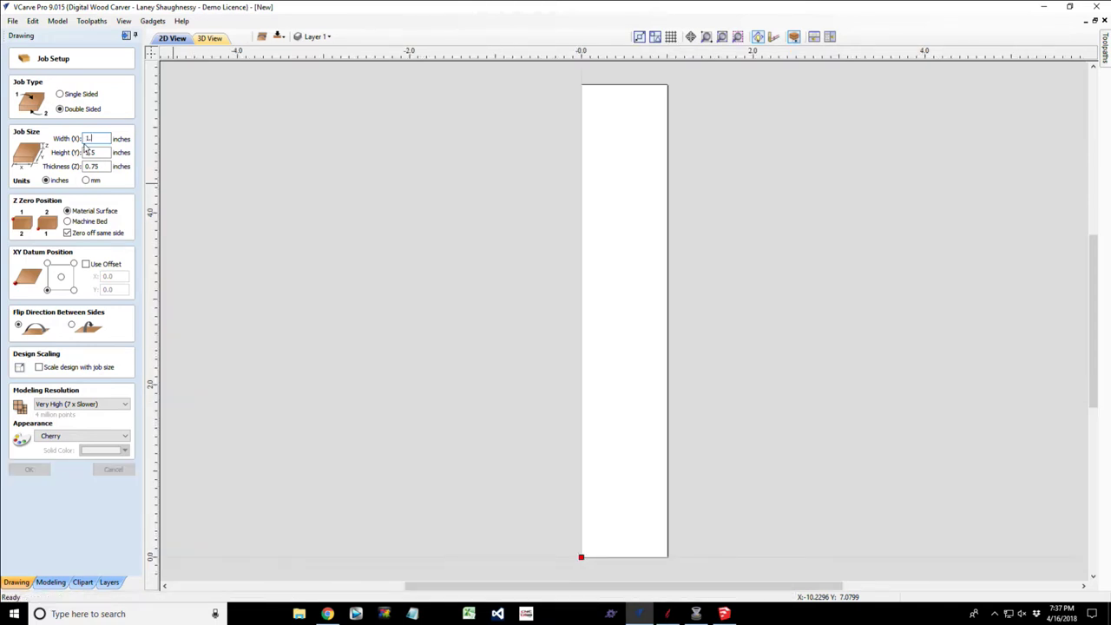
pyautogui.write('8')
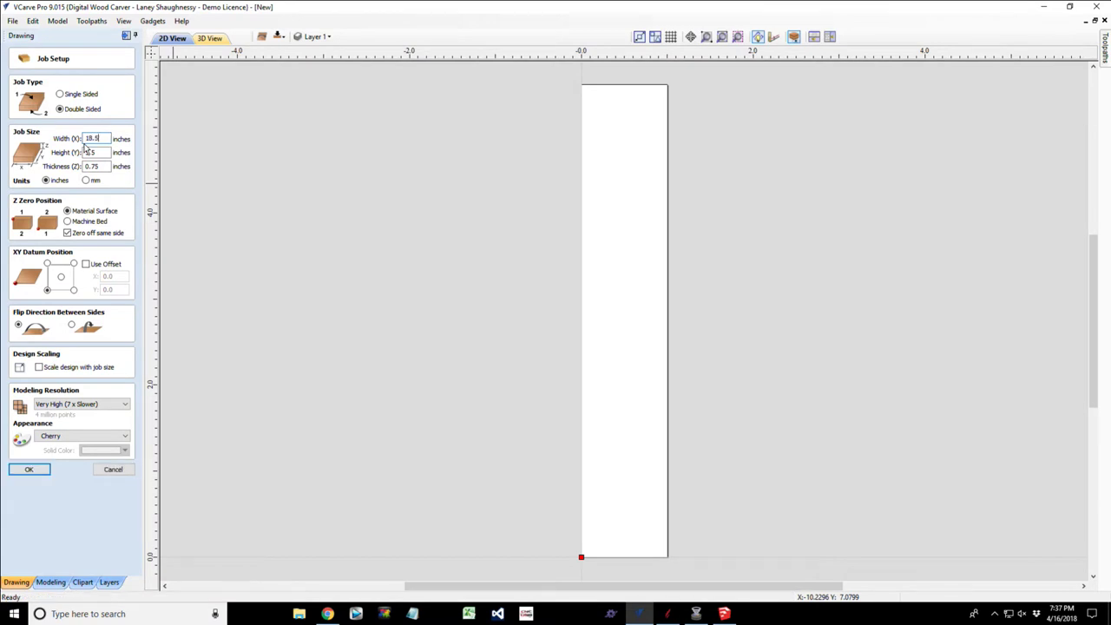
pyautogui.write('.5')
pyautogui.press('Return')
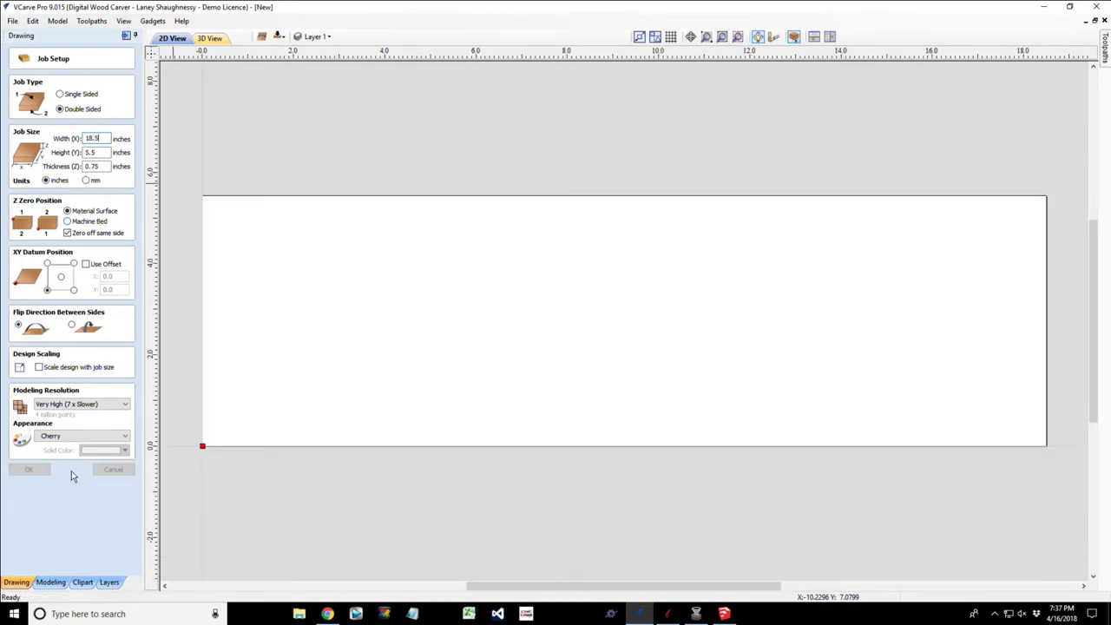
pyautogui.click(105, 473)
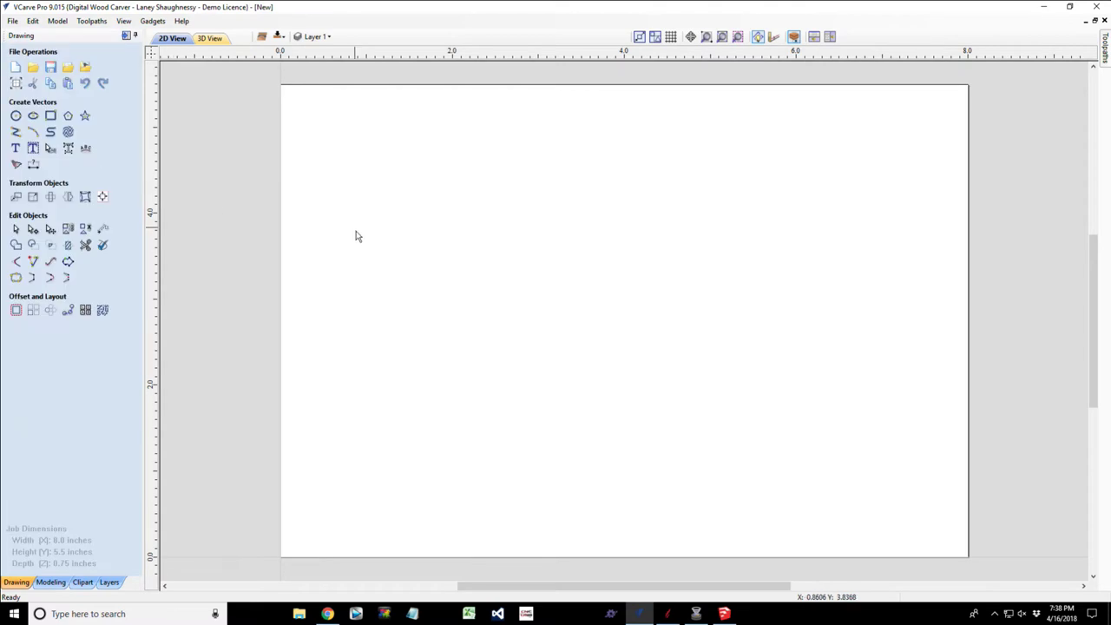
pyautogui.scroll(-3, 429, 331)
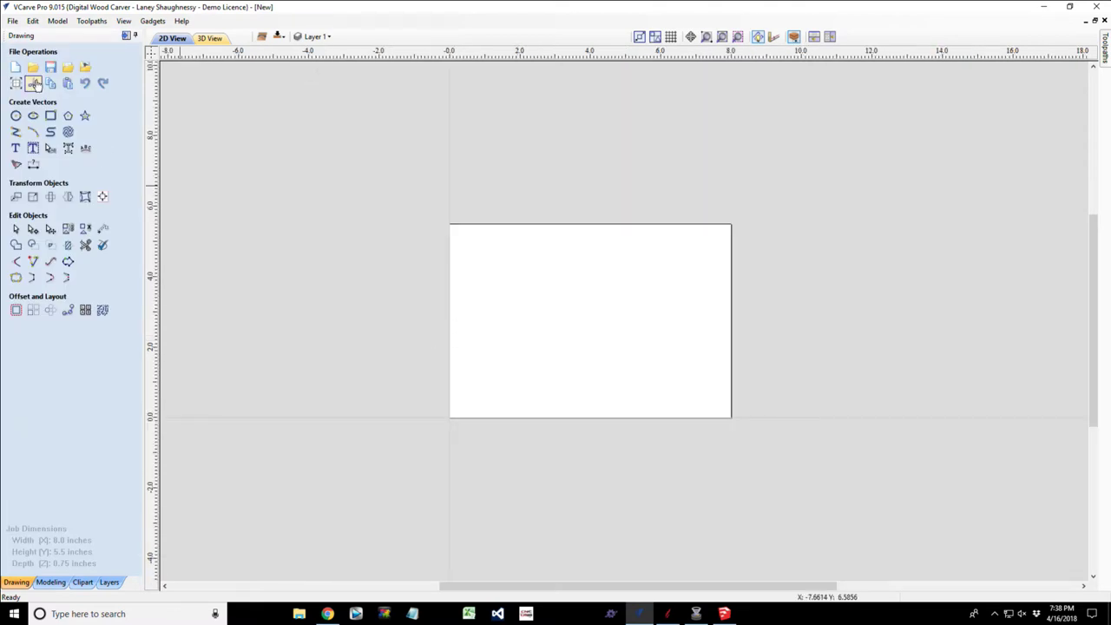
# Change the job Width (X) from 8.0 to 18.5 inches in Job Setup and confirm it.
pyautogui.click(15, 83)
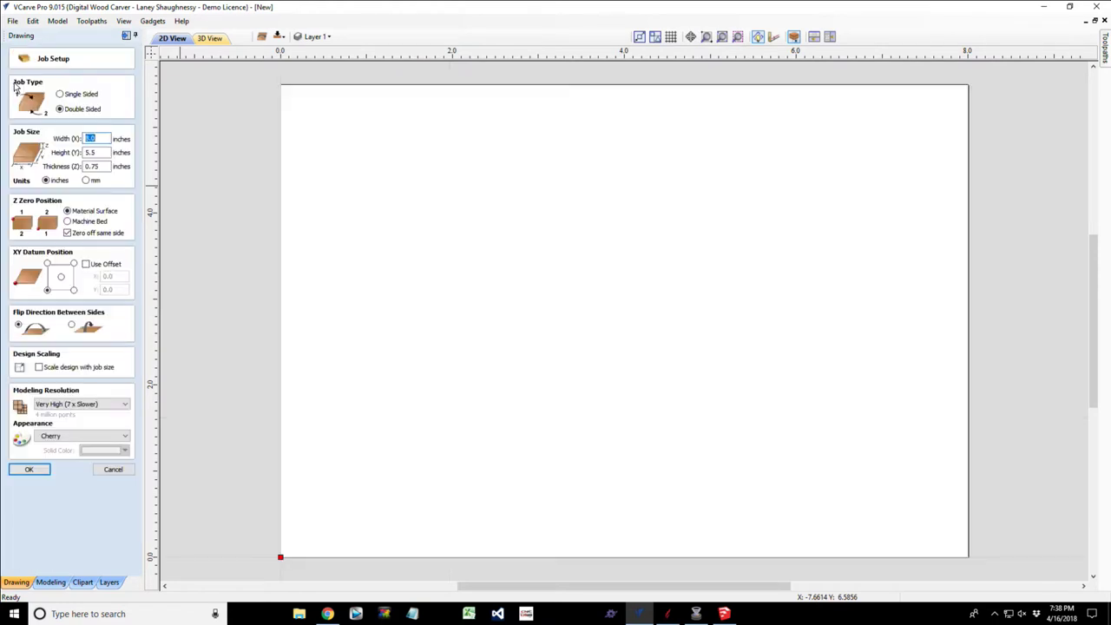
pyautogui.click(104, 139)
pyautogui.moveTo(104, 139); pyautogui.dragTo(49, 141)
pyautogui.write('18')
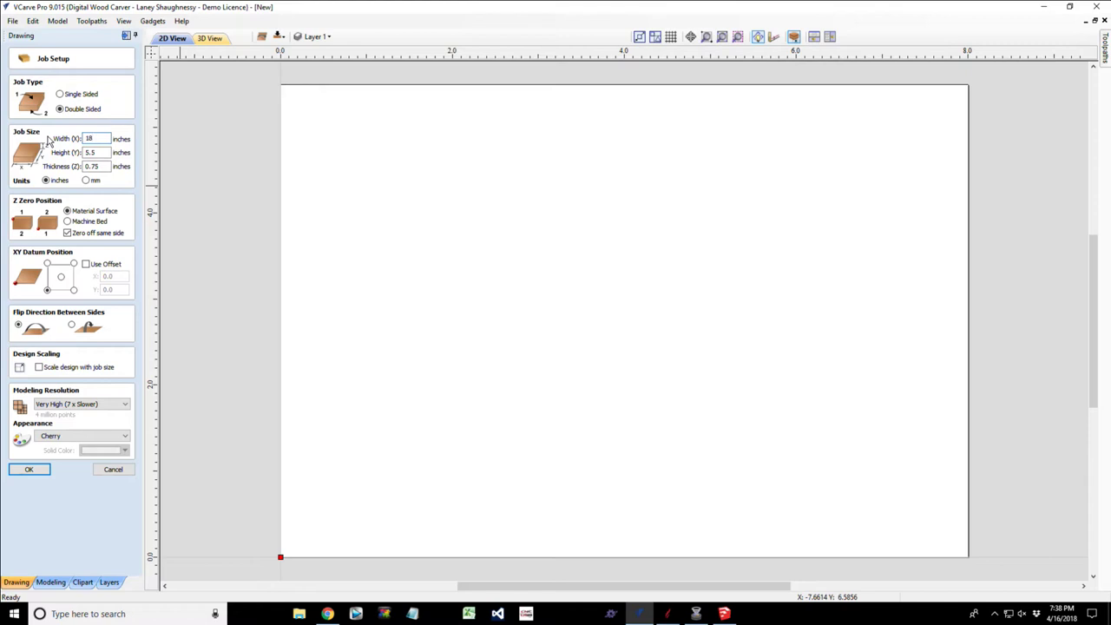
pyautogui.click(29, 470)
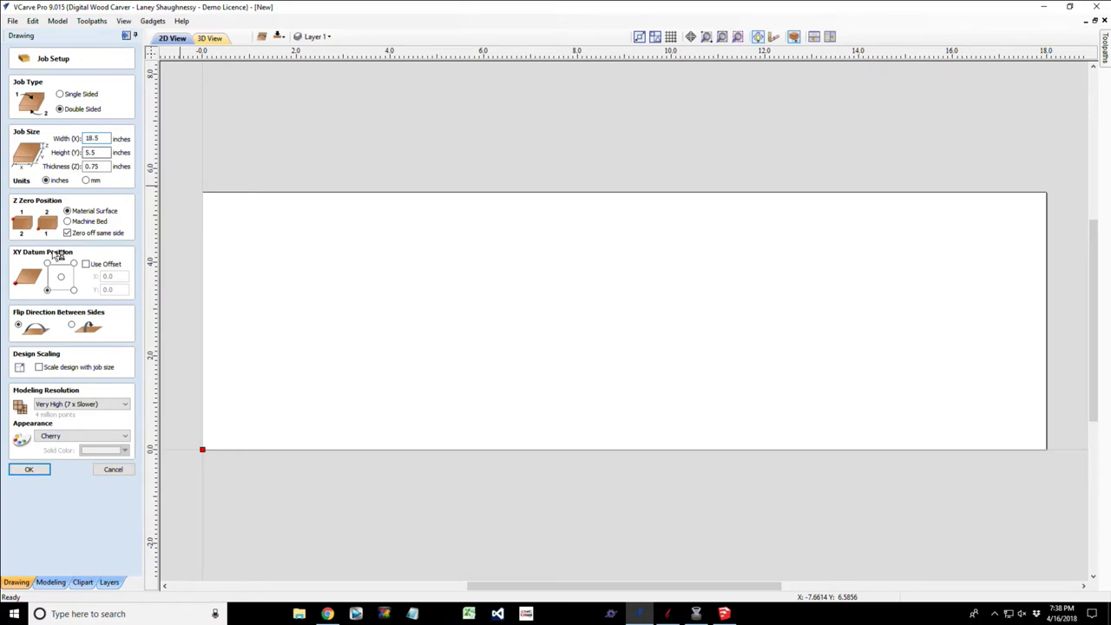
pyautogui.click(27, 471)
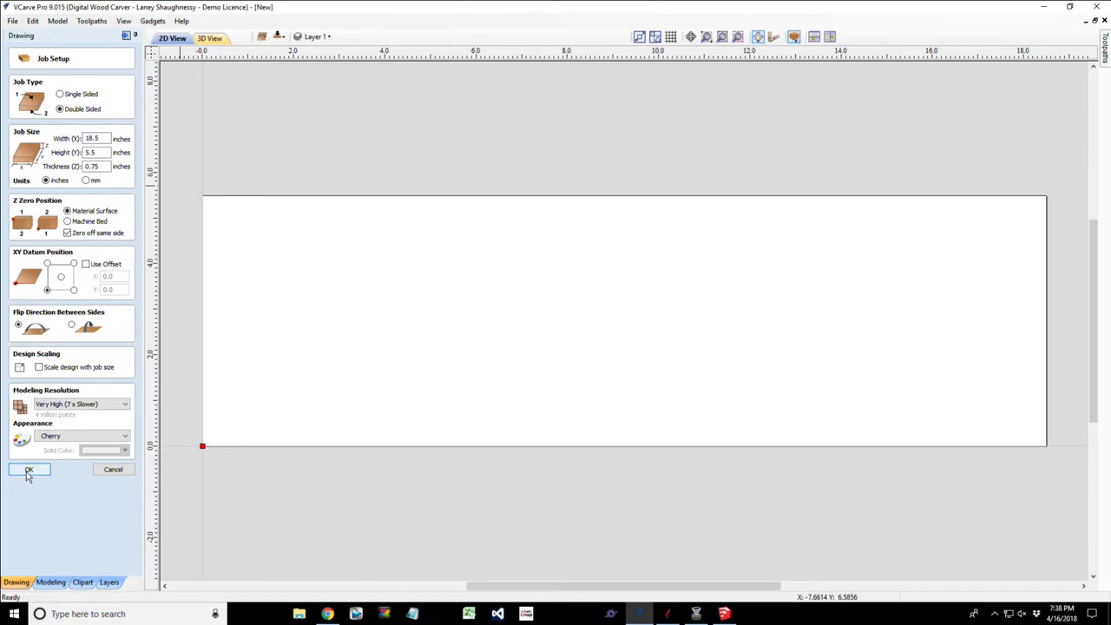
pyautogui.click(28, 470)
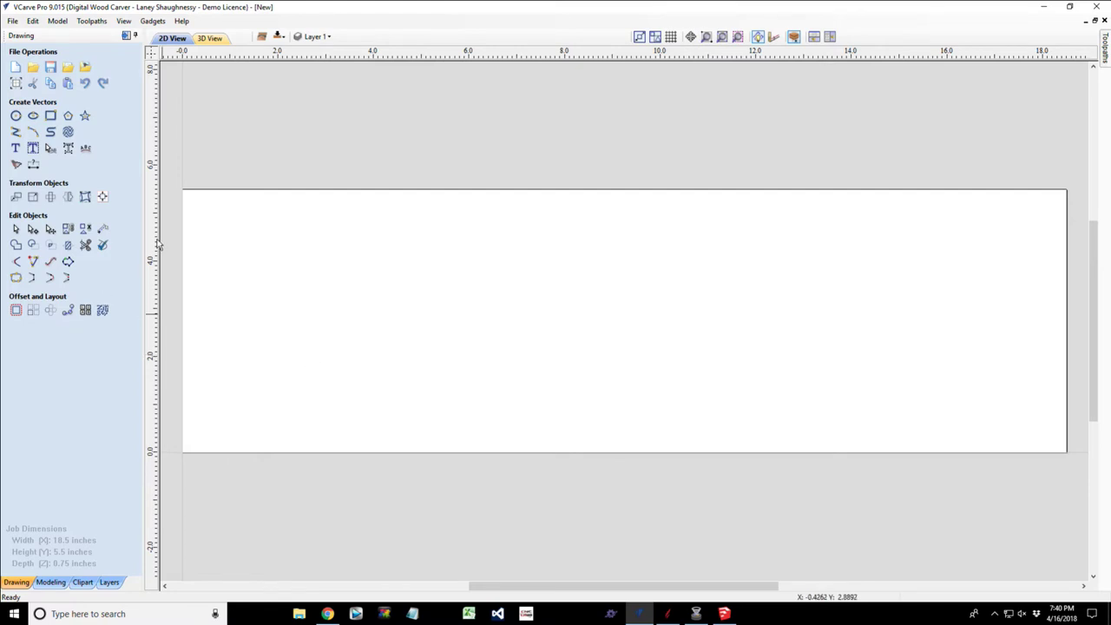
# Draw an 8.0 x 5.5 inch rectangle on the sheet and close the Draw Rectangle form.
pyautogui.click(51, 115)
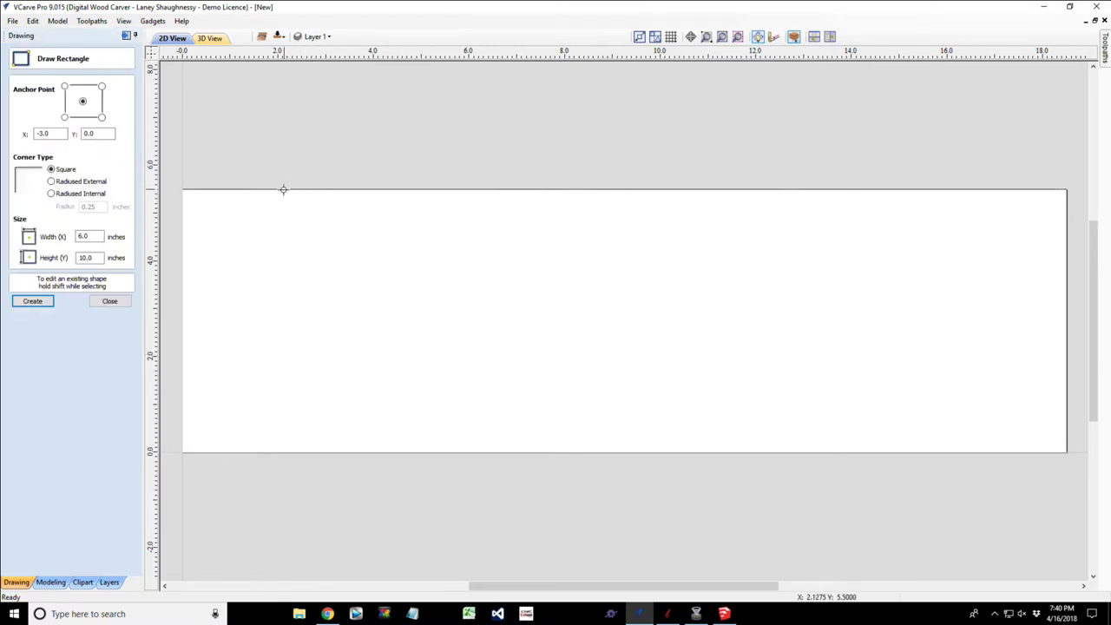
pyautogui.moveTo(284, 208); pyautogui.dragTo(573, 451)
pyautogui.write('.5')
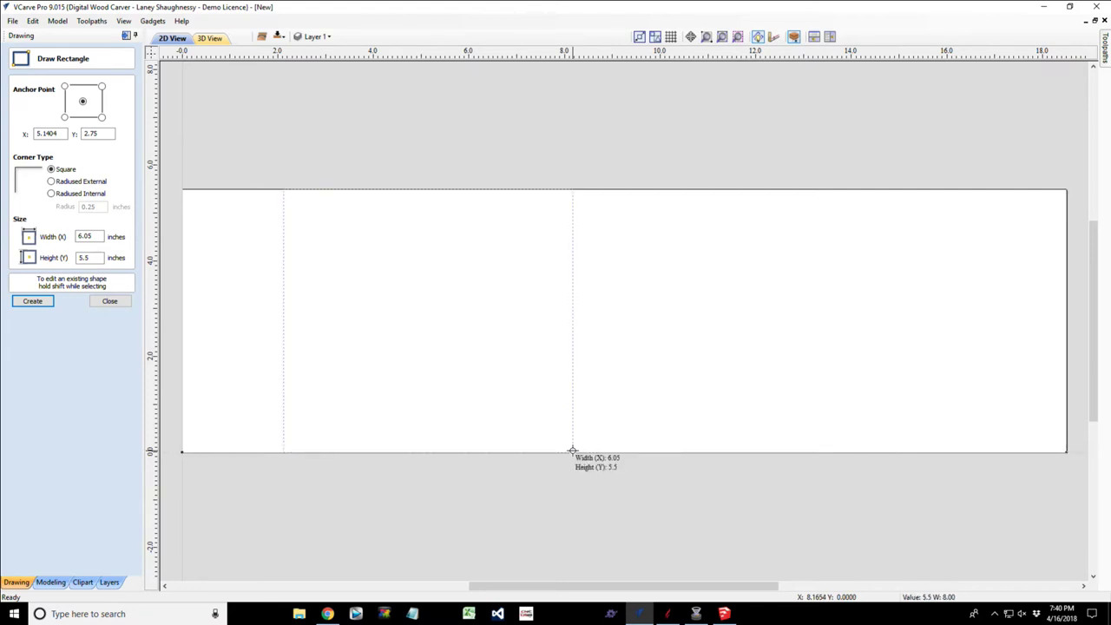
pyautogui.press('Return')
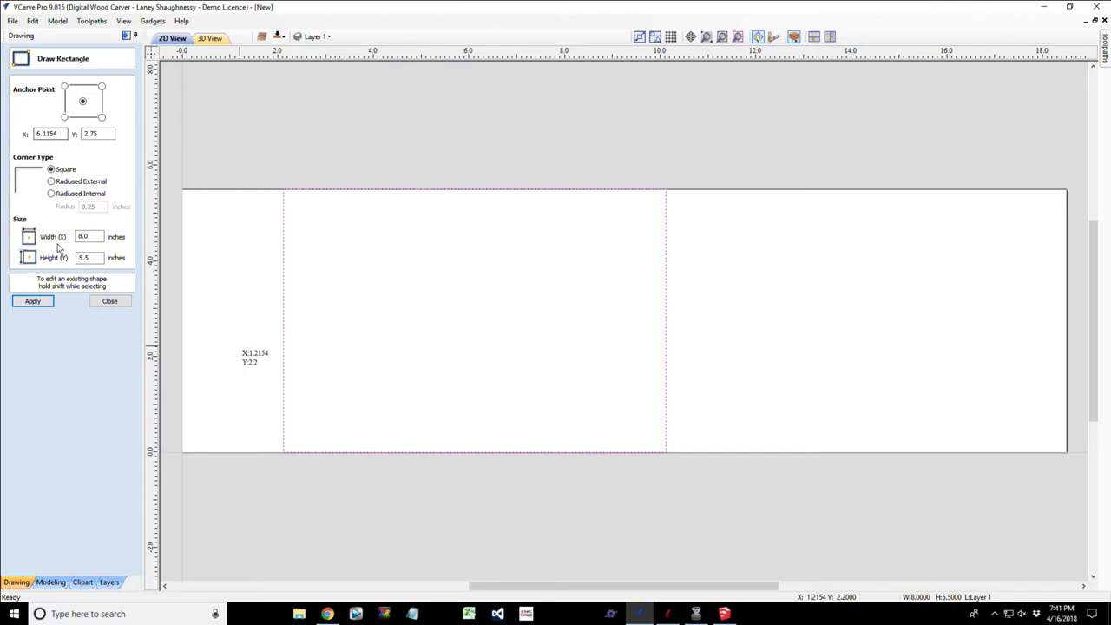
pyautogui.doubleClick(84, 236)
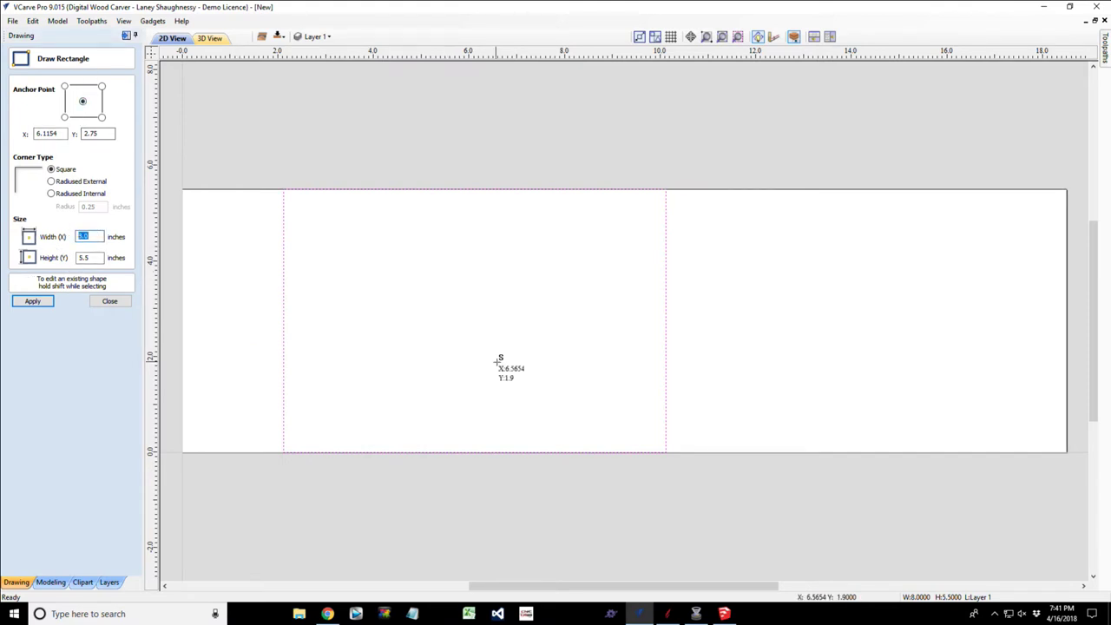
pyautogui.click(93, 236)
pyautogui.doubleClick(93, 236)
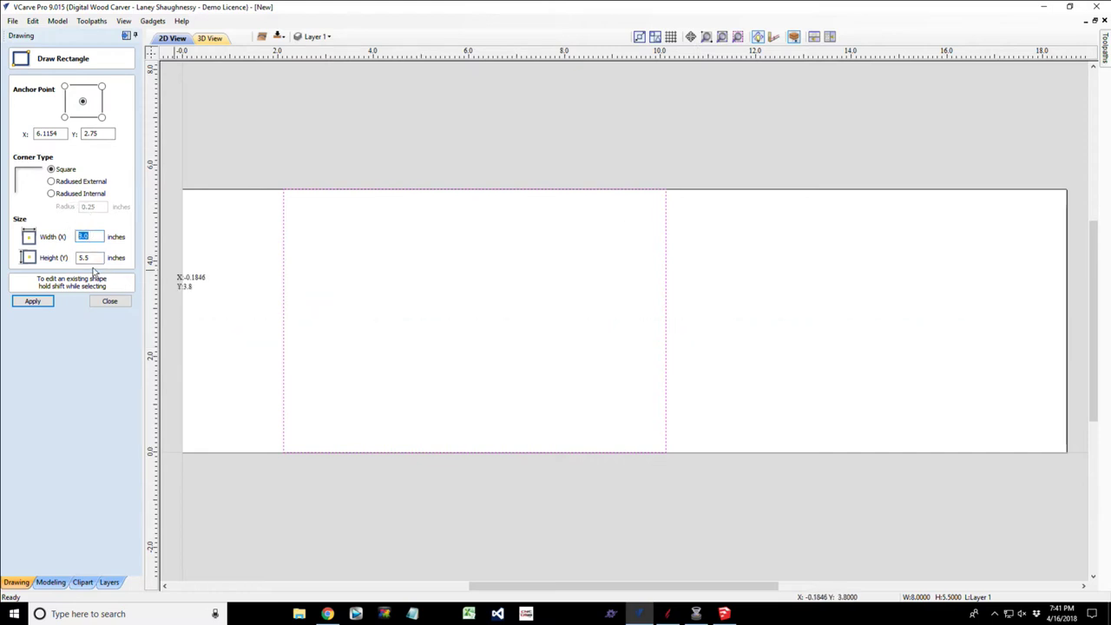
pyautogui.click(108, 302)
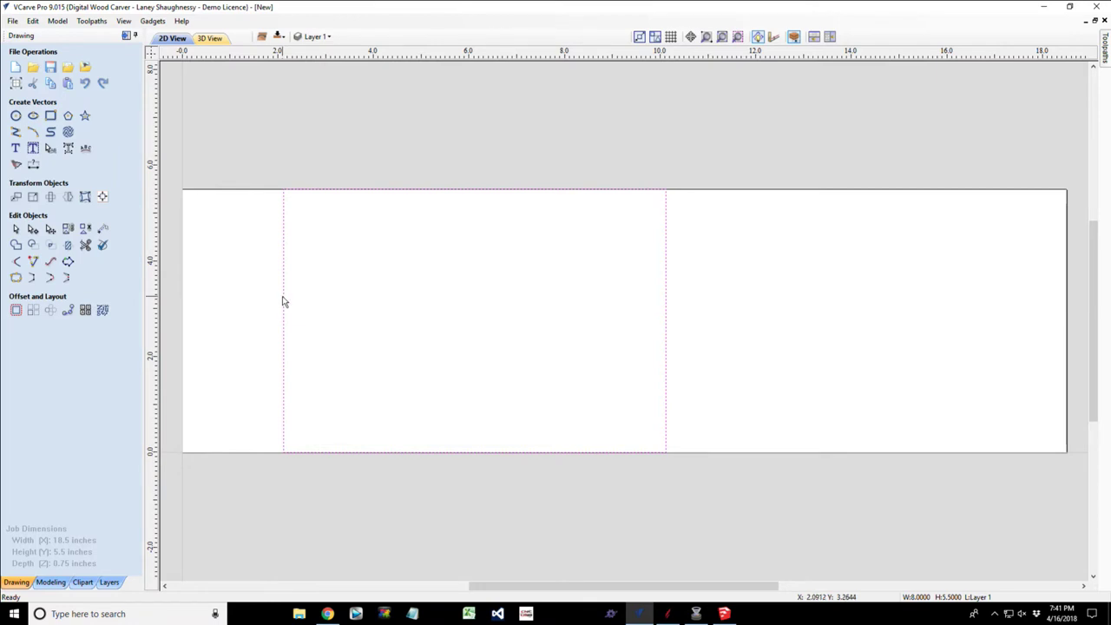
# Nudge the selected rectangle three steps to the left with the arrow keys.
pyautogui.press('Left')
pyautogui.press('Left')
pyautogui.press('Left')
pyautogui.press('Left')
pyautogui.press('Left')
pyautogui.press('Left')
pyautogui.press('Left')
pyautogui.press('Left')
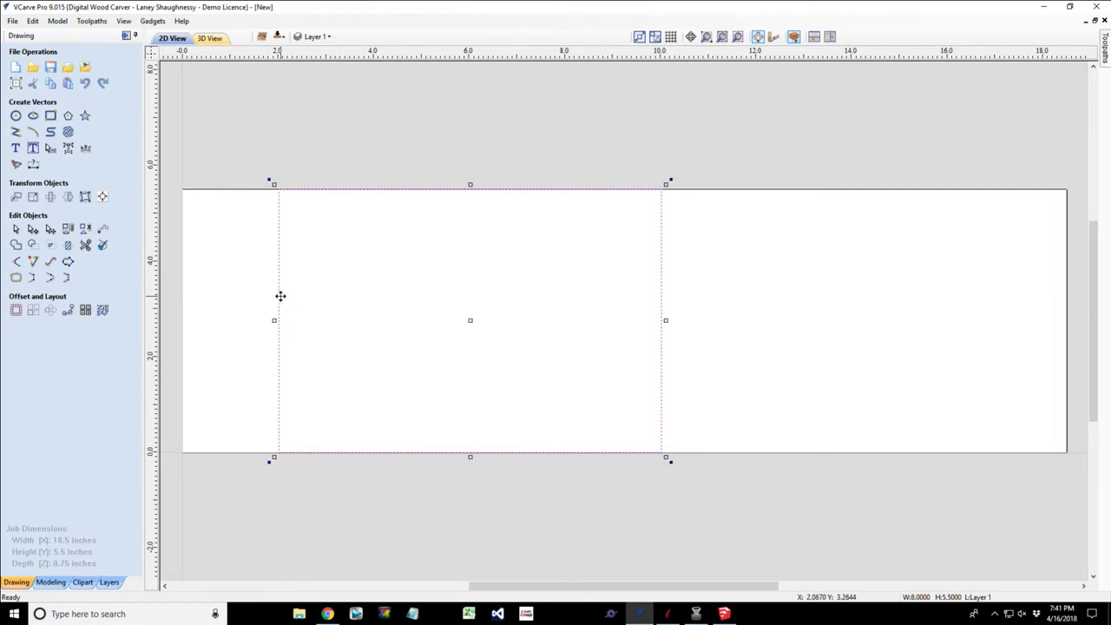
pyautogui.press('Left')
pyautogui.press('Left')
pyautogui.press('Left')
pyautogui.press('Left')
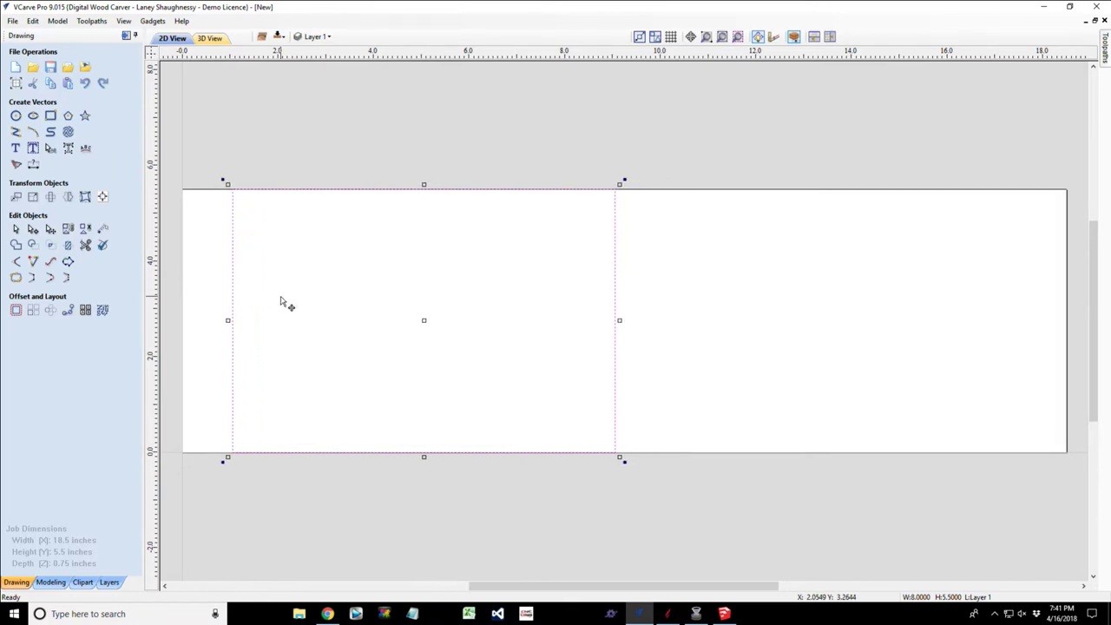
pyautogui.press('Left')
pyautogui.press('Left')
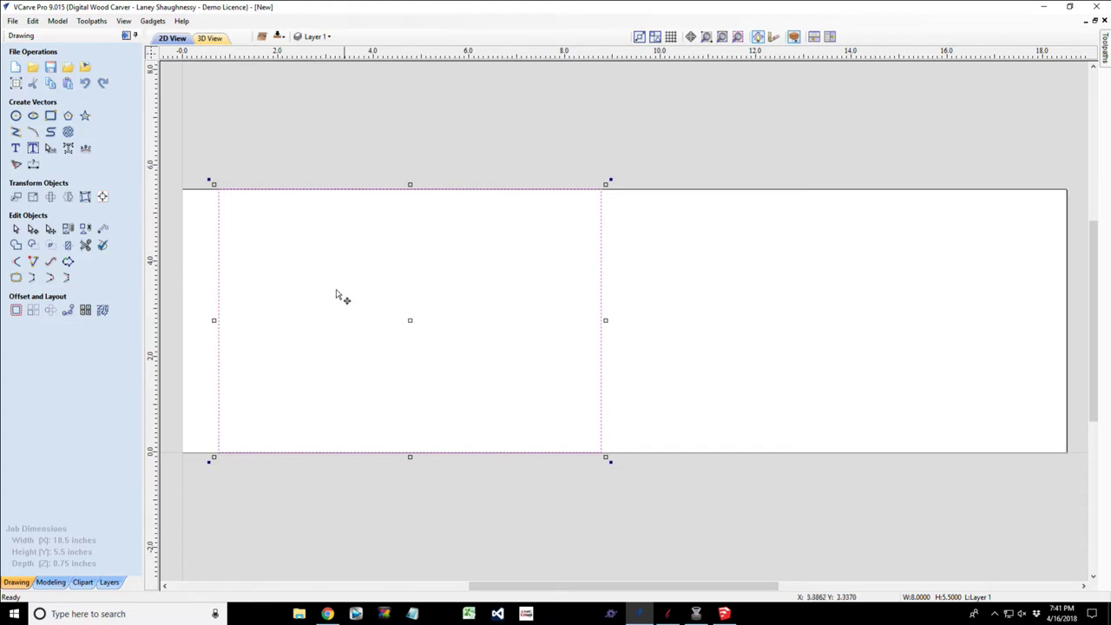
# Drag a trial copy of the rectangle to the right, remove it, and reselect the original.
pyautogui.click(348, 149)
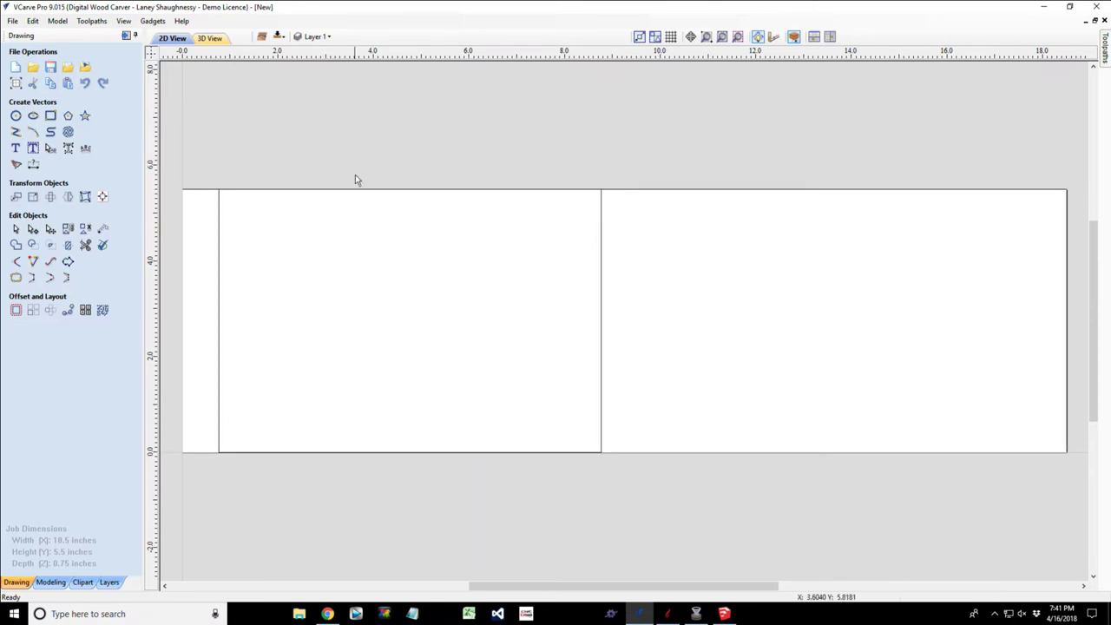
pyautogui.click(602, 291)
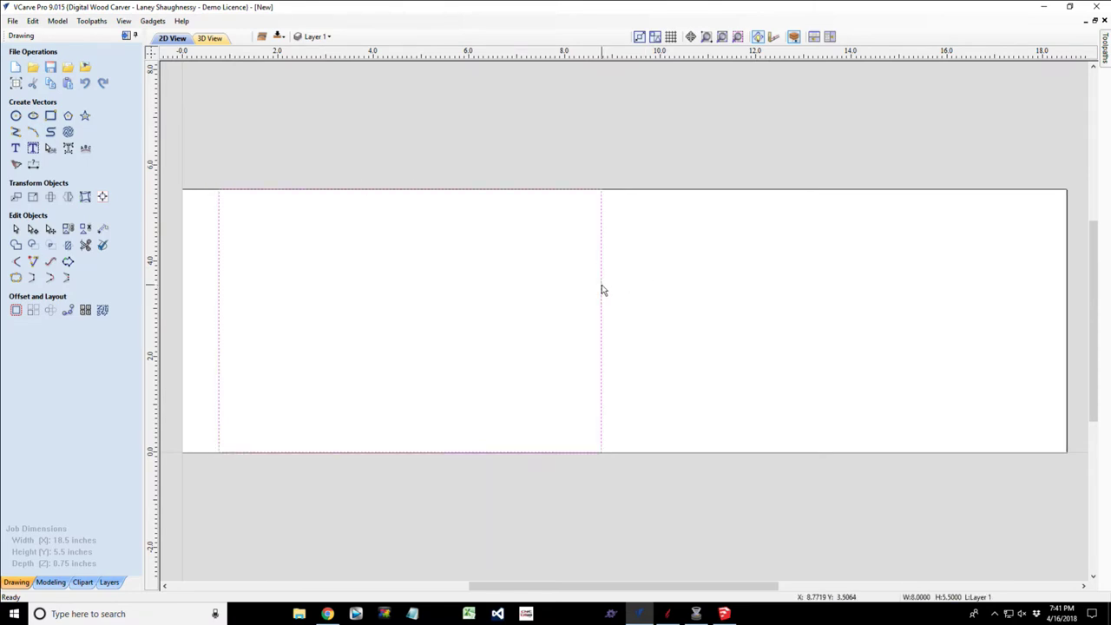
pyautogui.click(602, 289)
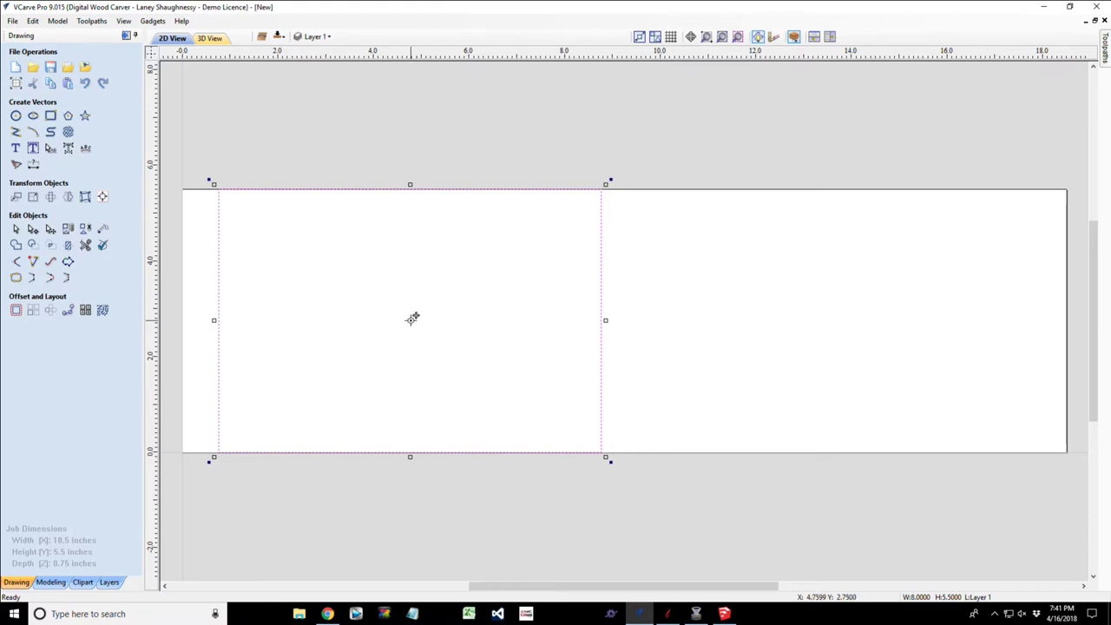
pyautogui.moveTo(412, 320); pyautogui.dragTo(832, 390)
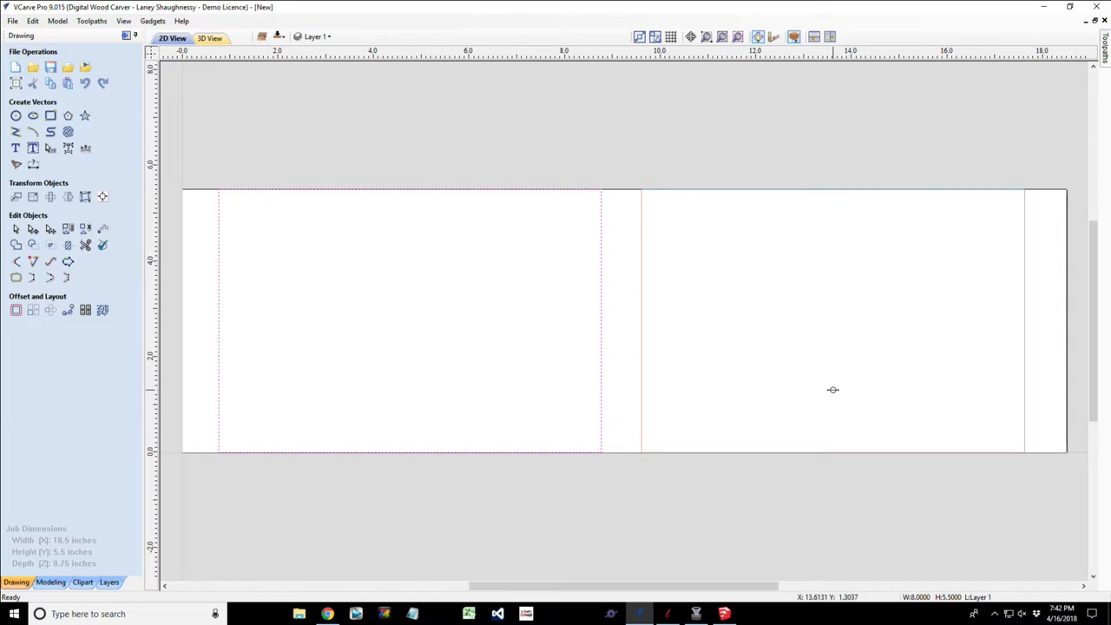
pyautogui.click(834, 390)
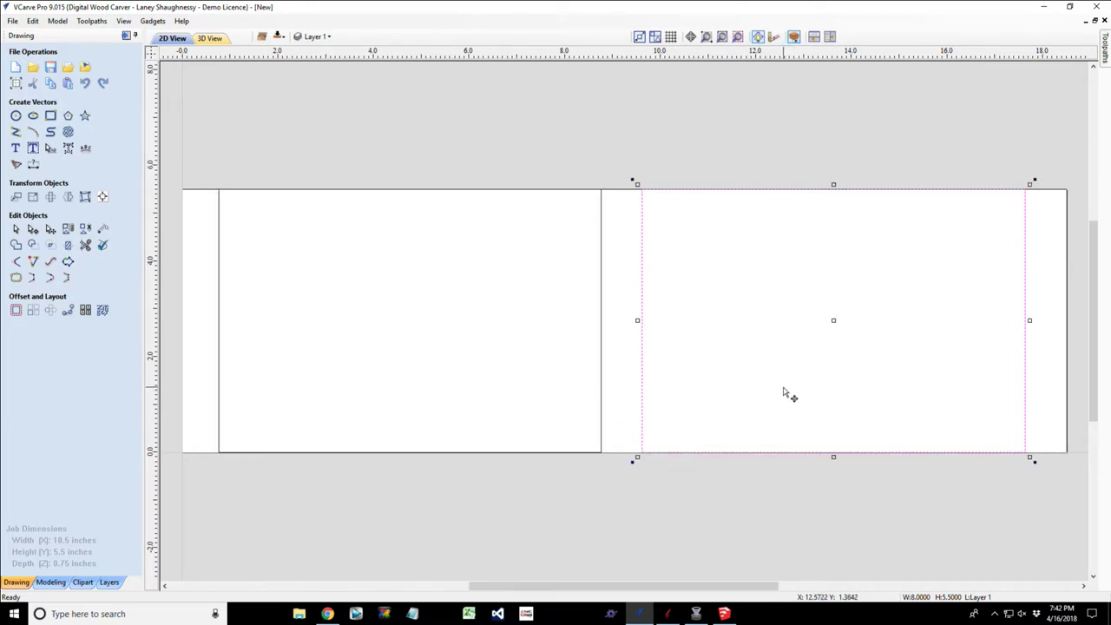
pyautogui.press('Escape')
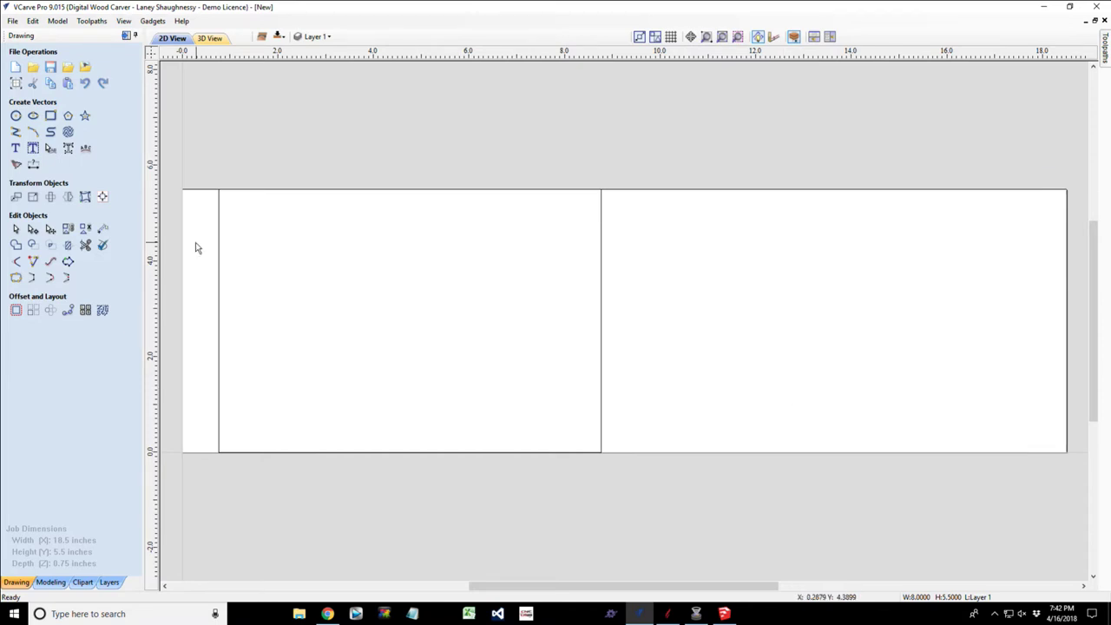
pyautogui.click(219, 256)
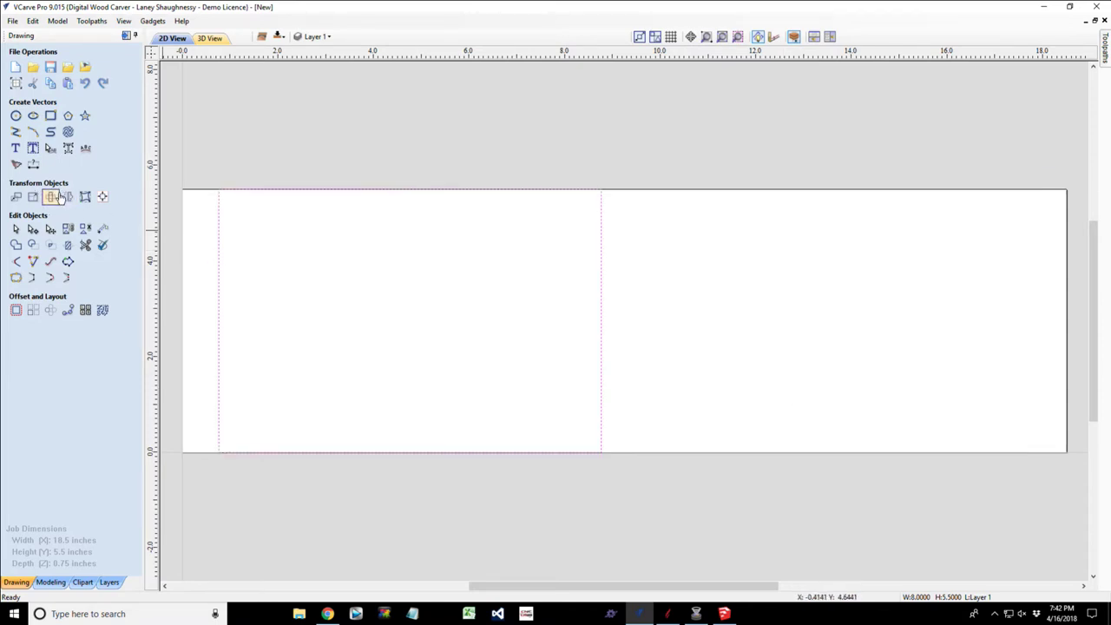
# Create a horizontally flipped mirrored copy of the rectangle across the job centre.
pyautogui.click(68, 197)
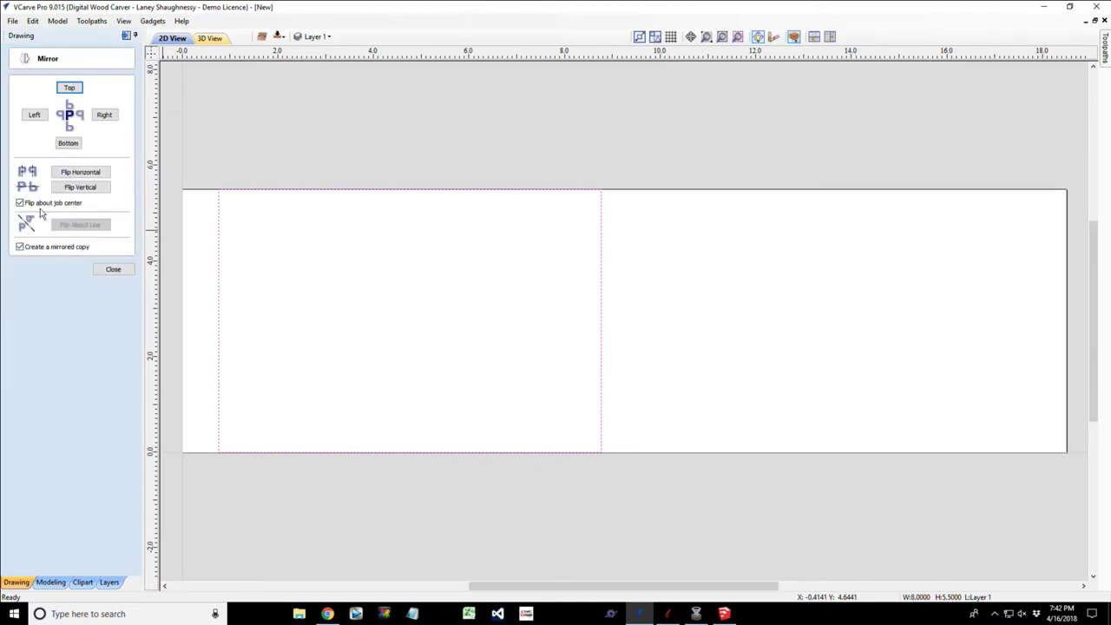
pyautogui.click(71, 173)
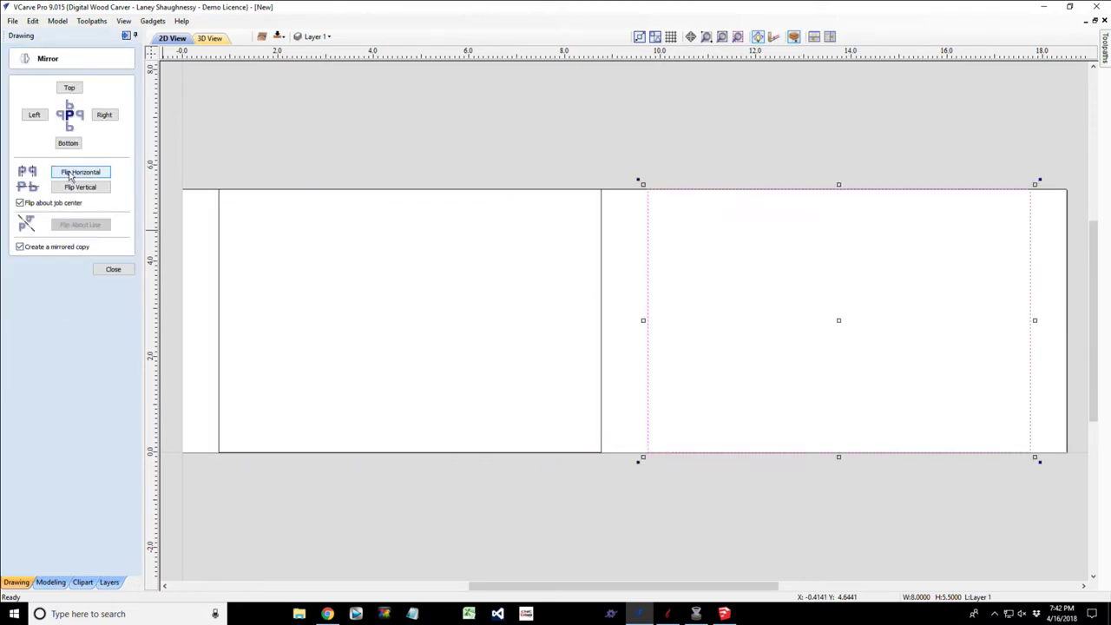
pyautogui.click(114, 270)
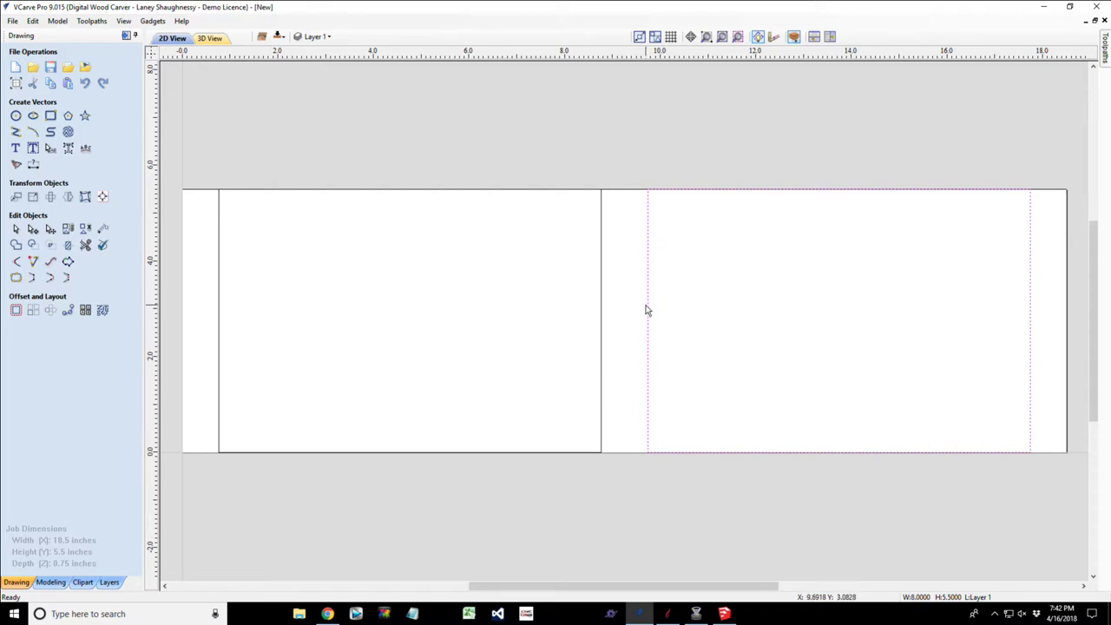
# Butt the right rectangle flush against the left rectangle's right edge using Outside Edge alignment.
pyautogui.keyDown('shift'); pyautogui.click(602, 313); pyautogui.keyUp('shift')
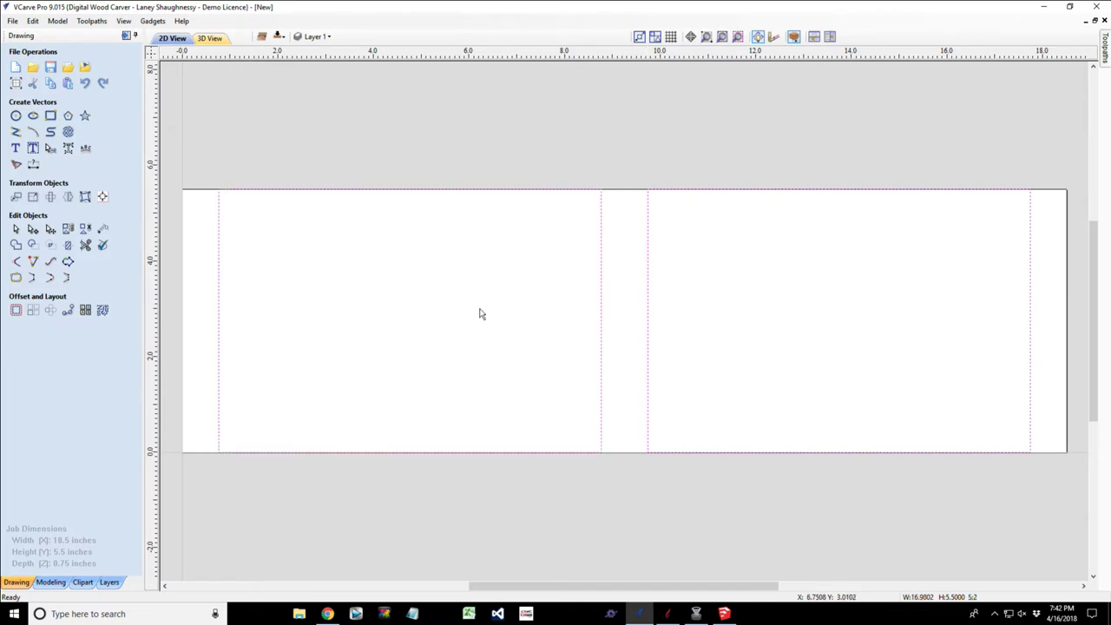
pyautogui.click(103, 196)
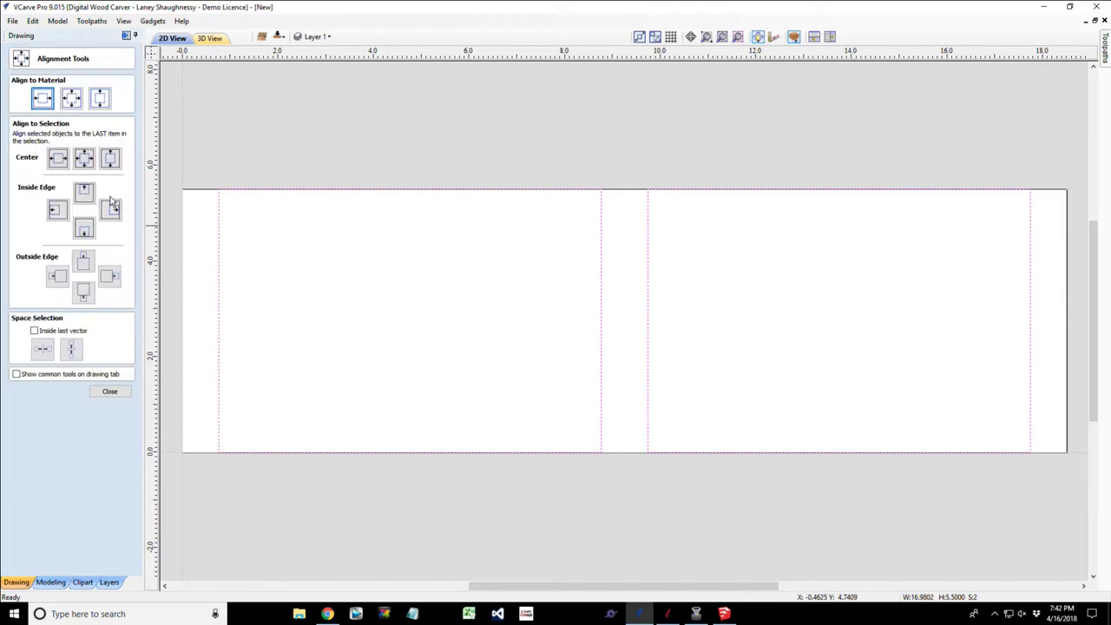
pyautogui.click(118, 280)
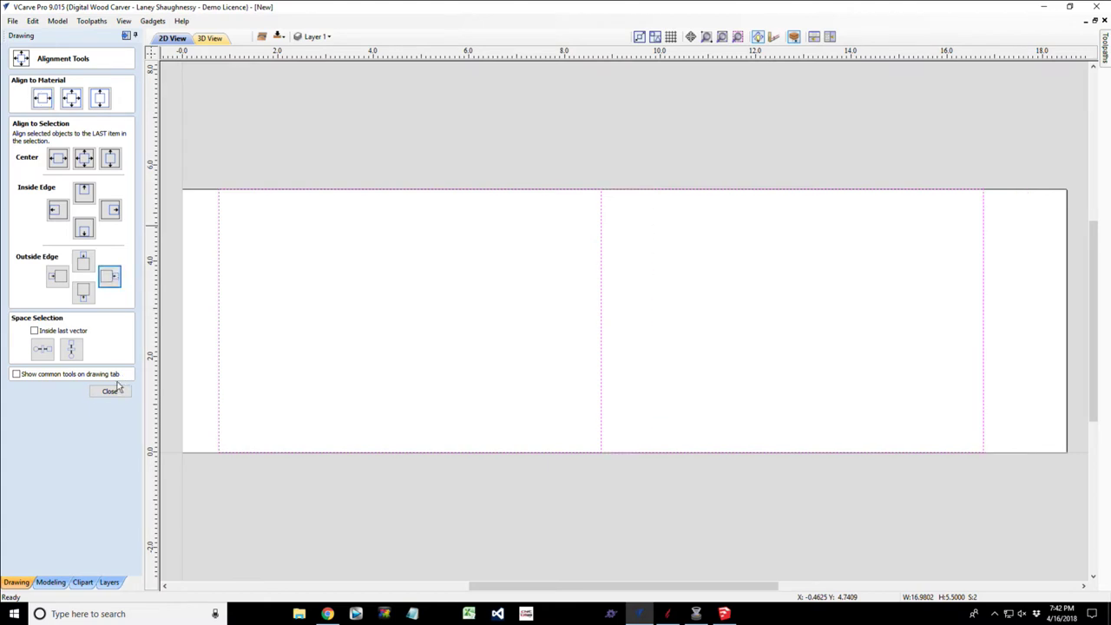
pyautogui.press('Escape')
pyautogui.press('Escape')
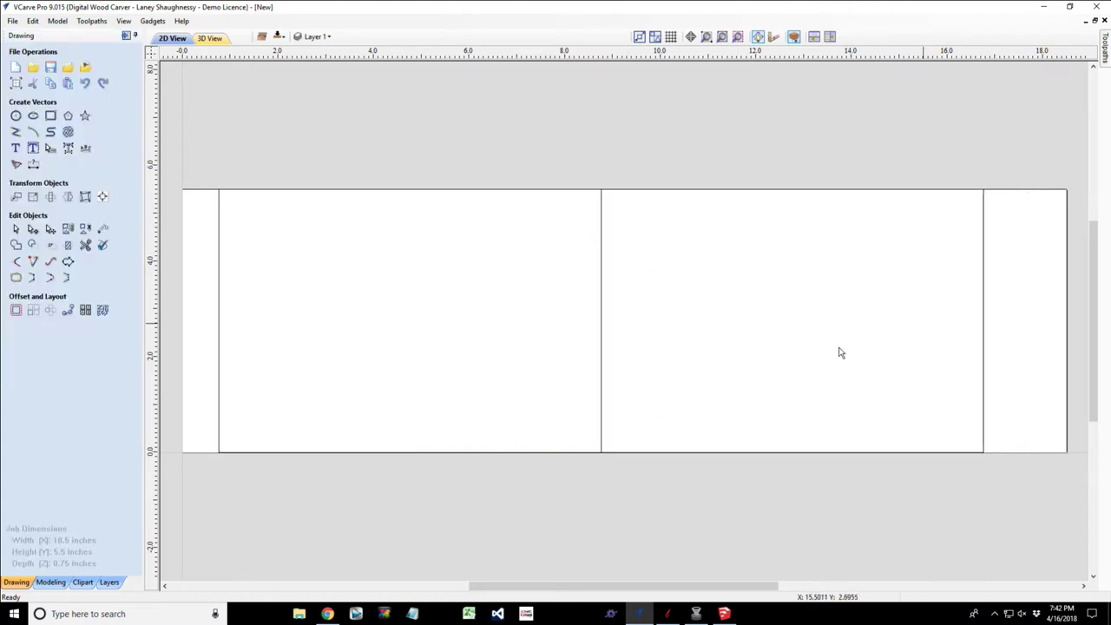
pyautogui.click(985, 330)
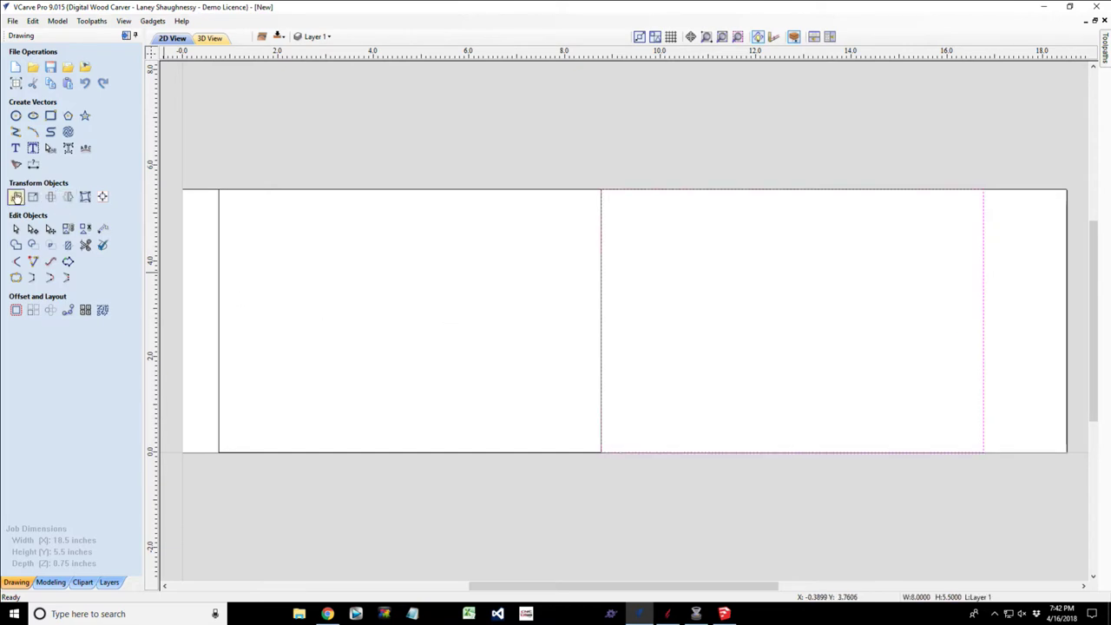
# Shift the right rectangle 0.625 in to the right with a relative move.
pyautogui.click(17, 197)
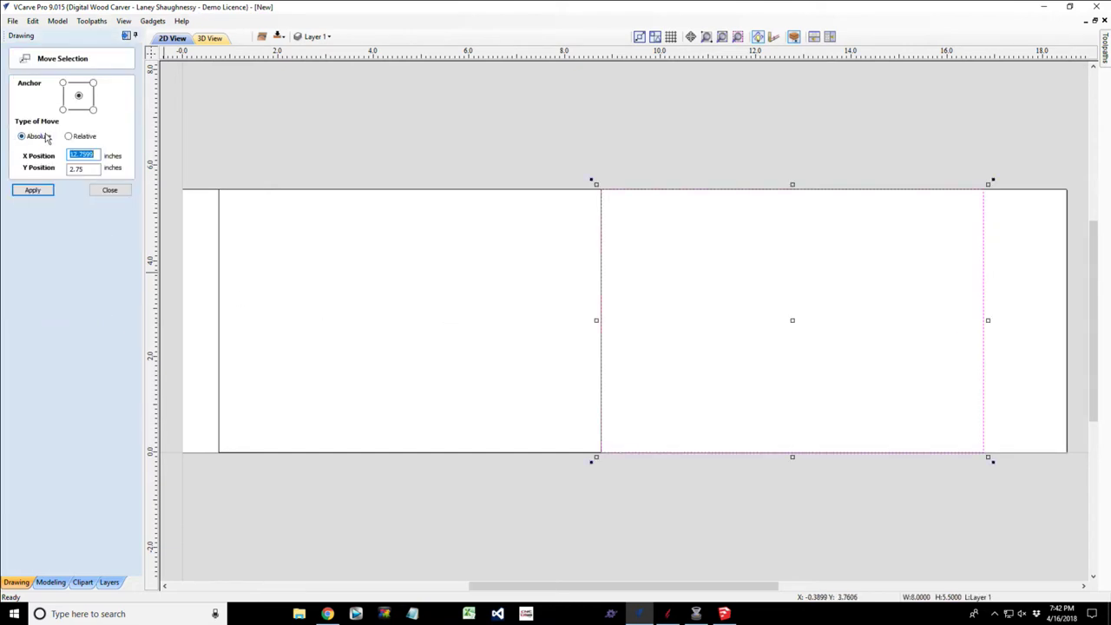
pyautogui.click(69, 137)
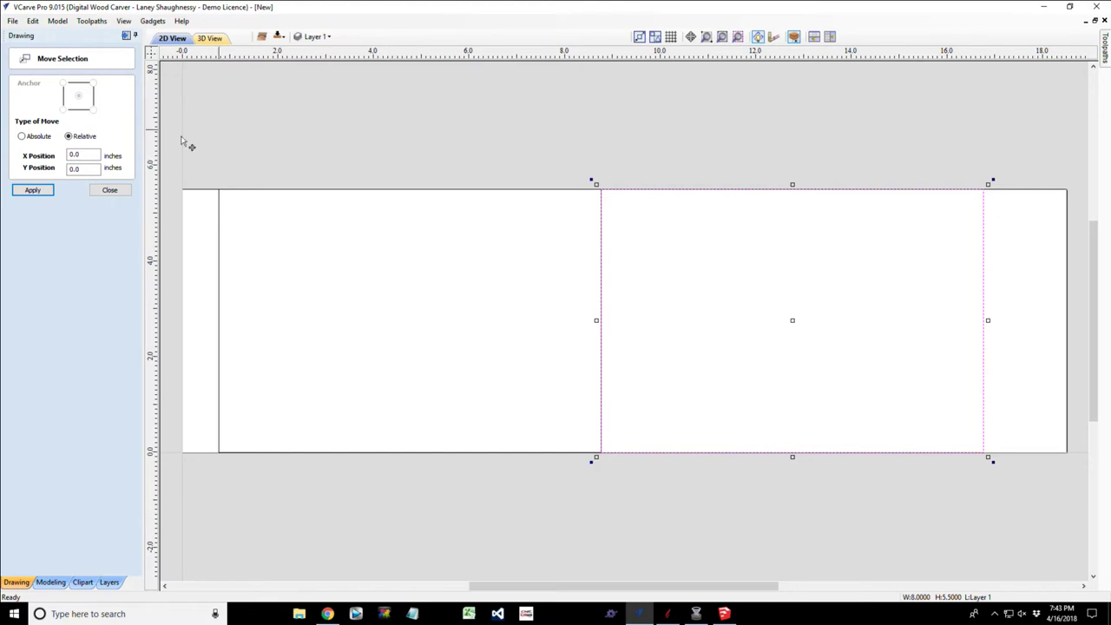
pyautogui.moveTo(89, 157); pyautogui.dragTo(27, 159)
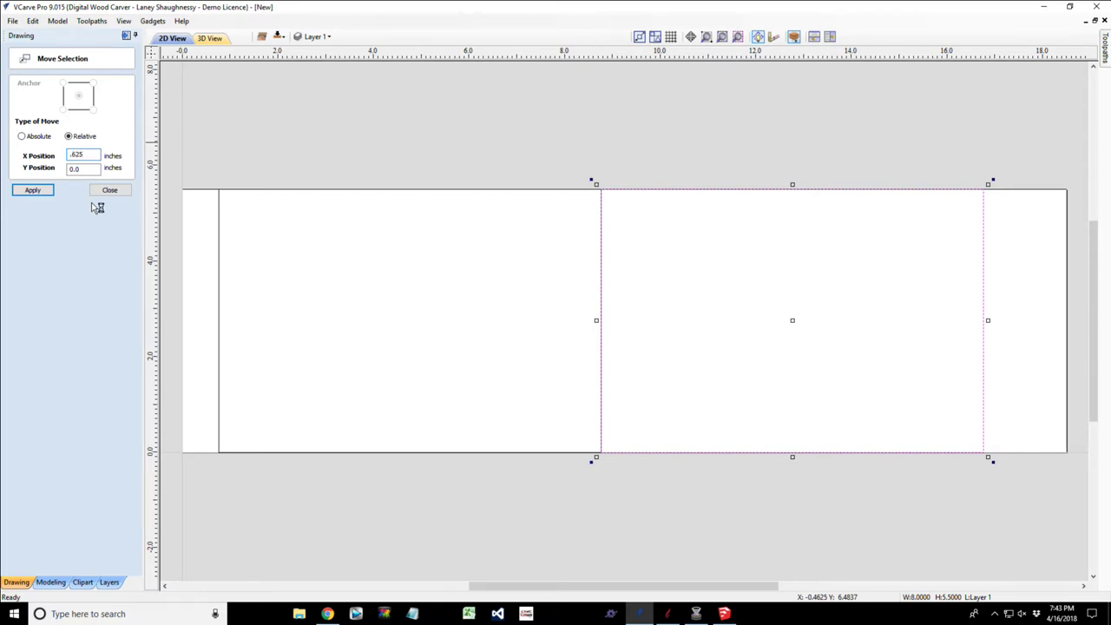
pyautogui.click(31, 190)
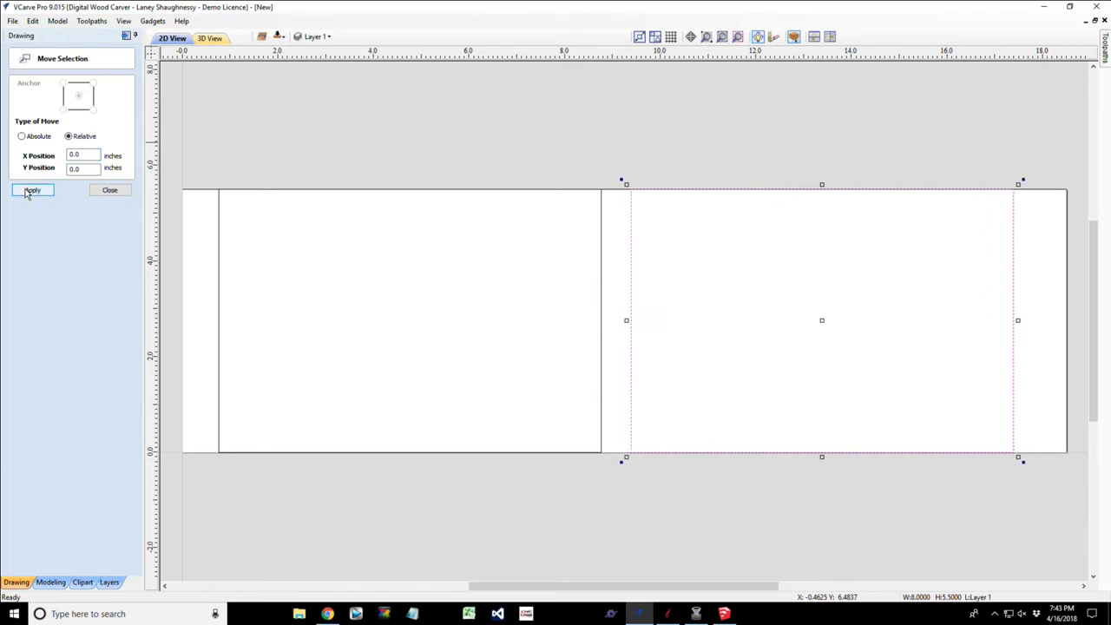
pyautogui.click(109, 191)
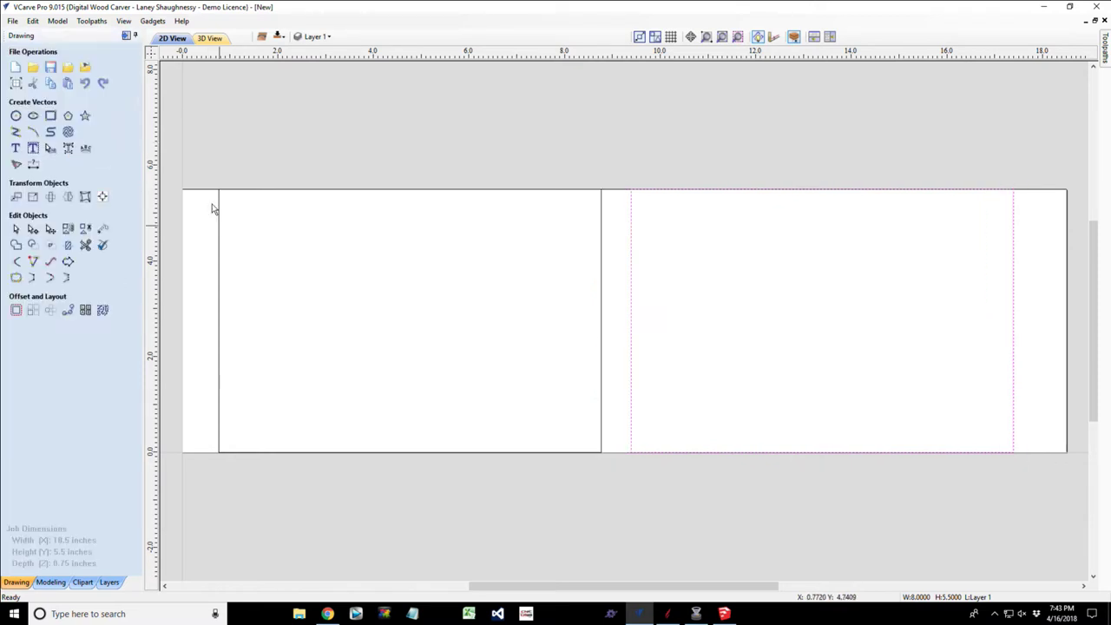
# Box-select both rectangles to check their spacing, then clear the selection.
pyautogui.moveTo(177, 160); pyautogui.dragTo(1068, 472)
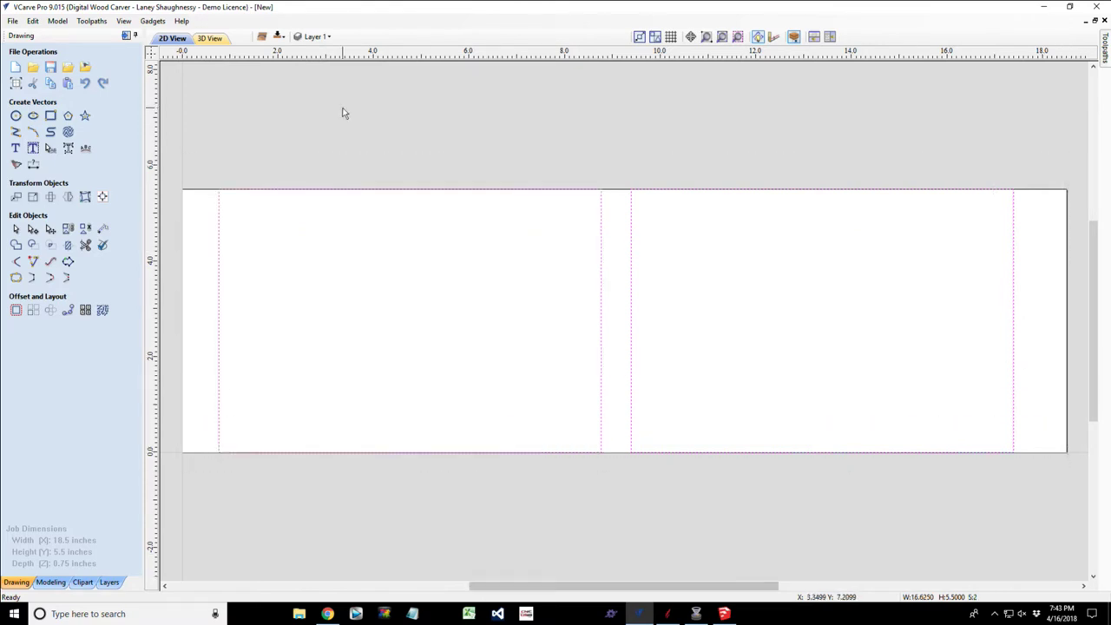
pyautogui.press('Escape')
pyautogui.moveTo(173, 134); pyautogui.dragTo(1067, 512)
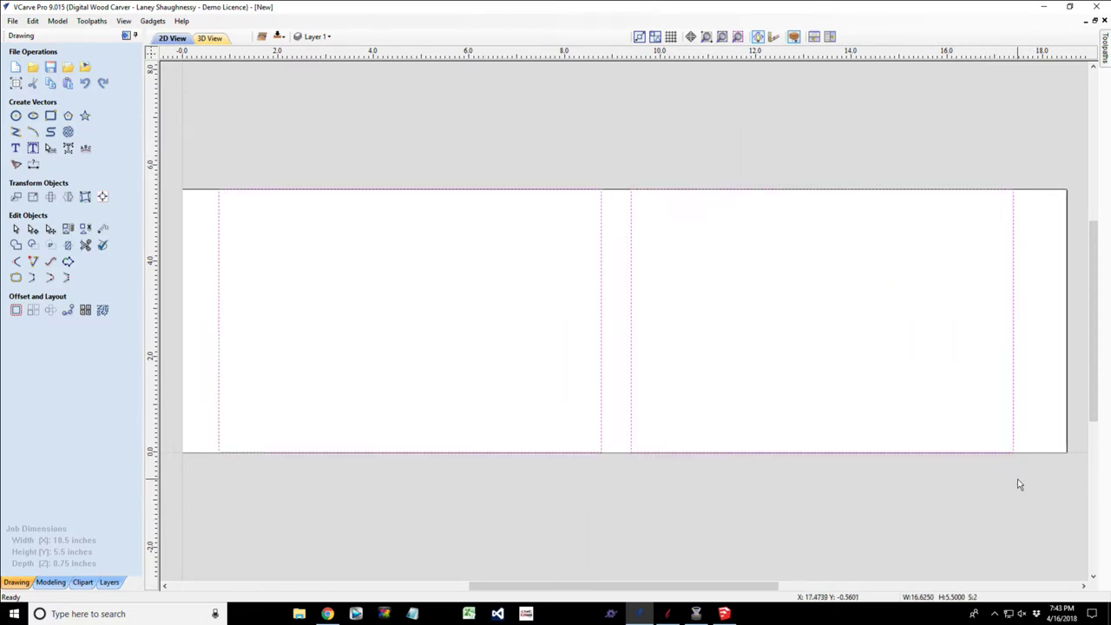
pyautogui.press('Escape')
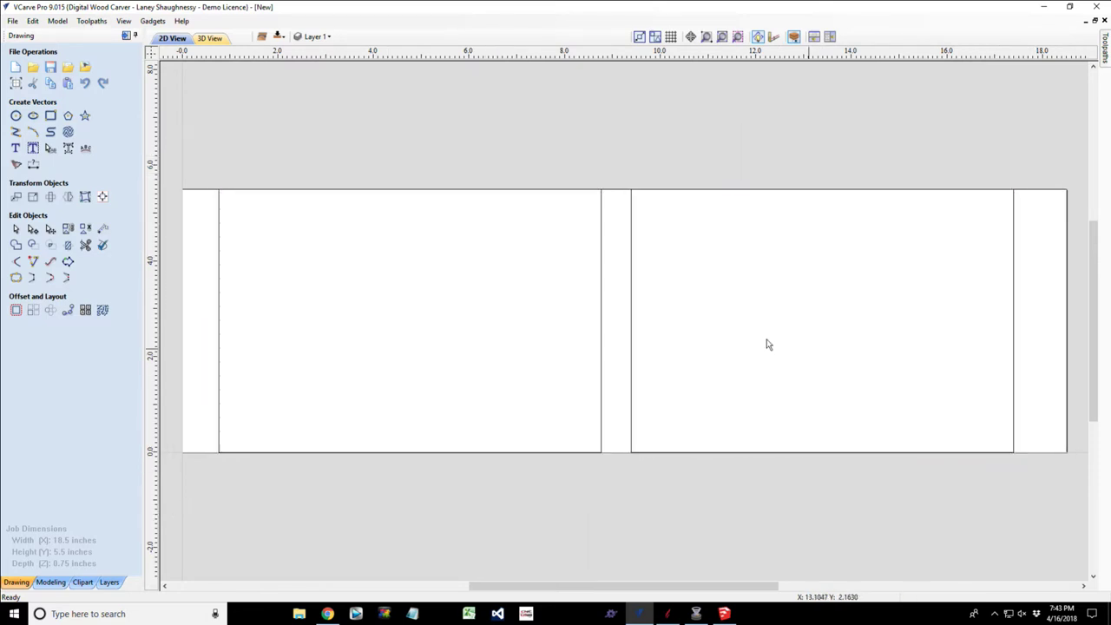
# Select both rectangles and align them to the material centre, leaving equal margins on the 18.5 in sheet.
pyautogui.click(632, 306)
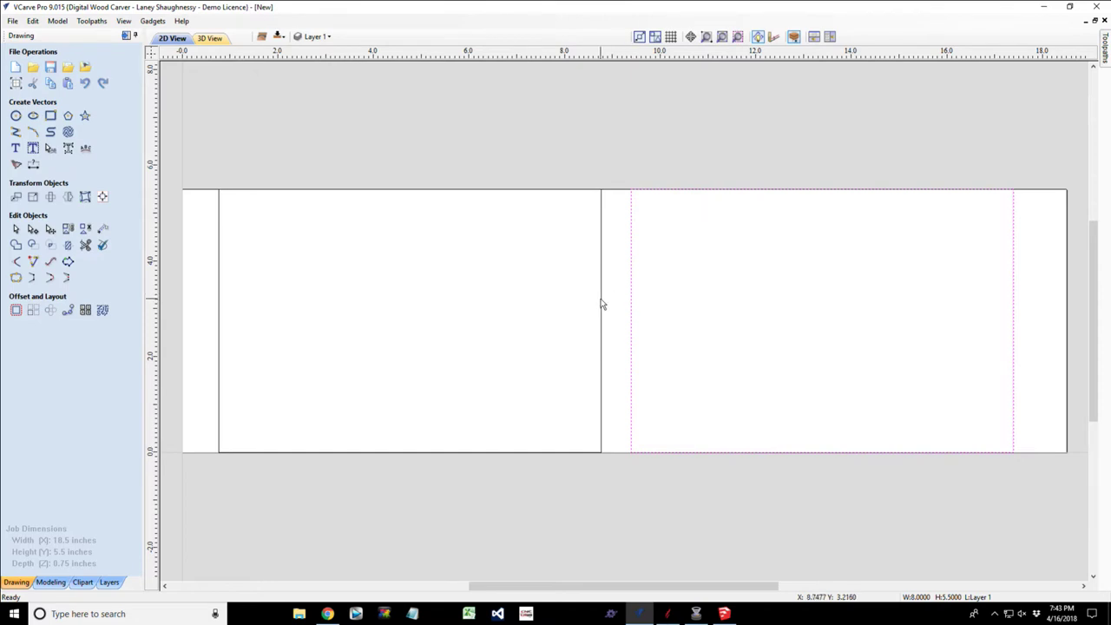
pyautogui.keyDown('shift'); pyautogui.click(602, 302); pyautogui.keyUp('shift')
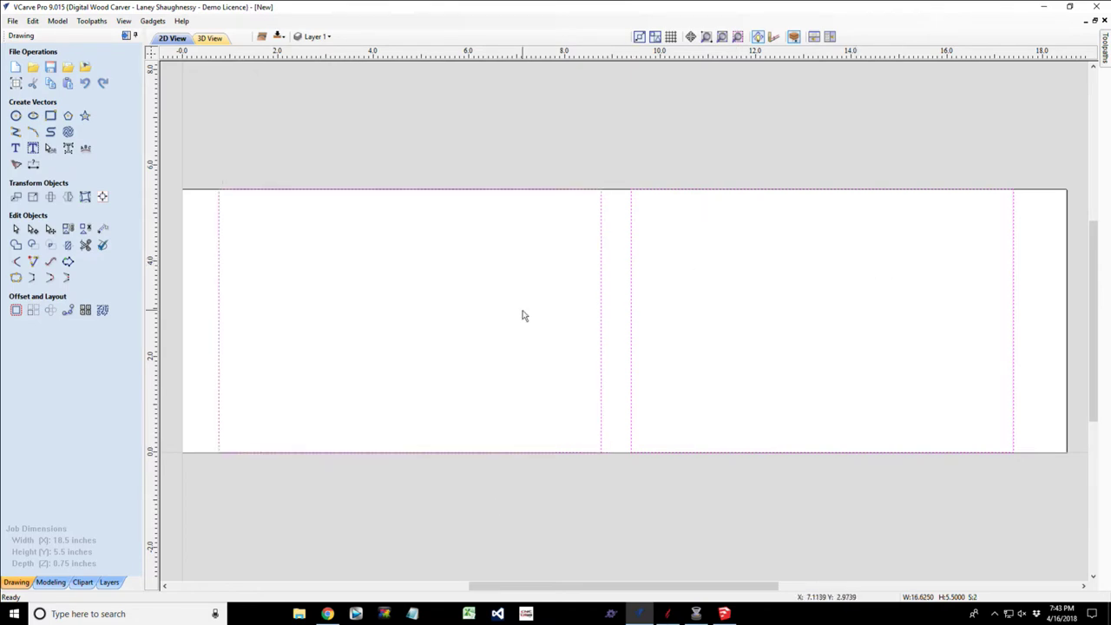
pyautogui.click(103, 196)
pyautogui.click(43, 98)
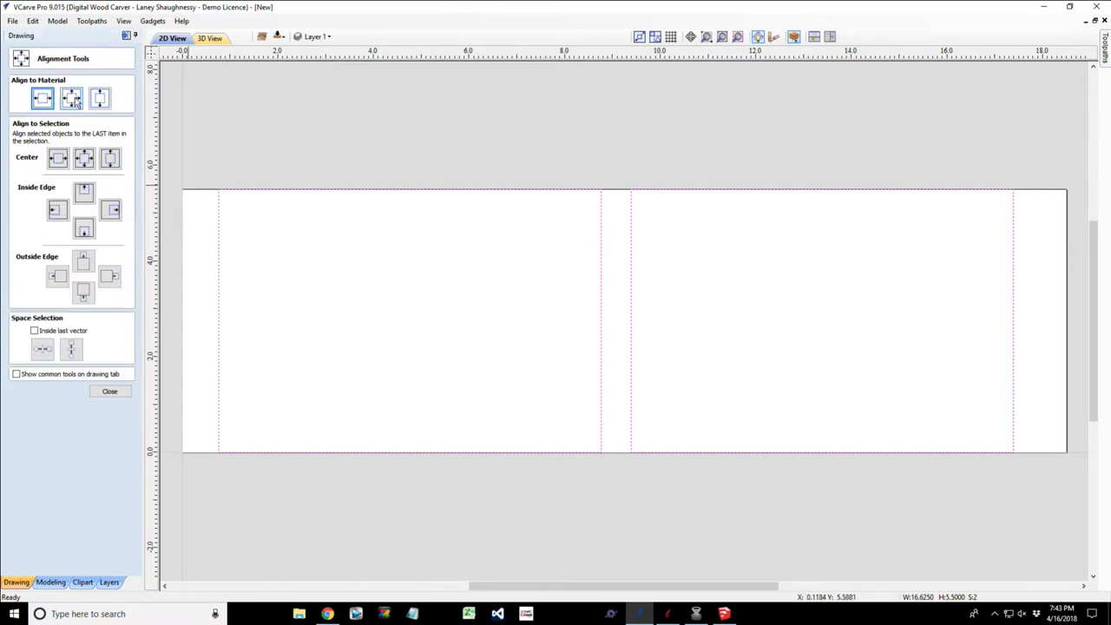
pyautogui.click(73, 99)
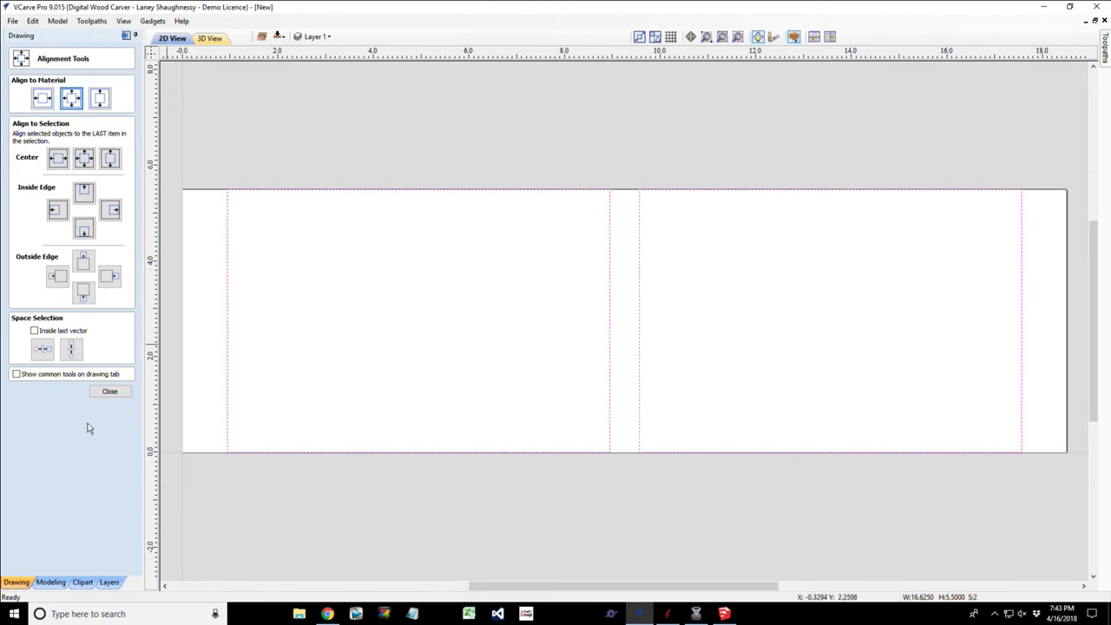
pyautogui.click(111, 392)
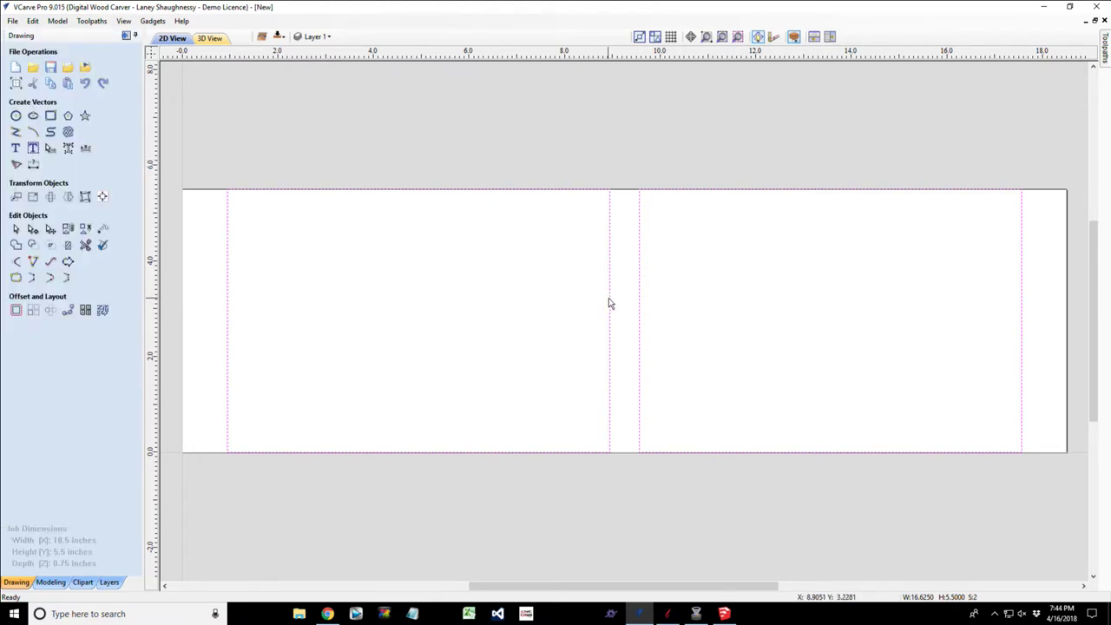
pyautogui.click(552, 317)
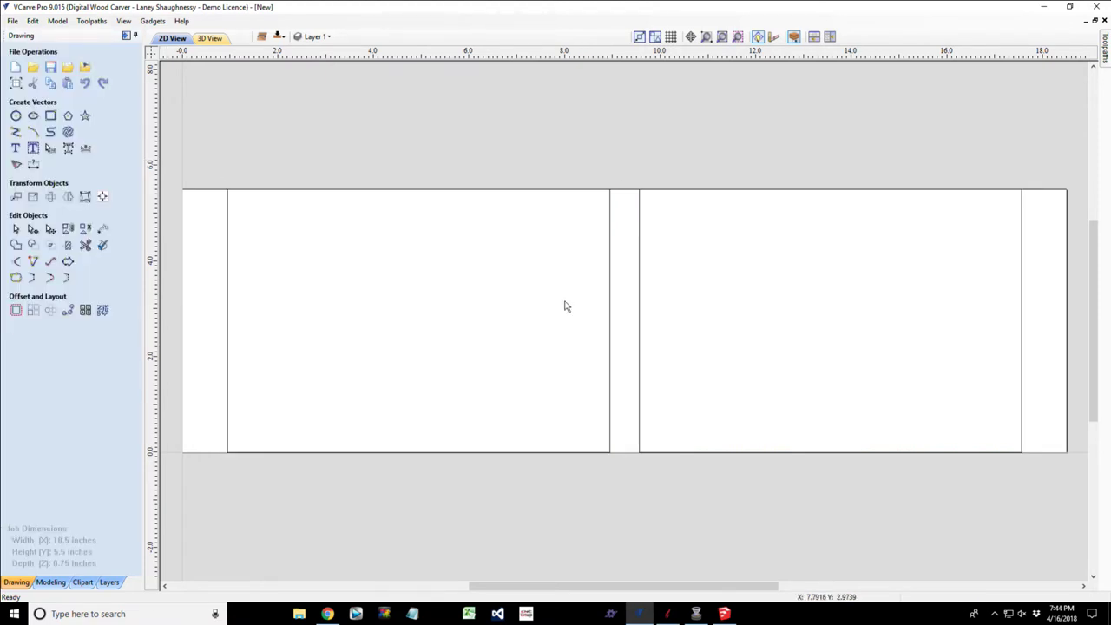
pyautogui.click(610, 262)
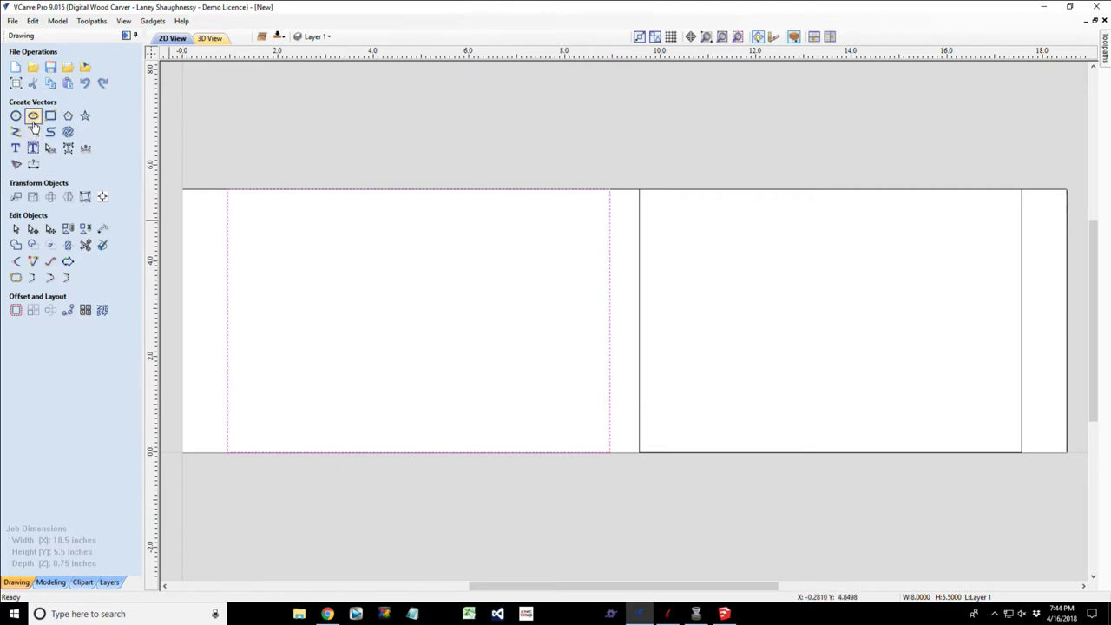
# Draw a 6.5 x 5.5 in rectangle from the left rectangle's corner and select it.
pyautogui.press('Escape')
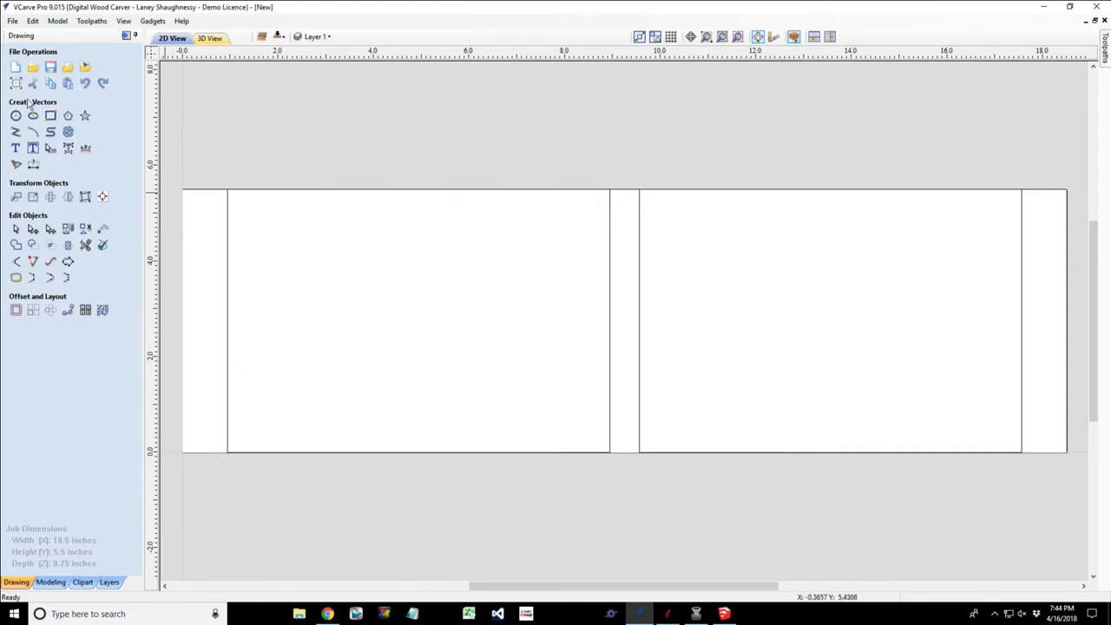
pyautogui.click(50, 116)
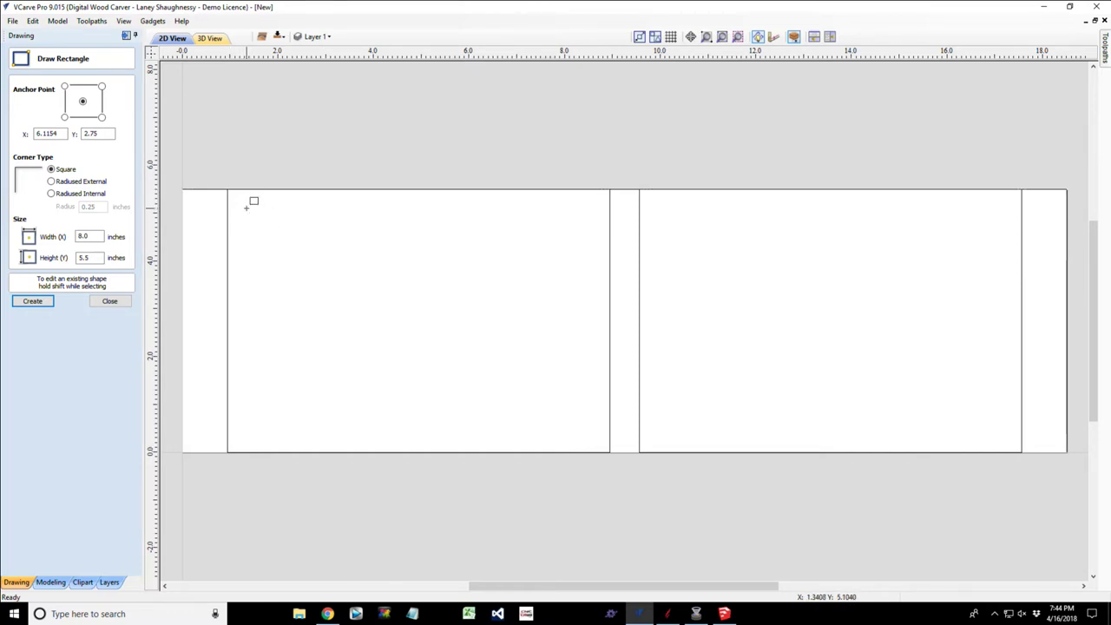
pyautogui.moveTo(255, 209); pyautogui.dragTo(568, 410)
pyautogui.write('6.5')
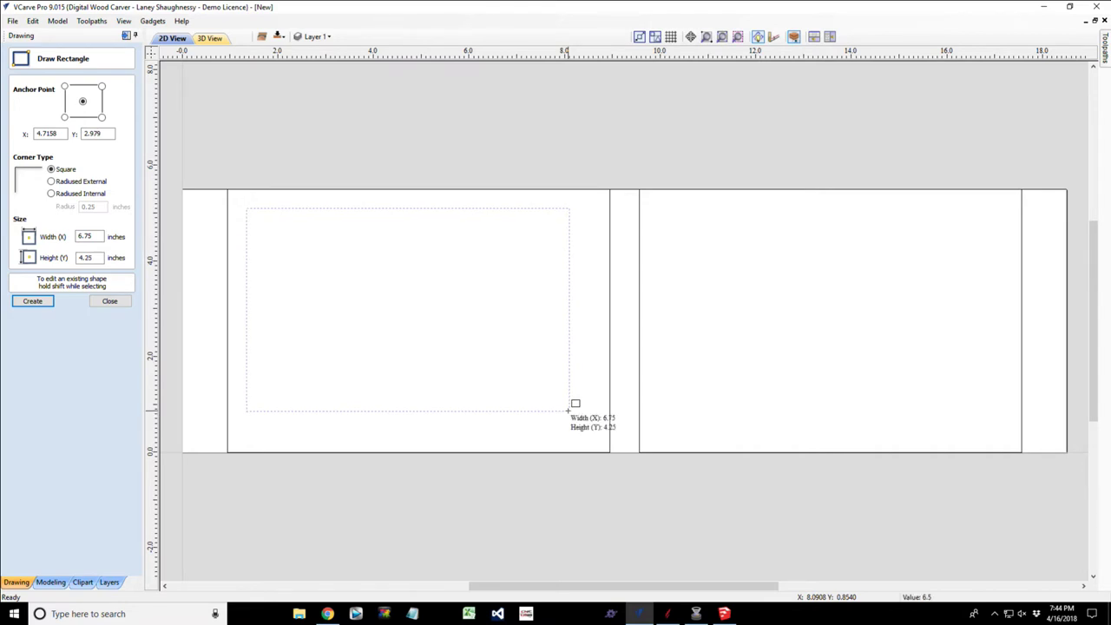
pyautogui.write(',')
pyautogui.write('5.5 W:')
pyautogui.press('Return')
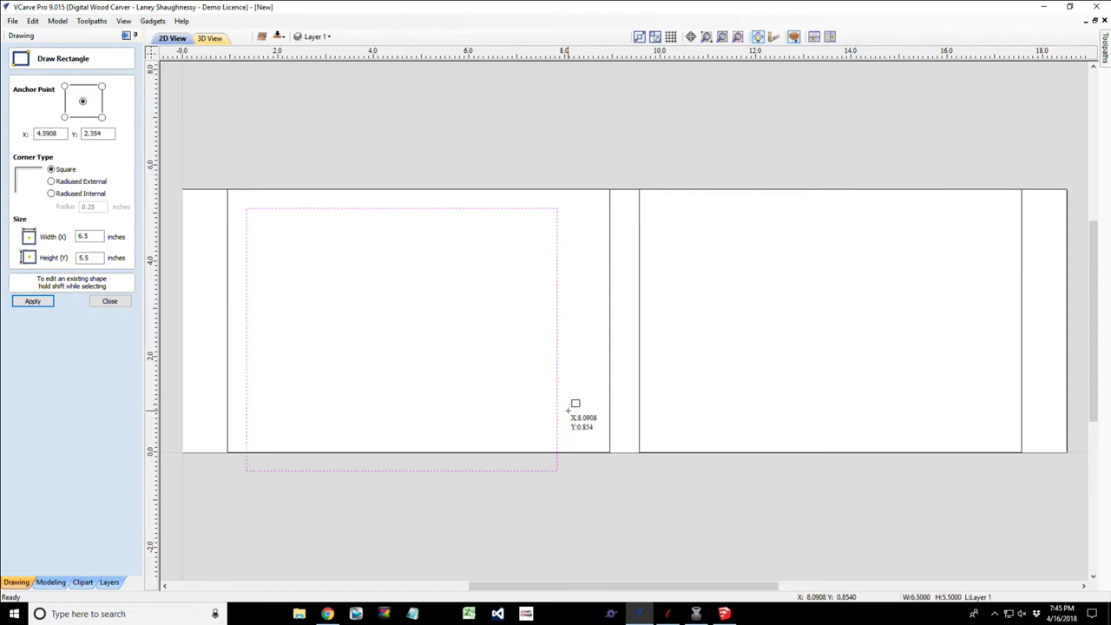
pyautogui.click(109, 300)
pyautogui.click(323, 207)
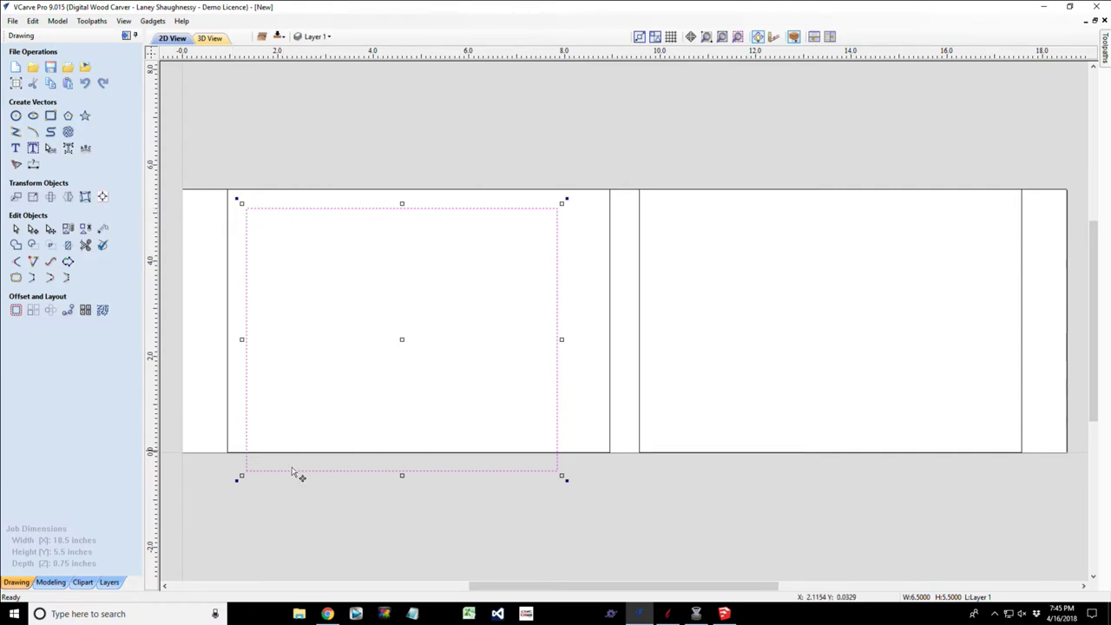
# Centre the 6.5 in rectangle on the left 8 in rectangle, then reselect the inner rectangle.
pyautogui.keyDown('shift'); pyautogui.click(228, 312); pyautogui.keyUp('shift')
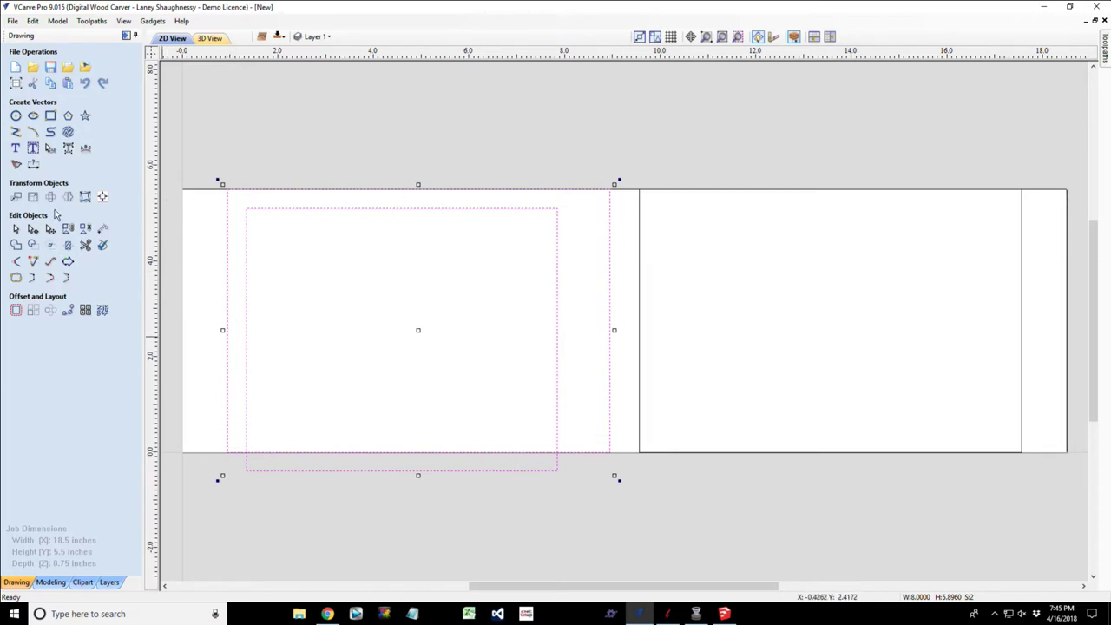
pyautogui.click(102, 198)
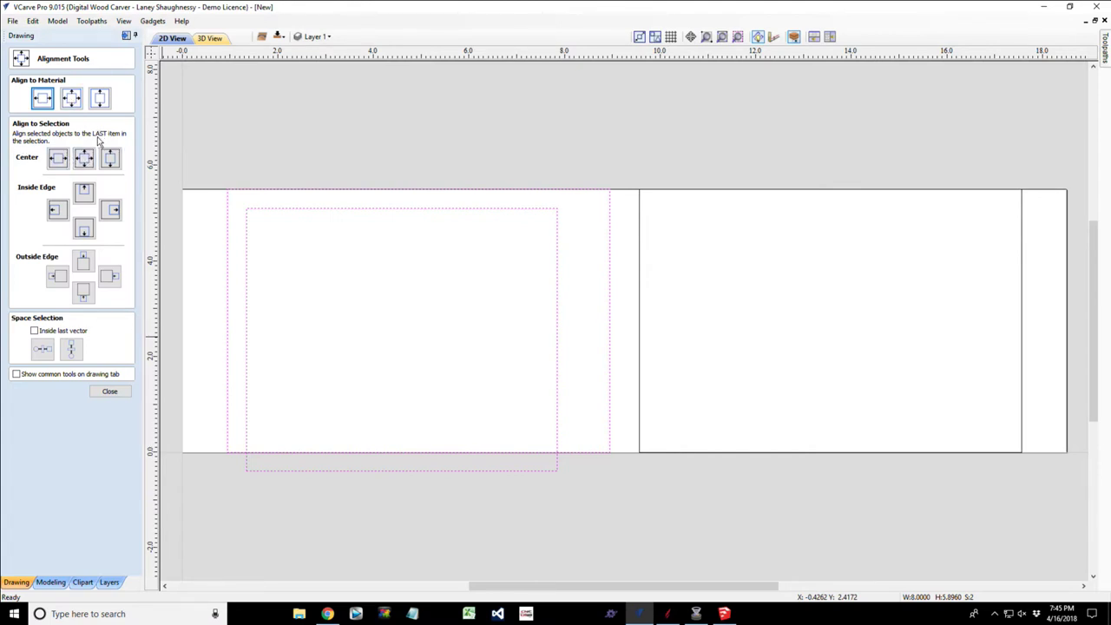
pyautogui.click(85, 165)
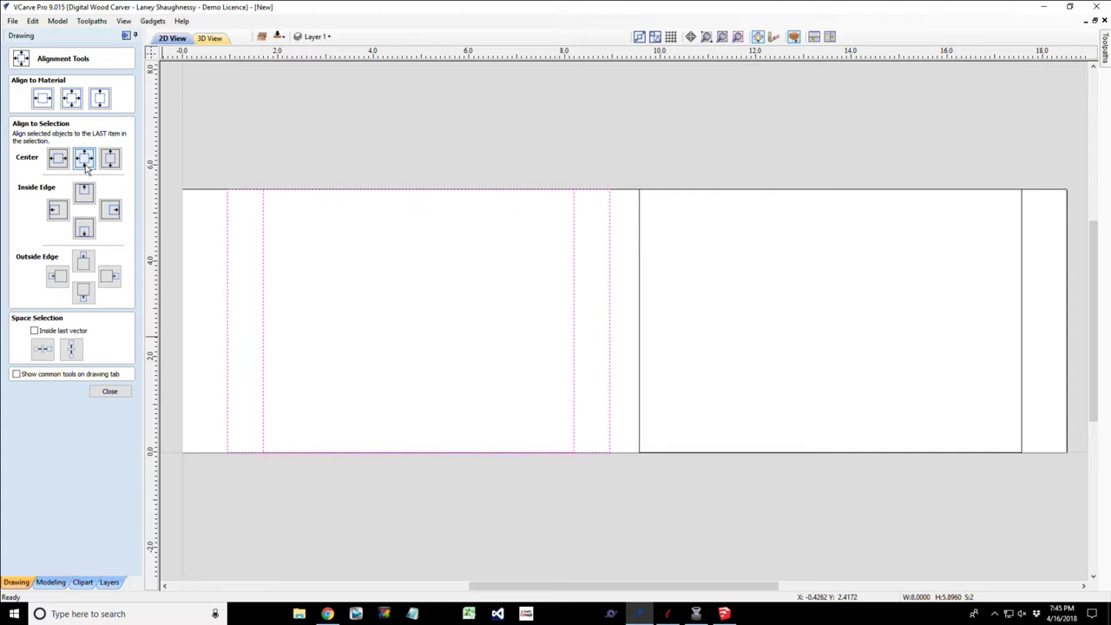
pyautogui.click(104, 395)
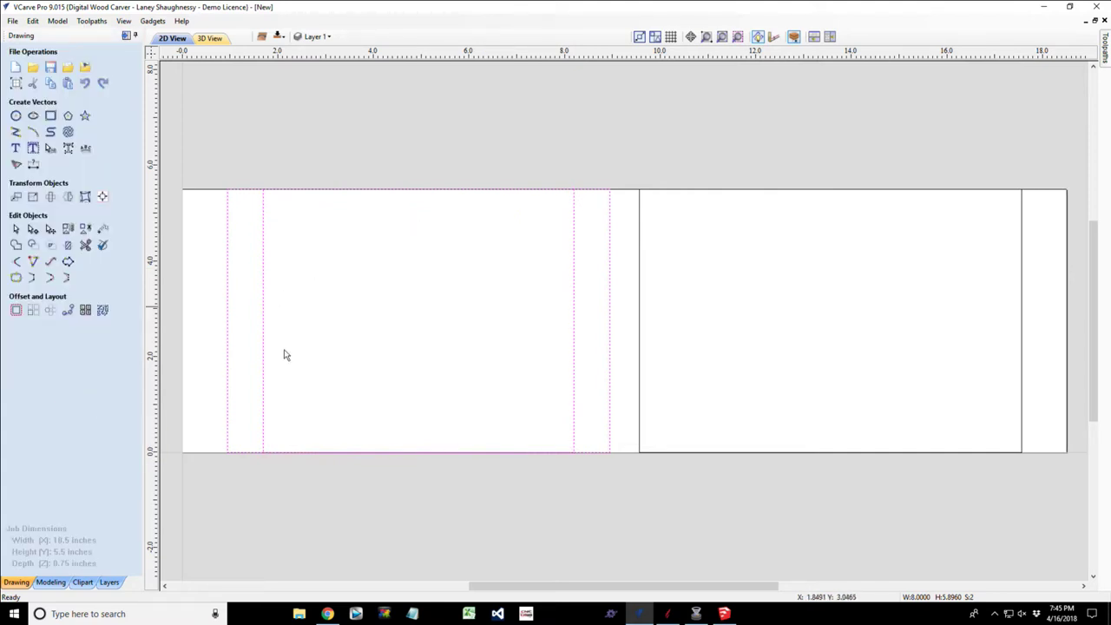
pyautogui.click(196, 343)
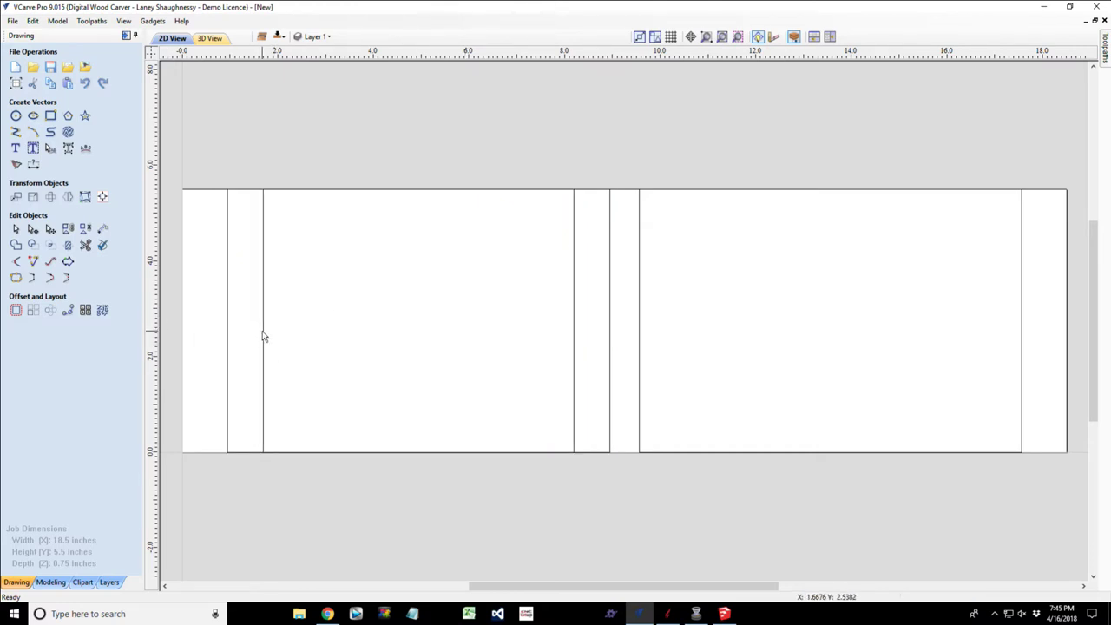
pyautogui.click(264, 337)
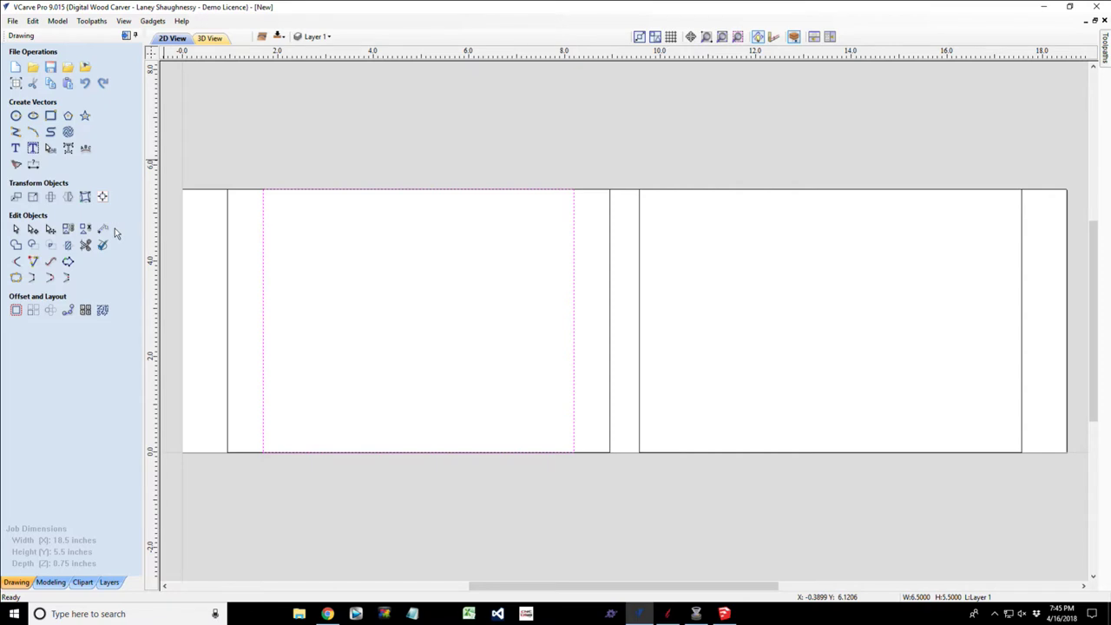
# Flip the inner rectangle horizontally about the job centre as a copy inside the right rectangle.
pyautogui.click(68, 196)
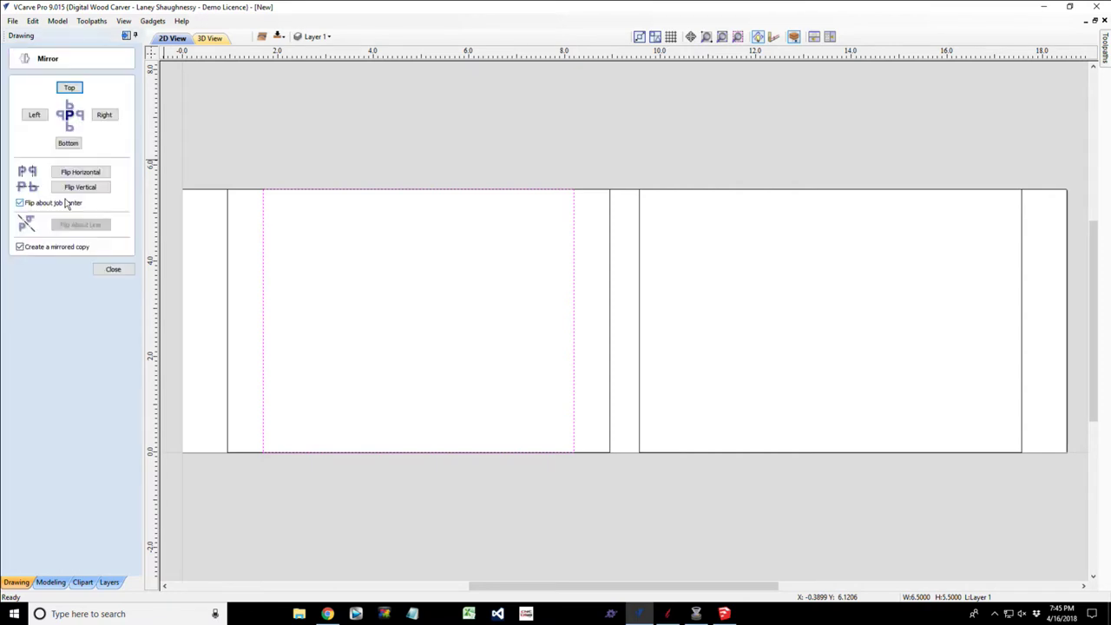
pyautogui.click(74, 174)
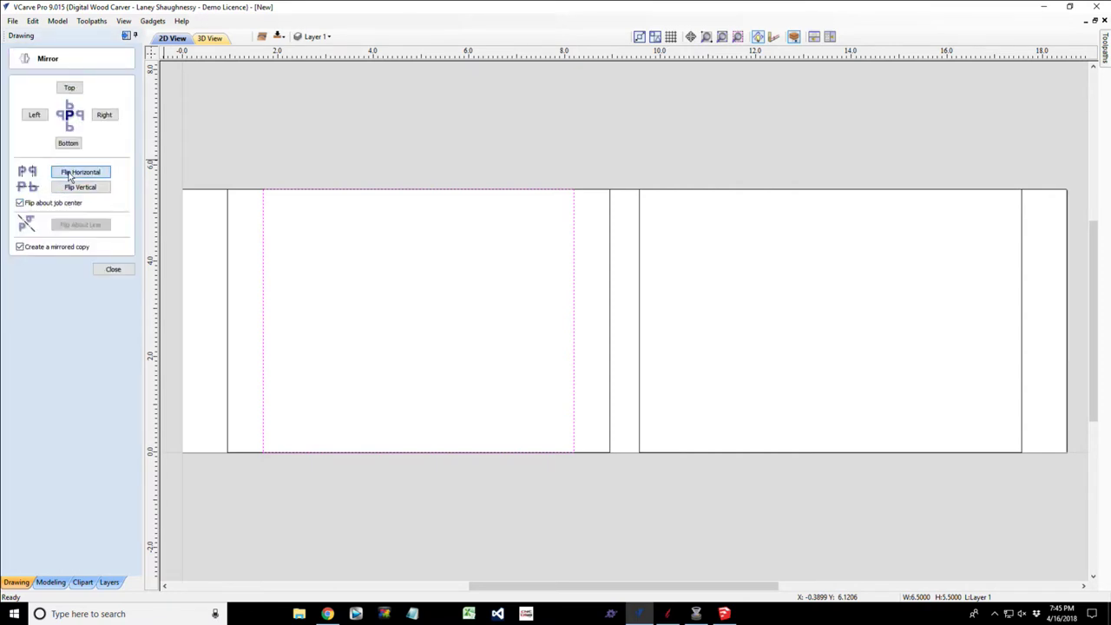
pyautogui.click(113, 269)
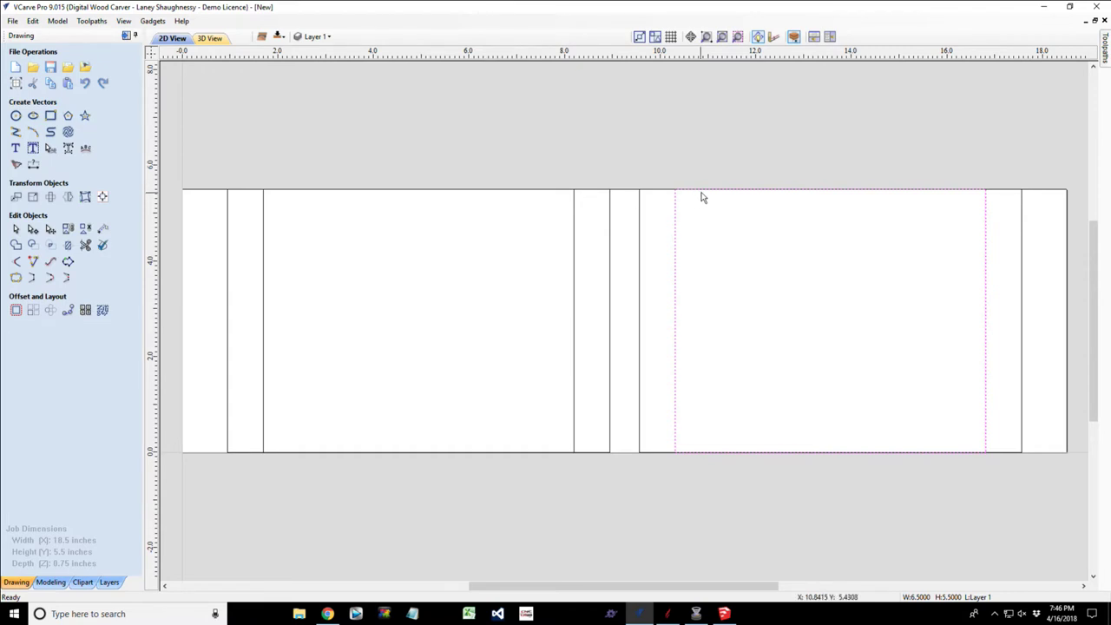
pyautogui.scroll(5, 699, 194)
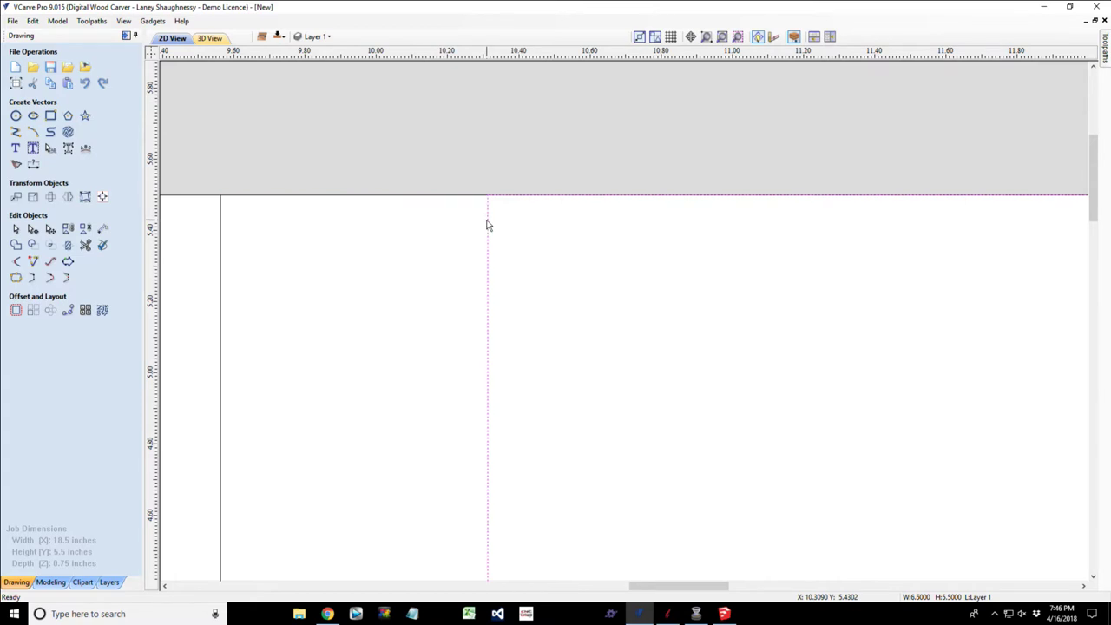
pyautogui.scroll(-4, 488, 226)
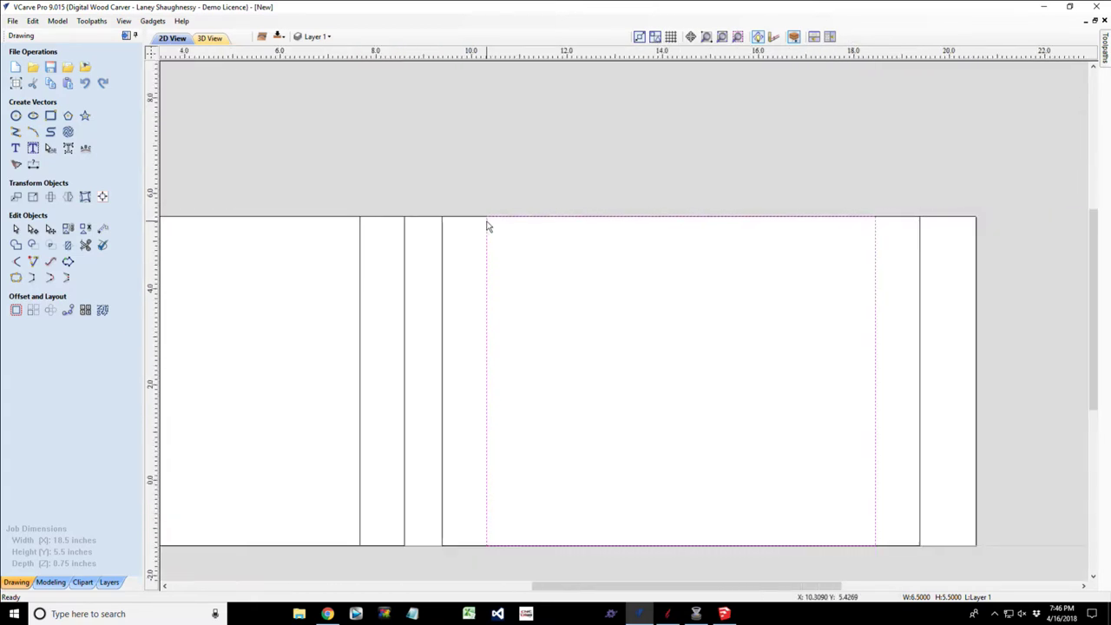
pyautogui.scroll(-1, 488, 226)
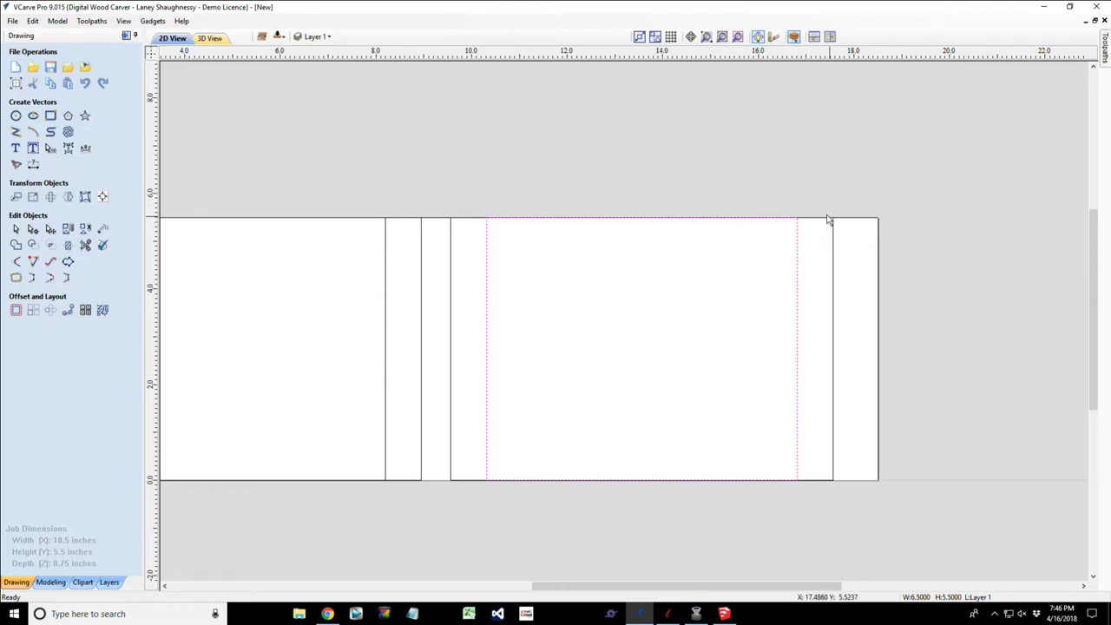
pyautogui.click(451, 241)
pyautogui.click(488, 256)
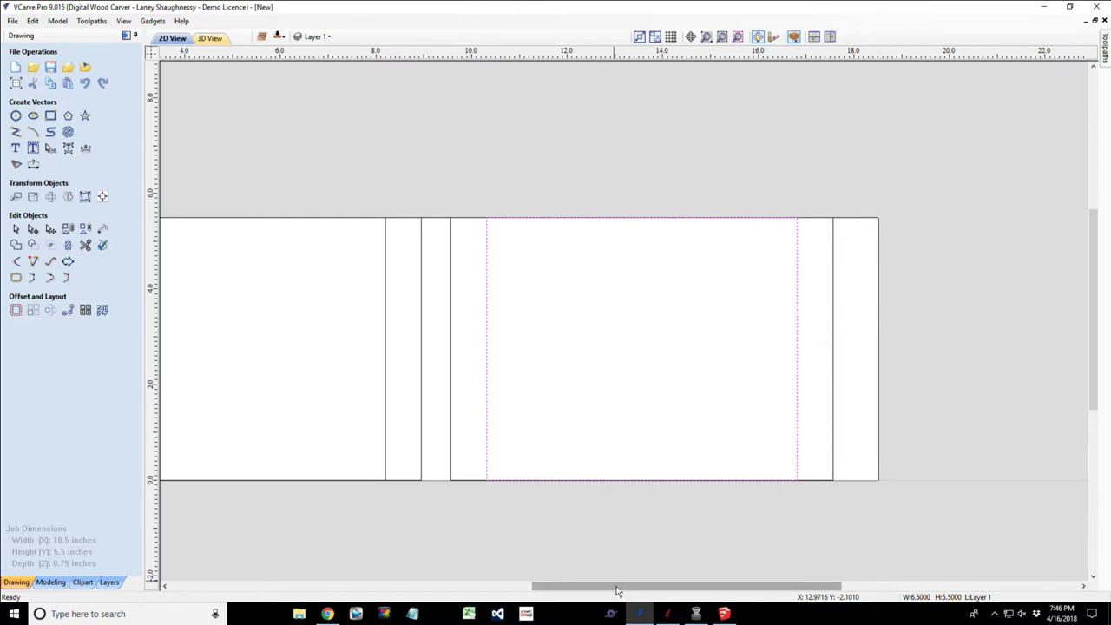
pyautogui.moveTo(614, 584); pyautogui.dragTo(539, 586)
pyautogui.scroll(-2, 647, 457)
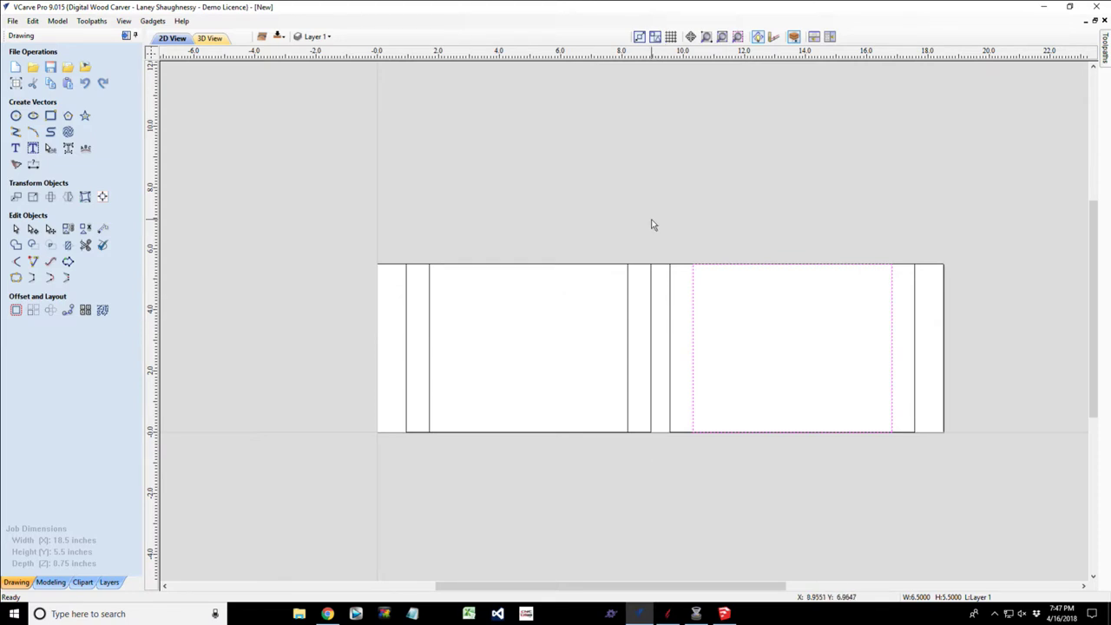
pyautogui.scroll(2, 675, 338)
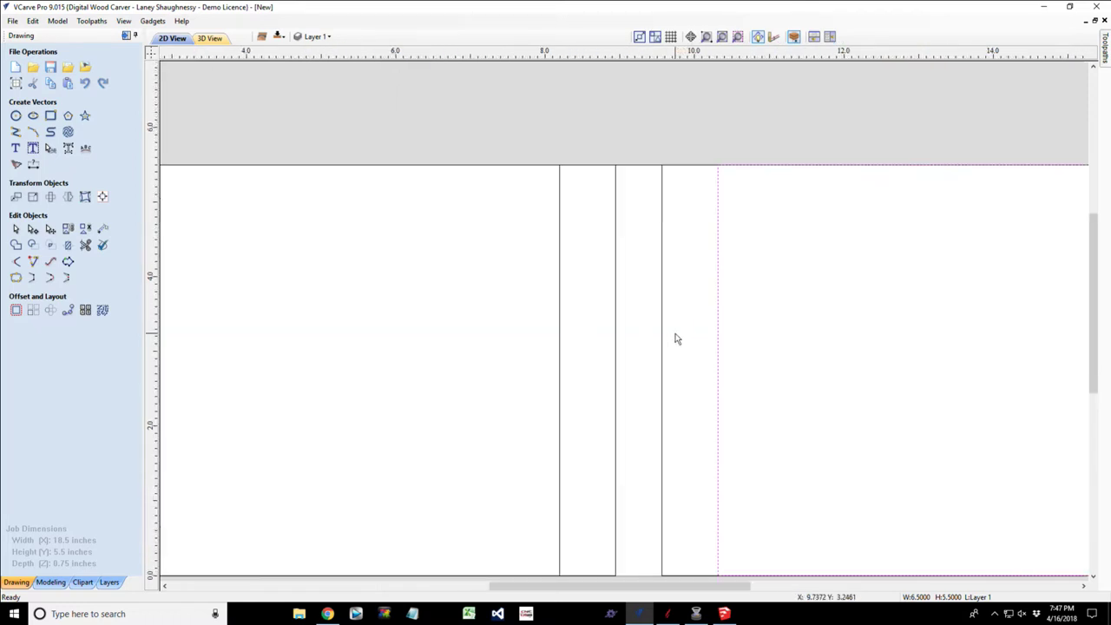
pyautogui.scroll(-1, 675, 337)
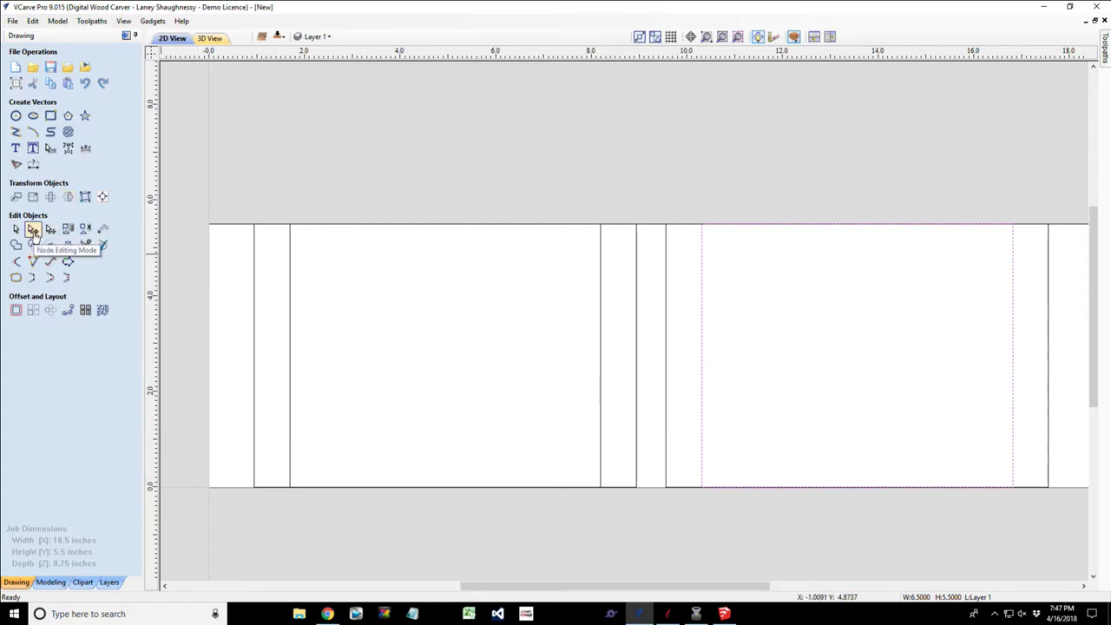
# Draw a vertical line at X 9.25 from the top edge (Y 5.5) down to the bottom edge.
pyautogui.click(16, 132)
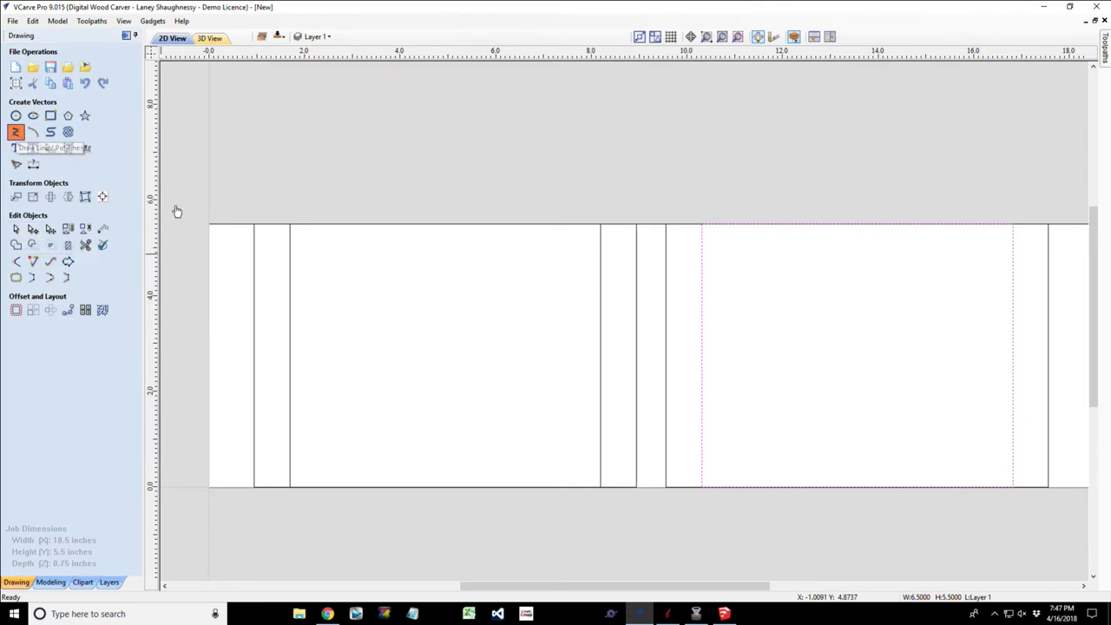
pyautogui.click(651, 224)
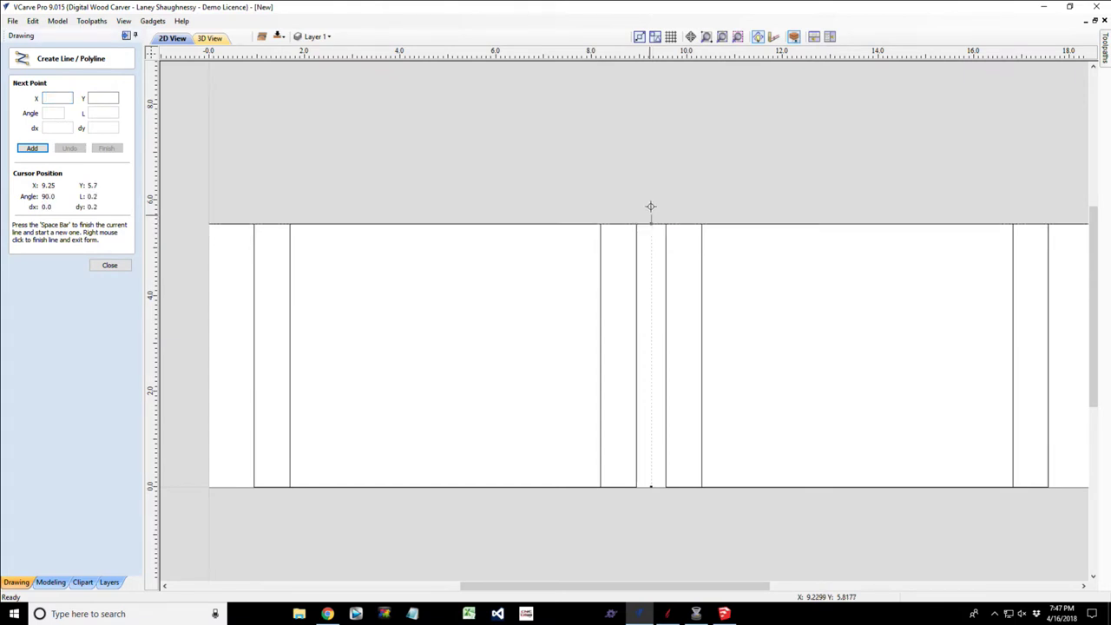
pyautogui.click(652, 487)
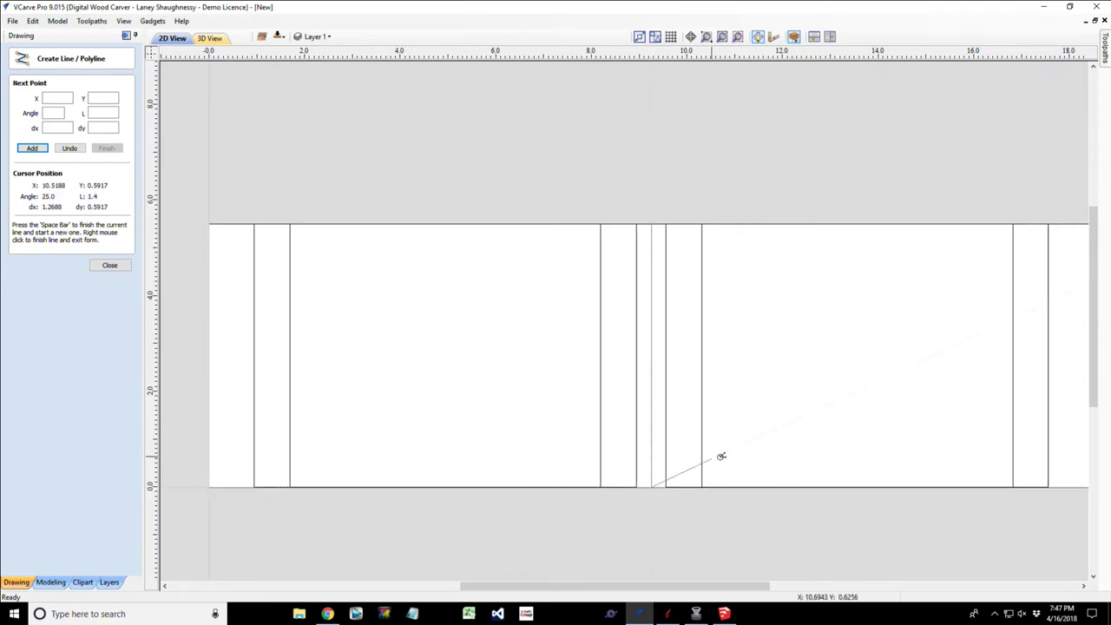
pyautogui.press('space')
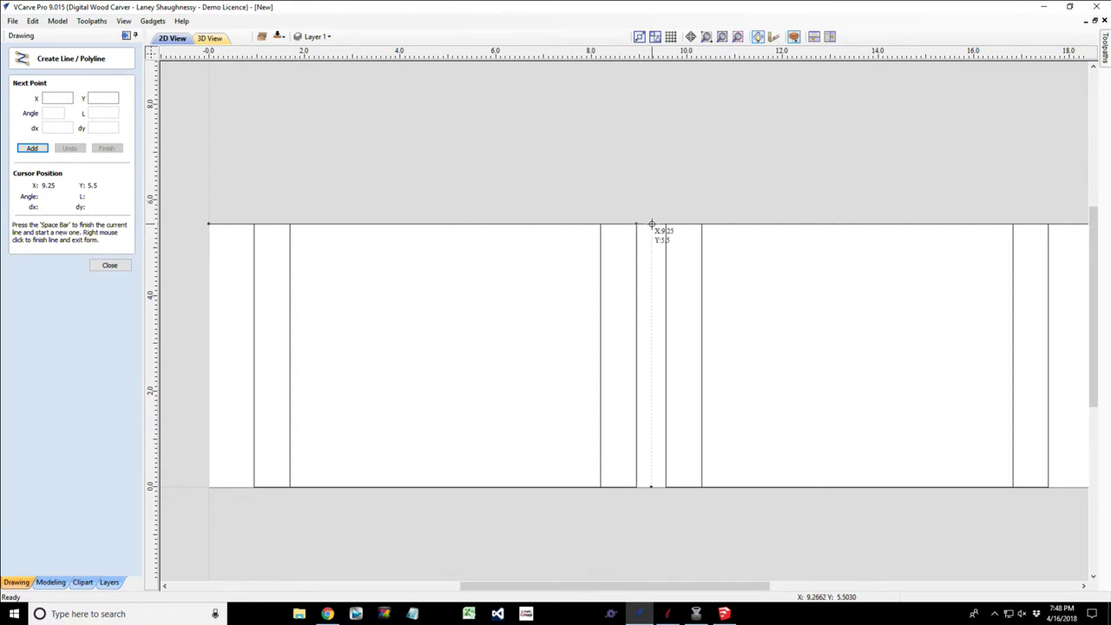
pyautogui.scroll(2, 651, 225)
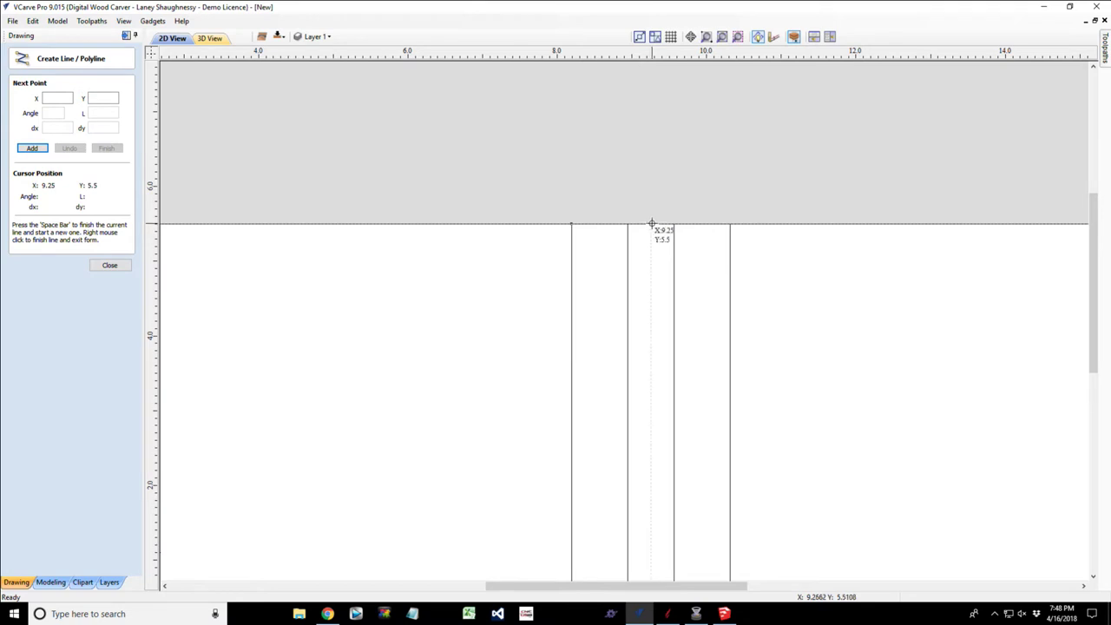
# Start a new line at (9.25, 5.5) and place its end at the baseline.
pyautogui.click(652, 224)
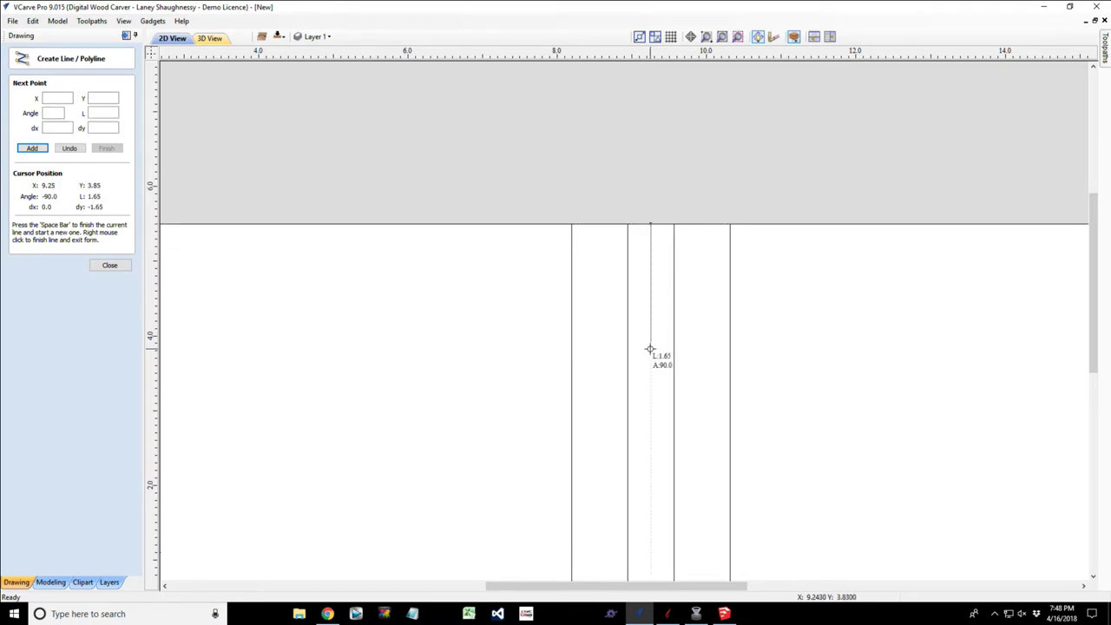
pyautogui.scroll(-3, 651, 350)
pyautogui.scroll(2, 650, 386)
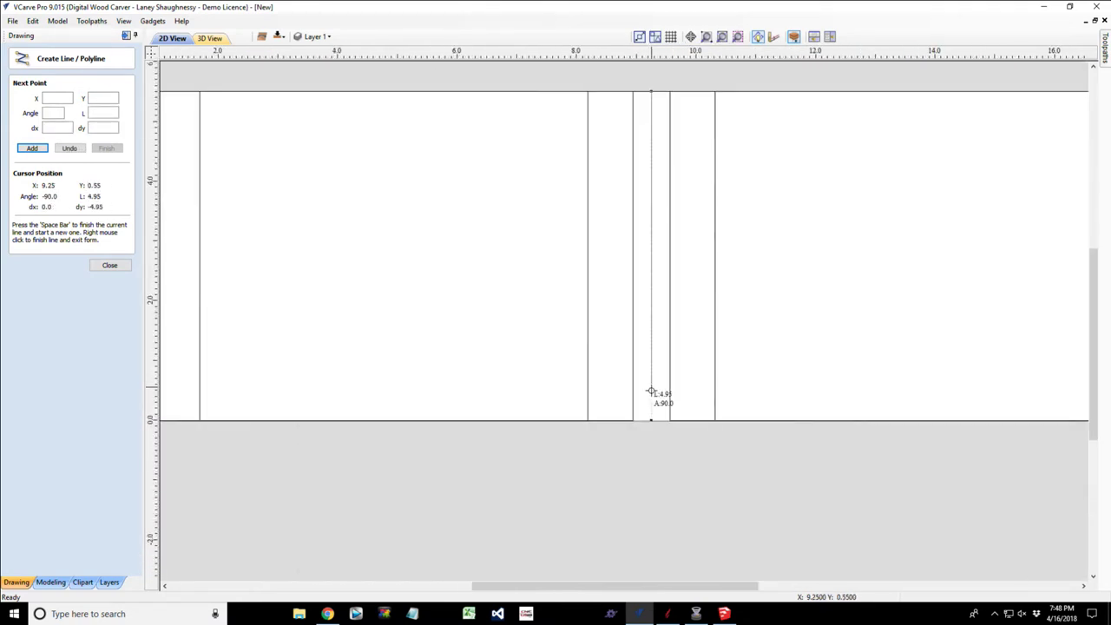
pyautogui.scroll(2, 652, 395)
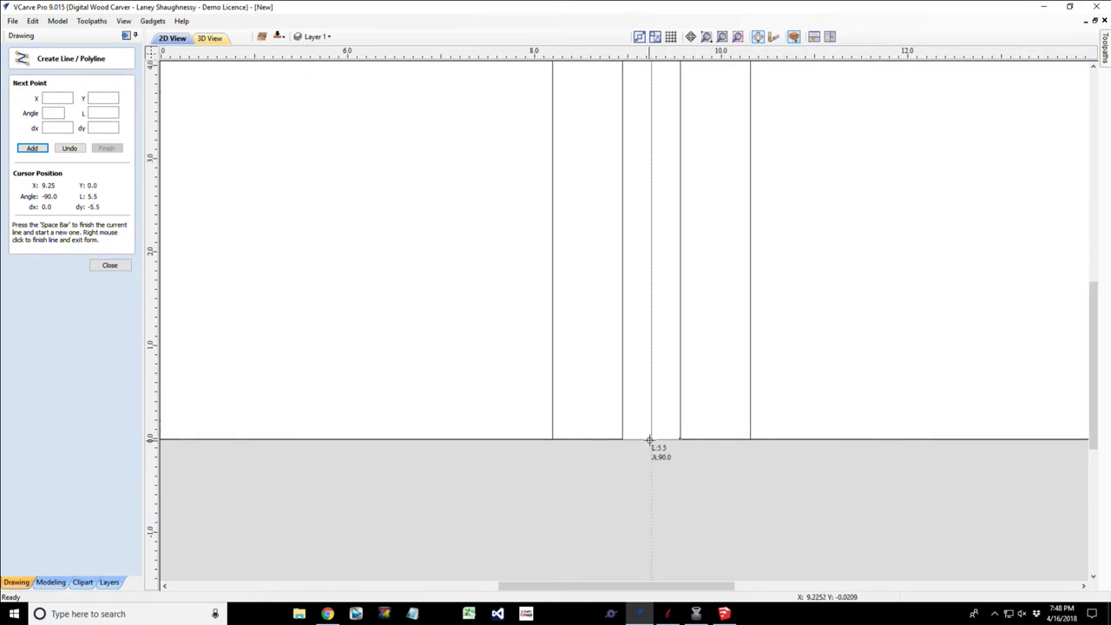
pyautogui.click(650, 440)
pyautogui.scroll(4, 650, 438)
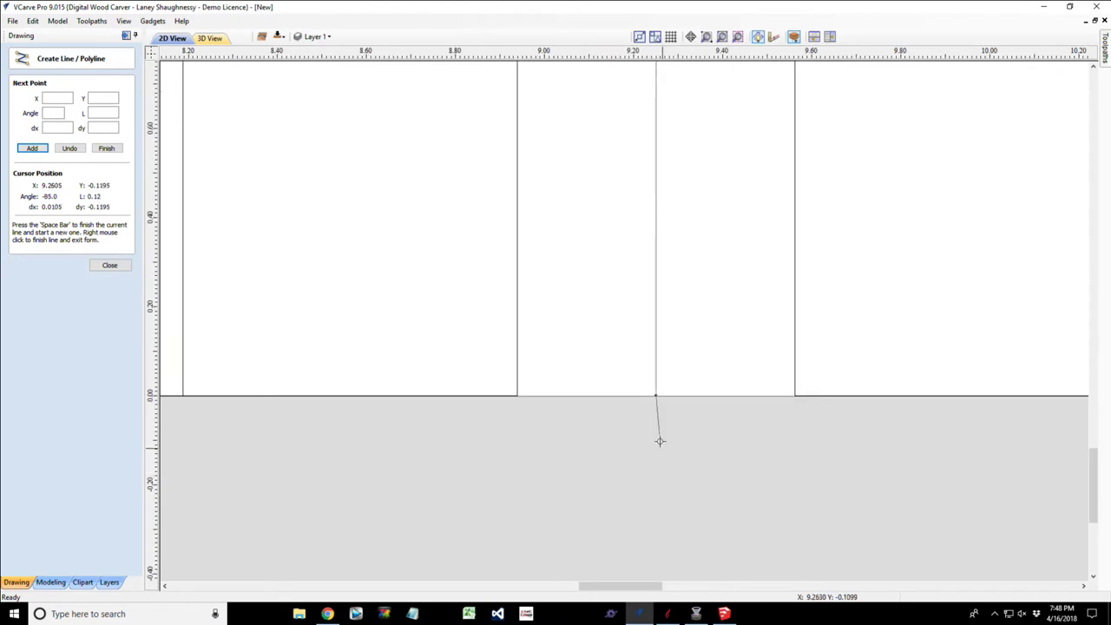
pyautogui.scroll(10, 660, 441)
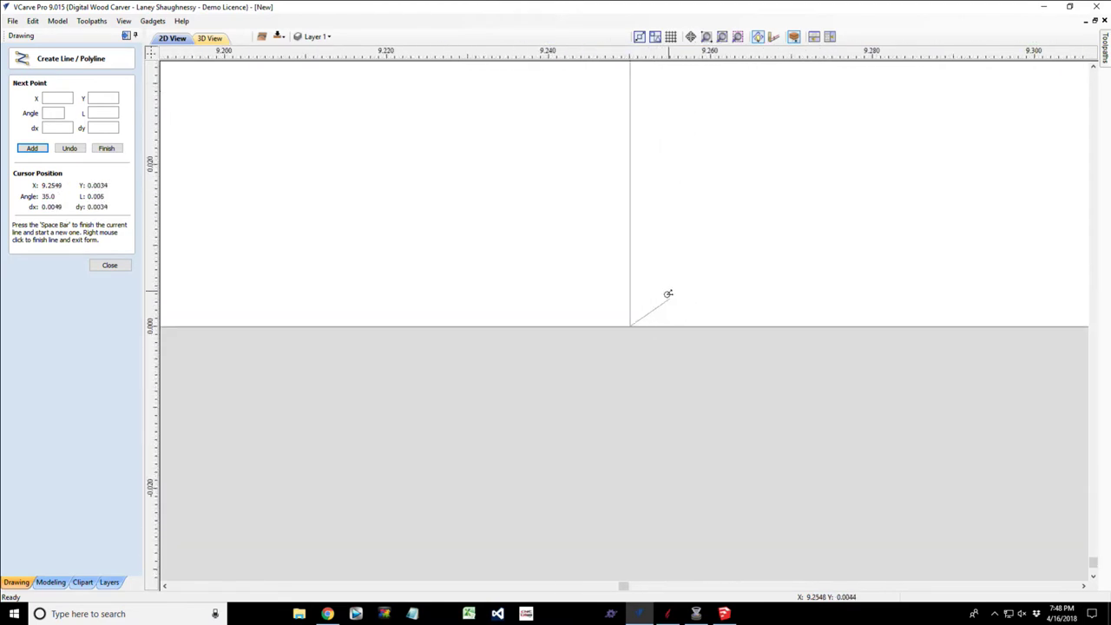
pyautogui.scroll(5, 660, 304)
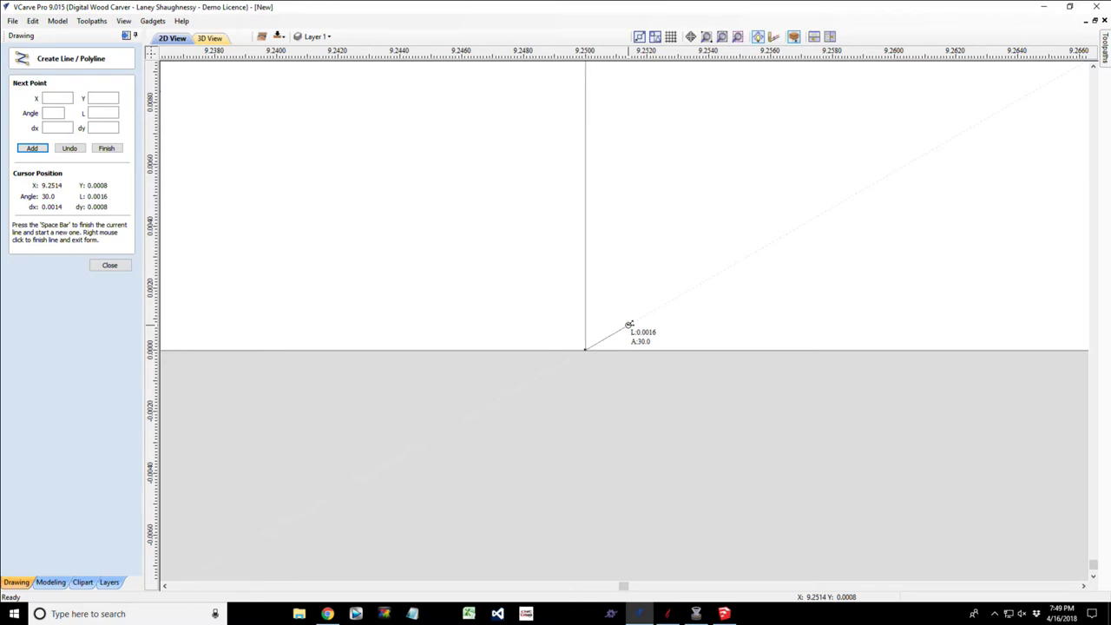
pyautogui.scroll(-3, 629, 324)
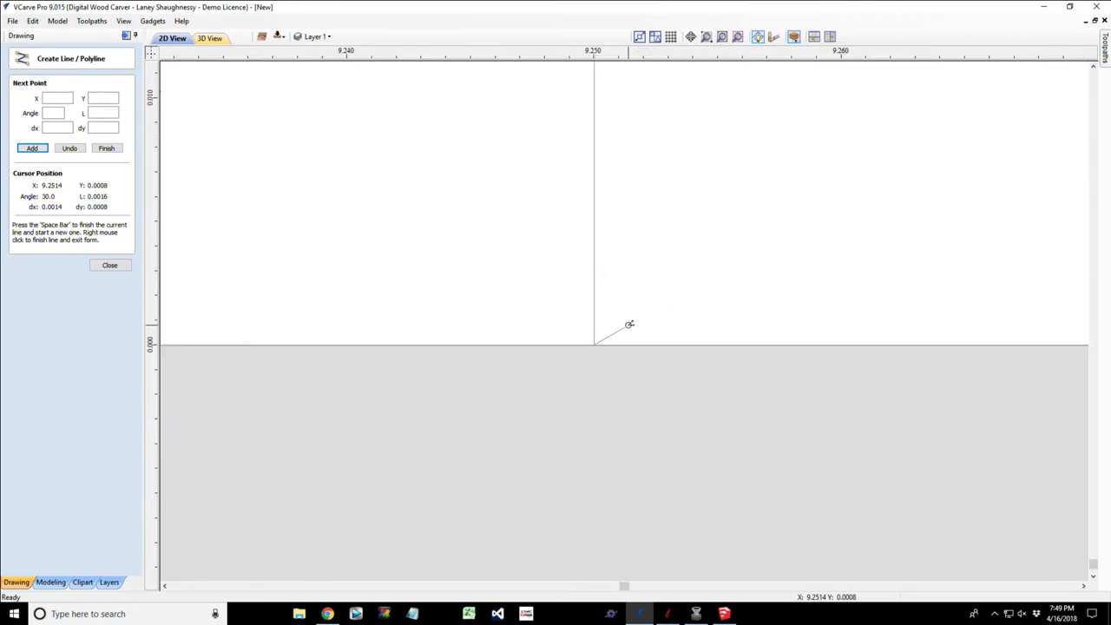
# Undo the misplaced endpoint, re-place it at the baseline for a 5.5 in centre line, and close line drawing.
pyautogui.click(70, 148)
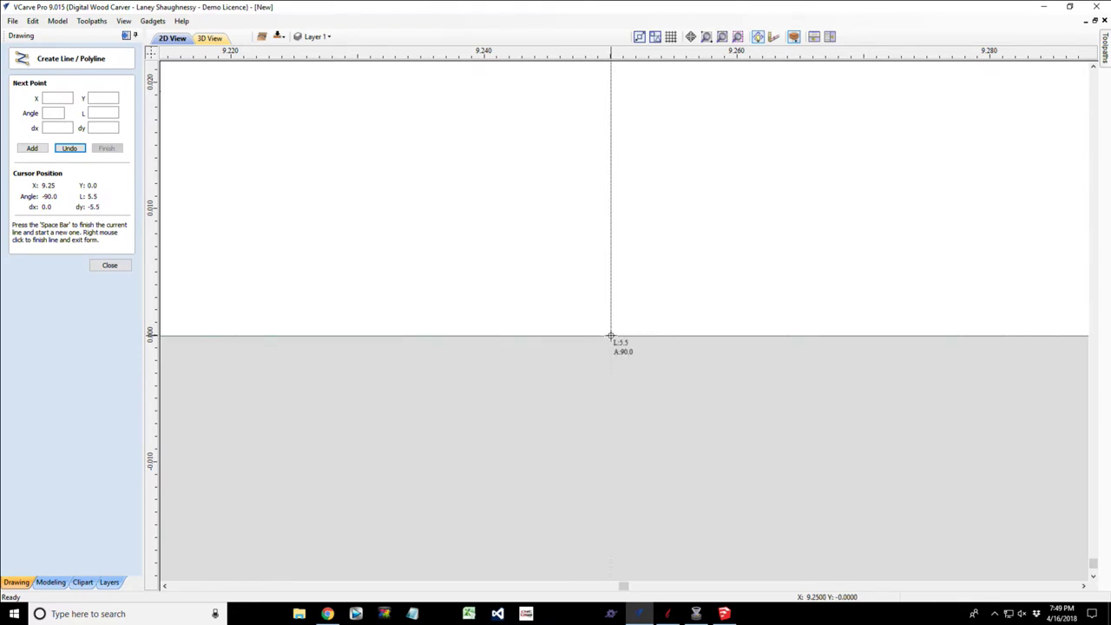
pyautogui.click(611, 336)
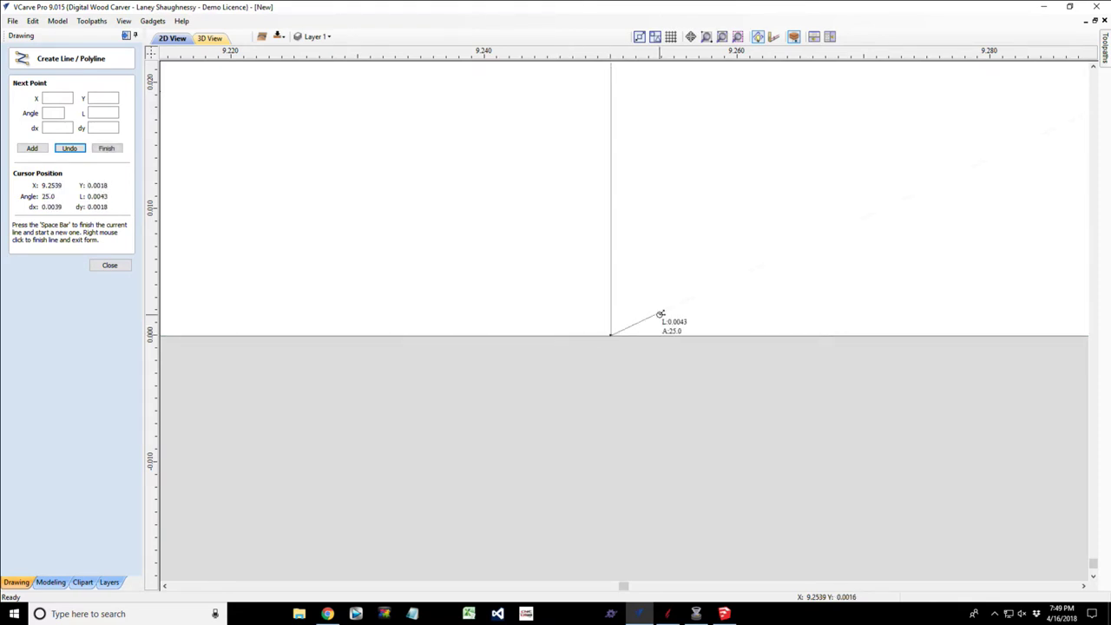
pyautogui.press('space')
pyautogui.scroll(-5, 653, 318)
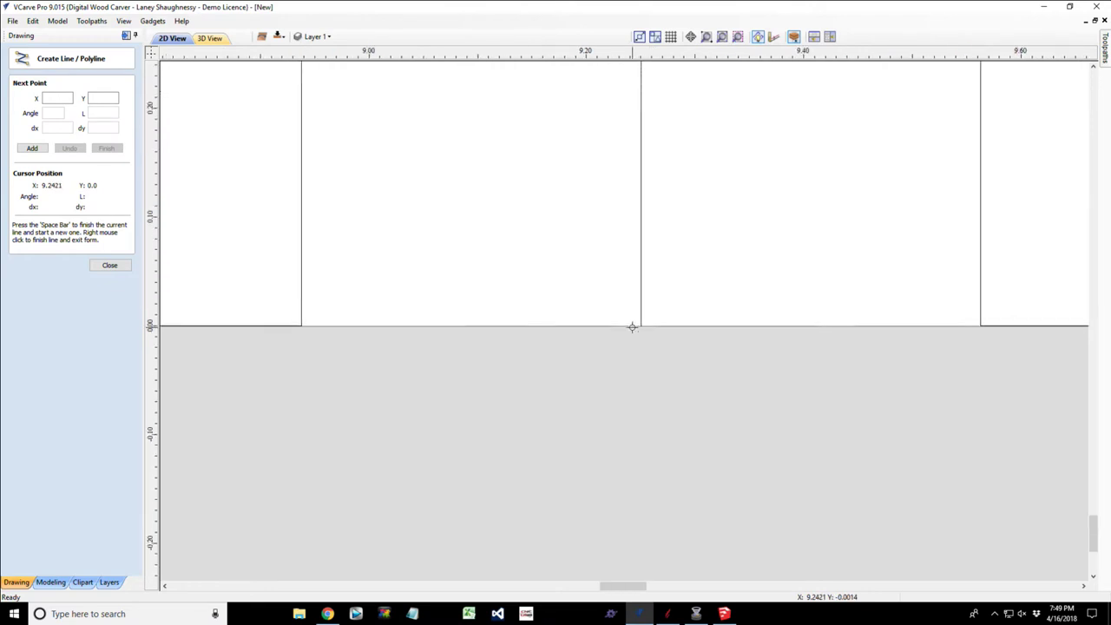
pyautogui.scroll(-8, 632, 327)
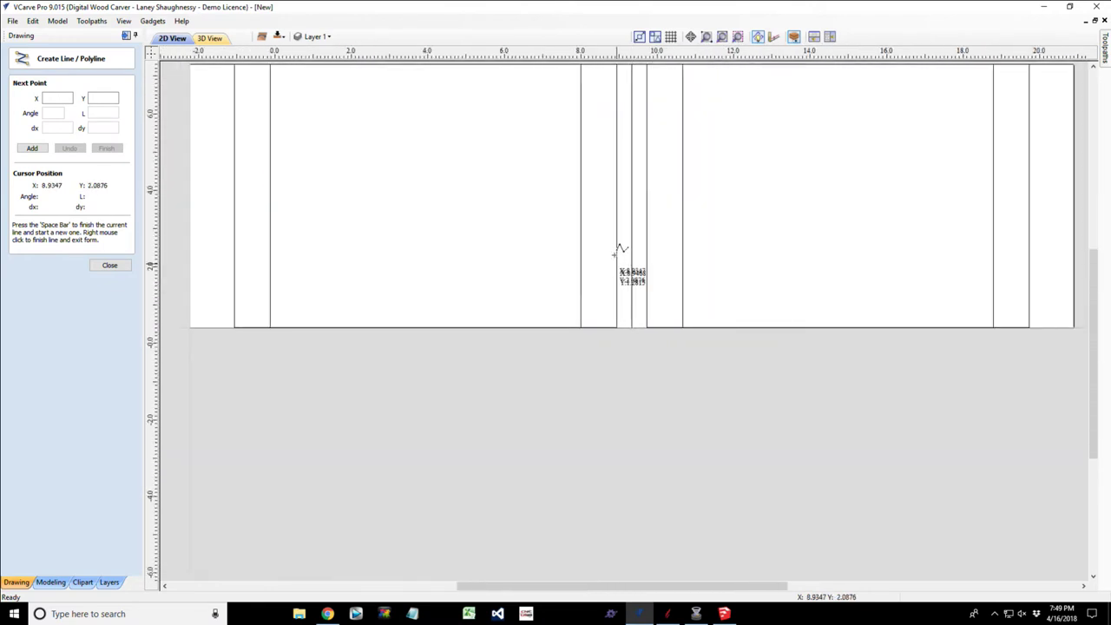
pyautogui.scroll(-2, 619, 252)
pyautogui.scroll(3, 635, 243)
pyautogui.scroll(-1, 632, 250)
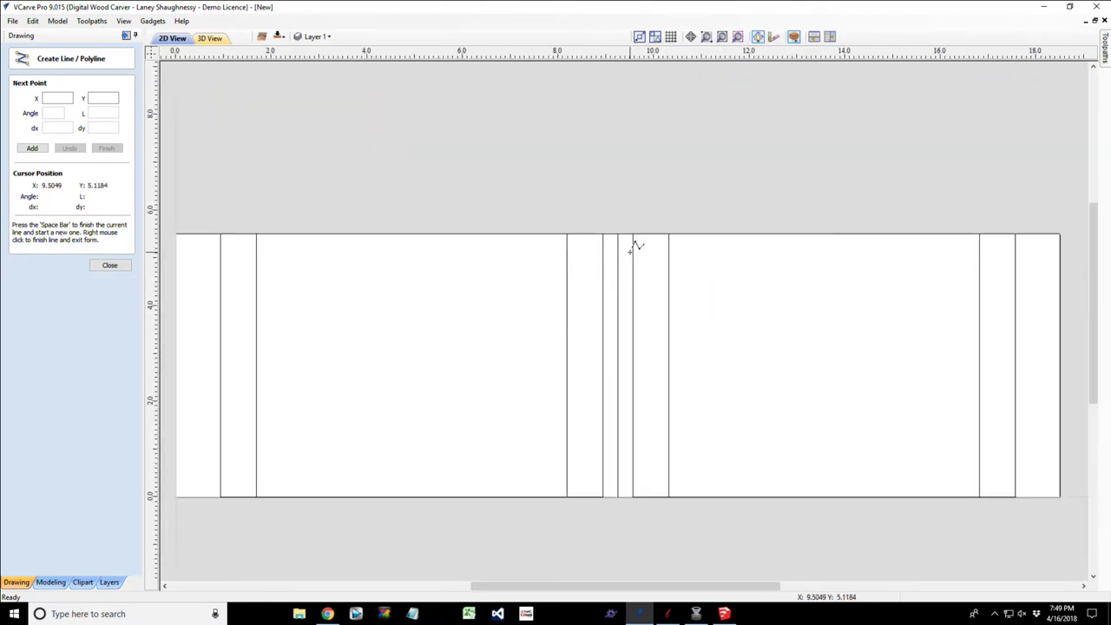
pyautogui.click(113, 268)
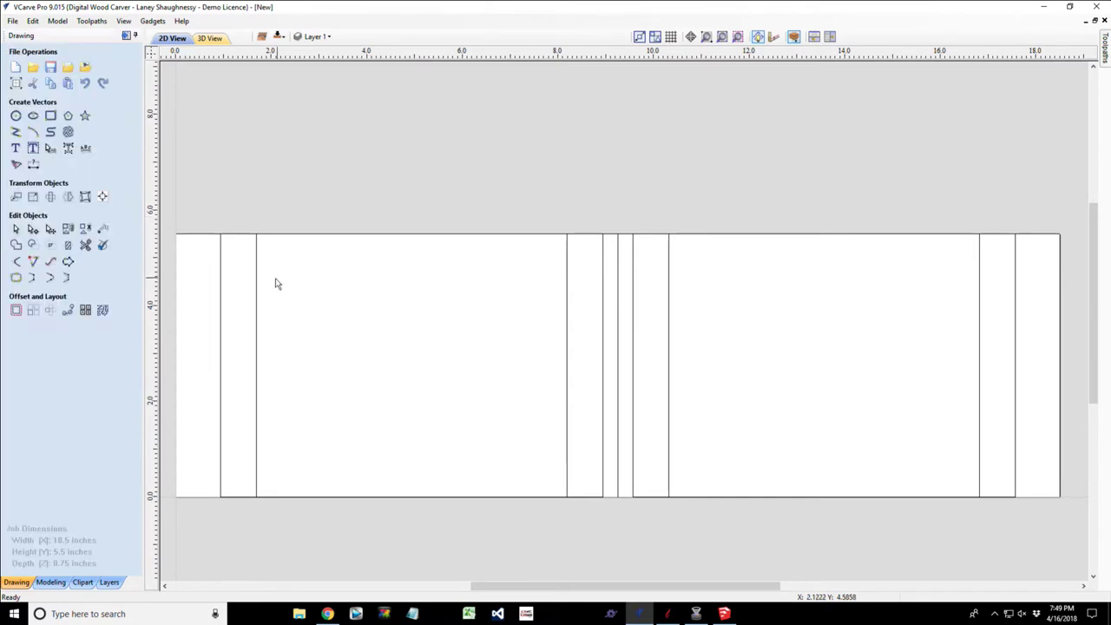
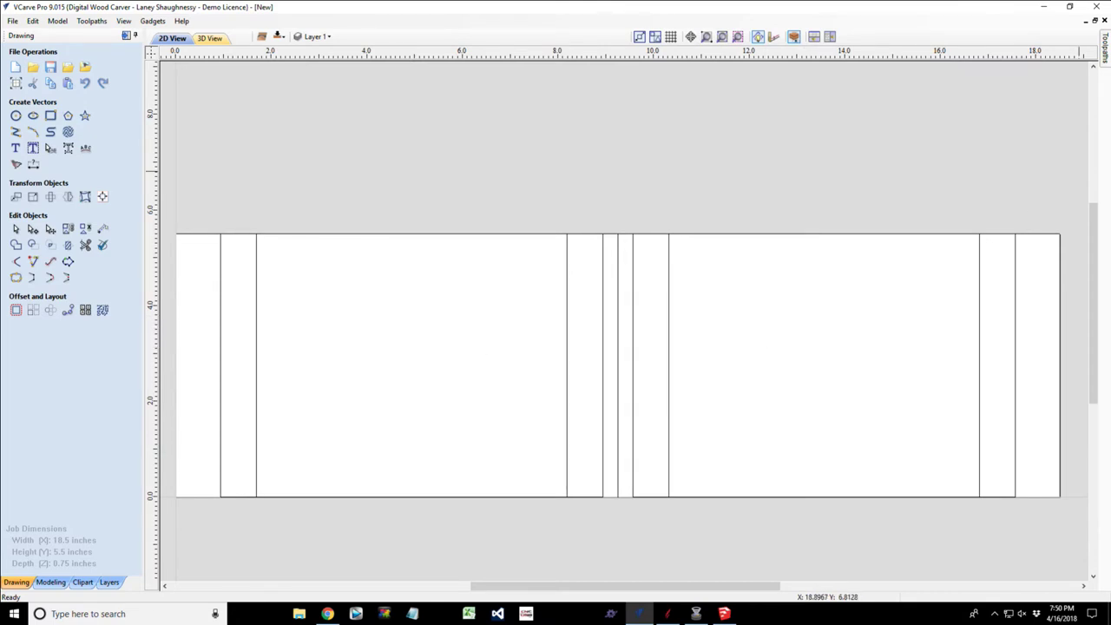
# Bring the Chrome window showing designandmake.com in front of the VCarve Pro job.
pyautogui.hotkey('alt', 'Tab')
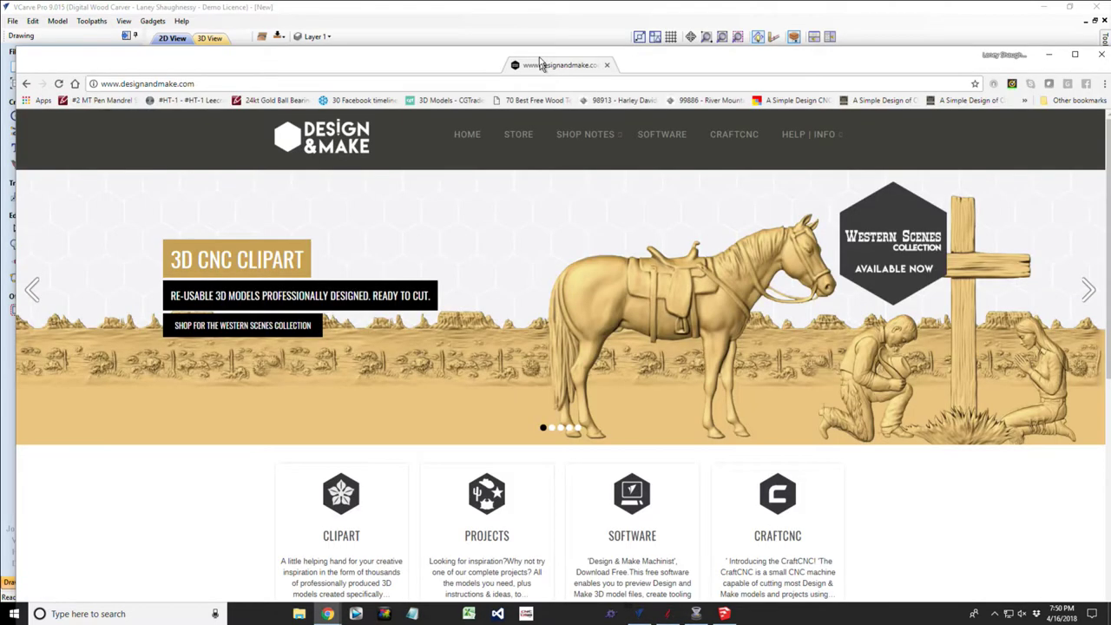
# Maximize the browser and go through the Clipart section to the store's project catalog.
pyautogui.moveTo(539, 64); pyautogui.dragTo(539, 17)
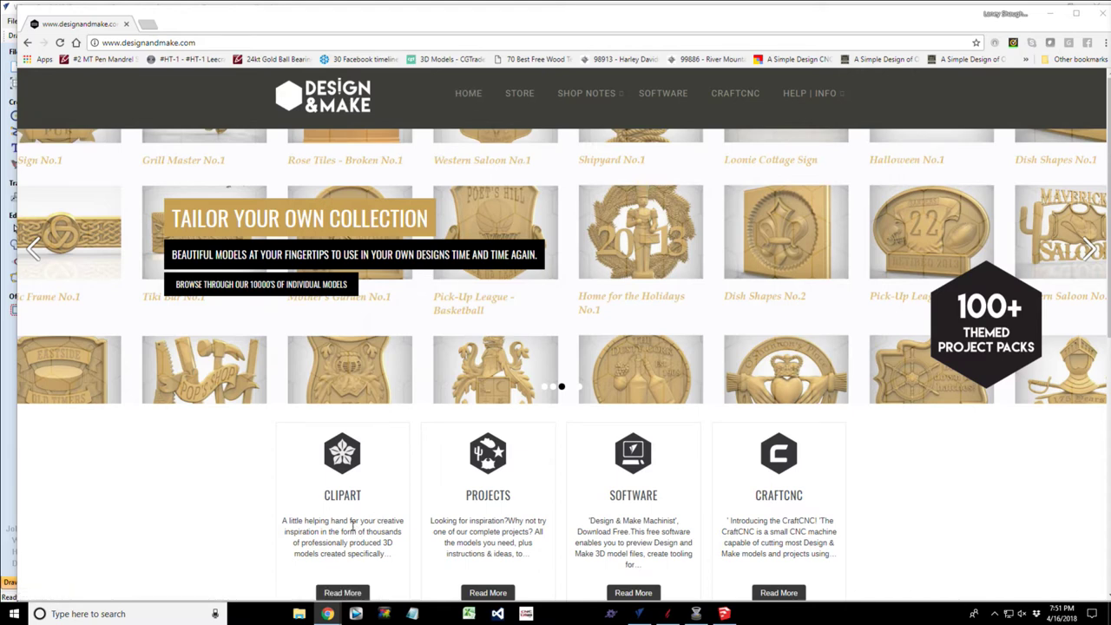
pyautogui.click(348, 463)
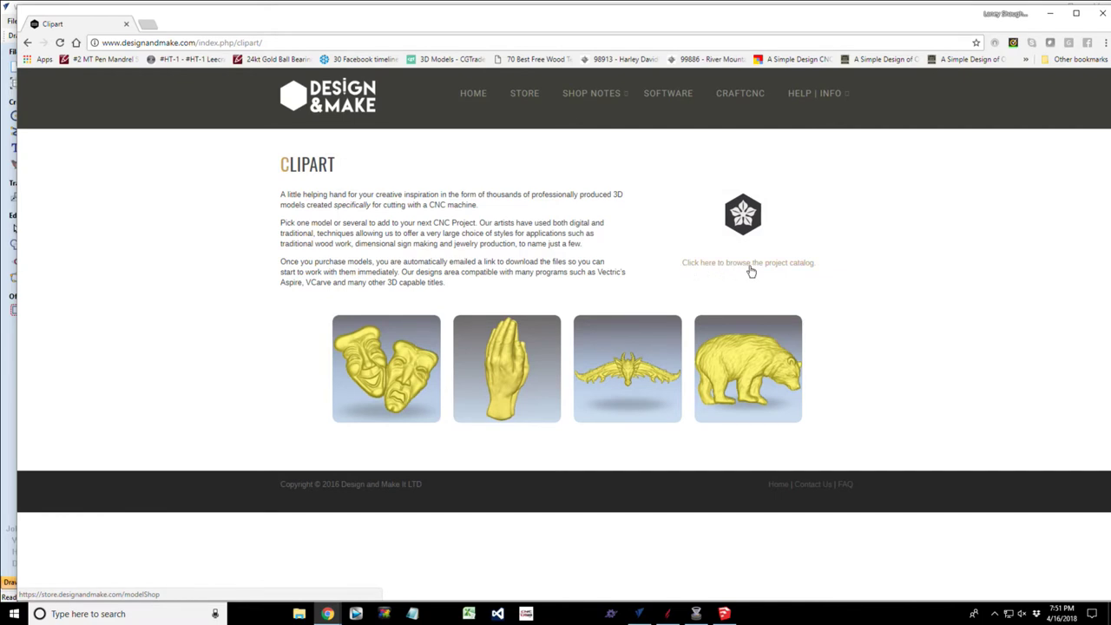
pyautogui.click(760, 268)
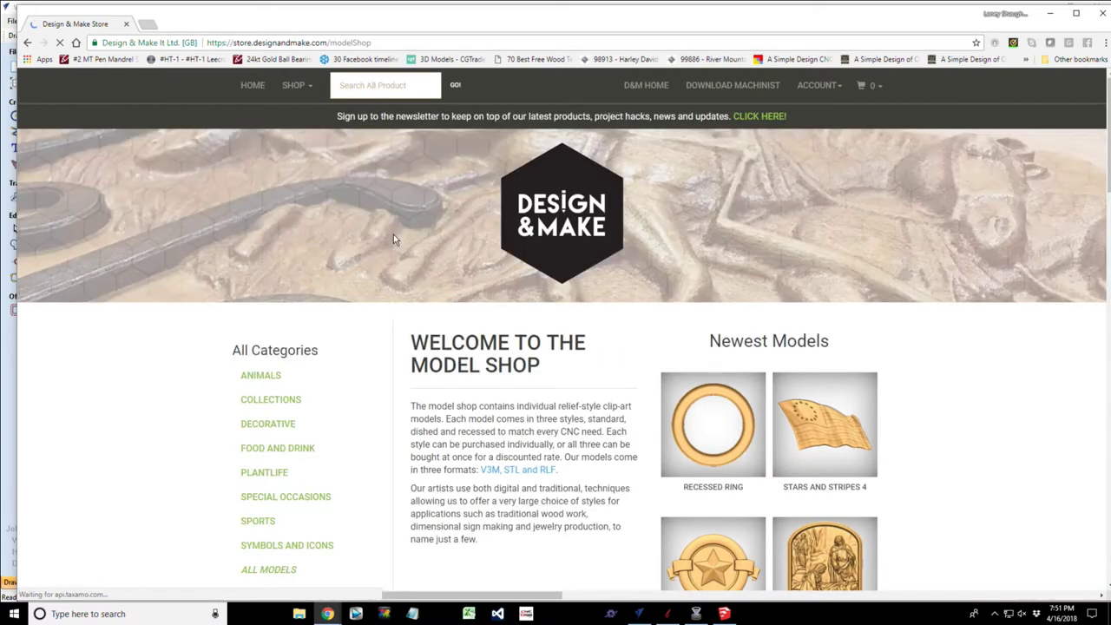
# Search the Design & Make Store for 'Dog'.
pyautogui.click(367, 86)
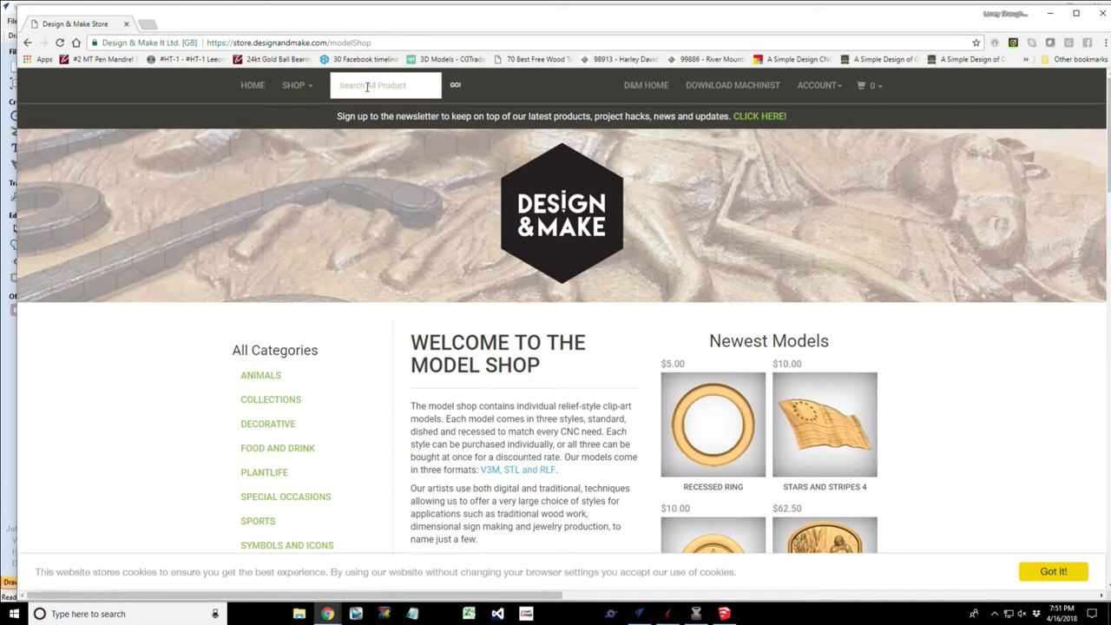
pyautogui.write('Dog')
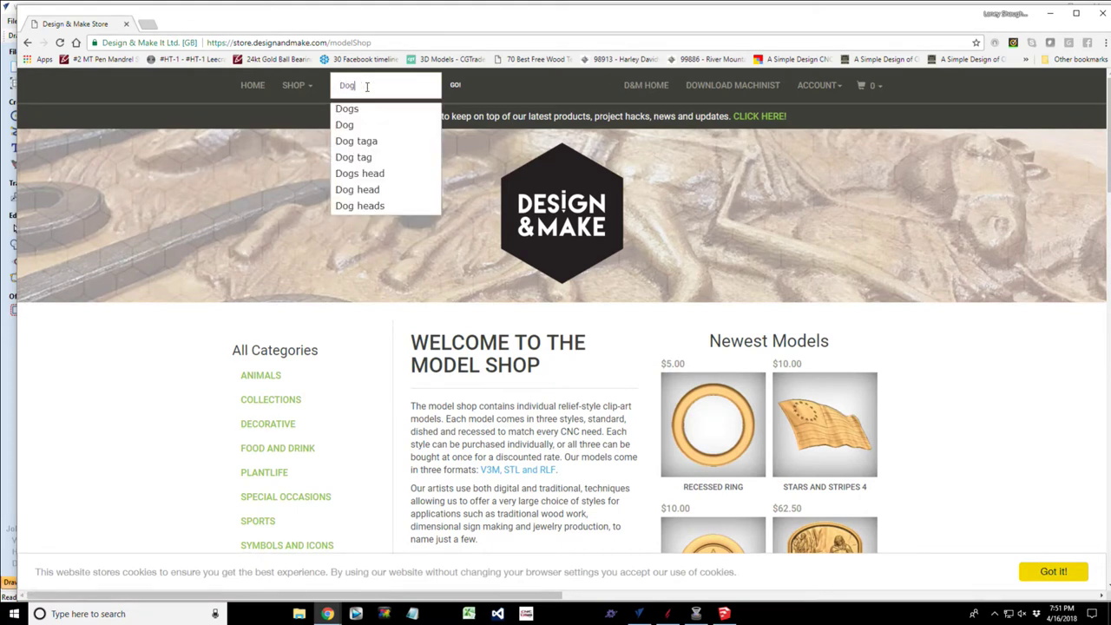
pyautogui.press('Return')
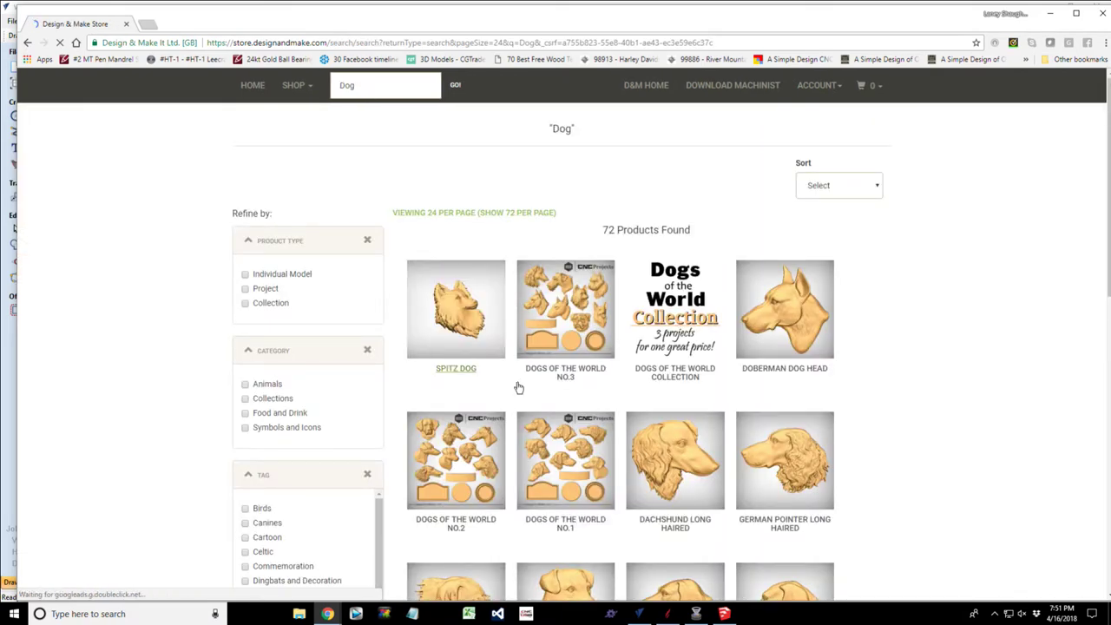
# Page through the 72 Dog results to reach page 3.
pyautogui.scroll(-1, 512, 381)
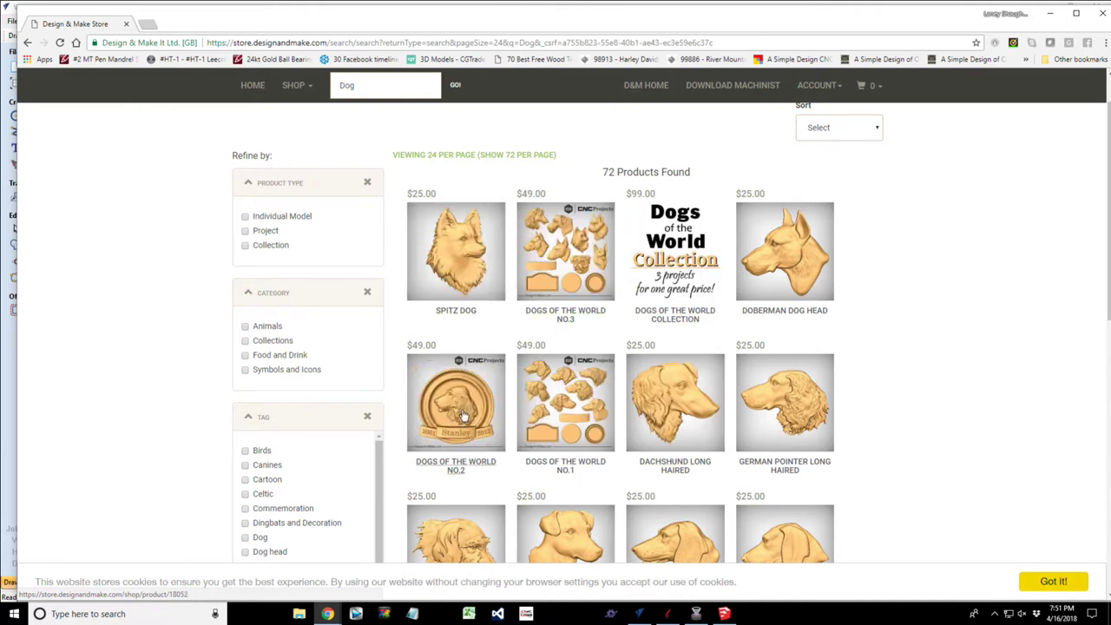
pyautogui.scroll(-1, 549, 351)
pyautogui.scroll(-4, 548, 364)
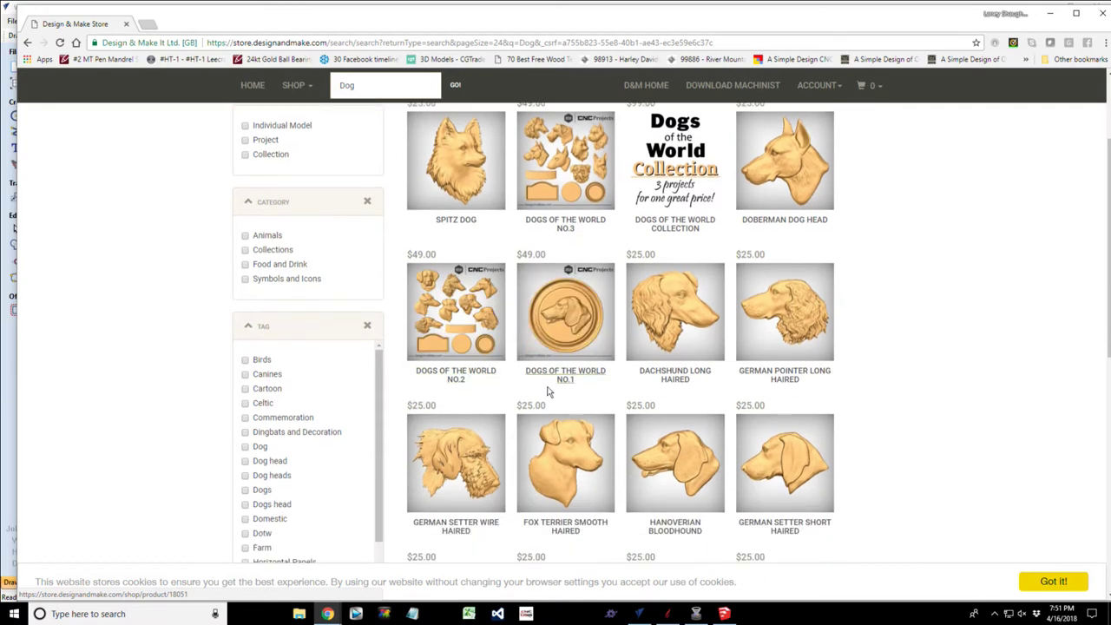
pyautogui.scroll(-2, 549, 388)
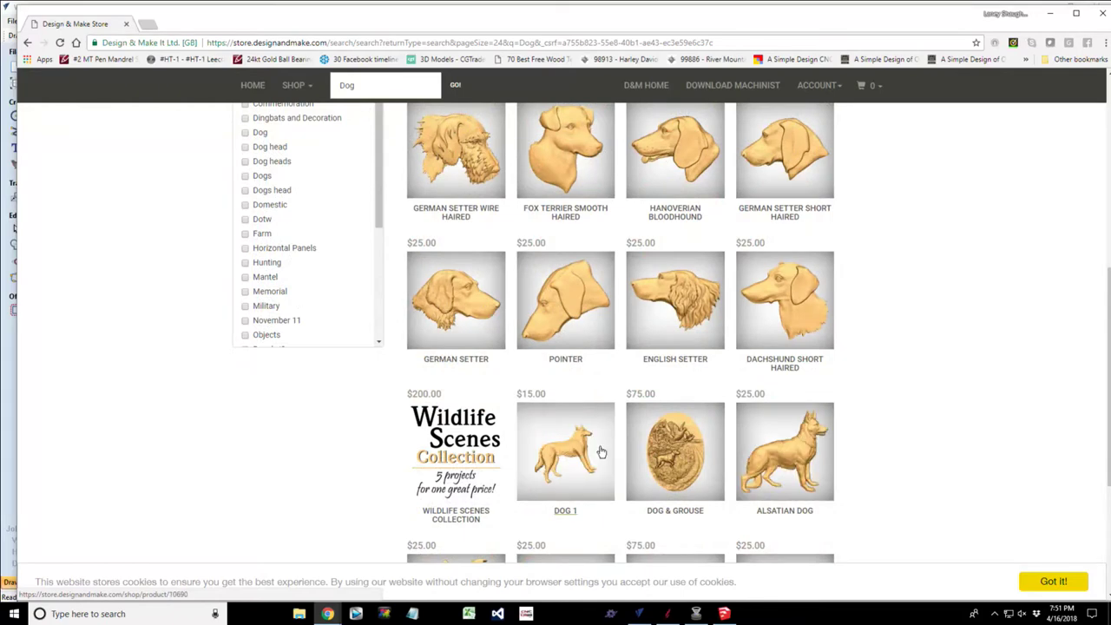
pyautogui.scroll(-1, 600, 452)
pyautogui.scroll(-4, 599, 451)
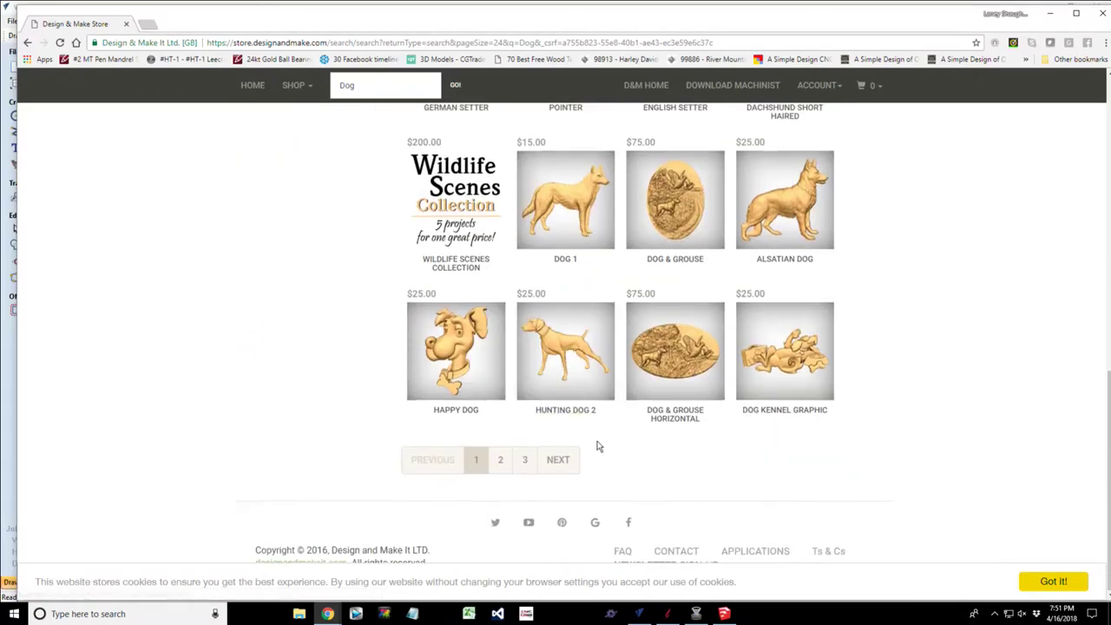
pyautogui.click(499, 461)
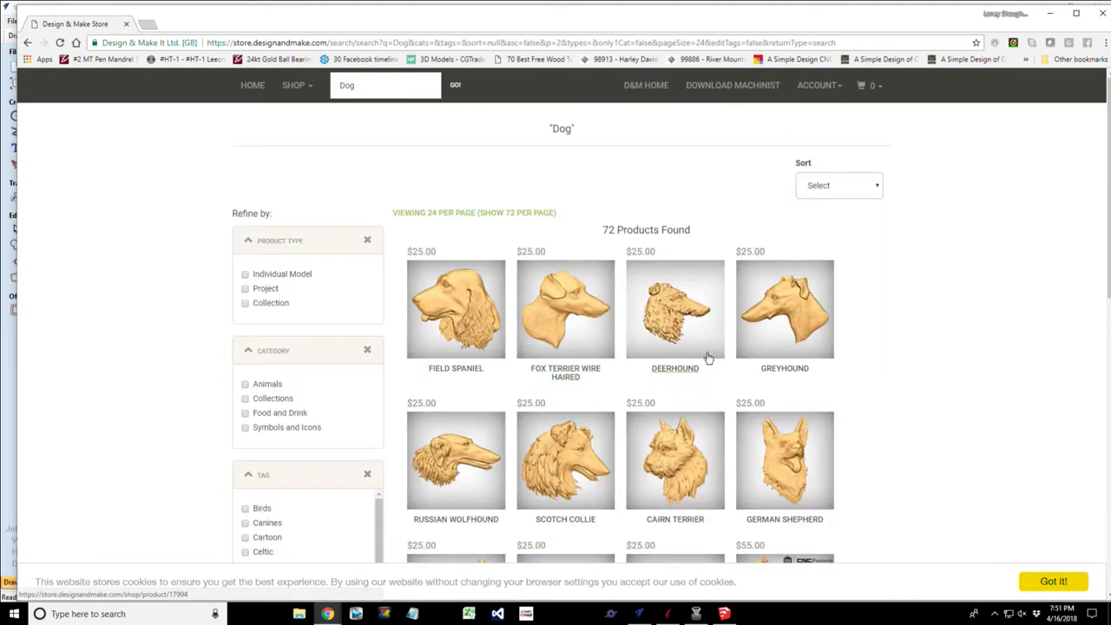
pyautogui.scroll(-1, 673, 424)
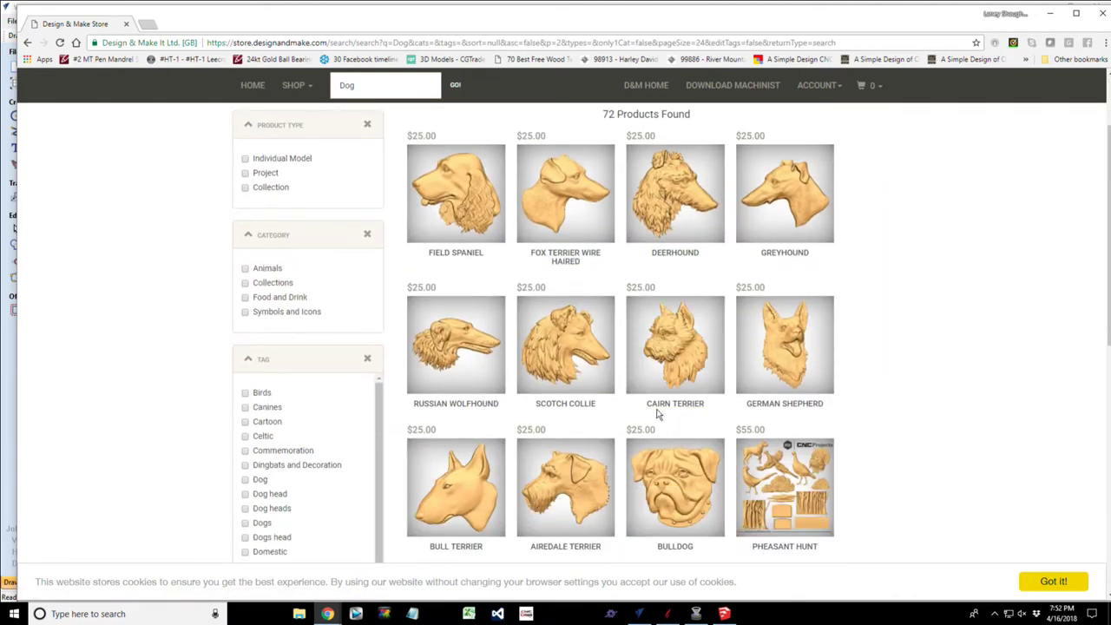
pyautogui.scroll(-2, 658, 415)
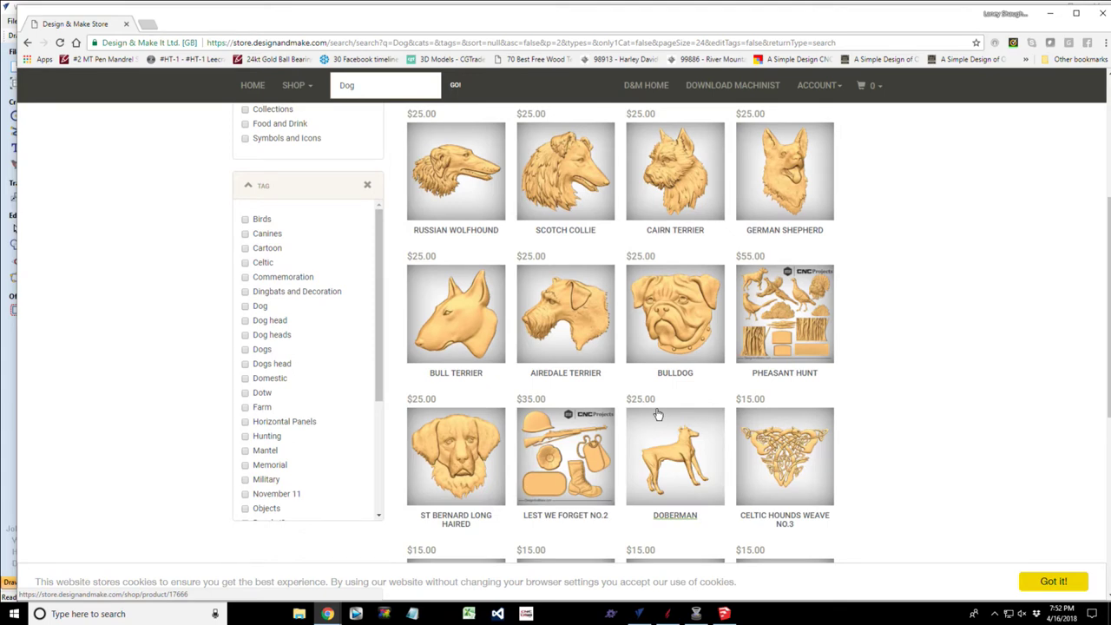
pyautogui.scroll(-3, 659, 415)
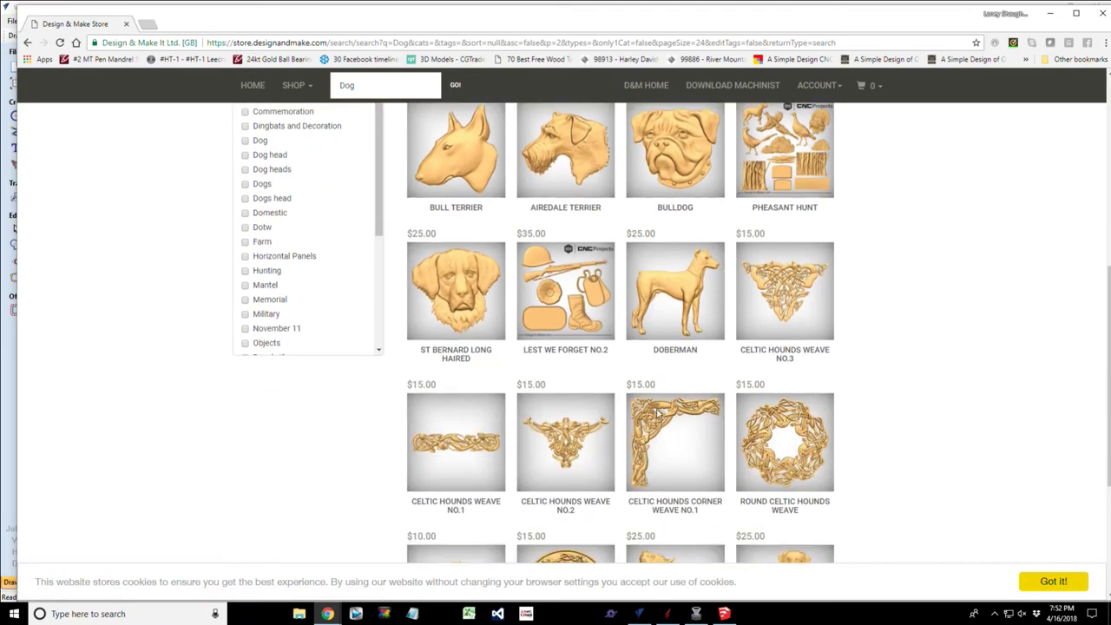
pyautogui.scroll(-1, 658, 416)
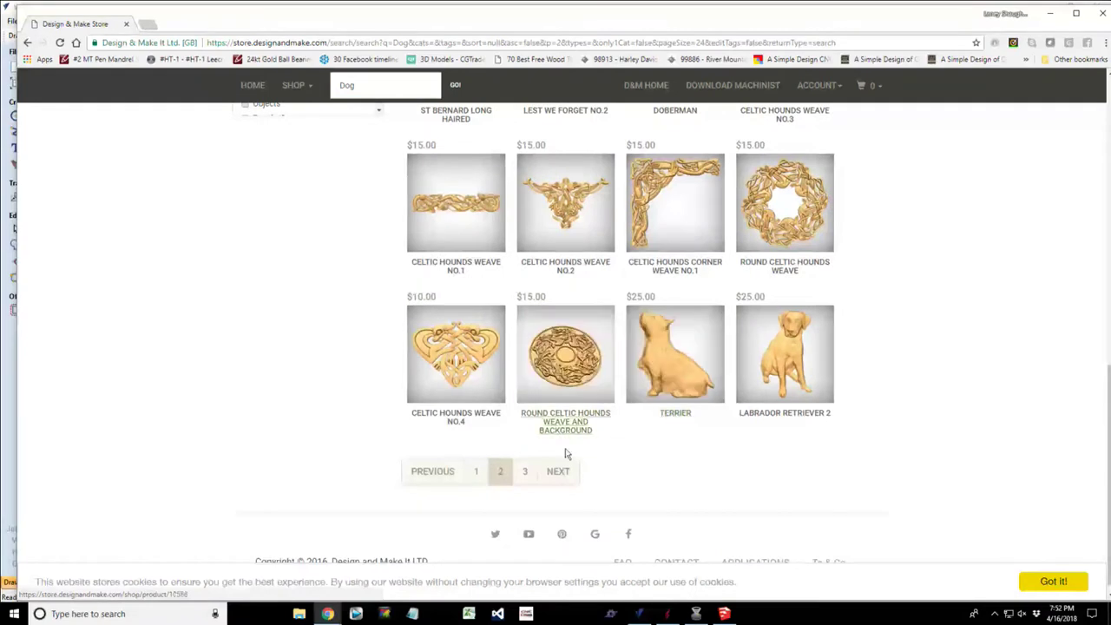
pyautogui.click(527, 473)
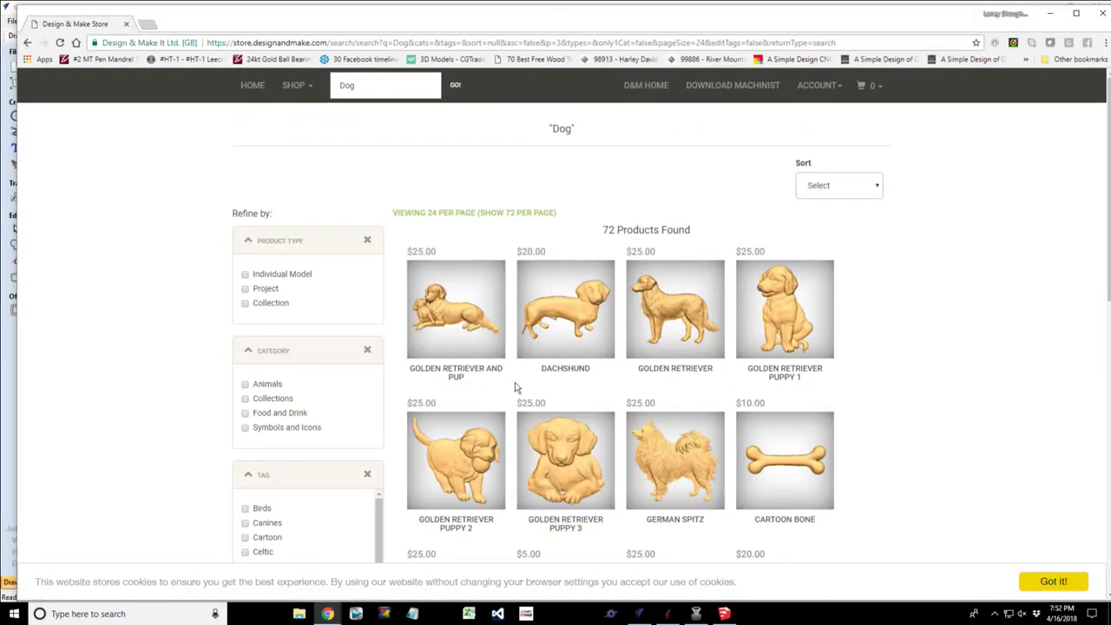
# Finish browsing page 3, then return to page 1 of the Dog results and look through it.
pyautogui.scroll(-3, 516, 388)
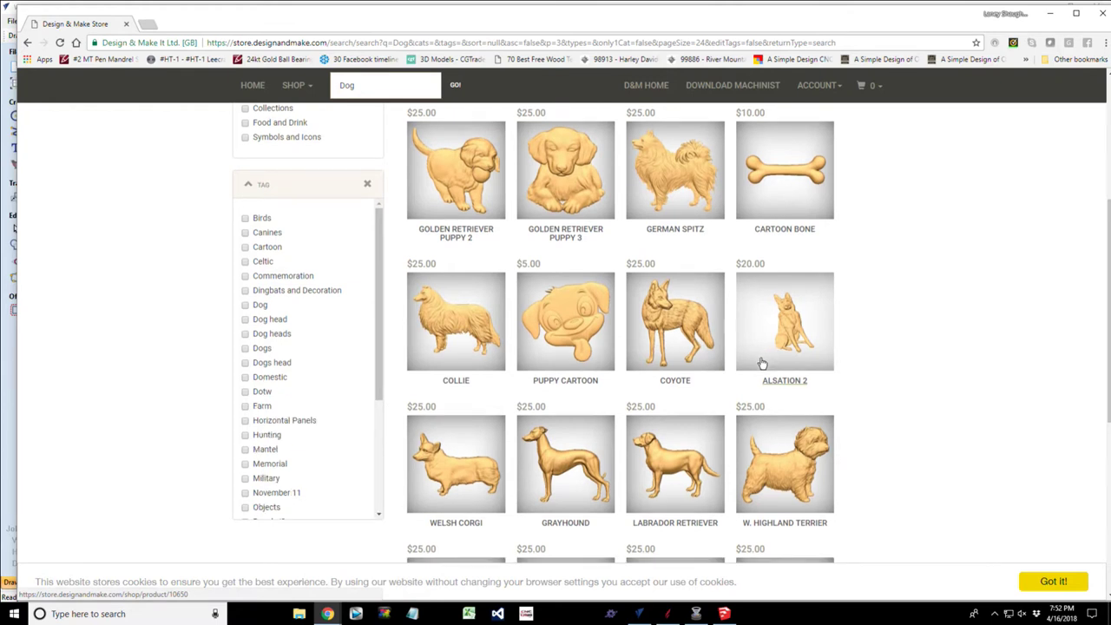
pyautogui.scroll(-3, 764, 363)
pyautogui.scroll(-2, 763, 365)
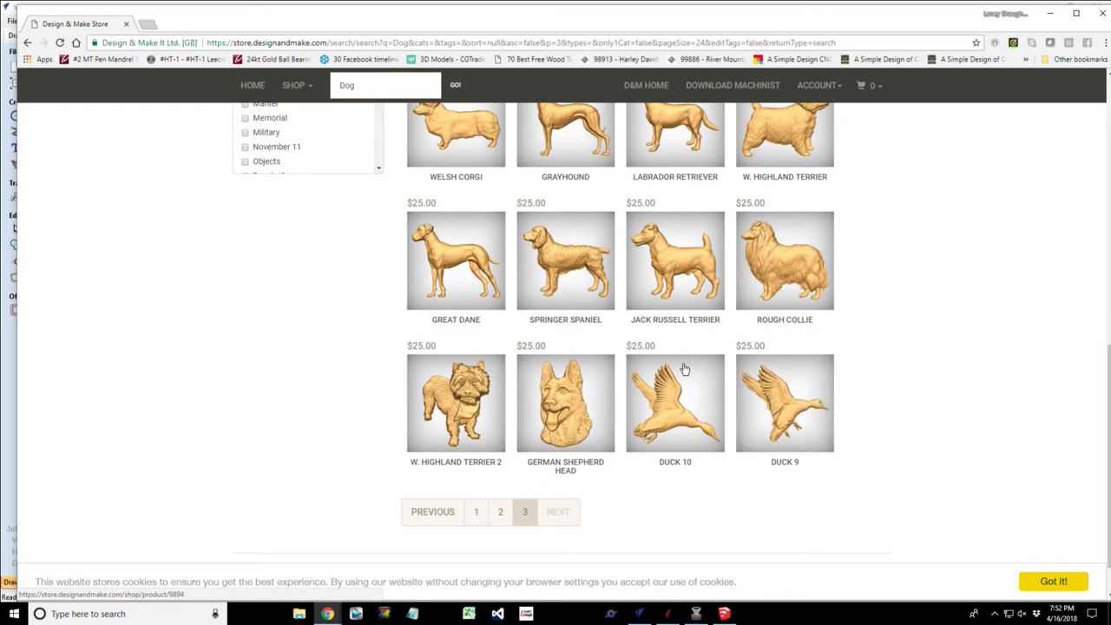
pyautogui.click(476, 514)
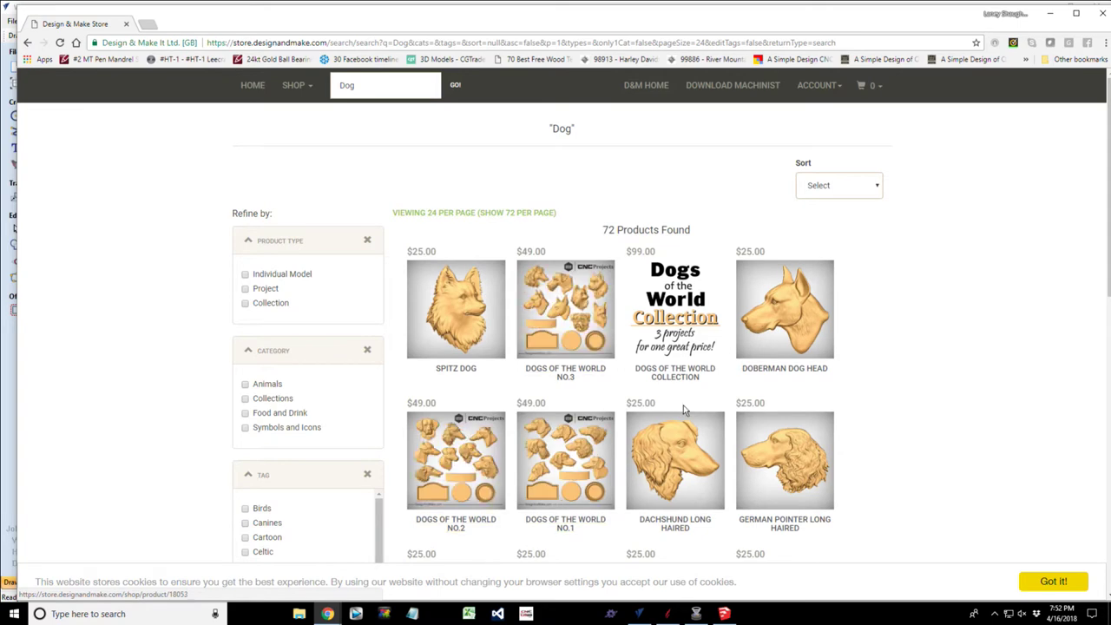
pyautogui.scroll(-3, 684, 409)
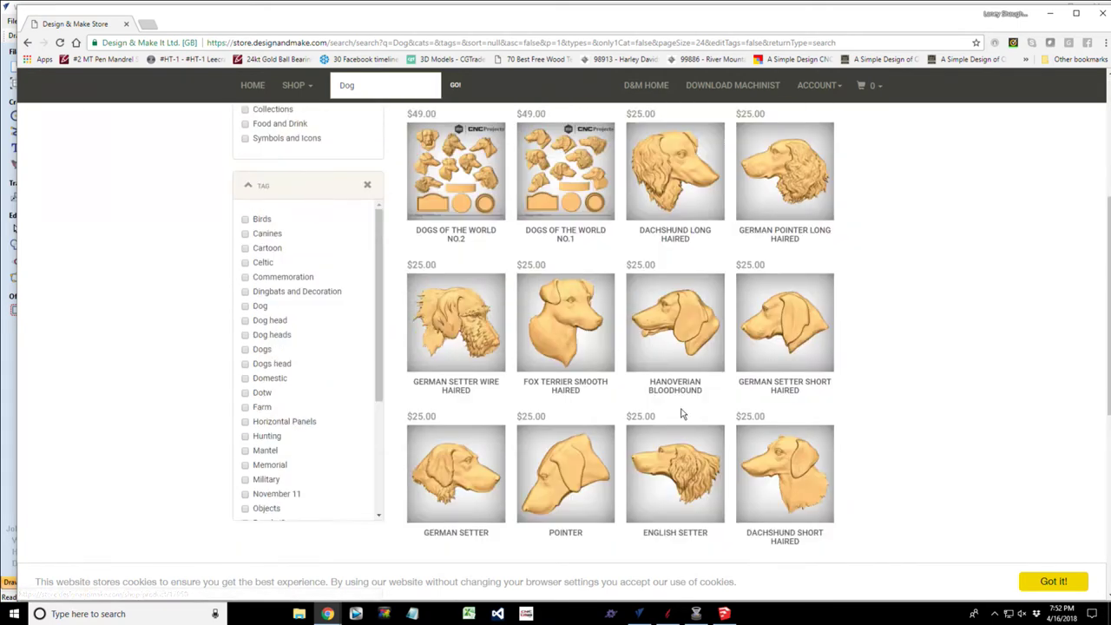
pyautogui.scroll(-1, 683, 415)
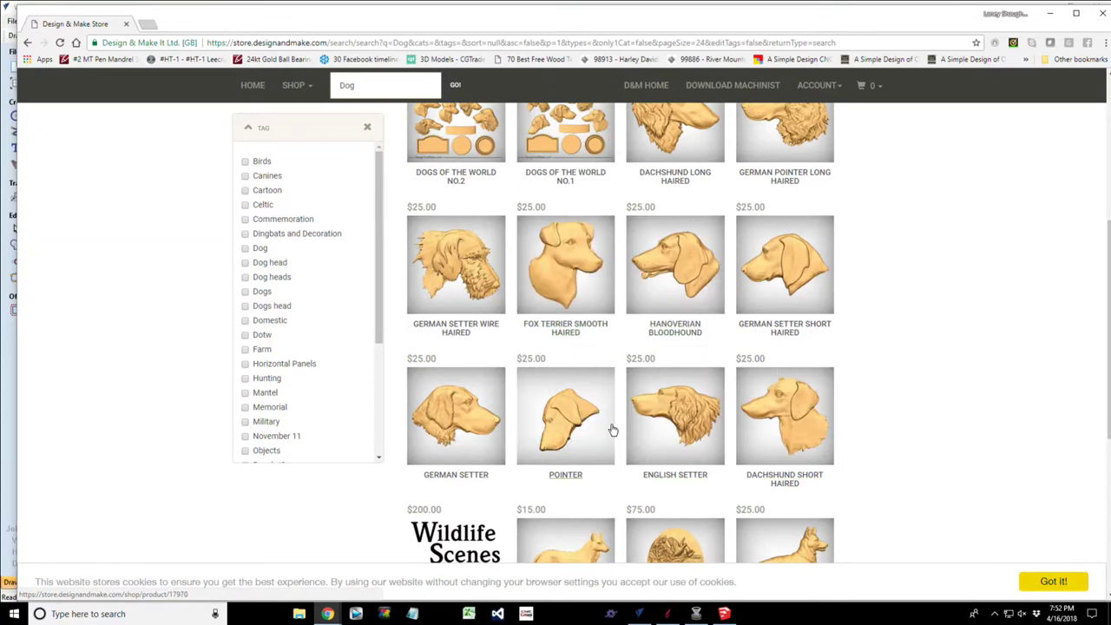
pyautogui.scroll(-3, 626, 434)
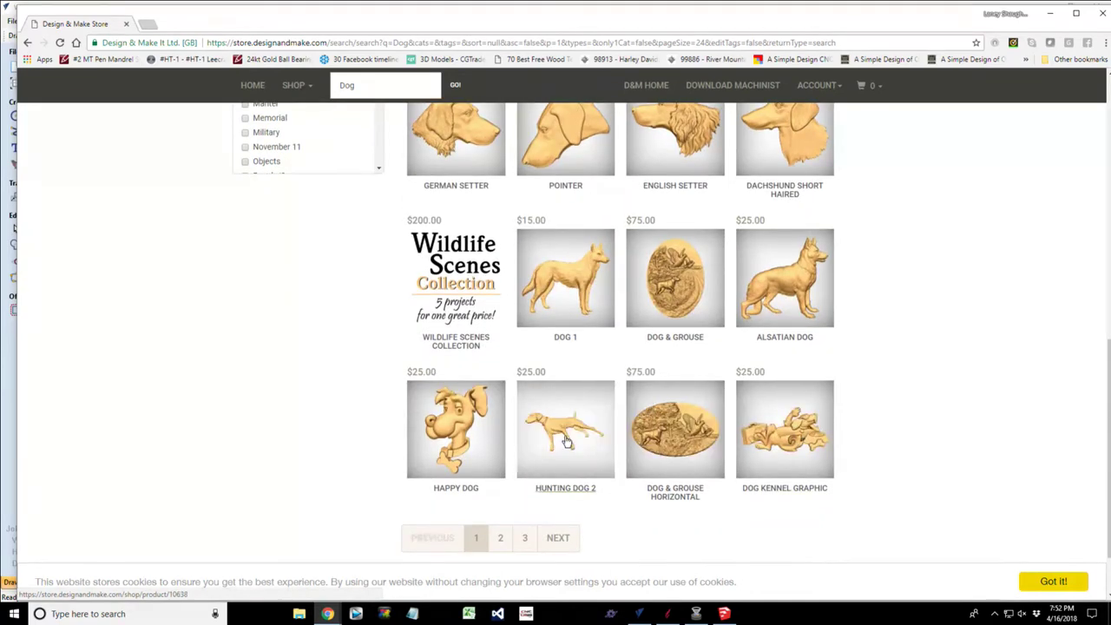
# Open page 2 of the Dog results, which starts with the Field Spaniel.
pyautogui.click(501, 539)
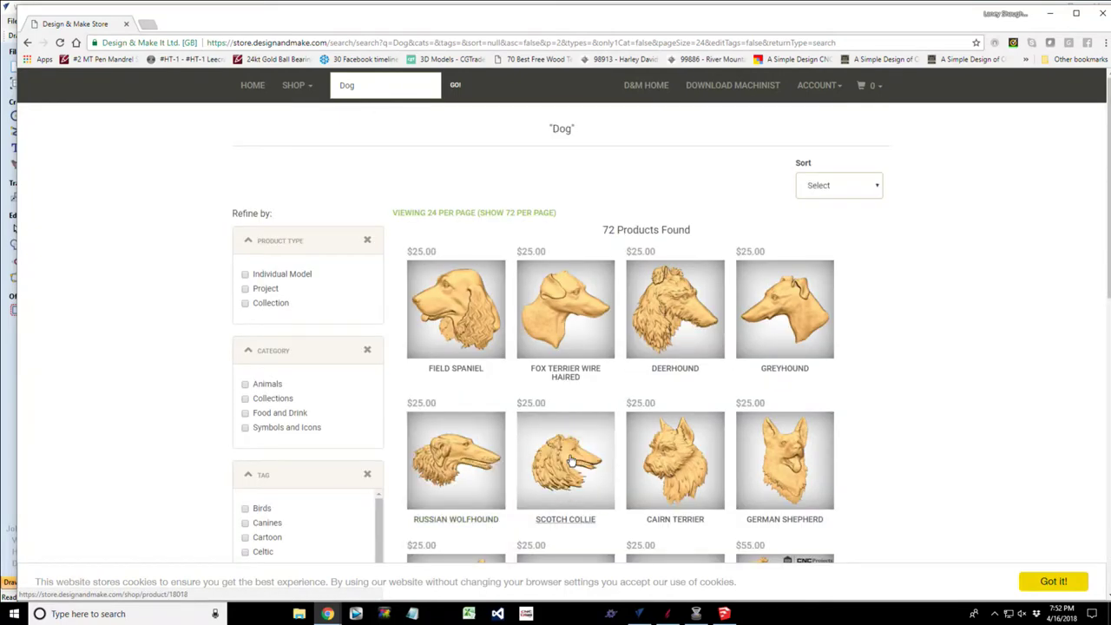
pyautogui.scroll(-3, 570, 460)
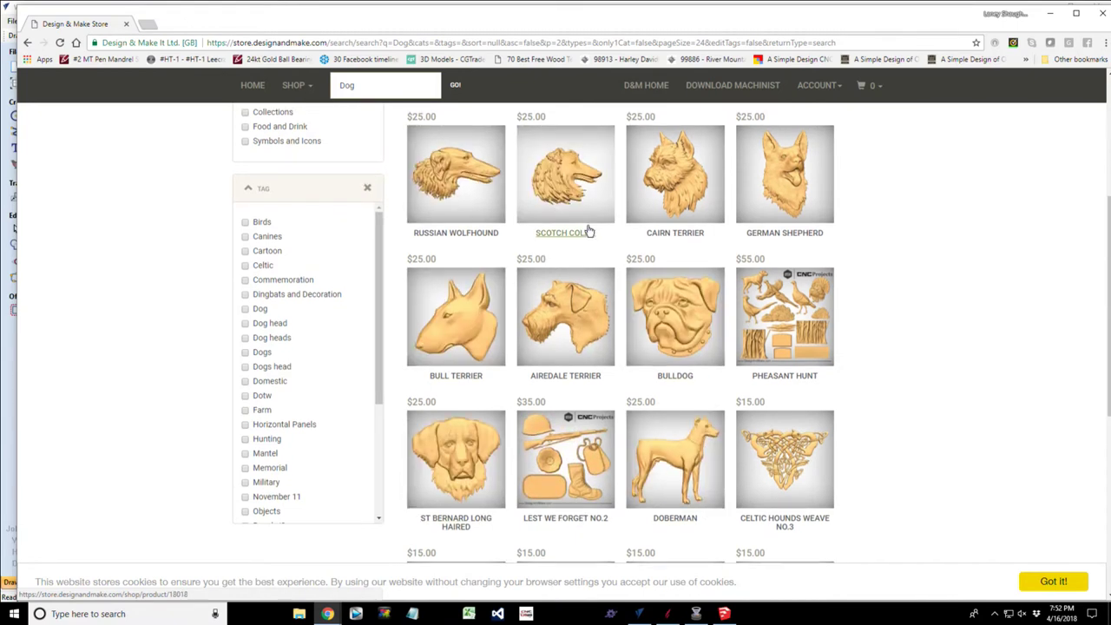
pyautogui.scroll(3, 587, 233)
pyautogui.scroll(1, 587, 232)
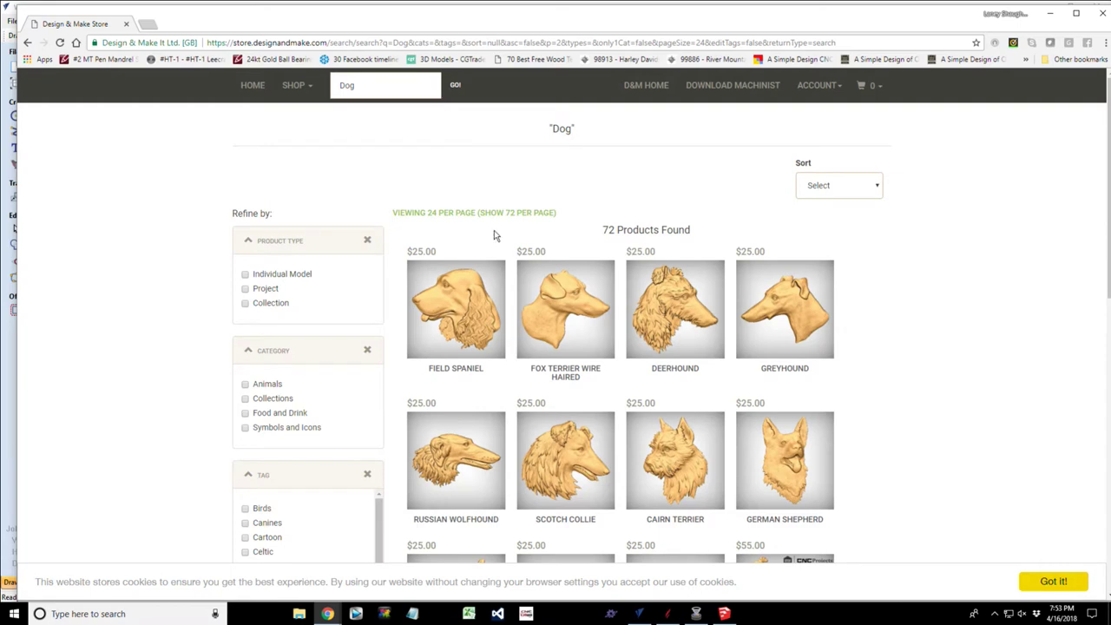
pyautogui.scroll(-2, 495, 233)
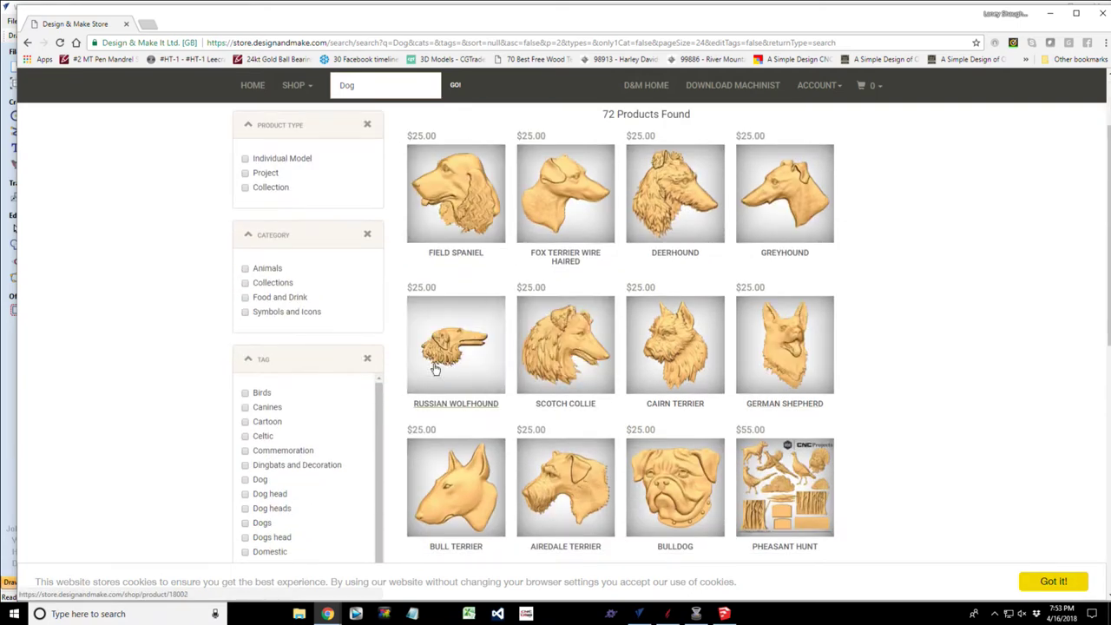
pyautogui.scroll(2, 556, 315)
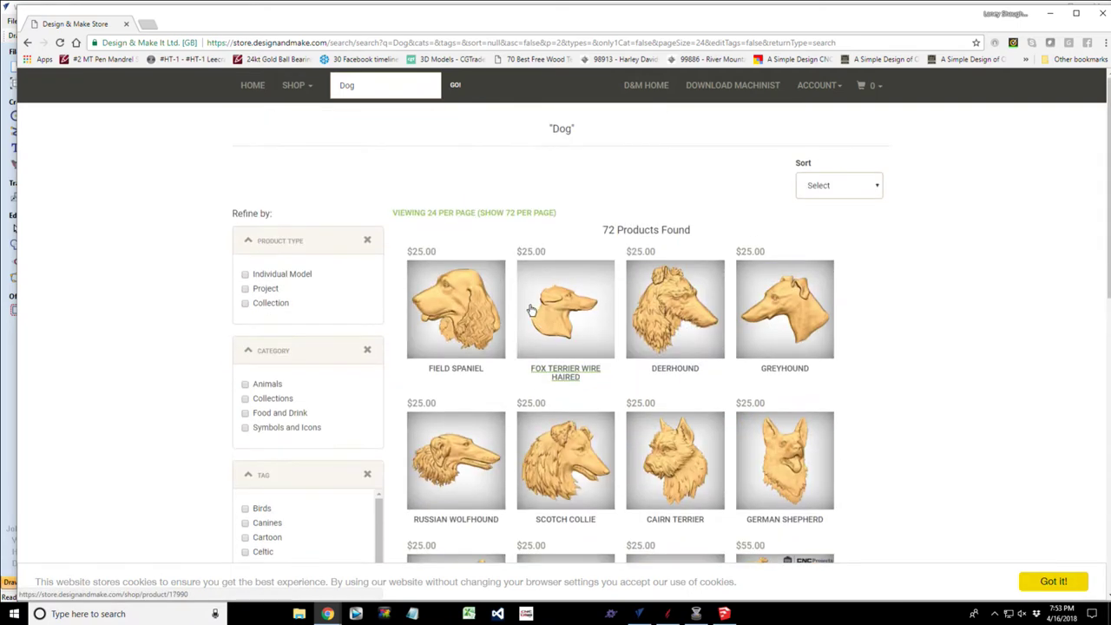
pyautogui.doubleClick(348, 85)
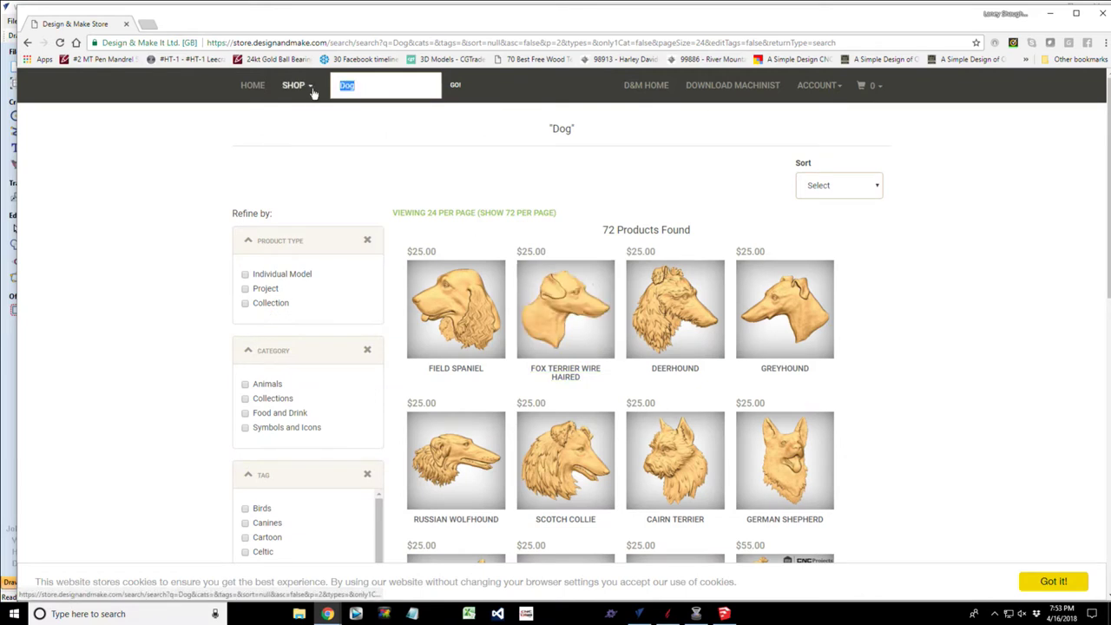
pyautogui.write('cat')
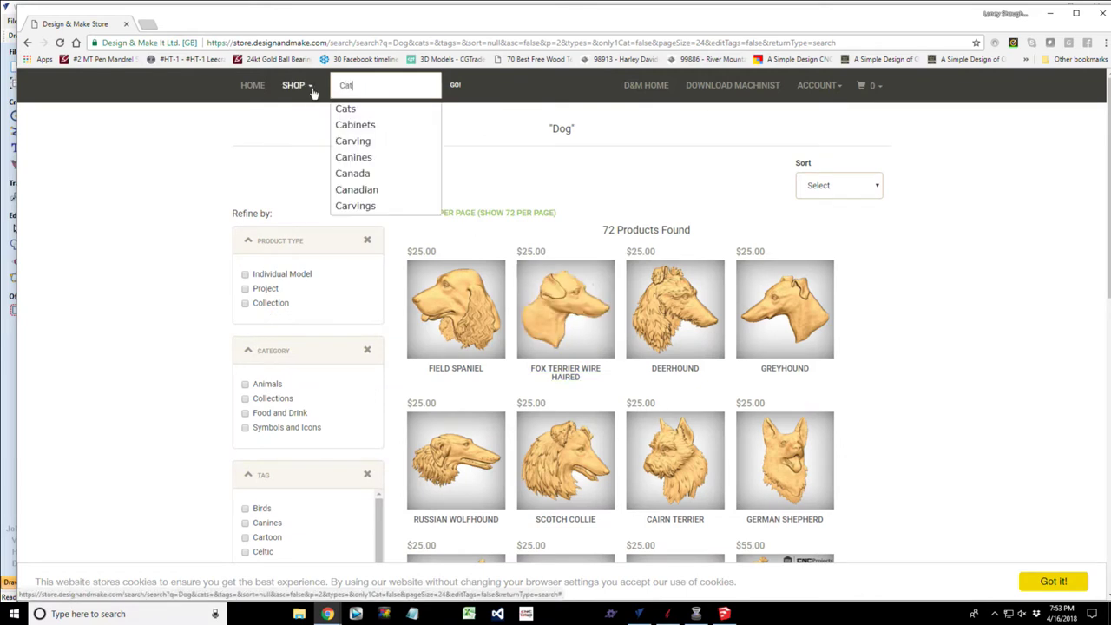
pyautogui.press('Return')
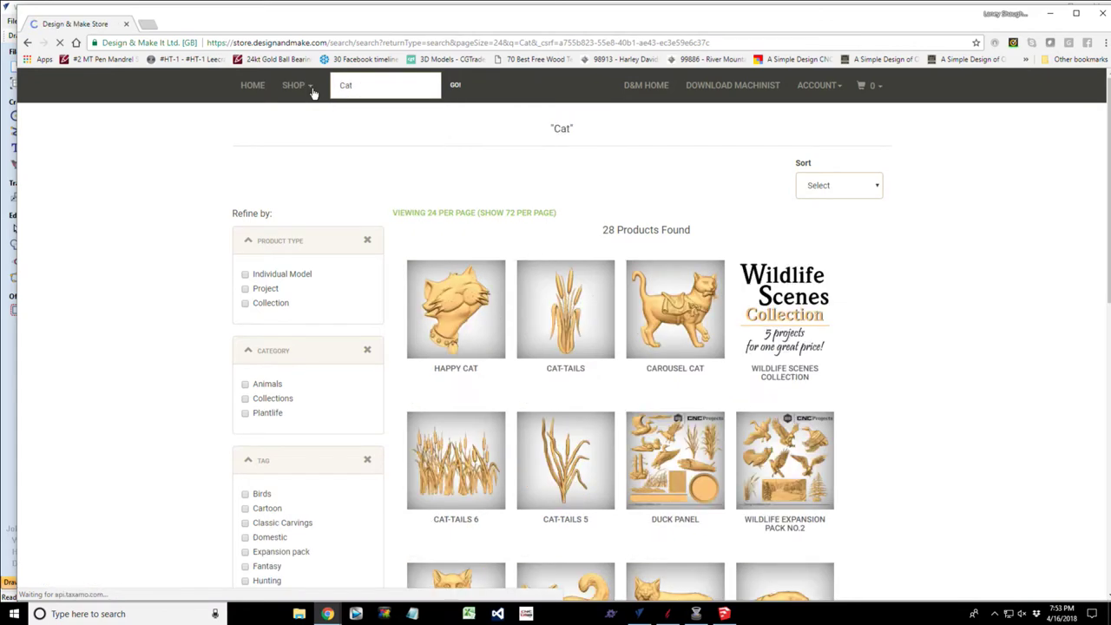
pyautogui.scroll(-3, 434, 382)
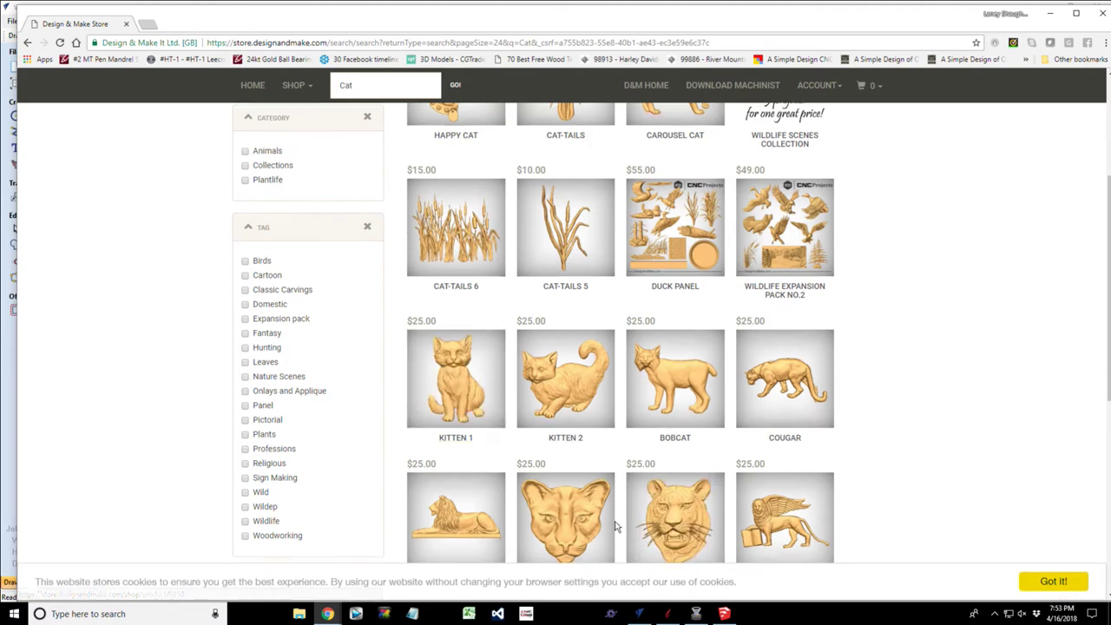
pyautogui.scroll(-3, 616, 525)
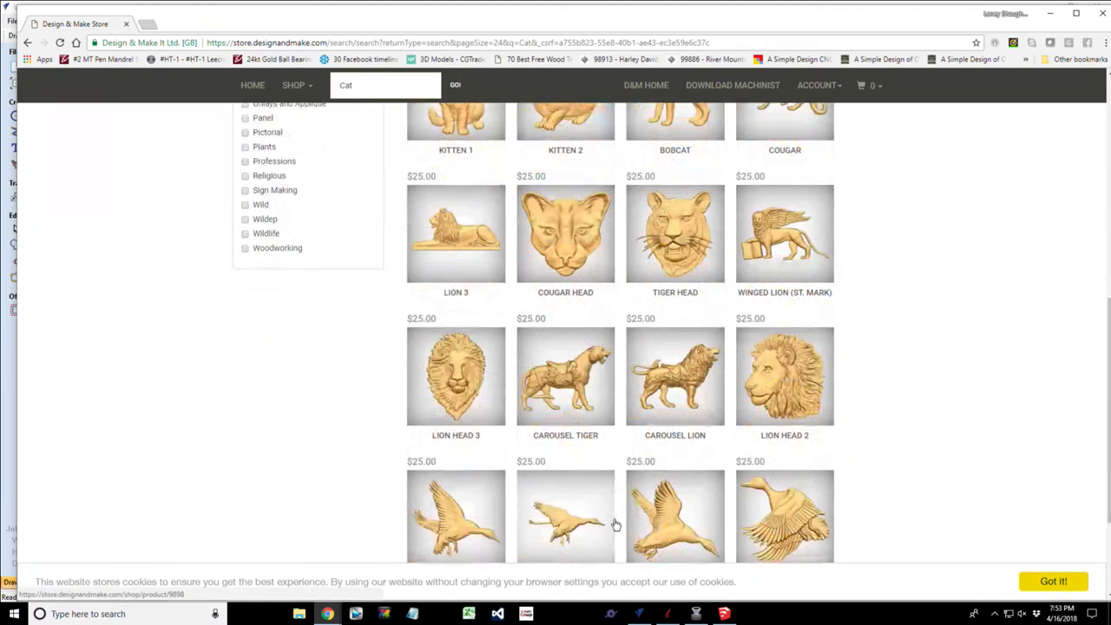
pyautogui.scroll(-2, 614, 523)
pyautogui.click(500, 462)
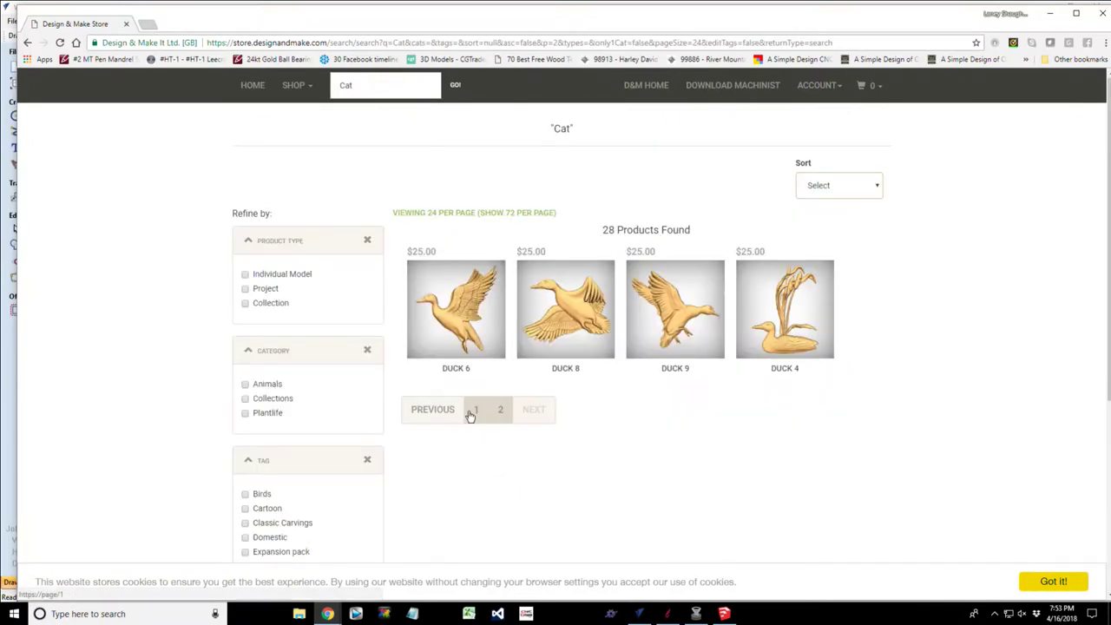
pyautogui.click(473, 414)
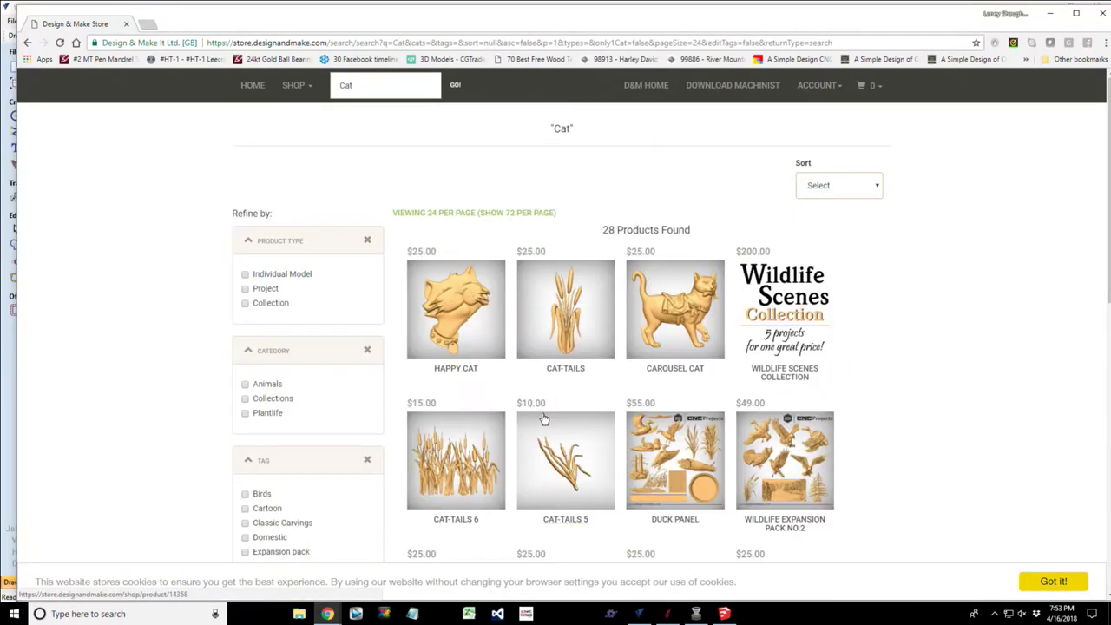
pyautogui.scroll(-2, 544, 419)
pyautogui.scroll(-2, 544, 420)
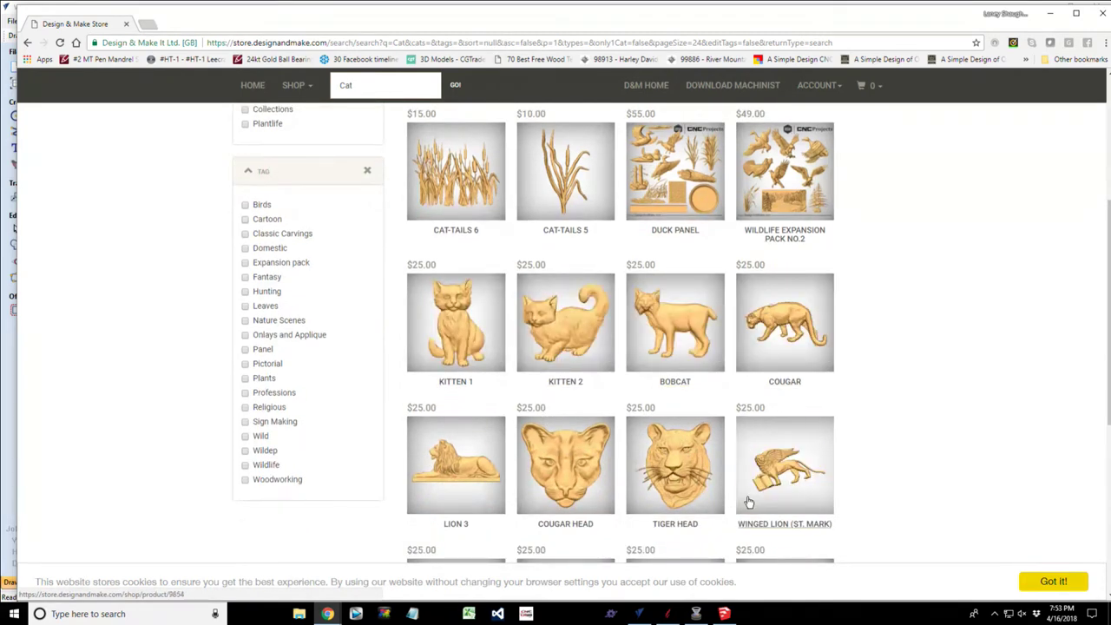
pyautogui.scroll(-1, 473, 480)
pyautogui.scroll(-2, 466, 482)
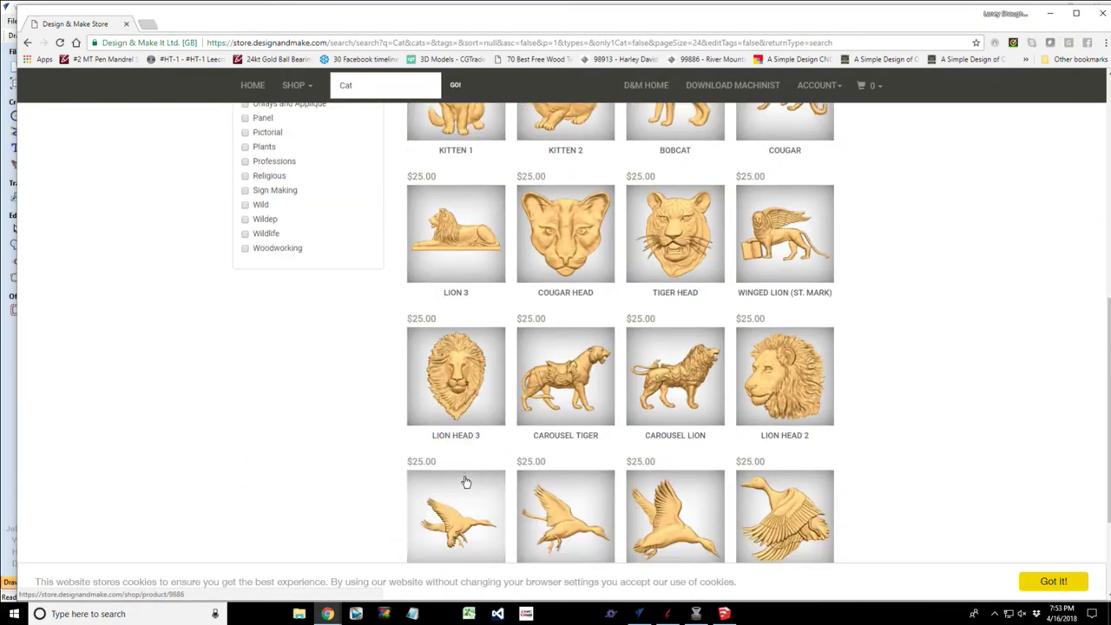
pyautogui.scroll(2, 599, 476)
pyautogui.scroll(5, 604, 472)
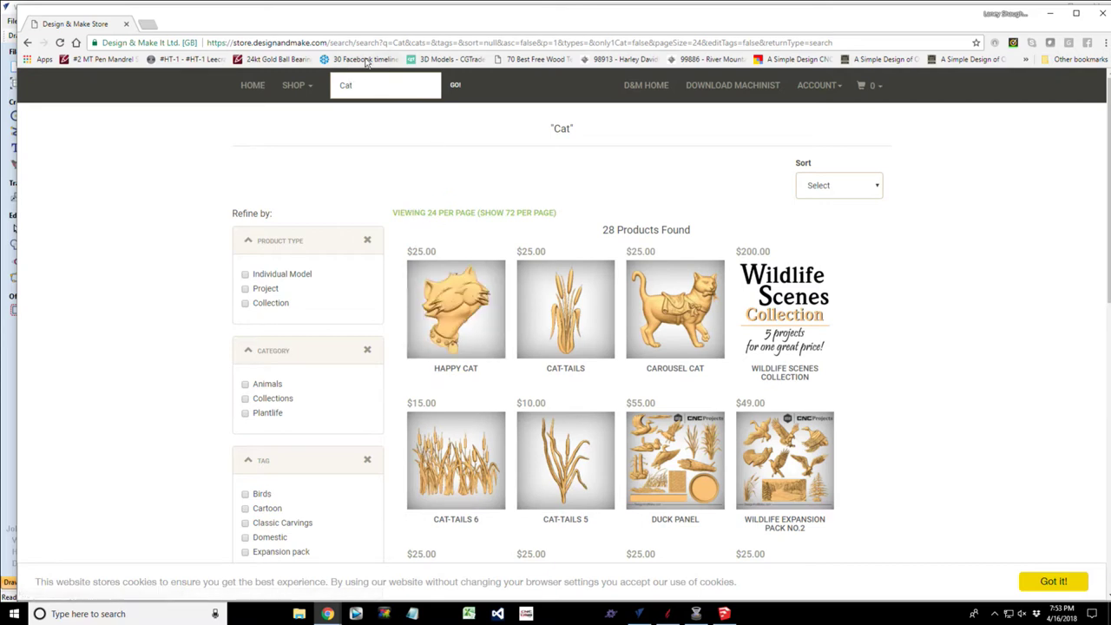
pyautogui.moveTo(366, 86); pyautogui.dragTo(310, 85)
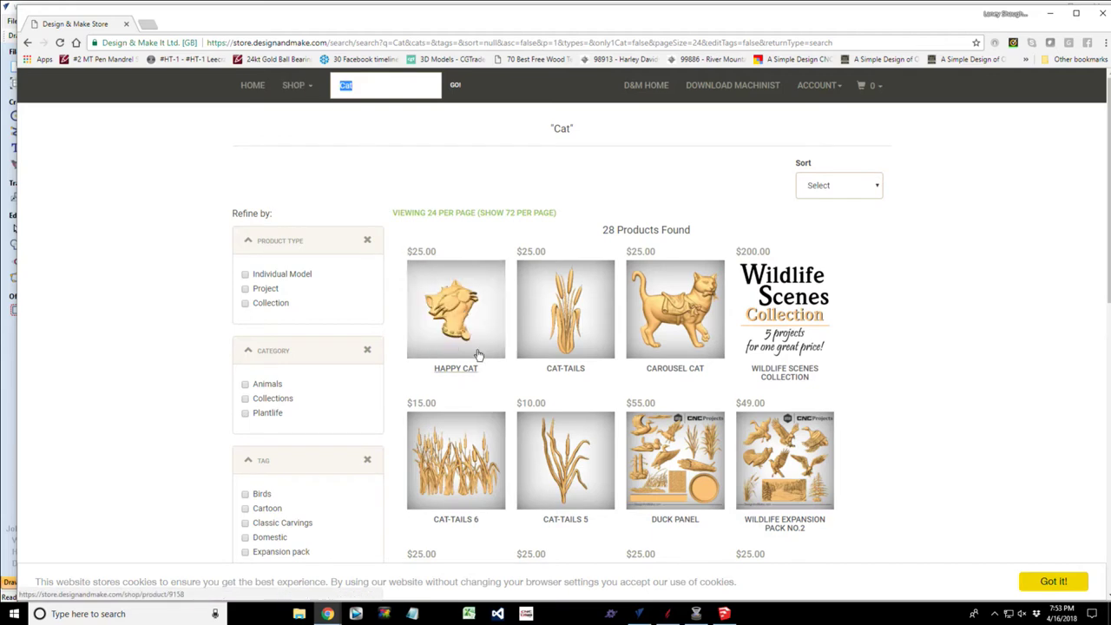
pyautogui.scroll(-2, 477, 354)
pyautogui.scroll(-5, 476, 354)
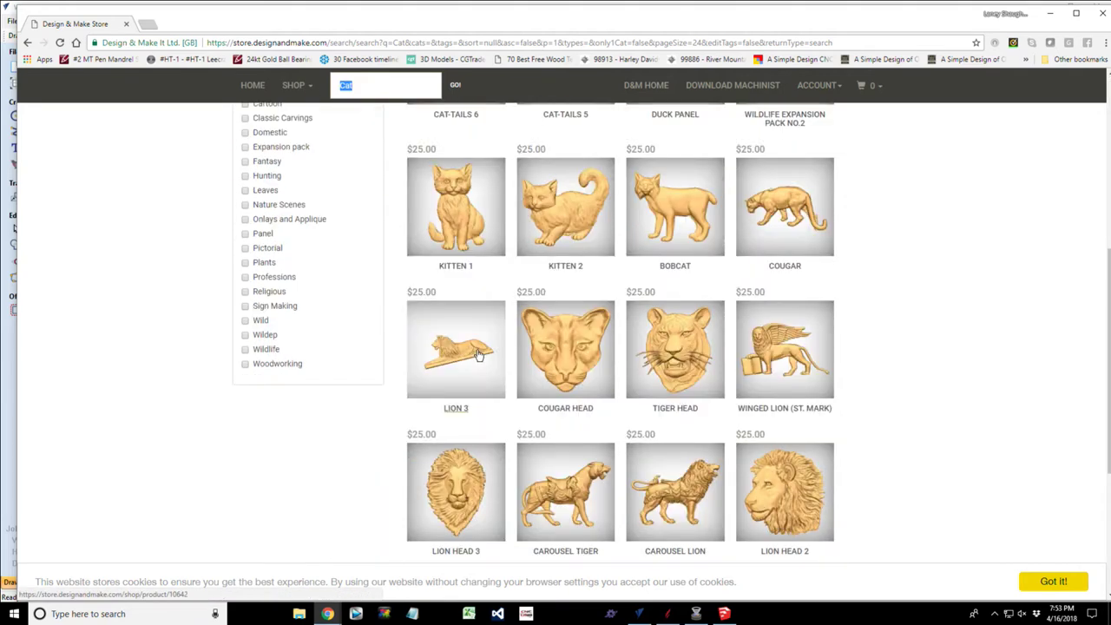
pyautogui.scroll(7, 819, 374)
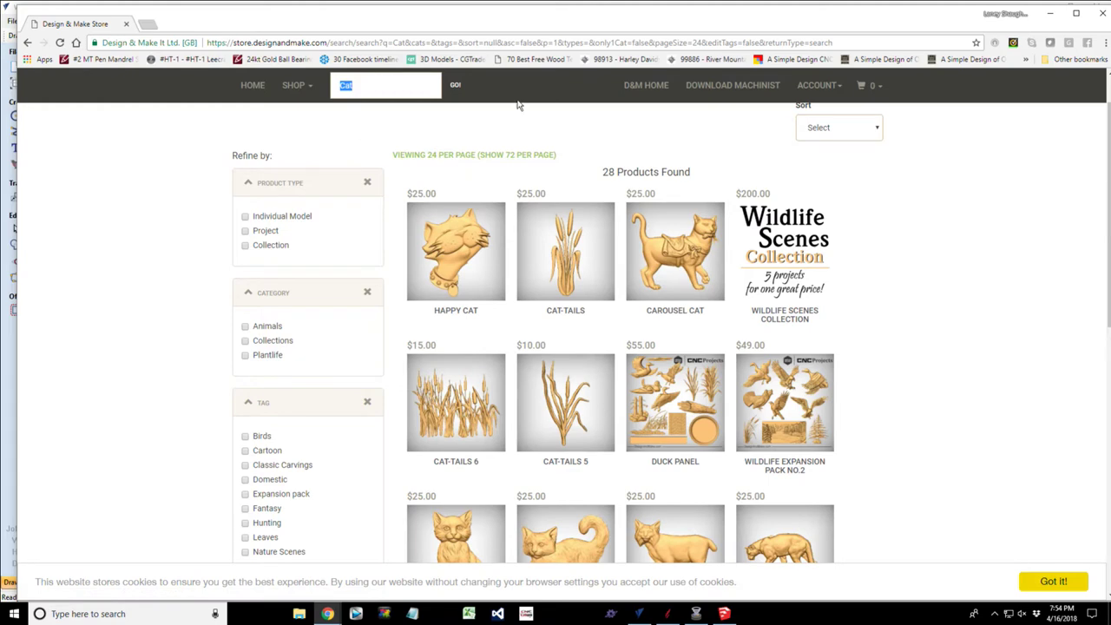
# Minimize the browser to bring back the 18.5 × 5.5-inch VCarve Pro panel.
pyautogui.click(1051, 18)
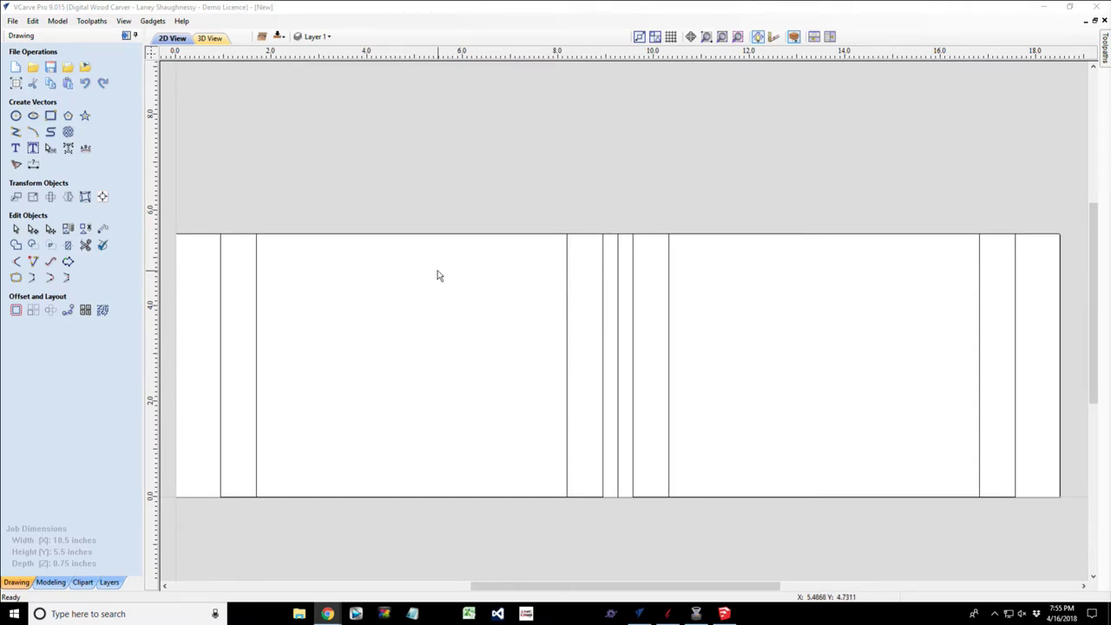
# Draw an ellipse in the panel's left section and resize it to about 2.61 × 3.32 inches.
pyautogui.click(34, 119)
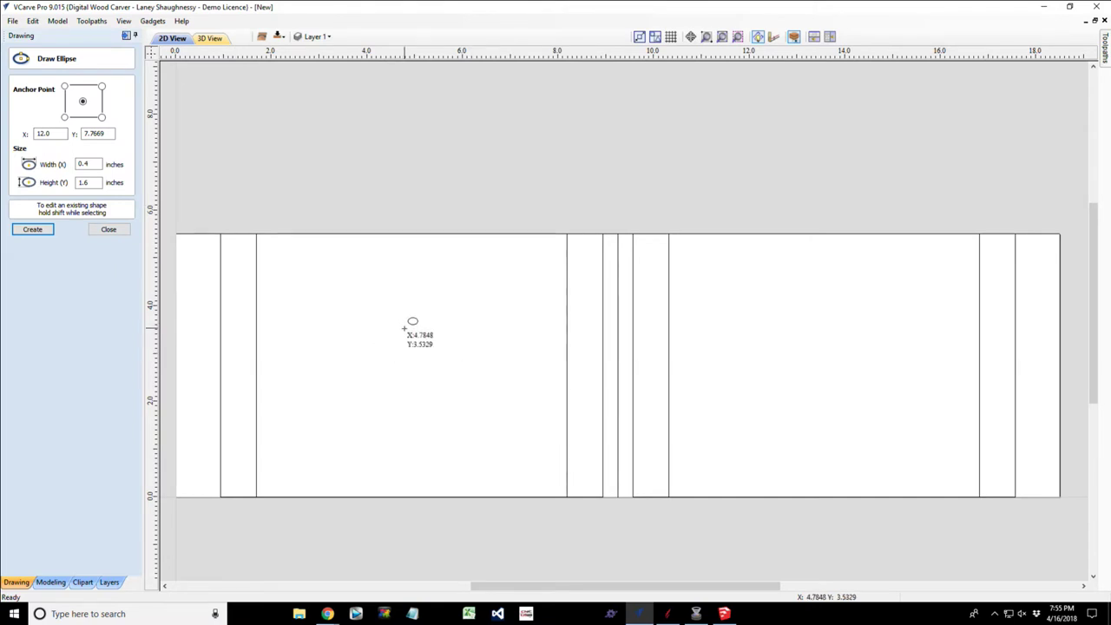
pyautogui.moveTo(404, 330); pyautogui.dragTo(458, 401)
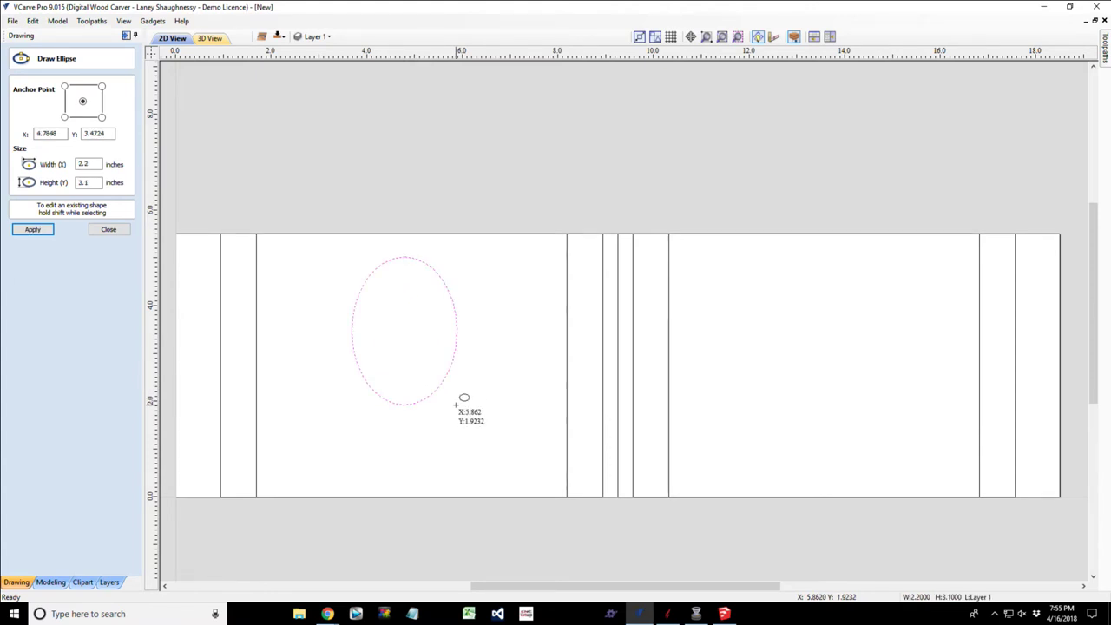
pyautogui.click(108, 231)
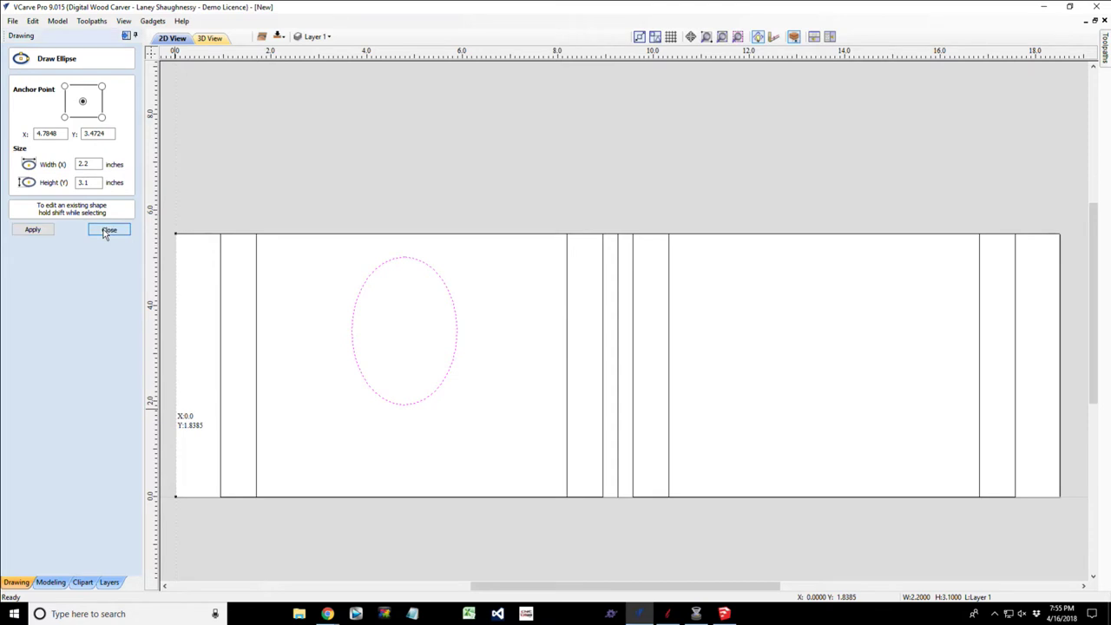
pyautogui.click(356, 363)
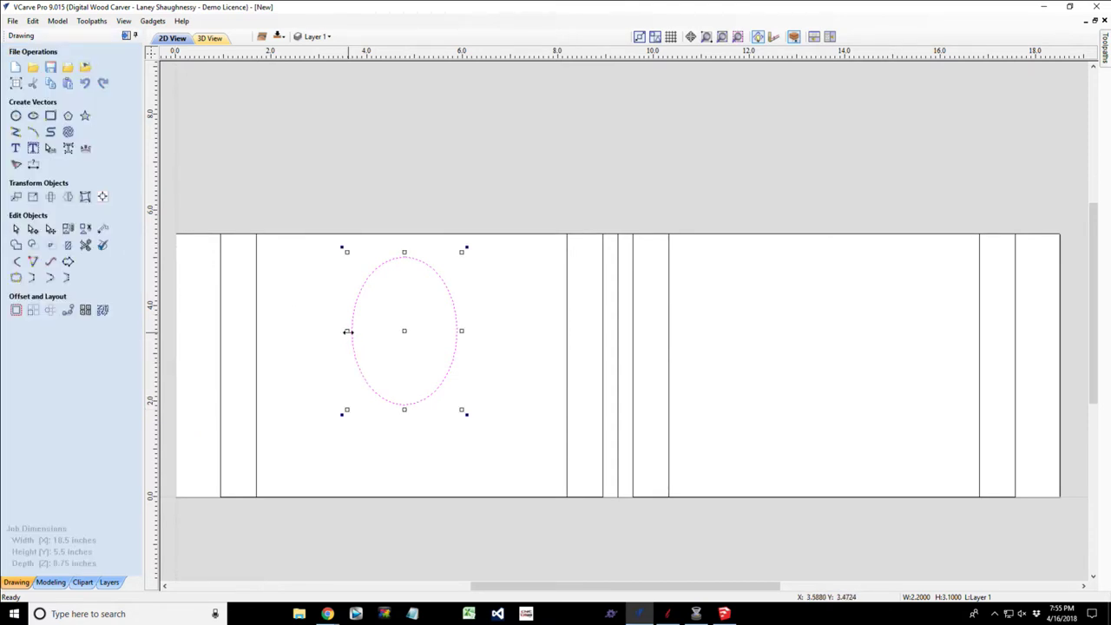
pyautogui.moveTo(348, 331); pyautogui.dragTo(341, 333)
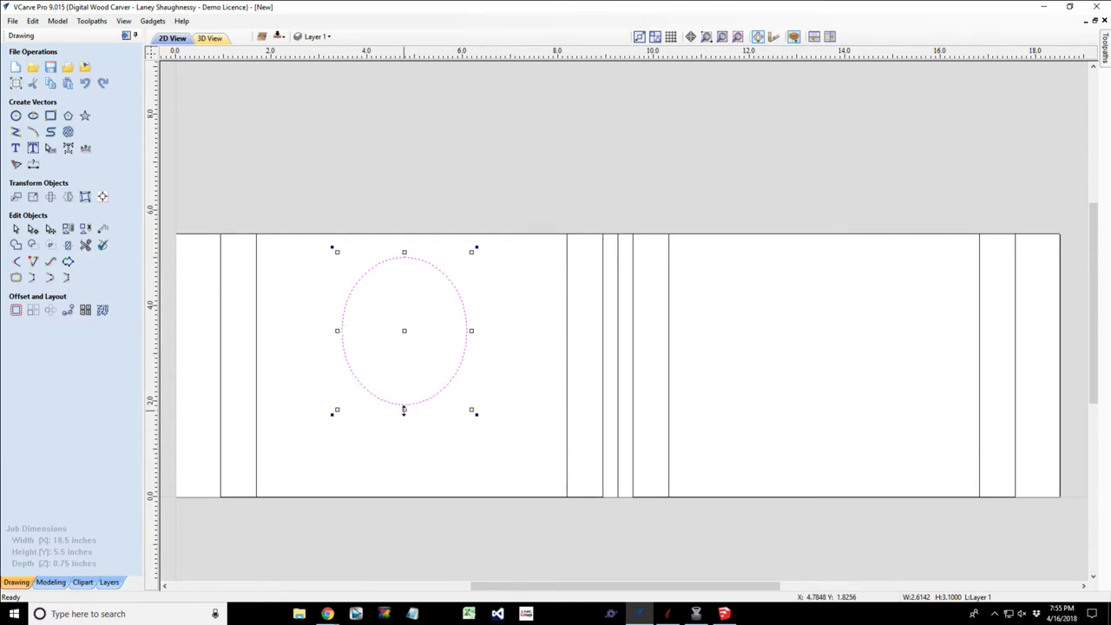
pyautogui.moveTo(404, 411); pyautogui.dragTo(407, 415)
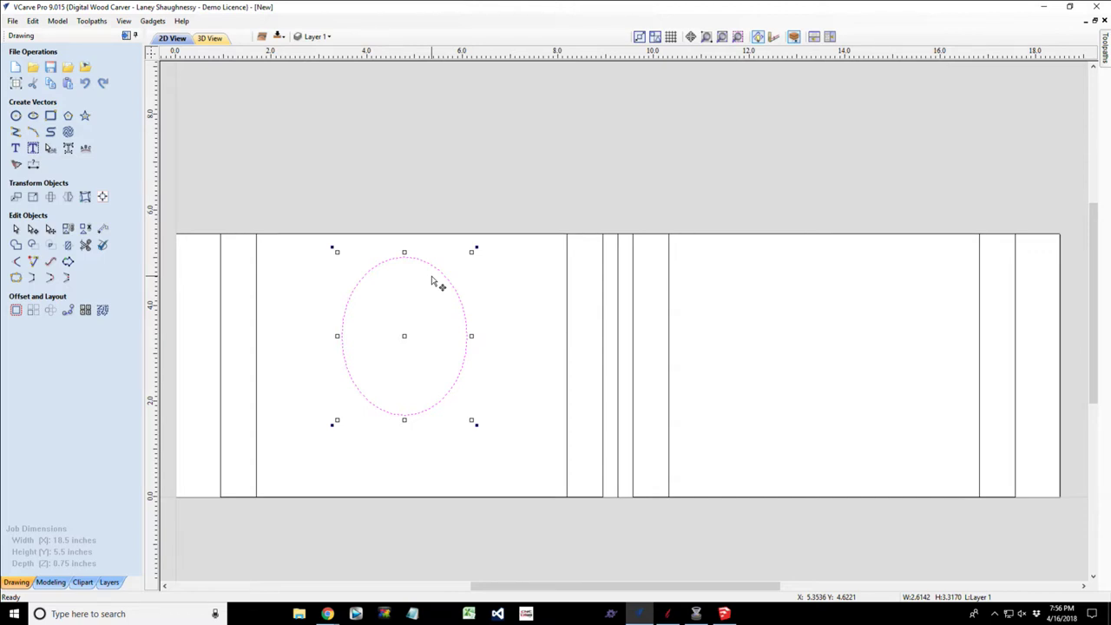
pyautogui.click(1103, 54)
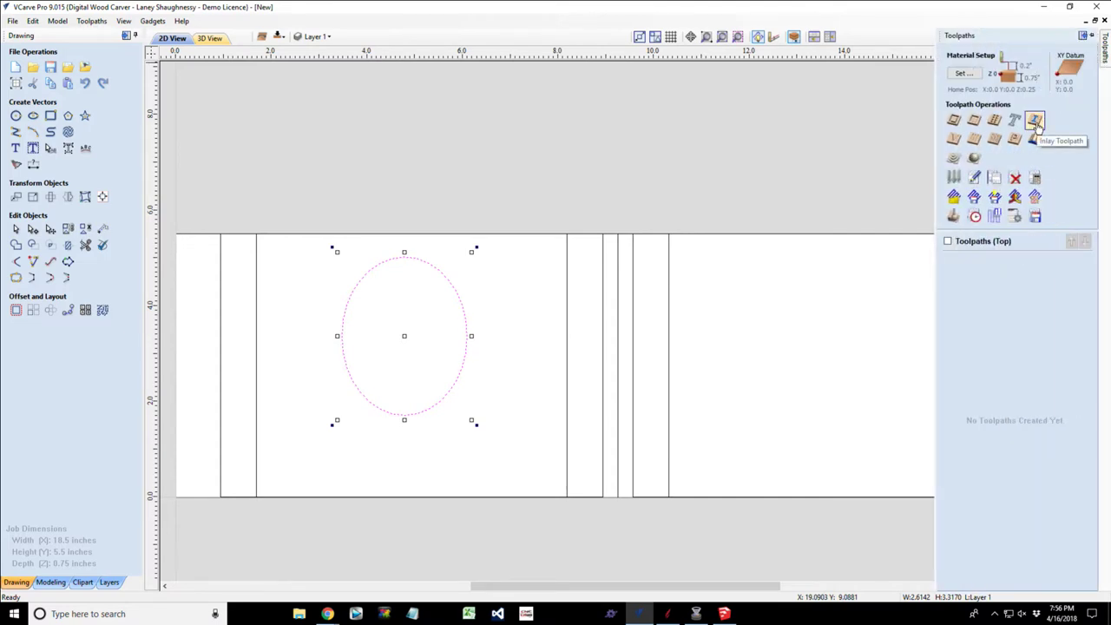
pyautogui.click(1037, 122)
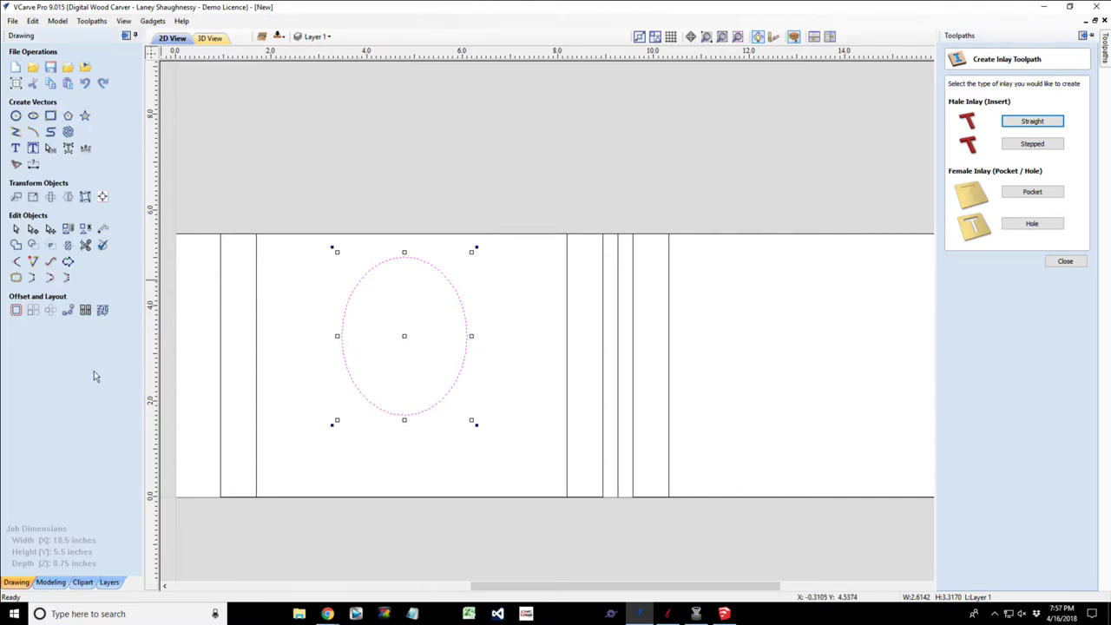
pyautogui.press('Escape')
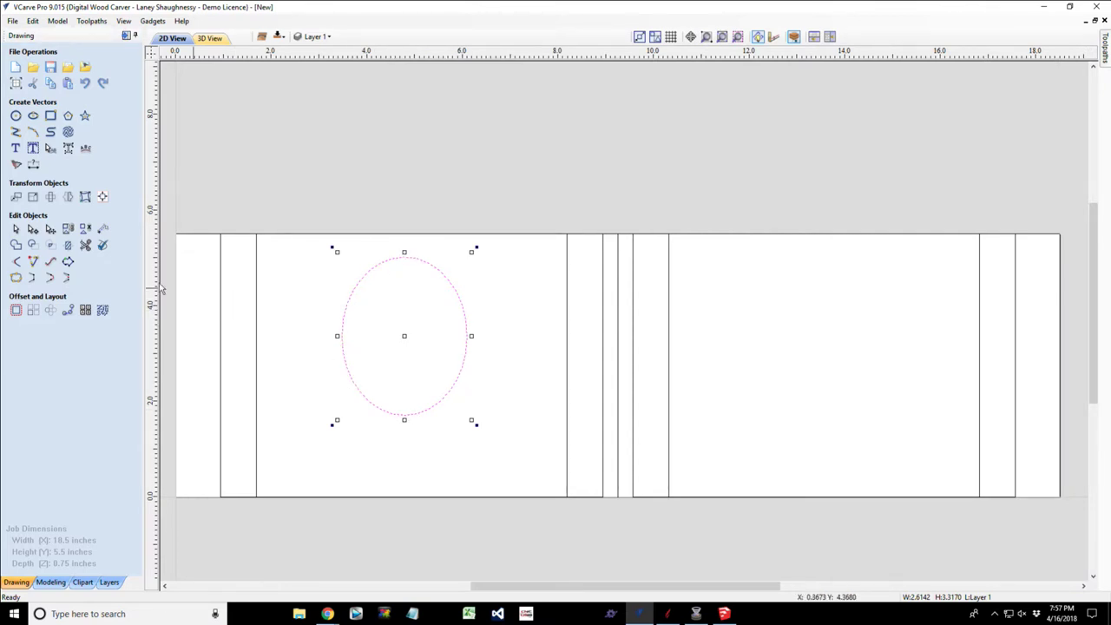
# Offset the oval inwards by 0.25 inches to create a nested inner oval.
pyautogui.click(16, 311)
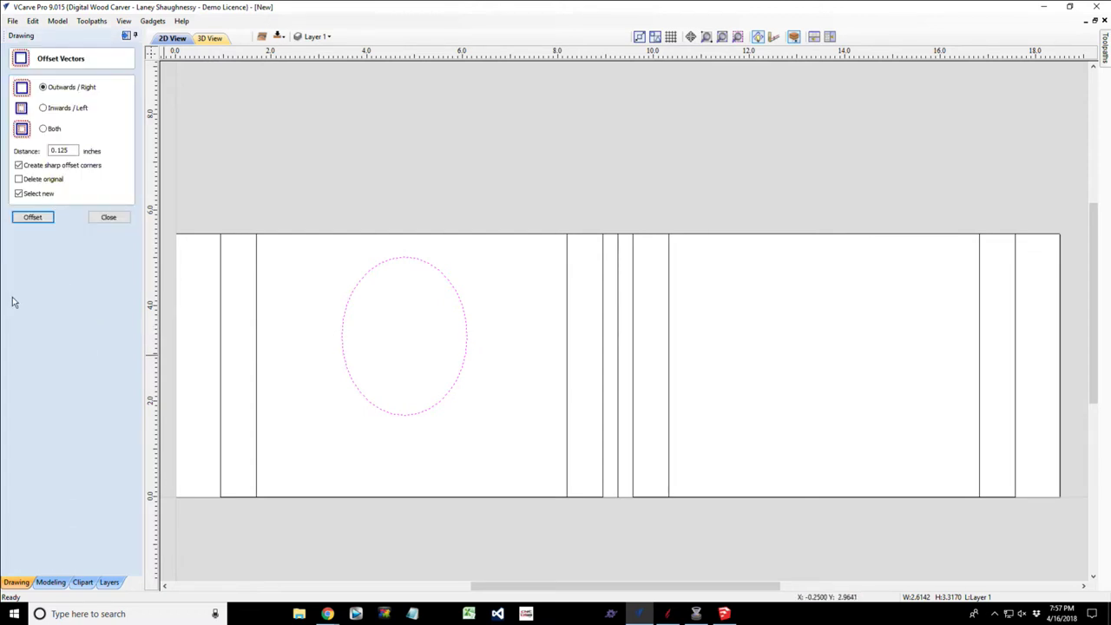
pyautogui.click(42, 107)
pyautogui.moveTo(65, 150); pyautogui.dragTo(44, 155)
pyautogui.write('.25')
pyautogui.click(27, 220)
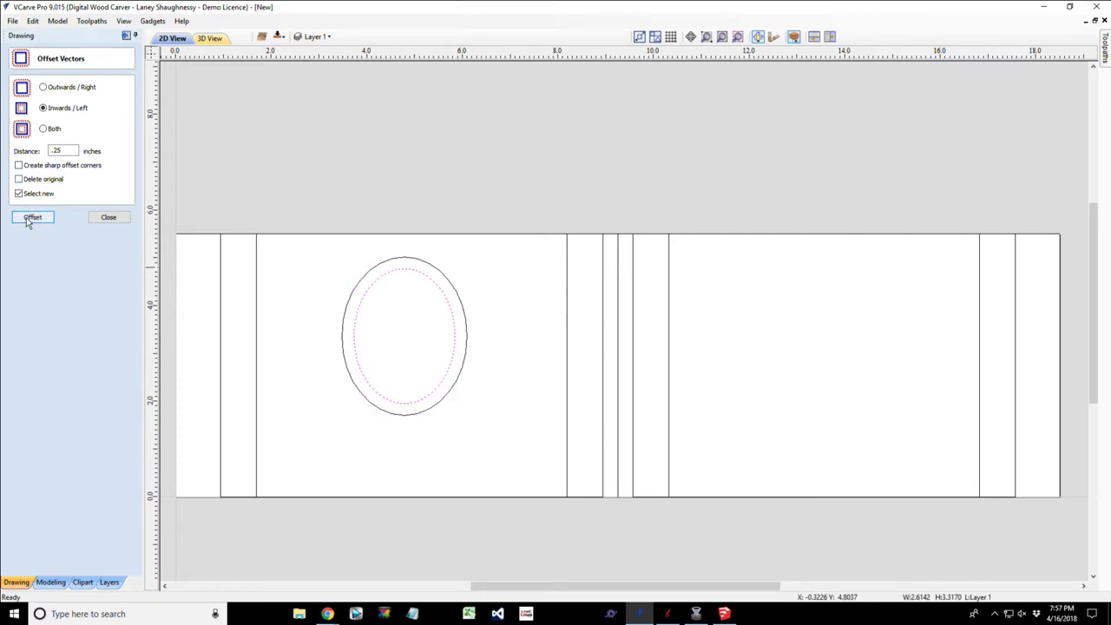
pyautogui.click(107, 217)
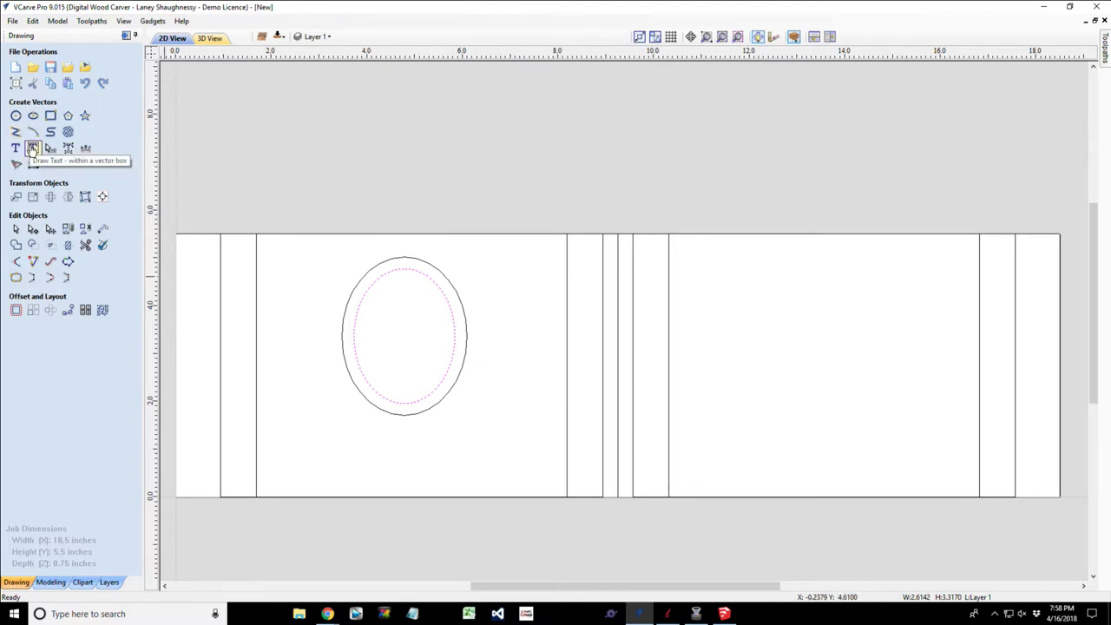
# Draw a 4.35 × 1.05-inch rectangle beneath the double oval and select it.
pyautogui.click(50, 115)
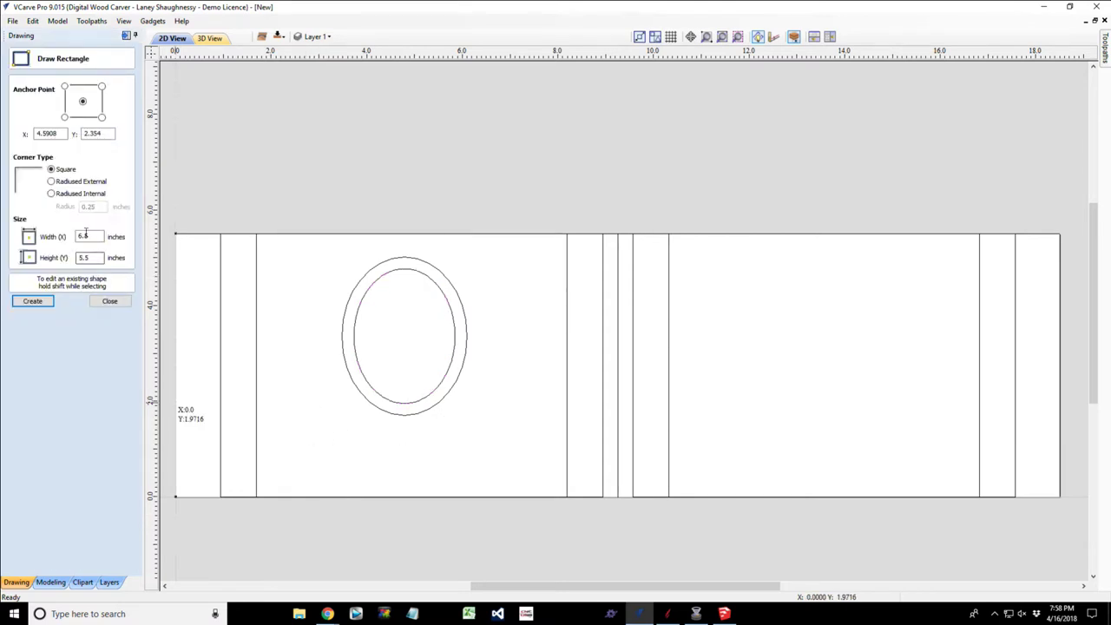
pyautogui.click(110, 302)
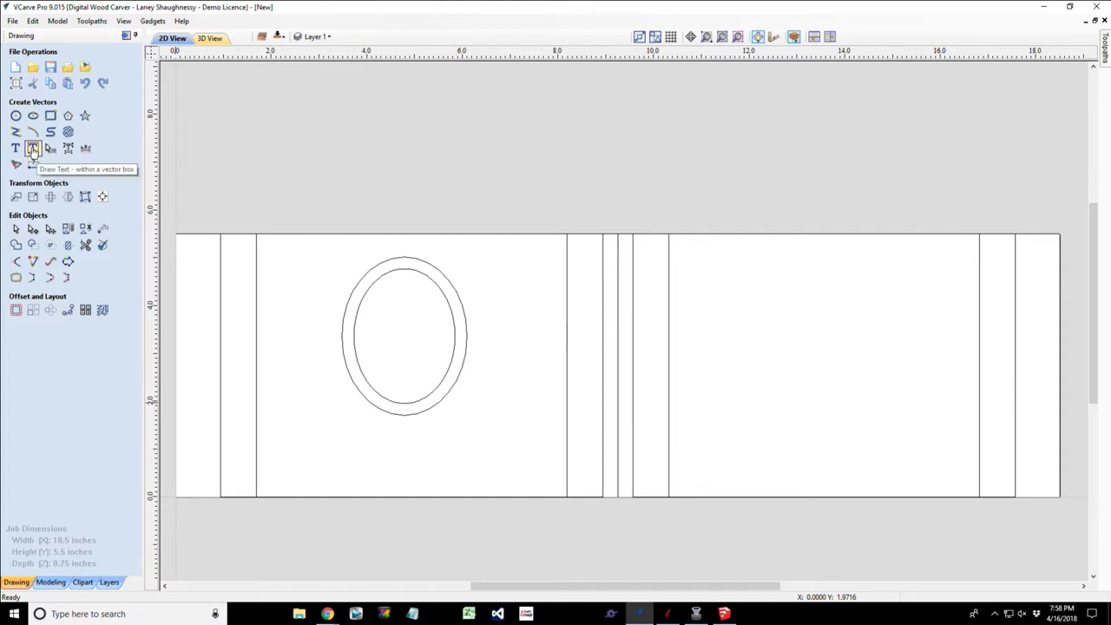
pyautogui.click(51, 116)
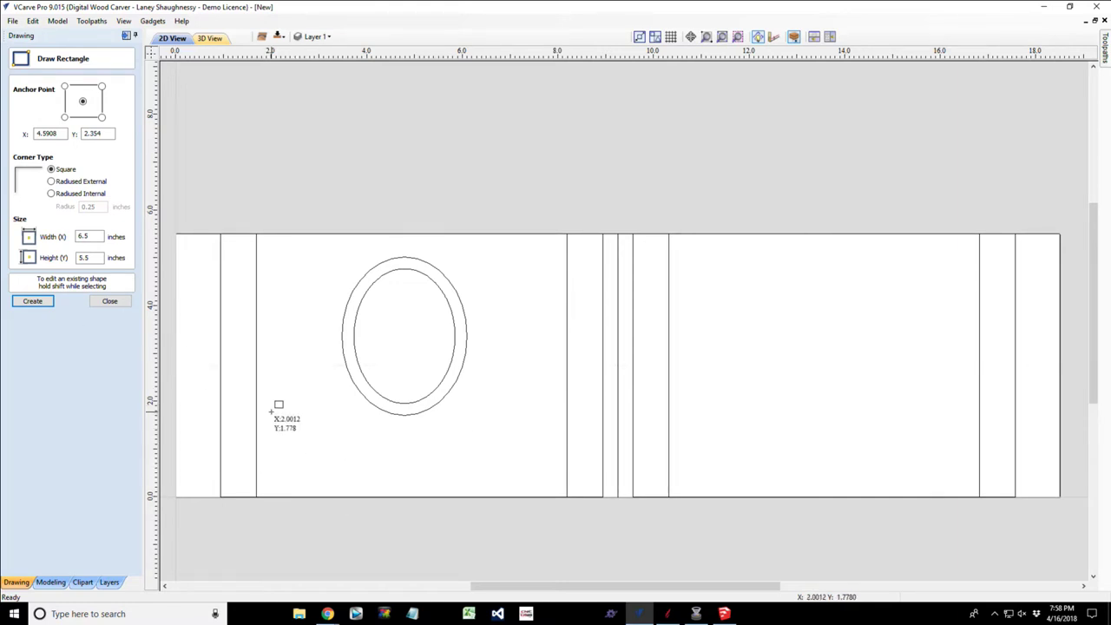
pyautogui.moveTo(303, 422); pyautogui.dragTo(512, 473)
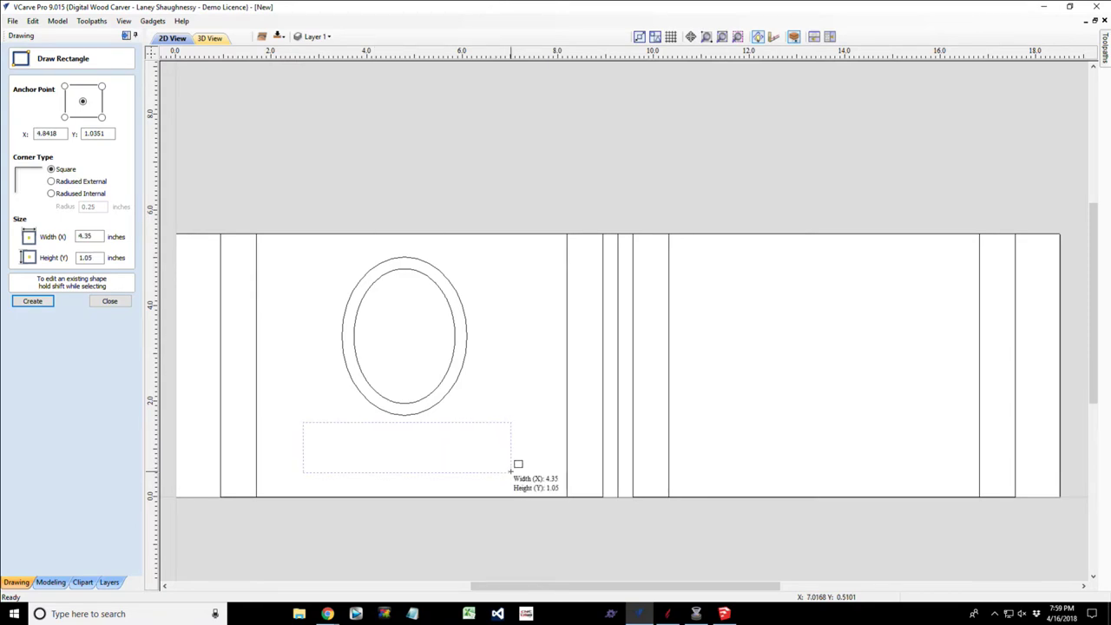
pyautogui.click(109, 302)
pyautogui.click(380, 423)
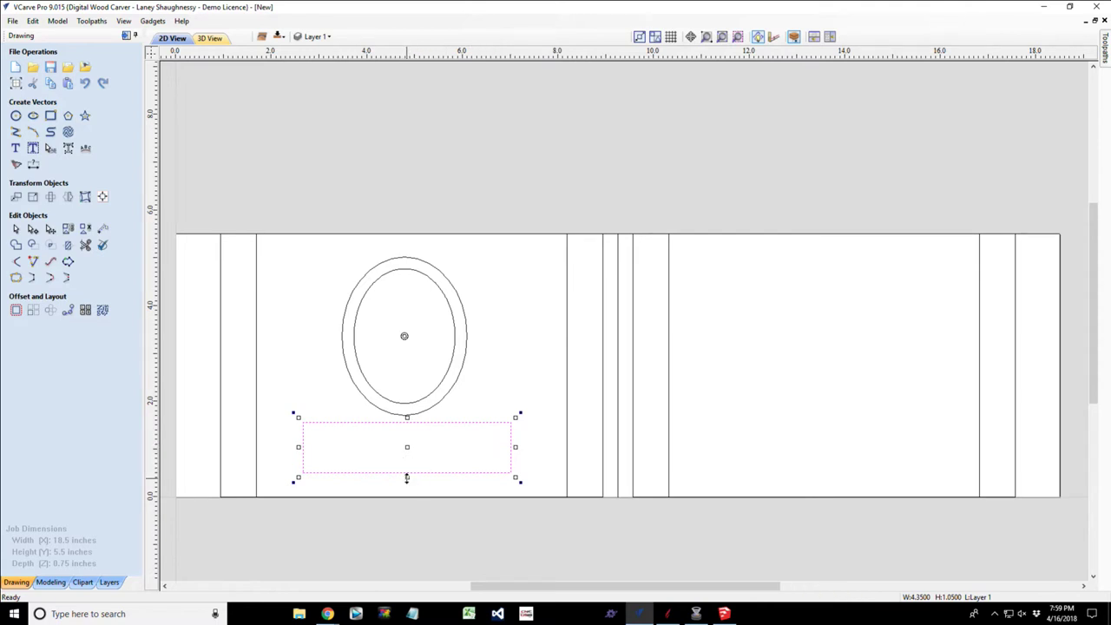
# Line the rectangle up under the oval, shorten it to about 0.88 in, then select both ellipses.
pyautogui.moveTo(406, 467); pyautogui.dragTo(405, 458)
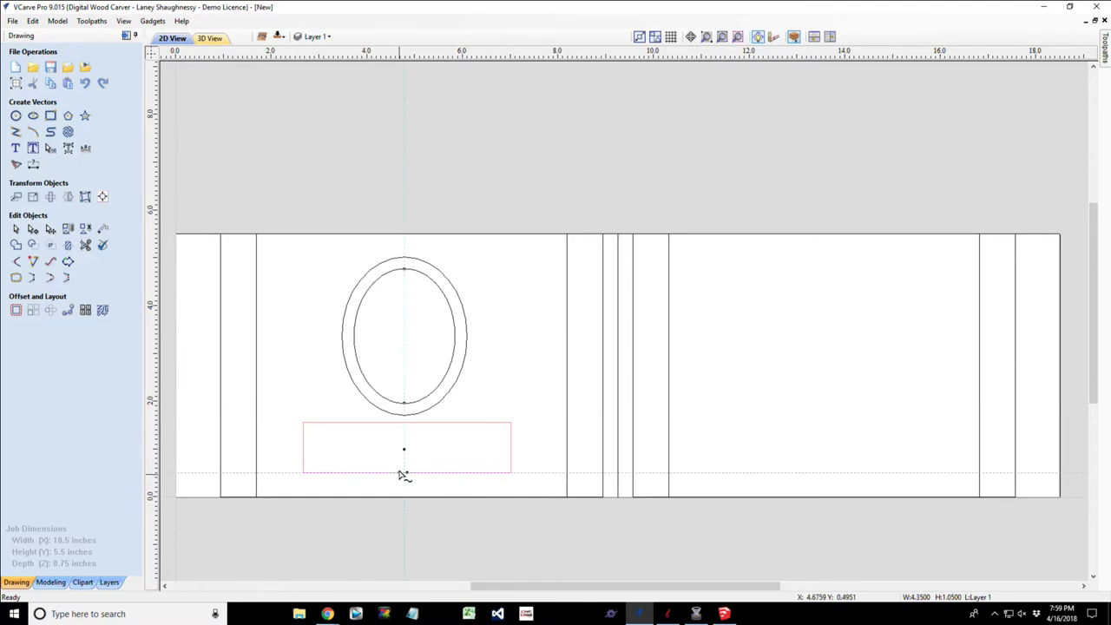
pyautogui.moveTo(399, 452); pyautogui.dragTo(403, 468)
pyautogui.click(404, 469)
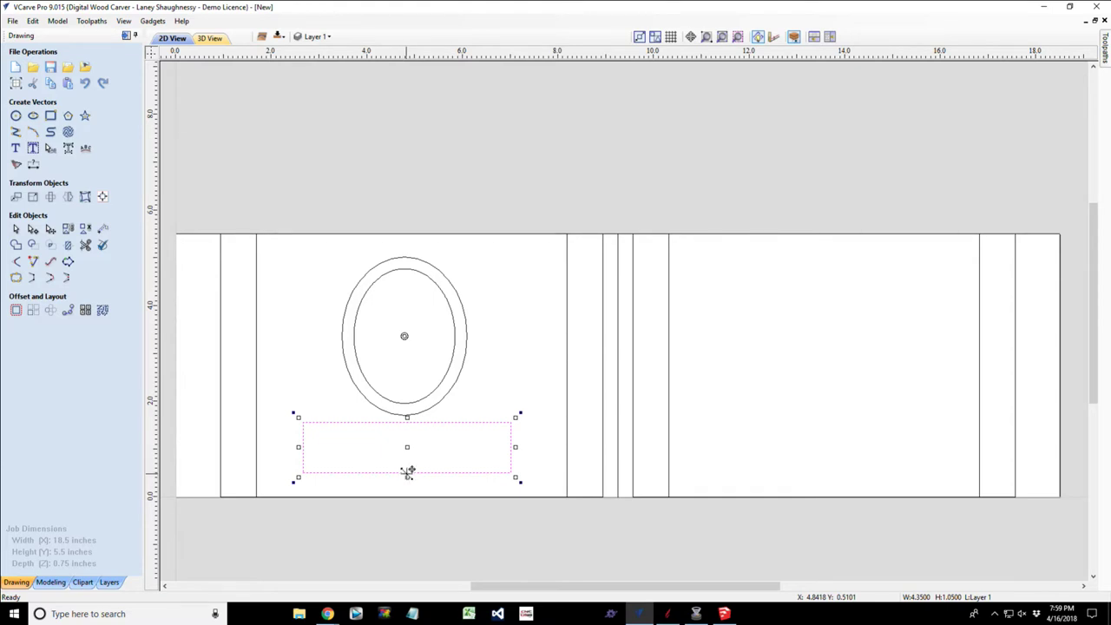
pyautogui.moveTo(405, 472); pyautogui.dragTo(406, 467)
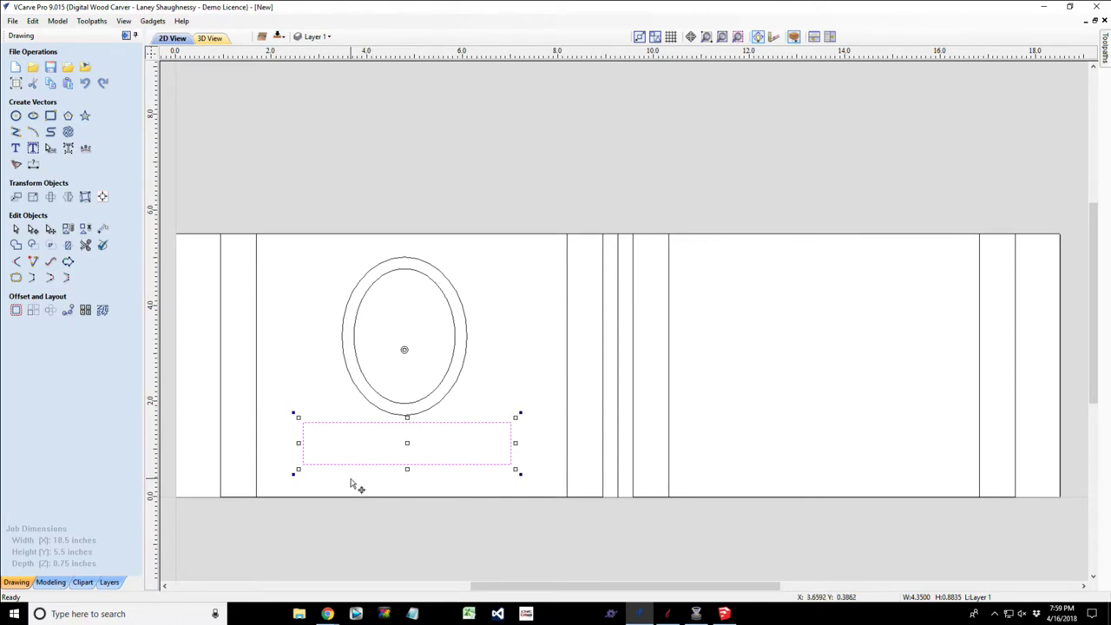
pyautogui.click(289, 267)
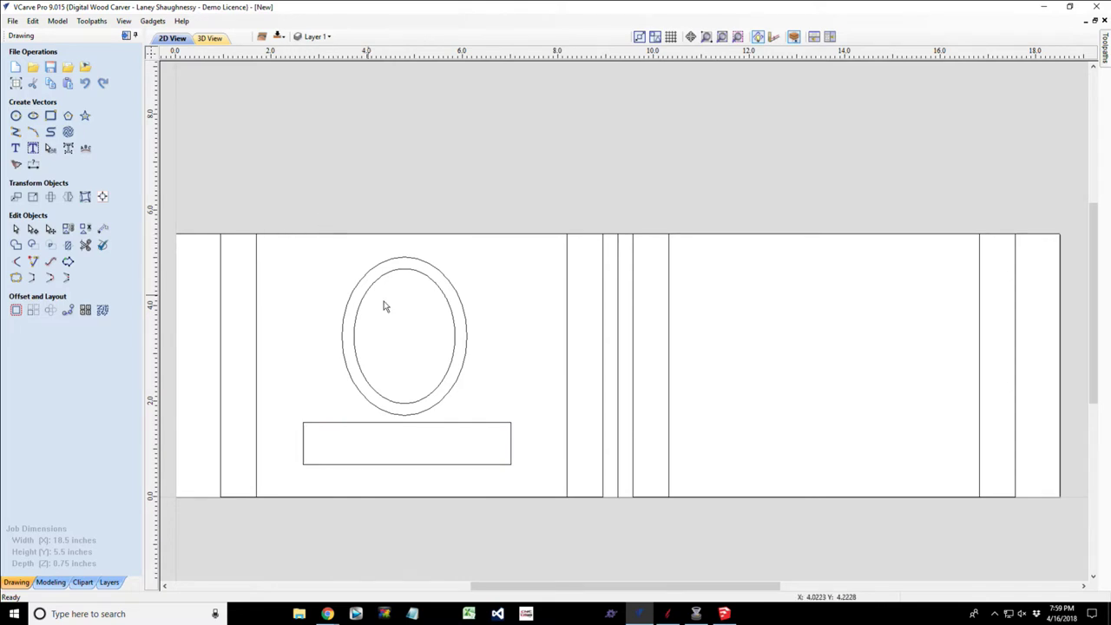
pyautogui.moveTo(302, 208); pyautogui.dragTo(491, 422)
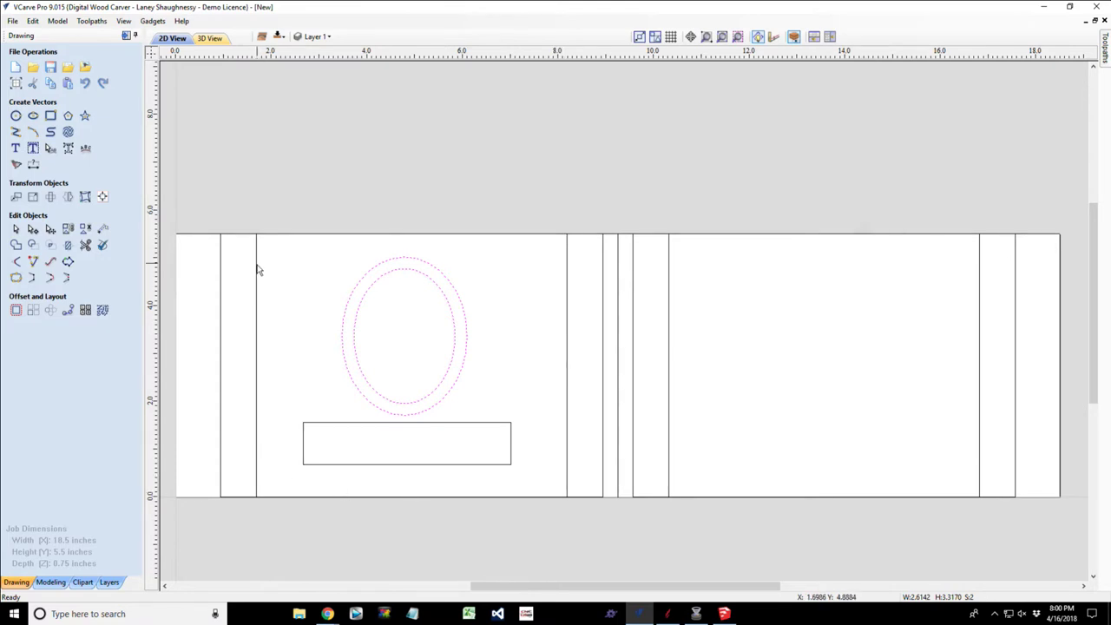
# Centre the double oval horizontally on the panel's left section with Alignment Tools.
pyautogui.click(258, 315)
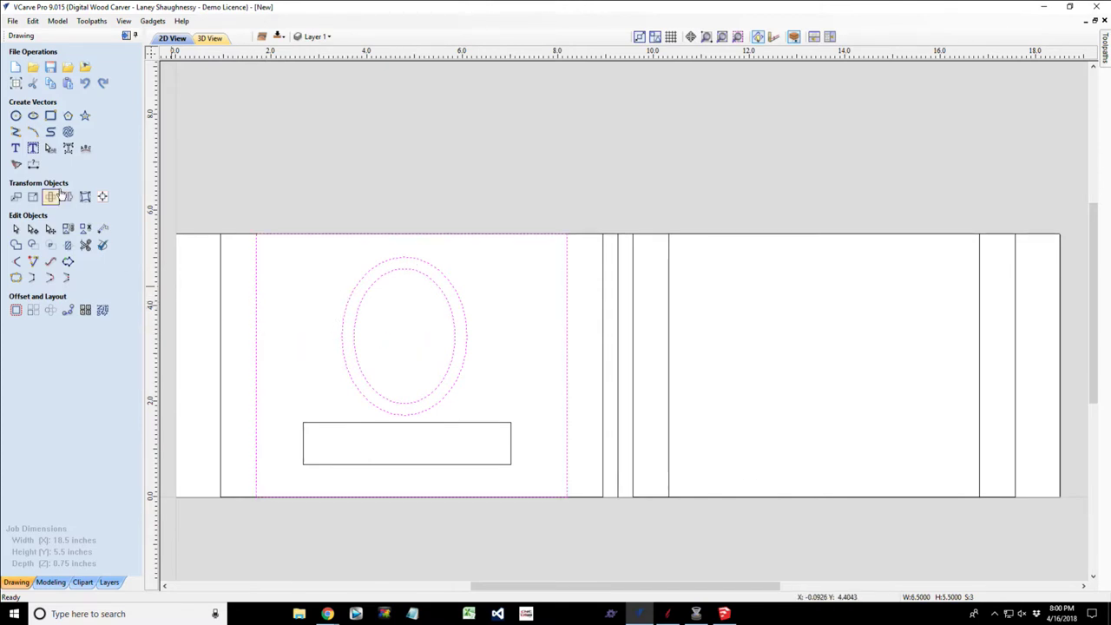
pyautogui.click(102, 198)
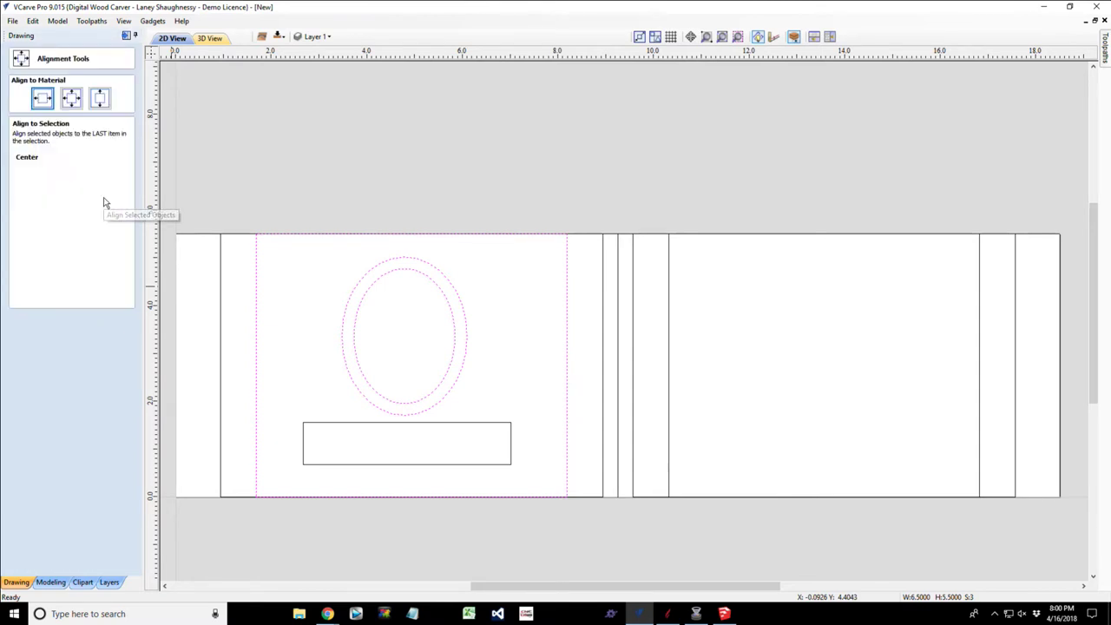
pyautogui.click(64, 163)
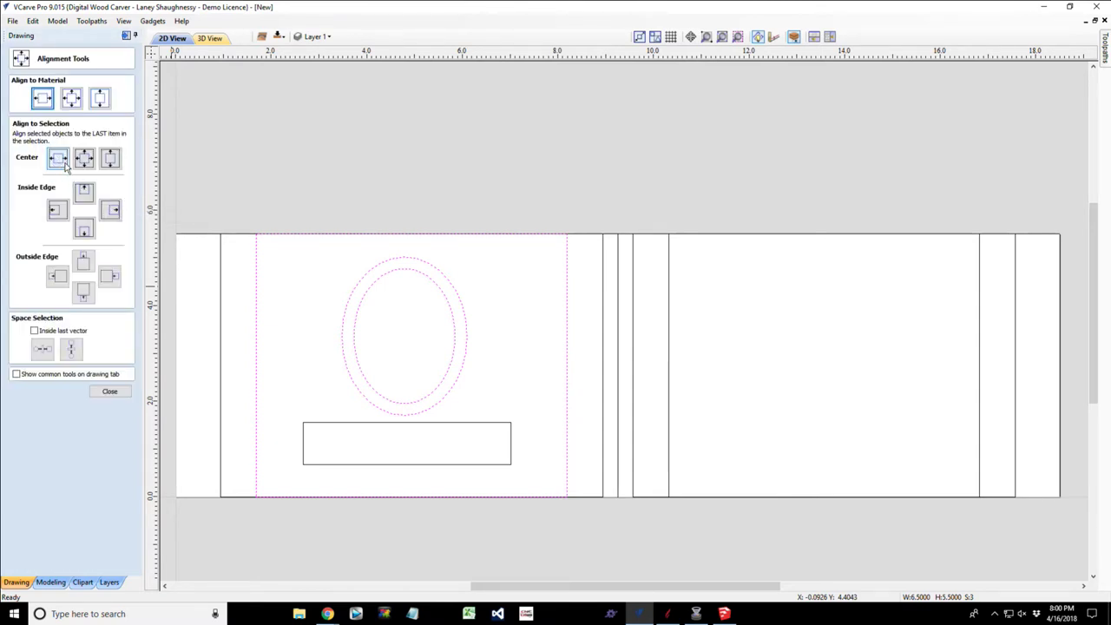
pyautogui.click(60, 162)
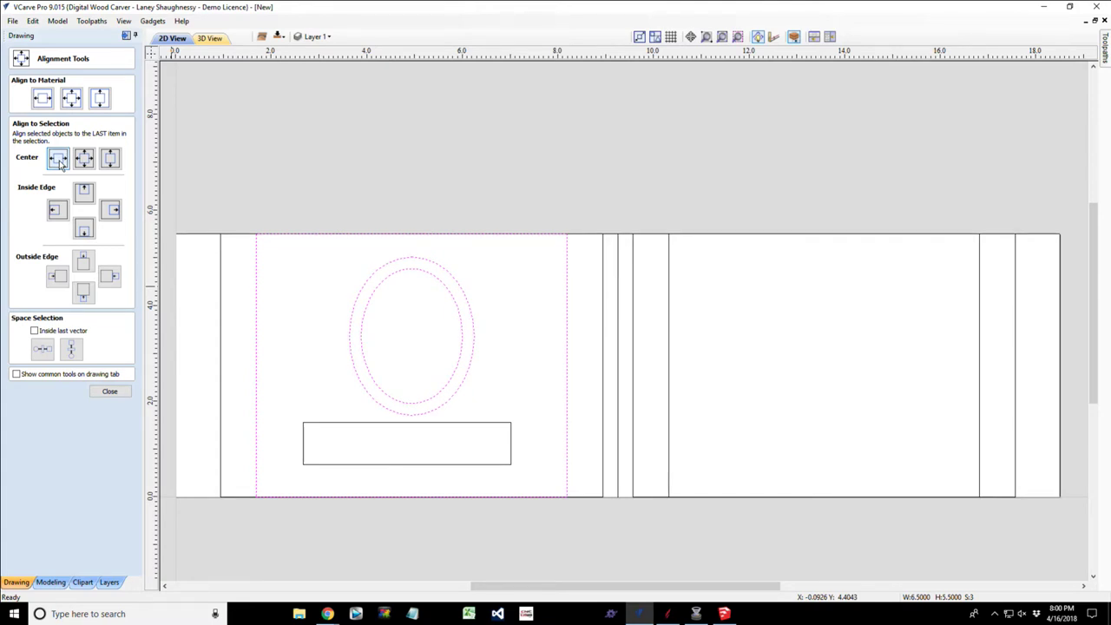
# Centre the plaque rectangle horizontally on the same panel section.
pyautogui.click(363, 424)
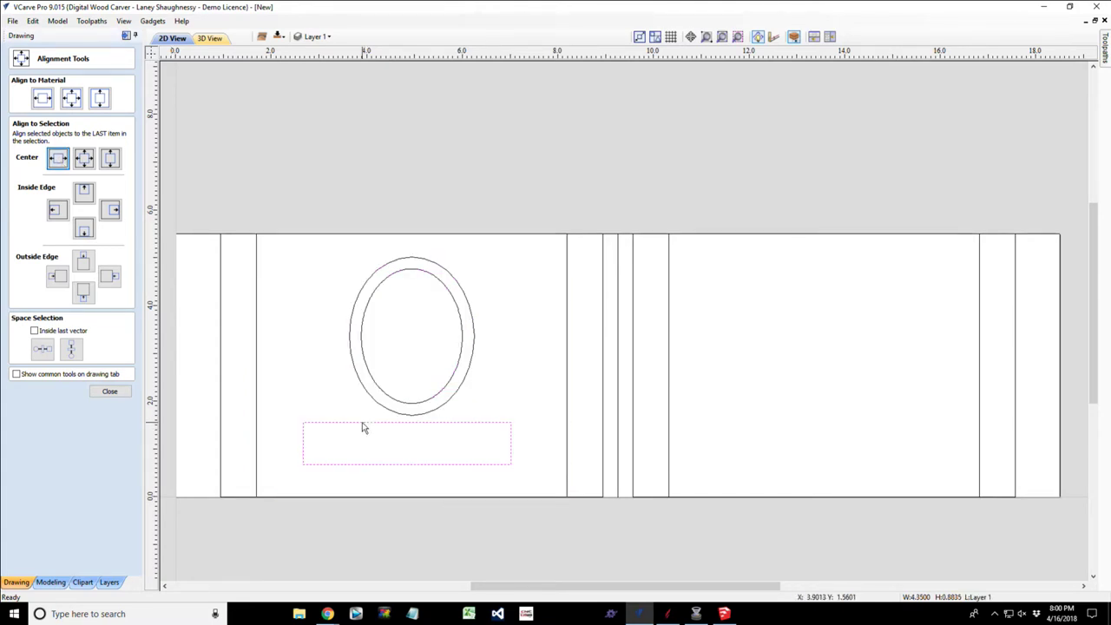
pyautogui.keyDown('shift'); pyautogui.click(257, 408); pyautogui.keyUp('shift')
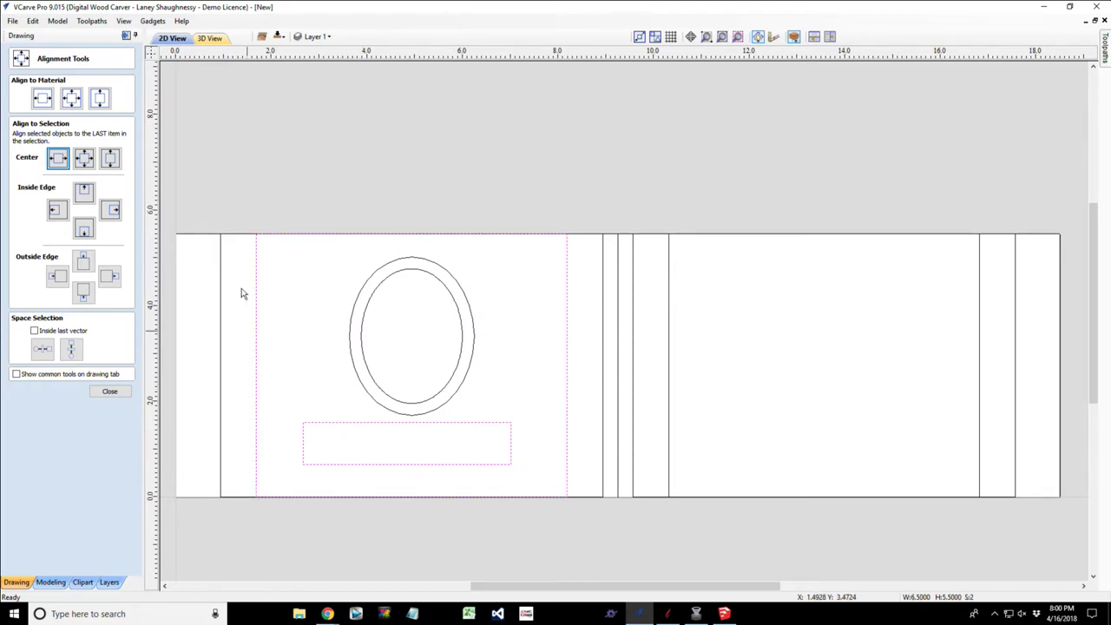
pyautogui.click(57, 162)
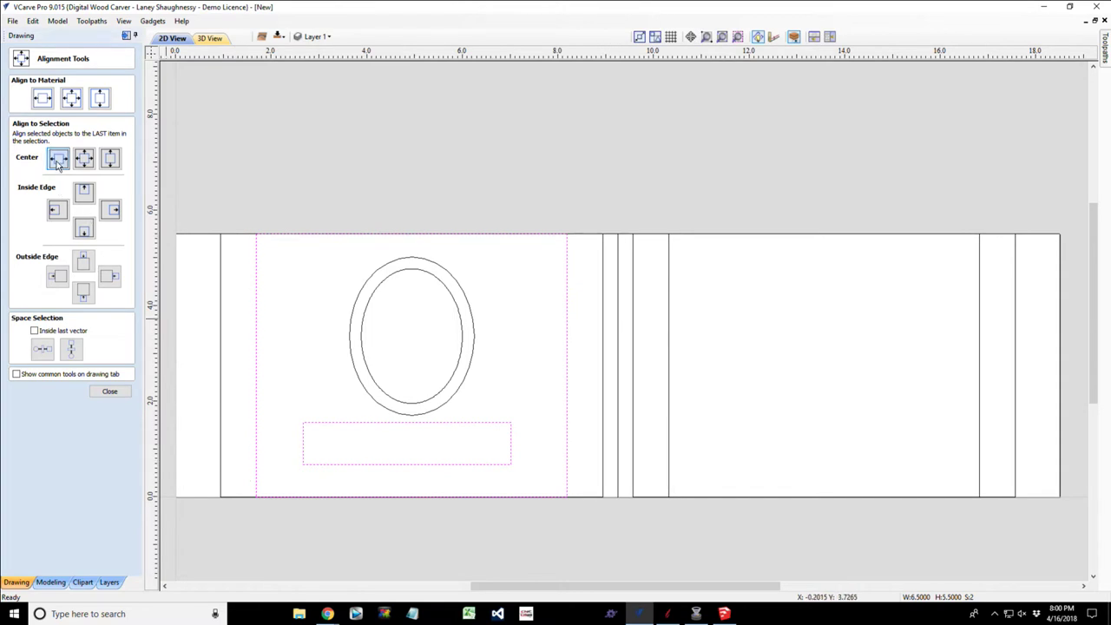
pyautogui.click(123, 392)
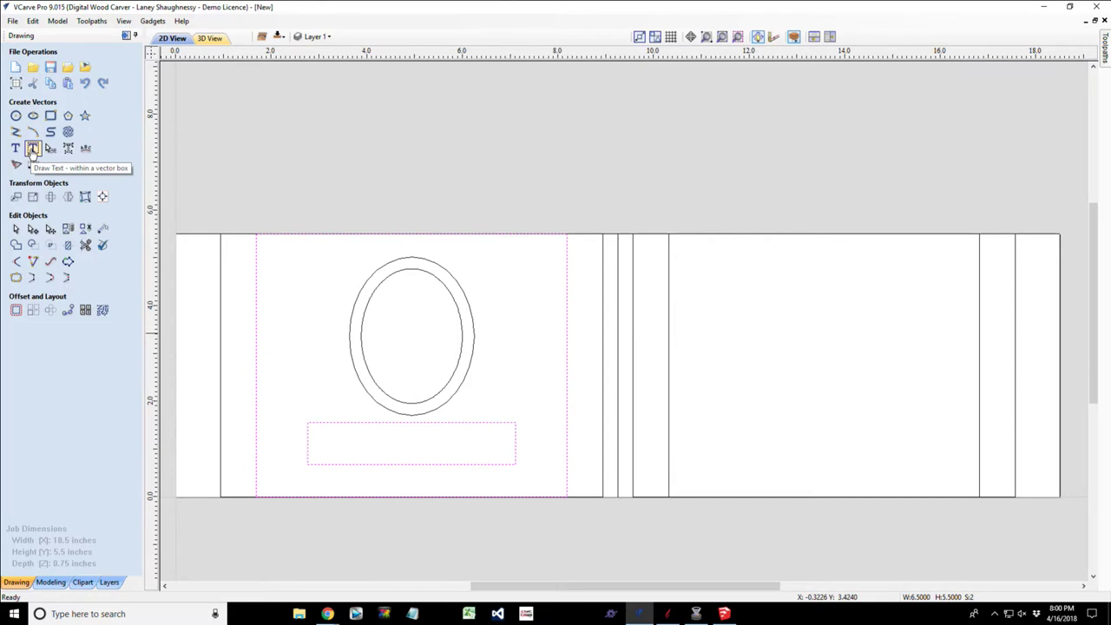
# Select only the small plaque rectangle and start Auto Layout Text inside it.
pyautogui.click(306, 476)
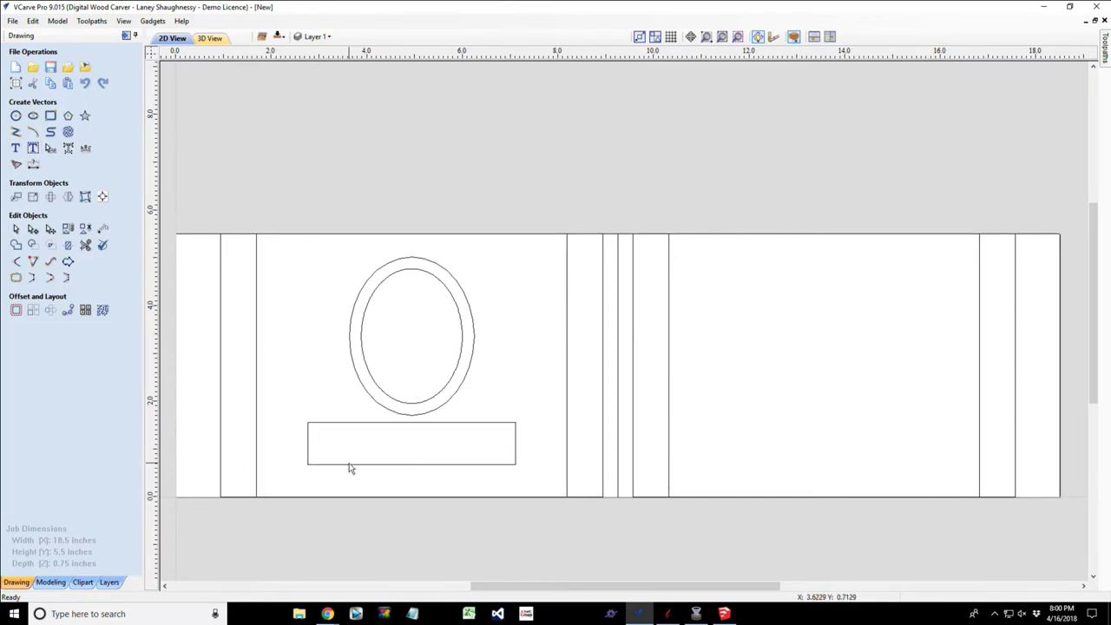
pyautogui.click(351, 467)
pyautogui.click(33, 148)
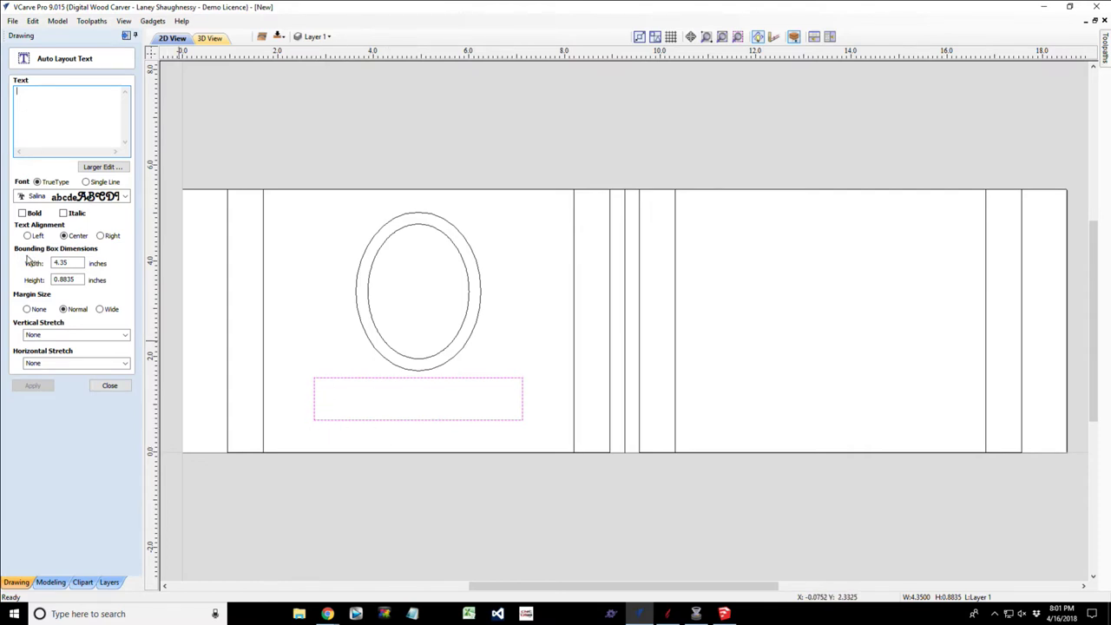
pyautogui.click(73, 264)
pyautogui.doubleClick(73, 264)
pyautogui.click(72, 280)
pyautogui.doubleClick(72, 280)
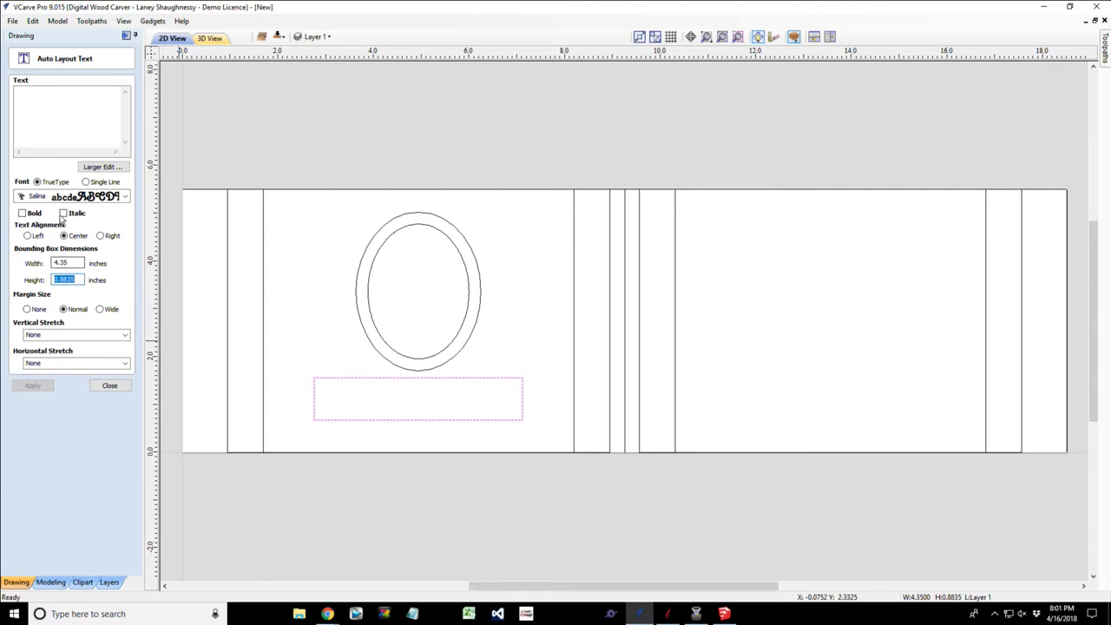
pyautogui.click(30, 98)
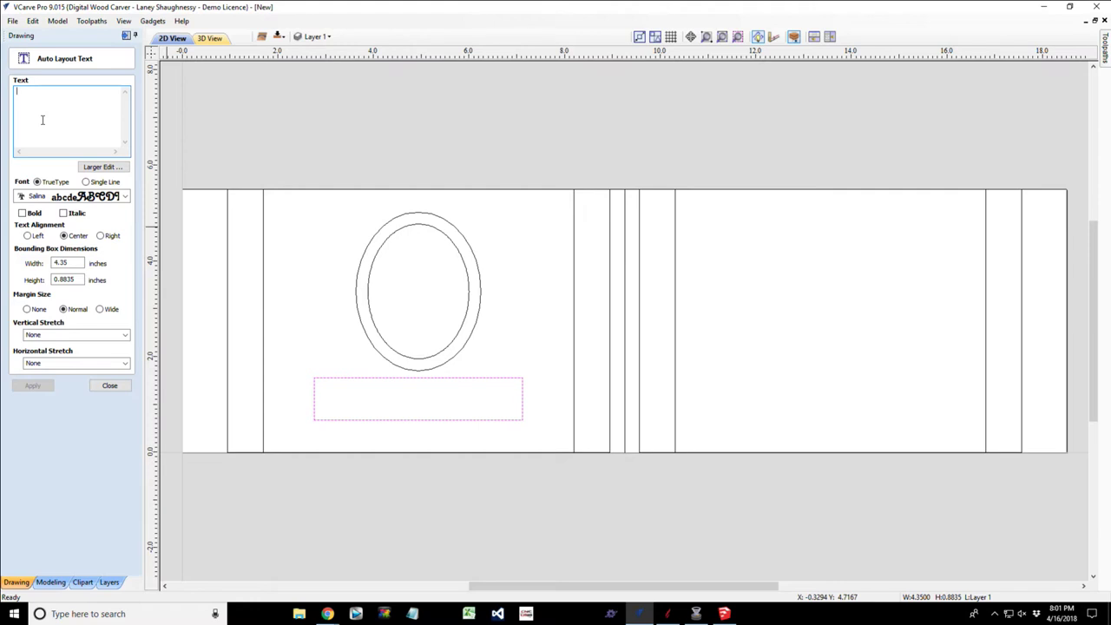
# Enter MYA as the plaque text and browse the font list, keeping Salina.
pyautogui.write('MYA')
pyautogui.click(126, 197)
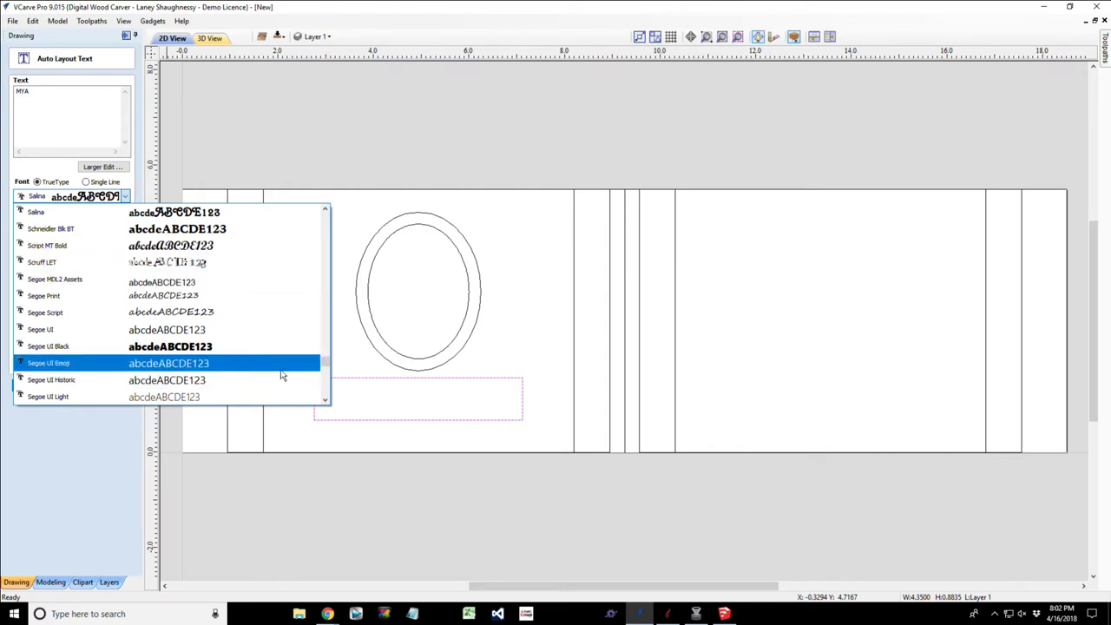
pyautogui.moveTo(328, 367); pyautogui.dragTo(322, 253)
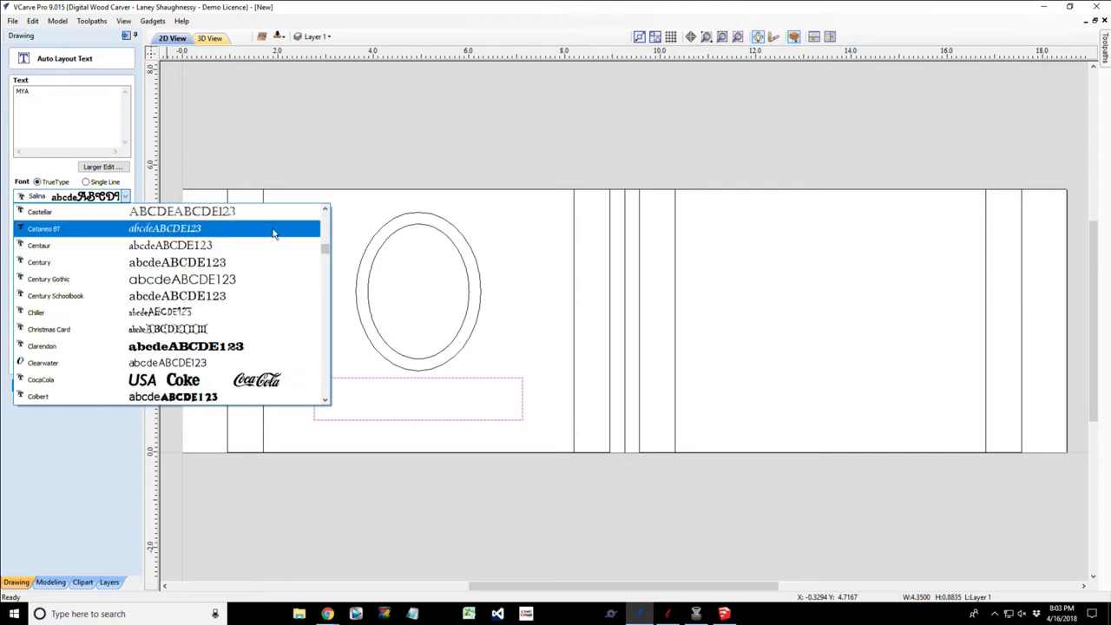
pyautogui.scroll(-5, 187, 352)
pyautogui.scroll(2, 182, 360)
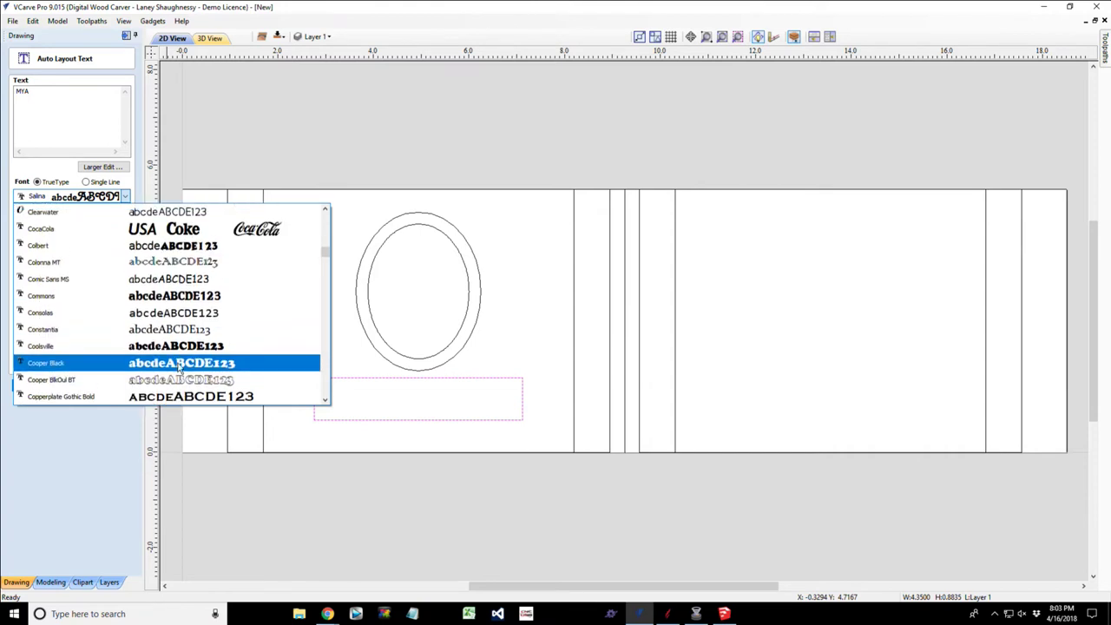
pyautogui.scroll(-1, 178, 369)
pyautogui.scroll(-1, 178, 369)
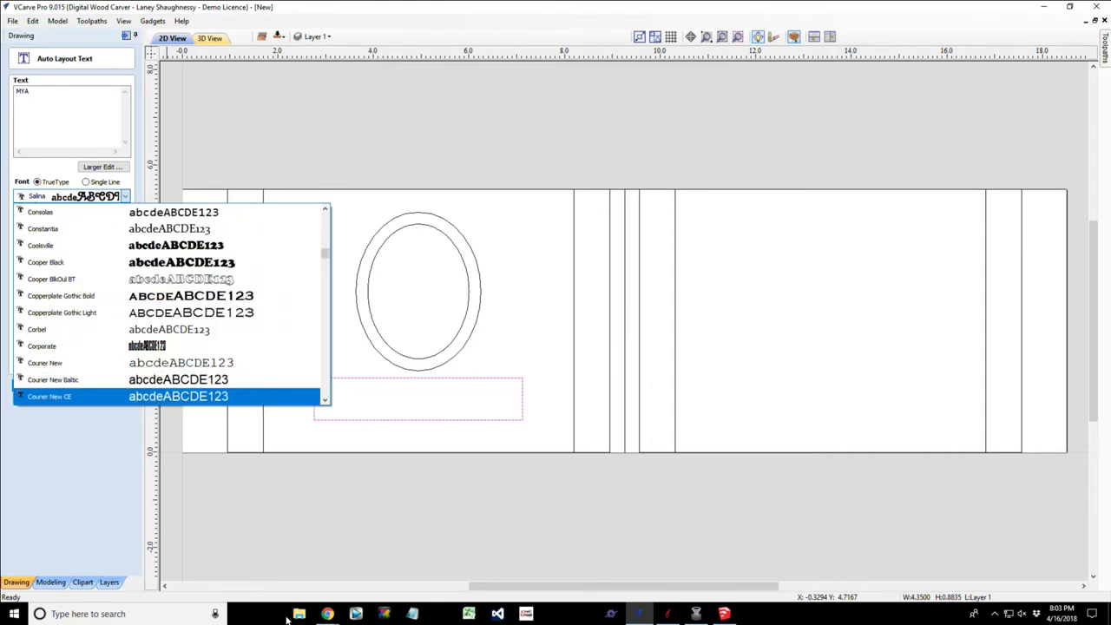
# Maximize Google Chrome and load the wordmark.it font-preview site.
pyautogui.click(327, 614)
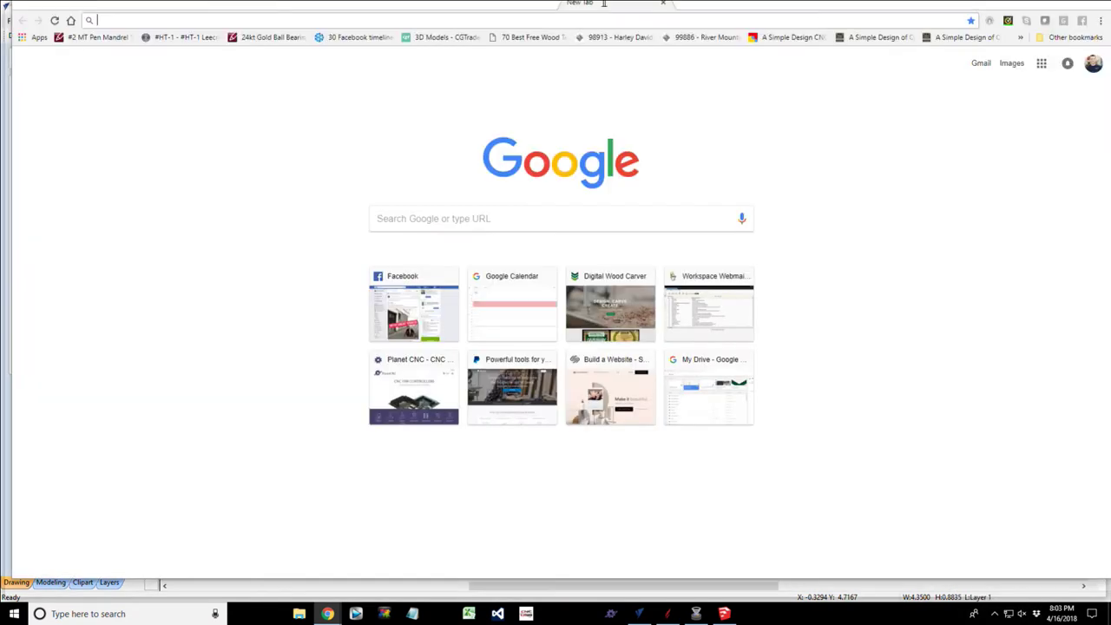
pyautogui.moveTo(604, 3); pyautogui.dragTo(585, 6)
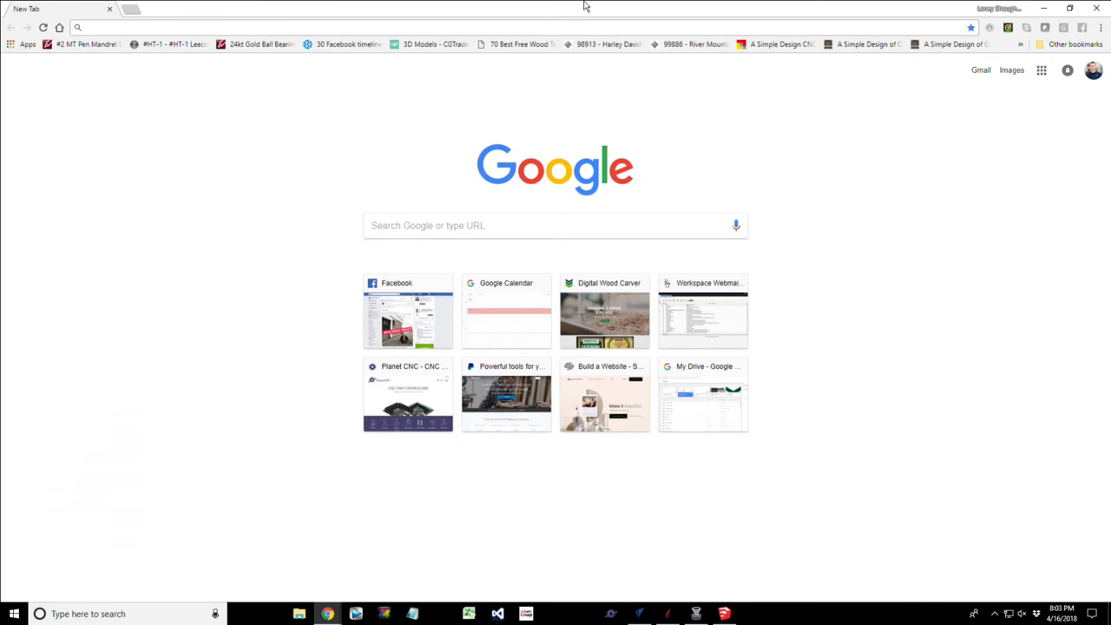
pyautogui.write('word')
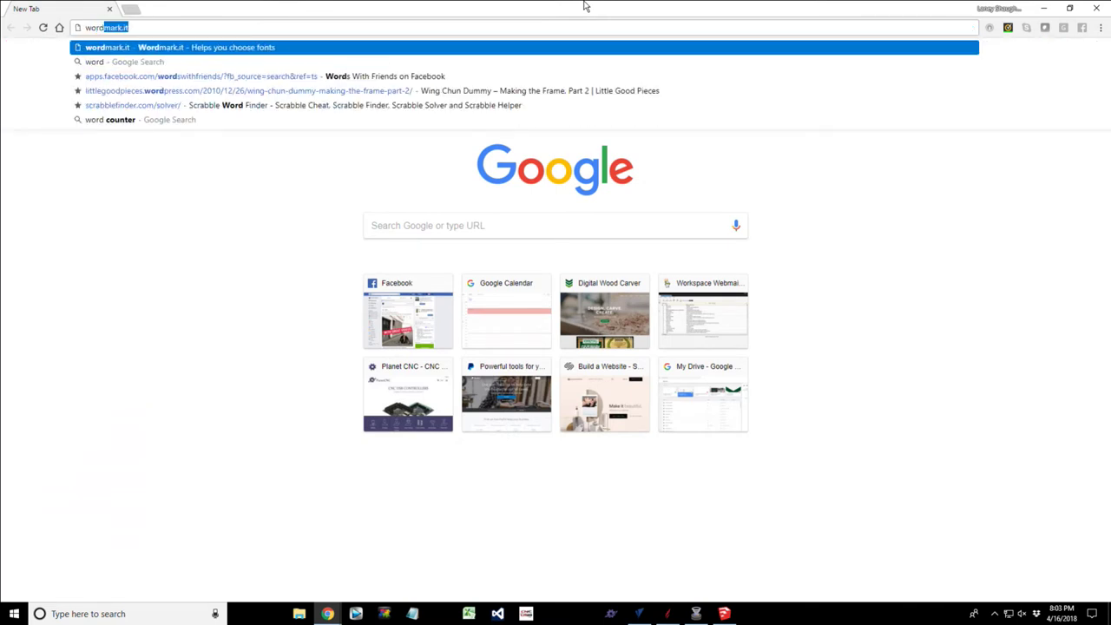
pyautogui.write('mark.i')
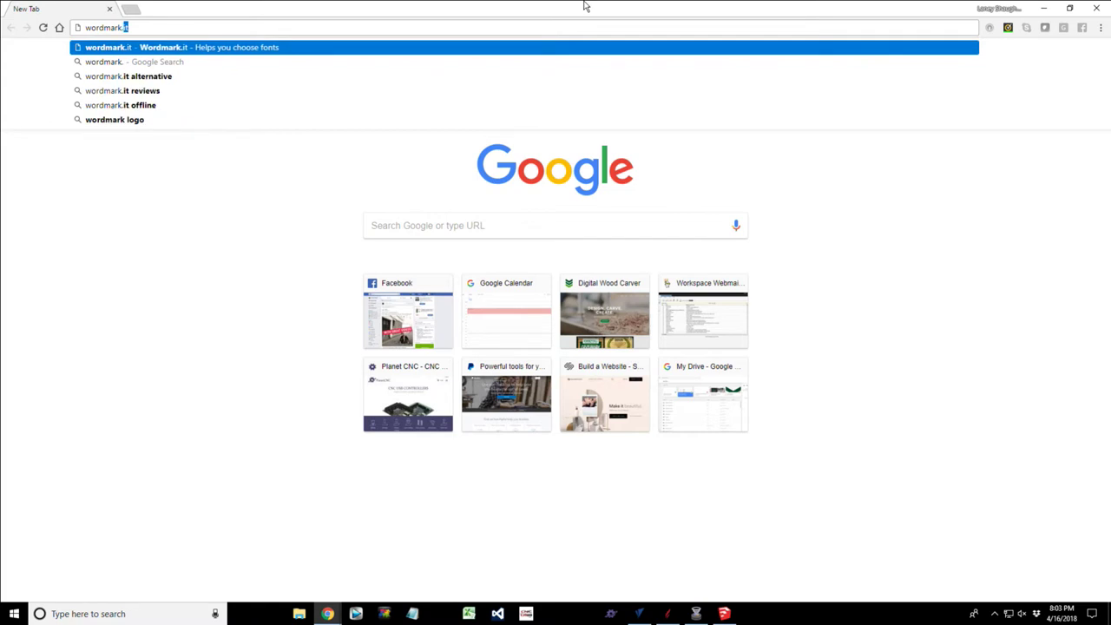
pyautogui.write('t')
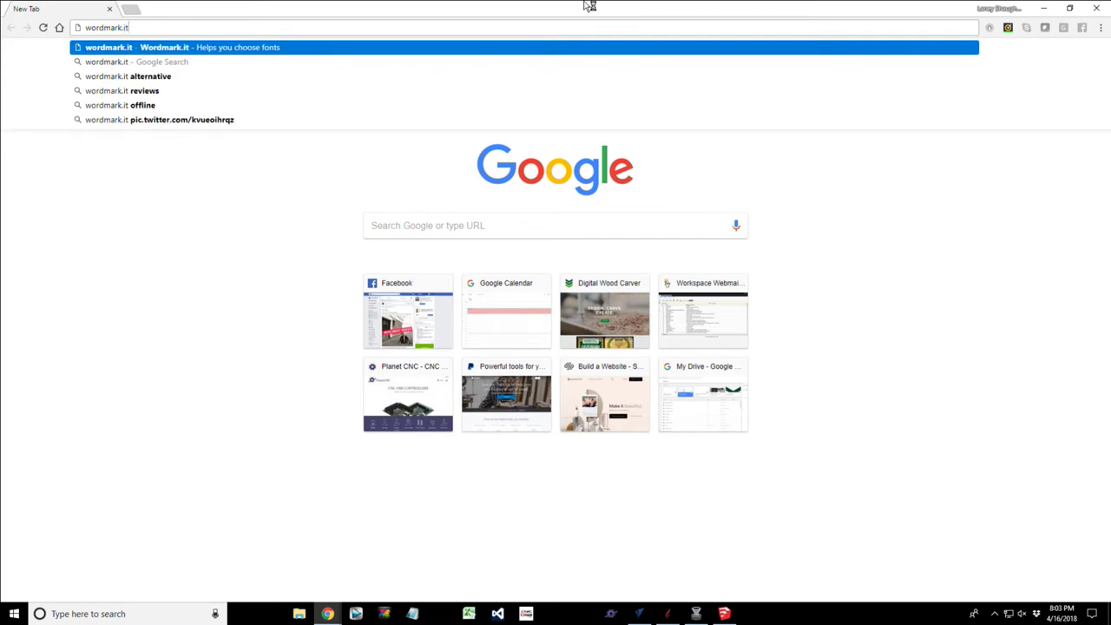
pyautogui.press('Return')
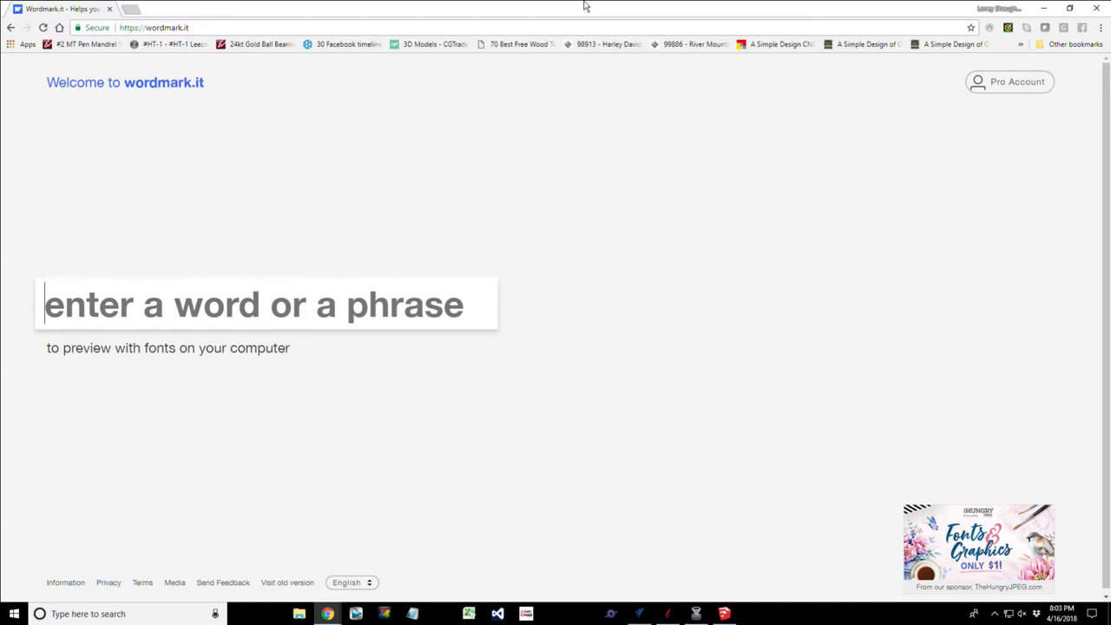
# Preview the word 'MYA' in all installed fonts on wordmark.it.
pyautogui.write('MYA')
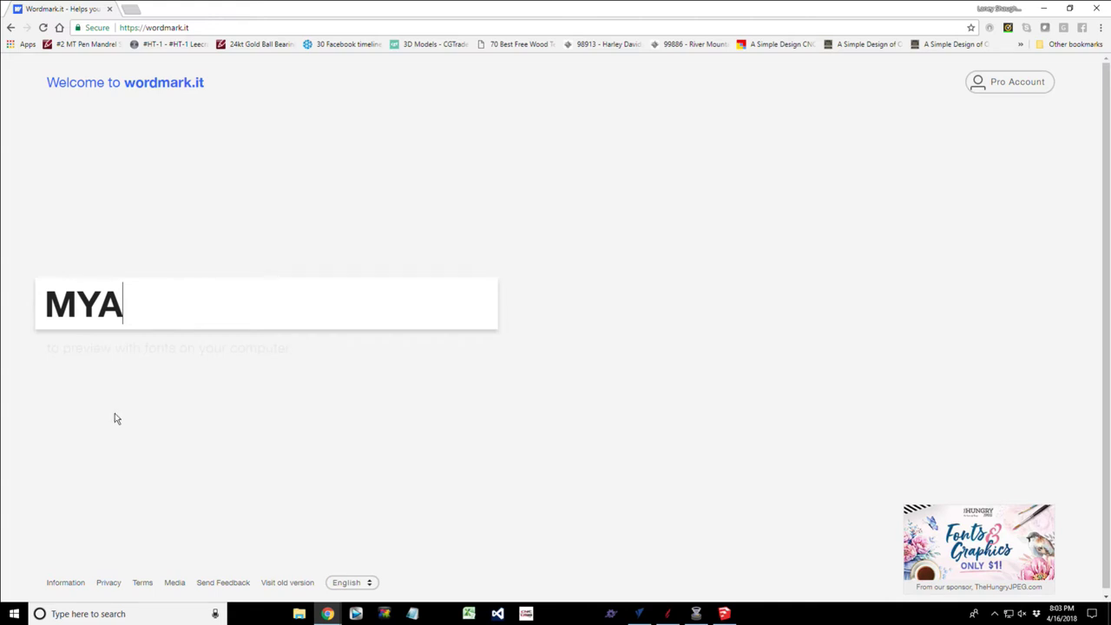
pyautogui.press('Return')
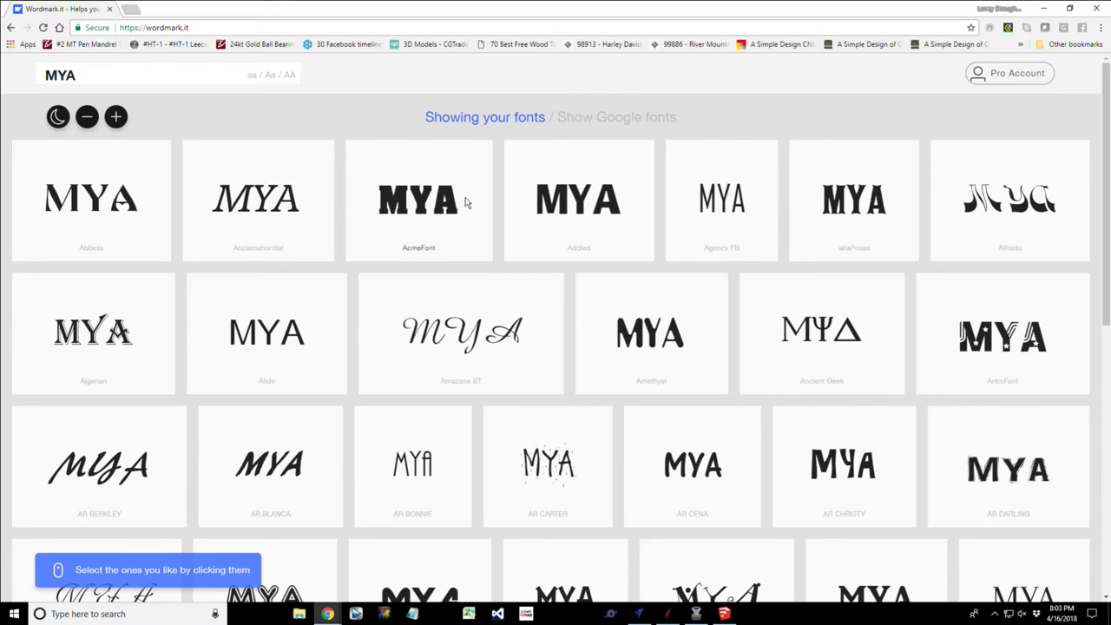
# Scroll the MYA font previews from the D–E fonts down to Magneto and Marketing Script.
pyautogui.scroll(-1, 472, 199)
pyautogui.scroll(-3, 464, 202)
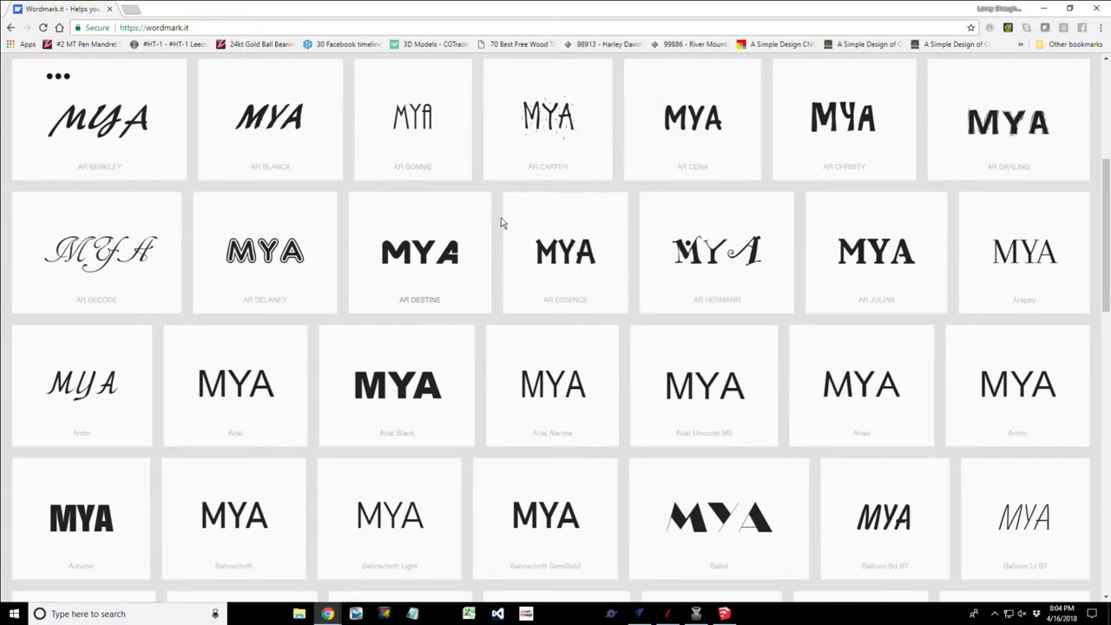
pyautogui.scroll(-1, 502, 223)
pyautogui.scroll(-3, 502, 223)
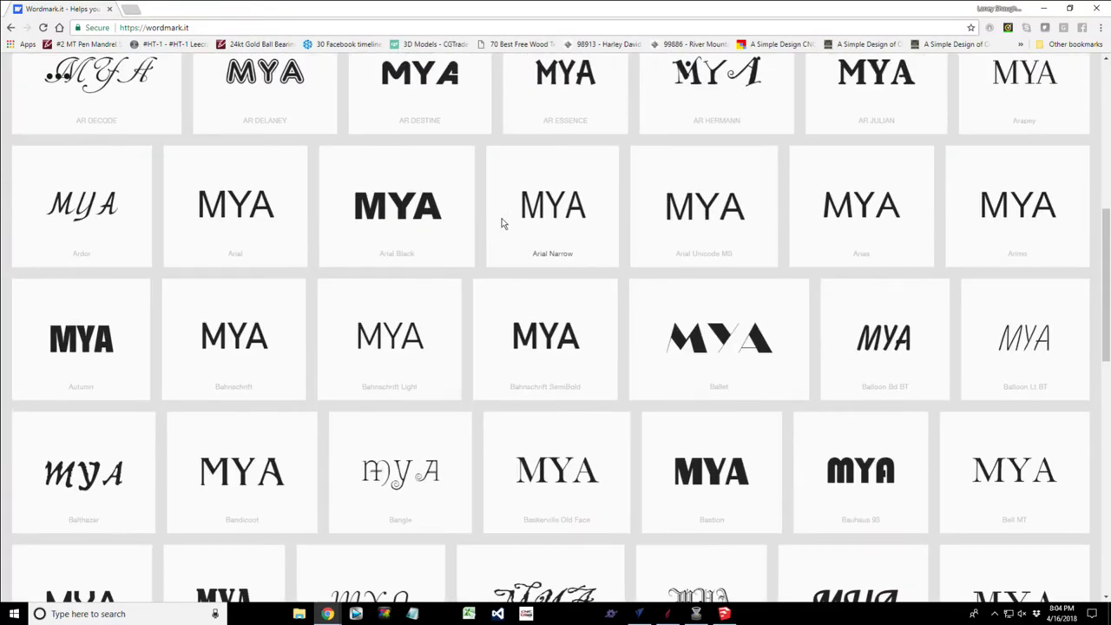
pyautogui.scroll(-2, 502, 223)
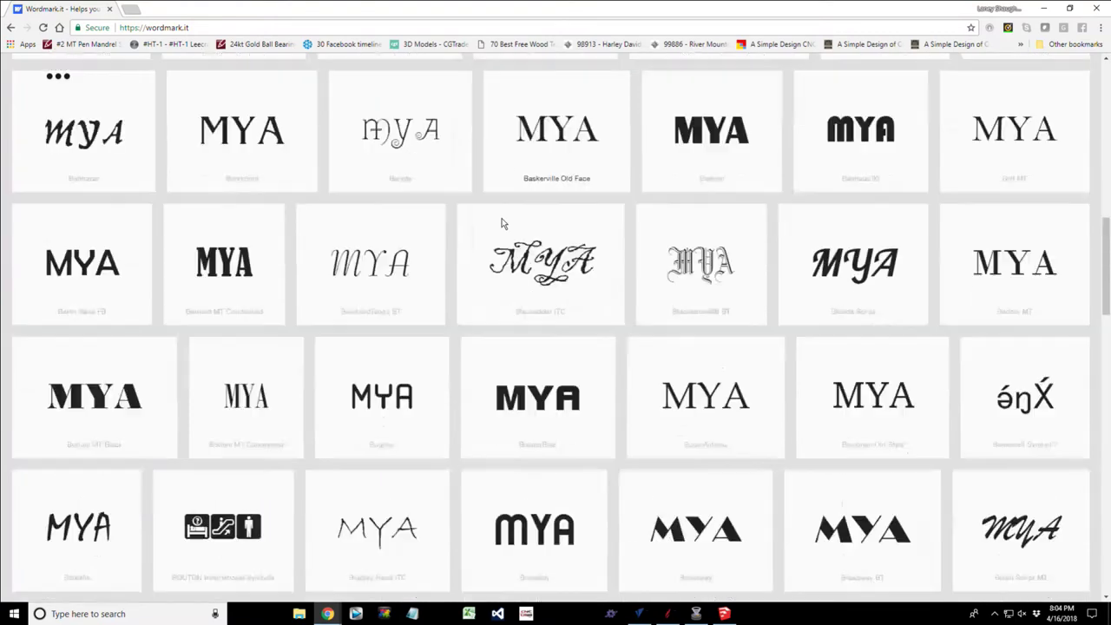
pyautogui.scroll(-4, 502, 223)
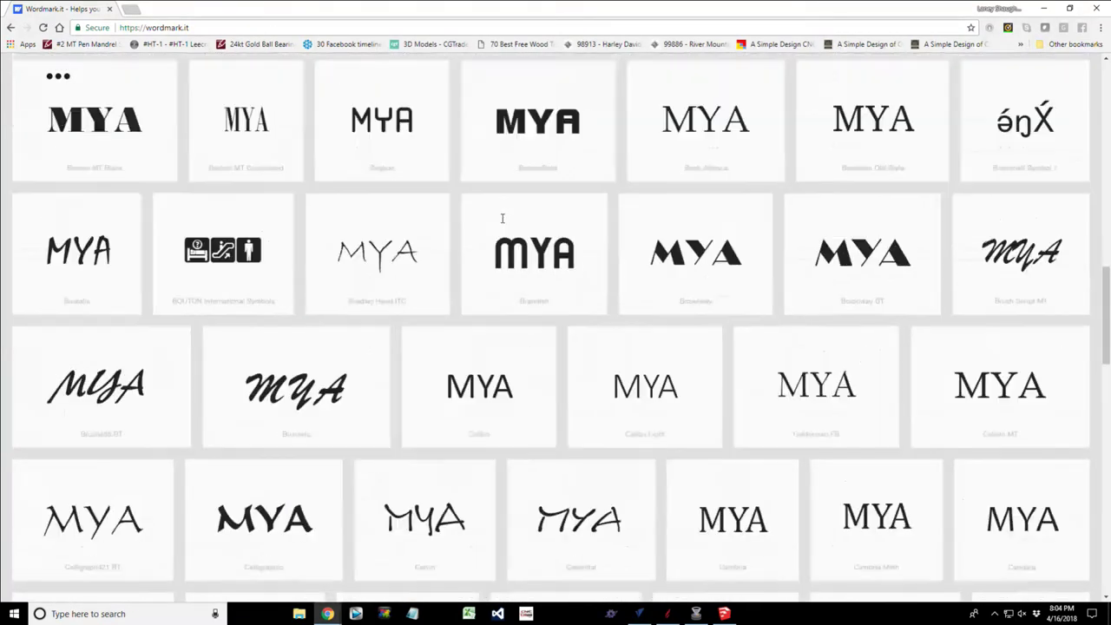
pyautogui.scroll(-3, 502, 224)
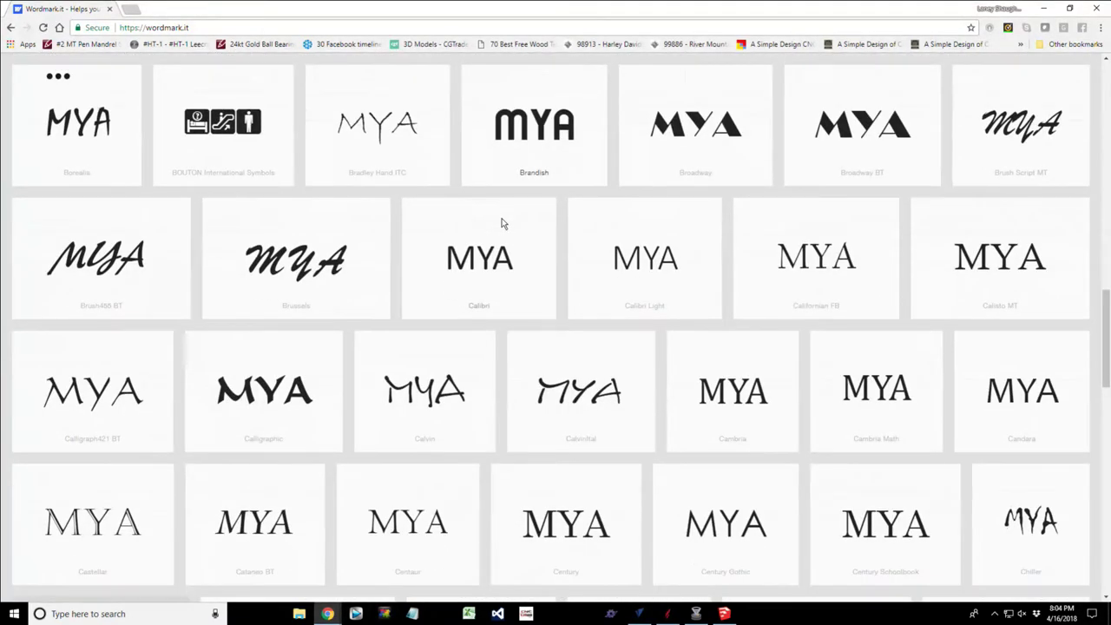
pyautogui.scroll(-2, 502, 223)
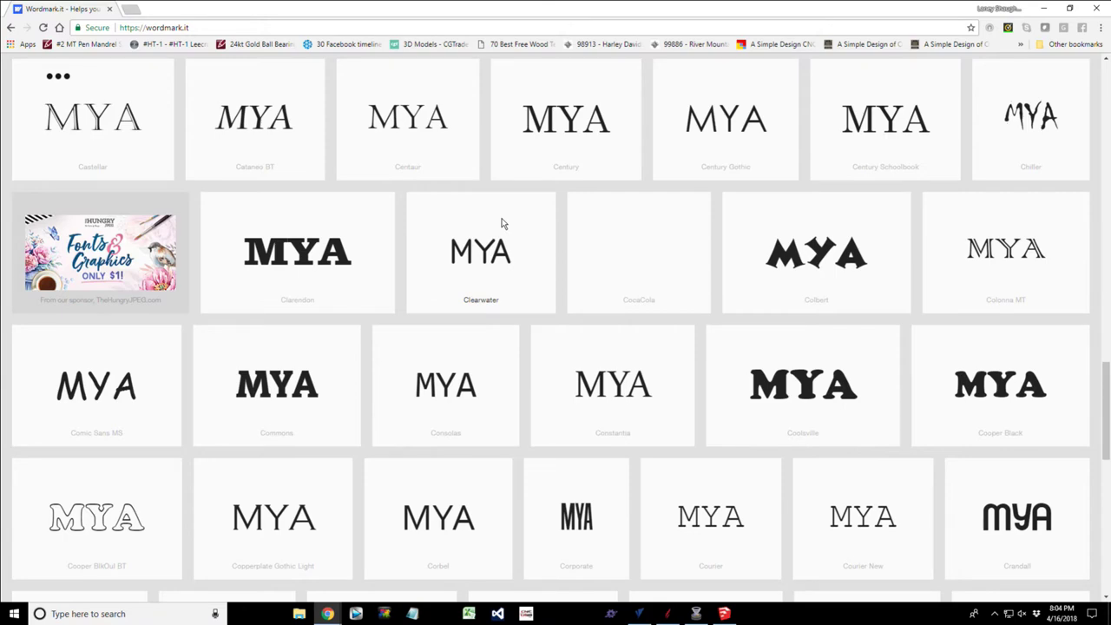
pyautogui.scroll(-5, 502, 223)
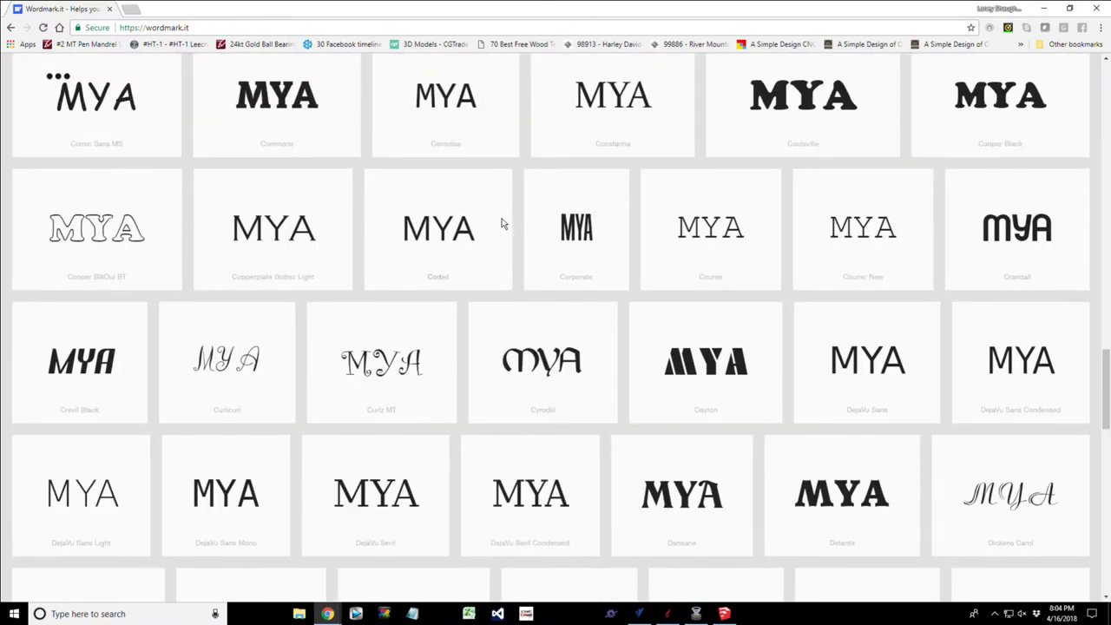
pyautogui.scroll(-1, 502, 223)
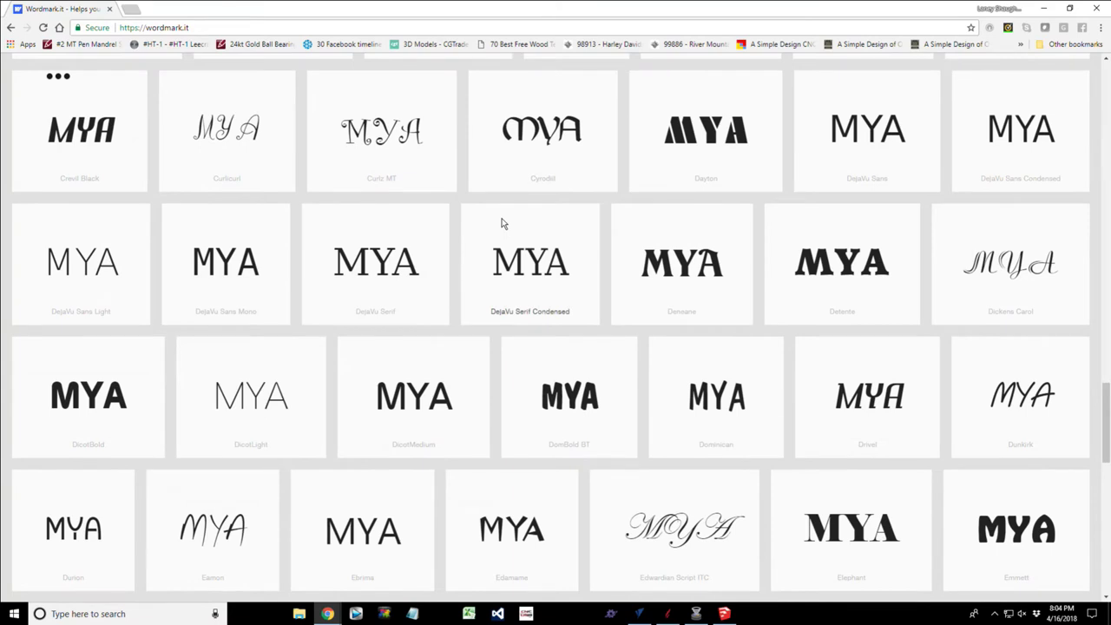
pyautogui.scroll(-1, 502, 223)
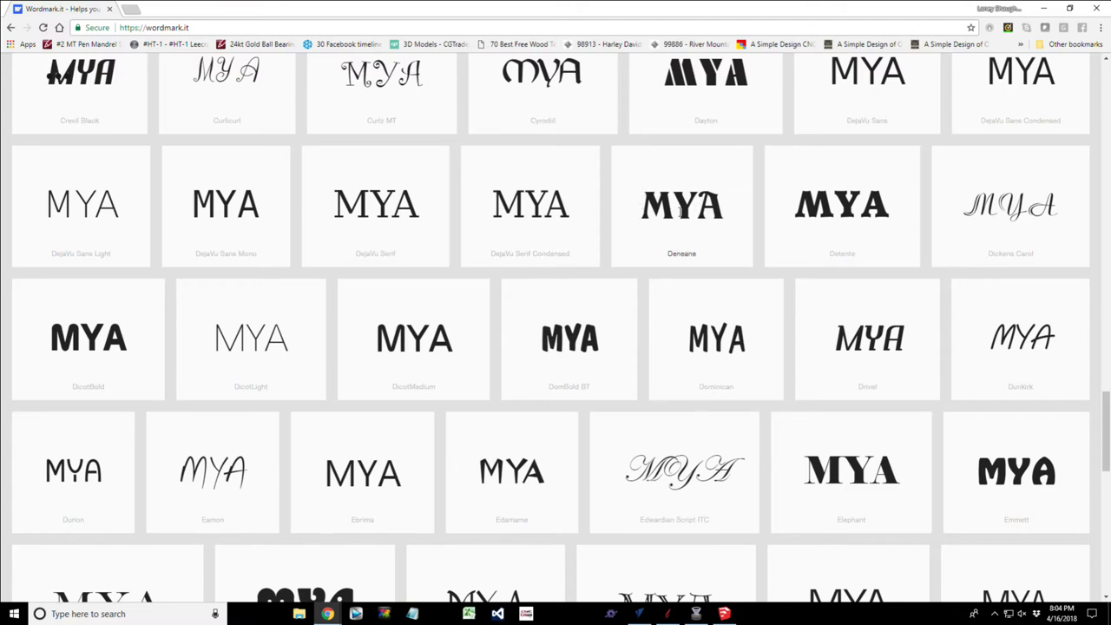
pyautogui.scroll(-5, 680, 215)
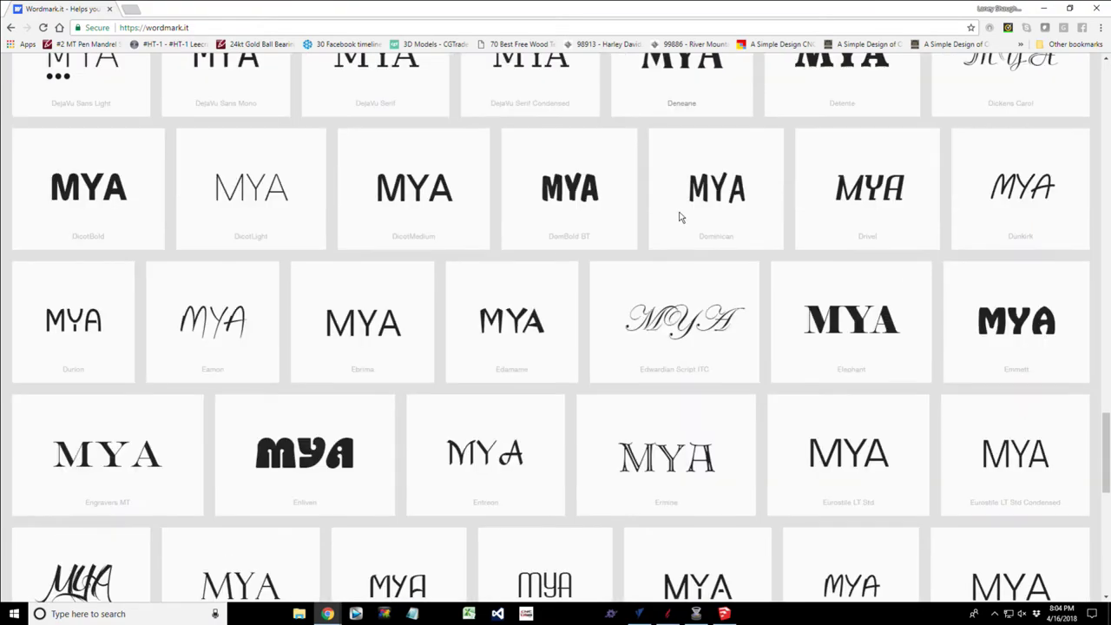
pyautogui.scroll(-5, 681, 217)
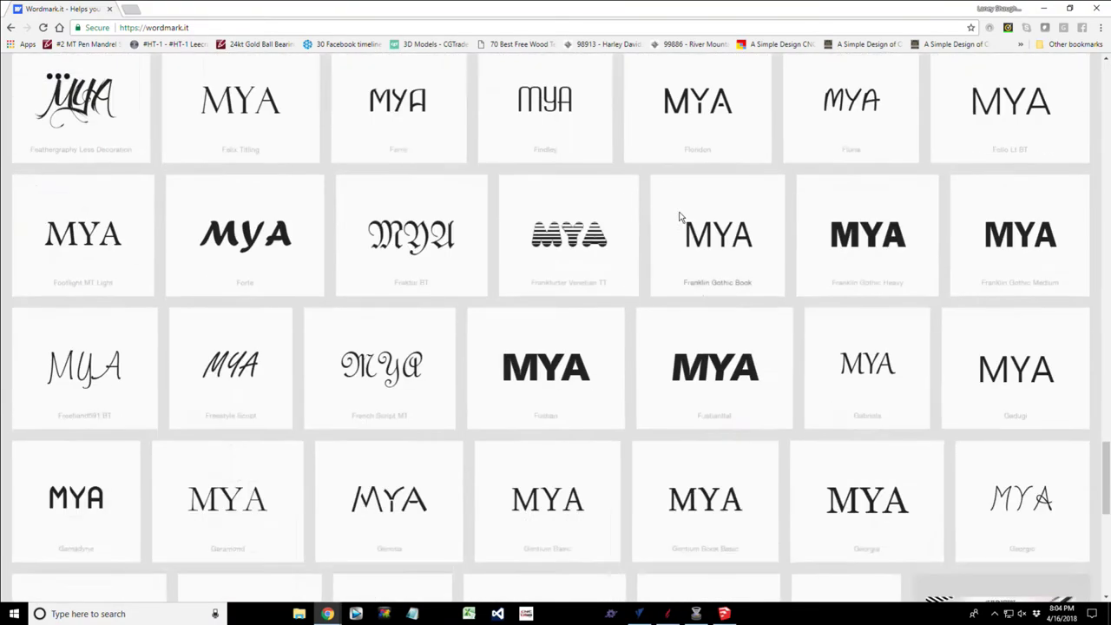
pyautogui.scroll(-5, 681, 215)
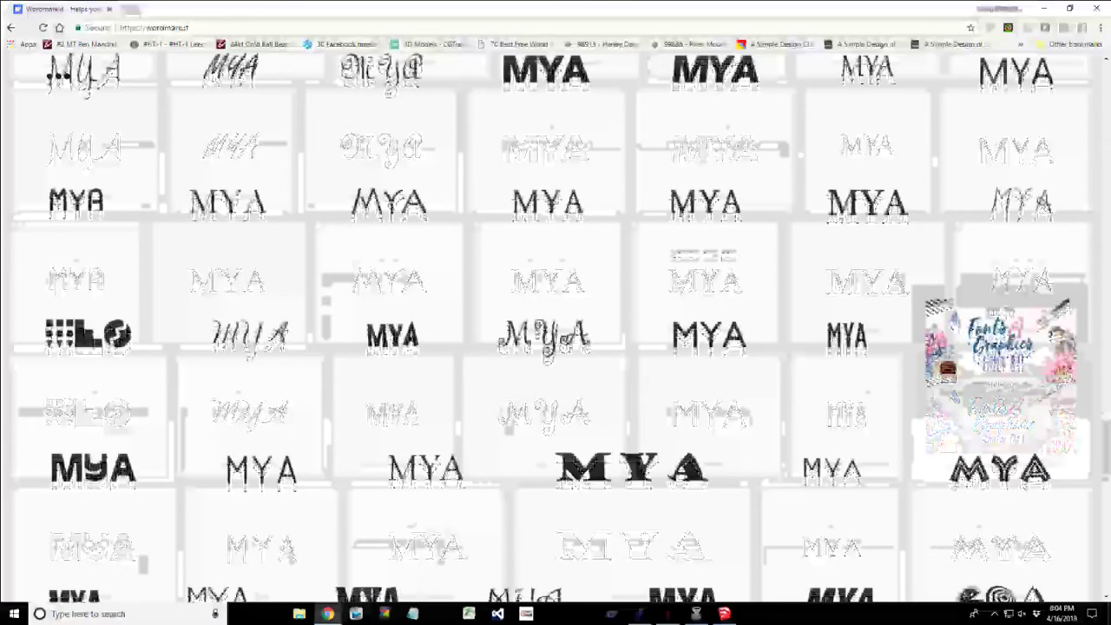
pyautogui.scroll(-1, 681, 212)
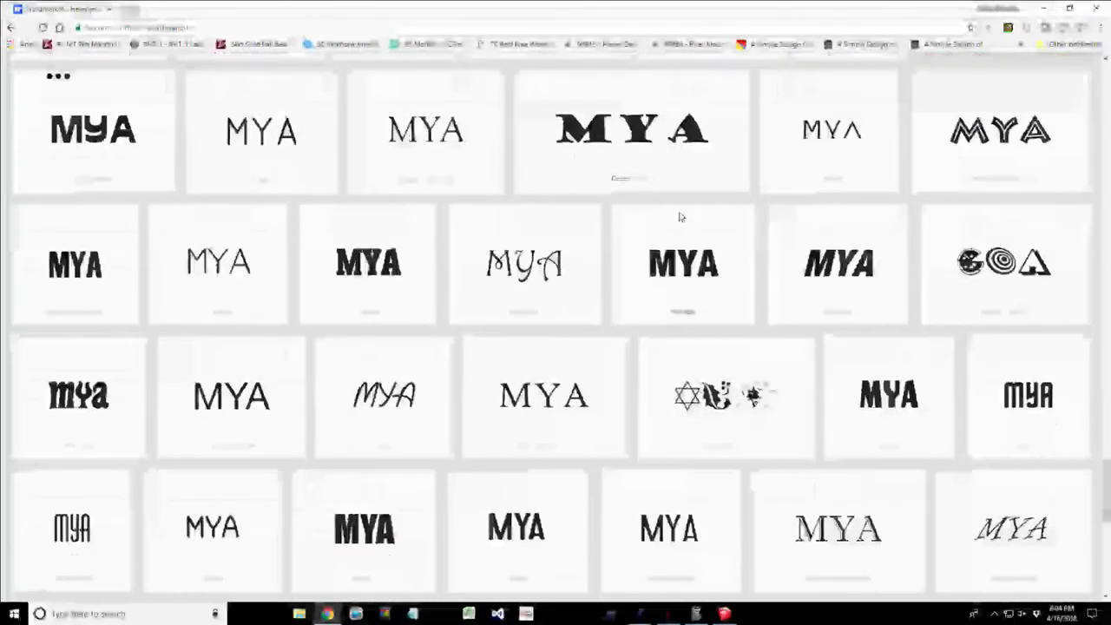
pyautogui.scroll(-2, 681, 217)
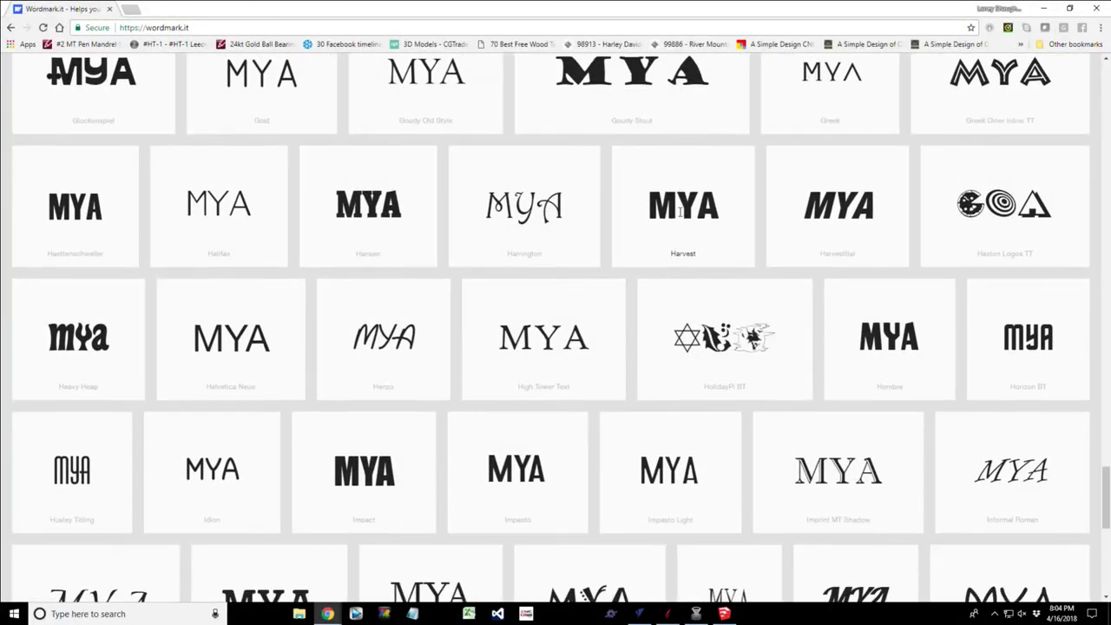
pyautogui.scroll(-4, 681, 212)
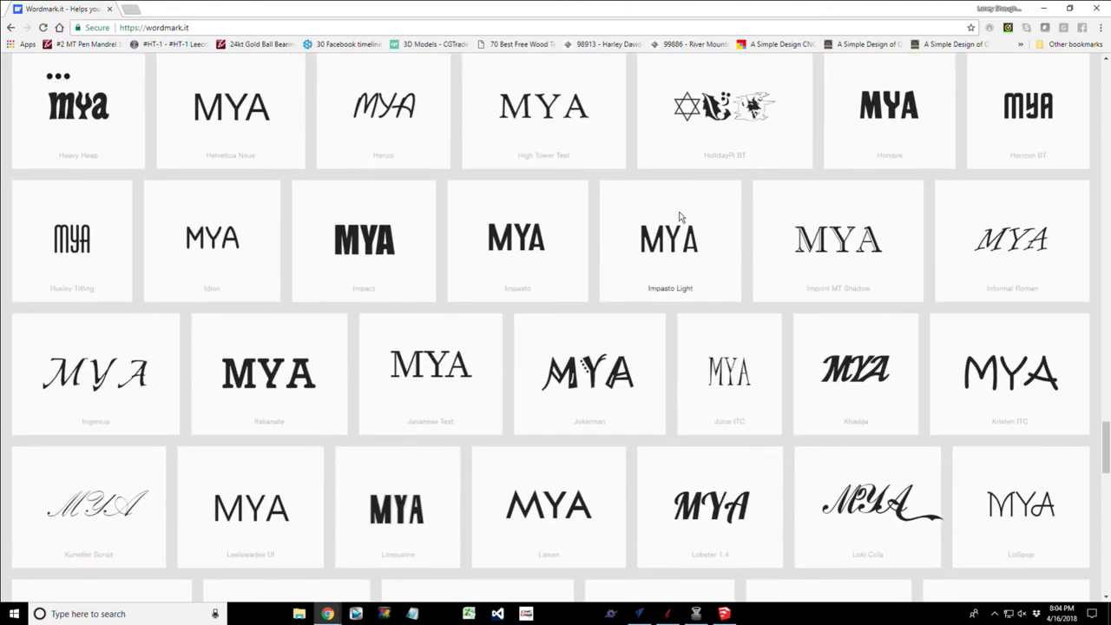
pyautogui.scroll(-1, 681, 217)
pyautogui.scroll(-1, 681, 218)
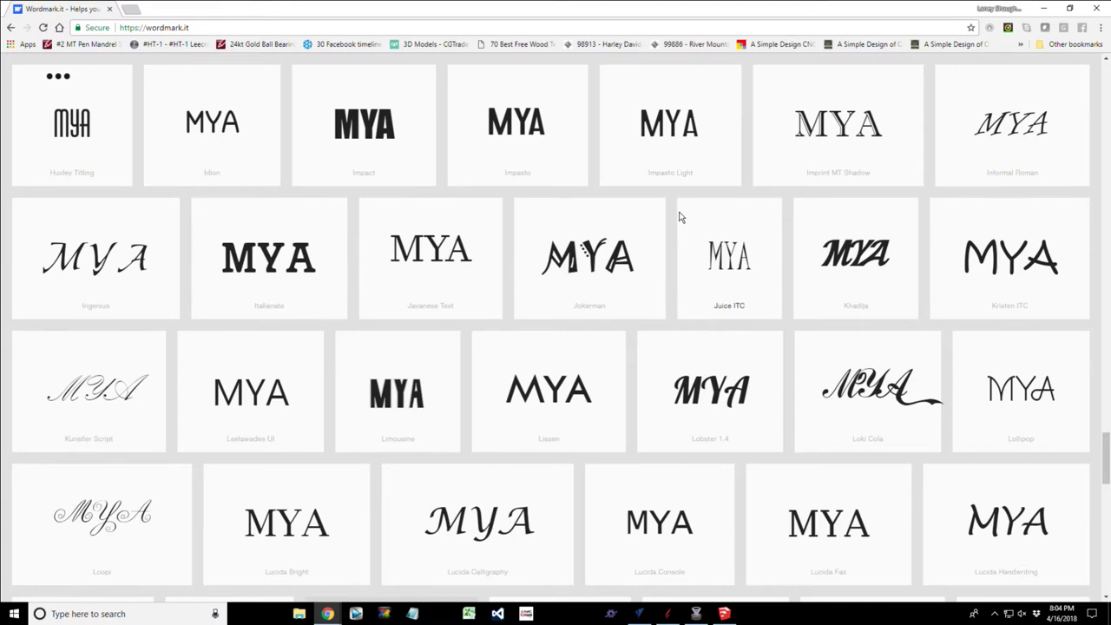
pyautogui.scroll(-7, 681, 217)
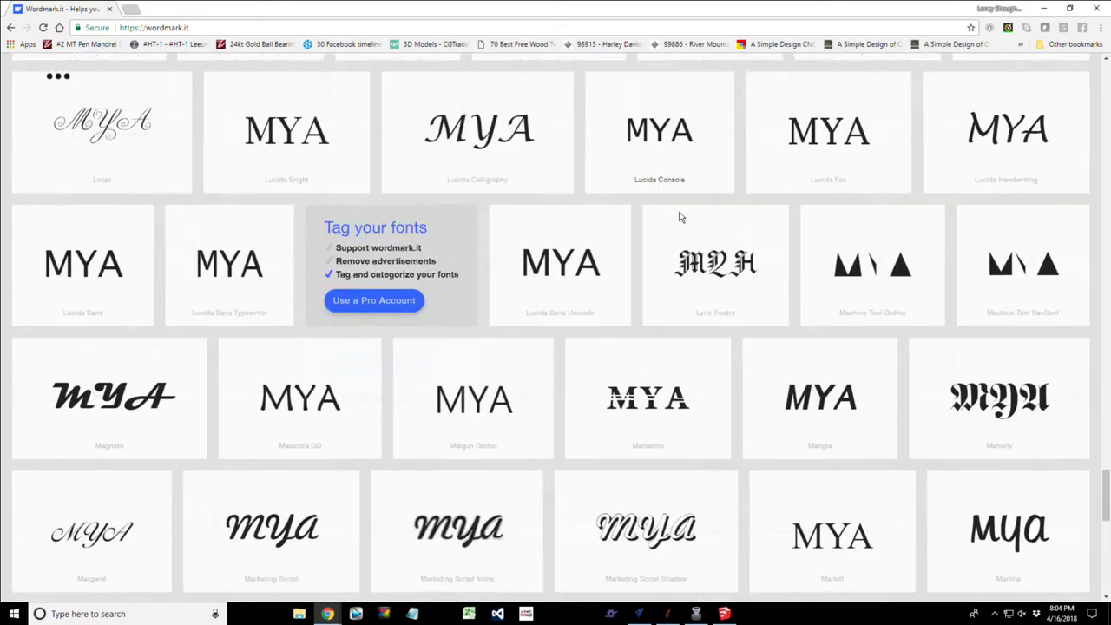
pyautogui.scroll(-2, 680, 217)
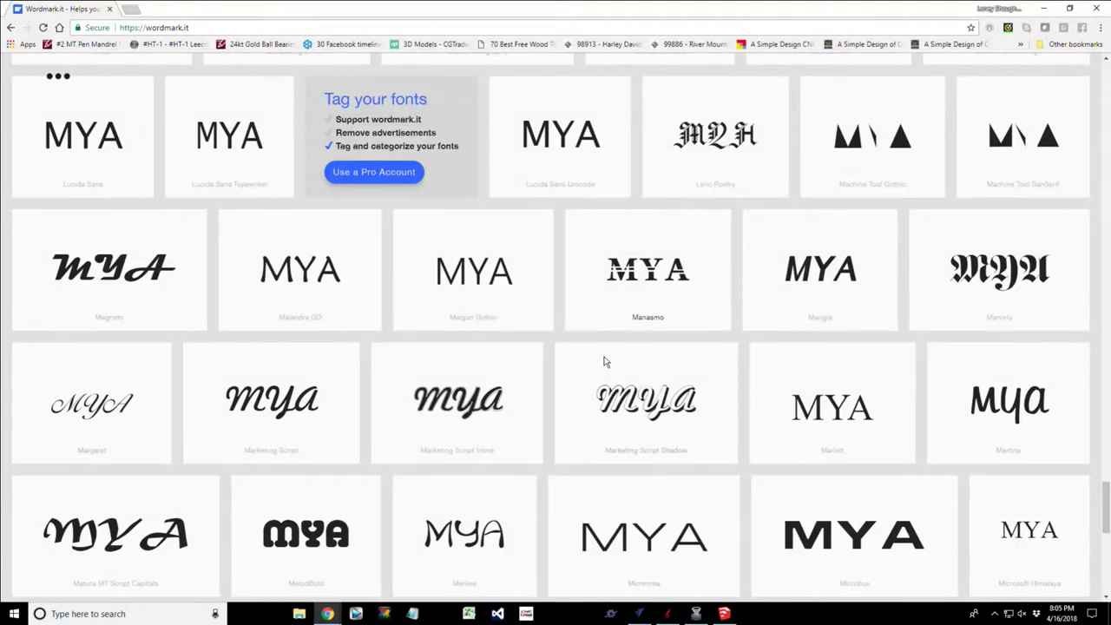
pyautogui.scroll(-1, 609, 415)
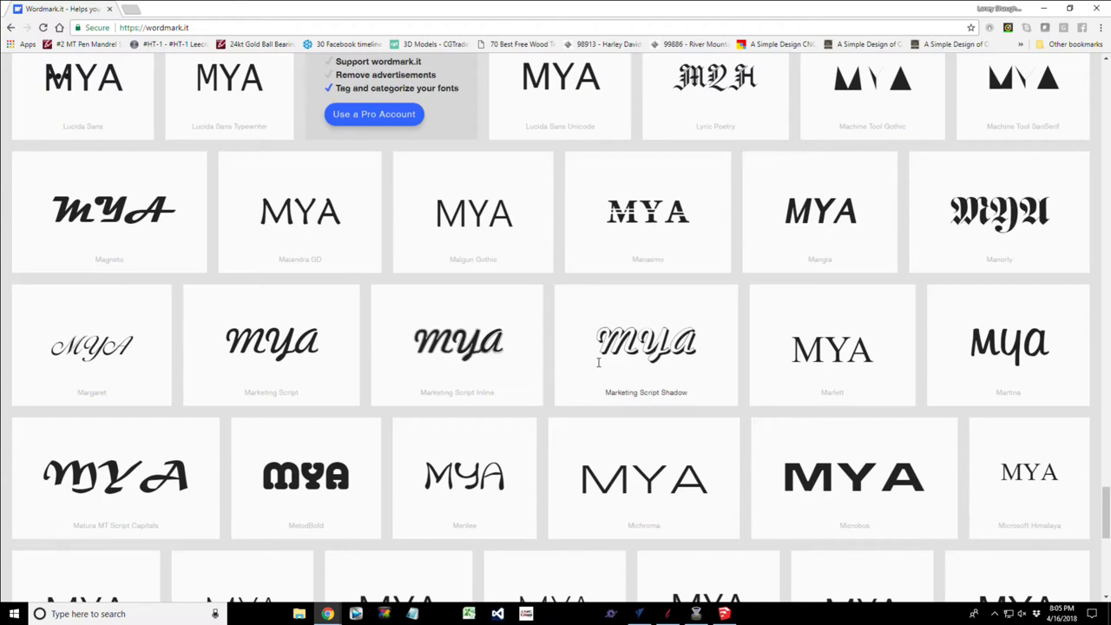
# Scroll the MYA previews on down to the fonts beginning with T.
pyautogui.scroll(-2, 598, 362)
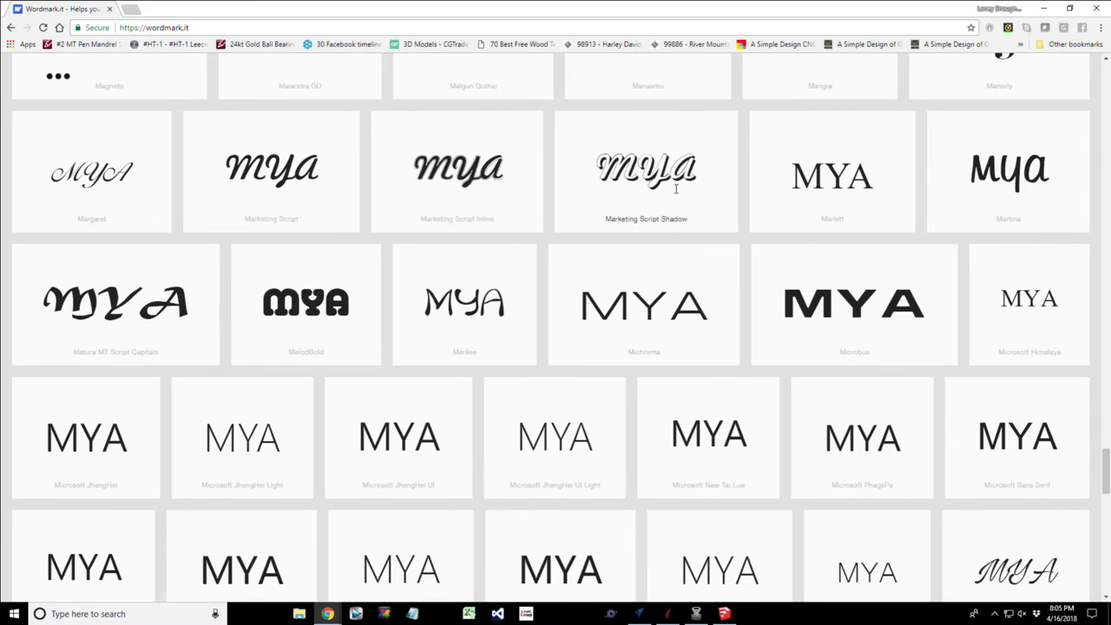
pyautogui.scroll(-5, 676, 188)
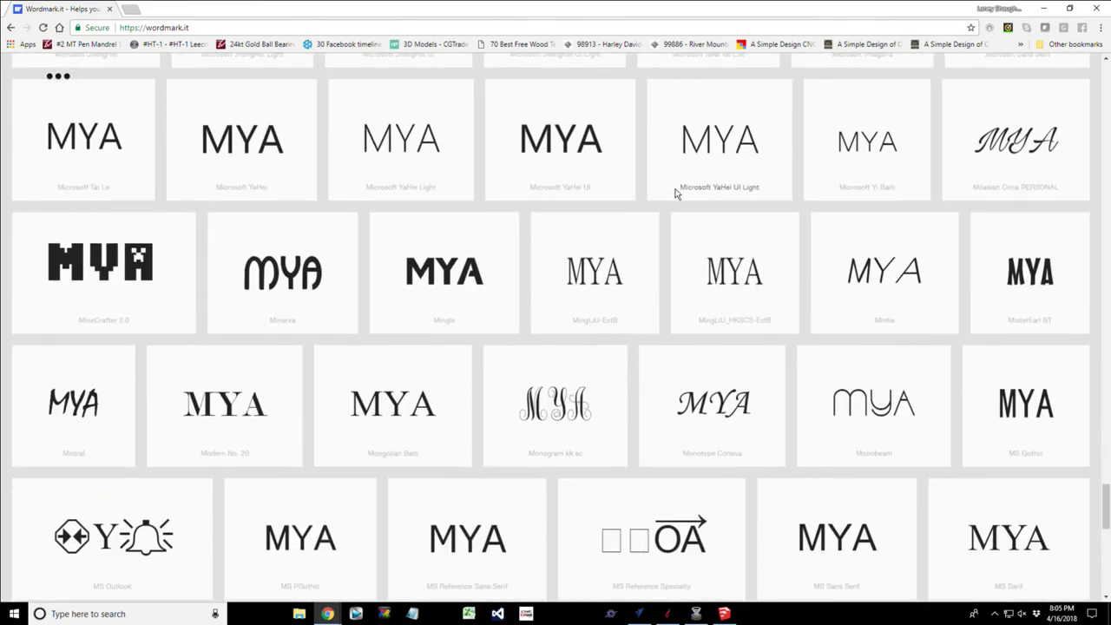
pyautogui.scroll(-3, 675, 191)
pyautogui.scroll(-6, 675, 189)
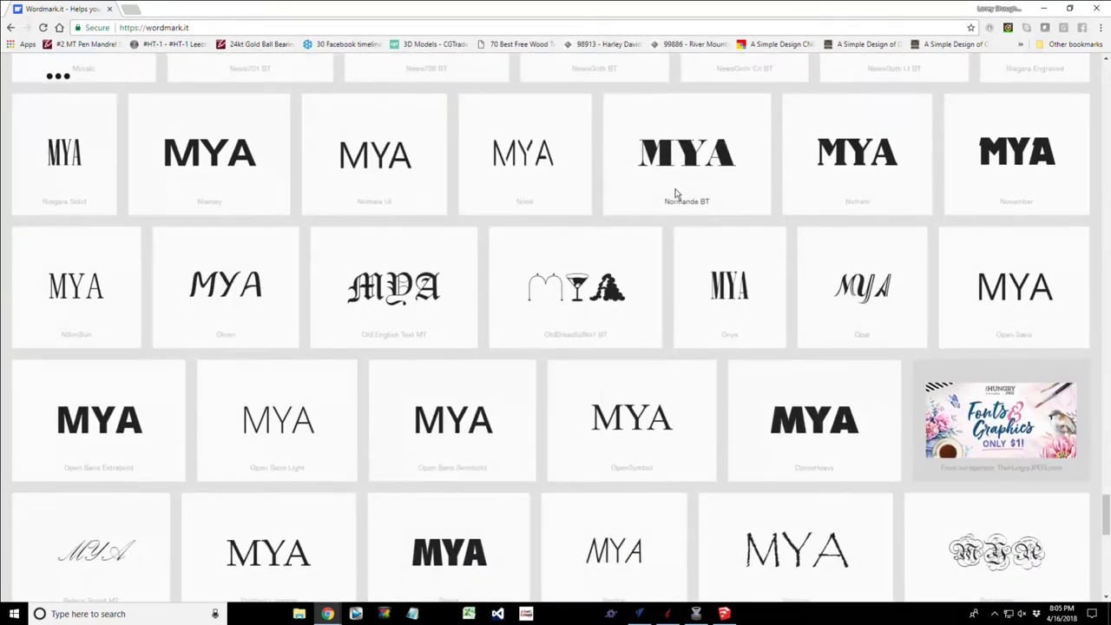
pyautogui.scroll(-2, 721, 233)
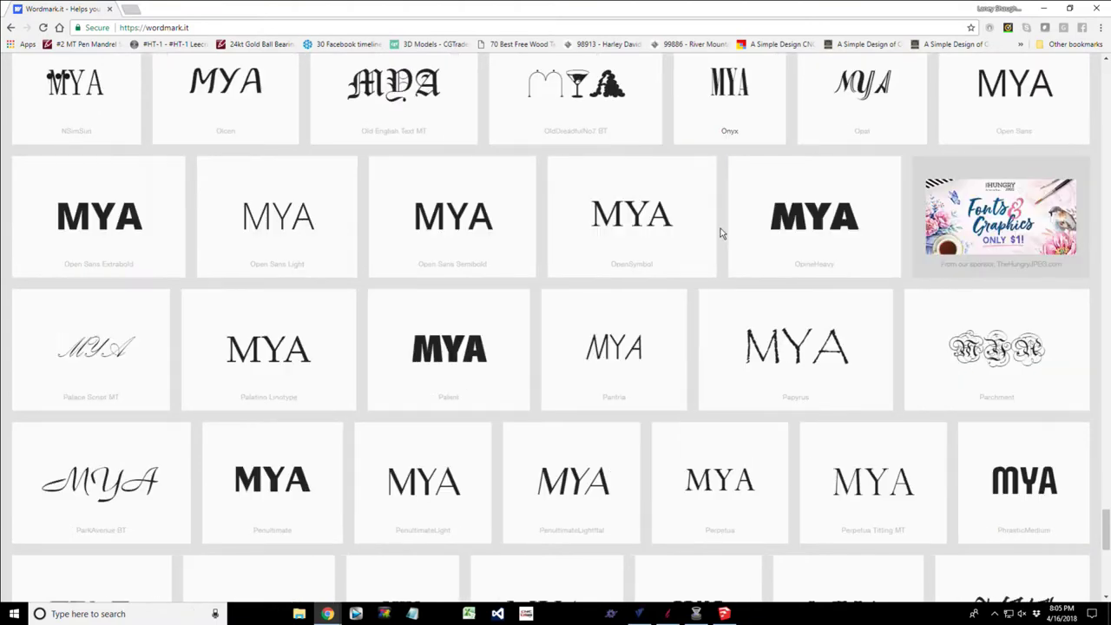
pyautogui.scroll(-6, 721, 233)
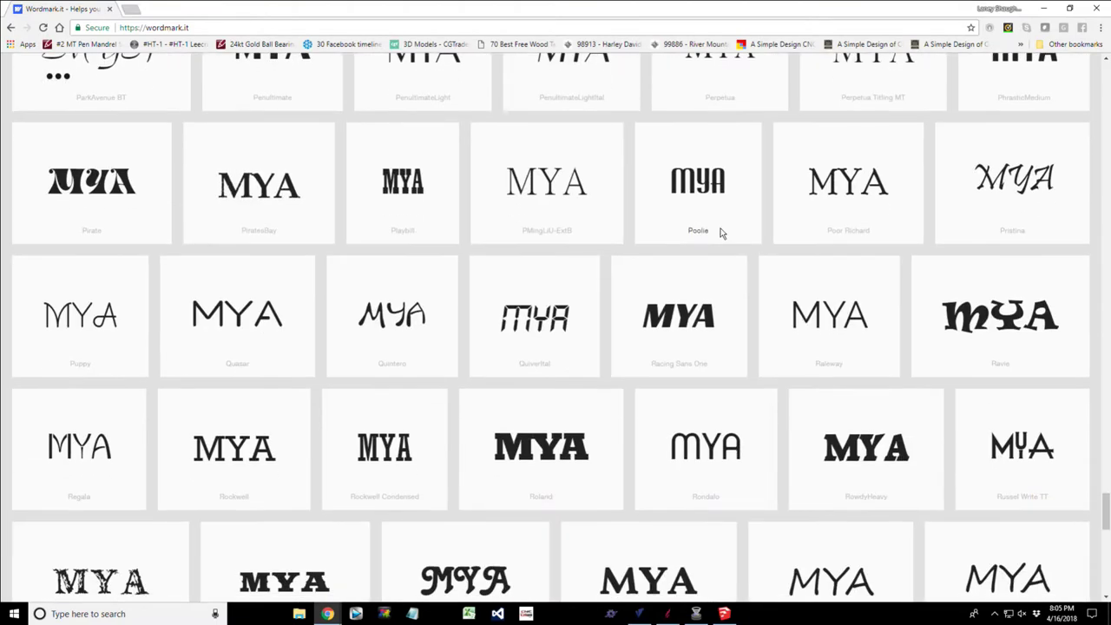
pyautogui.scroll(-3, 721, 233)
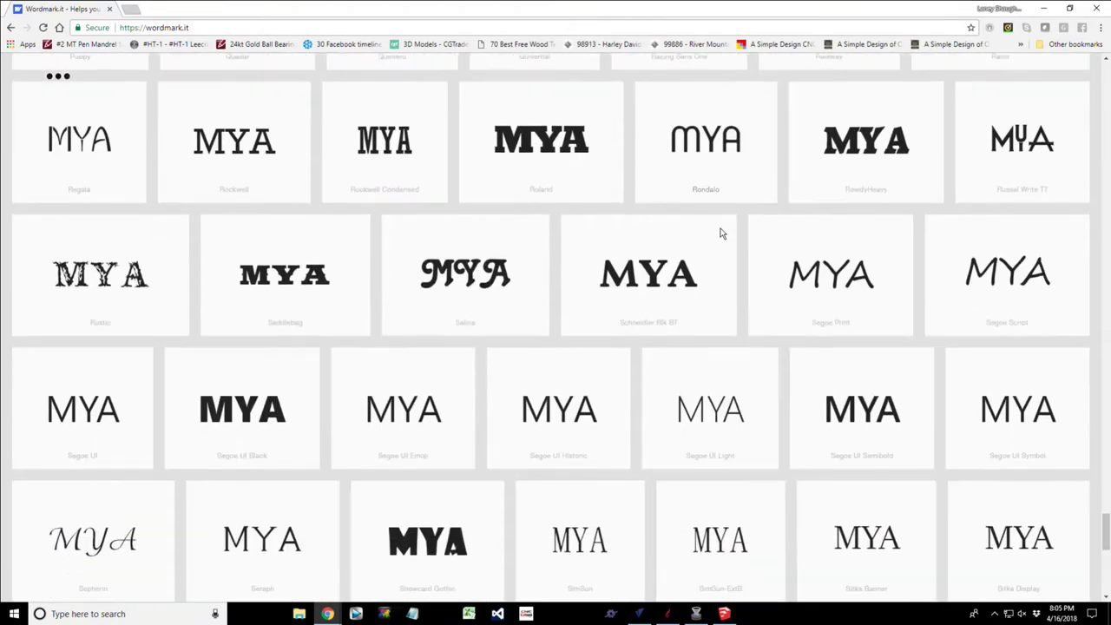
pyautogui.scroll(-4, 721, 233)
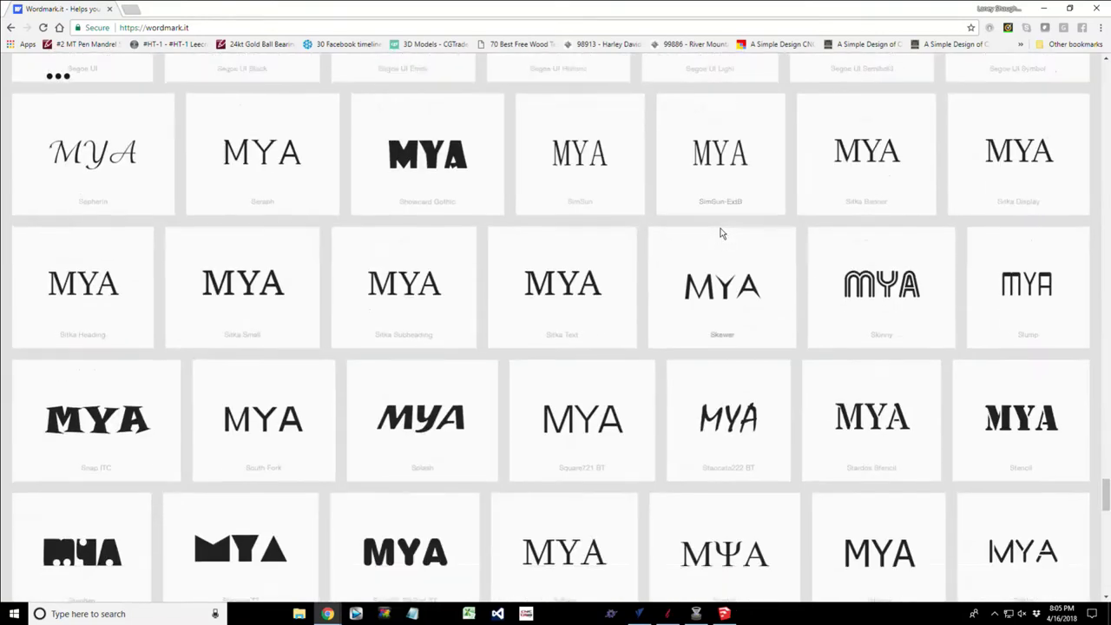
pyautogui.scroll(-3, 721, 232)
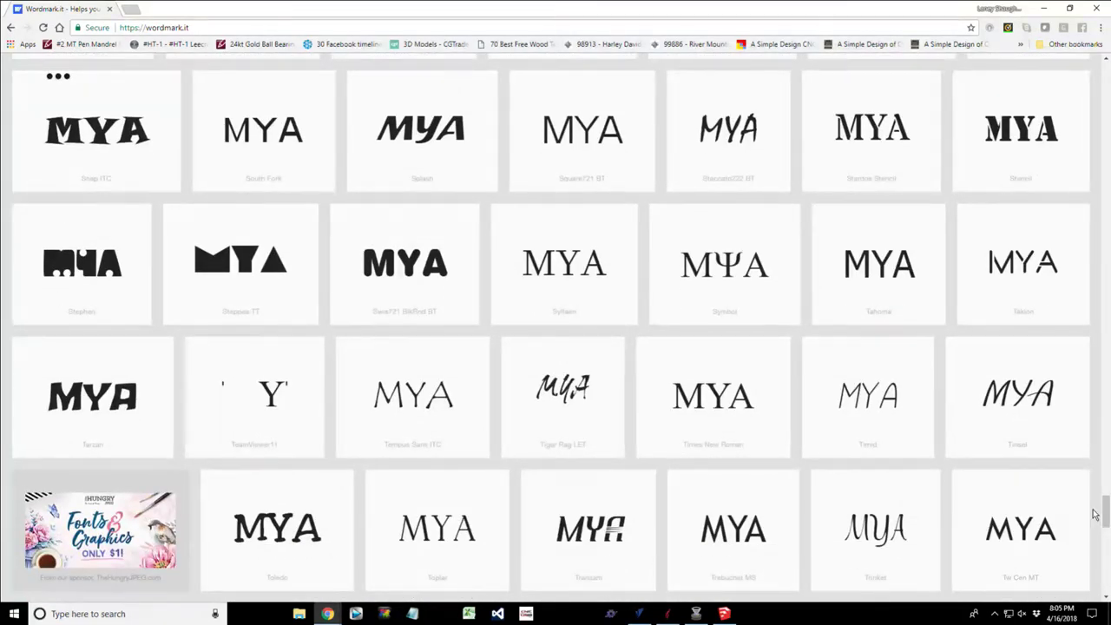
# Return to the Deneane and Edwardian Script ITC previews, then bring VCarve Pro back.
pyautogui.moveTo(1107, 518); pyautogui.dragTo(1050, 281)
pyautogui.scroll(4, 1050, 281)
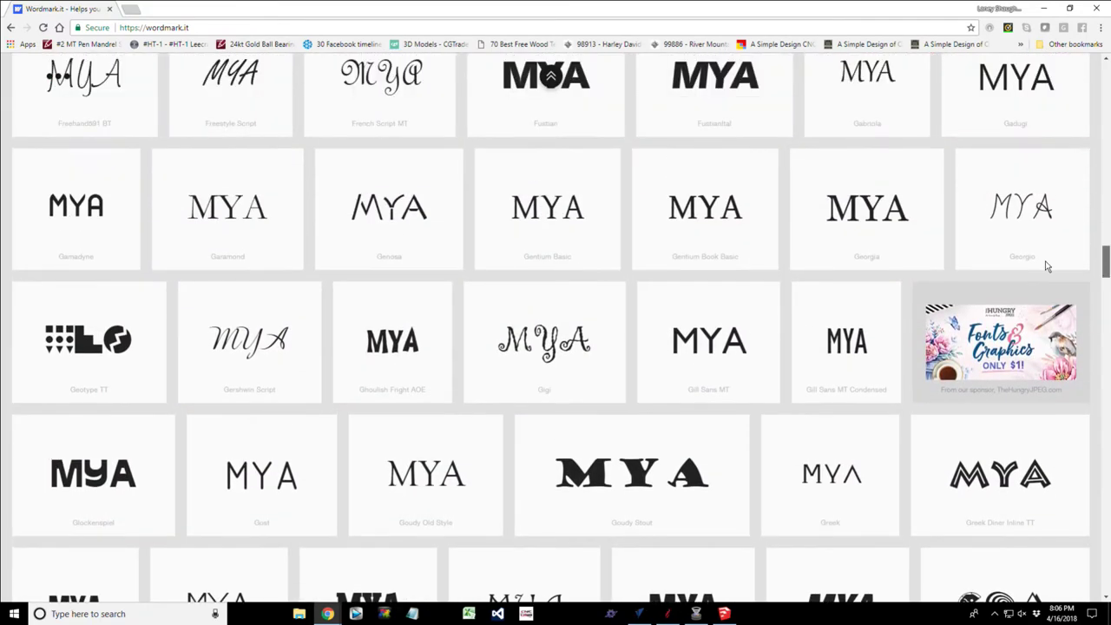
pyautogui.scroll(3, 1045, 260)
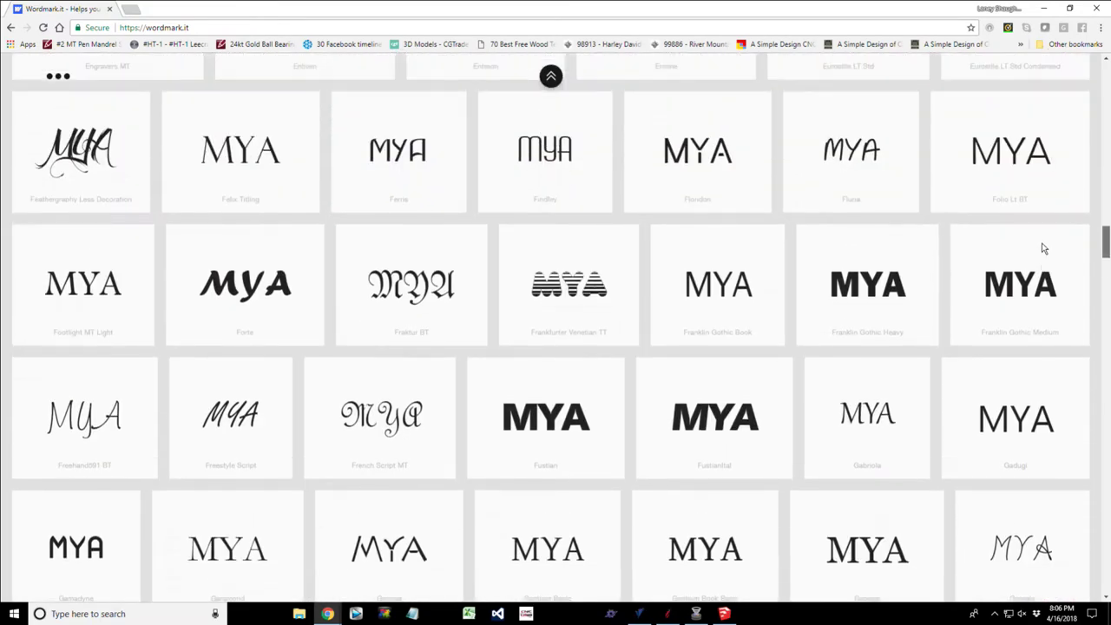
pyautogui.scroll(3, 1042, 234)
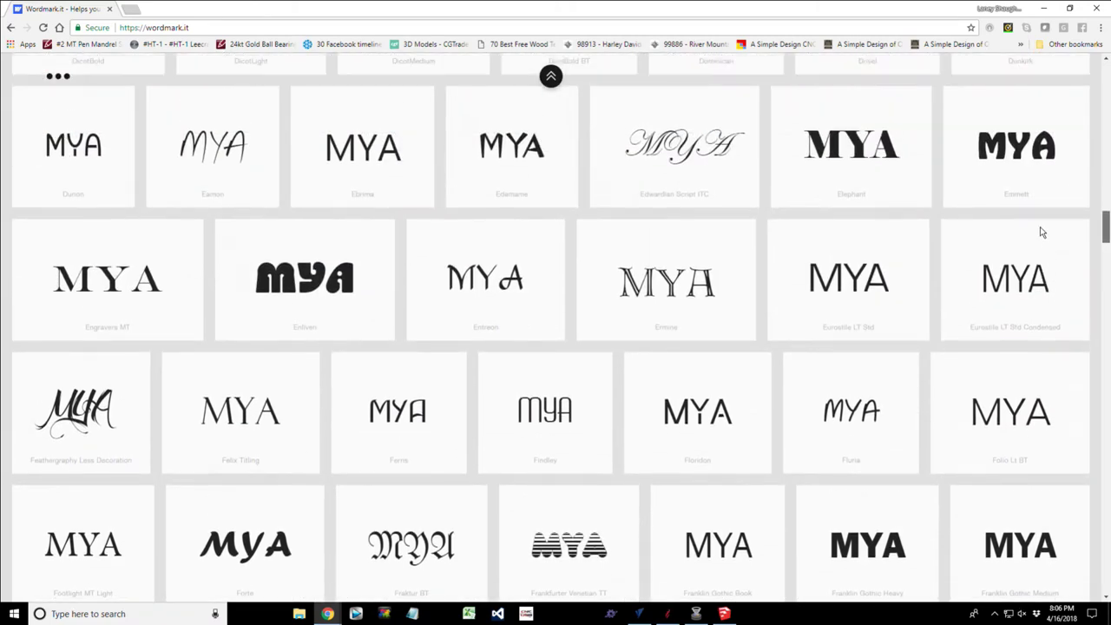
pyautogui.scroll(2, 1045, 227)
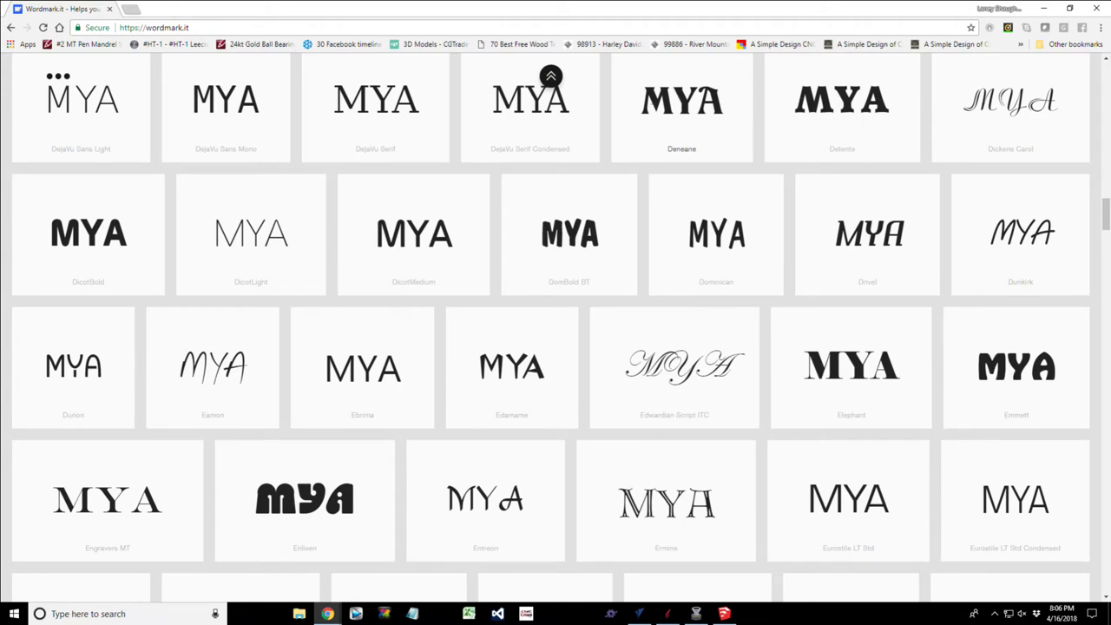
pyautogui.click(645, 615)
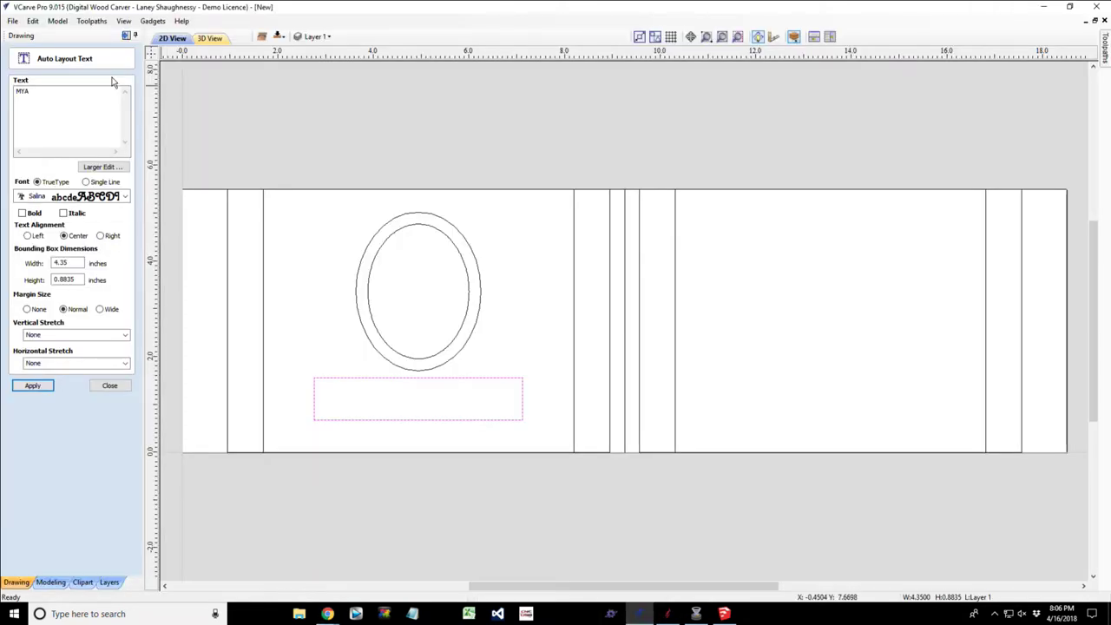
# Change the MYA text font from Salina to Deneane and apply it.
pyautogui.click(126, 198)
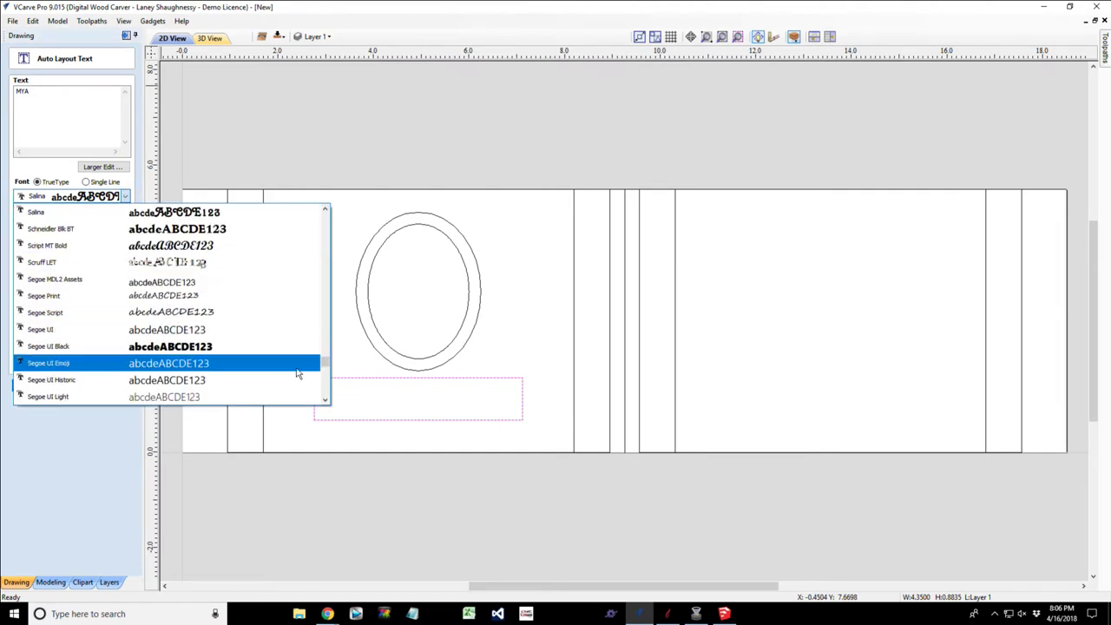
pyautogui.moveTo(326, 365); pyautogui.dragTo(328, 266)
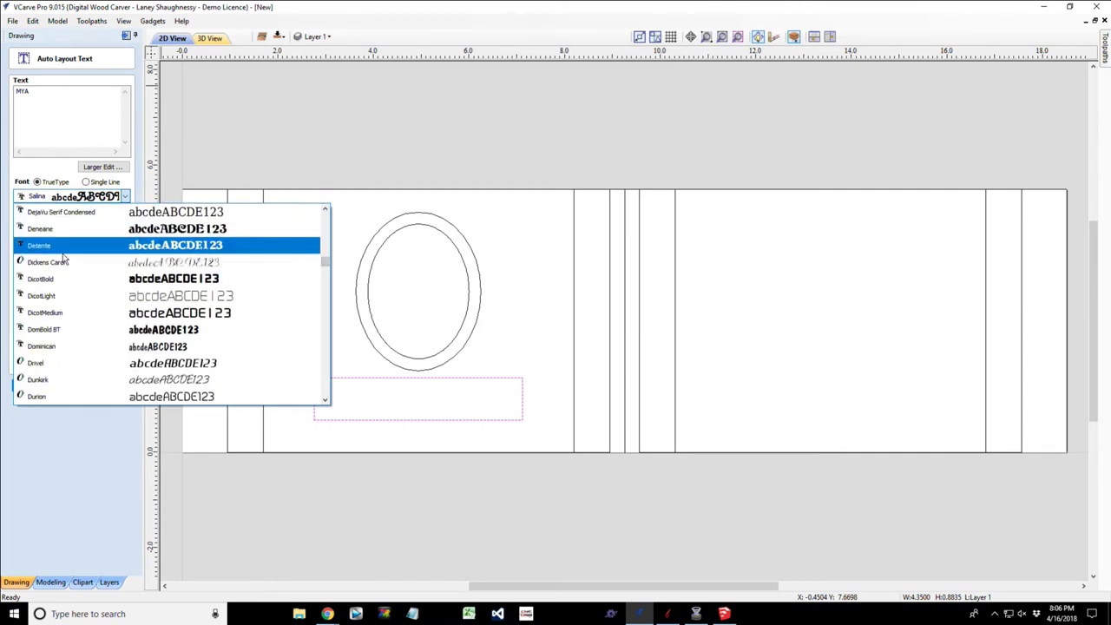
pyautogui.click(48, 229)
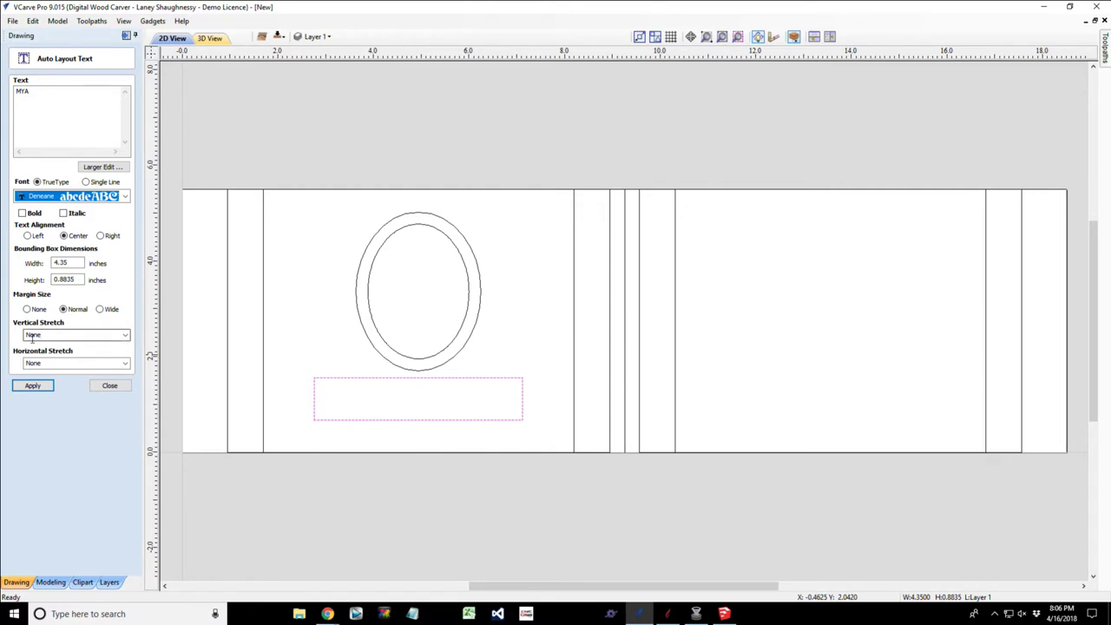
pyautogui.click(33, 387)
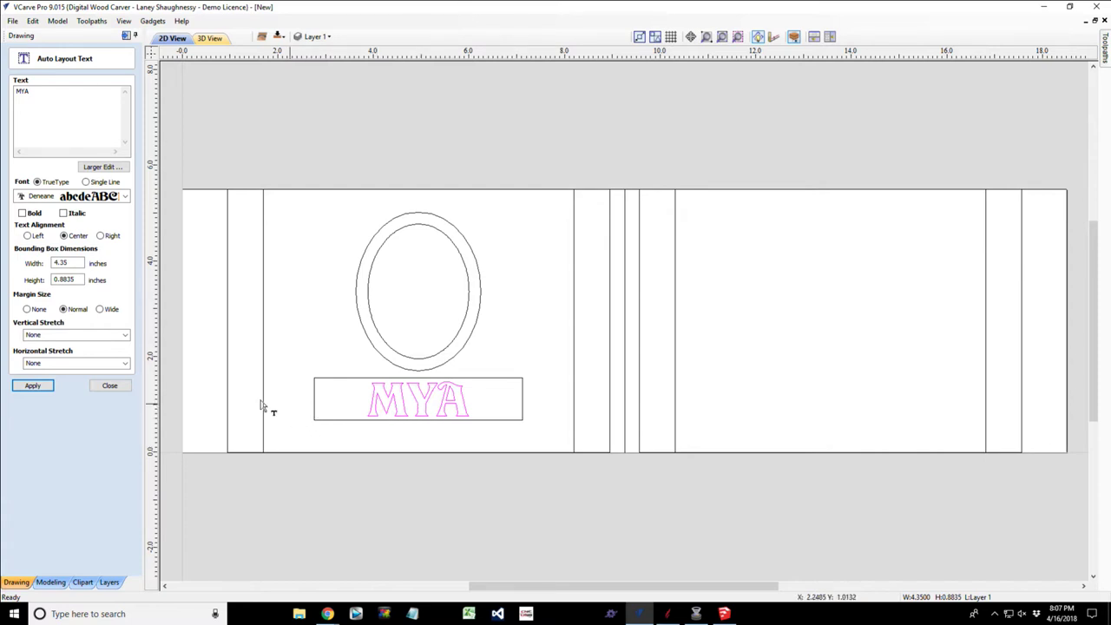
# Close the layout form and narrow the MYA text to about 2.1 inches wide.
pyautogui.press('Escape')
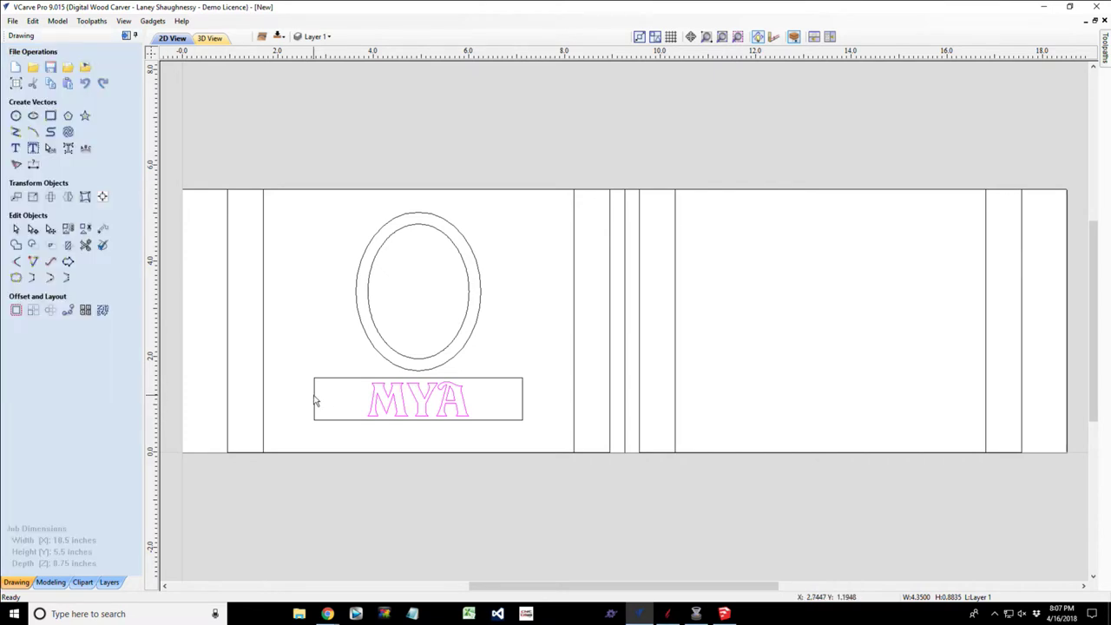
pyautogui.click(315, 398)
pyautogui.click(314, 399)
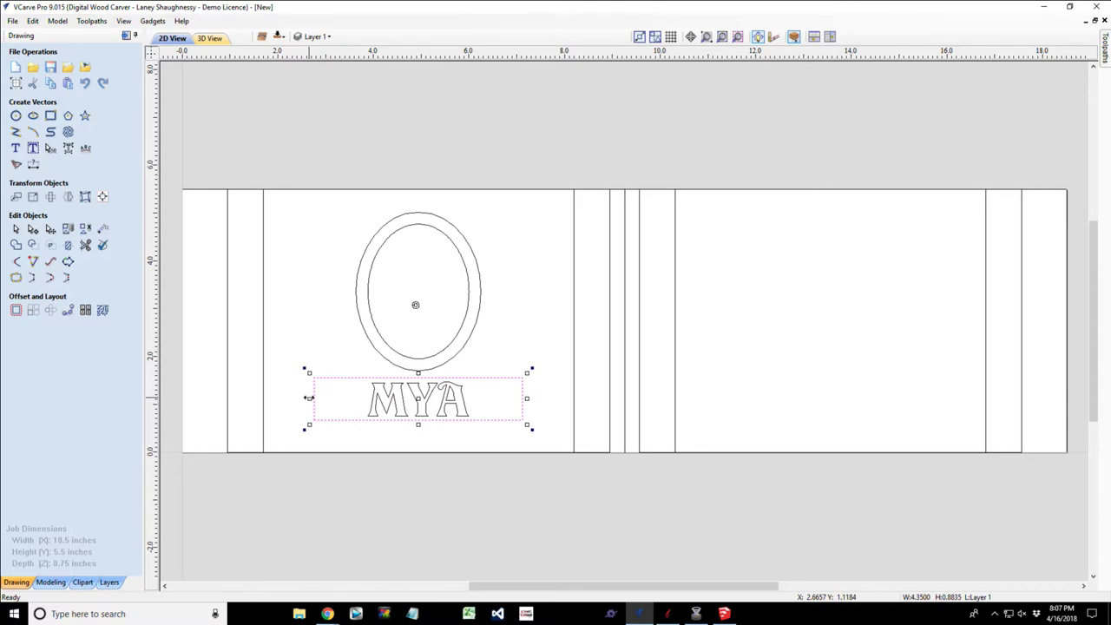
pyautogui.moveTo(308, 397); pyautogui.dragTo(349, 401)
pyautogui.moveTo(350, 401); pyautogui.dragTo(349, 402)
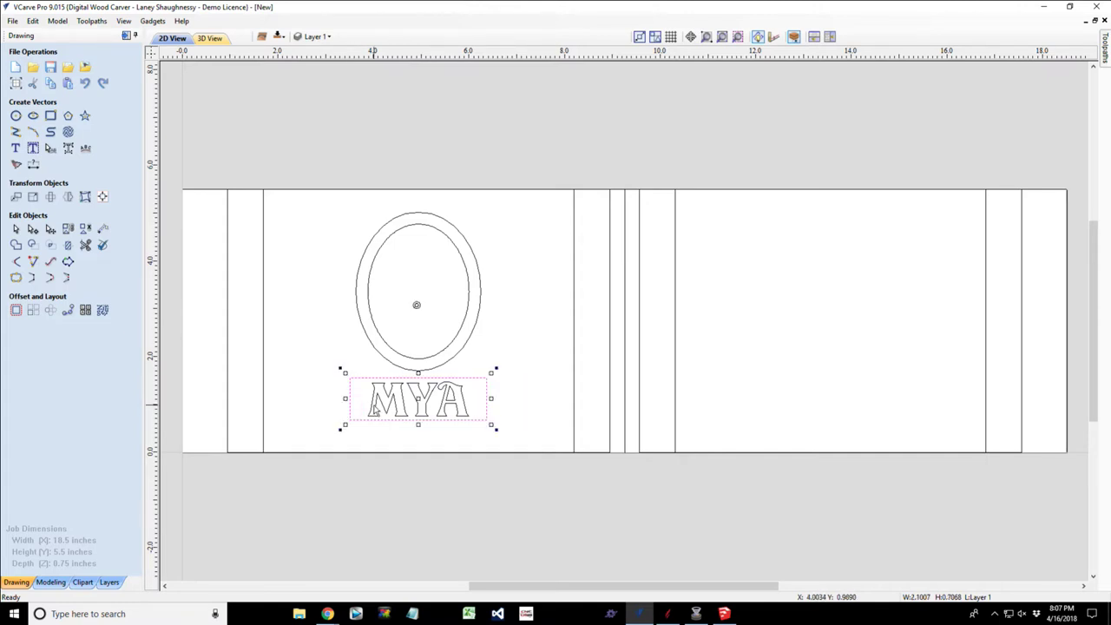
pyautogui.click(349, 402)
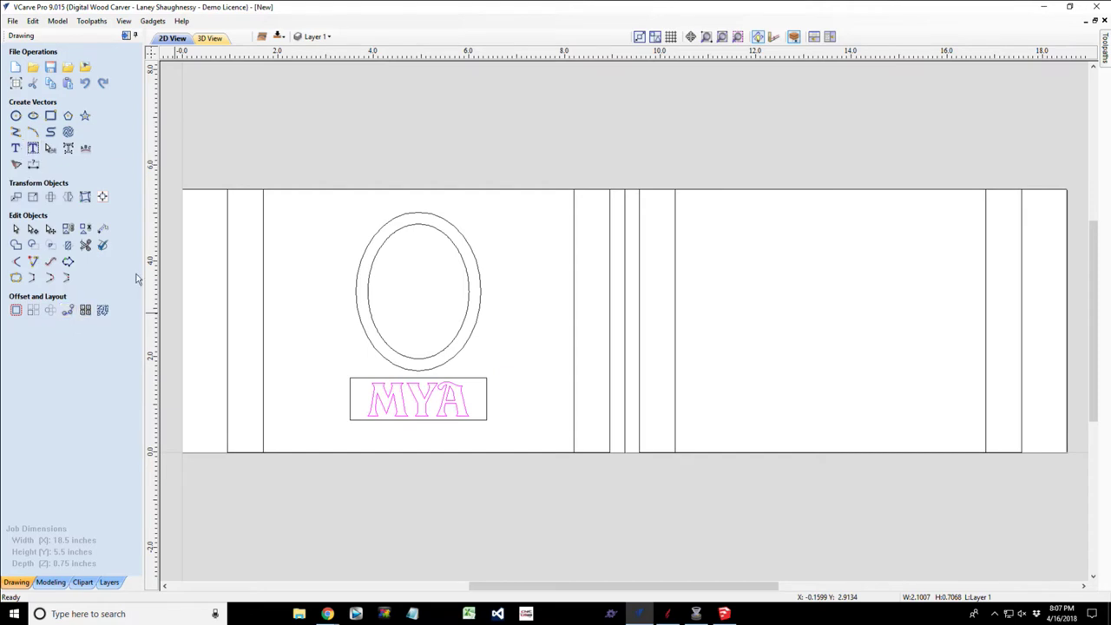
pyautogui.click(33, 149)
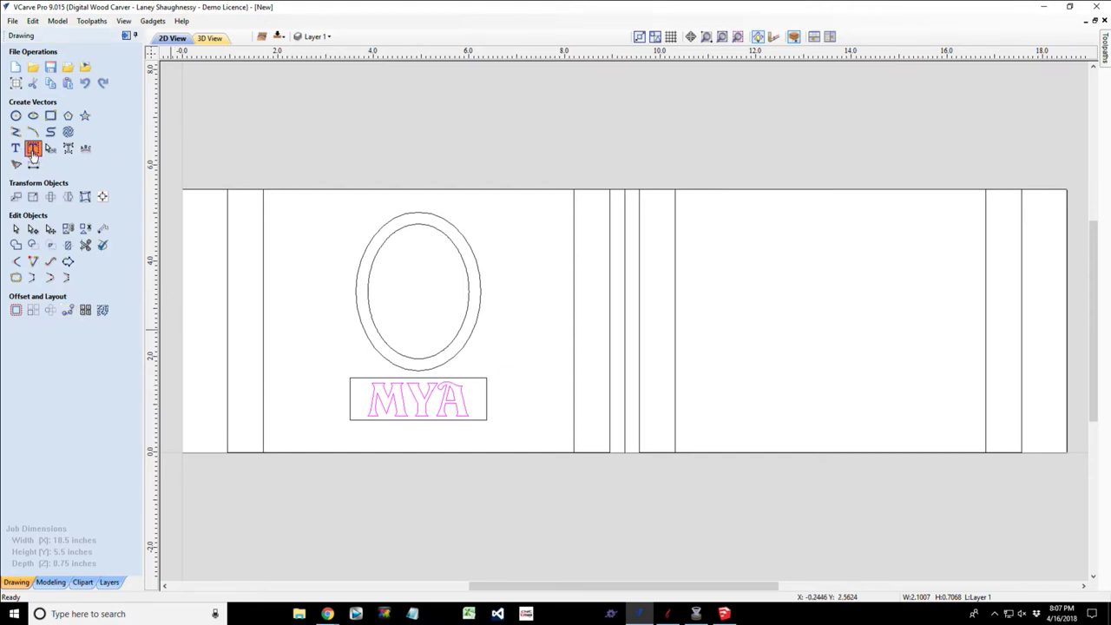
# Read the MYA text's width and copy the 2.8606 value.
pyautogui.click(358, 415)
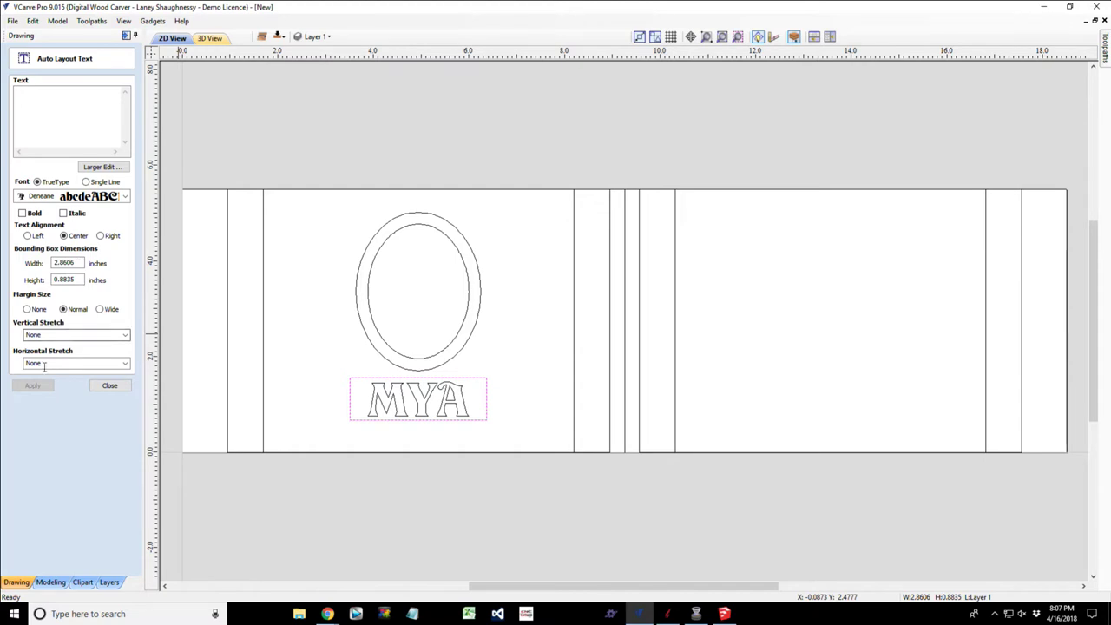
pyautogui.click(375, 408)
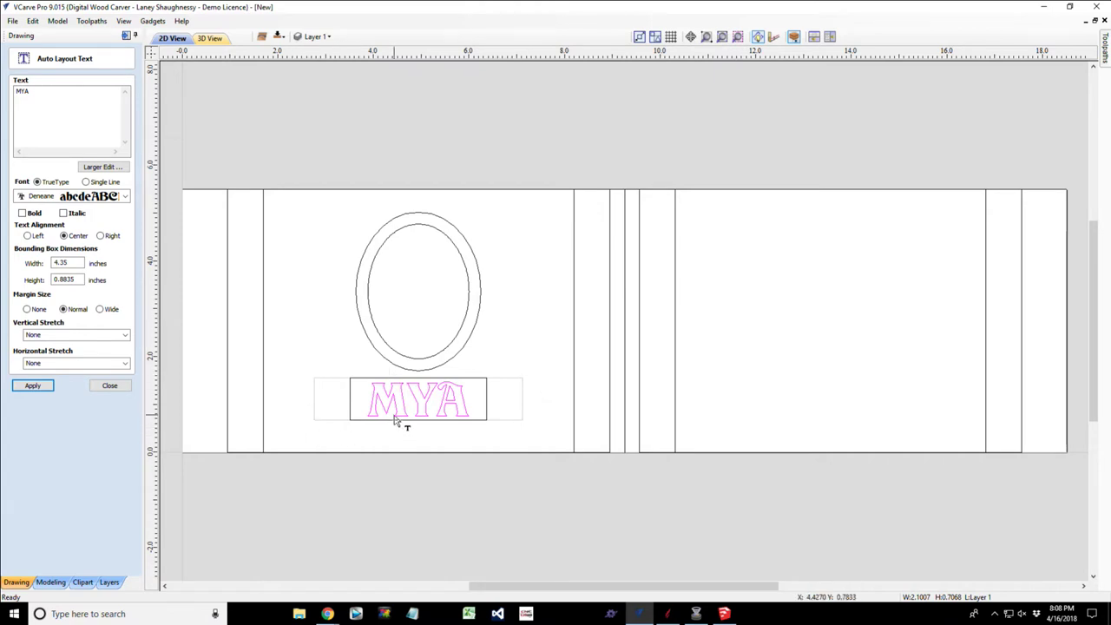
pyautogui.click(348, 405)
pyautogui.click(350, 404)
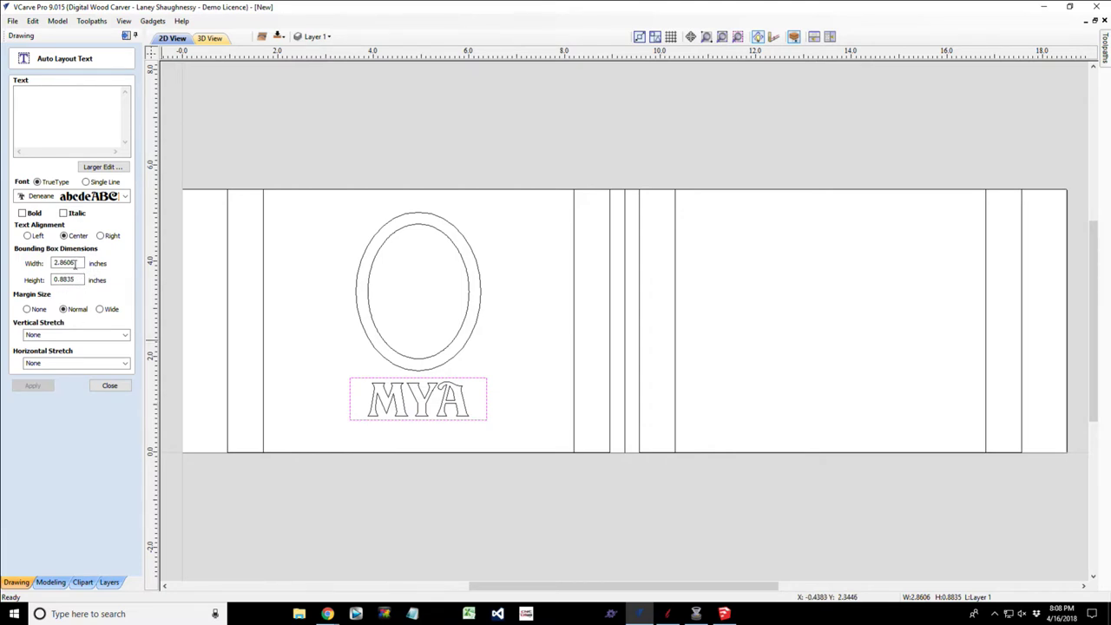
pyautogui.moveTo(75, 263); pyautogui.dragTo(40, 261)
pyautogui.hotkey('ctrl', 'c')
pyautogui.rightClick(57, 269)
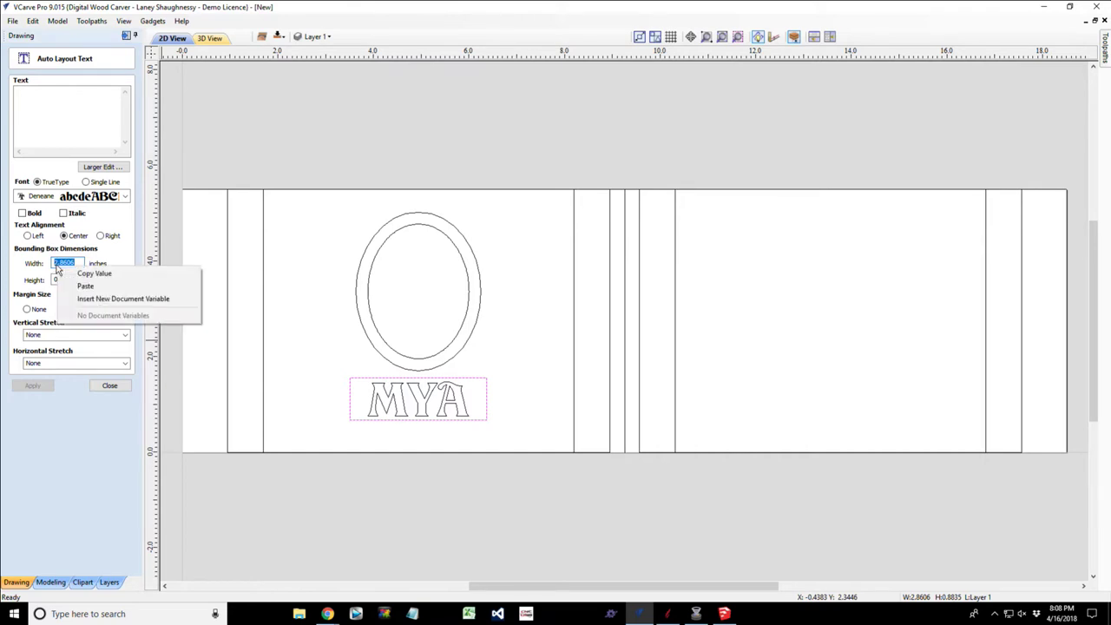
pyautogui.click(94, 273)
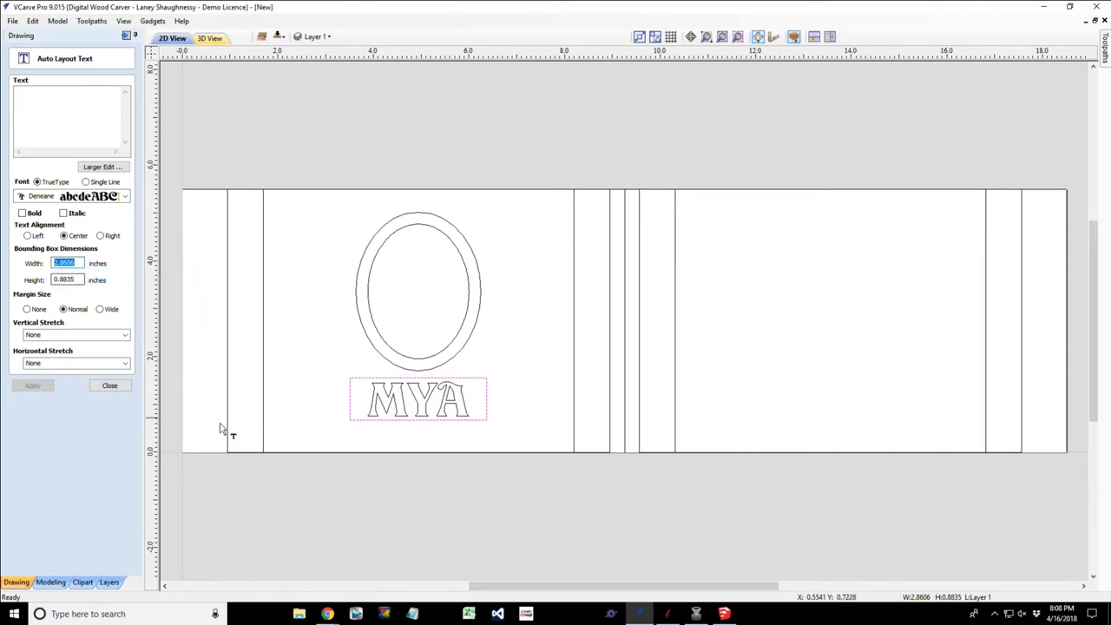
# Replace the 4.35 layout width with 2.8606 and apply it to MYA.
pyautogui.click(370, 412)
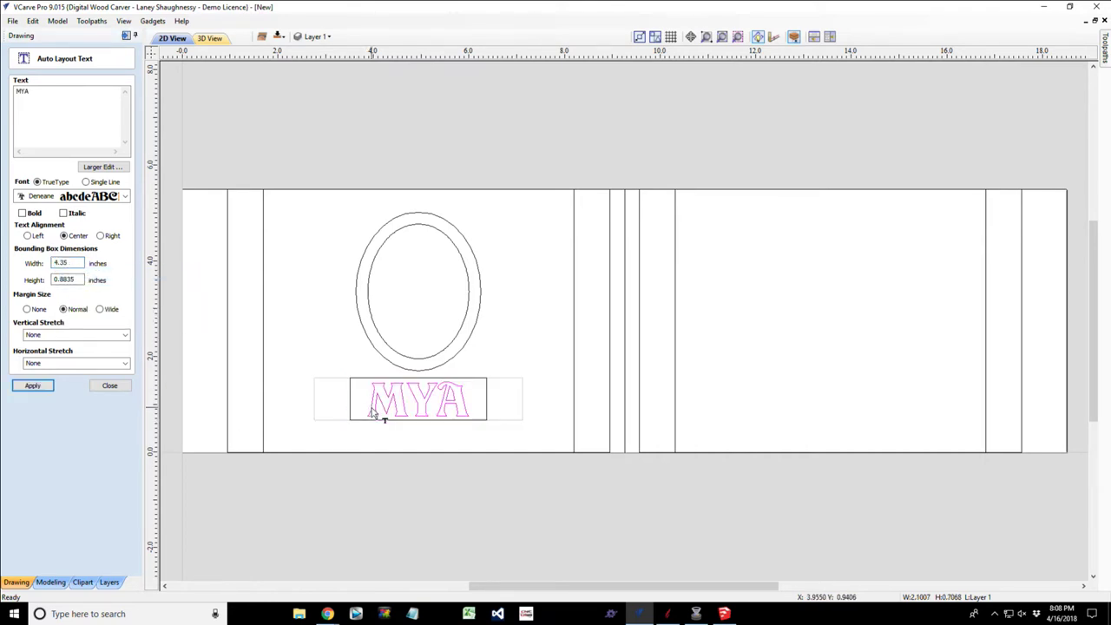
pyautogui.moveTo(83, 263); pyautogui.dragTo(43, 263)
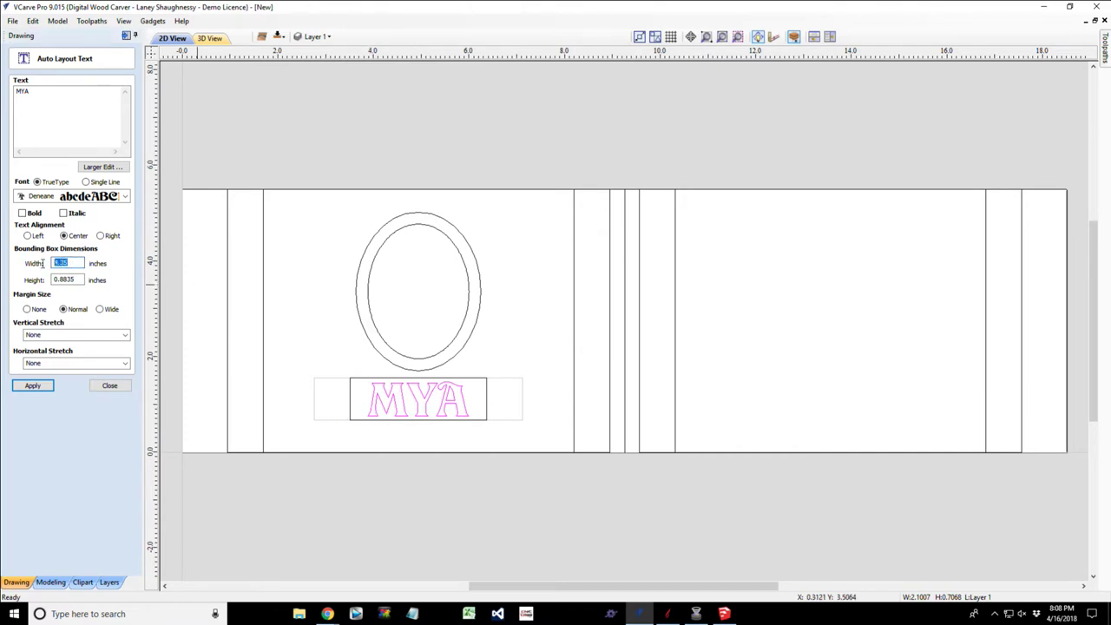
pyautogui.rightClick(75, 265)
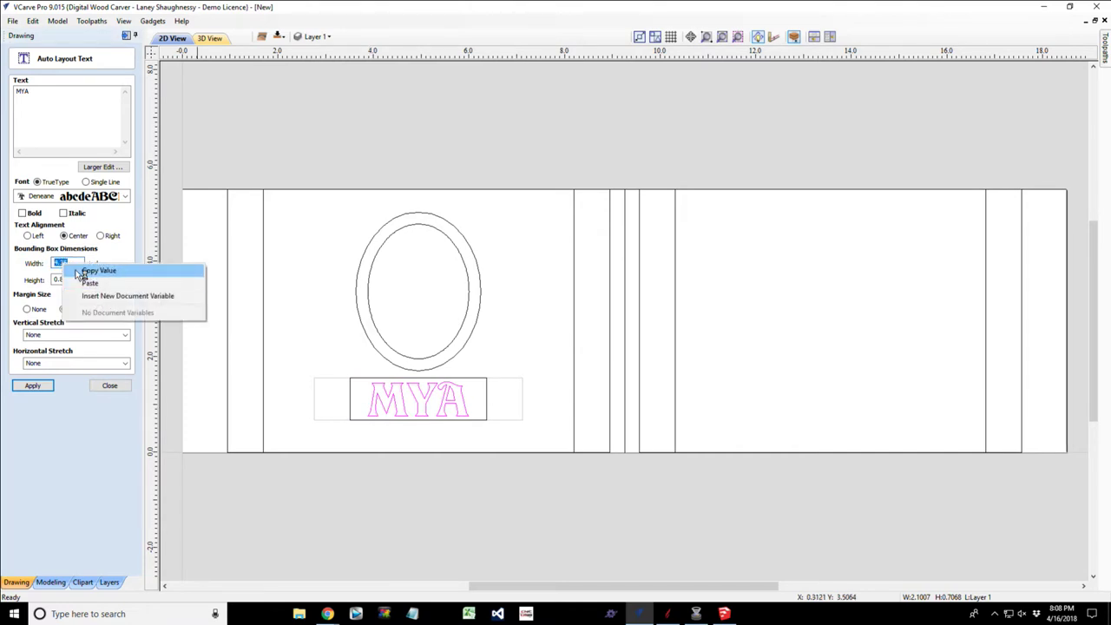
pyautogui.click(81, 283)
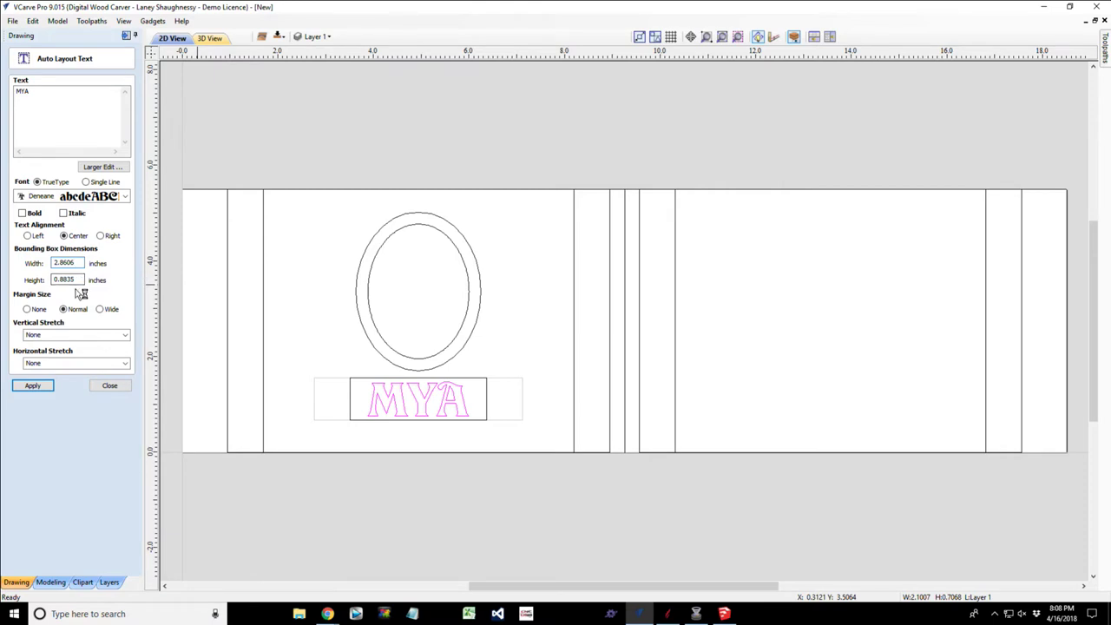
pyautogui.click(38, 390)
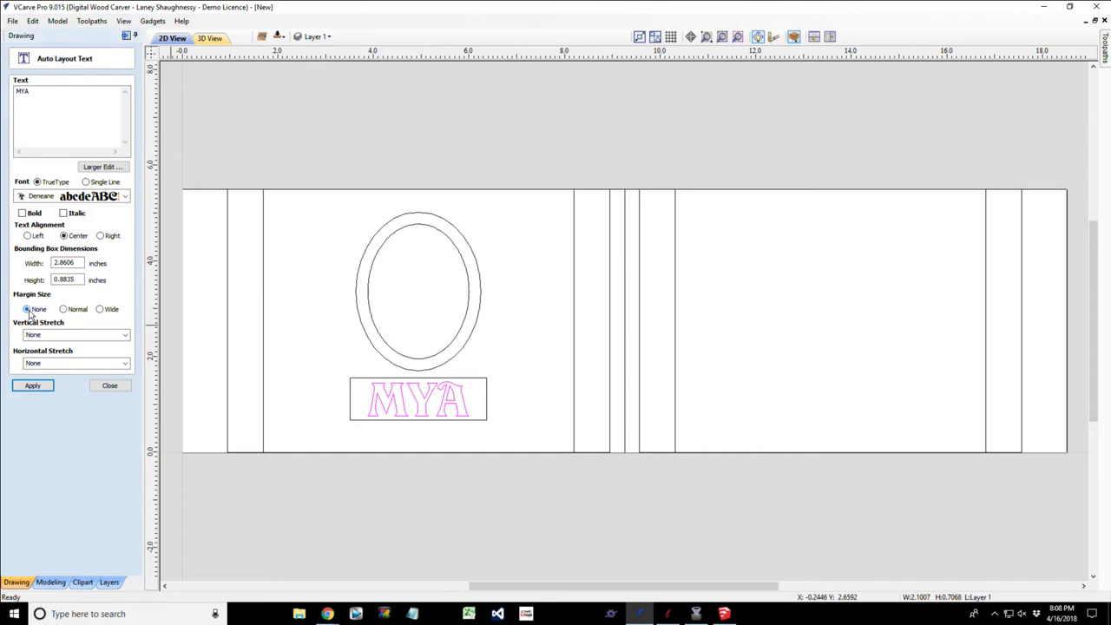
# Try None and Wide margins, then apply a Normal margin and close Auto Layout Text.
pyautogui.click(30, 388)
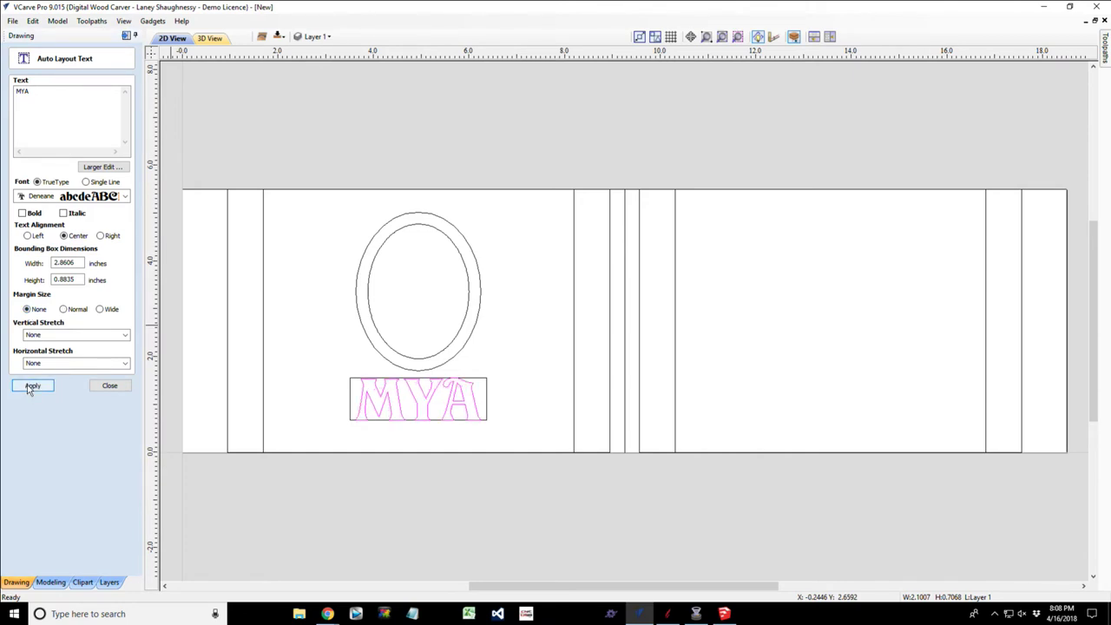
pyautogui.click(100, 310)
pyautogui.click(32, 386)
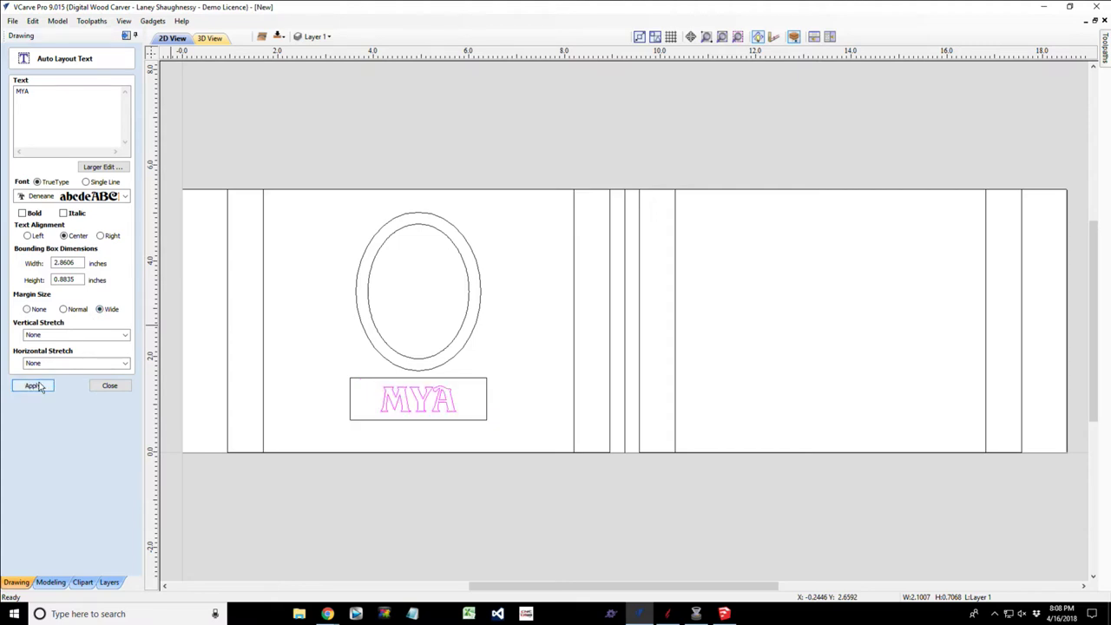
pyautogui.click(62, 309)
pyautogui.click(32, 387)
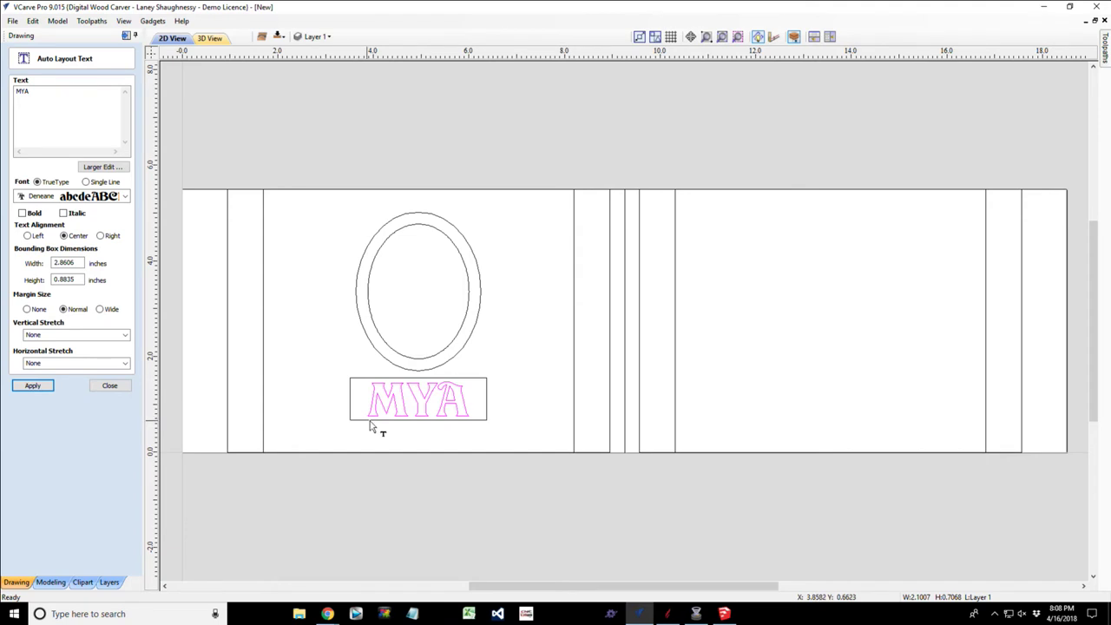
pyautogui.scroll(2, 388, 431)
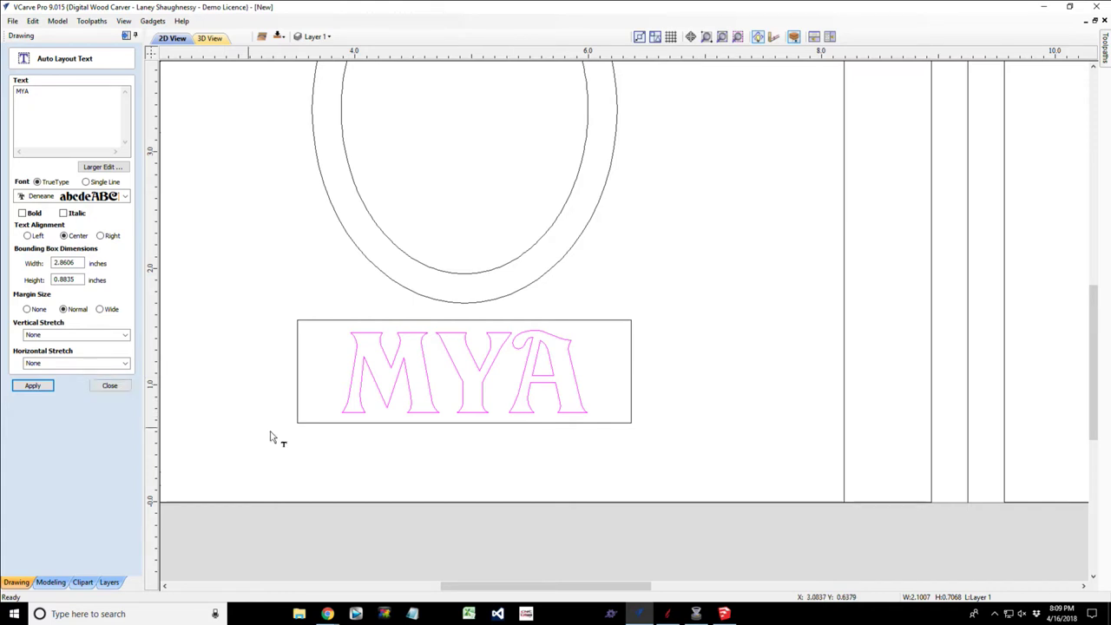
pyautogui.click(100, 396)
pyautogui.scroll(-3, 223, 409)
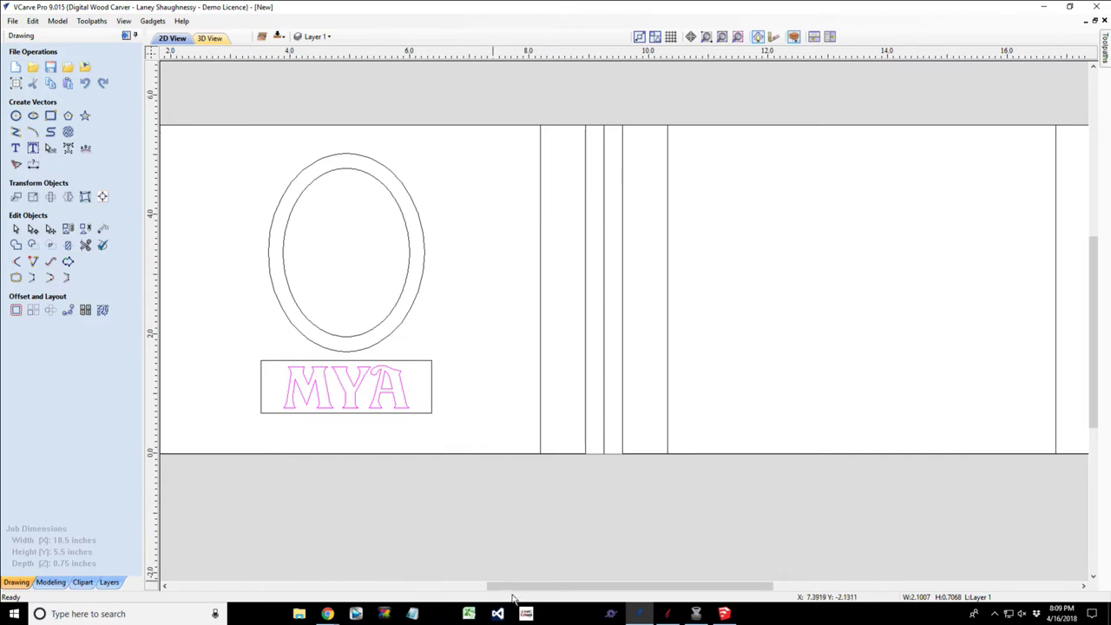
# Draw a radiused-internal-corner rectangle around the selected MYA lettering, then undo it.
pyautogui.moveTo(497, 586); pyautogui.dragTo(455, 586)
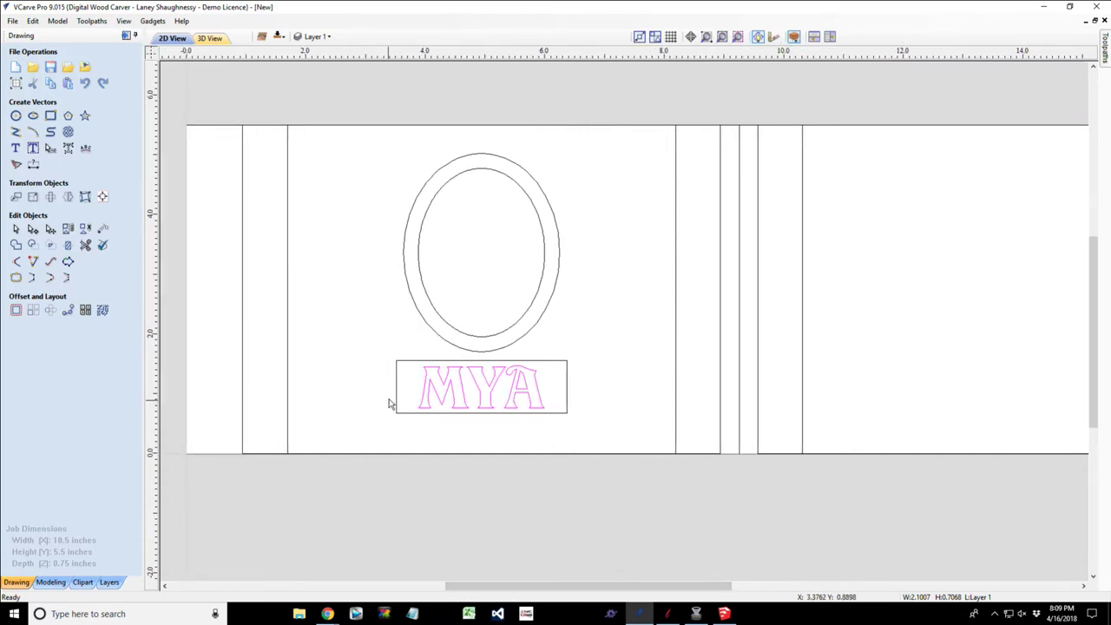
pyautogui.click(395, 403)
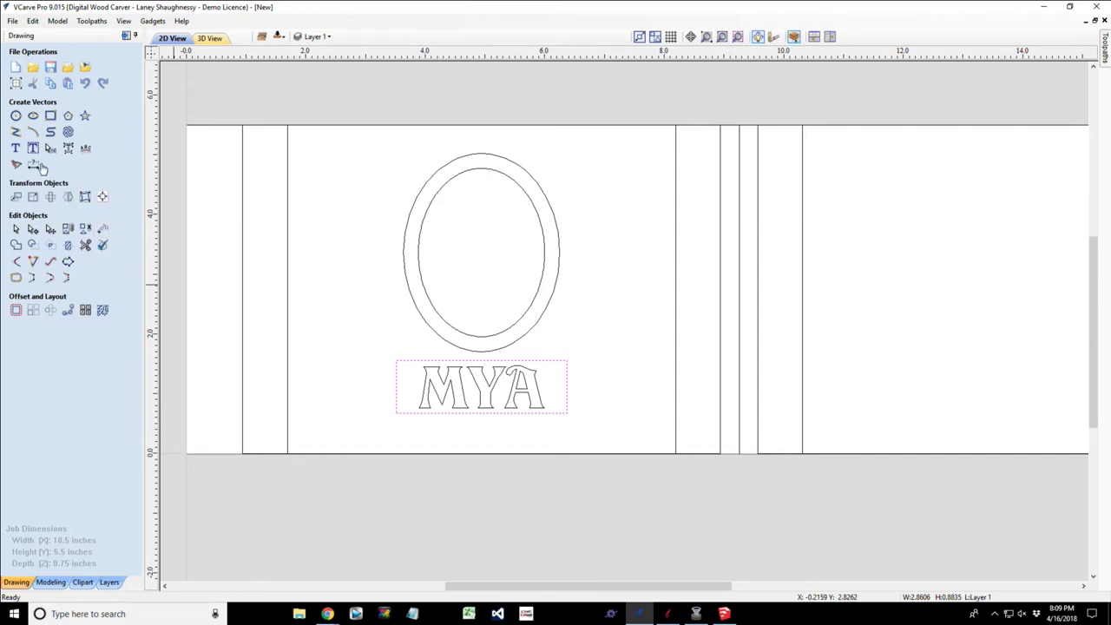
pyautogui.click(50, 118)
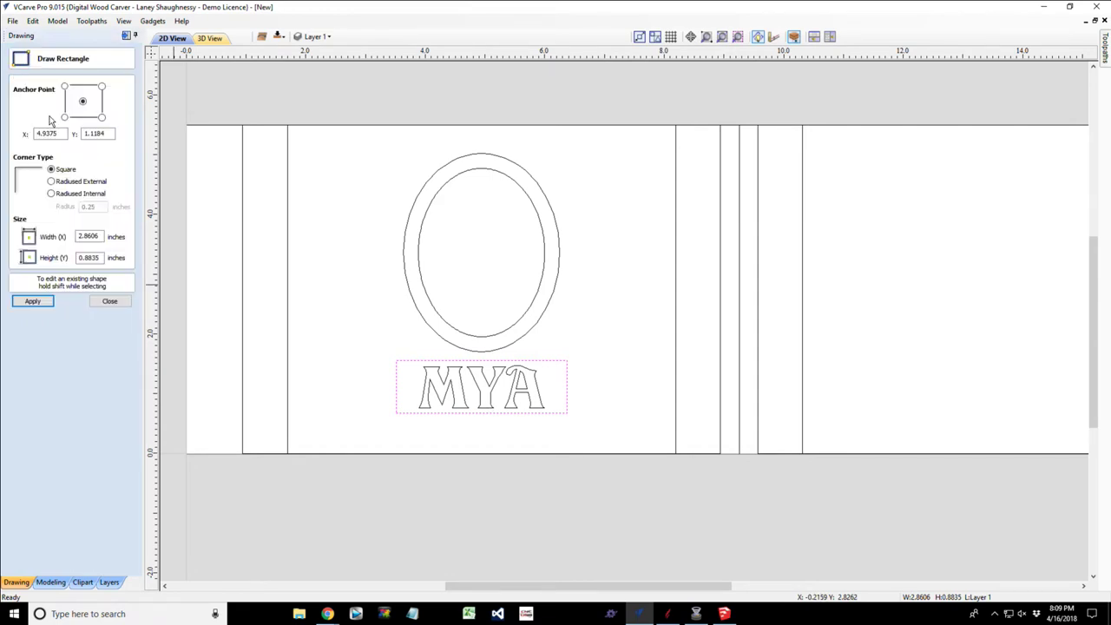
pyautogui.click(52, 194)
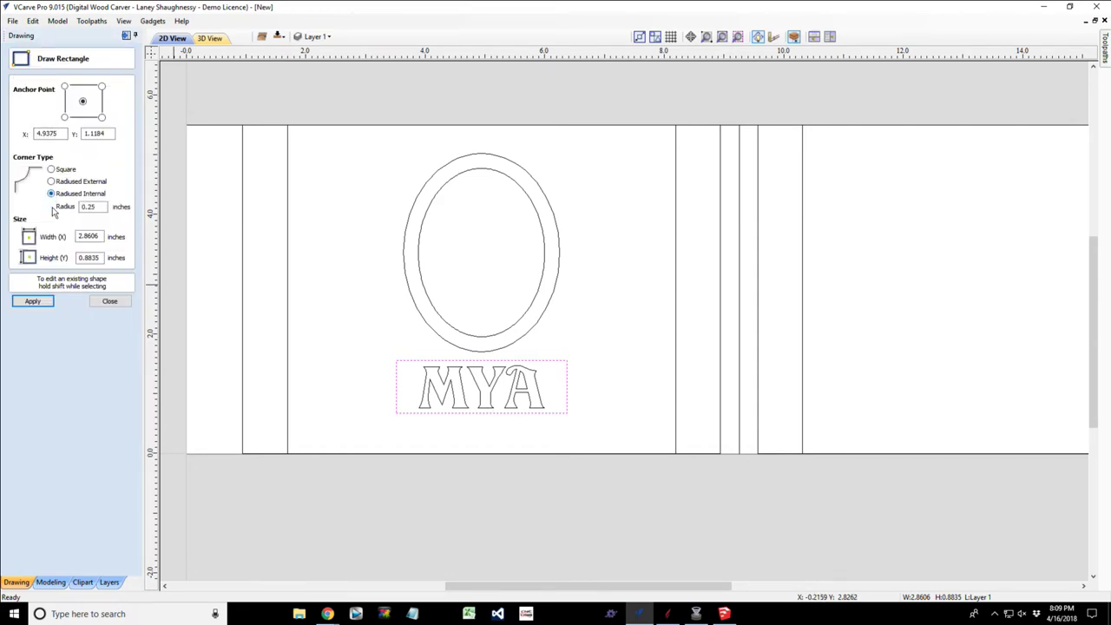
pyautogui.click(30, 303)
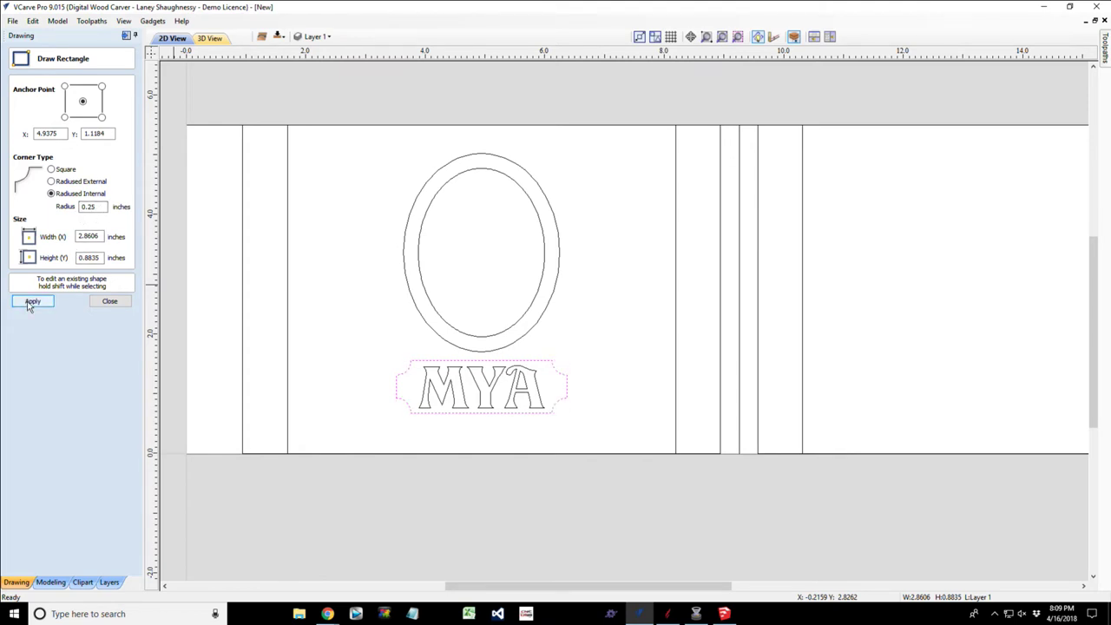
pyautogui.hotkey('ctrl', 'z')
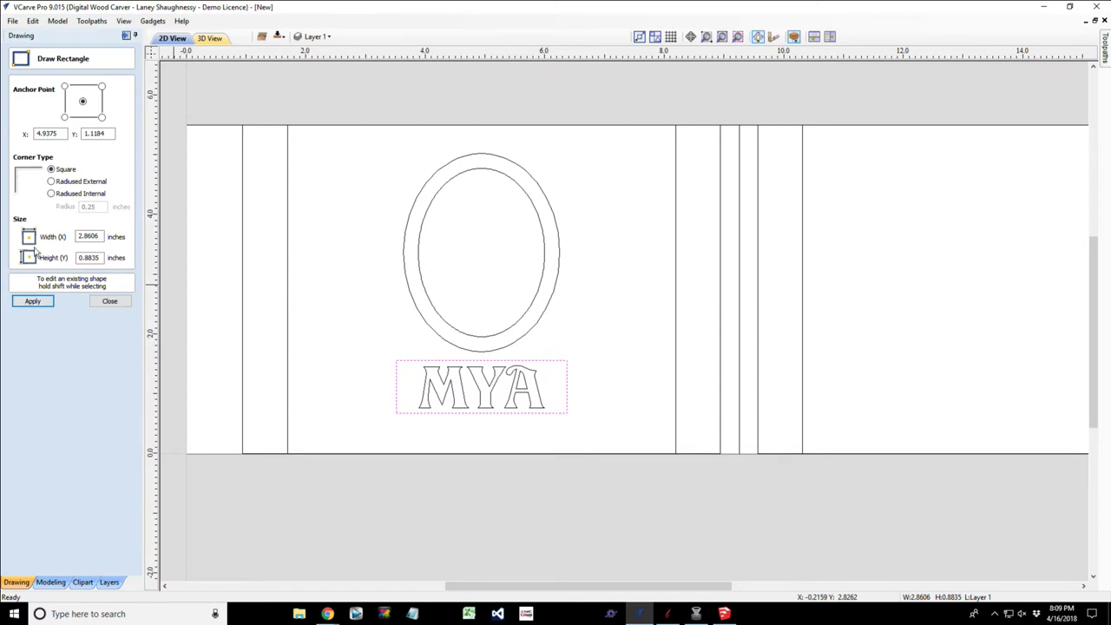
# Redraw the MYA box with internal corners, trying 0.125 and 0.1875 radii before applying 0.15 inches.
pyautogui.click(51, 194)
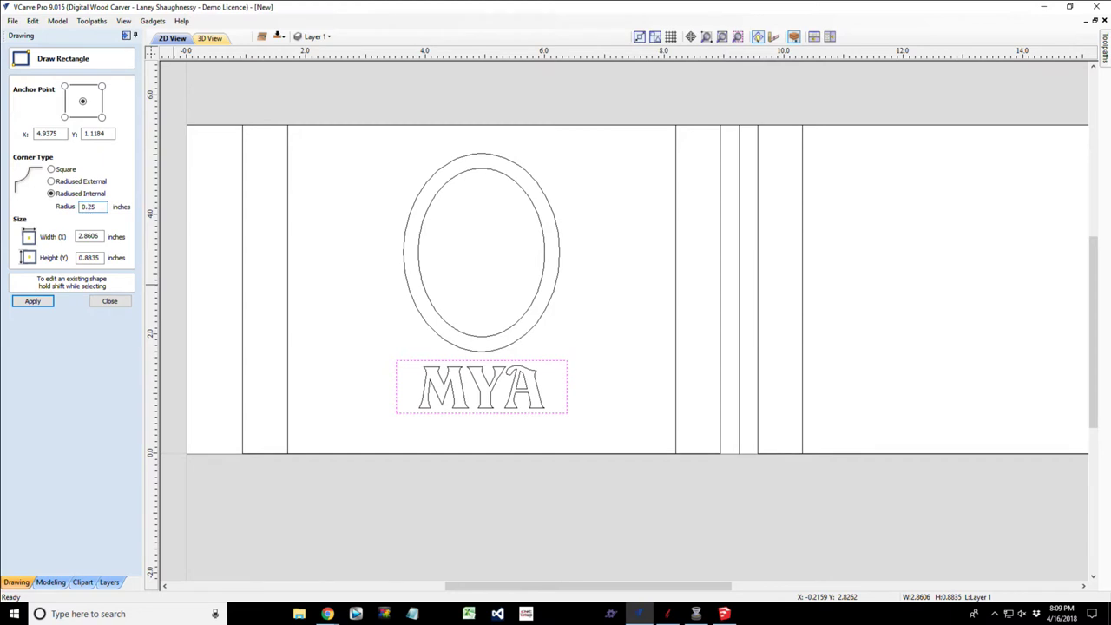
pyautogui.doubleClick(90, 207)
pyautogui.write('0.125')
pyautogui.press('Tab')
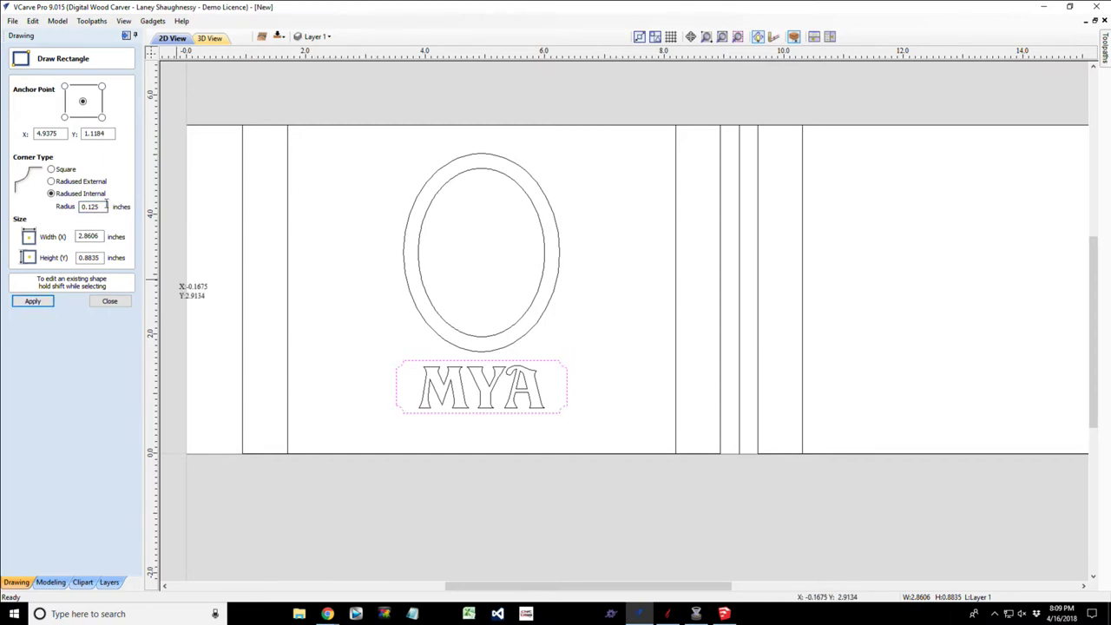
pyautogui.moveTo(103, 206); pyautogui.dragTo(87, 207)
pyautogui.write('187')
pyautogui.click(34, 303)
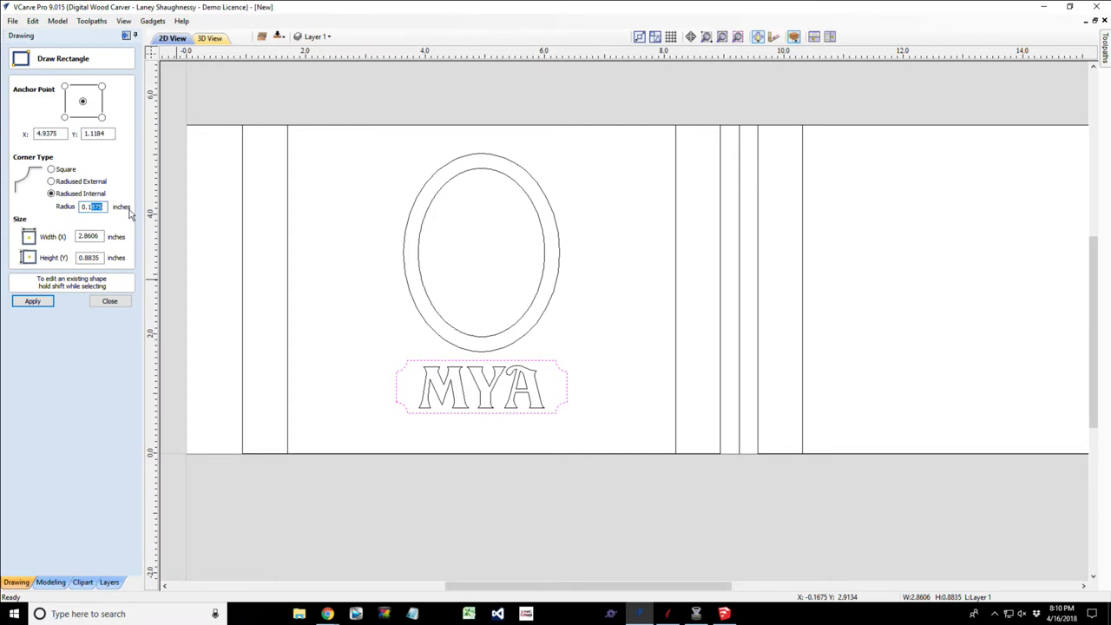
pyautogui.write('5')
pyautogui.click(36, 304)
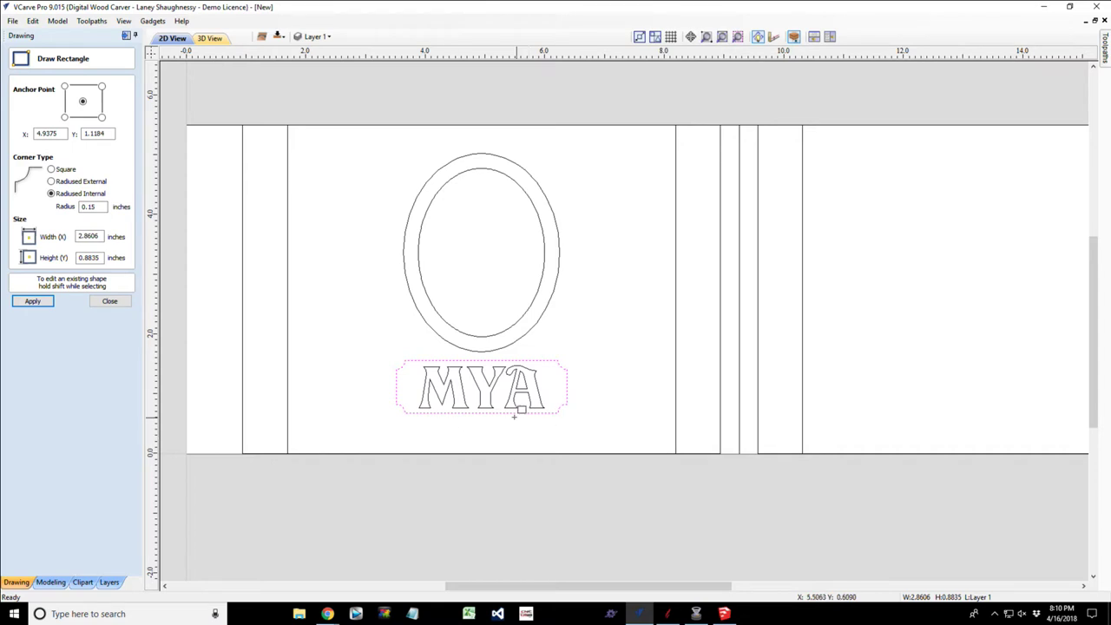
pyautogui.click(110, 300)
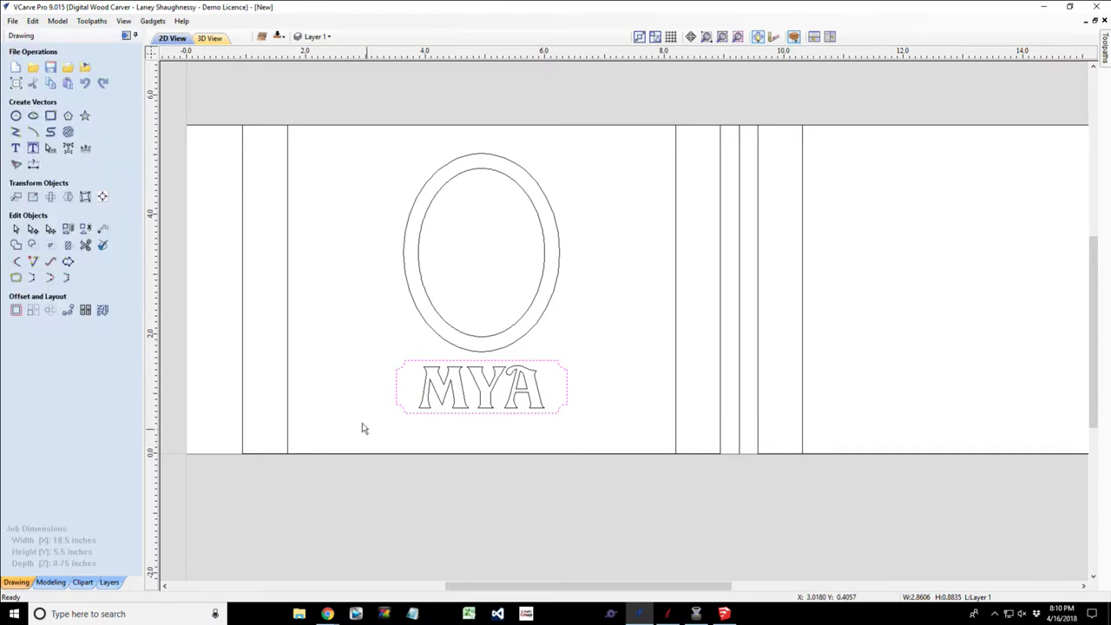
pyautogui.click(371, 447)
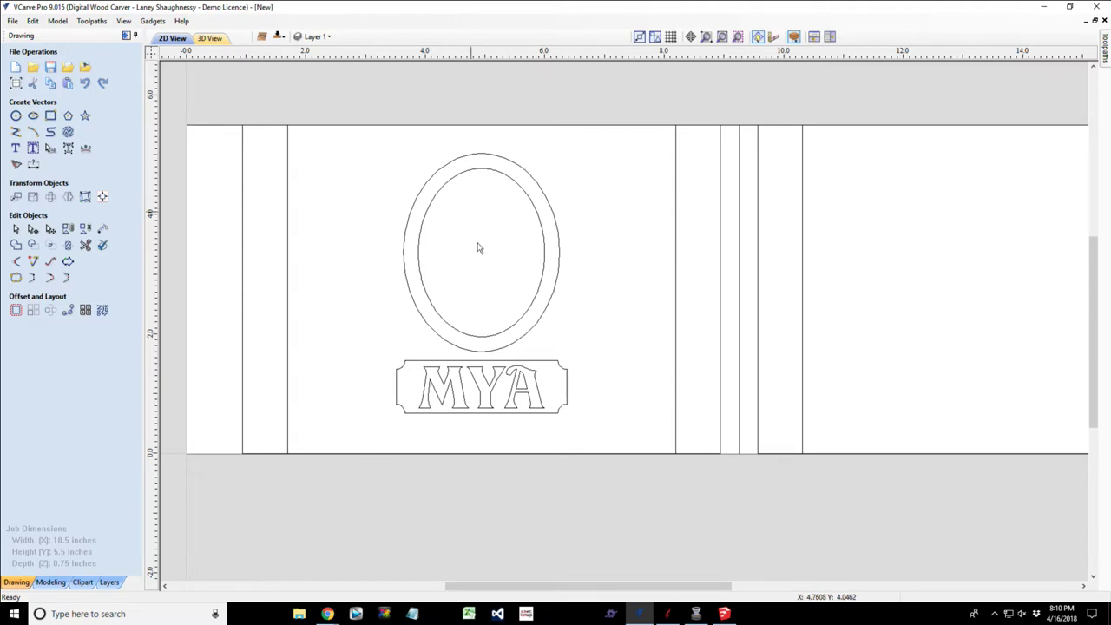
pyautogui.click(470, 161)
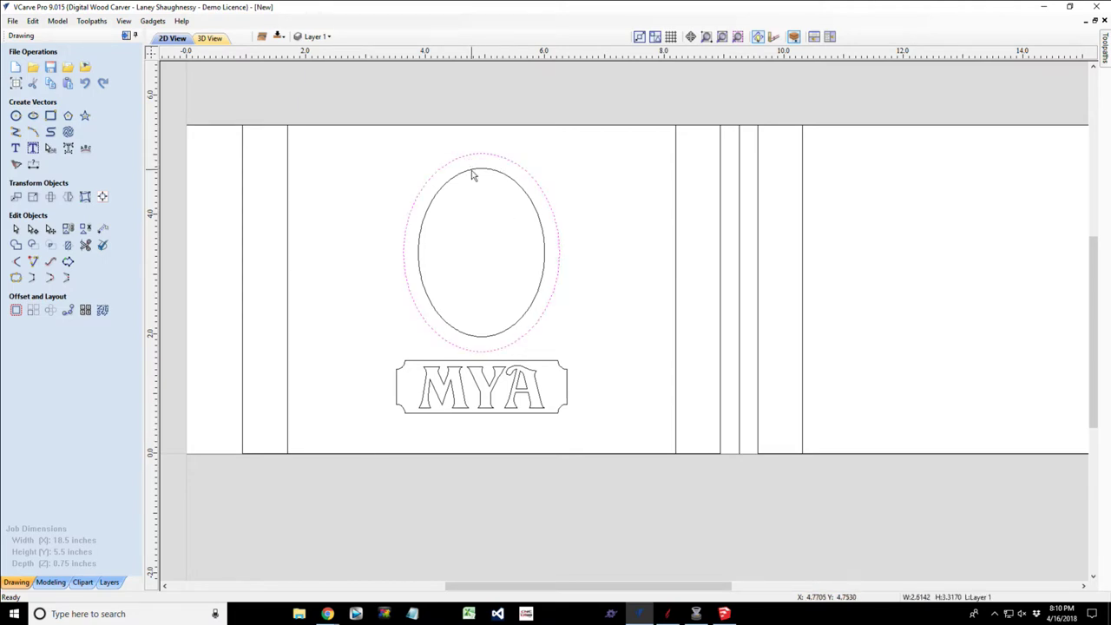
pyautogui.click(473, 172)
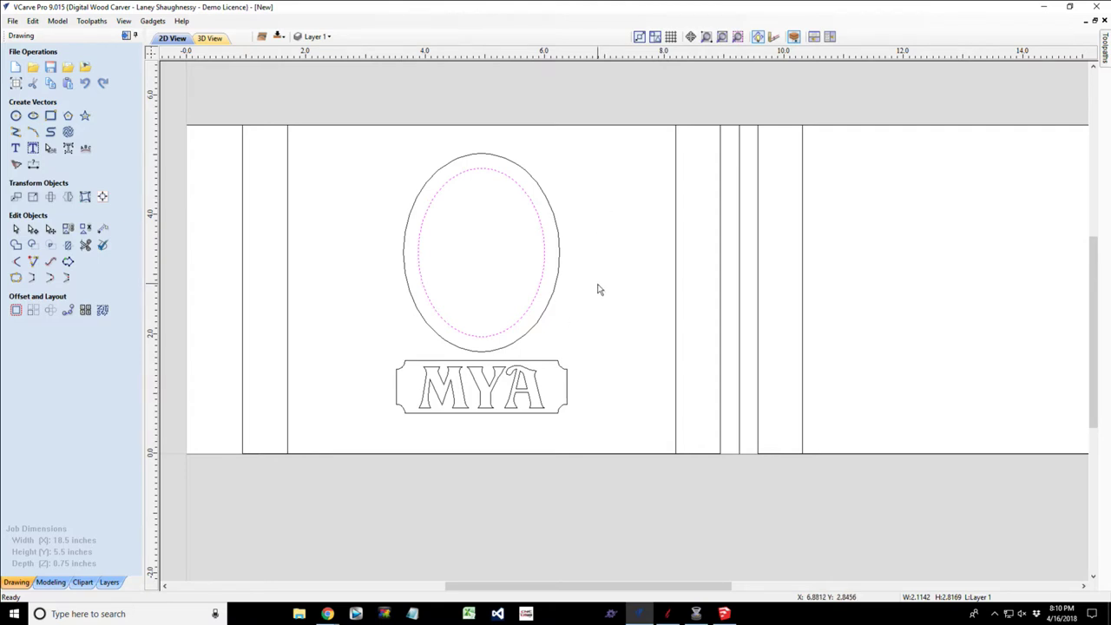
pyautogui.scroll(-2, 598, 290)
pyautogui.scroll(-1, 598, 291)
pyautogui.scroll(1, 599, 290)
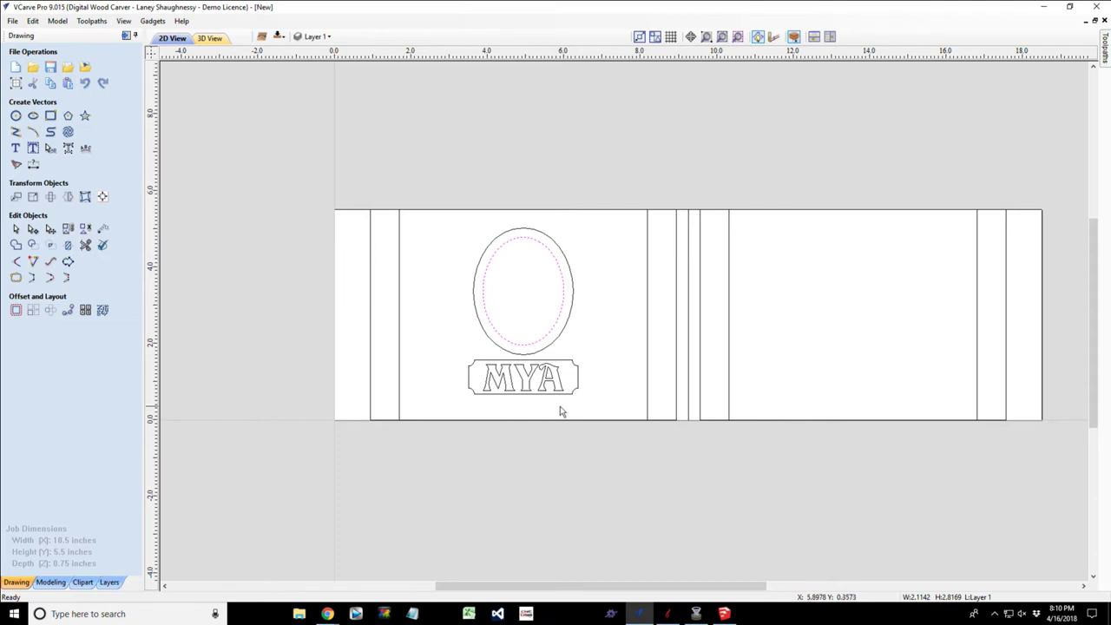
# Start a new text object, clear the leftover character and enter 'You Will Be Missed'.
pyautogui.click(15, 149)
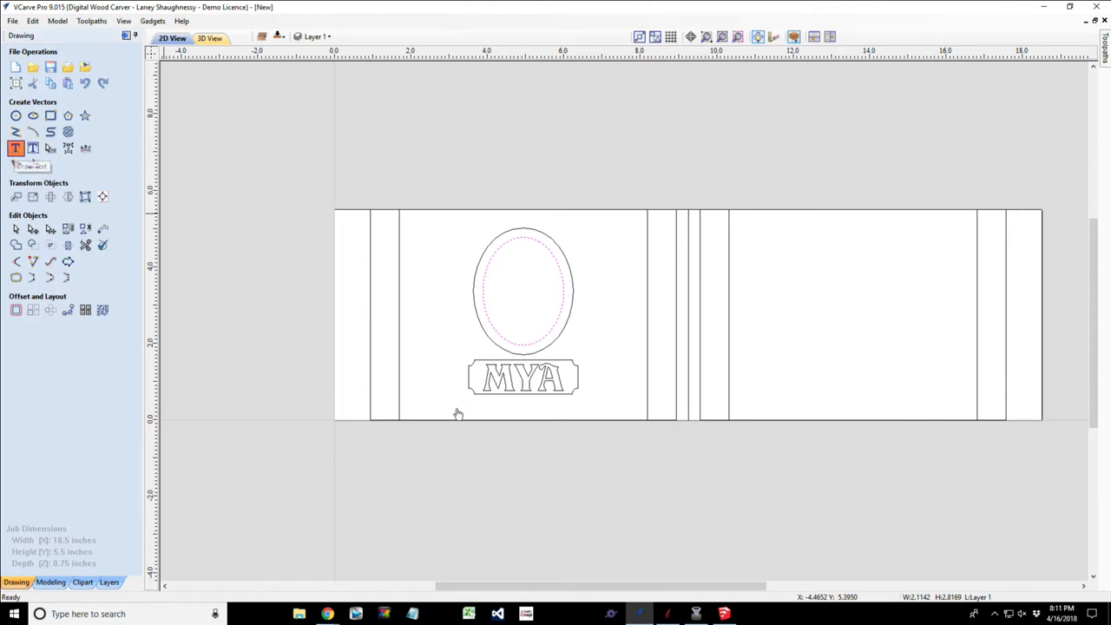
pyautogui.click(17, 153)
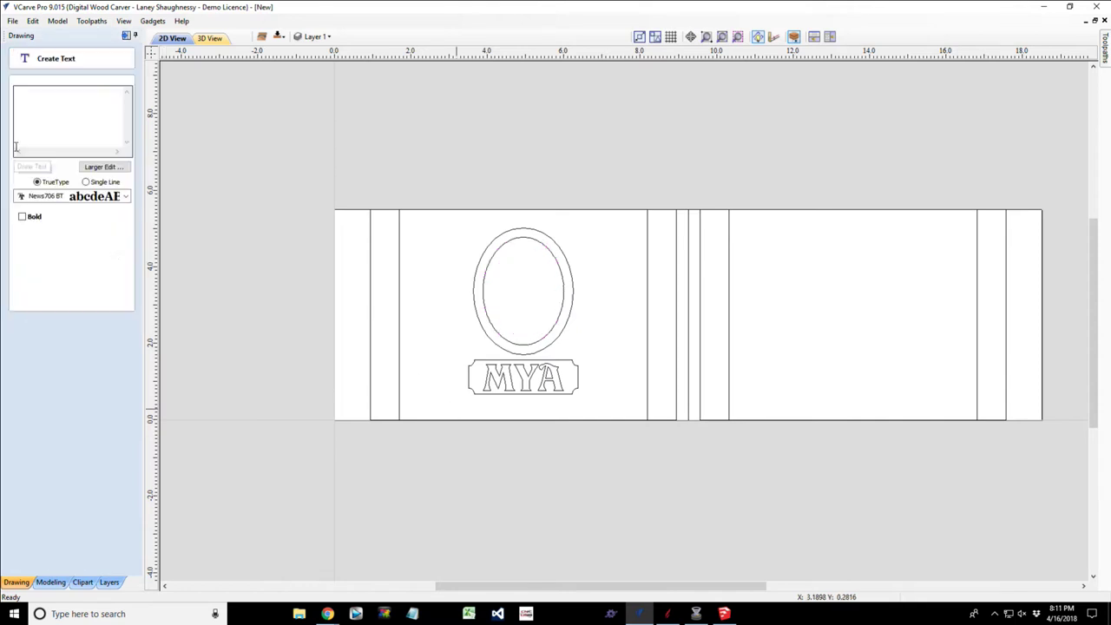
pyautogui.click(37, 114)
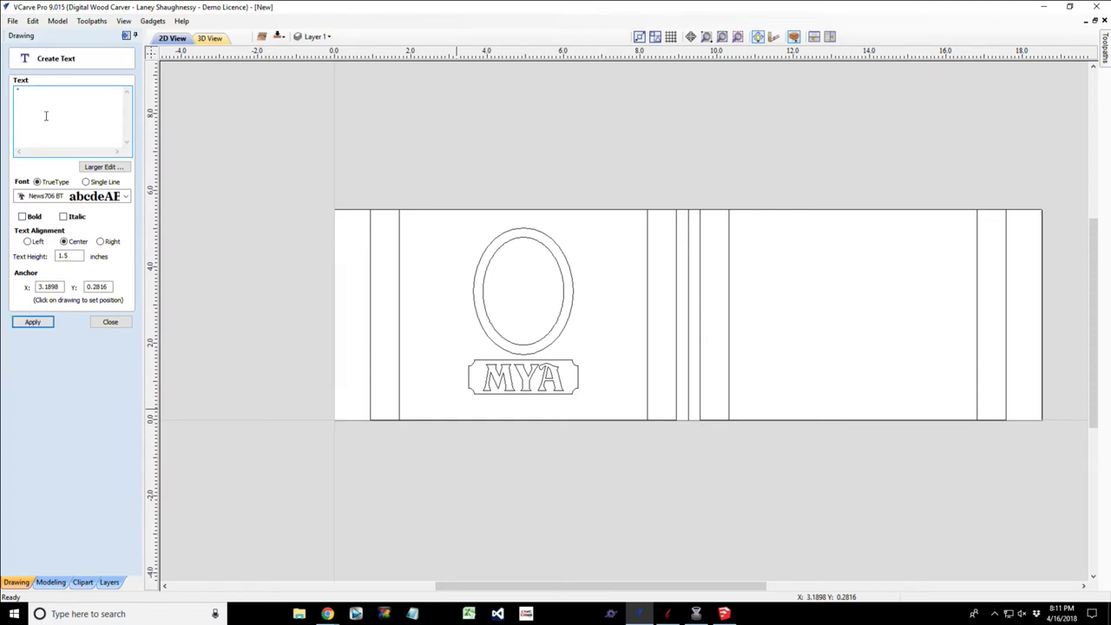
pyautogui.press('BackSpace')
pyautogui.write('You Will Be Missed')
# Pick Milasian Circa PERSONAL from the font list for the 'You Will Be Missed' text.
pyautogui.click(126, 199)
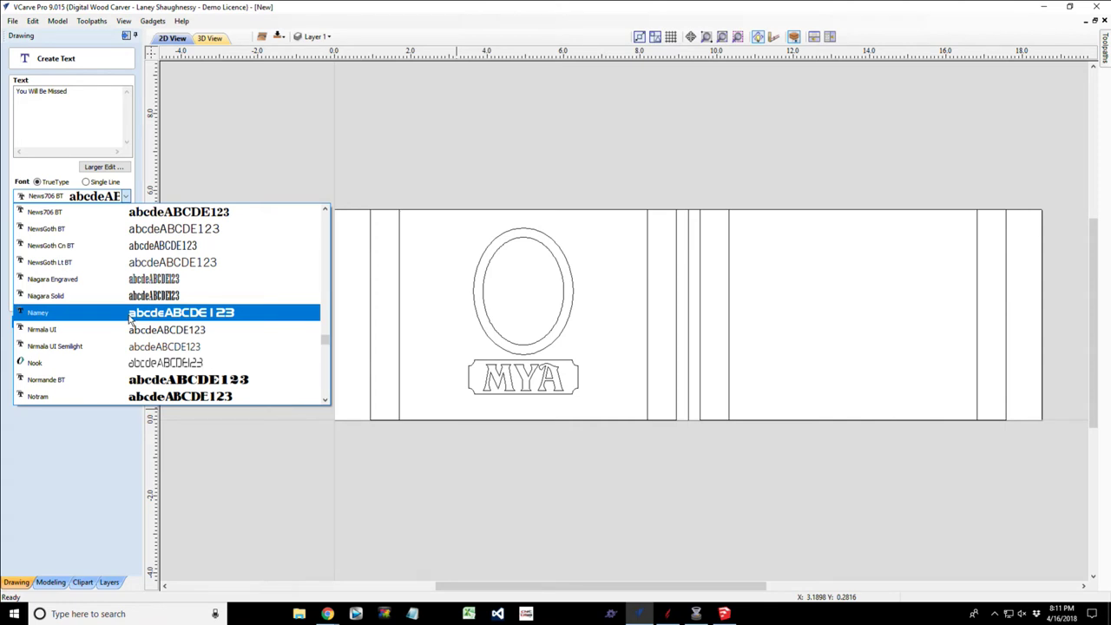
pyautogui.scroll(1, 131, 319)
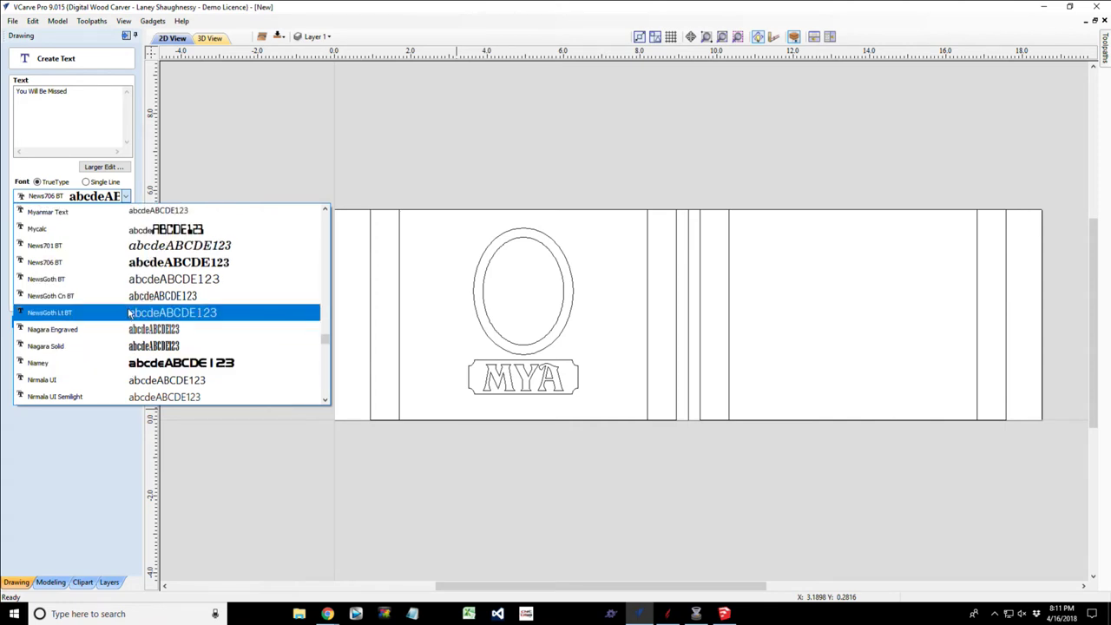
pyautogui.scroll(3, 128, 311)
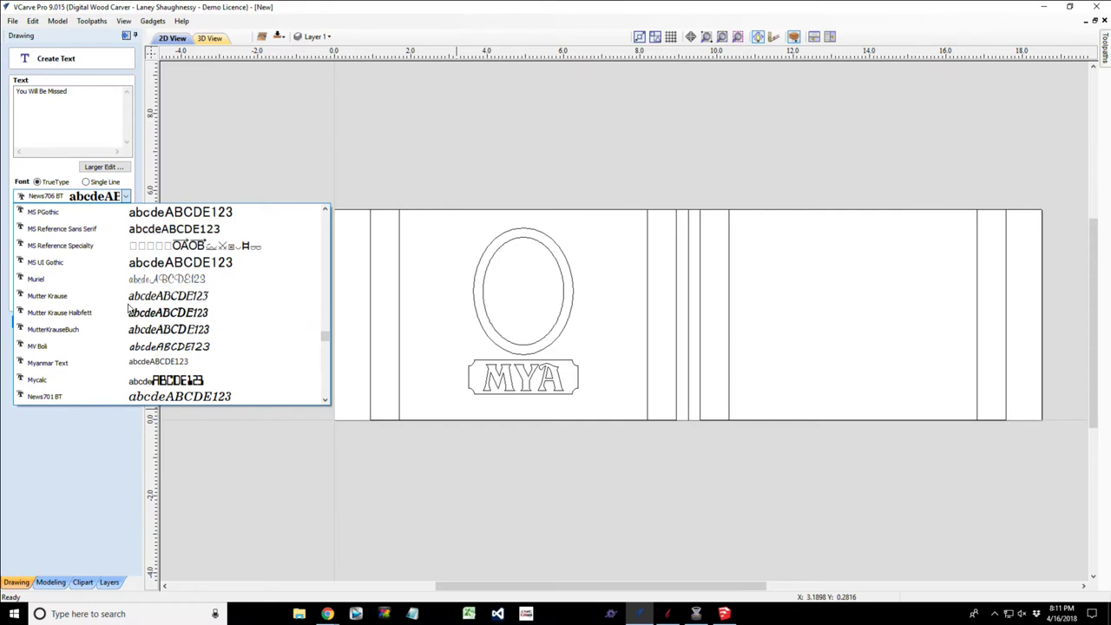
pyautogui.scroll(3, 128, 309)
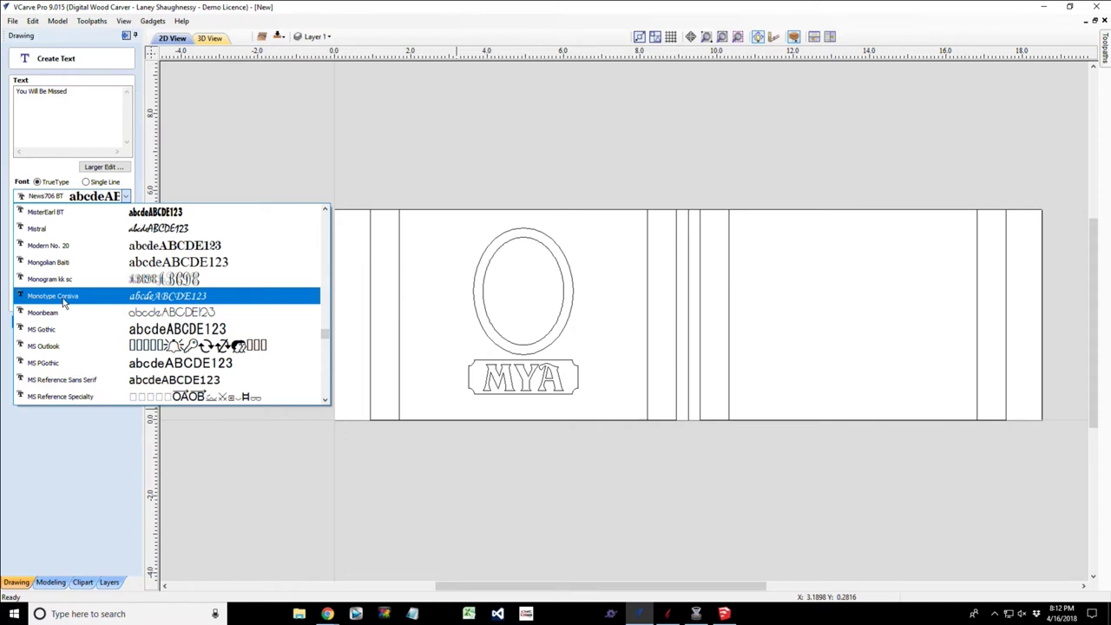
pyautogui.scroll(6, 62, 302)
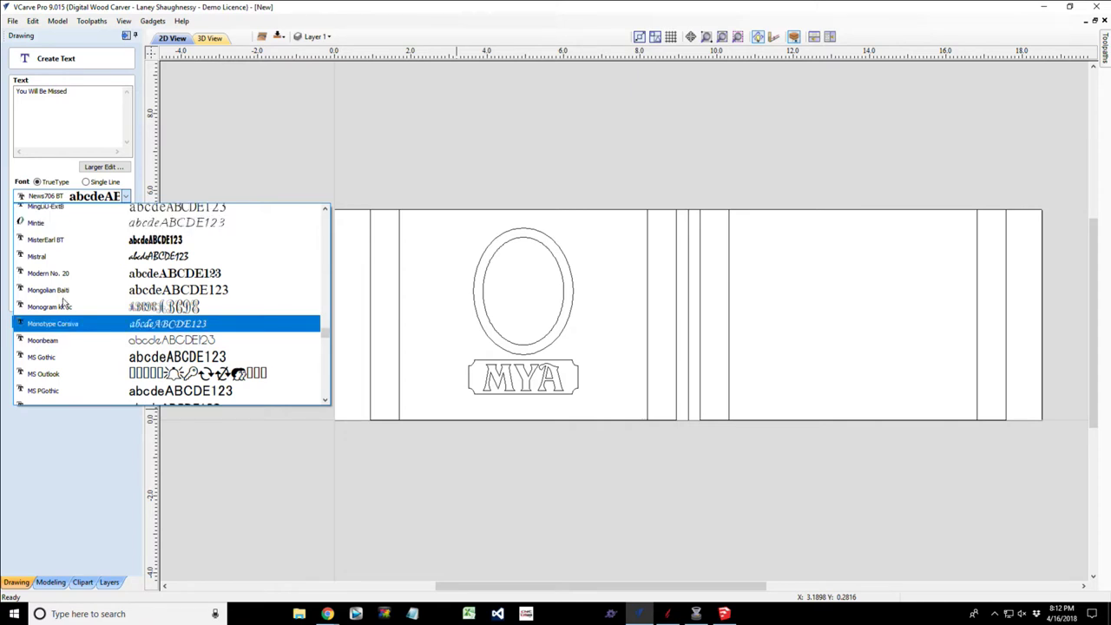
pyautogui.scroll(1, 62, 298)
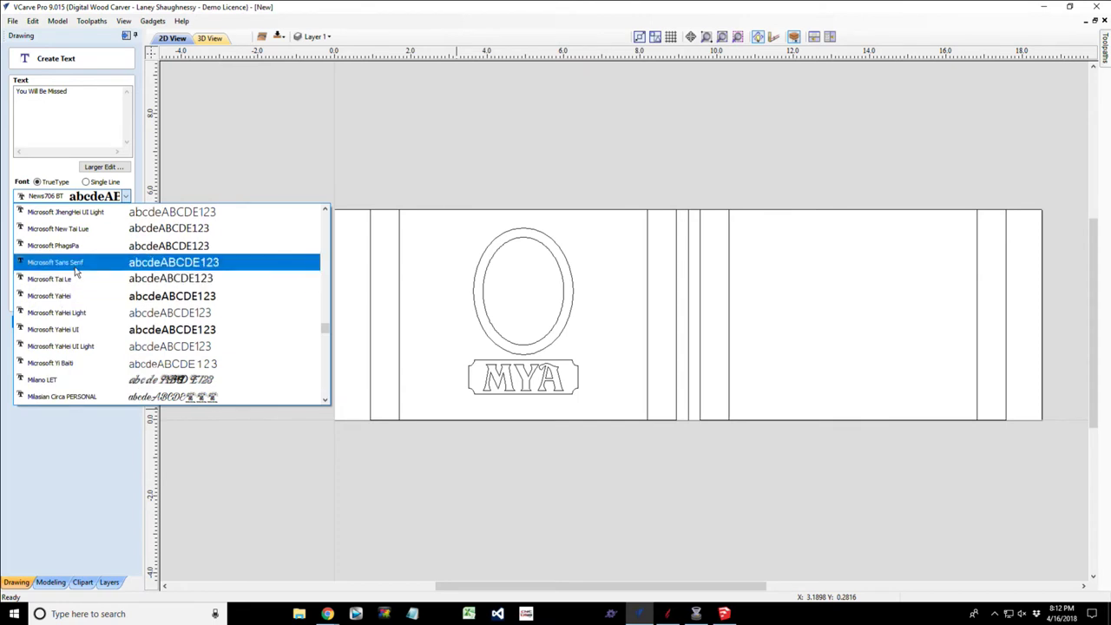
pyautogui.click(85, 396)
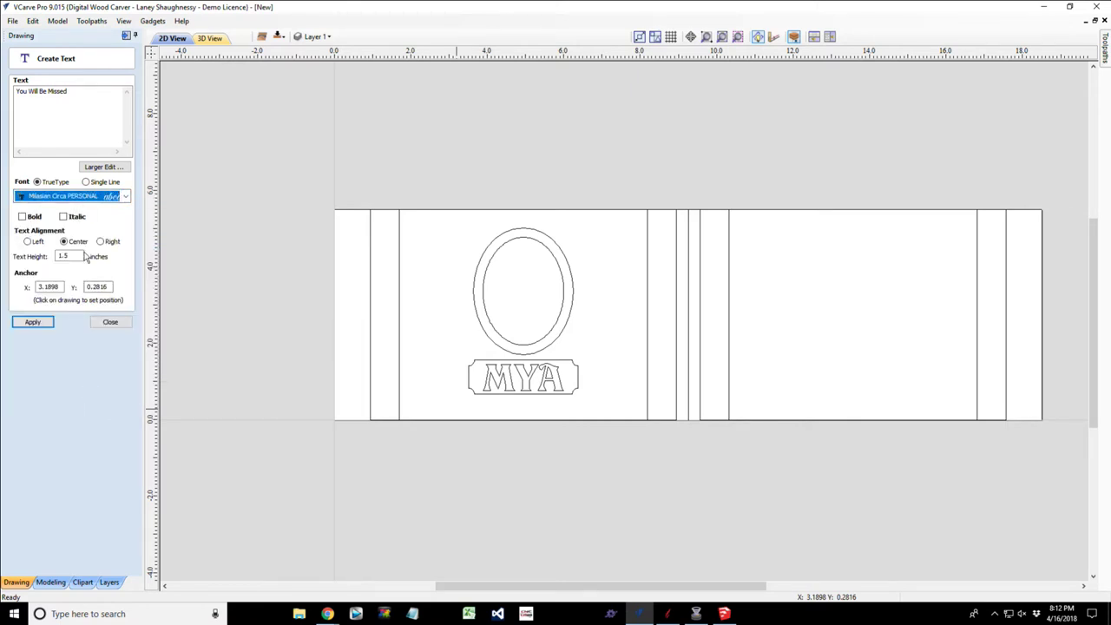
# Create the 'You Will Be Missed' text at 0.5-inch height and close the text form.
pyautogui.moveTo(74, 258); pyautogui.dragTo(57, 261)
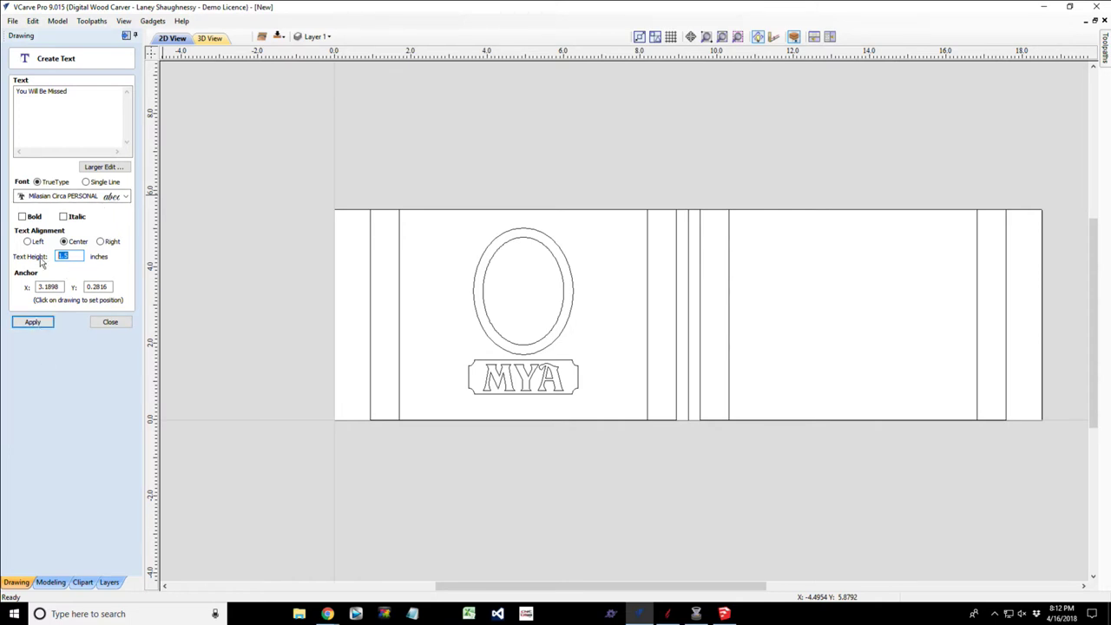
pyautogui.write('.5')
pyautogui.click(32, 322)
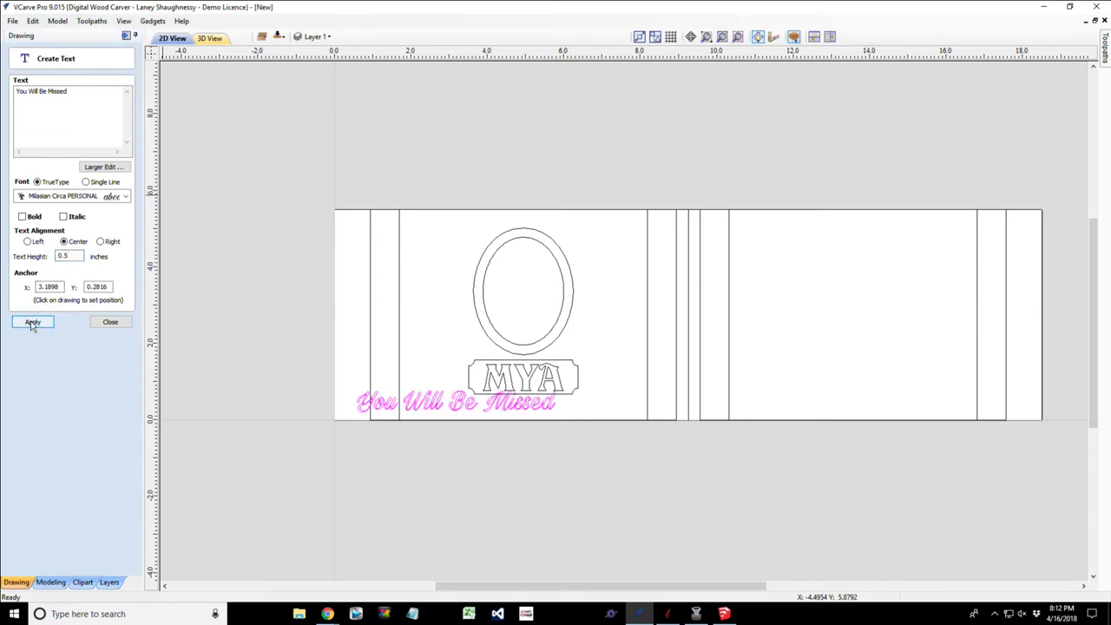
pyautogui.click(108, 322)
# Drag the 'You Will Be Missed' text right so it sits centred below the MYA plaque.
pyautogui.click(425, 408)
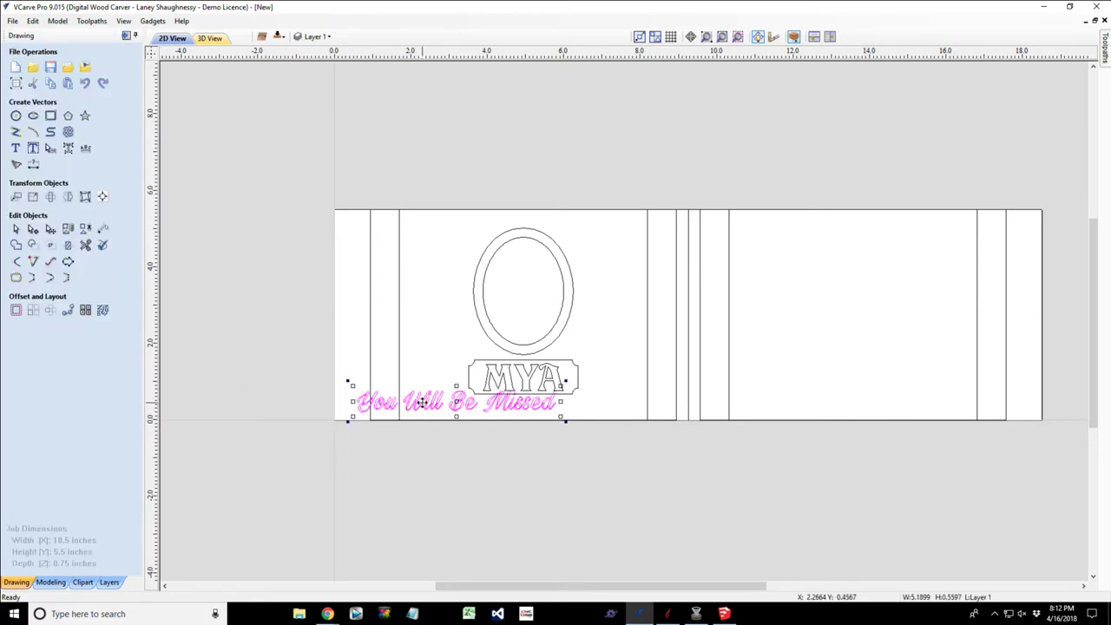
pyautogui.moveTo(425, 408); pyautogui.dragTo(487, 413)
pyautogui.scroll(10, 486, 421)
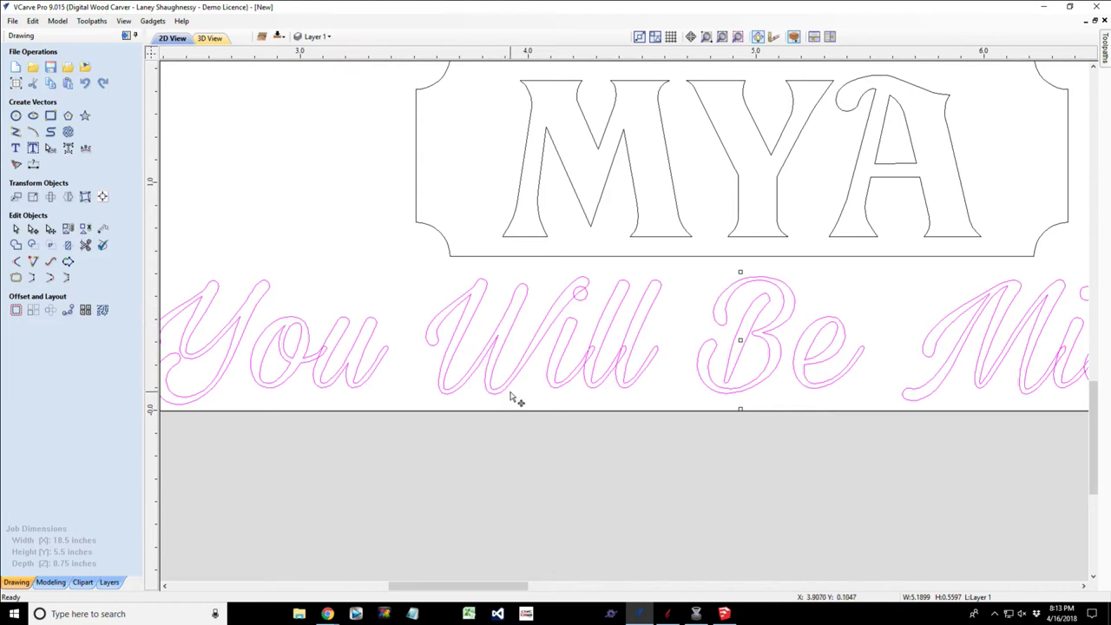
pyautogui.scroll(-2, 512, 395)
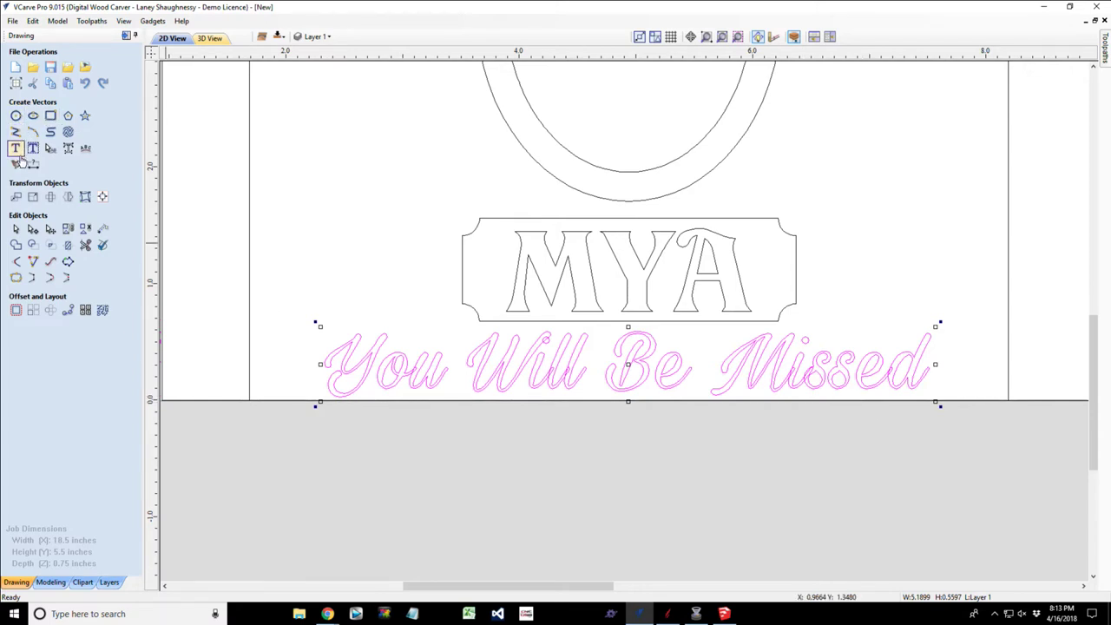
# Reopen the text settings and redraw 'You Will Be Missed' in Monotype Corsiva.
pyautogui.click(16, 149)
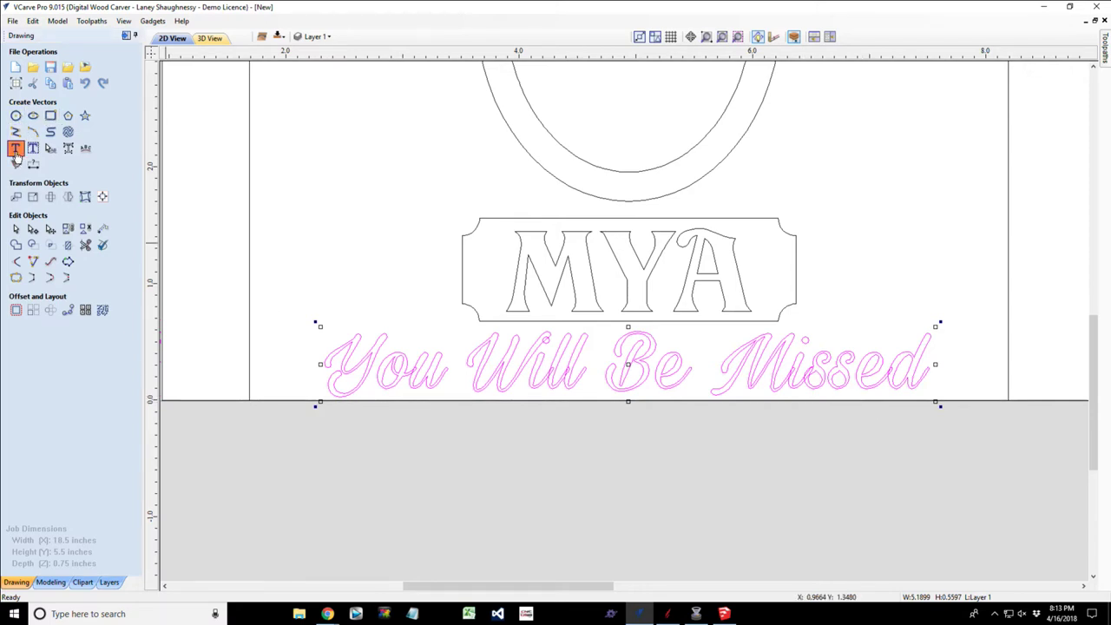
pyautogui.click(16, 150)
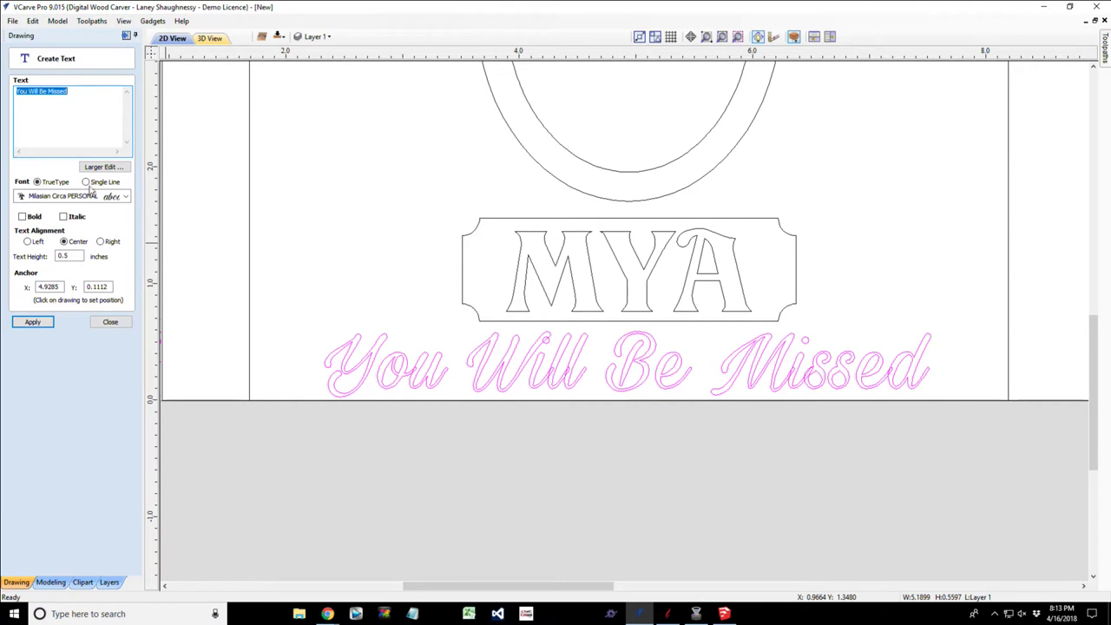
pyautogui.click(93, 195)
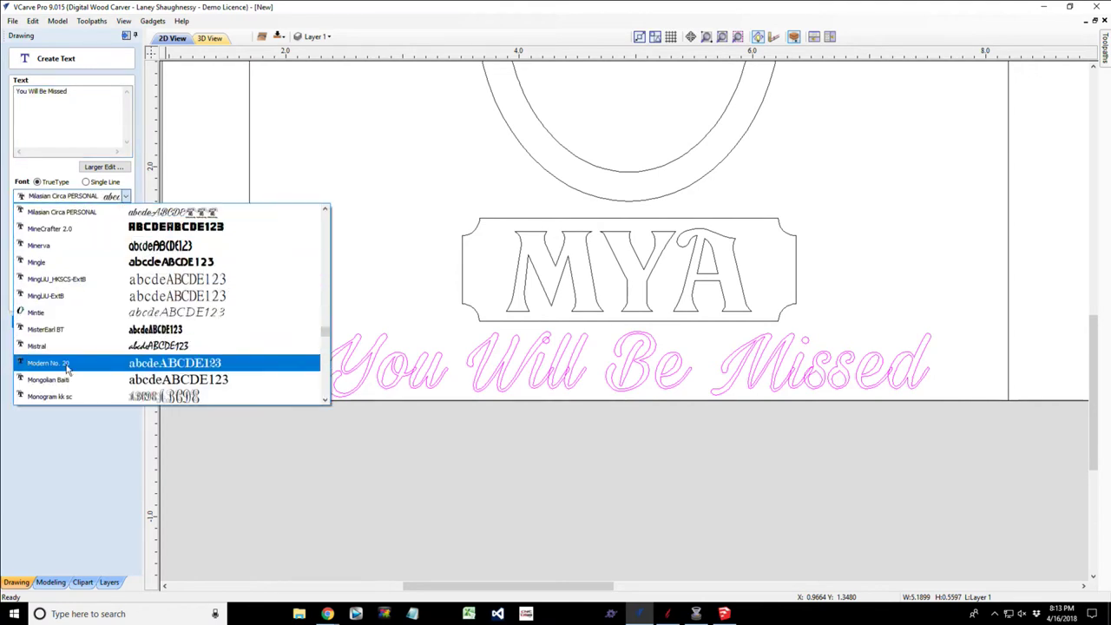
pyautogui.scroll(-1, 67, 379)
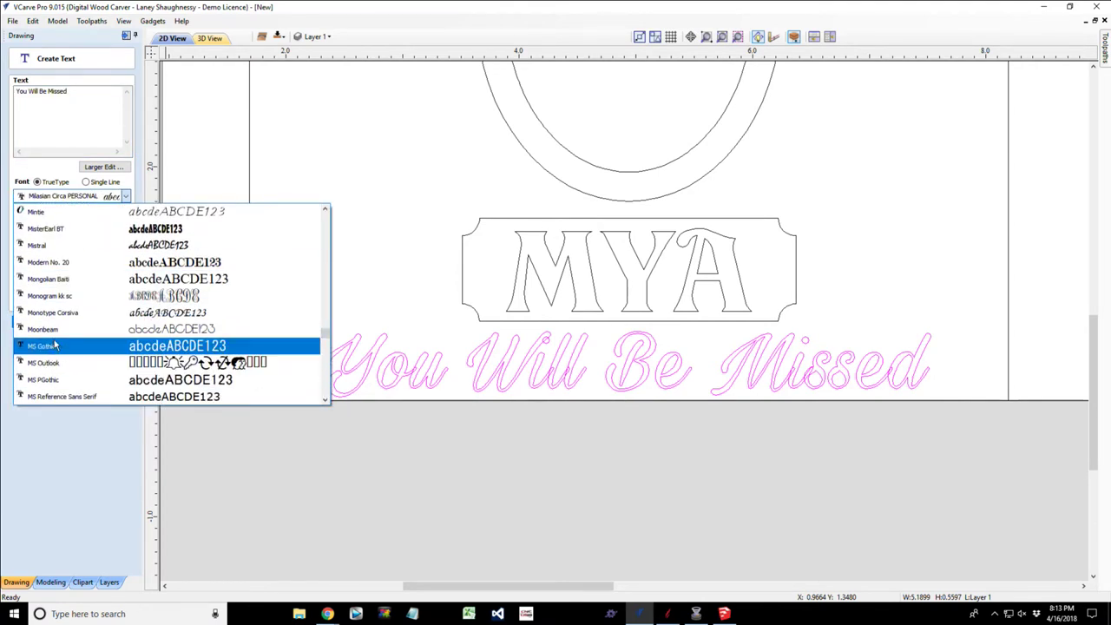
pyautogui.click(59, 322)
pyautogui.click(27, 322)
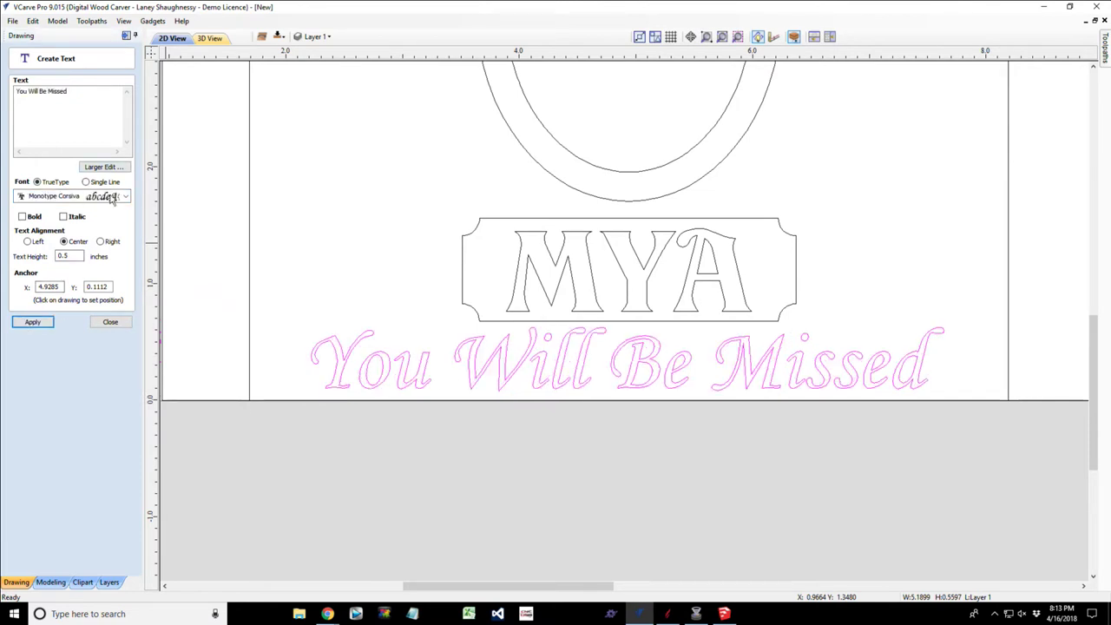
# Browse through the font list for other script options.
pyautogui.click(113, 198)
pyautogui.scroll(8, 100, 296)
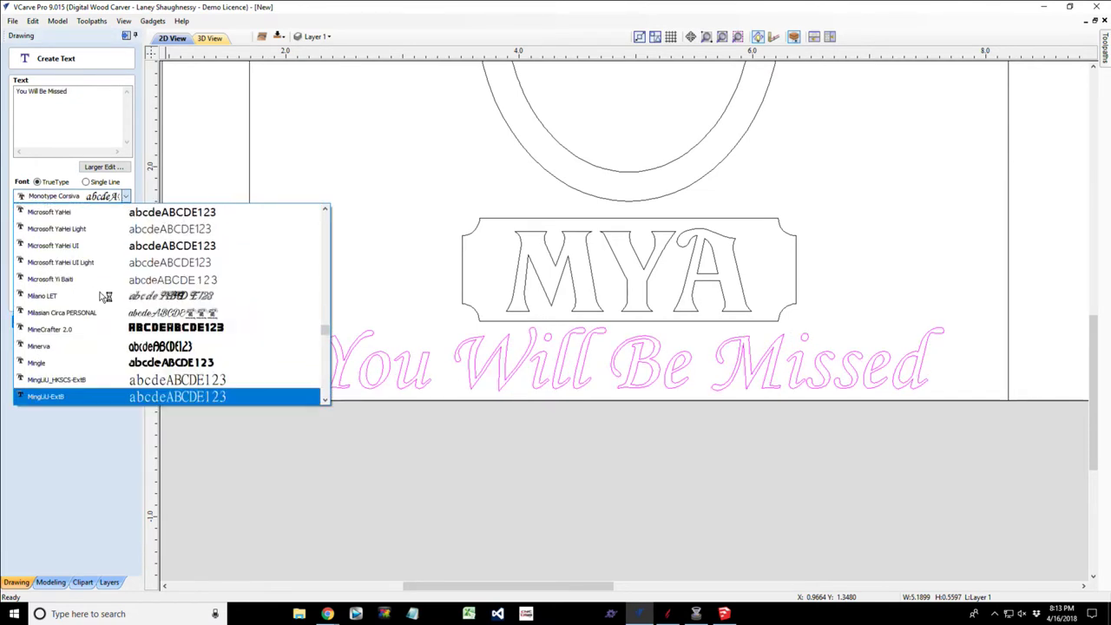
pyautogui.scroll(-7, 100, 296)
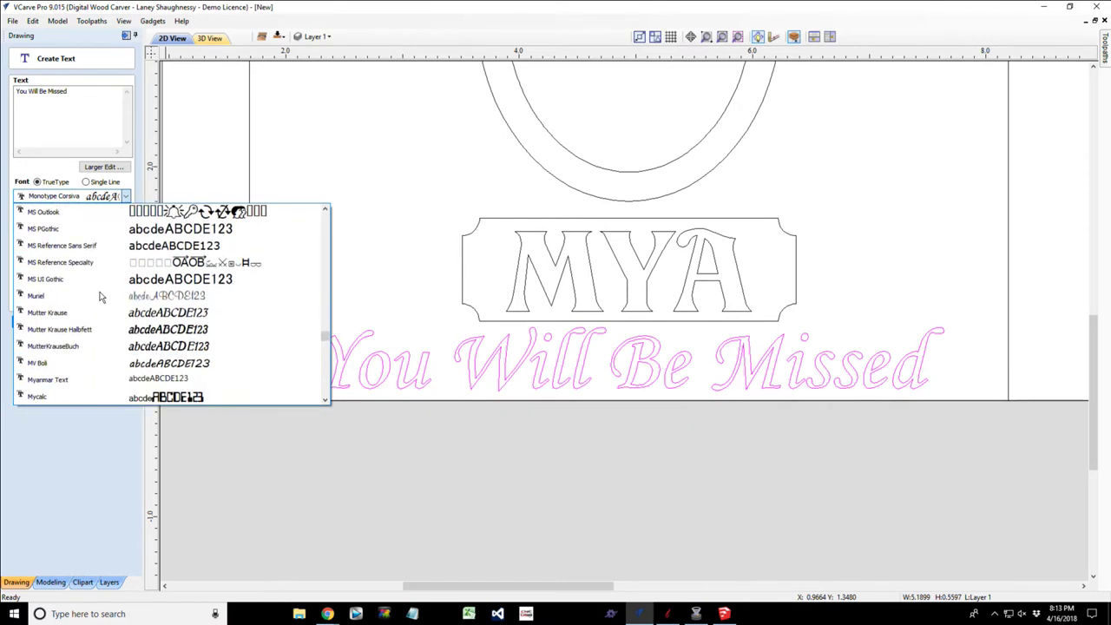
pyautogui.scroll(-5, 100, 296)
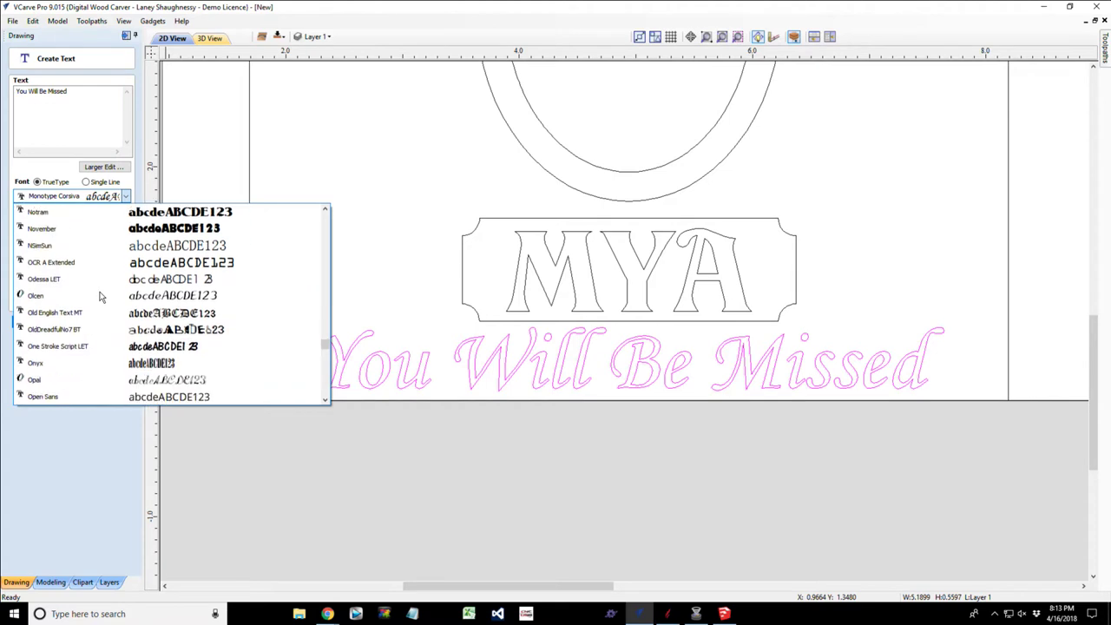
pyautogui.scroll(-1, 100, 296)
pyautogui.scroll(-4, 100, 296)
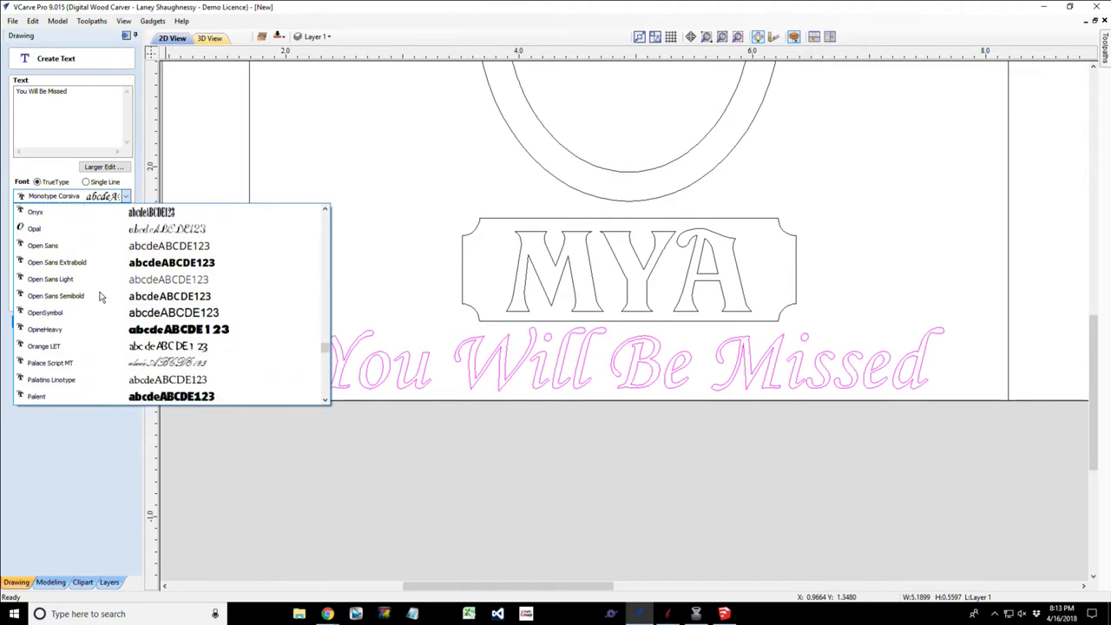
pyautogui.scroll(-5, 100, 296)
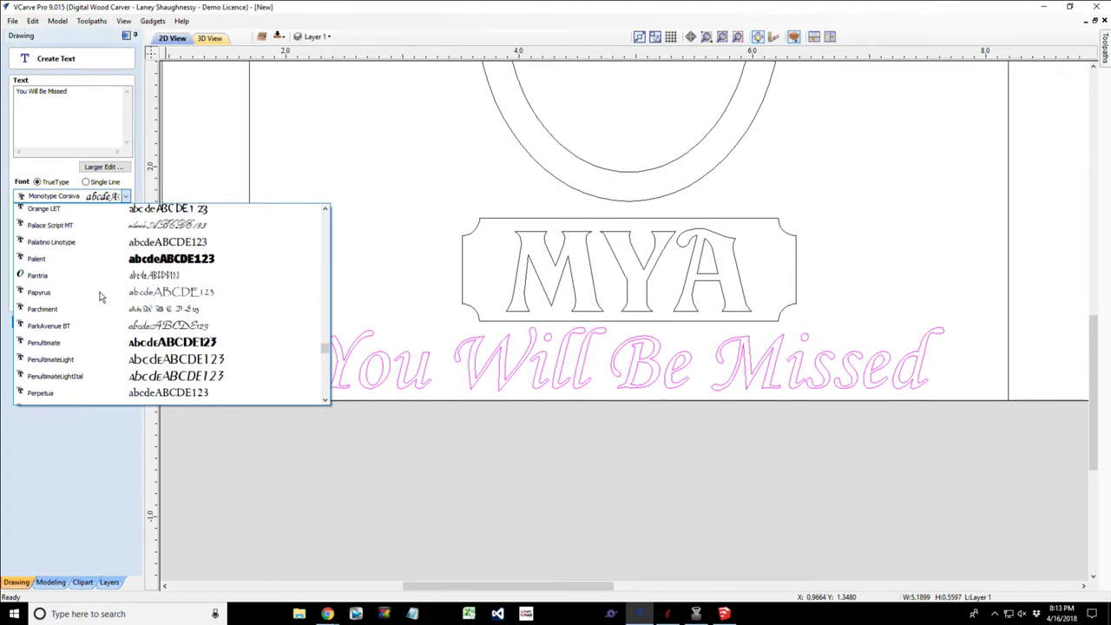
pyautogui.scroll(-3, 100, 296)
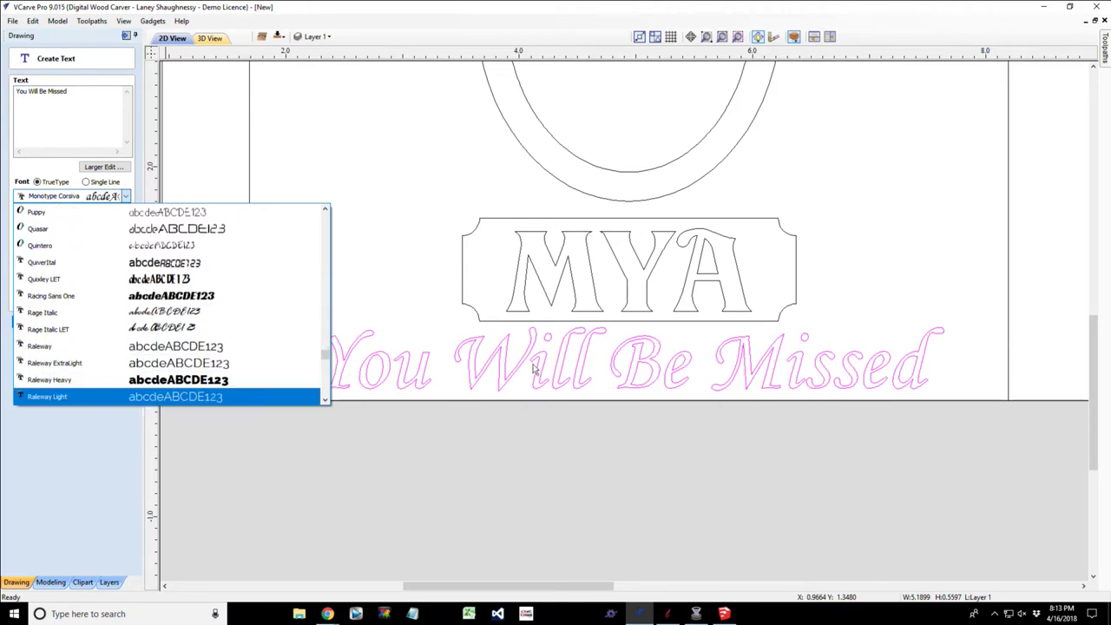
# On the Wordmark.it page, replace the 'MYA' preview wording with 'You Will Be Missed'.
pyautogui.moveTo(338, 617)
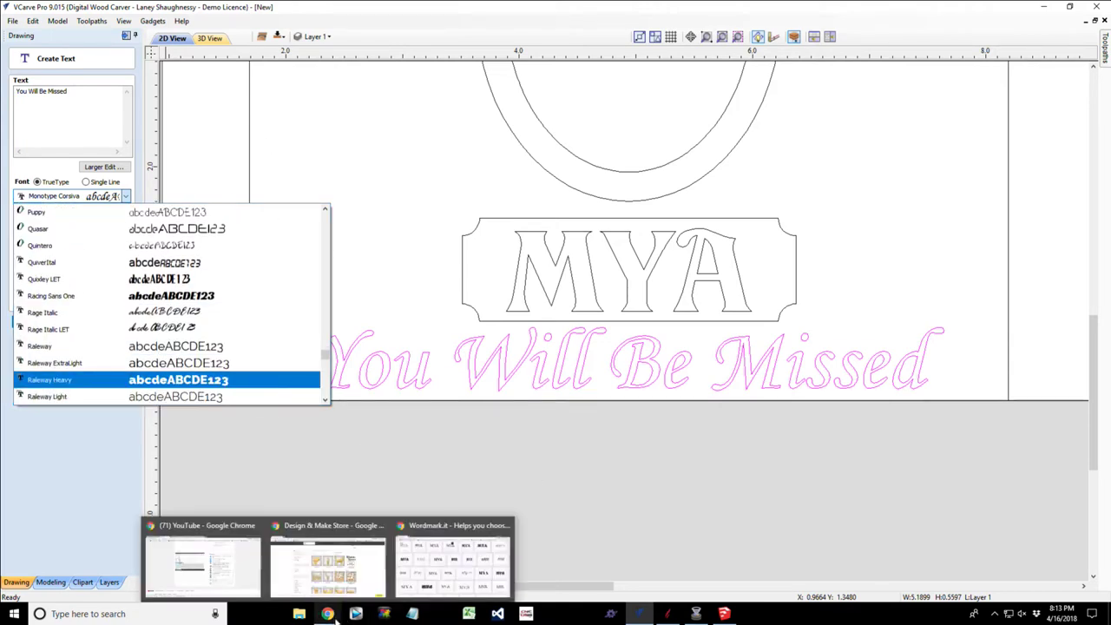
pyautogui.click(453, 565)
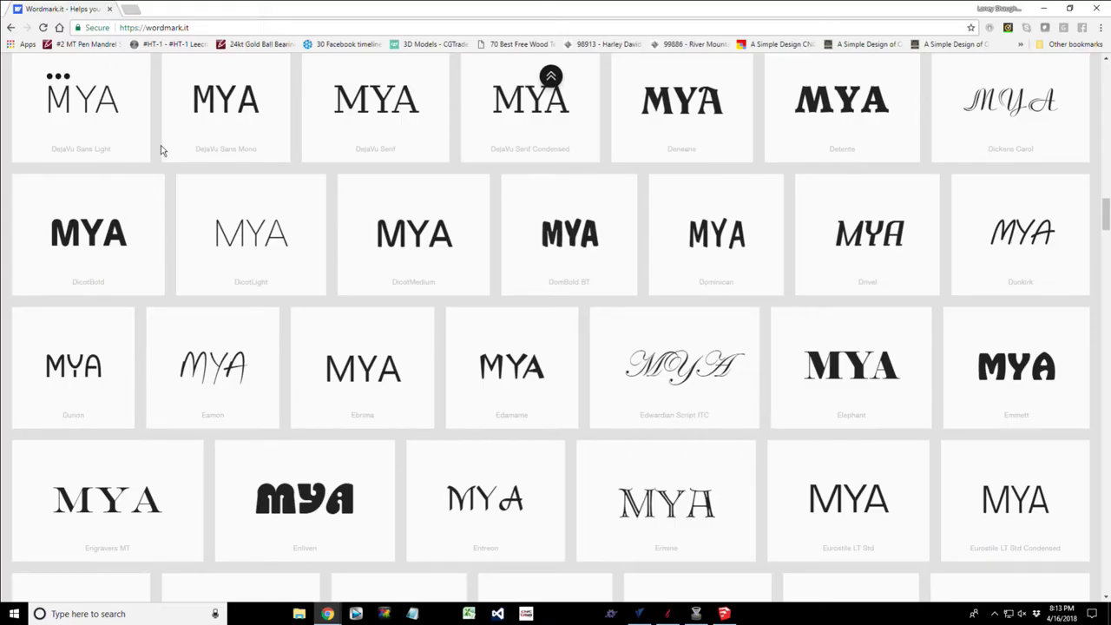
pyautogui.scroll(20, 163, 154)
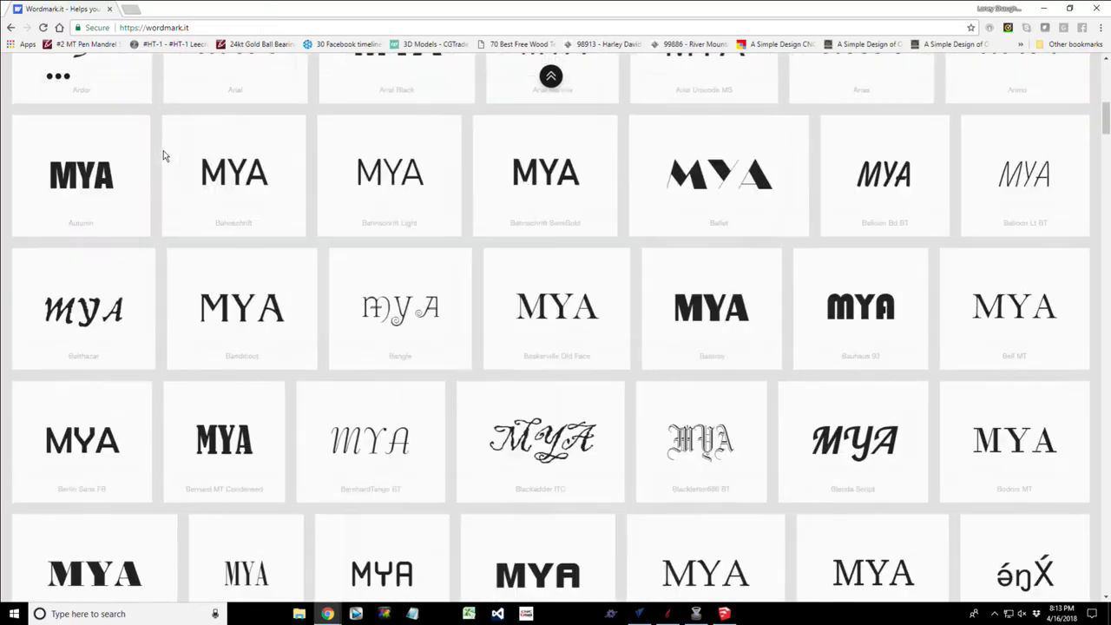
pyautogui.scroll(5, 163, 154)
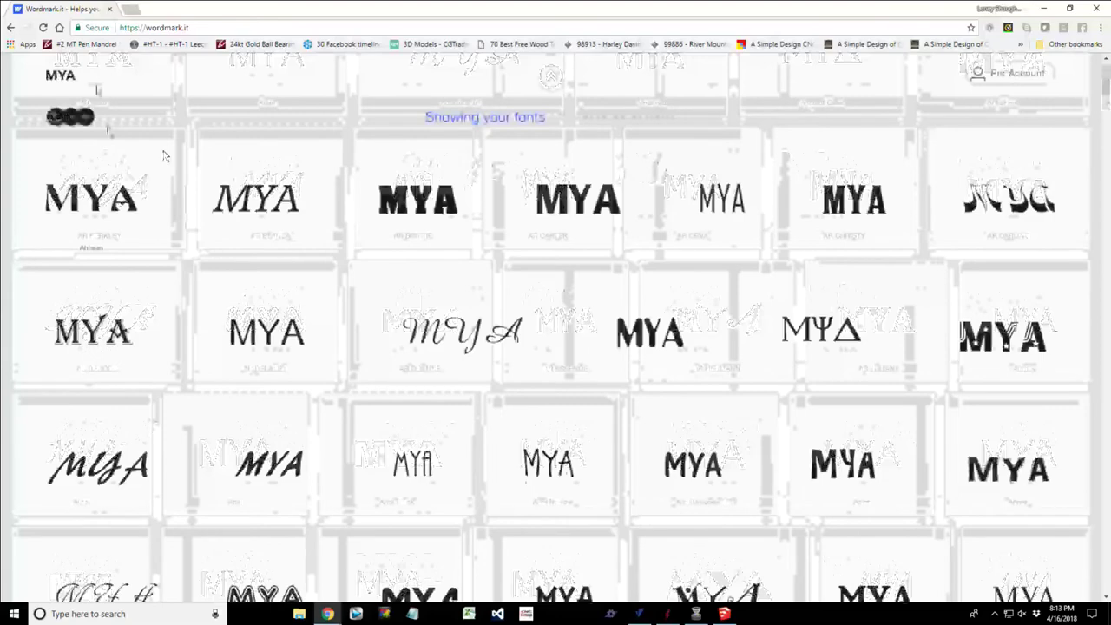
pyautogui.hotkey('ctrl', 'a')
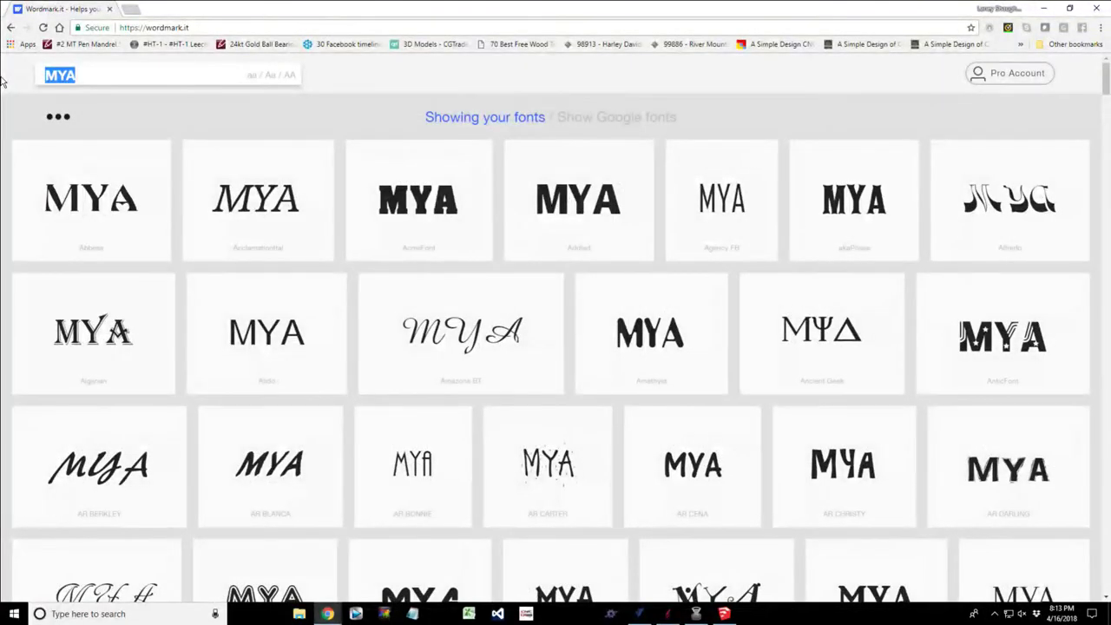
pyautogui.write('You Will Be Miss')
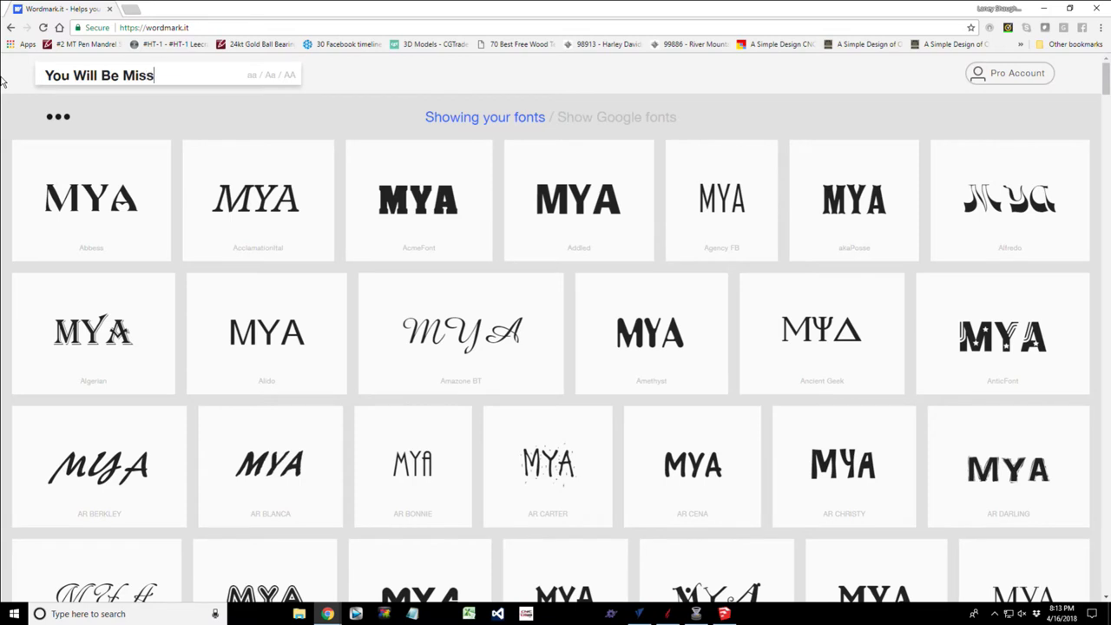
pyautogui.write('ed')
pyautogui.press('BackSpace')
pyautogui.write('ed')
pyautogui.press('Return')
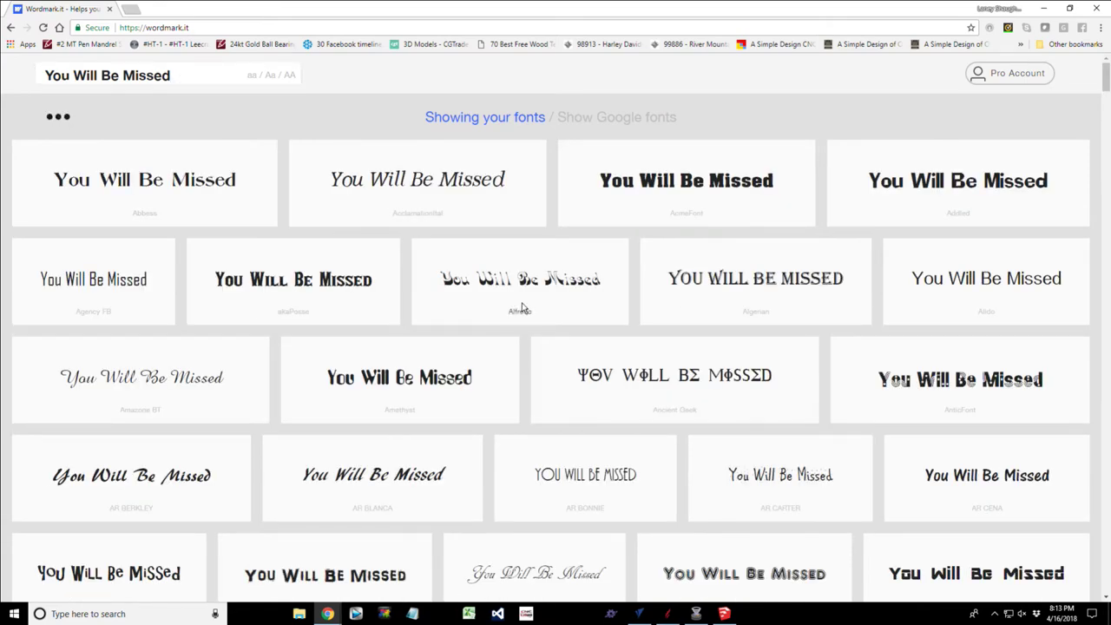
pyautogui.scroll(-2, 565, 314)
pyautogui.scroll(-3, 566, 320)
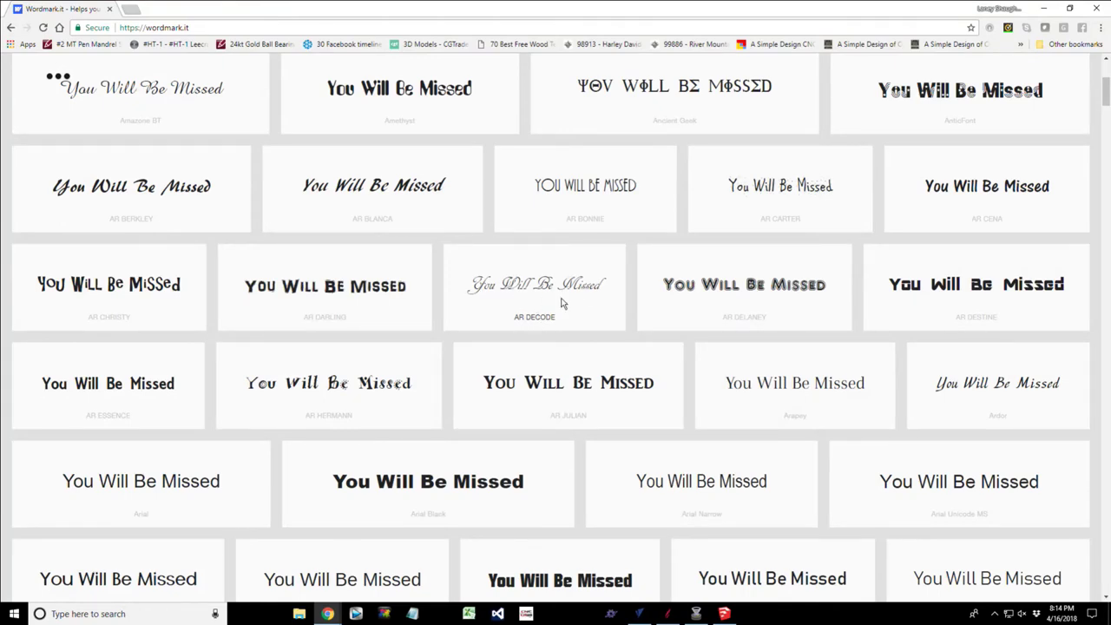
pyautogui.scroll(-10, 560, 303)
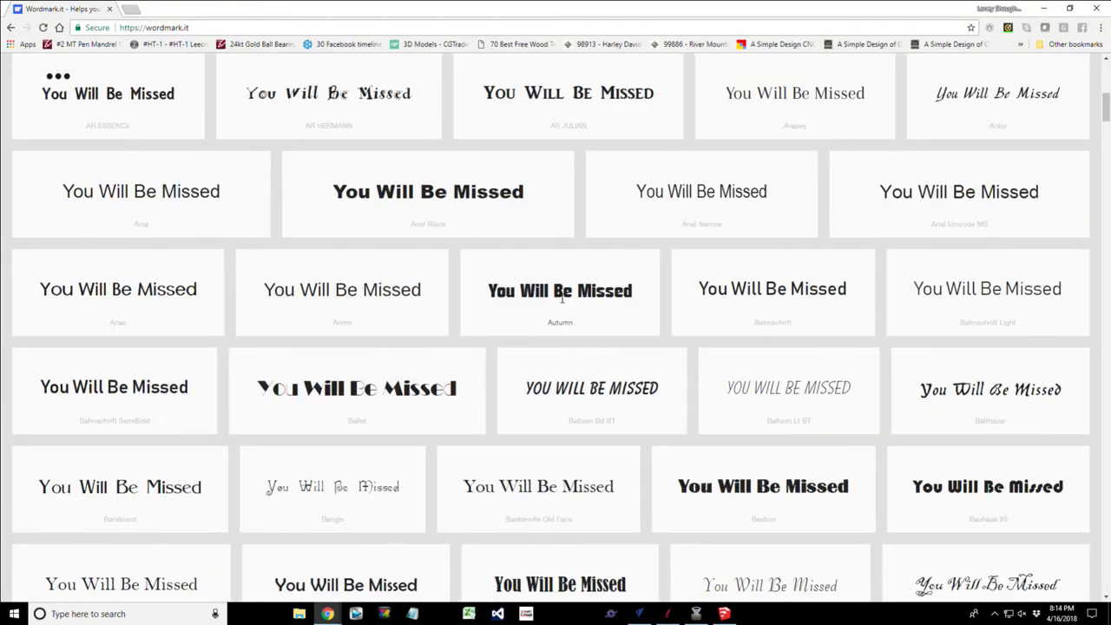
pyautogui.scroll(-1, 561, 303)
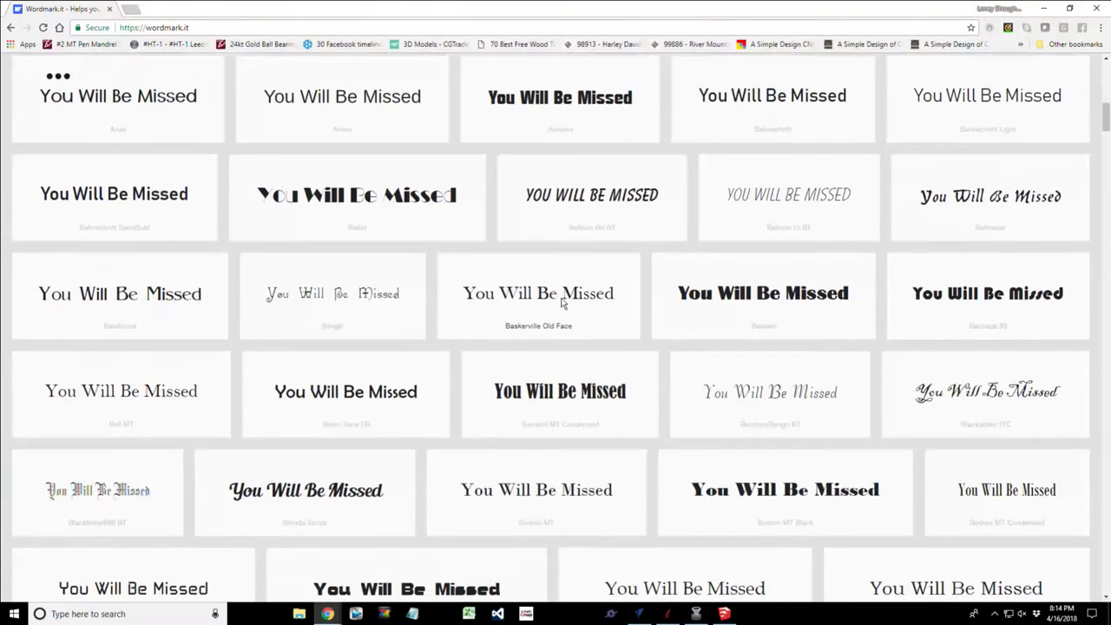
pyautogui.scroll(-2, 563, 304)
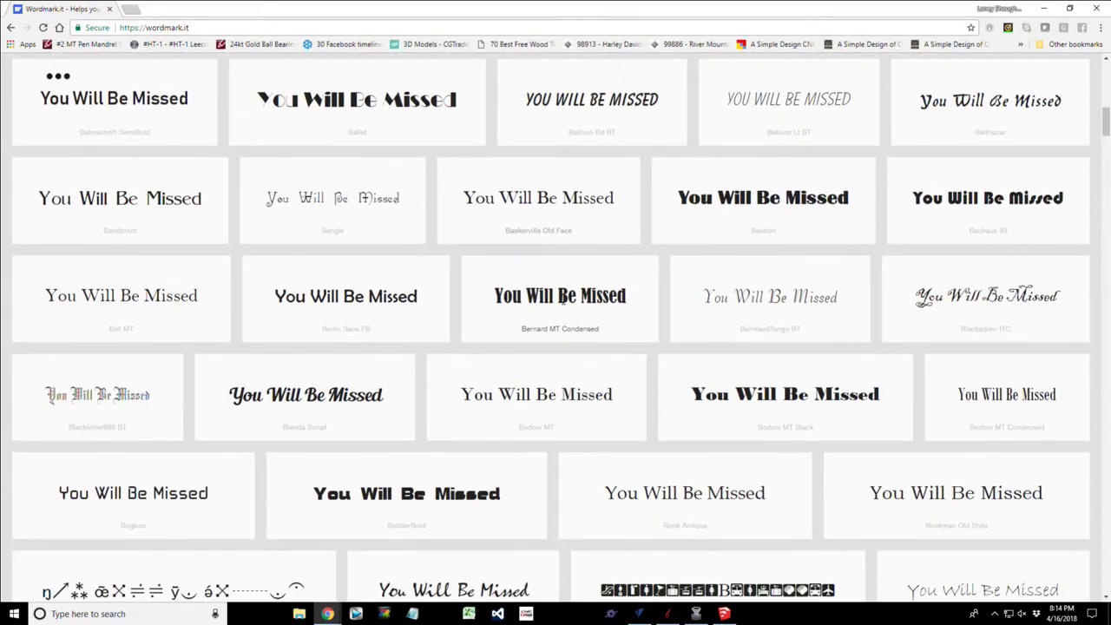
pyautogui.scroll(-1, 563, 305)
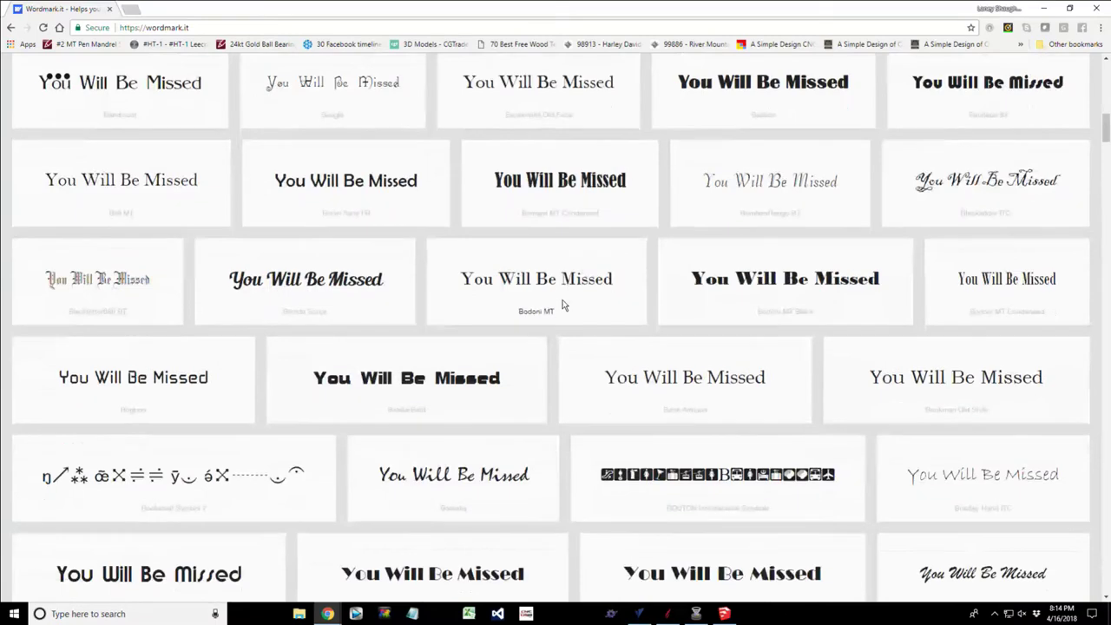
pyautogui.scroll(-1, 562, 305)
pyautogui.scroll(-6, 563, 305)
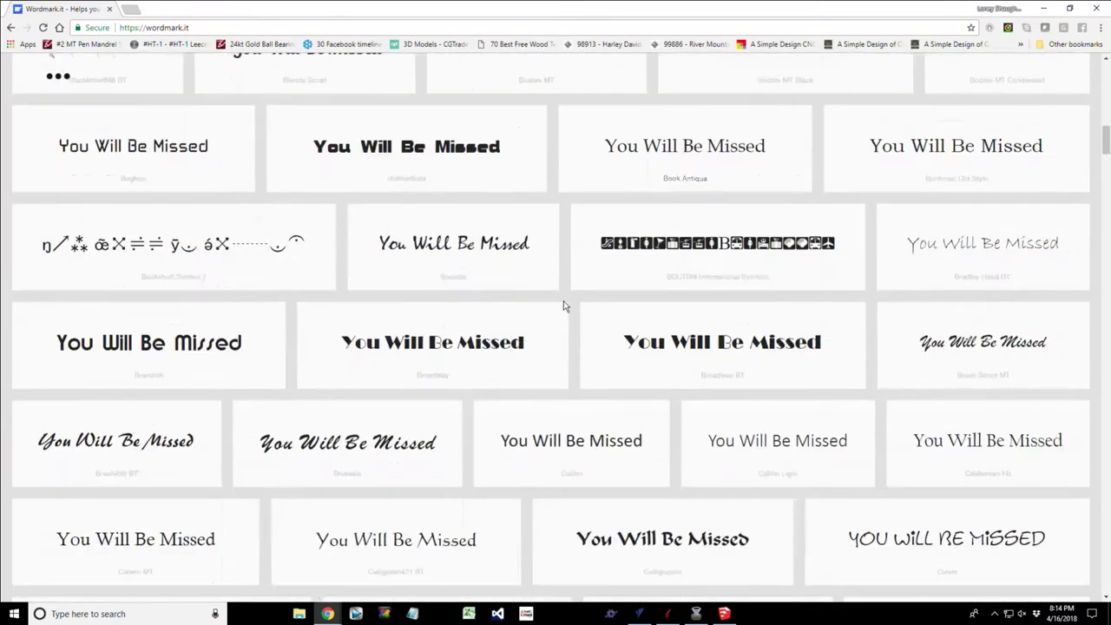
pyautogui.scroll(-5, 565, 302)
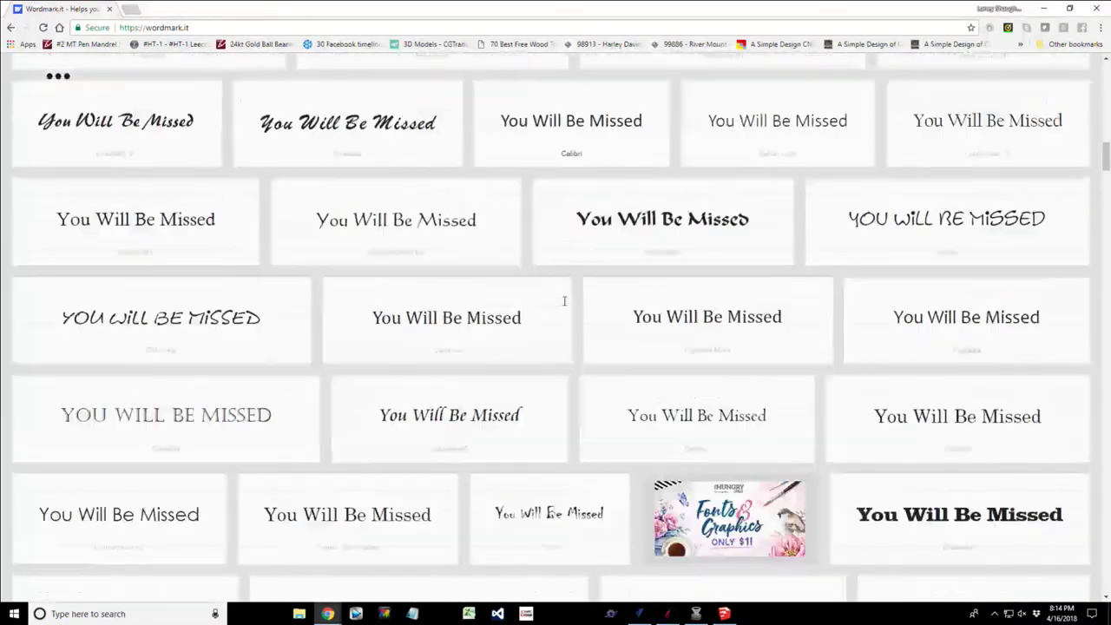
pyautogui.scroll(-3, 563, 305)
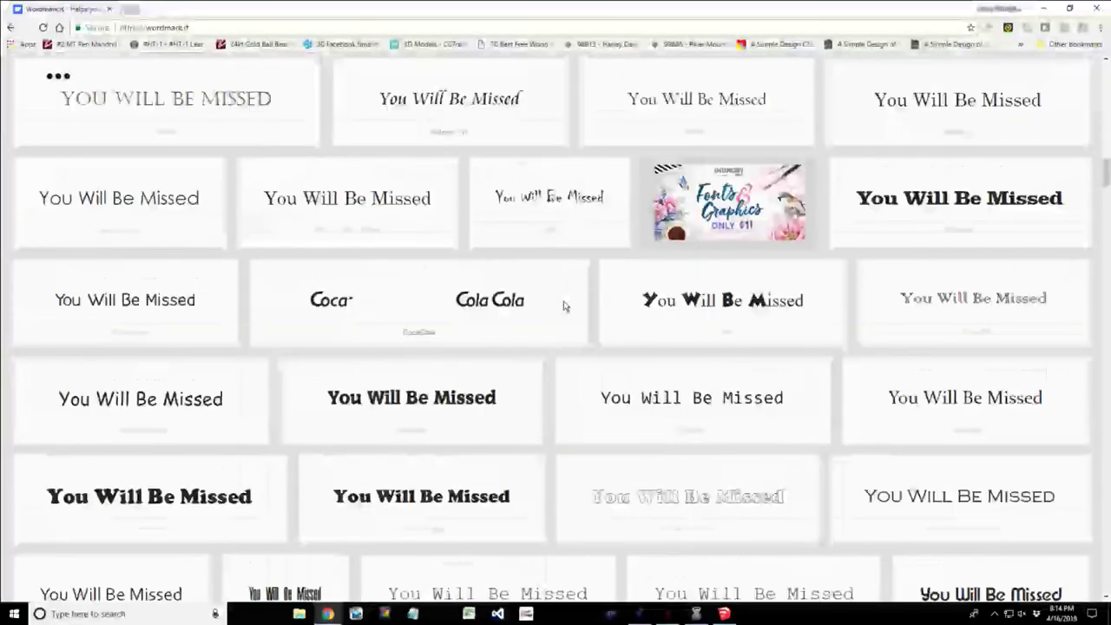
pyautogui.scroll(-3, 563, 306)
pyautogui.scroll(-1, 563, 306)
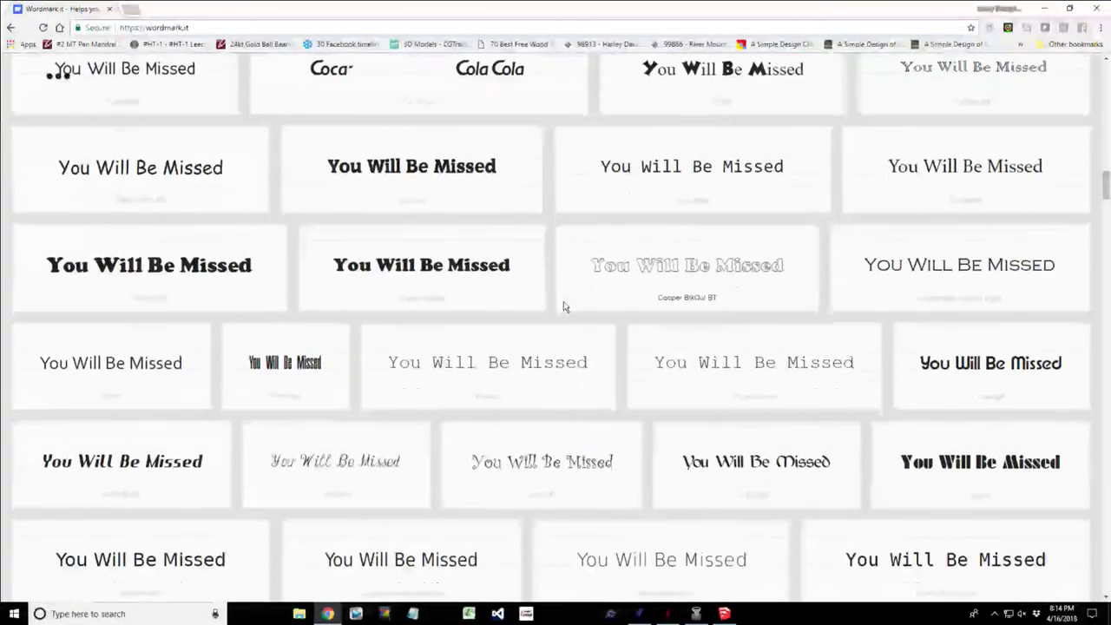
pyautogui.scroll(-1, 563, 303)
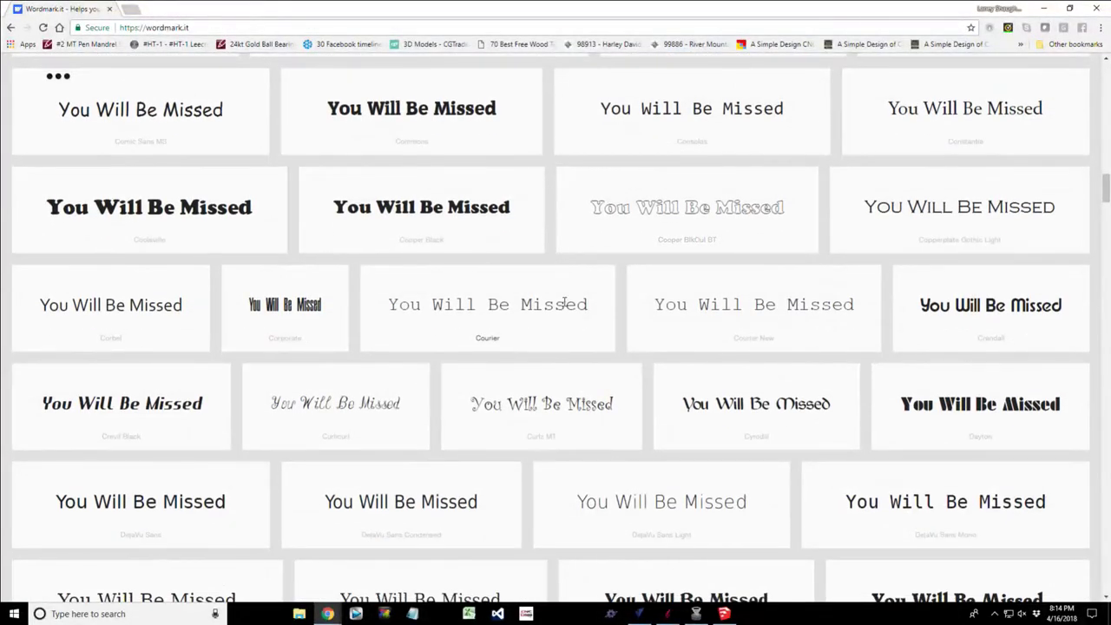
pyautogui.scroll(-4, 563, 304)
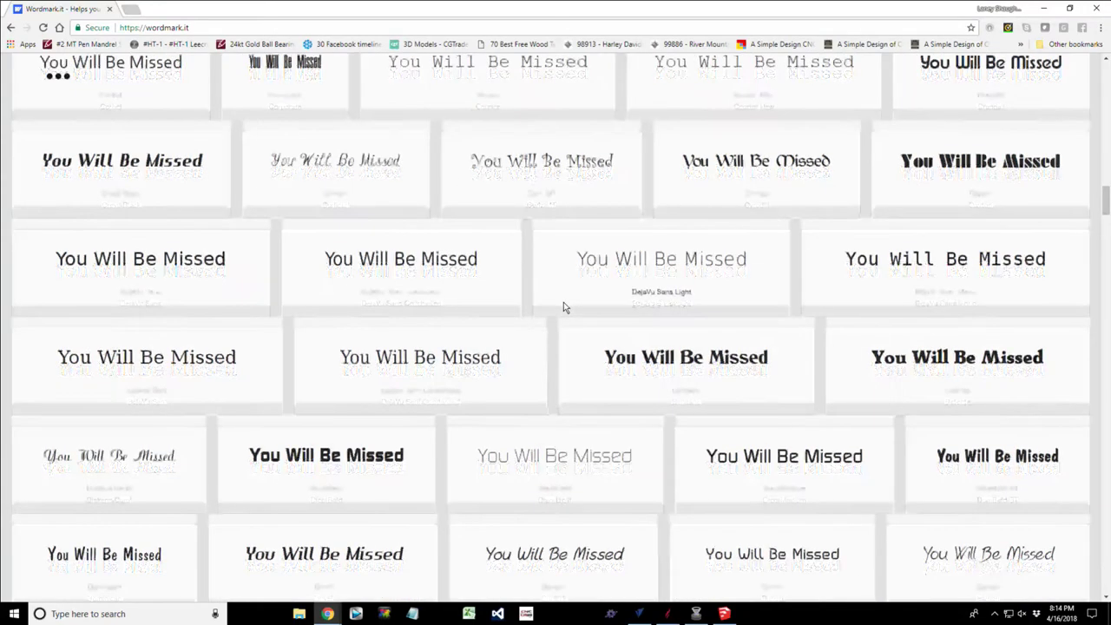
pyautogui.scroll(-5, 563, 307)
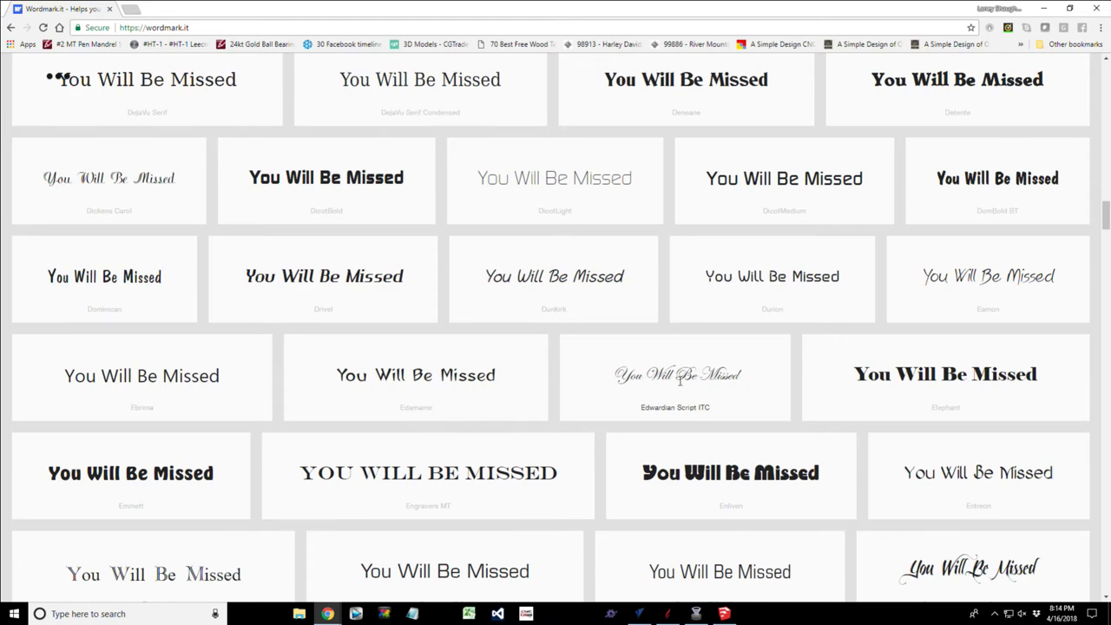
pyautogui.scroll(-3, 679, 379)
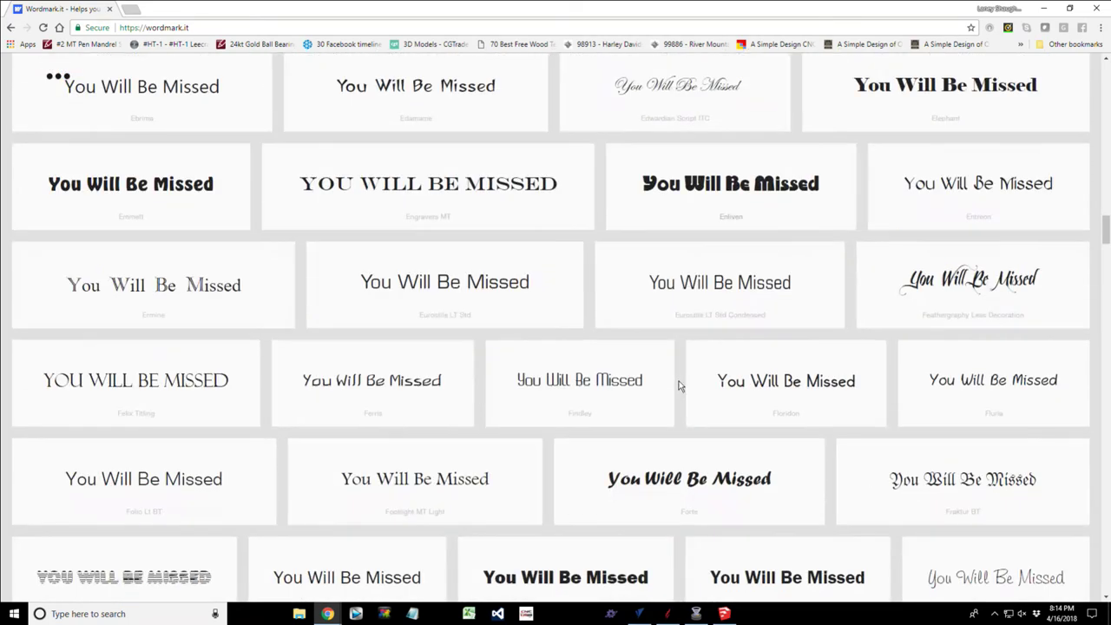
pyautogui.scroll(-2, 680, 385)
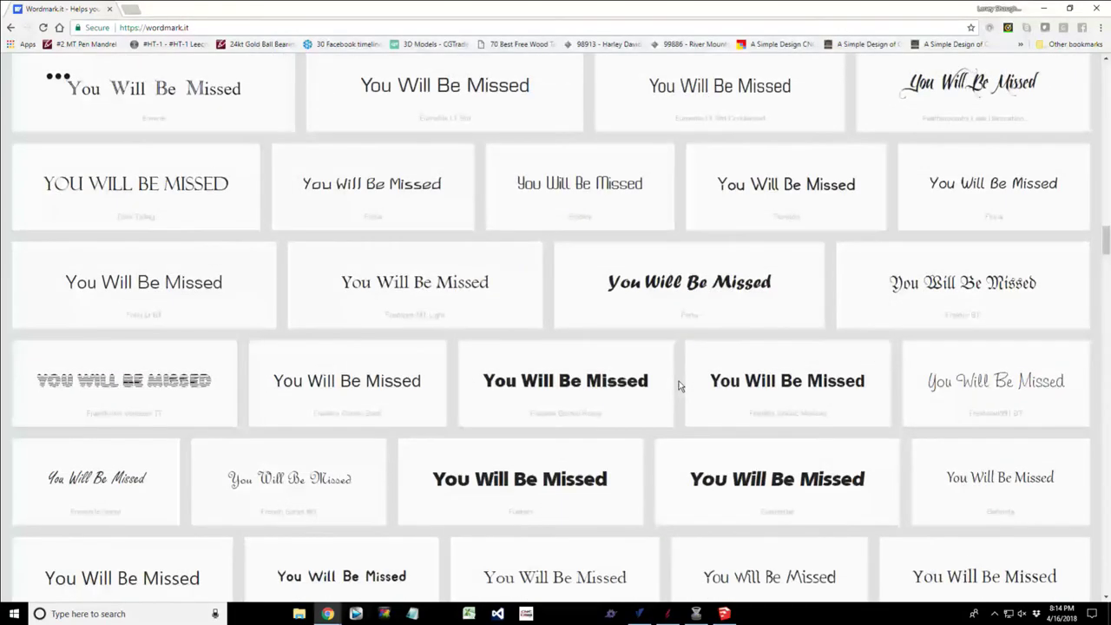
pyautogui.scroll(-3, 680, 385)
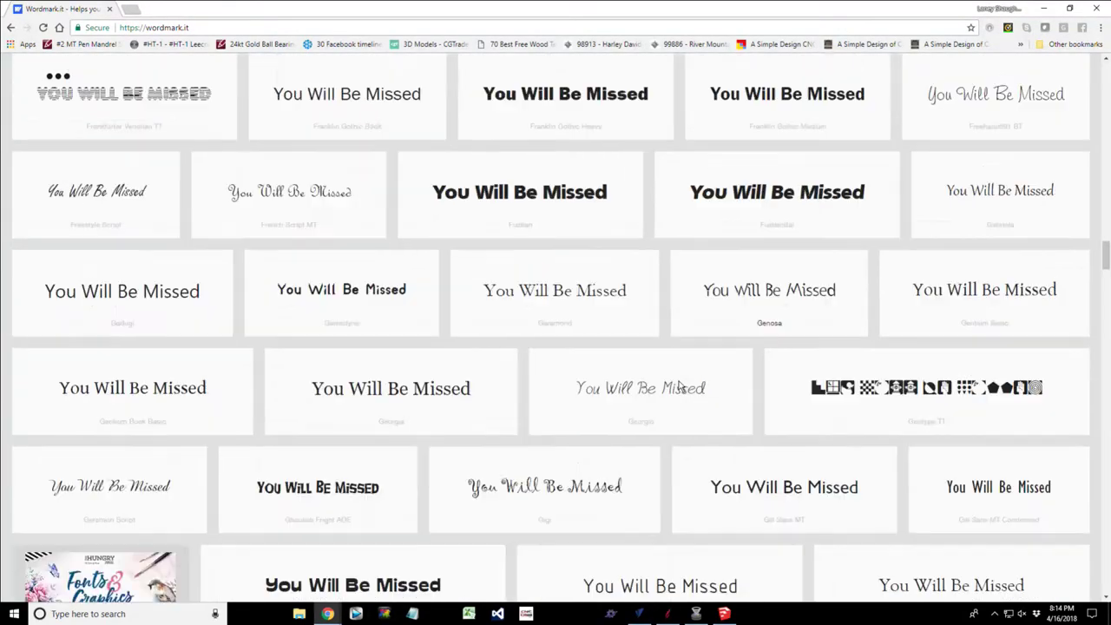
pyautogui.scroll(-2, 680, 385)
pyautogui.scroll(-1, 680, 385)
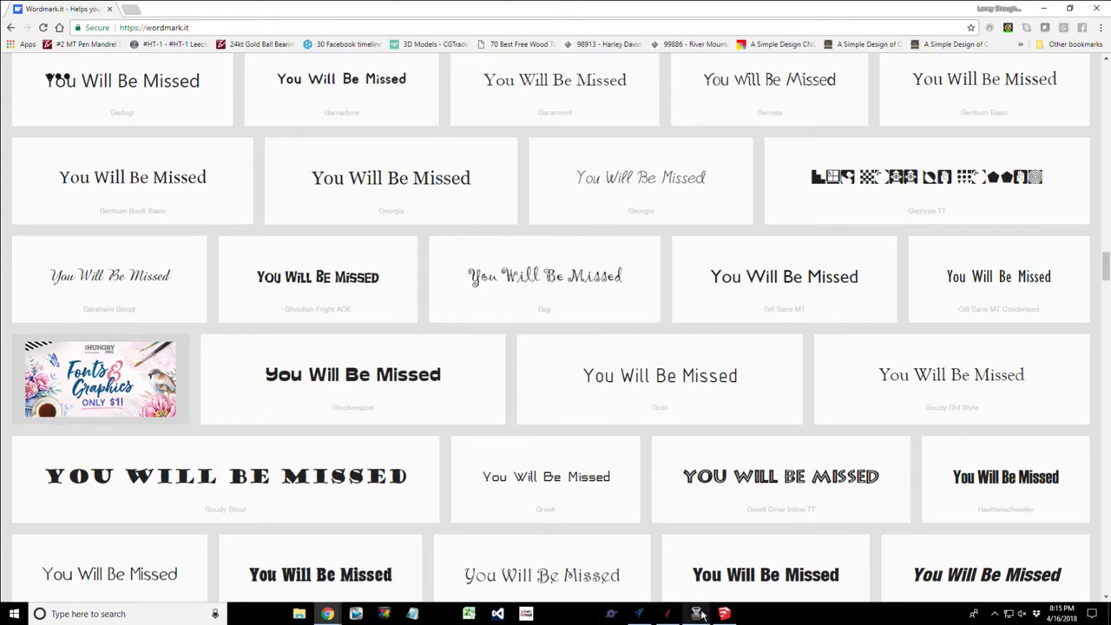
# Back in VCarve, redraw the text in bold Gershwin Script.
pyautogui.click(642, 616)
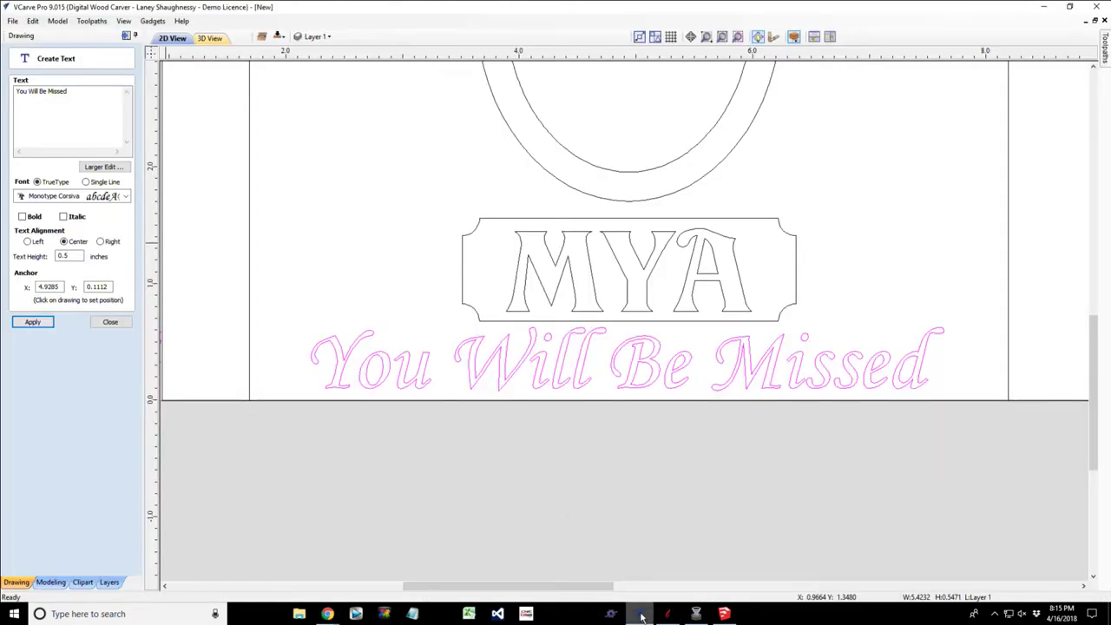
pyautogui.click(122, 197)
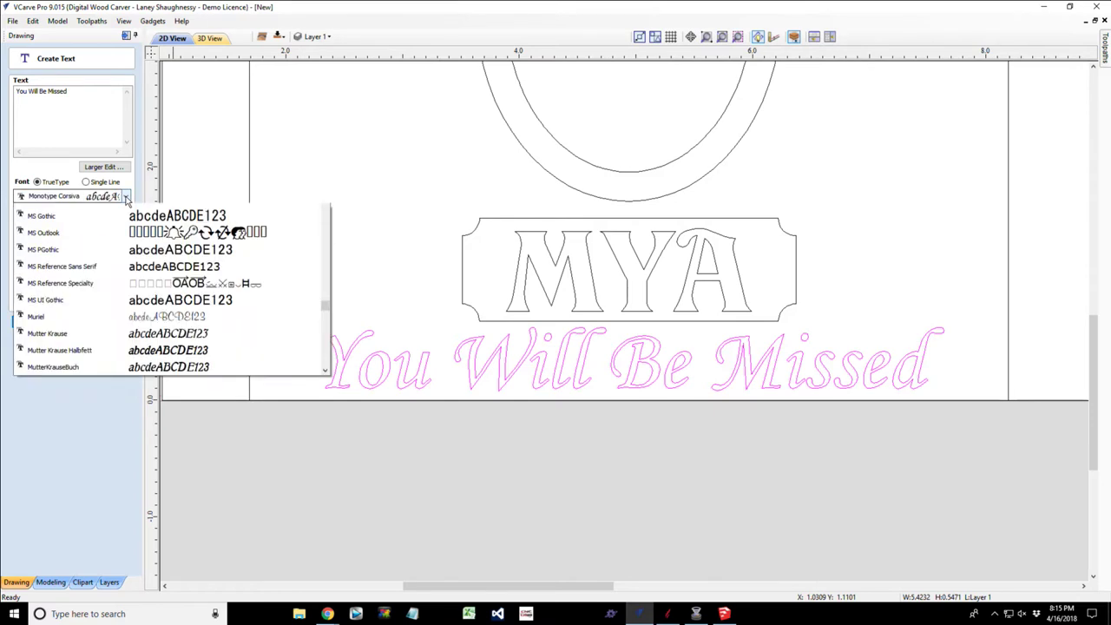
pyautogui.press('g')
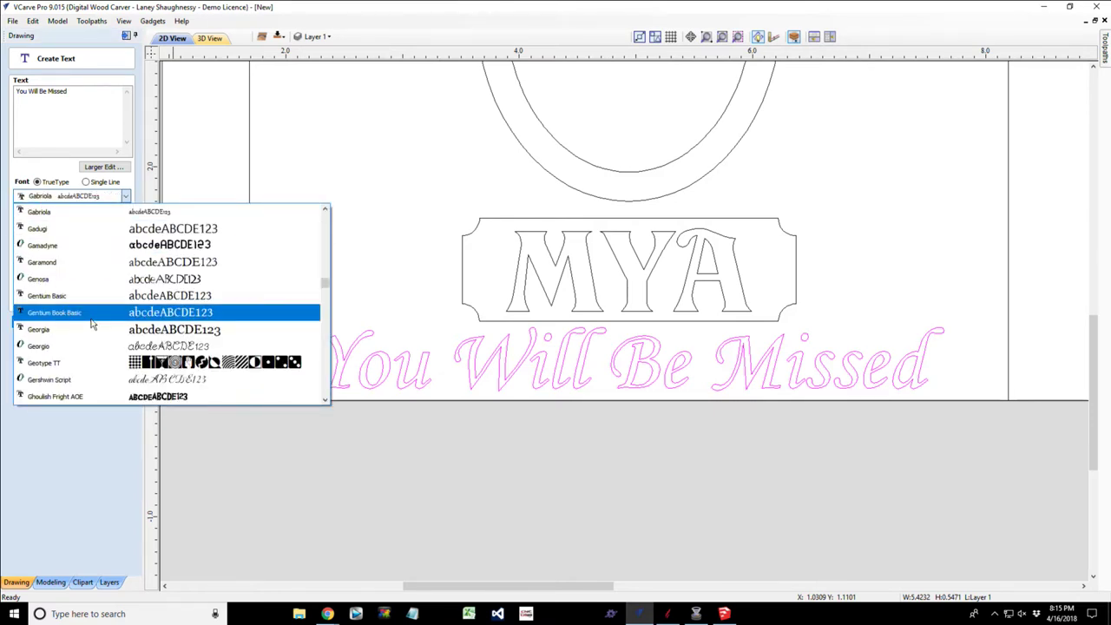
pyautogui.click(89, 380)
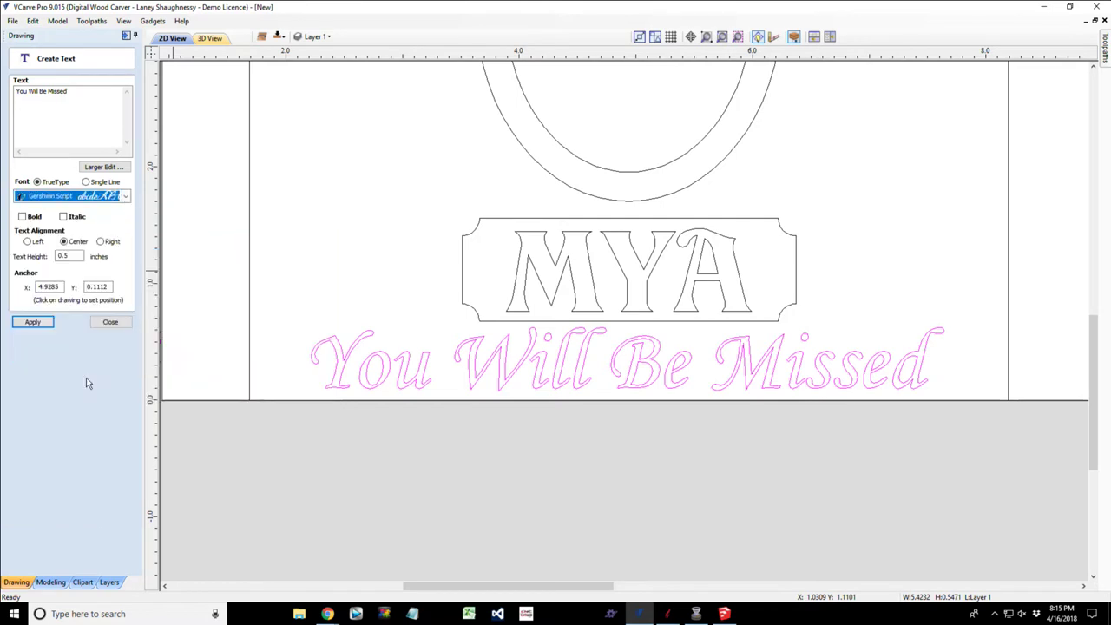
pyautogui.click(32, 222)
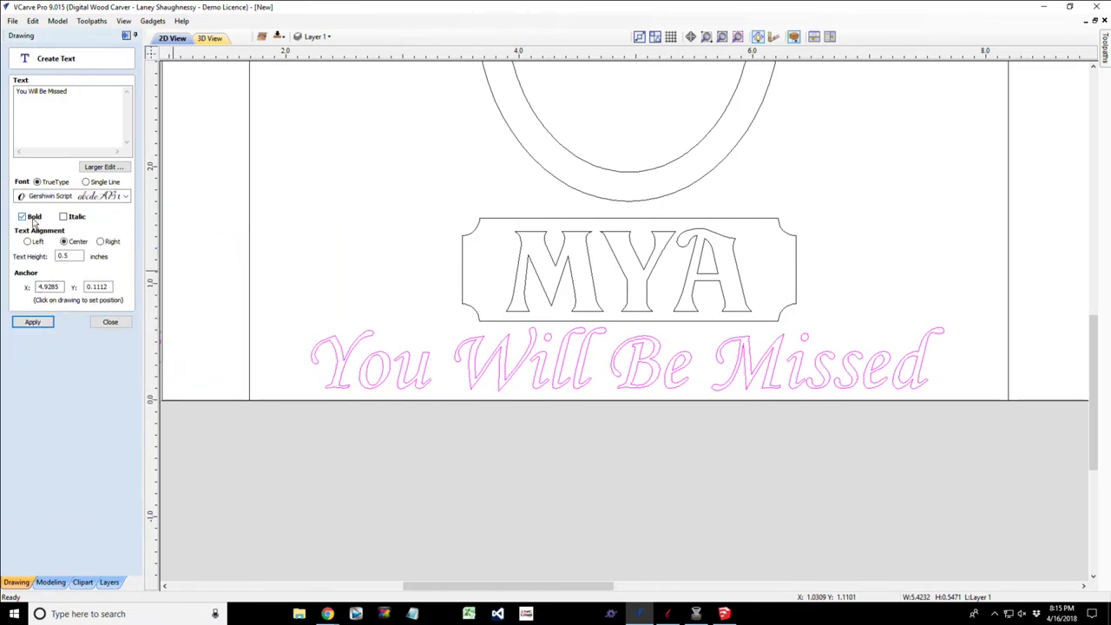
pyautogui.click(35, 324)
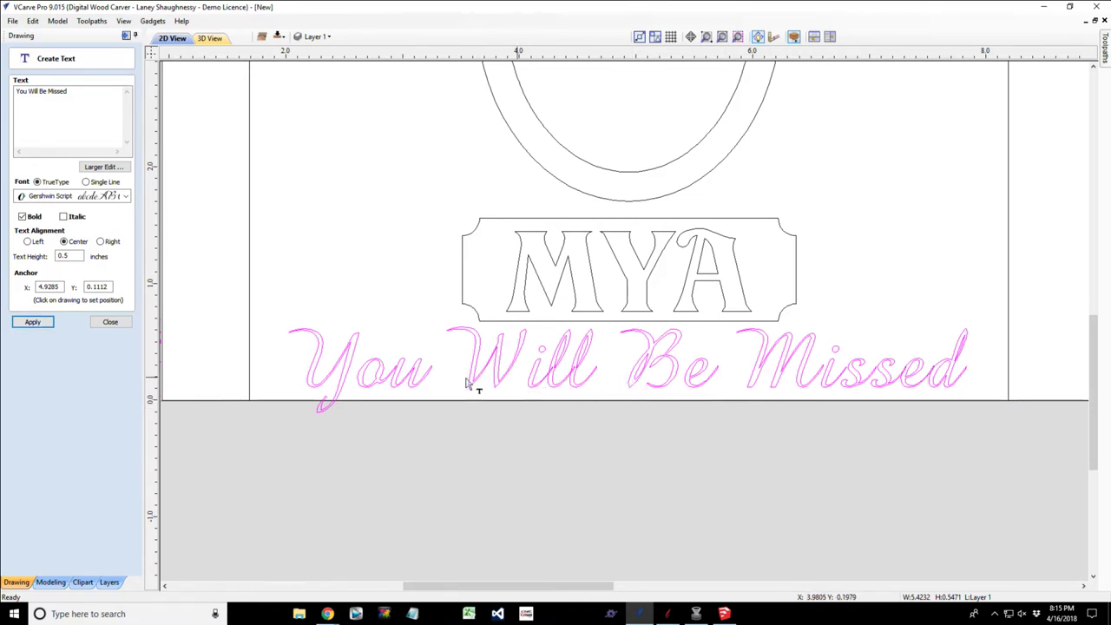
# Set the text height to 0.3755 inches and redraw it.
pyautogui.click(63, 257)
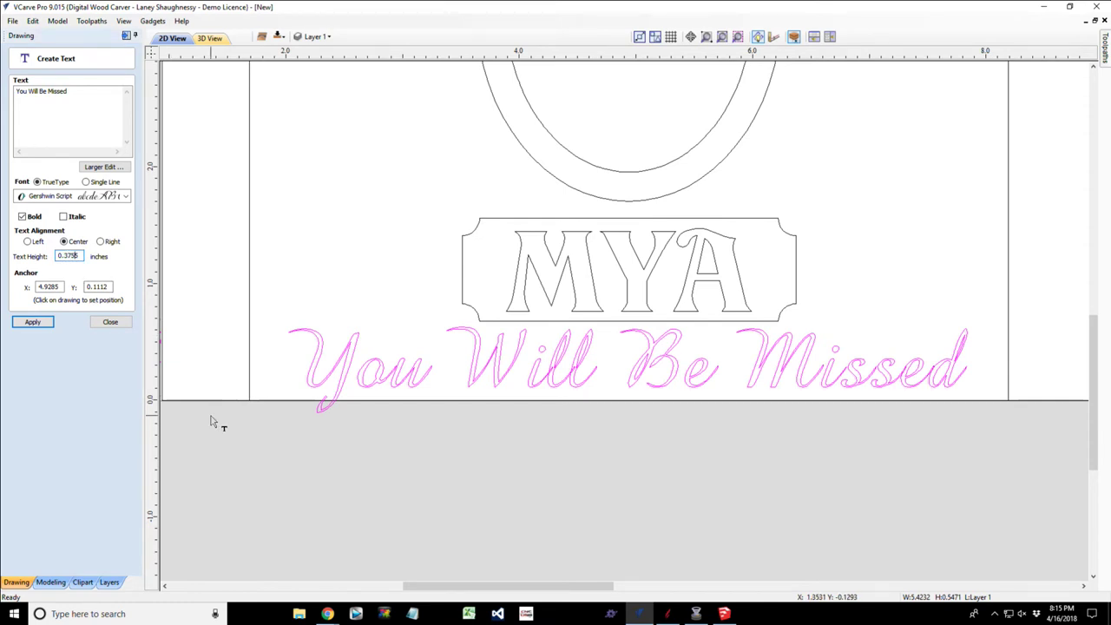
pyautogui.click(31, 323)
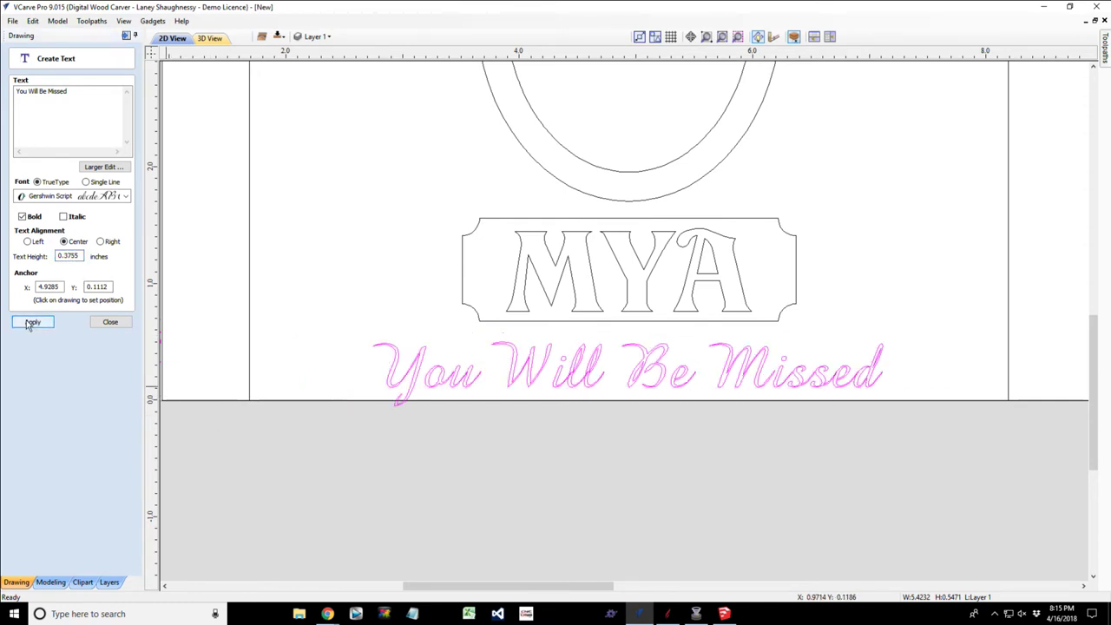
pyautogui.scroll(-2, 590, 345)
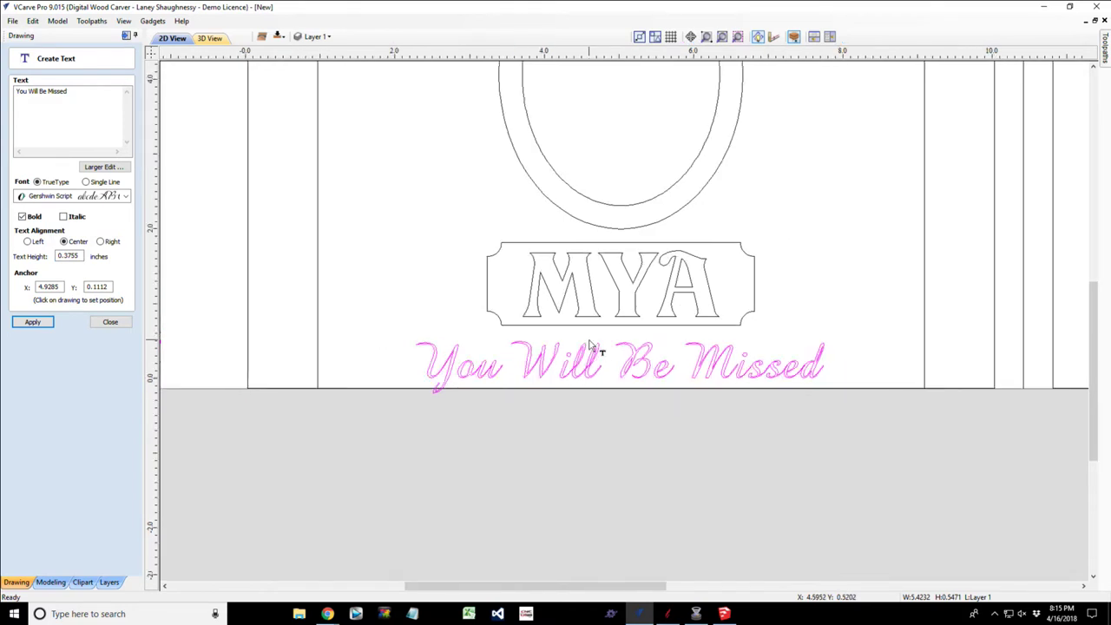
pyautogui.scroll(-2, 591, 346)
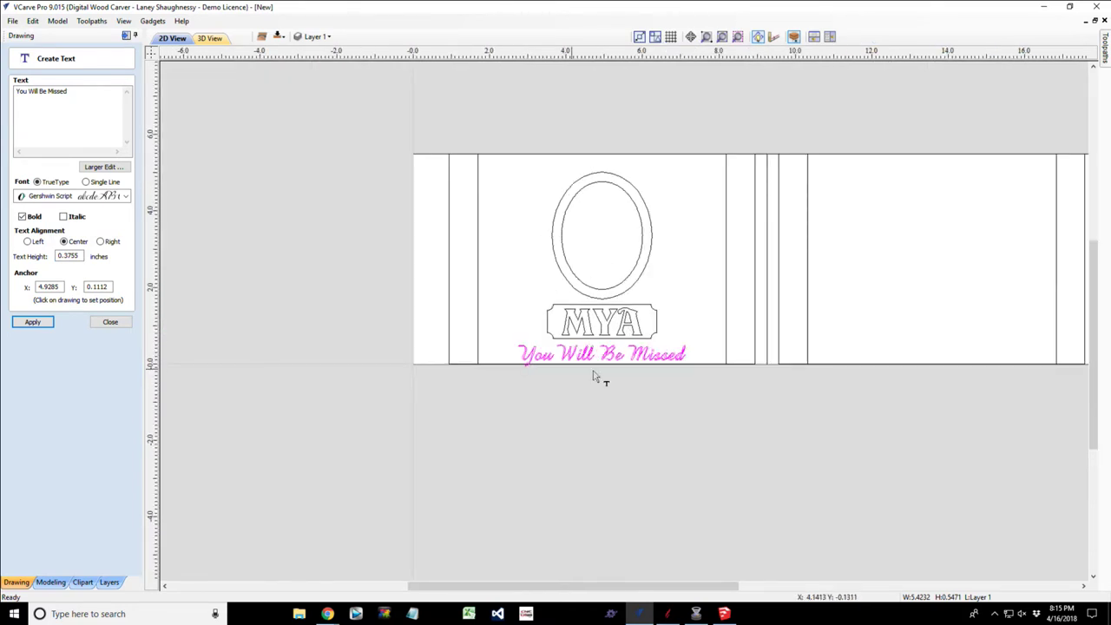
pyautogui.scroll(3, 600, 373)
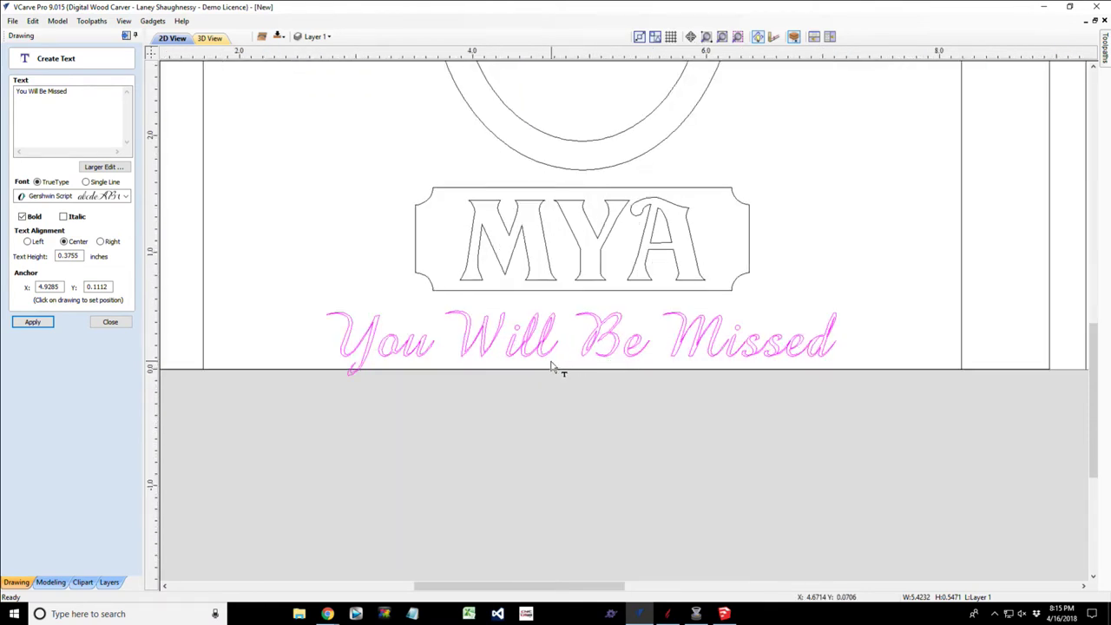
# Switch the text to Edwardian Script ITC, apply it and close the text form.
pyautogui.click(125, 197)
pyautogui.scroll(10, 90, 252)
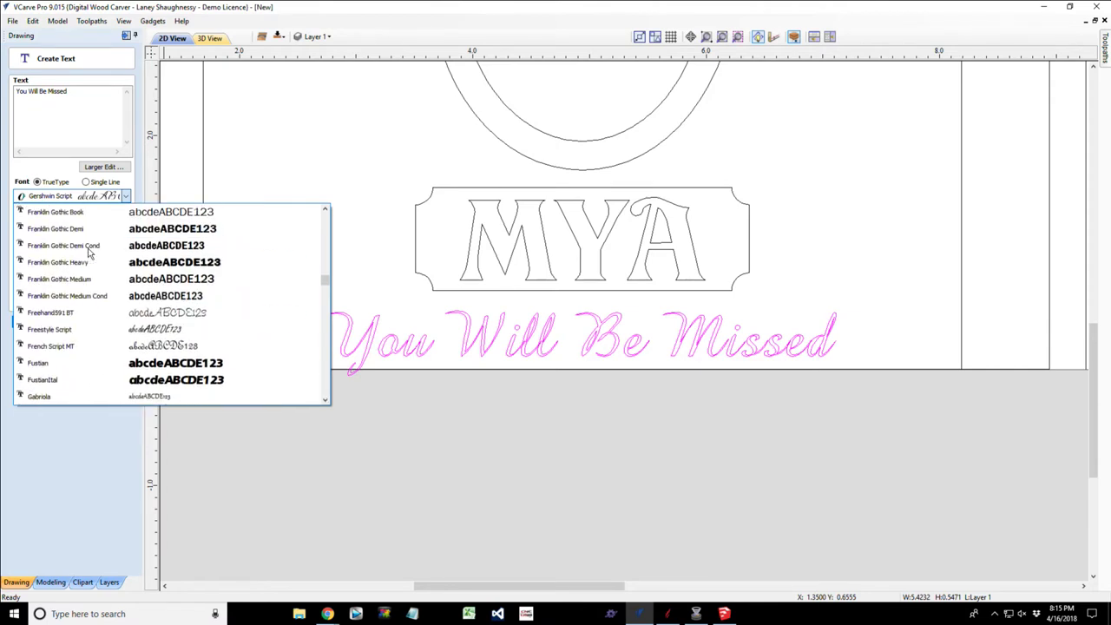
pyautogui.scroll(6, 89, 252)
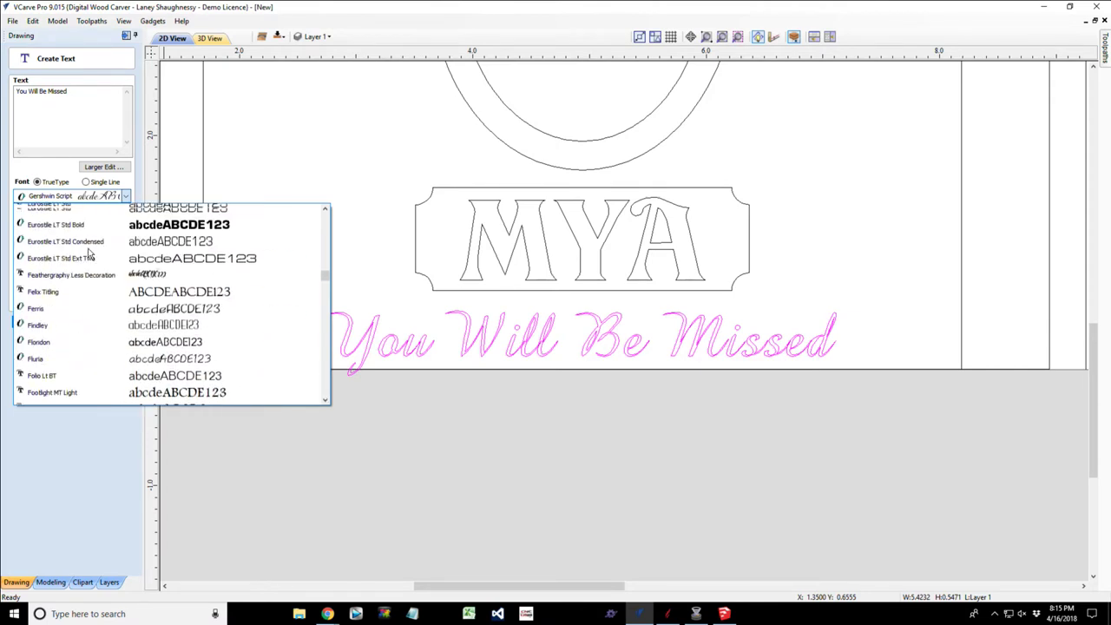
pyautogui.scroll(2, 89, 252)
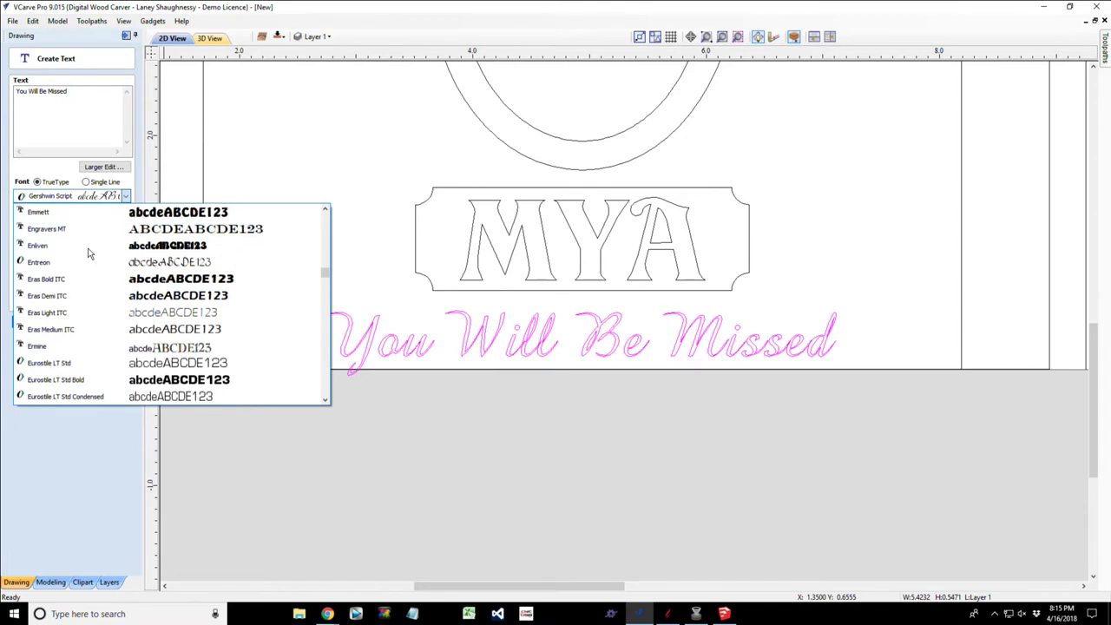
pyautogui.scroll(3, 89, 252)
pyautogui.click(62, 228)
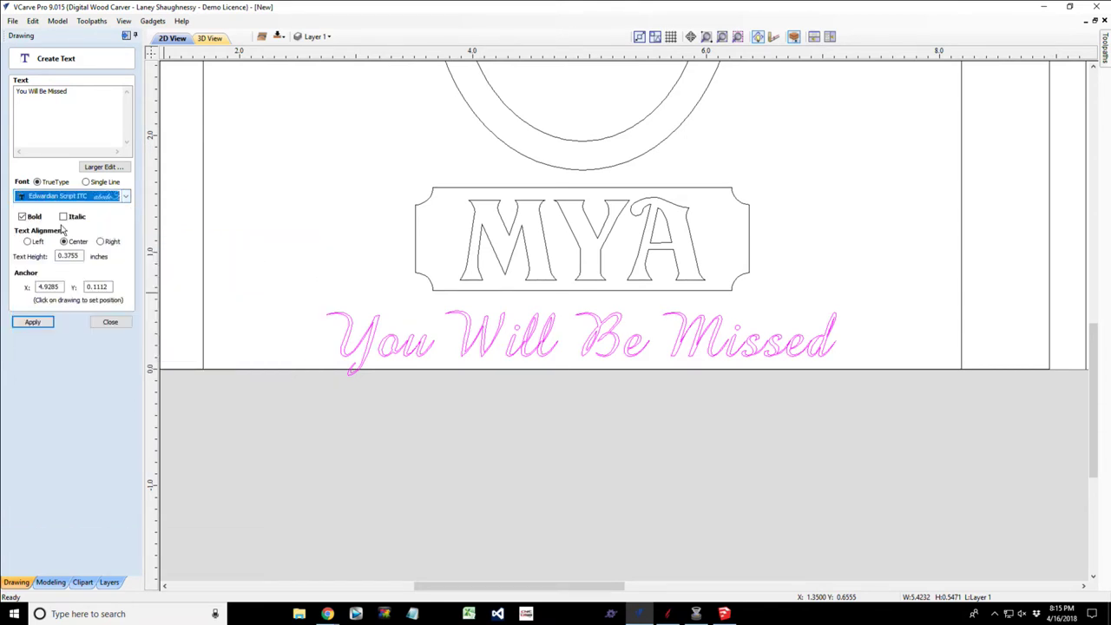
pyautogui.click(33, 322)
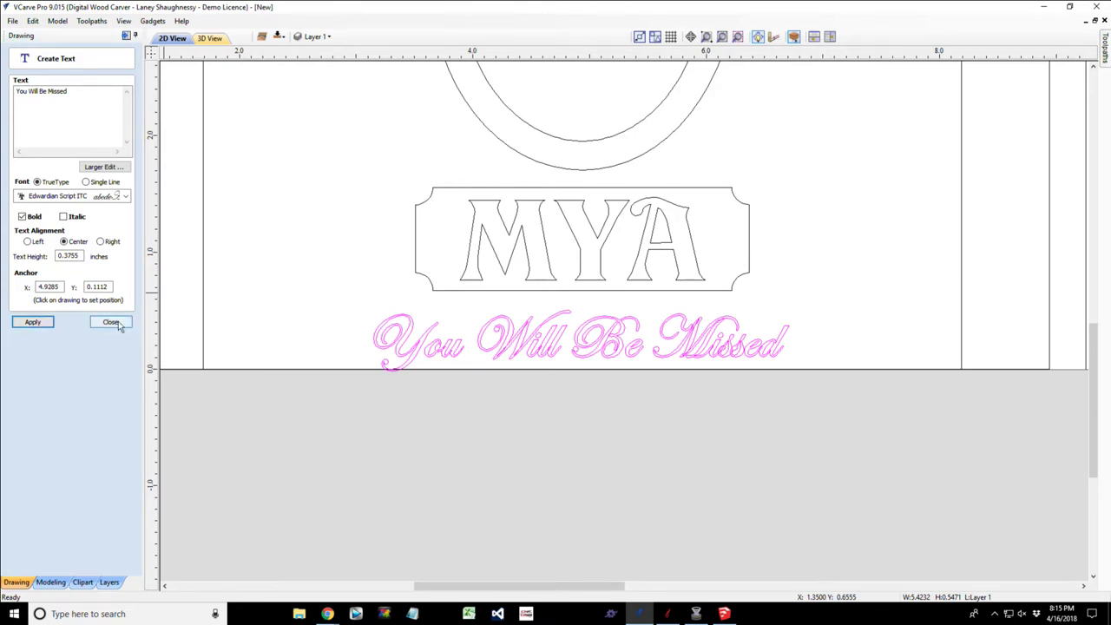
pyautogui.click(112, 322)
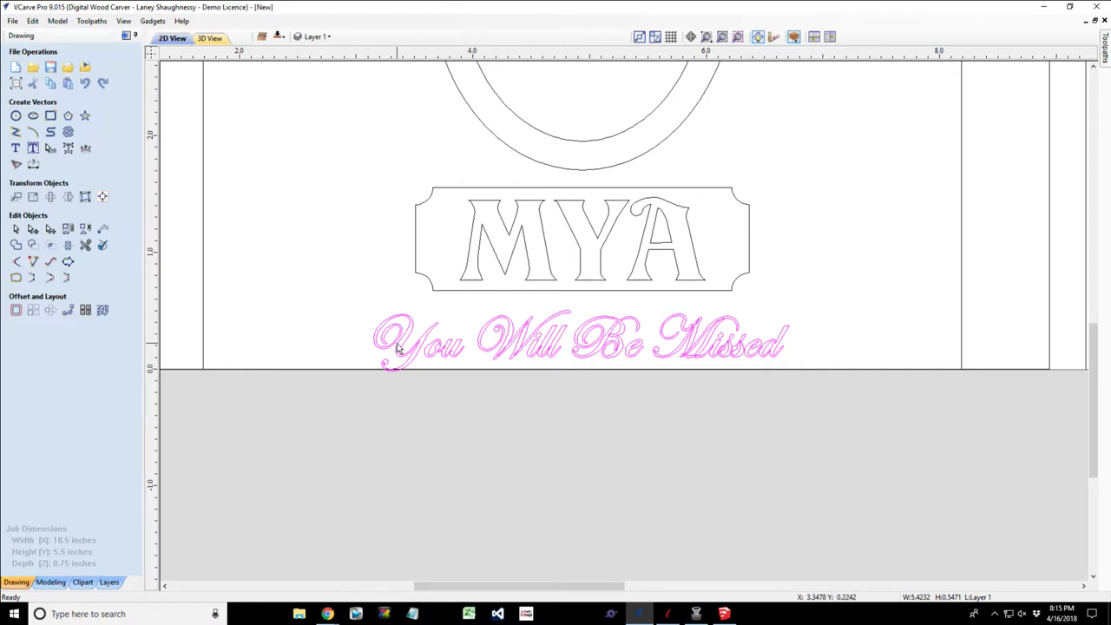
# Marquee-select the oval frame and MYA plaque and nudge them up two steps.
pyautogui.scroll(-3, 400, 345)
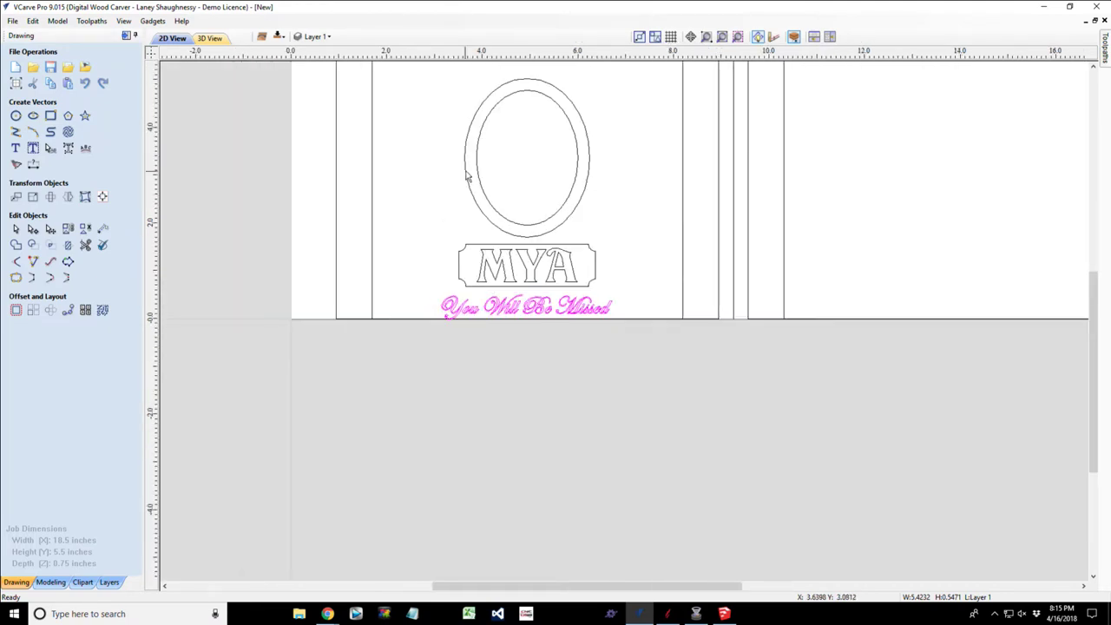
pyautogui.scroll(-2, 469, 166)
pyautogui.moveTo(427, 186); pyautogui.dragTo(567, 345)
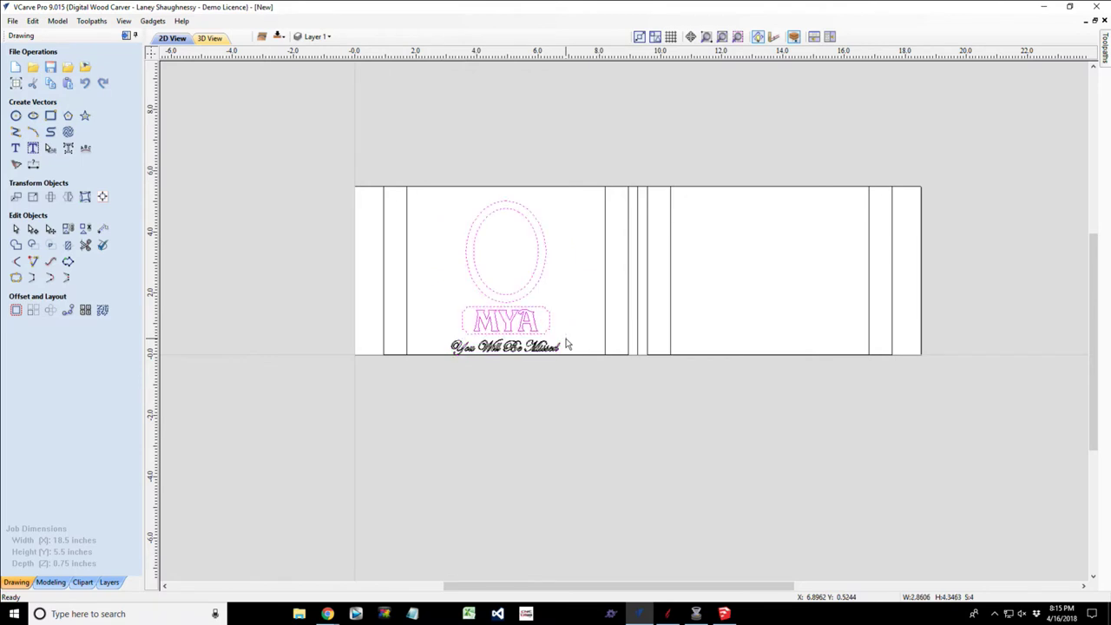
pyautogui.press('Up')
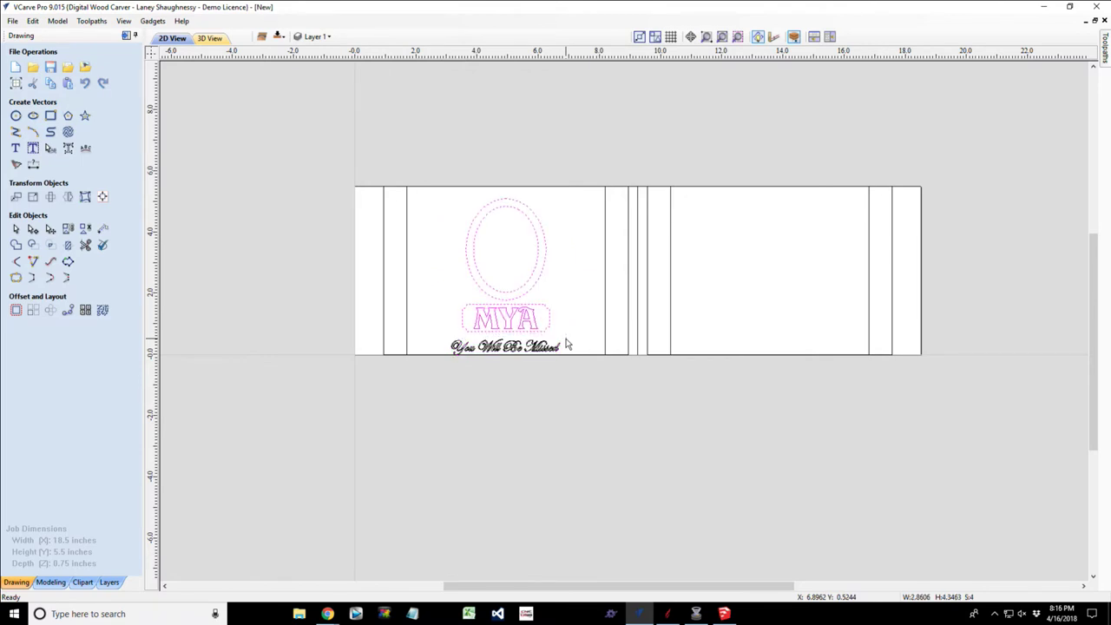
pyautogui.press('Up')
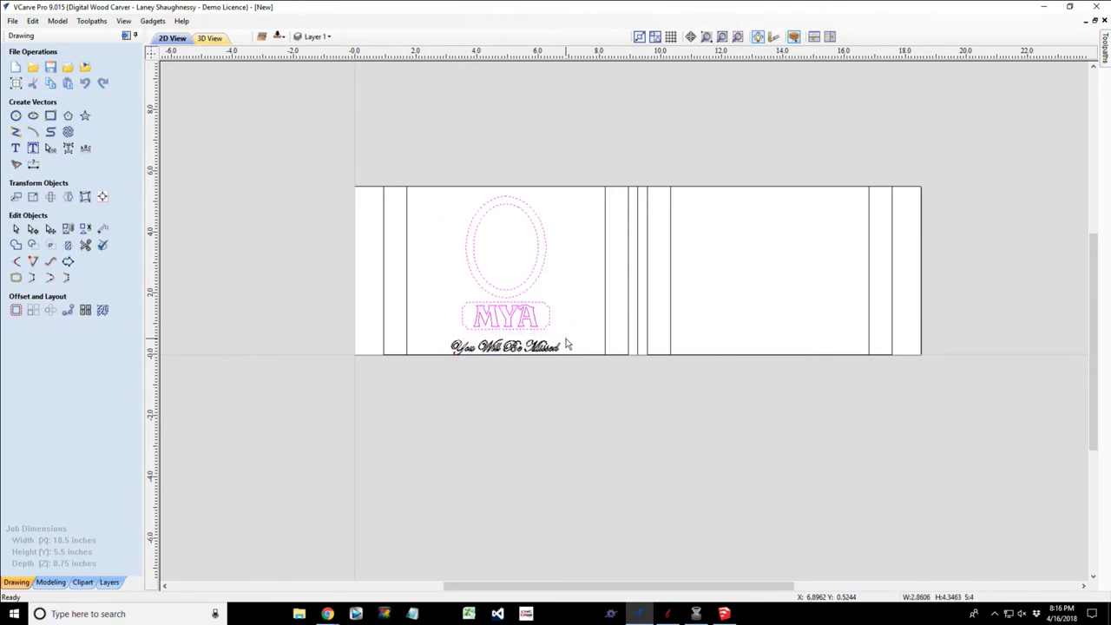
# Nudge the 'You Will Be Missed' tagline up three steps.
pyautogui.scroll(4, 487, 354)
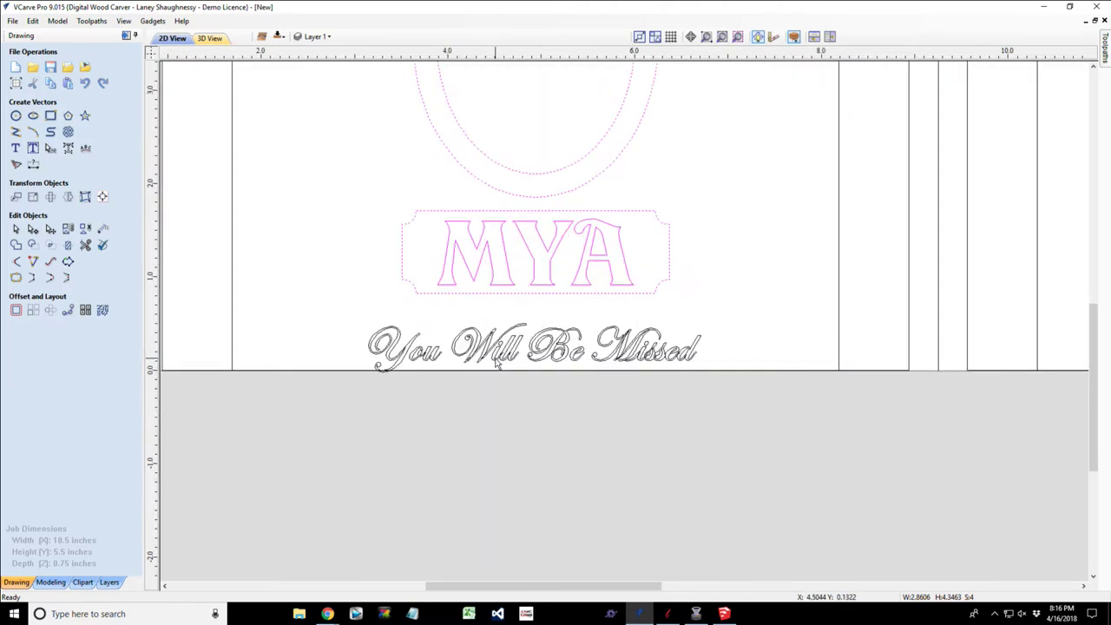
pyautogui.click(494, 353)
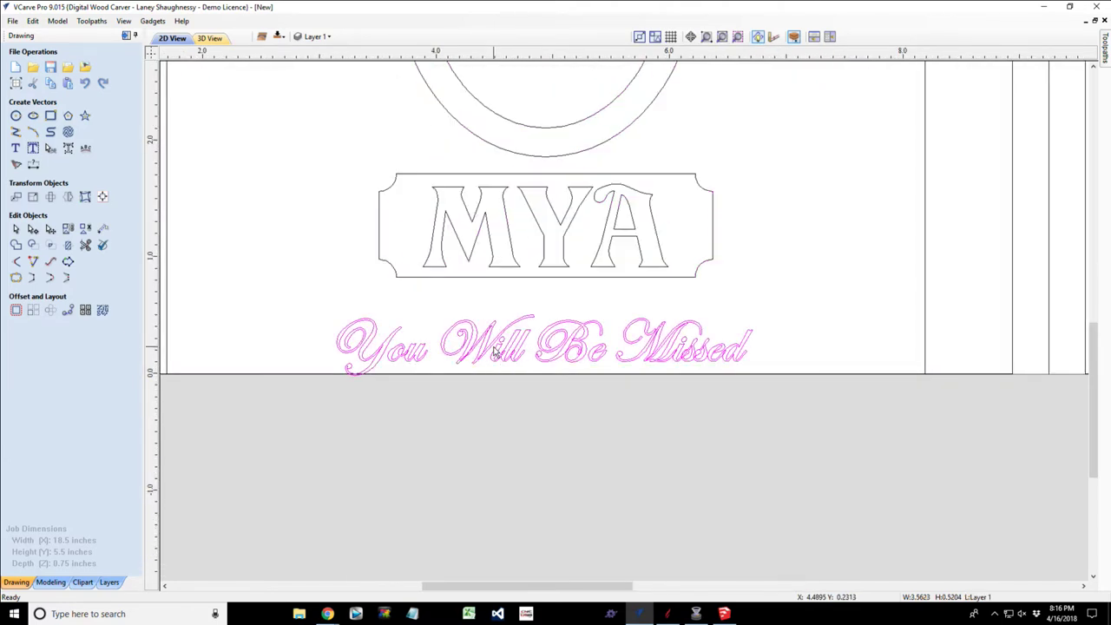
pyautogui.press('Up')
pyautogui.press('Up')
pyautogui.press('Up')
pyautogui.press('Up')
pyautogui.press('Up')
pyautogui.press('Up')
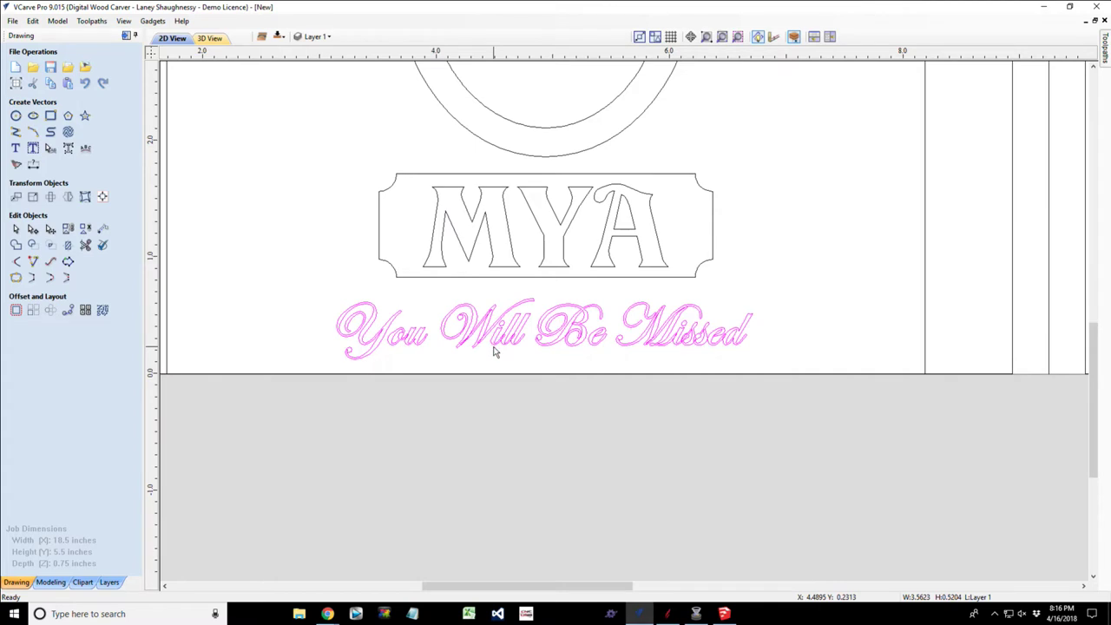
pyautogui.press('Up')
pyautogui.press('Up')
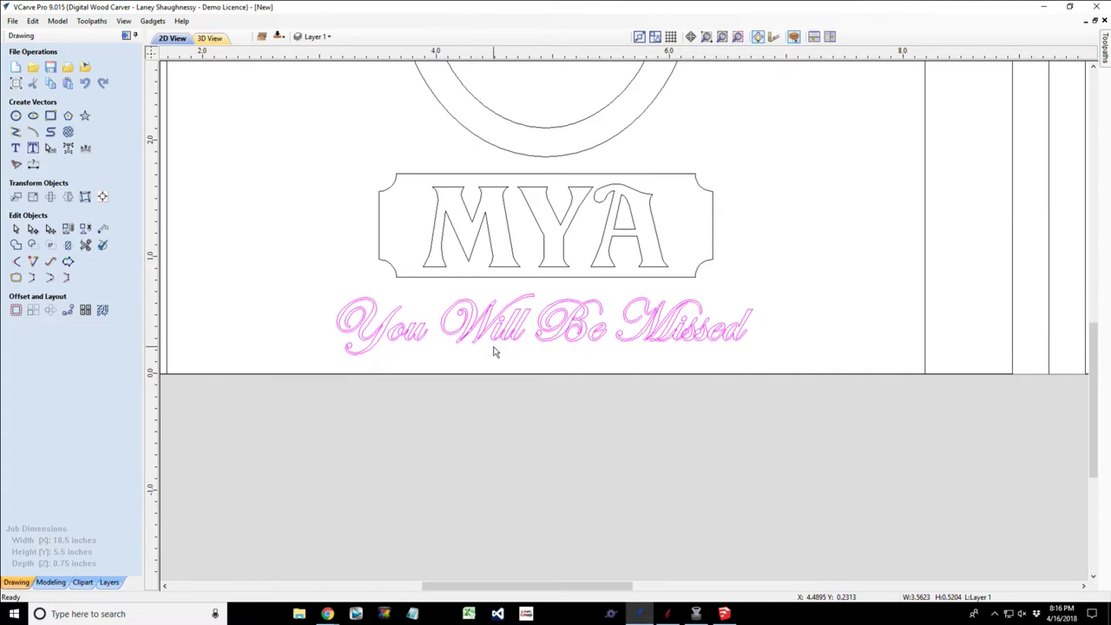
pyautogui.press('Up')
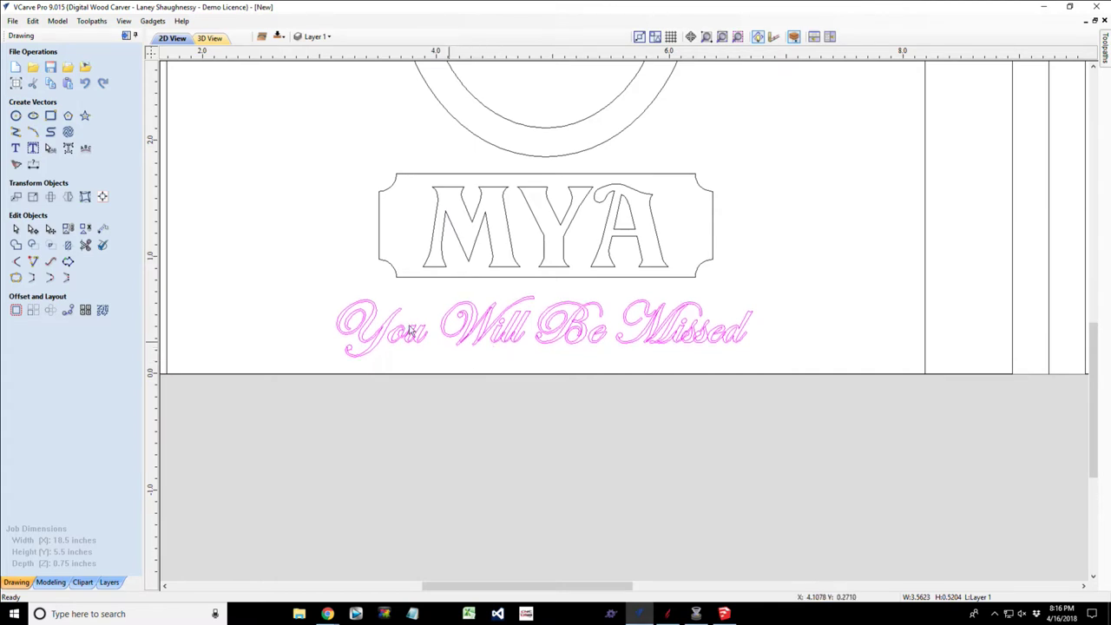
# Centre the tagline horizontally on the rectangle outline using Align to Selection.
pyautogui.click(103, 198)
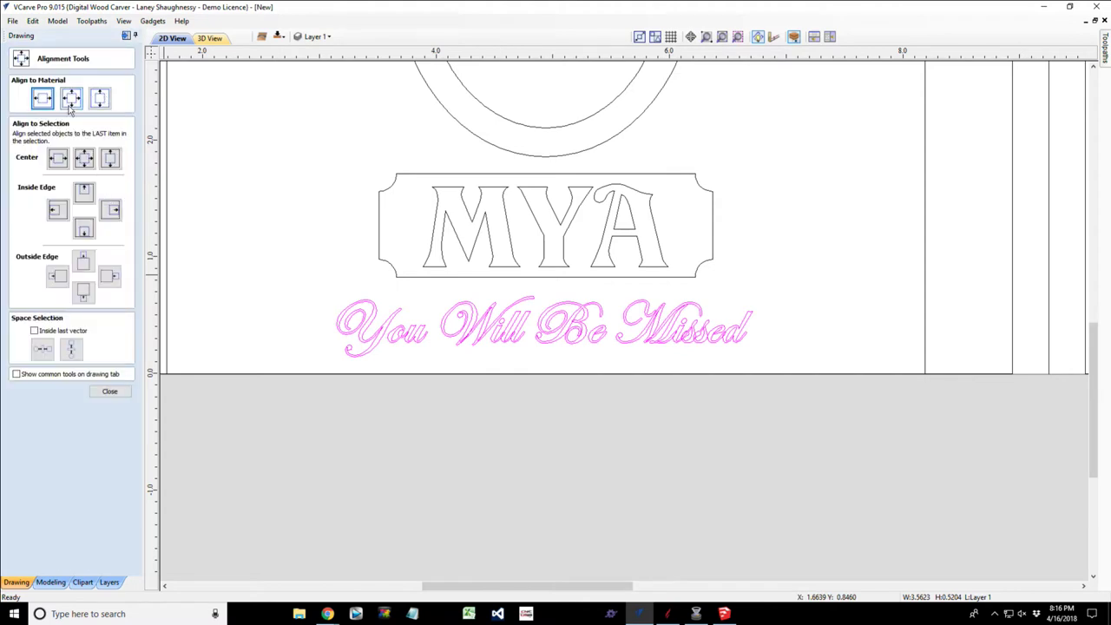
pyautogui.click(40, 101)
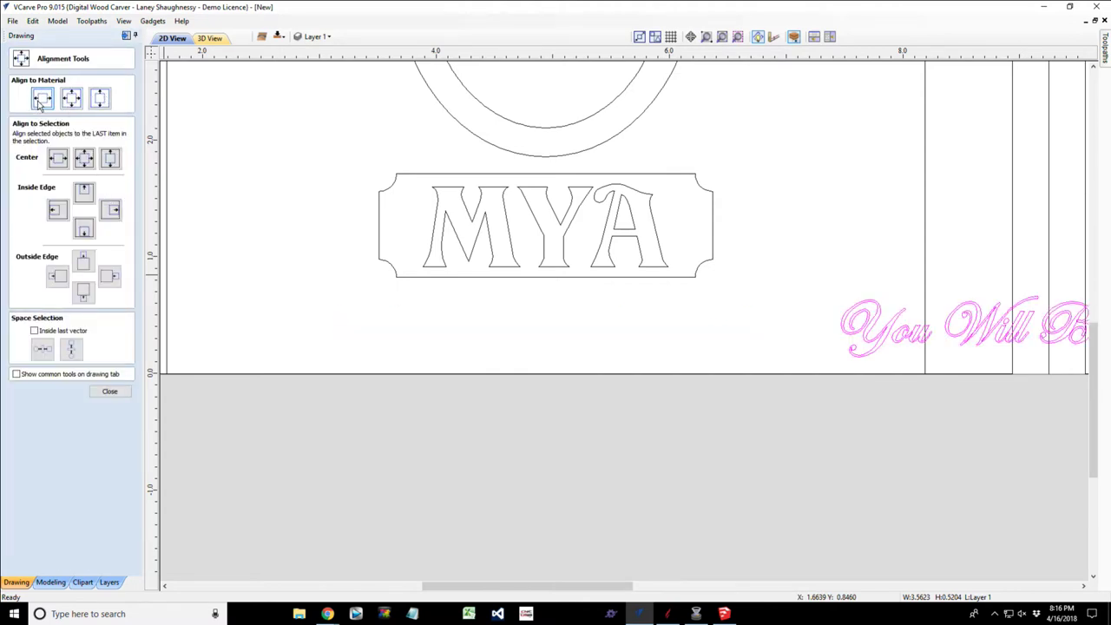
pyautogui.click(40, 101)
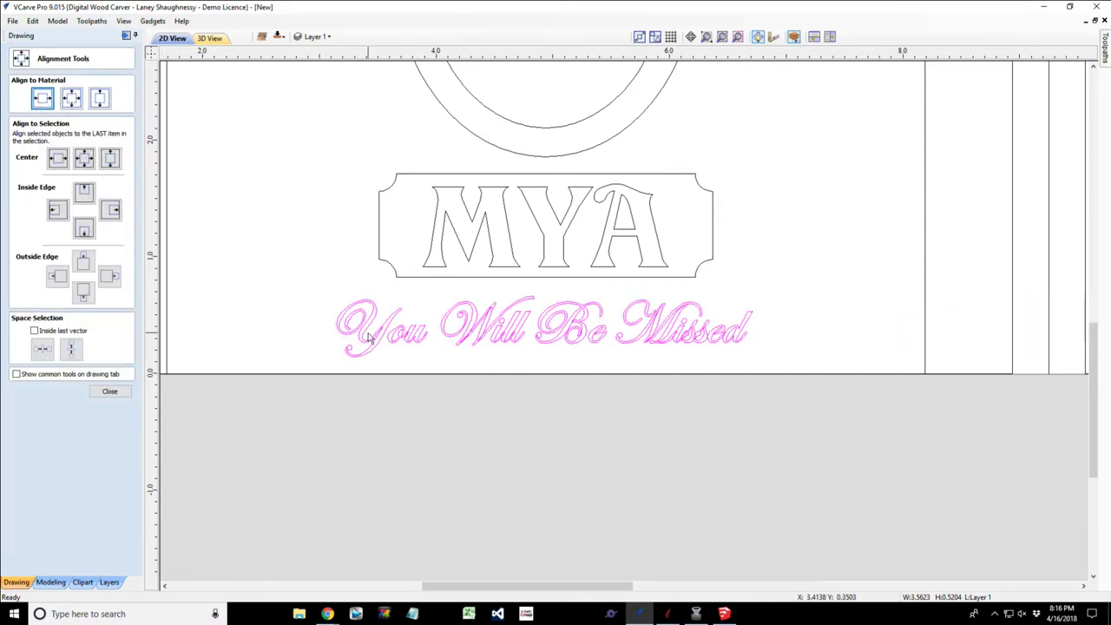
pyautogui.scroll(-2, 369, 339)
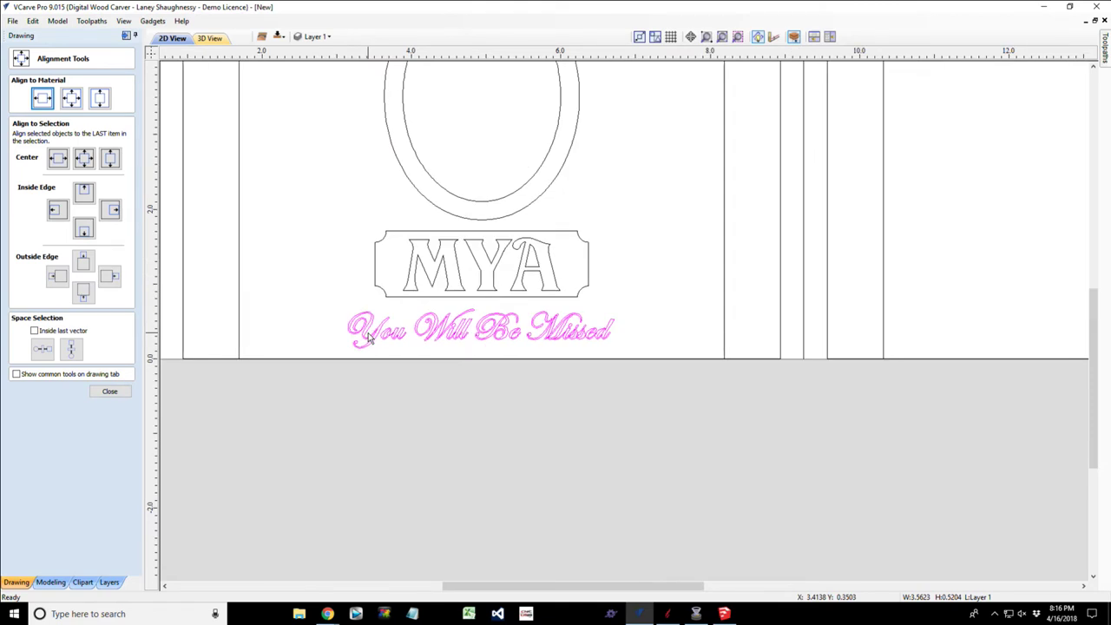
pyautogui.keyDown('shift'); pyautogui.click(239, 323); pyautogui.keyUp('shift')
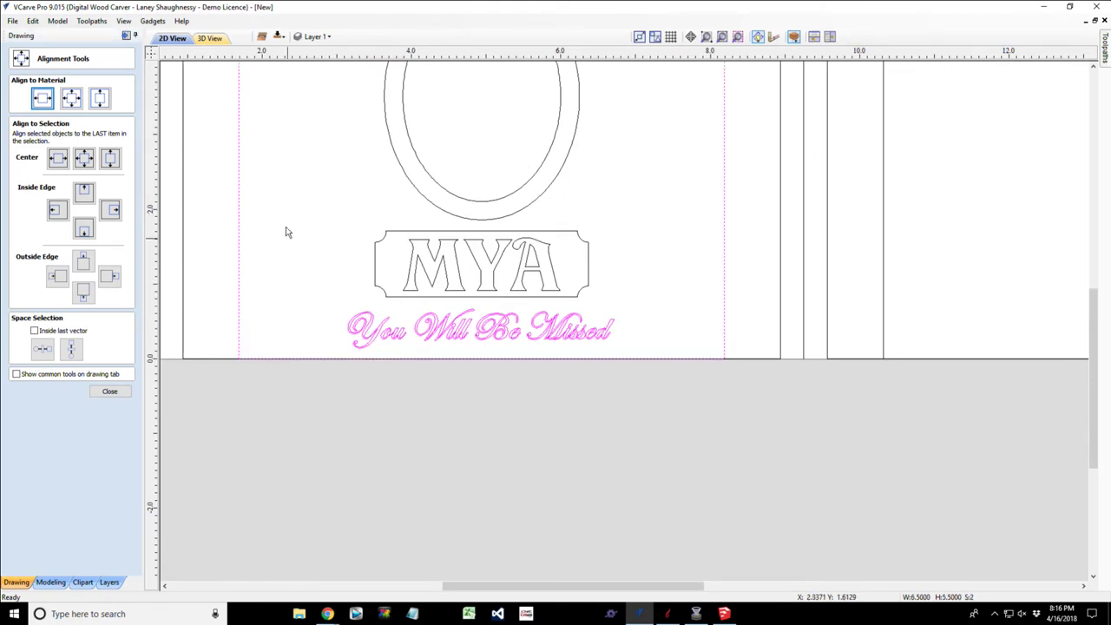
pyautogui.scroll(-2, 303, 387)
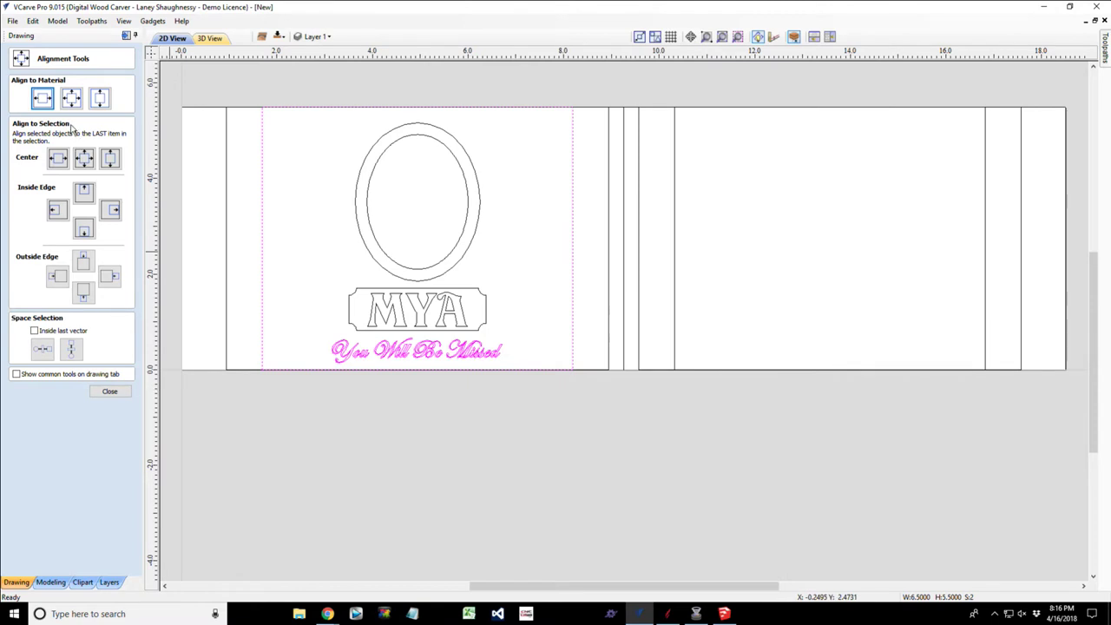
pyautogui.click(57, 157)
pyautogui.scroll(2, 396, 374)
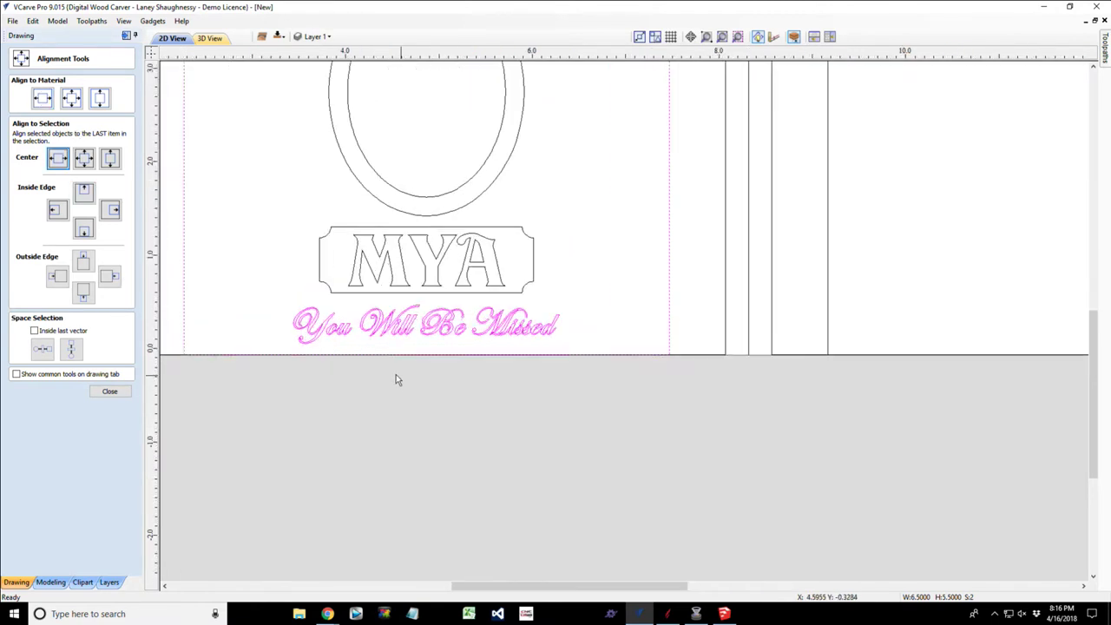
pyautogui.click(109, 392)
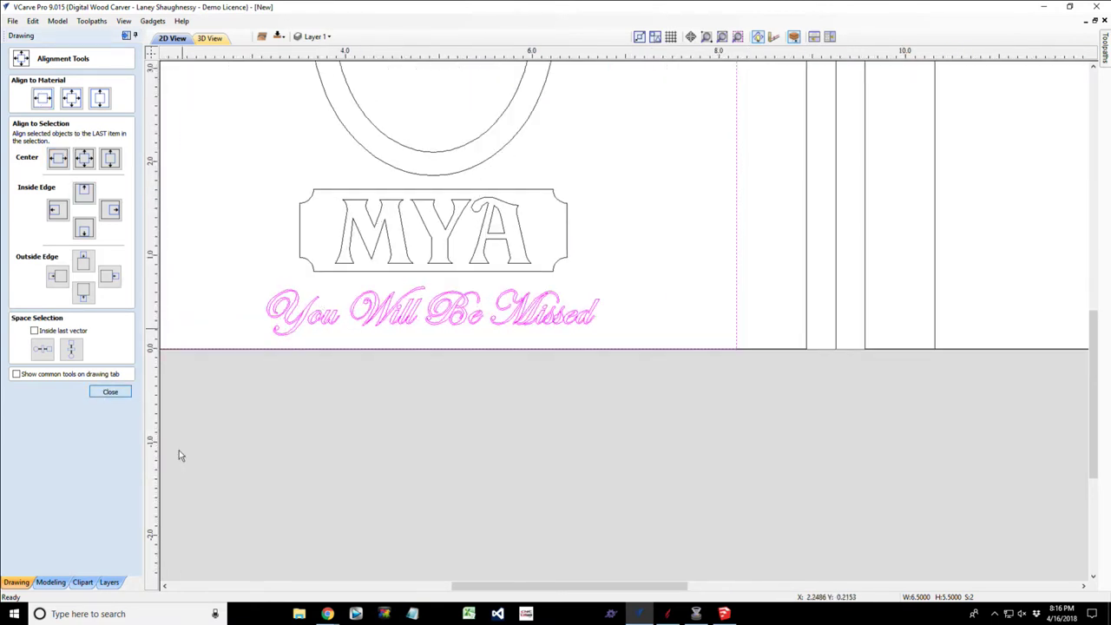
pyautogui.moveTo(567, 586); pyautogui.dragTo(536, 586)
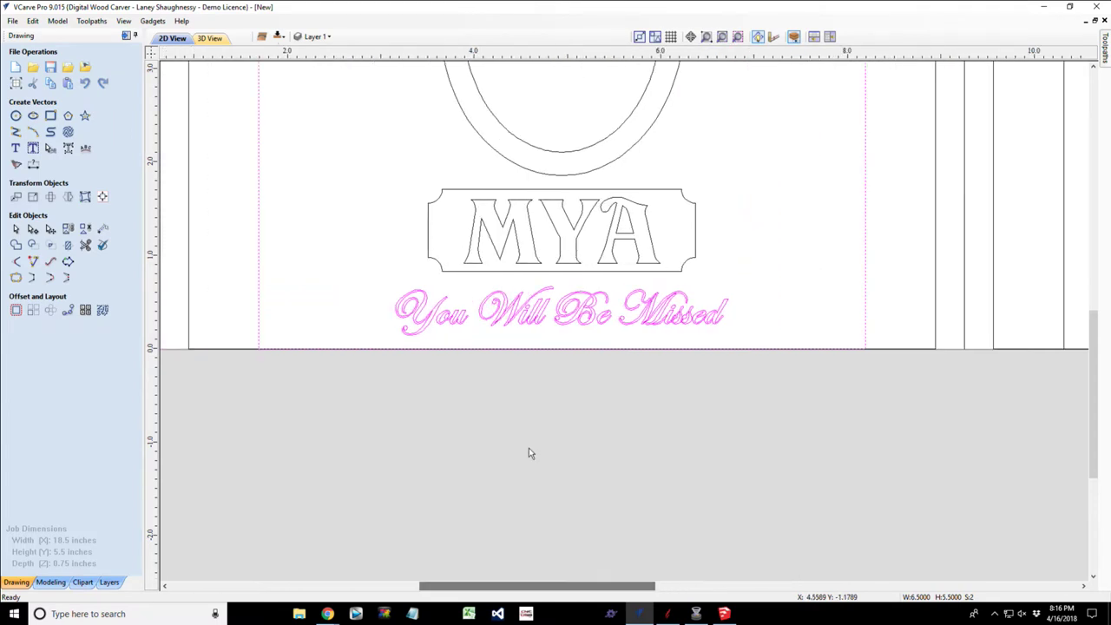
pyautogui.scroll(2, 400, 353)
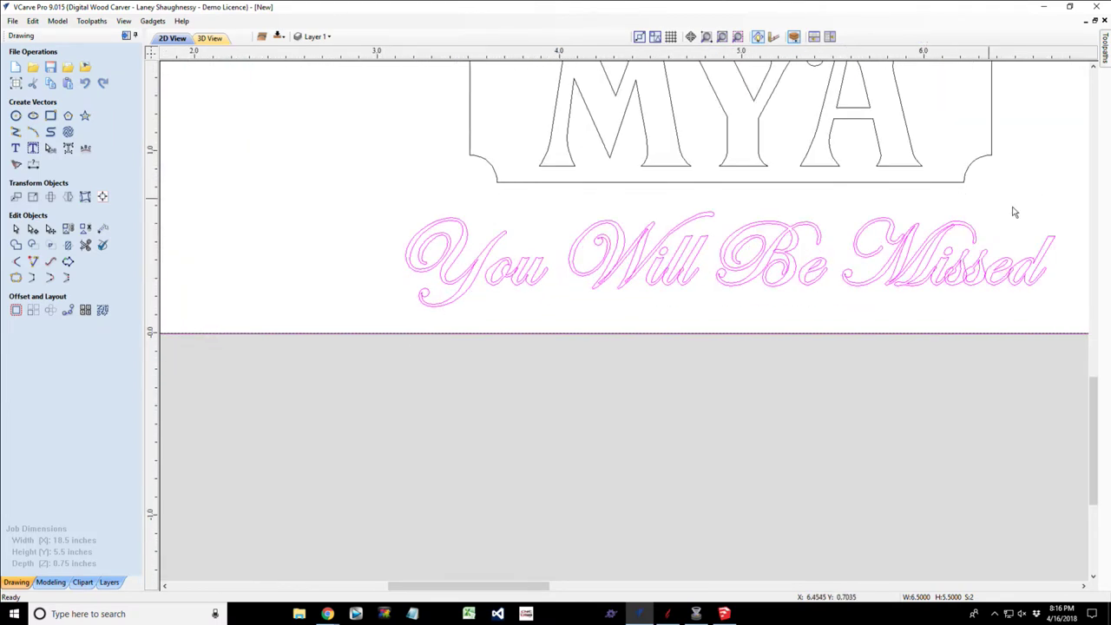
pyautogui.scroll(3, 1050, 230)
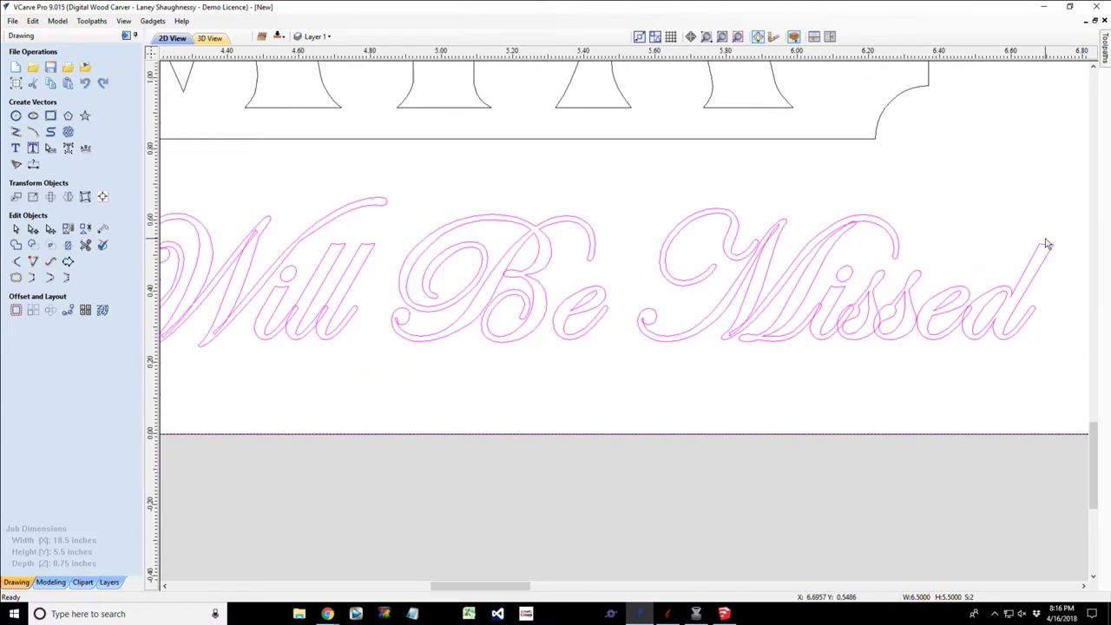
pyautogui.scroll(-2, 1046, 242)
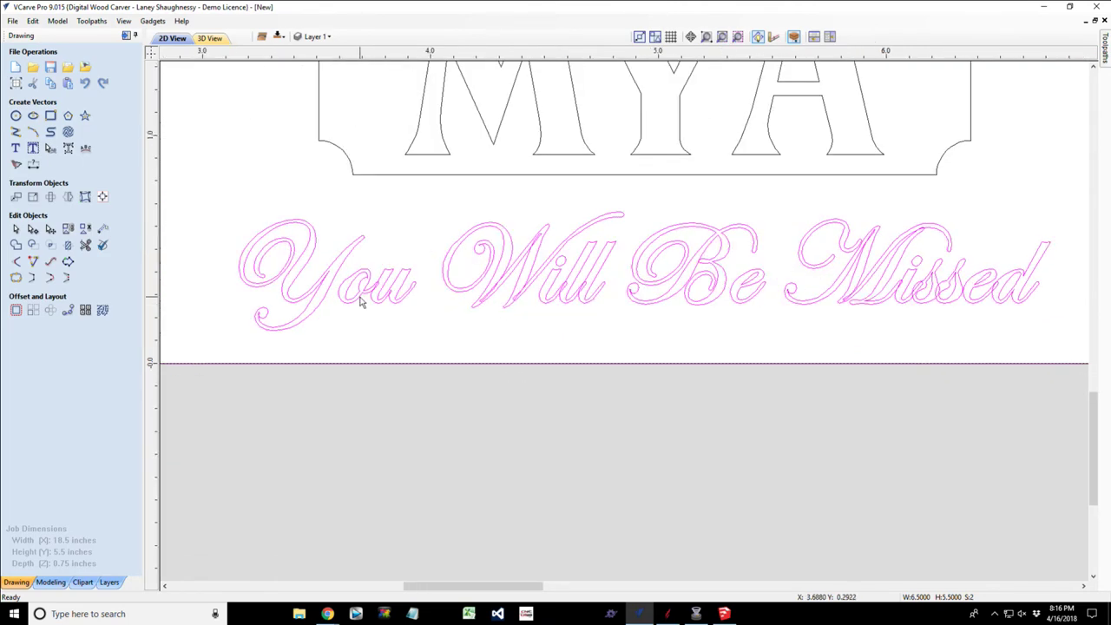
pyautogui.scroll(3, 369, 294)
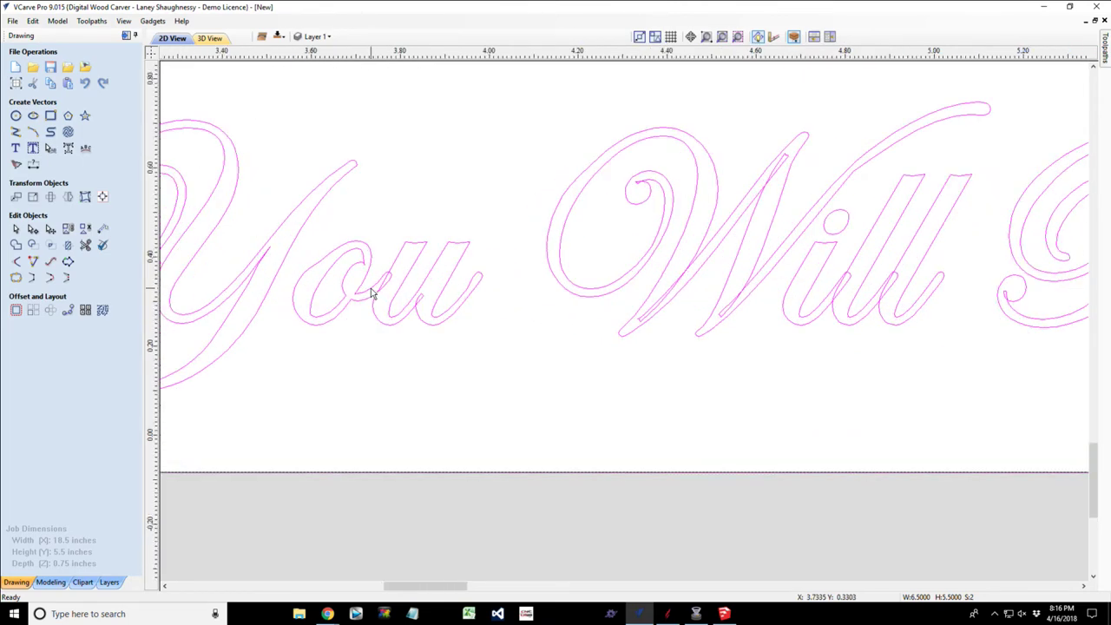
pyautogui.scroll(-1, 368, 293)
pyautogui.scroll(2, 700, 293)
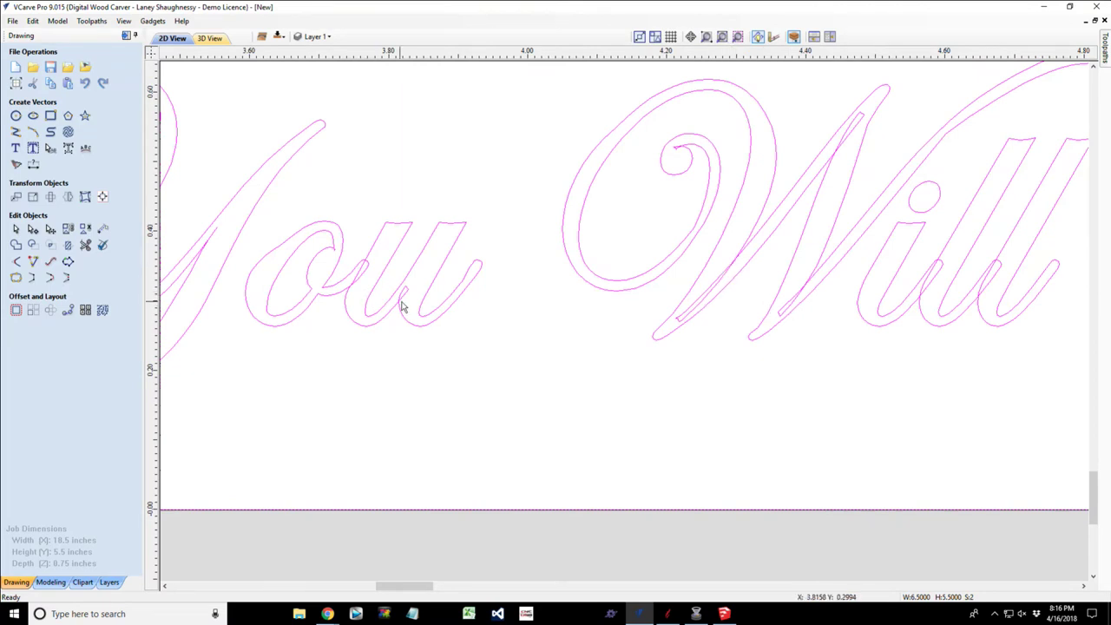
pyautogui.scroll(-4, 402, 302)
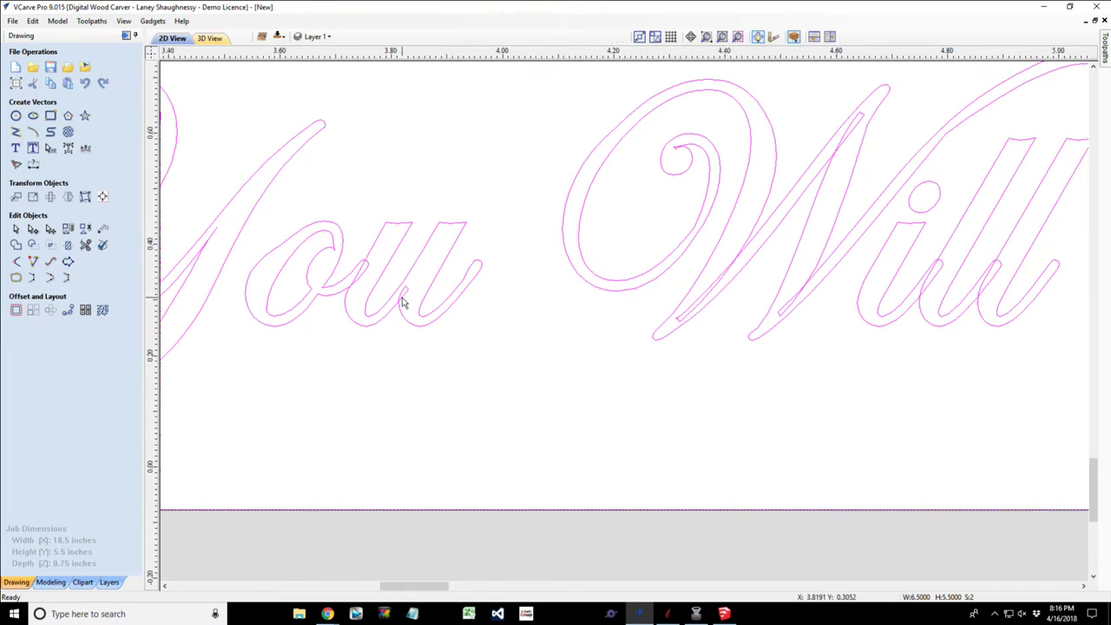
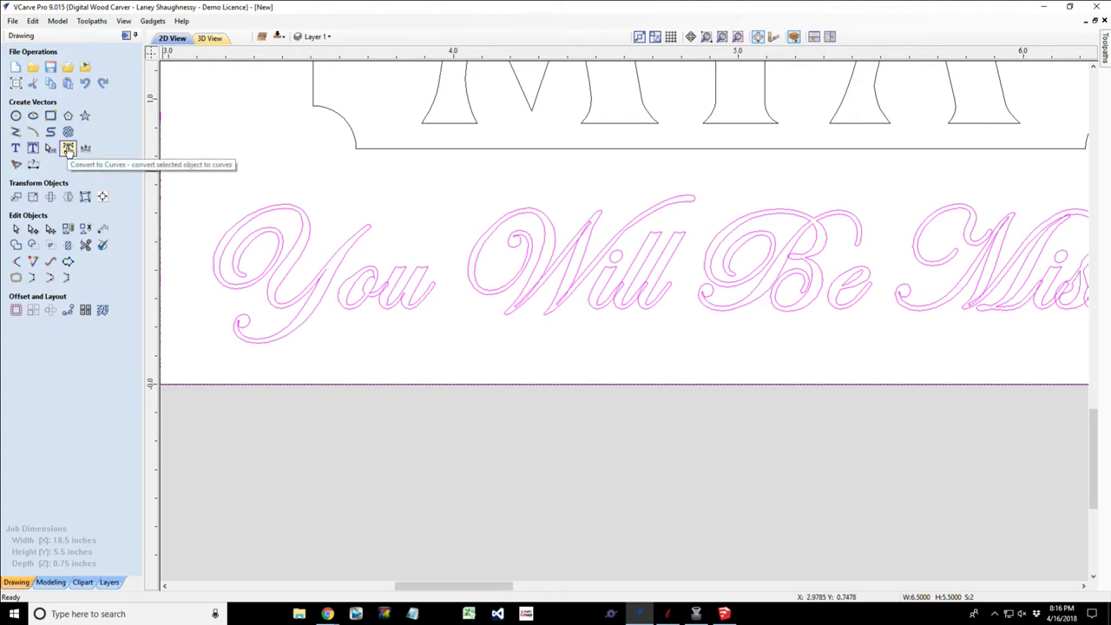
# Convert the selected 'You Will Be Missed' script text to curves and zoom into 'You'.
pyautogui.click(68, 149)
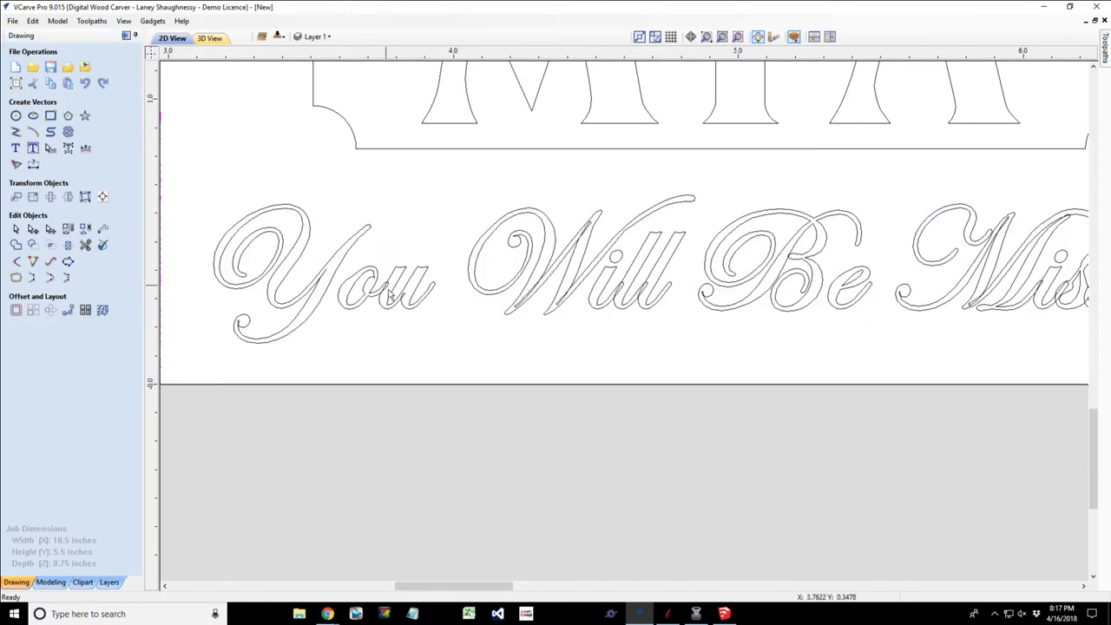
pyautogui.scroll(2, 390, 295)
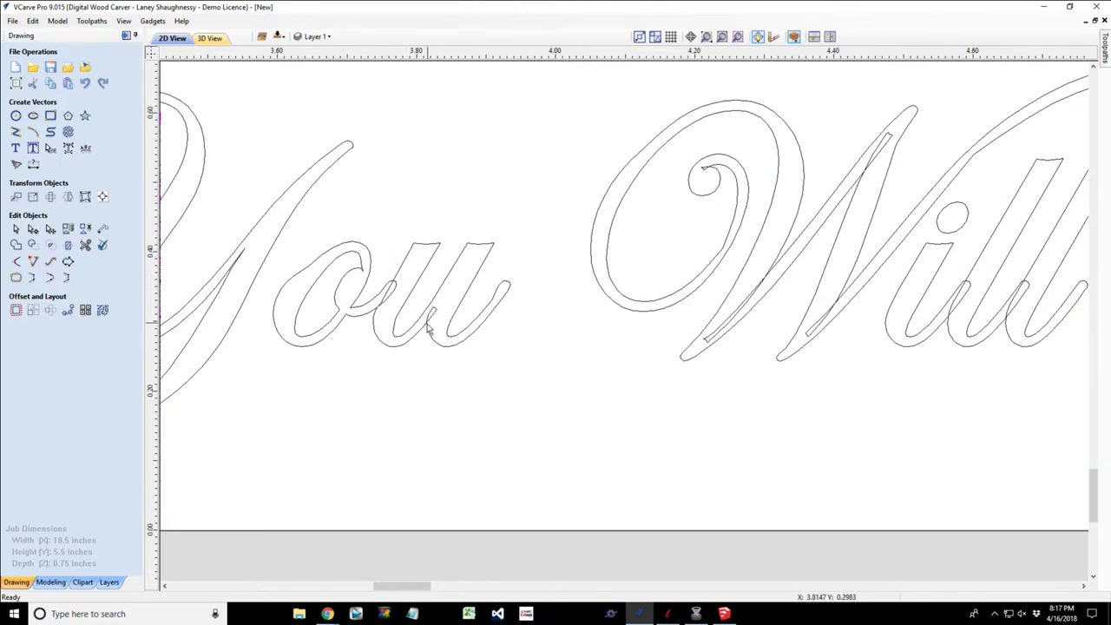
pyautogui.scroll(2, 395, 313)
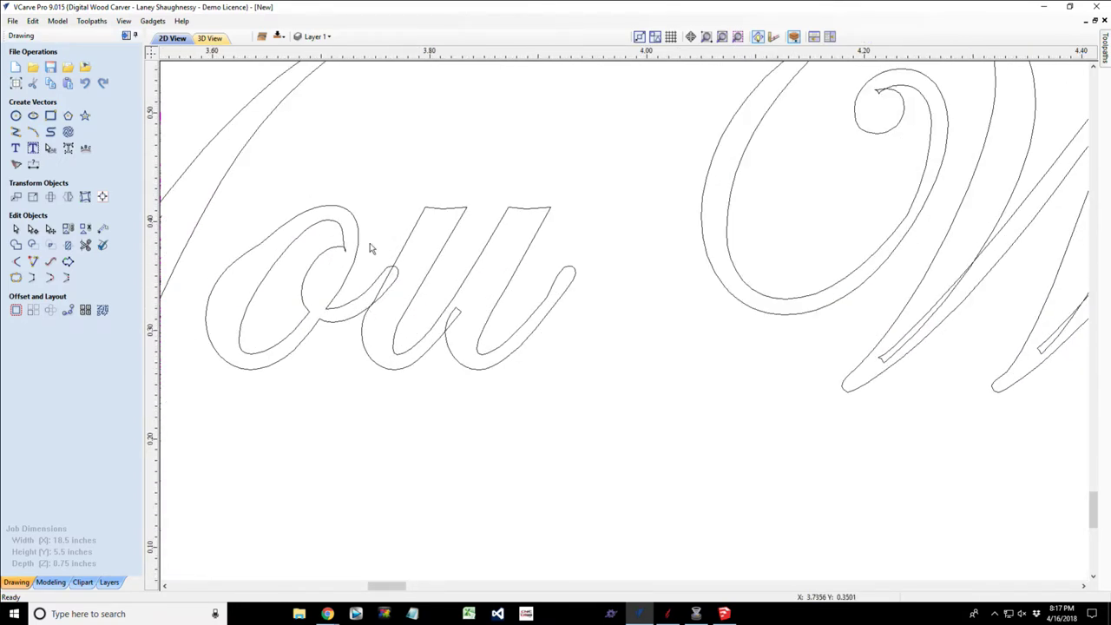
pyautogui.scroll(1, 351, 257)
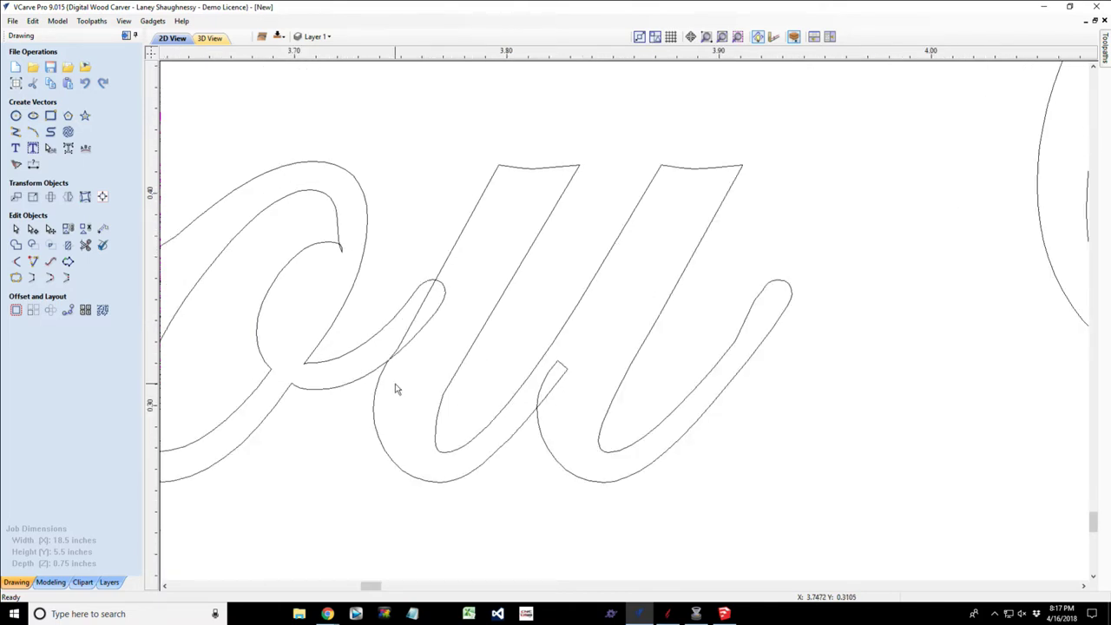
pyautogui.click(340, 250)
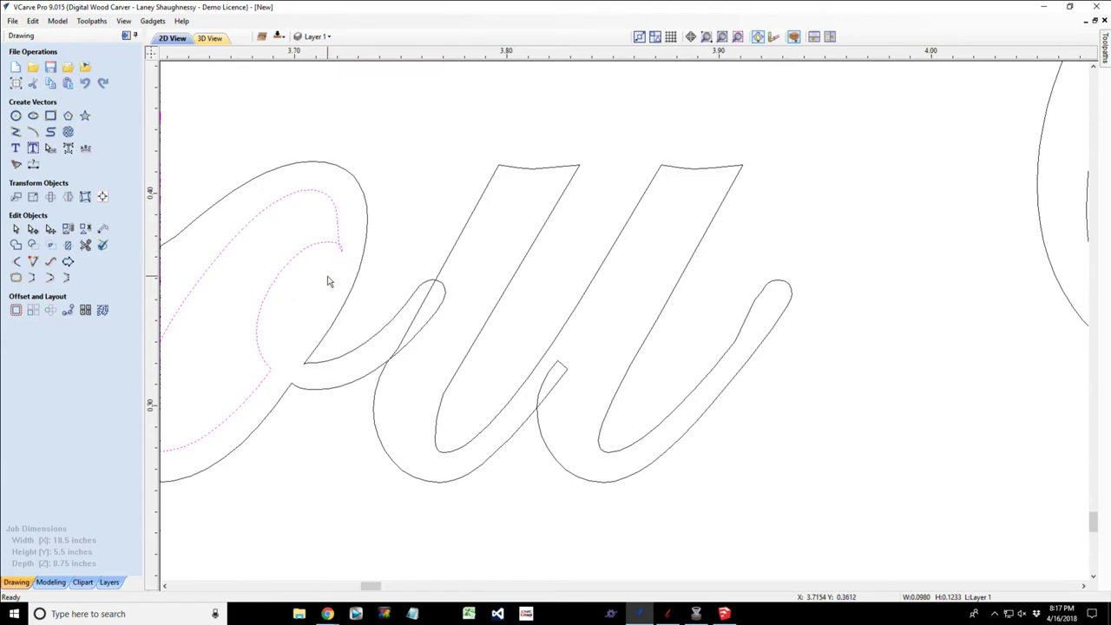
pyautogui.click(328, 281)
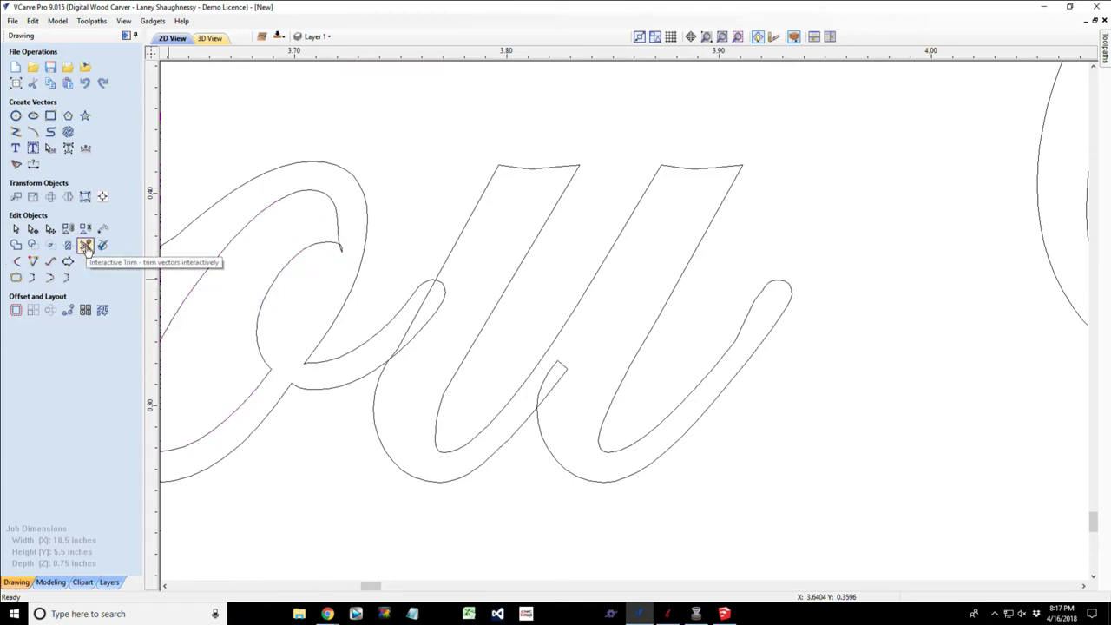
# With Interactive Vector Trim, cut the loop and leftover piece where the o meets the u.
pyautogui.click(86, 246)
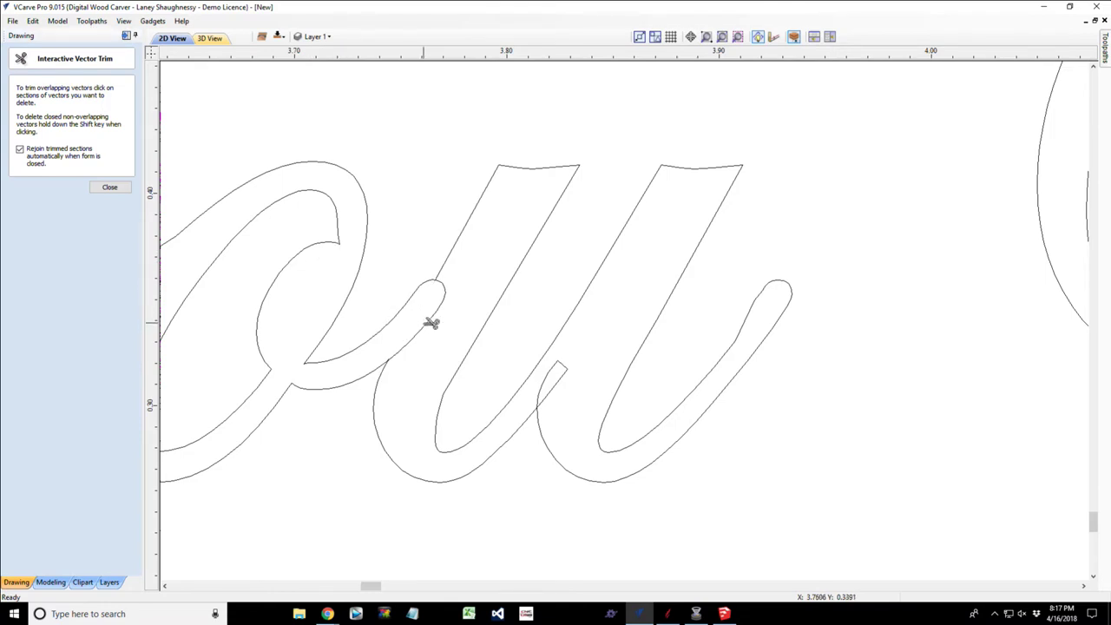
pyautogui.click(430, 322)
pyautogui.click(548, 383)
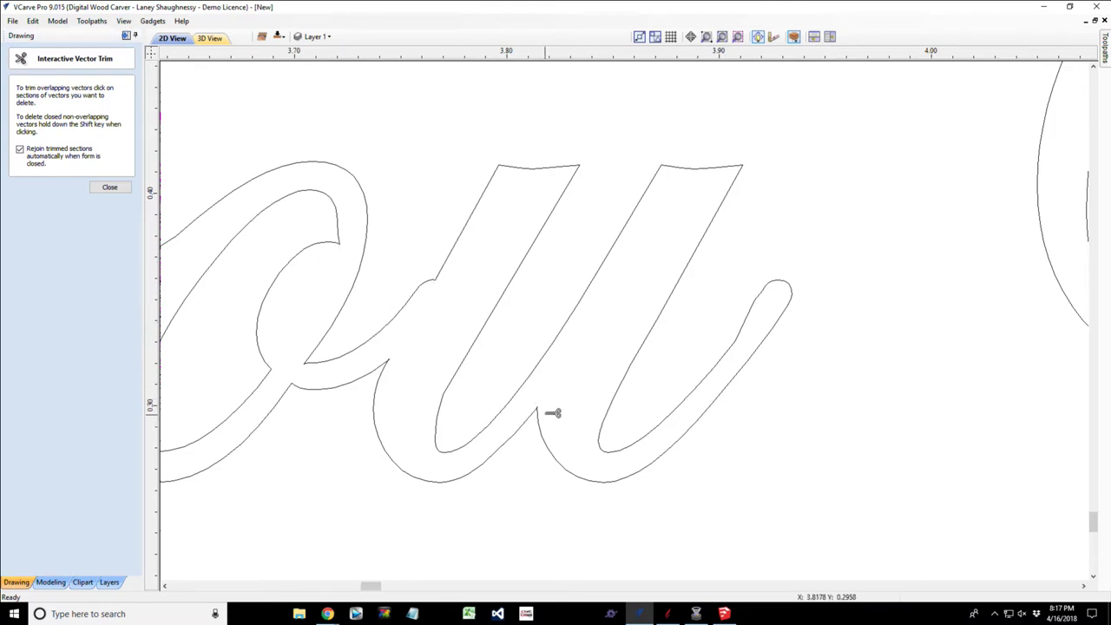
# Trim away the spike inside the Y's tail curl.
pyautogui.scroll(3, 547, 410)
pyautogui.scroll(-4, 545, 411)
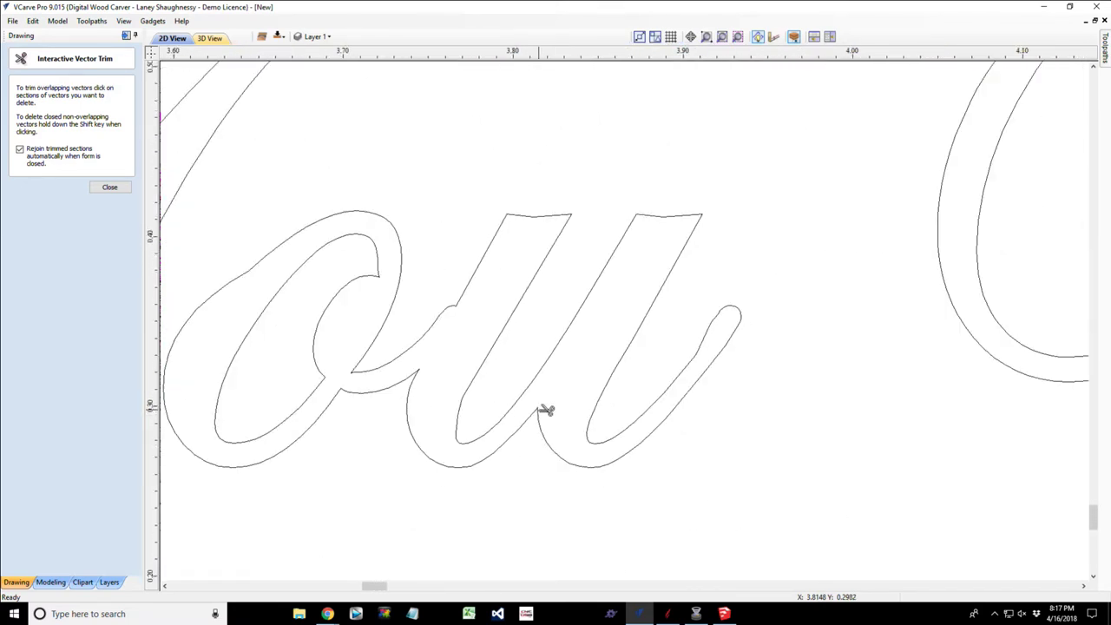
pyautogui.scroll(-1, 535, 404)
pyautogui.scroll(-2, 535, 405)
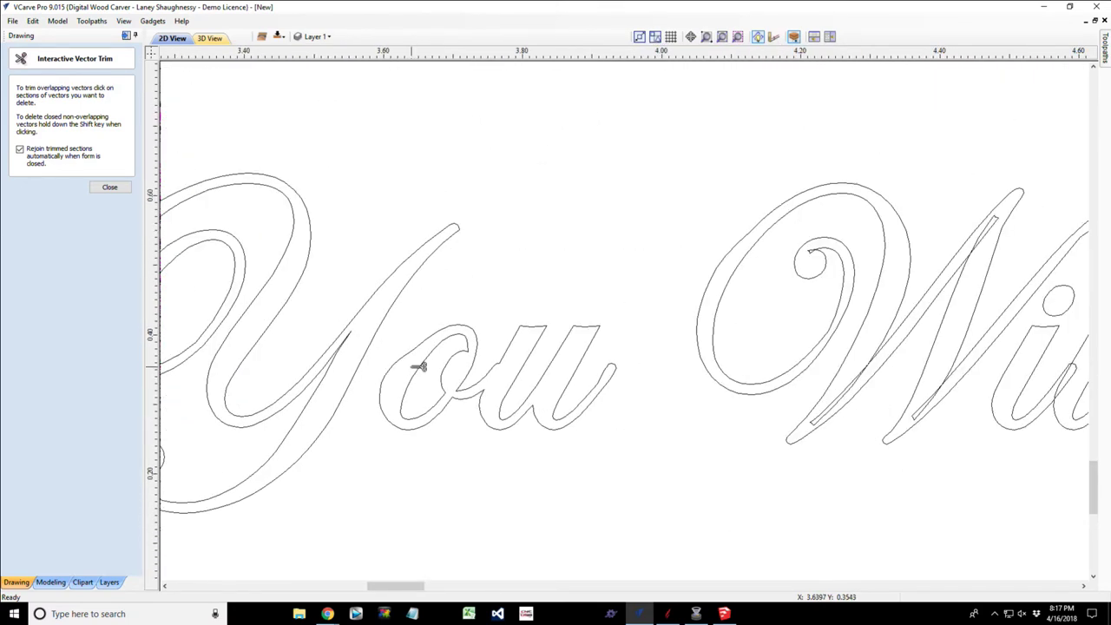
pyautogui.scroll(-1, 412, 384)
pyautogui.scroll(4, 280, 455)
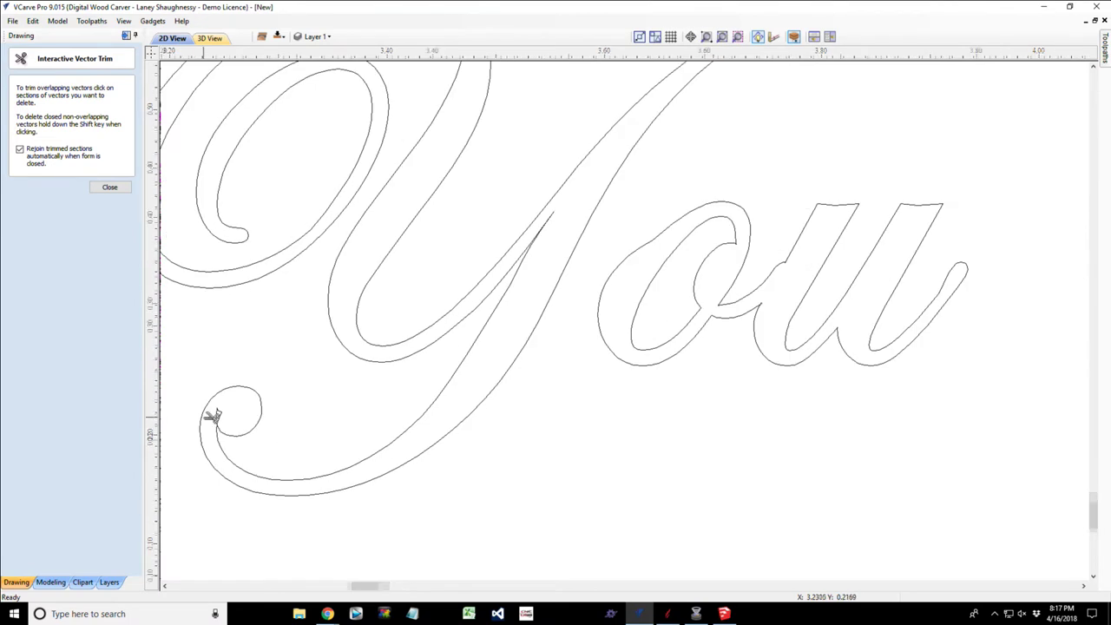
pyautogui.scroll(2, 214, 417)
pyautogui.click(249, 414)
pyautogui.scroll(-3, 272, 422)
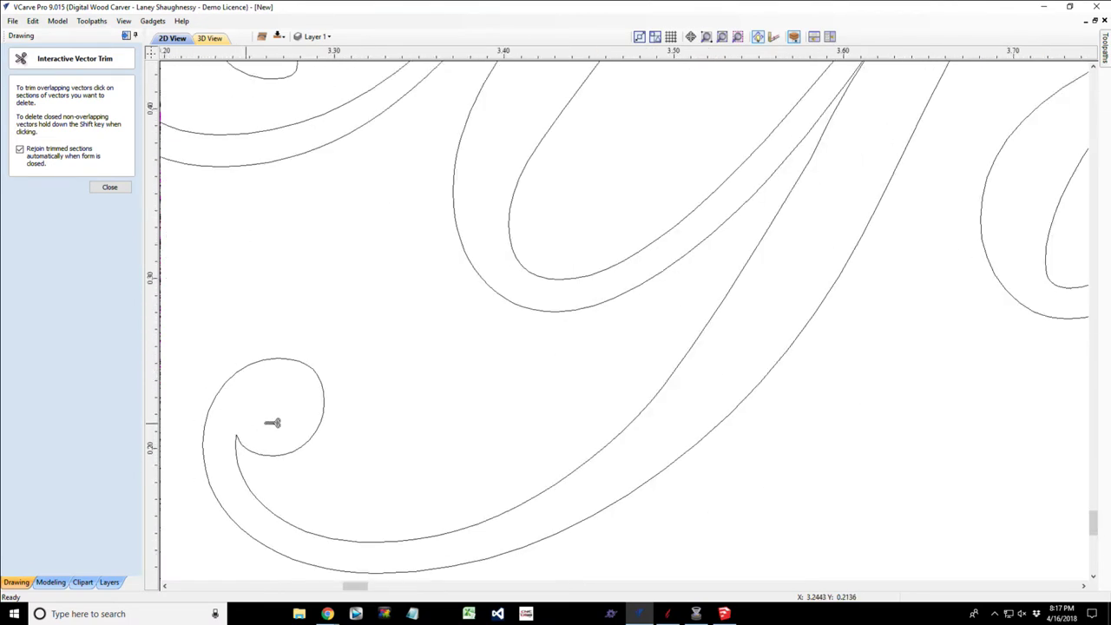
pyautogui.scroll(-1, 273, 422)
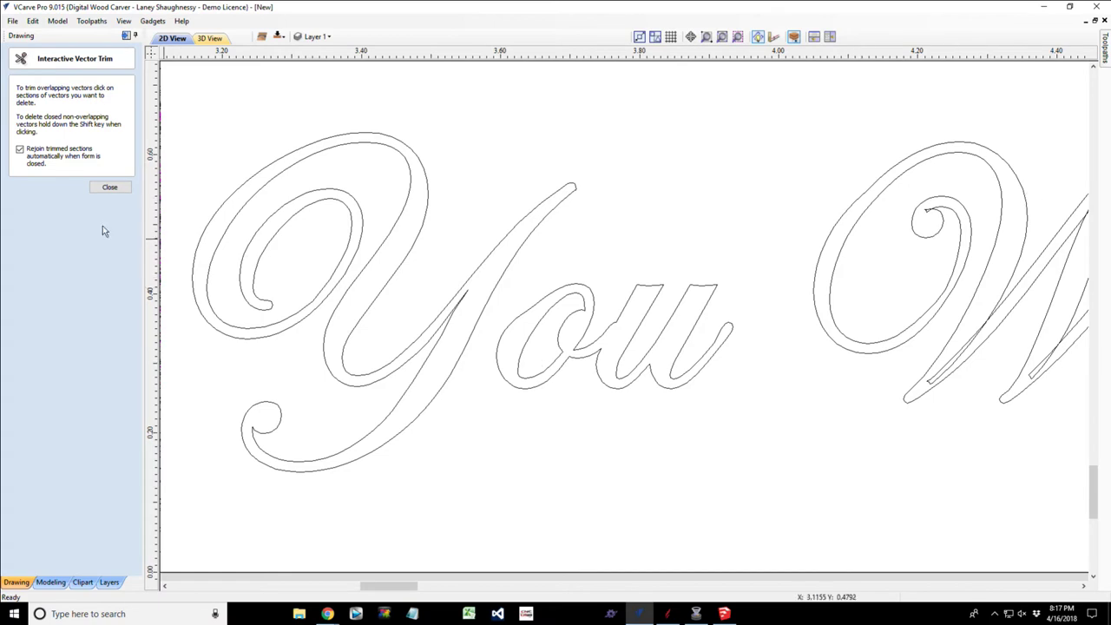
# Restart Interactive Vector Trim and cut the W's three inner overlapping strokes.
pyautogui.click(110, 188)
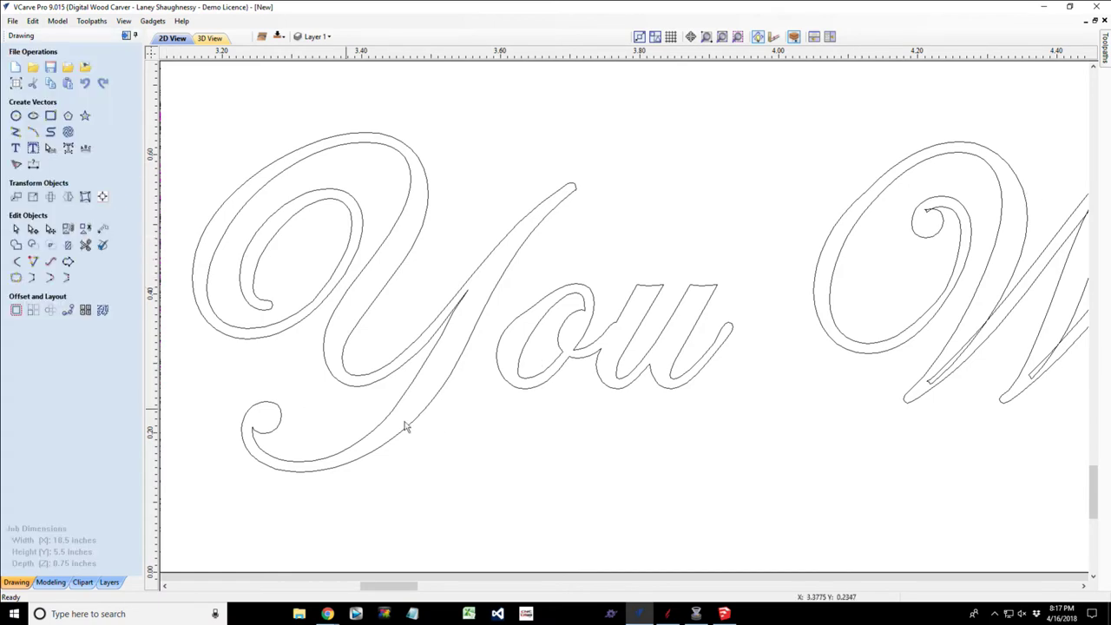
pyautogui.scroll(-4, 536, 443)
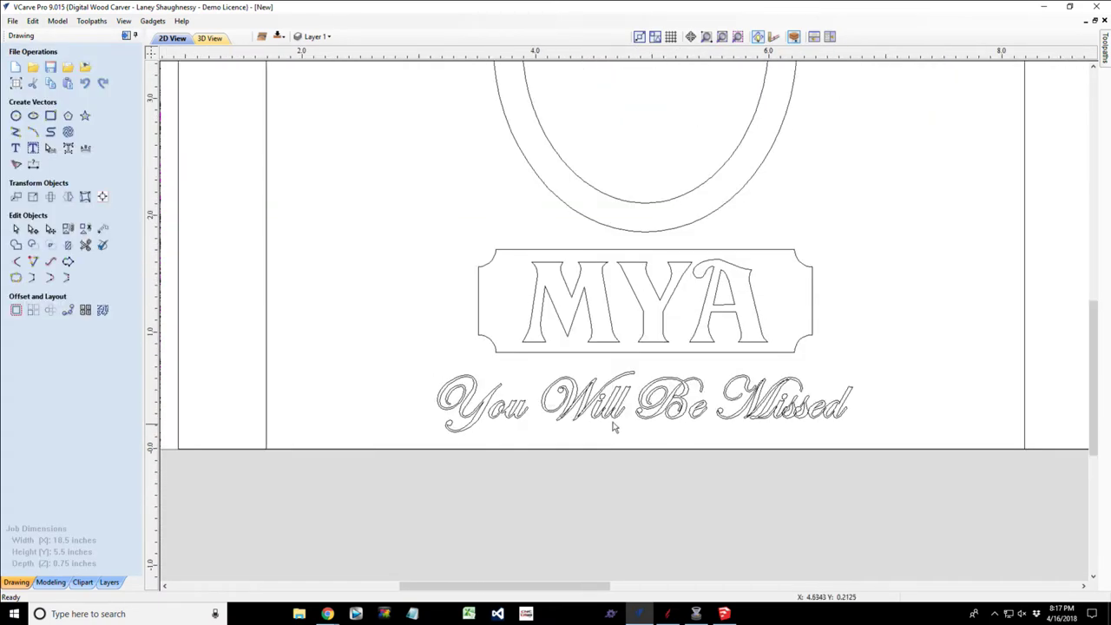
pyautogui.scroll(4, 617, 432)
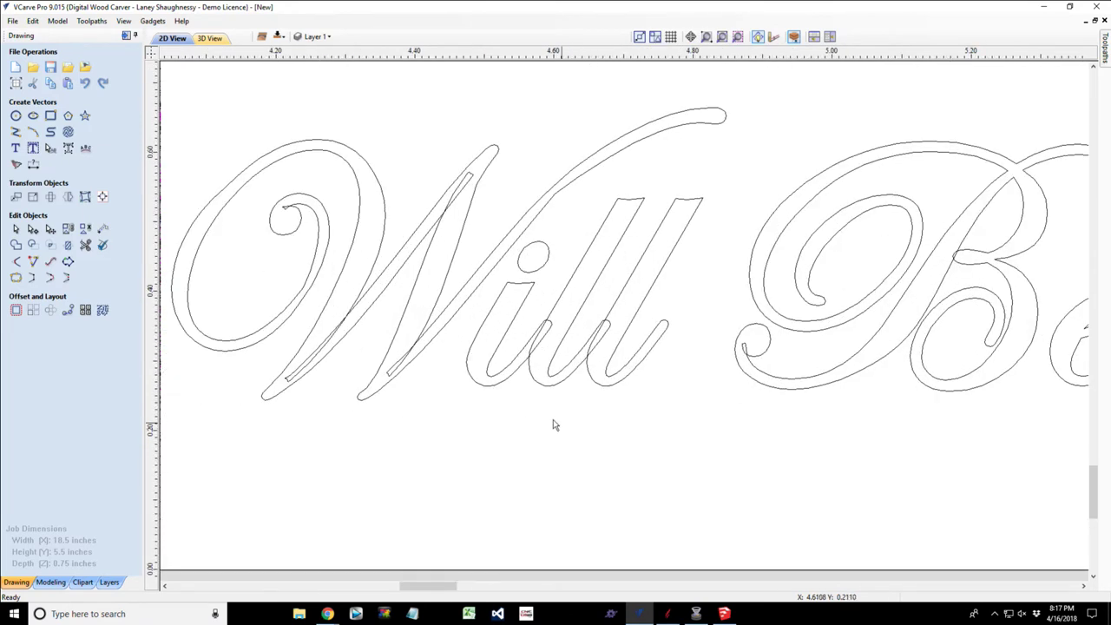
pyautogui.click(85, 245)
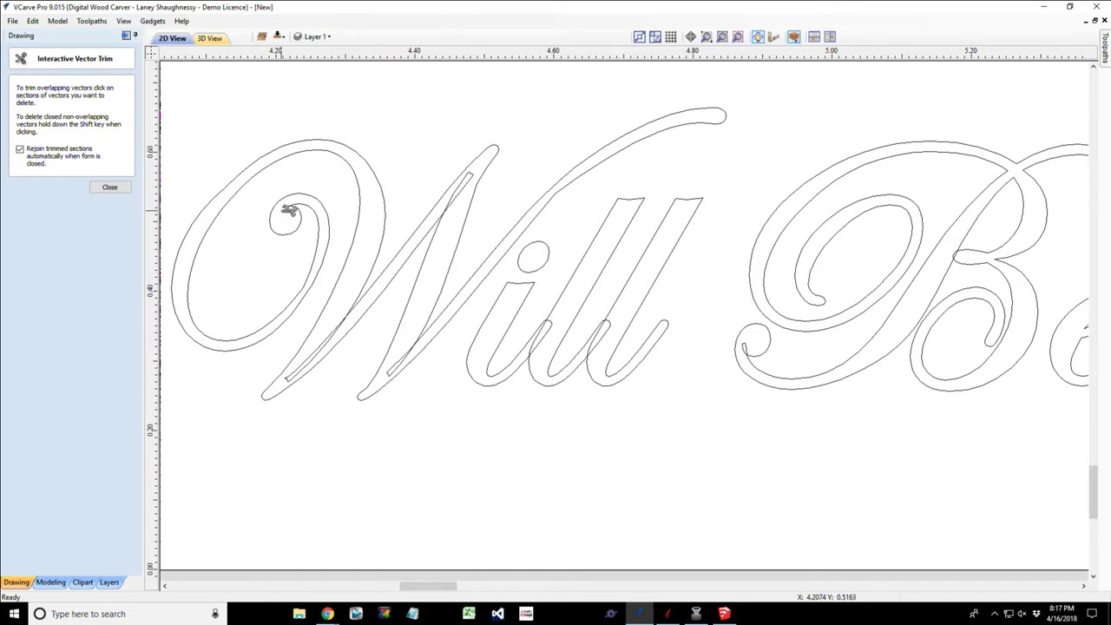
pyautogui.click(466, 189)
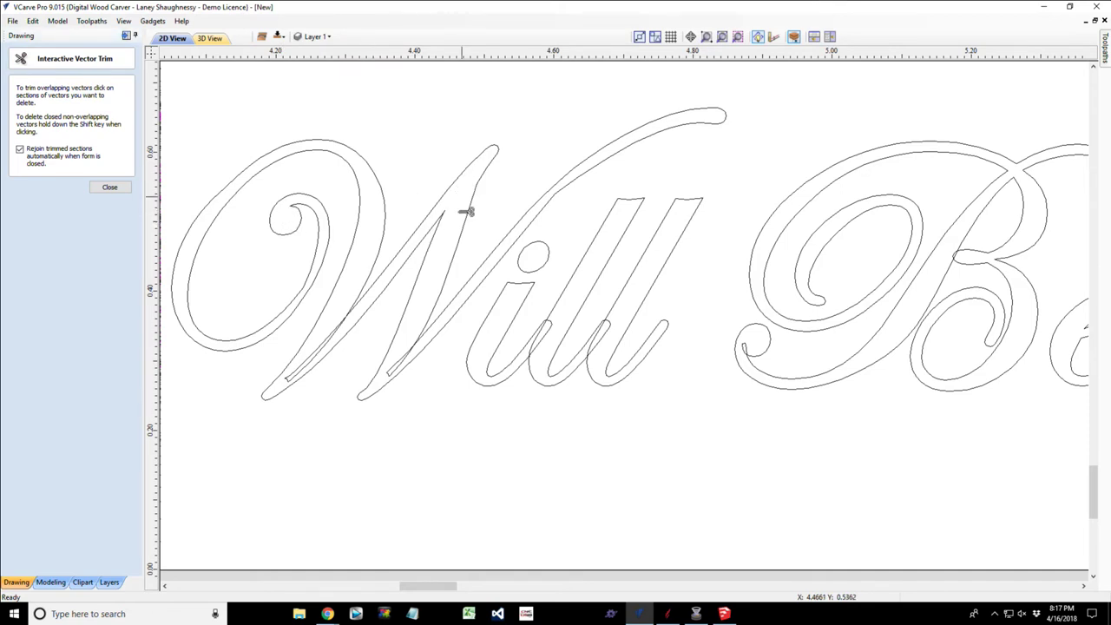
pyautogui.click(313, 360)
pyautogui.click(403, 363)
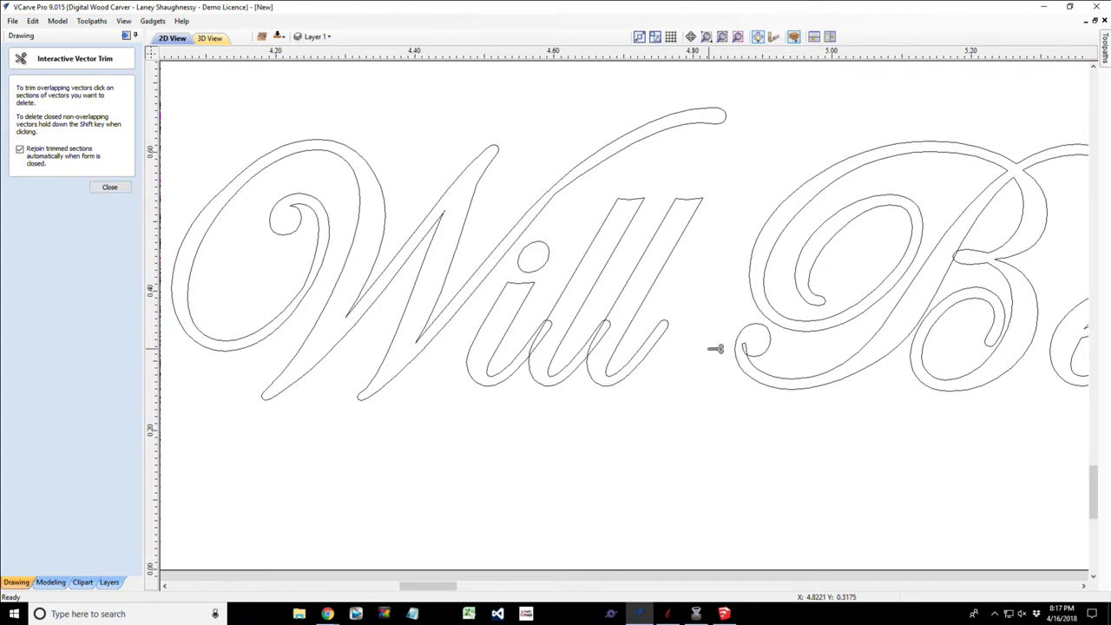
# Trim the M's upper and lower overlapping strokes, then close the trim tool.
pyautogui.scroll(-4, 738, 354)
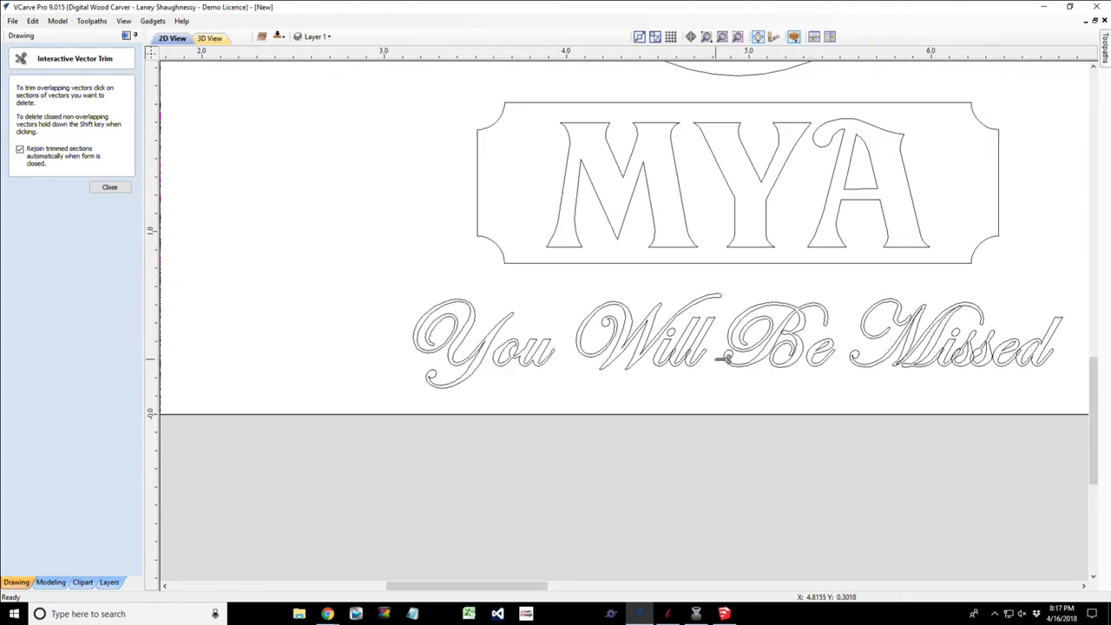
pyautogui.scroll(3, 962, 359)
pyautogui.scroll(2, 962, 359)
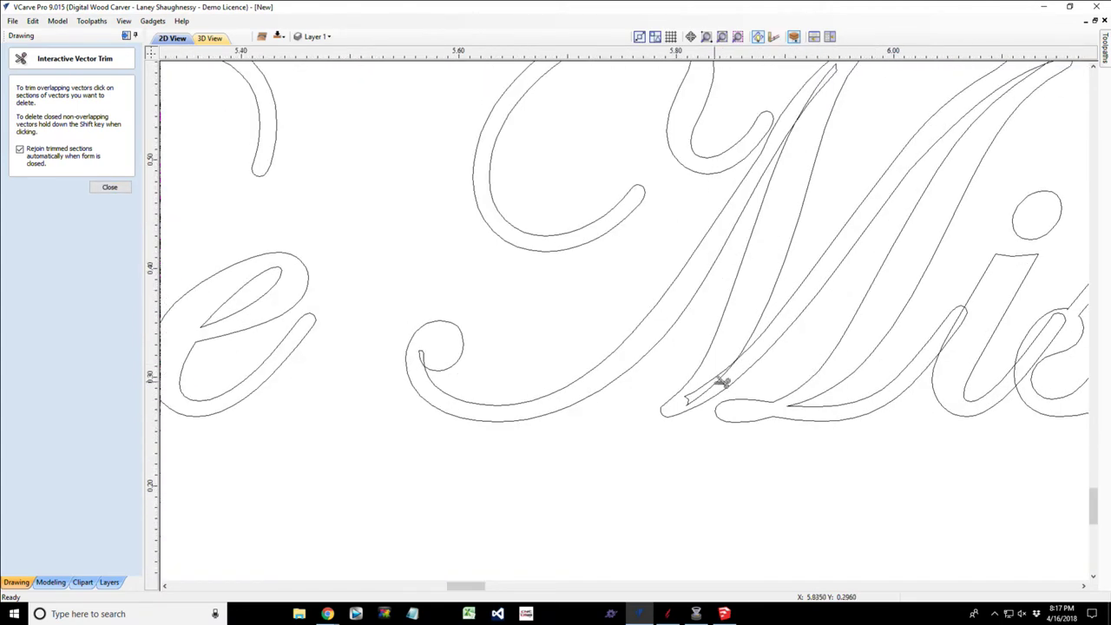
pyautogui.click(821, 94)
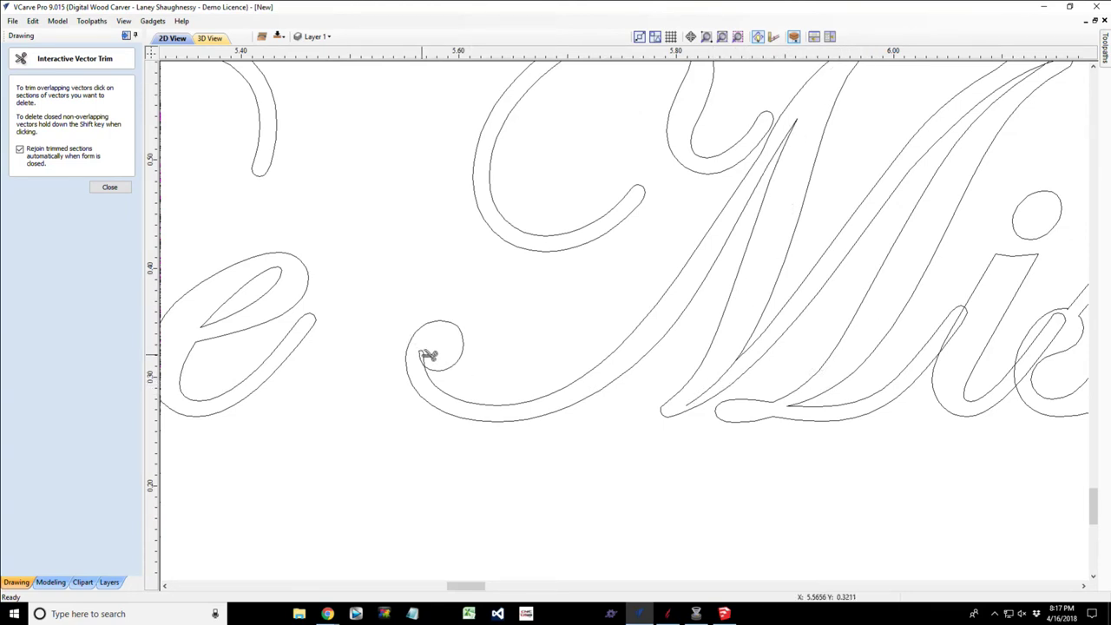
pyautogui.click(718, 390)
pyautogui.scroll(-3, 710, 389)
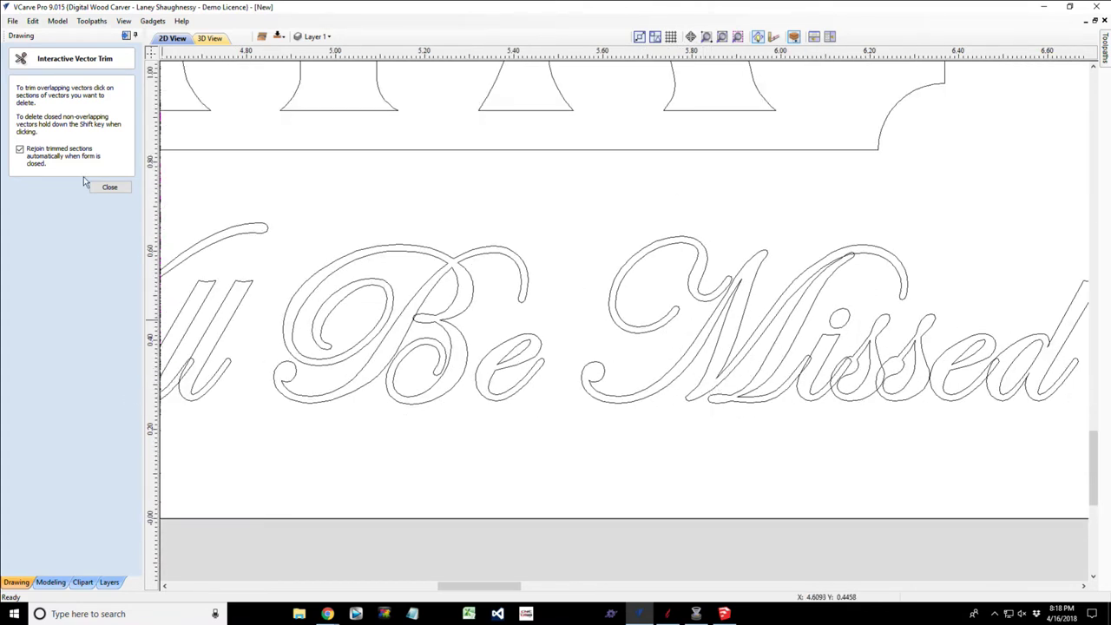
pyautogui.click(110, 187)
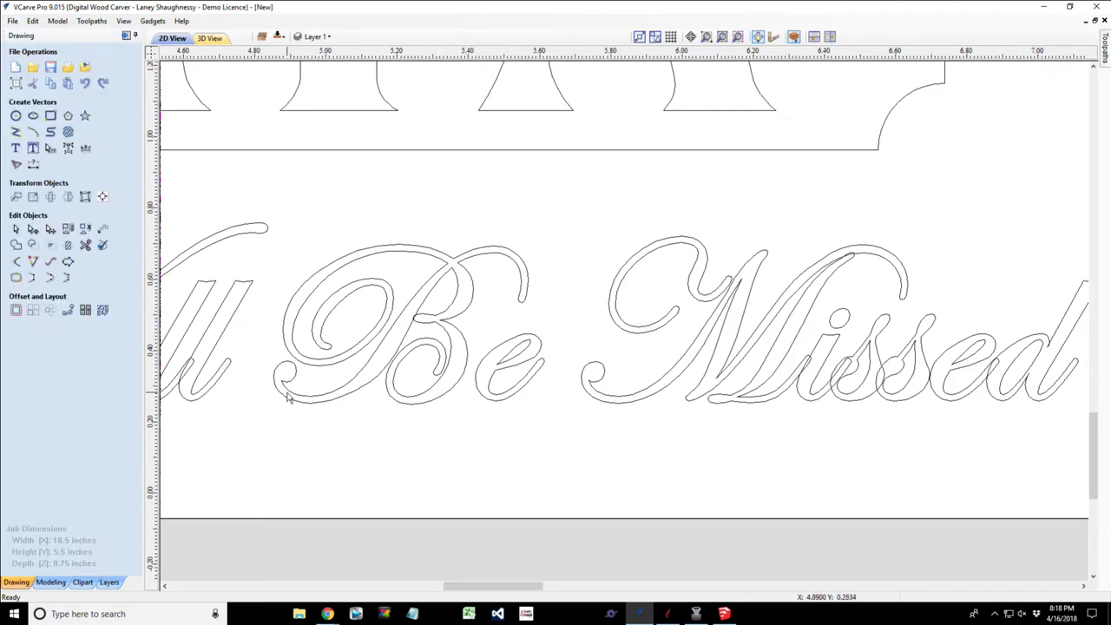
# Select the i and both l outlines of 'Will'.
pyautogui.scroll(-3, 287, 397)
pyautogui.moveTo(499, 592); pyautogui.dragTo(454, 591)
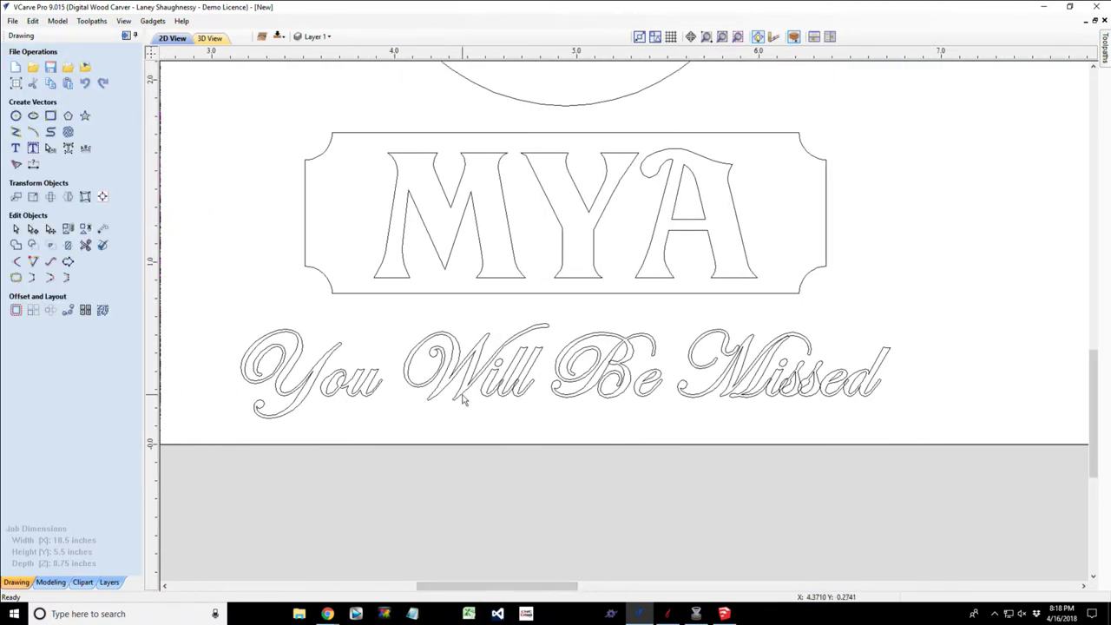
pyautogui.scroll(2, 495, 401)
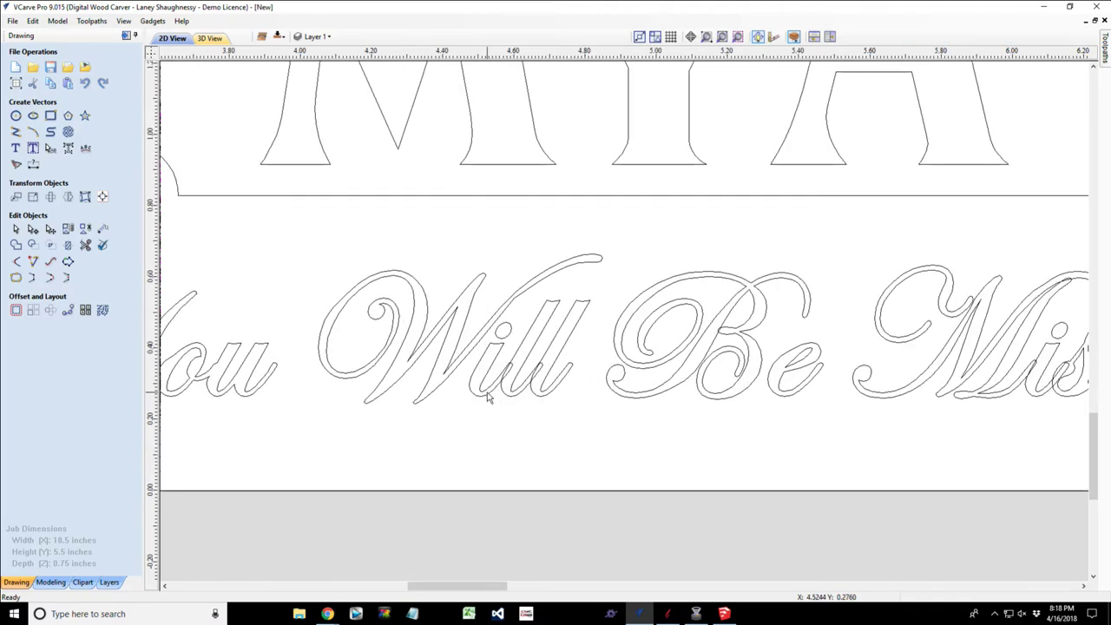
pyautogui.click(488, 398)
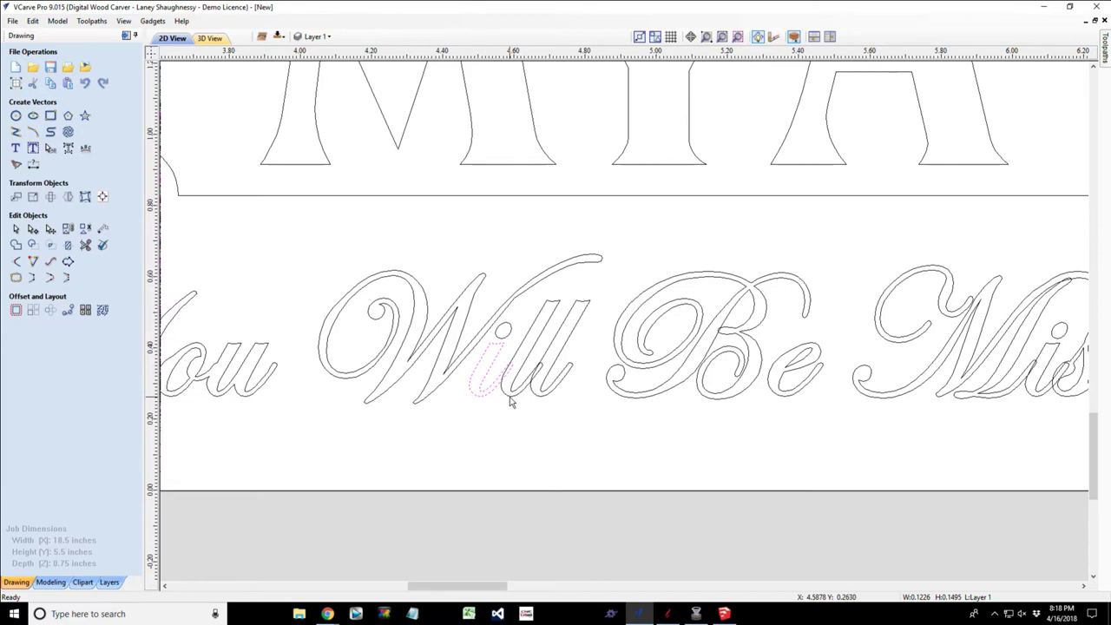
pyautogui.keyDown('shift'); pyautogui.click(512, 403); pyautogui.keyUp('shift')
pyautogui.keyDown('shift'); pyautogui.click(537, 397); pyautogui.keyUp('shift')
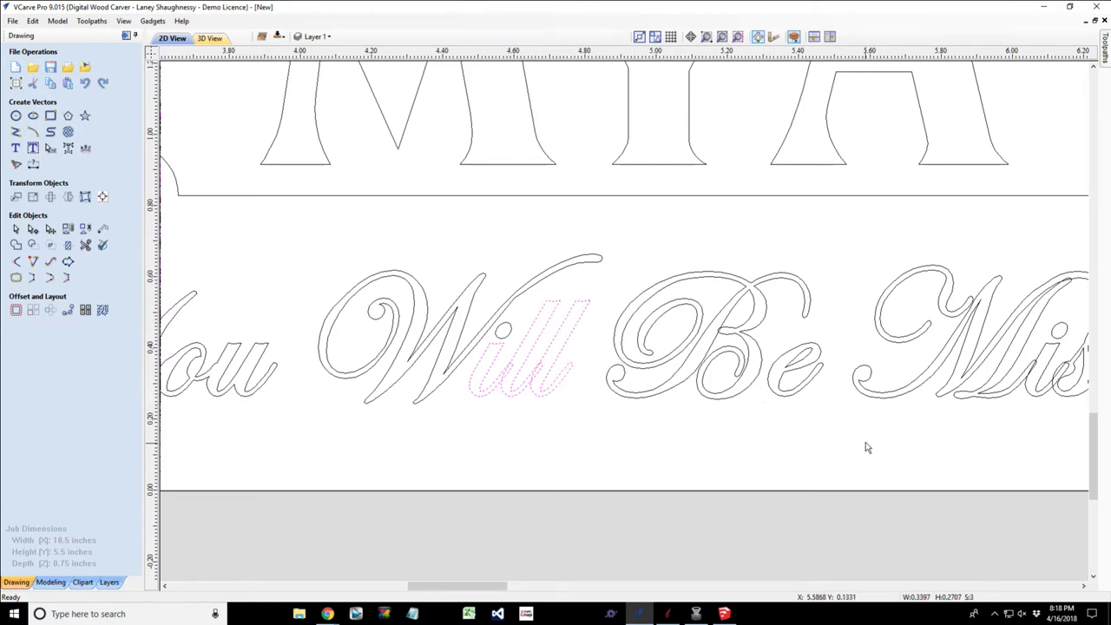
# Add the M, i, s, e and d outlines of 'Missed' to the selection.
pyautogui.moveTo(441, 587); pyautogui.dragTo(502, 580)
pyautogui.keyDown('shift'); pyautogui.click(646, 376); pyautogui.keyUp('shift')
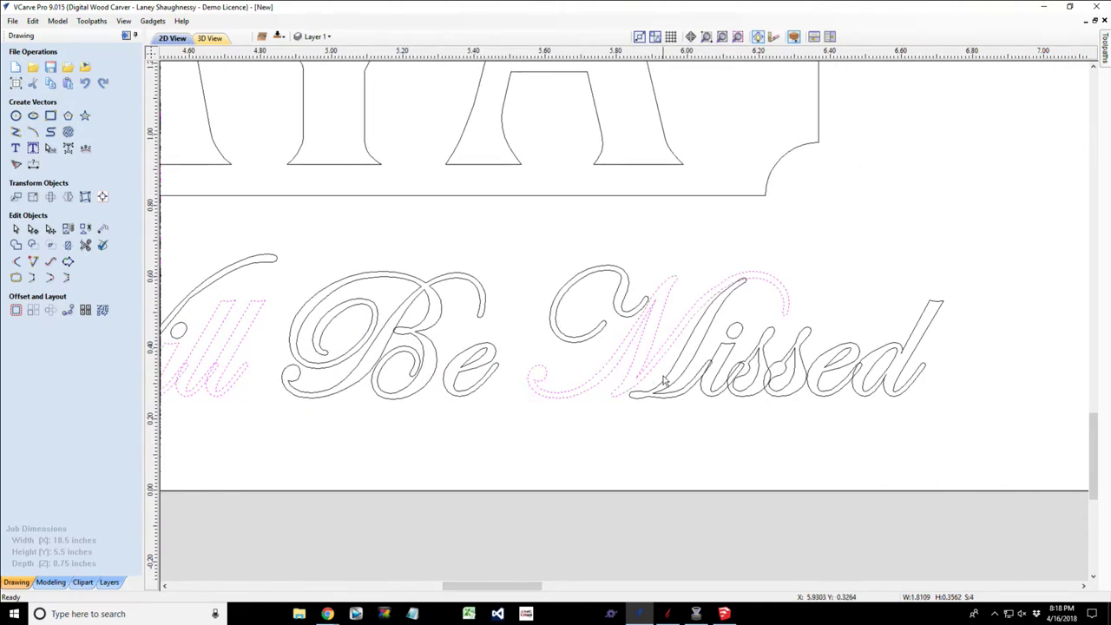
pyautogui.keyDown('shift'); pyautogui.click(674, 374); pyautogui.keyUp('shift')
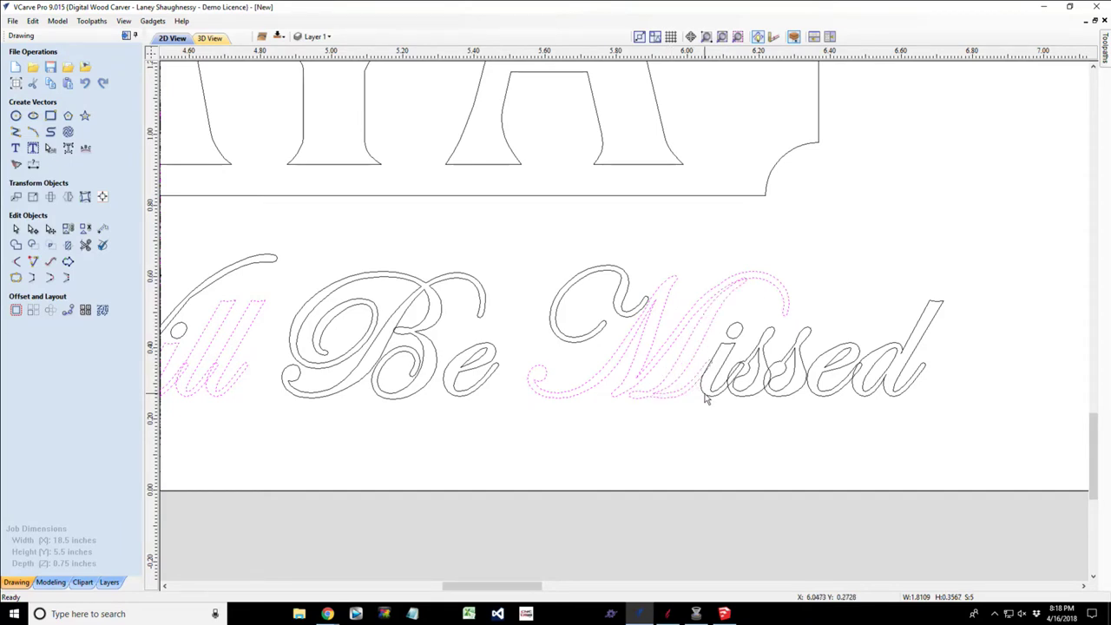
pyautogui.keyDown('shift'); pyautogui.click(706, 396); pyautogui.keyUp('shift')
pyautogui.keyDown('shift'); pyautogui.click(772, 396); pyautogui.keyUp('shift')
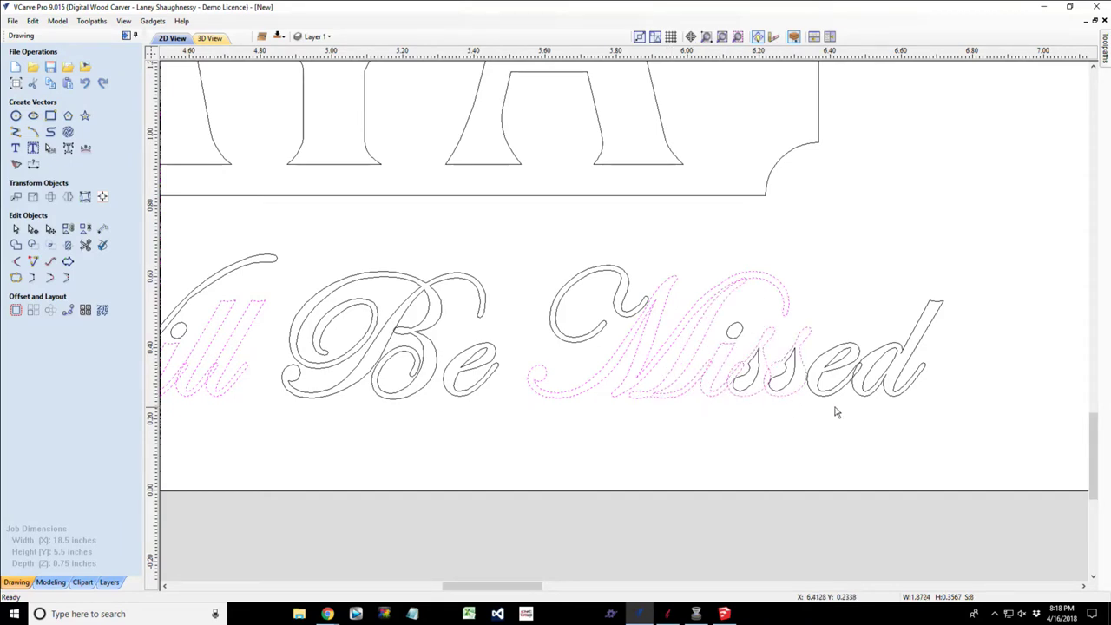
pyautogui.keyDown('shift'); pyautogui.click(828, 399); pyautogui.keyUp('shift')
pyautogui.keyDown('shift'); pyautogui.click(860, 382); pyautogui.keyUp('shift')
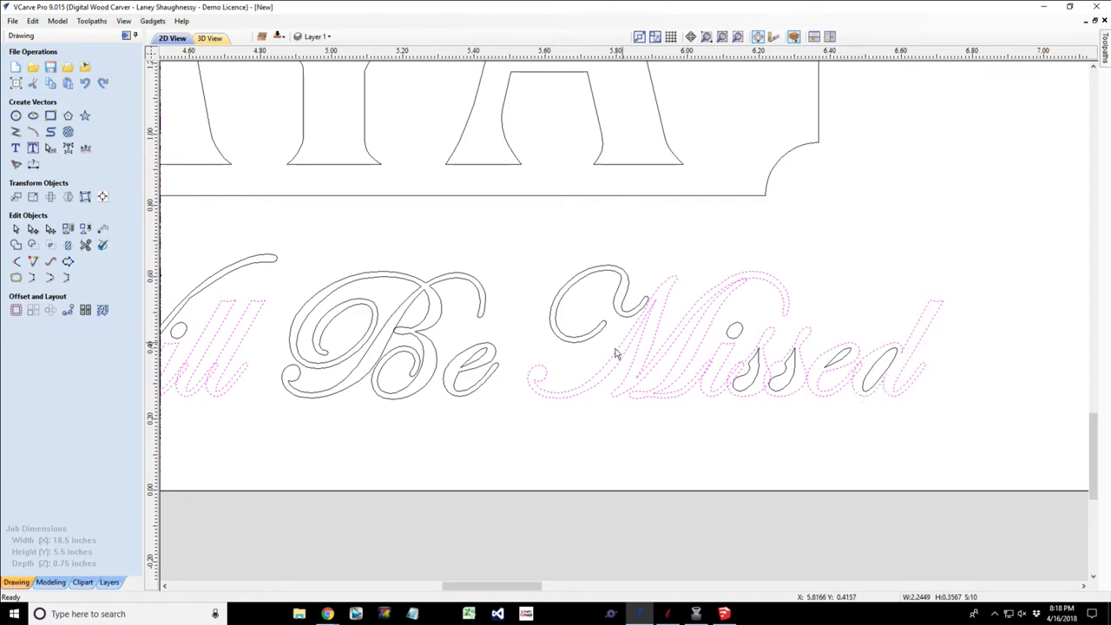
pyautogui.scroll(6, 744, 379)
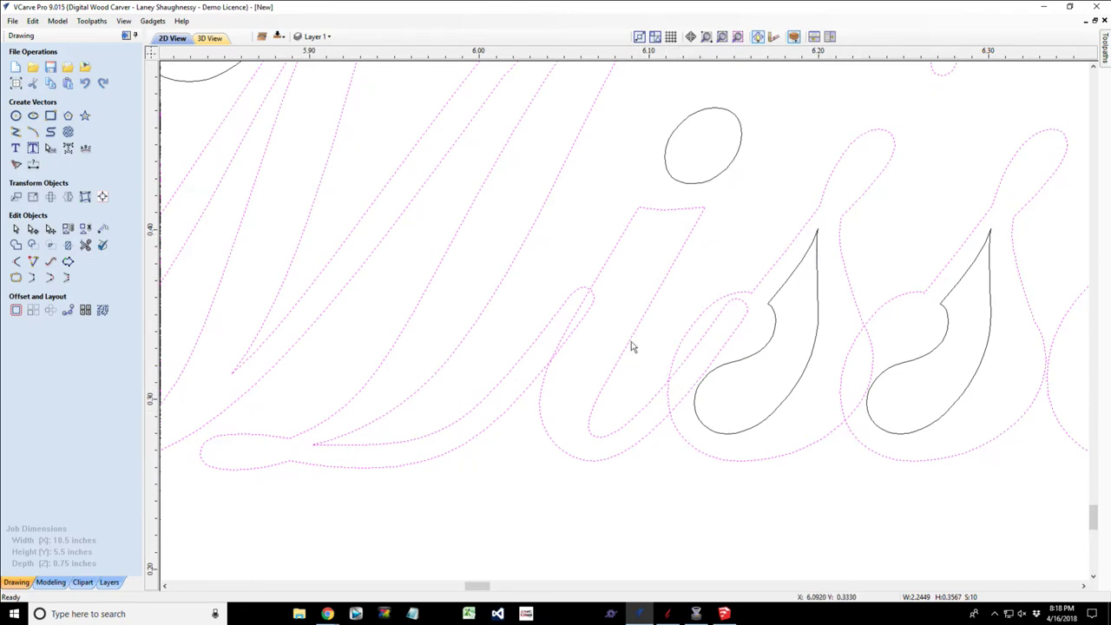
pyautogui.scroll(-3, 588, 391)
pyautogui.scroll(-3, 593, 399)
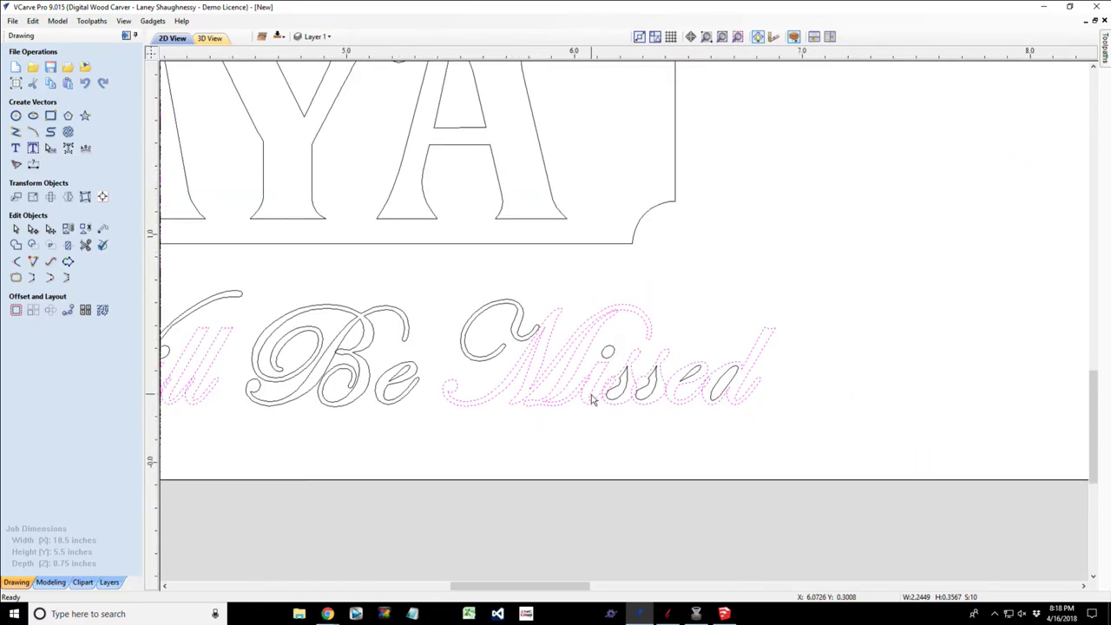
pyautogui.scroll(2, 317, 408)
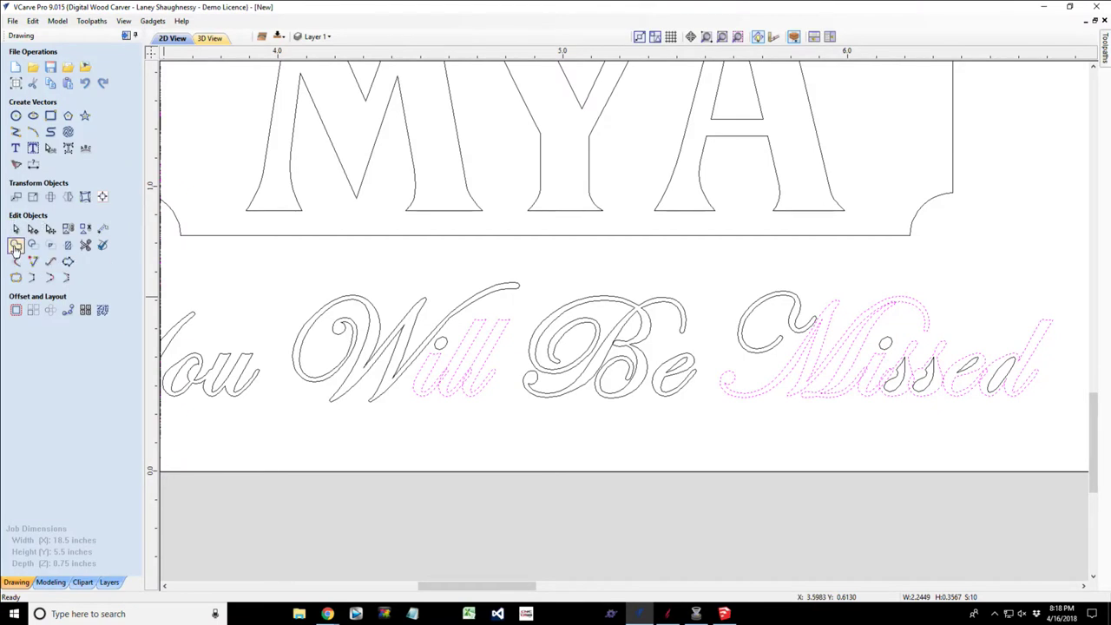
# Clear the selection and marquee-select the whole 'You Will Be Missed' line.
pyautogui.click(16, 247)
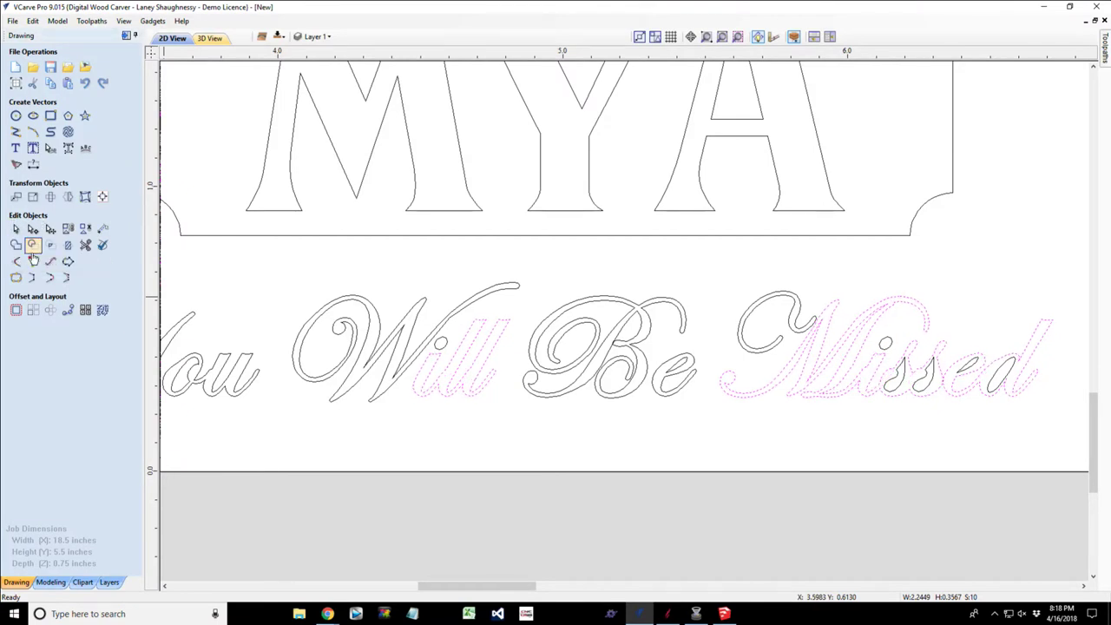
pyautogui.scroll(4, 885, 345)
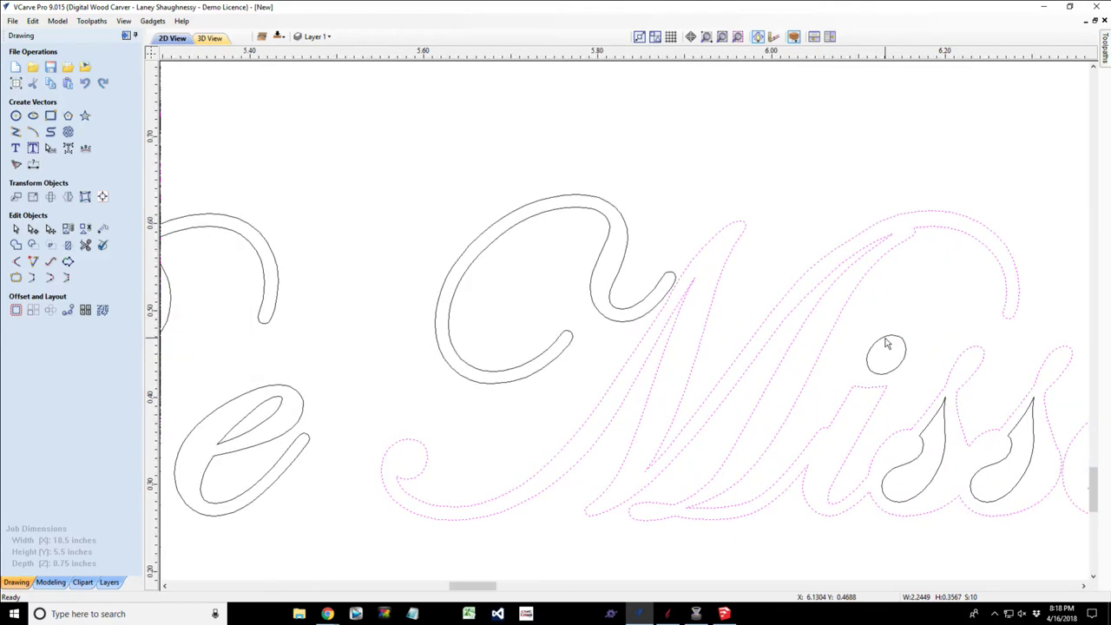
pyautogui.scroll(-3, 886, 346)
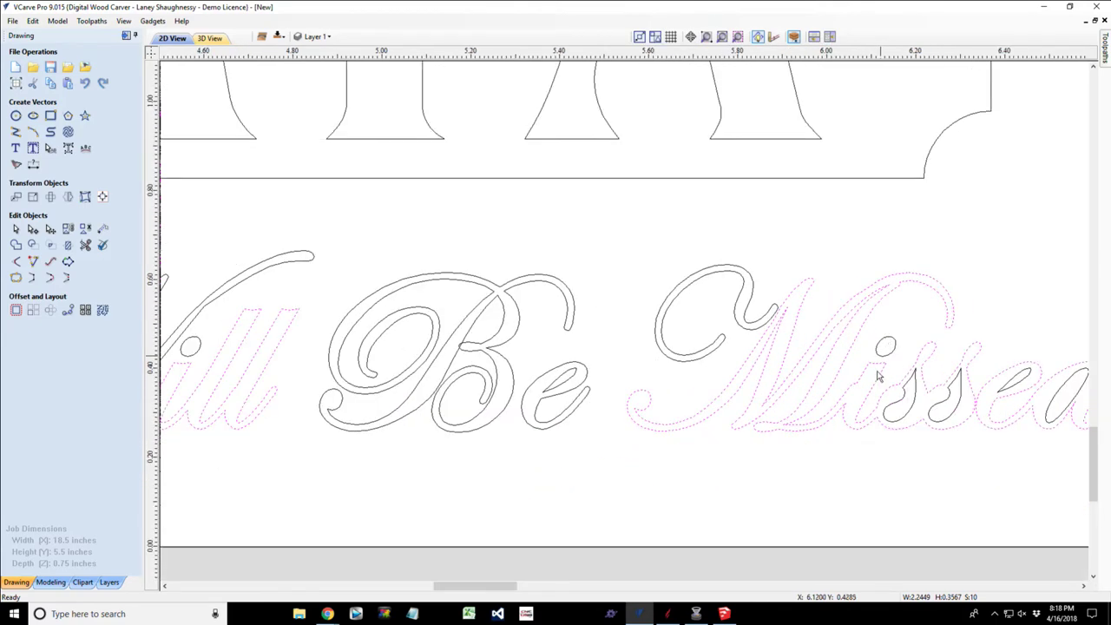
pyautogui.click(803, 473)
pyautogui.scroll(-5, 787, 469)
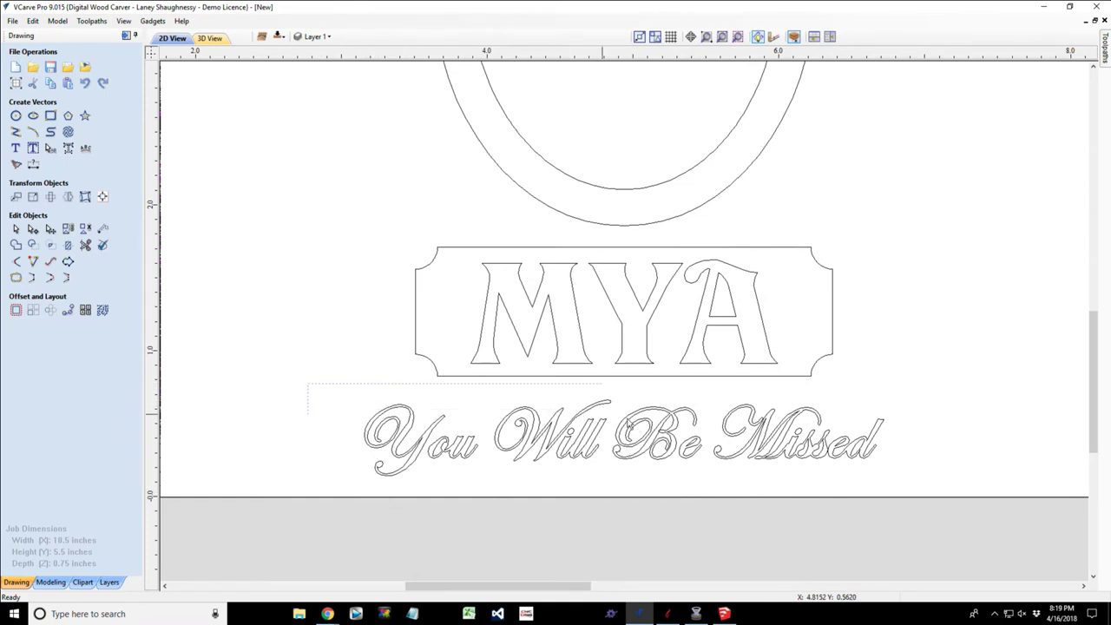
pyautogui.click(877, 445)
pyautogui.click(851, 450)
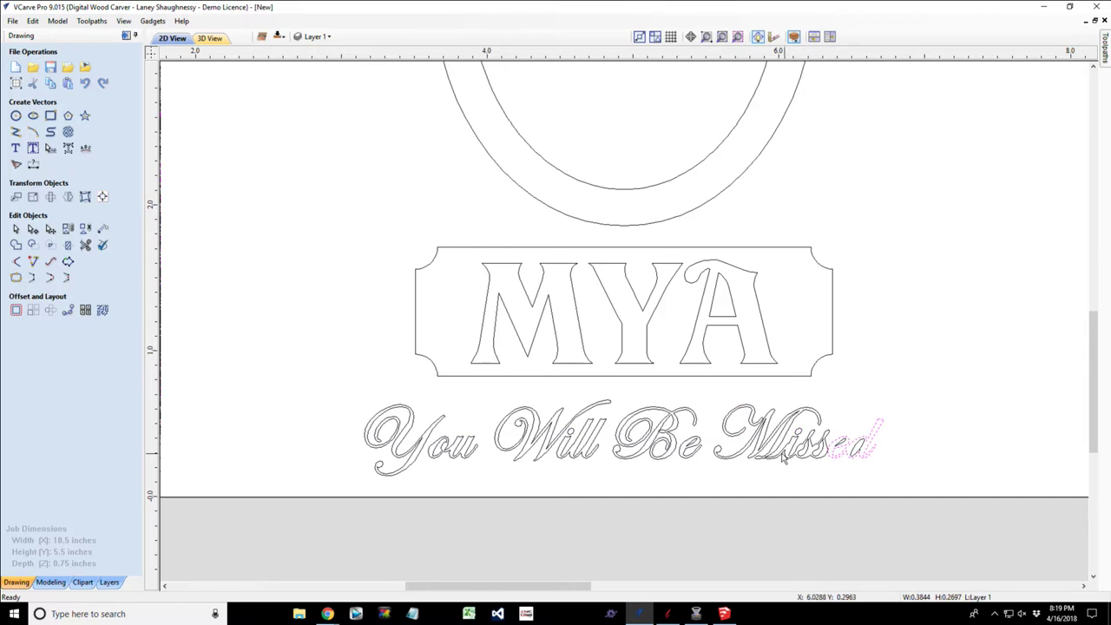
pyautogui.moveTo(294, 384); pyautogui.dragTo(904, 493)
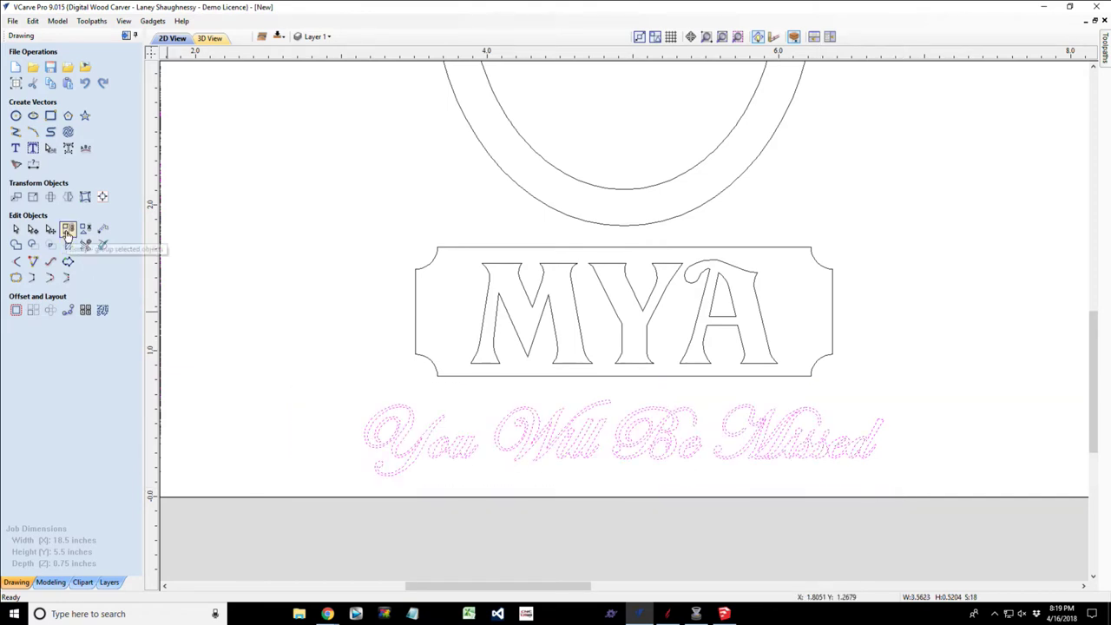
# Group the selected letter outlines into one object and confirm they select together.
pyautogui.click(66, 231)
pyautogui.click(306, 419)
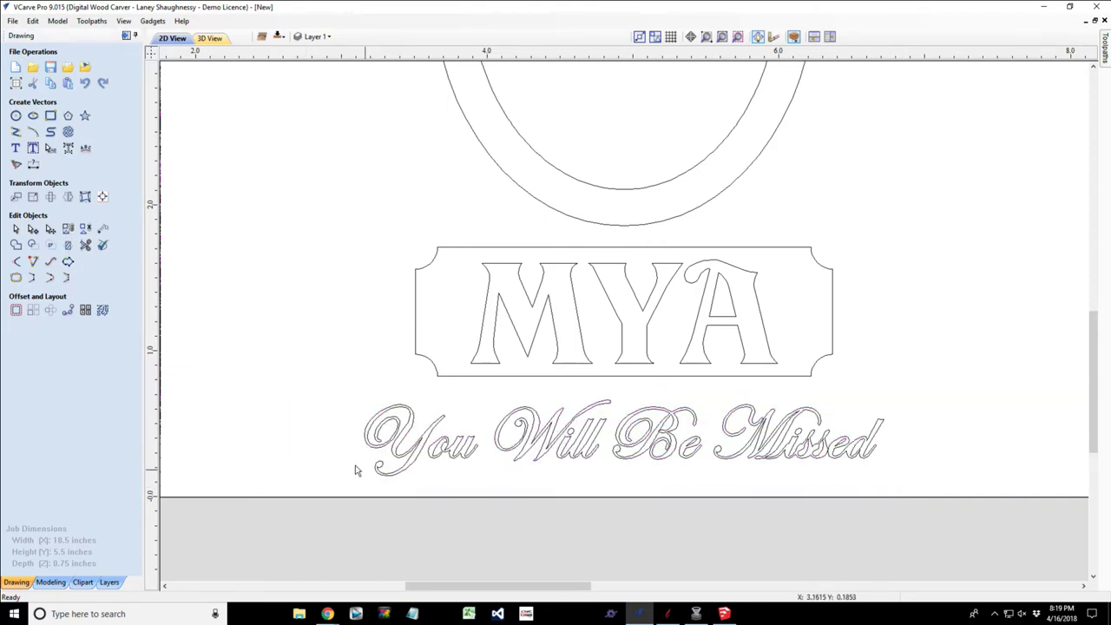
pyautogui.click(395, 453)
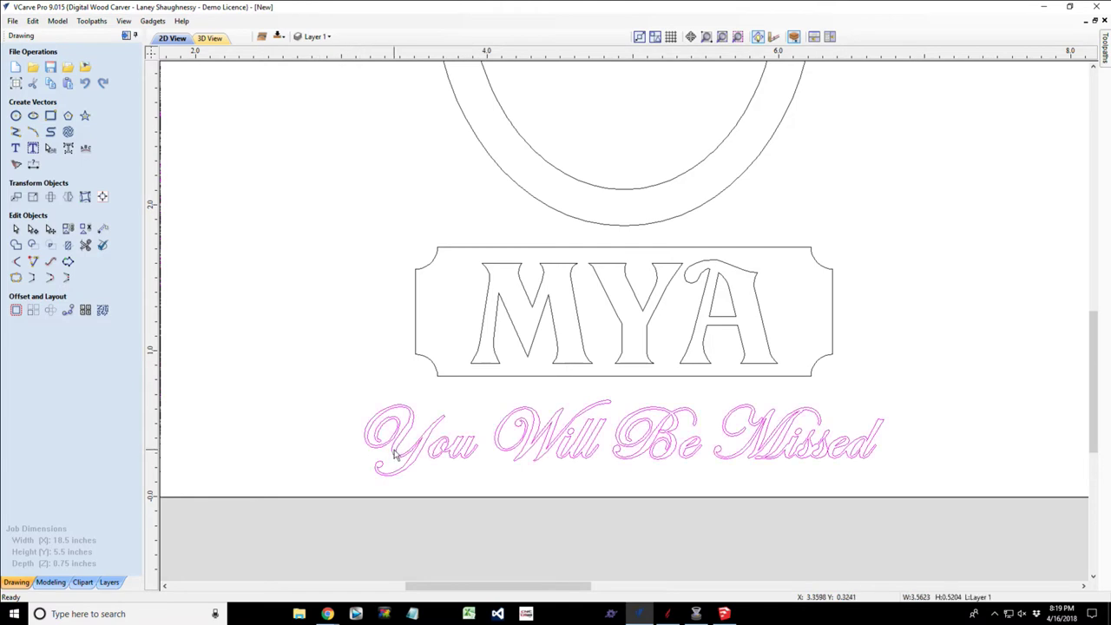
pyautogui.click(322, 453)
pyautogui.scroll(-6, 323, 454)
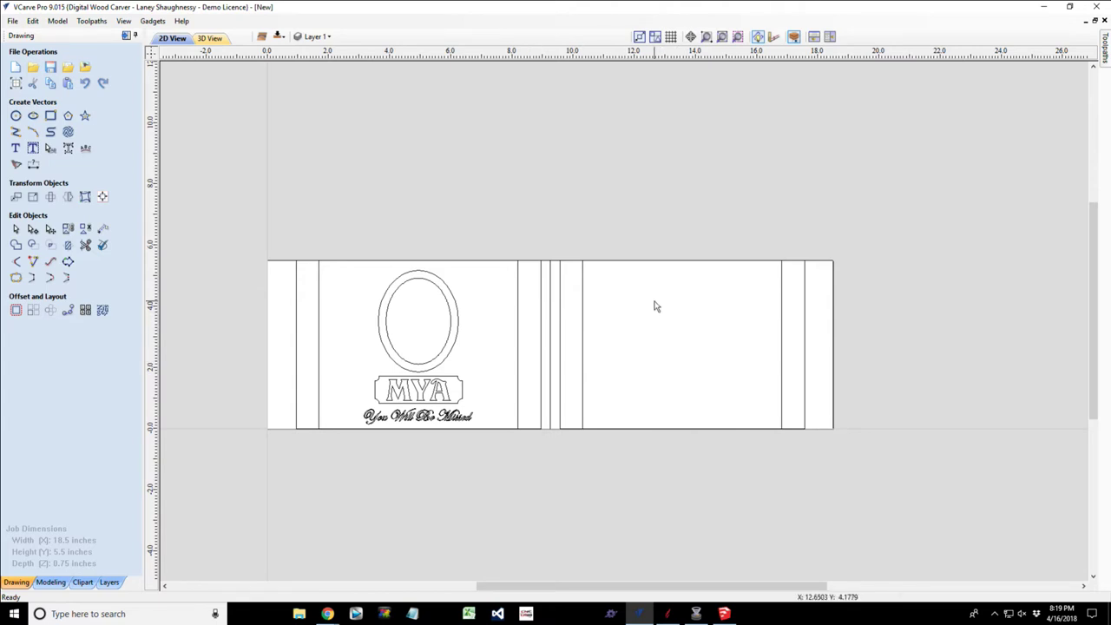
# Switch to the Toolpaths panel, close the Create Inlay Toolpath page, and select the script text.
pyautogui.scroll(2, 356, 360)
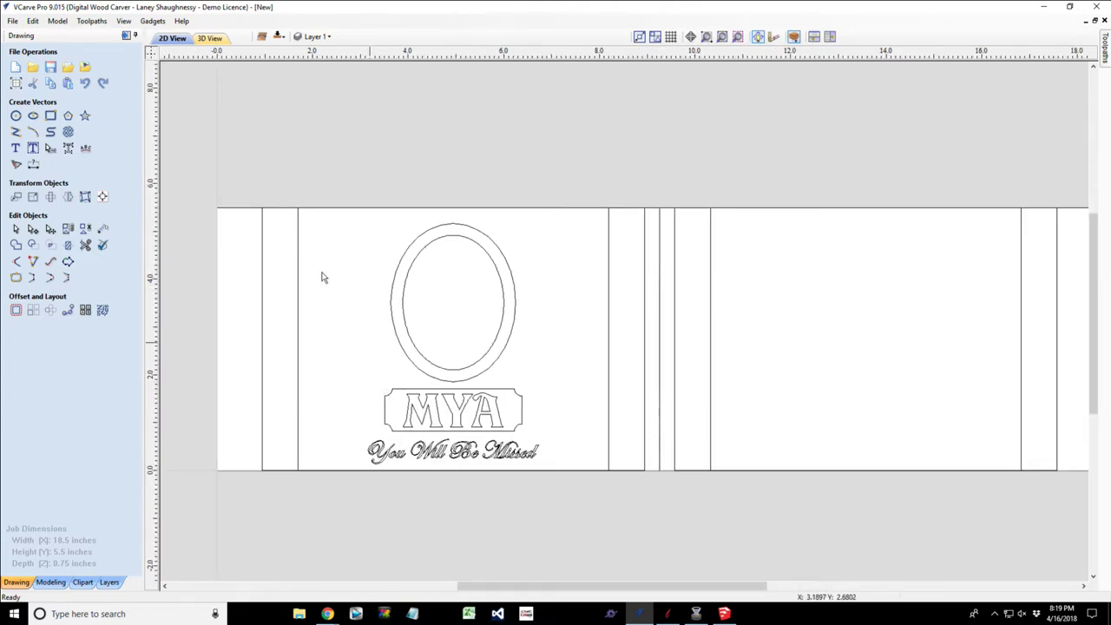
pyautogui.click(125, 36)
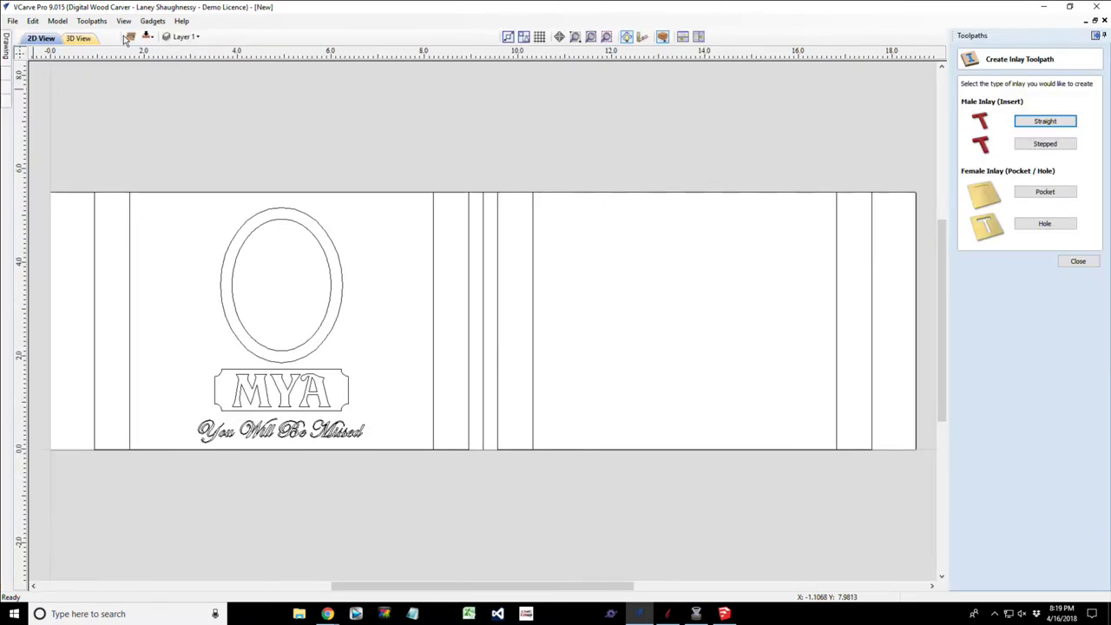
pyautogui.click(1079, 262)
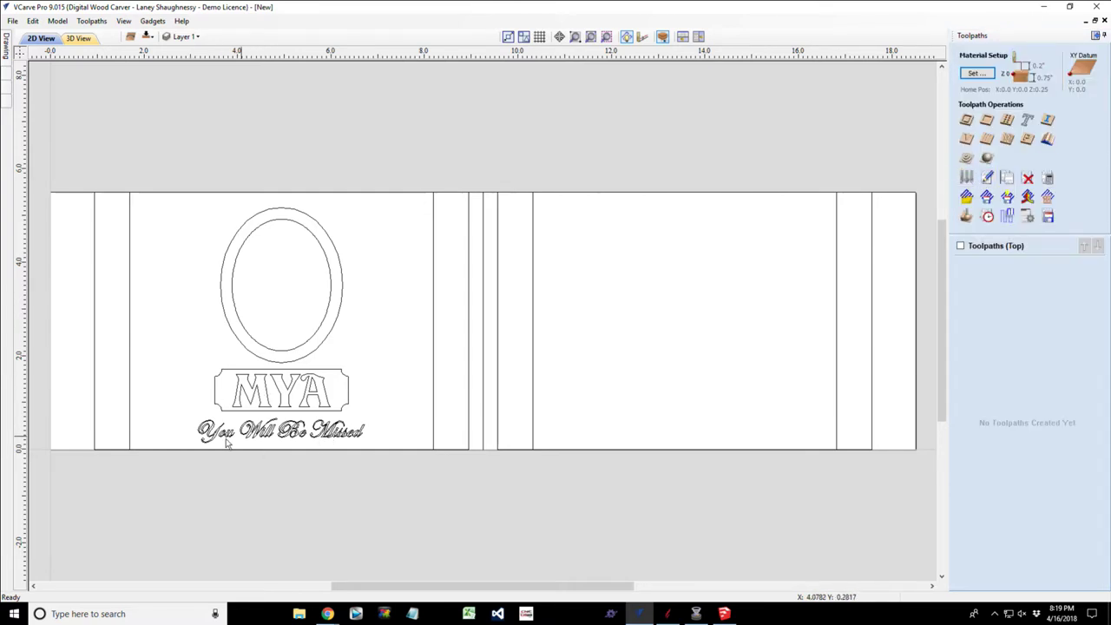
pyautogui.moveTo(396, 588); pyautogui.dragTo(356, 588)
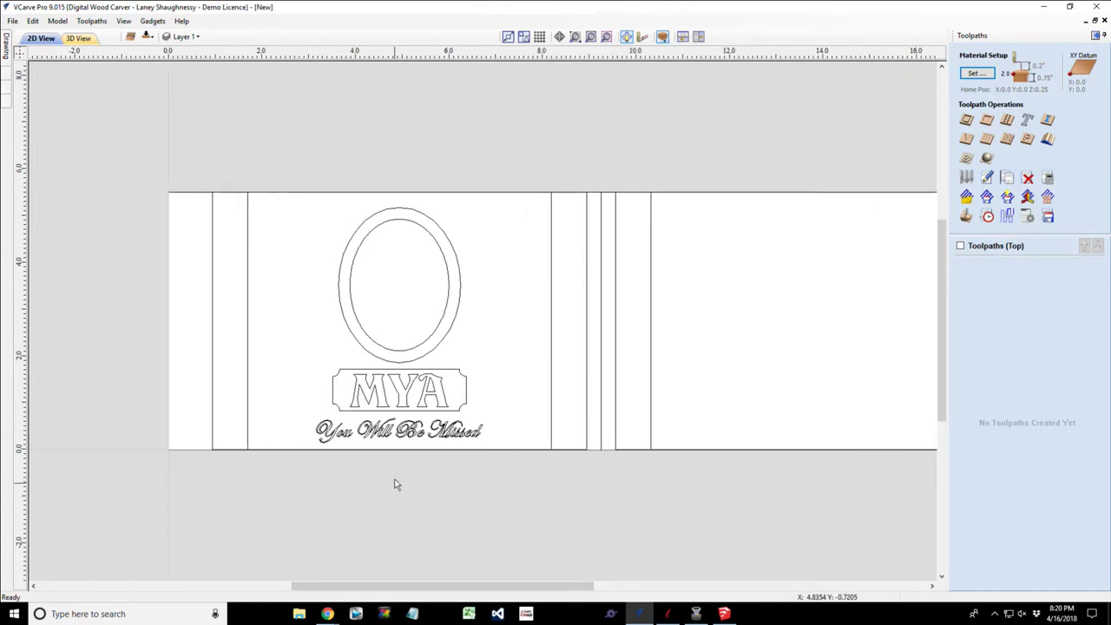
pyautogui.click(386, 443)
pyautogui.scroll(1, 379, 446)
pyautogui.scroll(4, 379, 447)
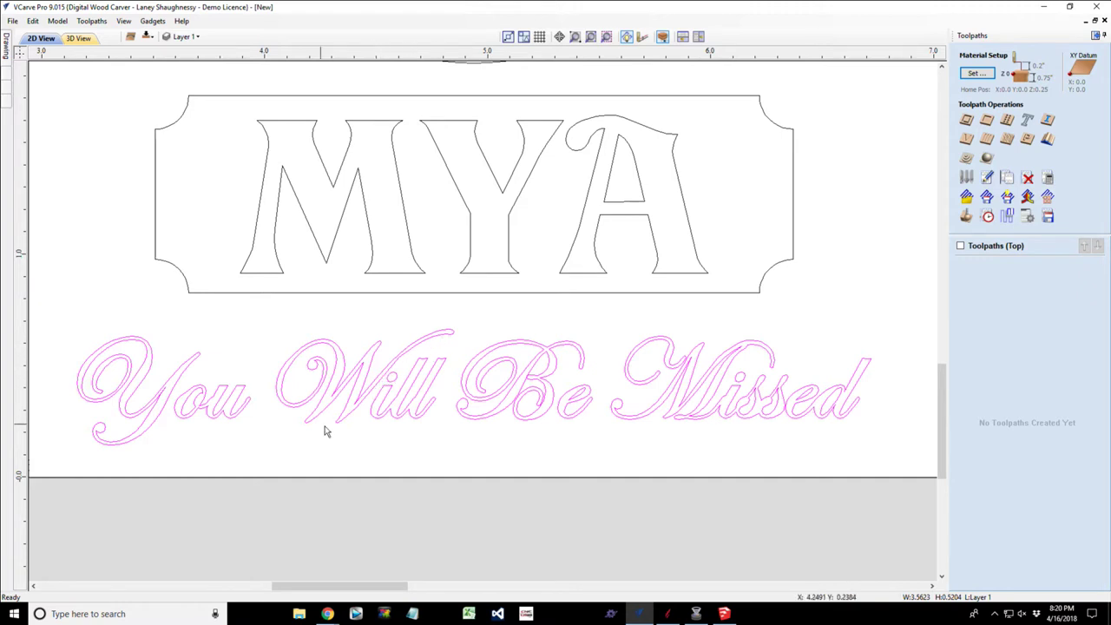
pyautogui.scroll(-2, 325, 427)
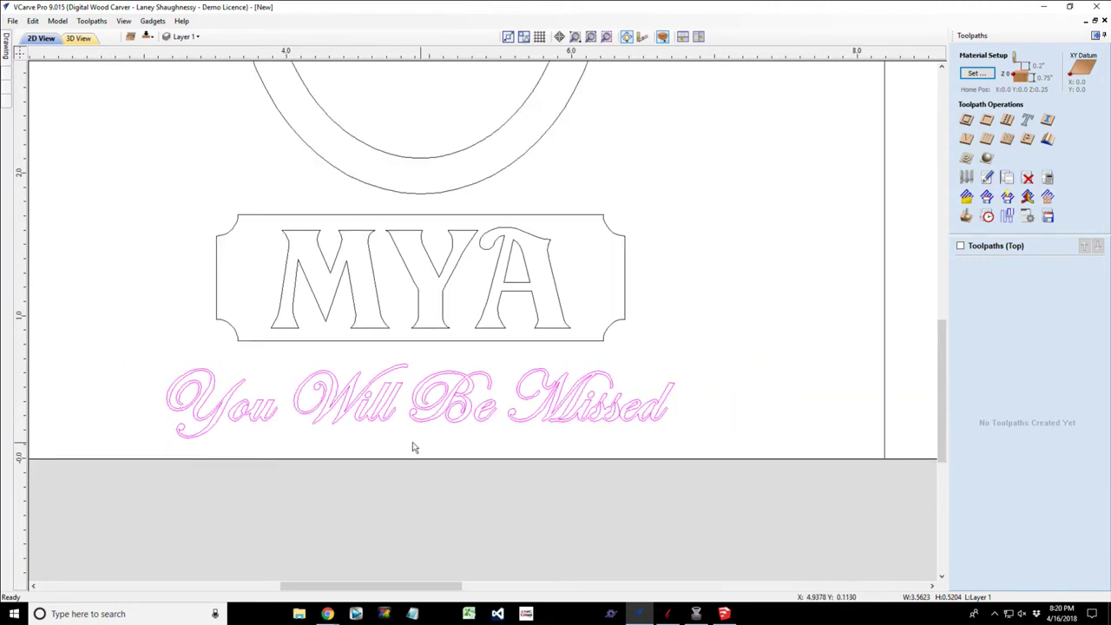
# Calculate a V-Carve toolpath on the script with the 60° 0.25" V-bit at 0.015" start depth.
pyautogui.click(966, 140)
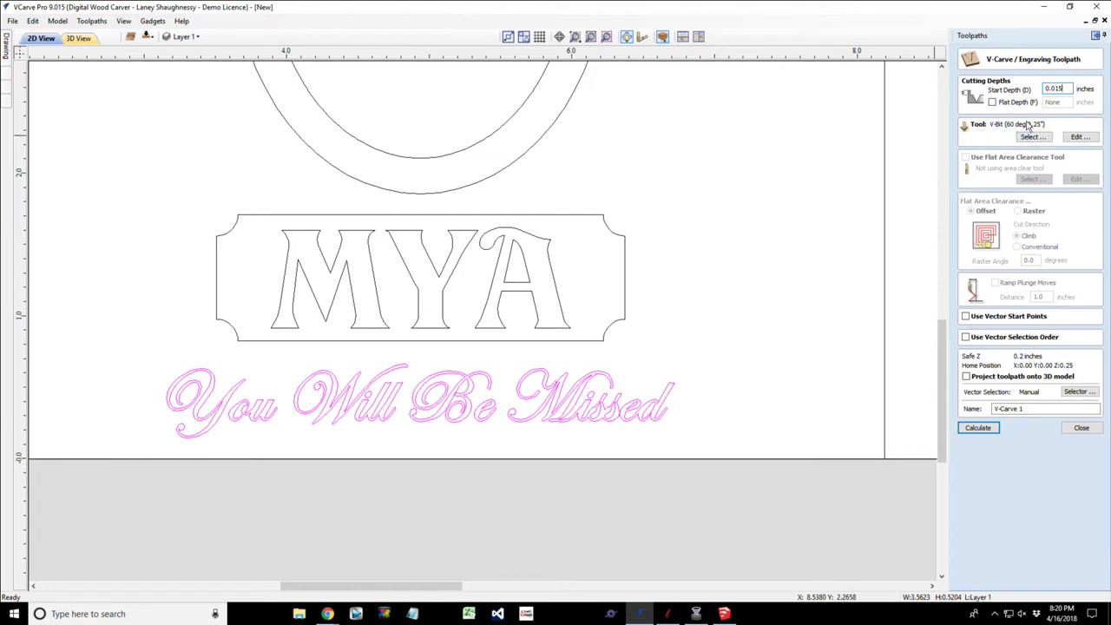
pyautogui.click(1026, 139)
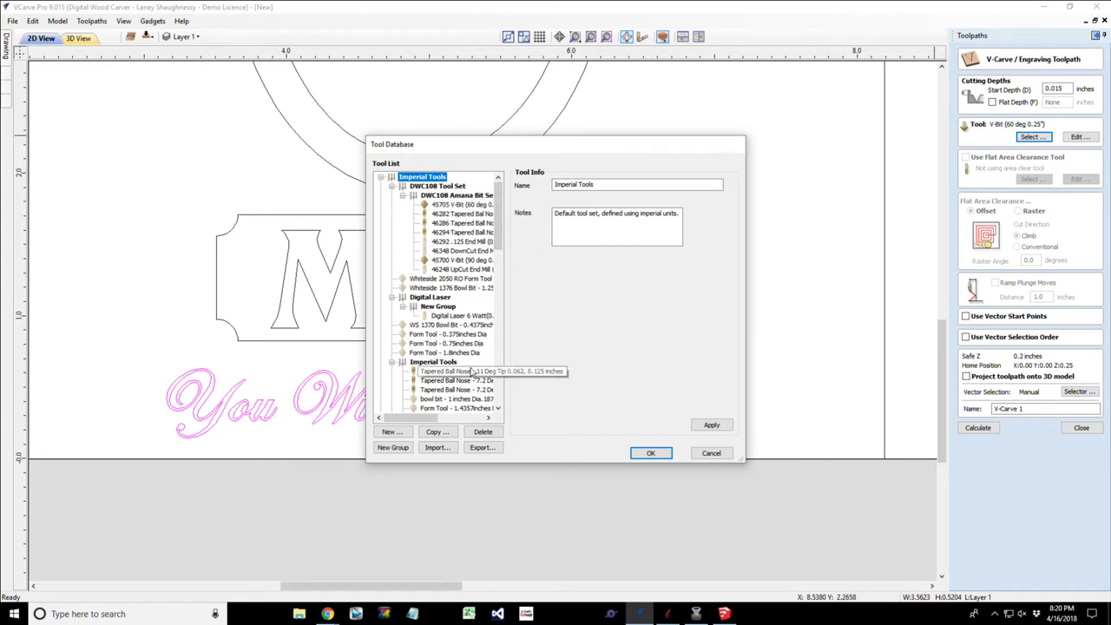
pyautogui.moveTo(499, 224); pyautogui.dragTo(498, 303)
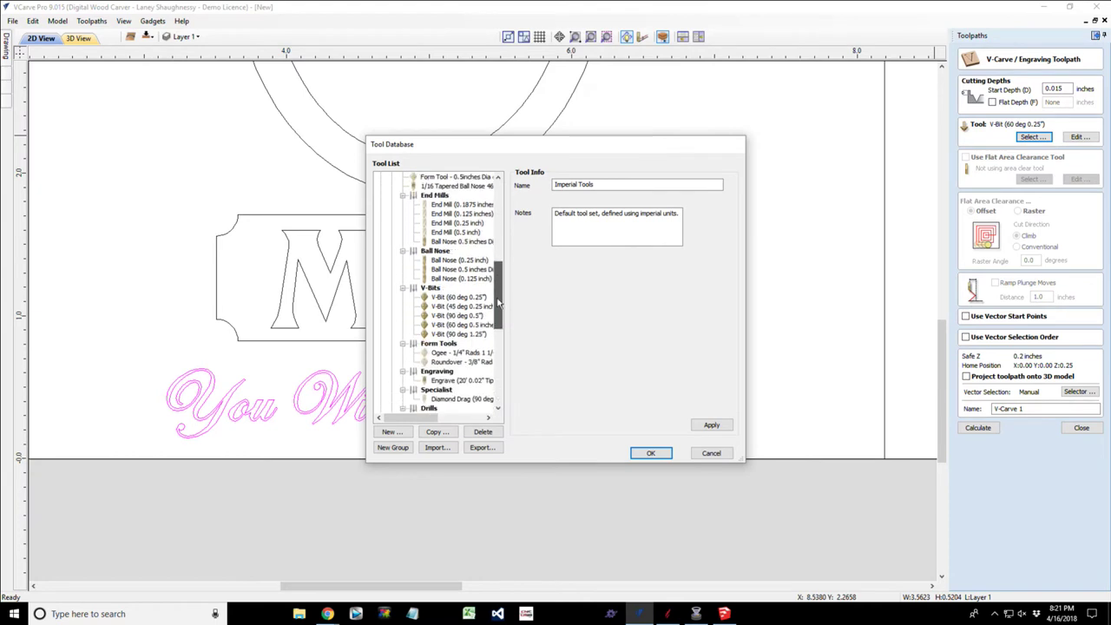
pyautogui.click(452, 298)
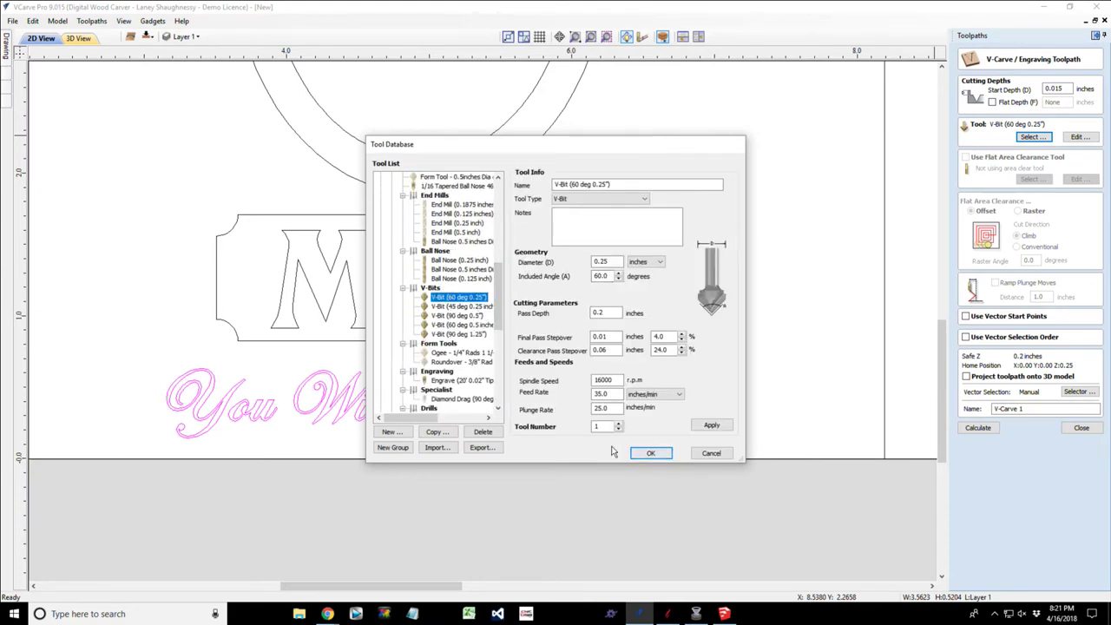
pyautogui.click(663, 459)
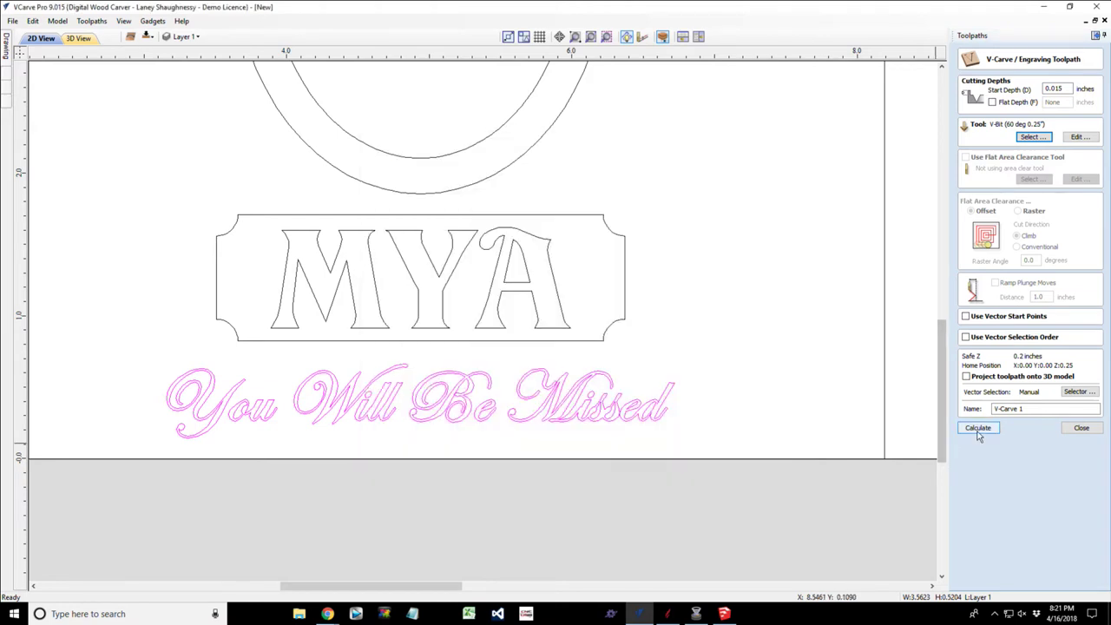
pyautogui.click(978, 430)
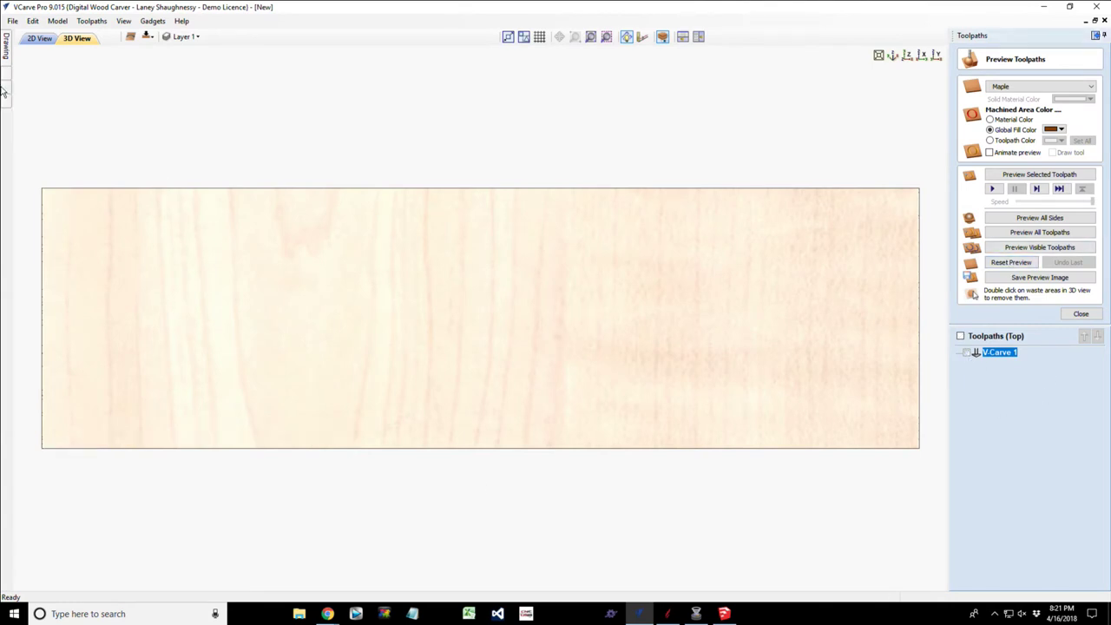
# Return to the 2D view, zoom over the script to inspect overlaps, and show the Drawing panel.
pyautogui.click(40, 37)
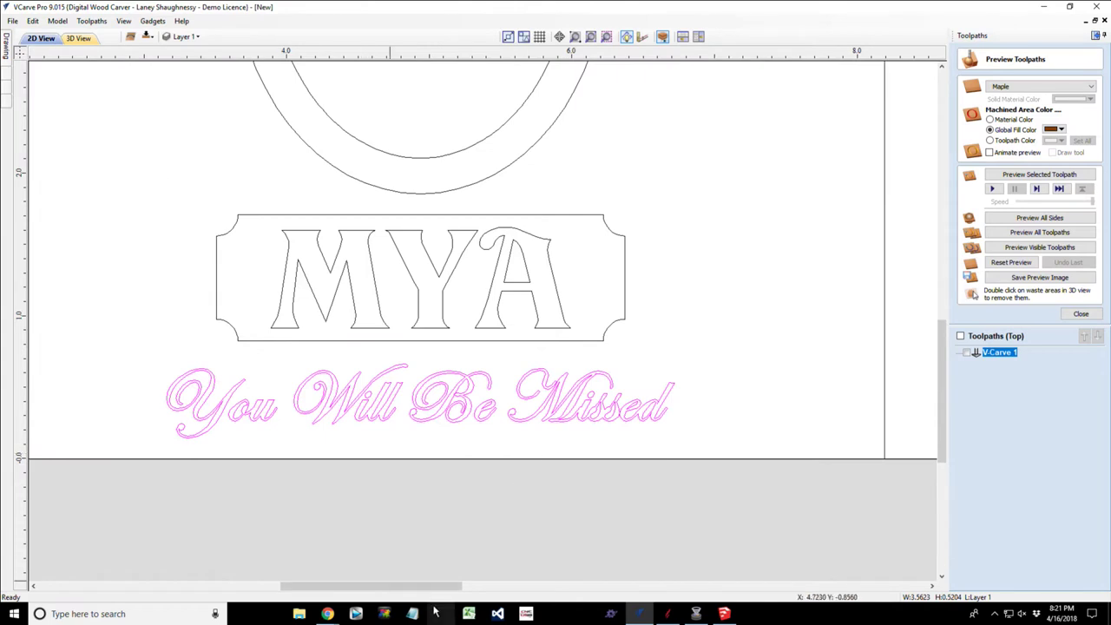
pyautogui.moveTo(416, 591); pyautogui.dragTo(399, 591)
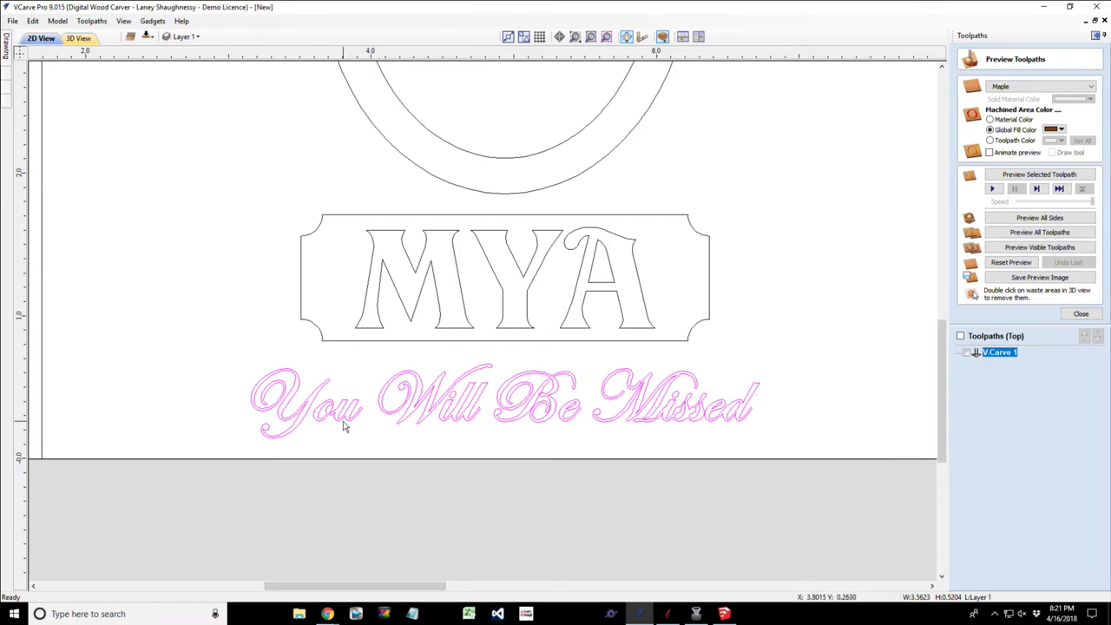
pyautogui.scroll(4, 406, 422)
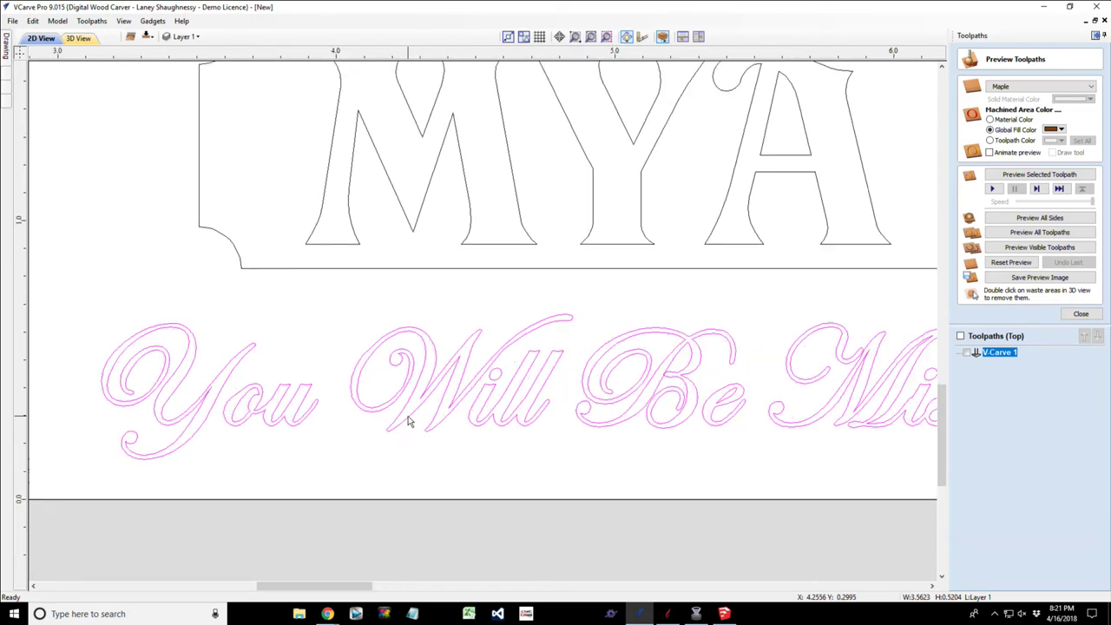
pyautogui.scroll(3, 782, 417)
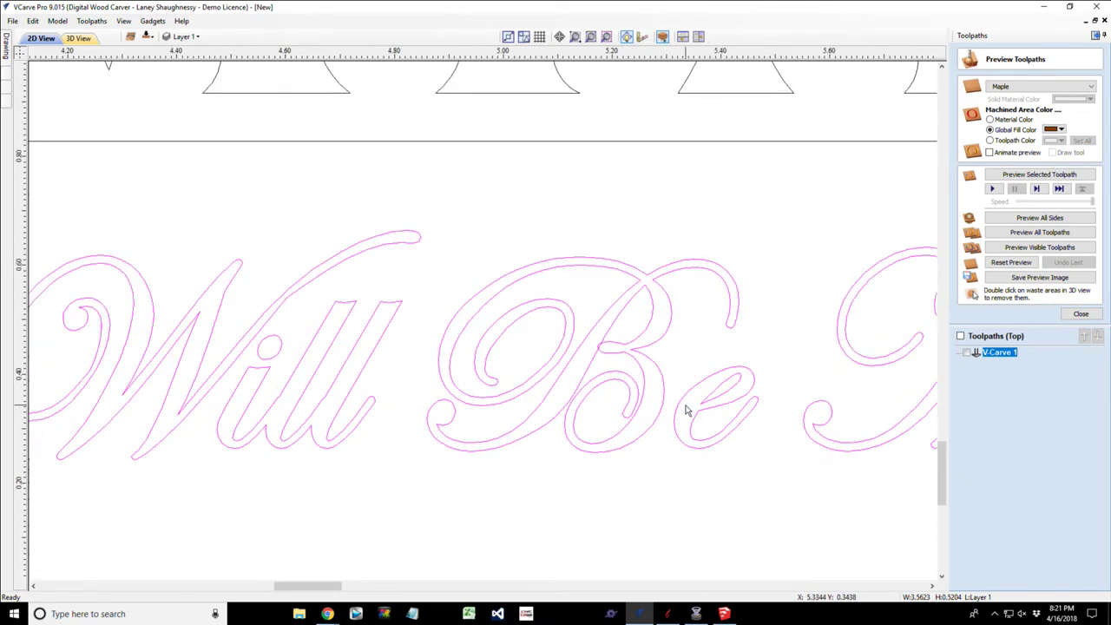
pyautogui.scroll(4, 686, 410)
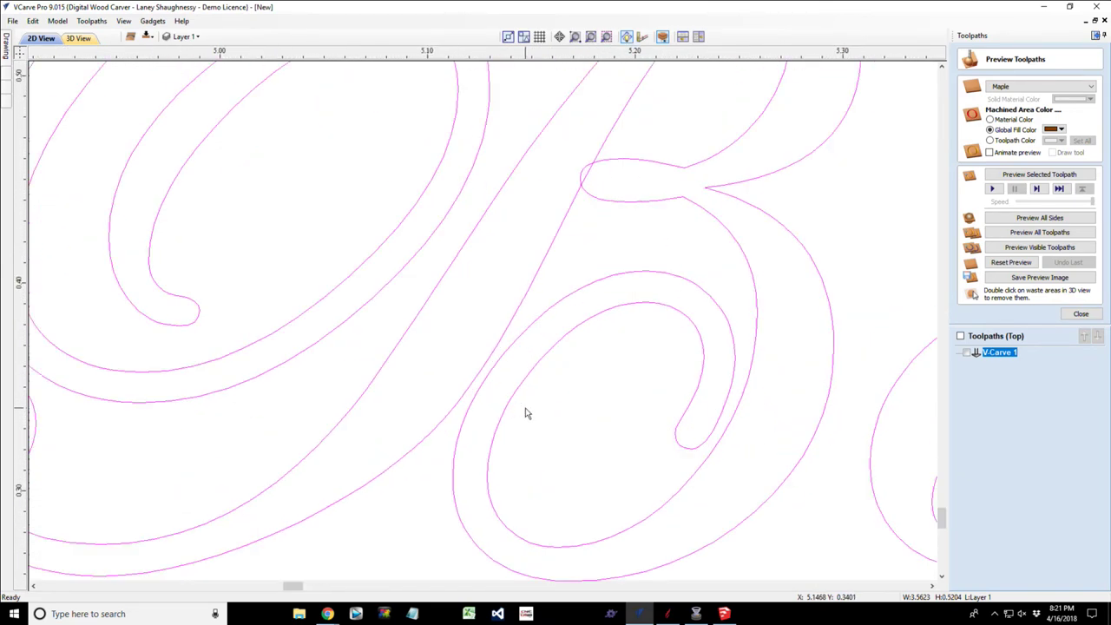
pyautogui.scroll(-3, 525, 414)
pyautogui.scroll(3, 551, 288)
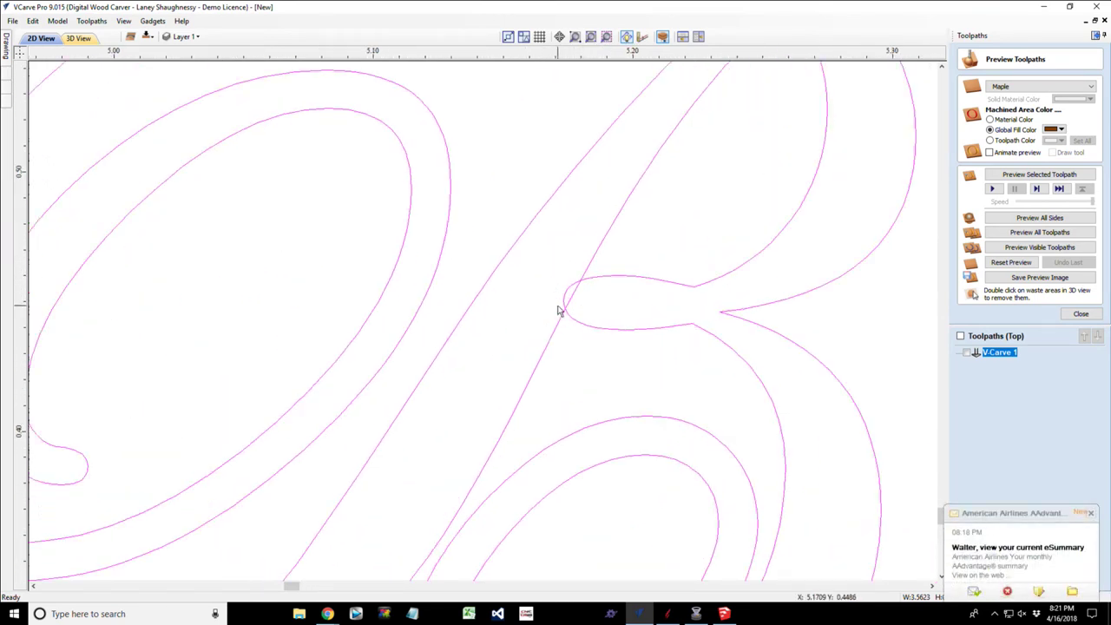
pyautogui.scroll(-4, 562, 312)
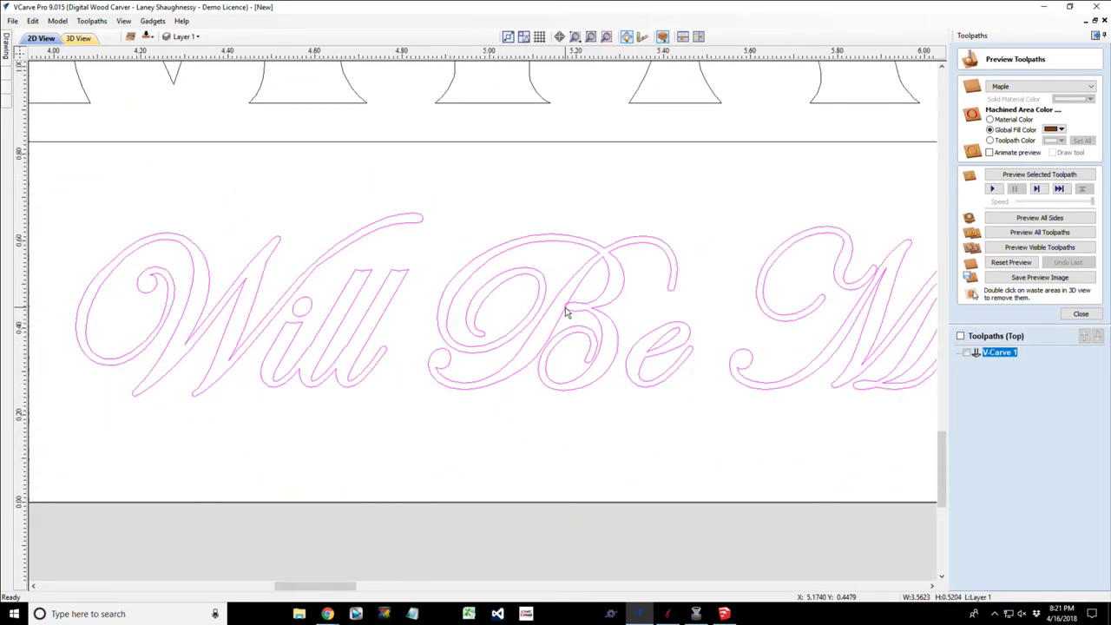
pyautogui.scroll(-3, 565, 313)
pyautogui.scroll(4, 784, 316)
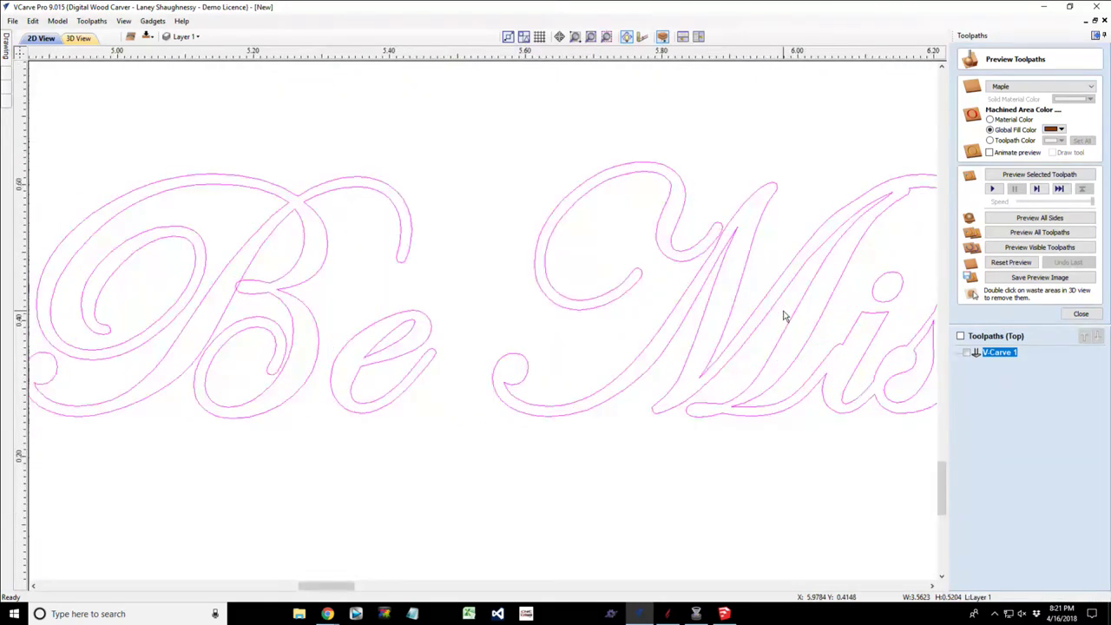
pyautogui.scroll(-3, 784, 316)
pyautogui.scroll(-1, 784, 316)
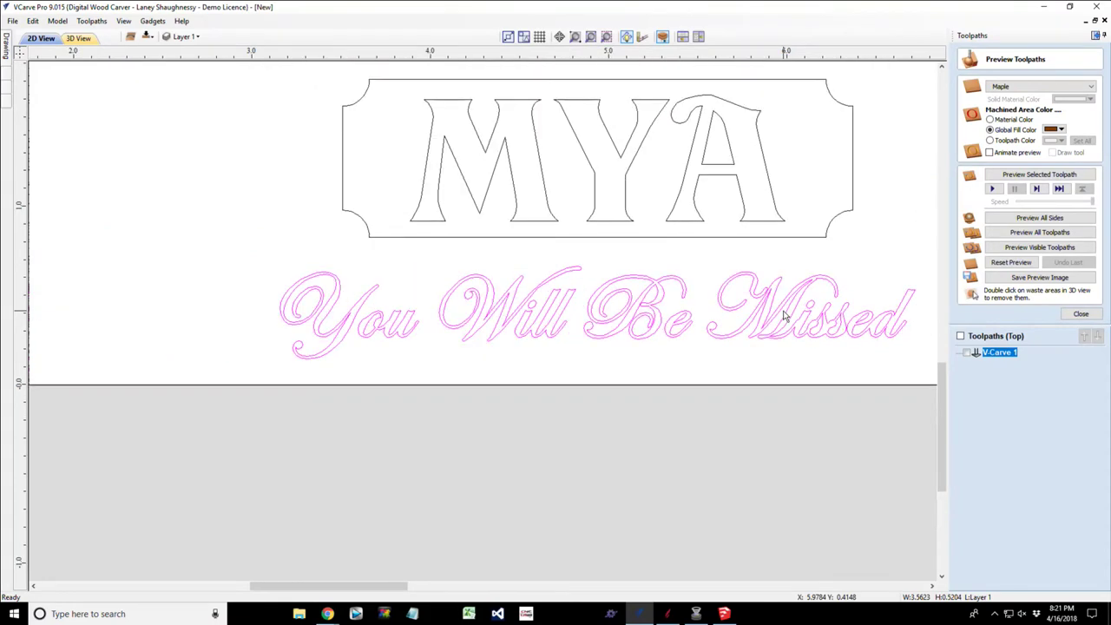
pyautogui.scroll(9, 900, 335)
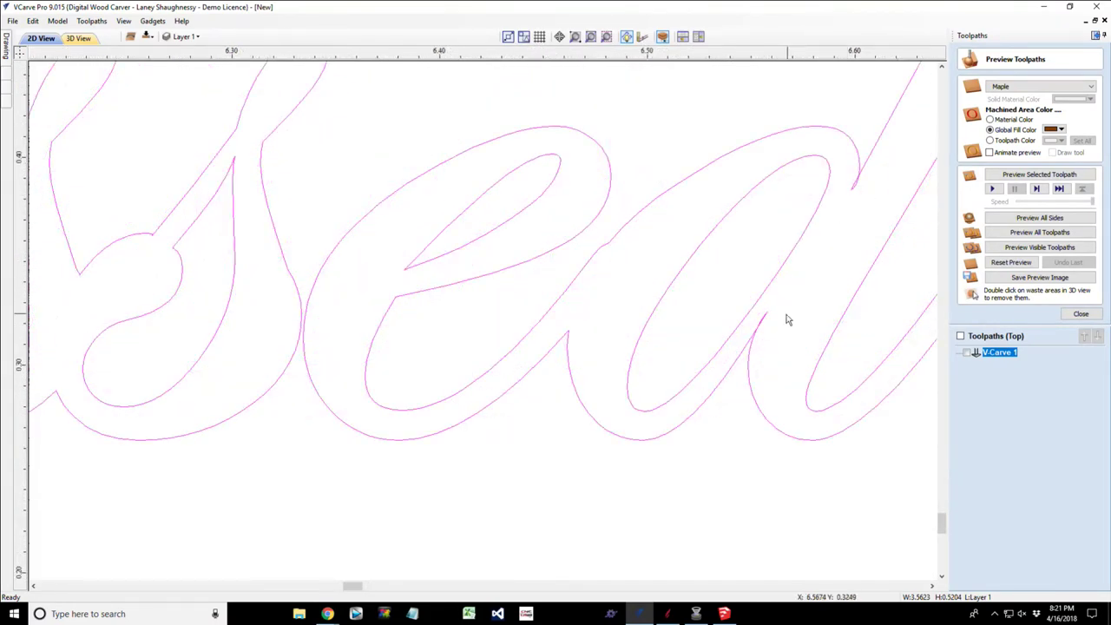
pyautogui.scroll(-5, 813, 367)
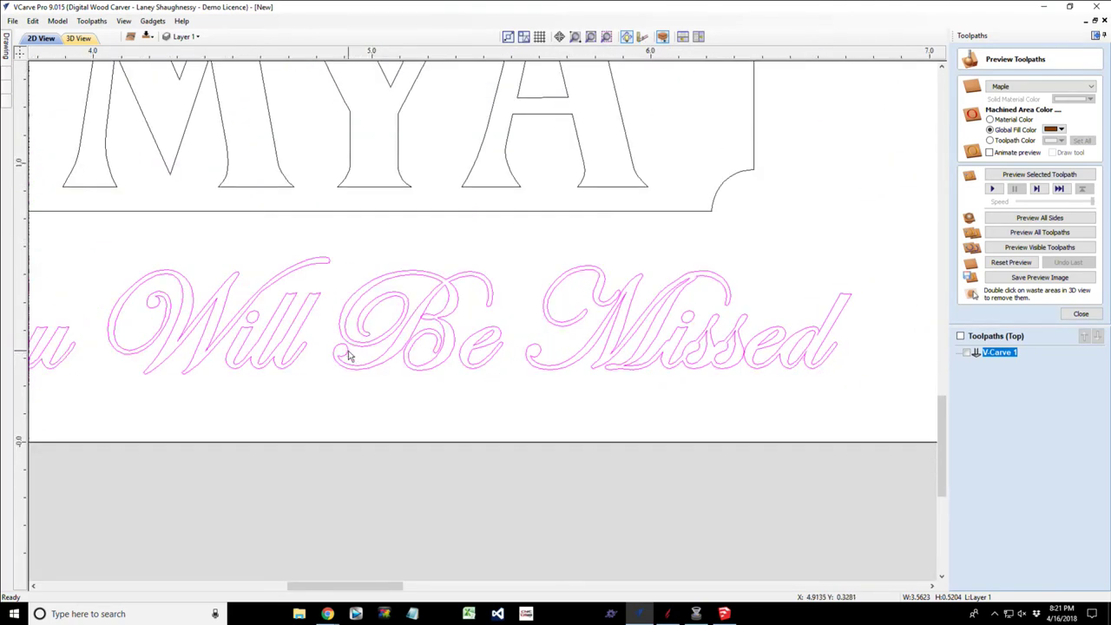
pyautogui.moveTo(7, 50)
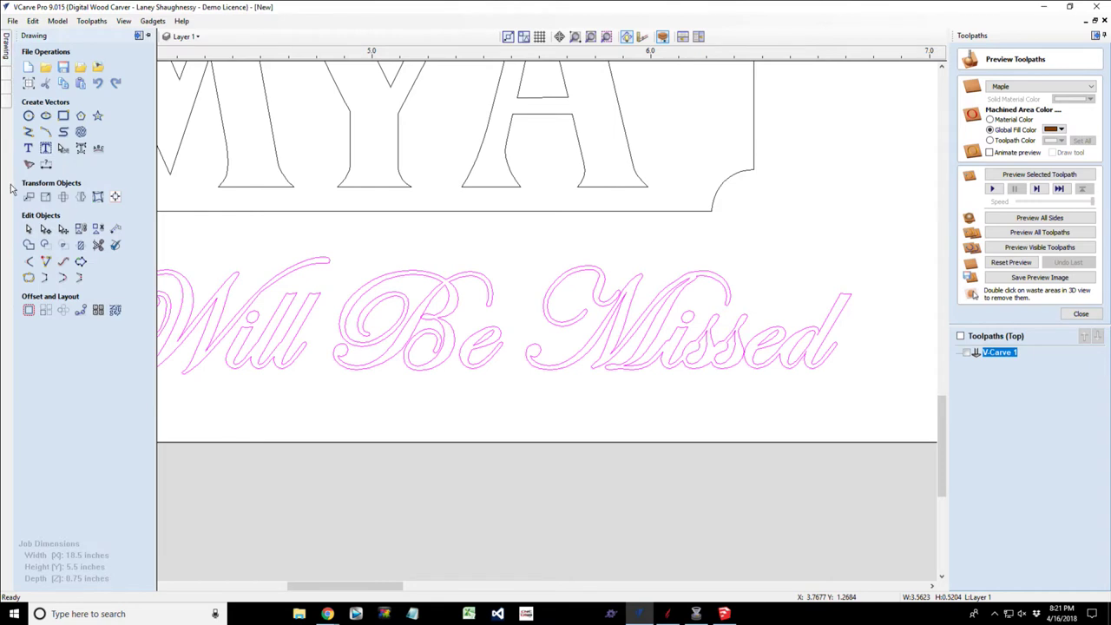
# Trim the inner line and left arc of the B's loop, then close the trim tool.
pyautogui.click(99, 230)
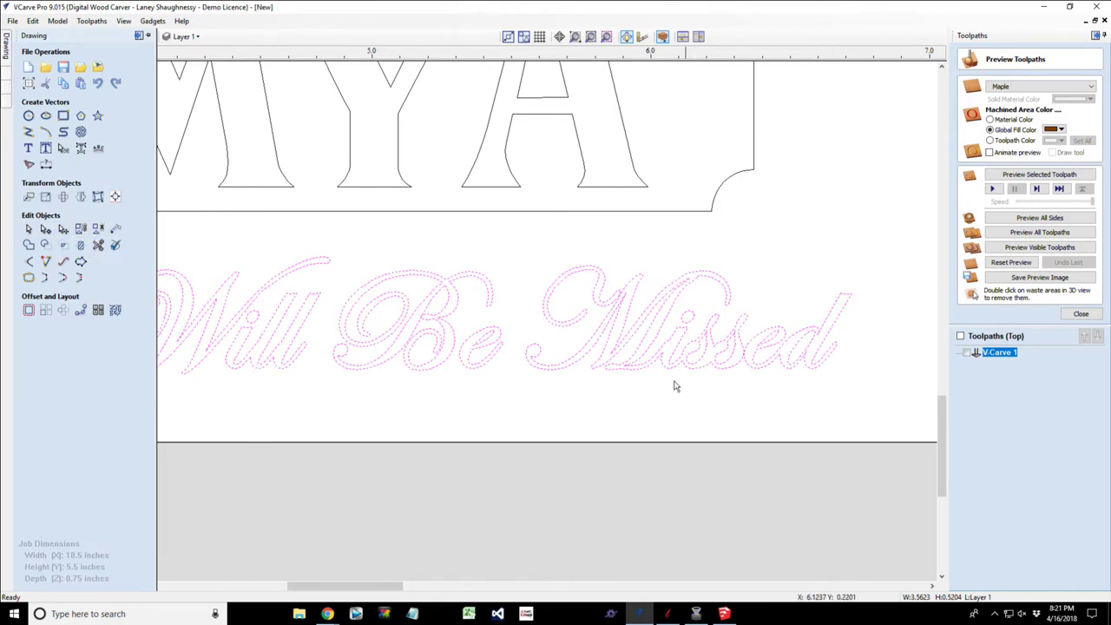
pyautogui.click(98, 246)
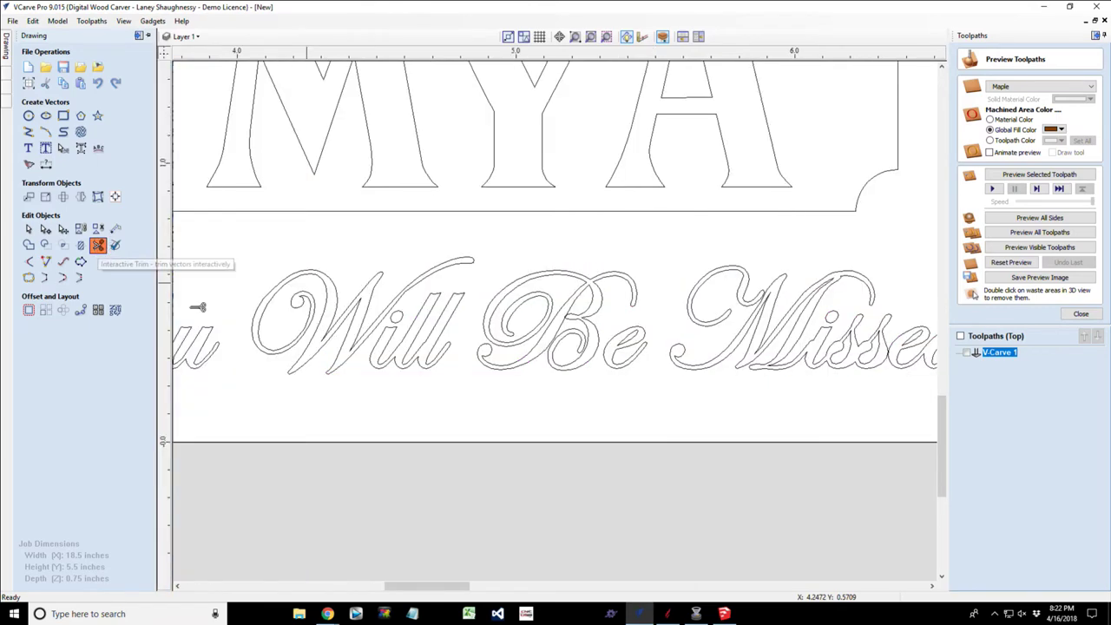
pyautogui.scroll(10, 565, 319)
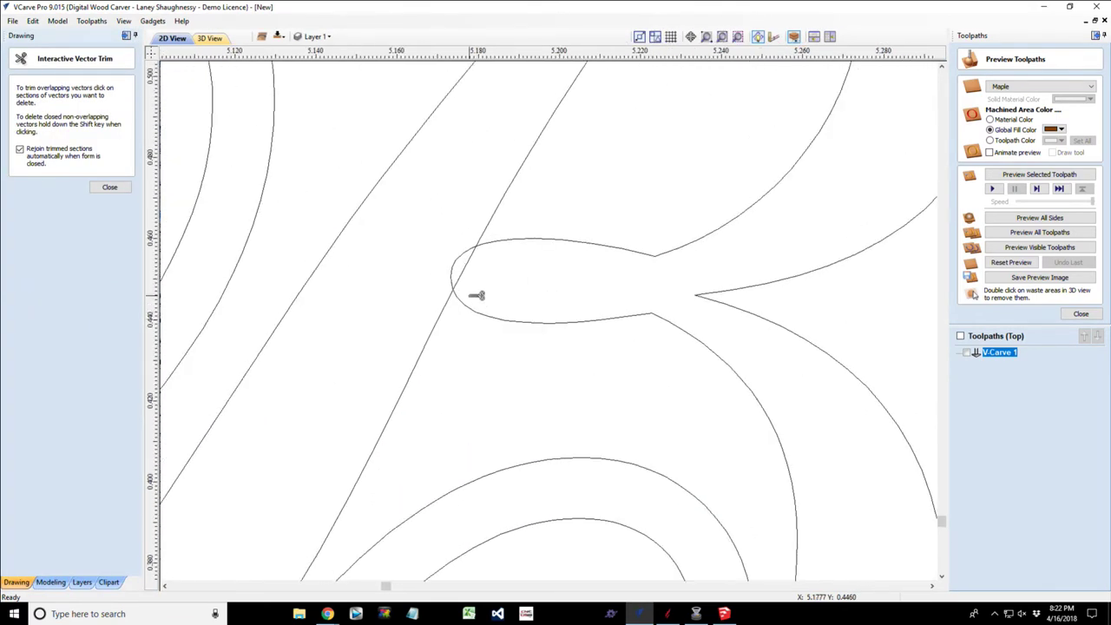
pyautogui.scroll(3, 472, 285)
pyautogui.click(464, 261)
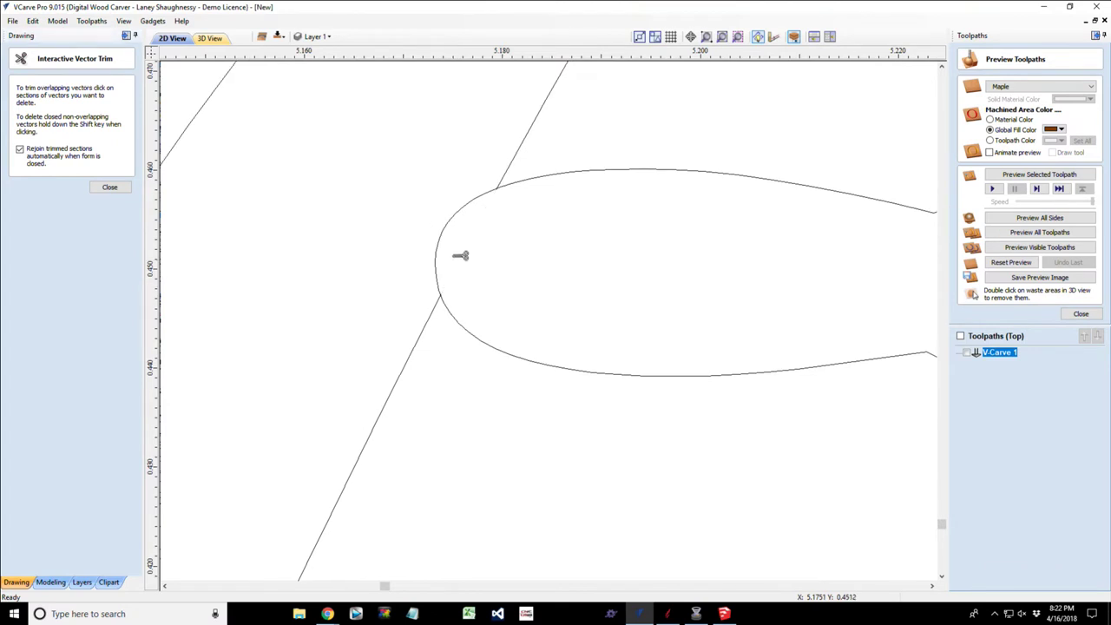
pyautogui.click(445, 246)
pyautogui.scroll(4, 446, 287)
pyautogui.scroll(2, 447, 292)
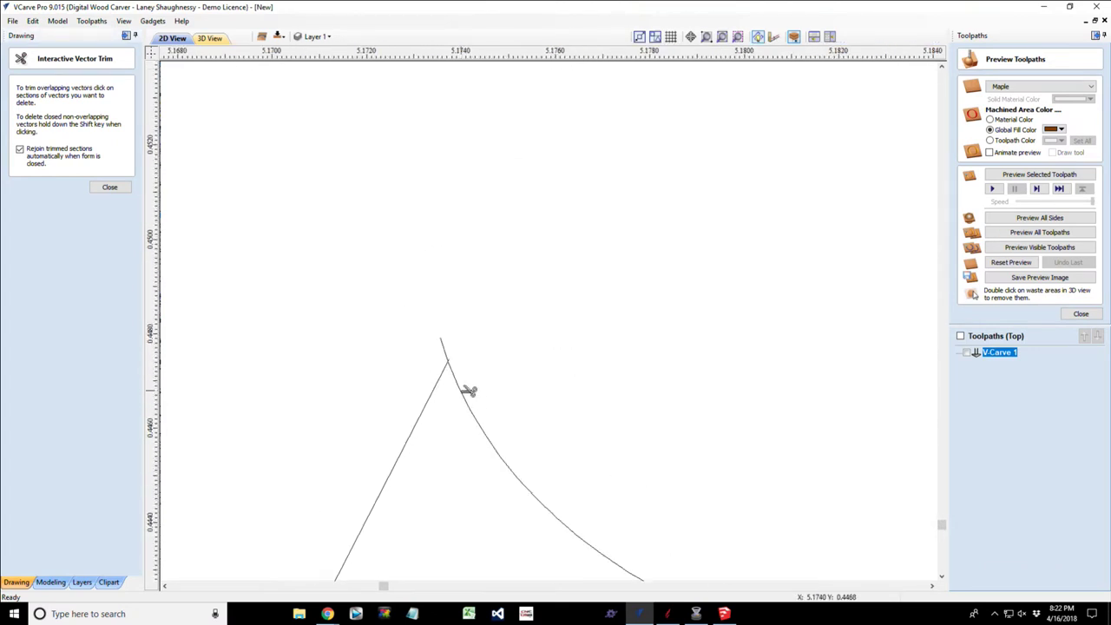
pyautogui.scroll(-1, 503, 336)
pyautogui.scroll(-1, 503, 336)
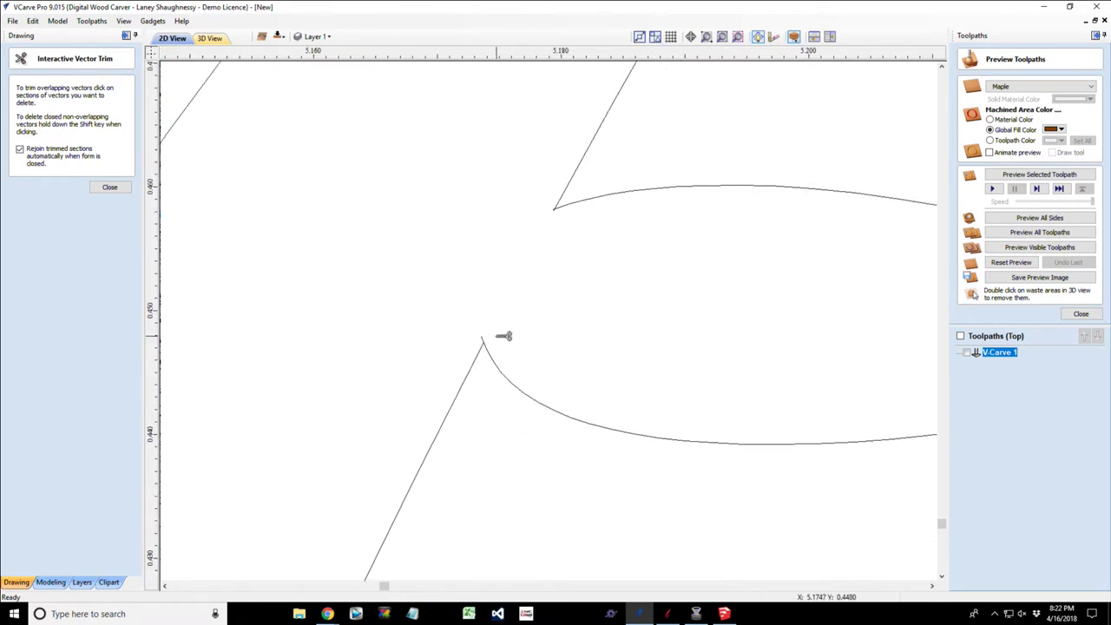
pyautogui.scroll(3, 558, 205)
pyautogui.scroll(1, 563, 206)
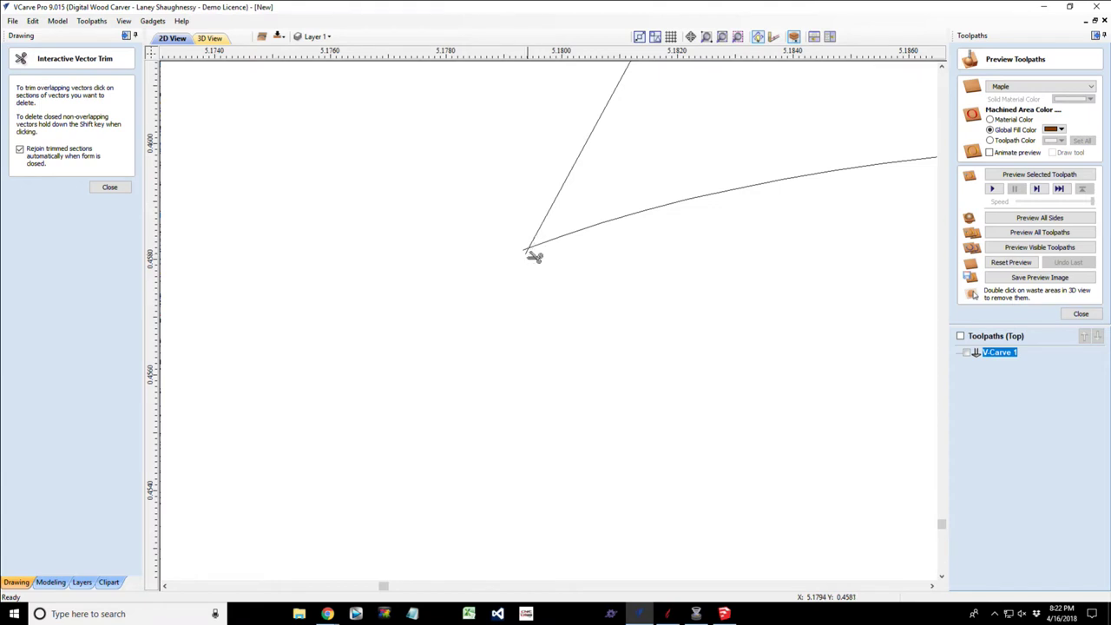
pyautogui.click(101, 190)
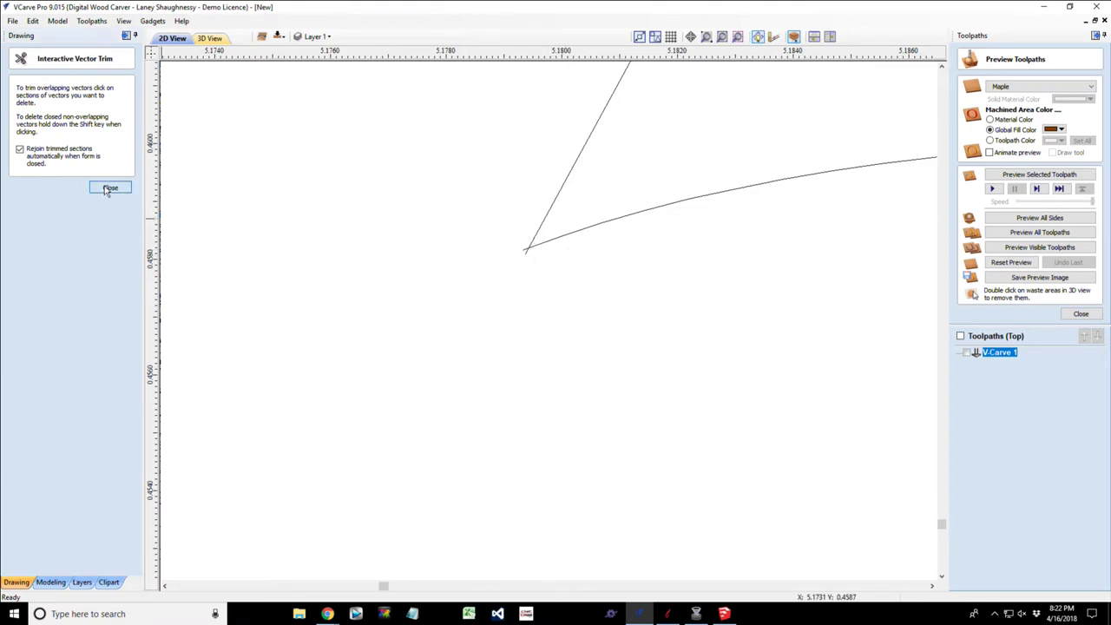
# Restart Interactive Vector Trim and cut a segment near the end of 'Missed'.
pyautogui.scroll(-5, 527, 286)
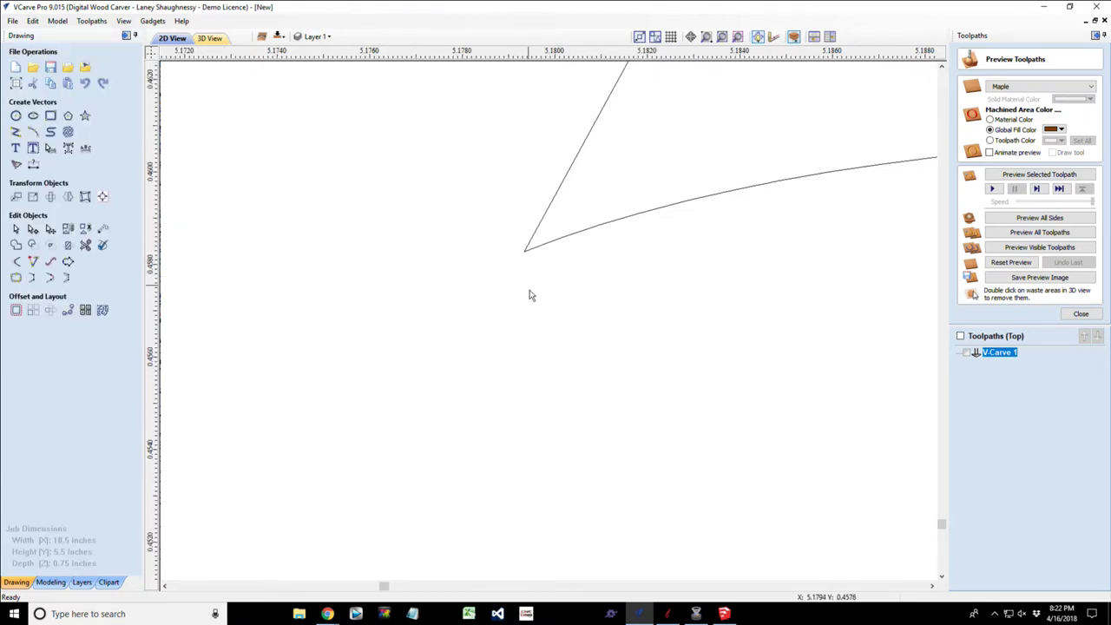
pyautogui.scroll(6, 465, 419)
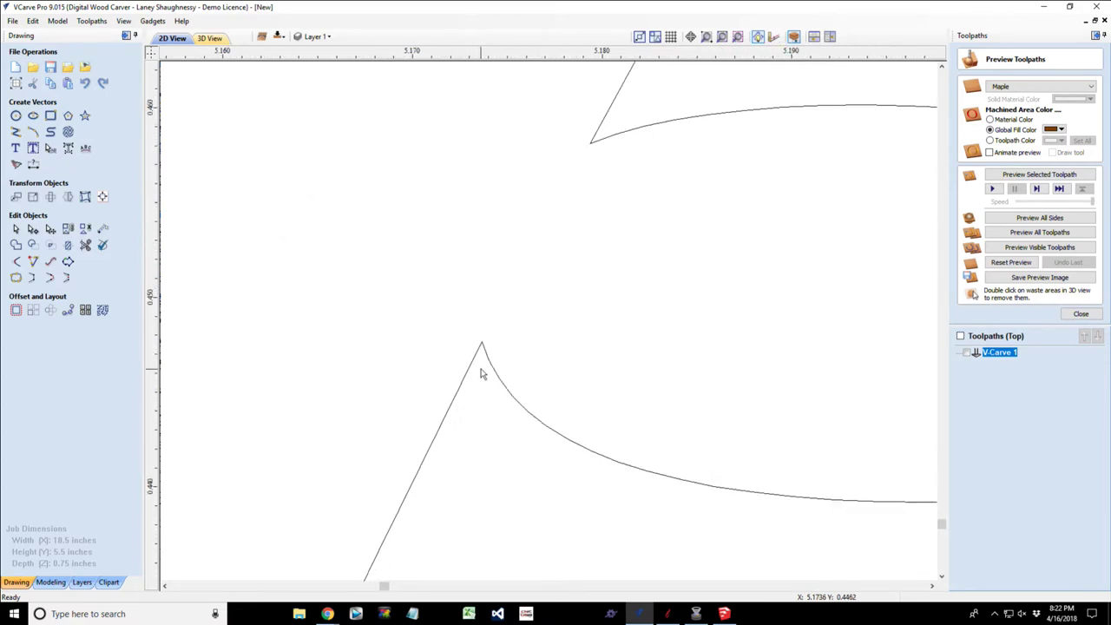
pyautogui.scroll(-5, 484, 325)
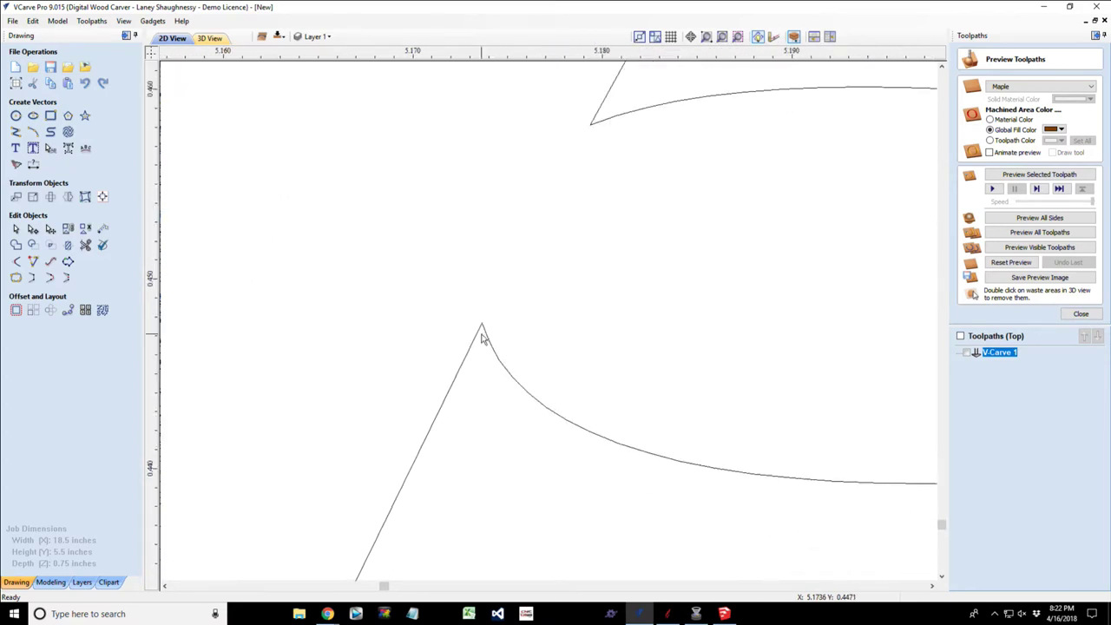
pyautogui.scroll(-8, 484, 338)
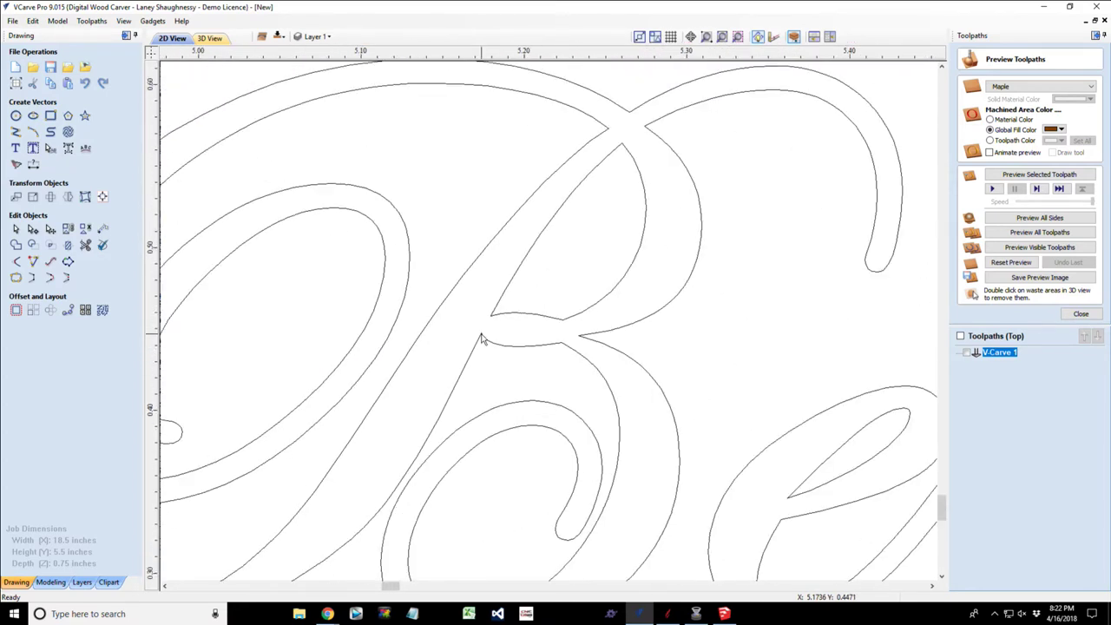
pyautogui.scroll(-2, 484, 338)
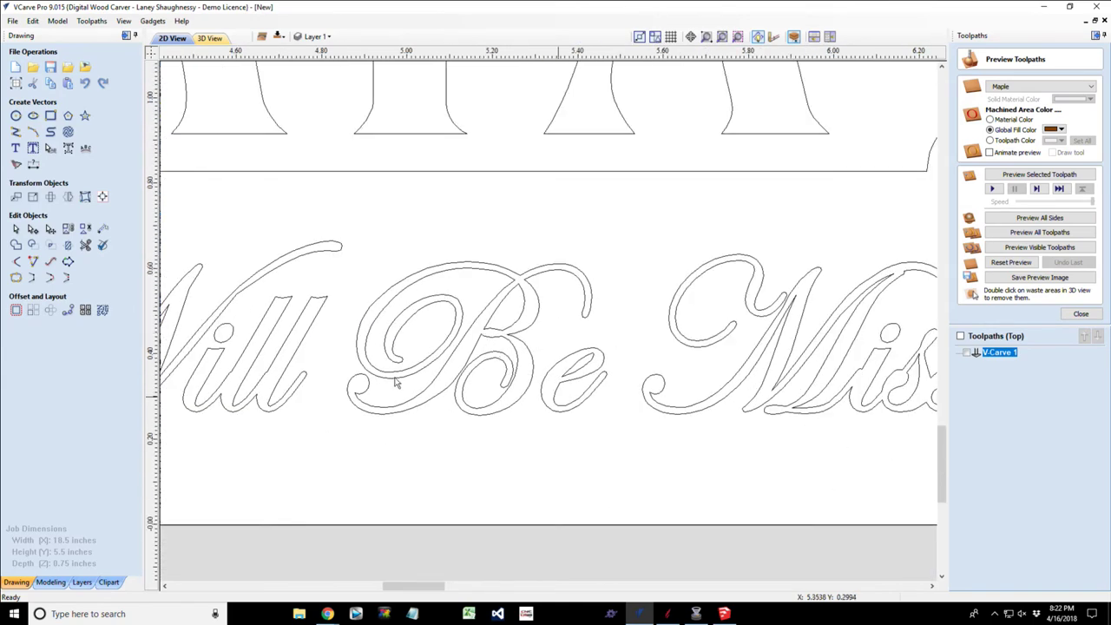
pyautogui.click(86, 247)
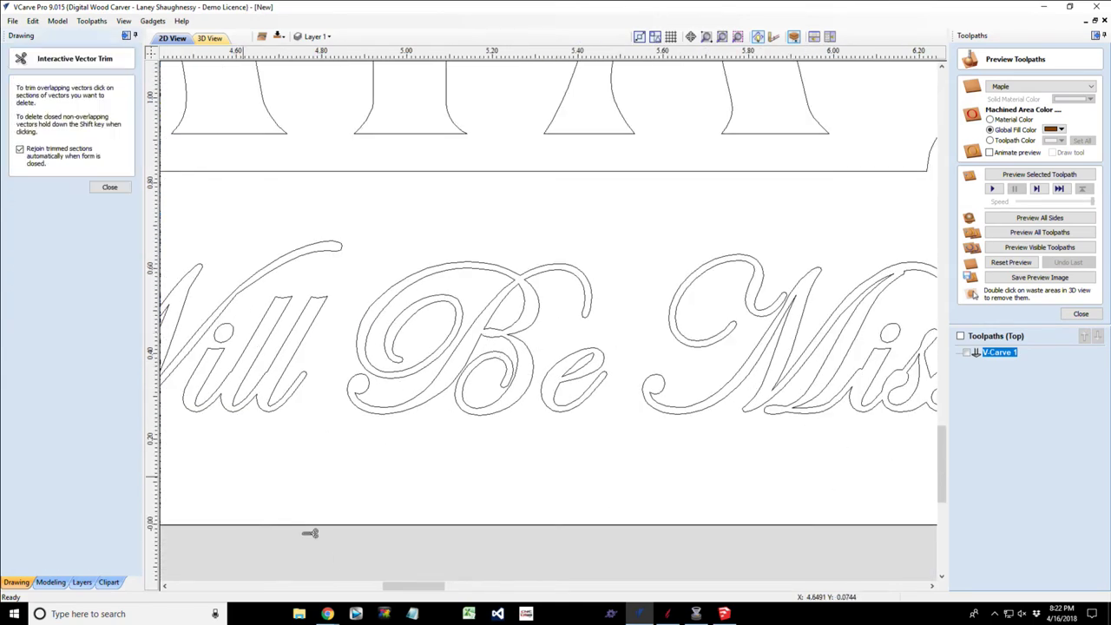
pyautogui.moveTo(416, 587); pyautogui.dragTo(467, 586)
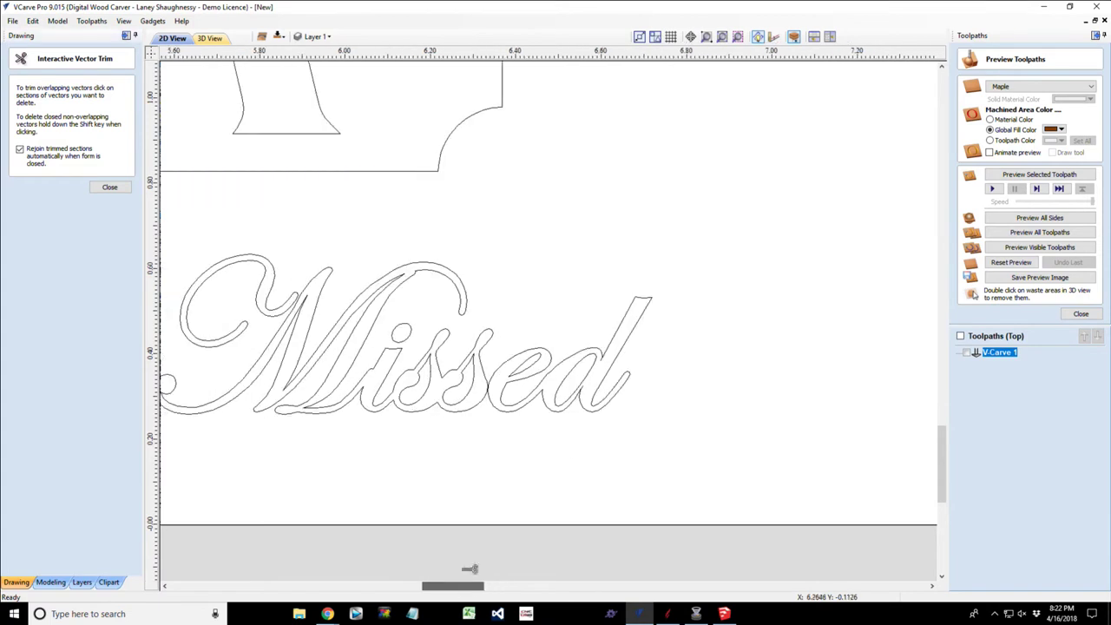
pyautogui.scroll(6, 608, 374)
pyautogui.scroll(2, 605, 374)
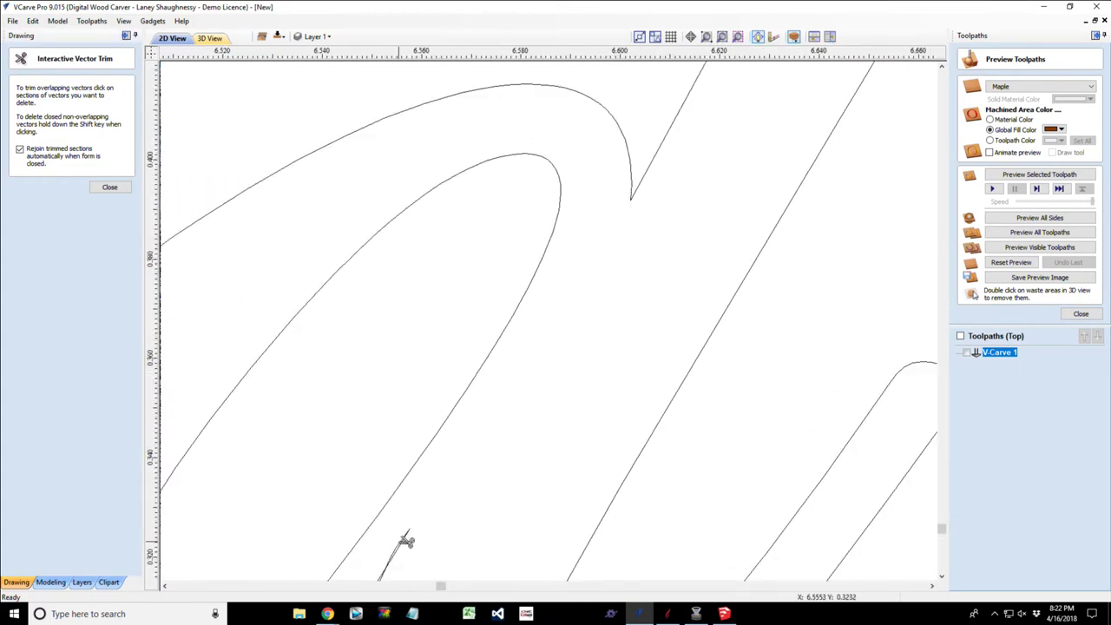
pyautogui.click(941, 576)
pyautogui.click(941, 576)
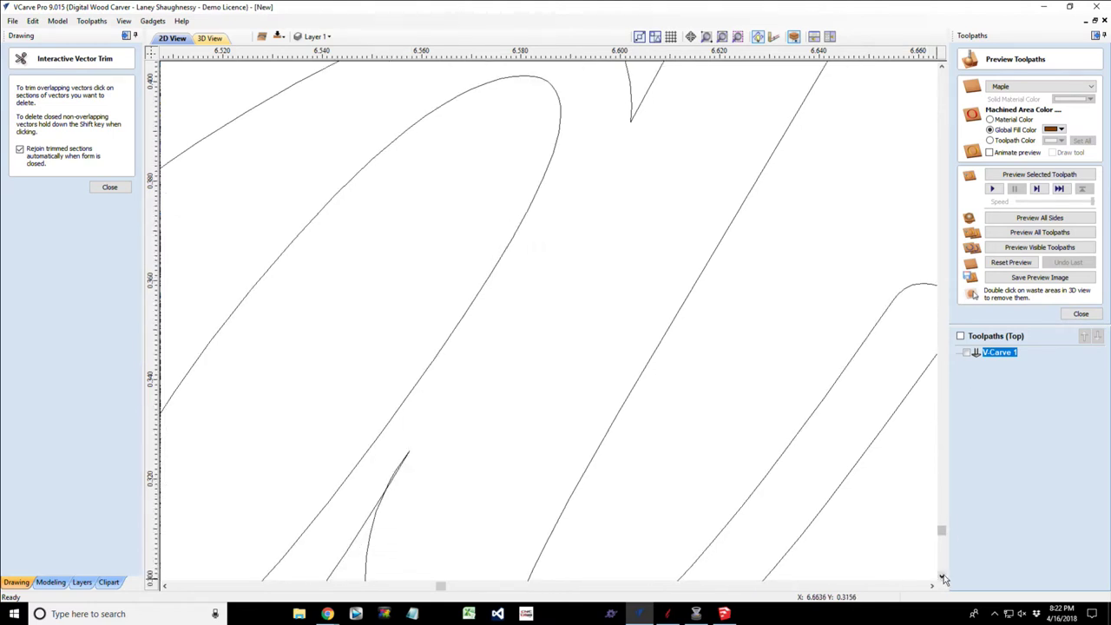
pyautogui.click(941, 576)
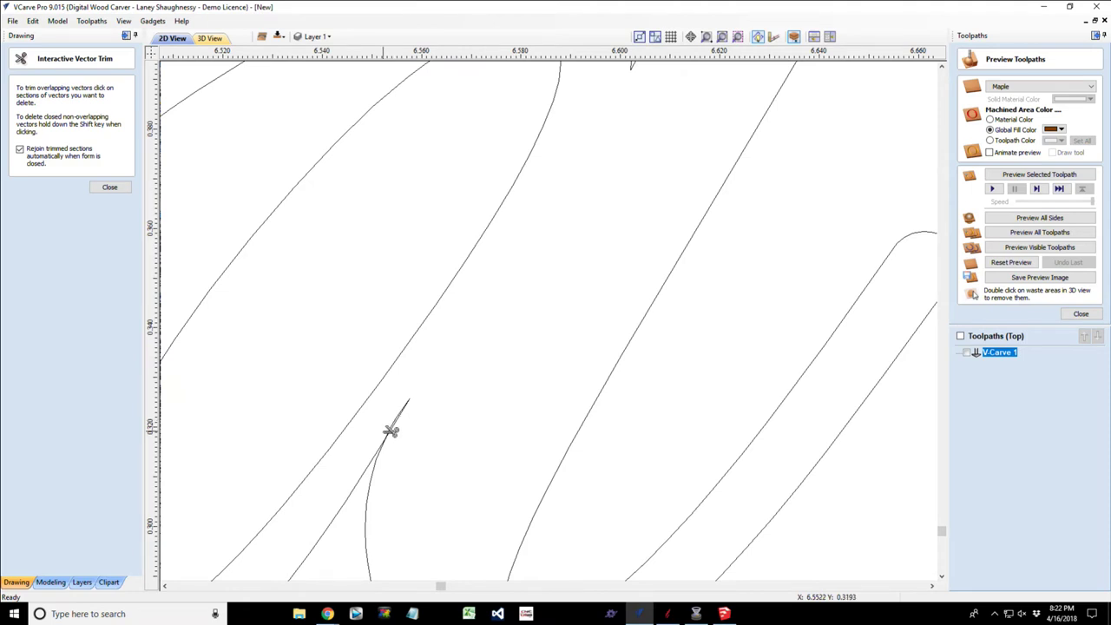
pyautogui.scroll(2, 390, 432)
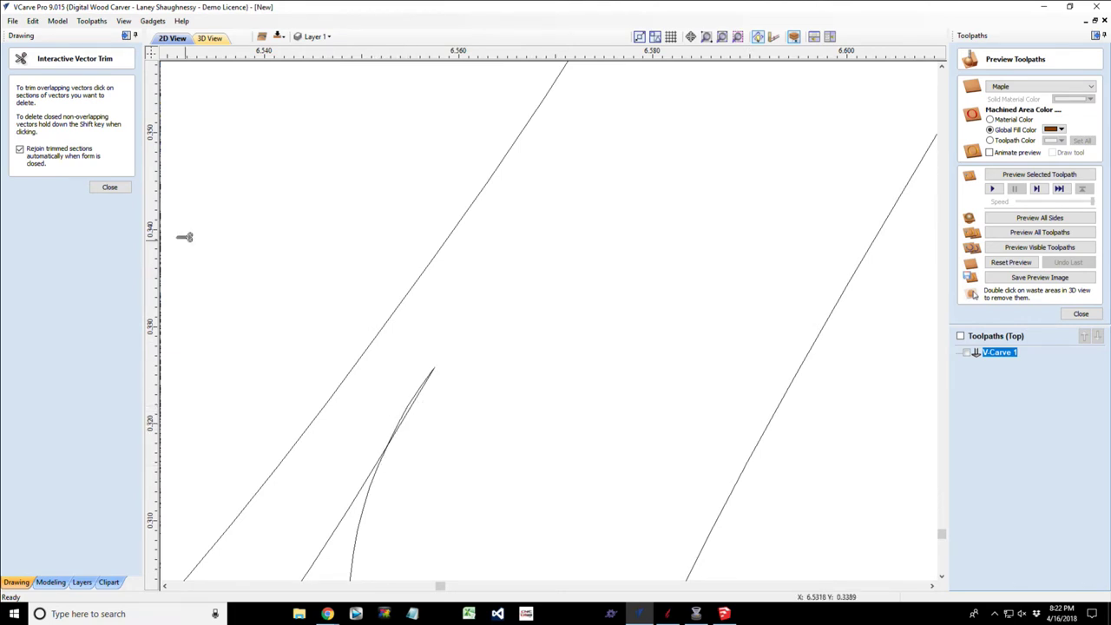
# Close the trim tool and delete the short stray segment at a stroke tip.
pyautogui.click(108, 188)
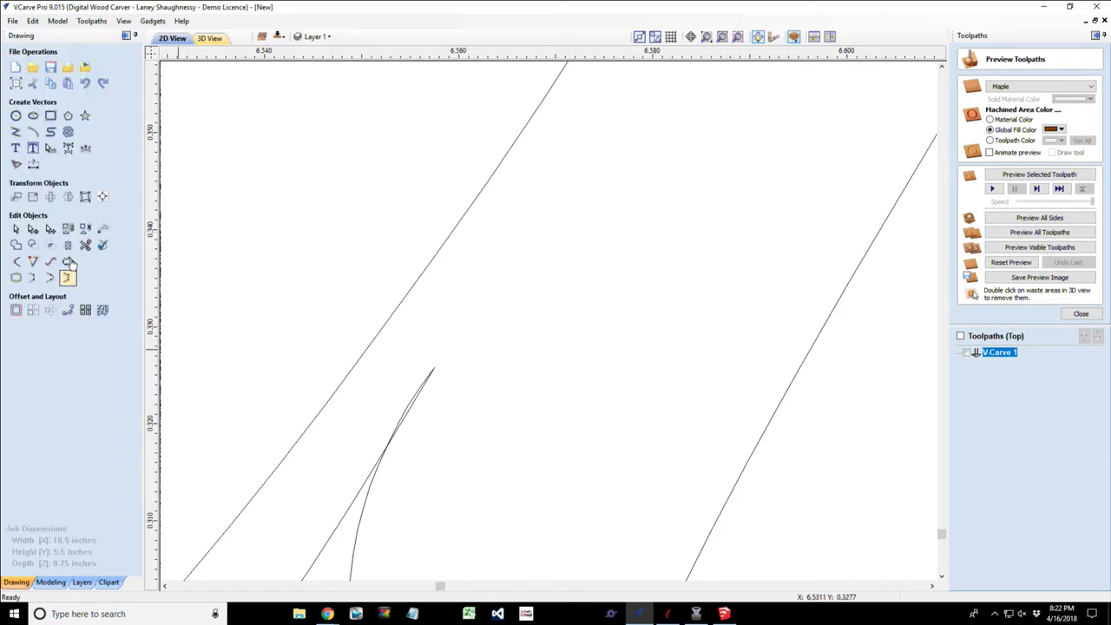
pyautogui.click(407, 409)
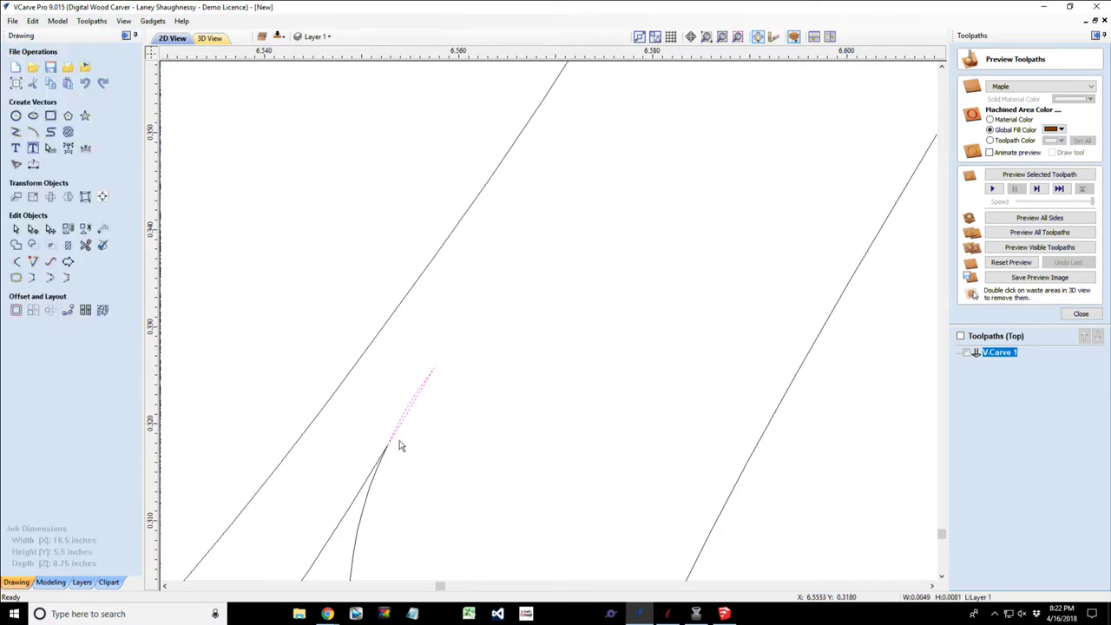
pyautogui.scroll(8, 392, 482)
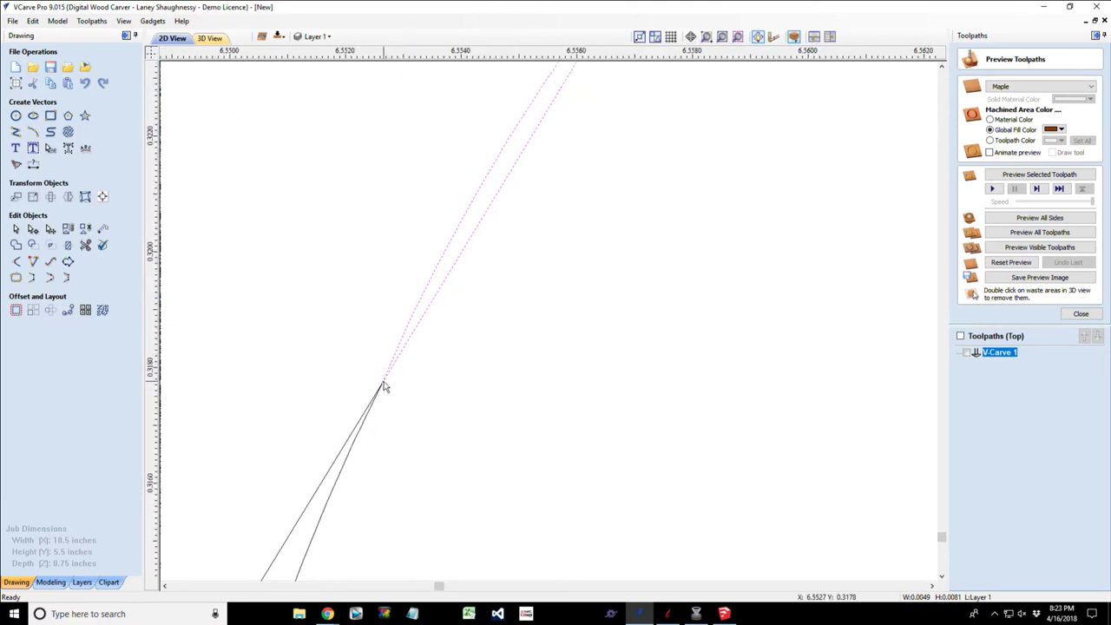
pyautogui.scroll(-4, 463, 395)
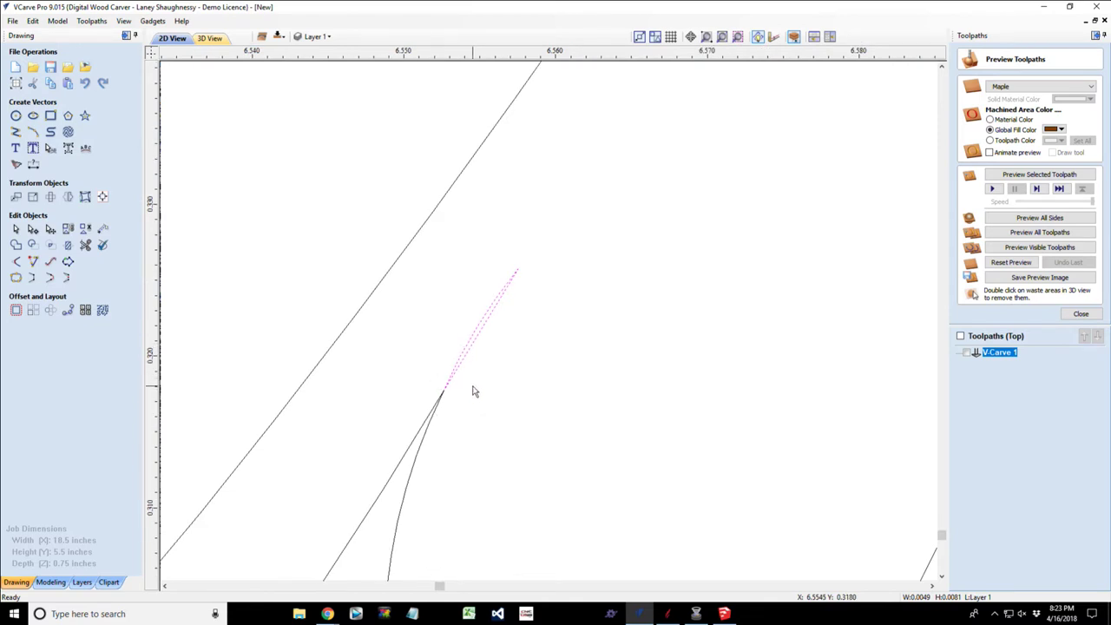
pyautogui.press('Delete')
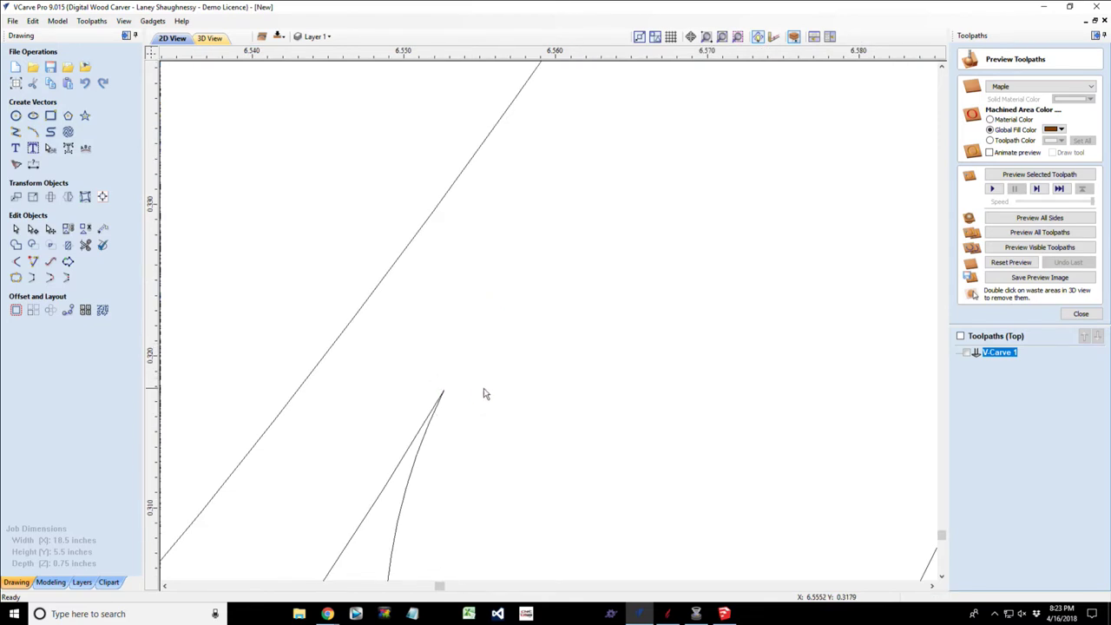
# Zoom out and marquee-select all the 'You Will Be Missed' outlines.
pyautogui.scroll(-5, 460, 376)
pyautogui.scroll(-3, 460, 376)
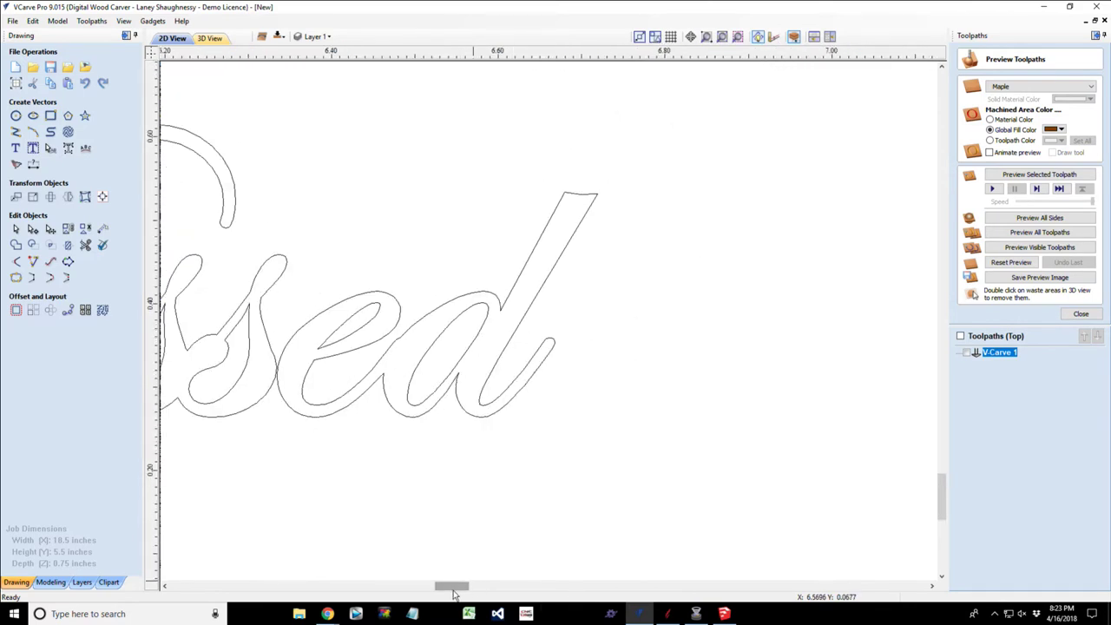
pyautogui.moveTo(458, 586); pyautogui.dragTo(354, 588)
pyautogui.scroll(-3, 434, 426)
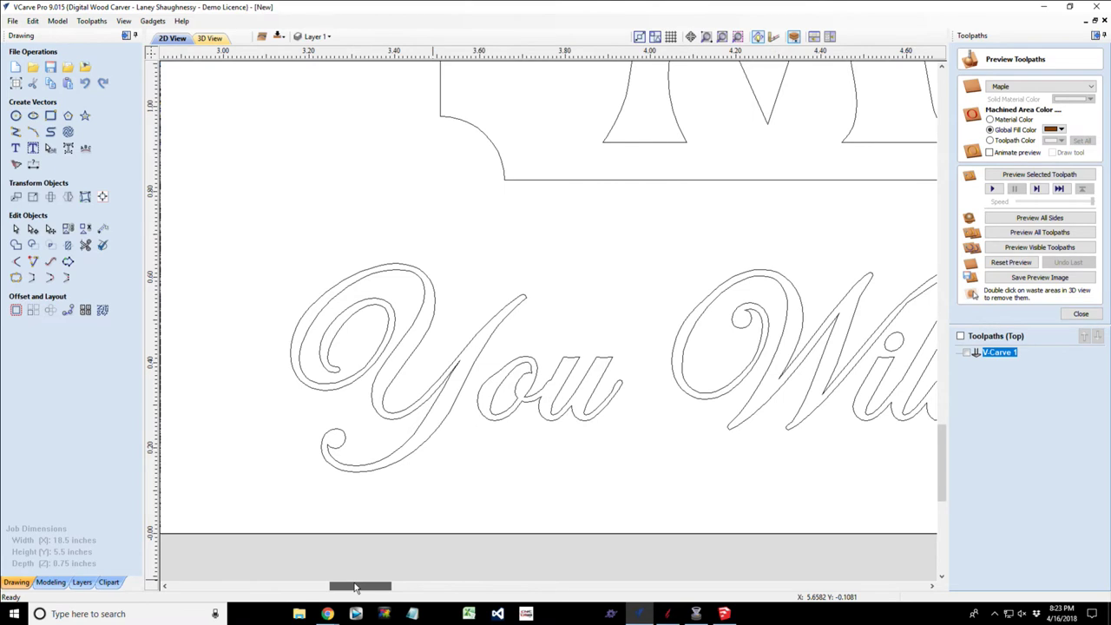
pyautogui.scroll(-4, 442, 479)
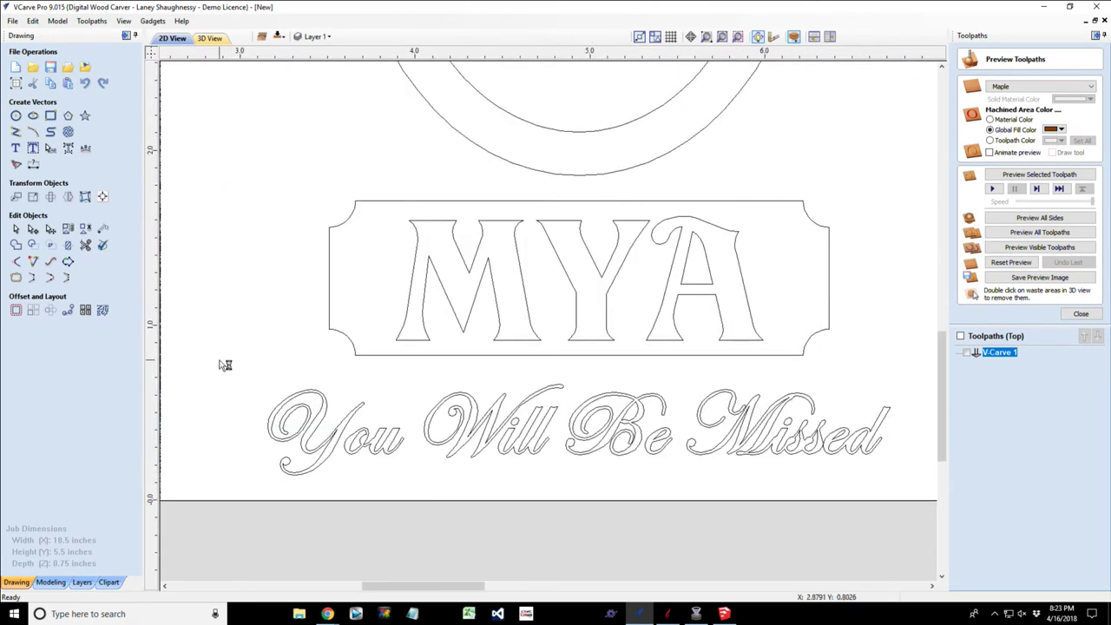
pyautogui.moveTo(220, 360); pyautogui.dragTo(918, 498)
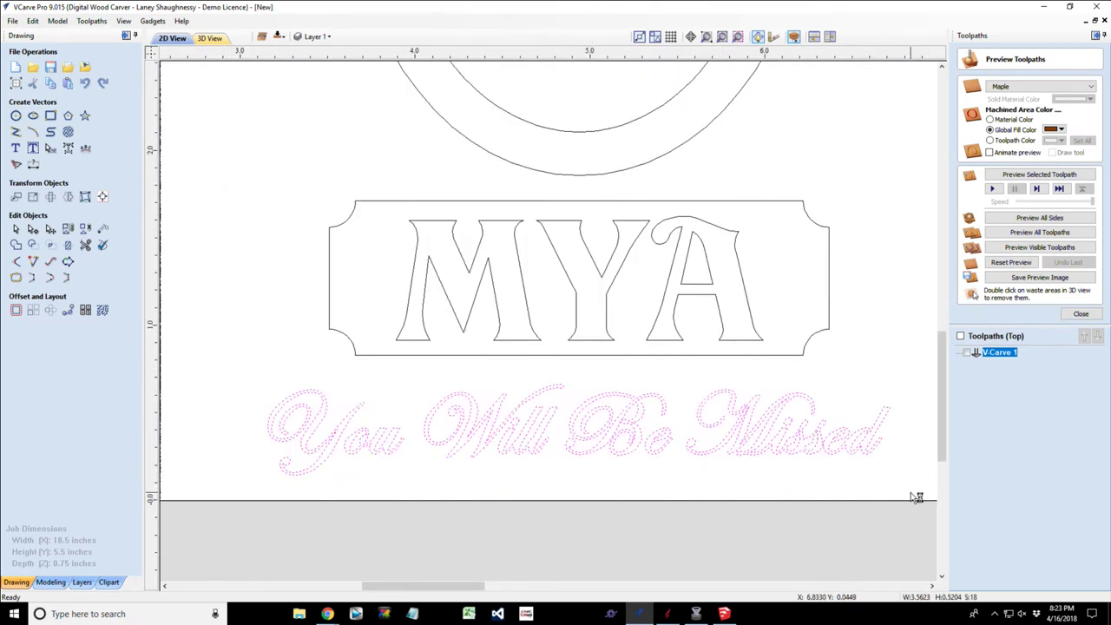
# Recalculate V-Carve 1 on the reselected You Will Be Missed text outlines.
pyautogui.click(67, 228)
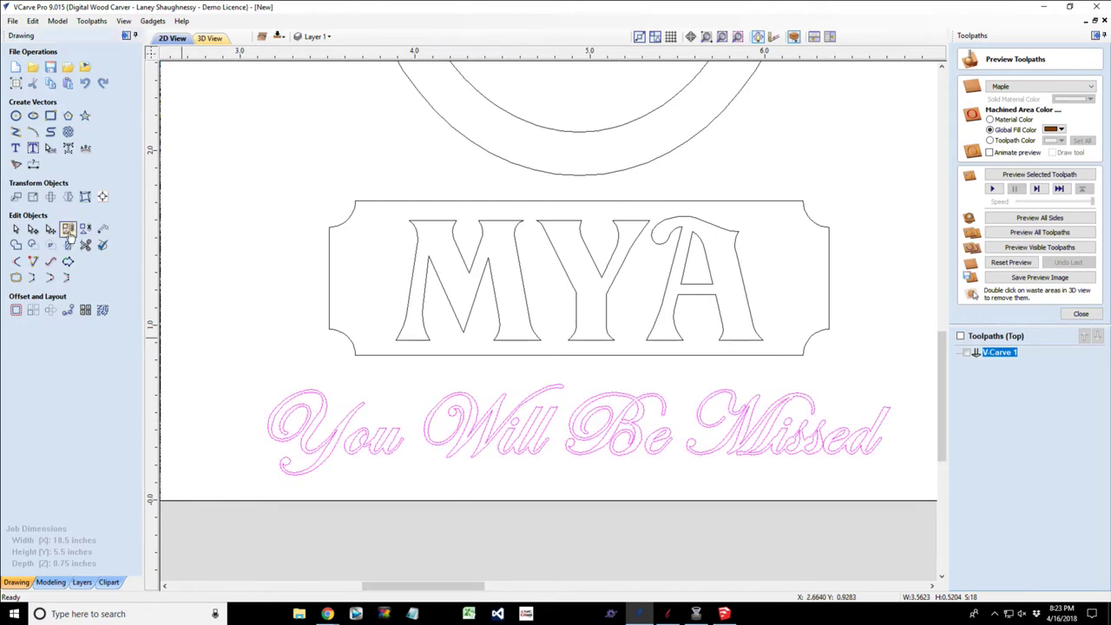
pyautogui.doubleClick(1012, 354)
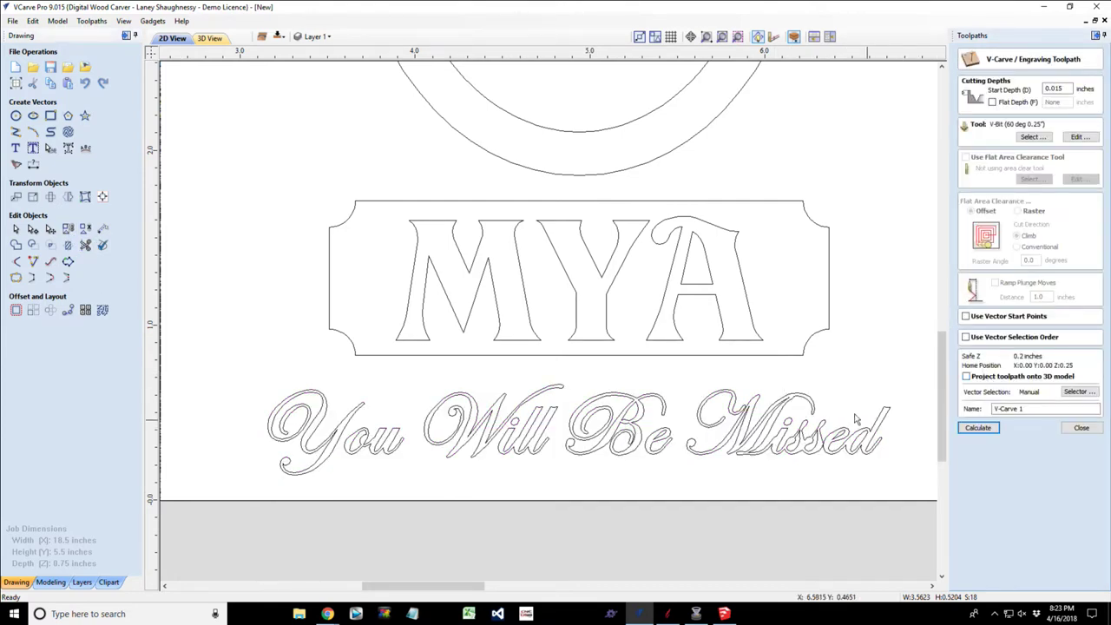
pyautogui.moveTo(200, 363); pyautogui.dragTo(895, 499)
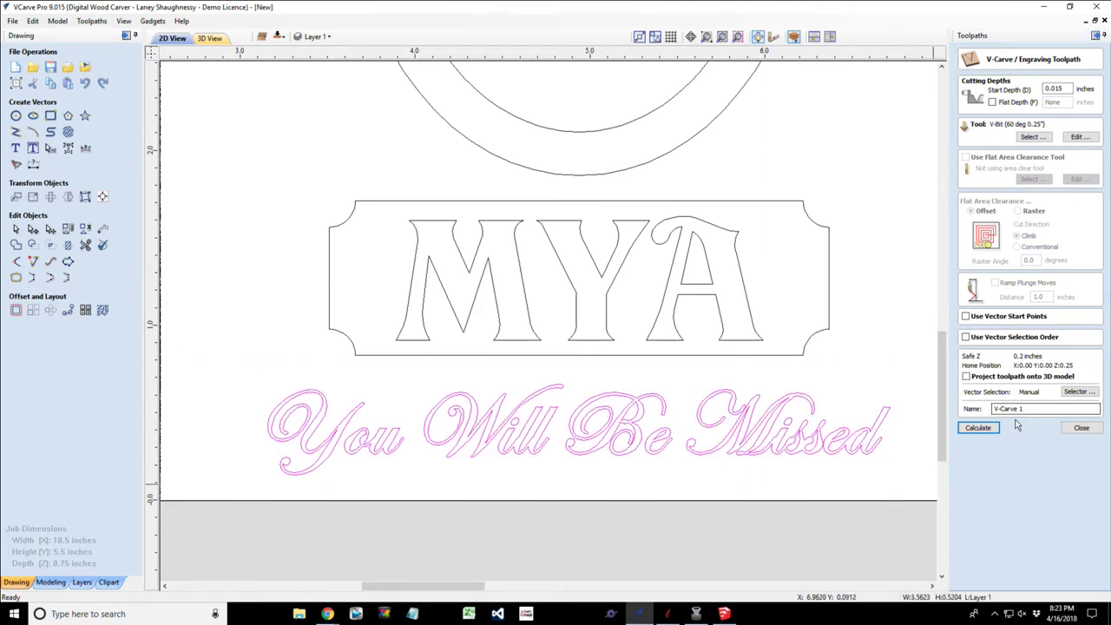
pyautogui.click(980, 427)
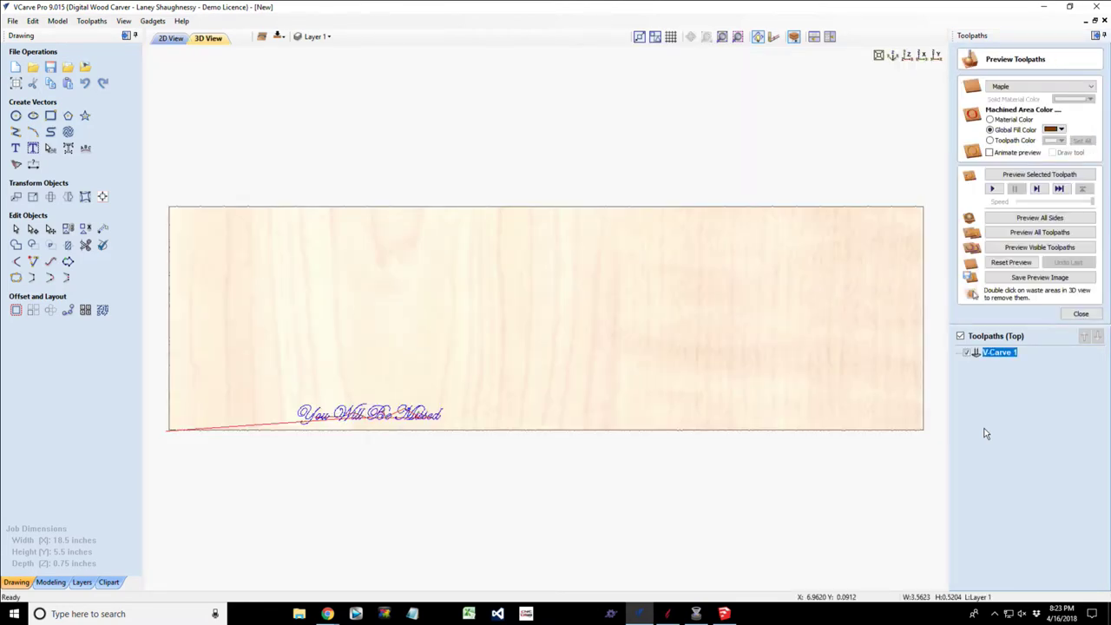
# Preview the script carved into the maple board in 3D, then reopen V-Carve 1's settings.
pyautogui.scroll(2, 327, 457)
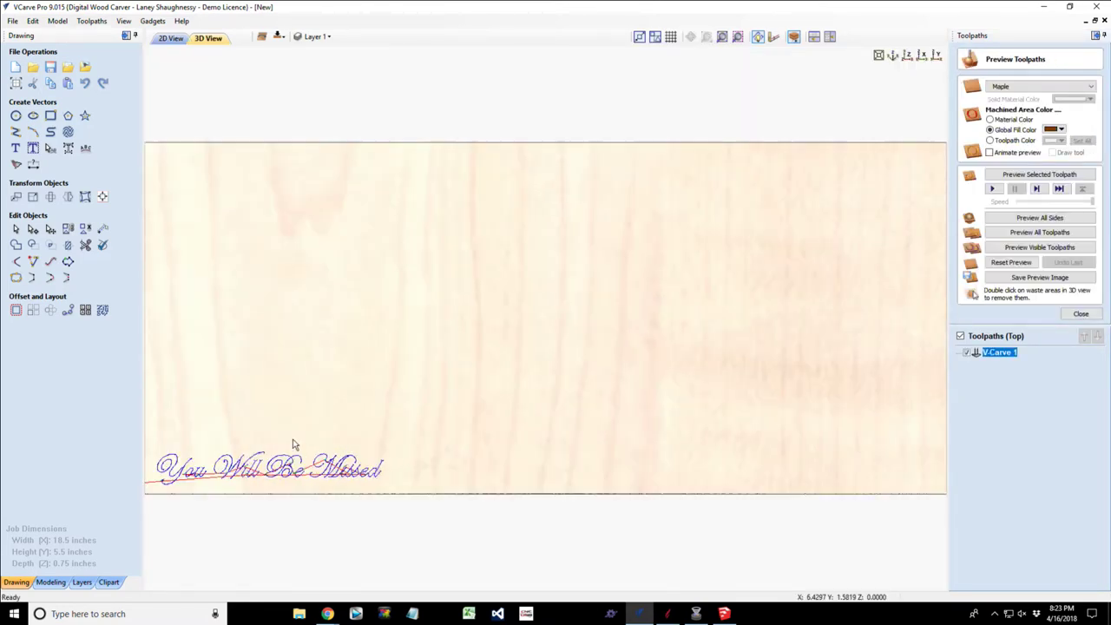
pyautogui.scroll(1, 294, 445)
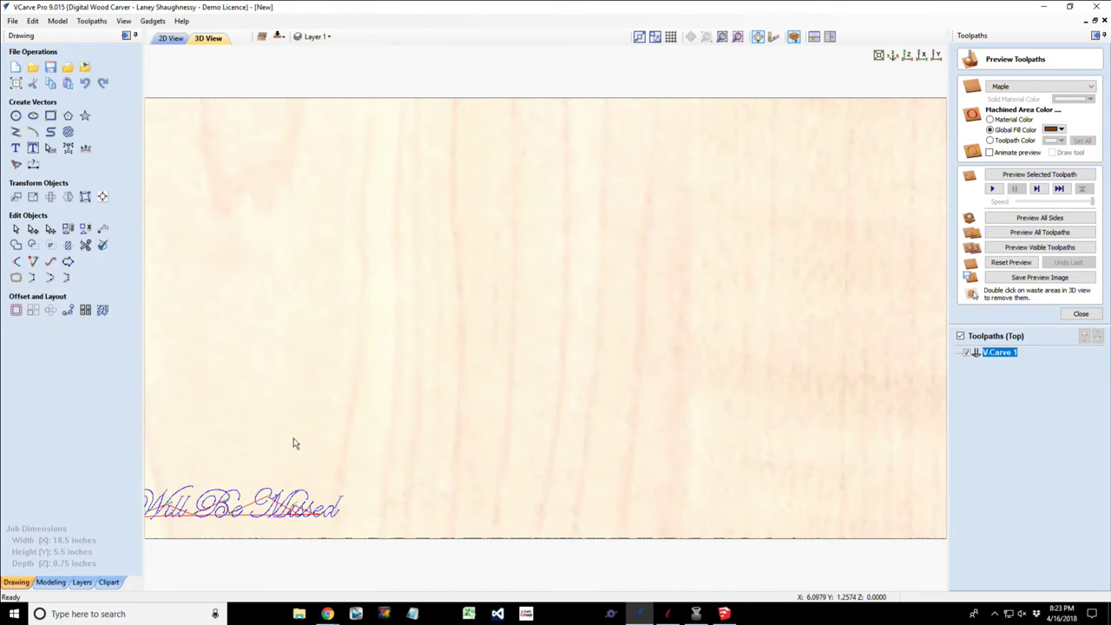
pyautogui.moveTo(446, 379); pyautogui.dragTo(610, 322, button='middle')
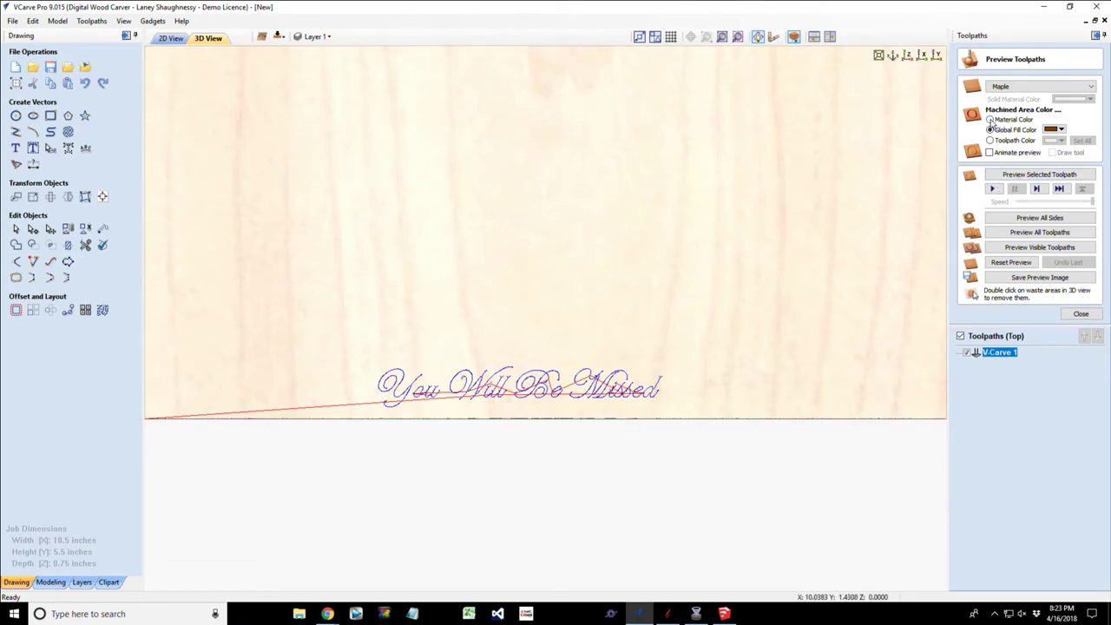
pyautogui.click(1016, 178)
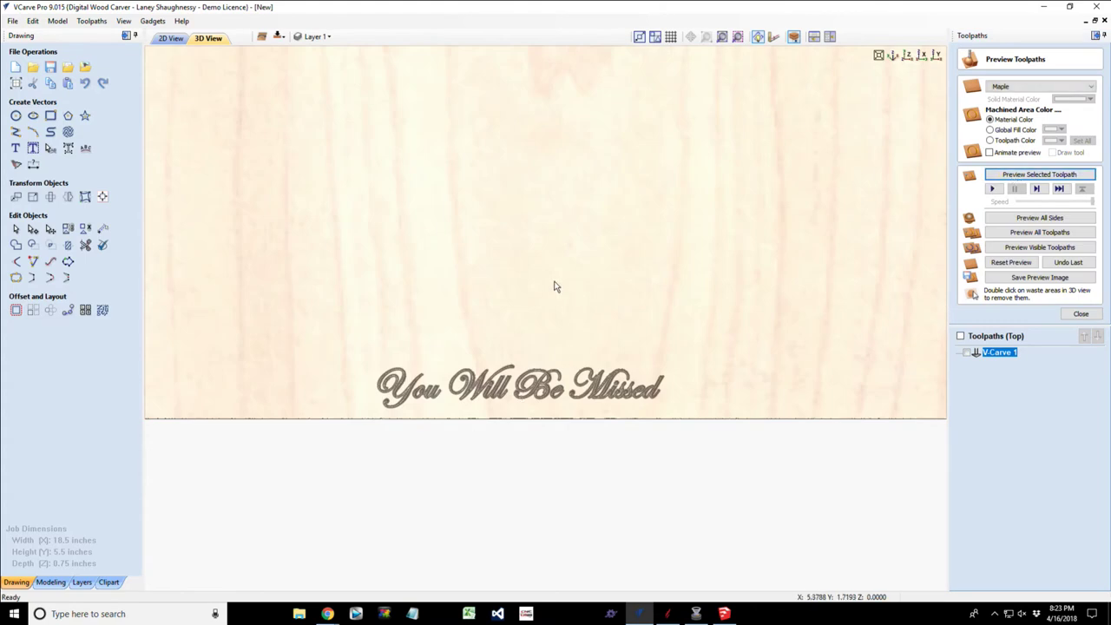
pyautogui.moveTo(539, 325)
pyautogui.mouseDown()
pyautogui.moveTo(568, 263)
pyautogui.moveTo(525, 377)
pyautogui.mouseUp()
pyautogui.scroll(2, 526, 378)
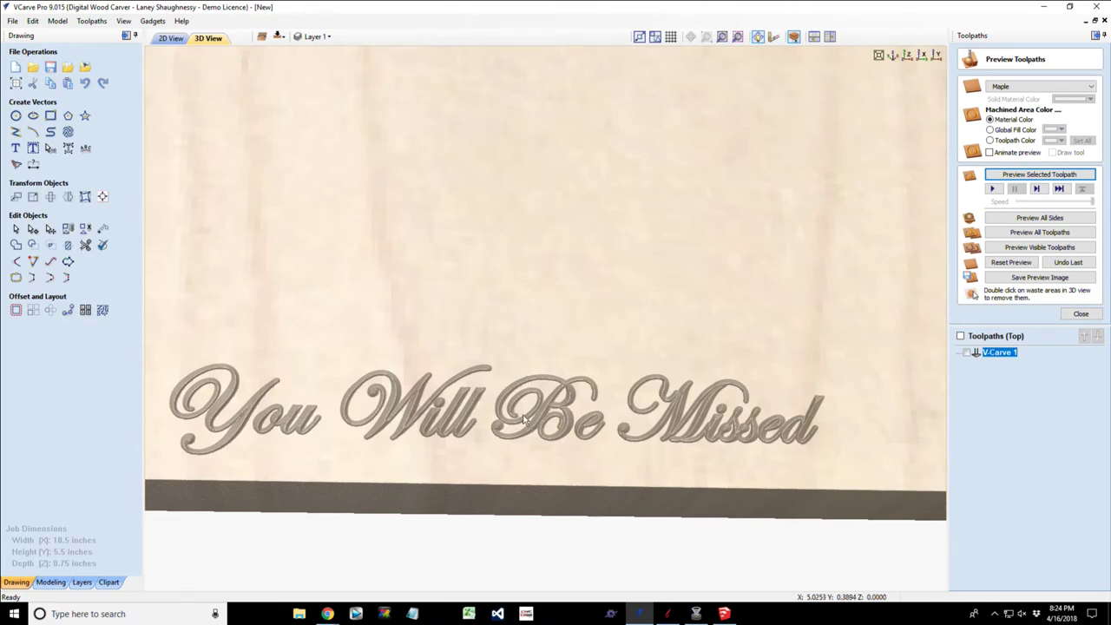
pyautogui.scroll(-3, 522, 409)
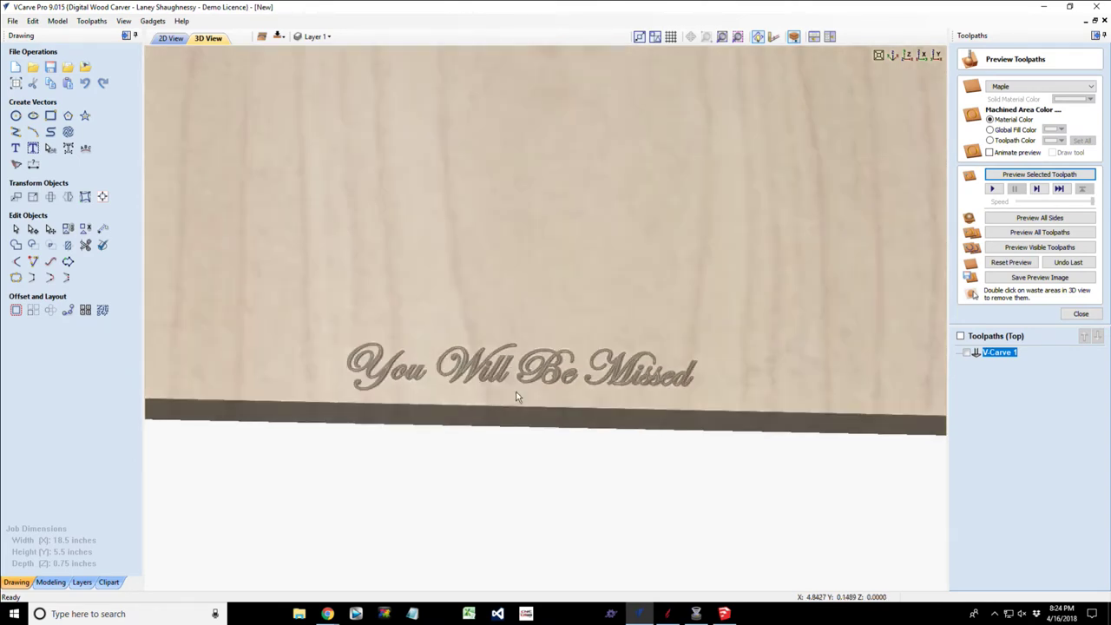
pyautogui.moveTo(512, 421); pyautogui.dragTo(506, 466)
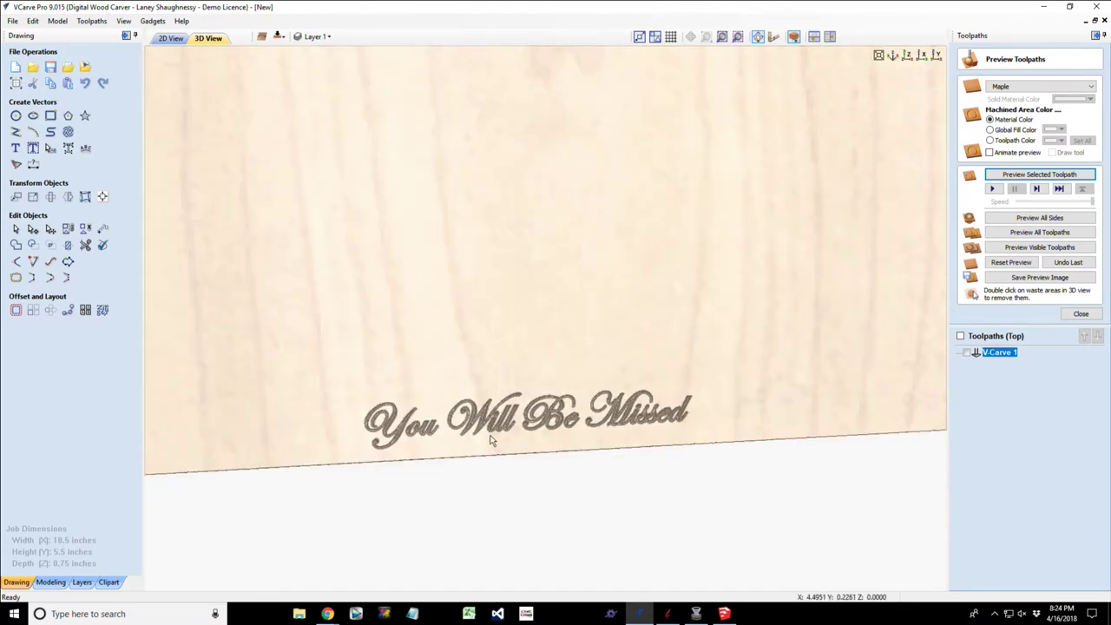
pyautogui.scroll(-2, 491, 440)
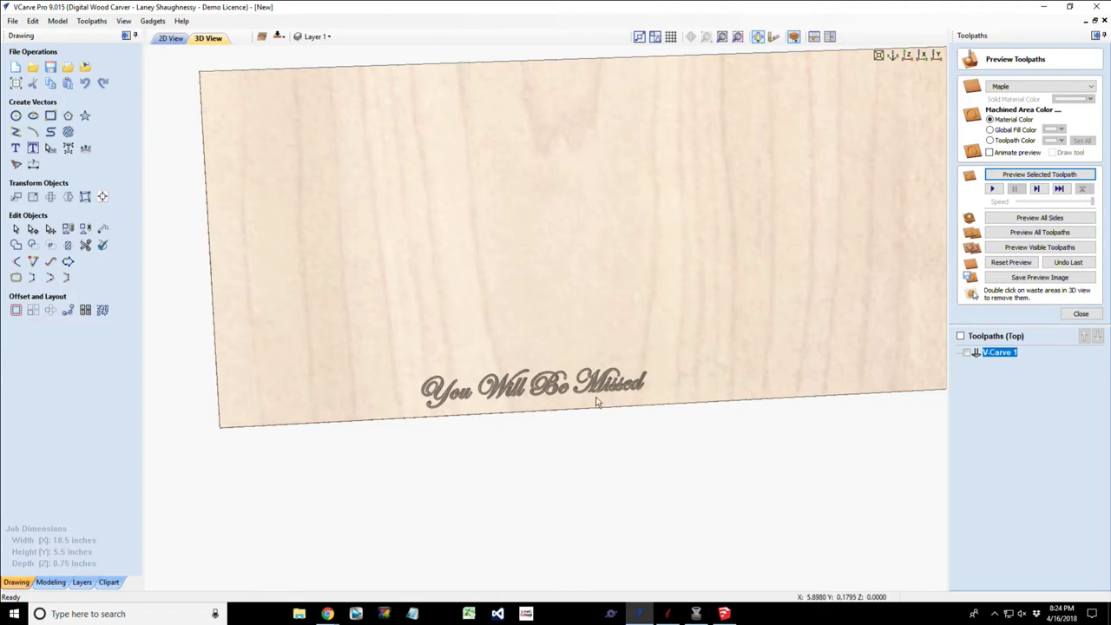
pyautogui.scroll(3, 597, 402)
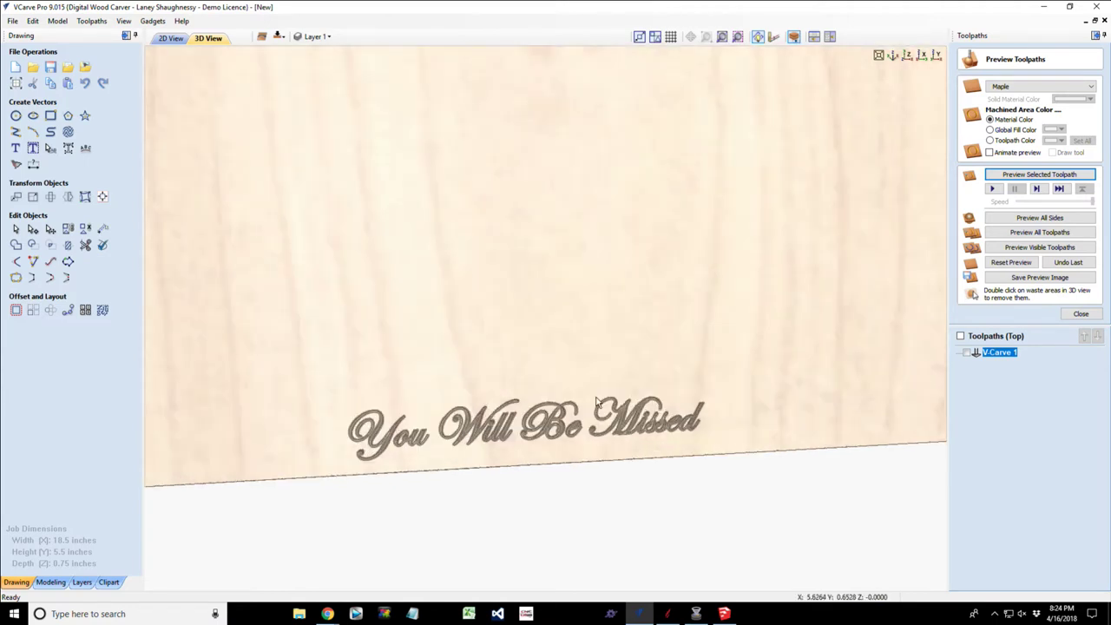
pyautogui.doubleClick(999, 354)
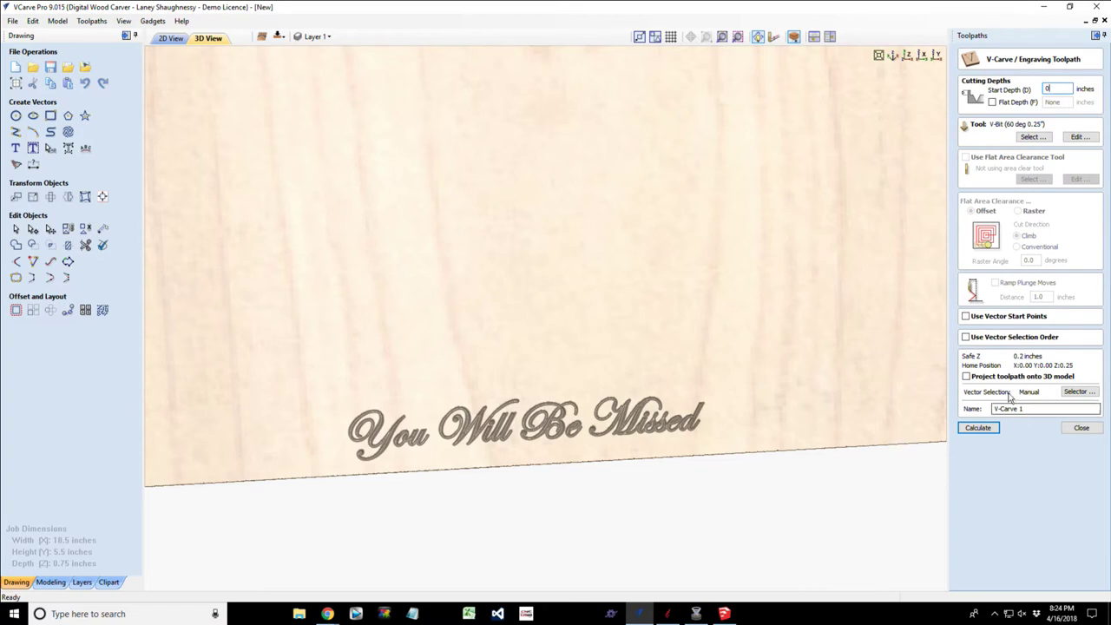
# Recalculate V-Carve 1, reset and rerun the preview, shading the cuts in Material Color.
pyautogui.click(976, 428)
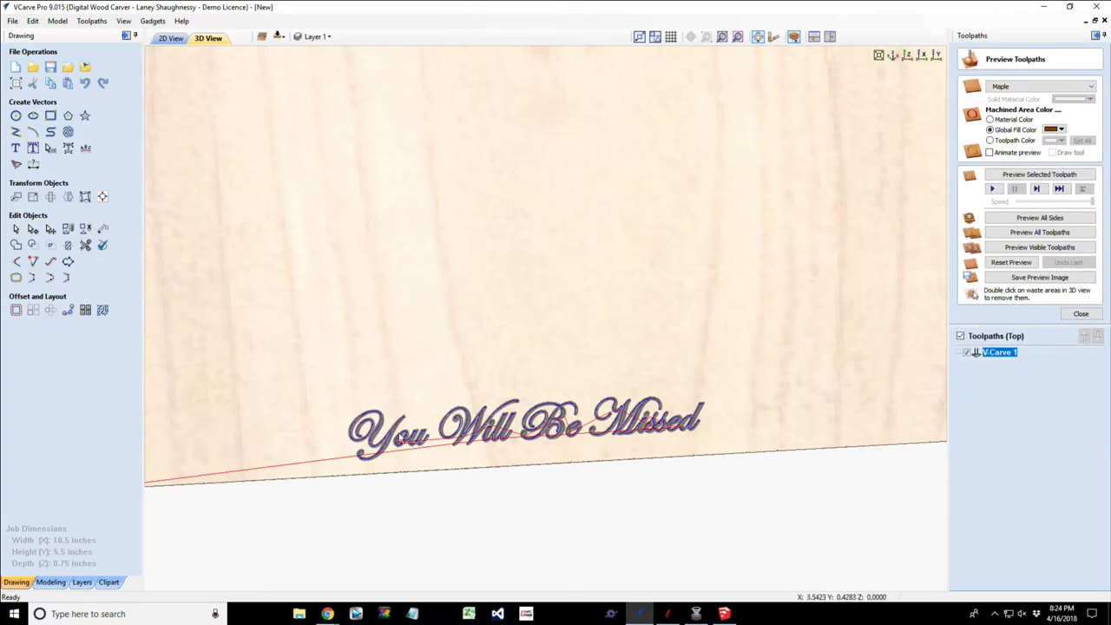
pyautogui.click(1011, 265)
pyautogui.click(1013, 176)
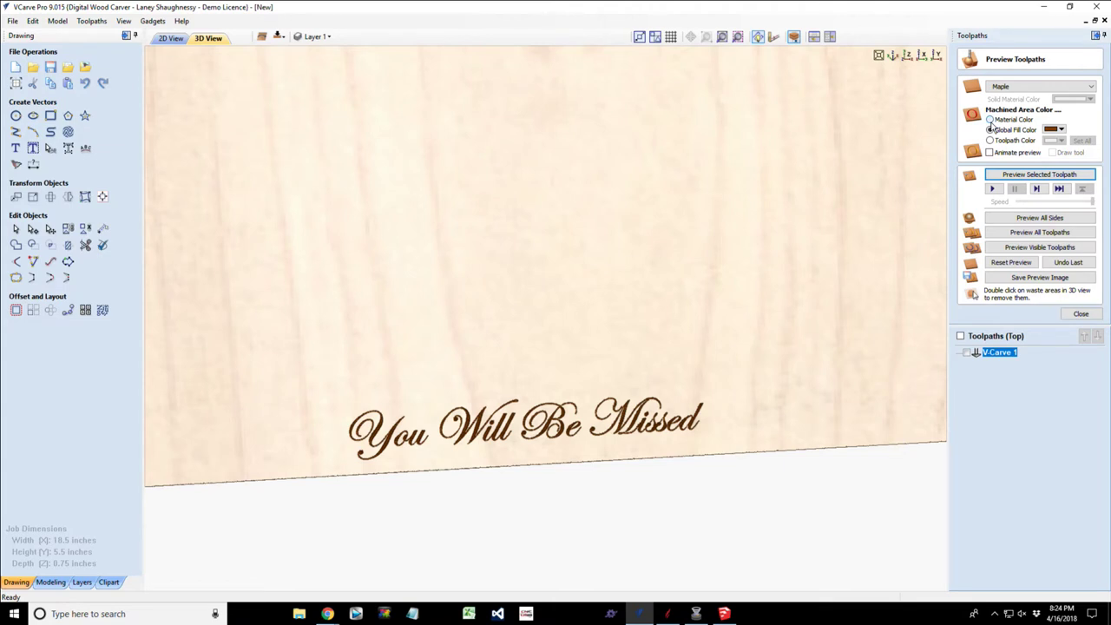
pyautogui.click(990, 119)
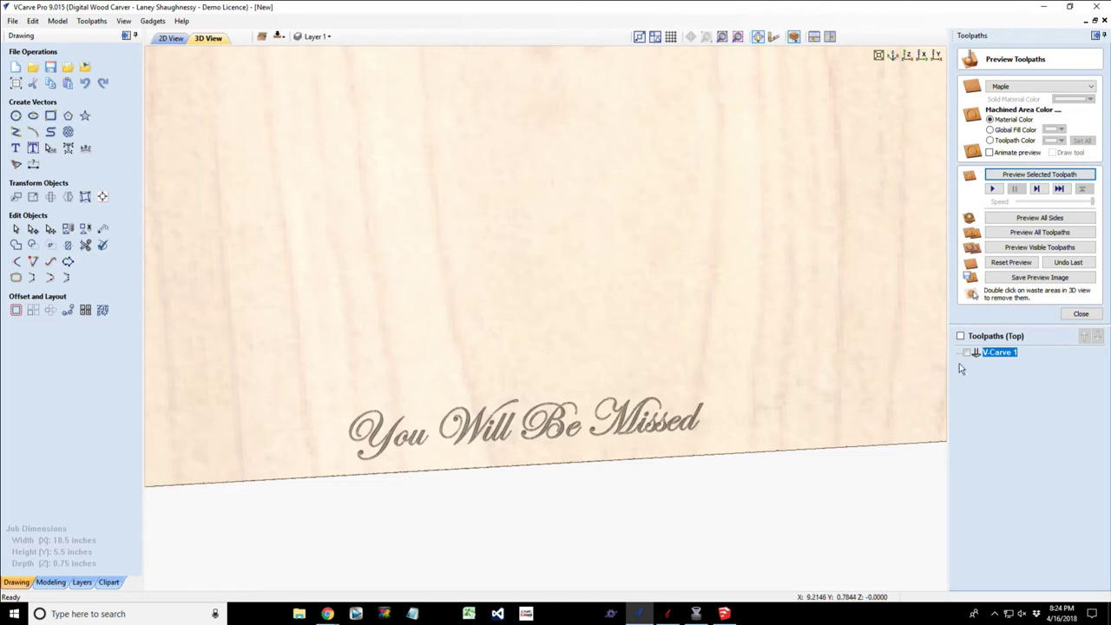
# Lower V-Carve 1's Start Depth and recalculate the toolpath.
pyautogui.doubleClick(1009, 356)
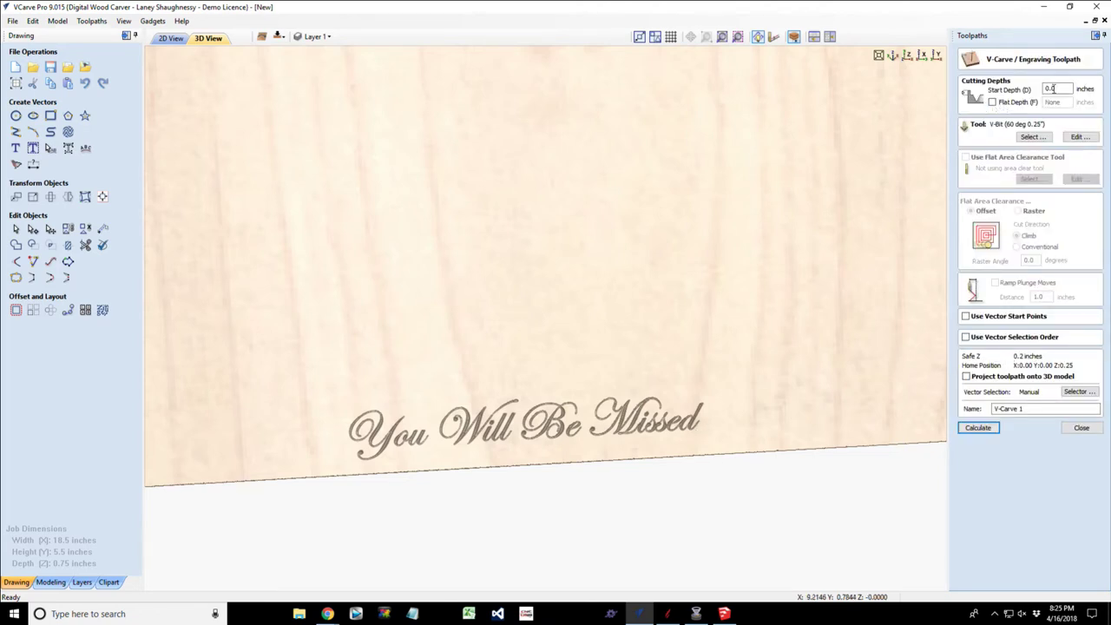
pyautogui.click(1056, 88)
pyautogui.moveTo(1067, 88); pyautogui.dragTo(1058, 88)
pyautogui.press('BackSpace')
pyautogui.write('15')
pyautogui.press('BackSpace')
pyautogui.press('BackSpace')
pyautogui.write('08')
pyautogui.click(977, 428)
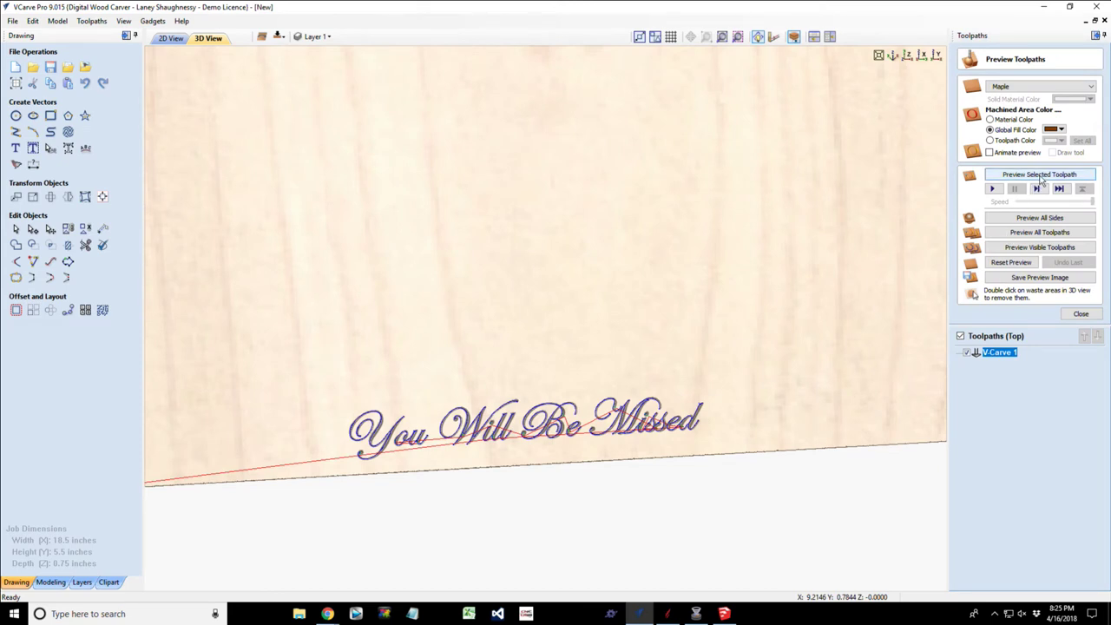
# Preview the updated carving of You Will Be Missed in Material Color.
pyautogui.click(1041, 176)
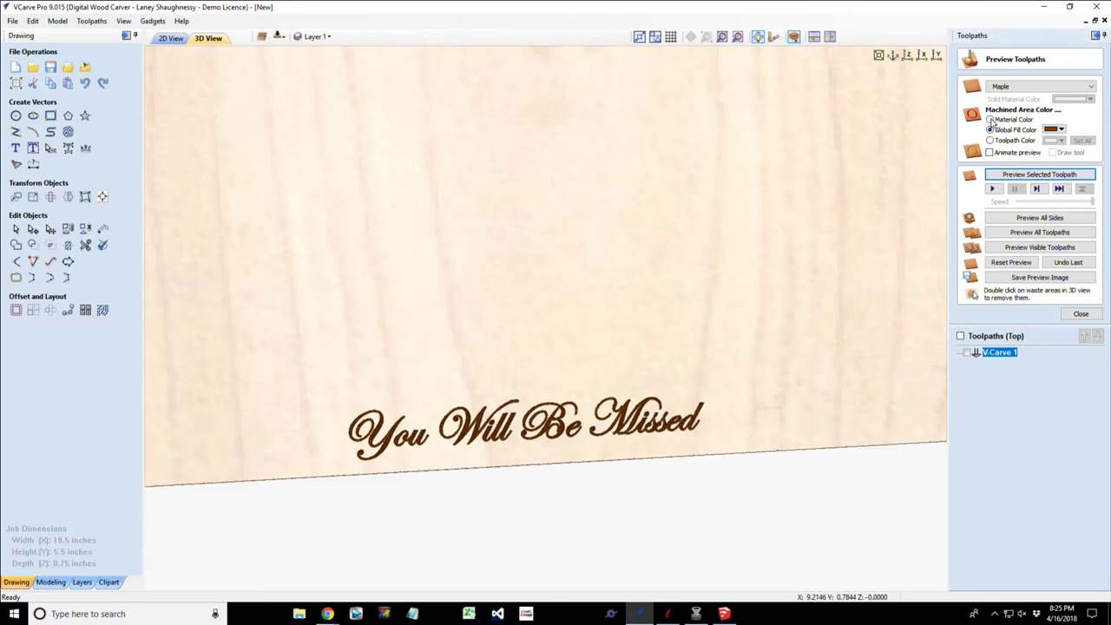
pyautogui.click(991, 119)
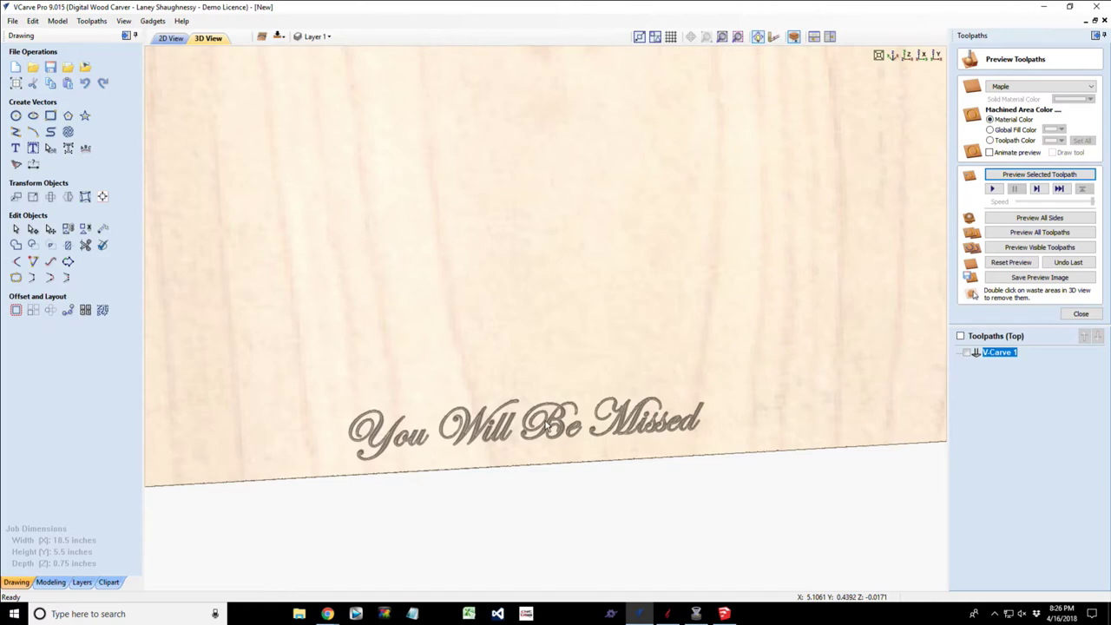
pyautogui.scroll(-1, 548, 426)
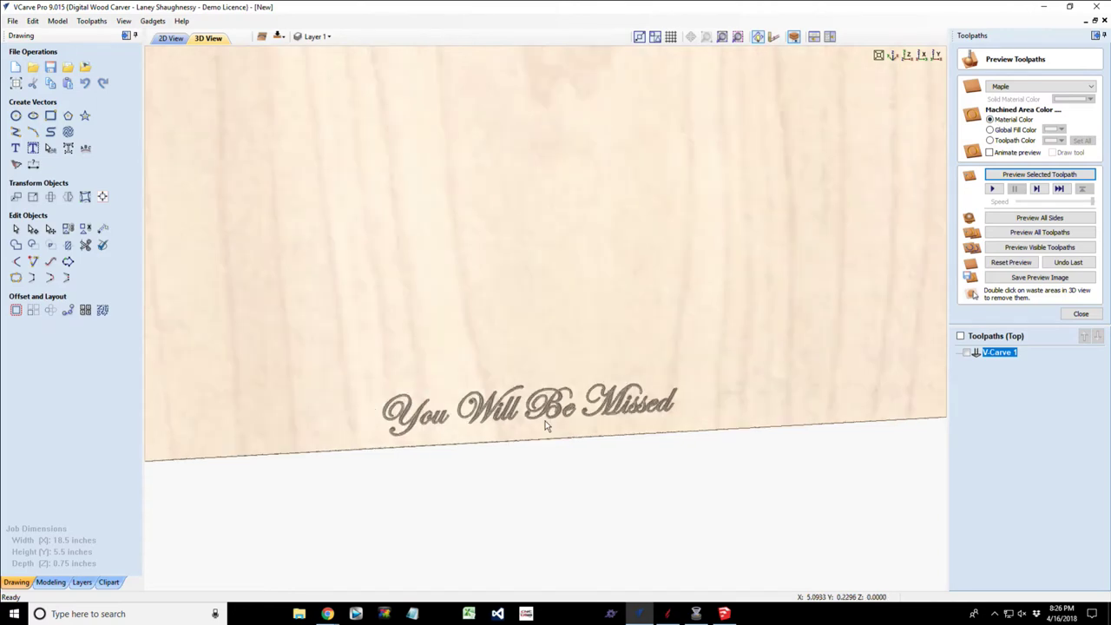
# In the 2D view, select the plaque border plus MYA letters and close the preview panel.
pyautogui.click(170, 38)
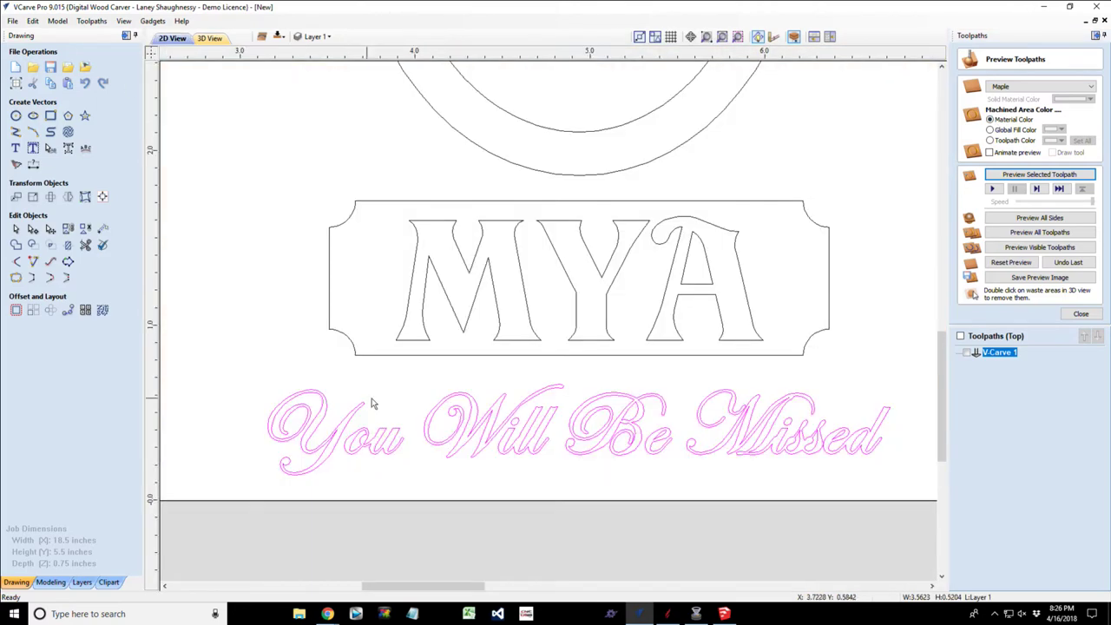
pyautogui.click(465, 356)
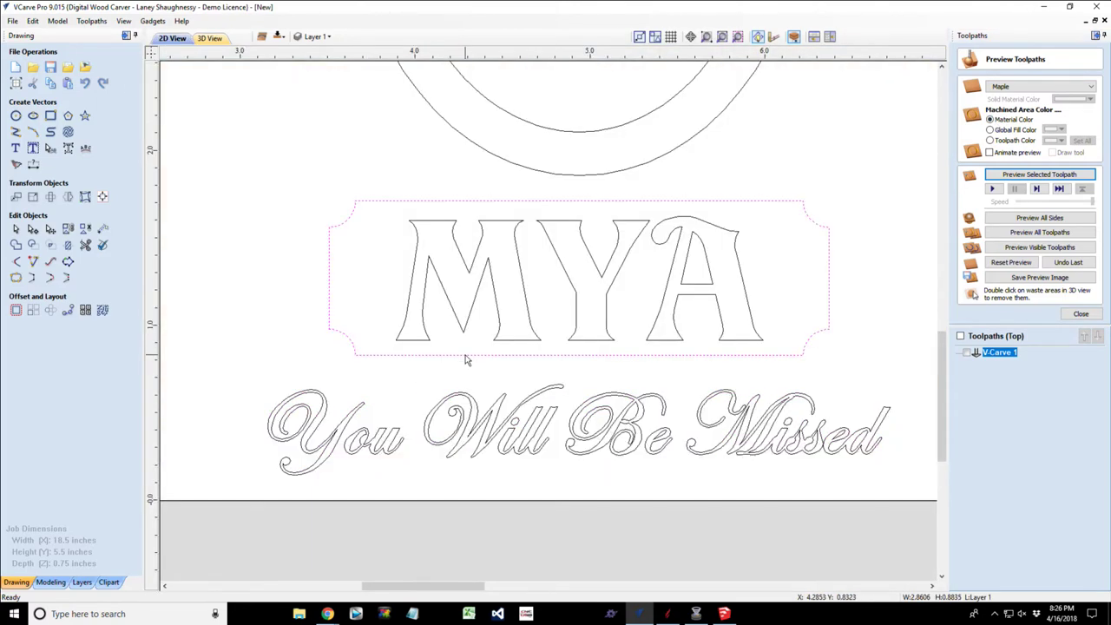
pyautogui.keyDown('shift'); pyautogui.click(498, 321); pyautogui.keyUp('shift')
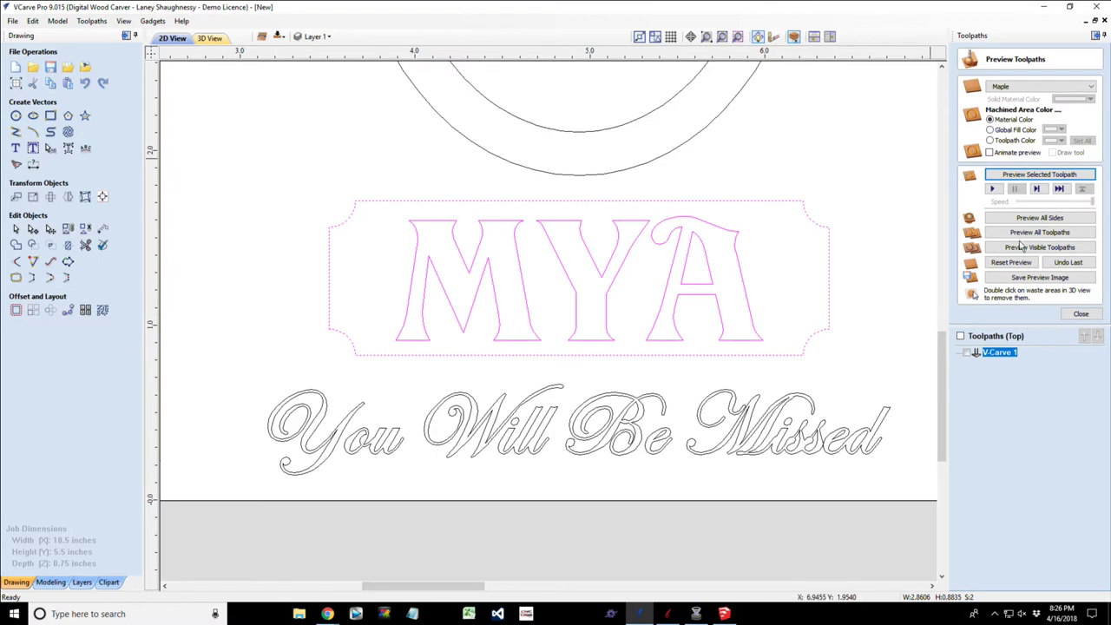
pyautogui.click(1081, 314)
# Start V-Carve 2 with a 0.125-inch flat depth.
pyautogui.click(967, 143)
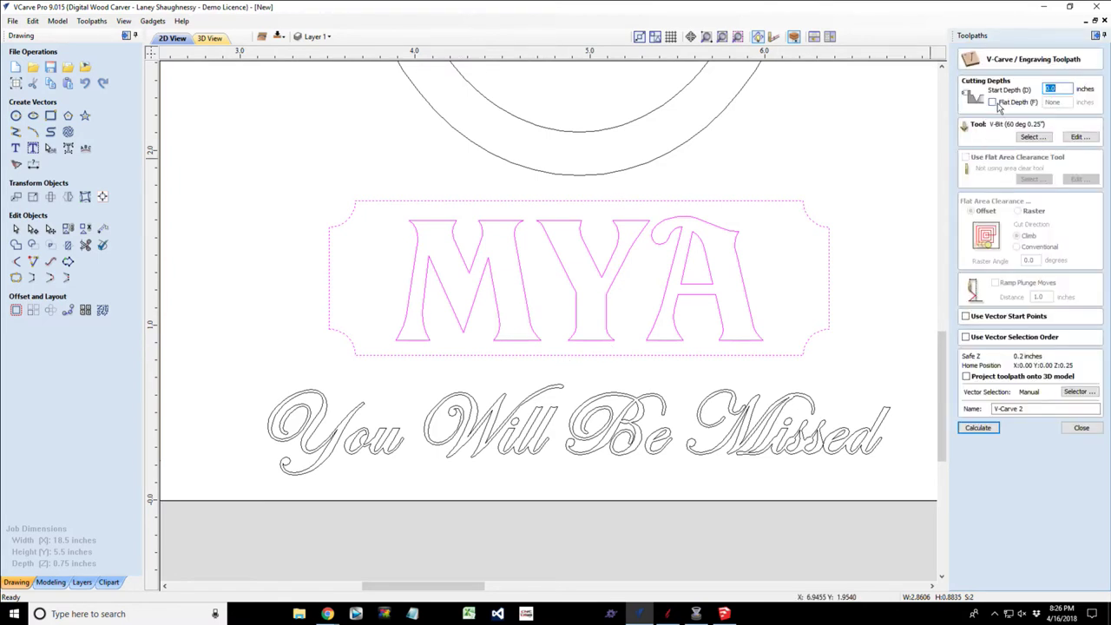
pyautogui.click(993, 102)
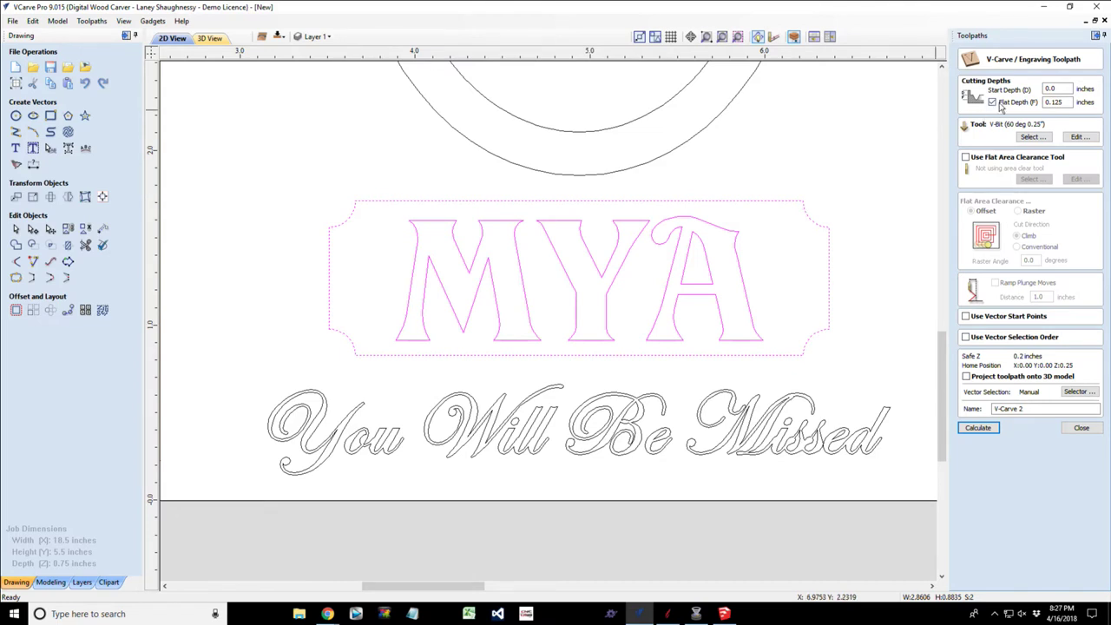
pyautogui.click(1053, 102)
# Use End Mill (0.0625 inches) for flat area clearance and calculate V-Carve 2.
pyautogui.click(966, 158)
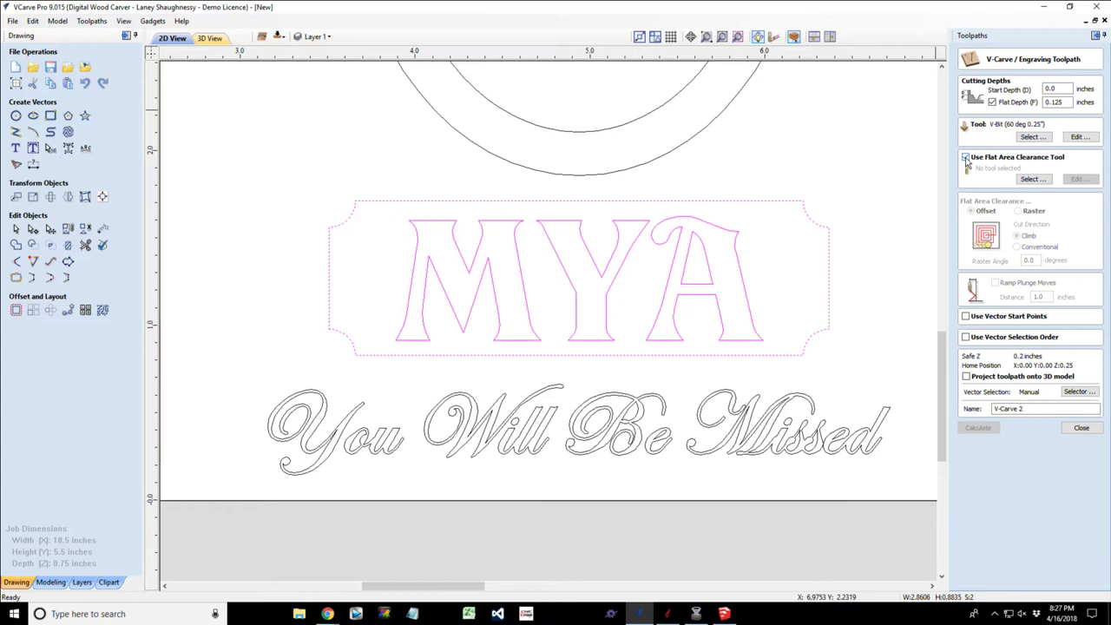
pyautogui.click(966, 158)
pyautogui.click(1032, 180)
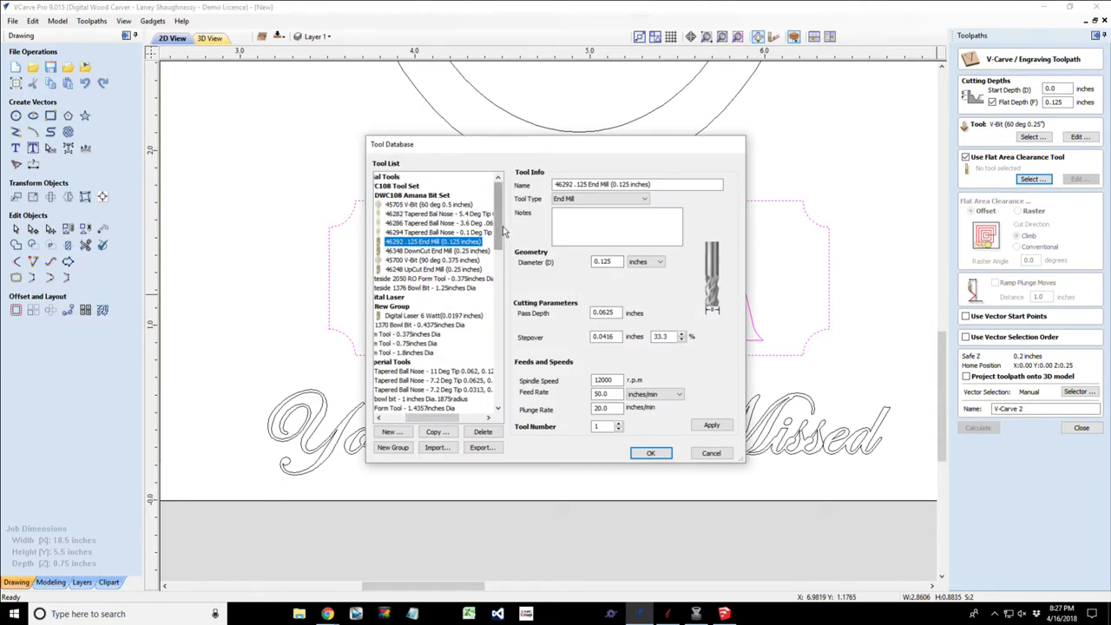
pyautogui.moveTo(502, 233); pyautogui.dragTo(501, 289)
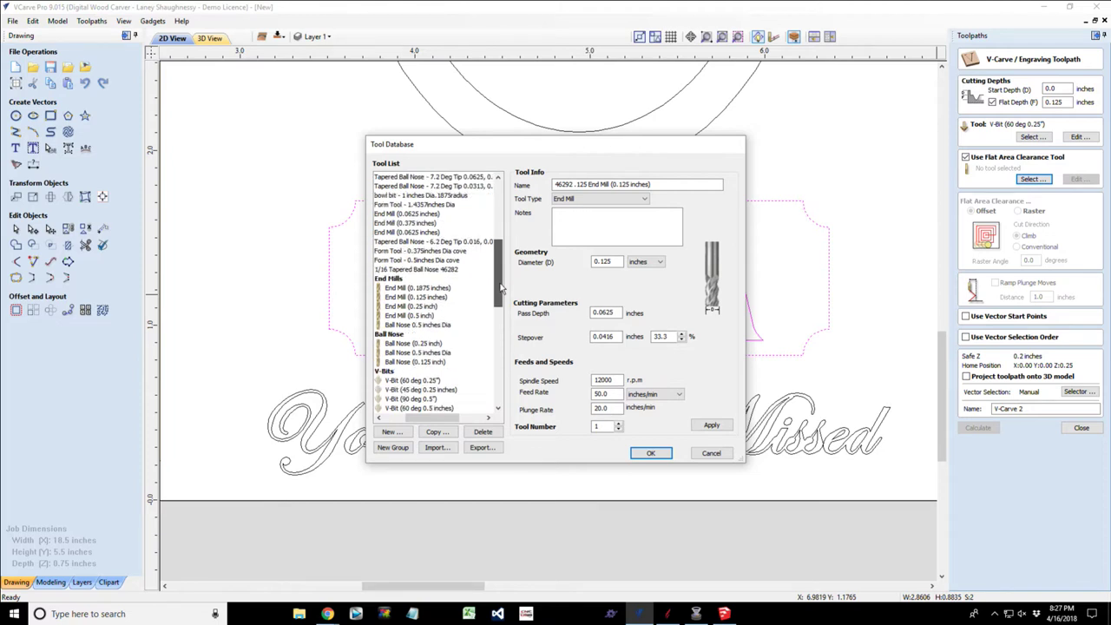
pyautogui.moveTo(501, 289); pyautogui.dragTo(501, 289)
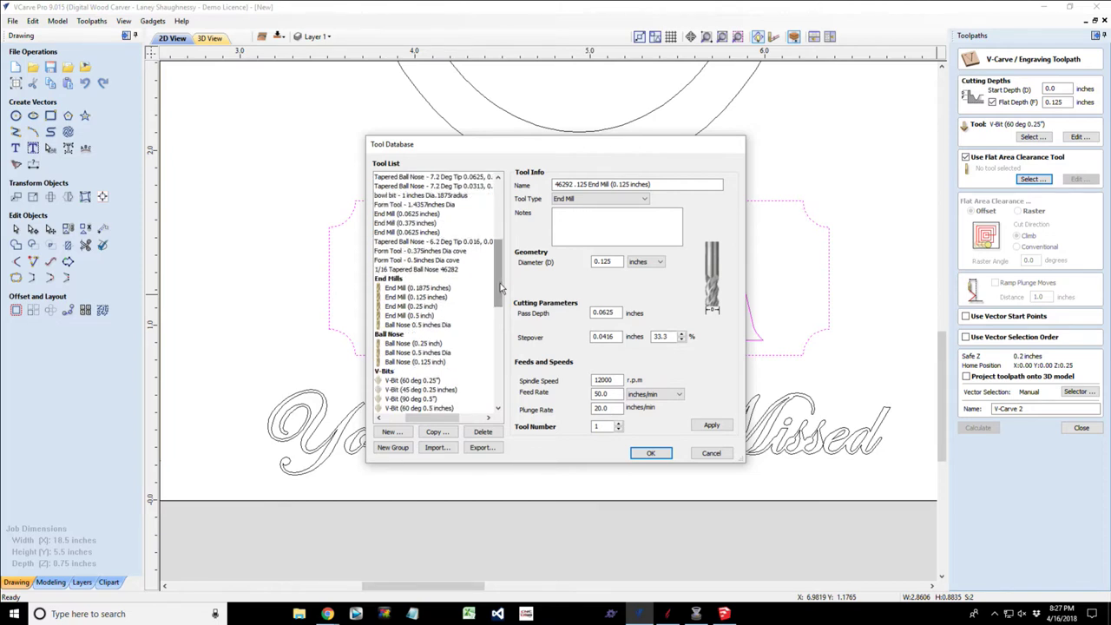
pyautogui.click(408, 233)
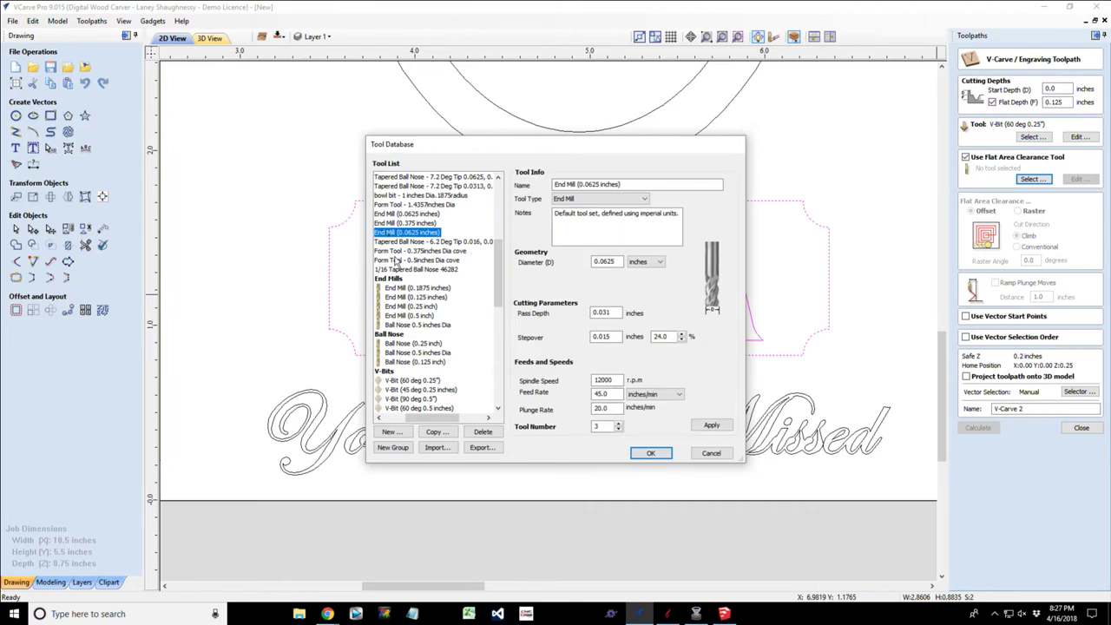
pyautogui.click(651, 456)
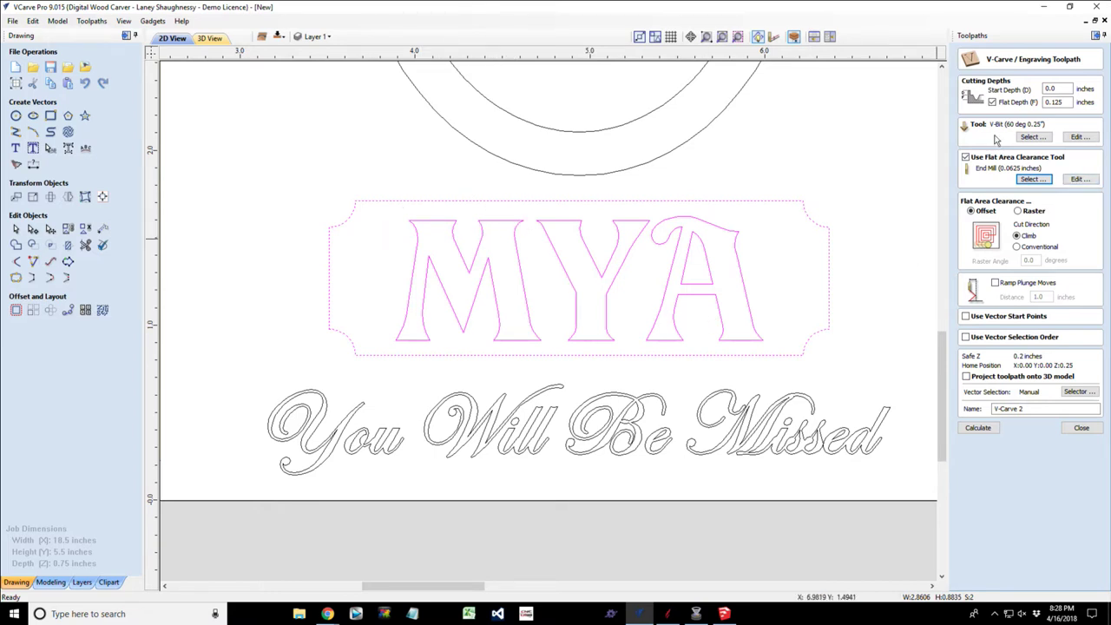
pyautogui.doubleClick(1049, 88)
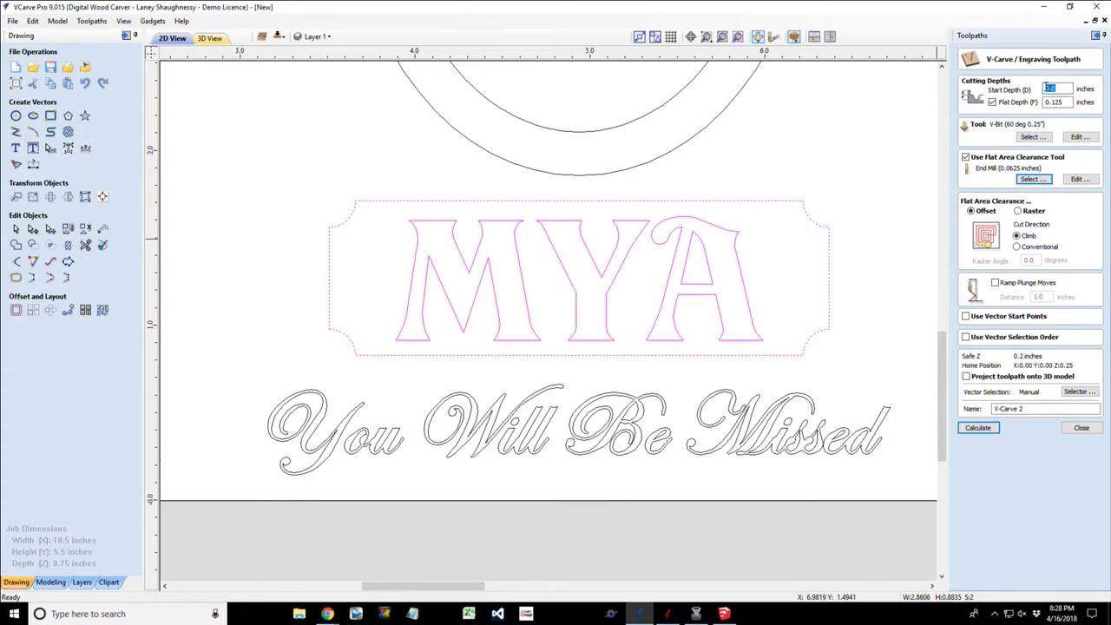
pyautogui.doubleClick(1049, 103)
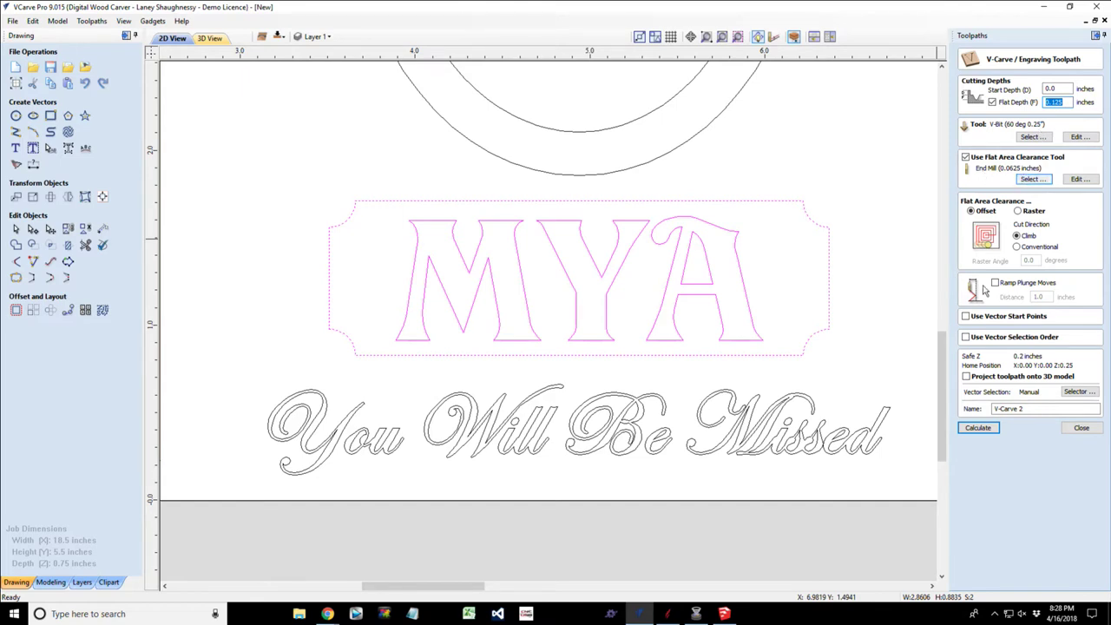
pyautogui.click(973, 430)
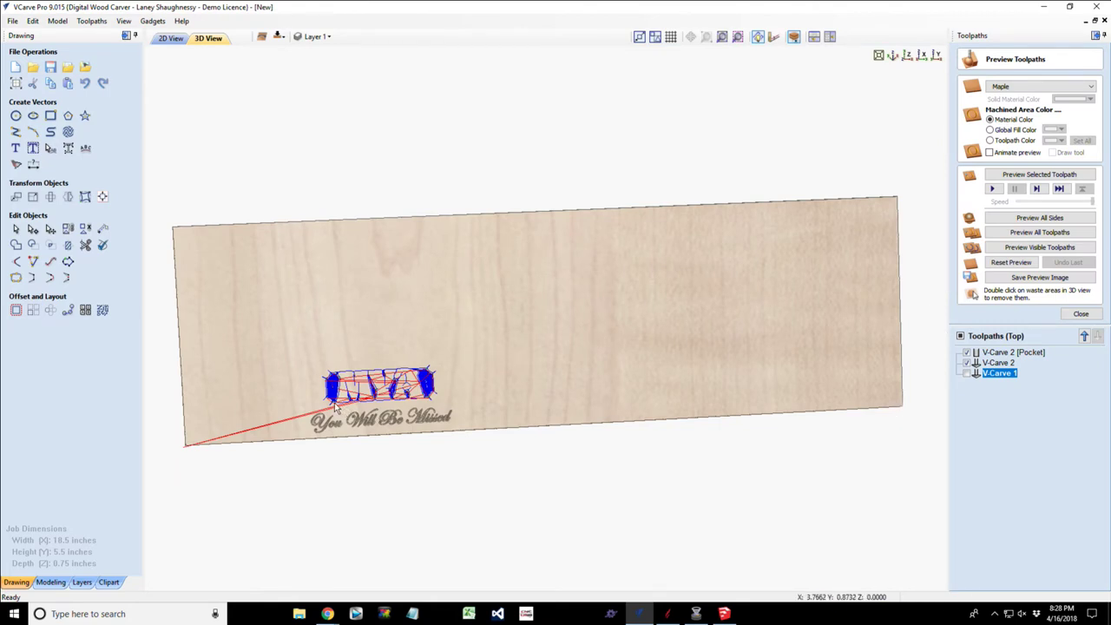
# Preview the visible toolpaths with V-Carve 2 shown, carving the MYA plaque above the script.
pyautogui.scroll(5, 335, 408)
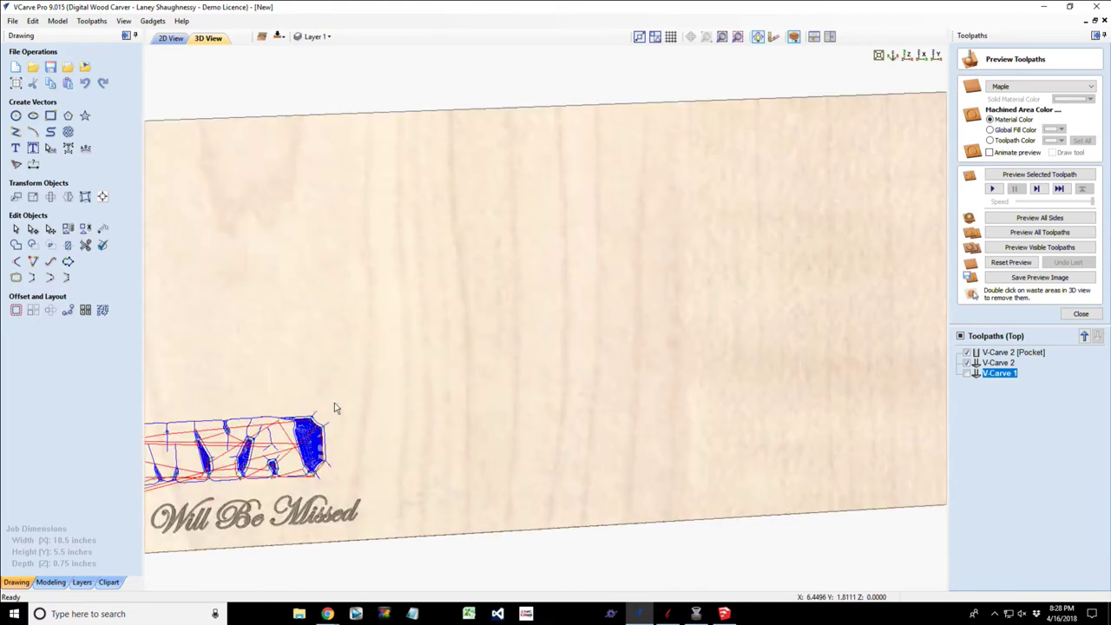
pyautogui.moveTo(377, 392); pyautogui.dragTo(608, 373, button='middle')
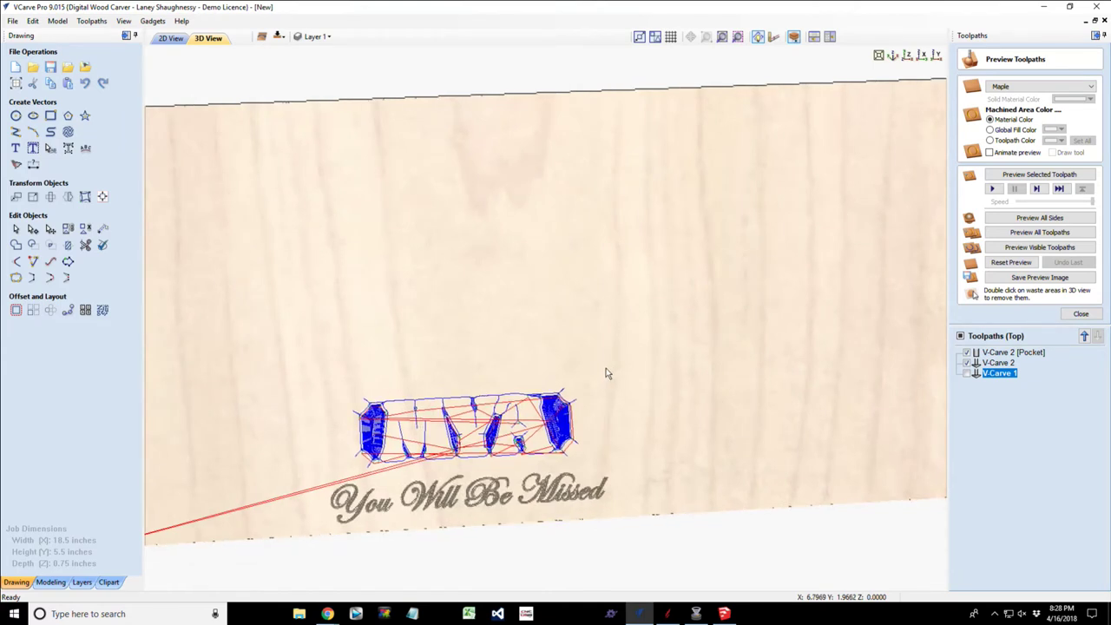
pyautogui.scroll(2, 472, 483)
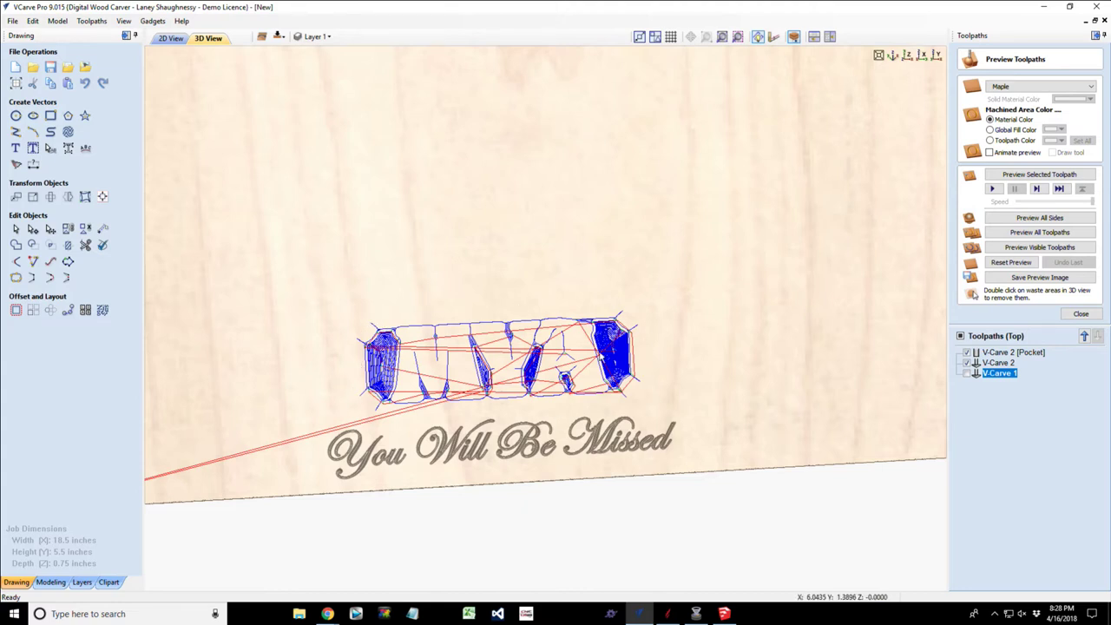
pyautogui.click(967, 363)
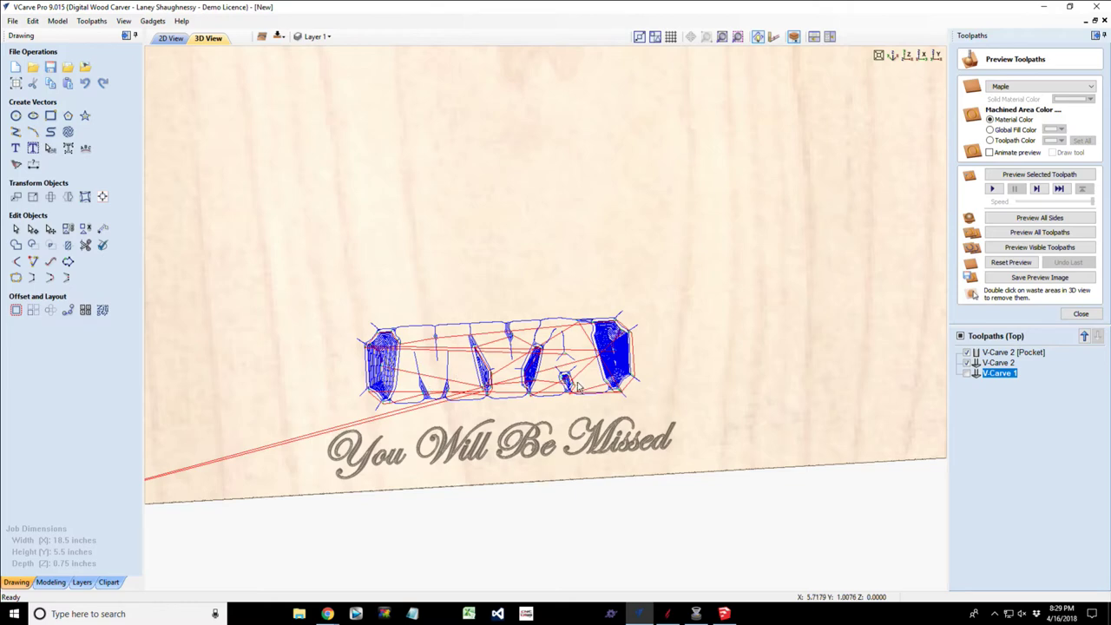
pyautogui.scroll(3, 578, 386)
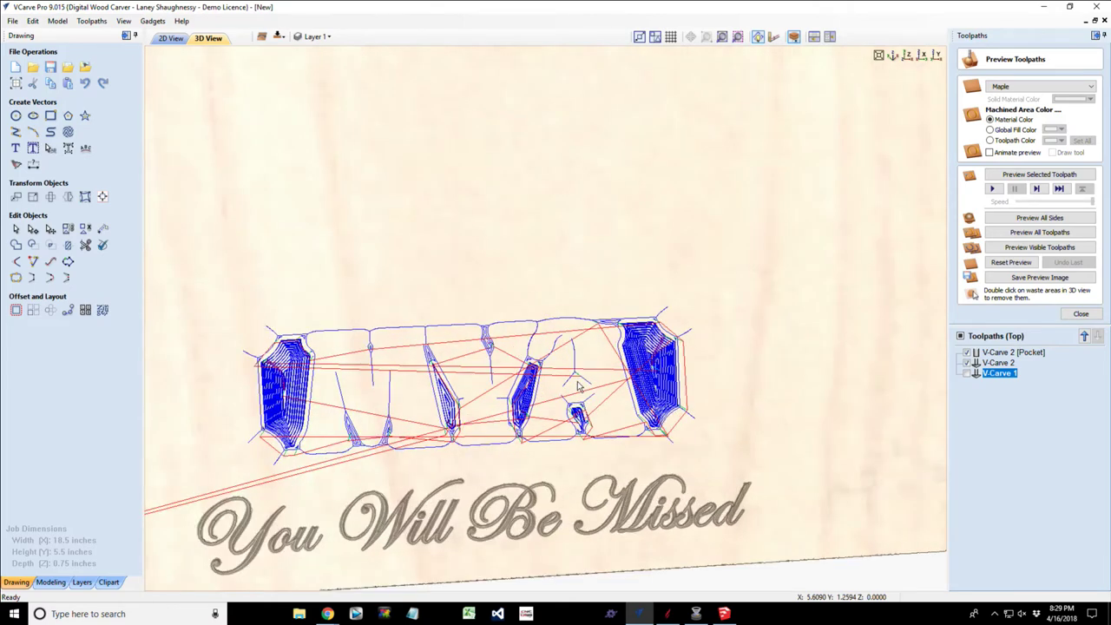
pyautogui.click(966, 353)
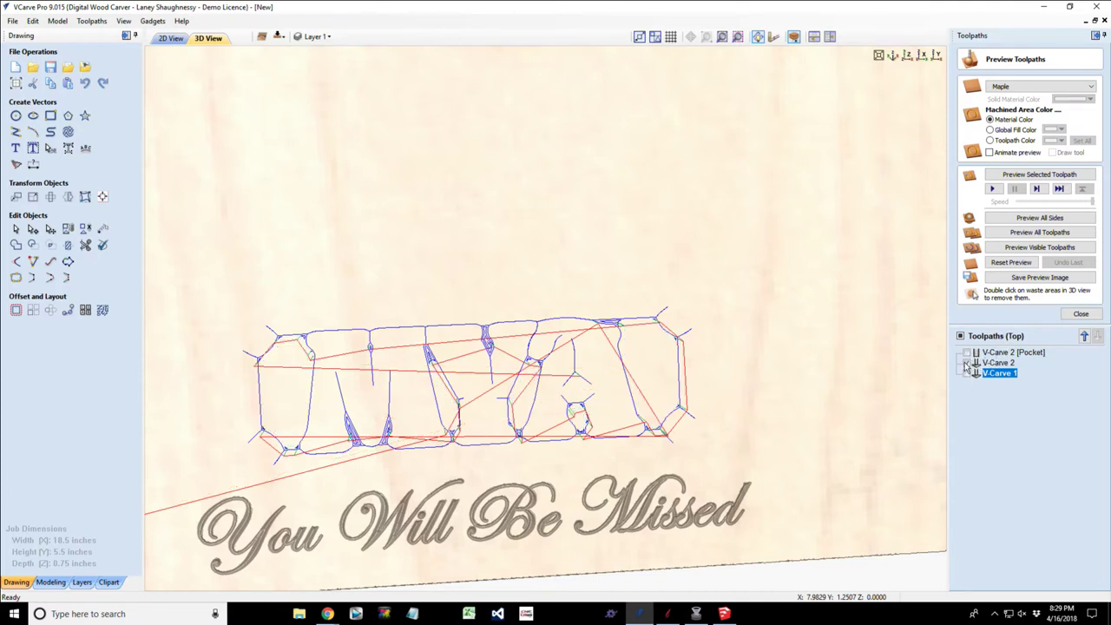
pyautogui.click(967, 363)
pyautogui.click(967, 363)
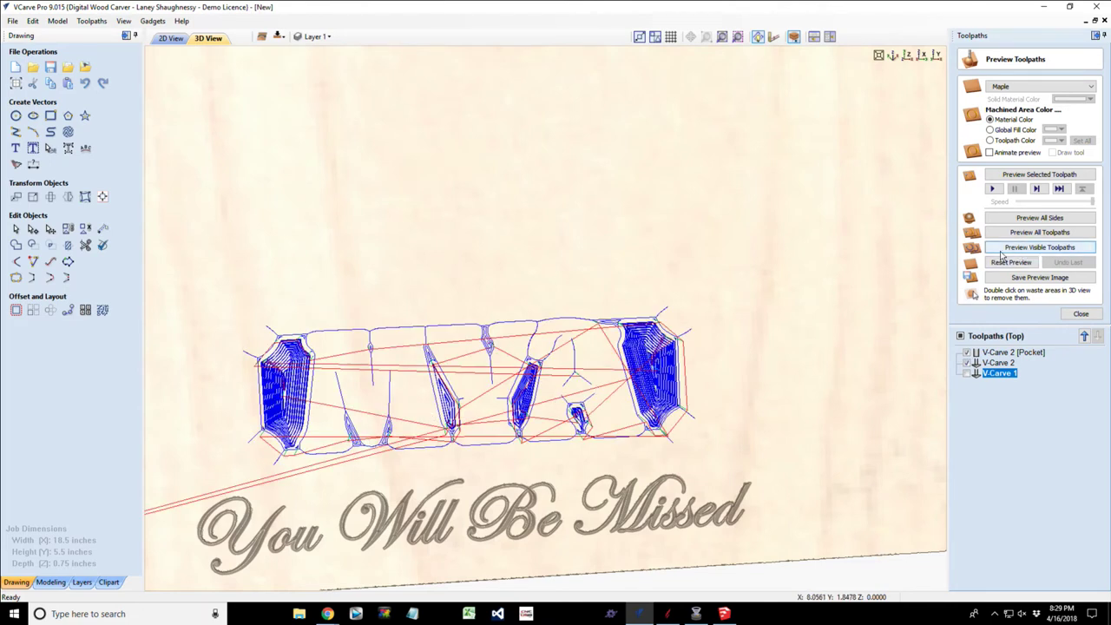
pyautogui.click(1072, 252)
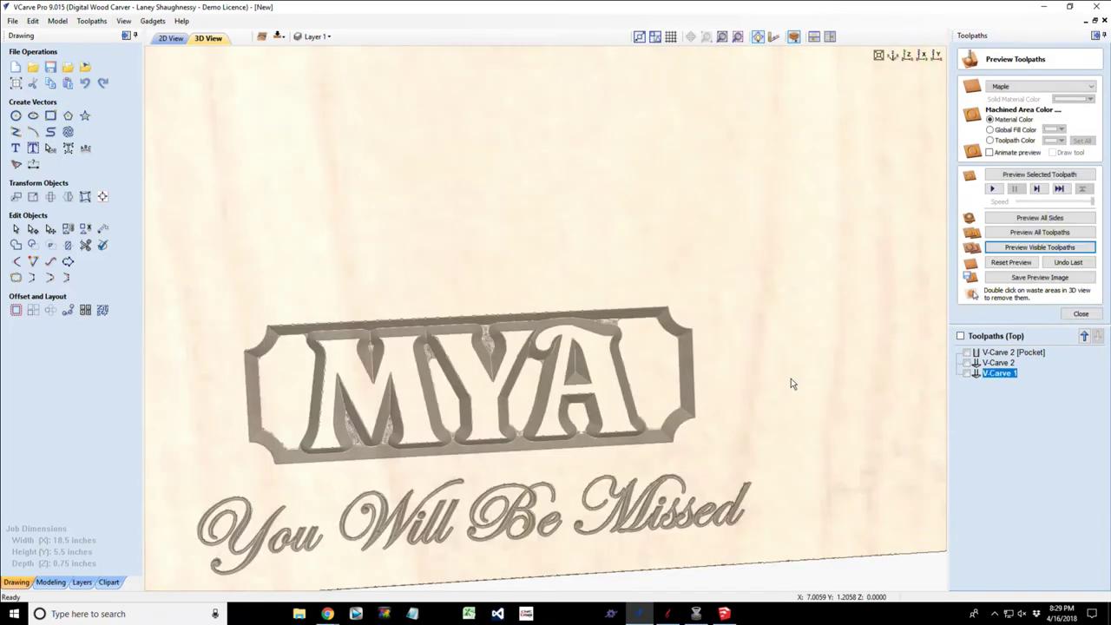
pyautogui.moveTo(565, 471); pyautogui.dragTo(523, 439)
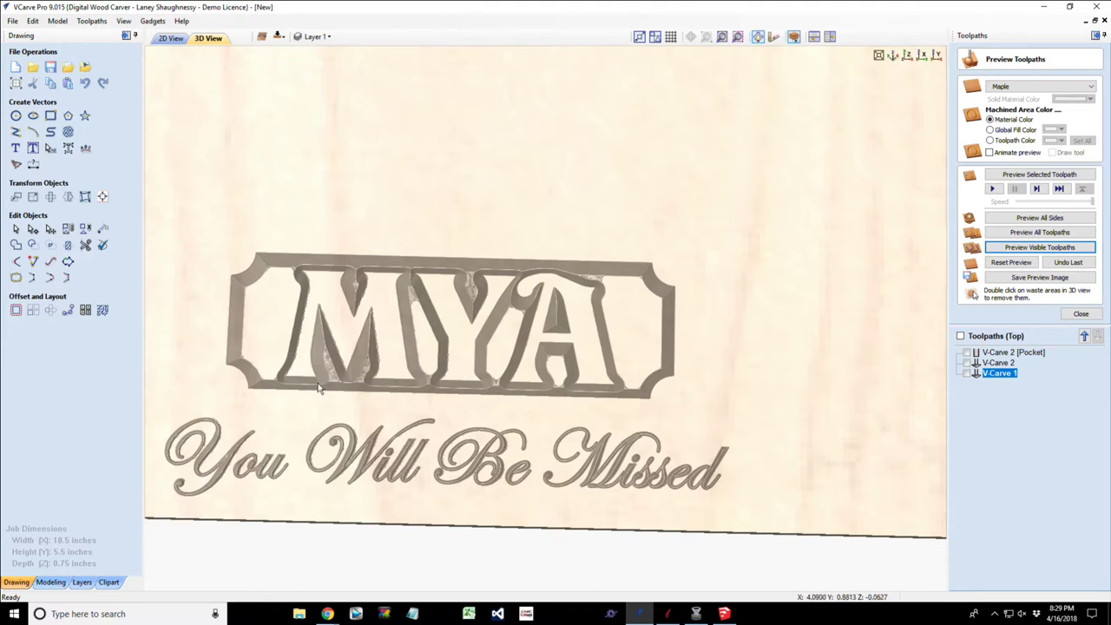
# Change V-Carve 2's Flat Depth and recalculate the toolpath.
pyautogui.doubleClick(1008, 362)
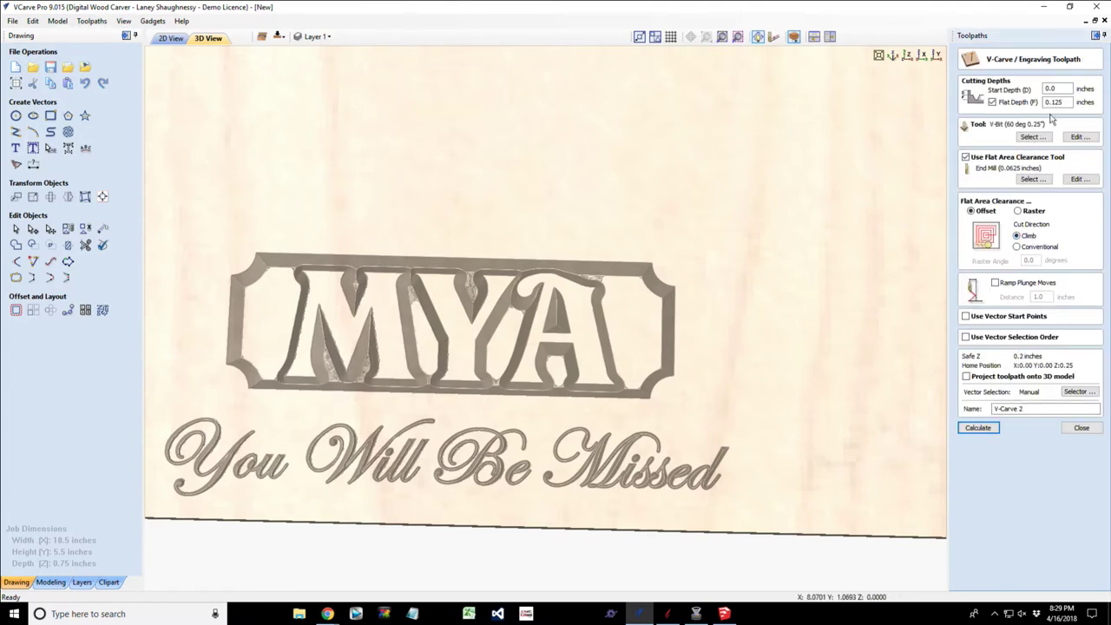
pyautogui.moveTo(1050, 101); pyautogui.dragTo(1071, 102)
pyautogui.write('.06')
pyautogui.click(978, 427)
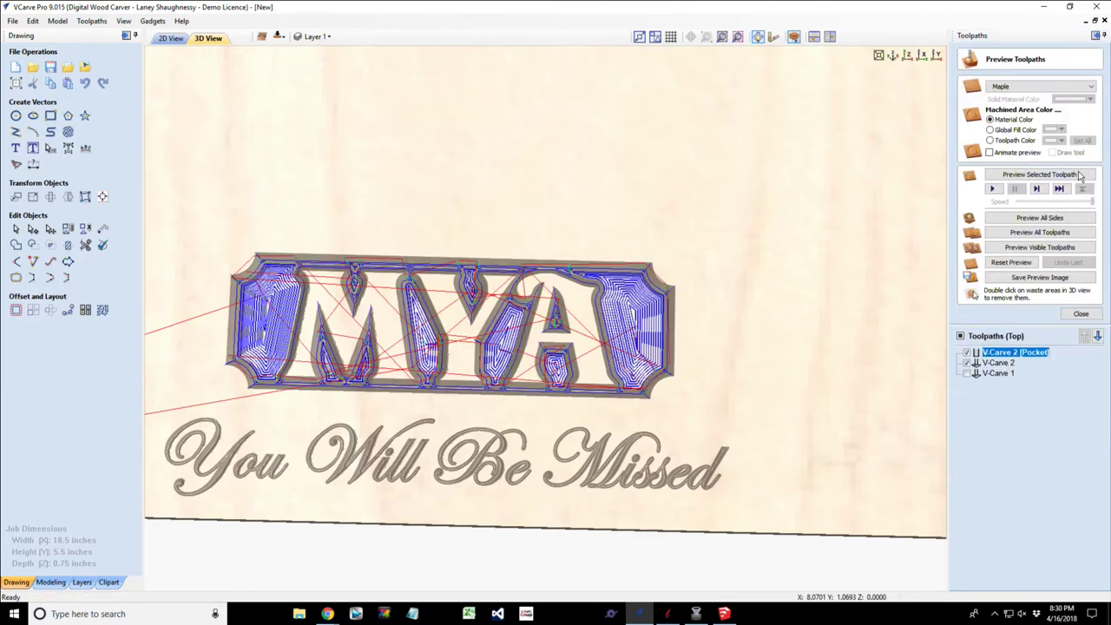
# Reset the preview and re-simulate the visible toolpaths, orbiting to inspect the raised MYA letters.
pyautogui.click(1009, 262)
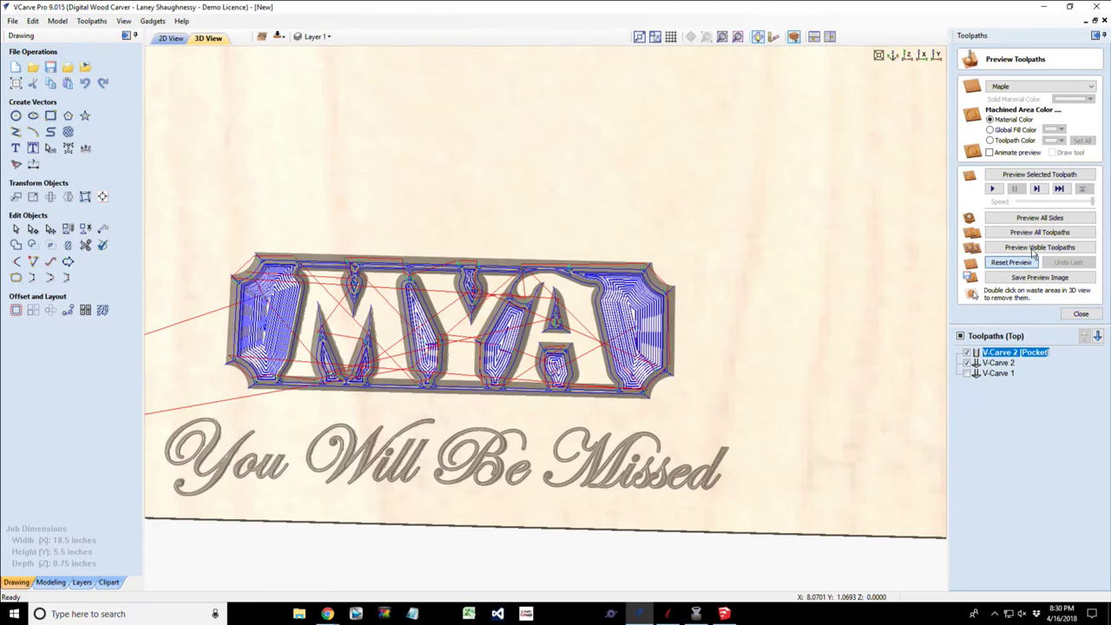
pyautogui.click(1034, 249)
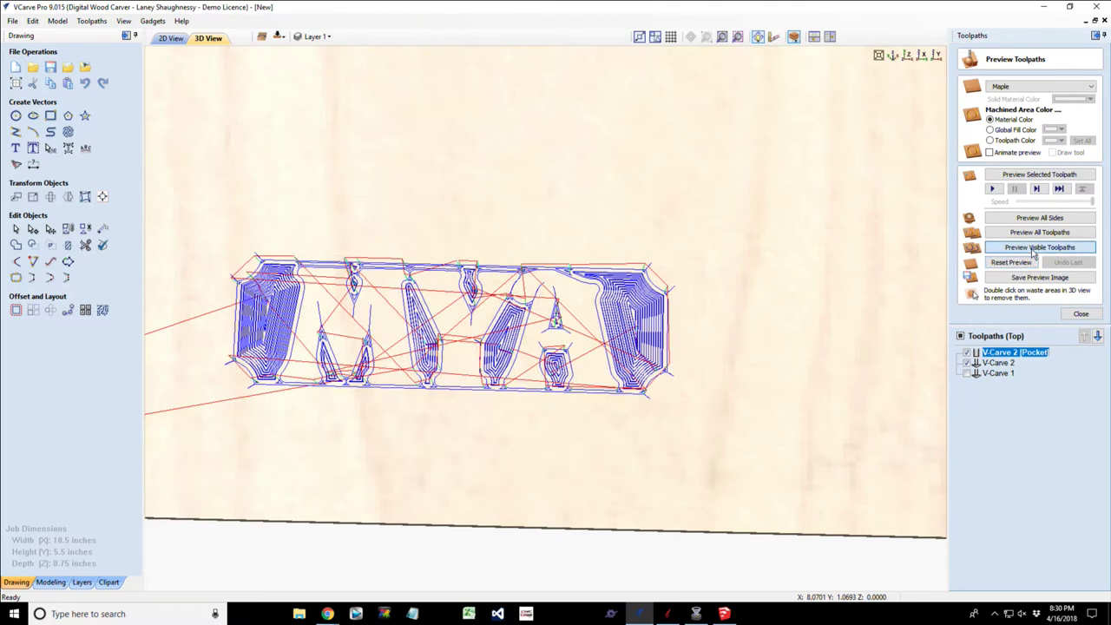
pyautogui.click(1035, 249)
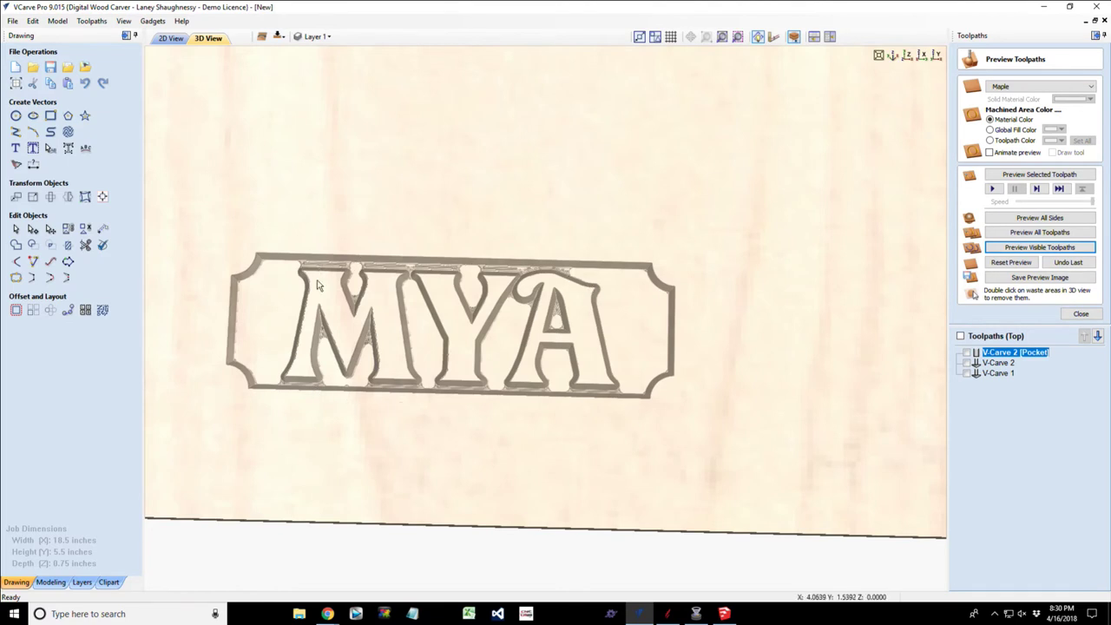
pyautogui.moveTo(460, 388); pyautogui.dragTo(533, 304)
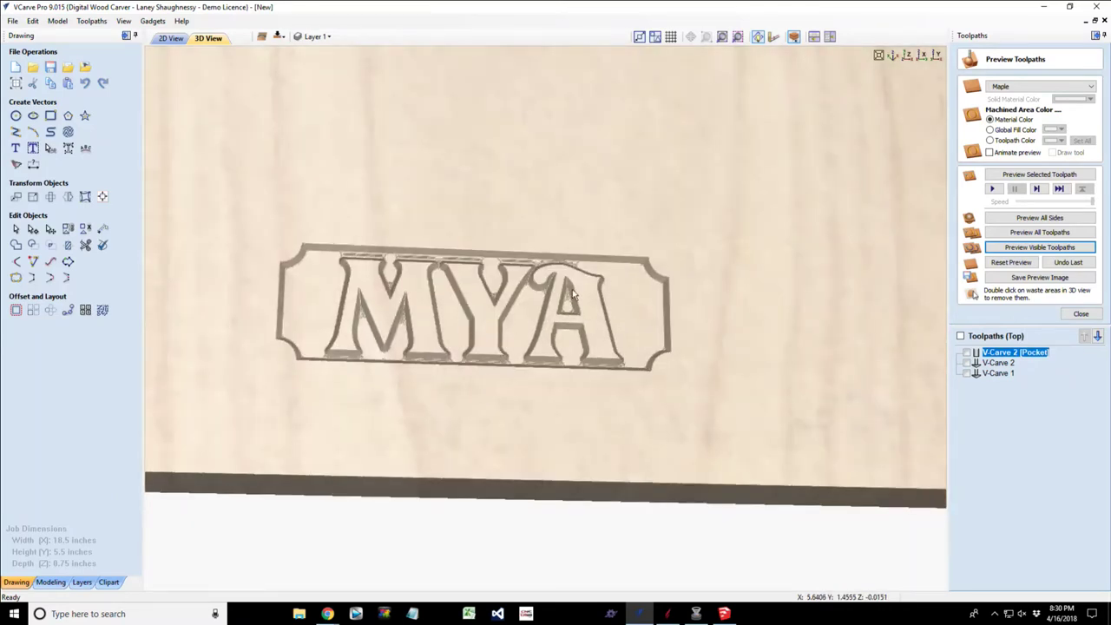
pyautogui.scroll(2, 572, 297)
pyautogui.scroll(2, 571, 297)
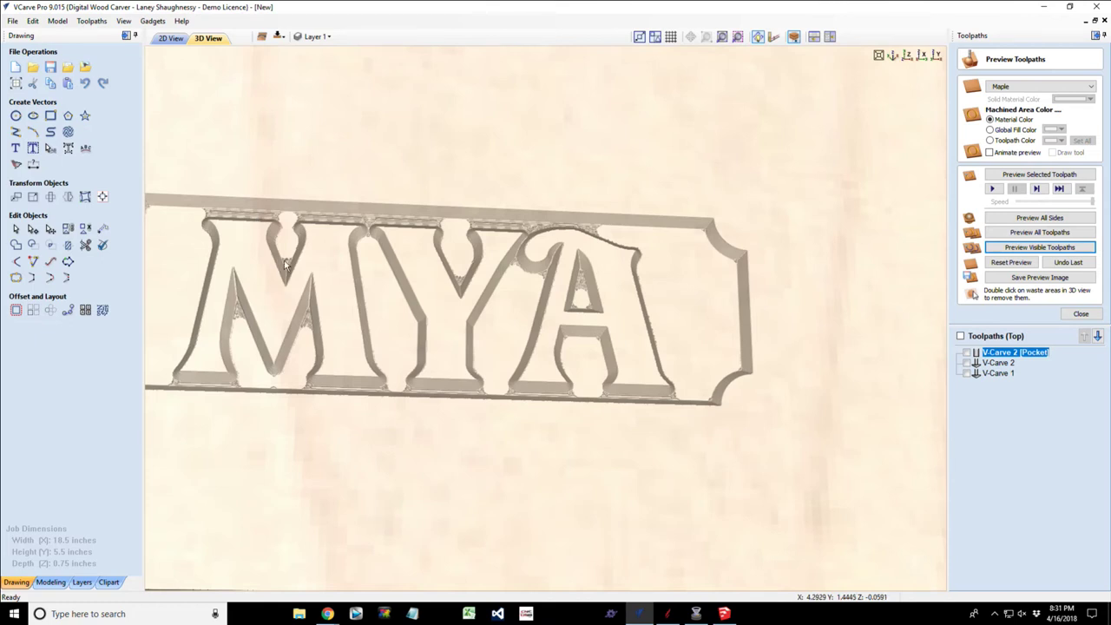
# In 2D, stretch the MYA plaque border to about 0.945 inches tall and reopen V-Carve 2 (Pocket).
pyautogui.click(171, 39)
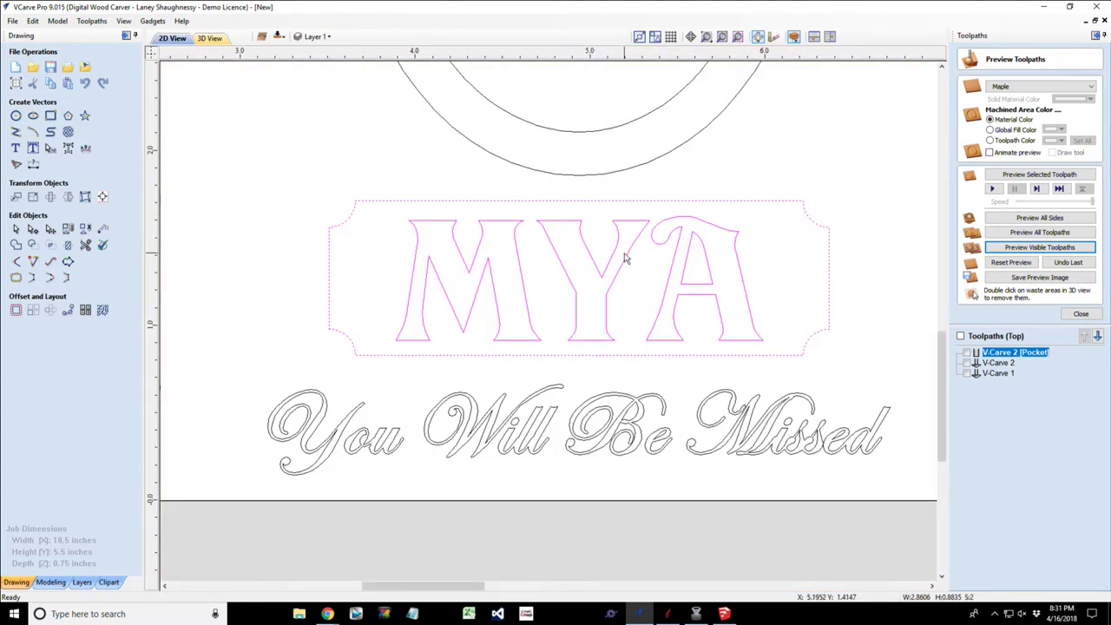
pyautogui.click(571, 213)
pyautogui.click(570, 206)
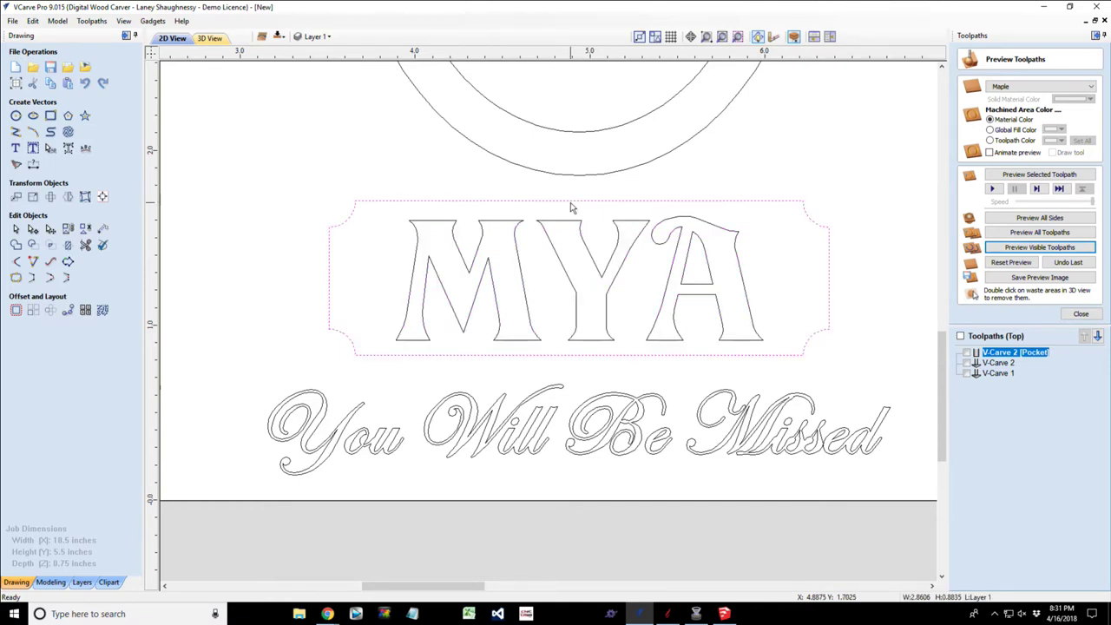
pyautogui.click(570, 204)
pyautogui.moveTo(579, 196); pyautogui.dragTo(578, 196)
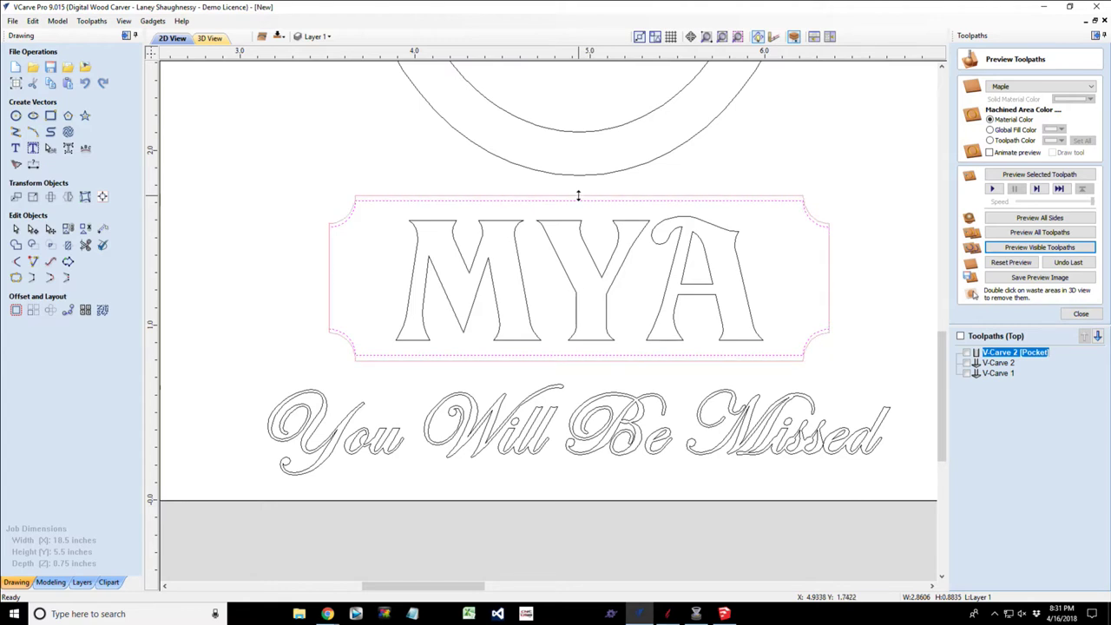
pyautogui.moveTo(578, 196); pyautogui.dragTo(578, 193)
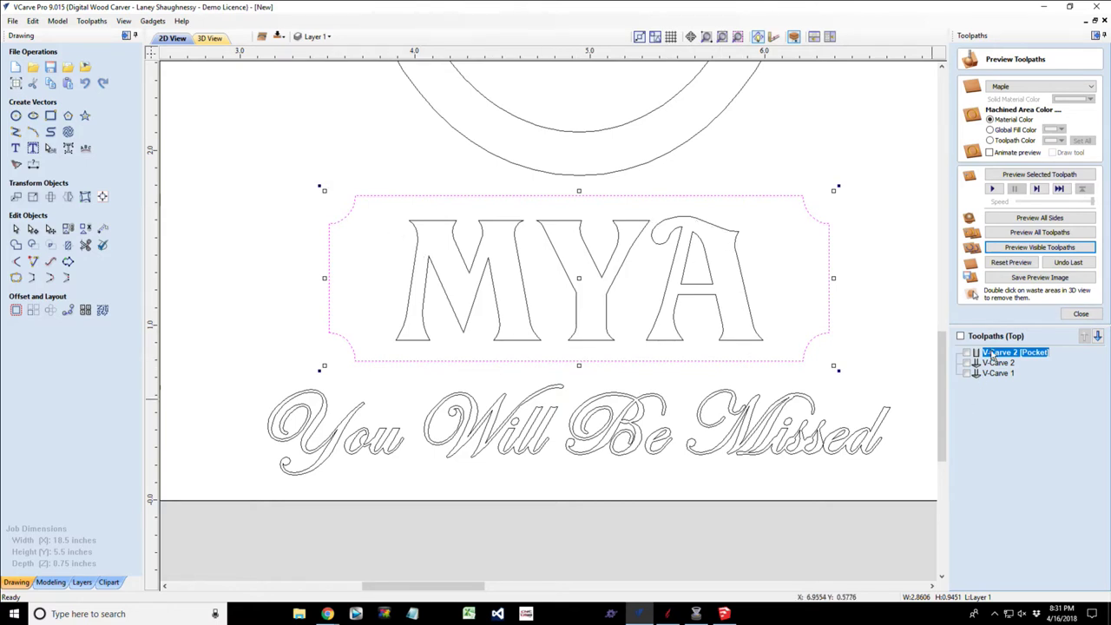
pyautogui.doubleClick(992, 355)
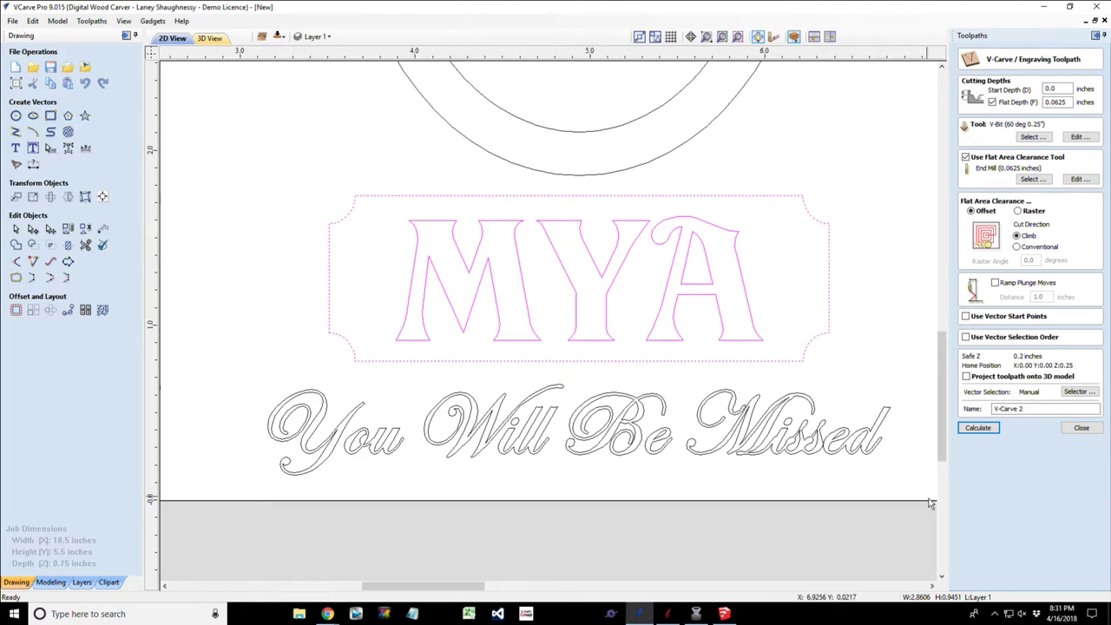
# Recalculate V-Carve 2 (Pocket) and preview the resized MYA pocket with raised letters.
pyautogui.click(979, 429)
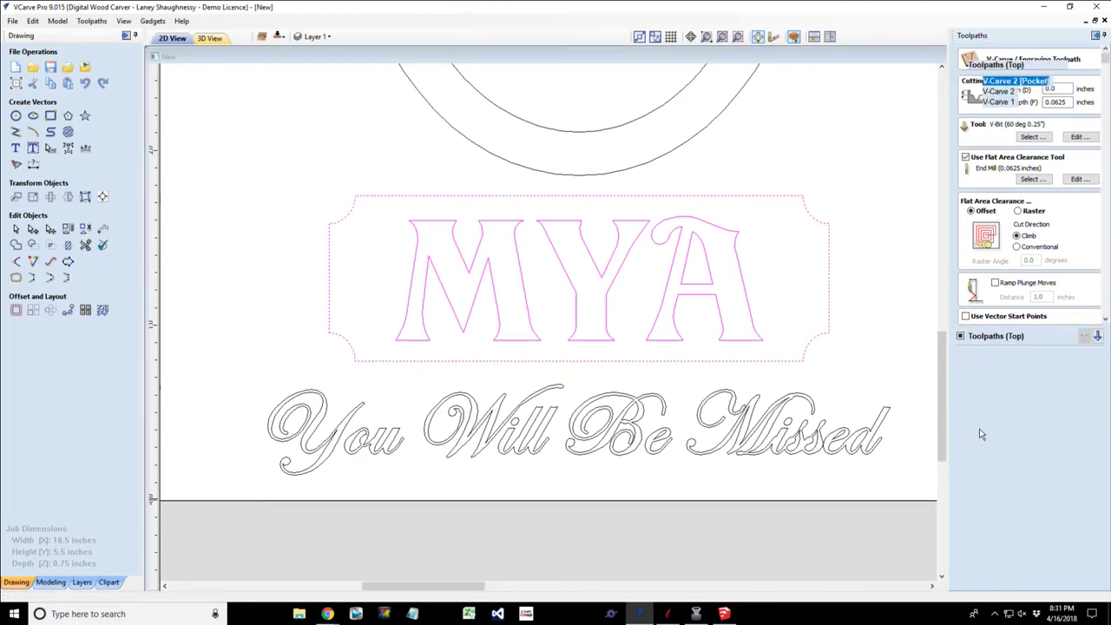
pyautogui.scroll(3, 357, 377)
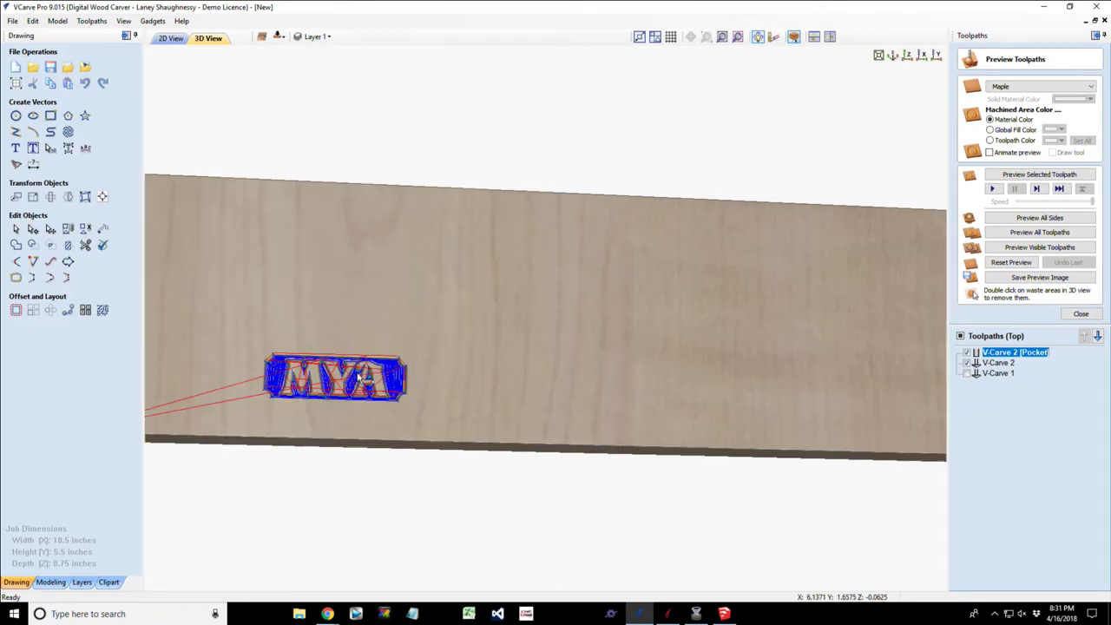
pyautogui.scroll(5, 356, 375)
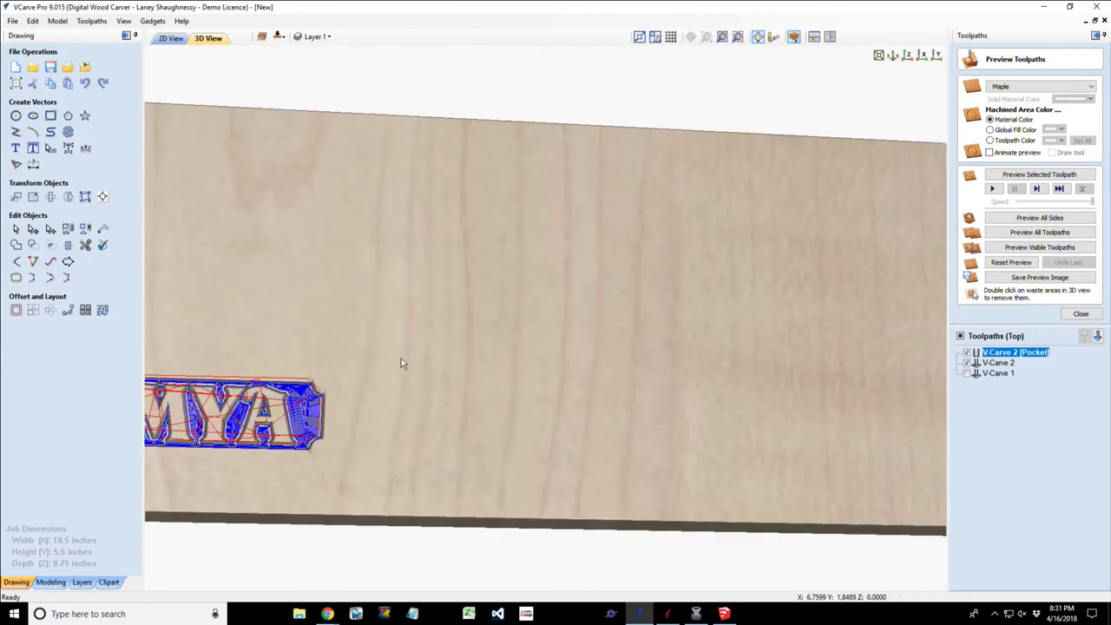
pyautogui.moveTo(519, 321); pyautogui.dragTo(614, 295, button='middle')
pyautogui.moveTo(613, 295); pyautogui.dragTo(390, 449)
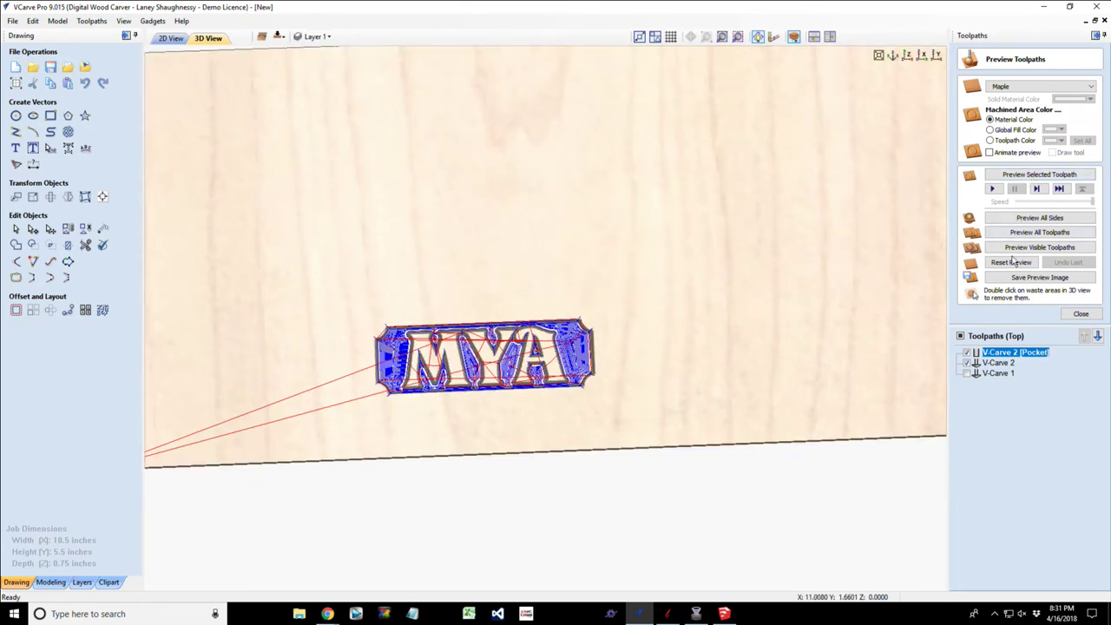
pyautogui.click(1011, 249)
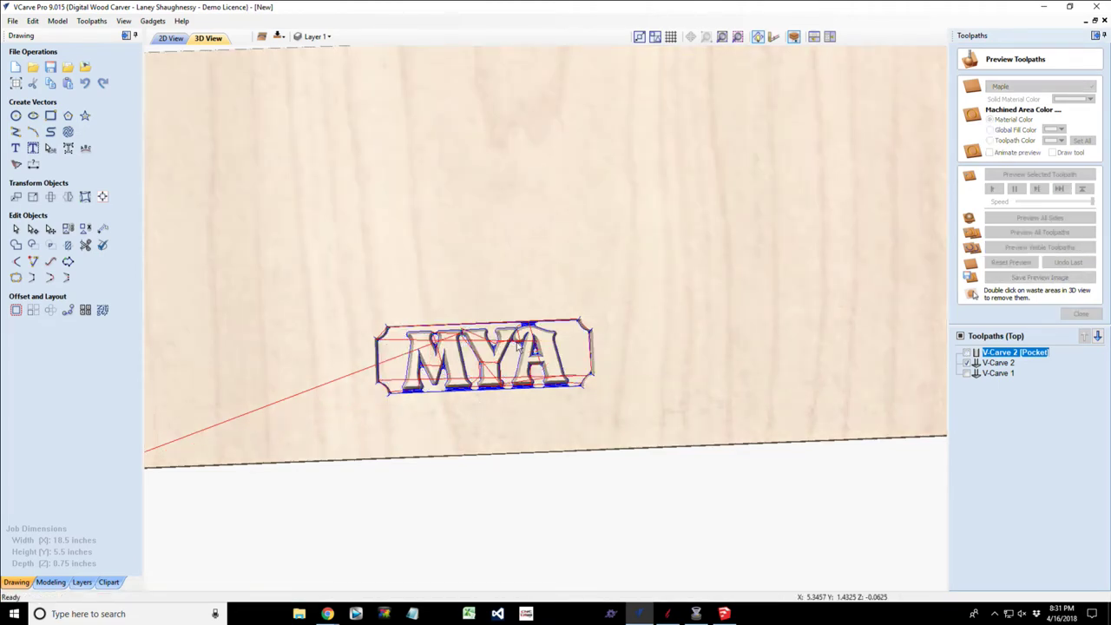
pyautogui.scroll(2, 519, 346)
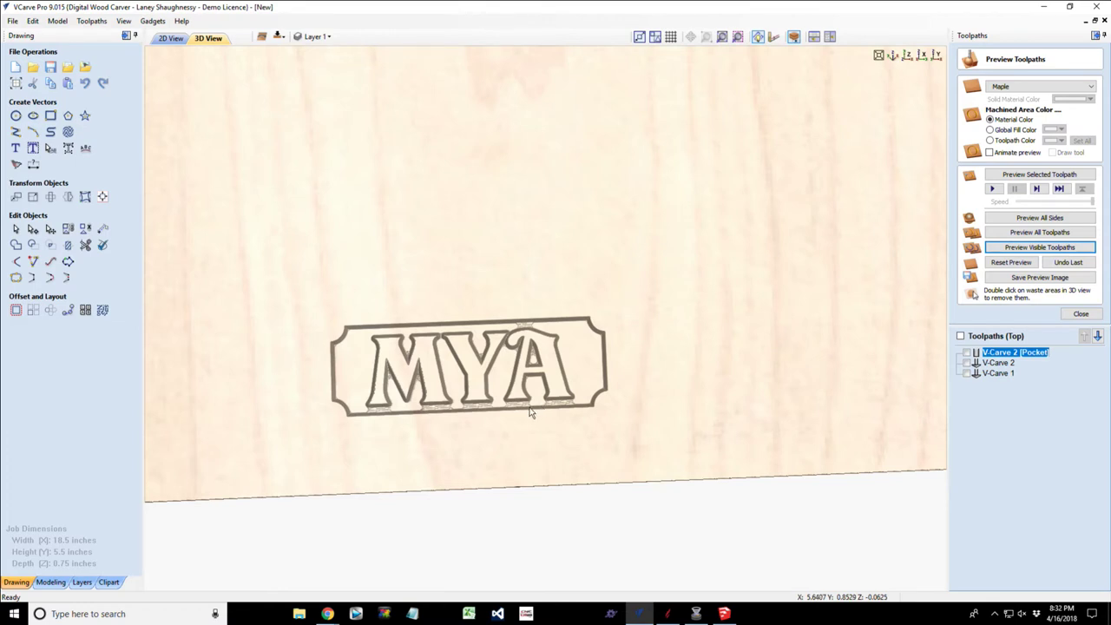
pyautogui.scroll(3, 531, 408)
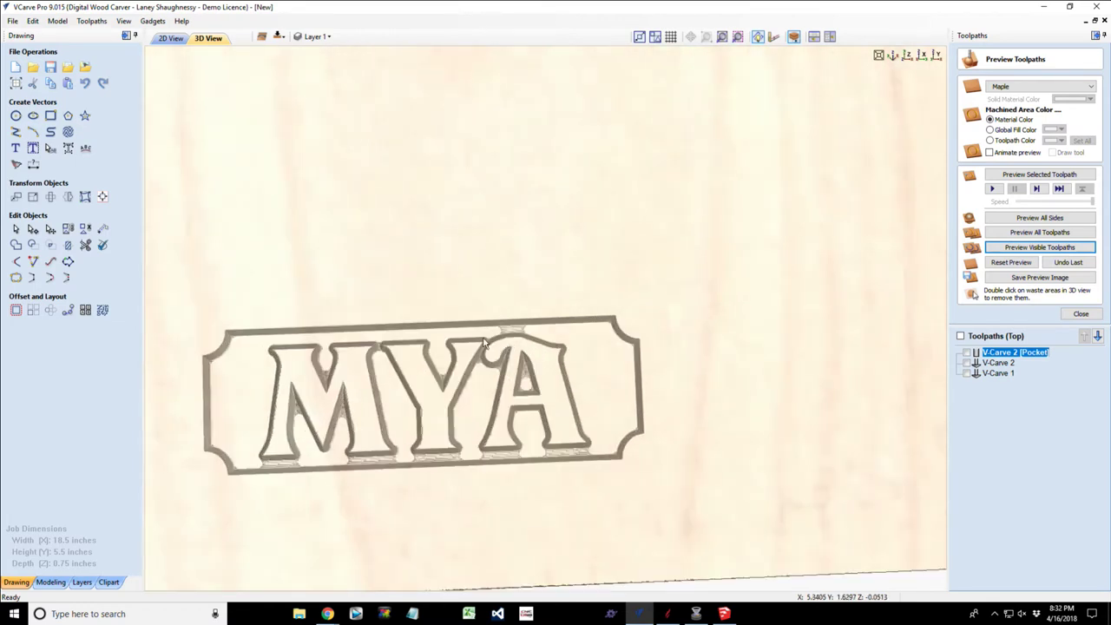
pyautogui.scroll(-5, 487, 382)
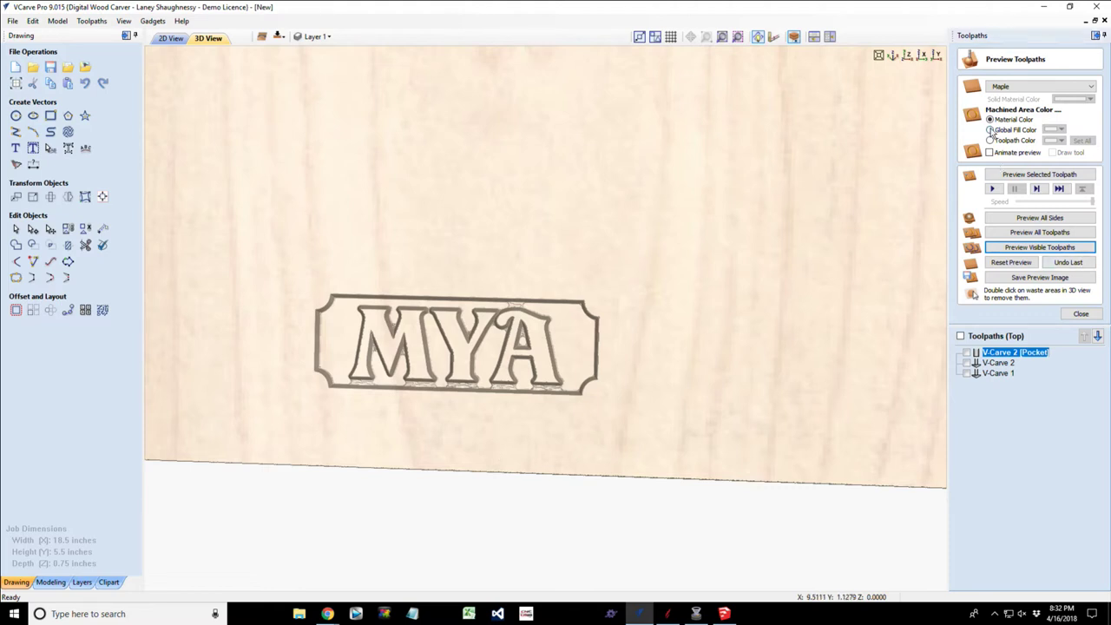
# Set Machined Area Color to Global Fill Color and retry previewing the visible toolpaths.
pyautogui.click(1063, 134)
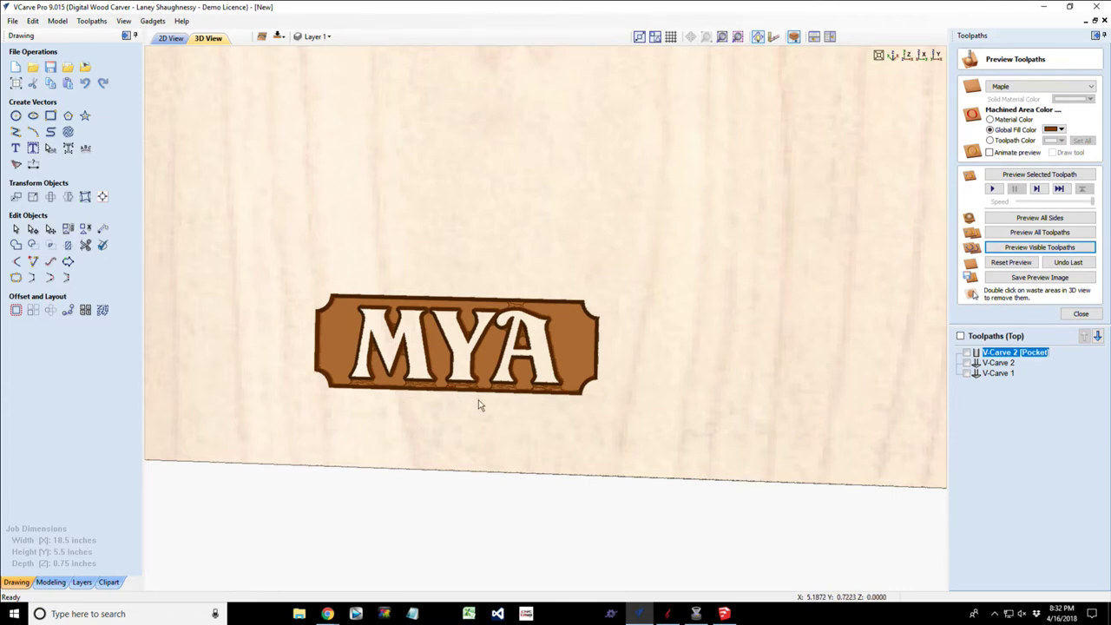
pyautogui.click(1081, 314)
pyautogui.click(170, 39)
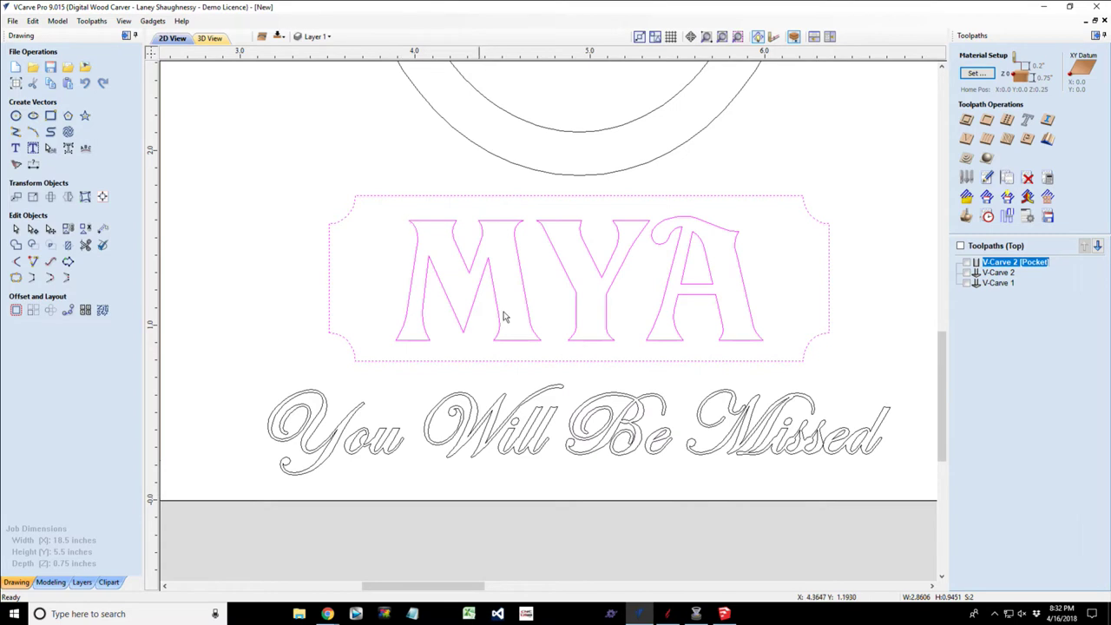
pyautogui.click(966, 215)
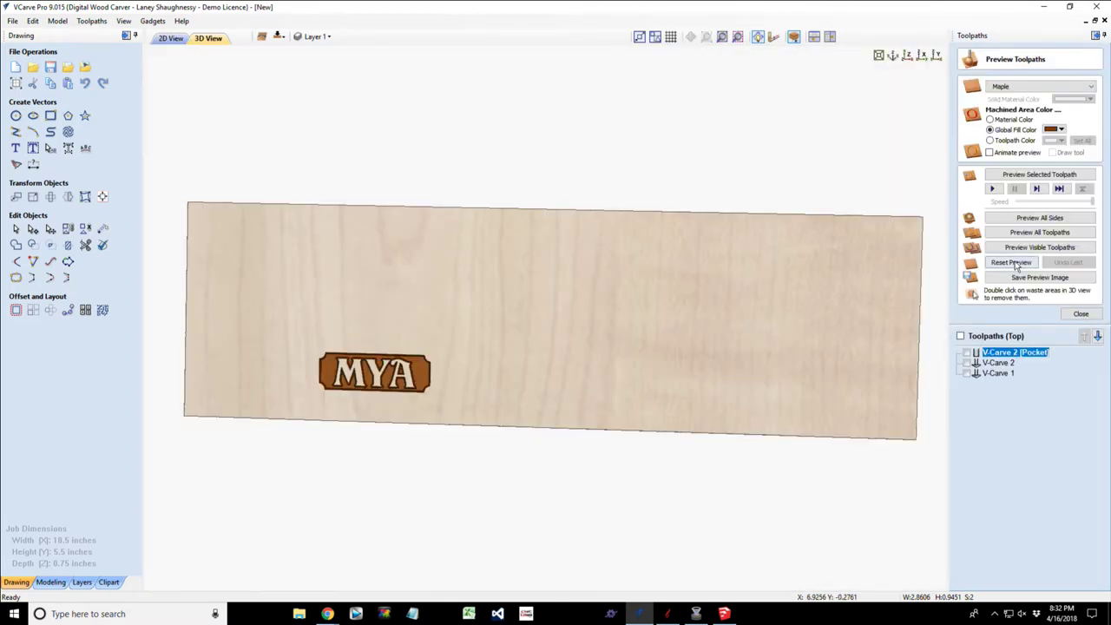
pyautogui.click(1018, 250)
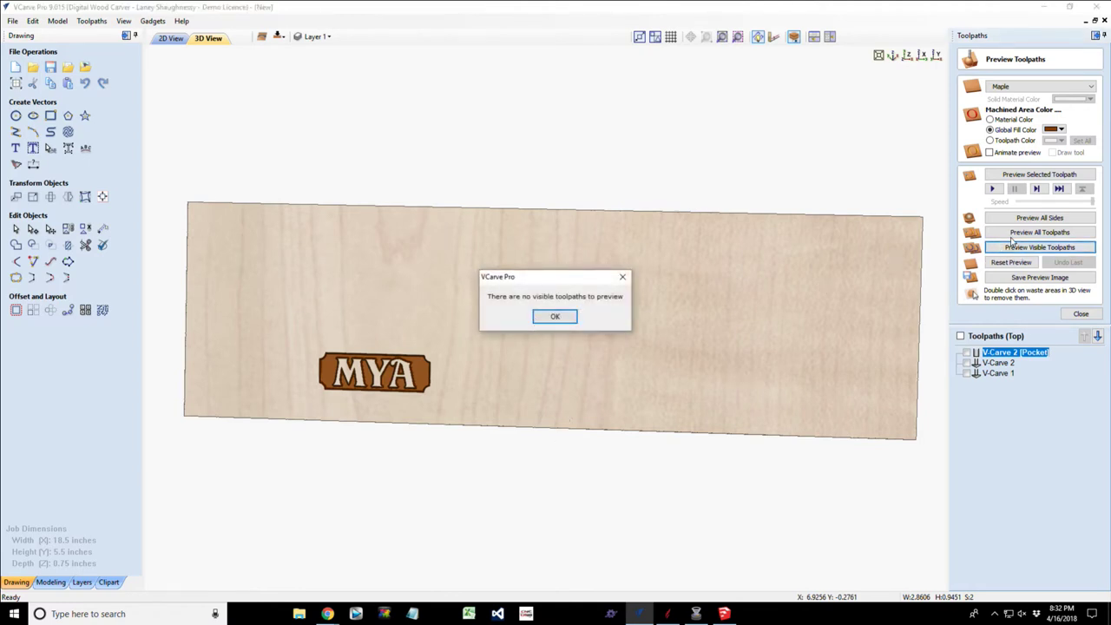
pyautogui.click(538, 318)
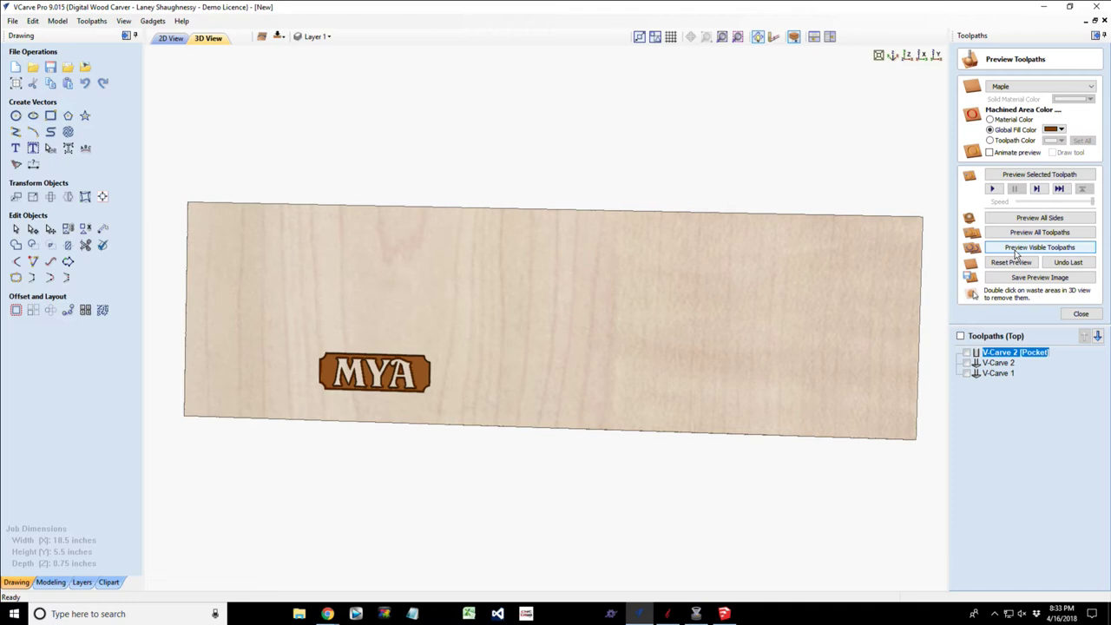
pyautogui.click(1016, 251)
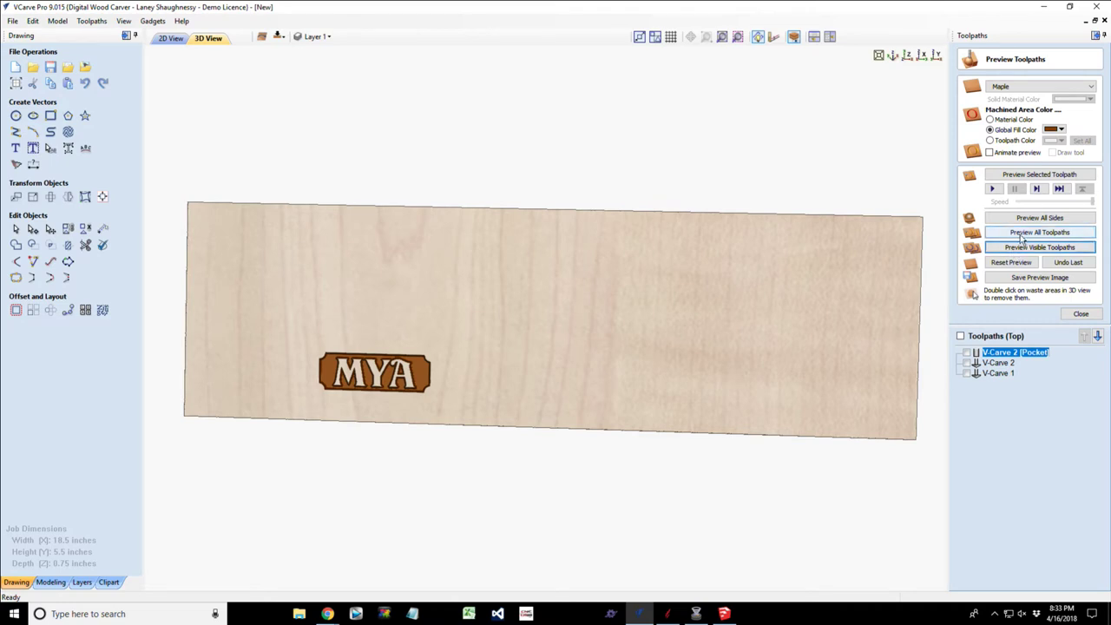
# Preview all toolpaths, showing MYA and You Will Be Missed filled brown on the board.
pyautogui.click(1023, 235)
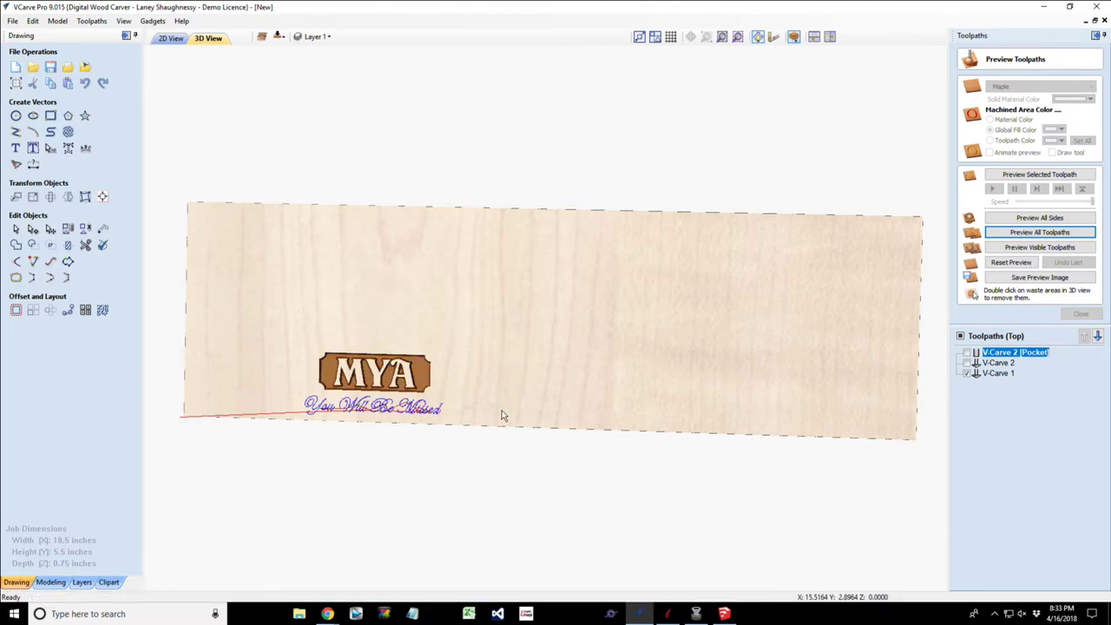
pyautogui.moveTo(526, 377); pyautogui.dragTo(523, 394)
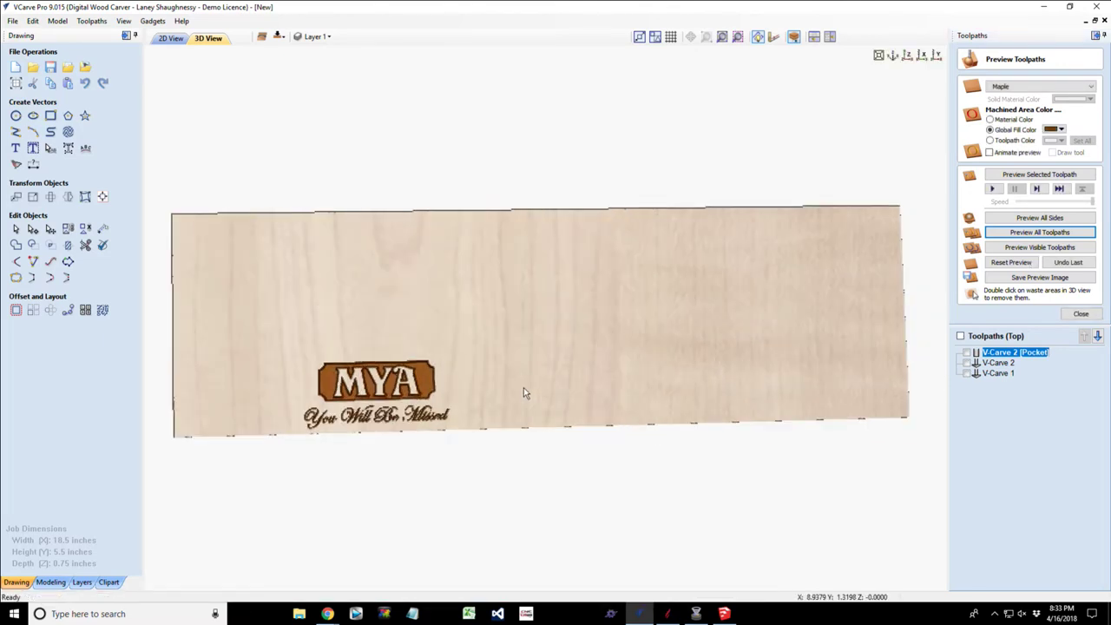
pyautogui.scroll(2, 359, 449)
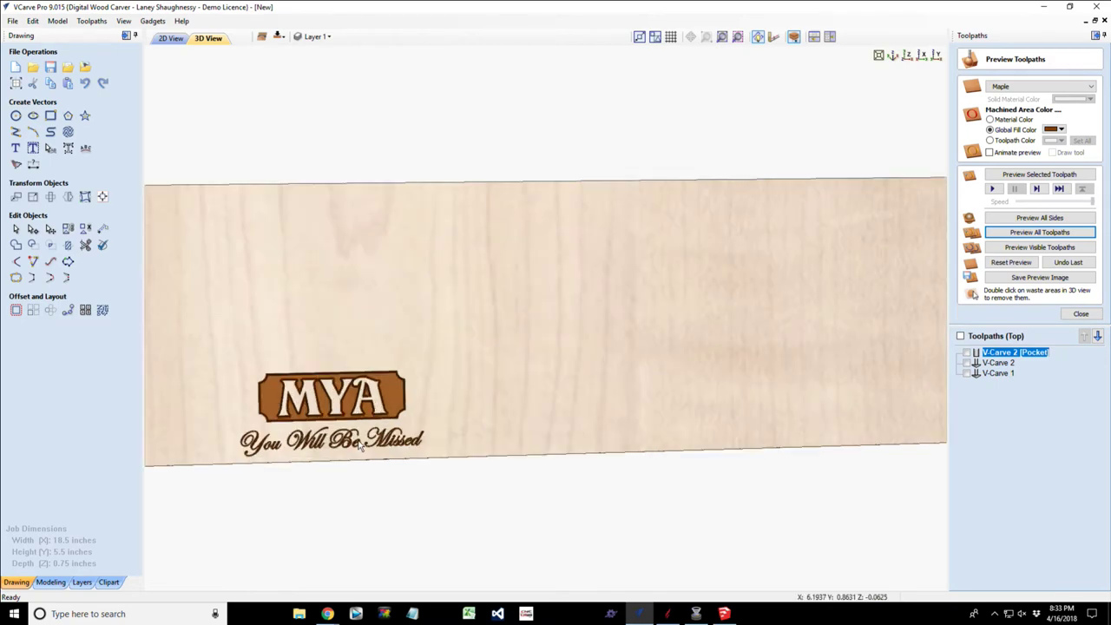
pyautogui.scroll(1, 360, 445)
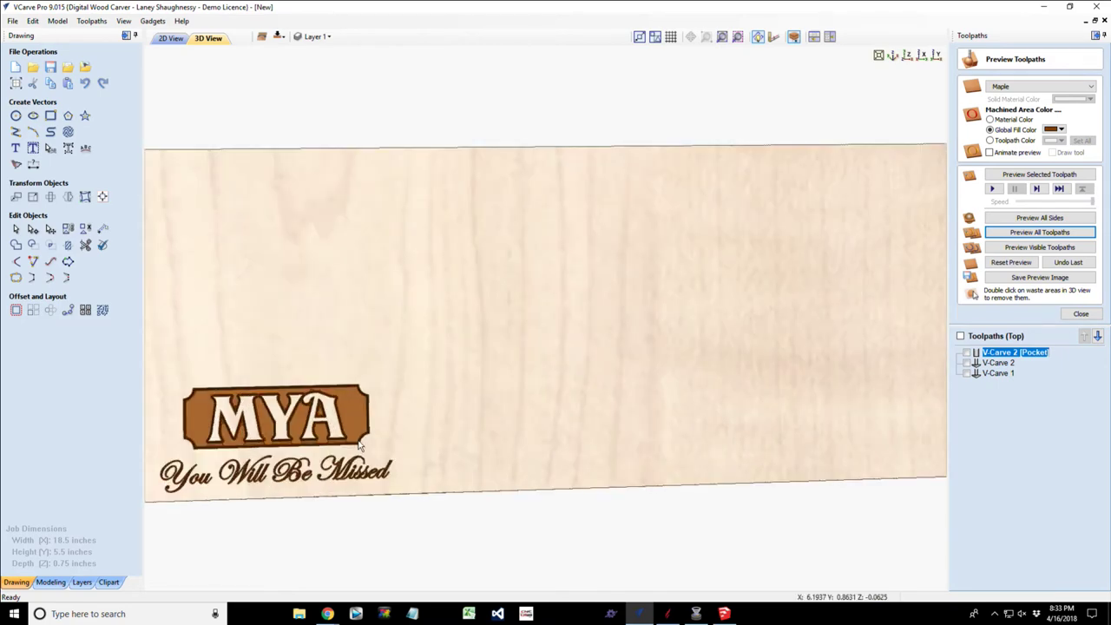
pyautogui.scroll(-3, 360, 446)
# Back in the 2D drawing, select the inner oval and close the Preview Toolpaths panel.
pyautogui.click(161, 40)
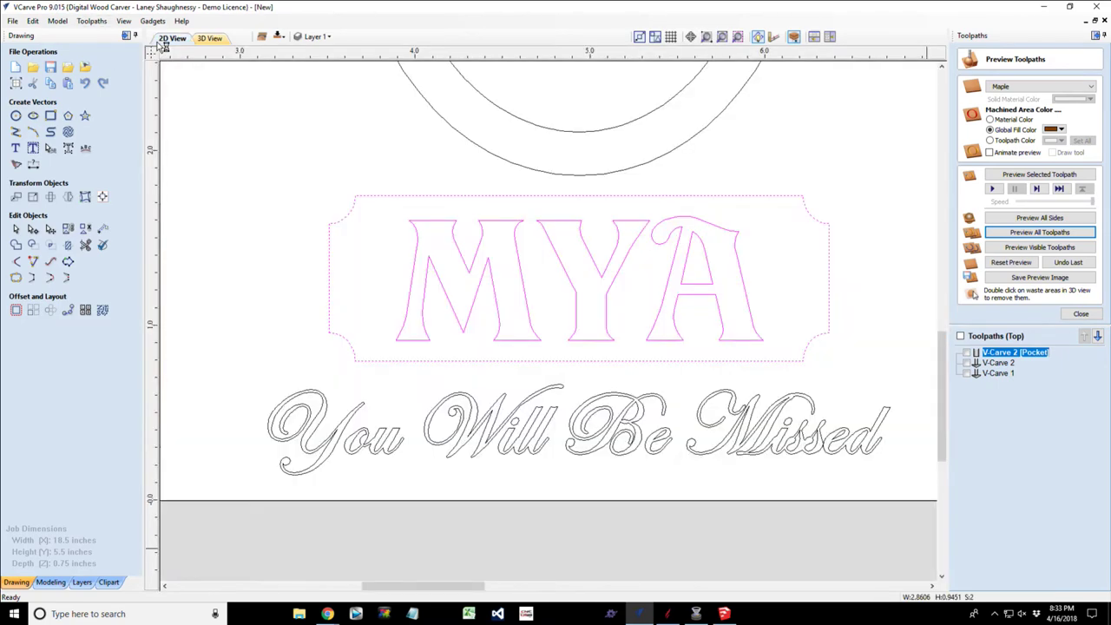
pyautogui.scroll(-5, 495, 365)
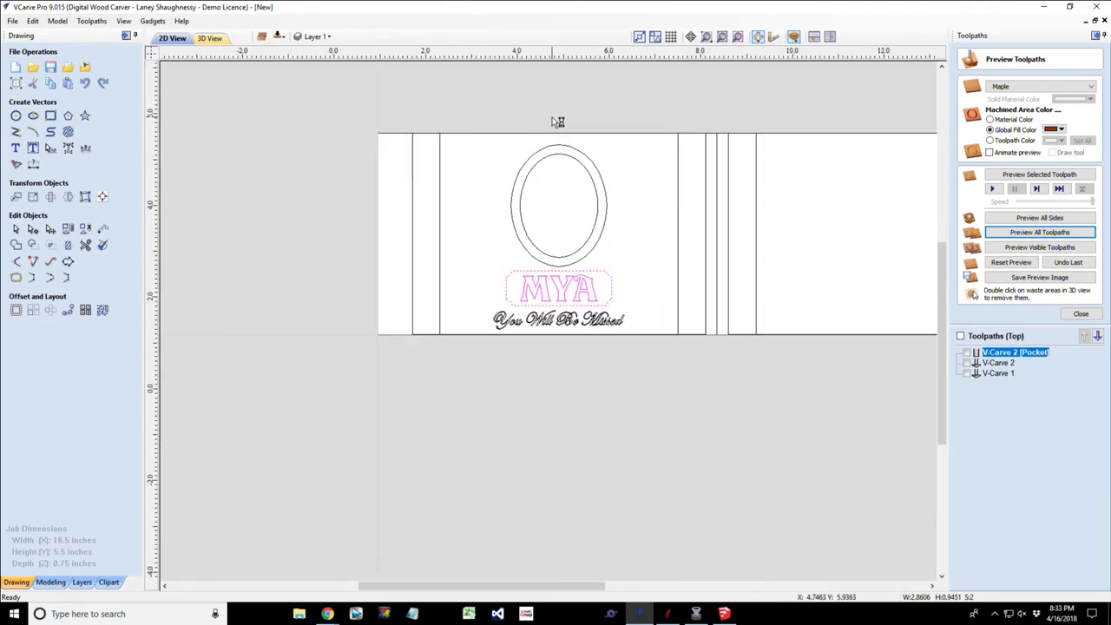
pyautogui.scroll(3, 558, 122)
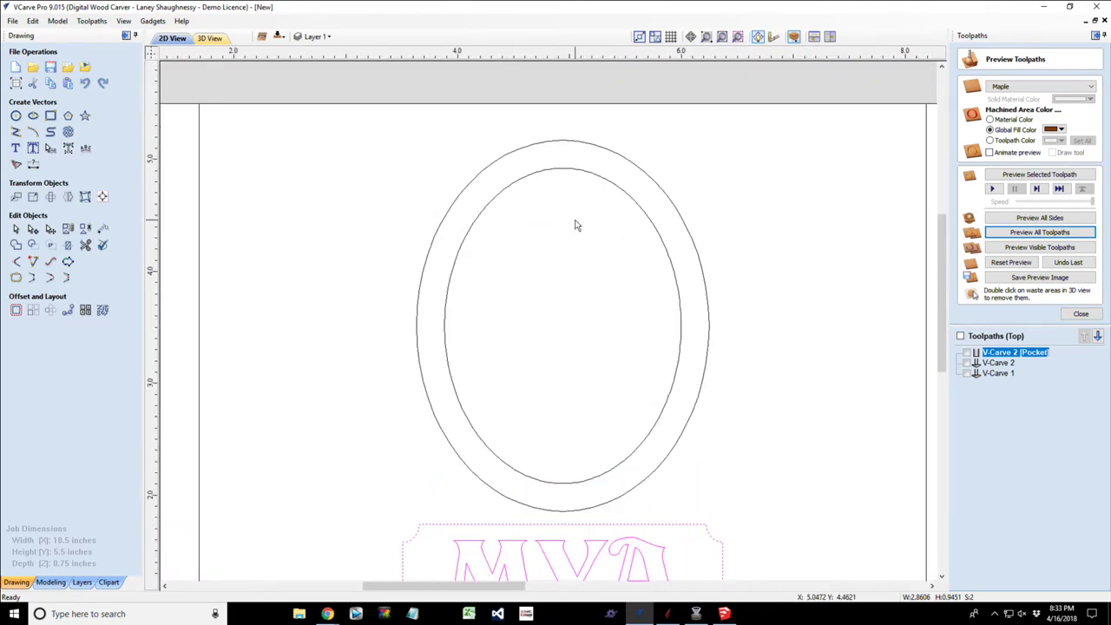
pyautogui.click(561, 170)
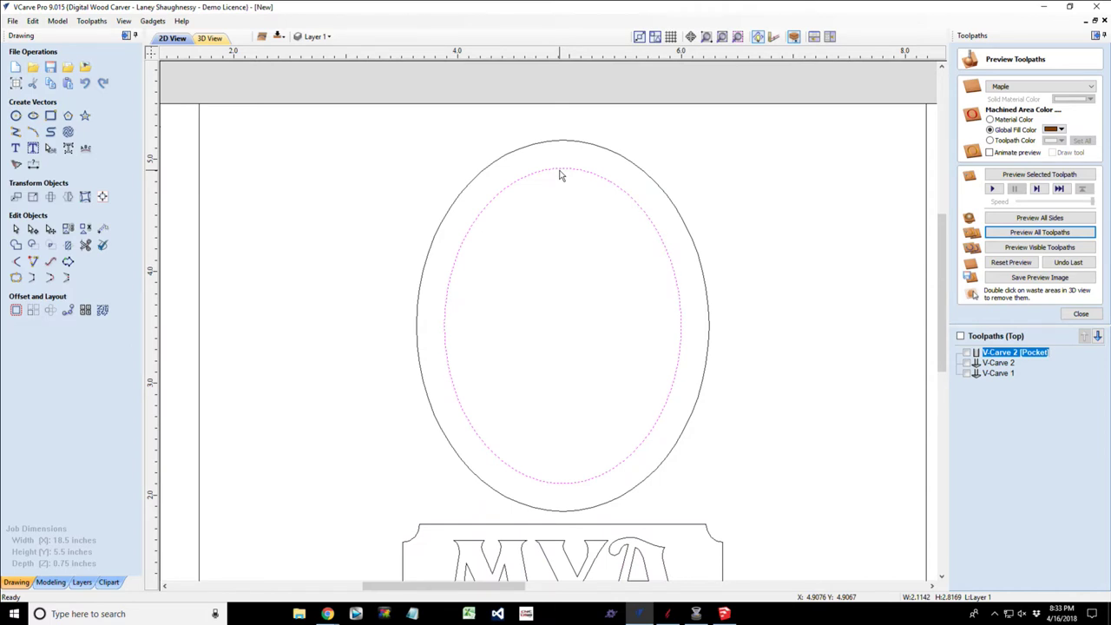
pyautogui.click(558, 143)
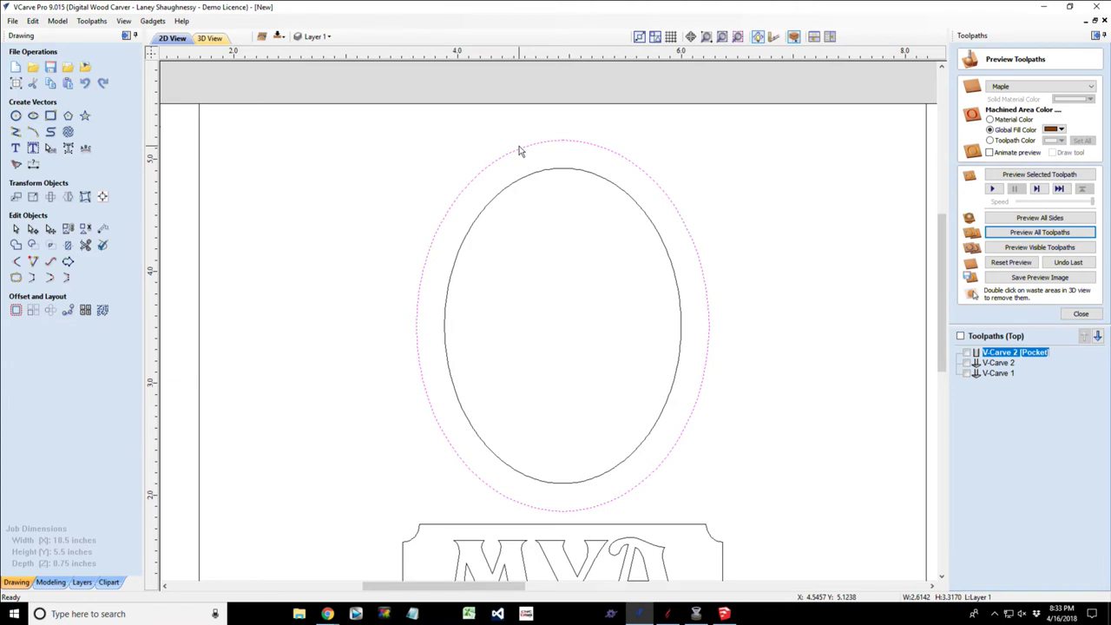
pyautogui.click(557, 173)
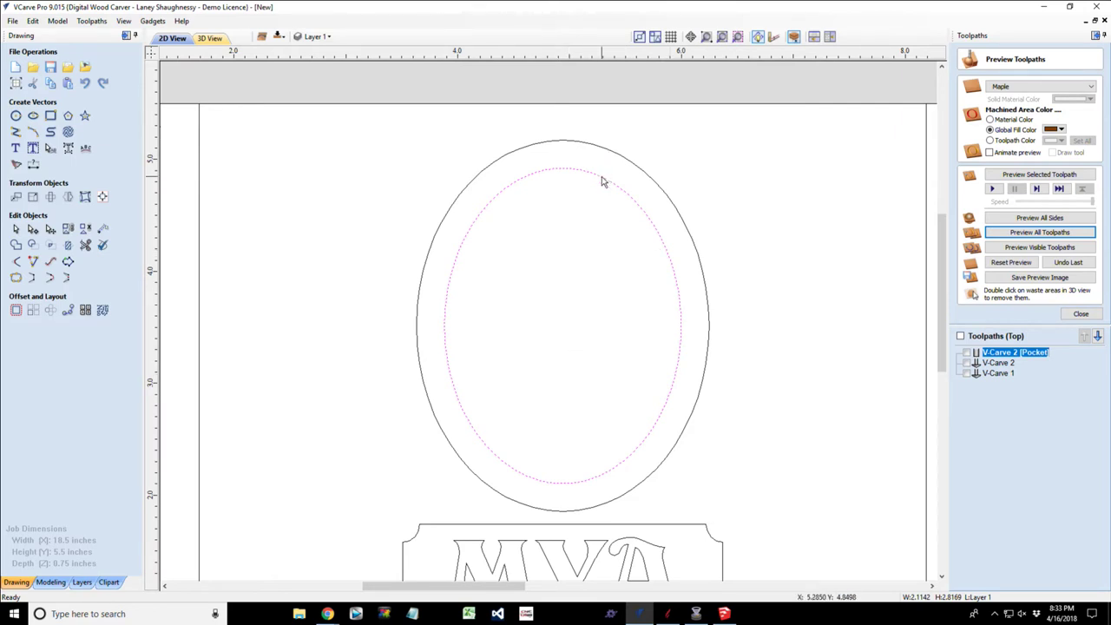
pyautogui.click(1081, 314)
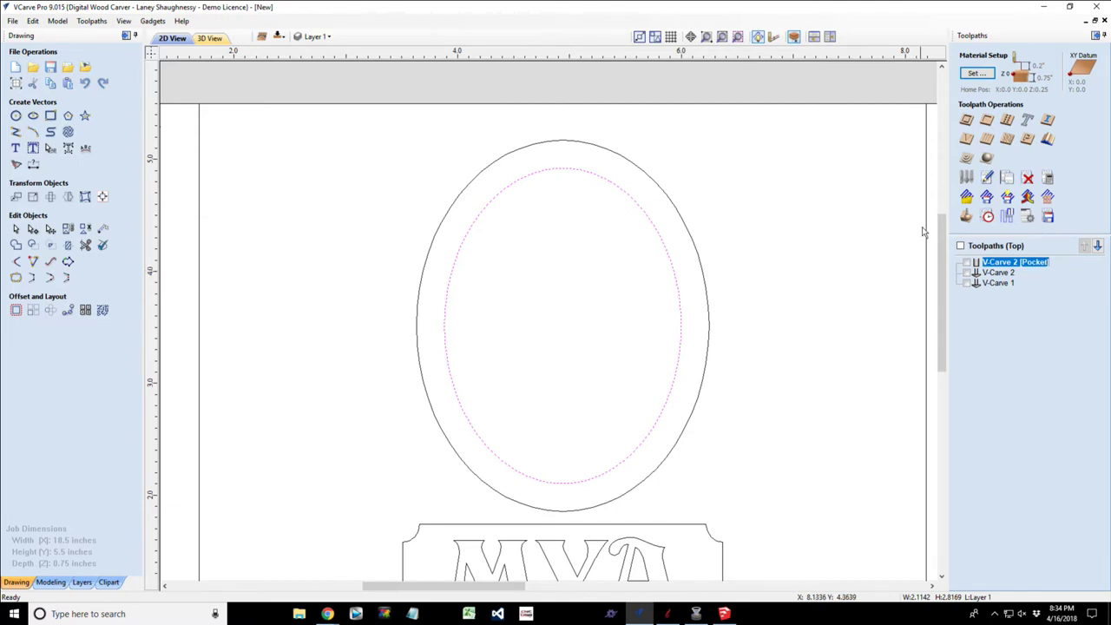
# Open the inlay toolpath options and draw a 0.3 × 0.15 in rectangle with a 0.15 in square below.
pyautogui.click(1048, 119)
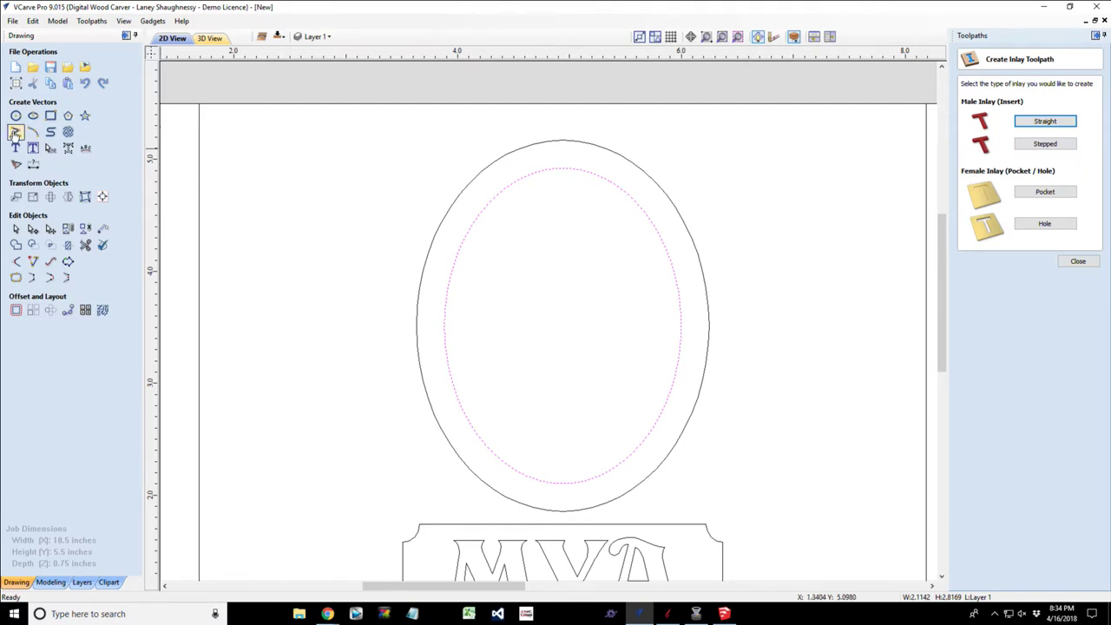
pyautogui.click(51, 116)
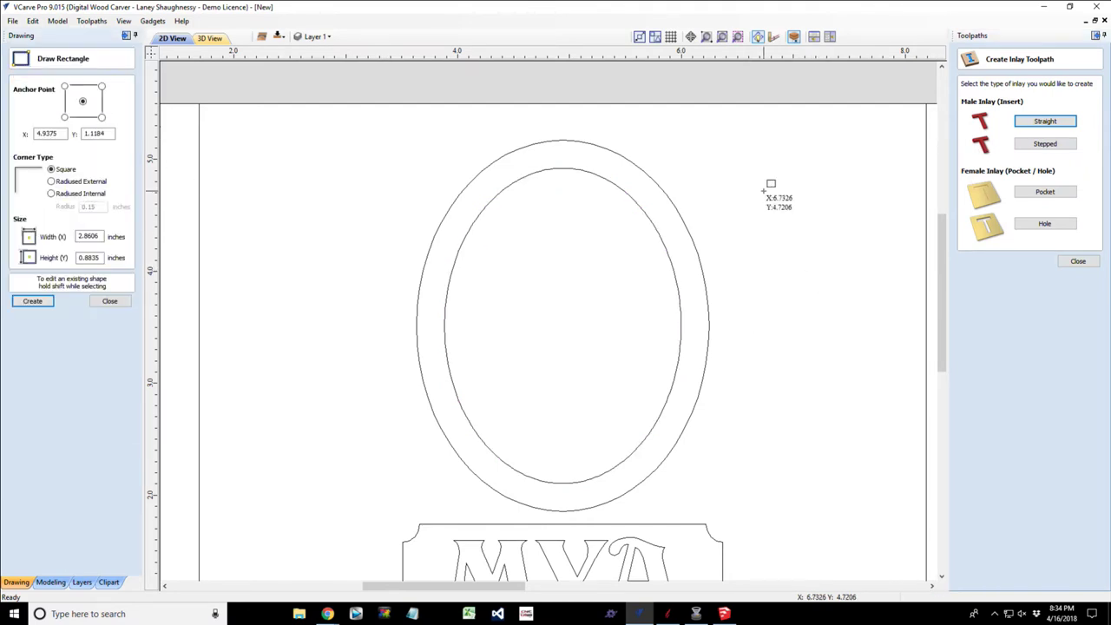
pyautogui.moveTo(764, 192); pyautogui.dragTo(797, 206)
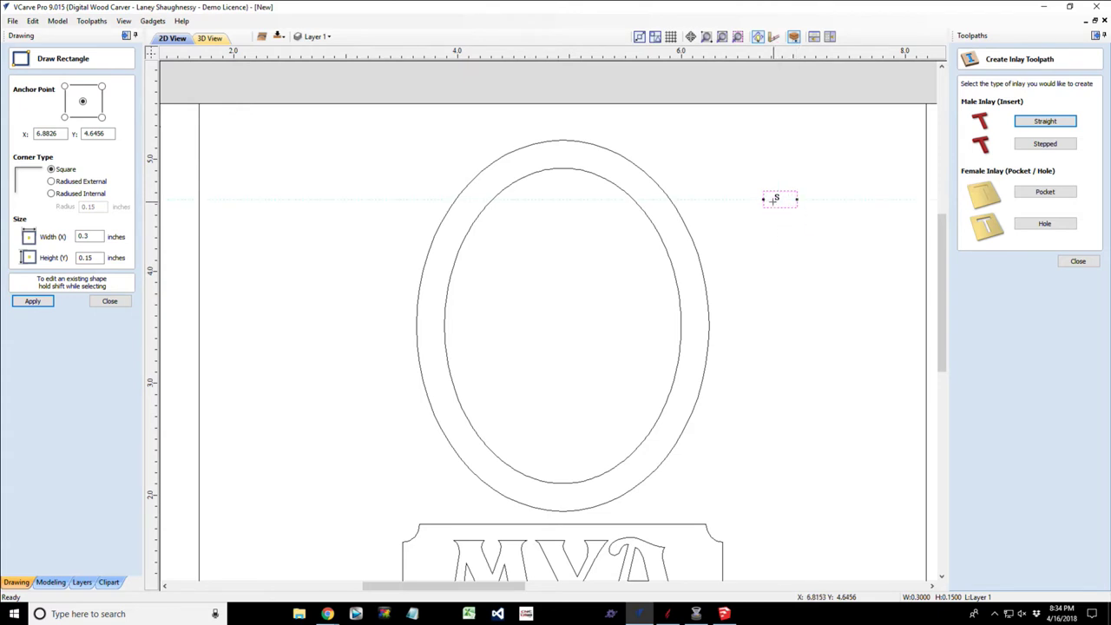
pyautogui.moveTo(783, 211); pyautogui.dragTo(790, 214)
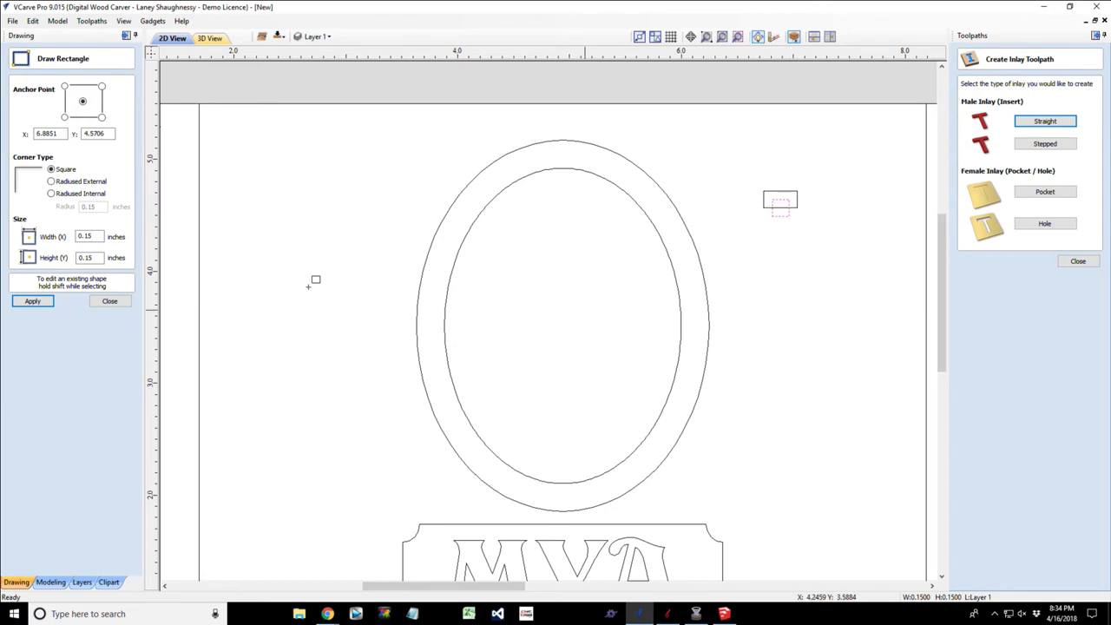
pyautogui.click(110, 302)
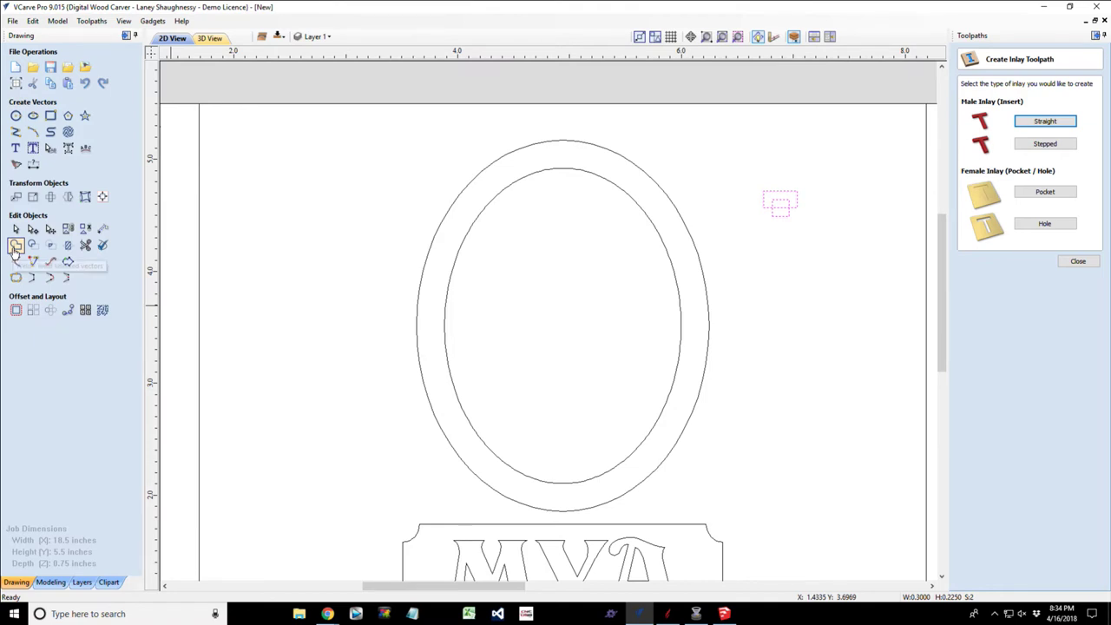
# Weld the rectangle and square into one 0.3 × 0.225 inch T-shaped outline.
pyautogui.scroll(6, 779, 275)
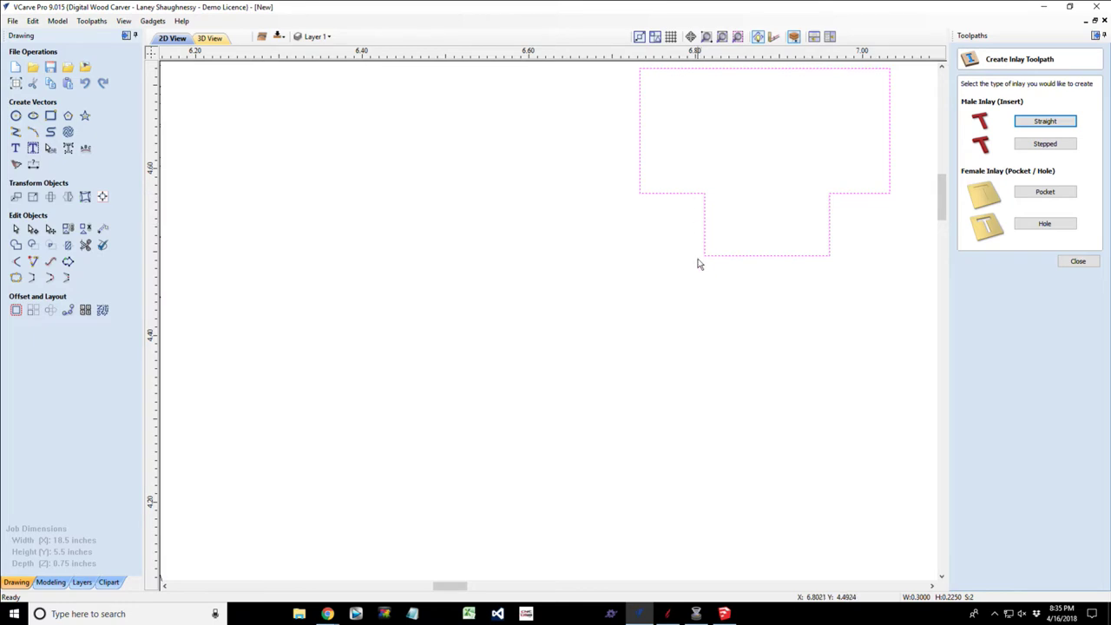
pyautogui.scroll(-5, 647, 255)
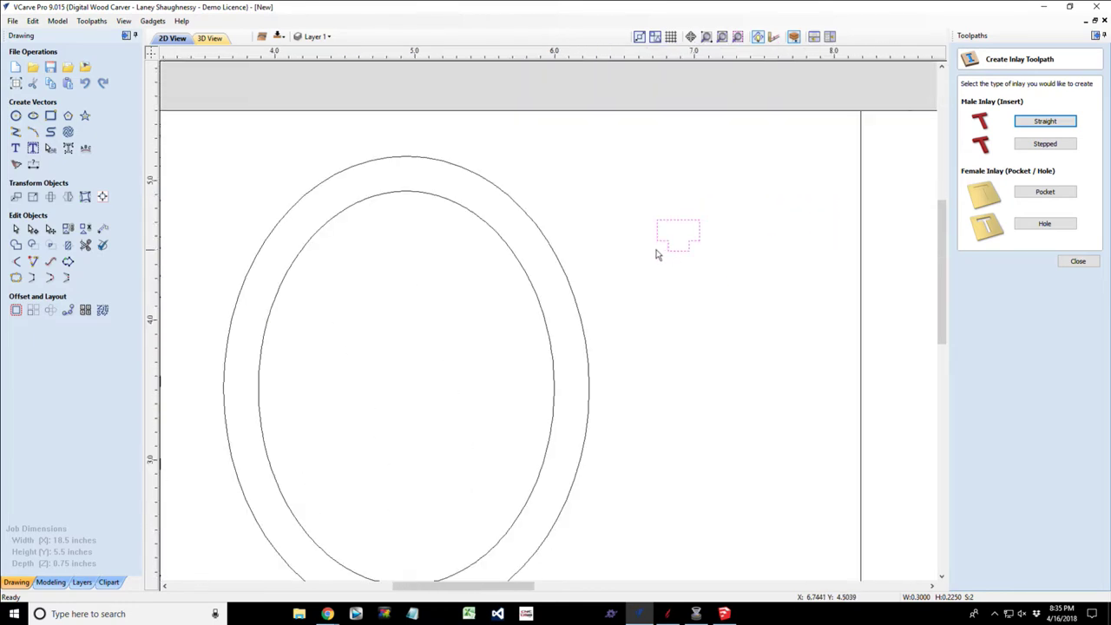
pyautogui.scroll(2, 566, 324)
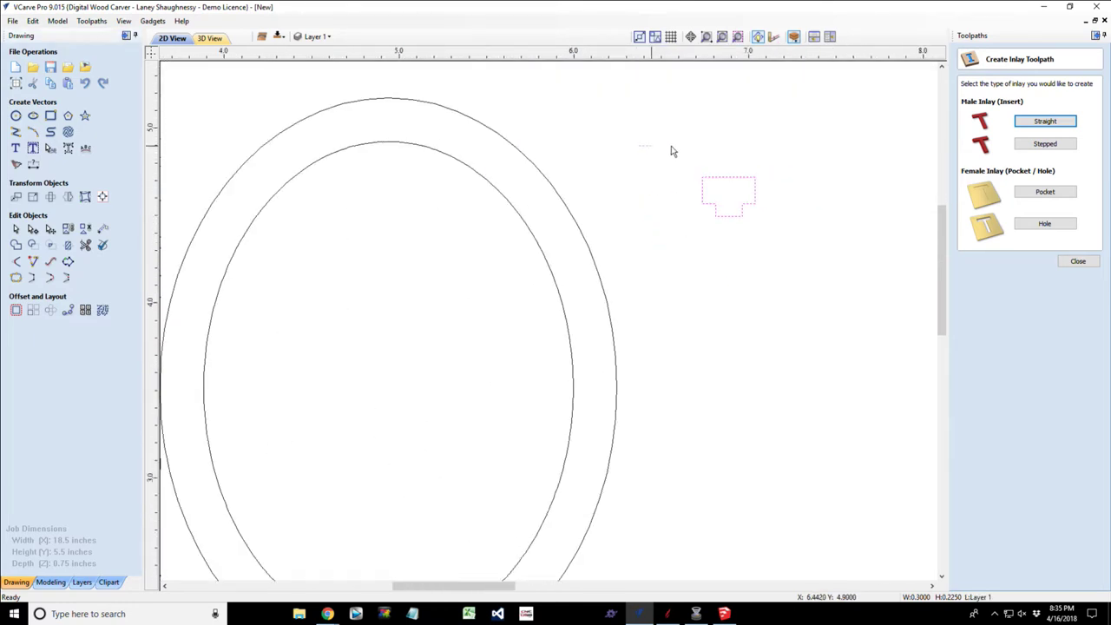
# Select the T-shaped vector and move it onto the oval ring.
pyautogui.moveTo(640, 147); pyautogui.dragTo(785, 260)
pyautogui.click(718, 212)
pyautogui.moveTo(717, 193); pyautogui.dragTo(551, 233)
# Rotate, scale and stretch the T across the ring's upper-right band, about 0.49 × 0.40 inches.
pyautogui.click(569, 248)
pyautogui.scroll(2, 541, 252)
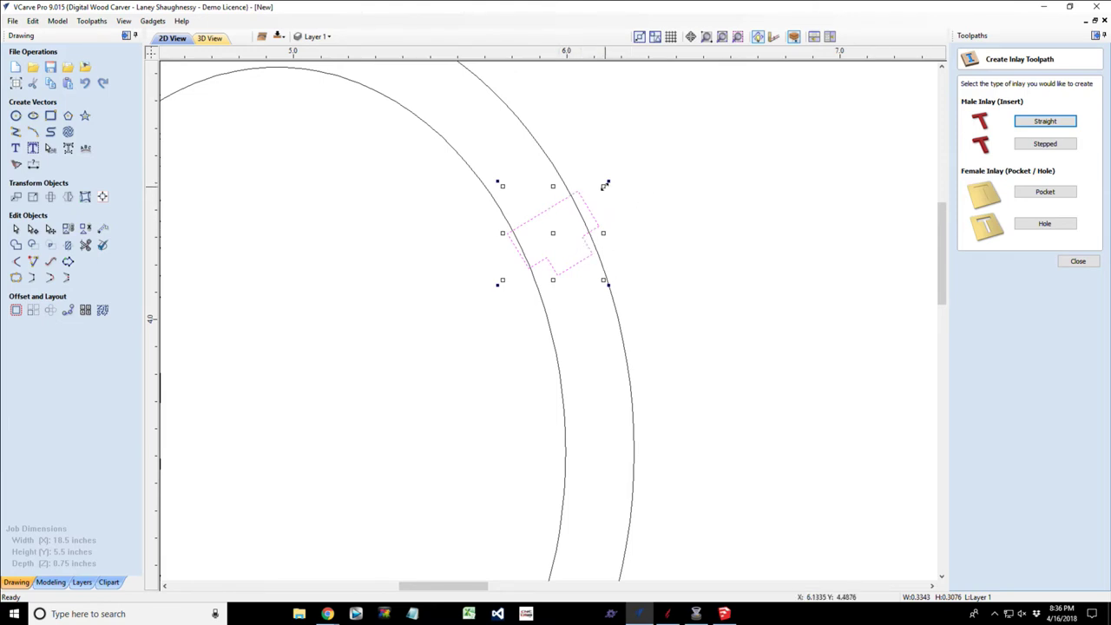
pyautogui.moveTo(607, 185); pyautogui.dragTo(607, 185)
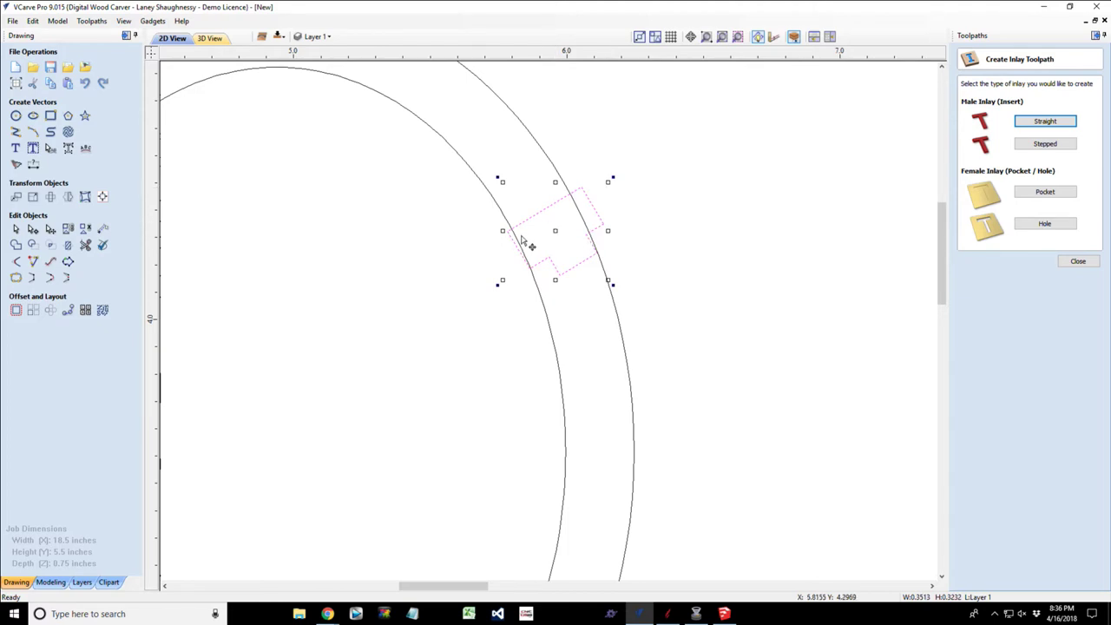
pyautogui.moveTo(501, 282); pyautogui.dragTo(468, 296)
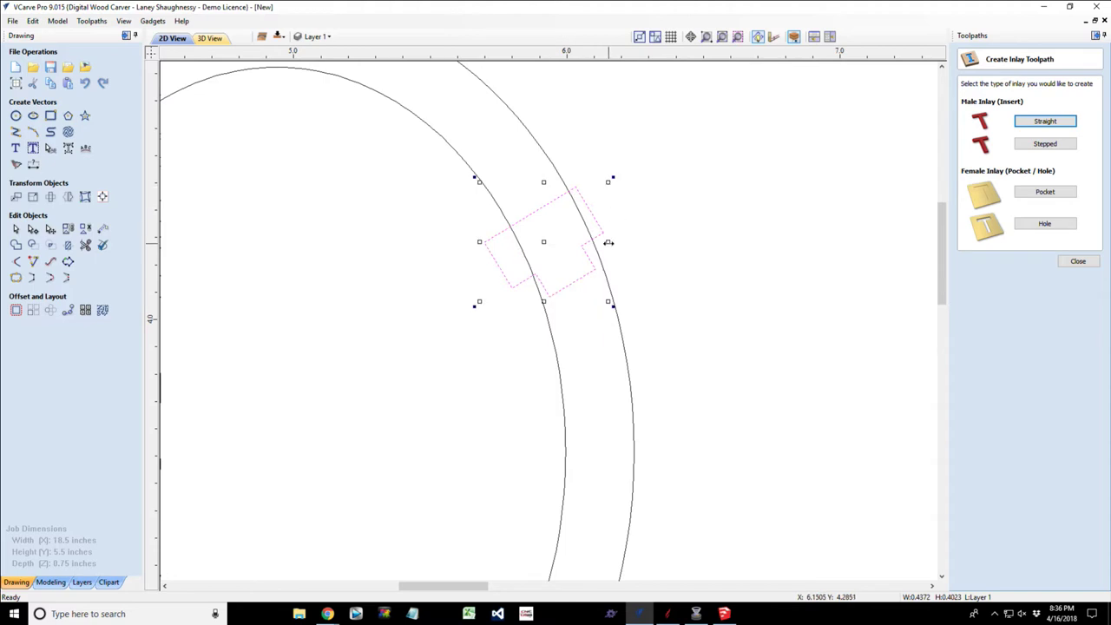
pyautogui.moveTo(608, 243); pyautogui.dragTo(621, 246)
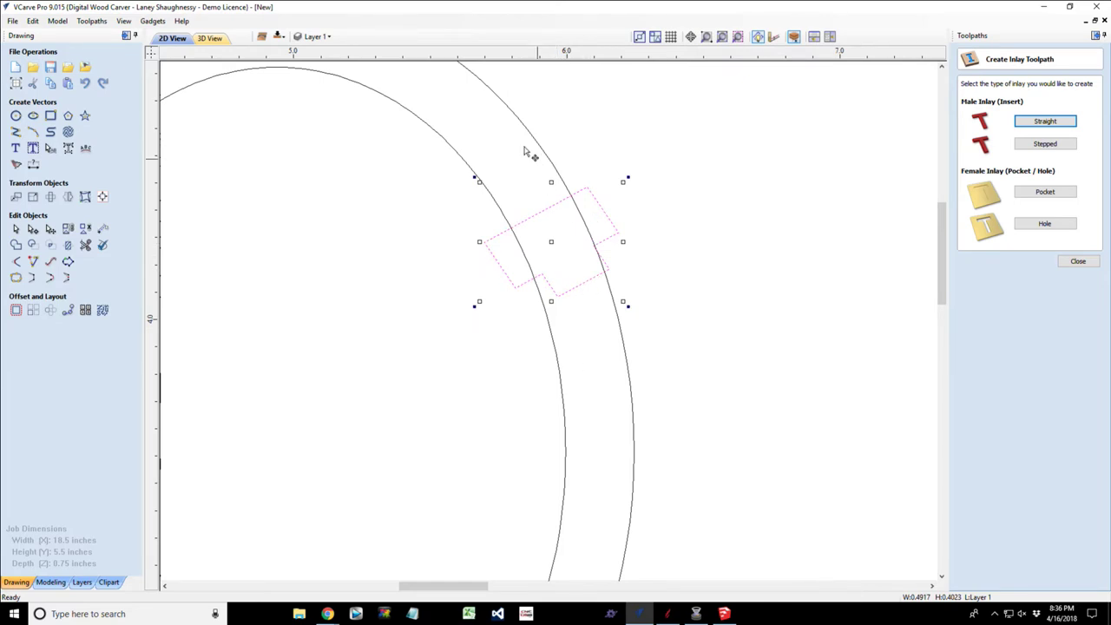
pyautogui.scroll(-5, 498, 267)
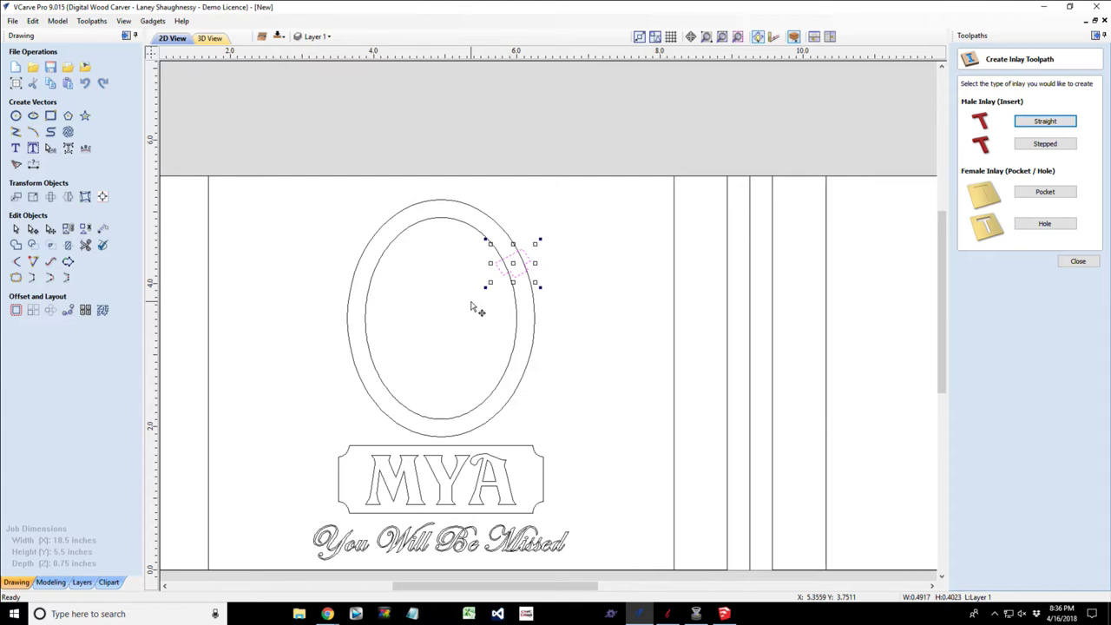
# Delete the T-shaped vector and select the outer oval.
pyautogui.press('Delete')
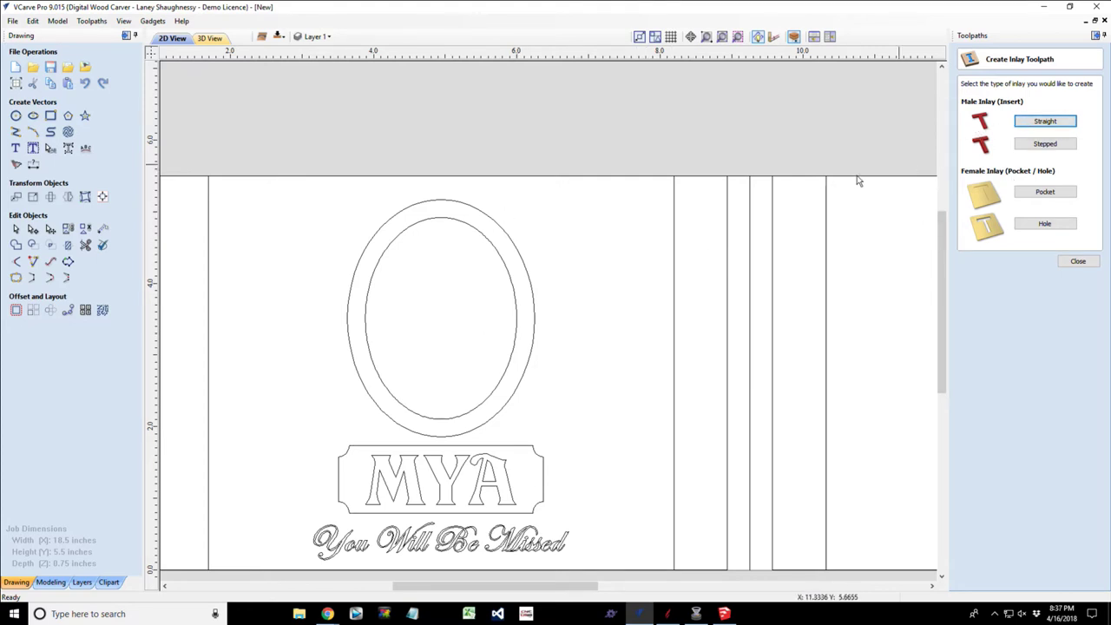
pyautogui.scroll(2, 502, 348)
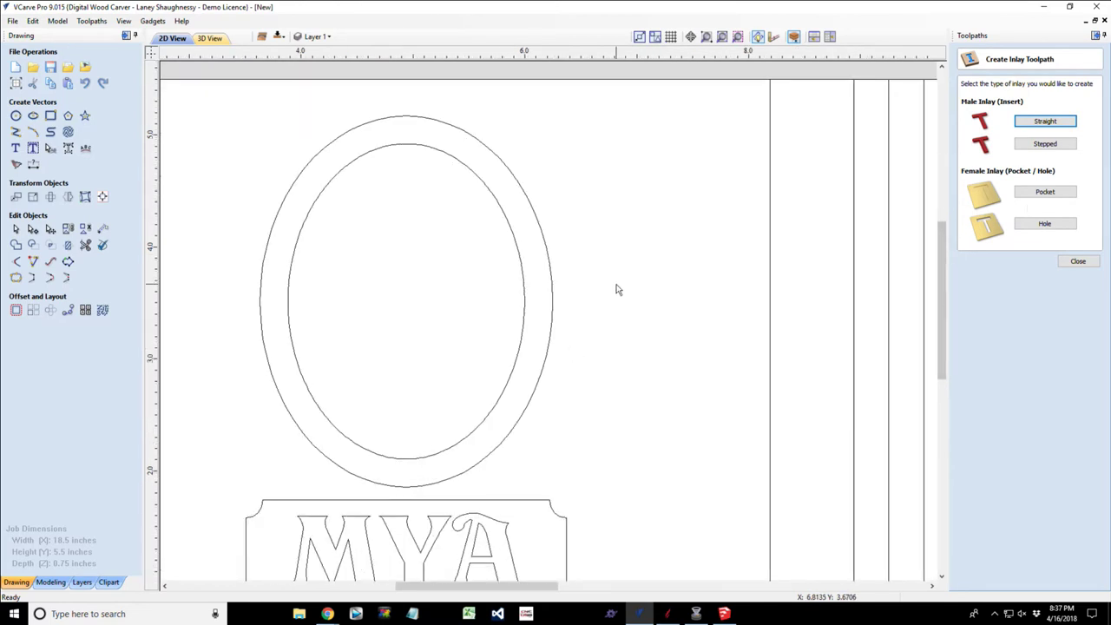
pyautogui.click(552, 270)
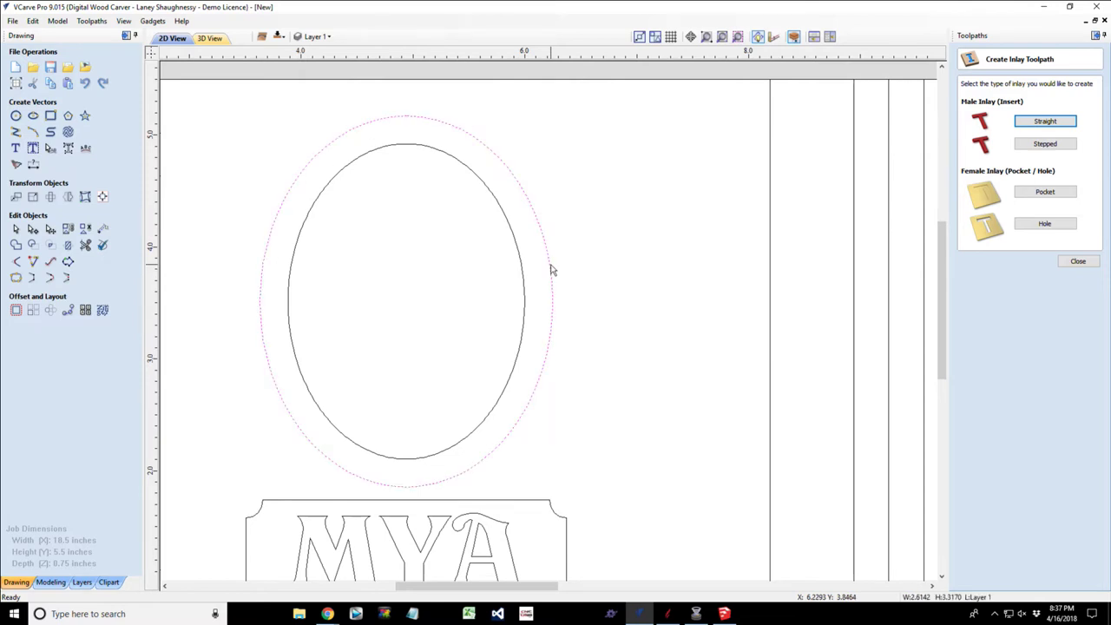
# Close the stepped male inlay form uncalculated and return to the Create Inlay Toolpath chooser.
pyautogui.click(1022, 146)
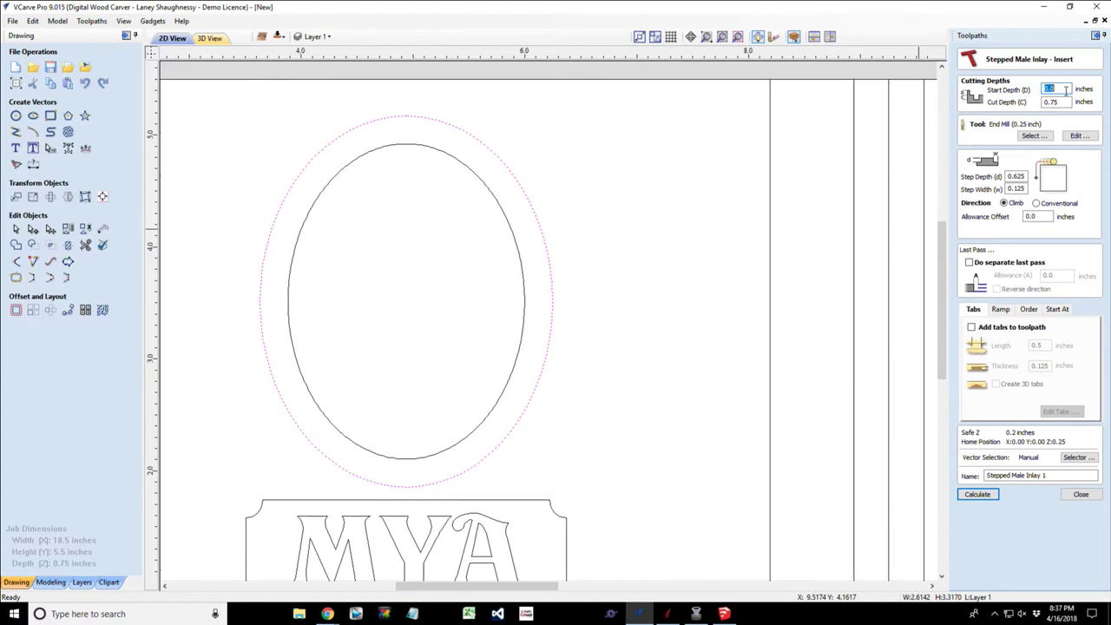
pyautogui.click(1082, 495)
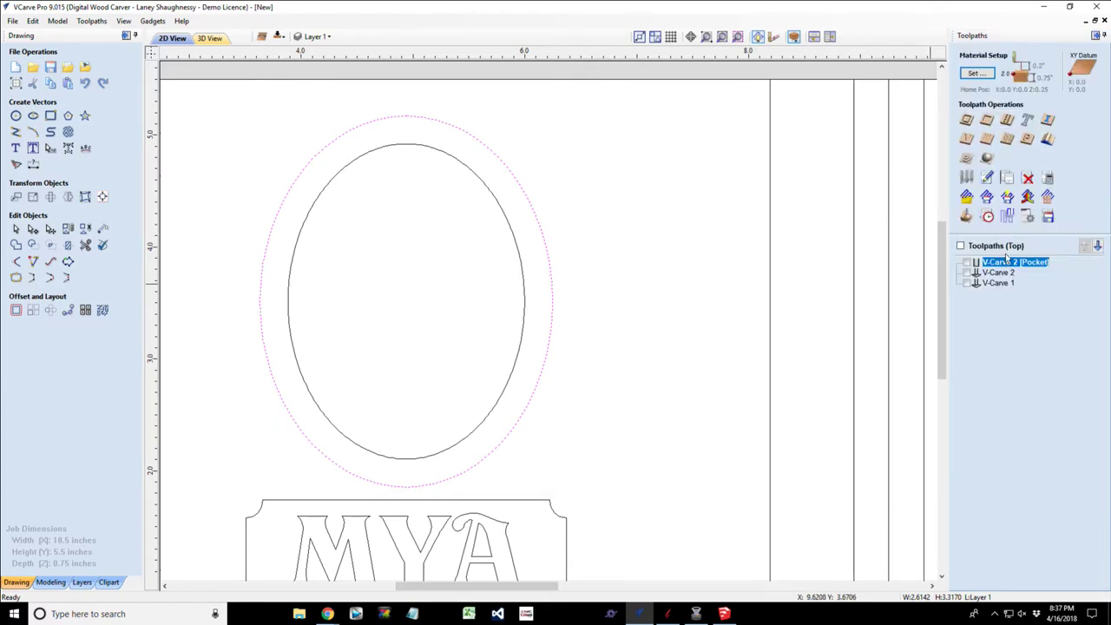
pyautogui.click(1052, 122)
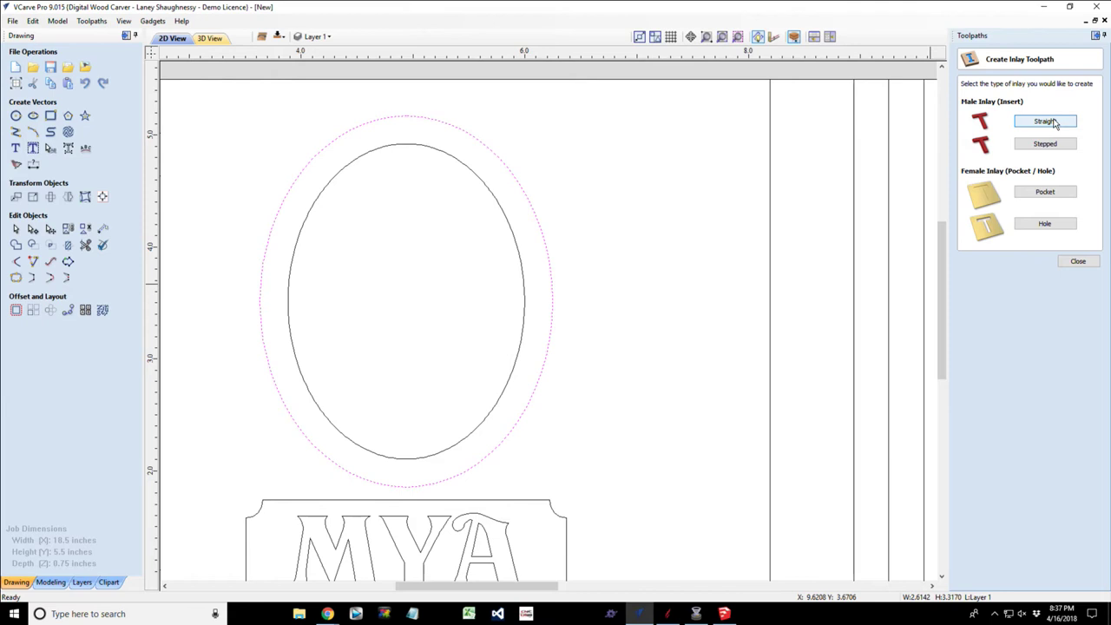
# Add the inner oval and calculate a 0.25-inch-deep female Pocket Inlay 1 toolpath.
pyautogui.click(1054, 124)
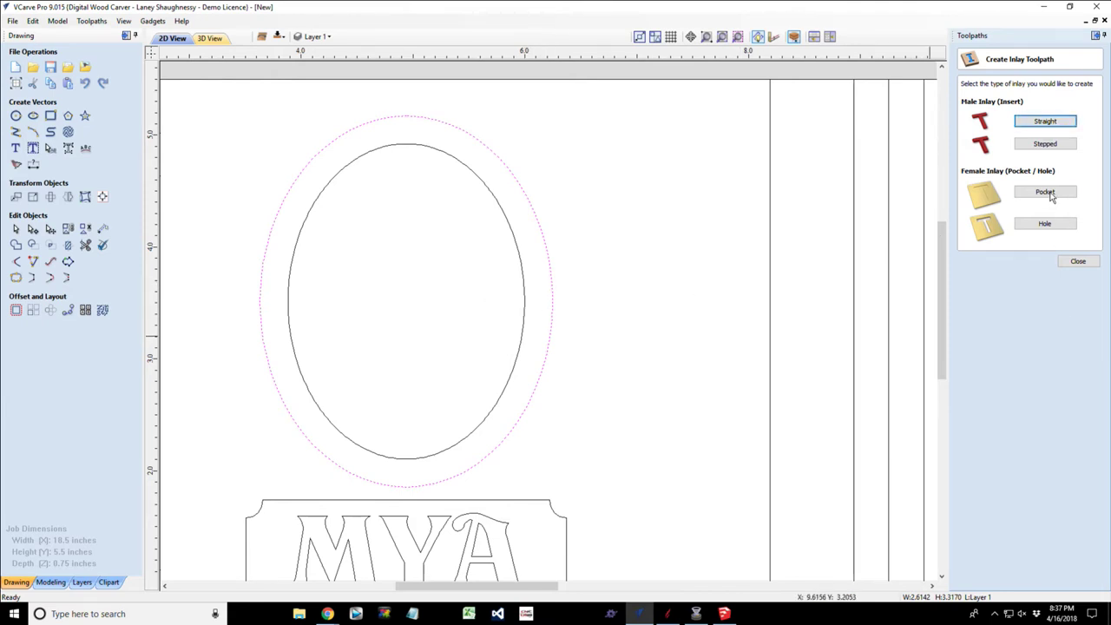
pyautogui.keyDown('shift'); pyautogui.click(520, 258); pyautogui.keyUp('shift')
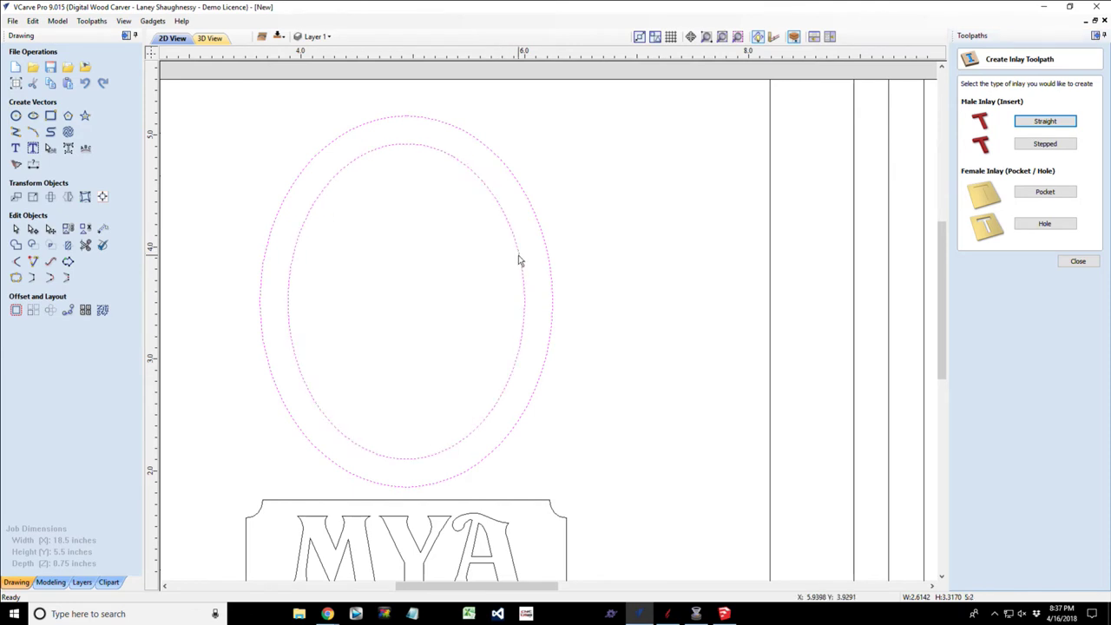
pyautogui.click(1051, 198)
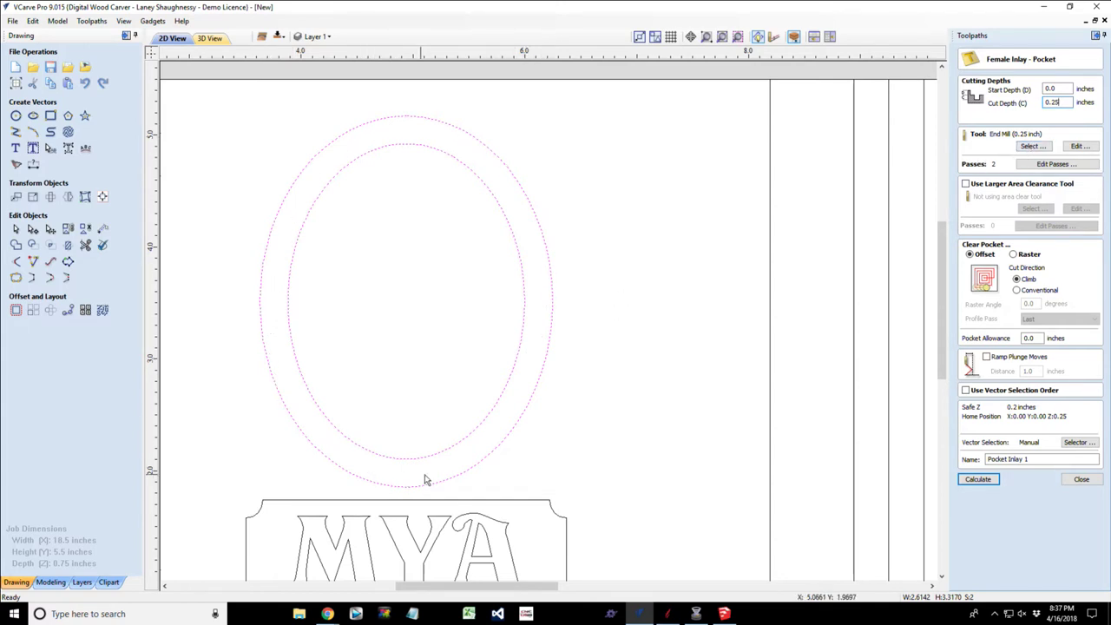
pyautogui.click(978, 480)
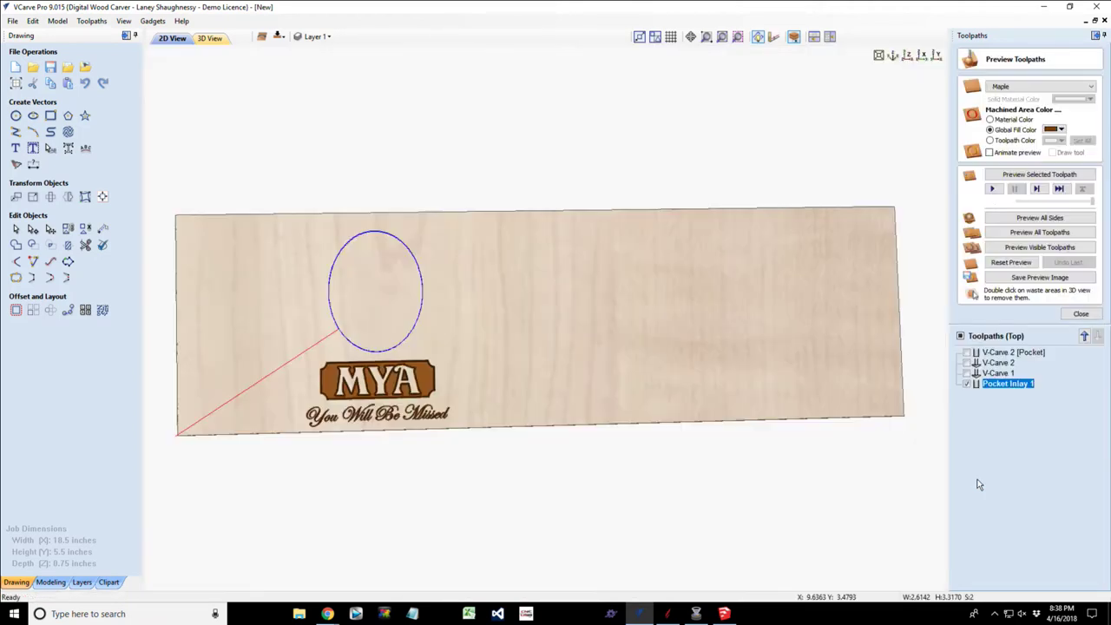
# Simulate the ring pocket cutting into the maple board and tilt the 3D view to inspect it.
pyautogui.scroll(2, 327, 322)
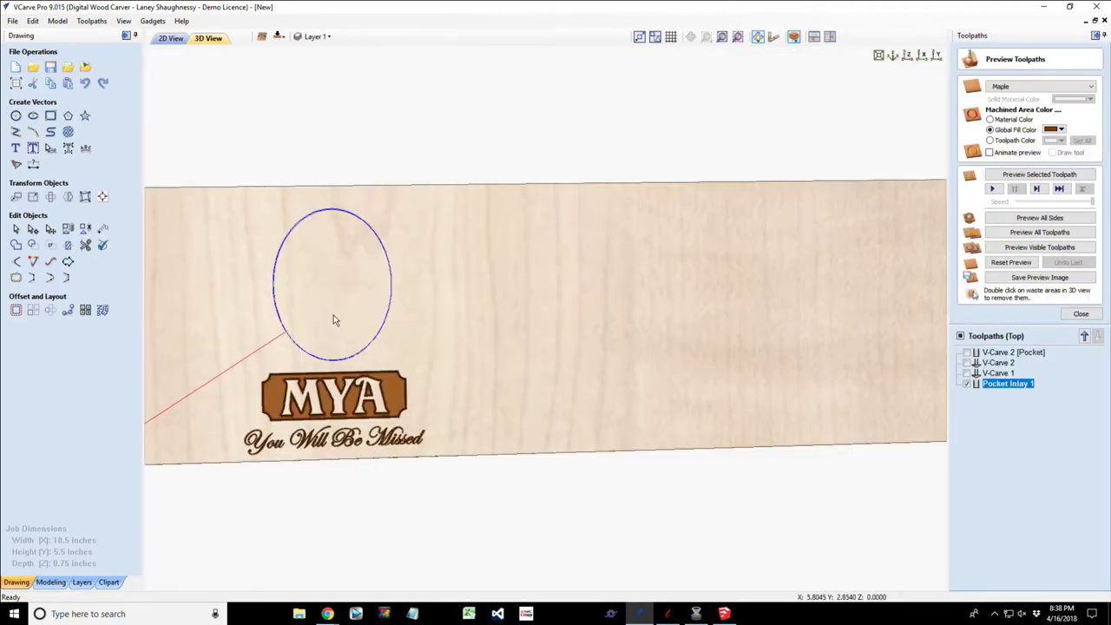
pyautogui.scroll(2, 334, 321)
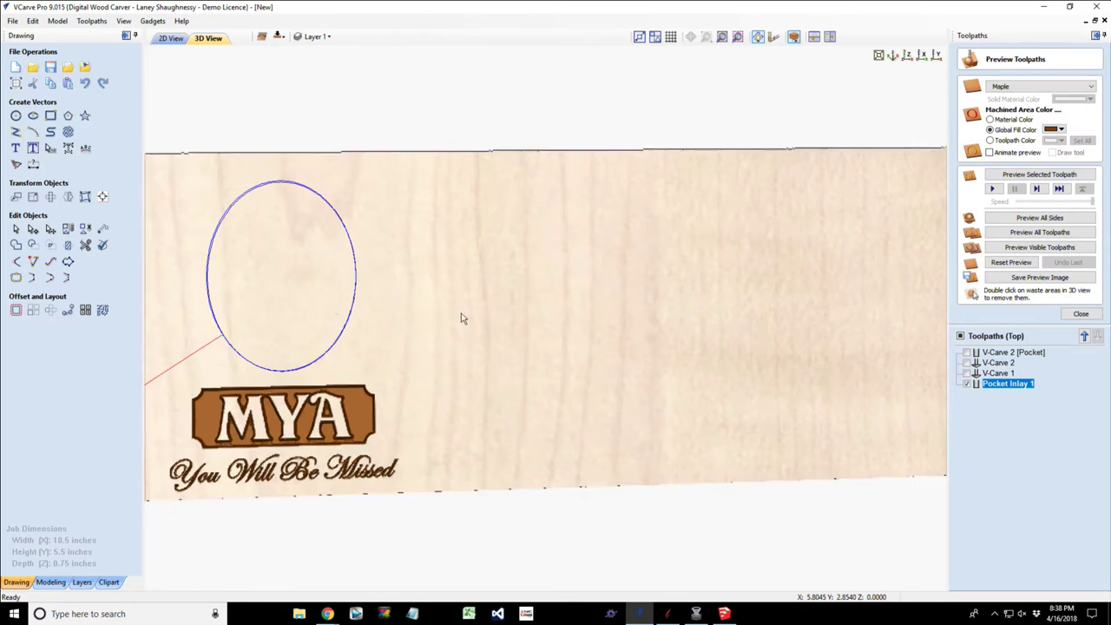
pyautogui.moveTo(461, 315); pyautogui.dragTo(554, 311)
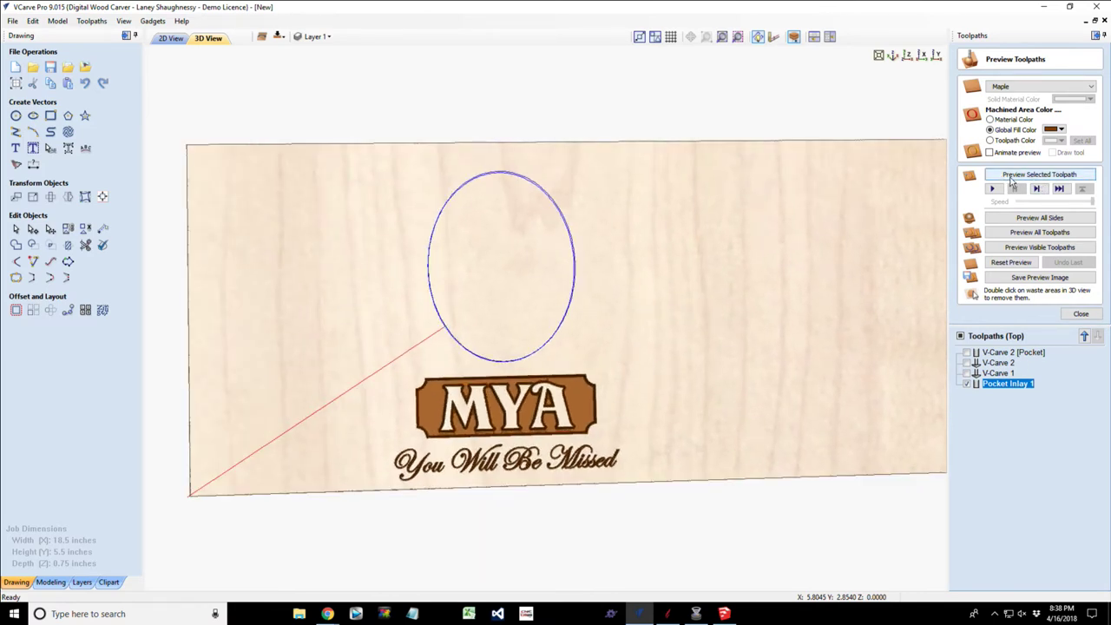
pyautogui.click(1012, 176)
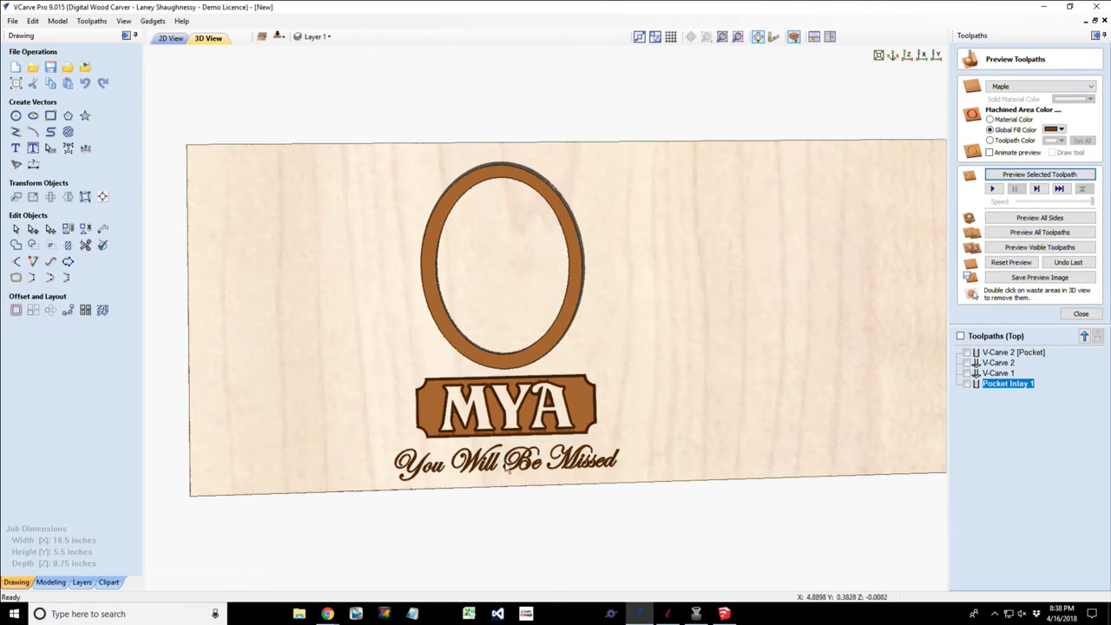
pyautogui.moveTo(626, 304)
pyautogui.mouseDown()
pyautogui.moveTo(624, 293)
pyautogui.moveTo(588, 301)
pyautogui.mouseUp()
pyautogui.scroll(2, 553, 283)
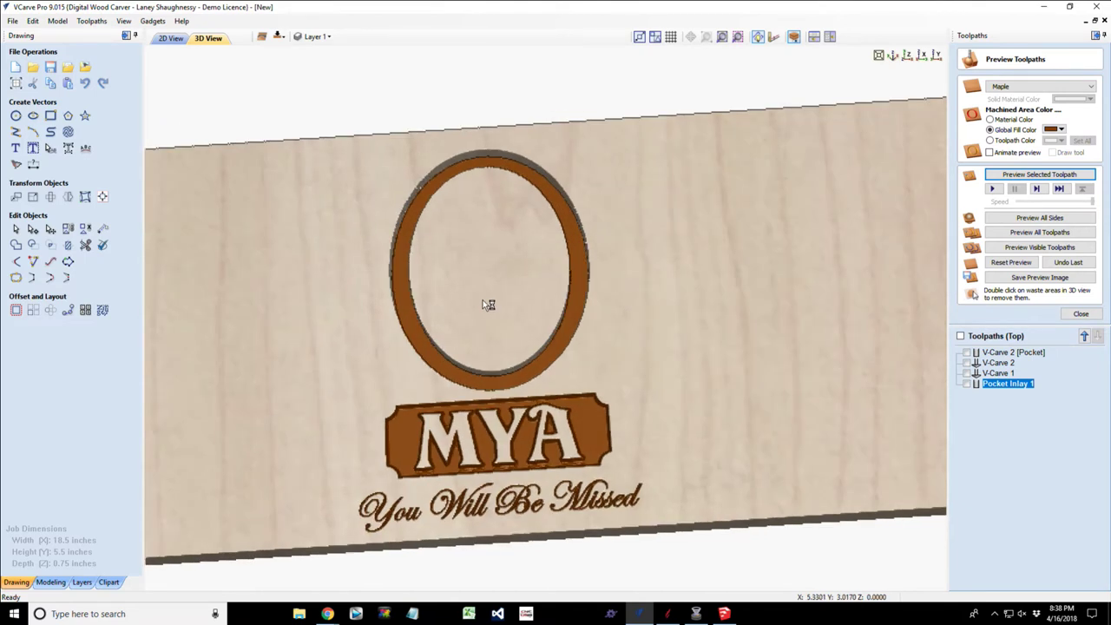
pyautogui.moveTo(488, 305); pyautogui.dragTo(496, 223)
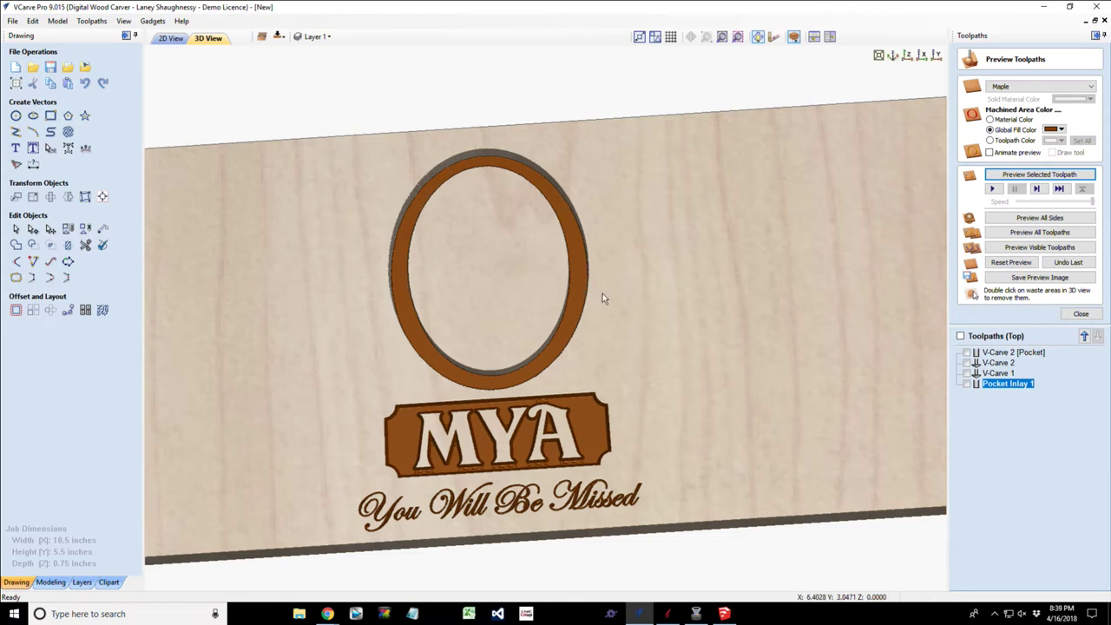
# Return to the 2D view and select both oval outlines.
pyautogui.click(170, 38)
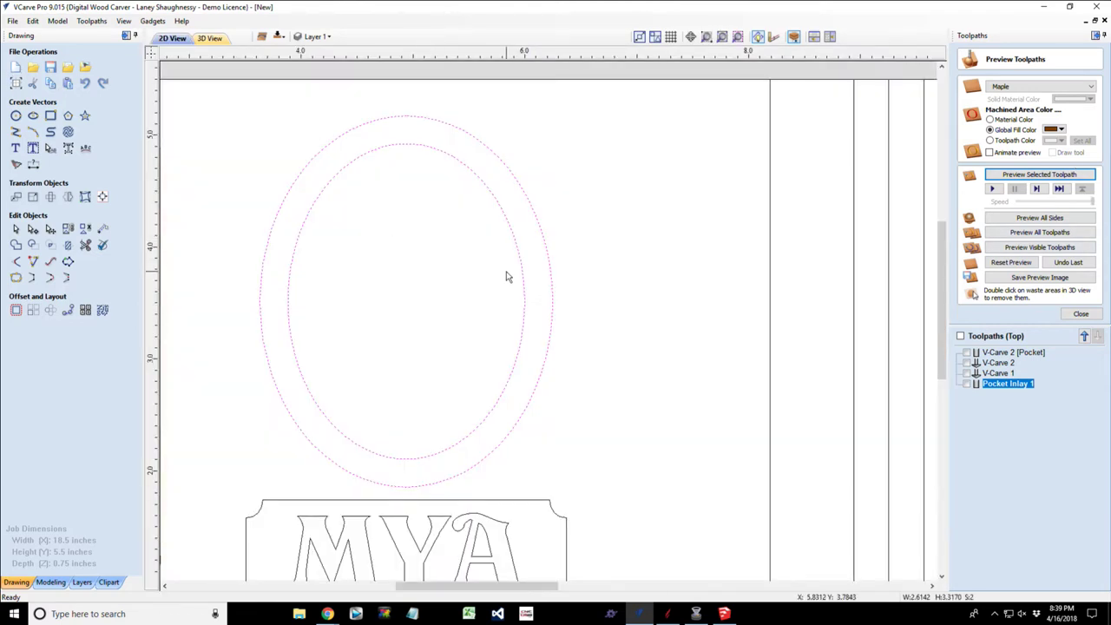
pyautogui.click(526, 293)
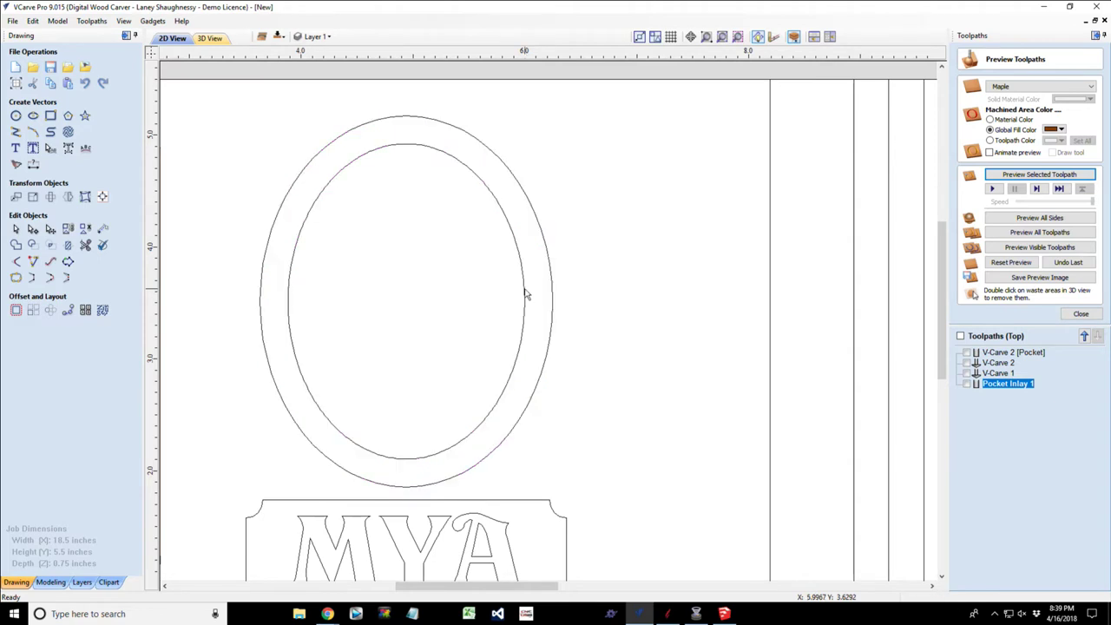
pyautogui.moveTo(570, 208); pyautogui.dragTo(469, 216)
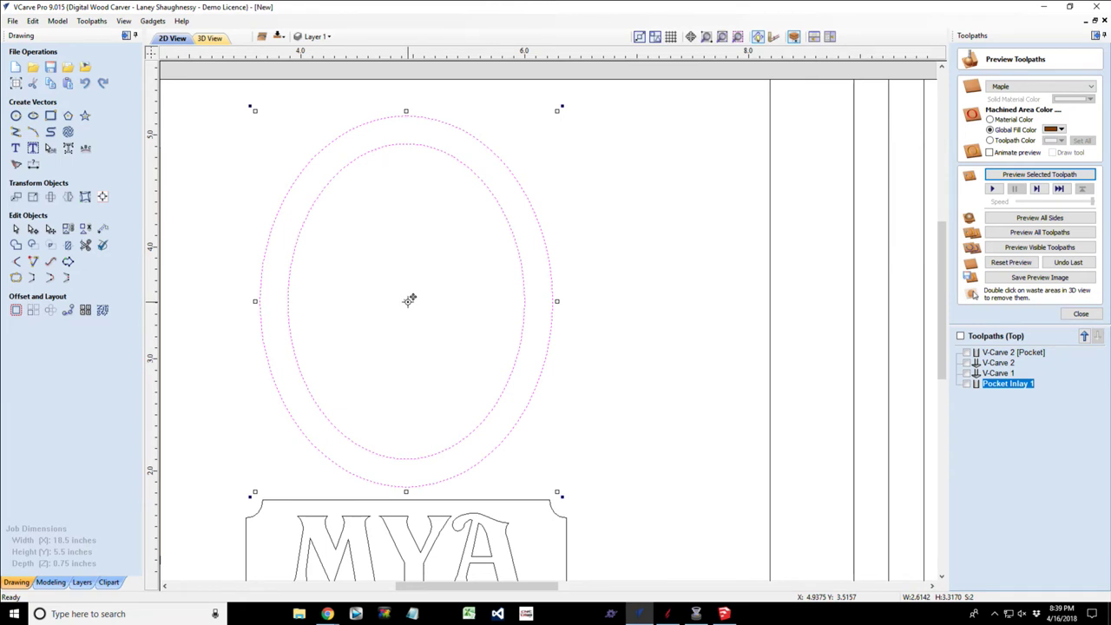
# Move the oval pair to the board's empty right-hand end and close the preview panel.
pyautogui.moveTo(409, 299); pyautogui.dragTo(750, 304)
pyautogui.scroll(-4, 750, 303)
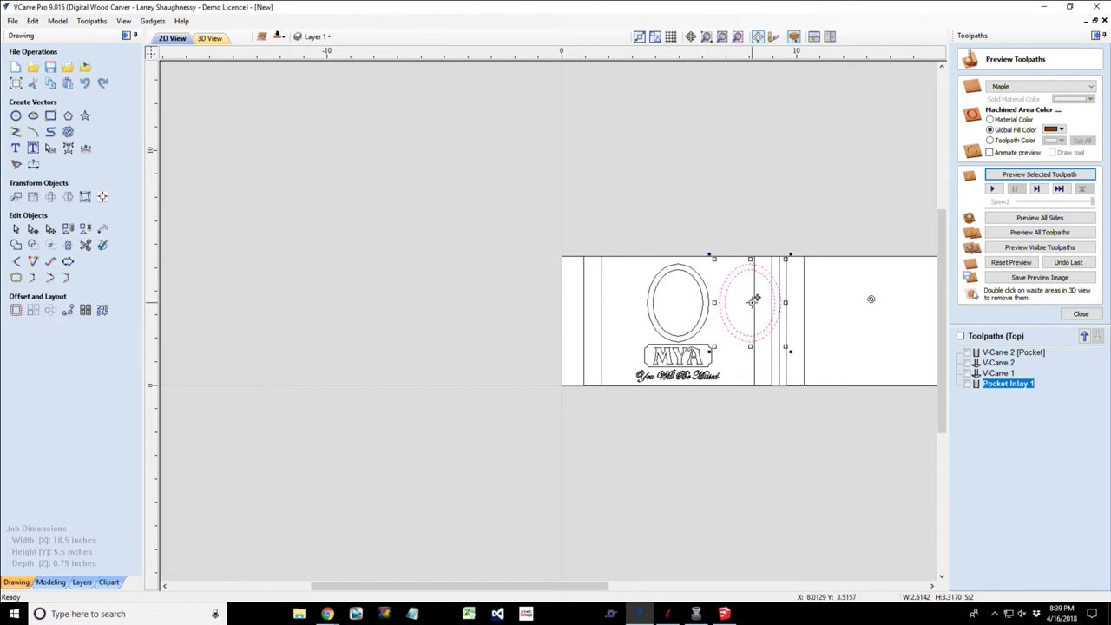
pyautogui.moveTo(750, 301); pyautogui.dragTo(903, 332)
pyautogui.scroll(3, 908, 332)
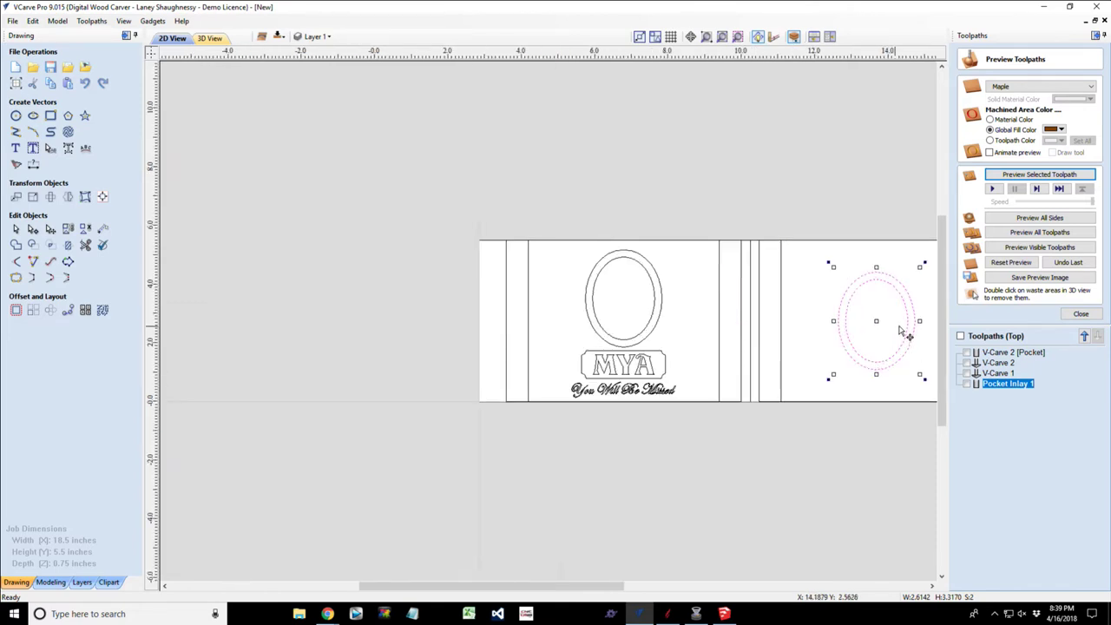
pyautogui.moveTo(489, 590); pyautogui.dragTo(530, 593)
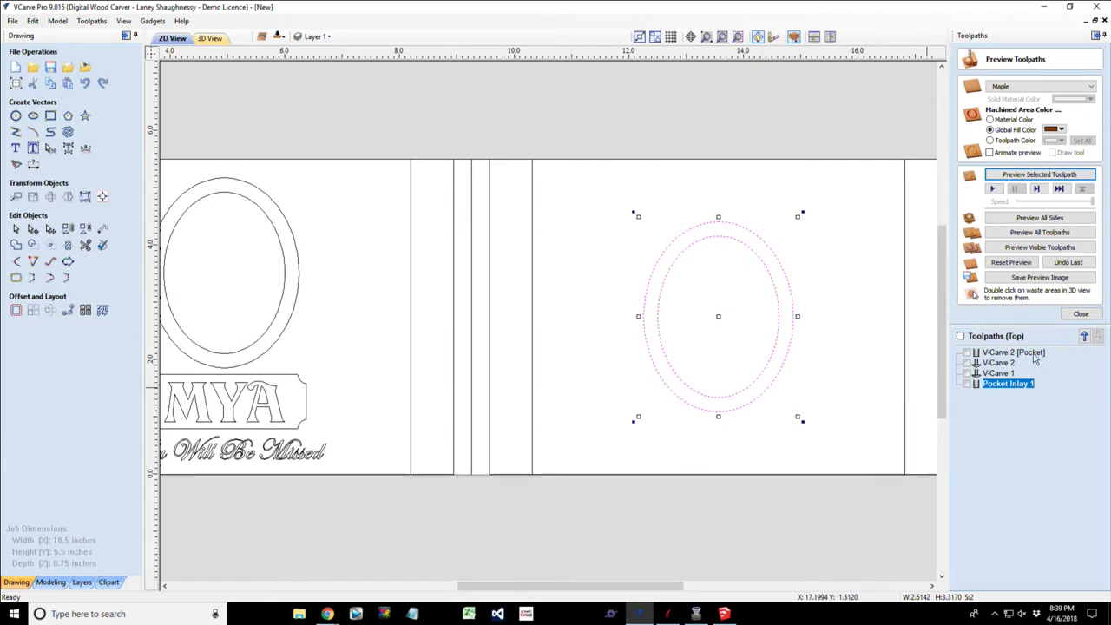
pyautogui.click(1078, 315)
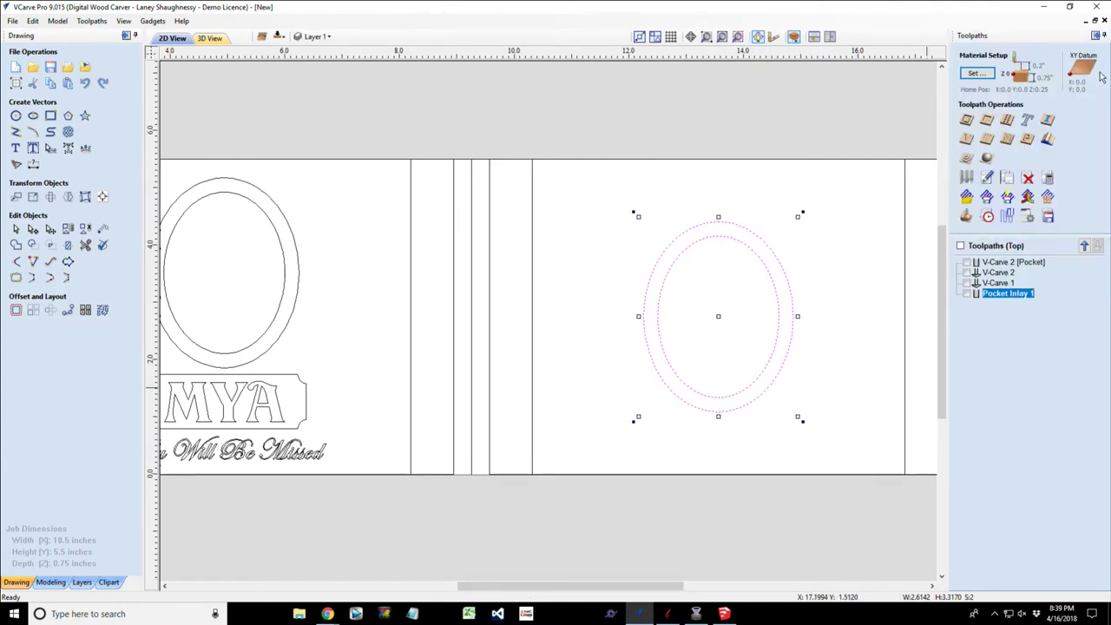
# Start a Stepped Male Inlay toolpath with a 0.25 inch cut depth.
pyautogui.click(1046, 125)
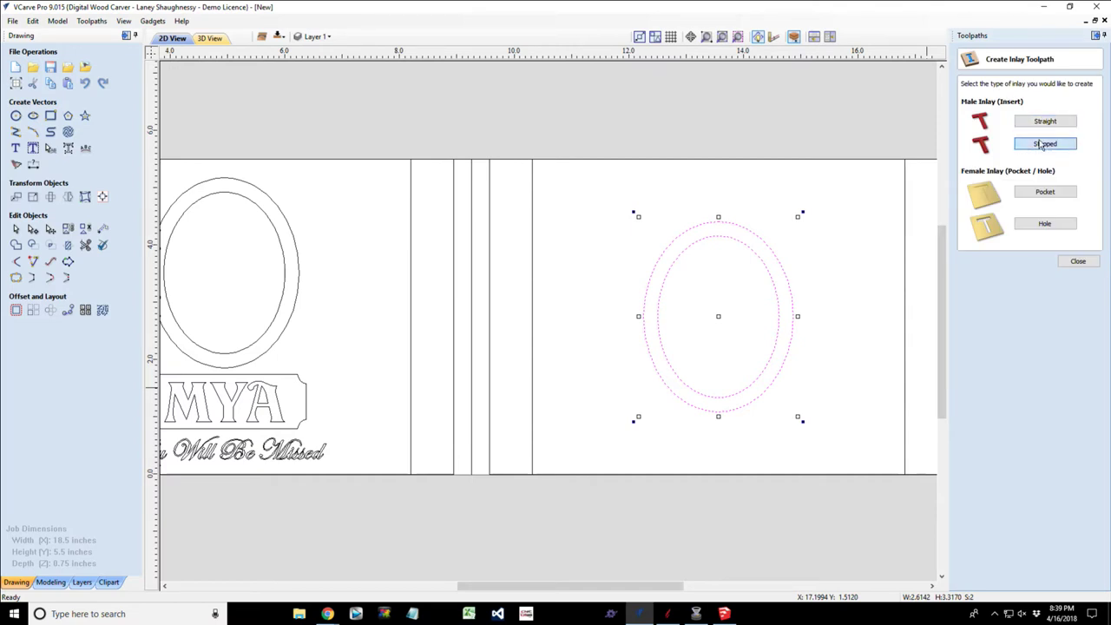
pyautogui.click(1044, 145)
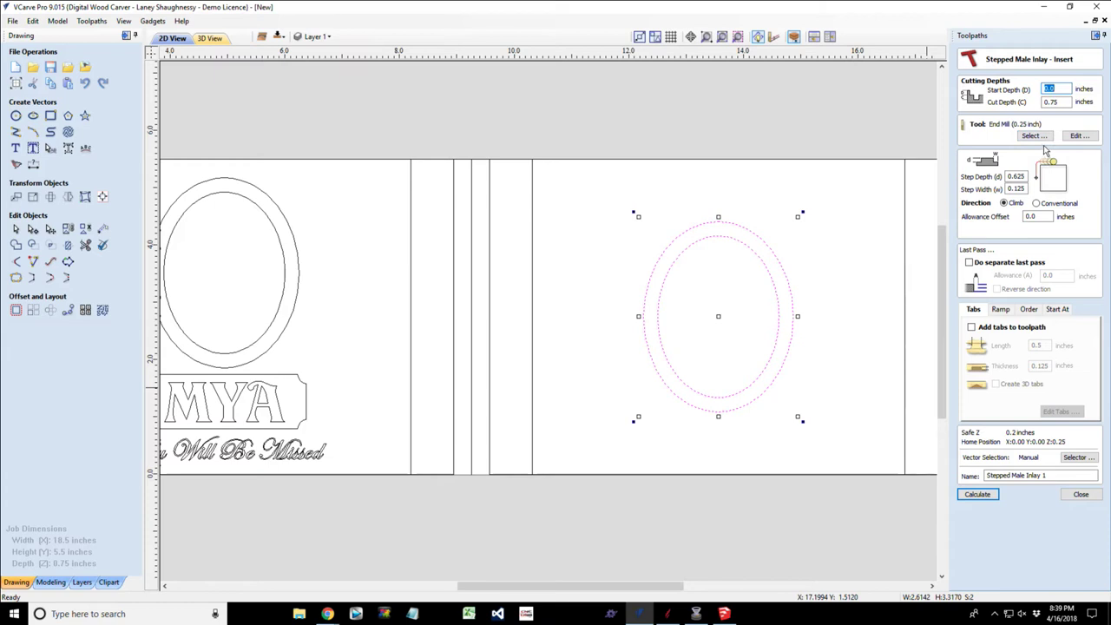
pyautogui.press('Tab')
pyautogui.write('.25')
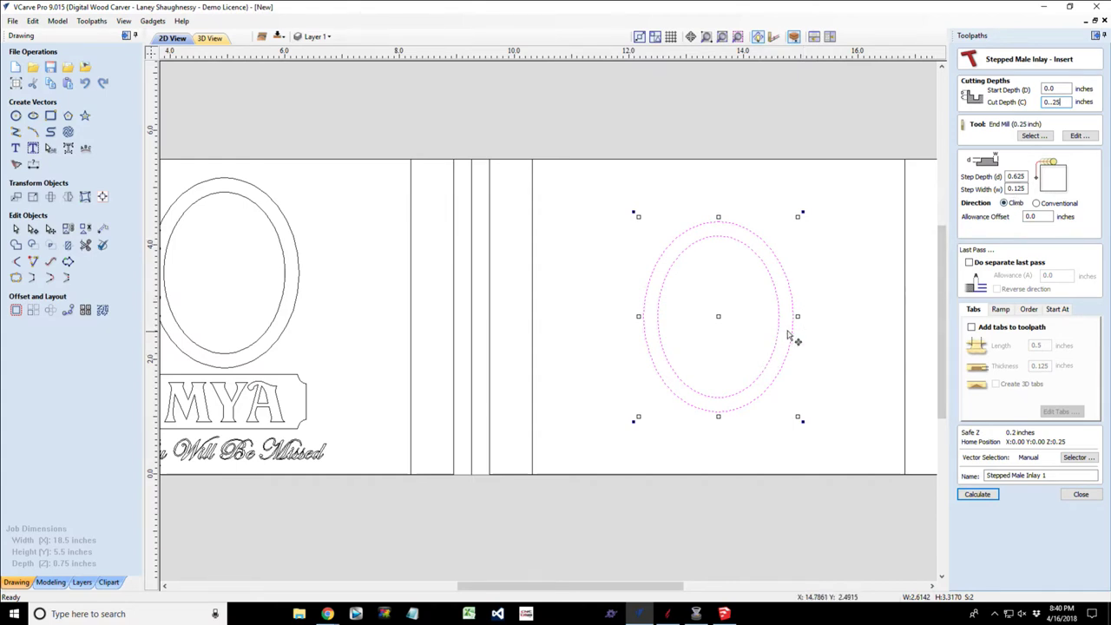
# Set the step width to 0.1875 and the step depth to 0.25 inches.
pyautogui.doubleClick(1016, 189)
pyautogui.write('0.')
pyautogui.write('18')
pyautogui.write('75')
pyautogui.click(1024, 177)
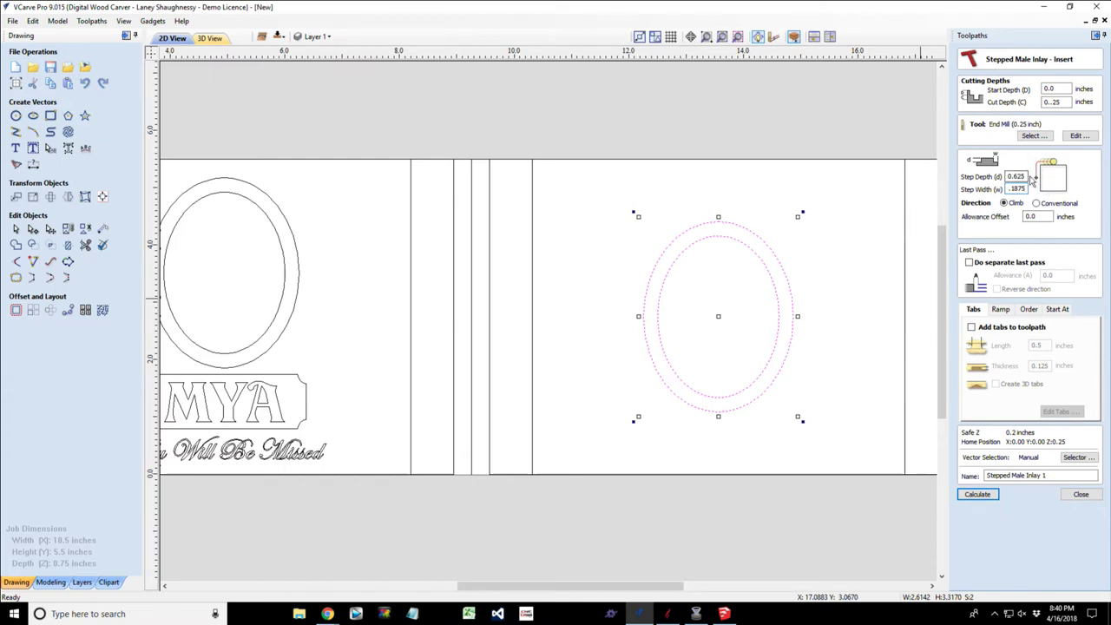
pyautogui.moveTo(1026, 177); pyautogui.dragTo(994, 180)
pyautogui.write('.25')
# Run the inlay calculation, dismissing 'Step depth too large' errors while adjusting the cut depth.
pyautogui.click(979, 495)
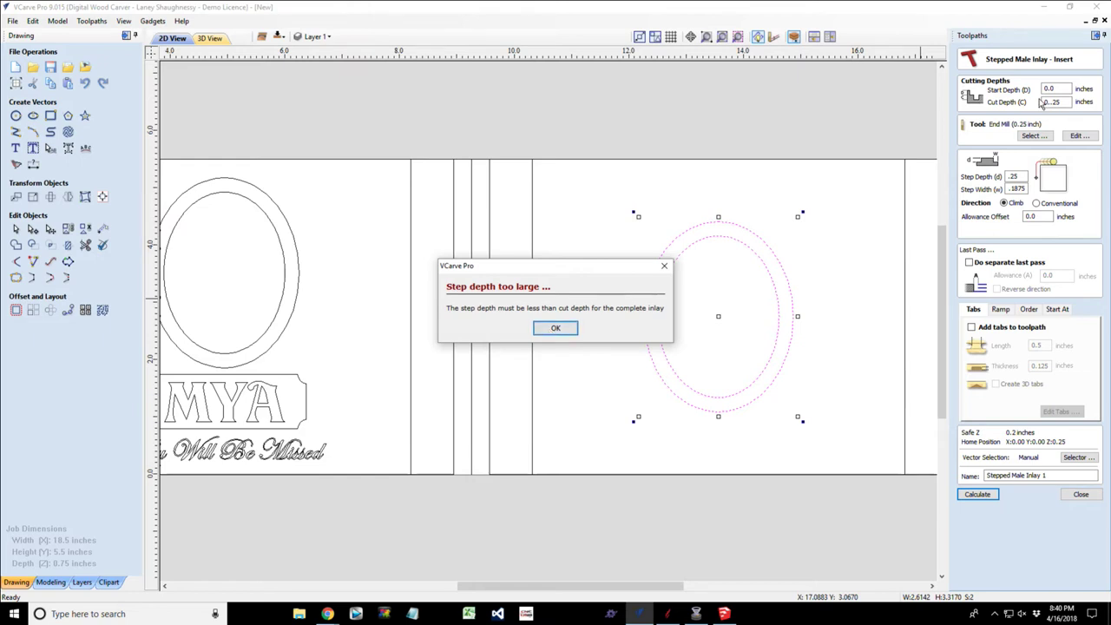
pyautogui.click(548, 333)
pyautogui.click(1049, 101)
pyautogui.write('1')
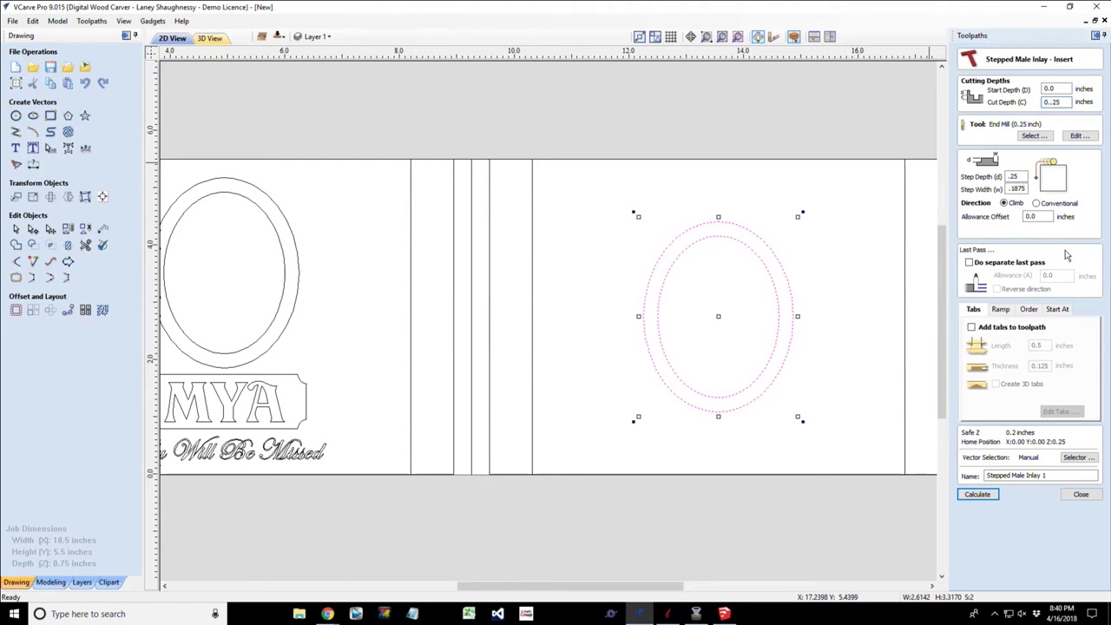
pyautogui.press('BackSpace')
pyautogui.click(996, 500)
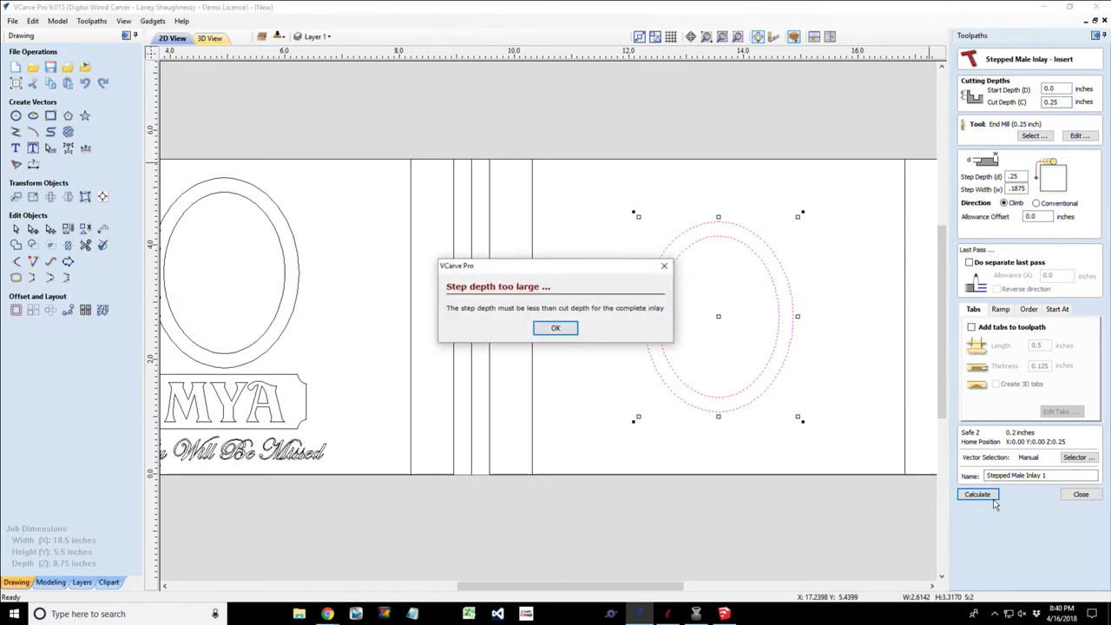
pyautogui.click(556, 329)
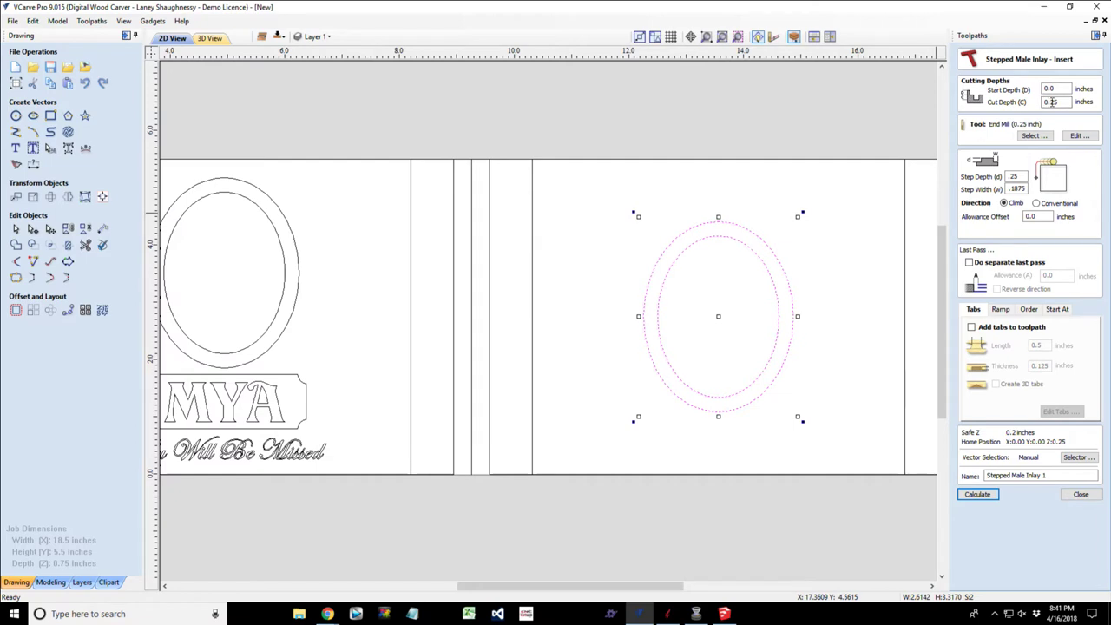
pyautogui.moveTo(1051, 102); pyautogui.dragTo(1058, 102)
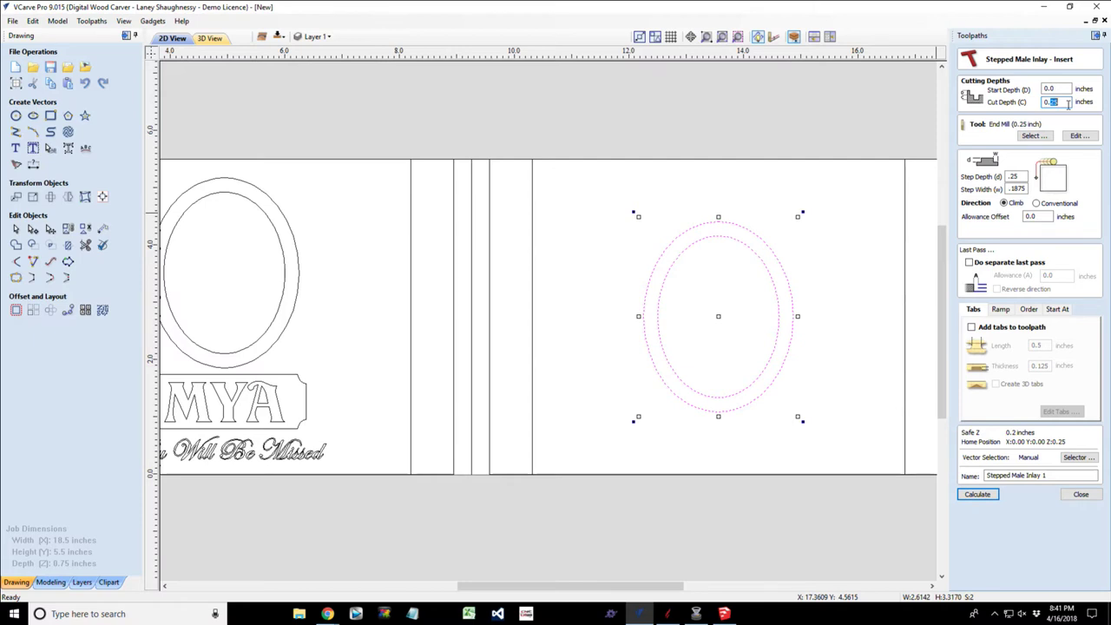
pyautogui.write('2')
pyautogui.click(976, 496)
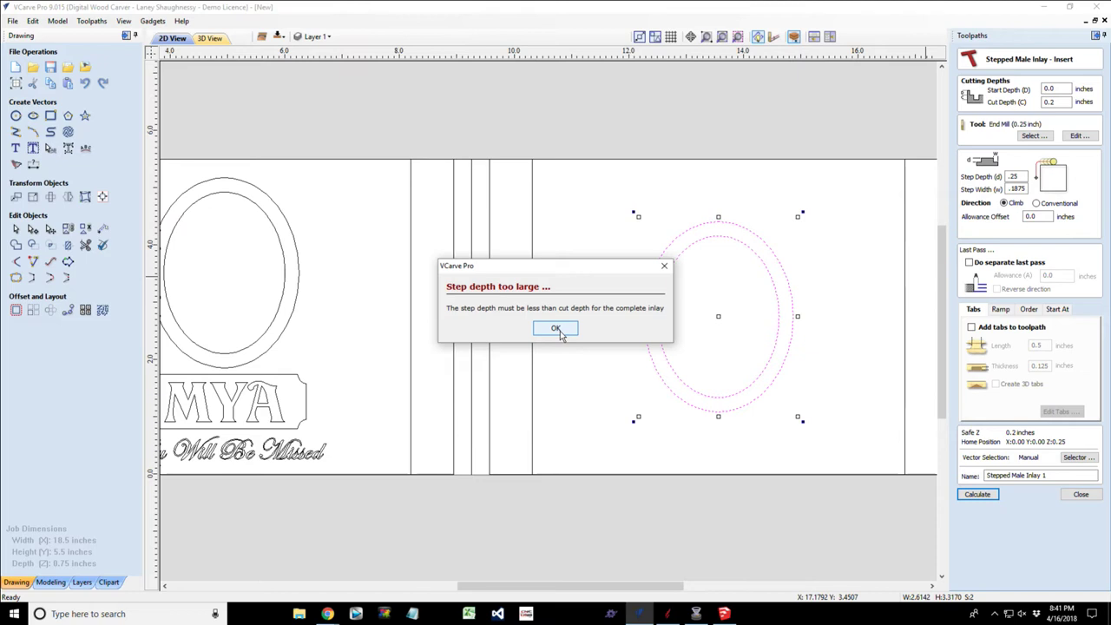
# Restore the 0.25 cut depth, set the step depth to 0.2 and recalculate.
pyautogui.click(1054, 109)
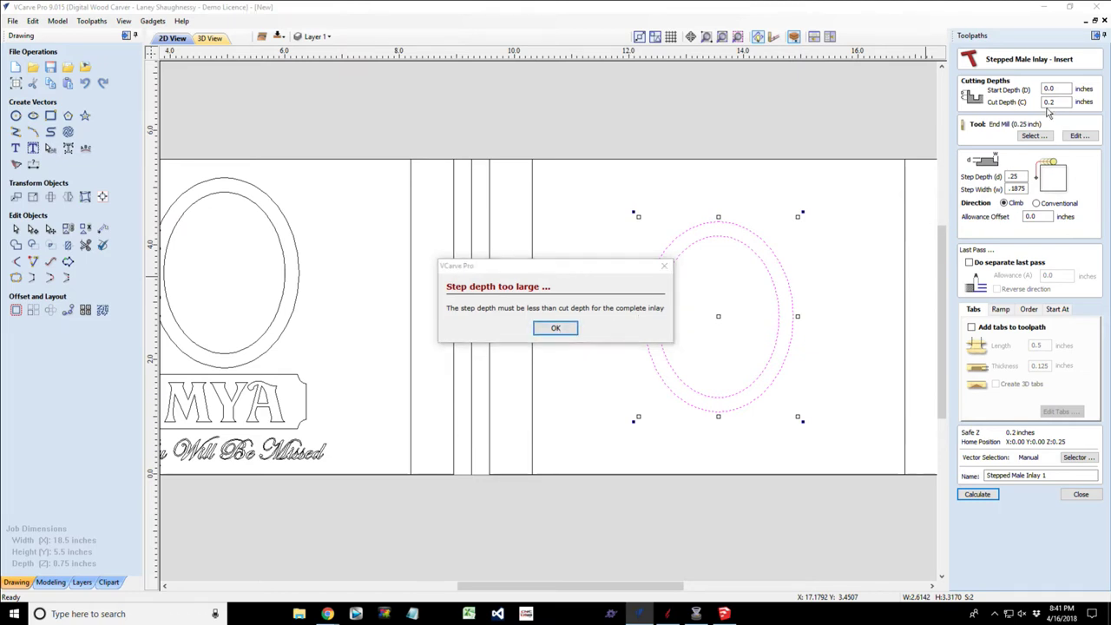
pyautogui.click(564, 329)
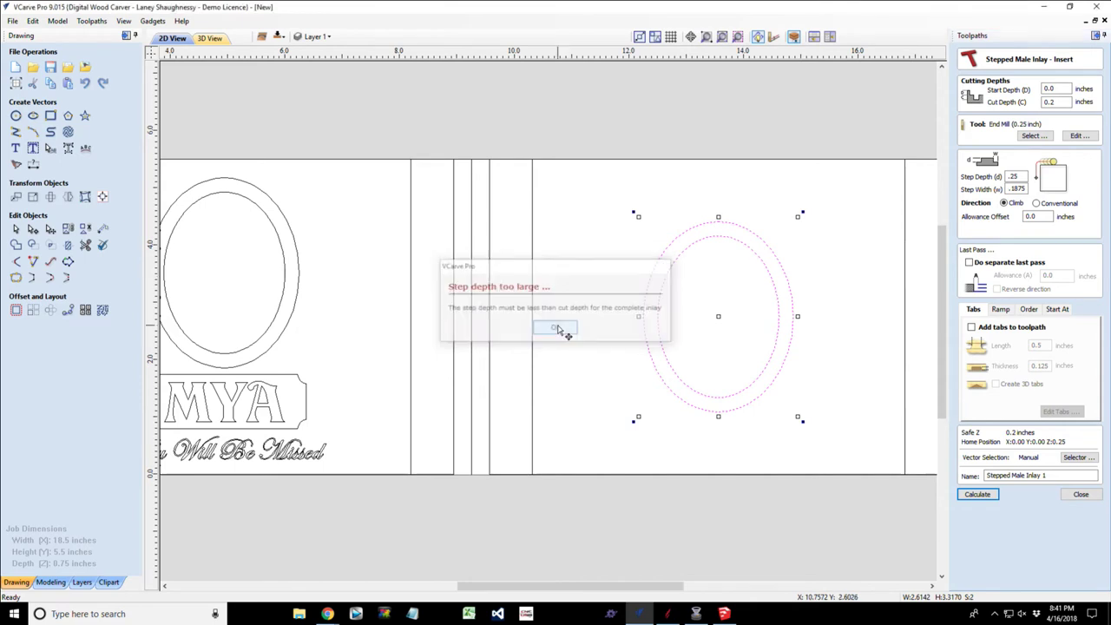
pyautogui.click(1058, 100)
pyautogui.write('5')
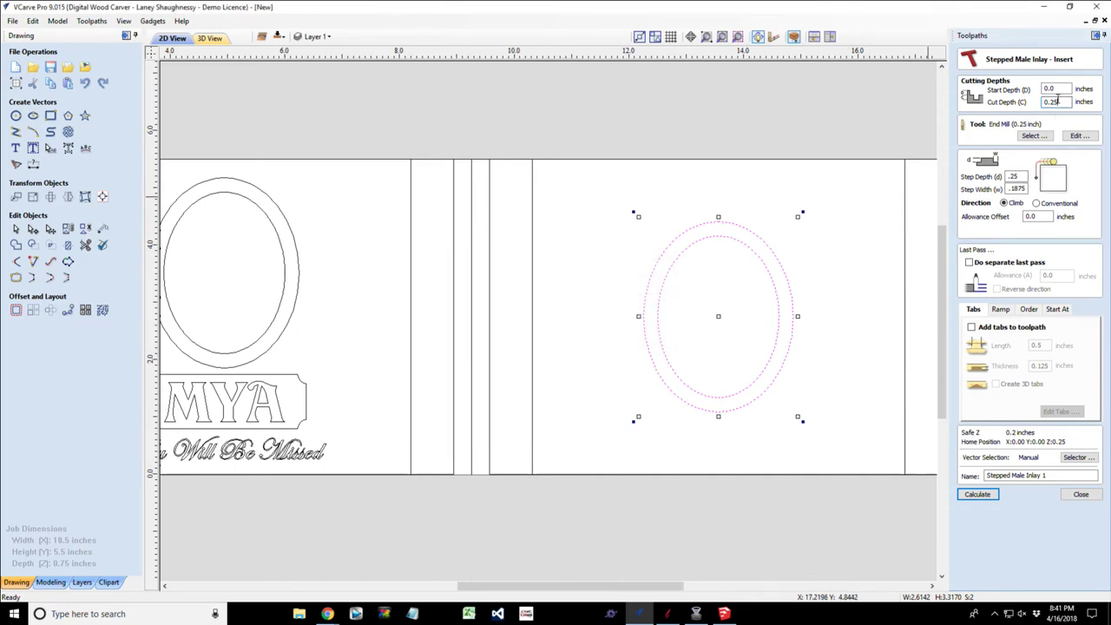
pyautogui.doubleClick(1013, 176)
pyautogui.write('0.')
pyautogui.write('2')
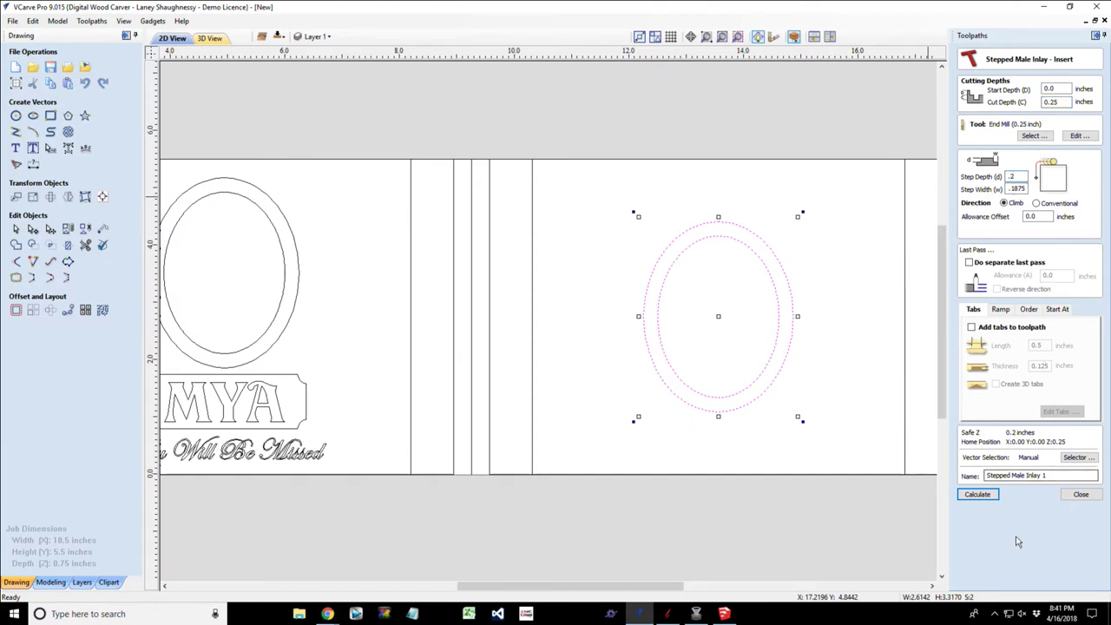
pyautogui.click(976, 495)
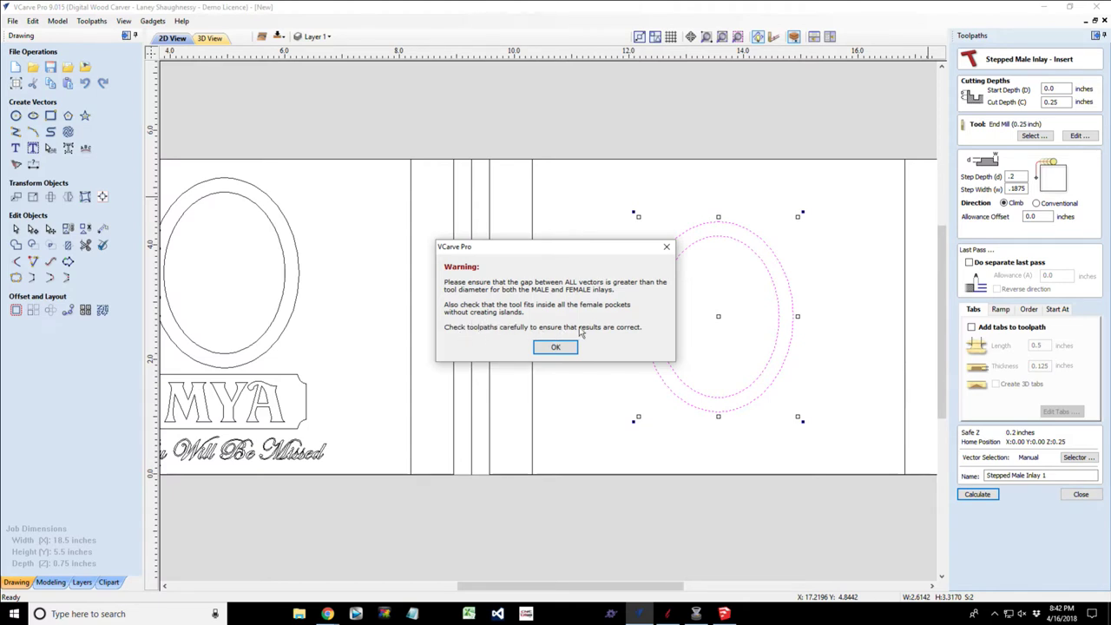
# Accept the inlay gap warning and preview Stepped Male Inlay 1's stepped rings on the board in 3D.
pyautogui.click(552, 350)
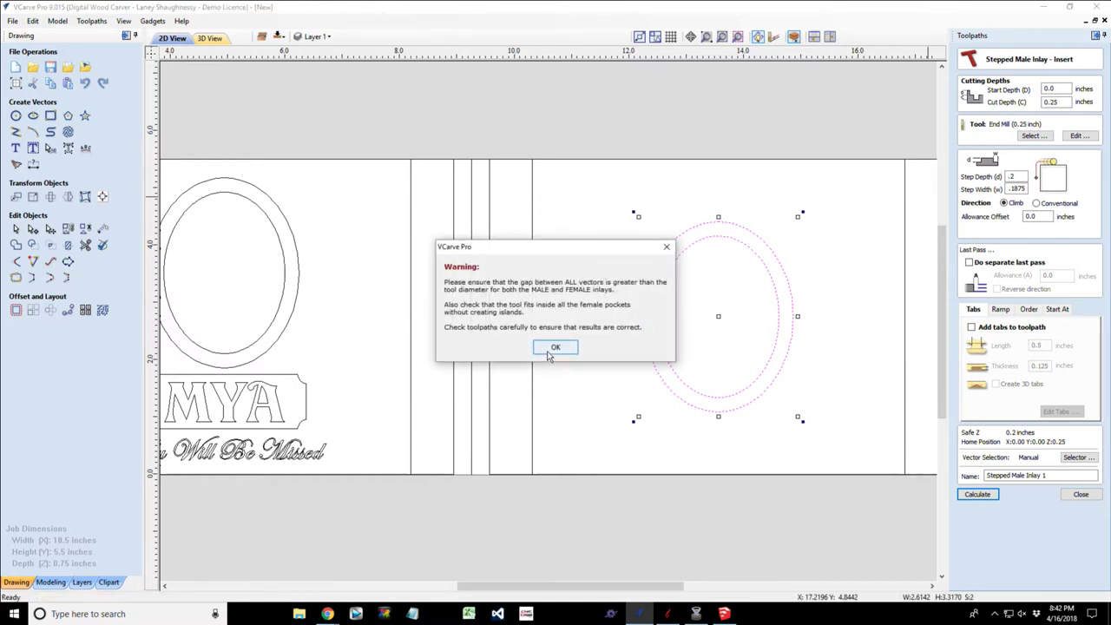
pyautogui.click(548, 352)
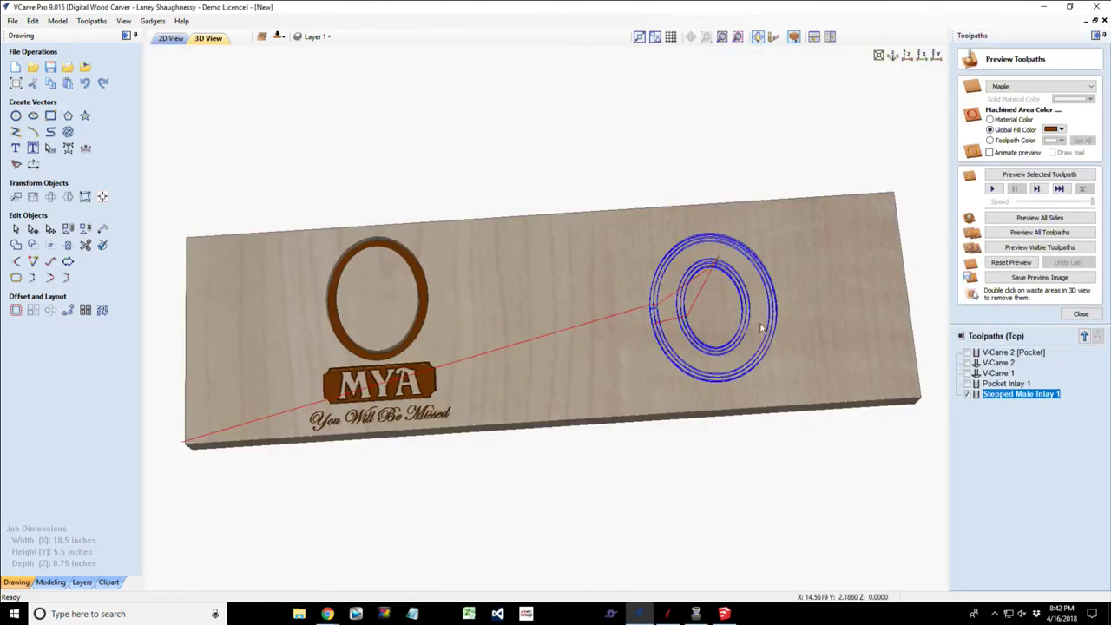
pyautogui.scroll(2, 760, 328)
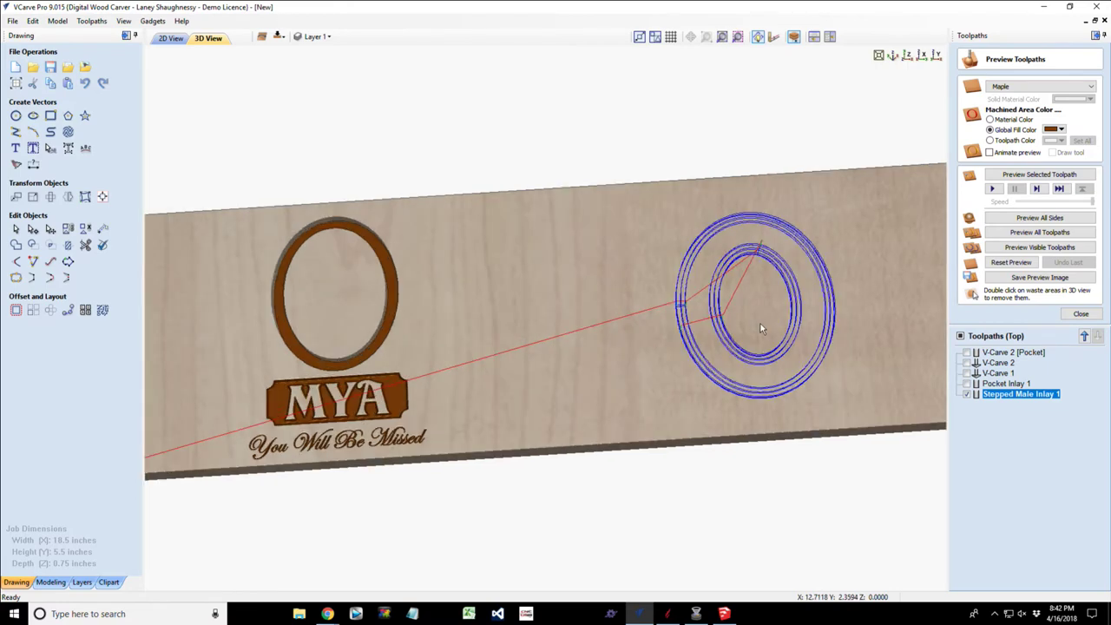
pyautogui.scroll(1, 761, 328)
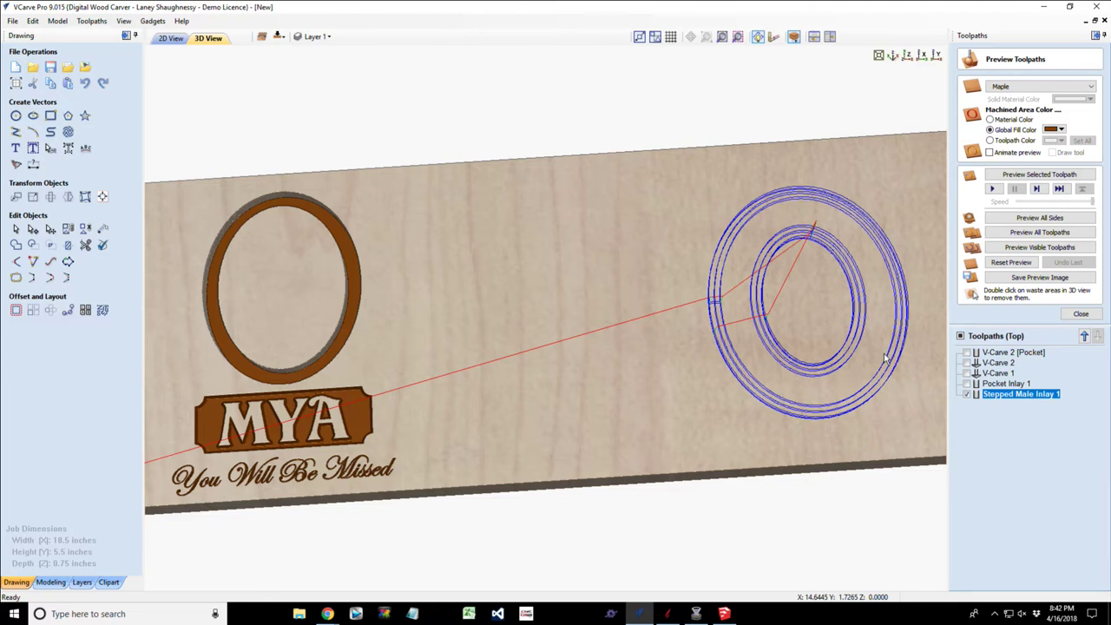
pyautogui.click(1023, 174)
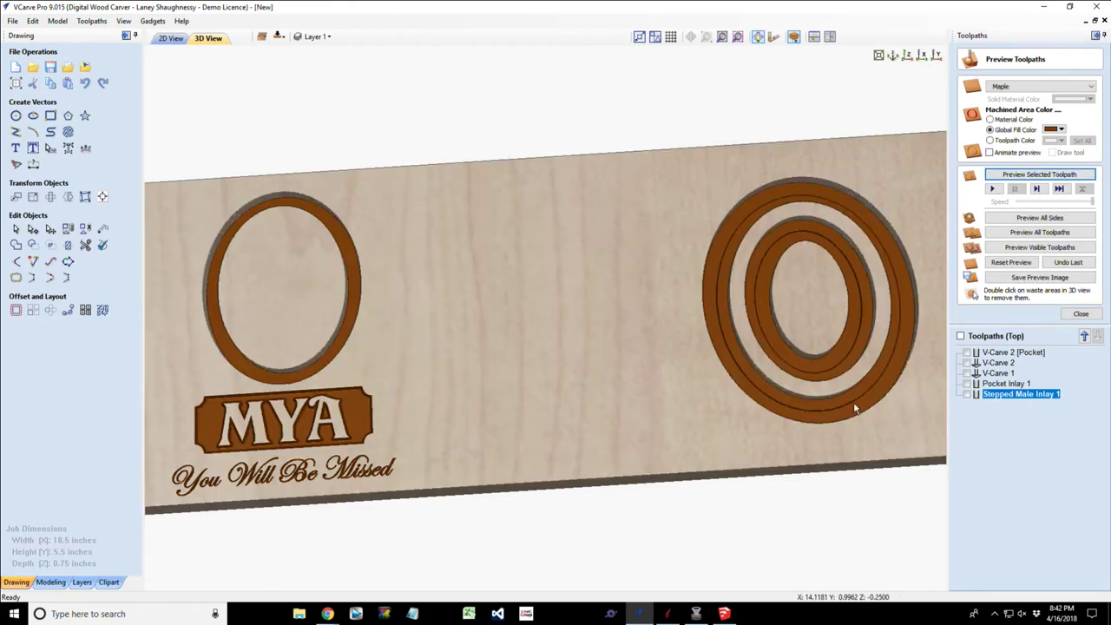
pyautogui.moveTo(855, 408); pyautogui.dragTo(826, 367)
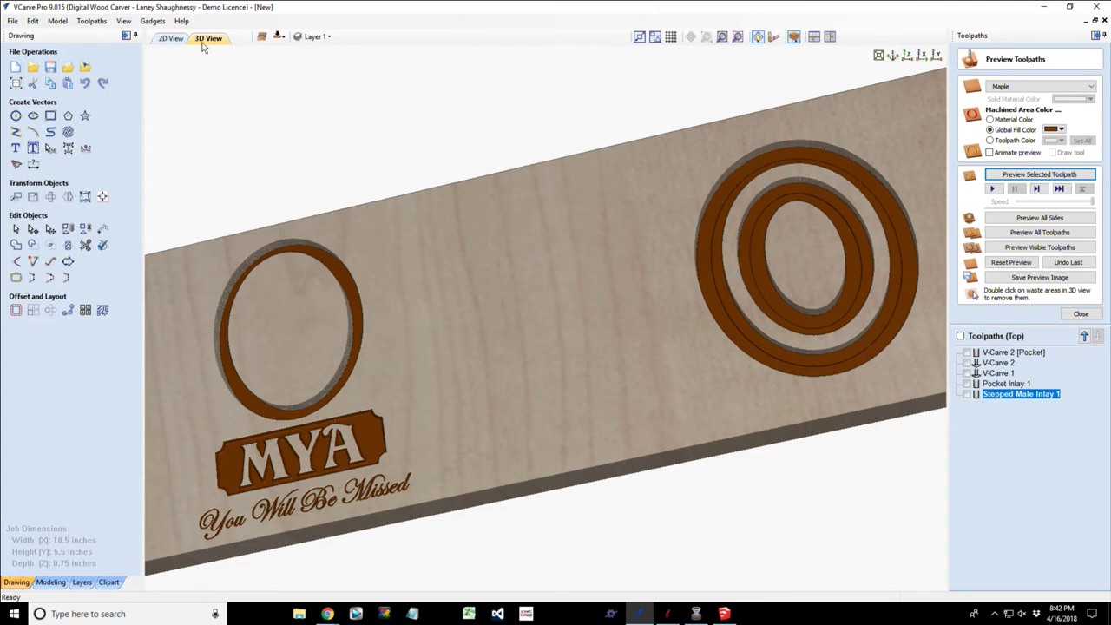
# Recalculate Stepped Male Inlay 1 with only the outer oval selected as its boundary.
pyautogui.click(171, 39)
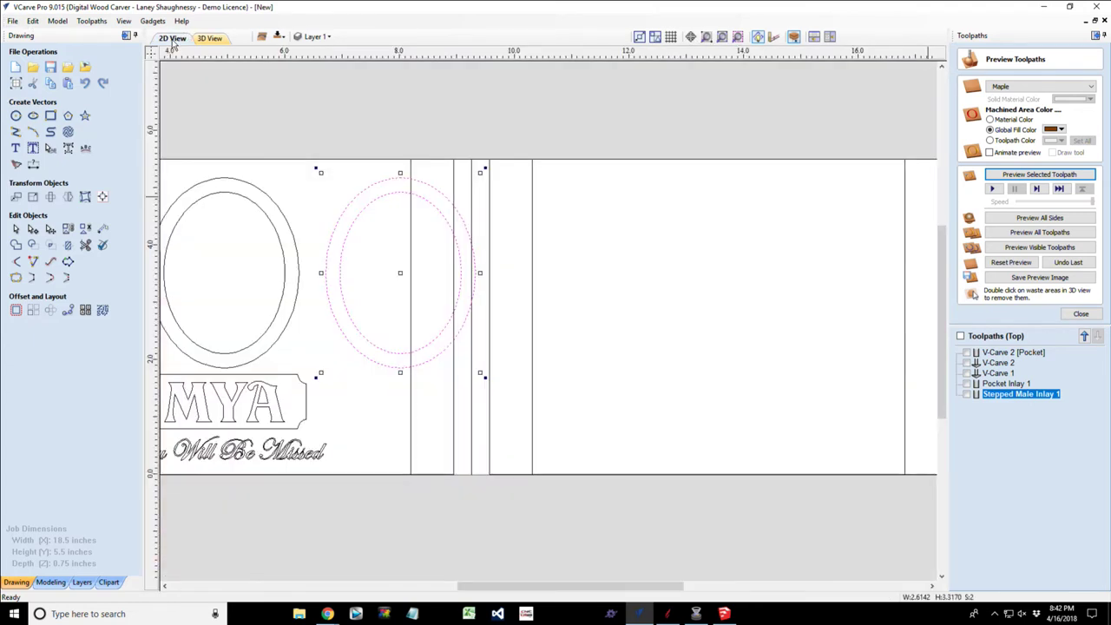
pyautogui.hotkey('ctrl', 'z')
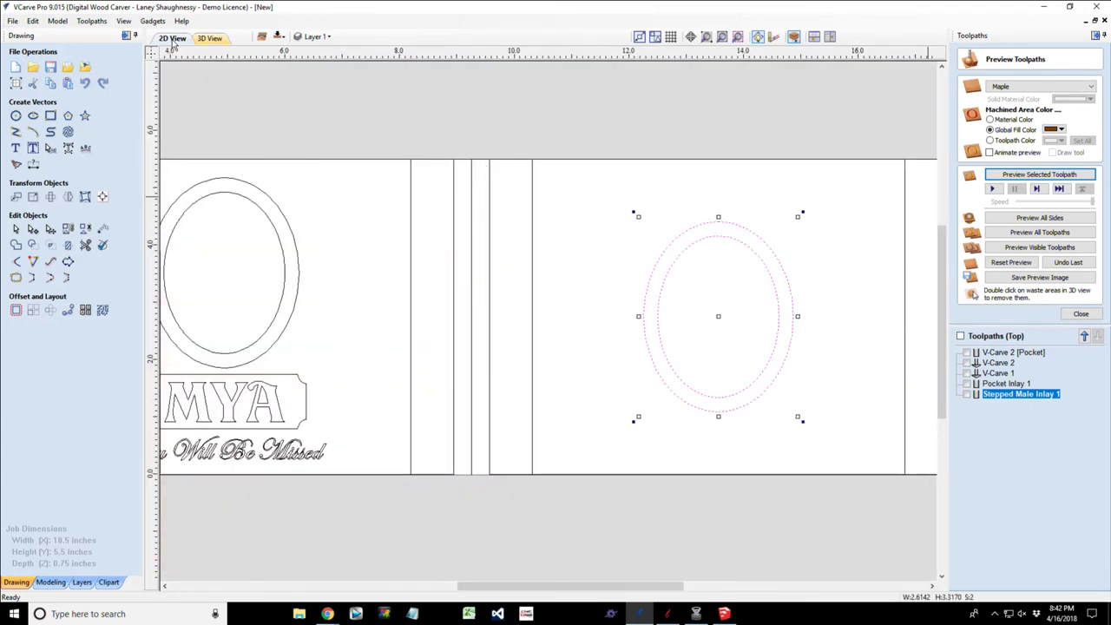
pyautogui.click(693, 291)
pyautogui.click(694, 249)
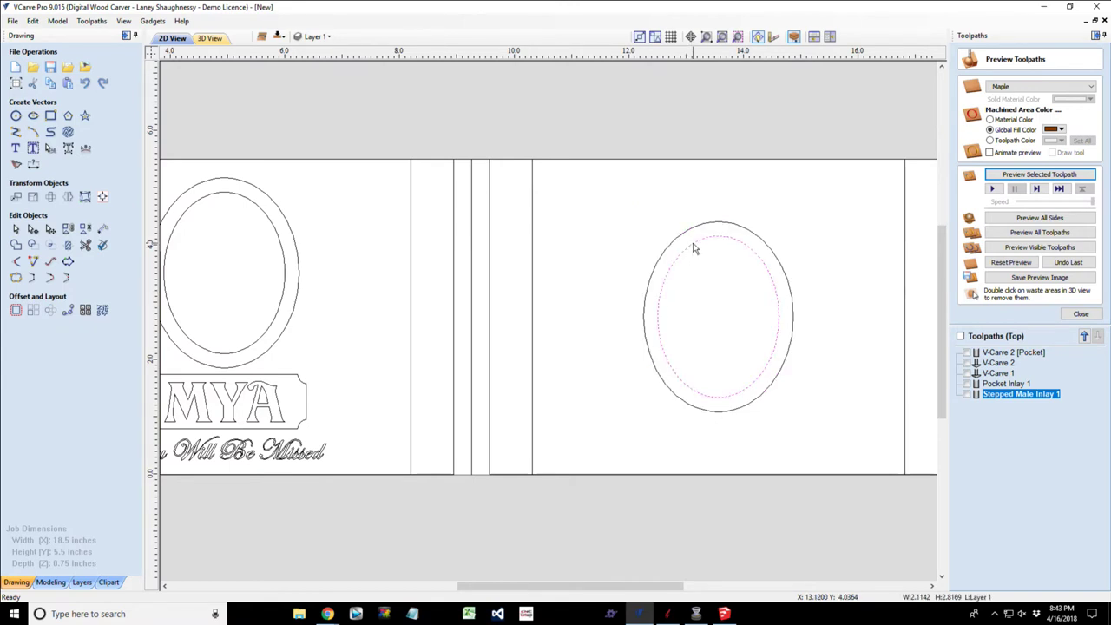
pyautogui.click(693, 232)
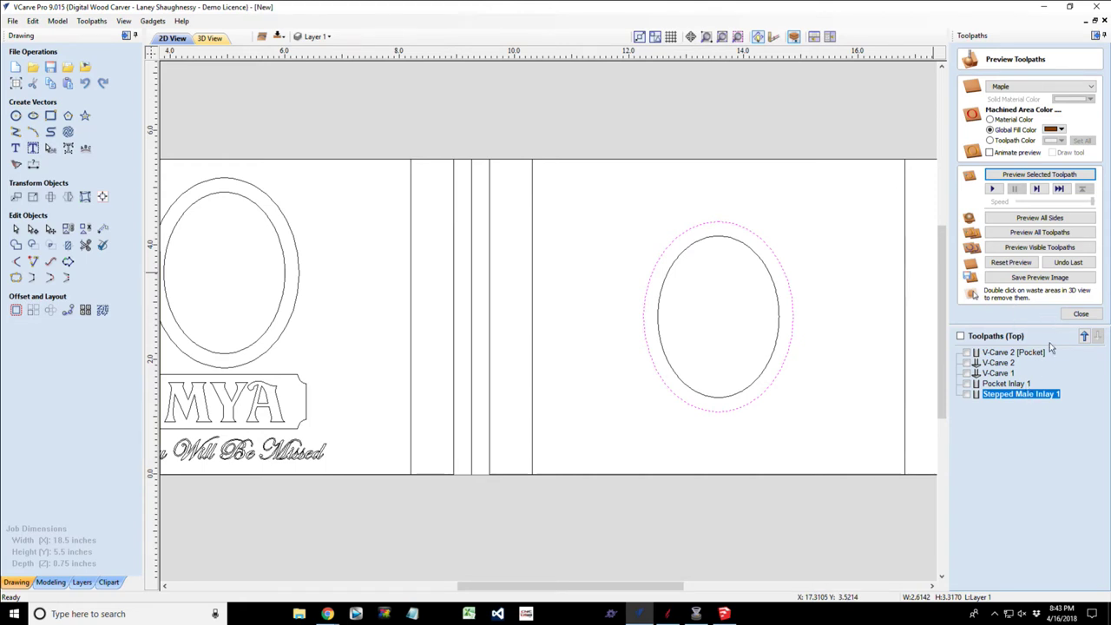
pyautogui.doubleClick(1008, 395)
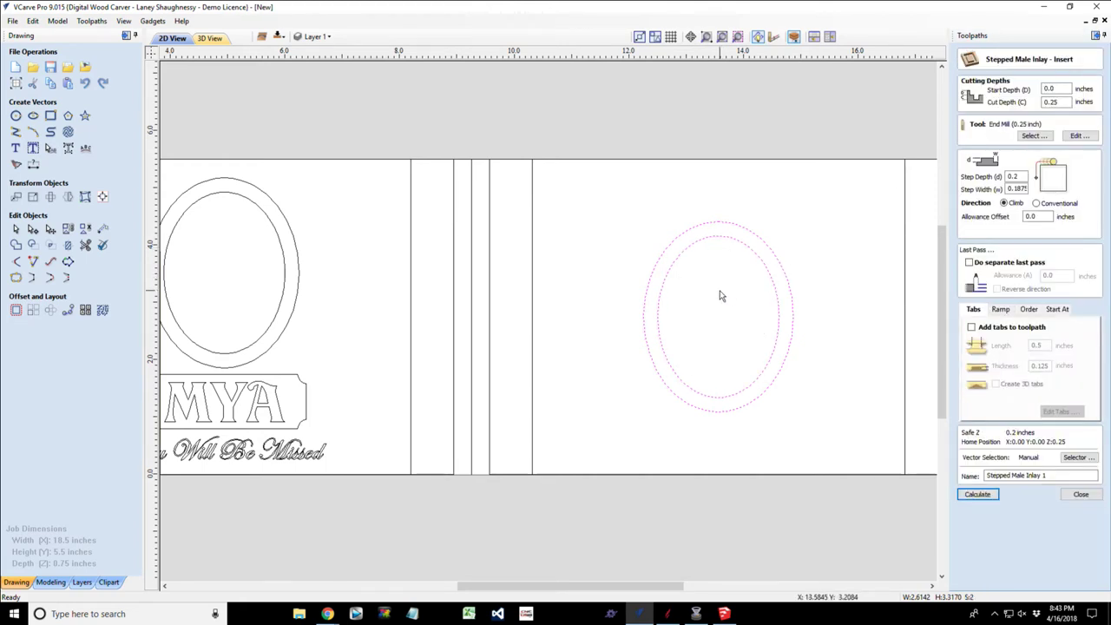
pyautogui.click(784, 266)
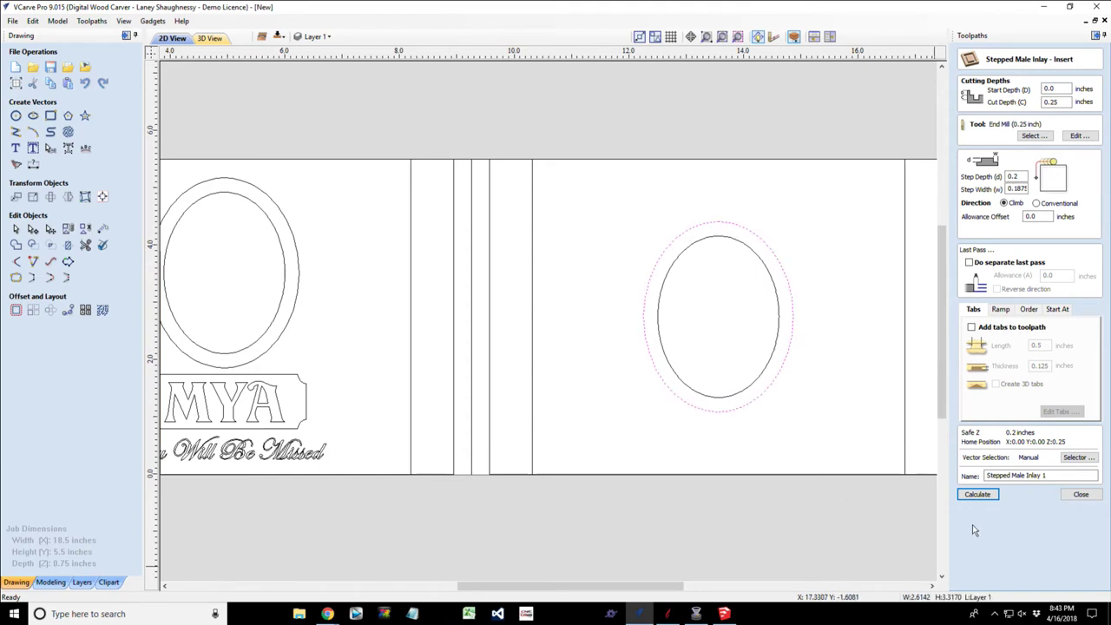
pyautogui.click(978, 495)
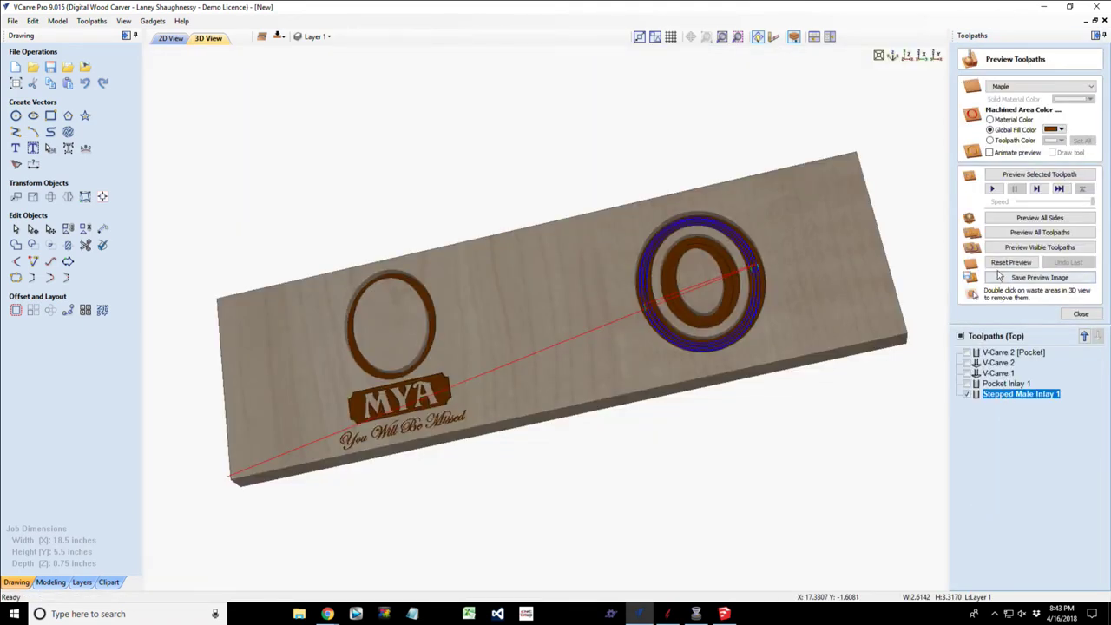
# Preview only the stepped male inlay ring in 3D, shaded in Material Color.
pyautogui.click(1018, 176)
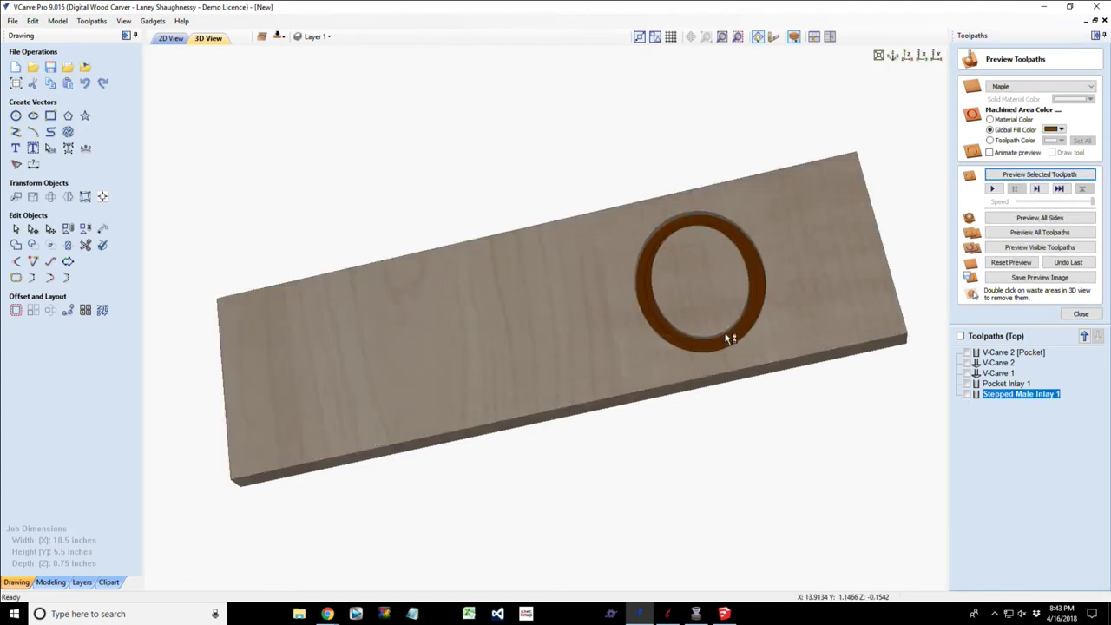
pyautogui.scroll(4, 724, 335)
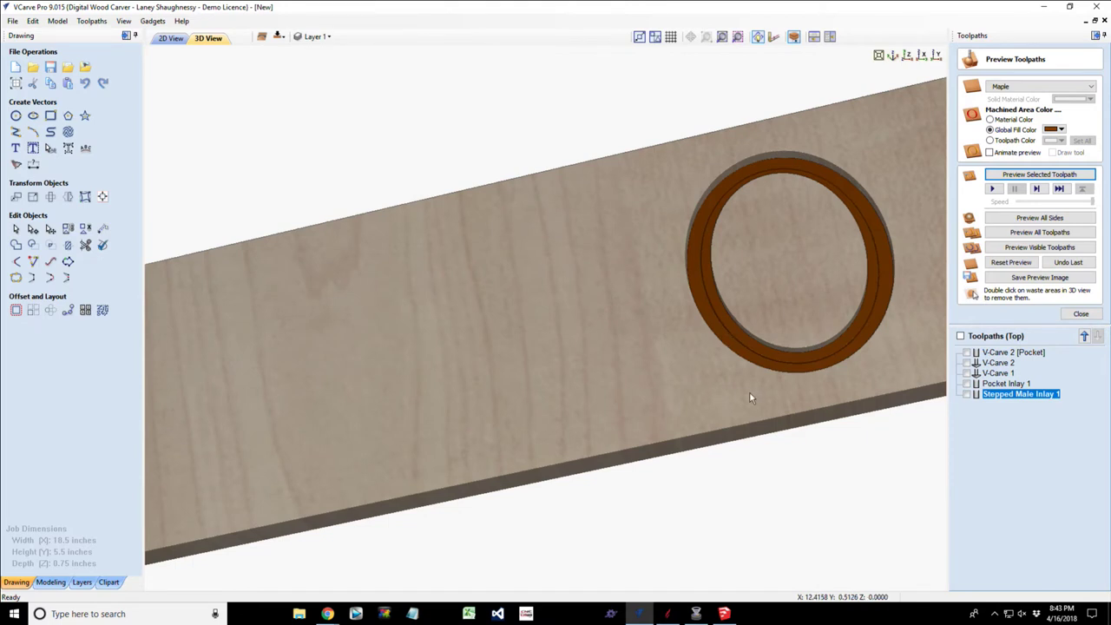
pyautogui.moveTo(752, 396); pyautogui.dragTo(752, 347)
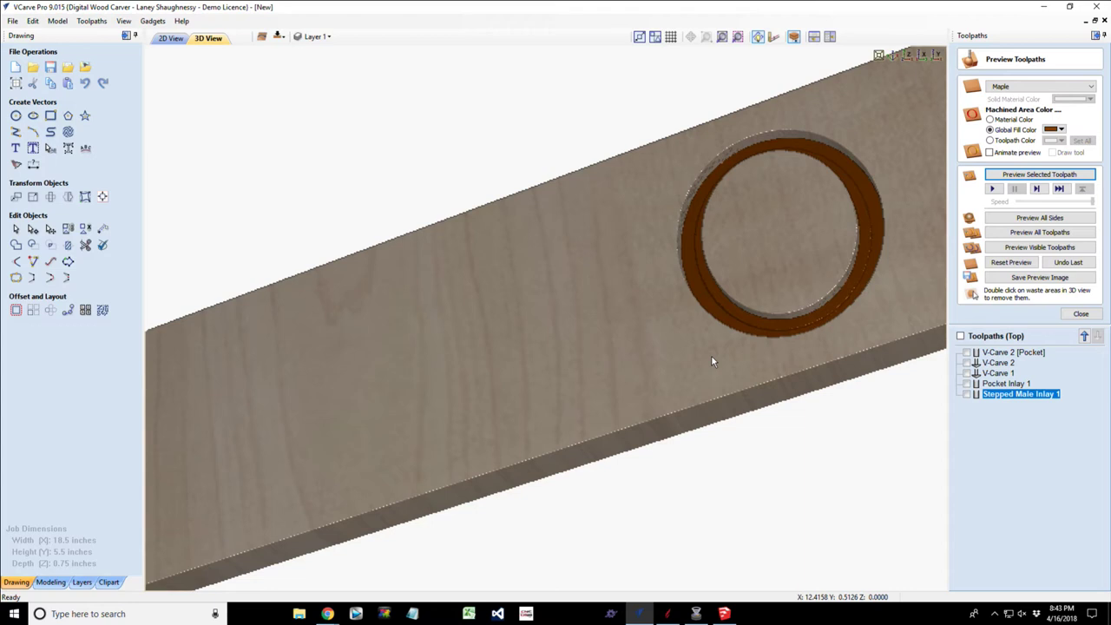
pyautogui.moveTo(720, 367); pyautogui.dragTo(787, 377)
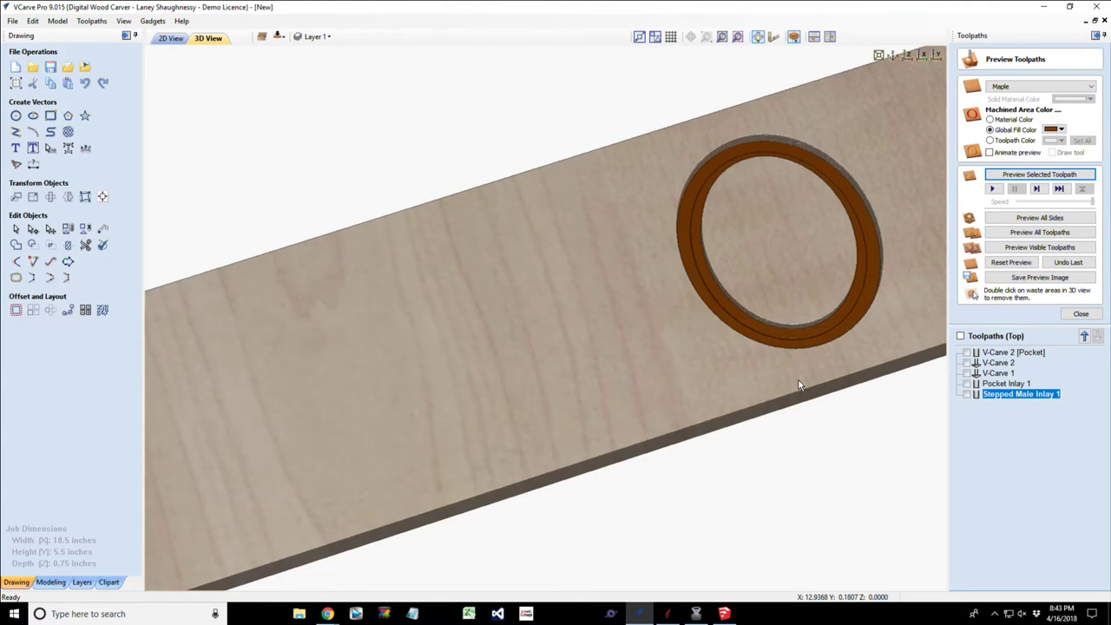
pyautogui.click(991, 119)
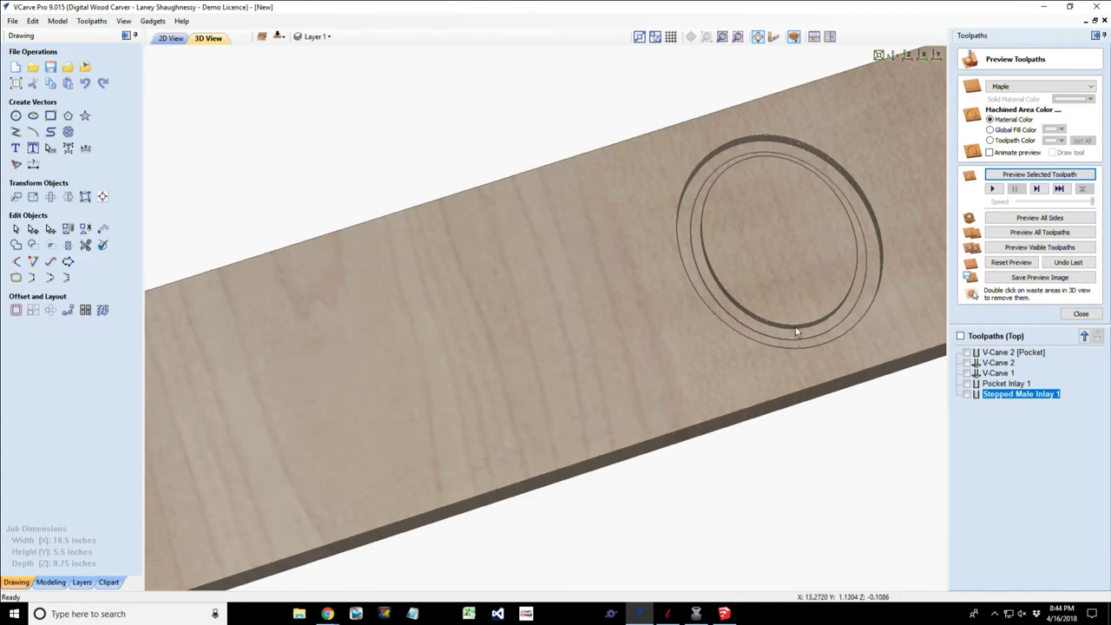
# In the 2D drawing, offset the right-hand oval outward by 0.25 inches into a larger ellipse.
pyautogui.scroll(-3, 797, 333)
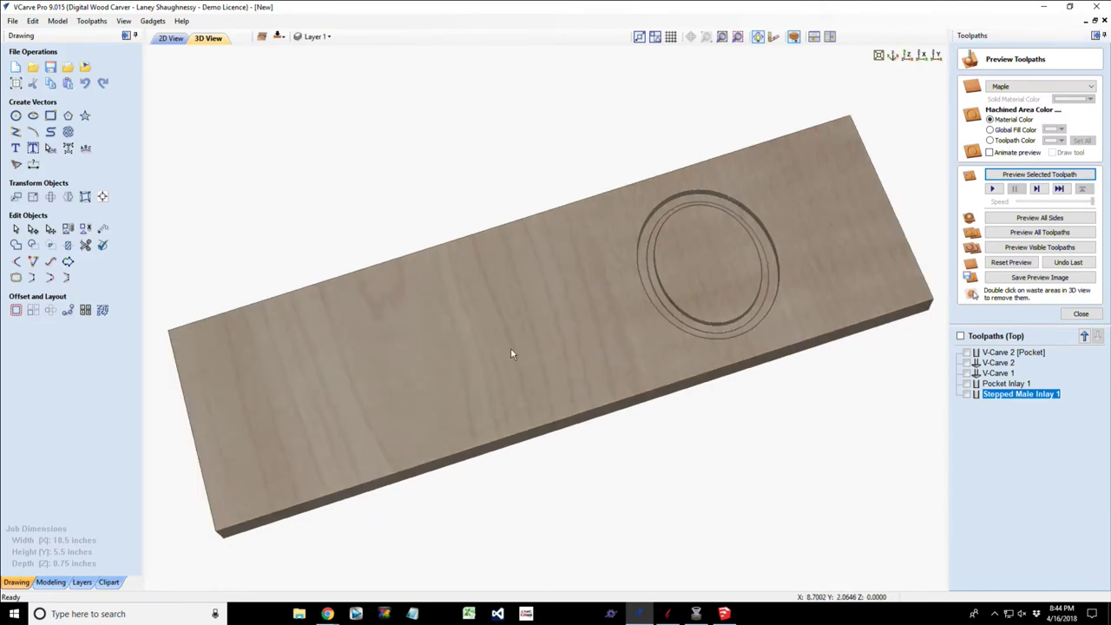
pyautogui.moveTo(510, 348); pyautogui.dragTo(614, 360)
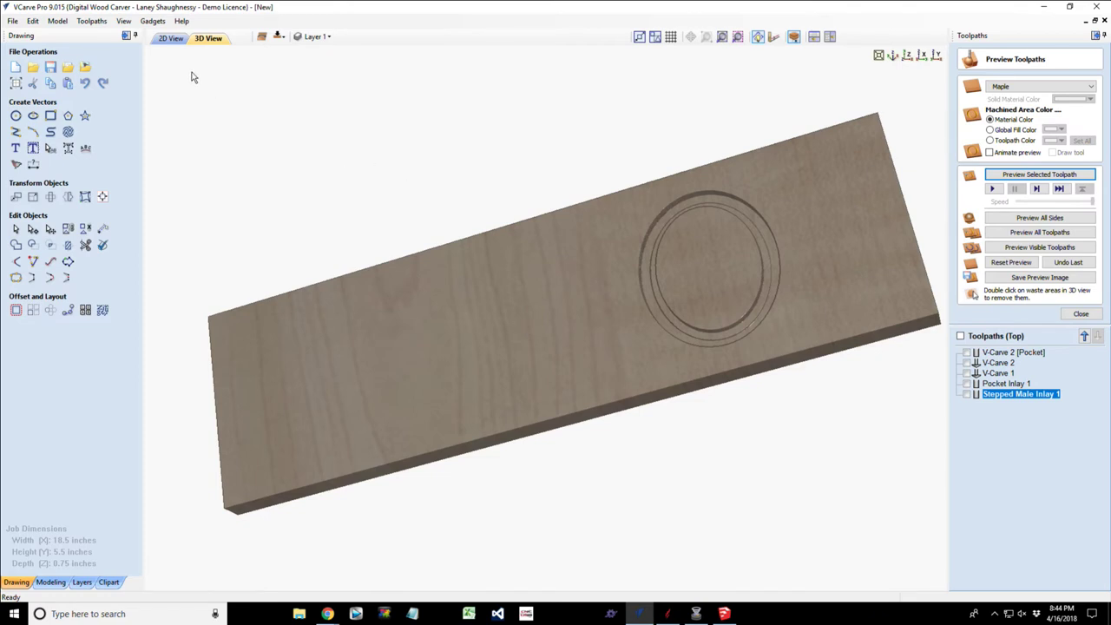
pyautogui.click(171, 38)
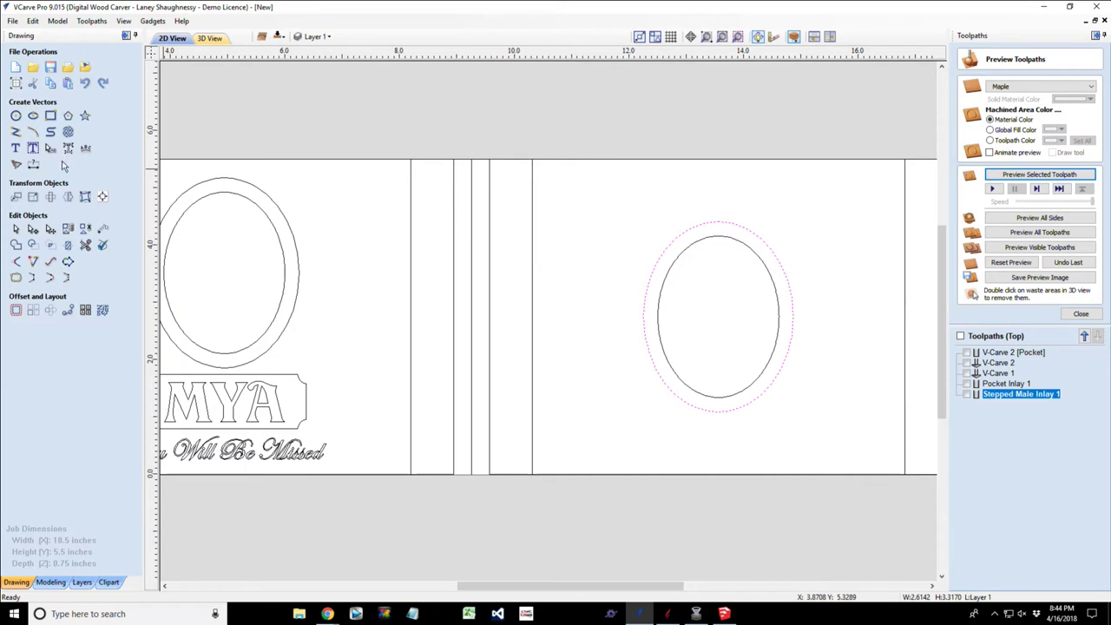
pyautogui.click(16, 310)
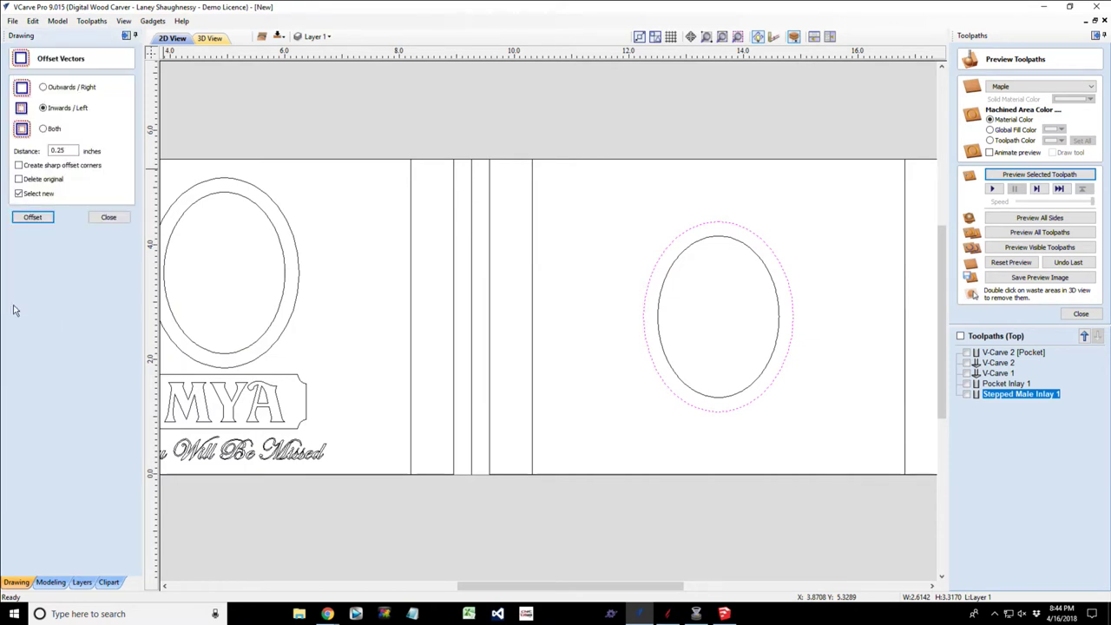
pyautogui.click(99, 218)
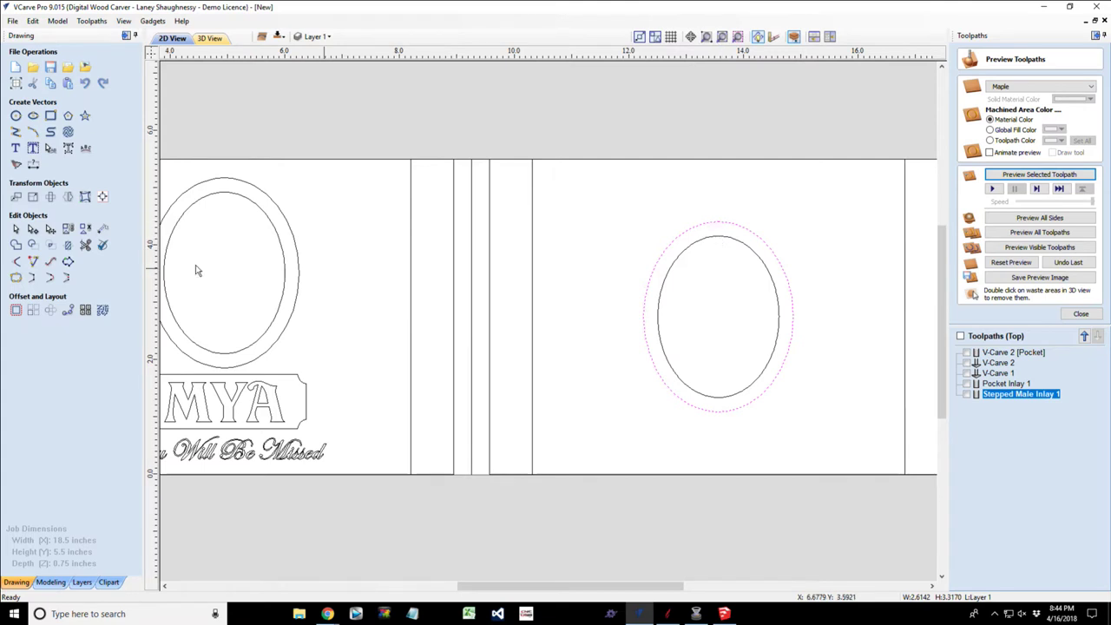
pyautogui.click(15, 310)
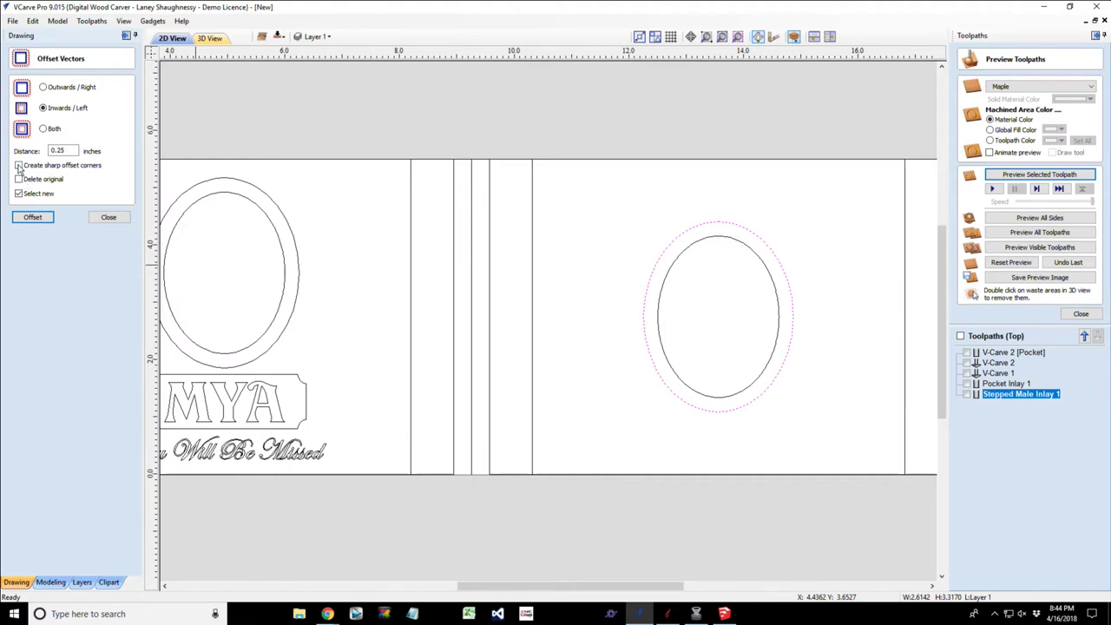
pyautogui.click(43, 87)
pyautogui.click(31, 218)
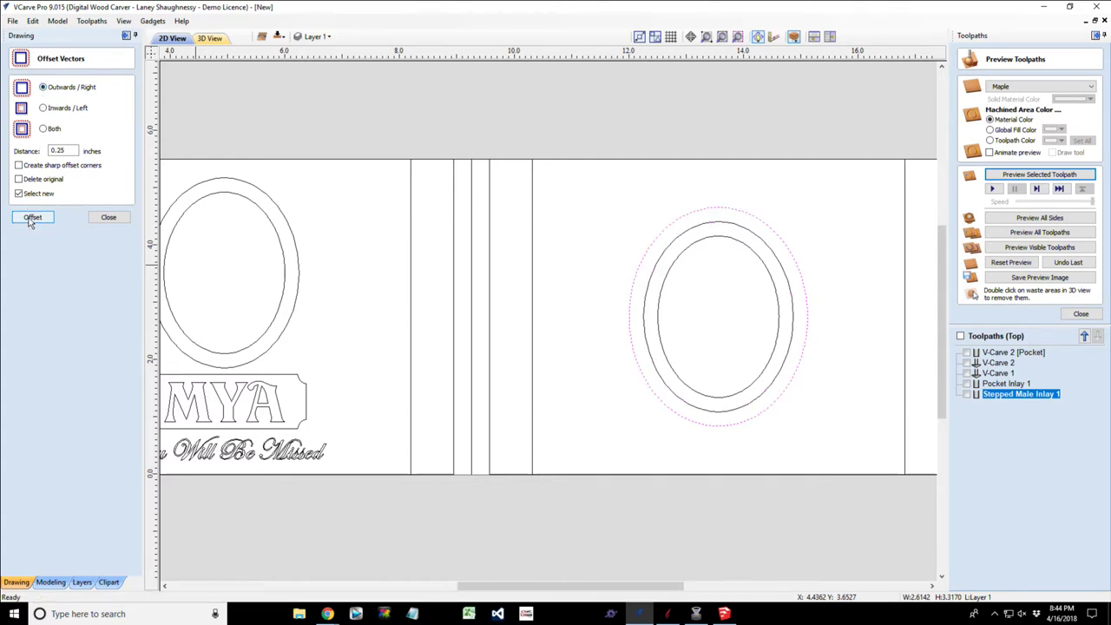
pyautogui.click(106, 220)
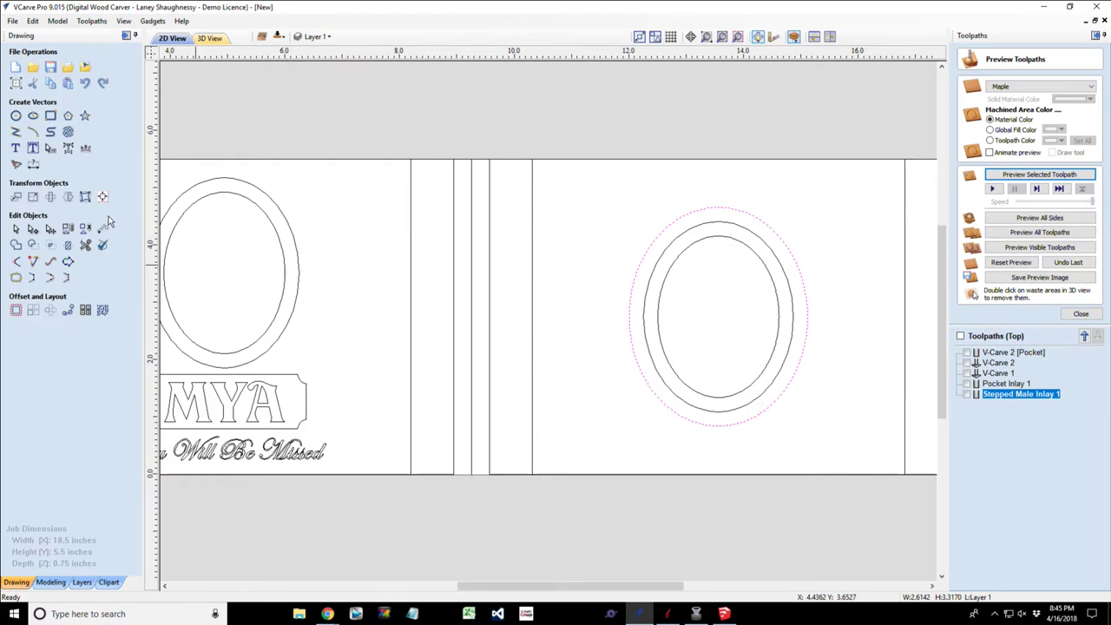
pyautogui.click(665, 384)
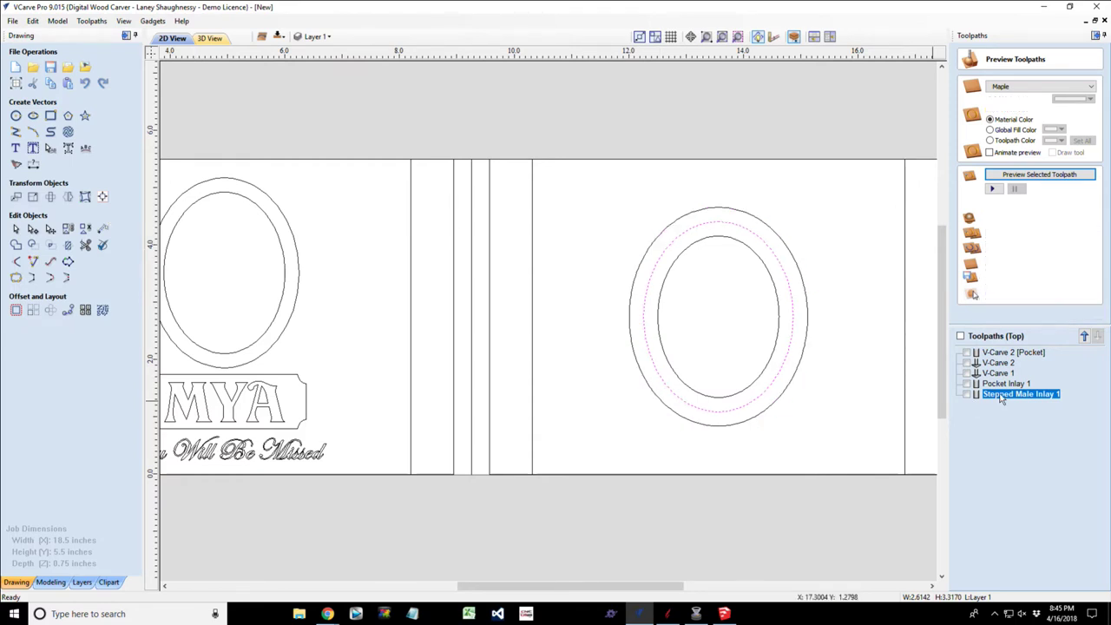
# Recalculate Stepped Male Inlay 1 on the new outer ellipse and preview it alone on the board.
pyautogui.click(796, 265)
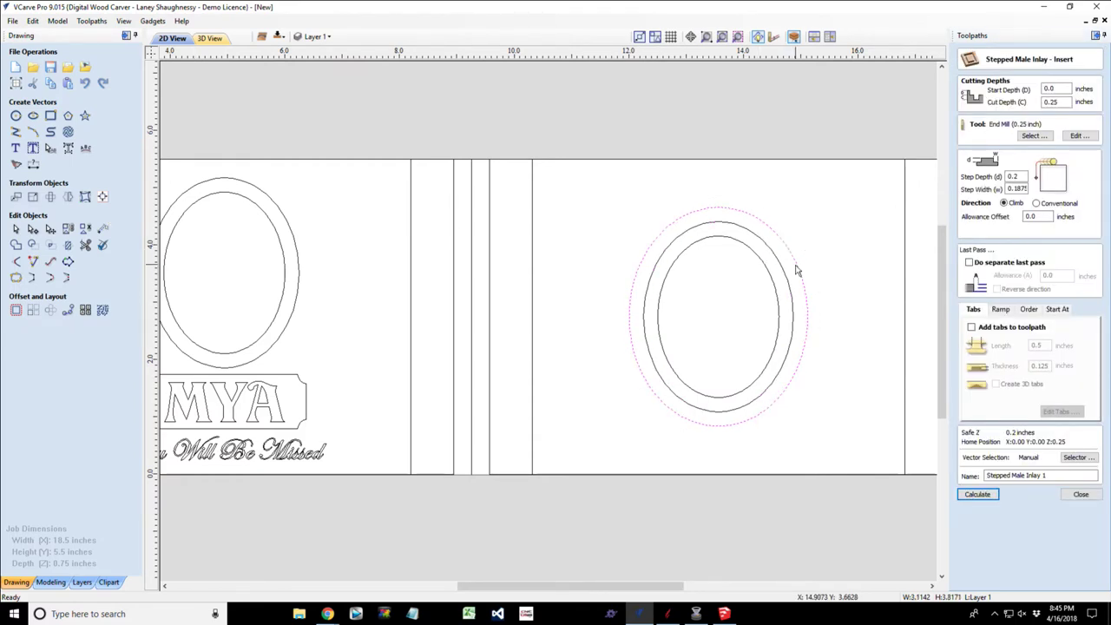
pyautogui.click(974, 495)
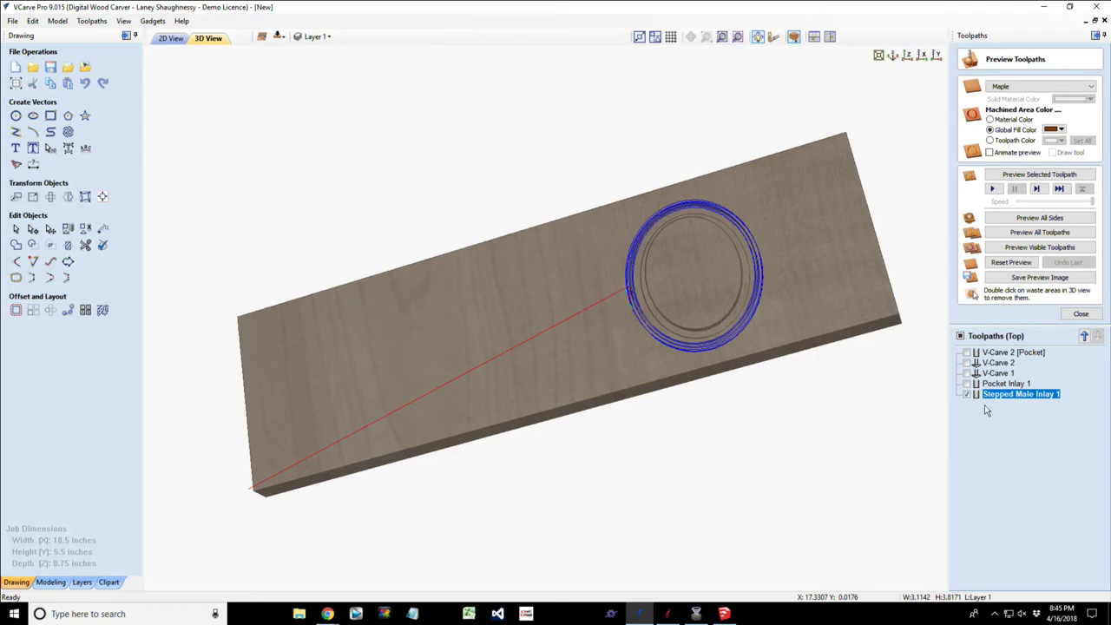
pyautogui.moveTo(987, 398)
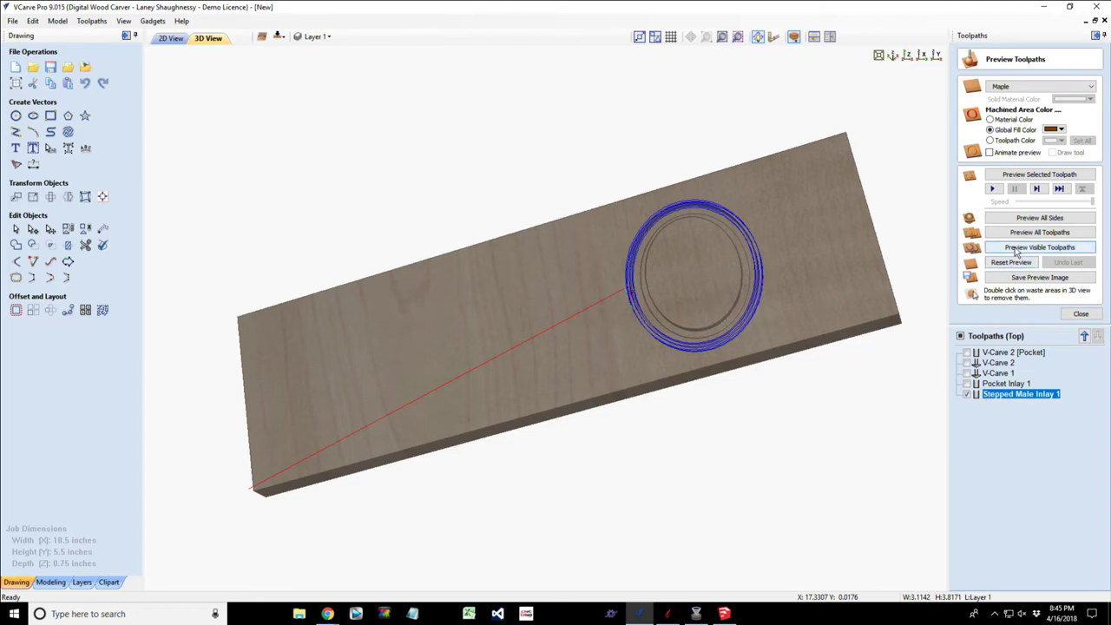
pyautogui.click(1016, 249)
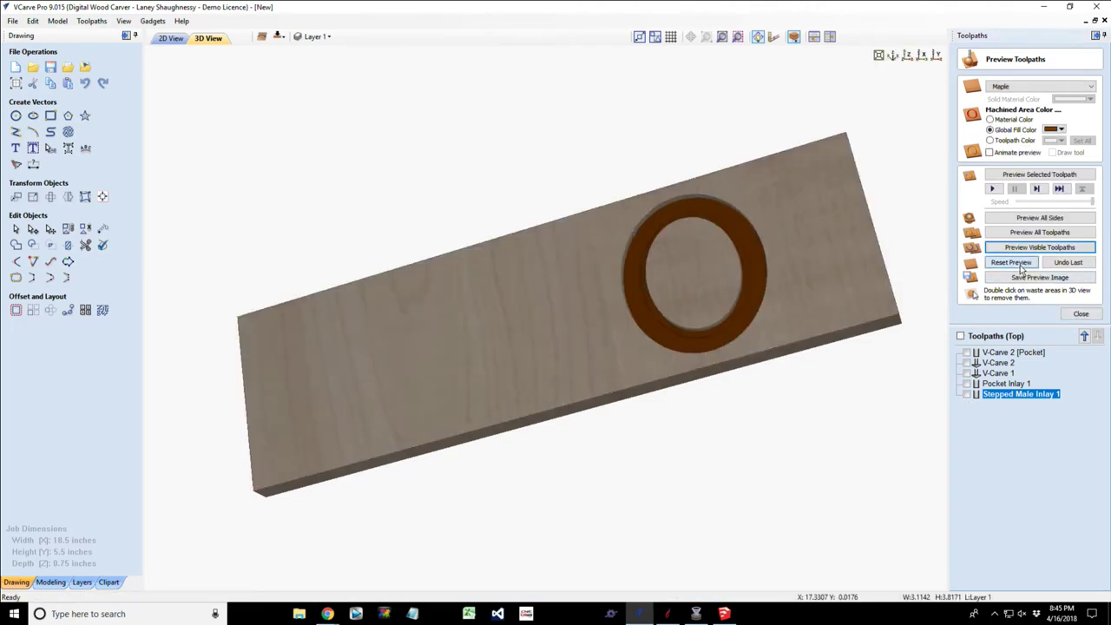
pyautogui.click(1011, 263)
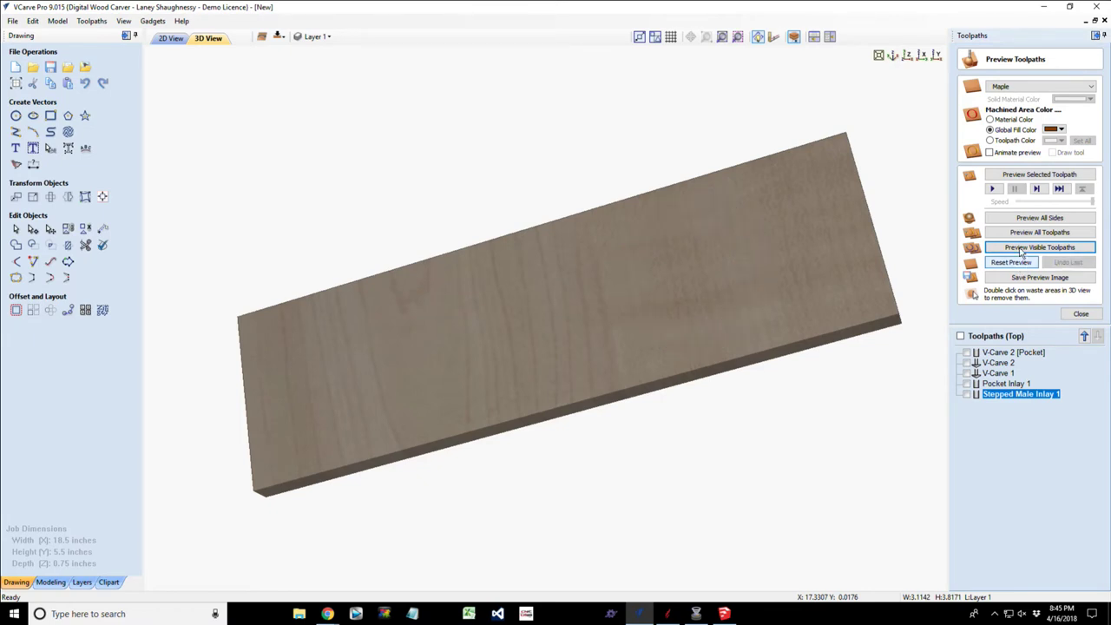
pyautogui.click(1021, 178)
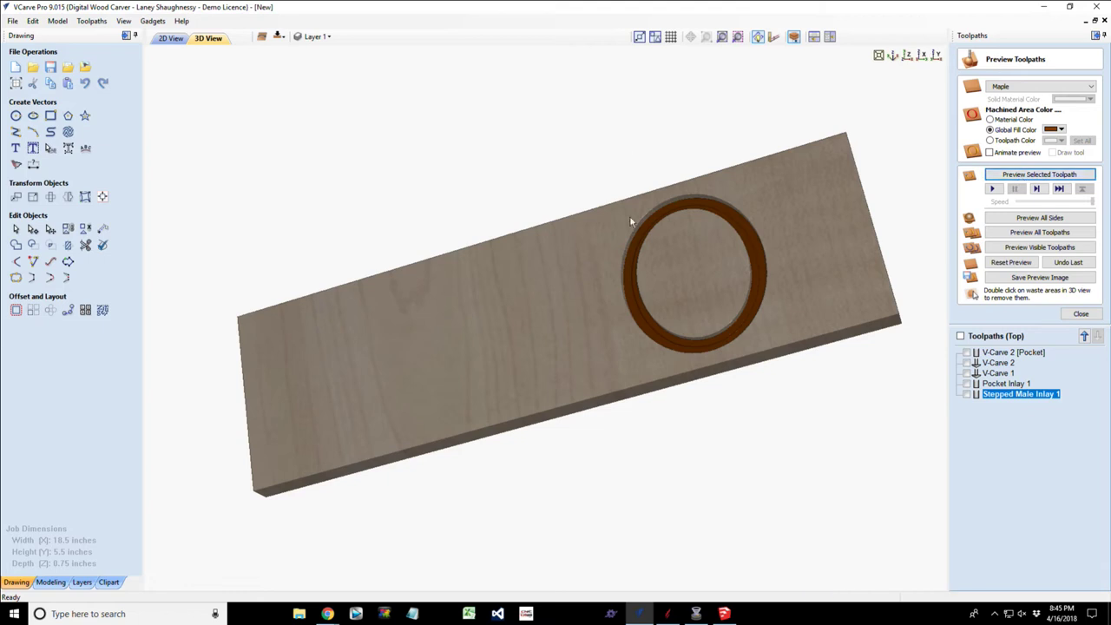
pyautogui.moveTo(775, 304)
pyautogui.mouseDown()
pyautogui.moveTo(630, 324)
pyautogui.moveTo(503, 378)
pyautogui.mouseUp()
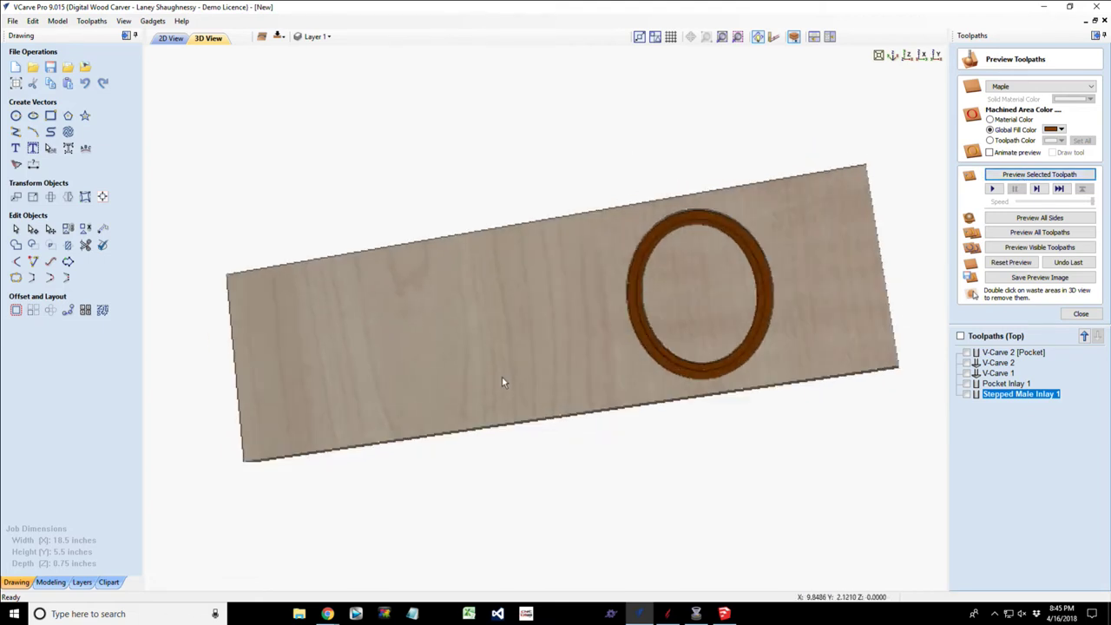
# Make Stepped Male Inlay 1 visible and view its toolpath lines over the ring in 3D.
pyautogui.click(167, 39)
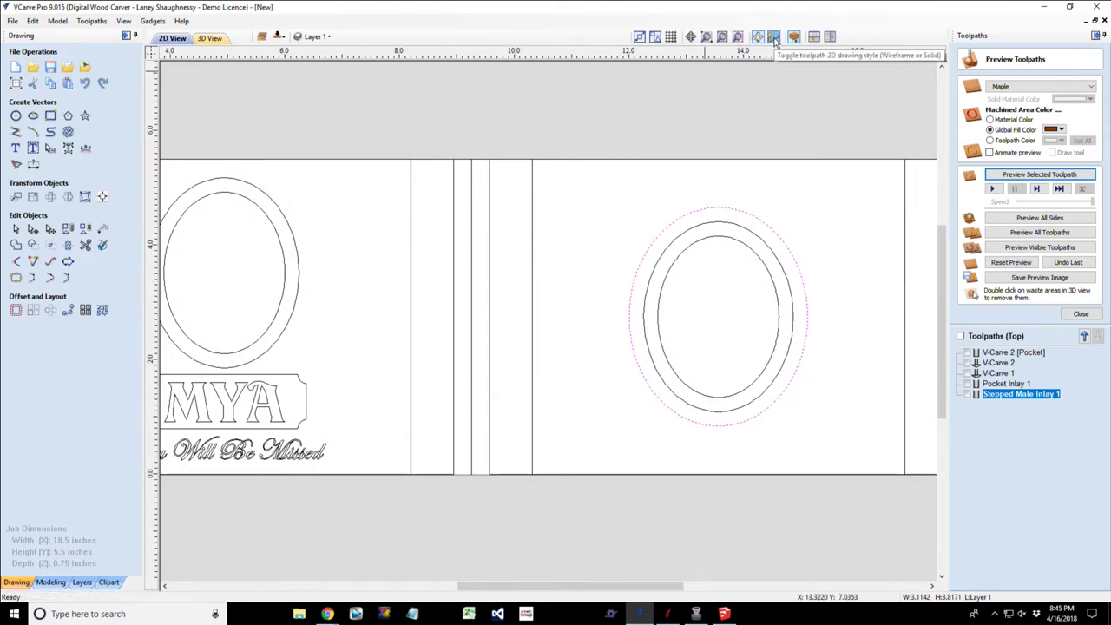
pyautogui.click(967, 395)
pyautogui.scroll(1, 775, 298)
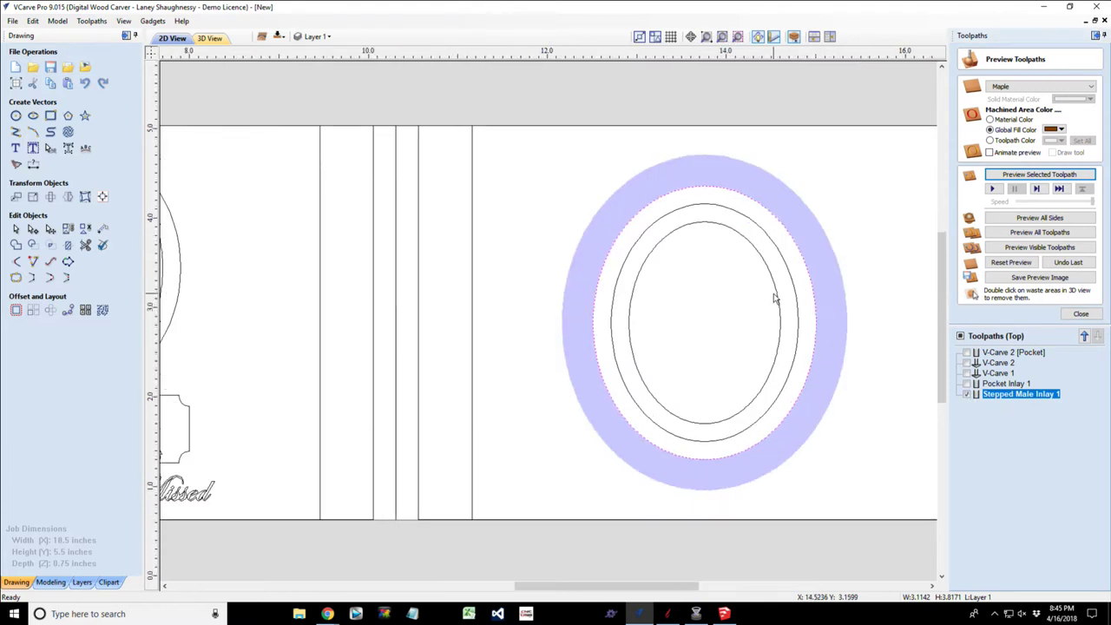
pyautogui.scroll(1, 775, 298)
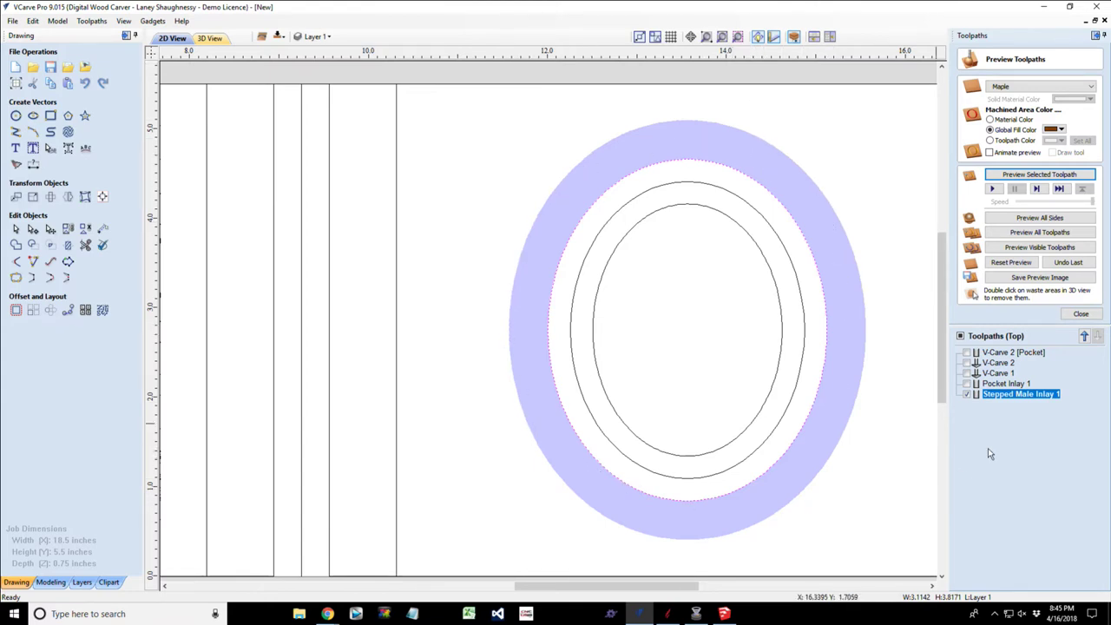
pyautogui.moveTo(1023, 396)
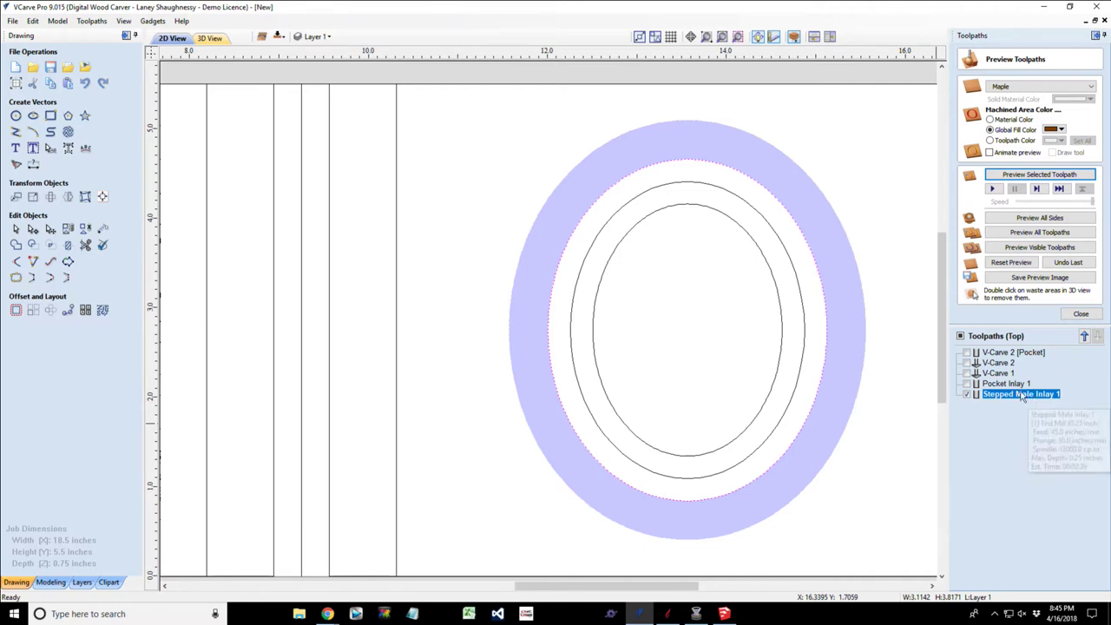
pyautogui.click(209, 38)
# Hide the Stepped Male Inlay 1 lines, inspect the ring grooves, then return to the full 2D board.
pyautogui.scroll(2, 743, 317)
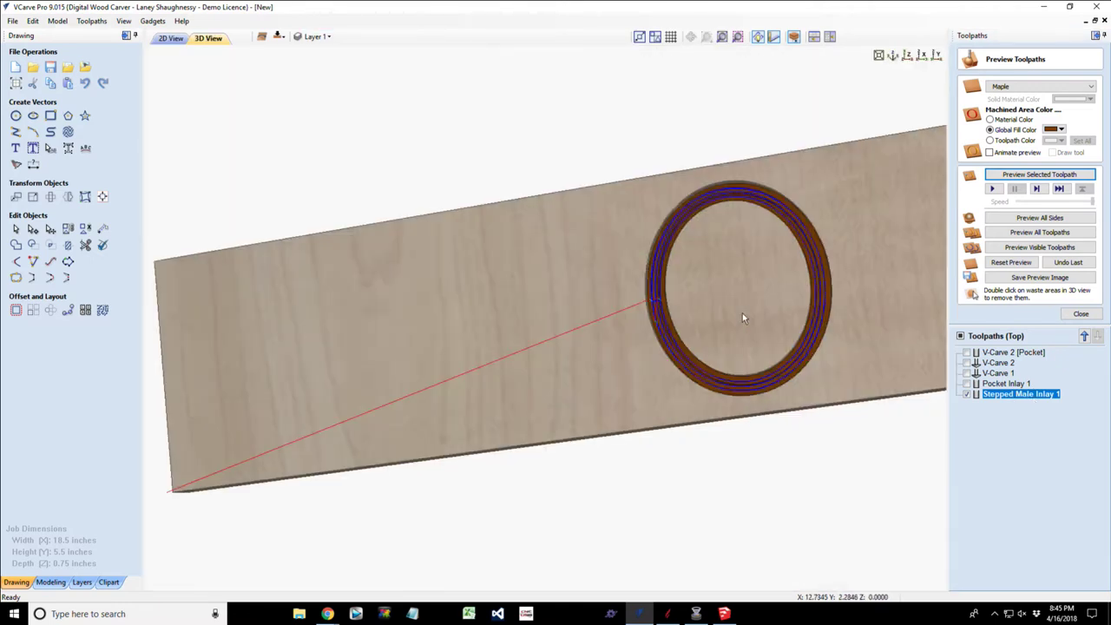
pyautogui.scroll(2, 742, 319)
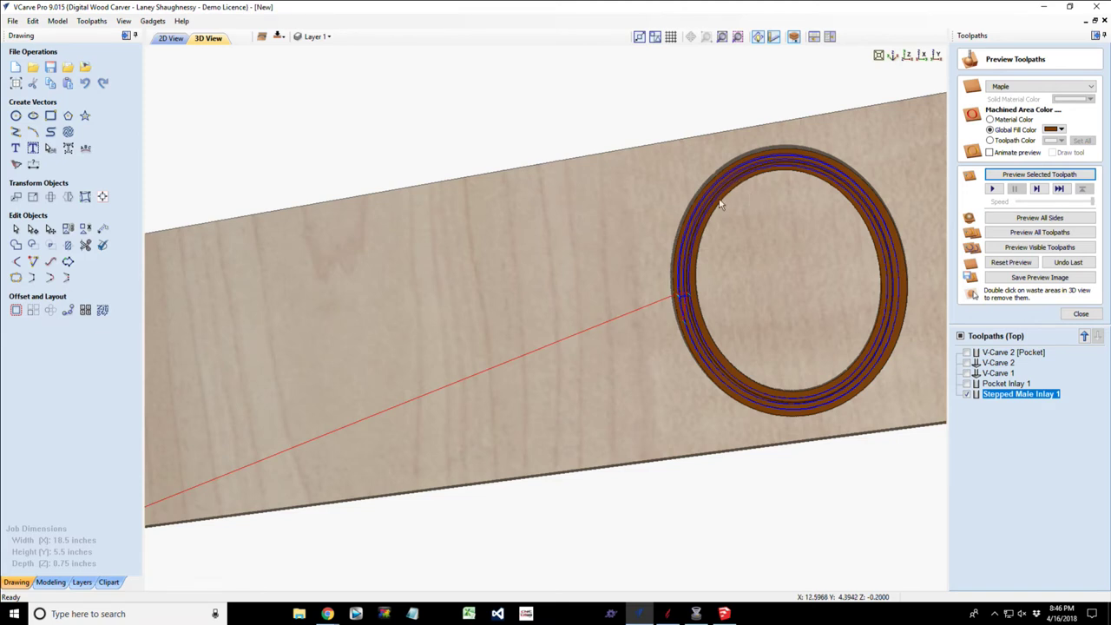
pyautogui.click(967, 394)
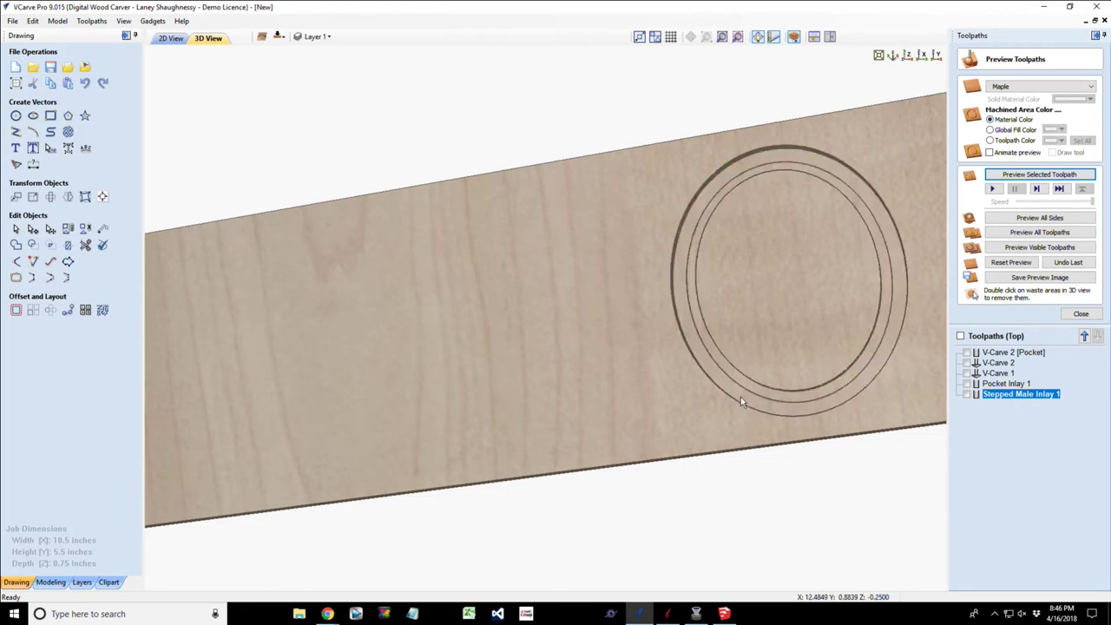
pyautogui.scroll(4, 747, 432)
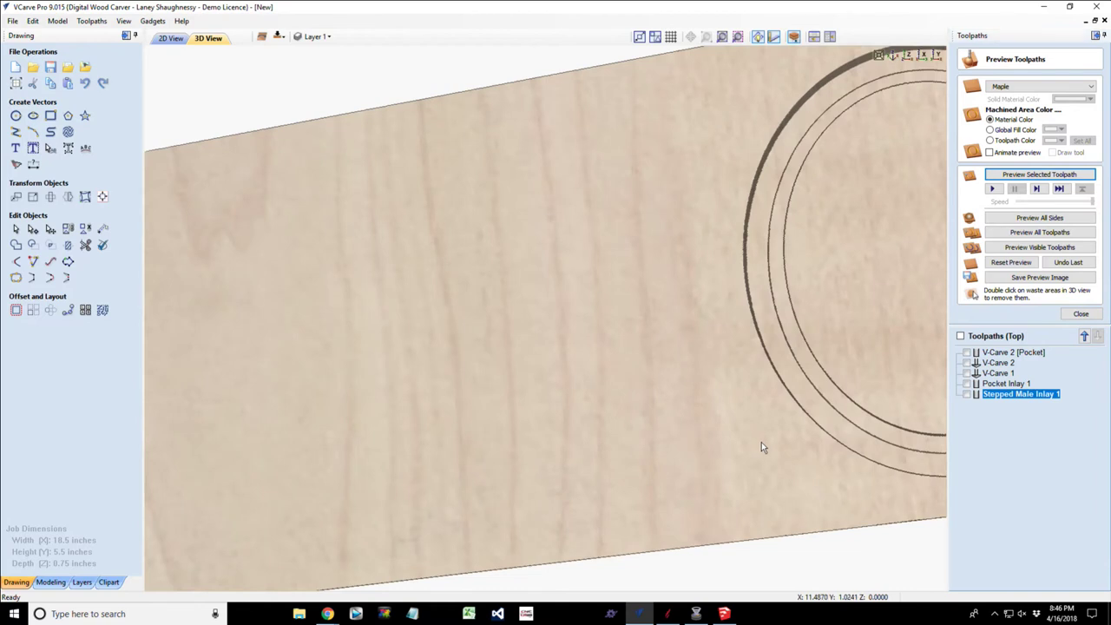
pyautogui.scroll(3, 764, 345)
pyautogui.moveTo(763, 238); pyautogui.dragTo(746, 186)
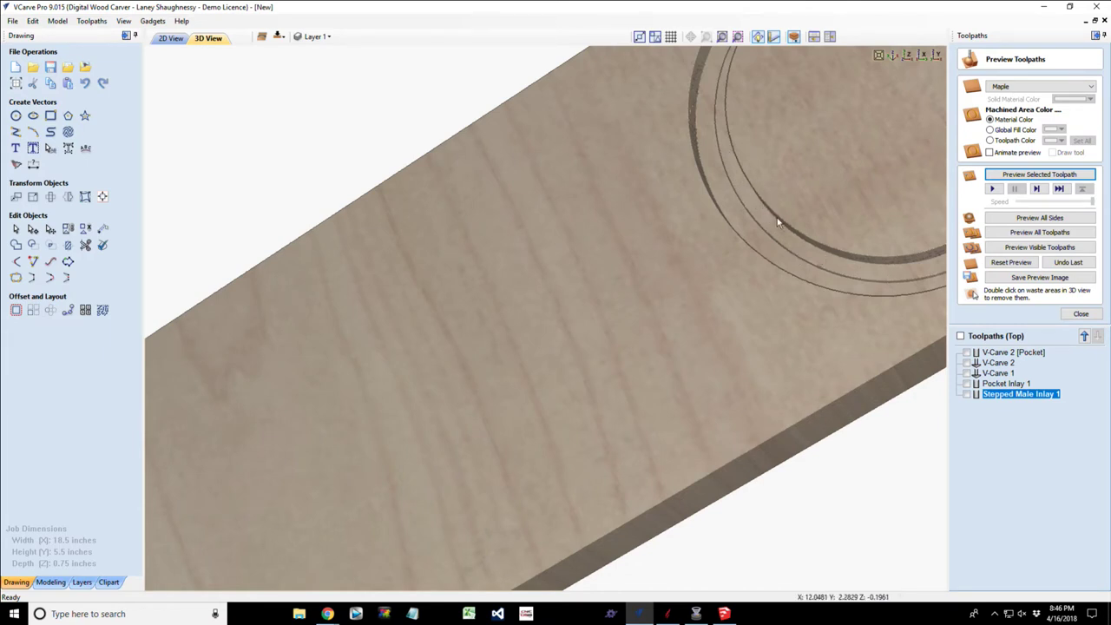
pyautogui.scroll(-4, 813, 224)
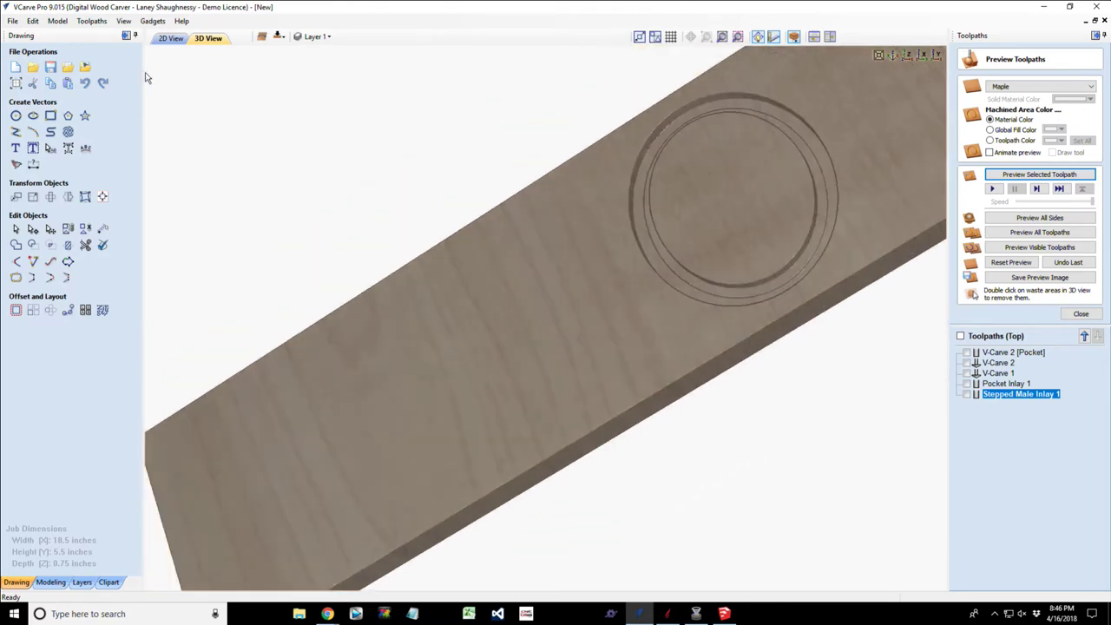
pyautogui.click(171, 38)
pyautogui.scroll(-4, 533, 376)
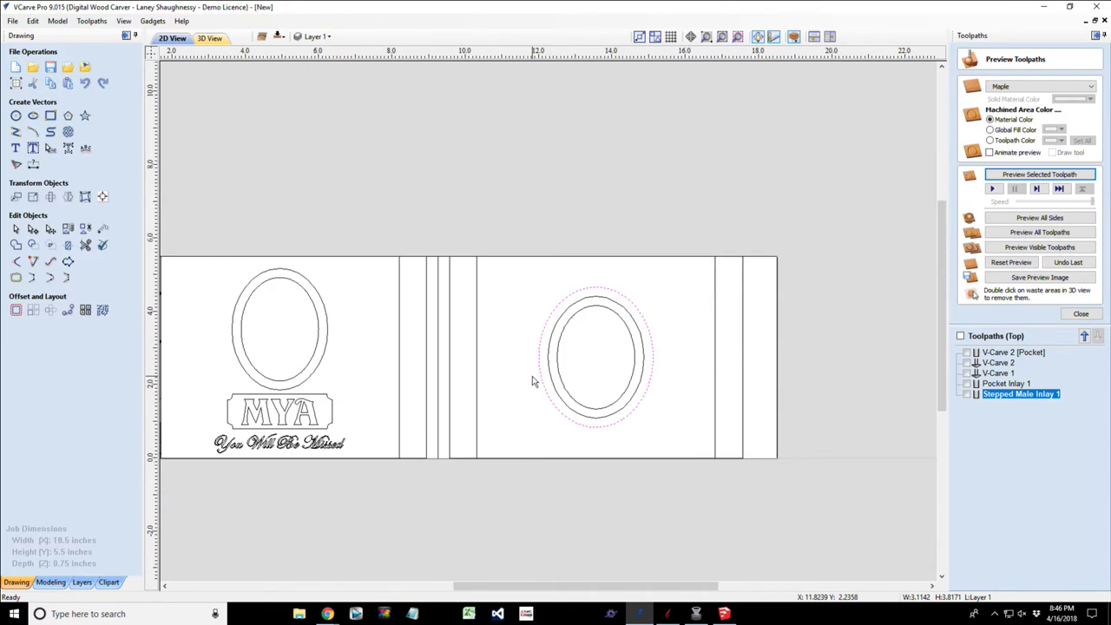
# Preview all toolpaths, then recalculate Pocket Inlay 1 on the left oval's outer outline.
pyautogui.click(1038, 233)
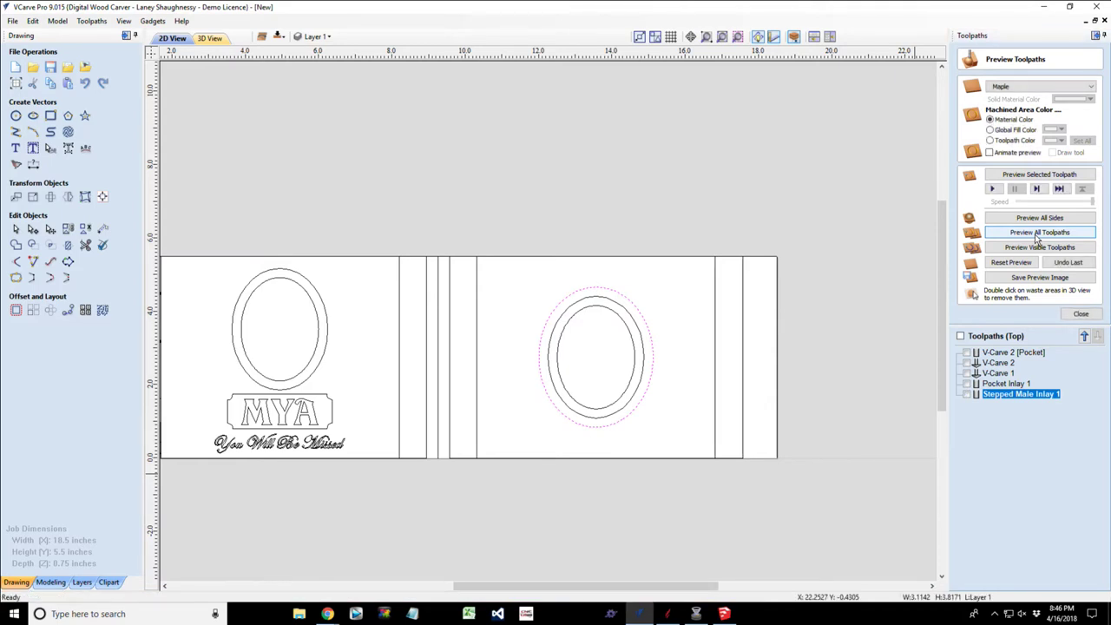
pyautogui.click(1004, 385)
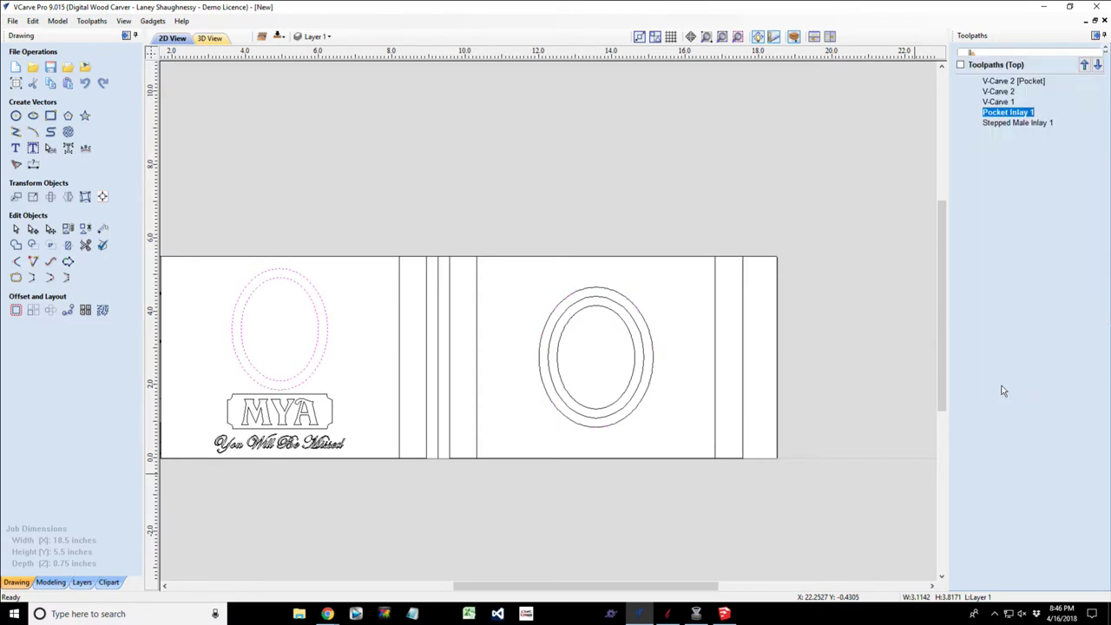
pyautogui.click(286, 369)
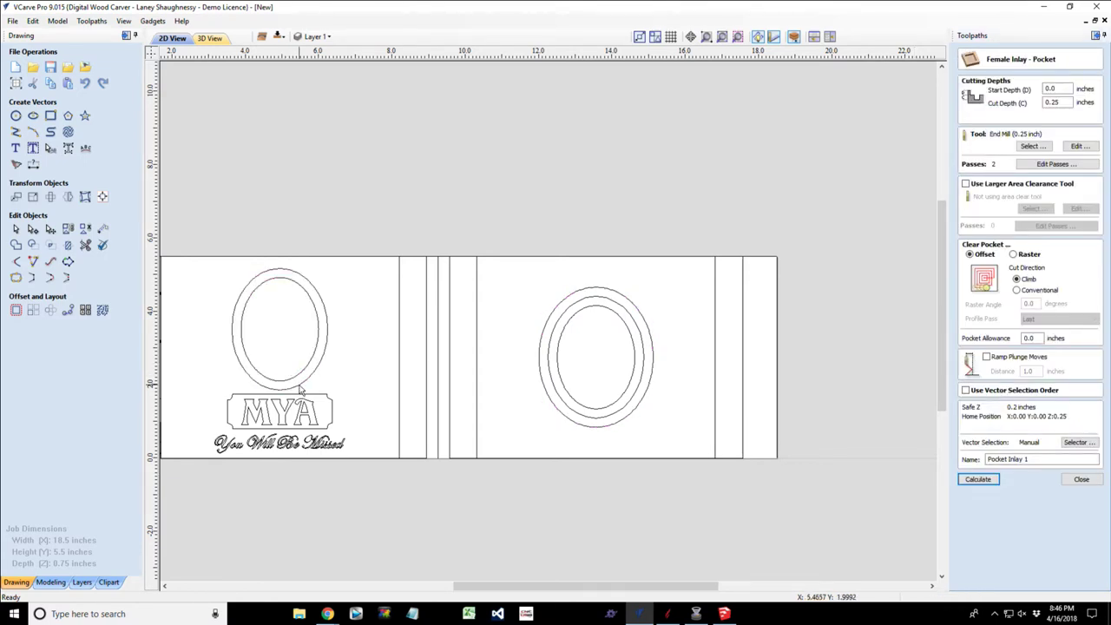
pyautogui.click(300, 389)
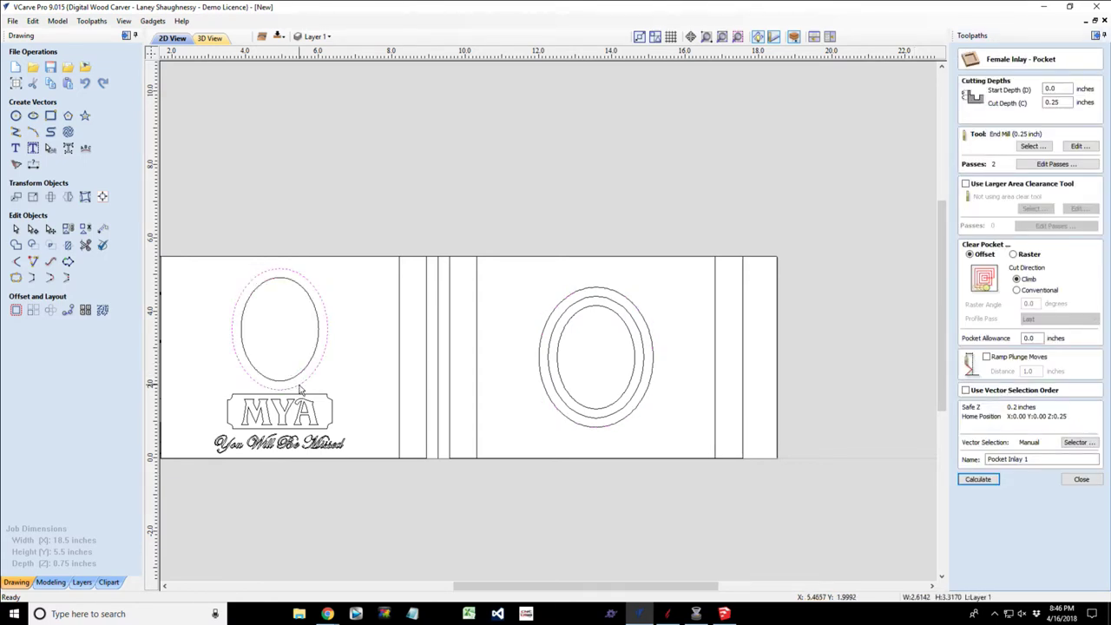
pyautogui.click(974, 482)
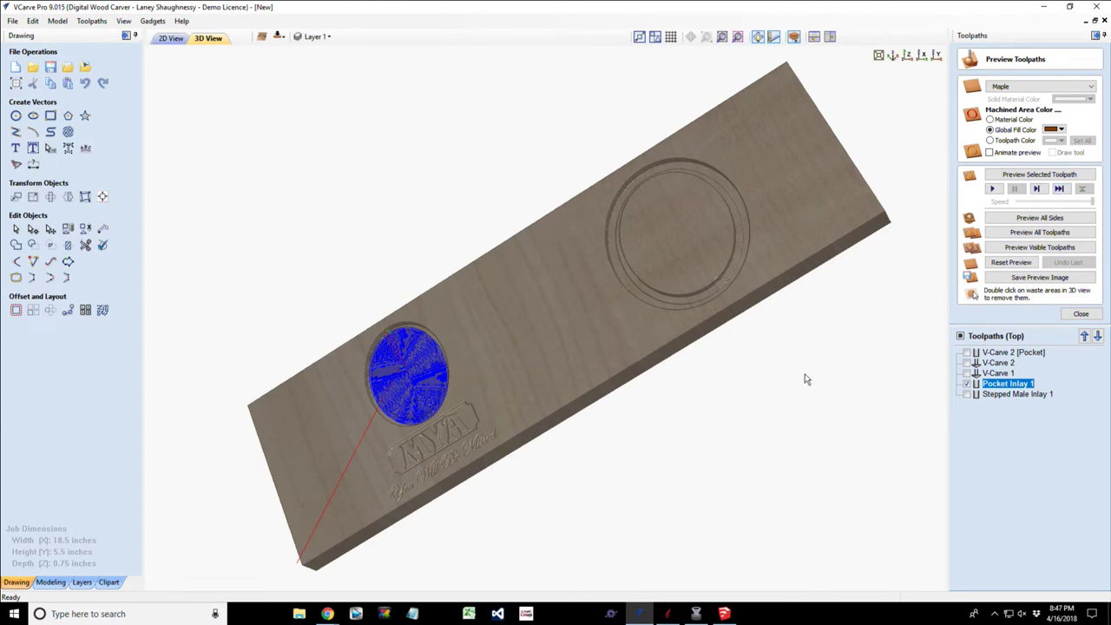
# Preview Pocket Inlay 1 alone as a solid pocket in the maple board.
pyautogui.moveTo(806, 379); pyautogui.dragTo(857, 224)
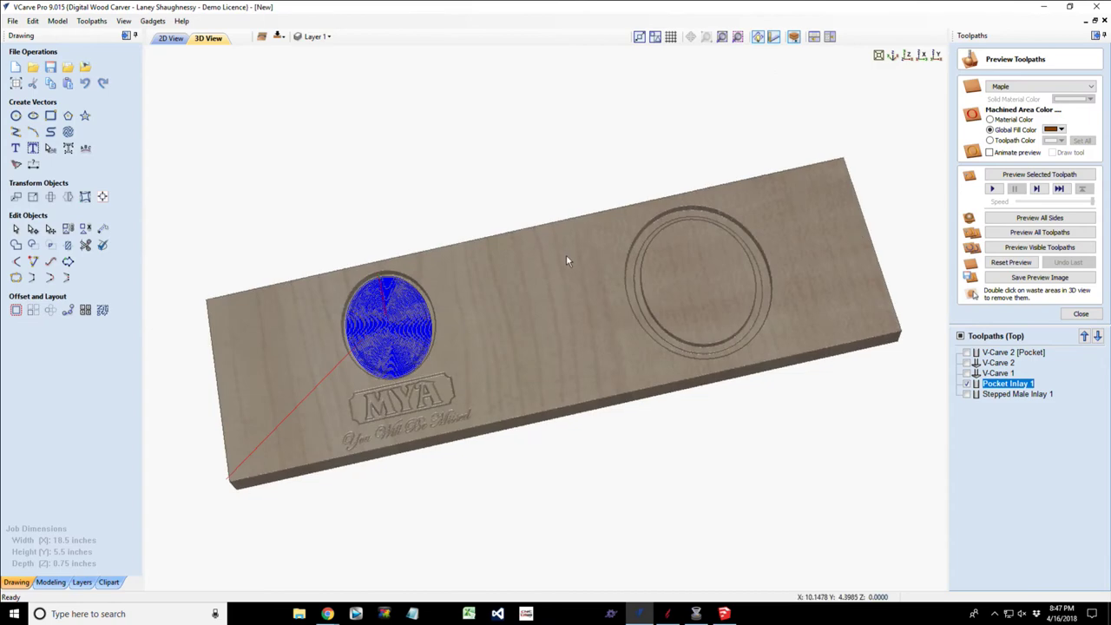
pyautogui.moveTo(566, 261); pyautogui.dragTo(565, 330)
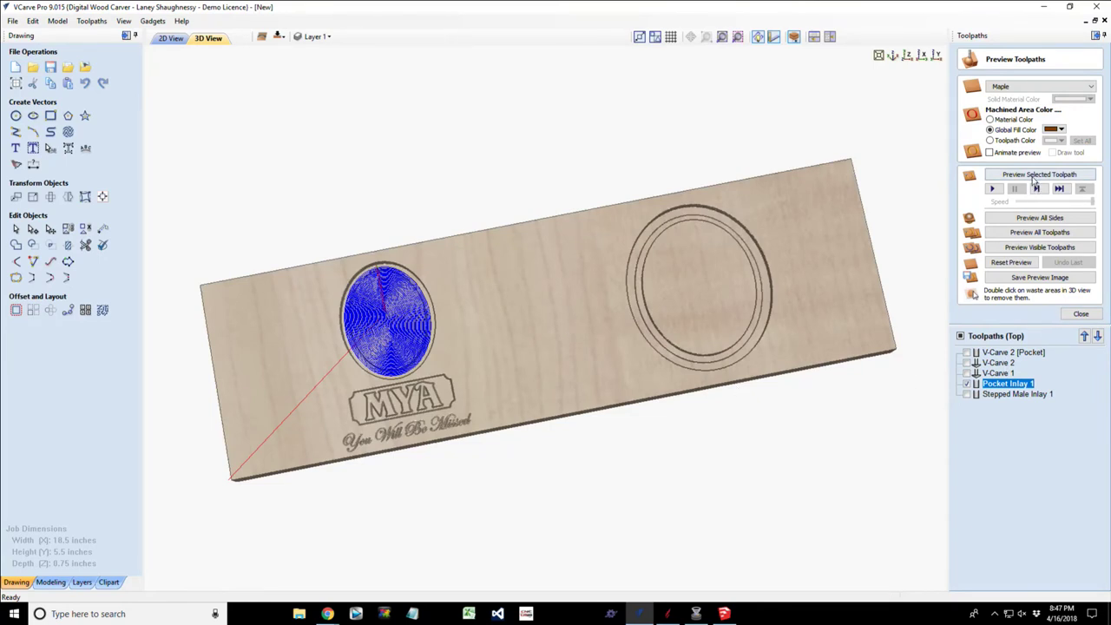
pyautogui.click(1034, 175)
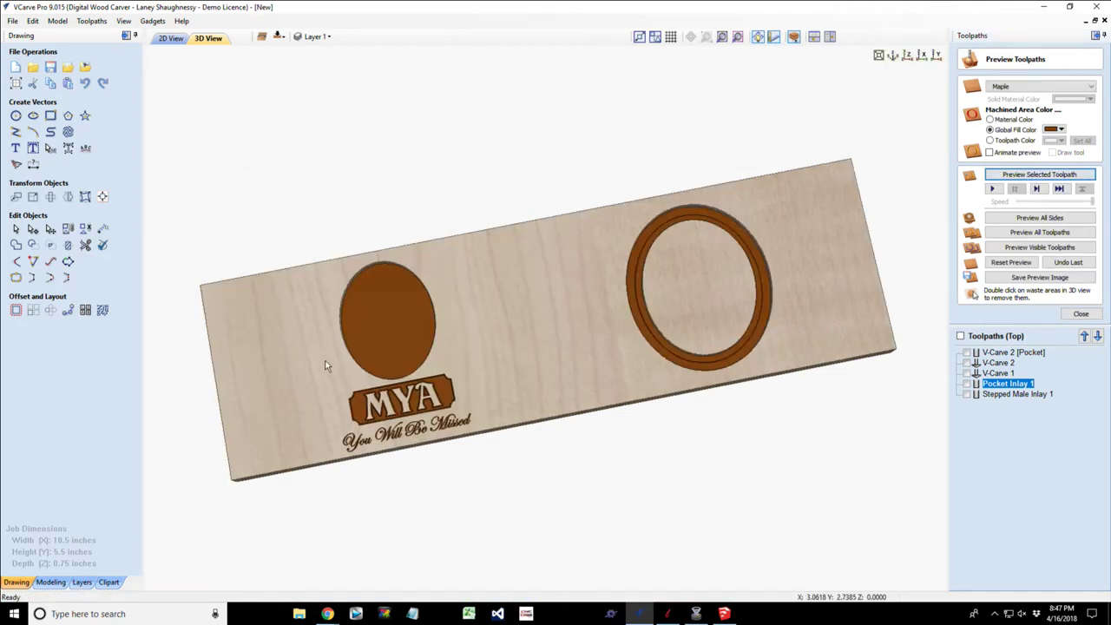
pyautogui.moveTo(587, 322); pyautogui.dragTo(592, 351)
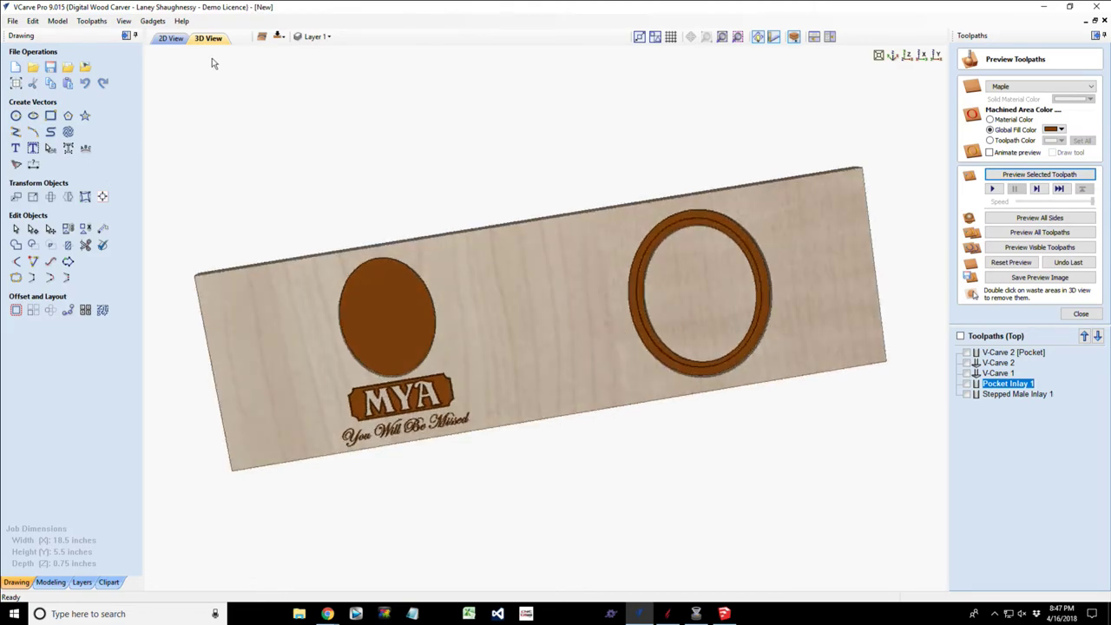
# Delete the right oval's outer outline in the 2D drawing.
pyautogui.click(169, 39)
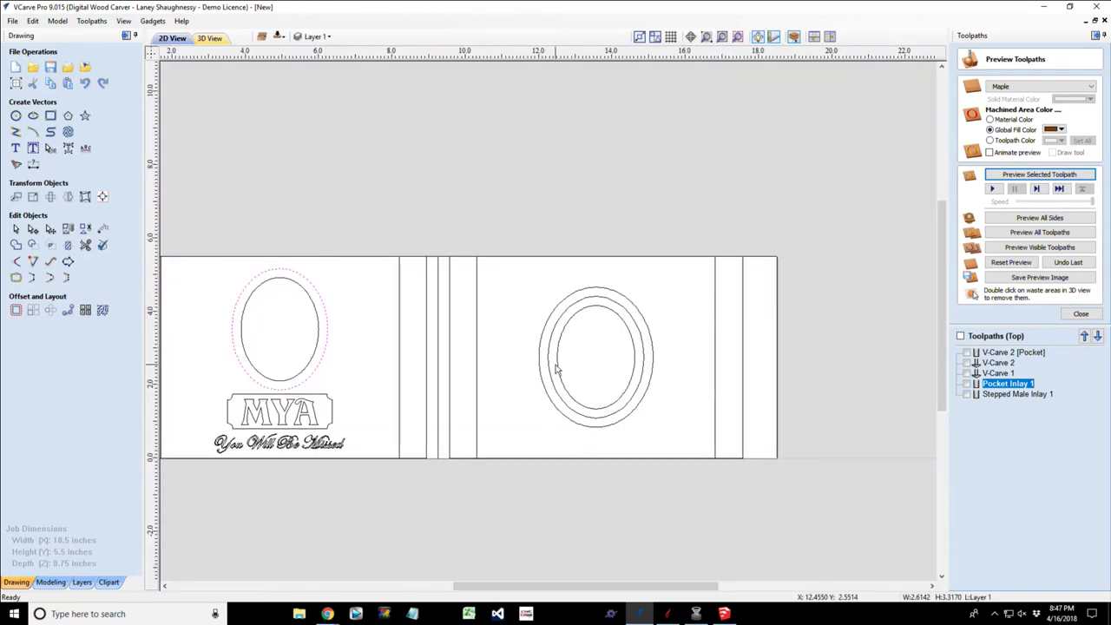
pyautogui.click(541, 348)
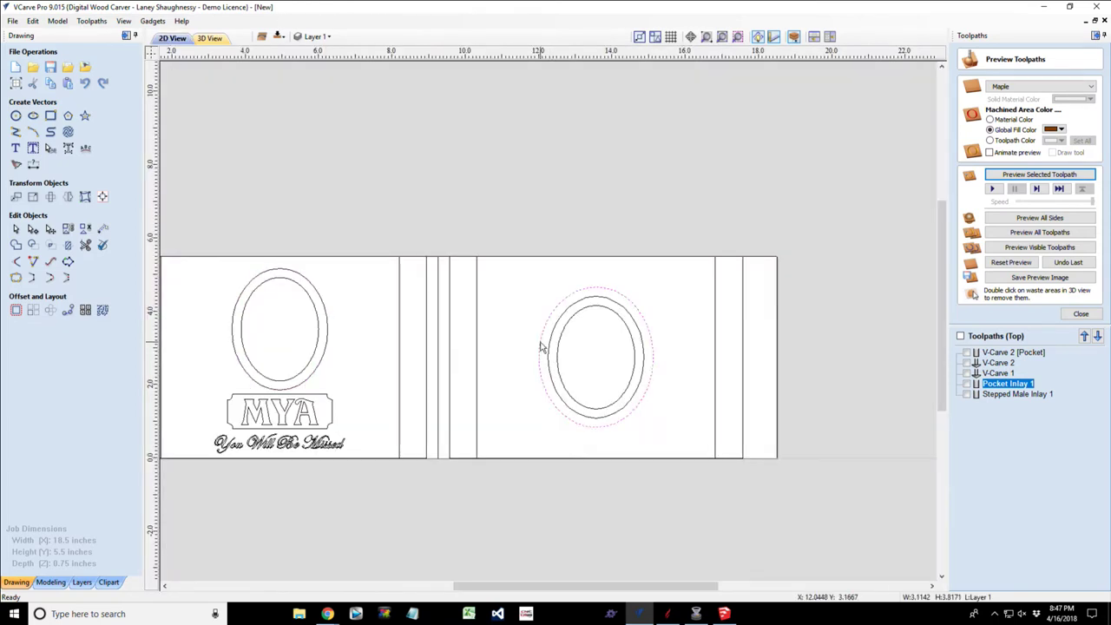
pyautogui.press('Delete')
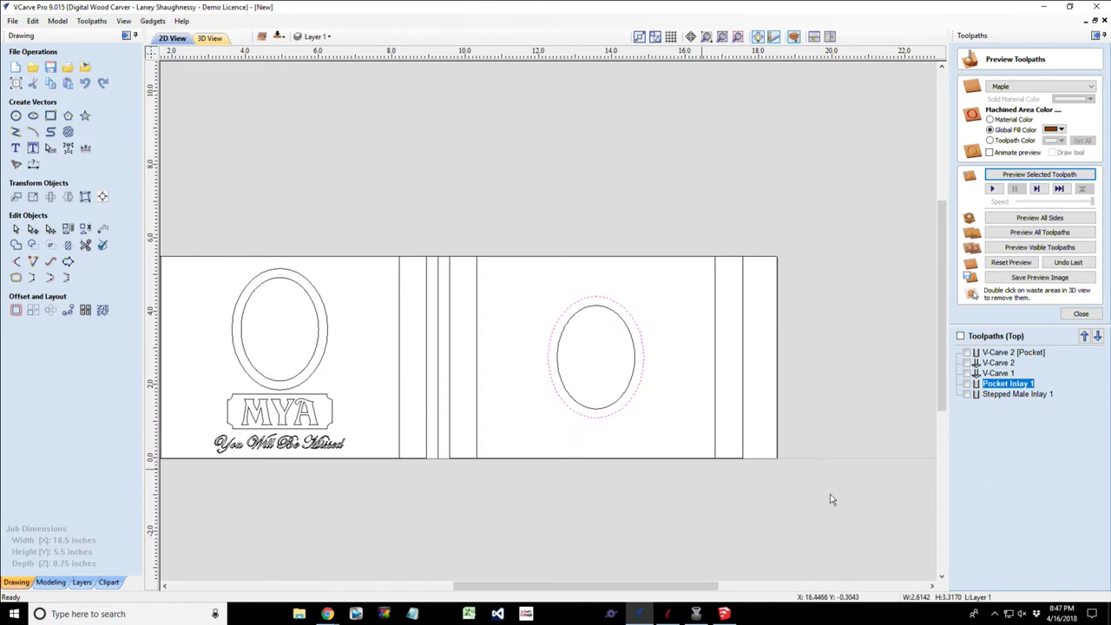
# Recalculate Stepped Male Inlay 1 on the remaining right oval, preview it, then reset the preview.
pyautogui.doubleClick(1013, 395)
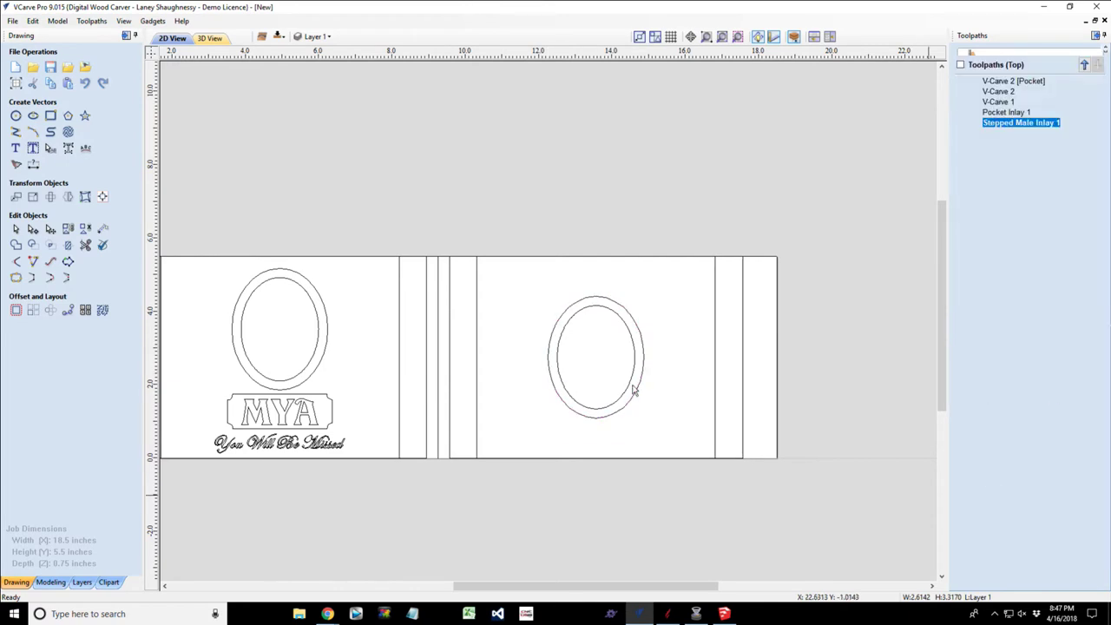
pyautogui.click(549, 359)
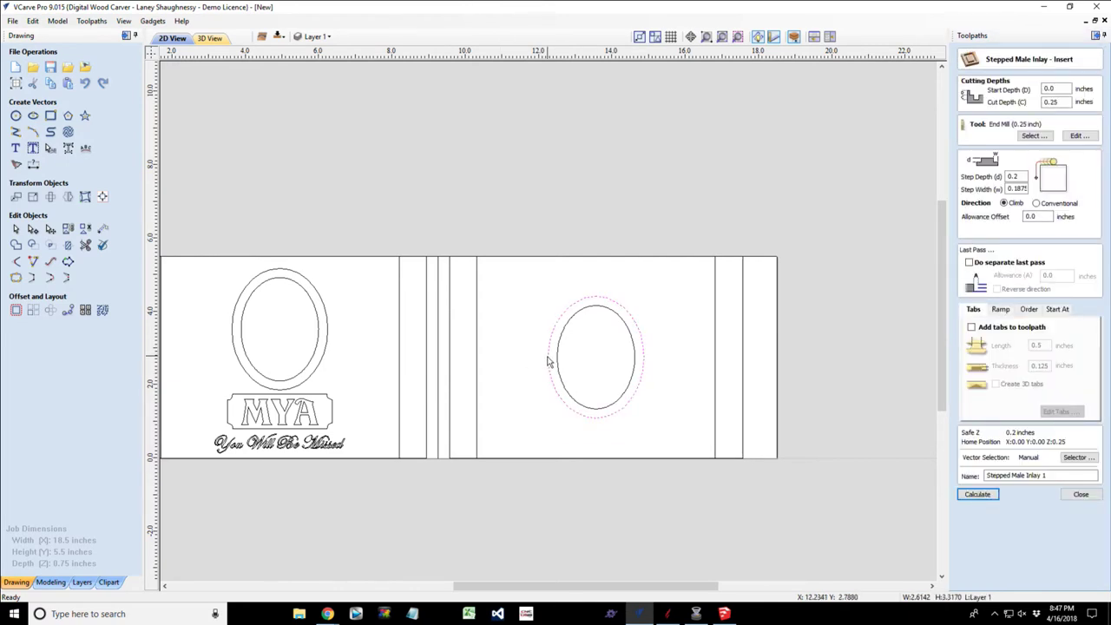
pyautogui.click(980, 494)
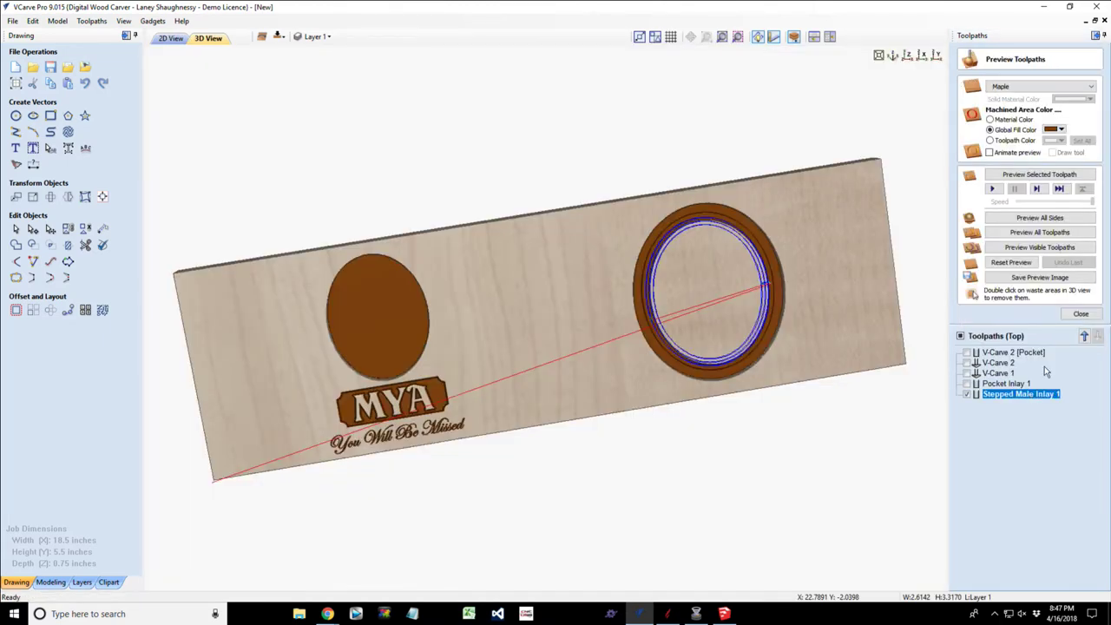
pyautogui.click(1022, 177)
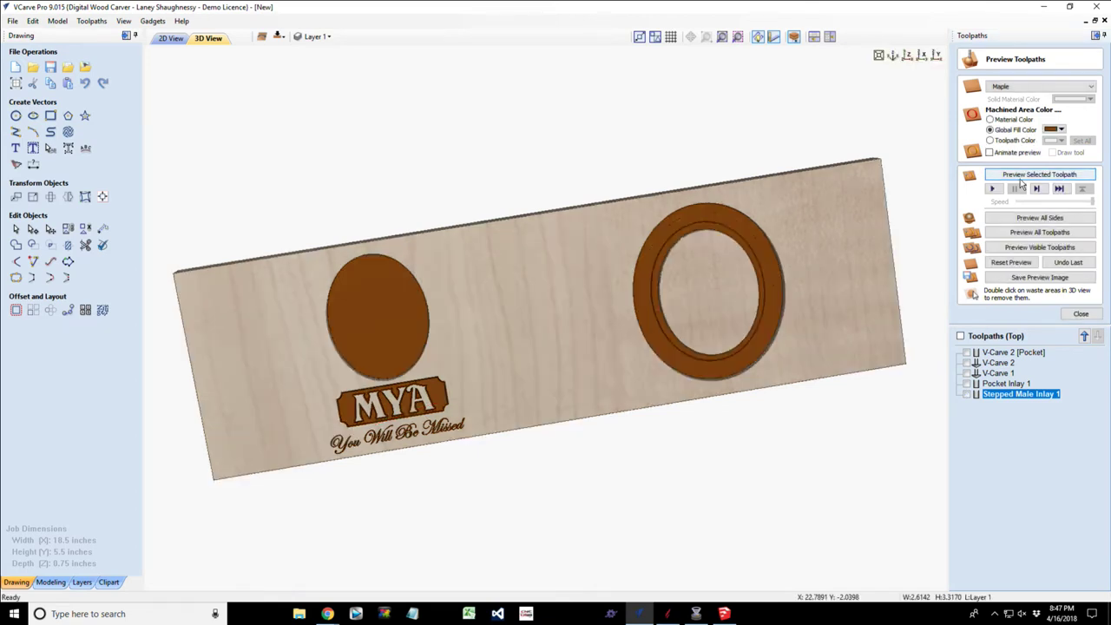
pyautogui.click(1042, 175)
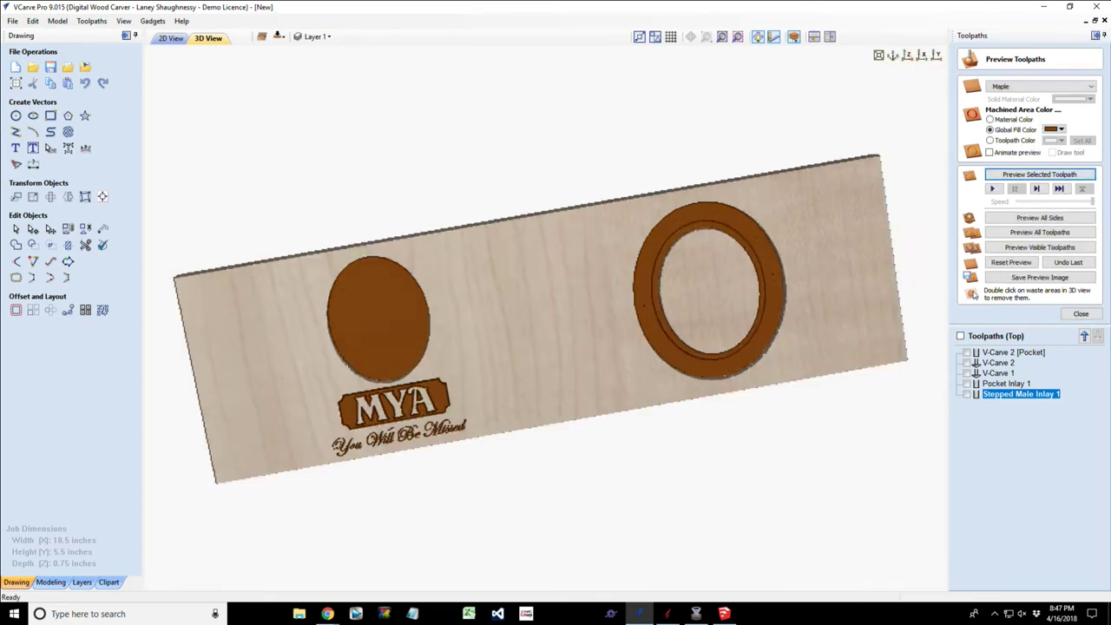
pyautogui.click(1022, 265)
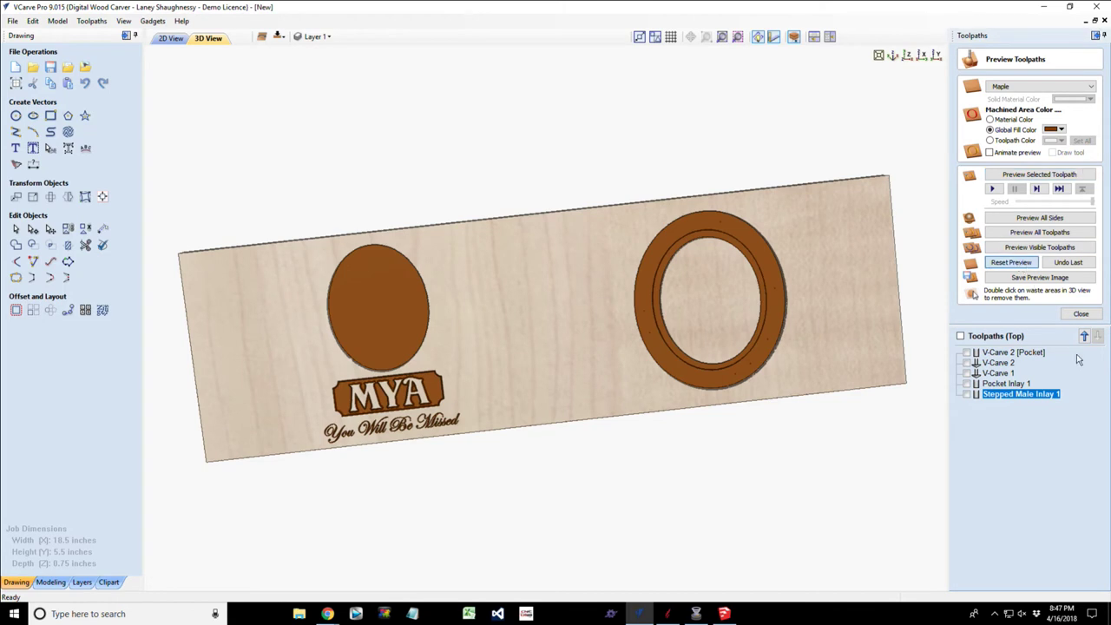
pyautogui.click(162, 42)
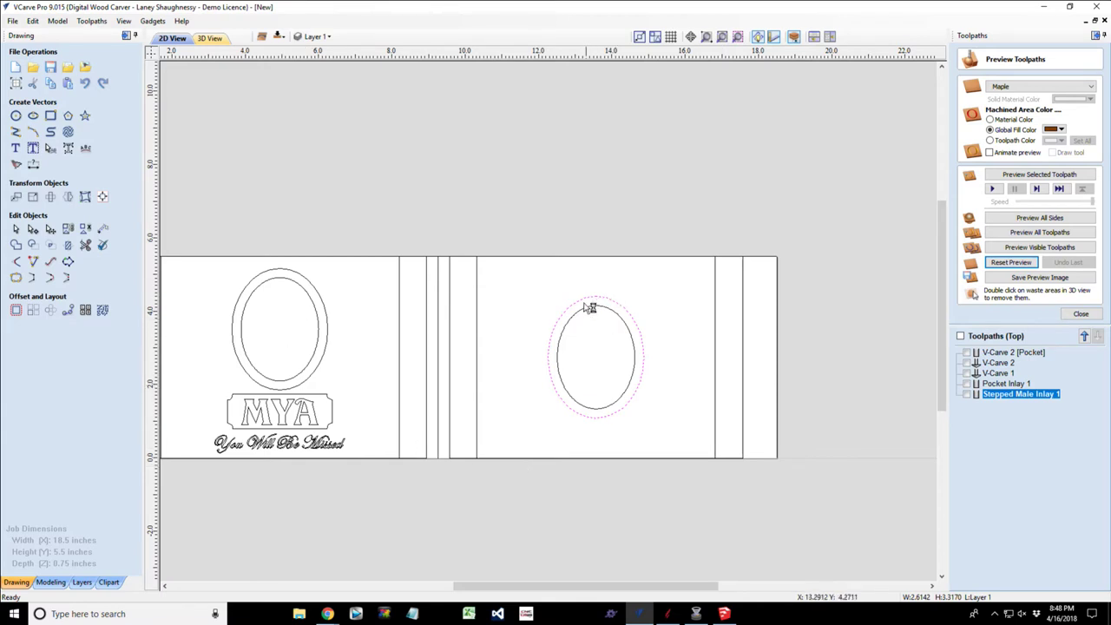
# Preview all toolpaths together on the board from a front view, then close the preview.
pyautogui.click(208, 38)
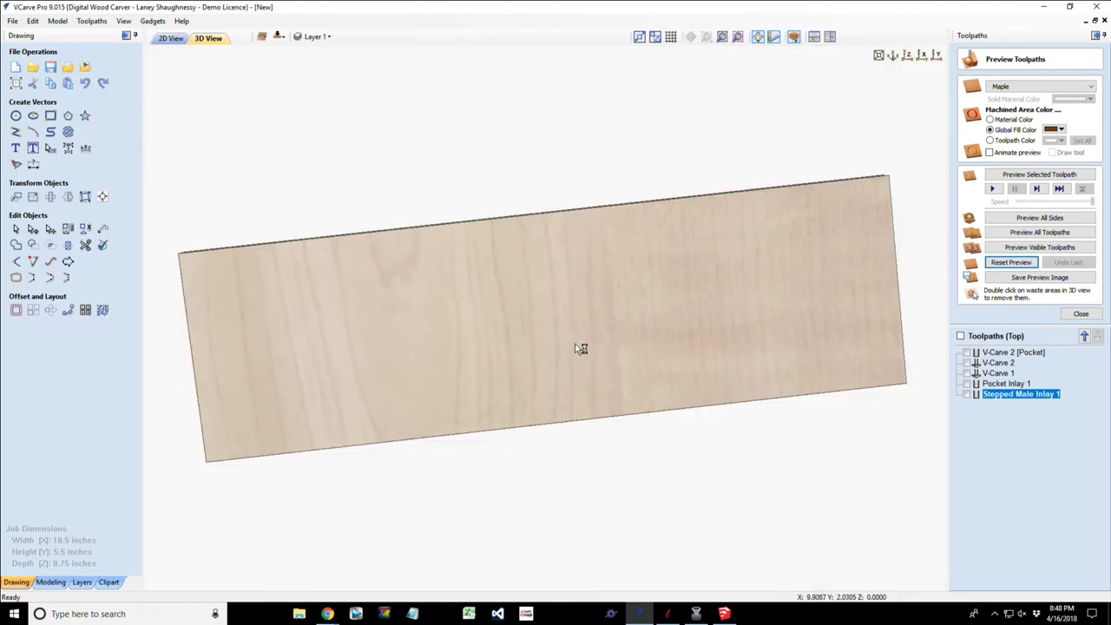
pyautogui.moveTo(597, 518); pyautogui.dragTo(605, 550)
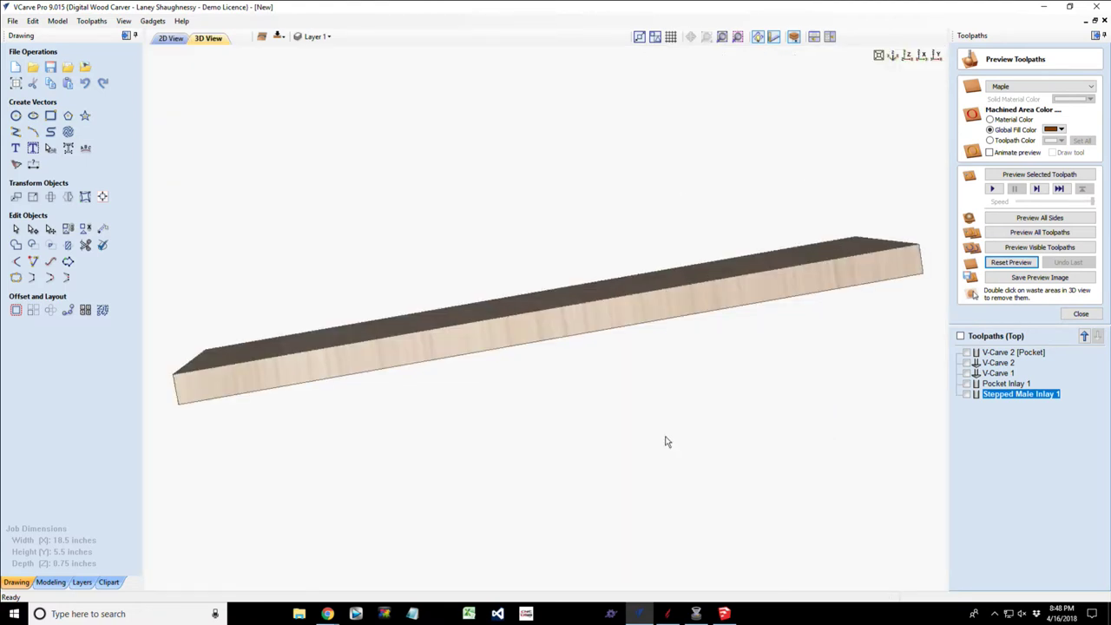
pyautogui.click(909, 56)
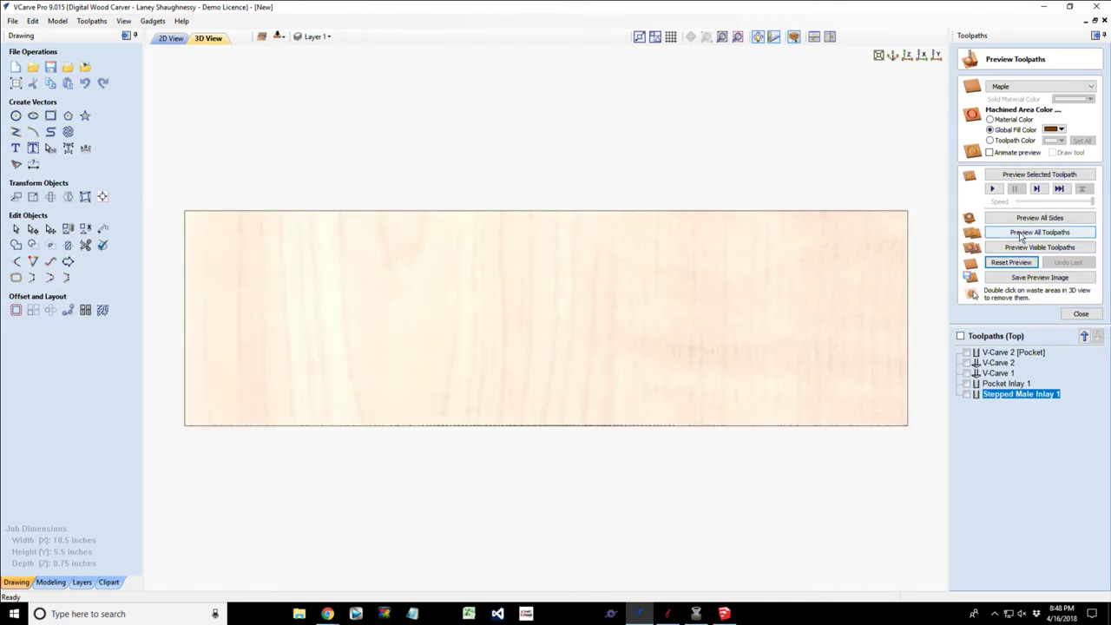
pyautogui.click(1021, 233)
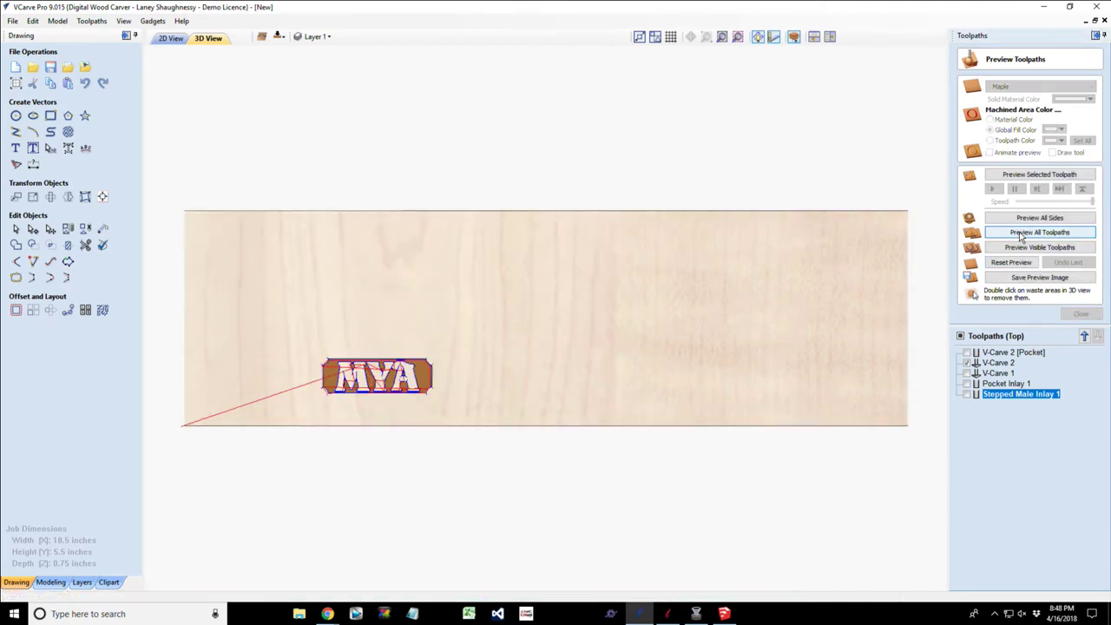
pyautogui.click(1021, 233)
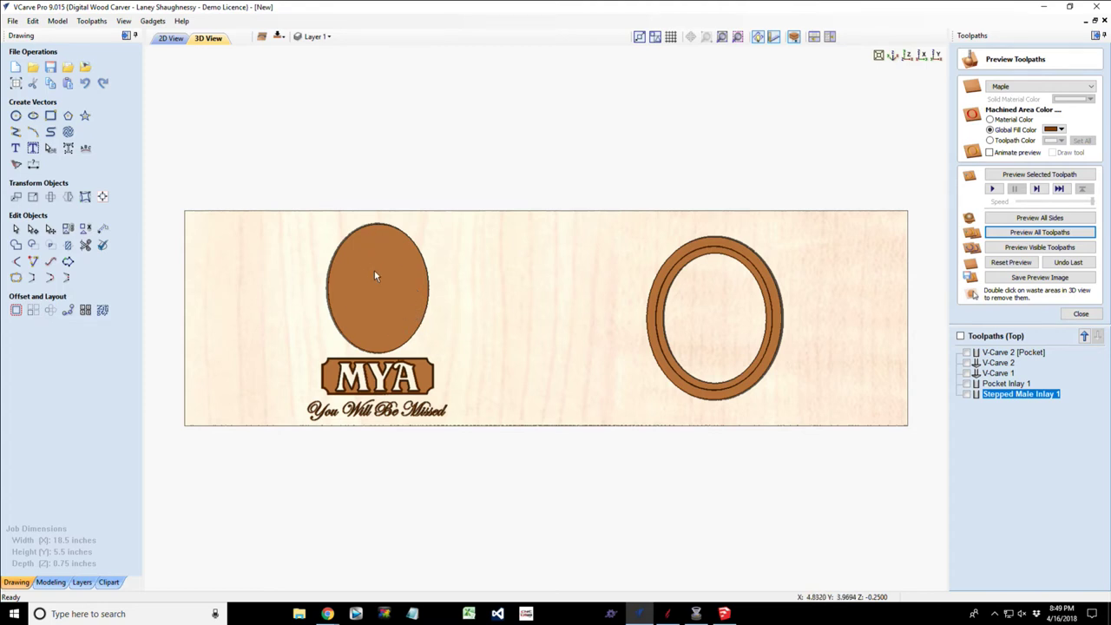
pyautogui.click(1082, 315)
# Create a 0.25-inch-deep Pocket 1 on the left oval's inner ellipse and preview it.
pyautogui.click(988, 122)
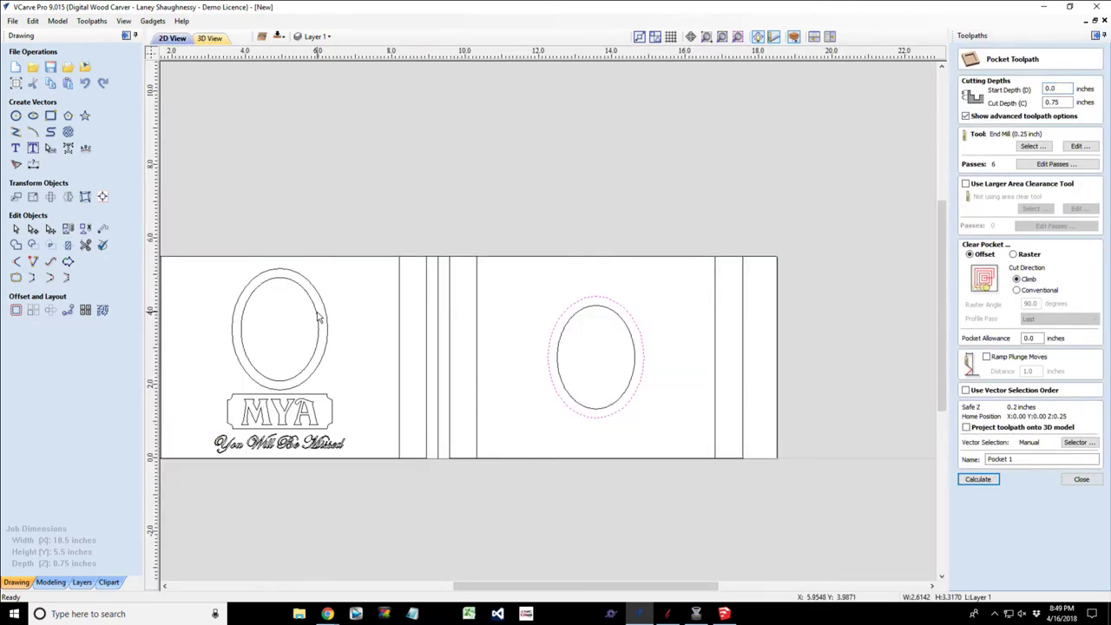
pyautogui.click(318, 321)
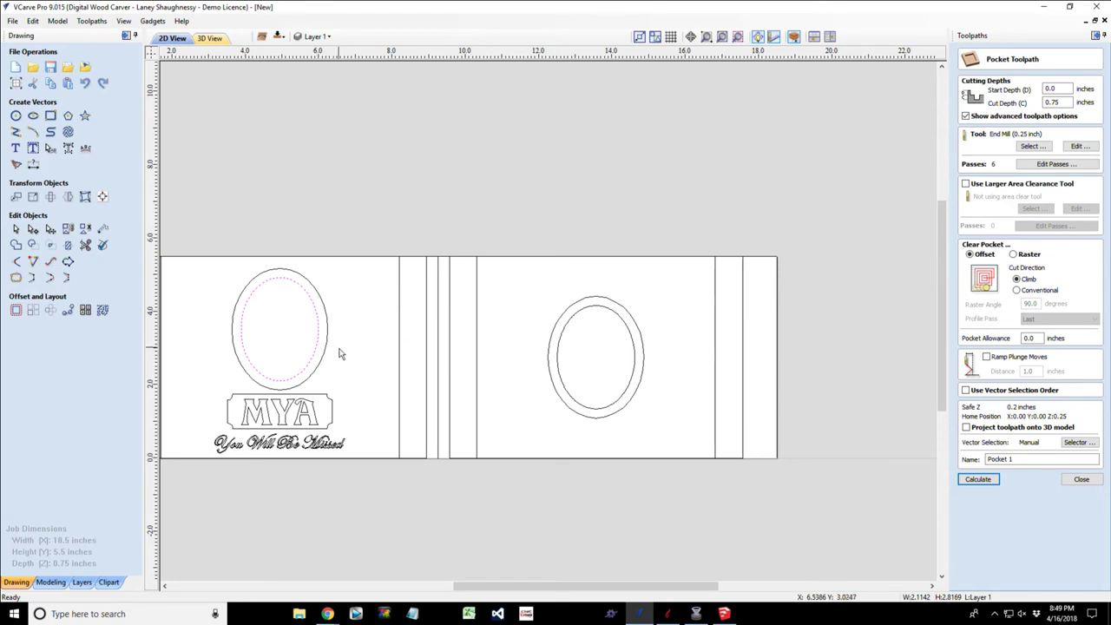
pyautogui.click(1062, 103)
pyautogui.write('.')
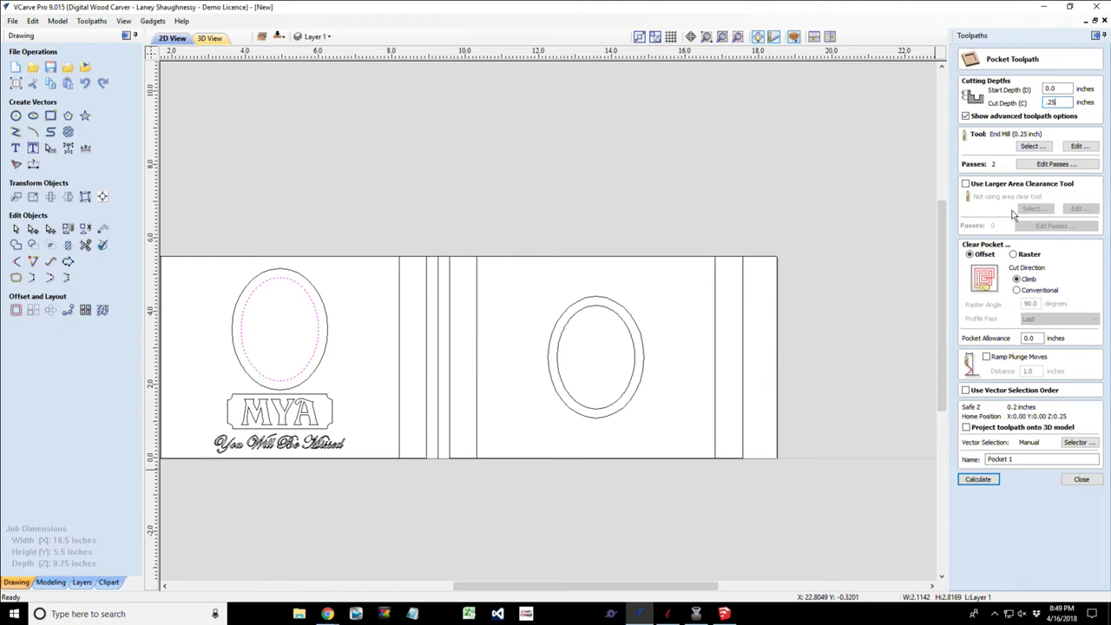
pyautogui.click(978, 480)
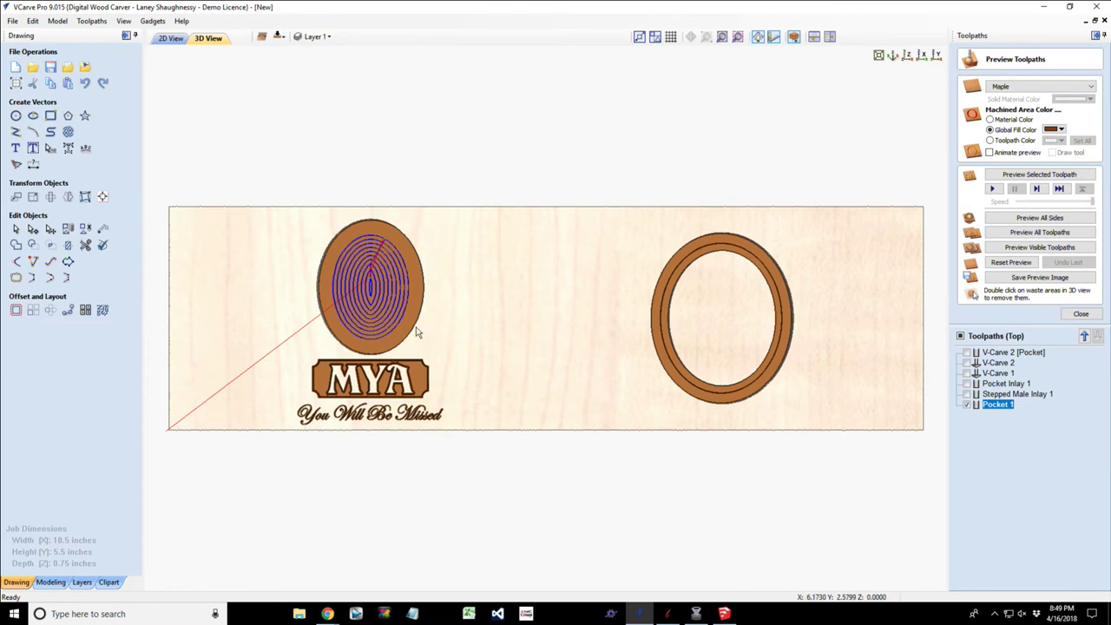
pyautogui.click(1025, 174)
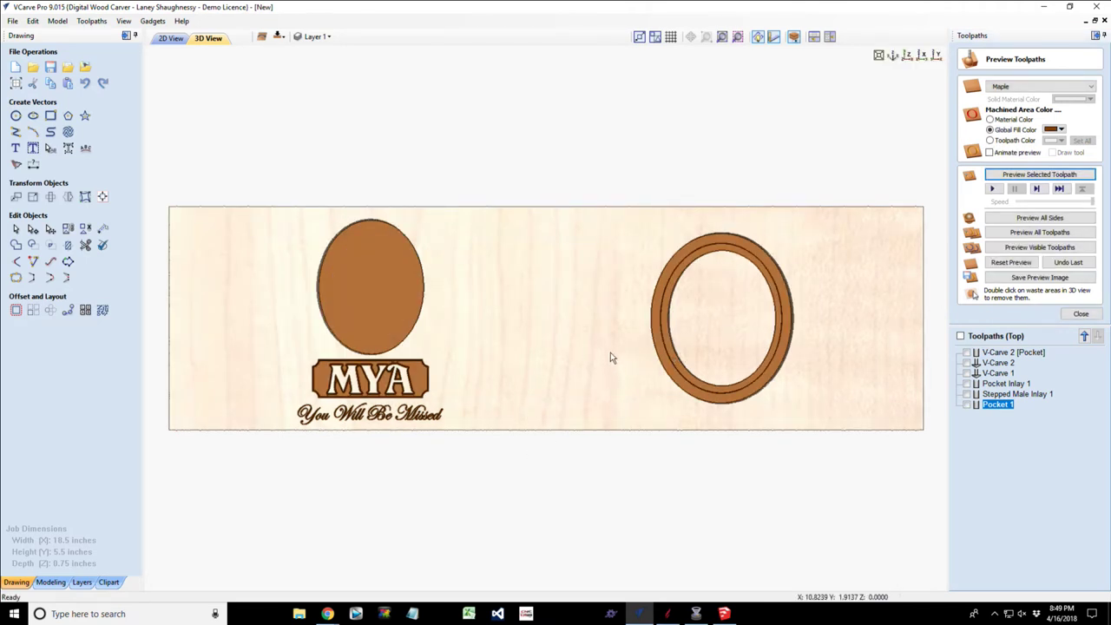
# Draw two stacked 0.725-inch-wide rectangles above the oval, 0.15 and 0.2929 inches tall.
pyautogui.click(50, 118)
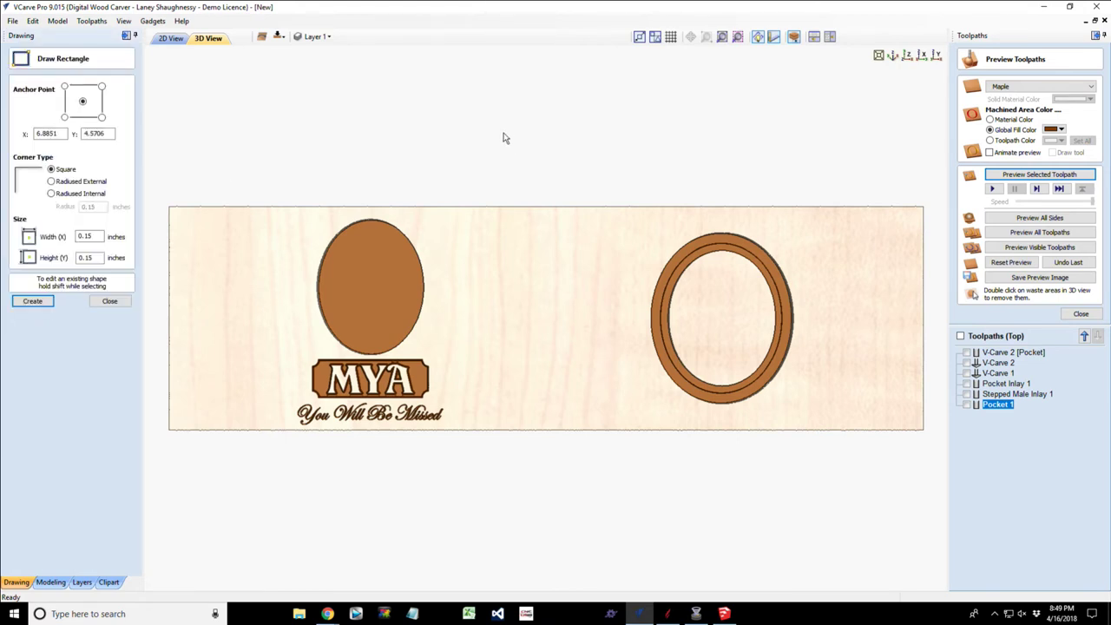
pyautogui.click(170, 38)
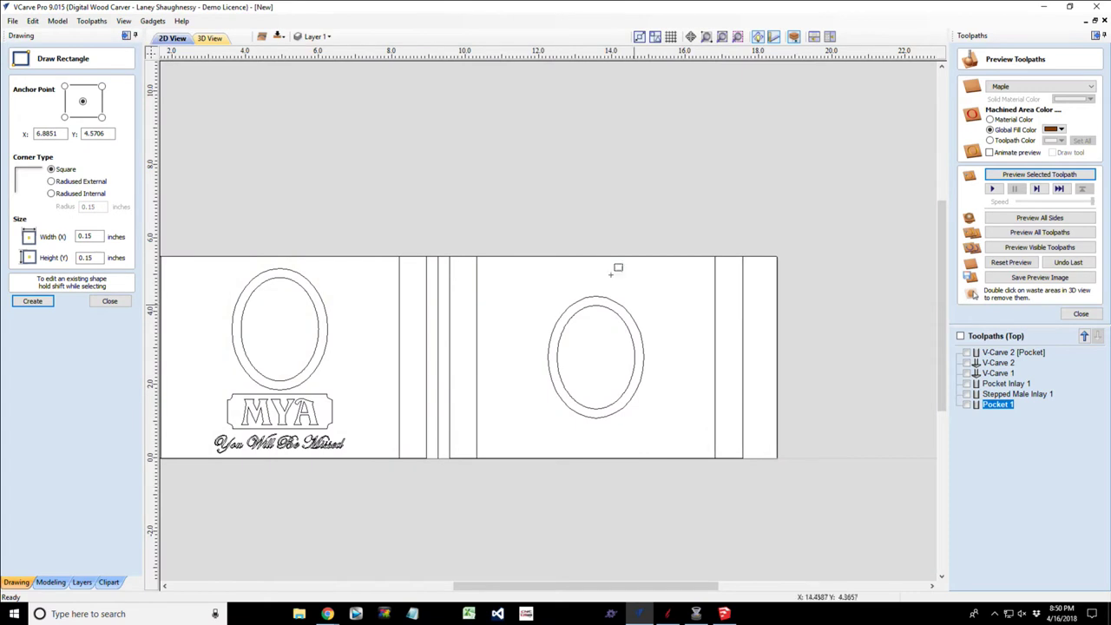
pyautogui.scroll(3, 547, 293)
pyautogui.scroll(3, 547, 293)
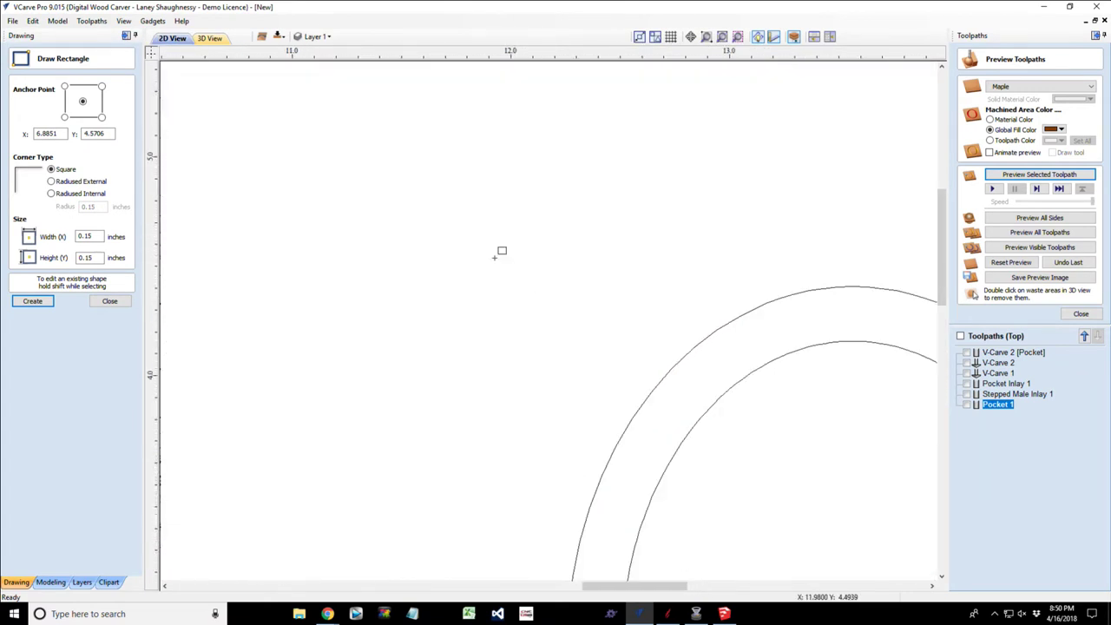
pyautogui.click(446, 212)
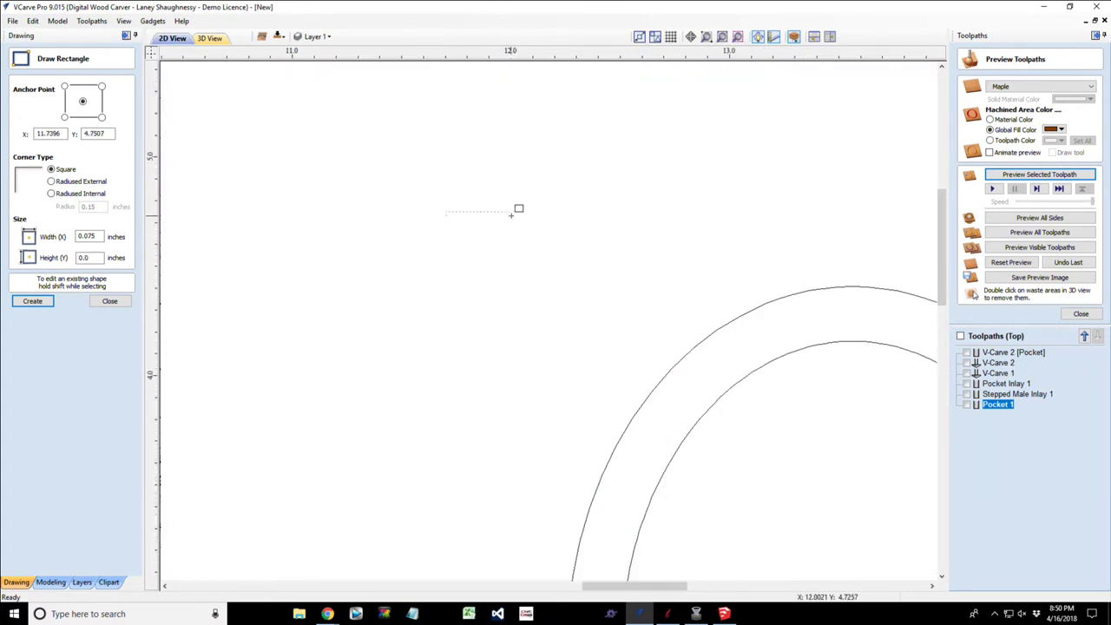
pyautogui.click(605, 244)
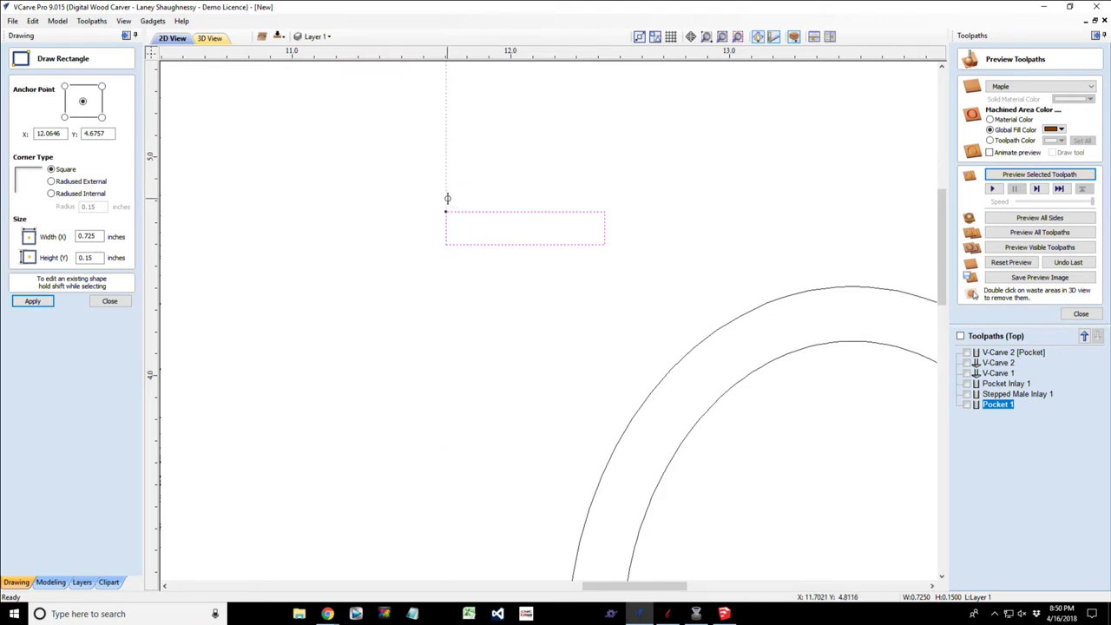
pyautogui.moveTo(445, 181); pyautogui.dragTo(606, 242)
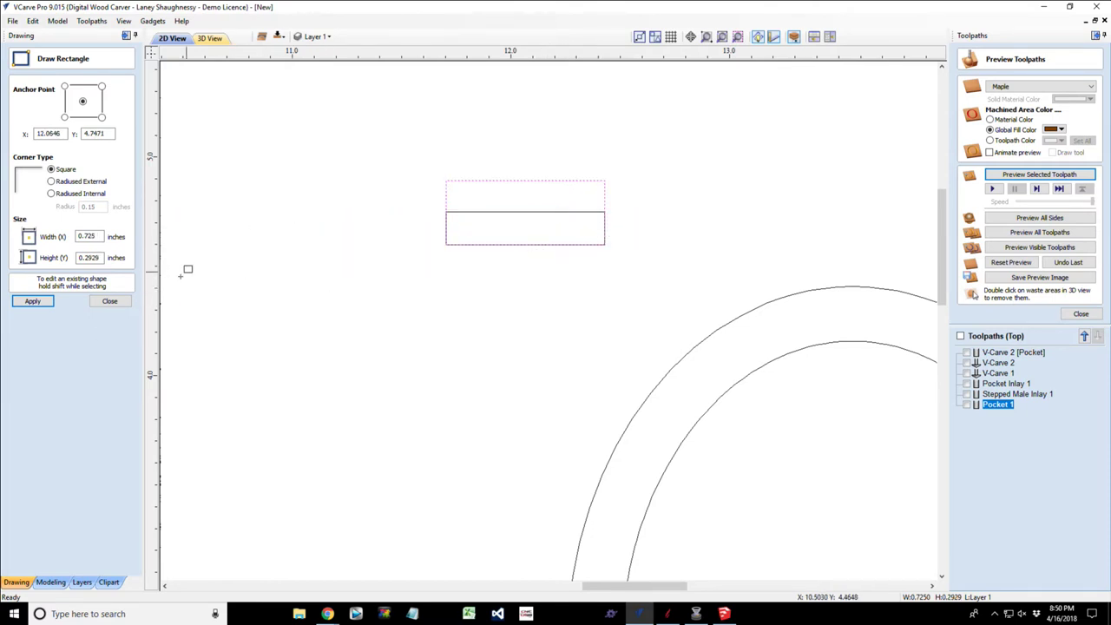
pyautogui.click(107, 301)
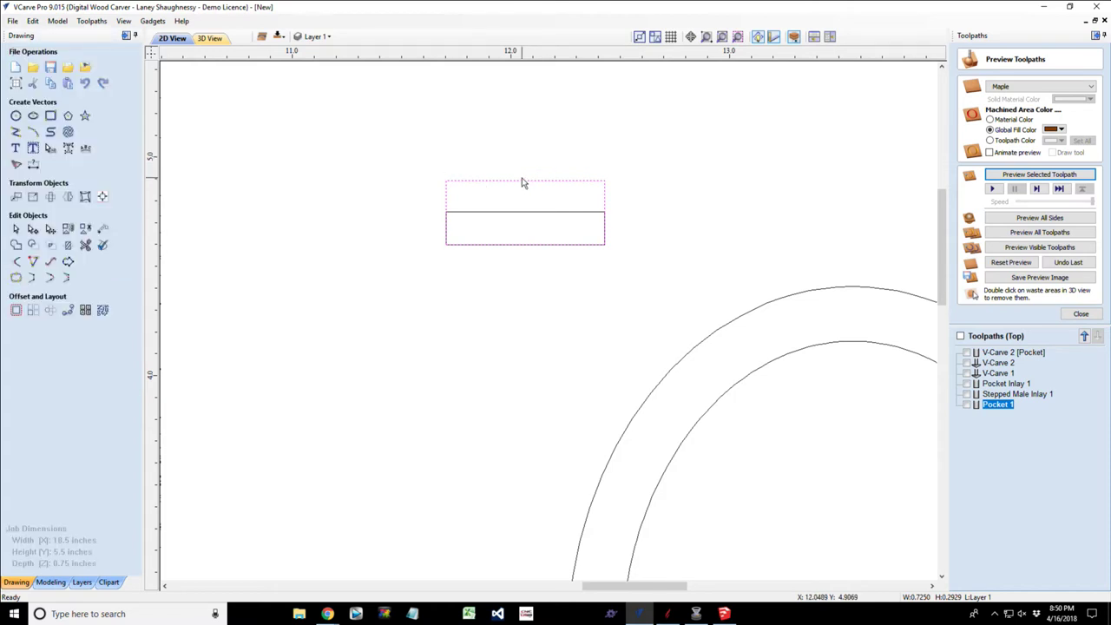
# Nudge the stacked rectangles, then draw a 0.9-inch-wide rectangle across them.
pyautogui.click(522, 179)
pyautogui.moveTo(525, 173); pyautogui.dragTo(527, 198)
pyautogui.moveTo(524, 250); pyautogui.dragTo(526, 236)
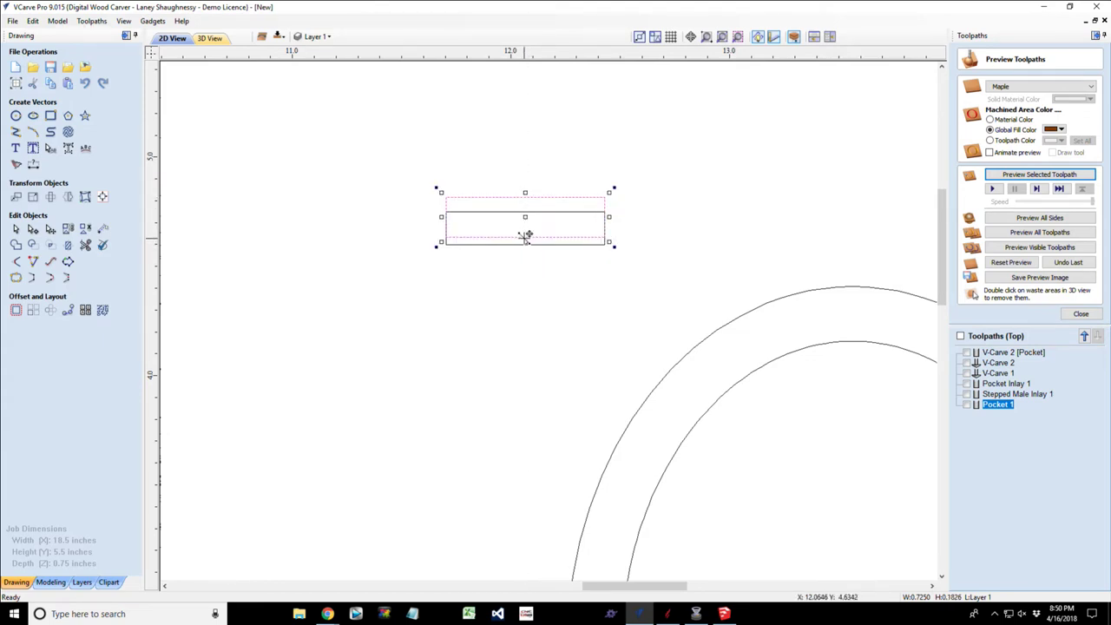
pyautogui.click(51, 116)
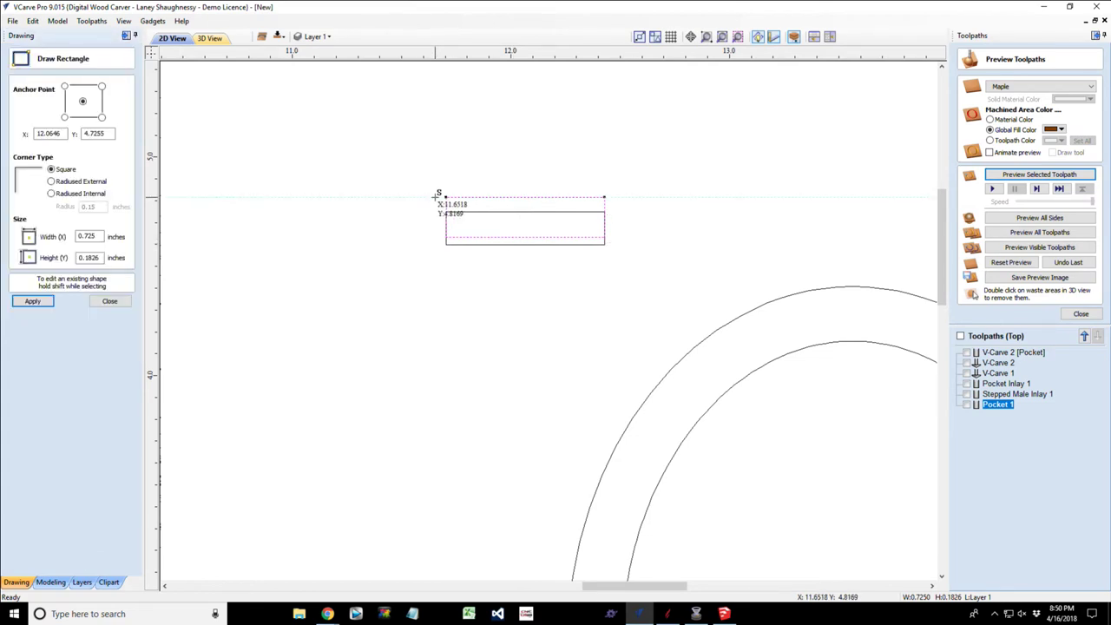
pyautogui.moveTo(436, 198); pyautogui.dragTo(628, 237)
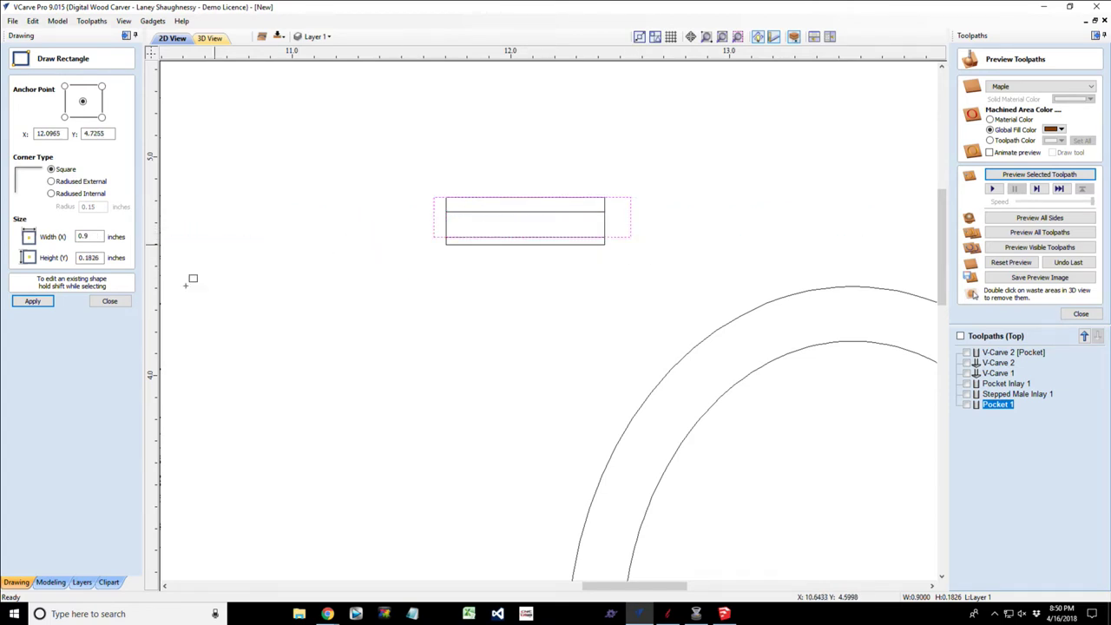
pyautogui.click(109, 301)
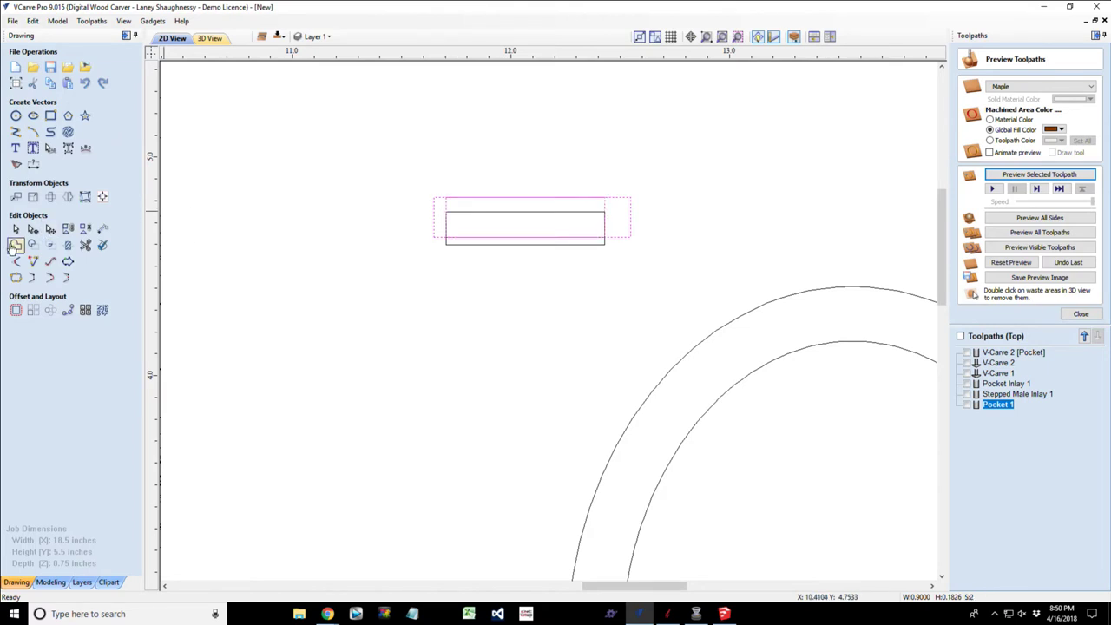
# Reselect the wide rectangle and shrink its height to a thin 0.0662-inch strip.
pyautogui.click(15, 246)
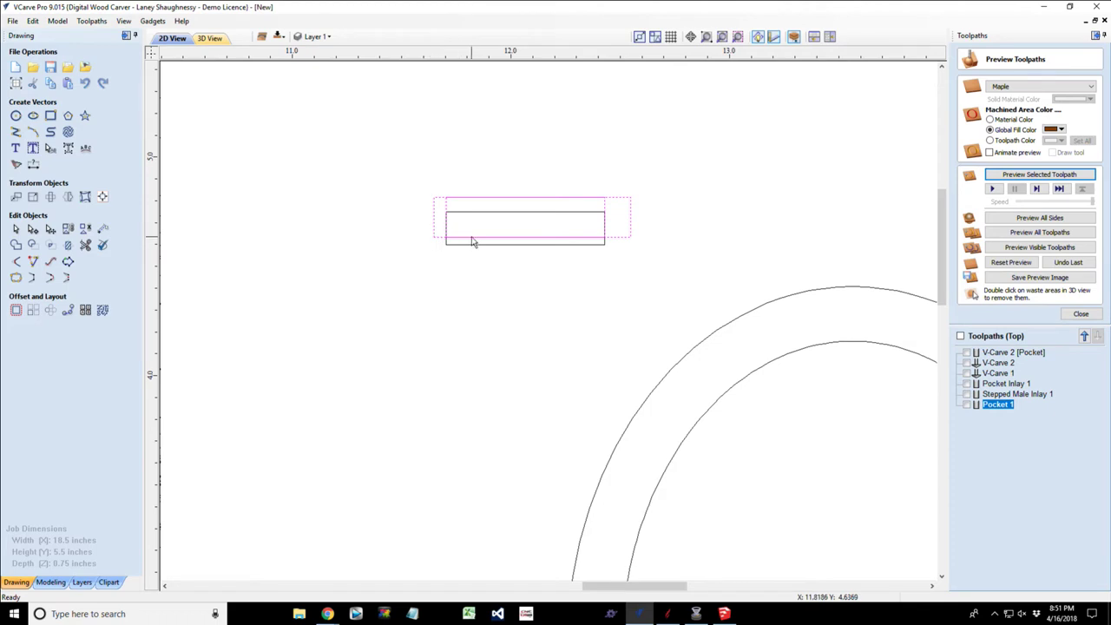
pyautogui.click(439, 235)
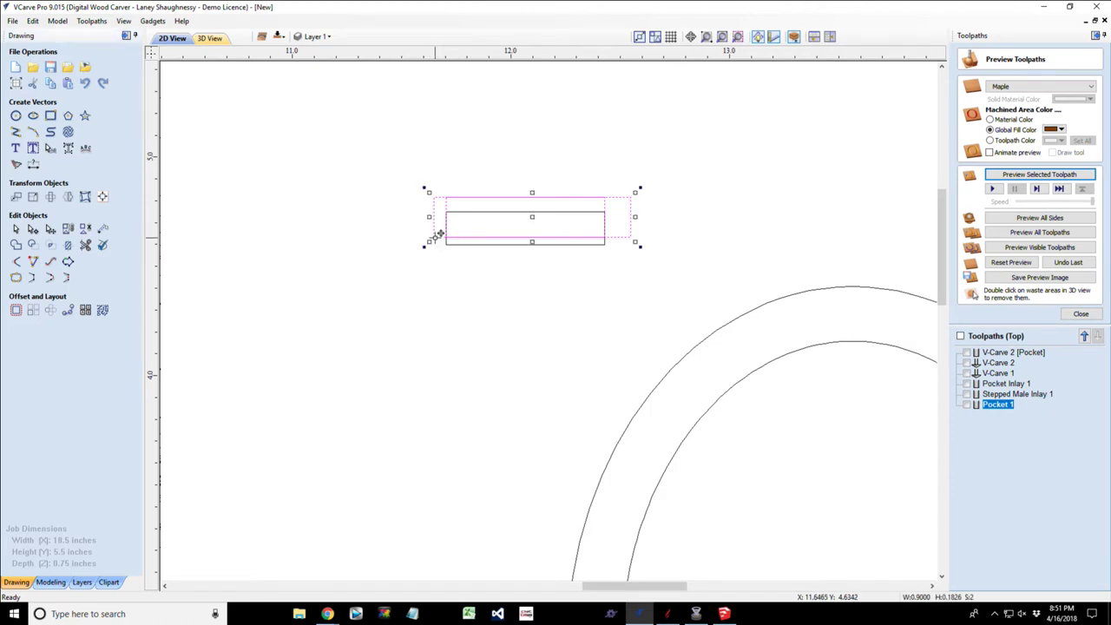
pyautogui.click(531, 231)
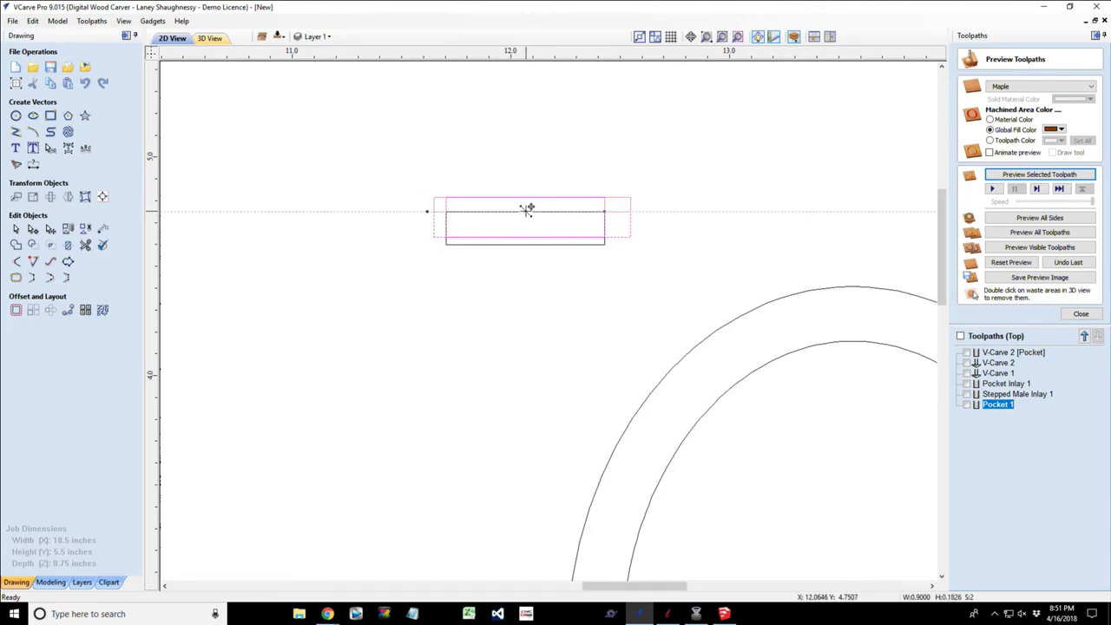
pyautogui.click(528, 209)
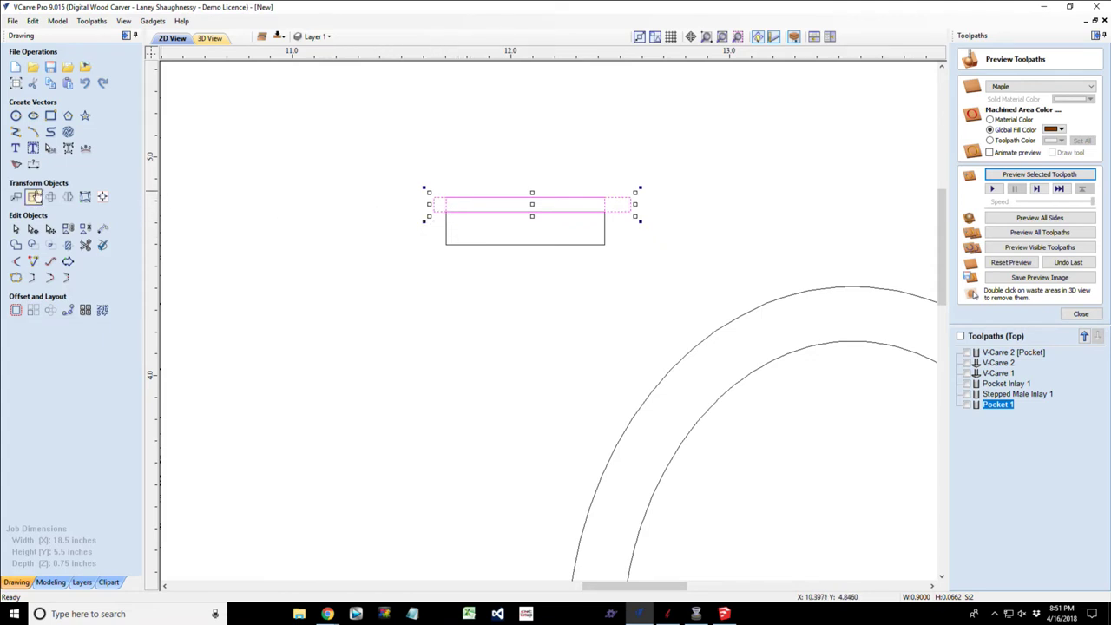
pyautogui.click(16, 245)
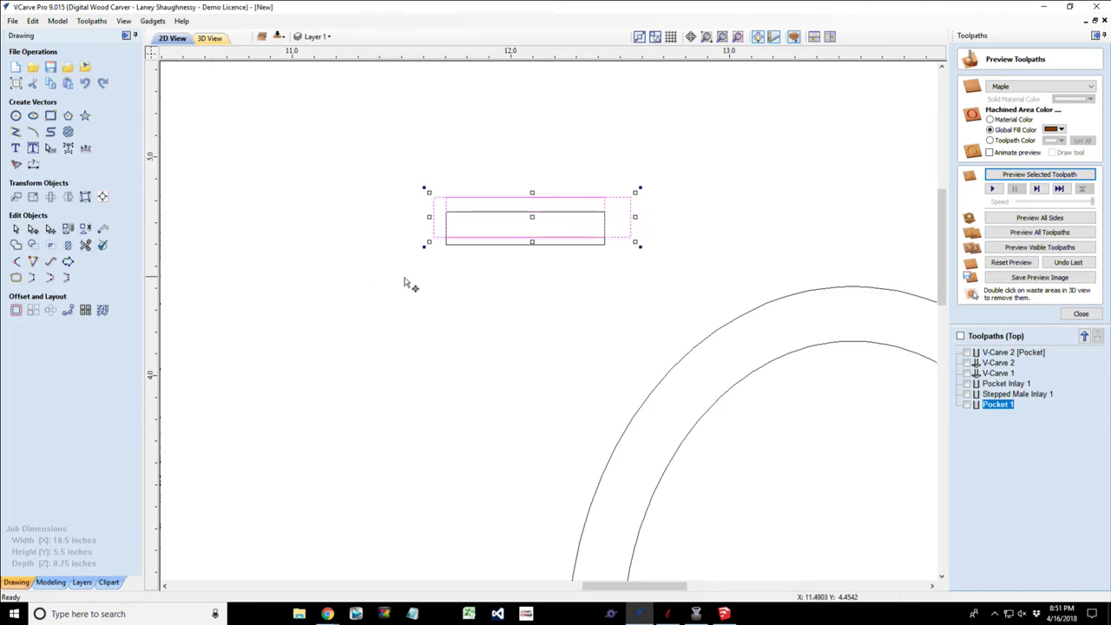
pyautogui.click(428, 287)
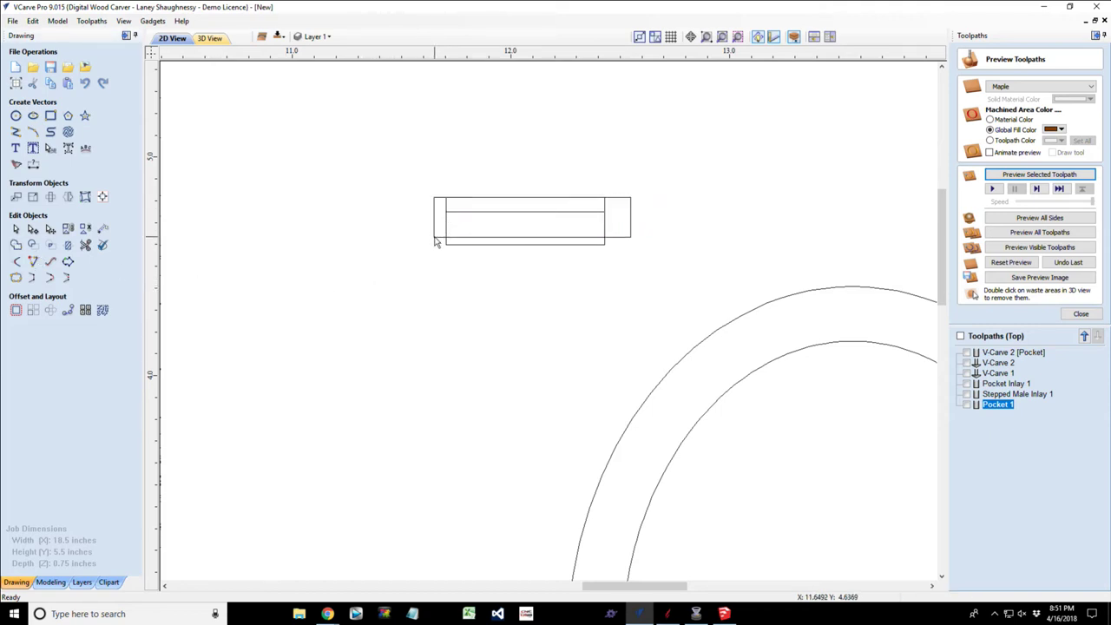
pyautogui.click(436, 239)
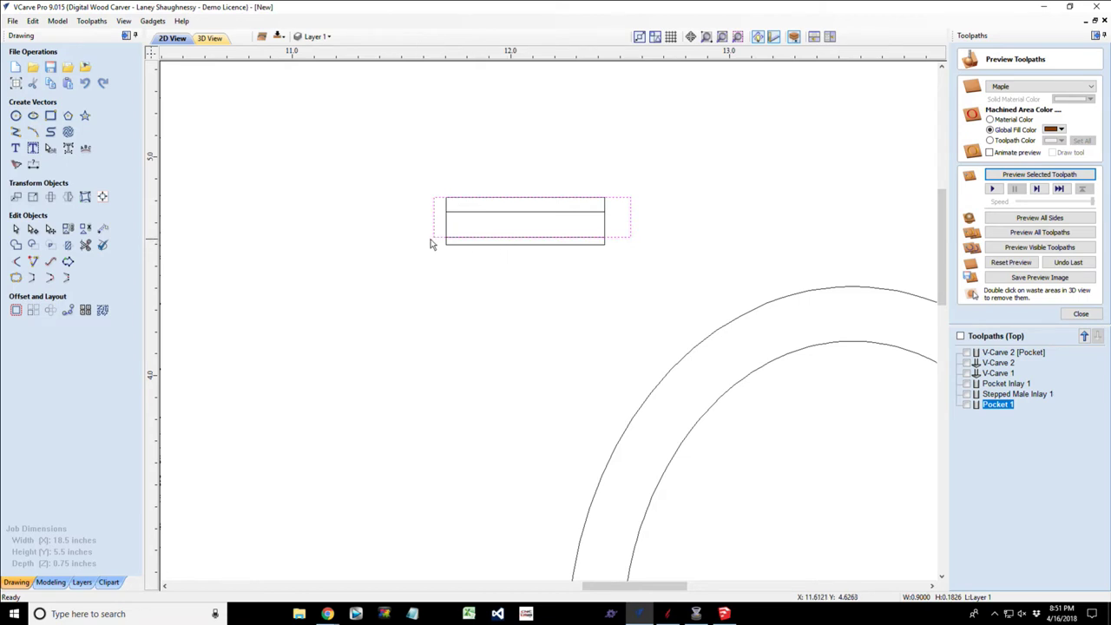
pyautogui.click(436, 241)
pyautogui.moveTo(532, 242); pyautogui.dragTo(523, 213)
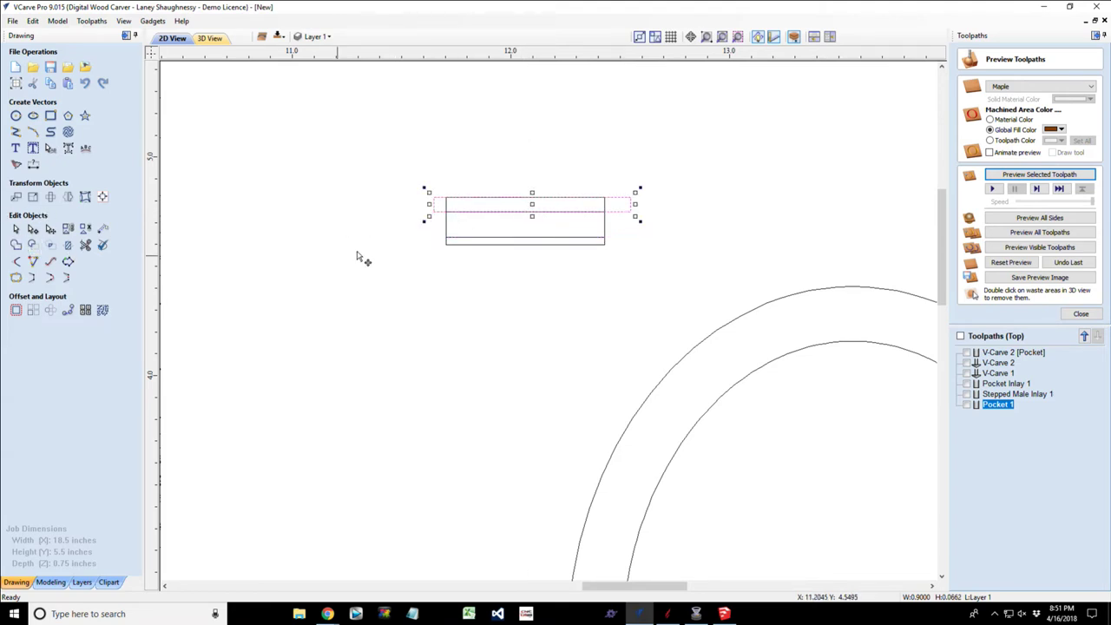
# Narrow the thin top strip from its right side to 0.8417 inch.
pyautogui.keyDown('shift'); pyautogui.click(462, 239); pyautogui.keyUp('shift')
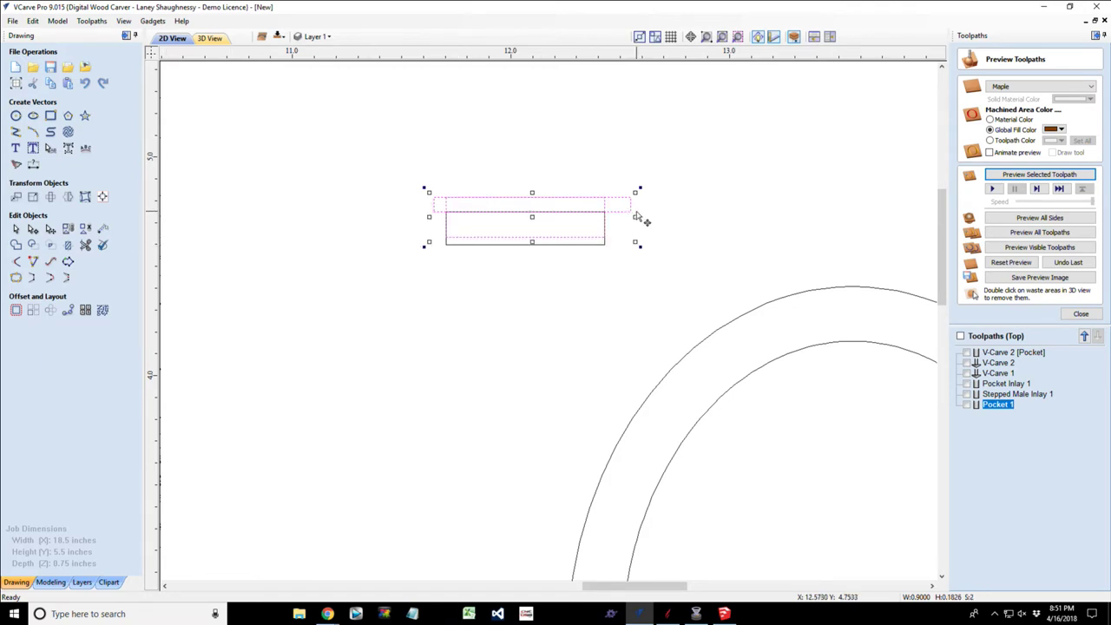
pyautogui.click(569, 235)
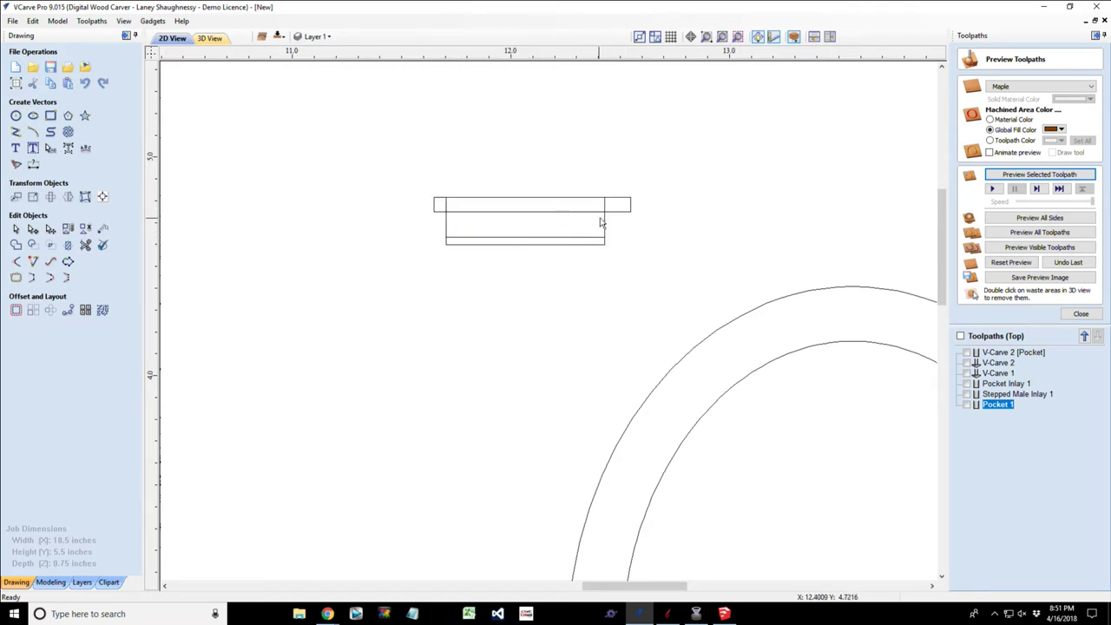
pyautogui.click(630, 212)
pyautogui.click(632, 215)
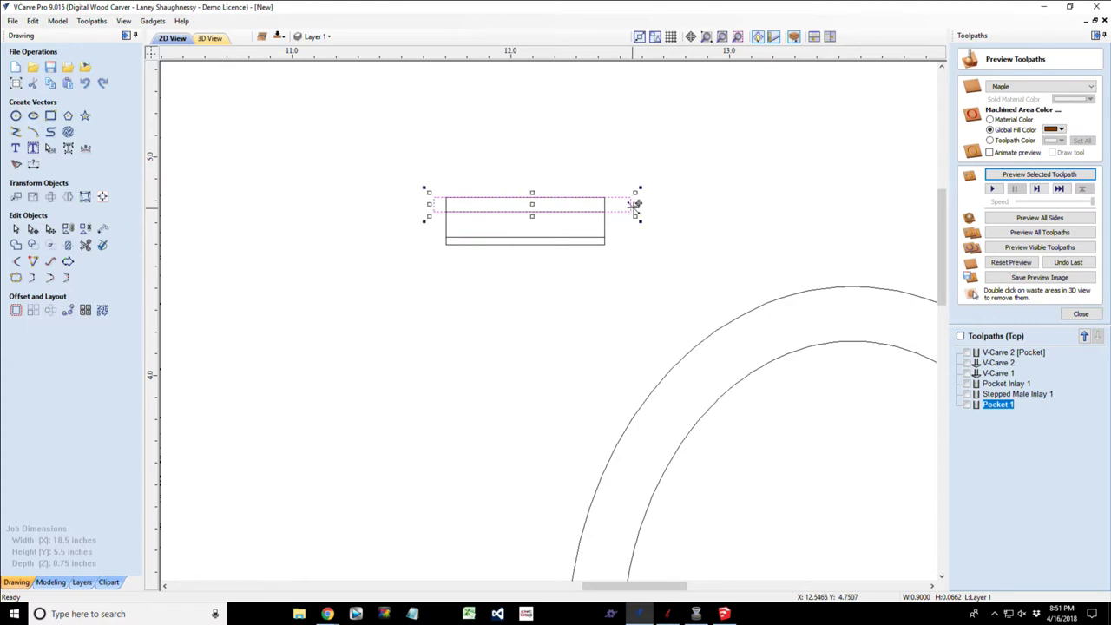
pyautogui.click(627, 209)
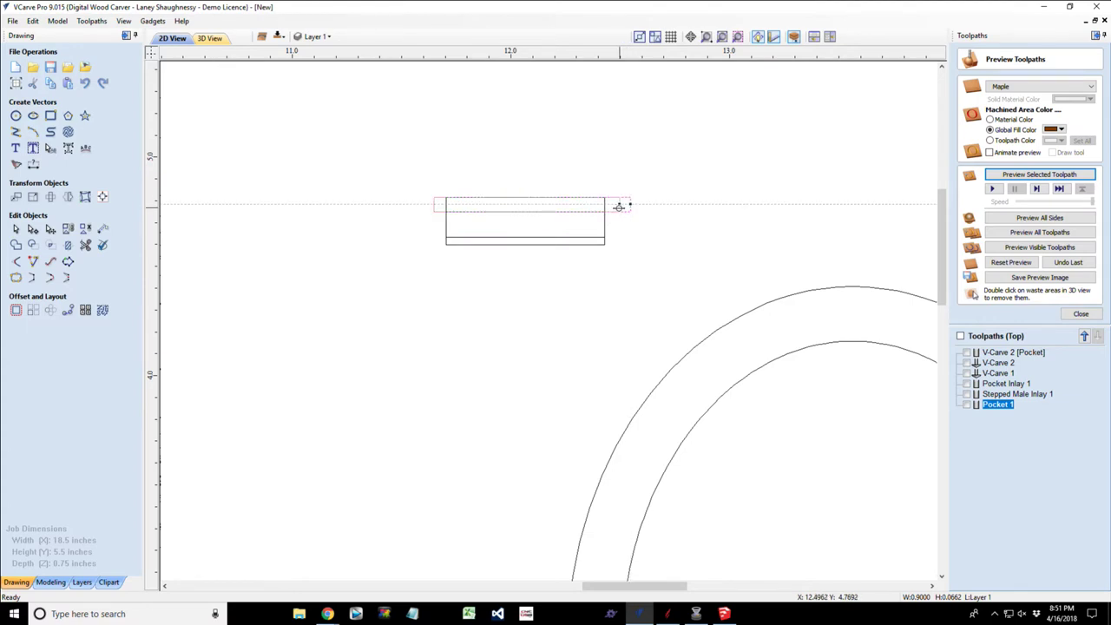
pyautogui.click(618, 207)
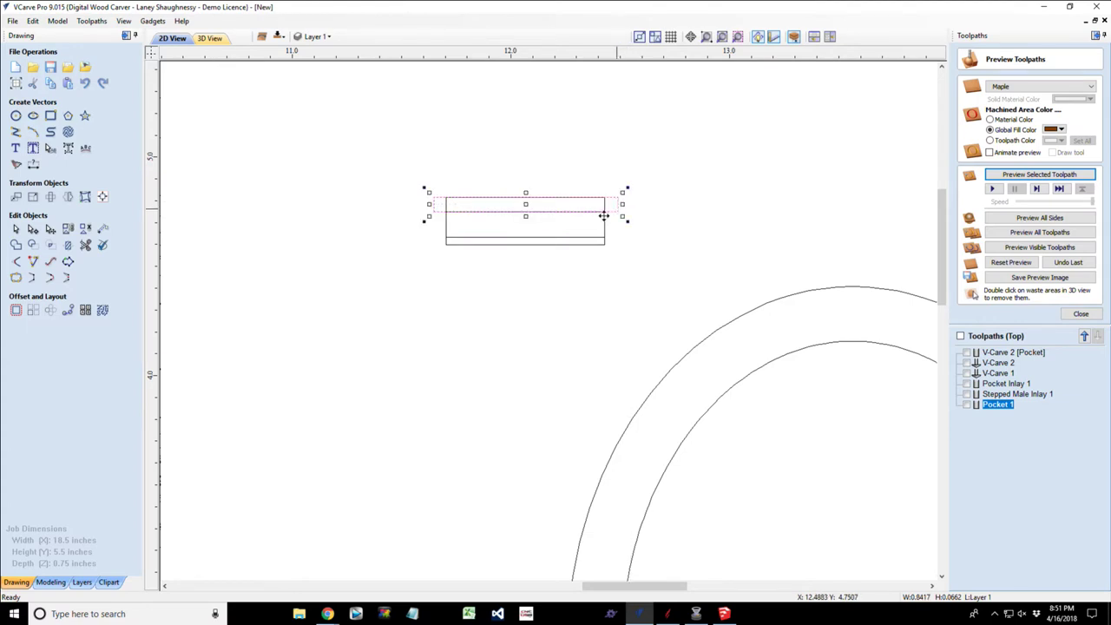
# Select the top strip and thin lower rectangle together and nudge them up above the small rectangle.
pyautogui.keyDown('shift'); pyautogui.click(494, 236); pyautogui.keyUp('shift')
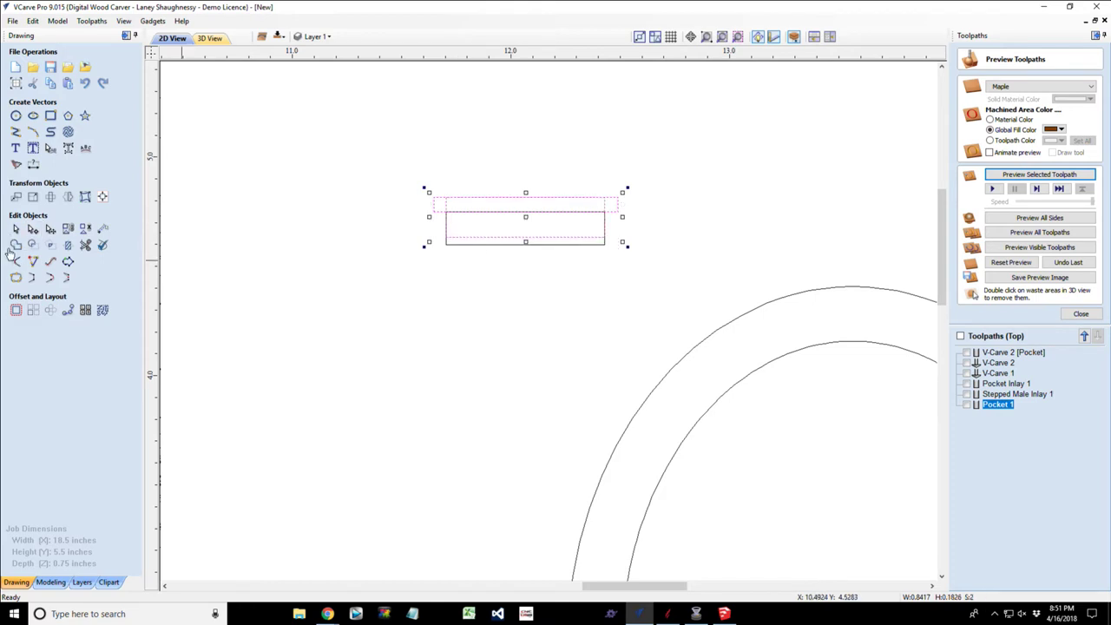
pyautogui.click(15, 243)
pyautogui.click(338, 287)
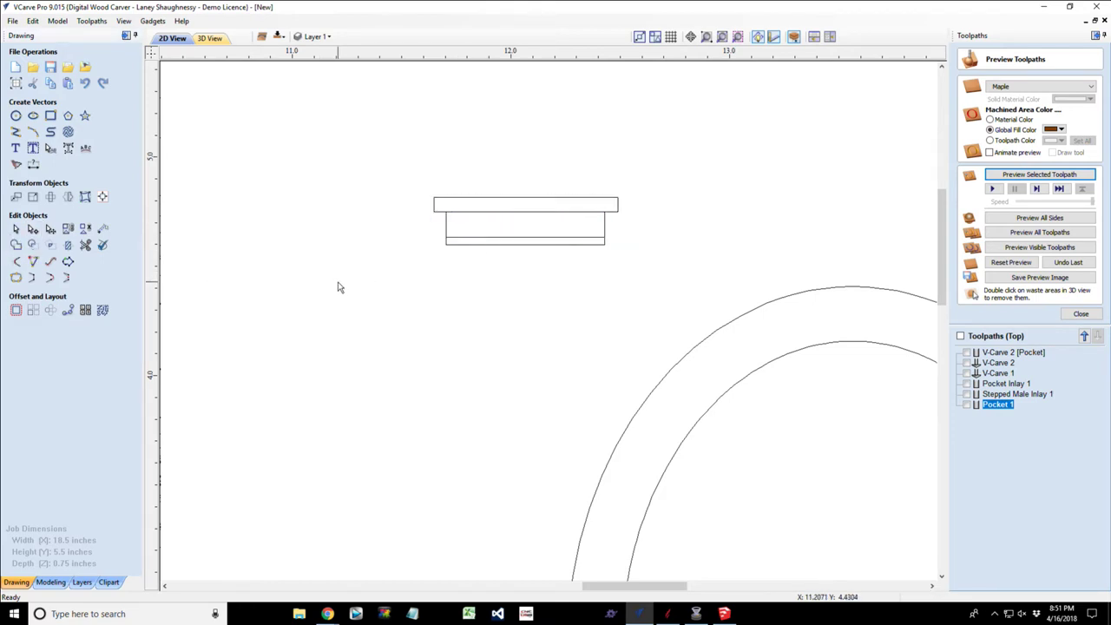
pyautogui.click(468, 203)
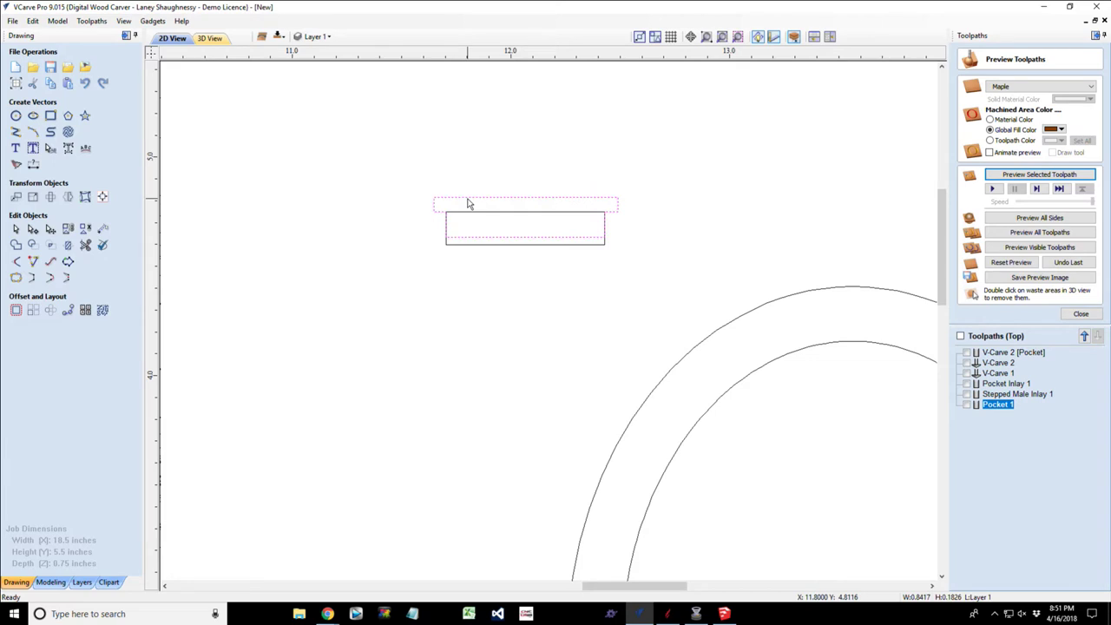
pyautogui.press('Up')
pyautogui.press('Up')
pyautogui.press('Up')
# Draw a narrower rectangle inside the stepped inlay shape.
pyautogui.click(50, 115)
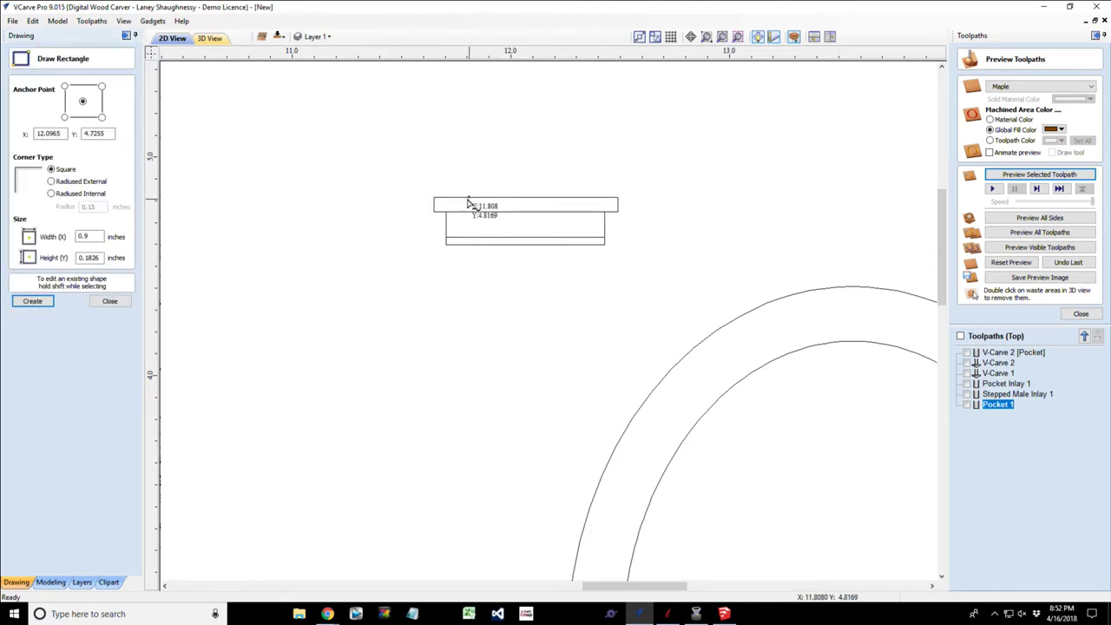
pyautogui.moveTo(468, 218); pyautogui.dragTo(594, 240)
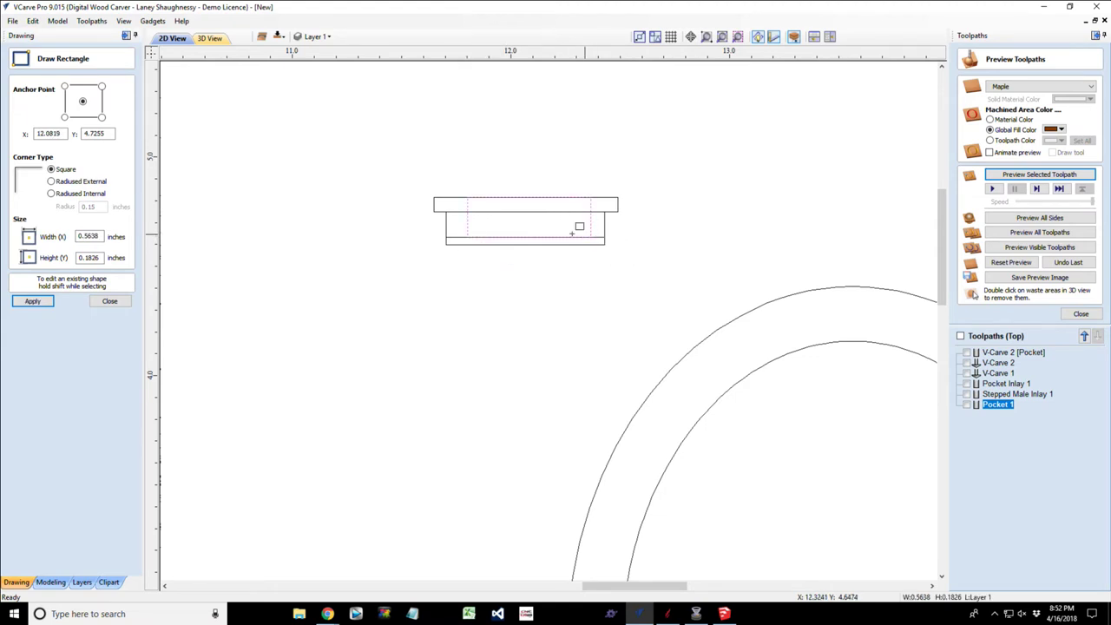
pyautogui.click(109, 301)
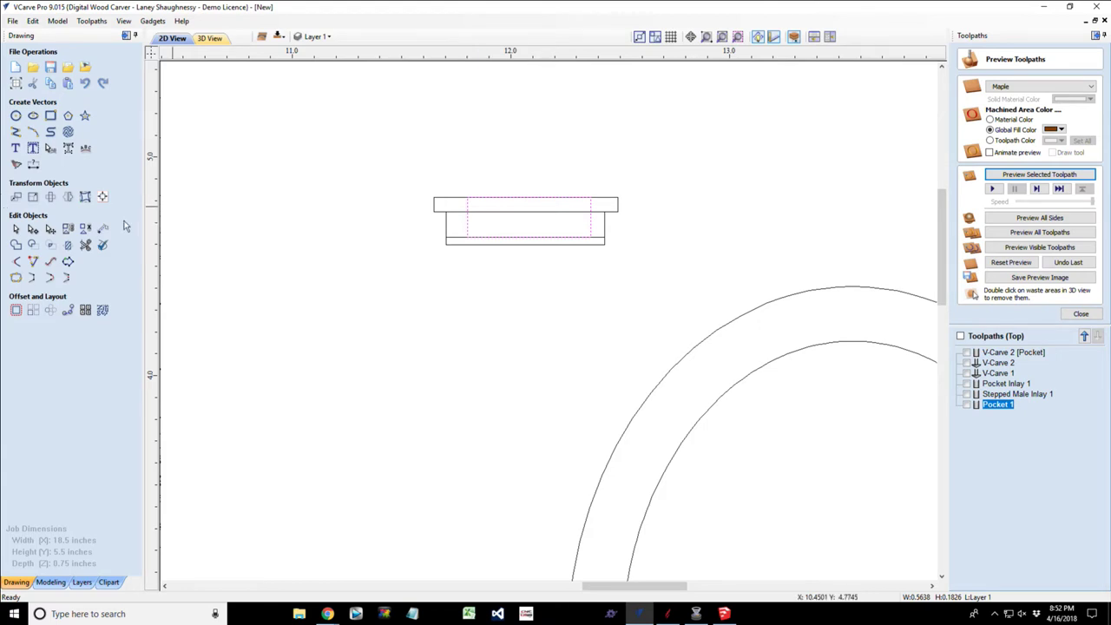
# Trim the strip's top, inner horizontal and left end-block segments, undoing a mistaken bottom-strip trim.
pyautogui.click(85, 245)
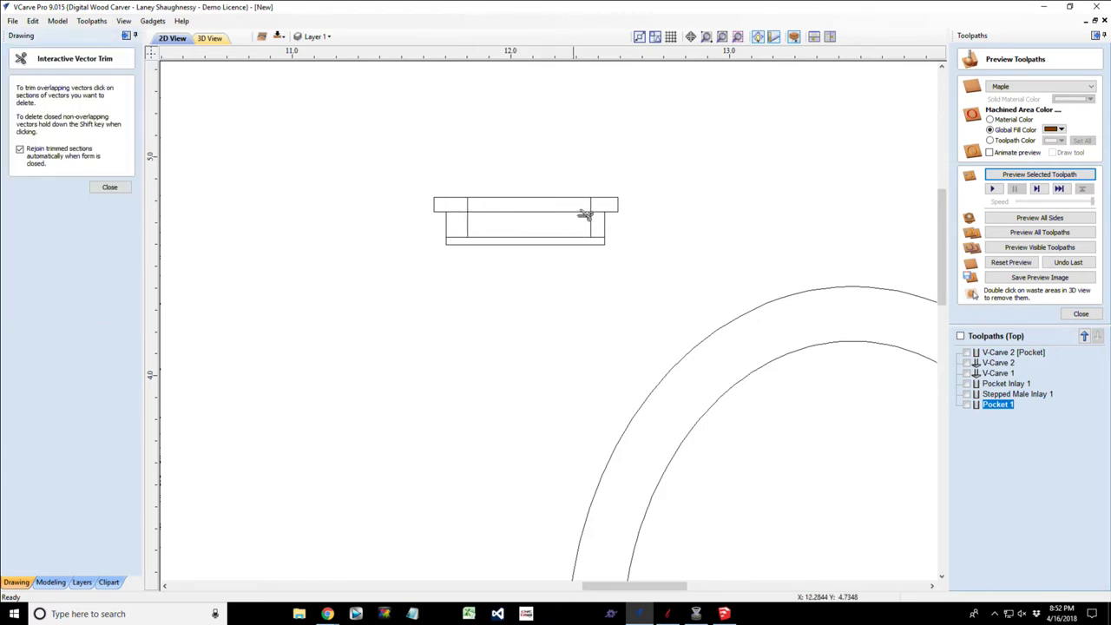
pyautogui.click(526, 199)
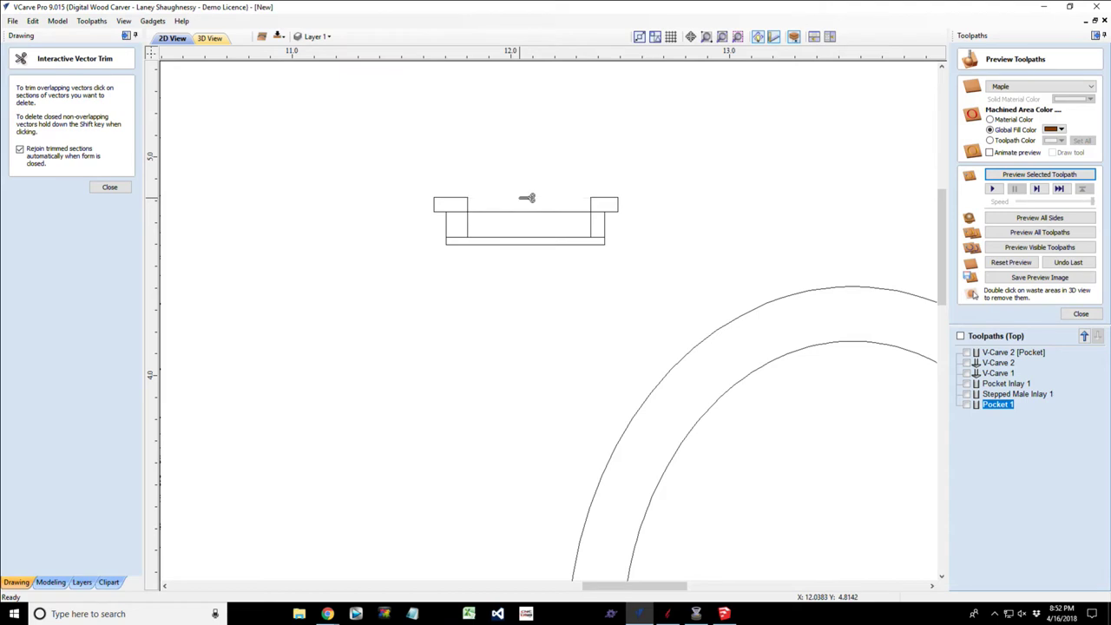
pyautogui.click(521, 212)
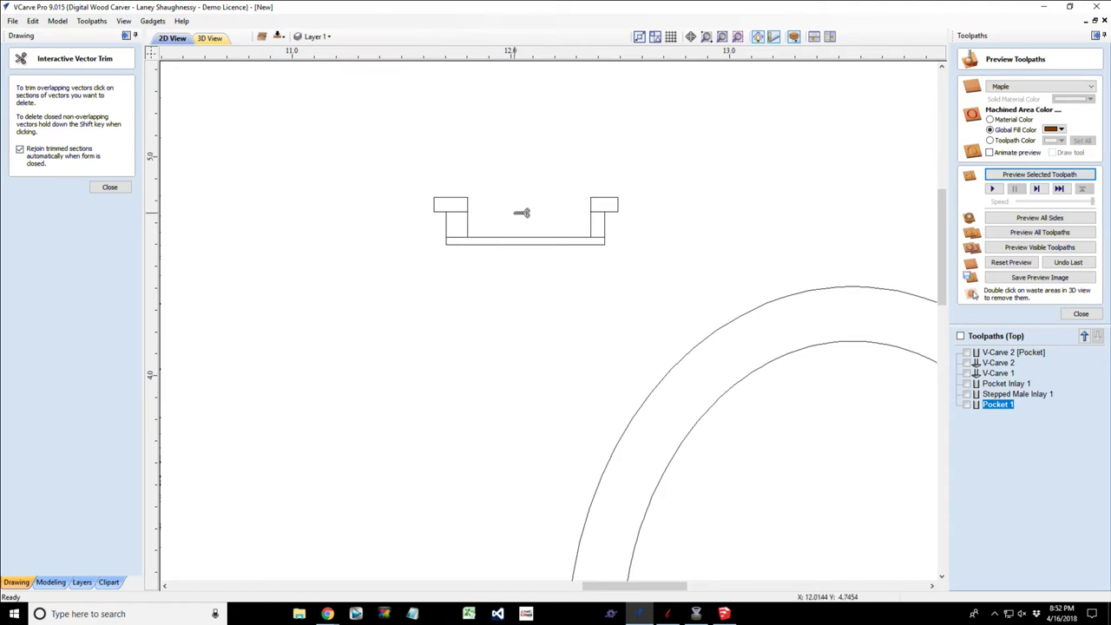
pyautogui.click(459, 212)
pyautogui.click(603, 213)
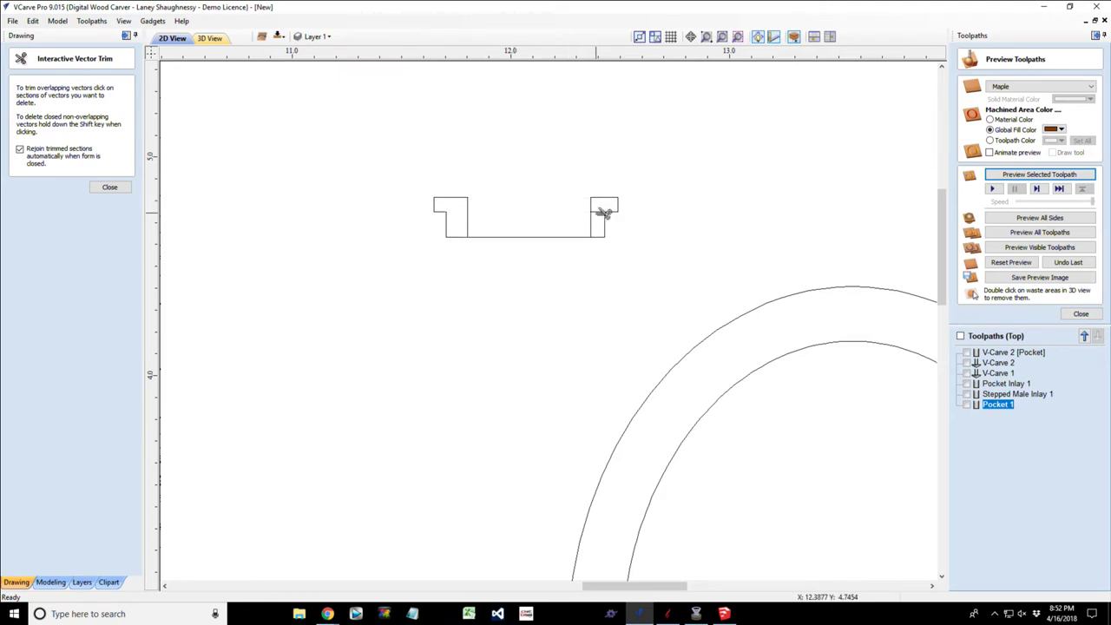
pyautogui.hotkey('ctrl', 'z')
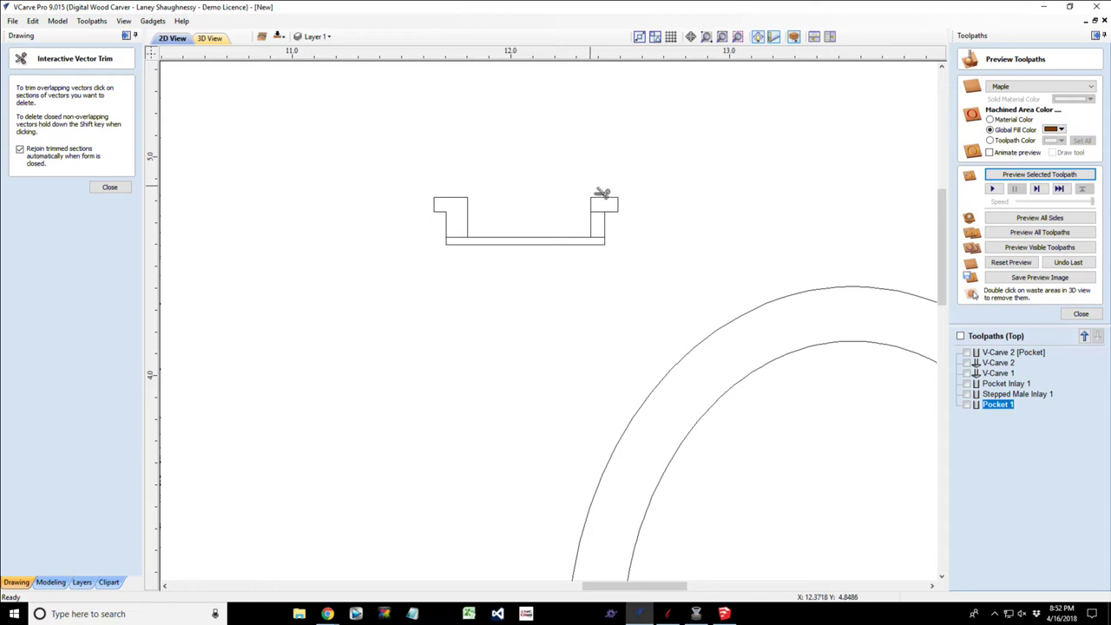
# Trim the short line between the box and the upright, then close the trim tool.
pyautogui.scroll(3, 603, 191)
pyautogui.click(599, 205)
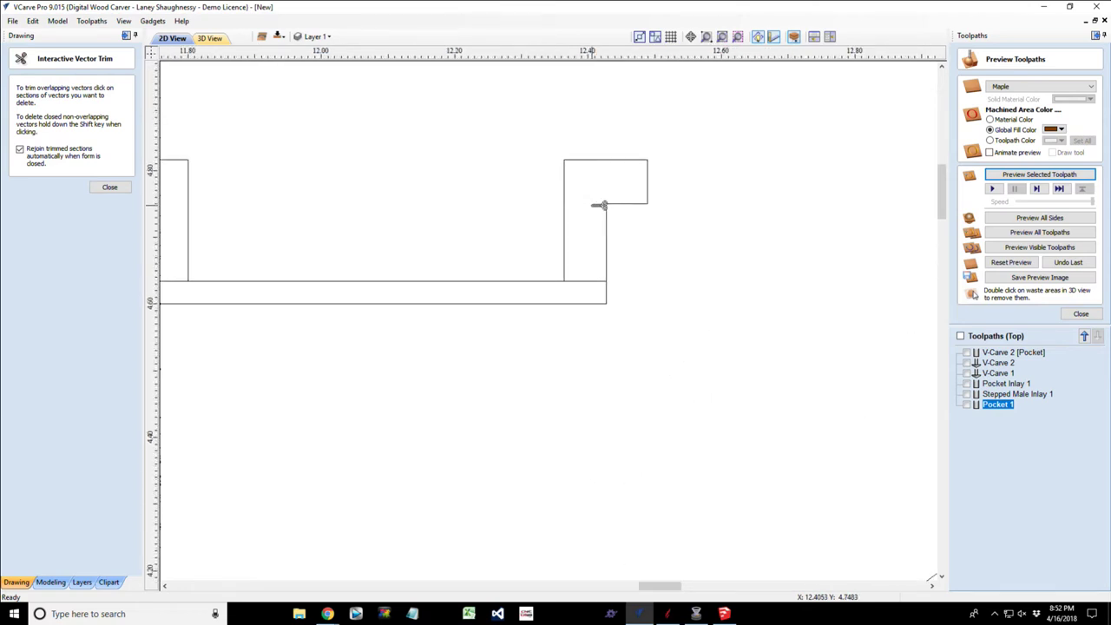
pyautogui.scroll(-3, 591, 243)
pyautogui.scroll(-1, 512, 267)
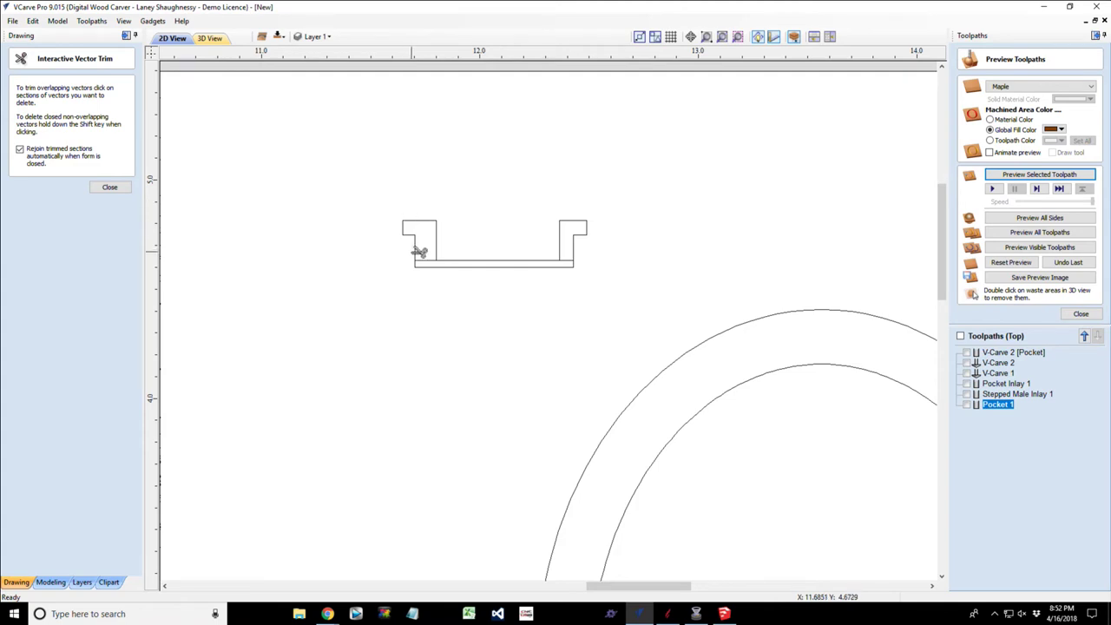
pyautogui.scroll(-1, 432, 309)
pyautogui.scroll(1, 432, 309)
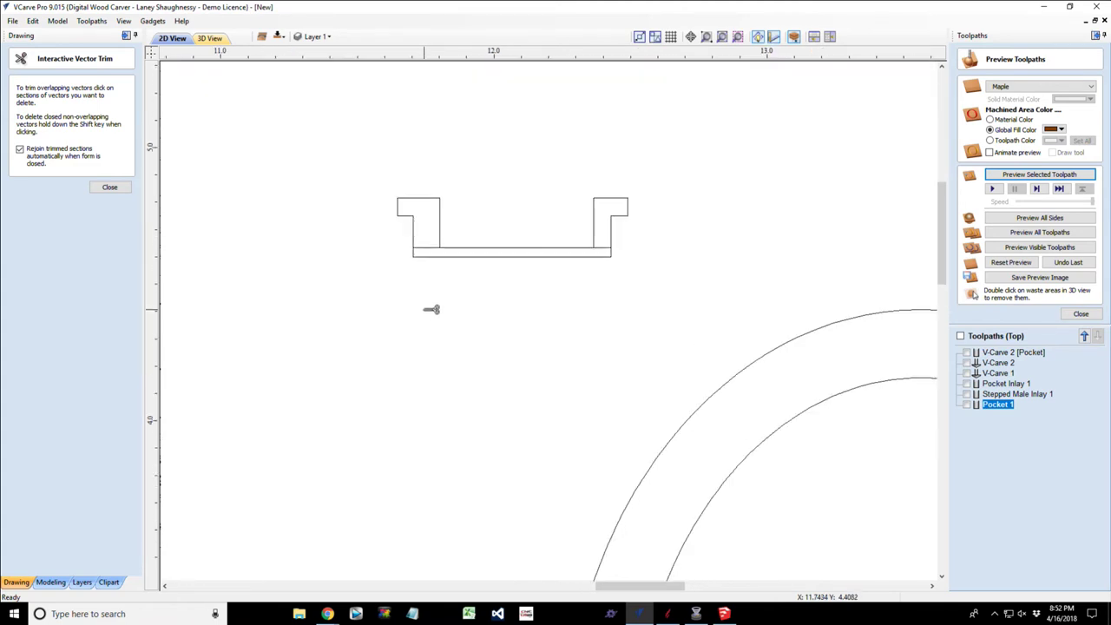
pyautogui.click(109, 189)
pyautogui.scroll(-5, 355, 227)
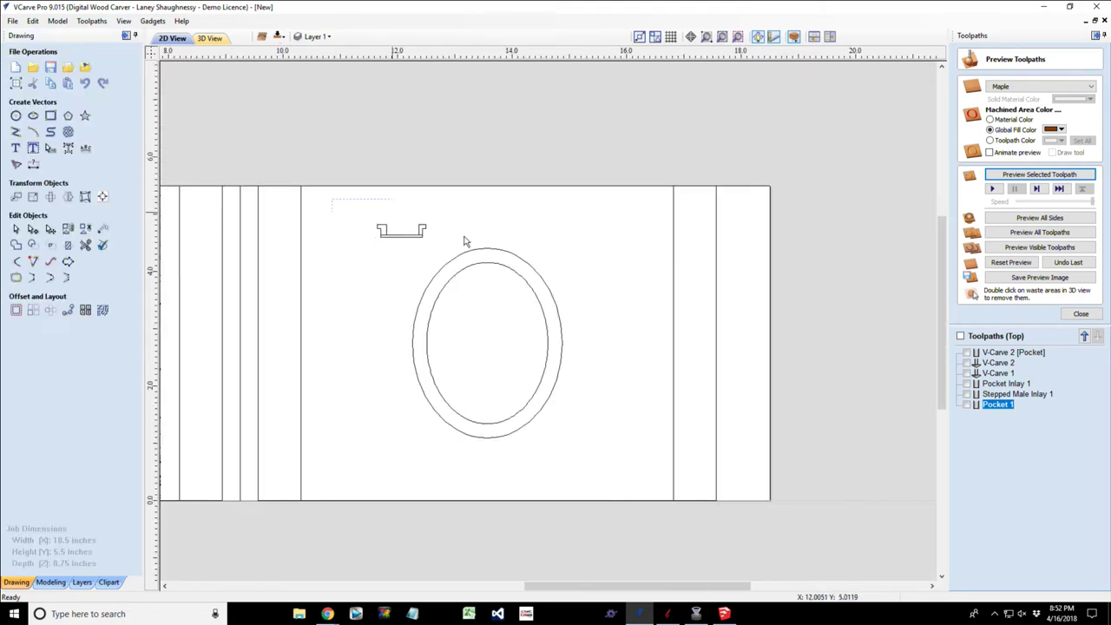
# Delete the small stepped inlay shape and both right-side ovals.
pyautogui.moveTo(464, 241); pyautogui.dragTo(429, 246)
pyautogui.press('Delete')
pyautogui.moveTo(363, 228); pyautogui.dragTo(612, 443)
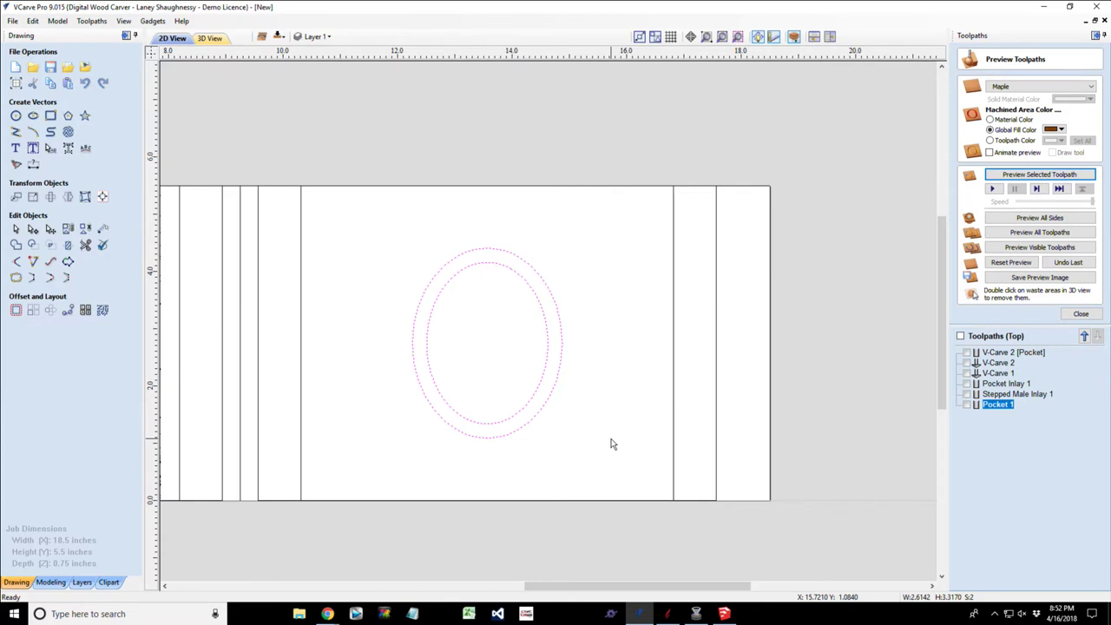
pyautogui.press('Delete')
# Copy the double oval above MYA onto a new layer named 'Male Inlay'.
pyautogui.scroll(-1, 596, 454)
pyautogui.moveTo(574, 587); pyautogui.dragTo(437, 591)
pyautogui.moveTo(525, 306); pyautogui.dragTo(472, 272)
pyautogui.rightClick(509, 282)
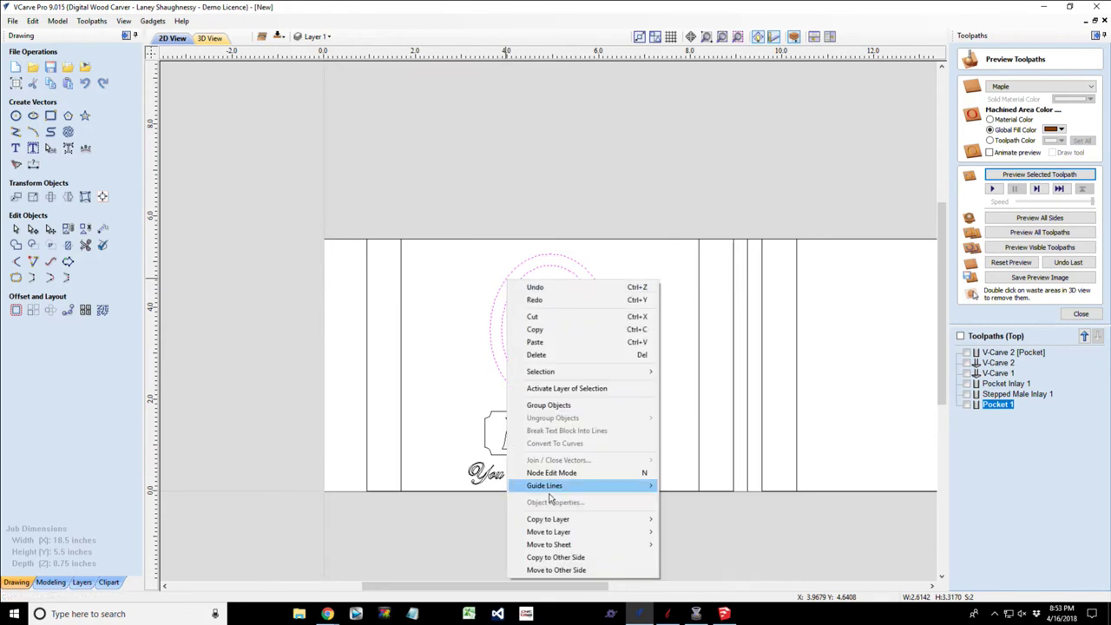
pyautogui.moveTo(554, 518)
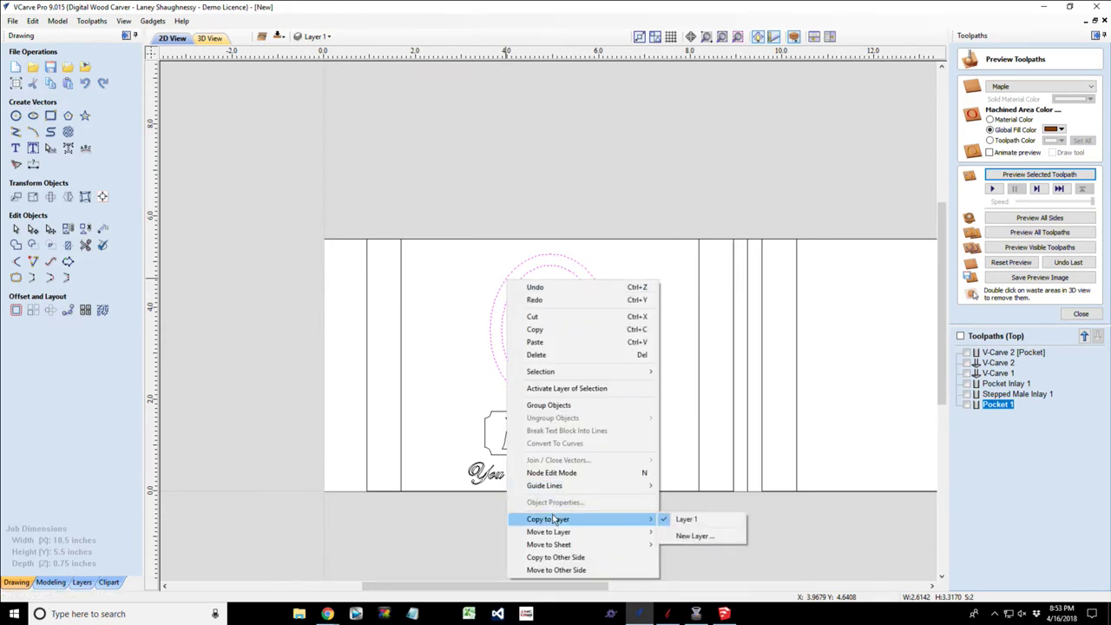
pyautogui.click(684, 538)
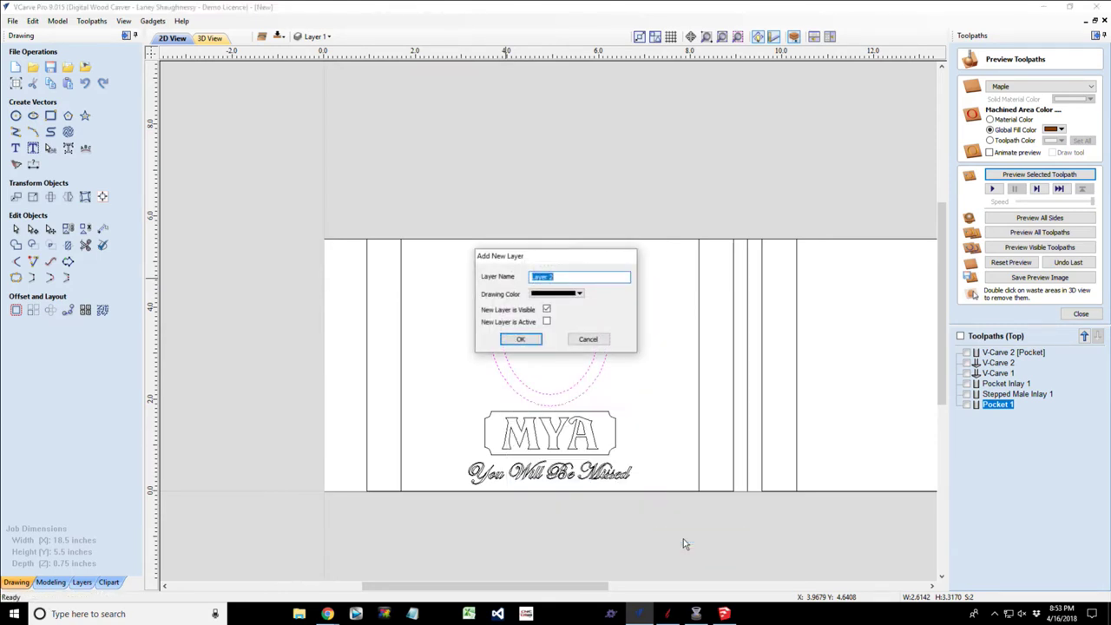
pyautogui.write('Male Inlay')
pyautogui.click(522, 340)
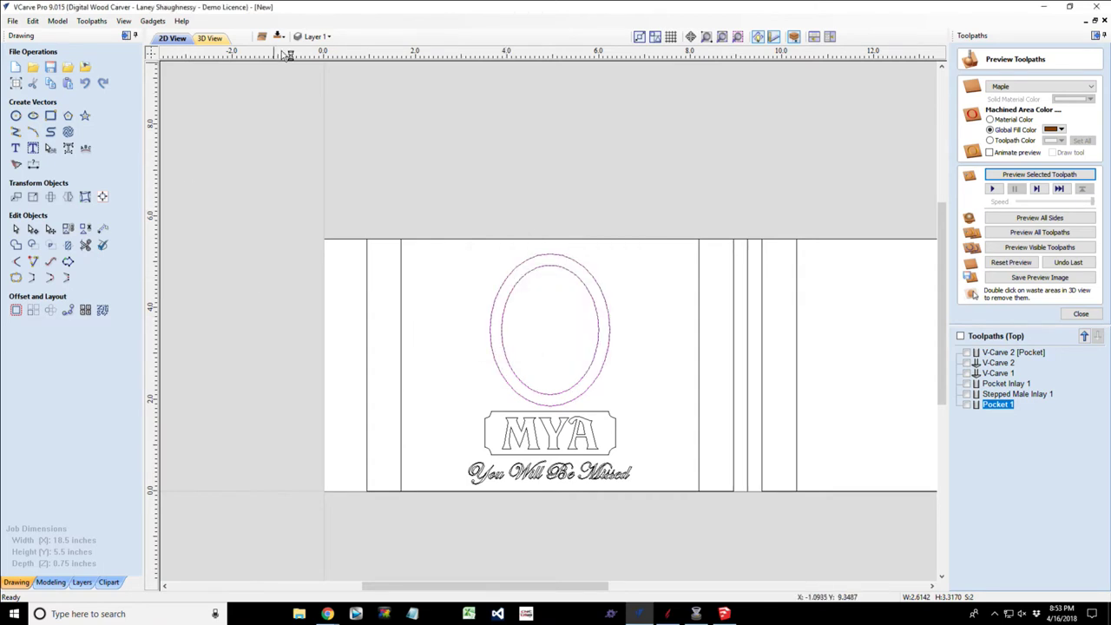
# Hide the Male Inlay layer and select the outer oval above MYA.
pyautogui.click(316, 36)
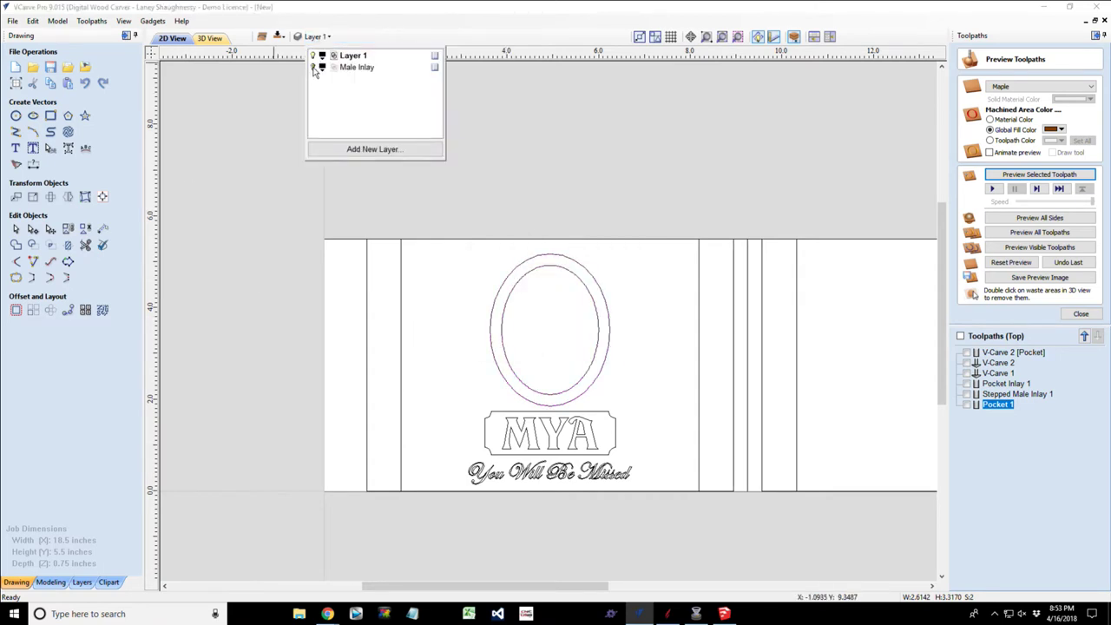
pyautogui.click(314, 70)
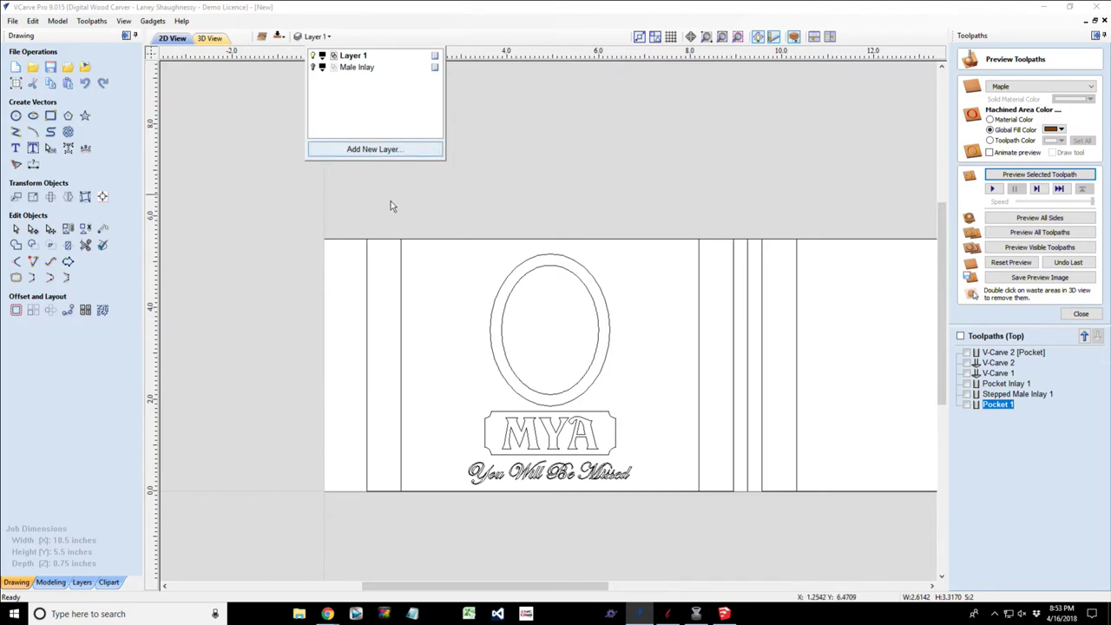
pyautogui.click(521, 270)
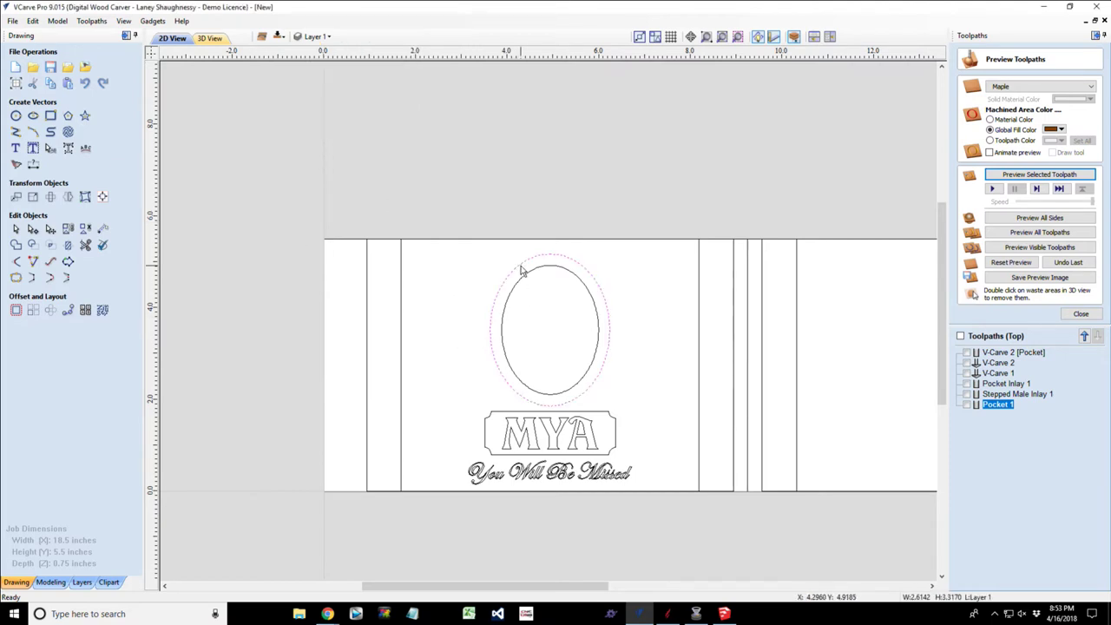
# Recalculate Pocket Inlay 1 and inspect the oval pocket above MYA in an angled, zoomed 3D view.
pyautogui.doubleClick(1005, 384)
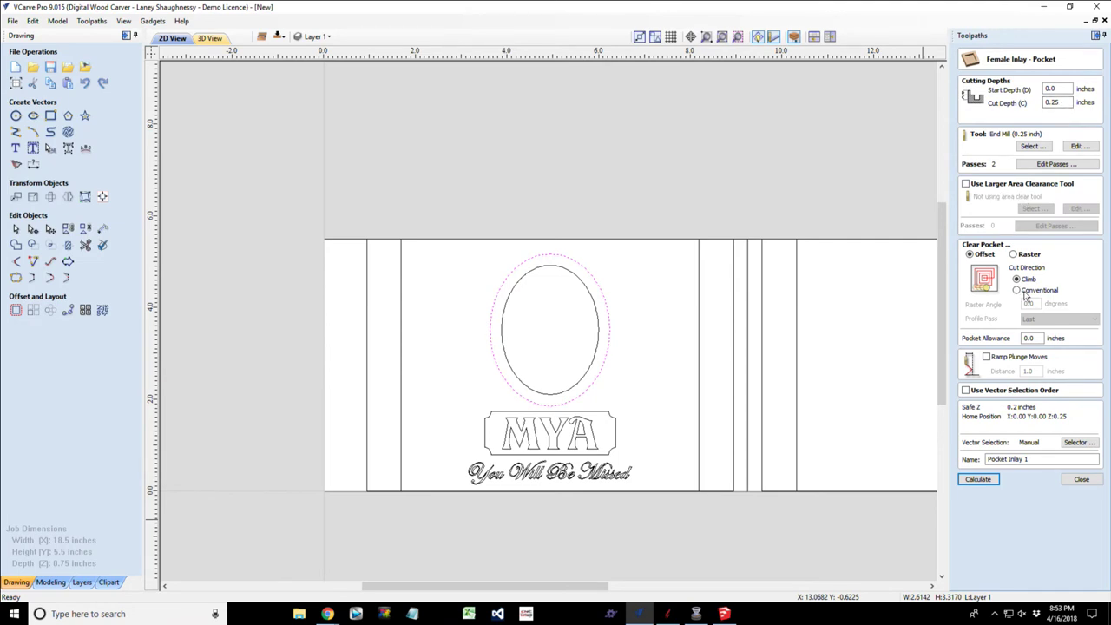
pyautogui.click(978, 478)
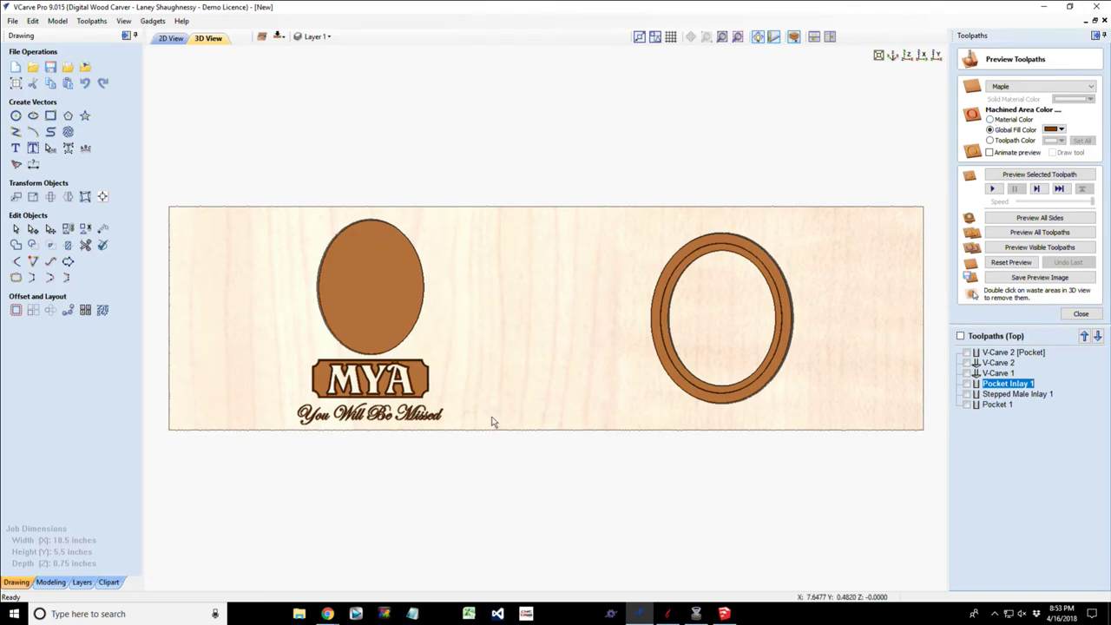
pyautogui.moveTo(494, 422); pyautogui.dragTo(323, 269)
pyautogui.scroll(1, 322, 265)
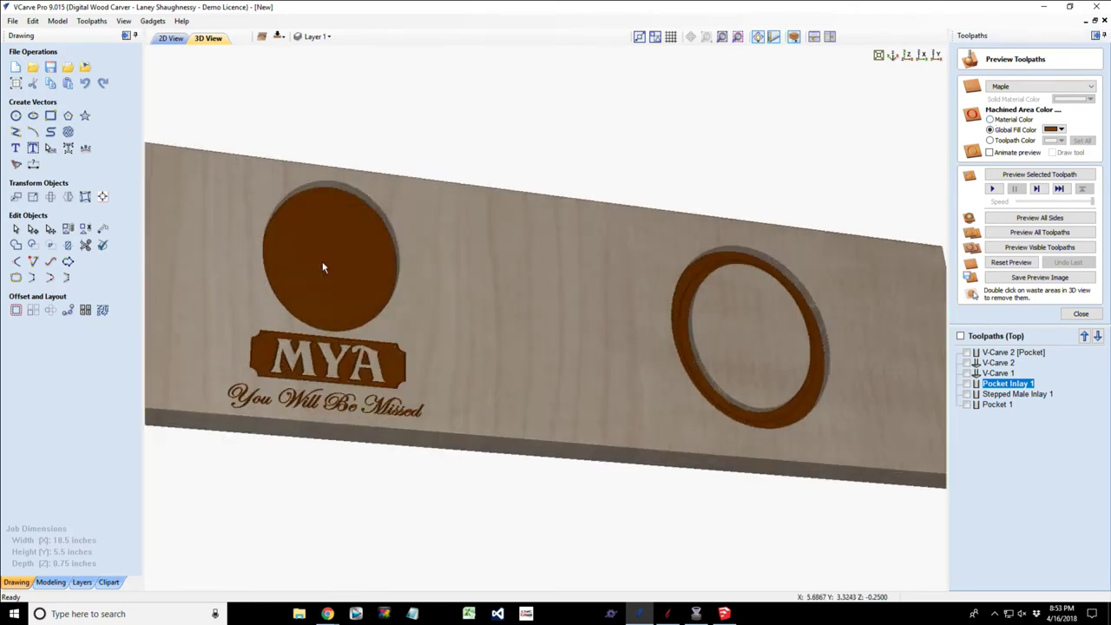
pyautogui.scroll(2, 323, 266)
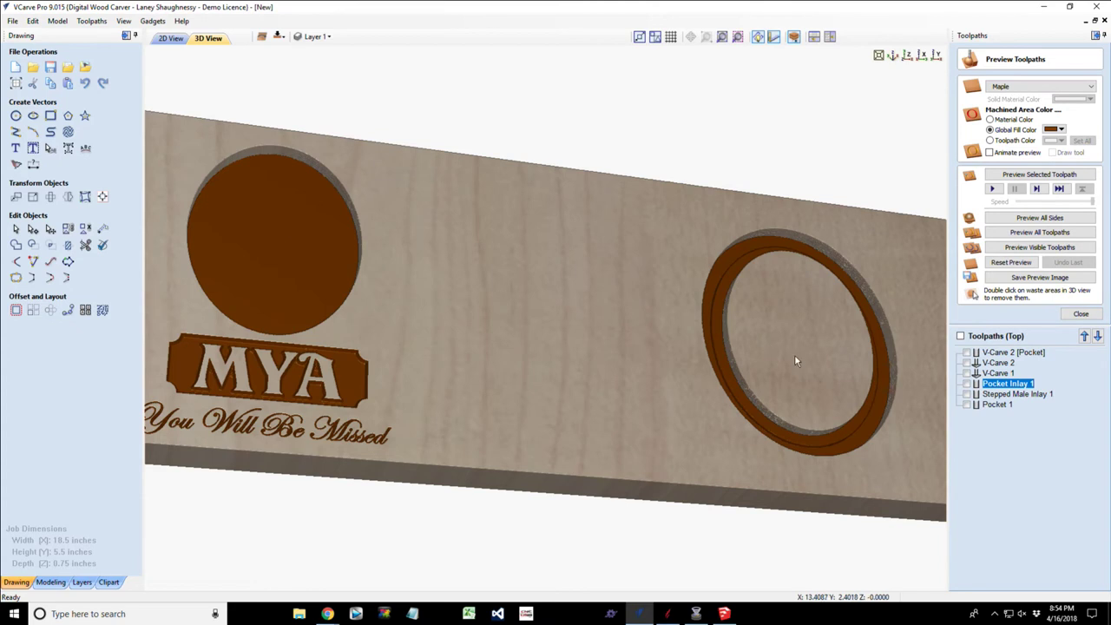
# Restore the right-side double oval in the 2D view, select its inner oval, and close the toolpath preview.
pyautogui.click(170, 39)
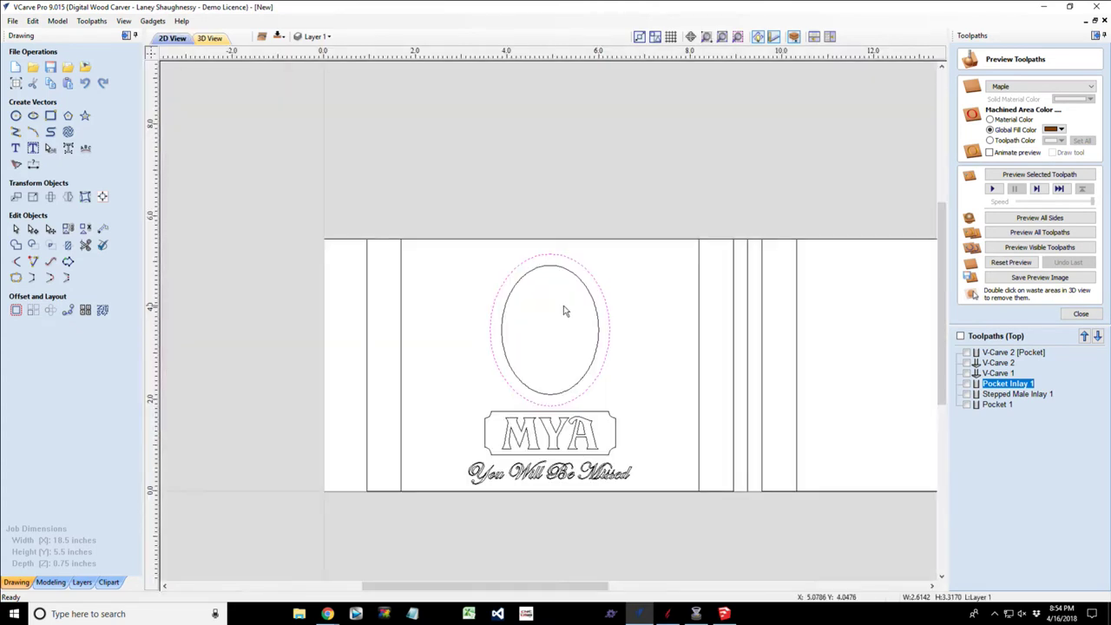
pyautogui.scroll(-1, 657, 400)
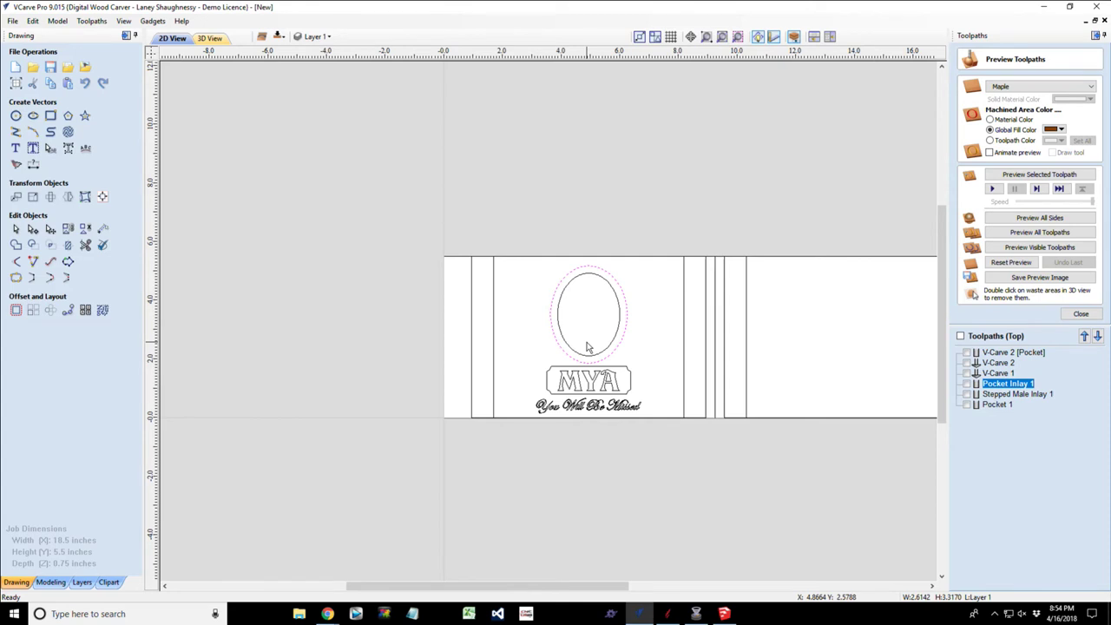
pyautogui.hotkey('ctrl', 'z')
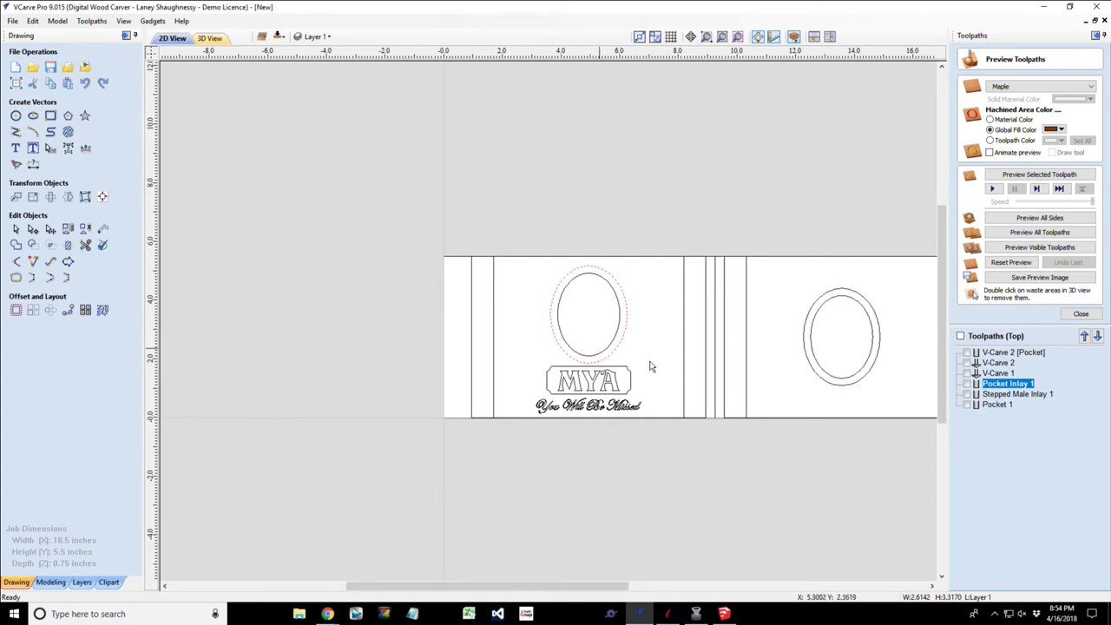
pyautogui.click(838, 304)
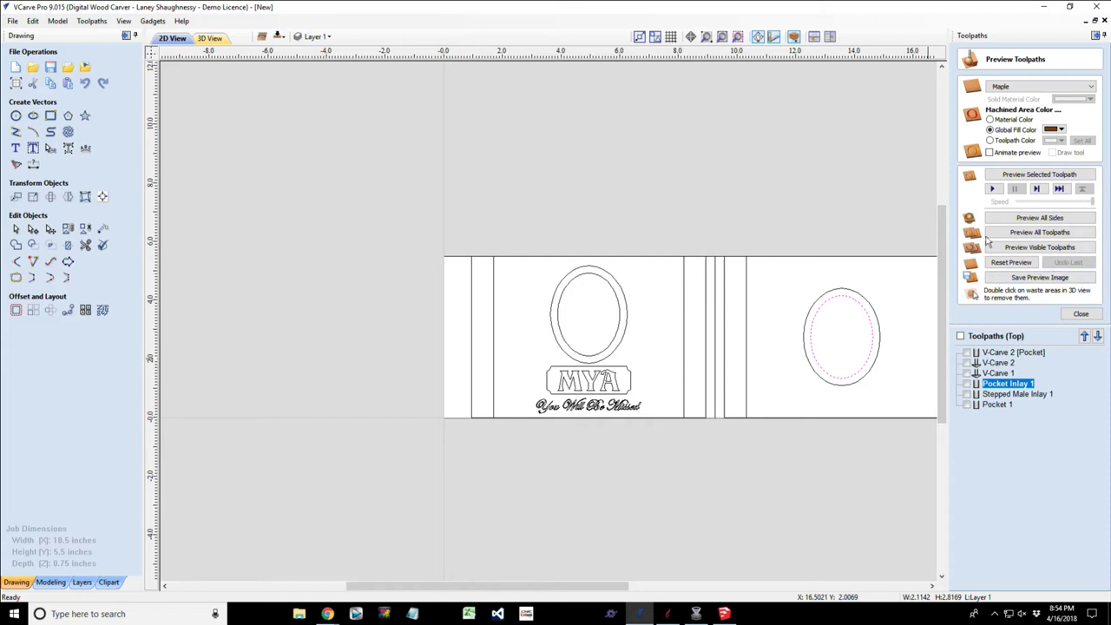
pyautogui.click(1081, 314)
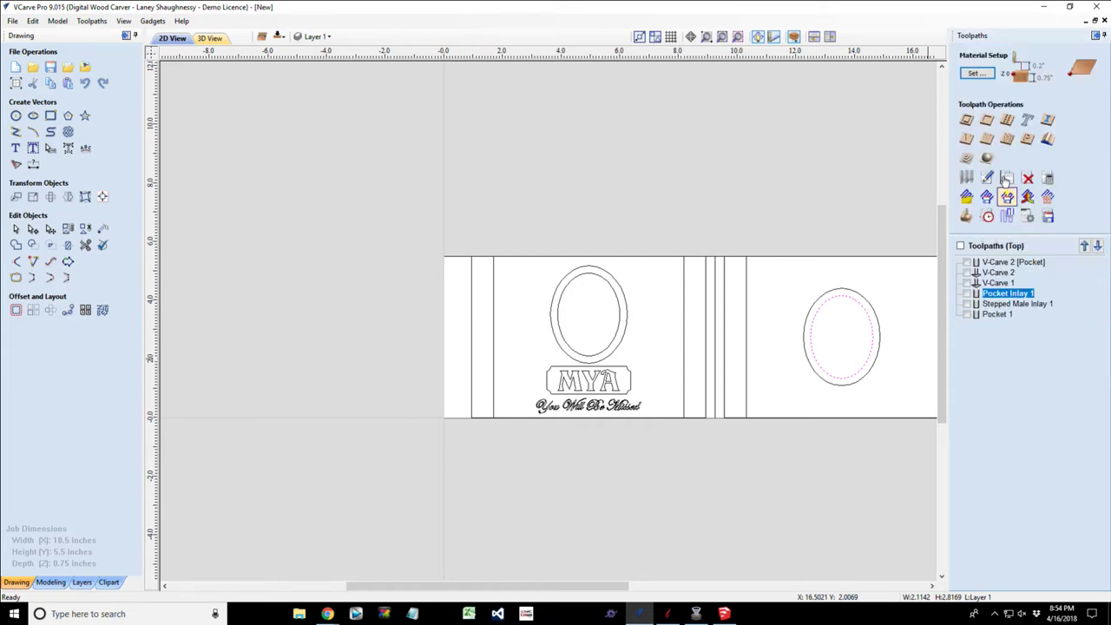
pyautogui.click(998, 314)
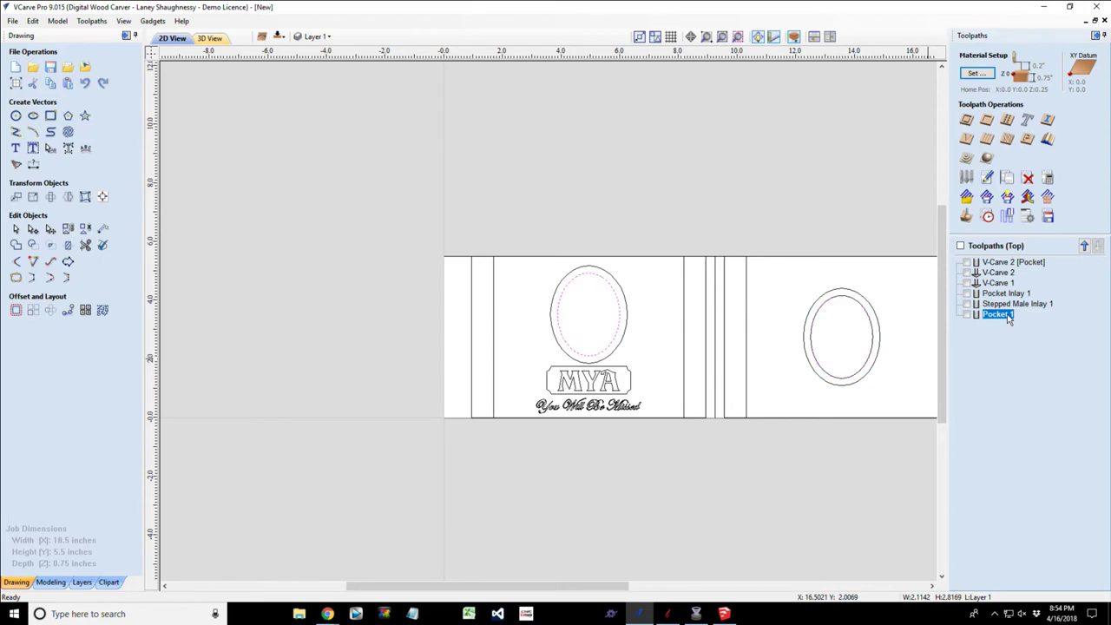
pyautogui.doubleClick(1006, 315)
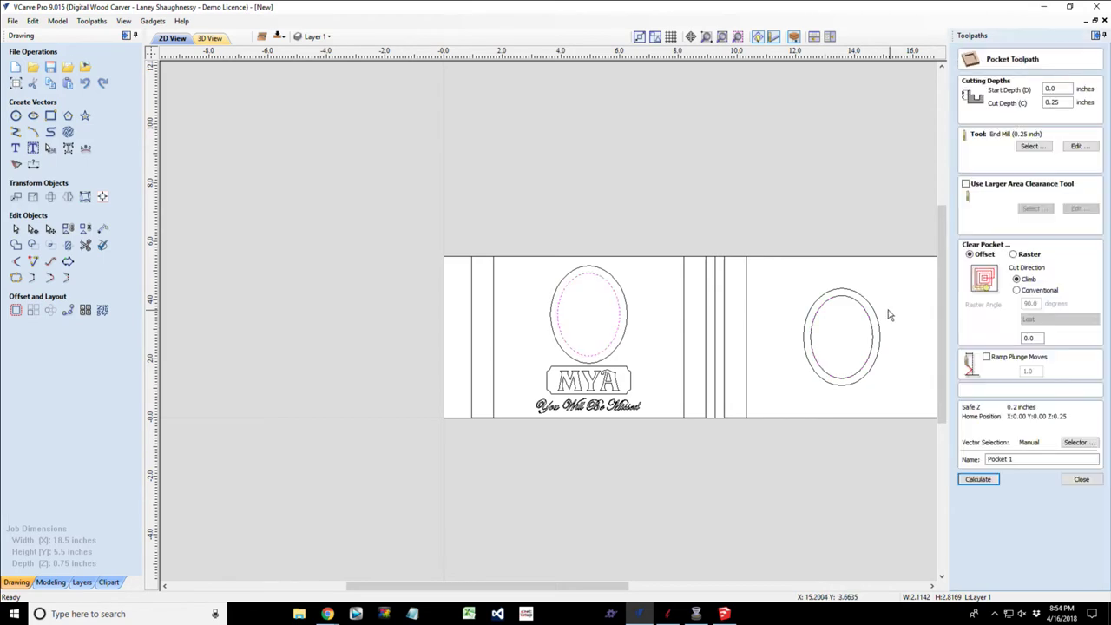
pyautogui.click(969, 480)
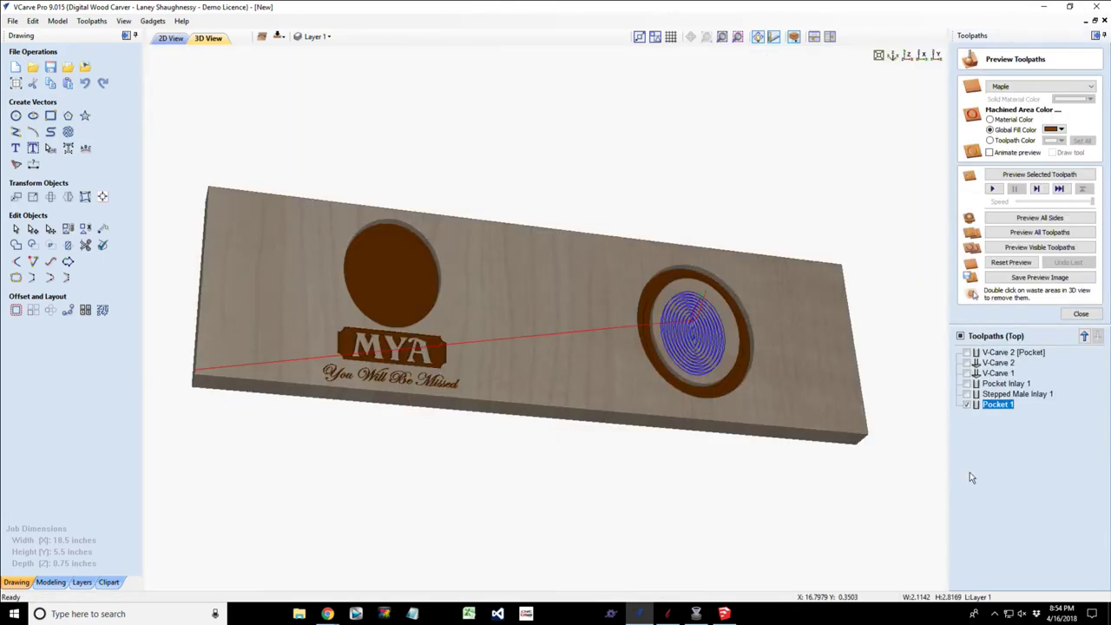
pyautogui.click(1034, 175)
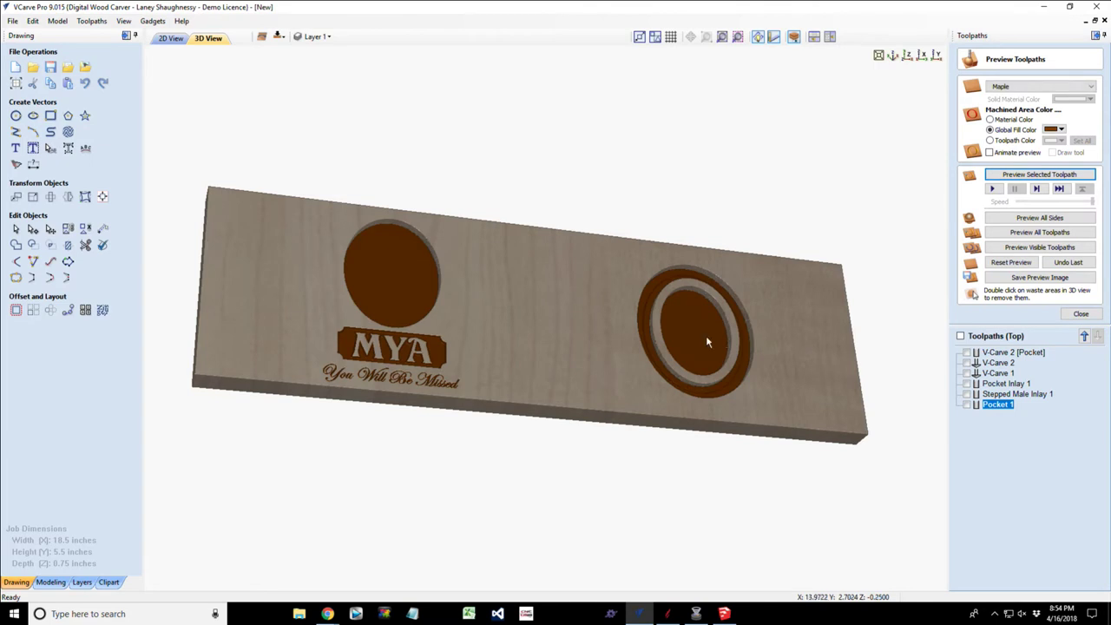
pyautogui.scroll(3, 673, 333)
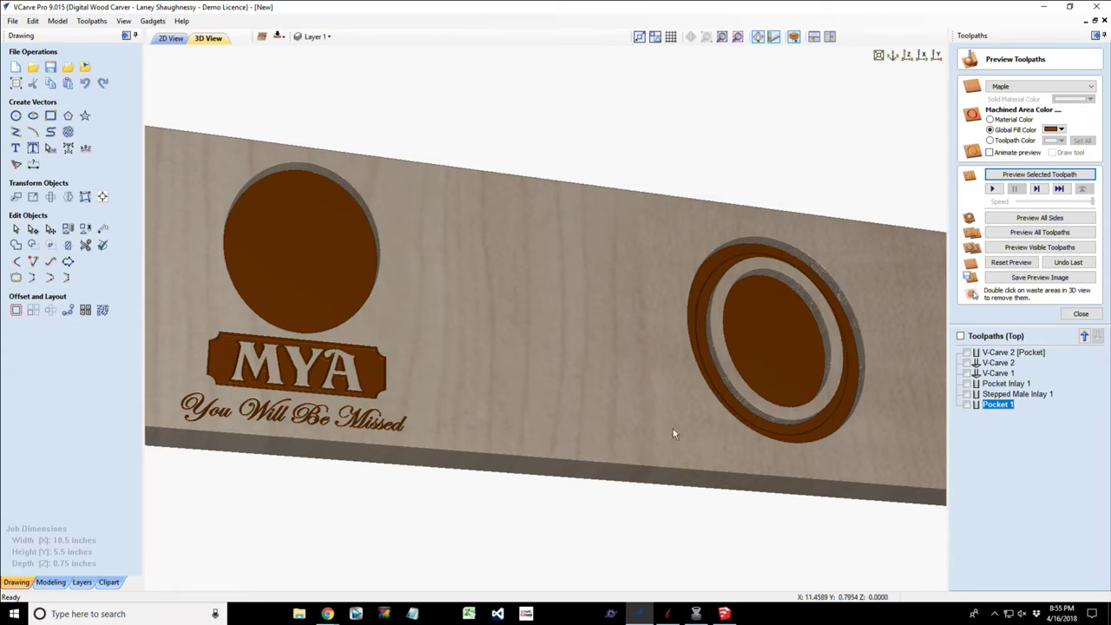
pyautogui.moveTo(597, 328); pyautogui.dragTo(570, 324)
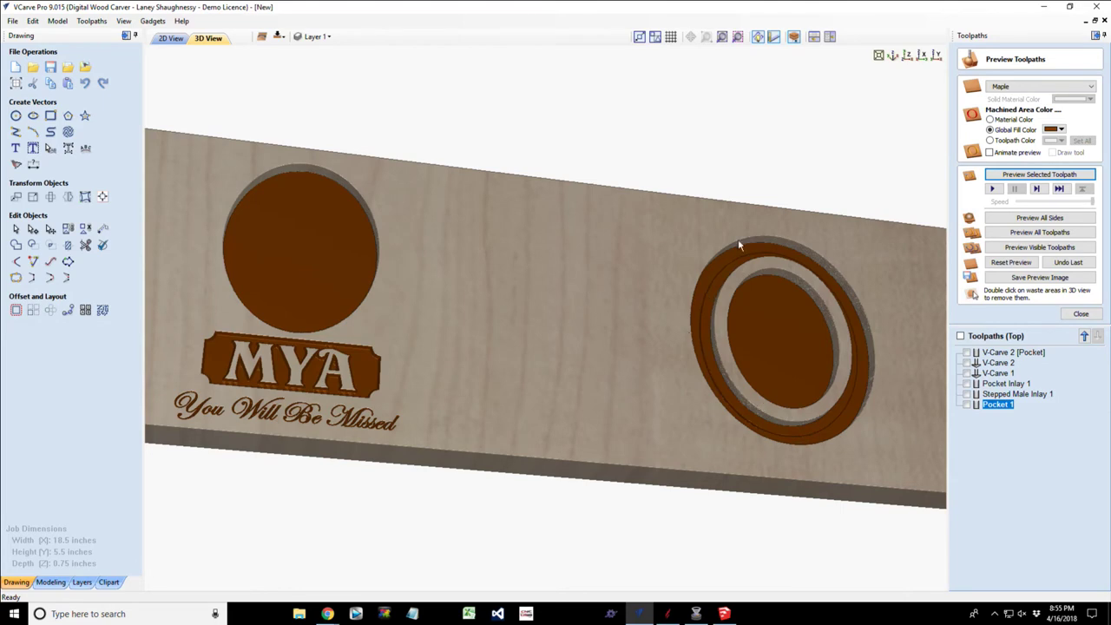
pyautogui.moveTo(421, 339); pyautogui.dragTo(422, 350)
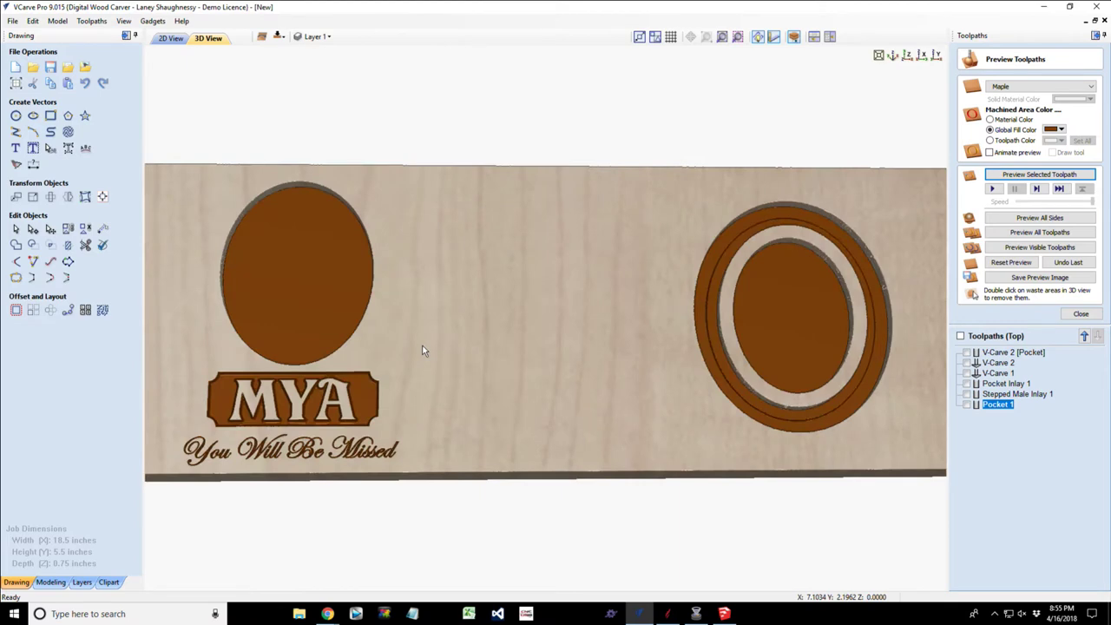
pyautogui.scroll(-2, 422, 350)
pyautogui.scroll(-2, 423, 350)
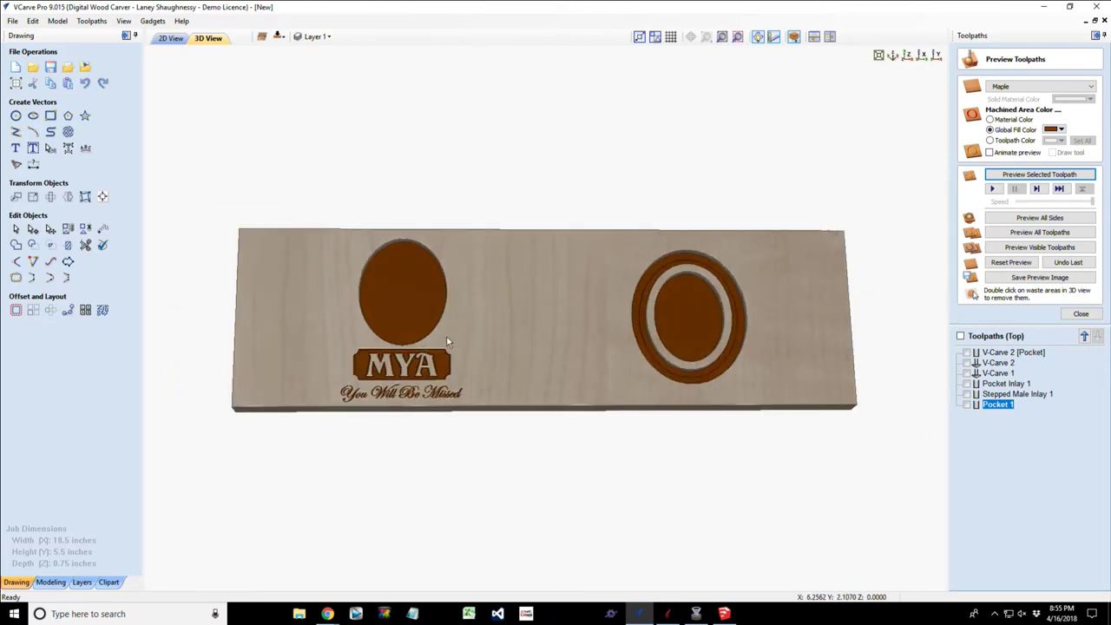
# Select the centre dividing line in the 2D view and close the toolpath preview.
pyautogui.click(170, 38)
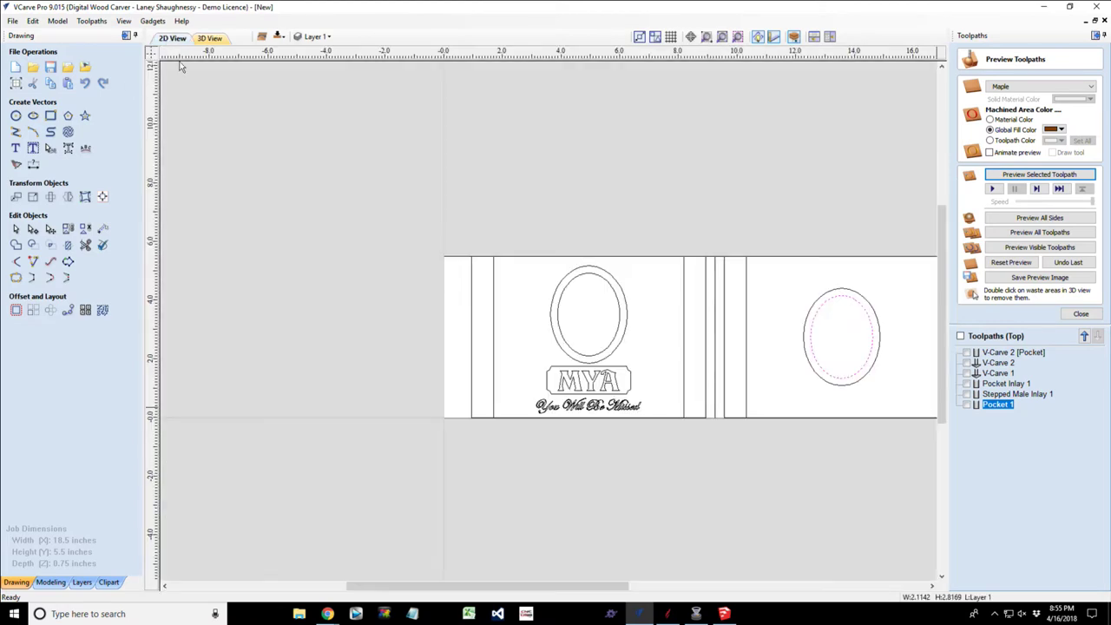
pyautogui.click(714, 324)
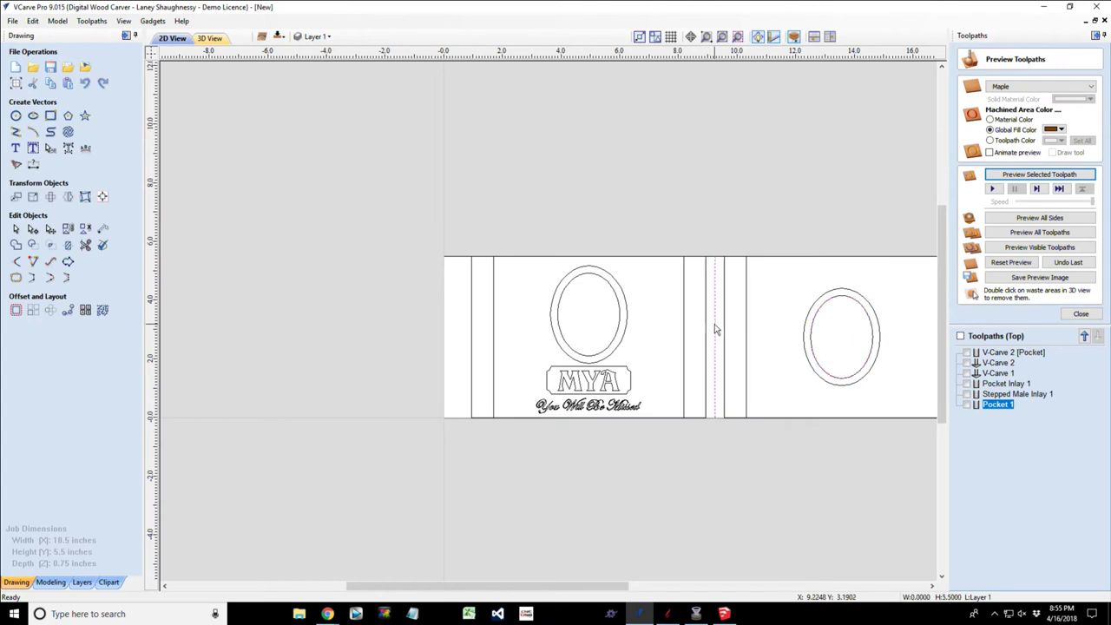
pyautogui.click(1081, 314)
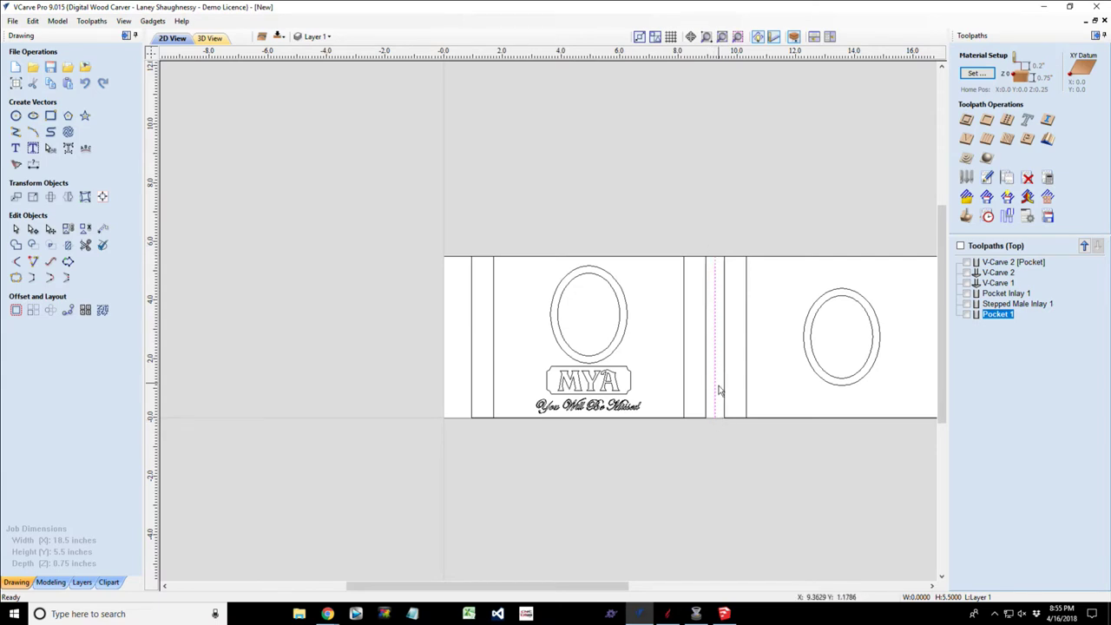
# Create a profile toolpath 0.0625 deep with the V-Bit (60 deg 0.25") on the line, then calculate and preview.
pyautogui.click(967, 120)
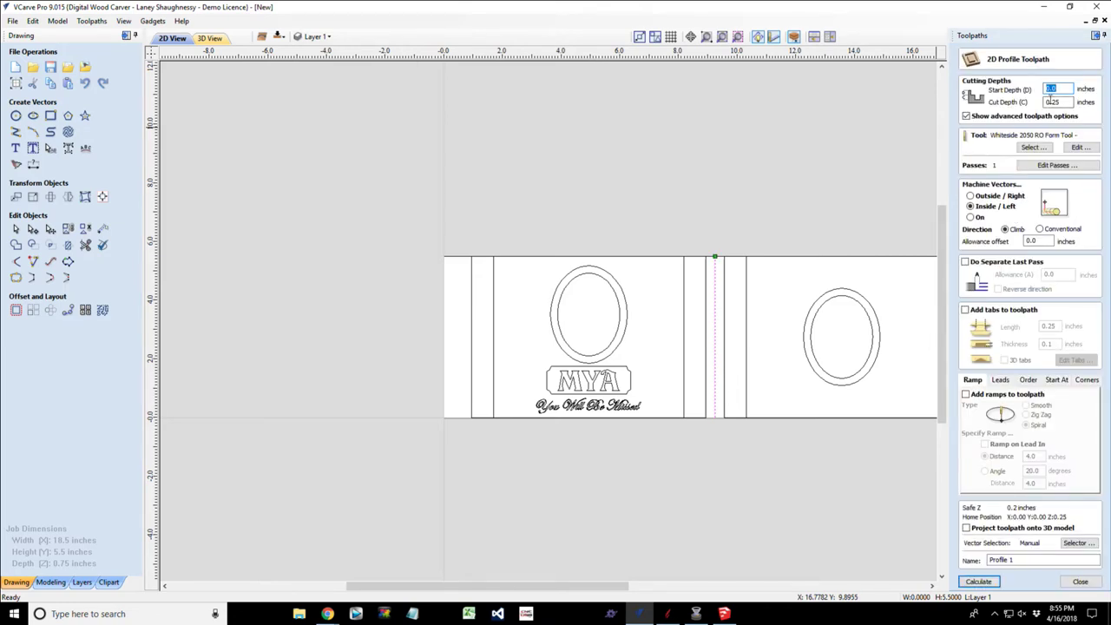
pyautogui.press('Tab')
pyautogui.write('.0')
pyautogui.click(1033, 147)
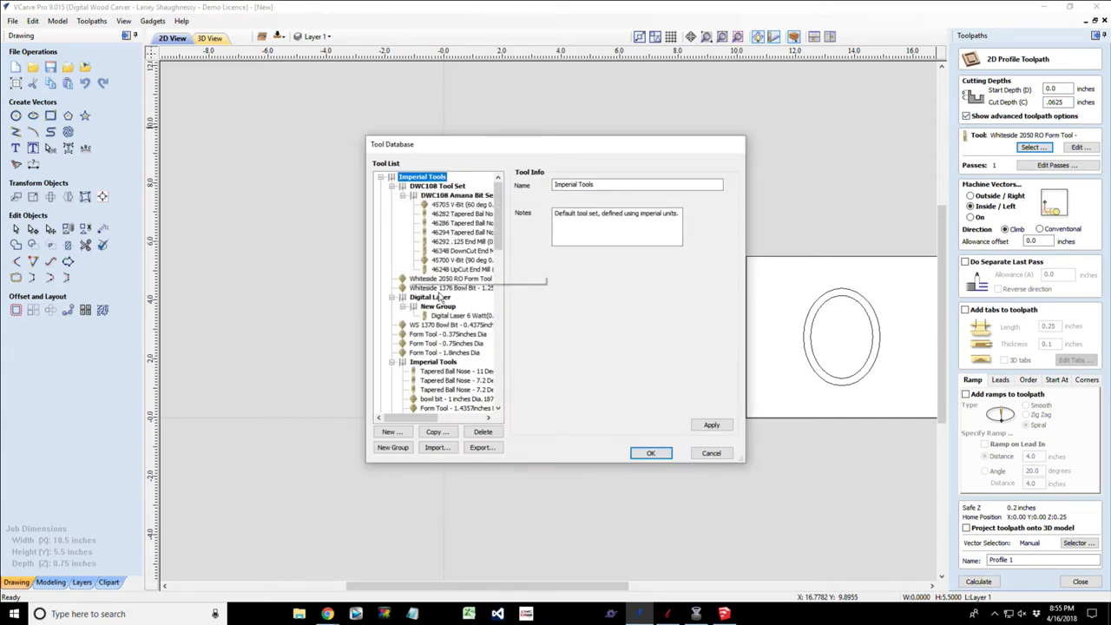
pyautogui.scroll(-5, 438, 321)
pyautogui.scroll(-3, 442, 328)
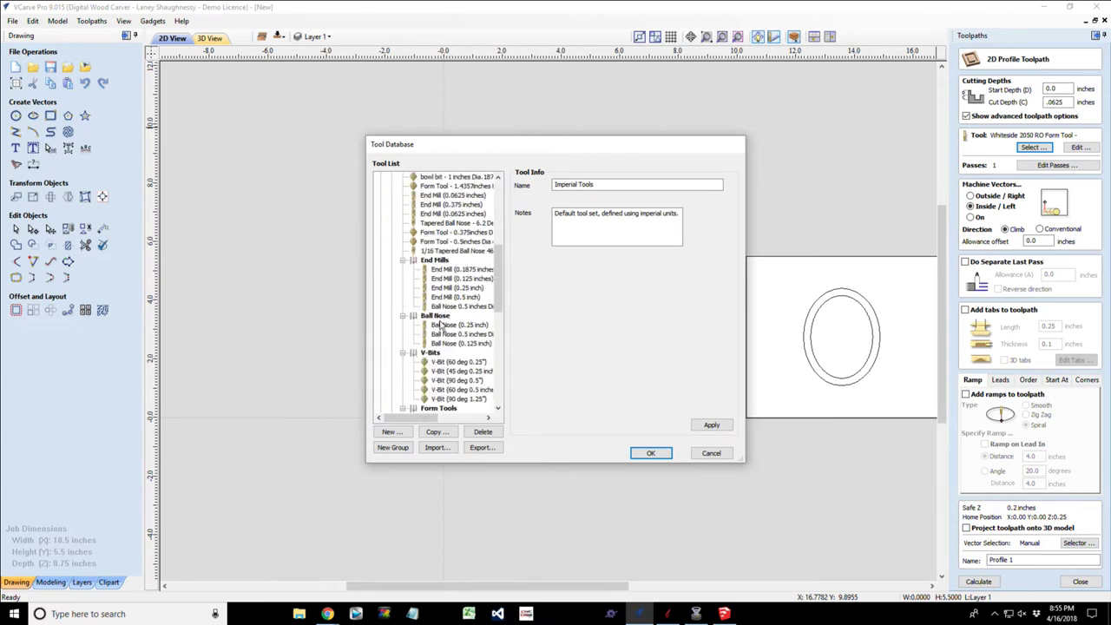
pyautogui.click(443, 358)
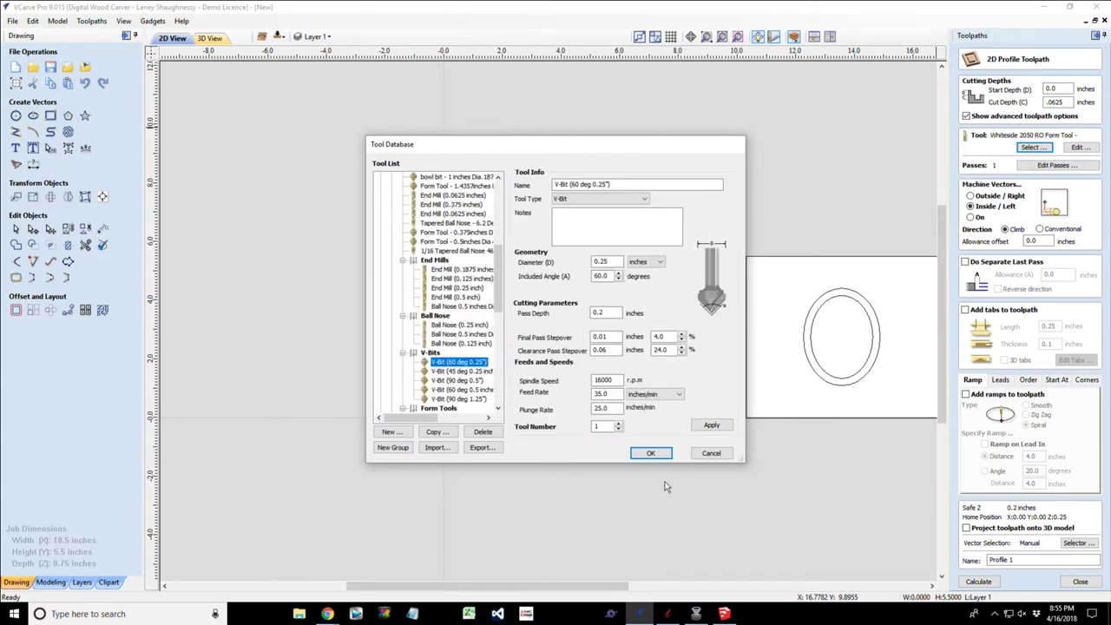
pyautogui.click(648, 452)
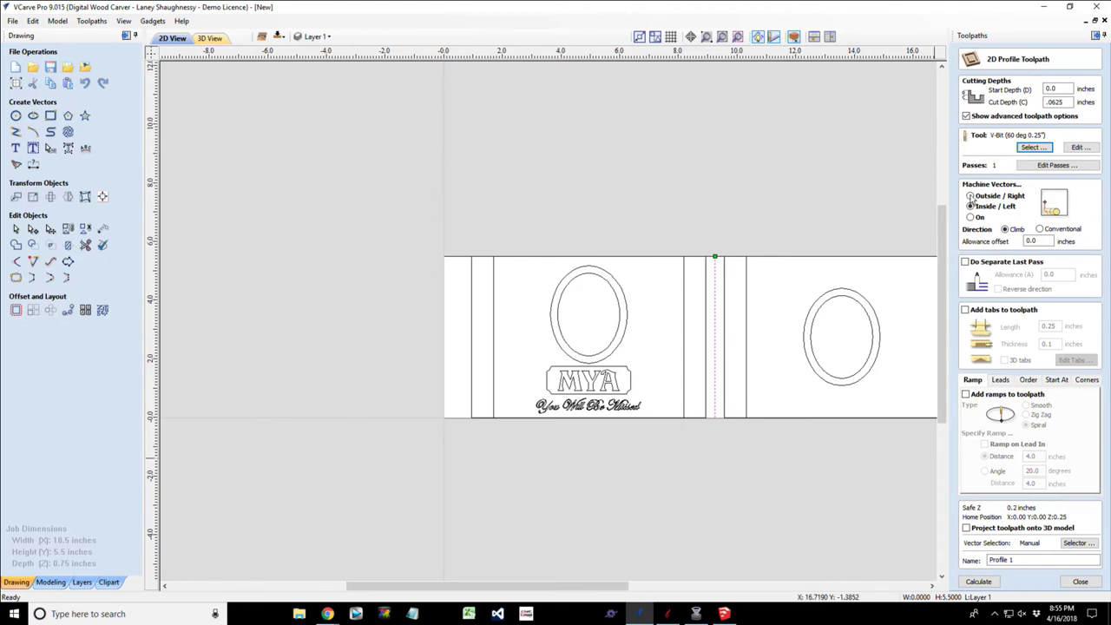
pyautogui.click(970, 217)
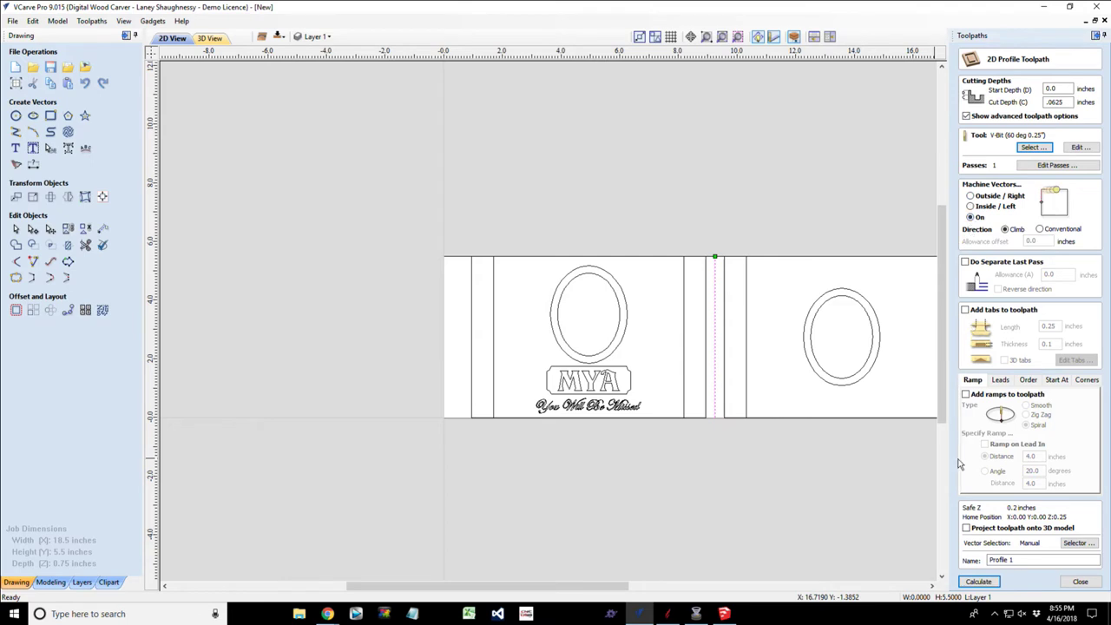
pyautogui.click(982, 582)
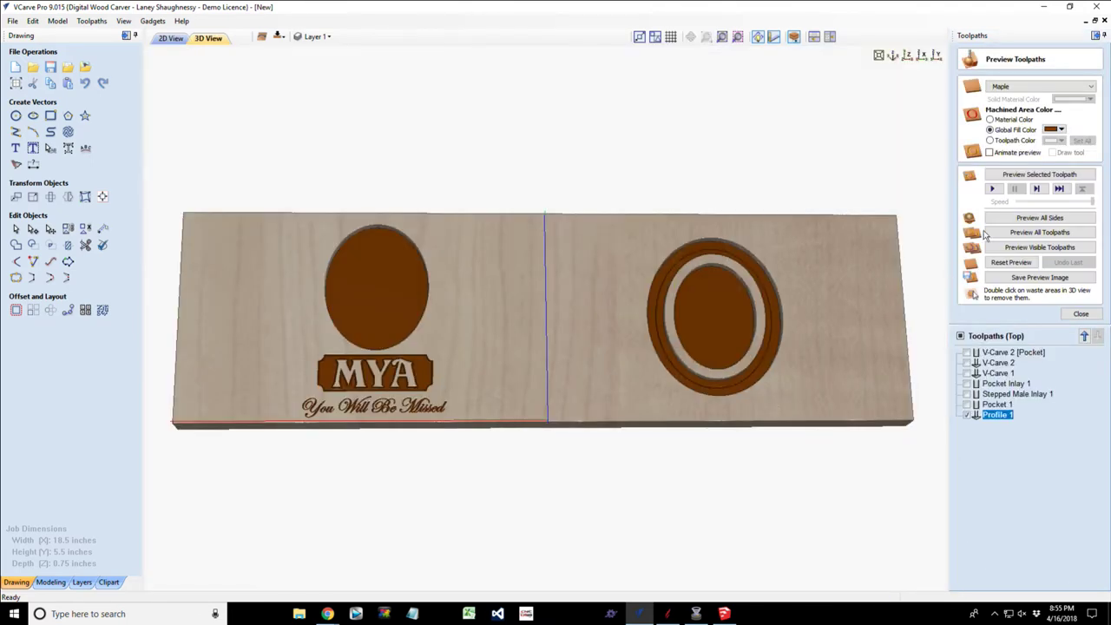
pyautogui.click(1030, 177)
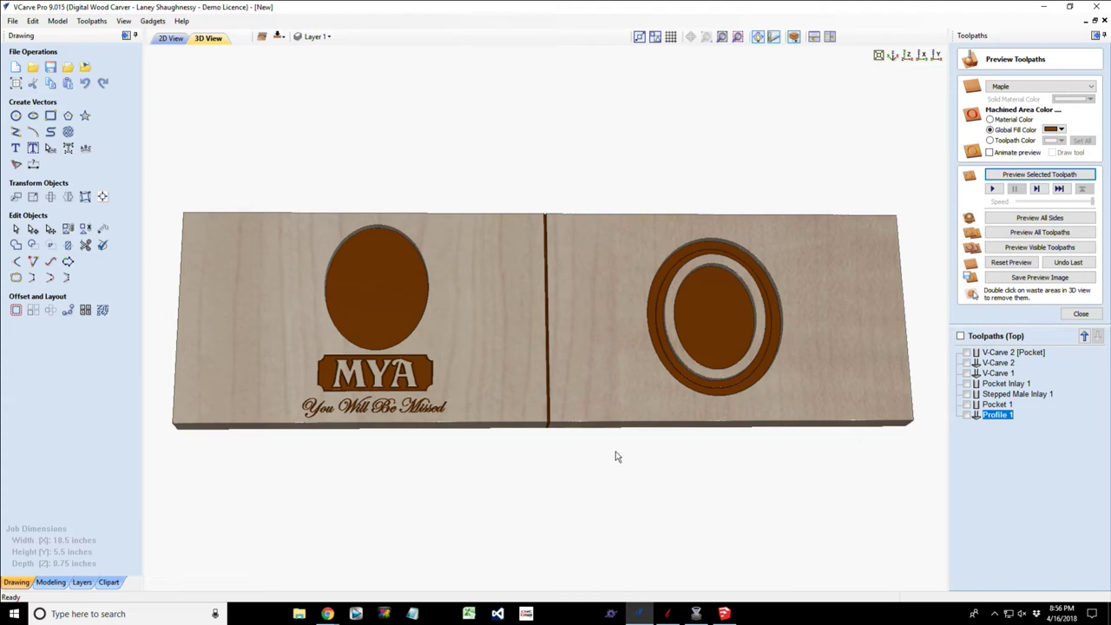
# Switch to the 2D view, select the left panel's rectangle, and zoom around the board layout.
pyautogui.click(171, 38)
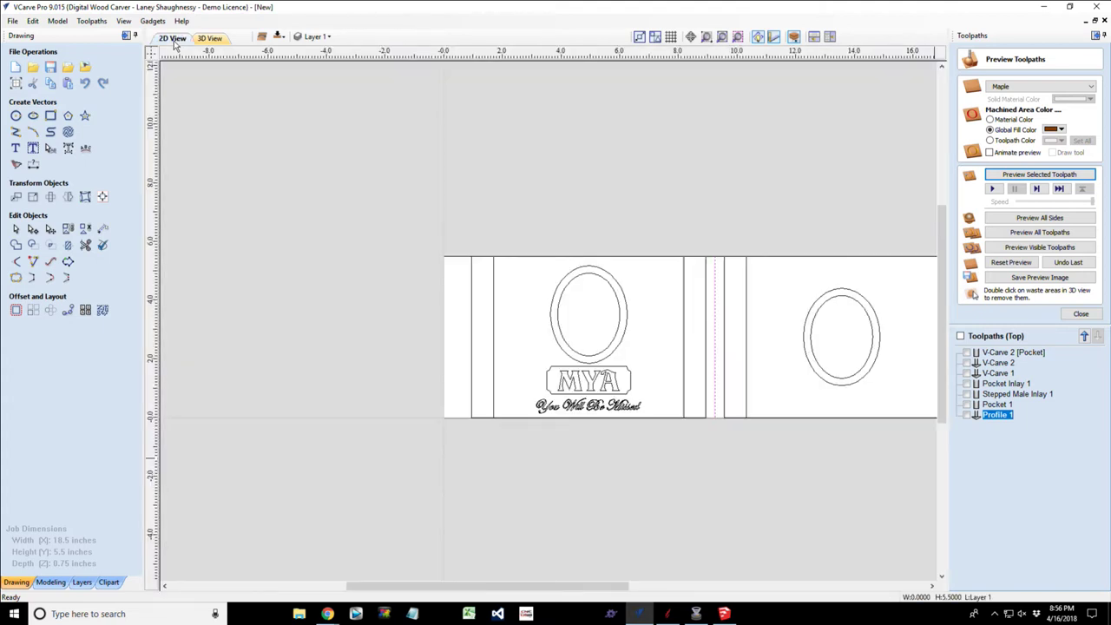
pyautogui.click(472, 387)
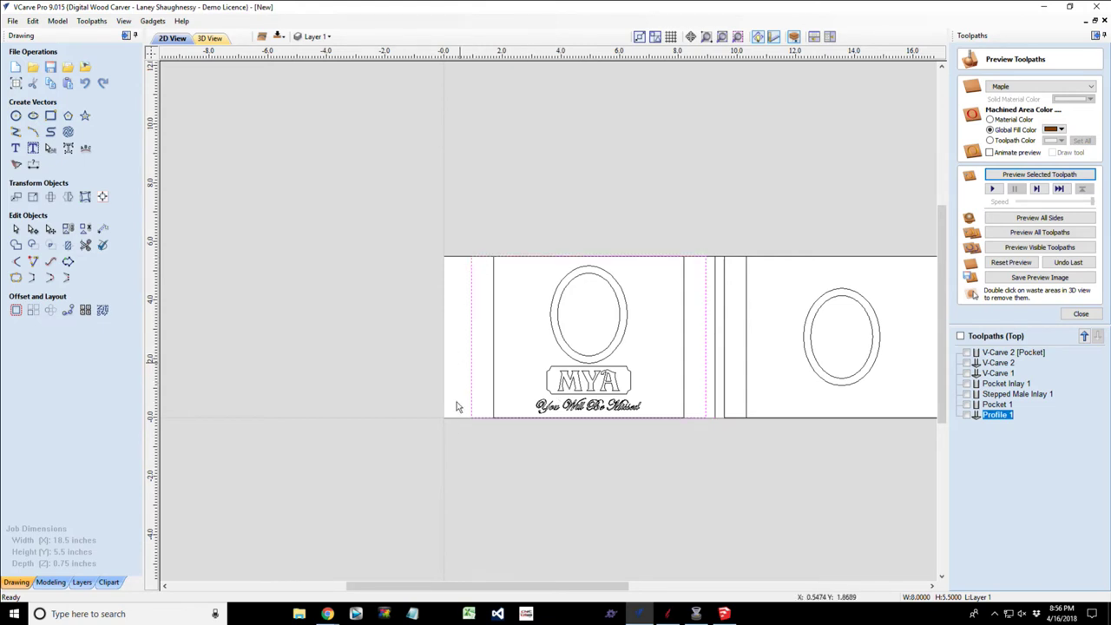
pyautogui.scroll(-2, 477, 441)
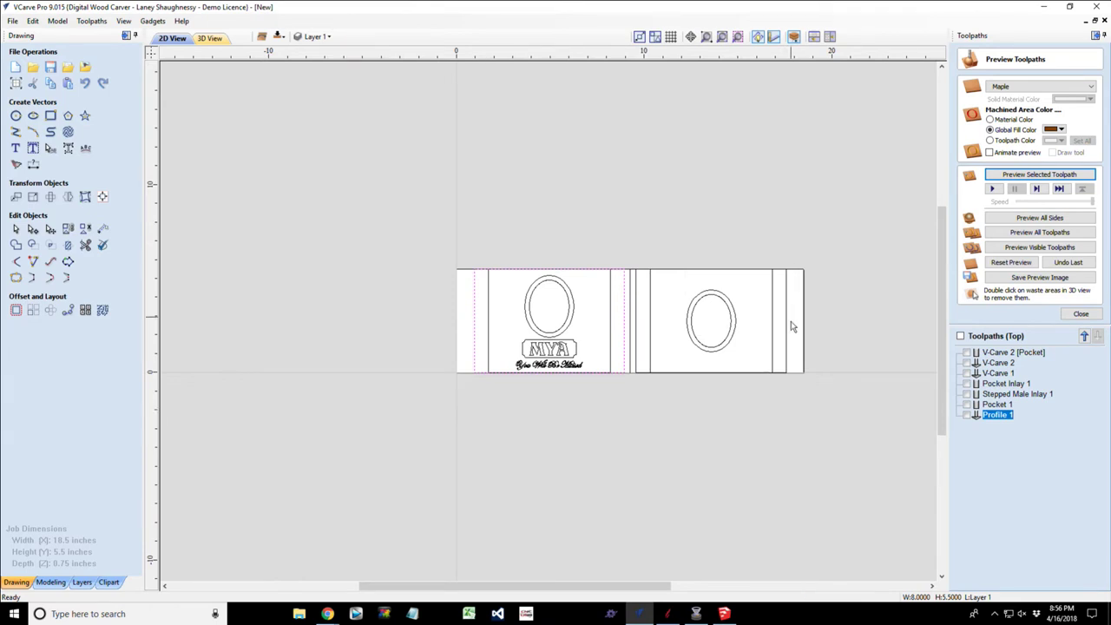
pyautogui.scroll(1, 787, 371)
pyautogui.scroll(1, 787, 374)
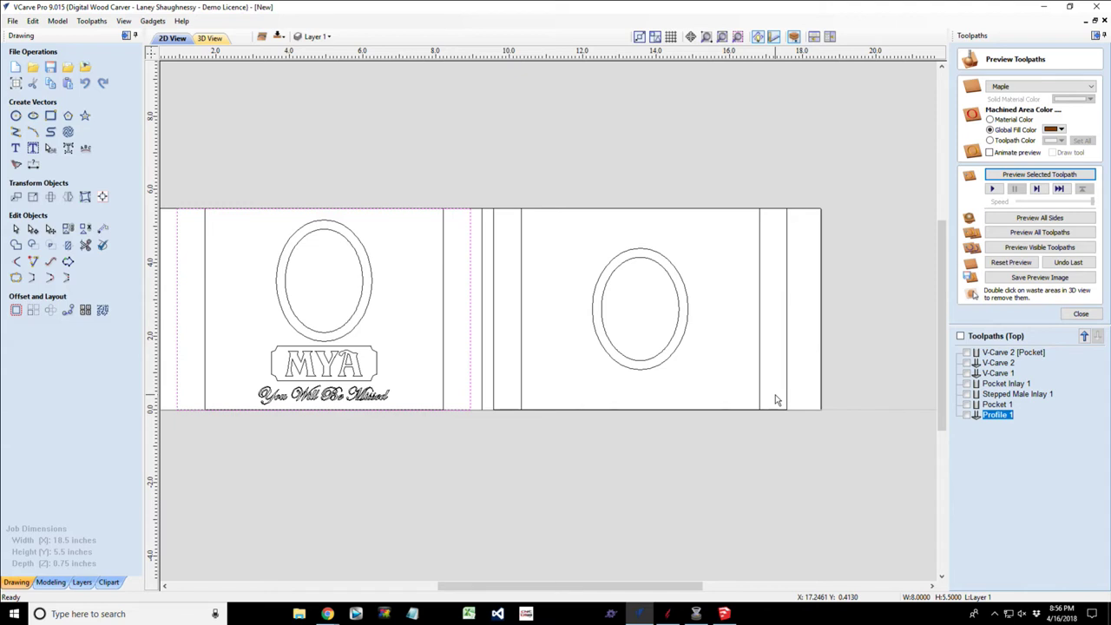
pyautogui.scroll(-2, 533, 347)
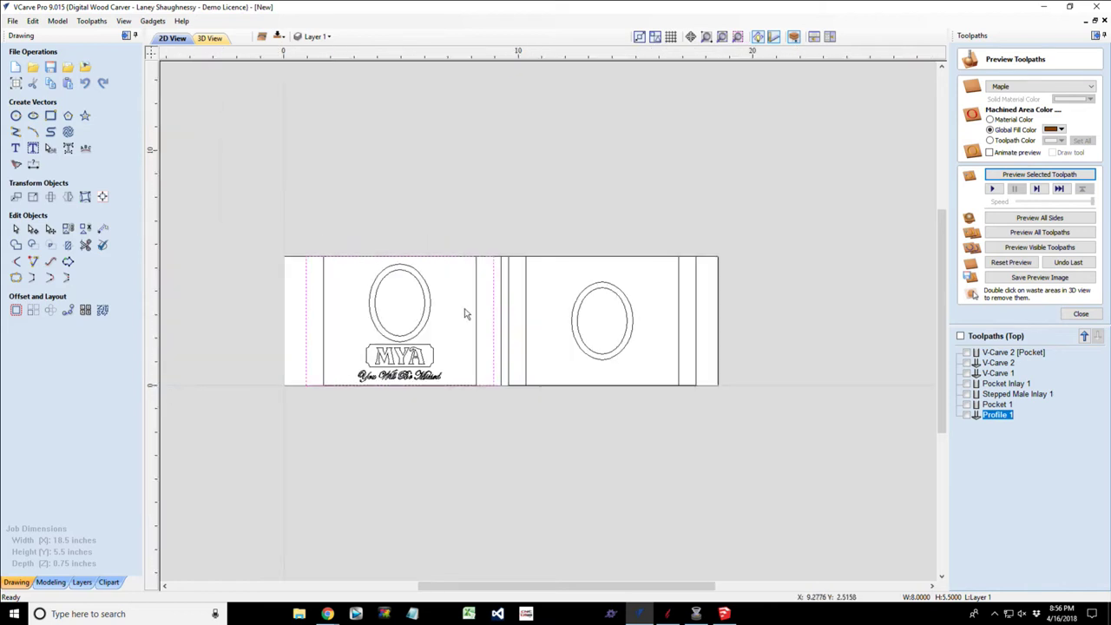
pyautogui.scroll(1, 382, 335)
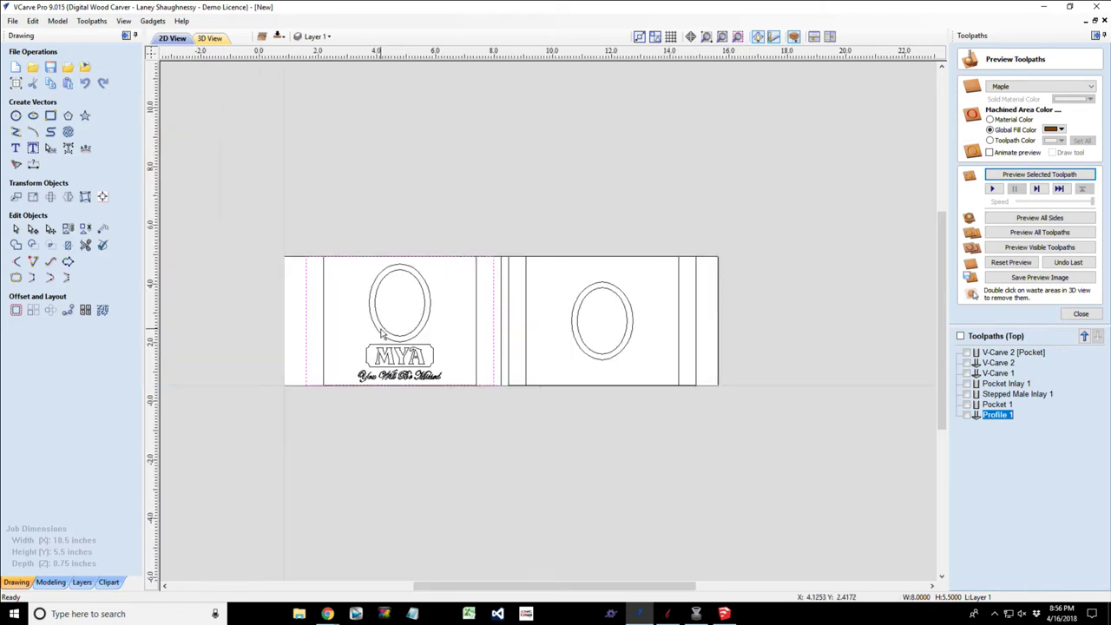
pyautogui.scroll(1, 382, 334)
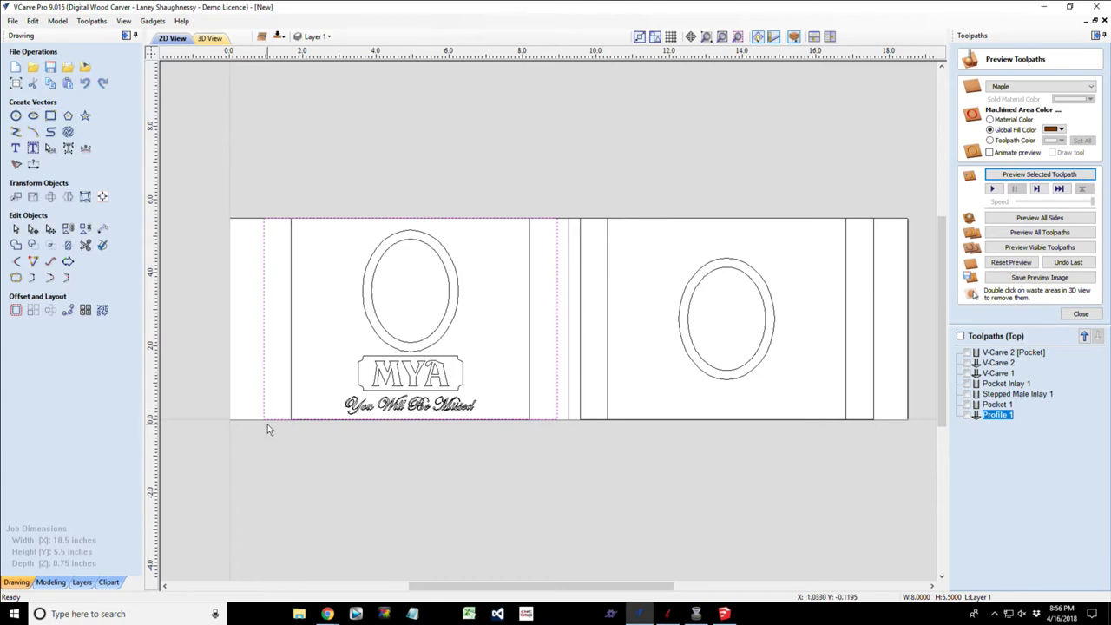
pyautogui.moveTo(645, 239); pyautogui.dragTo(802, 412)
pyautogui.press('Delete')
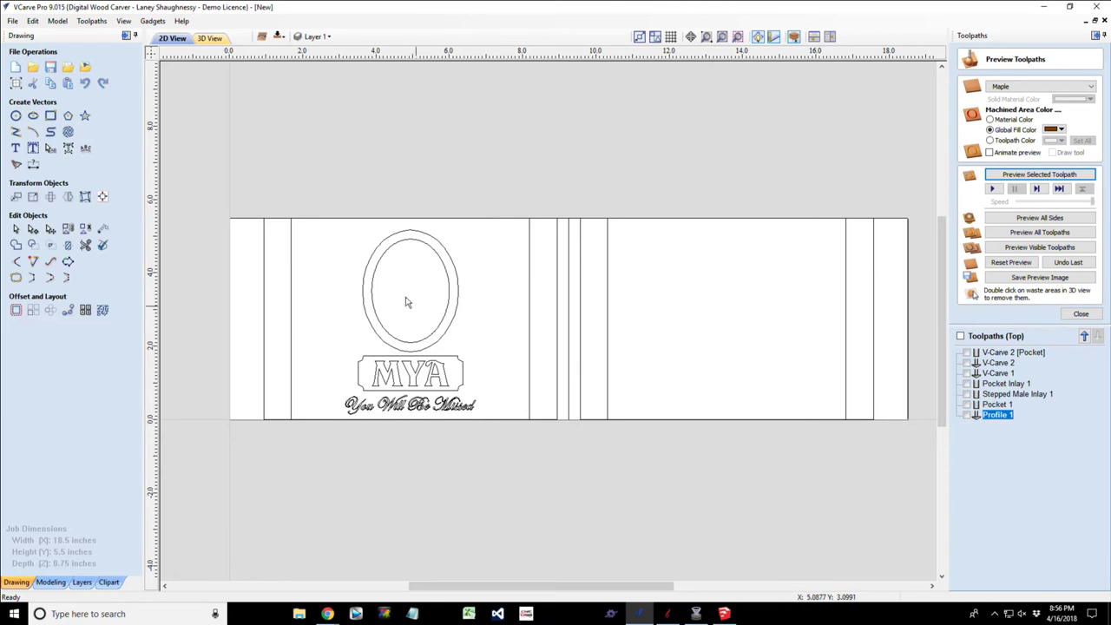
pyautogui.click(365, 268)
pyautogui.rightClick(373, 261)
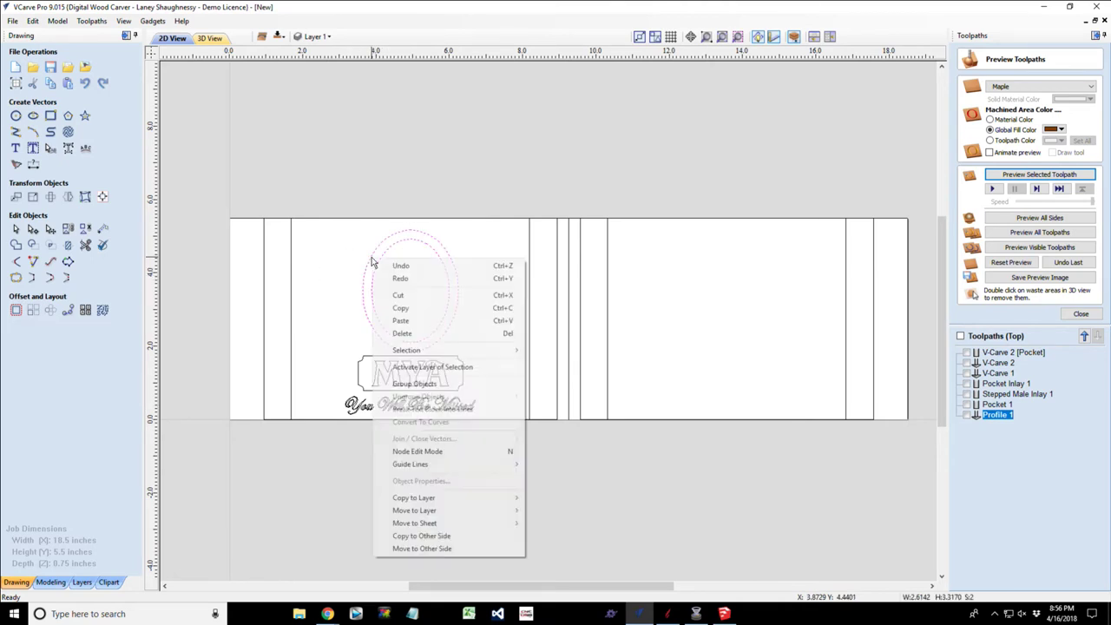
pyautogui.moveTo(434, 499)
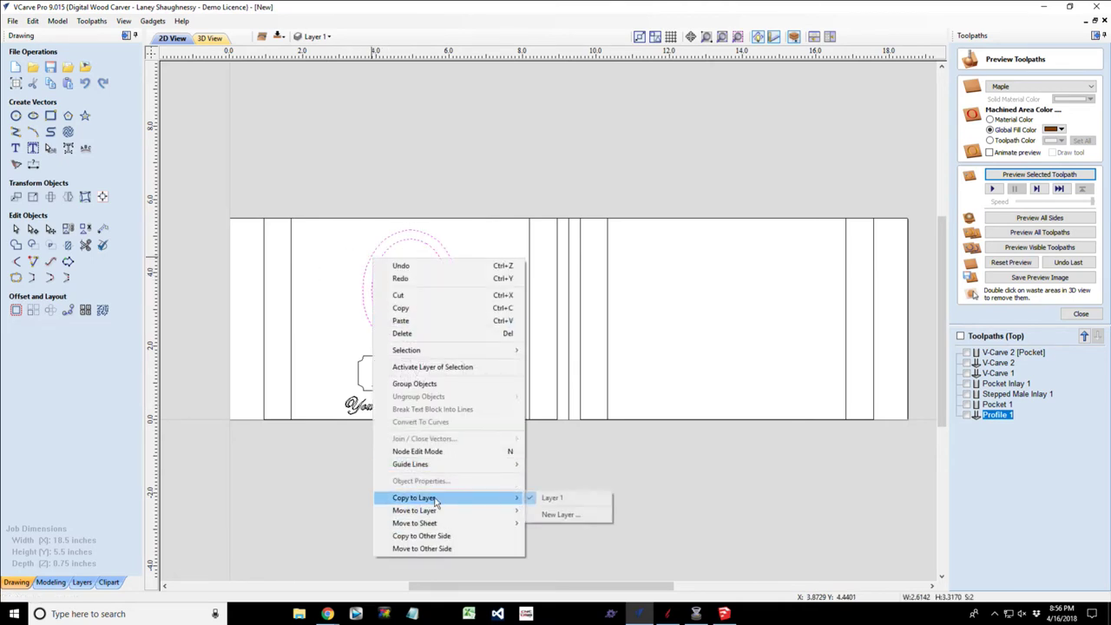
pyautogui.click(563, 517)
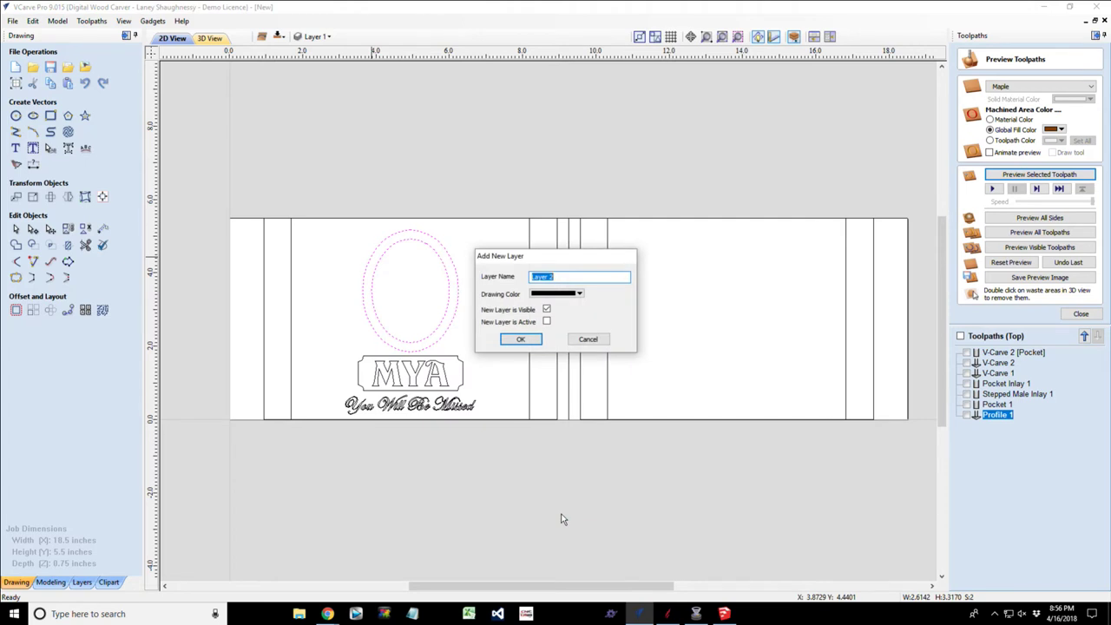
pyautogui.write('M')
pyautogui.write('ta In')
pyautogui.click(580, 295)
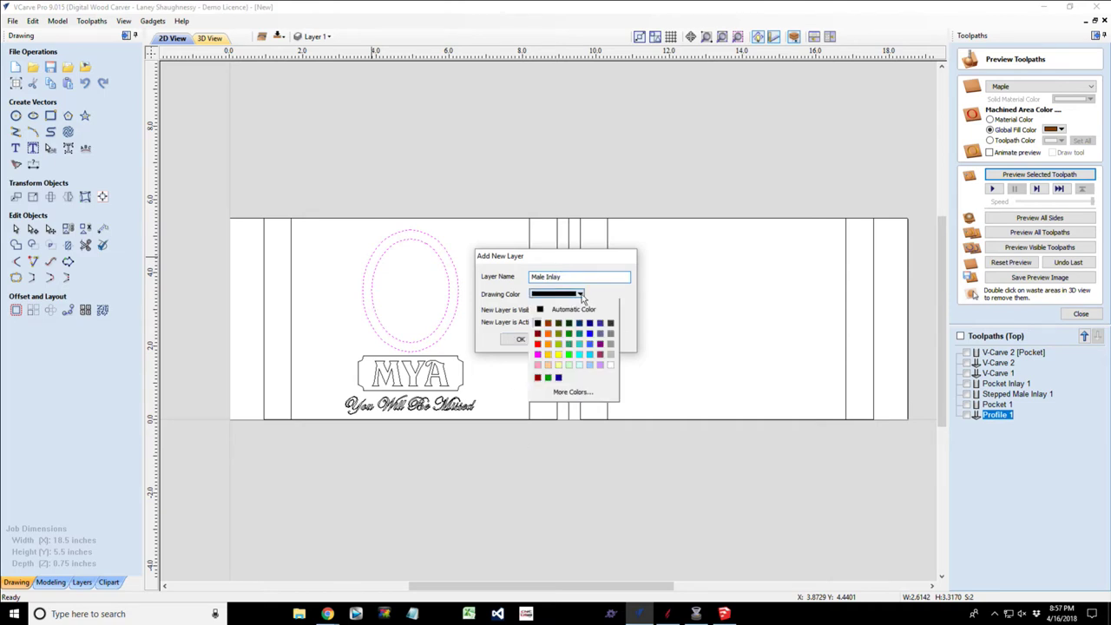
pyautogui.click(538, 338)
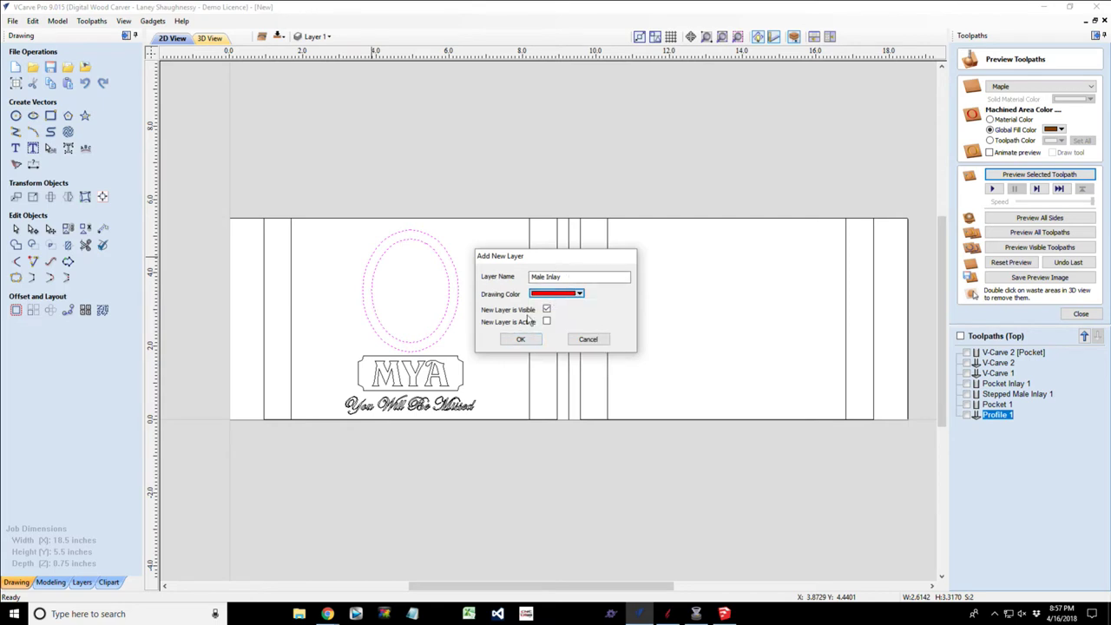
pyautogui.click(517, 341)
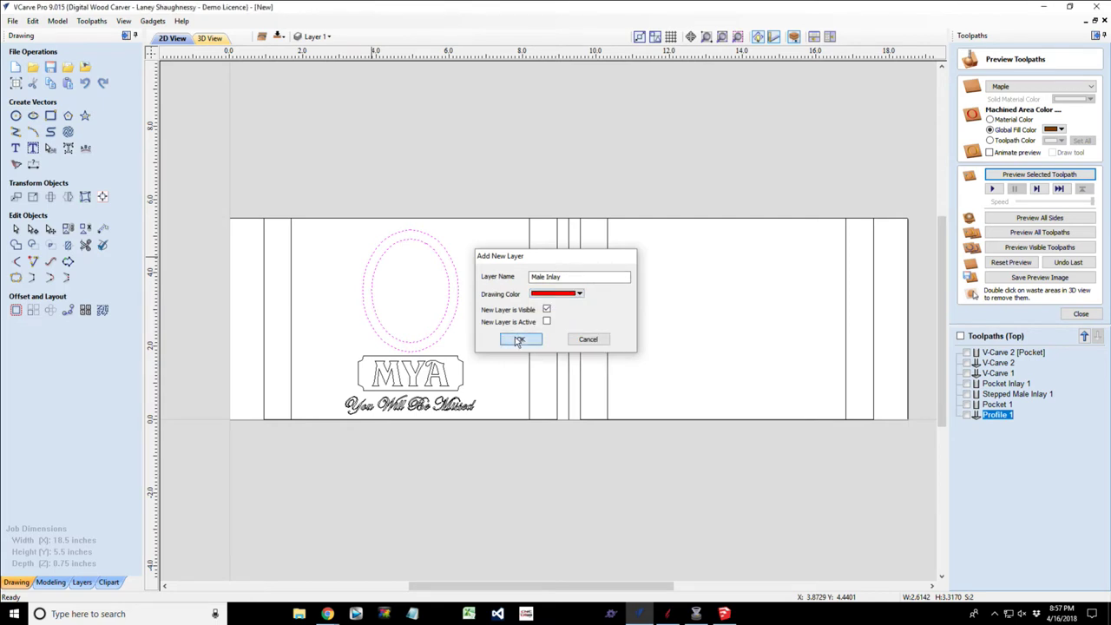
pyautogui.click(518, 341)
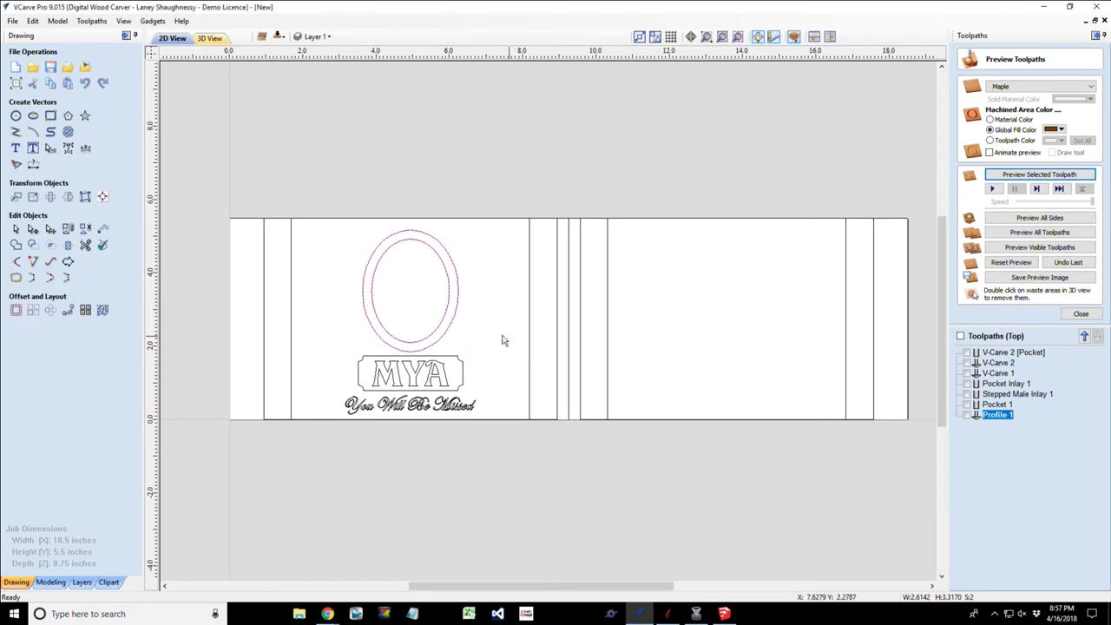
pyautogui.click(314, 36)
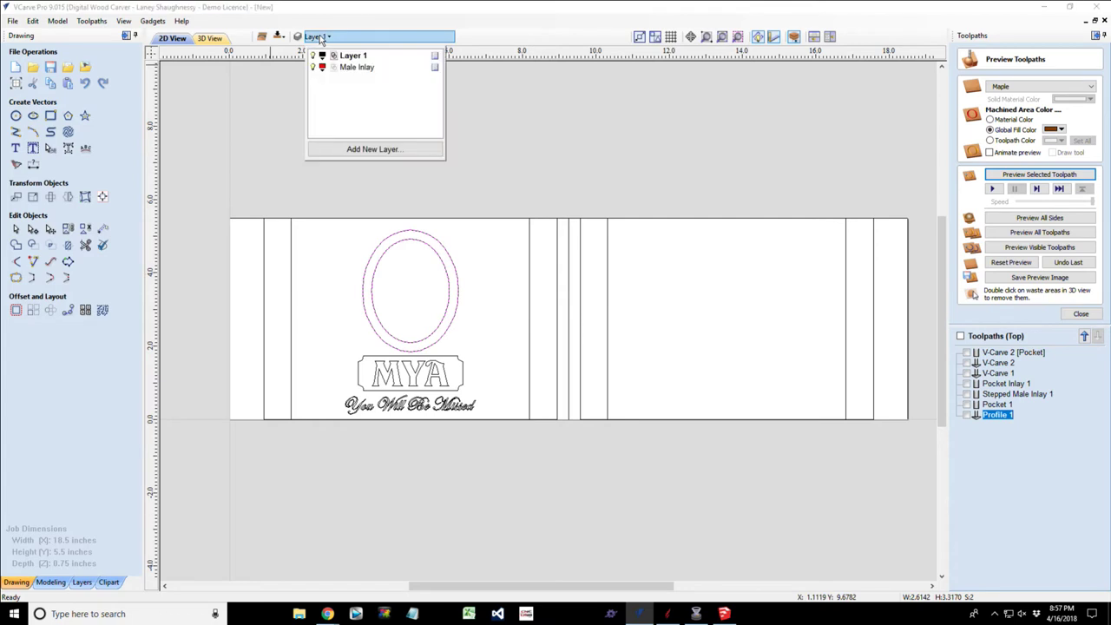
pyautogui.click(343, 340)
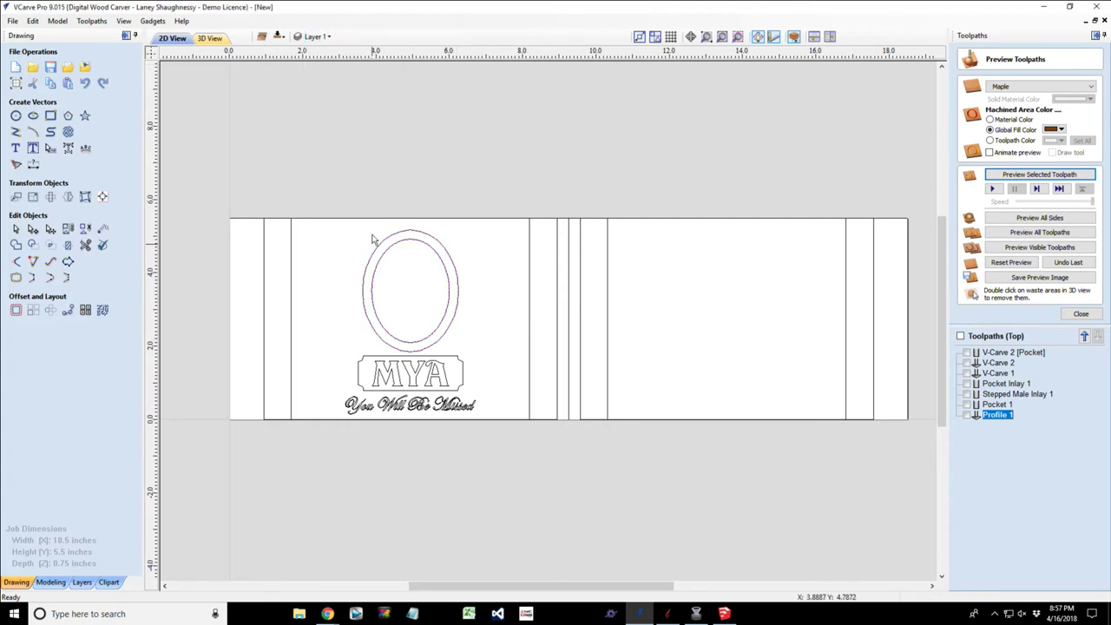
pyautogui.scroll(-2, 365, 291)
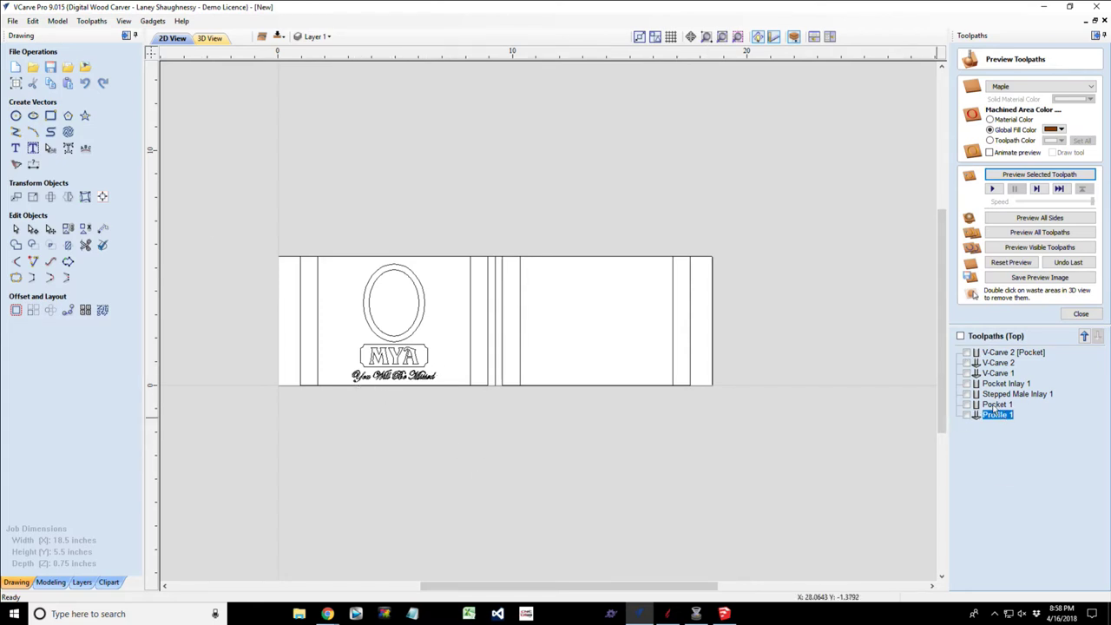
# Review the V-Carve and Pocket Inlay toolpaths, then delete Stepped Male Inlay 1.
pyautogui.click(996, 354)
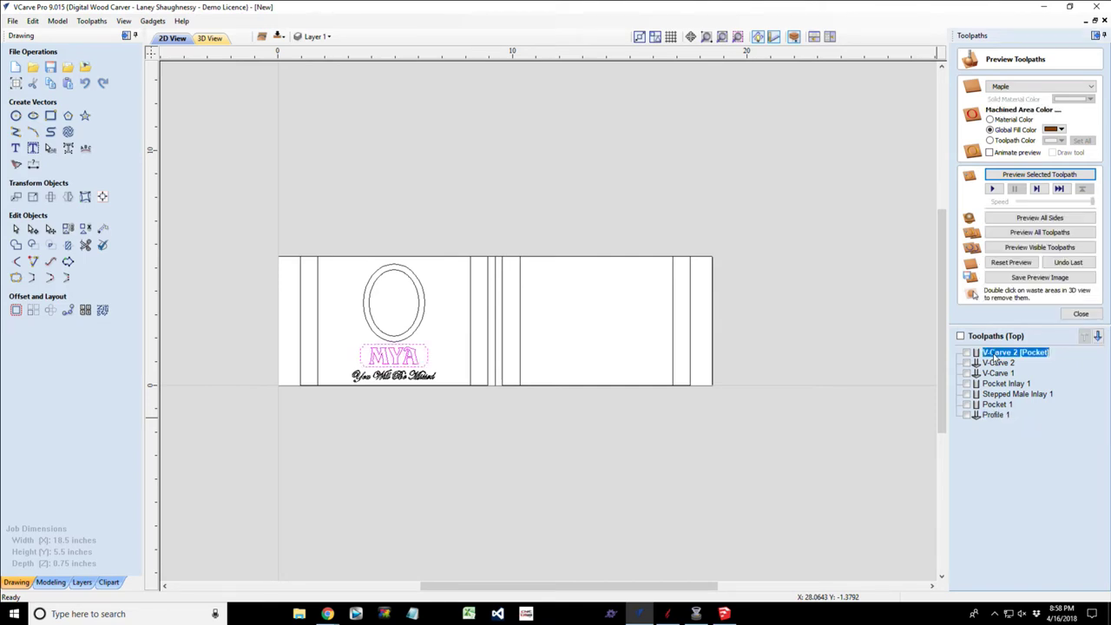
pyautogui.click(991, 363)
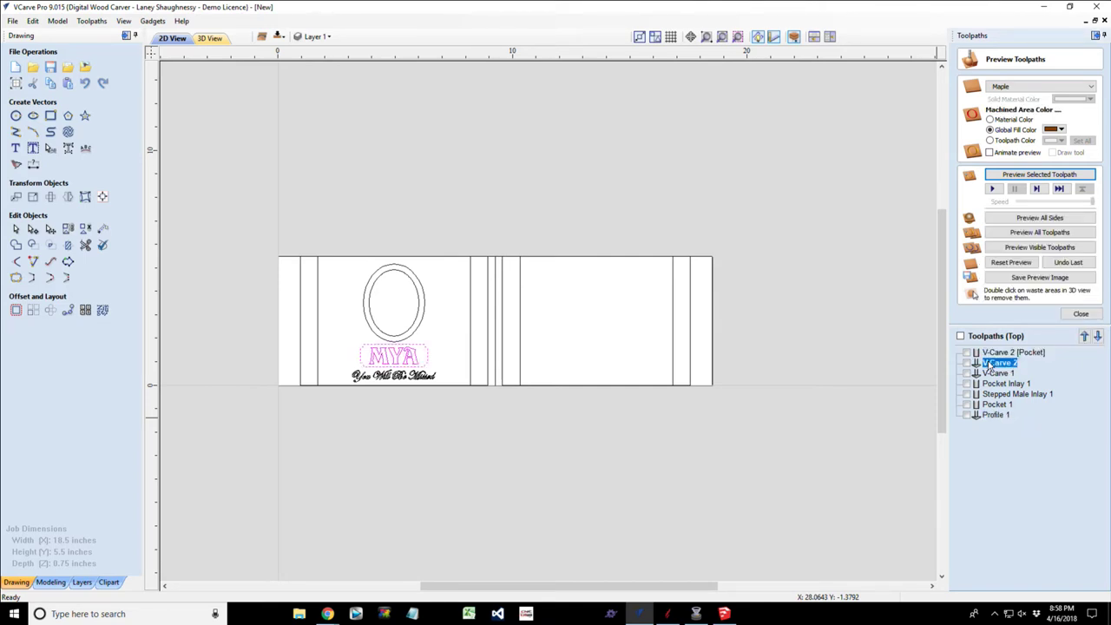
pyautogui.click(992, 374)
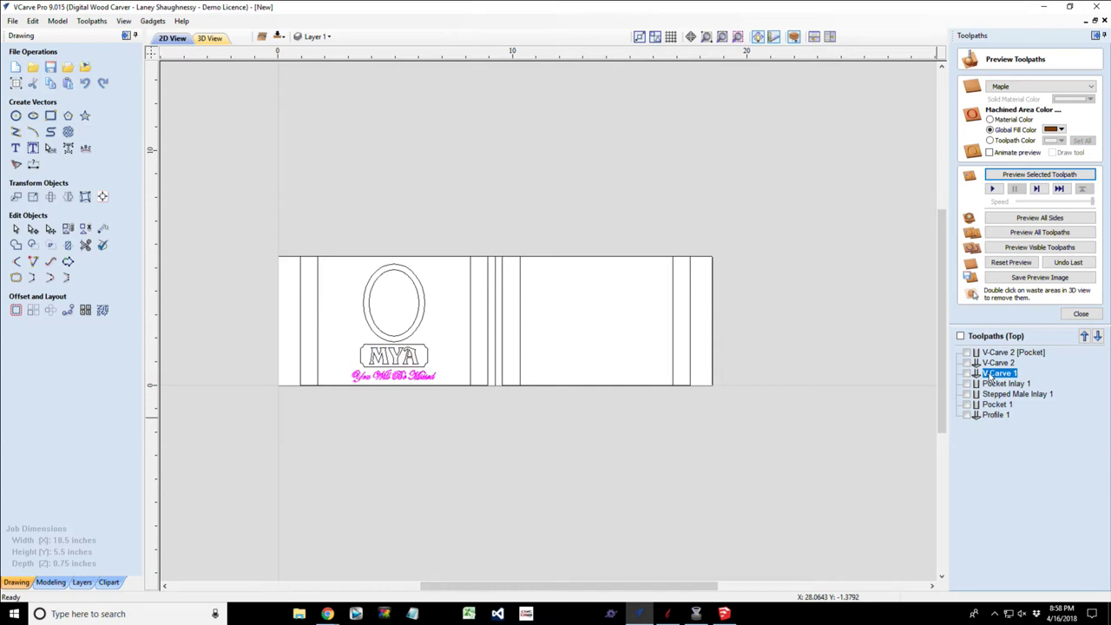
pyautogui.click(994, 384)
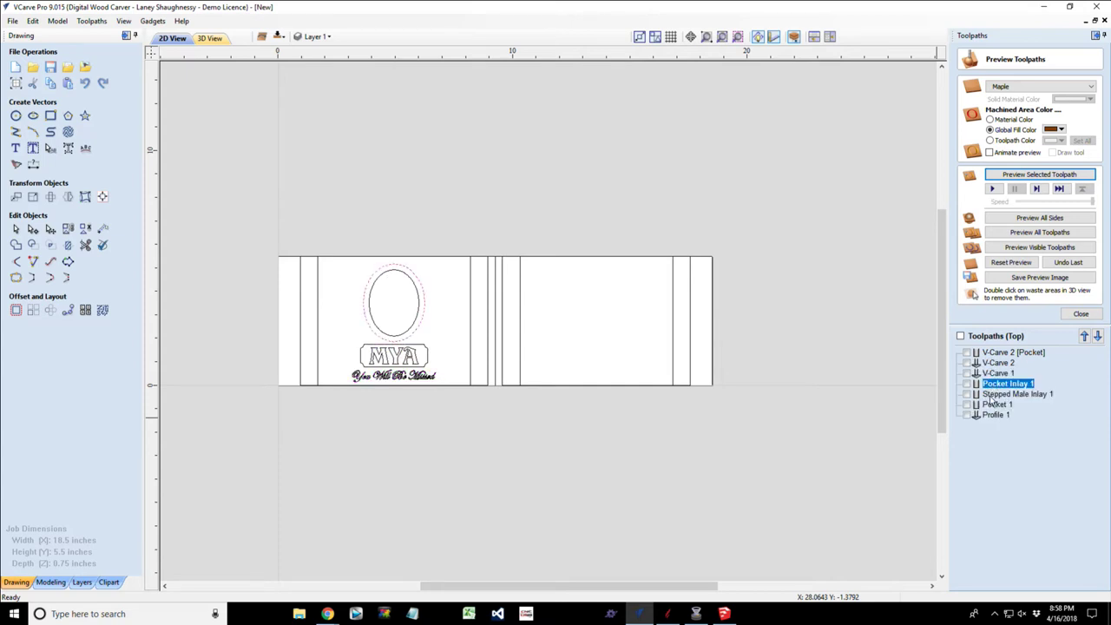
pyautogui.click(990, 396)
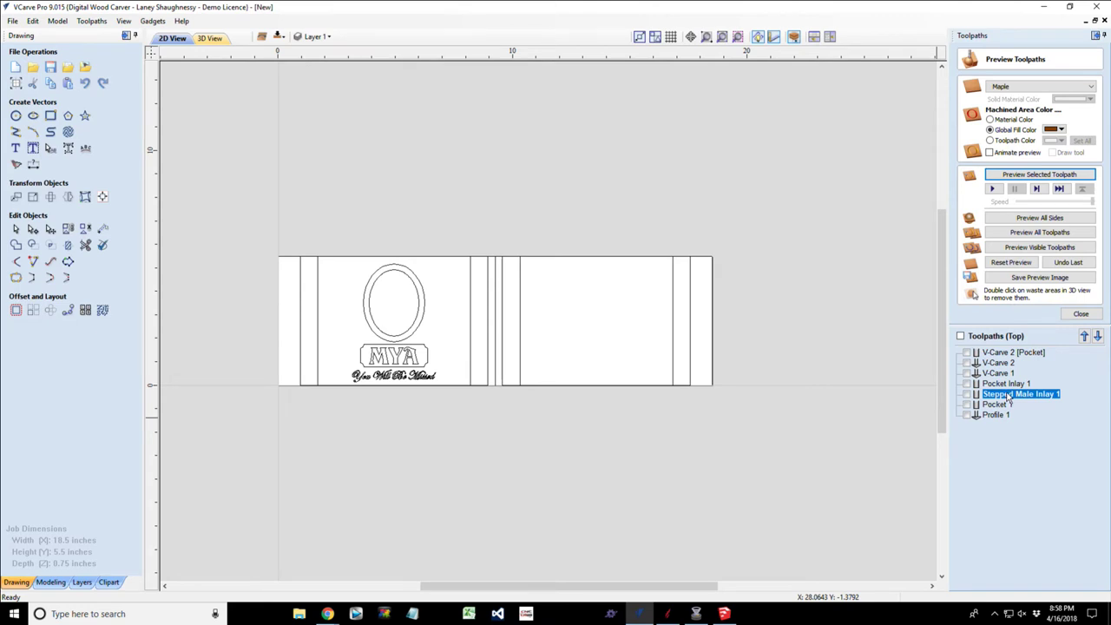
pyautogui.rightClick(1009, 396)
pyautogui.moveTo(1024, 503)
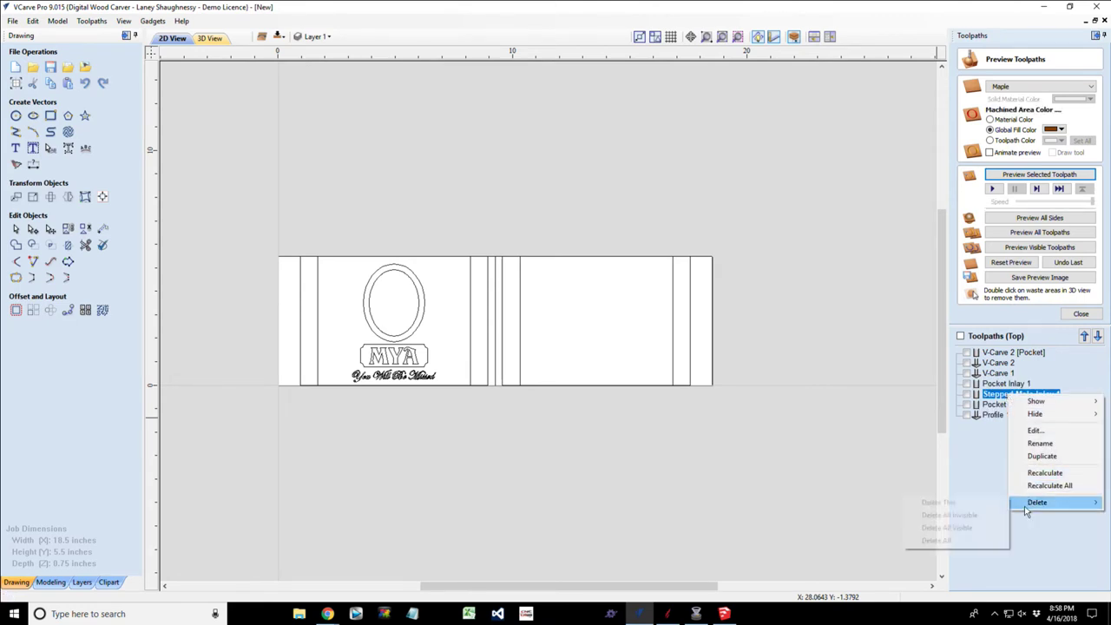
pyautogui.click(972, 503)
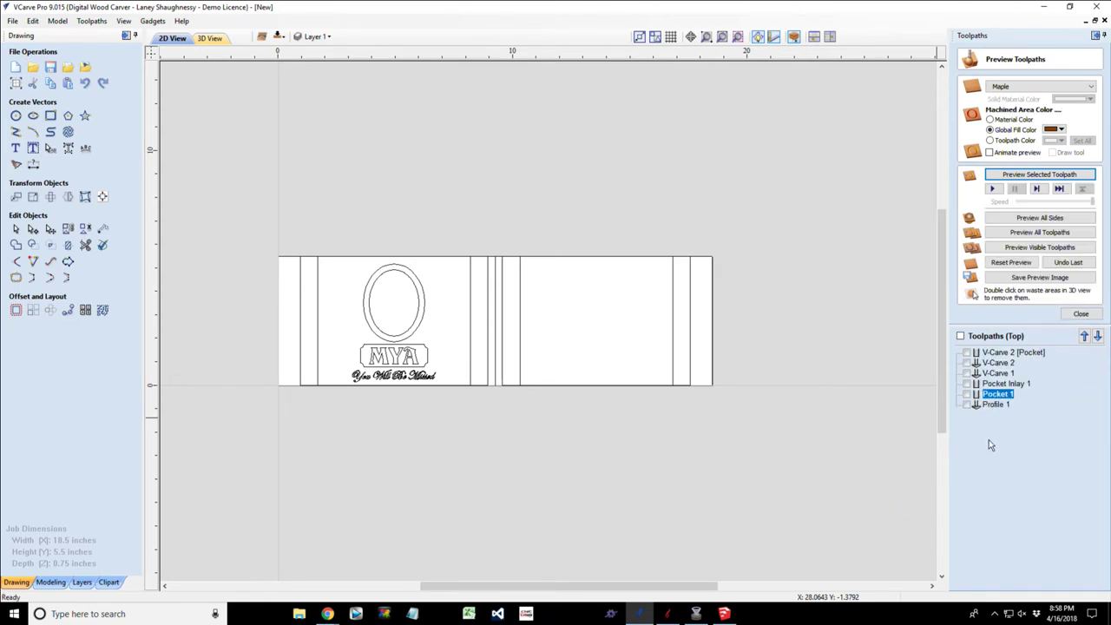
# Delete the Pocket 1 toolpath and show the Profile 1 preview.
pyautogui.click(967, 395)
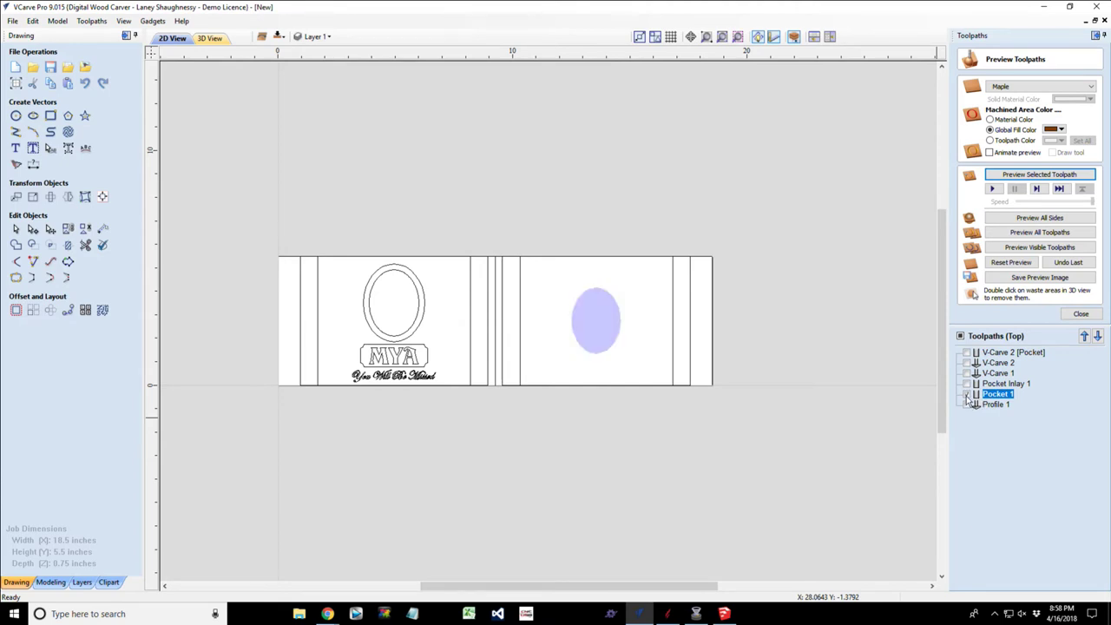
pyautogui.click(967, 396)
pyautogui.rightClick(998, 397)
pyautogui.moveTo(1017, 512)
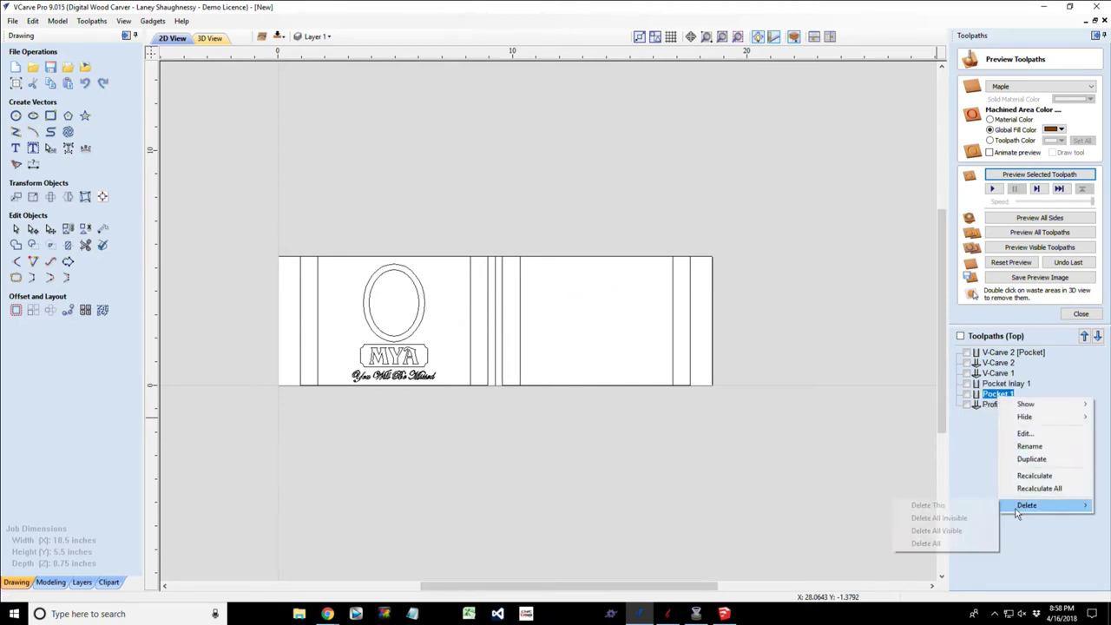
pyautogui.click(927, 505)
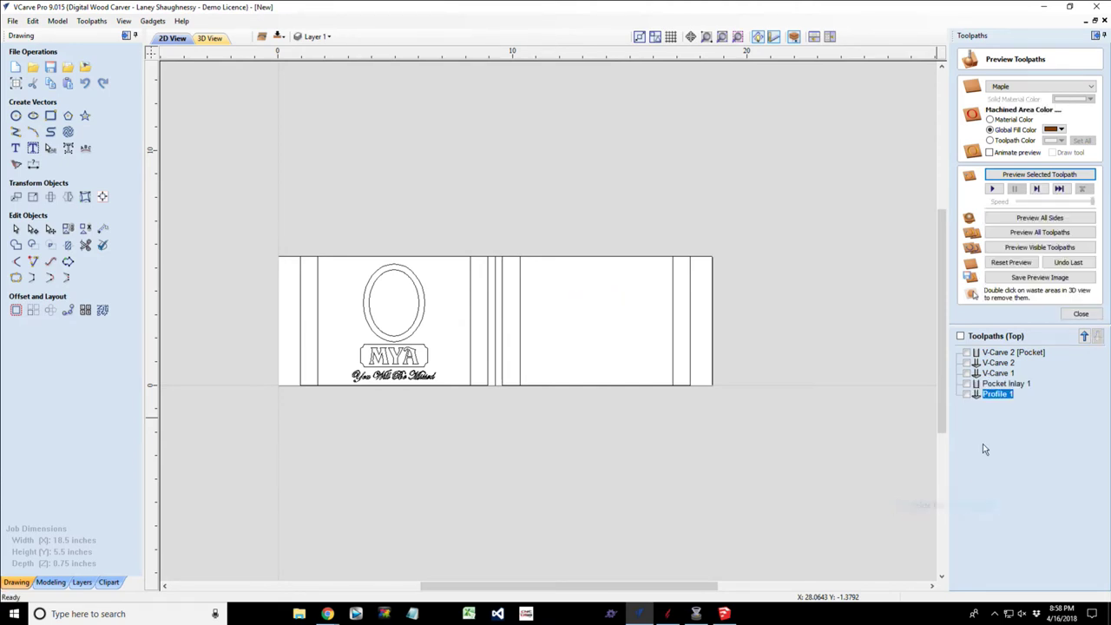
pyautogui.click(966, 395)
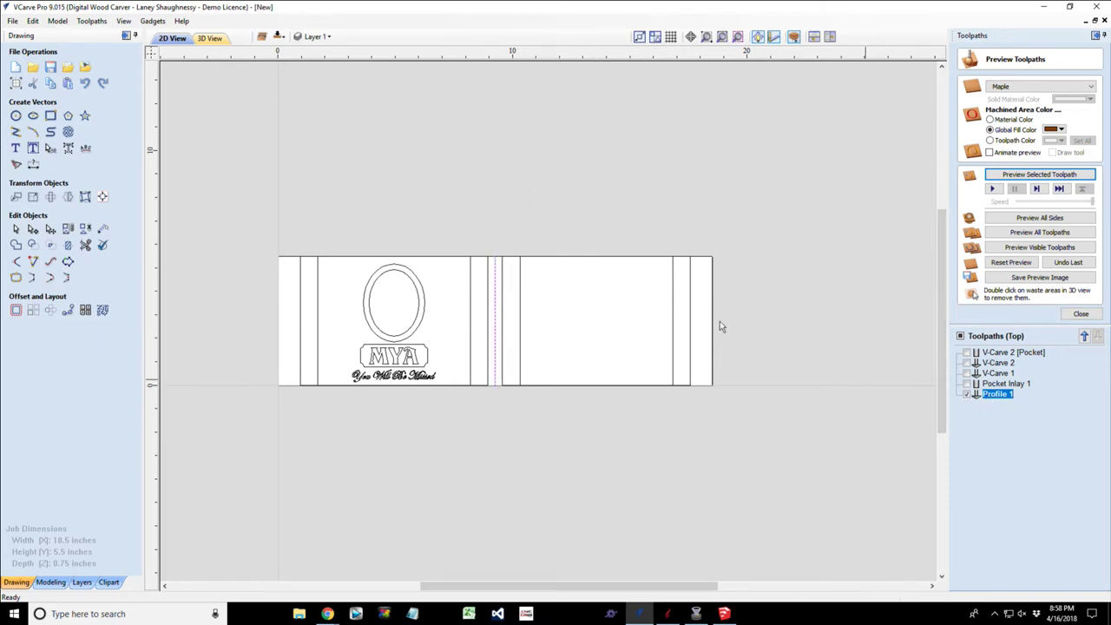
# Launch a second VCarve Pro 9.0 window from the taskbar icon.
pyautogui.scroll(-2, 419, 299)
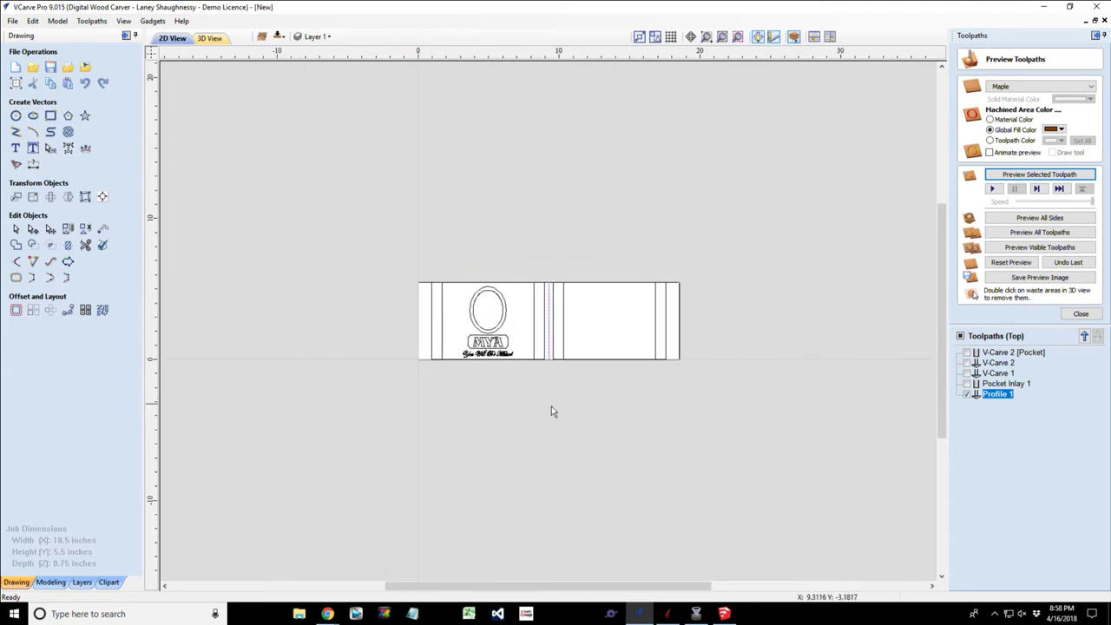
pyautogui.scroll(2, 565, 444)
pyautogui.scroll(-2, 565, 444)
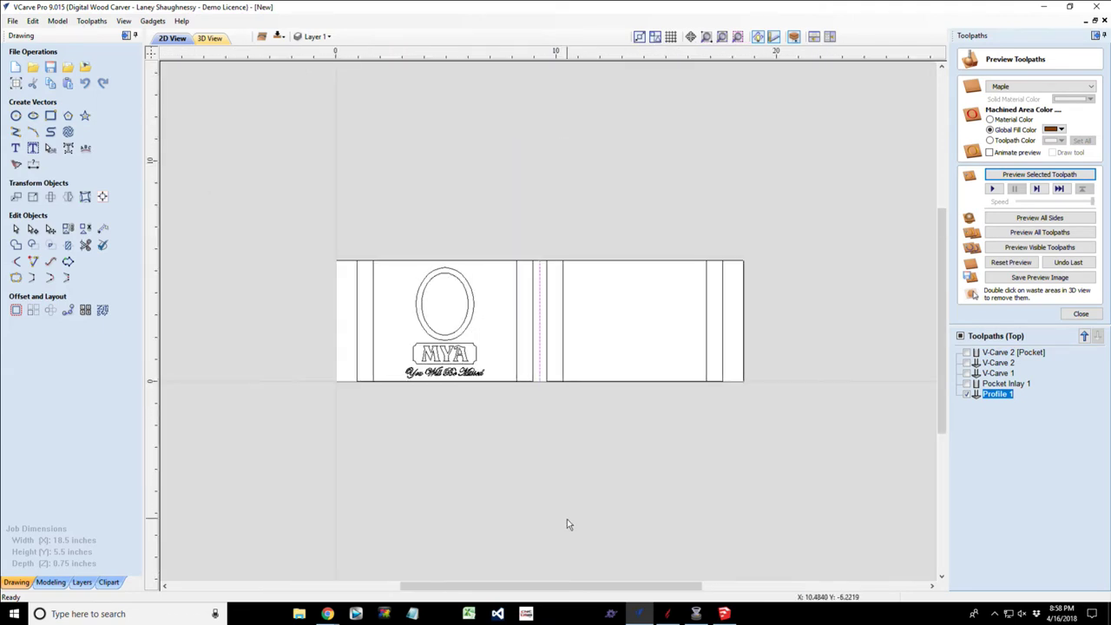
pyautogui.click(638, 615)
pyautogui.rightClick(638, 616)
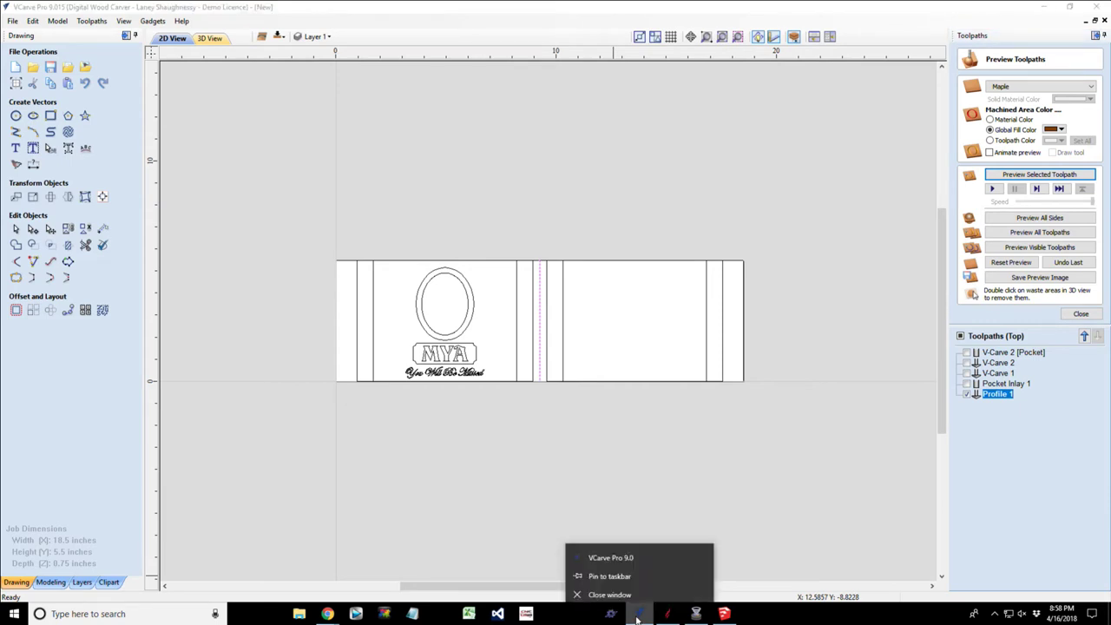
pyautogui.click(618, 551)
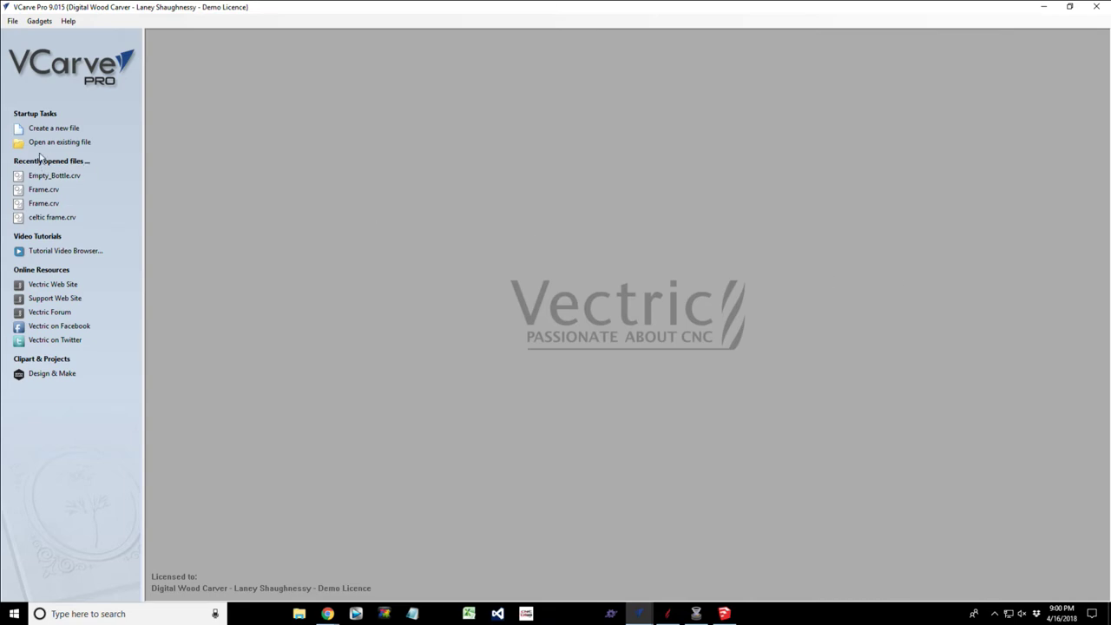
pyautogui.moveTo(641, 613)
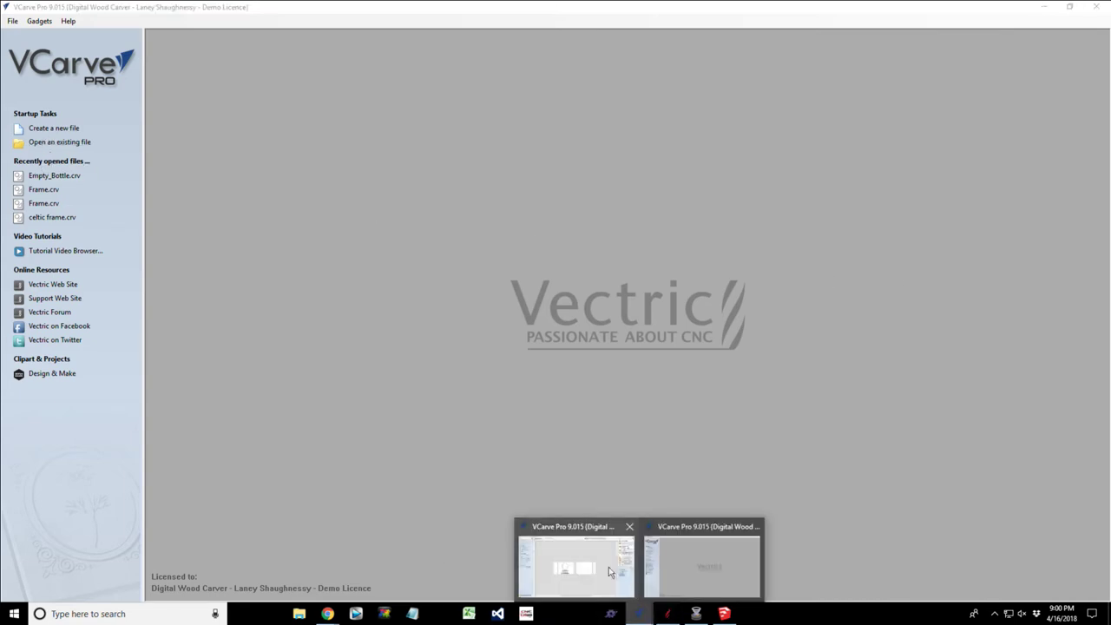
pyautogui.click(580, 563)
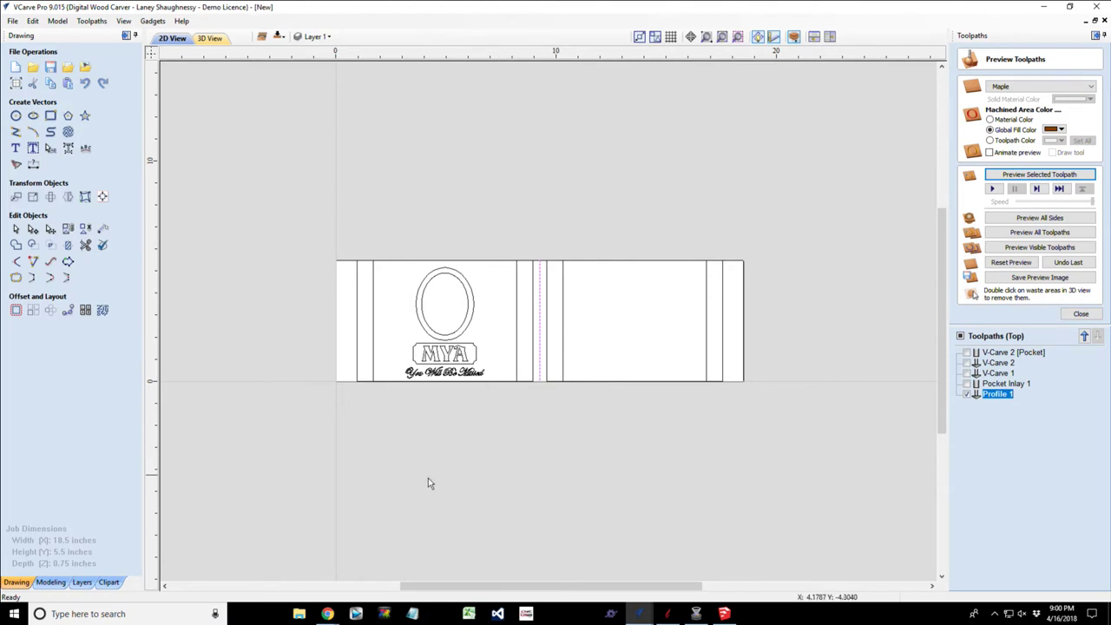
pyautogui.scroll(5, 543, 317)
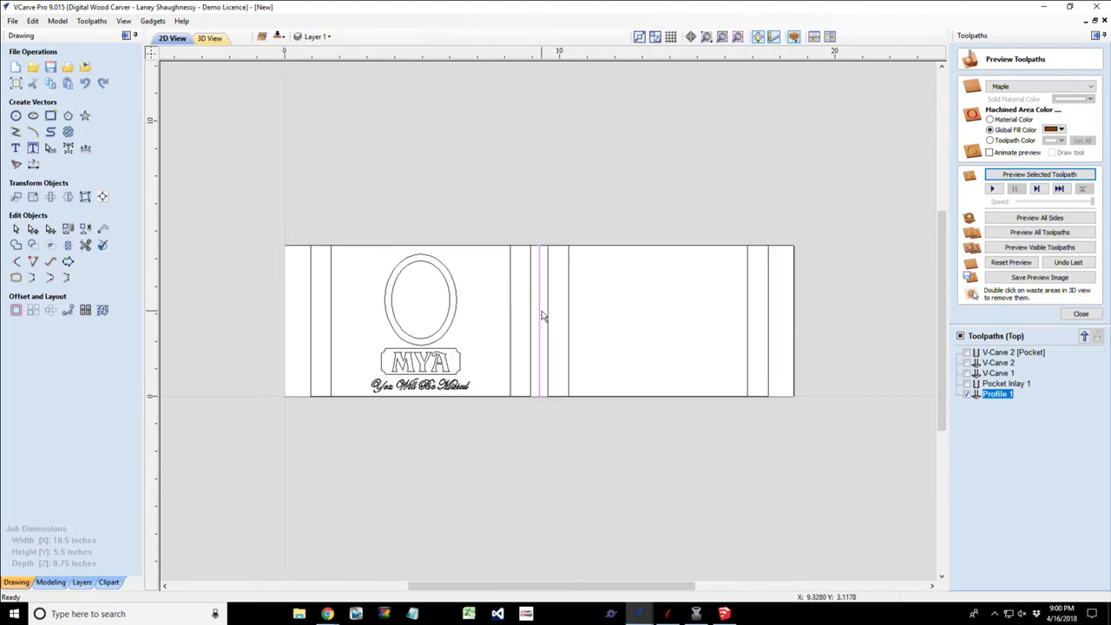
pyautogui.scroll(-5, 542, 317)
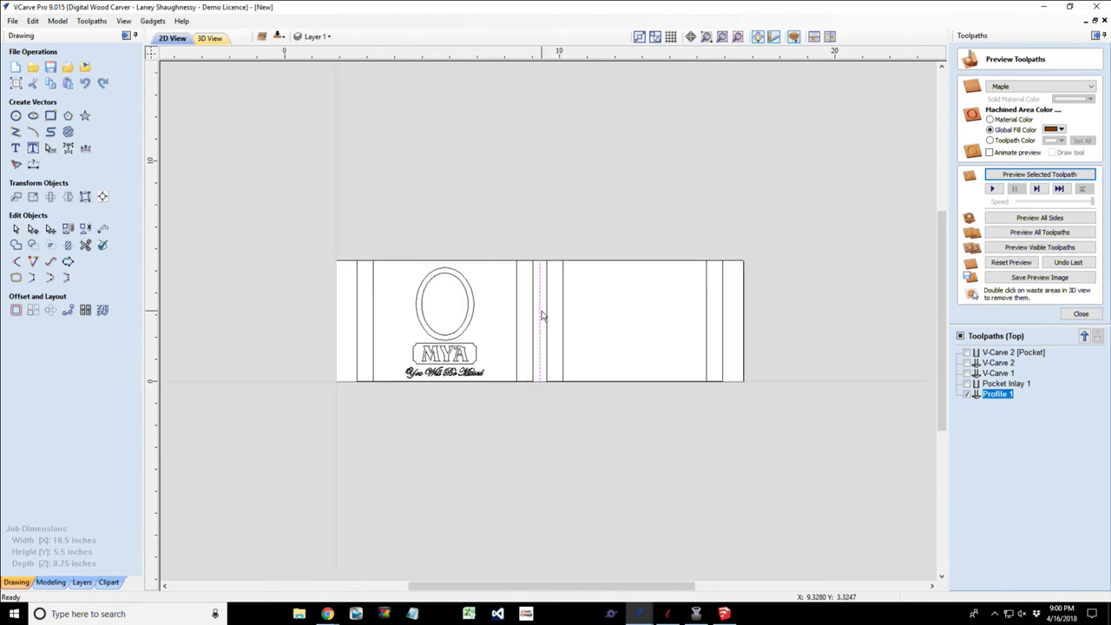
pyautogui.scroll(7, 542, 317)
pyautogui.scroll(-5, 543, 316)
pyautogui.scroll(4, 543, 317)
pyautogui.scroll(-4, 542, 317)
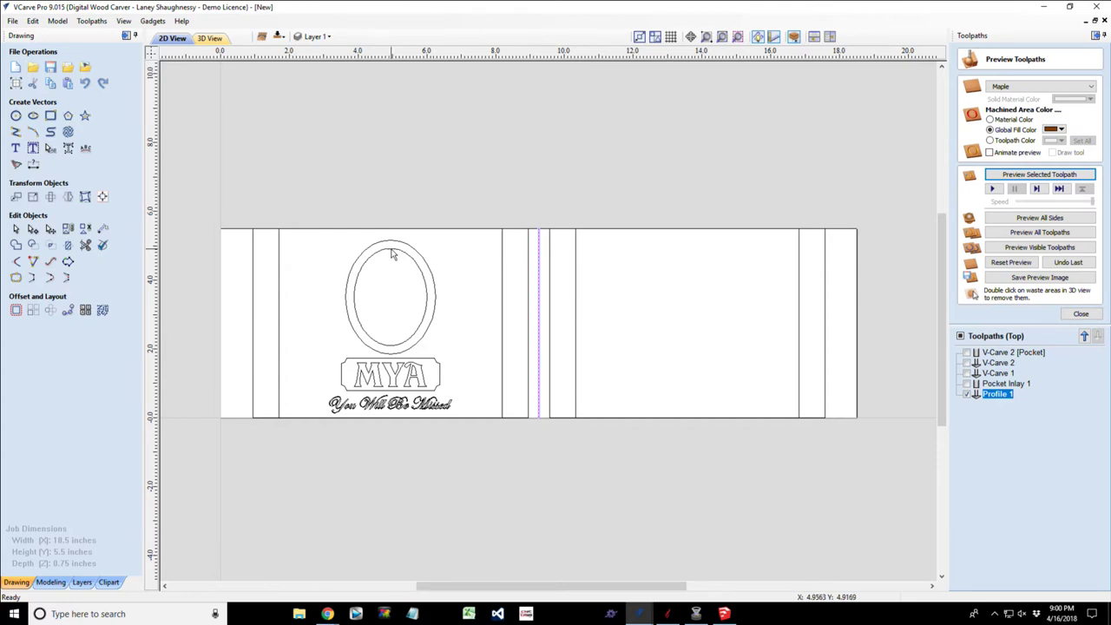
pyautogui.scroll(10, 392, 254)
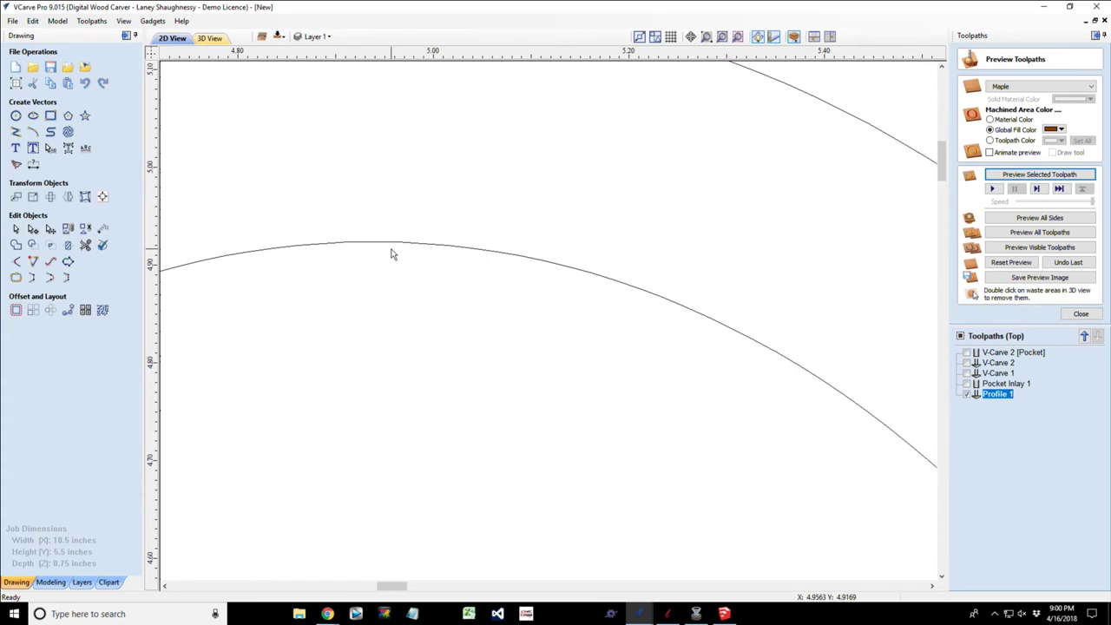
pyautogui.scroll(-12, 392, 253)
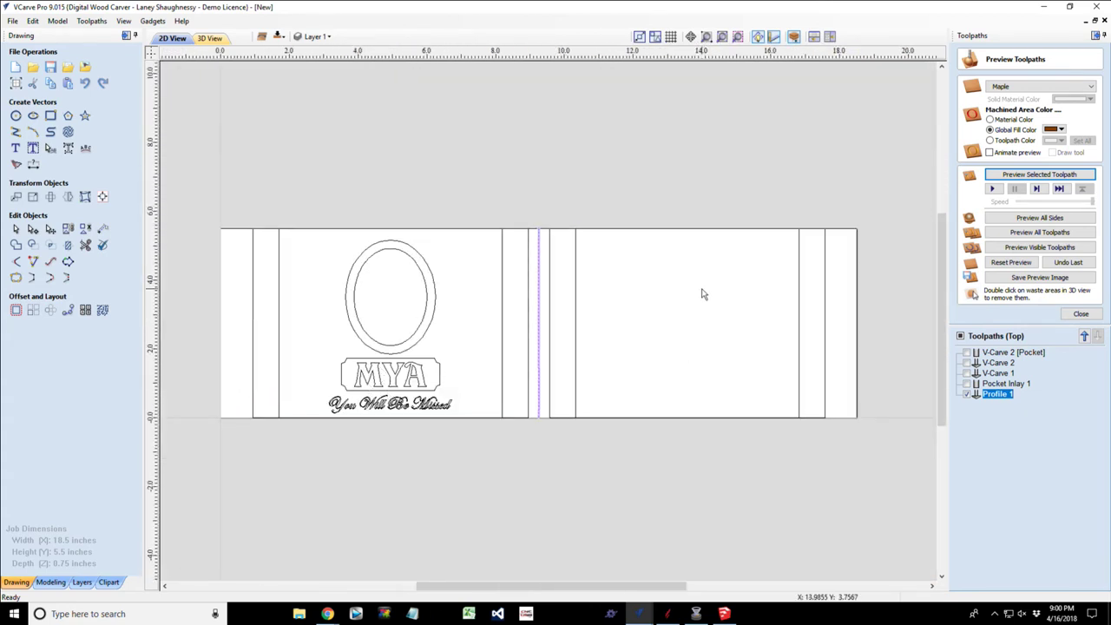
pyautogui.scroll(10, 704, 295)
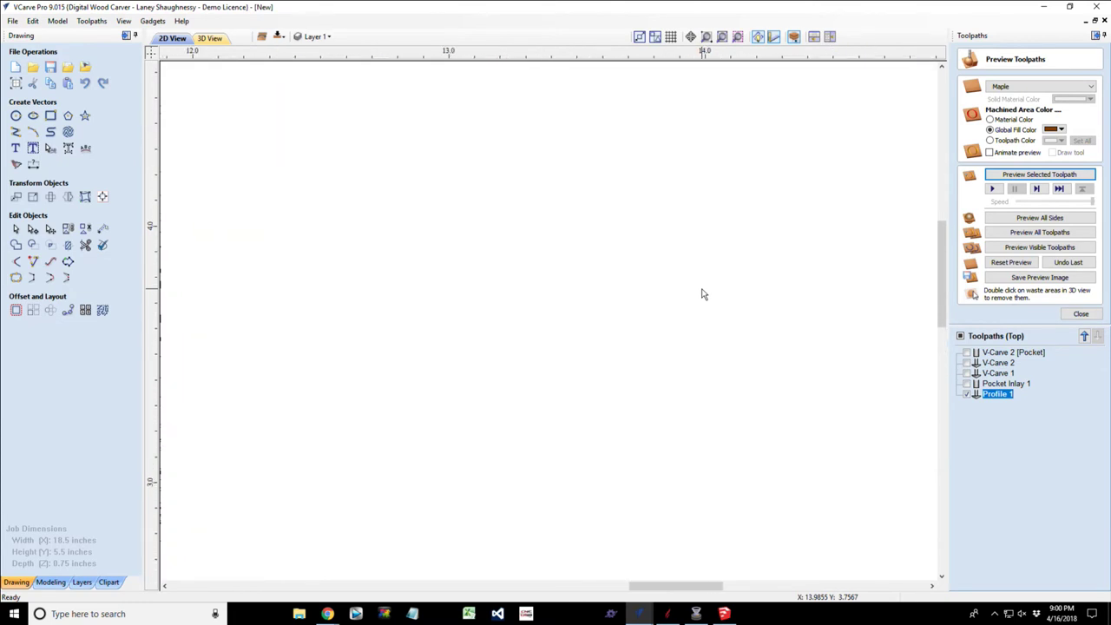
pyautogui.scroll(-10, 703, 294)
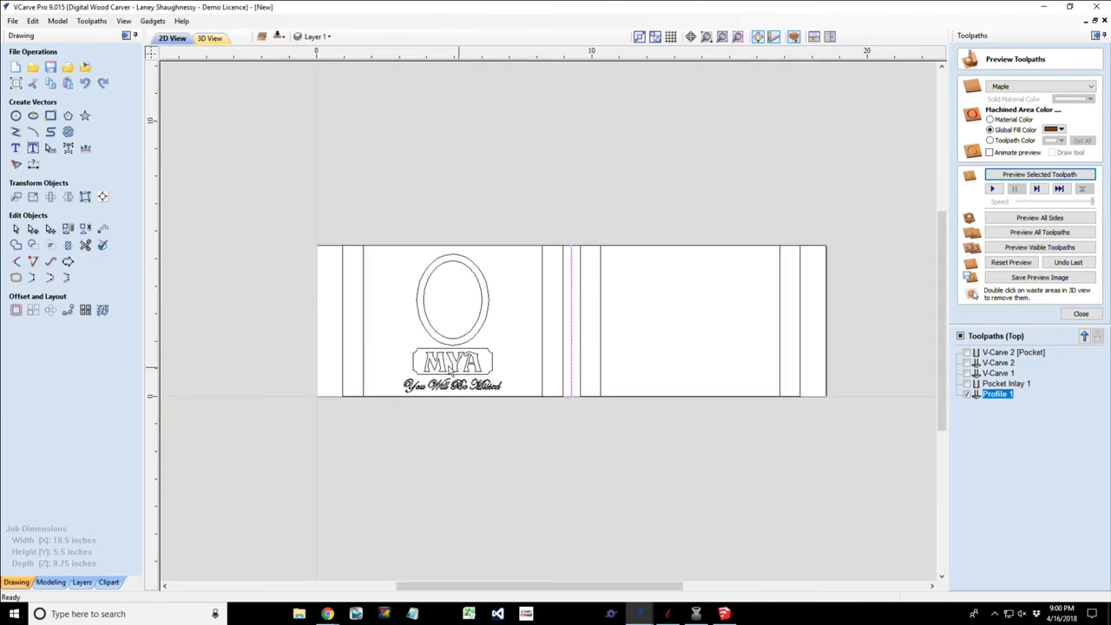
pyautogui.scroll(4, 451, 369)
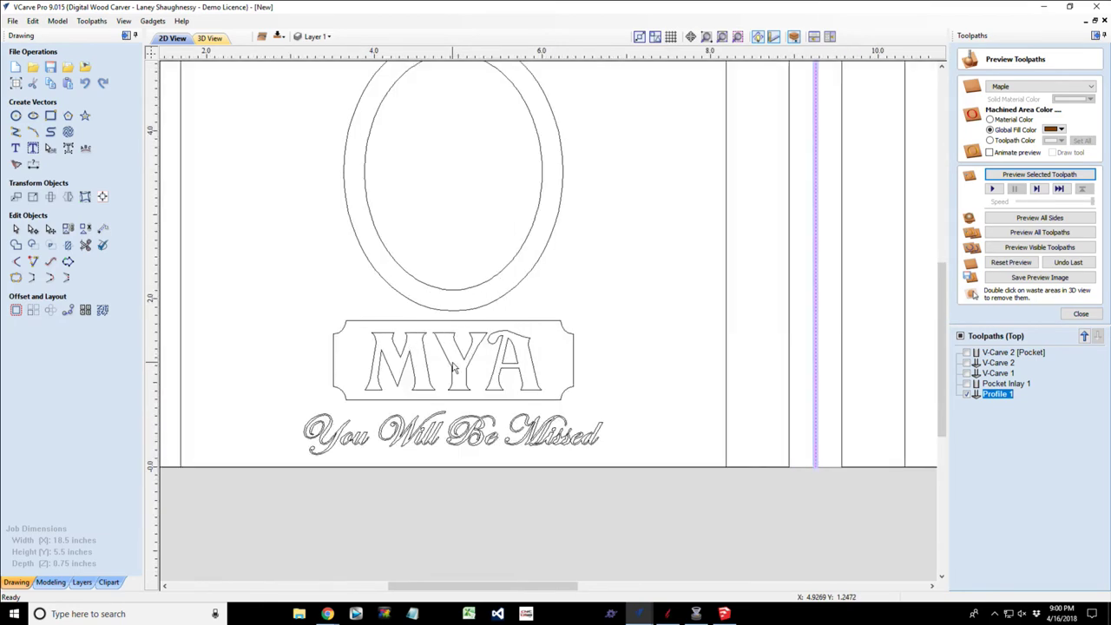
pyautogui.scroll(3, 452, 368)
pyautogui.scroll(-2, 453, 367)
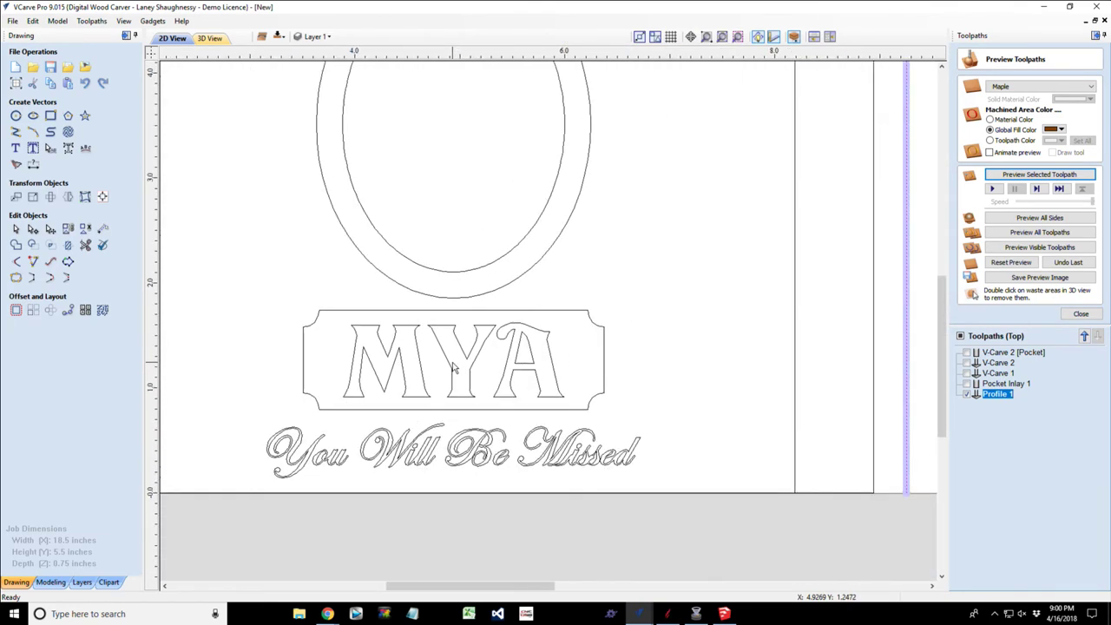
pyautogui.scroll(-4, 452, 367)
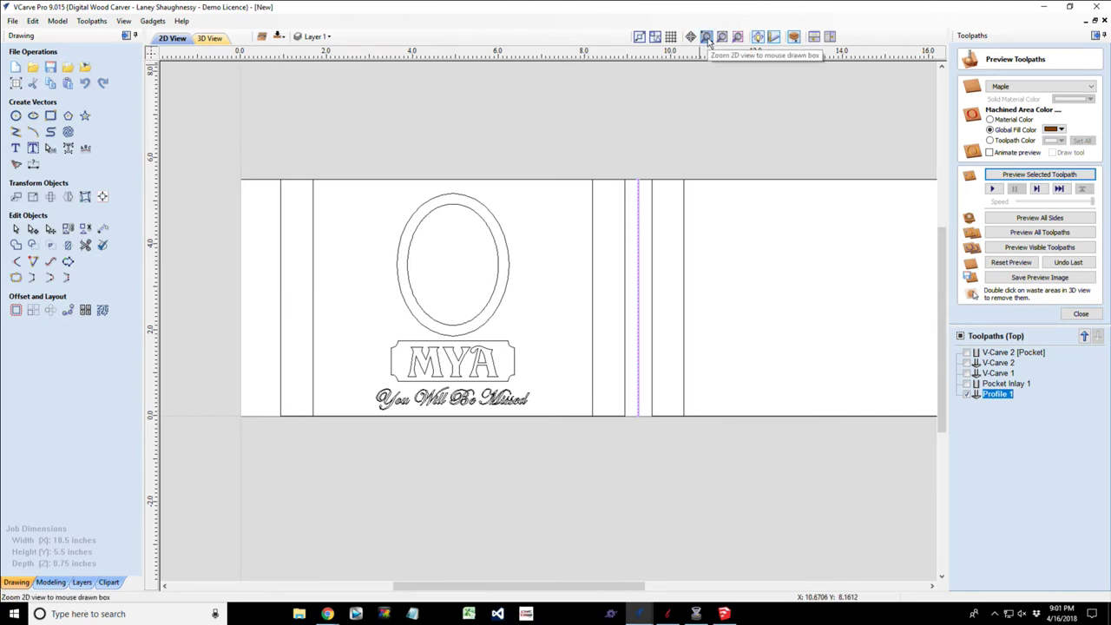
pyautogui.click(708, 38)
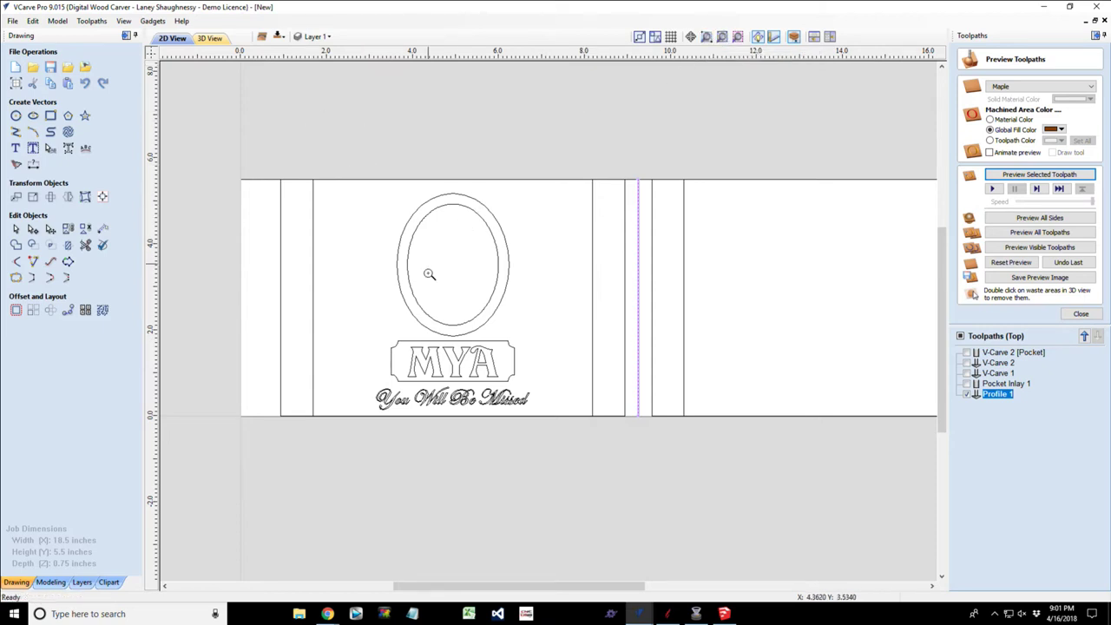
pyautogui.moveTo(367, 328); pyautogui.dragTo(533, 391)
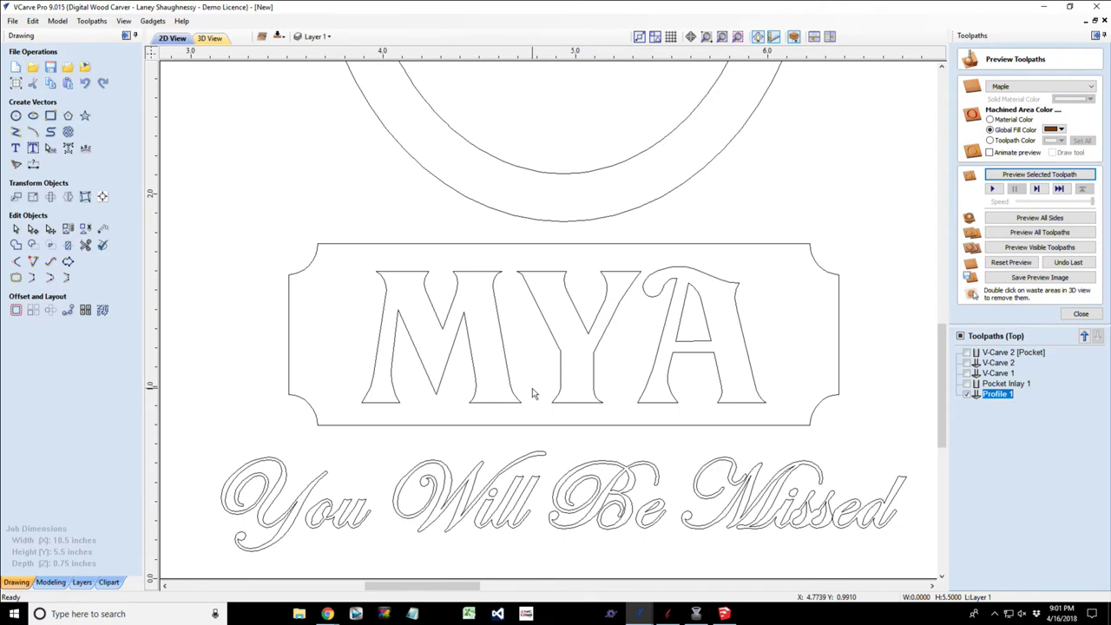
pyautogui.click(708, 38)
pyautogui.moveTo(339, 236); pyautogui.dragTo(531, 447)
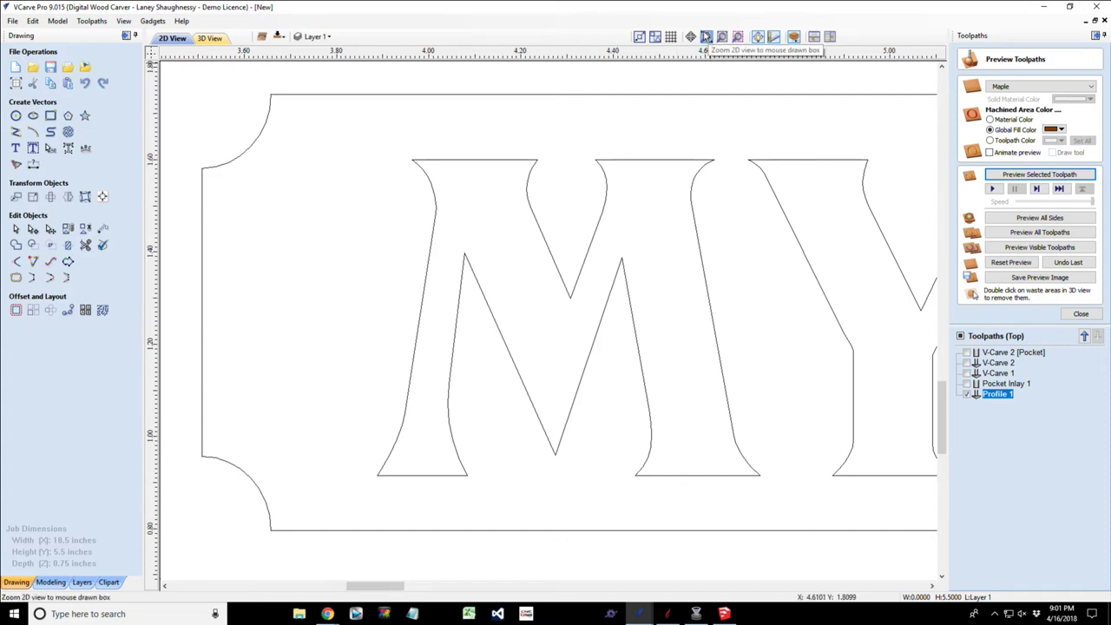
pyautogui.click(707, 37)
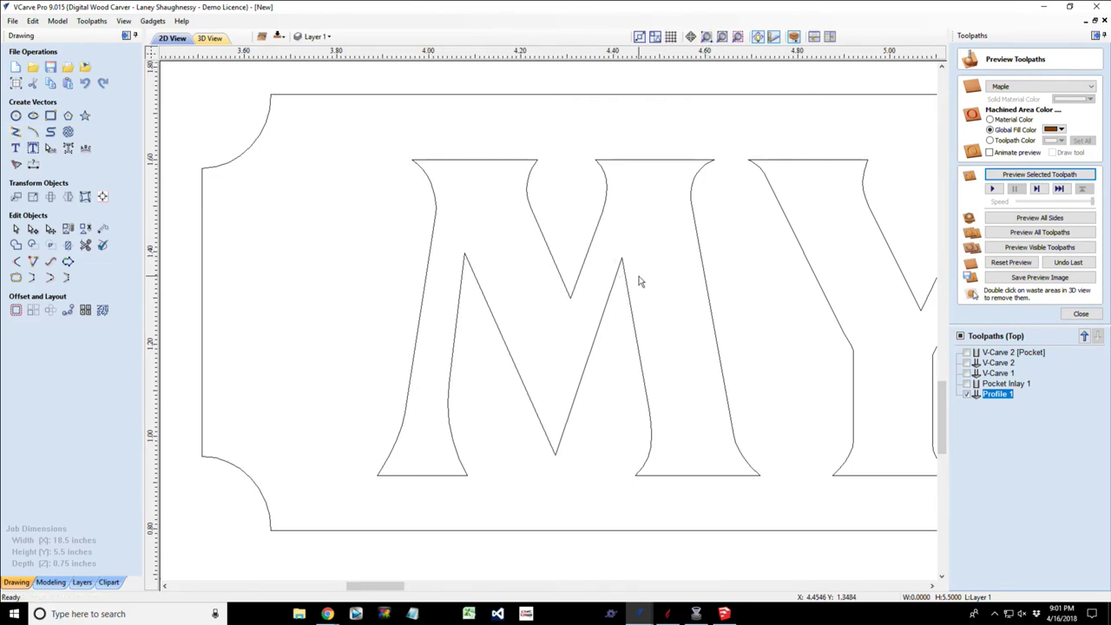
pyautogui.scroll(-3, 640, 283)
pyautogui.scroll(2, 640, 281)
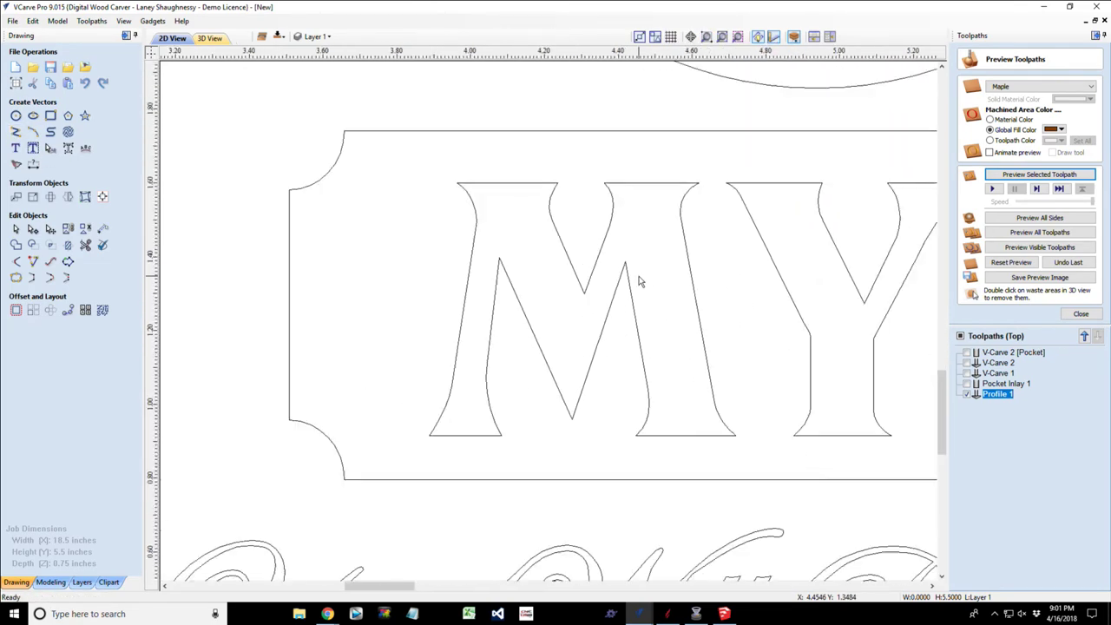
pyautogui.scroll(-3, 640, 281)
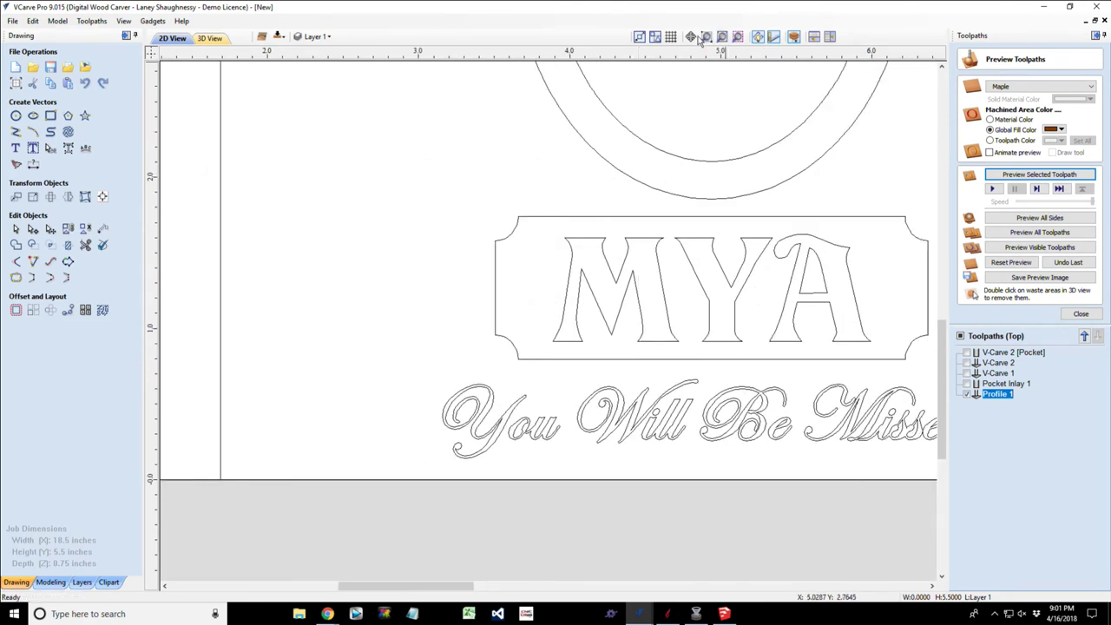
pyautogui.scroll(-3, 632, 296)
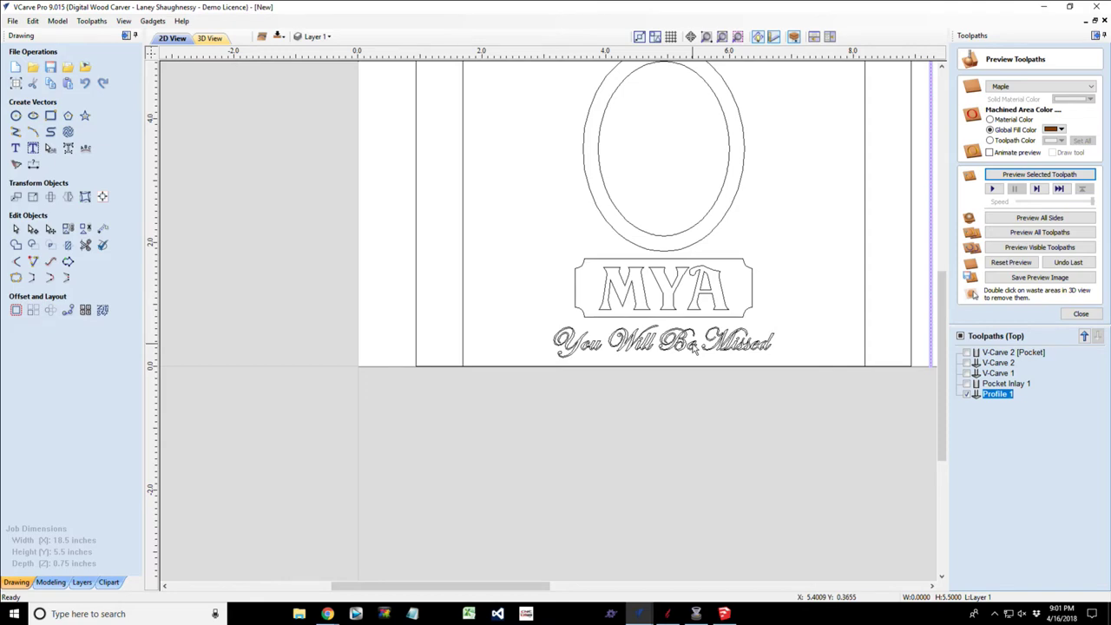
pyautogui.scroll(10, 693, 348)
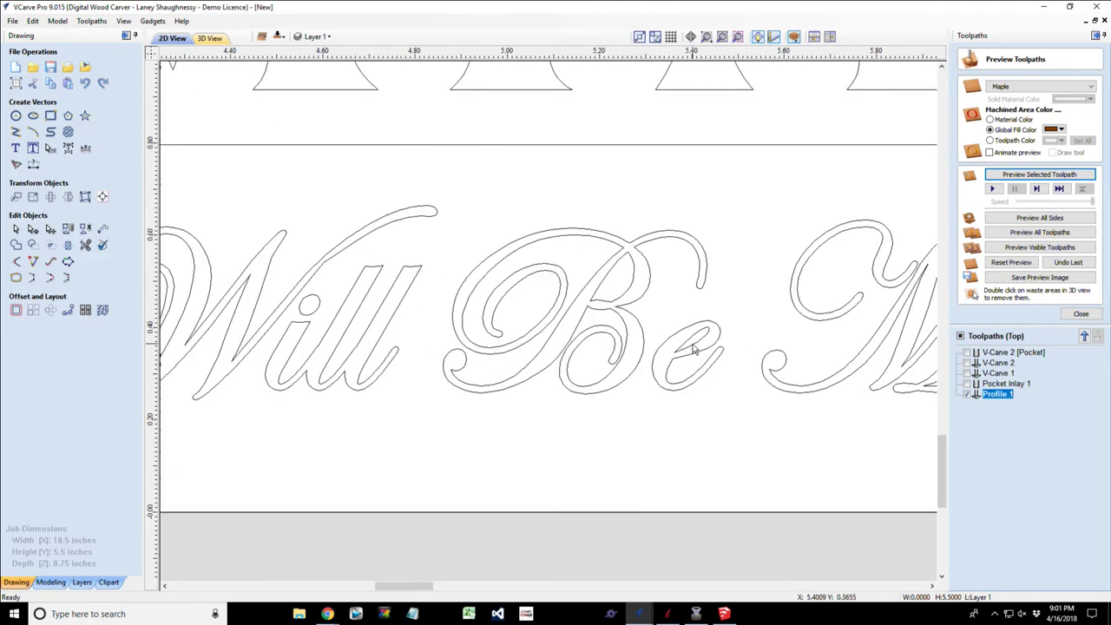
pyautogui.scroll(5, 693, 347)
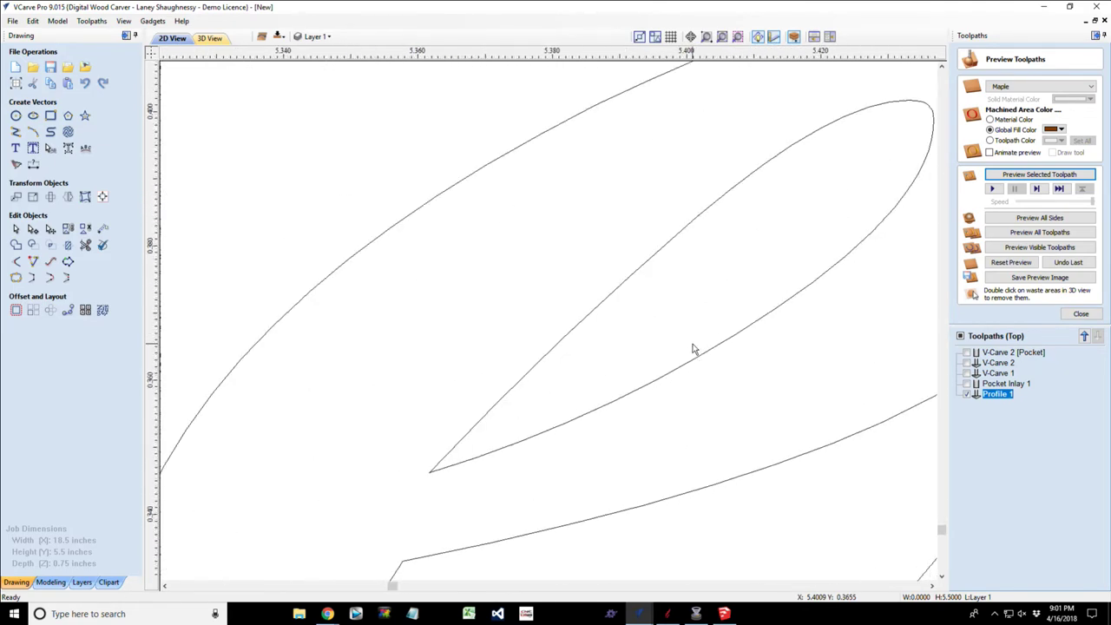
pyautogui.scroll(-12, 693, 348)
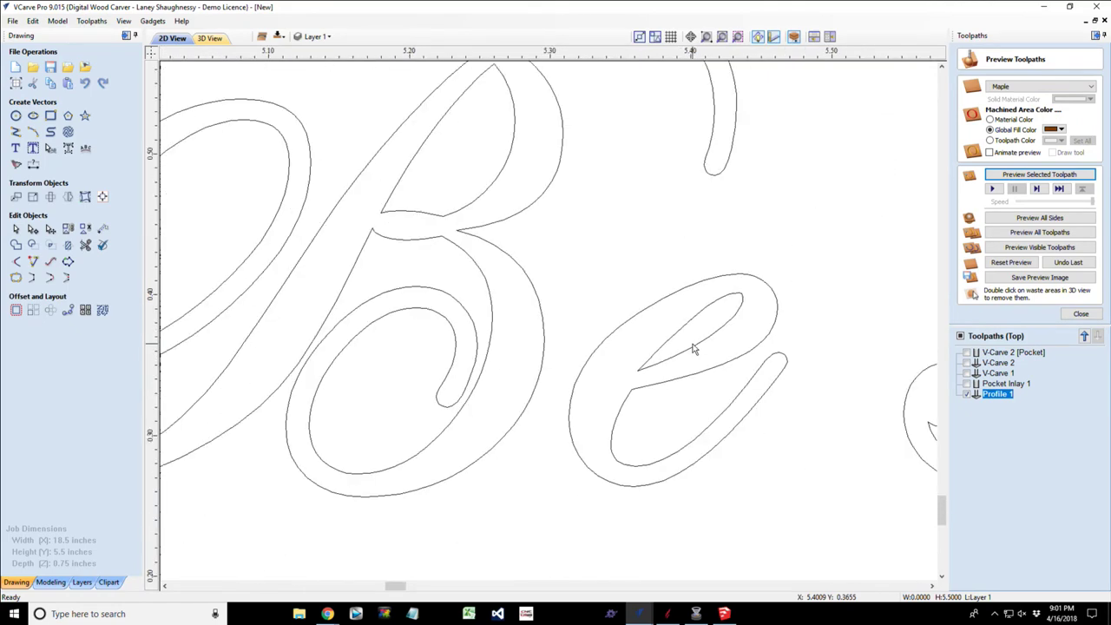
pyautogui.scroll(-4, 693, 350)
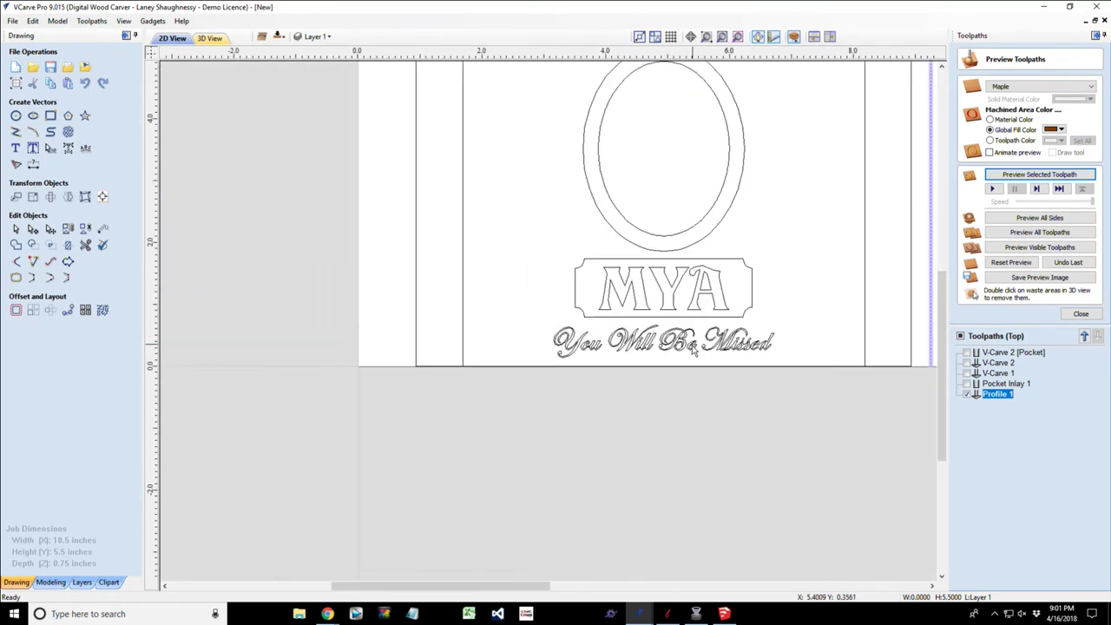
pyautogui.scroll(3, 652, 498)
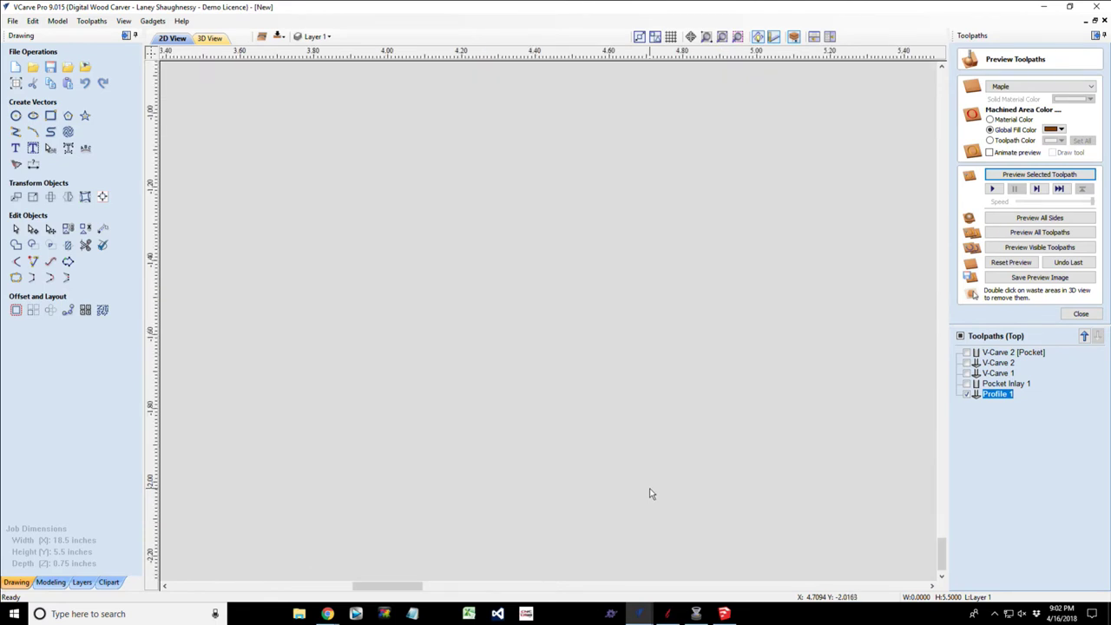
pyautogui.scroll(-12, 652, 494)
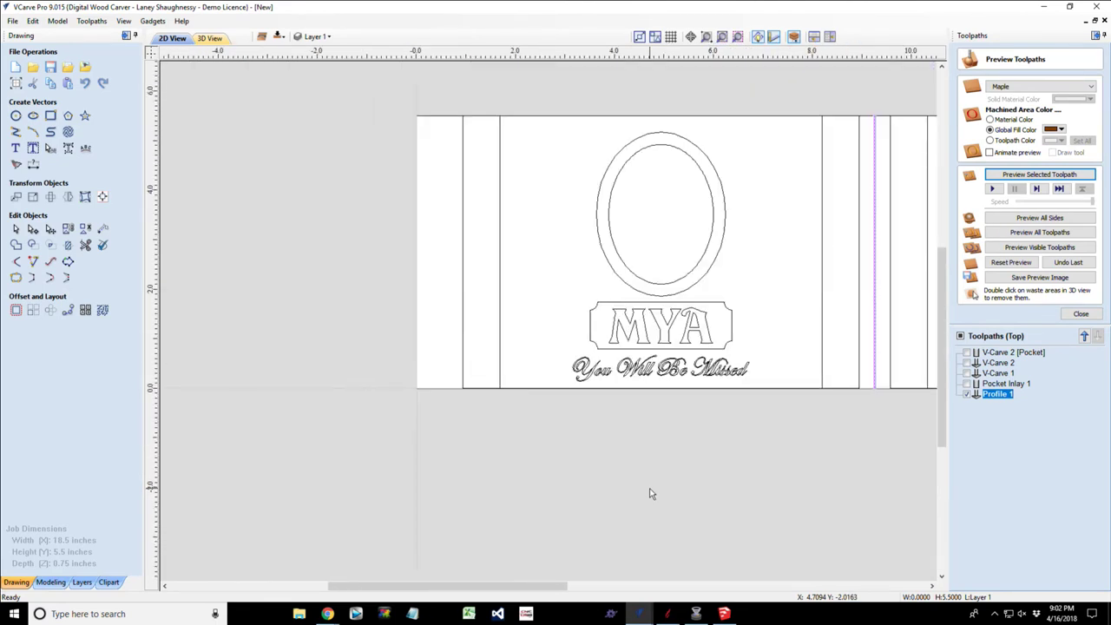
pyautogui.scroll(16, 656, 394)
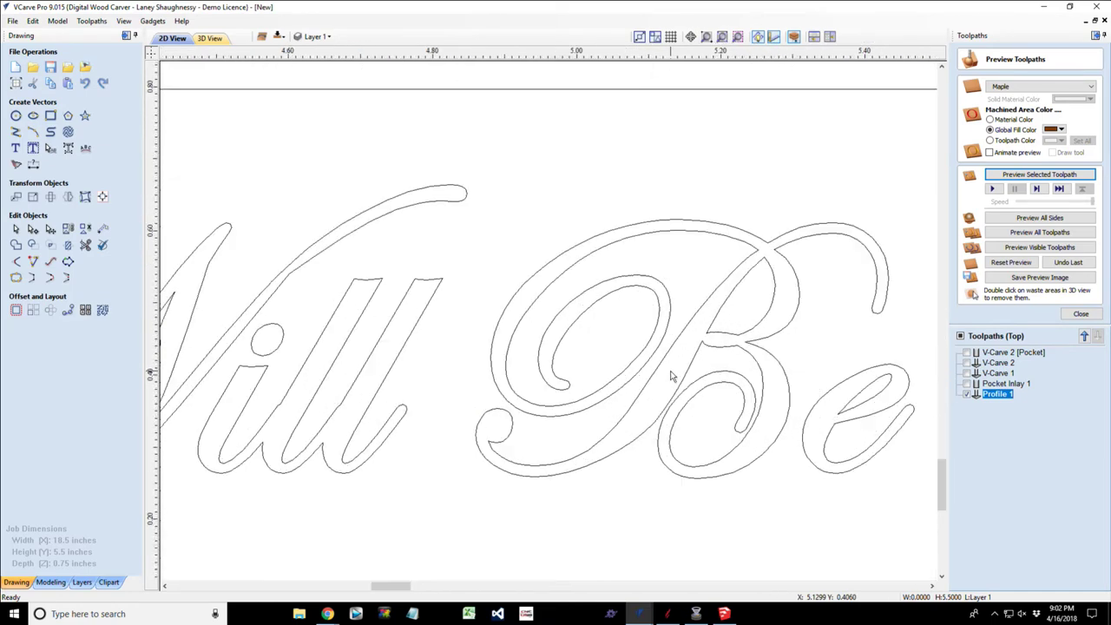
pyautogui.click(706, 37)
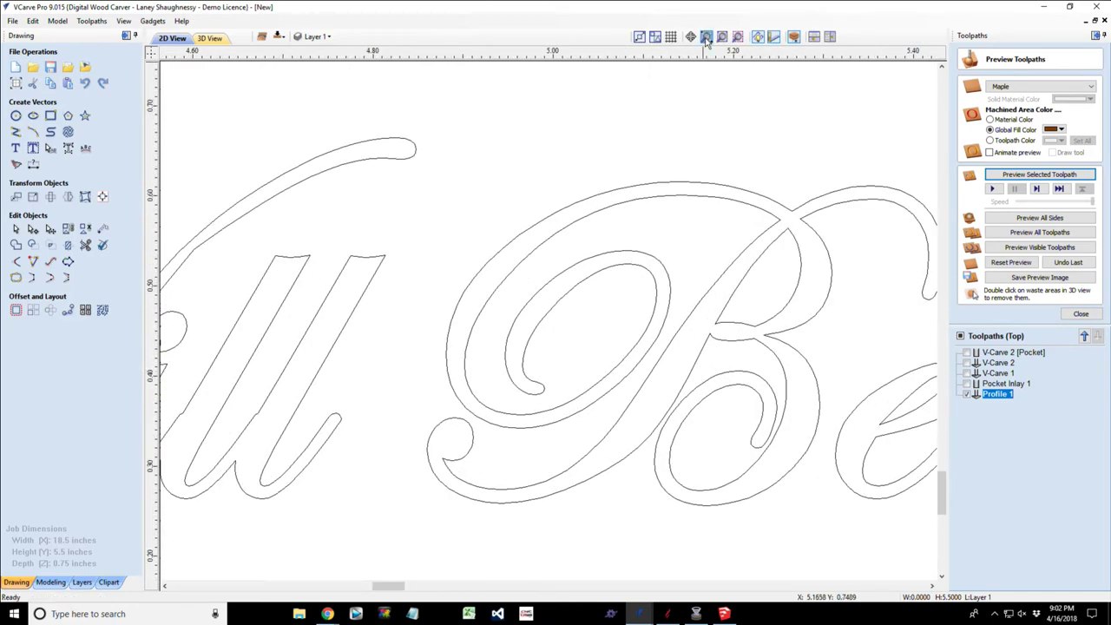
pyautogui.click(788, 382)
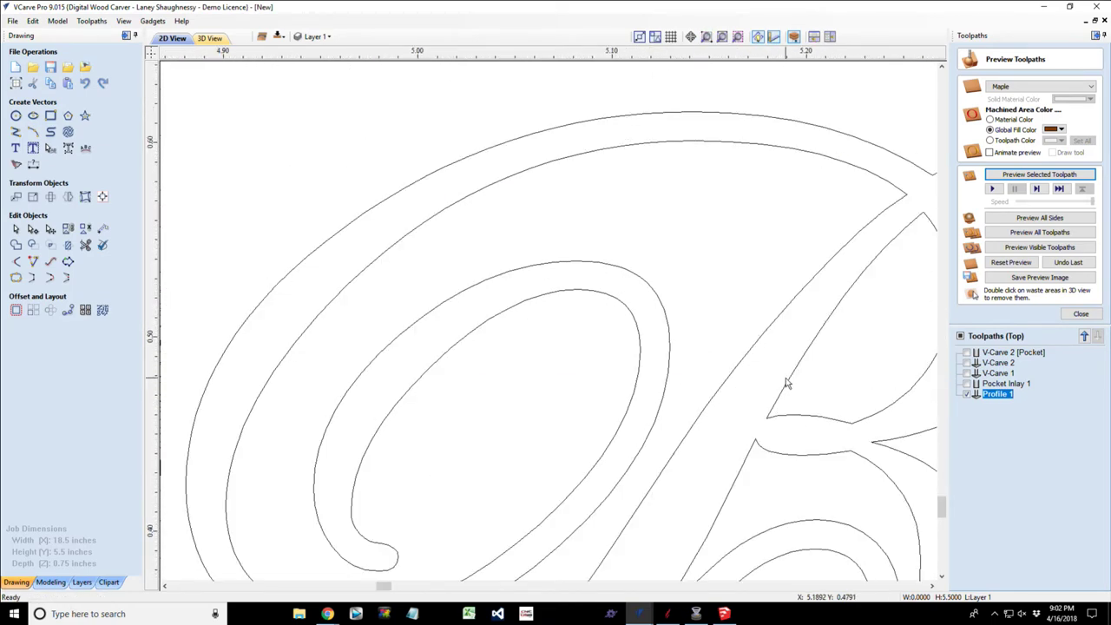
pyautogui.scroll(-12, 458, 356)
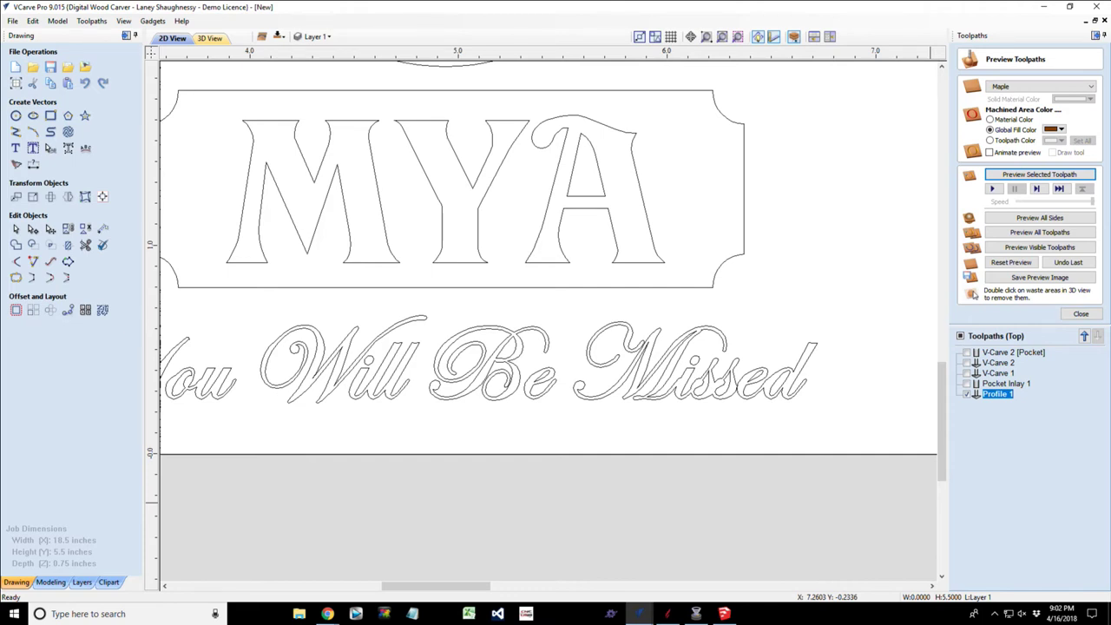
pyautogui.click(328, 614)
# Open Kitten 1 from the cat search results and browse its Regular, Dish and Recess styles.
pyautogui.click(339, 586)
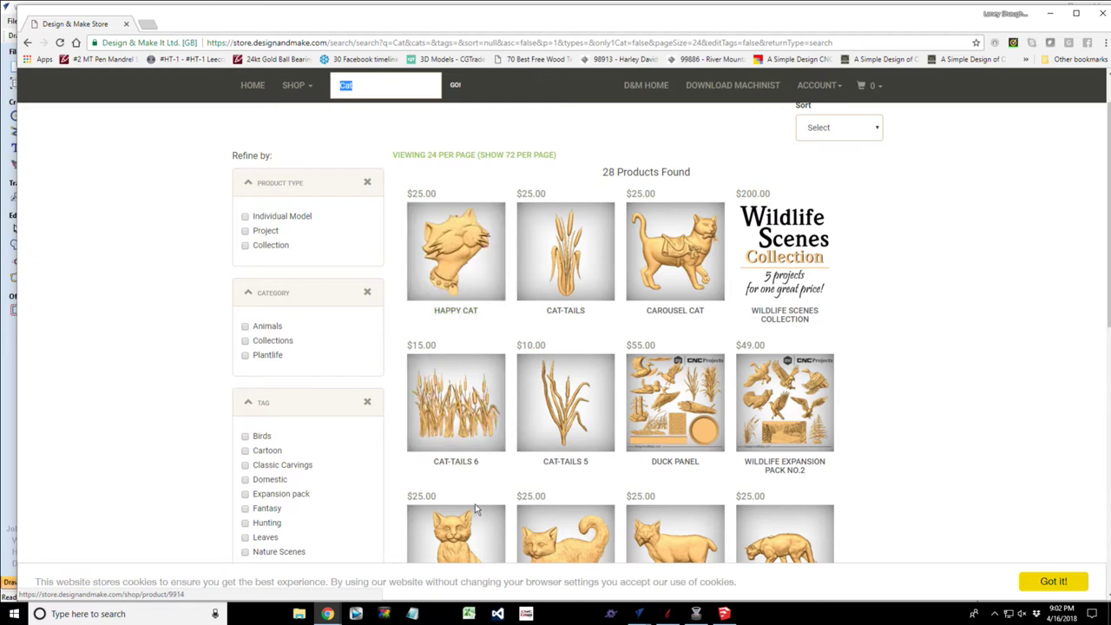
pyautogui.scroll(-3, 479, 500)
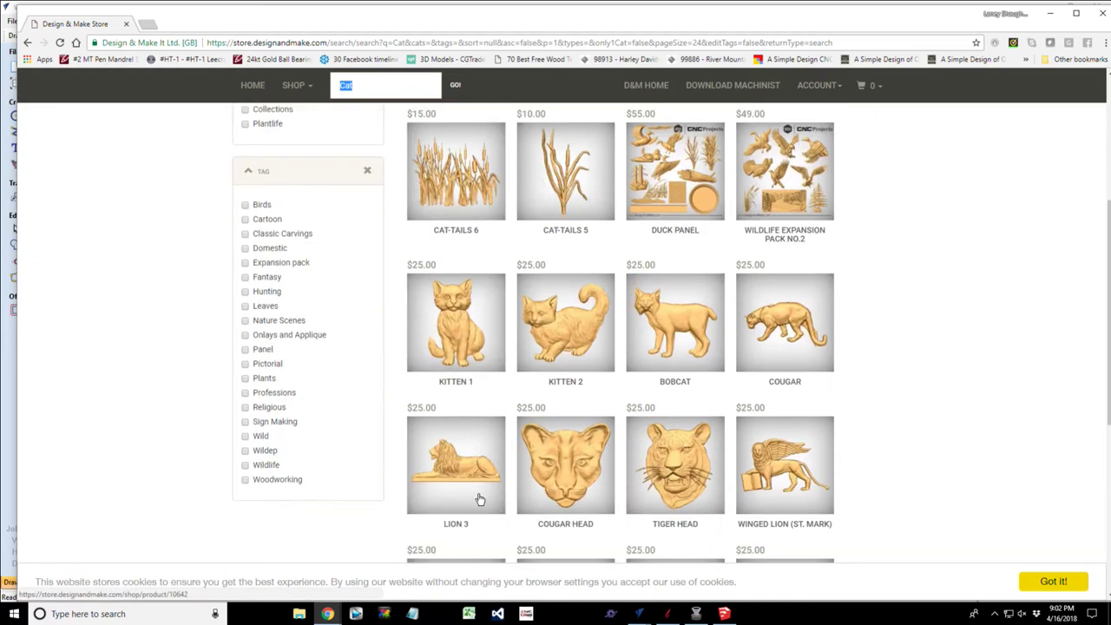
pyautogui.click(460, 384)
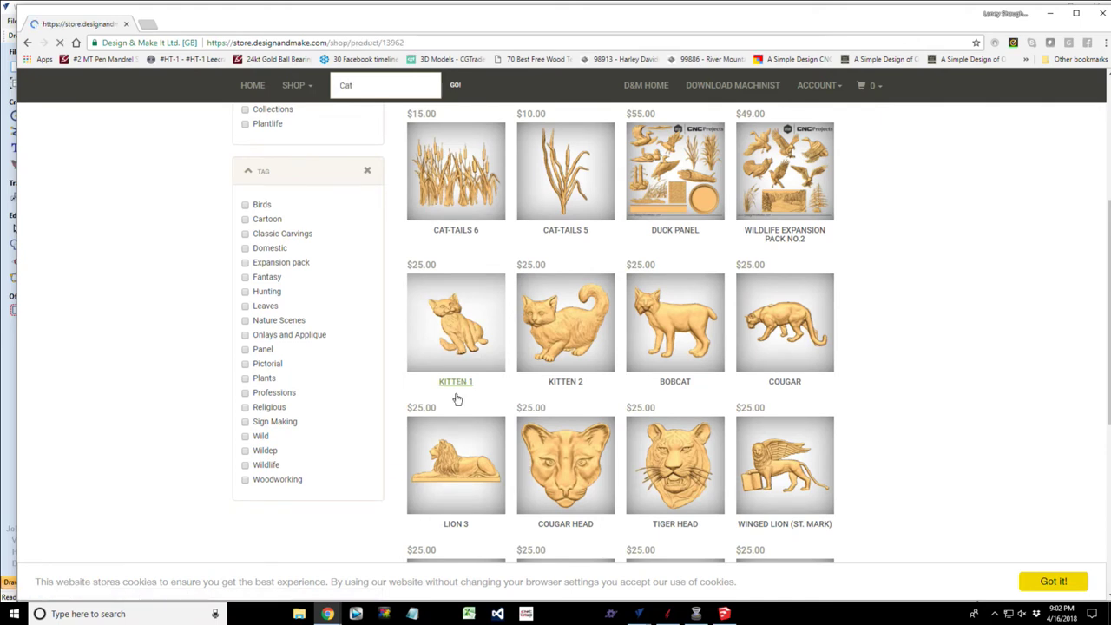
pyautogui.scroll(-3, 459, 390)
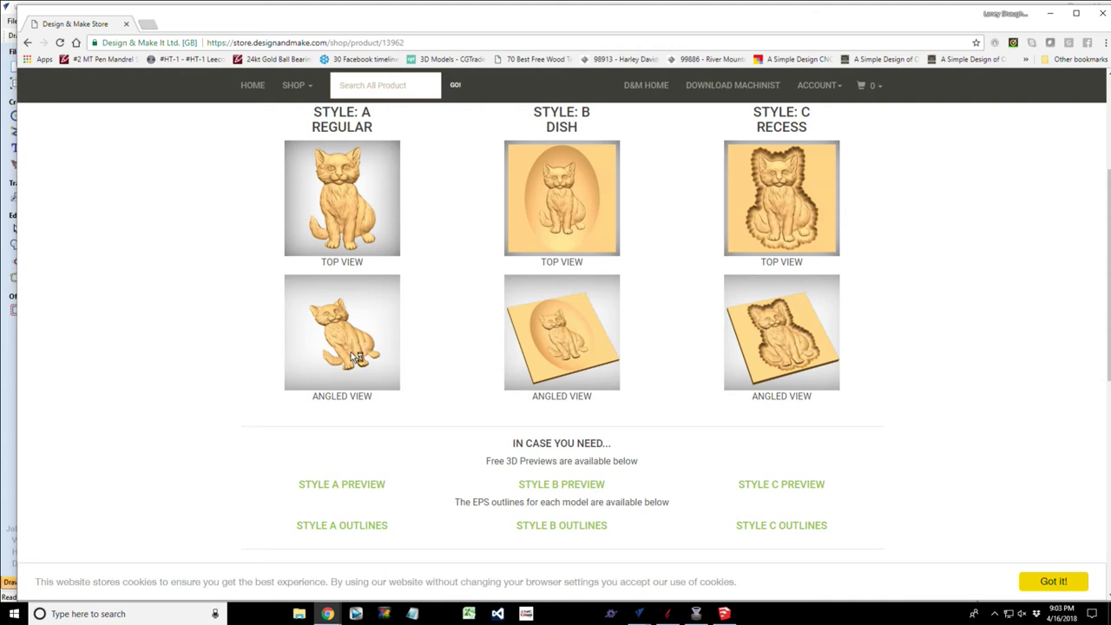
pyautogui.scroll(-1, 353, 358)
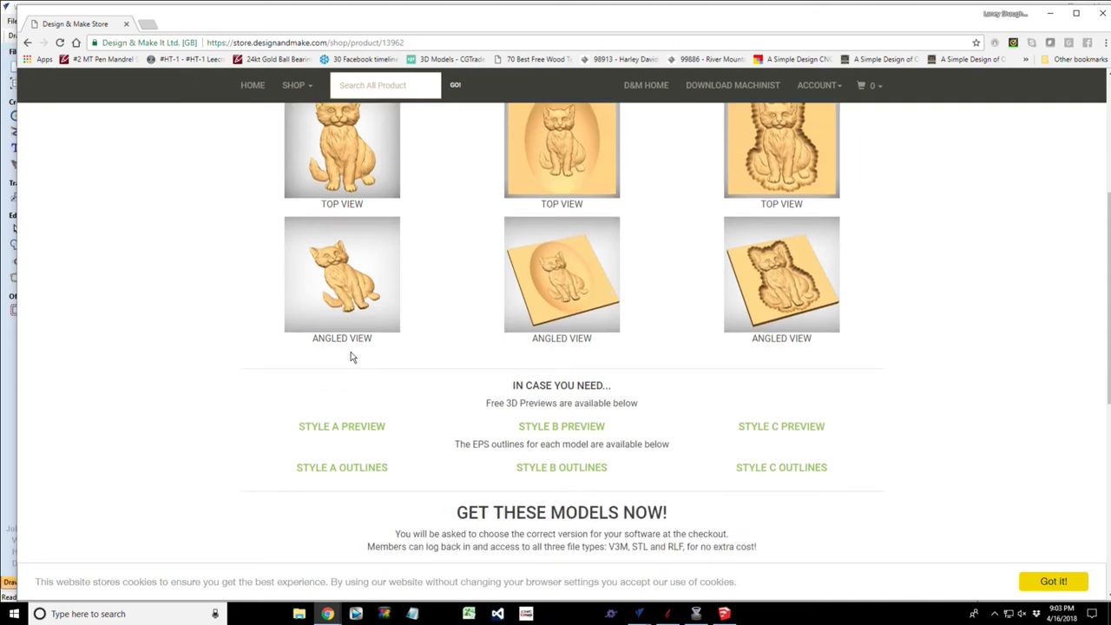
pyautogui.scroll(2, 352, 356)
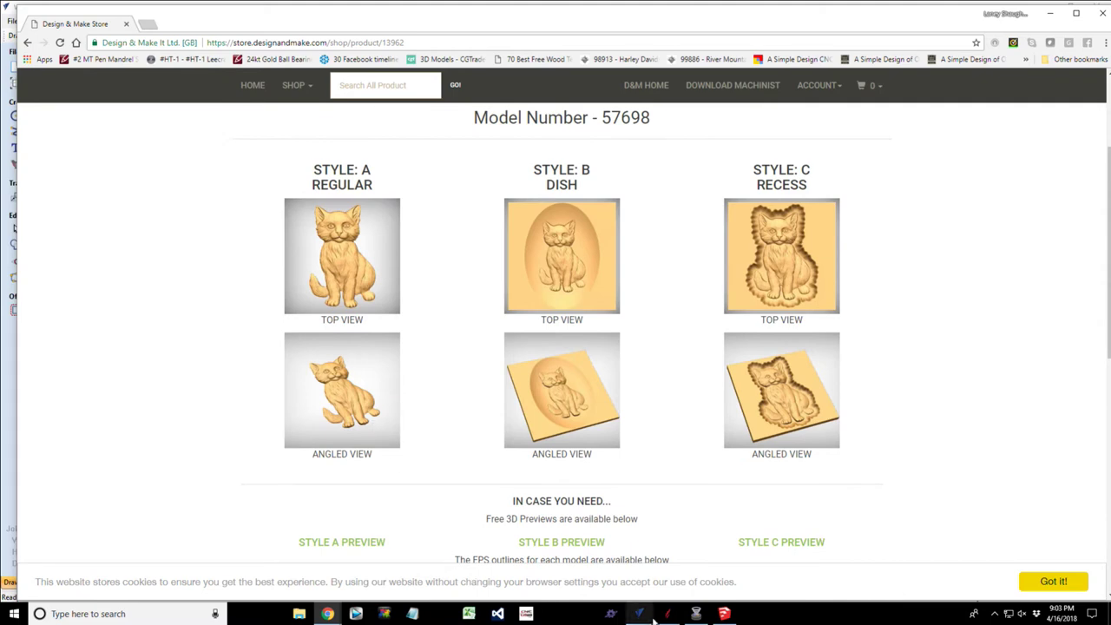
# Back in VCarve Pro, expand Design&Make in the Clipart library and browse its model thumbnails.
pyautogui.moveTo(640, 614)
pyautogui.click(591, 560)
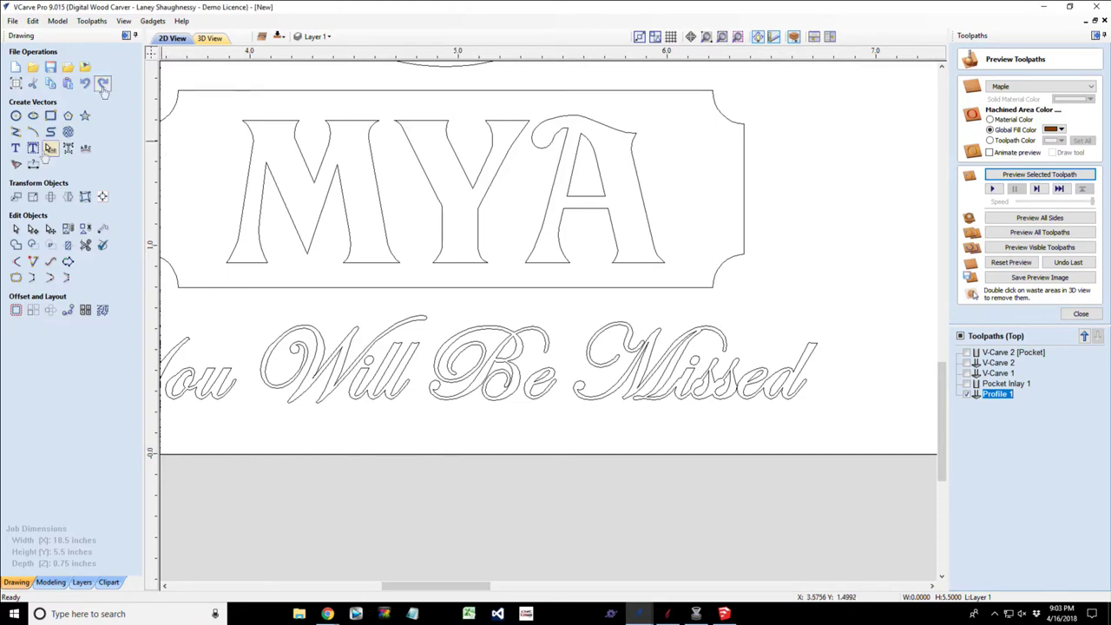
pyautogui.click(108, 582)
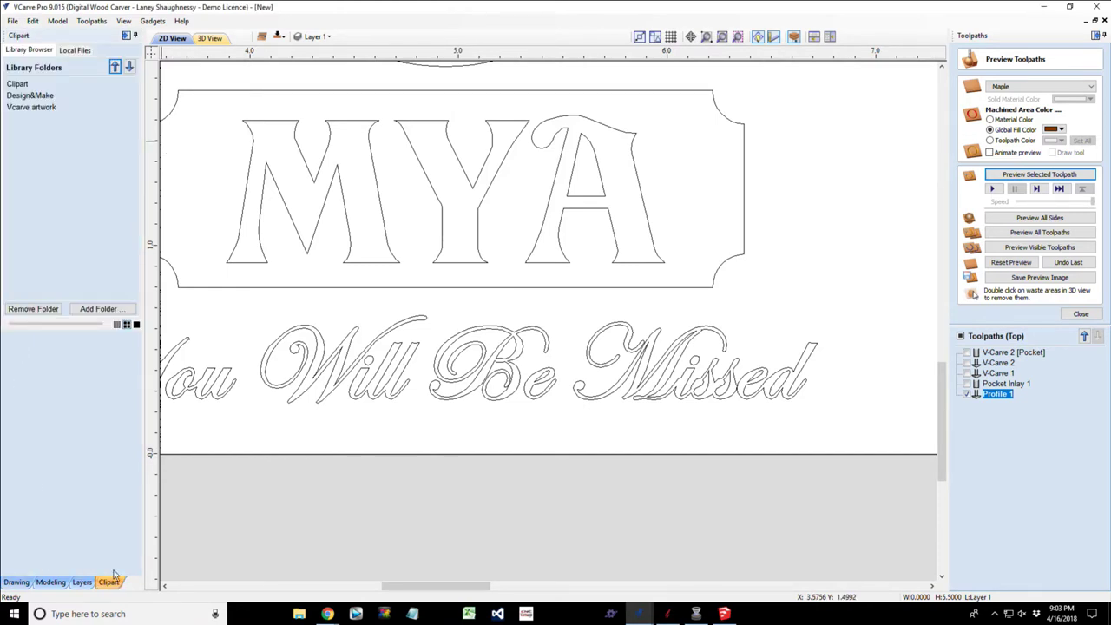
pyautogui.click(33, 96)
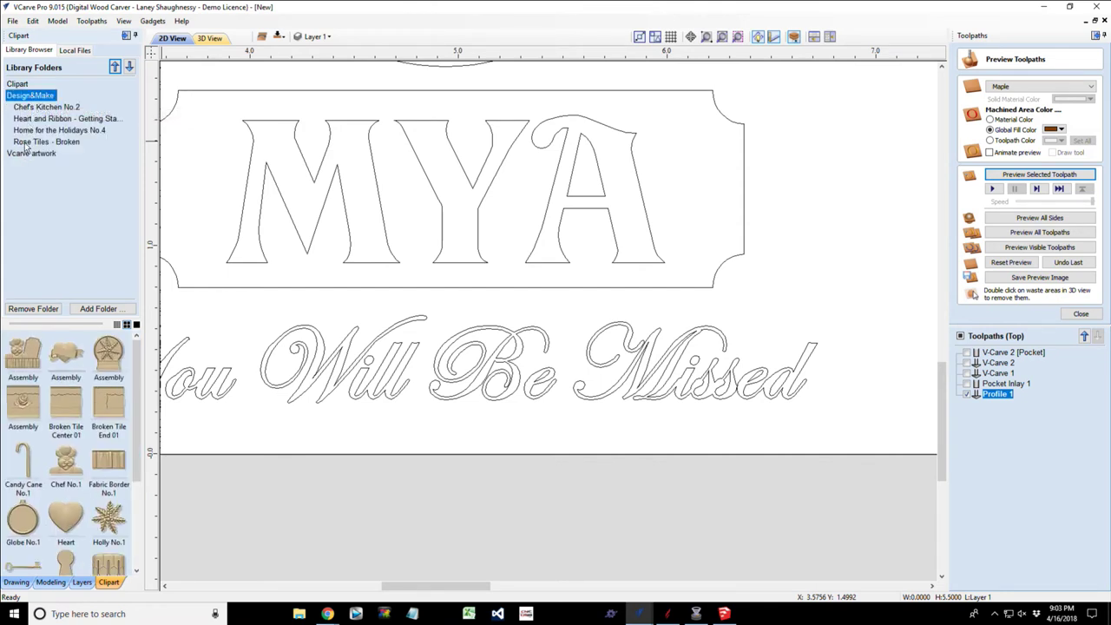
pyautogui.scroll(-3, 50, 429)
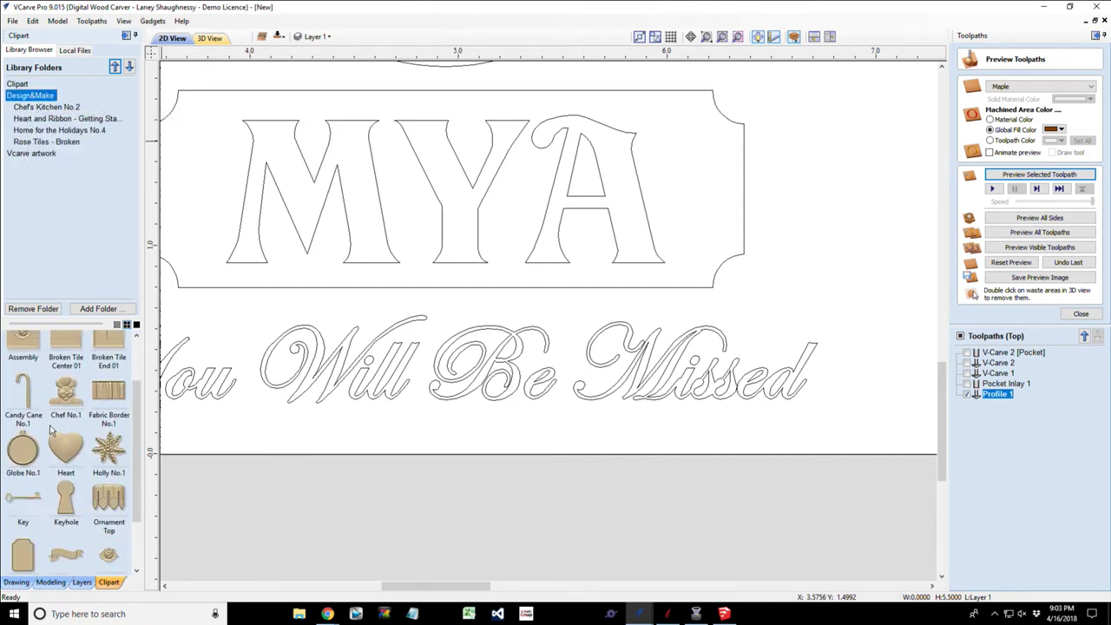
pyautogui.scroll(3, 52, 430)
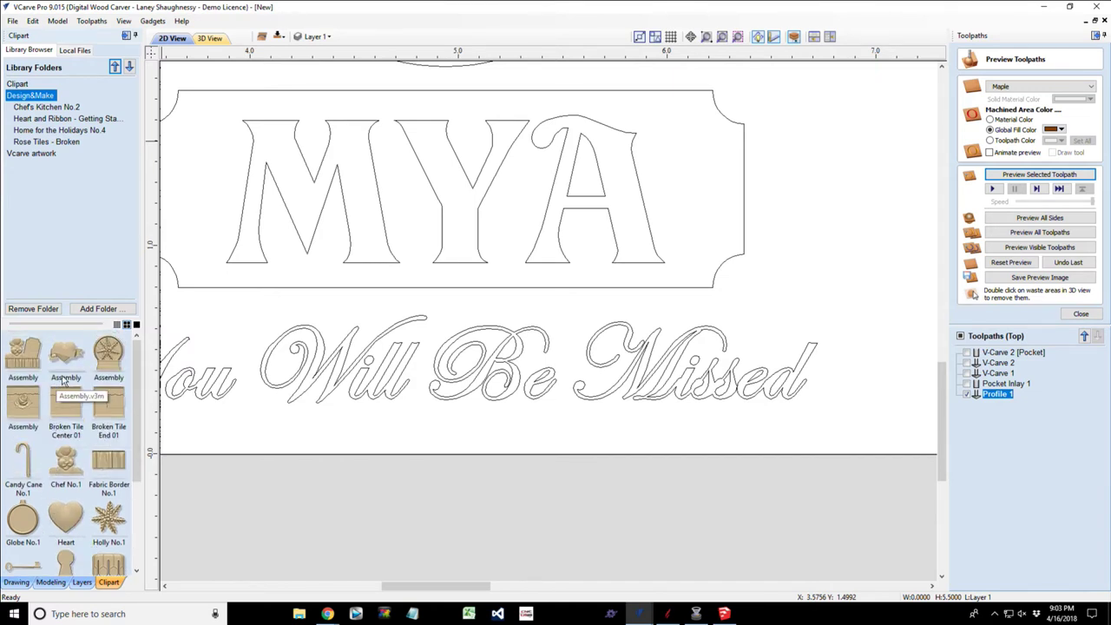
pyautogui.scroll(-3, 63, 382)
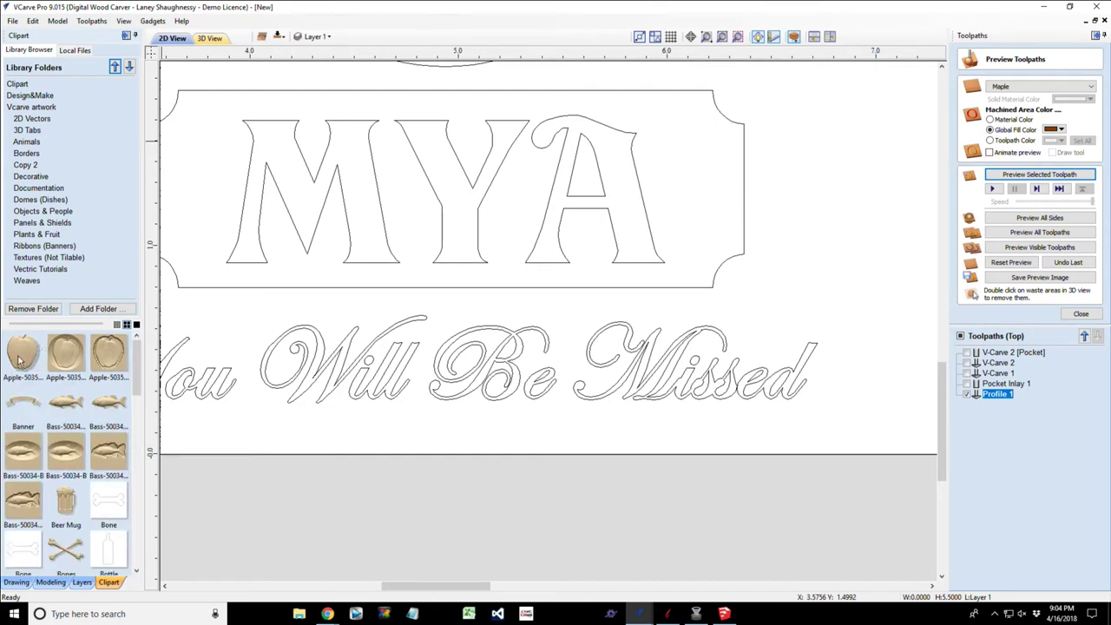
# Drag the Apple clipart model onto the sign board and zoom out.
pyautogui.moveTo(17, 360); pyautogui.dragTo(382, 321)
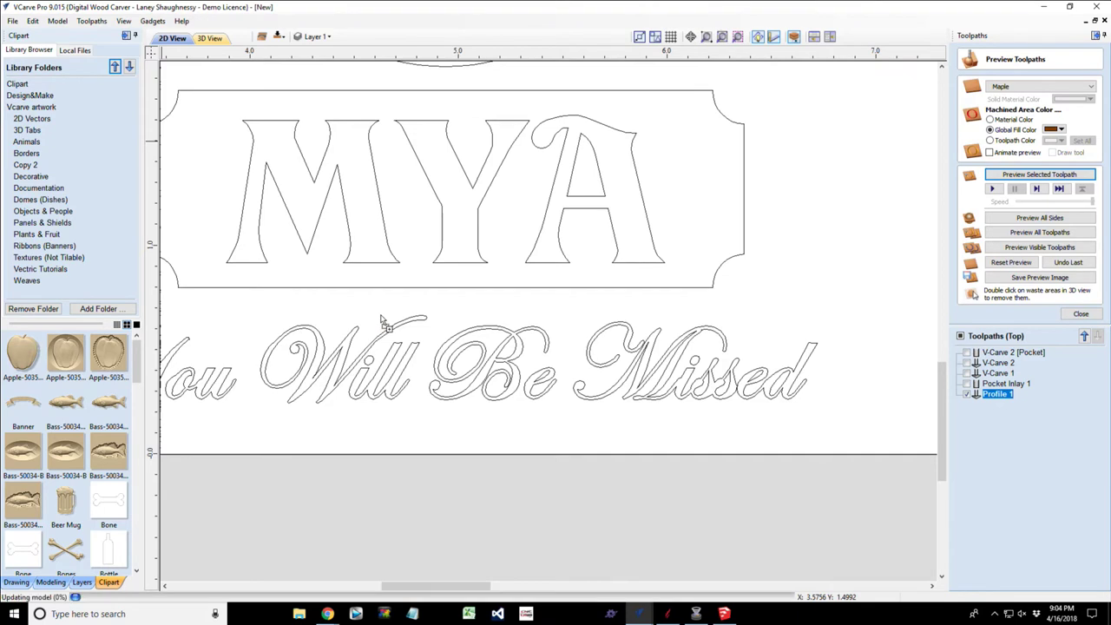
pyautogui.scroll(-5, 382, 321)
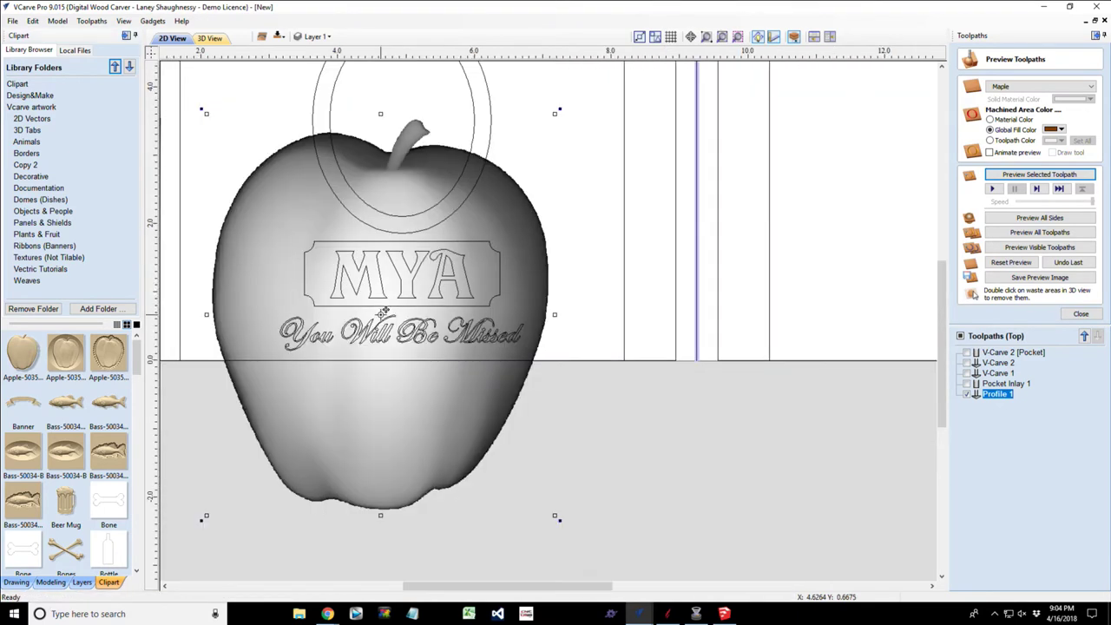
pyautogui.scroll(-2, 383, 311)
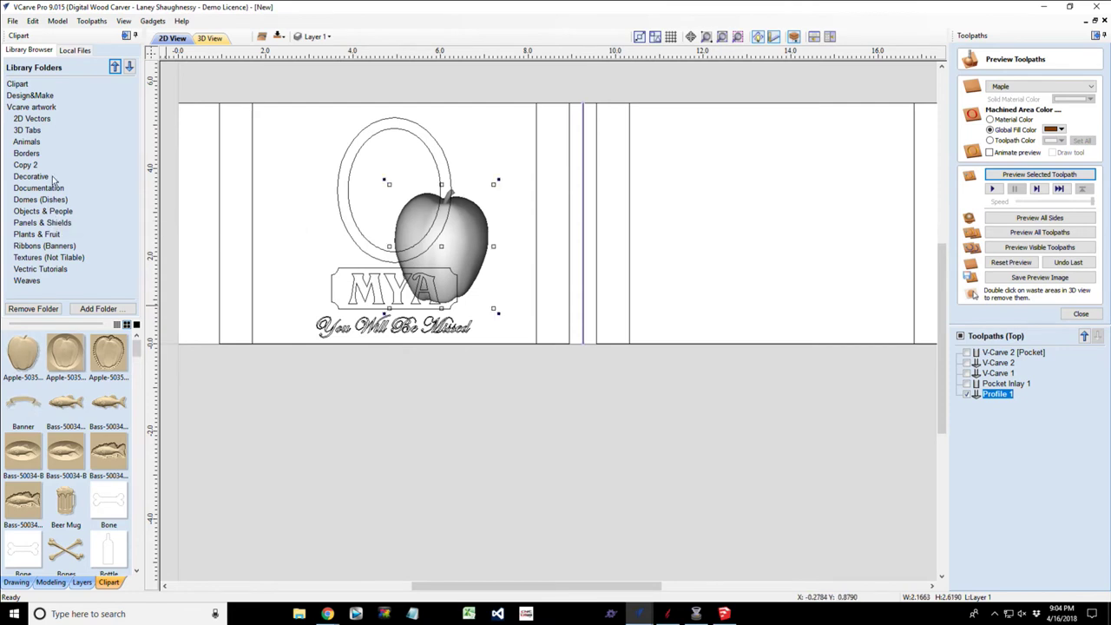
# Expand the Clipart, Animals and Design&Make library folders to list the Design&Make models.
pyautogui.click(15, 84)
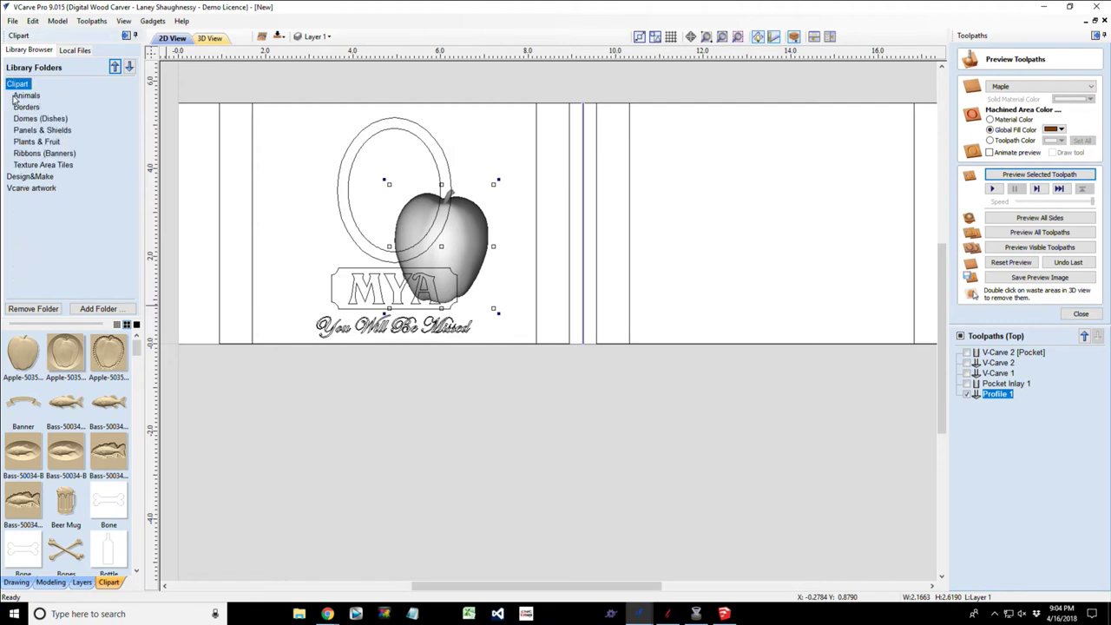
pyautogui.click(15, 93)
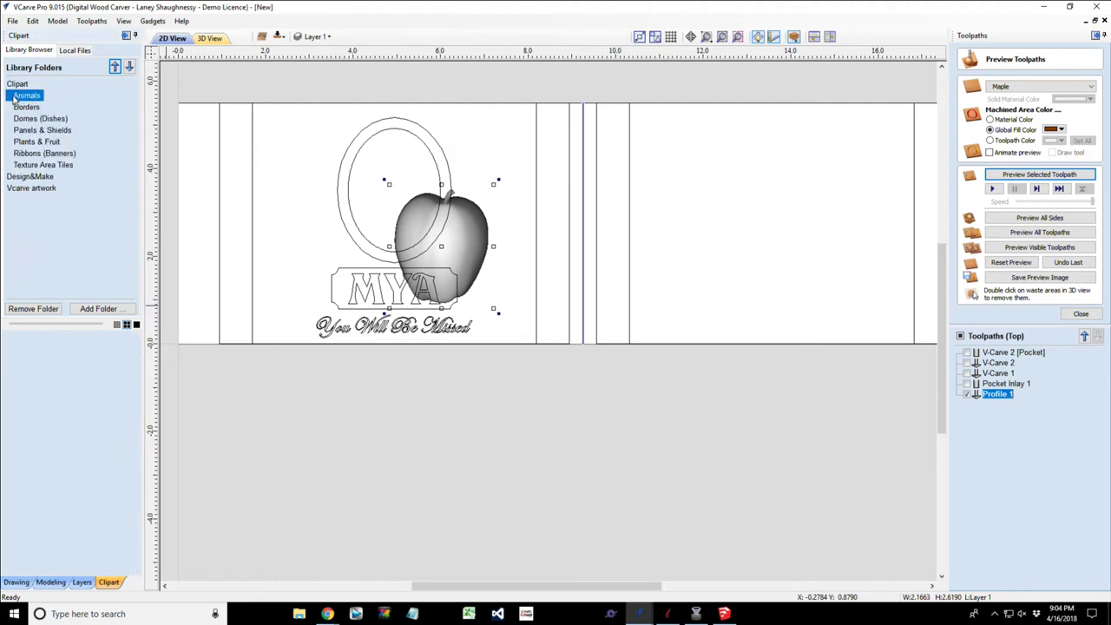
pyautogui.click(29, 176)
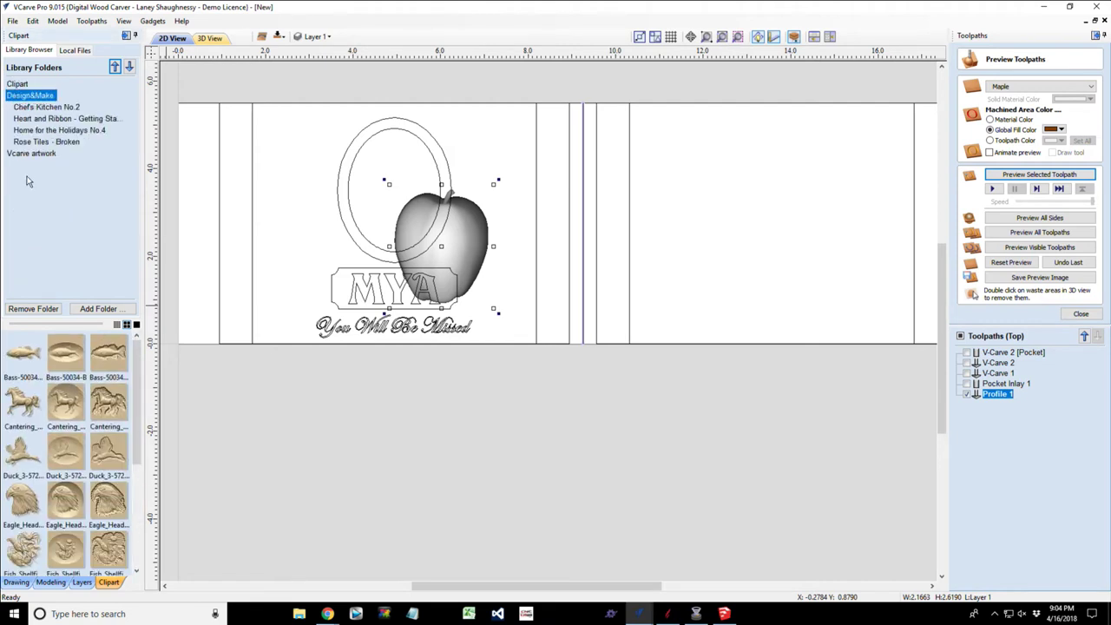
pyautogui.click(33, 95)
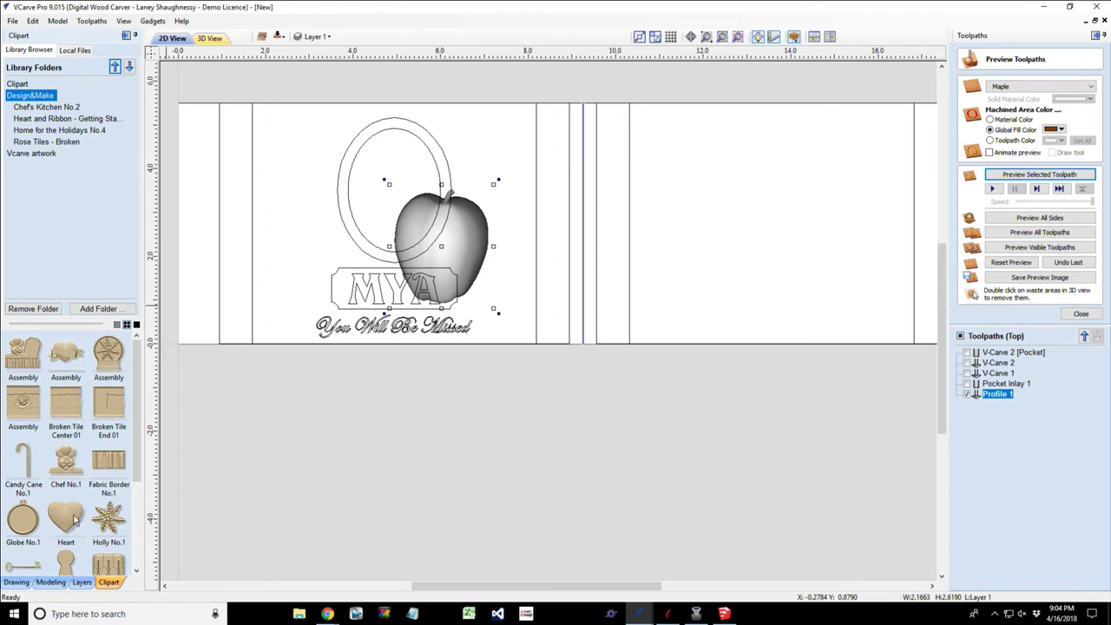
# Place and resize a Heart clipart, undo the resize, then delete the apple and heart models.
pyautogui.moveTo(66, 520)
pyautogui.mouseDown()
pyautogui.moveTo(95, 495)
pyautogui.moveTo(752, 235)
pyautogui.mouseUp()
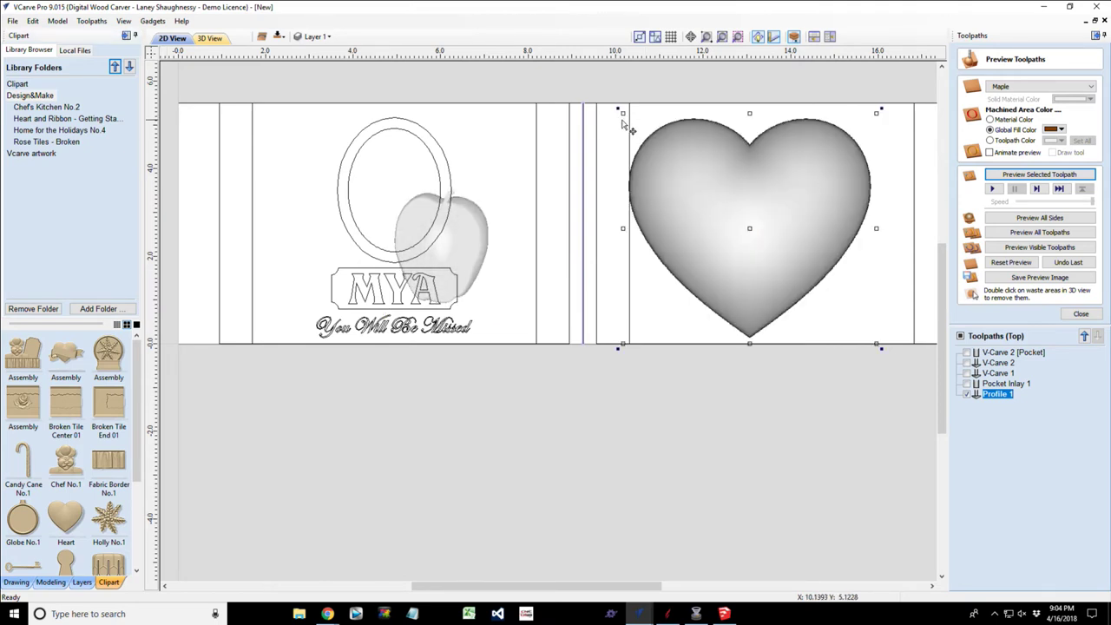
pyautogui.moveTo(622, 111); pyautogui.dragTo(685, 168)
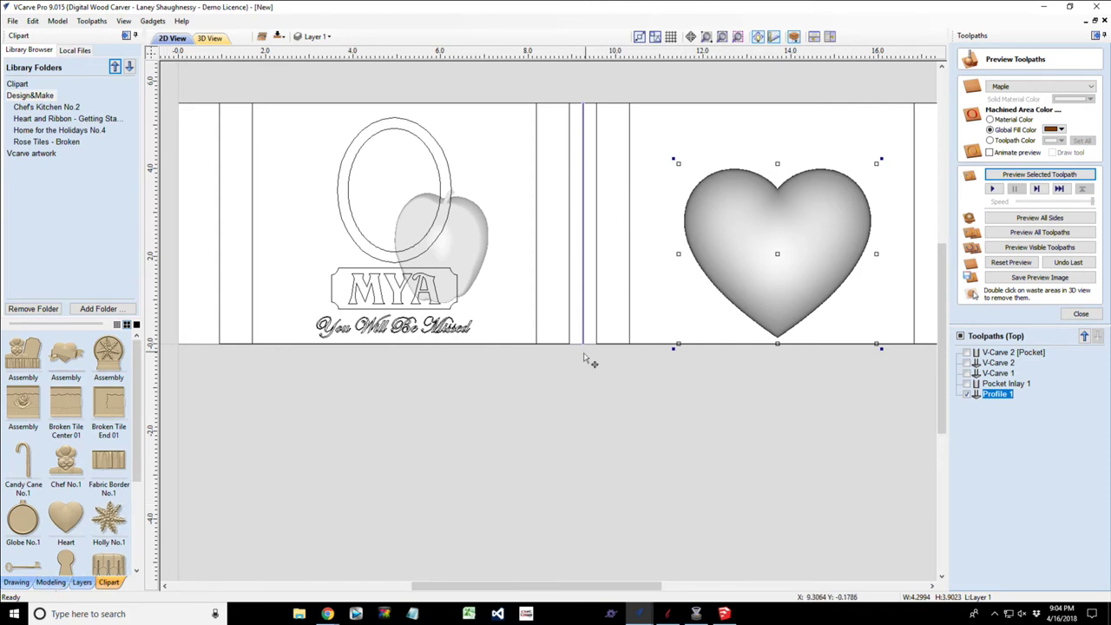
pyautogui.hotkey('ctrl', 'z')
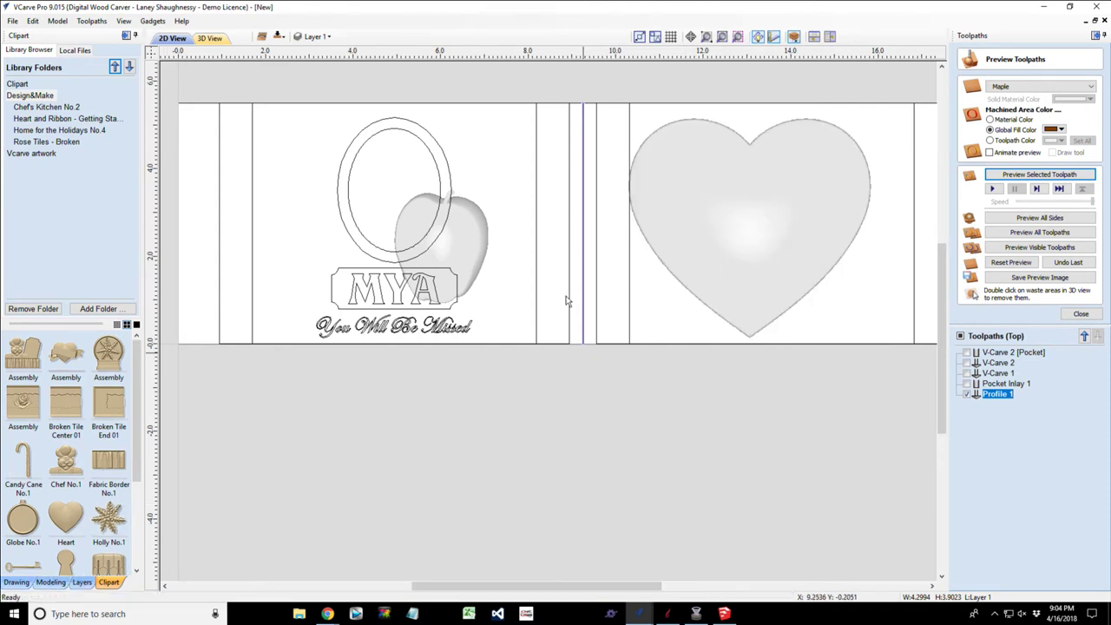
pyautogui.click(460, 247)
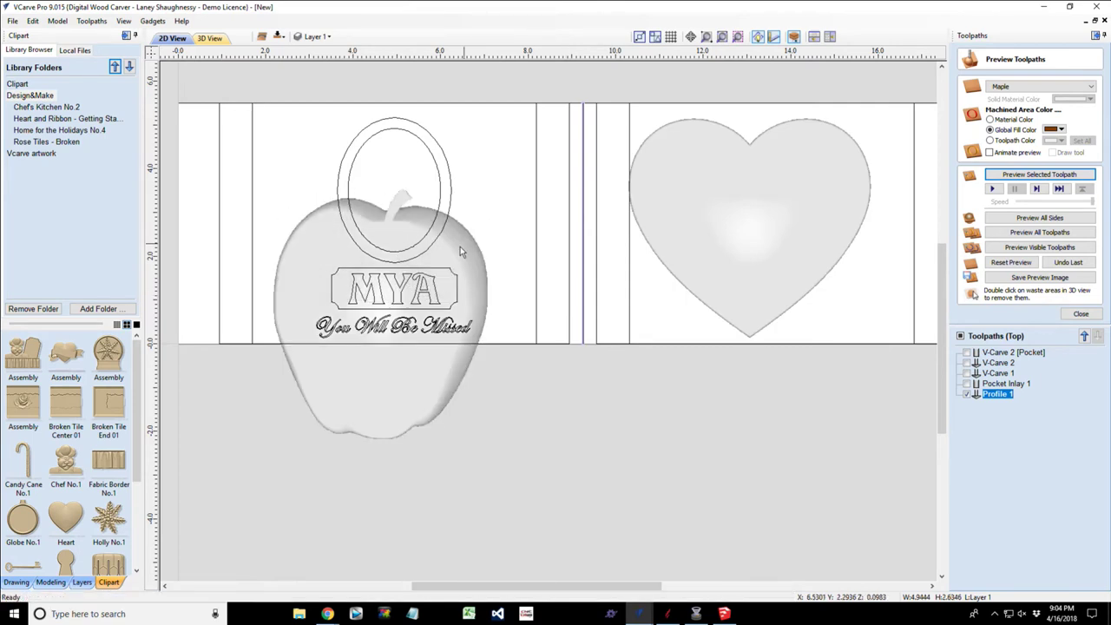
pyautogui.press('Delete')
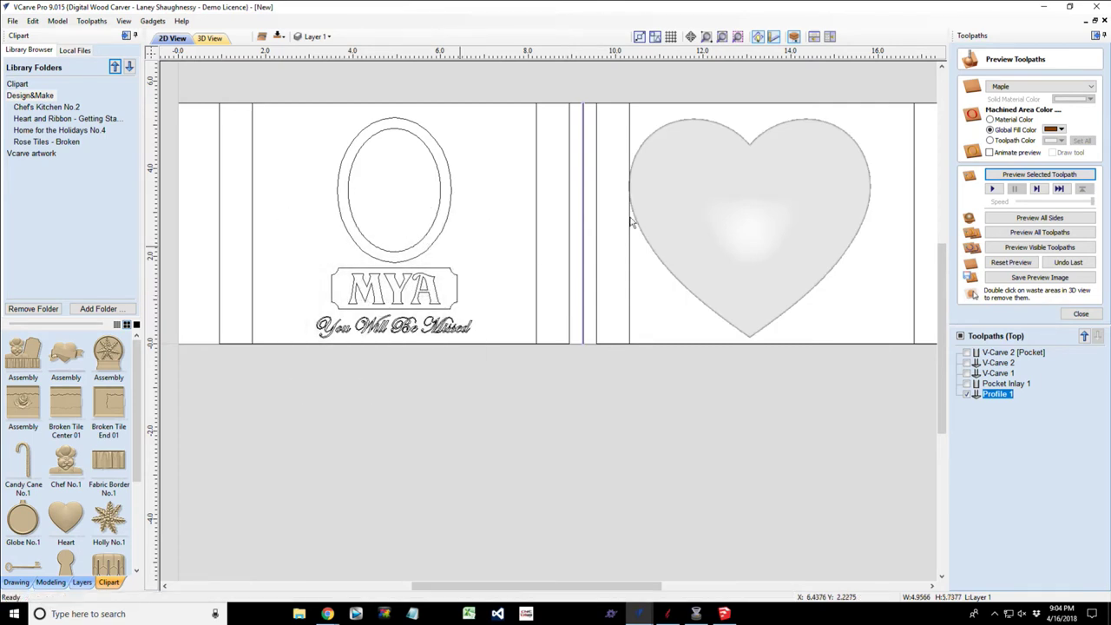
pyautogui.click(680, 229)
pyautogui.press('Delete')
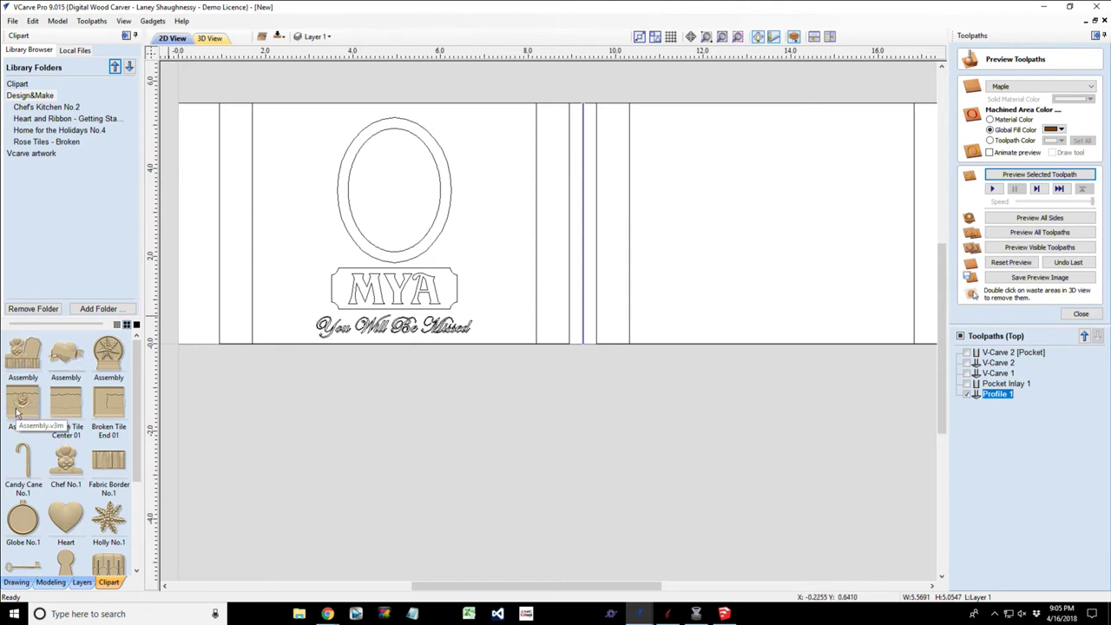
# Add Assembly rose, Broken Tile Center 01 and End 01 clipart, then move and delete the tile.
pyautogui.moveTo(15, 413); pyautogui.dragTo(726, 231)
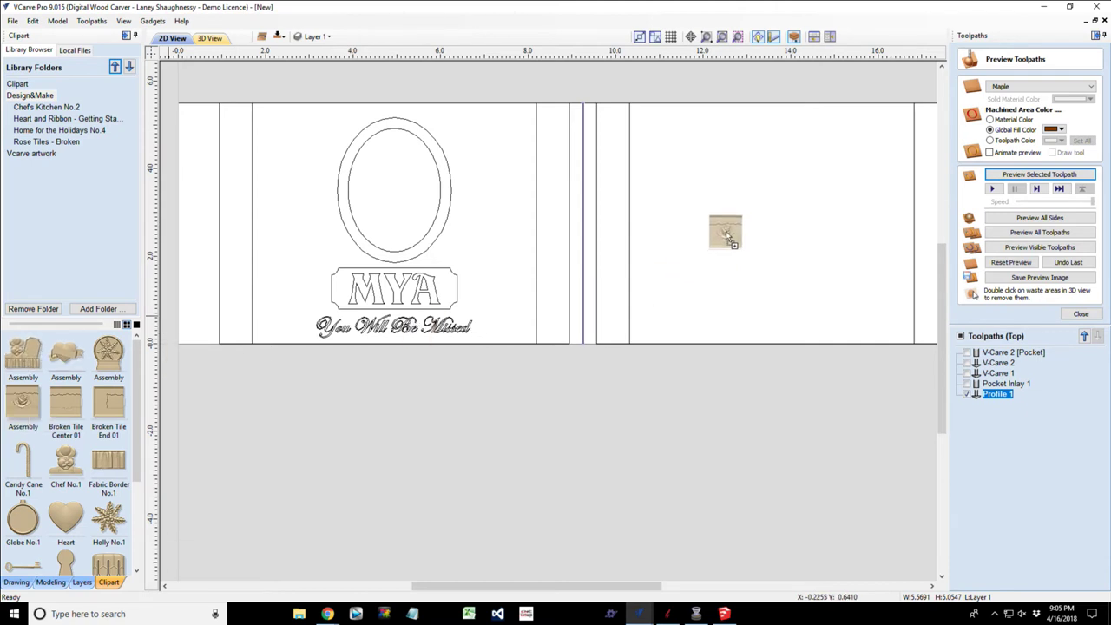
pyautogui.moveTo(59, 417); pyautogui.dragTo(629, 212)
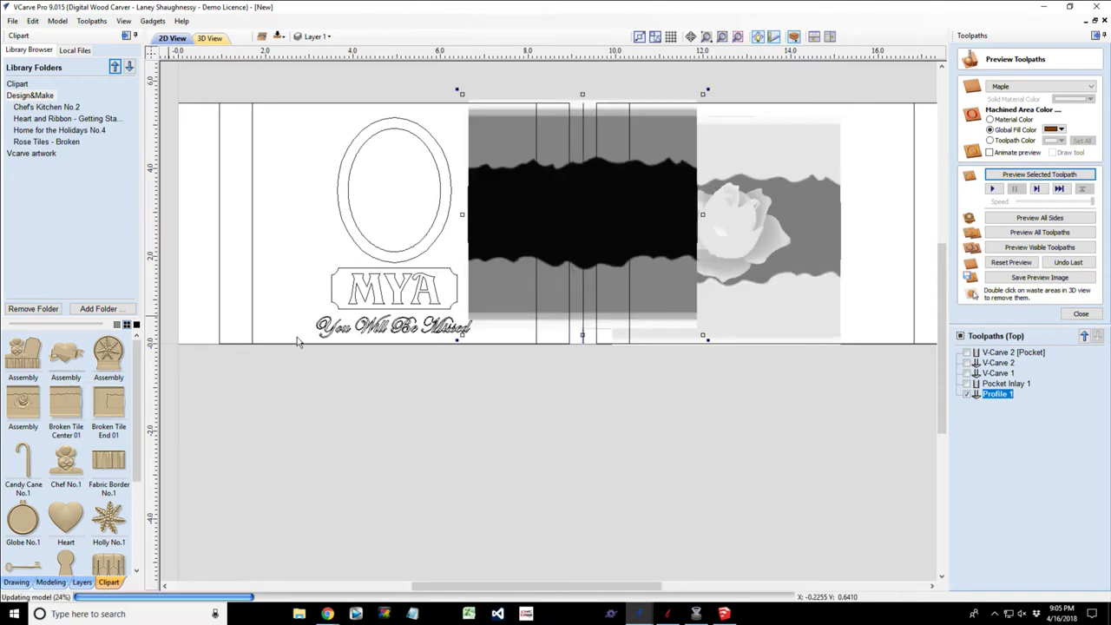
pyautogui.moveTo(106, 405); pyautogui.dragTo(369, 298)
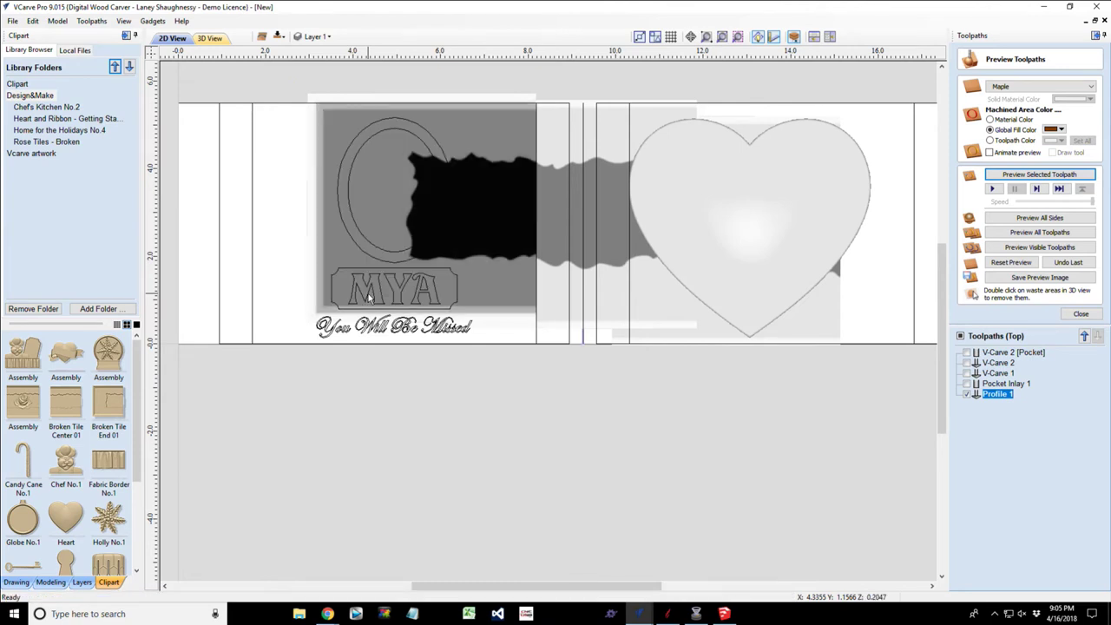
pyautogui.click(476, 137)
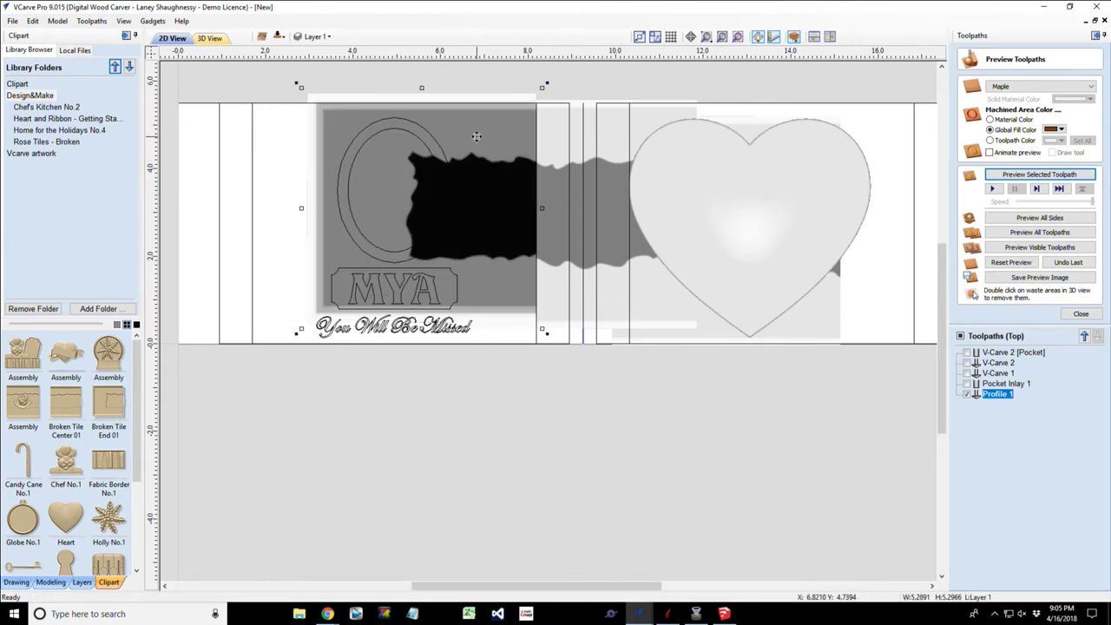
pyautogui.moveTo(476, 137); pyautogui.dragTo(601, 157)
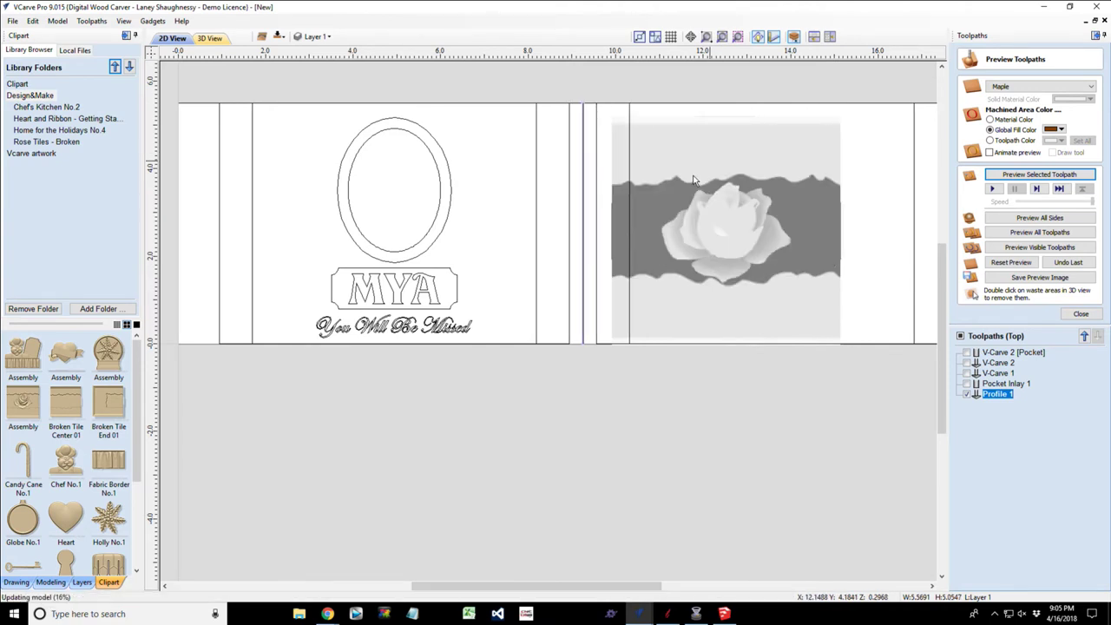
pyautogui.press('Delete')
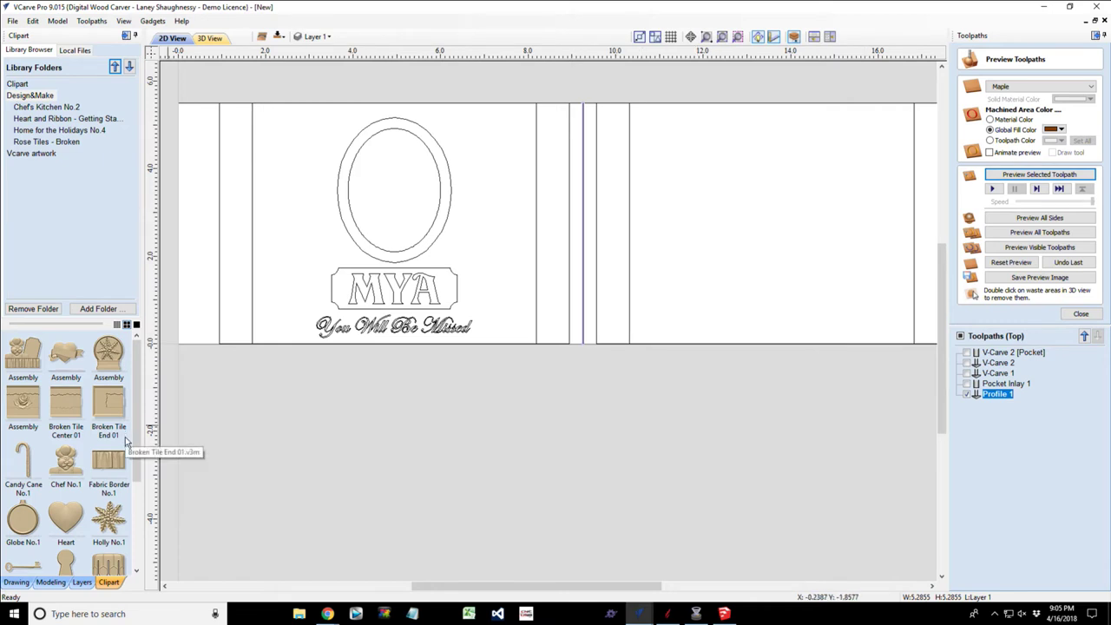
# Start importing a 3D model file from the 3D modeling tools.
pyautogui.click(50, 582)
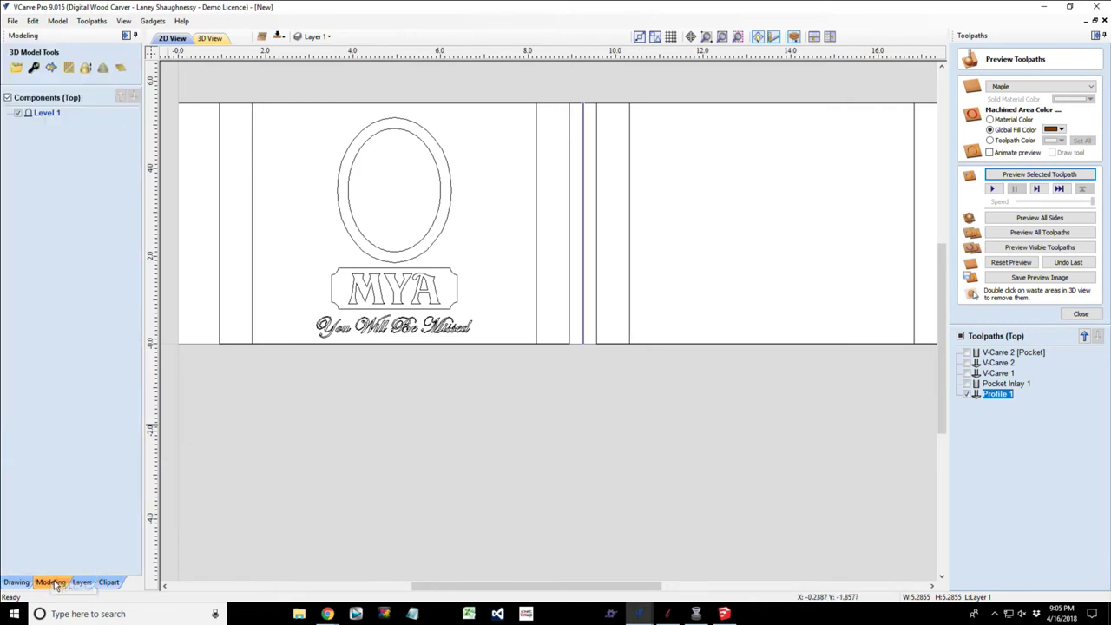
pyautogui.click(17, 69)
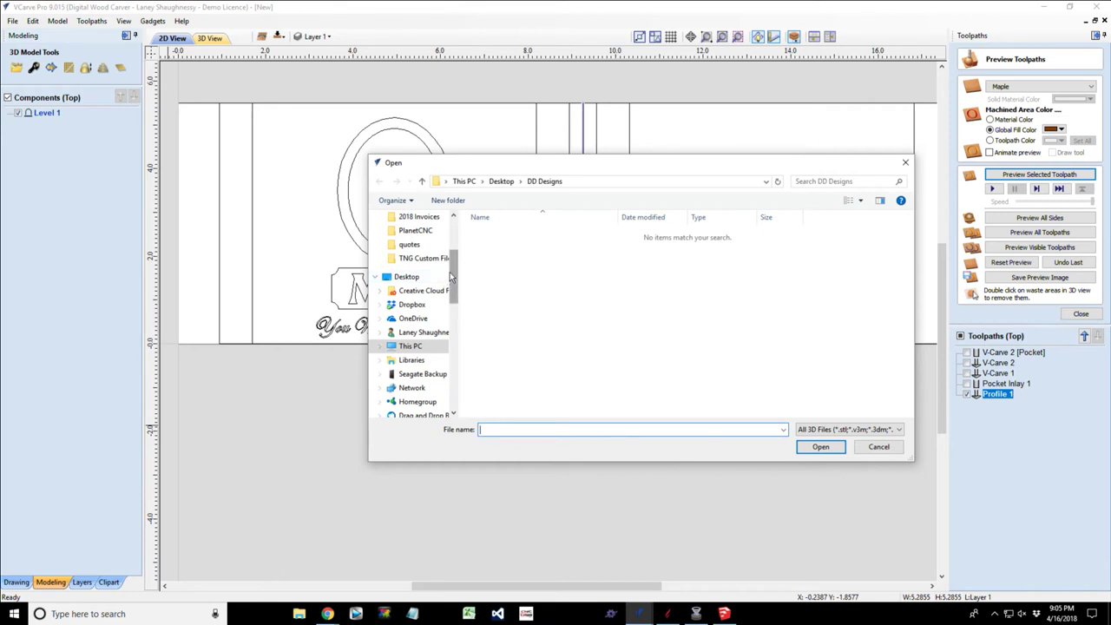
pyautogui.scroll(2, 425, 274)
pyautogui.scroll(-4, 425, 275)
pyautogui.scroll(5, 424, 275)
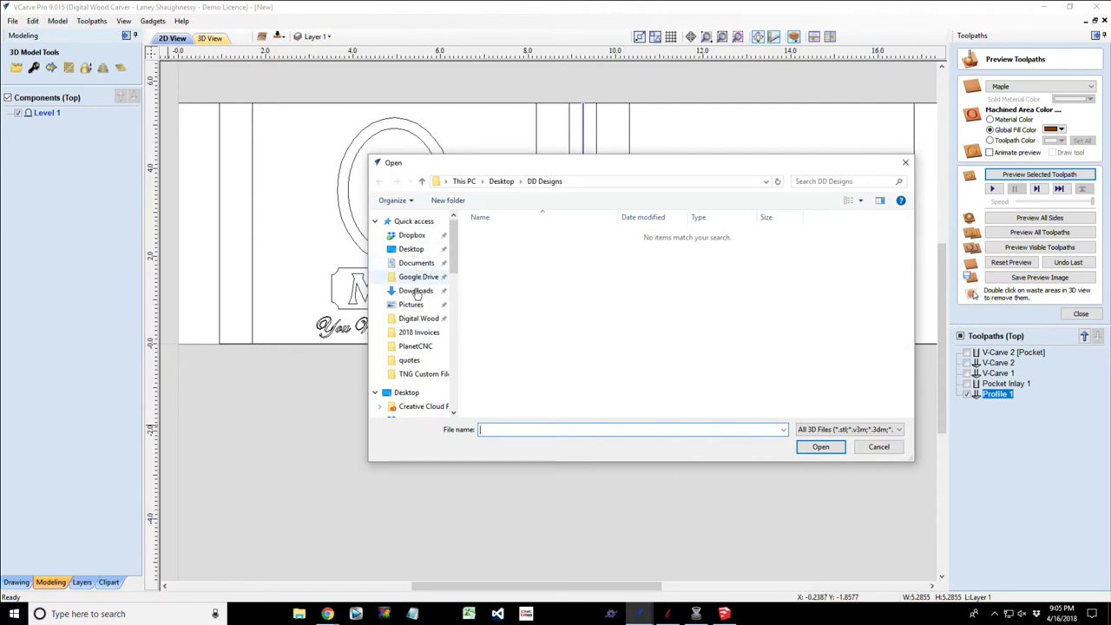
# Browse the Downloads folder and its CNC Files subfolder in the Open dialog.
pyautogui.click(415, 291)
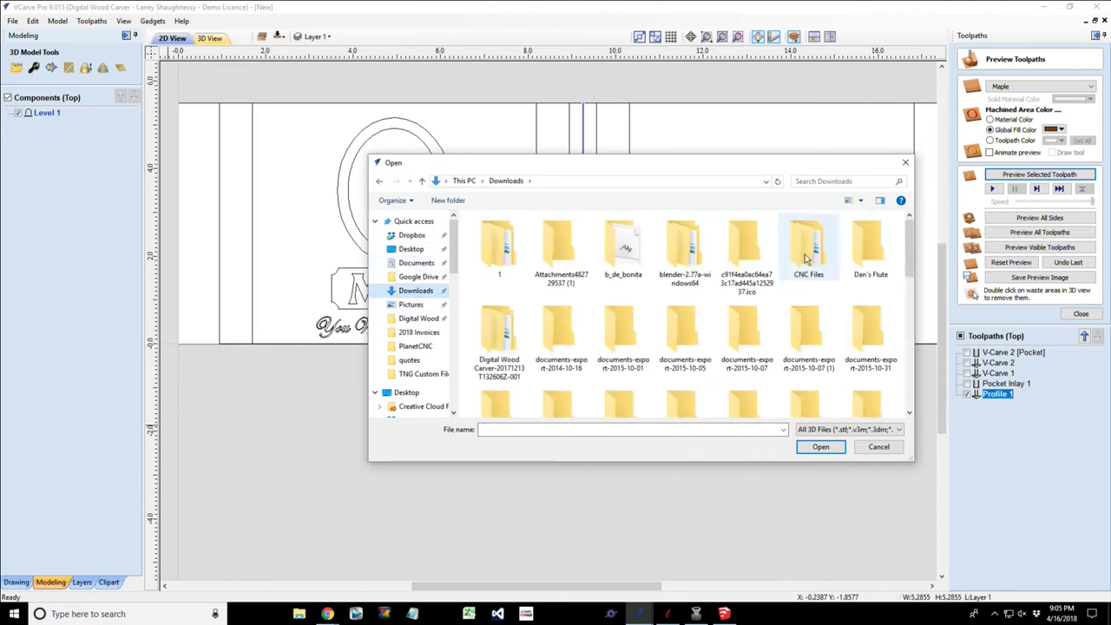
pyautogui.moveTo(909, 245); pyautogui.dragTo(900, 400)
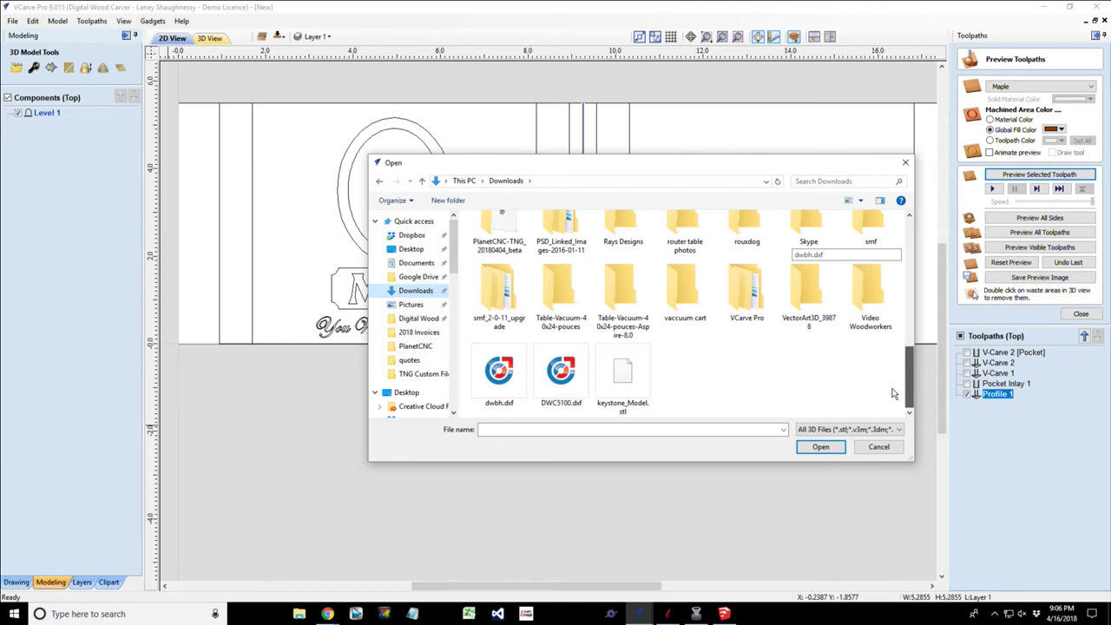
pyautogui.moveTo(895, 393); pyautogui.dragTo(895, 252)
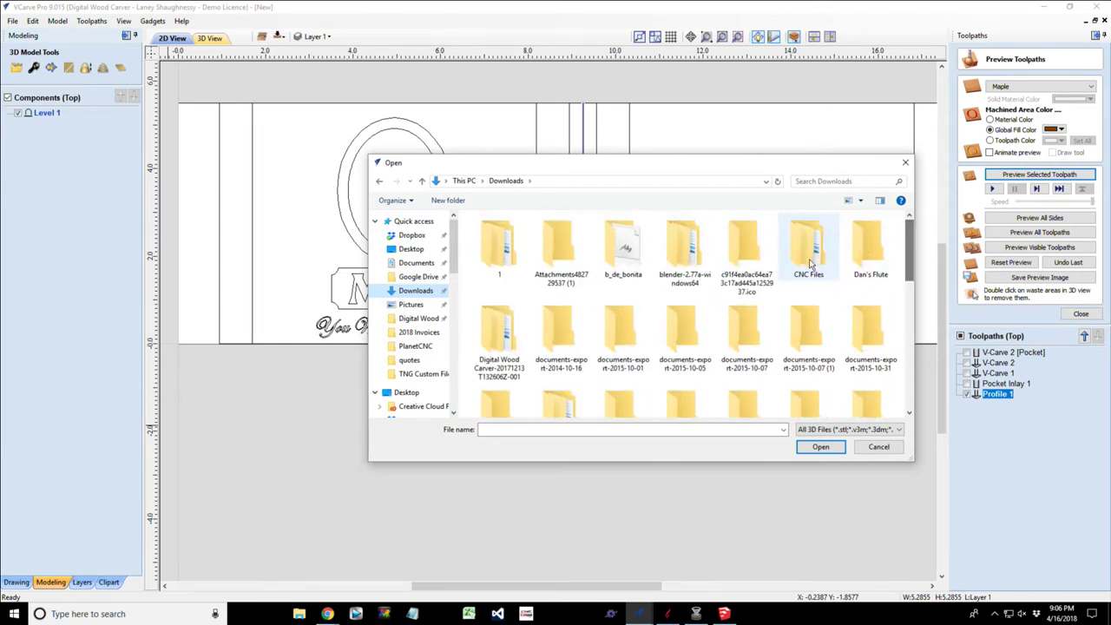
pyautogui.doubleClick(809, 247)
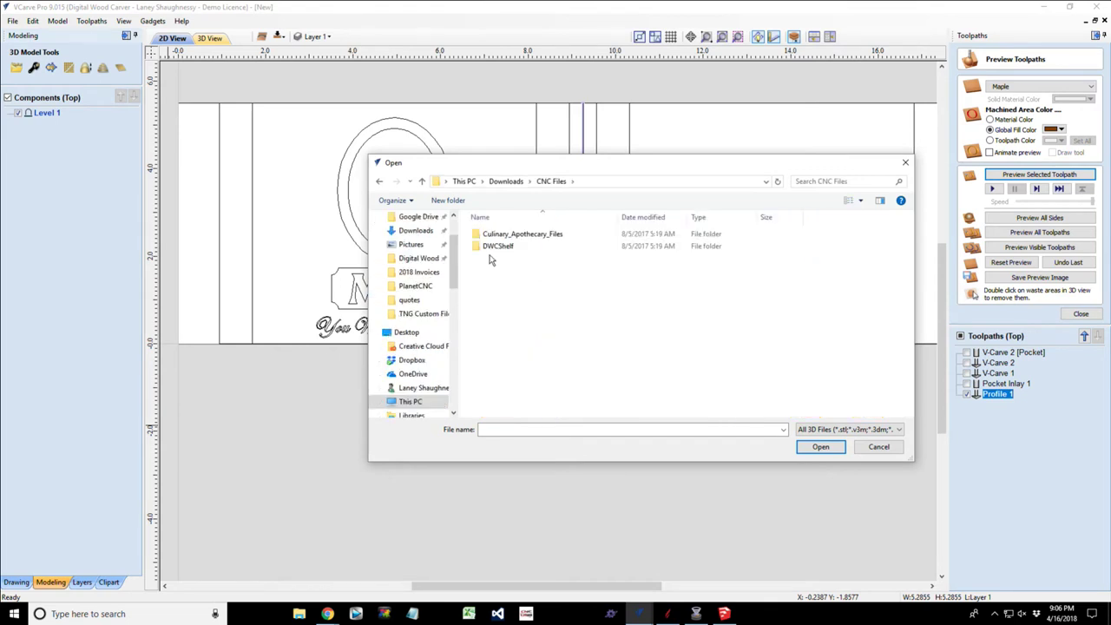
pyautogui.click(424, 182)
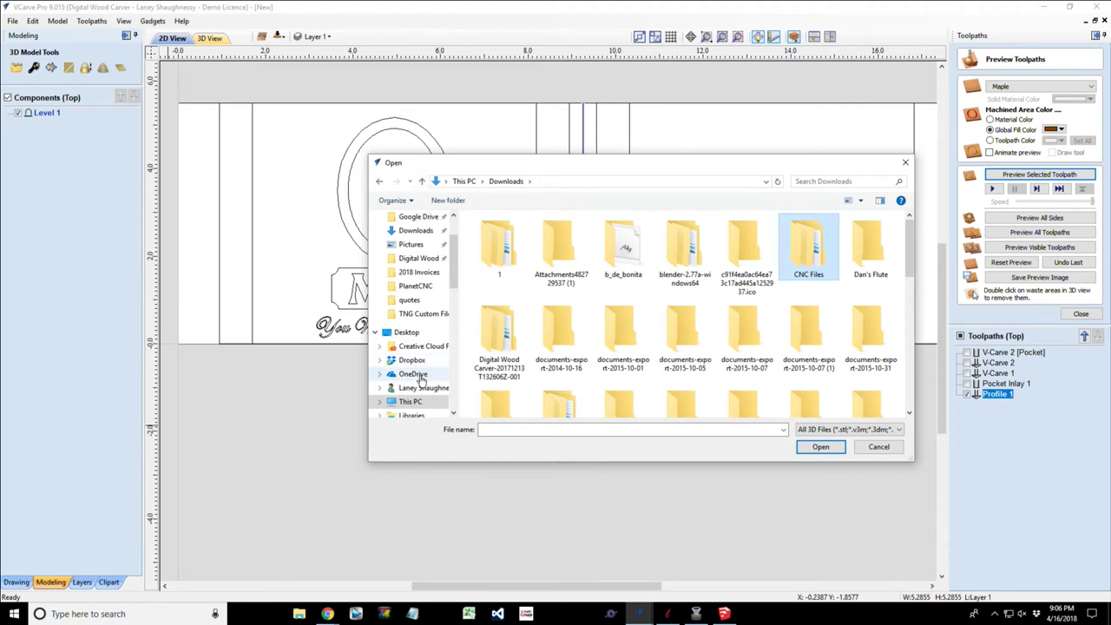
pyautogui.scroll(-1, 421, 380)
pyautogui.scroll(1, 416, 365)
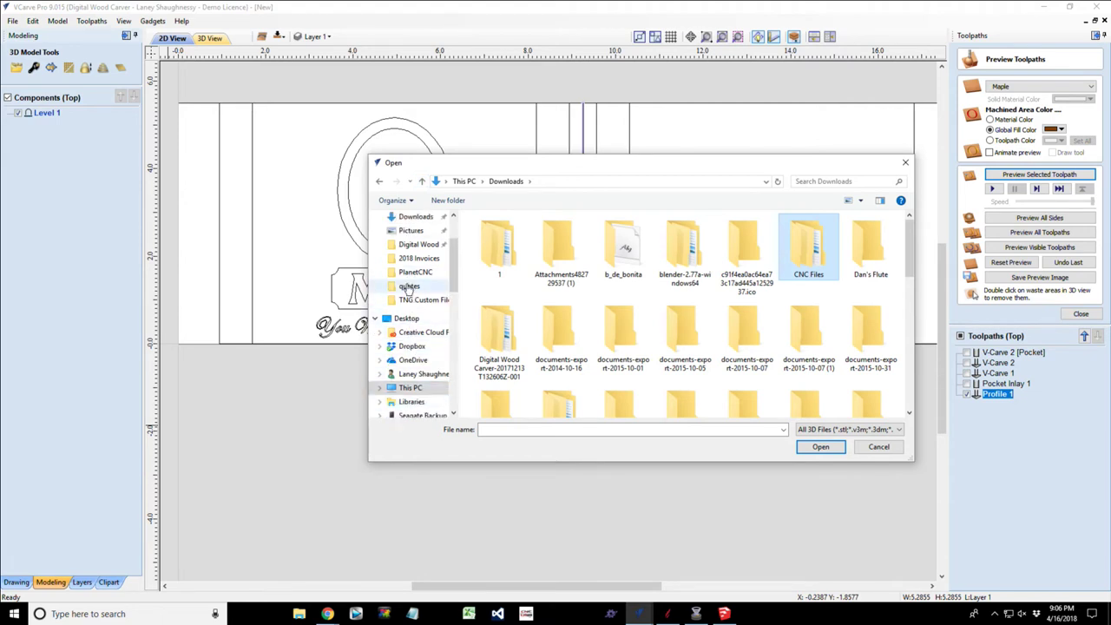
# Go through Pictures and Camera Roll into STL Models and select rings.stl.
pyautogui.click(410, 230)
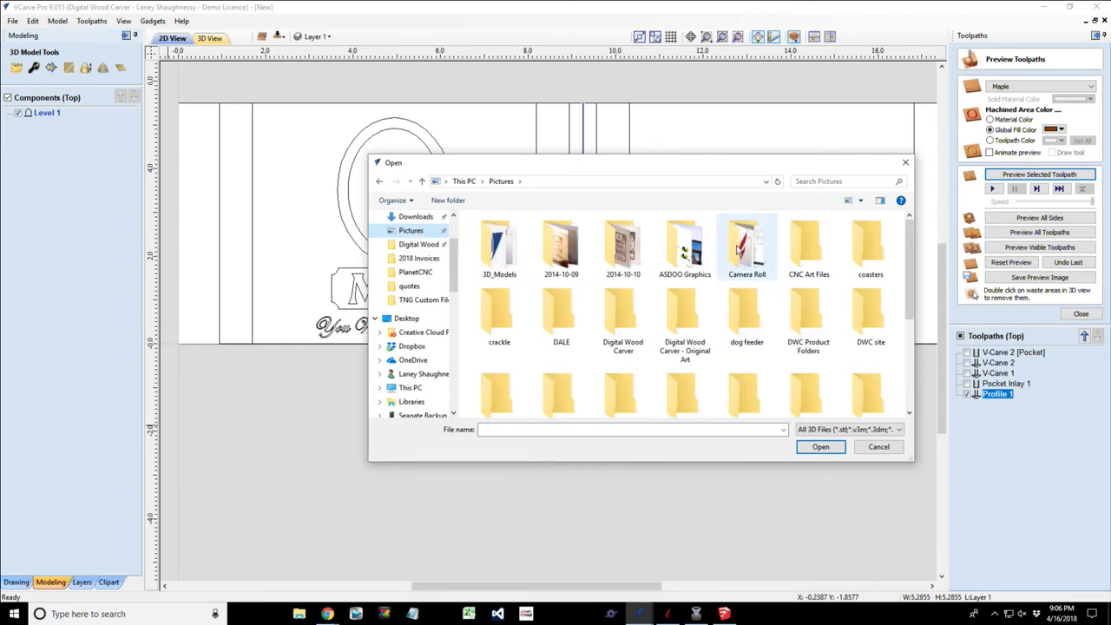
pyautogui.doubleClick(738, 250)
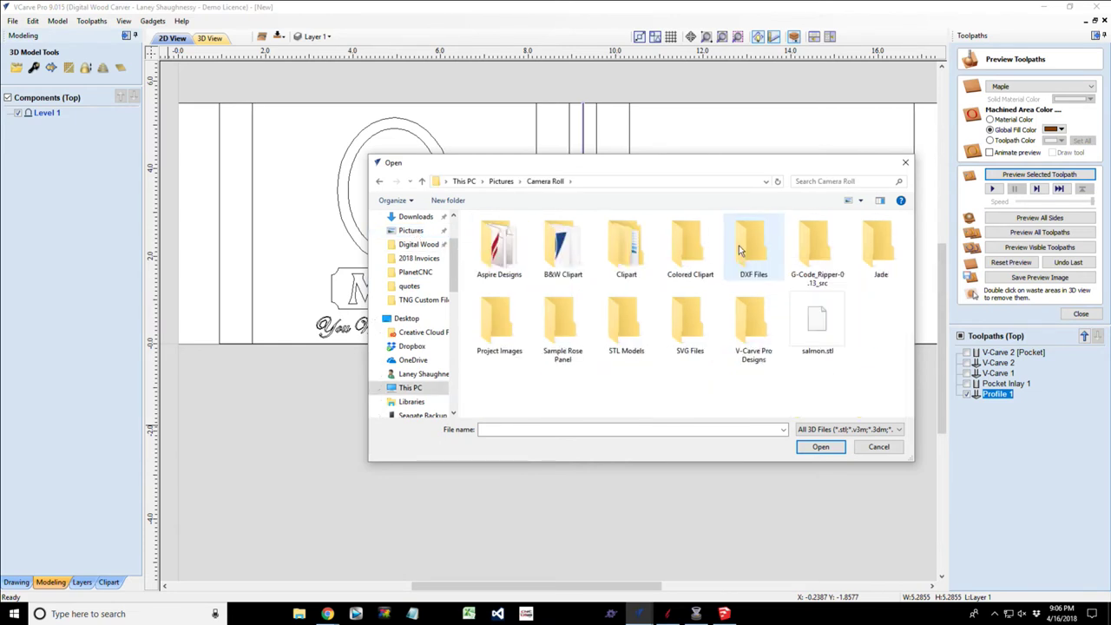
pyautogui.doubleClick(509, 258)
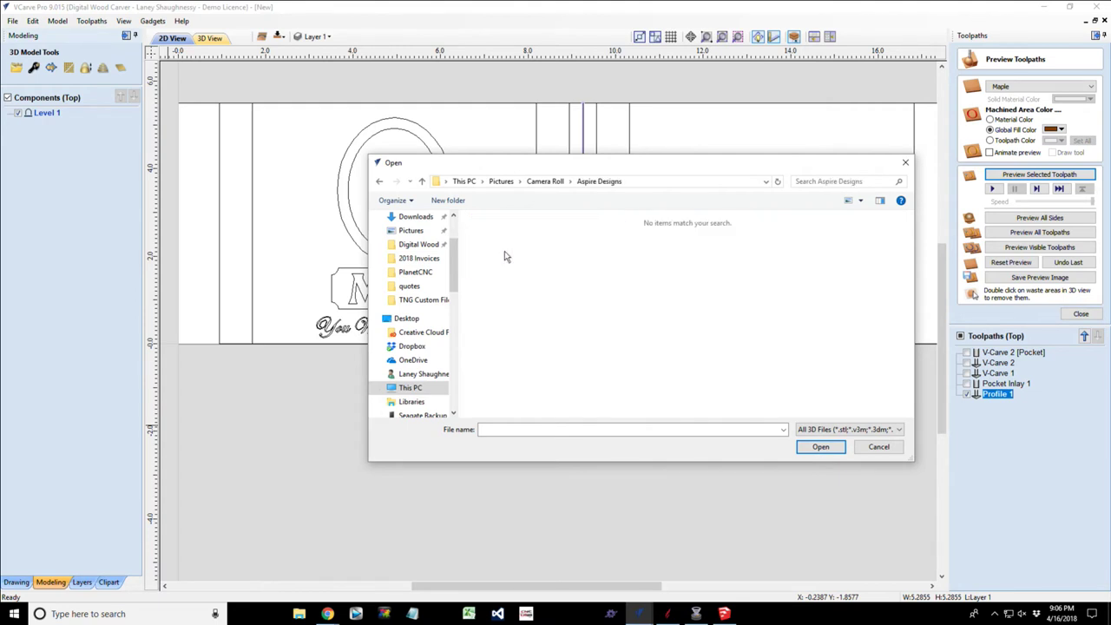
pyautogui.click(422, 181)
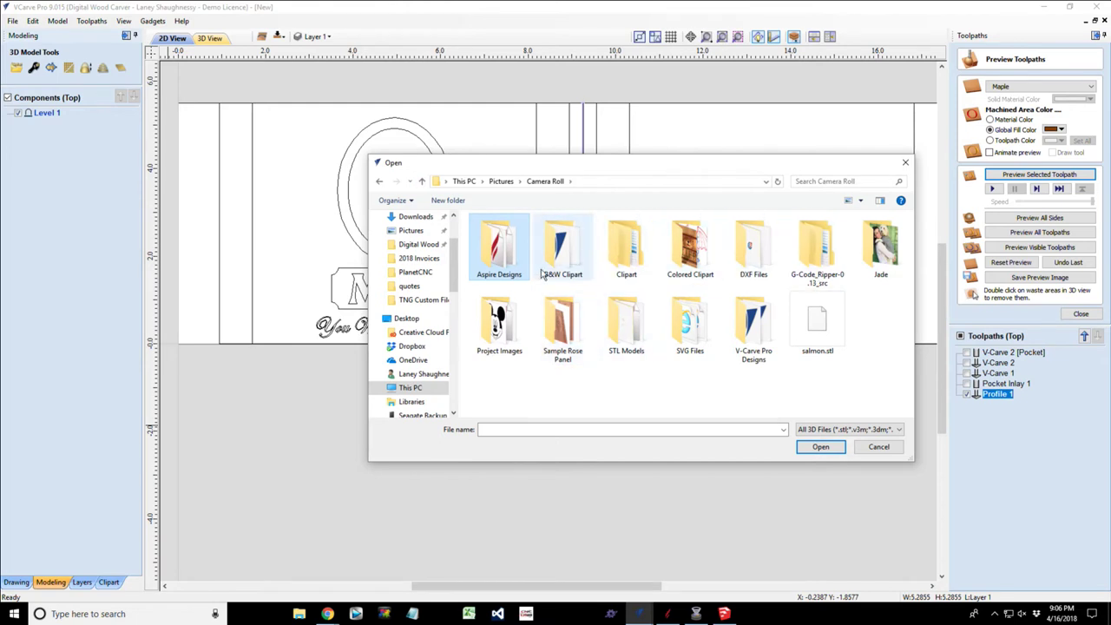
pyautogui.click(626, 324)
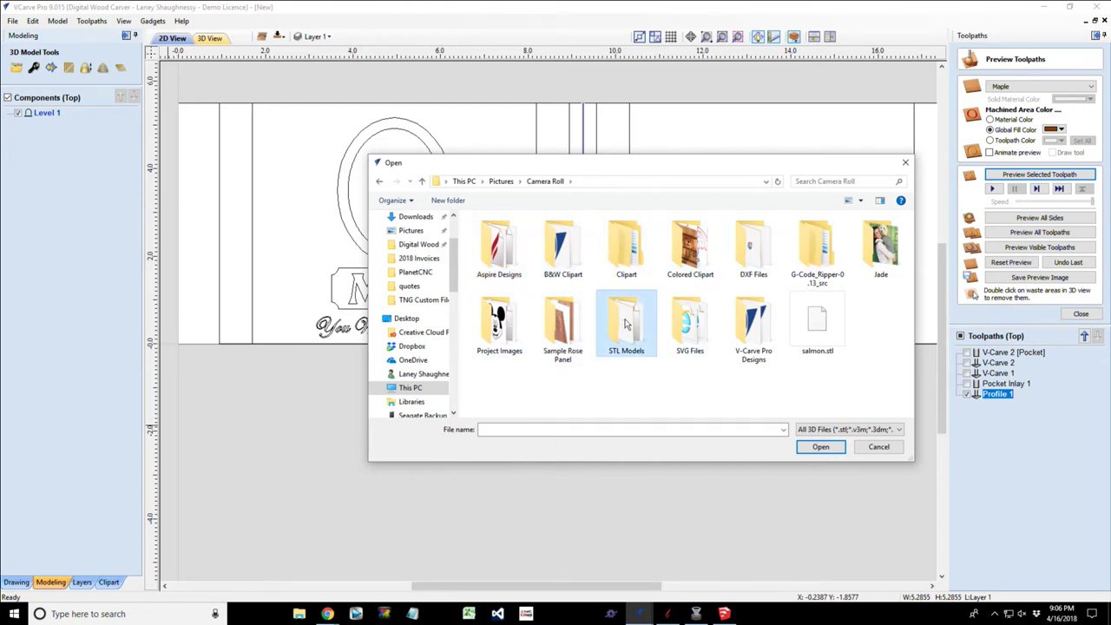
pyautogui.doubleClick(626, 324)
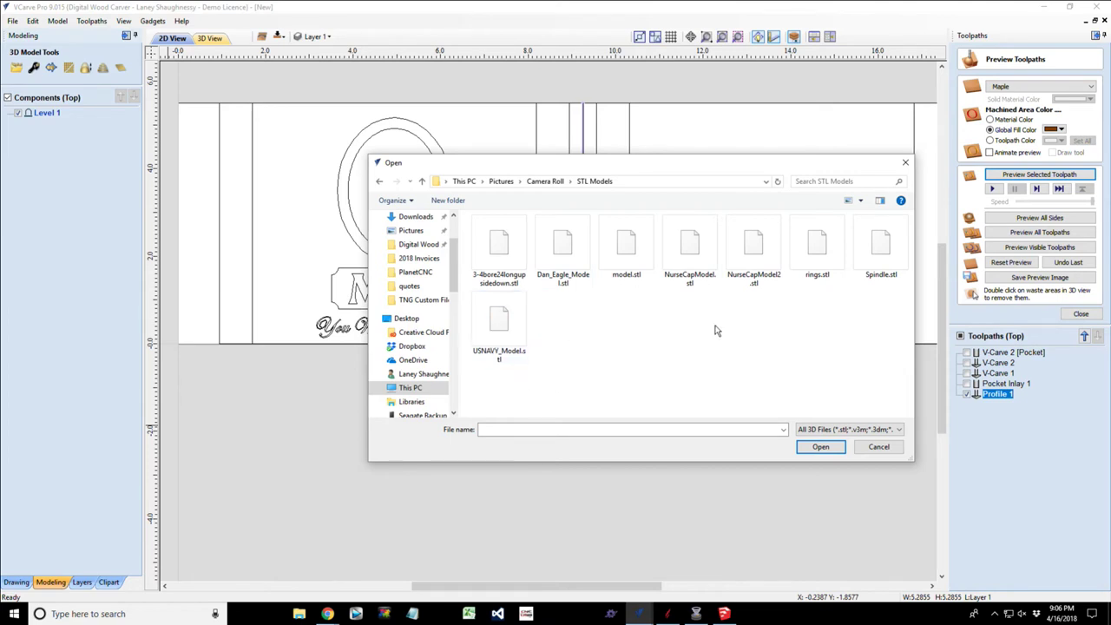
pyautogui.click(818, 247)
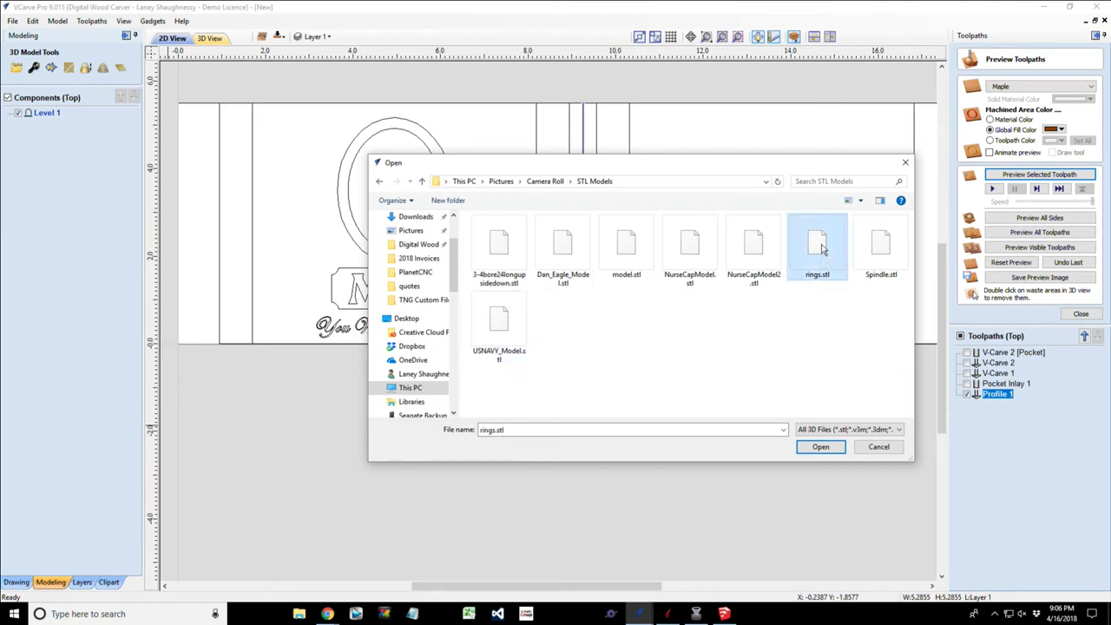
# Import rings.stl, compare orientations, and settle on Top so the rings lie flat.
pyautogui.click(819, 447)
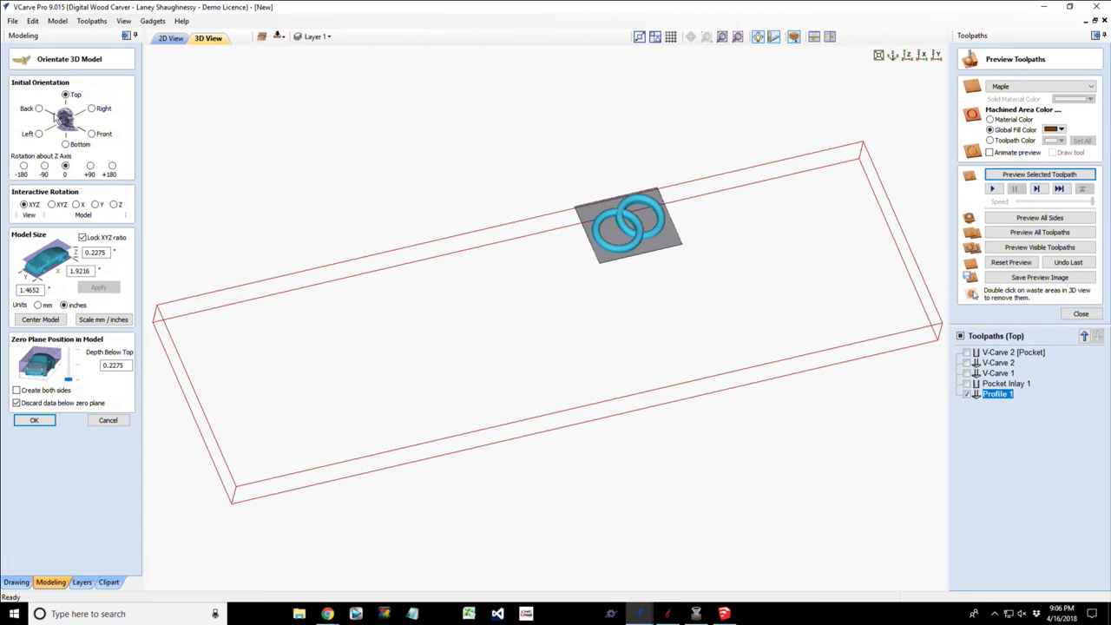
pyautogui.click(91, 109)
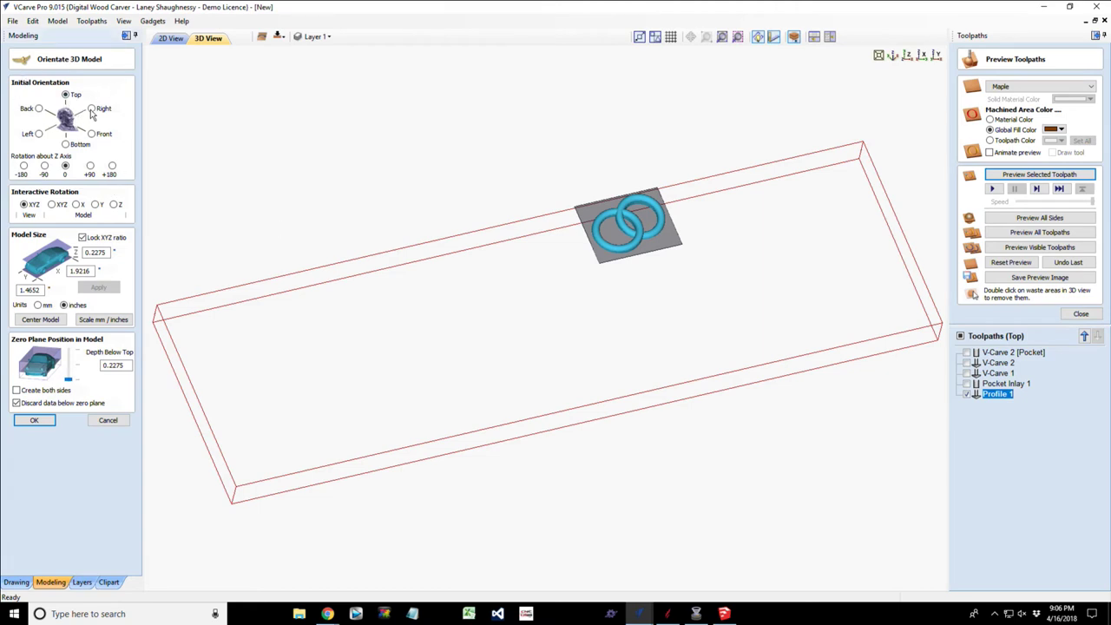
pyautogui.click(39, 133)
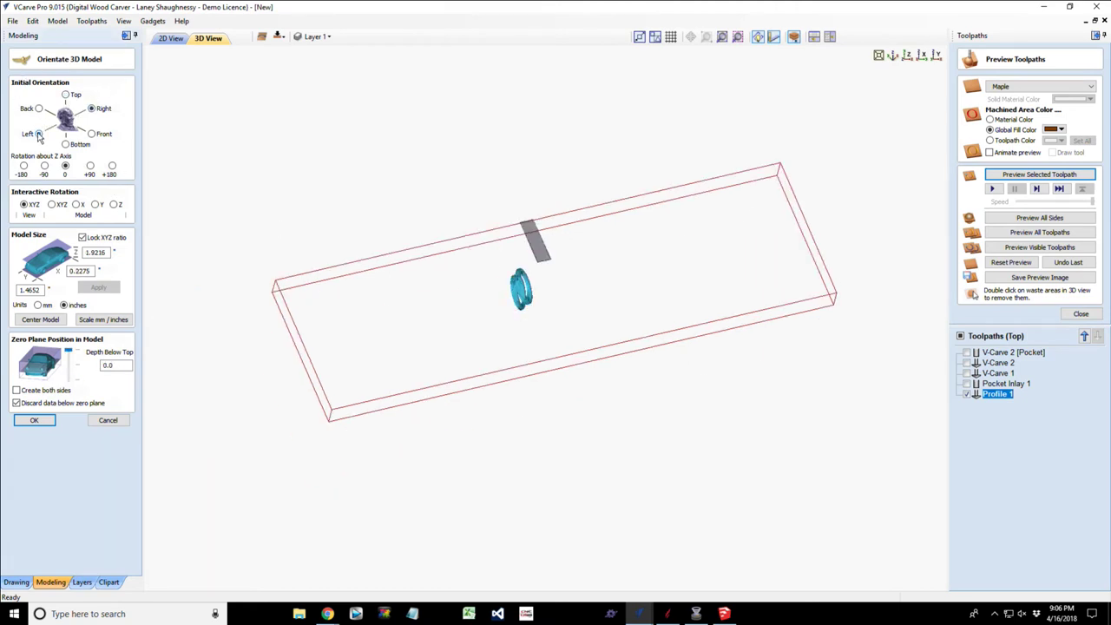
pyautogui.click(66, 144)
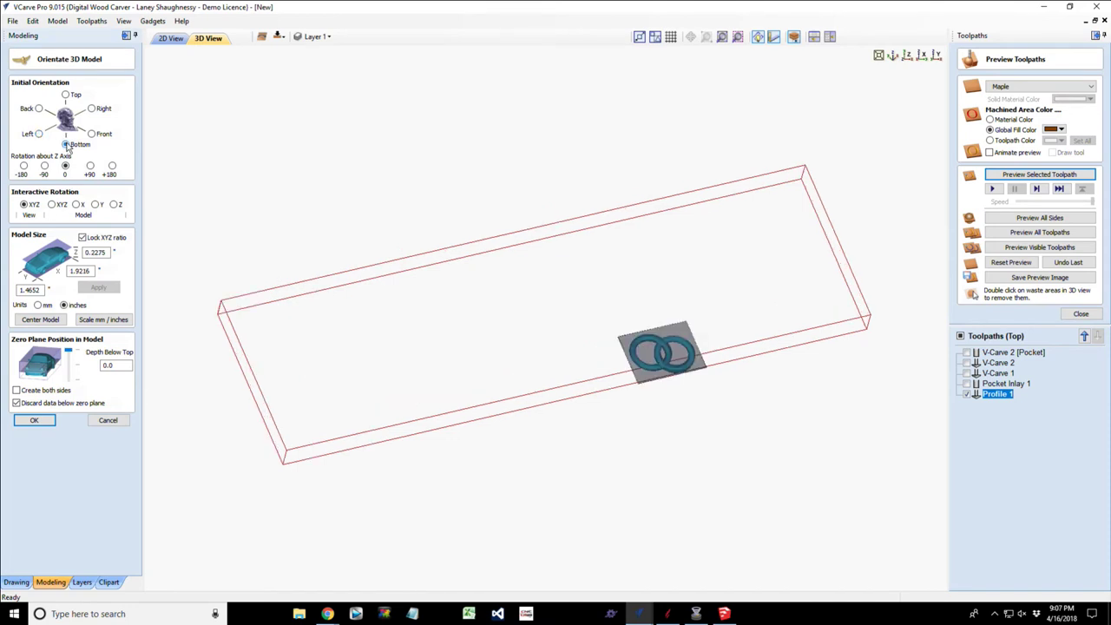
pyautogui.click(66, 95)
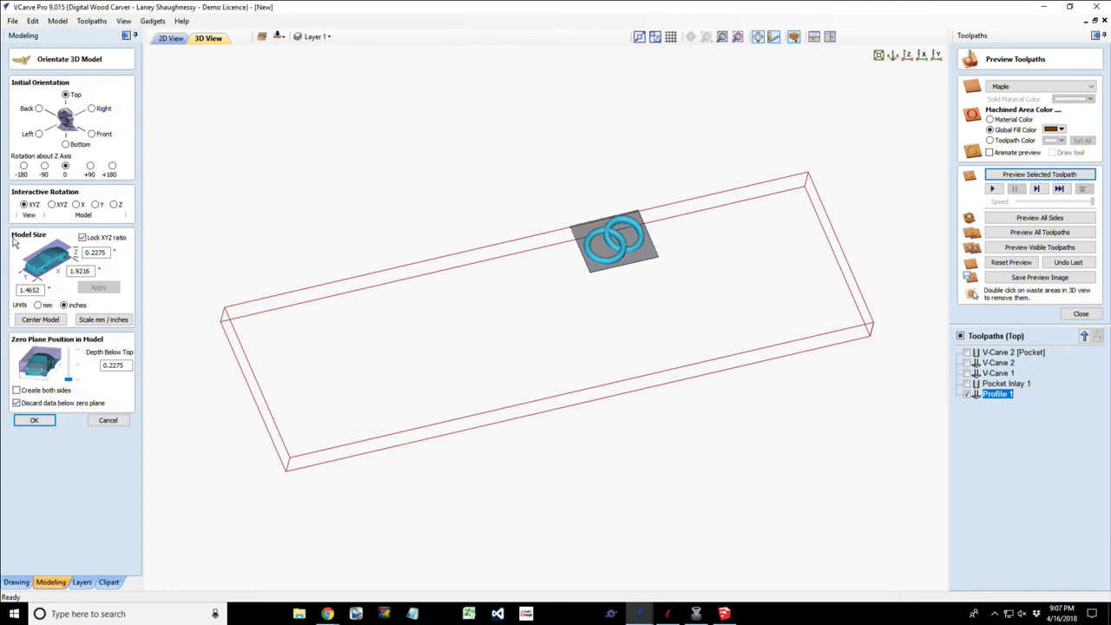
# Scale the rings model to 2 inches in X and centre it on the board.
pyautogui.click(89, 271)
pyautogui.moveTo(92, 271); pyautogui.dragTo(71, 271)
pyautogui.write('2')
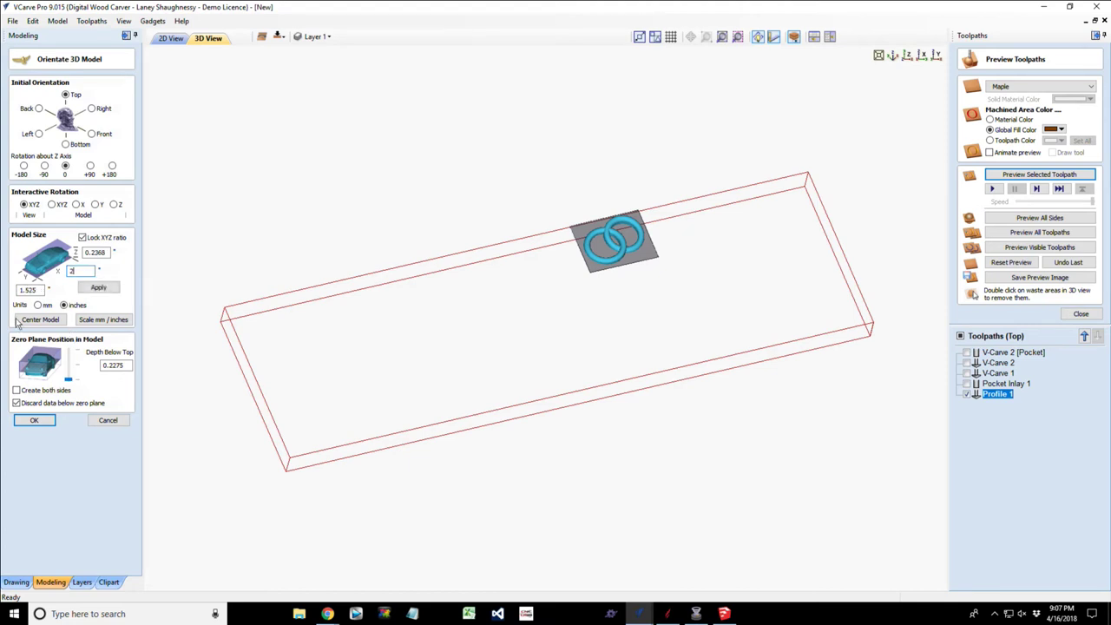
pyautogui.click(96, 289)
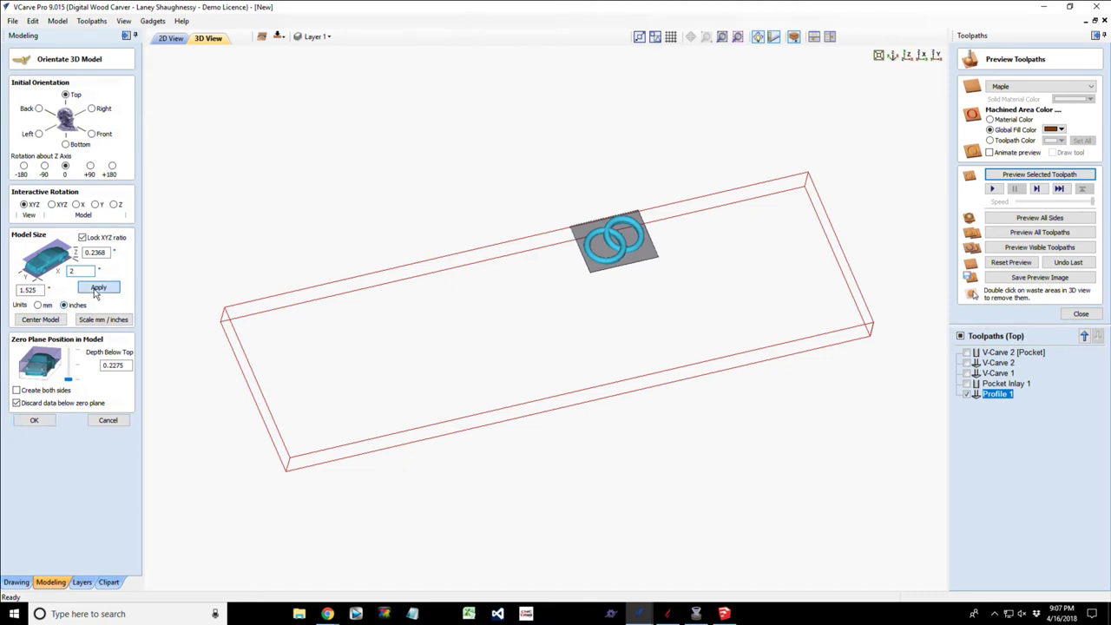
pyautogui.click(41, 319)
# Adjust the model's zero plane depth, checking it from a front view, then accept the import.
pyautogui.moveTo(68, 365)
pyautogui.mouseDown()
pyautogui.moveTo(70, 401)
pyautogui.moveTo(69, 362)
pyautogui.mouseUp()
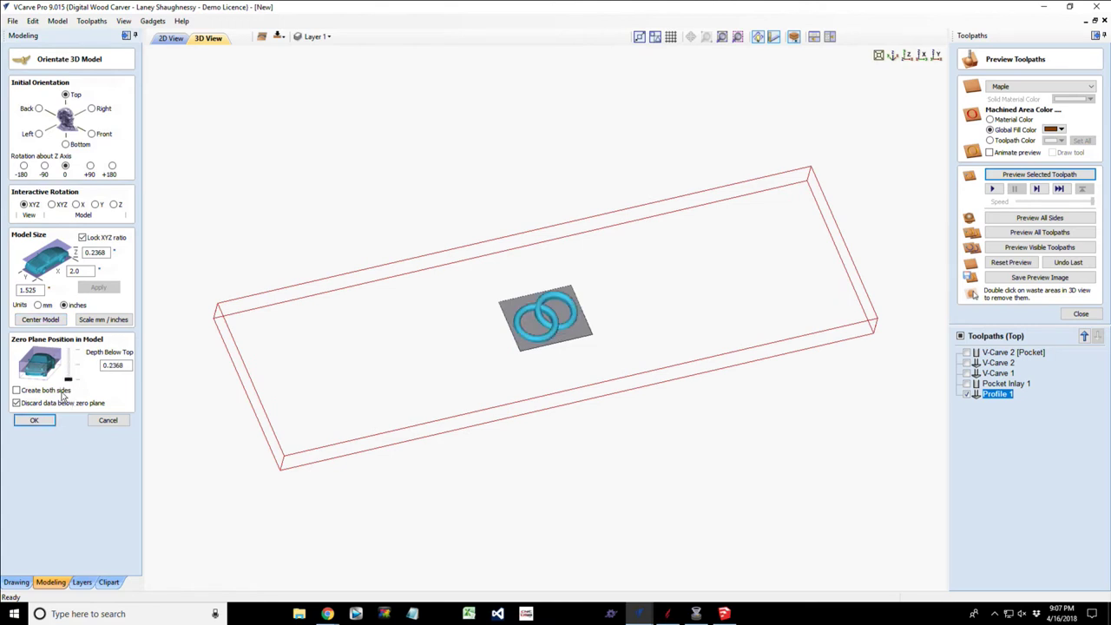
pyautogui.scroll(3, 547, 353)
pyautogui.scroll(2, 546, 382)
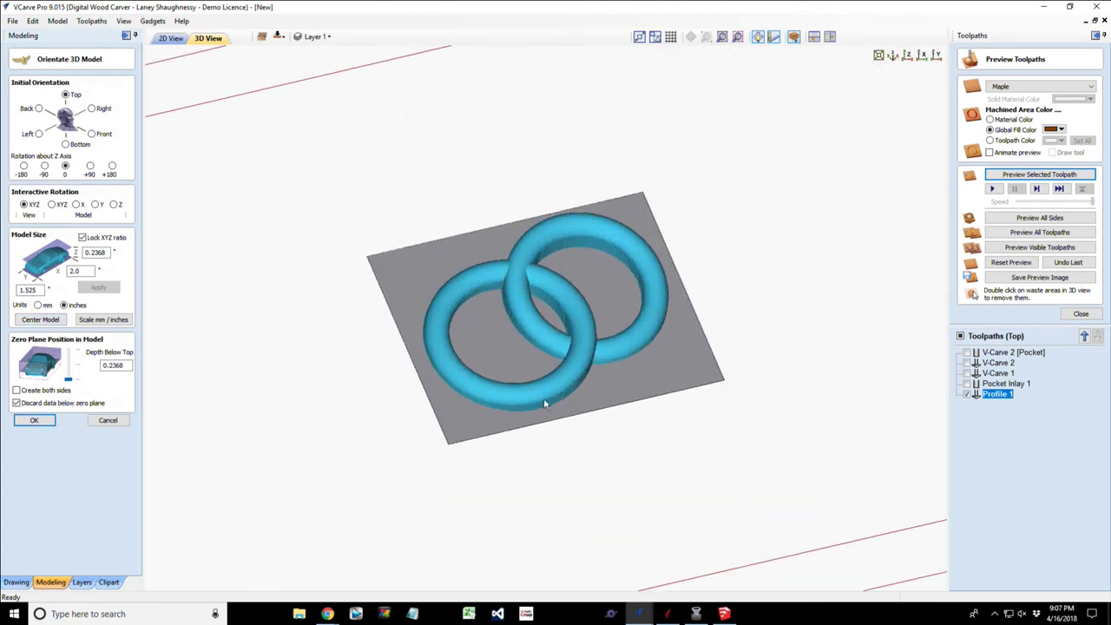
pyautogui.moveTo(526, 439); pyautogui.dragTo(517, 393)
pyautogui.scroll(-4, 517, 394)
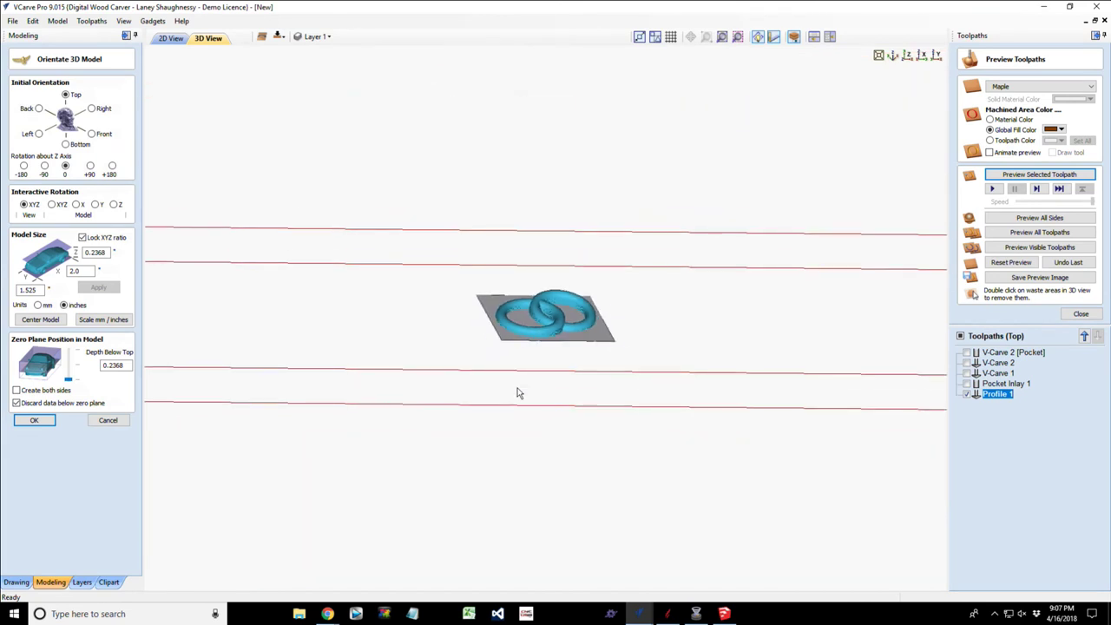
pyautogui.click(936, 56)
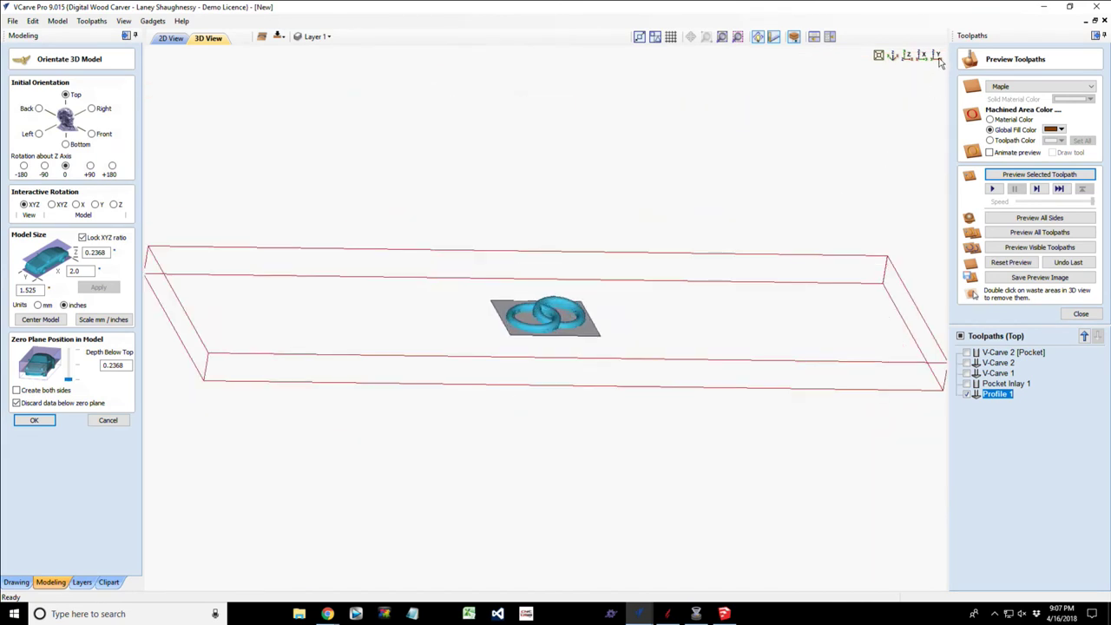
pyautogui.scroll(5, 491, 325)
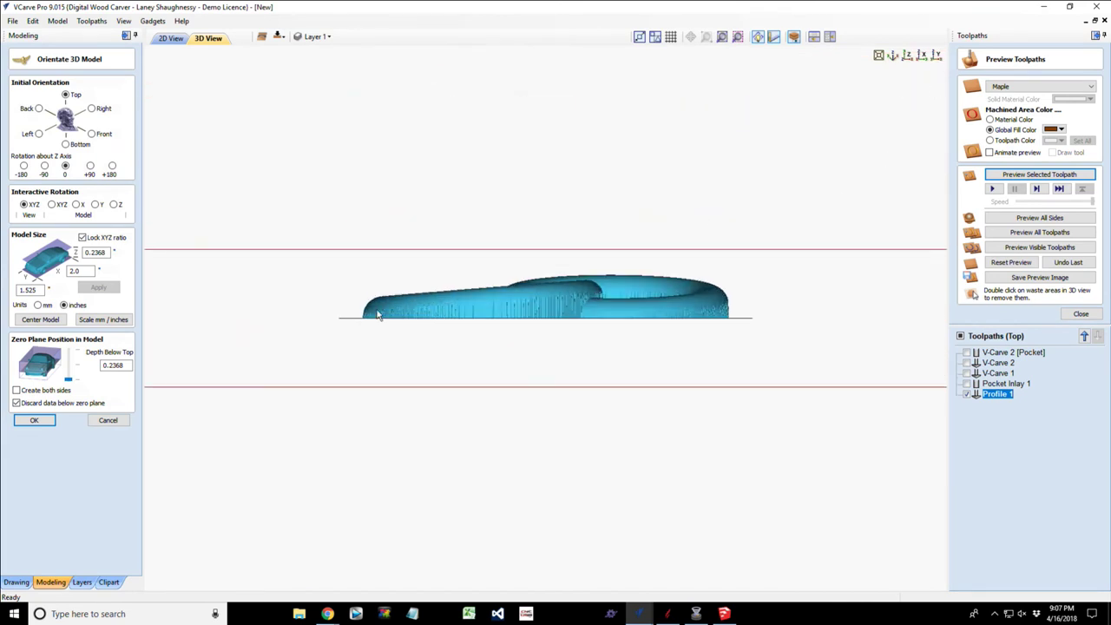
pyautogui.scroll(-2, 202, 331)
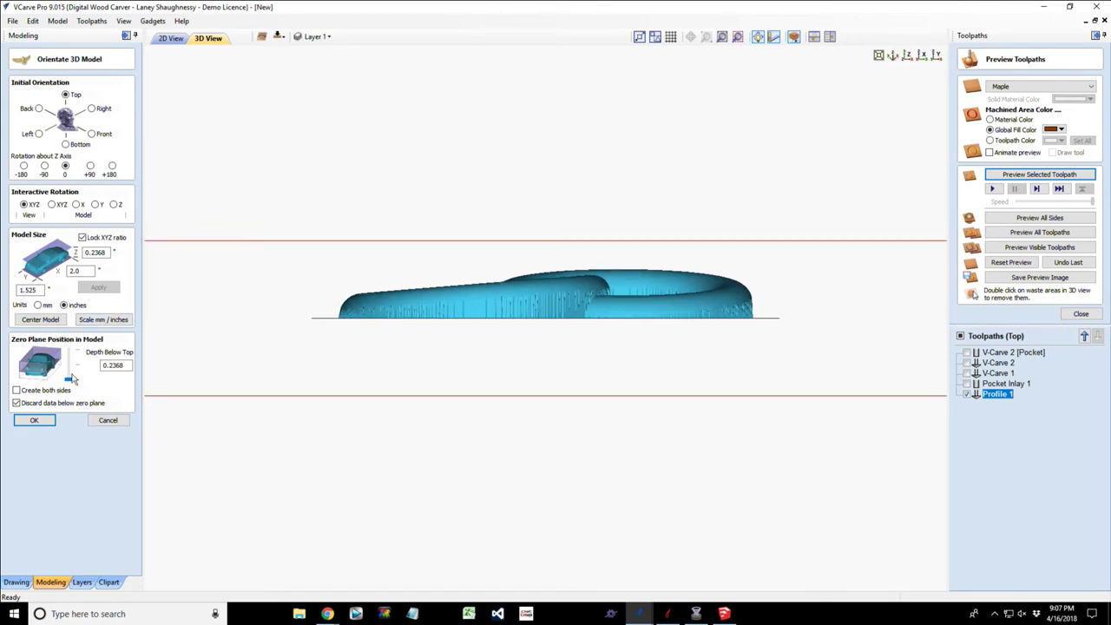
pyautogui.moveTo(68, 381)
pyautogui.mouseDown()
pyautogui.moveTo(73, 344)
pyautogui.moveTo(69, 393)
pyautogui.mouseUp()
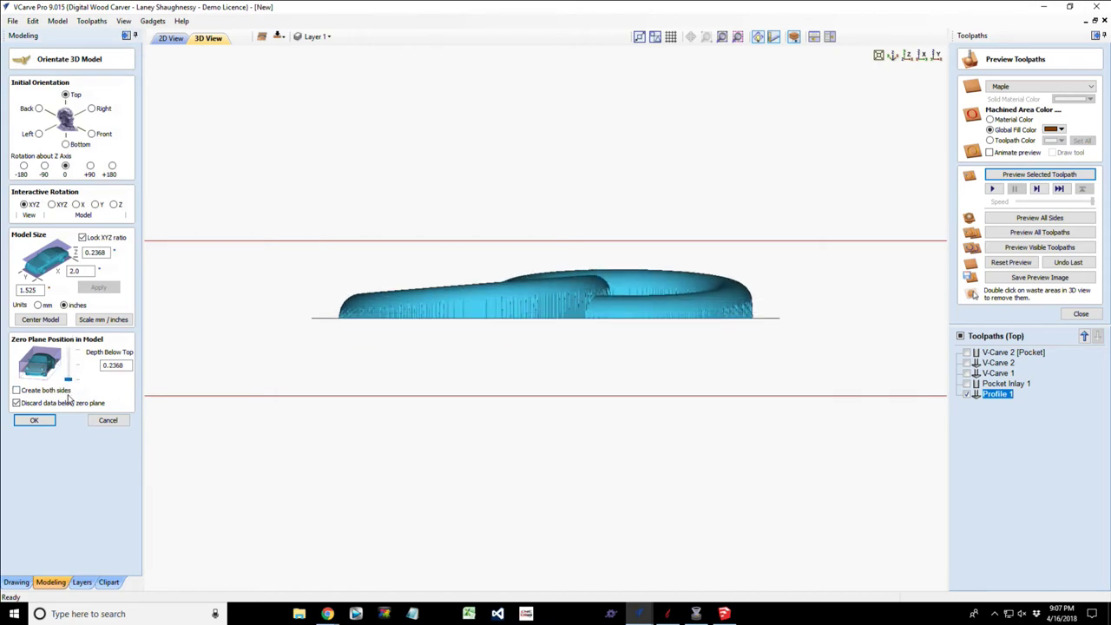
pyautogui.click(33, 420)
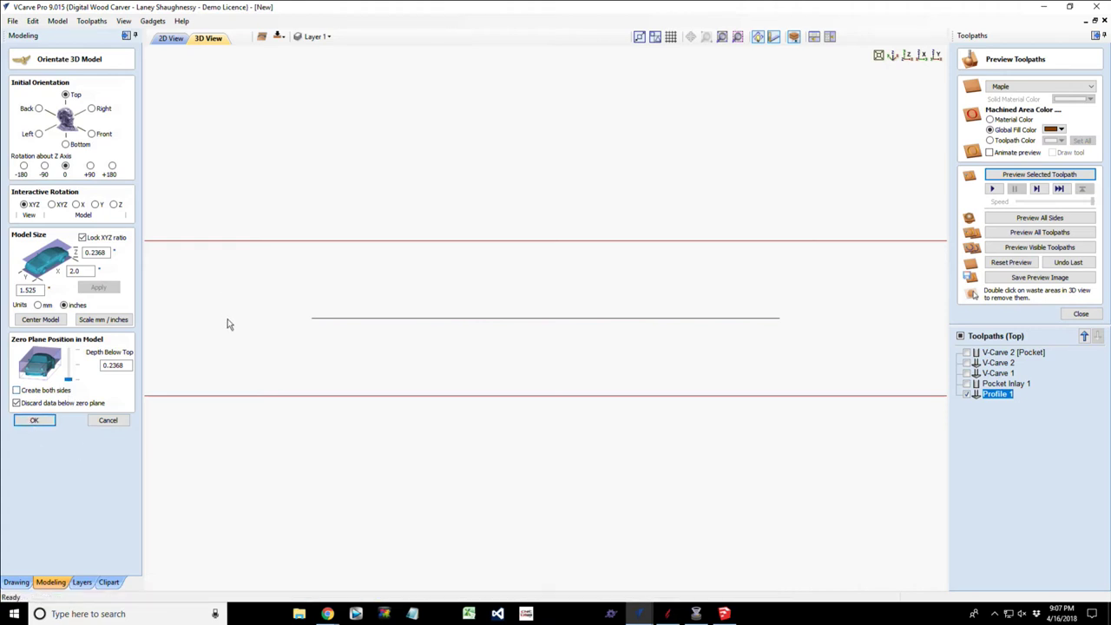
# Try importing USNAVY_Model.stl as a second 3D model, which triggers the single-imported-model warning.
pyautogui.scroll(-2, 509, 345)
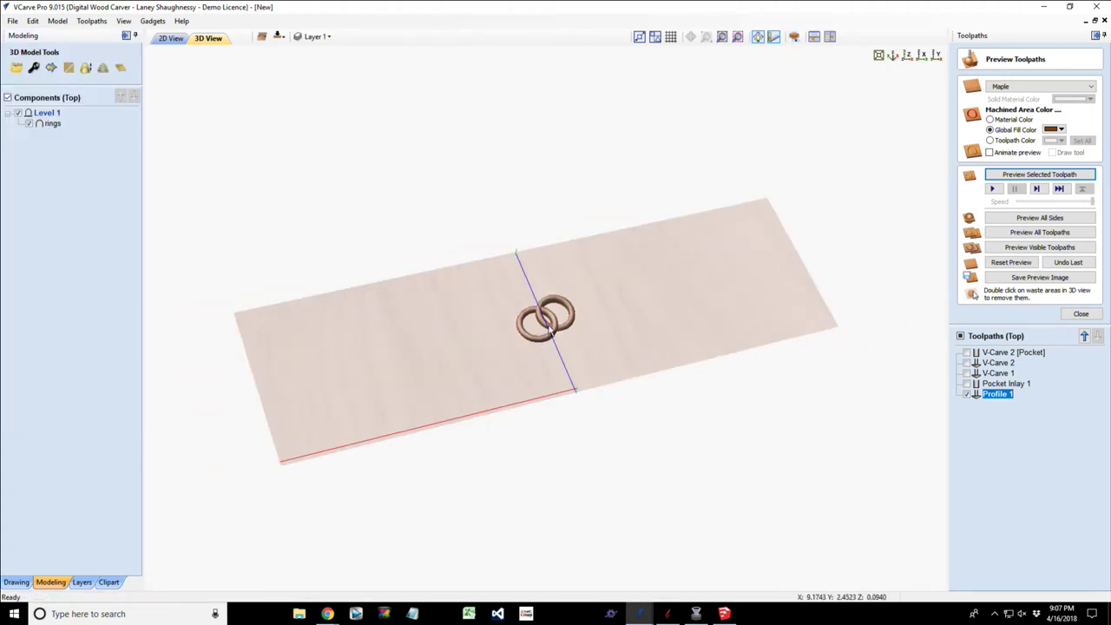
pyautogui.scroll(4, 556, 323)
pyautogui.scroll(1, 556, 323)
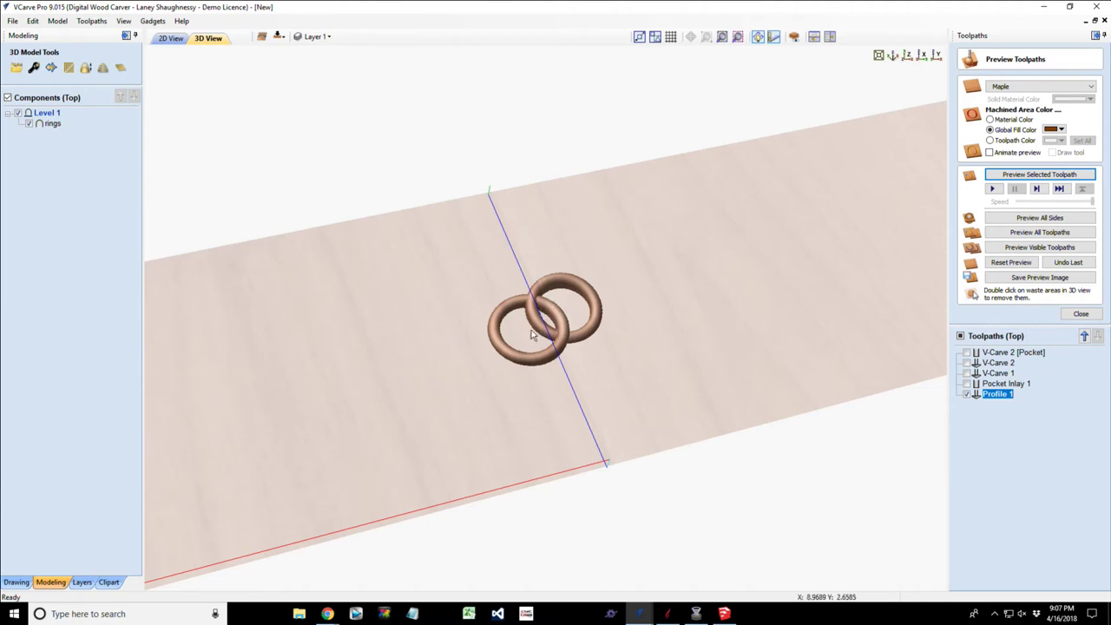
pyautogui.click(17, 68)
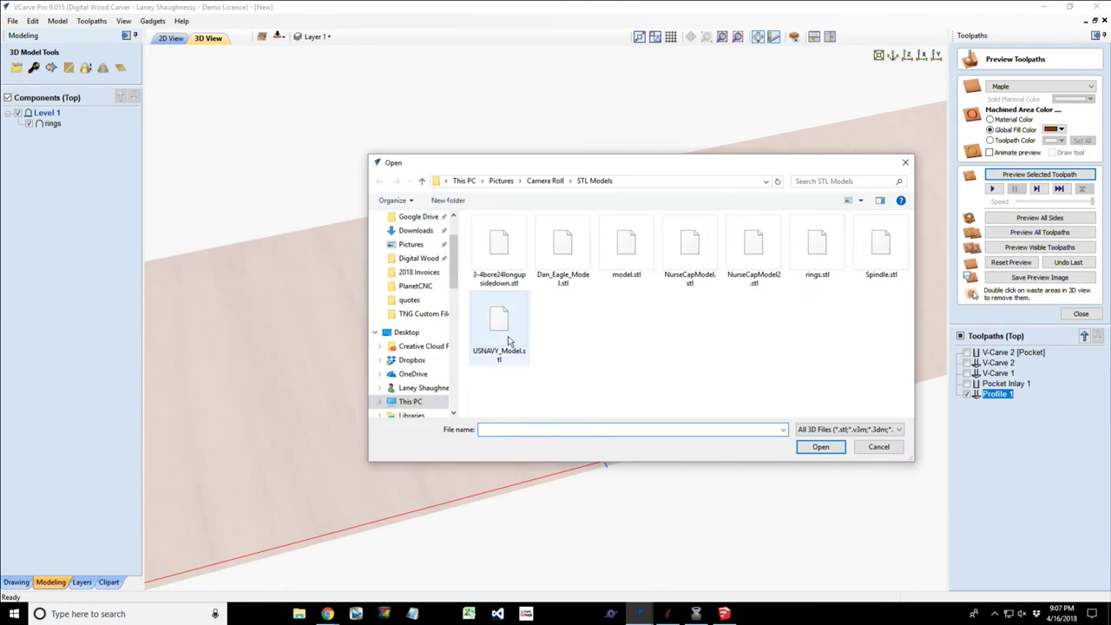
pyautogui.click(519, 316)
pyautogui.doubleClick(520, 316)
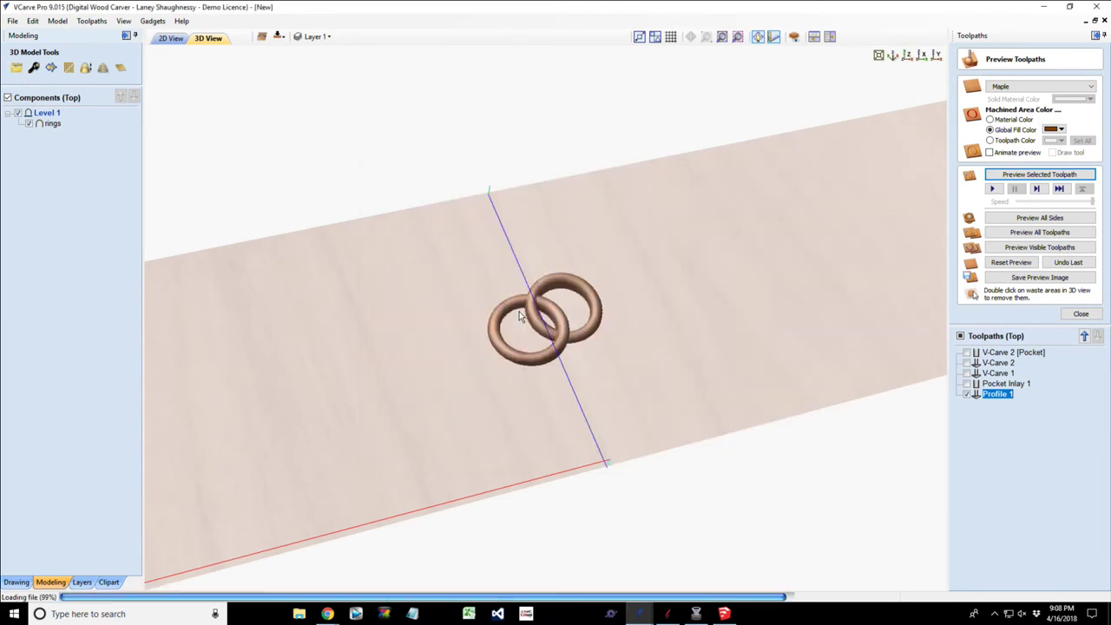
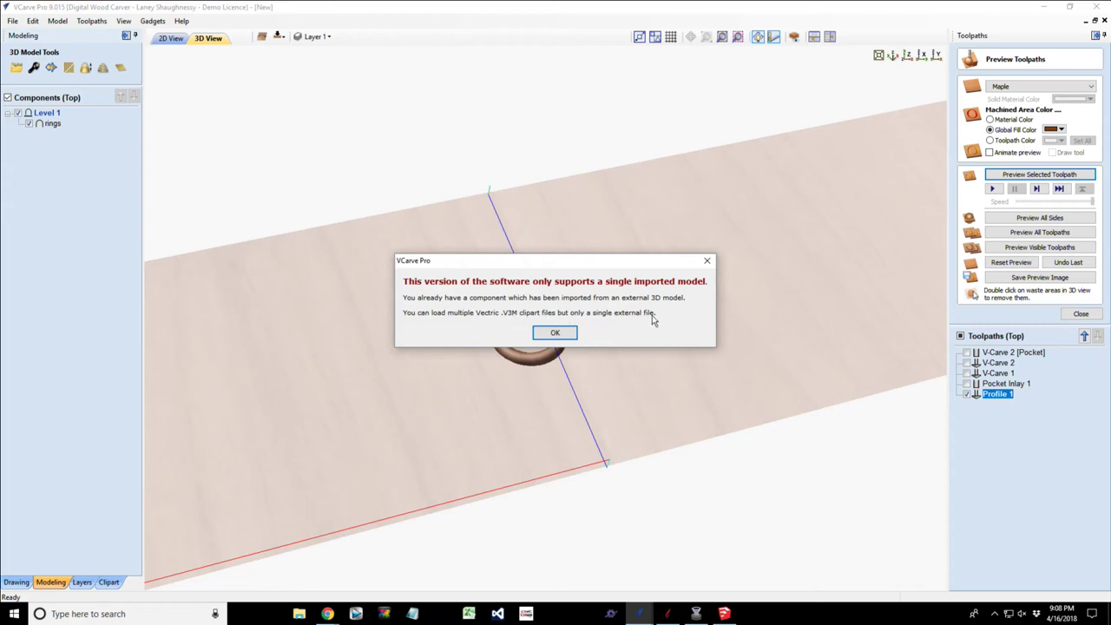
# Dismiss the single-imported-3D-model warning, leaving the interlocking rings model on the maple board.
pyautogui.click(556, 333)
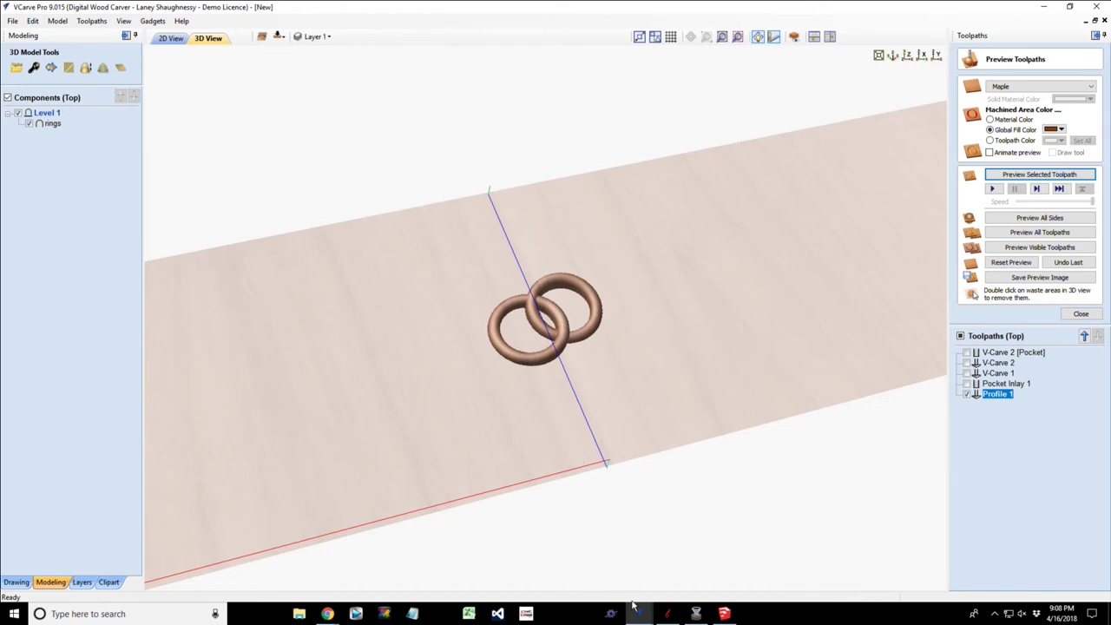
pyautogui.moveTo(641, 616)
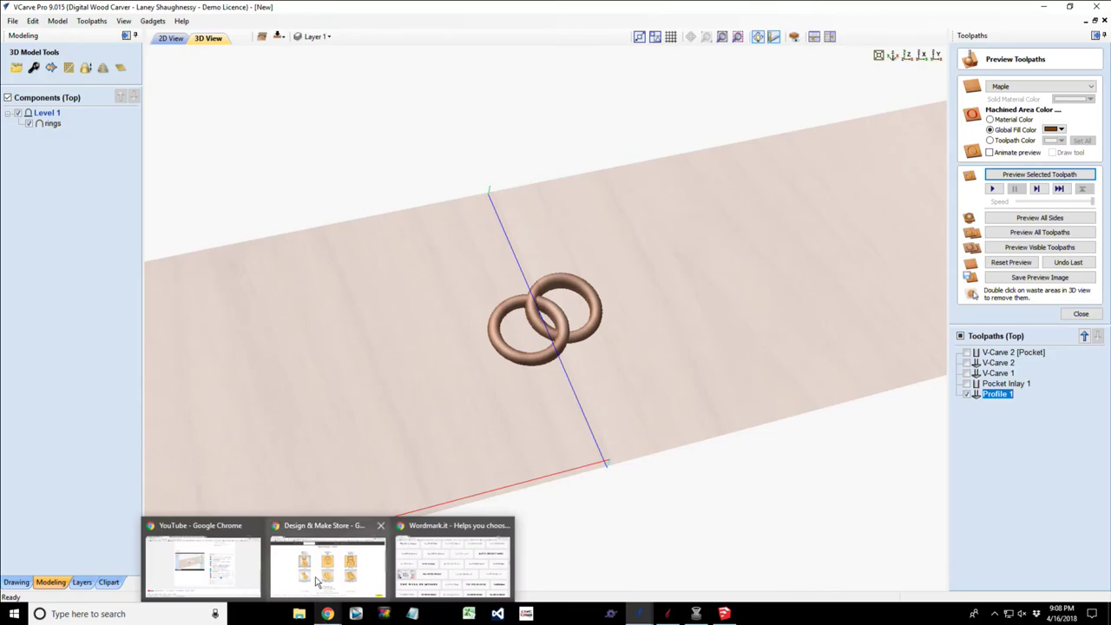
# Review the Kitten 1 model styles and prices on the Design & Make Store page in Chrome.
pyautogui.click(318, 580)
pyautogui.scroll(-4, 365, 498)
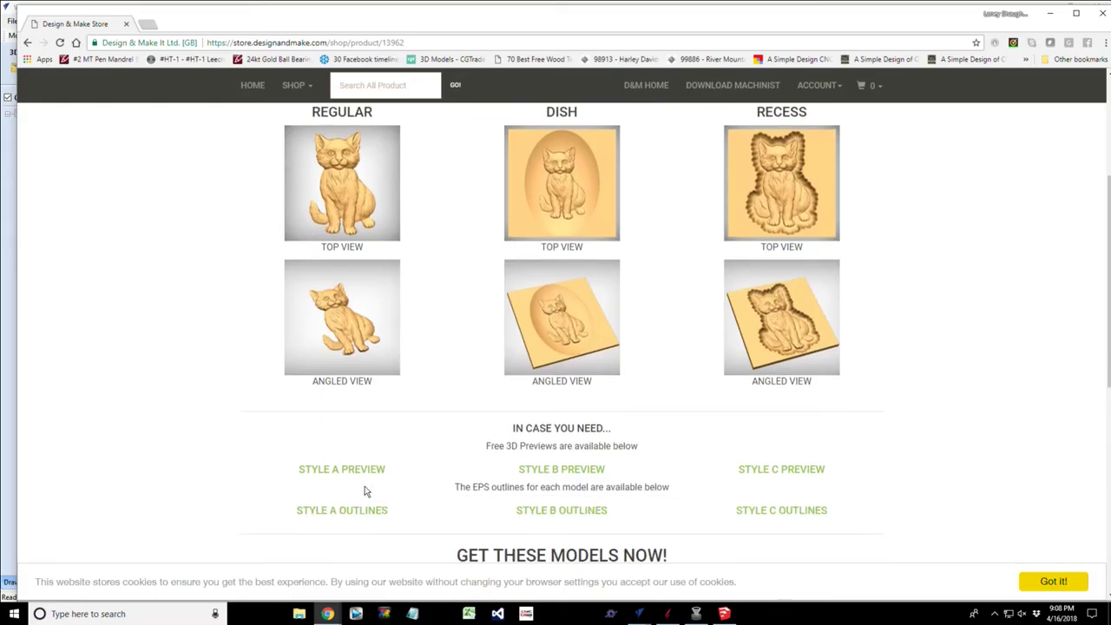
pyautogui.scroll(1, 365, 492)
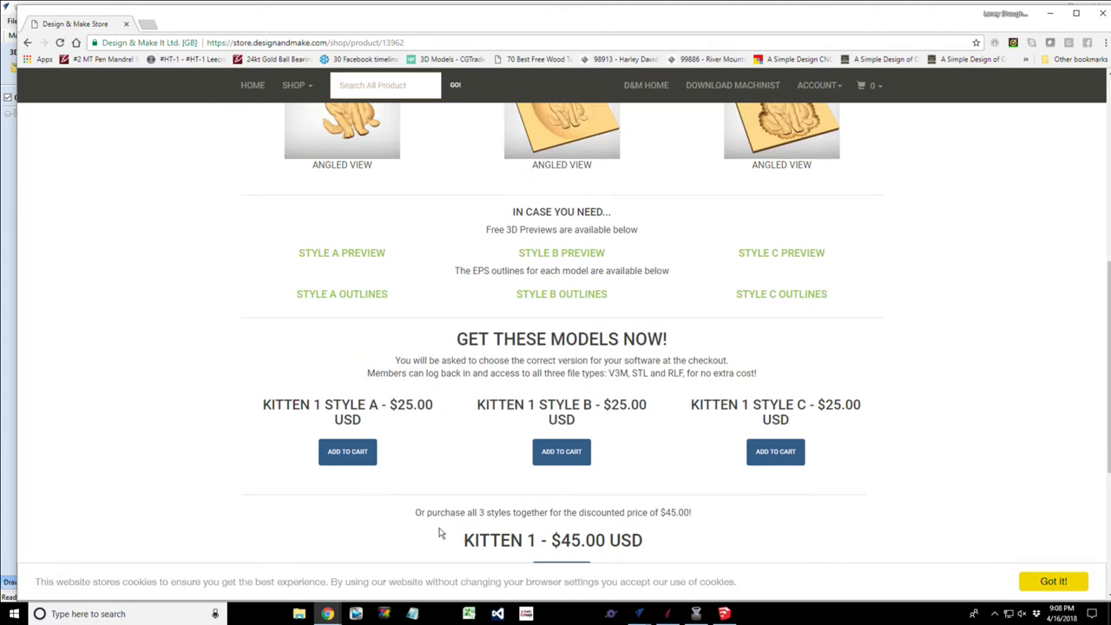
# Delete the interlocking rings component from the VCarve design and return to the 2D View.
pyautogui.moveTo(639, 614)
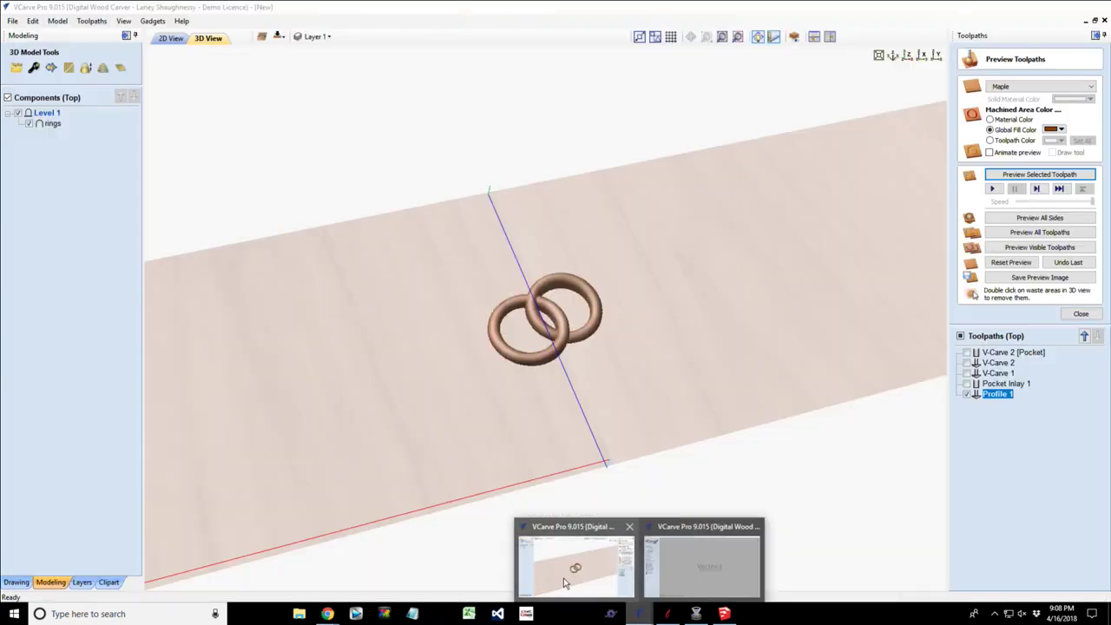
pyautogui.click(564, 579)
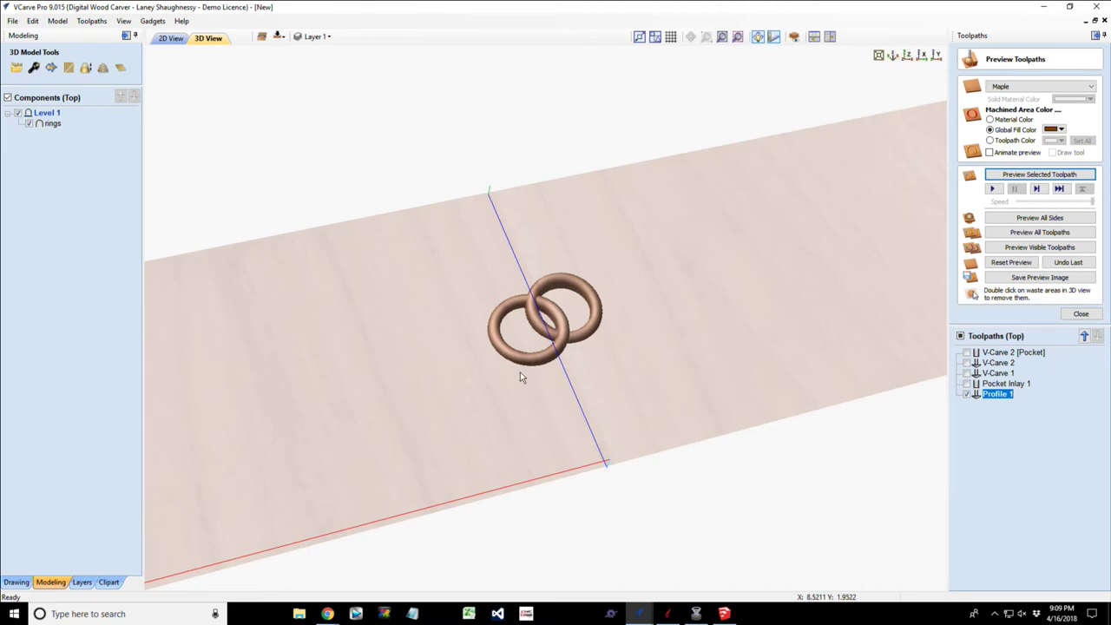
pyautogui.rightClick(53, 125)
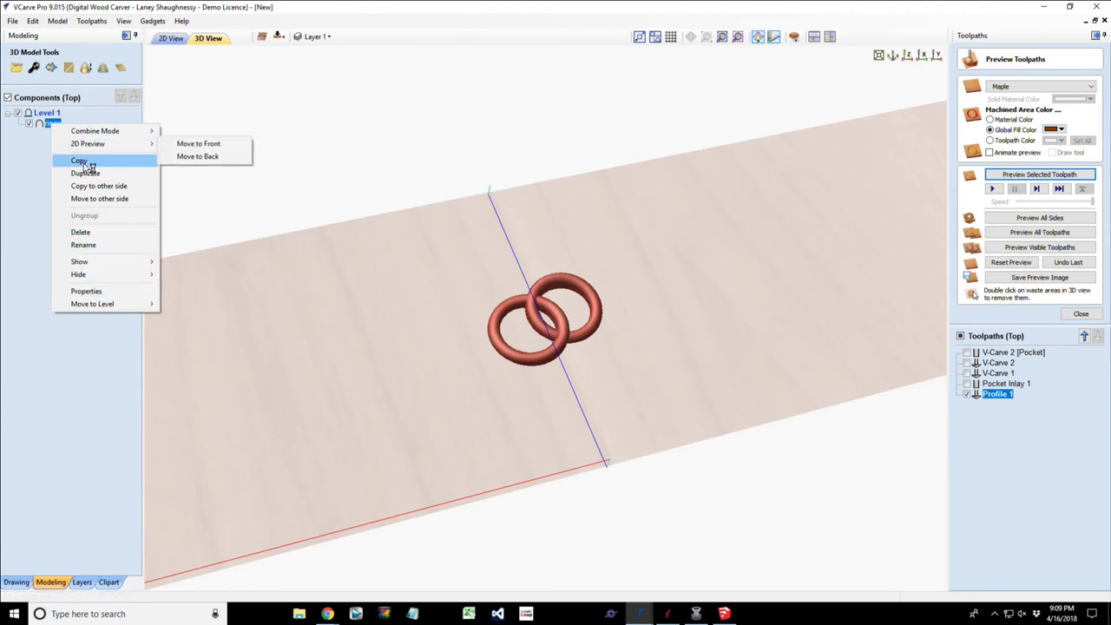
pyautogui.click(88, 232)
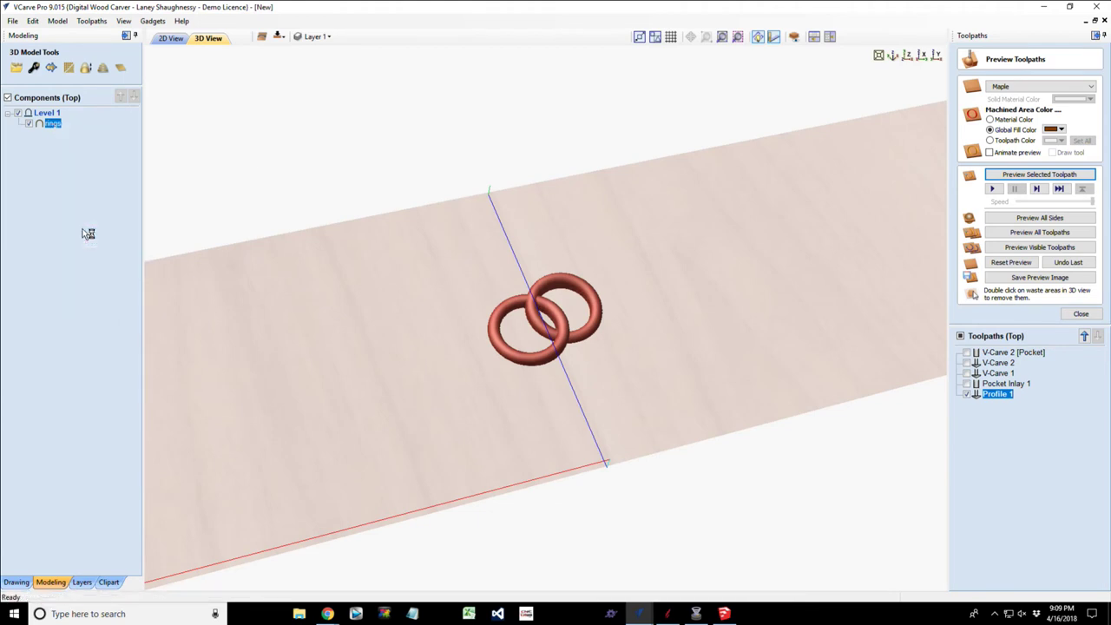
pyautogui.click(172, 39)
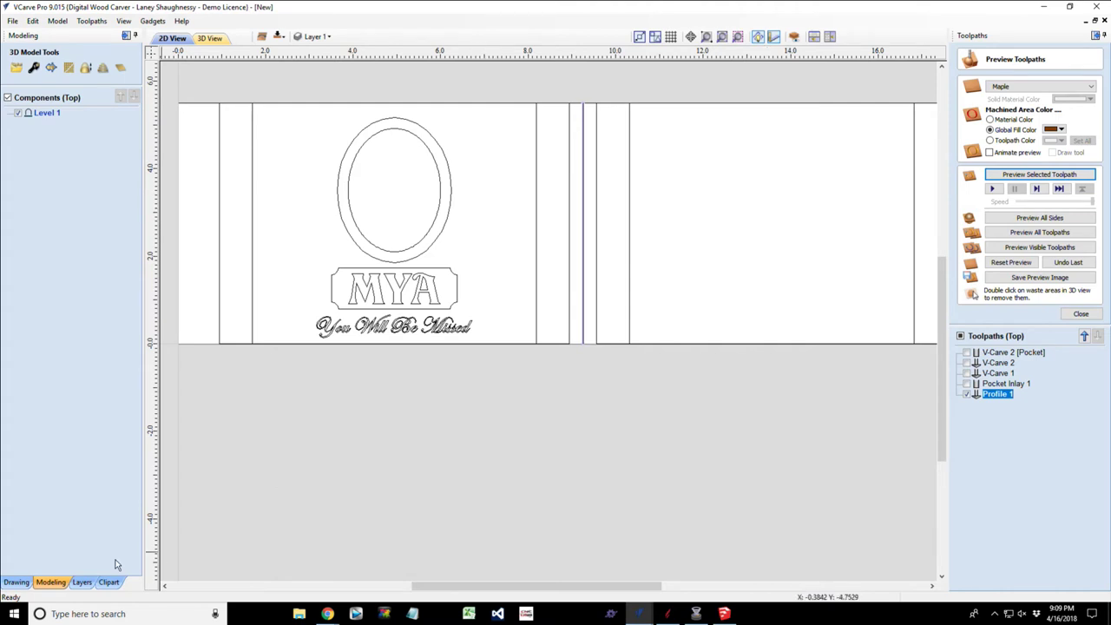
# Import GiveUsThisDayWheatGraphic.dxf from Pictures > Camera Roll > DXF Files into the board design.
pyautogui.click(18, 582)
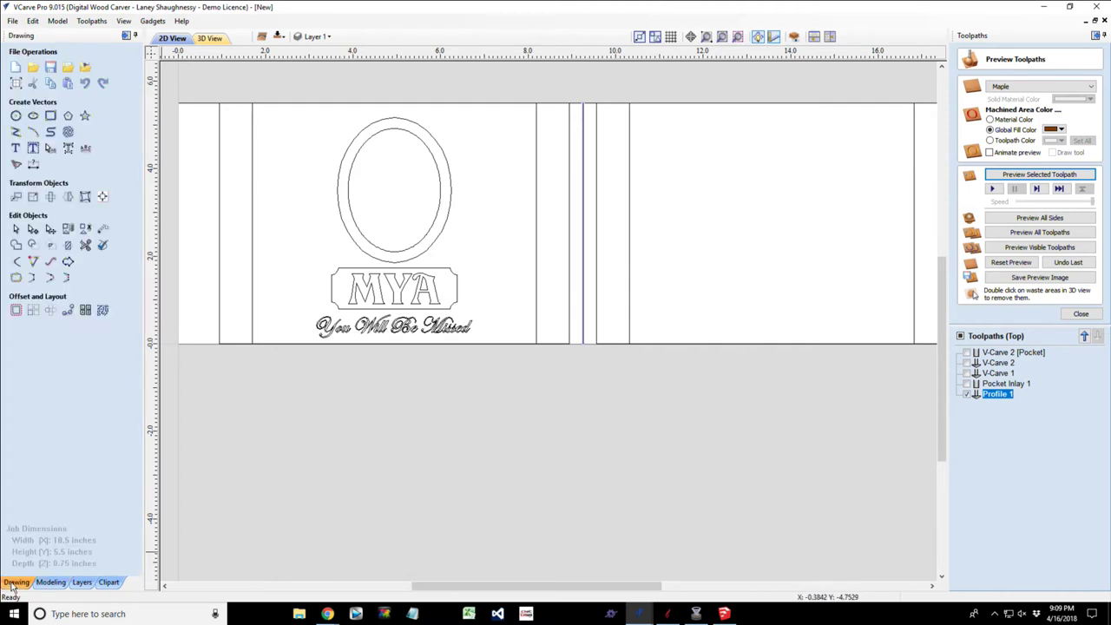
pyautogui.click(104, 248)
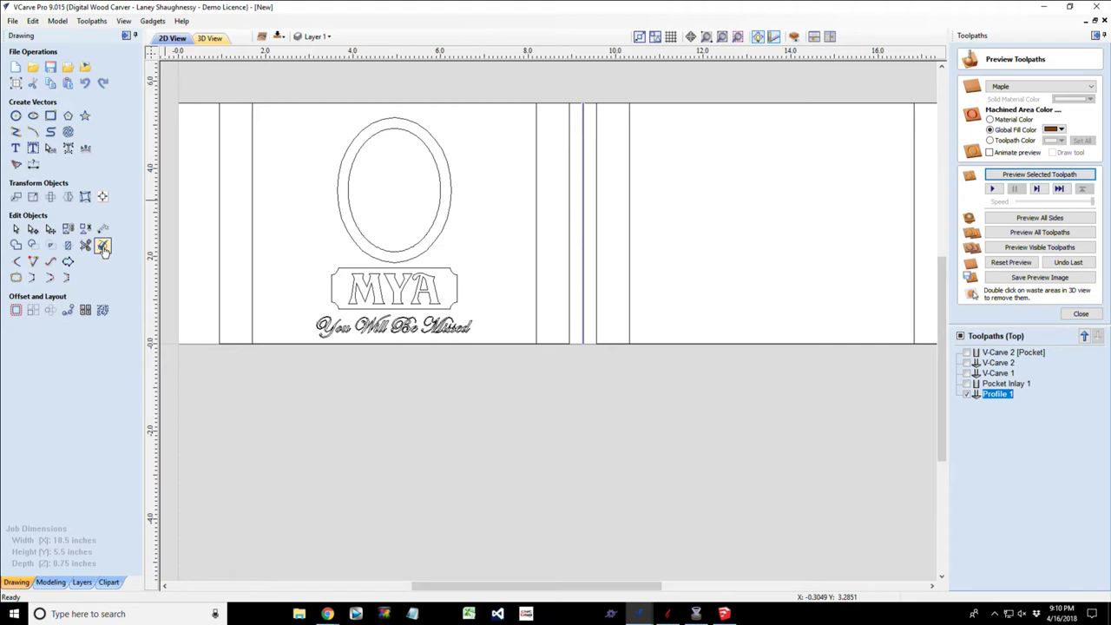
pyautogui.click(68, 70)
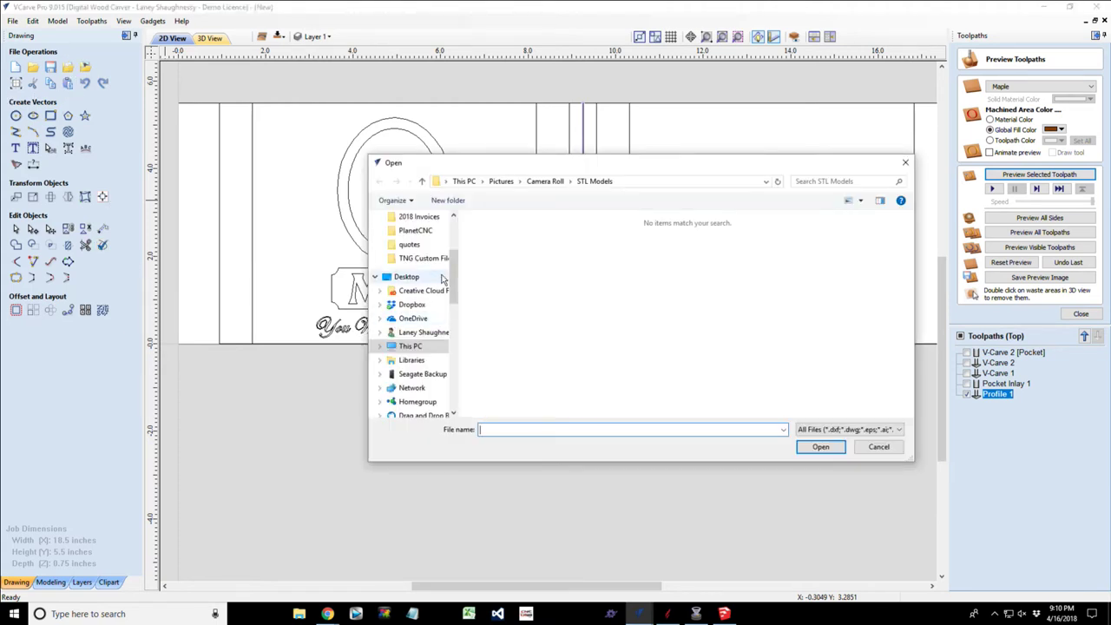
pyautogui.moveTo(451, 277); pyautogui.dragTo(451, 290)
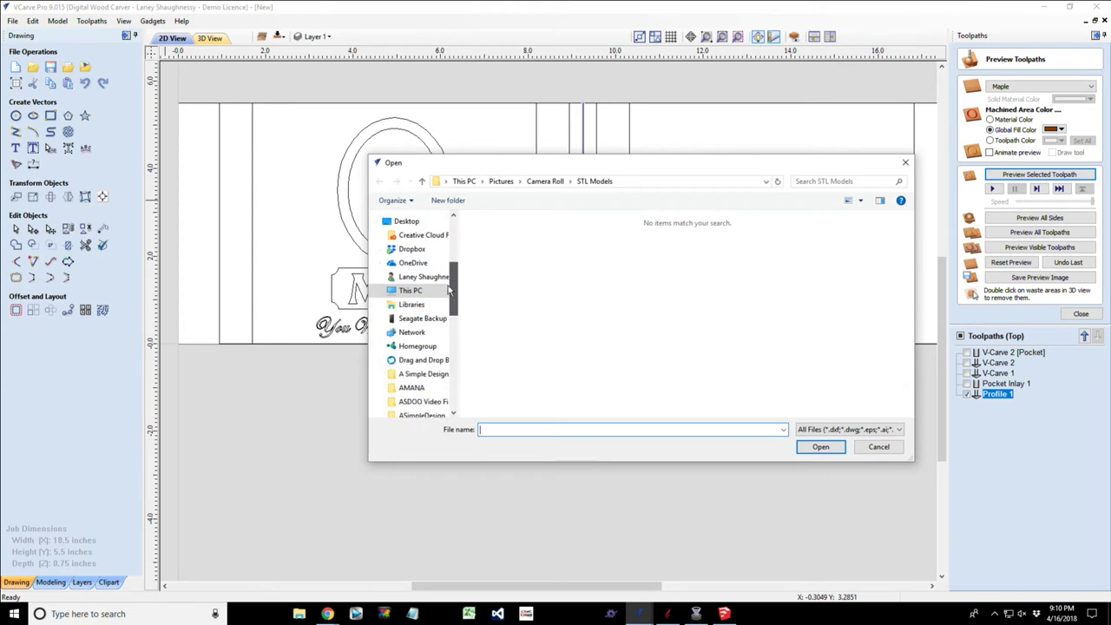
pyautogui.scroll(4, 443, 293)
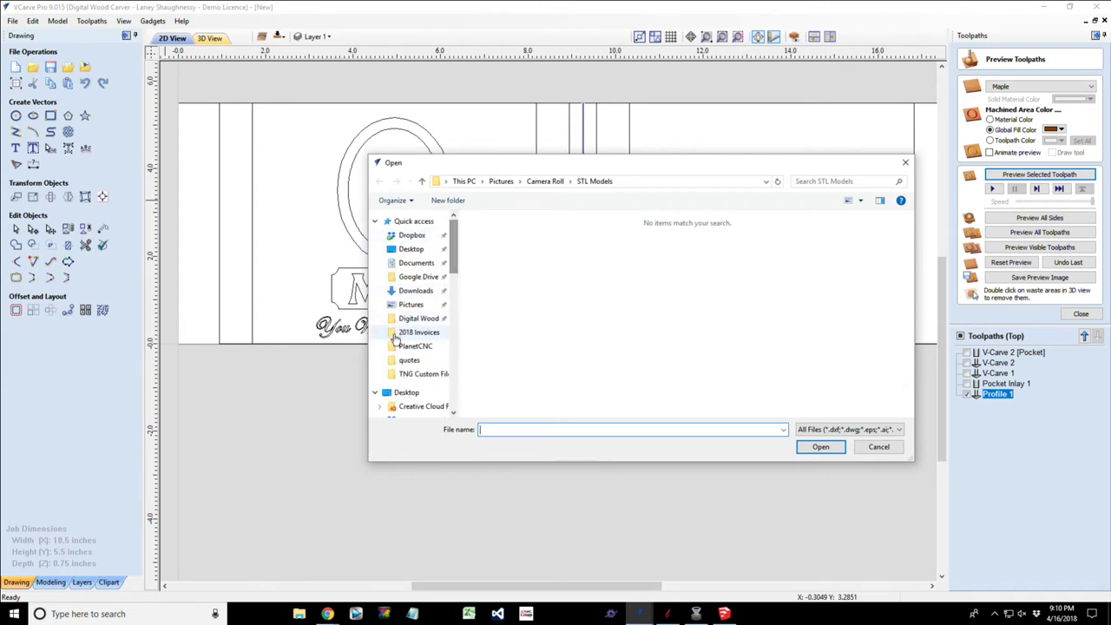
pyautogui.click(406, 304)
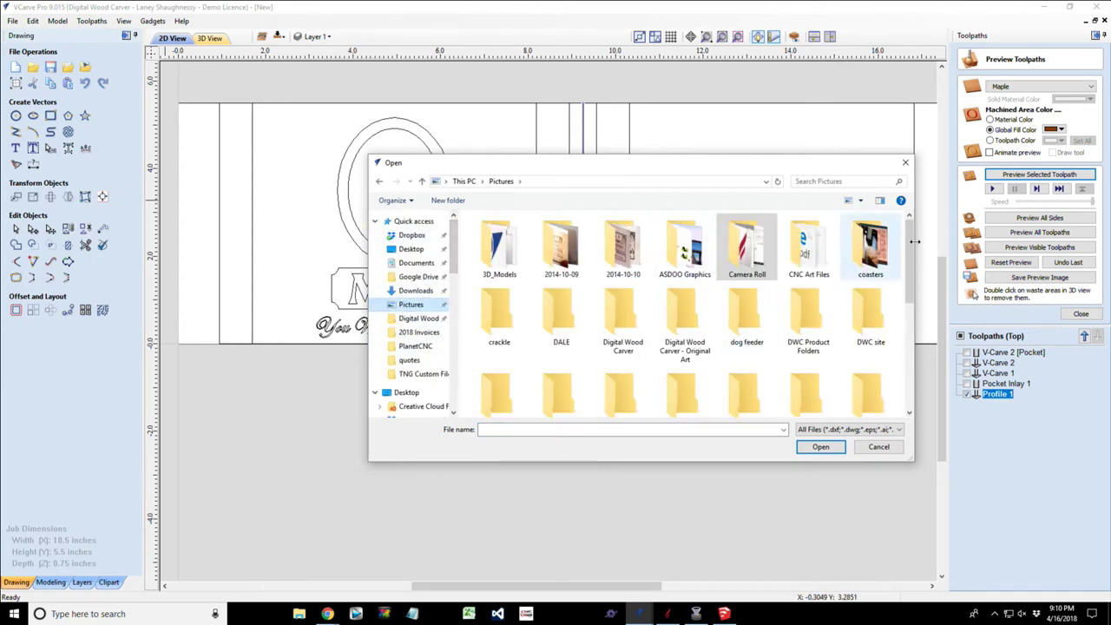
pyautogui.doubleClick(746, 248)
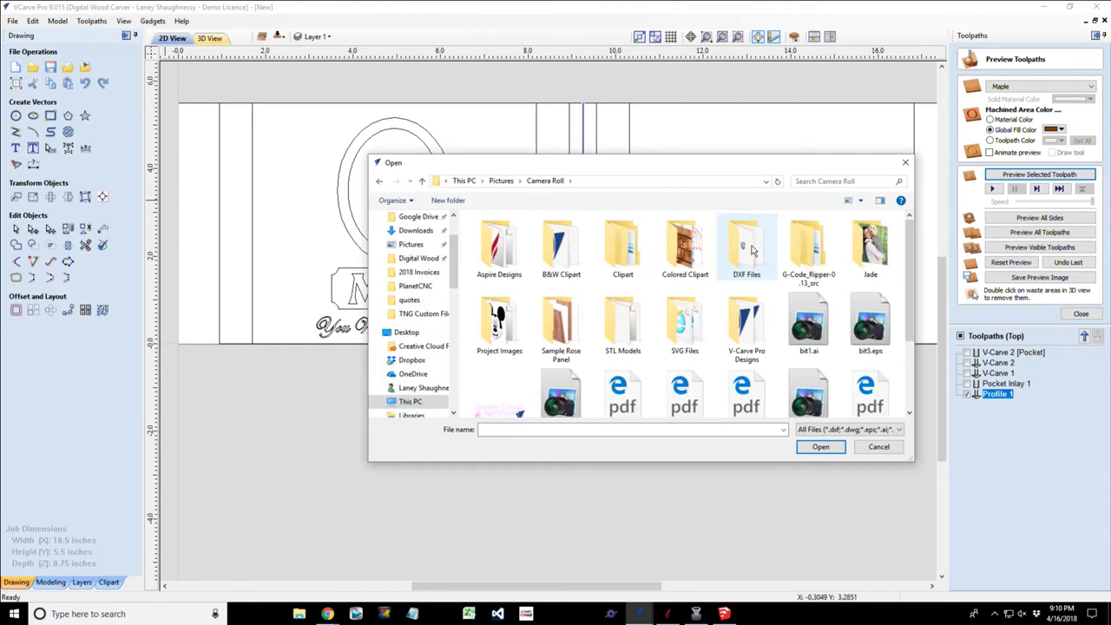
pyautogui.doubleClick(753, 250)
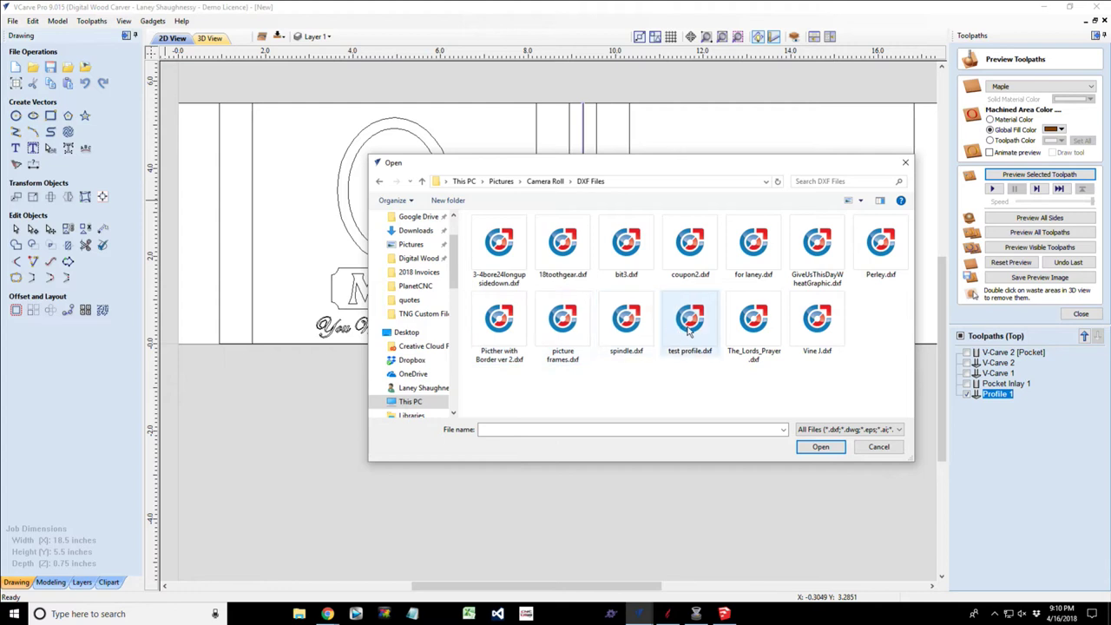
pyautogui.click(819, 245)
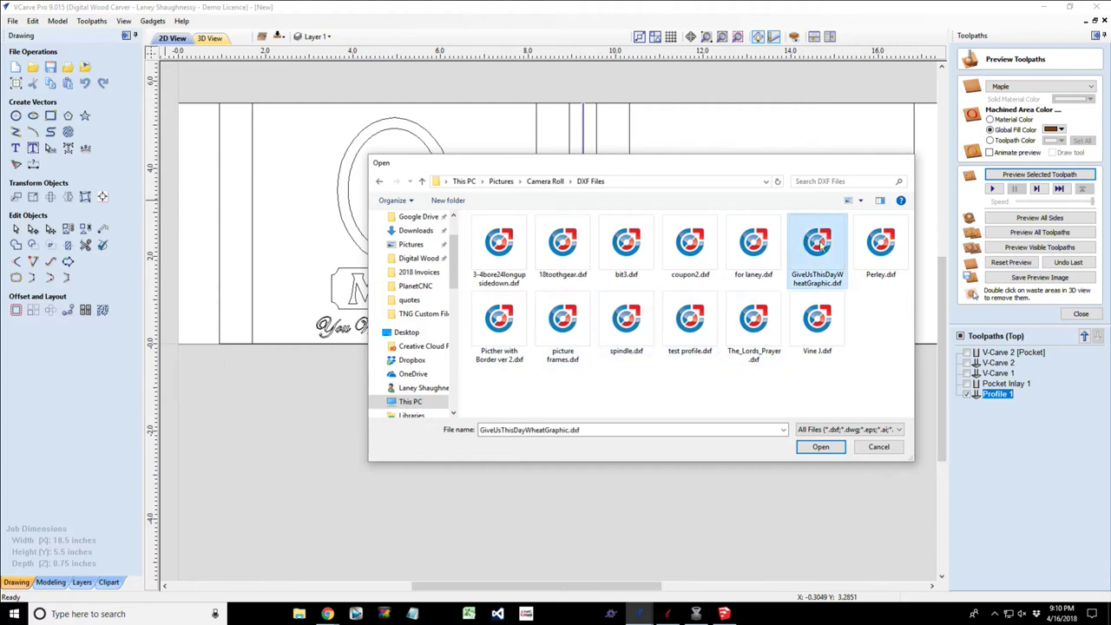
pyautogui.doubleClick(819, 245)
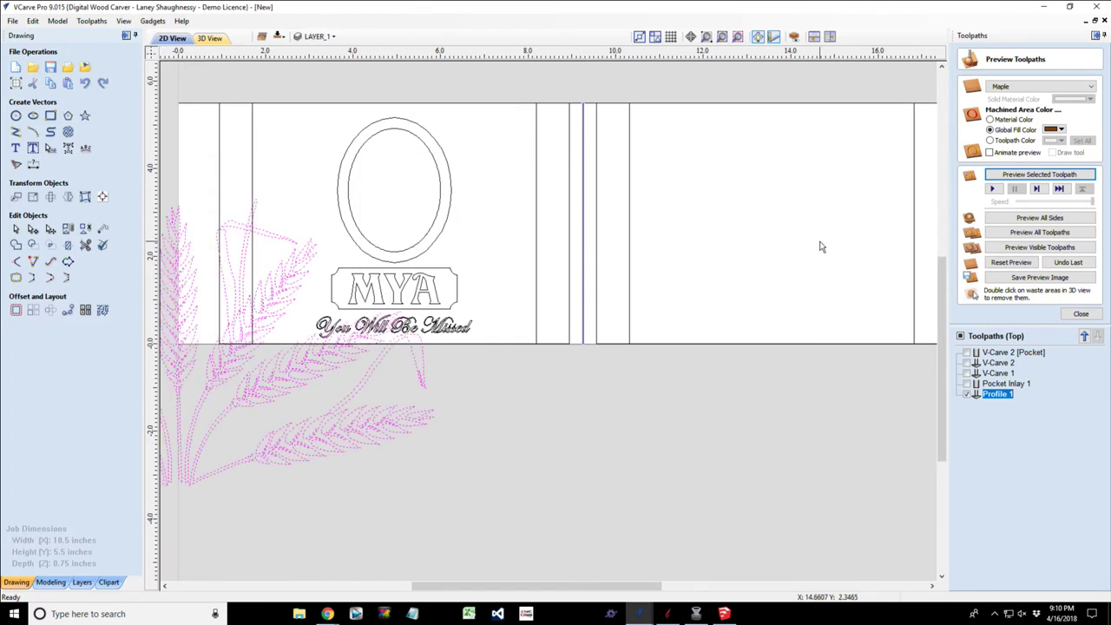
# Move the imported wheat graphic onto the board's right-hand panel.
pyautogui.scroll(-2, 421, 421)
pyautogui.scroll(-1, 209, 243)
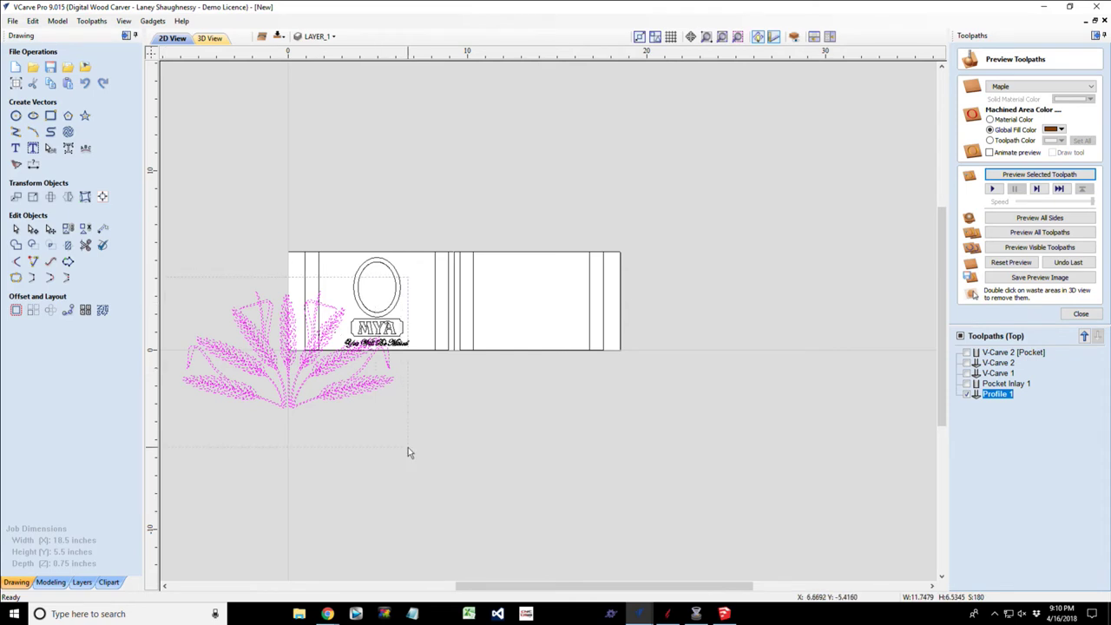
pyautogui.click(264, 370)
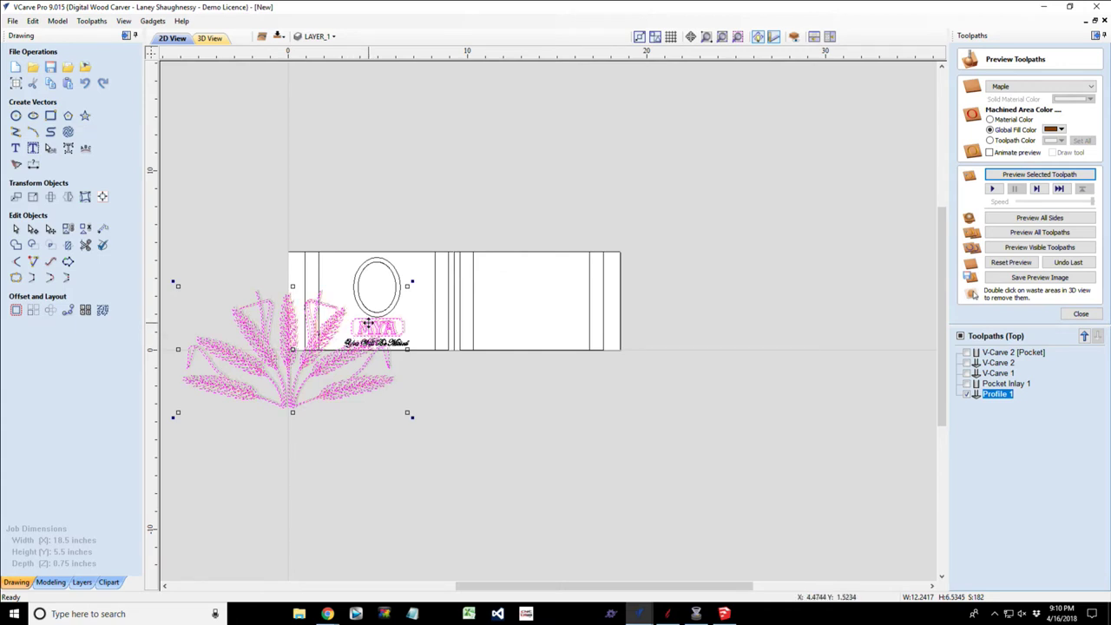
pyautogui.moveTo(367, 326); pyautogui.dragTo(365, 327)
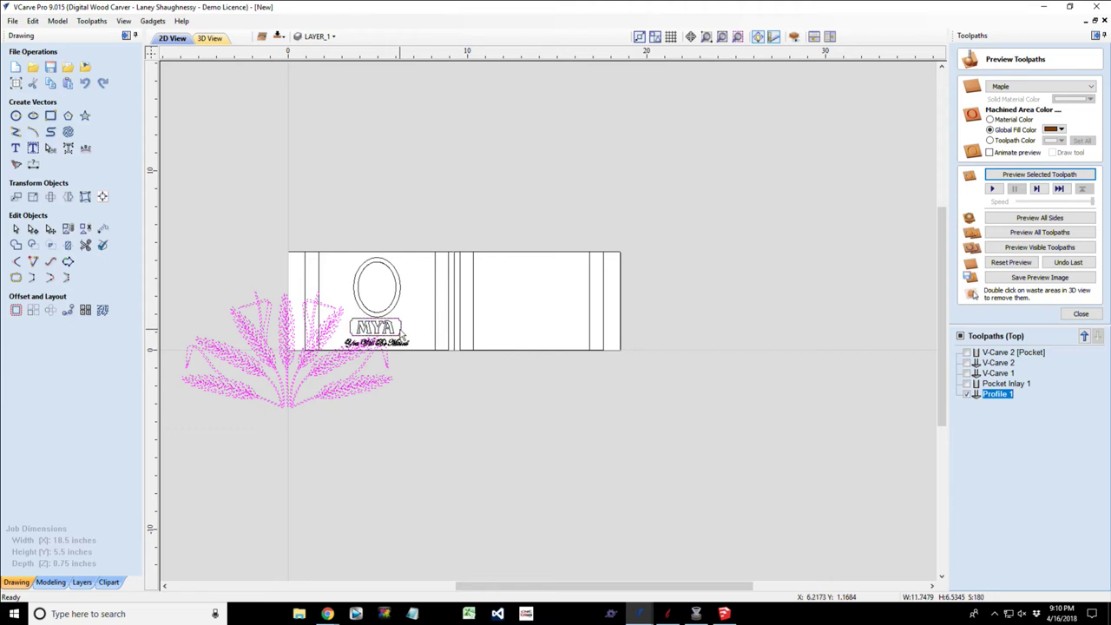
pyautogui.click(287, 353)
pyautogui.moveTo(287, 353); pyautogui.dragTo(474, 294)
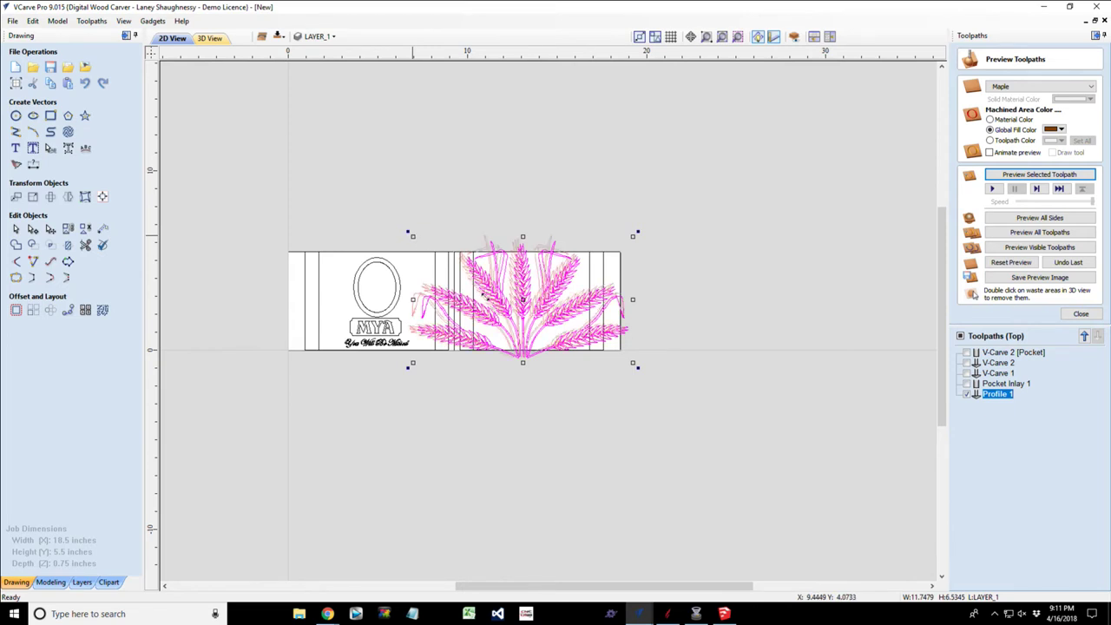
pyautogui.moveTo(488, 301); pyautogui.dragTo(496, 304)
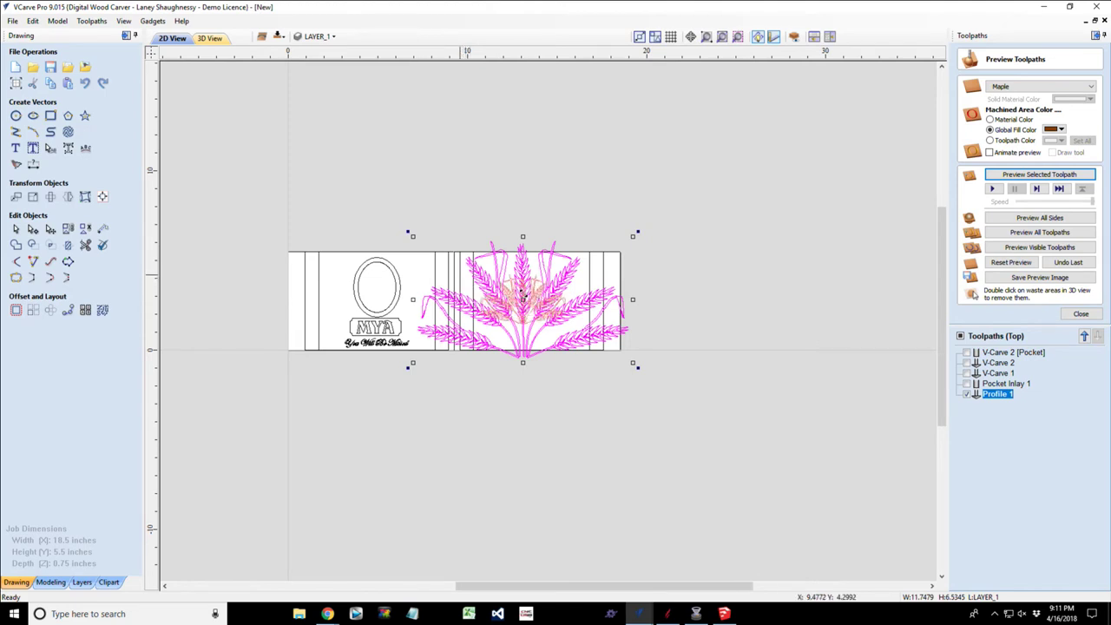
# Scale the wheat graphic down to about 5.4 by 3.0 inches to fit the panel.
pyautogui.hotkey('ctrl', 'z')
pyautogui.scroll(3, 521, 295)
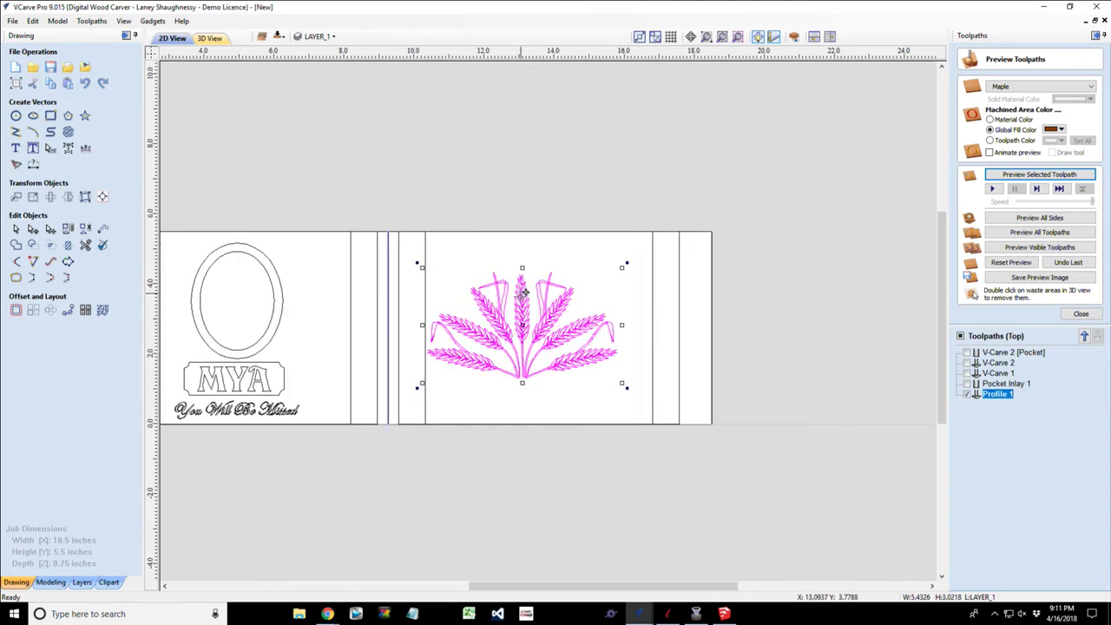
pyautogui.scroll(3, 522, 295)
pyautogui.scroll(3, 463, 436)
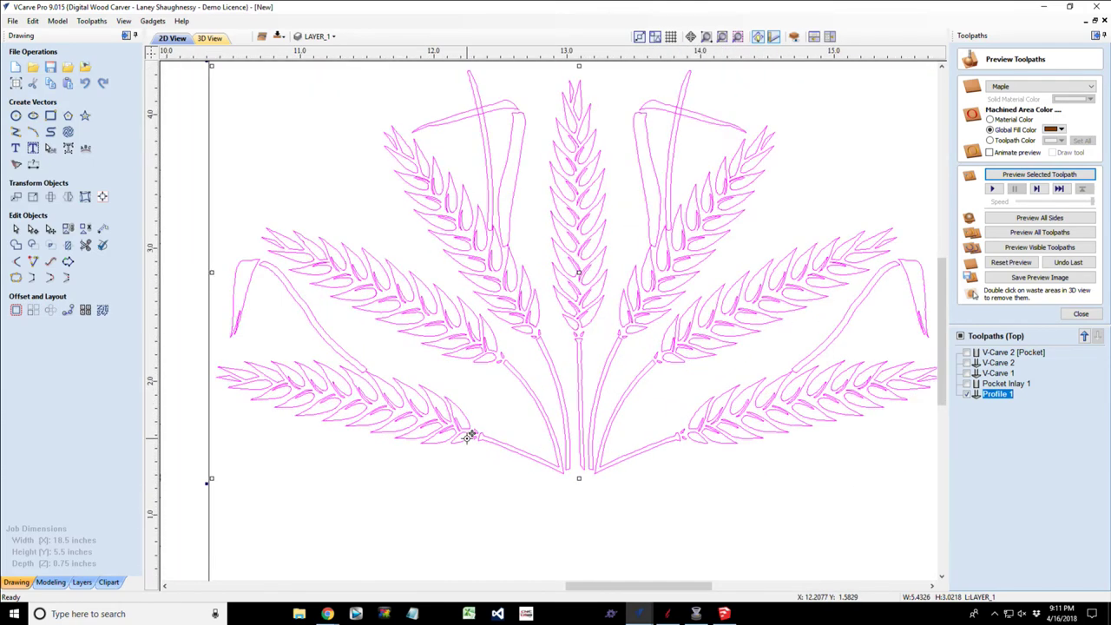
pyautogui.scroll(-2, 468, 437)
pyautogui.scroll(-3, 467, 437)
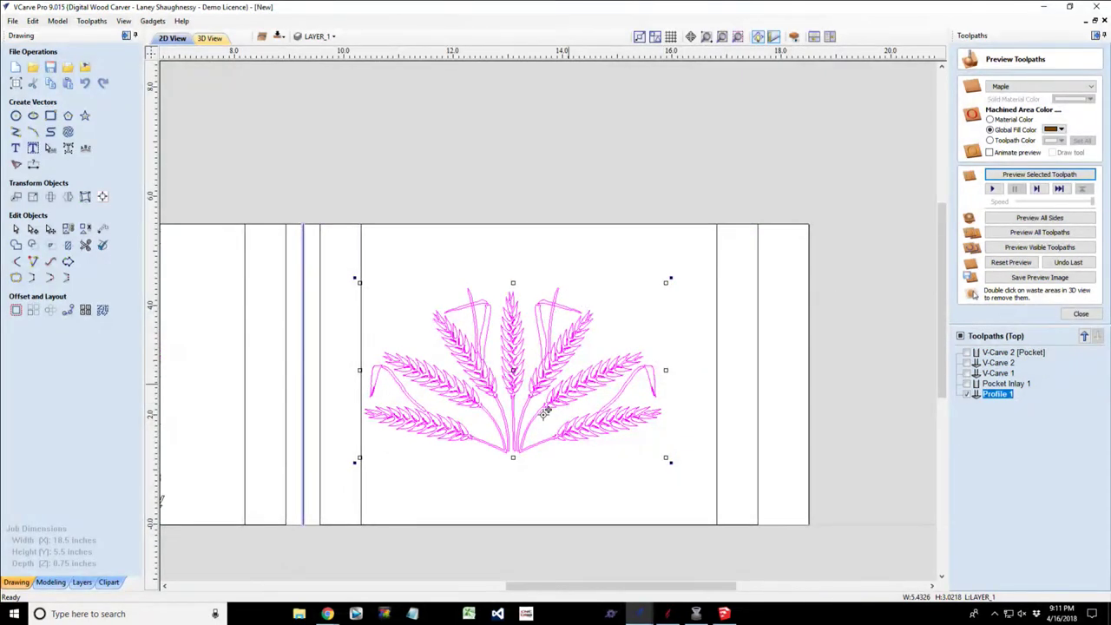
# Run Vector Validator on the wheat graphic, finding 225 issues including 183 zero-length spans.
pyautogui.click(102, 247)
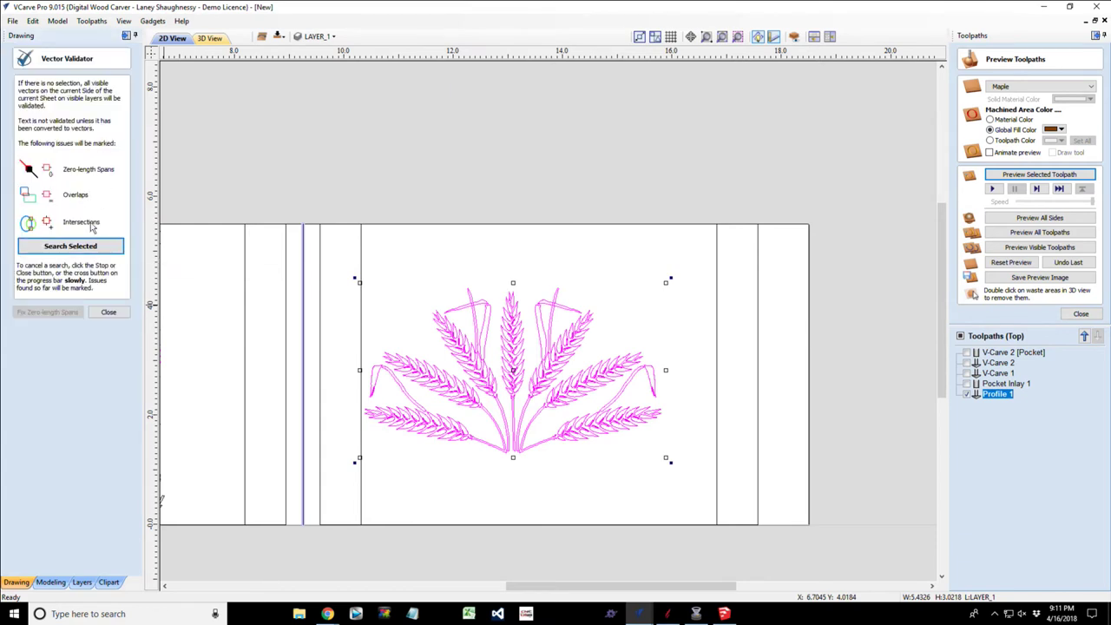
pyautogui.click(71, 249)
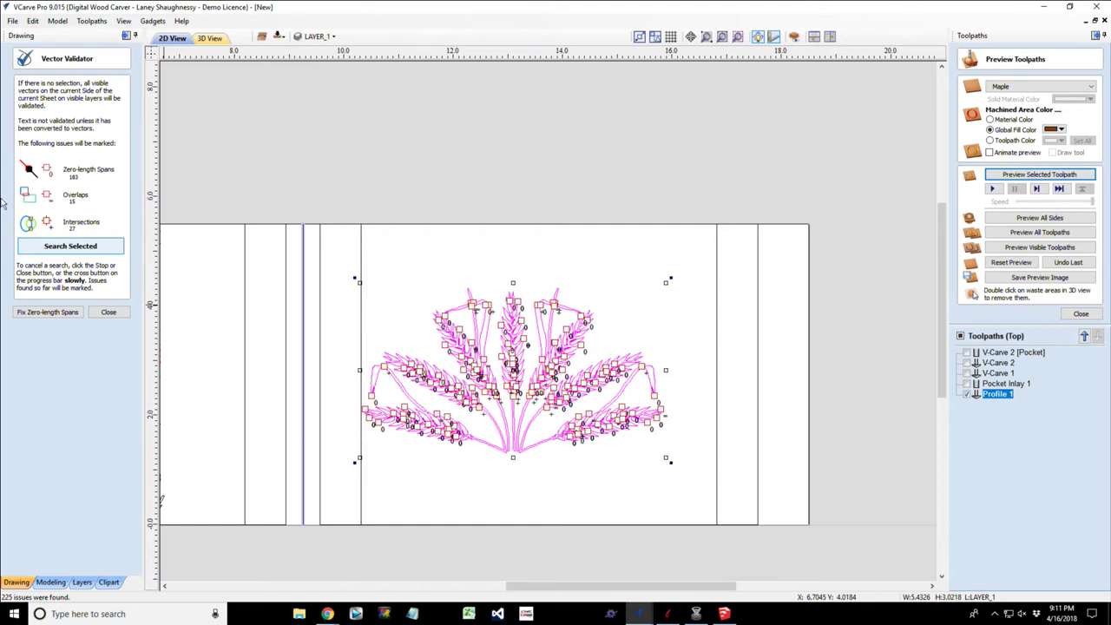
pyautogui.click(72, 246)
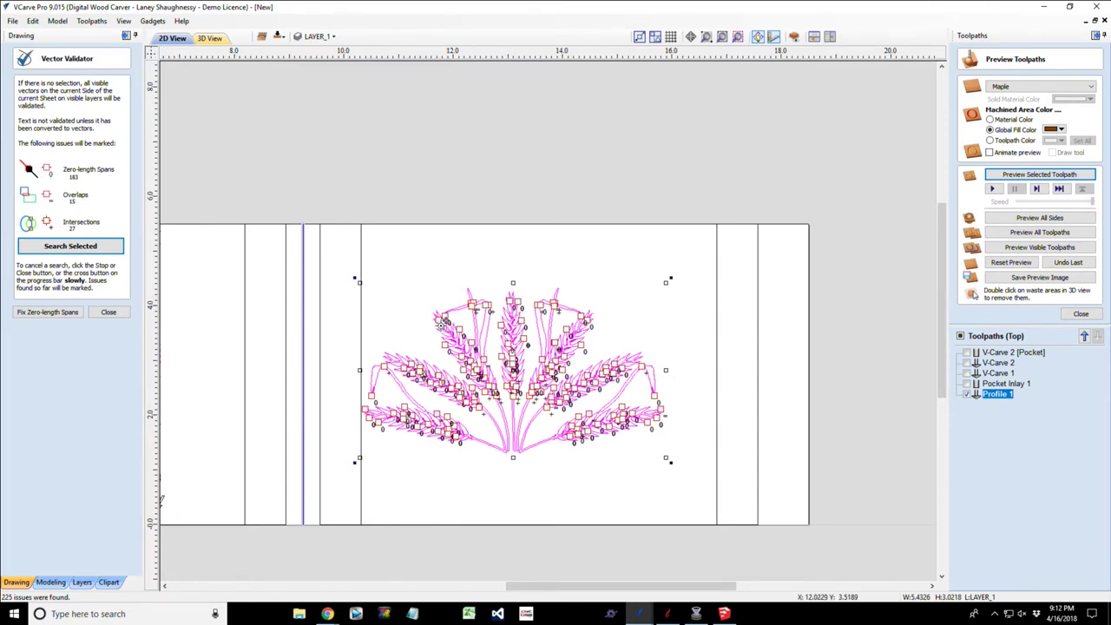
pyautogui.scroll(2, 556, 397)
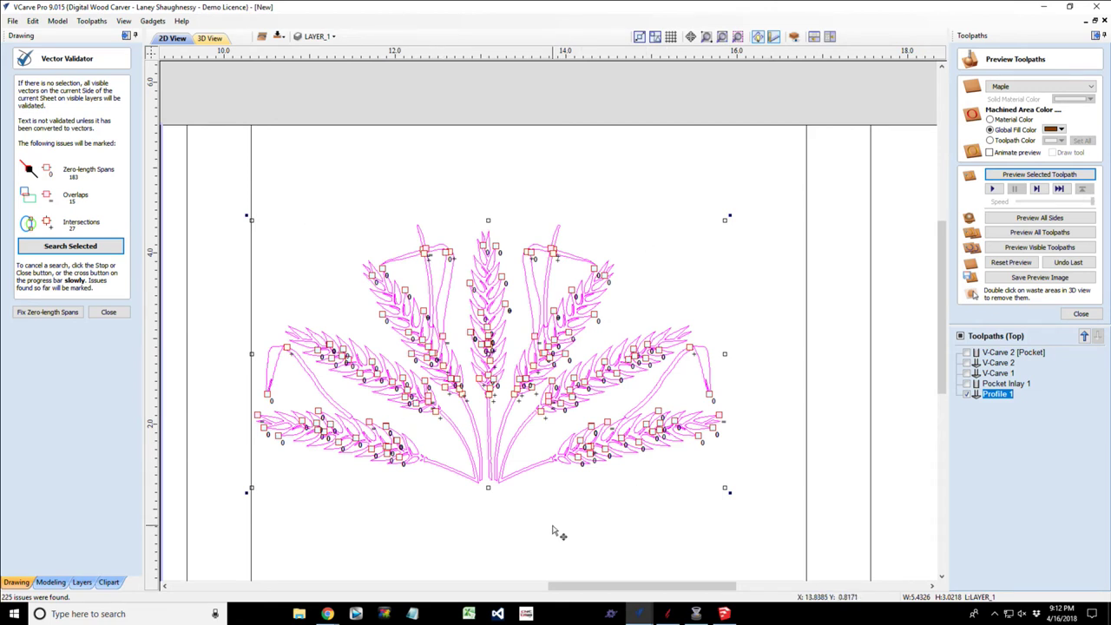
# Fix all zero-length spans, cutting the wheat graphic's flagged issues down to 39.
pyautogui.click(43, 313)
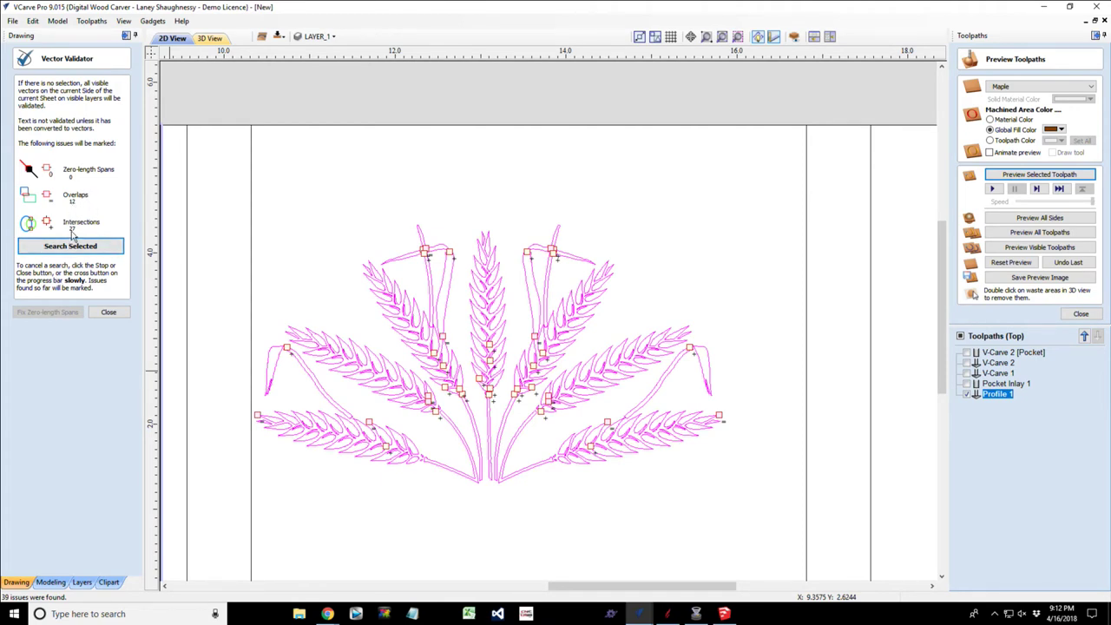
pyautogui.scroll(4, 417, 256)
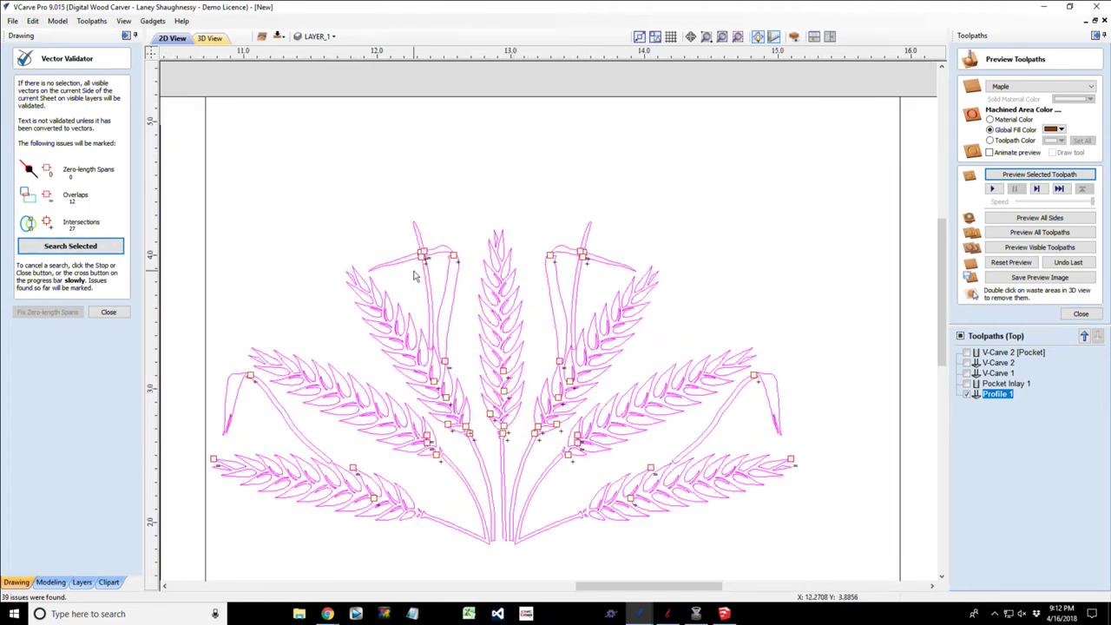
pyautogui.scroll(5, 413, 261)
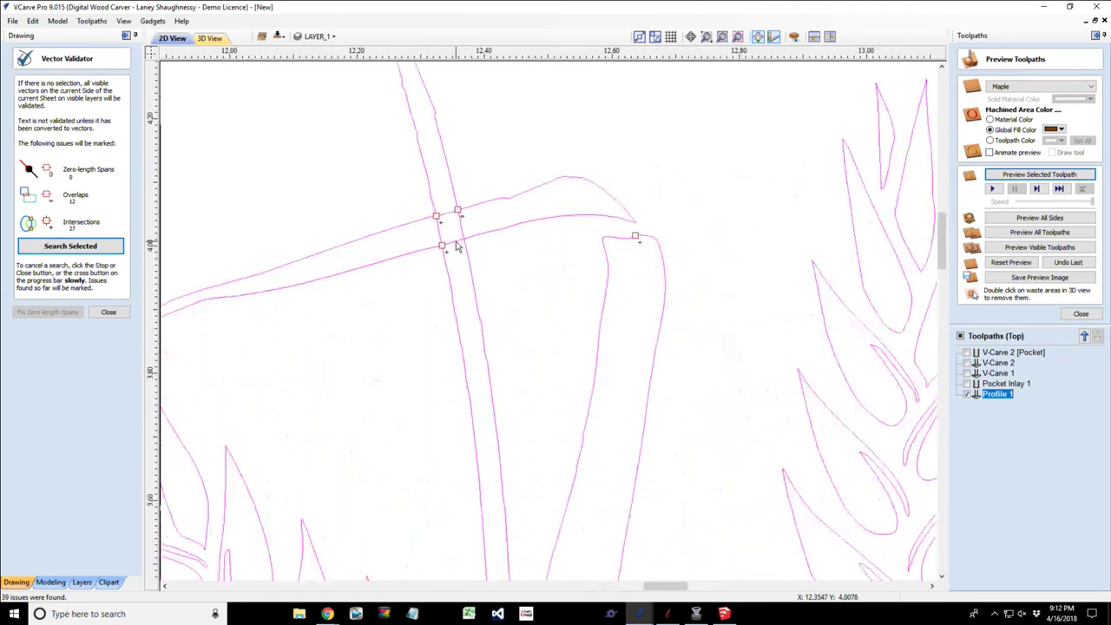
pyautogui.click(424, 338)
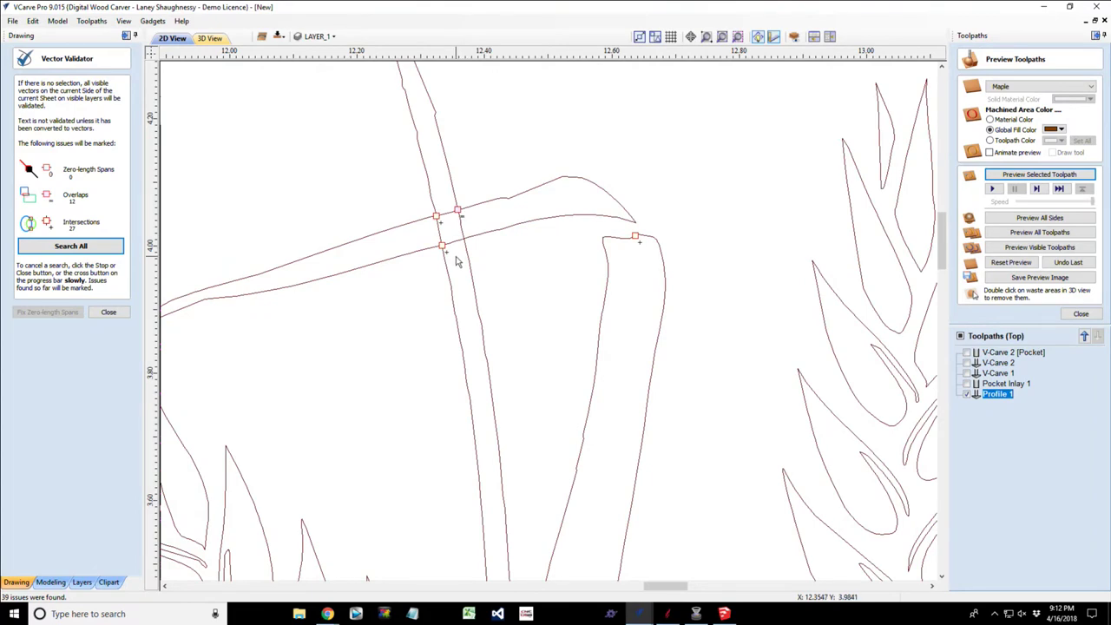
# Zoom around to inspect the remaining 12 overlaps and 27 intersections, selecting a flagged vector.
pyautogui.scroll(-4, 458, 260)
pyautogui.scroll(-2, 459, 260)
pyautogui.scroll(6, 710, 252)
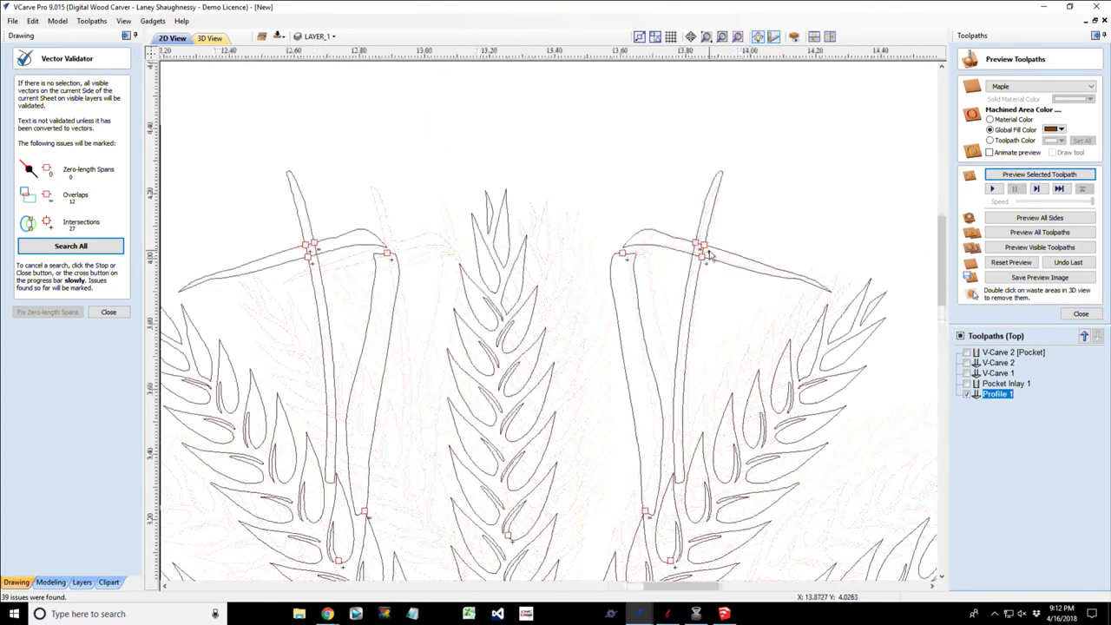
pyautogui.scroll(-6, 691, 269)
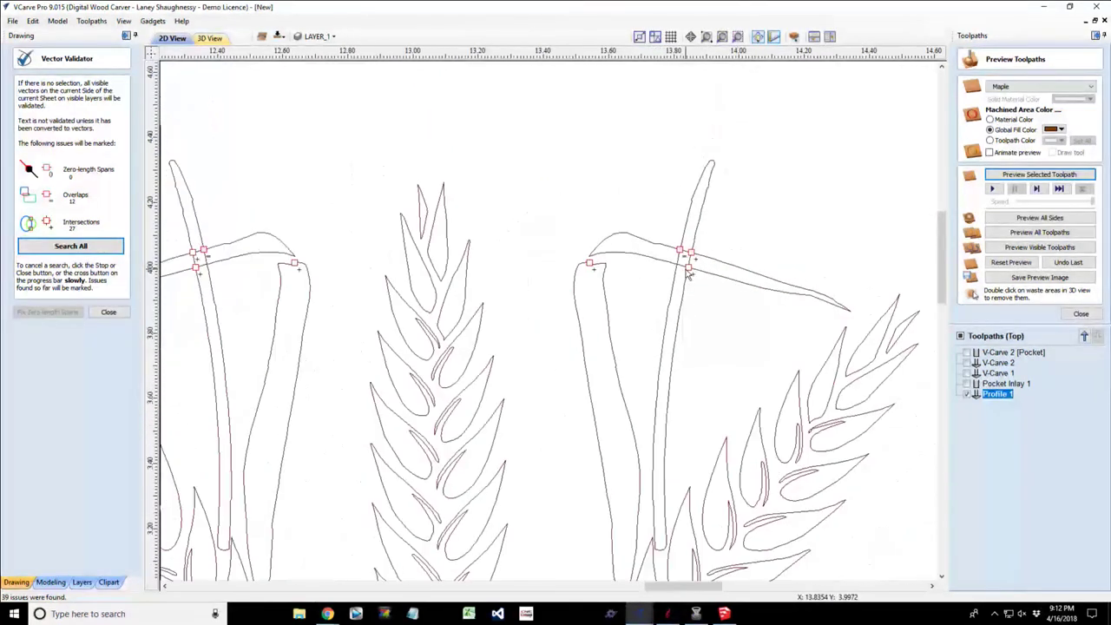
pyautogui.scroll(-3, 691, 269)
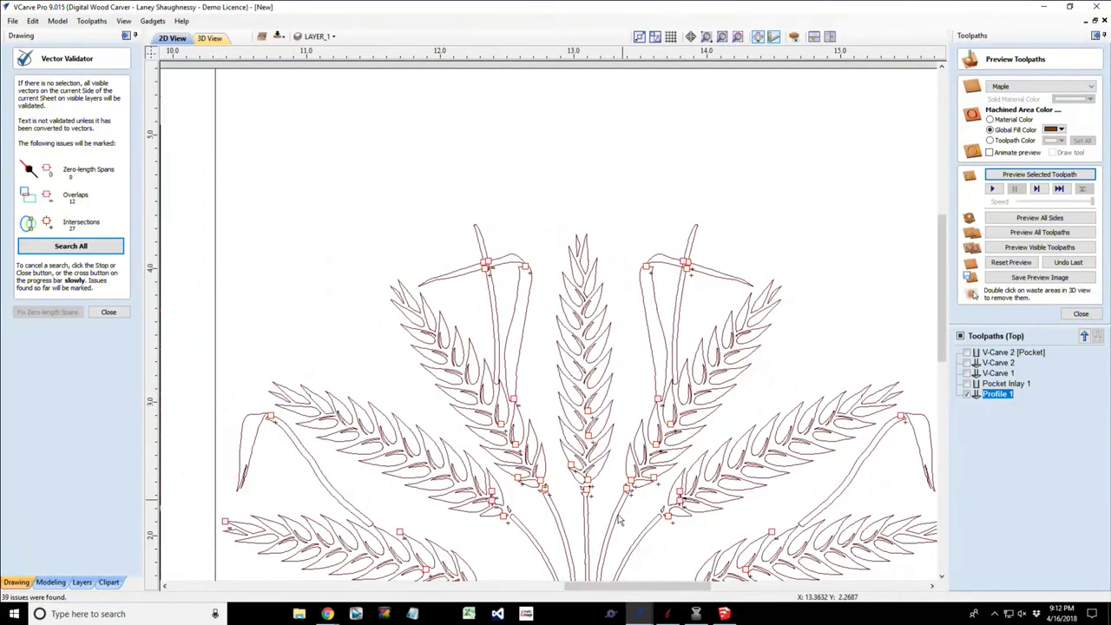
pyautogui.scroll(10, 671, 420)
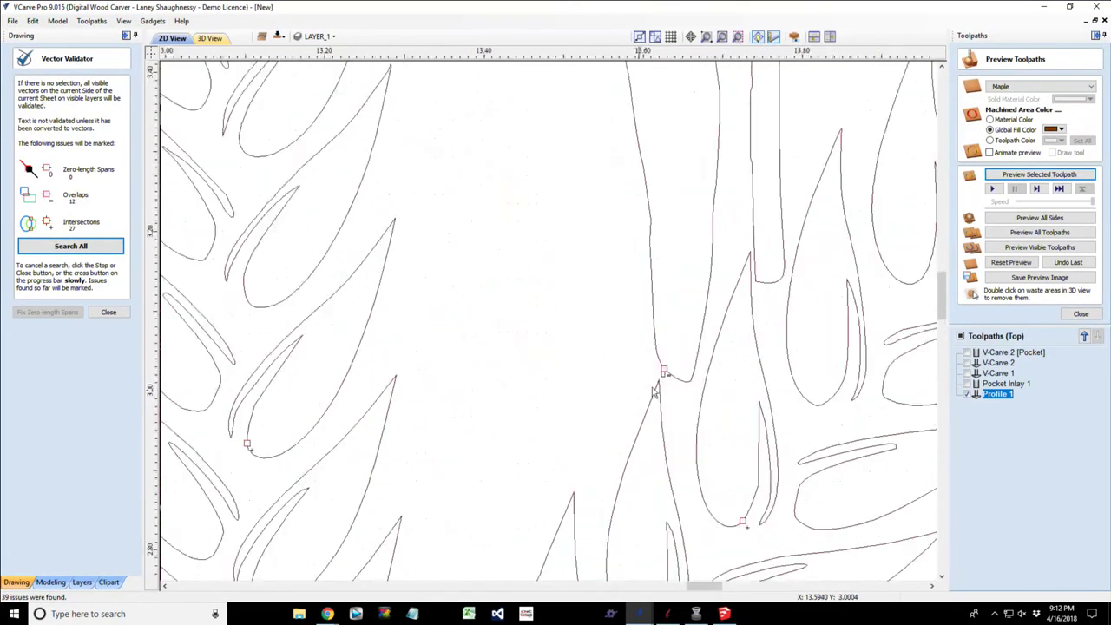
pyautogui.scroll(10, 662, 388)
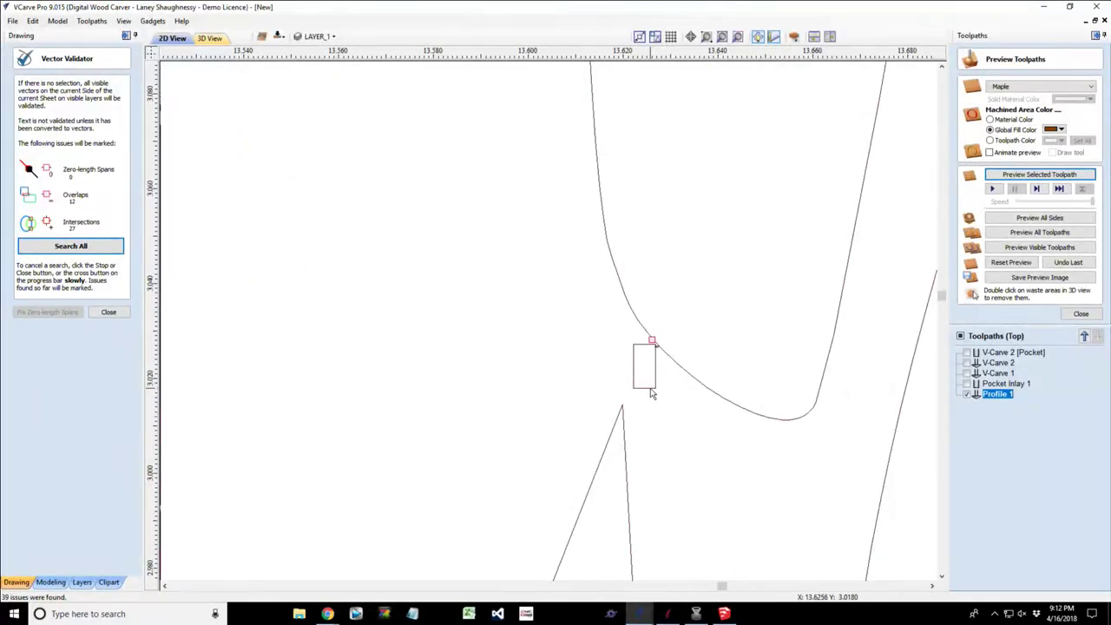
pyautogui.click(652, 393)
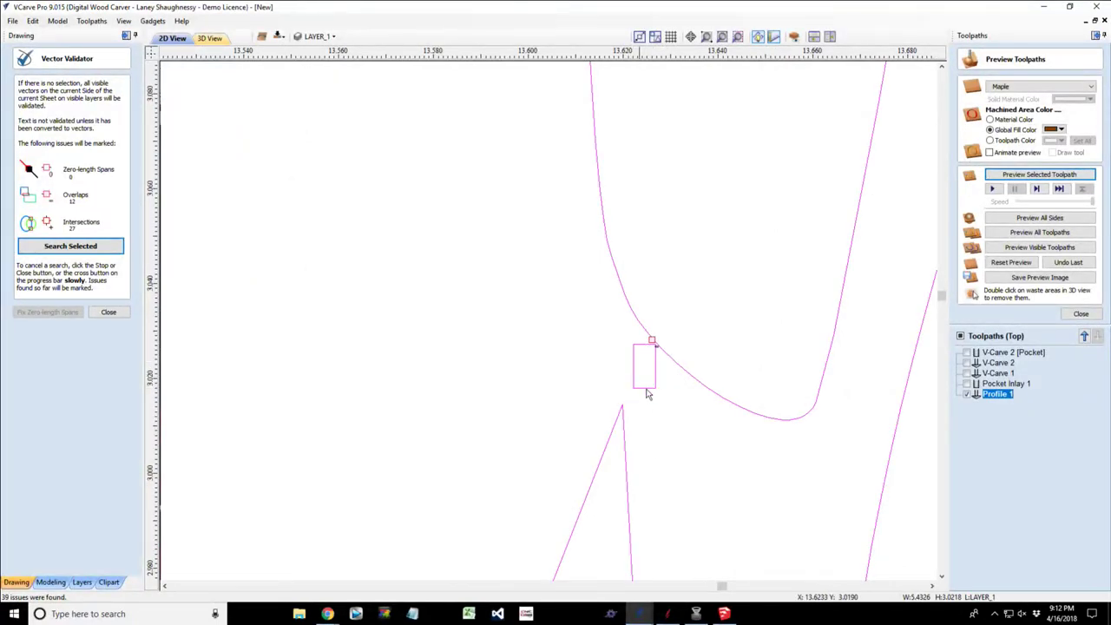
pyautogui.scroll(-4, 652, 371)
pyautogui.scroll(-8, 653, 371)
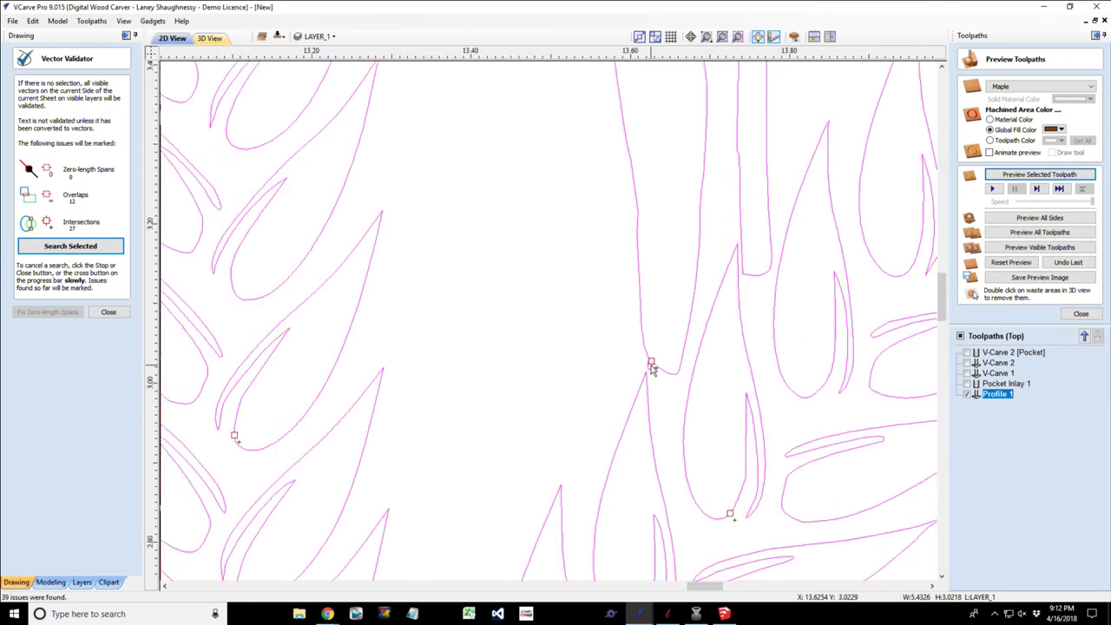
pyautogui.scroll(-2, 662, 434)
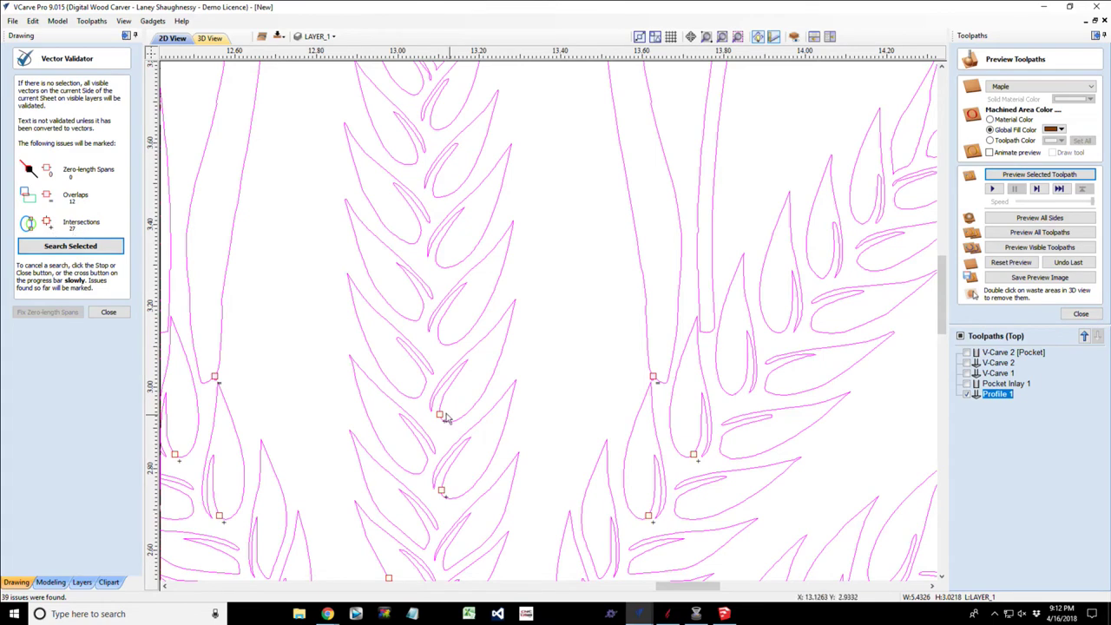
pyautogui.scroll(5, 434, 421)
pyautogui.scroll(5, 435, 421)
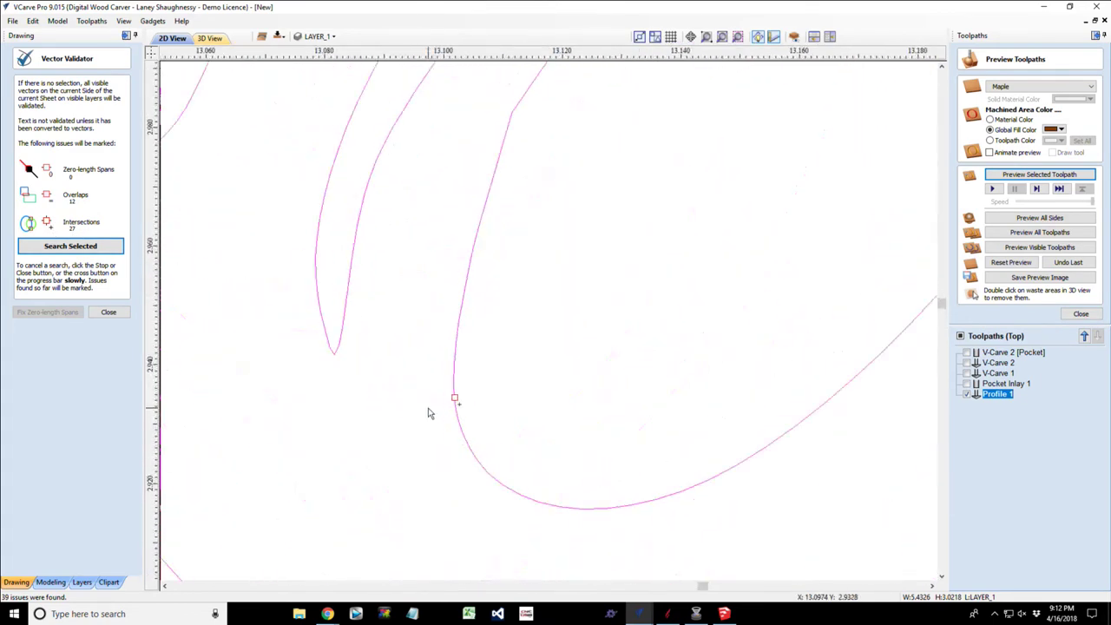
pyautogui.click(440, 409)
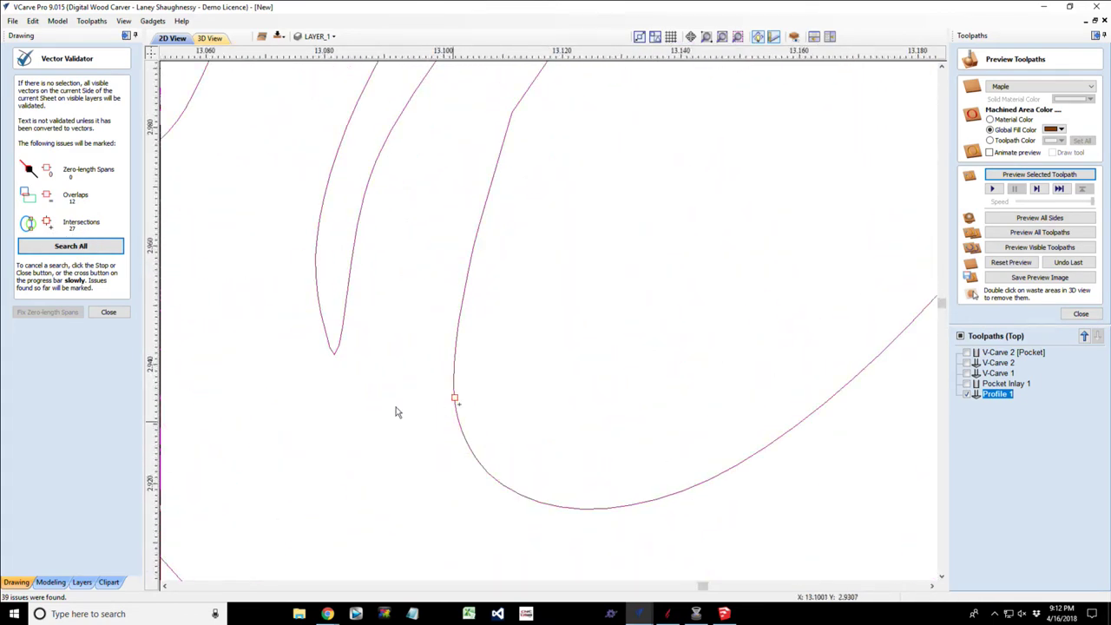
# Close the validator, select the curve at a flagged point and zoom in on it.
pyautogui.click(108, 314)
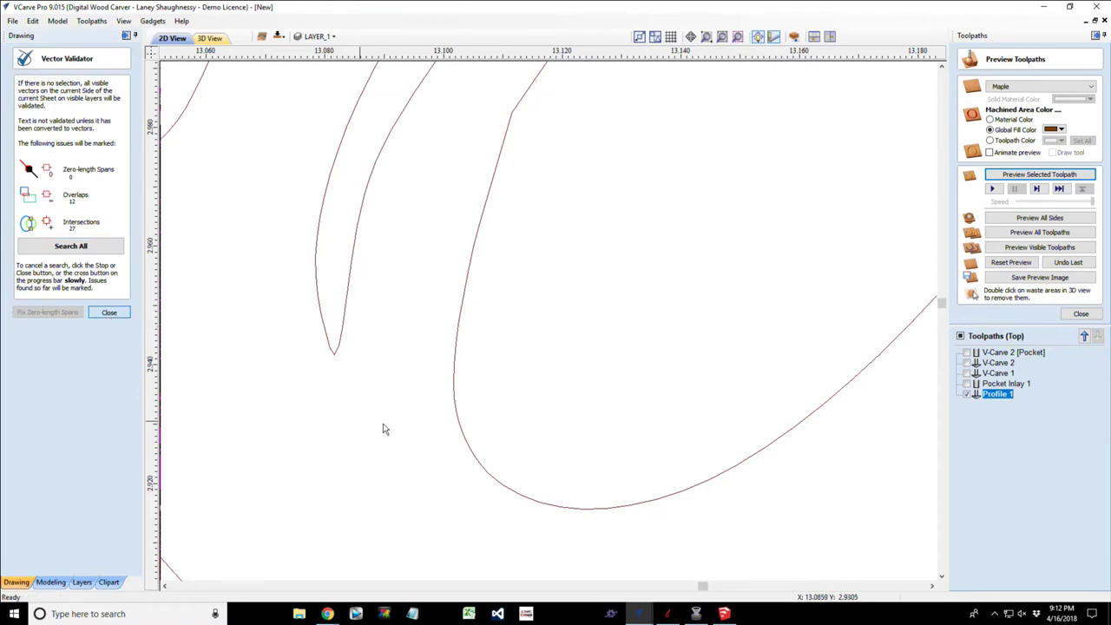
pyautogui.click(456, 417)
pyautogui.scroll(2, 457, 418)
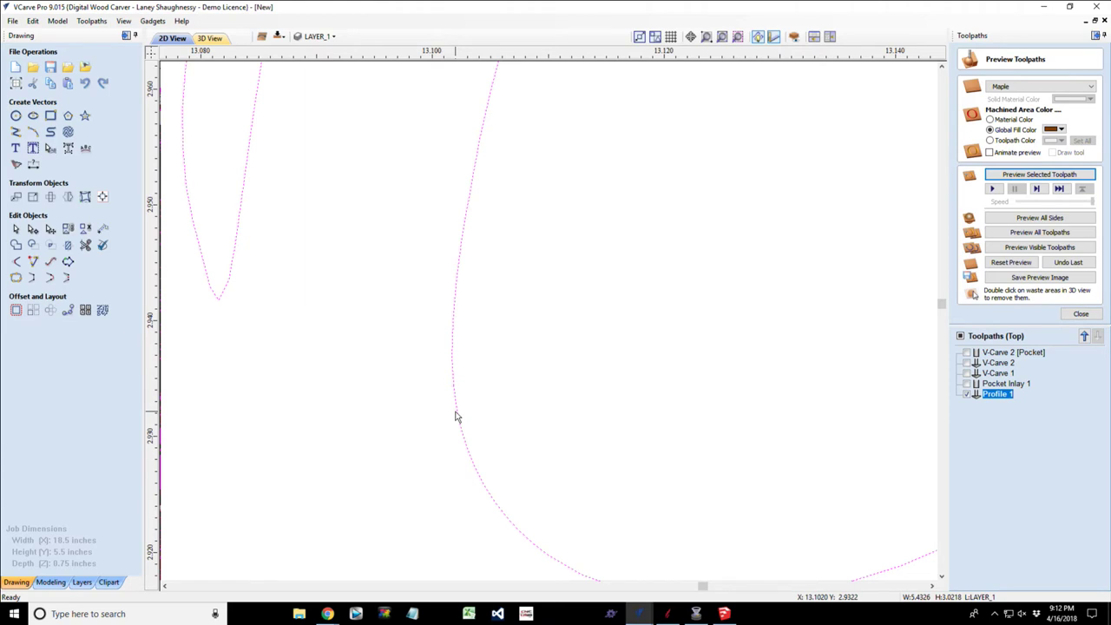
pyautogui.scroll(2, 457, 417)
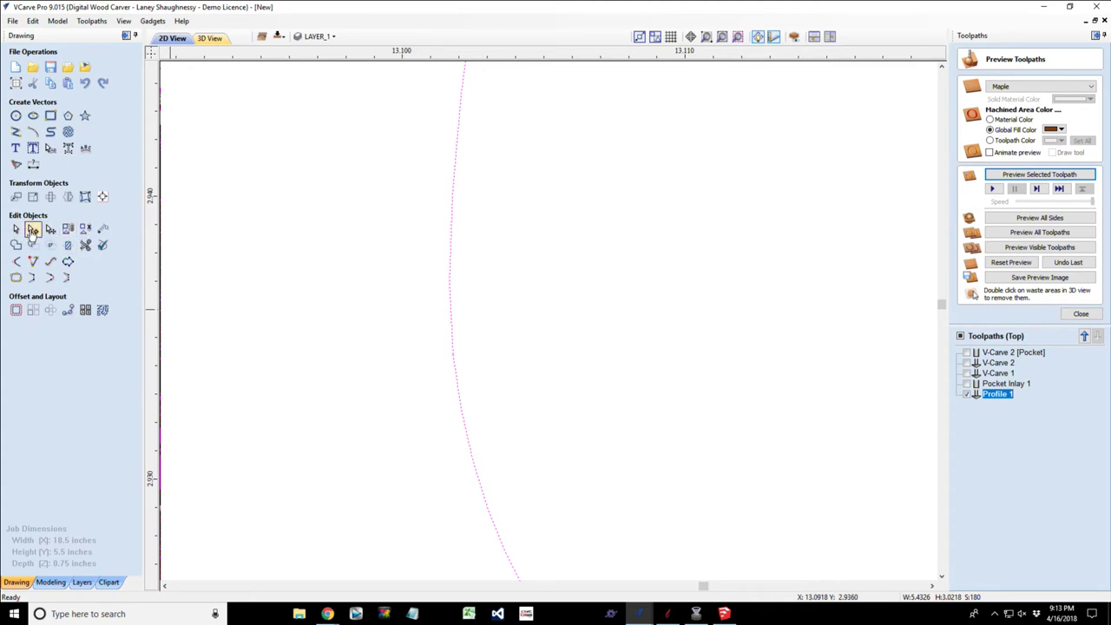
# Edit the curve's nodes, nudging the flagged node to straighten the segment below.
pyautogui.click(32, 229)
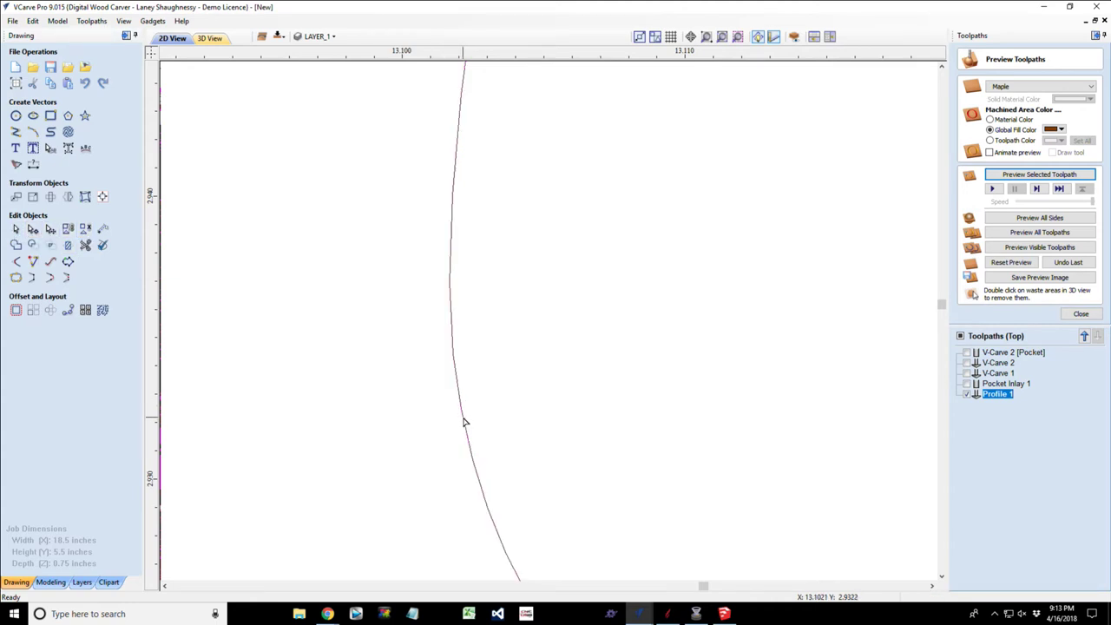
pyautogui.scroll(-2, 464, 422)
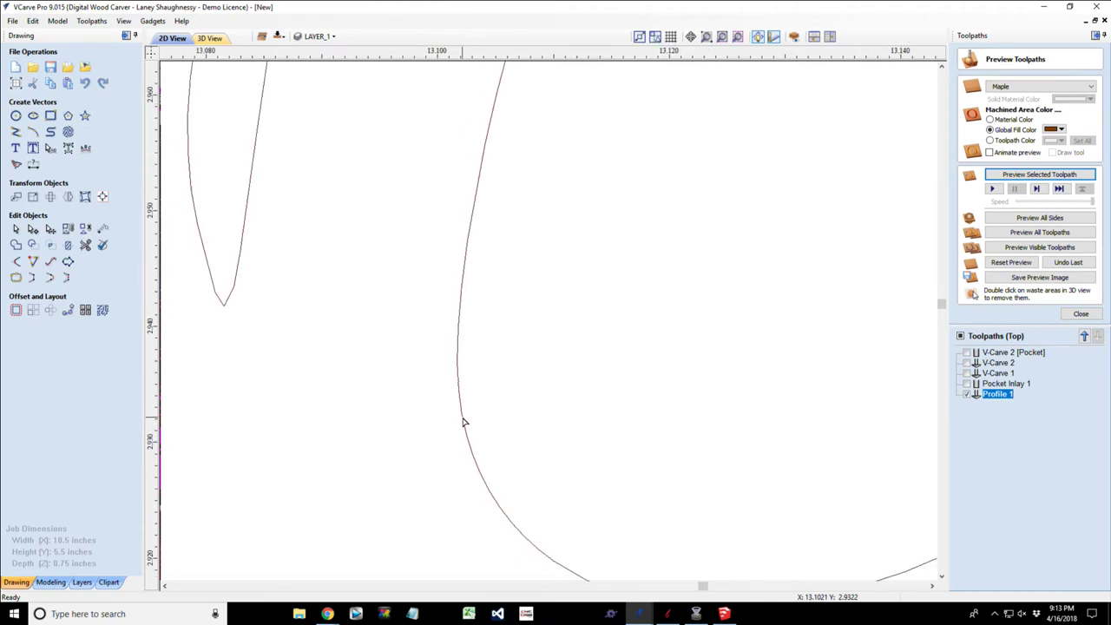
pyautogui.press('n')
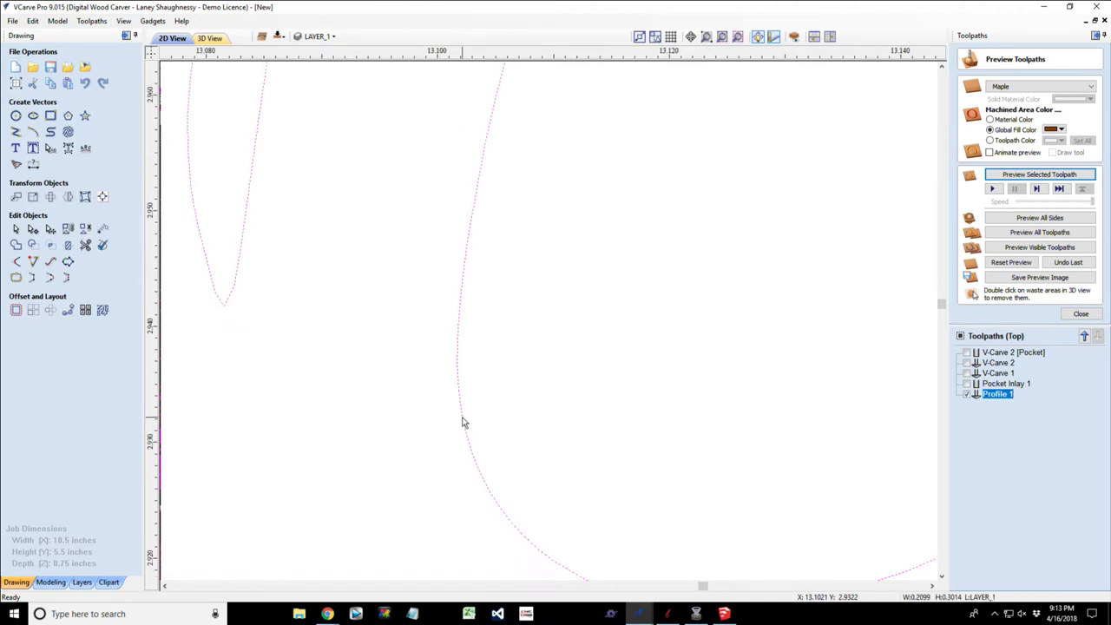
pyautogui.press('n')
pyautogui.scroll(4, 462, 423)
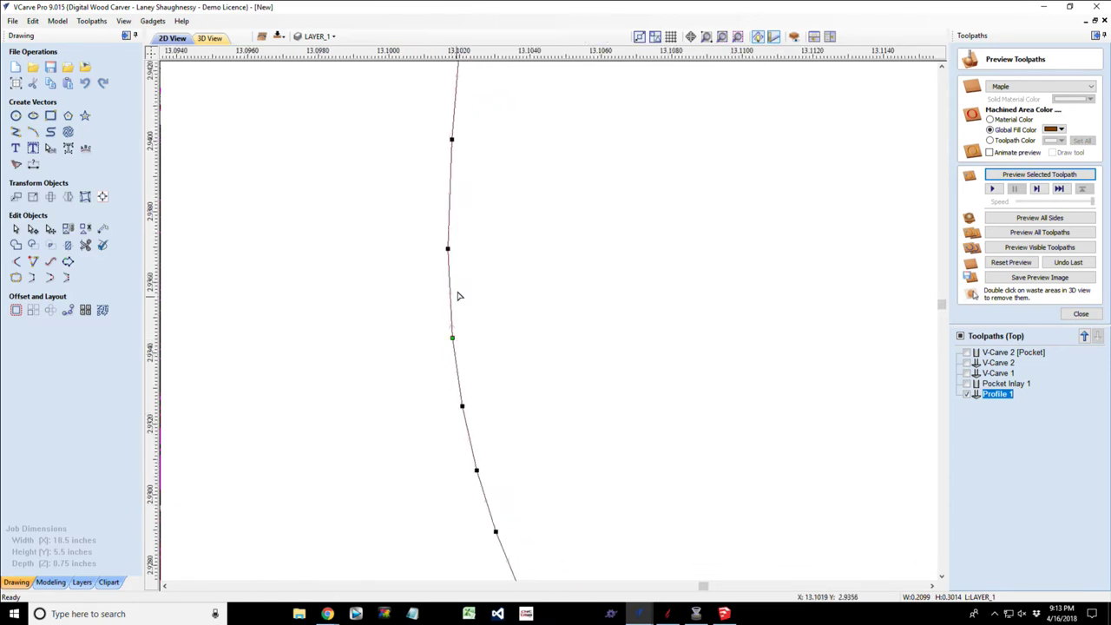
pyautogui.moveTo(452, 337)
pyautogui.mouseDown()
pyautogui.moveTo(461, 349)
pyautogui.moveTo(456, 341)
pyautogui.mouseUp()
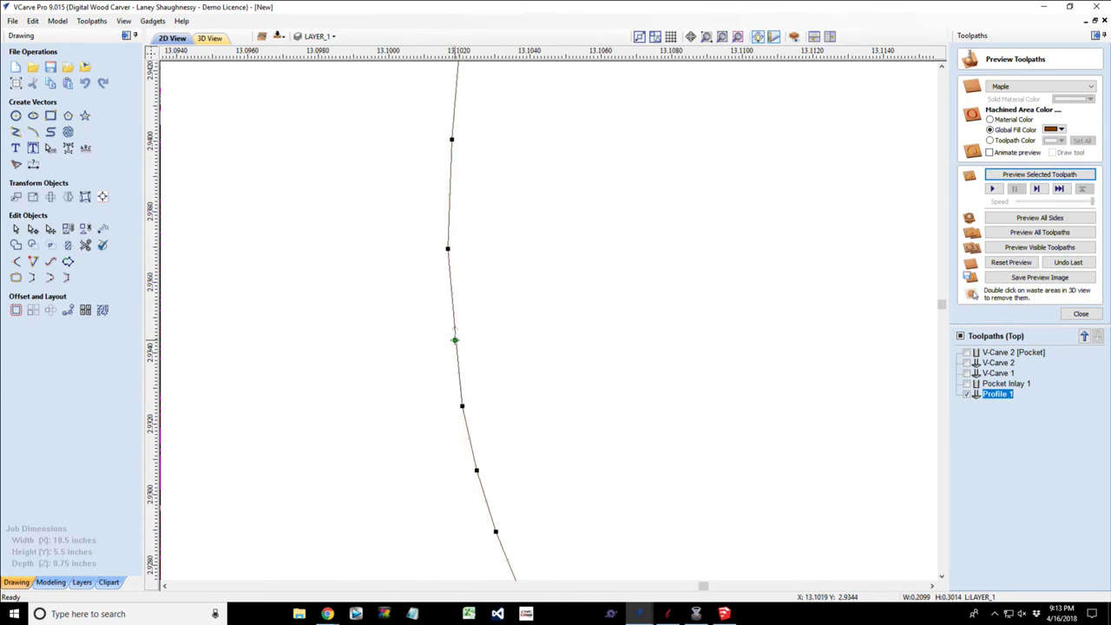
pyautogui.moveTo(456, 344); pyautogui.dragTo(453, 336)
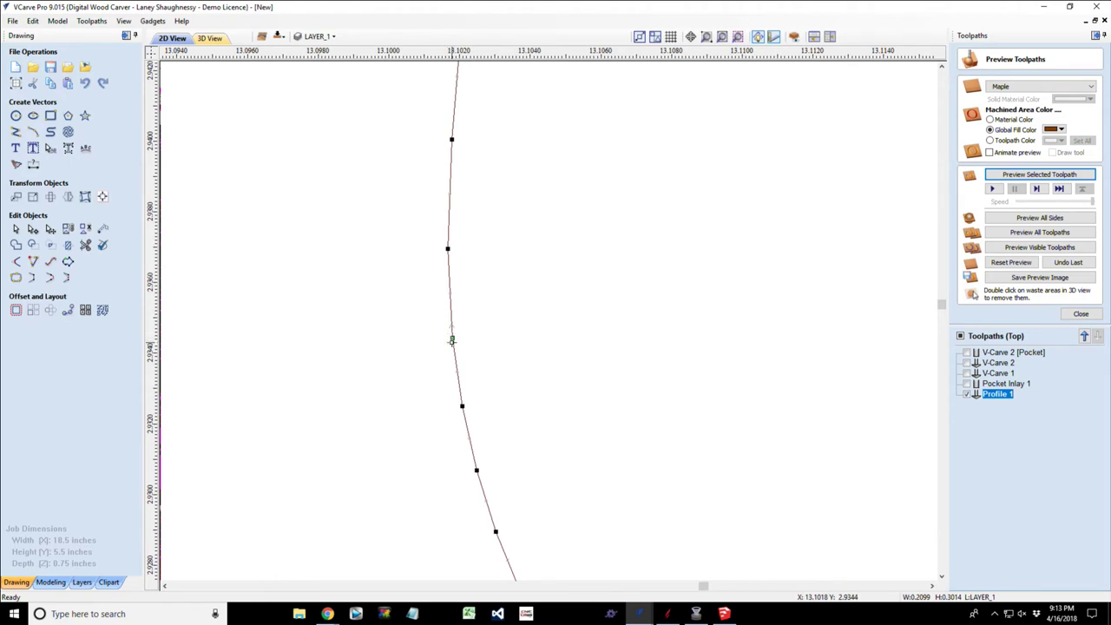
# Cut the curve at the flagged node and pick the curves above and below the cut.
pyautogui.scroll(2, 451, 339)
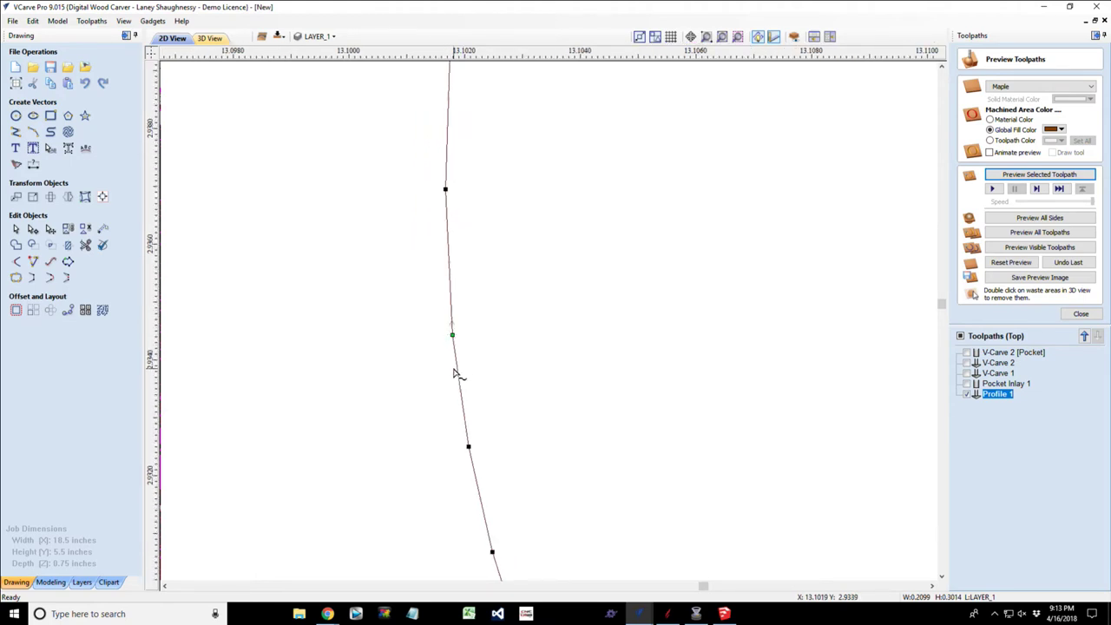
pyautogui.scroll(-5, 452, 337)
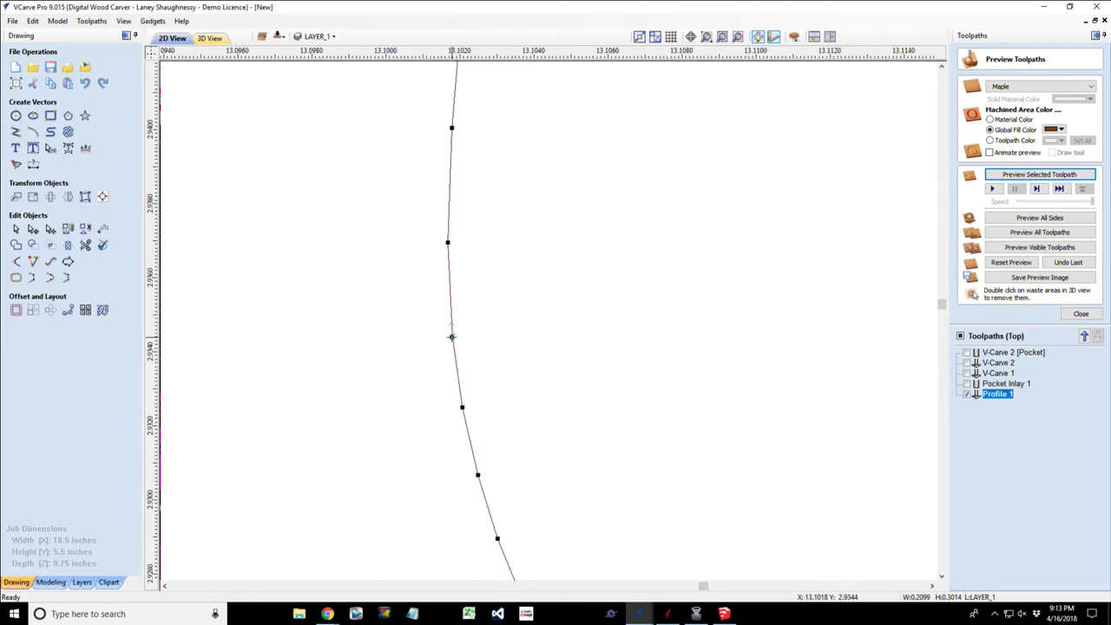
pyautogui.scroll(-1, 452, 337)
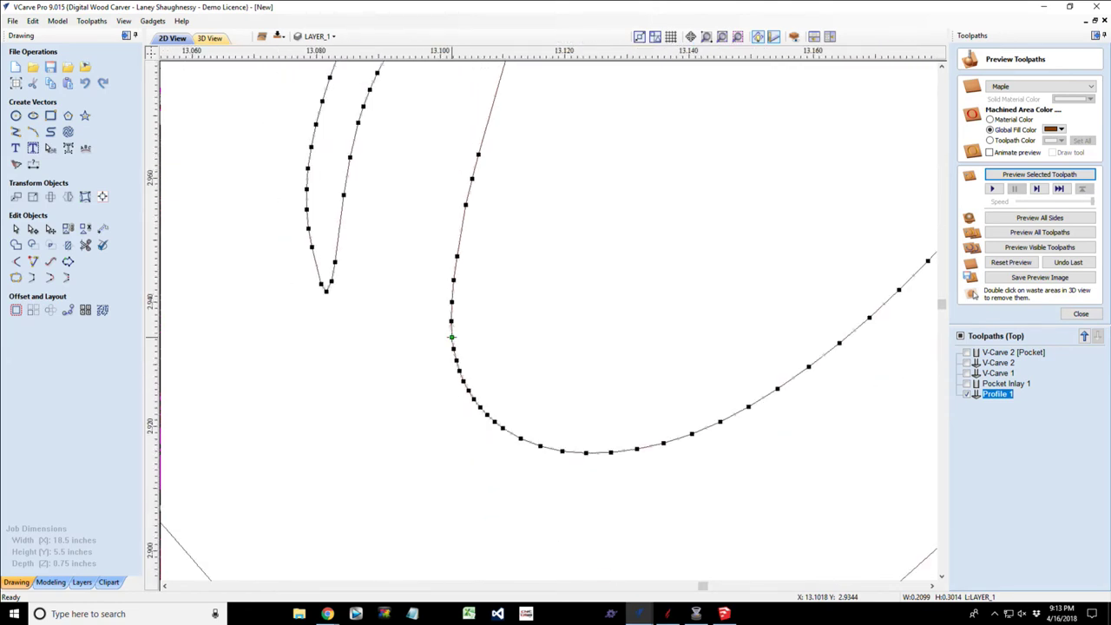
pyautogui.scroll(5, 452, 339)
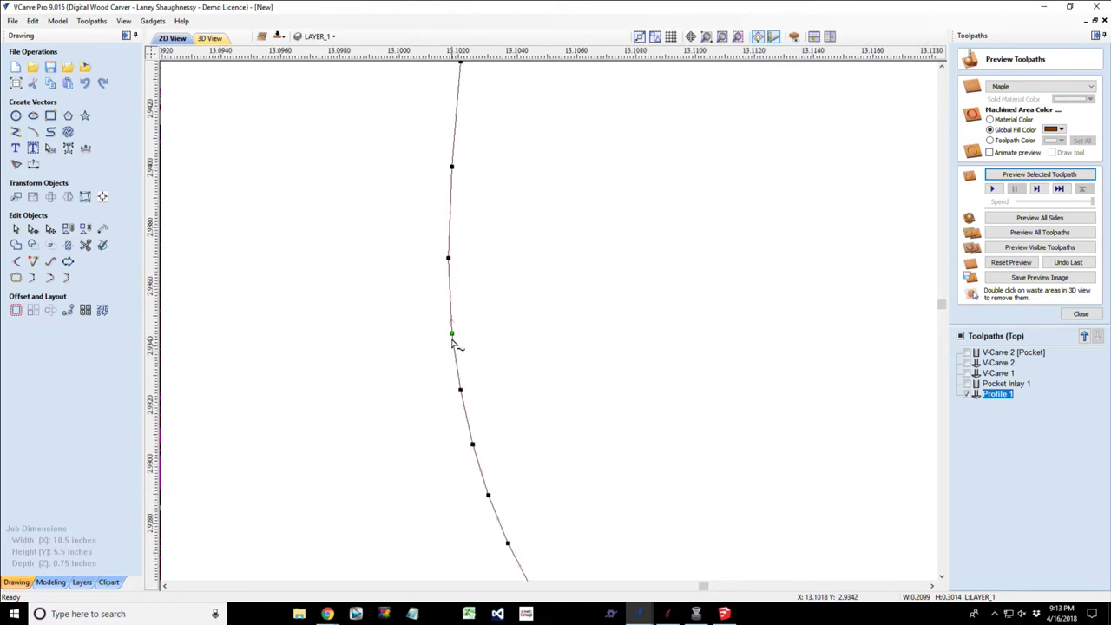
pyautogui.scroll(2, 452, 339)
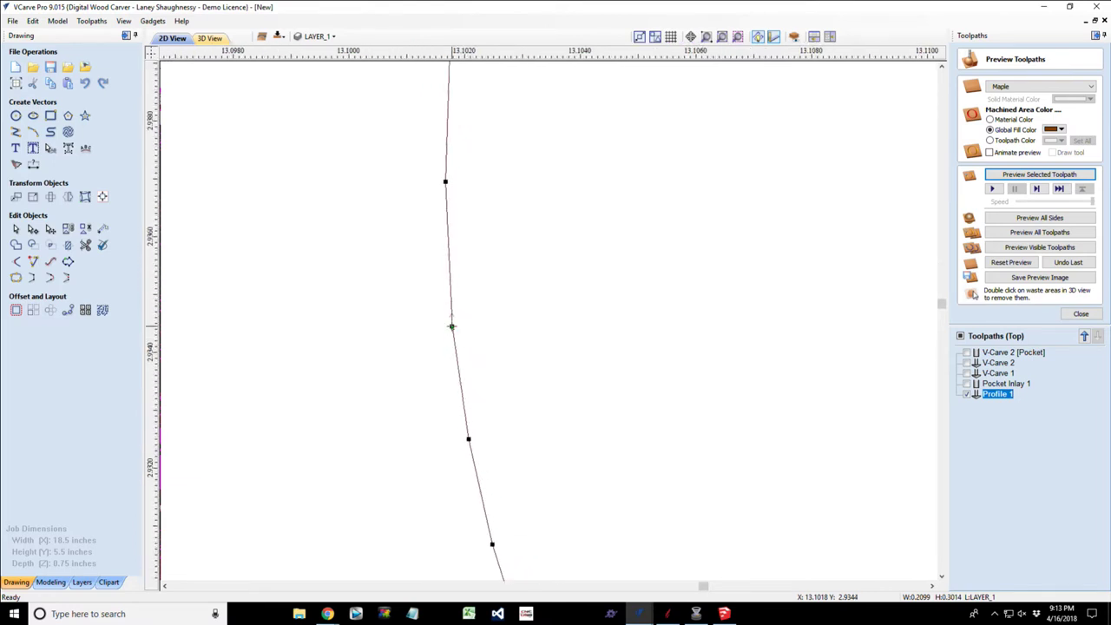
pyautogui.rightClick(451, 327)
pyautogui.click(462, 354)
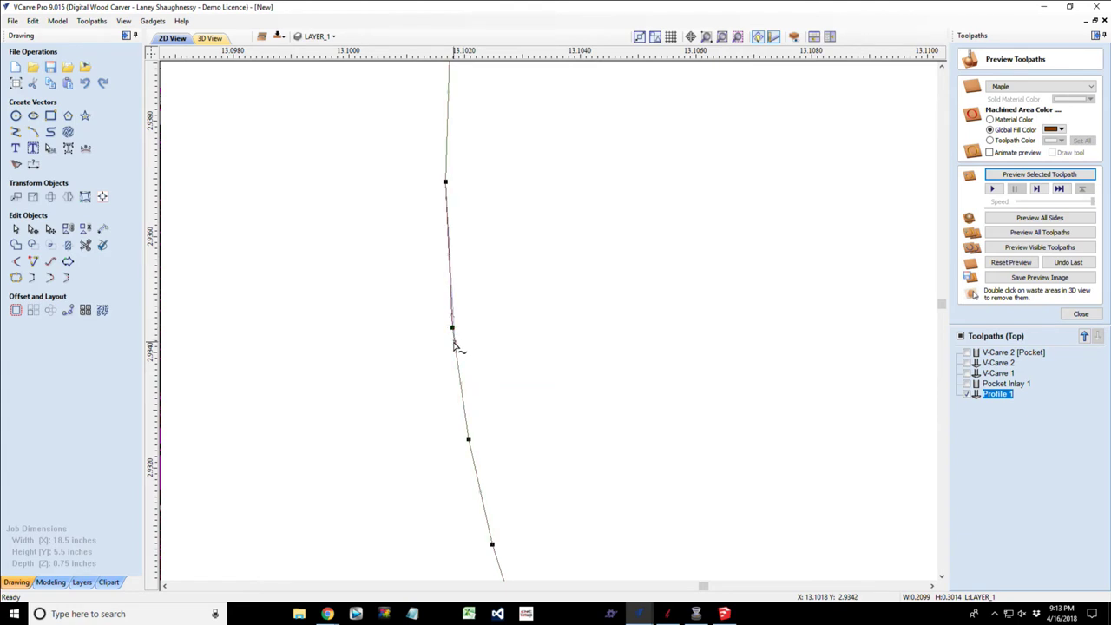
pyautogui.click(453, 344)
pyautogui.click(450, 327)
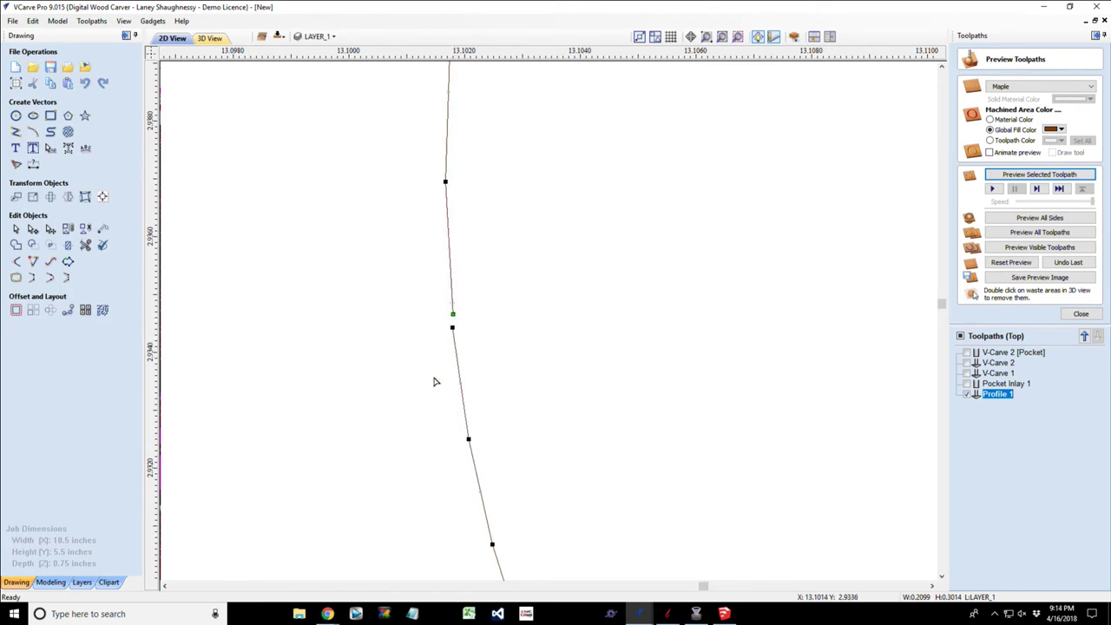
pyautogui.click(16, 228)
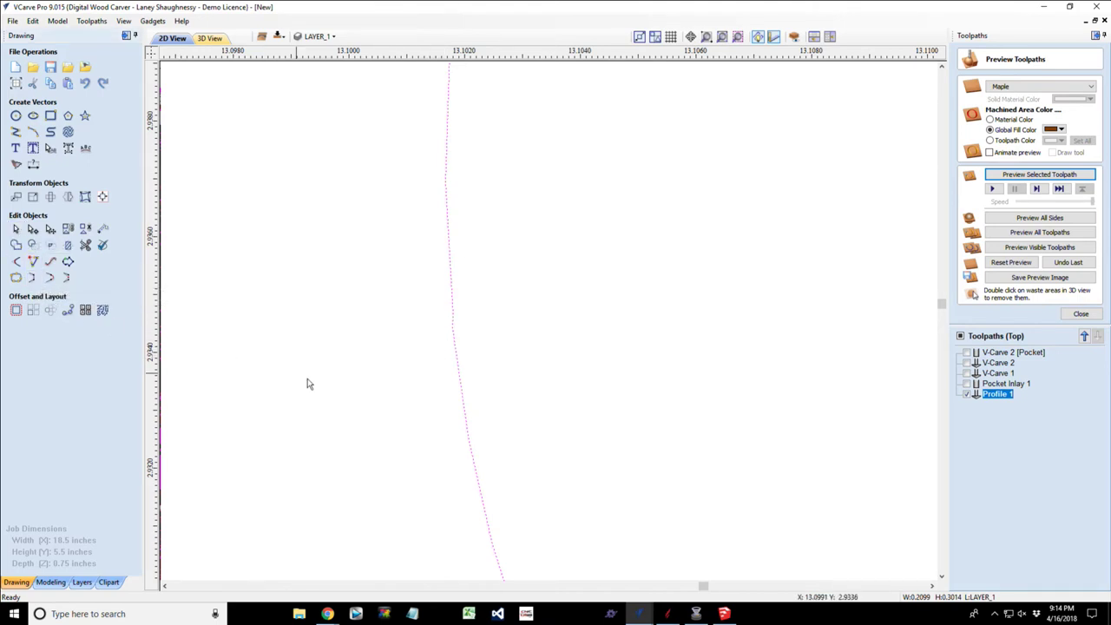
# Validate the chosen wheat curve and fix its zero-length span, leaving one intersection.
pyautogui.click(102, 247)
pyautogui.click(69, 248)
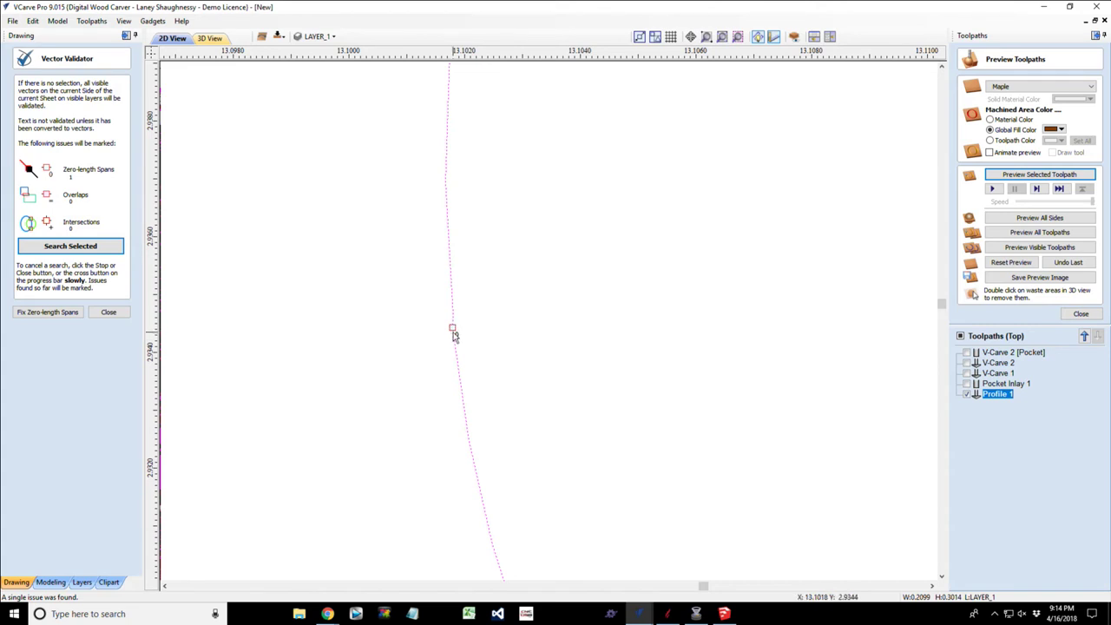
pyautogui.click(40, 314)
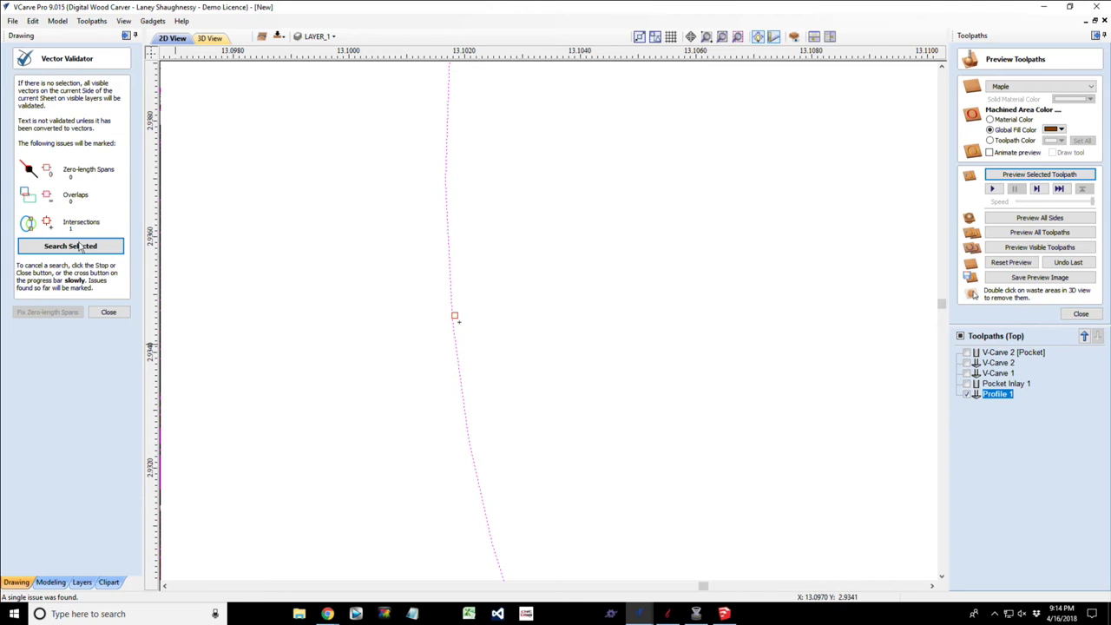
pyautogui.scroll(-3, 490, 316)
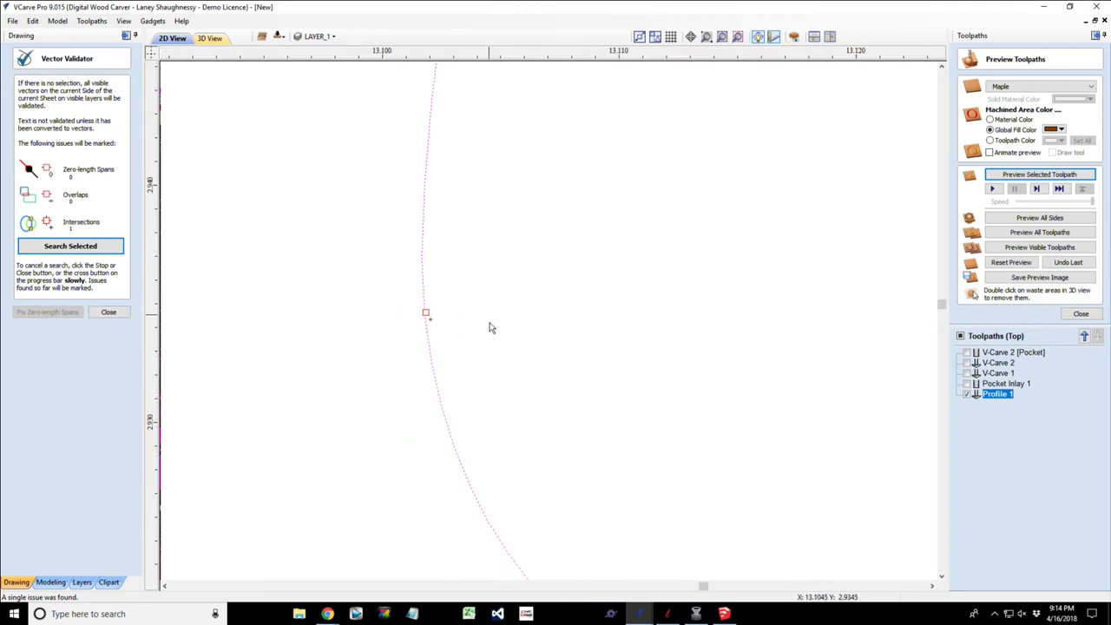
pyautogui.scroll(-9, 490, 328)
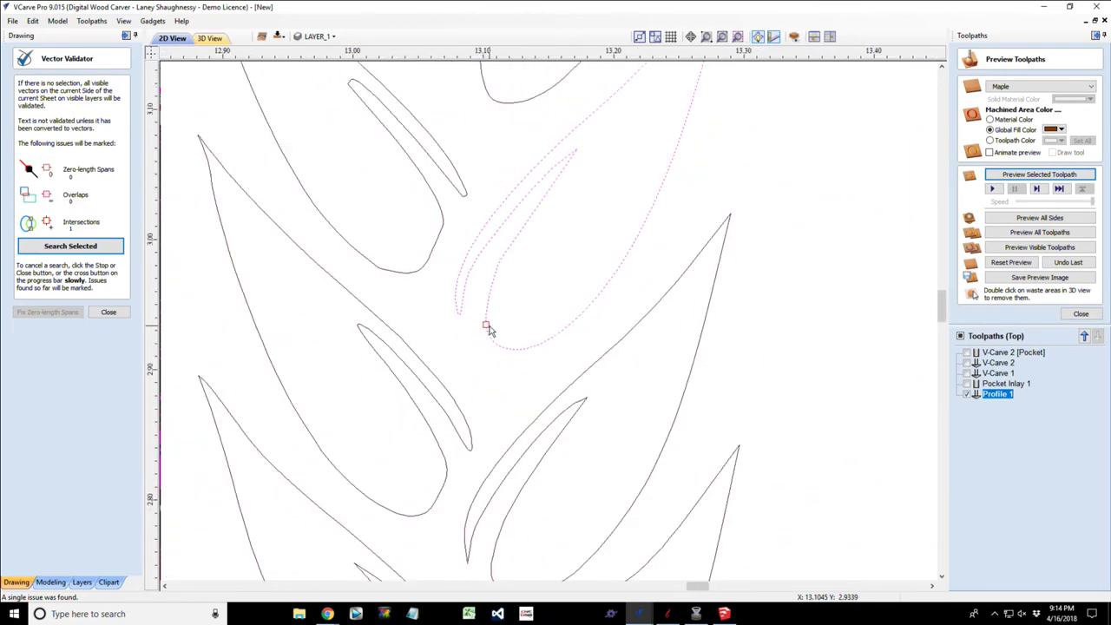
pyautogui.scroll(-10, 489, 328)
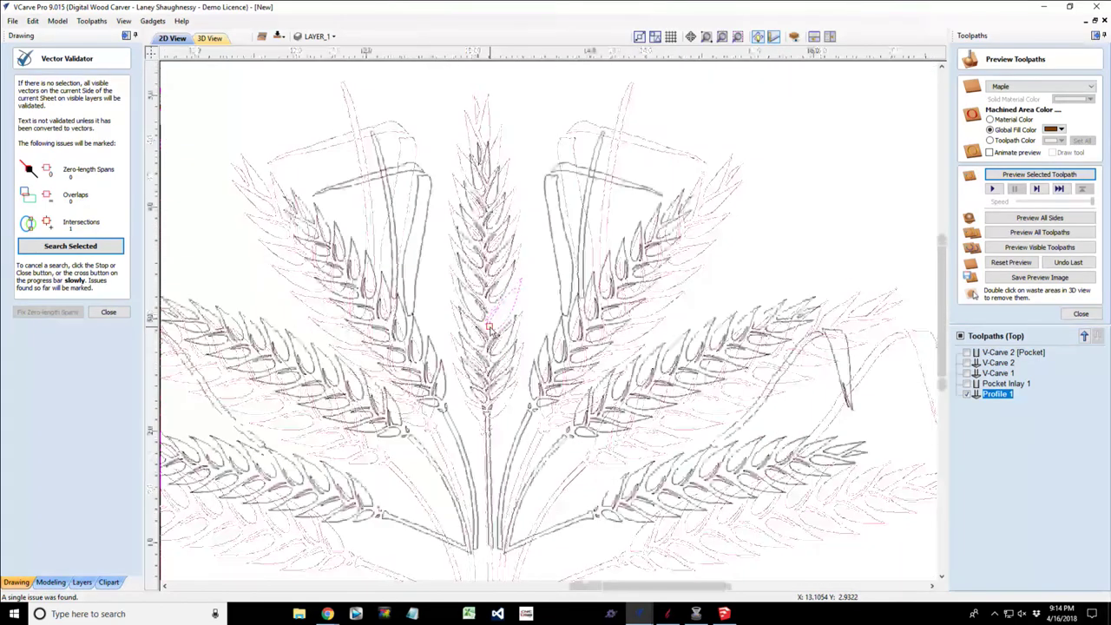
pyautogui.scroll(-3, 489, 328)
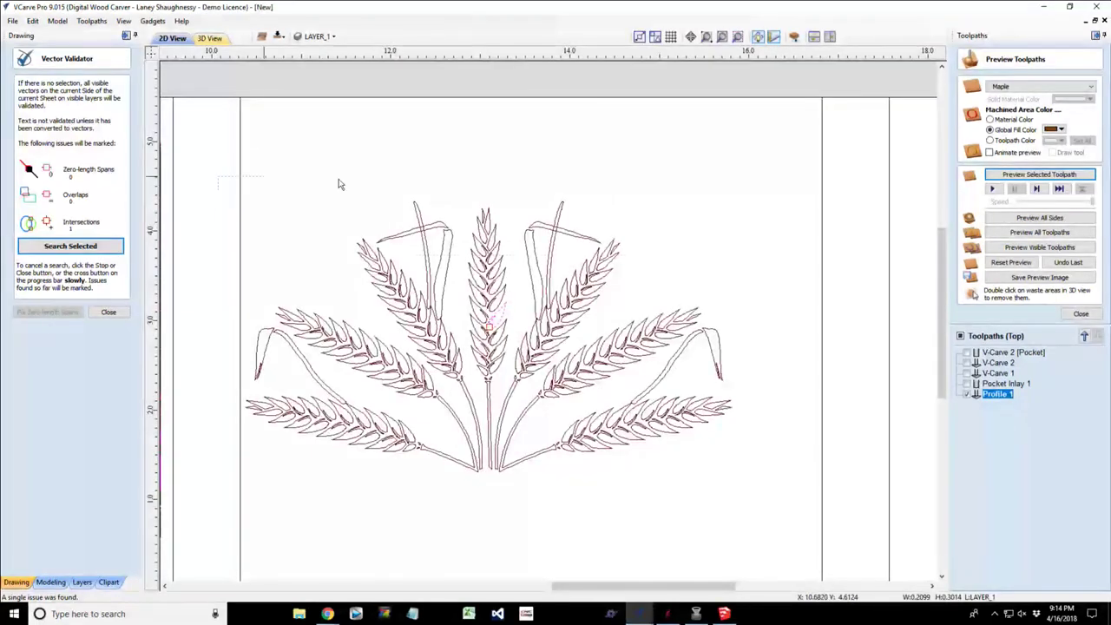
# Box-select the whole wheat design and validate it, flagging 12 overlaps and 27 intersections.
pyautogui.moveTo(340, 184); pyautogui.dragTo(790, 499)
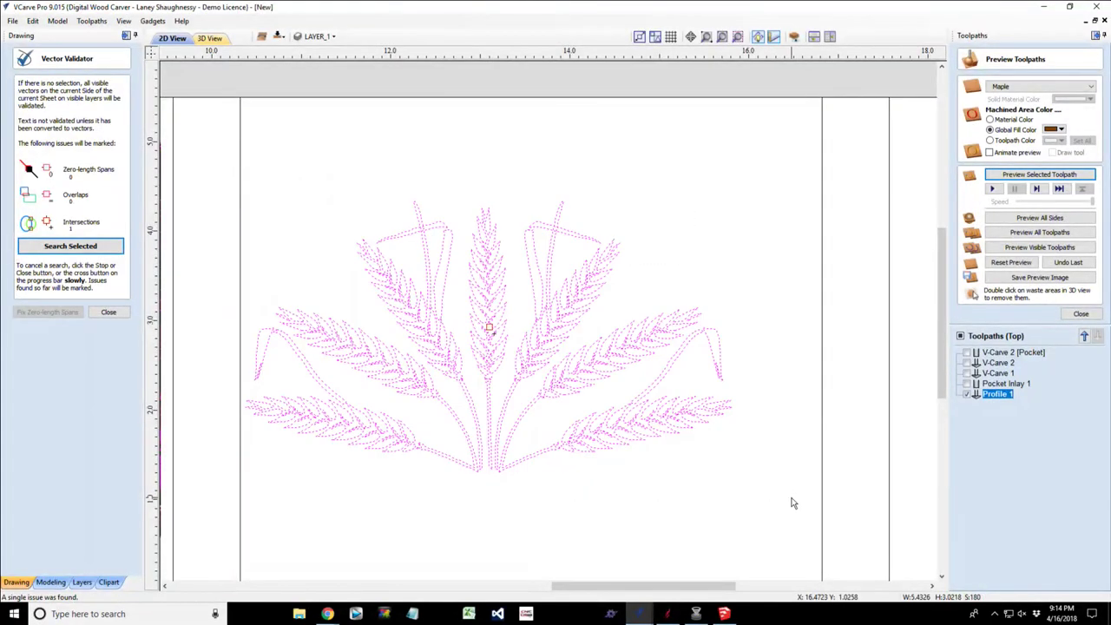
pyautogui.click(71, 247)
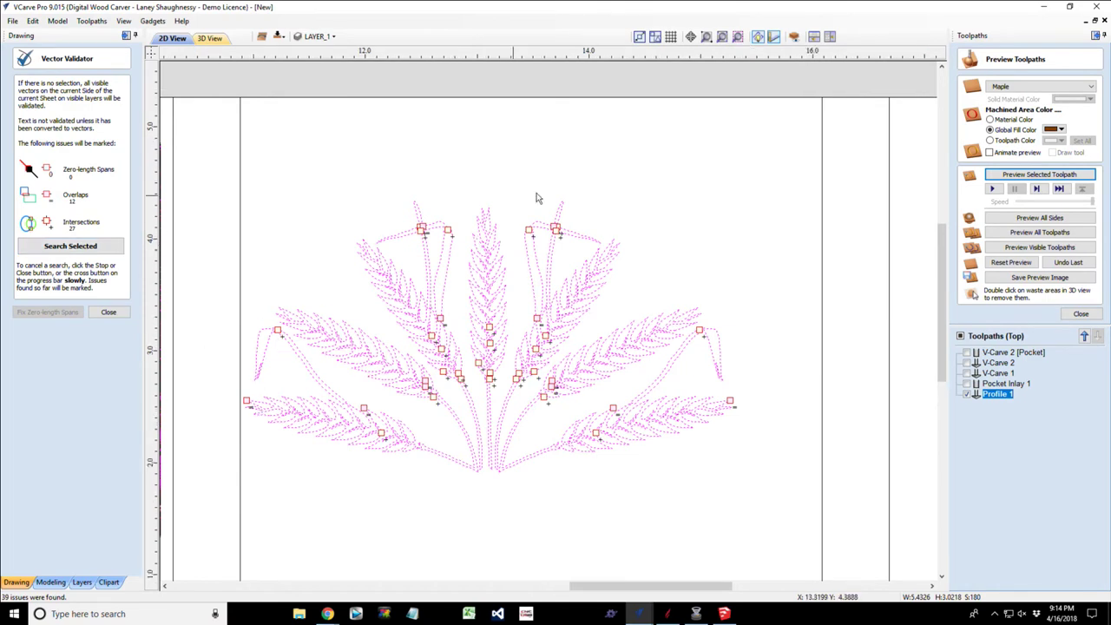
pyautogui.scroll(4, 536, 208)
pyautogui.scroll(2, 583, 271)
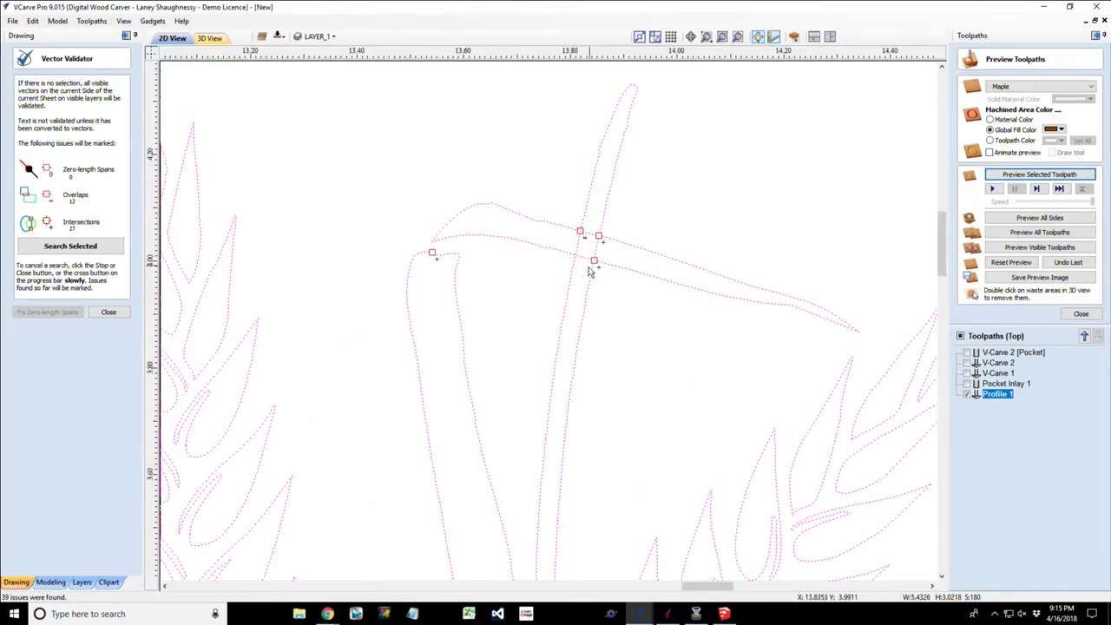
pyautogui.click(530, 294)
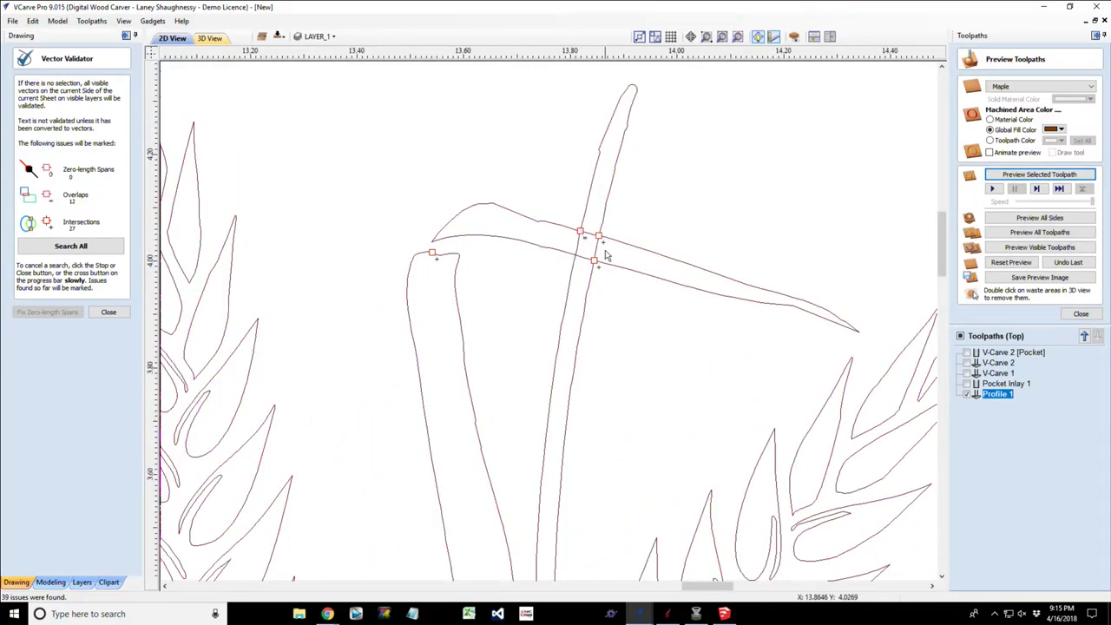
# Inspect the flagged overlap and intersection markers up close, then close the Vector Validator.
pyautogui.scroll(-6, 593, 260)
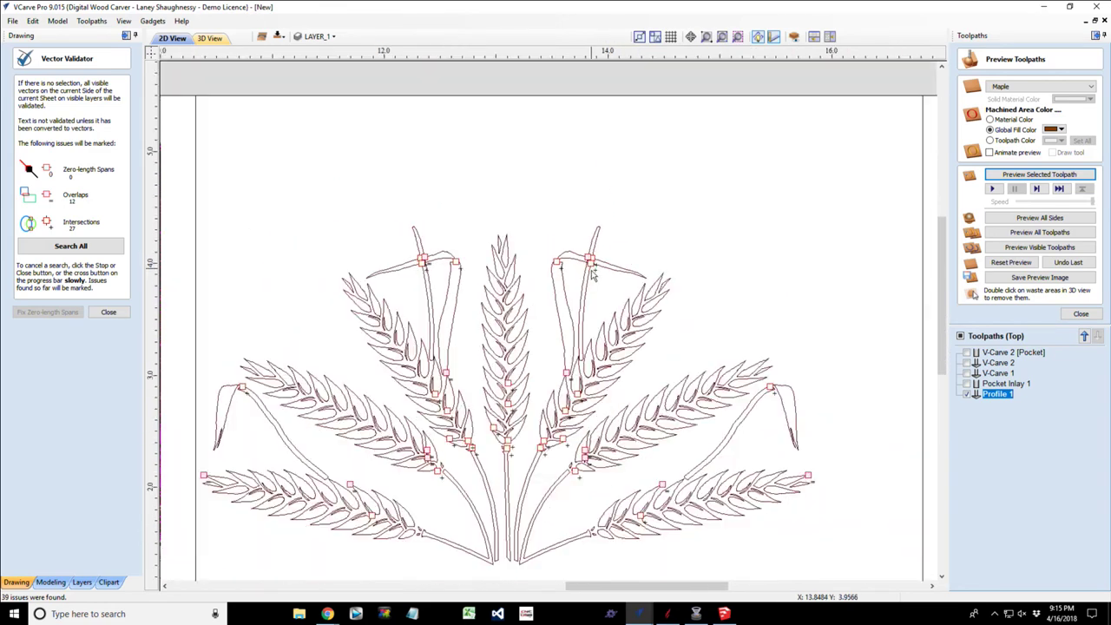
pyautogui.scroll(8, 482, 446)
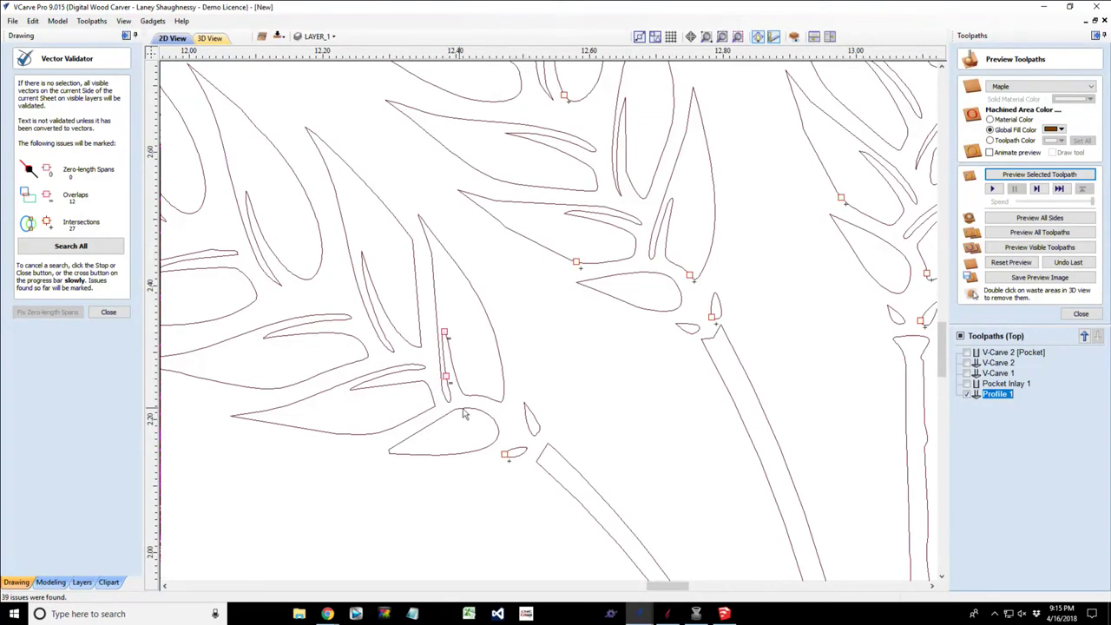
pyautogui.scroll(2, 454, 374)
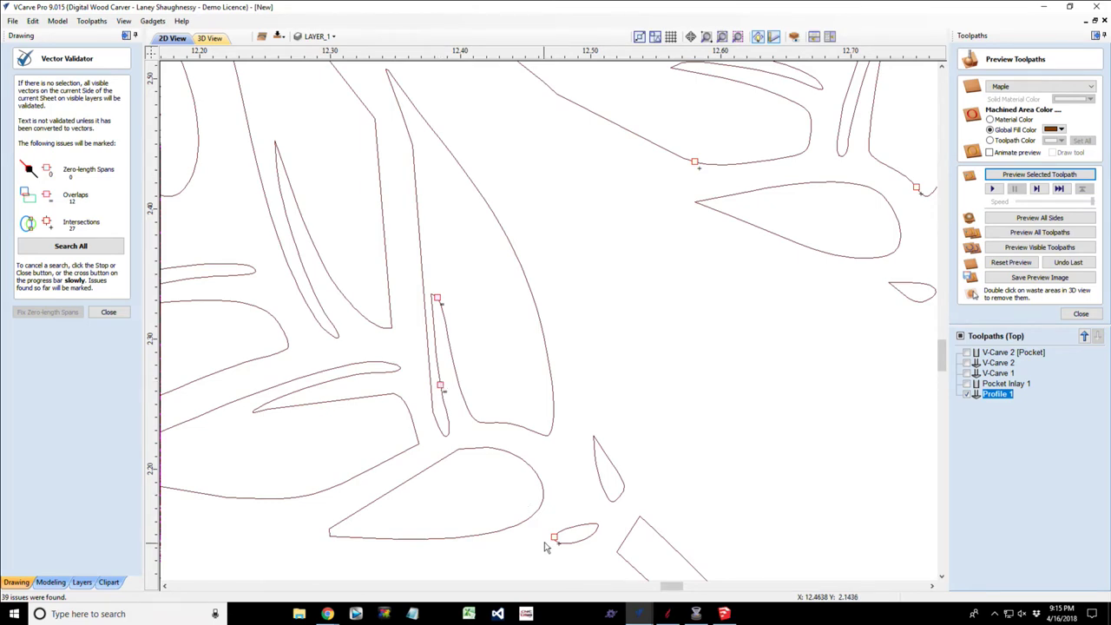
pyautogui.scroll(-7, 546, 547)
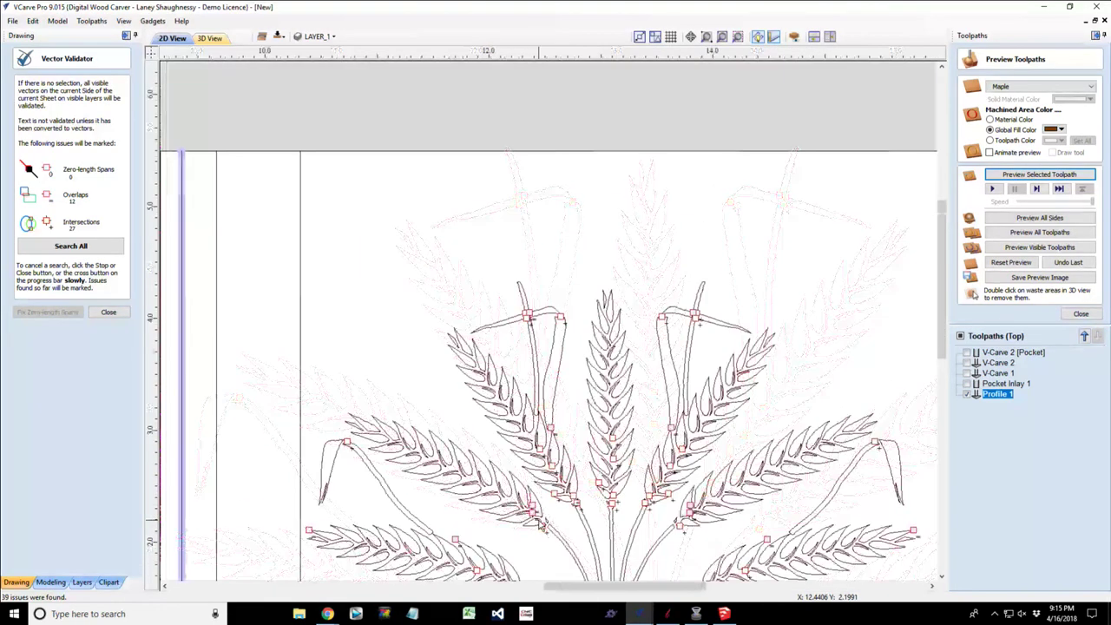
pyautogui.scroll(-2, 540, 525)
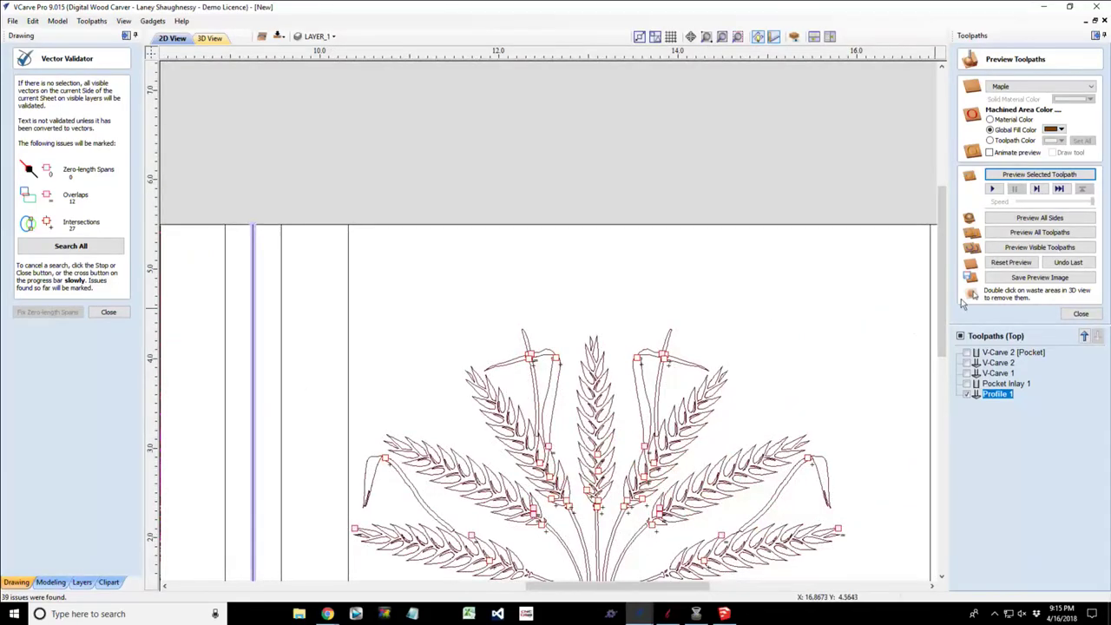
pyautogui.scroll(-3, 587, 375)
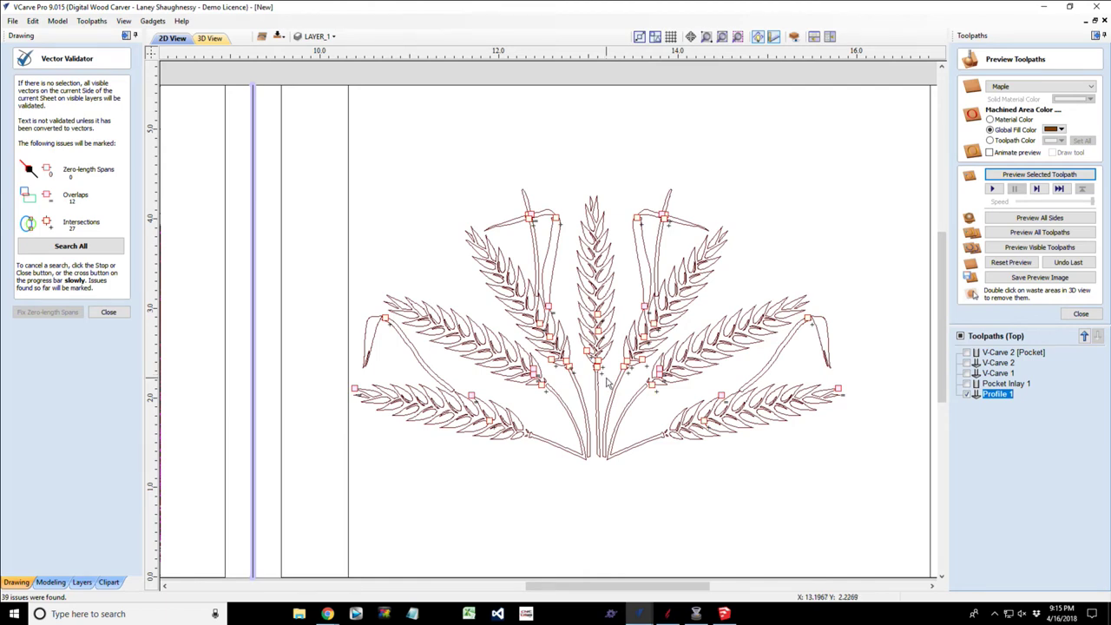
pyautogui.scroll(4, 607, 382)
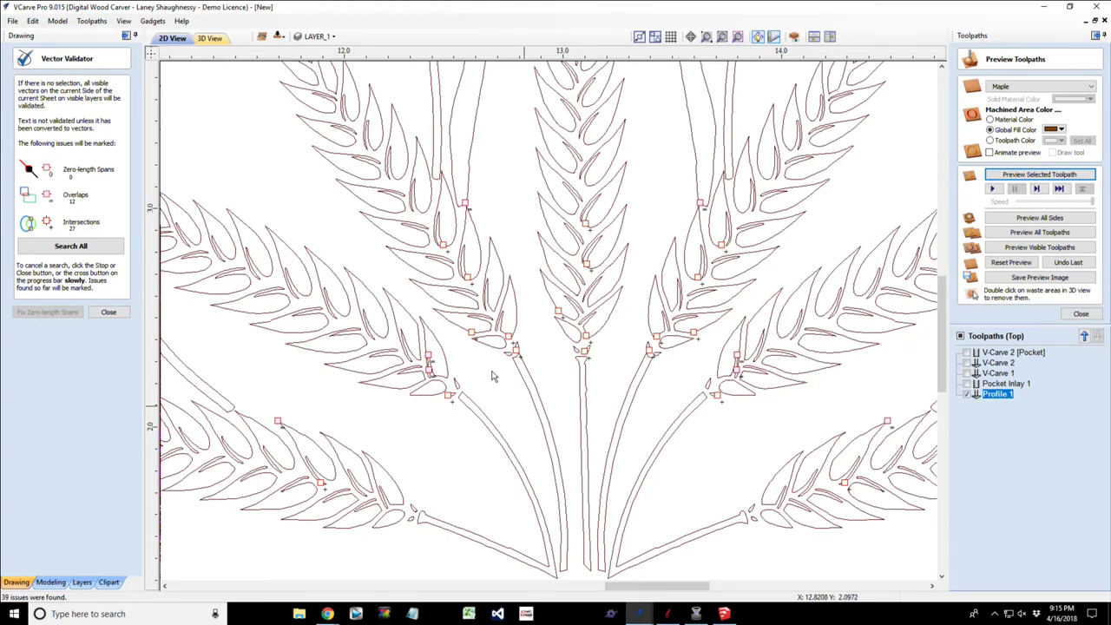
pyautogui.scroll(5, 486, 345)
pyautogui.scroll(-3, 486, 346)
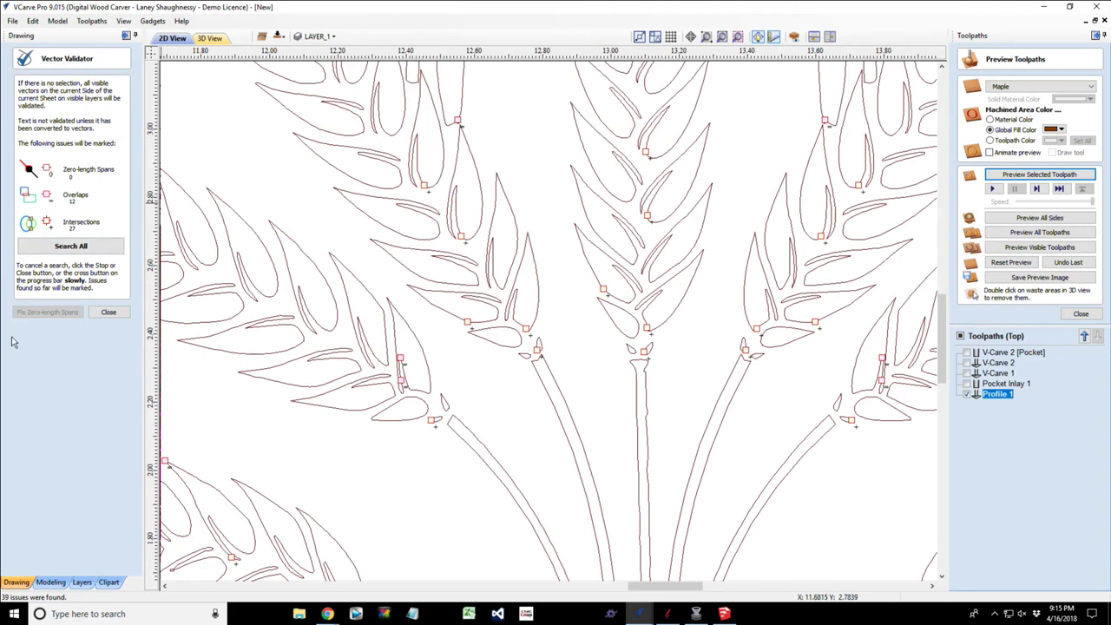
pyautogui.scroll(-3, 404, 221)
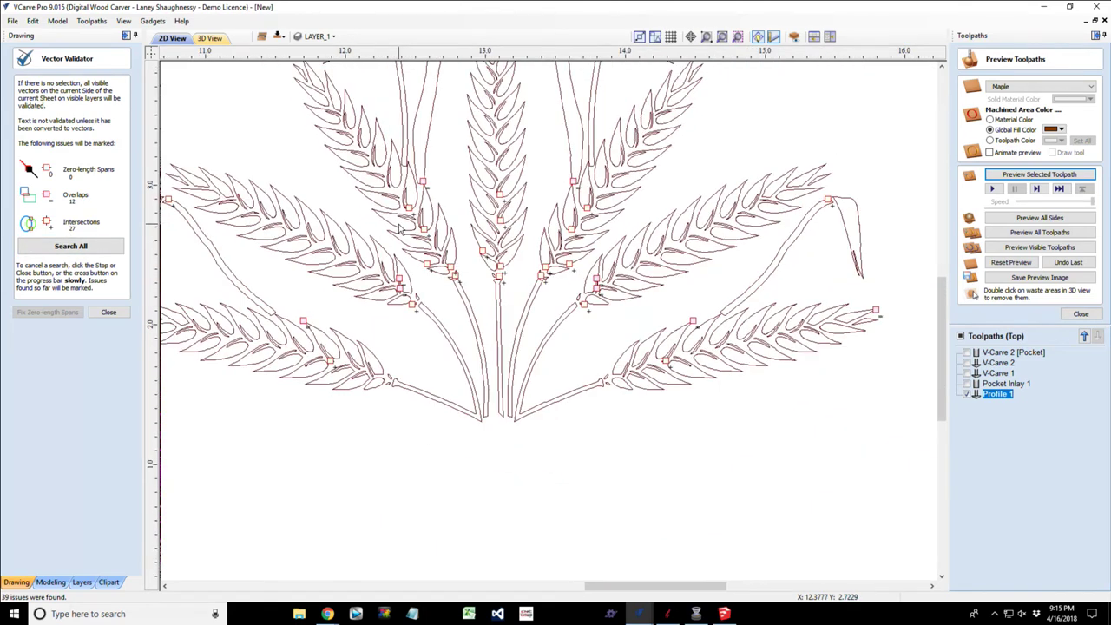
pyautogui.scroll(-3, 399, 229)
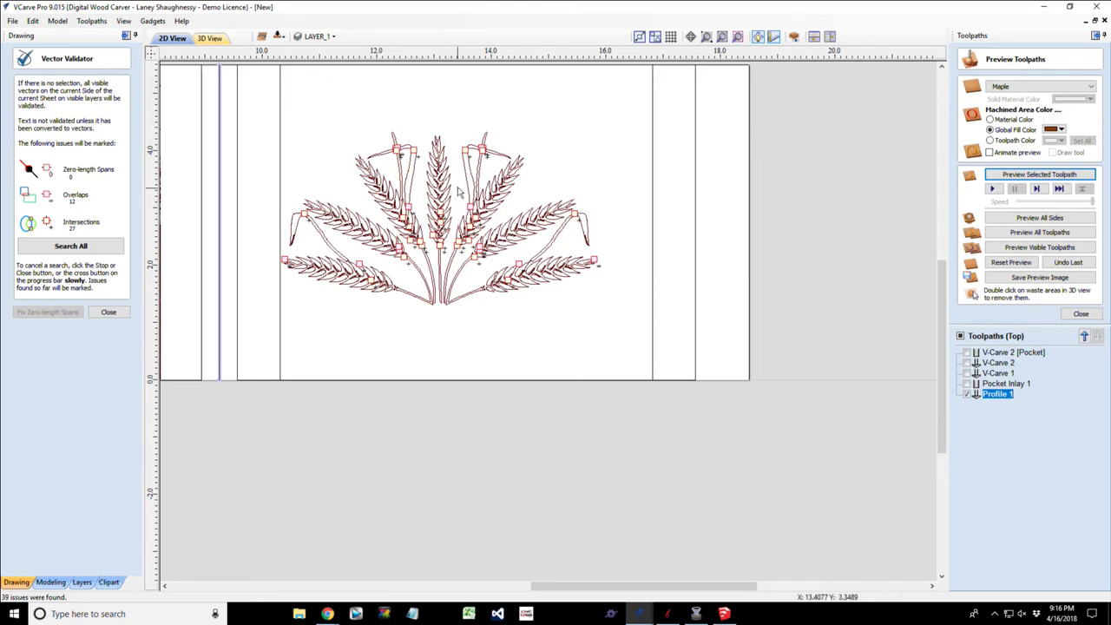
pyautogui.scroll(3, 461, 172)
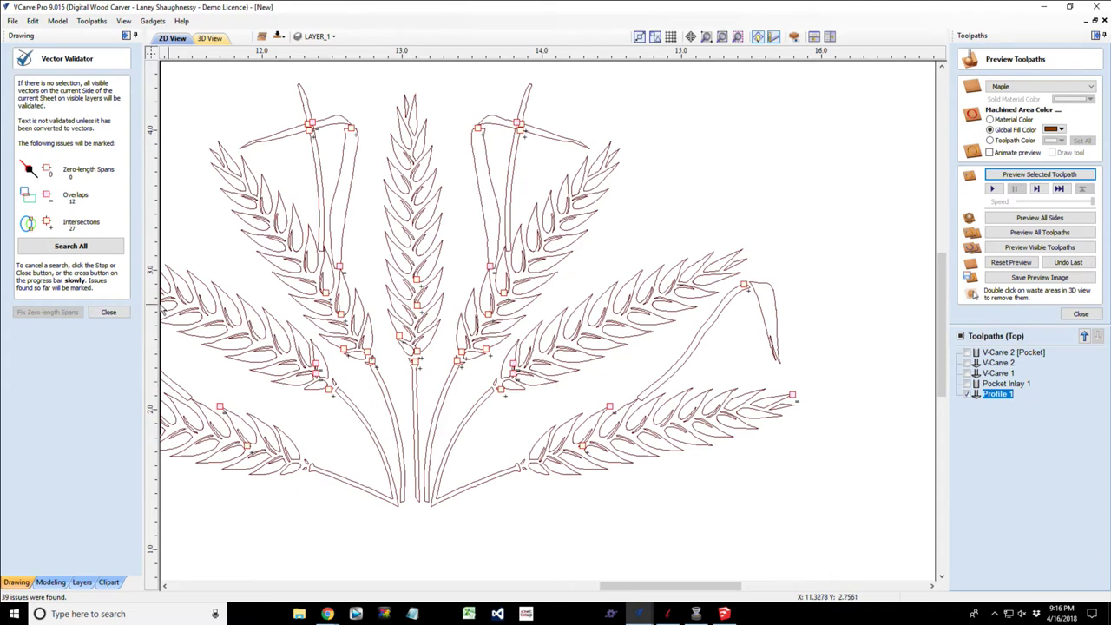
pyautogui.click(115, 312)
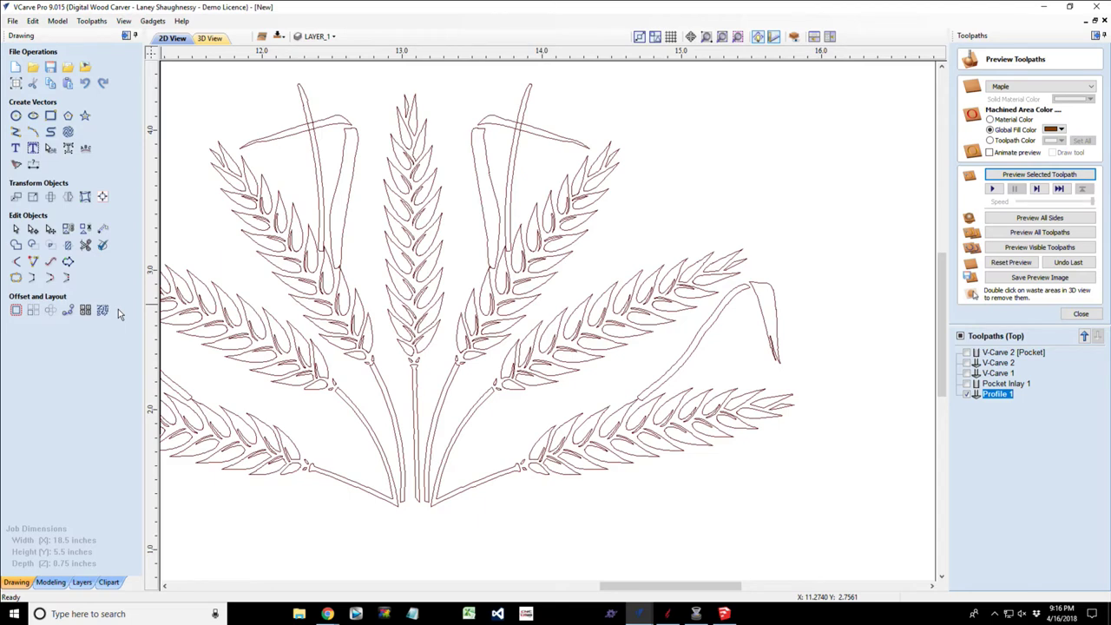
# Box-select the wheat vectors in the board's right-hand panel and delete them.
pyautogui.scroll(-3, 260, 283)
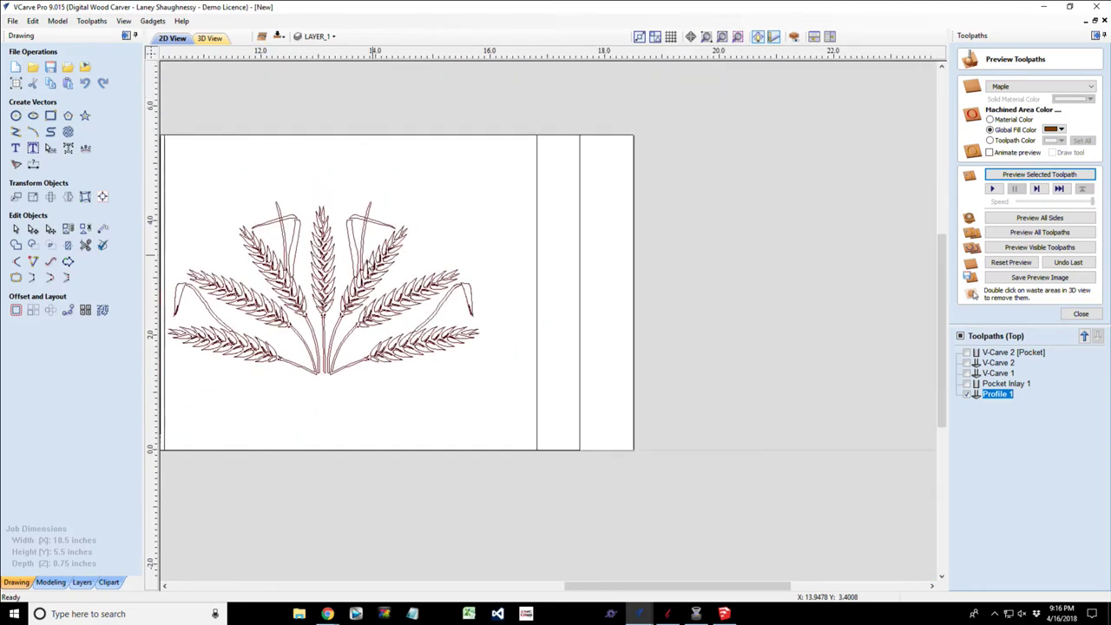
pyautogui.moveTo(624, 580); pyautogui.dragTo(527, 581)
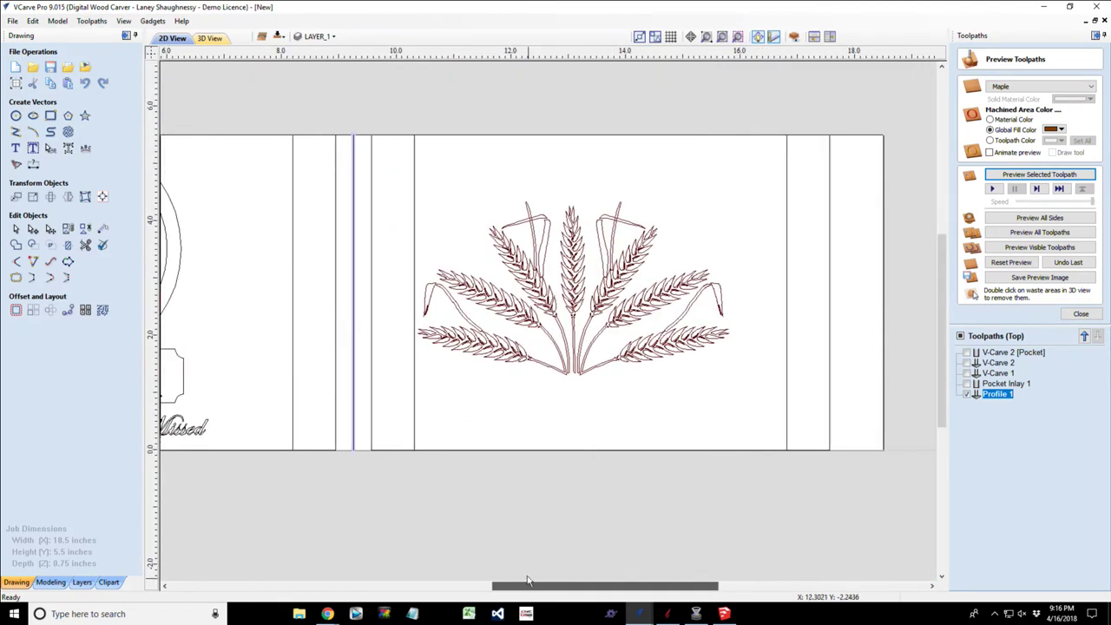
pyautogui.moveTo(383, 182)
pyautogui.mouseDown()
pyautogui.moveTo(426, 191)
pyautogui.moveTo(788, 377)
pyautogui.moveTo(766, 401)
pyautogui.mouseUp()
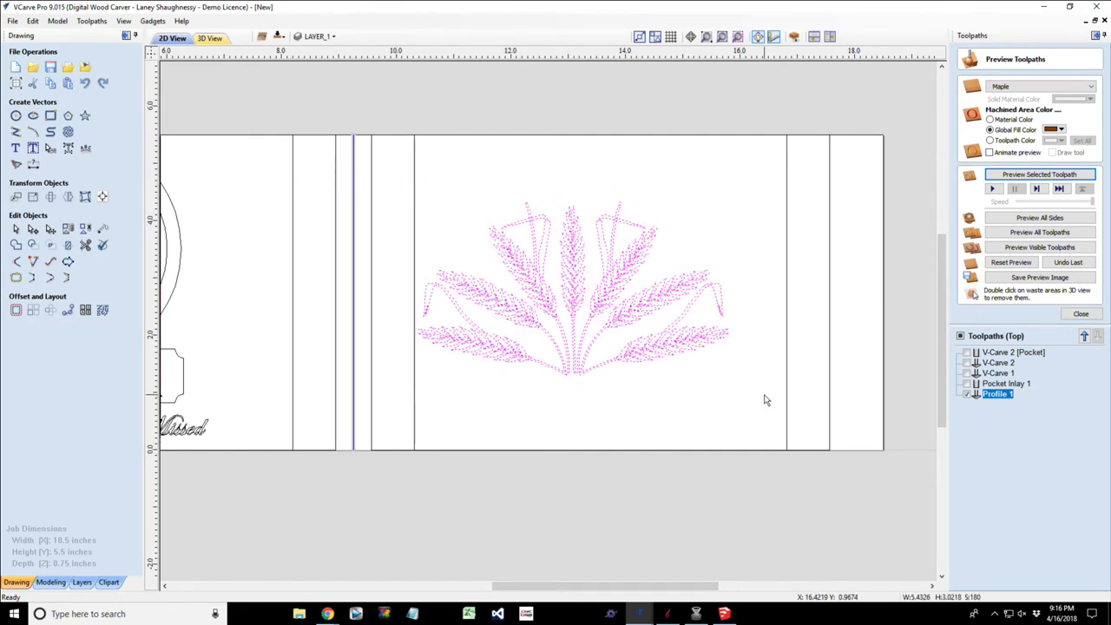
pyautogui.press('Delete')
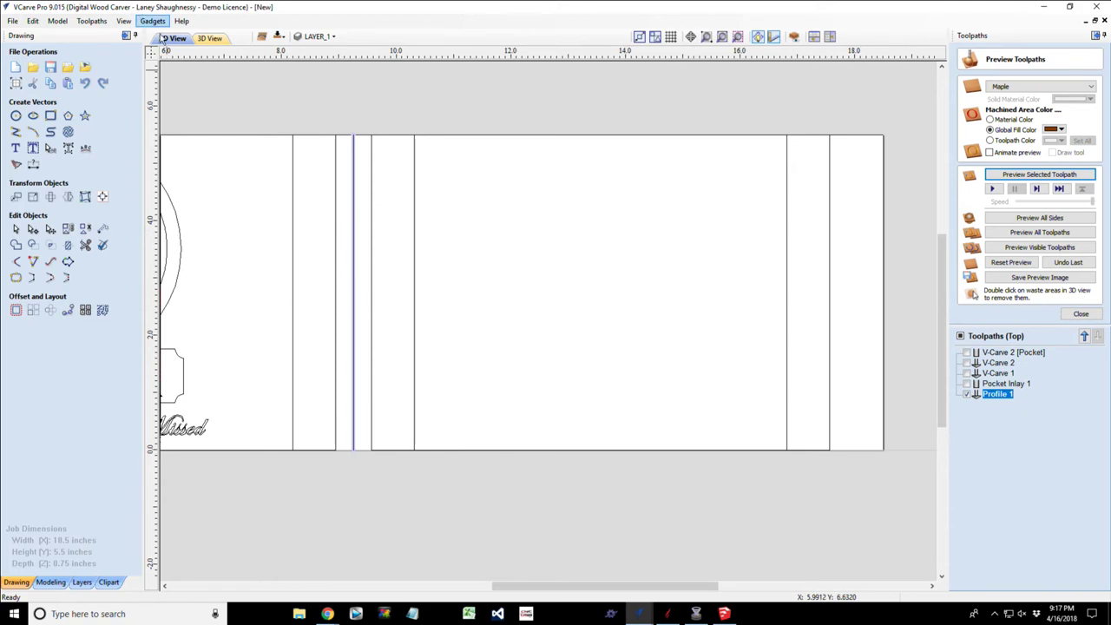
pyautogui.click(210, 39)
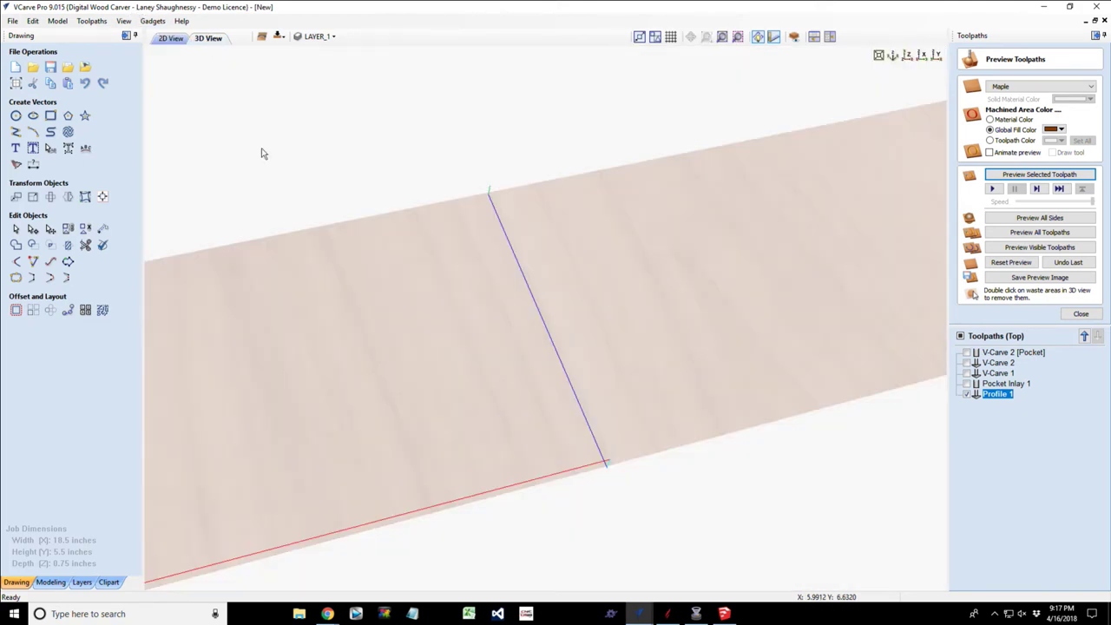
pyautogui.click(1080, 314)
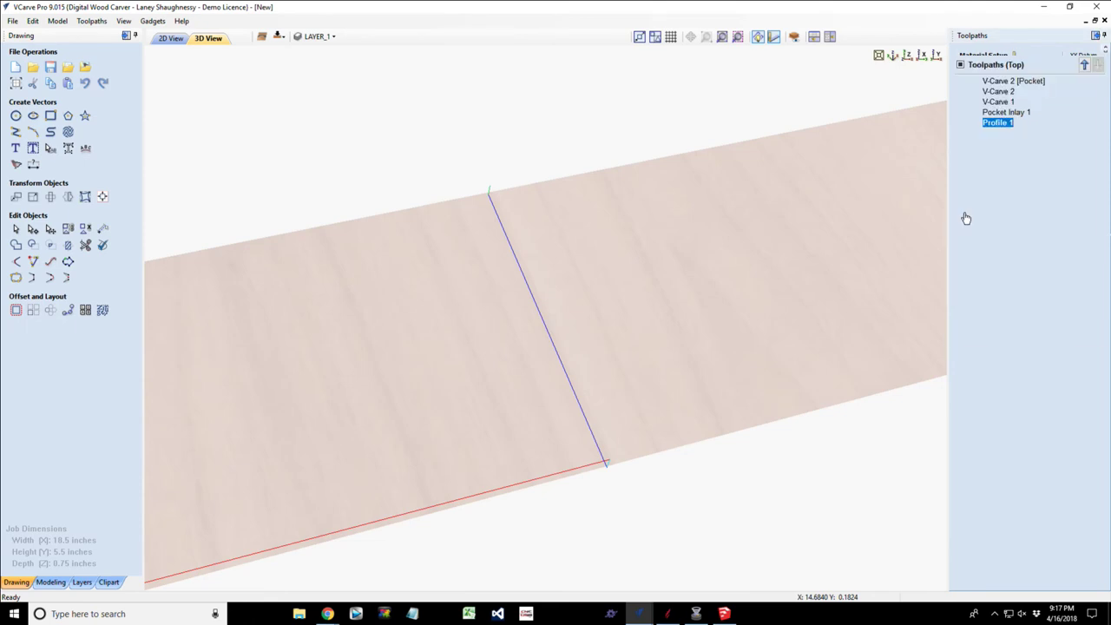
pyautogui.click(967, 218)
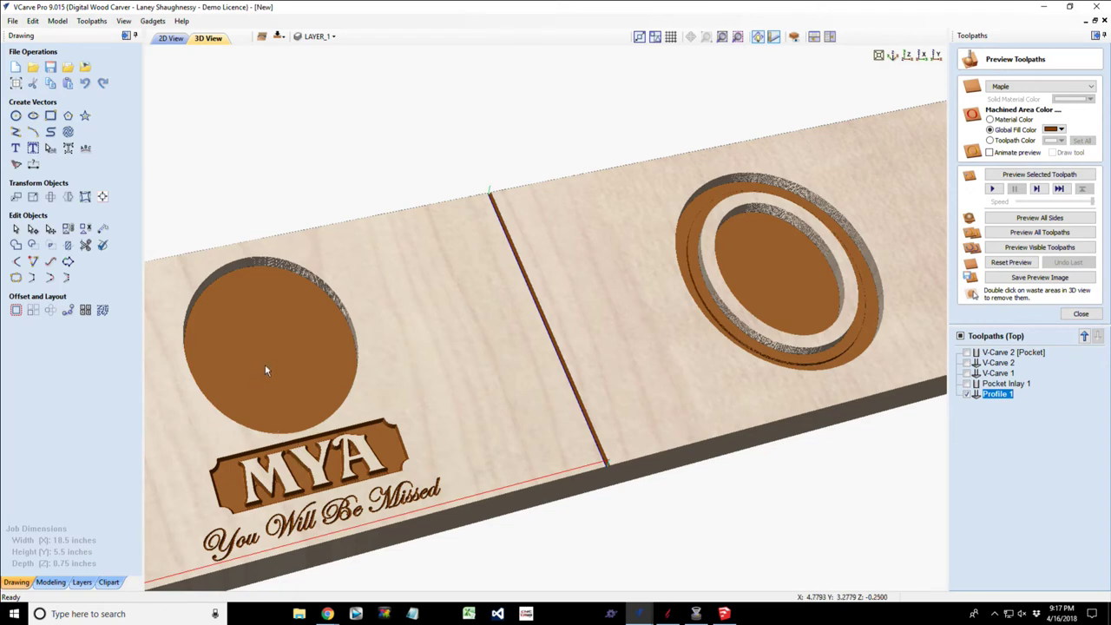
pyautogui.scroll(5, 265, 369)
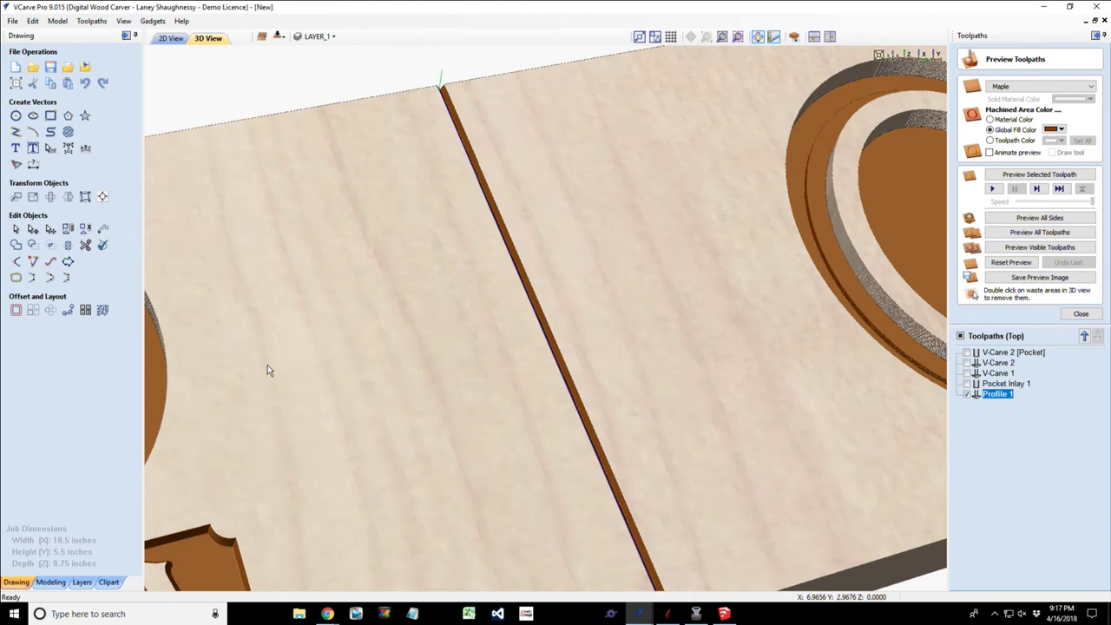
pyautogui.scroll(-4, 268, 371)
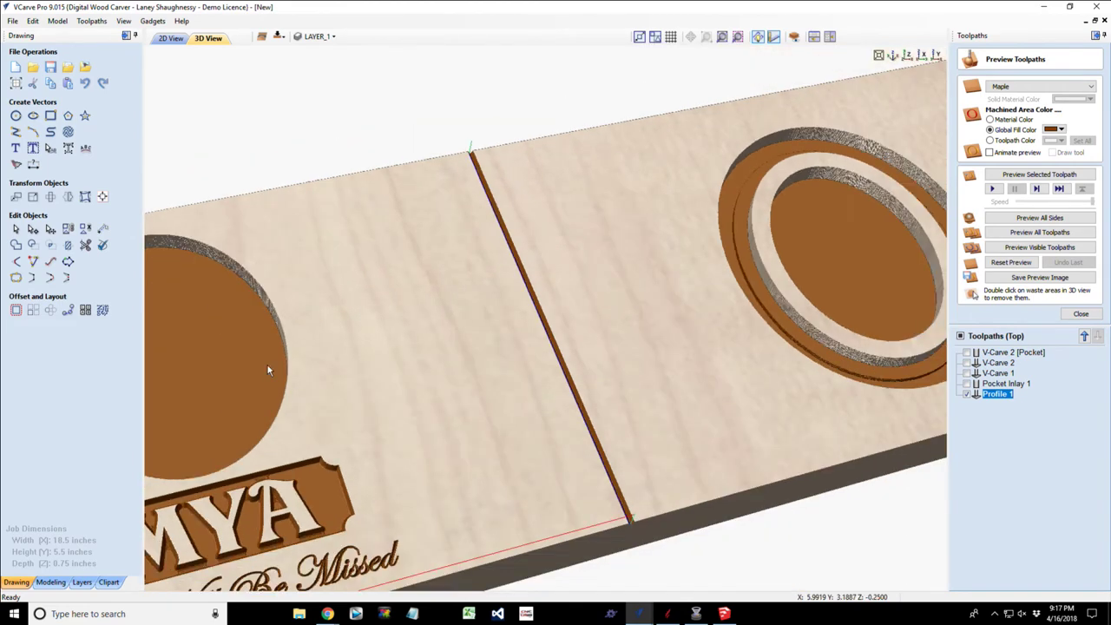
pyautogui.scroll(4, 268, 371)
pyautogui.scroll(-4, 268, 371)
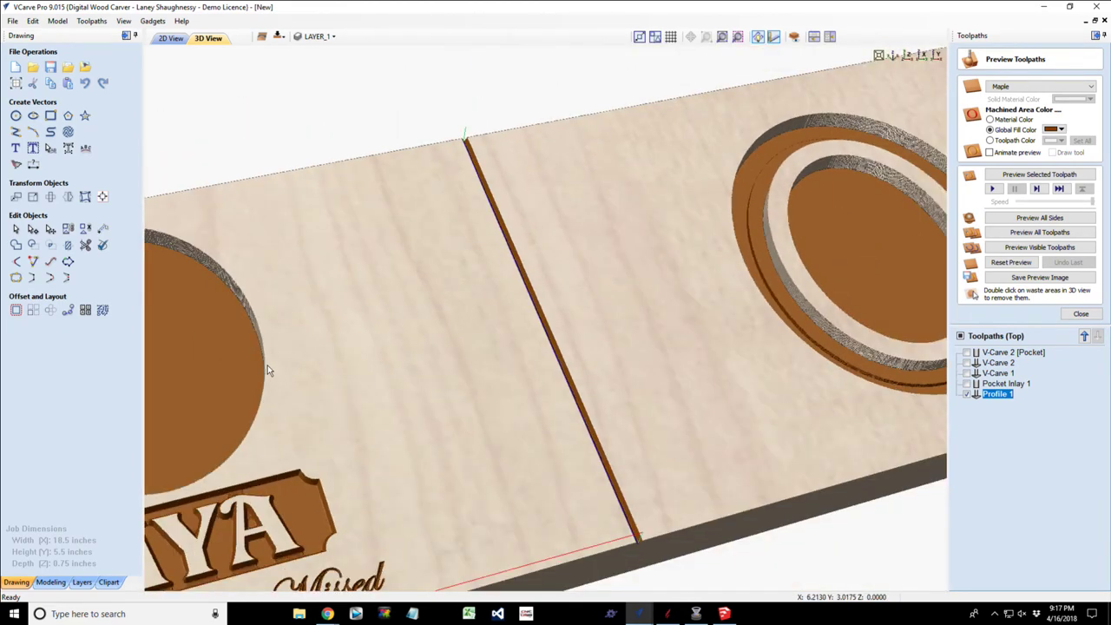
pyautogui.scroll(-3, 267, 371)
pyautogui.scroll(1, 268, 371)
pyautogui.scroll(6, 267, 371)
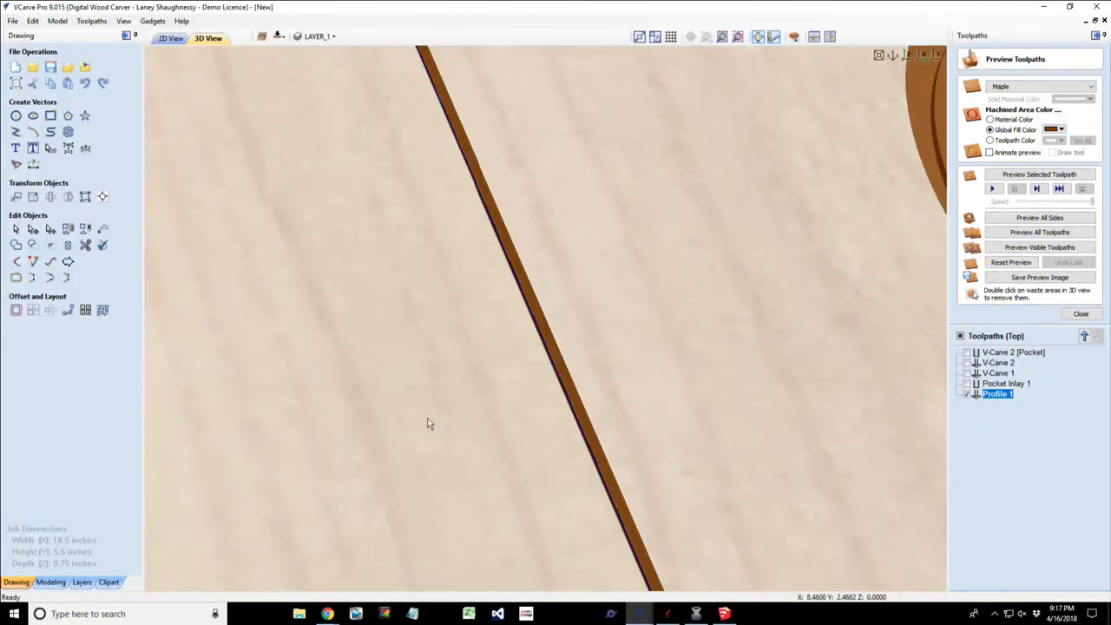
pyautogui.scroll(-4, 602, 469)
pyautogui.scroll(-3, 602, 469)
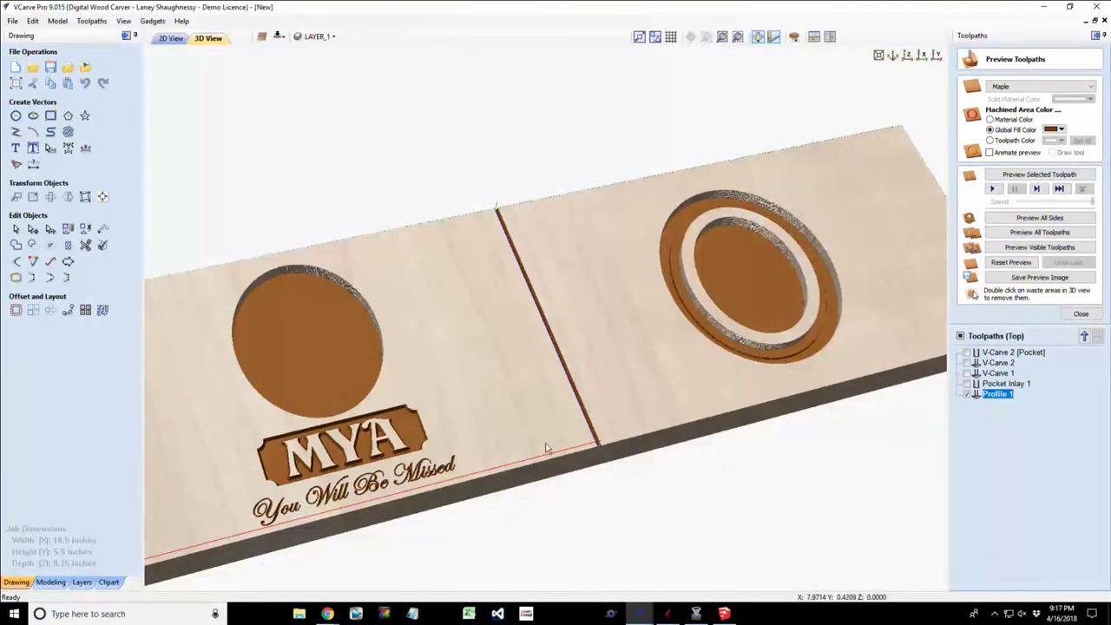
pyautogui.click(907, 55)
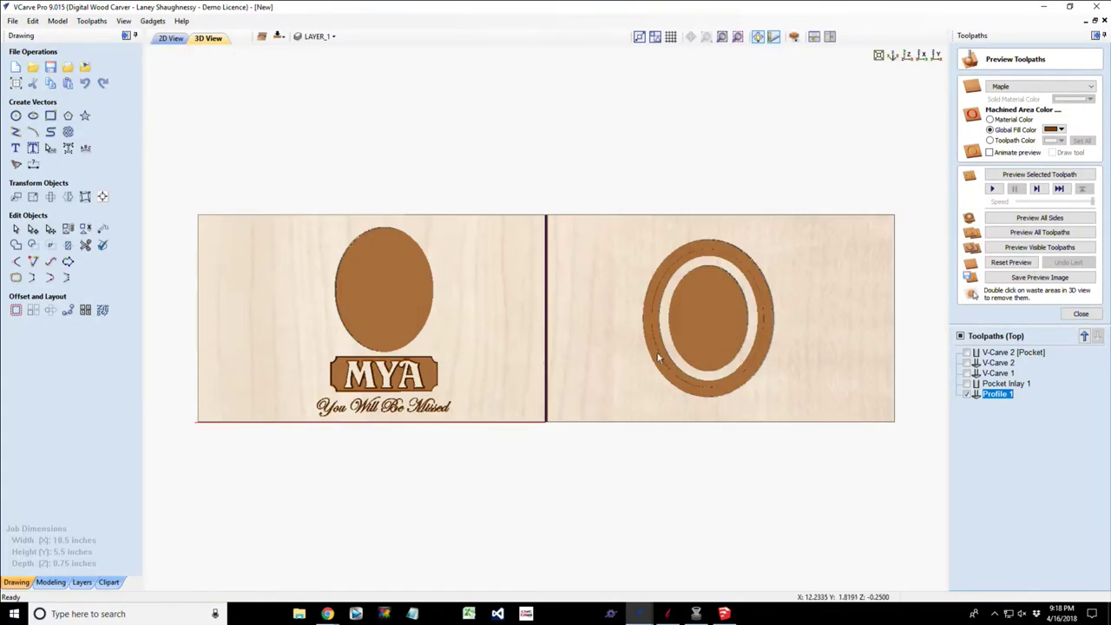
pyautogui.scroll(5, 558, 370)
pyautogui.scroll(4, 558, 370)
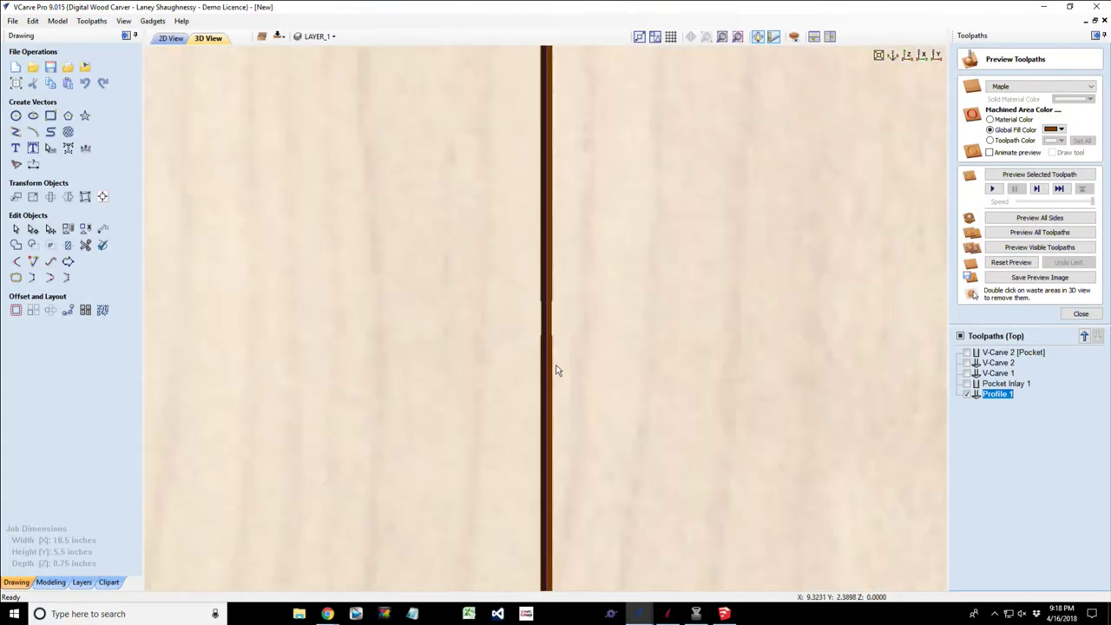
pyautogui.scroll(-8, 558, 369)
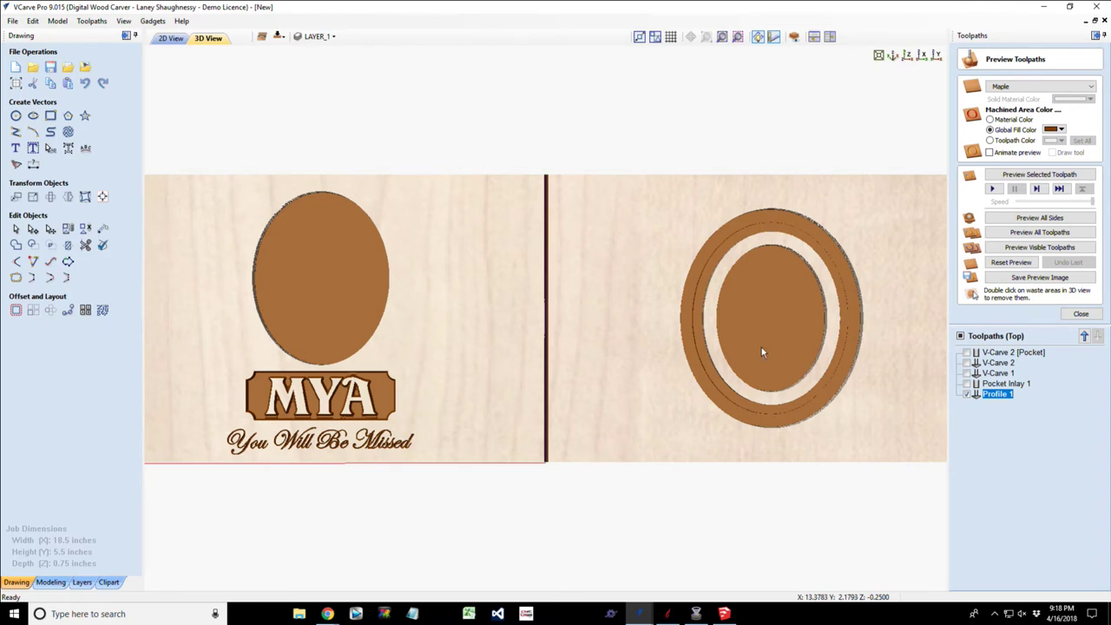
pyautogui.moveTo(793, 322); pyautogui.dragTo(546, 344, button='middle')
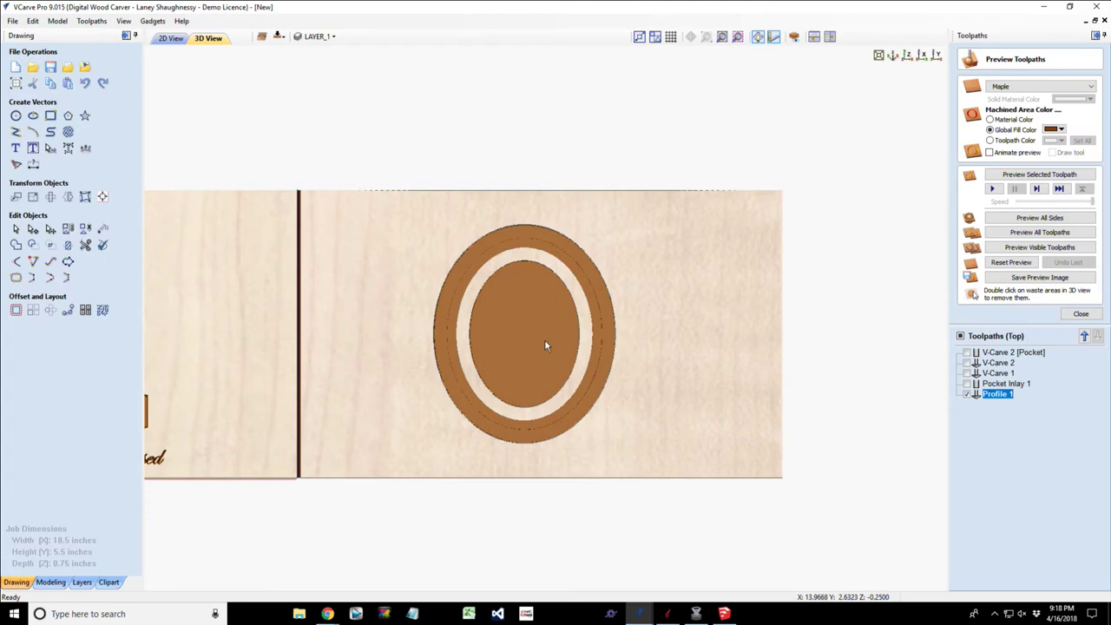
pyautogui.scroll(5, 545, 345)
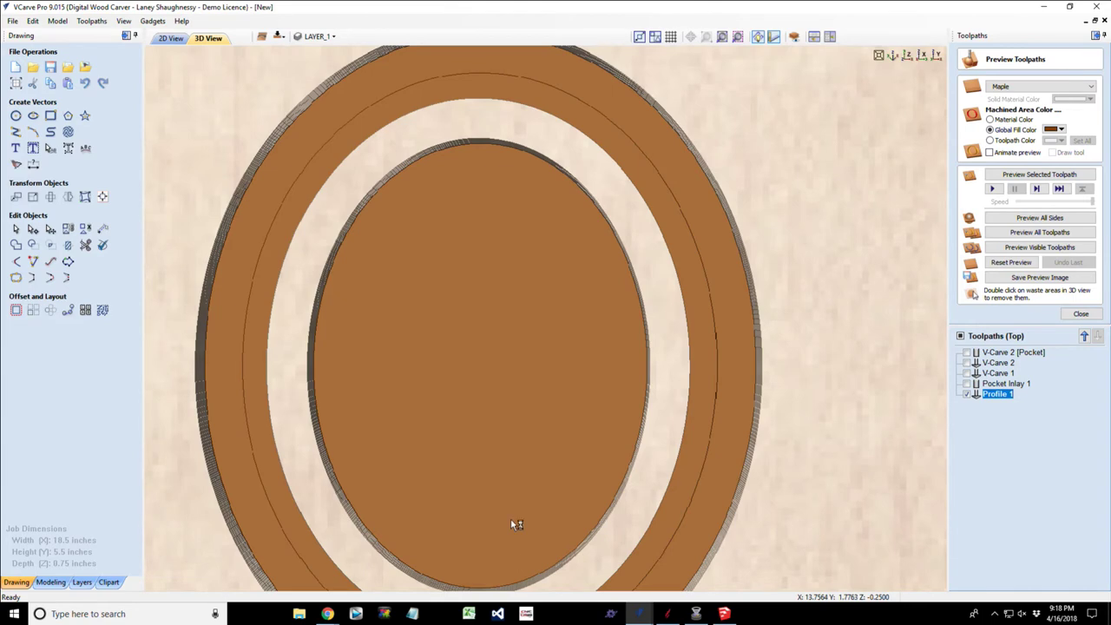
pyautogui.moveTo(514, 521); pyautogui.dragTo(515, 393)
pyautogui.scroll(4, 500, 399)
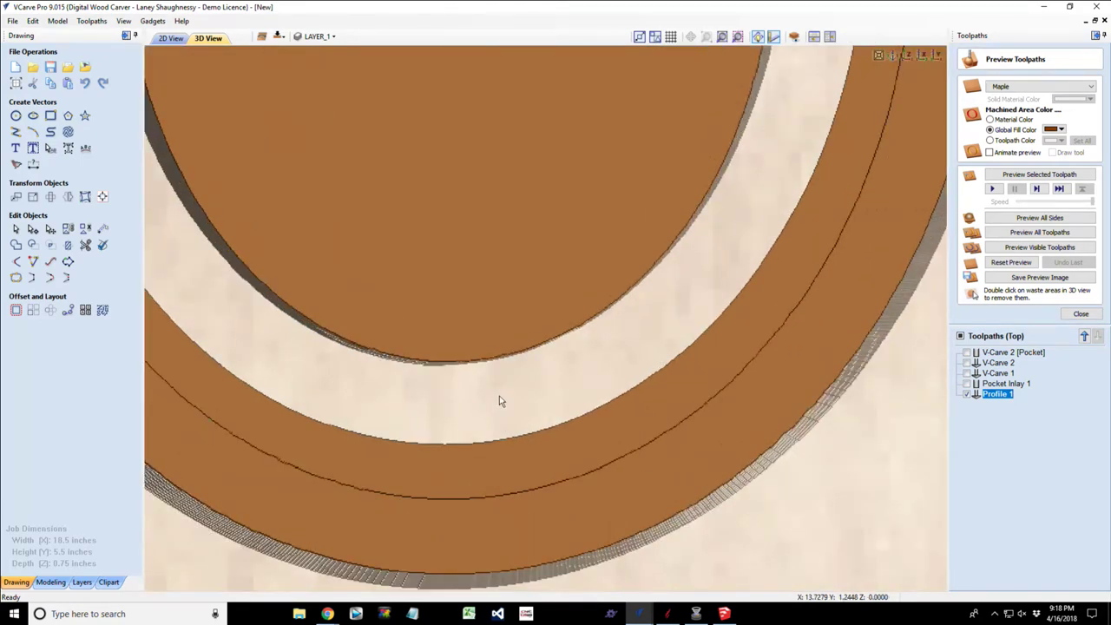
pyautogui.scroll(-3, 499, 400)
pyautogui.scroll(-2, 499, 404)
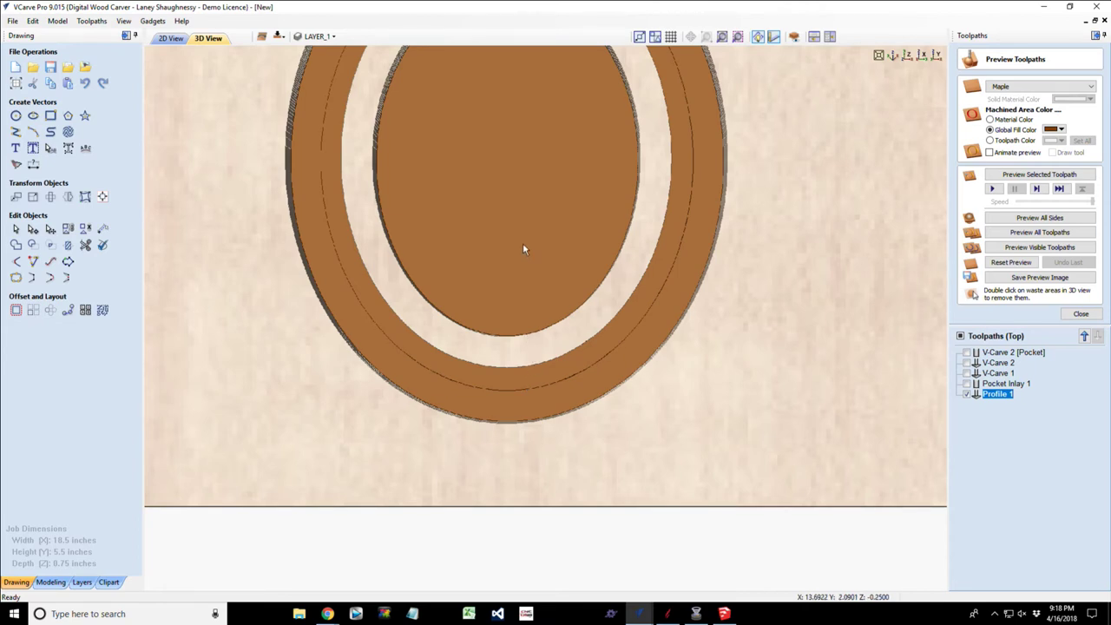
pyautogui.moveTo(523, 248); pyautogui.dragTo(558, 405)
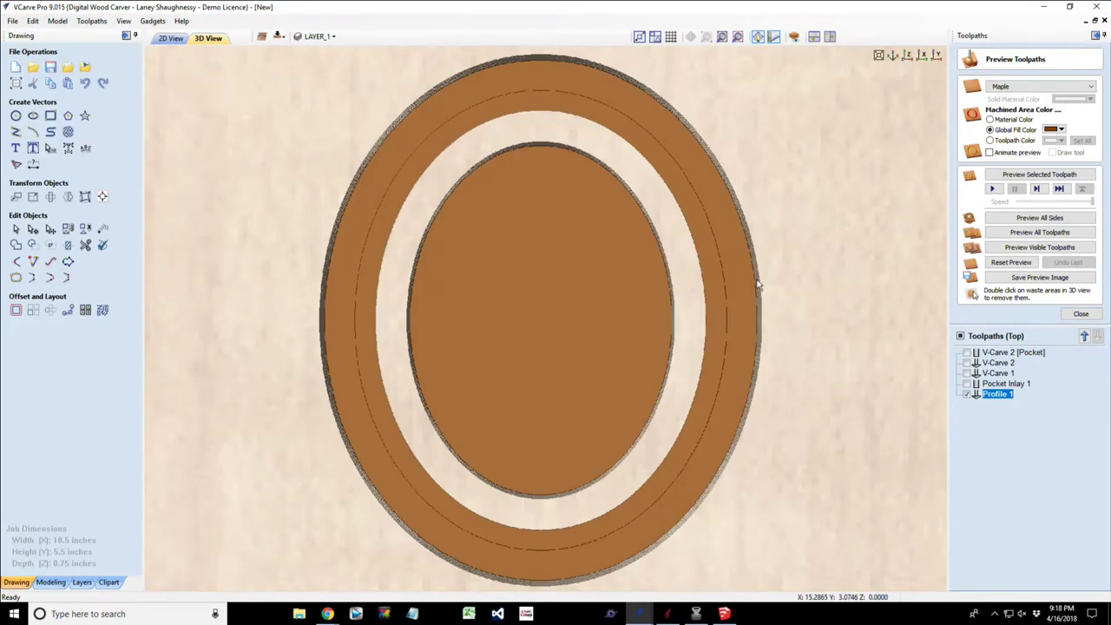
pyautogui.scroll(8, 757, 286)
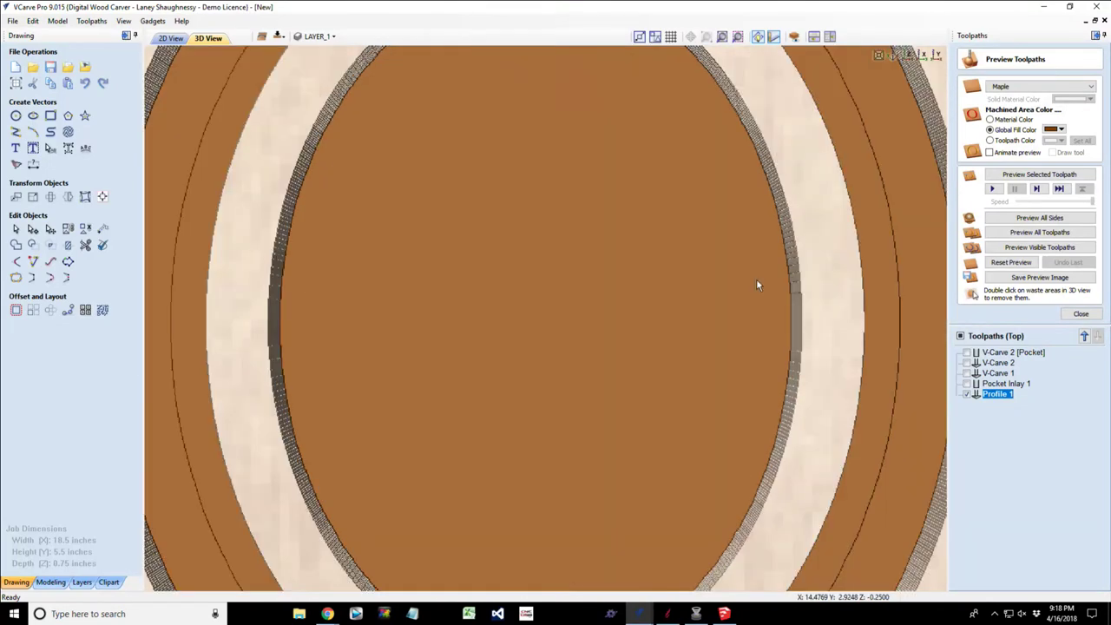
pyautogui.scroll(3, 756, 286)
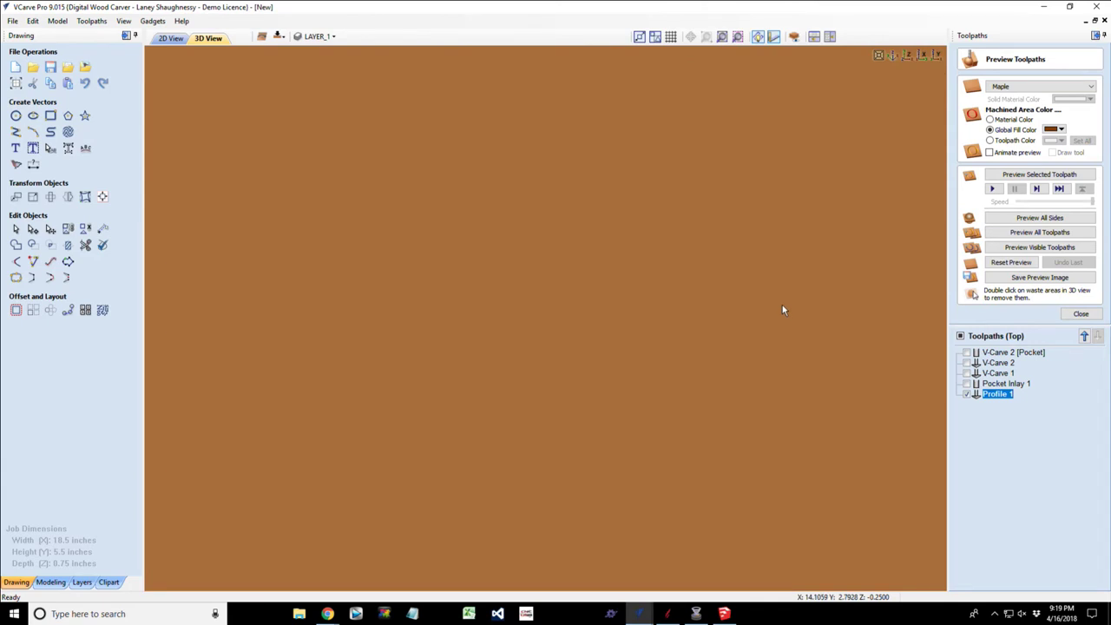
pyautogui.moveTo(782, 310); pyautogui.dragTo(240, 330, button='middle')
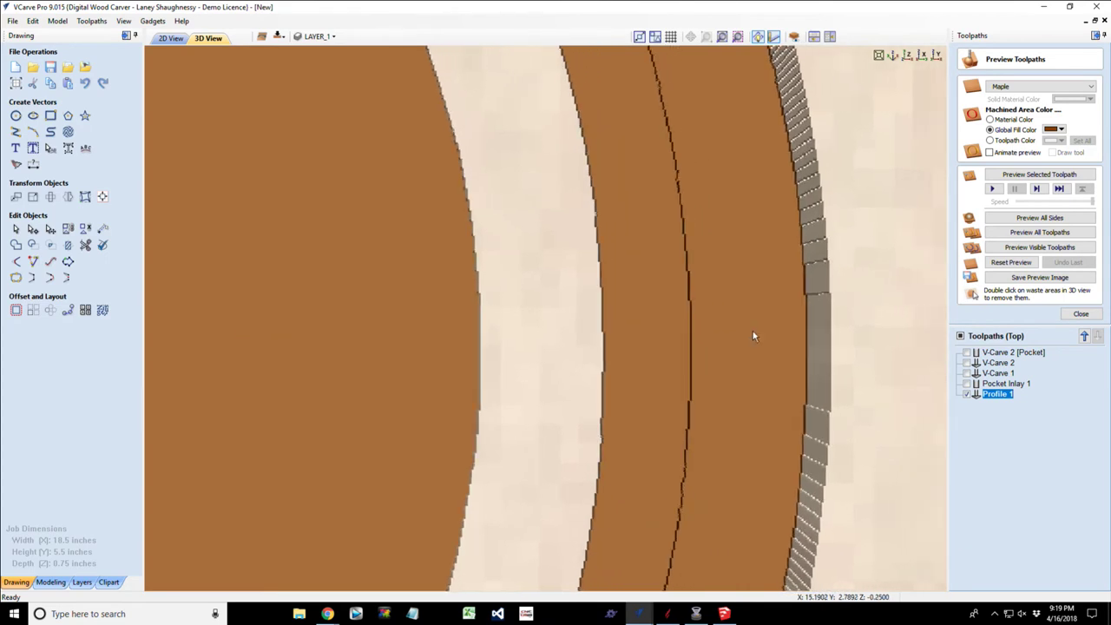
pyautogui.scroll(-3, 755, 337)
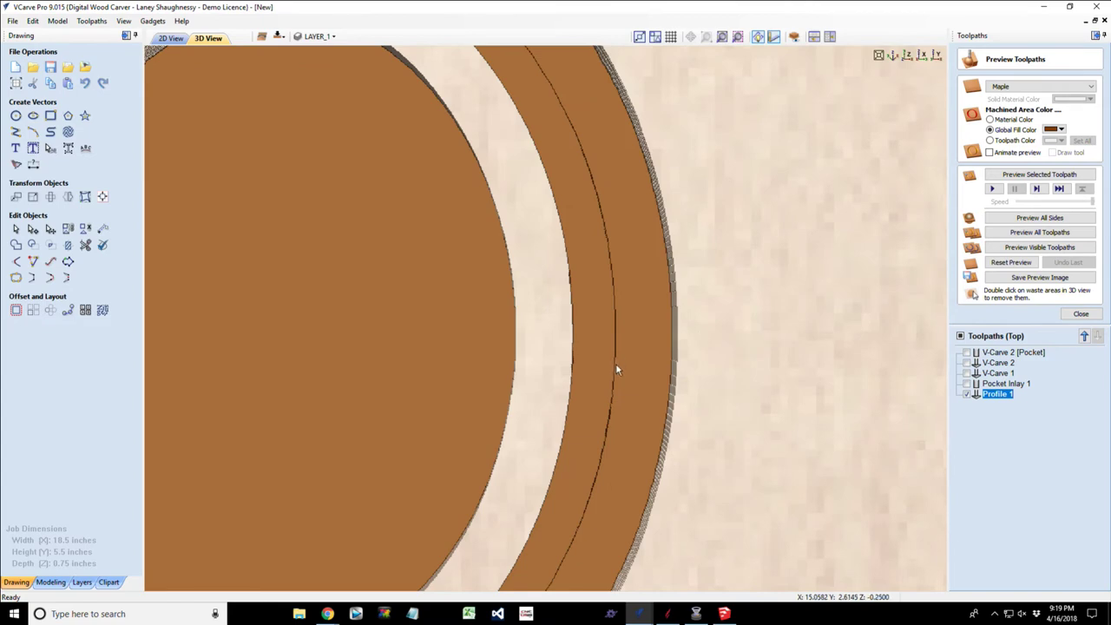
pyautogui.moveTo(618, 370); pyautogui.dragTo(844, 384)
pyautogui.scroll(-6, 658, 391)
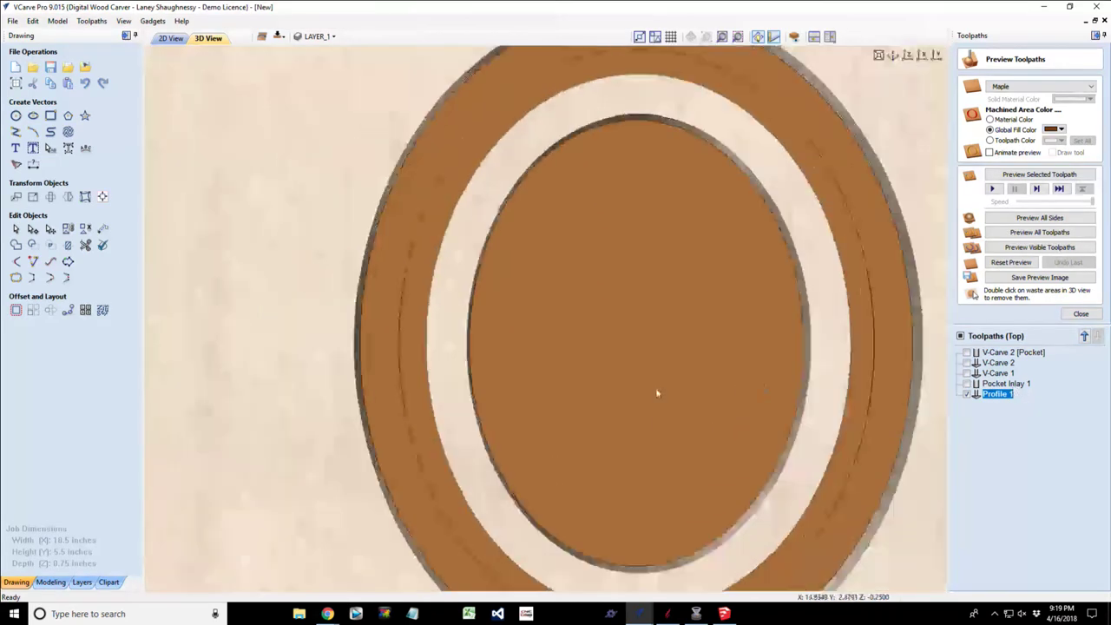
pyautogui.moveTo(655, 389); pyautogui.dragTo(643, 442)
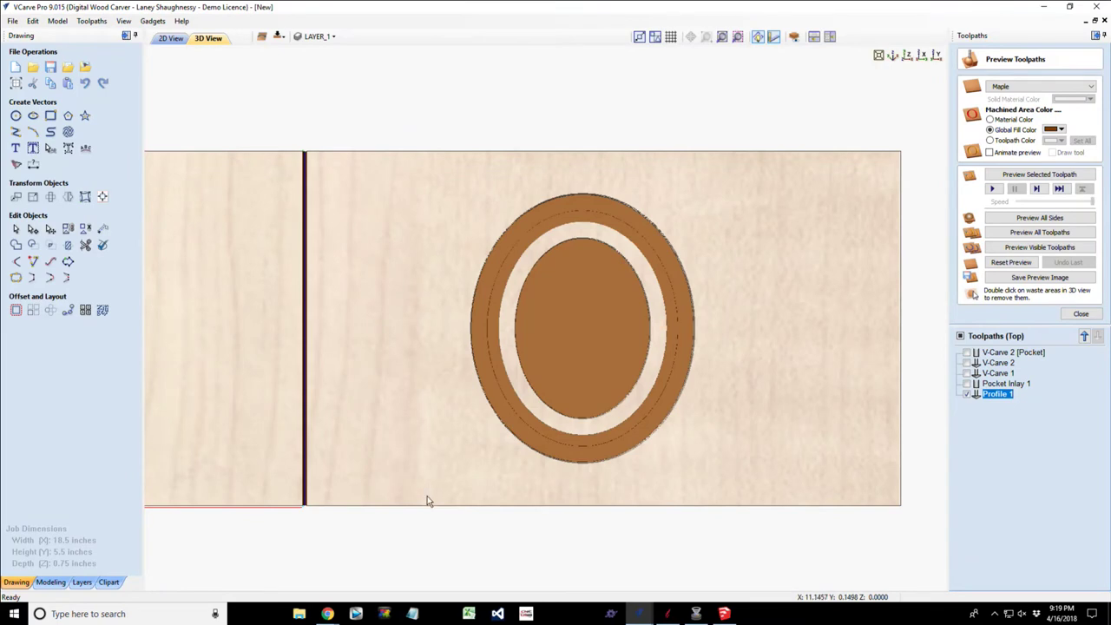
pyautogui.moveTo(427, 496); pyautogui.dragTo(469, 342)
pyautogui.scroll(1, 468, 341)
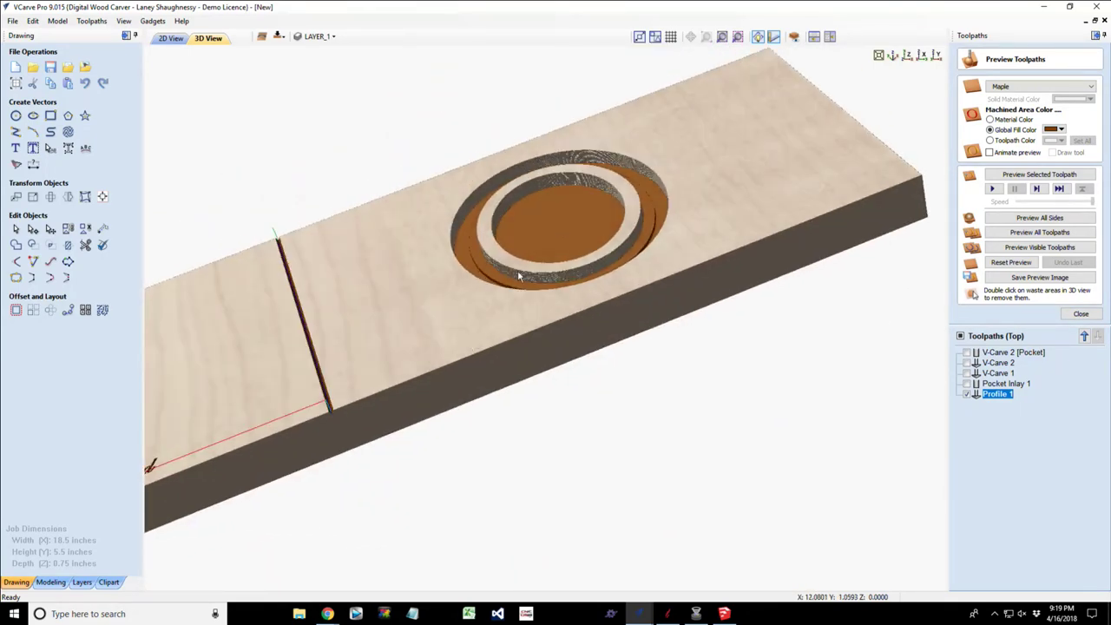
pyautogui.scroll(2, 560, 232)
pyautogui.scroll(3, 560, 233)
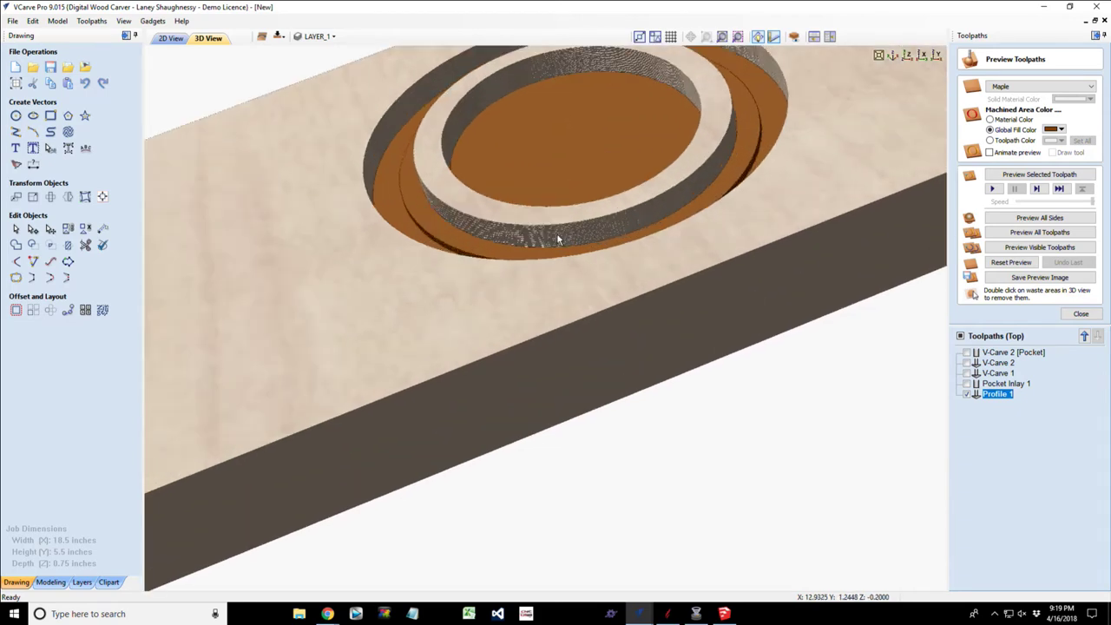
pyautogui.scroll(5, 557, 241)
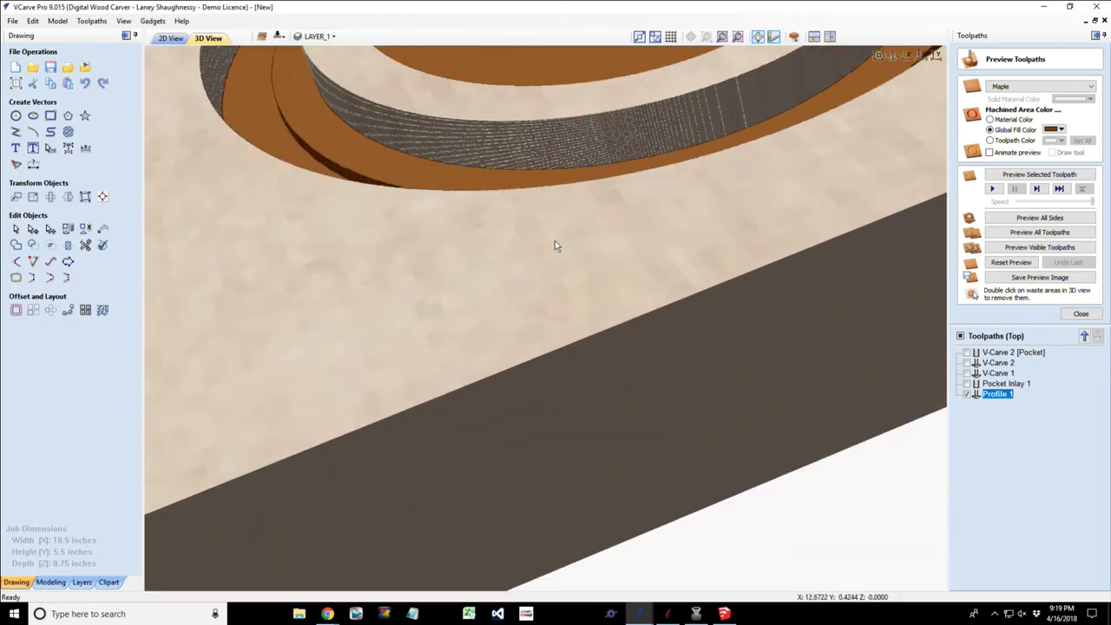
pyautogui.moveTo(576, 183); pyautogui.dragTo(582, 547, button='middle')
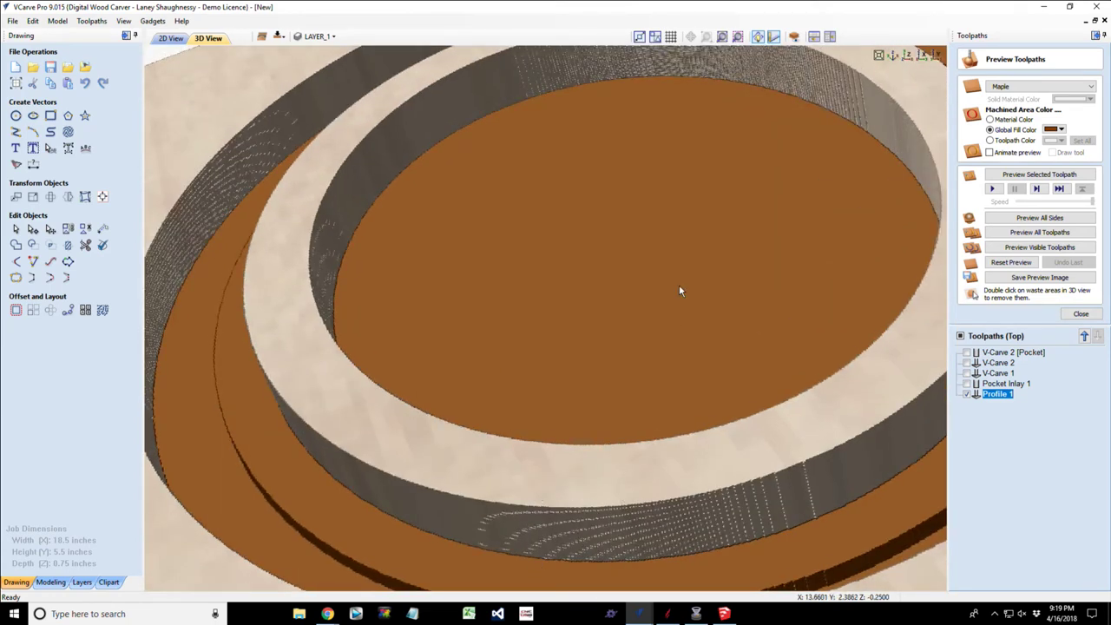
pyautogui.scroll(-3, 845, 124)
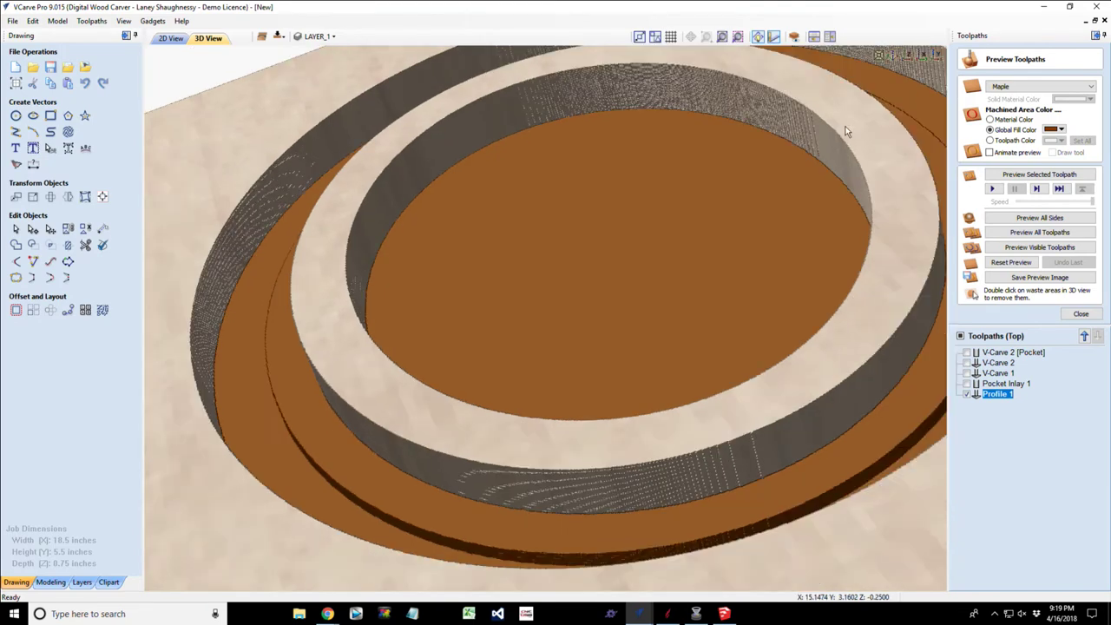
pyautogui.scroll(-2, 843, 124)
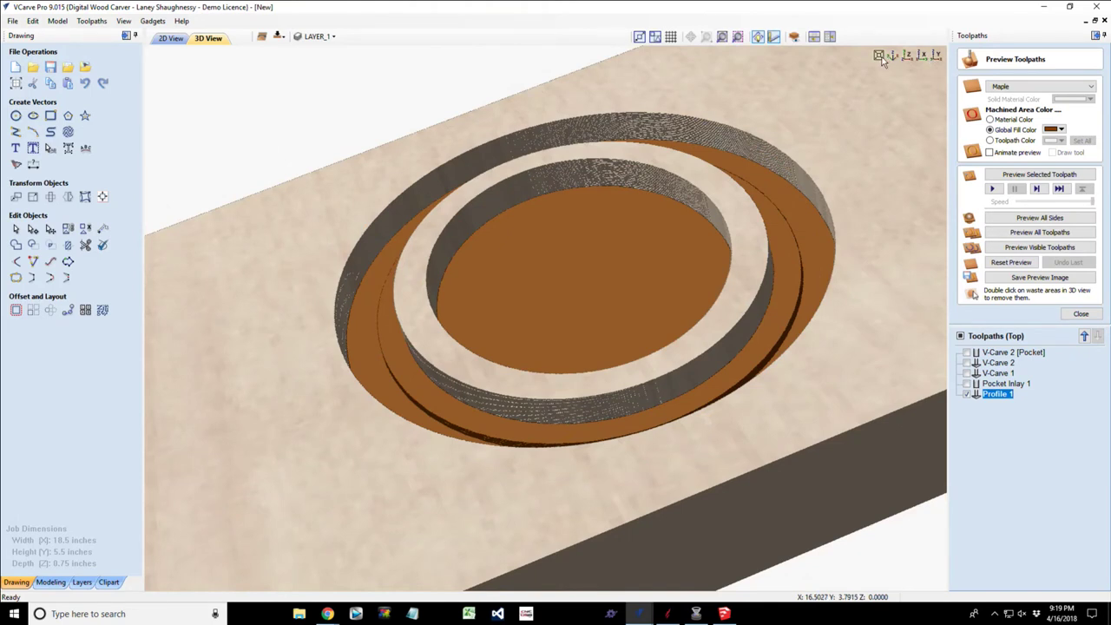
pyautogui.click(878, 57)
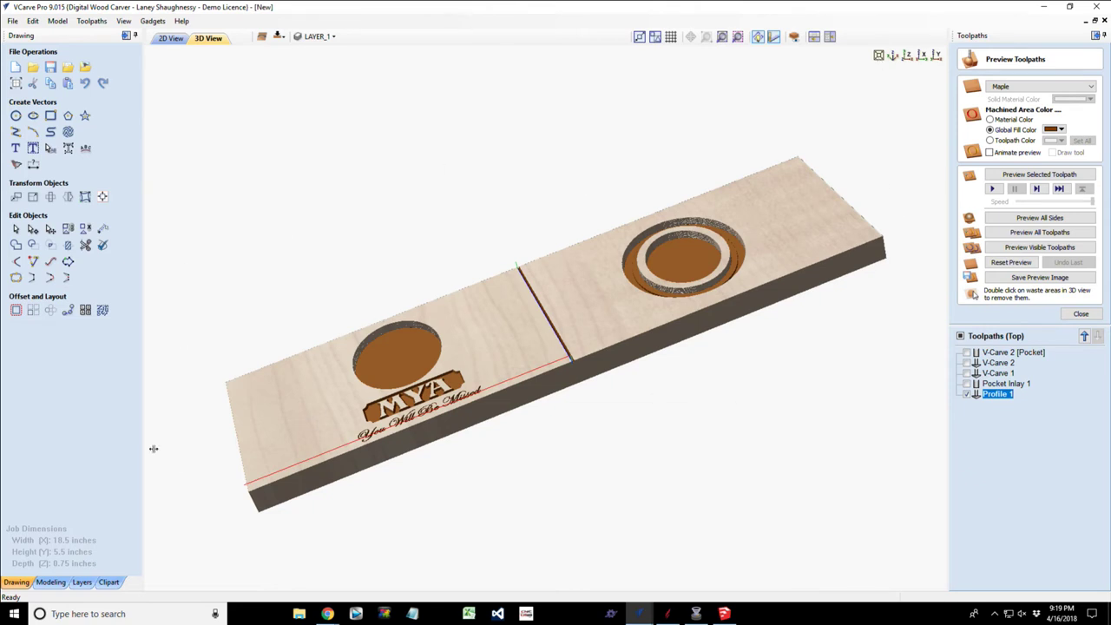
pyautogui.click(894, 57)
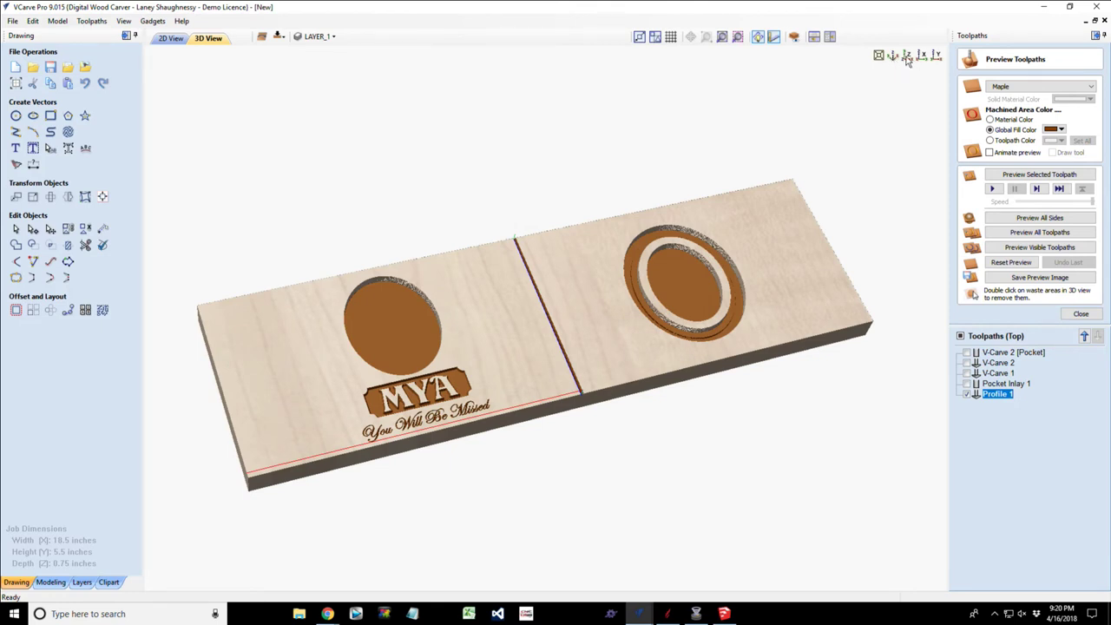
pyautogui.click(908, 56)
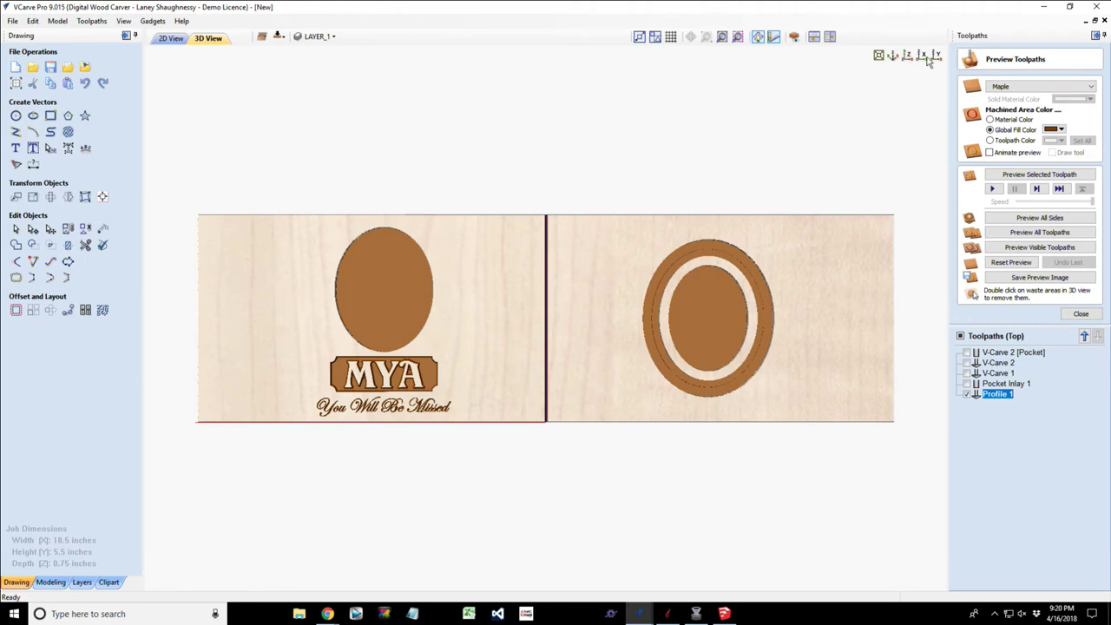
pyautogui.click(923, 56)
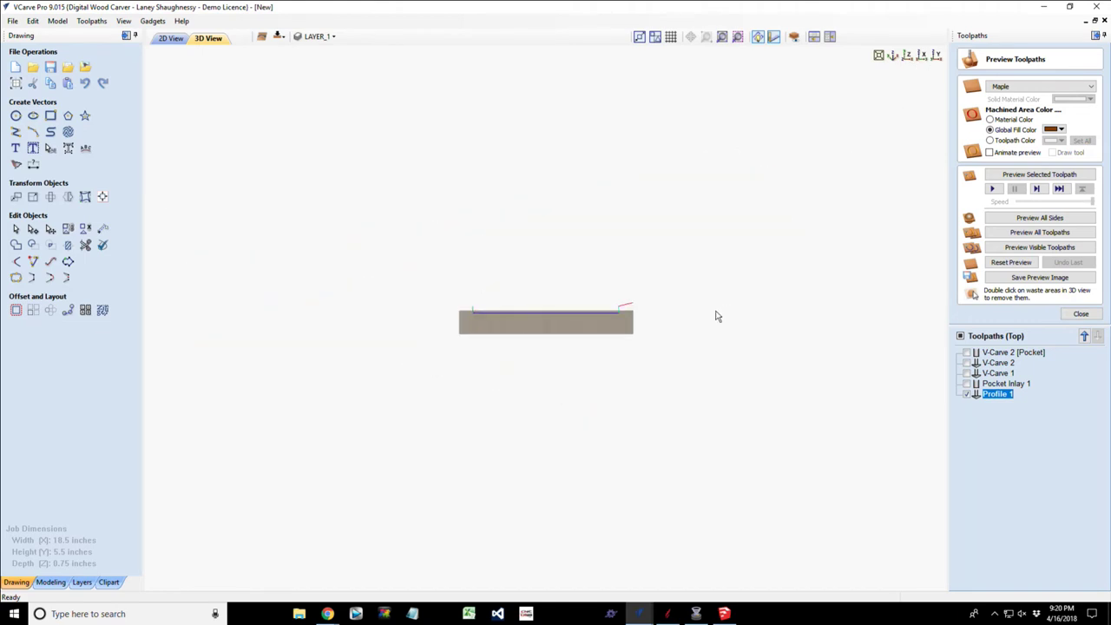
pyautogui.moveTo(526, 325)
pyautogui.mouseDown()
pyautogui.moveTo(525, 341)
pyautogui.moveTo(527, 325)
pyautogui.mouseUp()
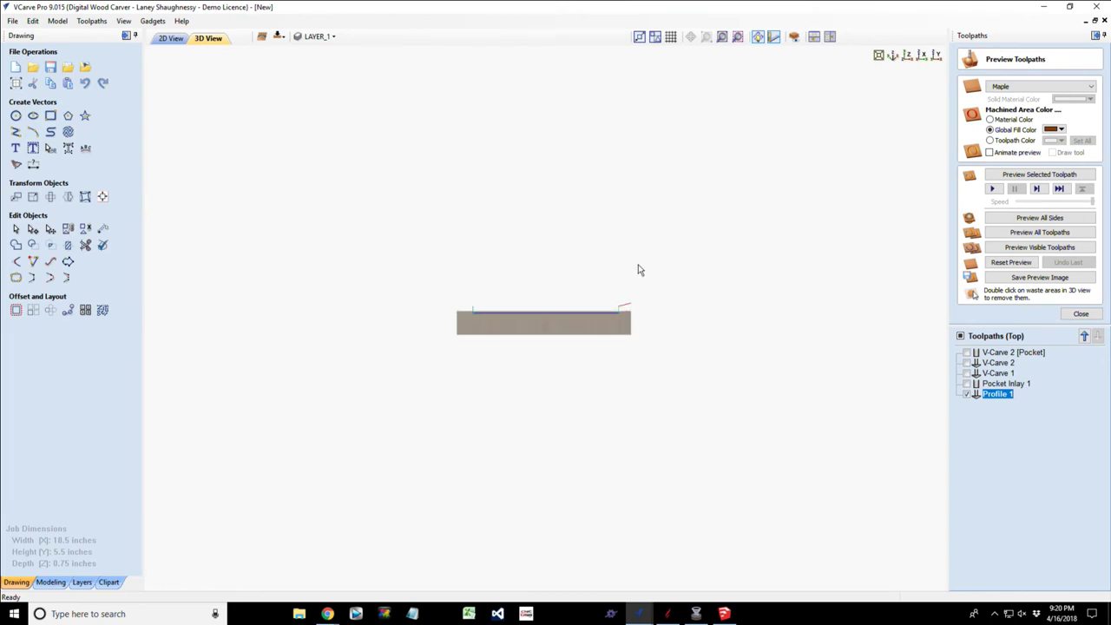
pyautogui.click(935, 54)
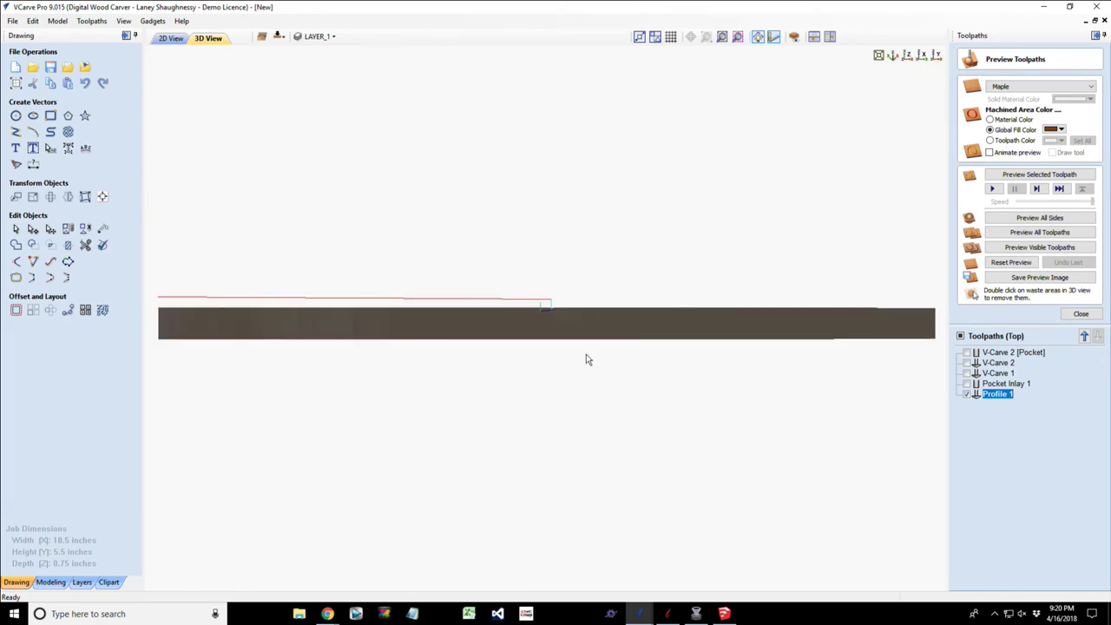
# Zoom and pan the 3D preview to frame the MYA plaque and 'You Will Be Missed' script.
pyautogui.moveTo(547, 333)
pyautogui.mouseDown()
pyautogui.moveTo(535, 362)
pyautogui.moveTo(539, 340)
pyautogui.mouseUp()
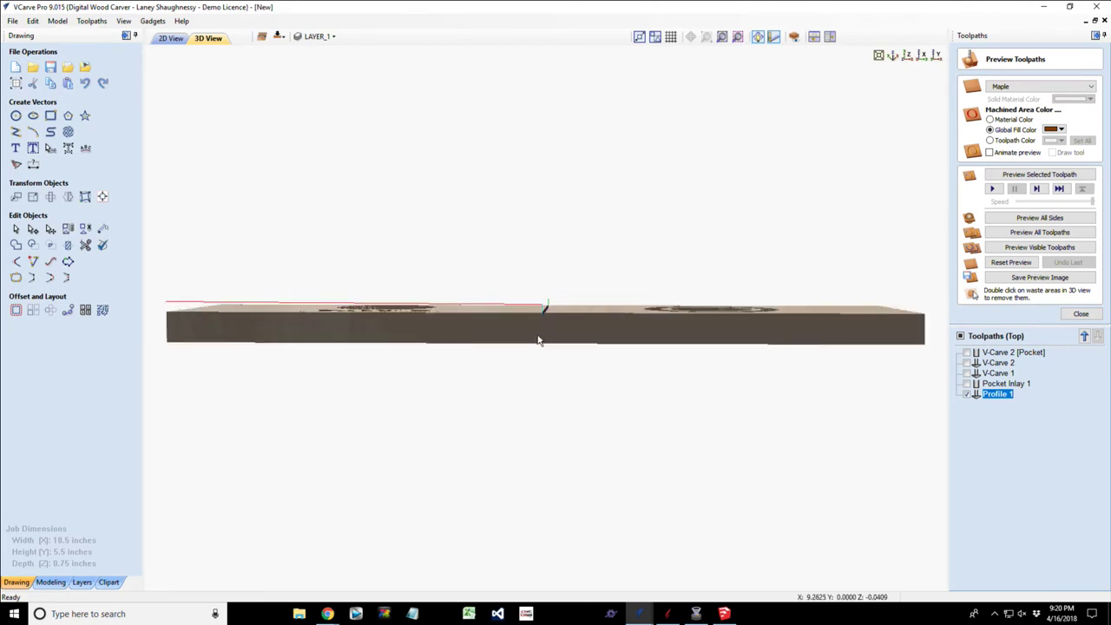
pyautogui.click(908, 60)
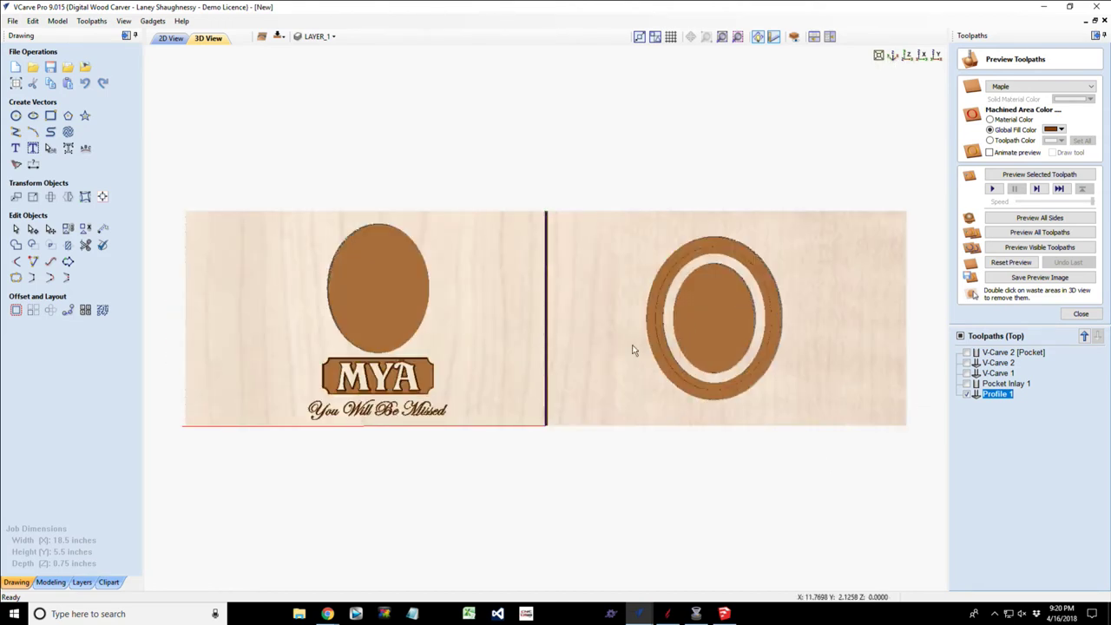
pyautogui.scroll(8, 348, 391)
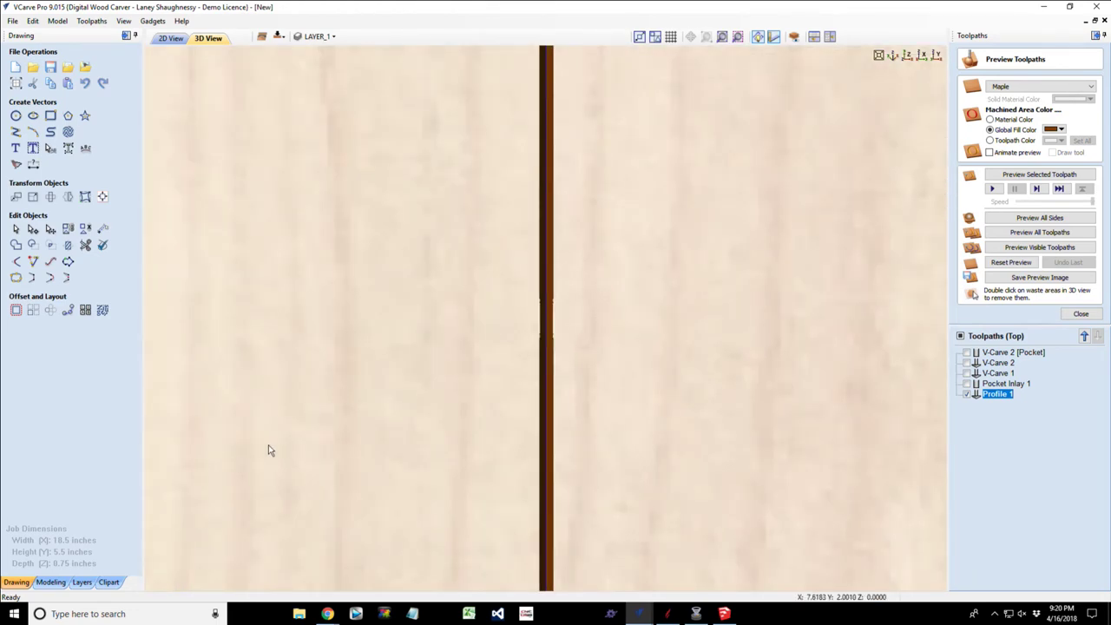
pyautogui.scroll(-10, 742, 269)
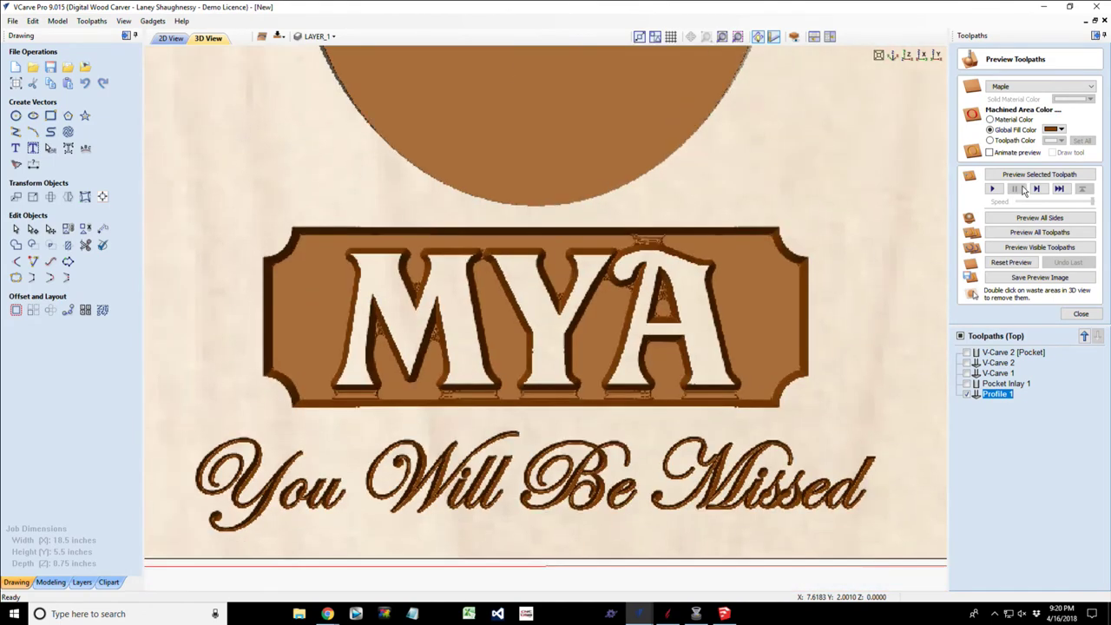
pyautogui.moveTo(364, 418); pyautogui.dragTo(433, 334, button='middle')
pyautogui.scroll(-1, 486, 365)
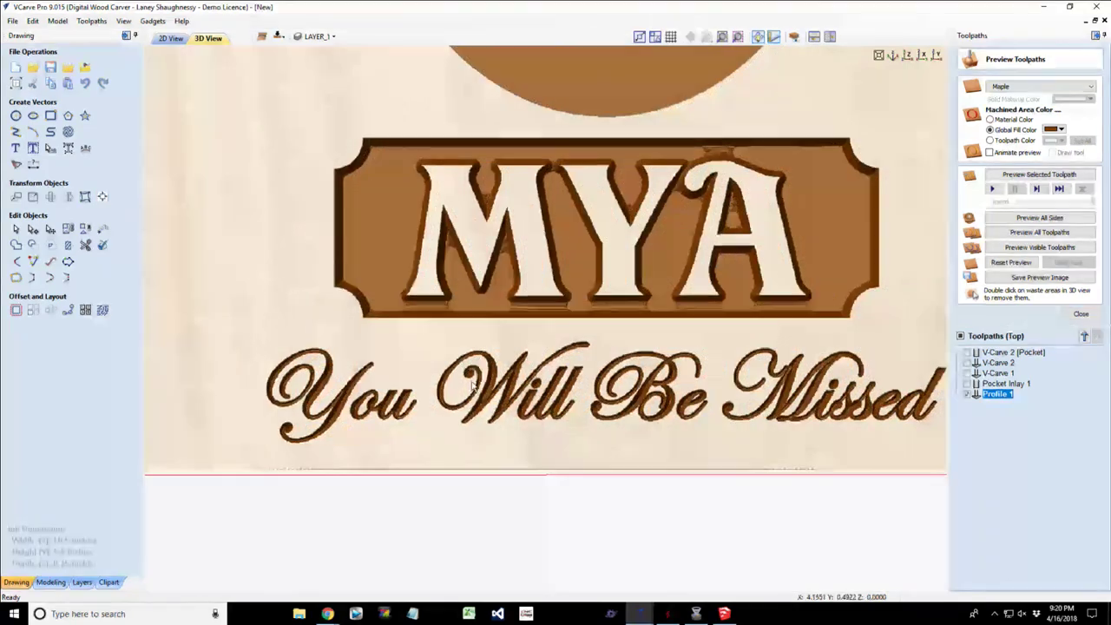
pyautogui.scroll(-4, 550, 399)
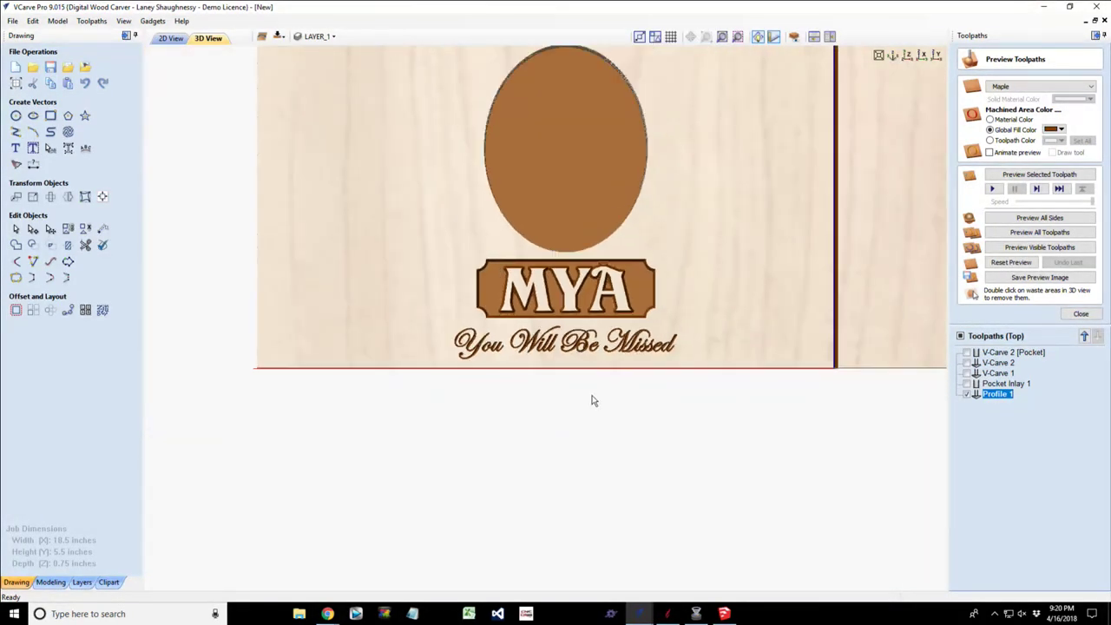
pyautogui.scroll(1, 576, 261)
pyautogui.scroll(1, 573, 278)
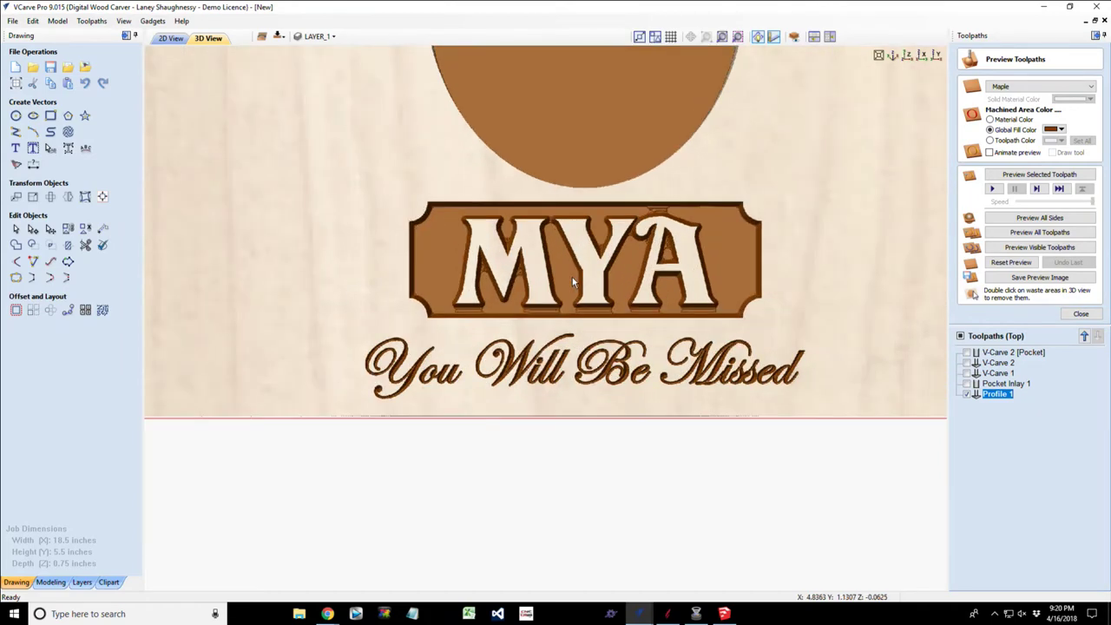
pyautogui.scroll(2, 572, 277)
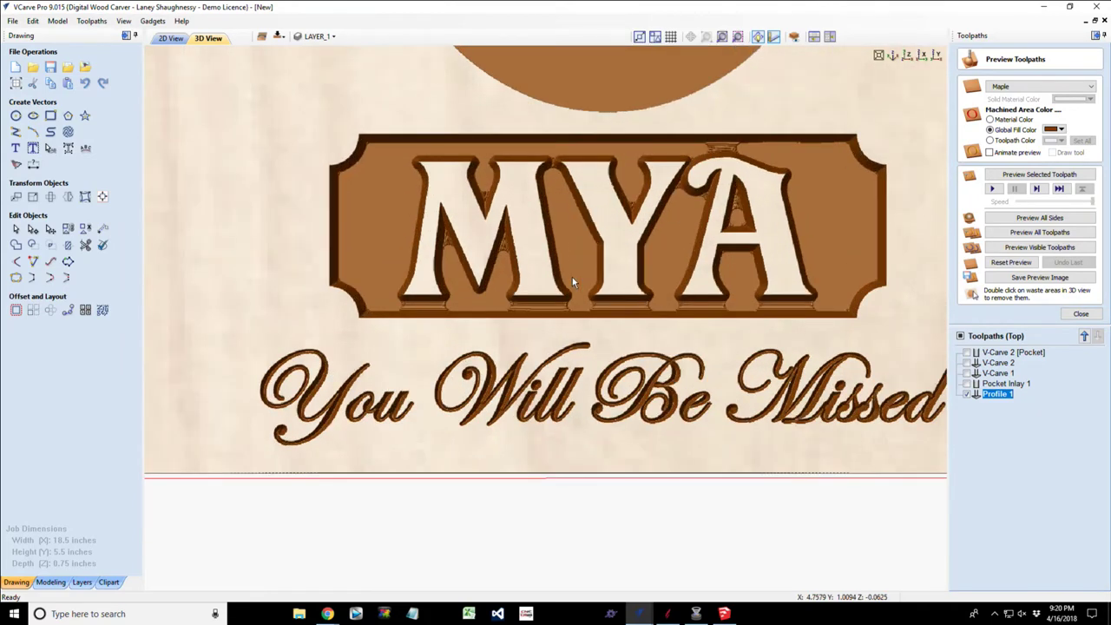
# Set preview simulation quality to Standard and preview all sides.
pyautogui.click(92, 21)
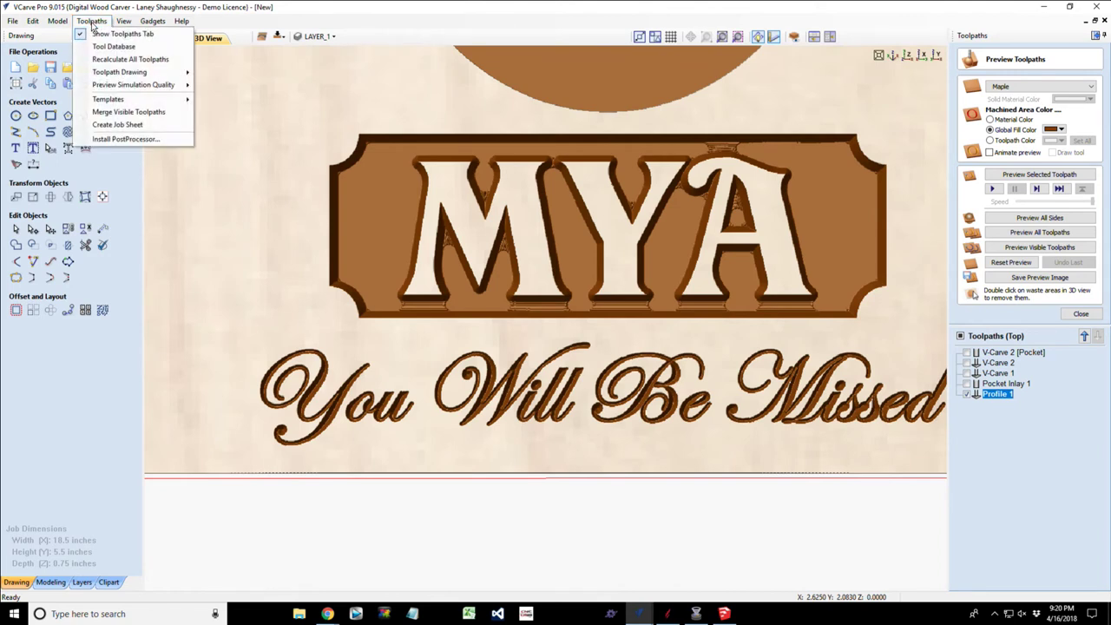
pyautogui.moveTo(101, 85)
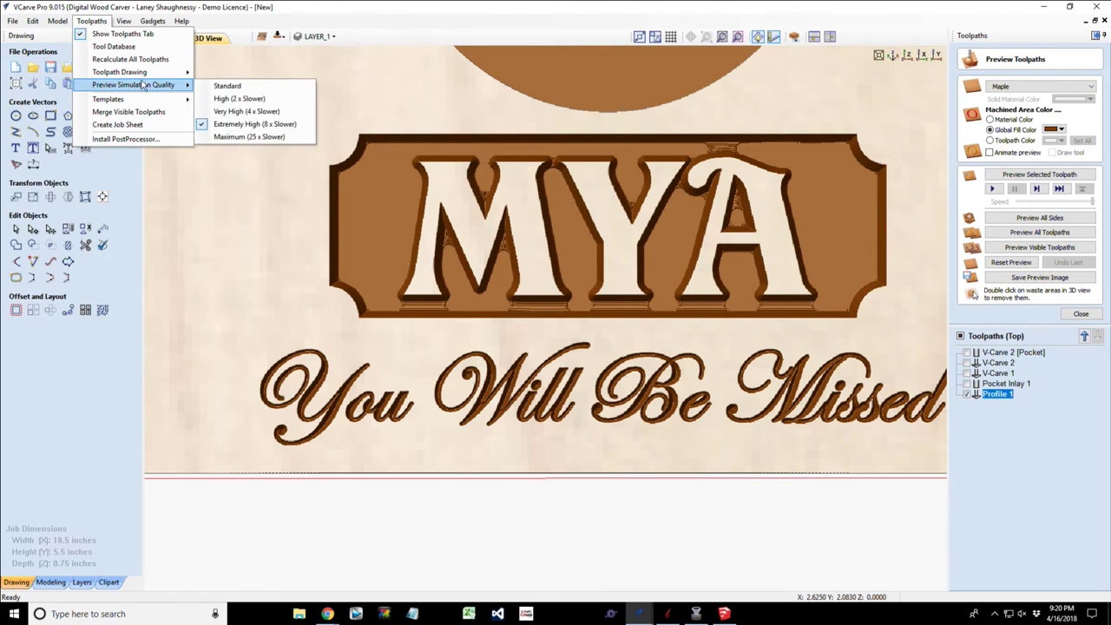
pyautogui.click(229, 86)
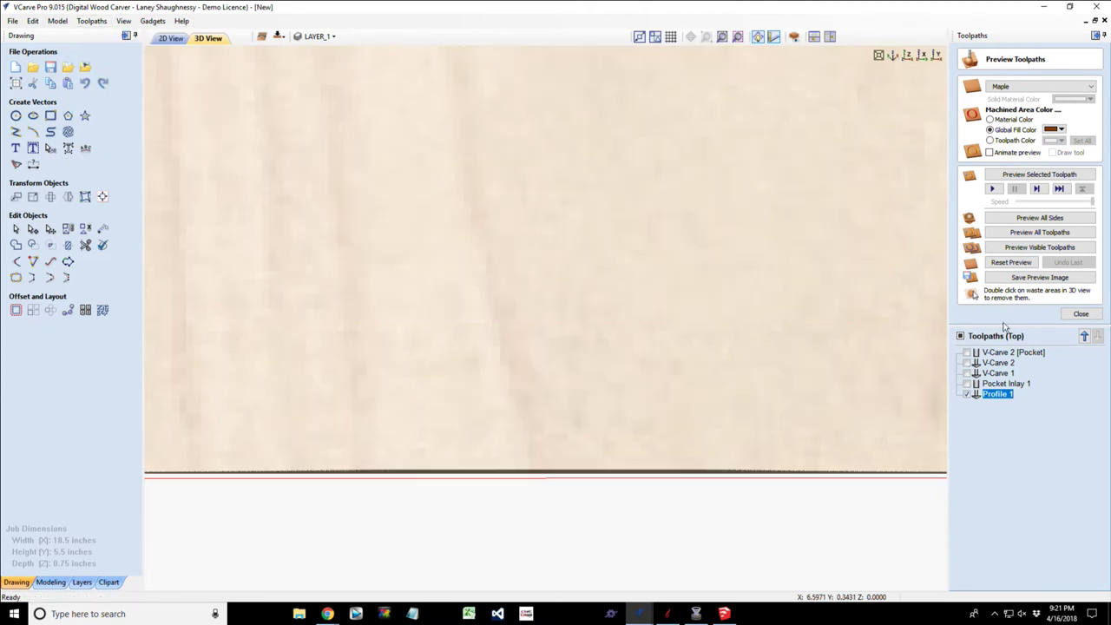
pyautogui.click(1033, 218)
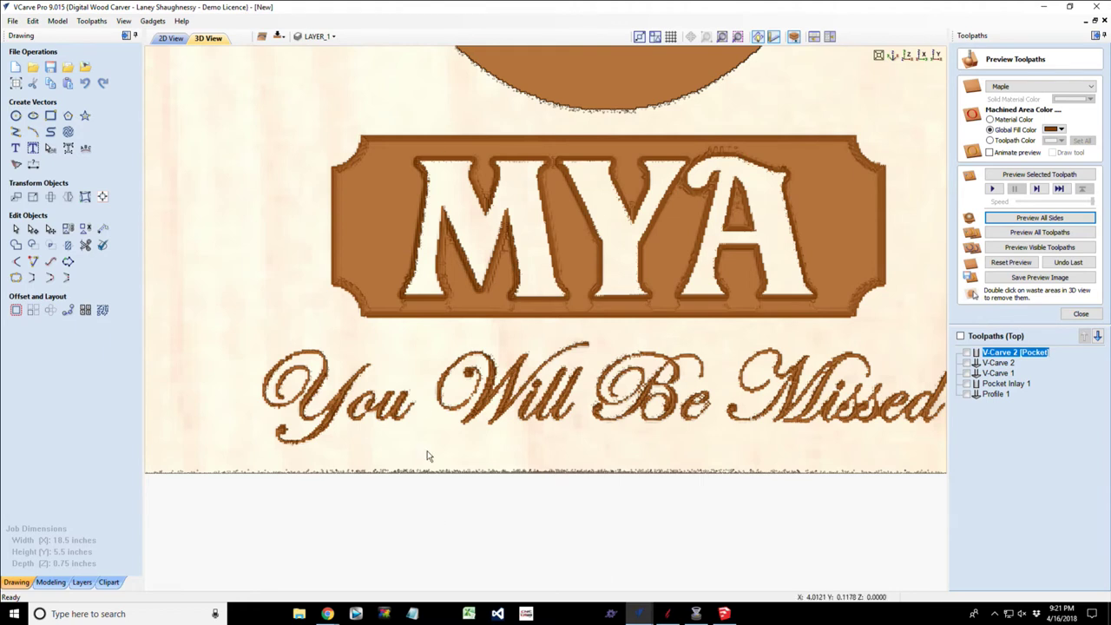
# Switch preview quality to Extremely High (8 x Slower) and re-simulate all sides.
pyautogui.click(92, 21)
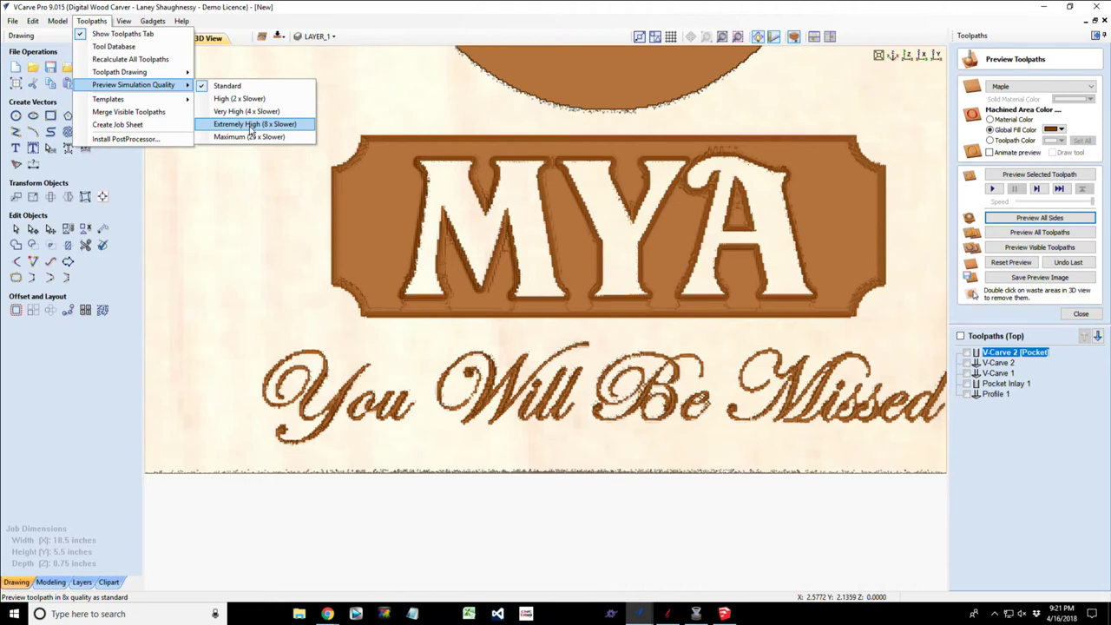
pyautogui.click(251, 128)
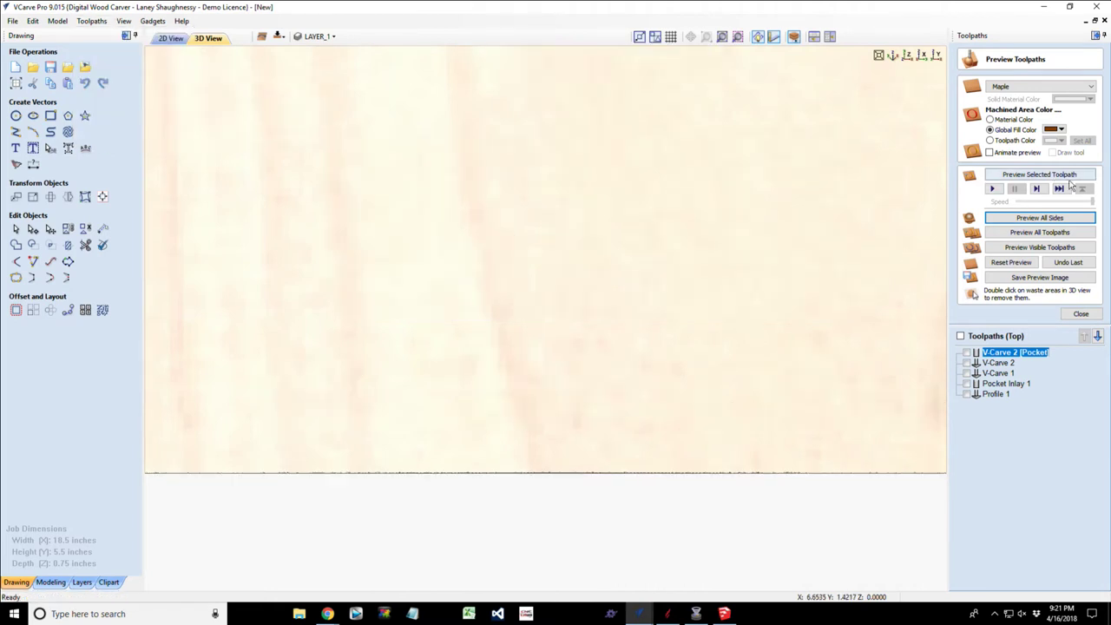
pyautogui.click(1052, 220)
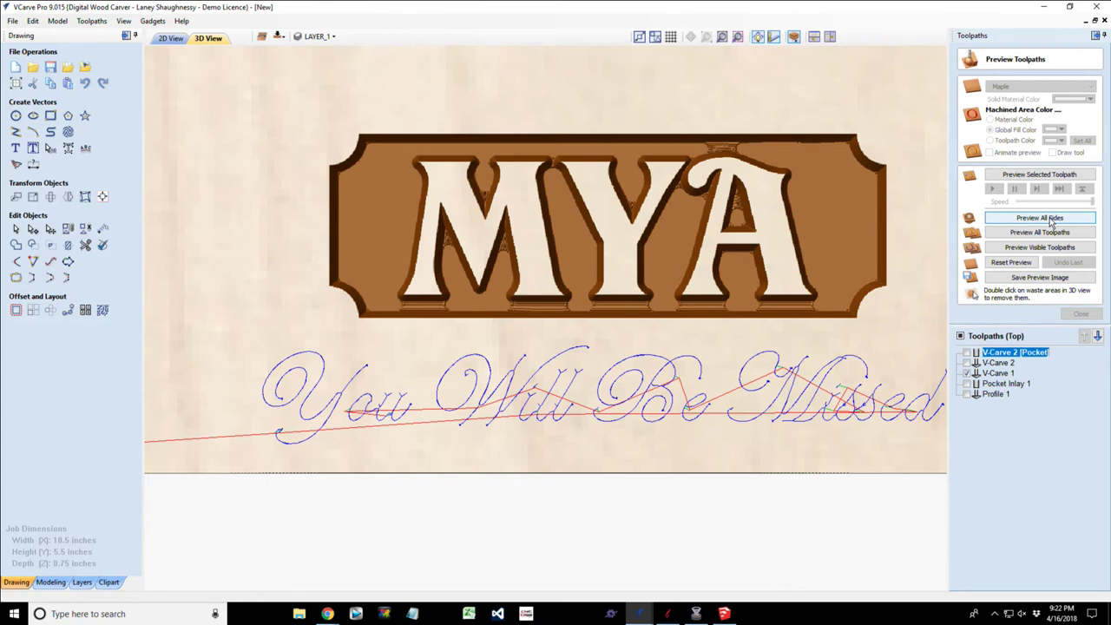
pyautogui.click(1050, 220)
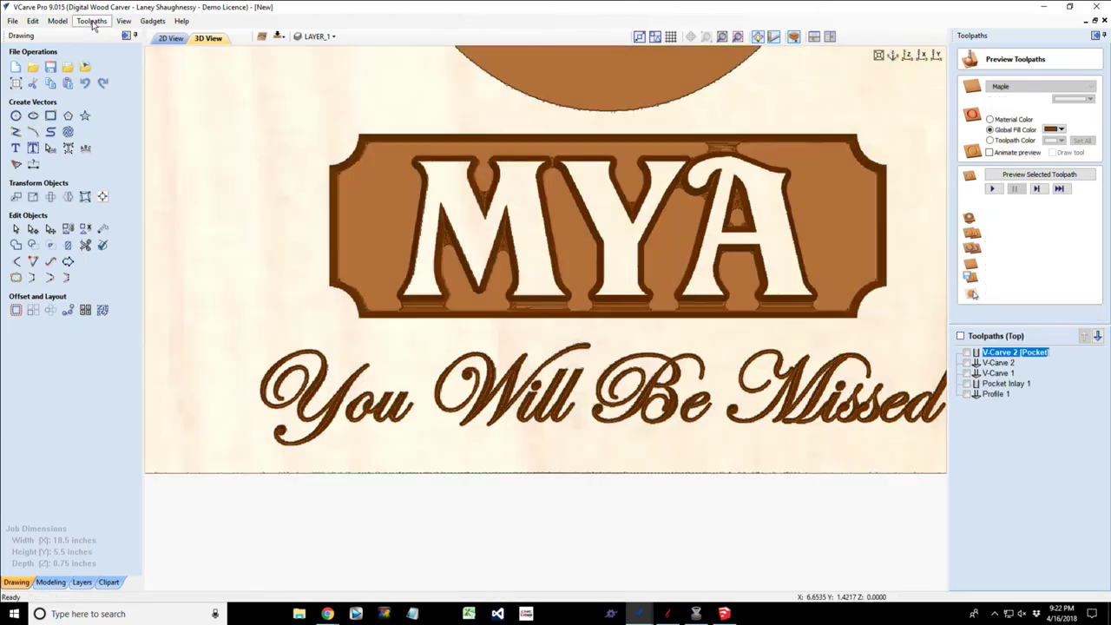
pyautogui.click(91, 21)
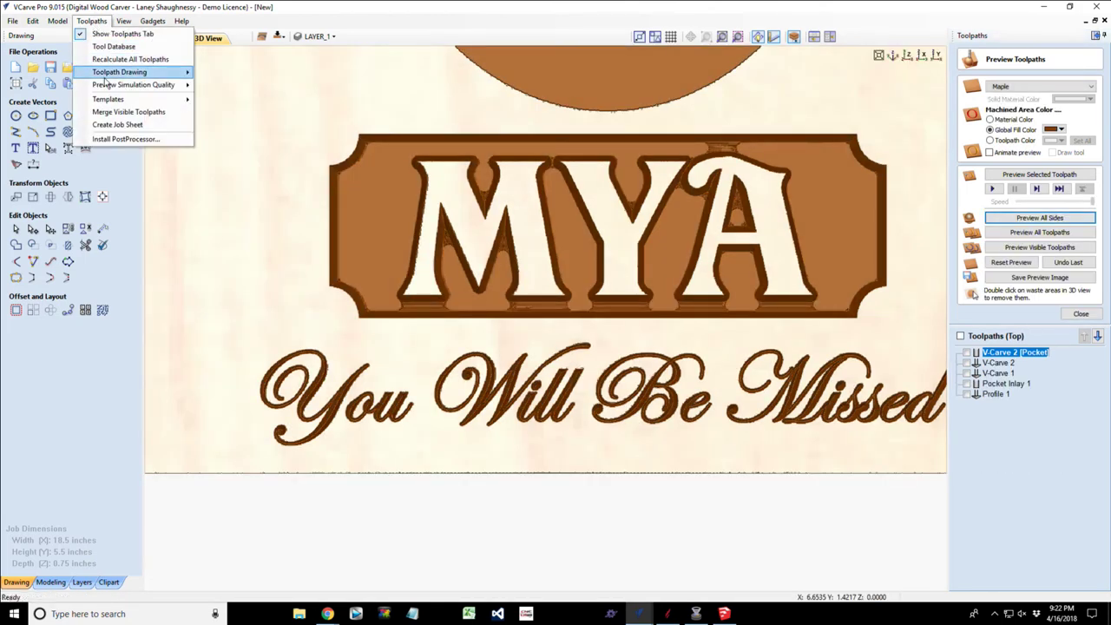
# Set preview quality to Maximum (25 x Slower) and reset the preview to an uncut board.
pyautogui.moveTo(109, 84)
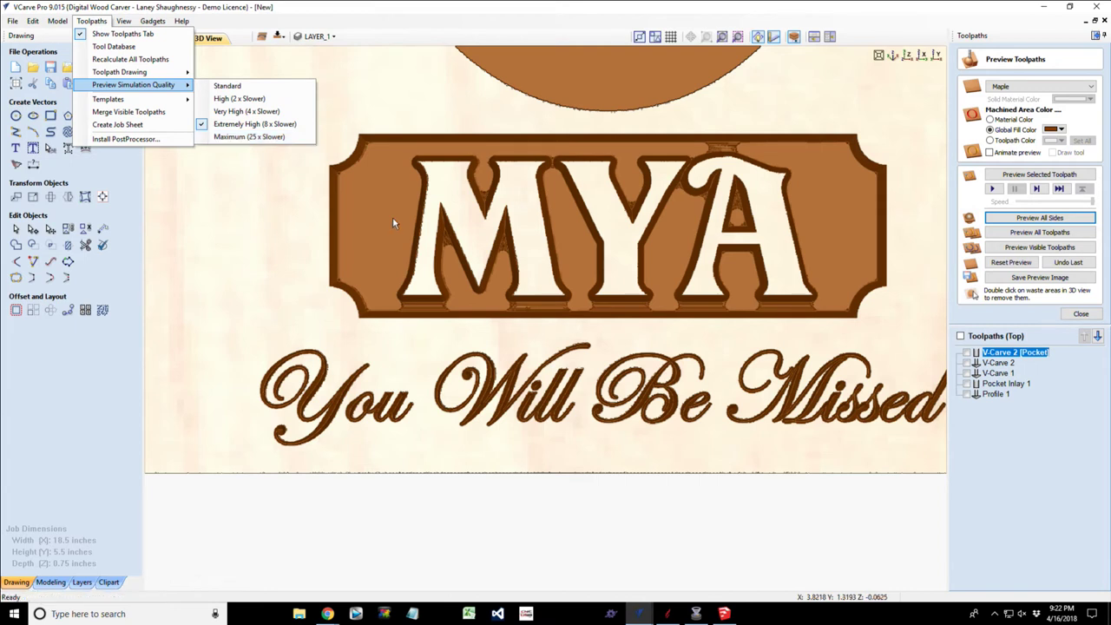
pyautogui.click(249, 138)
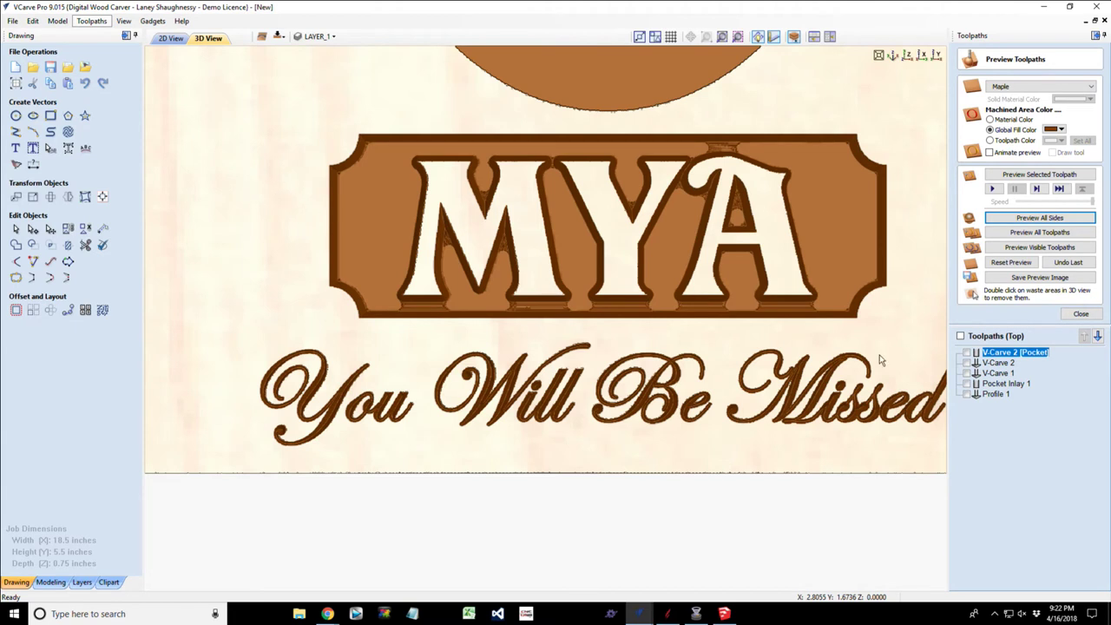
pyautogui.click(990, 214)
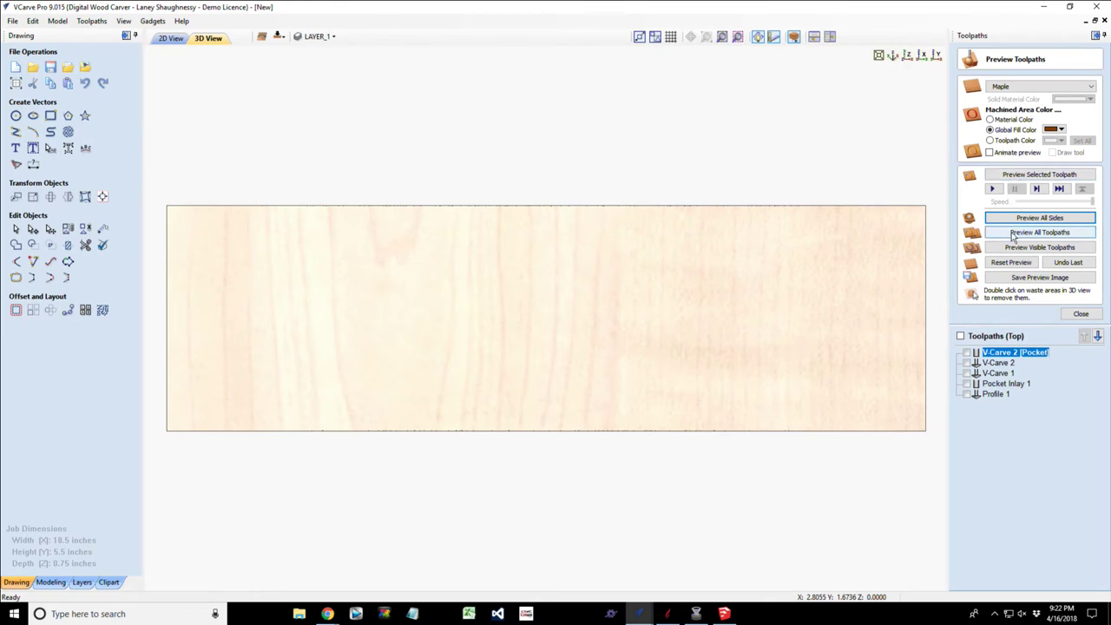
# Simulate all toolpaths at Maximum quality, then zoom and pan to inspect the oval, plaque and script.
pyautogui.click(1013, 236)
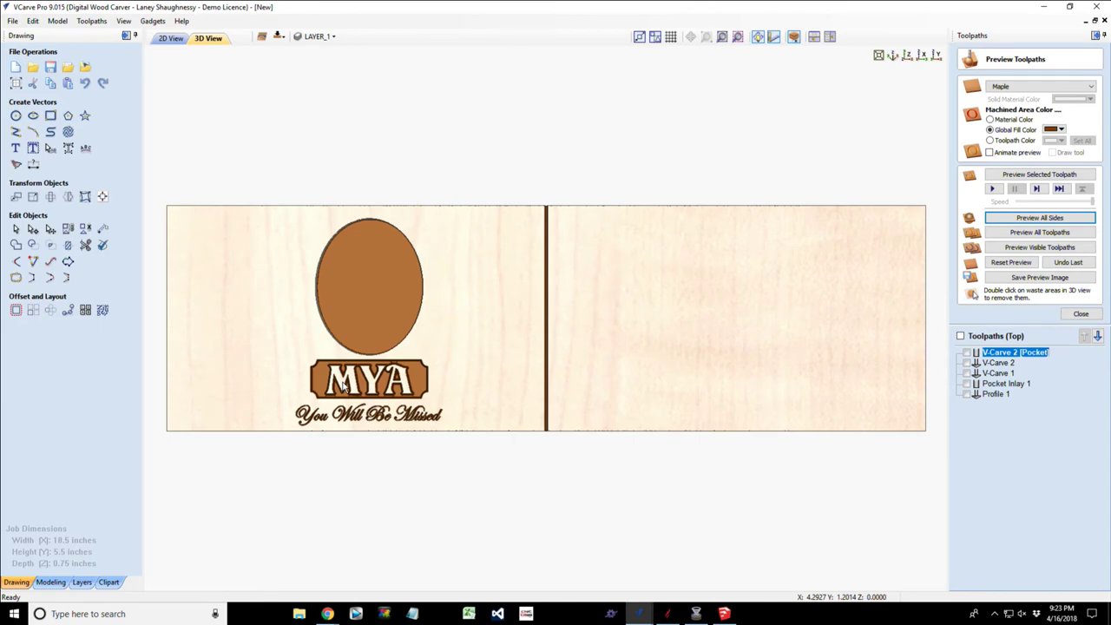
pyautogui.scroll(3, 343, 384)
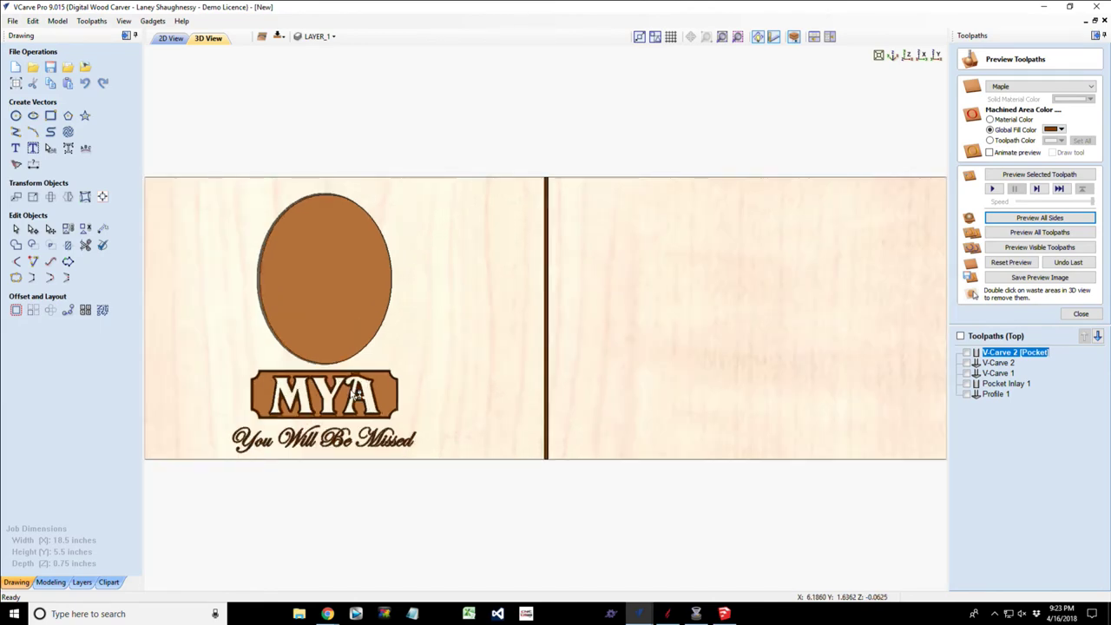
pyautogui.scroll(2, 355, 395)
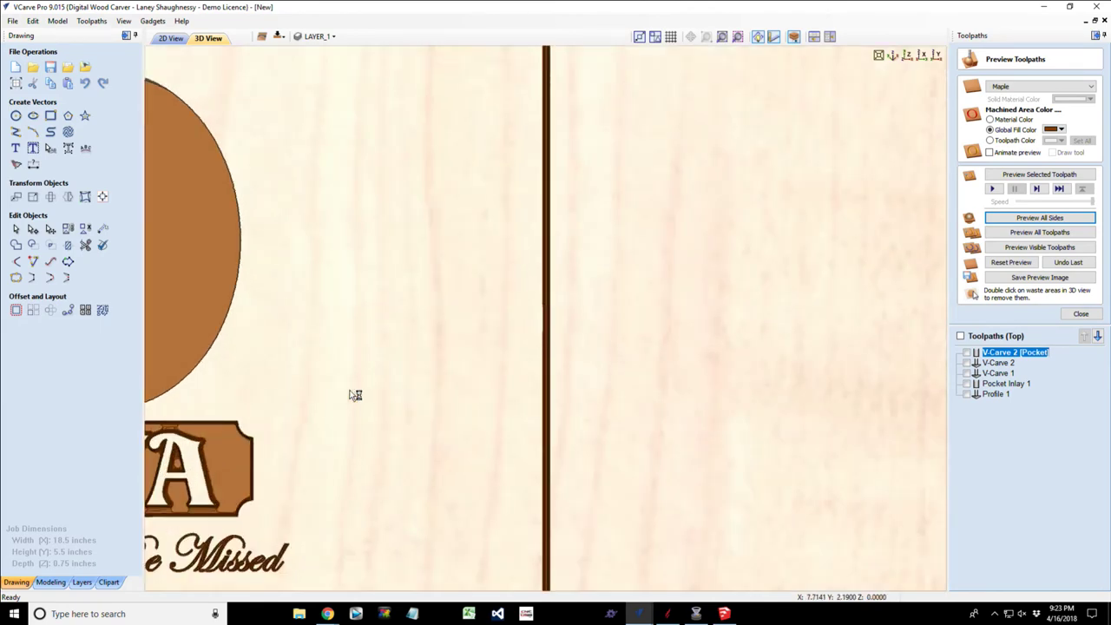
pyautogui.scroll(2, 355, 395)
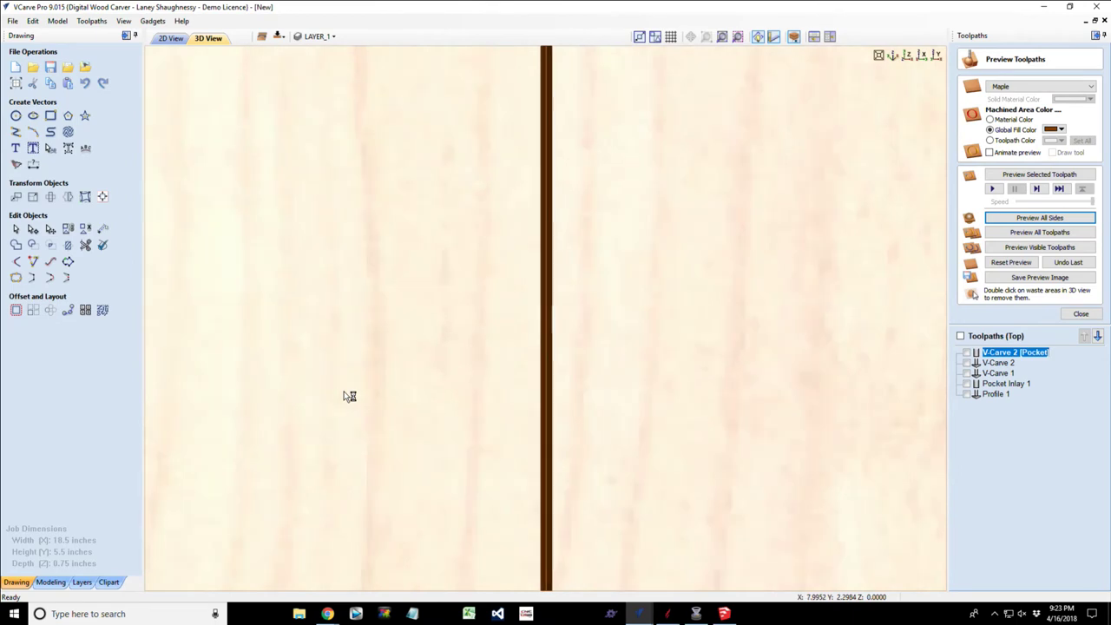
pyautogui.scroll(1, 490, 368)
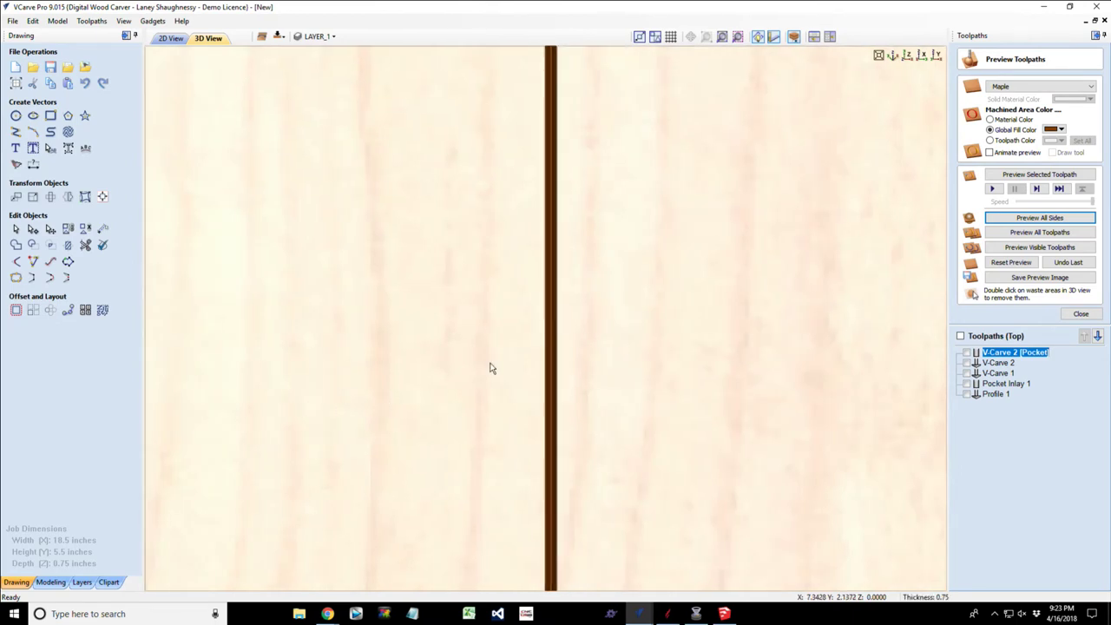
pyautogui.scroll(-3, 491, 368)
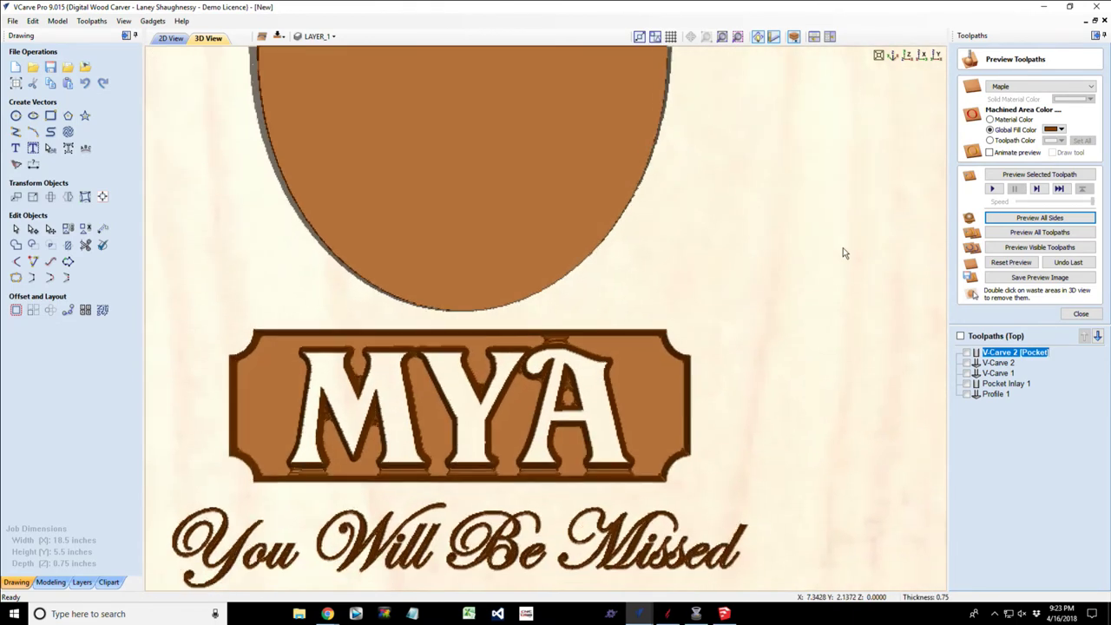
pyautogui.moveTo(844, 252); pyautogui.dragTo(924, 230, button='middle')
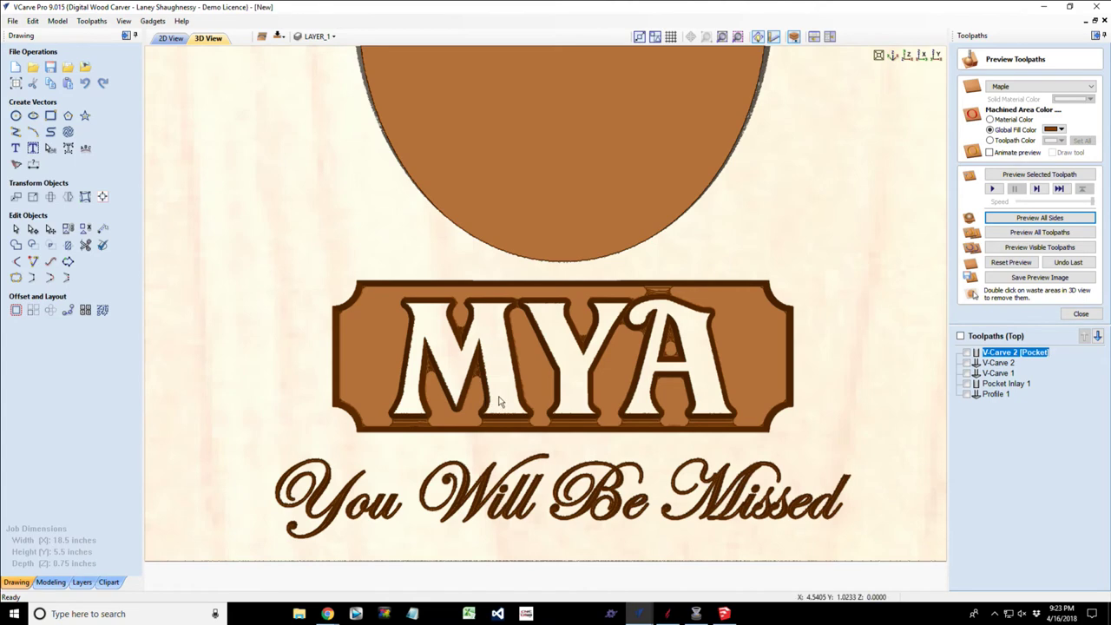
pyautogui.scroll(-2, 500, 401)
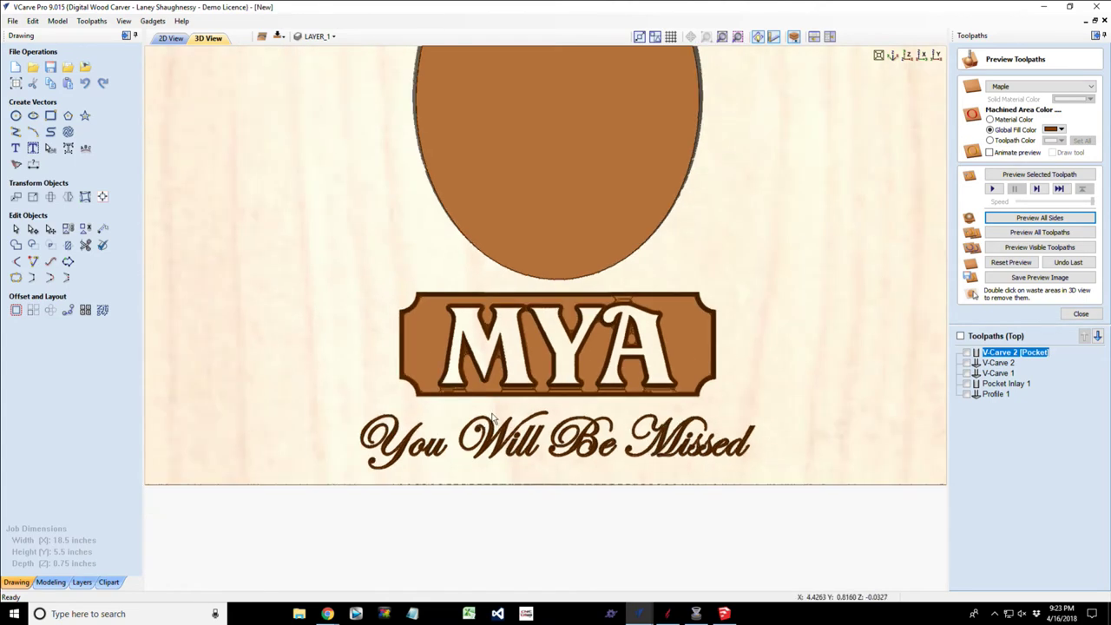
pyautogui.scroll(1, 492, 420)
pyautogui.scroll(2, 495, 420)
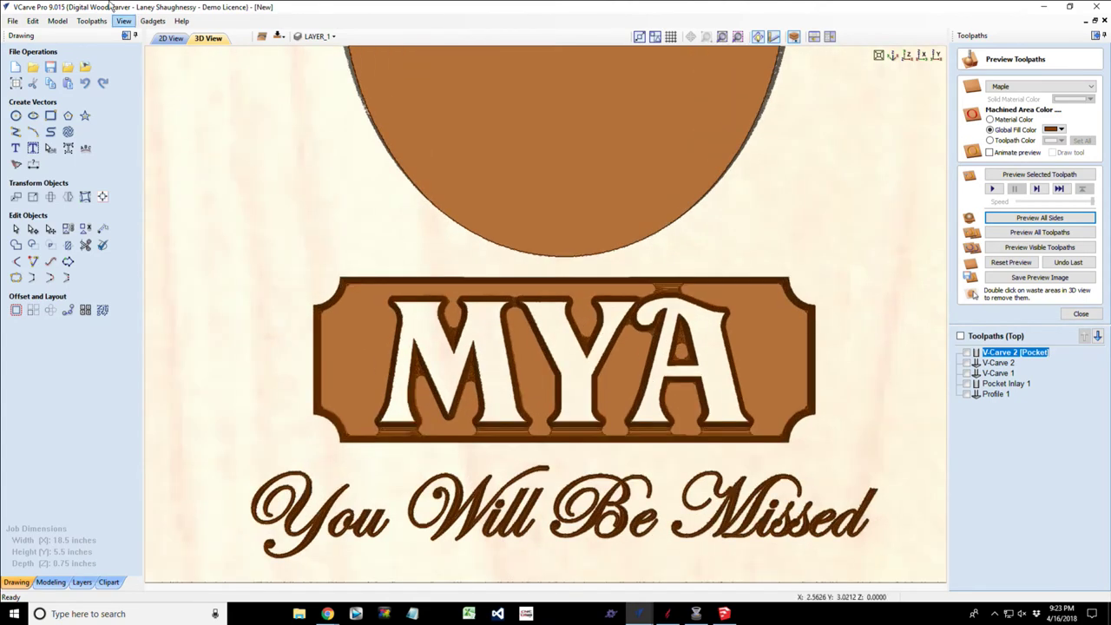
# Set preview quality back to Extremely High (8 x Slower) and fit the whole board in view.
pyautogui.click(91, 21)
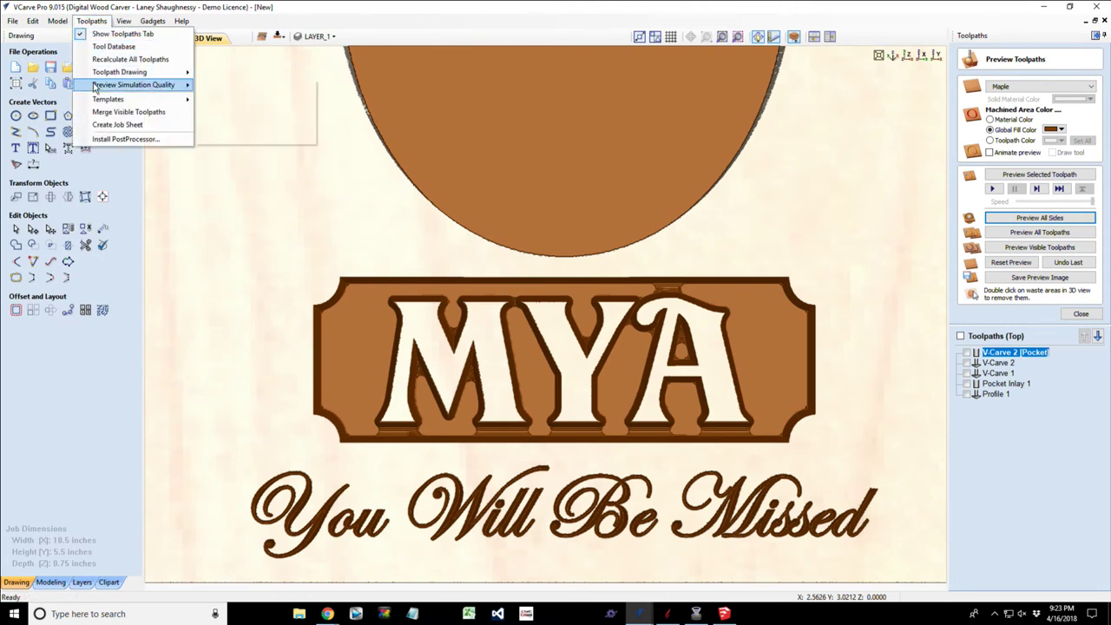
pyautogui.moveTo(96, 88)
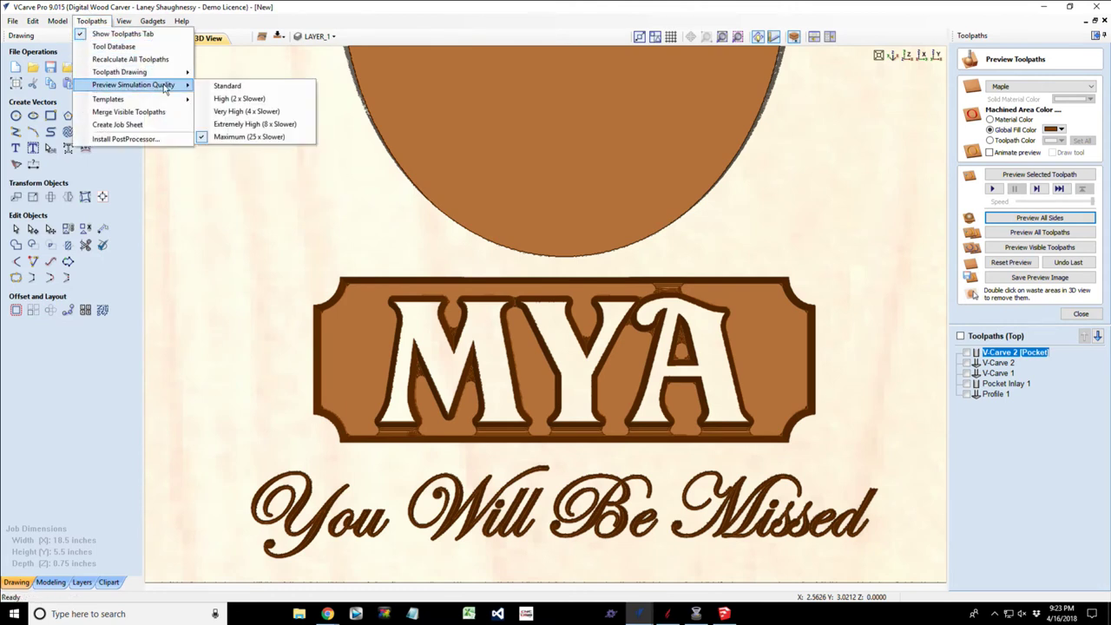
pyautogui.click(231, 127)
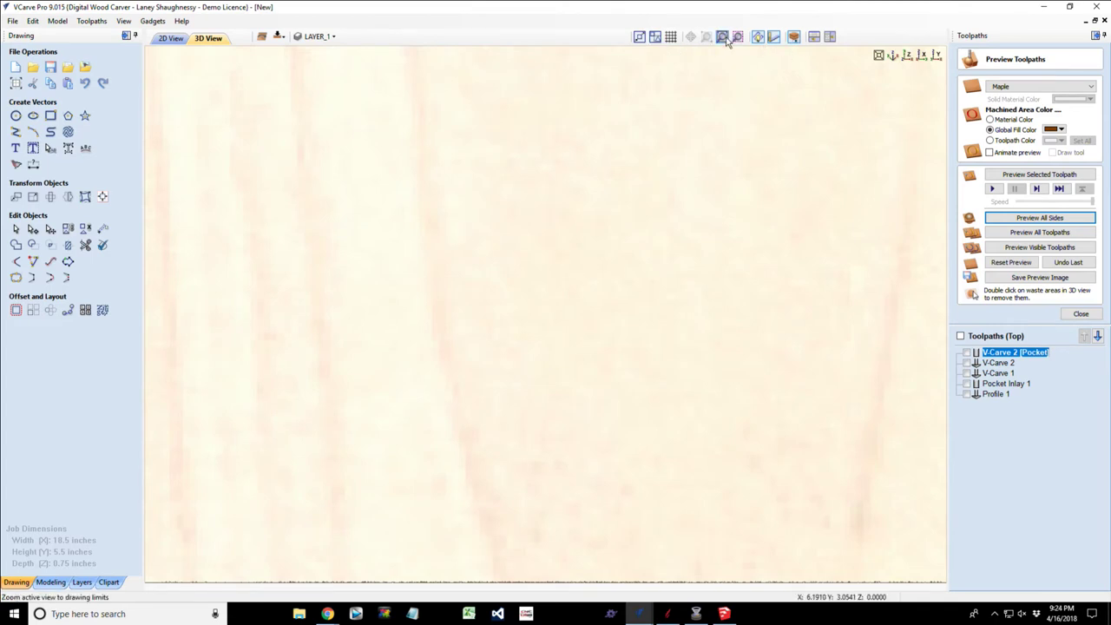
pyautogui.click(725, 40)
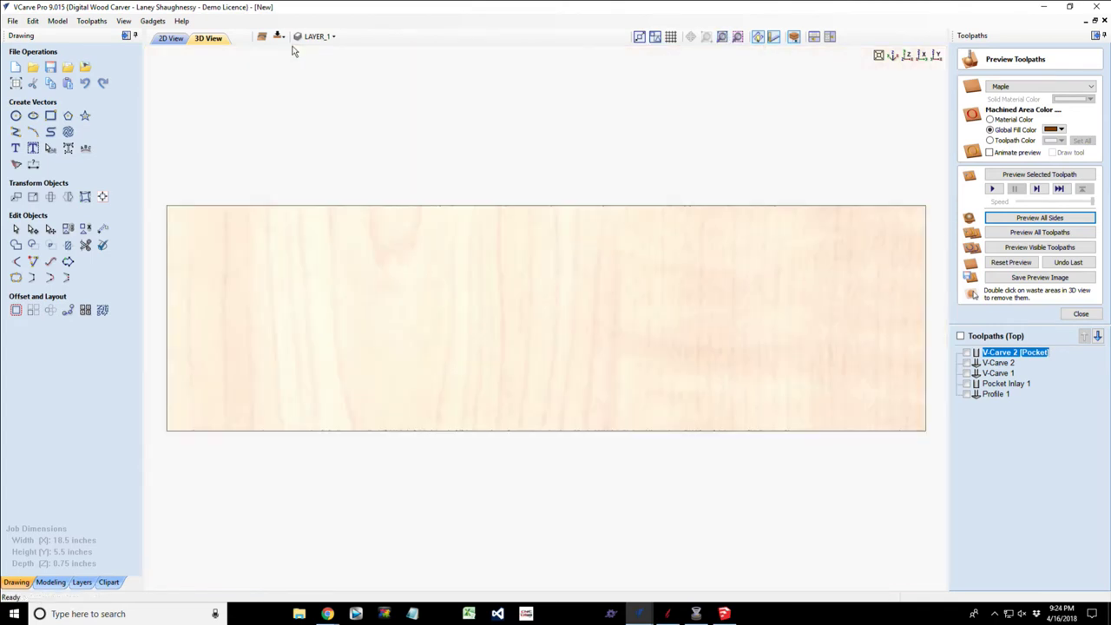
# Switch from the 3D preview to the 2D View of the top-side layout.
pyautogui.click(172, 39)
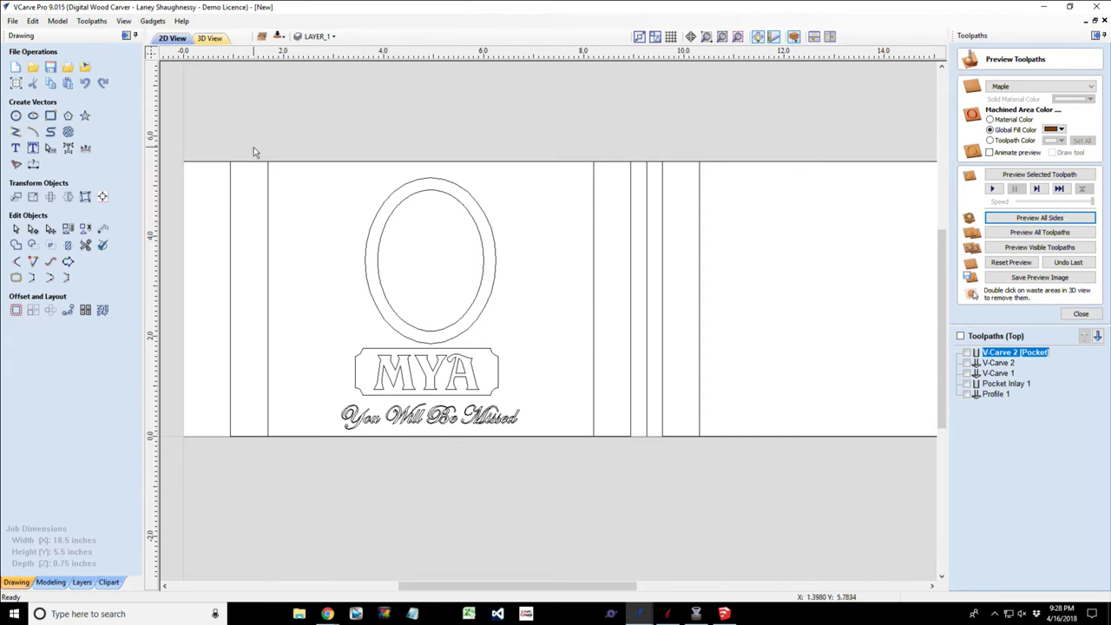
# Flip to the bottom side, compare against the top side, then settle back on the bottom side.
pyautogui.click(279, 38)
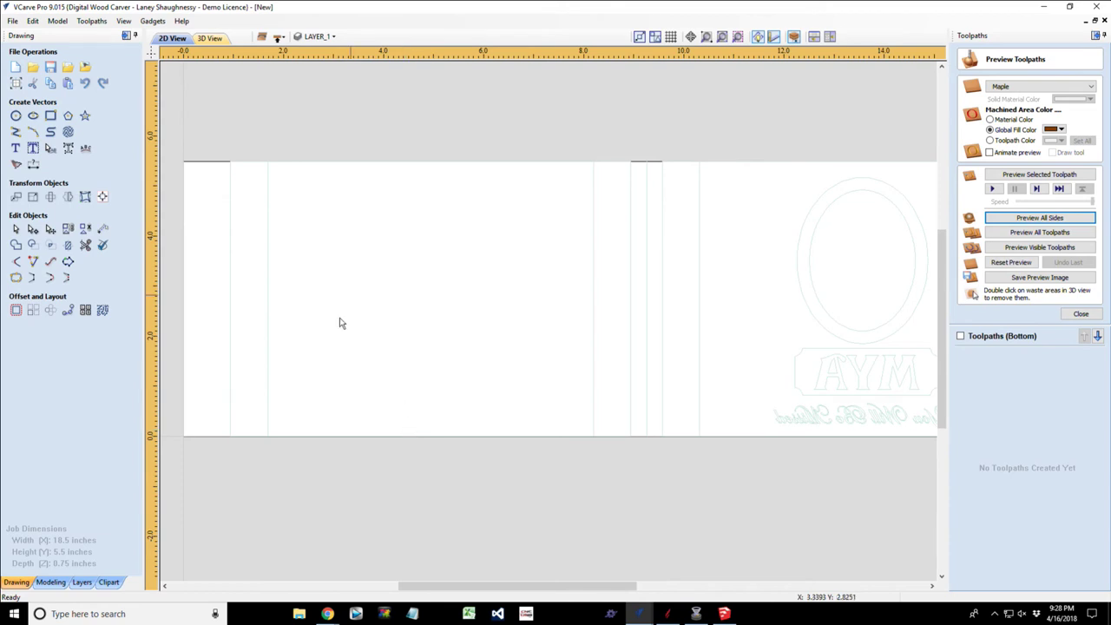
pyautogui.moveTo(529, 259); pyautogui.dragTo(532, 222)
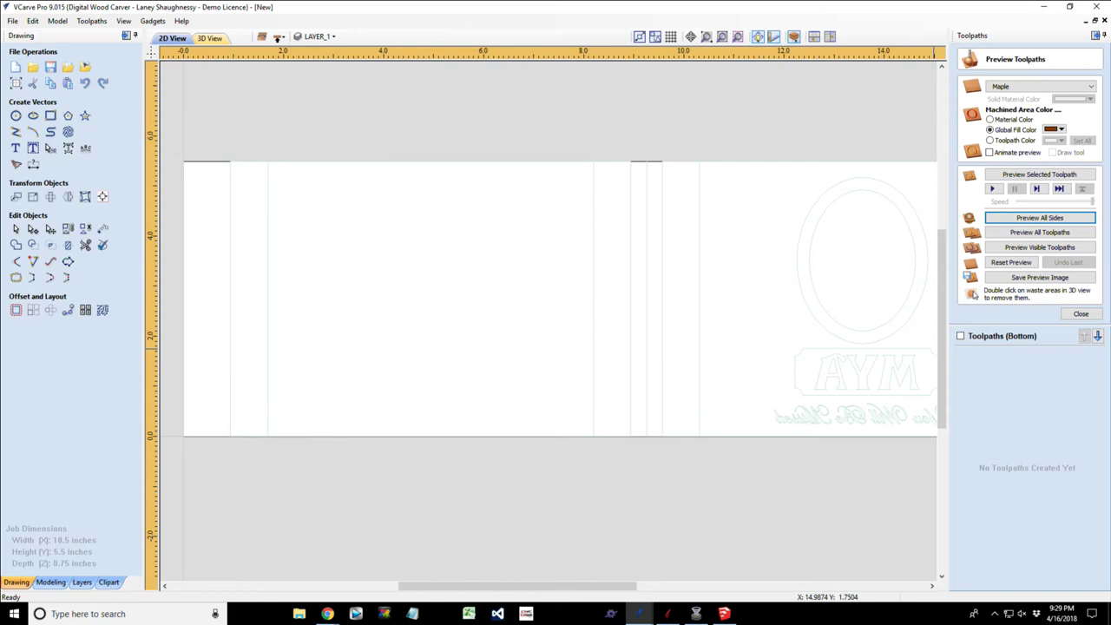
pyautogui.click(278, 37)
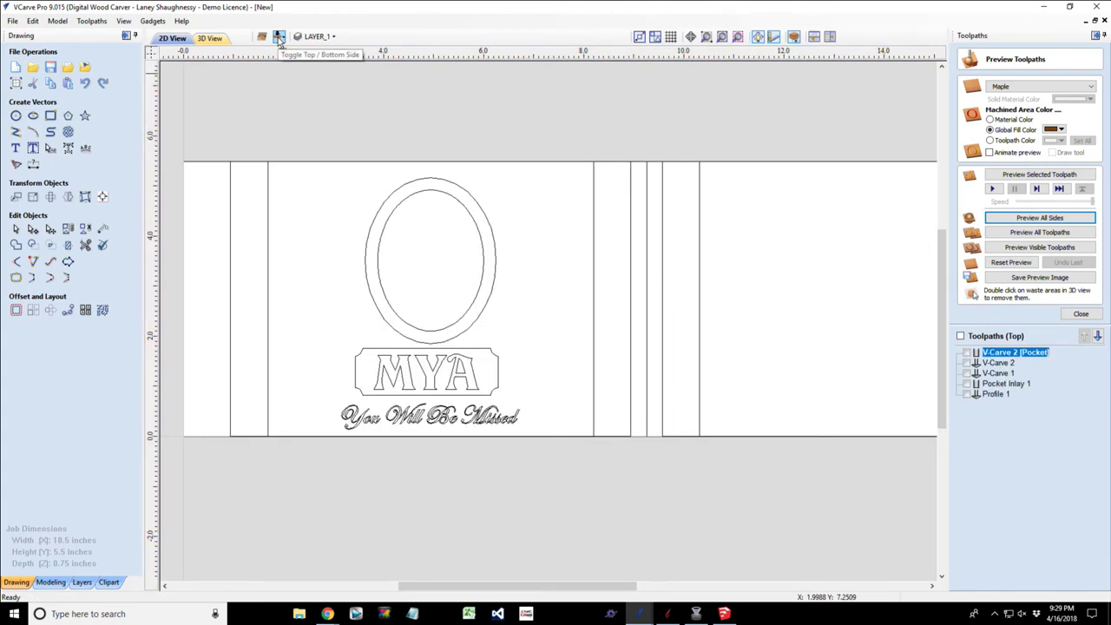
pyautogui.click(279, 38)
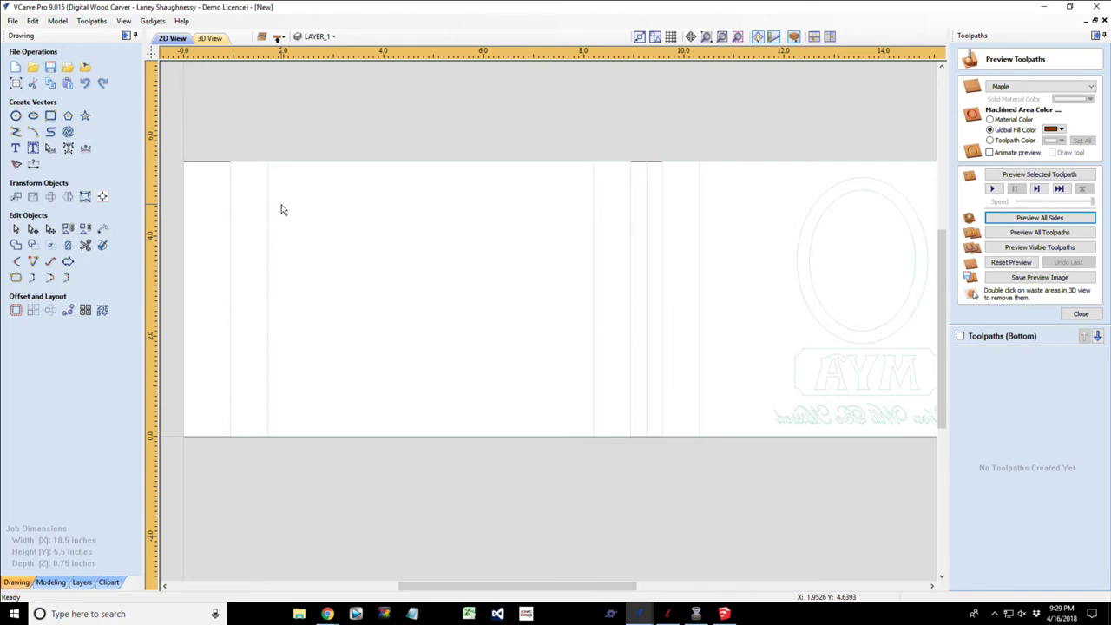
# Bring the VCarve Pro window holding the memorial board job to the front from the taskbar.
pyautogui.scroll(-3, 399, 283)
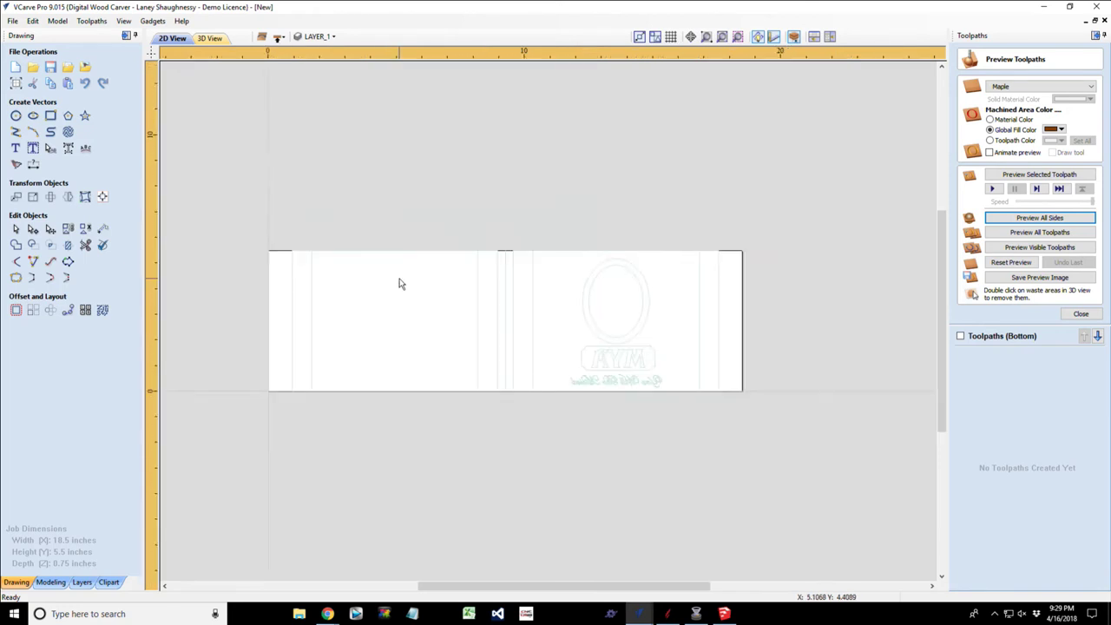
pyautogui.scroll(2, 399, 283)
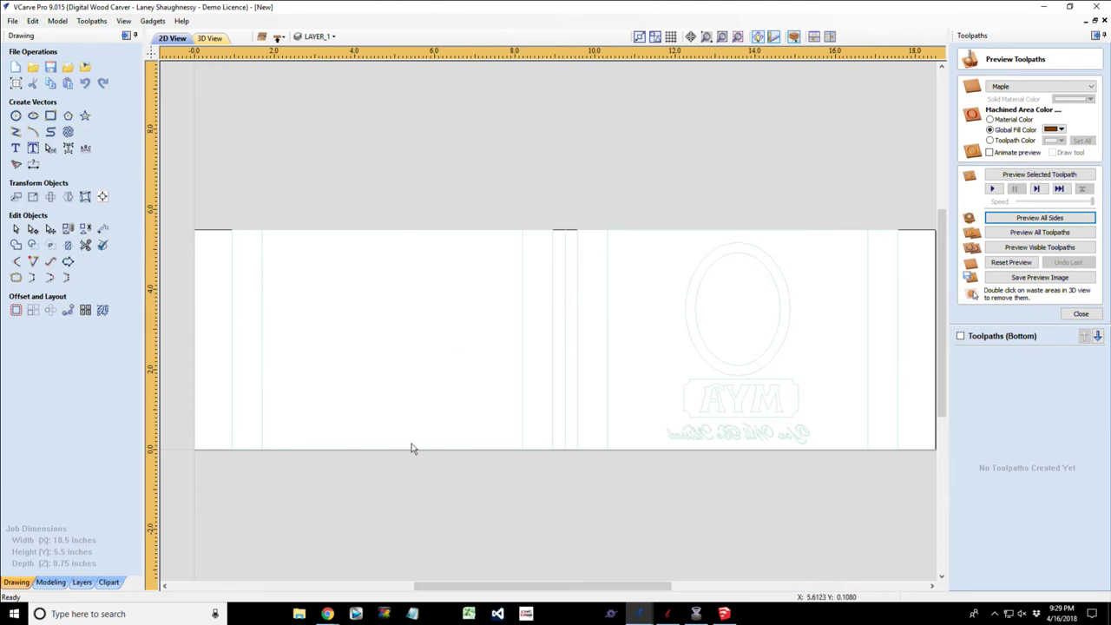
pyautogui.moveTo(639, 614)
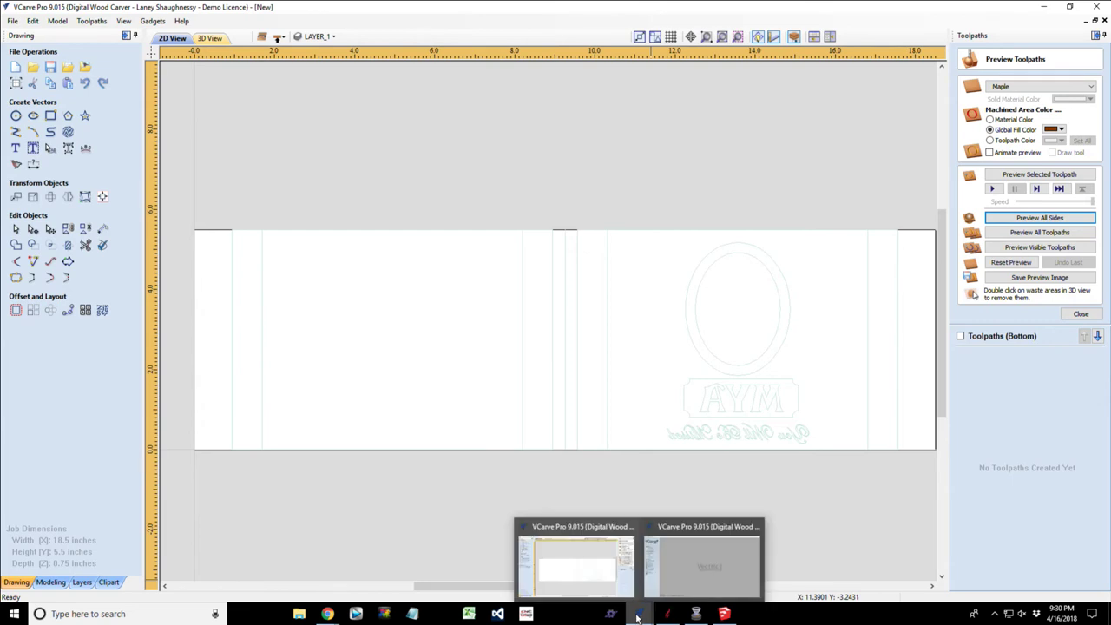
pyautogui.click(736, 590)
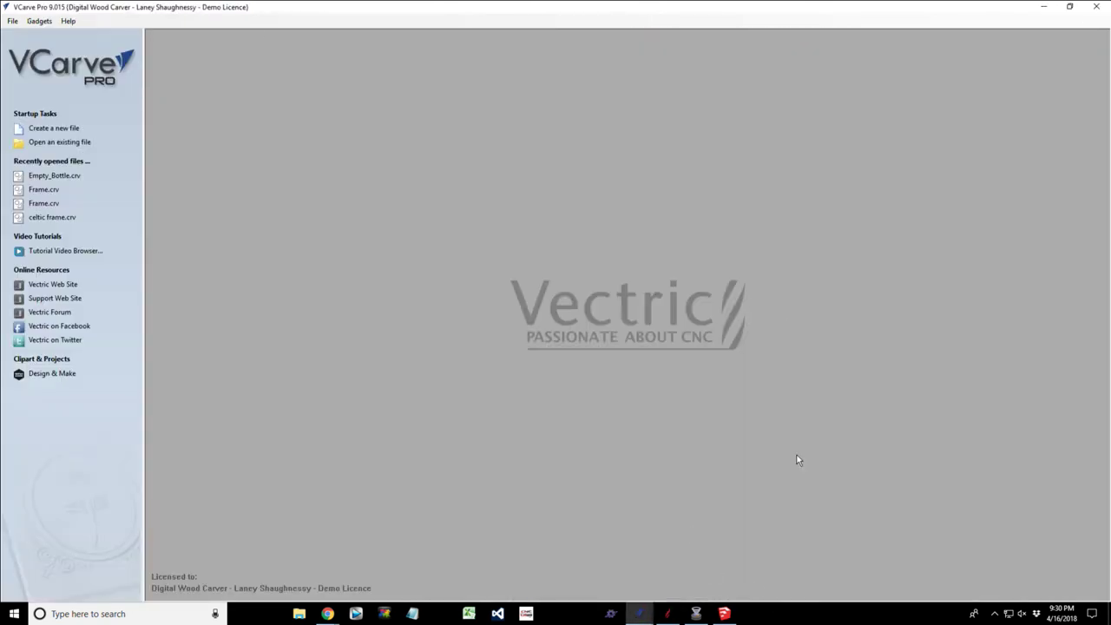
pyautogui.moveTo(639, 614)
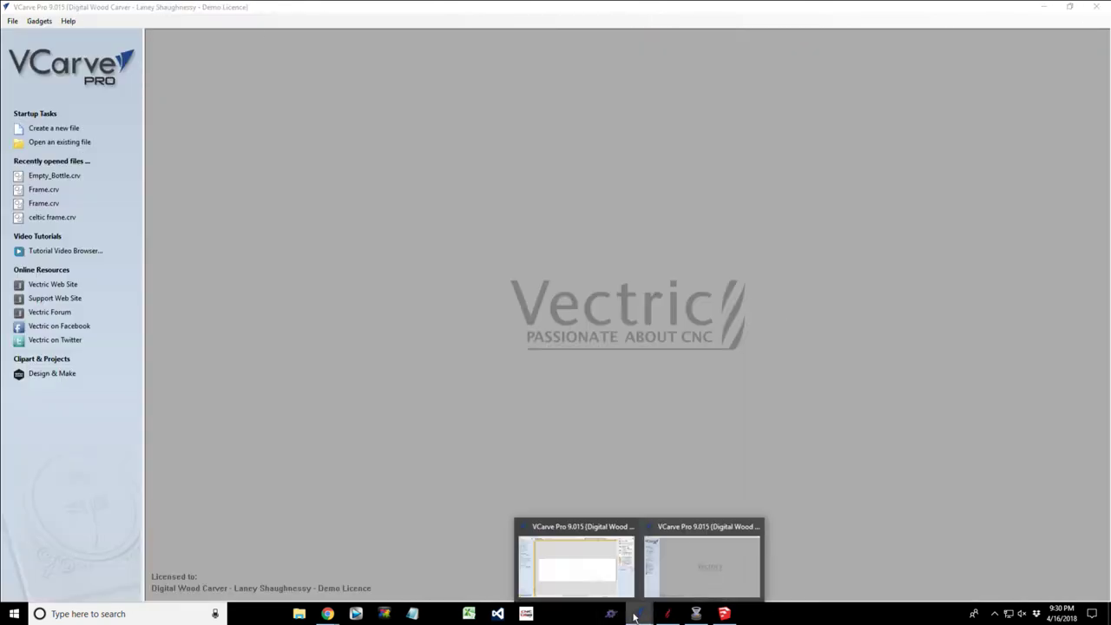
pyautogui.click(571, 582)
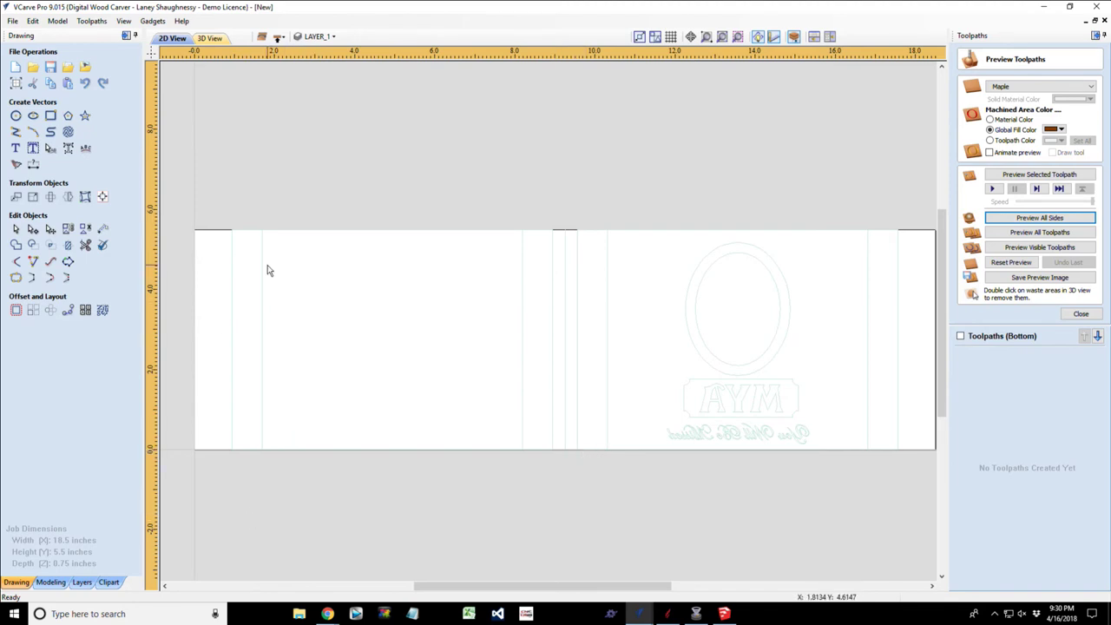
# Show the board's top side and check the 8-inch and 6.5-inch rectangle sizes.
pyautogui.click(279, 37)
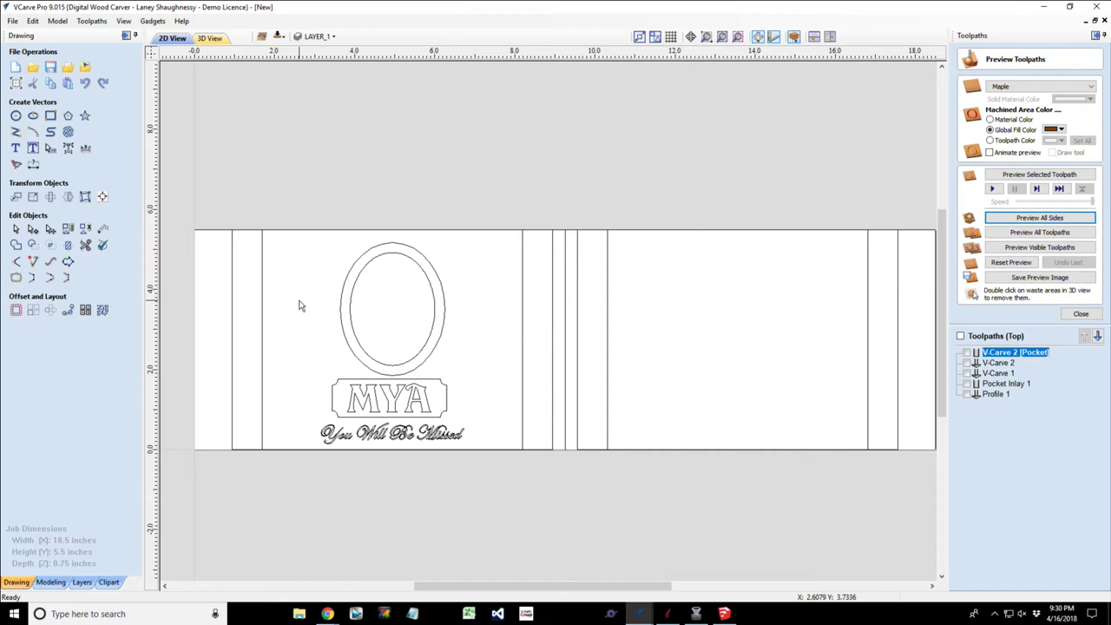
pyautogui.click(233, 347)
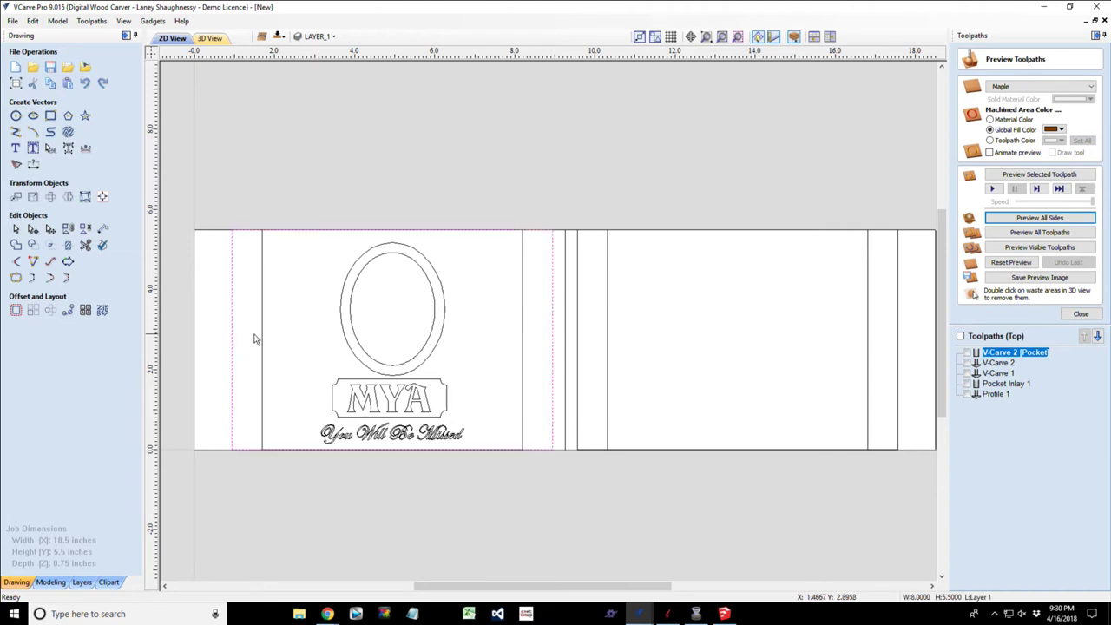
pyautogui.click(264, 344)
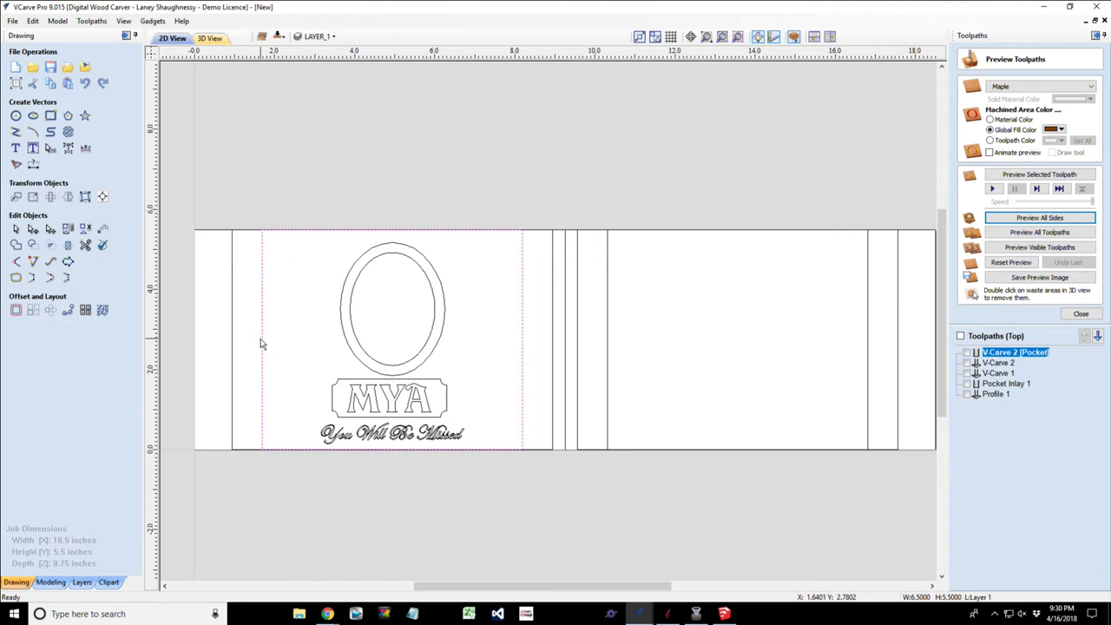
pyautogui.scroll(-1, 260, 344)
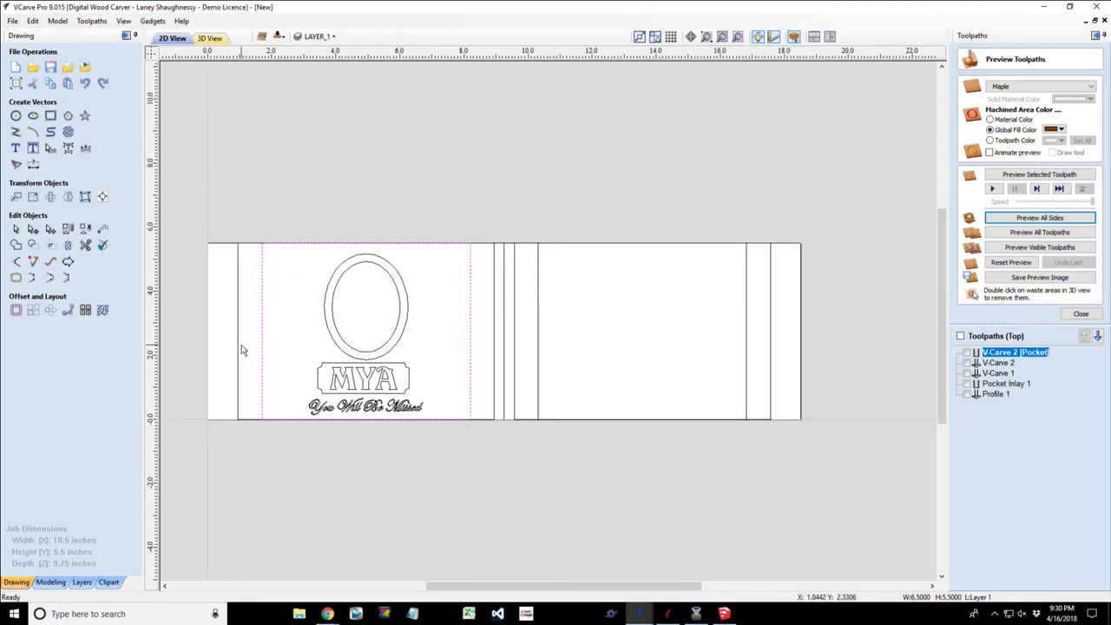
pyautogui.scroll(2, 241, 350)
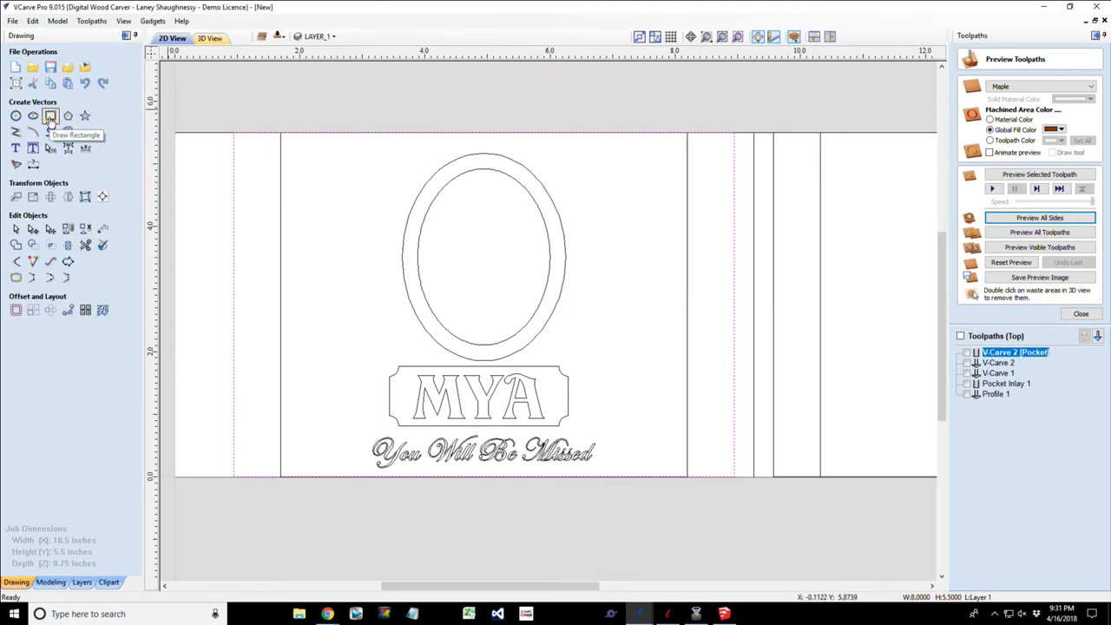
# Draw a 0.75 by 5.5-inch strip rectangle at the board's left end.
pyautogui.click(51, 117)
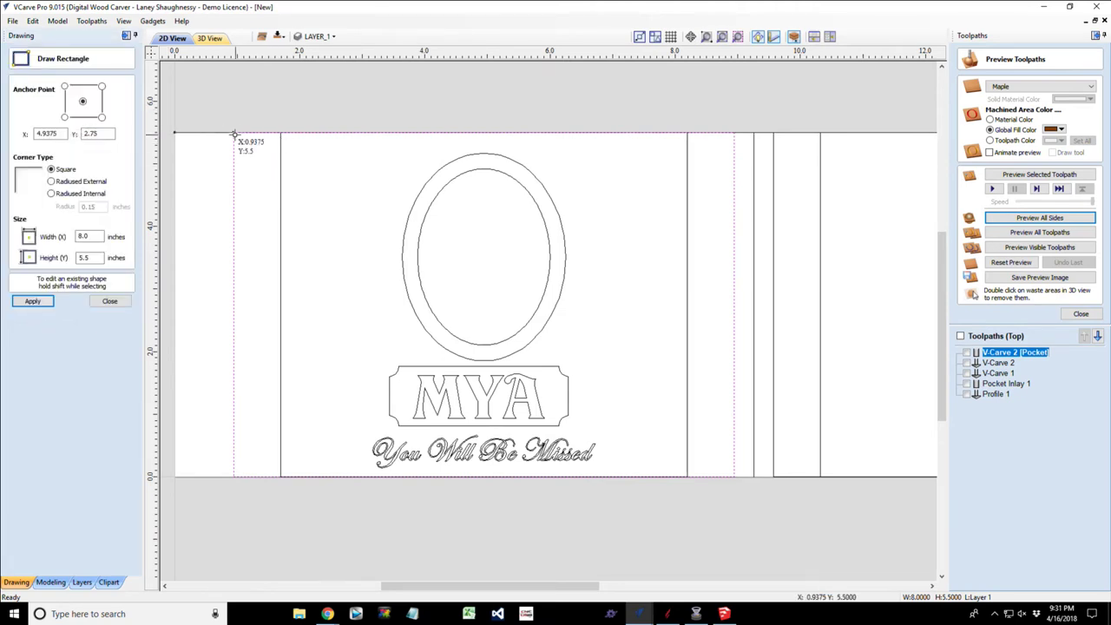
pyautogui.moveTo(234, 134); pyautogui.dragTo(280, 478)
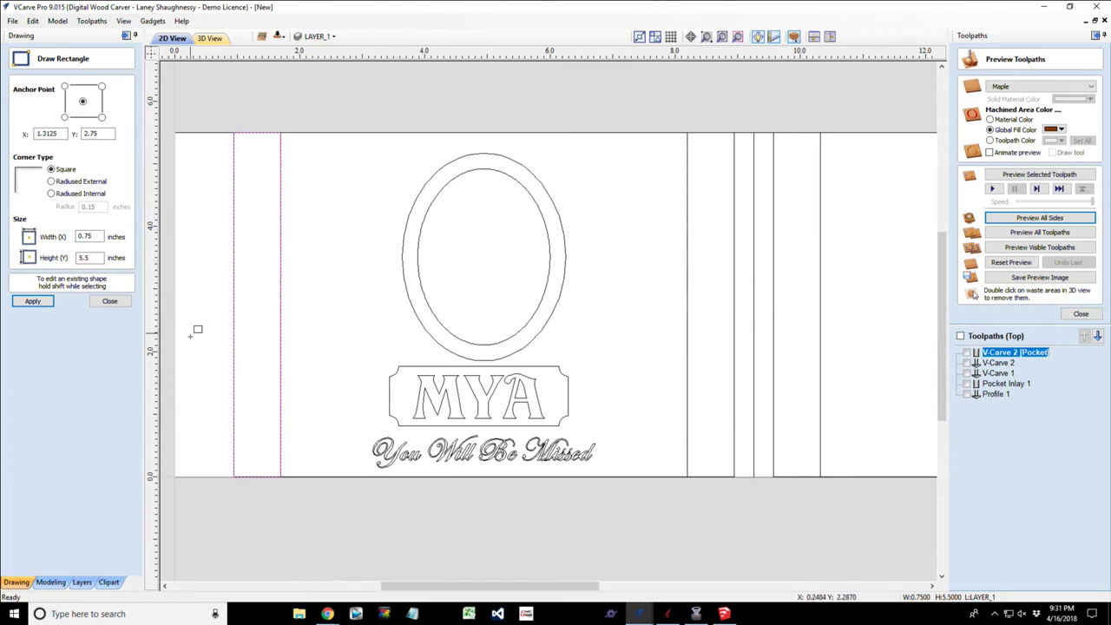
pyautogui.press('Escape')
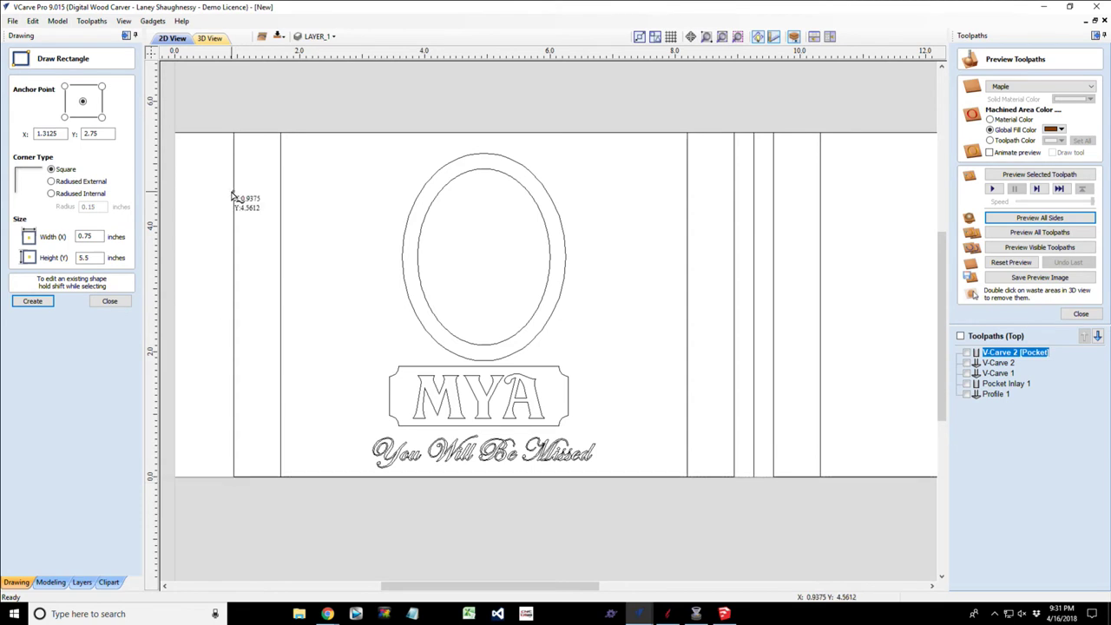
# On the bottom side, draw a left-end strip and two strips near the middle.
pyautogui.click(278, 36)
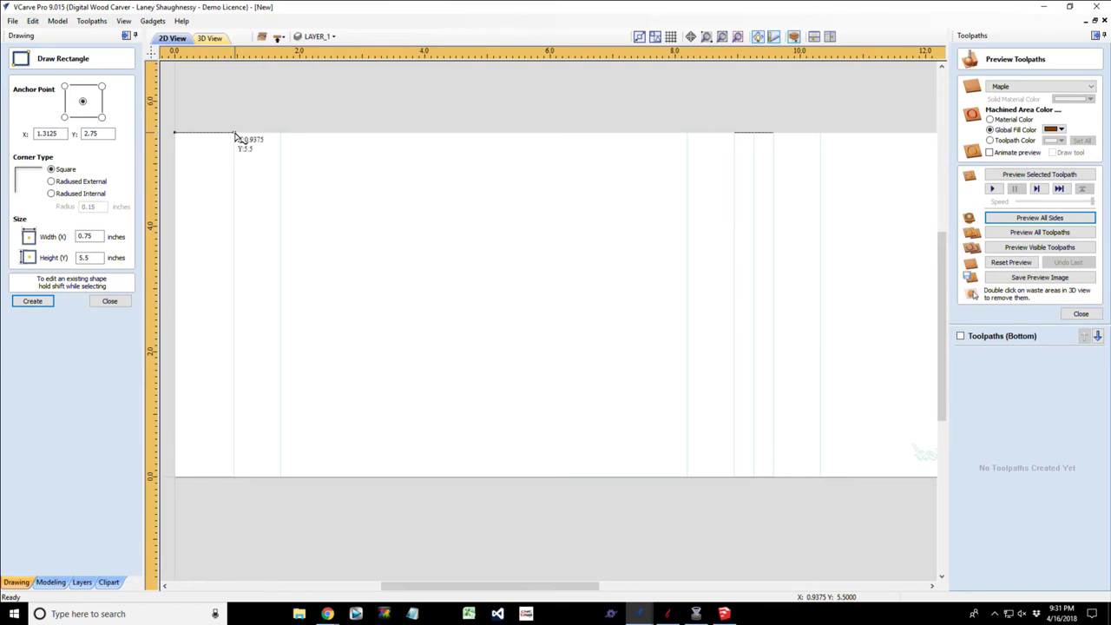
pyautogui.moveTo(234, 134); pyautogui.dragTo(281, 478)
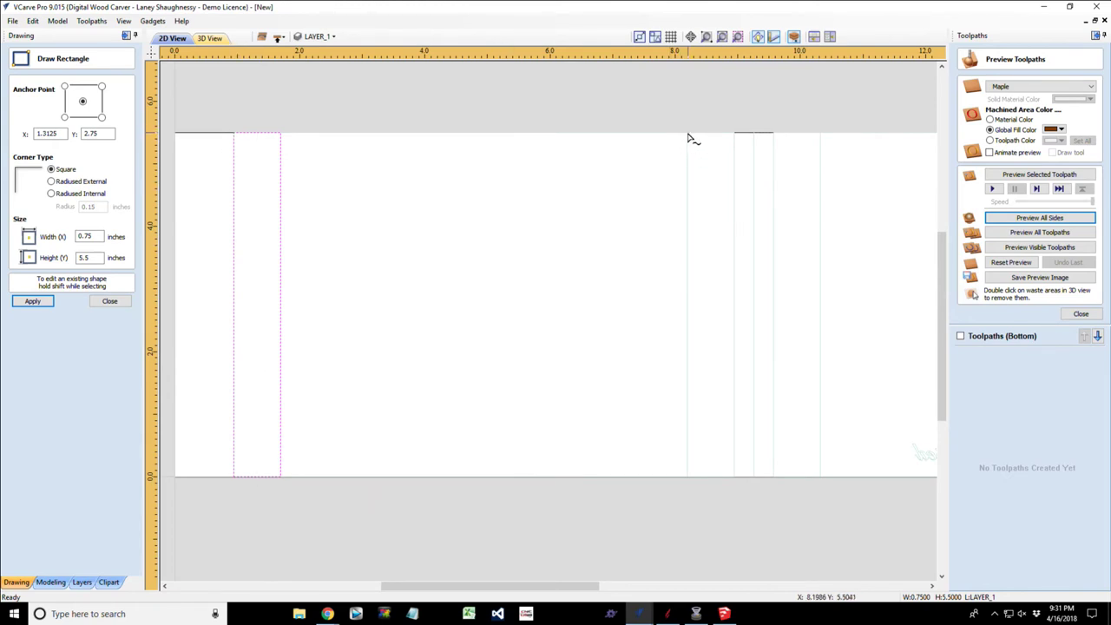
pyautogui.moveTo(689, 134); pyautogui.dragTo(736, 479)
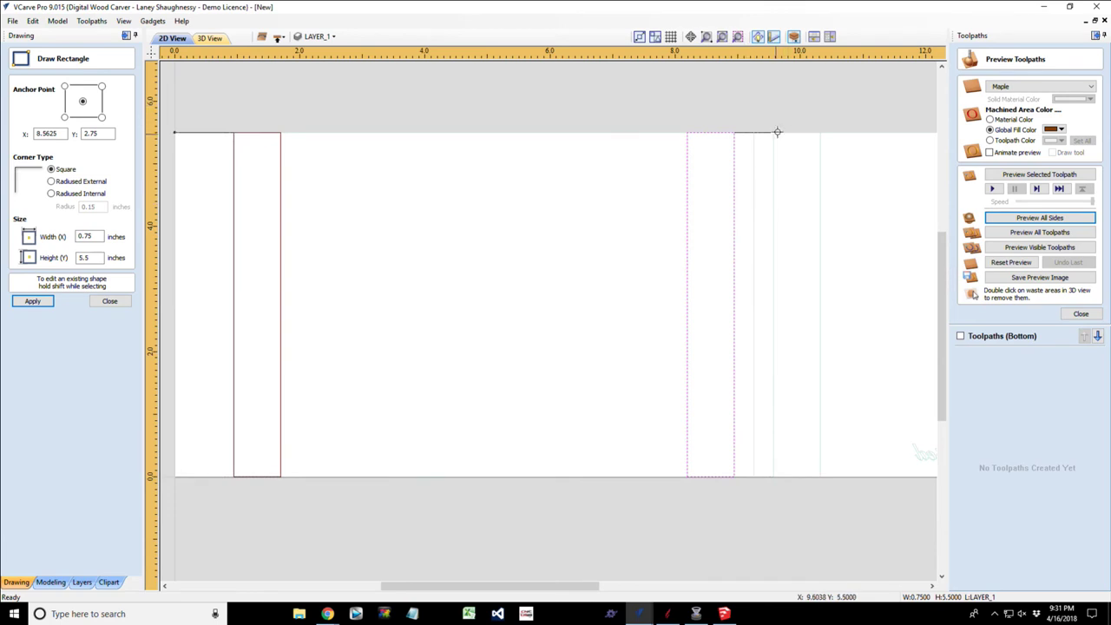
pyautogui.moveTo(535, 587); pyautogui.dragTo(611, 587)
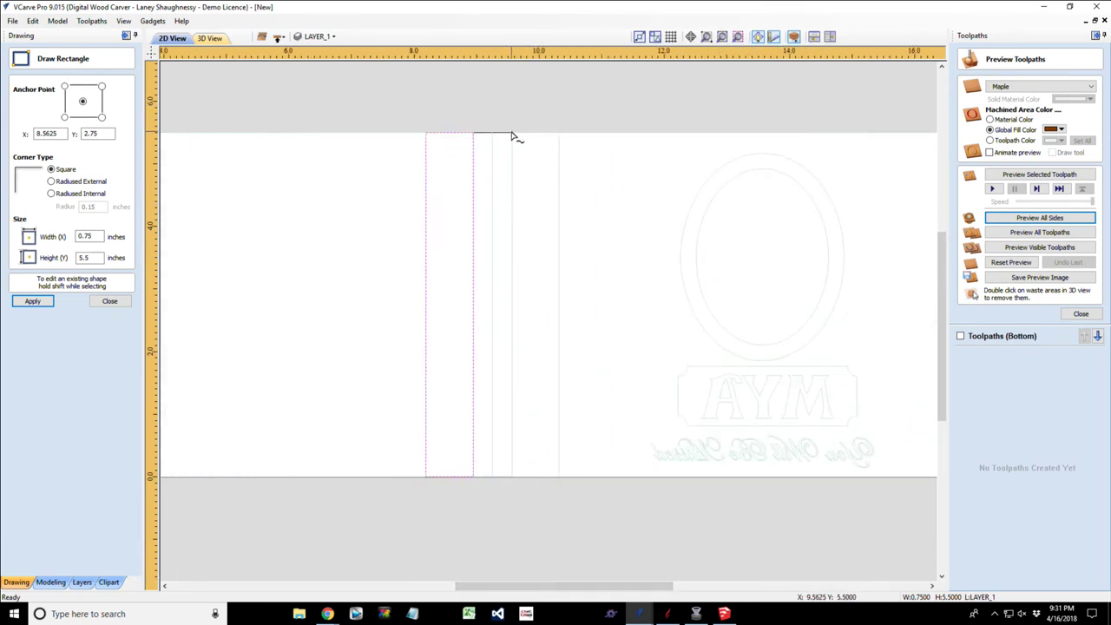
pyautogui.moveTo(513, 137); pyautogui.dragTo(559, 480)
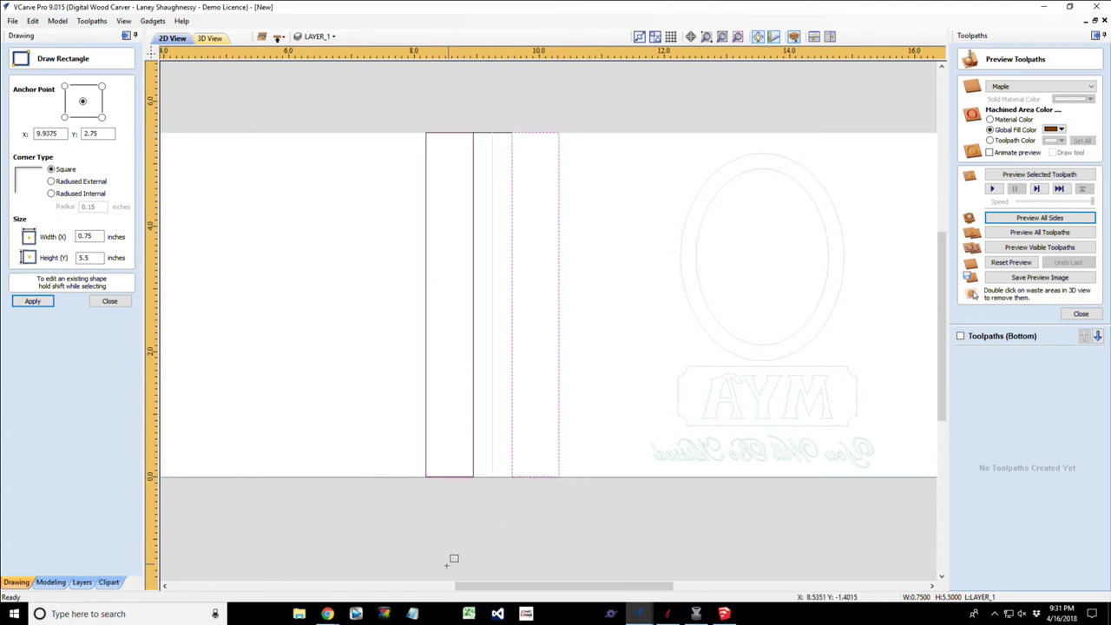
pyautogui.moveTo(513, 592); pyautogui.dragTo(610, 592)
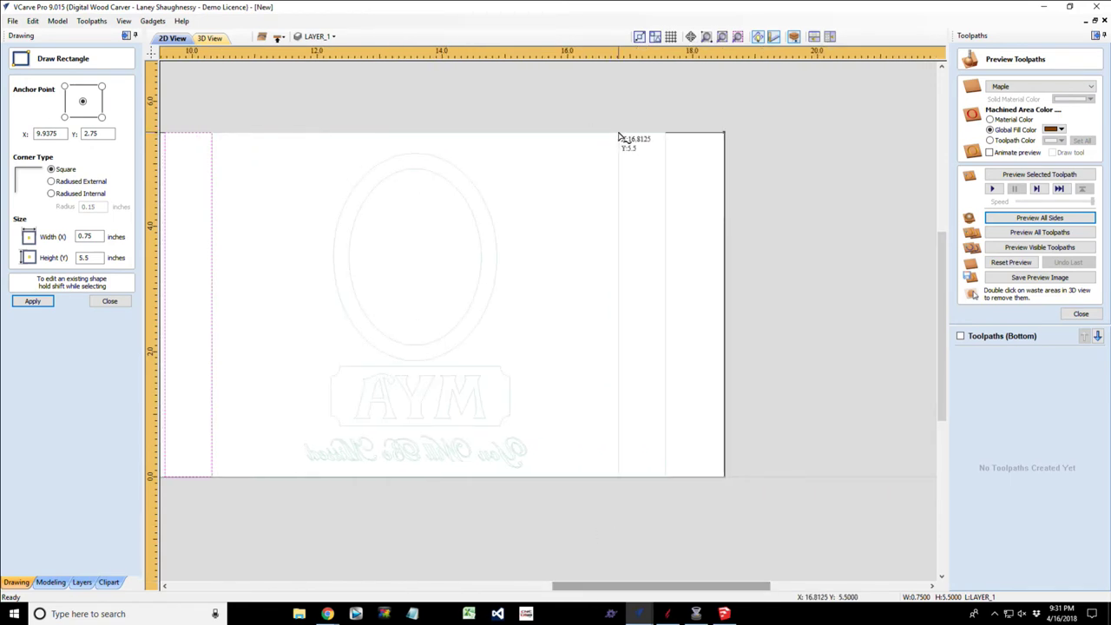
# Draw the last 0.75 by 5.5-inch strip near the board's right end.
pyautogui.moveTo(620, 136); pyautogui.dragTo(665, 478)
pyautogui.click(665, 478)
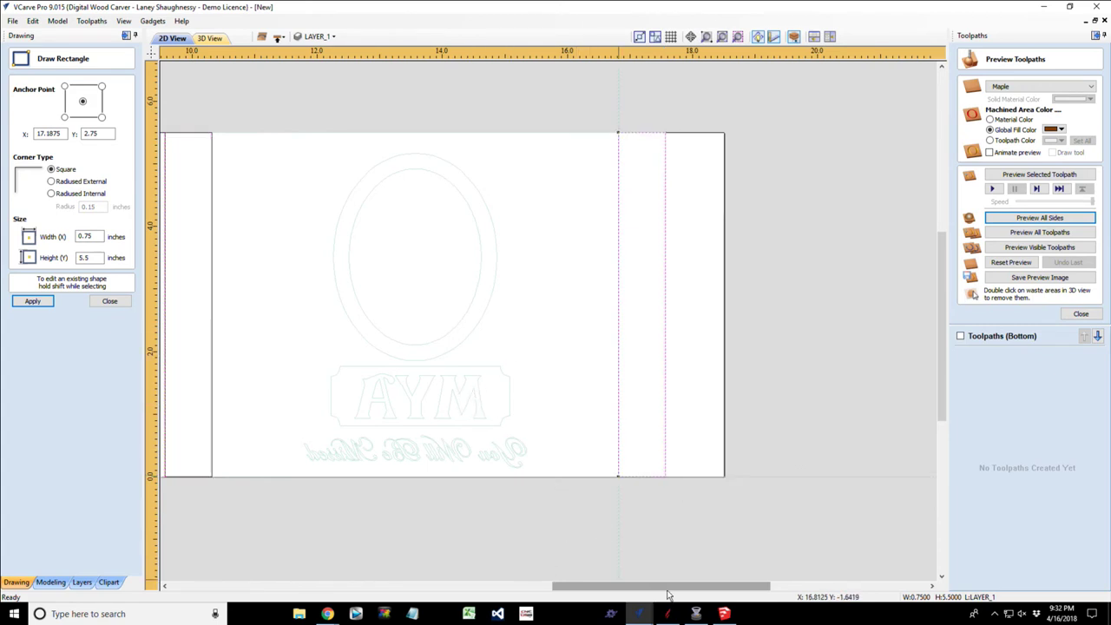
pyautogui.moveTo(661, 589); pyautogui.dragTo(593, 597)
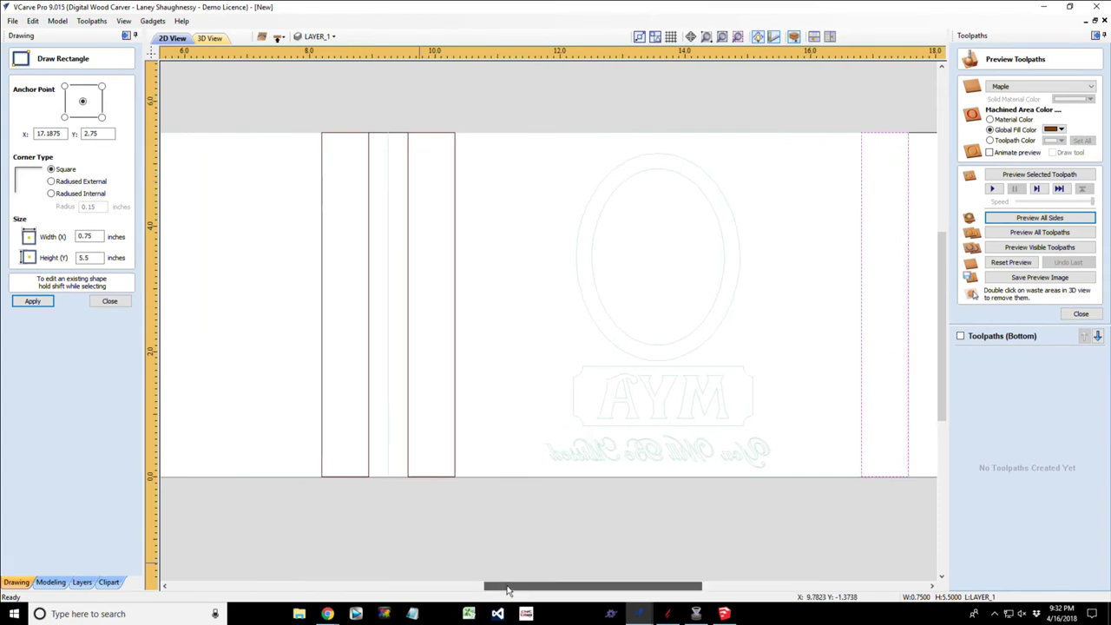
pyautogui.moveTo(512, 601); pyautogui.dragTo(510, 443)
pyautogui.scroll(-2, 510, 442)
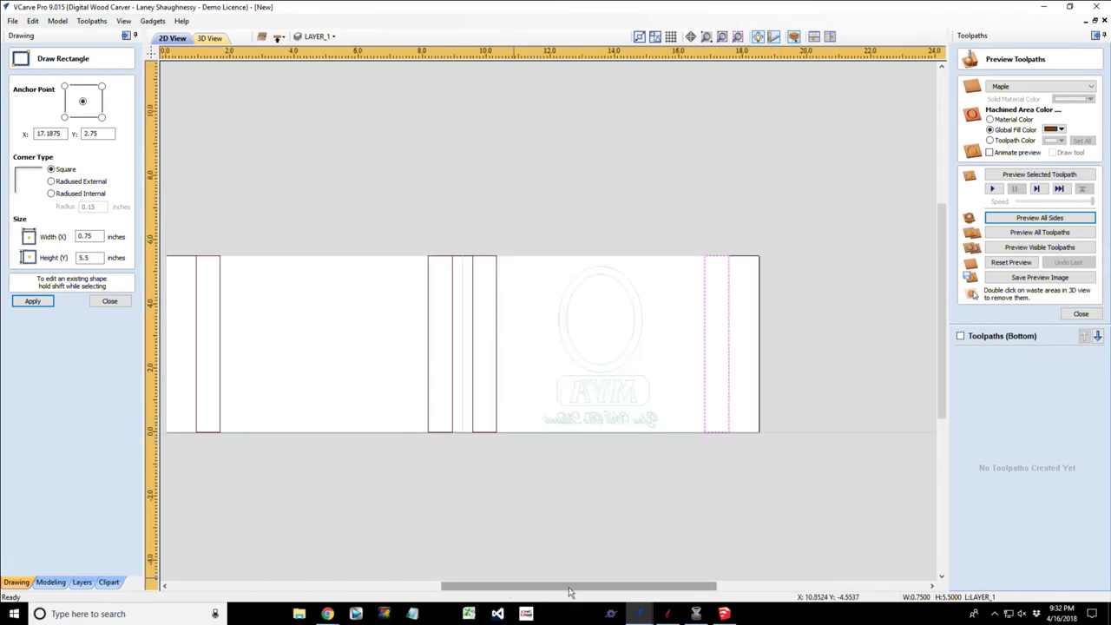
pyautogui.moveTo(570, 590); pyautogui.dragTo(509, 590)
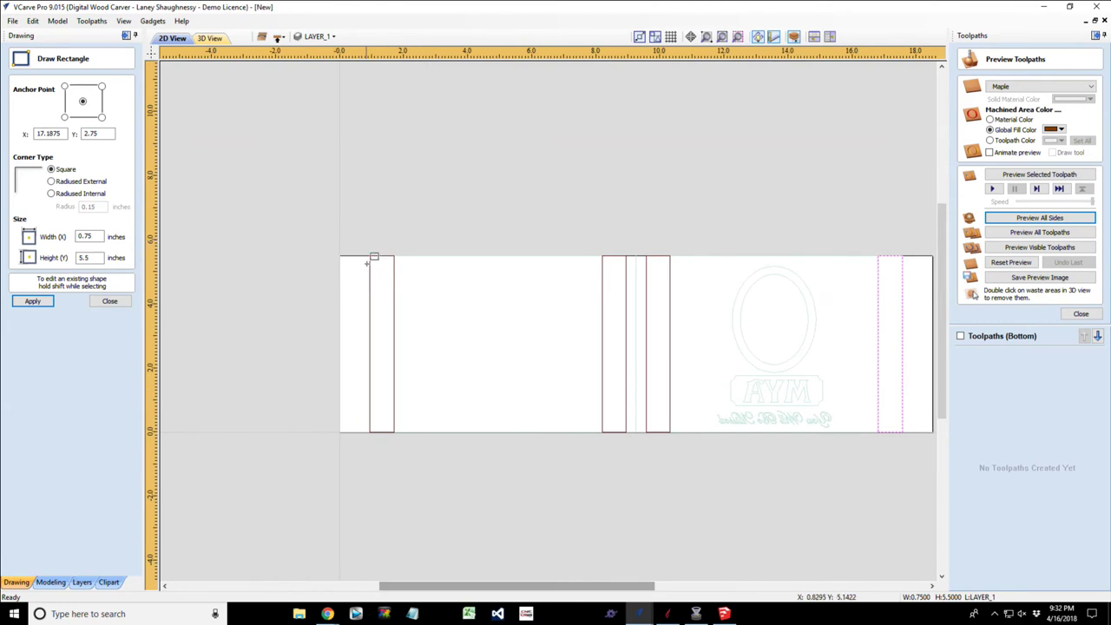
pyautogui.press('Escape')
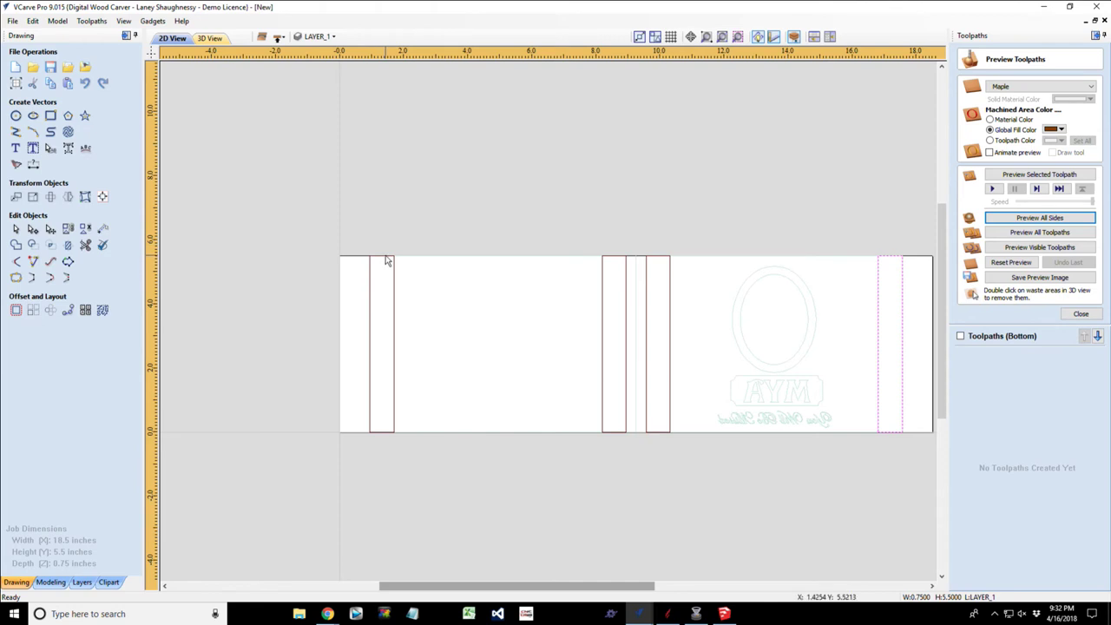
# Select all four strip rectangles and stretch them past the board's top and bottom edges.
pyautogui.click(387, 261)
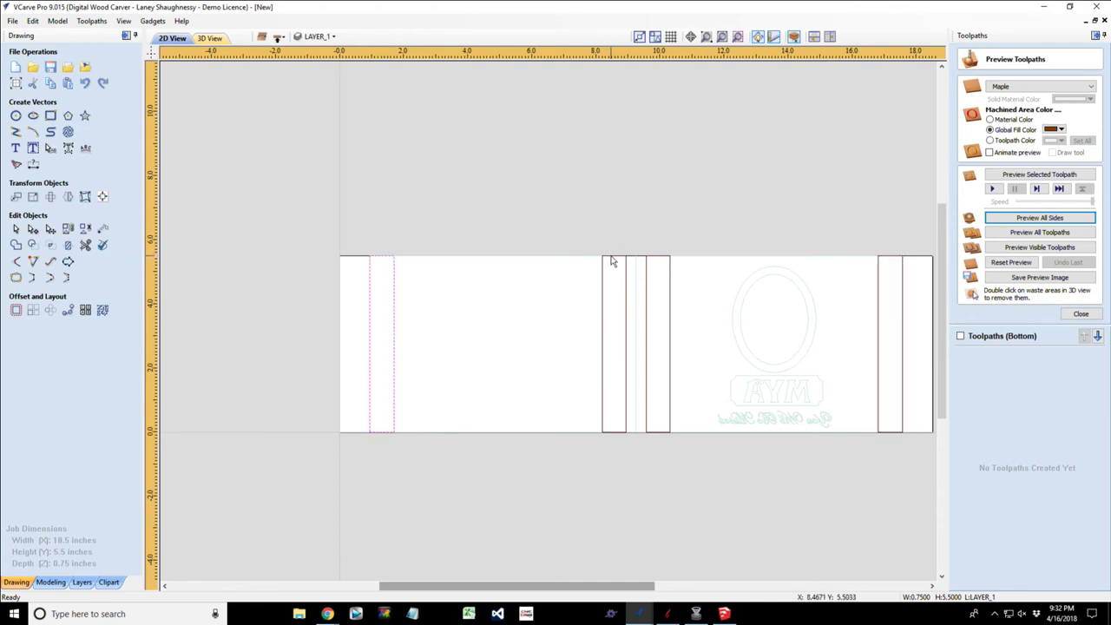
pyautogui.keyDown('shift'); pyautogui.click(614, 259); pyautogui.keyUp('shift')
pyautogui.keyDown('shift'); pyautogui.click(658, 260); pyautogui.keyUp('shift')
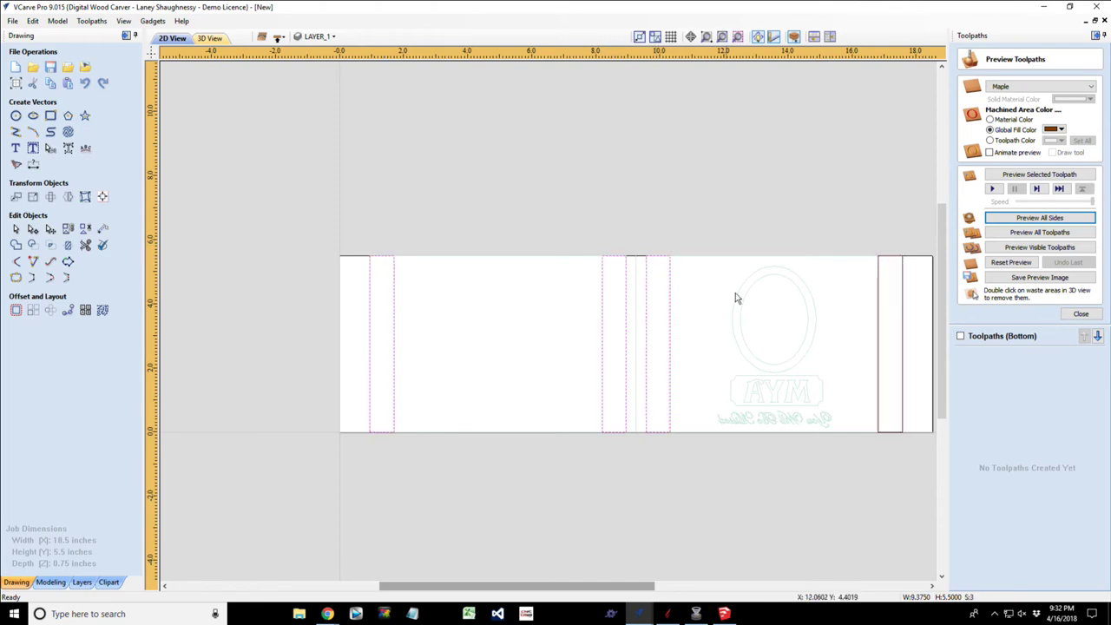
pyautogui.keyDown('shift'); pyautogui.click(888, 263); pyautogui.keyUp('shift')
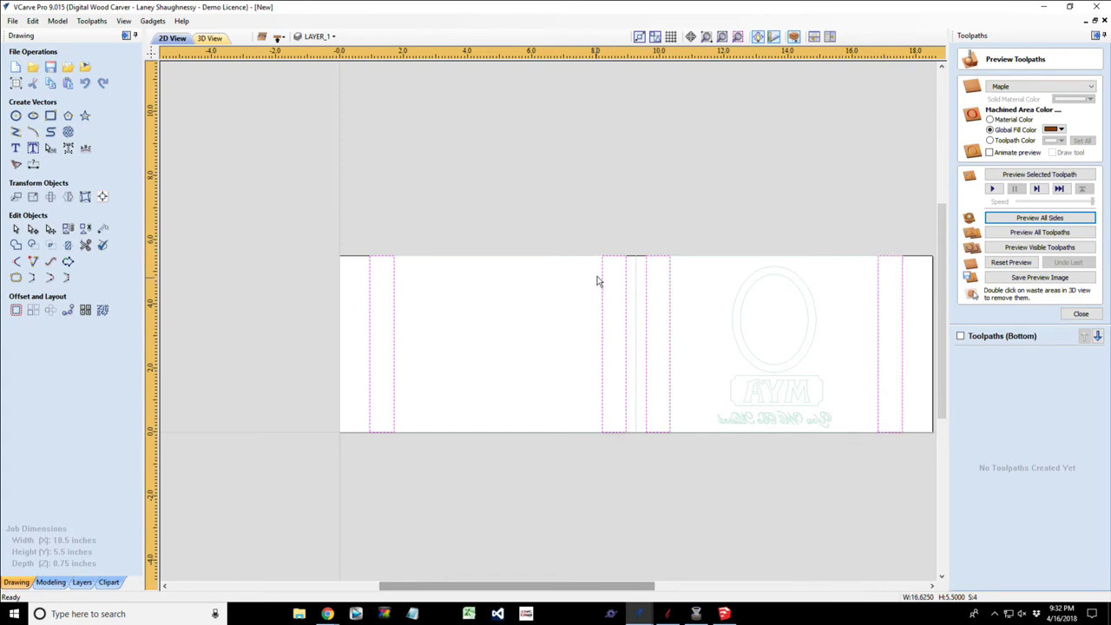
pyautogui.click(616, 258)
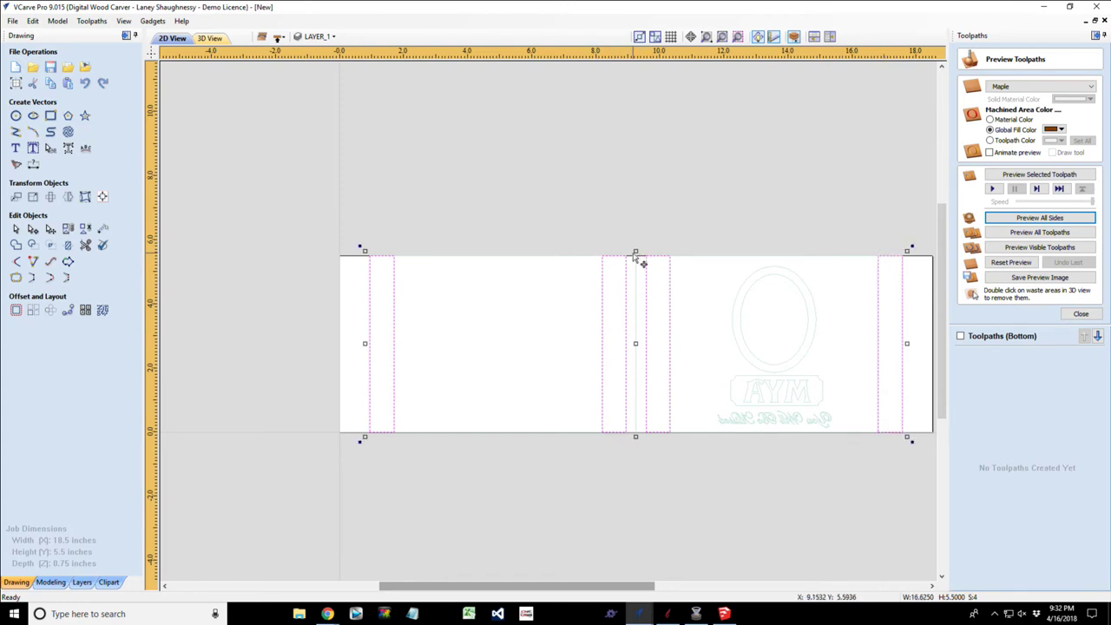
pyautogui.moveTo(635, 251); pyautogui.dragTo(636, 249)
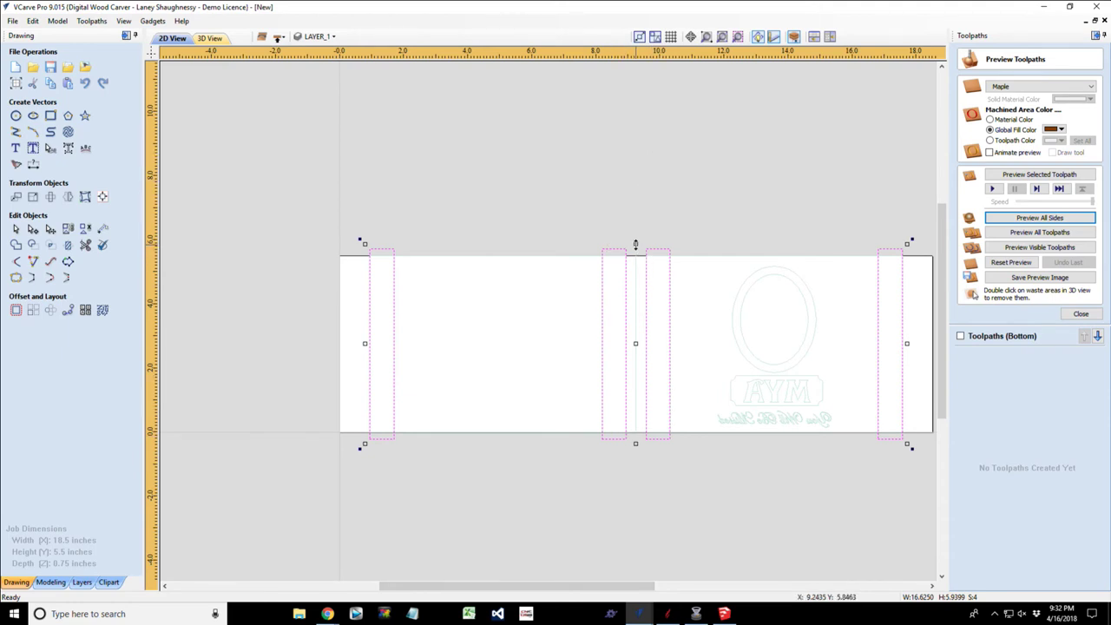
pyautogui.moveTo(635, 244); pyautogui.dragTo(635, 246)
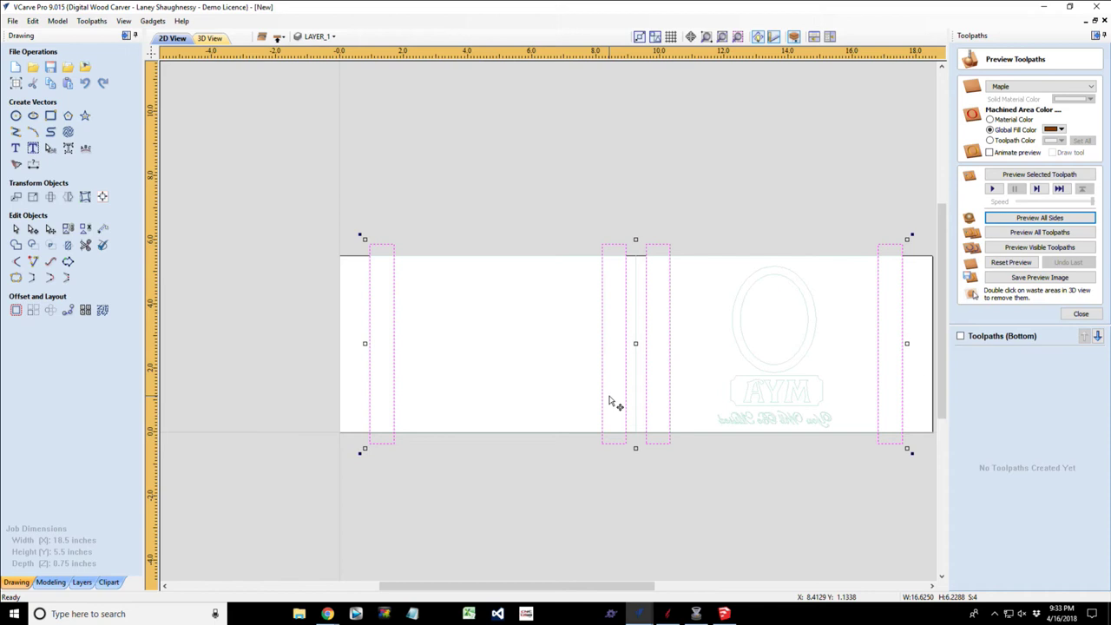
# Add a horizontal dimension labelling one strip's width as 0.75 inches.
pyautogui.scroll(5, 599, 356)
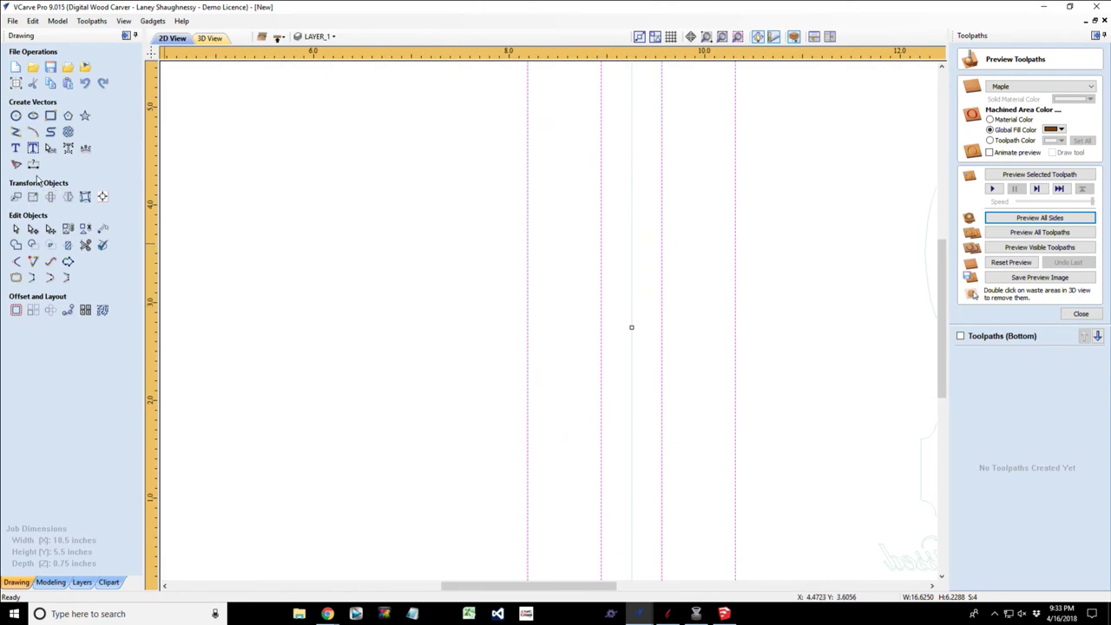
pyautogui.click(33, 165)
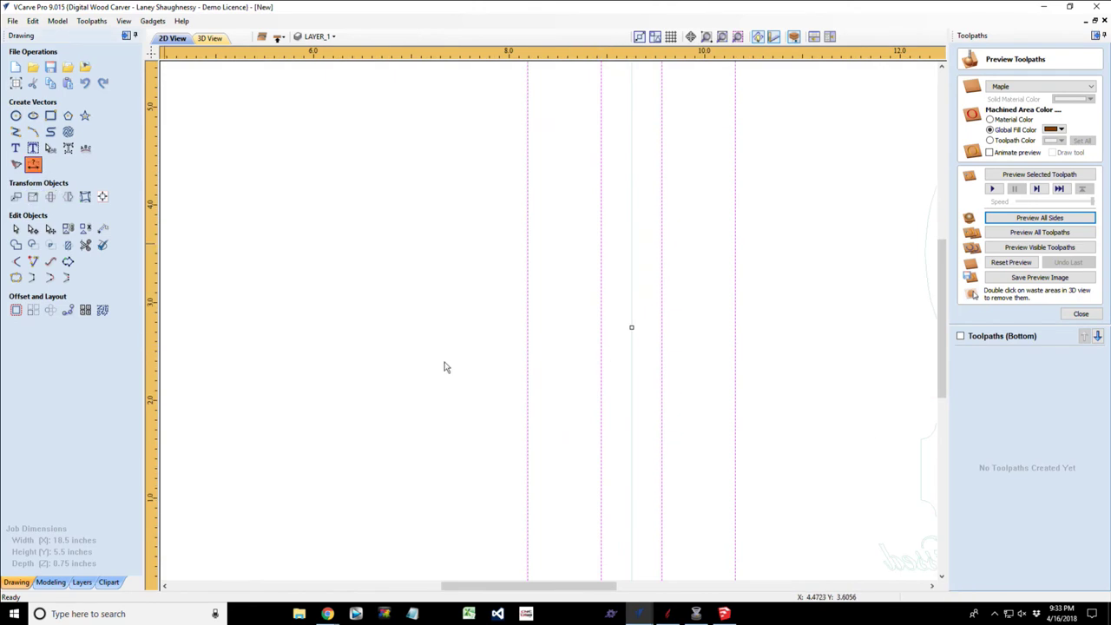
pyautogui.click(527, 309)
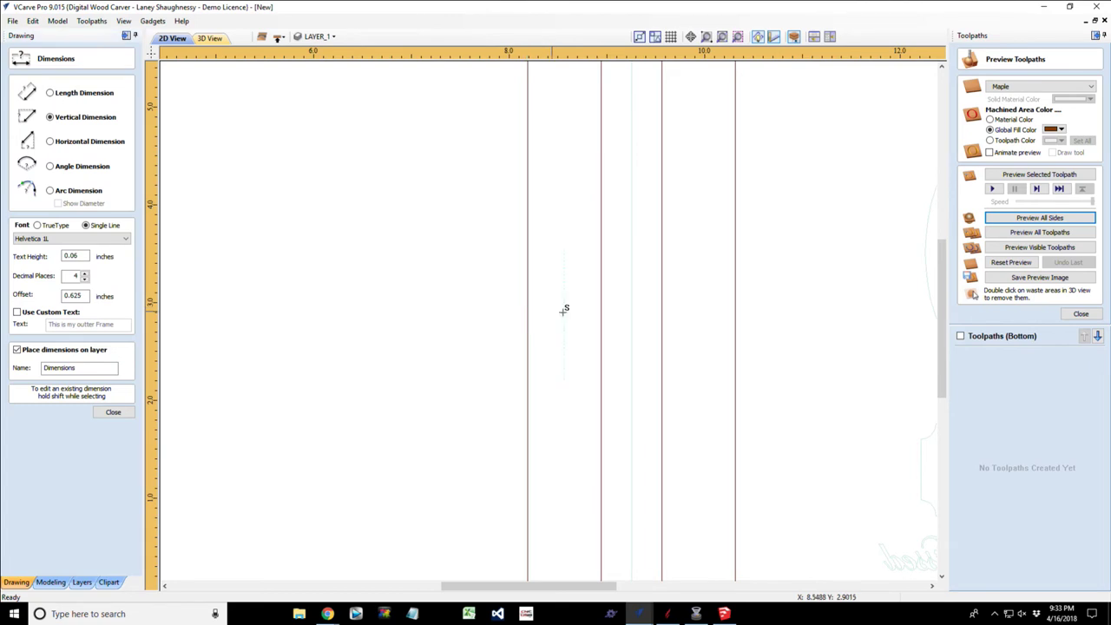
pyautogui.click(50, 141)
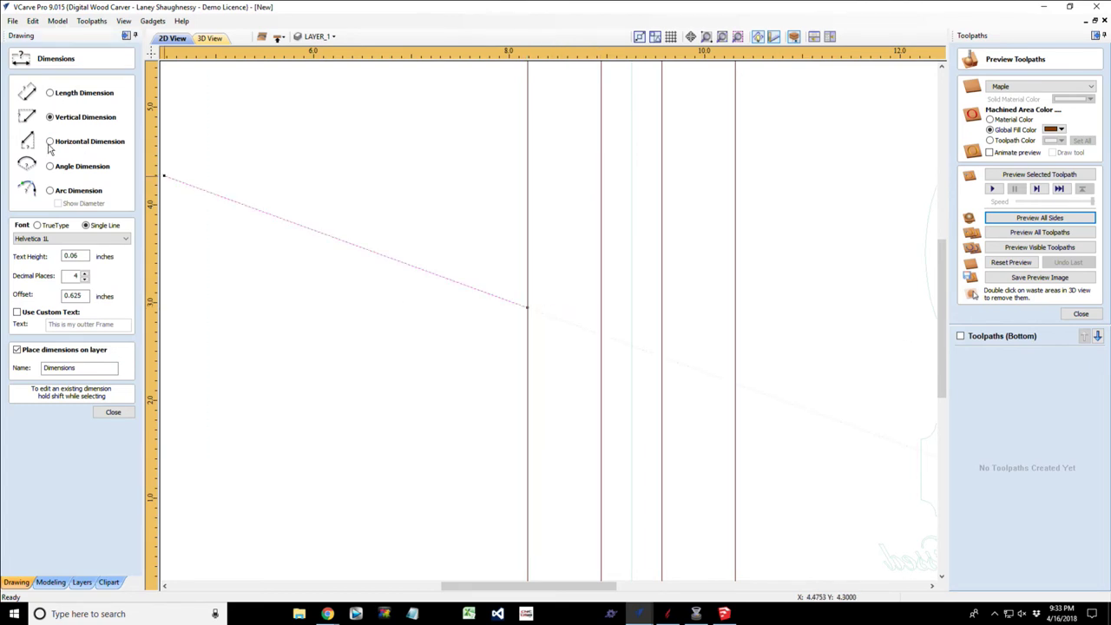
pyautogui.click(600, 302)
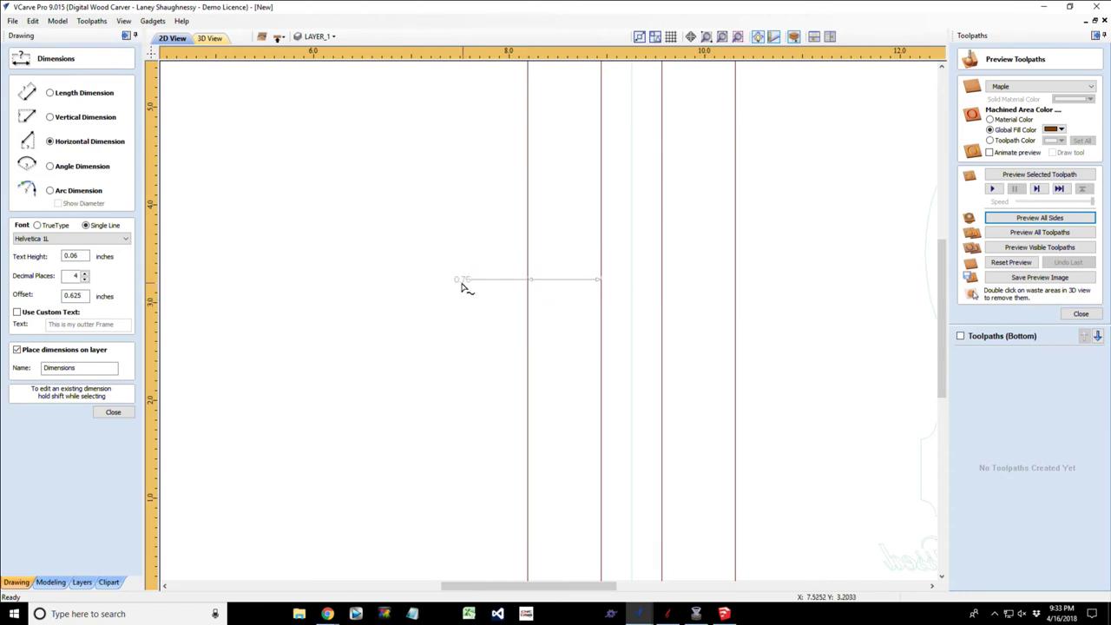
pyautogui.scroll(3, 463, 283)
pyautogui.scroll(5, 533, 276)
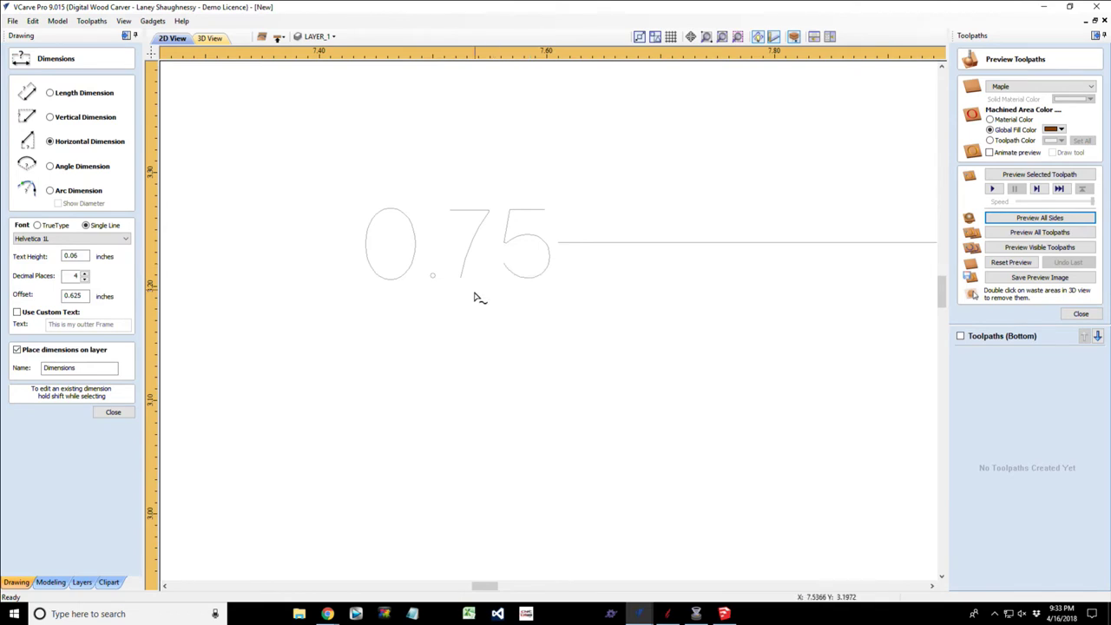
pyautogui.scroll(-5, 474, 304)
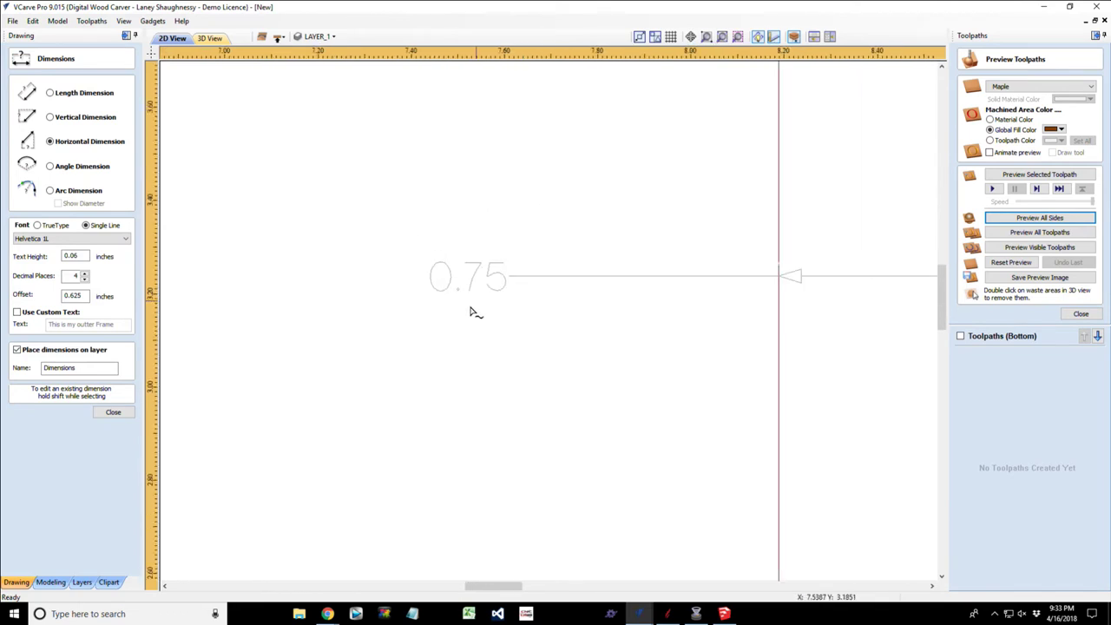
pyautogui.click(114, 412)
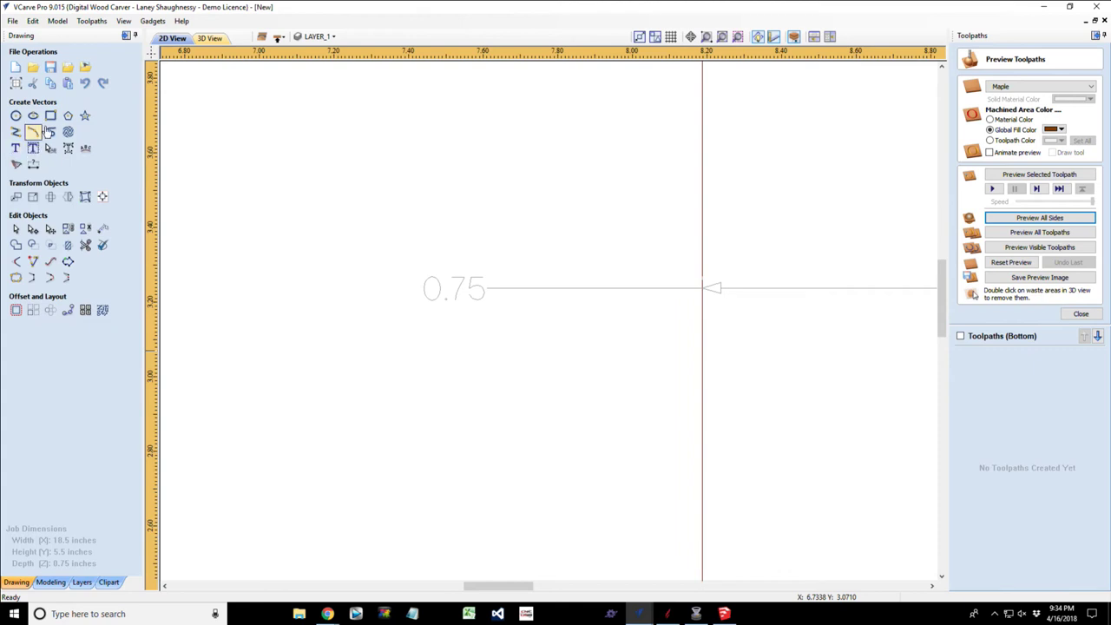
# Draw a small 0.43 by 0.21-inch rectangle above the 0.75 dimension.
pyautogui.click(49, 116)
pyautogui.moveTo(299, 126)
pyautogui.mouseDown()
pyautogui.moveTo(345, 119)
pyautogui.moveTo(508, 160)
pyautogui.moveTo(479, 173)
pyautogui.moveTo(460, 203)
pyautogui.mouseUp()
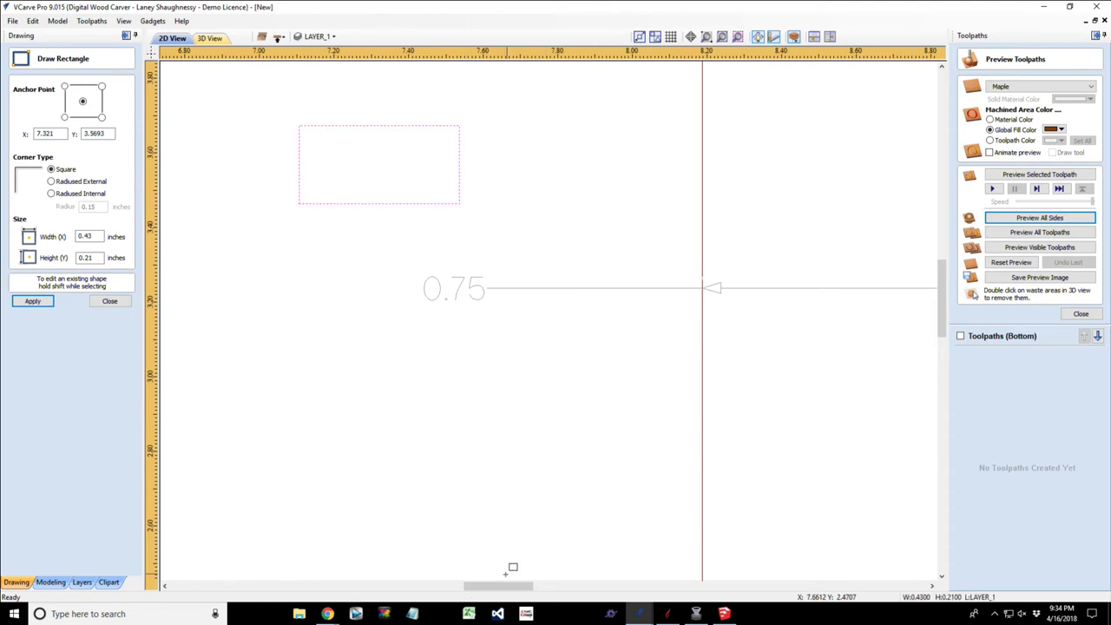
pyautogui.moveTo(499, 586); pyautogui.dragTo(479, 586)
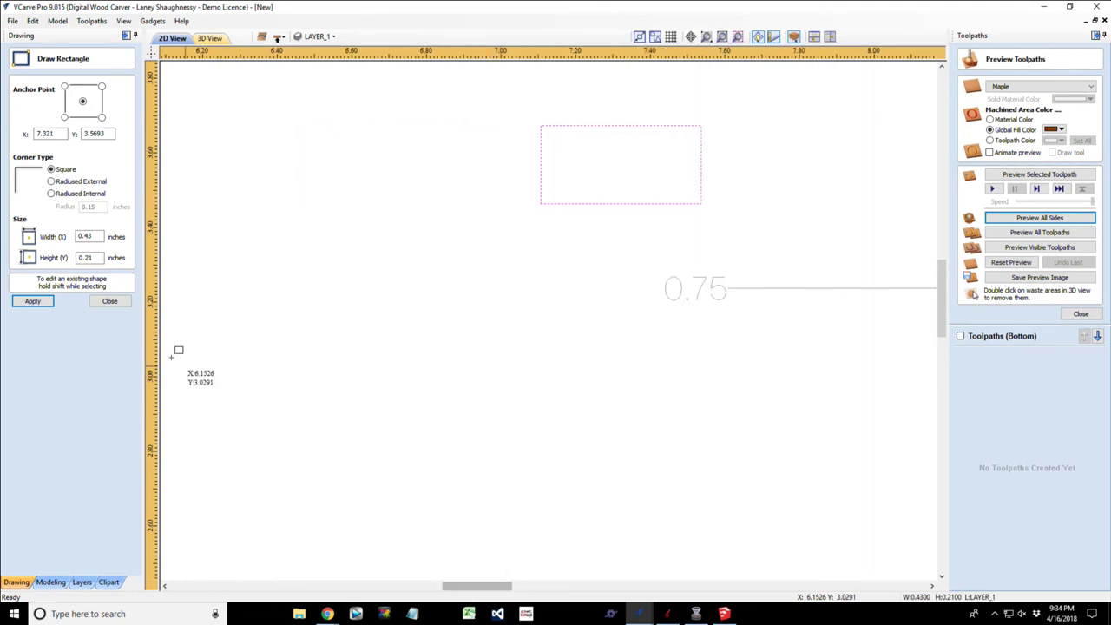
pyautogui.click(110, 301)
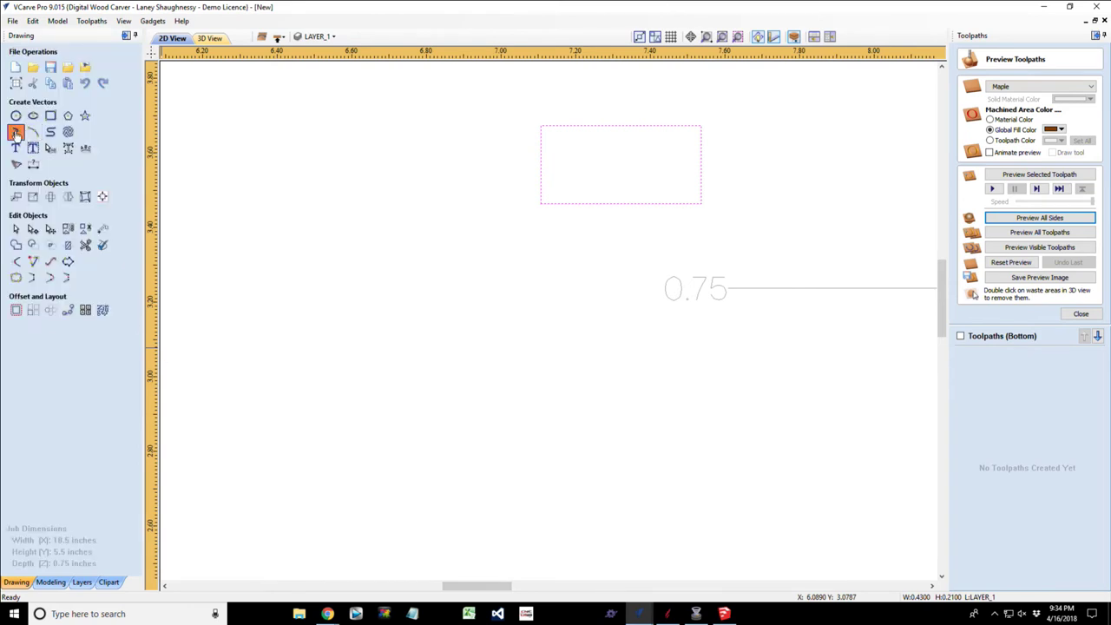
# Draw a 45° diagonal inside the rectangle and a V-shaped line above it.
pyautogui.click(16, 133)
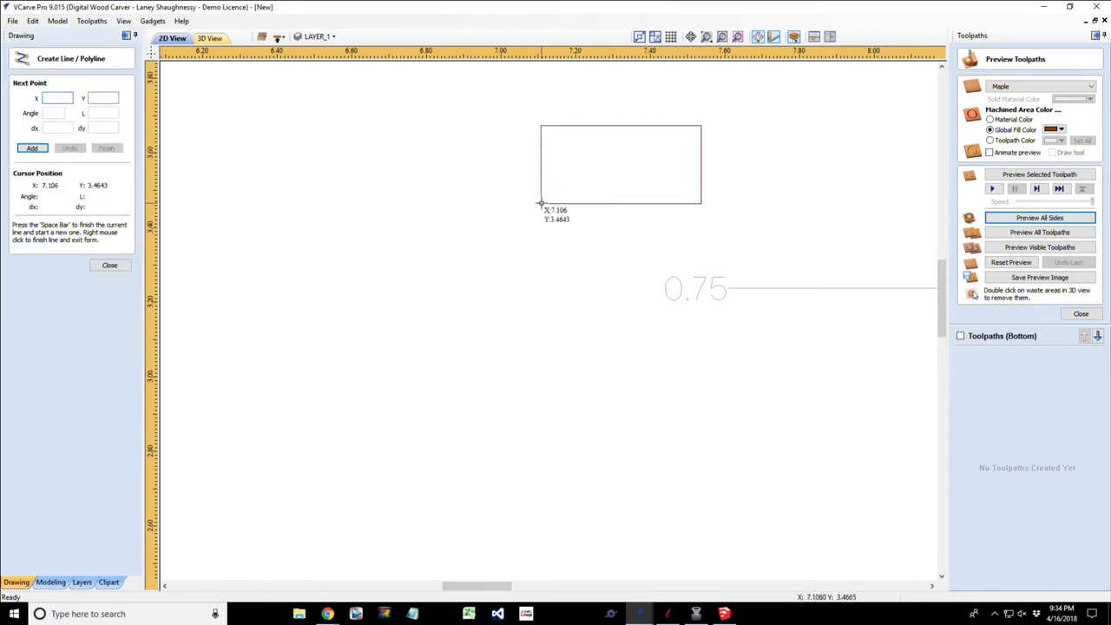
pyautogui.click(541, 204)
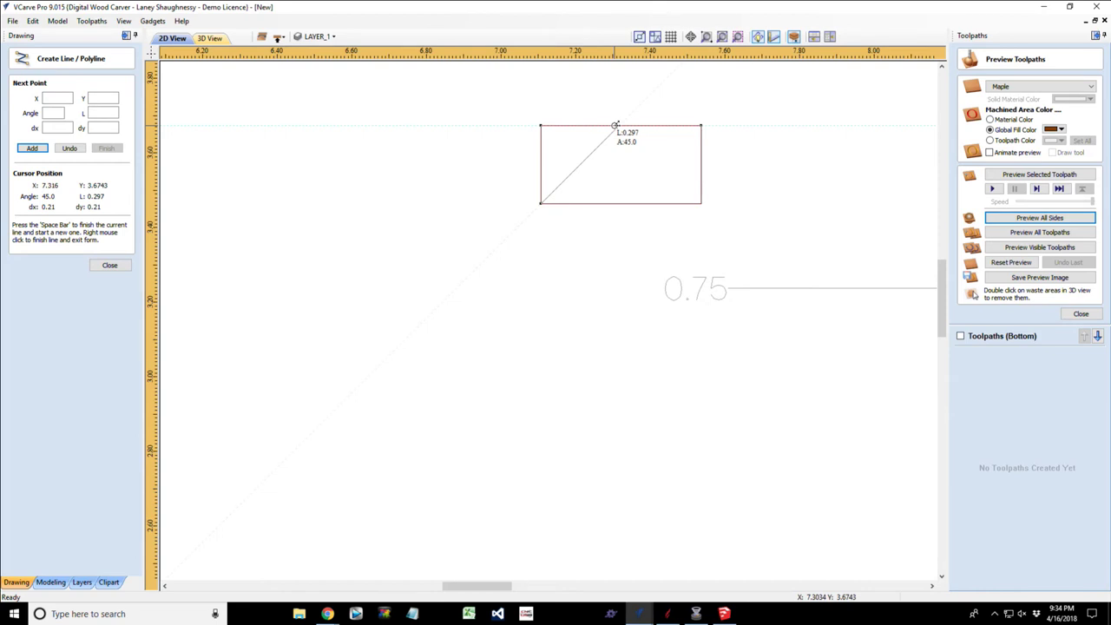
pyautogui.click(615, 126)
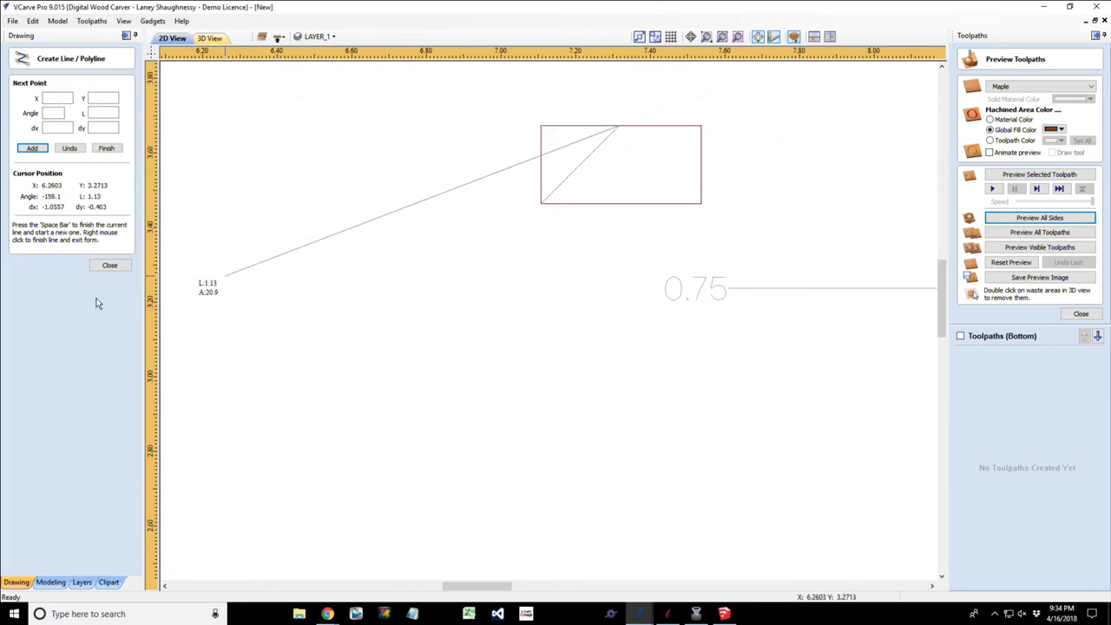
pyautogui.press('space')
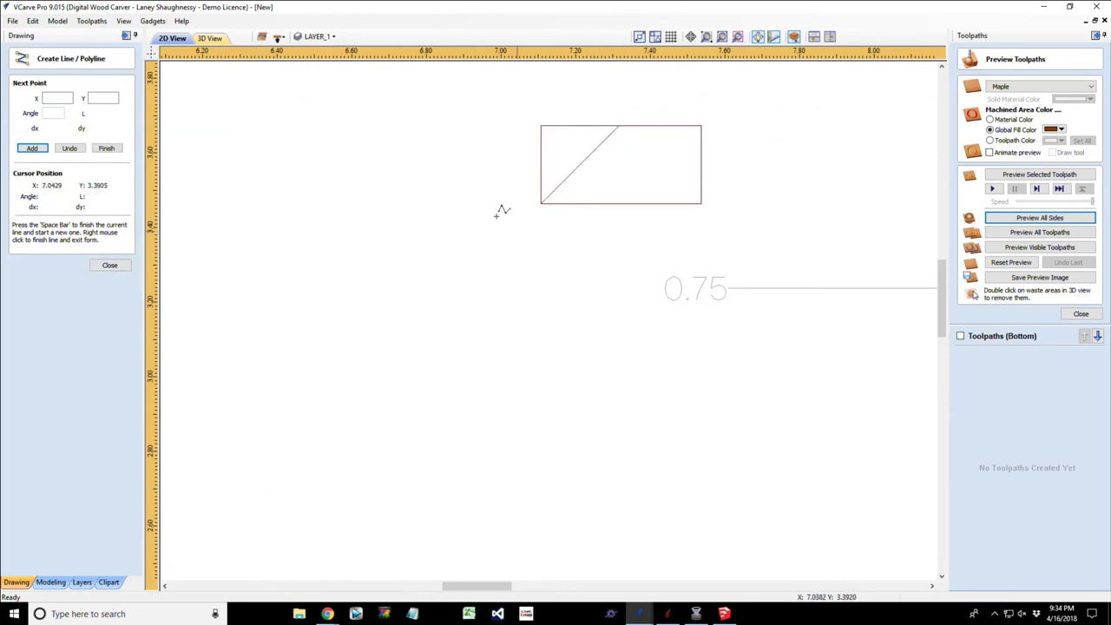
pyautogui.click(515, 79)
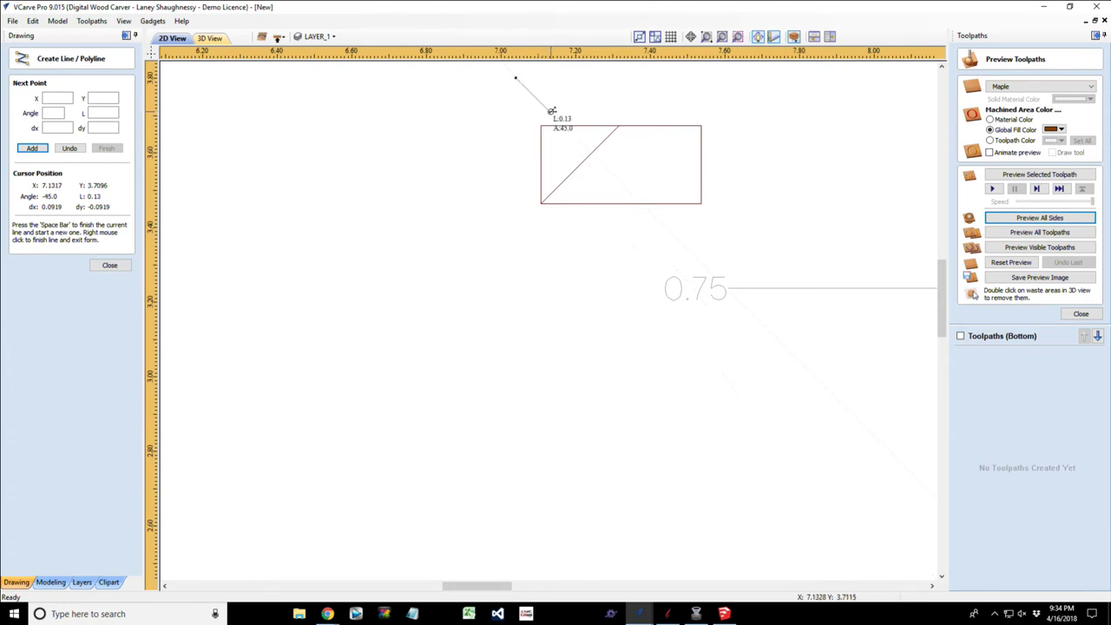
pyautogui.click(551, 110)
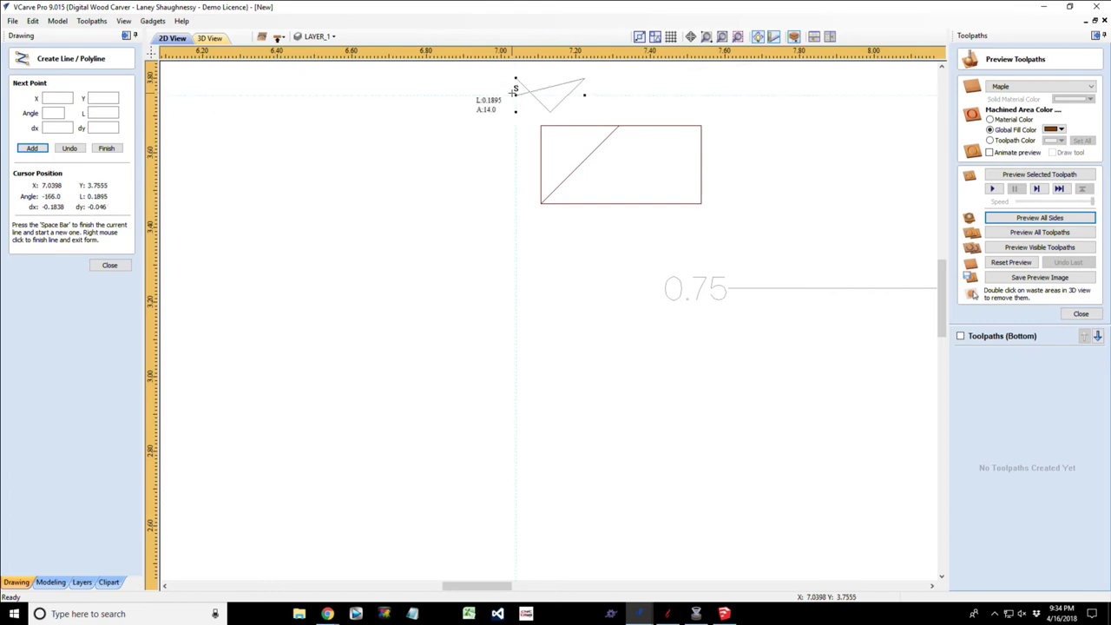
pyautogui.press('space')
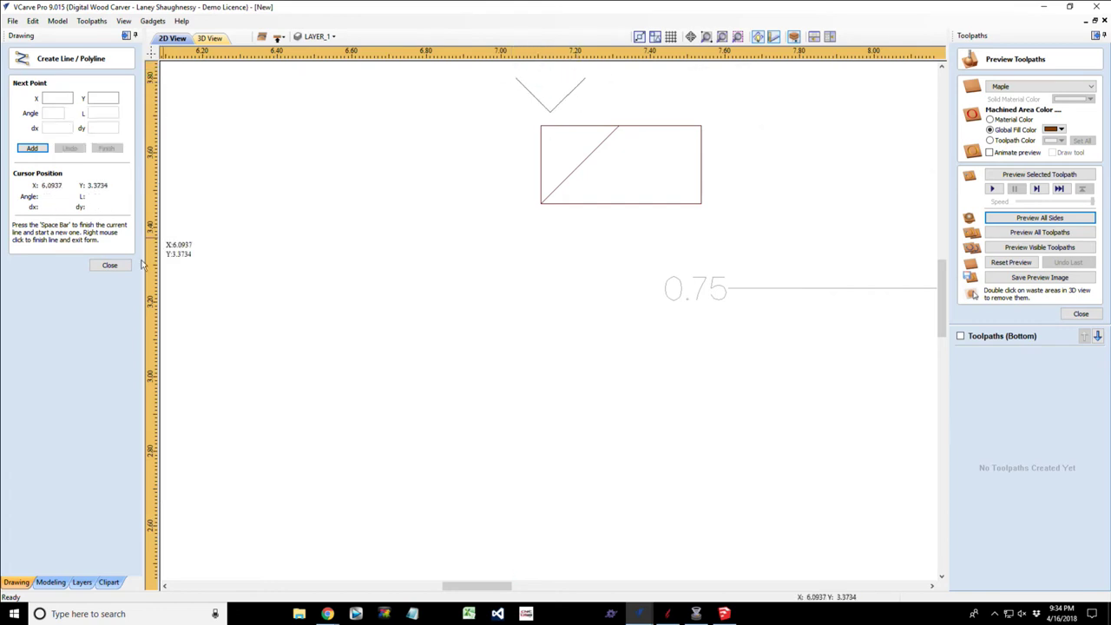
pyautogui.click(109, 265)
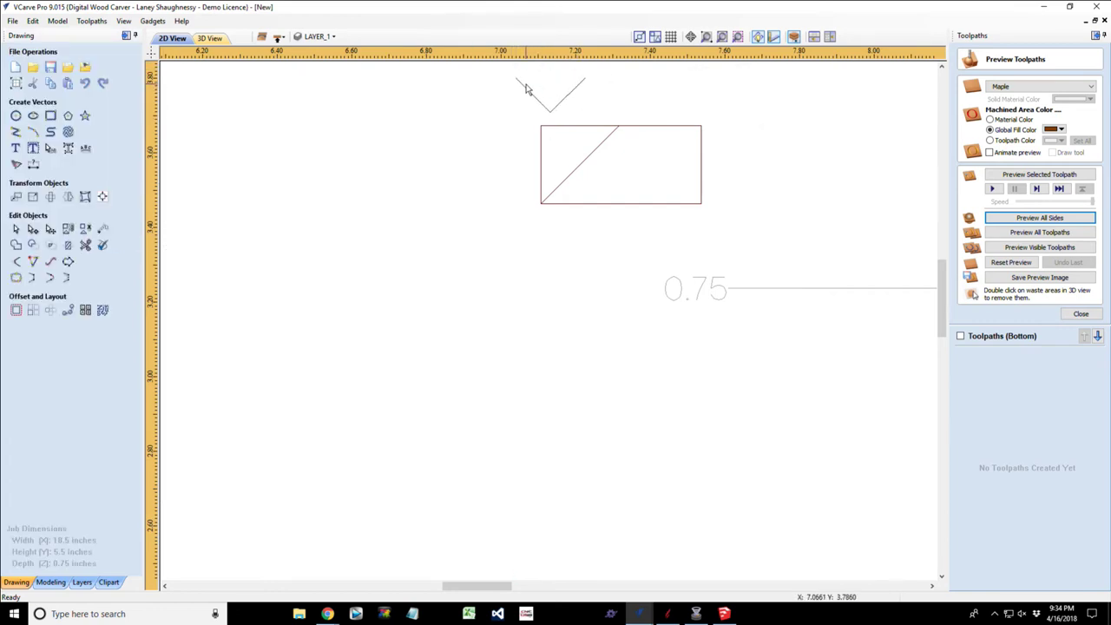
# Measure the V's end-to-end width as 0.1838, then remove that dimension.
pyautogui.click(525, 88)
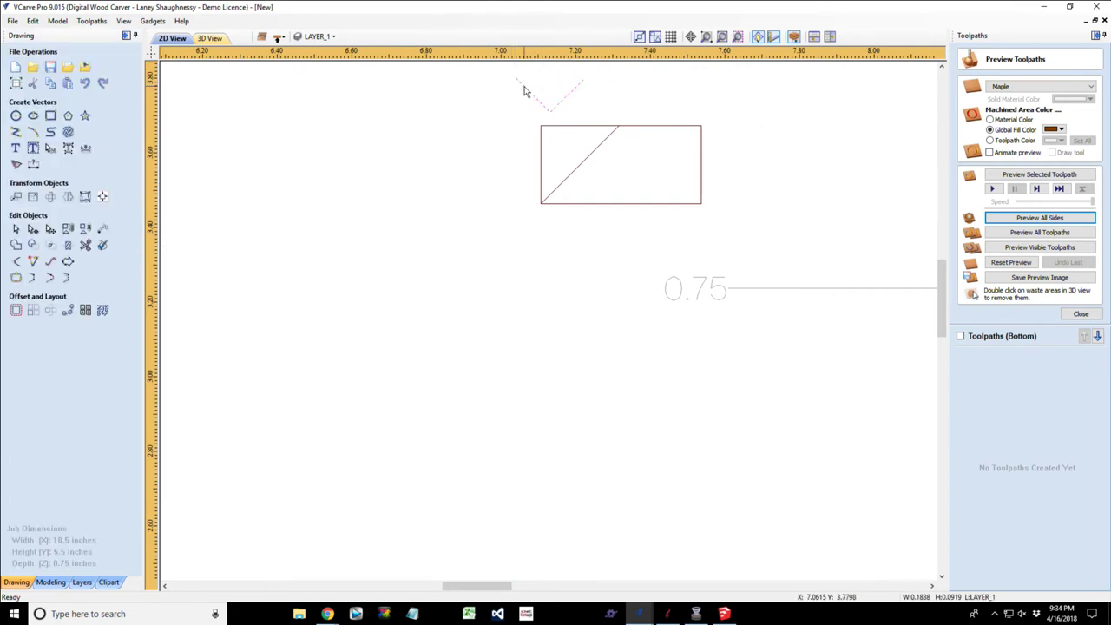
pyautogui.click(31, 168)
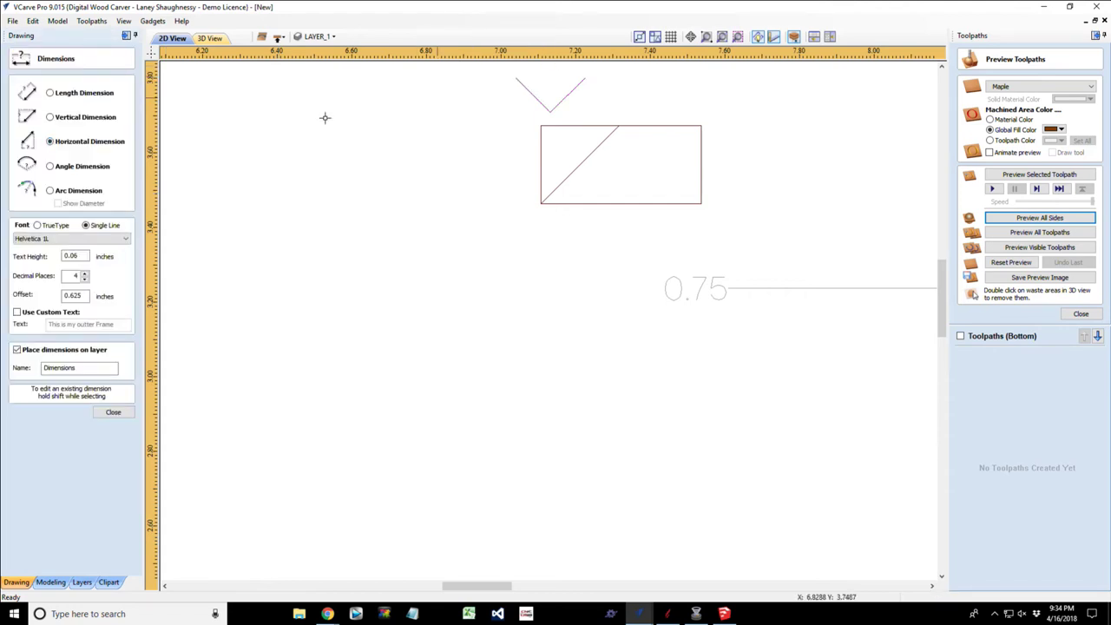
pyautogui.click(516, 79)
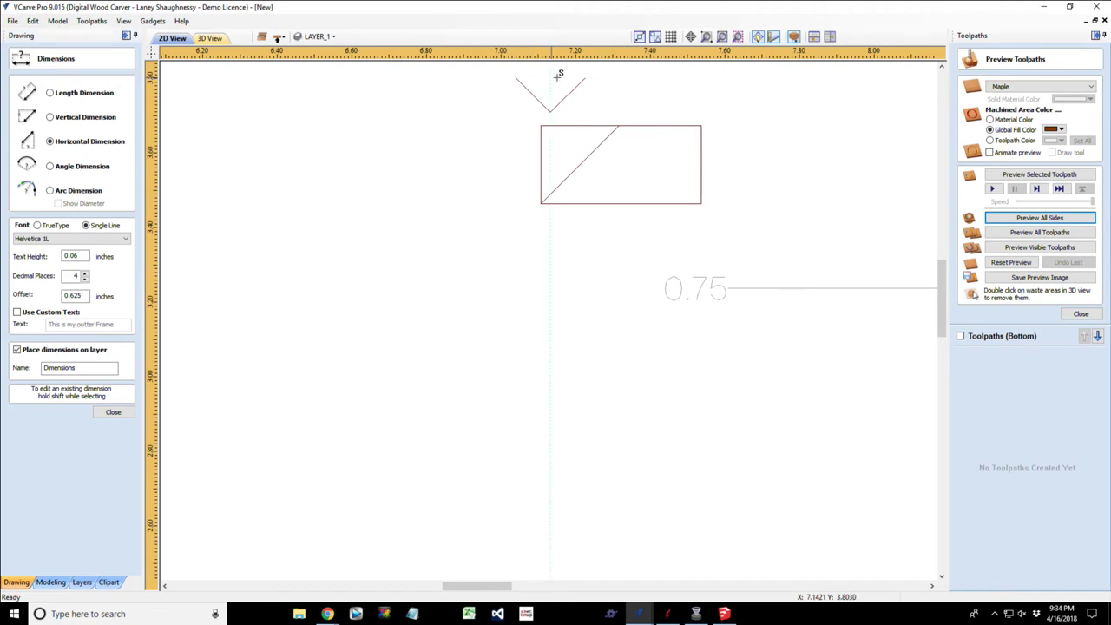
pyautogui.click(584, 77)
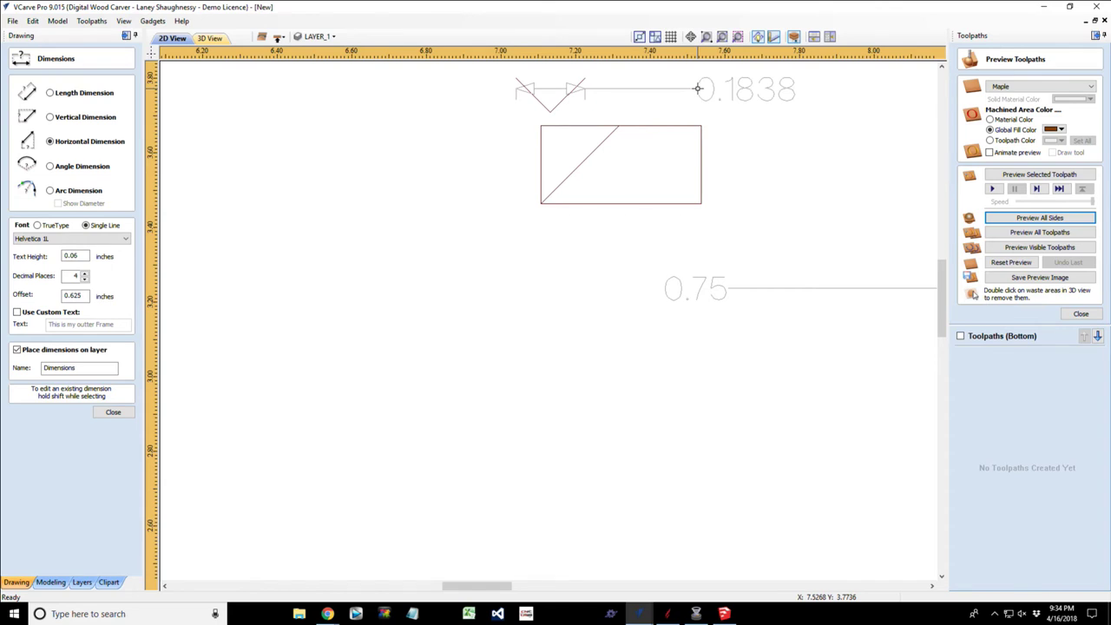
pyautogui.scroll(1, 633, 91)
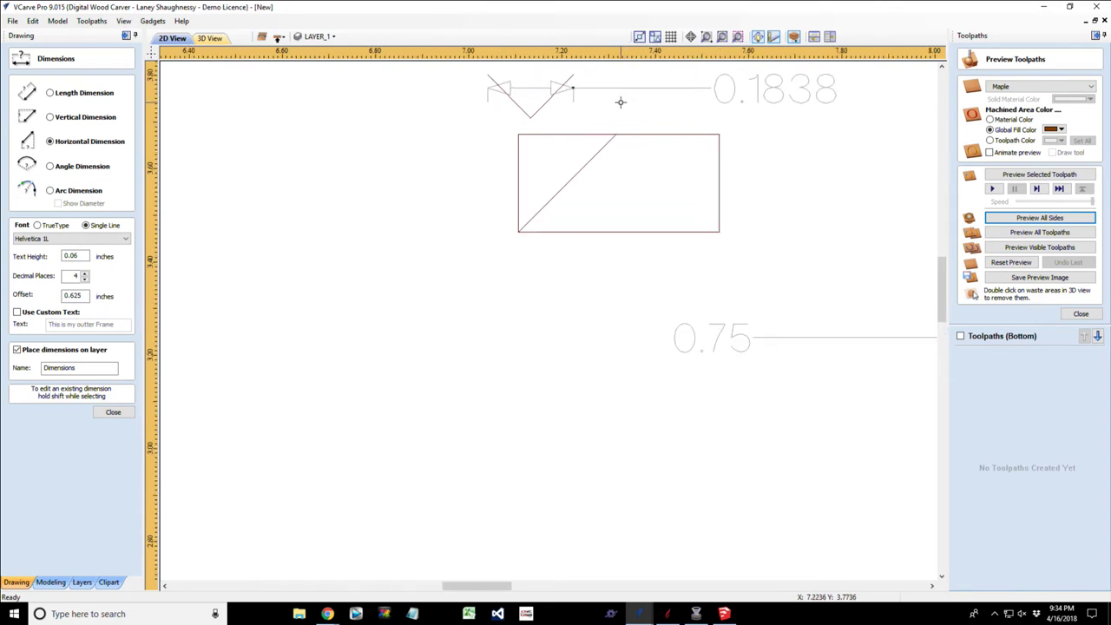
pyautogui.scroll(-1, 621, 101)
pyautogui.moveTo(943, 310); pyautogui.dragTo(944, 295)
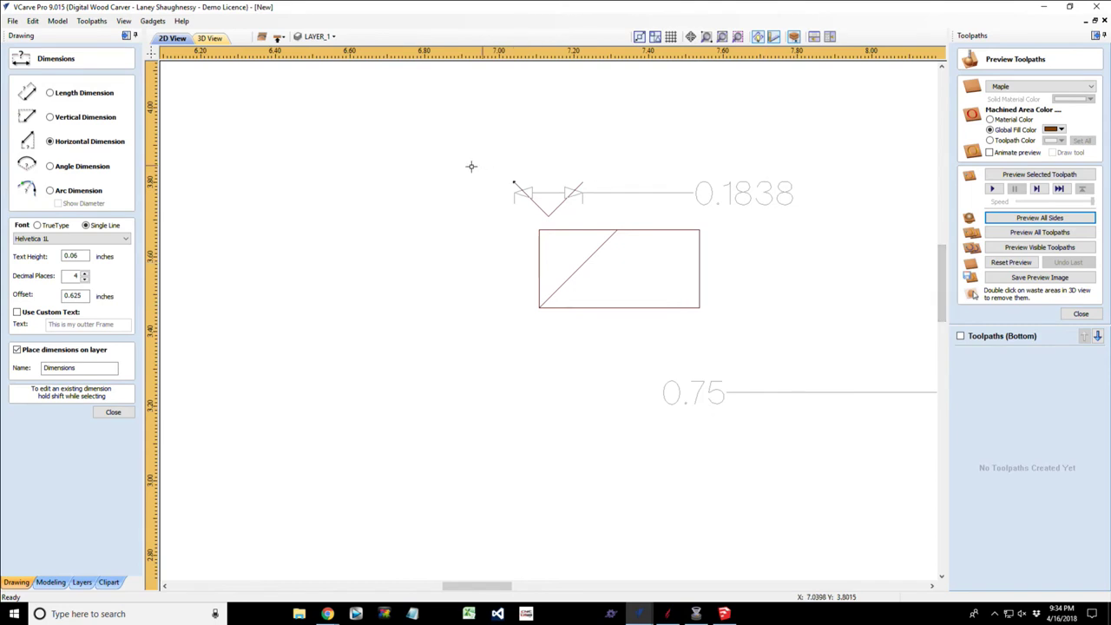
pyautogui.click(128, 409)
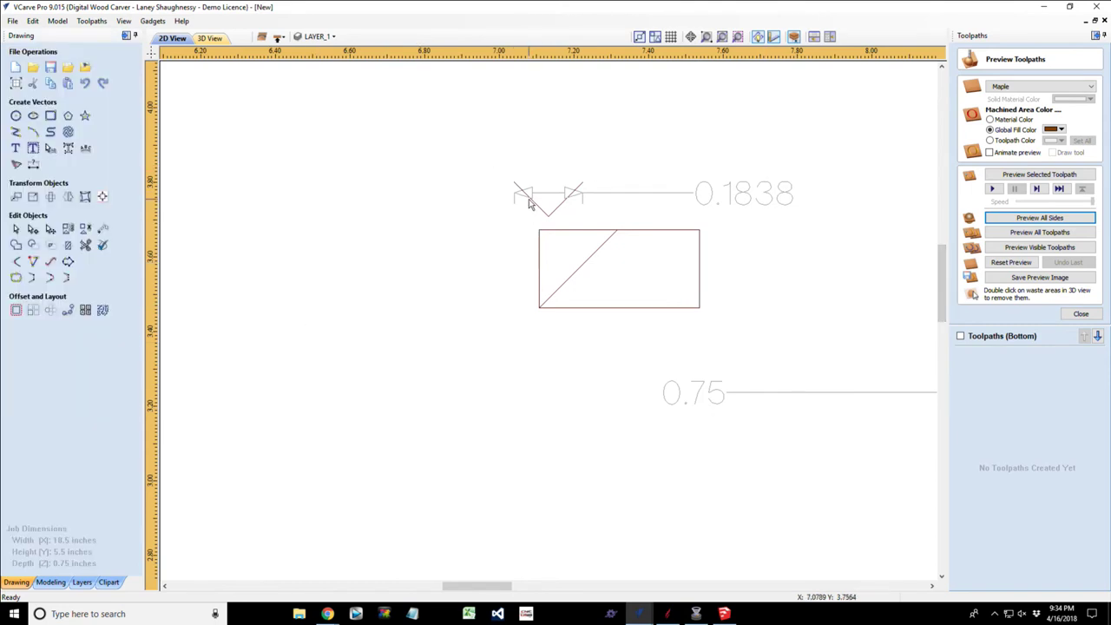
pyautogui.click(532, 202)
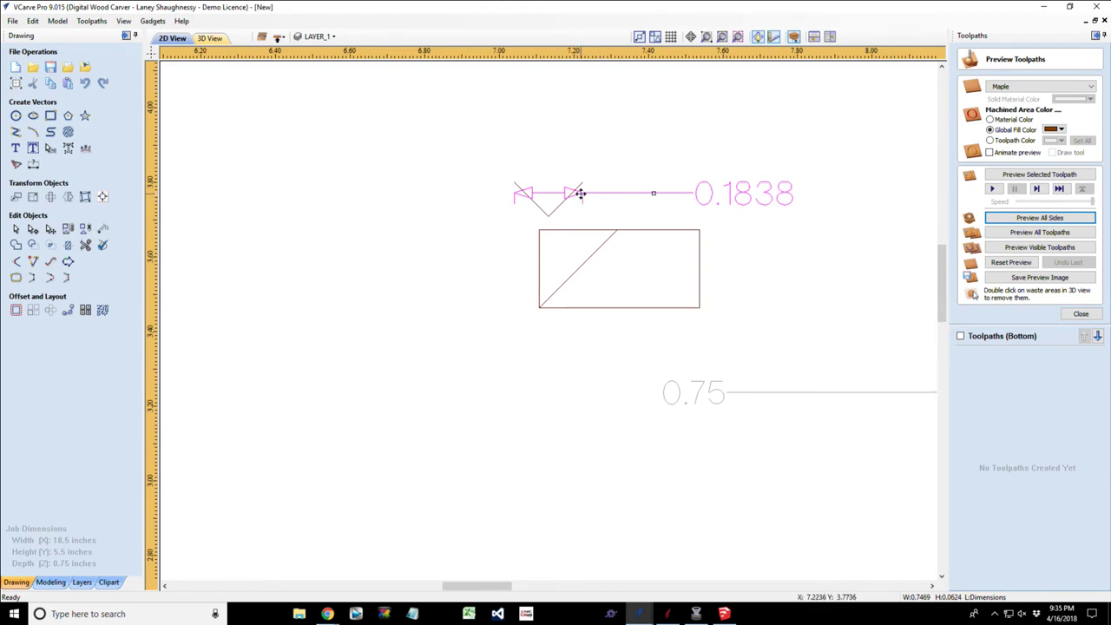
pyautogui.hotkey('ctrl', 'z')
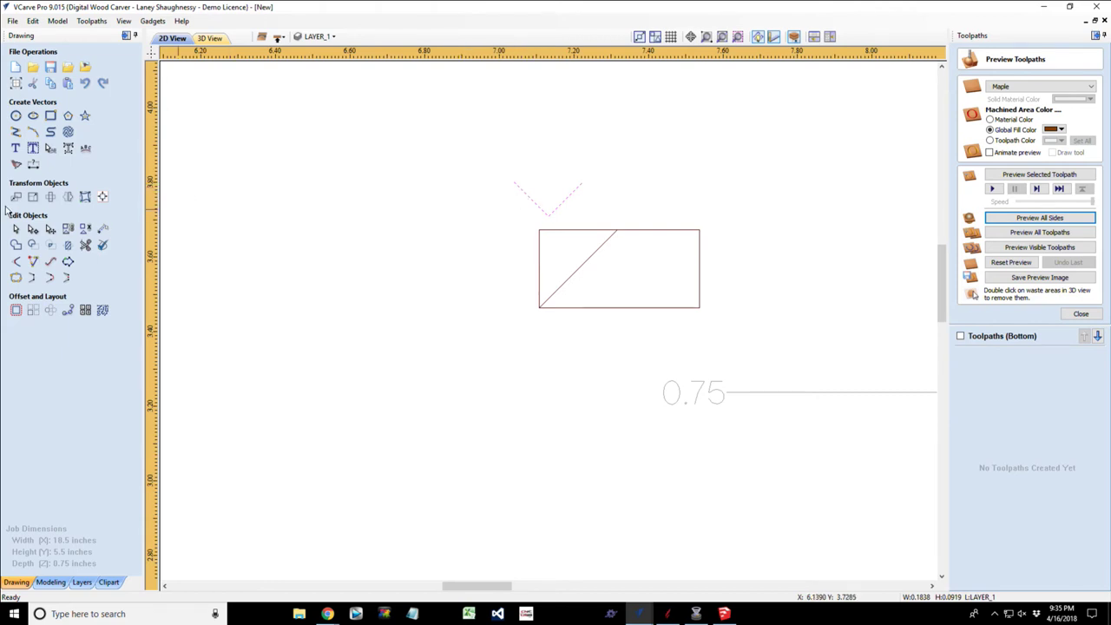
# Draw a horizontal guide line above the V.
pyautogui.click(14, 133)
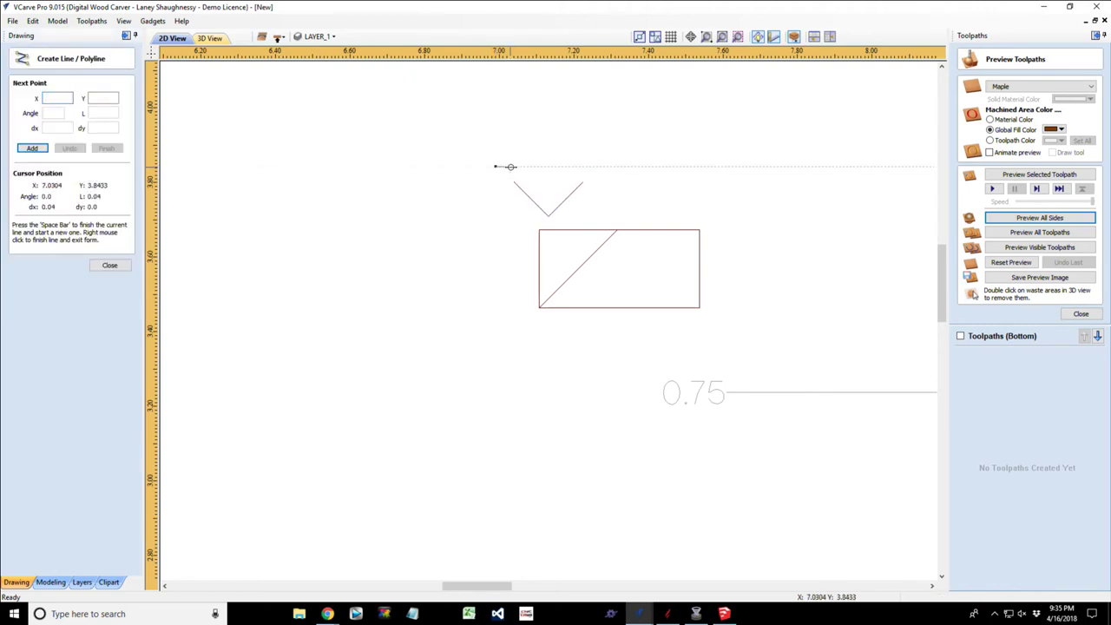
pyautogui.click(622, 165)
pyautogui.press('space')
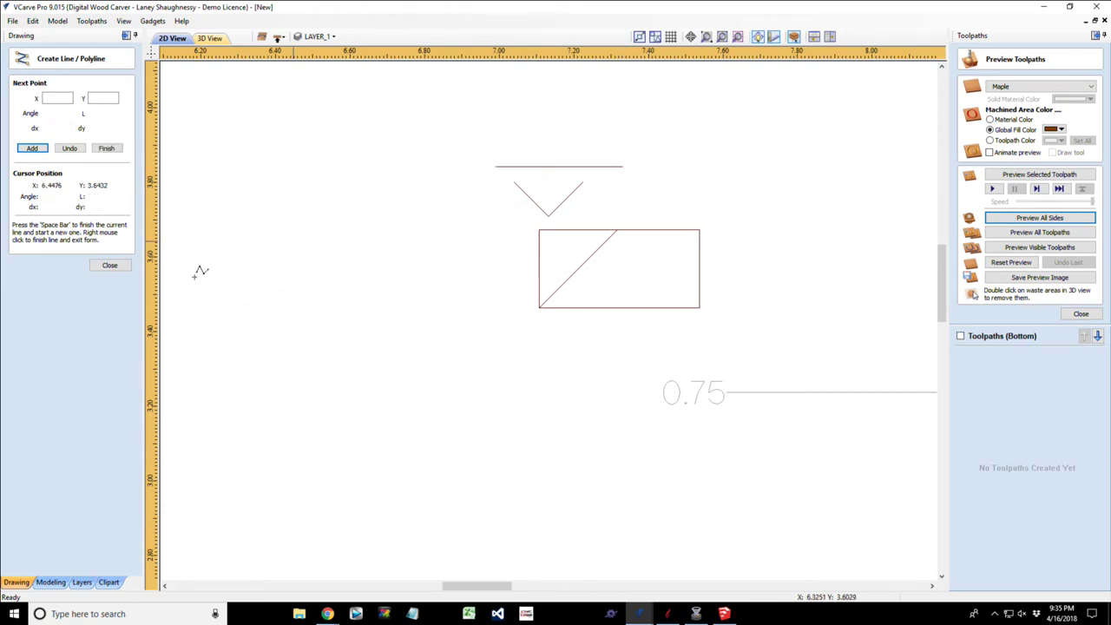
pyautogui.click(110, 264)
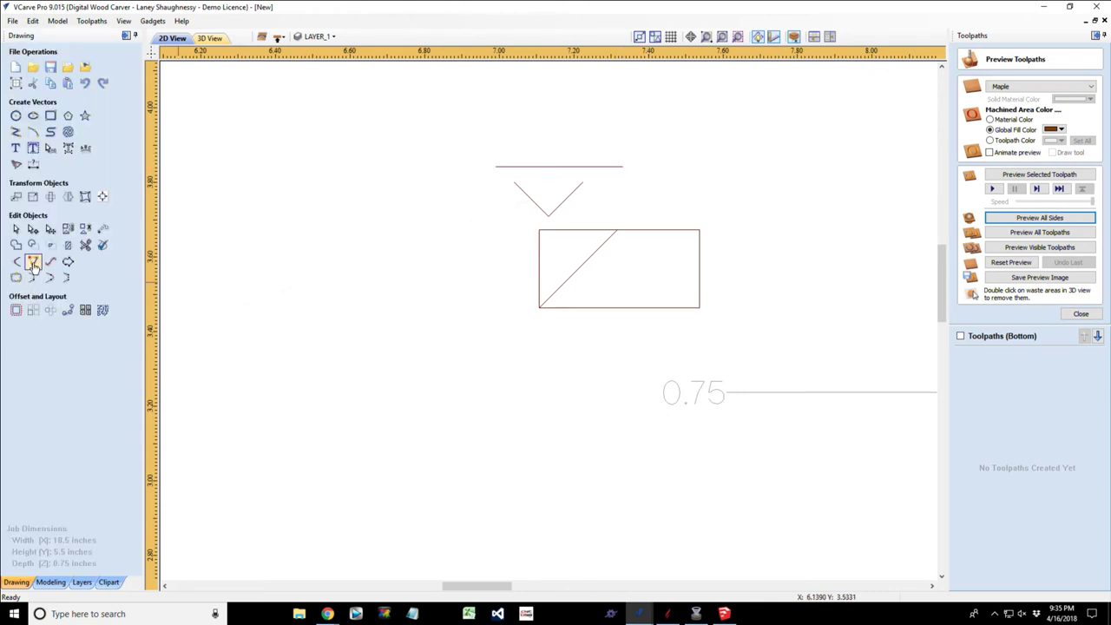
# Extend both V arms up to the guide line, then delete the line.
pyautogui.click(32, 262)
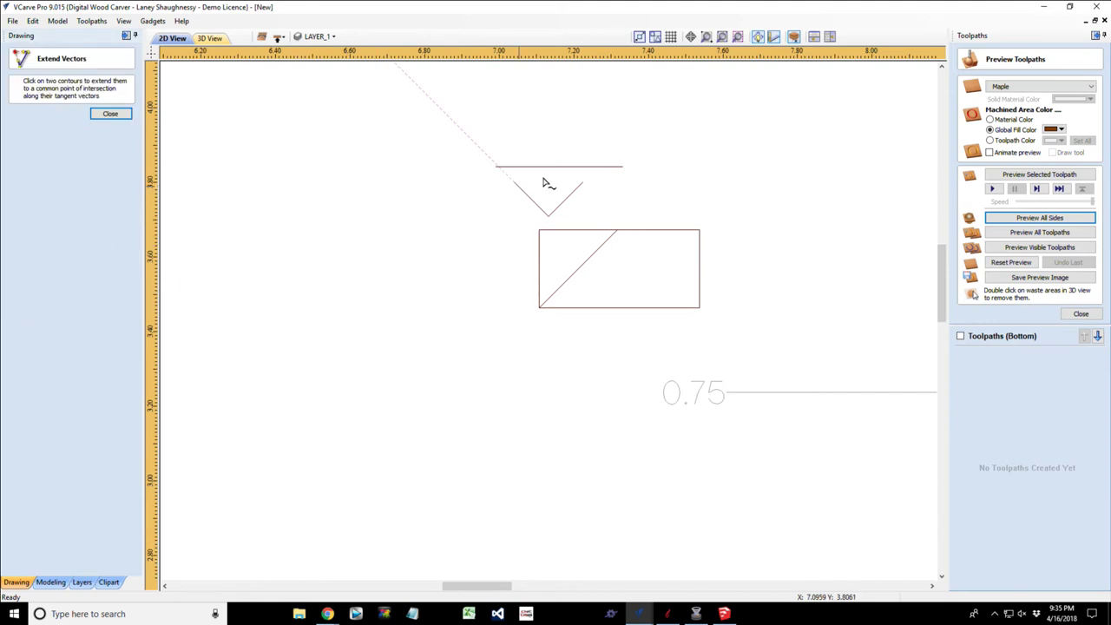
pyautogui.click(495, 168)
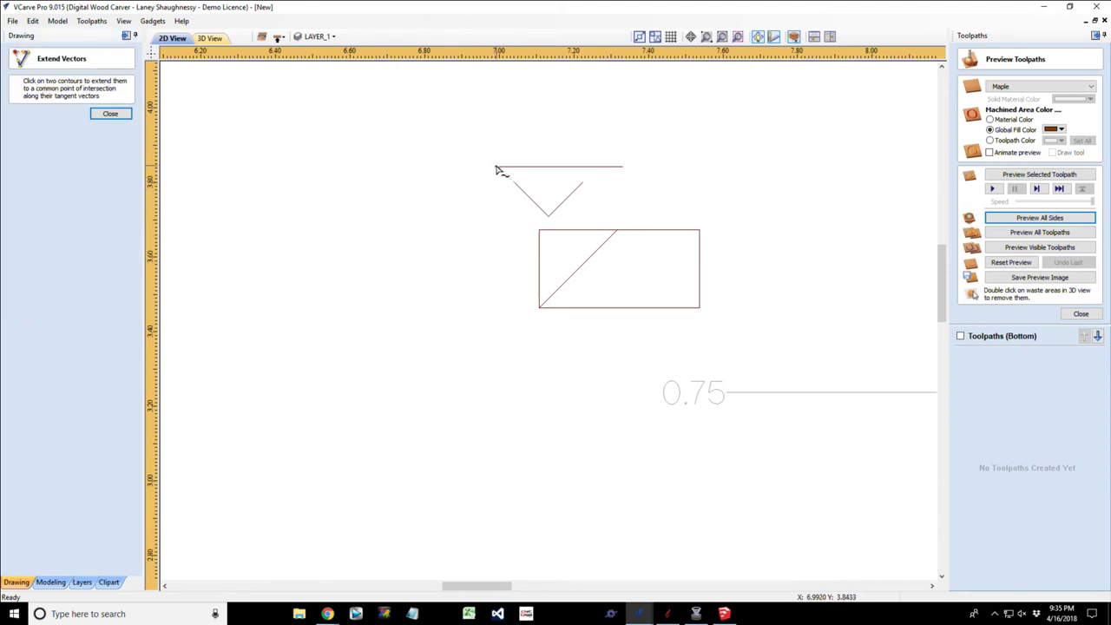
pyautogui.click(513, 182)
pyautogui.click(584, 186)
pyautogui.click(598, 168)
pyautogui.click(110, 114)
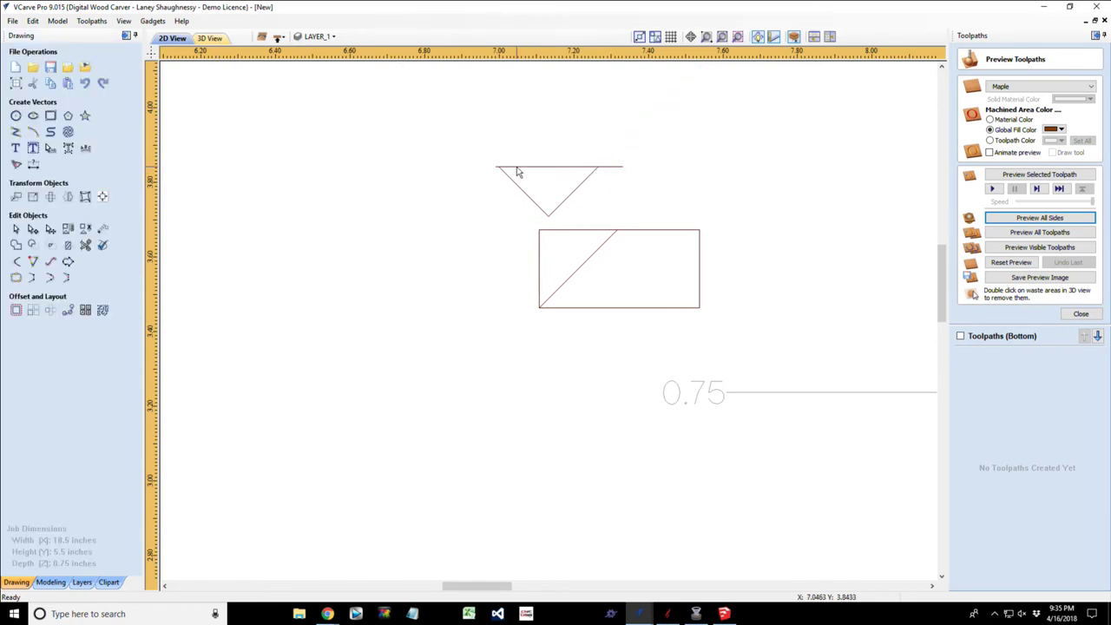
pyautogui.click(517, 168)
pyautogui.press('Delete')
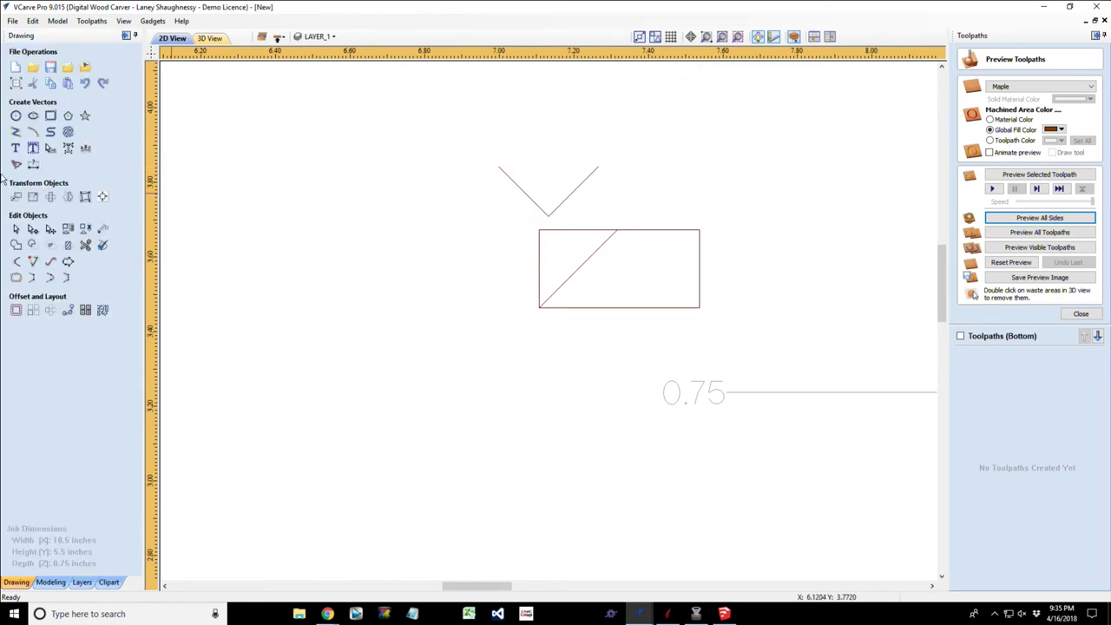
pyautogui.click(39, 169)
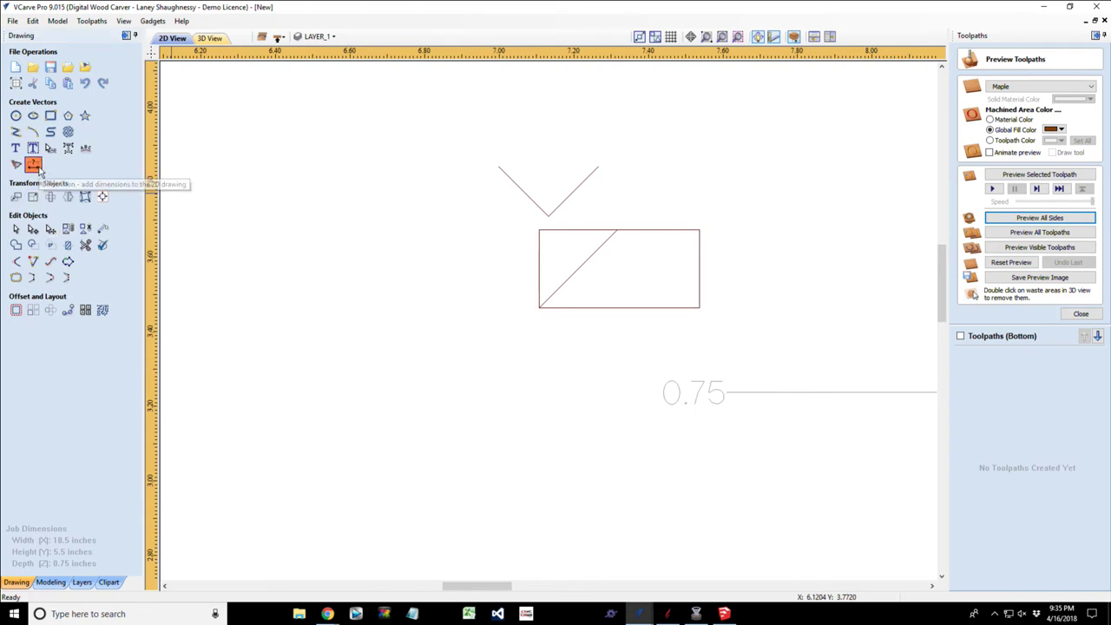
pyautogui.click(499, 166)
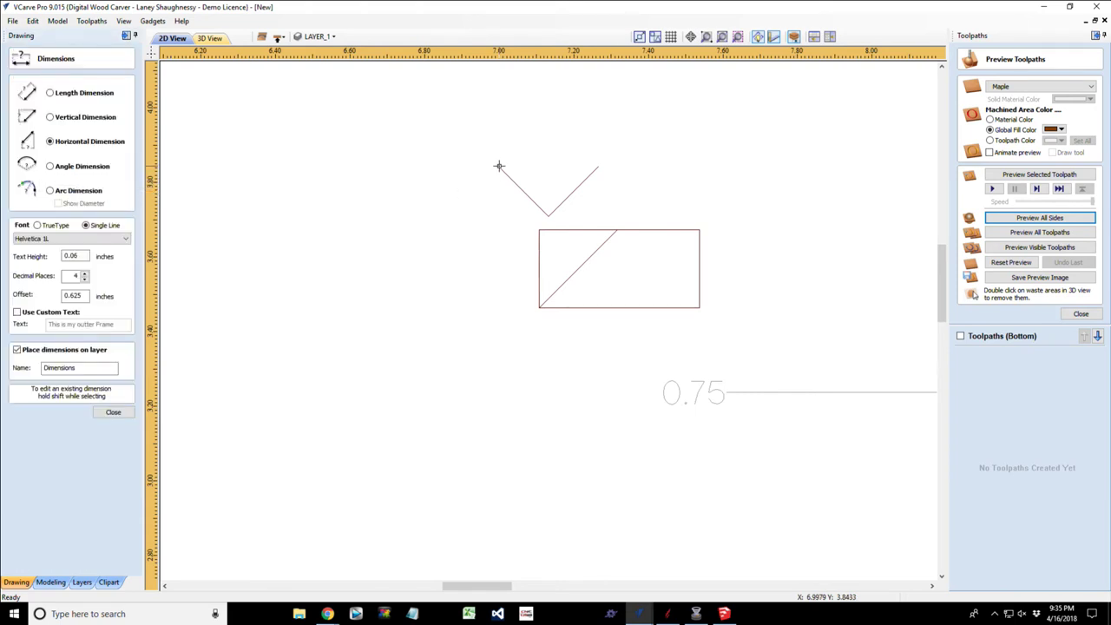
pyautogui.click(597, 166)
pyautogui.click(683, 136)
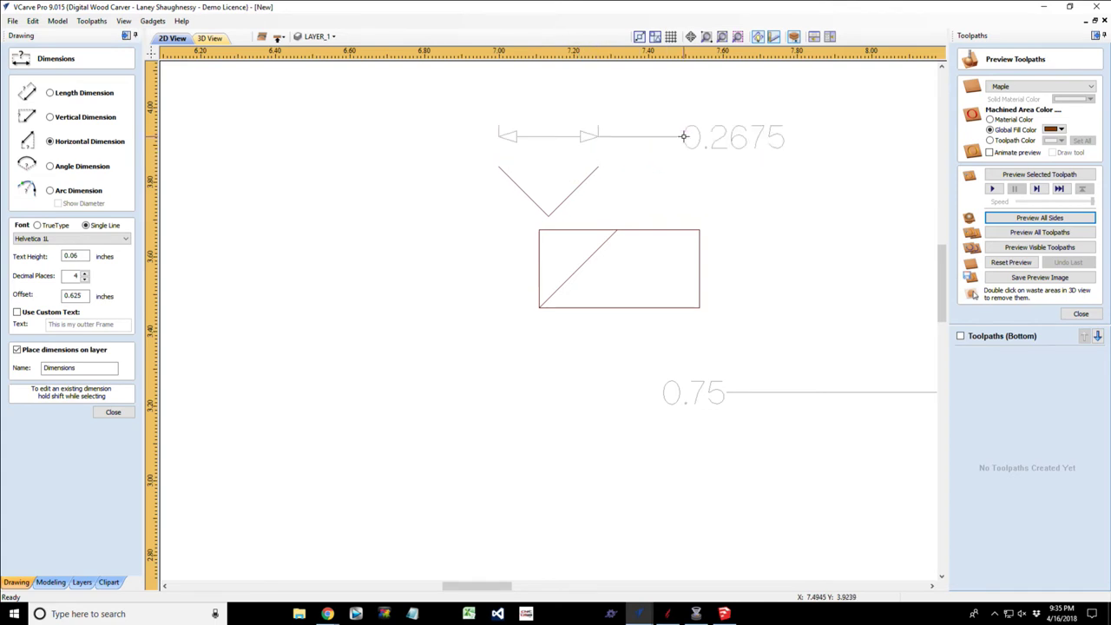
pyautogui.click(108, 415)
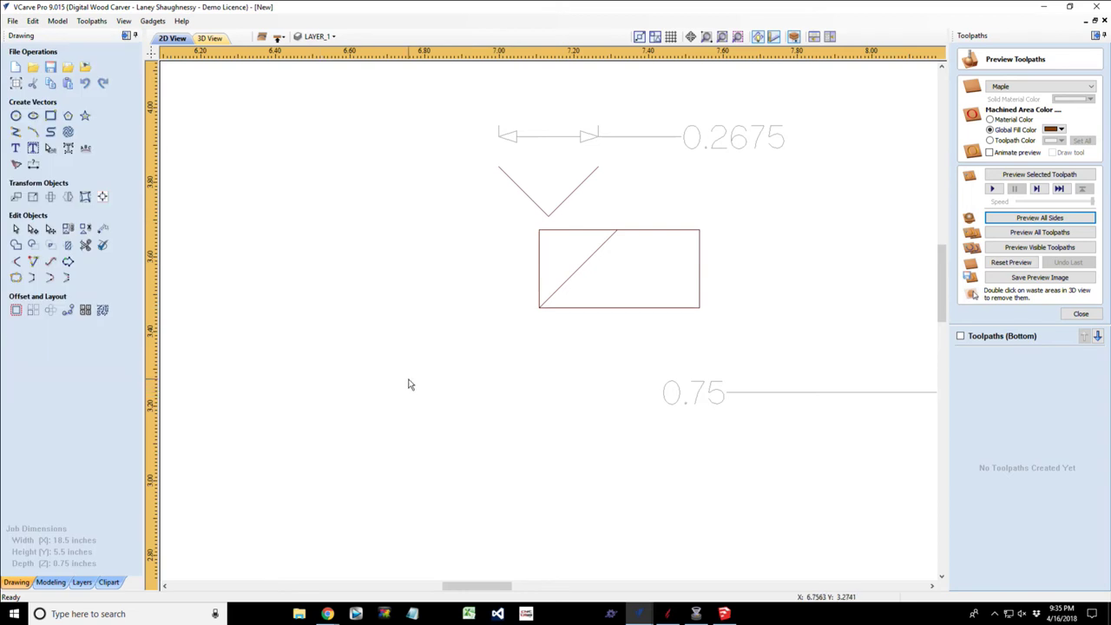
pyautogui.hotkey('ctrl', 'z')
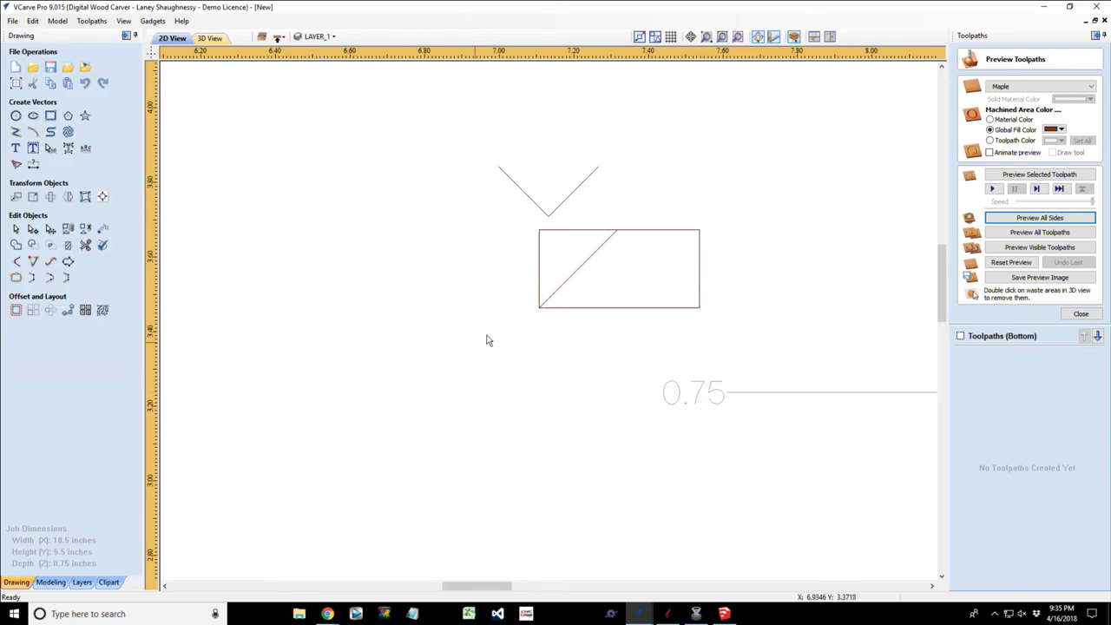
# Delete the small rectangle, diagonal and V test shapes.
pyautogui.scroll(-4, 567, 293)
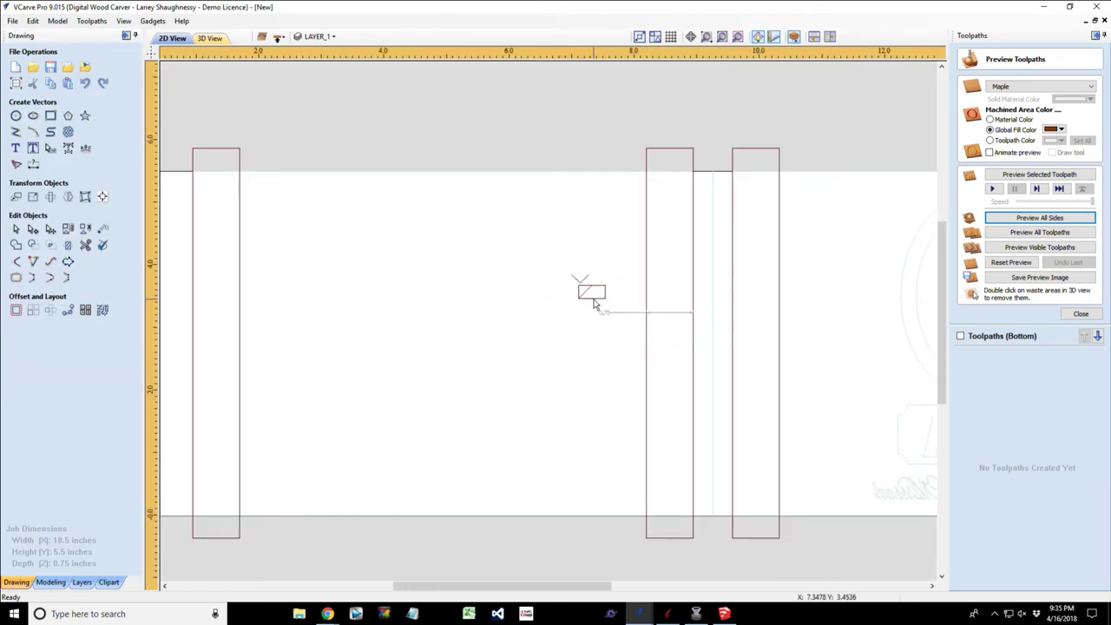
pyautogui.scroll(2, 517, 232)
pyautogui.moveTo(487, 205); pyautogui.dragTo(659, 318)
pyautogui.press('Delete')
pyautogui.scroll(-3, 638, 328)
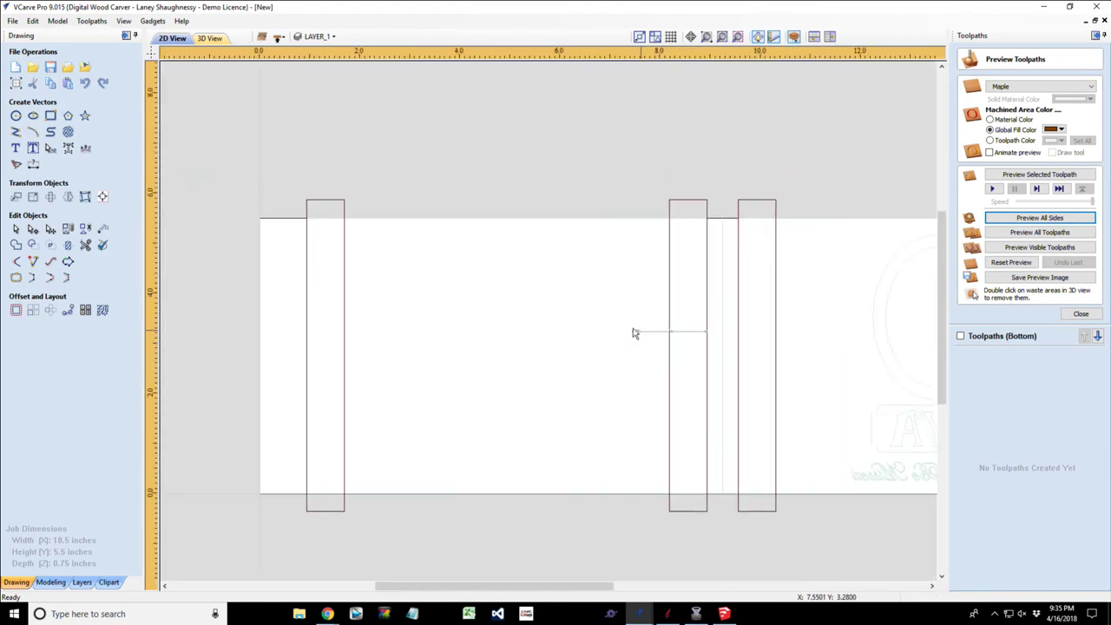
# Draw a 4.0 by 0.75-inch rectangle between the strips.
pyautogui.click(51, 115)
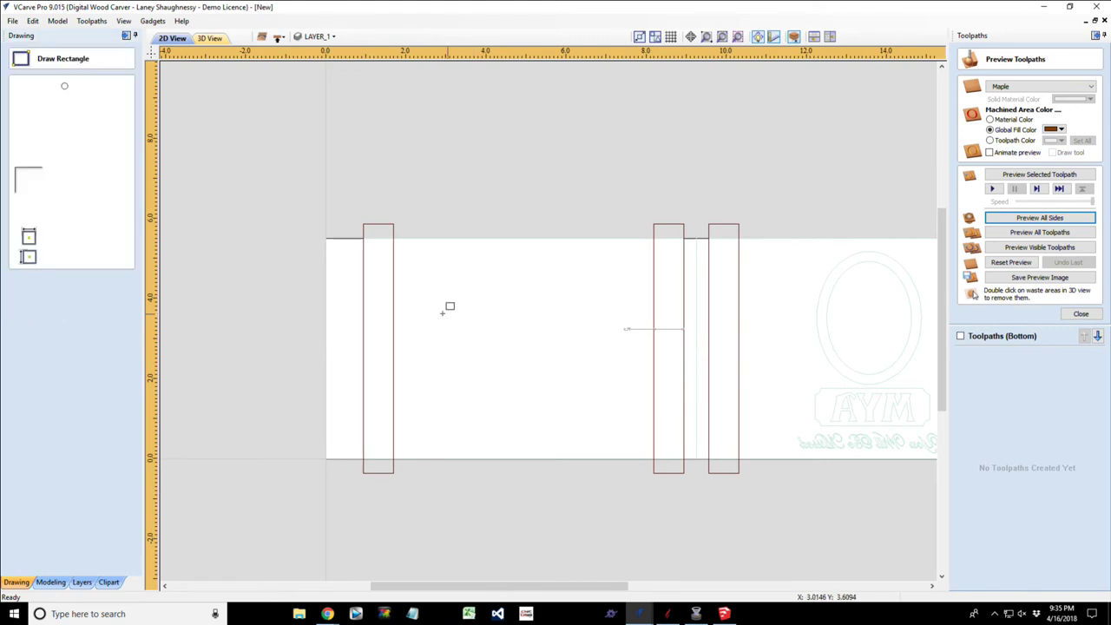
pyautogui.moveTo(503, 335)
pyautogui.mouseDown()
pyautogui.moveTo(590, 356)
pyautogui.moveTo(597, 342)
pyautogui.mouseUp()
pyautogui.moveTo(99, 260); pyautogui.dragTo(50, 269)
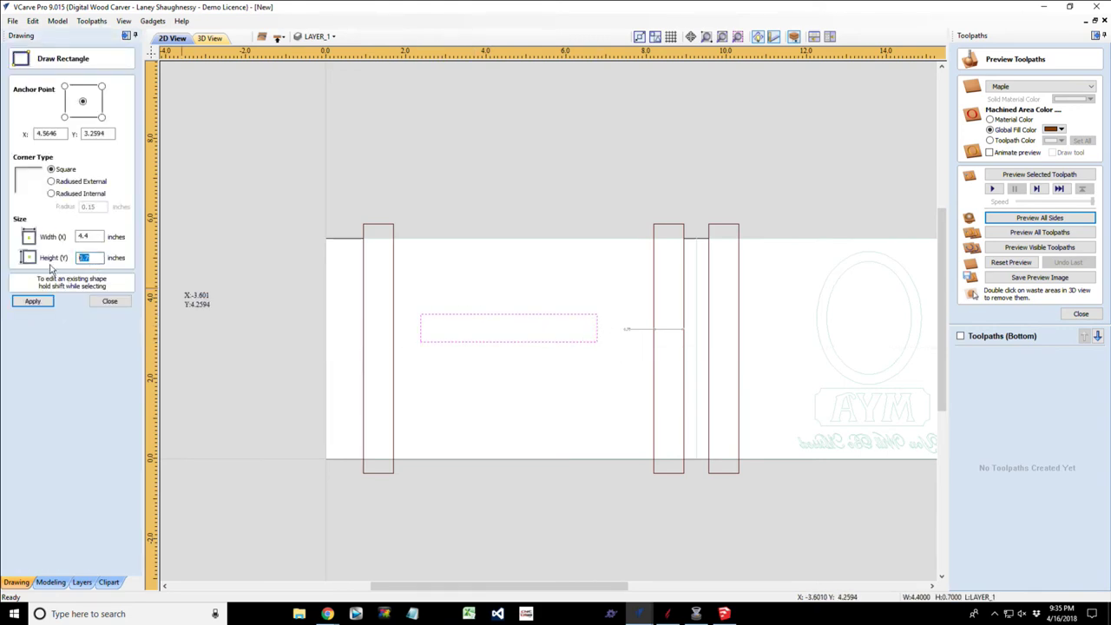
pyautogui.write('.7')
pyautogui.moveTo(97, 237); pyautogui.dragTo(57, 246)
pyautogui.click(33, 301)
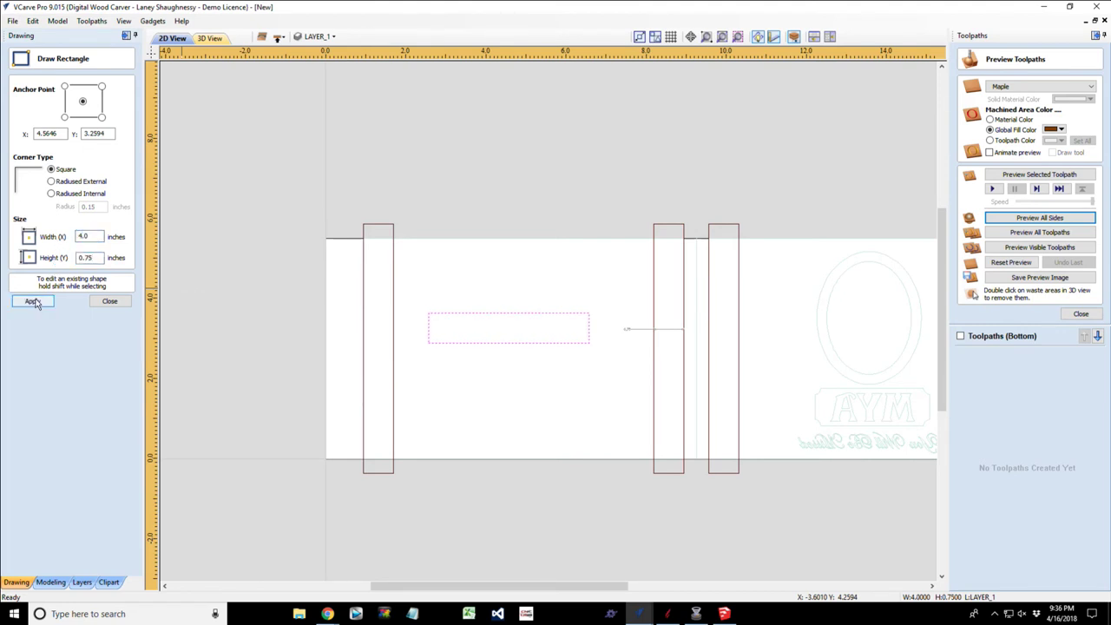
pyautogui.click(110, 302)
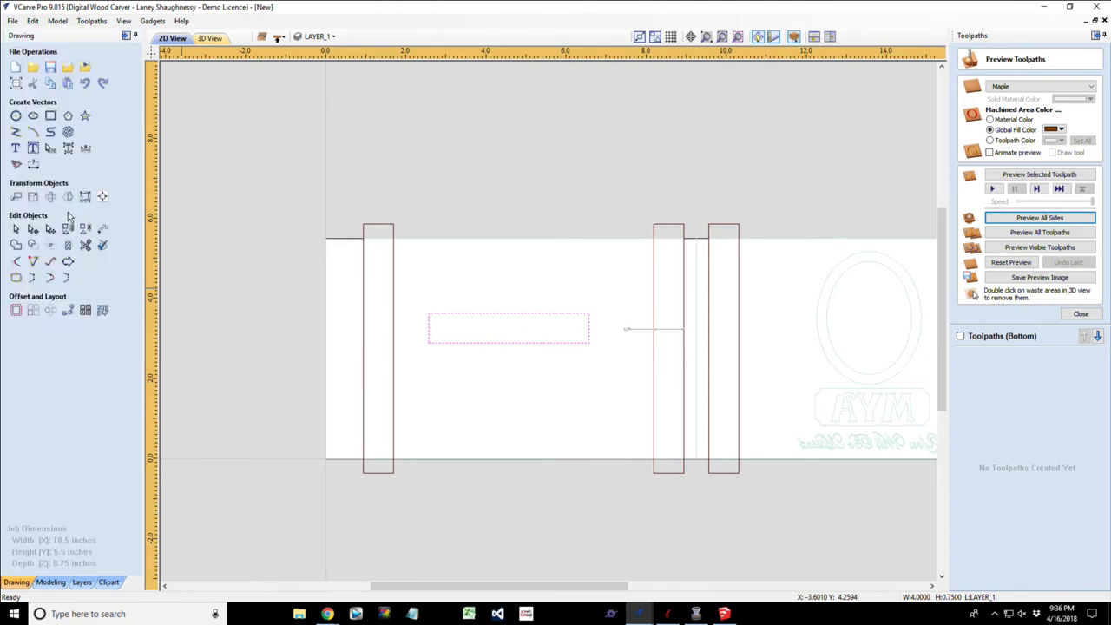
# Start a small rectangle above the long one, entering a 0.5 width.
pyautogui.click(50, 116)
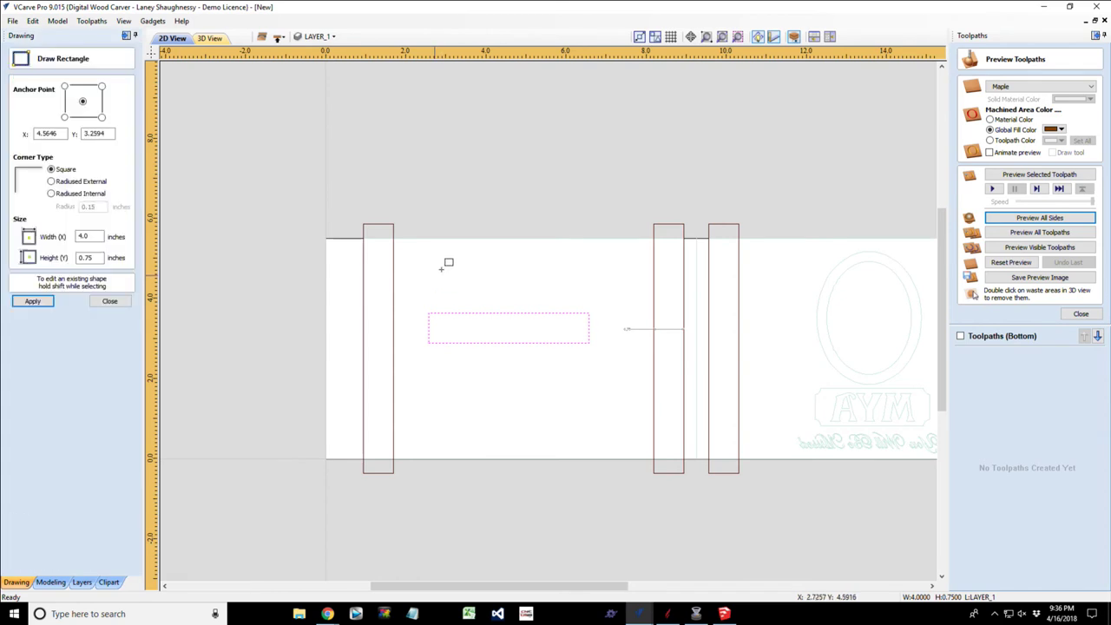
pyautogui.moveTo(451, 259)
pyautogui.mouseDown()
pyautogui.moveTo(528, 276)
pyautogui.moveTo(491, 294)
pyautogui.mouseUp()
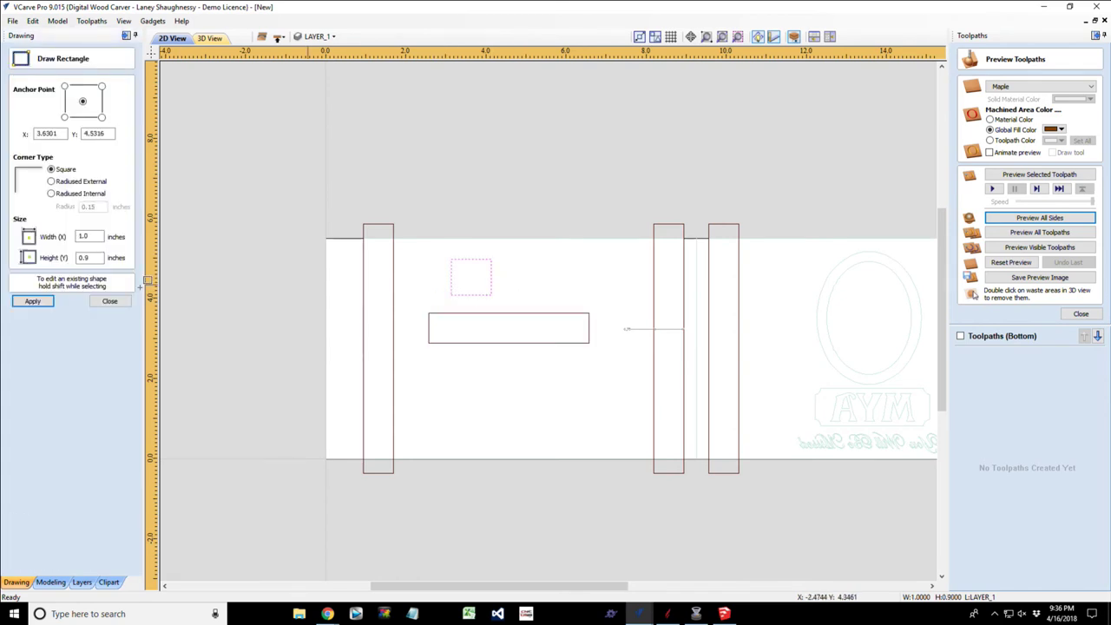
pyautogui.moveTo(91, 237); pyautogui.dragTo(75, 241)
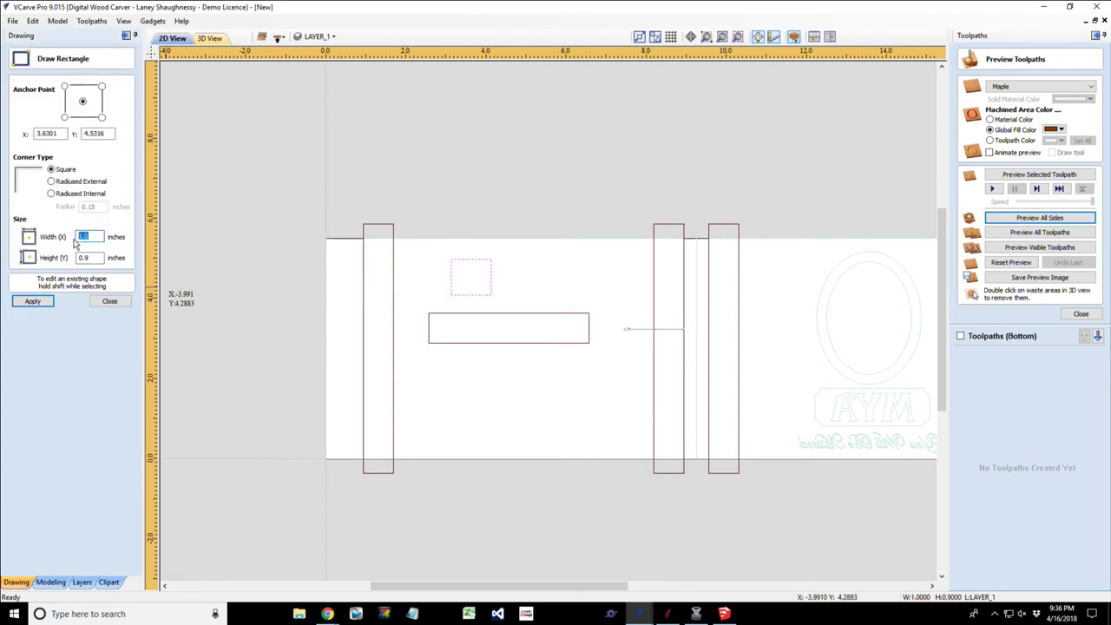
pyautogui.write('.5')
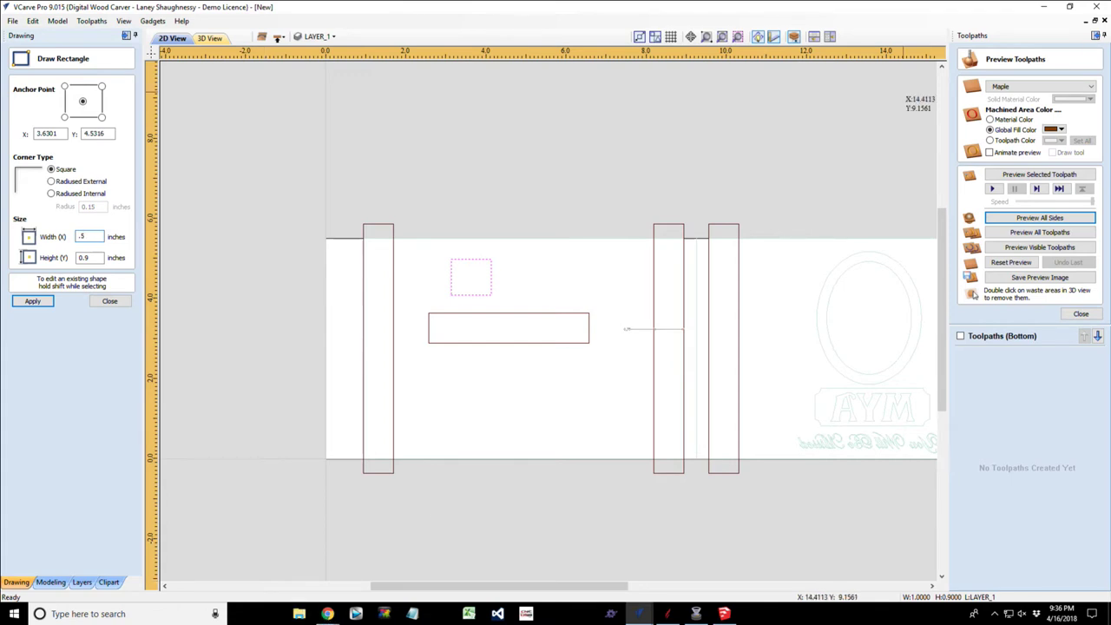
pyautogui.hotkey('alt', 'Tab')
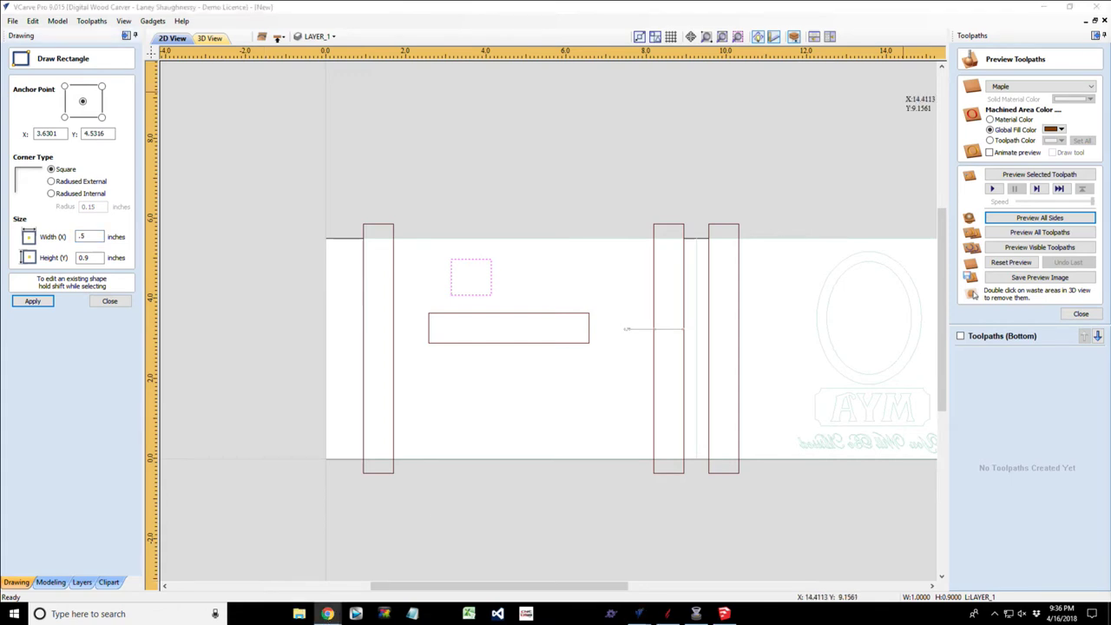
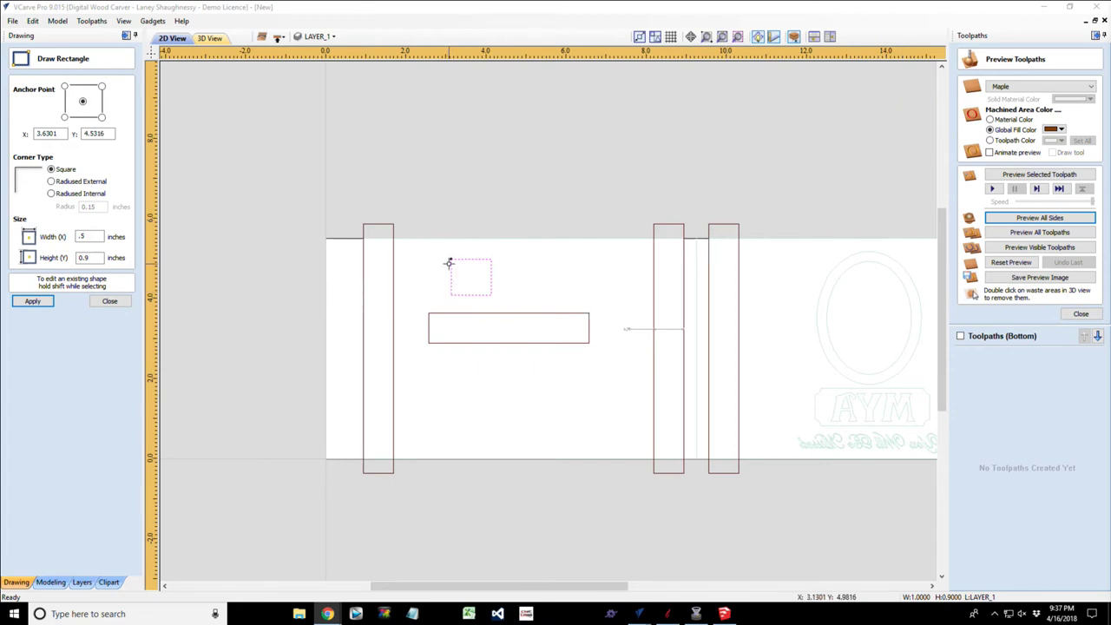
# Add a horizontal guide at about 4.08 inches along the 1.0 × 0.9 inch rectangle's bottom edge.
pyautogui.scroll(4, 458, 271)
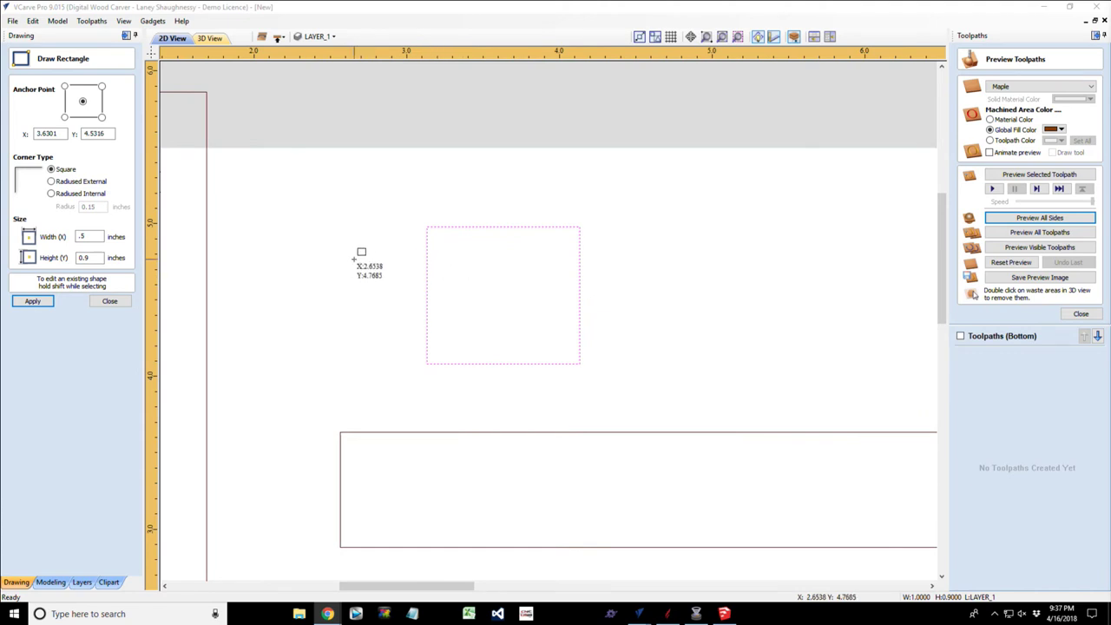
pyautogui.click(111, 301)
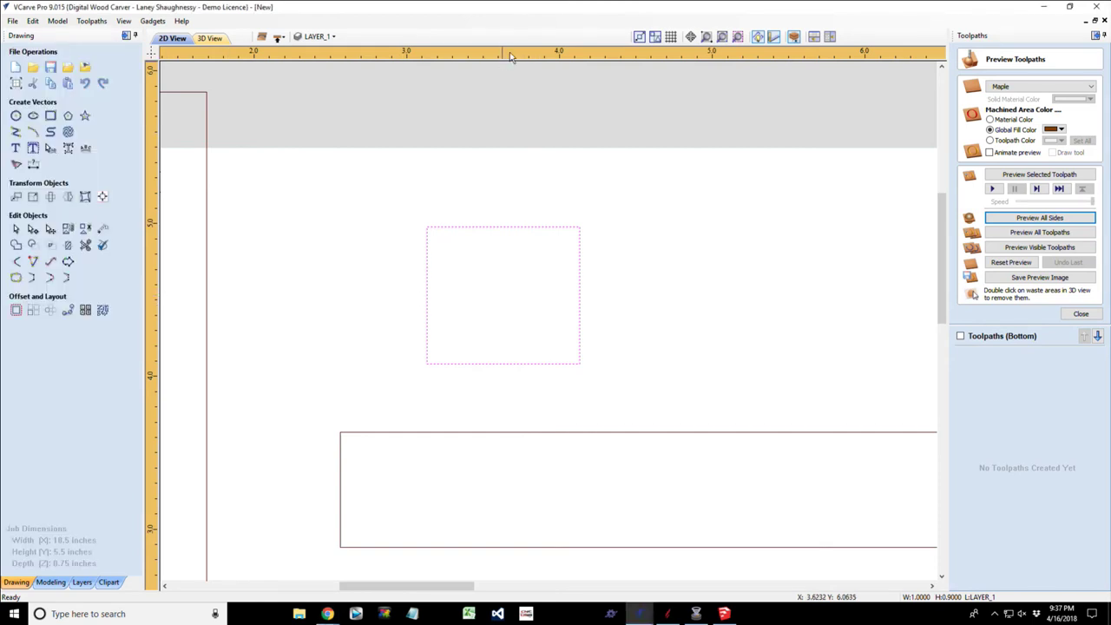
pyautogui.moveTo(521, 55); pyautogui.dragTo(419, 364)
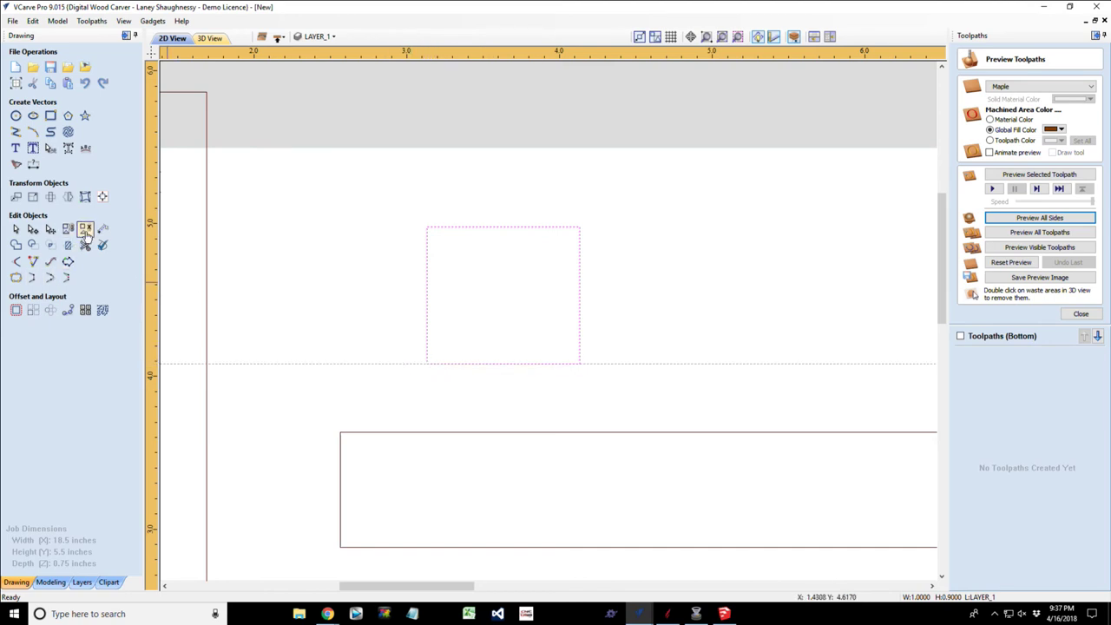
pyautogui.click(33, 196)
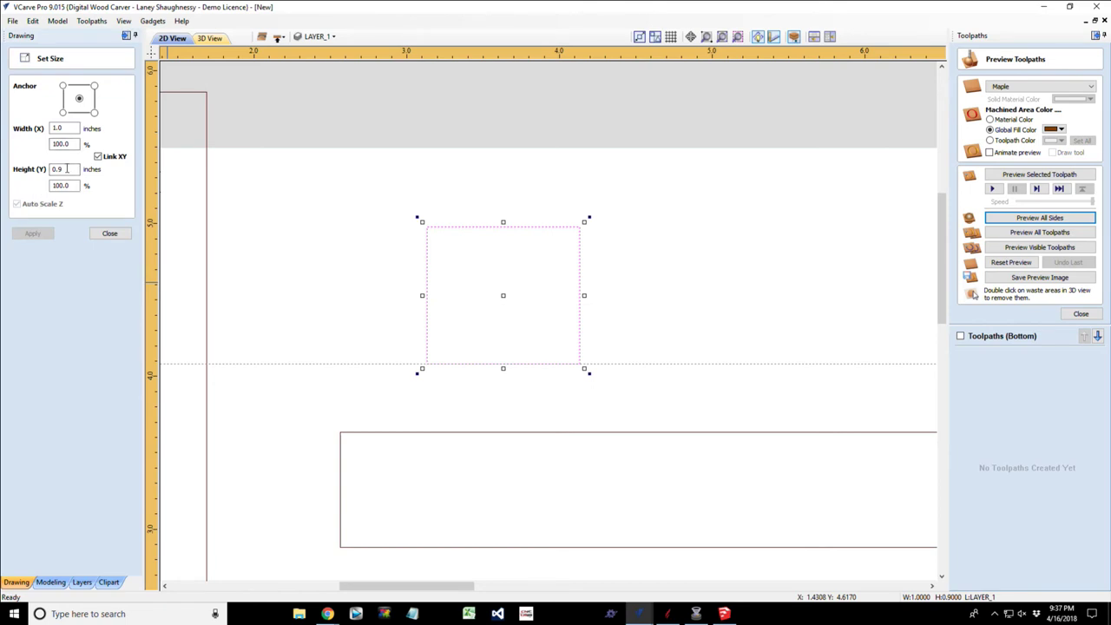
pyautogui.click(103, 232)
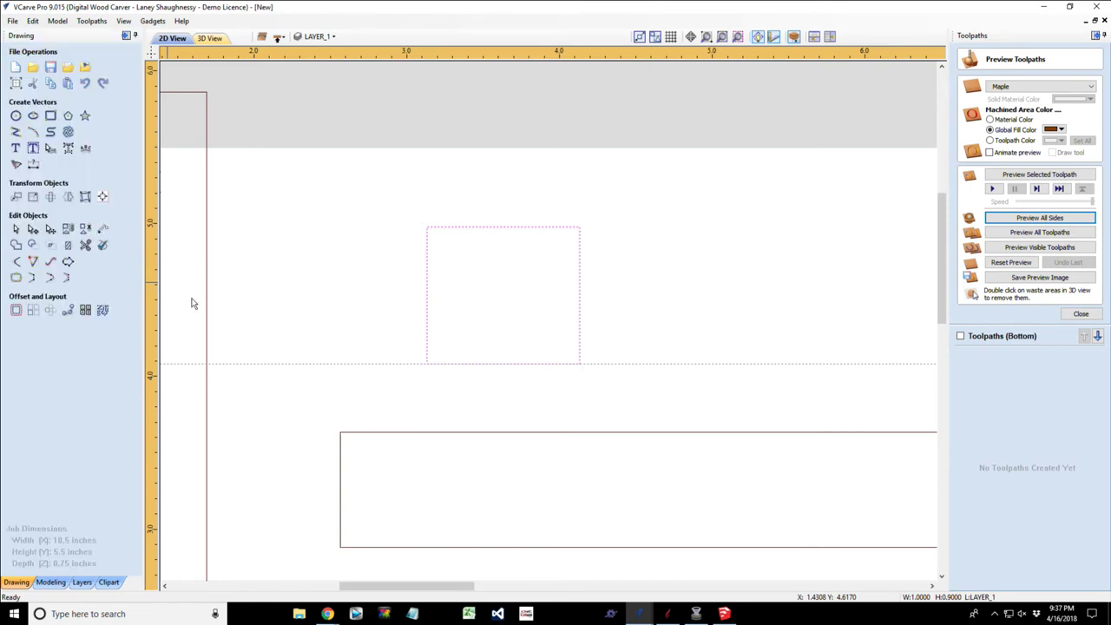
# Create a parallel guide 0.2 inches above the bottom-edge guide.
pyautogui.doubleClick(331, 367)
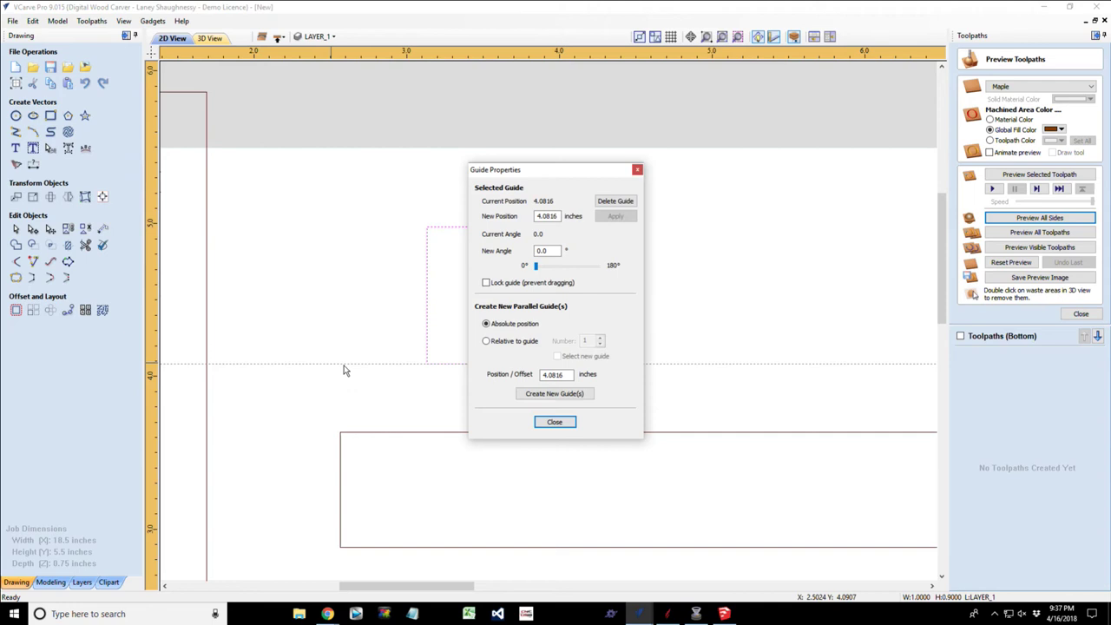
pyautogui.click(486, 341)
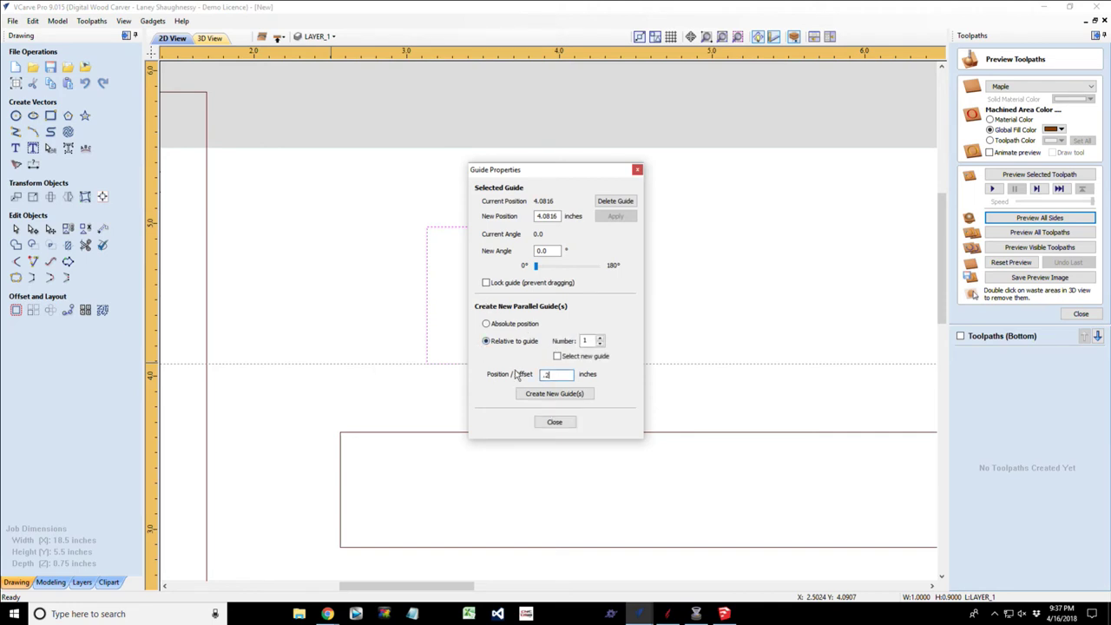
pyautogui.click(545, 395)
pyautogui.click(554, 423)
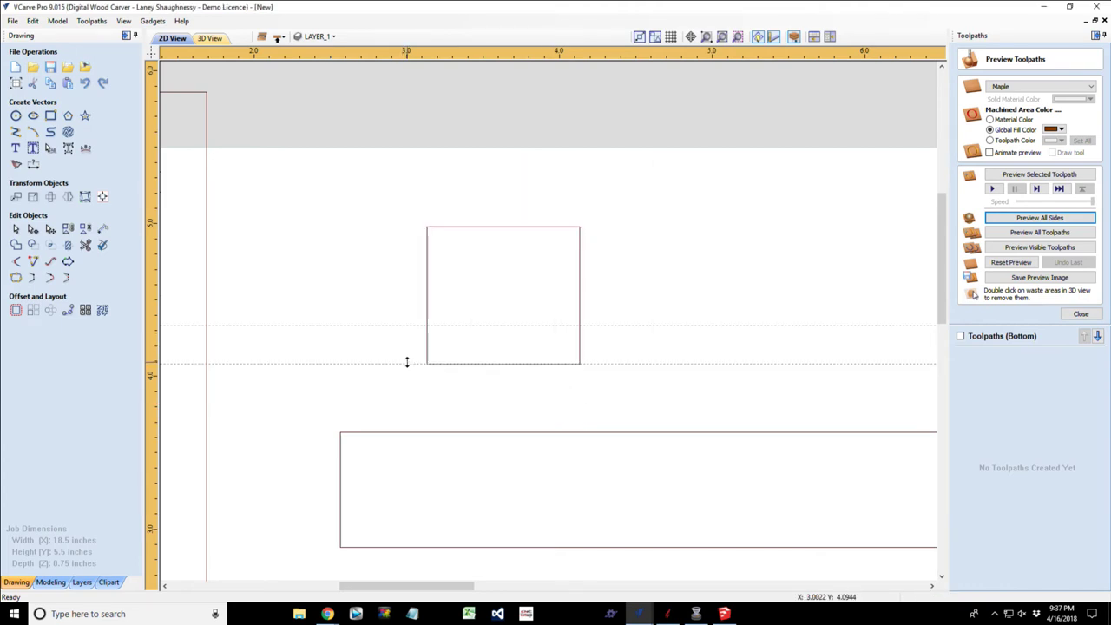
# Delete the lower guide, leaving one guide at 4.3316 inches, and select the rectangle.
pyautogui.doubleClick(407, 361)
pyautogui.click(616, 204)
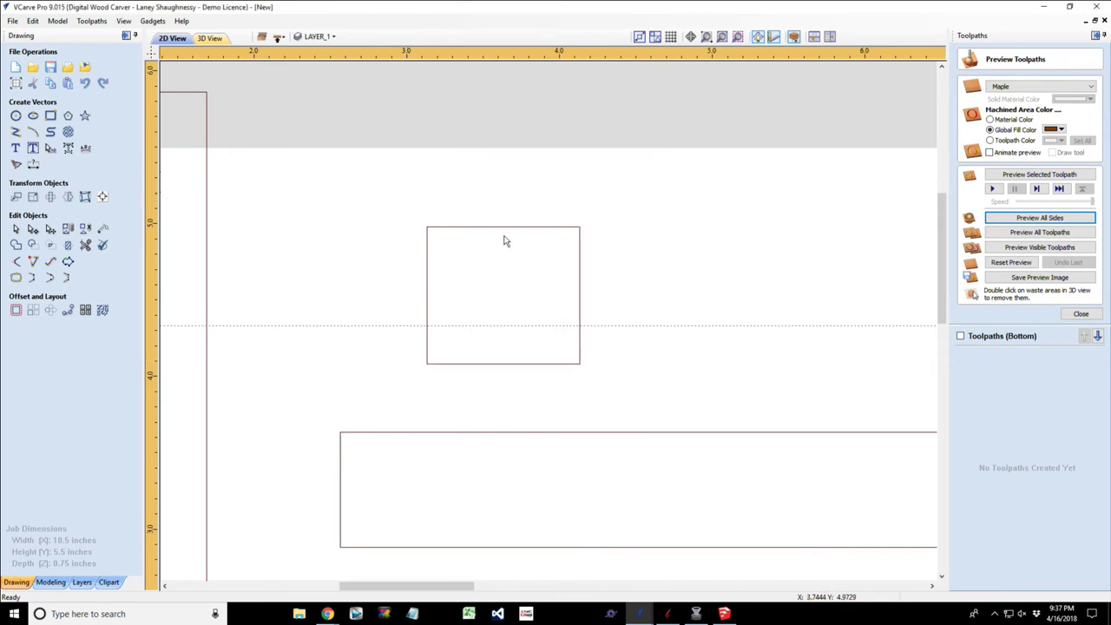
pyautogui.doubleClick(394, 323)
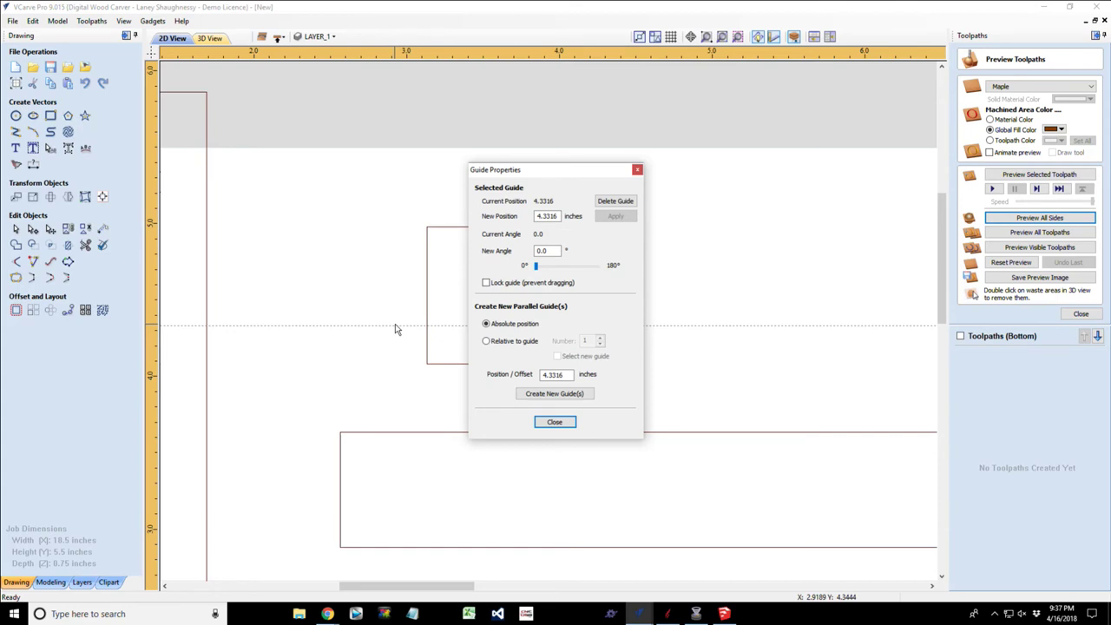
pyautogui.click(554, 422)
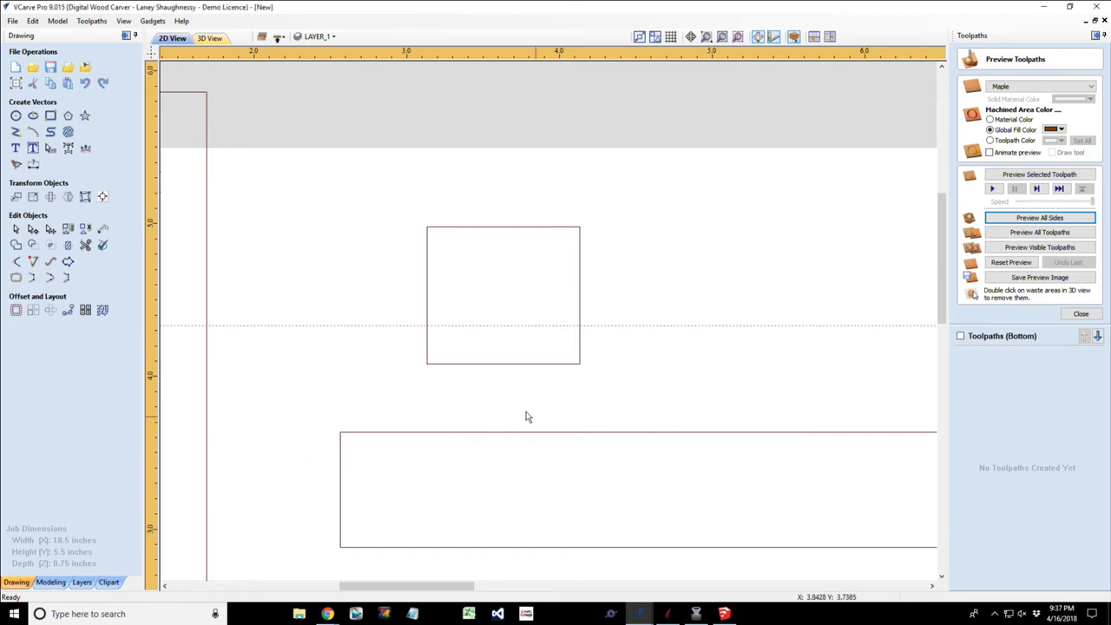
pyautogui.click(427, 306)
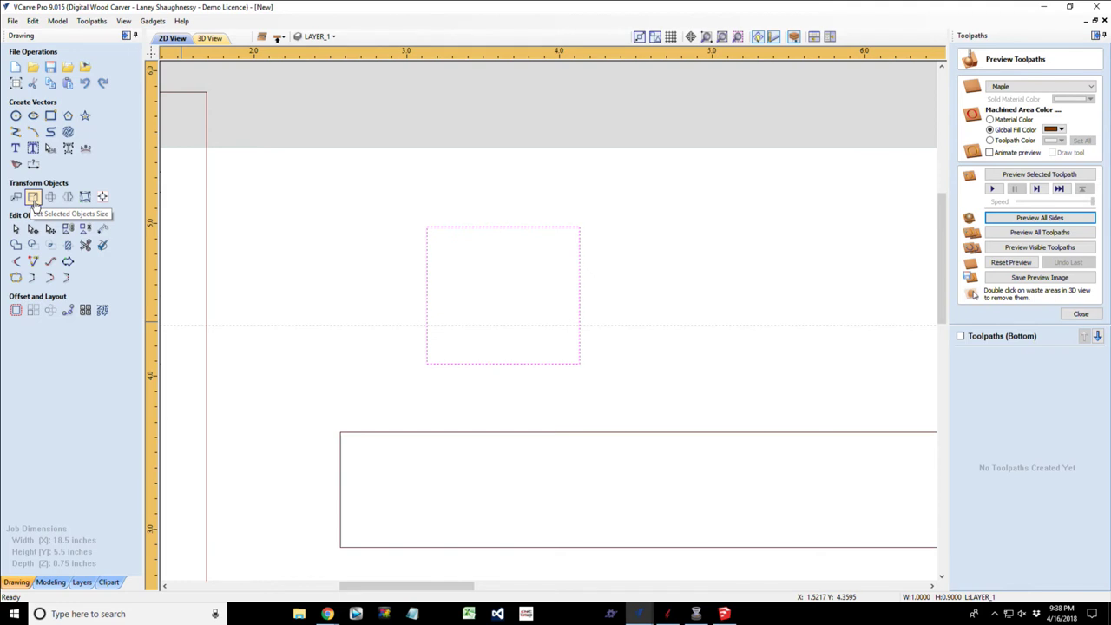
# Resize the selected rectangle to a 0.5 inch width.
pyautogui.click(34, 200)
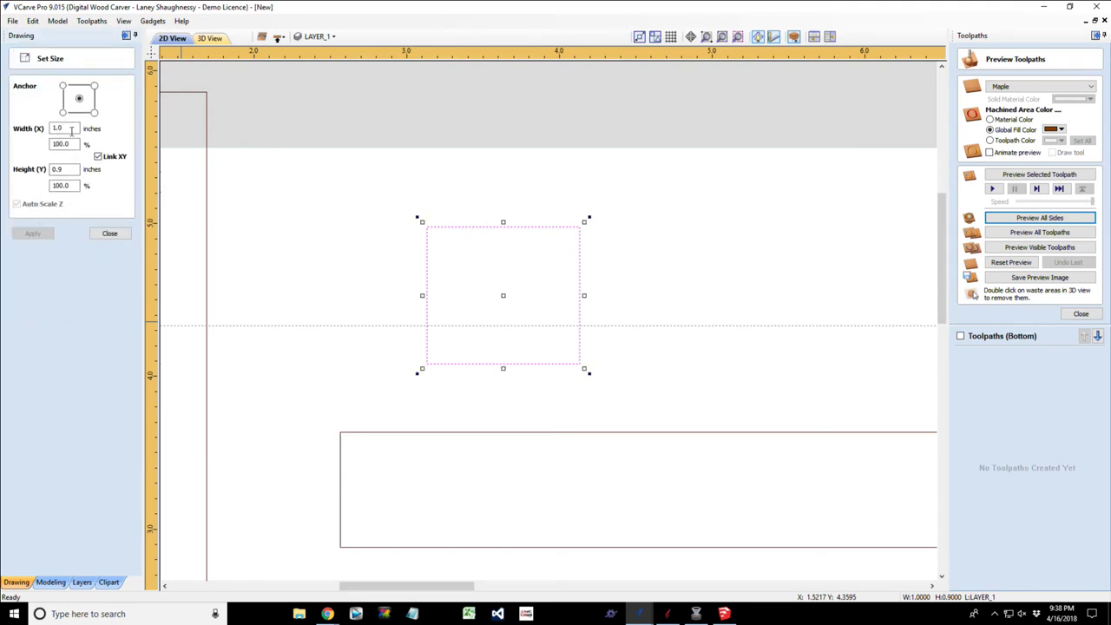
pyautogui.moveTo(69, 129); pyautogui.dragTo(45, 128)
pyautogui.write('.5')
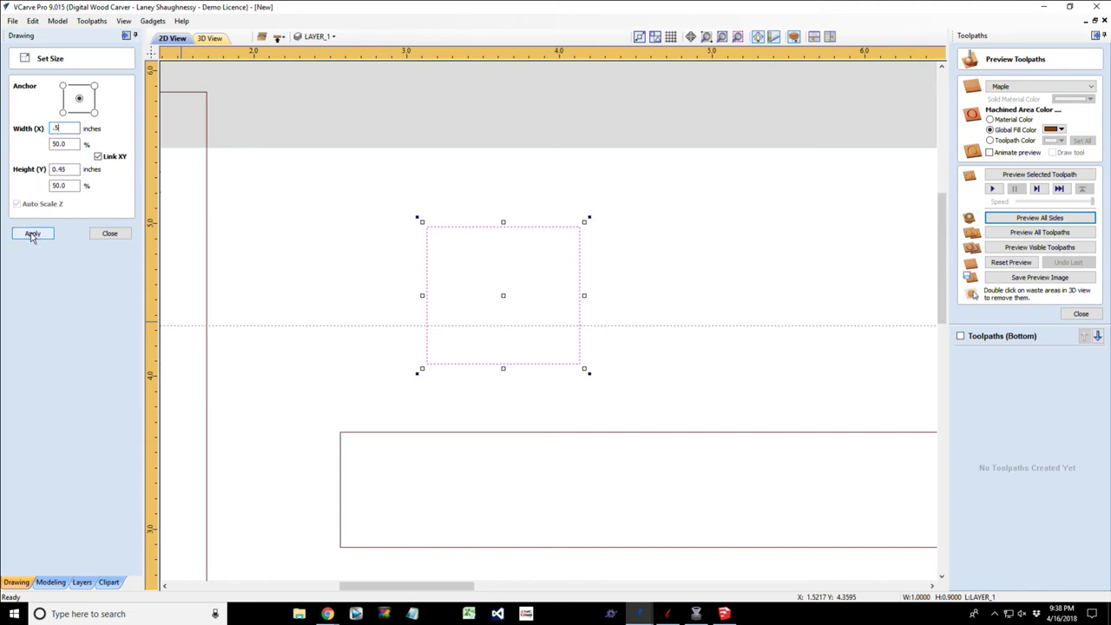
pyautogui.click(32, 234)
pyautogui.click(110, 234)
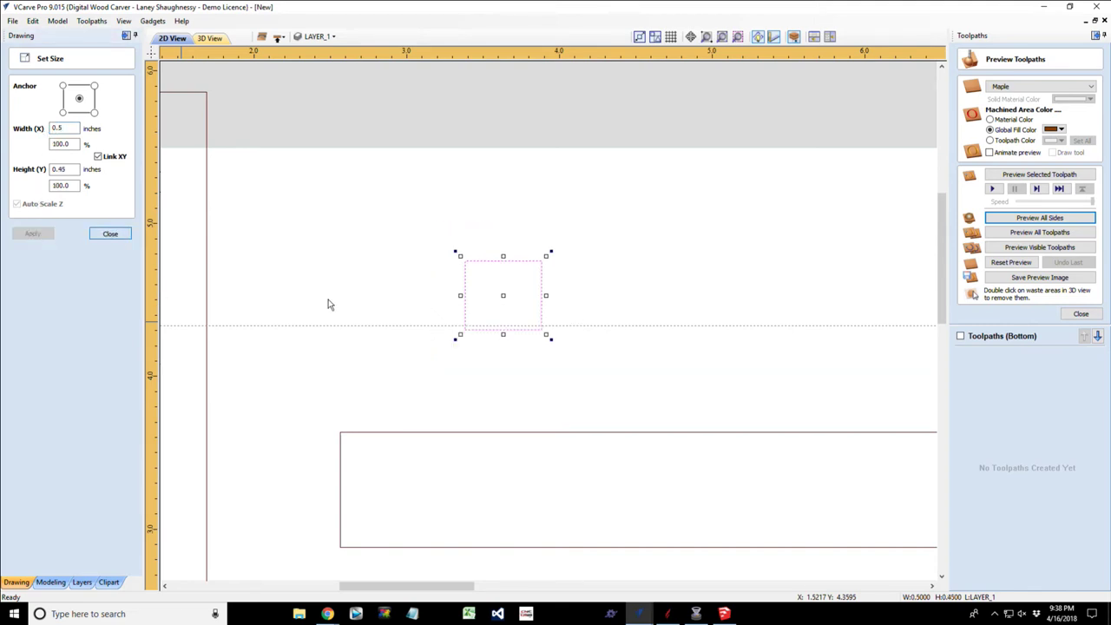
# Move the guide to the rectangle's bottom edge and add a parallel guide 0.25 inches above it.
pyautogui.scroll(2, 504, 334)
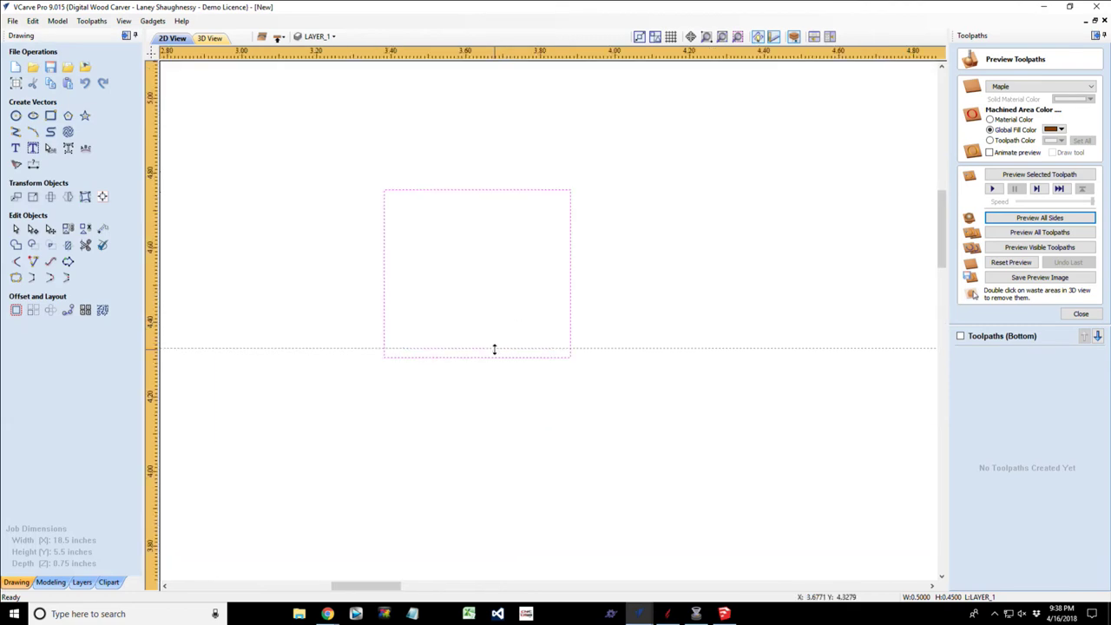
pyautogui.moveTo(494, 349); pyautogui.dragTo(383, 356)
pyautogui.doubleClick(361, 357)
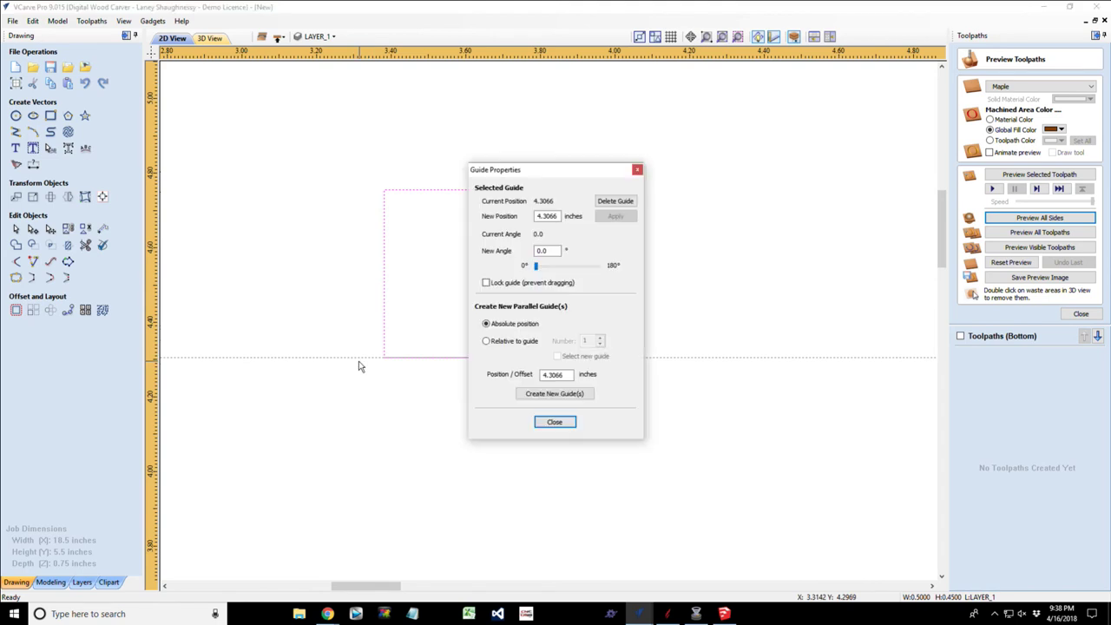
pyautogui.click(486, 342)
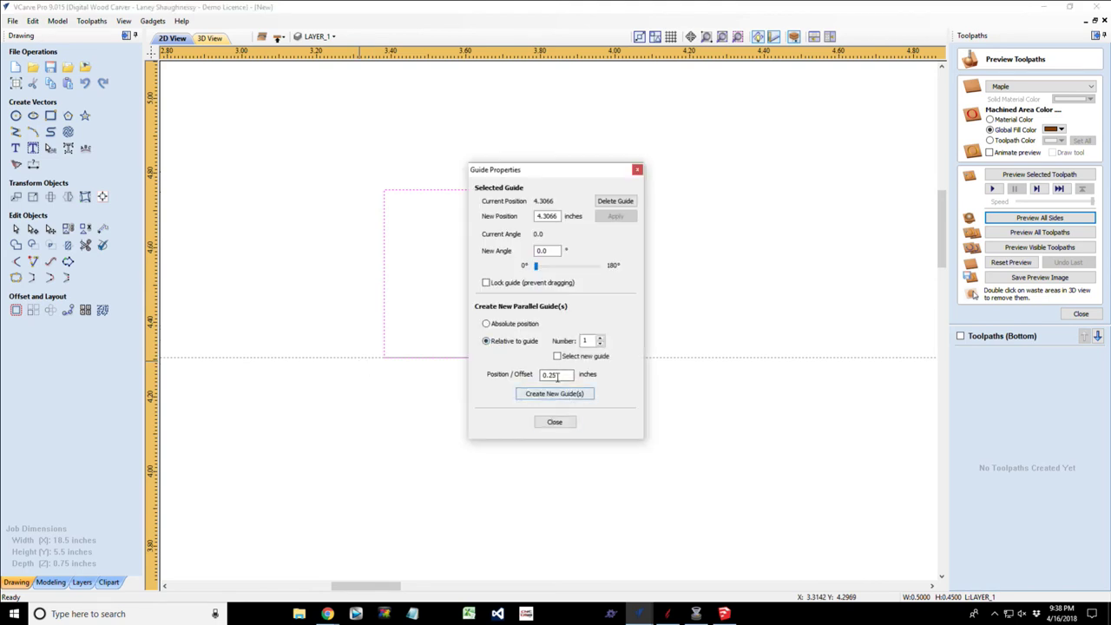
pyautogui.moveTo(569, 374); pyautogui.dragTo(524, 380)
pyautogui.write('.')
pyautogui.moveTo(566, 374); pyautogui.dragTo(537, 379)
pyautogui.click(547, 394)
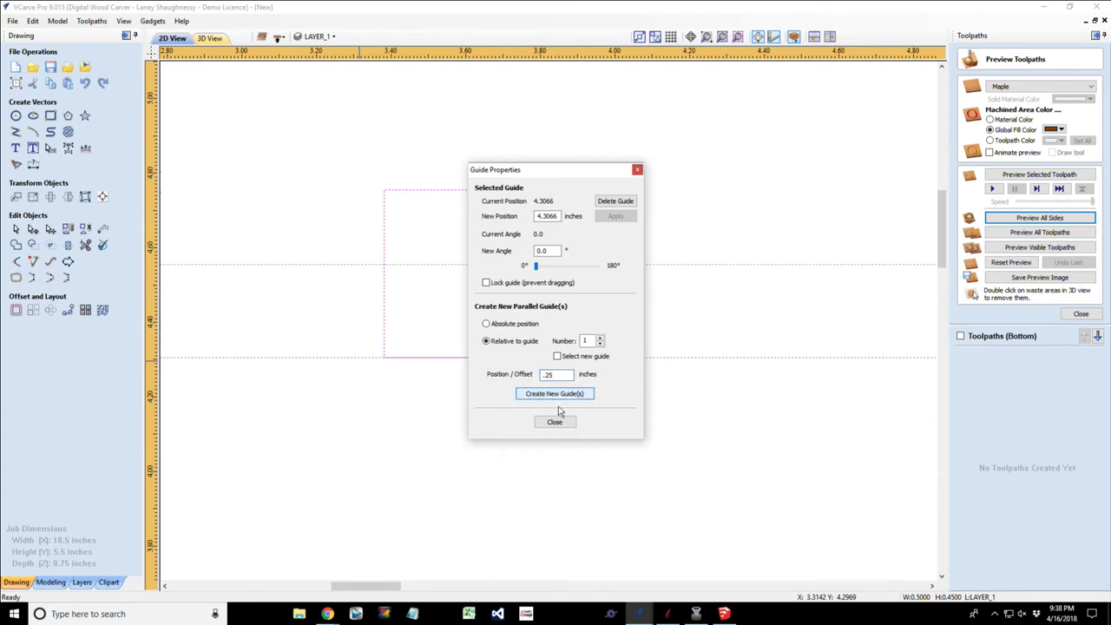
pyautogui.click(555, 423)
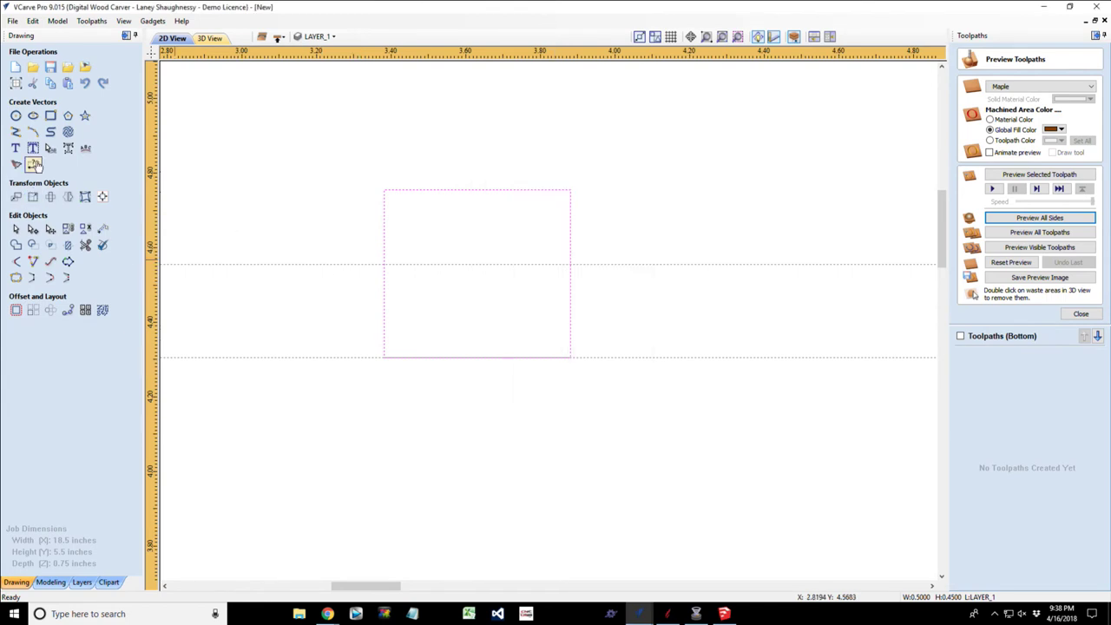
pyautogui.click(32, 132)
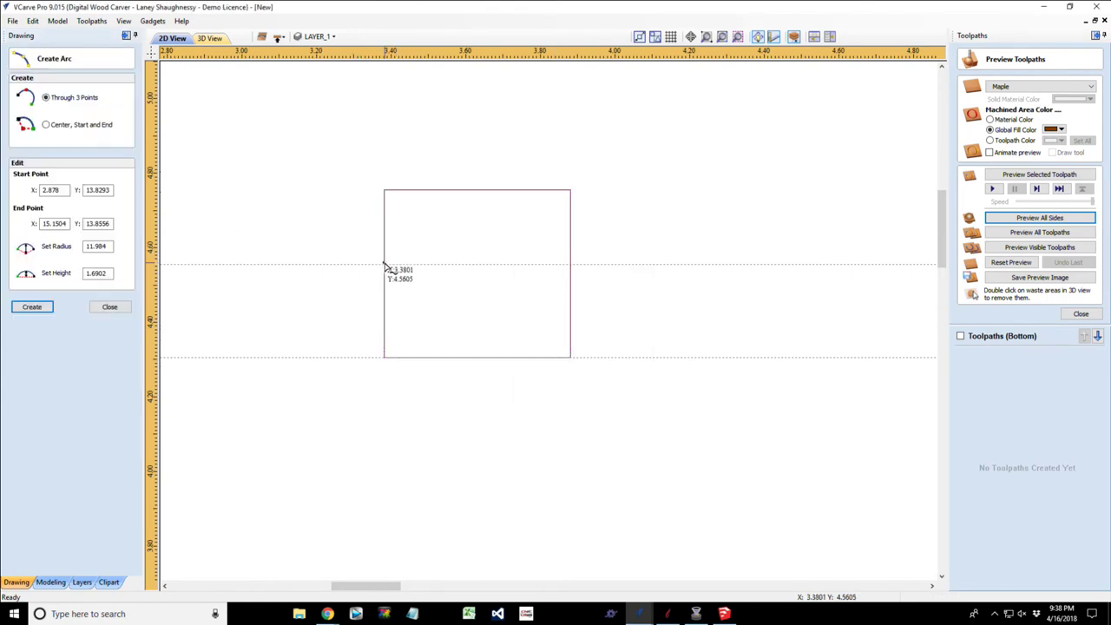
# Draw a polyline from the left edge to the bottom midpoint, right edge and top-right corner.
pyautogui.click(477, 356)
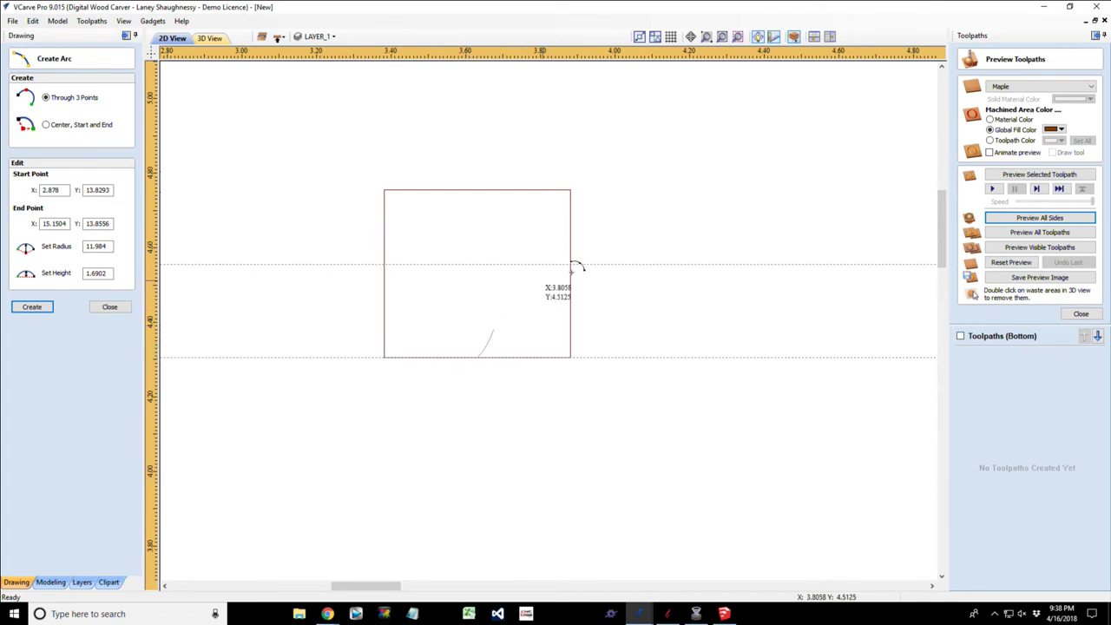
pyautogui.click(110, 306)
pyautogui.click(16, 131)
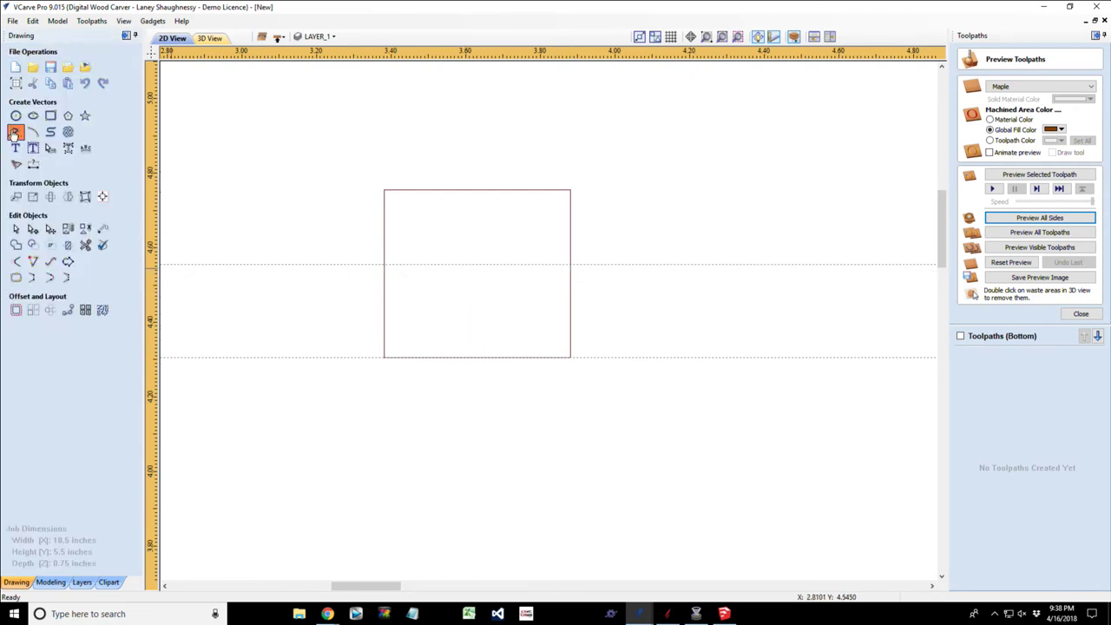
pyautogui.click(384, 263)
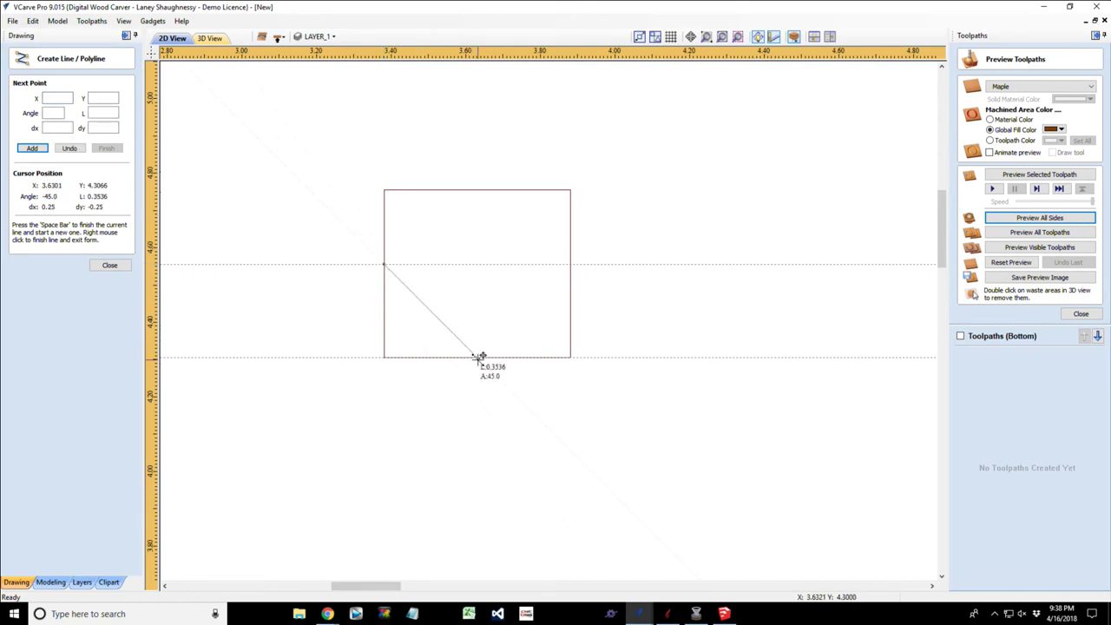
pyautogui.click(478, 356)
pyautogui.click(570, 266)
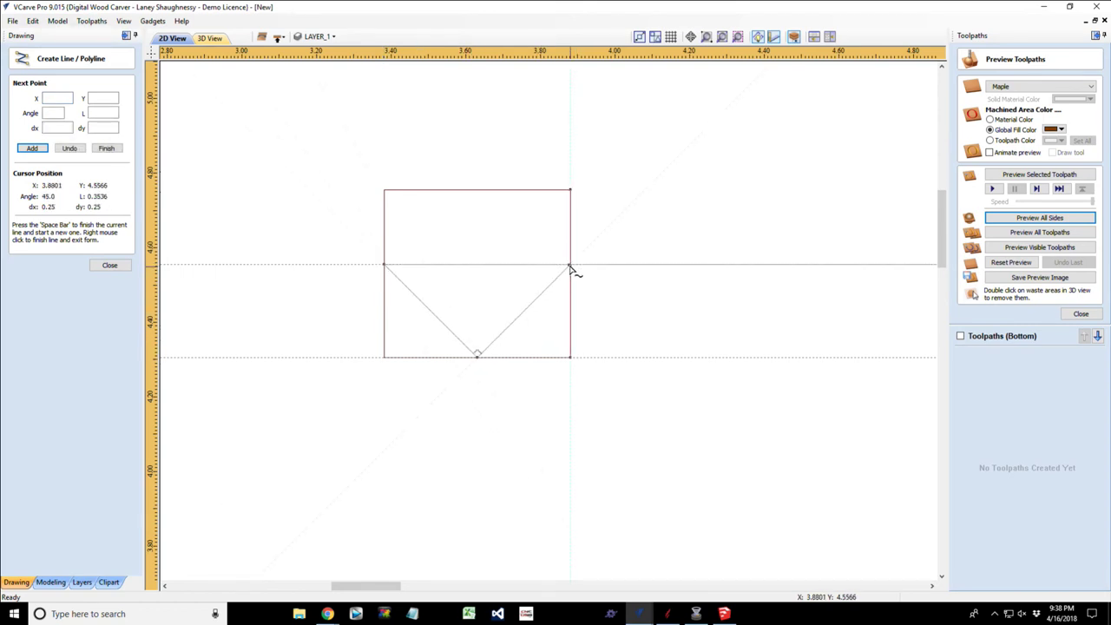
pyautogui.click(569, 190)
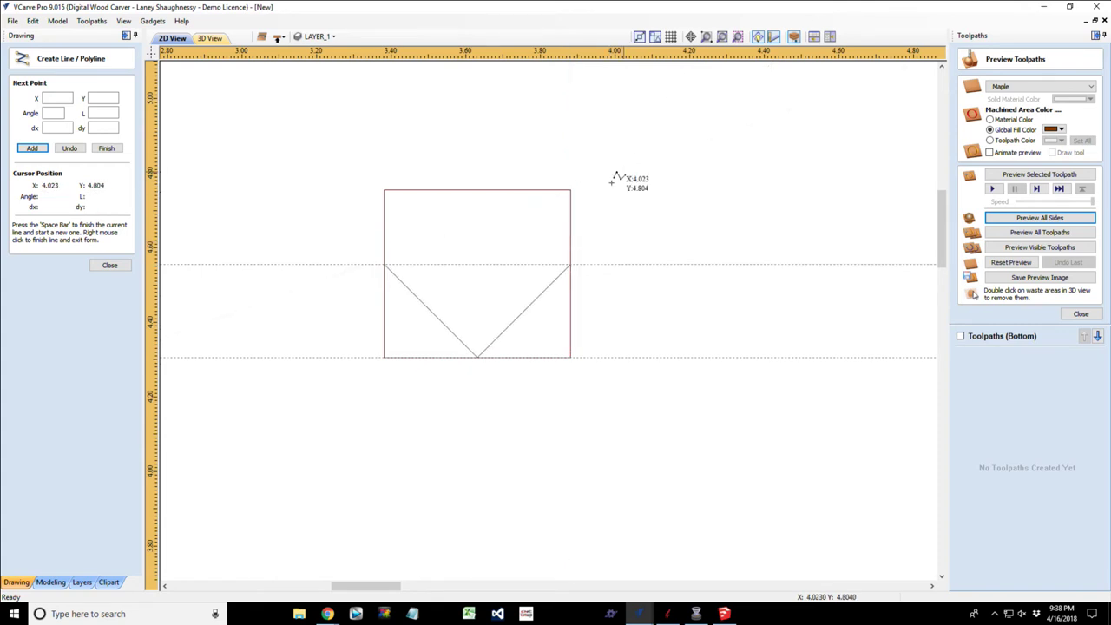
pyautogui.press('space')
# Draw the vertical riser on the rectangle's left edge at the upper guide.
pyautogui.click(385, 265)
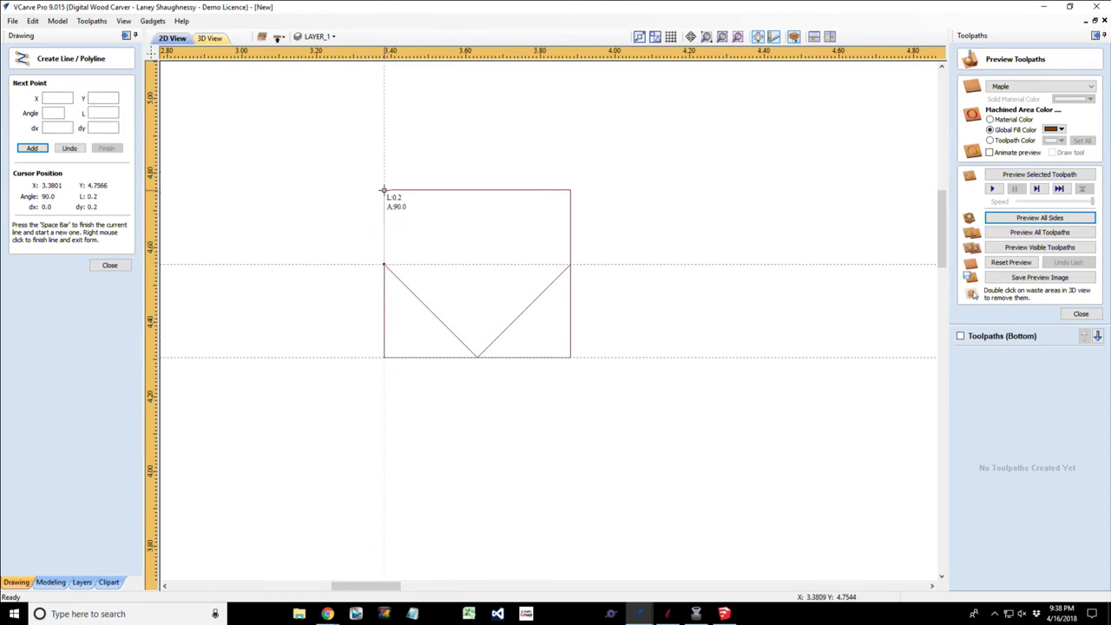
pyautogui.press('space')
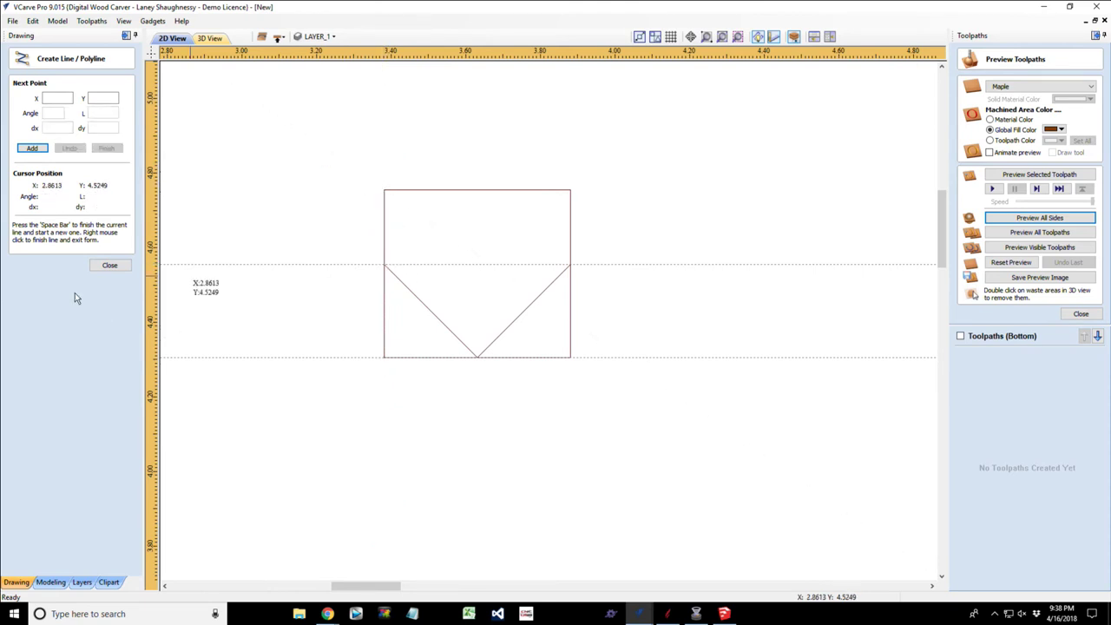
pyautogui.click(122, 265)
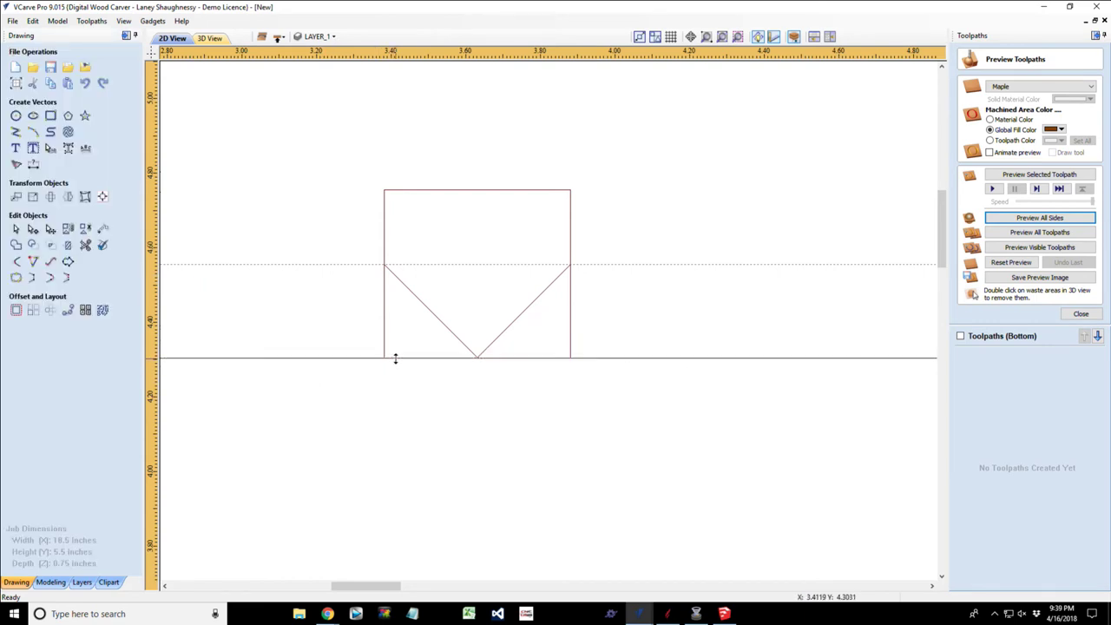
# Delete both horizontal guides around the V, then zoom out.
pyautogui.click(385, 349)
pyautogui.click(371, 350)
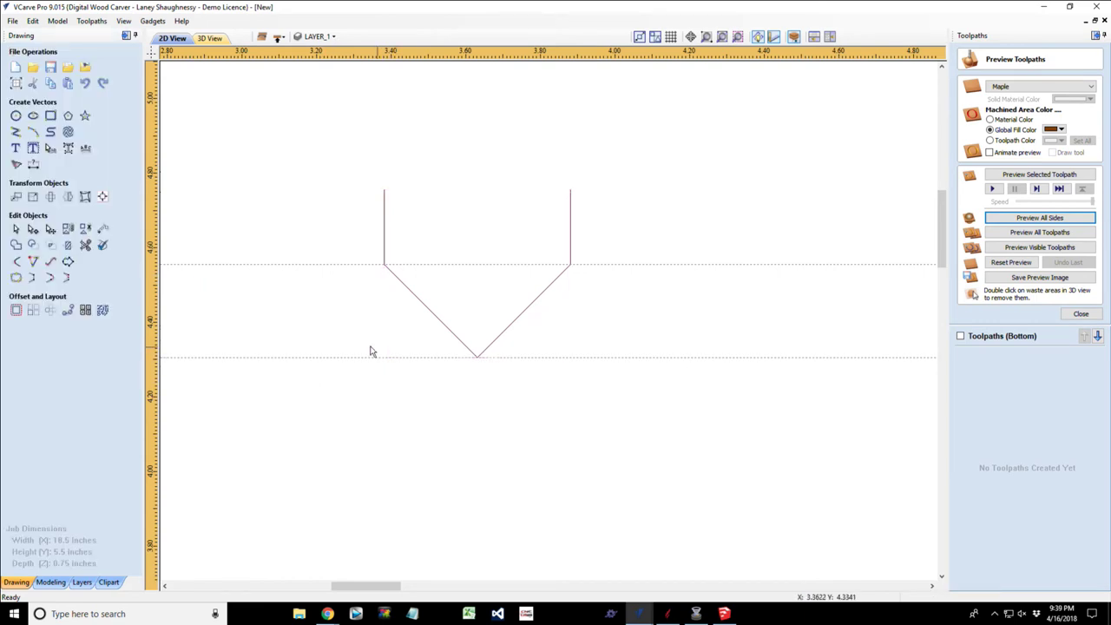
pyautogui.doubleClick(310, 265)
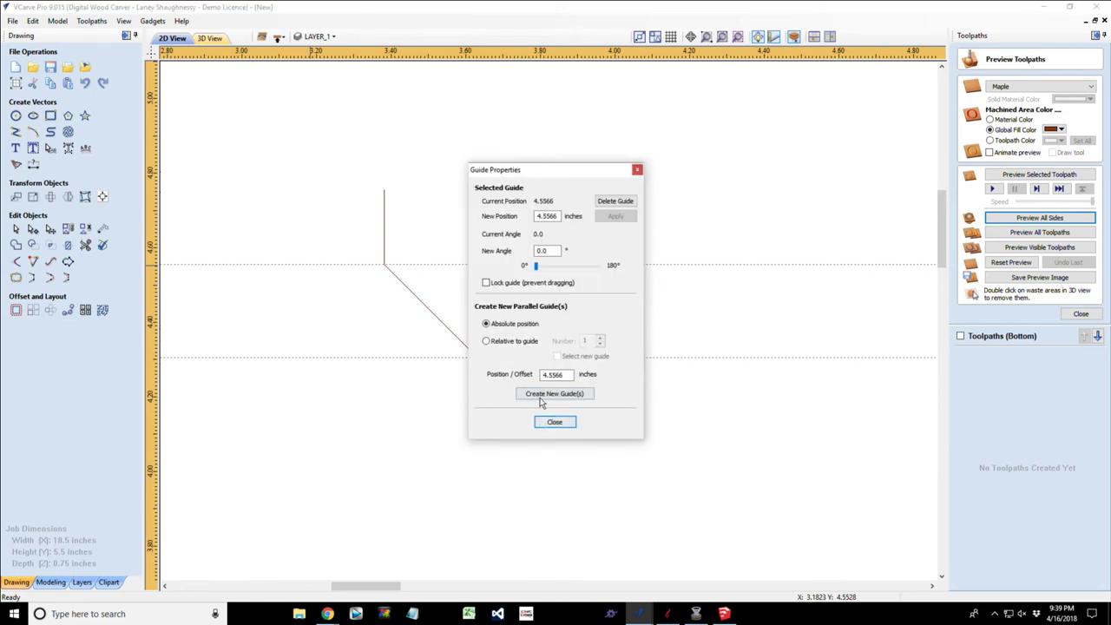
pyautogui.click(616, 200)
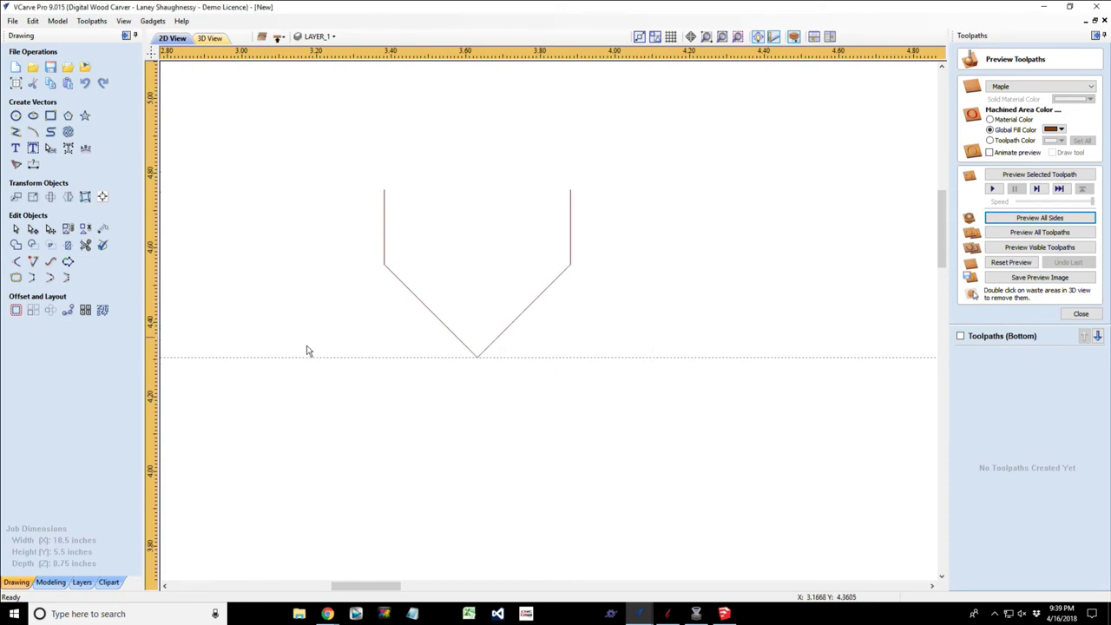
pyautogui.doubleClick(319, 355)
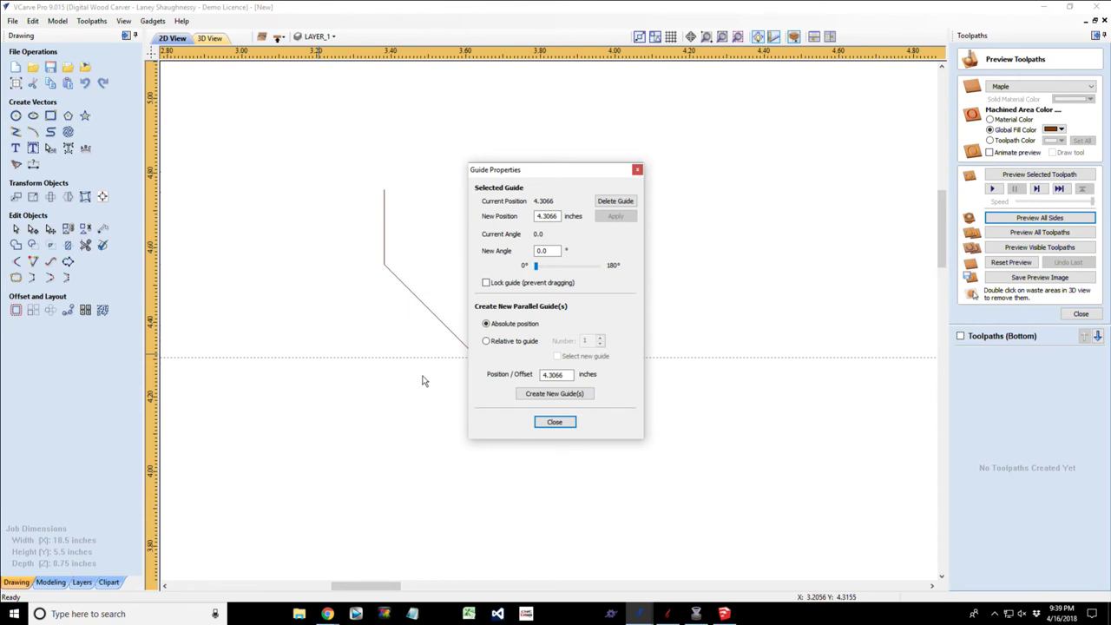
pyautogui.click(616, 200)
pyautogui.scroll(-3, 454, 387)
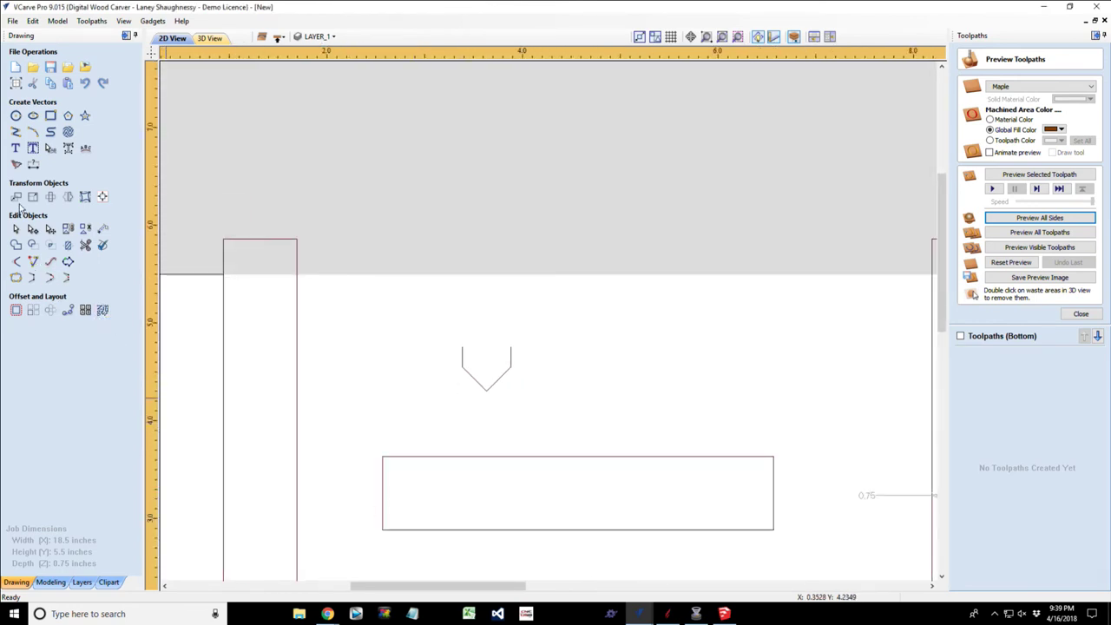
# Draw a 45° line from the lower rectangle's lower-left corner to its top edge.
pyautogui.click(16, 131)
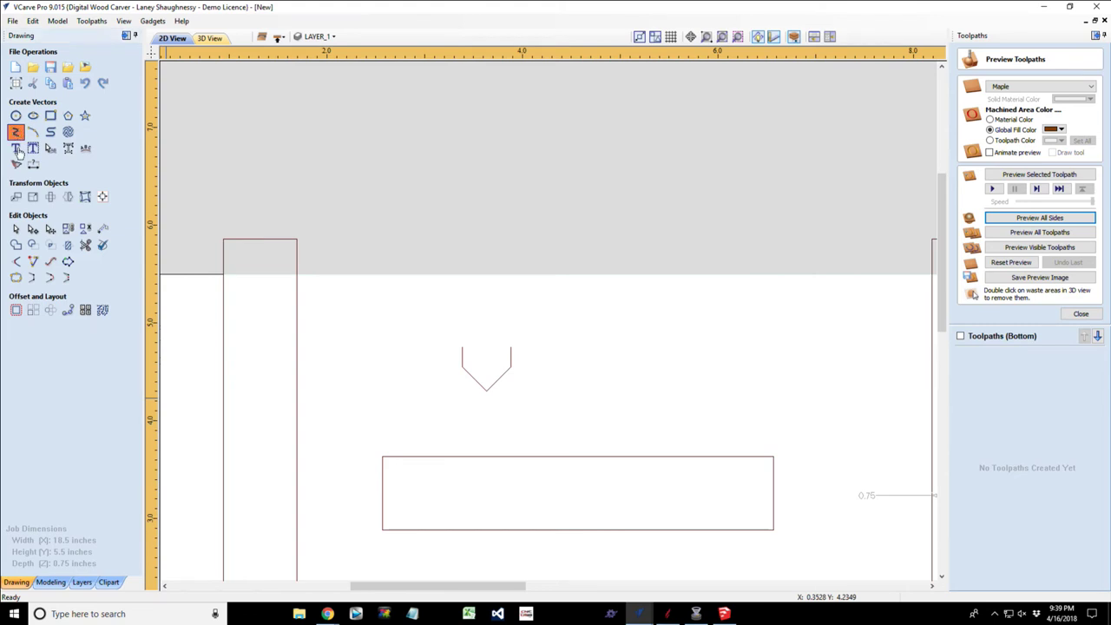
pyautogui.click(384, 529)
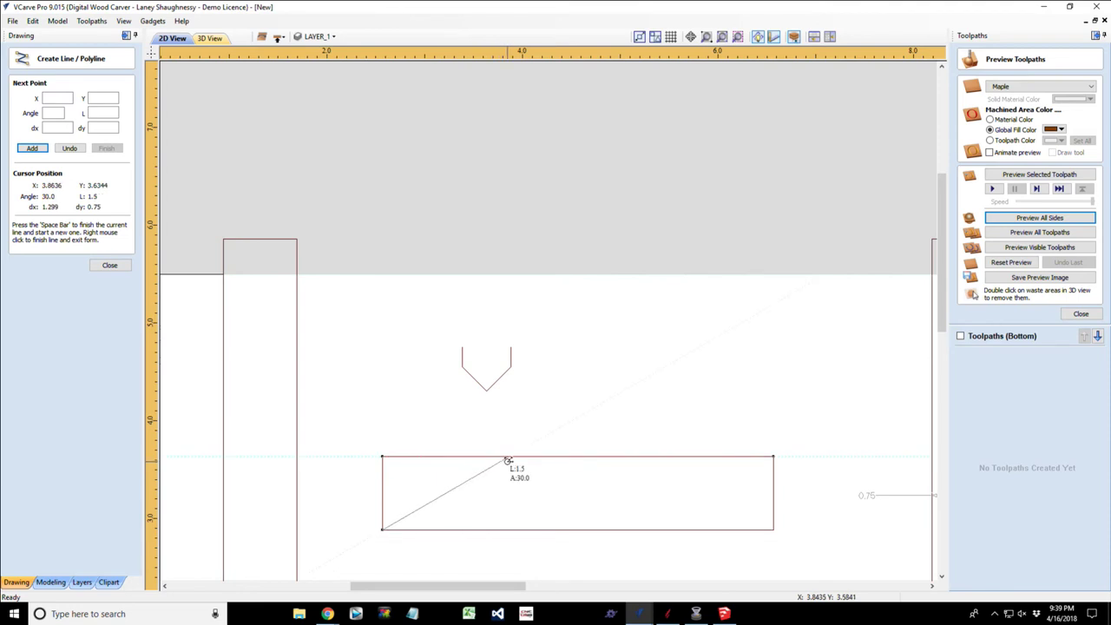
pyautogui.click(456, 457)
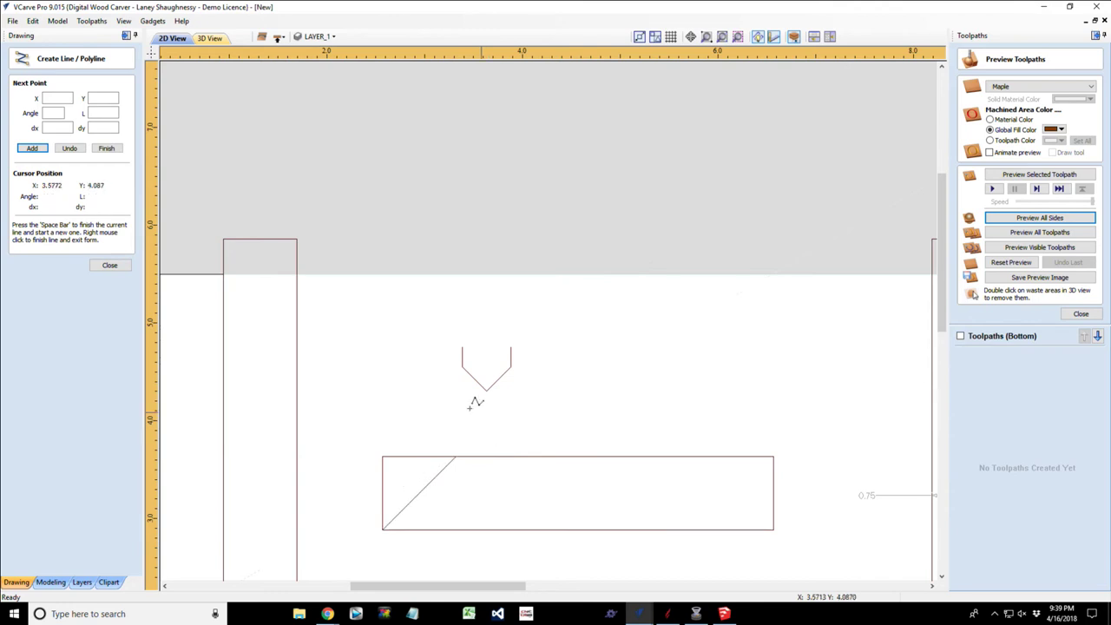
pyautogui.press('space')
pyautogui.click(109, 266)
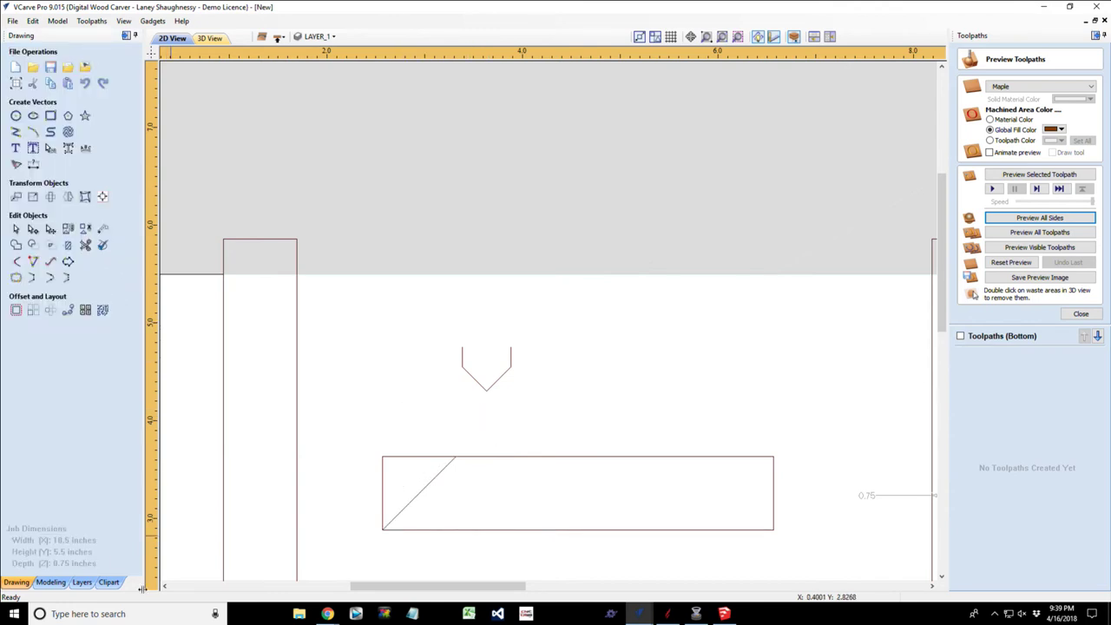
# Select the V and its vertical side line and open Join Vectors.
pyautogui.scroll(2, 339, 565)
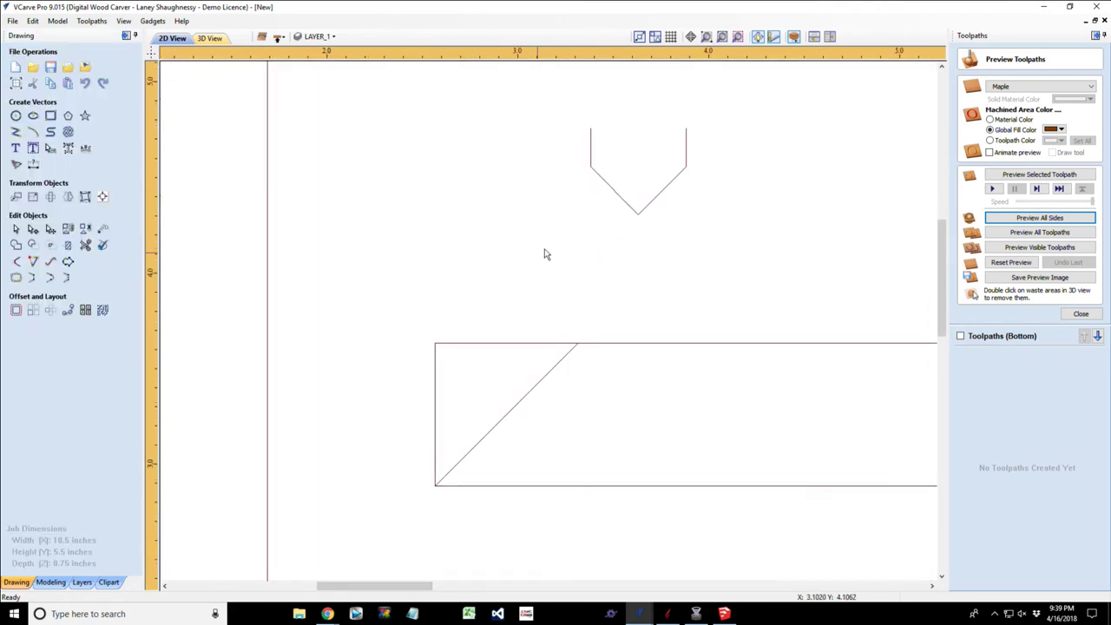
pyautogui.click(611, 188)
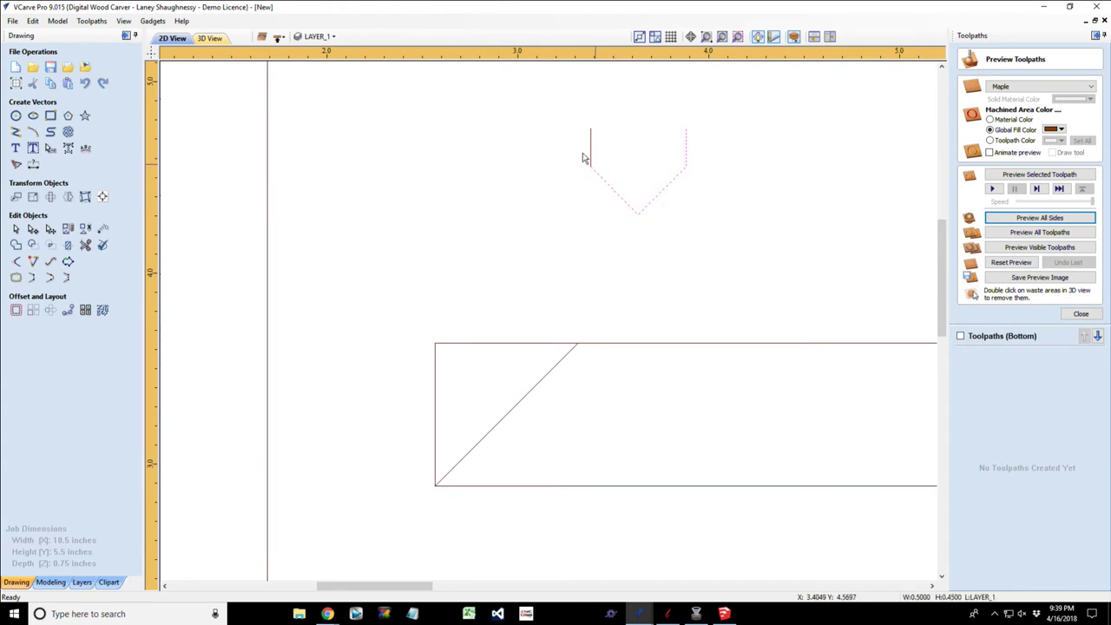
pyautogui.keyDown('shift'); pyautogui.click(592, 159); pyautogui.keyUp('shift')
pyautogui.click(16, 277)
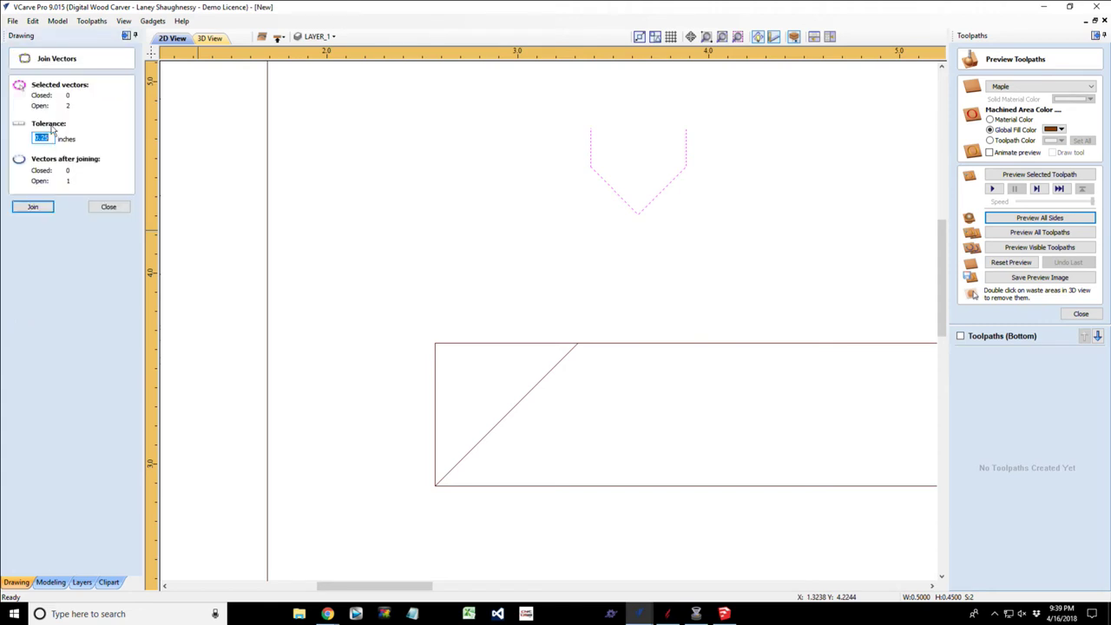
# Join the V and its side line into a single vector and select it.
pyautogui.click(25, 209)
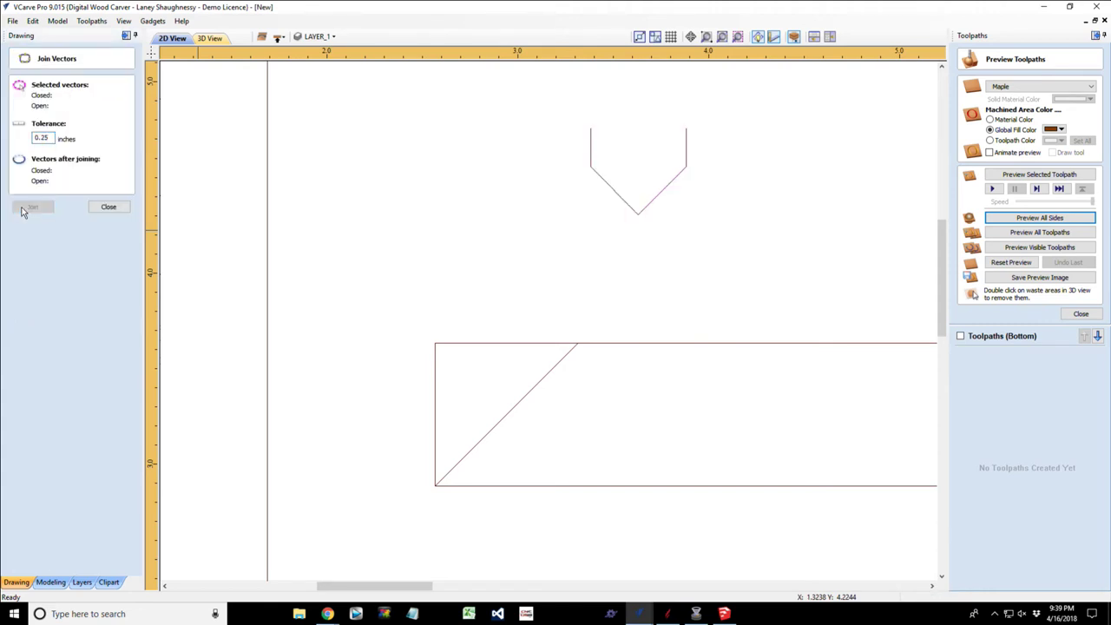
pyautogui.click(109, 207)
pyautogui.click(610, 191)
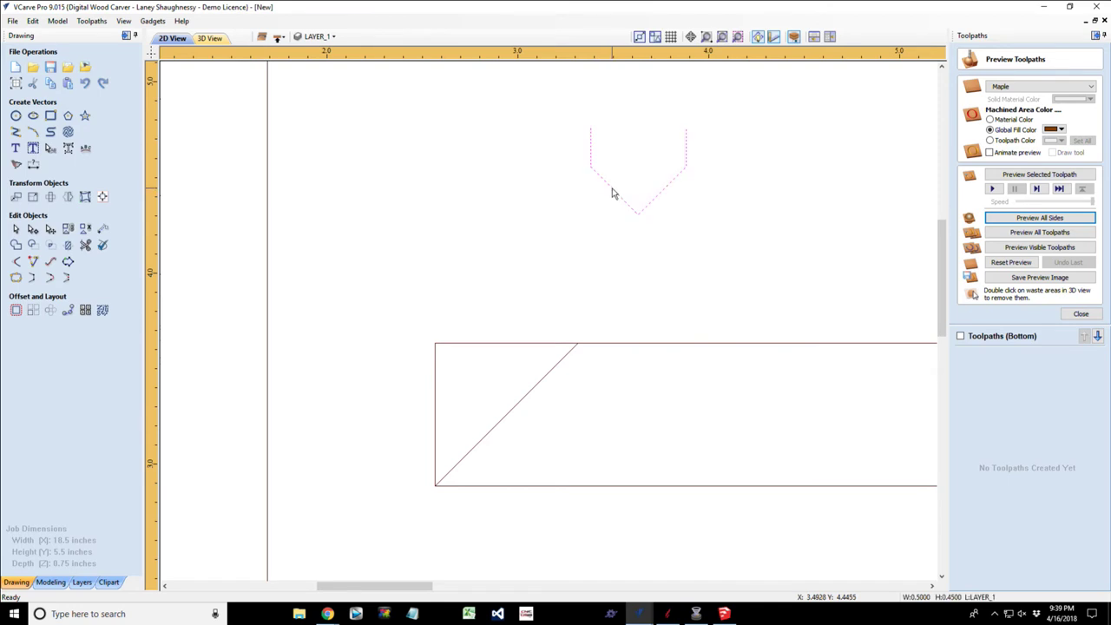
pyautogui.click(613, 182)
# Drag the V until its tip snaps onto the rectangle's lower-left corner.
pyautogui.moveTo(642, 171); pyautogui.dragTo(529, 354)
pyautogui.moveTo(530, 354); pyautogui.dragTo(530, 367)
pyautogui.moveTo(529, 367); pyautogui.dragTo(528, 352)
pyautogui.moveTo(529, 351); pyautogui.dragTo(529, 351)
pyautogui.moveTo(529, 347); pyautogui.dragTo(484, 393)
pyautogui.press('Escape')
pyautogui.moveTo(484, 393); pyautogui.dragTo(436, 444)
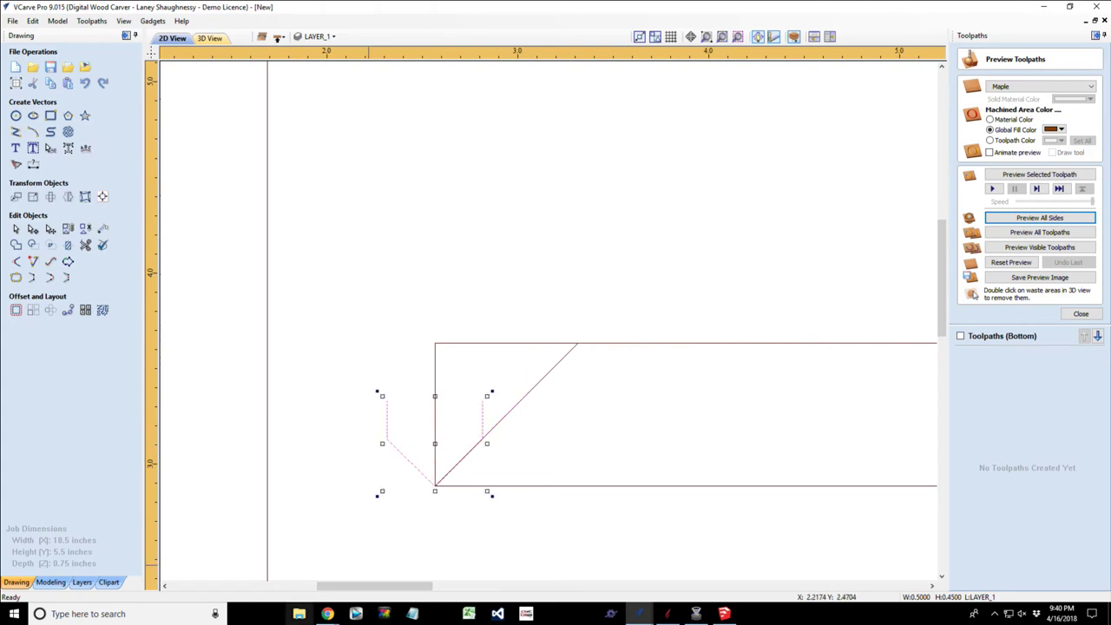
# Switch to the web browser and scroll through the reference page.
pyautogui.click(327, 614)
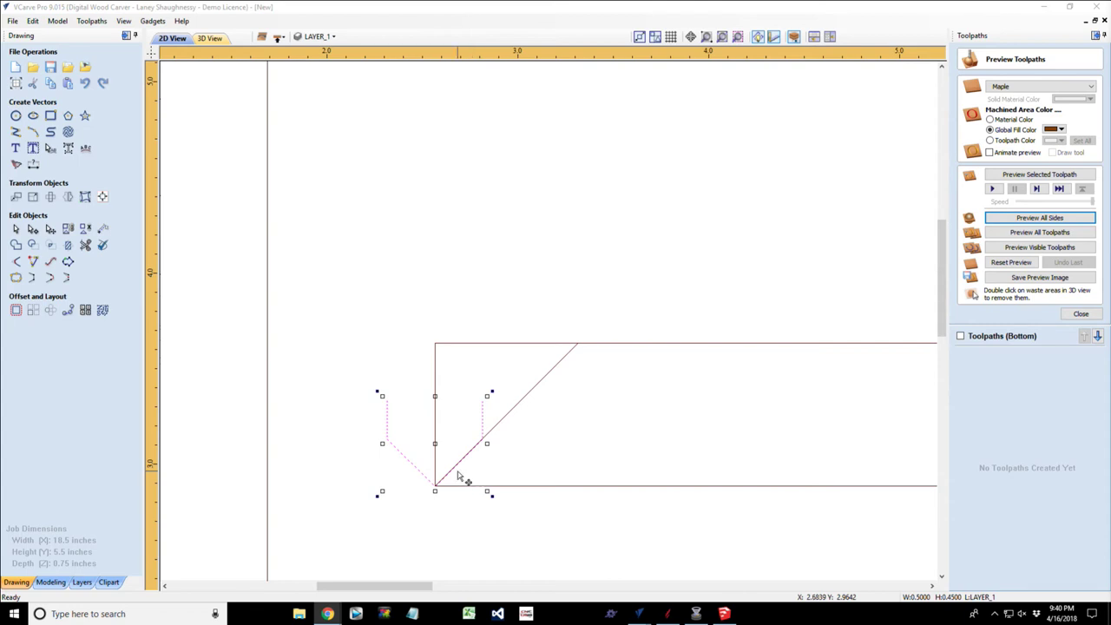
pyautogui.scroll(-5, 426, 412)
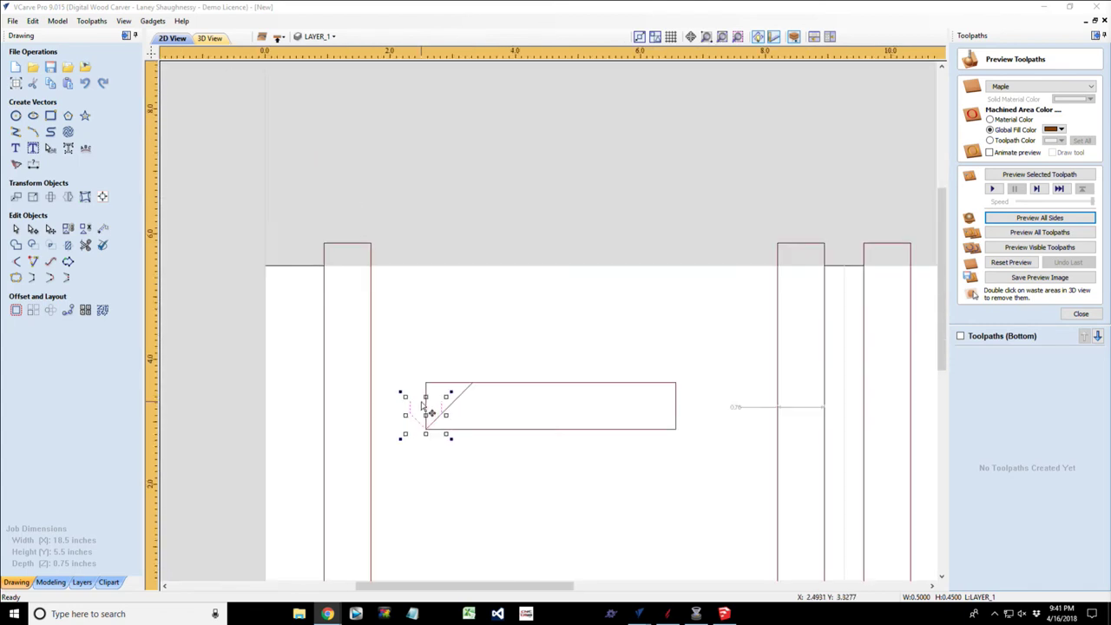
pyautogui.scroll(5, 427, 425)
pyautogui.scroll(-2, 426, 430)
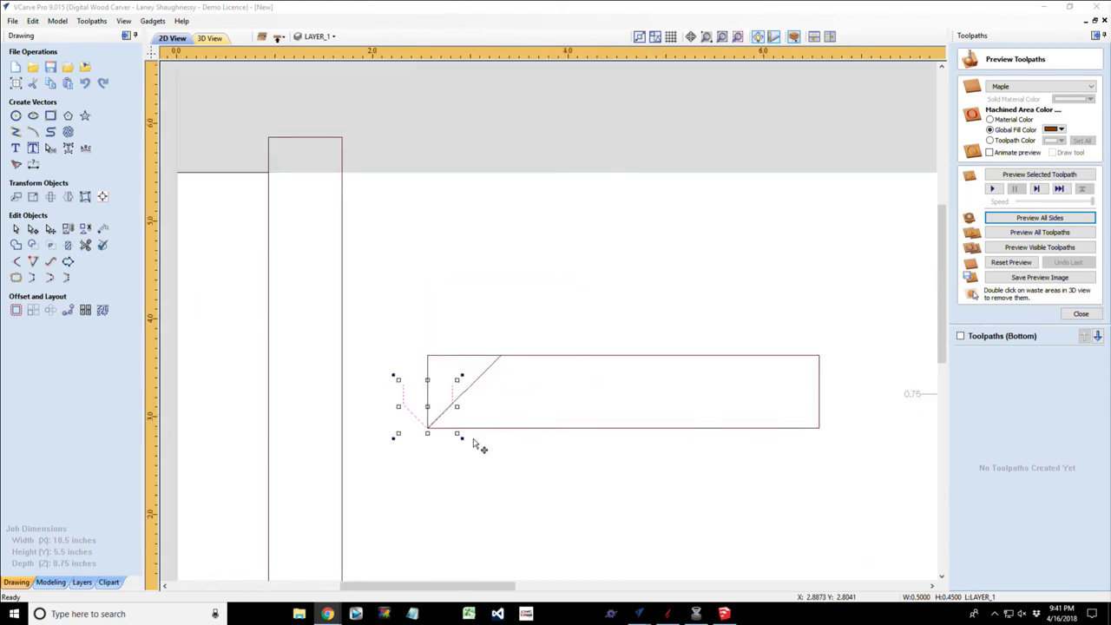
pyautogui.scroll(-3, 476, 447)
pyautogui.scroll(3, 422, 496)
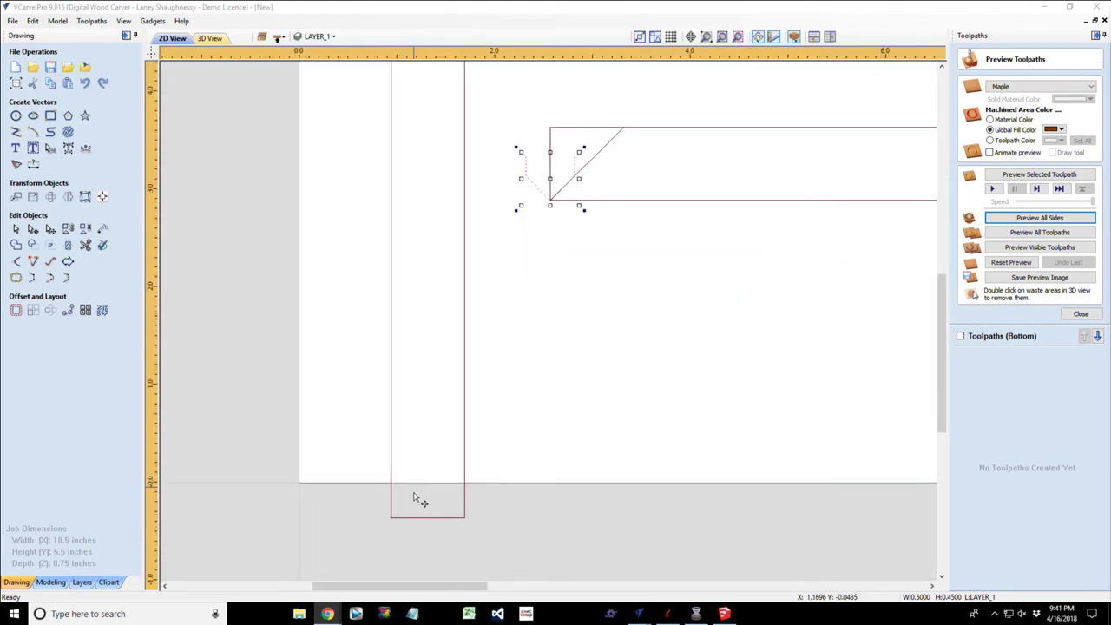
pyautogui.scroll(-3, 442, 206)
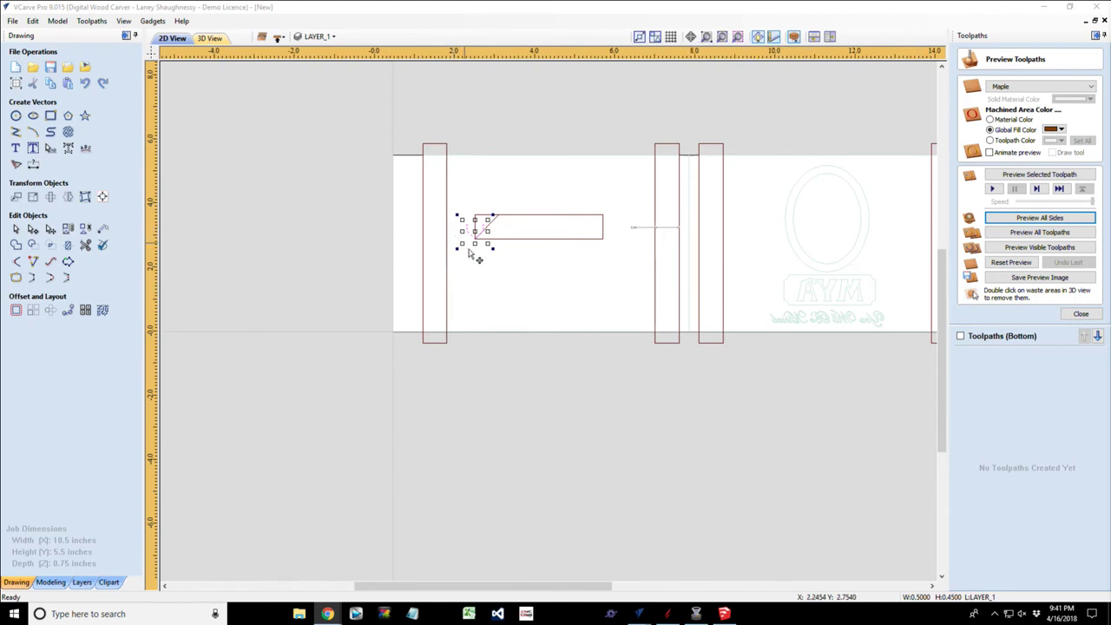
pyautogui.scroll(3, 469, 230)
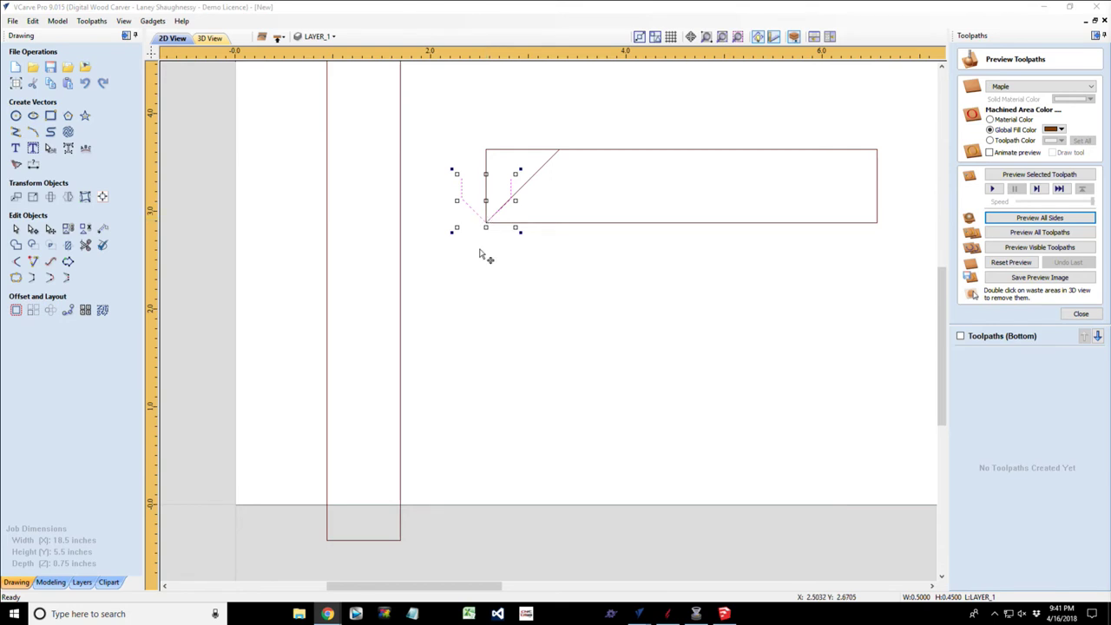
pyautogui.scroll(-3, 479, 254)
# Select the V and drag it up so its right arm ends at the diagonal's top.
pyautogui.click(448, 214)
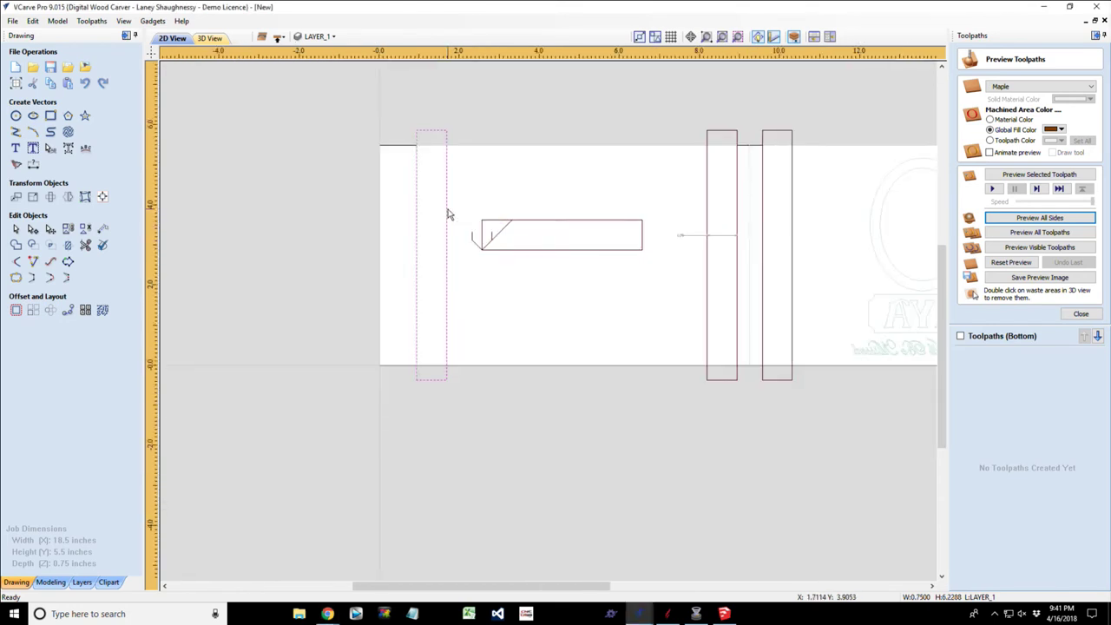
pyautogui.scroll(3, 452, 244)
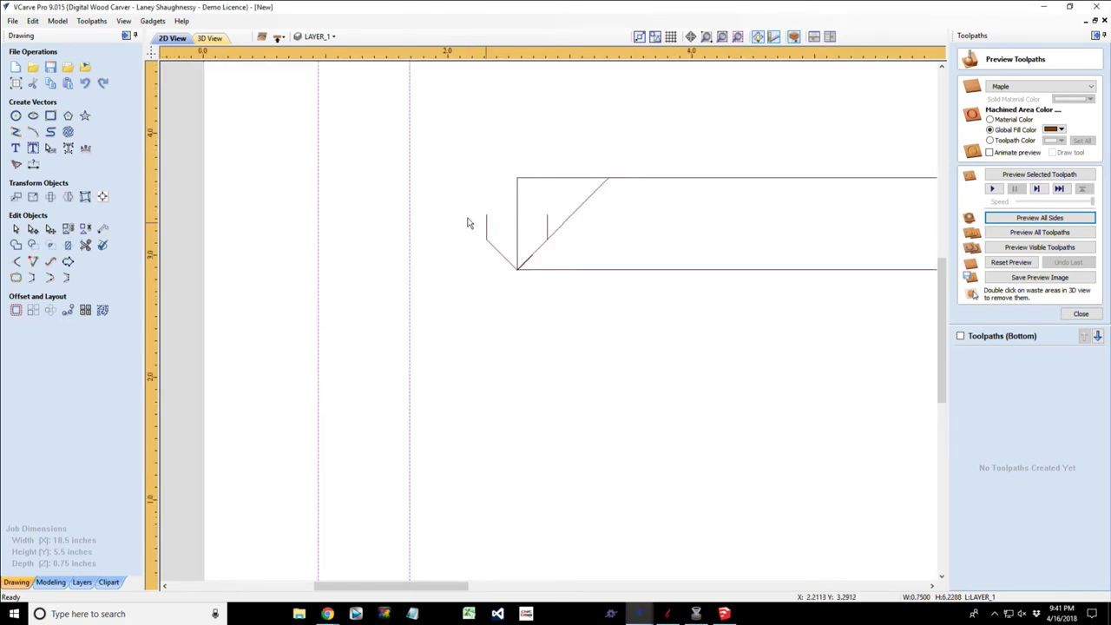
pyautogui.moveTo(454, 186); pyautogui.dragTo(577, 292)
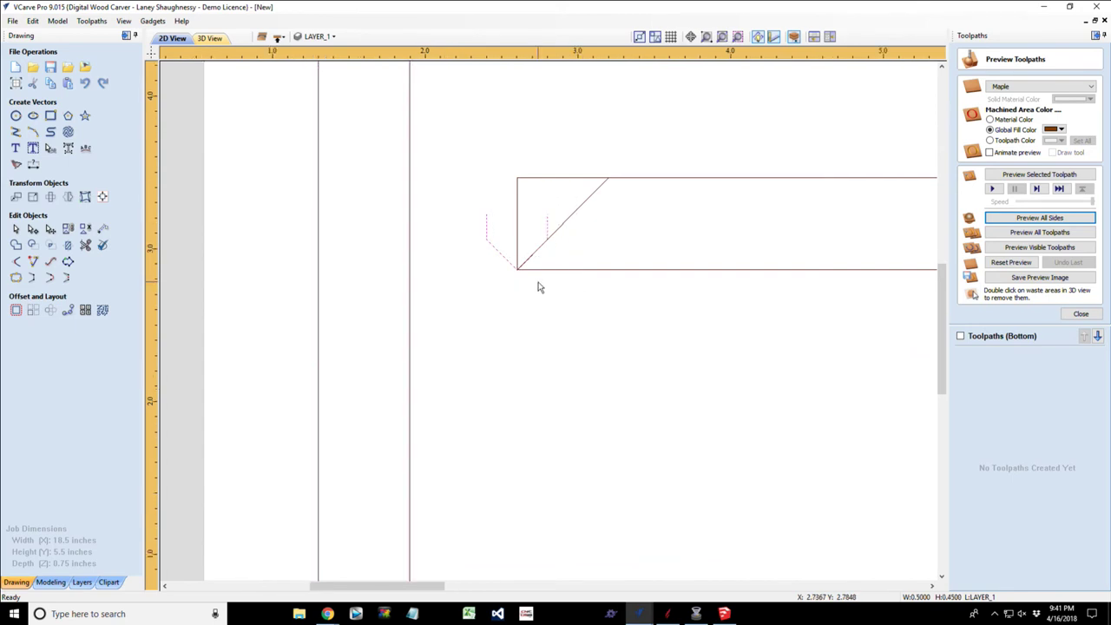
pyautogui.scroll(2, 539, 288)
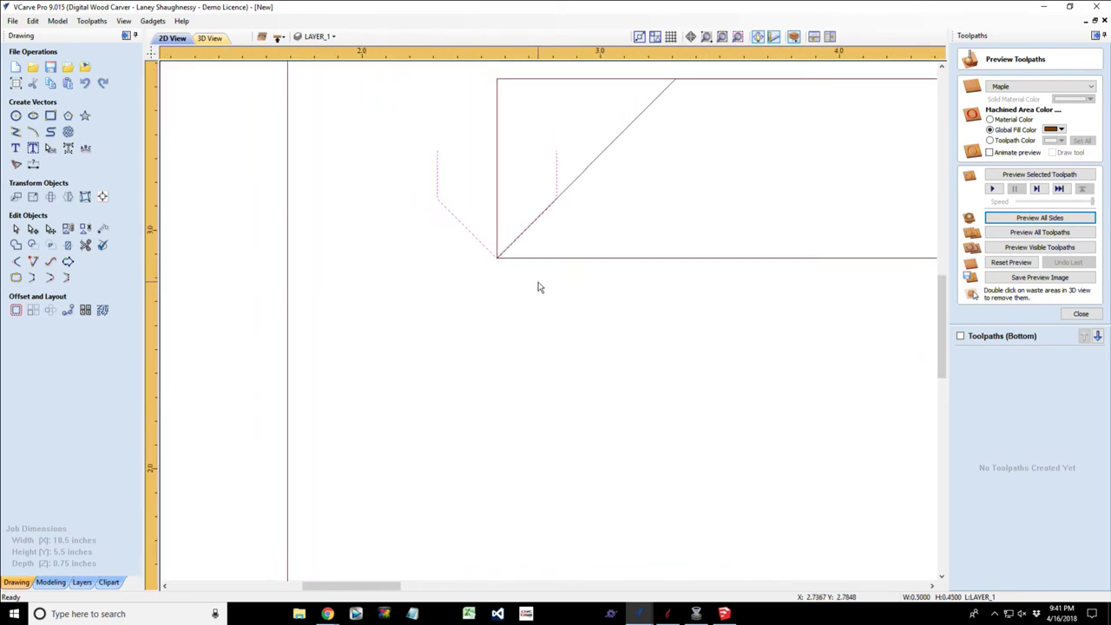
pyautogui.scroll(-2, 539, 288)
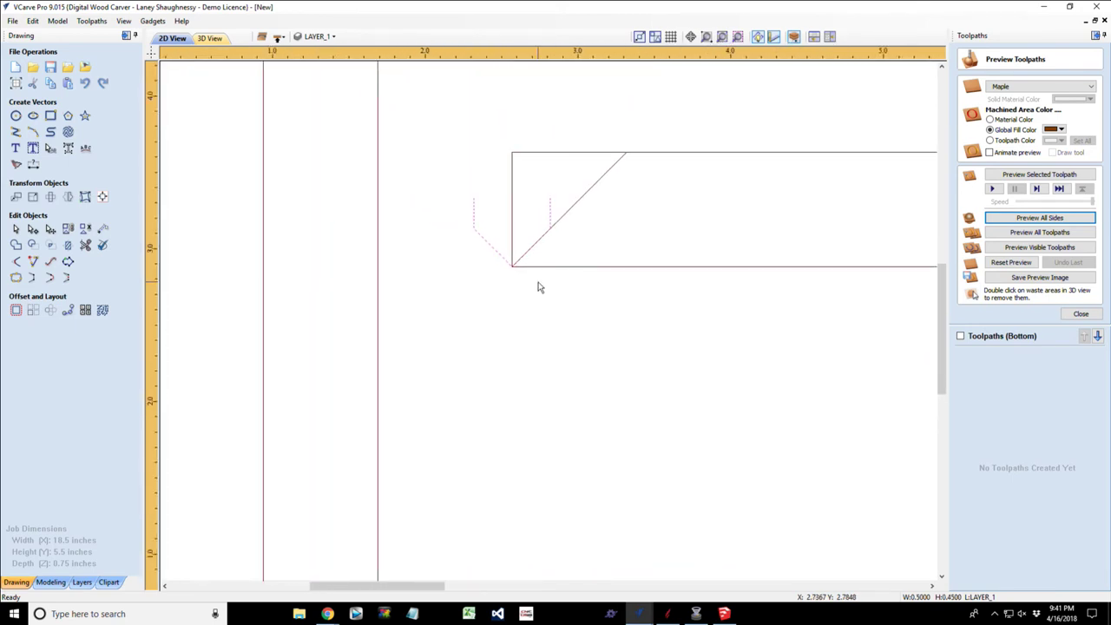
pyautogui.click(551, 223)
pyautogui.moveTo(511, 271)
pyautogui.mouseDown()
pyautogui.moveTo(514, 228)
pyautogui.moveTo(533, 203)
pyautogui.moveTo(554, 192)
pyautogui.moveTo(560, 237)
pyautogui.moveTo(654, 130)
pyautogui.moveTo(652, 139)
pyautogui.mouseUp()
pyautogui.scroll(3, 549, 222)
pyautogui.scroll(-3, 632, 193)
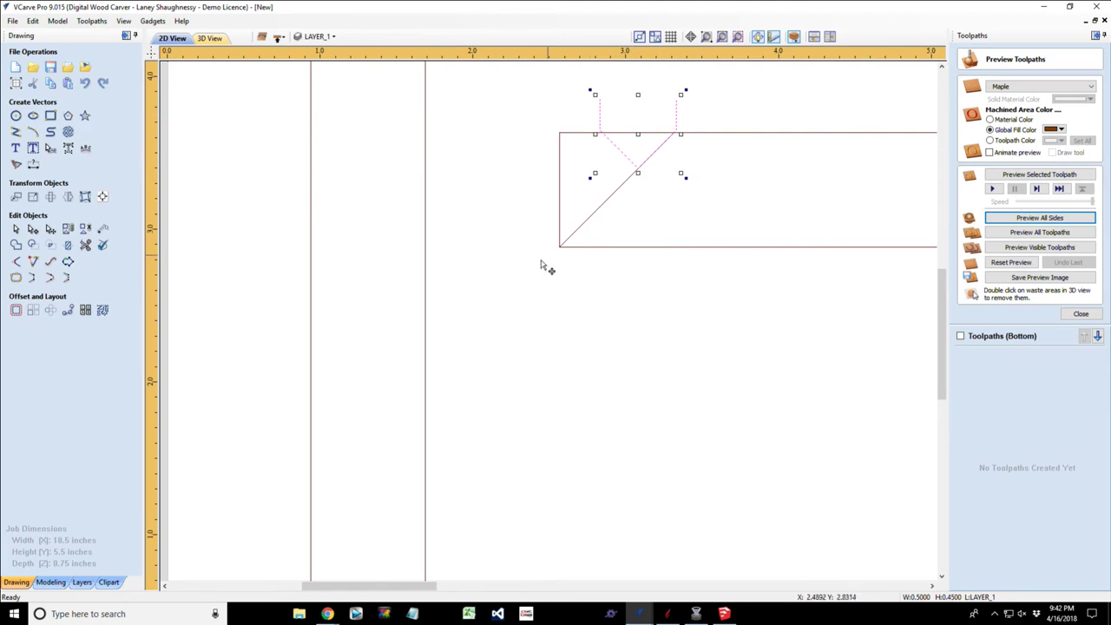
pyautogui.scroll(-5, 540, 266)
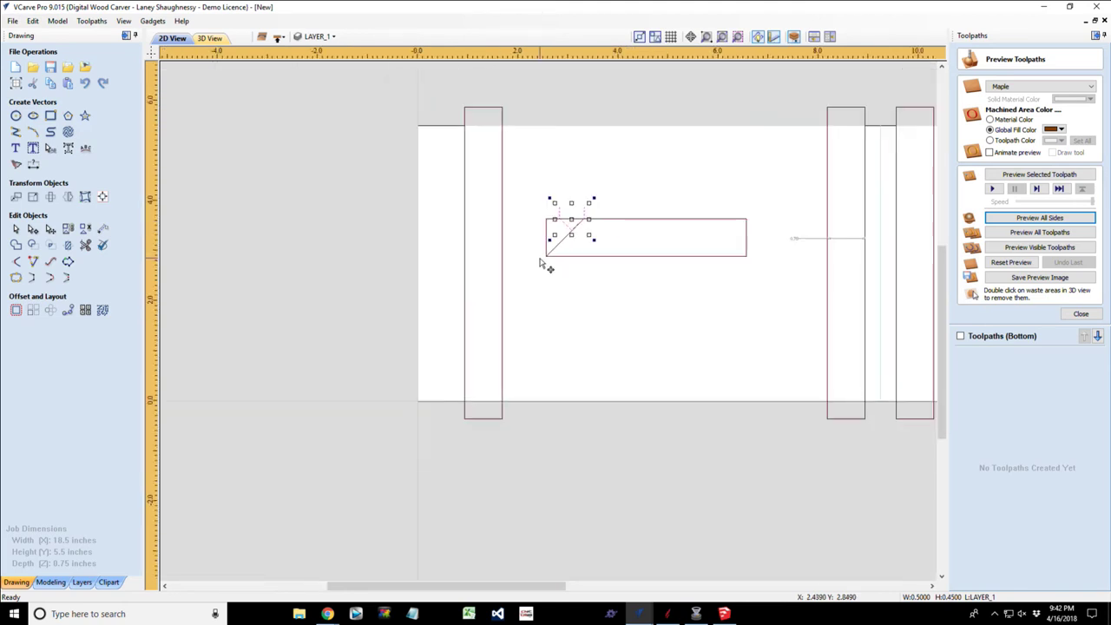
pyautogui.scroll(-3, 540, 266)
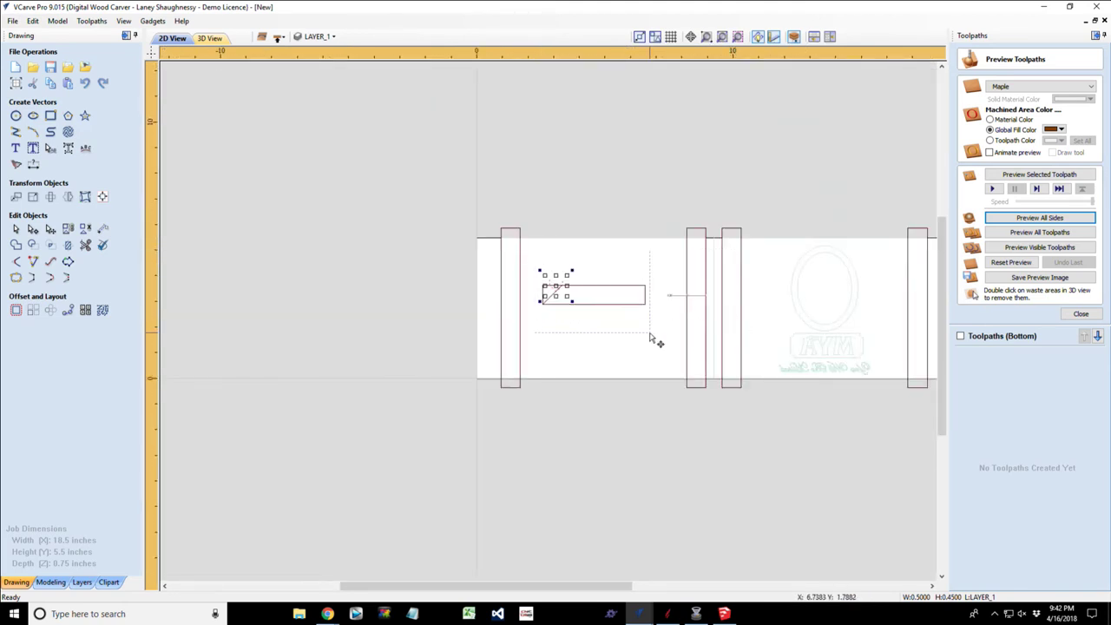
# Delete the rectangle, diagonal and V, then close Preview Toolpaths to show Toolpath Operations.
pyautogui.moveTo(651, 338); pyautogui.dragTo(653, 337)
pyautogui.press('Delete')
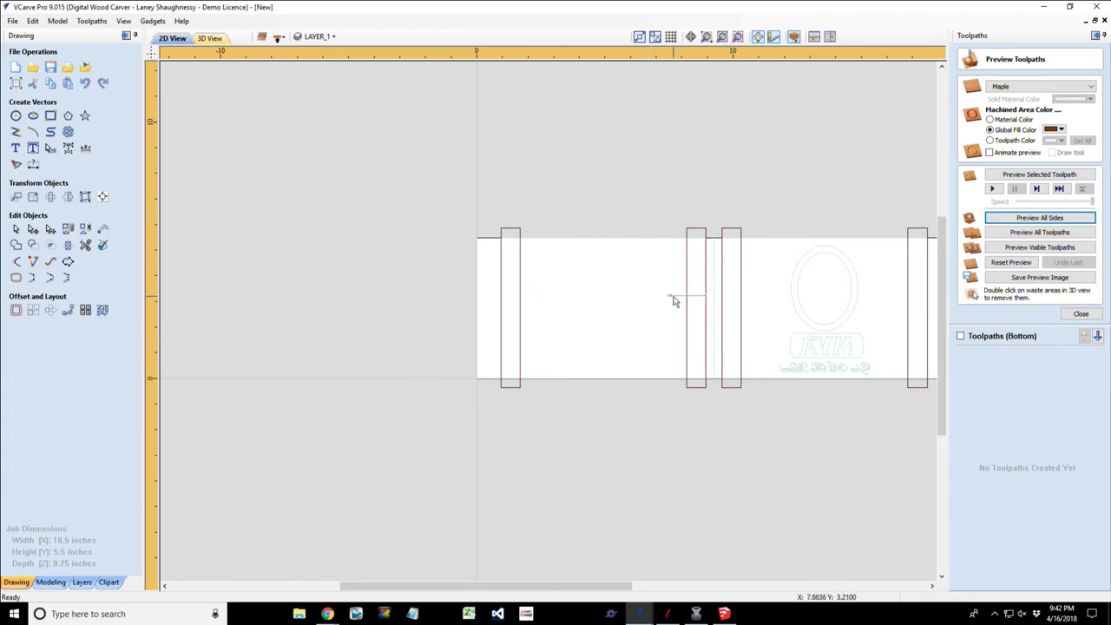
pyautogui.scroll(5, 510, 388)
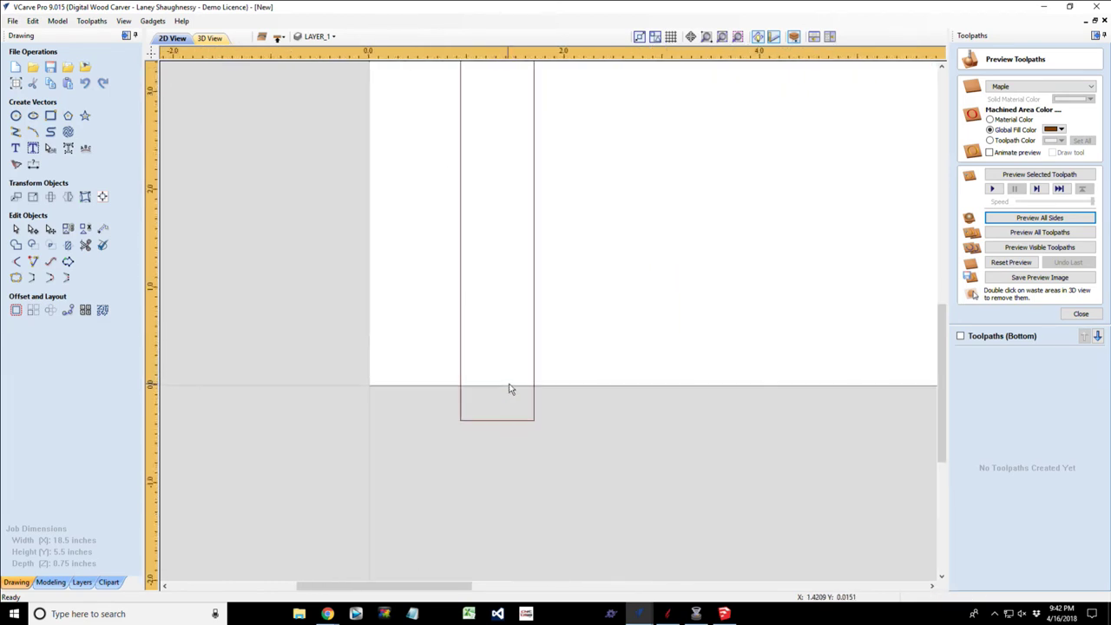
pyautogui.scroll(-3, 532, 294)
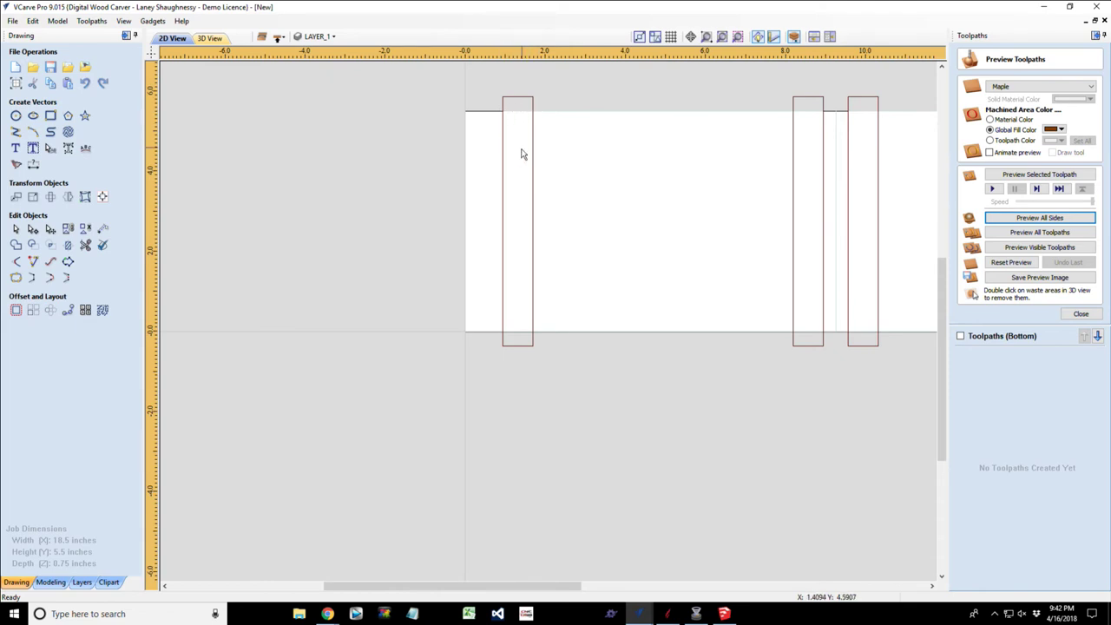
pyautogui.click(1081, 314)
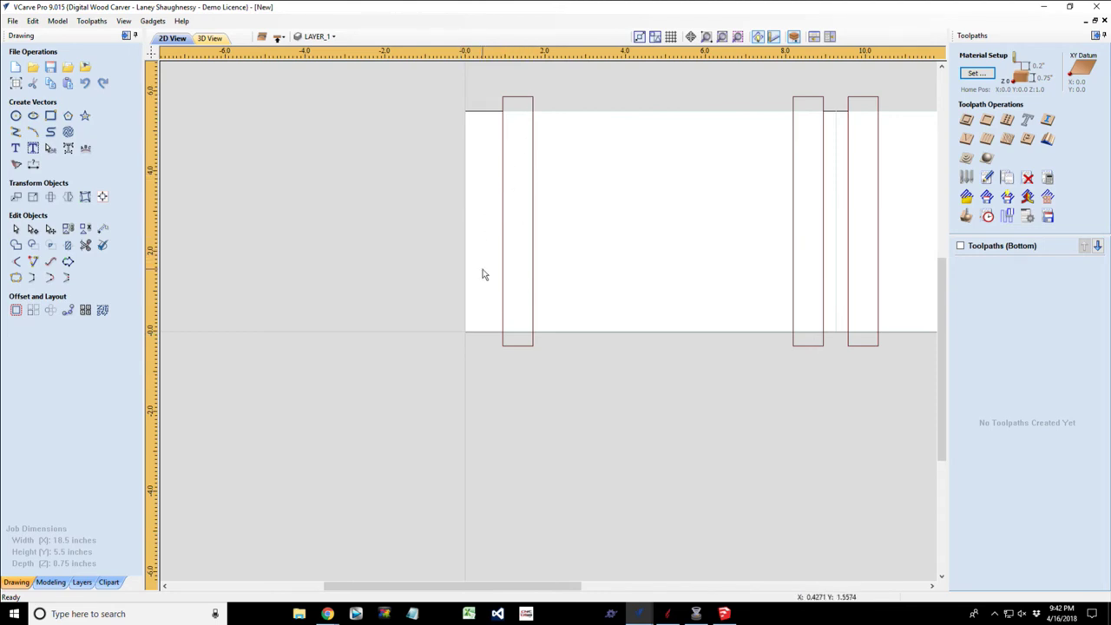
# Start a fluting toolpath and set its flute depth to 0.75 inches.
pyautogui.click(988, 139)
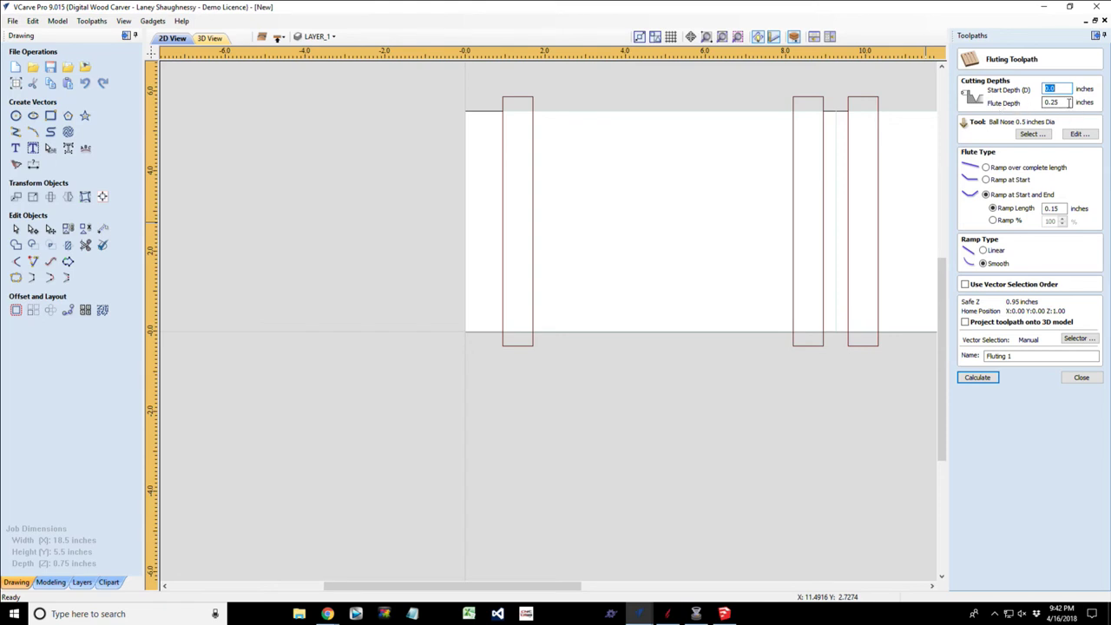
pyautogui.moveTo(1069, 102); pyautogui.dragTo(1028, 111)
# Set the fluting tool to the 0.25 inch End Mill and size the linear ramps as 100 percent.
pyautogui.click(1032, 135)
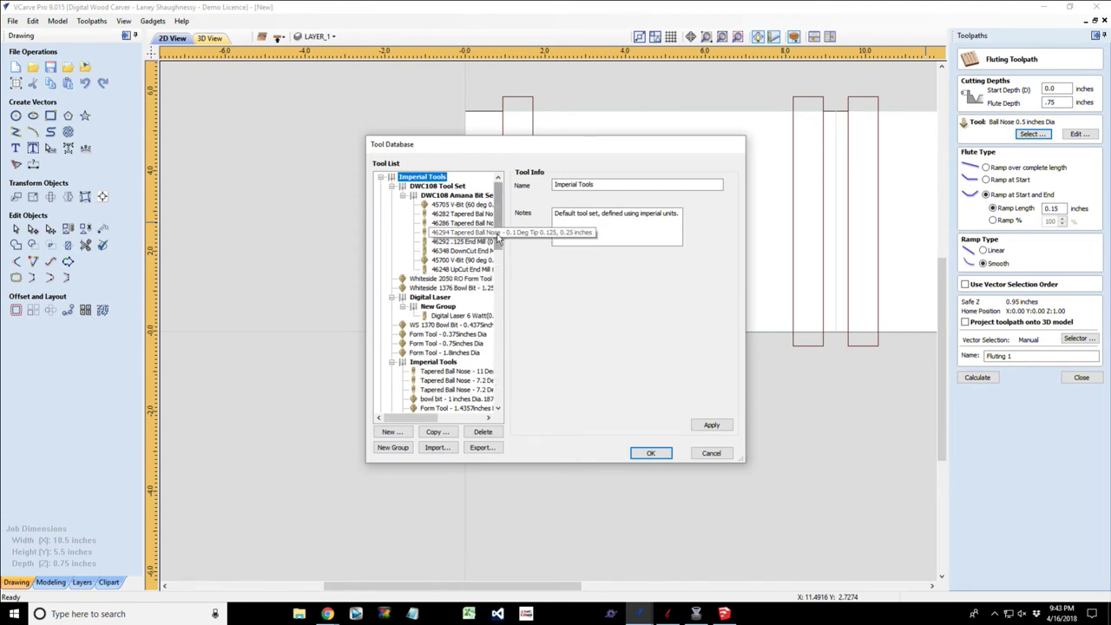
pyautogui.moveTo(499, 239); pyautogui.dragTo(498, 311)
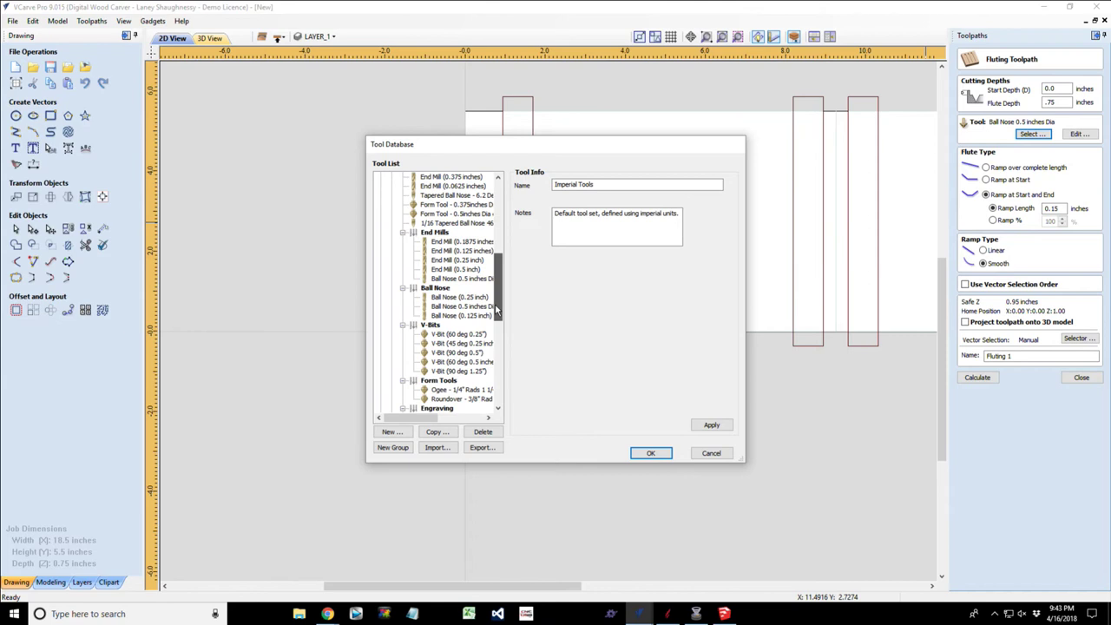
pyautogui.click(447, 260)
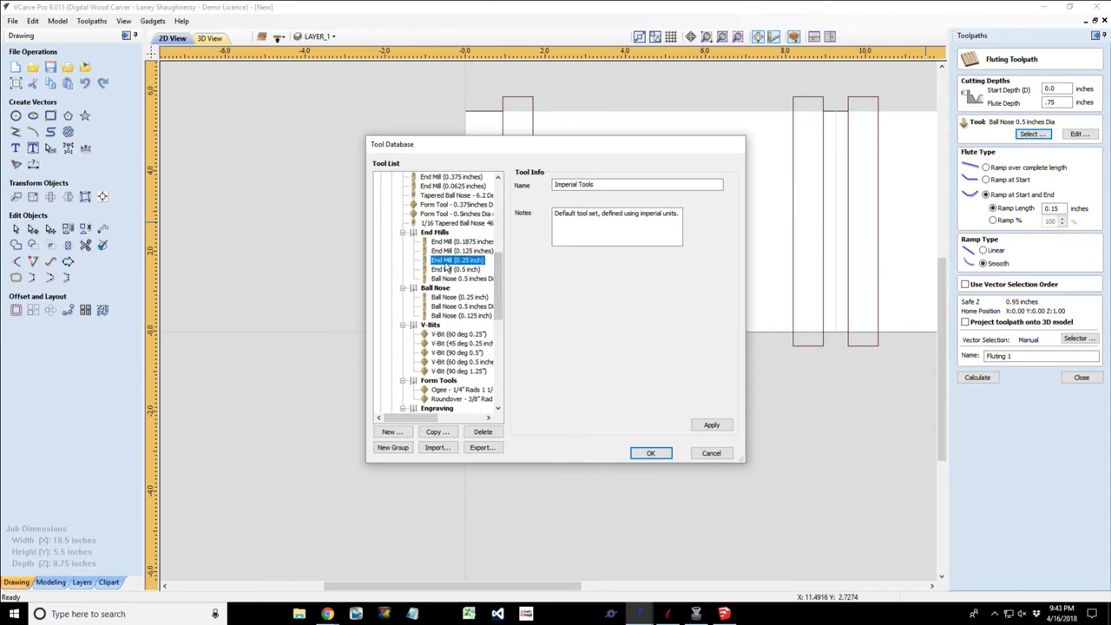
pyautogui.click(644, 456)
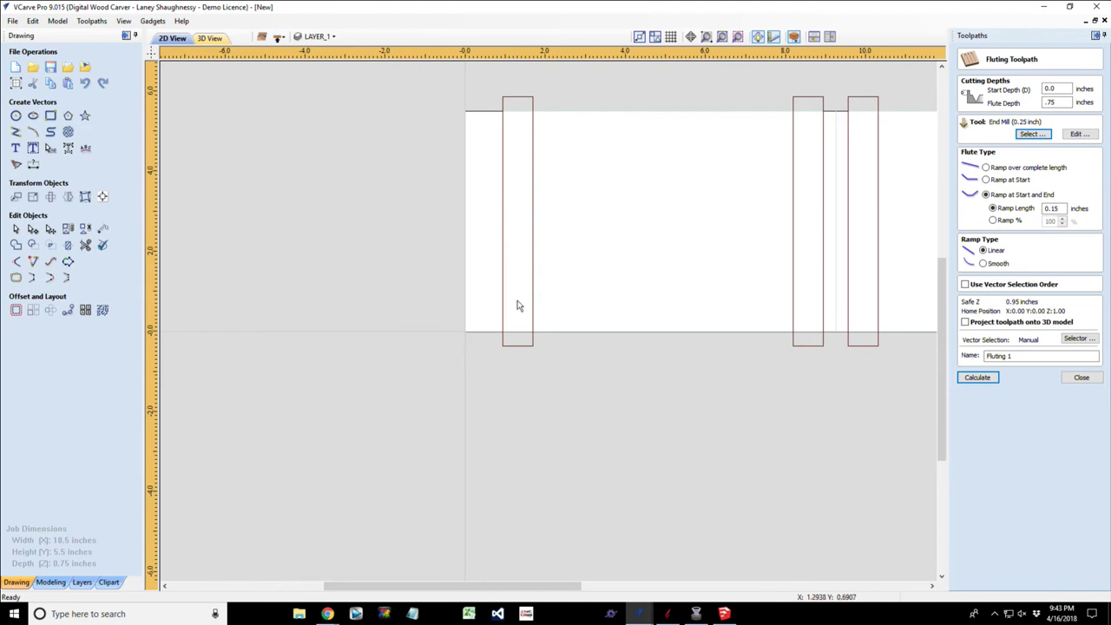
pyautogui.click(1031, 135)
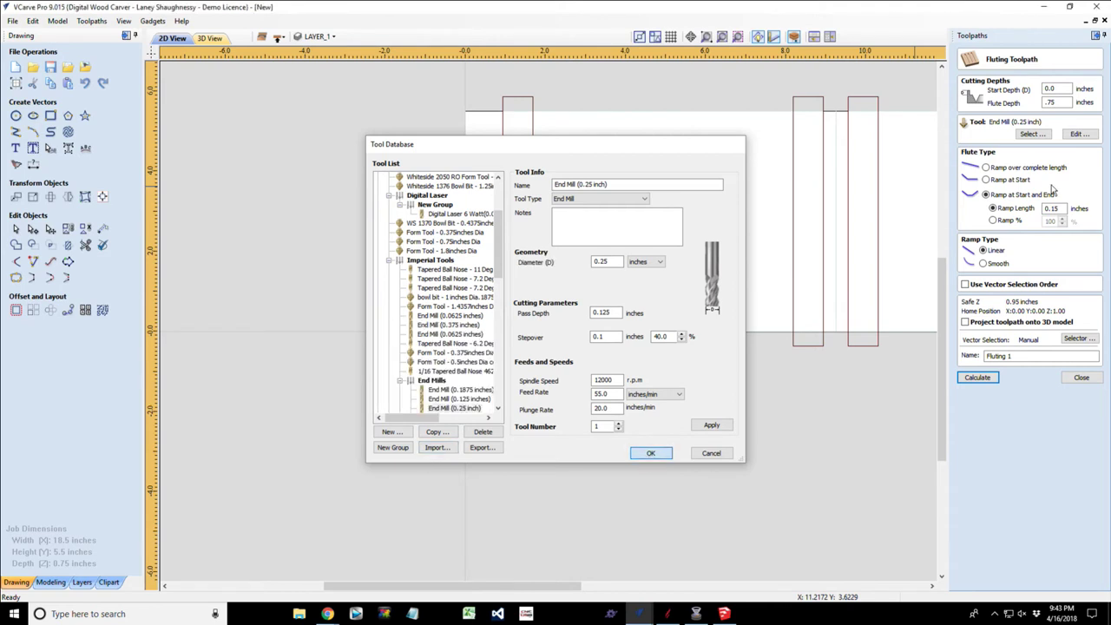
pyautogui.click(650, 454)
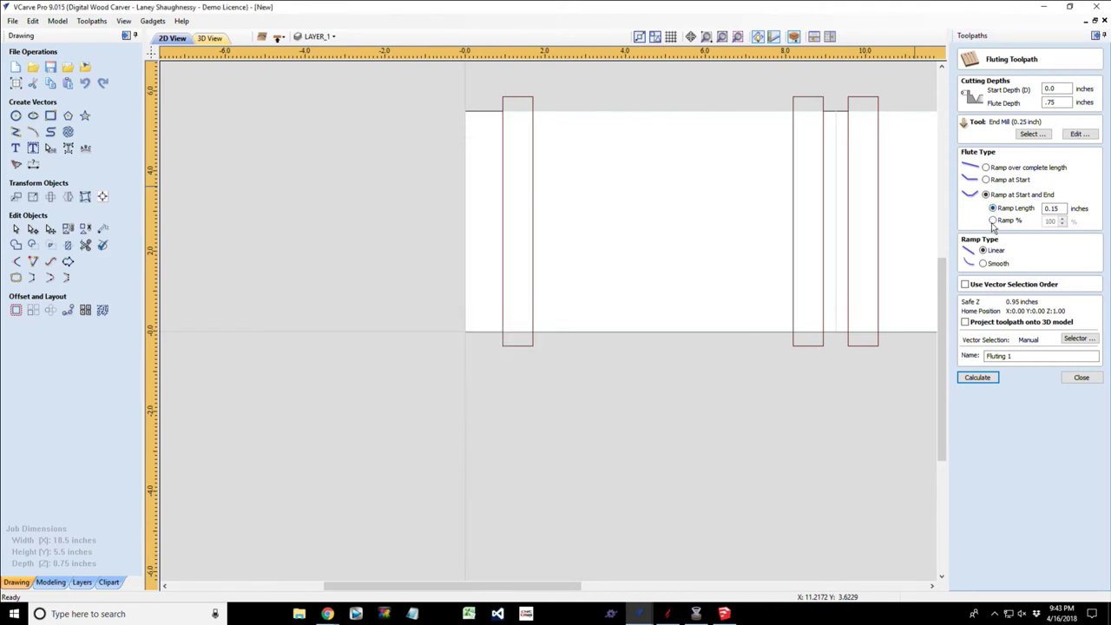
pyautogui.click(993, 221)
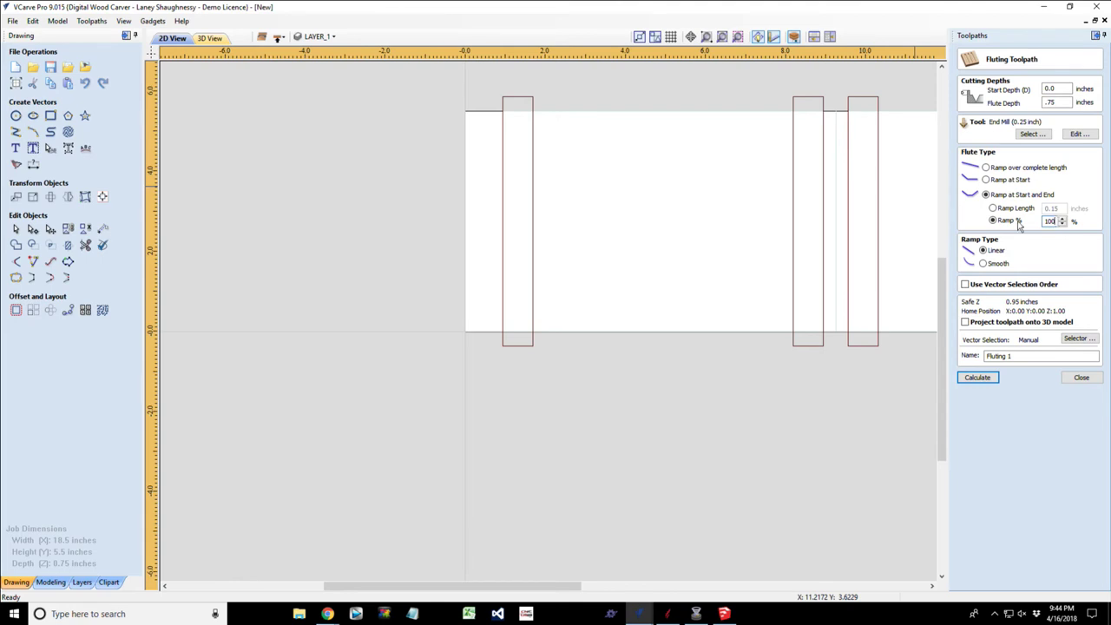
# Calculate Fluting 1 along the tall left rectangle and inspect the cut on the board in 3D.
pyautogui.click(976, 378)
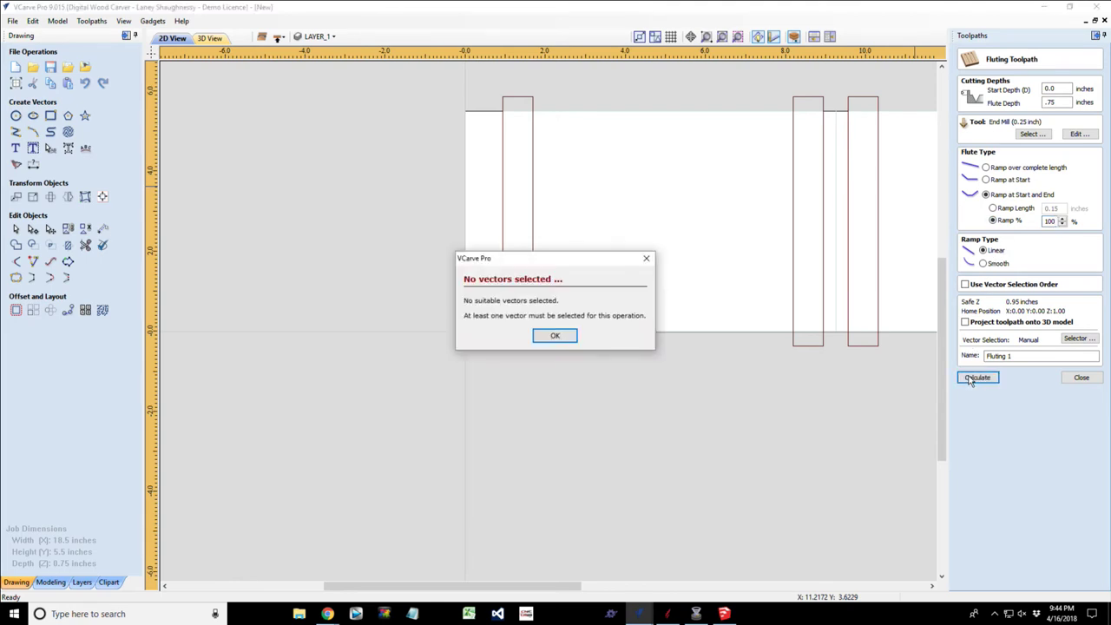
pyautogui.click(554, 337)
pyautogui.click(533, 207)
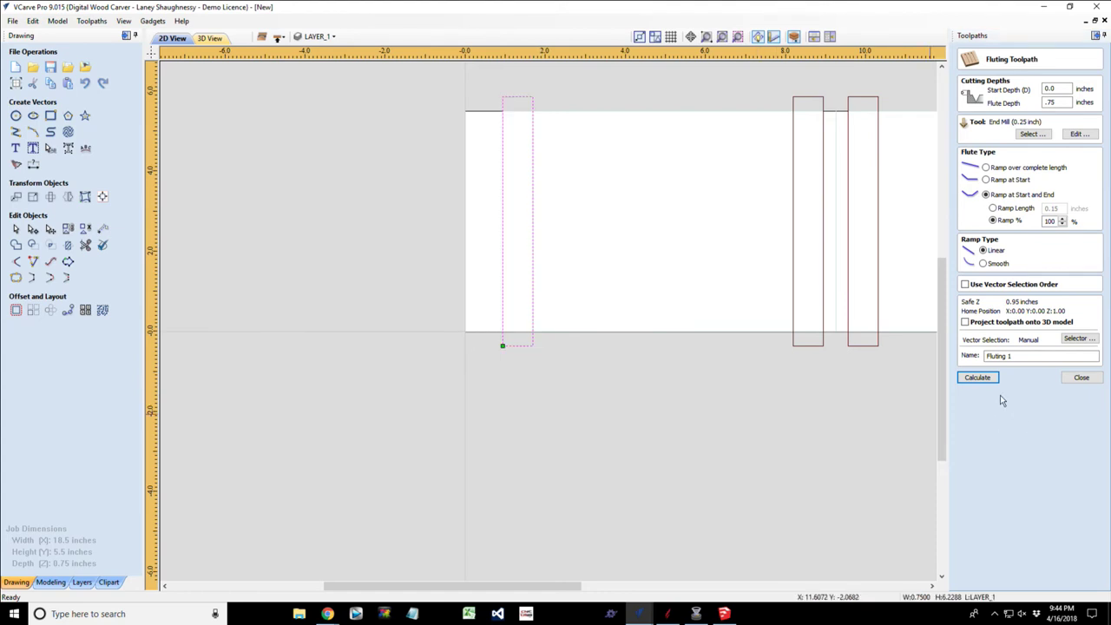
pyautogui.click(978, 377)
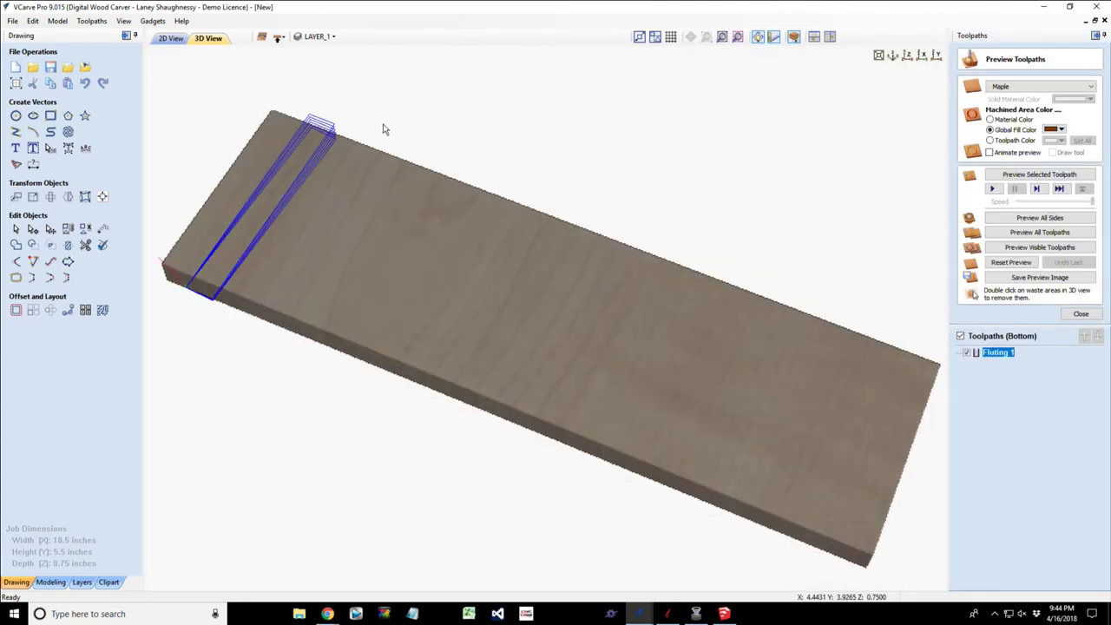
pyautogui.moveTo(321, 290); pyautogui.dragTo(250, 241)
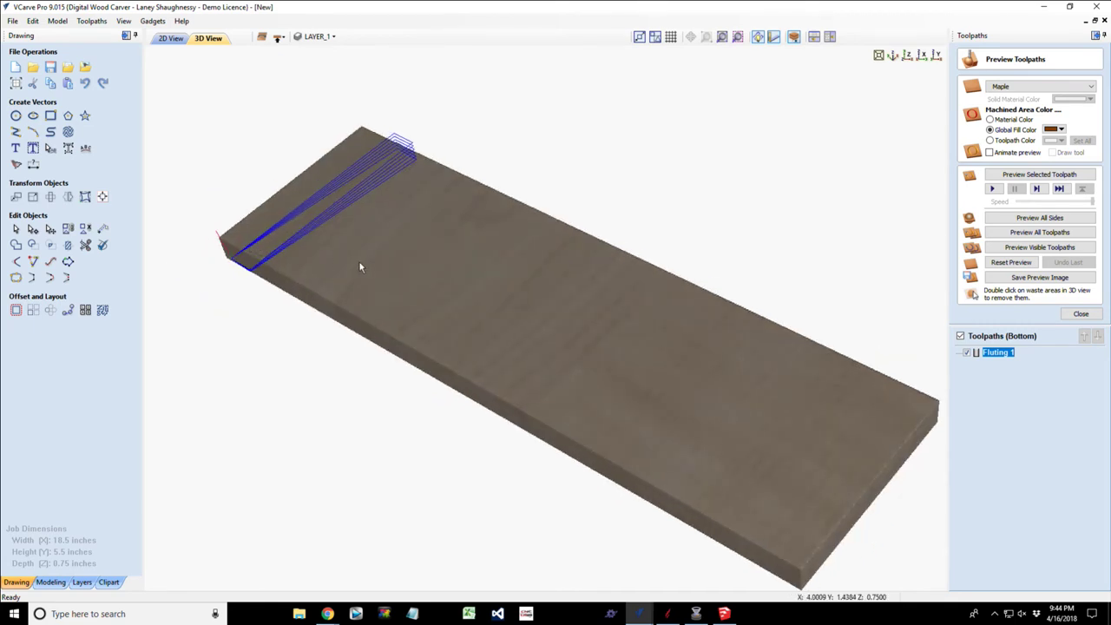
pyautogui.click(169, 39)
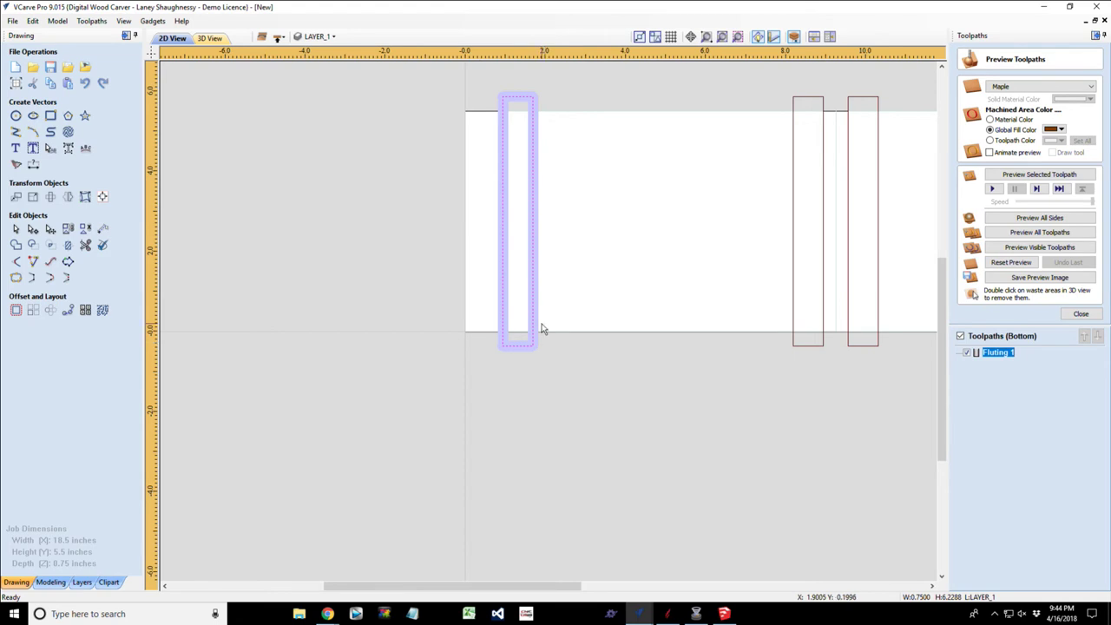
# Reopen Fluting 1 for editing, then shrink the left rectangle to a small box and delete it.
pyautogui.doubleClick(996, 354)
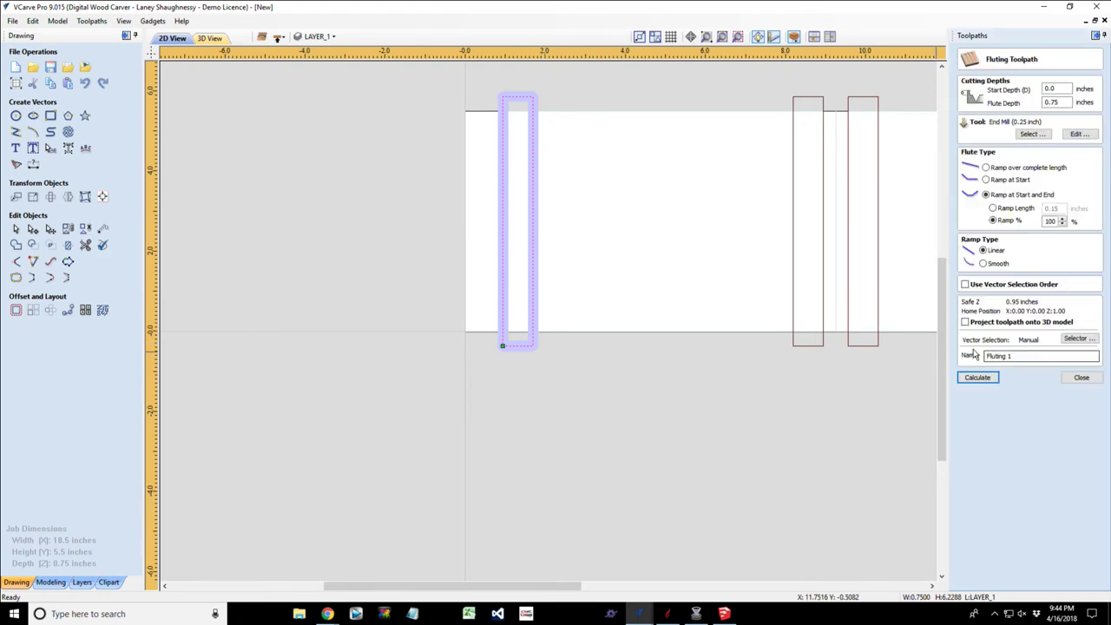
pyautogui.click(533, 330)
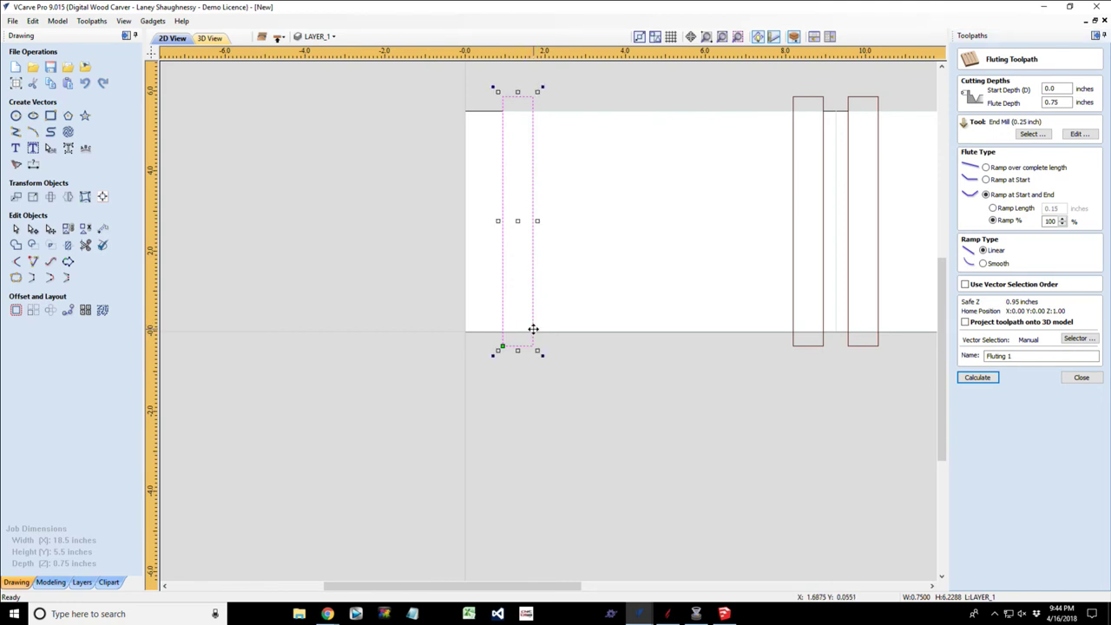
pyautogui.scroll(2, 531, 341)
pyautogui.scroll(-2, 533, 340)
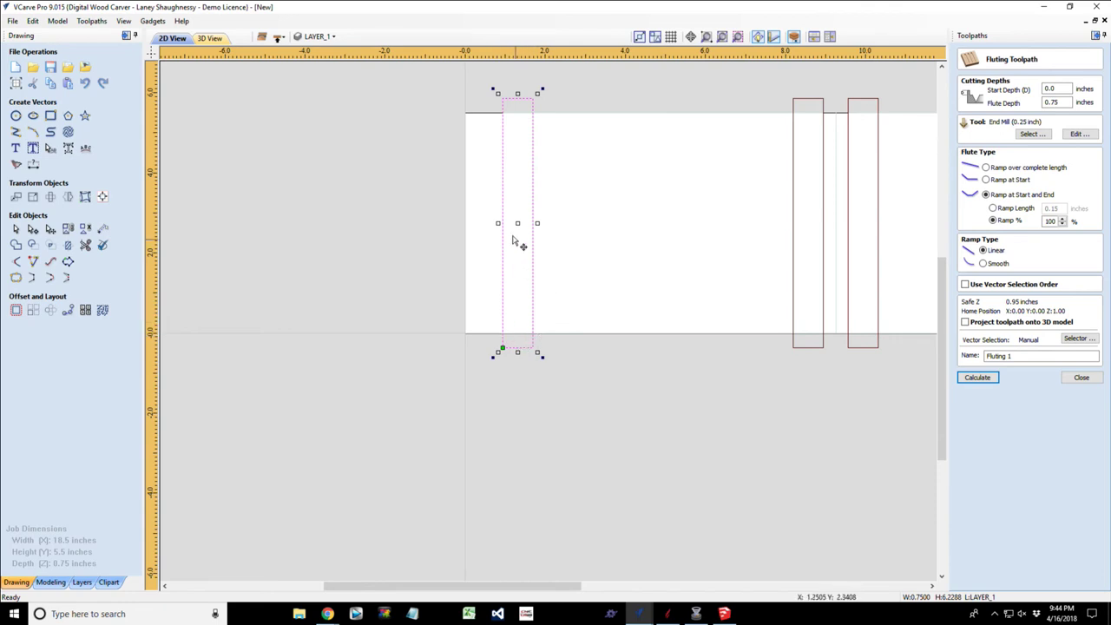
pyautogui.moveTo(525, 349); pyautogui.dragTo(523, 346)
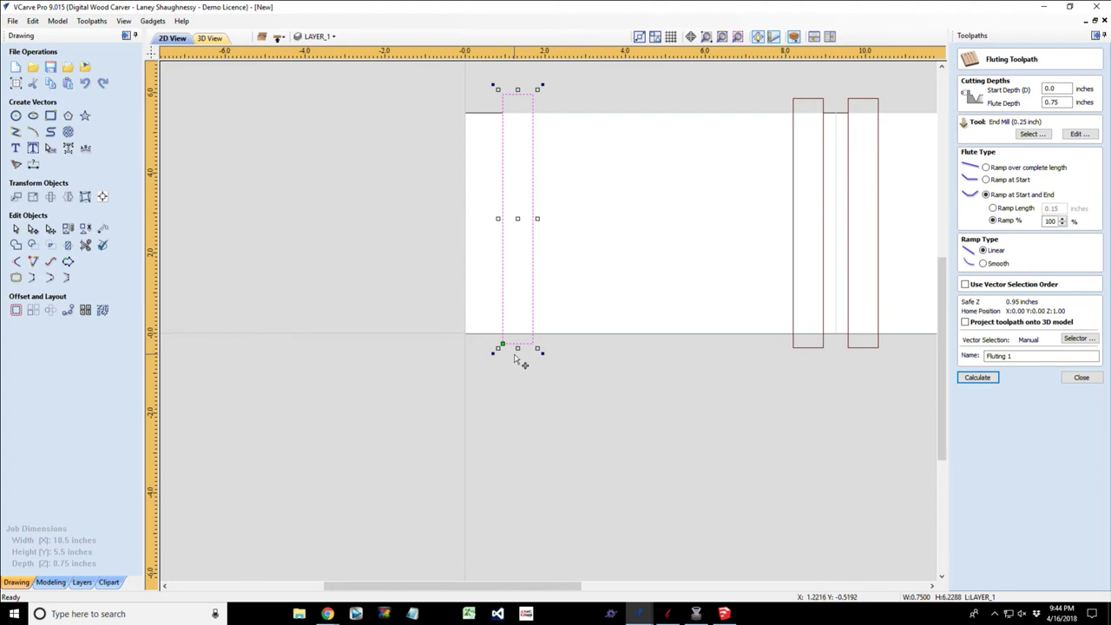
pyautogui.moveTo(517, 348); pyautogui.dragTo(521, 237)
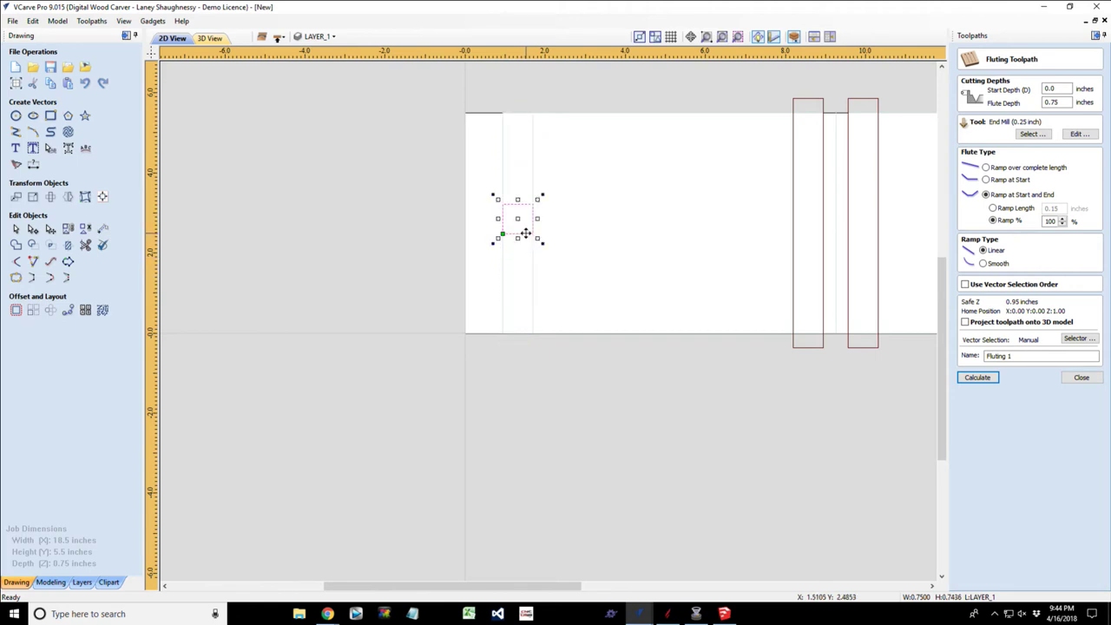
pyautogui.press('Delete')
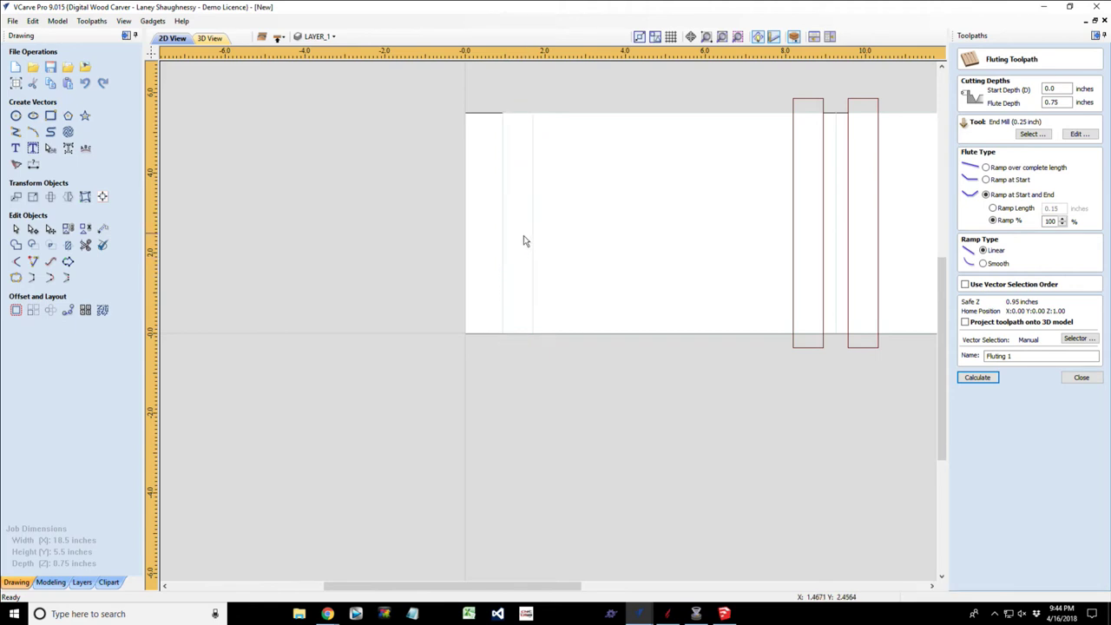
# Draw a short horizontal line along the board's bottom edge.
pyautogui.click(17, 133)
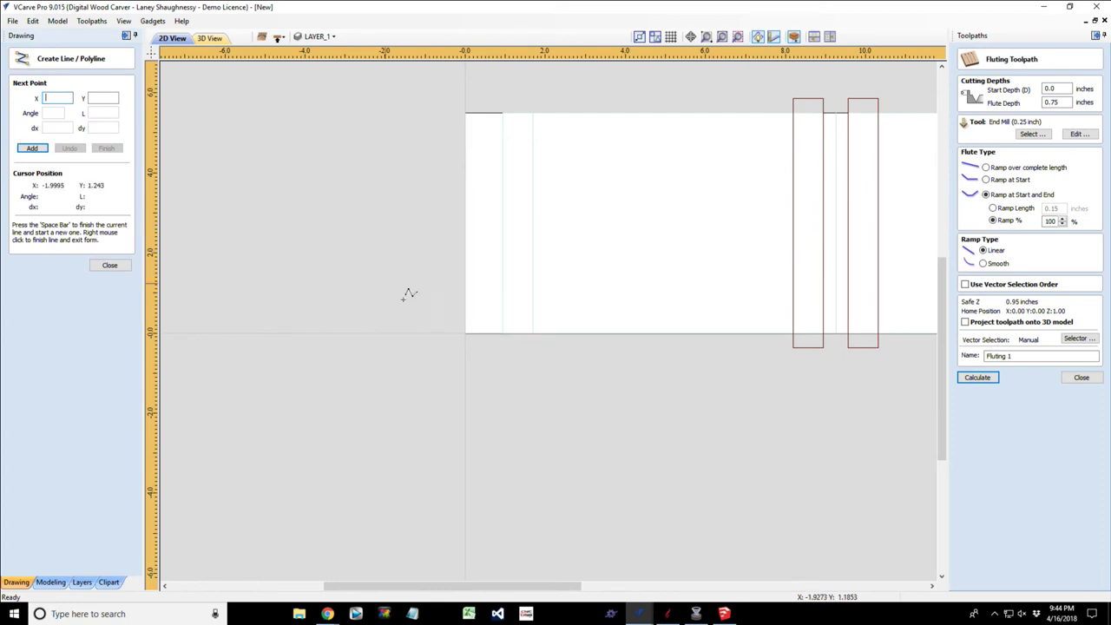
pyautogui.click(503, 334)
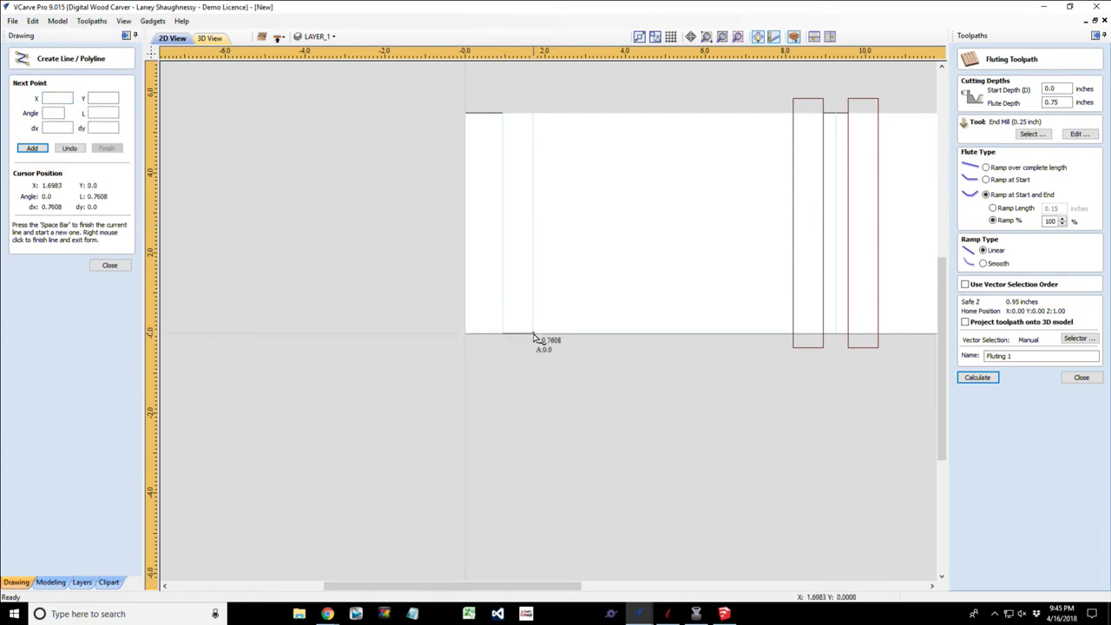
pyautogui.click(535, 336)
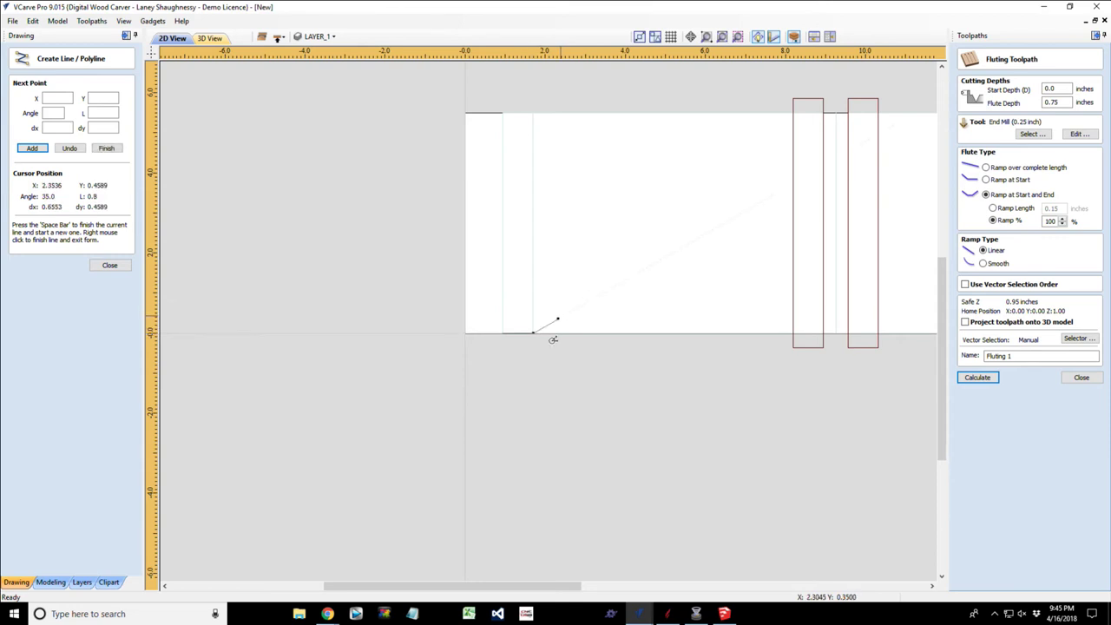
pyautogui.scroll(2, 513, 343)
pyautogui.scroll(2, 480, 340)
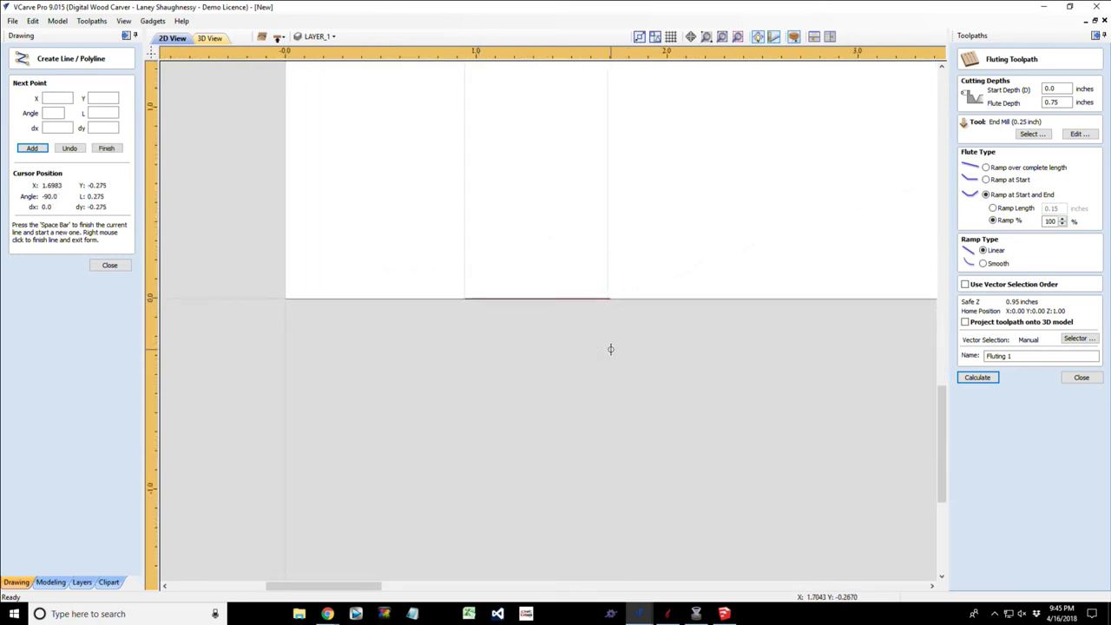
pyautogui.press('space')
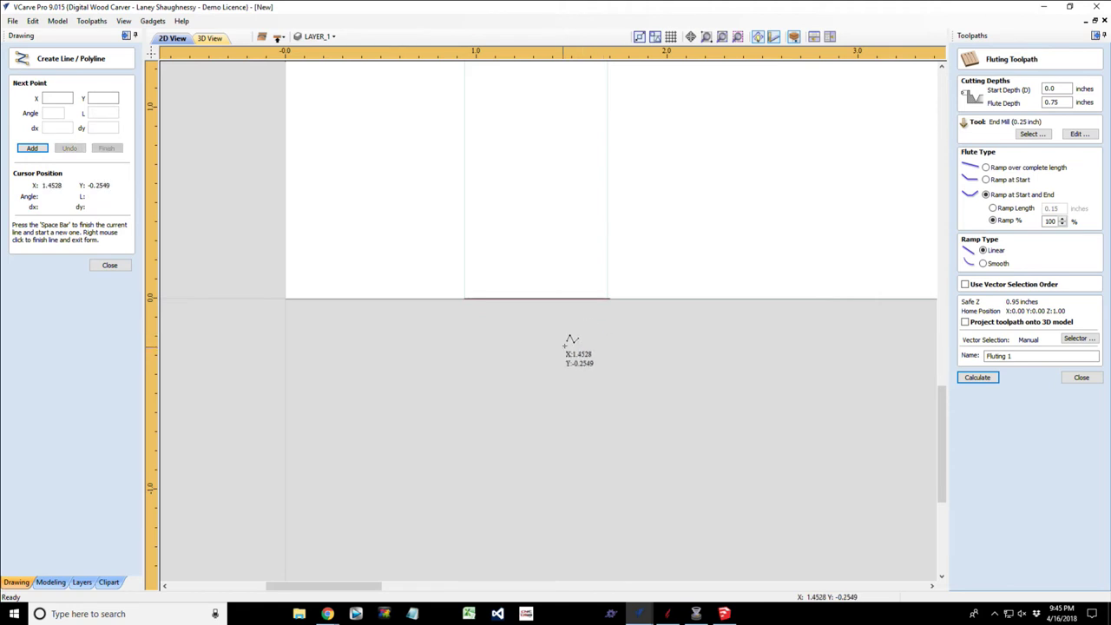
pyautogui.scroll(3, 608, 315)
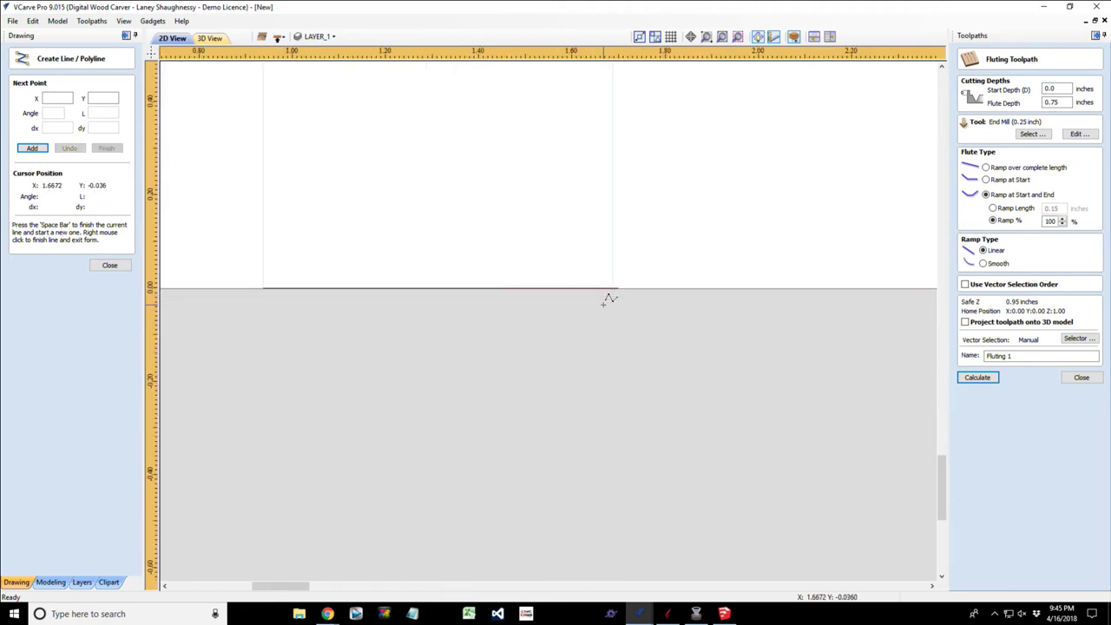
pyautogui.click(109, 265)
# Node-edit the new line's end point so it runs about 0.75 inches, from x 0.94 to 1.69.
pyautogui.scroll(-2, 409, 304)
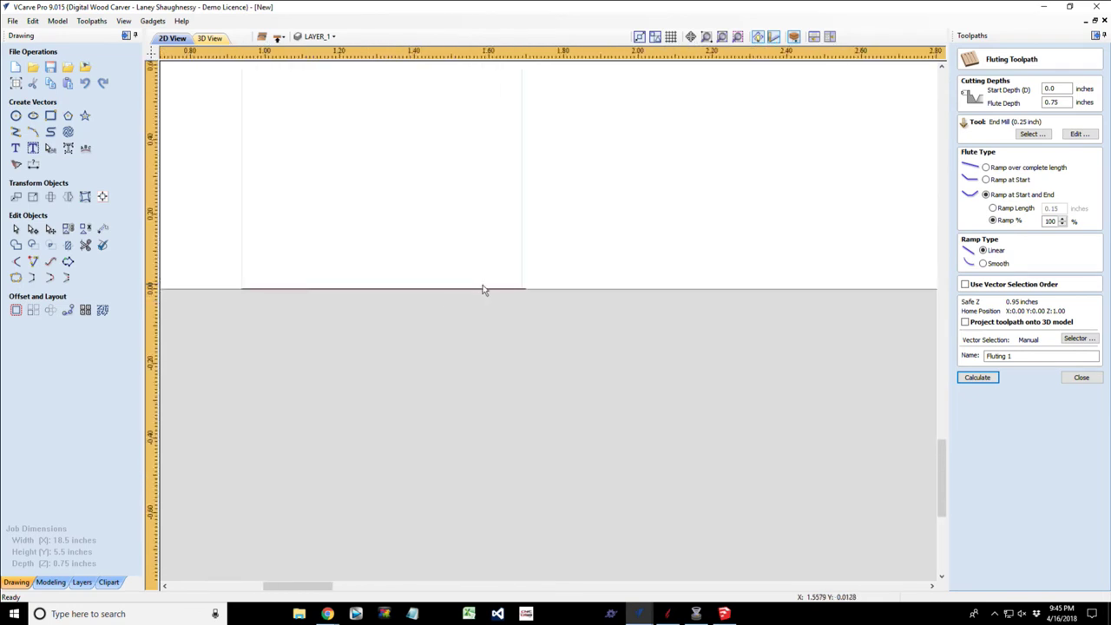
pyautogui.scroll(2, 524, 296)
pyautogui.click(513, 289)
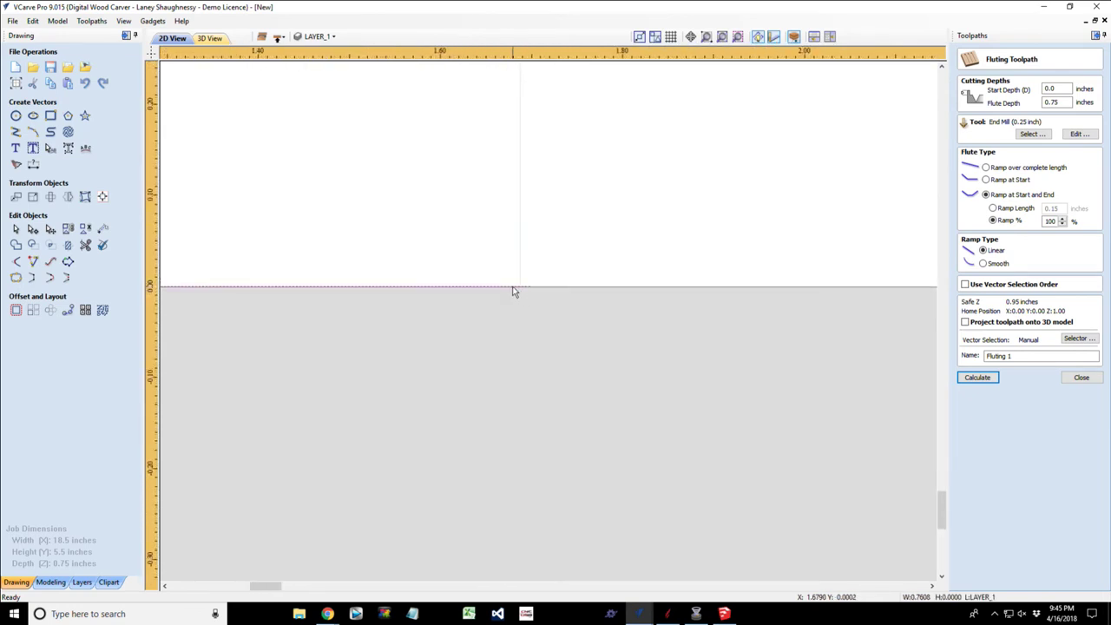
pyautogui.press('n')
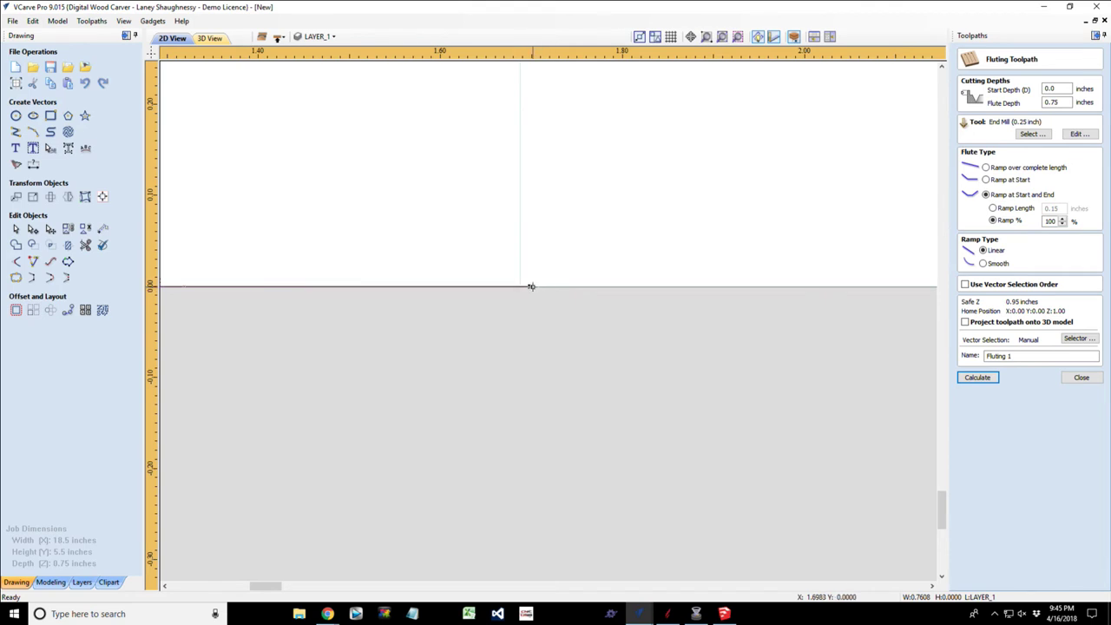
pyautogui.moveTo(530, 286); pyautogui.dragTo(524, 289)
pyautogui.scroll(-6, 499, 379)
pyautogui.scroll(3, 365, 375)
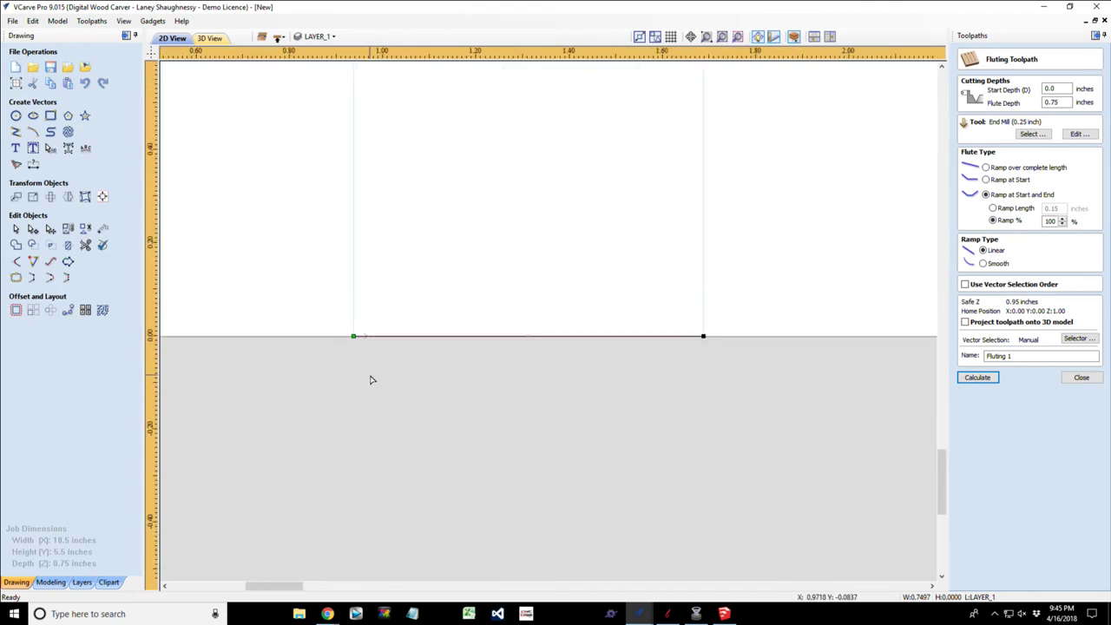
pyautogui.scroll(-3, 375, 379)
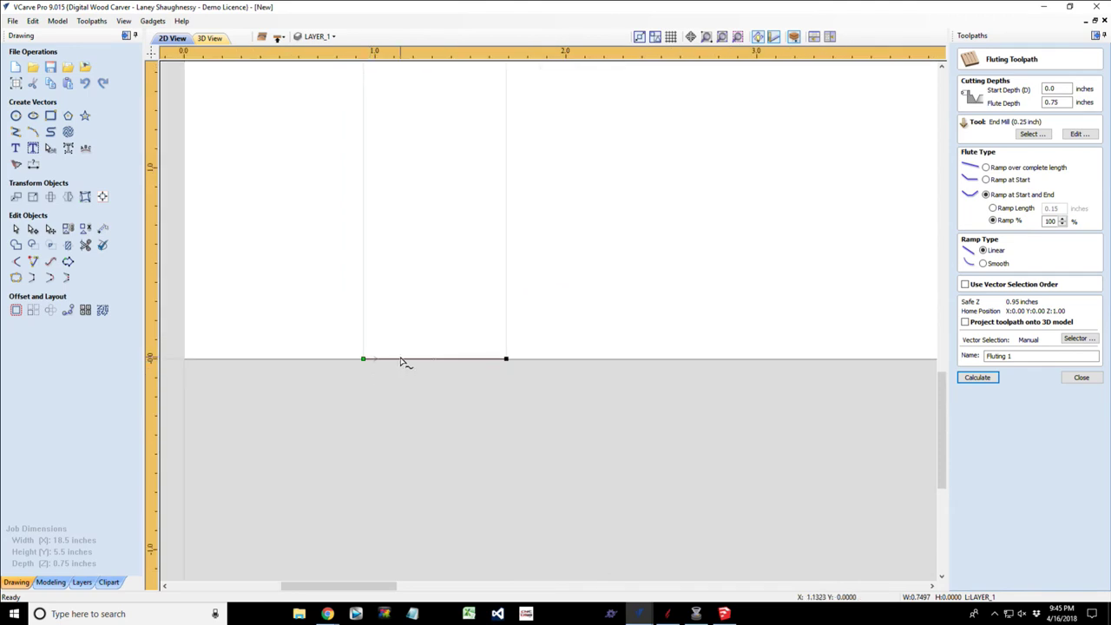
# Array-copy the short line into 10 rows, then undo the copies.
pyautogui.click(33, 310)
pyautogui.scroll(-2, 463, 393)
pyautogui.scroll(-2, 464, 393)
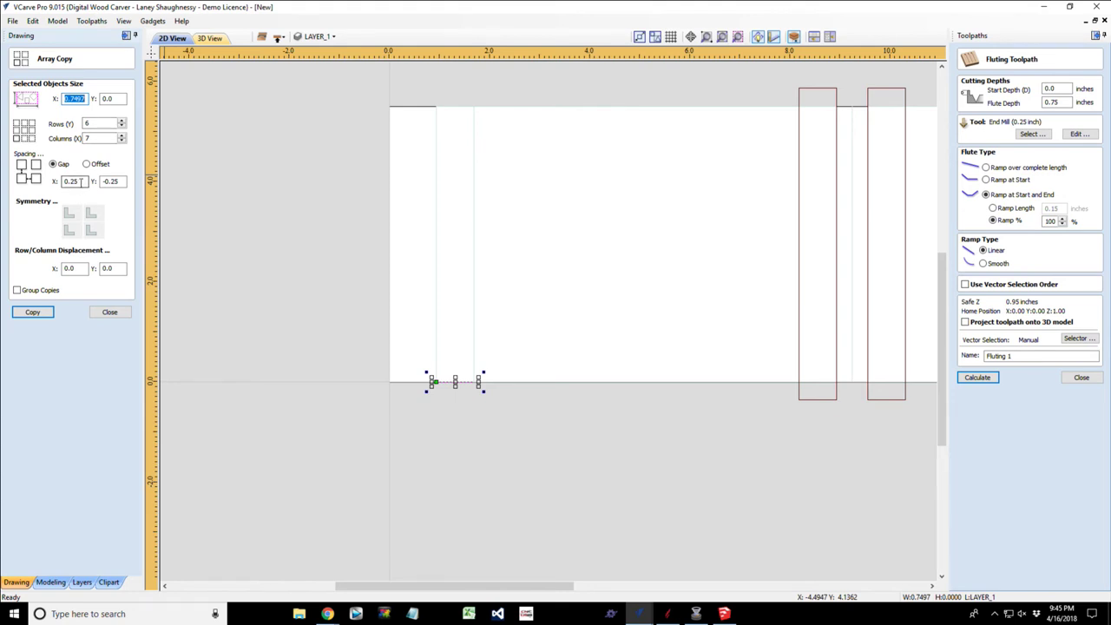
pyautogui.doubleClick(97, 139)
pyautogui.click(92, 123)
pyautogui.write('10')
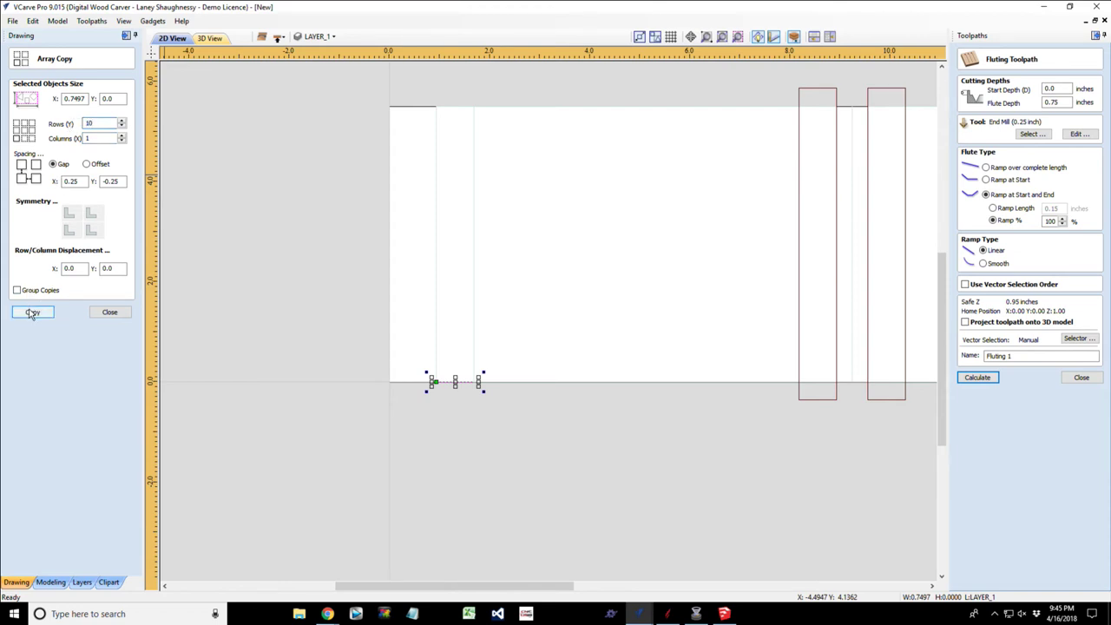
pyautogui.click(32, 312)
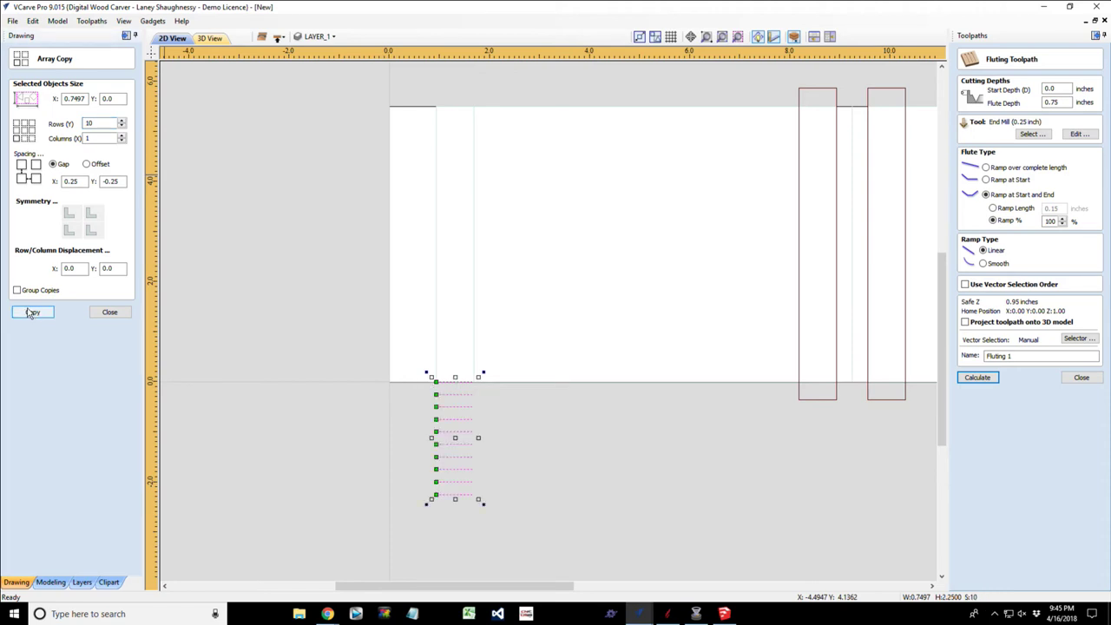
pyautogui.hotkey('ctrl', 'z')
# Make the vertical gap positive, recreate the 10-row array, then discard it.
pyautogui.click(106, 181)
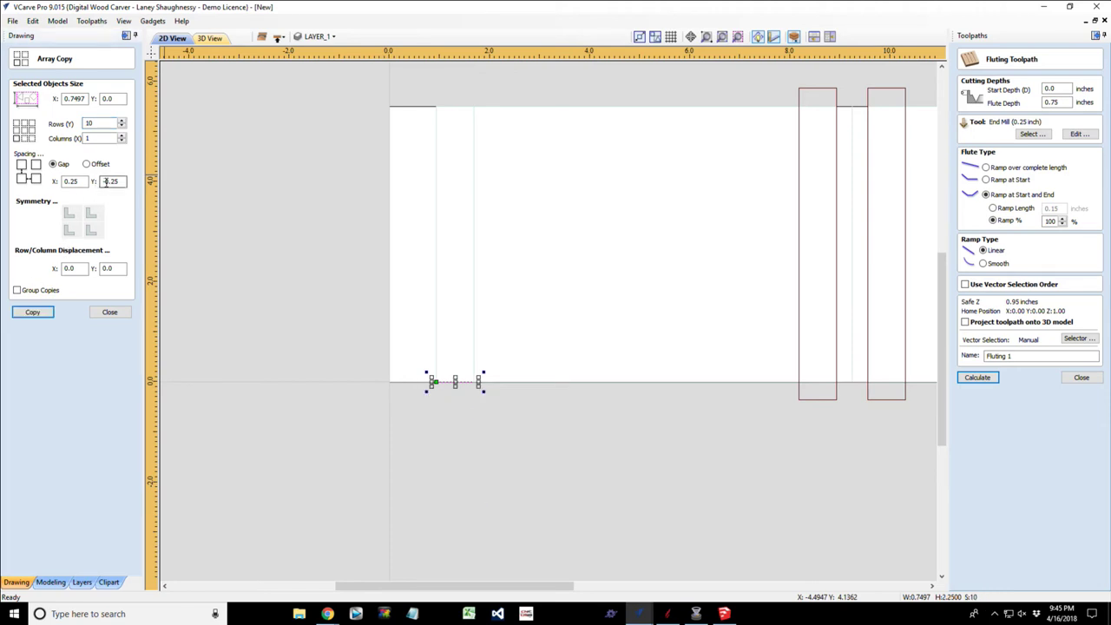
pyautogui.click(103, 181)
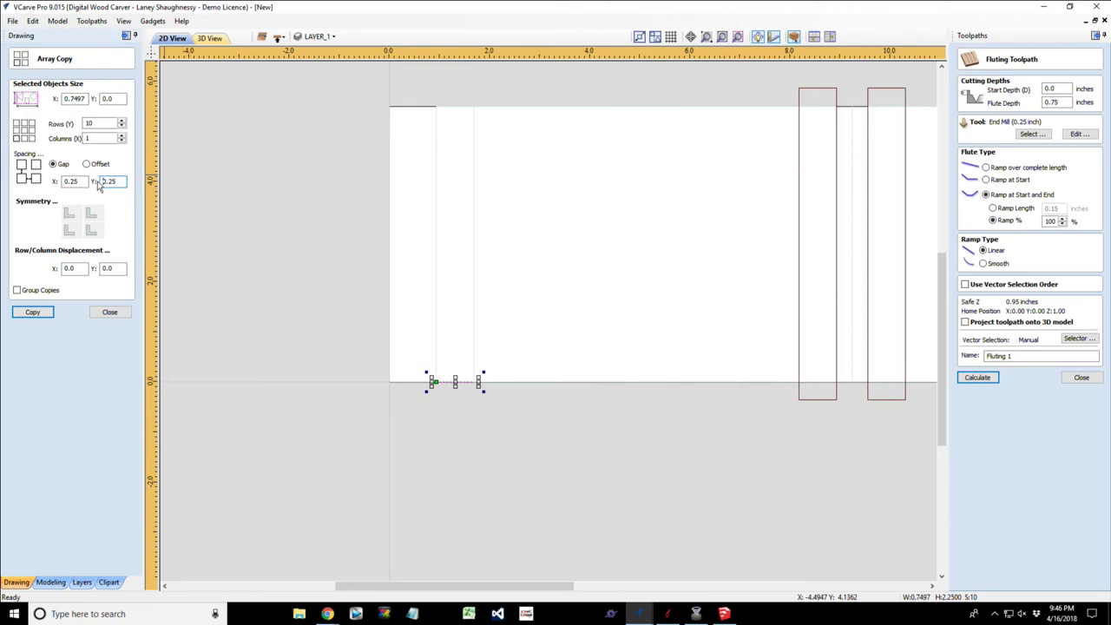
pyautogui.click(31, 313)
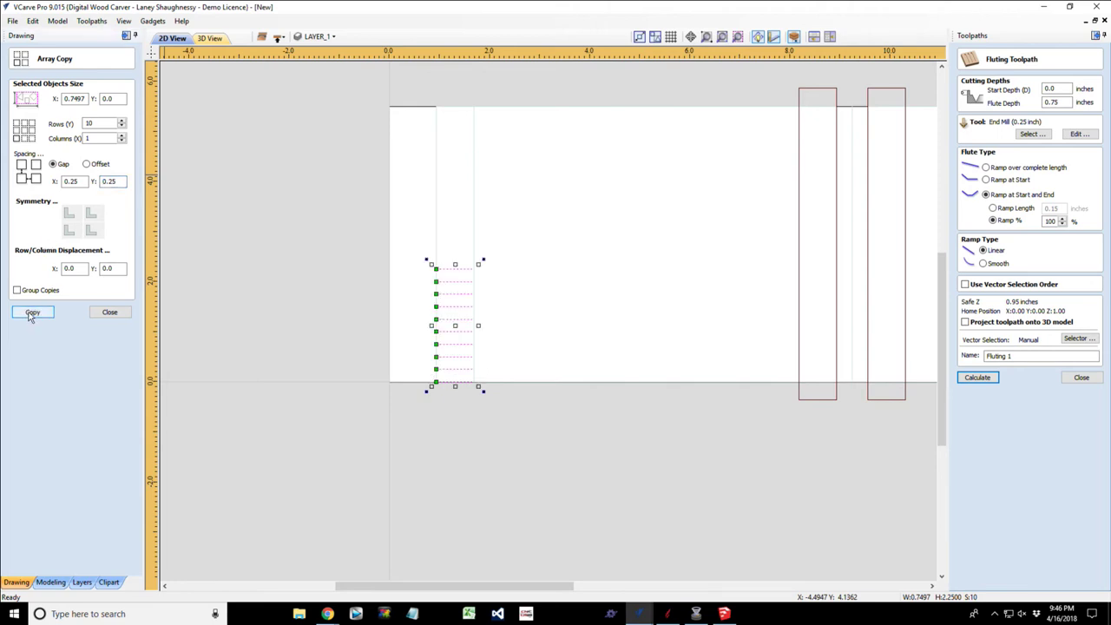
pyautogui.click(108, 123)
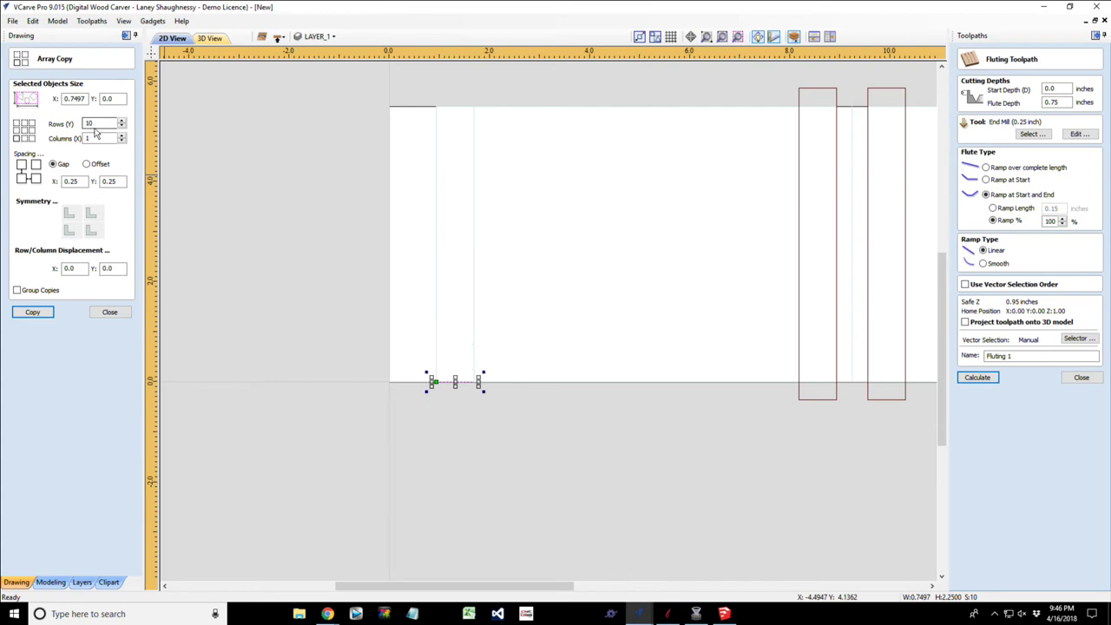
# Array the line into 25 rows at a 0.25 inch gap and delete the two lines above the material.
pyautogui.doubleClick(87, 123)
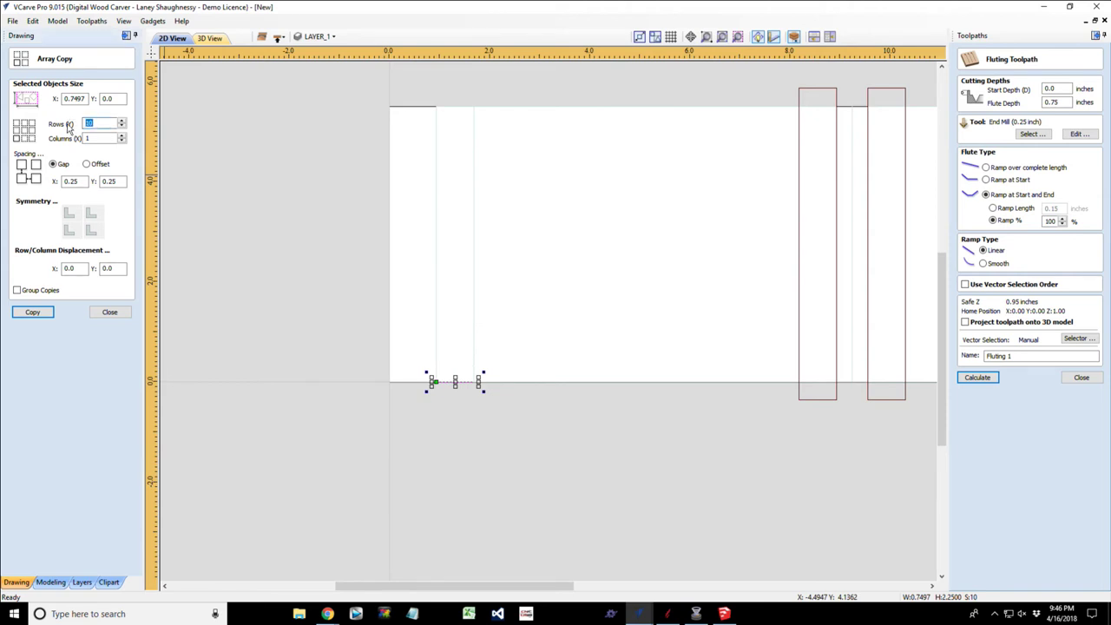
pyautogui.write('25')
pyautogui.click(32, 312)
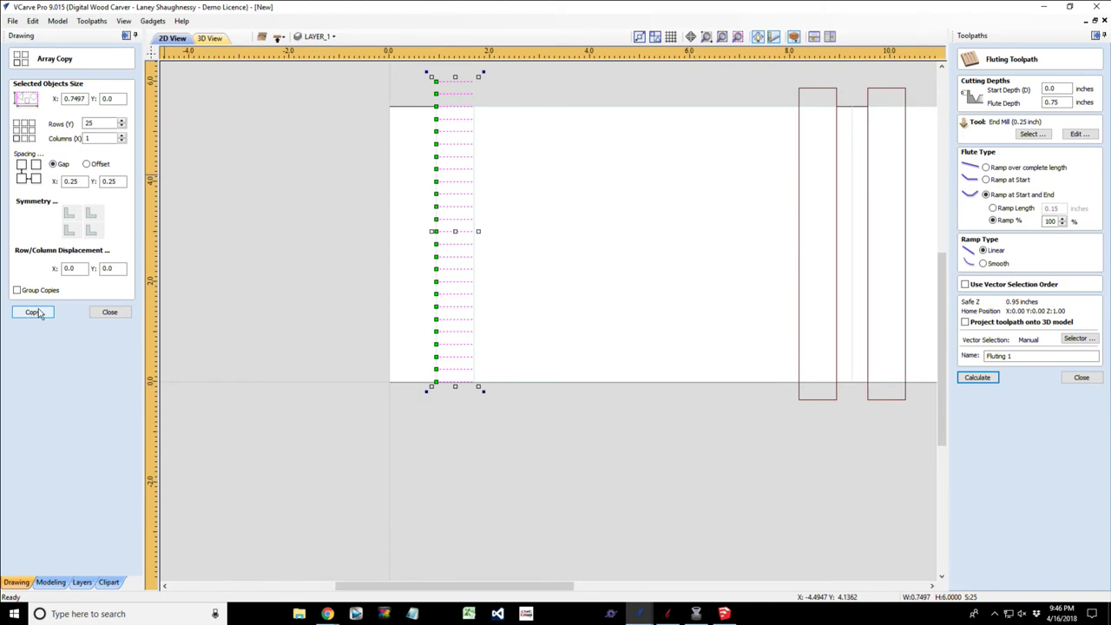
pyautogui.click(108, 313)
pyautogui.moveTo(410, 81); pyautogui.dragTo(480, 102)
pyautogui.press('Delete')
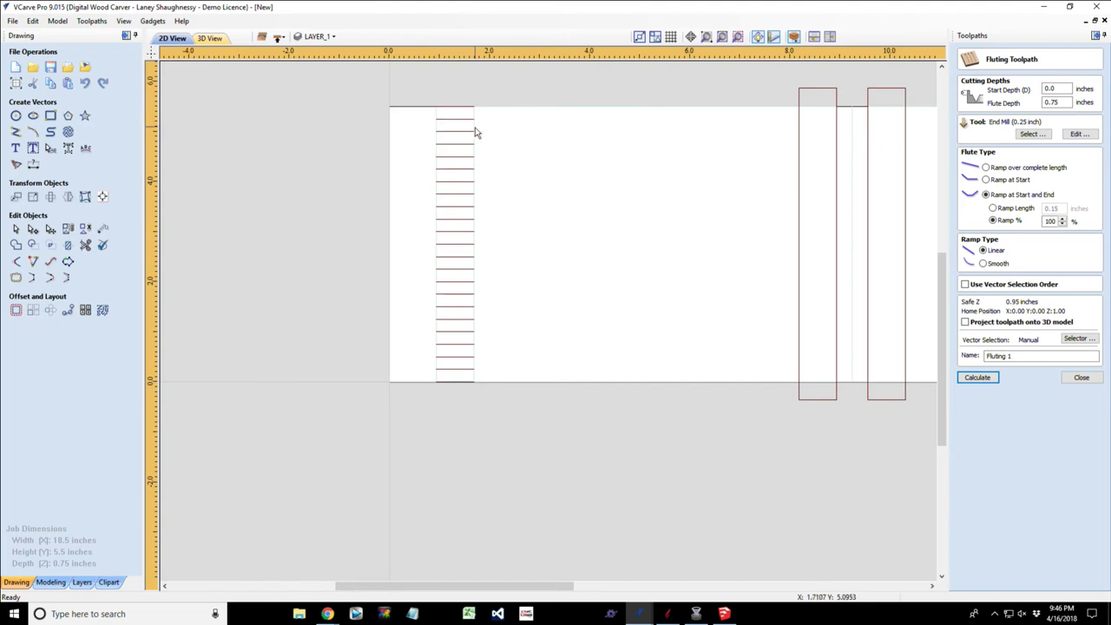
# Make the right node the start point on the first alternate flute lines near the top.
pyautogui.scroll(1, 478, 154)
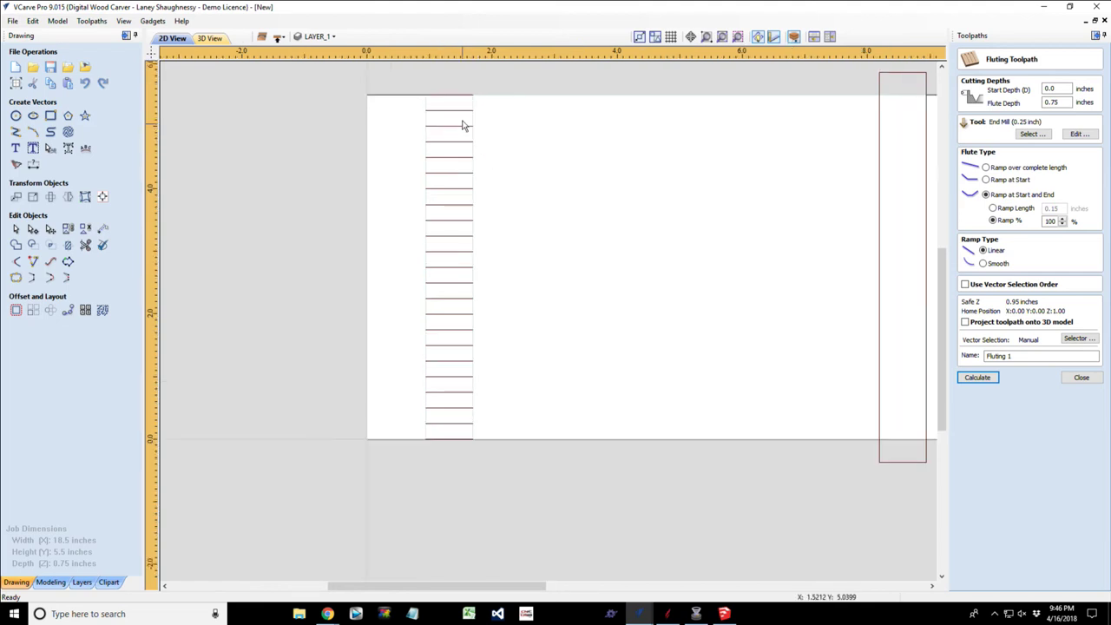
pyautogui.click(461, 98)
pyautogui.click(451, 111)
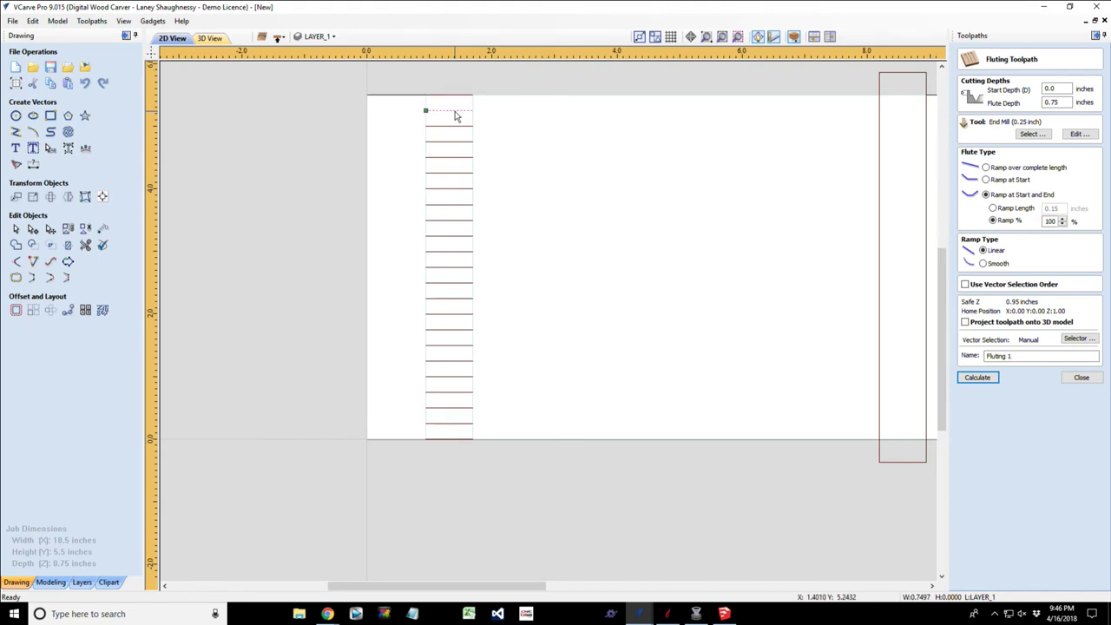
pyautogui.rightClick(456, 116)
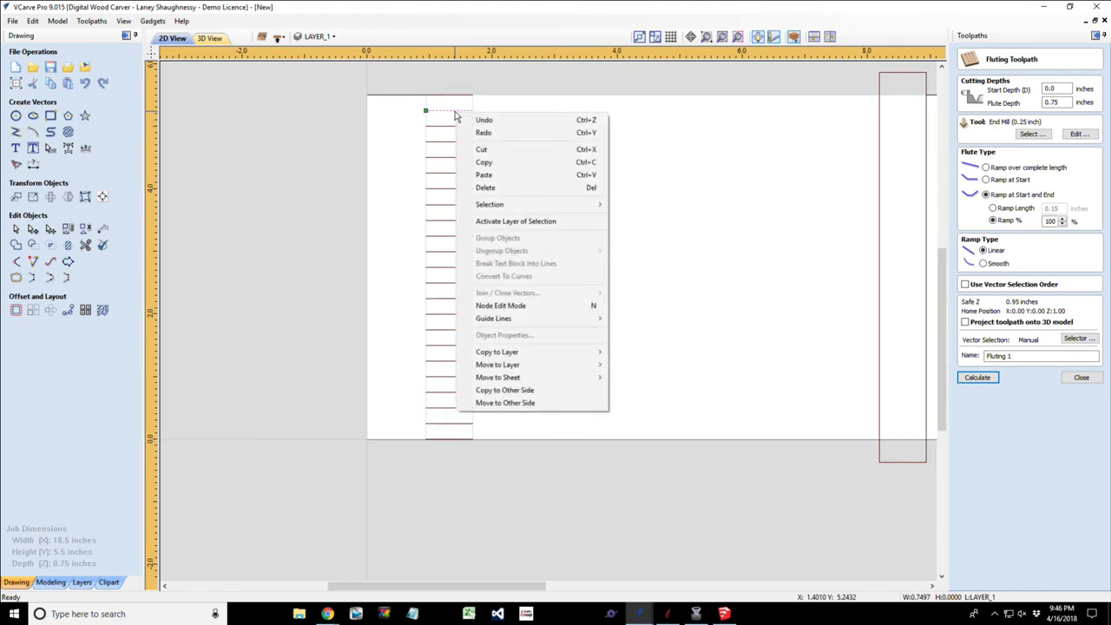
pyautogui.press('n')
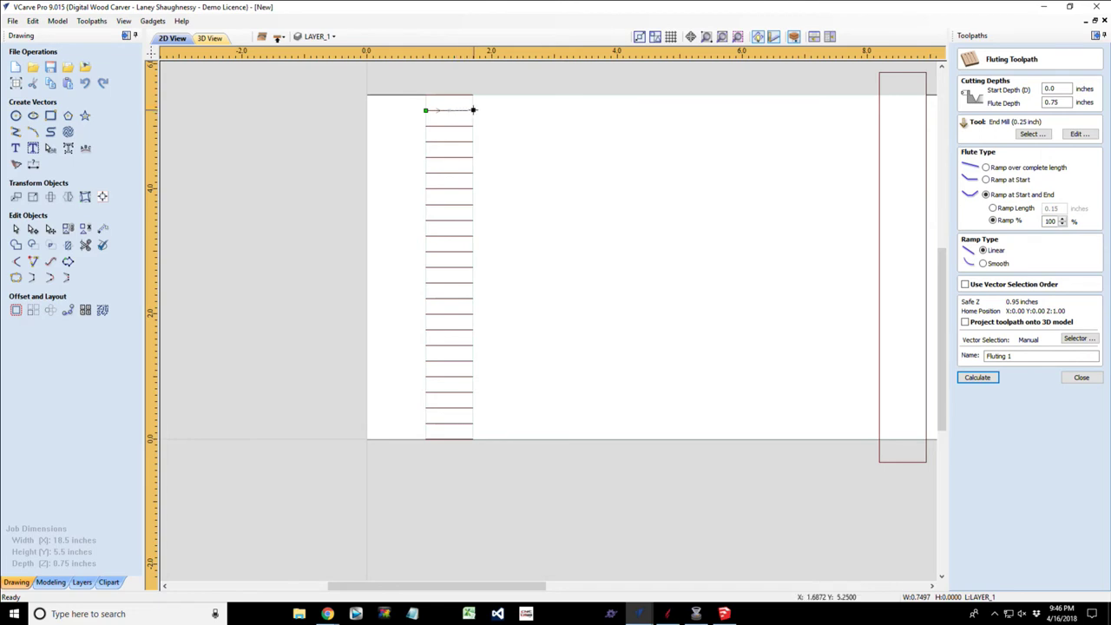
pyautogui.rightClick(473, 112)
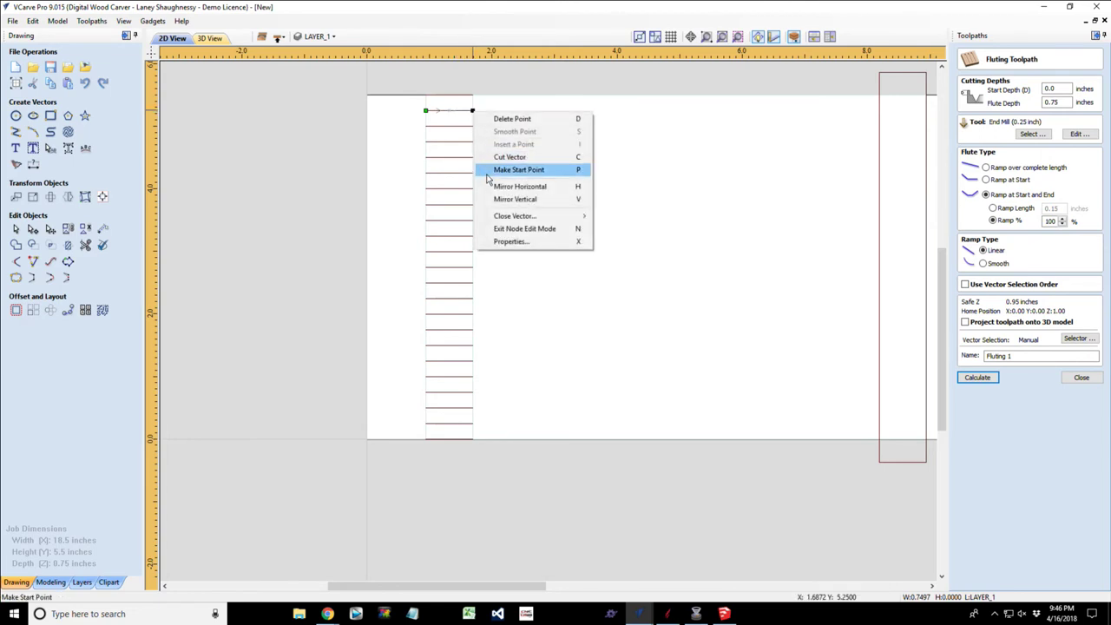
pyautogui.click(520, 170)
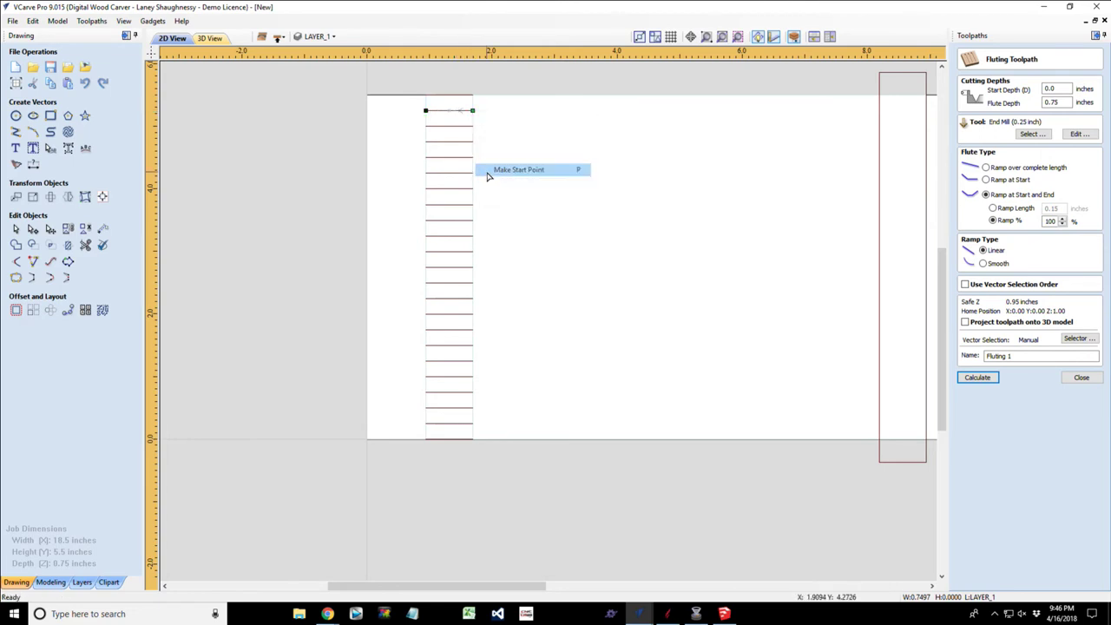
pyautogui.click(440, 142)
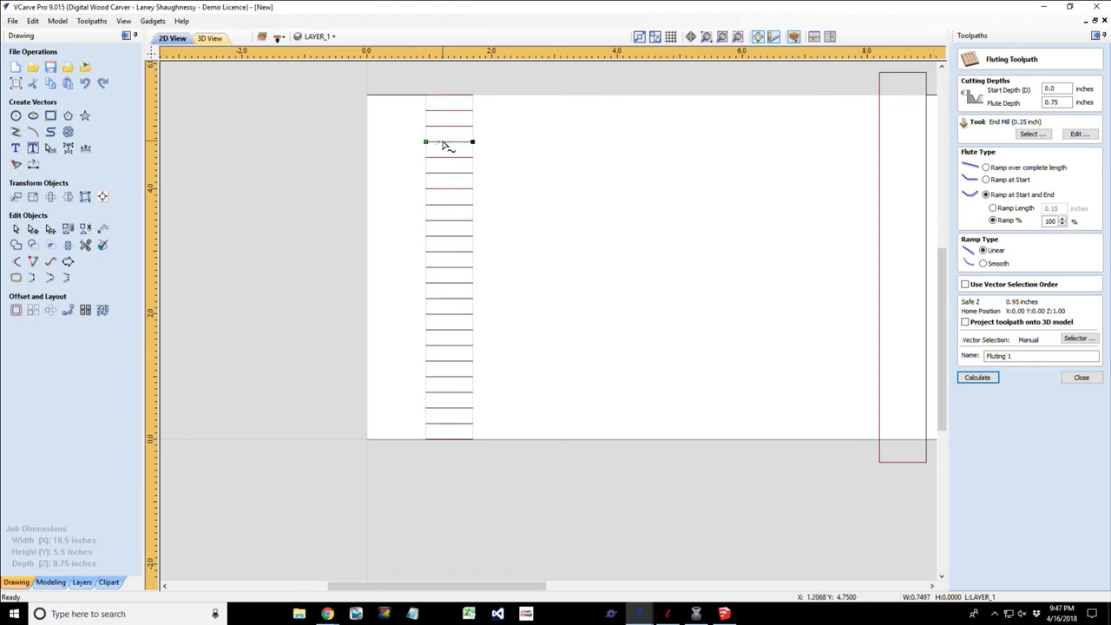
pyautogui.rightClick(473, 141)
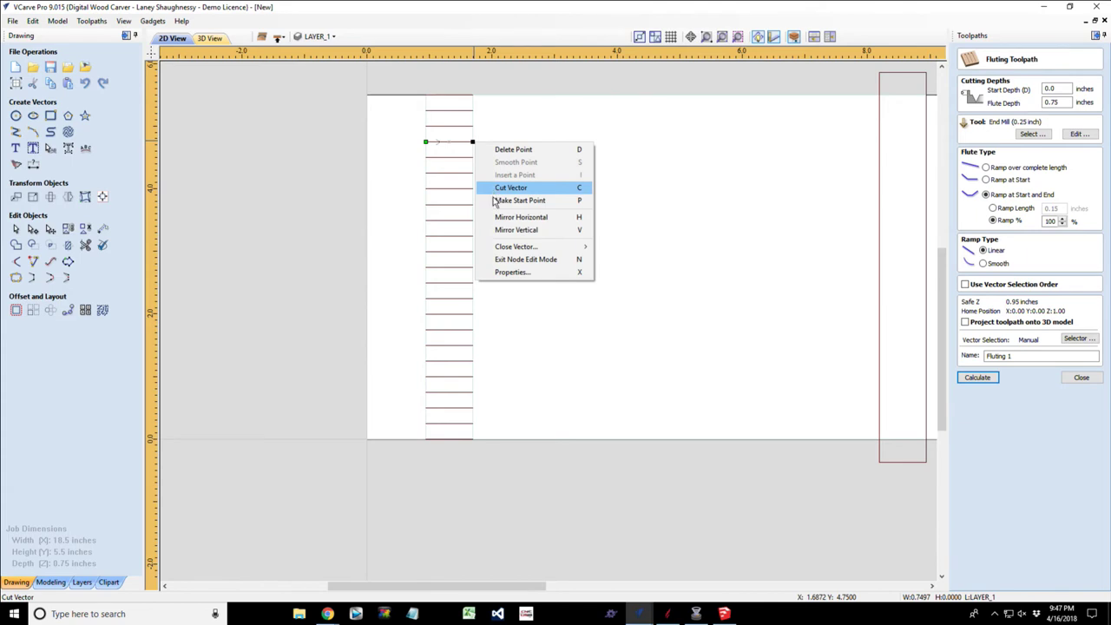
pyautogui.click(519, 201)
# Continue reversing alternate flute lines down the middle of the column to start from the right end.
pyautogui.click(464, 157)
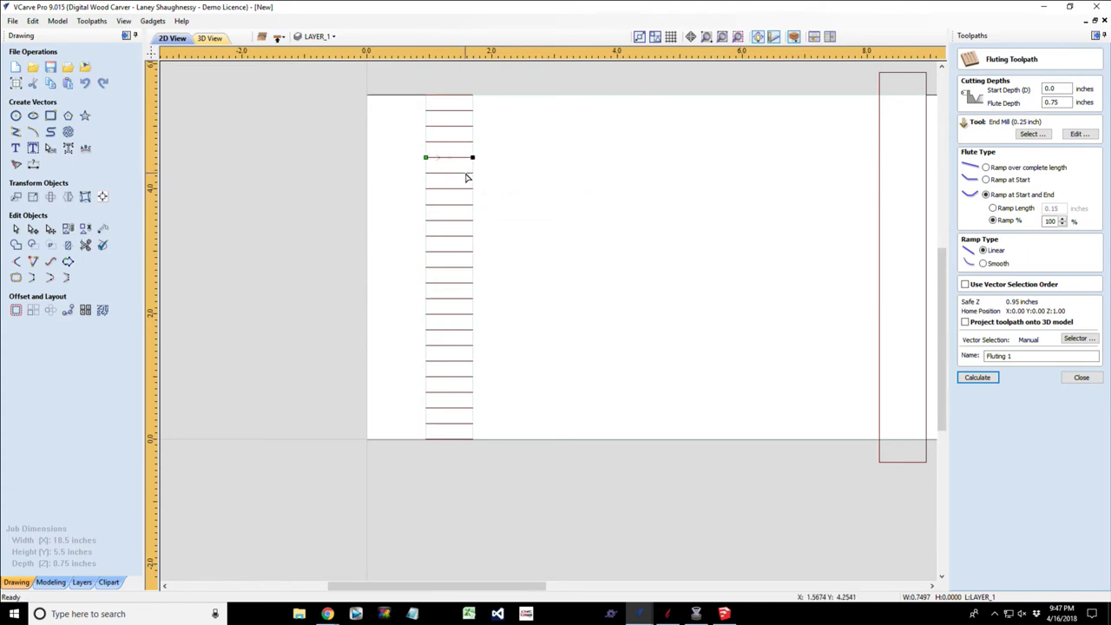
pyautogui.click(474, 173)
pyautogui.rightClick(473, 173)
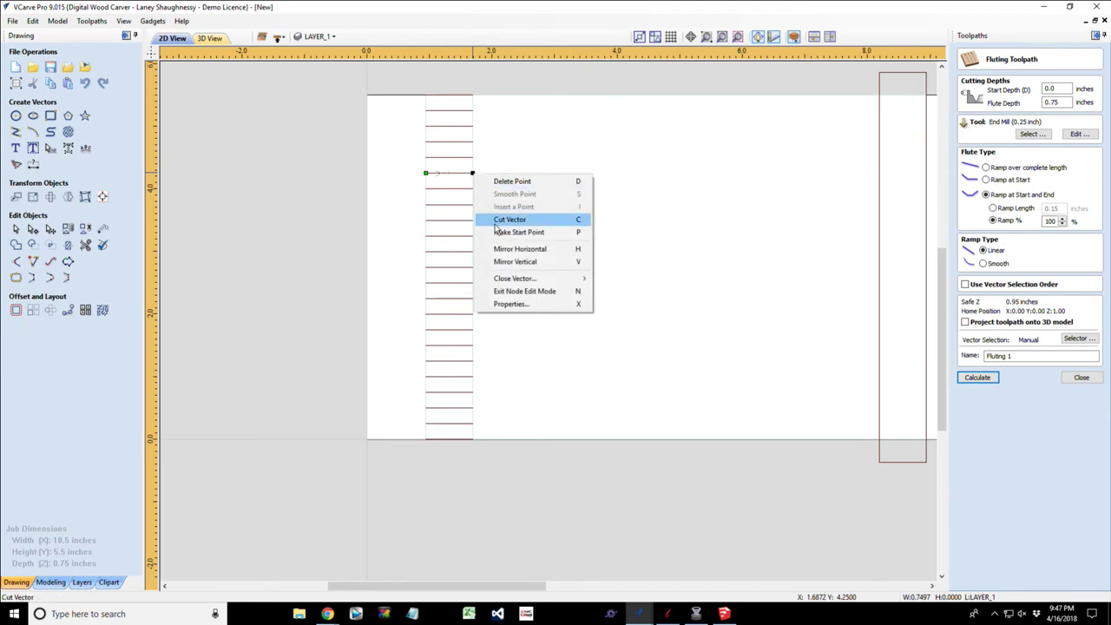
pyautogui.click(501, 234)
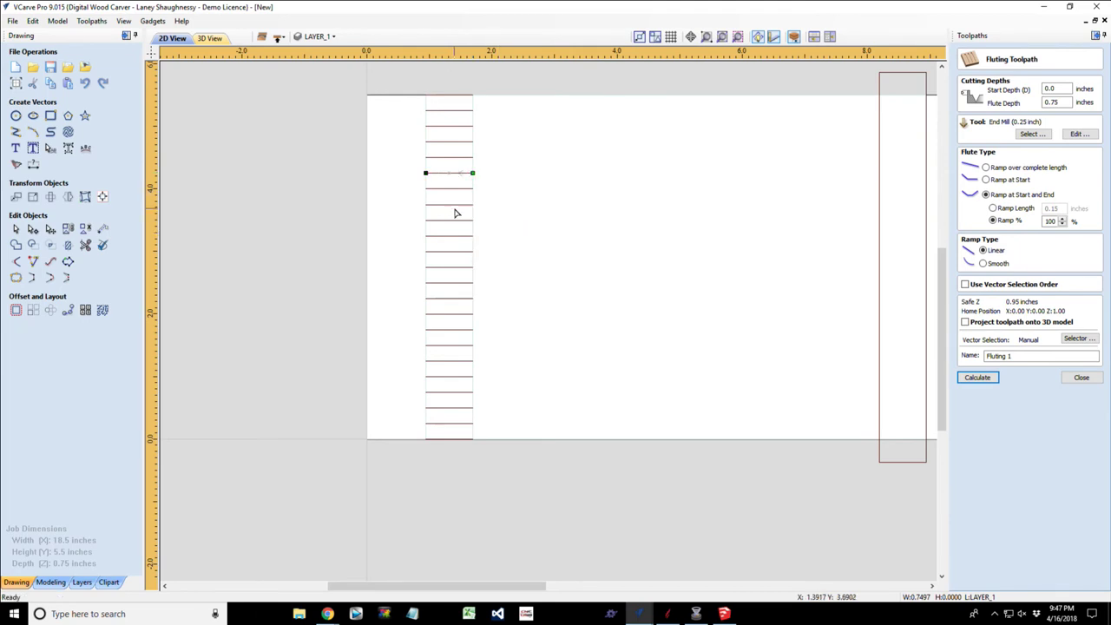
pyautogui.click(469, 204)
pyautogui.rightClick(474, 204)
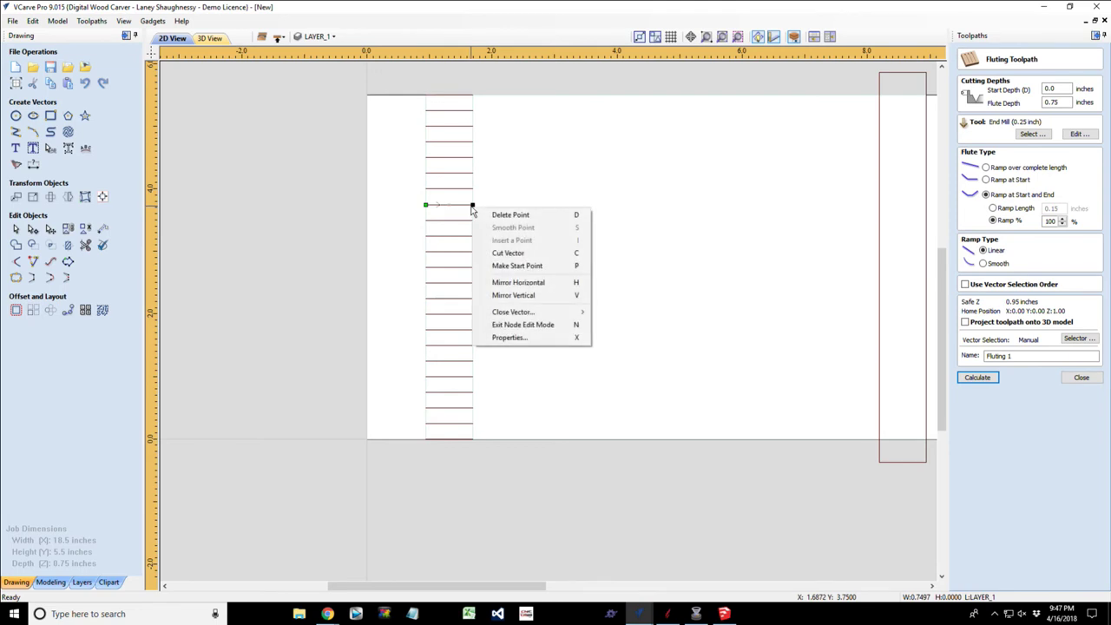
pyautogui.click(492, 266)
pyautogui.click(460, 236)
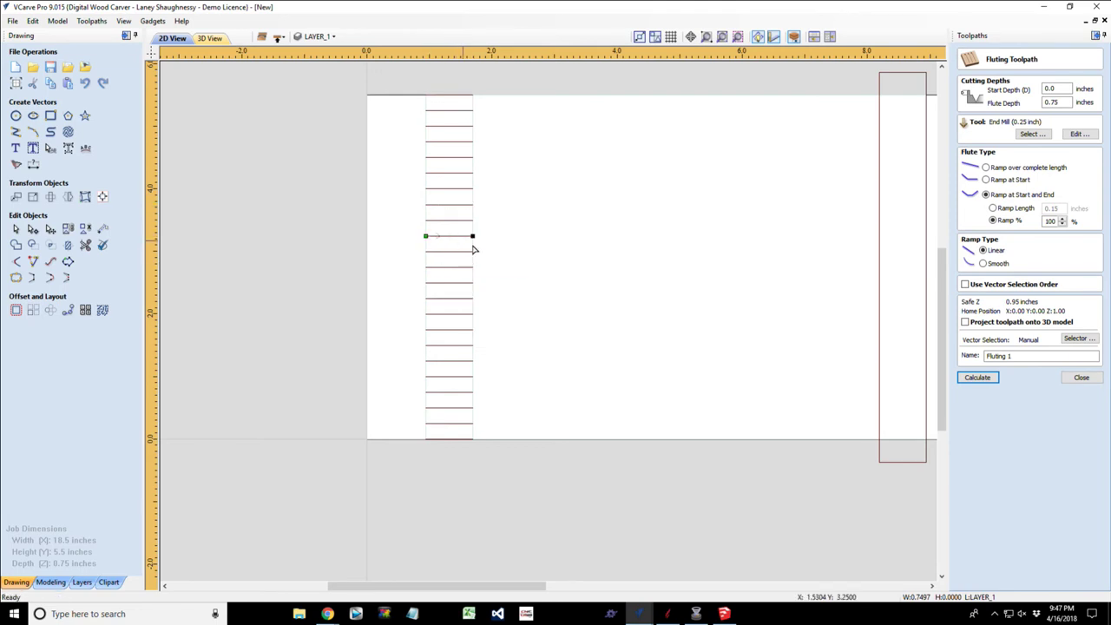
pyautogui.rightClick(473, 236)
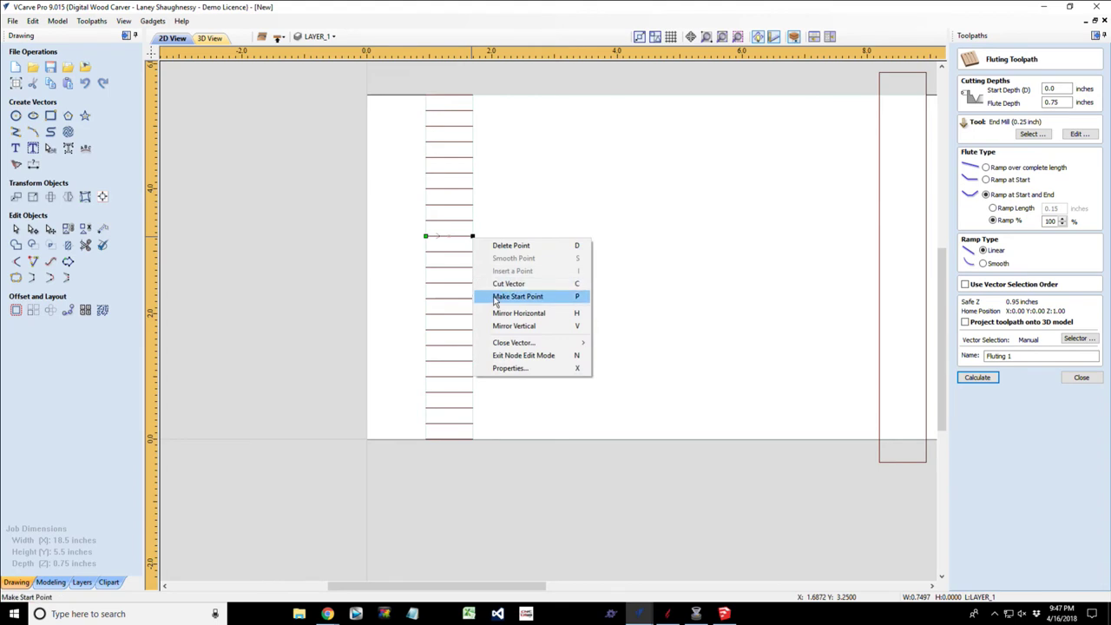
pyautogui.click(496, 298)
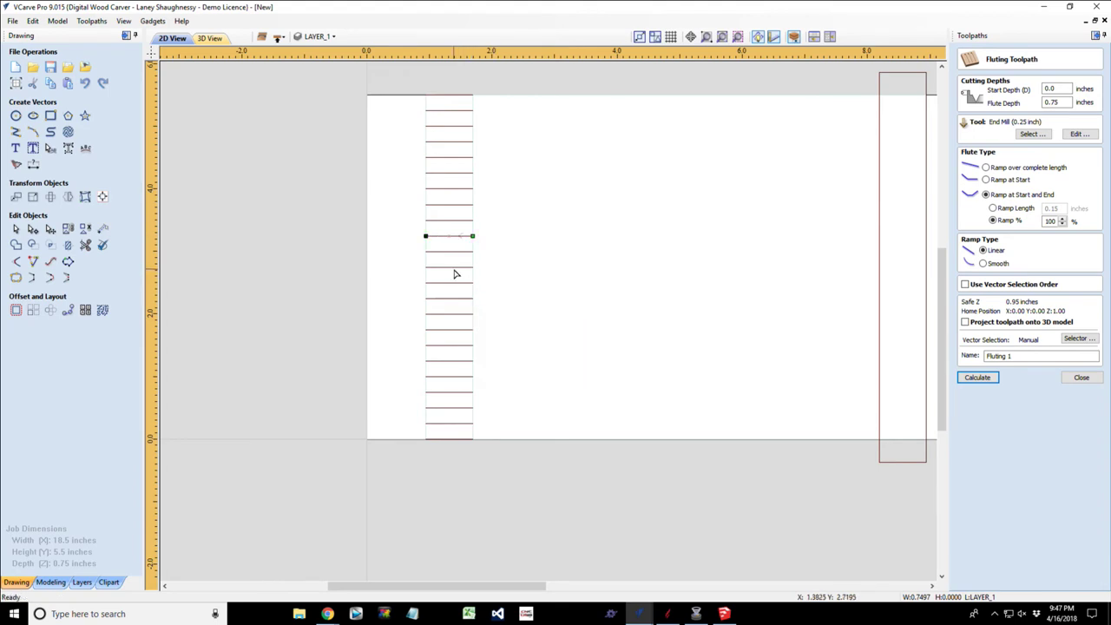
pyautogui.click(467, 267)
pyautogui.rightClick(472, 267)
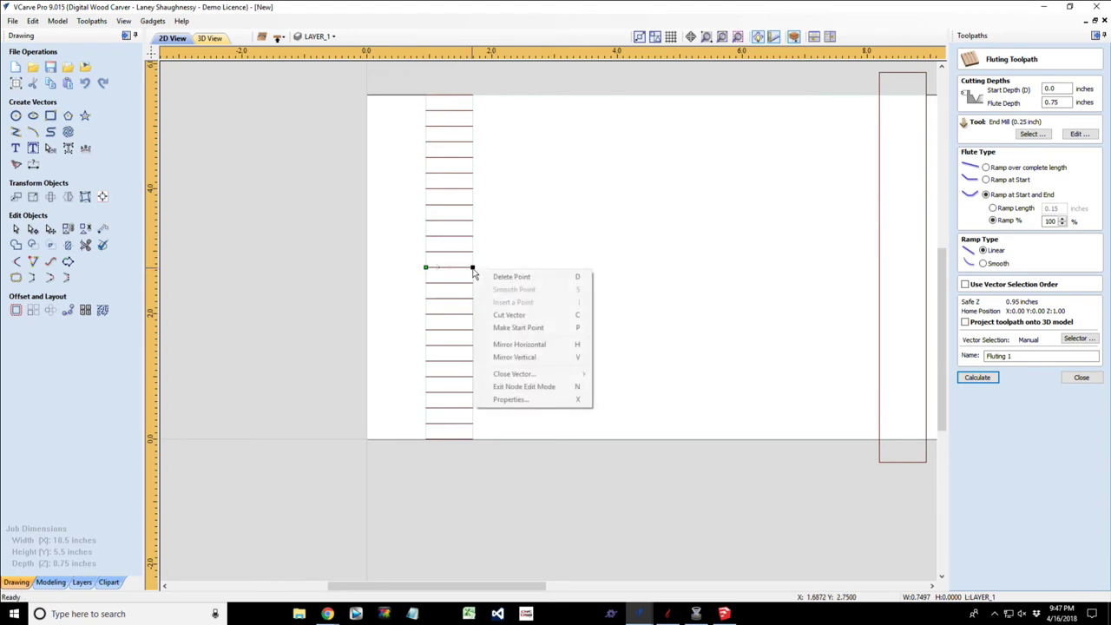
pyautogui.click(512, 327)
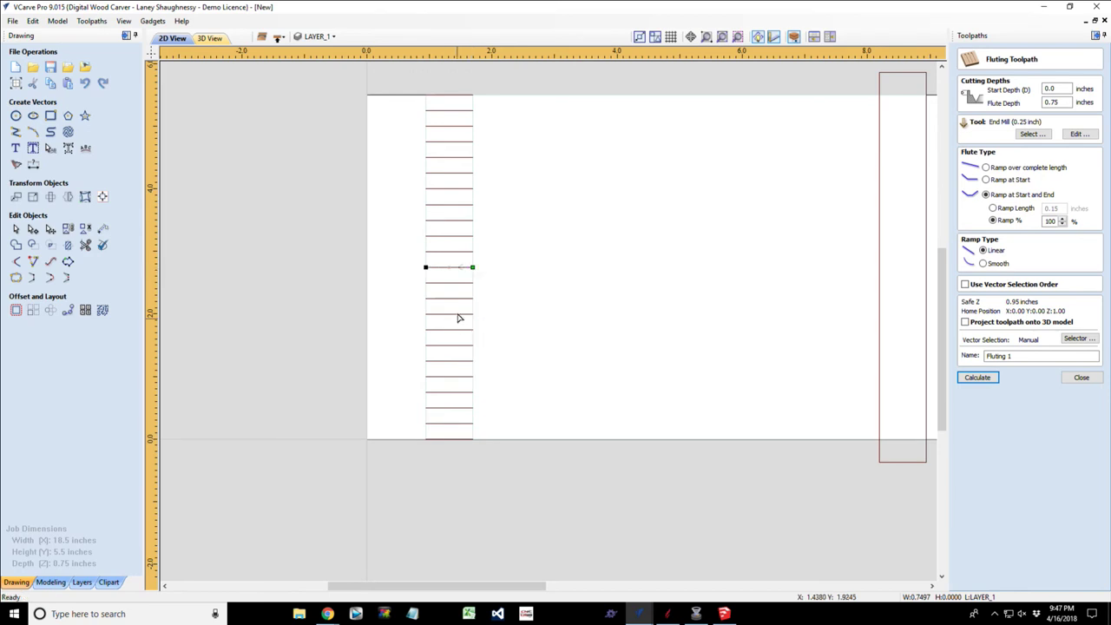
# Reverse the remaining alternate flute lines down to the bottom so each starts at its right end.
pyautogui.click(470, 299)
pyautogui.rightClick(472, 298)
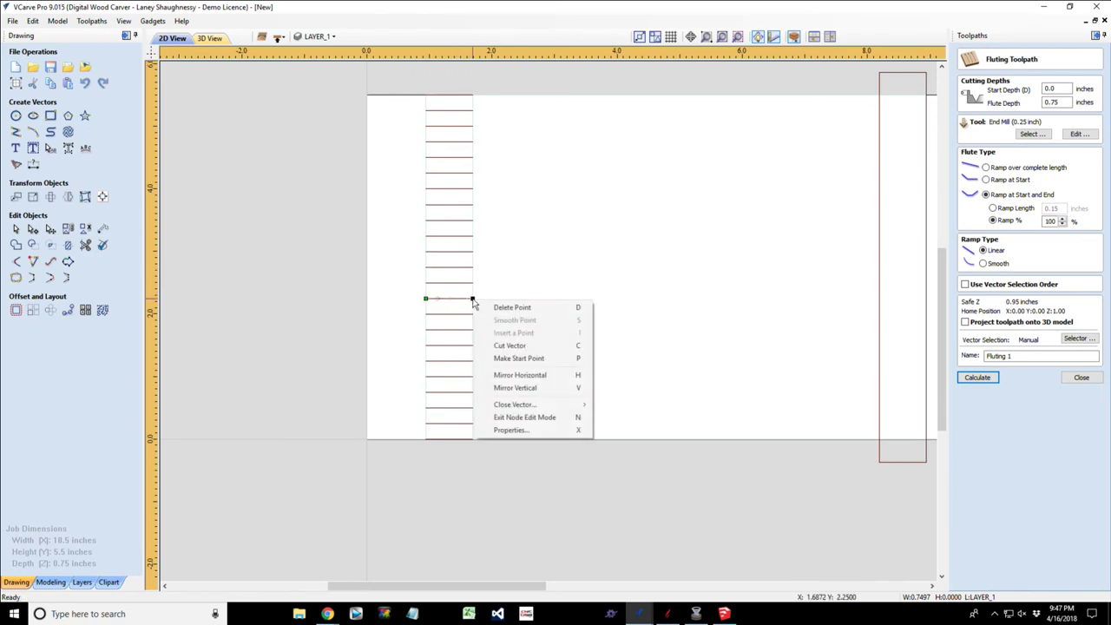
pyautogui.click(495, 357)
pyautogui.click(469, 330)
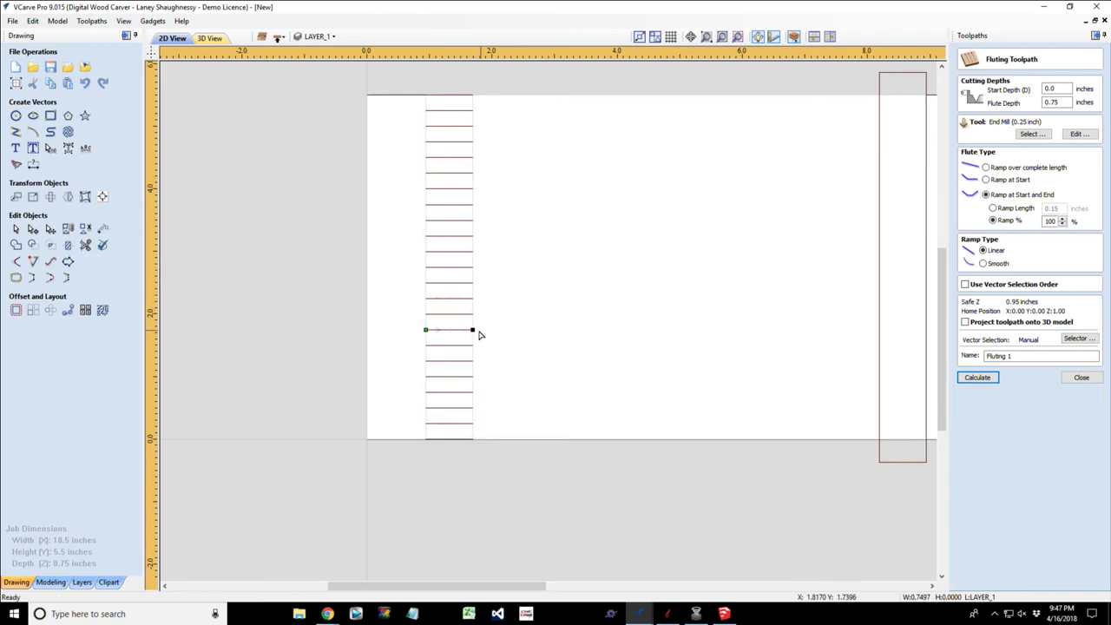
pyautogui.rightClick(473, 330)
pyautogui.click(499, 390)
pyautogui.click(470, 363)
pyautogui.rightClick(472, 362)
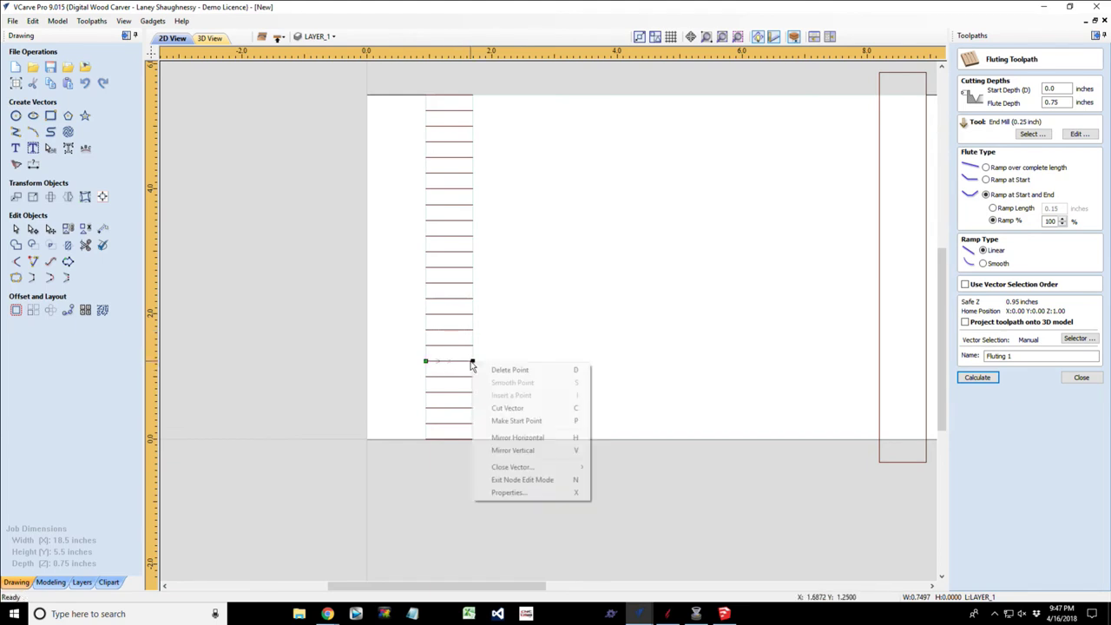
pyautogui.click(488, 421)
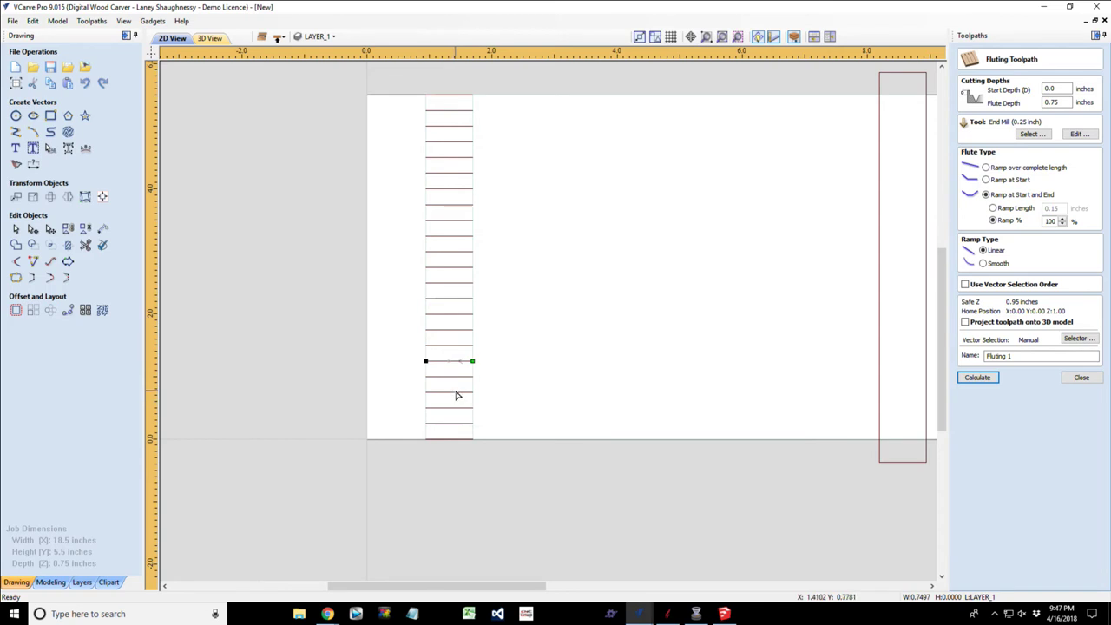
pyautogui.click(469, 392)
pyautogui.rightClick(471, 392)
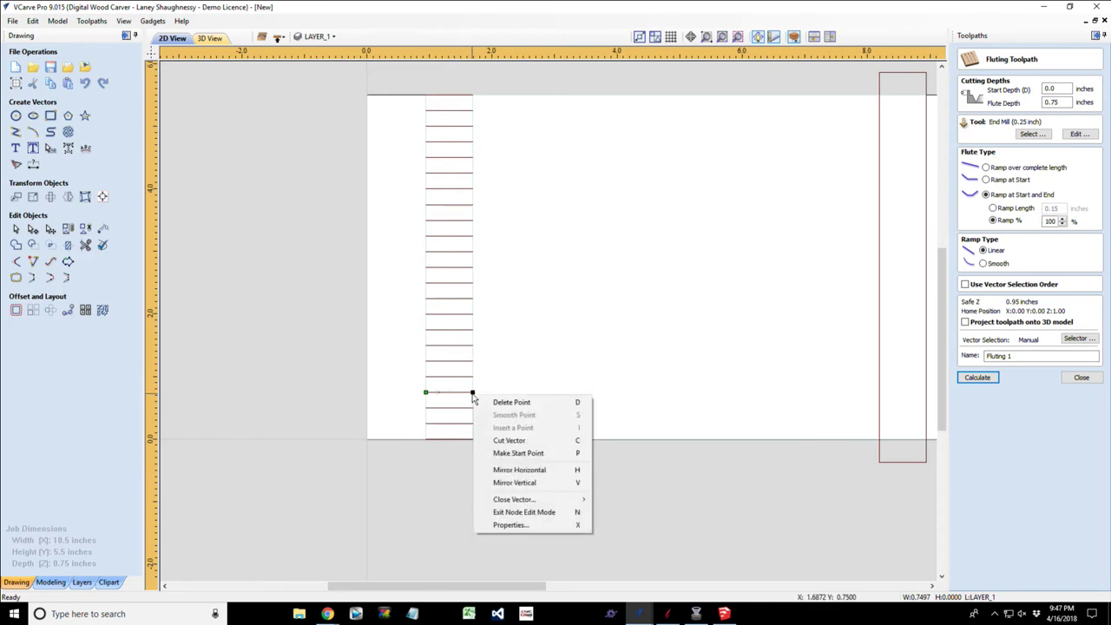
pyautogui.click(495, 452)
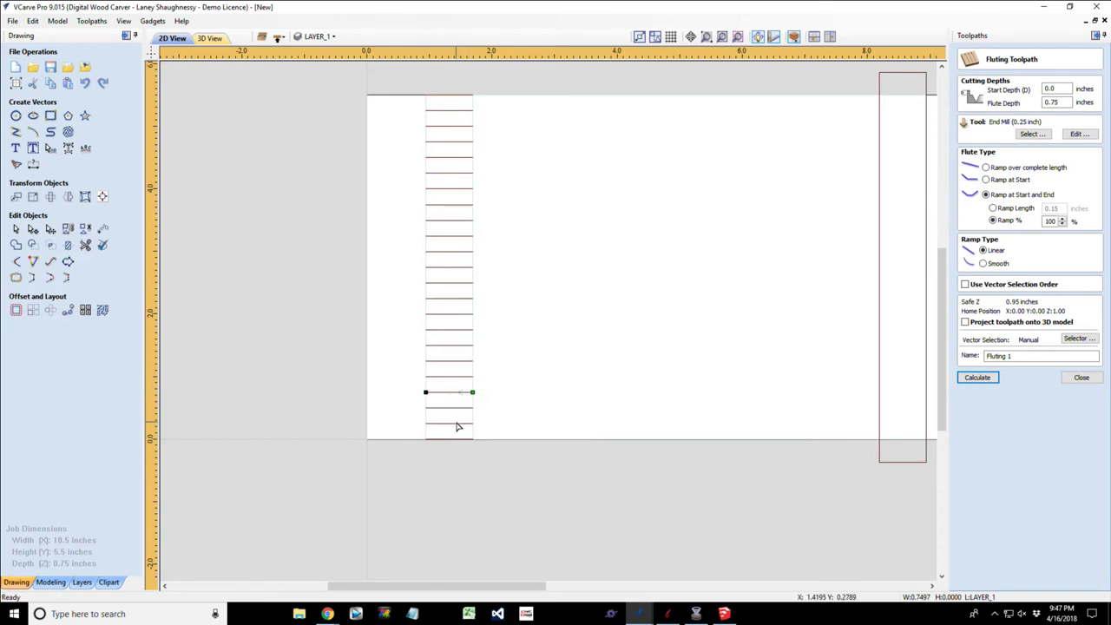
pyautogui.click(461, 424)
pyautogui.rightClick(471, 423)
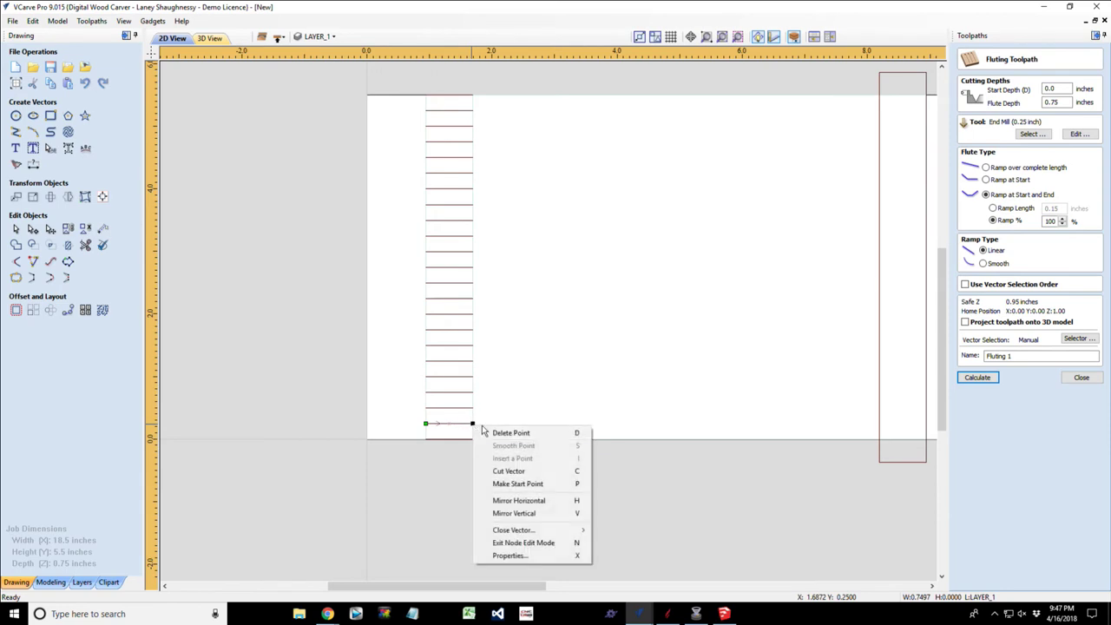
pyautogui.click(495, 483)
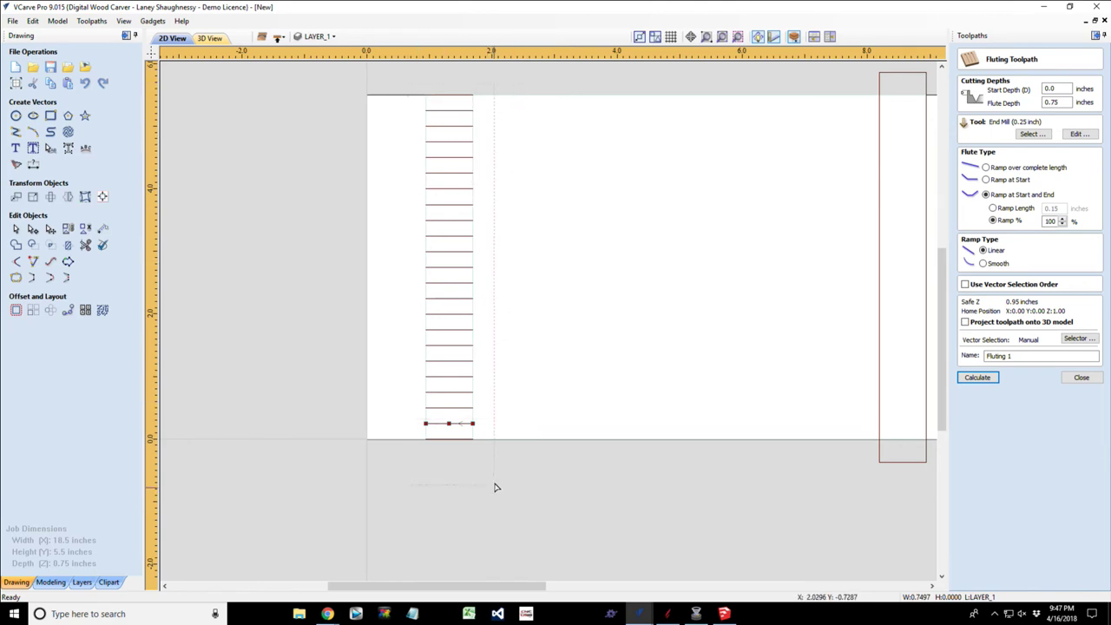
# Window-select all short flute lines and set Flute Type to 'Ramp over complete length'.
pyautogui.click(16, 229)
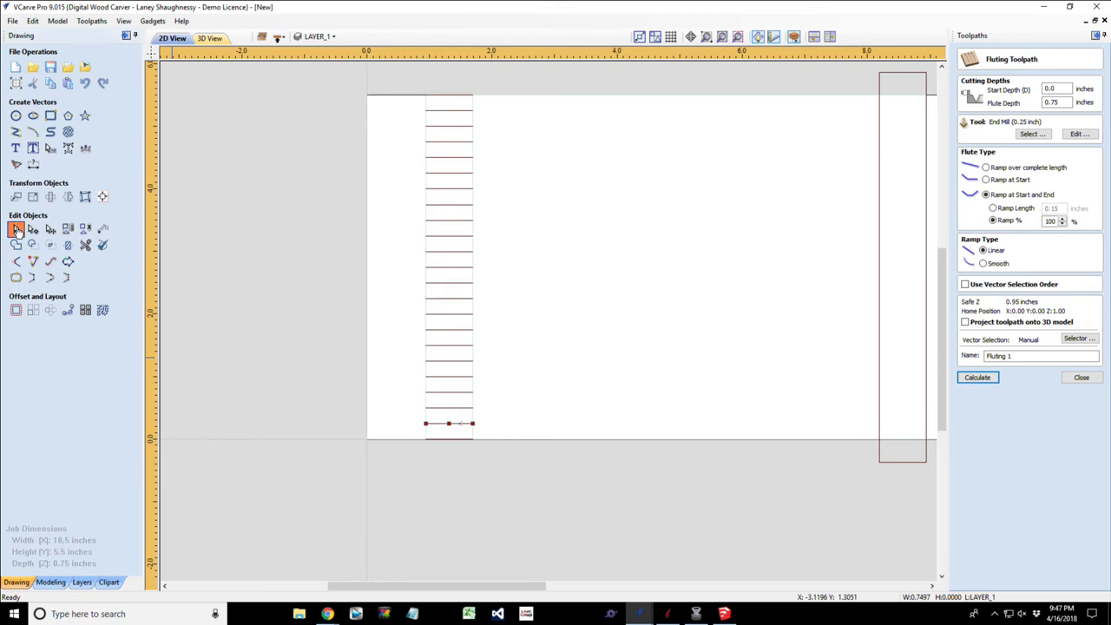
pyautogui.moveTo(388, 80); pyautogui.dragTo(529, 468)
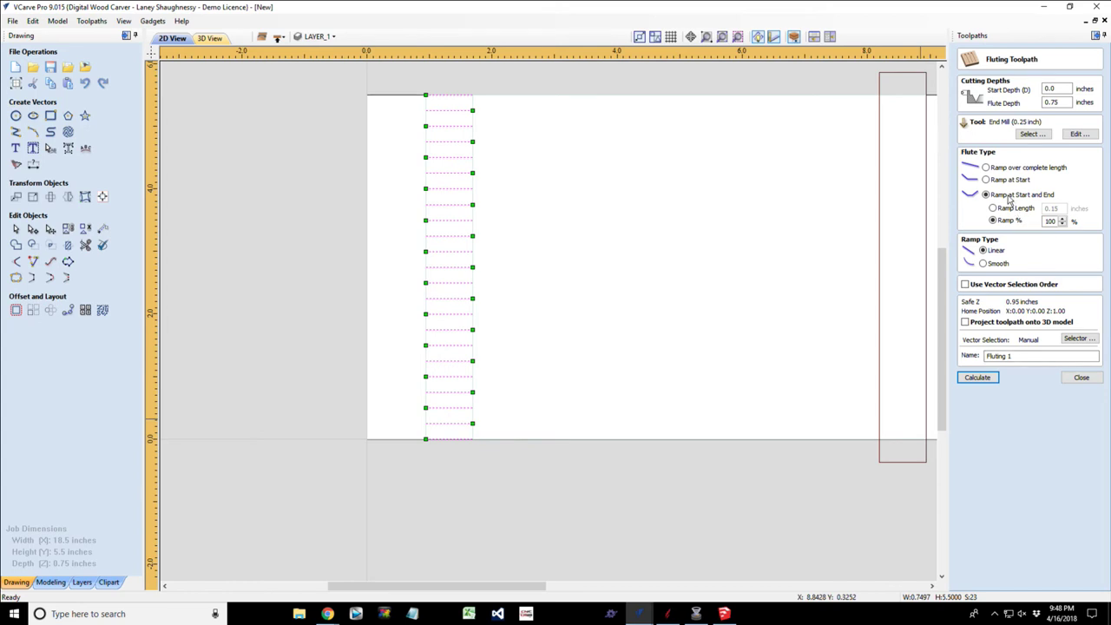
pyautogui.click(987, 169)
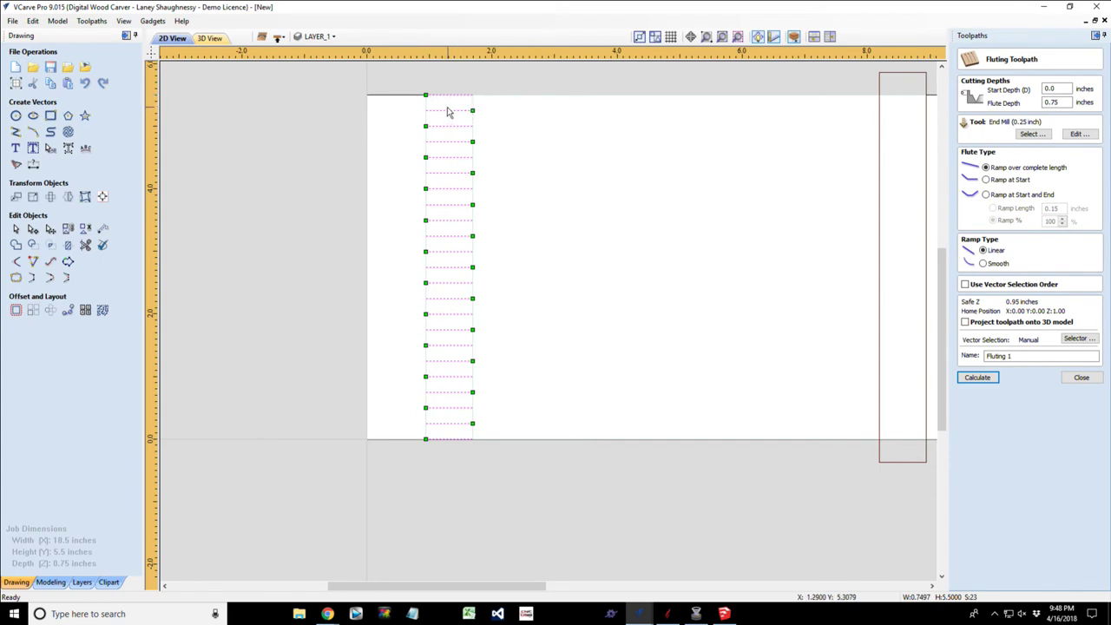
pyautogui.scroll(-3, 441, 216)
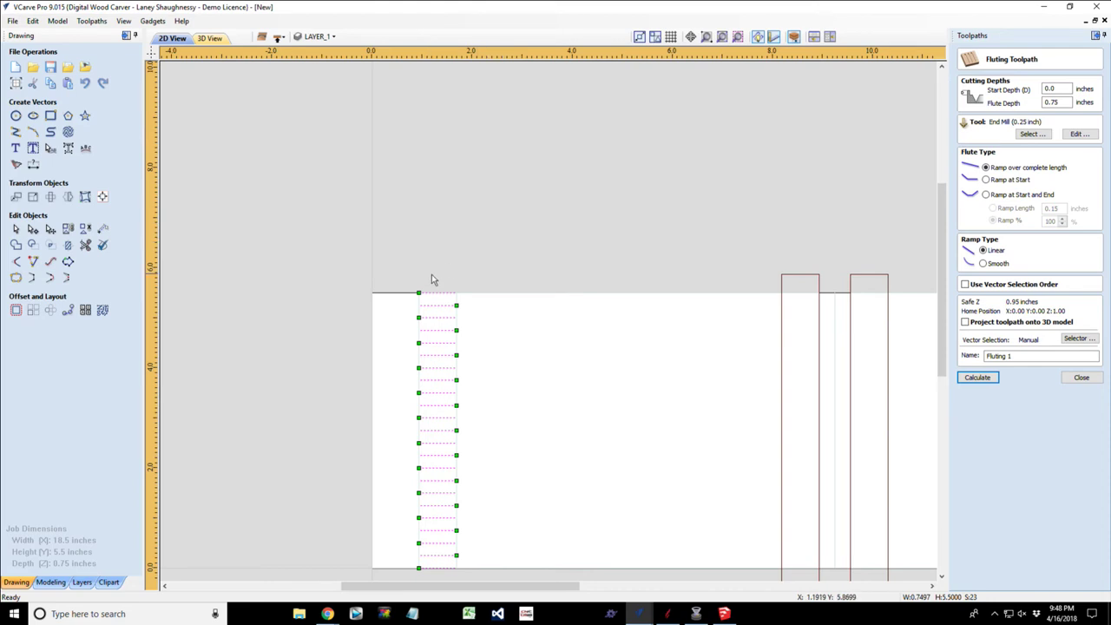
pyautogui.scroll(-3, 432, 280)
pyautogui.scroll(3, 575, 337)
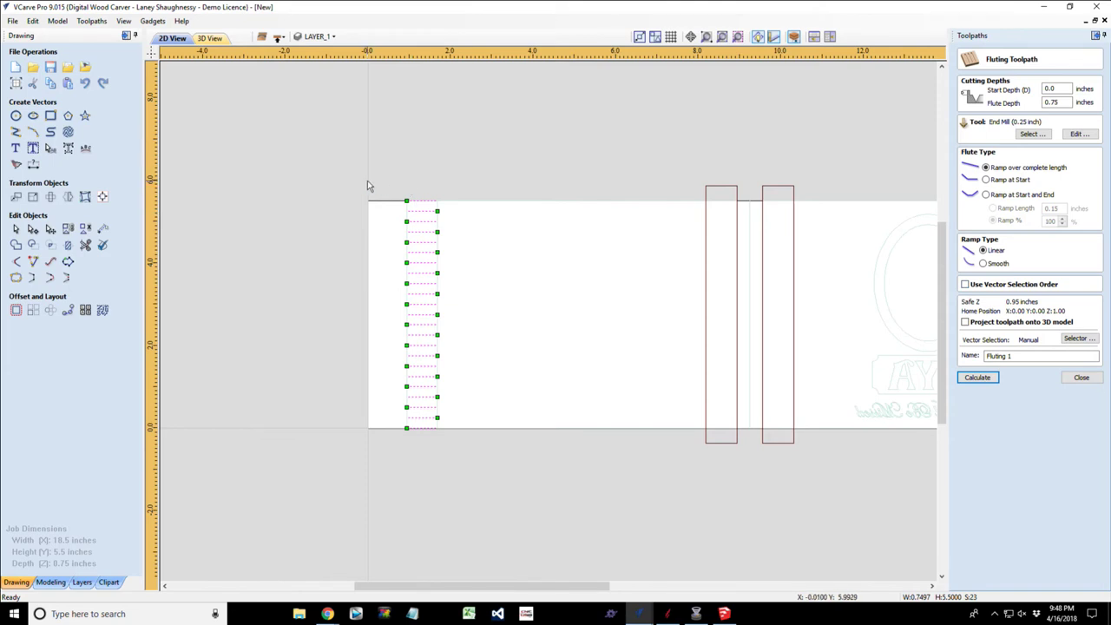
# Calculate Fluting 1 and preview its ramped V-cut flutes on the maple board in 3D.
pyautogui.click(970, 380)
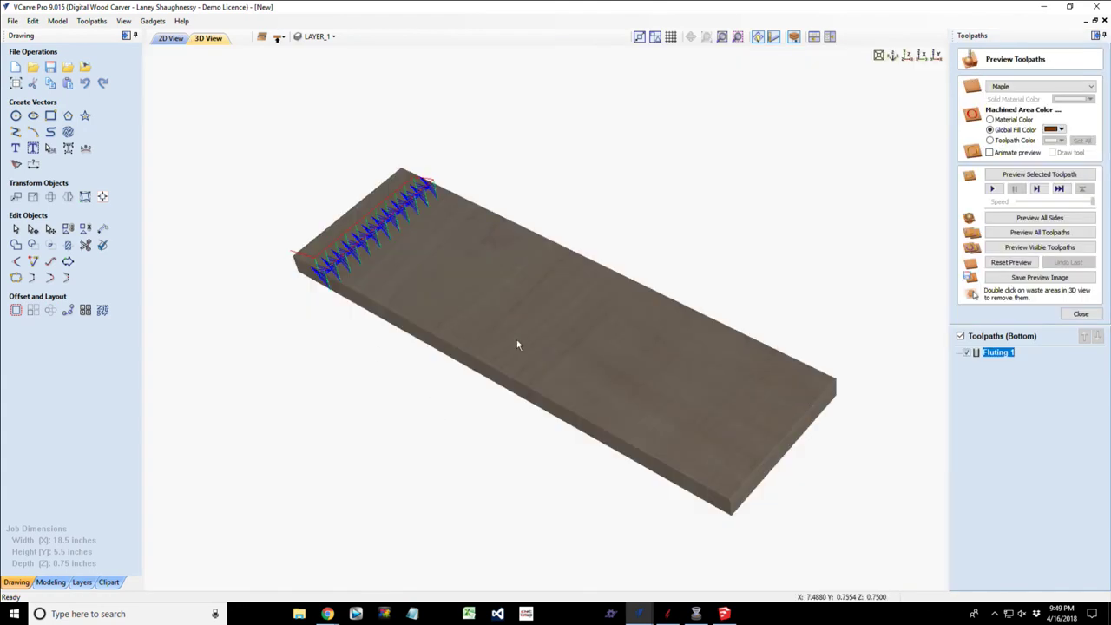
pyautogui.moveTo(516, 343); pyautogui.dragTo(286, 316)
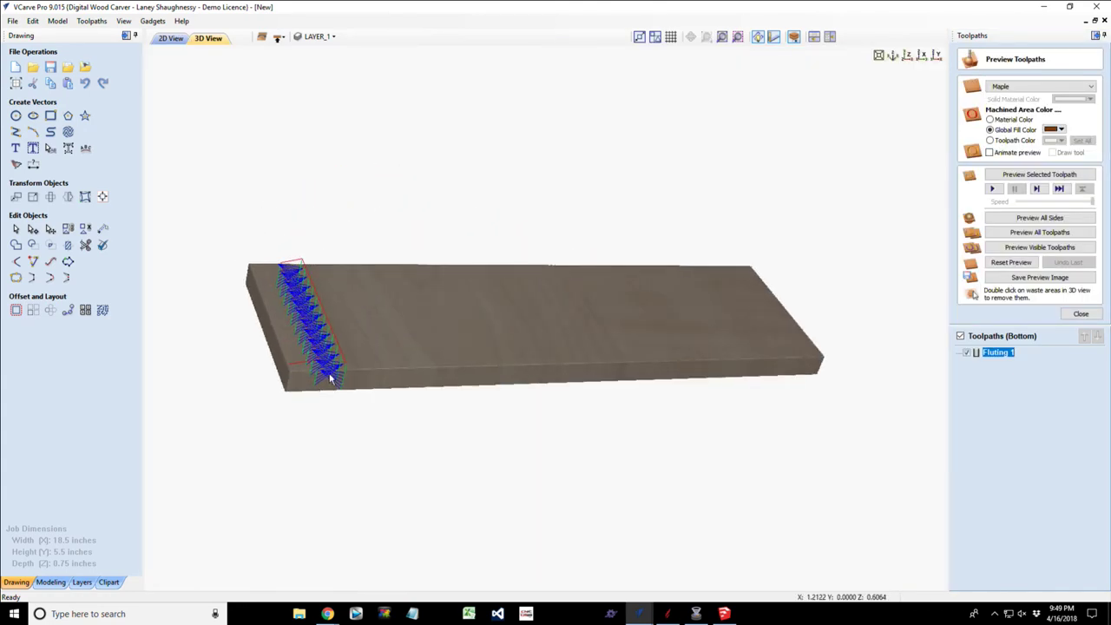
pyautogui.scroll(2, 329, 378)
pyautogui.moveTo(329, 379); pyautogui.dragTo(478, 403)
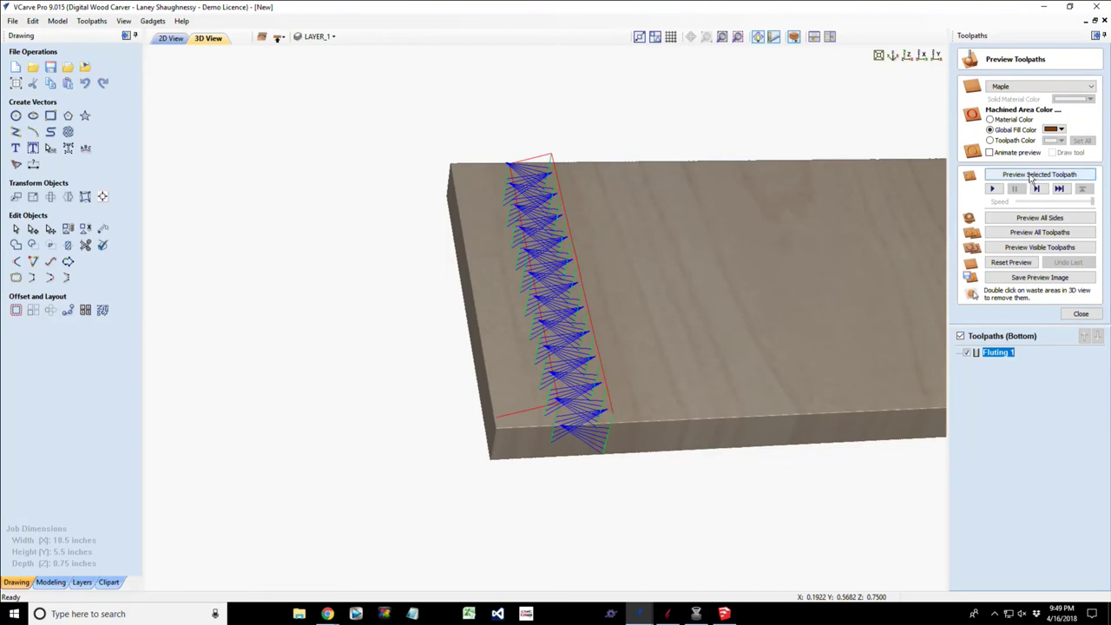
pyautogui.click(1031, 177)
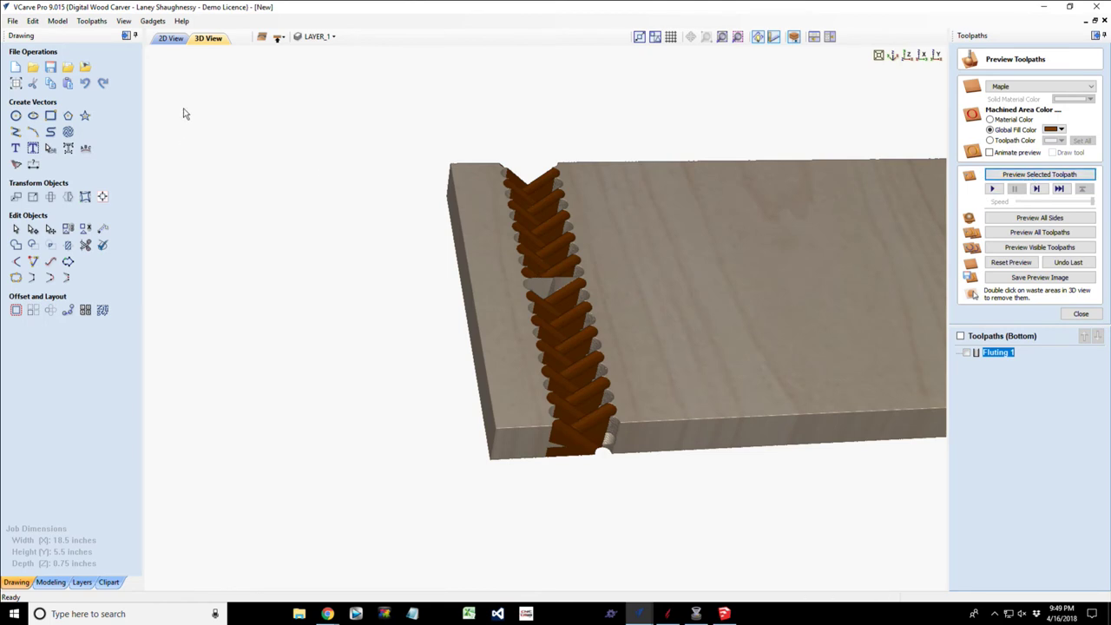
pyautogui.click(165, 39)
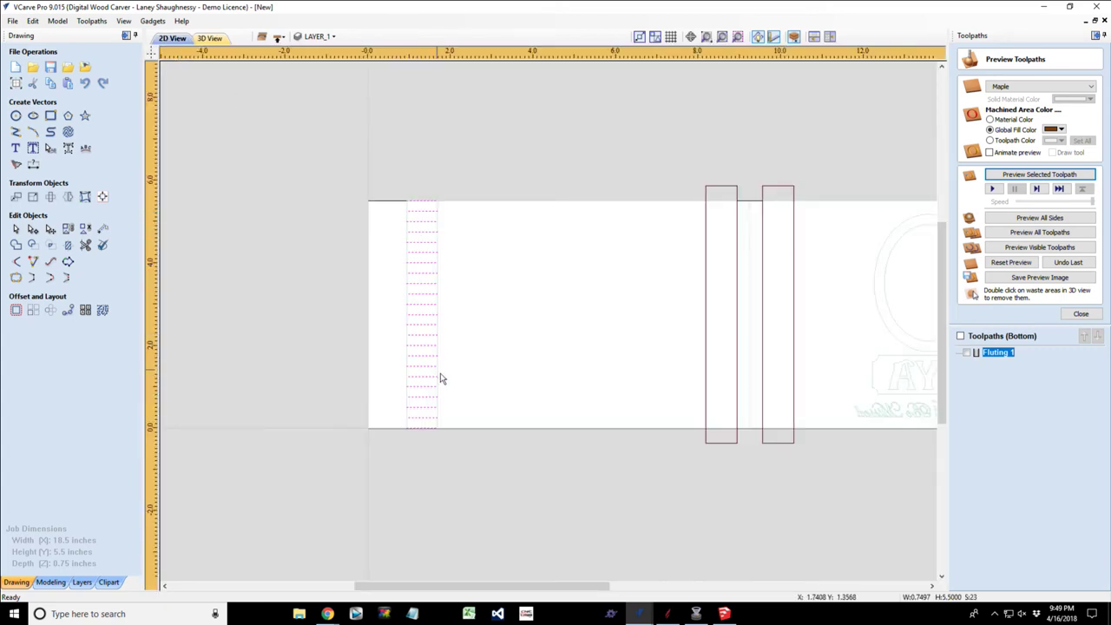
# Window-select the column of flute lines and review the Fluting 1 settings before closing the form.
pyautogui.scroll(1, 464, 392)
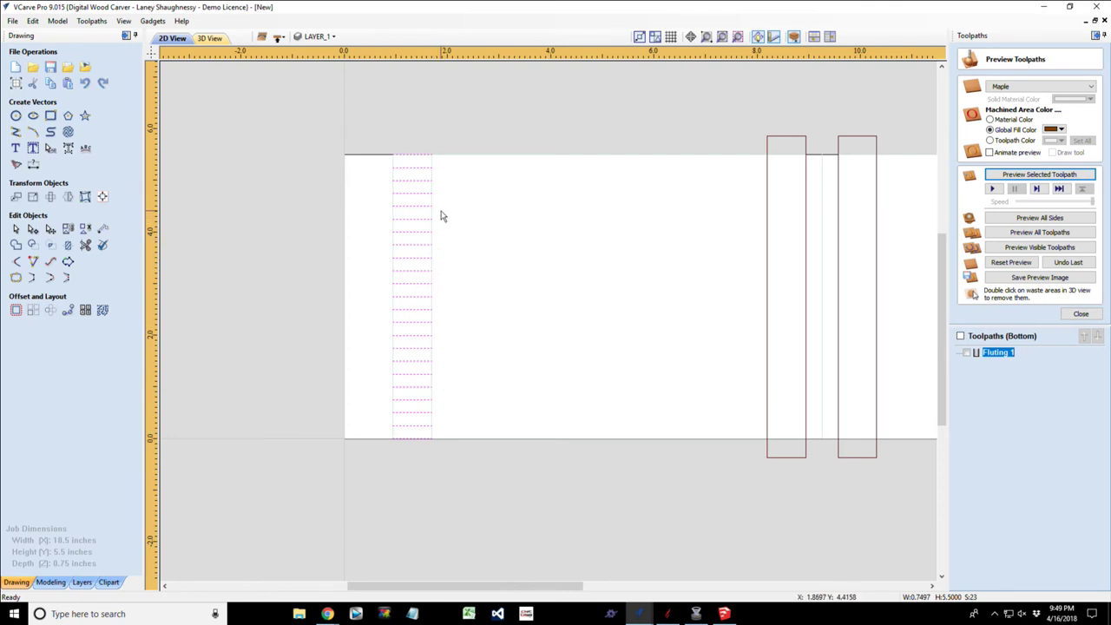
pyautogui.click(422, 154)
pyautogui.click(351, 126)
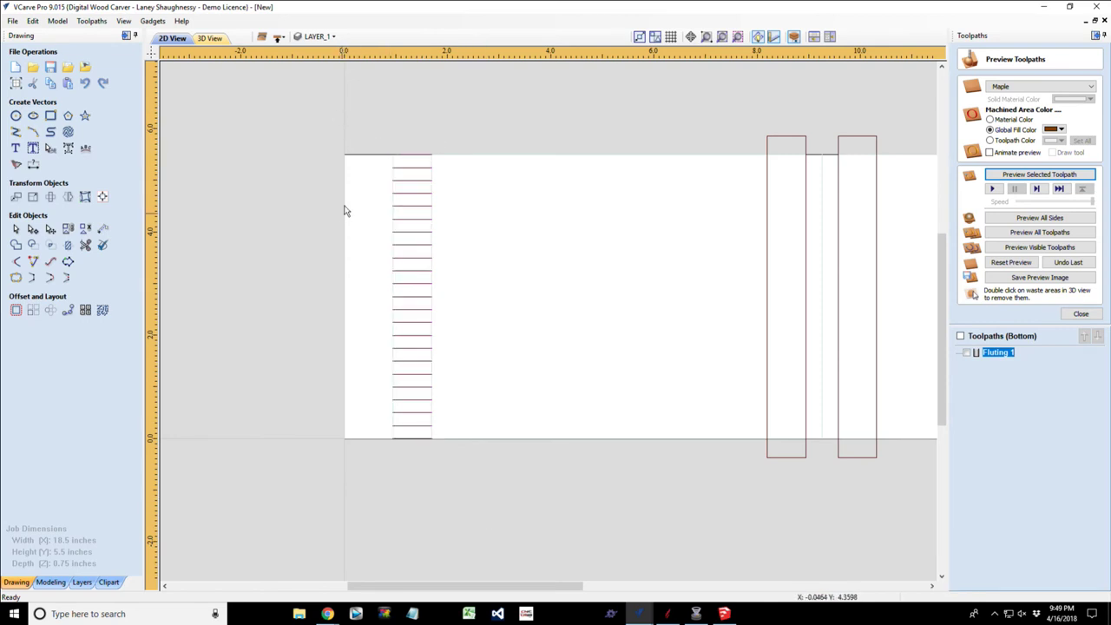
pyautogui.moveTo(377, 144); pyautogui.dragTo(470, 477)
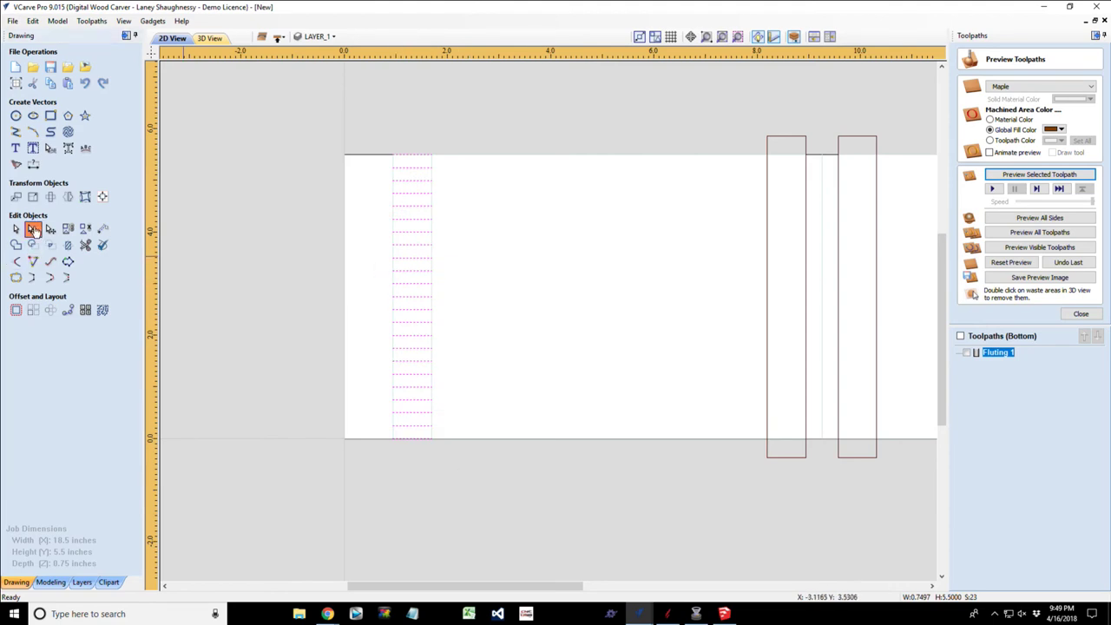
pyautogui.click(354, 113)
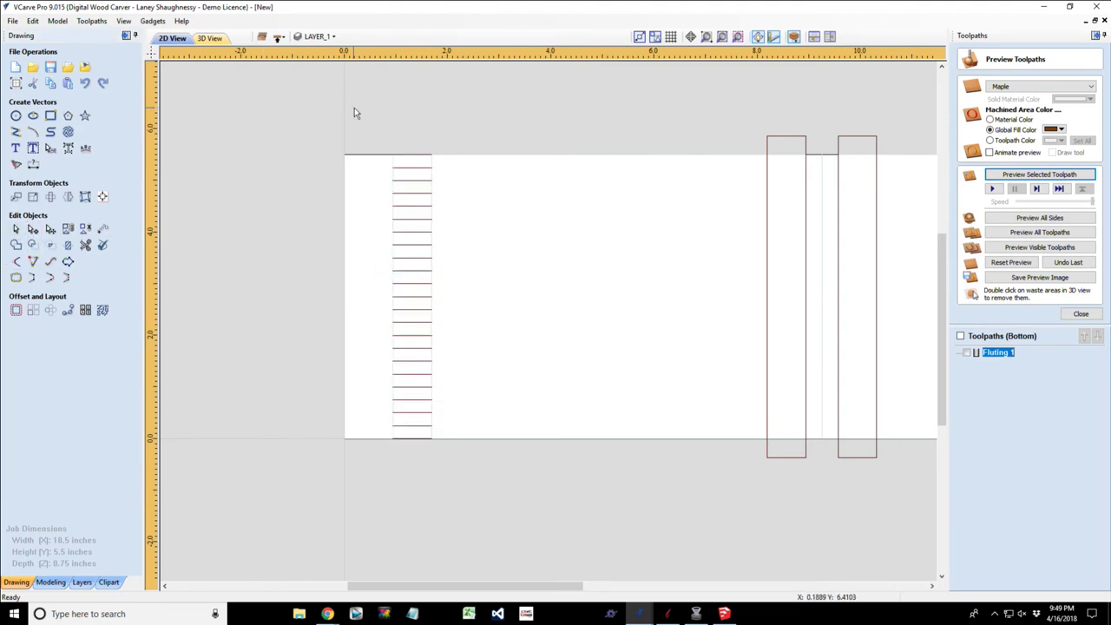
pyautogui.moveTo(355, 113); pyautogui.dragTo(471, 486)
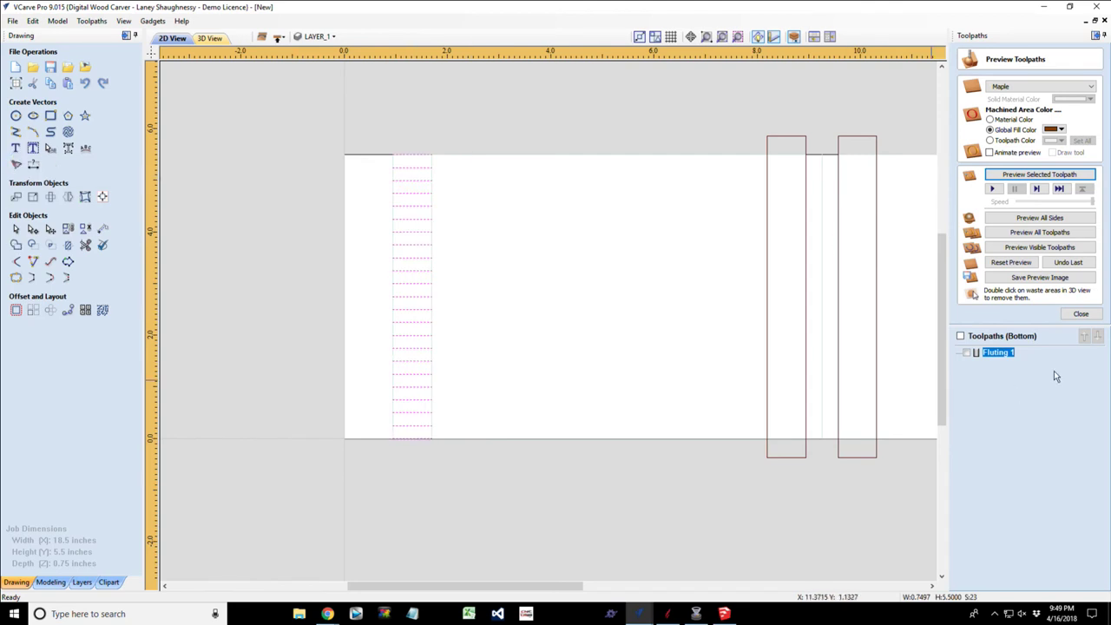
pyautogui.doubleClick(997, 353)
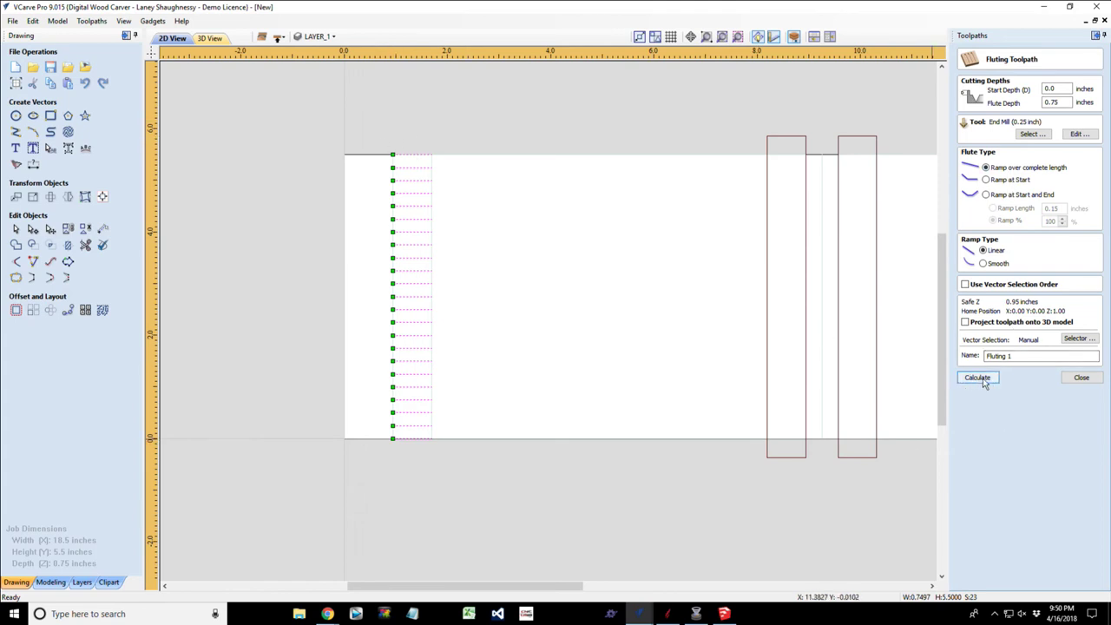
pyautogui.click(1081, 379)
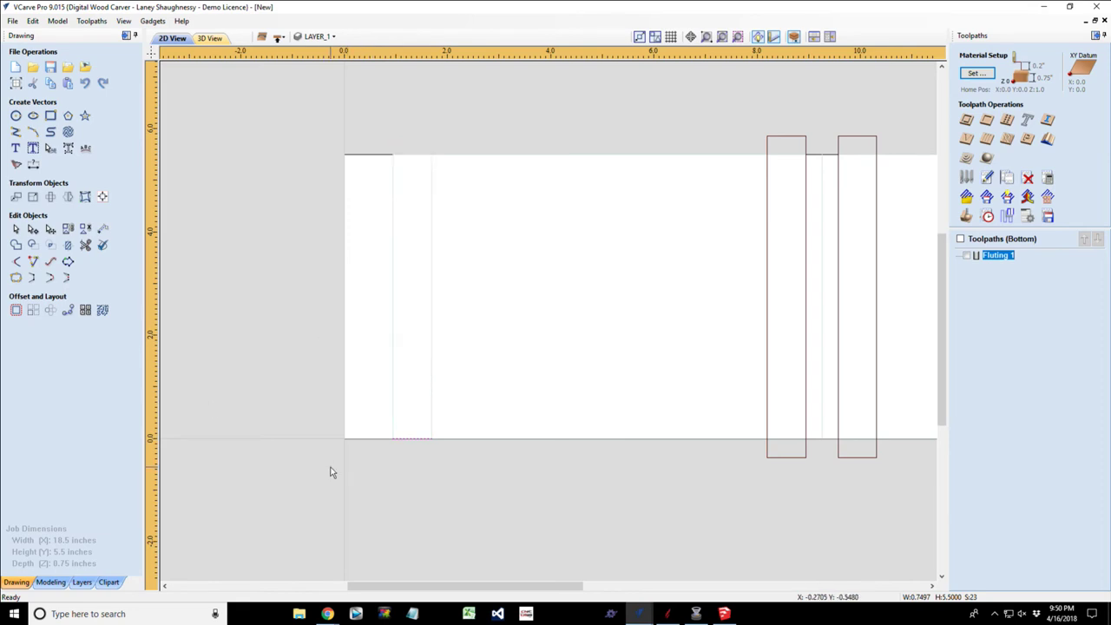
# Make the short bottom line's right end node its start point.
pyautogui.rightClick(410, 441)
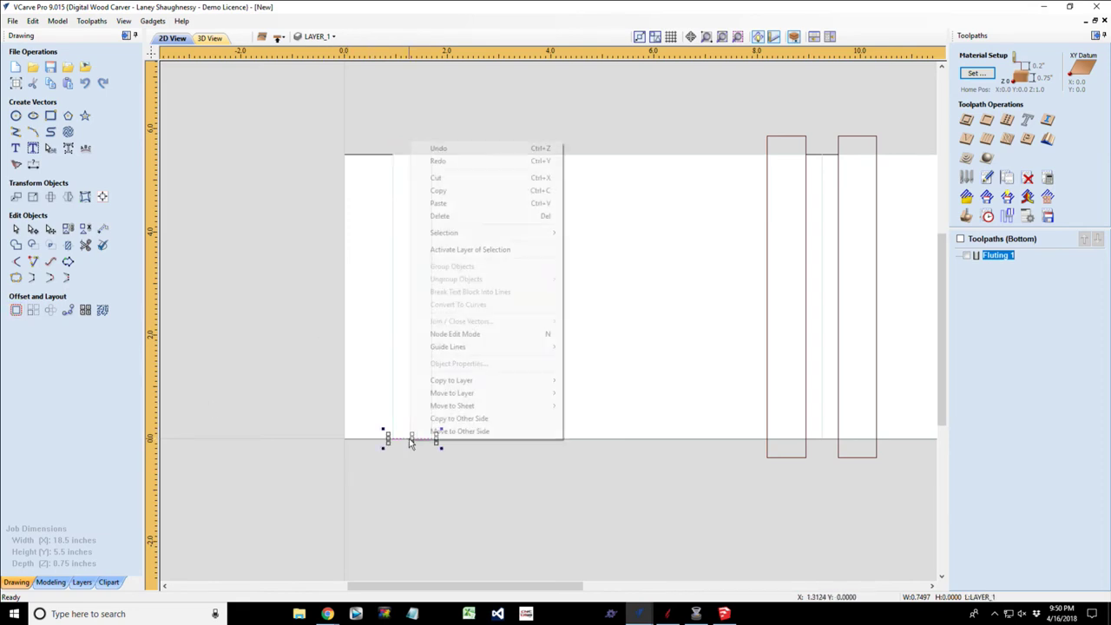
pyautogui.click(33, 228)
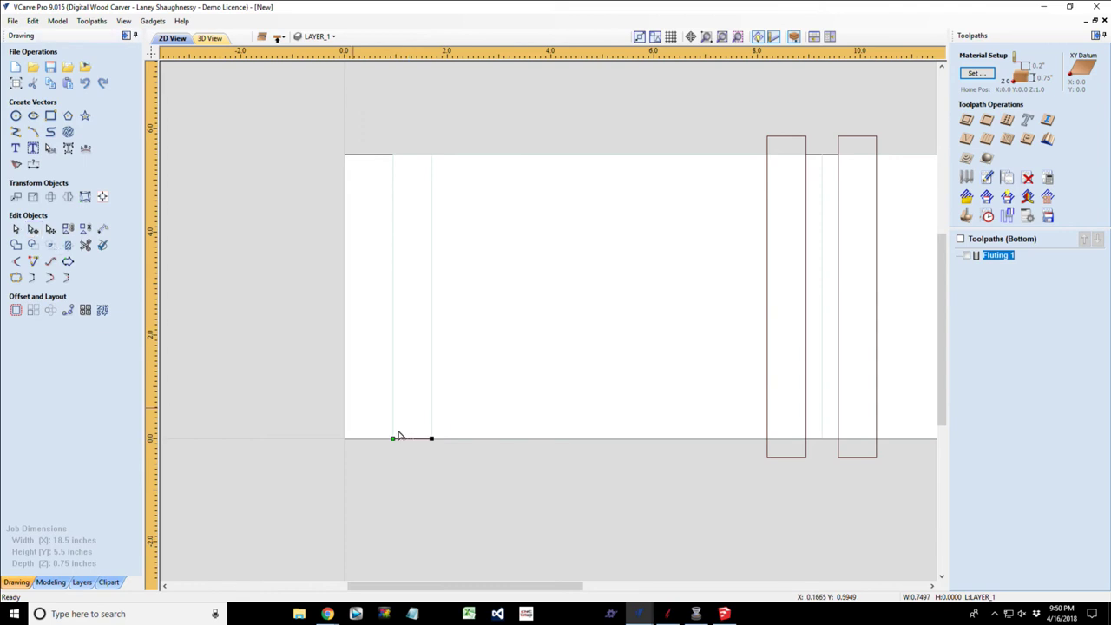
pyautogui.rightClick(432, 437)
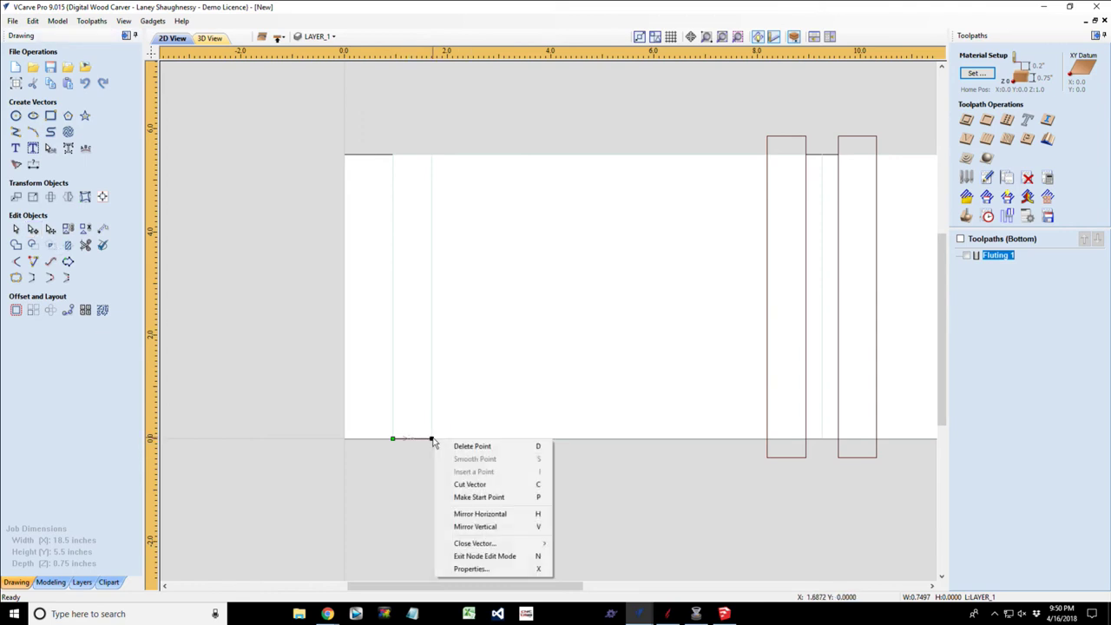
pyautogui.click(460, 497)
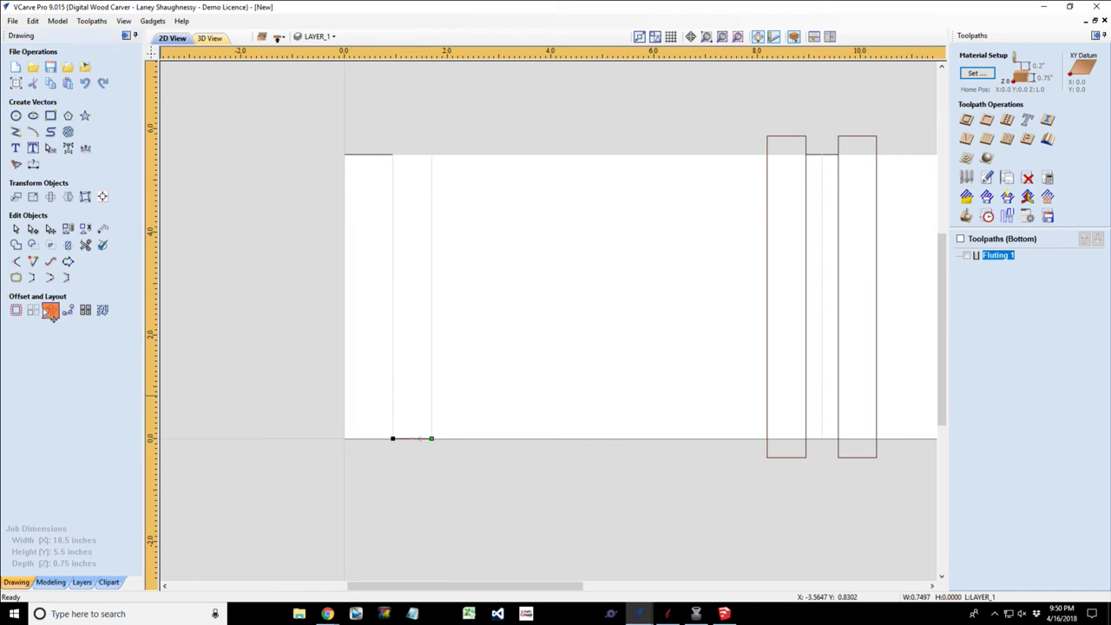
pyautogui.click(51, 310)
# Array the short line into a 25-row column and delete the two copies above the board.
pyautogui.click(104, 254)
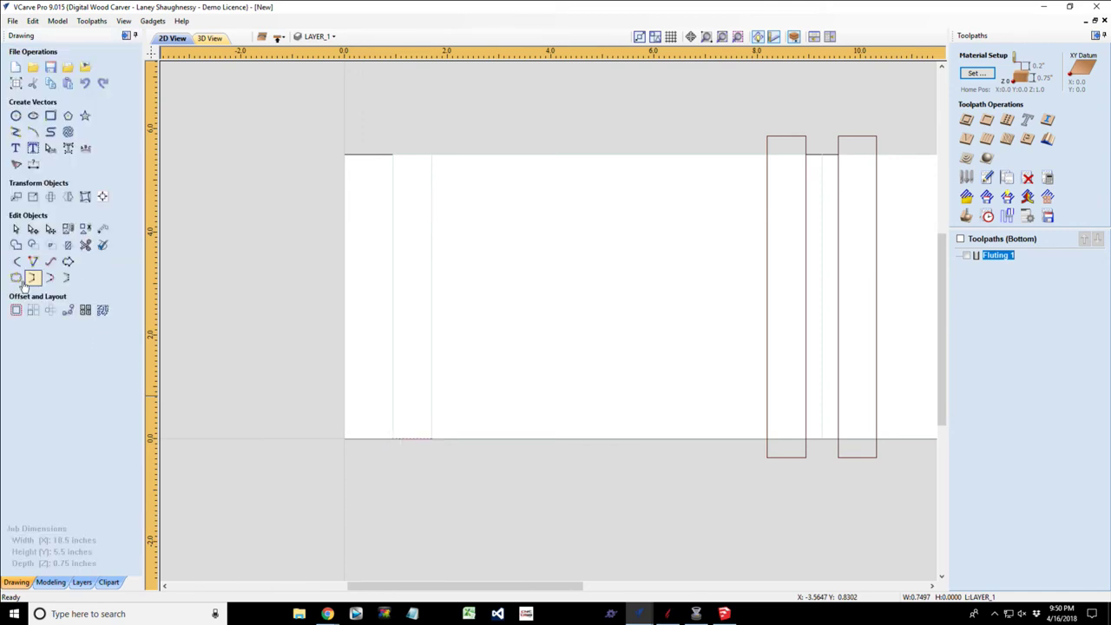
pyautogui.click(33, 311)
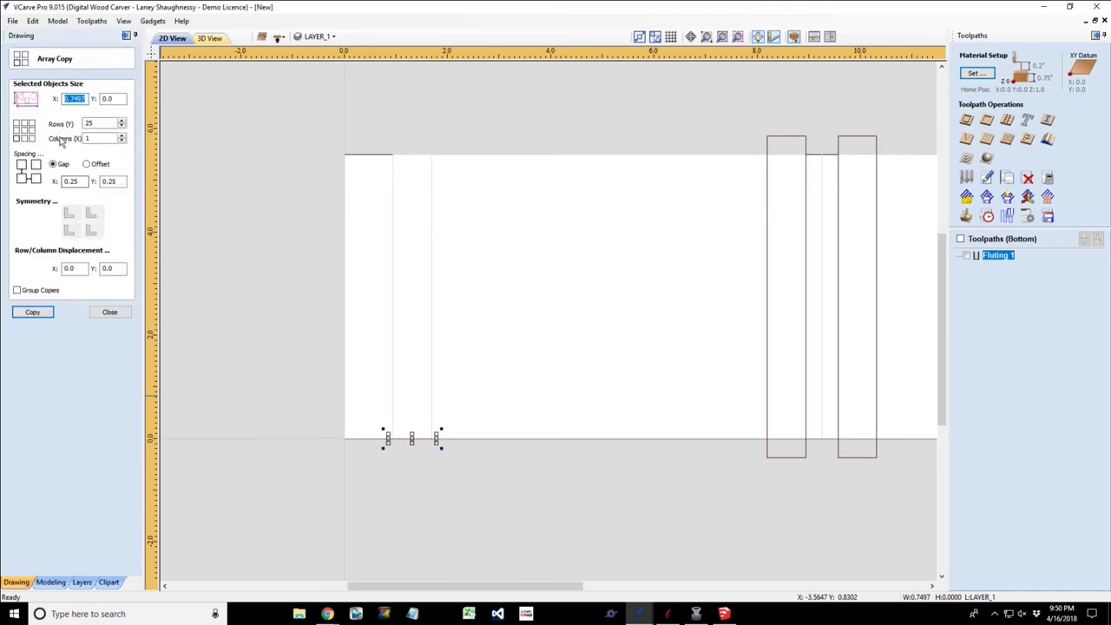
pyautogui.click(31, 313)
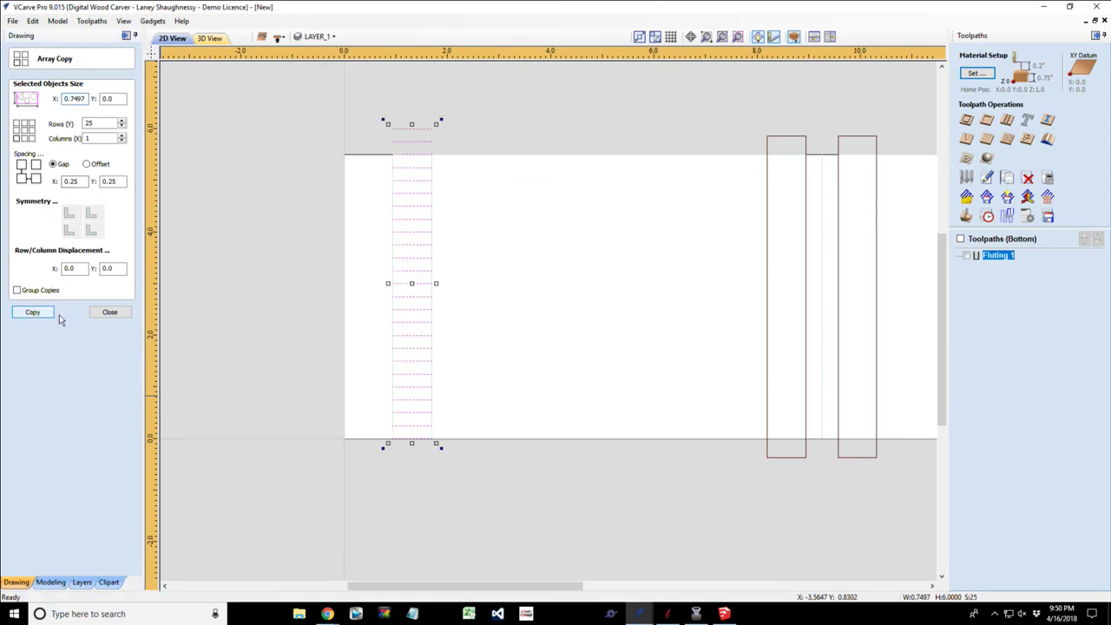
pyautogui.click(107, 315)
pyautogui.moveTo(364, 107); pyautogui.dragTo(441, 151)
pyautogui.press('Delete')
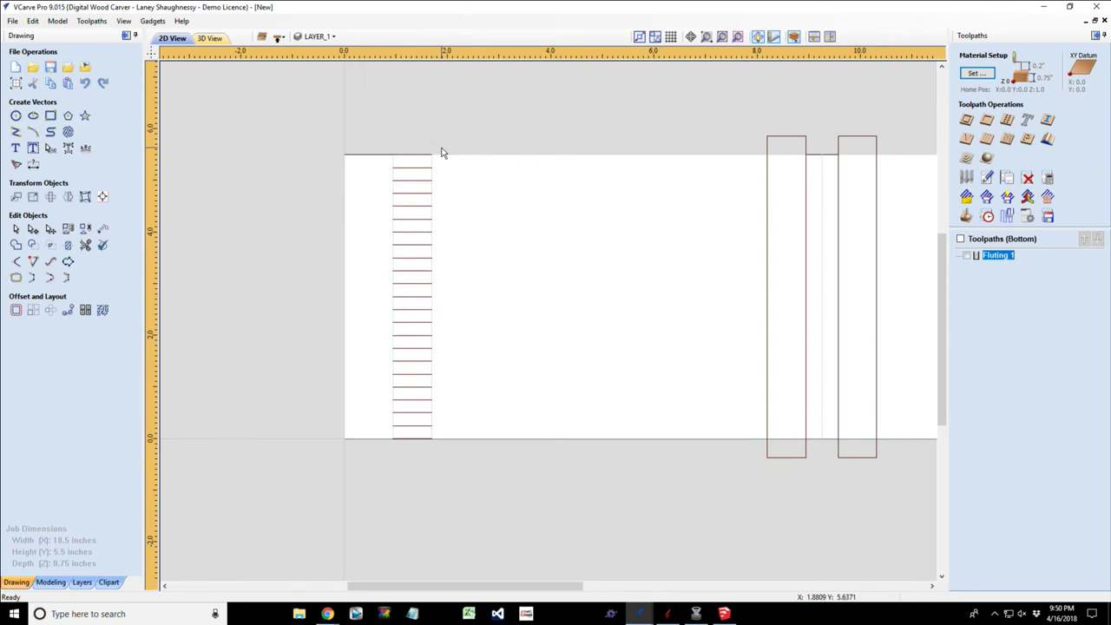
# Select the column of 23 lines and reopen the Fluting 1 toolpath settings.
pyautogui.moveTo(357, 134); pyautogui.dragTo(472, 469)
pyautogui.click(1005, 257)
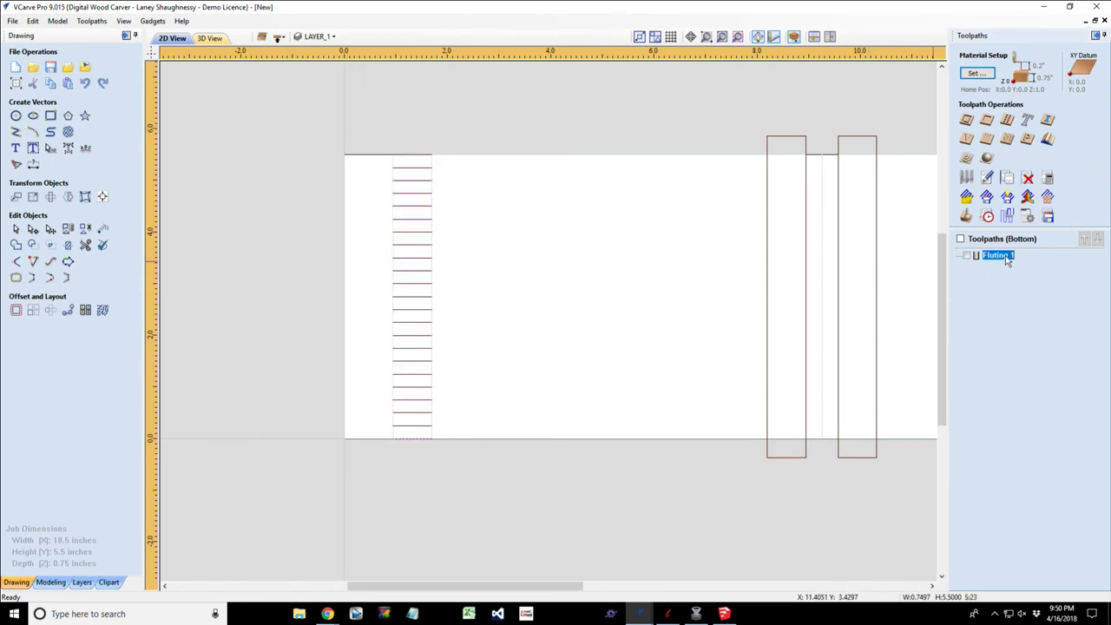
pyautogui.doubleClick(1006, 257)
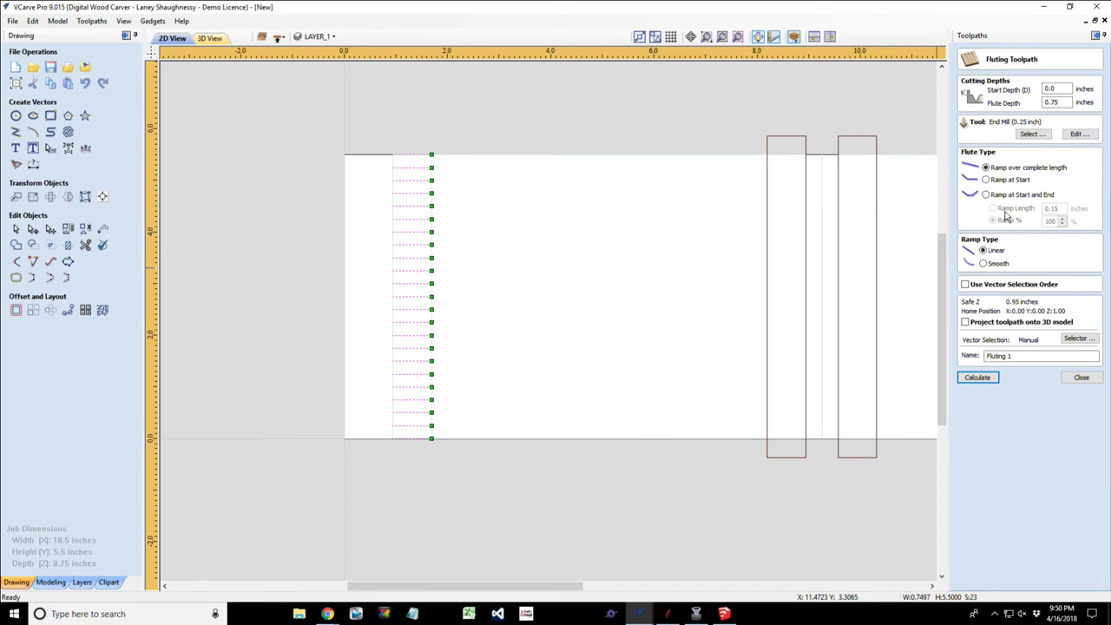
# Recalculate Fluting 1, preview the ramped flutes in 3D from a tilted angle, then return to 2D View.
pyautogui.click(977, 377)
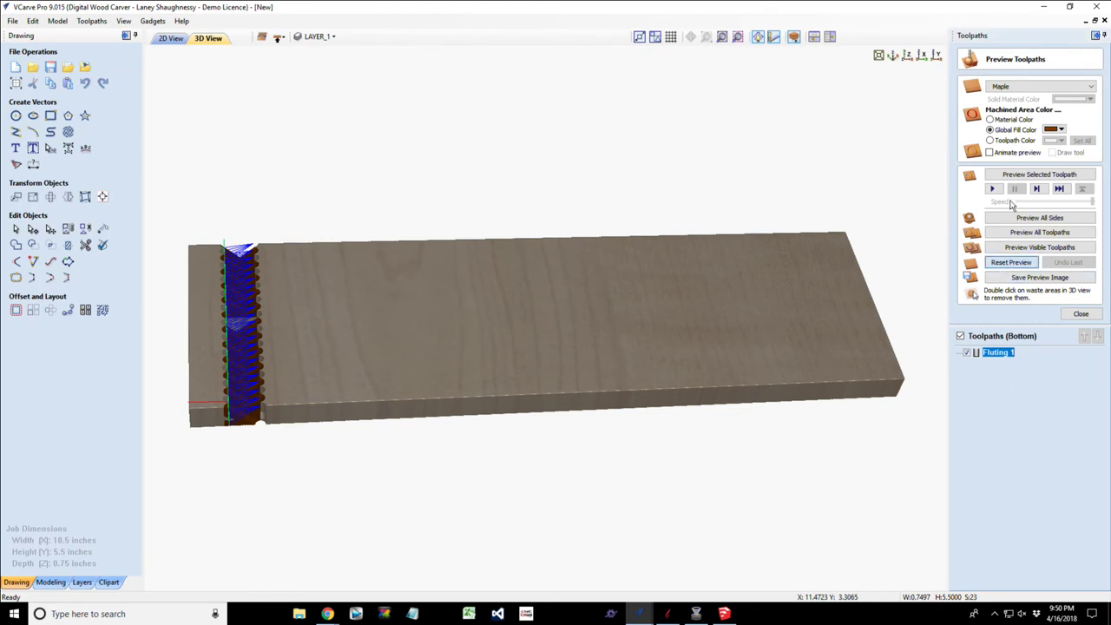
pyautogui.click(1018, 176)
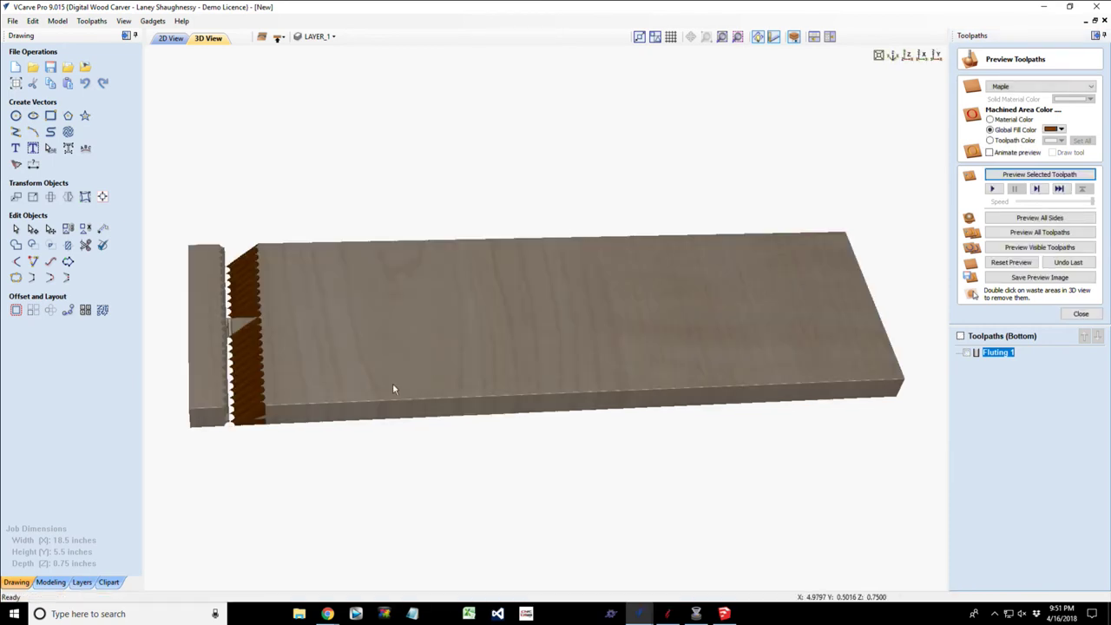
pyautogui.moveTo(374, 385); pyautogui.dragTo(348, 324)
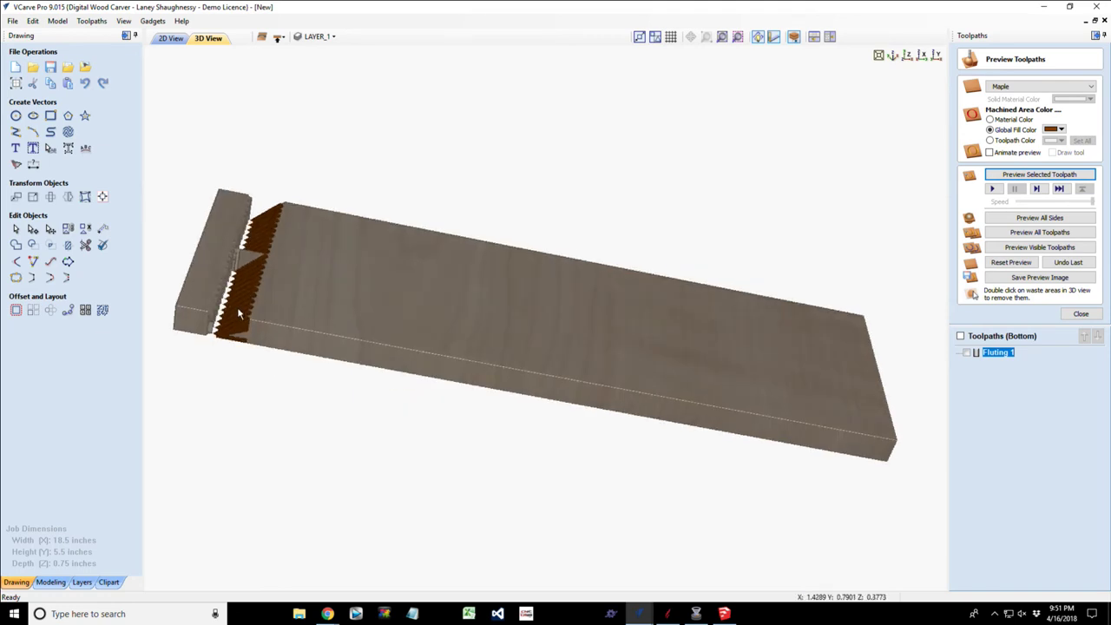
pyautogui.scroll(2, 240, 314)
pyautogui.scroll(2, 240, 314)
pyautogui.scroll(-4, 240, 315)
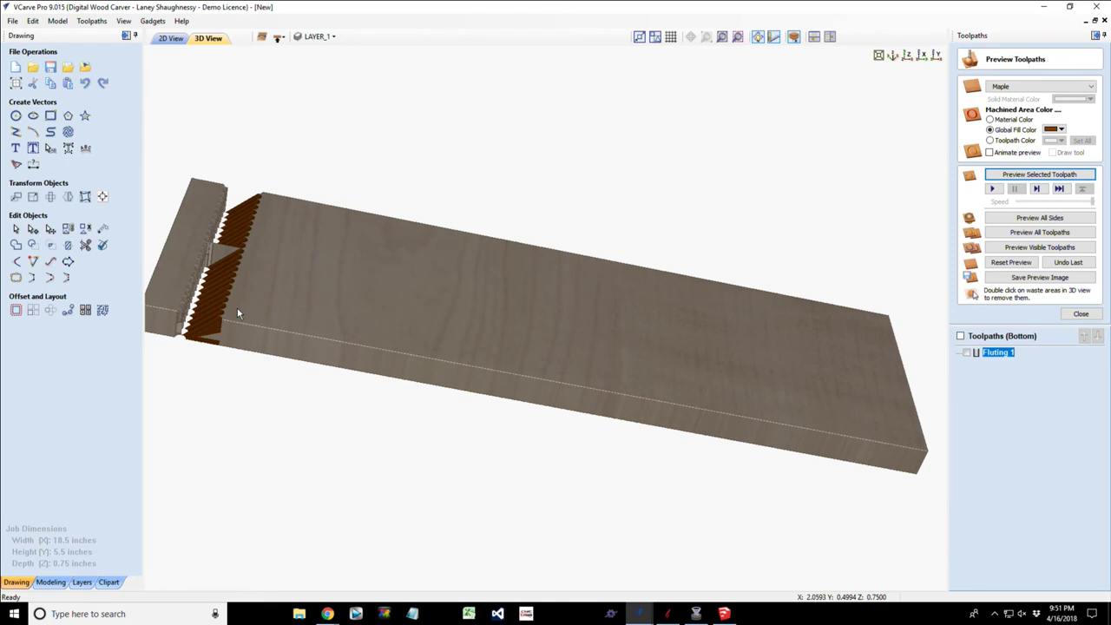
pyautogui.click(170, 39)
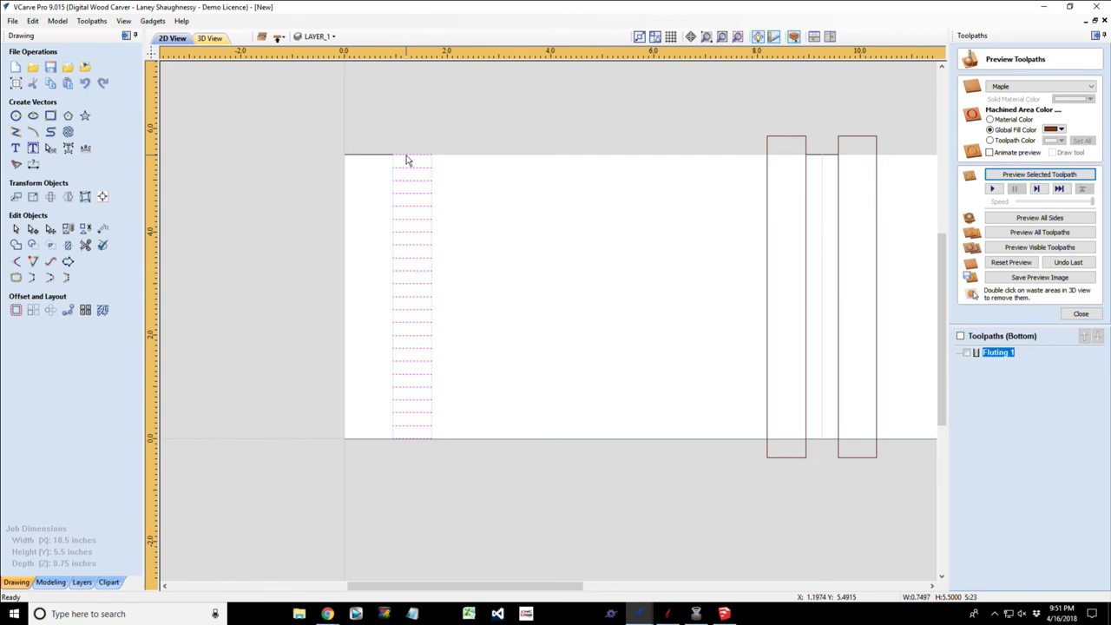
# Delete the old lines and array the short line into 50 rows spaced 0.125 apart.
pyautogui.press('Delete')
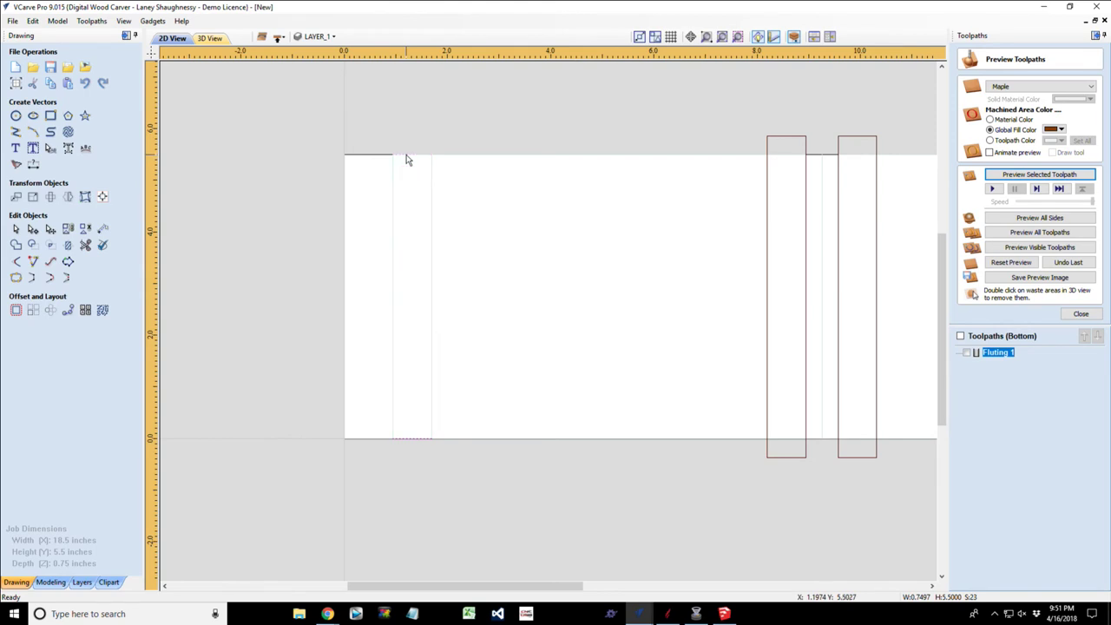
pyautogui.click(31, 312)
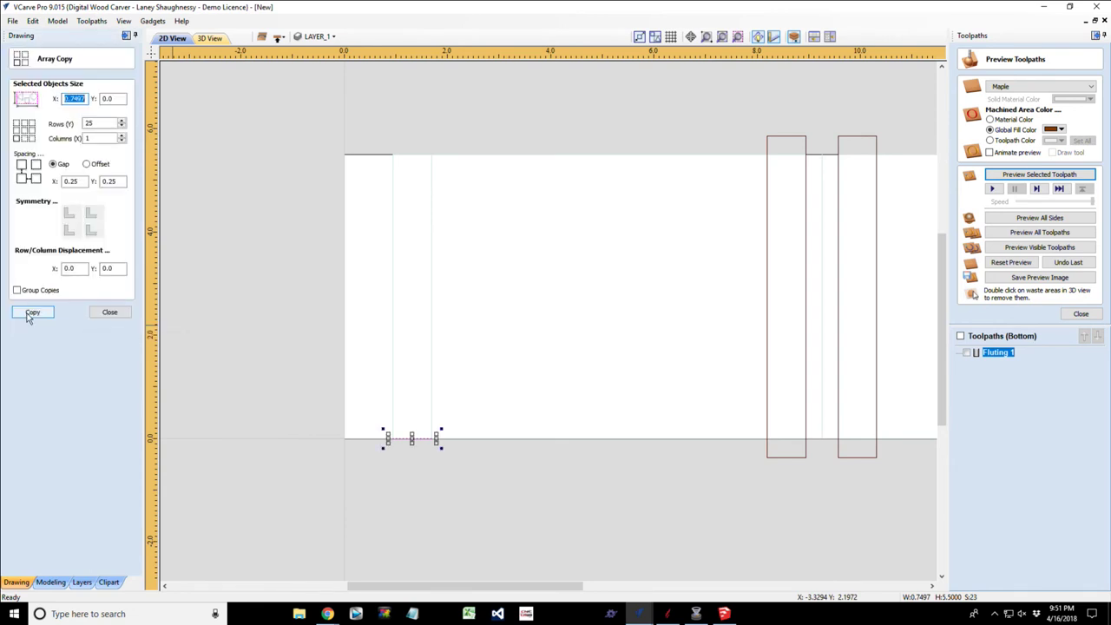
pyautogui.doubleClick(76, 181)
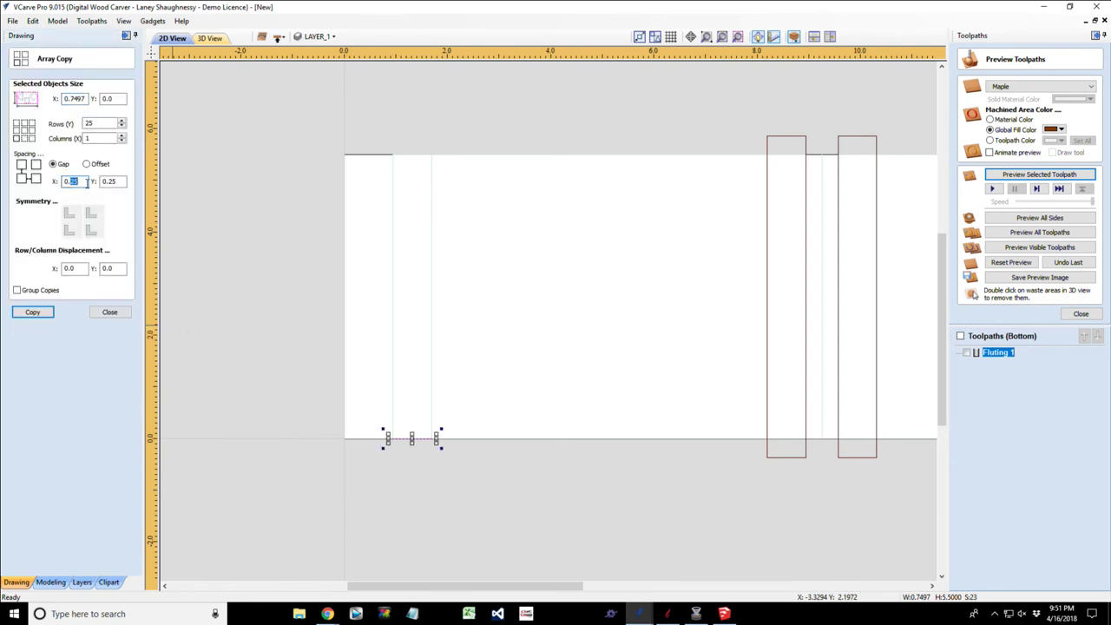
pyautogui.click(110, 183)
pyautogui.doubleClick(89, 124)
pyautogui.click(33, 312)
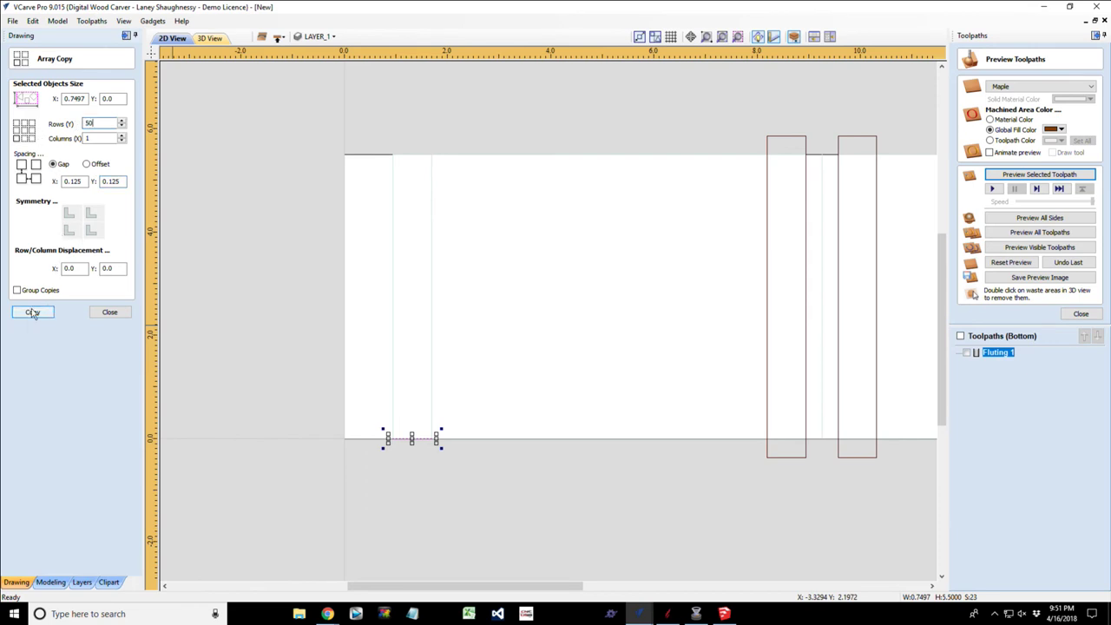
pyautogui.click(109, 311)
# Delete the lines above the board, recalculate Fluting 1 for the remaining column, and reset the preview.
pyautogui.moveTo(357, 100); pyautogui.dragTo(445, 155)
pyautogui.press('Delete')
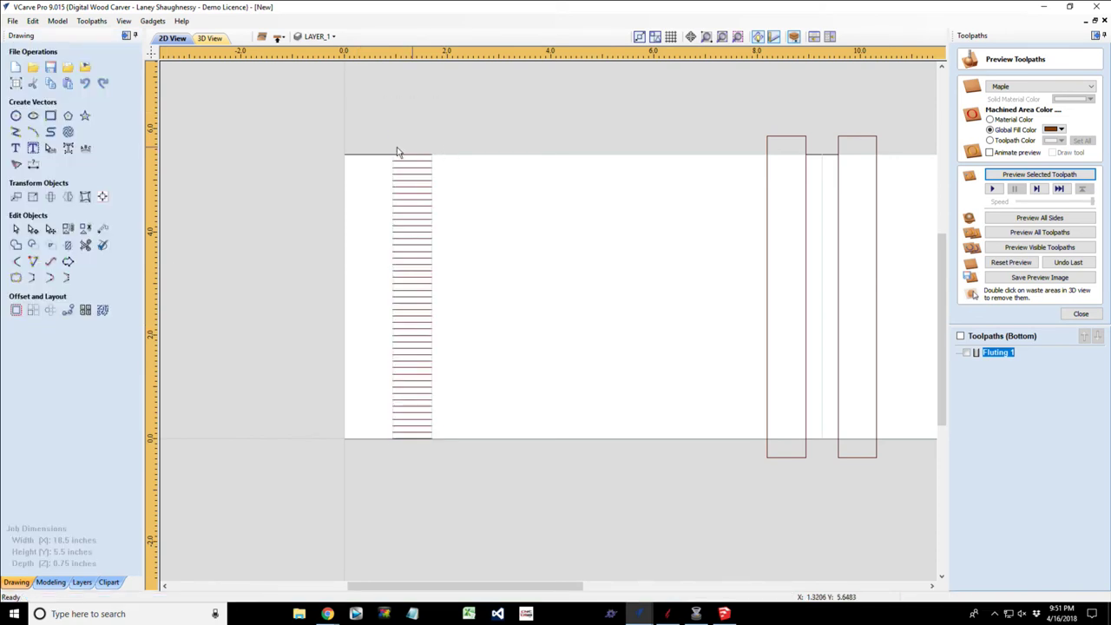
pyautogui.moveTo(347, 132); pyautogui.dragTo(469, 480)
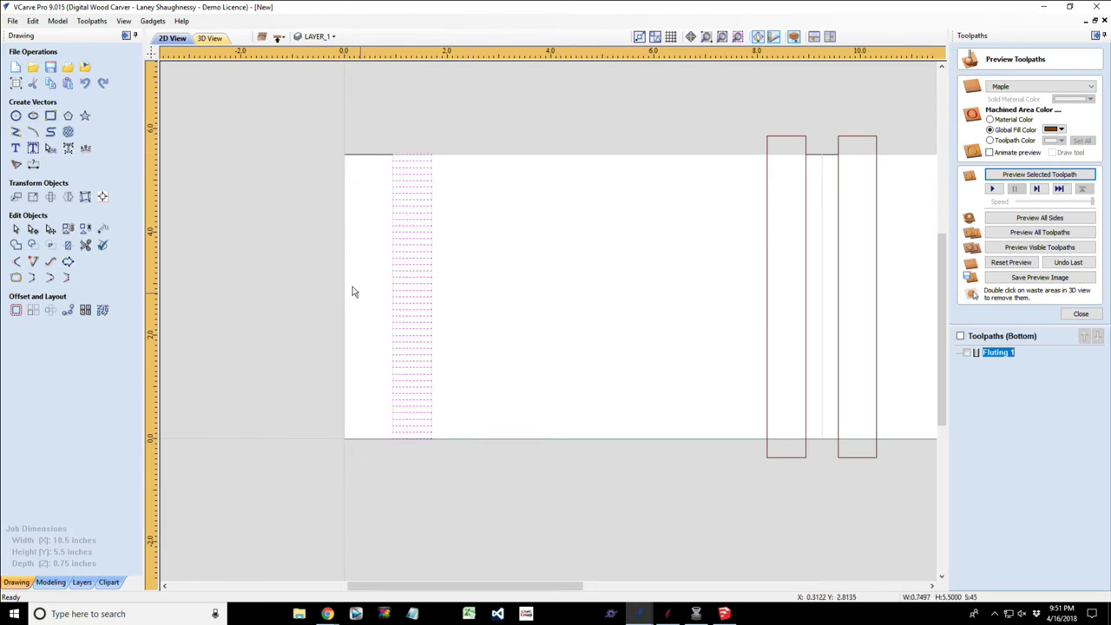
pyautogui.doubleClick(1005, 353)
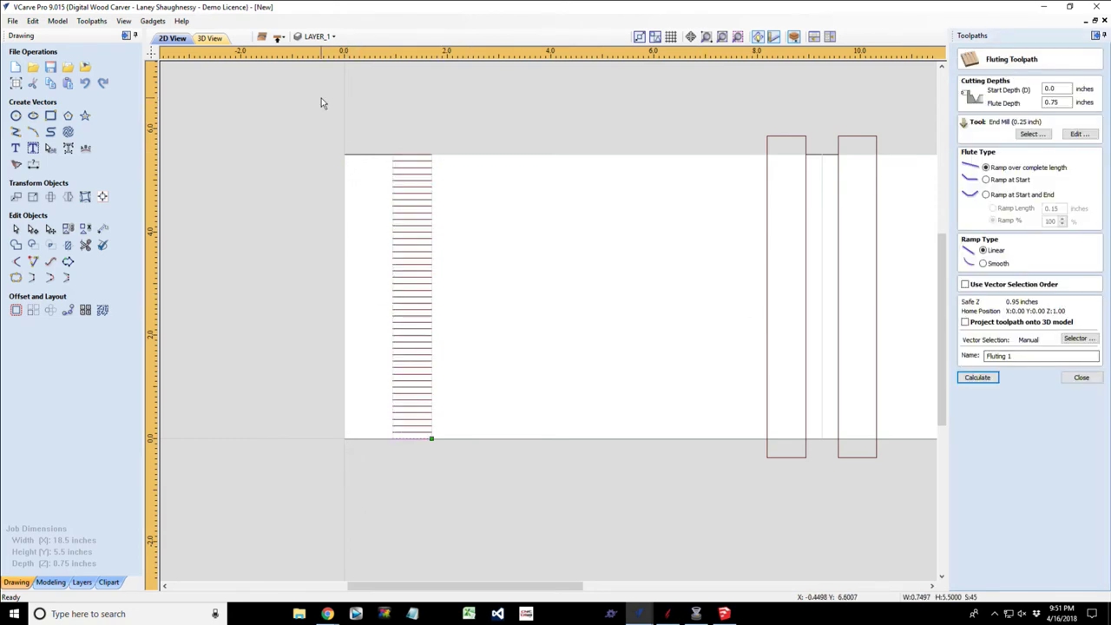
pyautogui.click(979, 377)
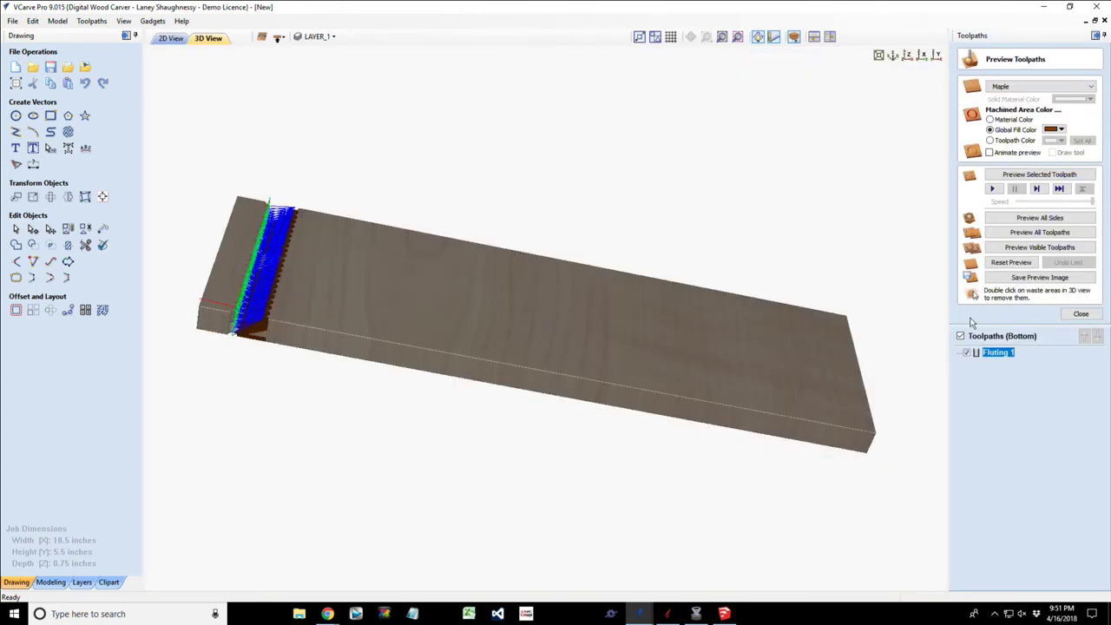
pyautogui.click(1010, 263)
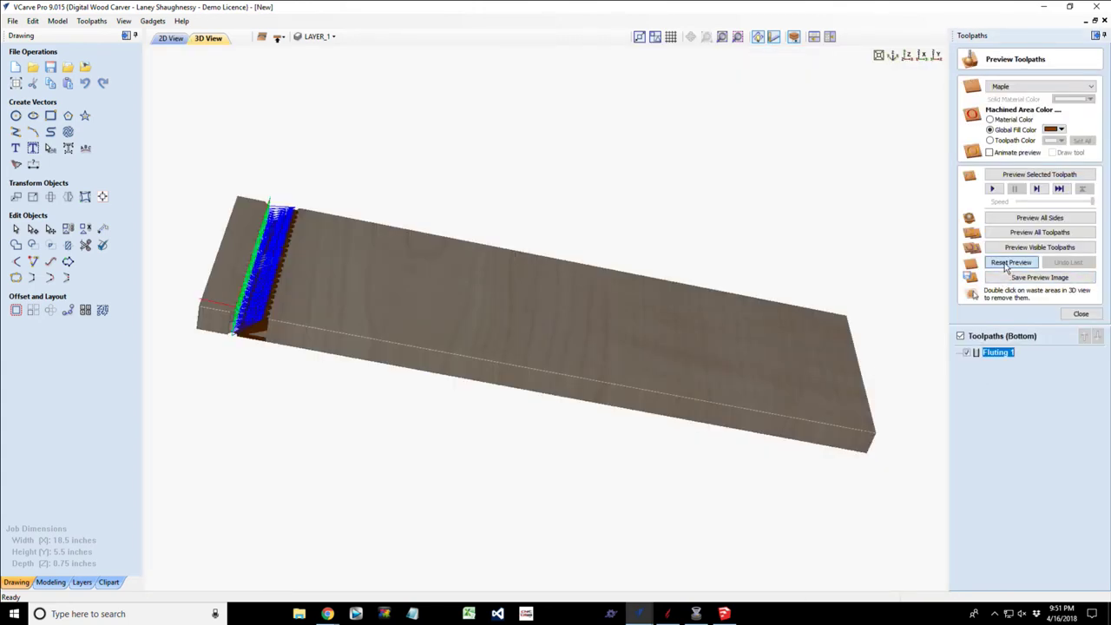
# Simulate Fluting 1, then tilt and zoom the 3D view to see the groove side-on.
pyautogui.click(1029, 175)
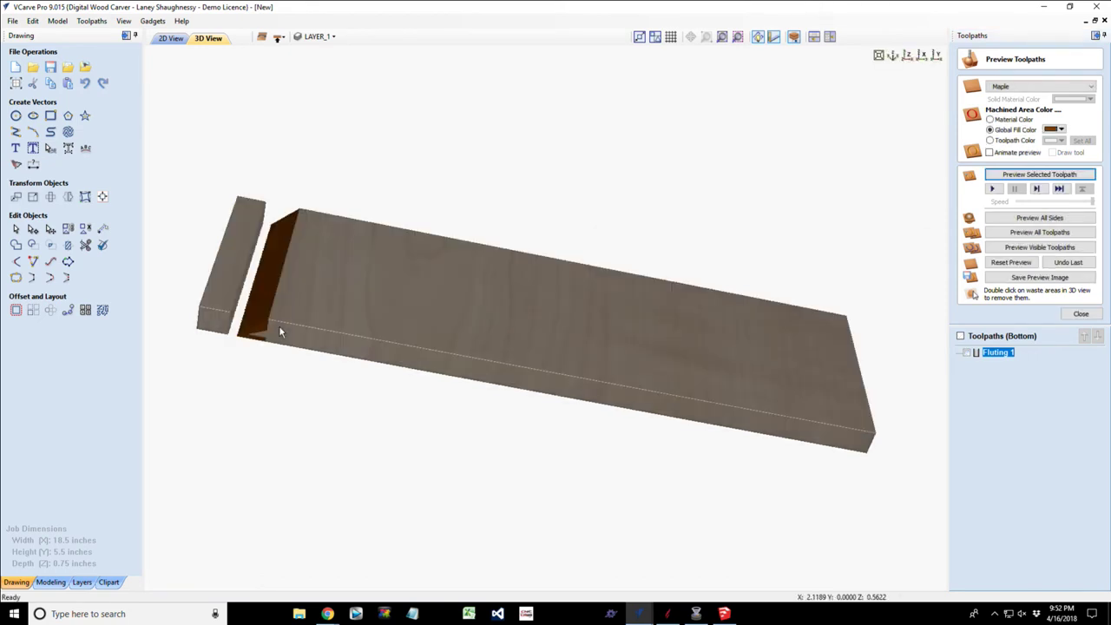
pyautogui.moveTo(359, 373); pyautogui.dragTo(458, 348)
pyautogui.scroll(4, 285, 378)
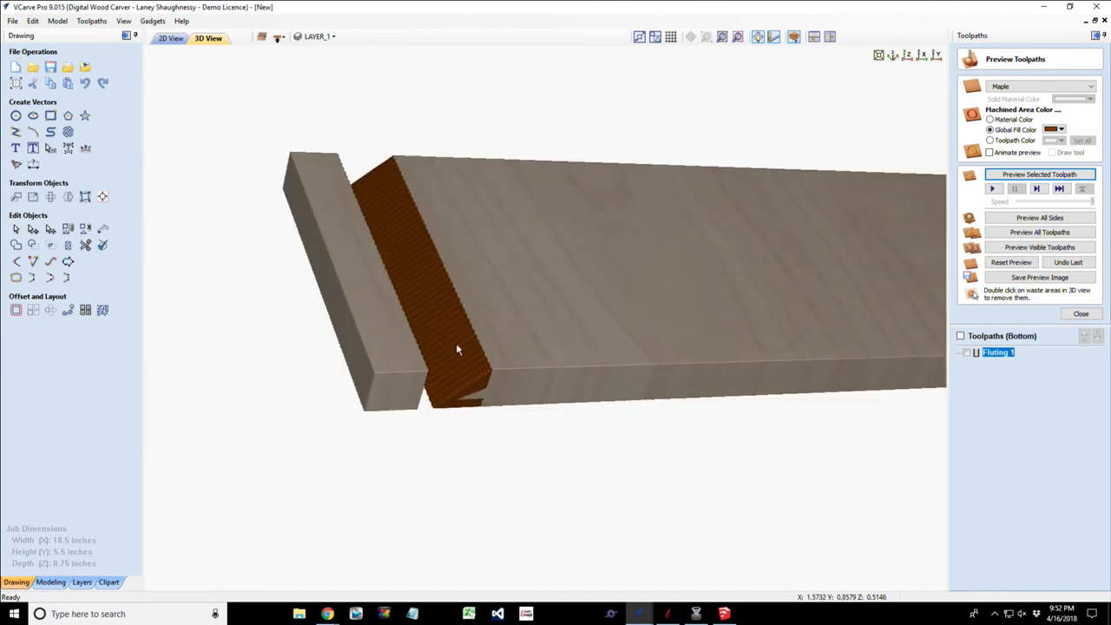
pyautogui.scroll(3, 456, 347)
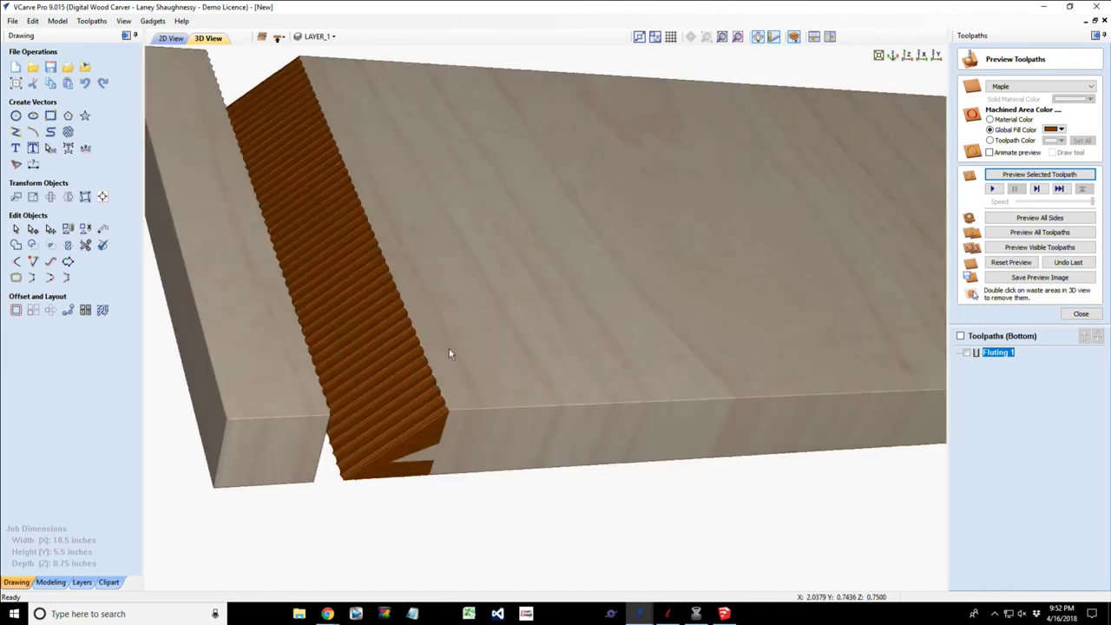
pyautogui.moveTo(550, 416); pyautogui.dragTo(509, 445)
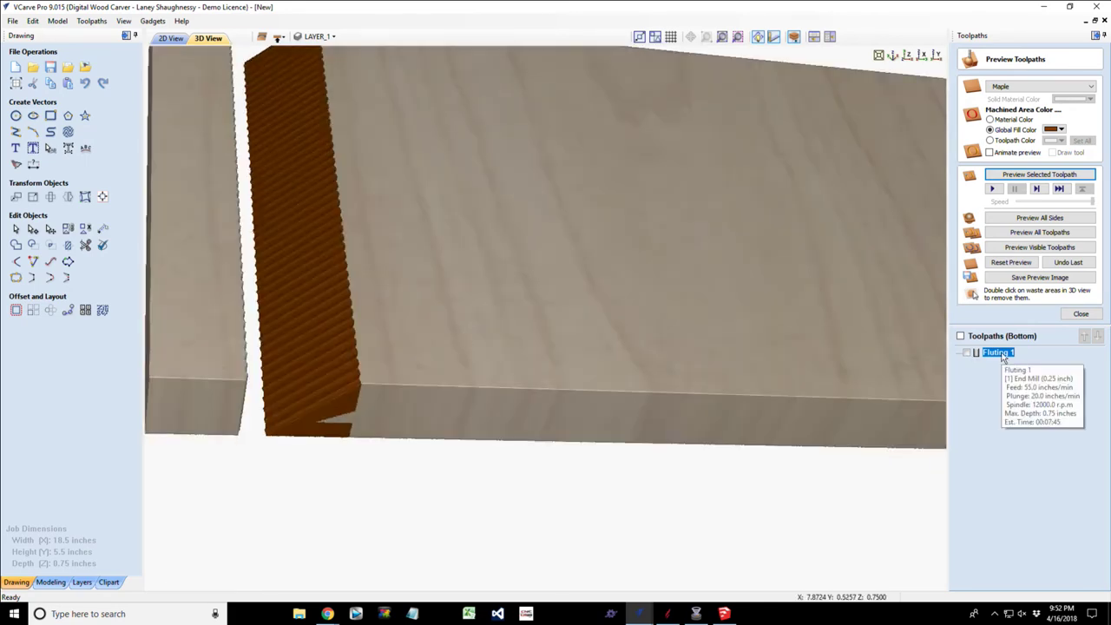
# Set the Fluting 1 cutting tool to V-Bit (90 deg 0.5") from the Tool Database.
pyautogui.doubleClick(1004, 356)
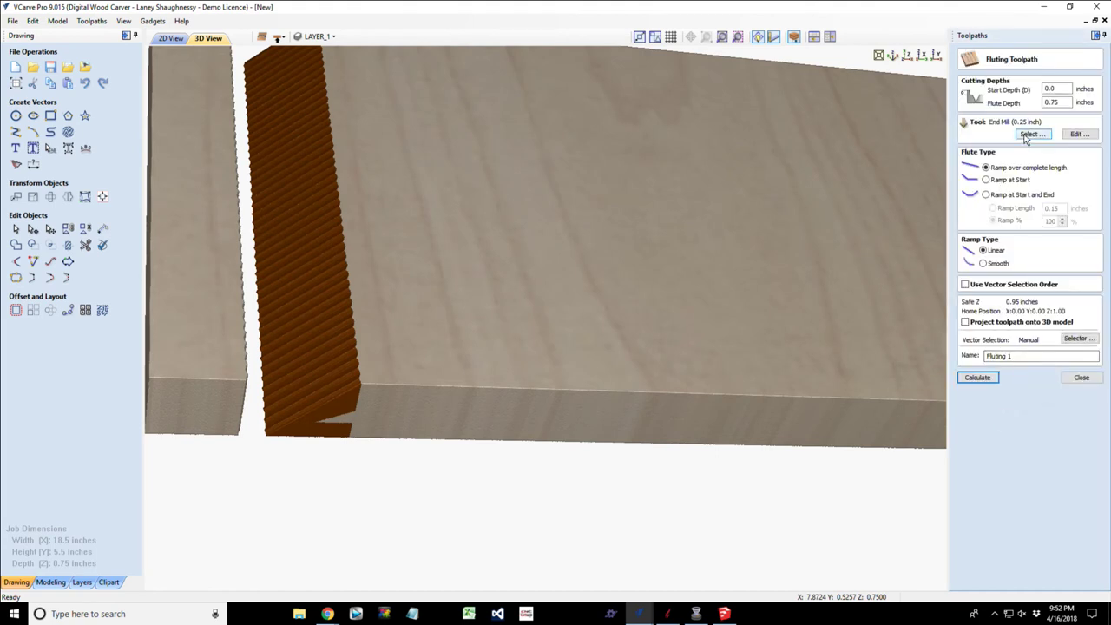
pyautogui.click(1031, 135)
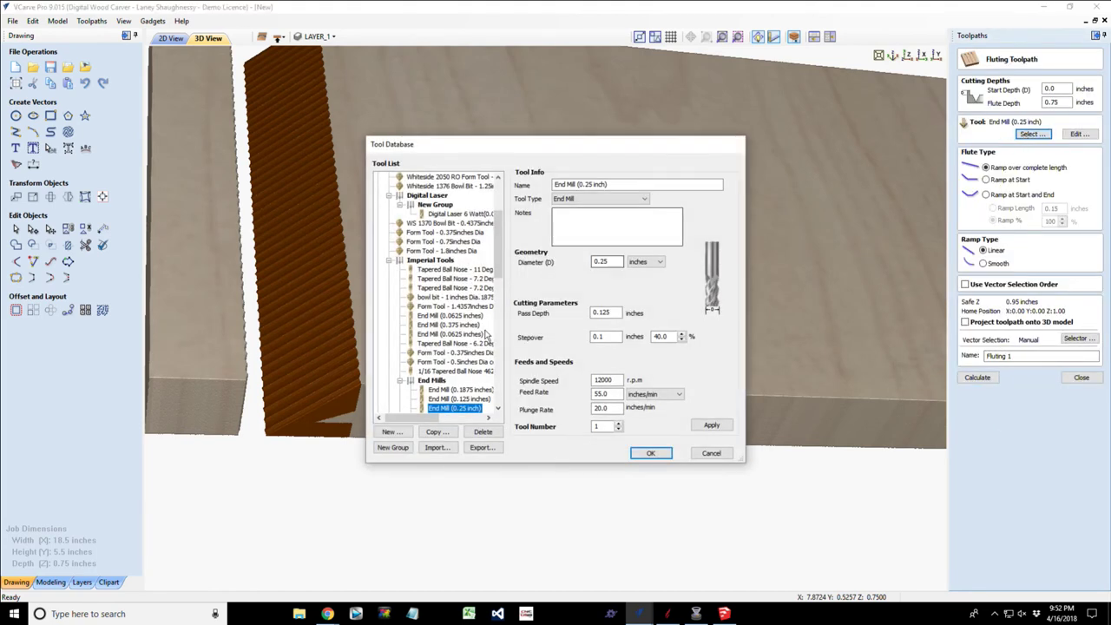
pyautogui.moveTo(498, 259); pyautogui.dragTo(500, 301)
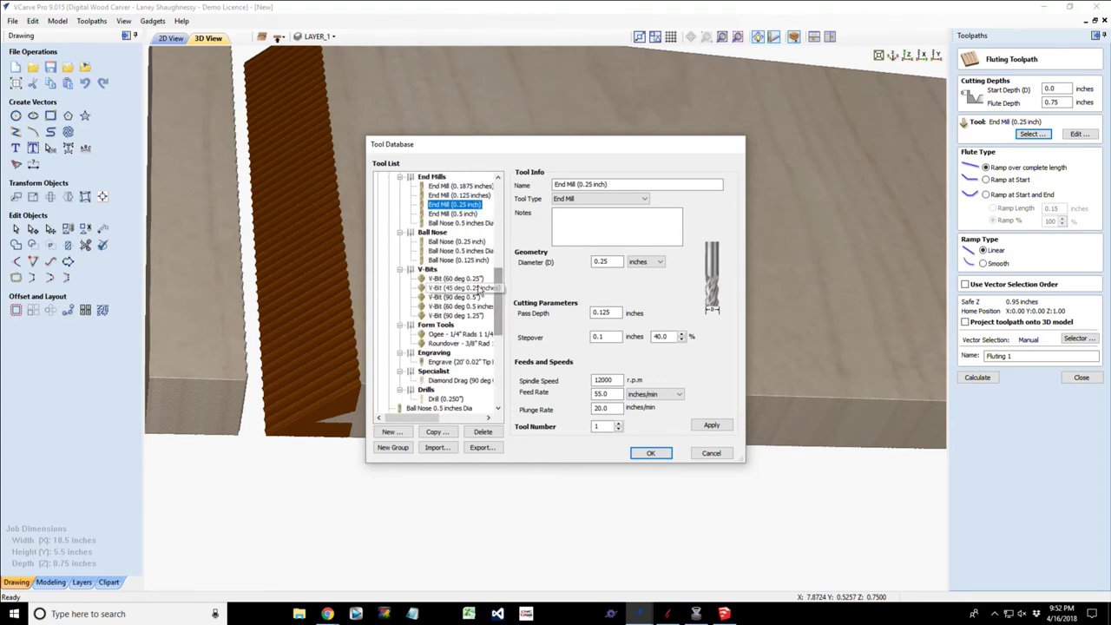
pyautogui.click(458, 302)
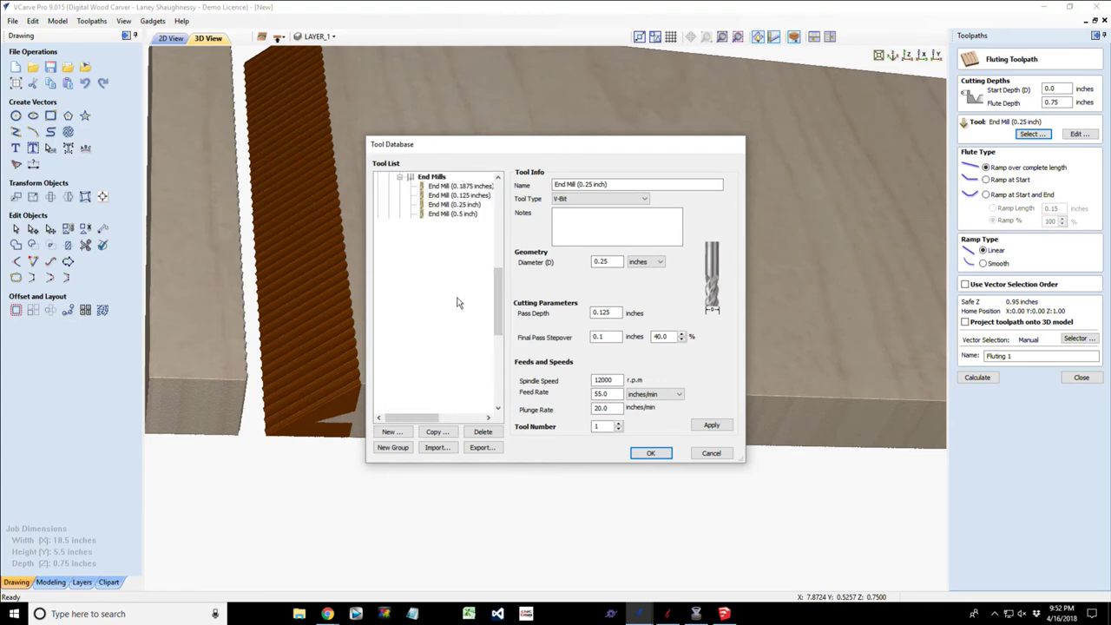
pyautogui.click(656, 455)
# Recalculate Fluting 1 with the V-bit and re-run the cut simulation.
pyautogui.click(979, 384)
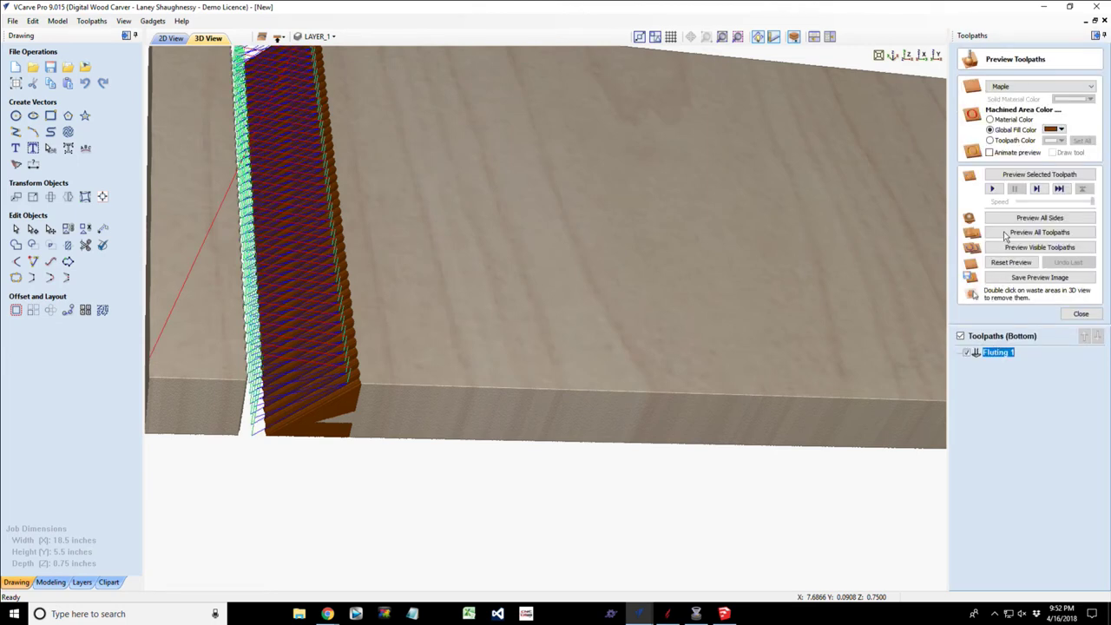
pyautogui.click(1029, 174)
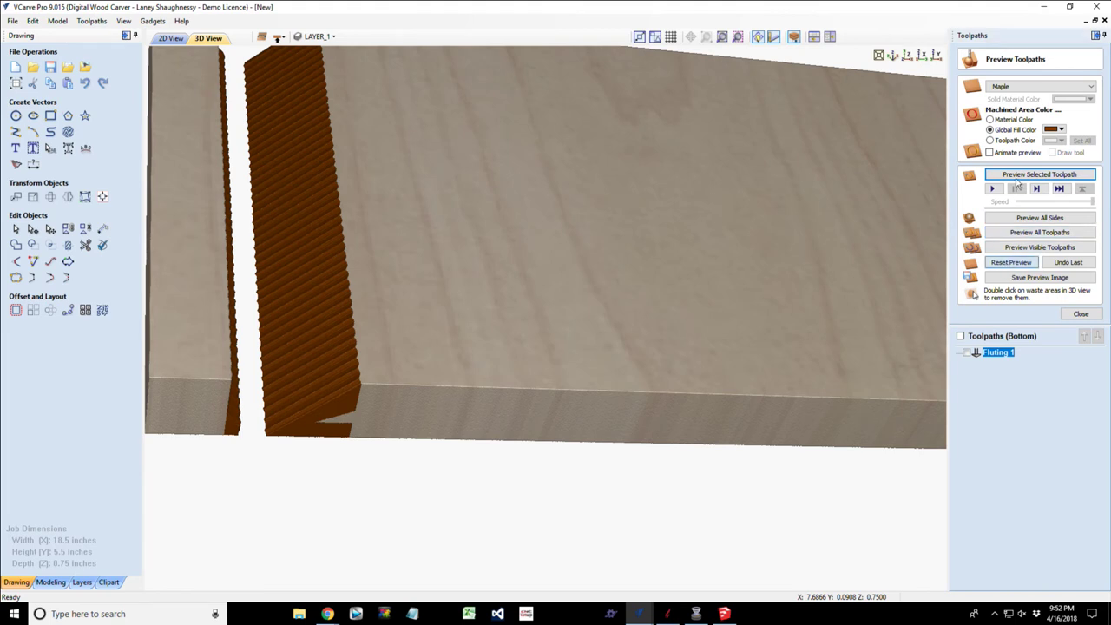
pyautogui.click(1018, 180)
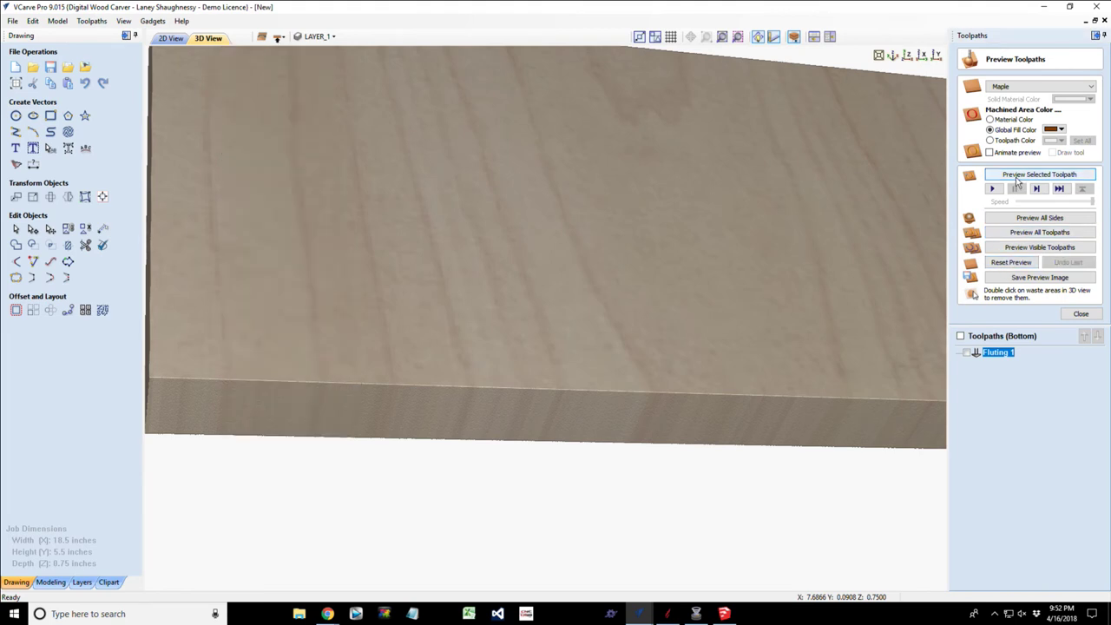
pyautogui.click(1018, 180)
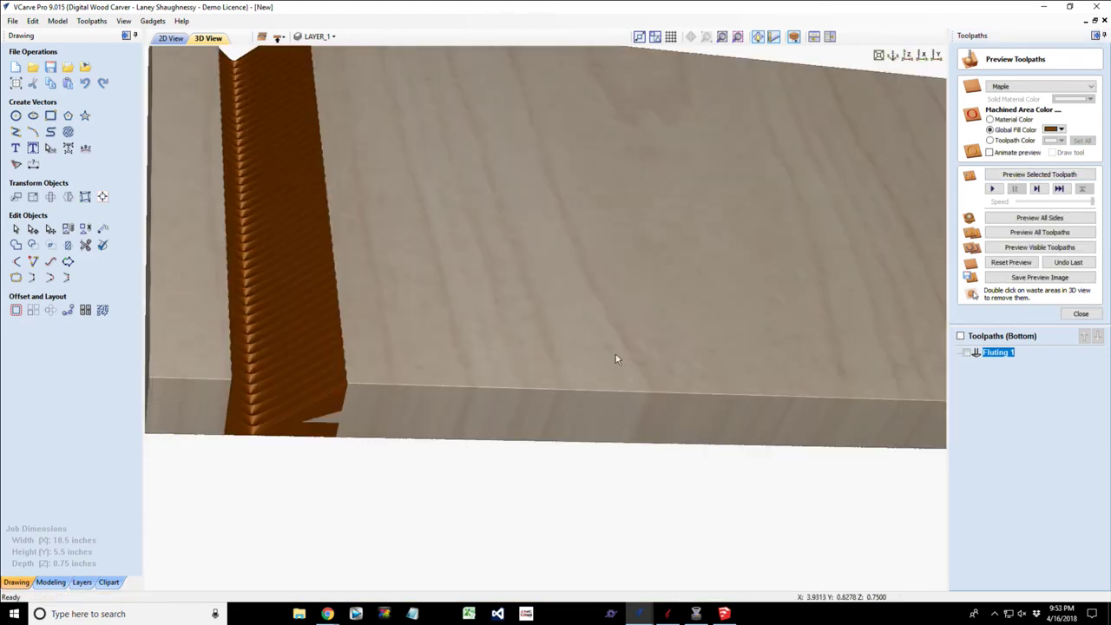
# Reopen Fluting 1 and orbit and zoom to inspect the V-bit flutes, including the board's left end.
pyautogui.doubleClick(1000, 352)
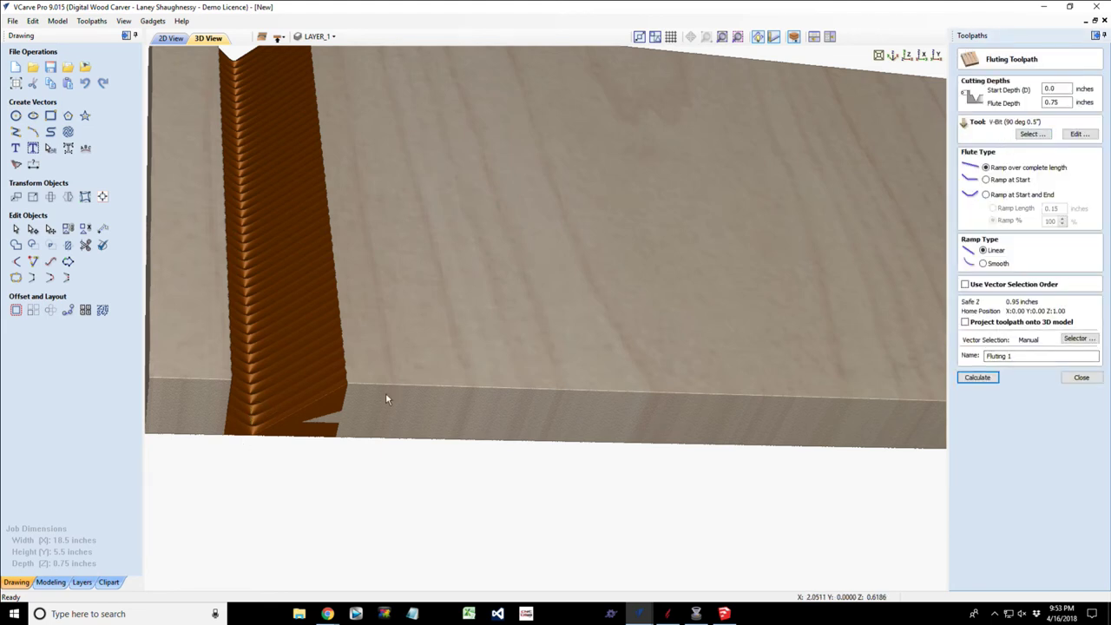
pyautogui.moveTo(426, 427); pyautogui.dragTo(428, 430)
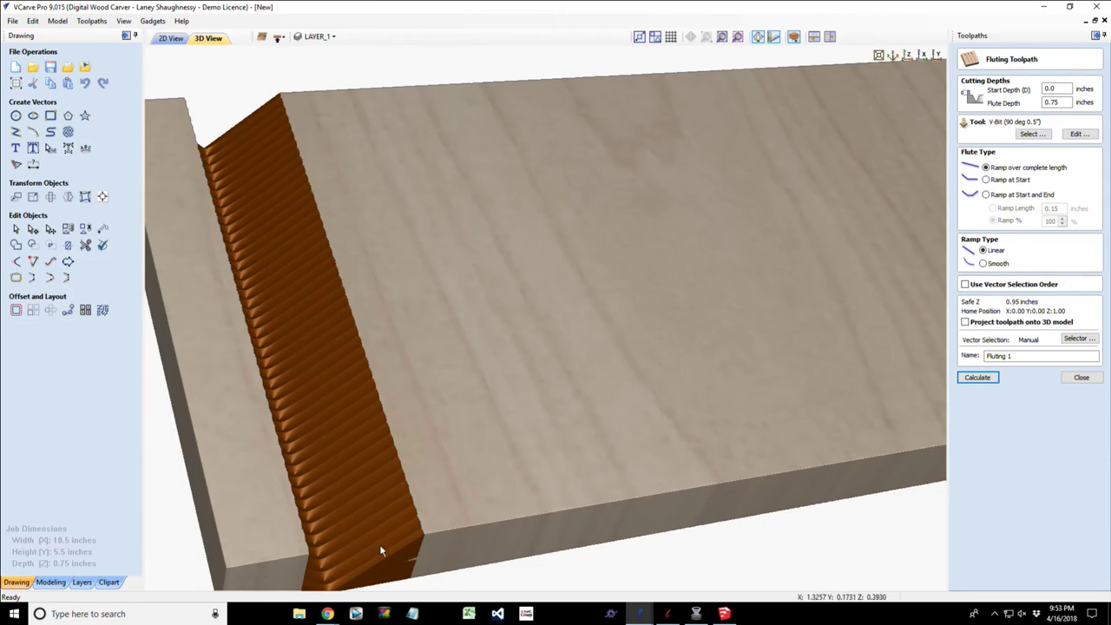
pyautogui.moveTo(382, 547); pyautogui.dragTo(490, 492)
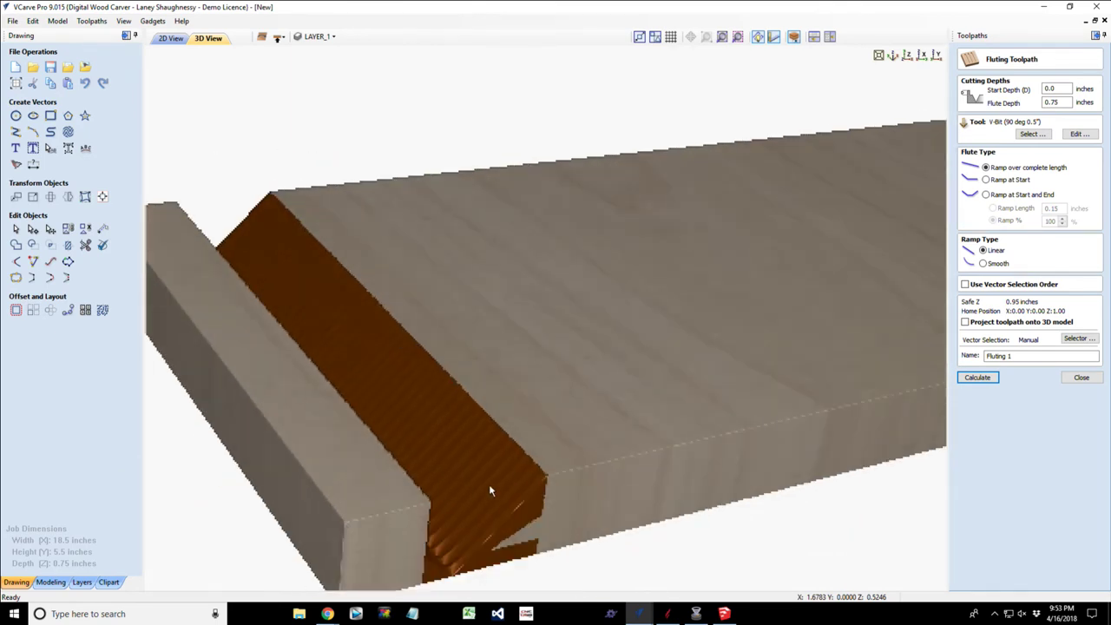
pyautogui.scroll(-3, 484, 482)
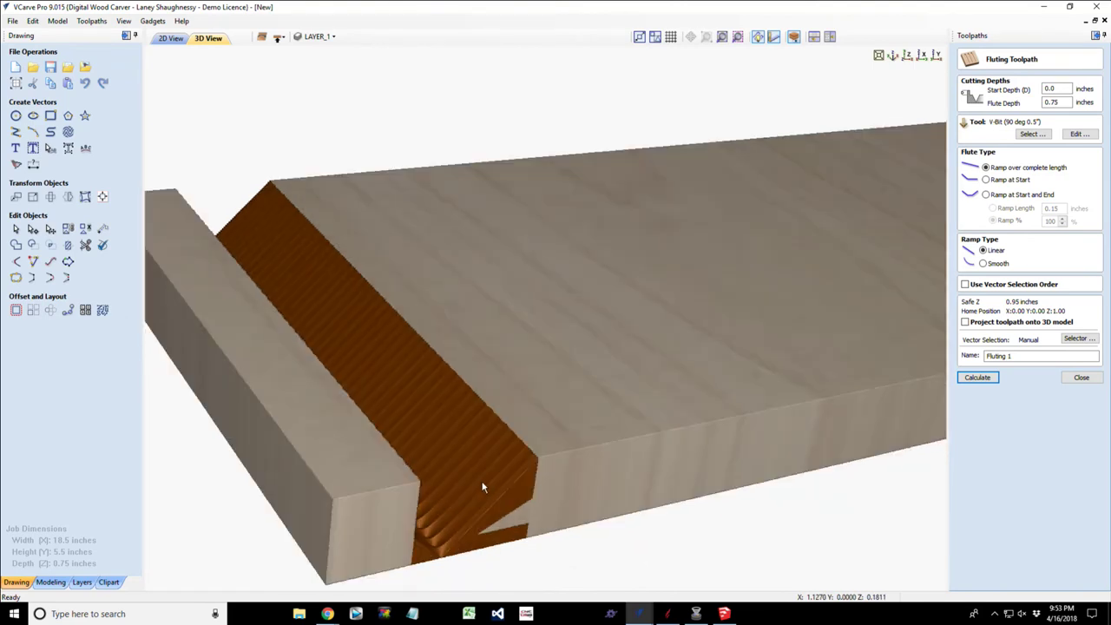
pyautogui.scroll(2, 447, 479)
pyautogui.moveTo(426, 465); pyautogui.dragTo(305, 493)
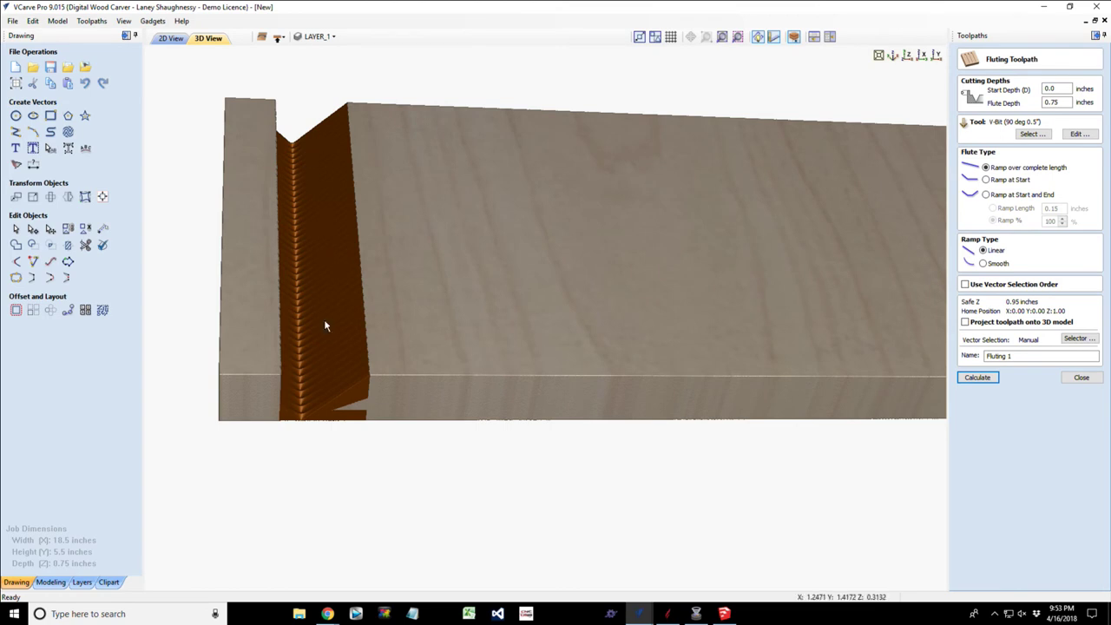
pyautogui.scroll(3, 325, 325)
pyautogui.scroll(3, 325, 324)
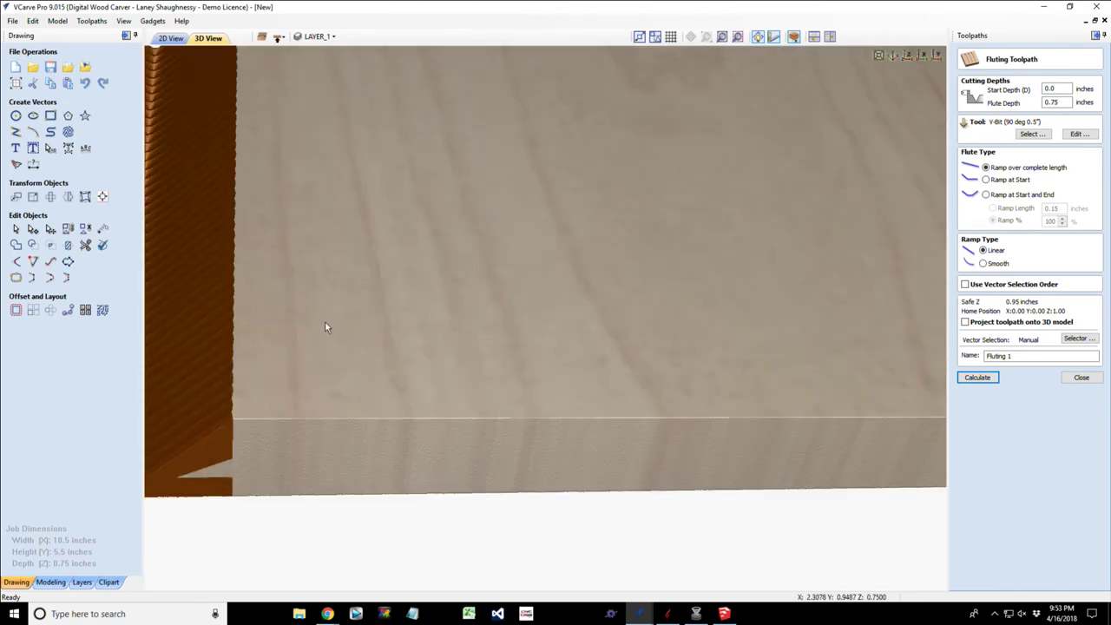
pyautogui.scroll(-2, 489, 334)
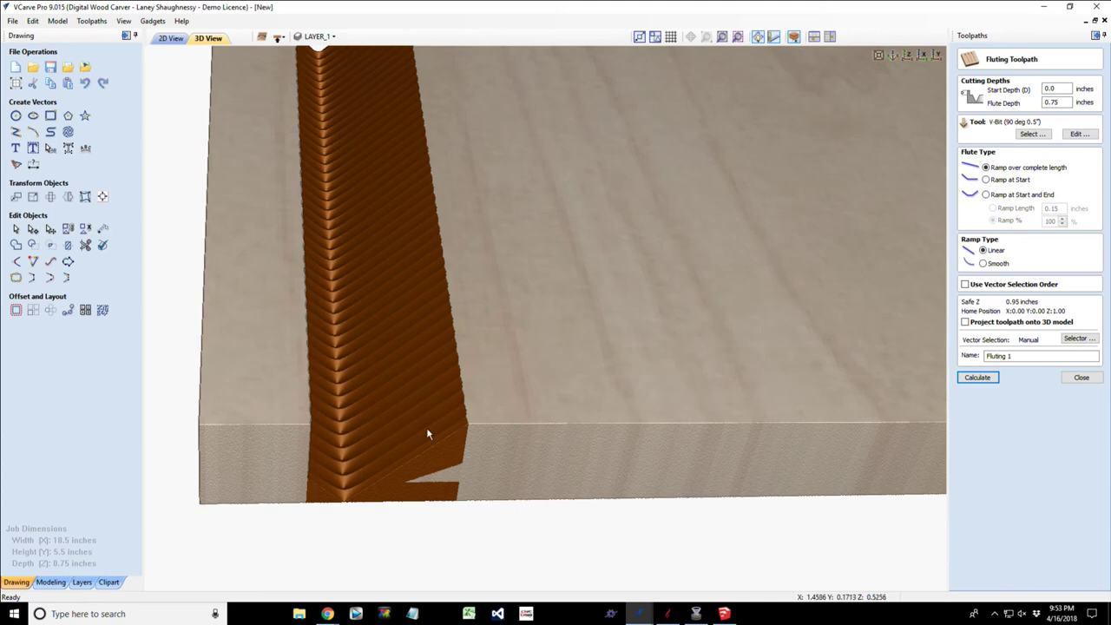
pyautogui.moveTo(473, 422); pyautogui.dragTo(490, 431)
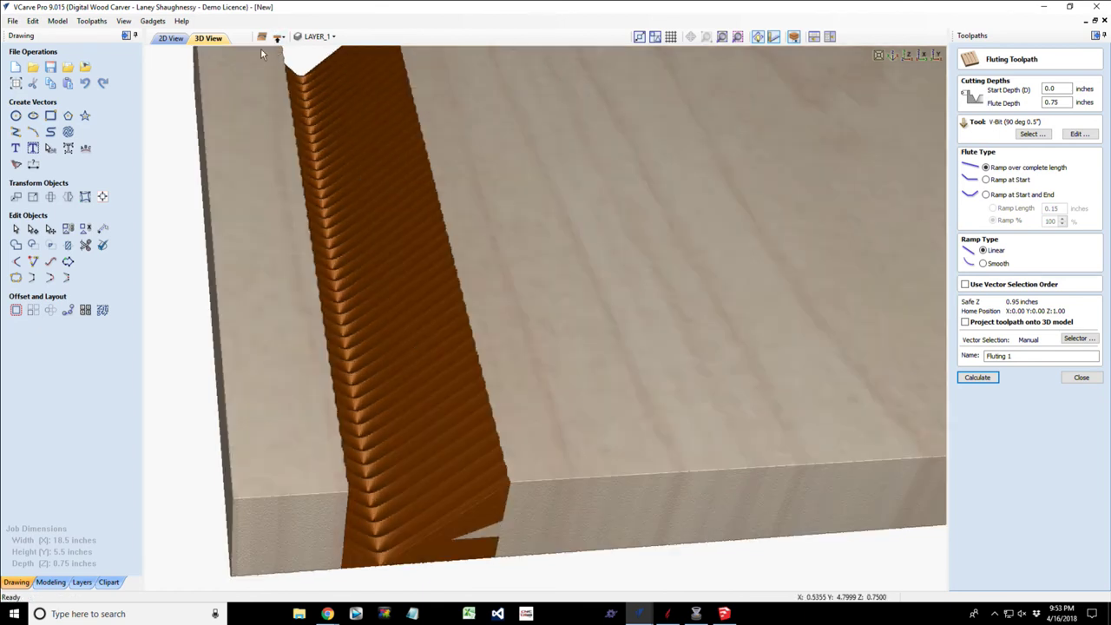
pyautogui.click(986, 181)
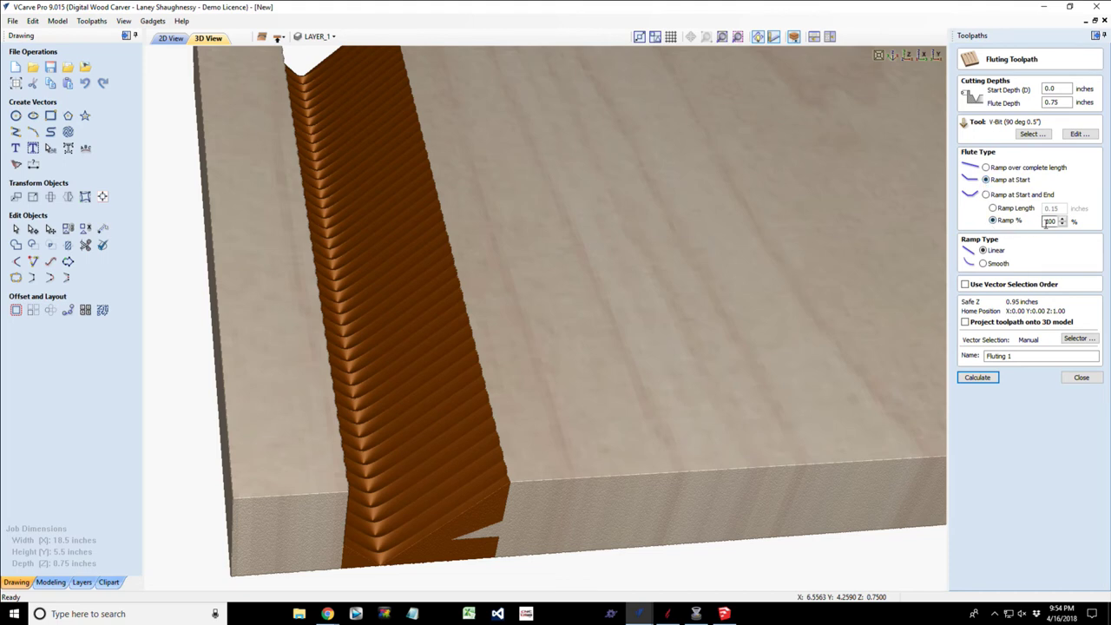
pyautogui.click(976, 379)
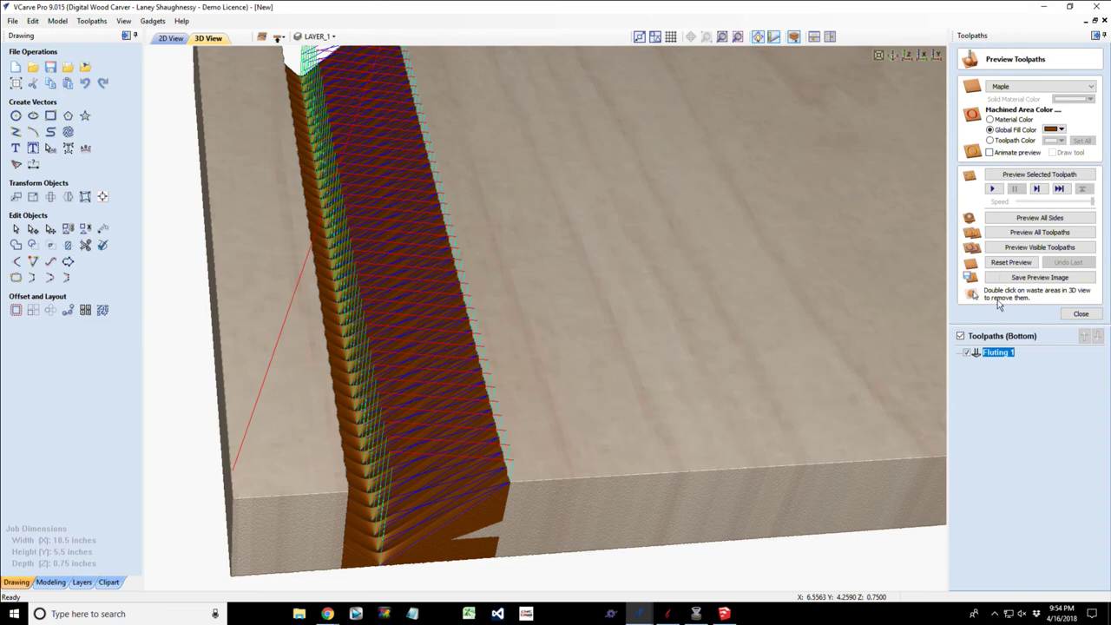
pyautogui.click(1016, 176)
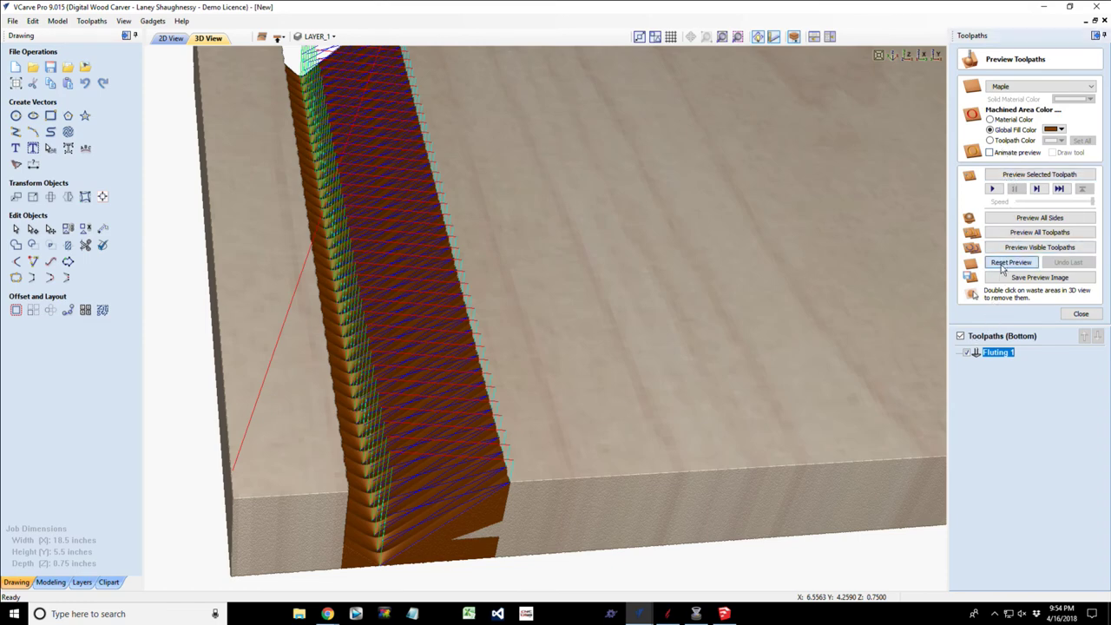
pyautogui.click(1022, 175)
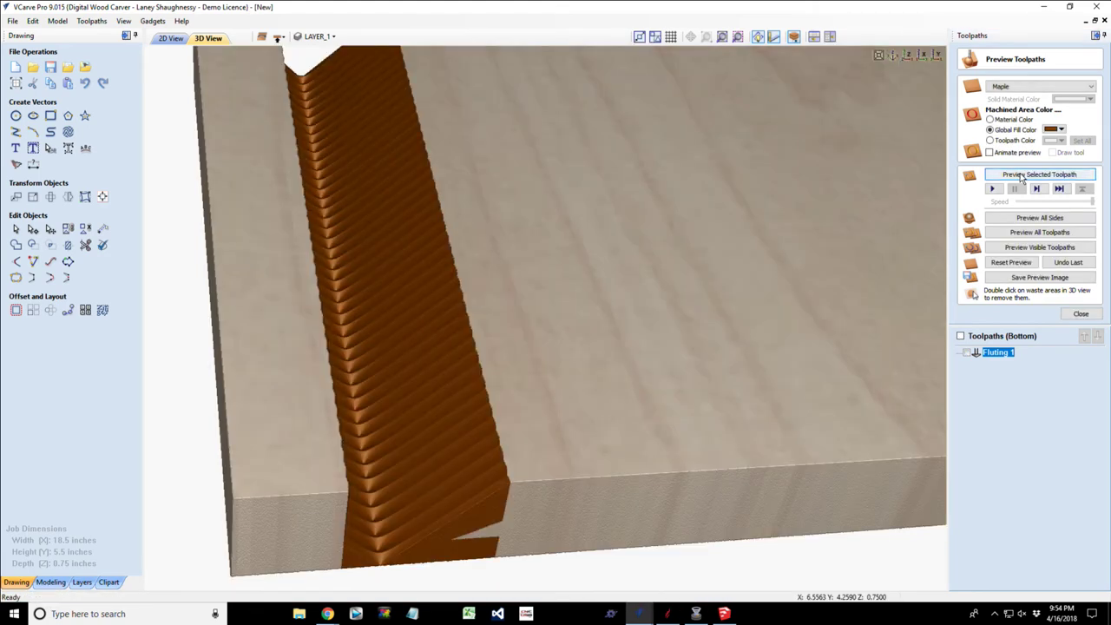
pyautogui.moveTo(807, 178); pyautogui.dragTo(517, 340)
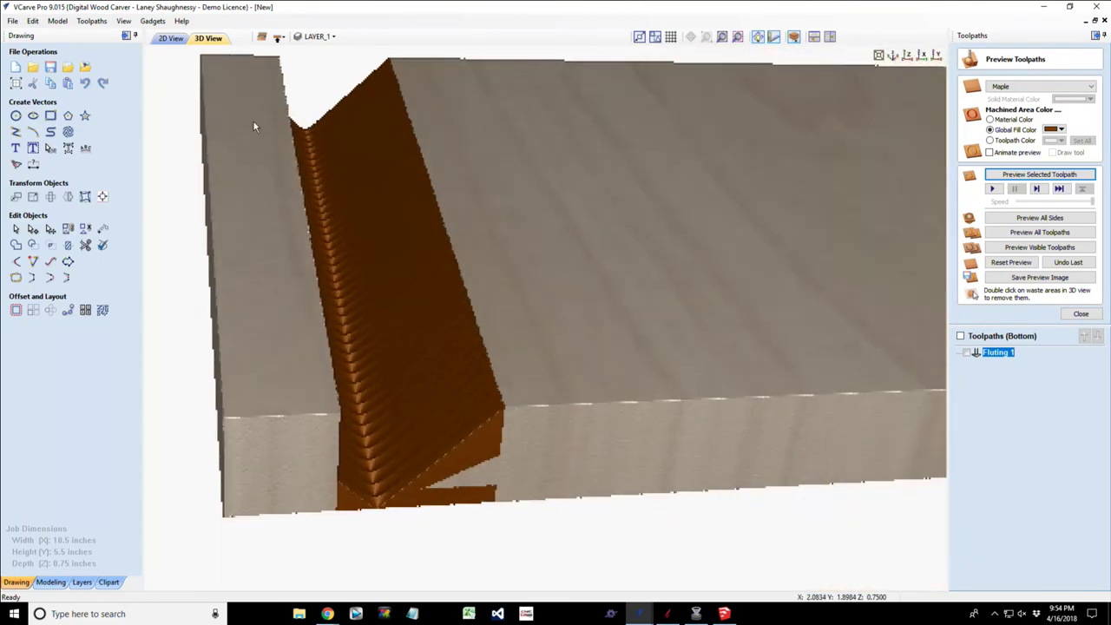
# Switch to 2D View and delete the old array of flute lines.
pyautogui.click(171, 39)
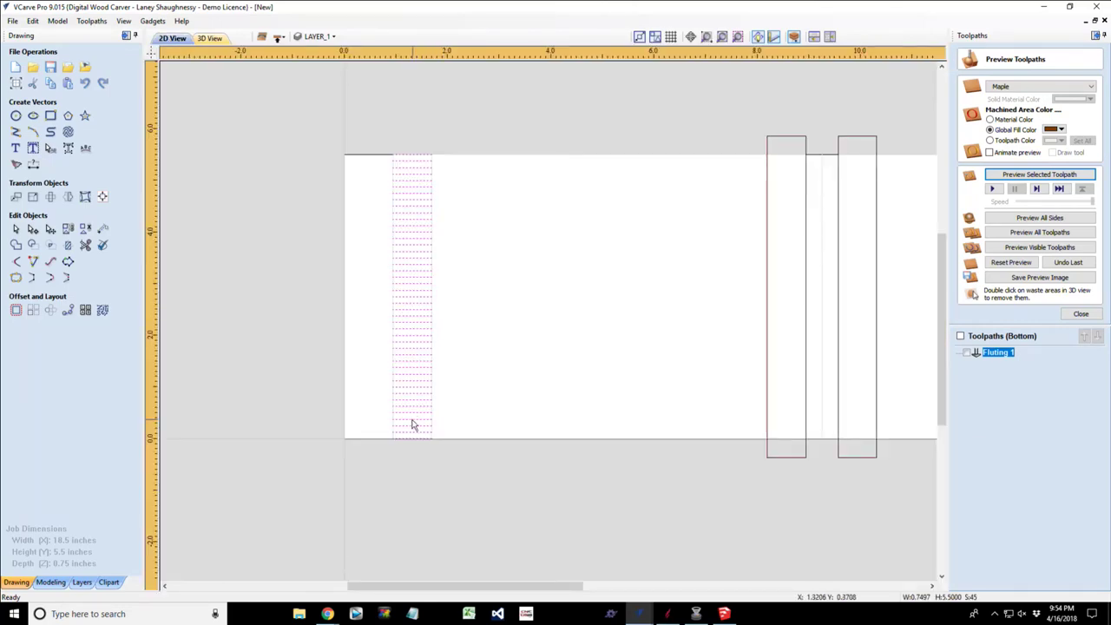
pyautogui.scroll(4, 403, 442)
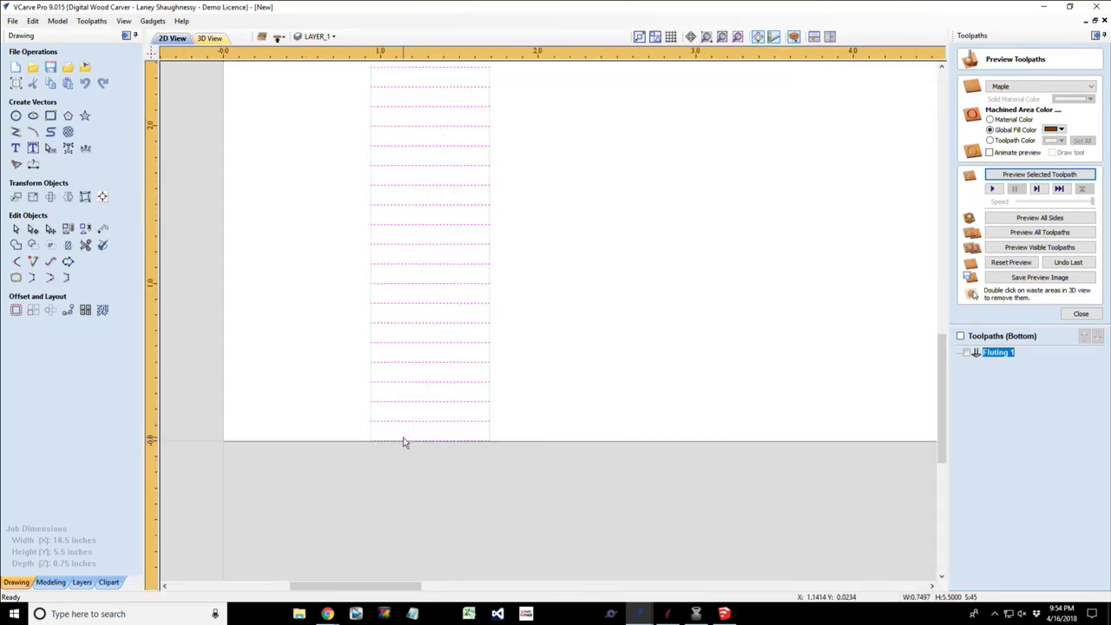
pyautogui.scroll(-4, 403, 442)
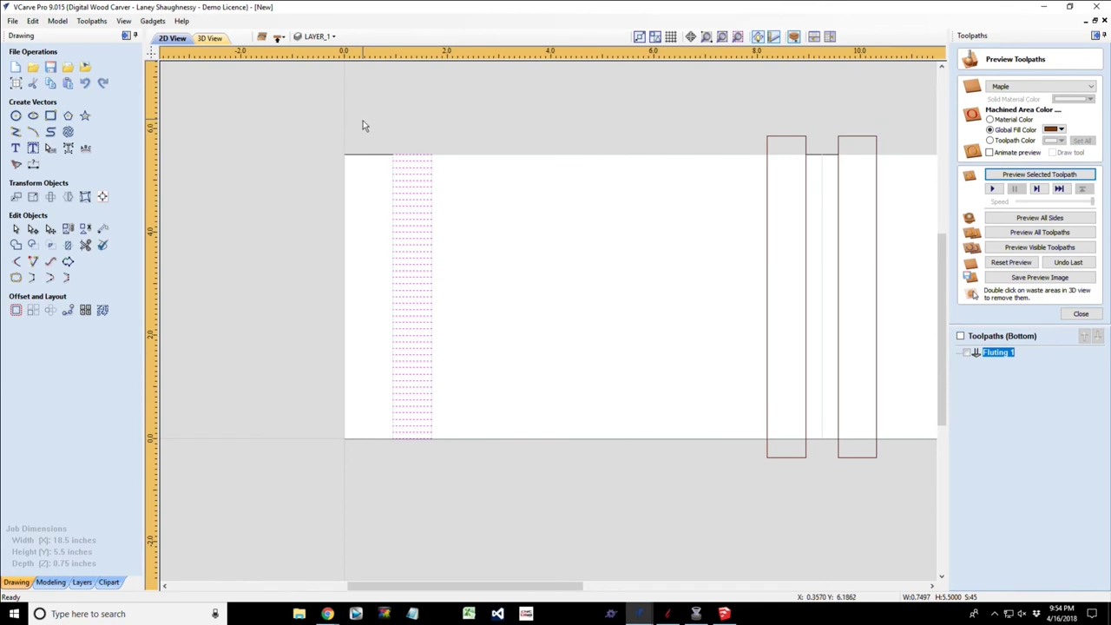
pyautogui.moveTo(363, 121); pyautogui.dragTo(457, 168)
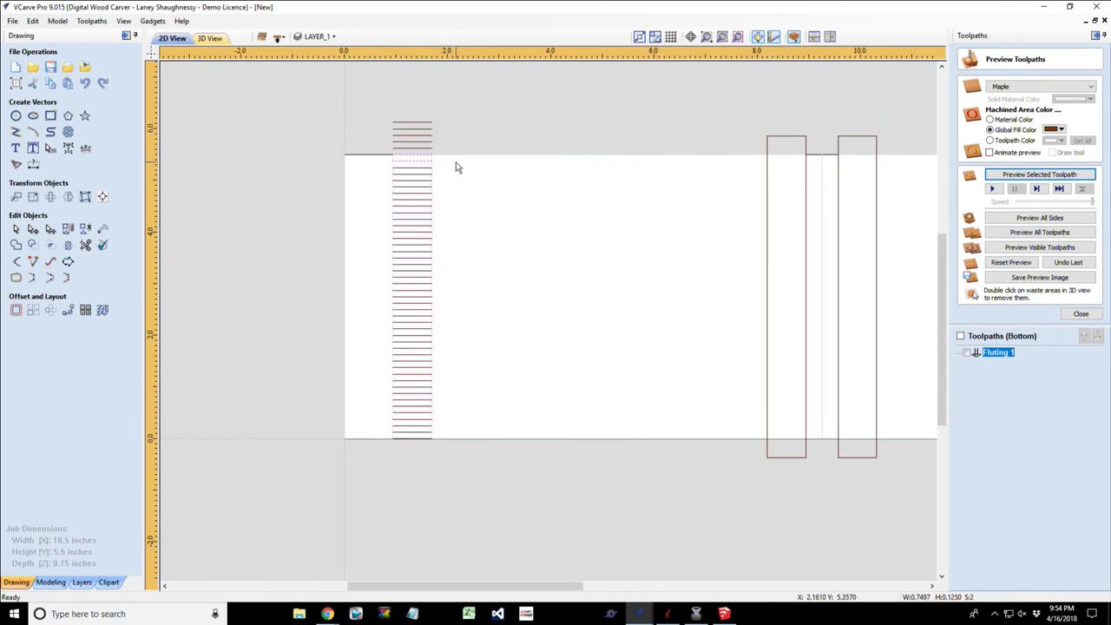
pyautogui.press('Delete')
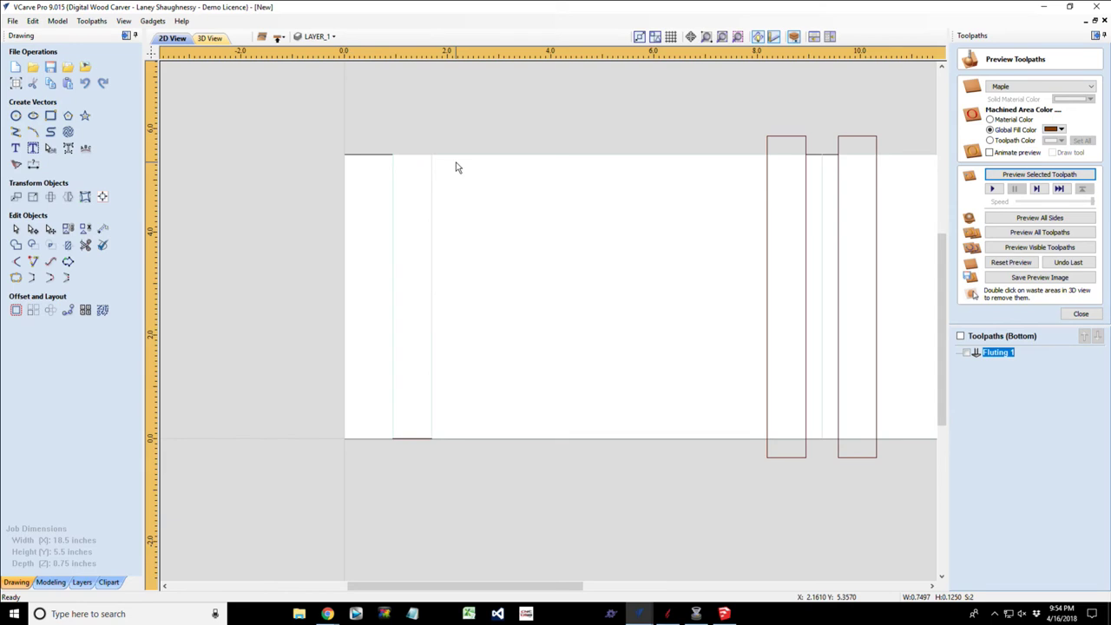
# Array the bottom line into 100 rows with 0.0625 gaps.
pyautogui.click(34, 311)
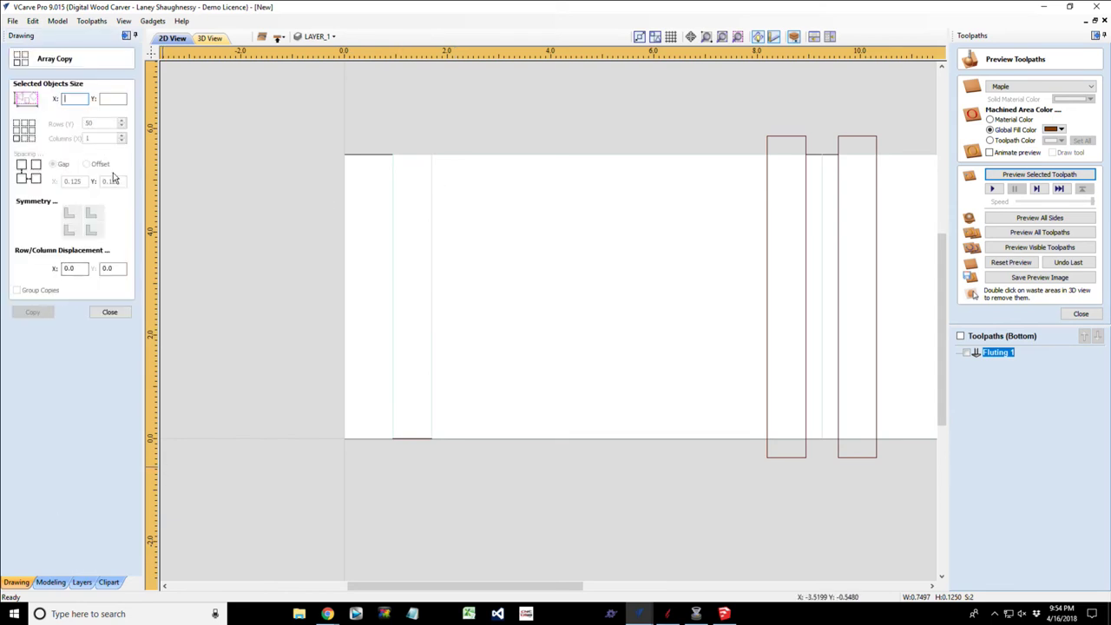
pyautogui.click(397, 439)
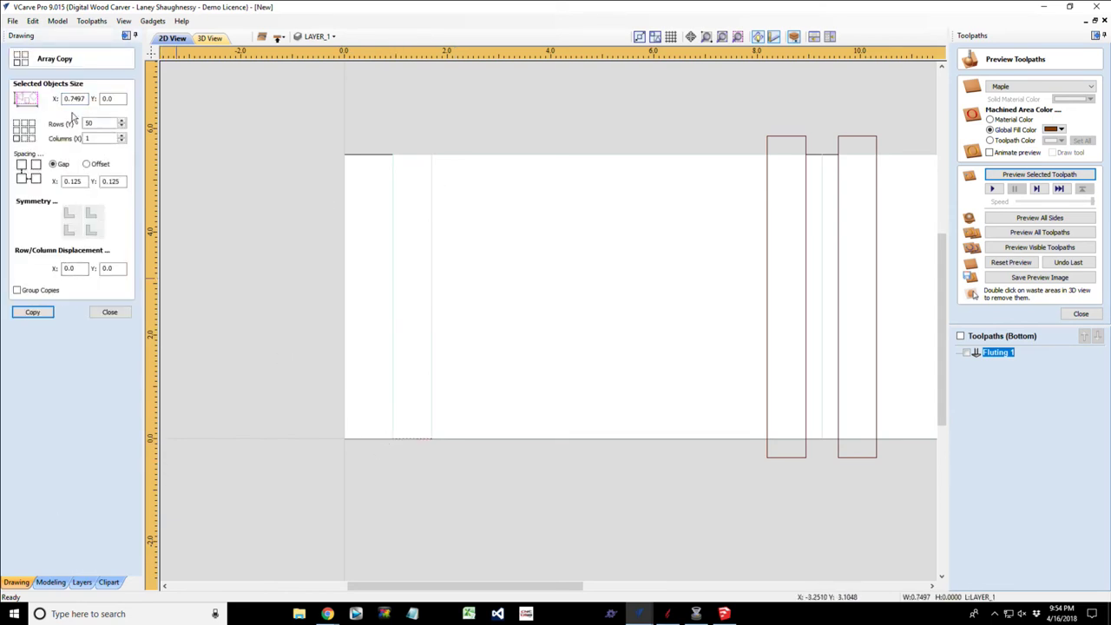
pyautogui.doubleClick(73, 181)
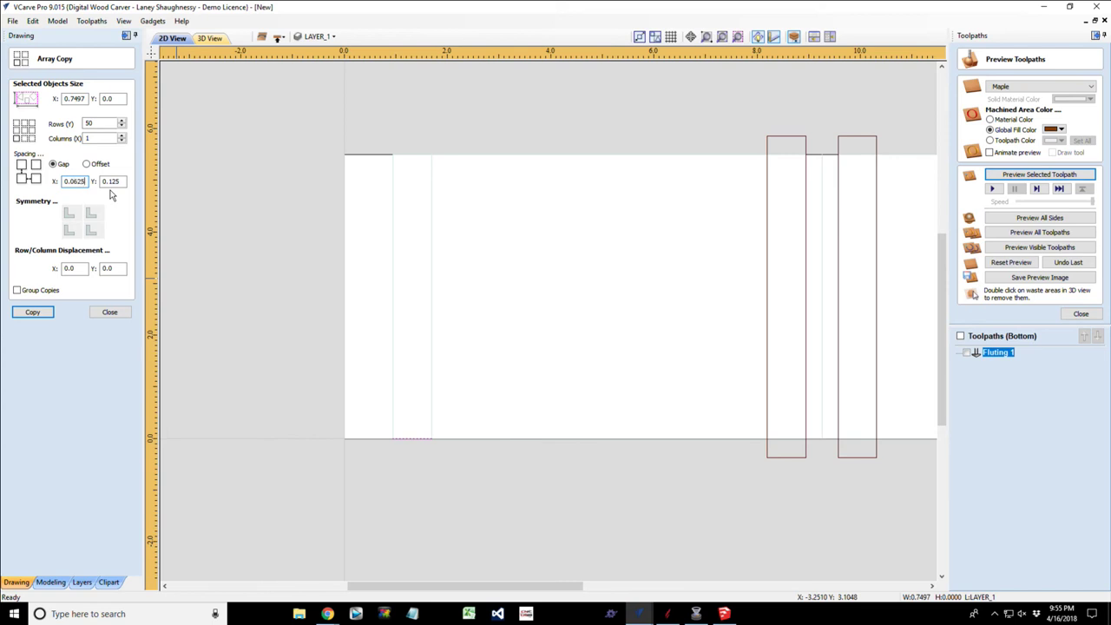
pyautogui.moveTo(104, 181); pyautogui.dragTo(127, 182)
pyautogui.doubleClick(100, 124)
pyautogui.write('100')
pyautogui.click(32, 314)
# Delete the copies above the board, keeping its top-edge line, and select the 89-line column.
pyautogui.moveTo(358, 89); pyautogui.dragTo(448, 160)
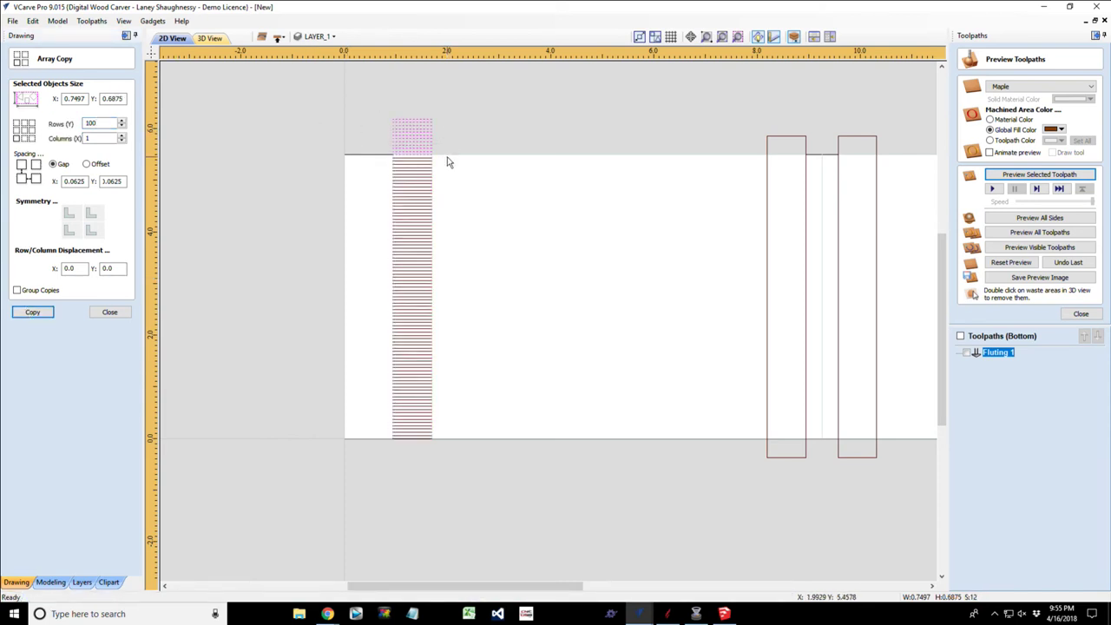
pyautogui.scroll(2, 395, 158)
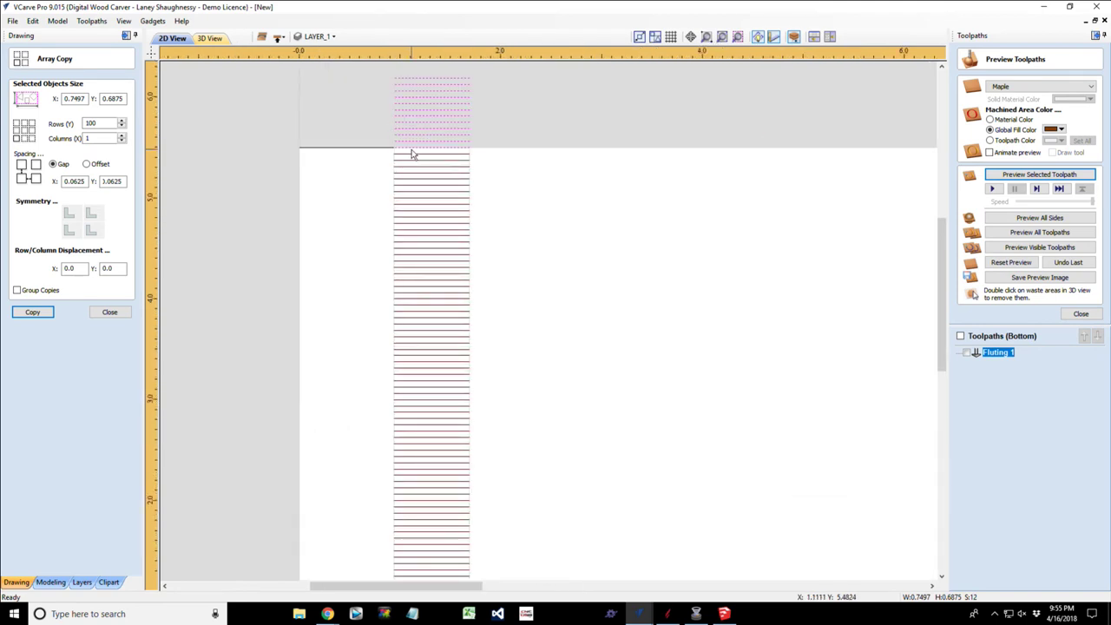
pyautogui.keyDown('ctrl'); pyautogui.click(413, 149); pyautogui.keyUp('ctrl')
pyautogui.press('Delete')
pyautogui.scroll(-2, 412, 152)
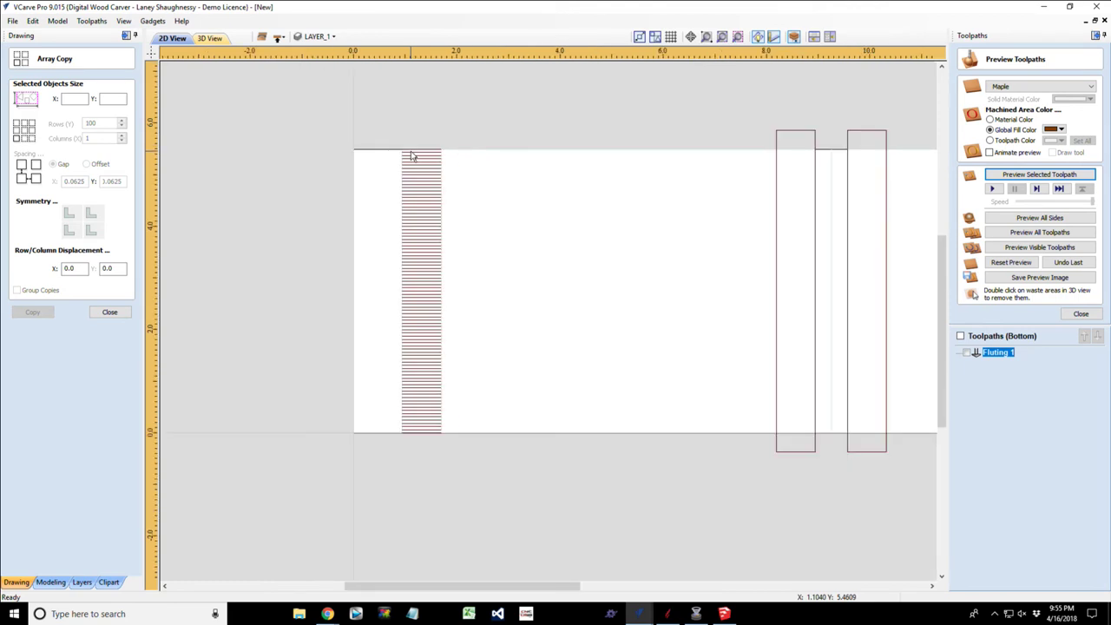
pyautogui.moveTo(358, 104); pyautogui.dragTo(473, 455)
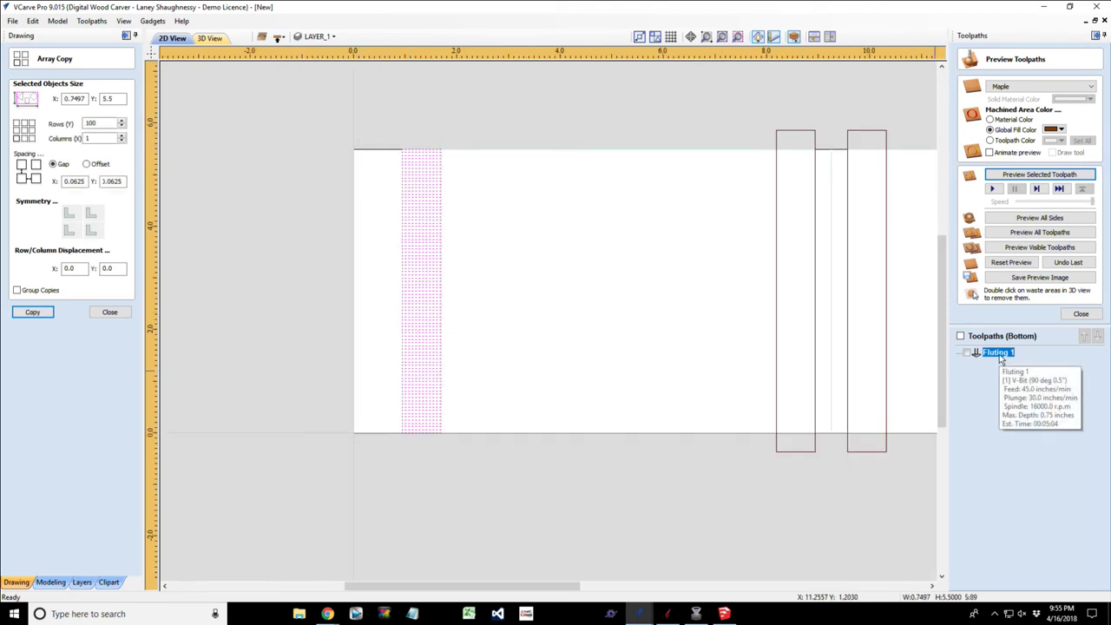
pyautogui.press('Escape')
pyautogui.moveTo(398, 165); pyautogui.dragTo(475, 487)
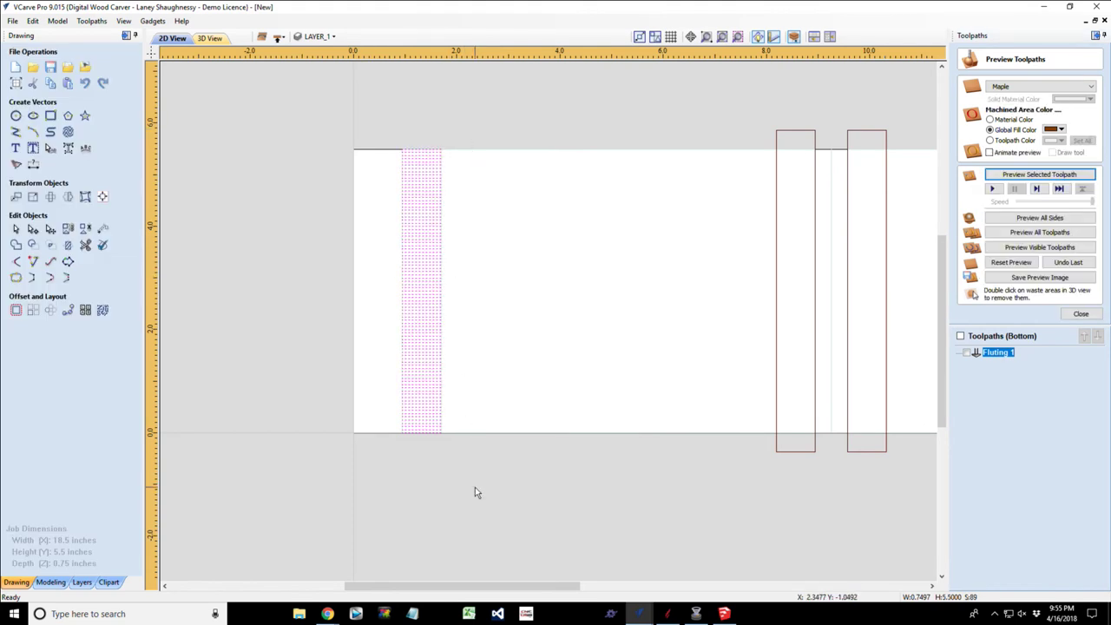
# Set Fluting 1 to ramp over complete length for the line column, recalculate, and reset the preview.
pyautogui.doubleClick(998, 353)
pyautogui.moveTo(358, 119); pyautogui.dragTo(518, 463)
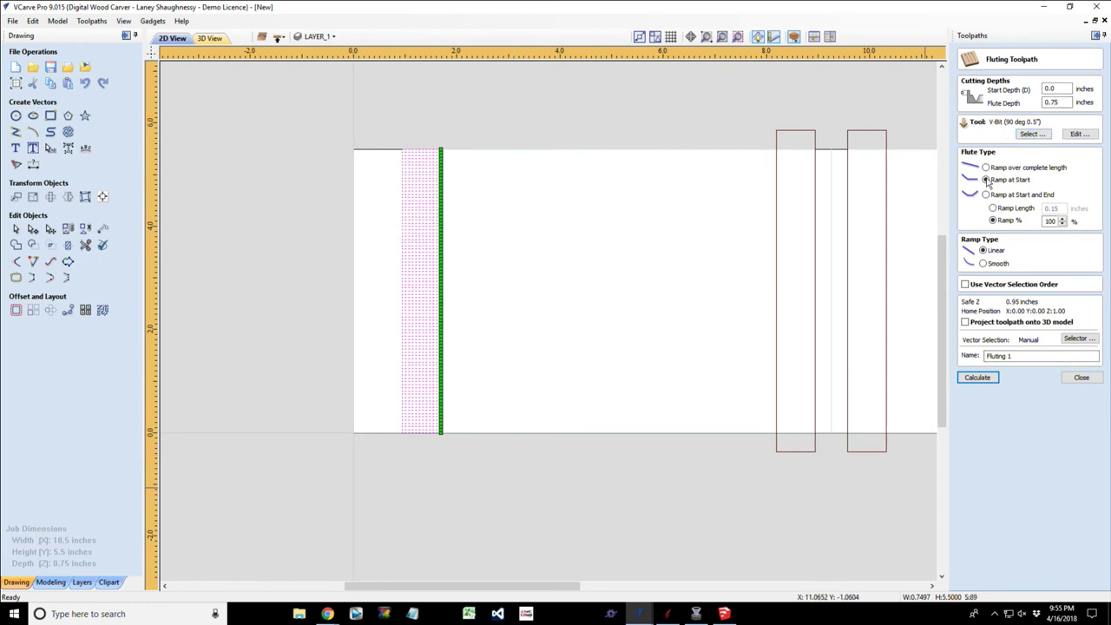
pyautogui.click(987, 167)
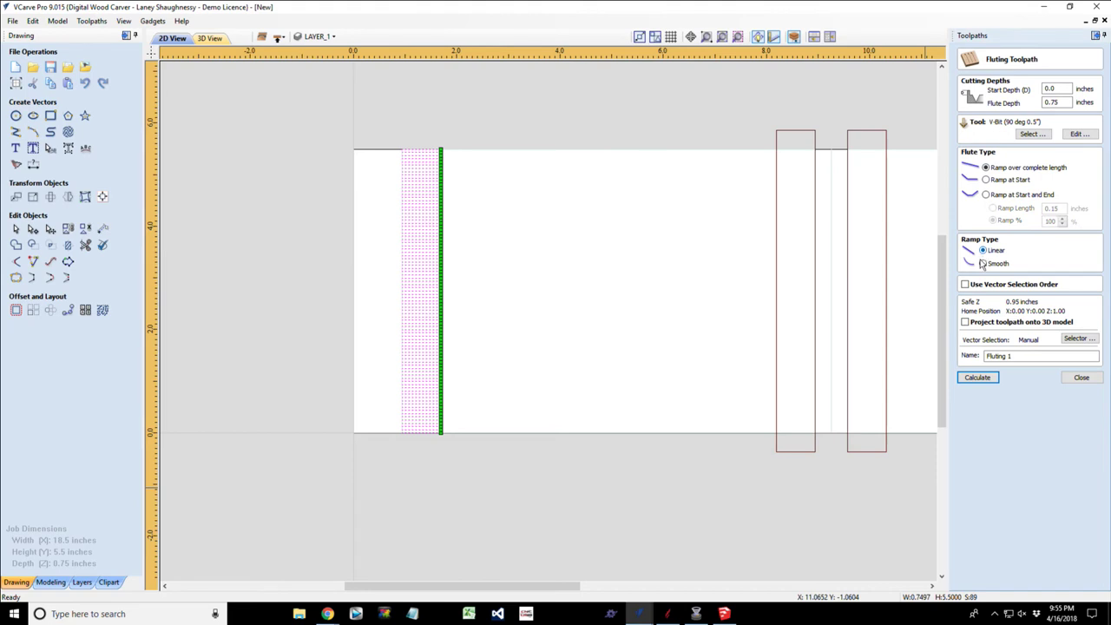
pyautogui.click(977, 378)
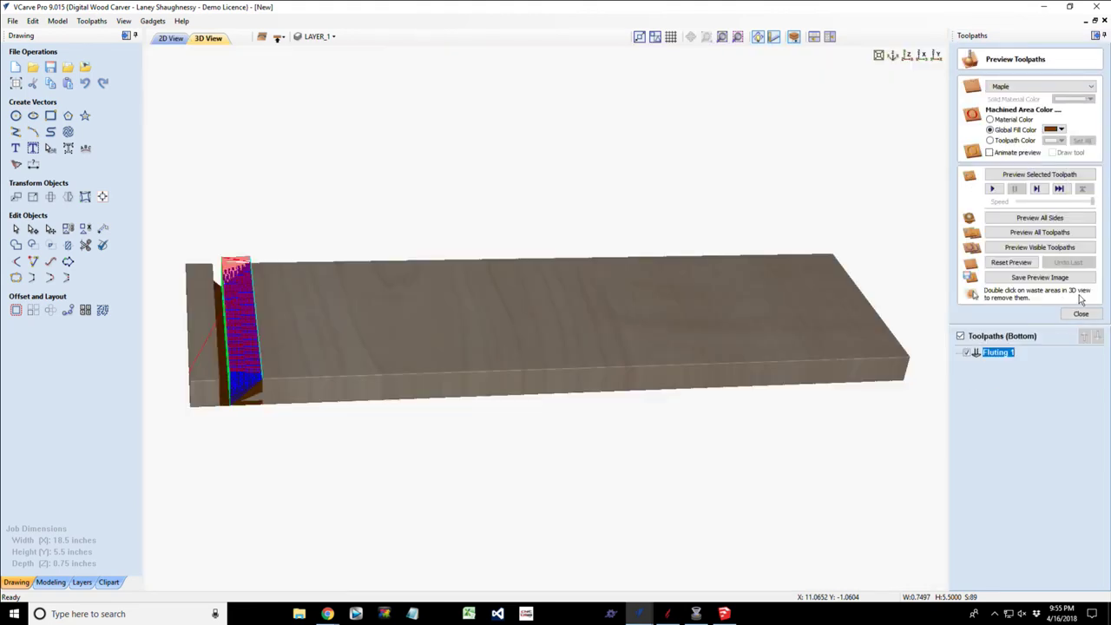
pyautogui.click(1011, 263)
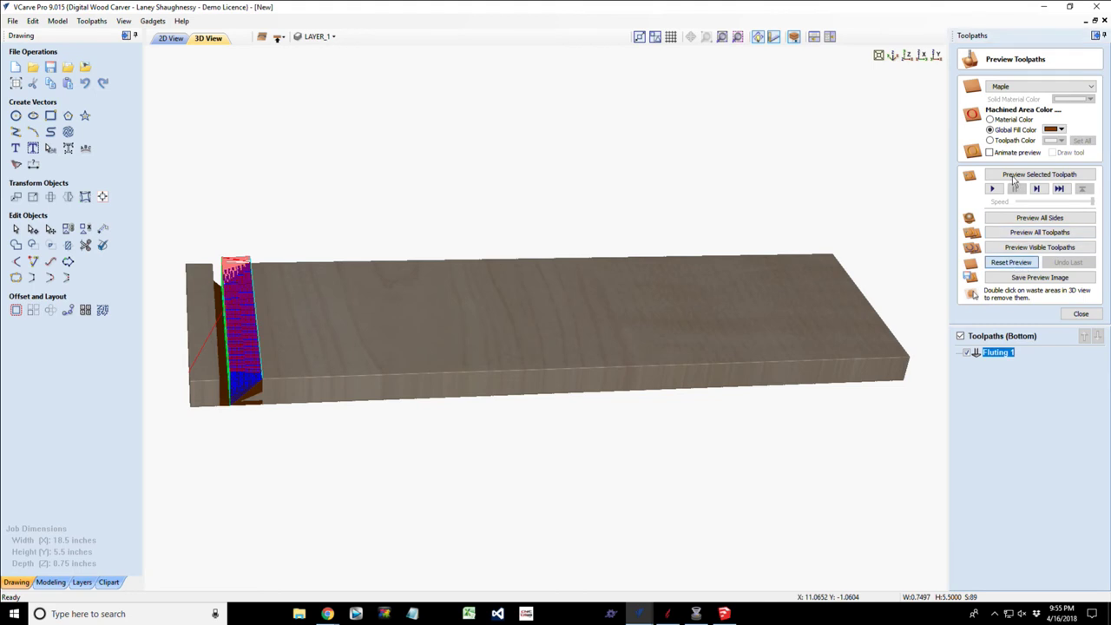
# Simulate Fluting 1, orbit and zoom to inspect the ribbed groove from below, then return to 2D.
pyautogui.click(1015, 177)
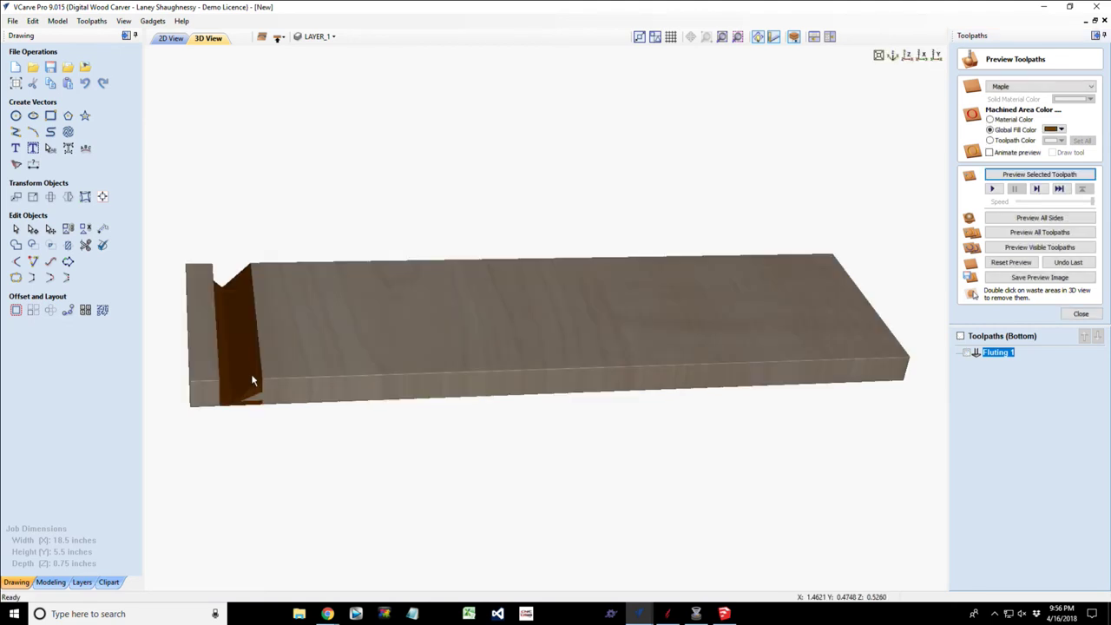
pyautogui.moveTo(283, 377); pyautogui.dragTo(422, 447)
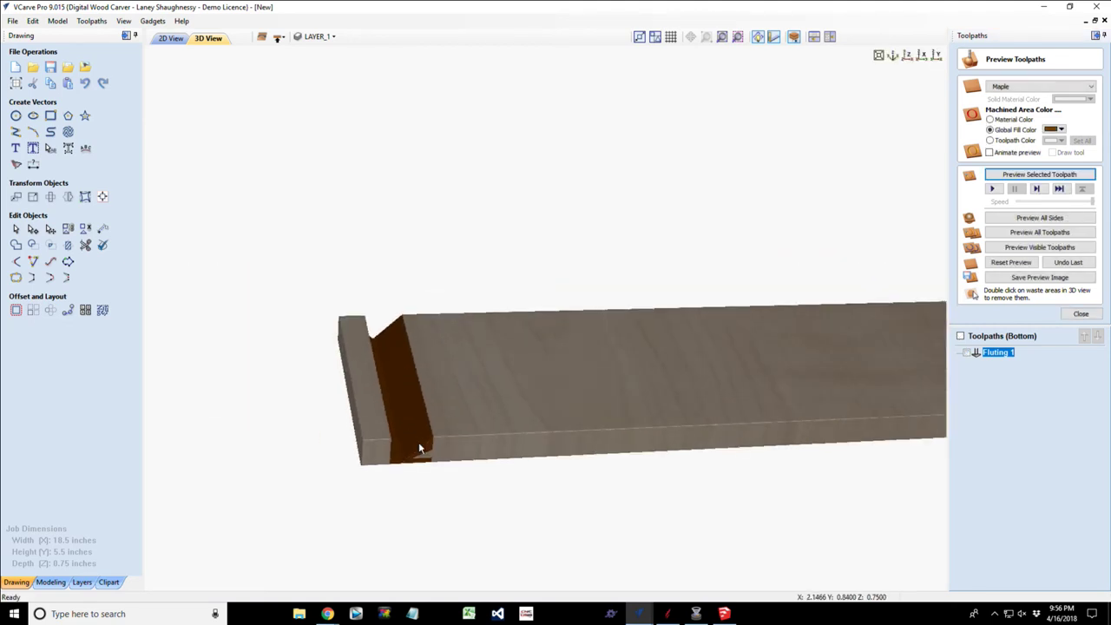
pyautogui.scroll(2, 420, 449)
pyautogui.scroll(4, 420, 448)
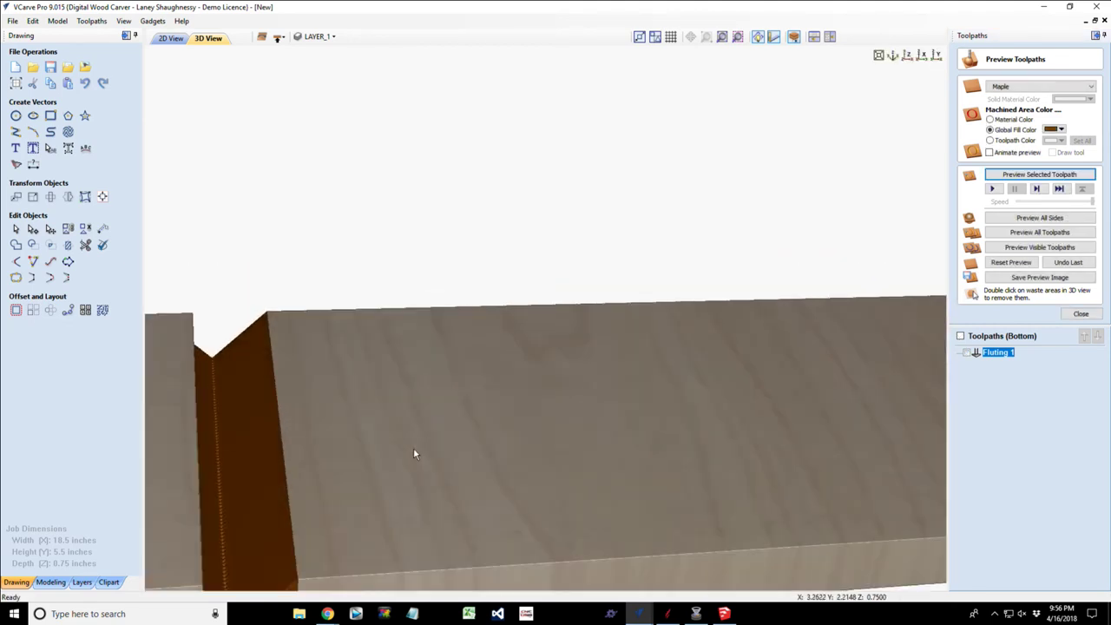
pyautogui.moveTo(387, 497); pyautogui.dragTo(405, 350)
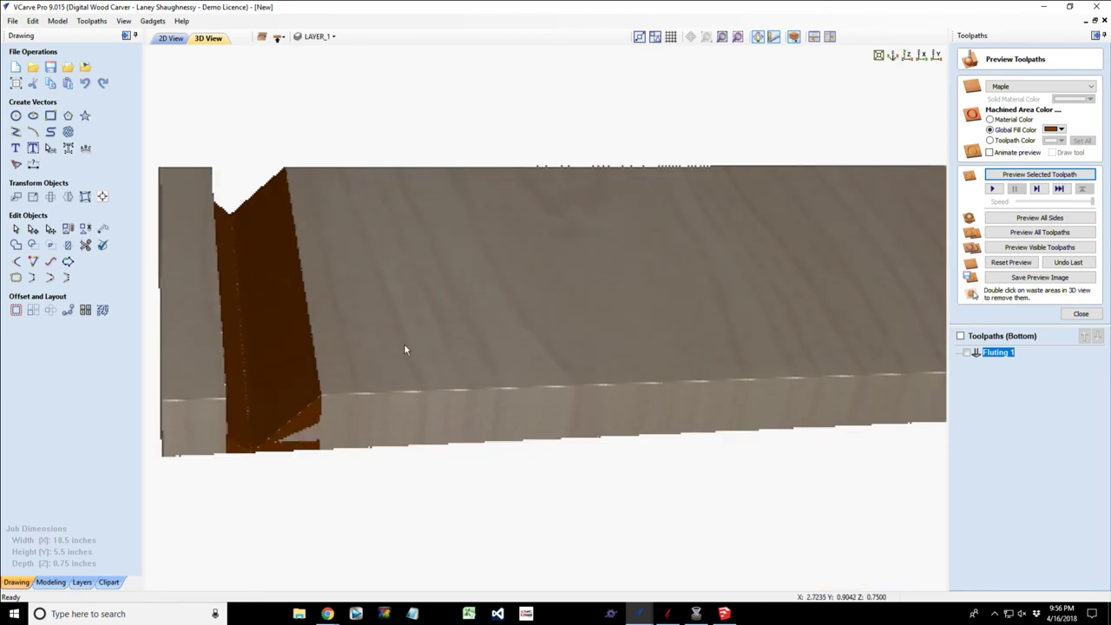
pyautogui.scroll(5, 285, 402)
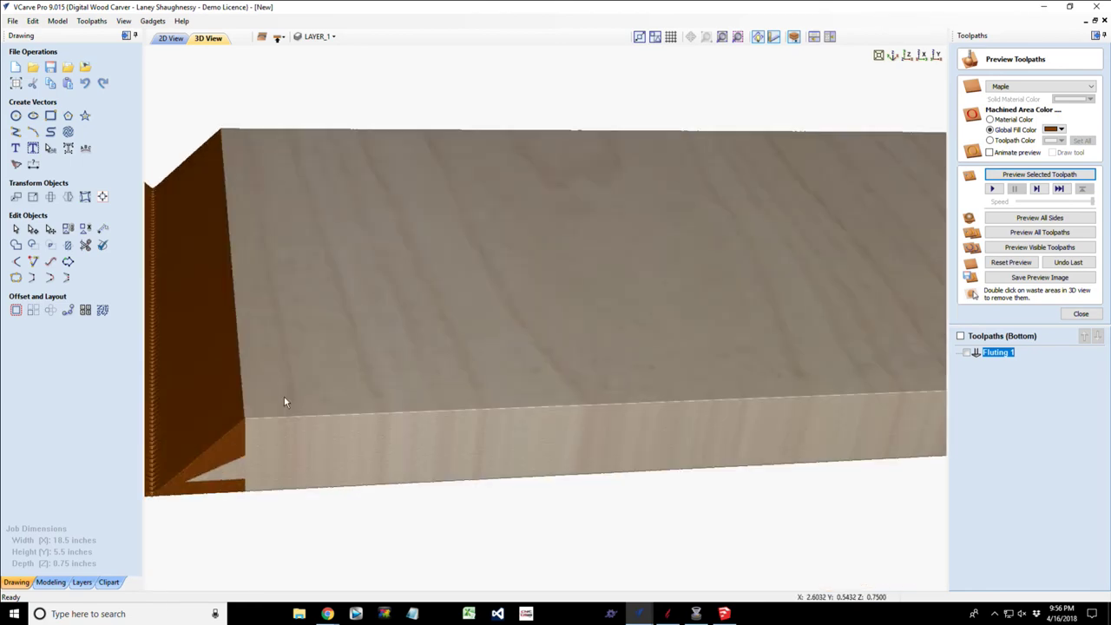
pyautogui.scroll(-3, 613, 327)
pyautogui.scroll(2, 613, 327)
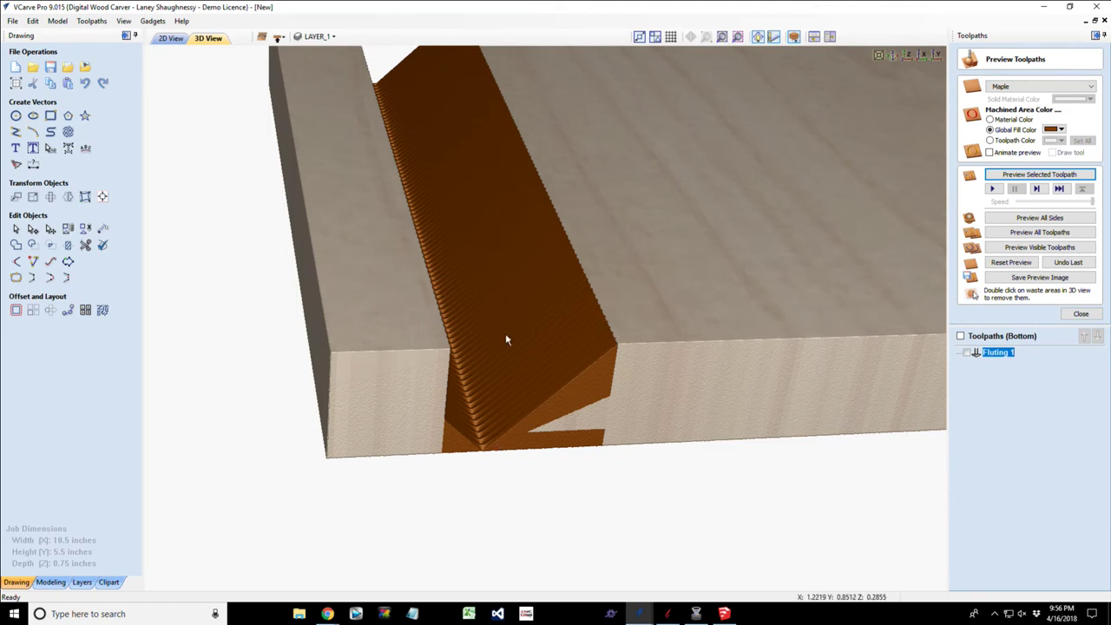
pyautogui.scroll(-3, 507, 340)
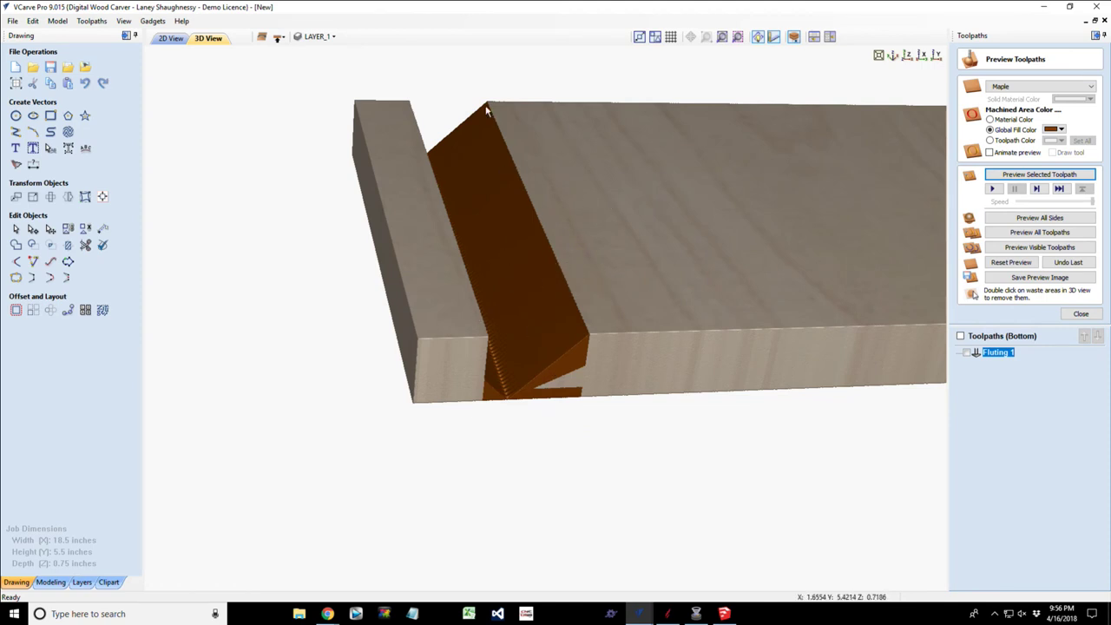
pyautogui.click(171, 39)
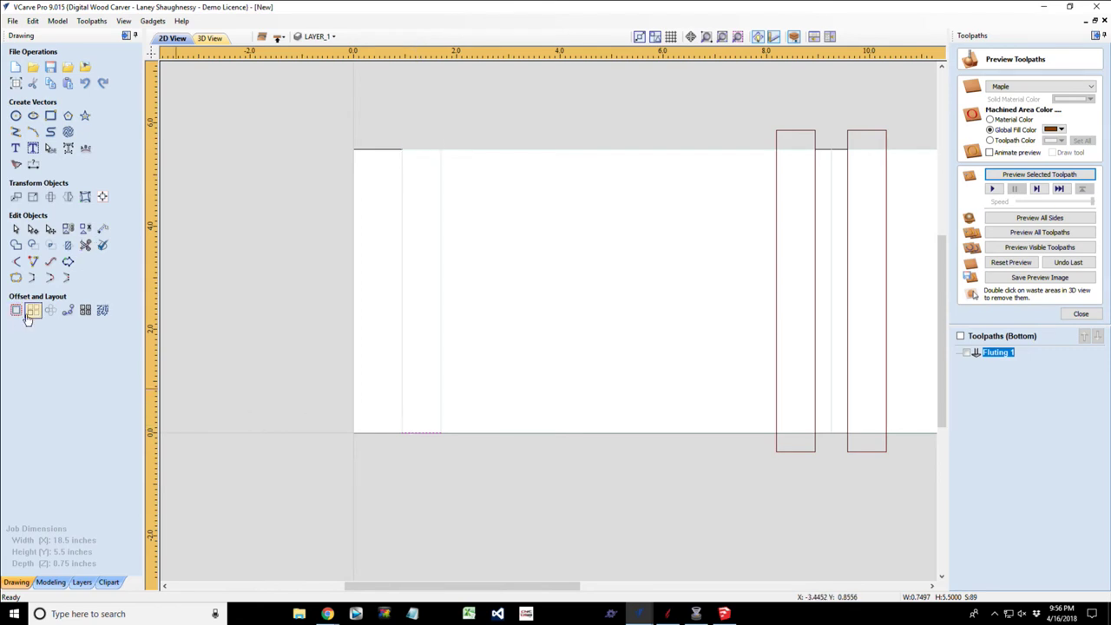
# Set the Array Copy horizontal and vertical gaps to 0.375.
pyautogui.click(33, 310)
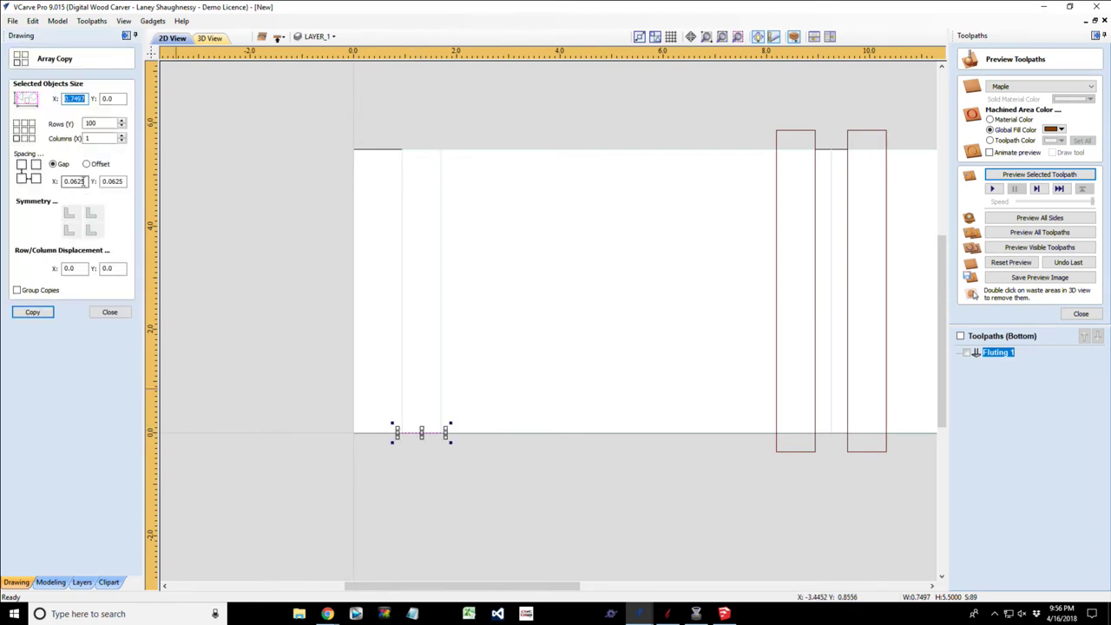
pyautogui.click(86, 180)
pyautogui.write('.35')
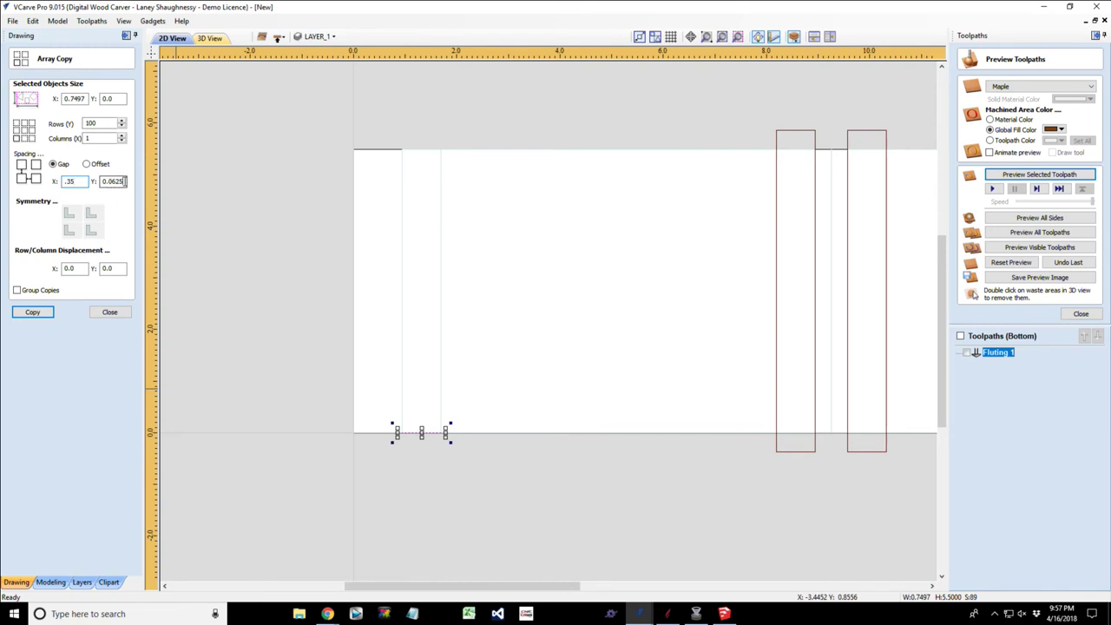
pyautogui.moveTo(124, 182); pyautogui.dragTo(104, 182)
pyautogui.press('BackSpace')
pyautogui.write('.375')
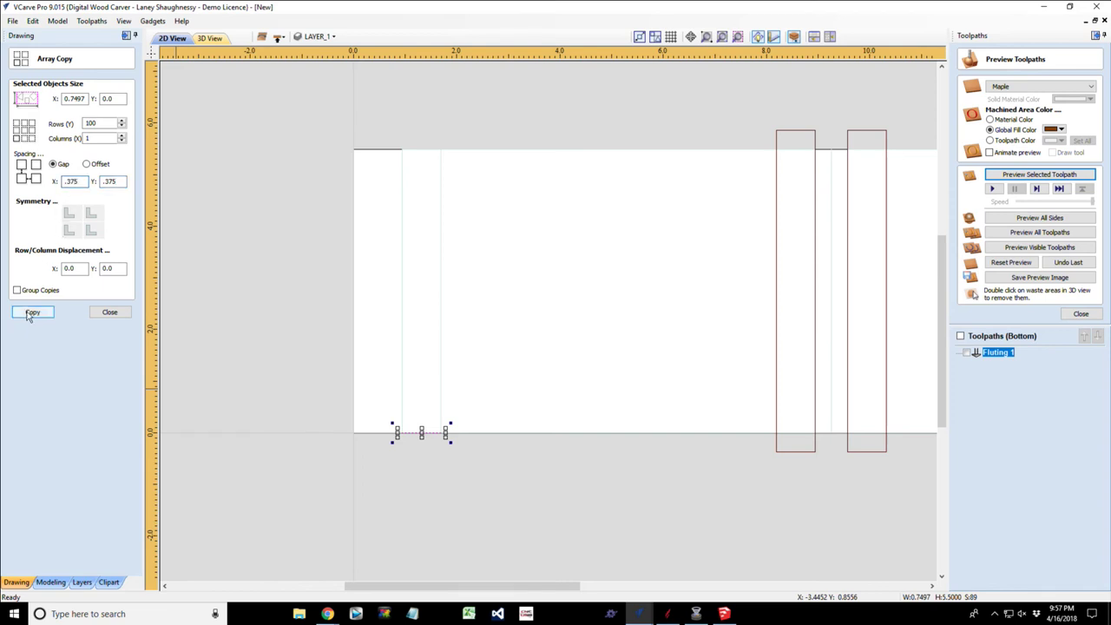
pyautogui.click(31, 314)
# Make 26 rows of the line, close Array Copy, and select the copies above the board.
pyautogui.doubleClick(91, 123)
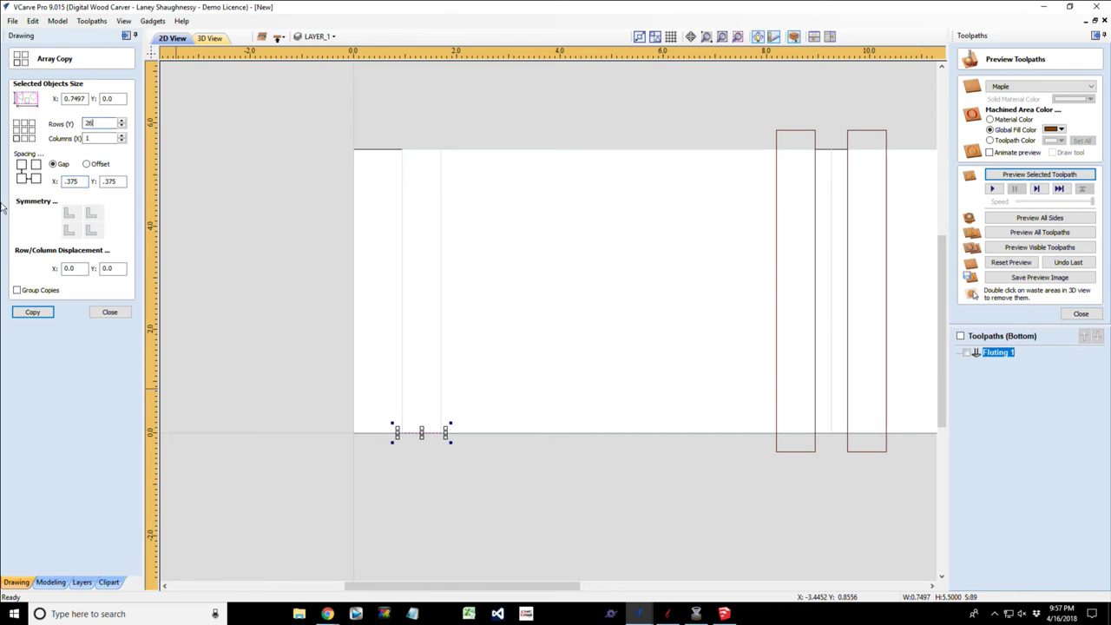
pyautogui.write('26')
pyautogui.click(32, 312)
pyautogui.scroll(-2, 352, 417)
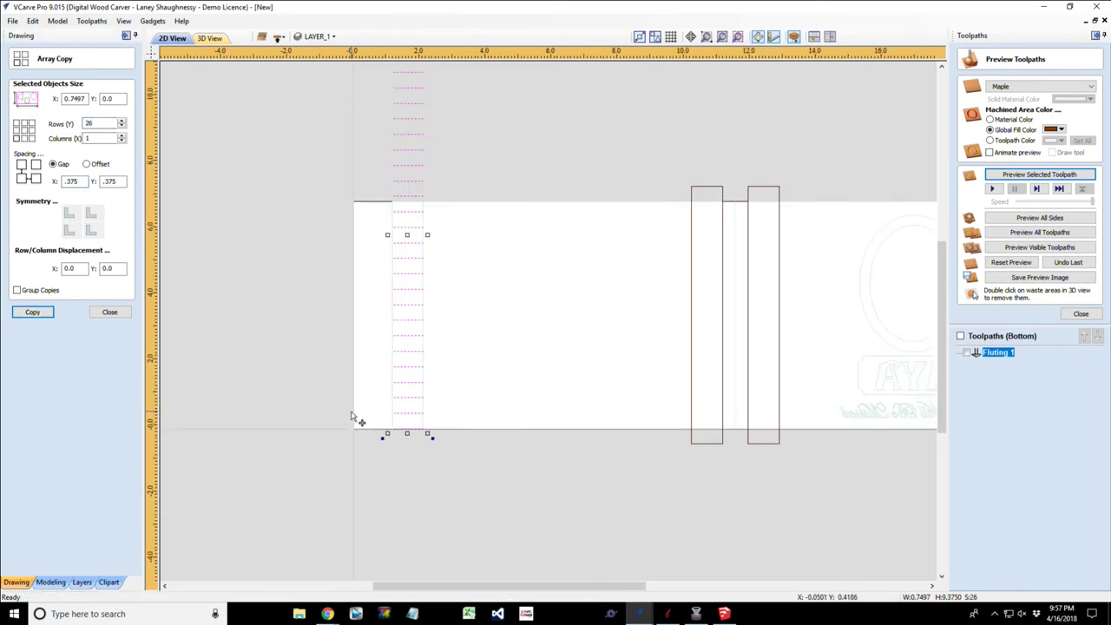
pyautogui.scroll(-1, 351, 417)
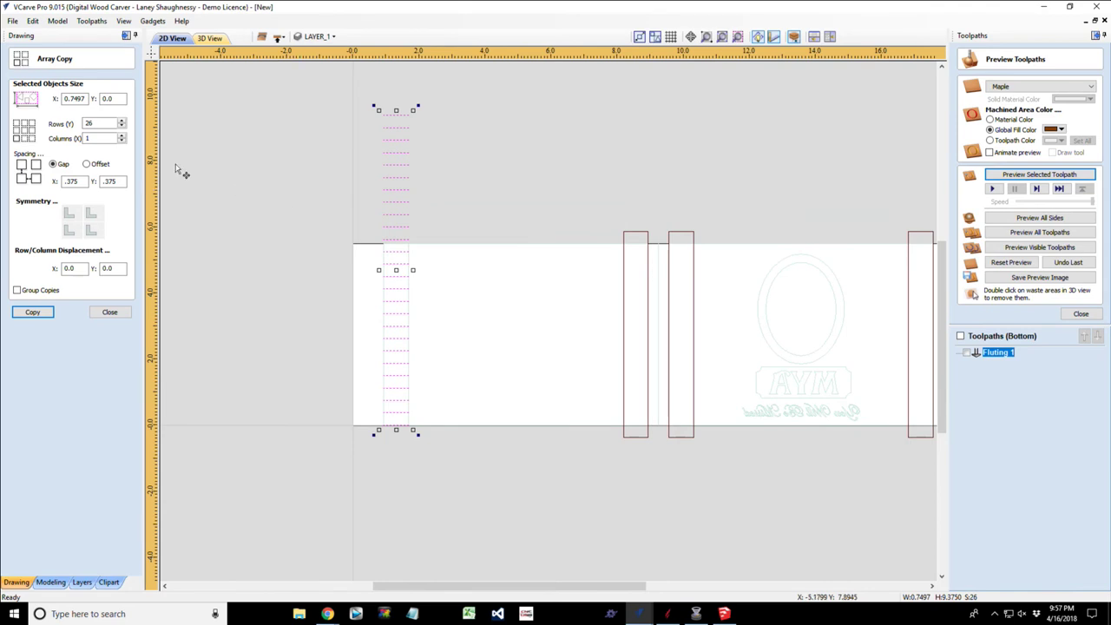
pyautogui.doubleClick(97, 123)
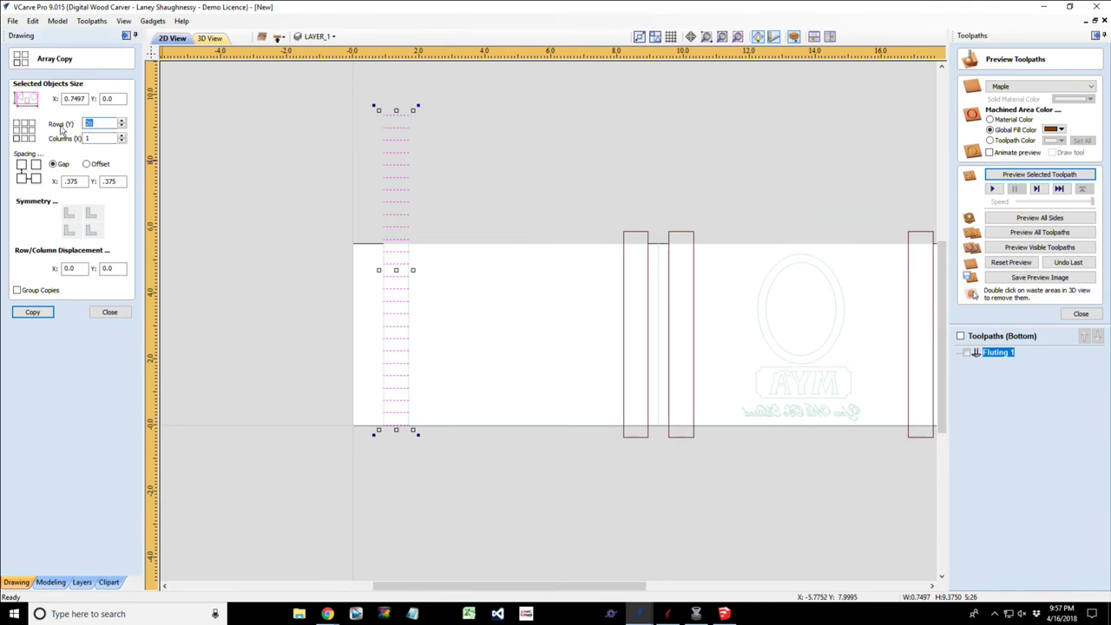
pyautogui.click(109, 312)
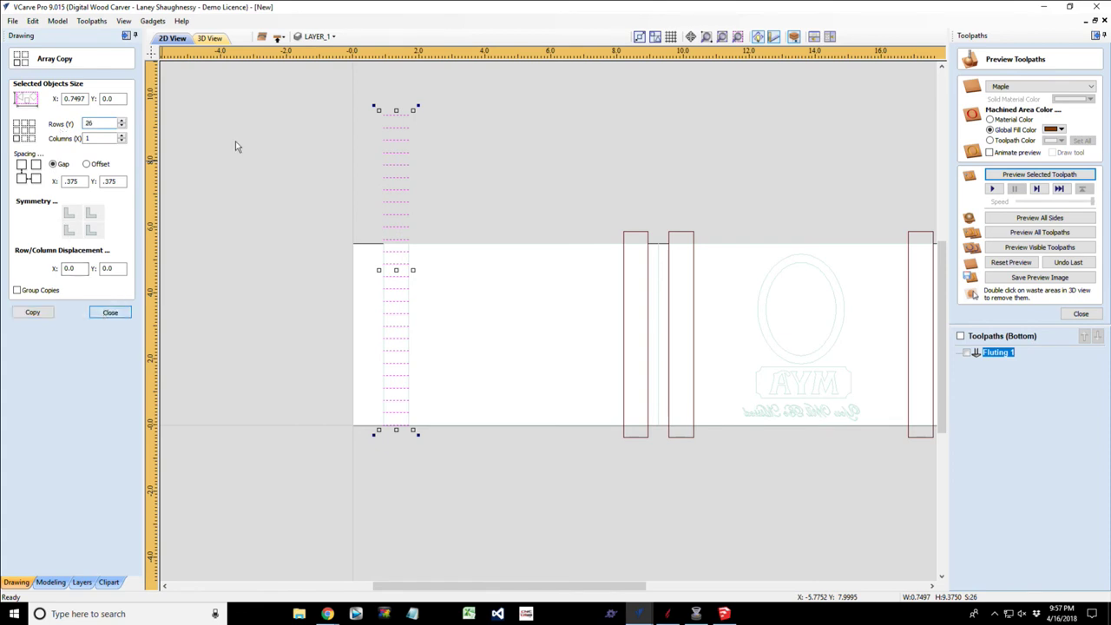
pyautogui.moveTo(320, 84); pyautogui.dragTo(465, 246)
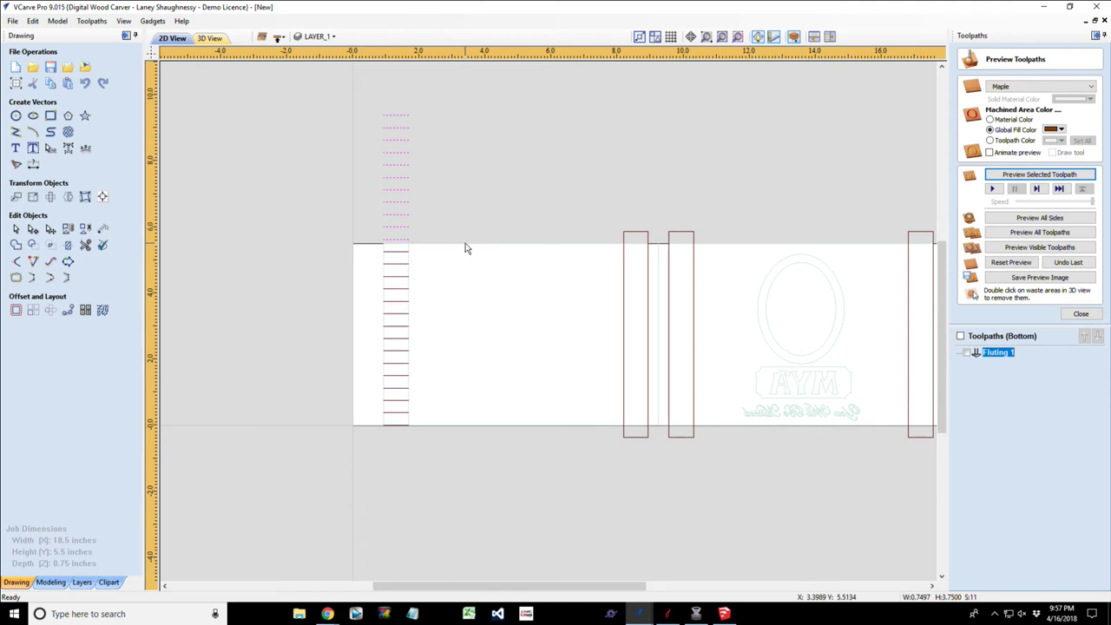
# Delete the lines above the board, select the 15 remaining lines, and recalculate Fluting 1 on them.
pyautogui.press('Delete')
pyautogui.moveTo(382, 248); pyautogui.dragTo(437, 471)
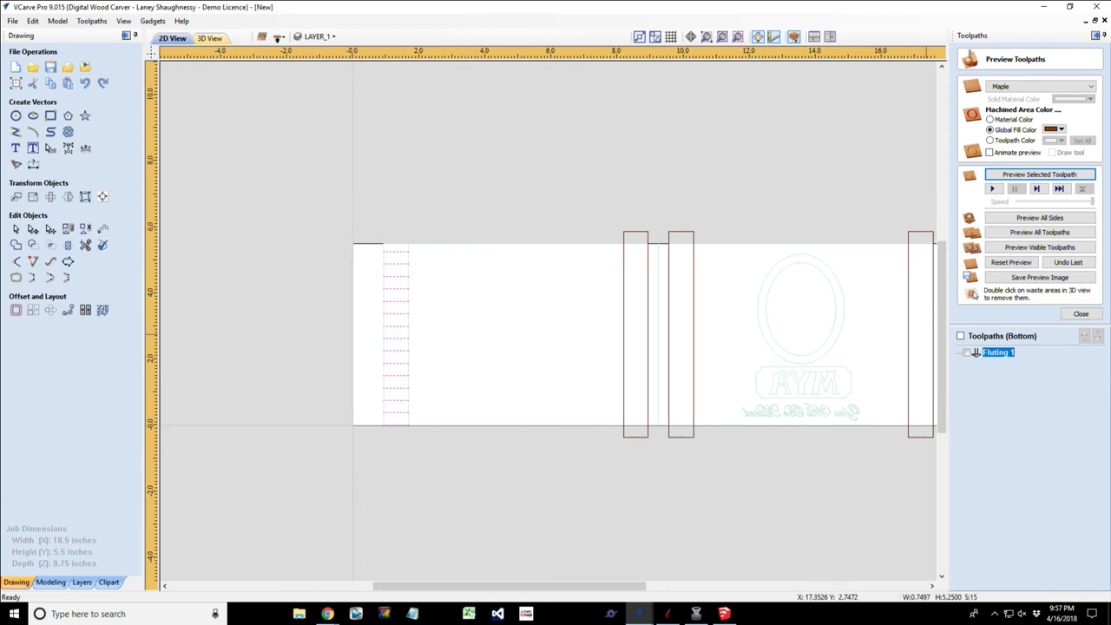
pyautogui.doubleClick(1009, 353)
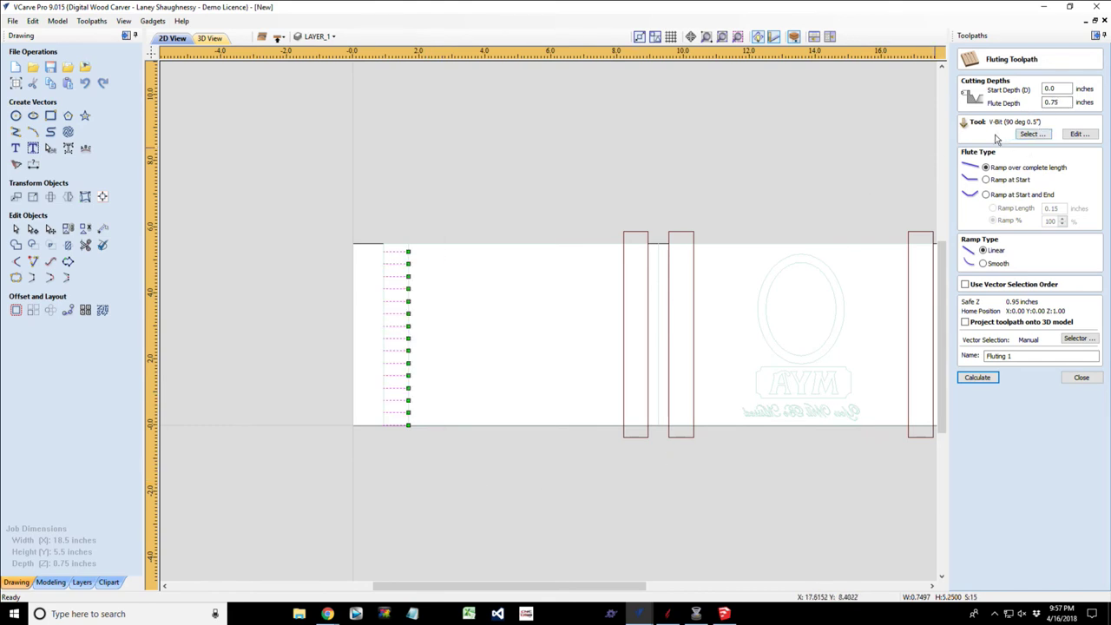
pyautogui.click(978, 376)
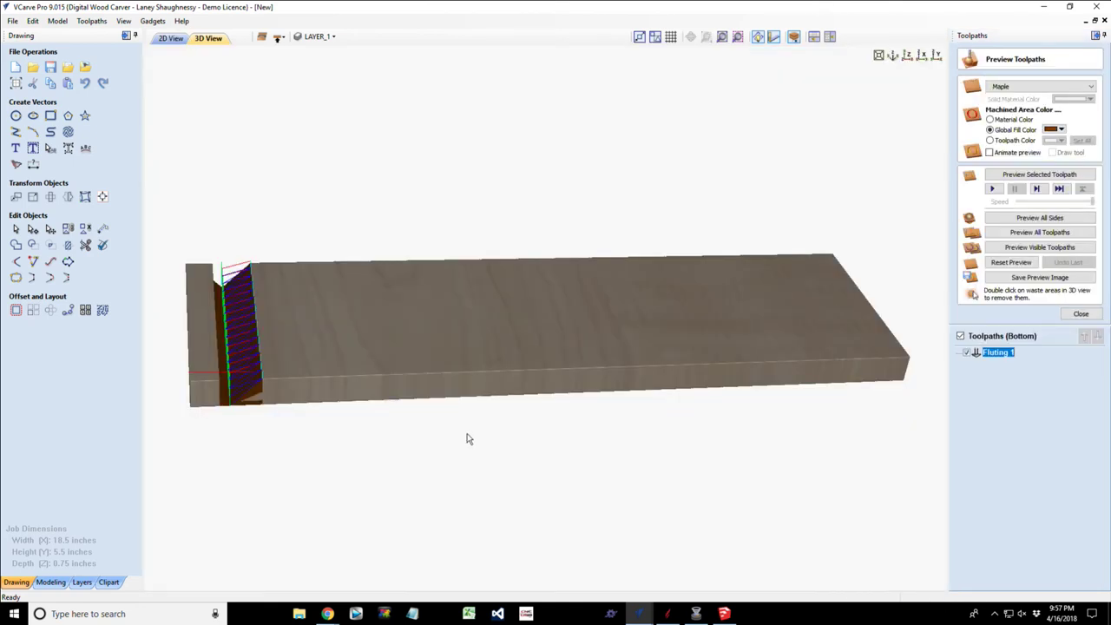
# Reset the preview, simulate Fluting 1, and inspect the ribbed grooves at the maple board's left end.
pyautogui.click(1023, 264)
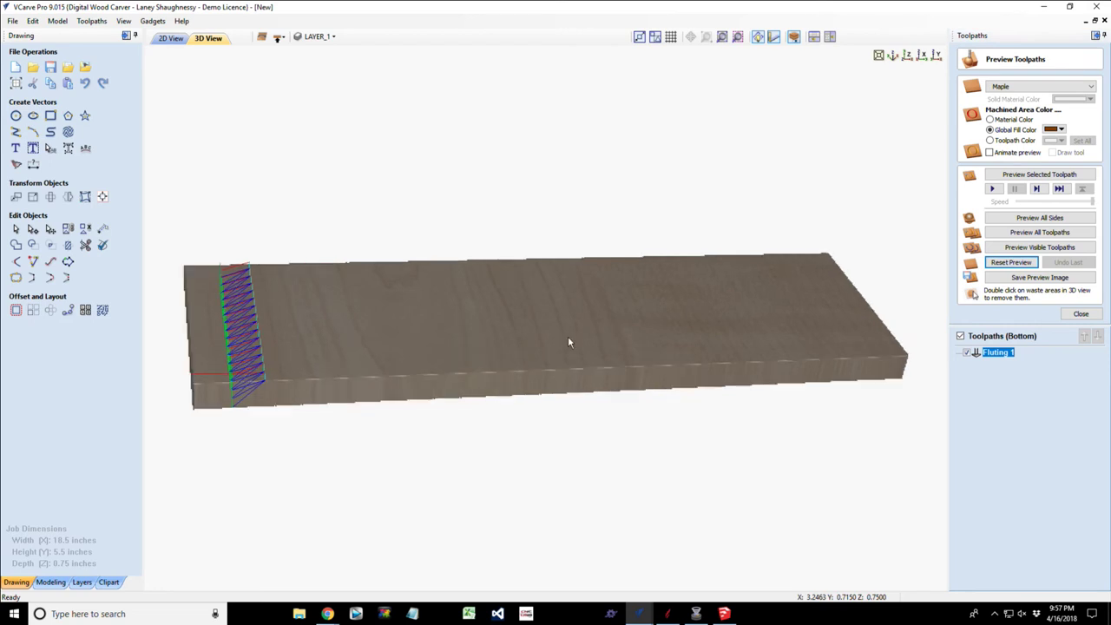
pyautogui.moveTo(571, 342); pyautogui.dragTo(412, 362)
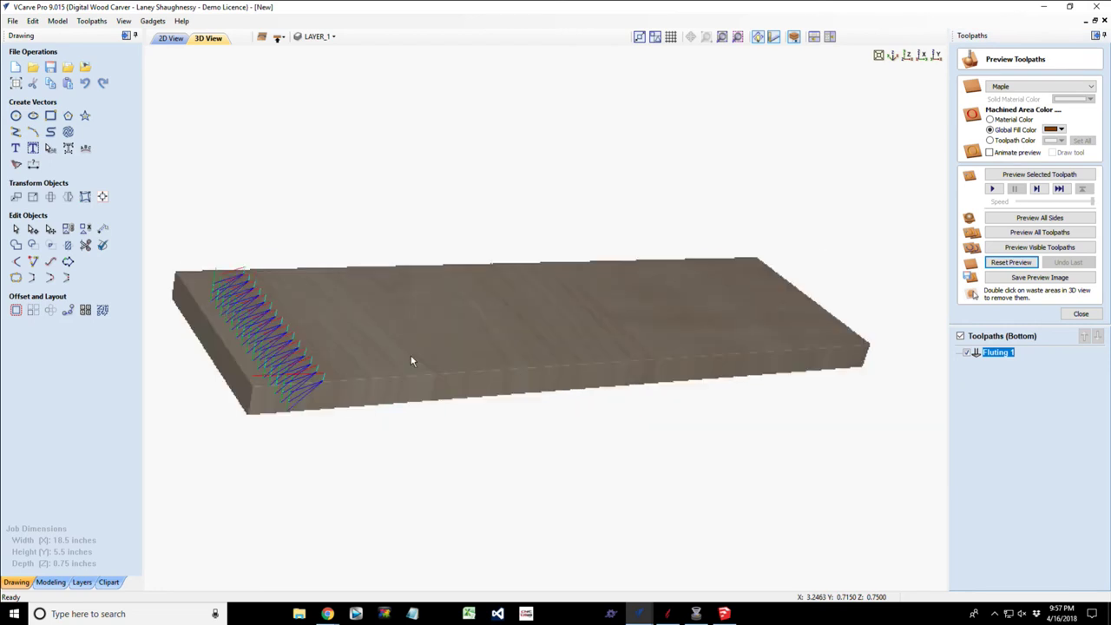
pyautogui.click(1039, 175)
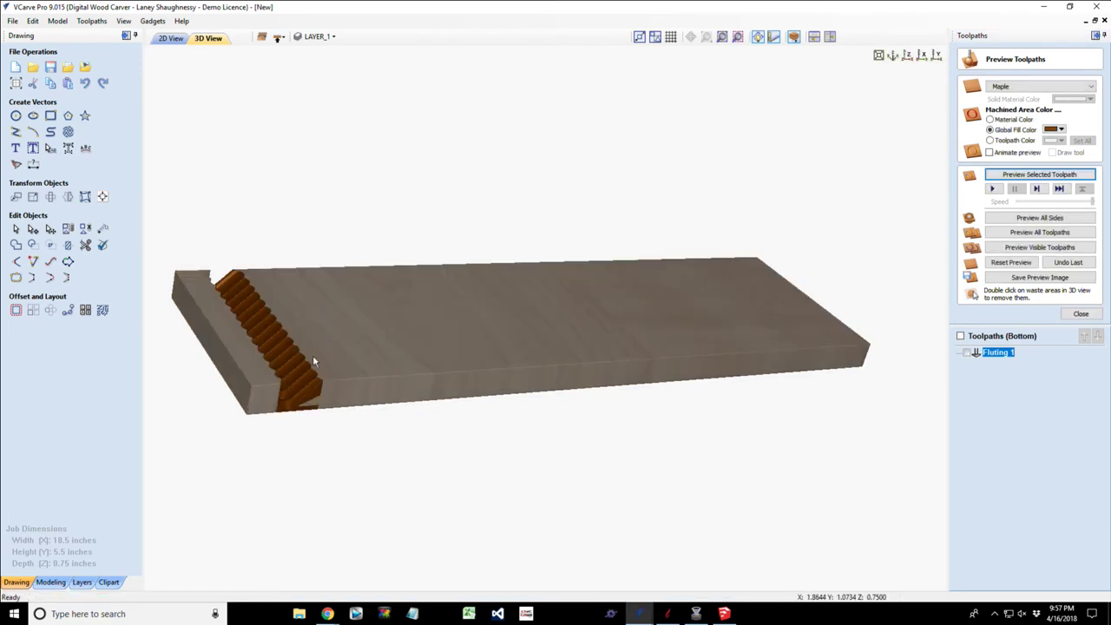
pyautogui.moveTo(315, 361); pyautogui.dragTo(450, 336, button='middle')
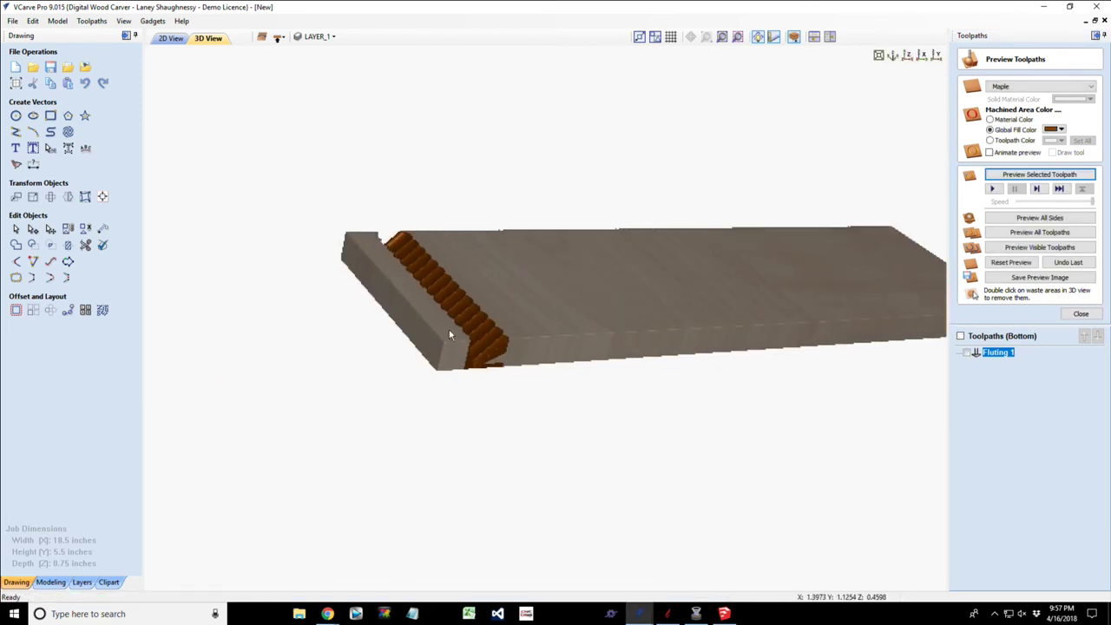
pyautogui.moveTo(449, 335); pyautogui.dragTo(524, 352)
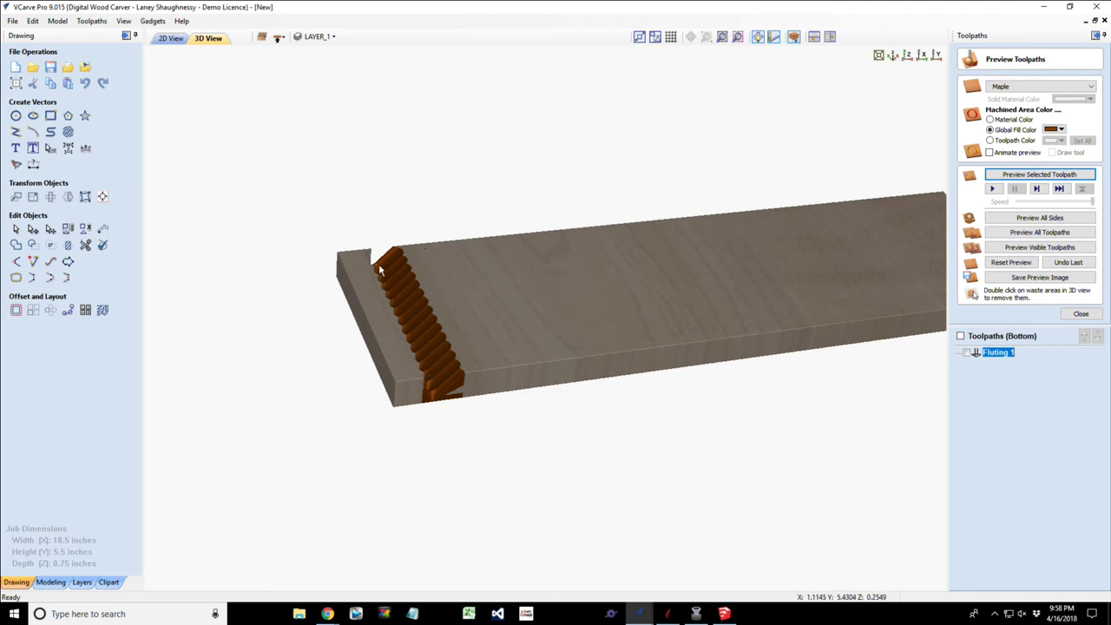
pyautogui.scroll(3, 418, 348)
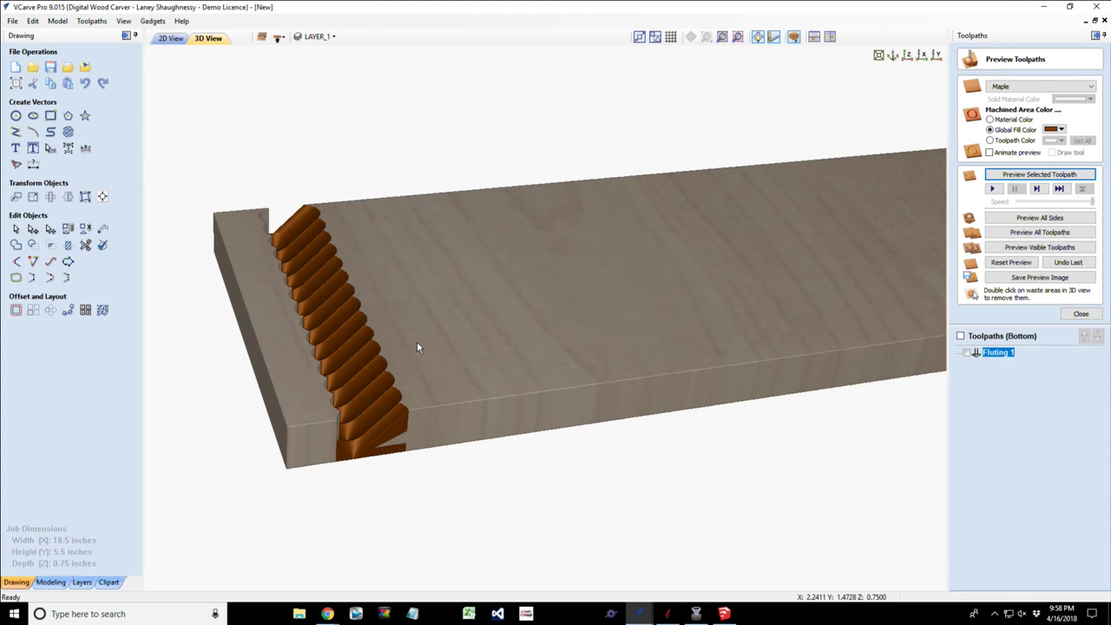
pyautogui.moveTo(417, 342)
pyautogui.mouseDown()
pyautogui.moveTo(389, 344)
pyautogui.moveTo(422, 342)
pyautogui.mouseUp()
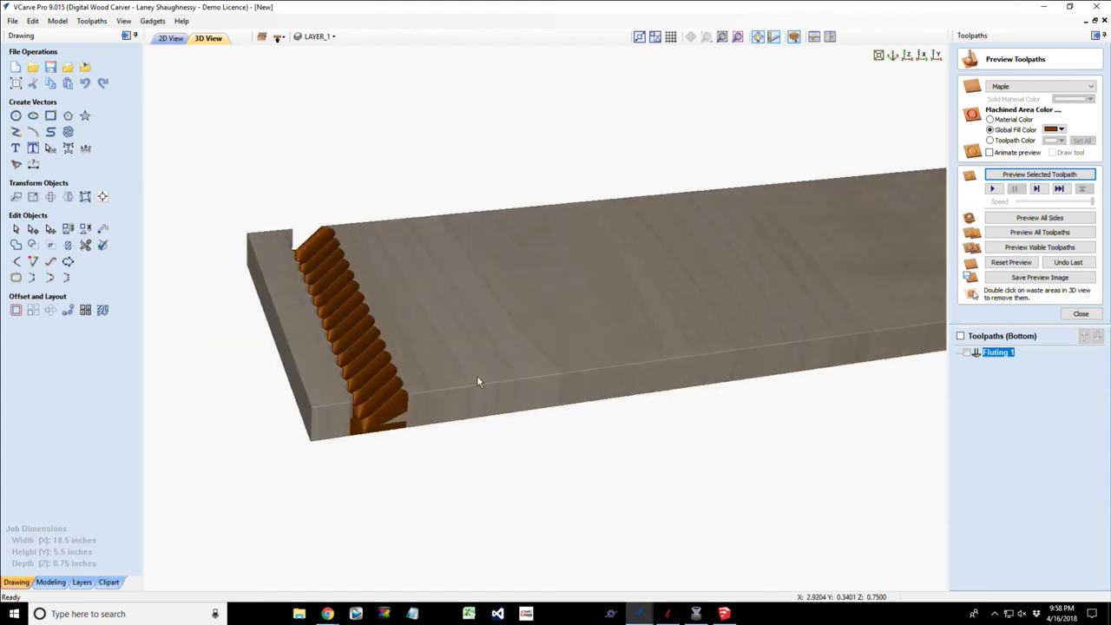
pyautogui.moveTo(477, 377); pyautogui.dragTo(446, 358)
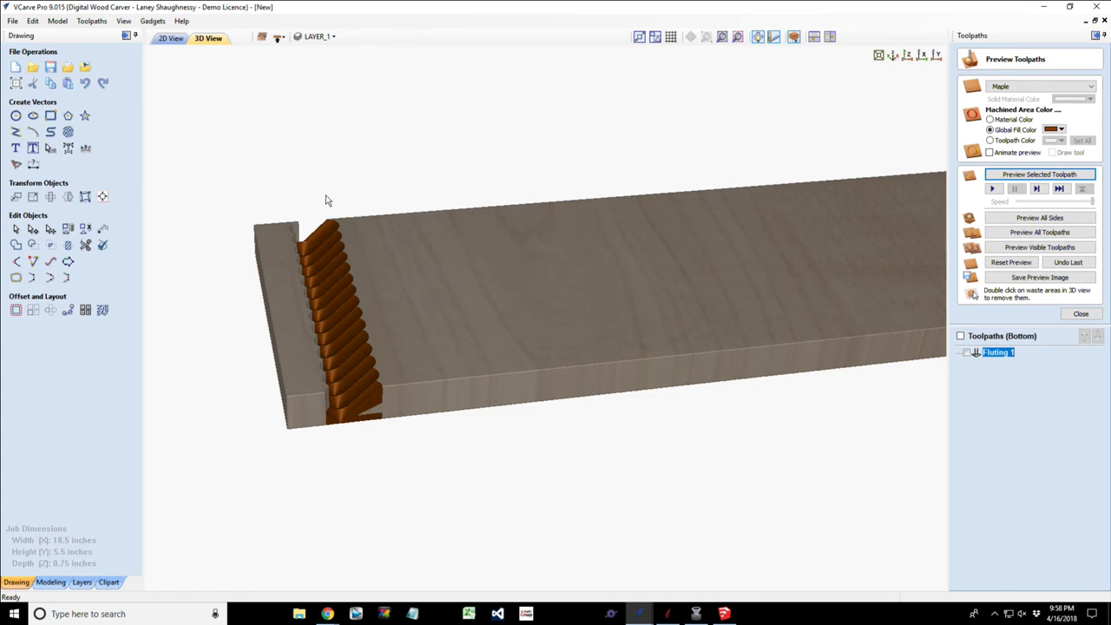
pyautogui.moveTo(326, 200); pyautogui.dragTo(322, 220)
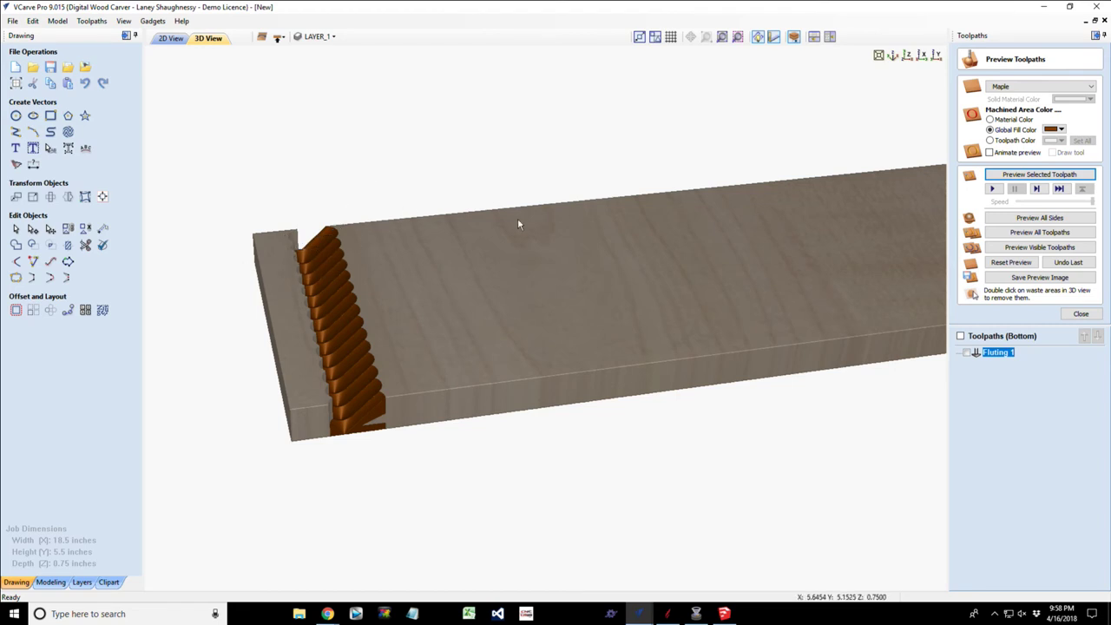
# In the 2D view, reopen Fluting 1 and reselect the short 0.375-spaced flute lines at the board's left end.
pyautogui.click(161, 40)
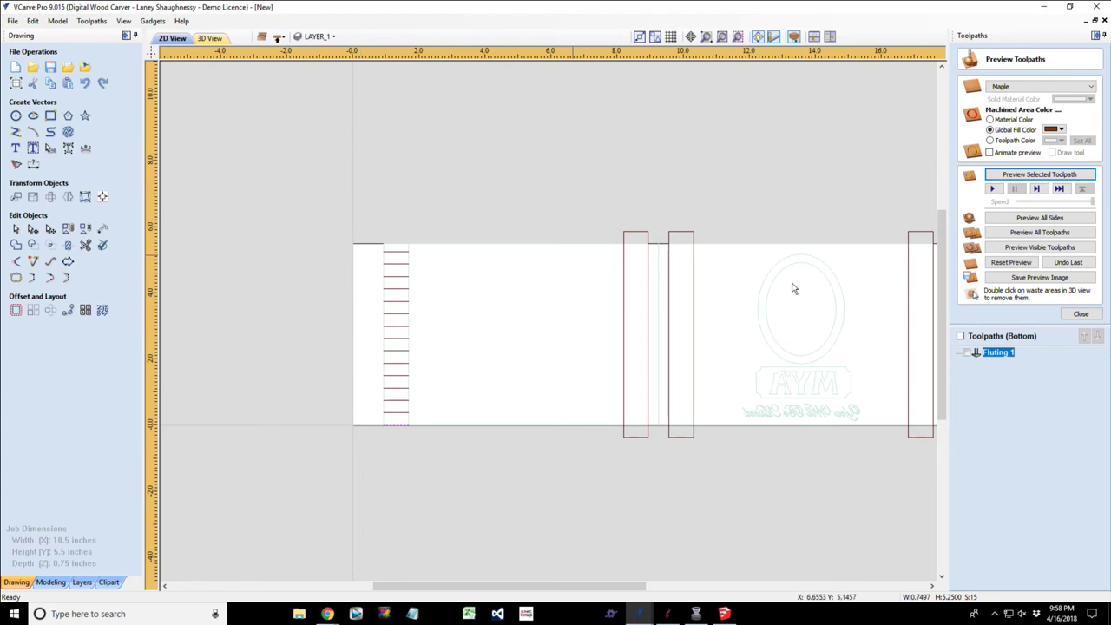
pyautogui.doubleClick(990, 352)
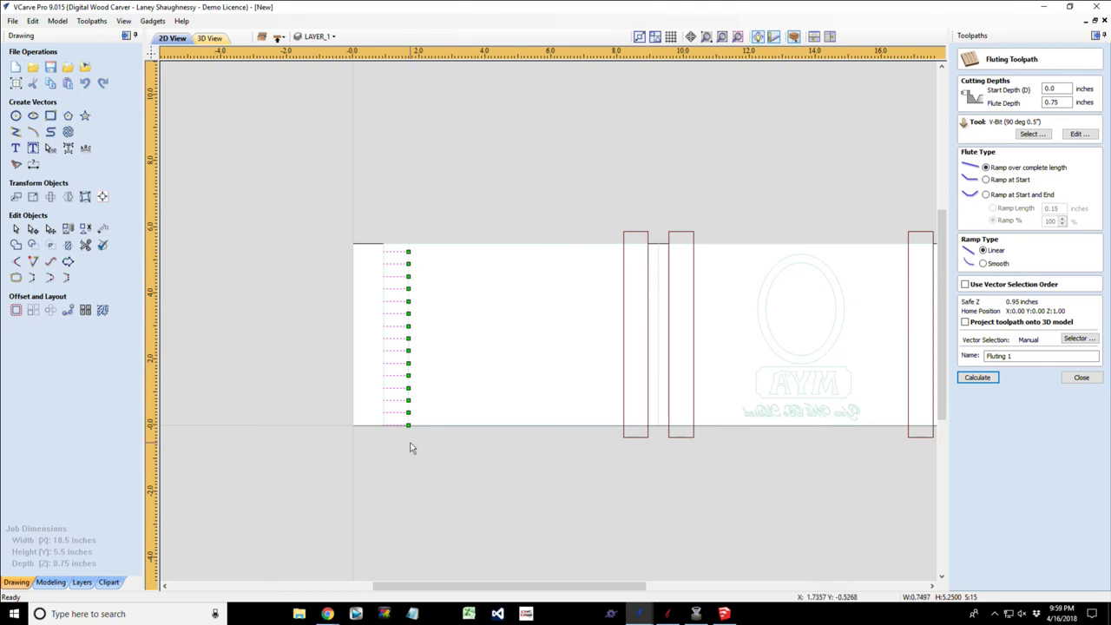
pyautogui.moveTo(352, 196); pyautogui.dragTo(421, 431)
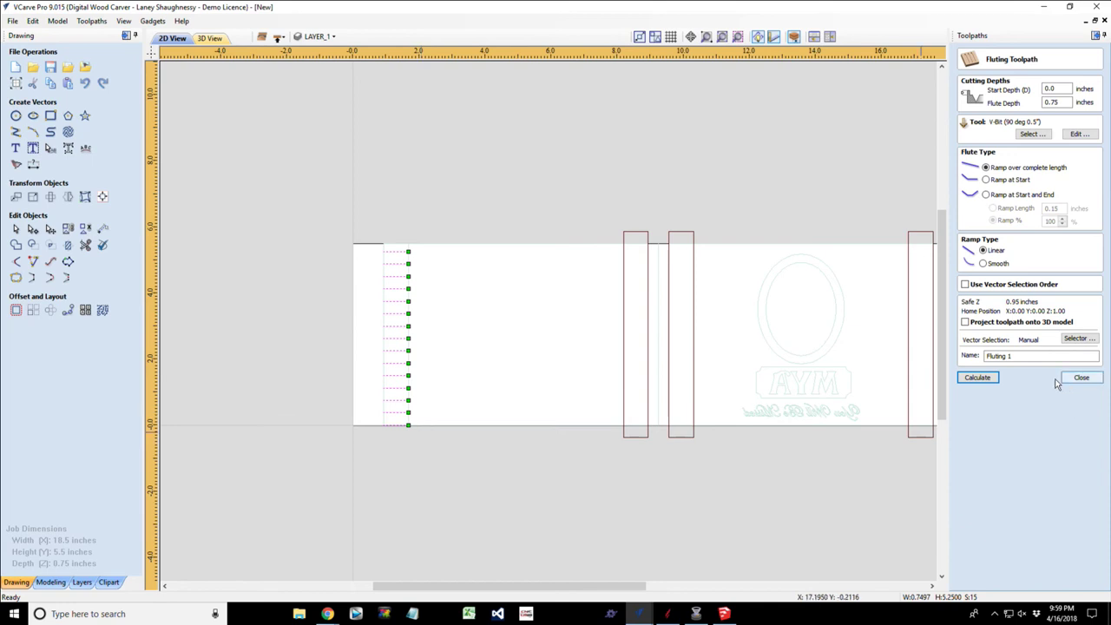
pyautogui.scroll(-2, 571, 330)
pyautogui.scroll(2, 462, 325)
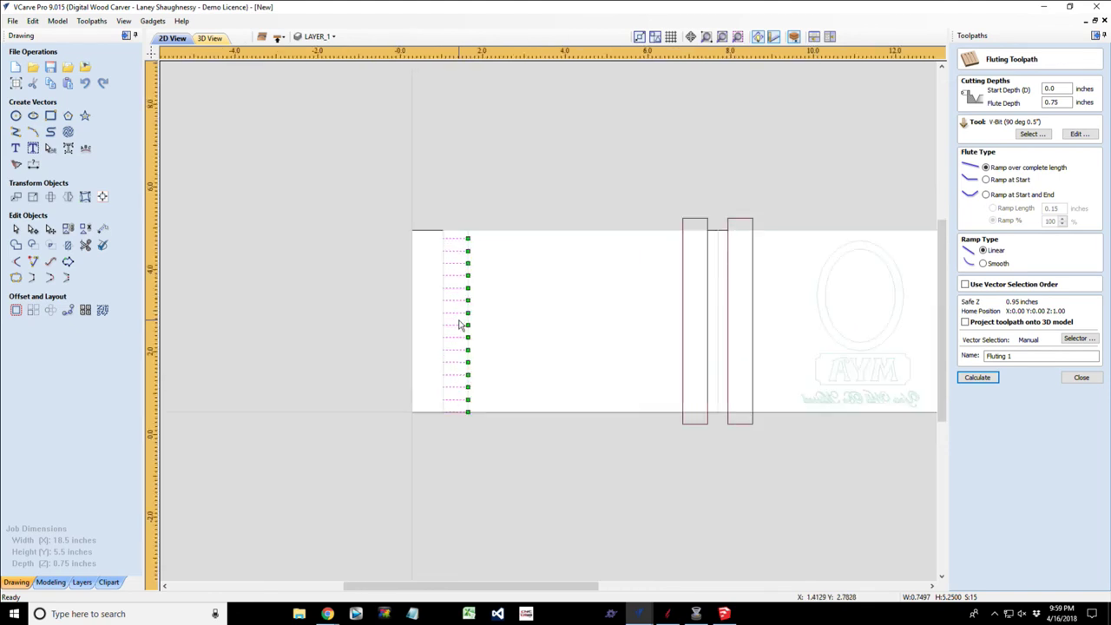
pyautogui.scroll(3, 460, 325)
pyautogui.scroll(-3, 412, 142)
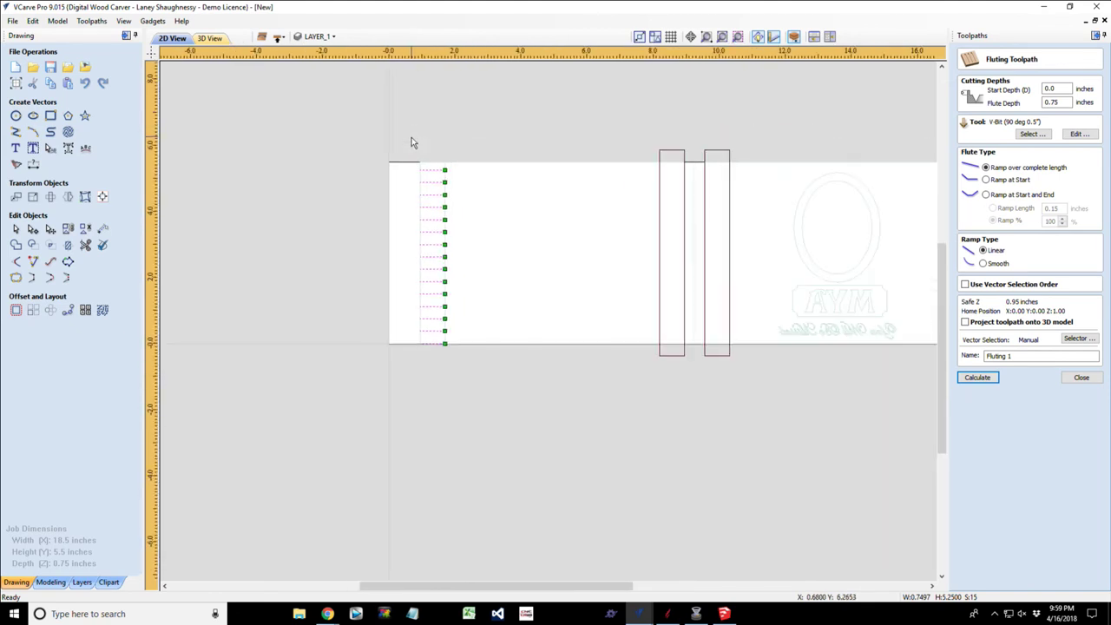
pyautogui.click(450, 282)
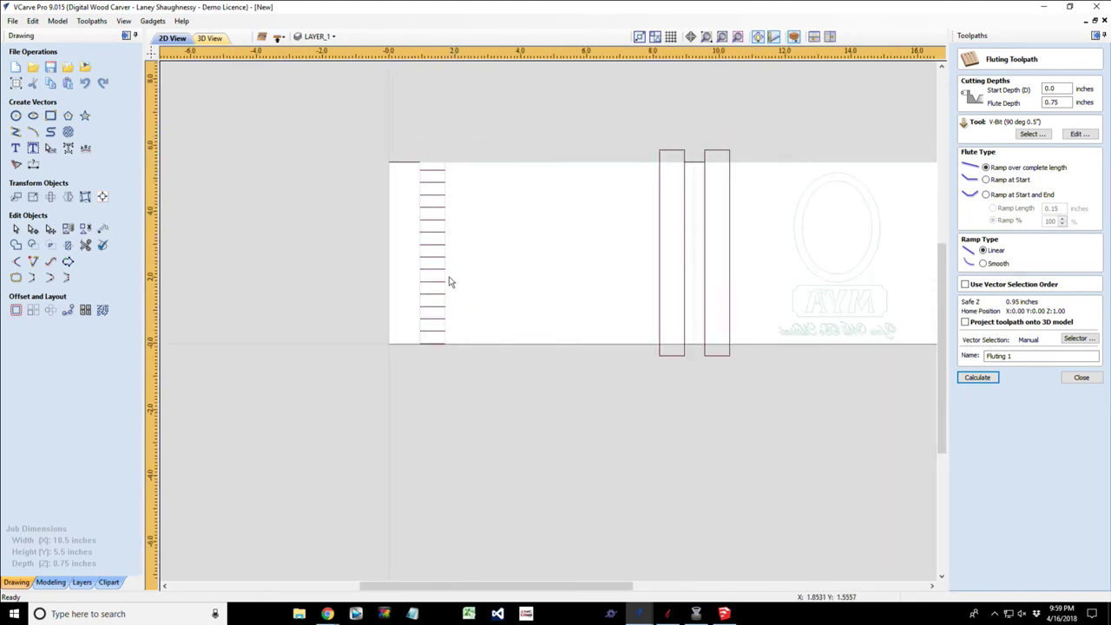
pyautogui.moveTo(399, 149); pyautogui.dragTo(497, 382)
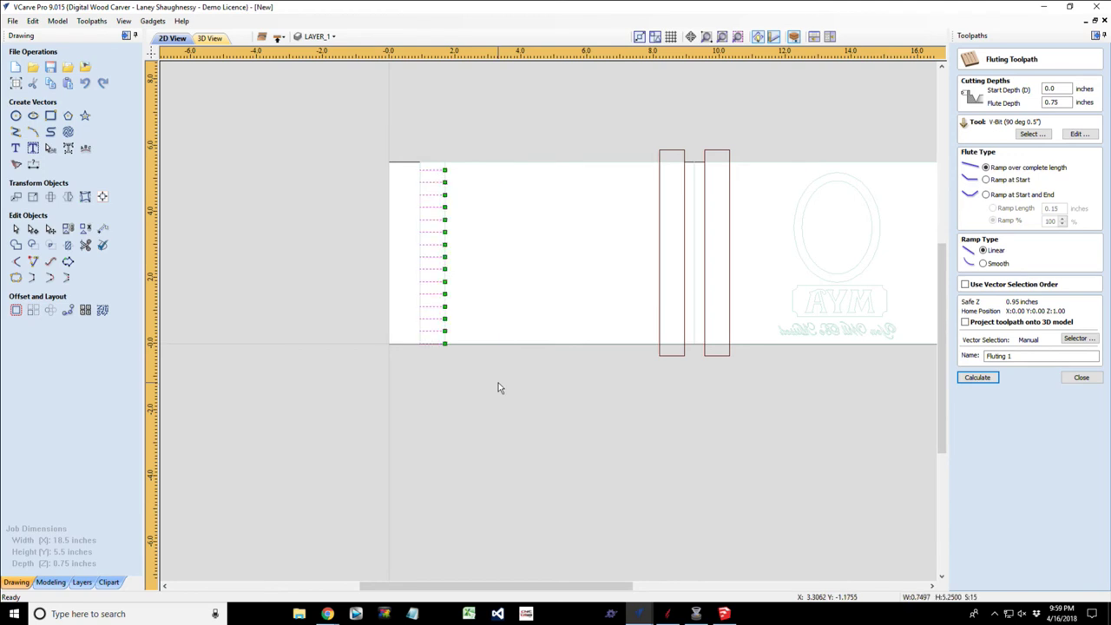
pyautogui.click(468, 308)
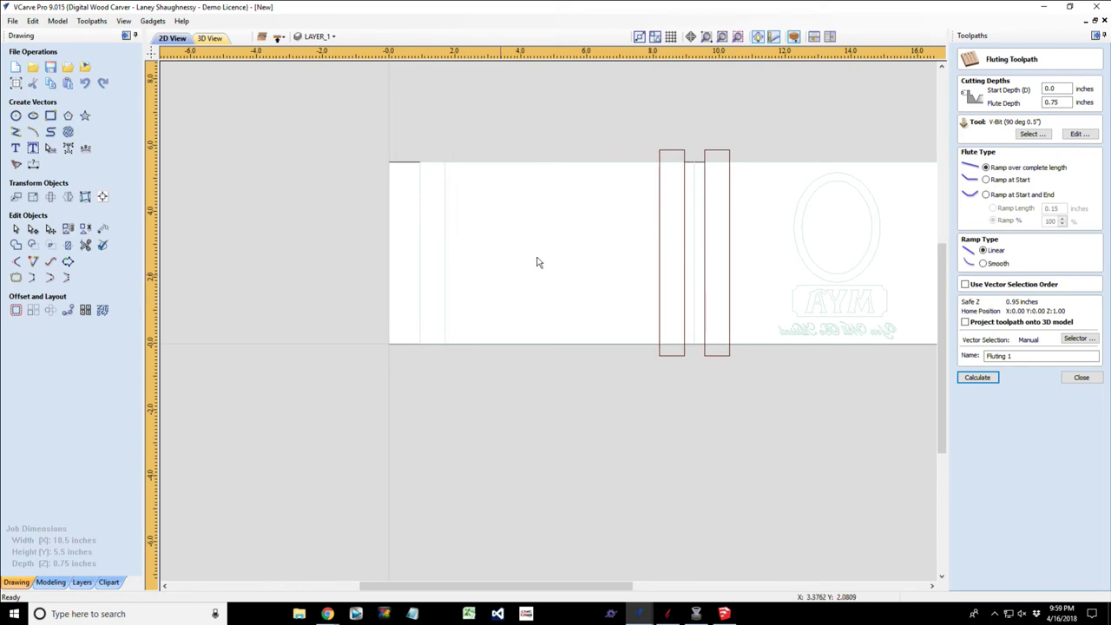
# Clear the selection and turn off the toolpath preview to show the oval, MYA plaque and script text as plain vectors.
pyautogui.scroll(-2, 556, 190)
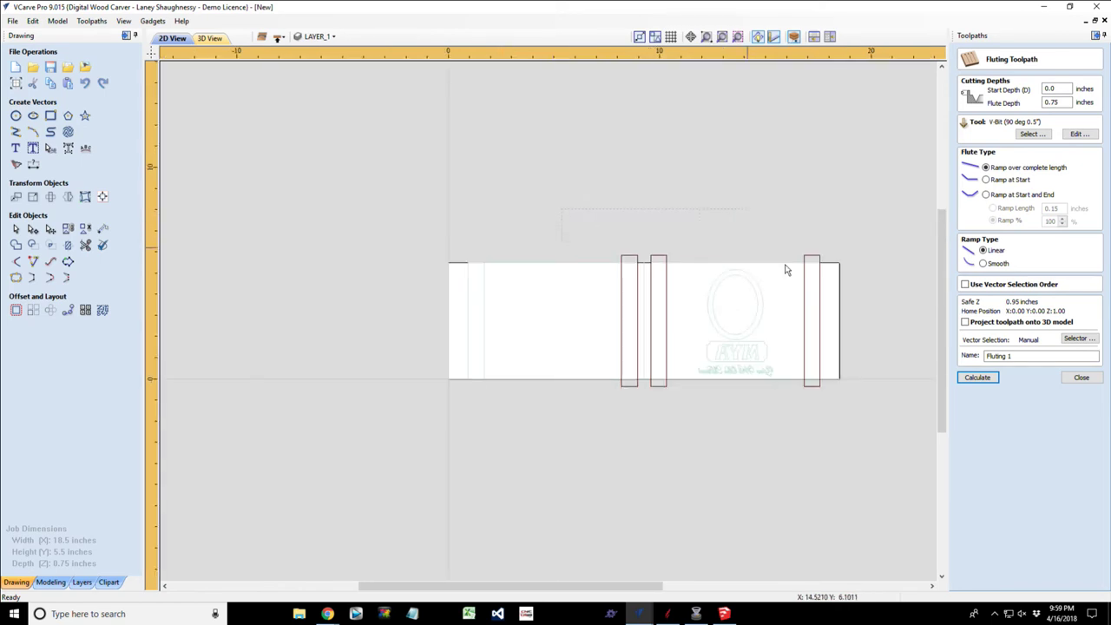
pyautogui.click(606, 342)
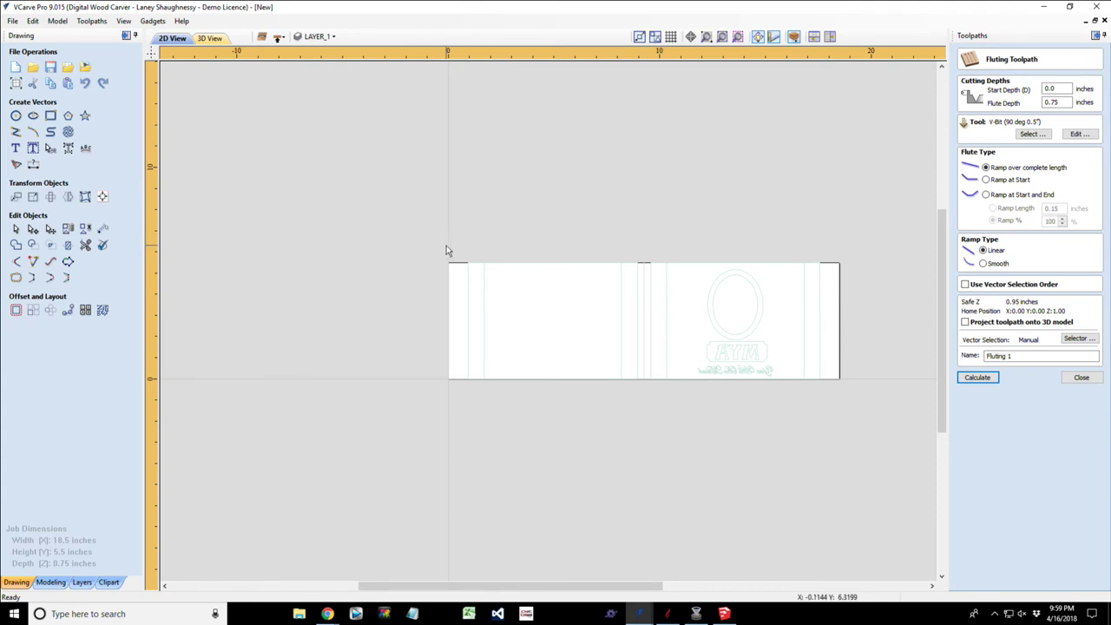
pyautogui.click(279, 38)
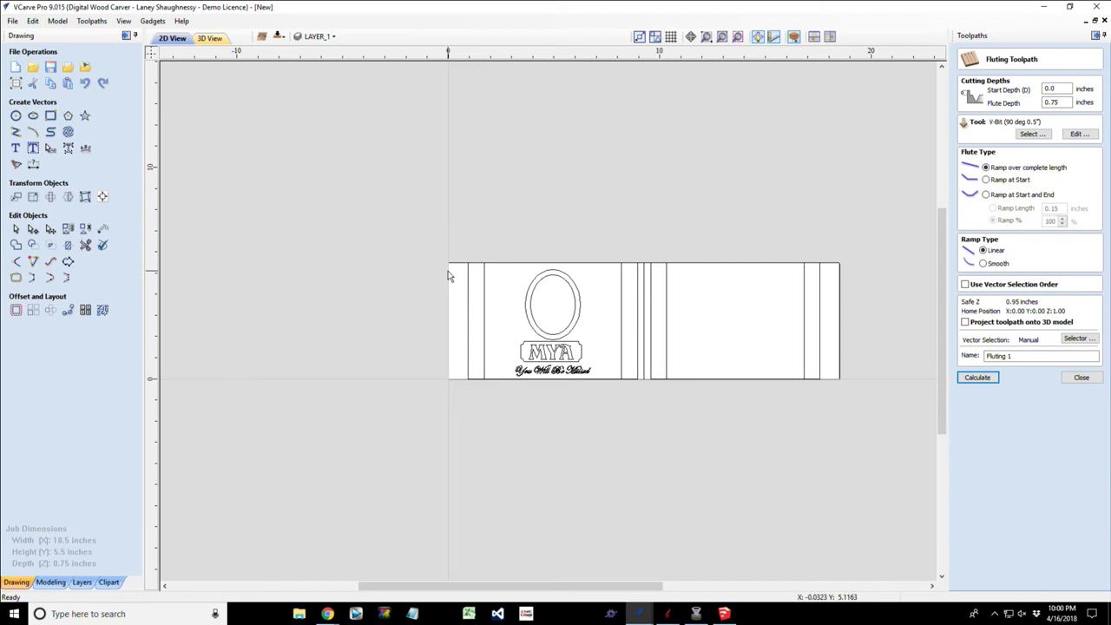
pyautogui.moveTo(863, 278); pyautogui.dragTo(778, 278, button='middle')
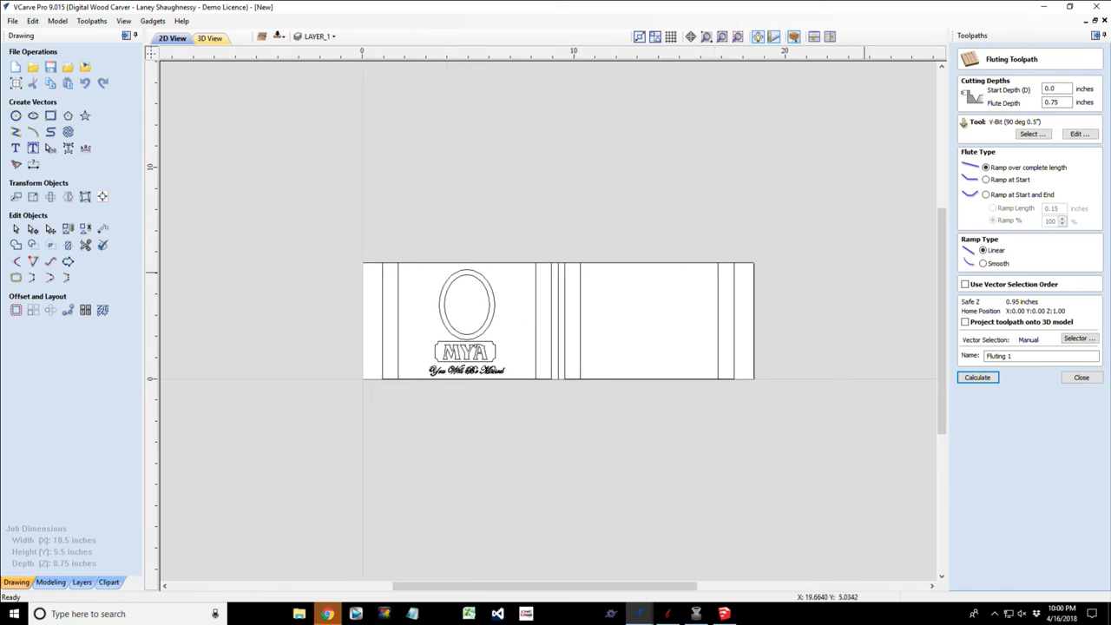
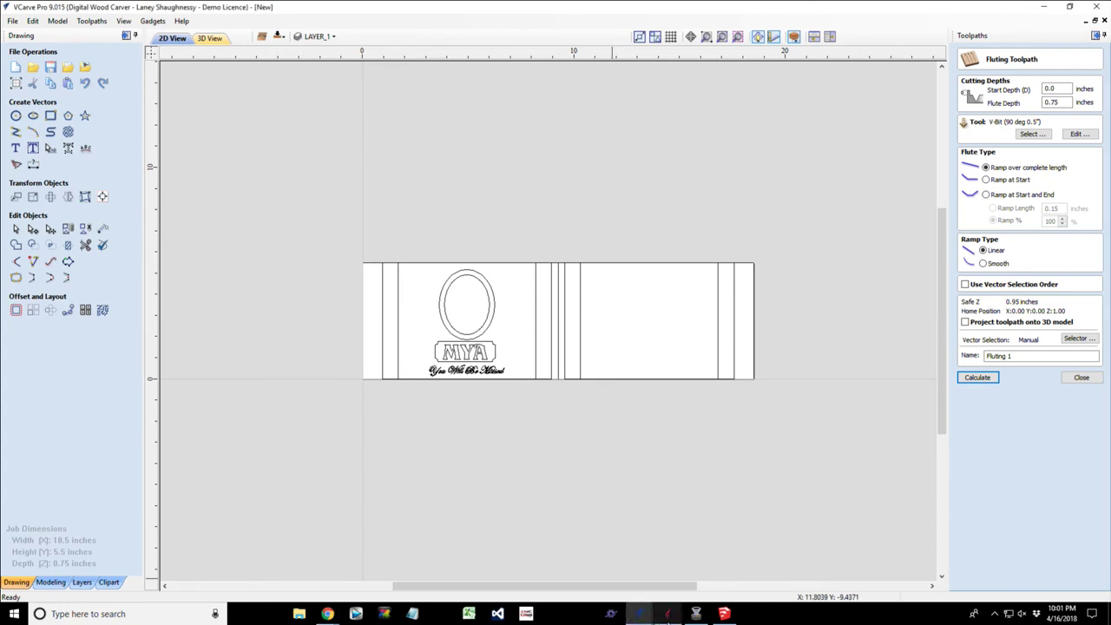
# Start a new blank VCarve Pro job from the start page, then switch to SketchUp.
pyautogui.moveTo(639, 614)
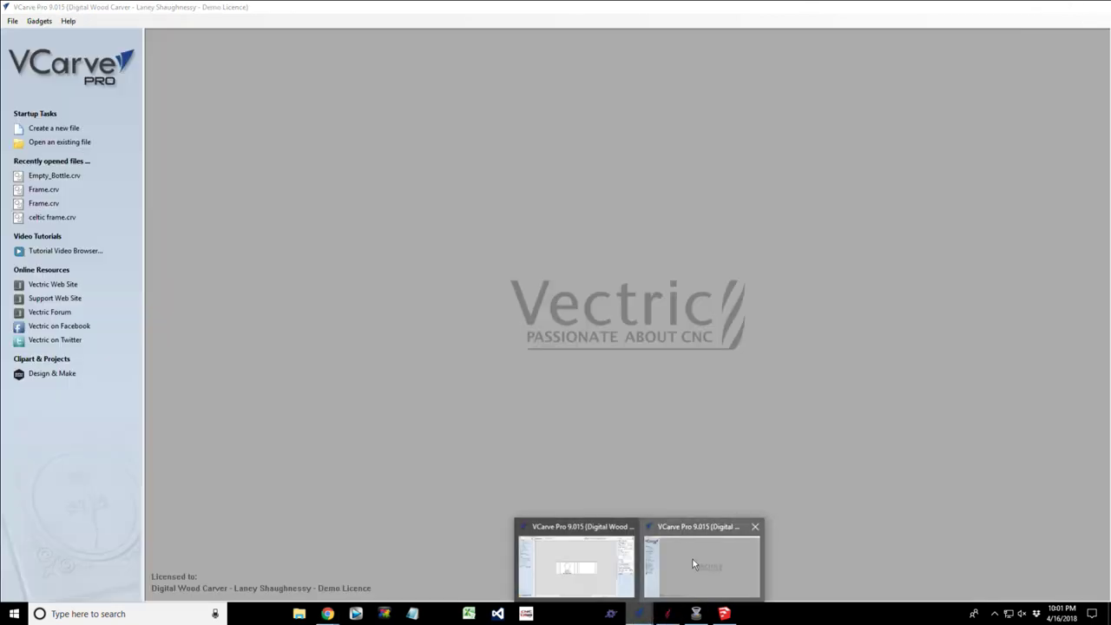
pyautogui.click(693, 565)
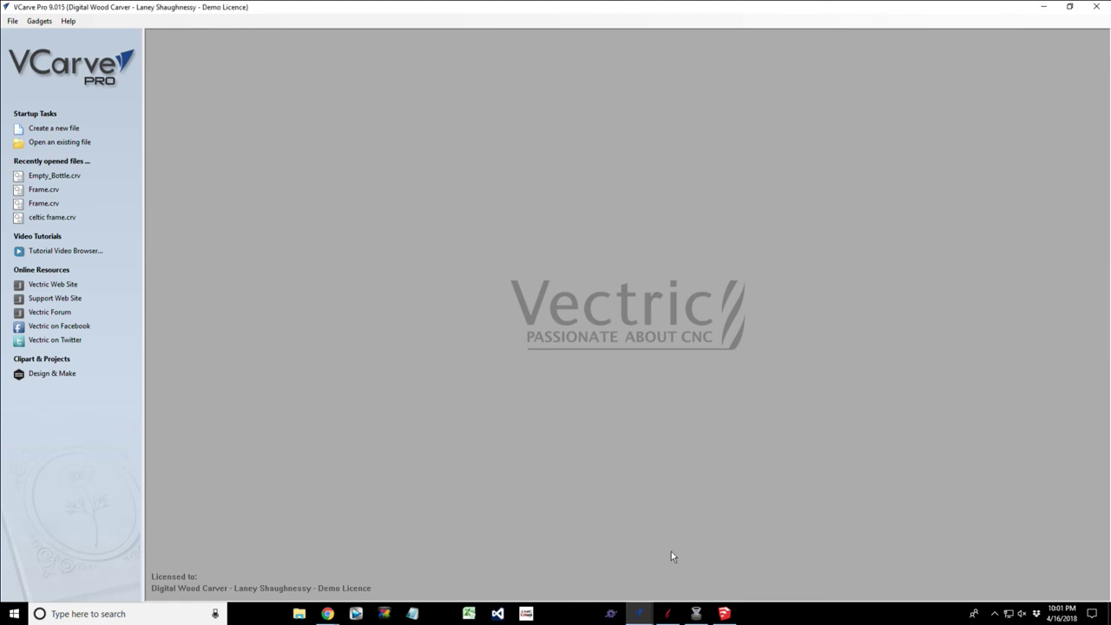
pyautogui.click(47, 130)
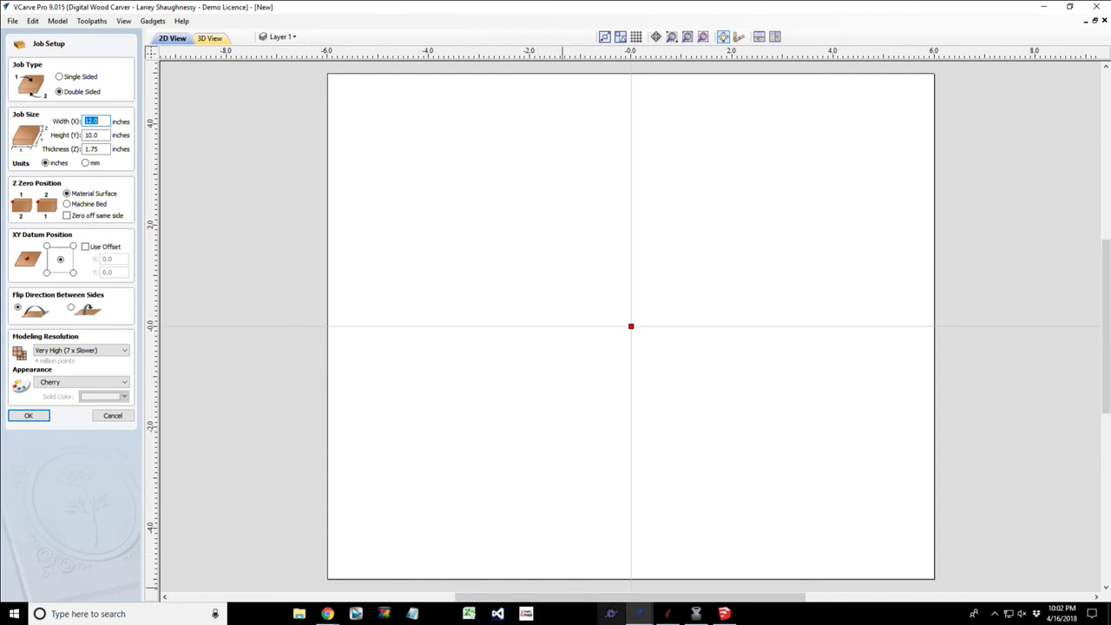
pyautogui.click(725, 614)
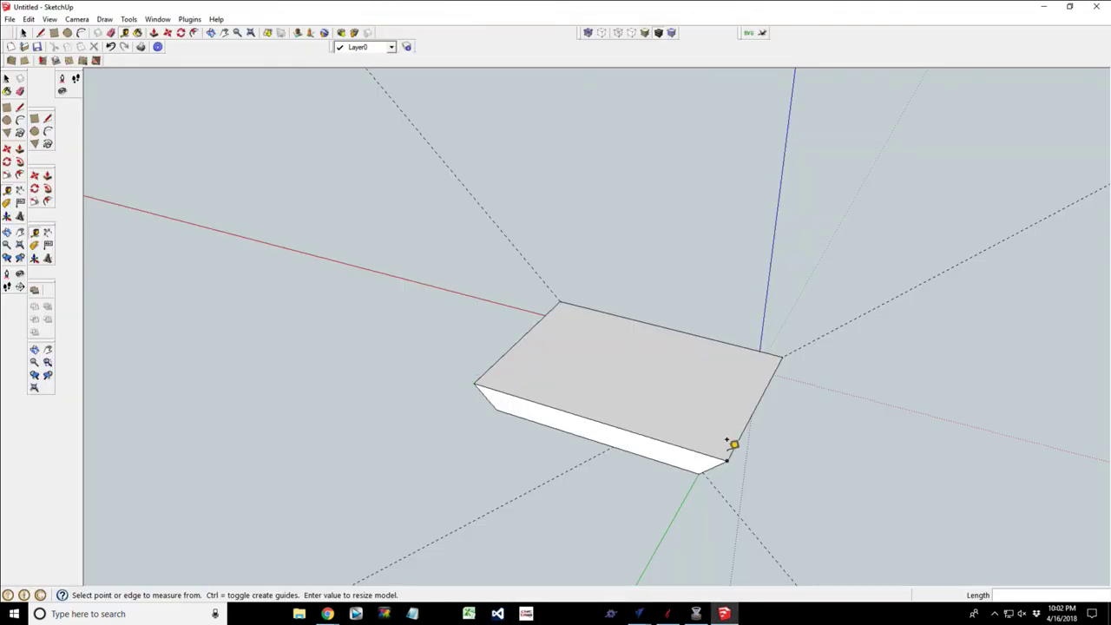
# Orbit the view to face the board's broad side and drag-select the whole board.
pyautogui.scroll(3, 700, 511)
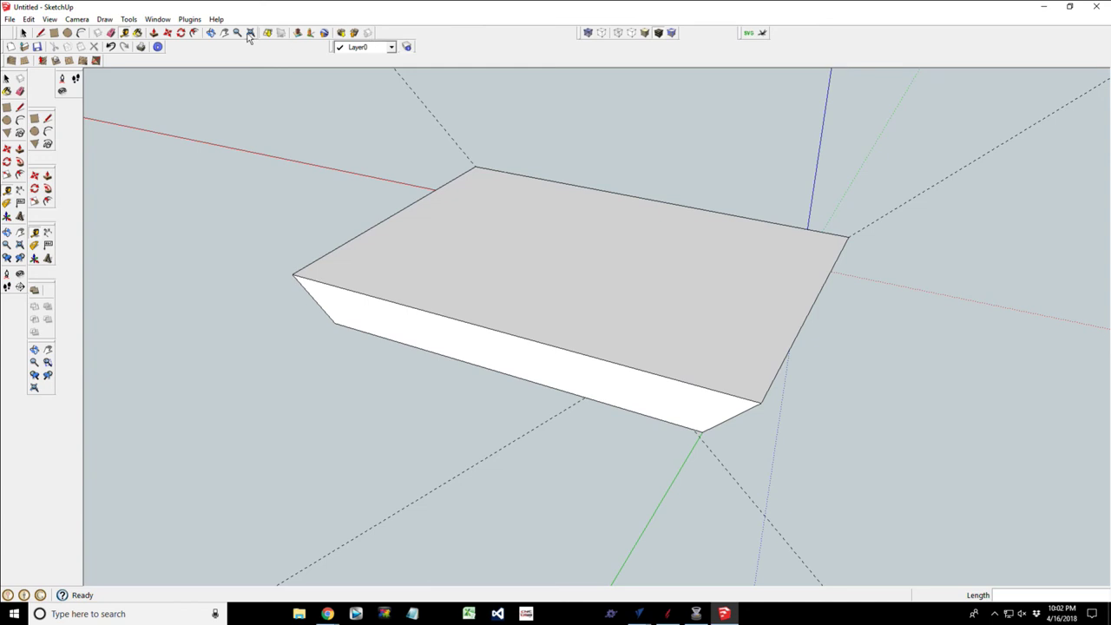
pyautogui.click(210, 33)
pyautogui.moveTo(484, 367); pyautogui.dragTo(529, 442)
pyautogui.moveTo(543, 387); pyautogui.dragTo(561, 327)
pyautogui.scroll(-3, 559, 329)
pyautogui.scroll(-2, 558, 329)
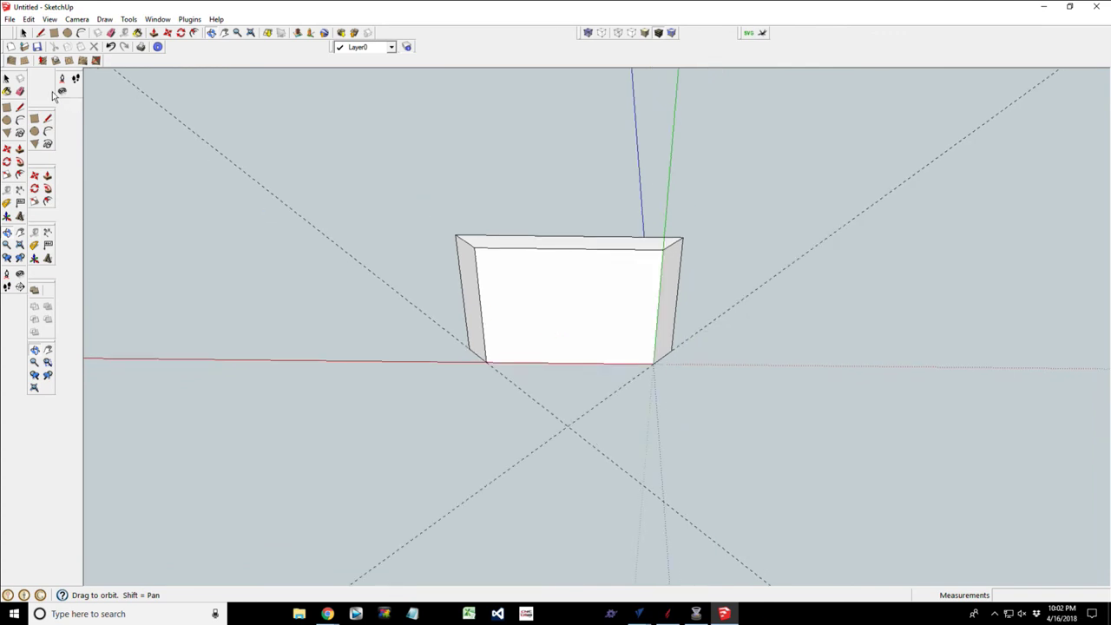
pyautogui.click(40, 32)
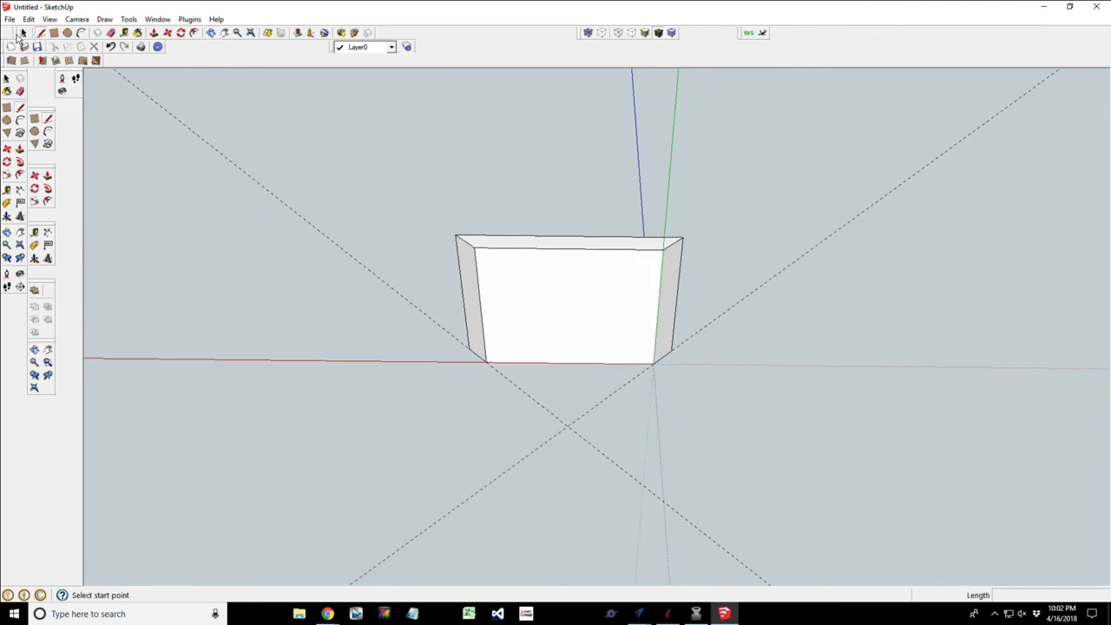
pyautogui.click(24, 32)
pyautogui.moveTo(305, 176); pyautogui.dragTo(445, 214)
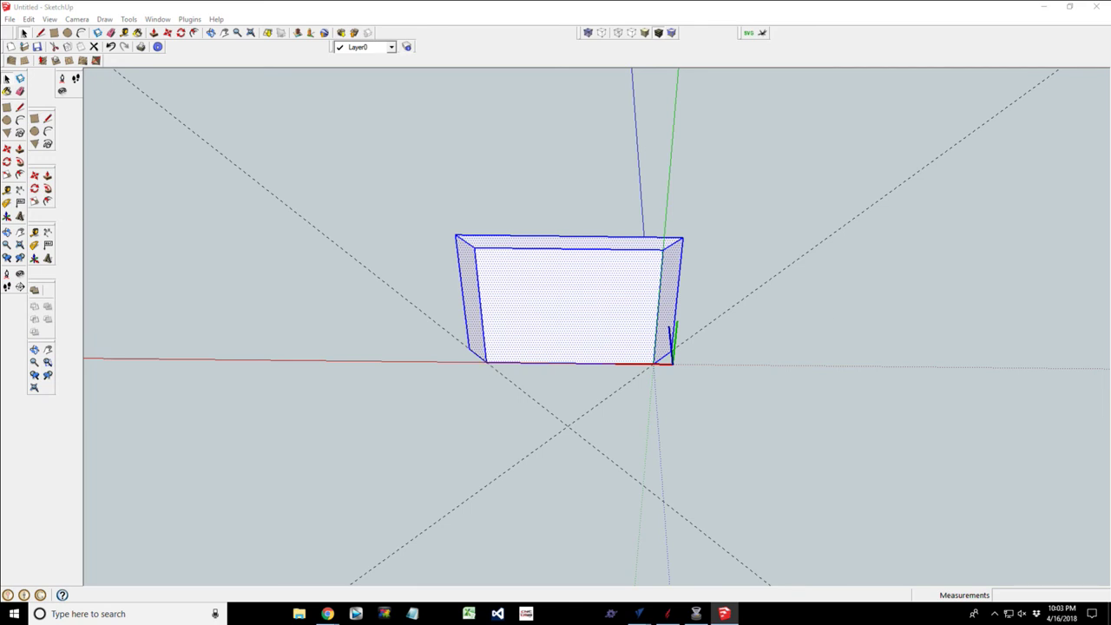
# Back in SketchUp, convert the selected board into a single component.
pyautogui.hotkey('alt', 'Tab')
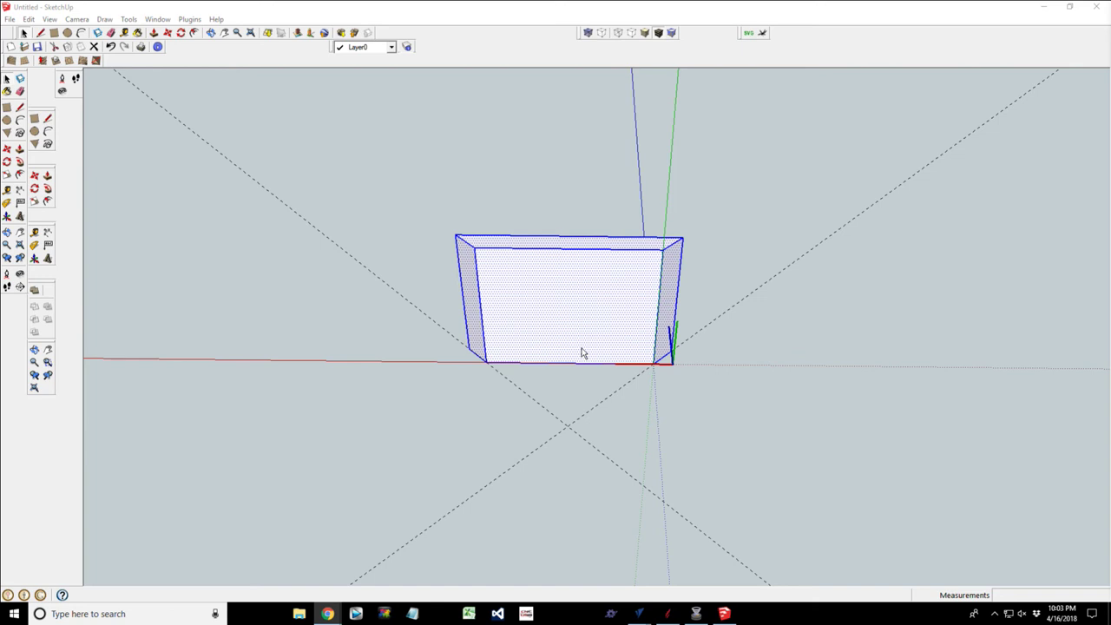
pyautogui.click(544, 251)
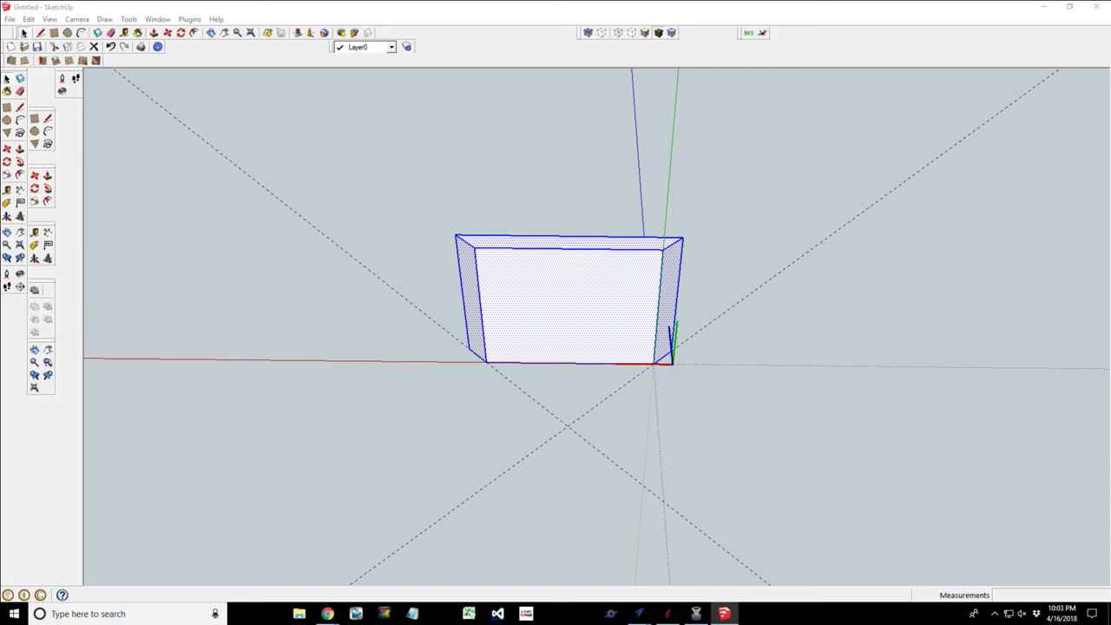
pyautogui.press('space')
pyautogui.keyDown('shift'); pyautogui.click(532, 260); pyautogui.keyUp('shift')
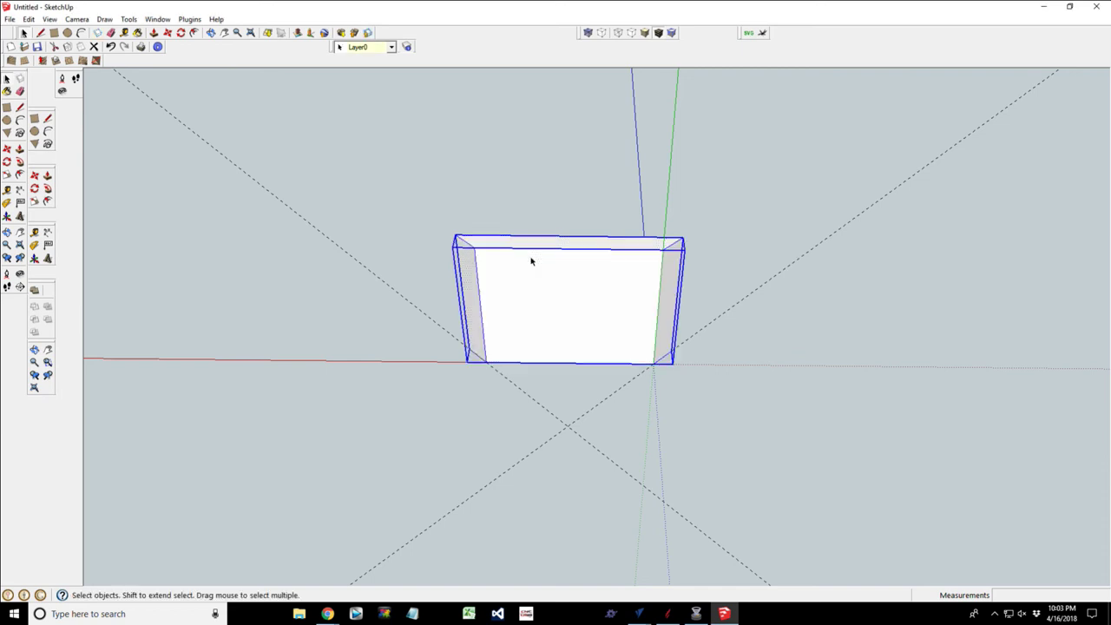
pyautogui.press('m')
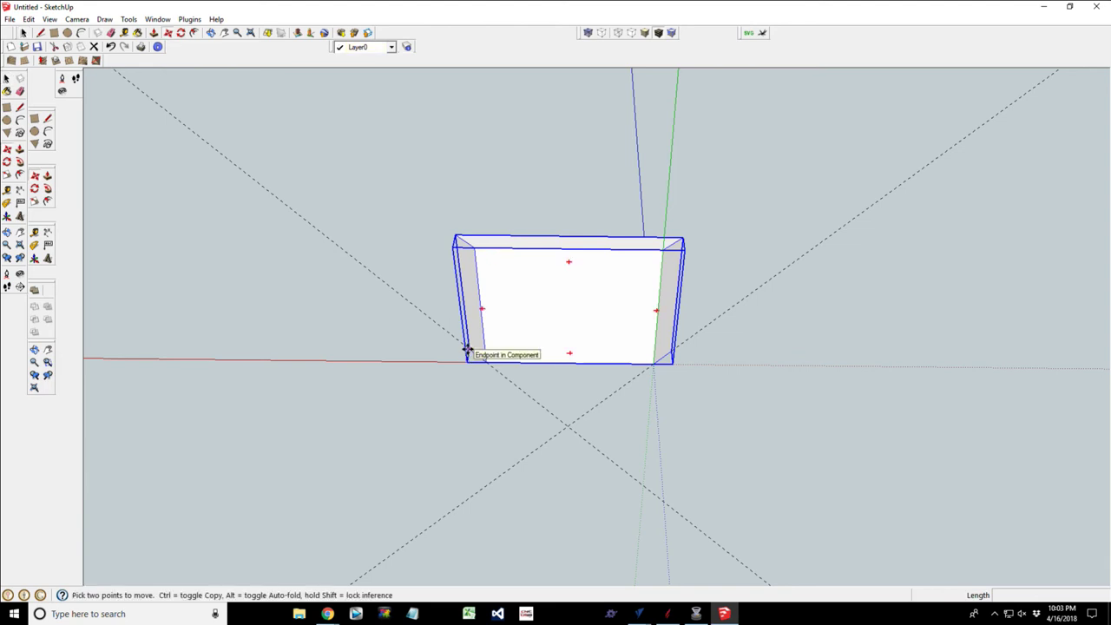
# Copy the board component to the right of the original.
pyautogui.keyDown('ctrl'); pyautogui.click(468, 350); pyautogui.keyUp('ctrl')
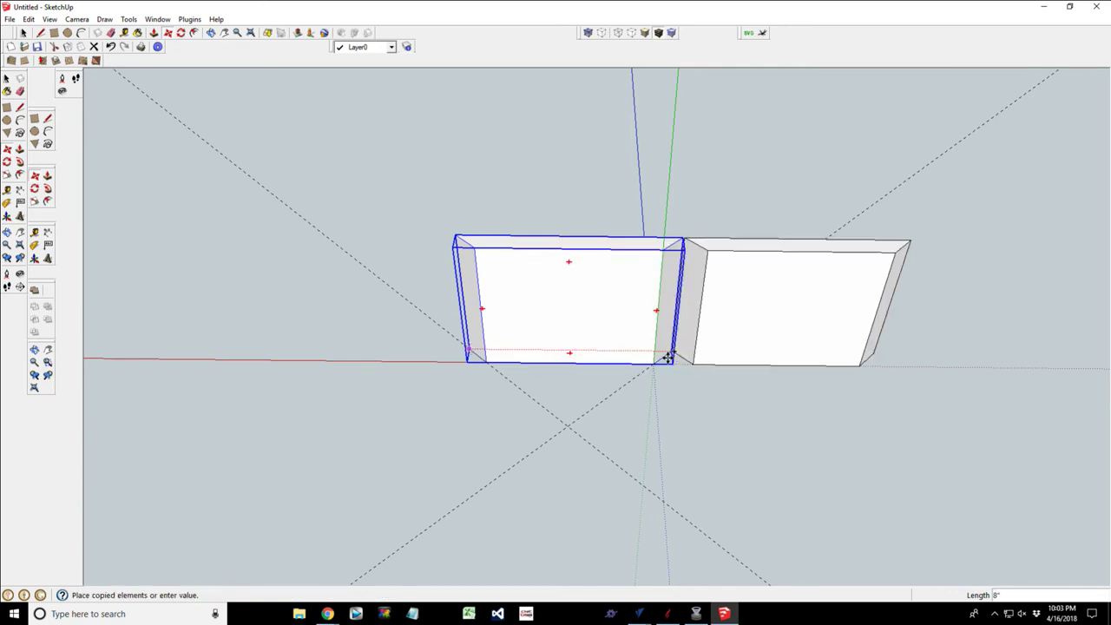
pyautogui.click(671, 357)
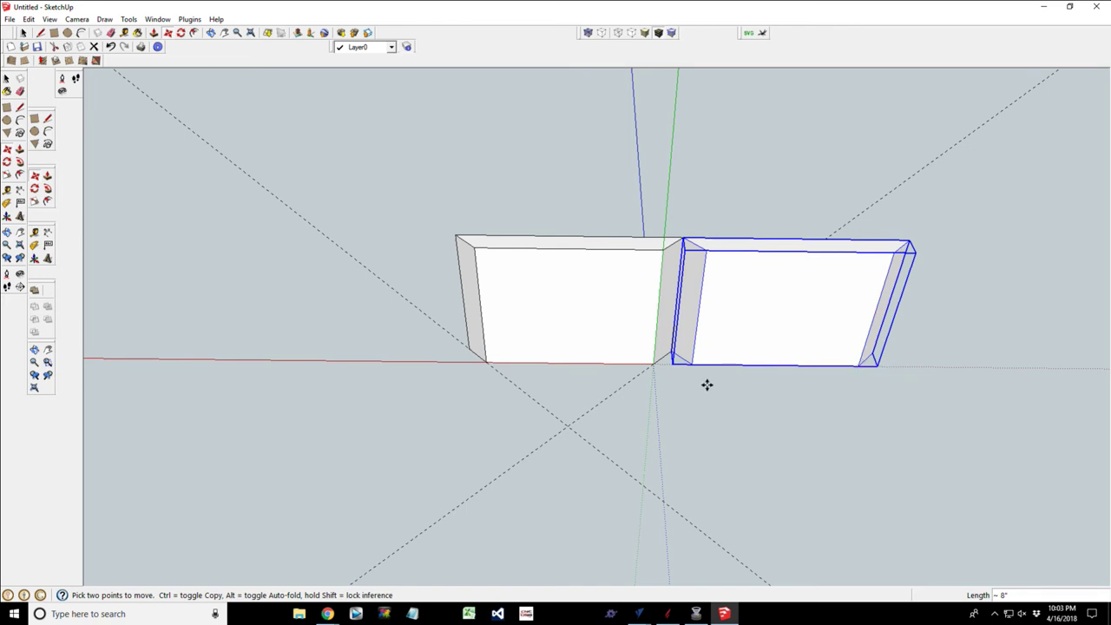
pyautogui.scroll(2, 707, 385)
# Rotate the copy 90° about its top edge to form an L-shaped corner.
pyautogui.press('q')
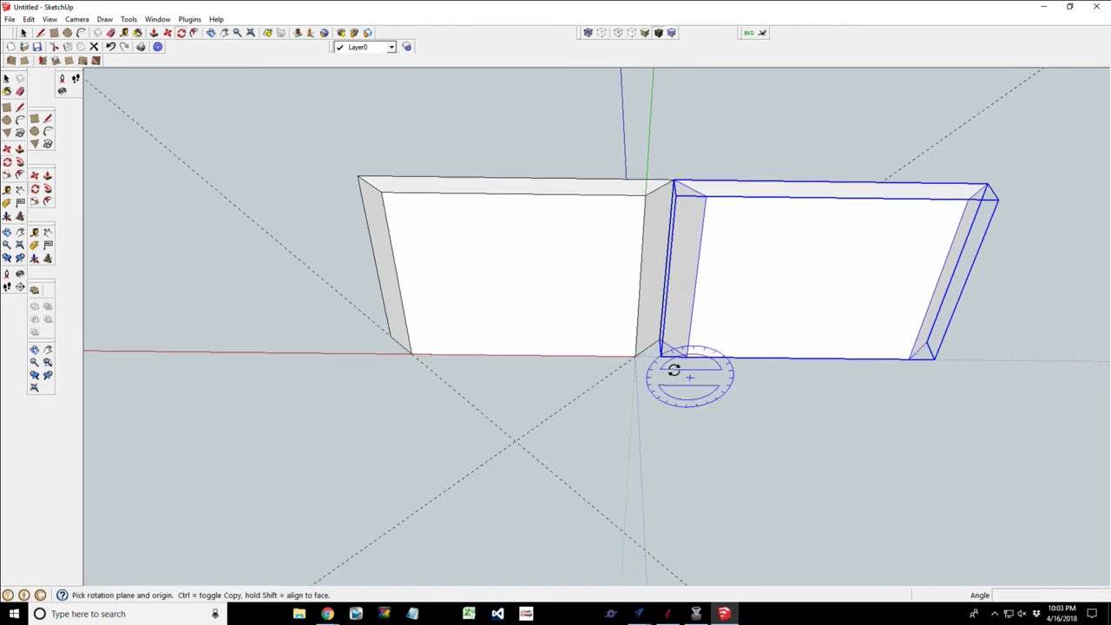
pyautogui.scroll(-4, 673, 369)
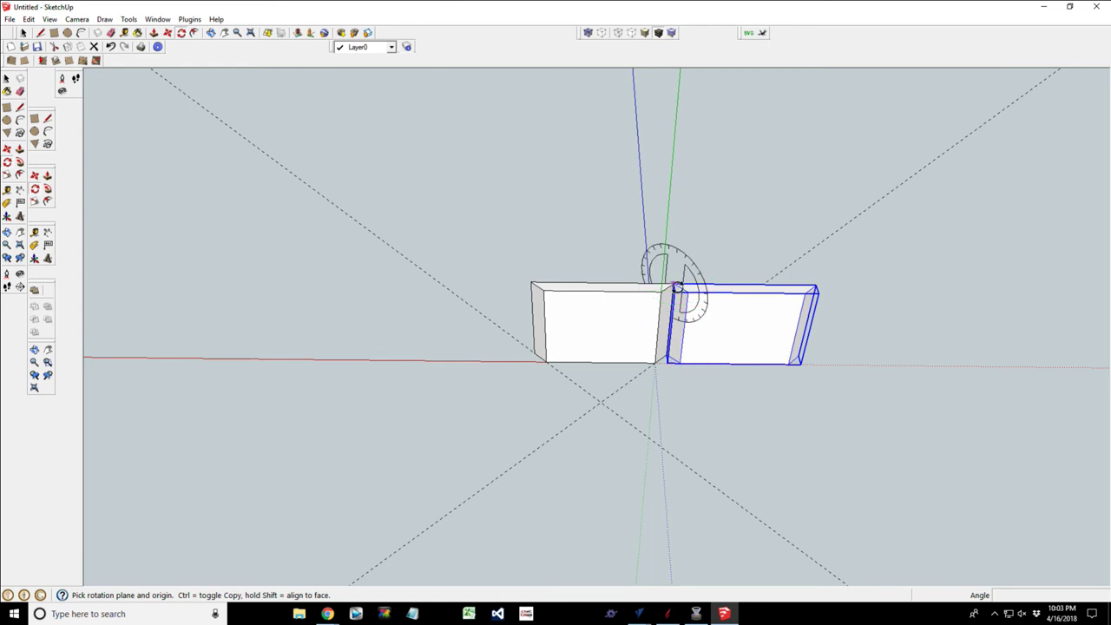
pyautogui.click(674, 283)
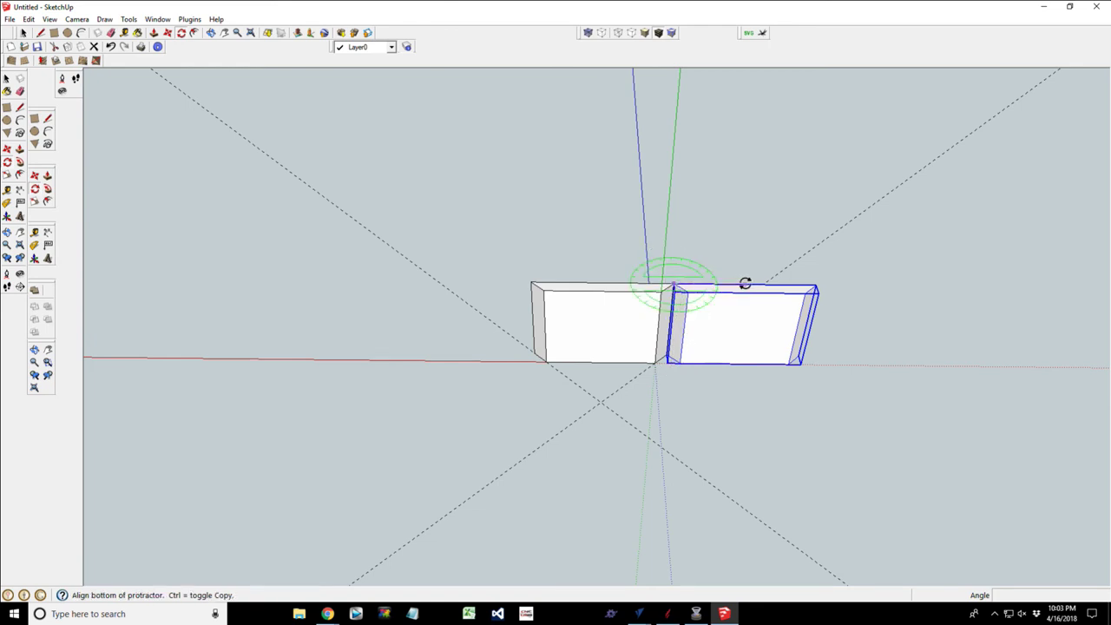
pyautogui.click(744, 283)
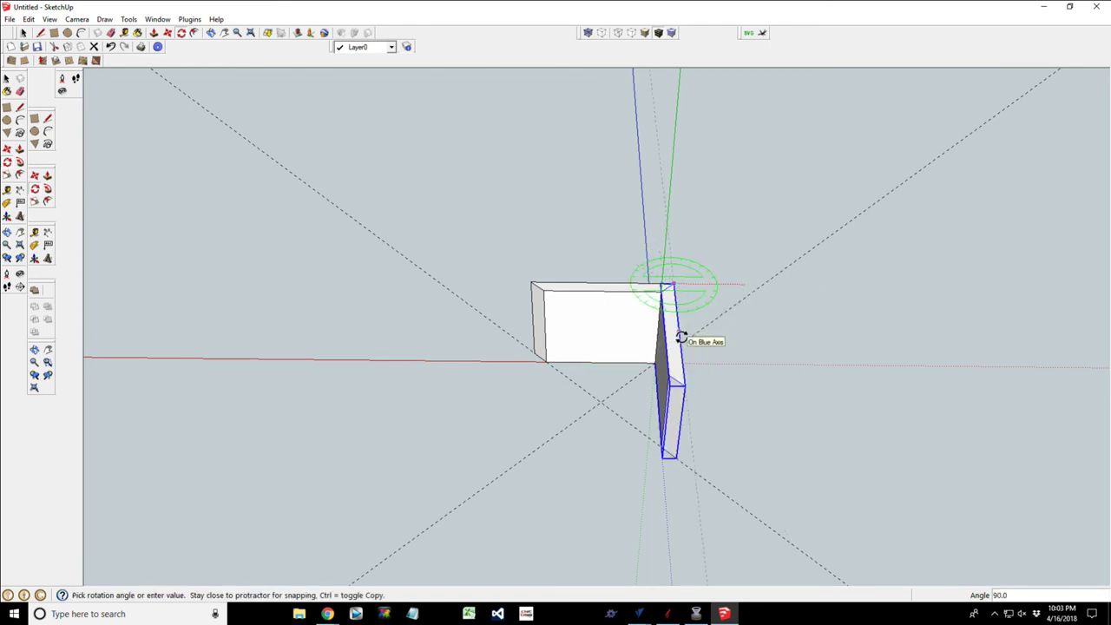
pyautogui.click(682, 339)
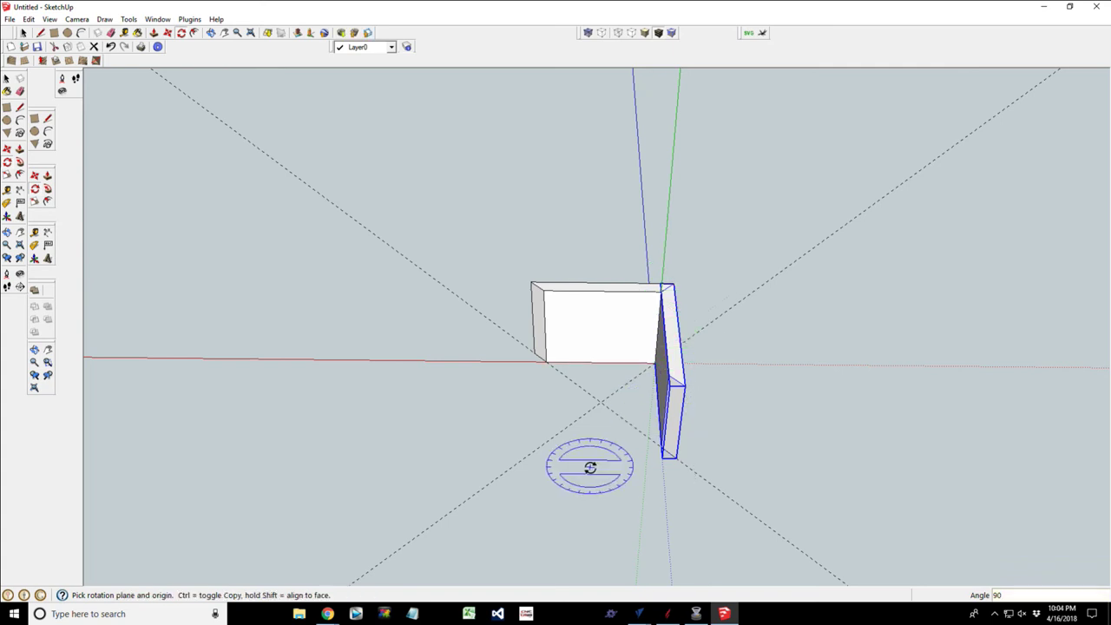
pyautogui.press('m')
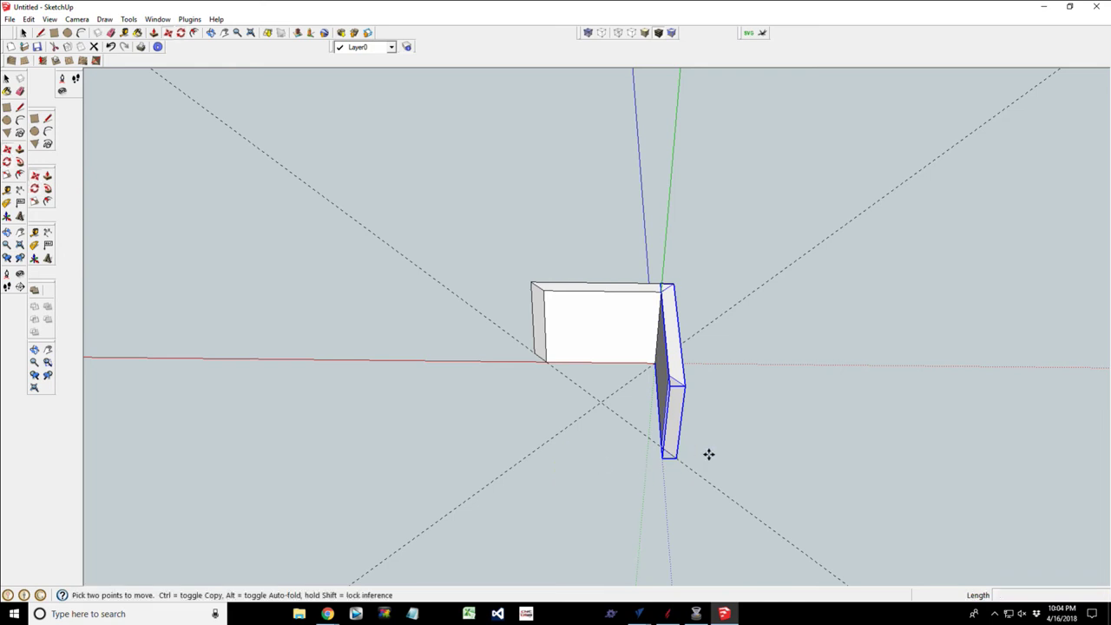
pyautogui.scroll(1, 674, 397)
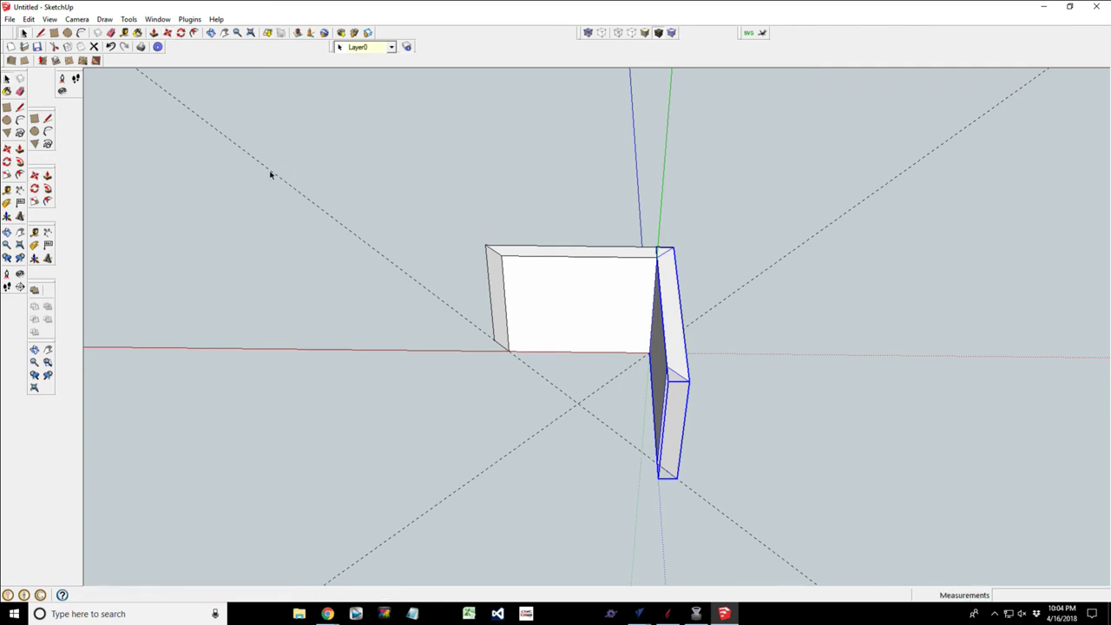
# Delete the two dashed guide lines.
pyautogui.click(270, 174)
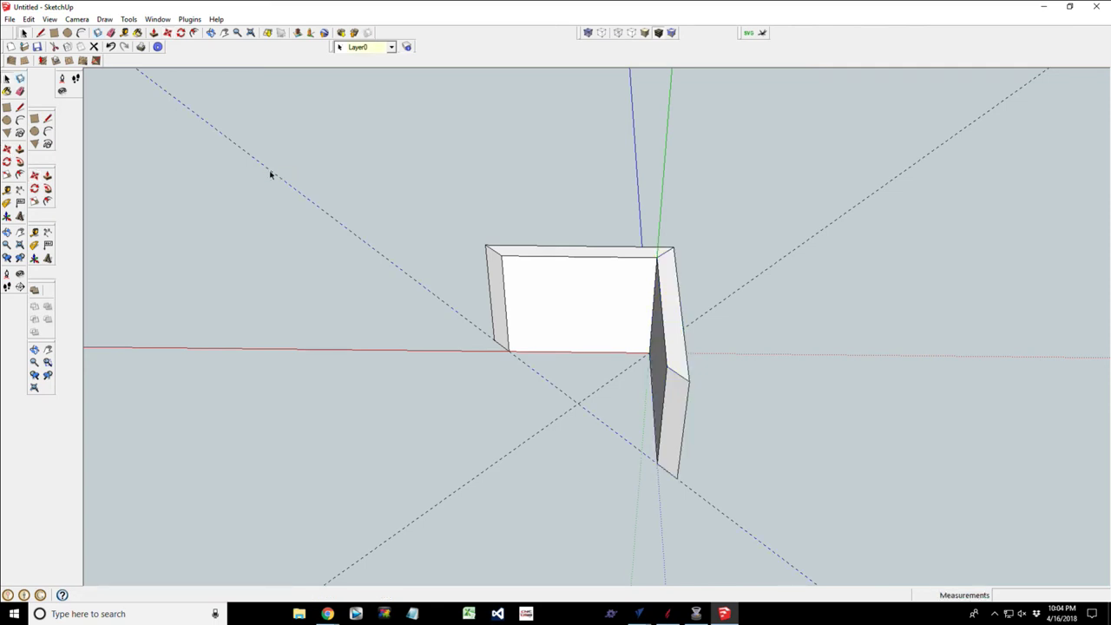
pyautogui.press('Delete')
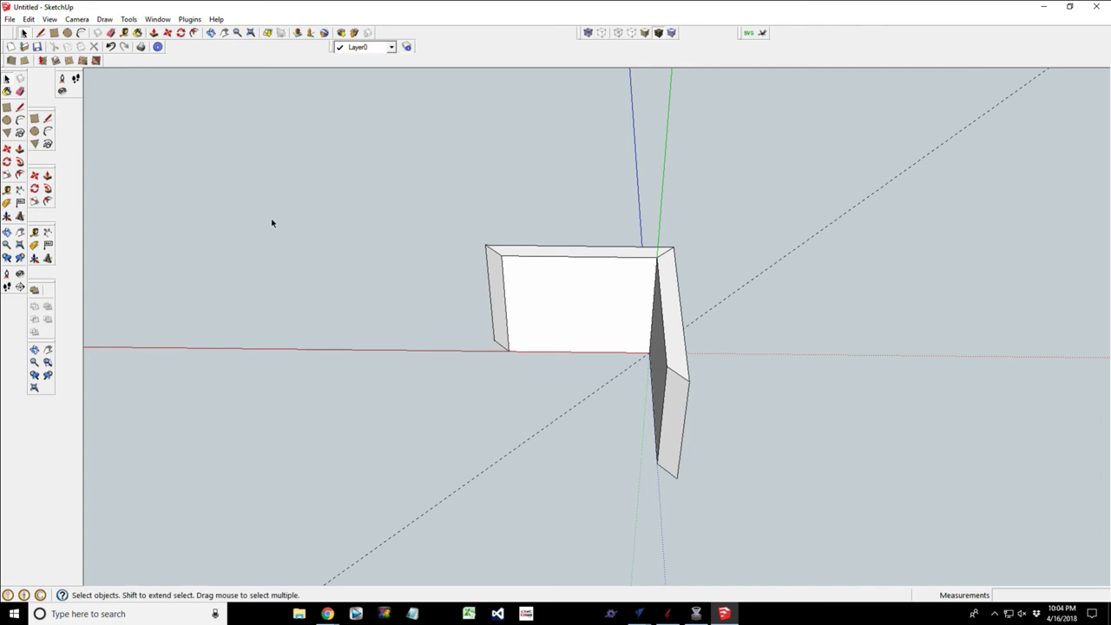
pyautogui.click(522, 446)
pyautogui.press('Delete')
# Orbit to view the corner from above and copy the upright side board to the left side.
pyautogui.click(211, 32)
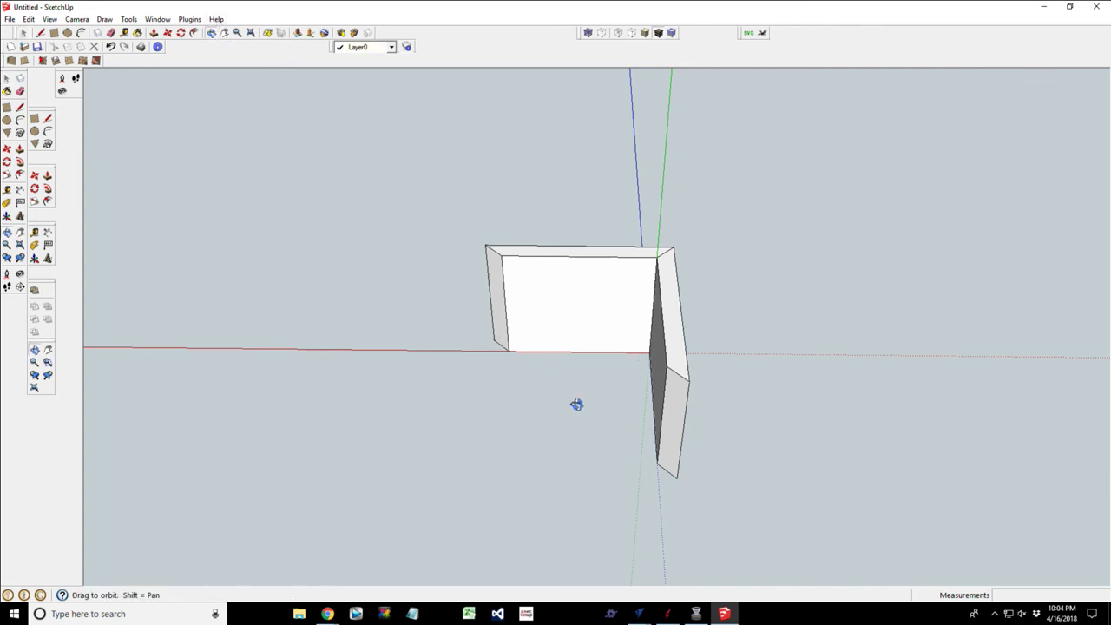
pyautogui.moveTo(576, 404); pyautogui.dragTo(409, 407)
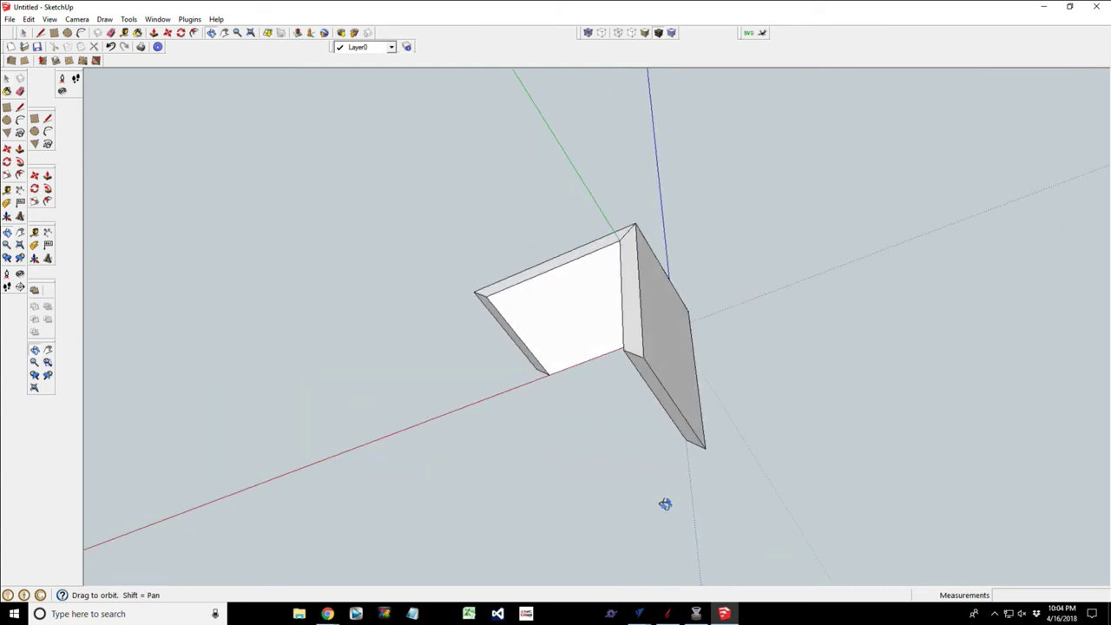
pyautogui.moveTo(608, 425); pyautogui.dragTo(616, 394)
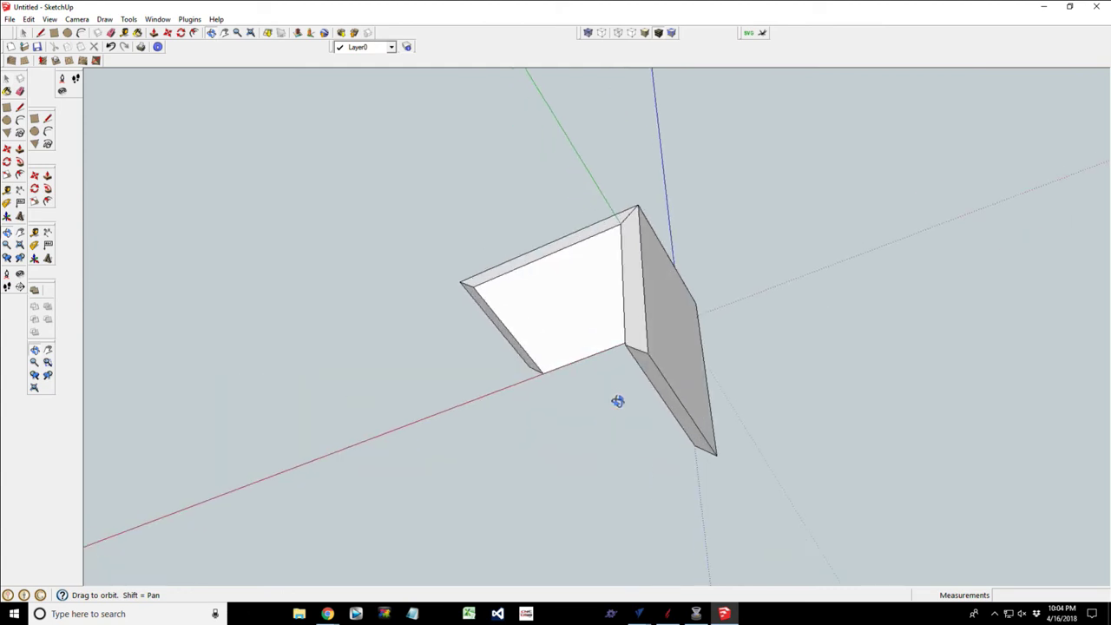
pyautogui.press('space')
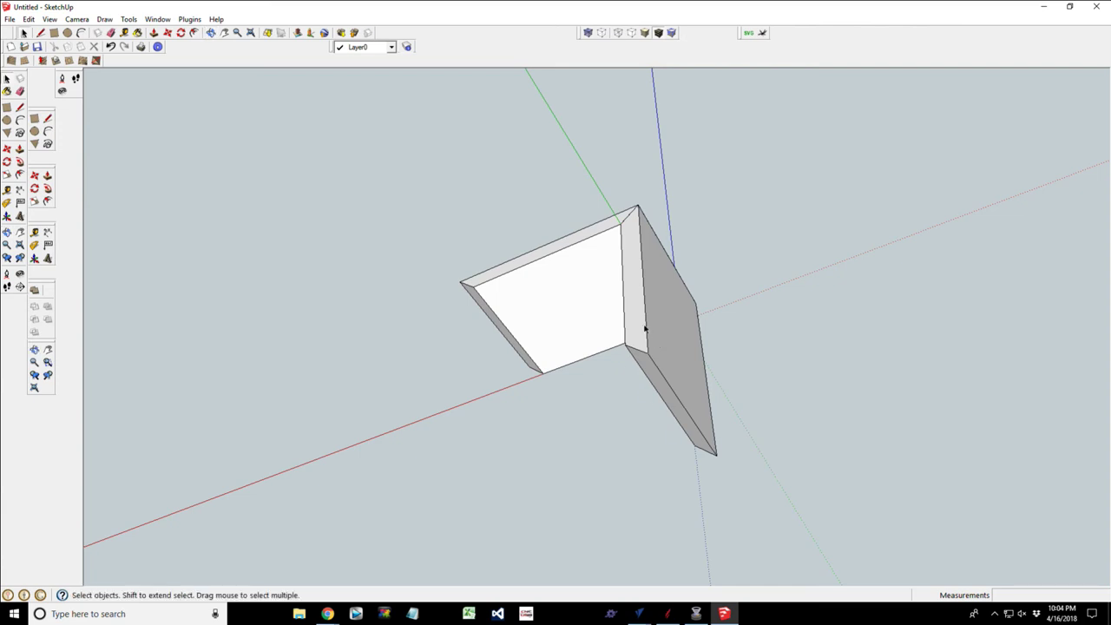
pyautogui.click(645, 328)
pyautogui.press('m')
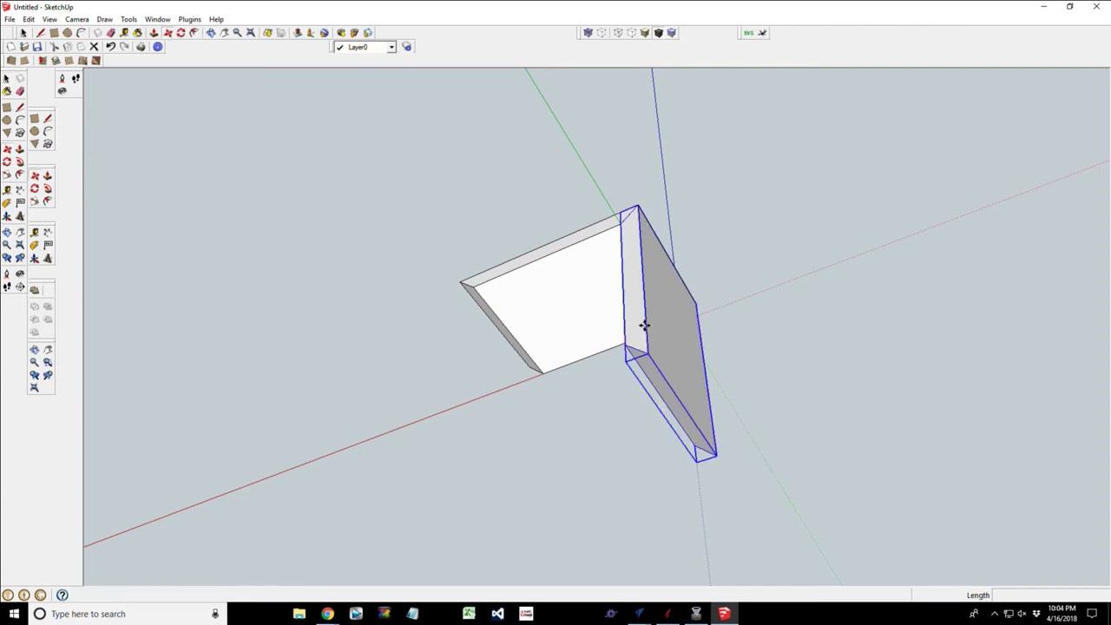
pyautogui.click(637, 204)
pyautogui.press('ctrl')
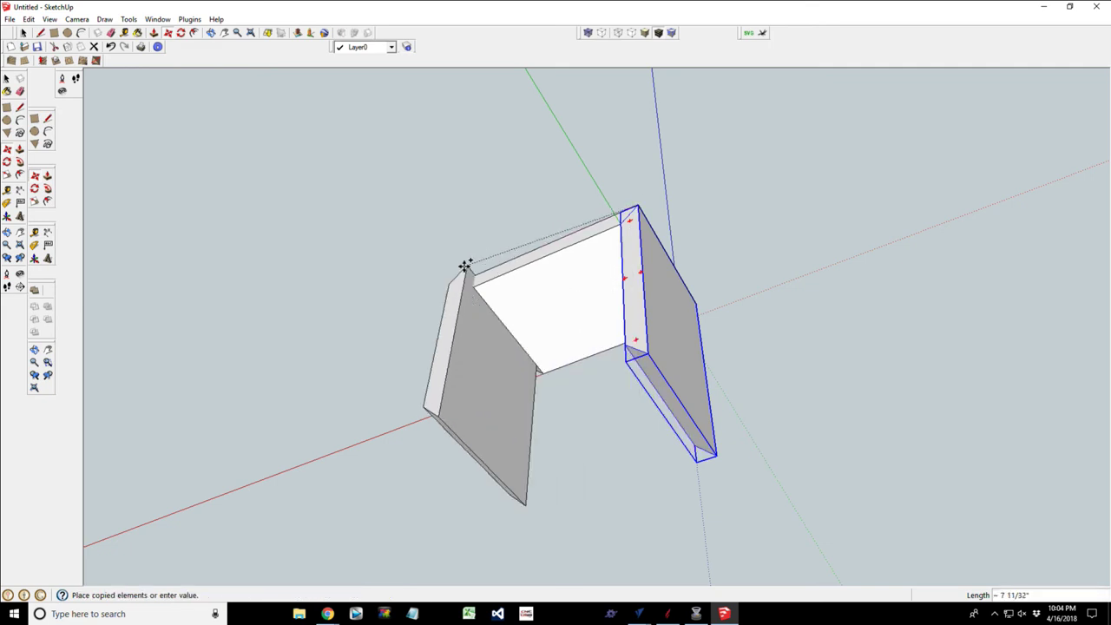
pyautogui.click(458, 279)
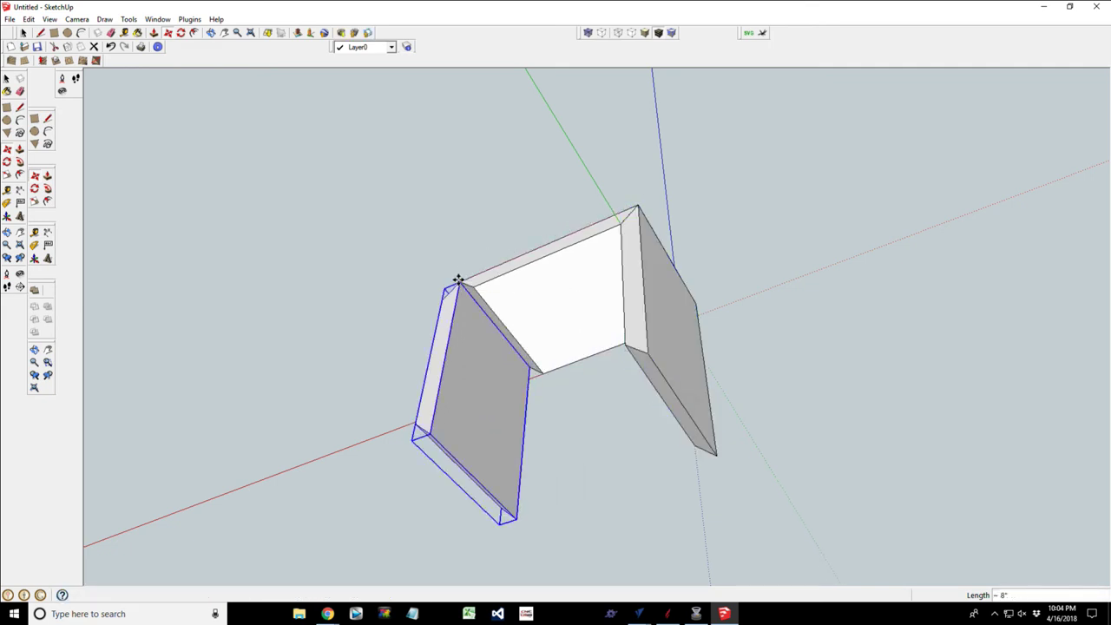
# Flip the left board along its blue axis and snap it against the top board's corner.
pyautogui.rightClick(442, 396)
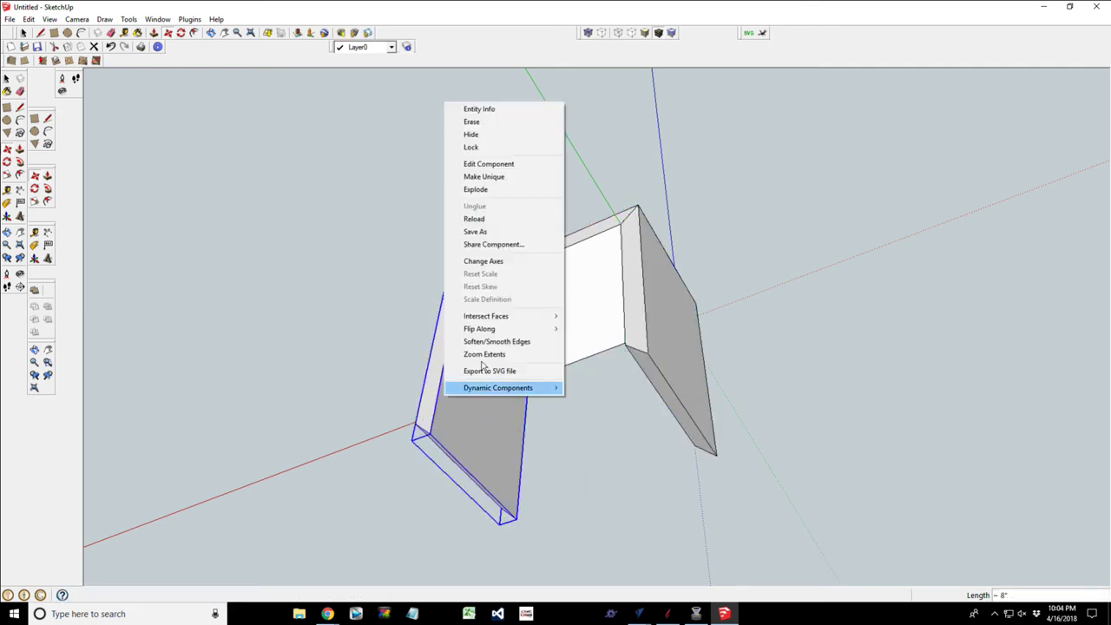
pyautogui.moveTo(484, 334)
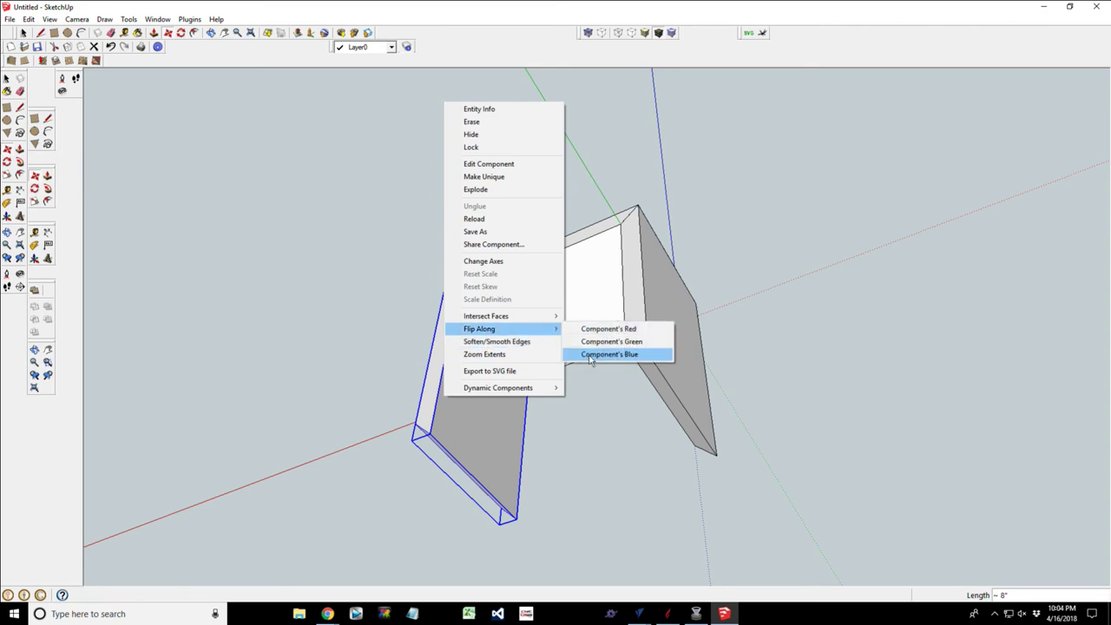
pyautogui.click(599, 353)
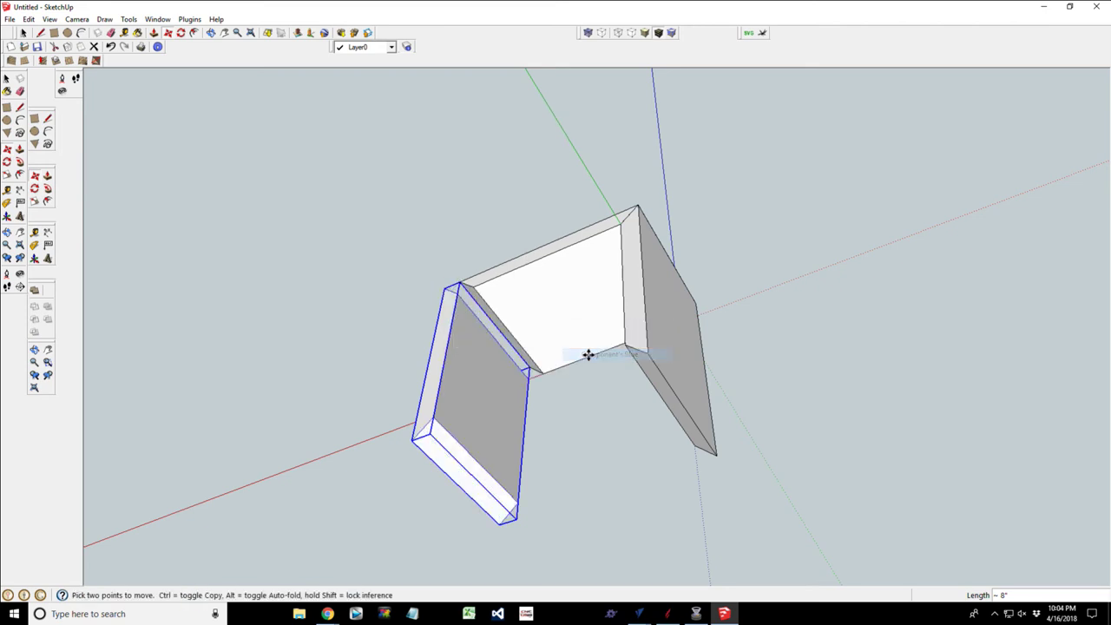
pyautogui.click(446, 287)
pyautogui.click(458, 283)
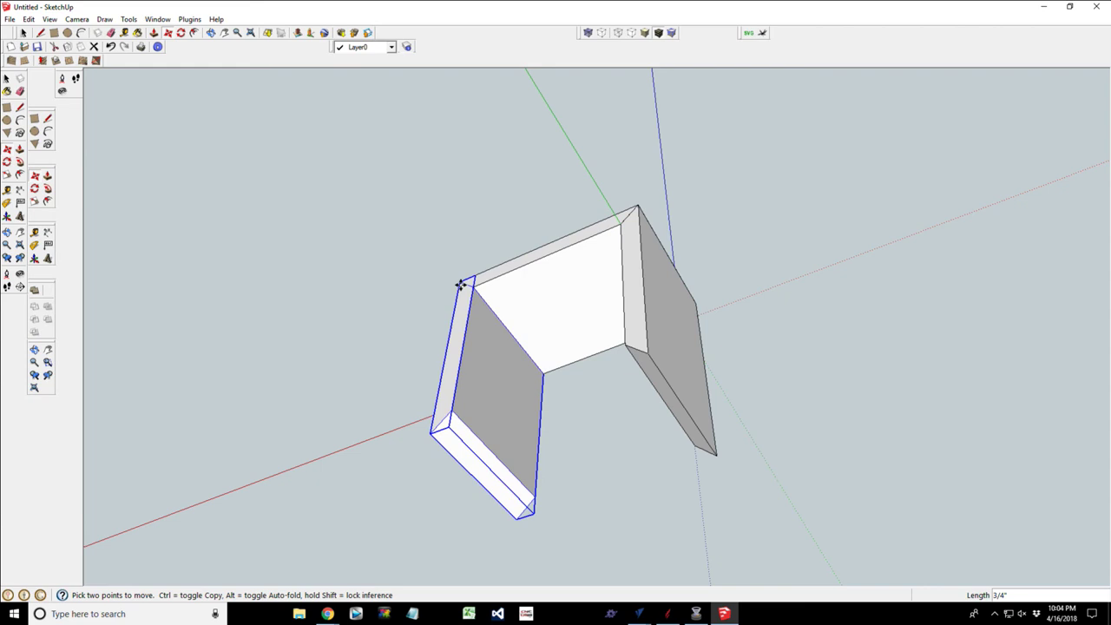
# Copy the top board down to the bottom of the frame.
pyautogui.press('space')
pyautogui.click(571, 249)
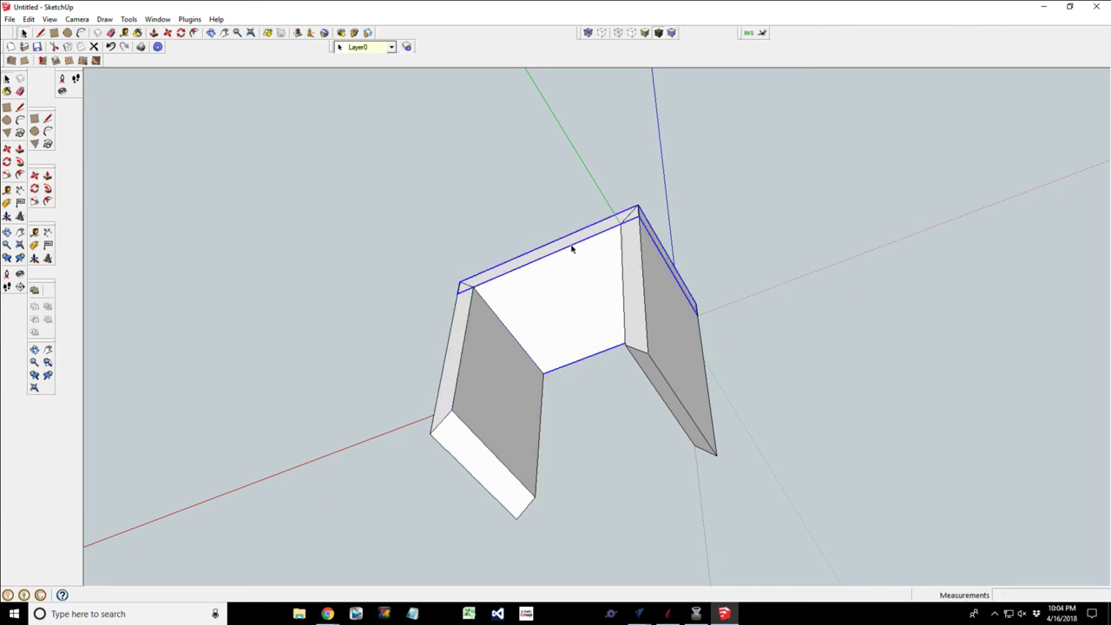
pyautogui.press('m')
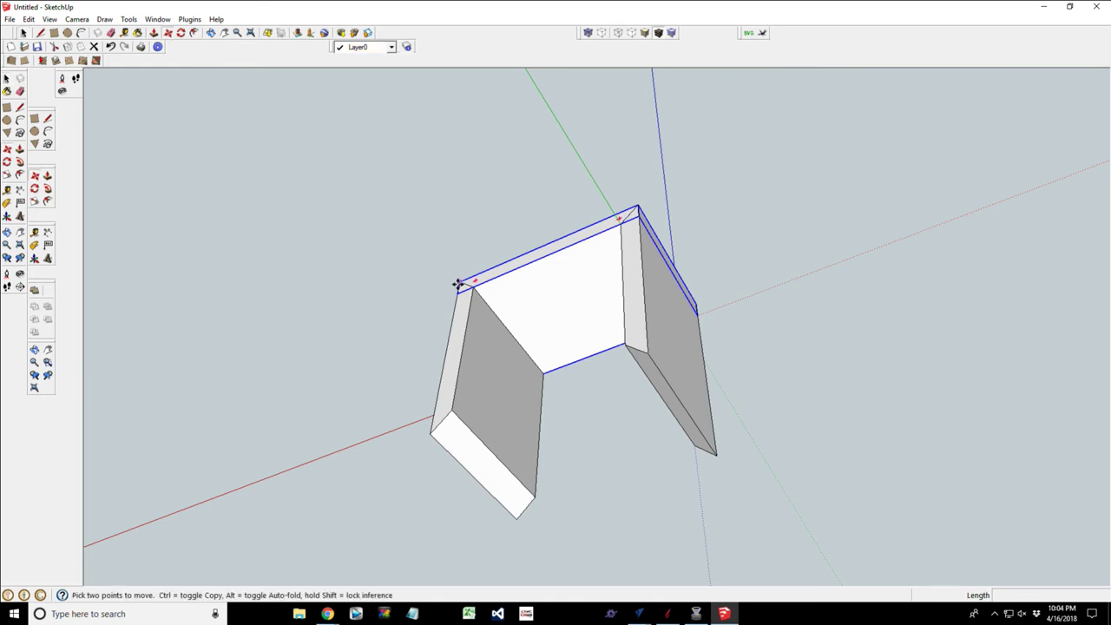
pyautogui.click(457, 280)
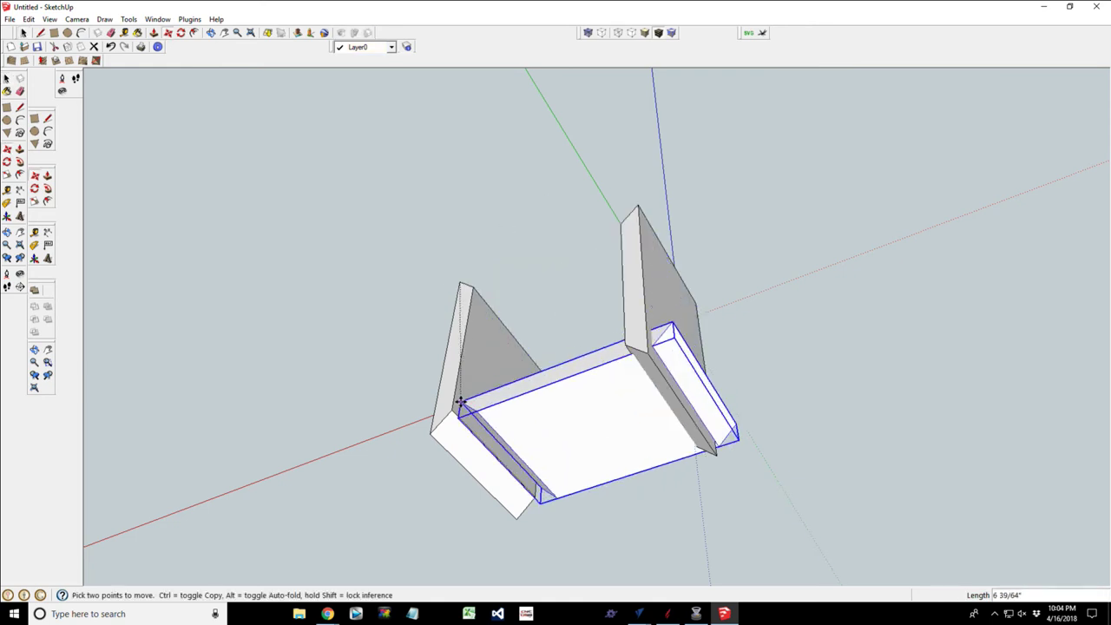
pyautogui.press('ctrl')
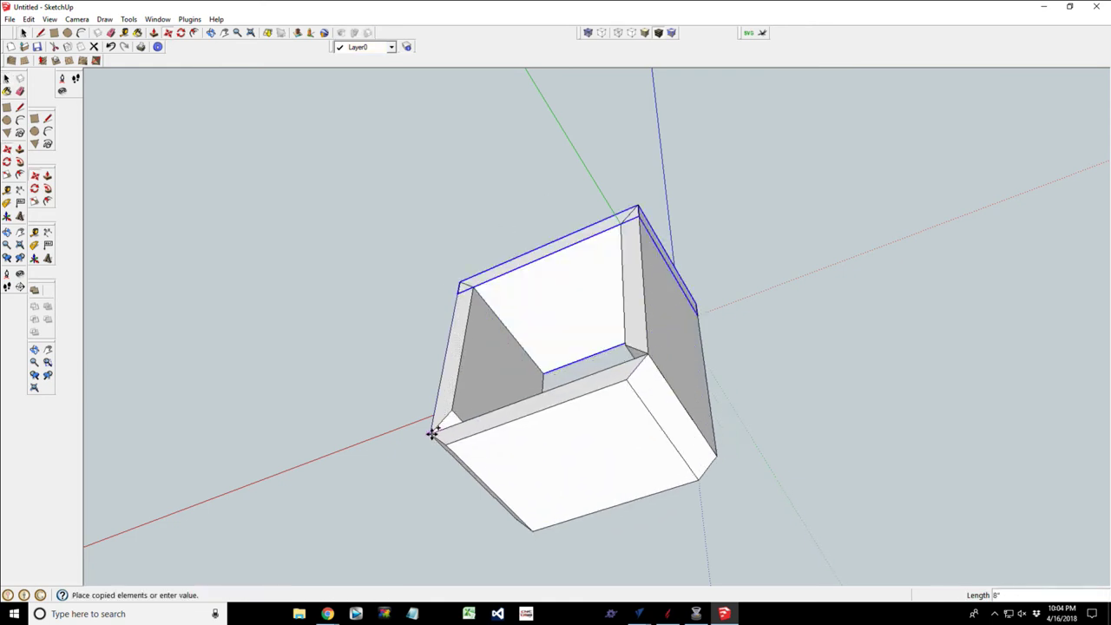
pyautogui.click(432, 433)
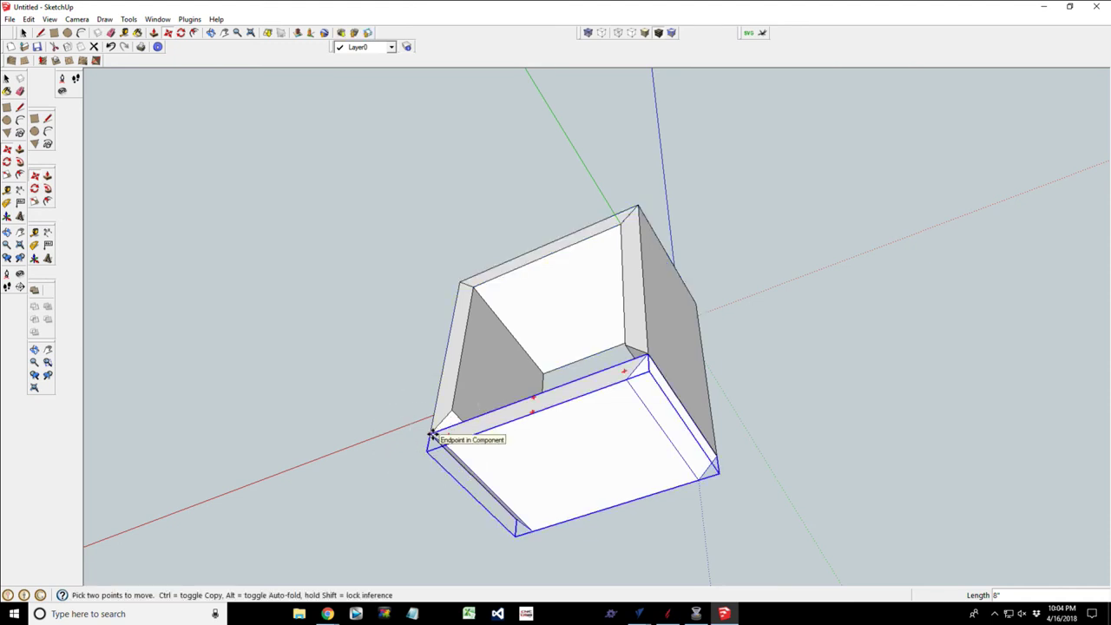
# Flip the bottom board along green and blue axes and snap it against the frame.
pyautogui.rightClick(510, 449)
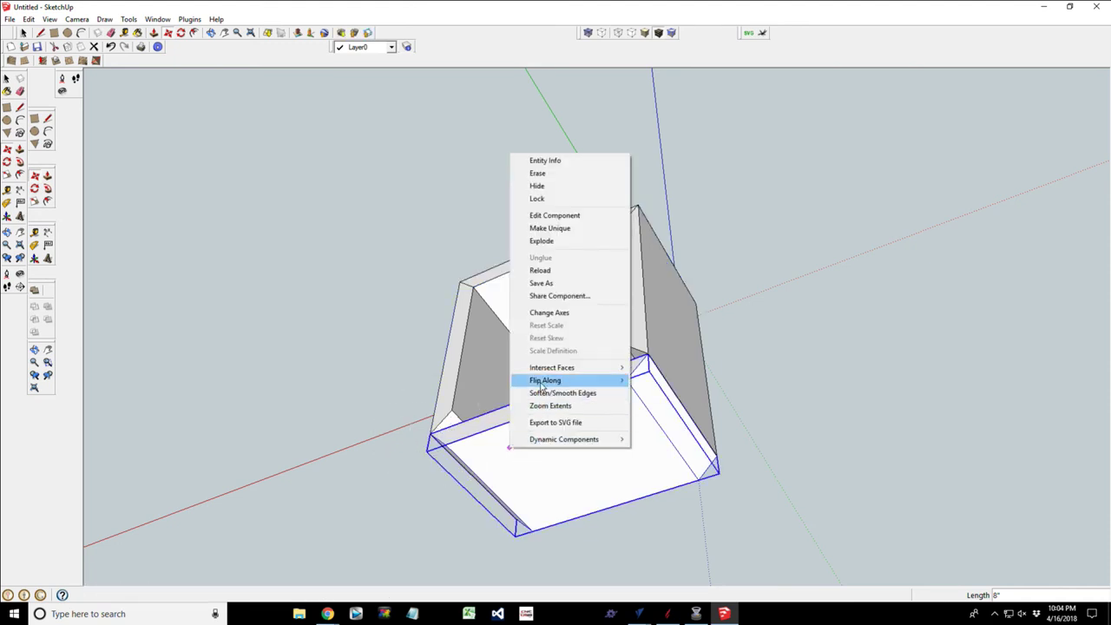
pyautogui.moveTo(542, 383)
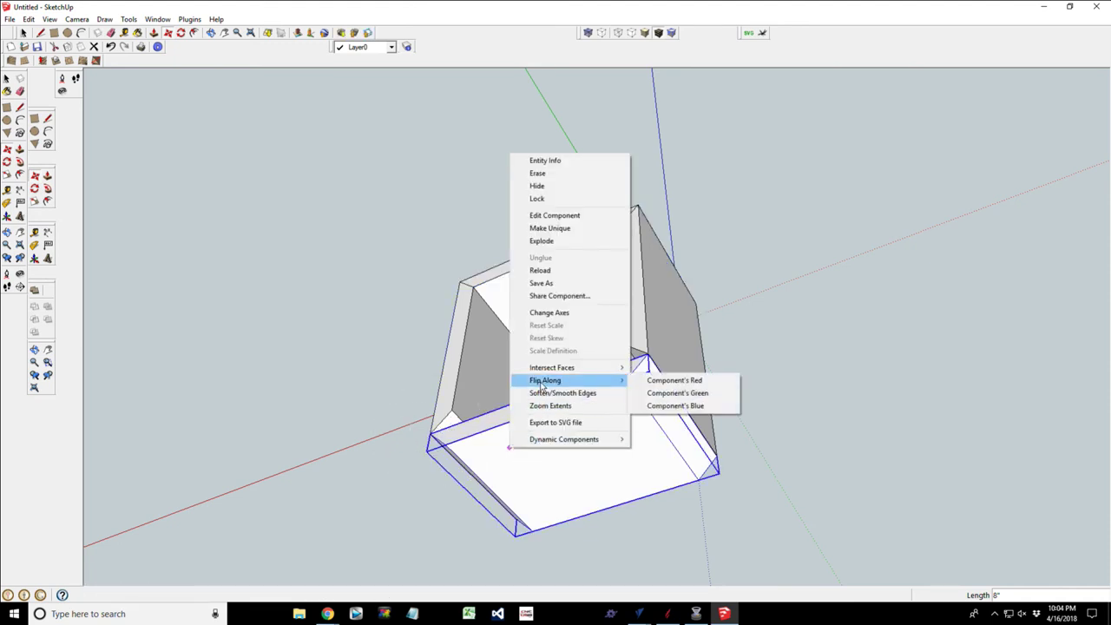
pyautogui.click(648, 394)
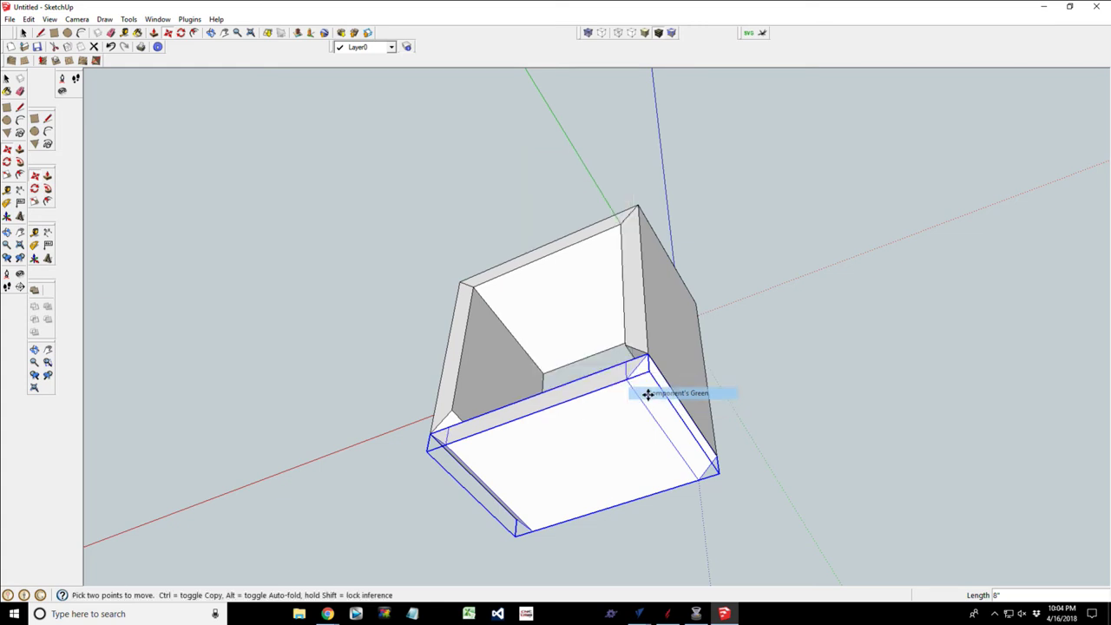
pyautogui.rightClick(611, 449)
pyautogui.moveTo(664, 376)
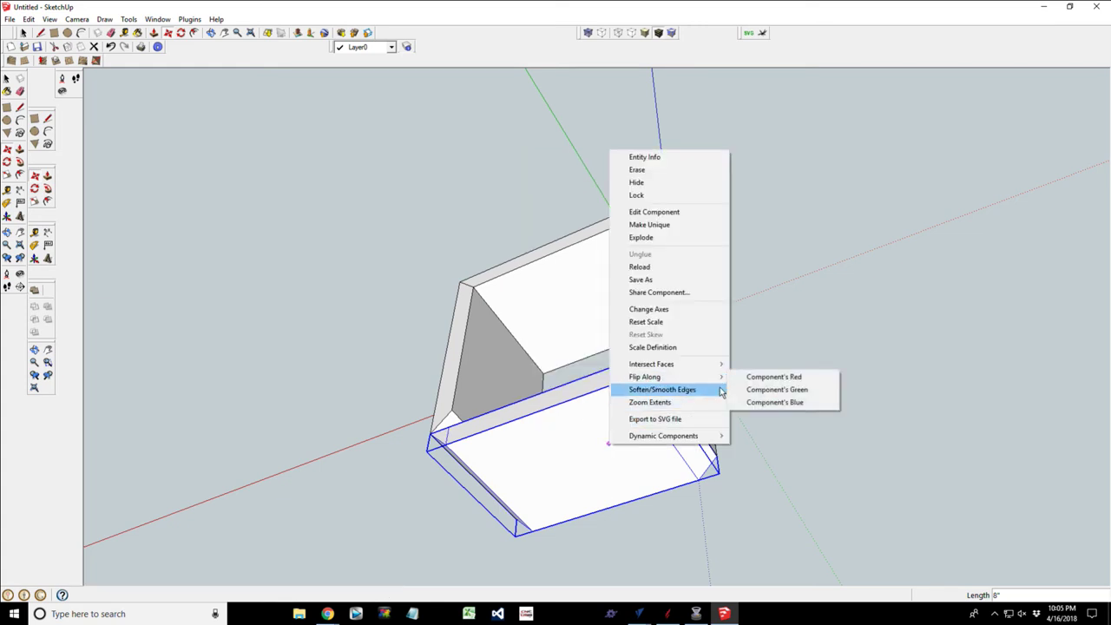
pyautogui.click(738, 404)
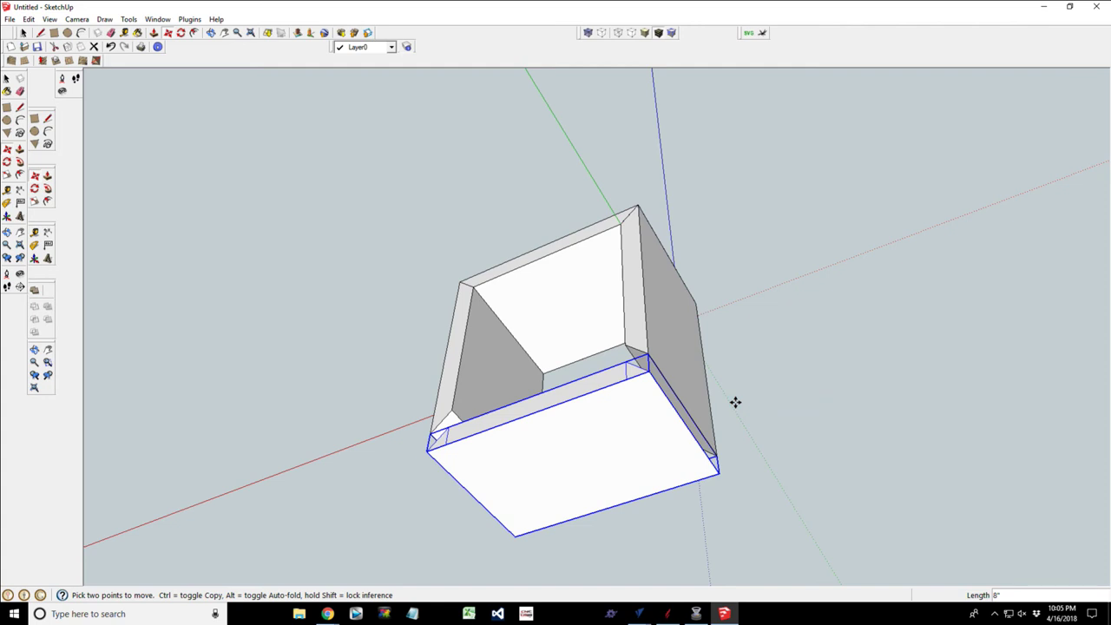
pyautogui.click(647, 372)
pyautogui.click(650, 356)
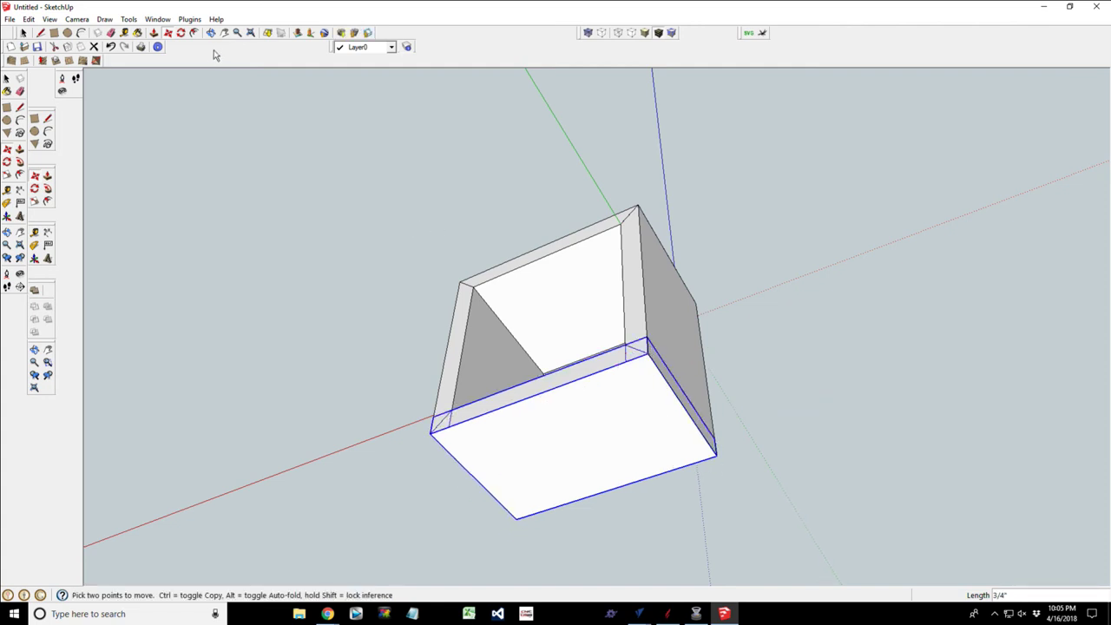
# Orbit to look into the frame and measure from the box's top-left corner.
pyautogui.click(23, 32)
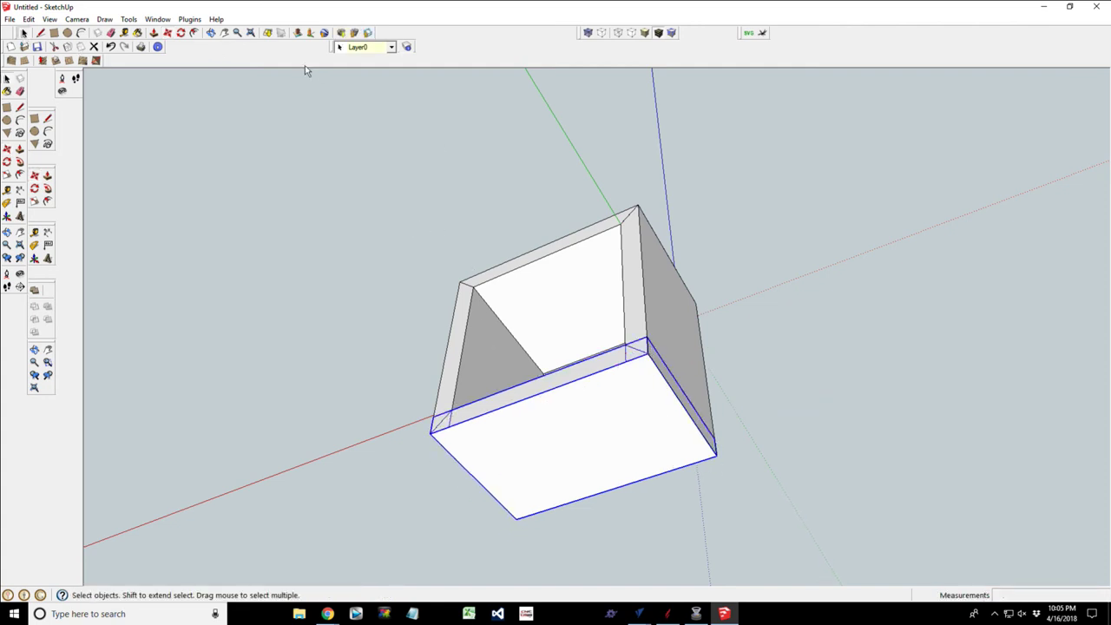
pyautogui.click(210, 33)
pyautogui.moveTo(540, 172); pyautogui.dragTo(678, 345)
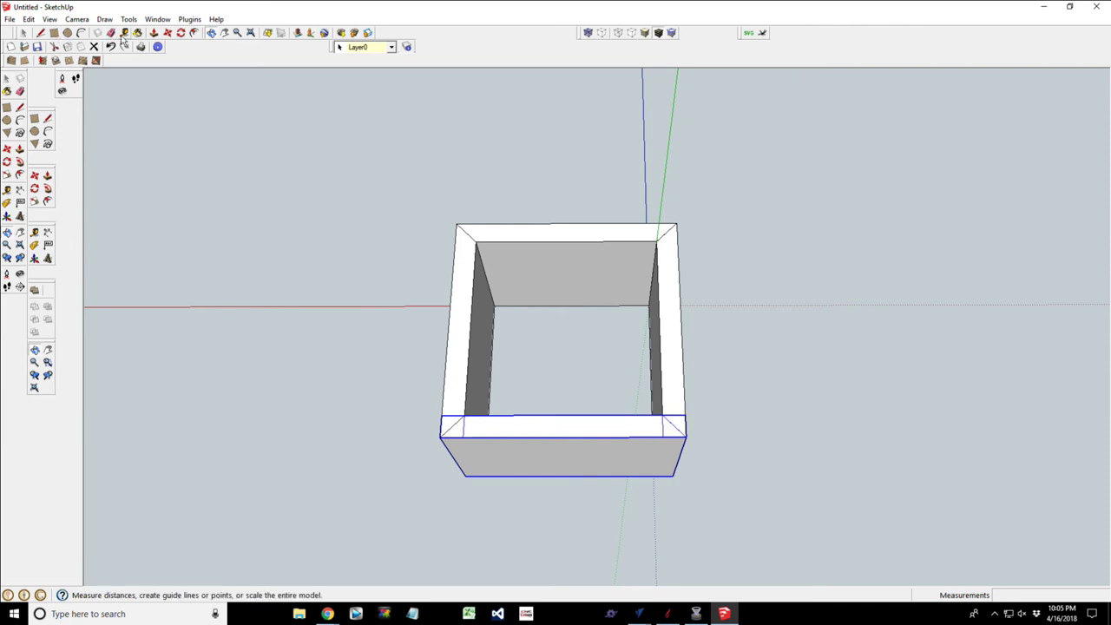
pyautogui.click(34, 231)
pyautogui.click(457, 224)
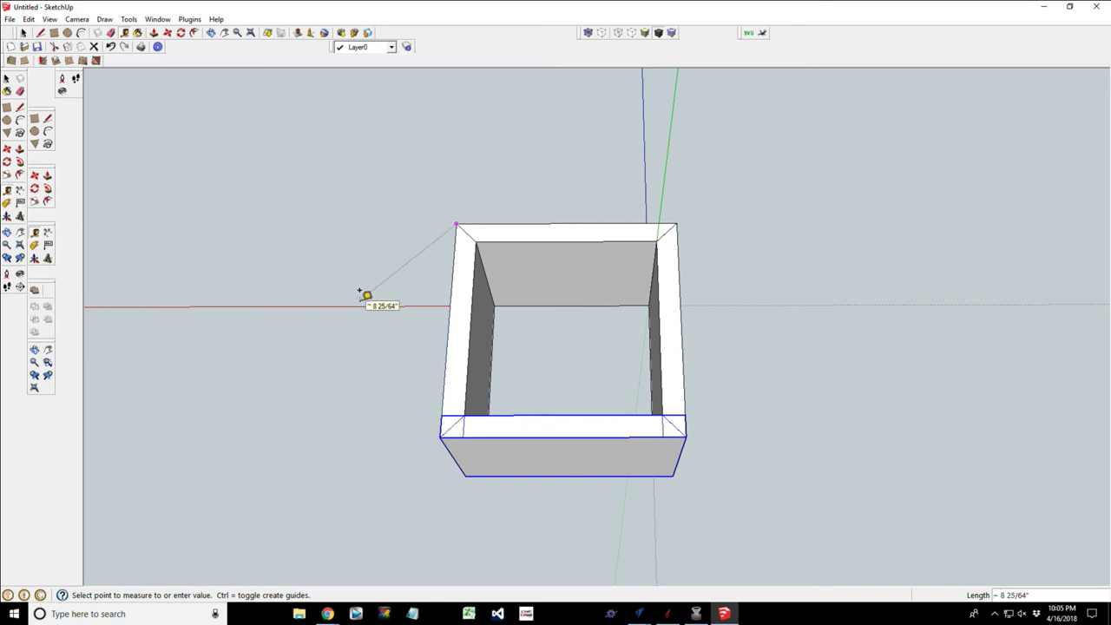
pyautogui.press('space')
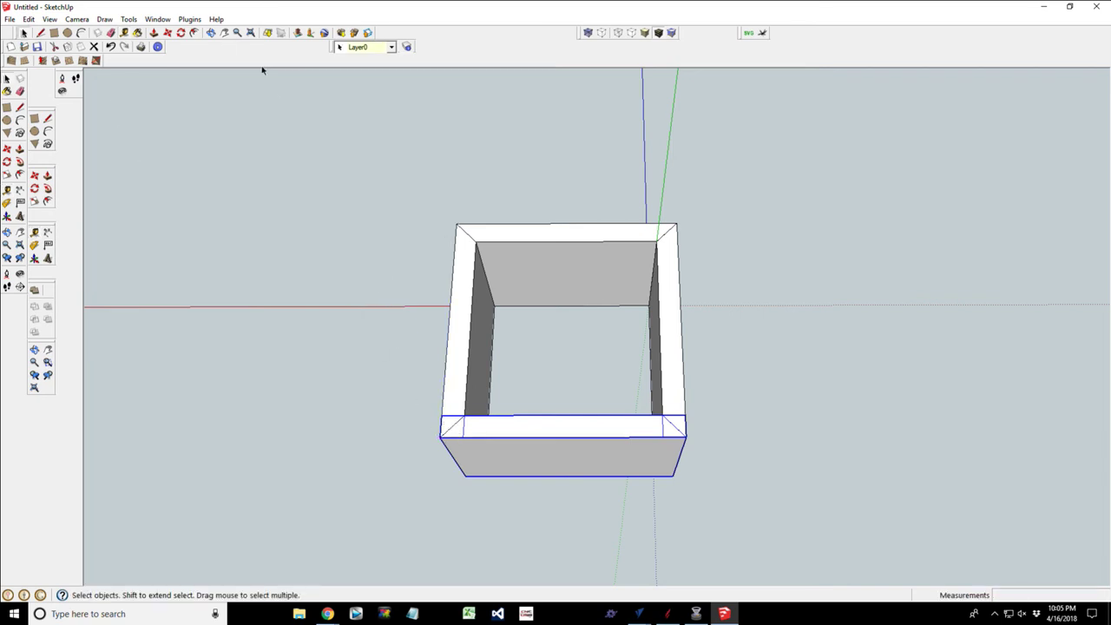
# Inspect the closed frame from an angled view, the top view, and back in 3D.
pyautogui.click(211, 32)
pyautogui.moveTo(566, 488); pyautogui.dragTo(416, 437)
pyautogui.press('space')
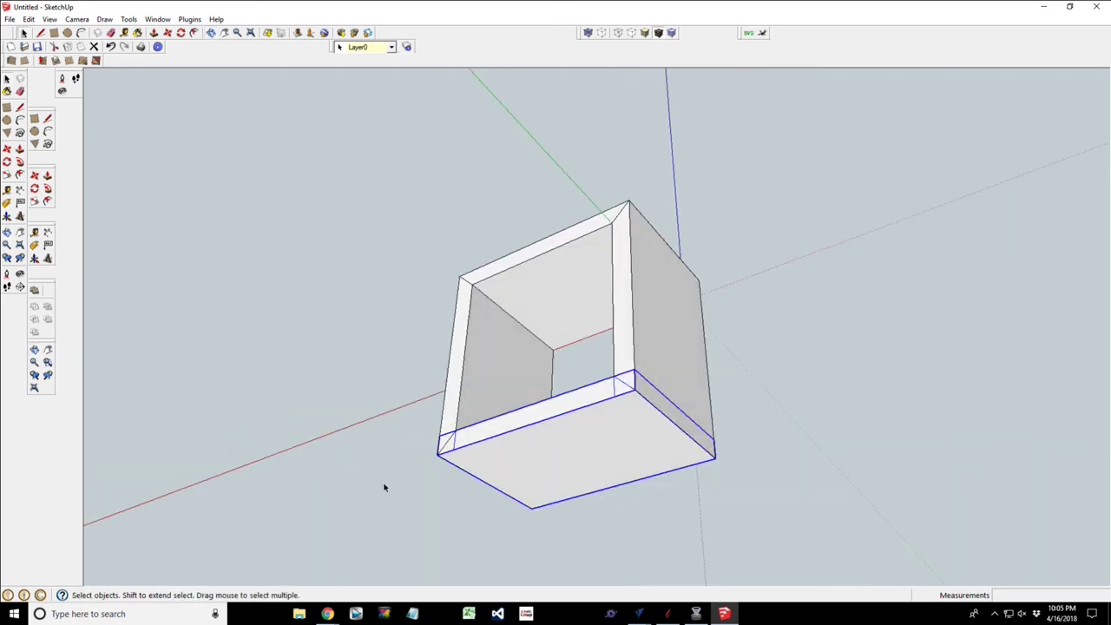
pyautogui.click(420, 552)
pyautogui.scroll(3, 612, 490)
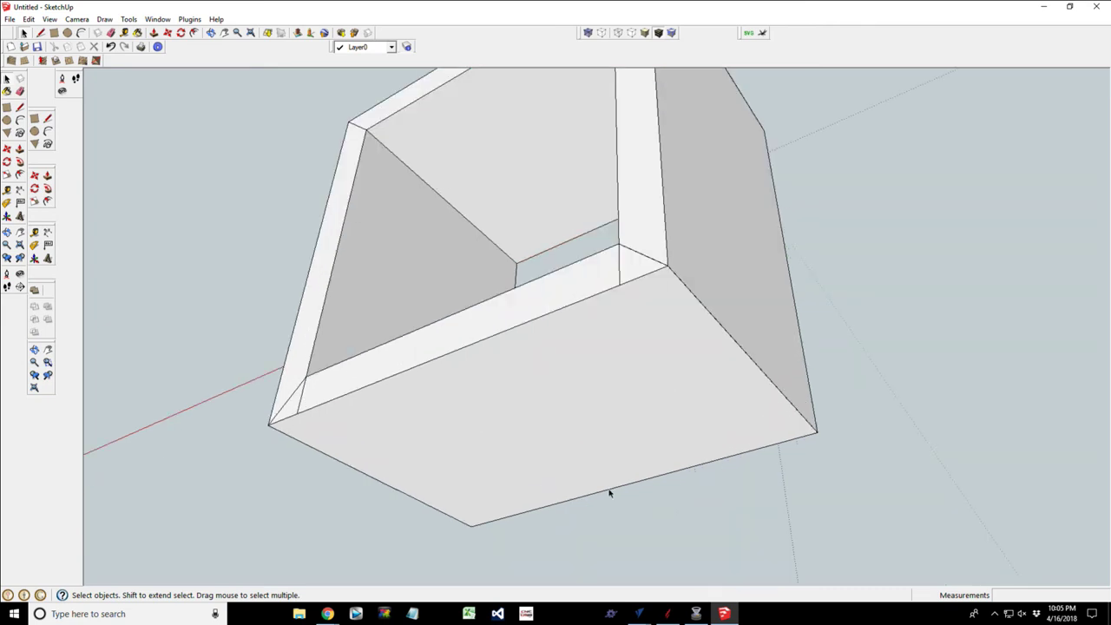
pyautogui.scroll(-4, 599, 487)
pyautogui.click(77, 20)
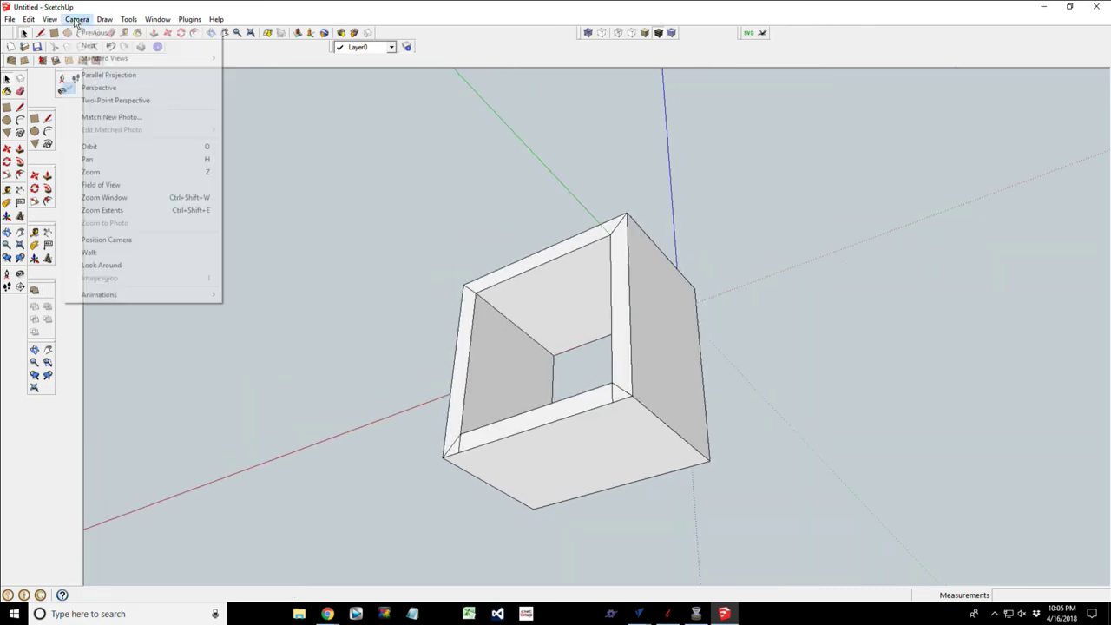
pyautogui.click(243, 59)
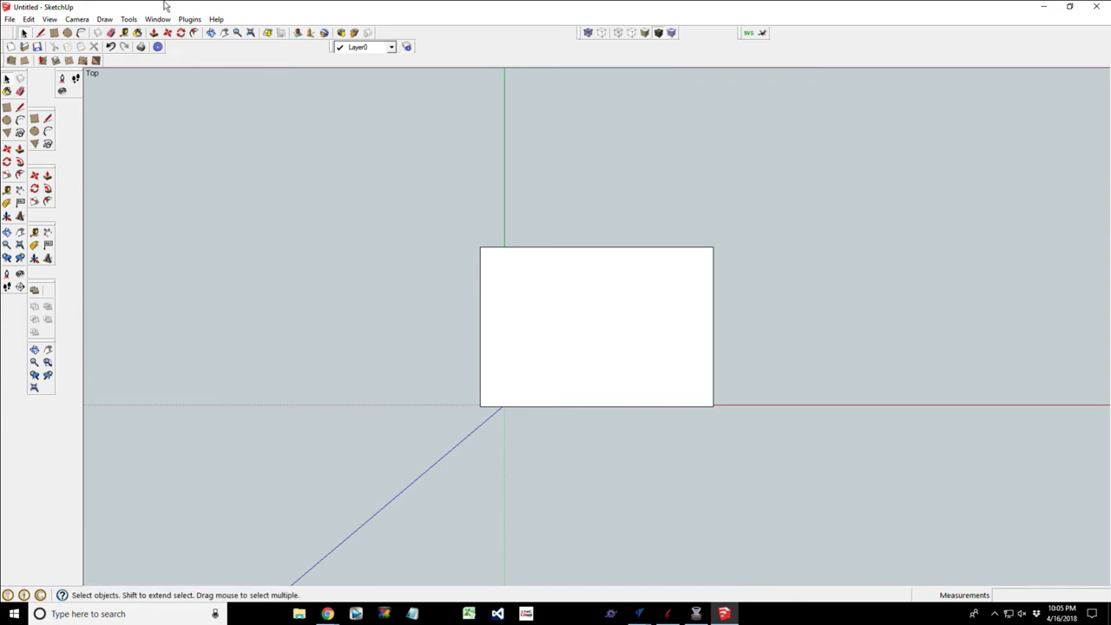
pyautogui.click(211, 33)
pyautogui.moveTo(452, 251); pyautogui.dragTo(440, 444)
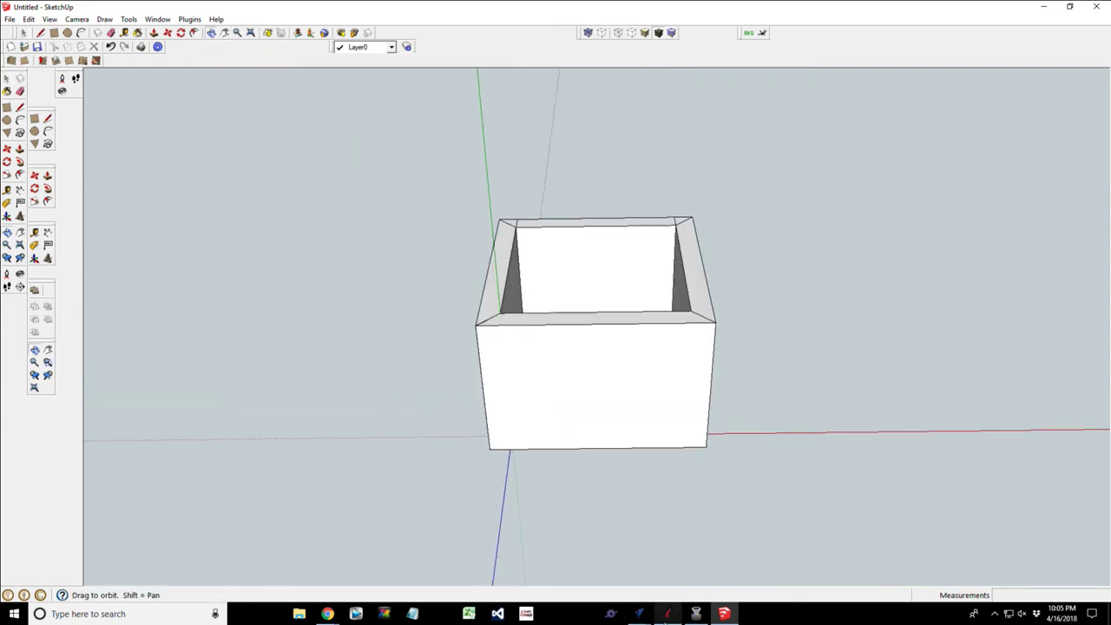
# Set the job width to 9 in, correcting the mistyped entries.
pyautogui.moveTo(640, 615)
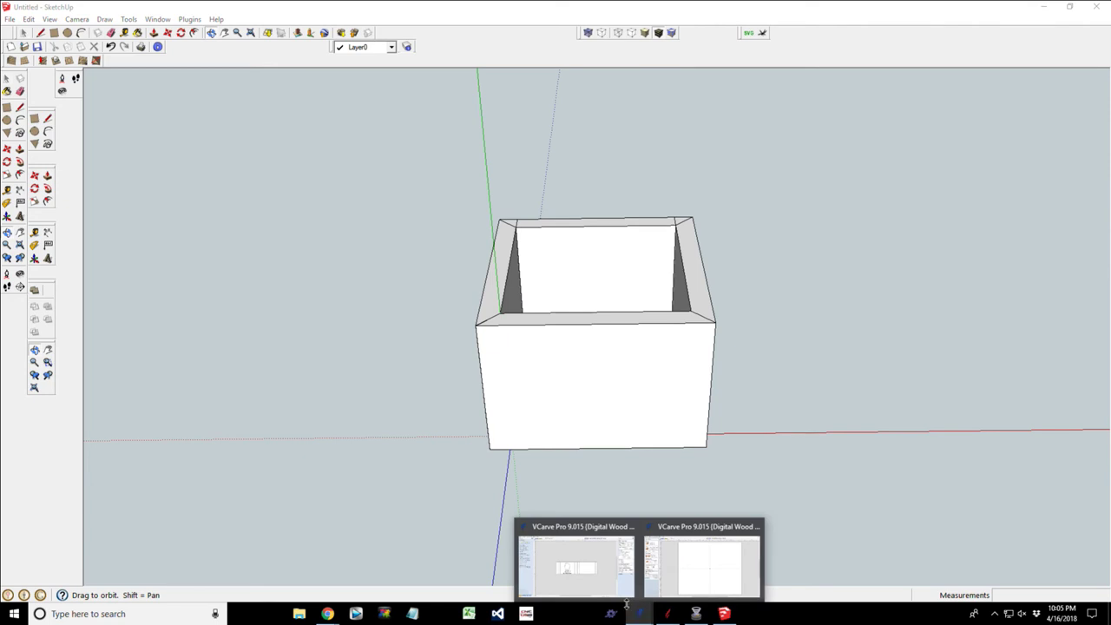
pyautogui.click(670, 591)
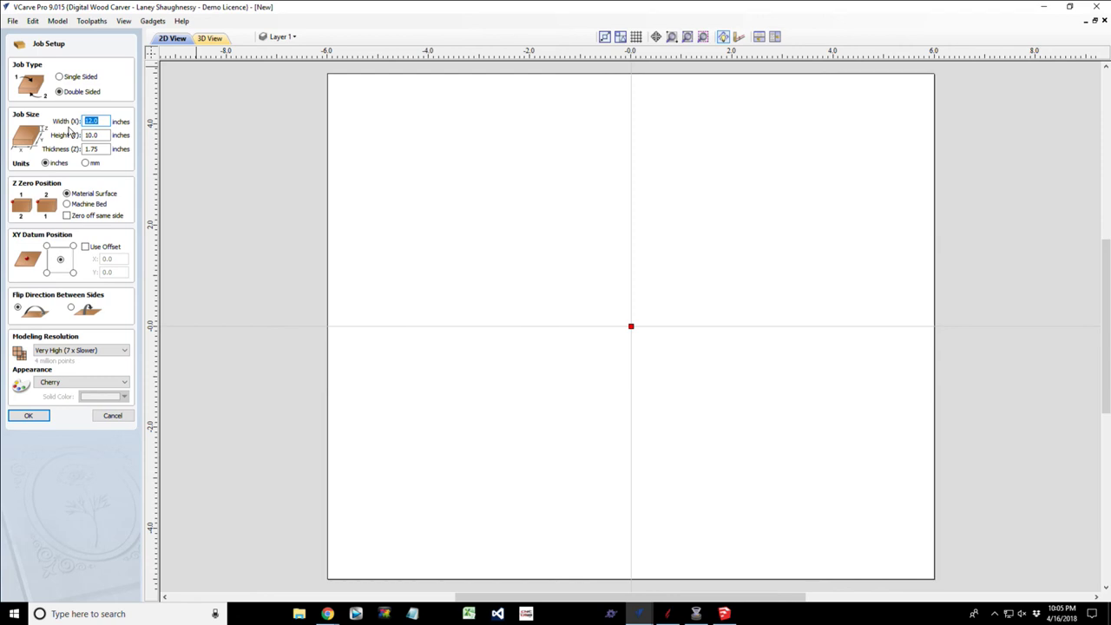
pyautogui.write('8')
pyautogui.click(107, 135)
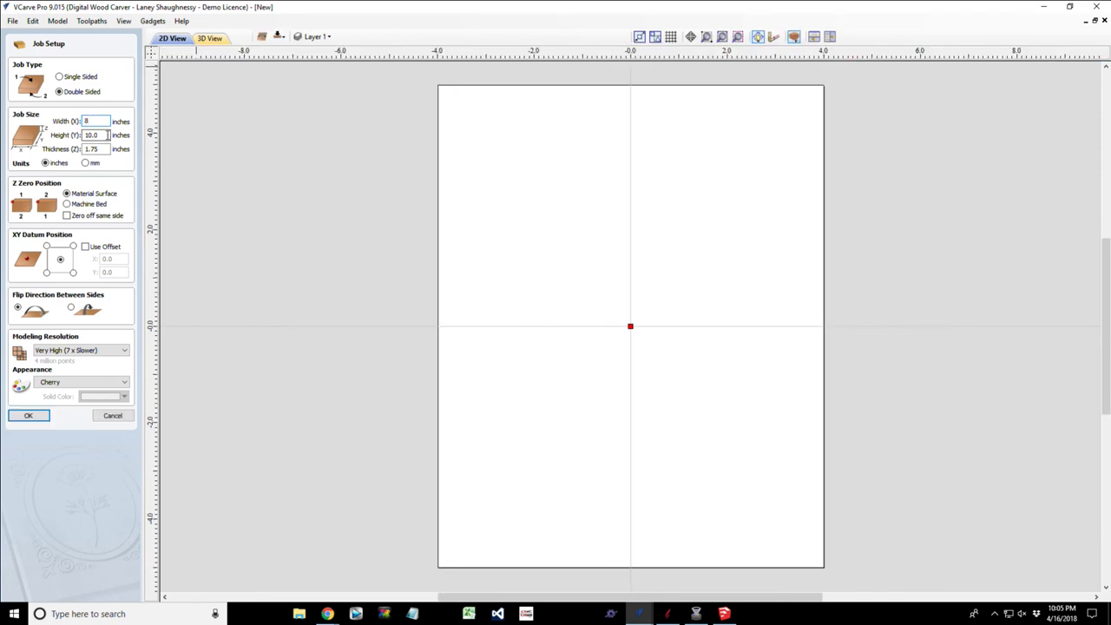
pyautogui.click(85, 122)
pyautogui.write('99')
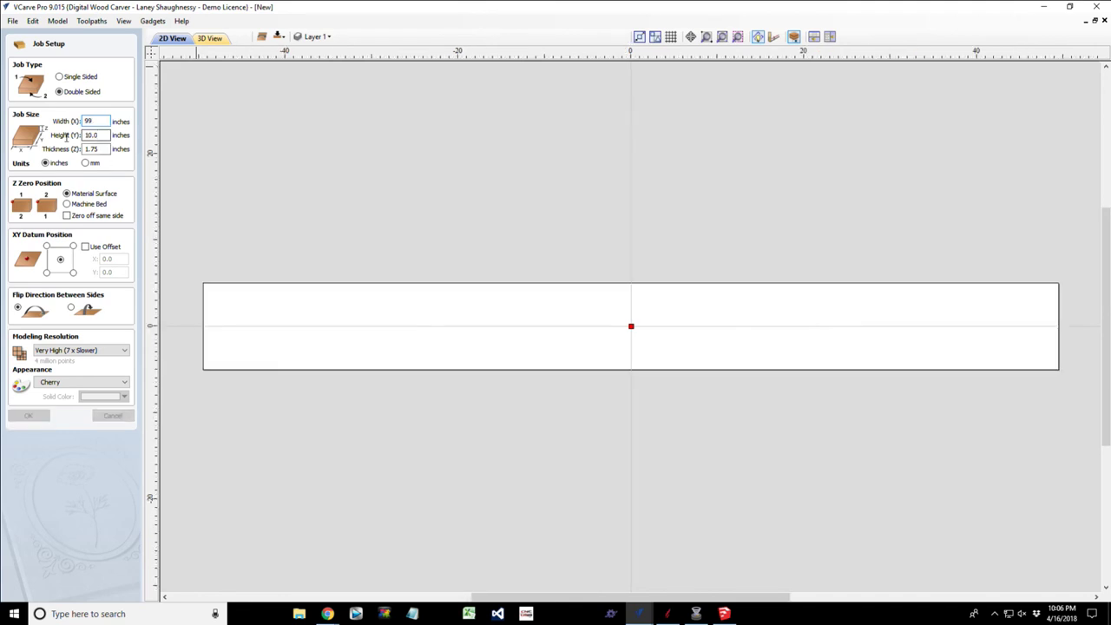
pyautogui.press('BackSpace')
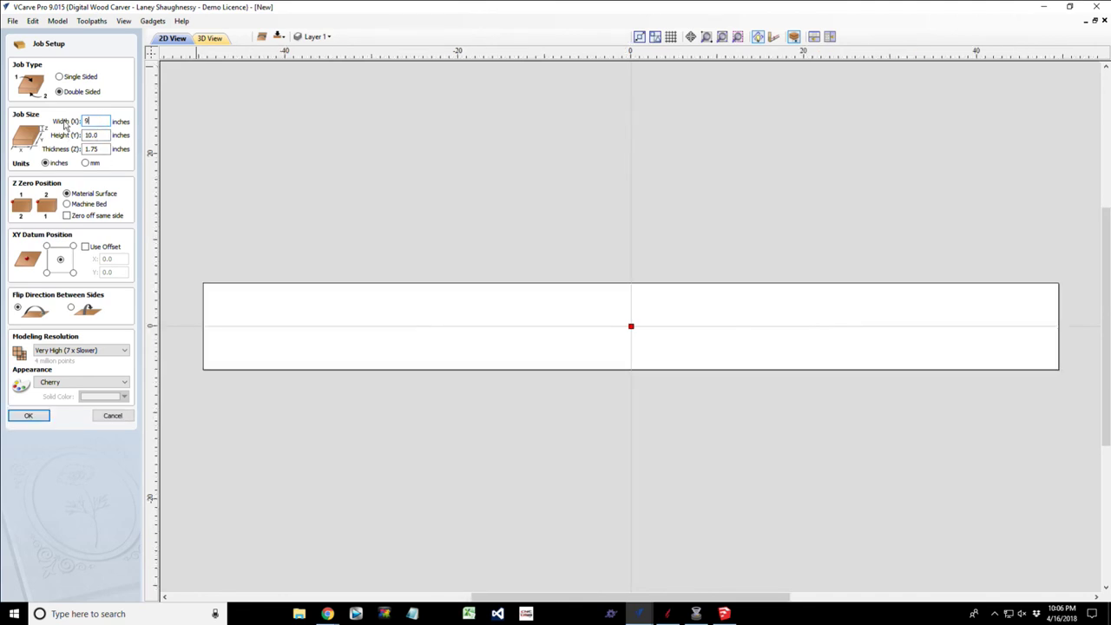
pyautogui.press('Tab')
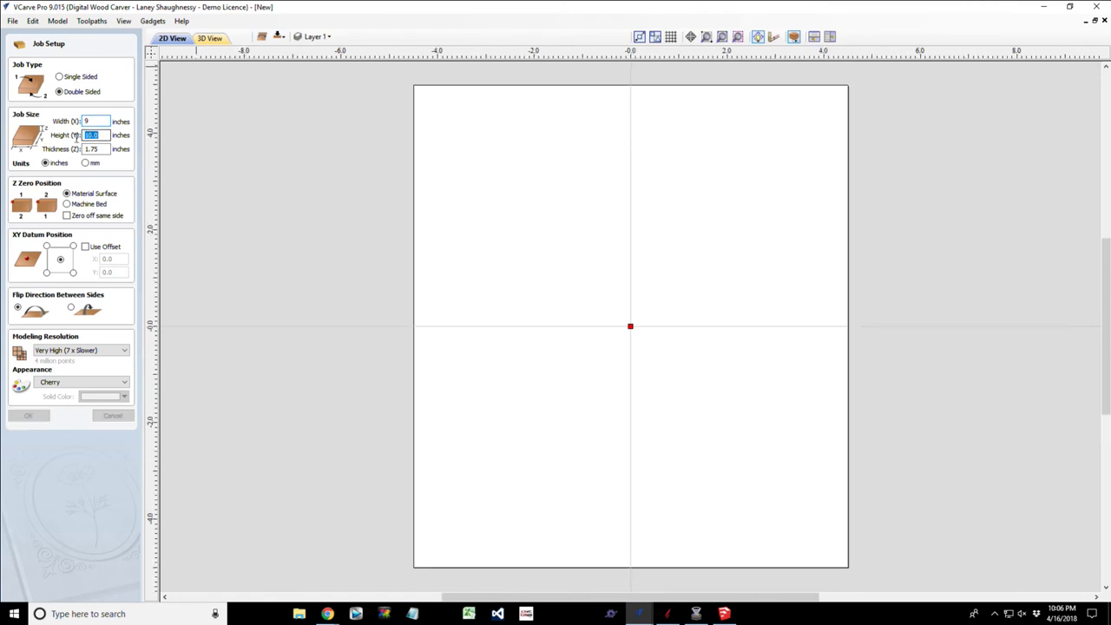
pyautogui.hotkey('shift', 'Tab')
pyautogui.press('End')
pyautogui.write('9')
pyautogui.press('Tab')
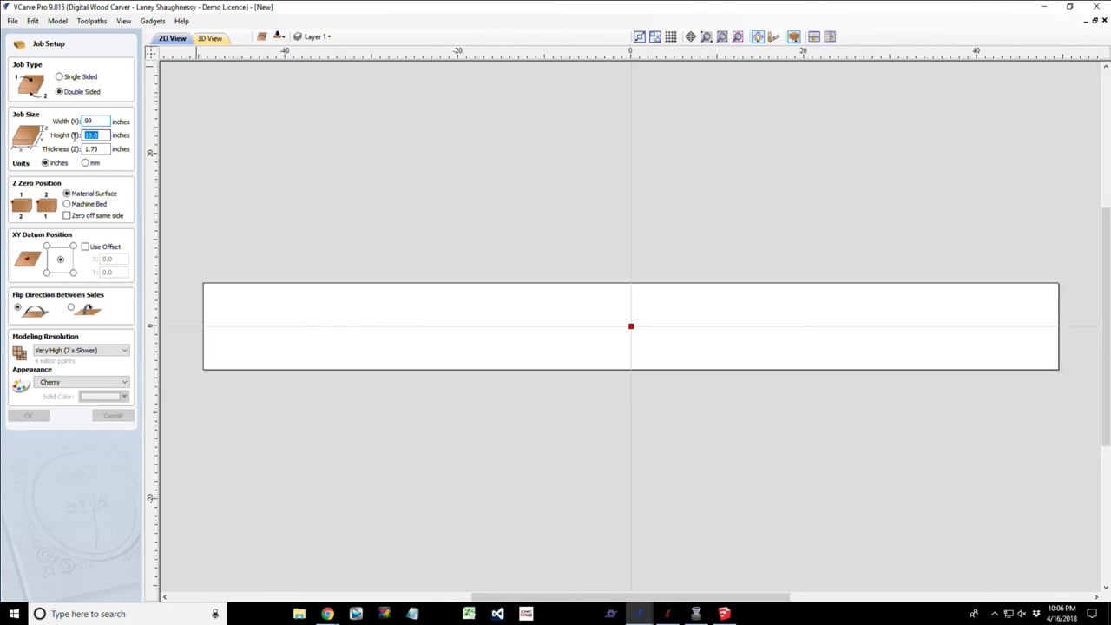
pyautogui.hotkey('shift', 'Tab')
pyautogui.press('End')
pyautogui.write('9')
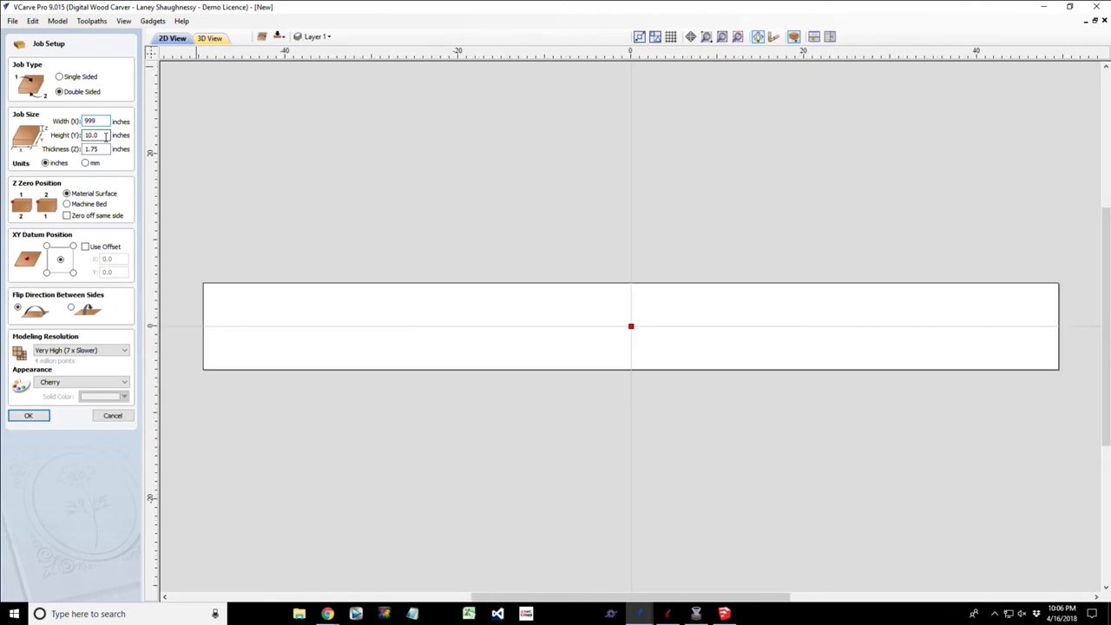
pyautogui.press('Return')
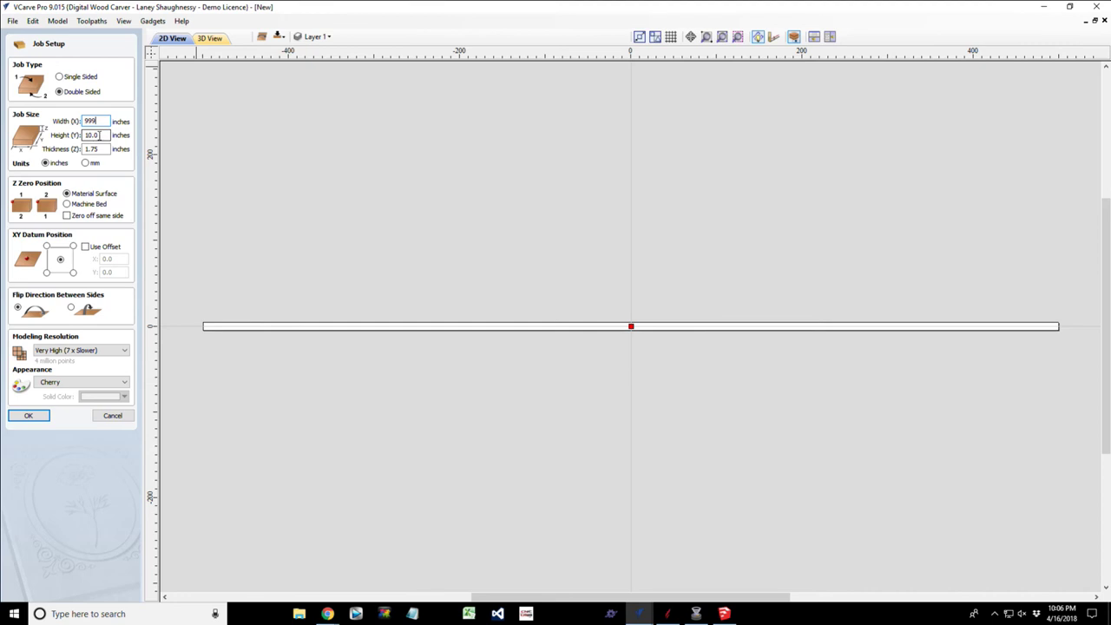
pyautogui.press('BackSpace')
pyautogui.press('BackSpace')
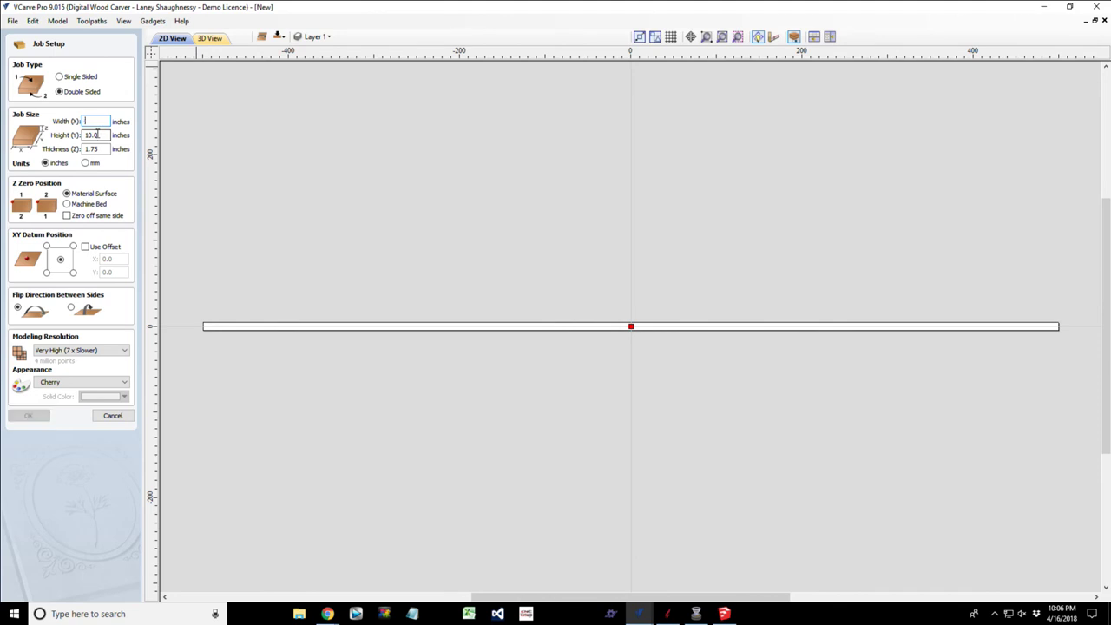
pyautogui.write('9')
# Set height 9 in and thickness 0.75 in, single sided, with a bottom-left XY datum.
pyautogui.click(98, 135)
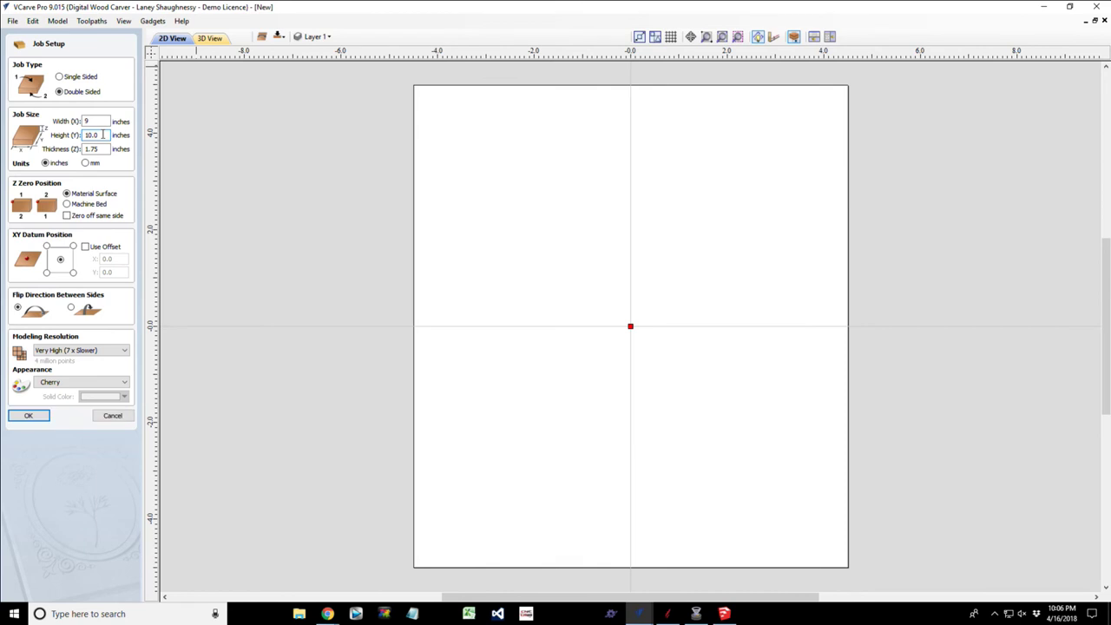
pyautogui.press('BackSpace')
pyautogui.press('BackSpace')
pyautogui.write('9')
pyautogui.press('Tab')
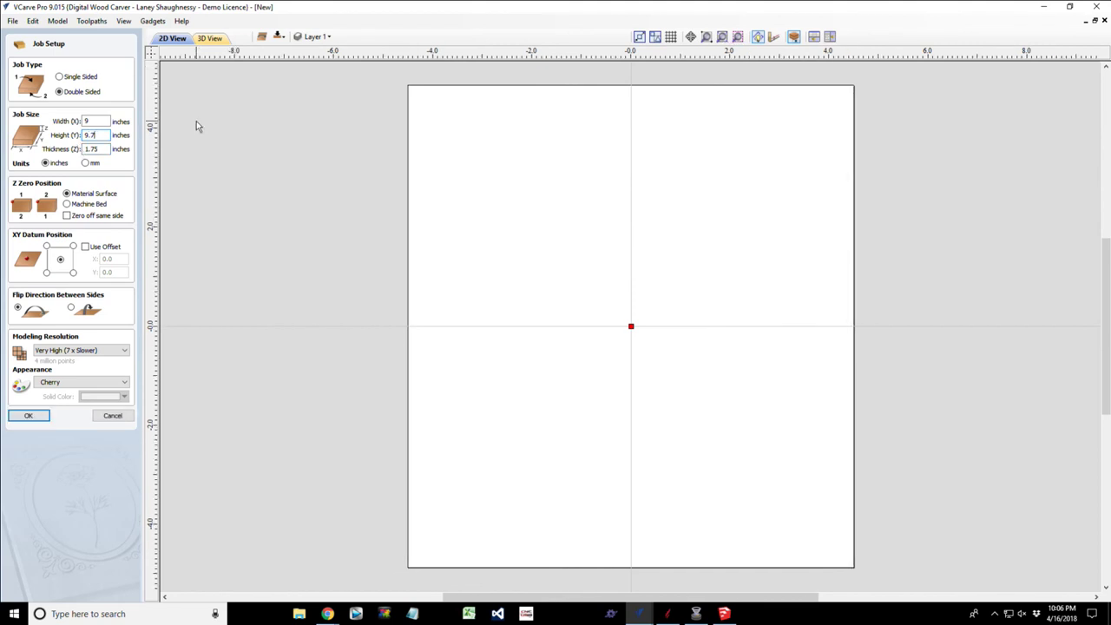
pyautogui.press('BackSpace')
pyautogui.press('BackSpace')
pyautogui.press('BackSpace')
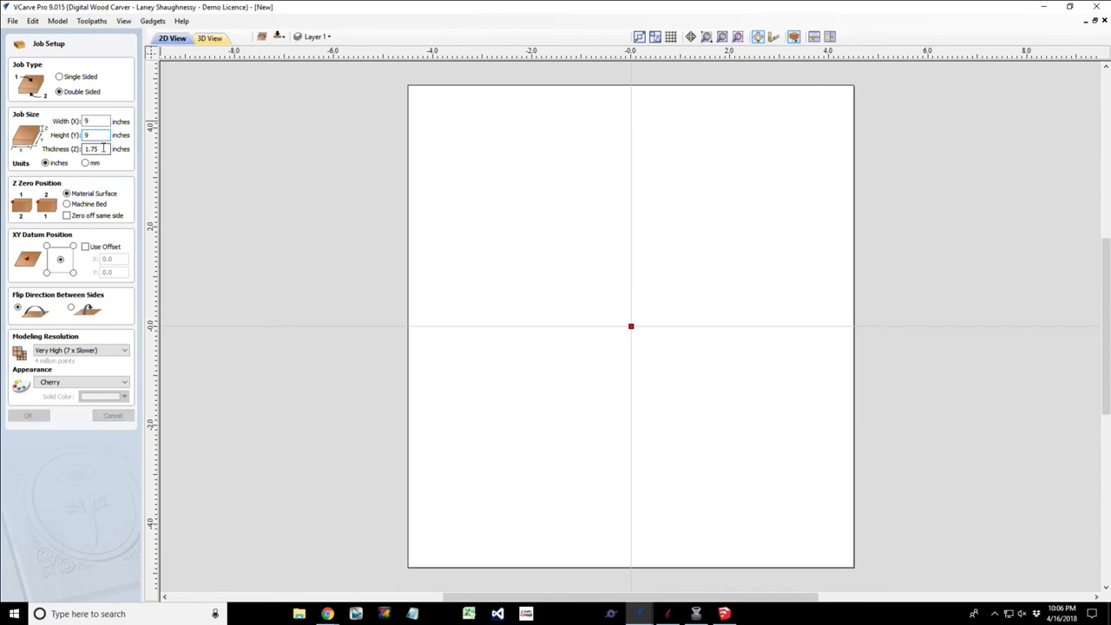
pyautogui.click(101, 149)
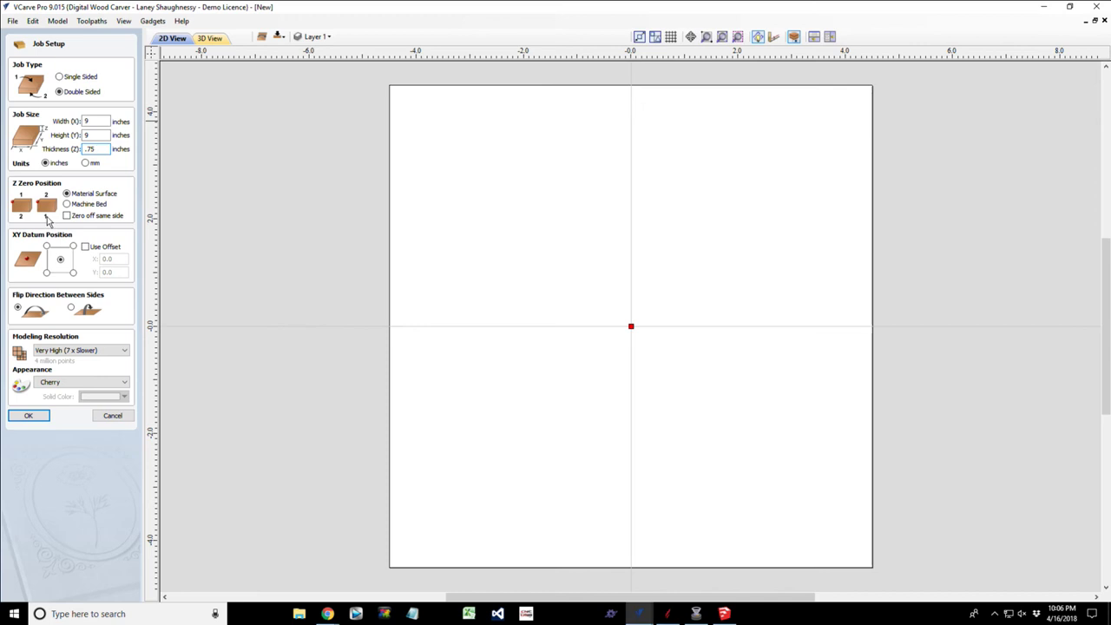
pyautogui.click(60, 77)
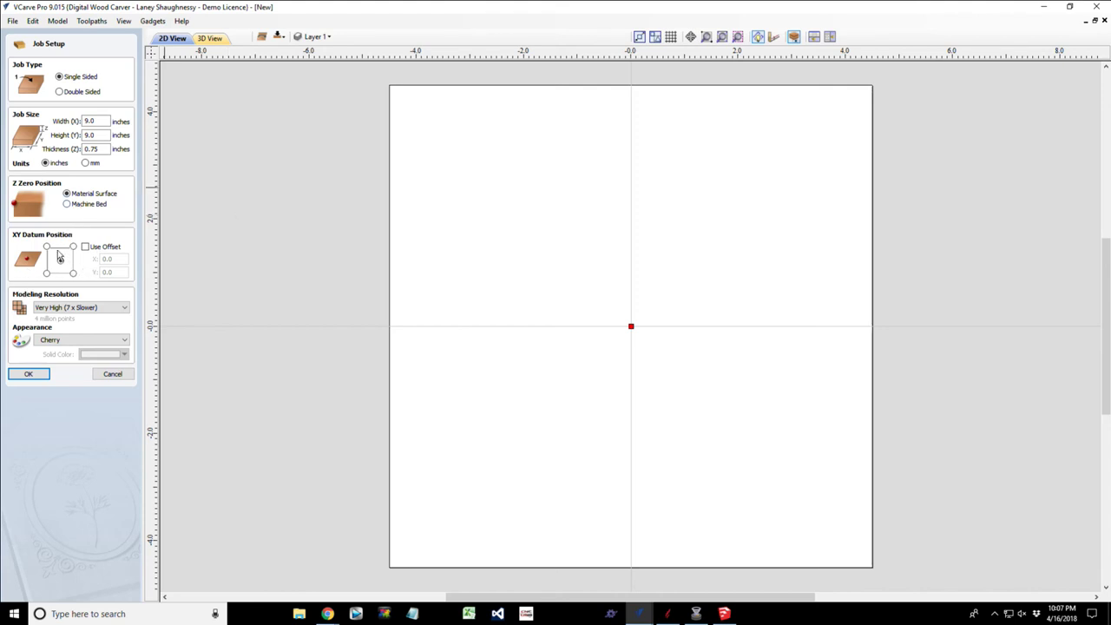
pyautogui.click(47, 274)
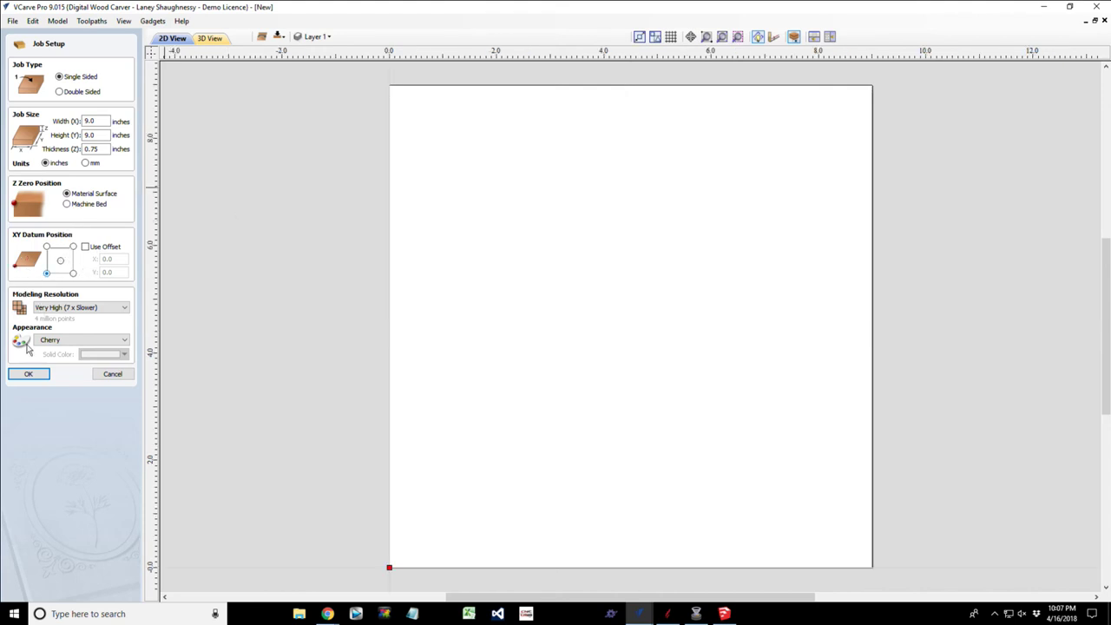
# Confirm the job setup and draw a 9 × 9 in square covering the material.
pyautogui.click(35, 378)
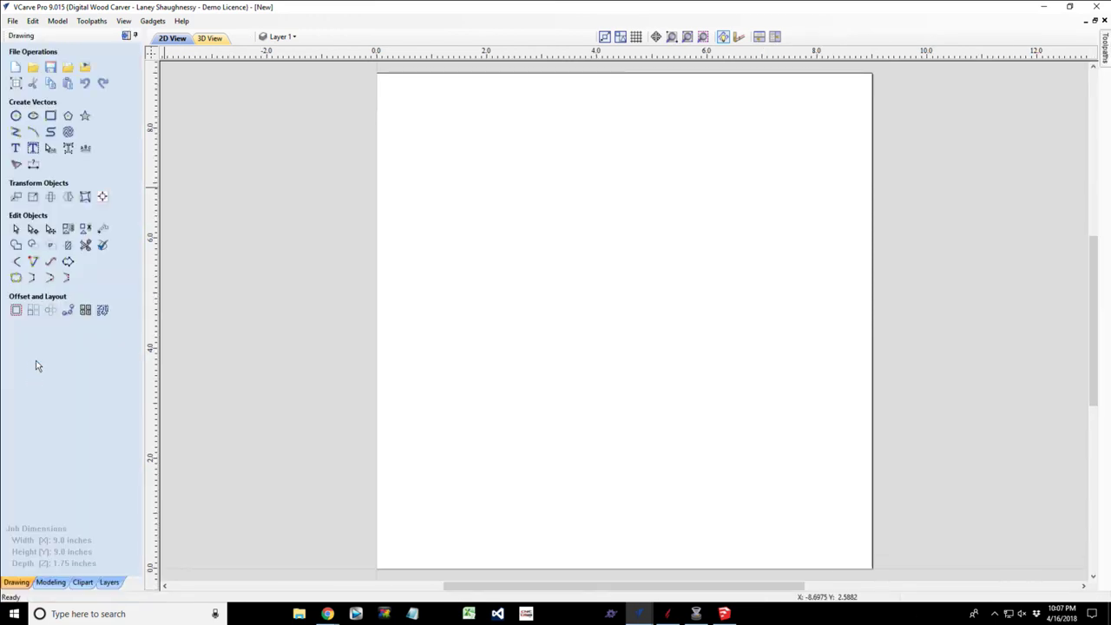
pyautogui.click(52, 117)
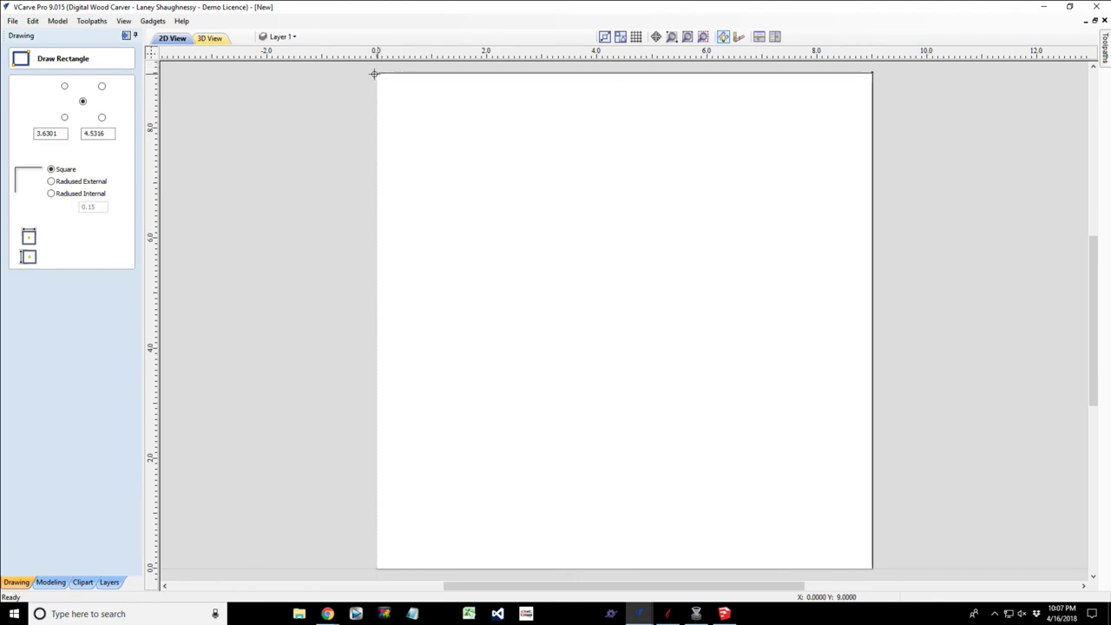
pyautogui.moveTo(376, 73); pyautogui.dragTo(872, 569)
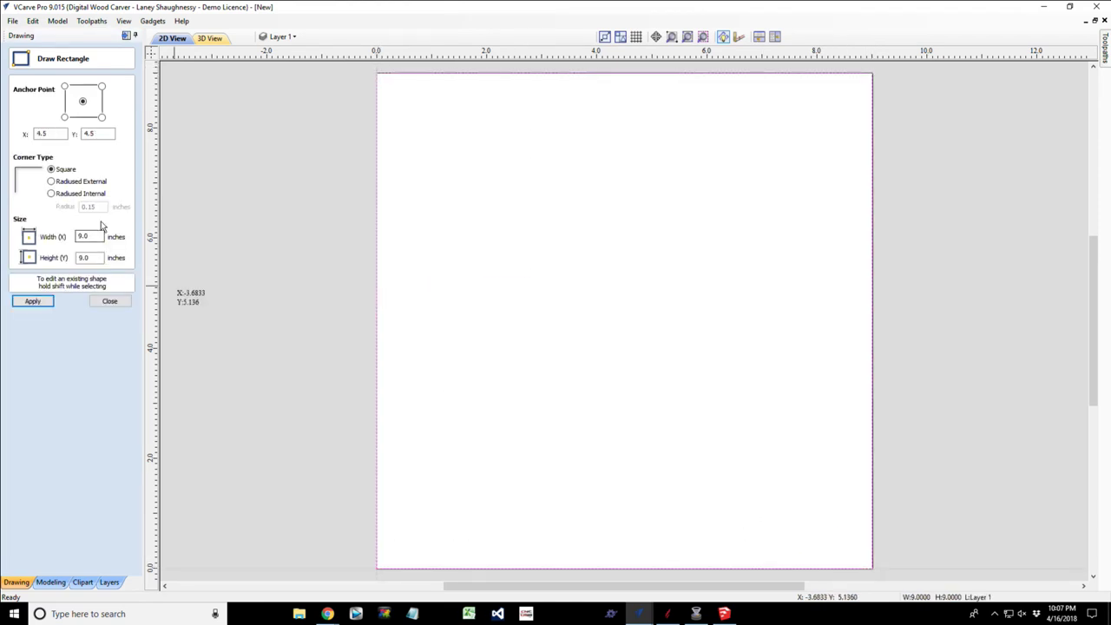
pyautogui.press('Escape')
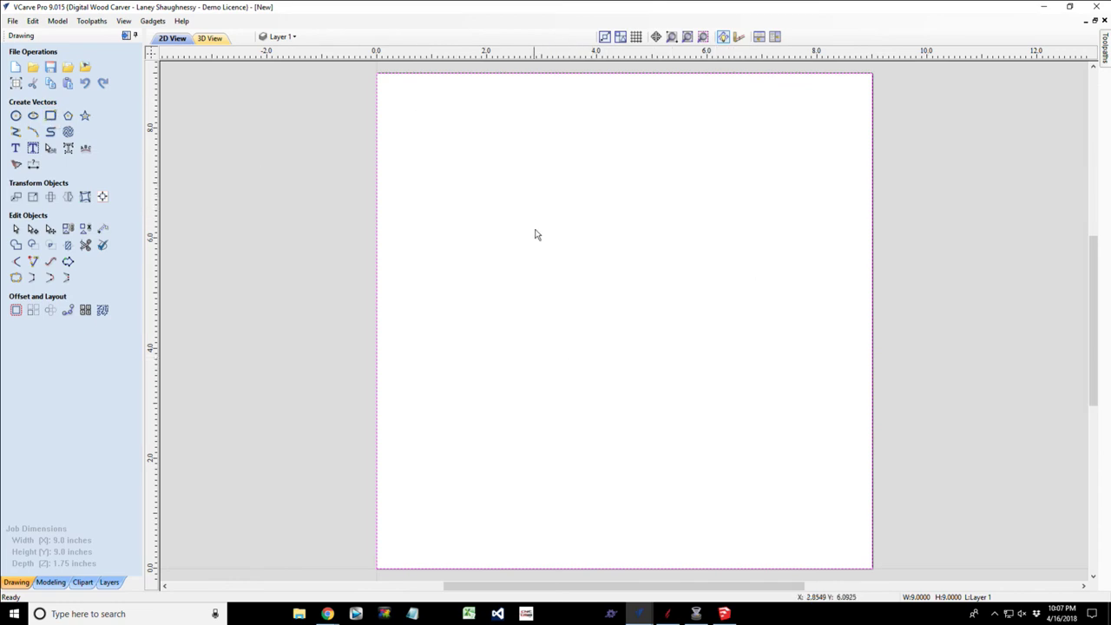
# Offset the square 1 in inward with sharp corners.
pyautogui.click(376, 124)
pyautogui.click(15, 310)
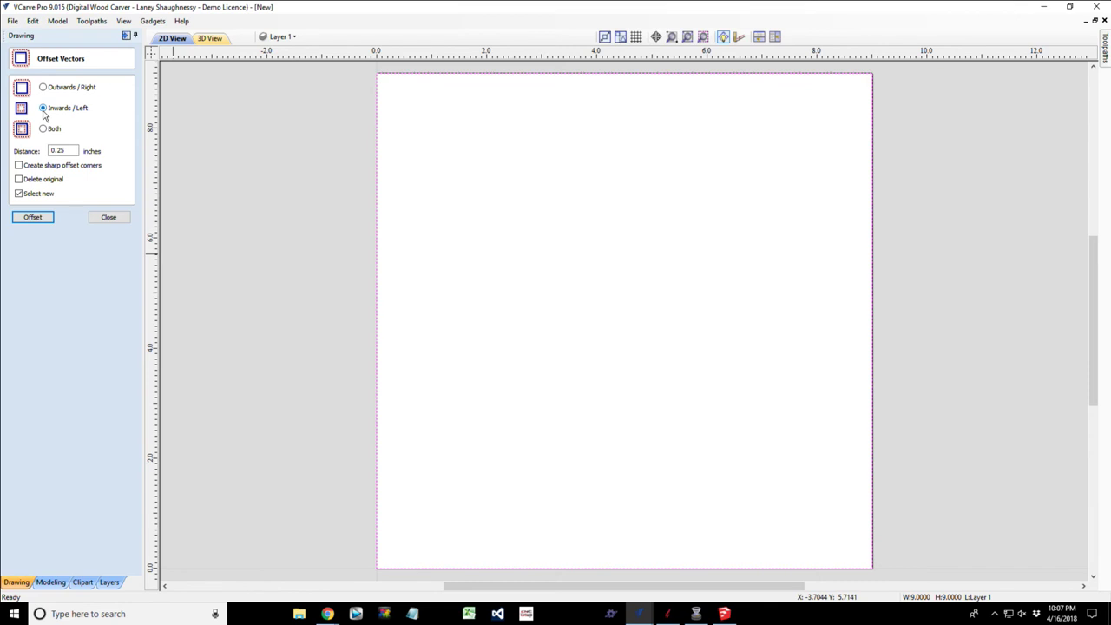
pyautogui.moveTo(75, 150); pyautogui.dragTo(32, 159)
pyautogui.write('1')
pyautogui.click(18, 165)
pyautogui.click(33, 218)
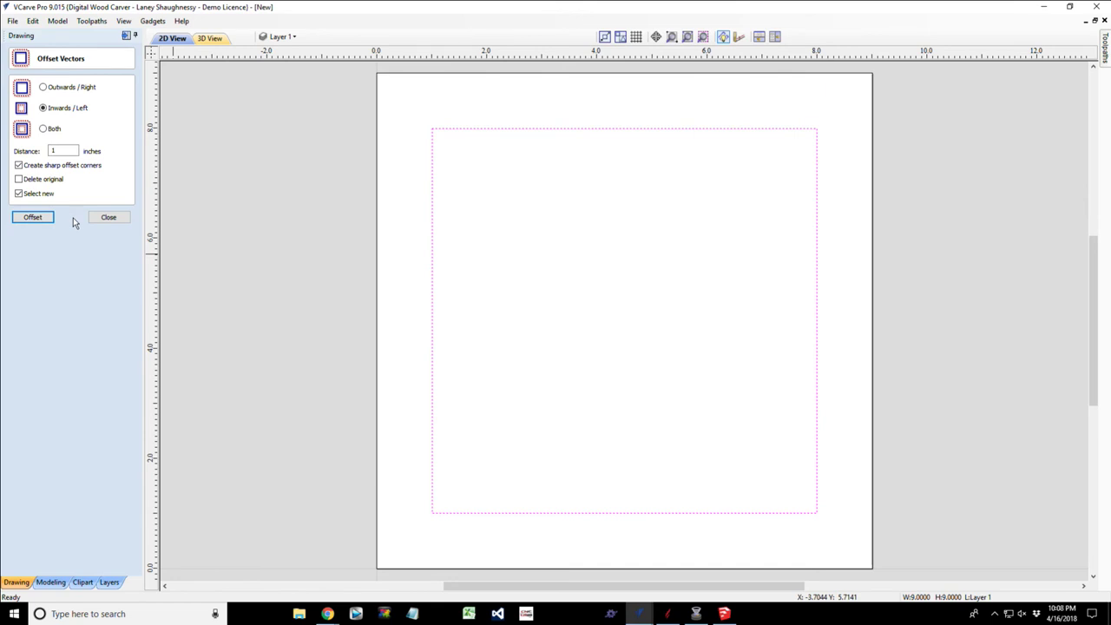
# Add a further 0.375 in inward offset and close the offset settings.
pyautogui.doubleClick(62, 151)
pyautogui.write('.375')
pyautogui.click(26, 219)
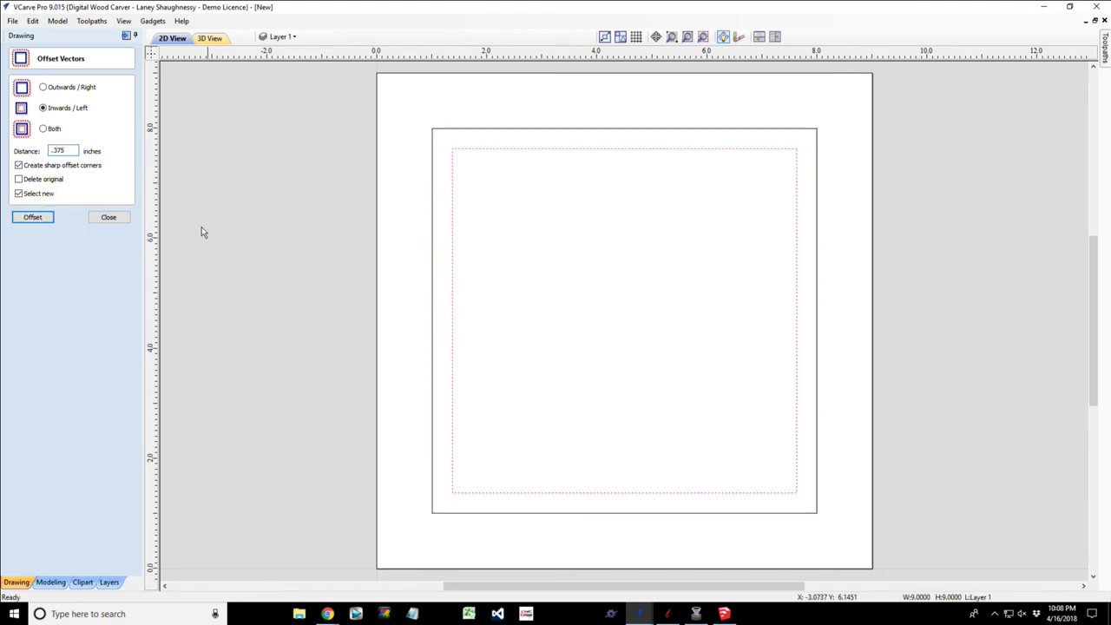
pyautogui.click(103, 218)
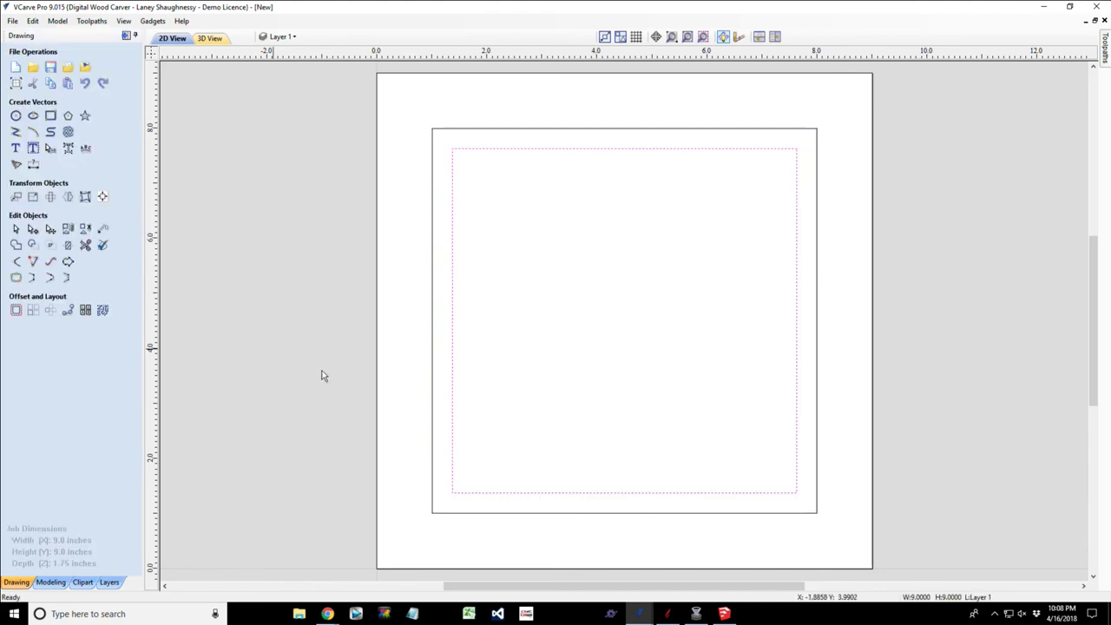
pyautogui.scroll(1, 543, 397)
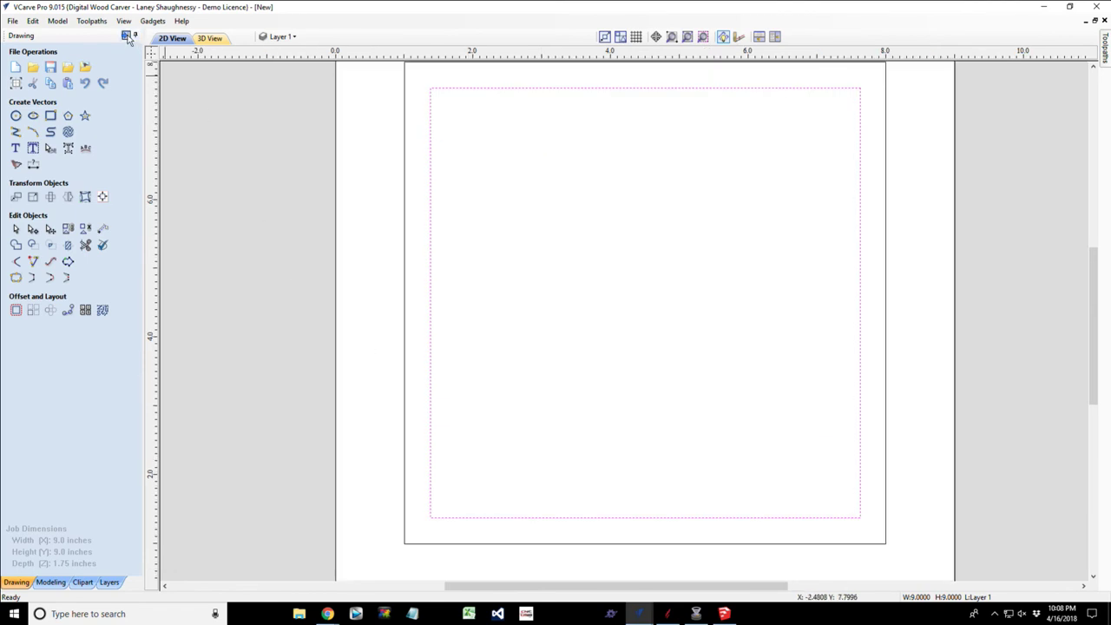
# Draw a small rectangle inside the inner square near the upper middle.
pyautogui.click(1105, 48)
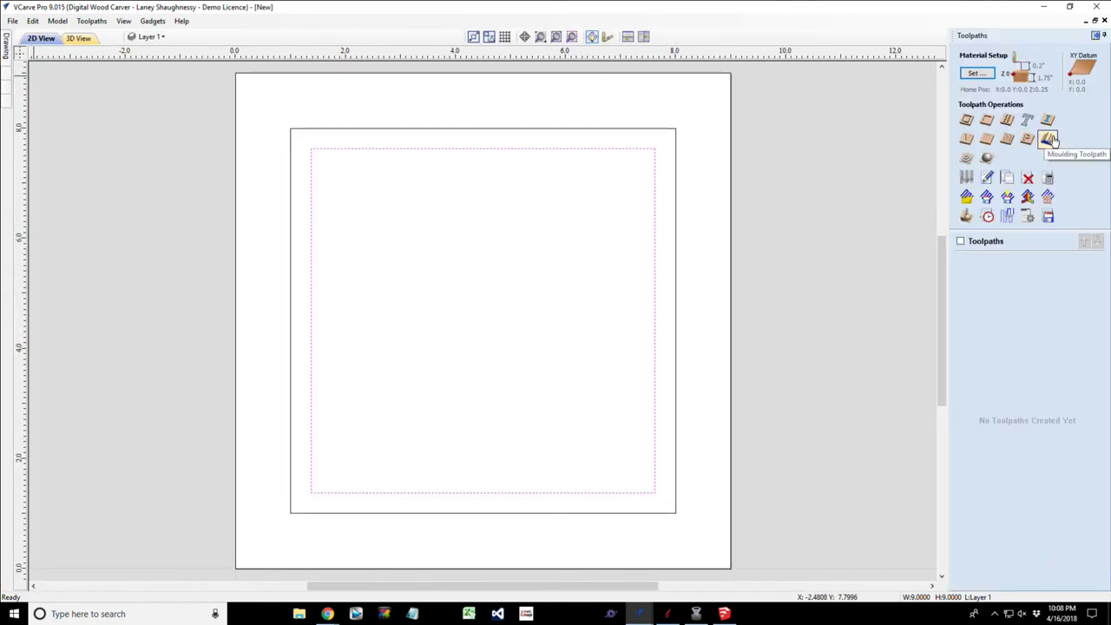
pyautogui.click(35, 40)
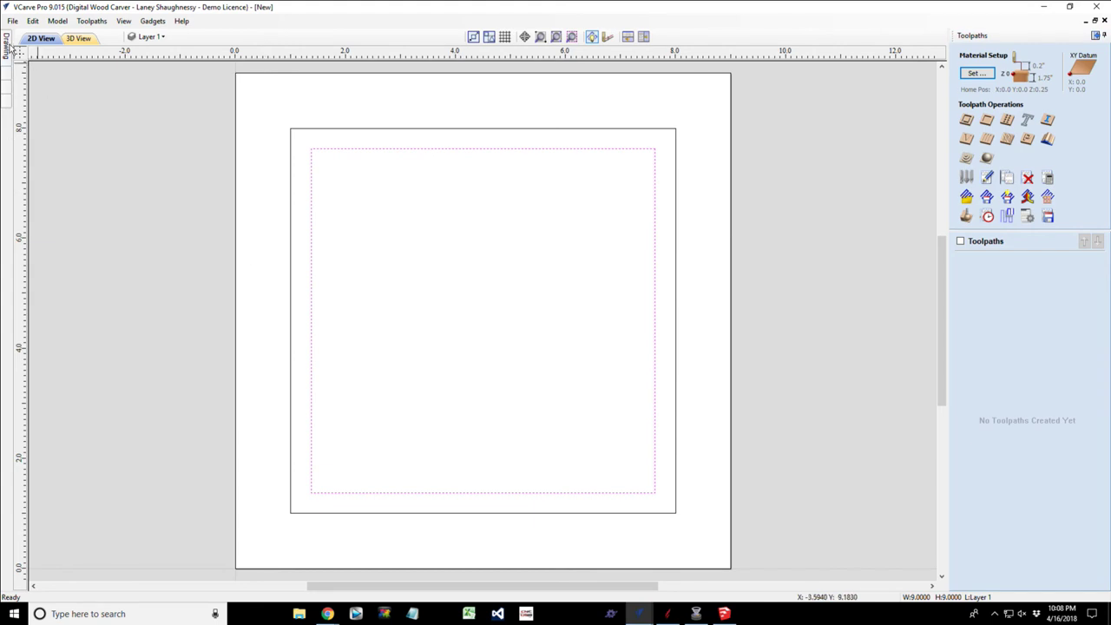
pyautogui.click(1096, 35)
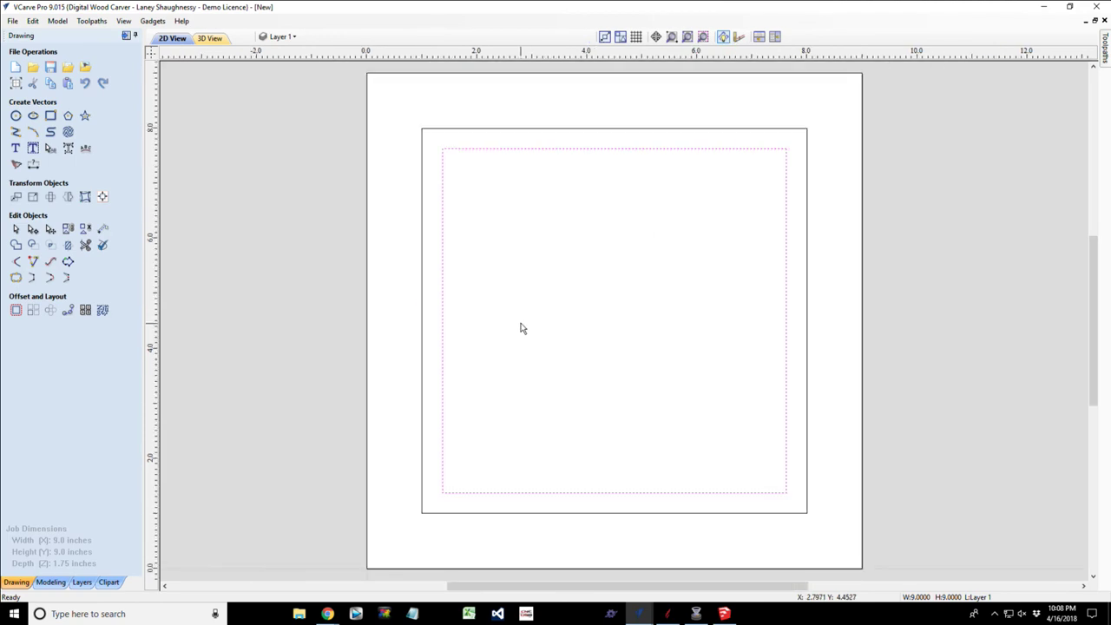
pyautogui.click(50, 116)
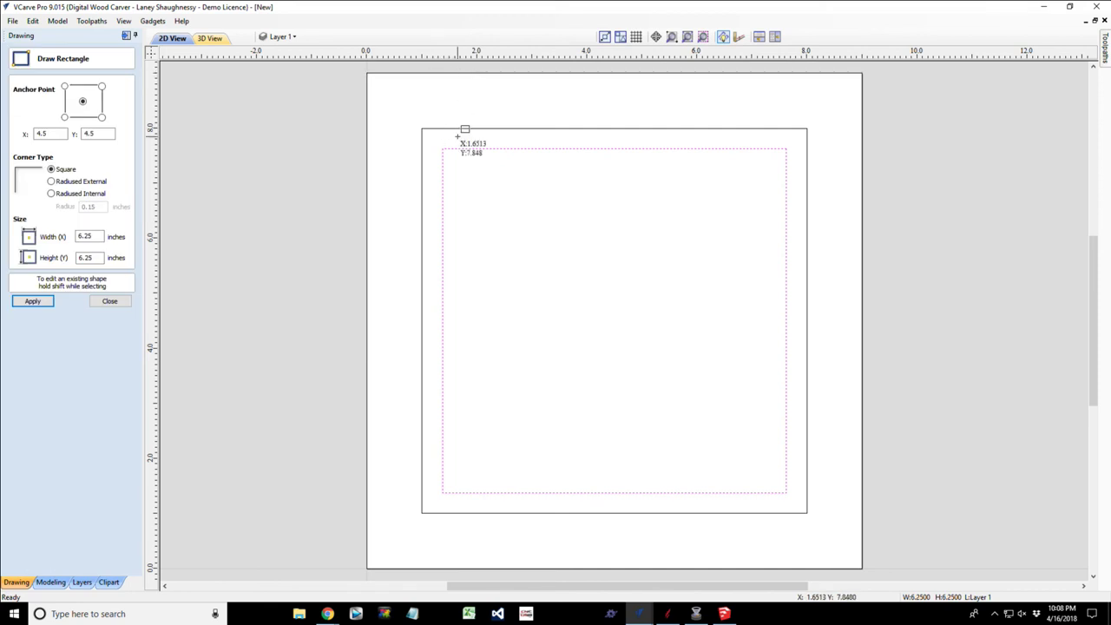
pyautogui.doubleClick(88, 236)
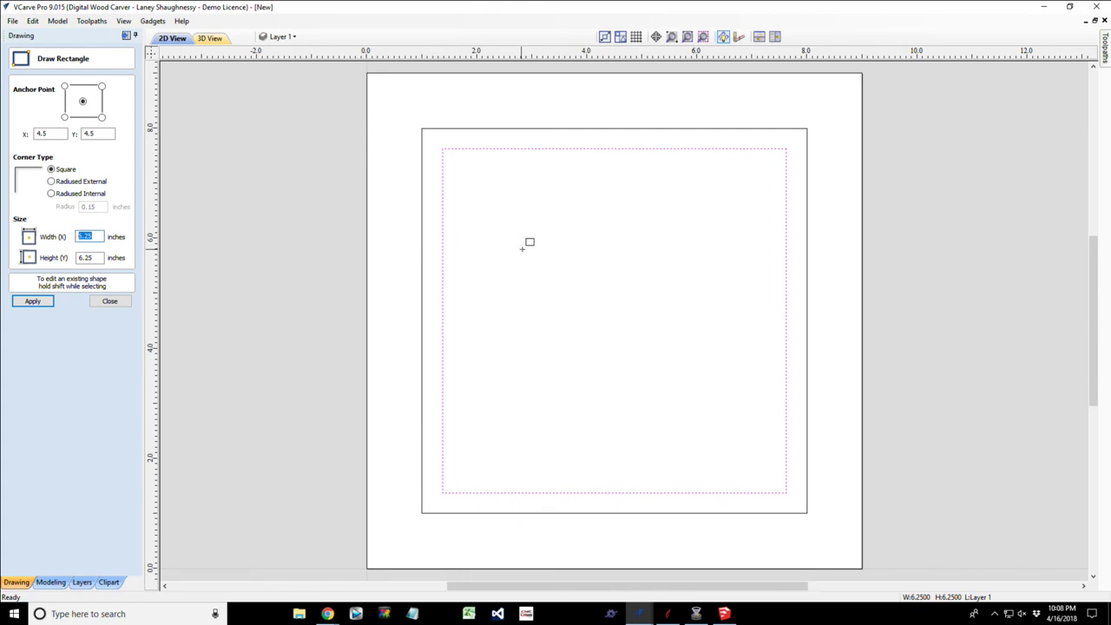
pyautogui.moveTo(520, 250); pyautogui.dragTo(568, 270)
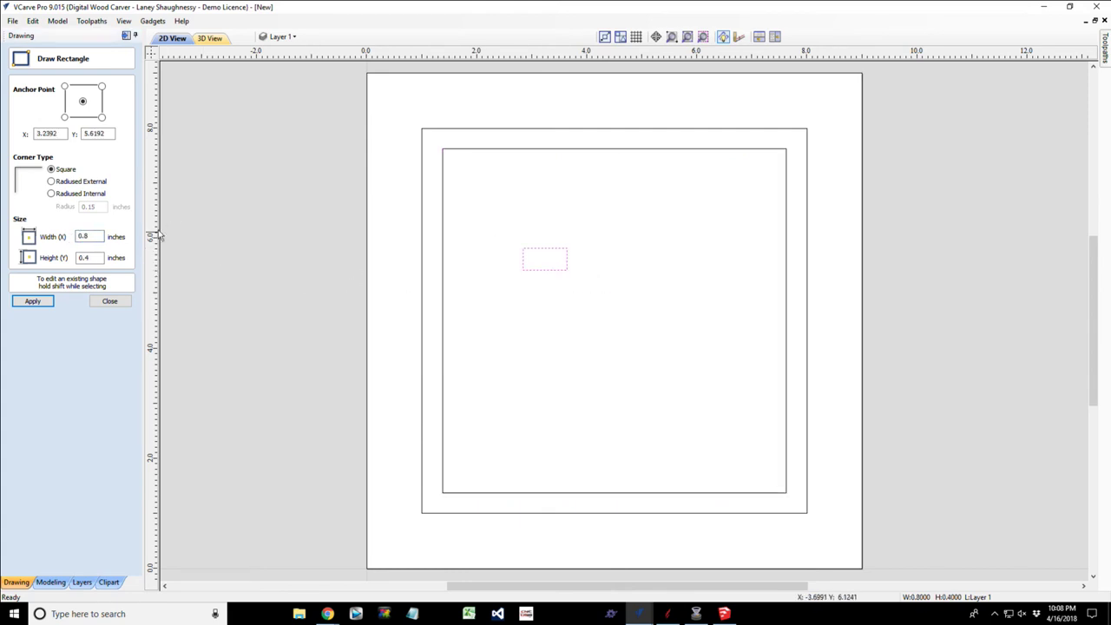
# Resize the small rectangle to 1.0 × 0.5 in and close the rectangle tool.
pyautogui.doubleClick(83, 236)
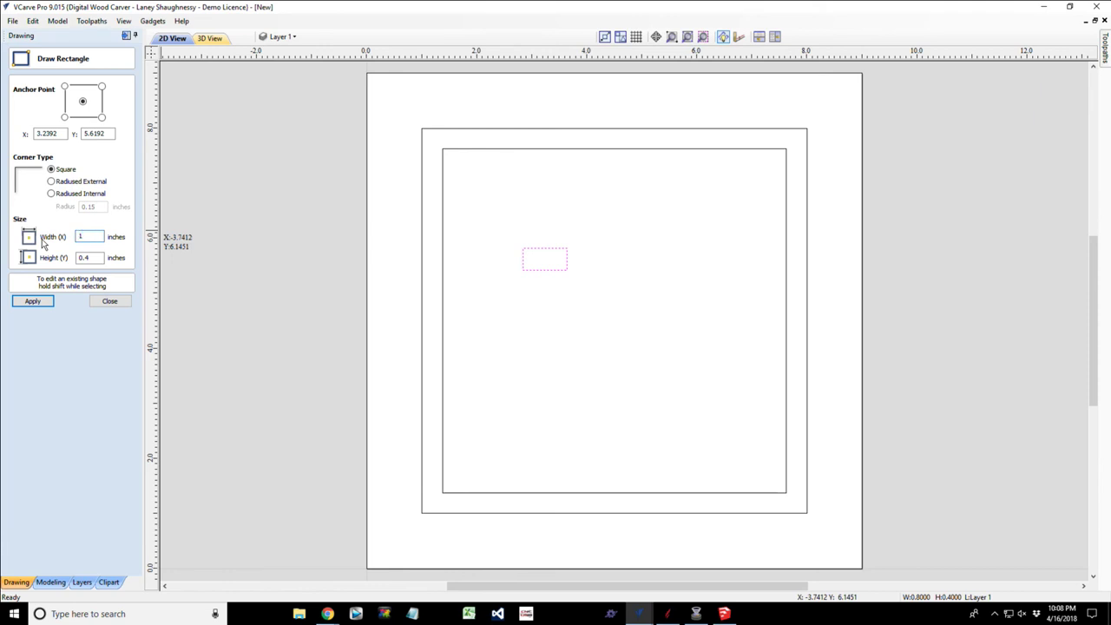
pyautogui.click(87, 258)
pyautogui.press('BackSpace')
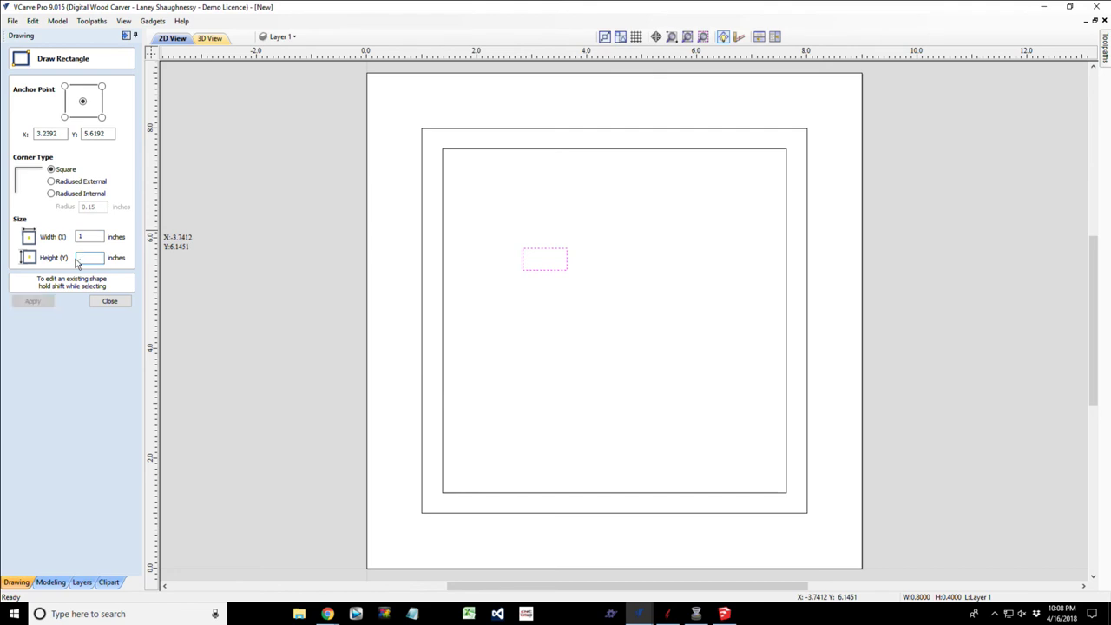
pyautogui.write('0.5')
pyautogui.click(26, 304)
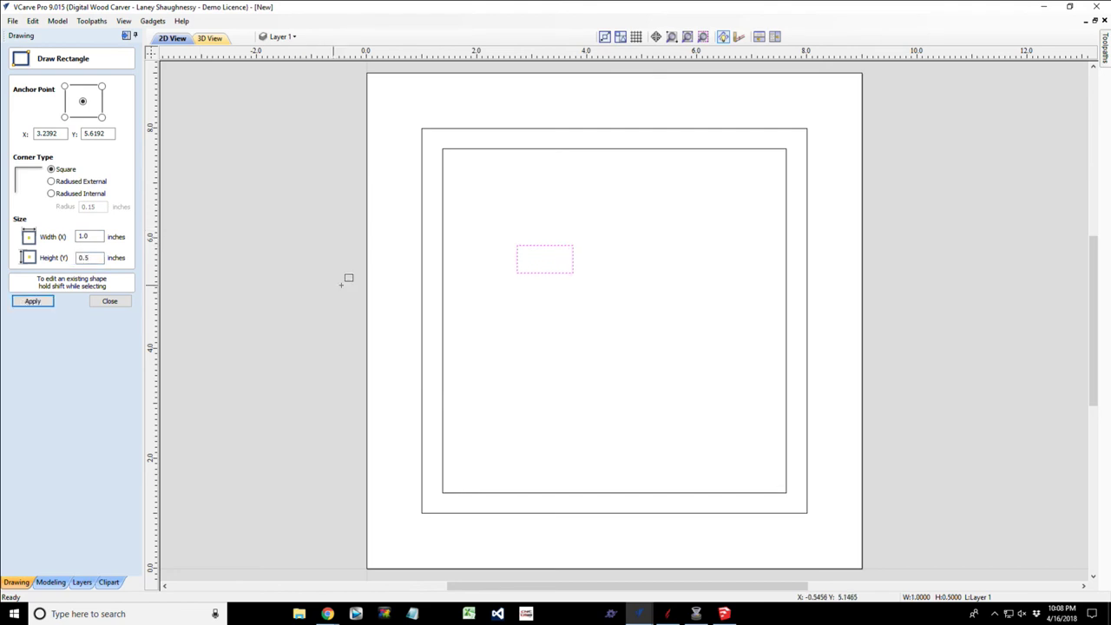
pyautogui.scroll(2, 557, 258)
pyautogui.scroll(-2, 556, 258)
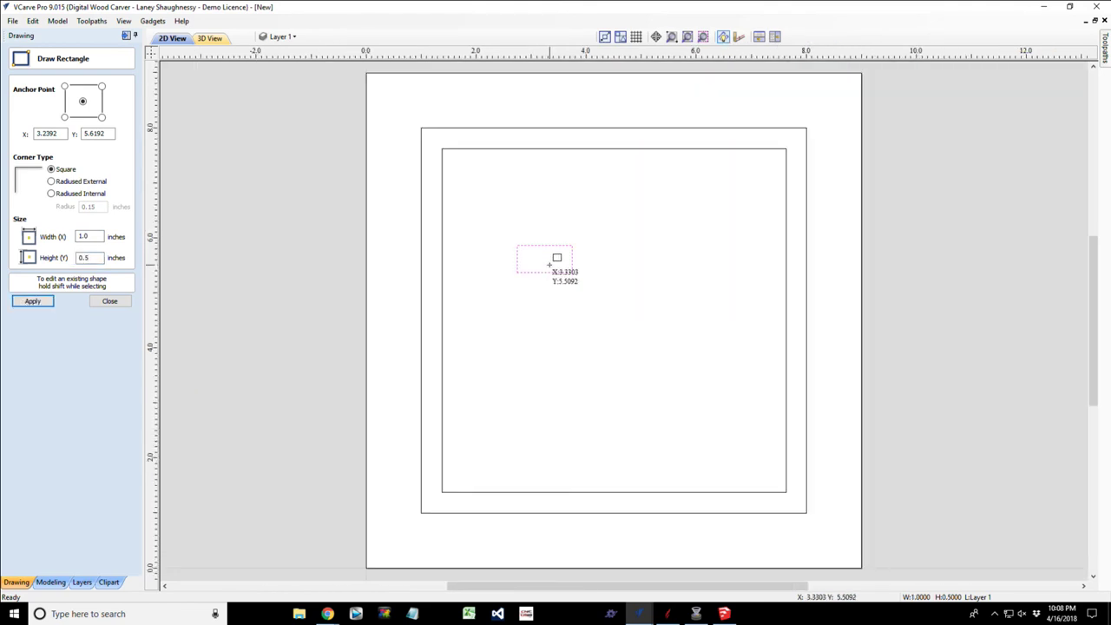
pyautogui.scroll(2, 556, 258)
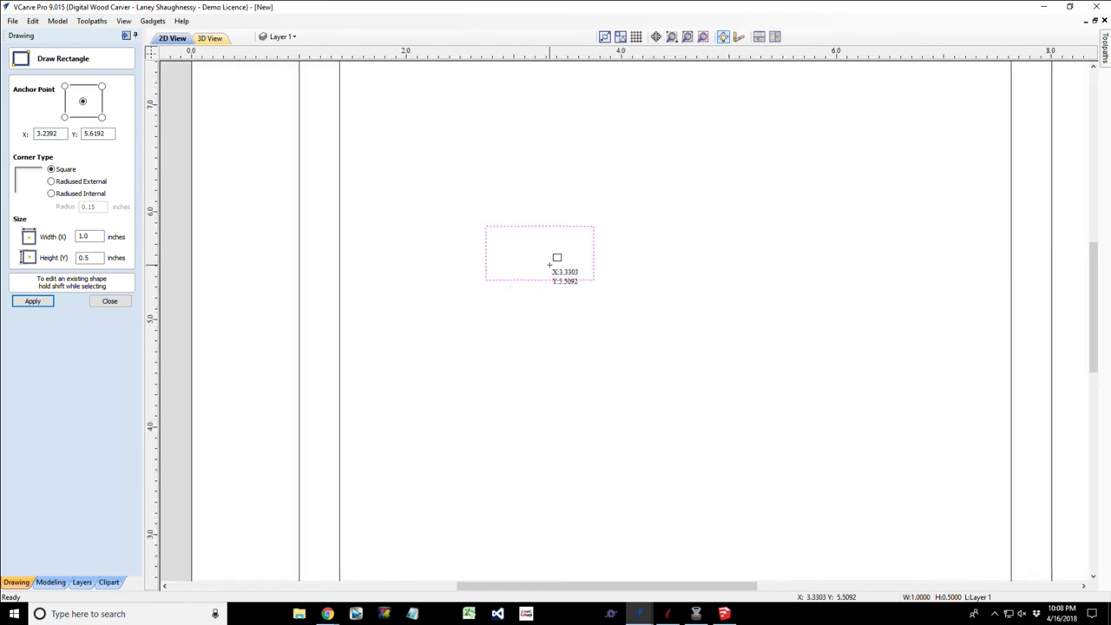
pyautogui.click(110, 303)
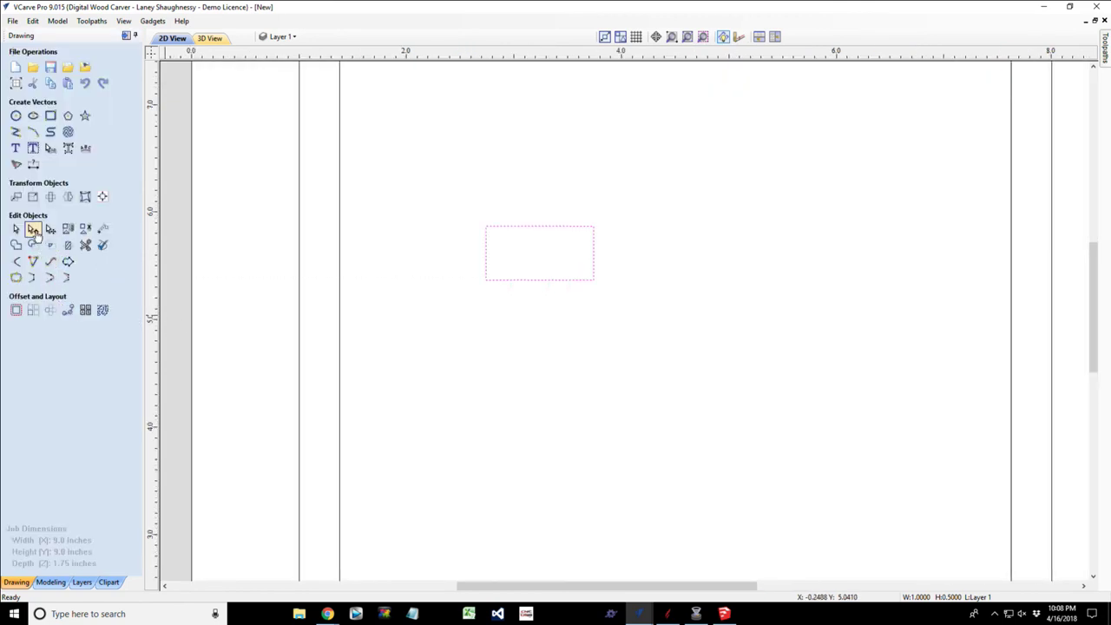
# Delete the rectangle's bottom span and lower its top-left corner node.
pyautogui.click(33, 230)
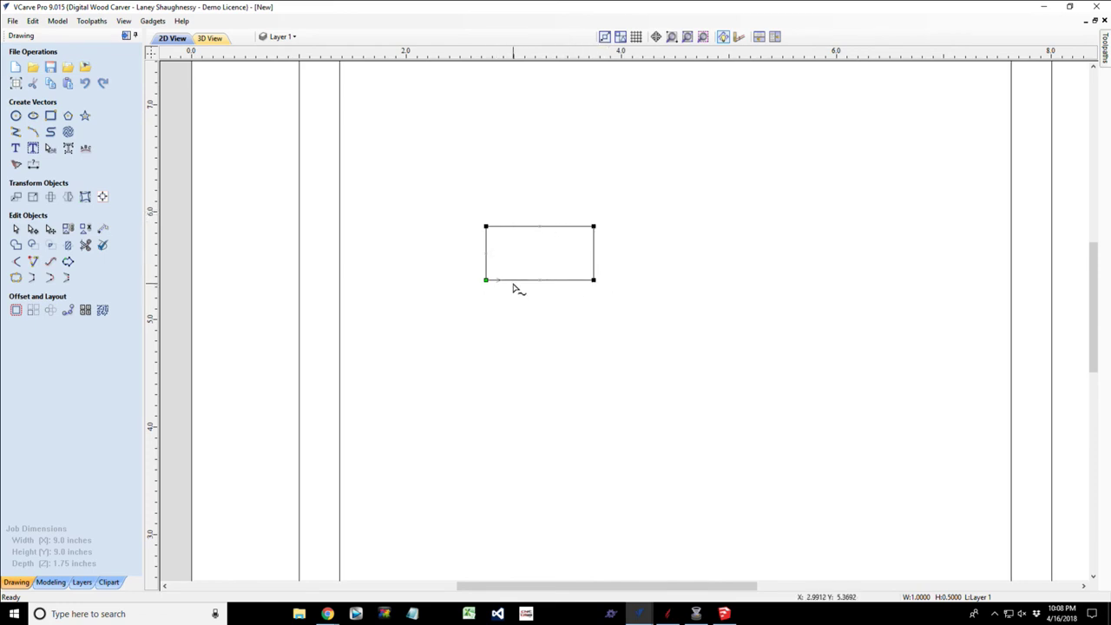
pyautogui.rightClick(564, 284)
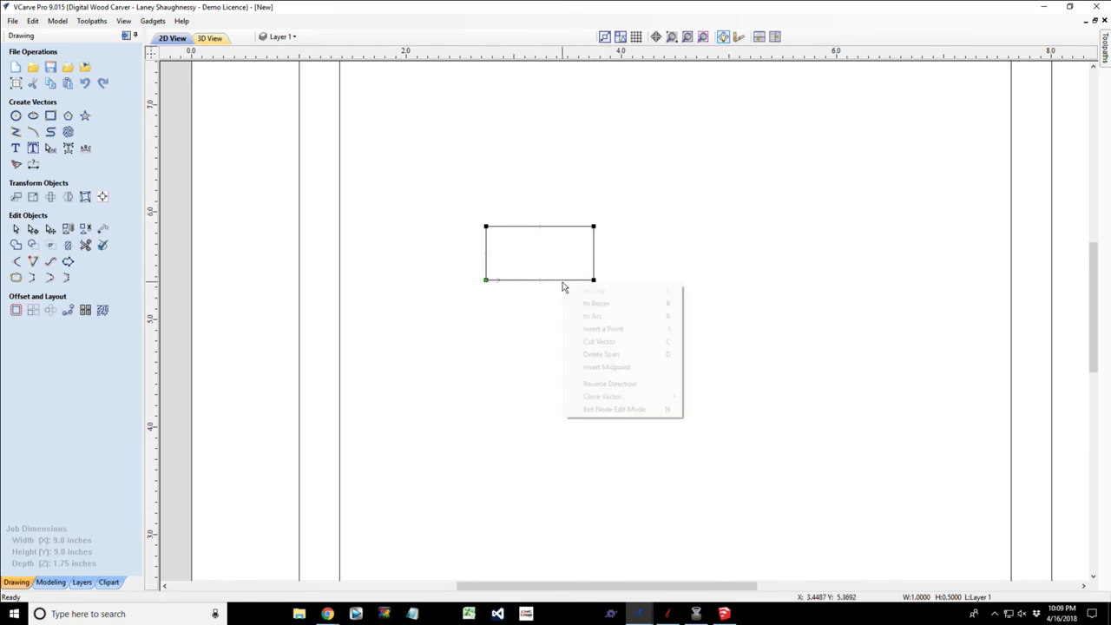
pyautogui.click(586, 358)
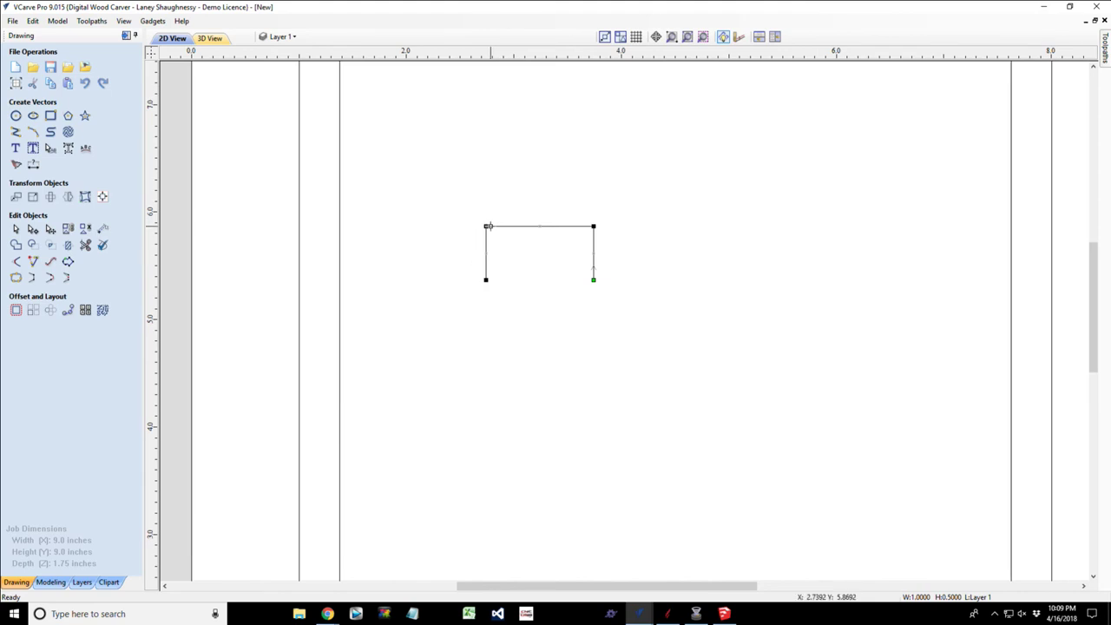
pyautogui.click(485, 226)
pyautogui.moveTo(487, 255); pyautogui.dragTo(485, 254)
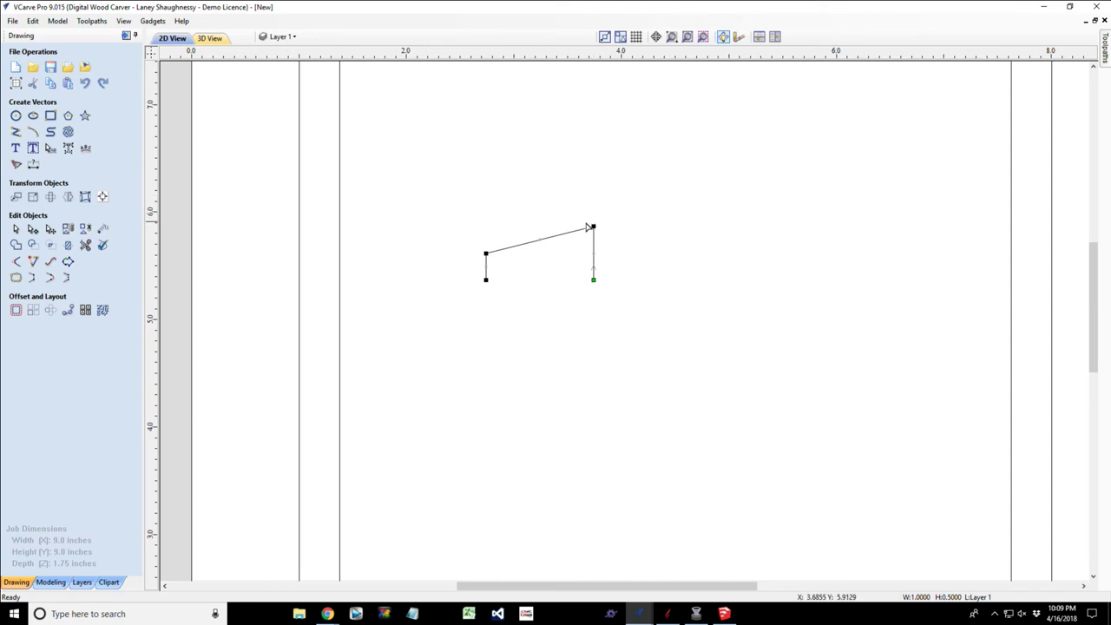
# Convert the top edge to a Bezier and bend it into a smooth curve rising rightward.
pyautogui.rightClick(544, 238)
pyautogui.click(577, 258)
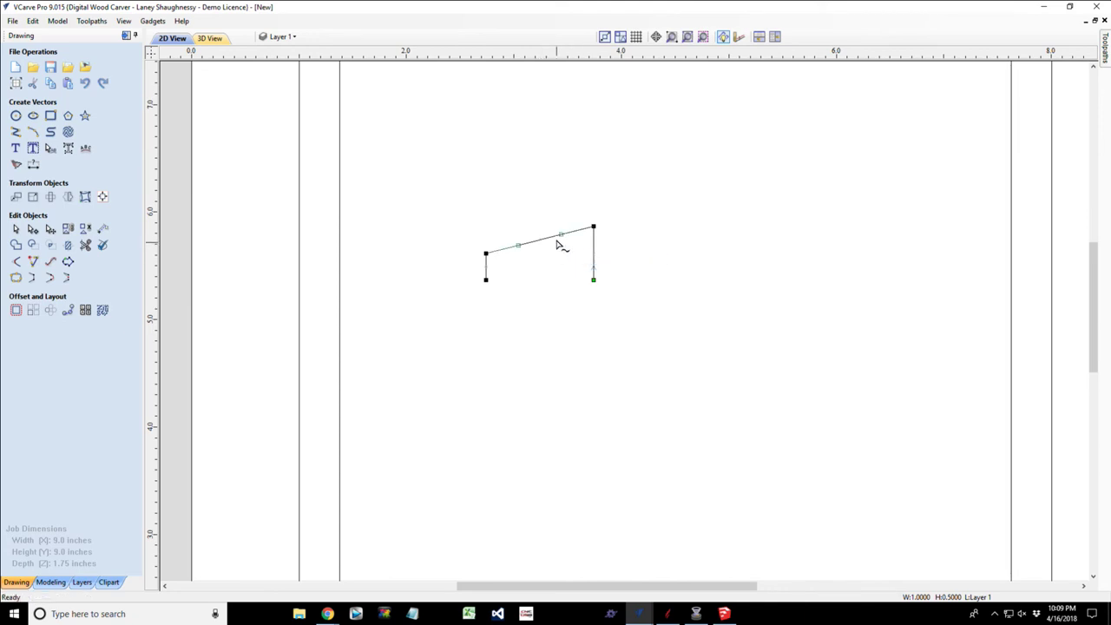
pyautogui.moveTo(562, 234); pyautogui.dragTo(521, 254)
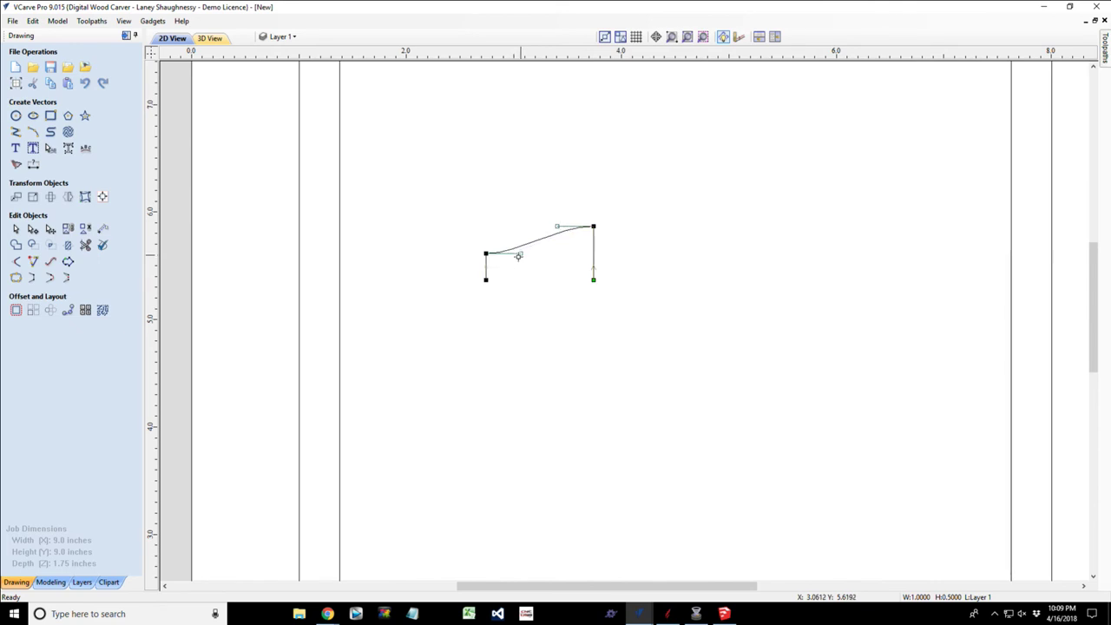
pyautogui.scroll(2, 509, 259)
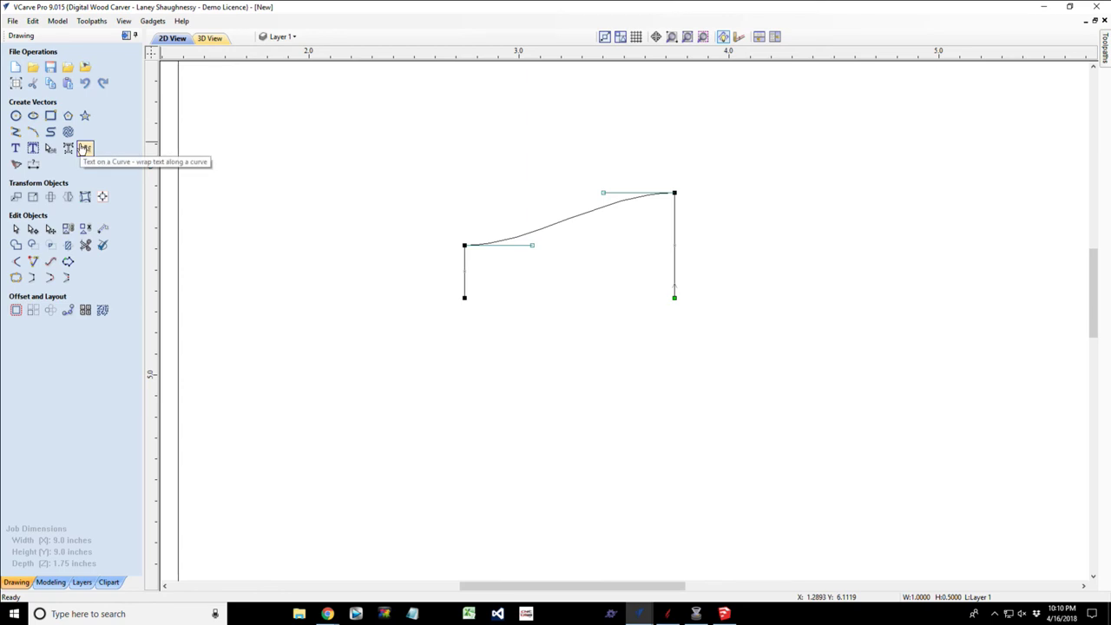
pyautogui.click(16, 116)
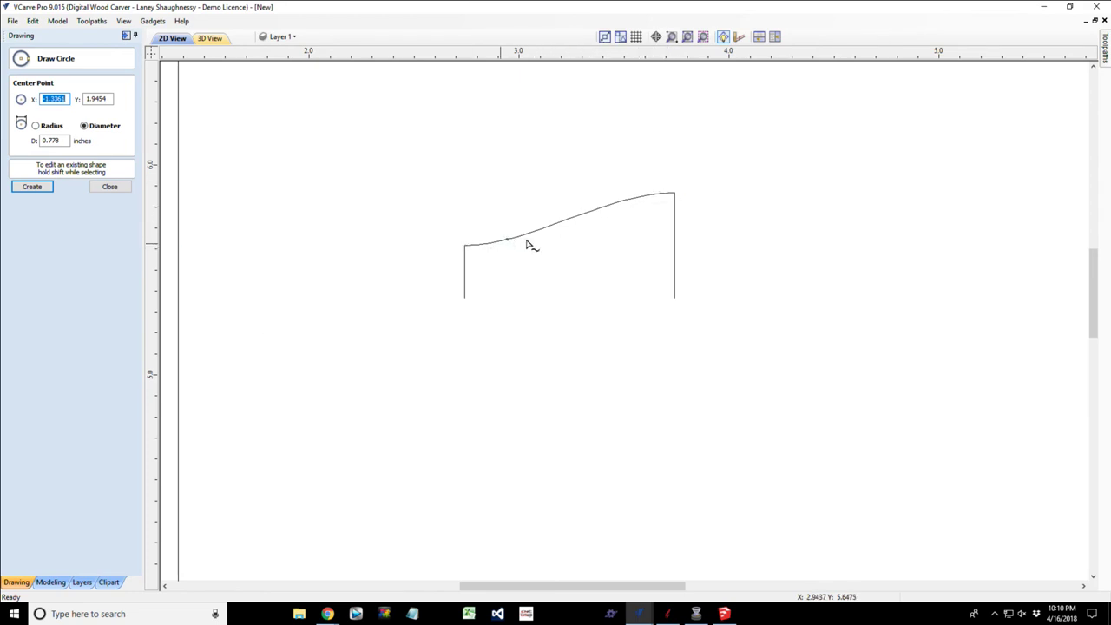
# Draw a 0.3-inch circle on the curved top near its right end.
pyautogui.click(601, 210)
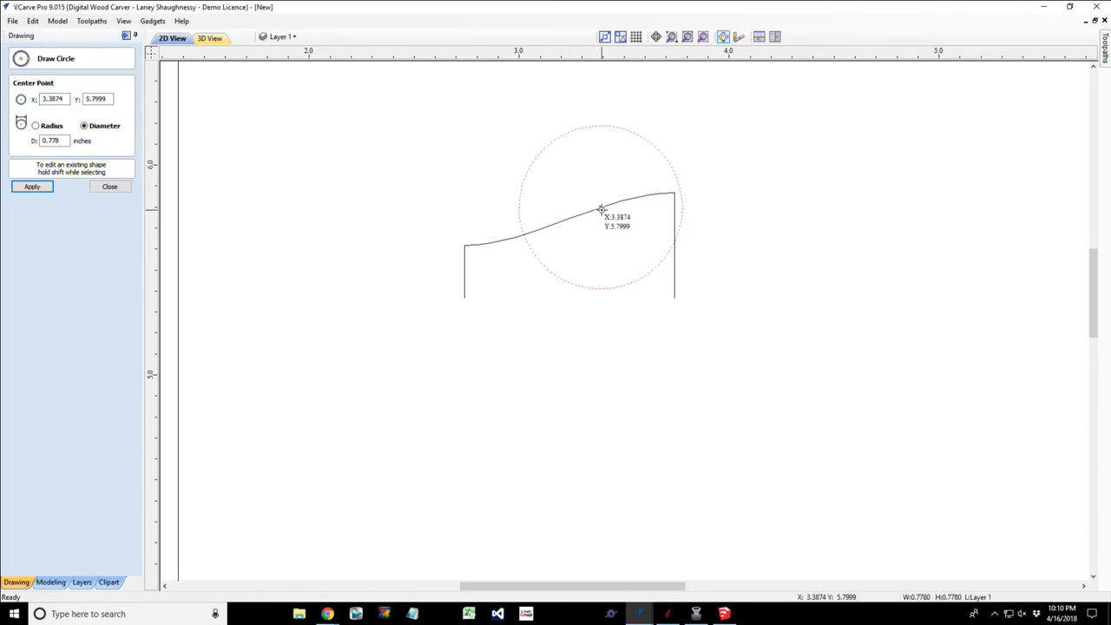
pyautogui.click(108, 187)
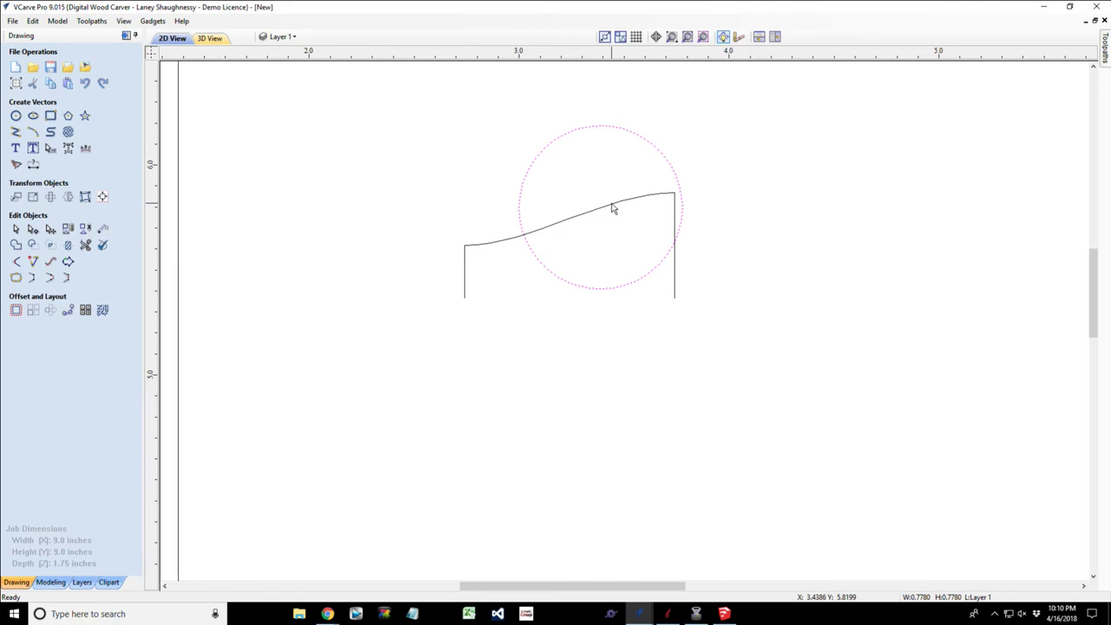
pyautogui.click(16, 116)
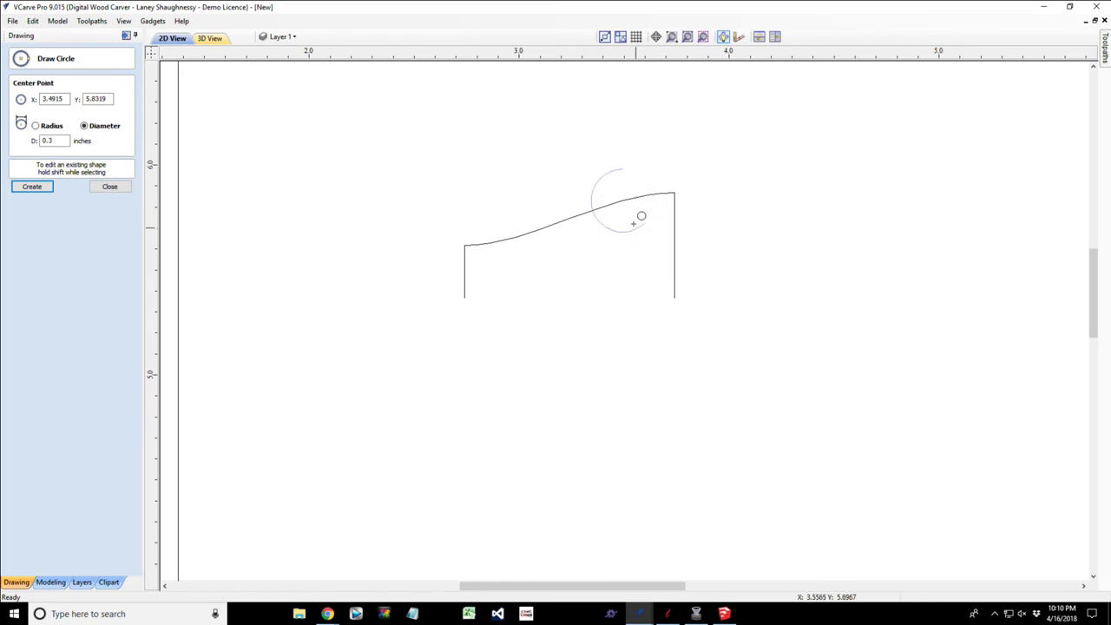
pyautogui.click(635, 226)
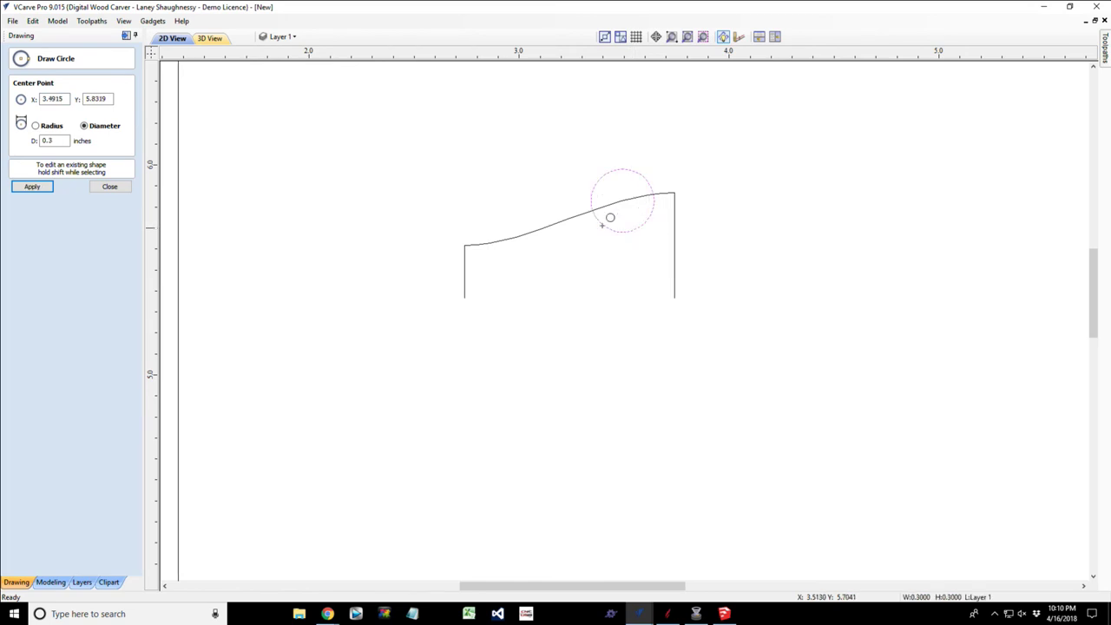
pyautogui.click(109, 186)
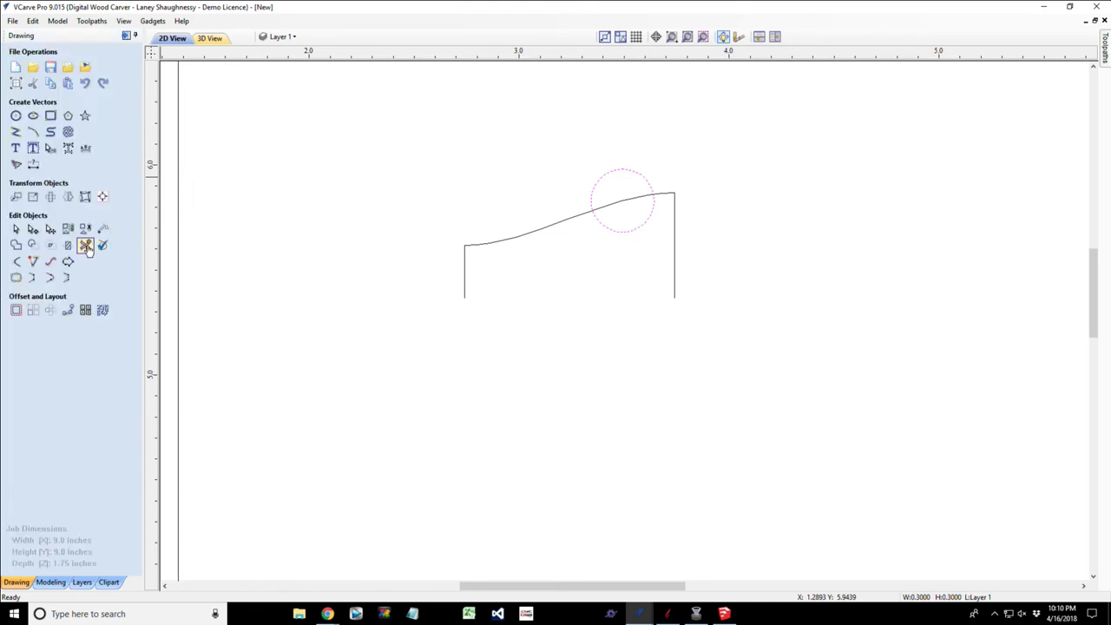
# Trim away the circle's lower part and the curve inside it, leaving a rounded bead.
pyautogui.click(102, 247)
pyautogui.click(635, 230)
pyautogui.click(625, 204)
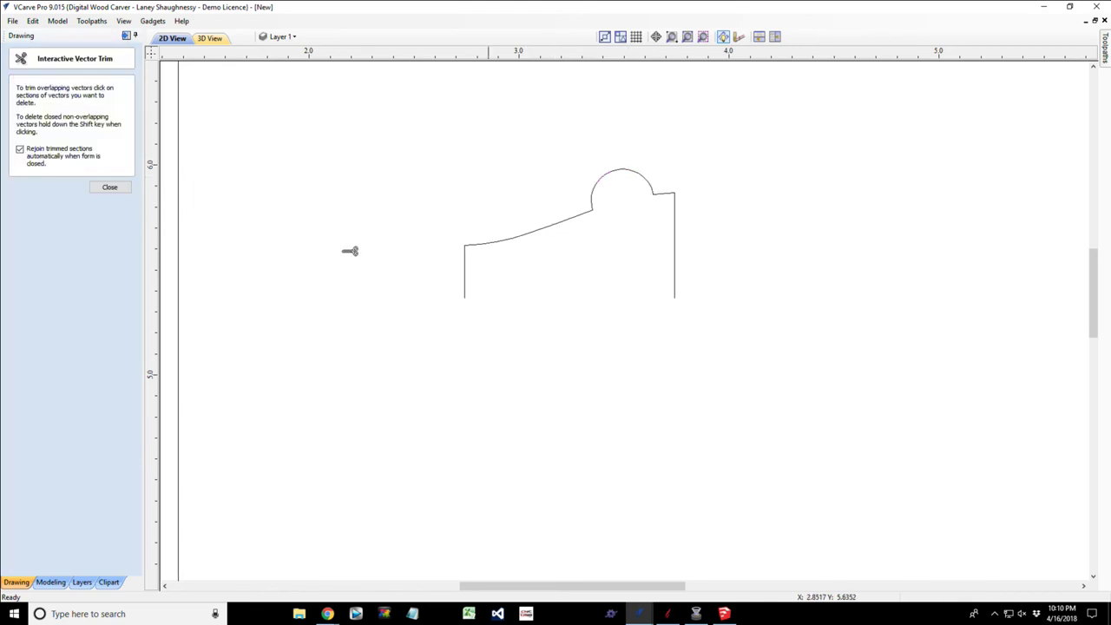
pyautogui.click(110, 188)
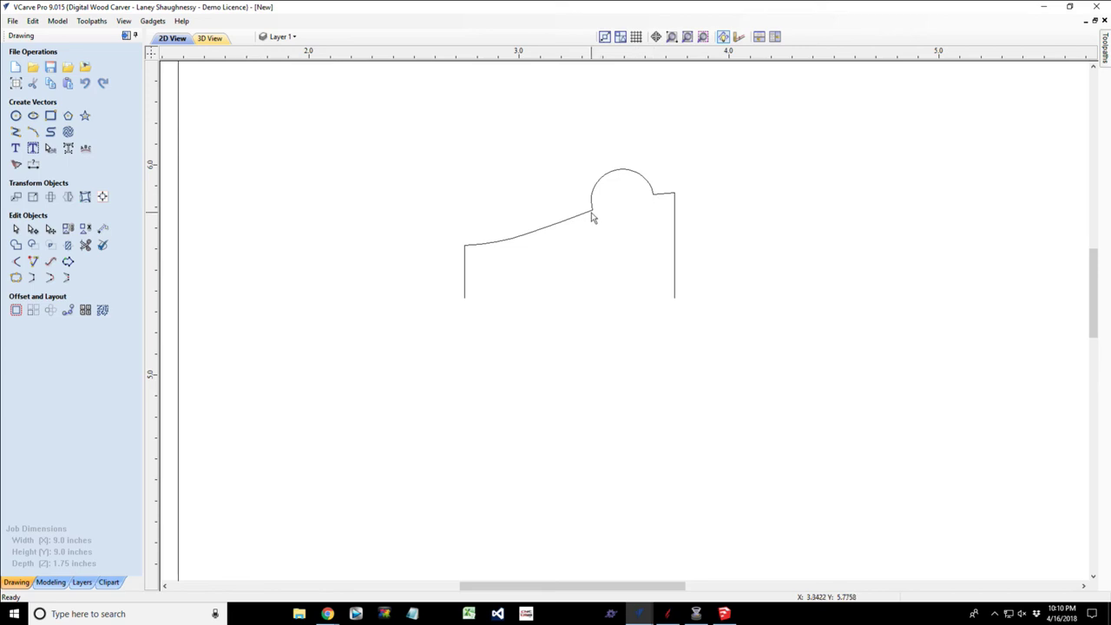
# Cut the profile at the curve-bead junction node and nudge that node down.
pyautogui.click(33, 228)
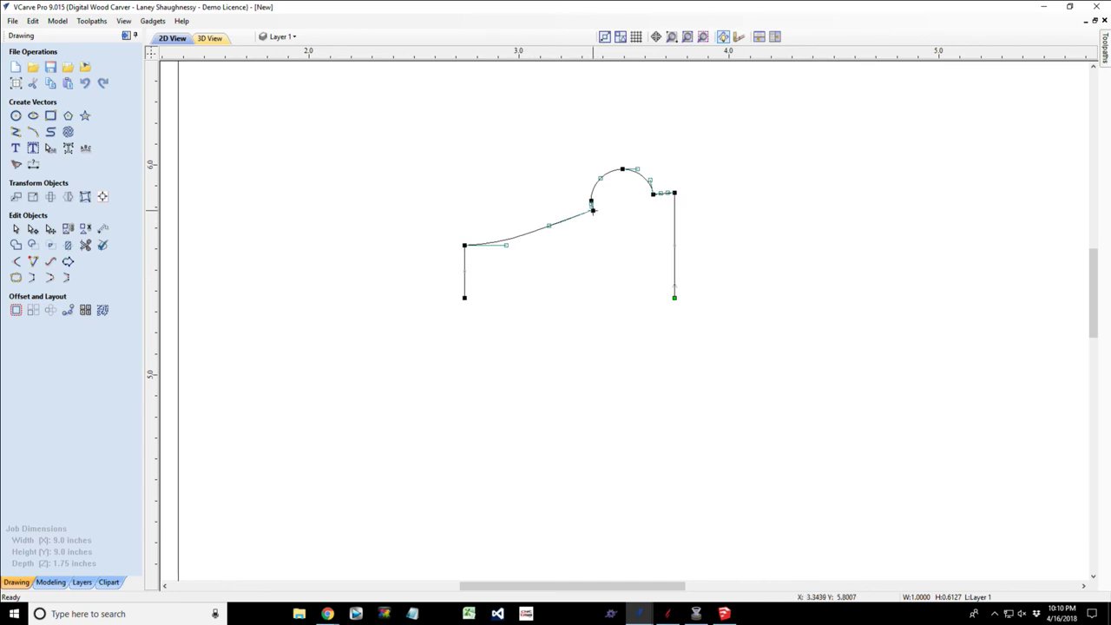
pyautogui.scroll(5, 593, 211)
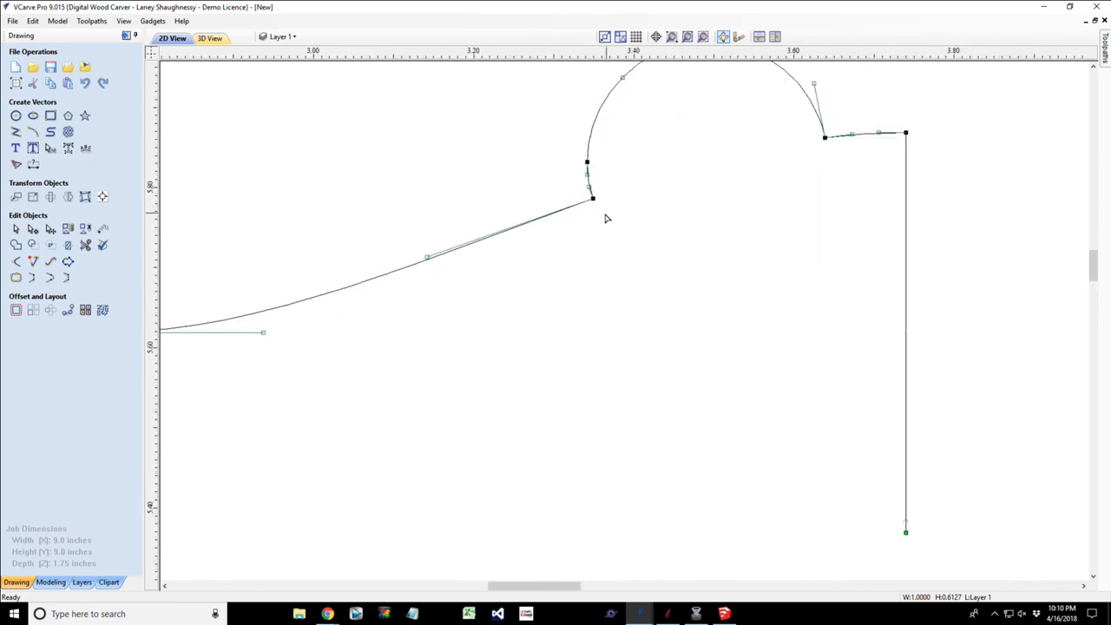
pyautogui.rightClick(592, 201)
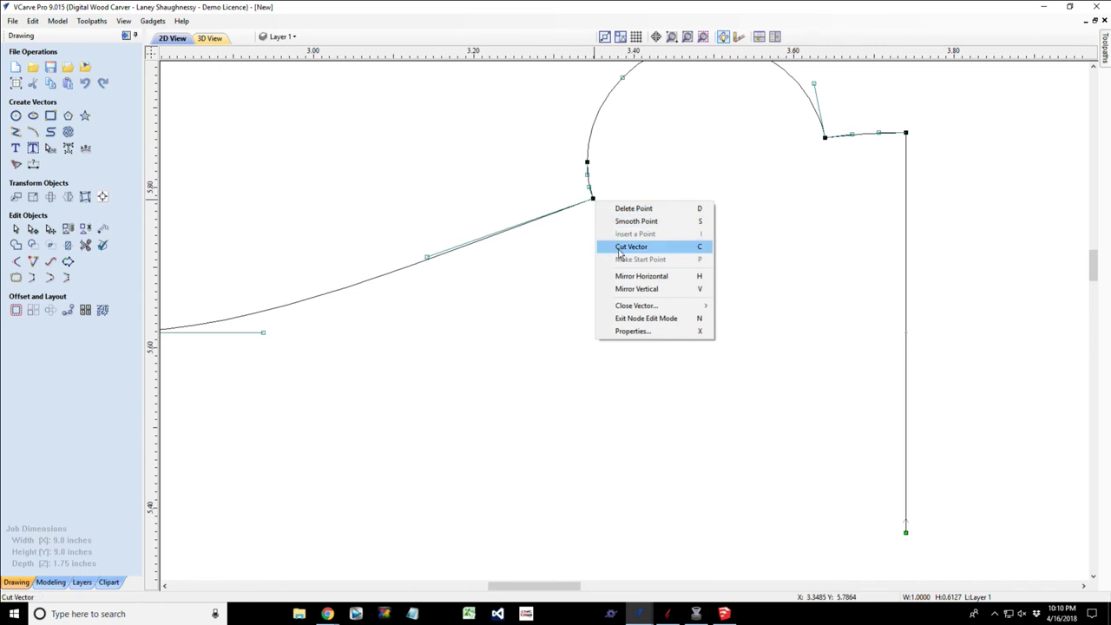
pyautogui.click(633, 249)
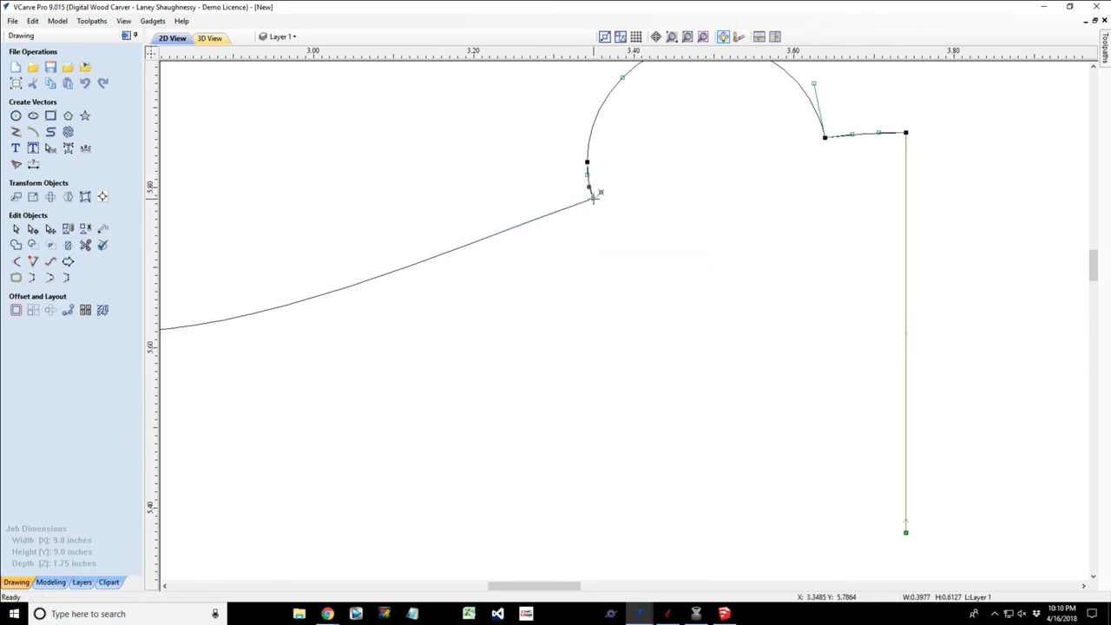
pyautogui.click(593, 199)
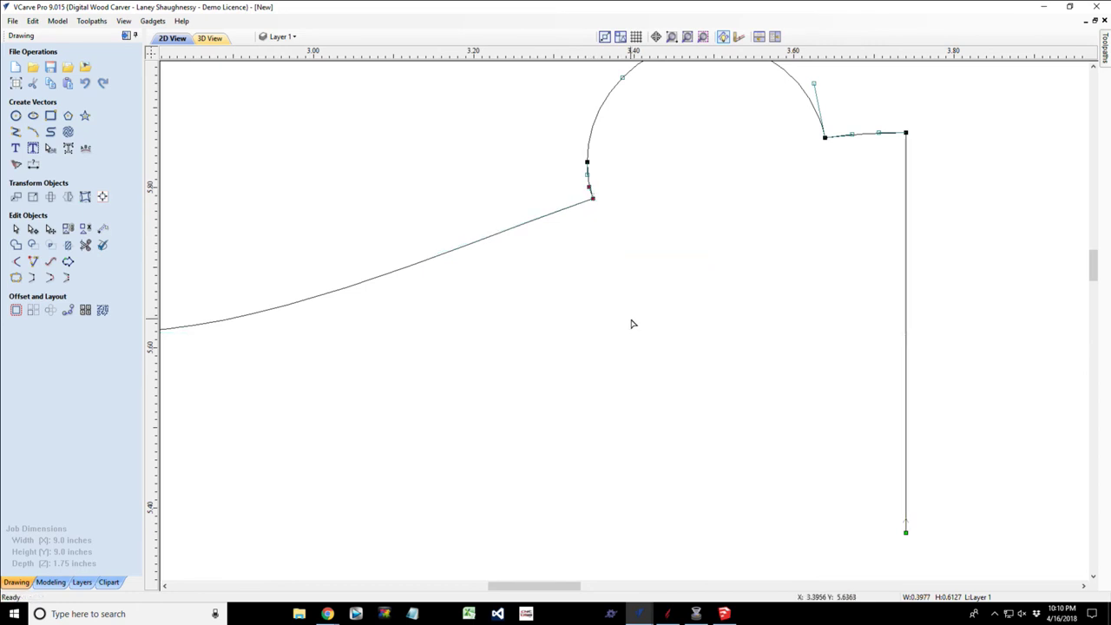
pyautogui.press('Down')
# Pull the curve's end down away from the bead and shift it slightly left.
pyautogui.click(567, 210)
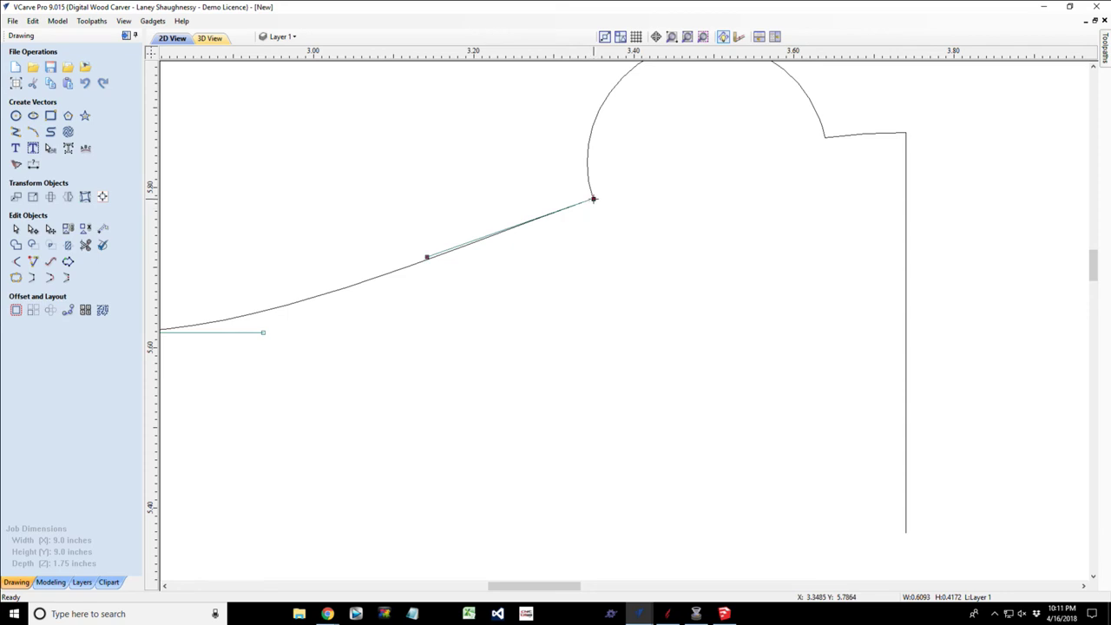
pyautogui.moveTo(593, 199); pyautogui.dragTo(620, 263)
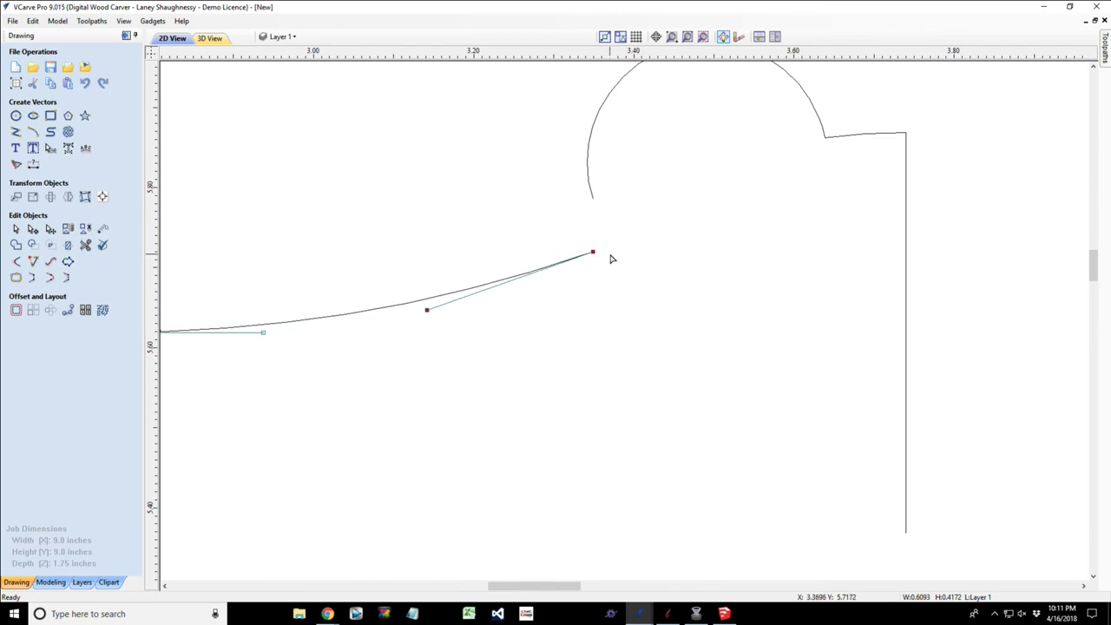
pyautogui.press('Left')
pyautogui.press('Left')
pyautogui.press('Left')
pyautogui.press('Left')
pyautogui.press('Left')
pyautogui.press('Left')
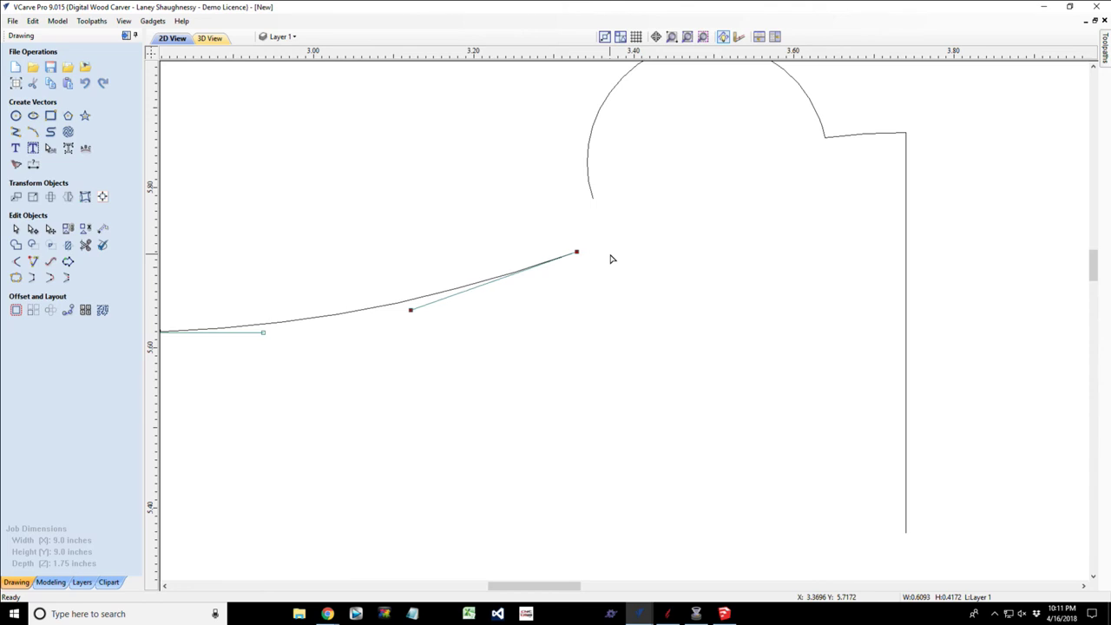
pyautogui.press('Left')
pyautogui.press('Left')
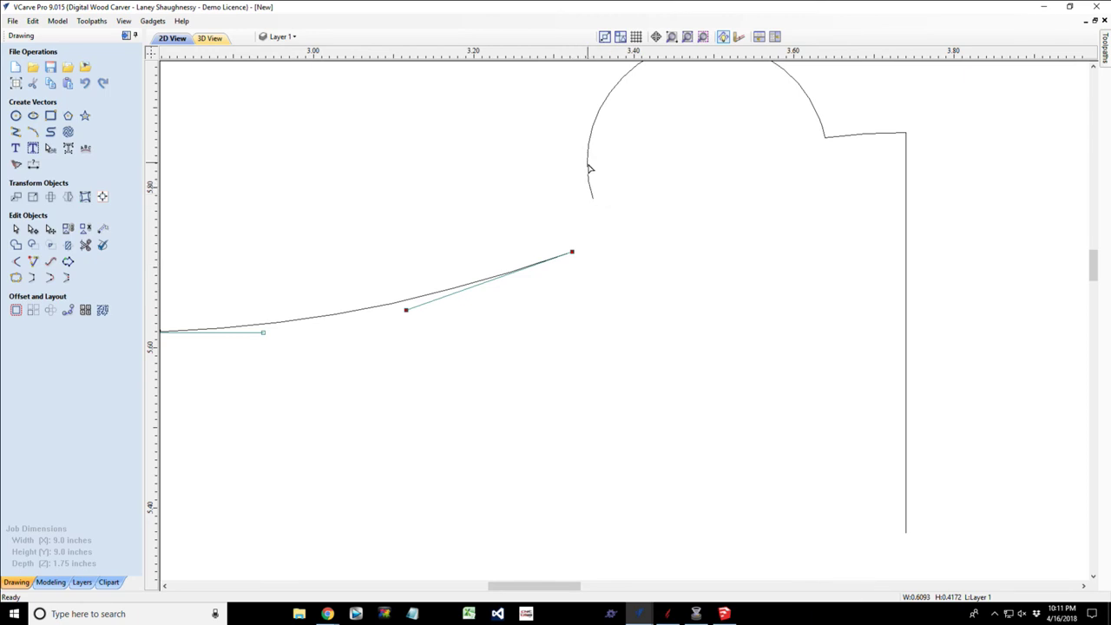
# Convert the bead's lower span to a straight line and square it vertically.
pyautogui.click(593, 200)
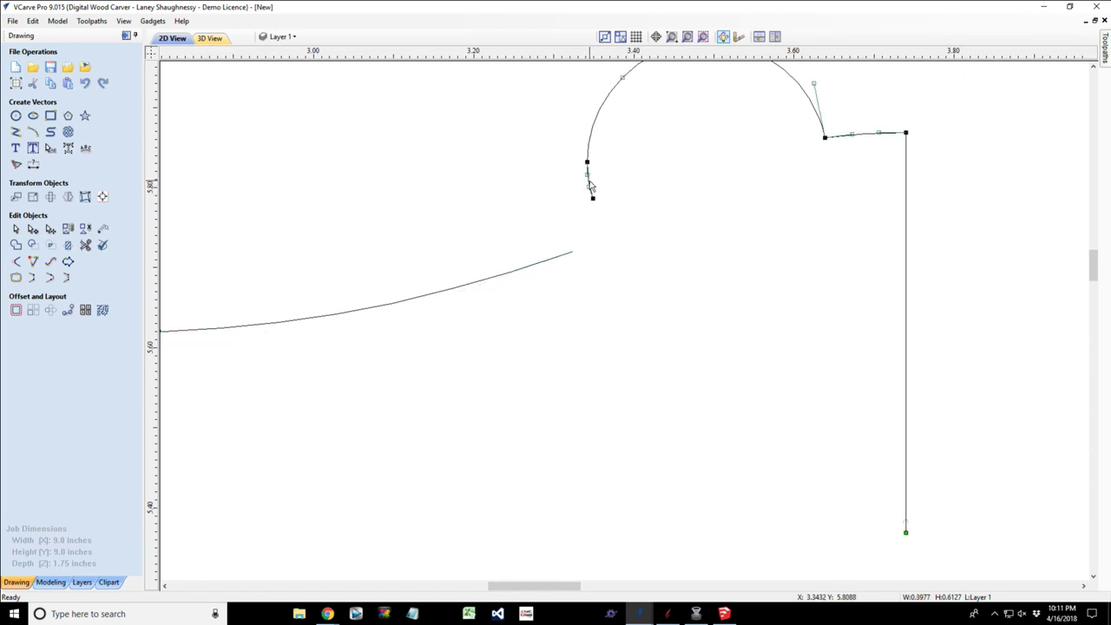
pyautogui.rightClick(590, 185)
pyautogui.click(608, 187)
pyautogui.click(588, 160)
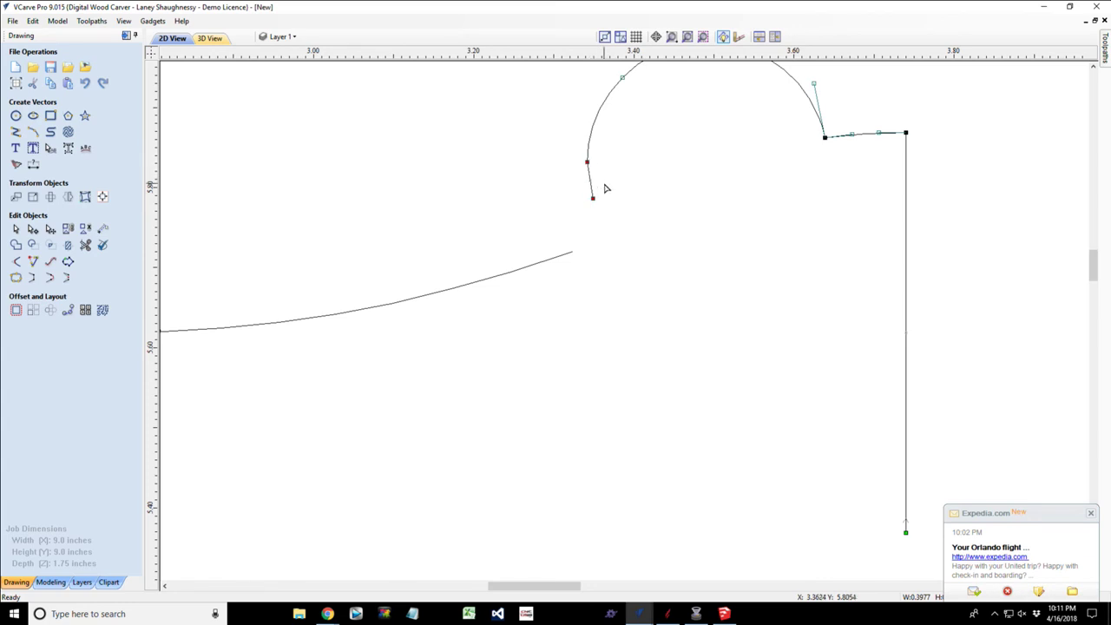
pyautogui.press('Right')
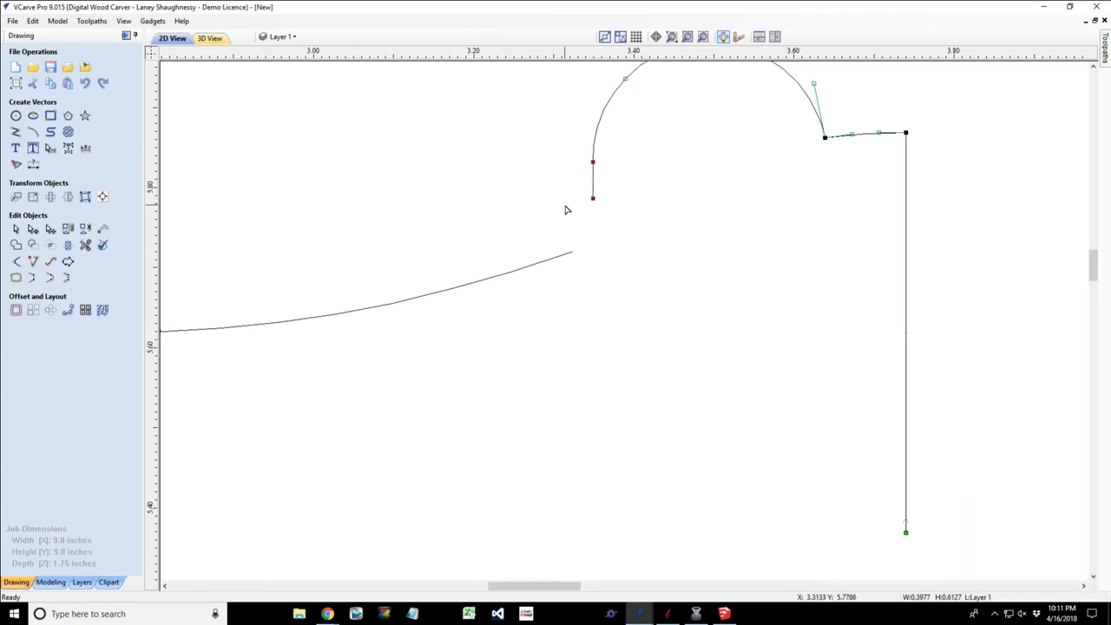
pyautogui.click(565, 209)
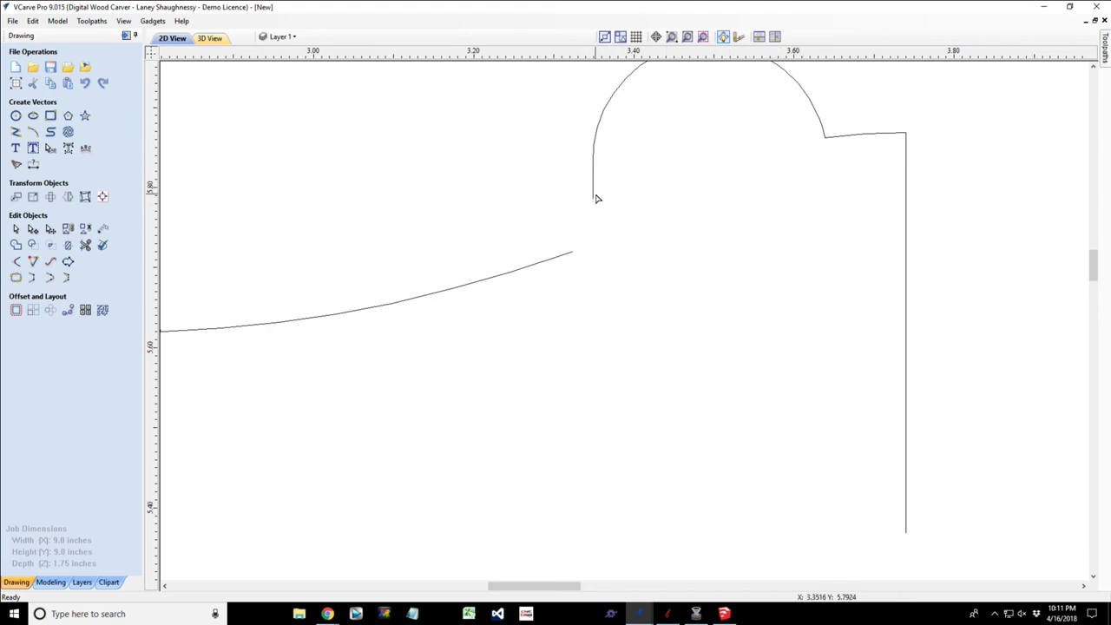
# Draw a three-point arc linking the vertical line's end to the lower curve's end.
pyautogui.click(34, 133)
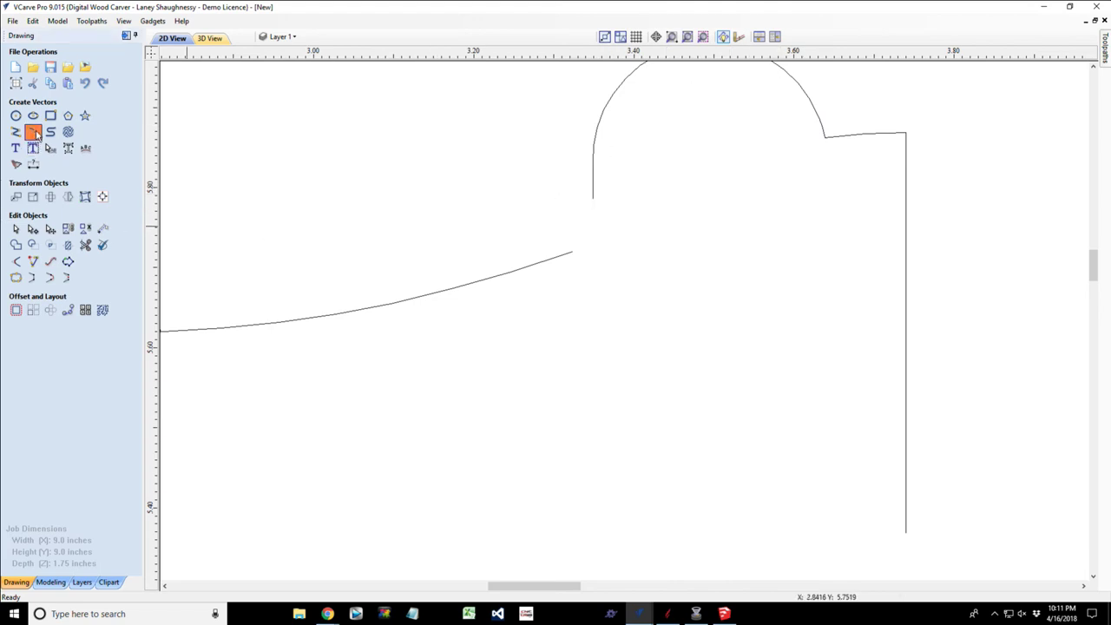
pyautogui.click(593, 200)
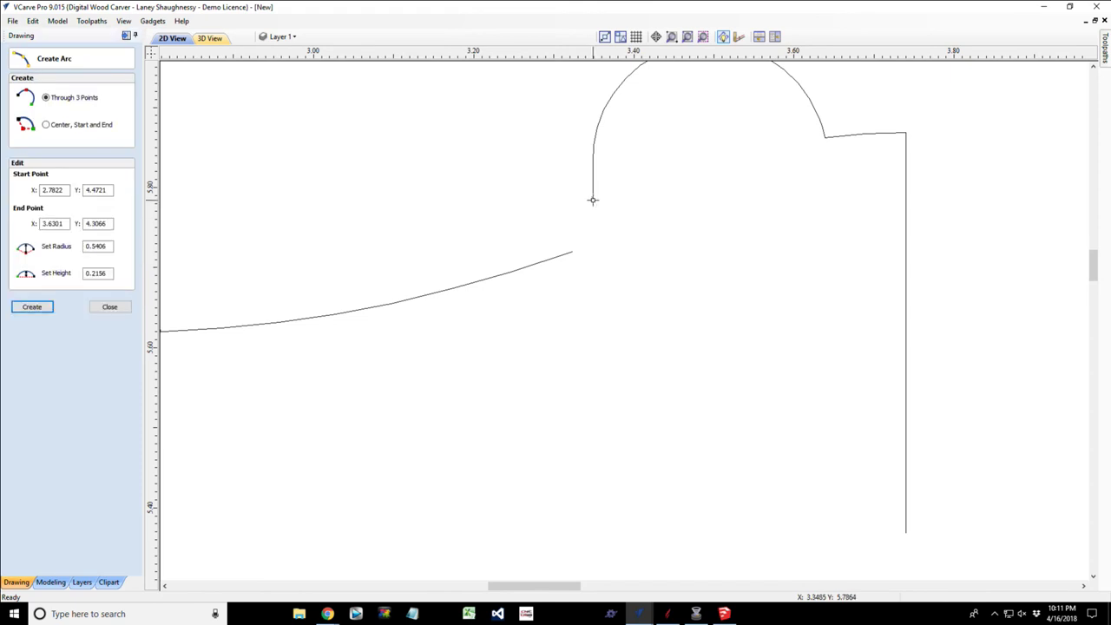
pyautogui.click(573, 252)
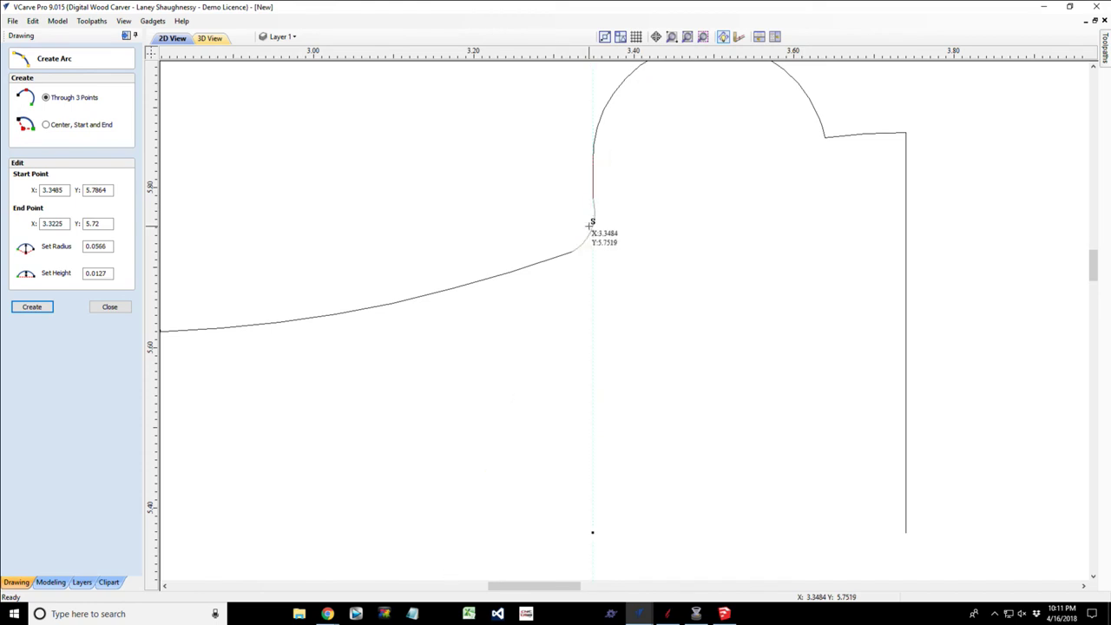
pyautogui.scroll(3, 590, 224)
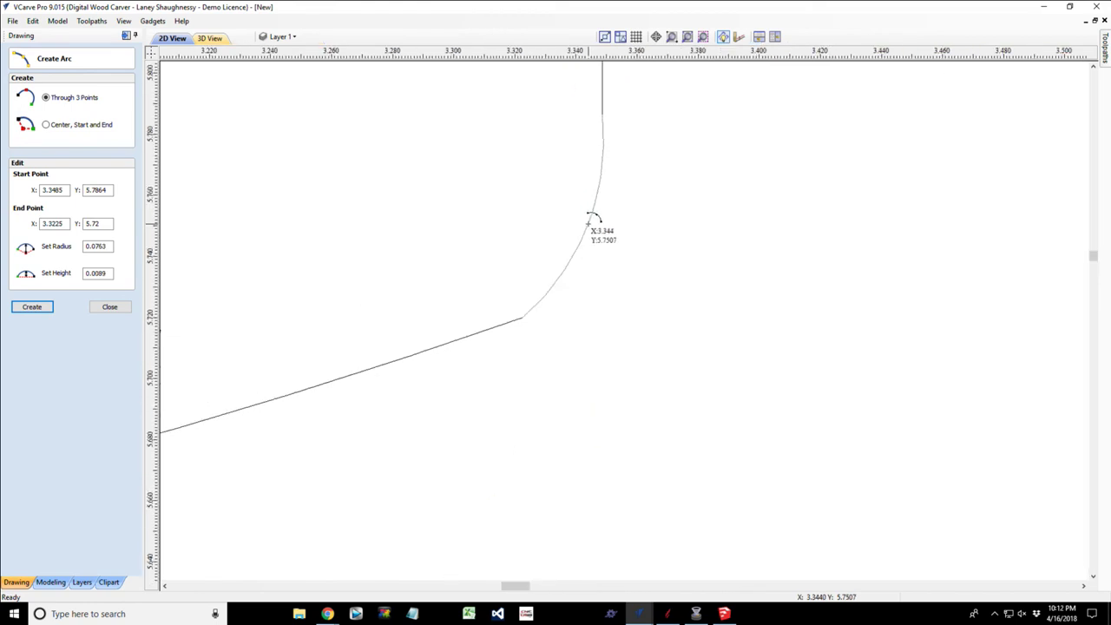
pyautogui.click(590, 220)
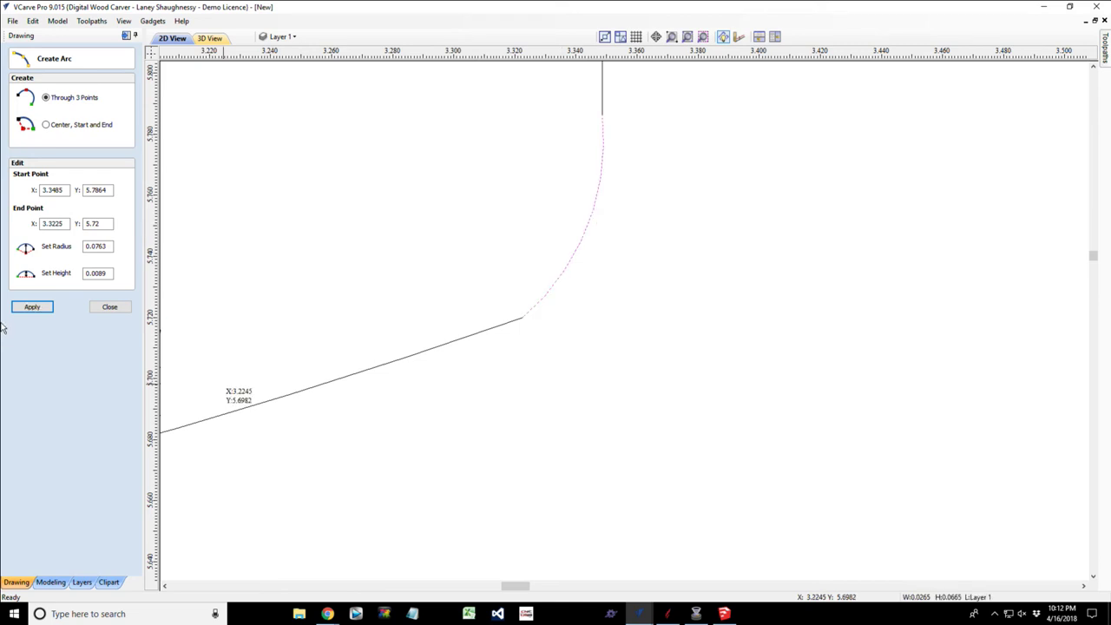
pyautogui.click(109, 307)
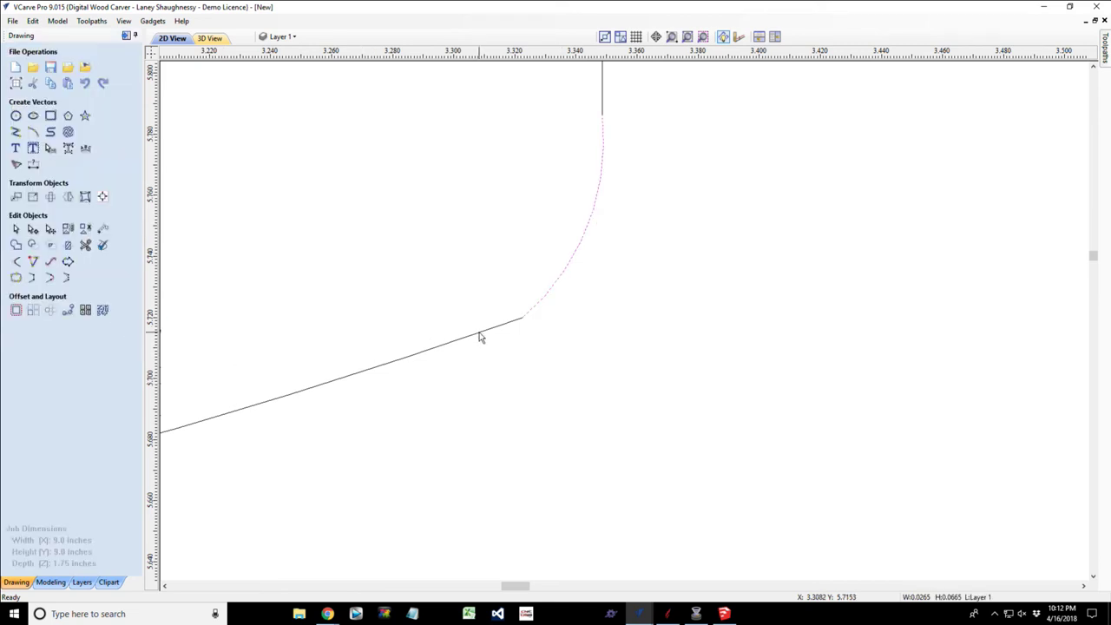
# Join the lower curve, arc and bead lines into one open vector with tolerance 0.25.
pyautogui.click(480, 337)
pyautogui.scroll(-4, 601, 244)
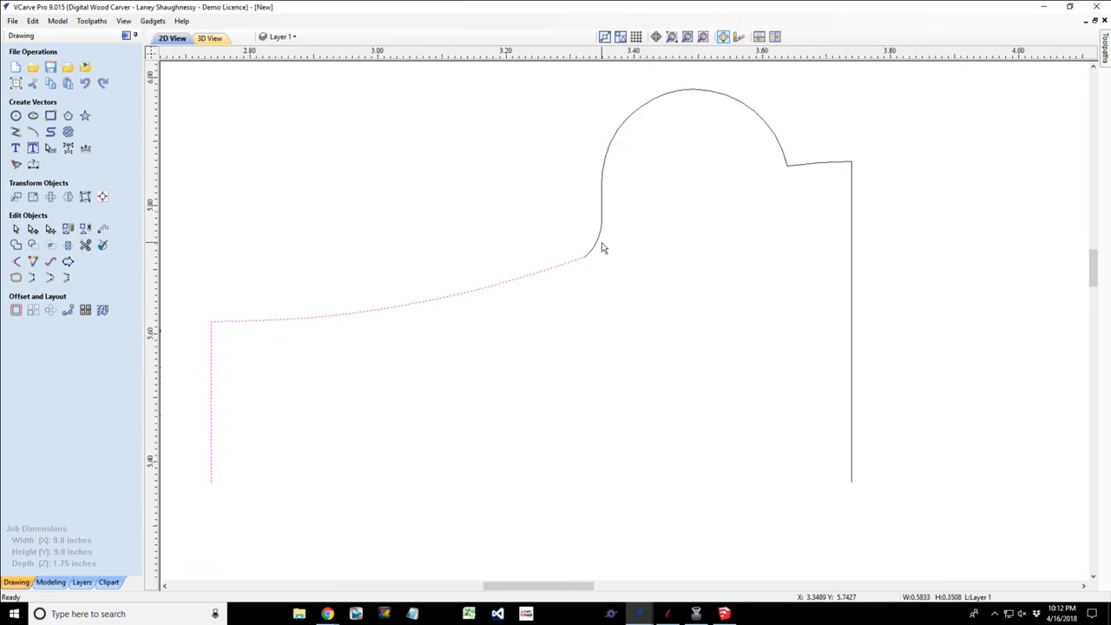
pyautogui.scroll(-2, 604, 249)
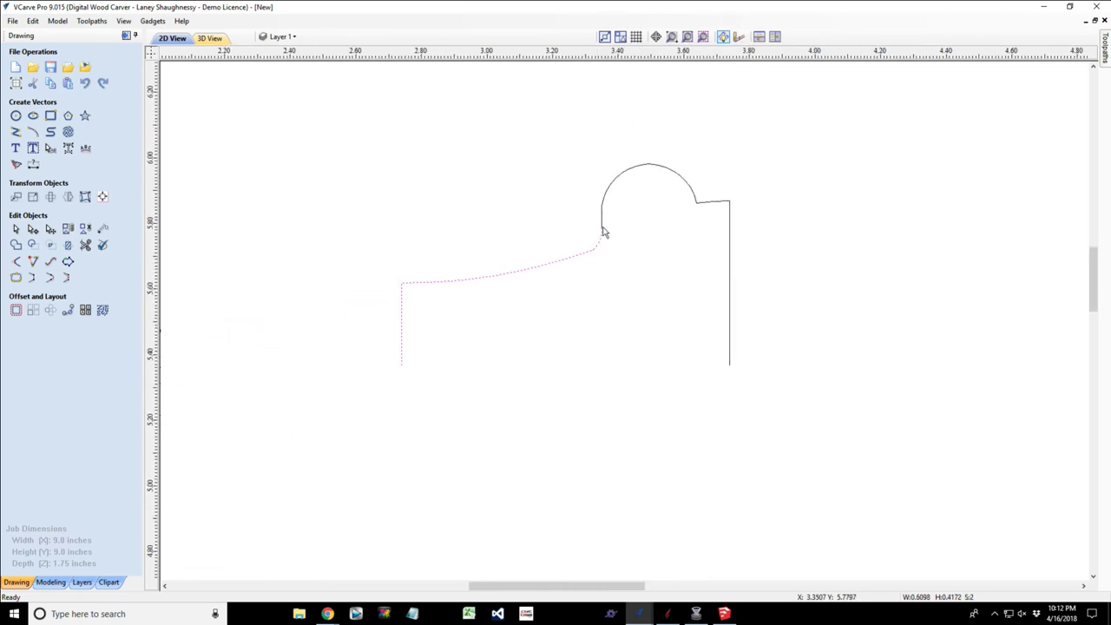
pyautogui.keyDown('shift'); pyautogui.click(606, 223); pyautogui.keyUp('shift')
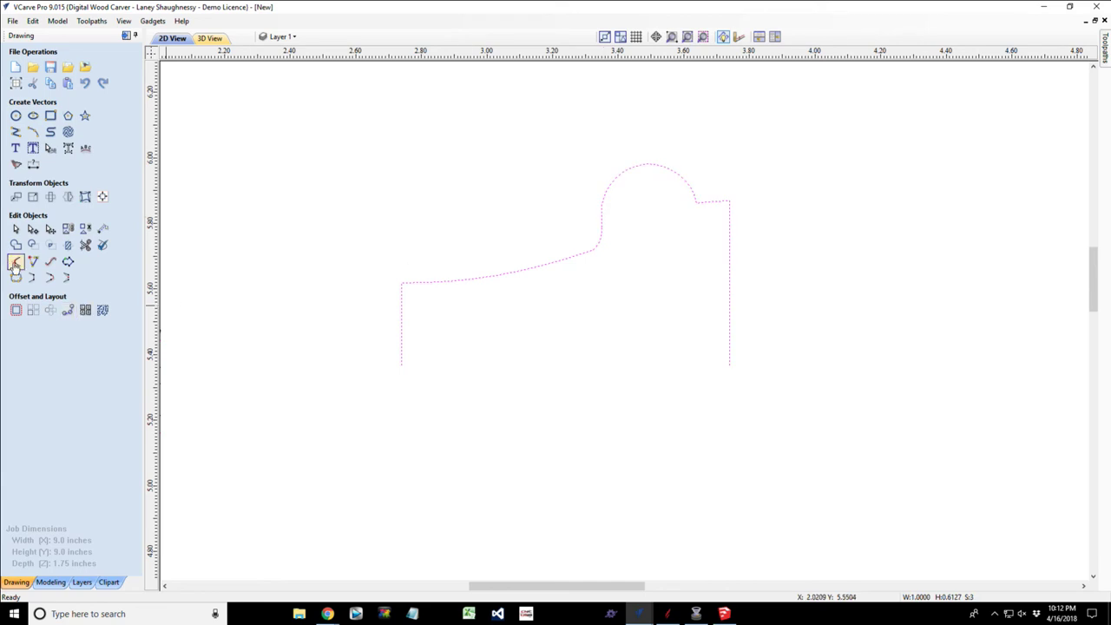
pyautogui.click(16, 278)
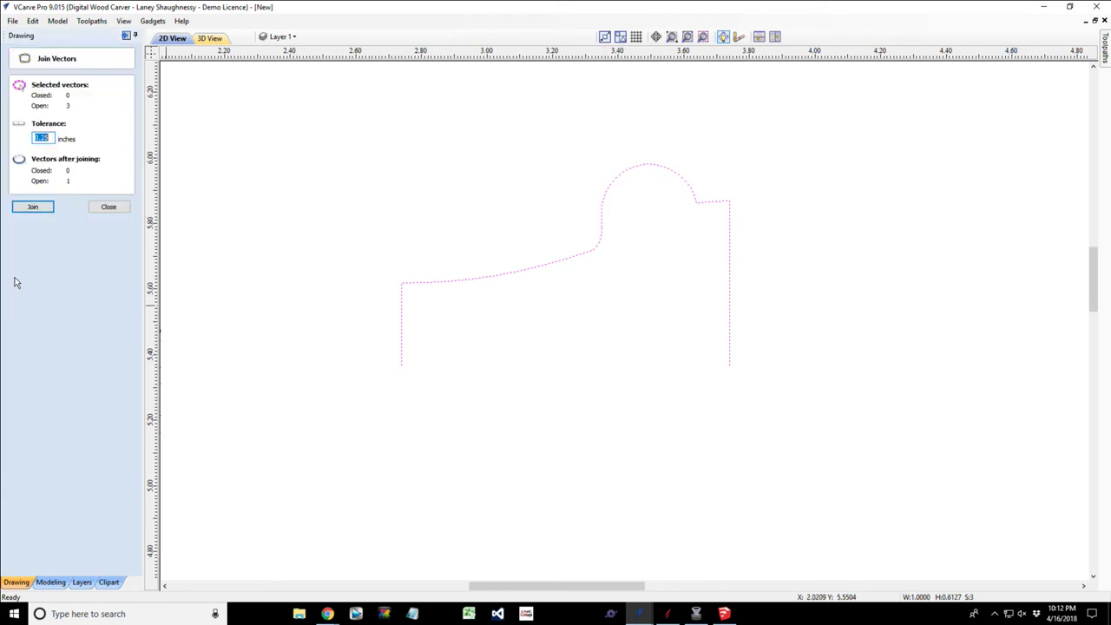
pyautogui.click(38, 210)
pyautogui.click(108, 207)
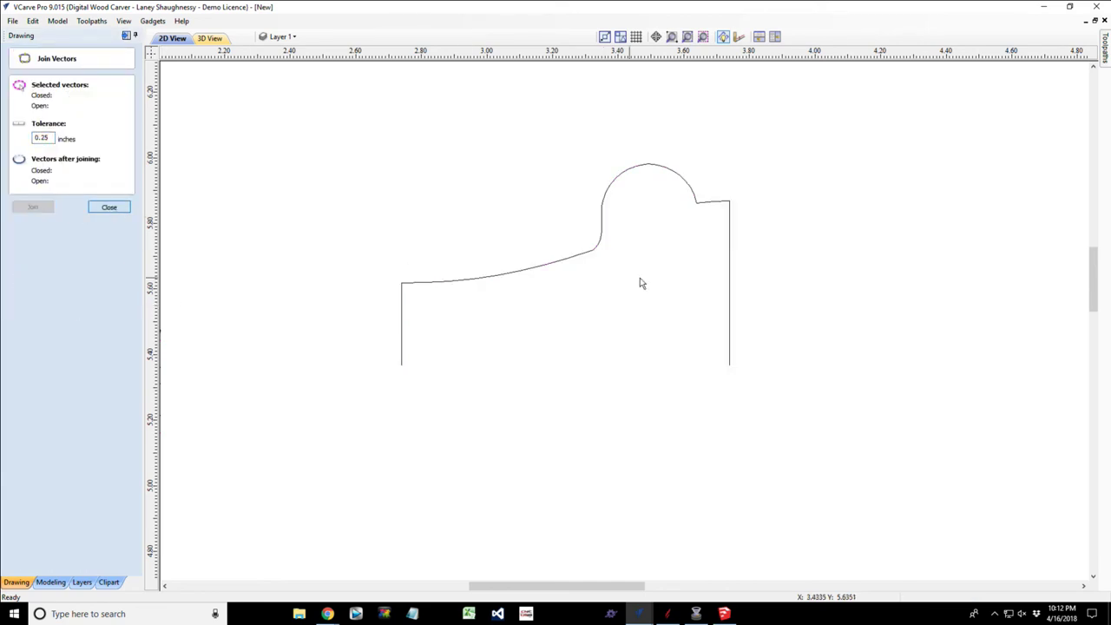
pyautogui.scroll(3, 616, 266)
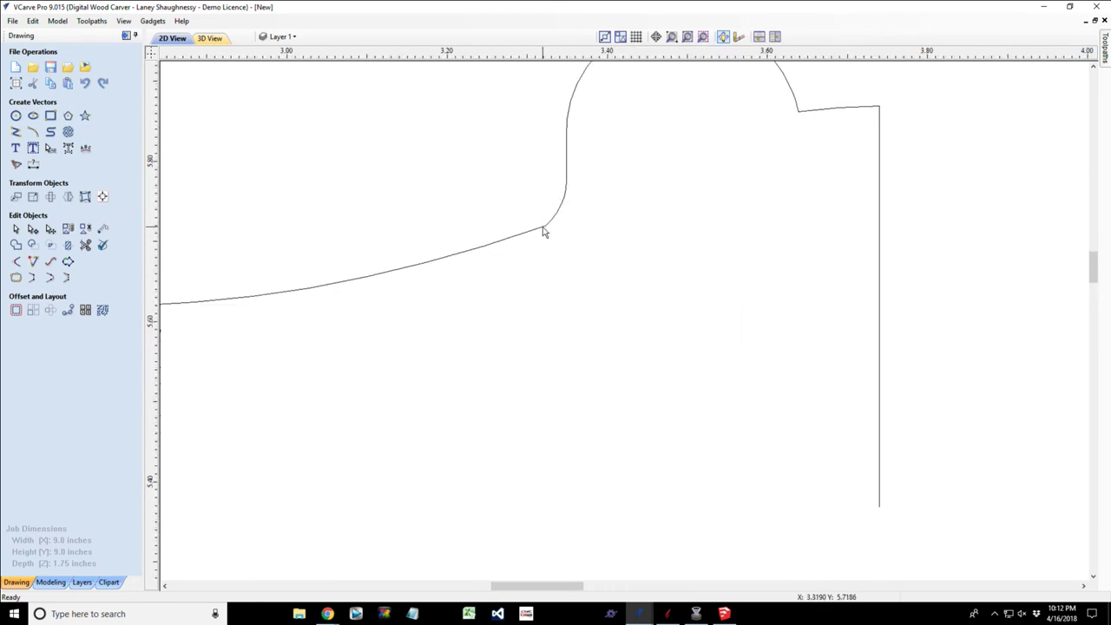
# Delete the extra junction node on the joined profile in Node Editing.
pyautogui.click(543, 231)
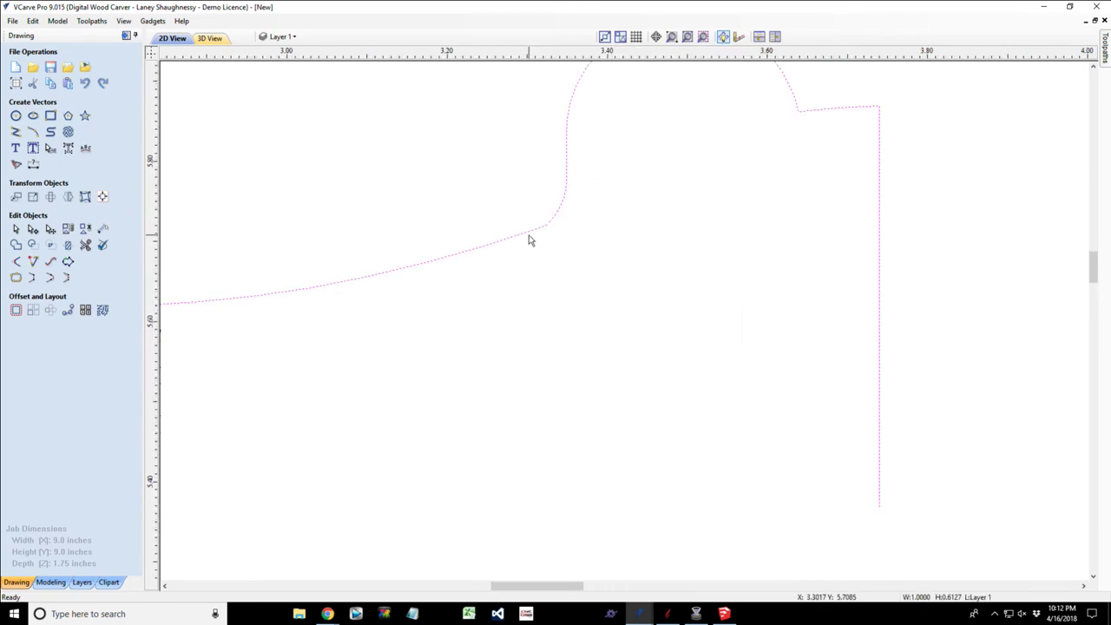
pyautogui.doubleClick(531, 240)
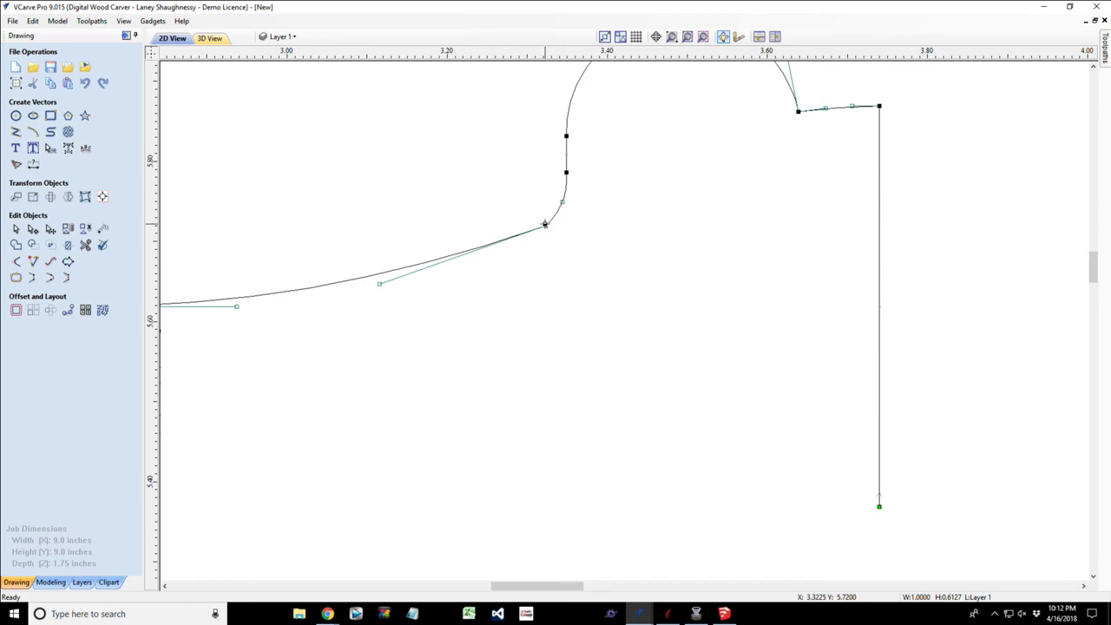
pyautogui.rightClick(544, 226)
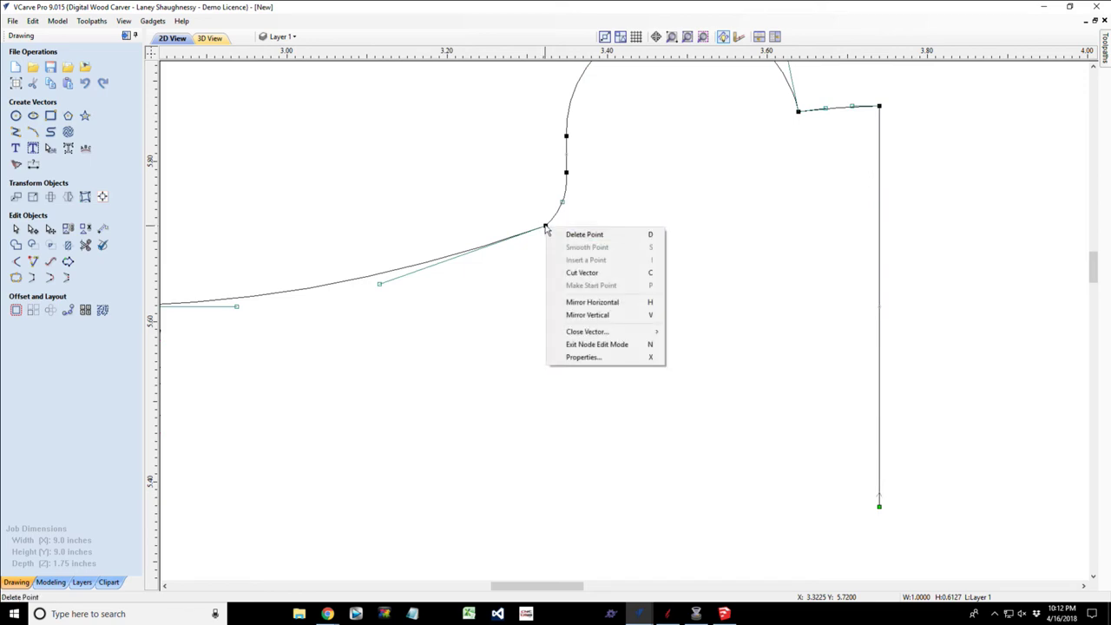
pyautogui.click(522, 247)
pyautogui.moveTo(377, 283)
pyautogui.mouseDown()
pyautogui.moveTo(385, 300)
pyautogui.moveTo(379, 283)
pyautogui.mouseUp()
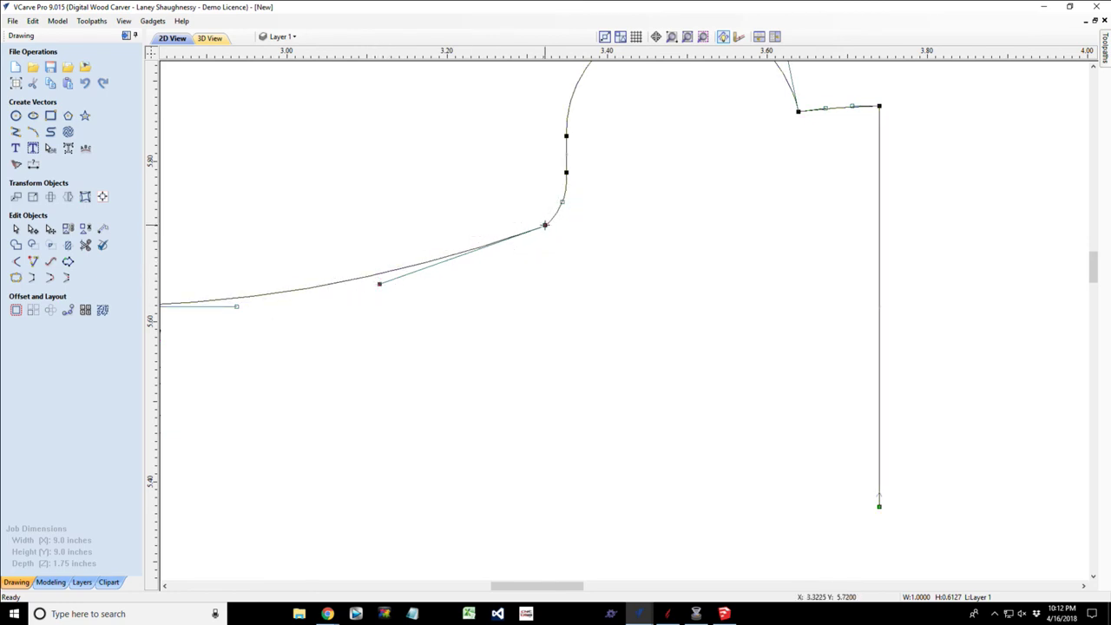
pyautogui.rightClick(546, 225)
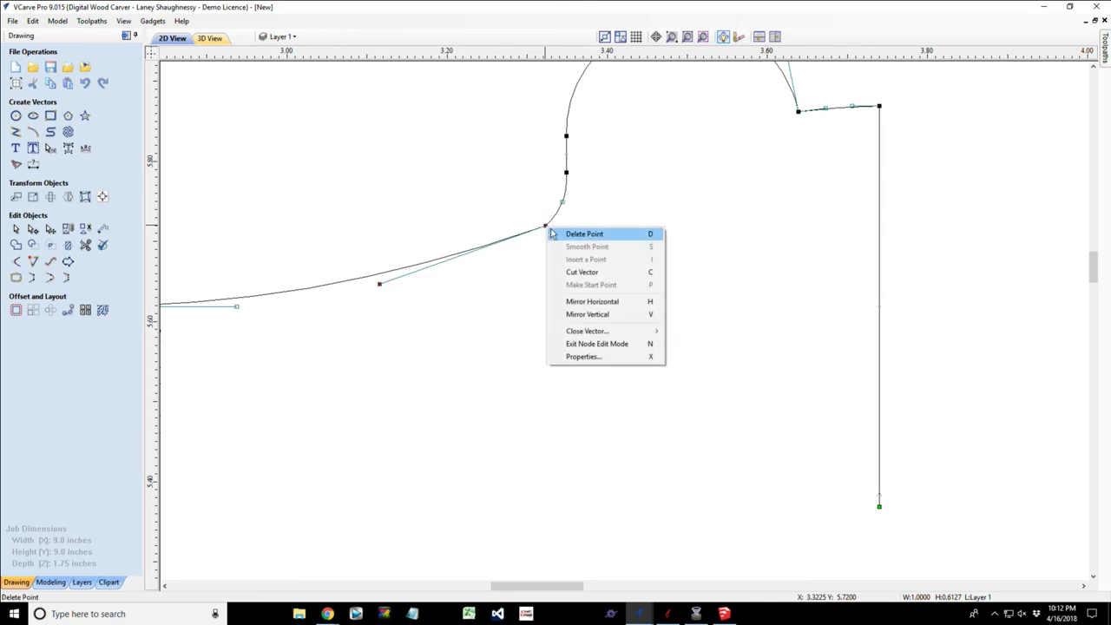
pyautogui.click(582, 234)
# Drag the control handle to bend the lower span into a smooth concave dip.
pyautogui.scroll(-3, 450, 303)
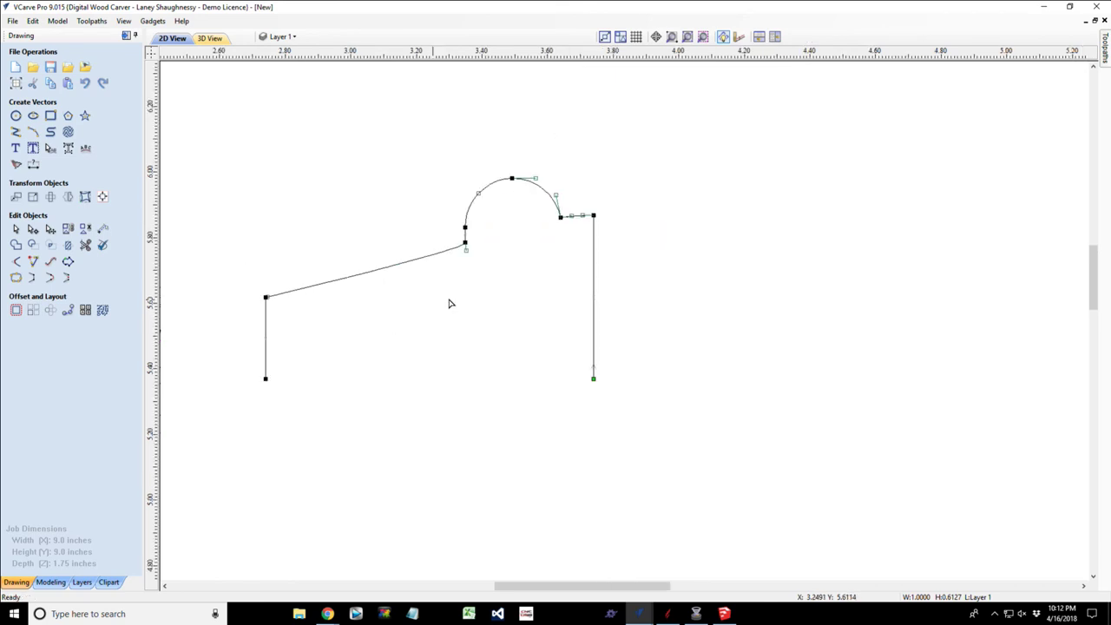
pyautogui.moveTo(466, 250); pyautogui.dragTo(402, 324)
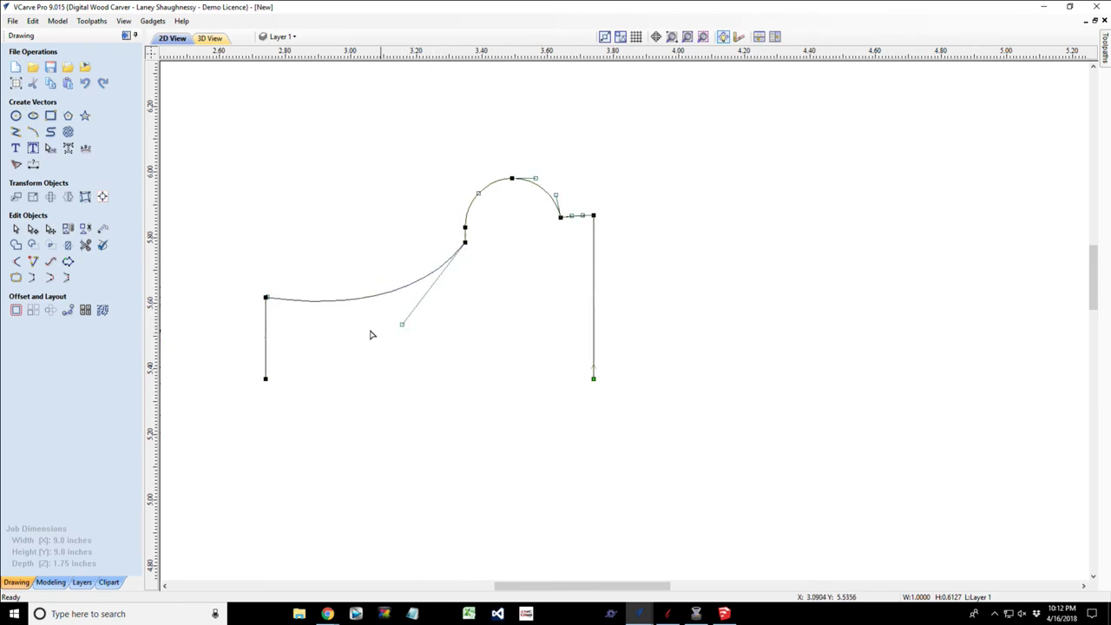
pyautogui.click(320, 340)
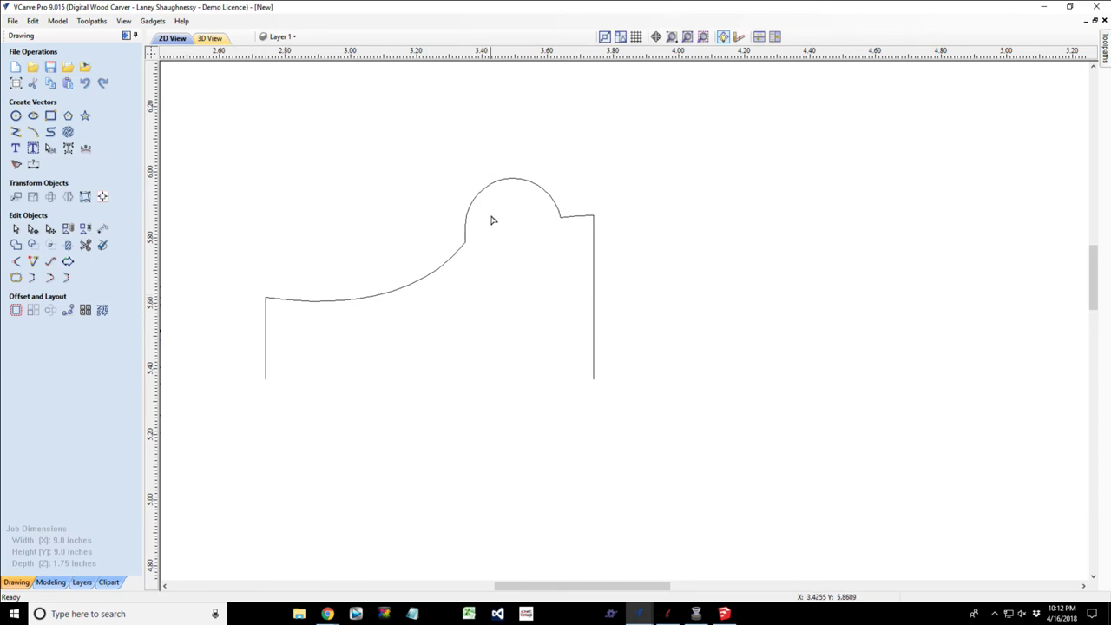
pyautogui.scroll(-3, 461, 293)
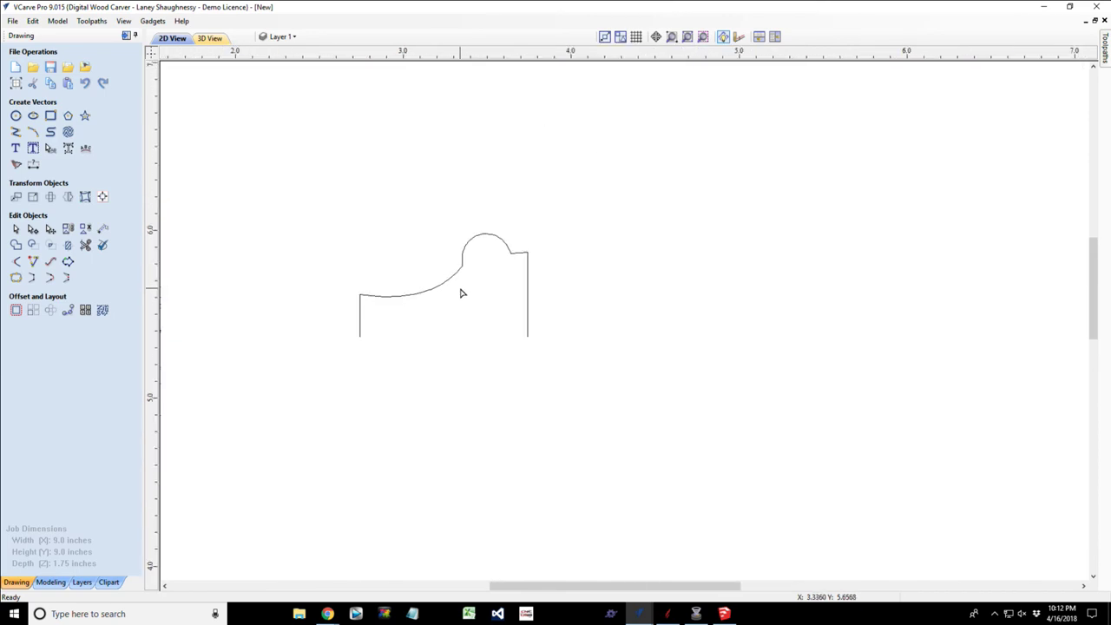
# Draw a 0.75-inch vertical line straight up from the profile's lower-right corner.
pyautogui.scroll(-5, 463, 318)
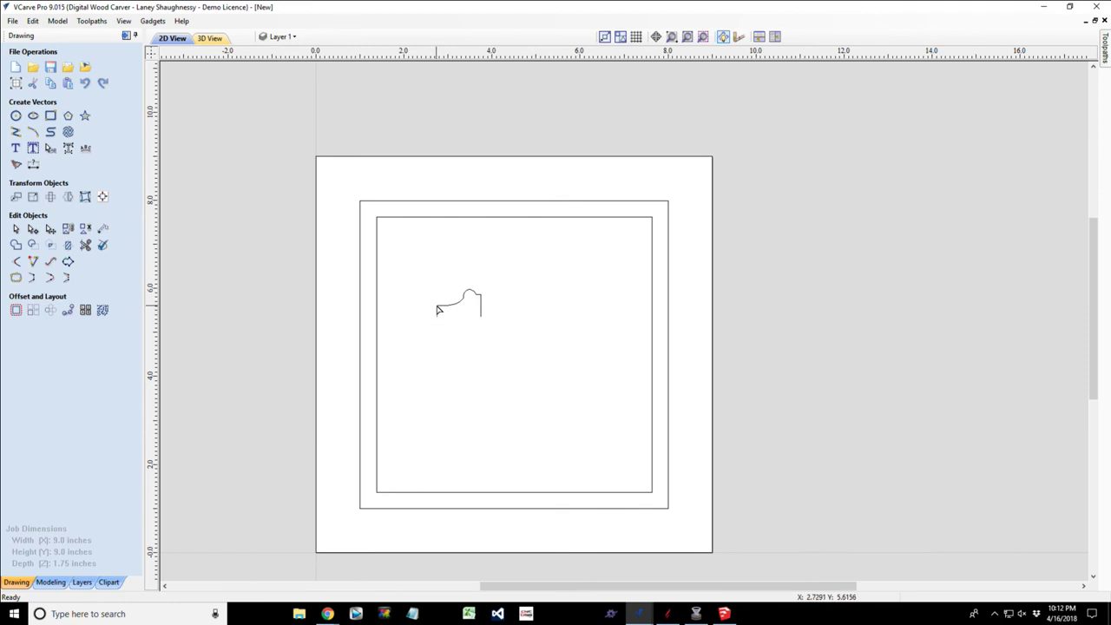
pyautogui.moveTo(463, 298); pyautogui.dragTo(475, 297)
pyautogui.scroll(5, 478, 298)
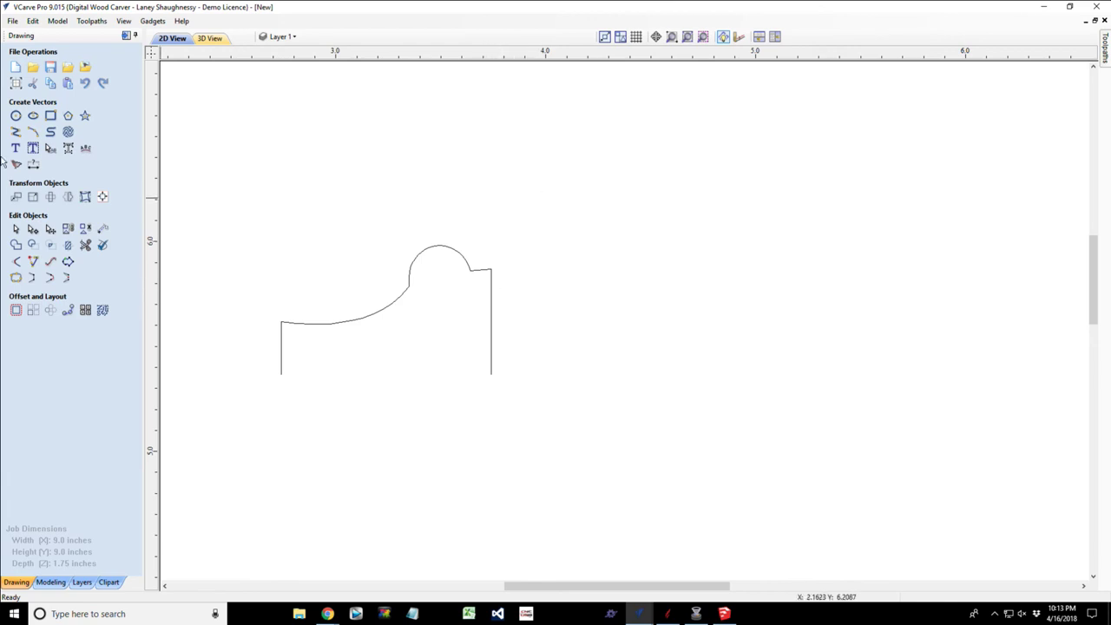
pyautogui.click(16, 131)
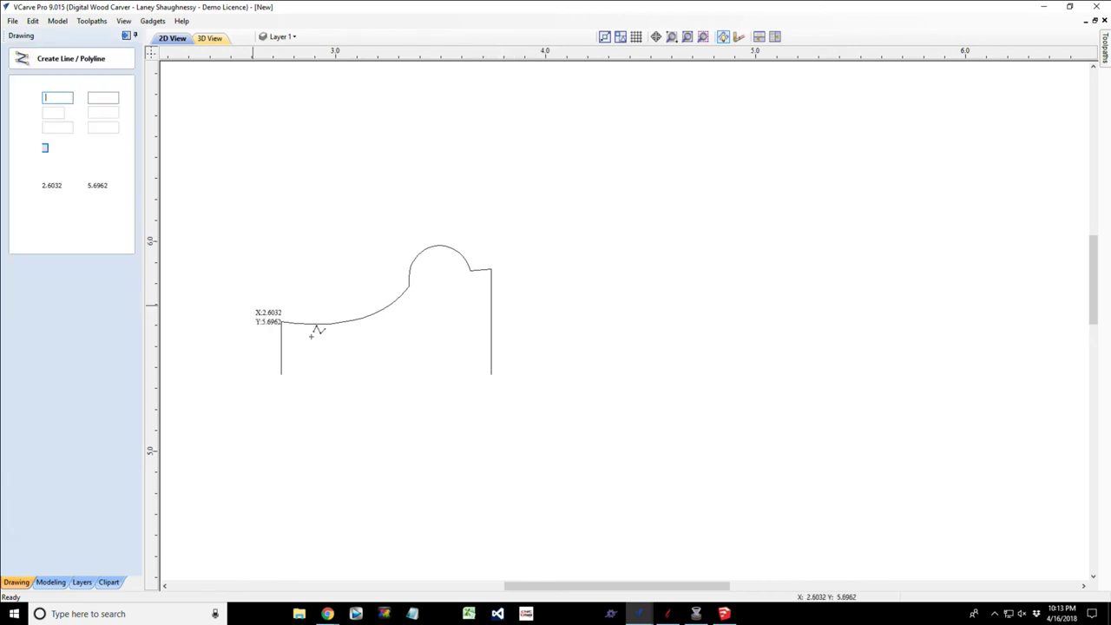
pyautogui.click(492, 374)
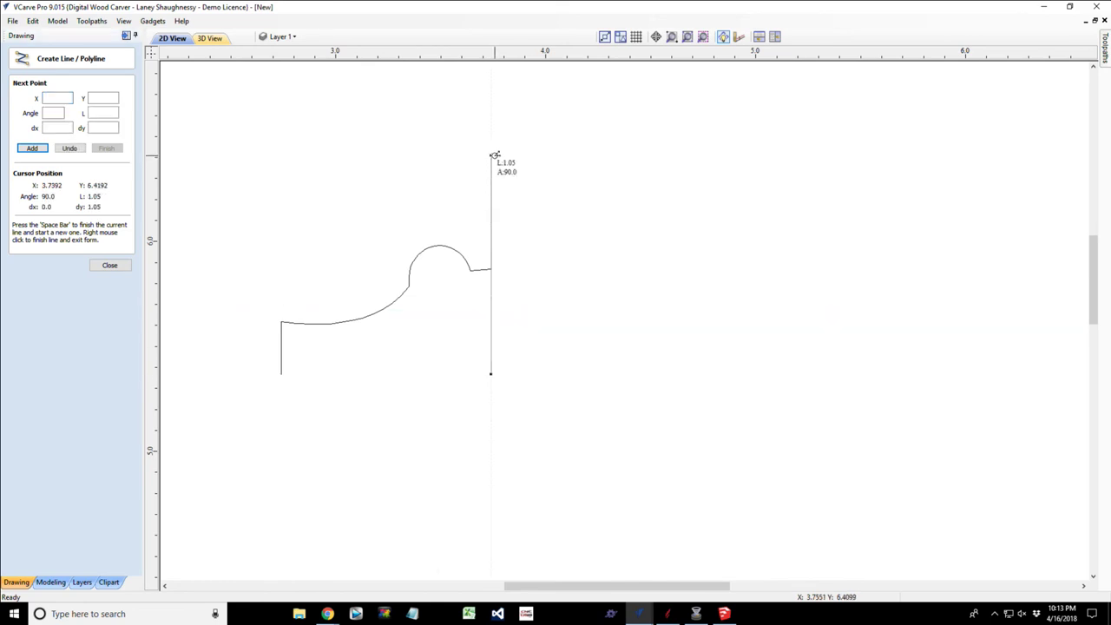
pyautogui.click(492, 216)
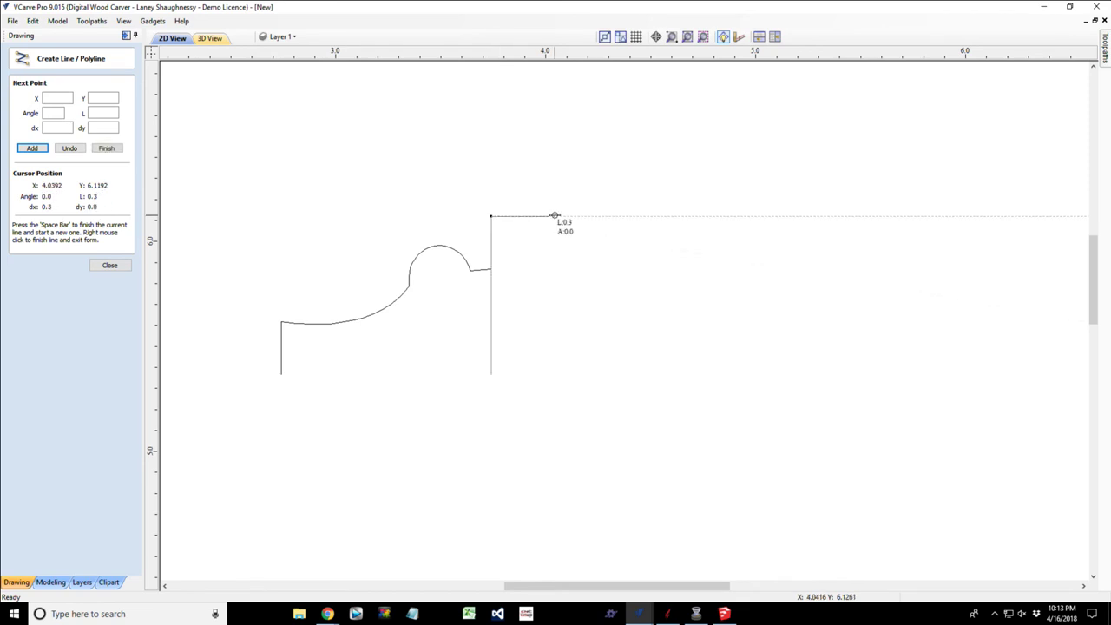
pyautogui.press('space')
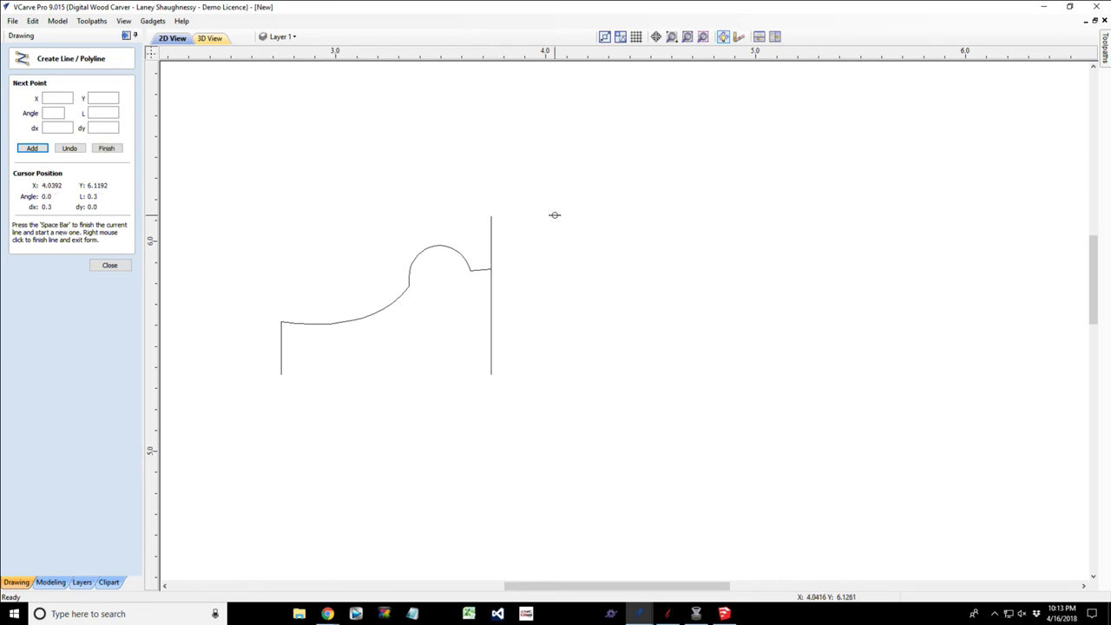
# Cut the profile at its right-end node in Node Editing, then deselect the curve.
pyautogui.click(110, 267)
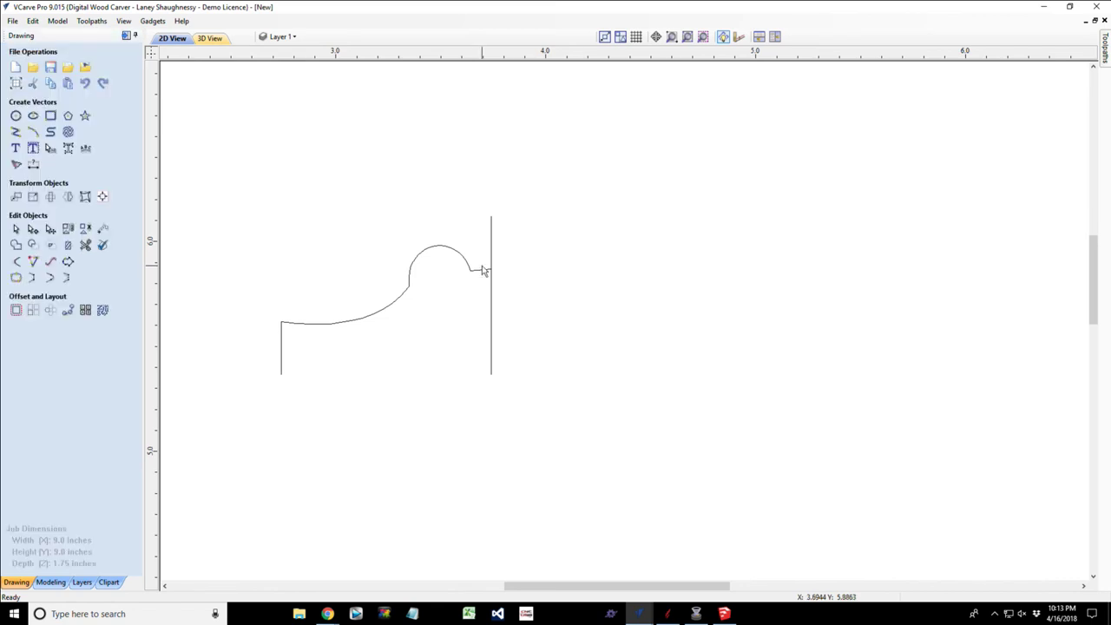
pyautogui.click(480, 274)
pyautogui.scroll(3, 480, 274)
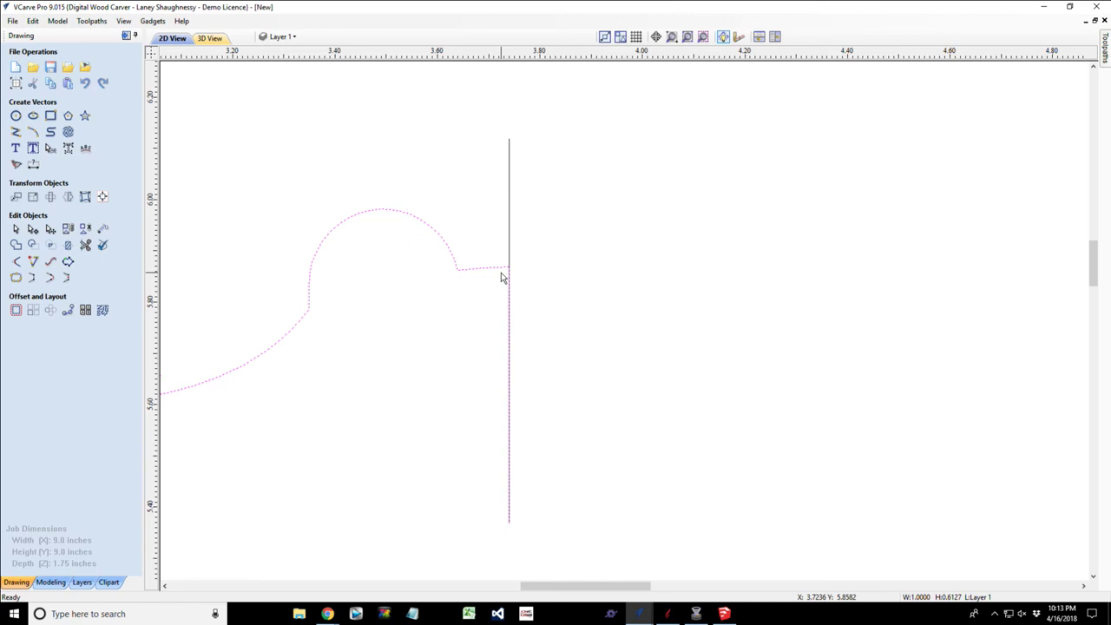
pyautogui.click(33, 229)
pyautogui.rightClick(509, 267)
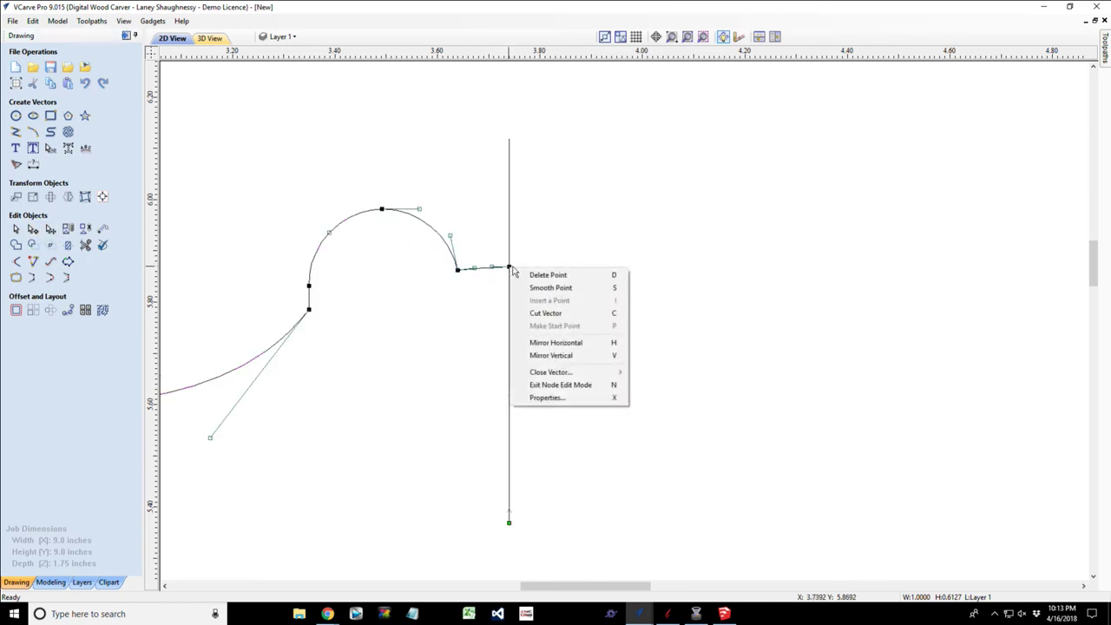
pyautogui.click(531, 313)
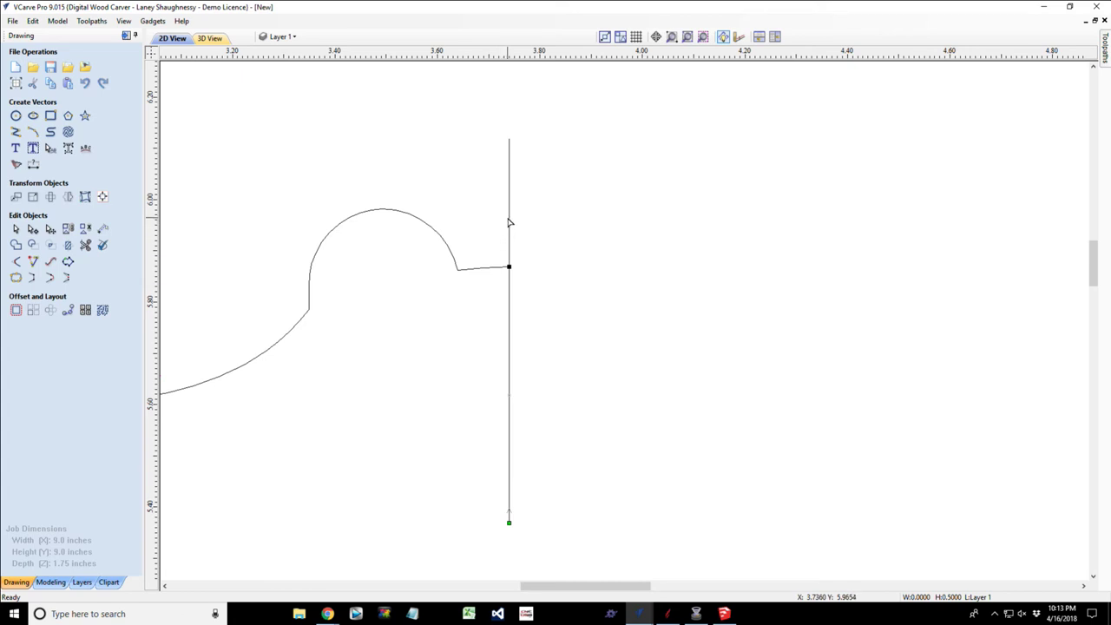
pyautogui.scroll(-3, 509, 222)
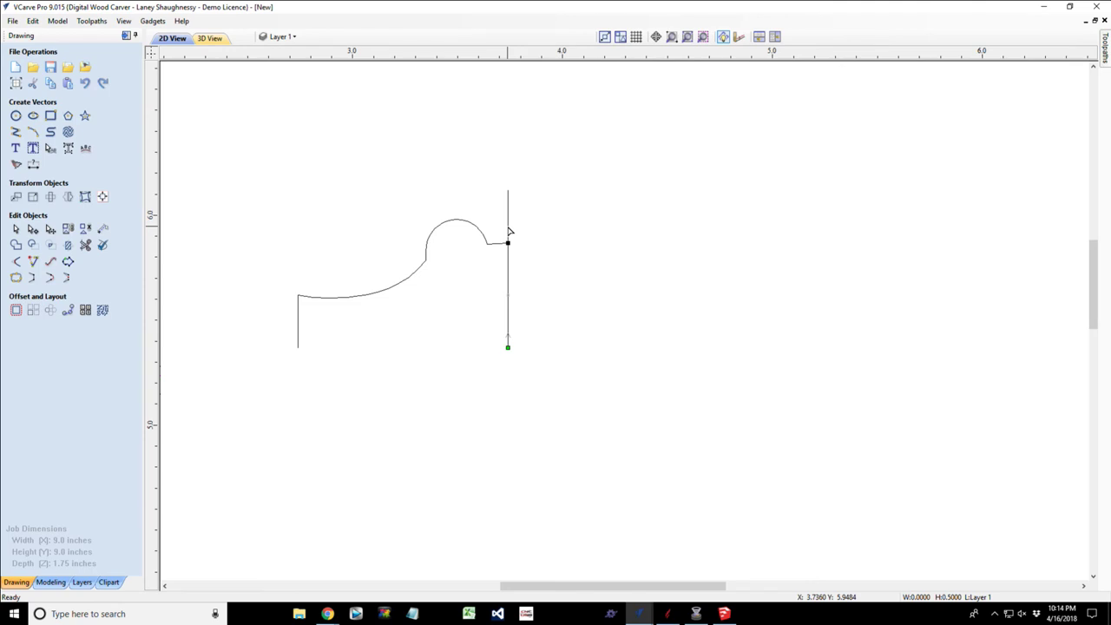
pyautogui.click(509, 231)
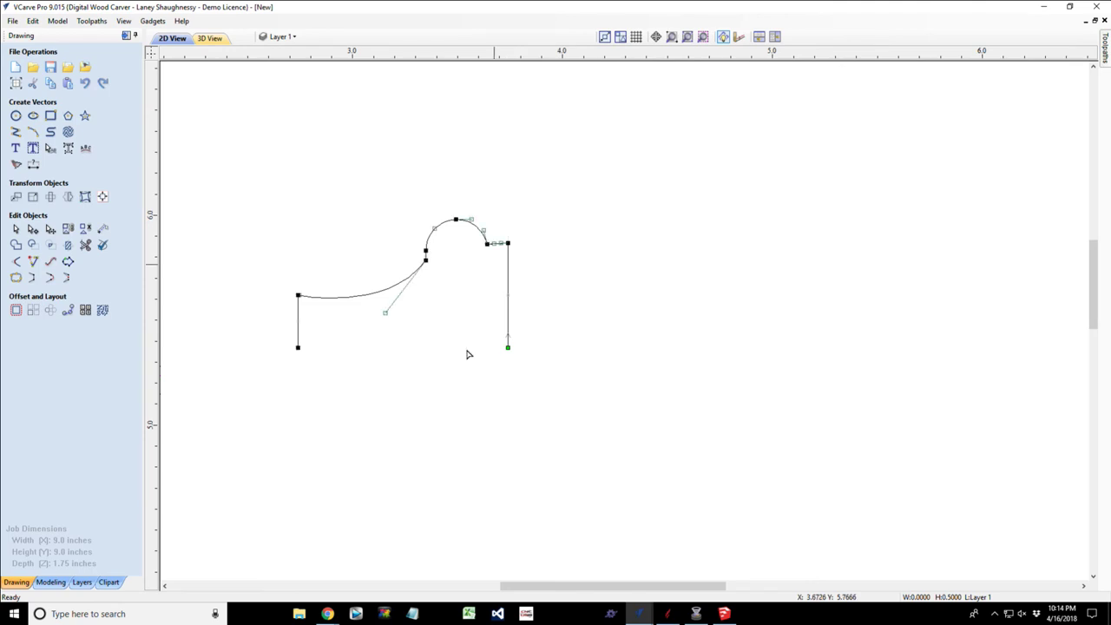
pyautogui.click(407, 391)
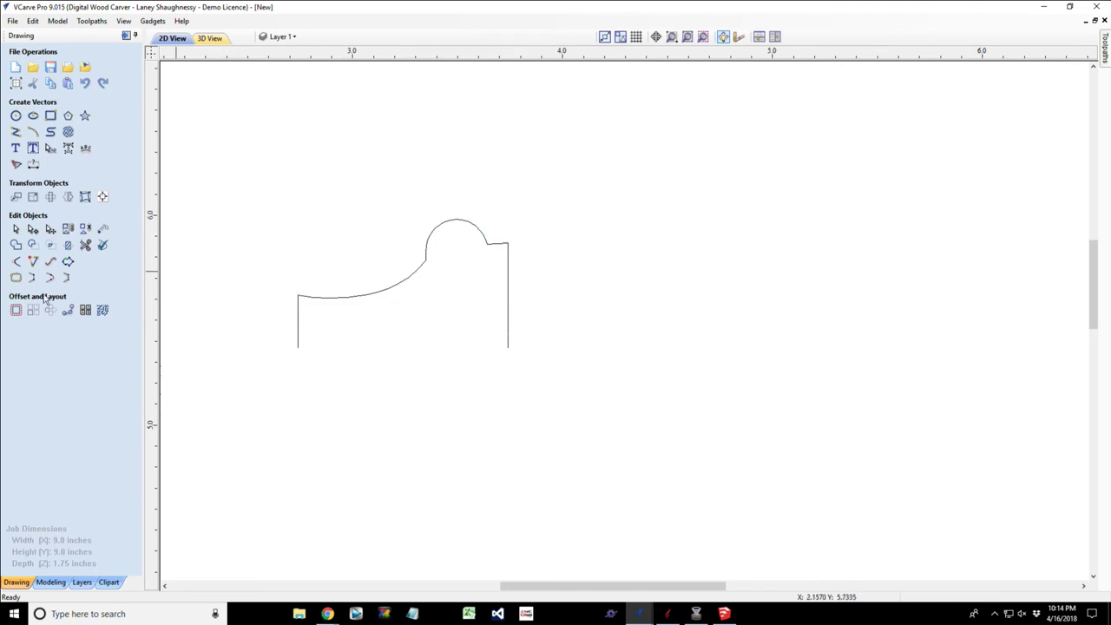
pyautogui.click(16, 228)
# Select and delete the stray overlapping side line.
pyautogui.moveTo(186, 183); pyautogui.dragTo(684, 457)
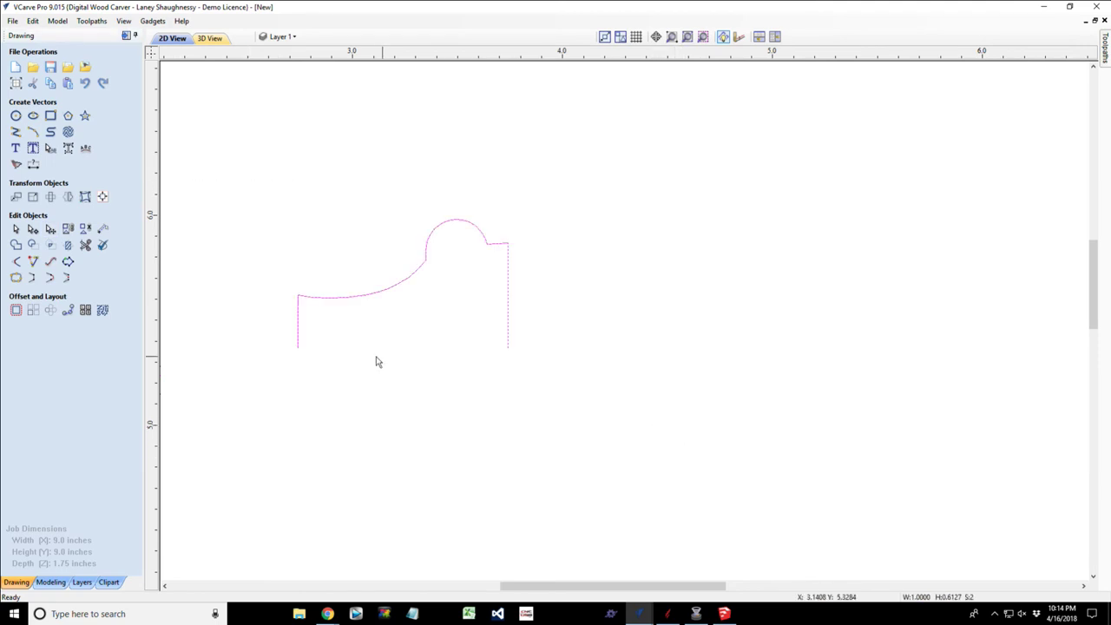
pyautogui.click(370, 301)
pyautogui.rightClick(366, 299)
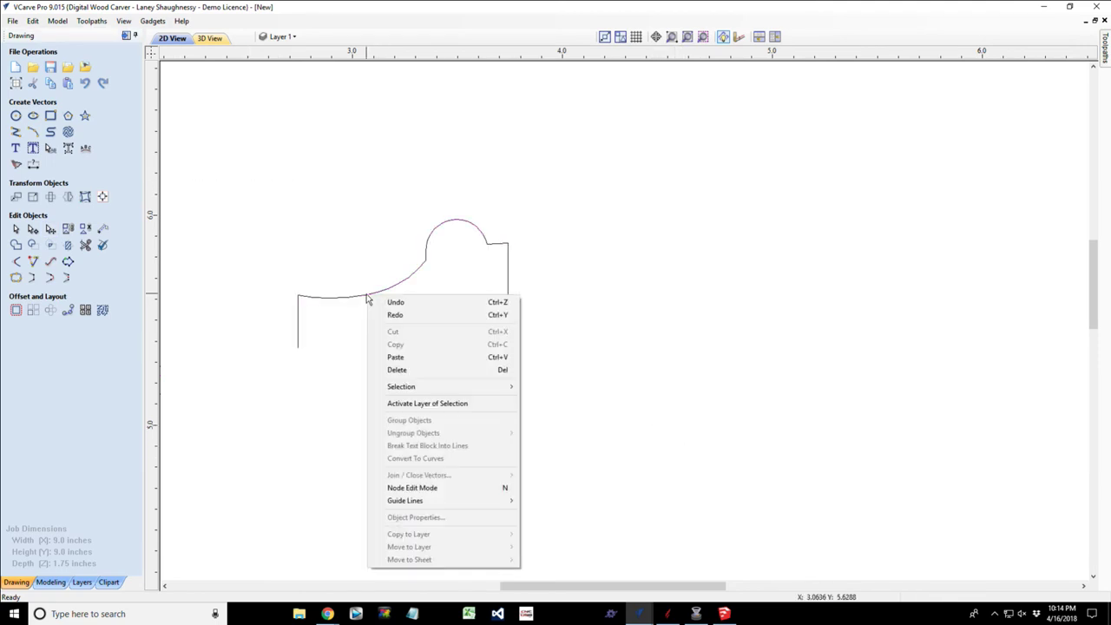
pyautogui.click(359, 302)
pyautogui.click(359, 301)
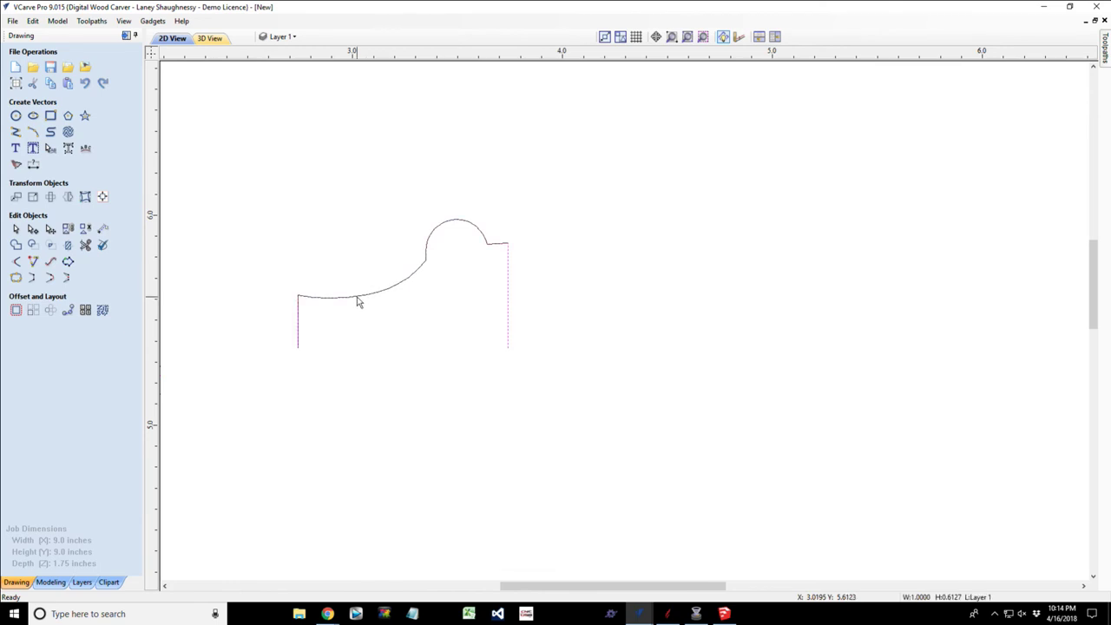
pyautogui.press('Delete')
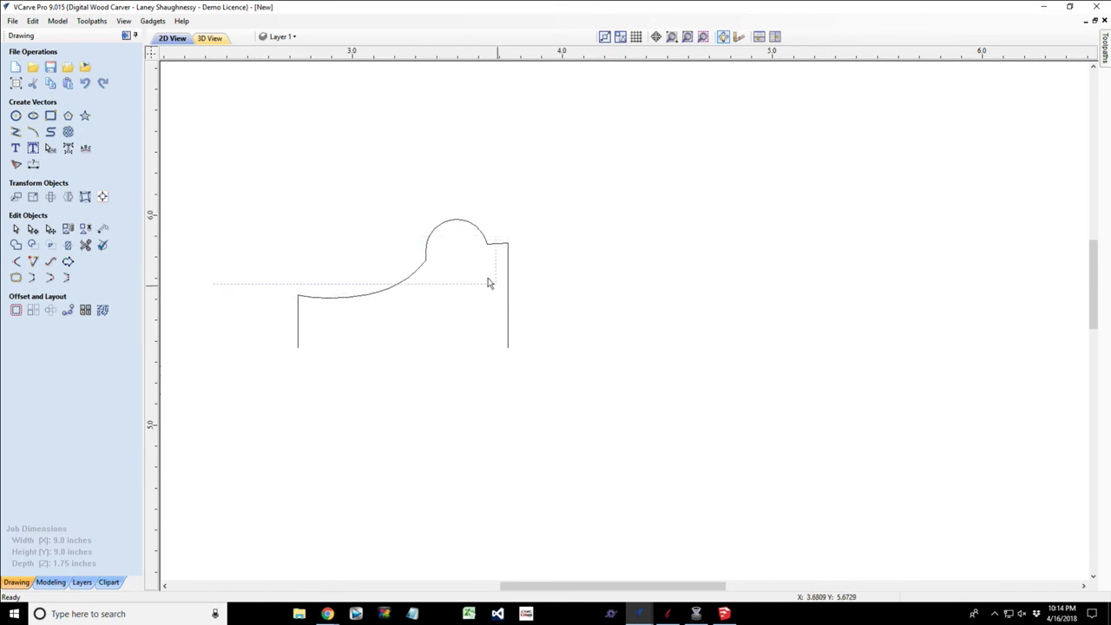
# Reselect the whole moulding profile and zoom out to show the full 9×9 job.
pyautogui.moveTo(212, 184)
pyautogui.mouseDown()
pyautogui.moveTo(463, 194)
pyautogui.moveTo(524, 322)
pyautogui.moveTo(519, 359)
pyautogui.moveTo(498, 359)
pyautogui.moveTo(509, 375)
pyautogui.mouseUp()
pyautogui.moveTo(557, 203)
pyautogui.mouseDown()
pyautogui.moveTo(561, 300)
pyautogui.moveTo(446, 355)
pyautogui.moveTo(330, 338)
pyautogui.moveTo(283, 352)
pyautogui.mouseUp()
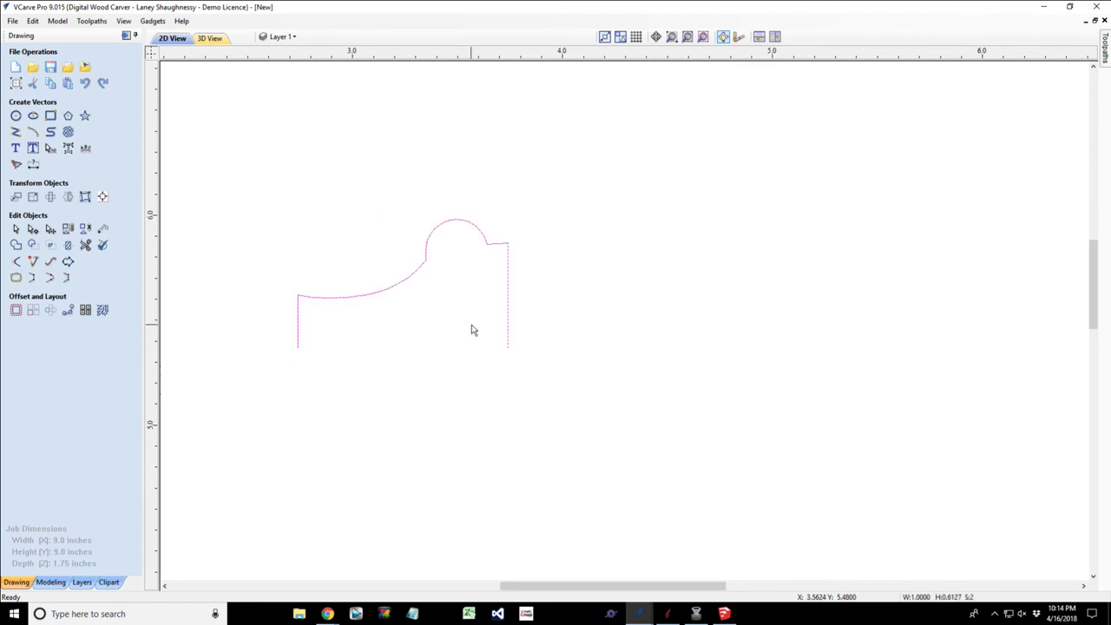
pyautogui.keyDown('ctrl'); pyautogui.click(508, 312); pyautogui.keyUp('ctrl')
pyautogui.press('Escape')
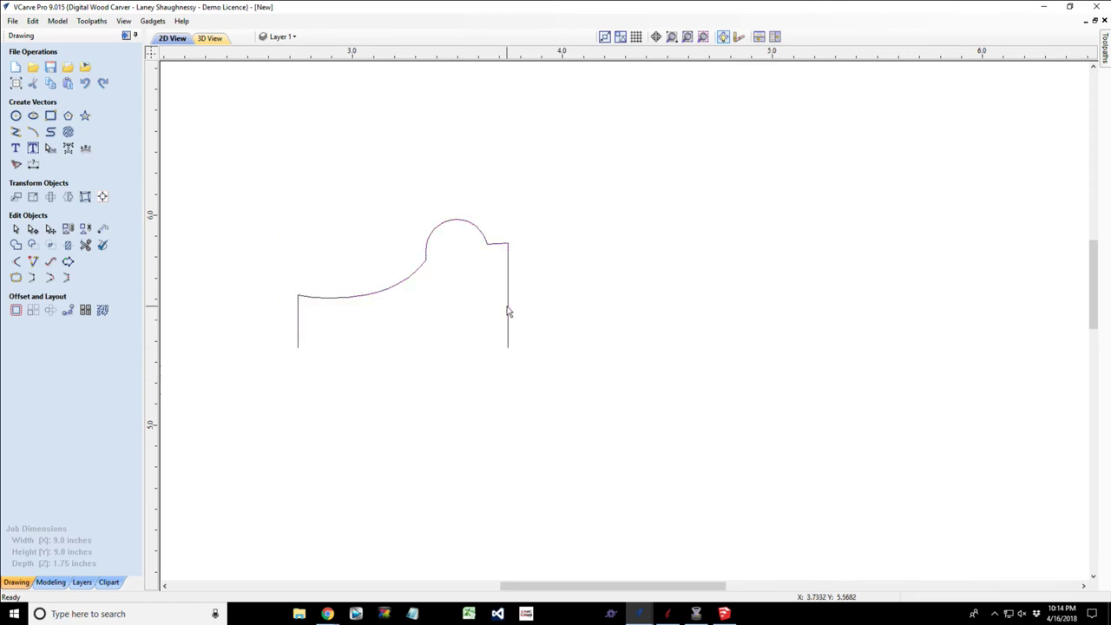
pyautogui.click(371, 299)
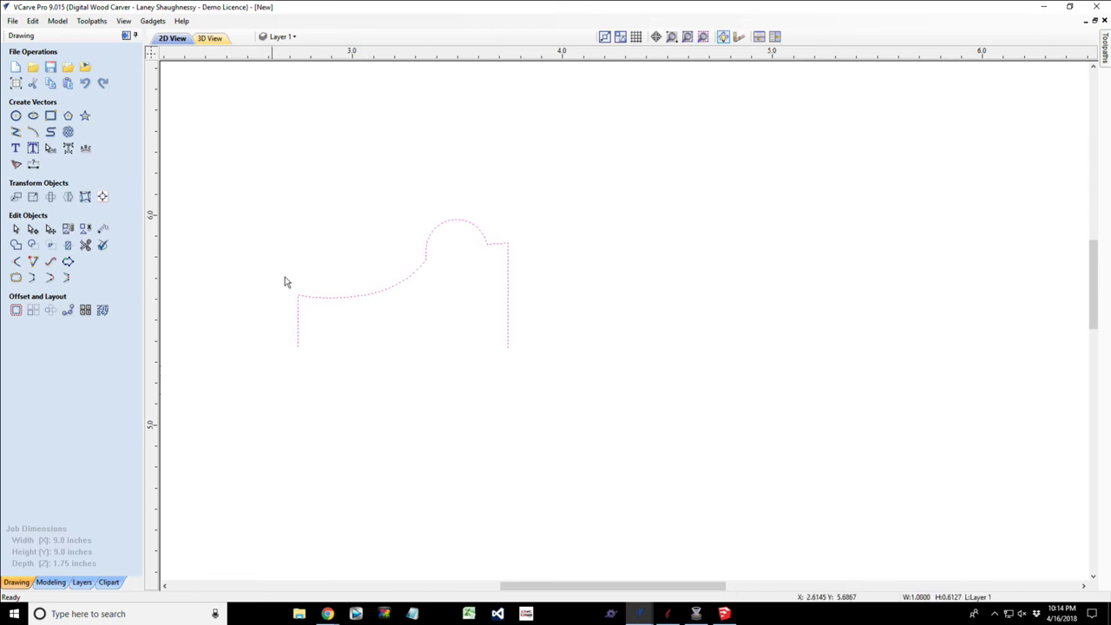
pyautogui.scroll(-4, 338, 310)
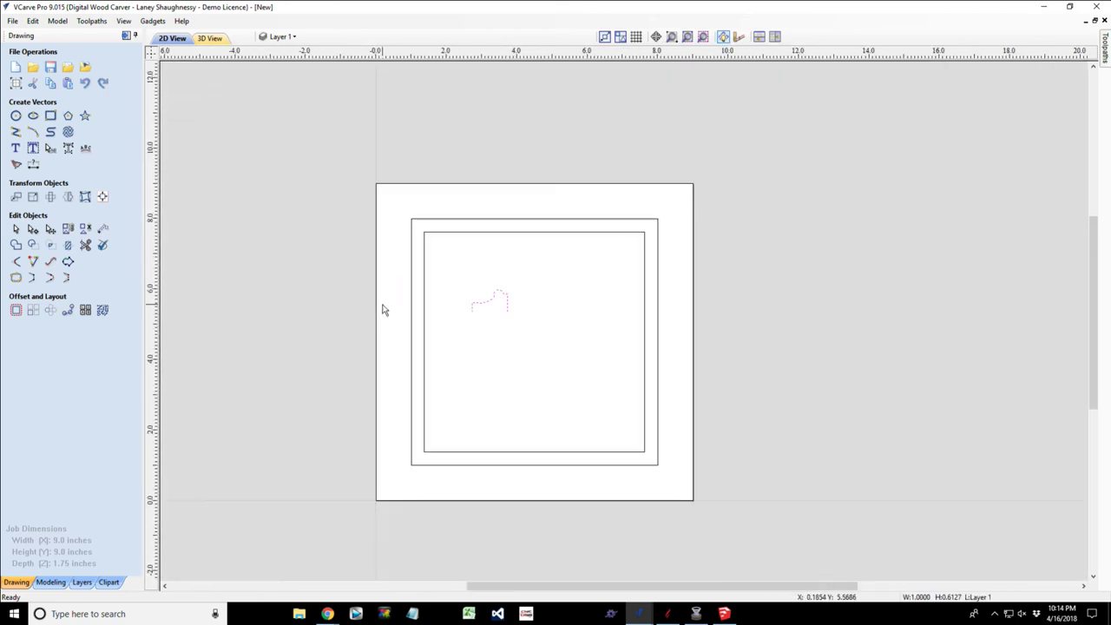
# Calculate Swept Profile 1, sweeping the profile around the middle rectangle with the Tapered Ball Nose tool.
pyautogui.click(135, 39)
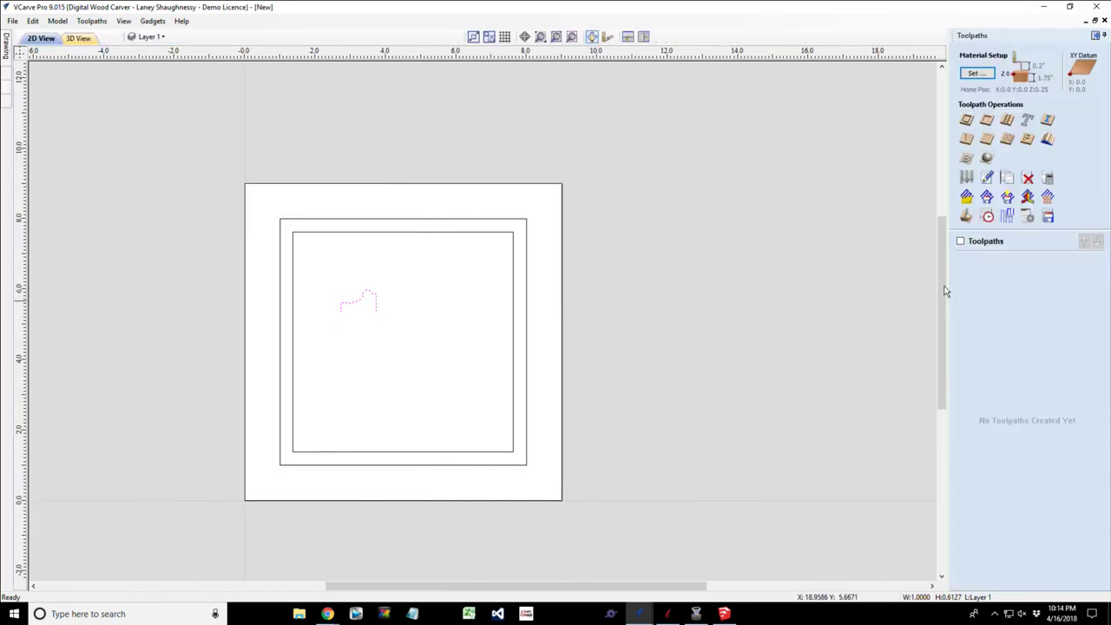
pyautogui.click(326, 220)
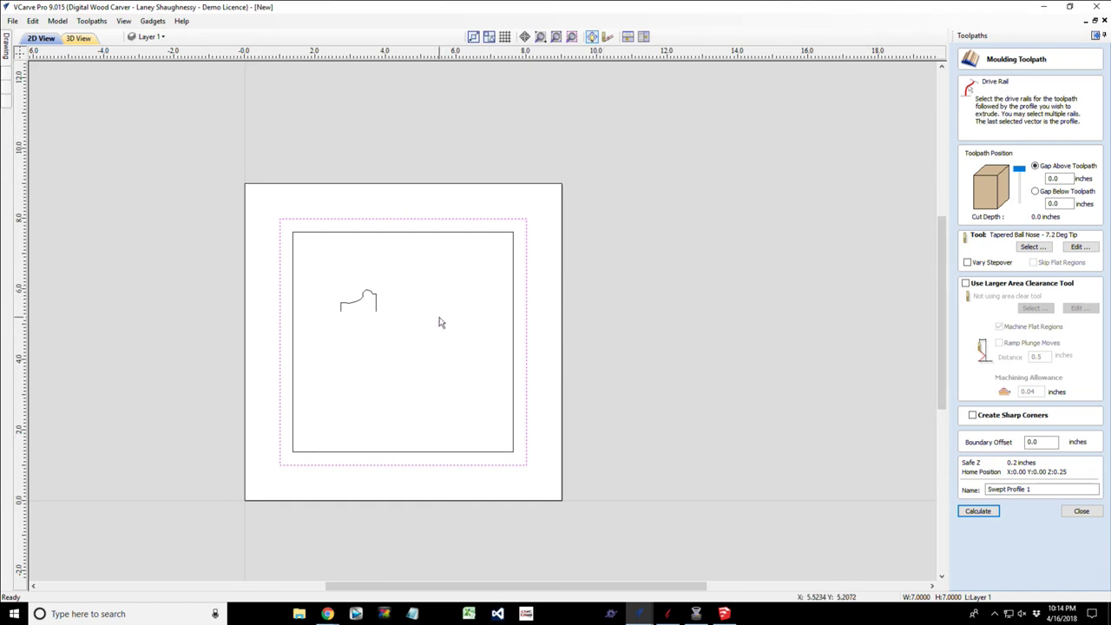
pyautogui.keyDown('shift'); pyautogui.click(377, 303); pyautogui.keyUp('shift')
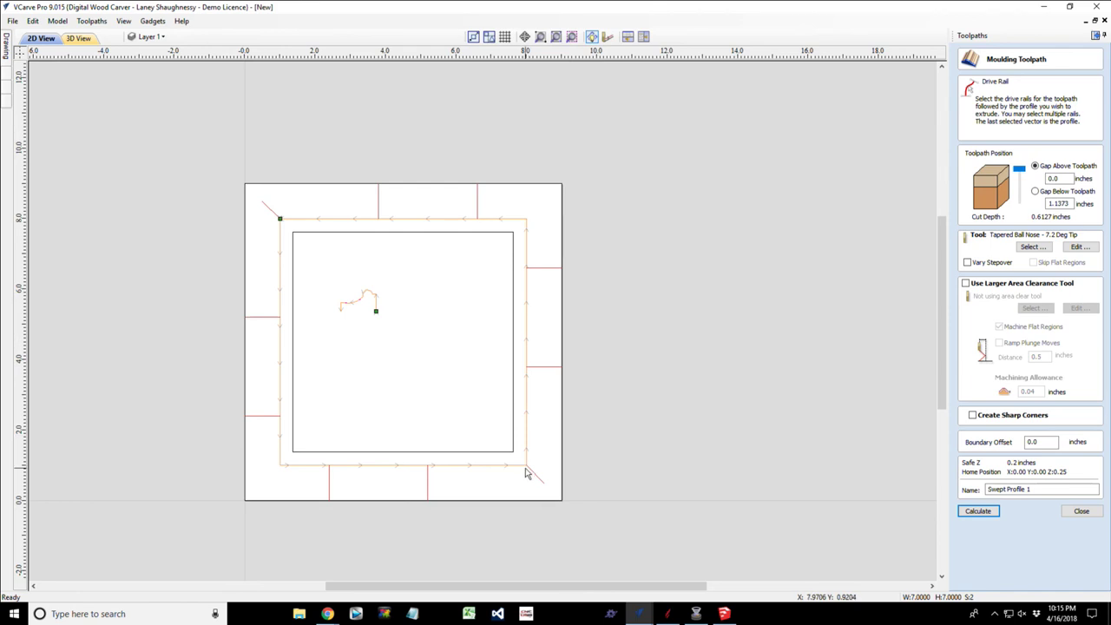
pyautogui.click(1029, 247)
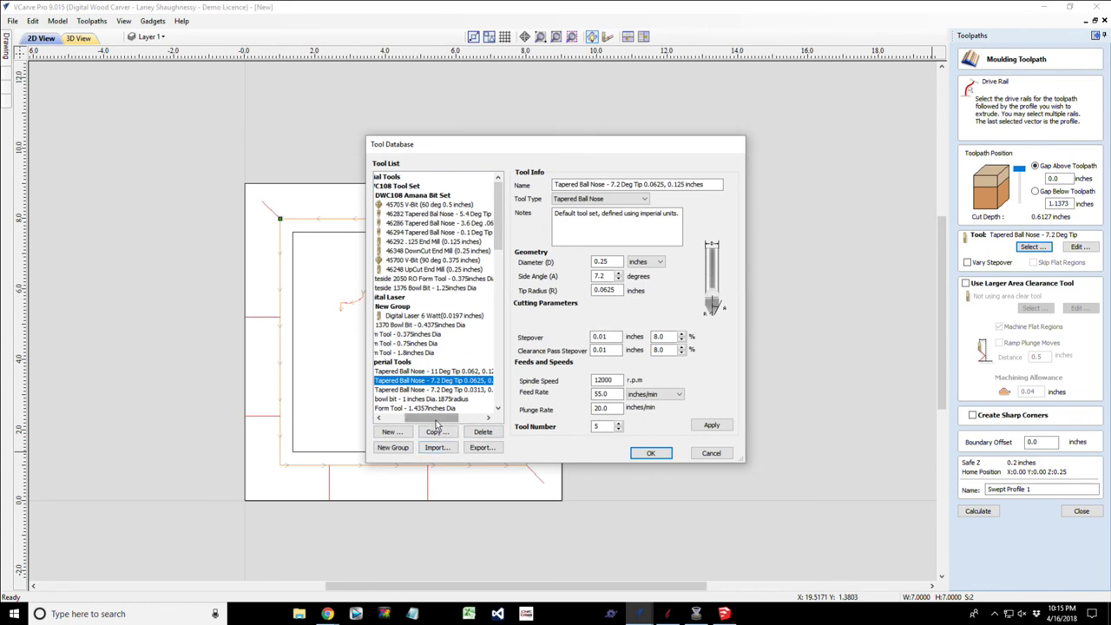
pyautogui.moveTo(436, 424); pyautogui.dragTo(453, 426)
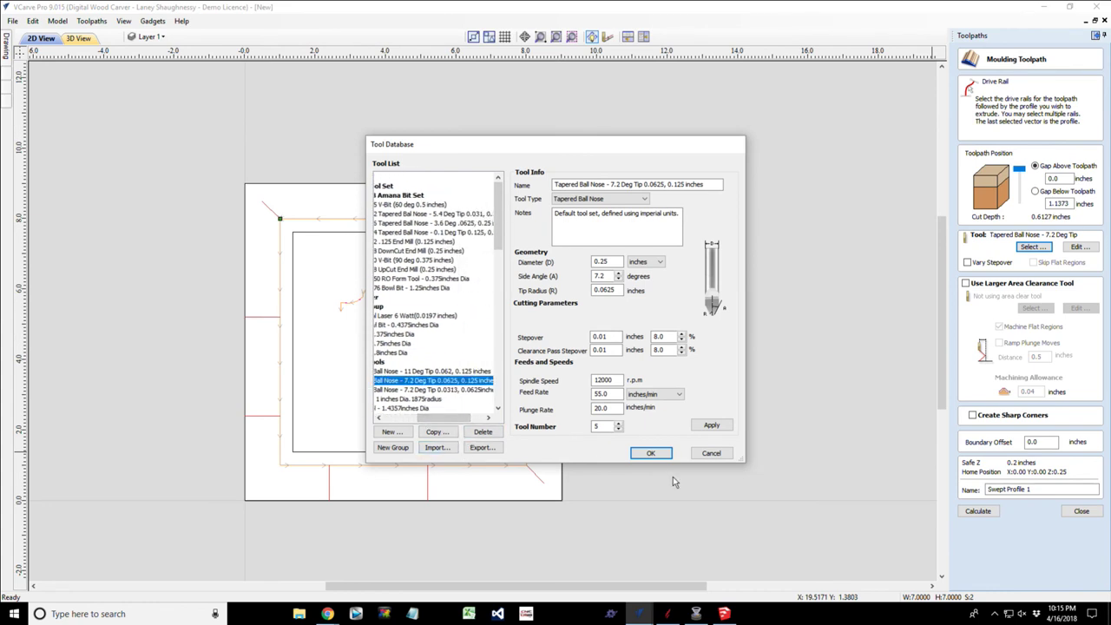
pyautogui.click(660, 453)
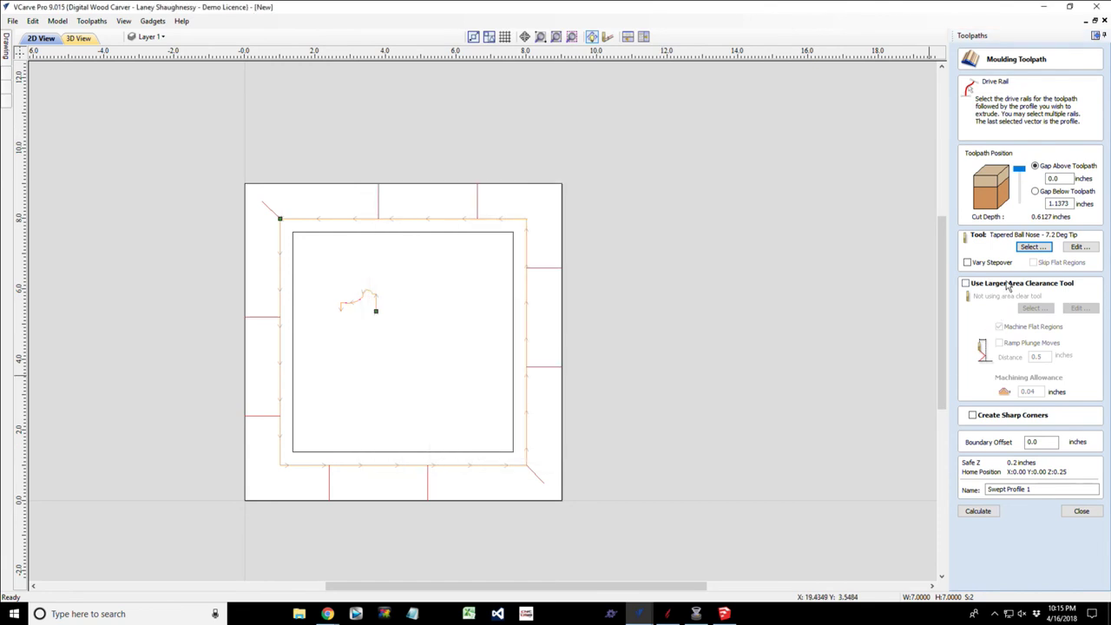
pyautogui.click(981, 511)
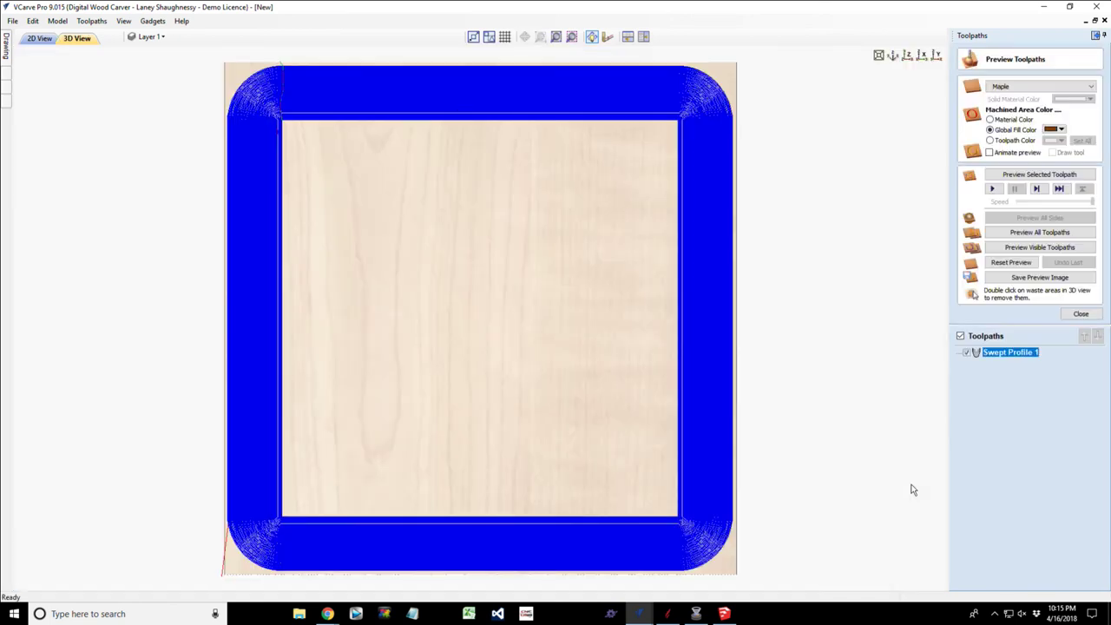
# Recalculate Swept Profile 1 with Create Sharp Corners ticked and preview the carving.
pyautogui.doubleClick(1008, 353)
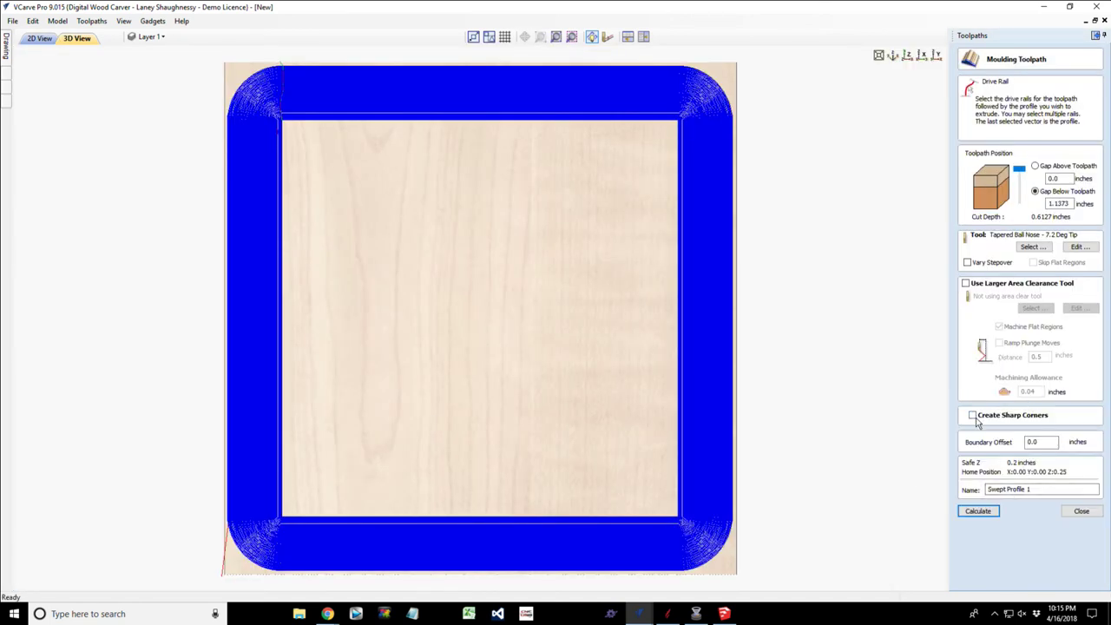
pyautogui.click(979, 511)
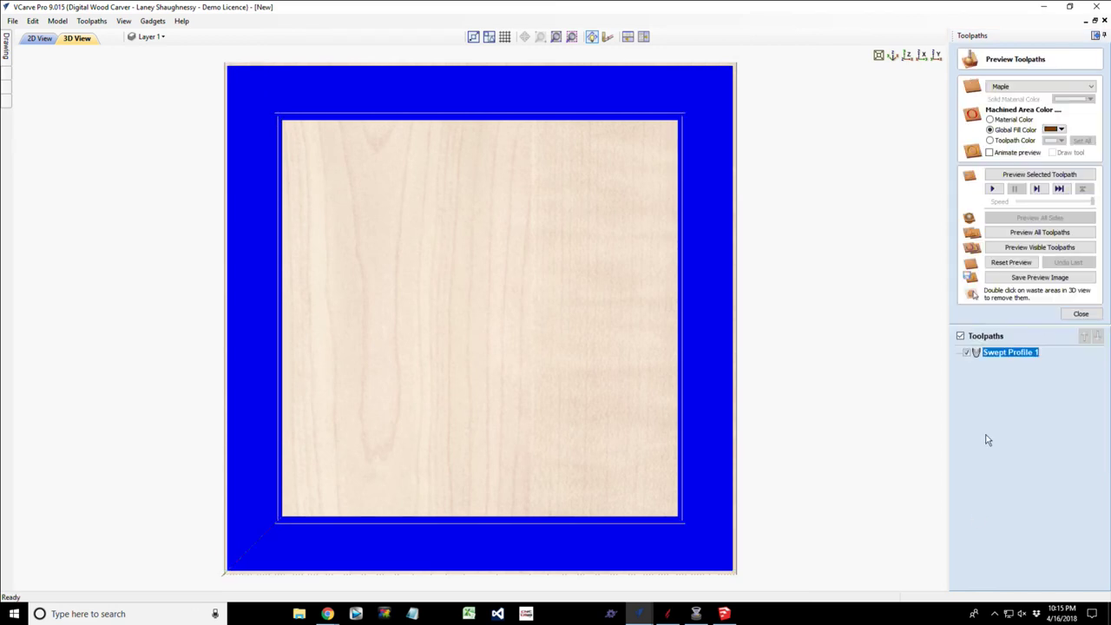
pyautogui.click(1022, 178)
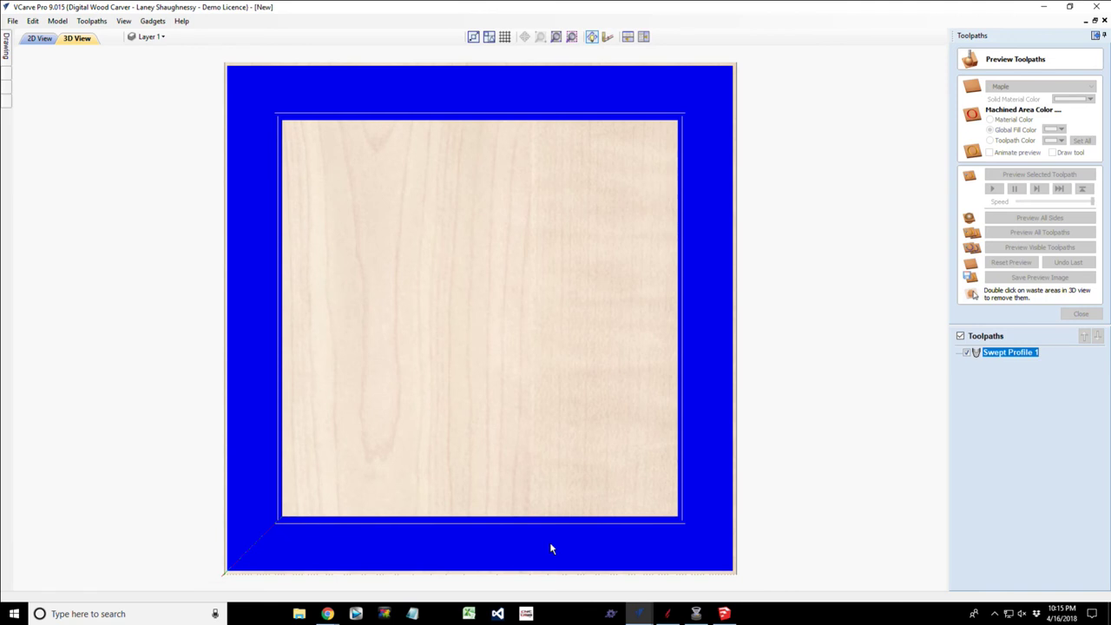
# Orbit the carved stepped-frame preview, then reopen Swept Profile 1's settings.
pyautogui.moveTo(557, 447); pyautogui.dragTo(524, 425)
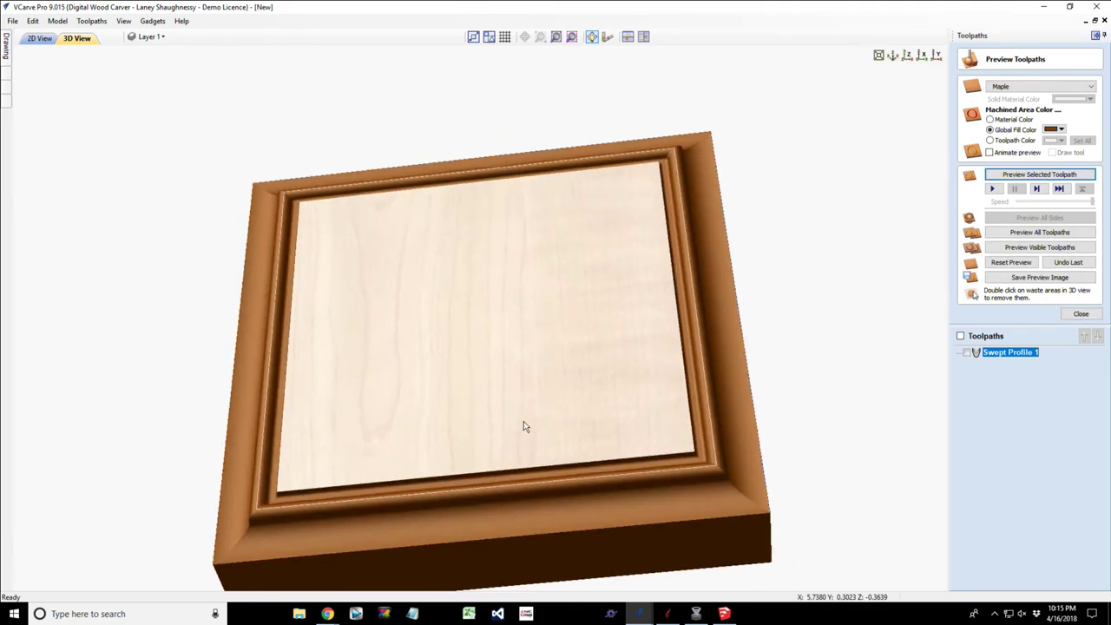
pyautogui.scroll(-3, 493, 427)
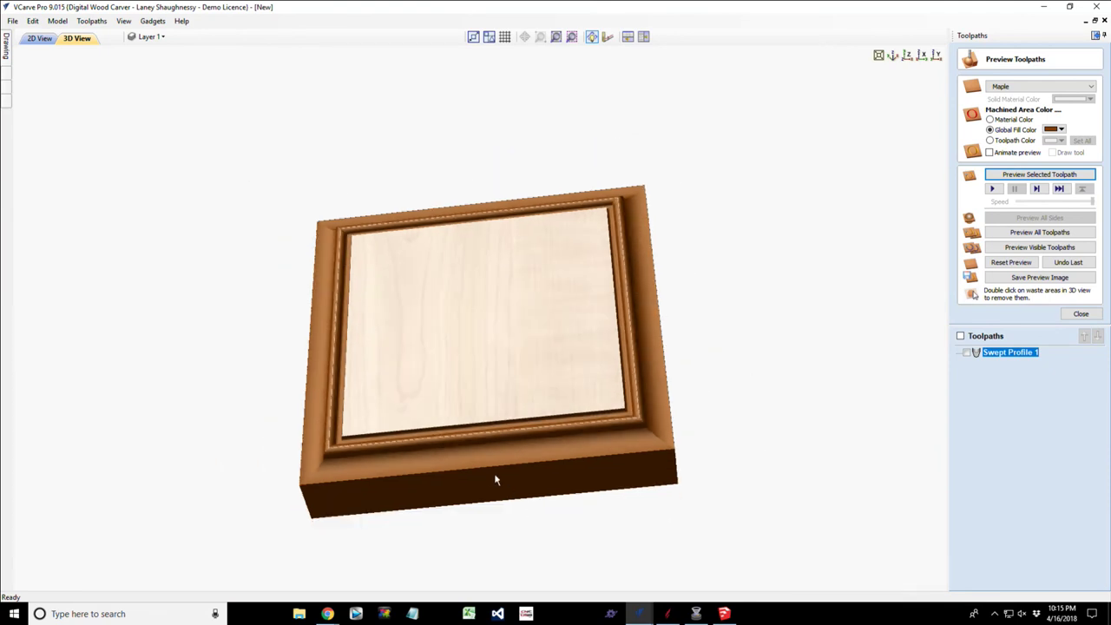
pyautogui.moveTo(496, 479); pyautogui.dragTo(429, 448)
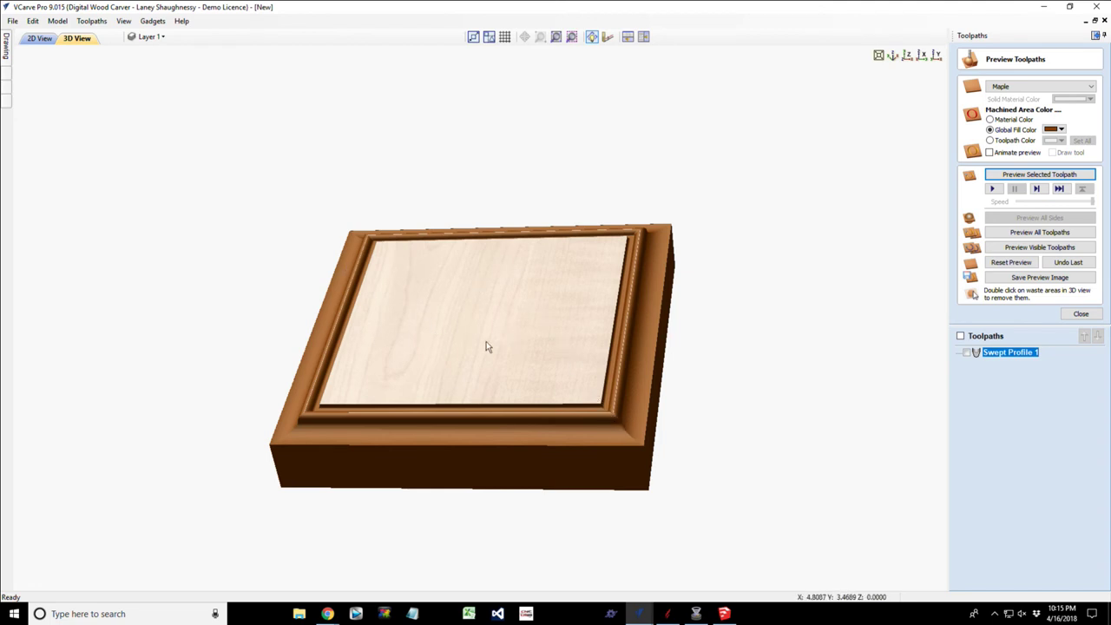
pyautogui.doubleClick(1004, 358)
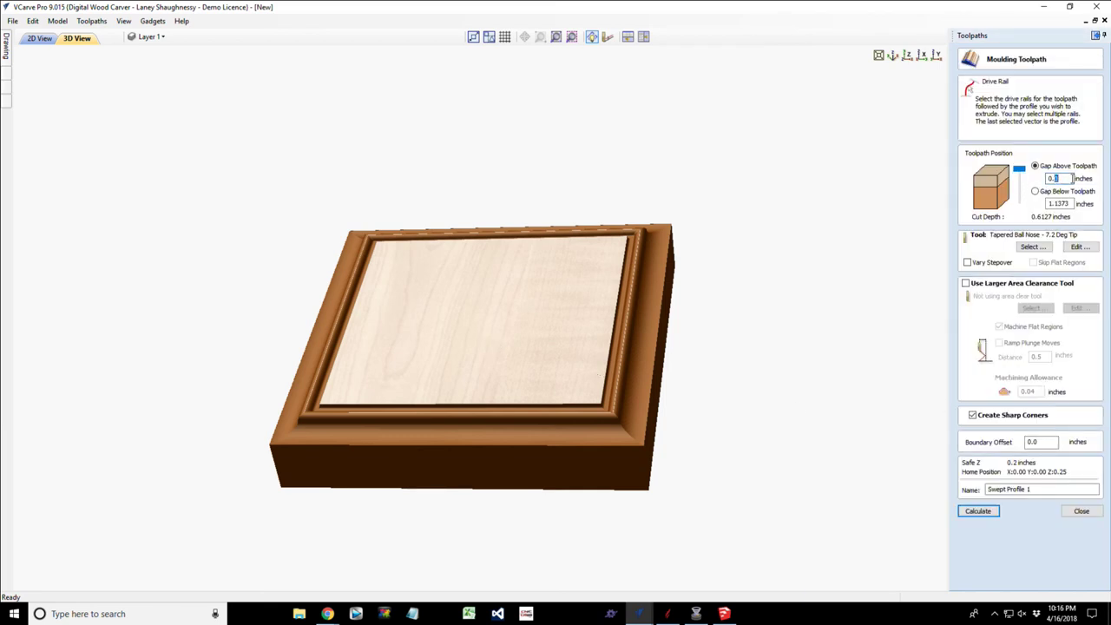
pyautogui.write('25')
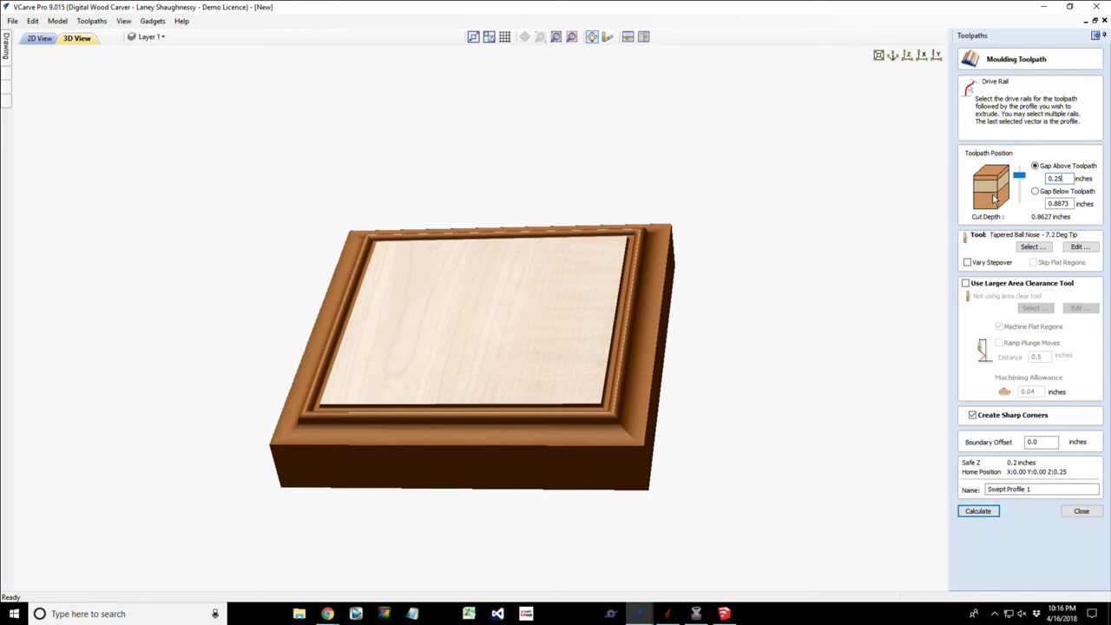
pyautogui.click(976, 512)
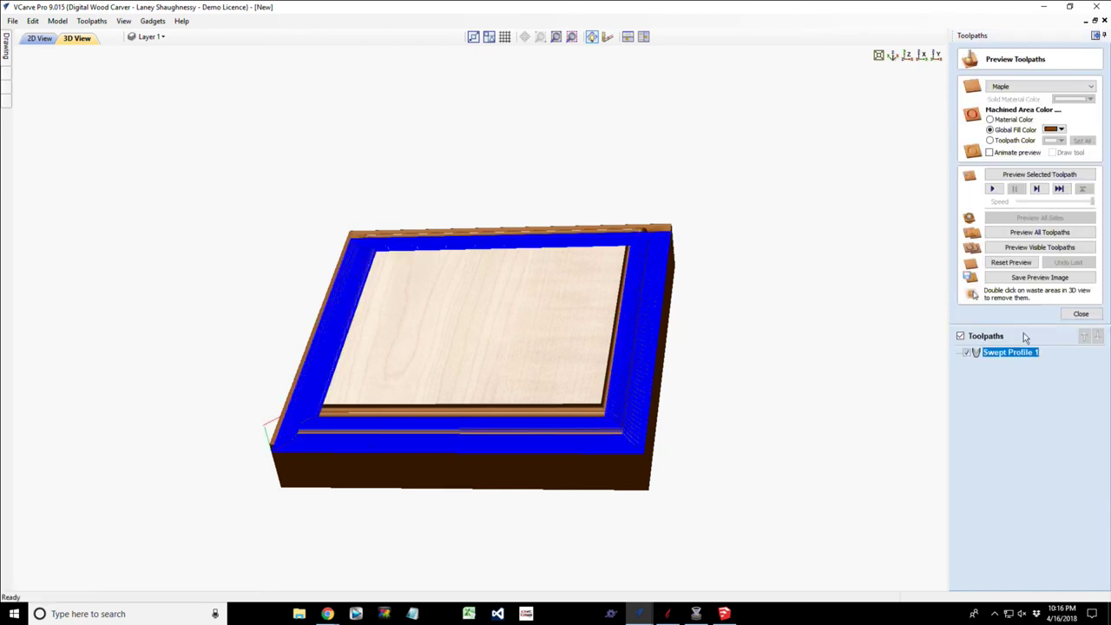
pyautogui.click(1023, 263)
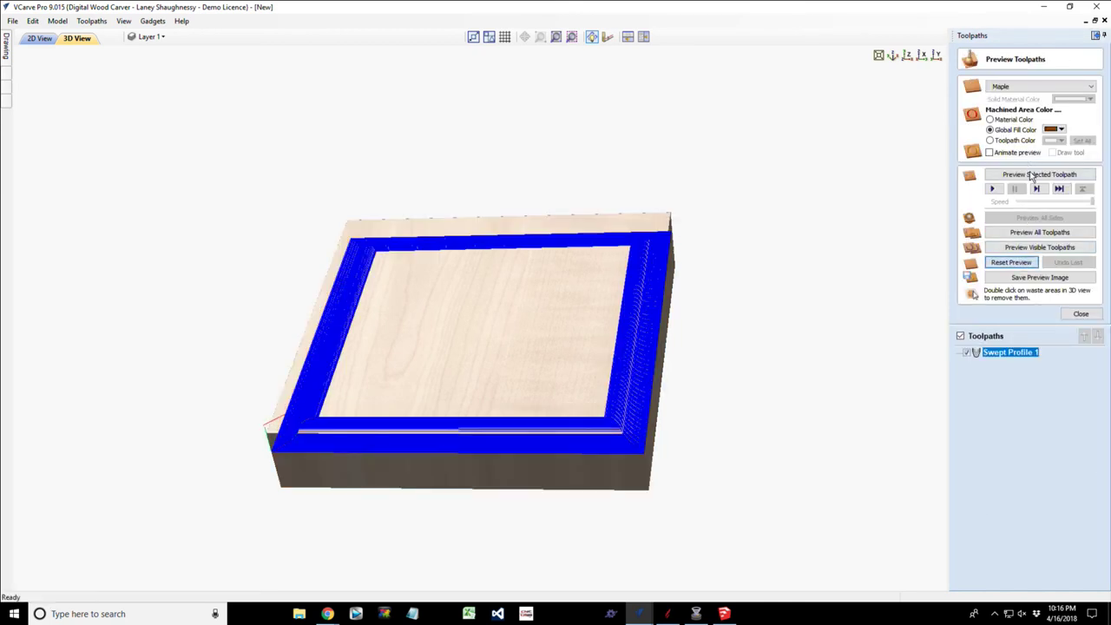
pyautogui.click(1031, 176)
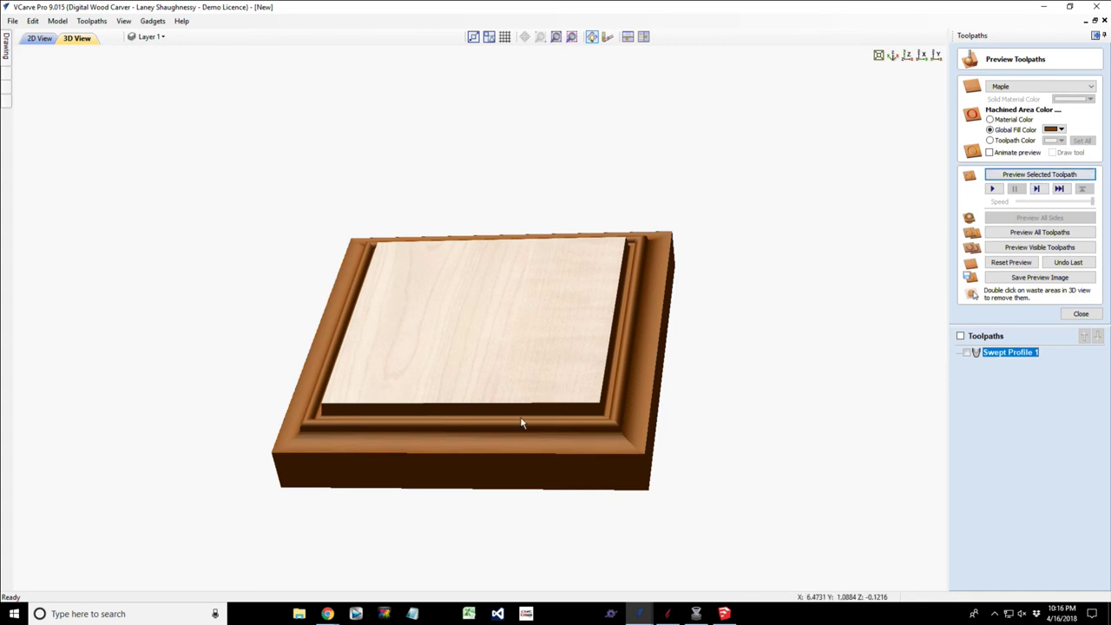
pyautogui.moveTo(521, 422); pyautogui.dragTo(402, 375)
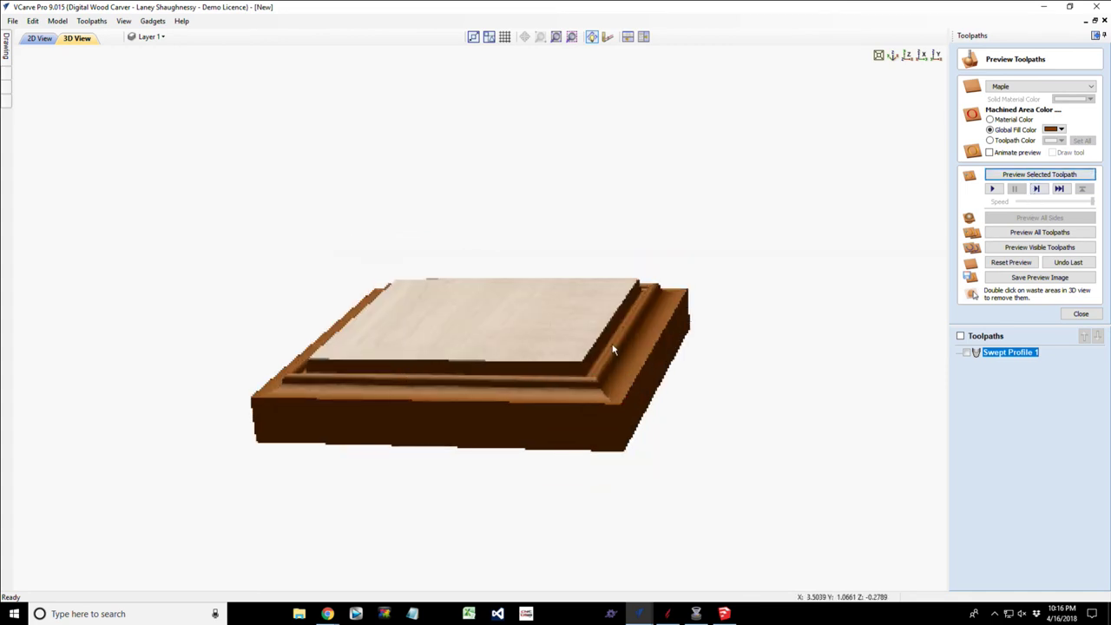
pyautogui.moveTo(613, 350); pyautogui.dragTo(571, 434)
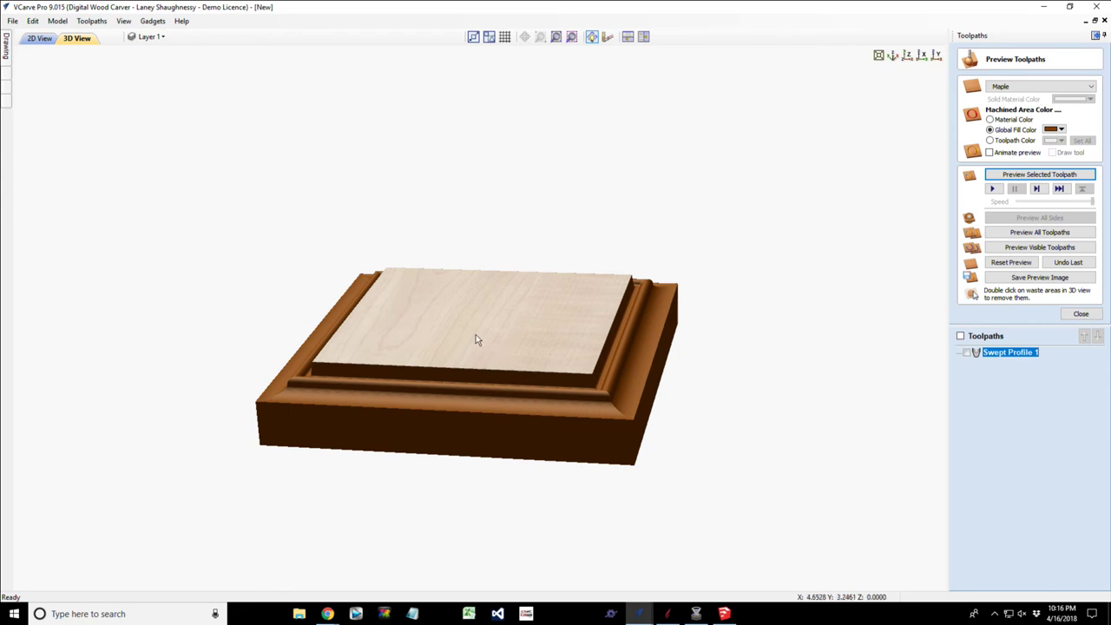
pyautogui.moveTo(476, 339); pyautogui.dragTo(343, 295)
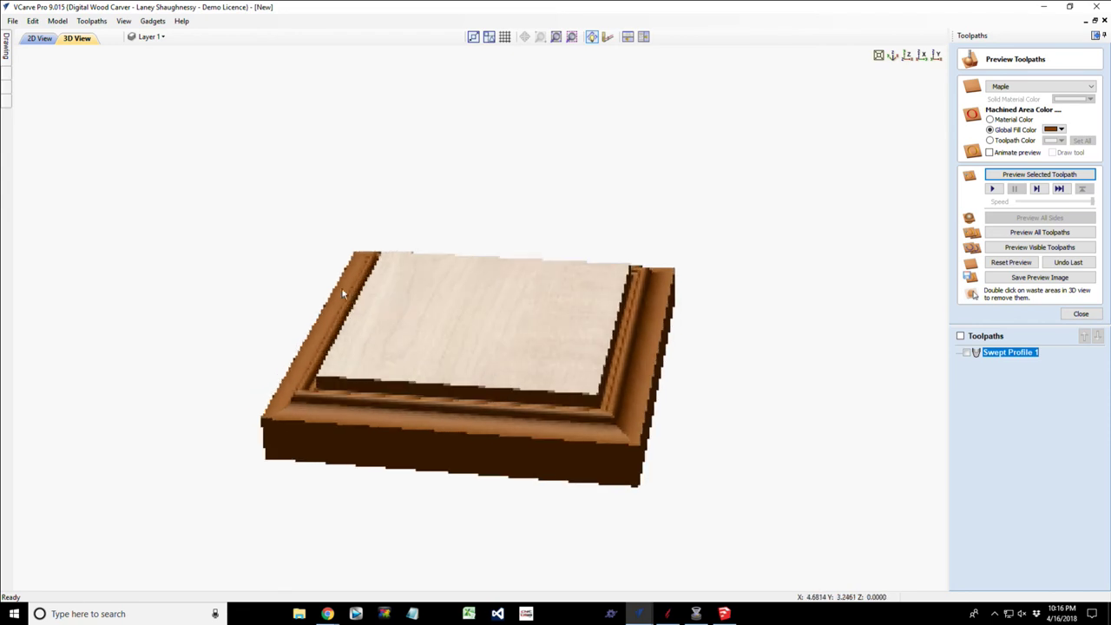
# In the 2D view, draw a 0.375 by 0.25 inch rectangle near the inner square's top.
pyautogui.click(39, 38)
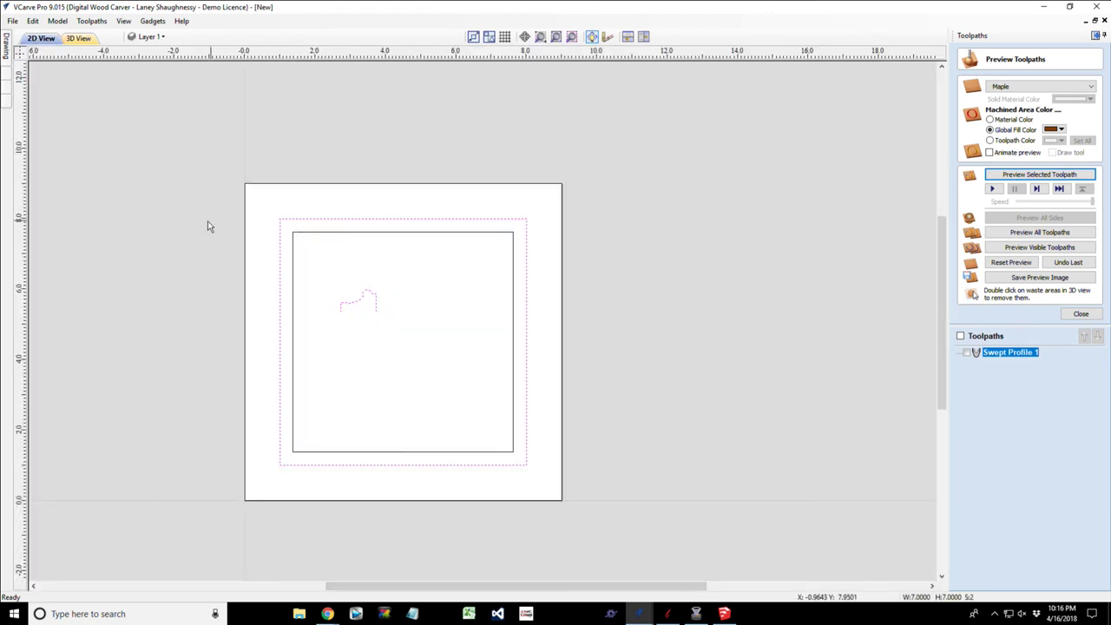
pyautogui.moveTo(6, 55)
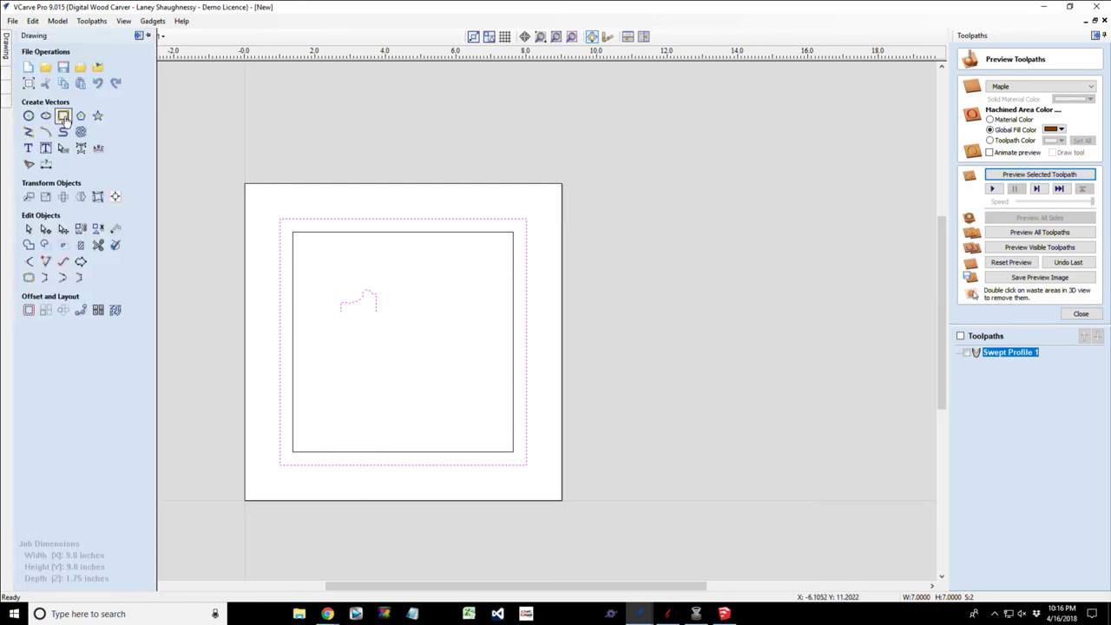
pyautogui.click(62, 116)
pyautogui.moveTo(487, 248); pyautogui.dragTo(523, 257)
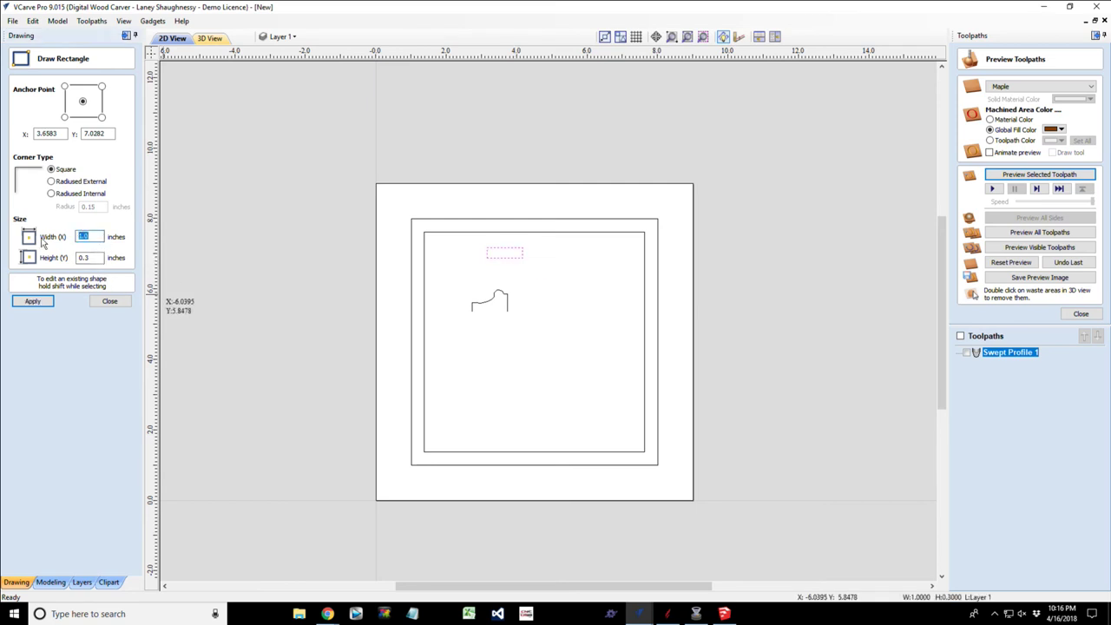
pyautogui.write('.375')
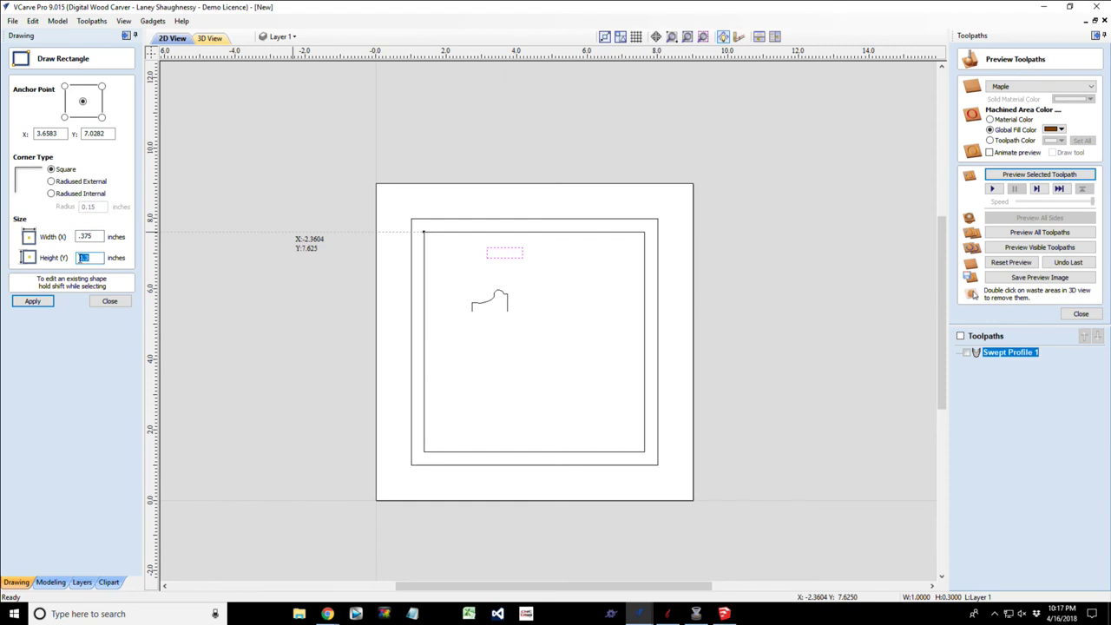
pyautogui.write('25')
pyautogui.click(32, 300)
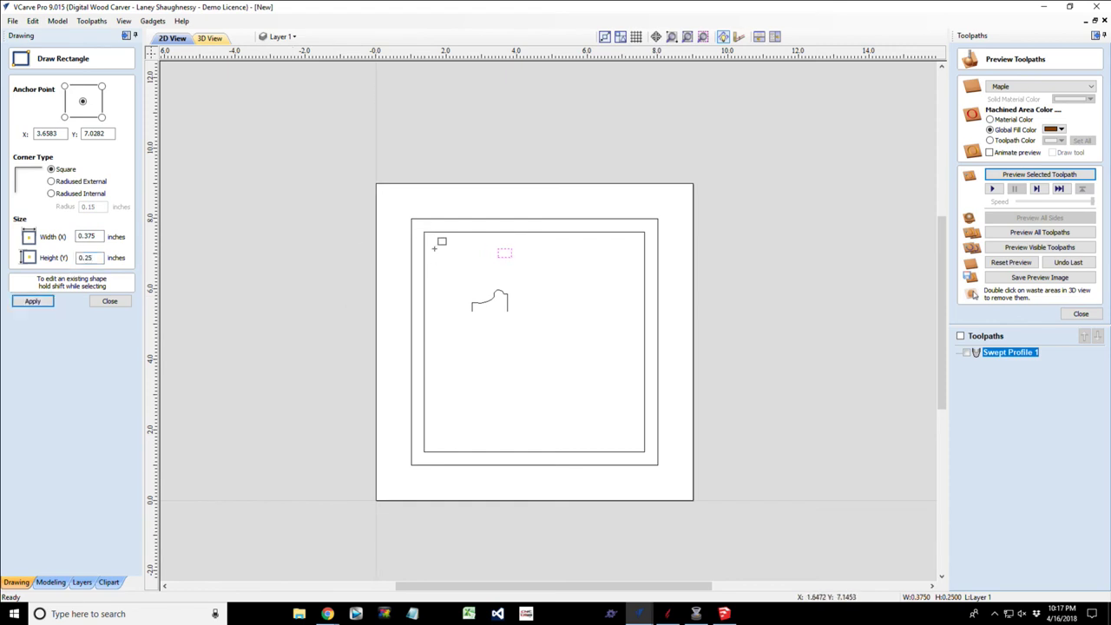
pyautogui.scroll(3, 512, 248)
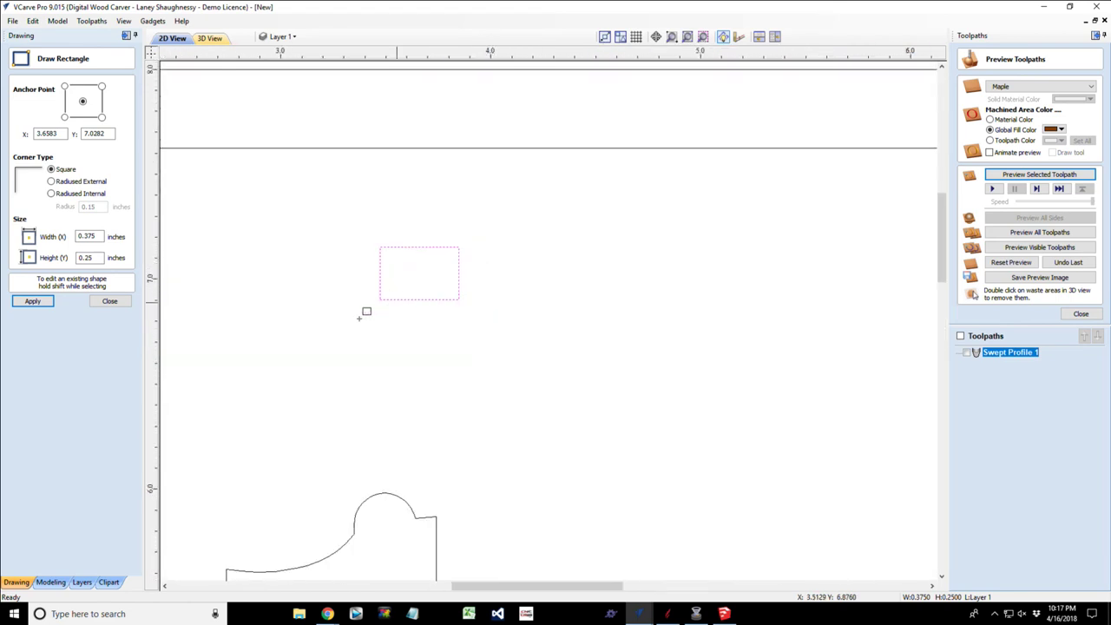
pyautogui.click(109, 300)
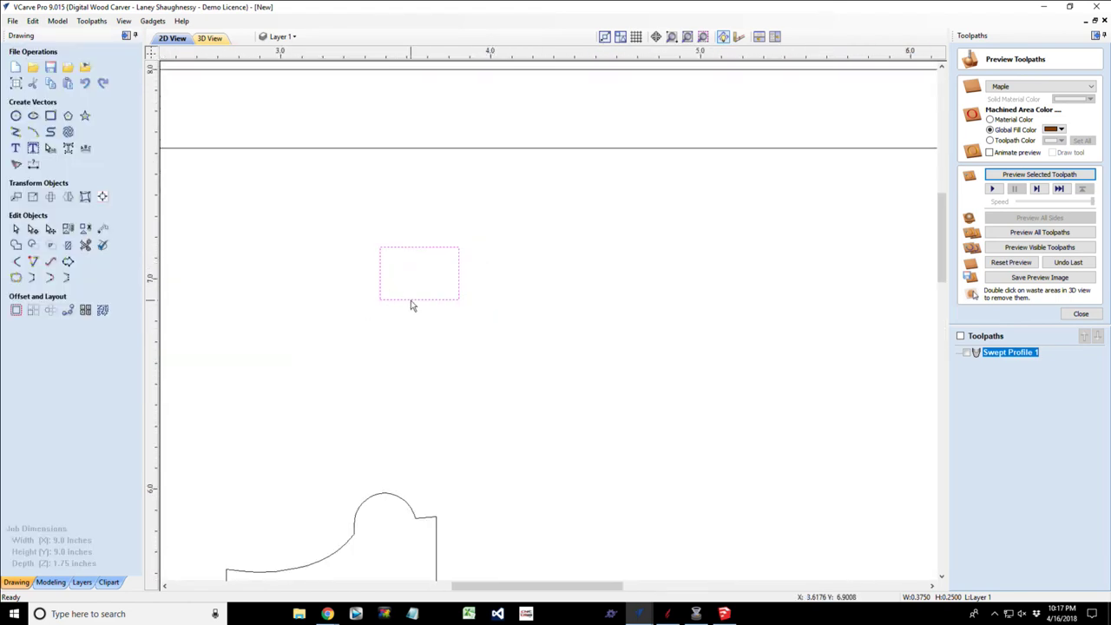
# Delete the rectangle's bottom span and top-left node, then bend the diagonal into an S-curve.
pyautogui.click(33, 228)
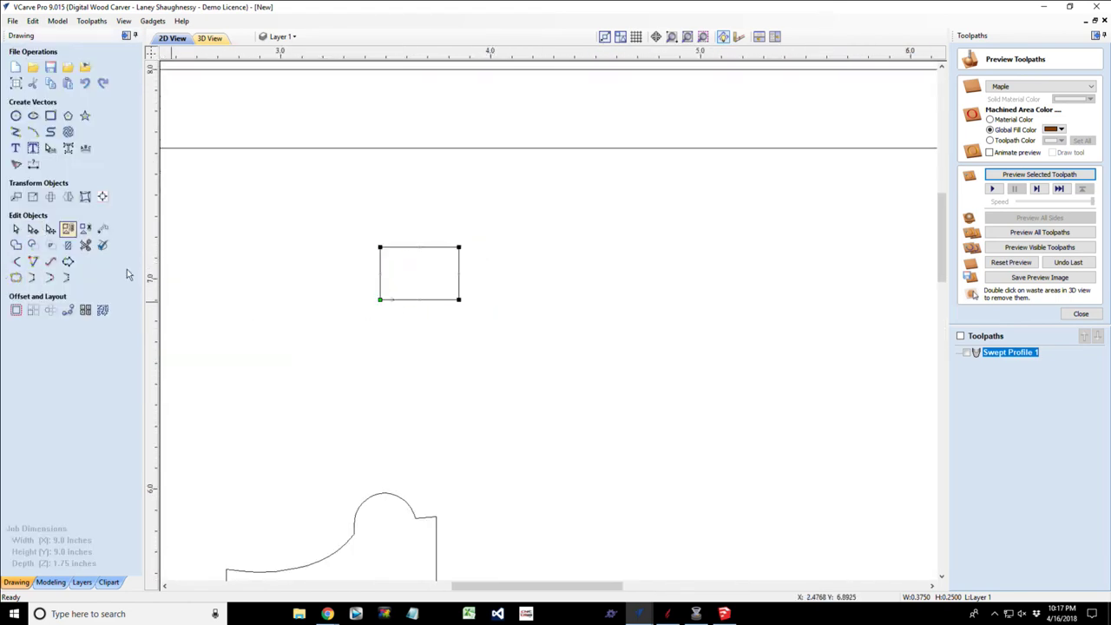
pyautogui.rightClick(404, 302)
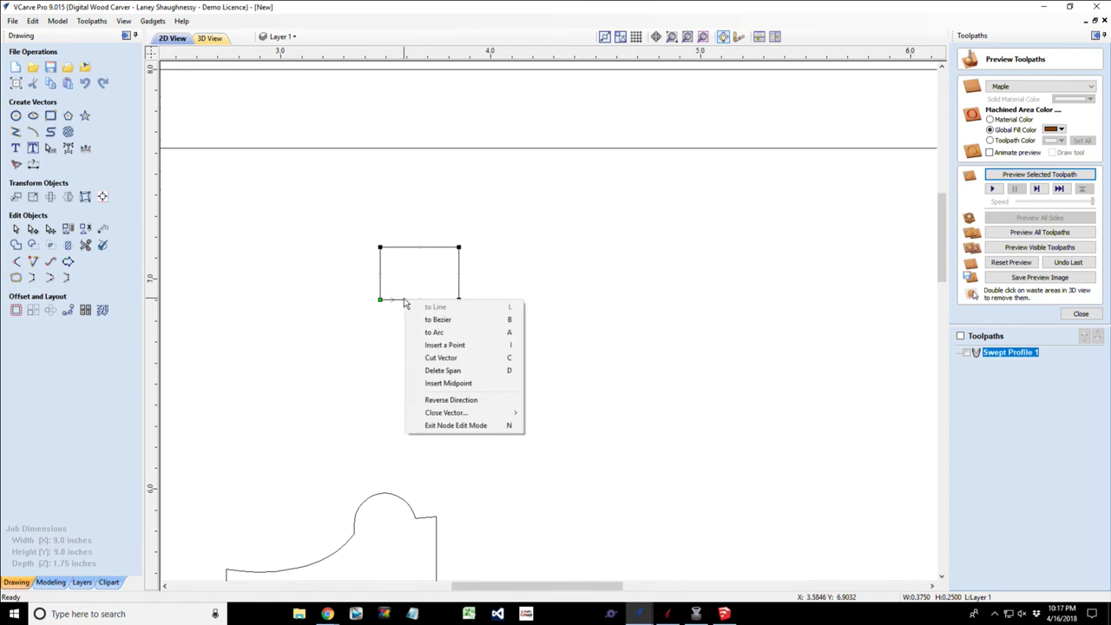
pyautogui.click(424, 370)
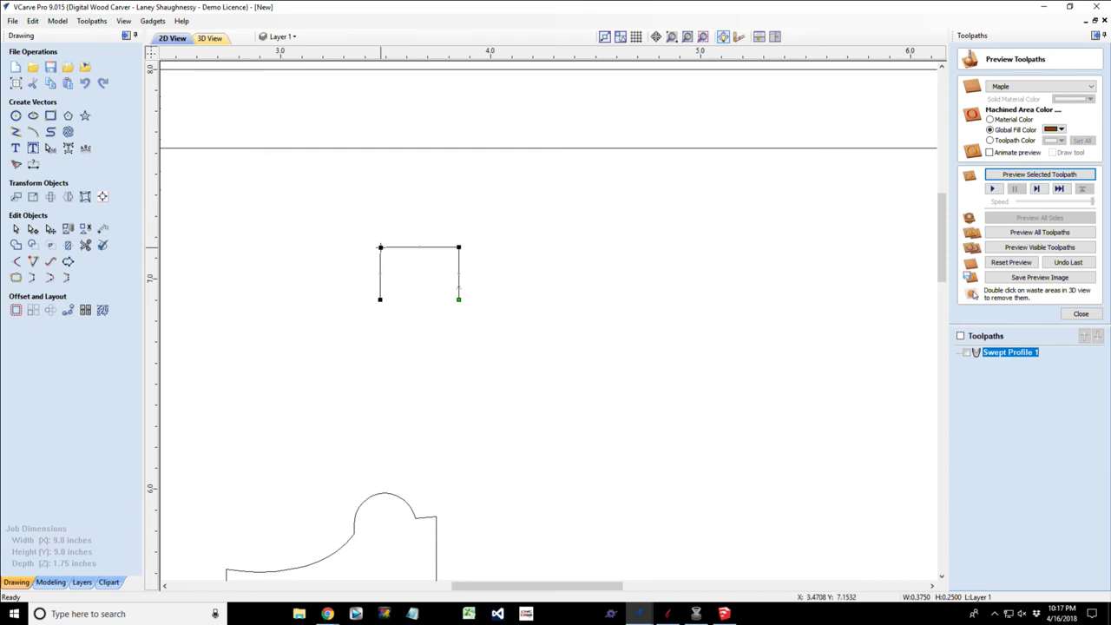
pyautogui.rightClick(383, 253)
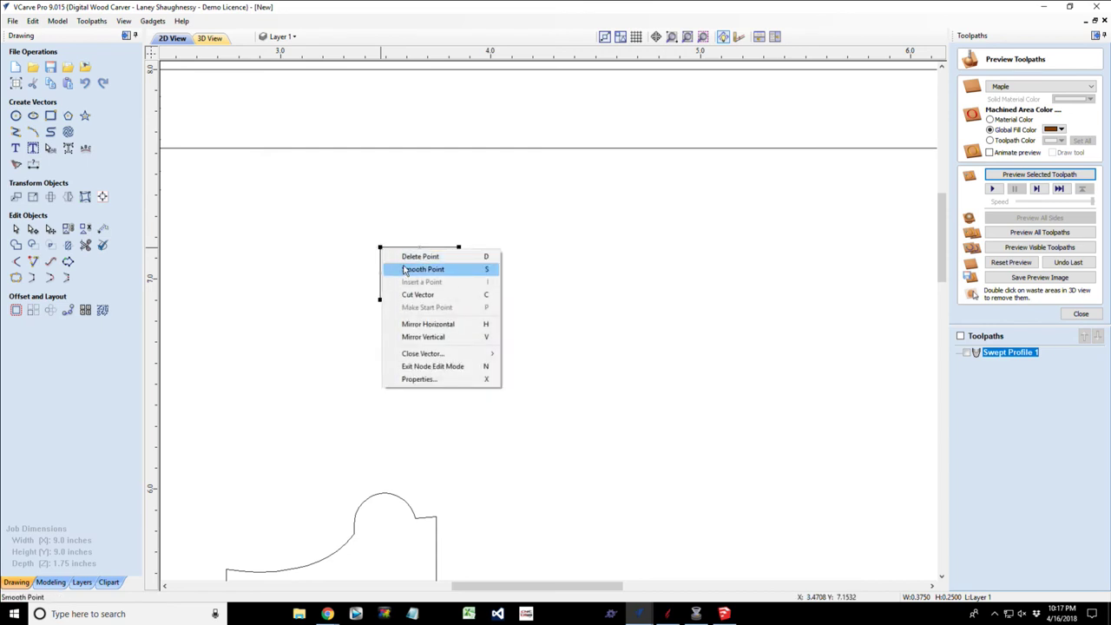
pyautogui.click(410, 256)
pyautogui.rightClick(415, 284)
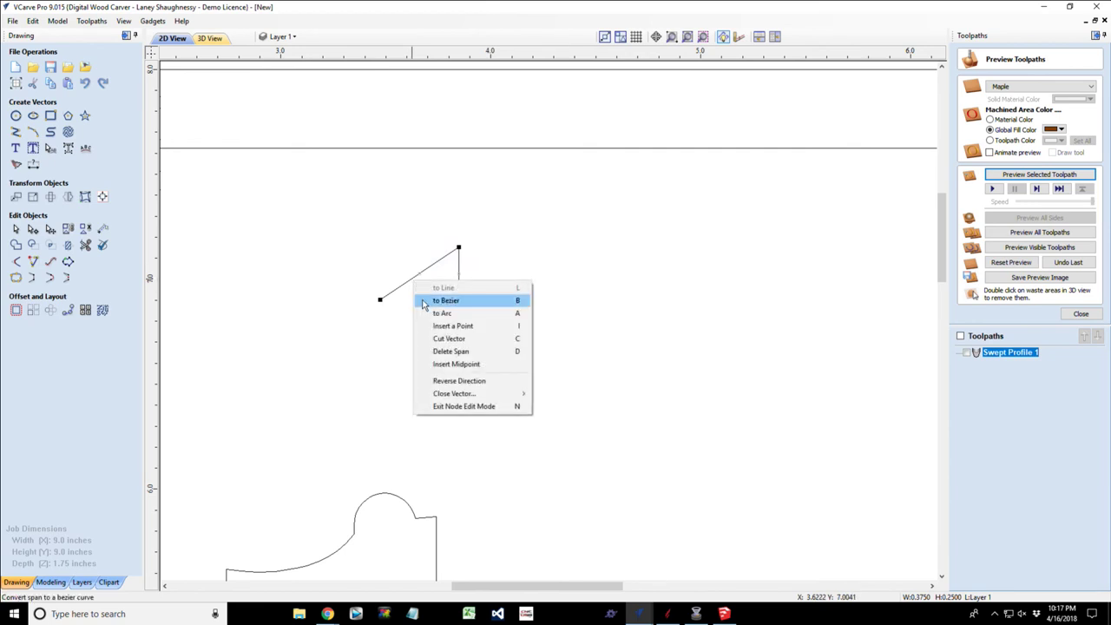
pyautogui.click(424, 303)
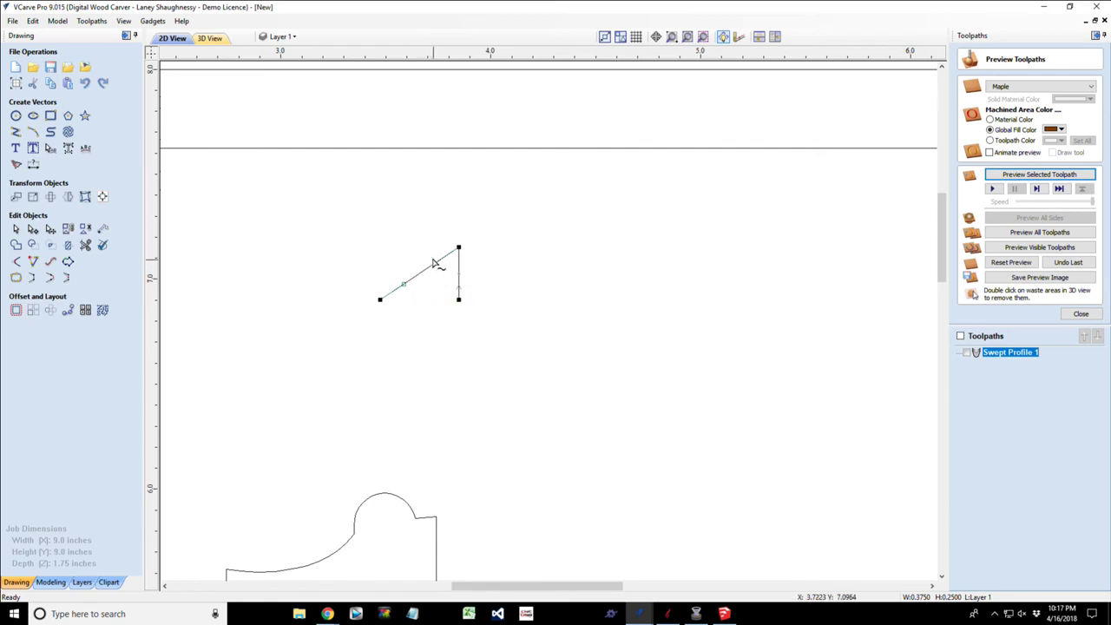
pyautogui.moveTo(435, 264); pyautogui.dragTo(429, 245)
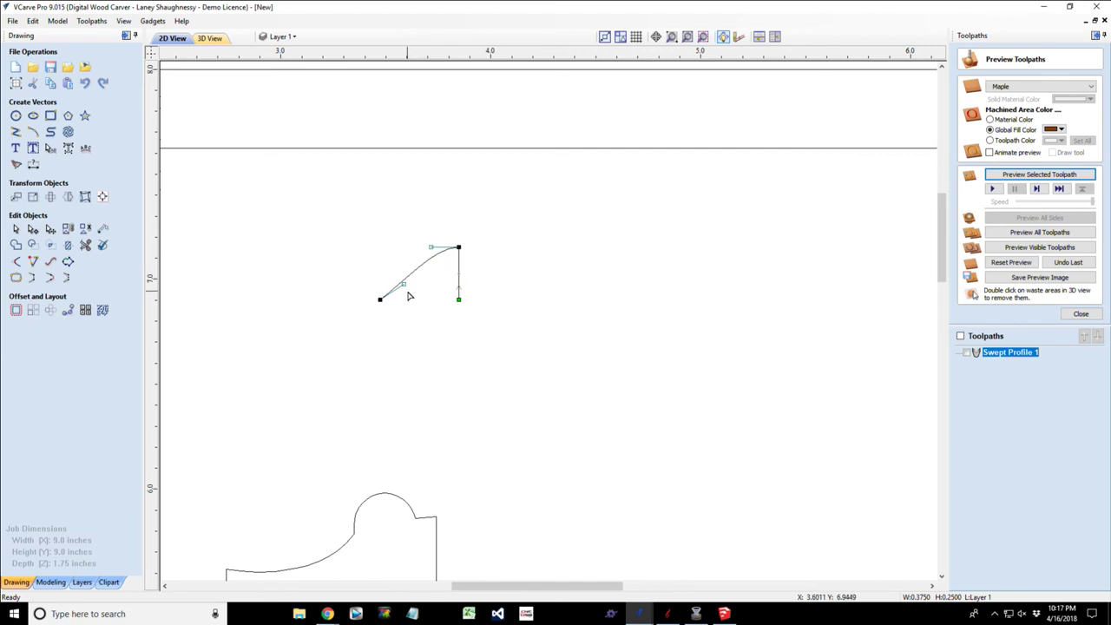
pyautogui.moveTo(404, 284)
pyautogui.mouseDown()
pyautogui.moveTo(415, 260)
pyautogui.moveTo(408, 300)
pyautogui.mouseUp()
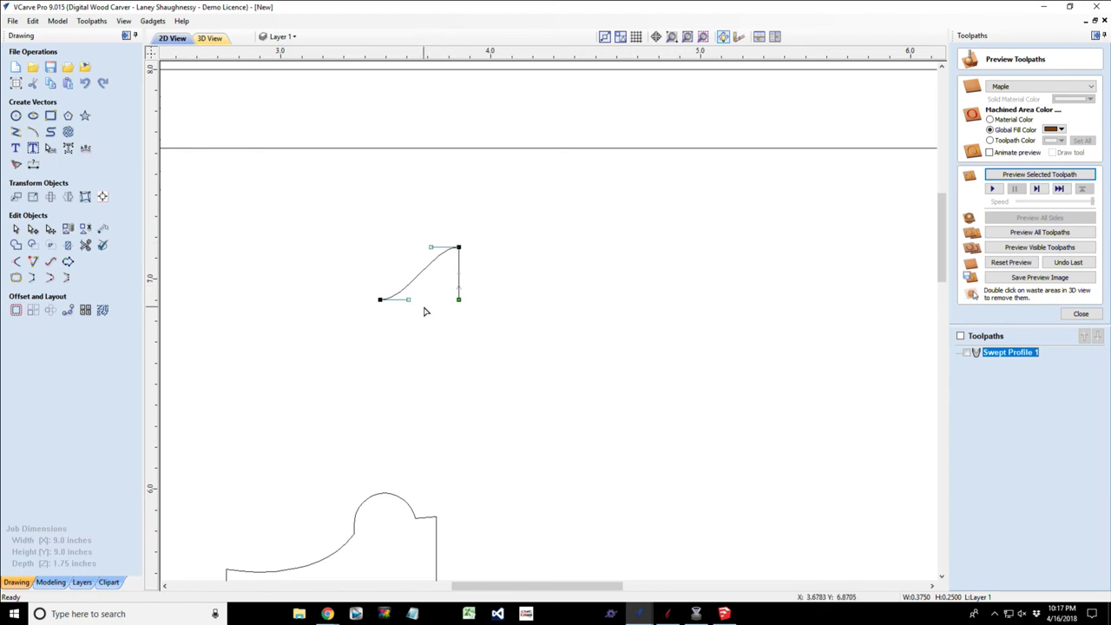
pyautogui.scroll(-5, 425, 311)
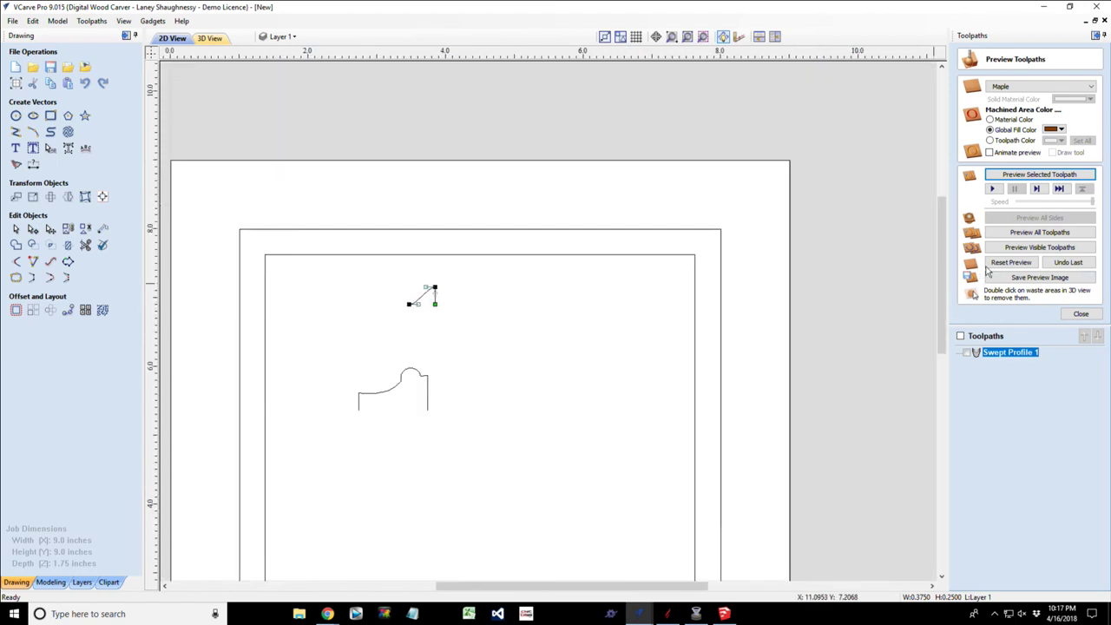
# Calculate Swept Profile 2, sweeping the small curve around the inner rectangle with 1.5-inch gap below.
pyautogui.click(1081, 313)
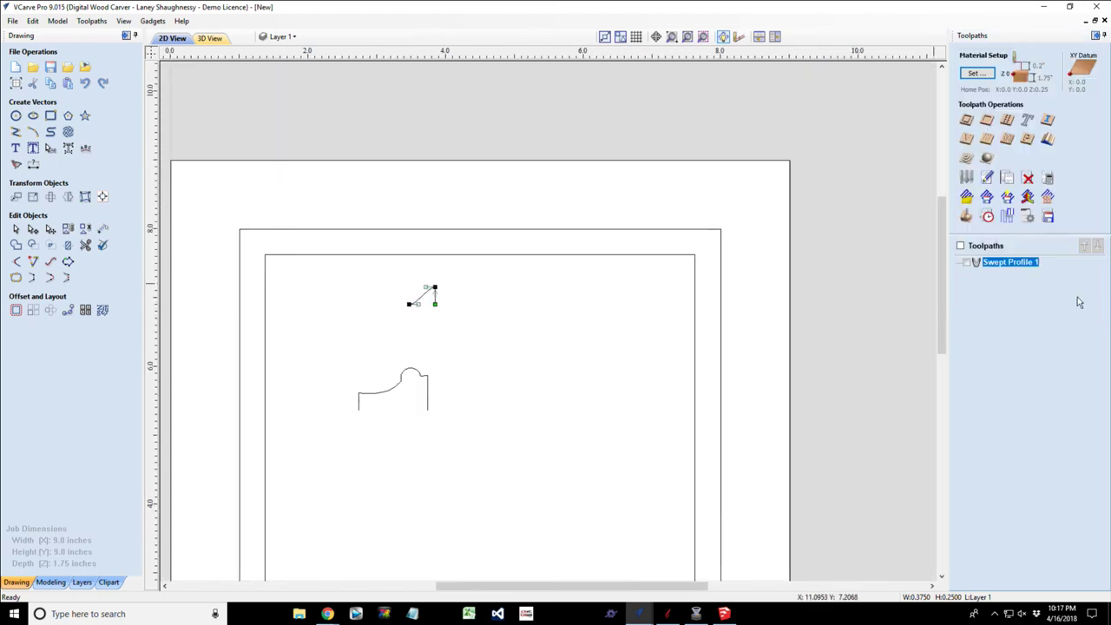
pyautogui.click(1047, 141)
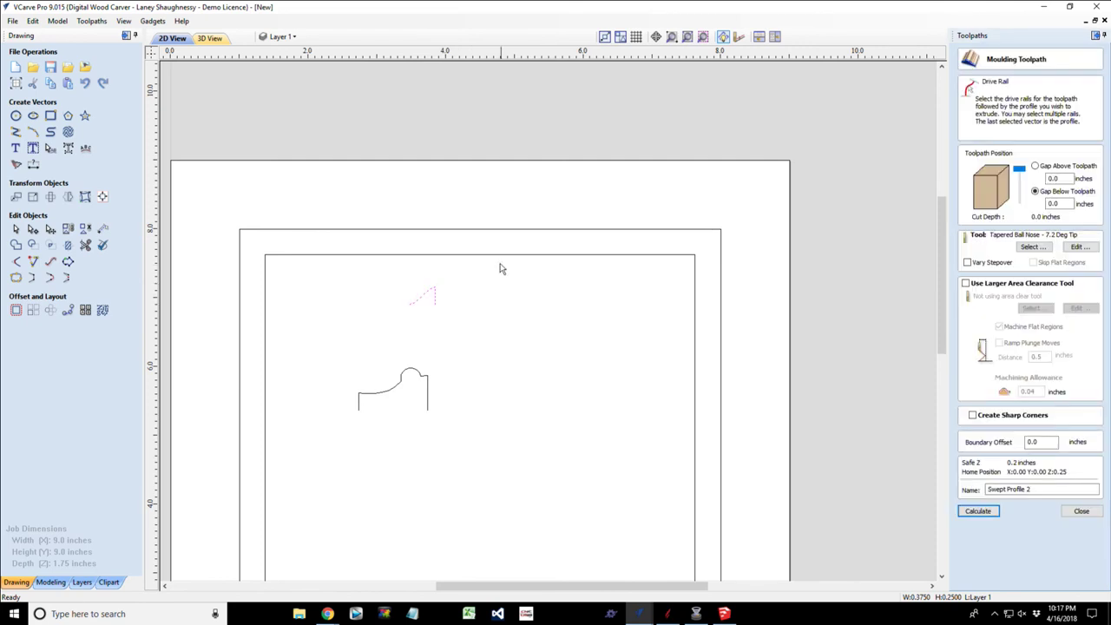
pyautogui.click(452, 258)
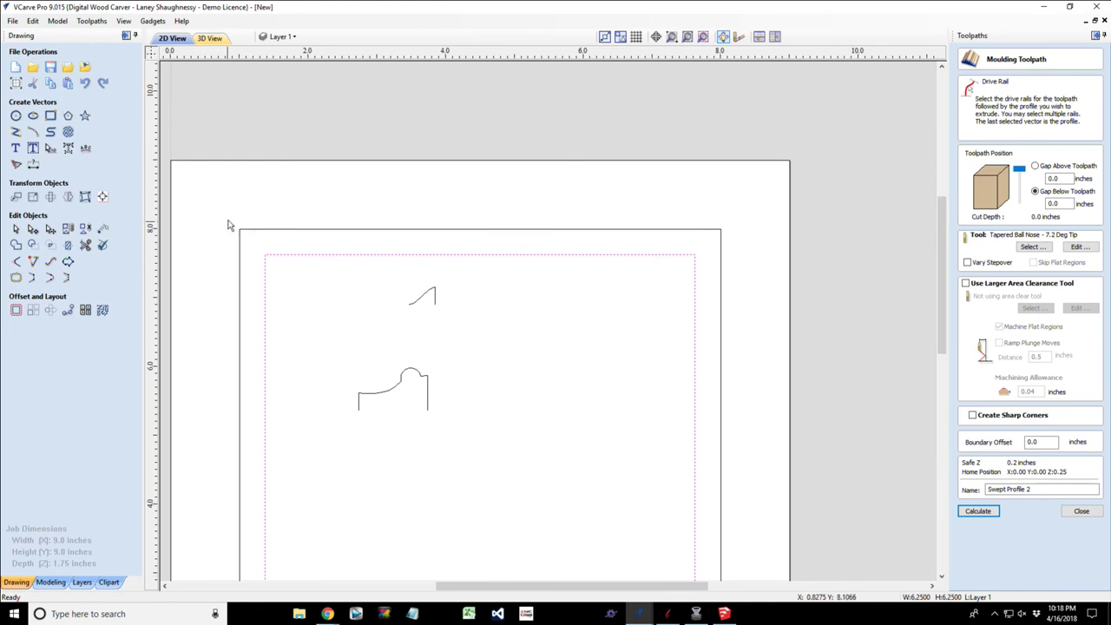
pyautogui.keyDown('shift'); pyautogui.click(426, 298); pyautogui.keyUp('shift')
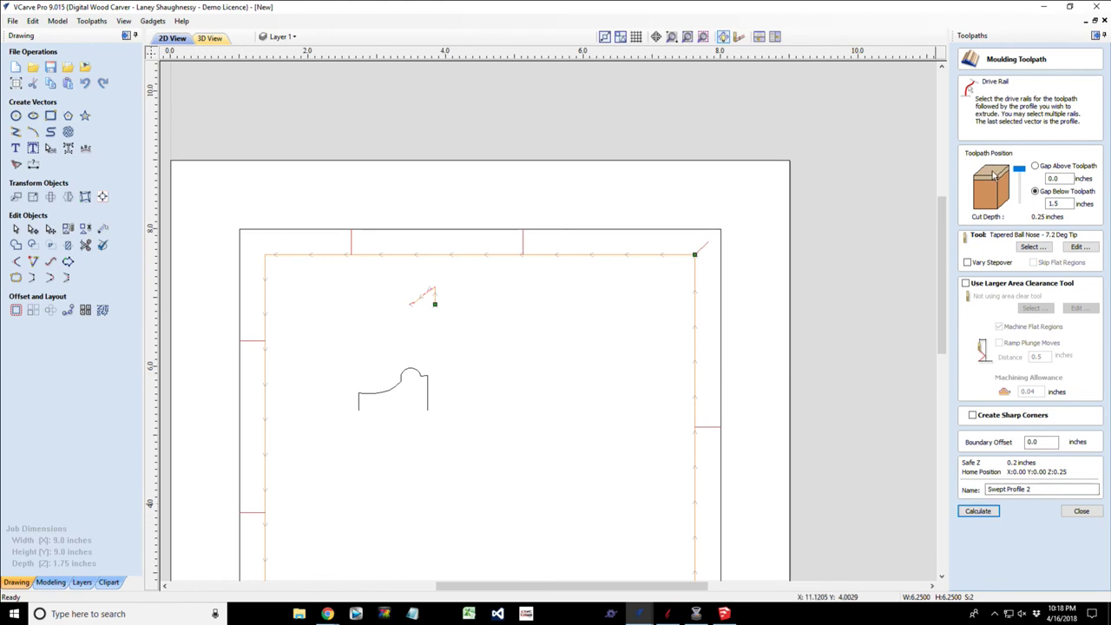
pyautogui.click(979, 512)
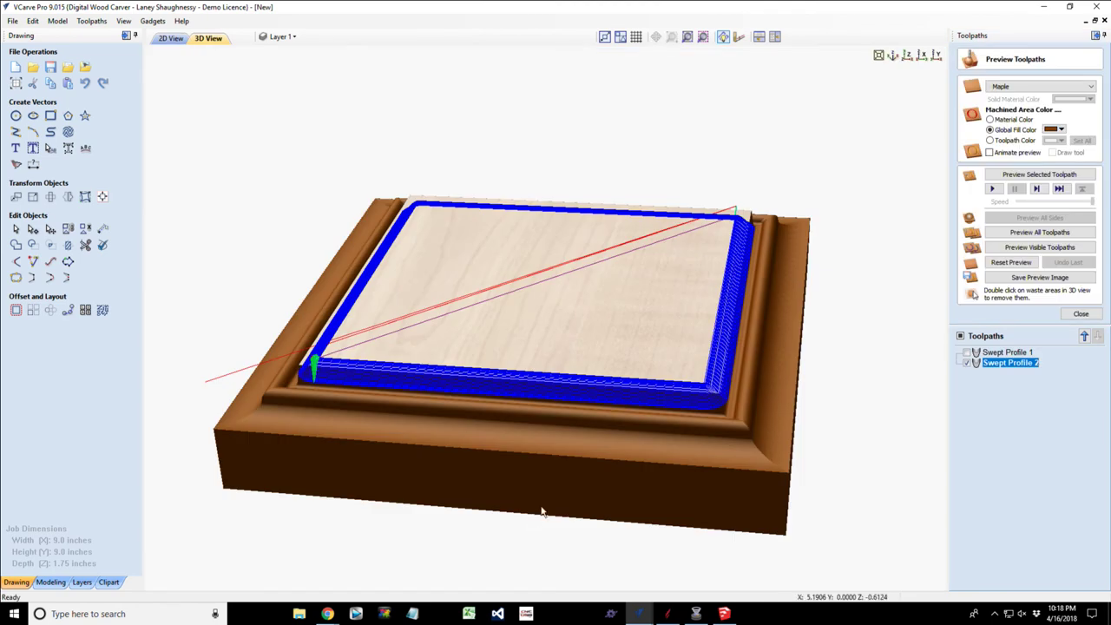
# Turn on sharp corners for Swept Profile 2 and recalculate it.
pyautogui.doubleClick(1008, 363)
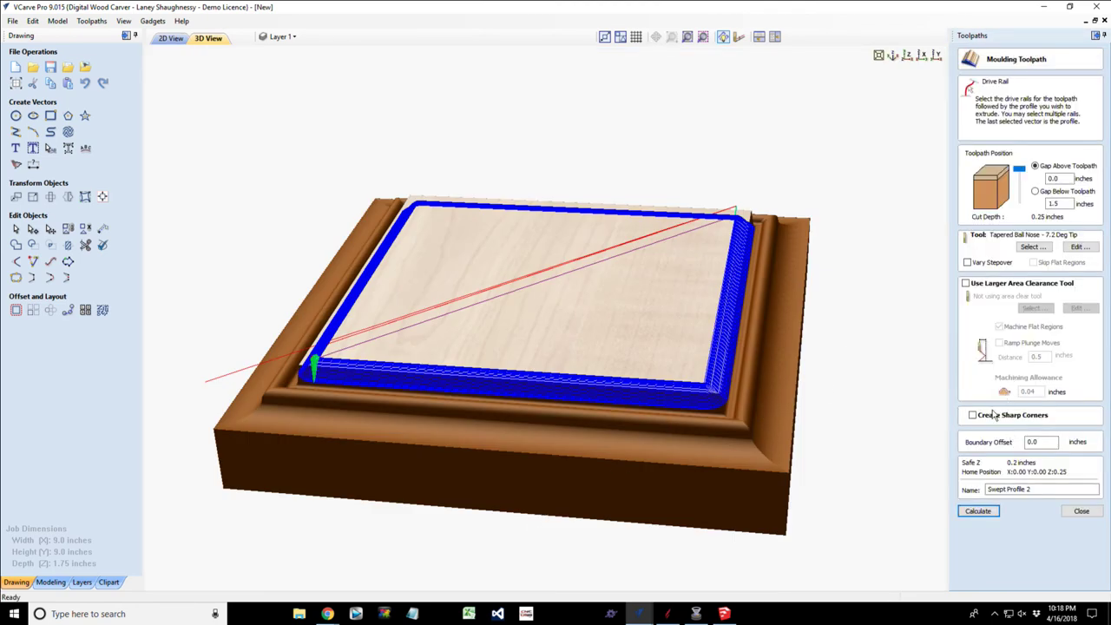
pyautogui.click(973, 416)
pyautogui.click(978, 511)
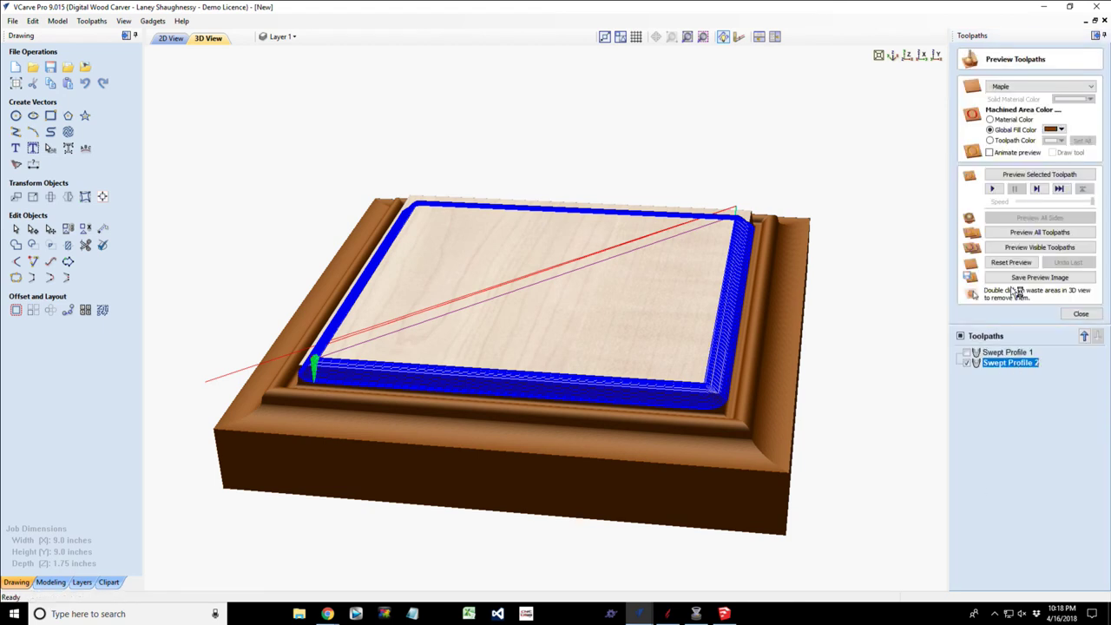
# Simulate Swept Profile 2, inspect the carved left edge, and reopen its settings.
pyautogui.click(1021, 177)
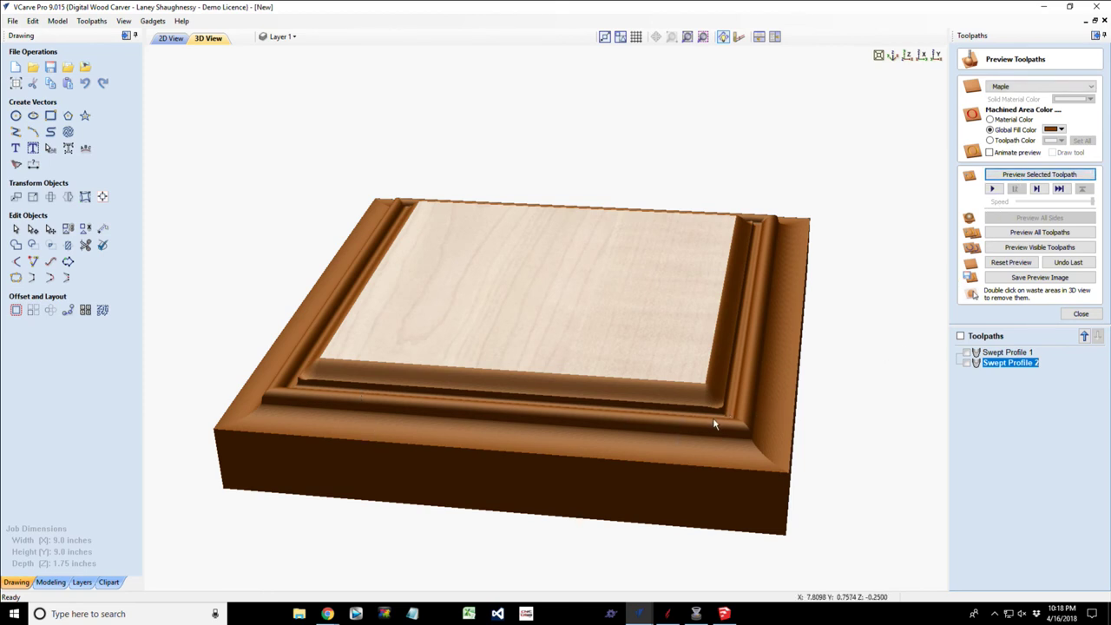
pyautogui.moveTo(717, 434)
pyautogui.mouseDown()
pyautogui.moveTo(565, 446)
pyautogui.moveTo(617, 443)
pyautogui.mouseUp()
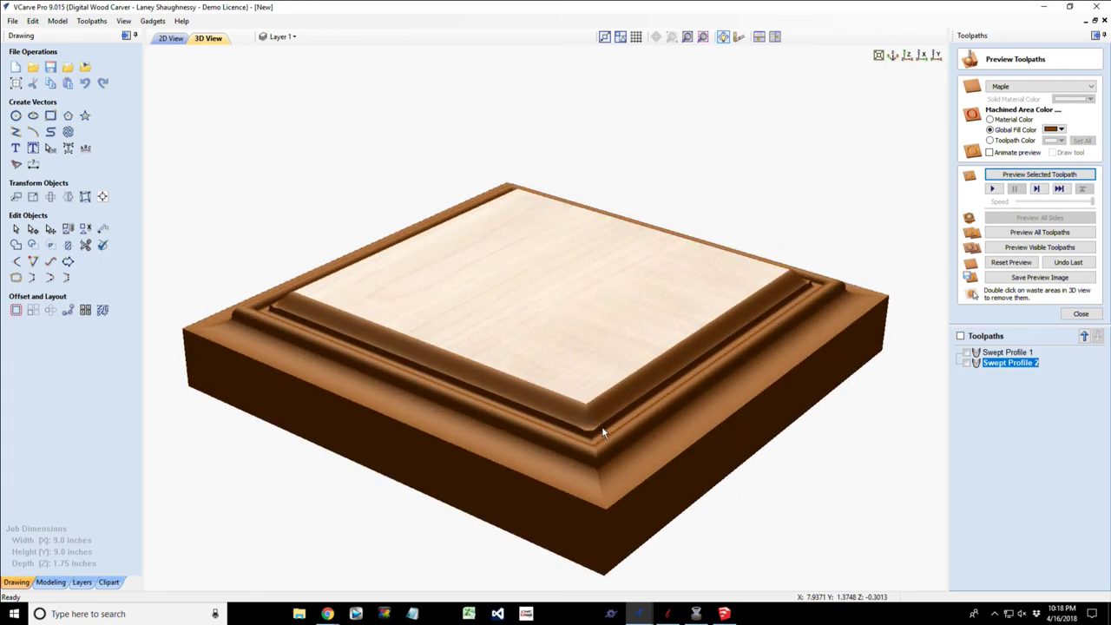
pyautogui.scroll(5, 603, 431)
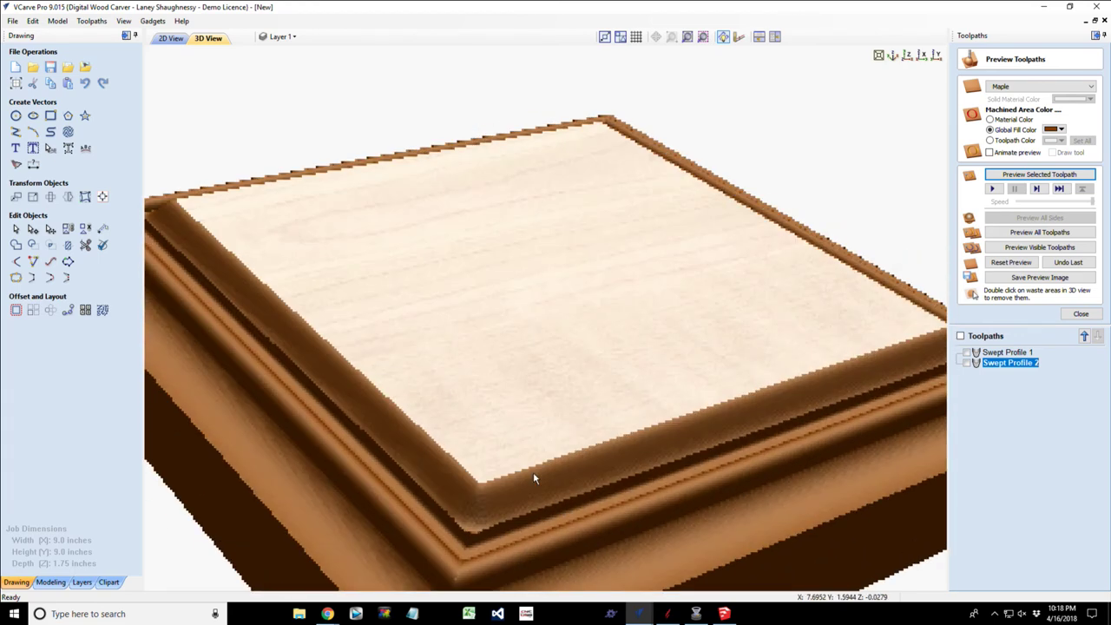
pyautogui.moveTo(447, 480); pyautogui.dragTo(361, 521)
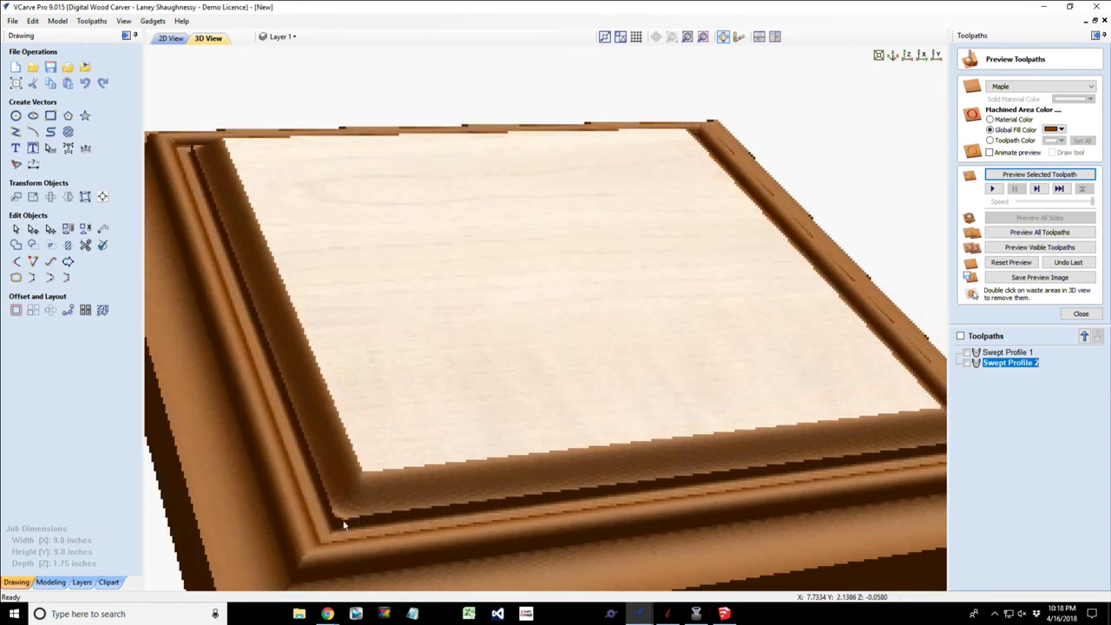
pyautogui.scroll(3, 342, 527)
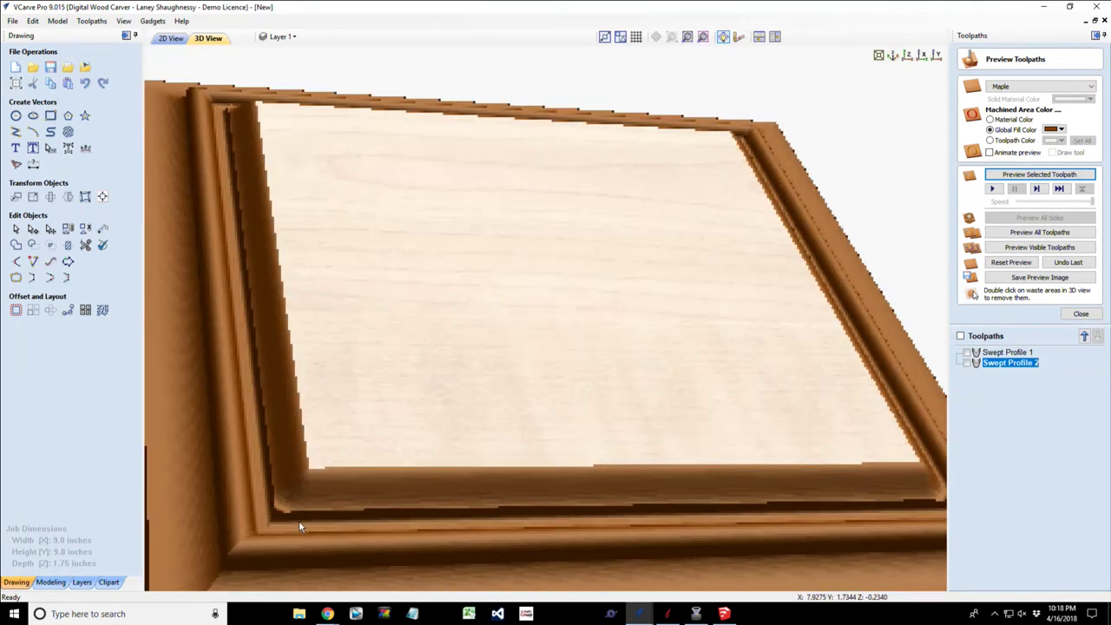
pyautogui.scroll(2, 295, 521)
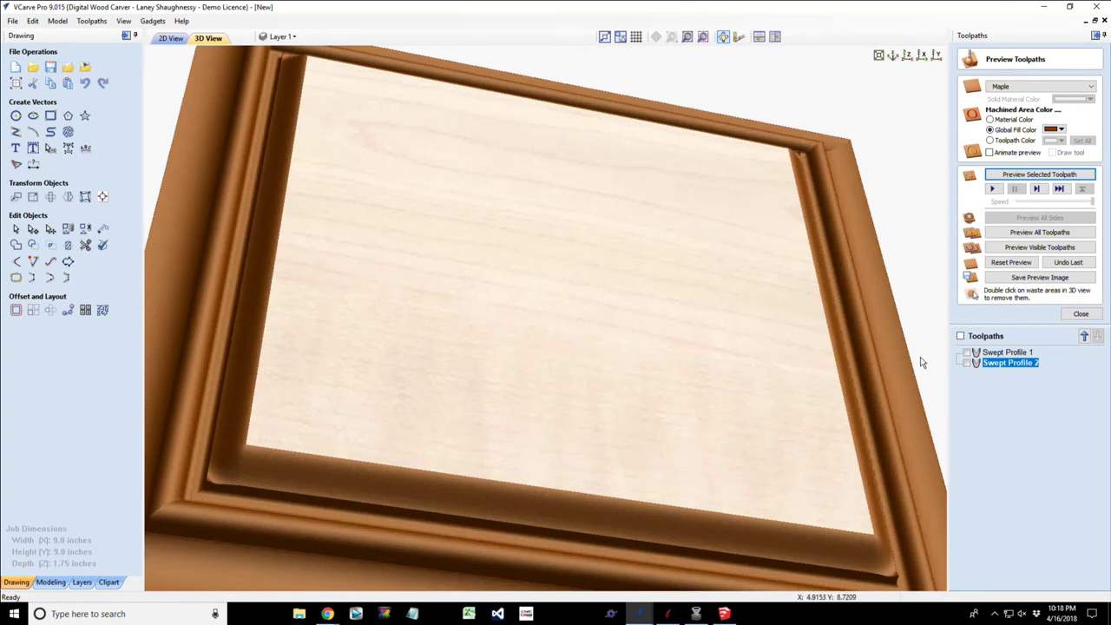
pyautogui.doubleClick(985, 365)
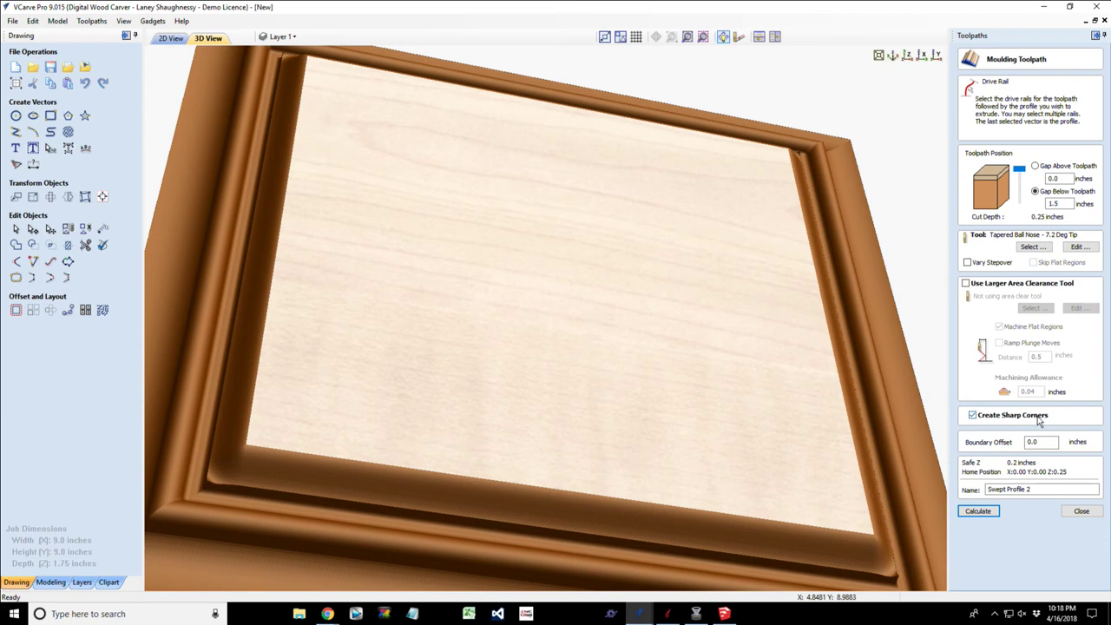
# Recalculate Swept Profile 2 and tilt the preview to inspect the carved frame.
pyautogui.click(979, 512)
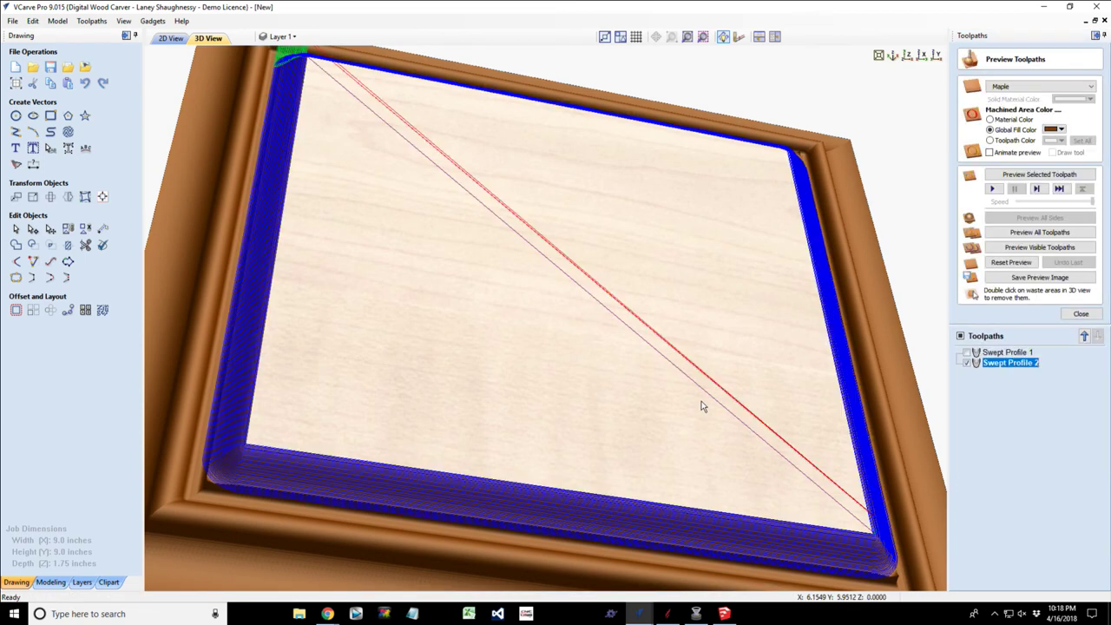
pyautogui.moveTo(703, 407); pyautogui.dragTo(767, 537)
pyautogui.scroll(3, 487, 417)
pyautogui.scroll(-4, 554, 434)
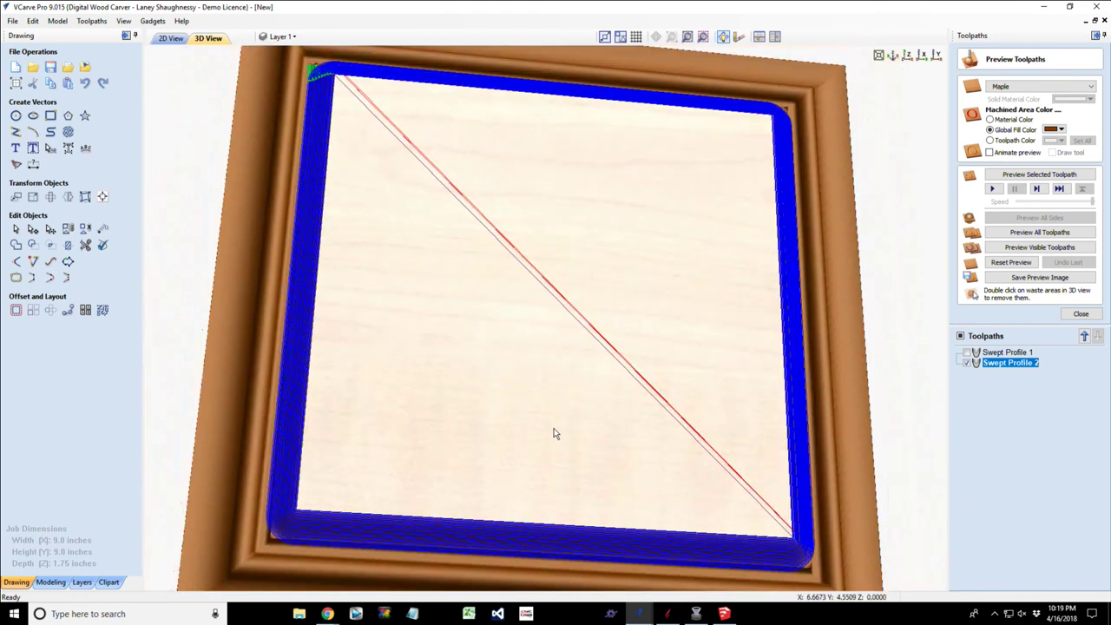
pyautogui.moveTo(556, 433); pyautogui.dragTo(608, 395)
# Recalculate Swept Profile 2 once more, then delete the toolpath.
pyautogui.doubleClick(1010, 363)
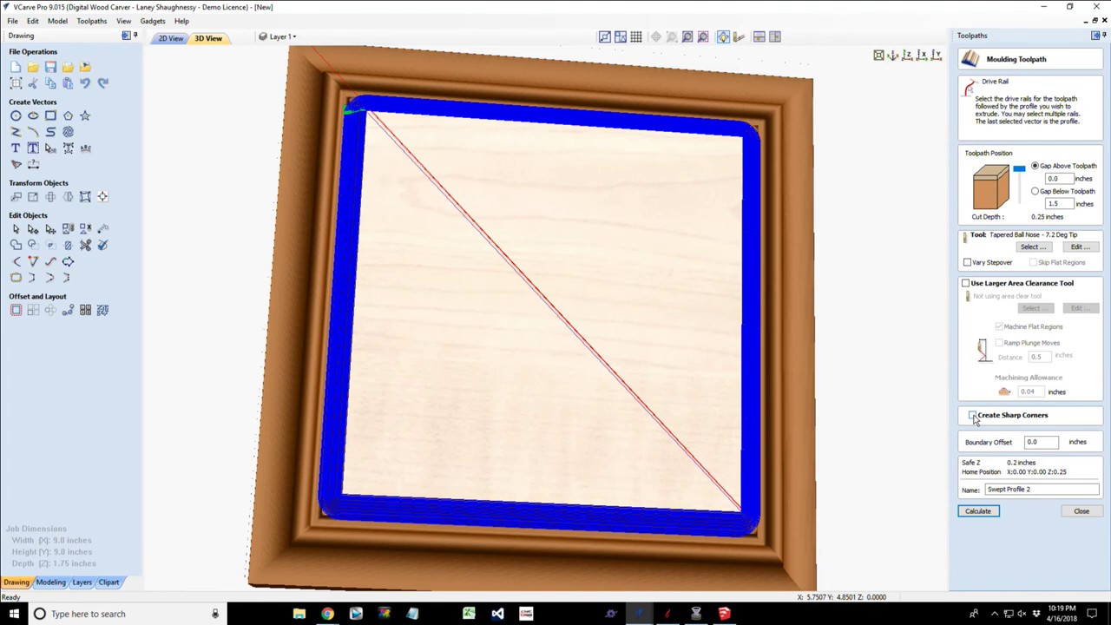
pyautogui.click(980, 512)
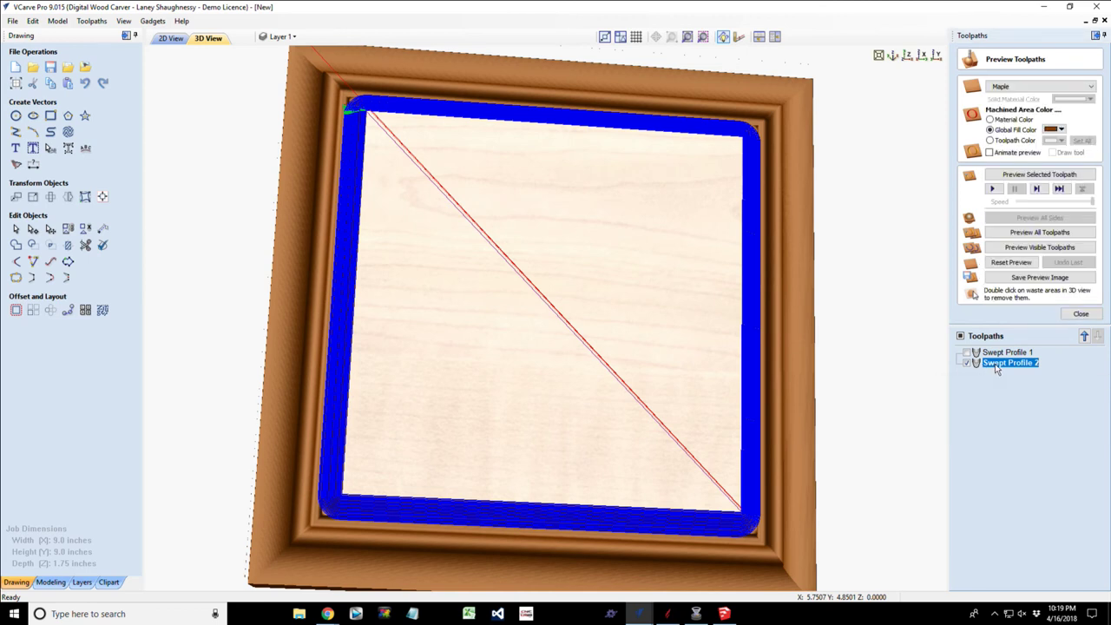
pyautogui.press('Delete')
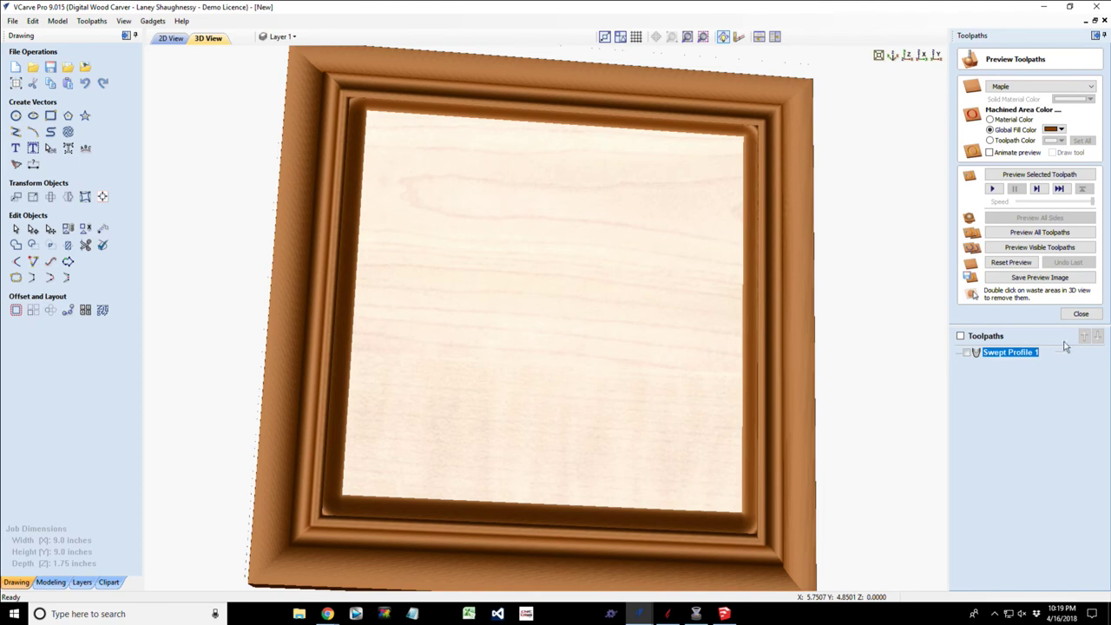
# Recreate the Swept Profile 2 moulding toolpath with sharp corners turned on.
pyautogui.click(1080, 315)
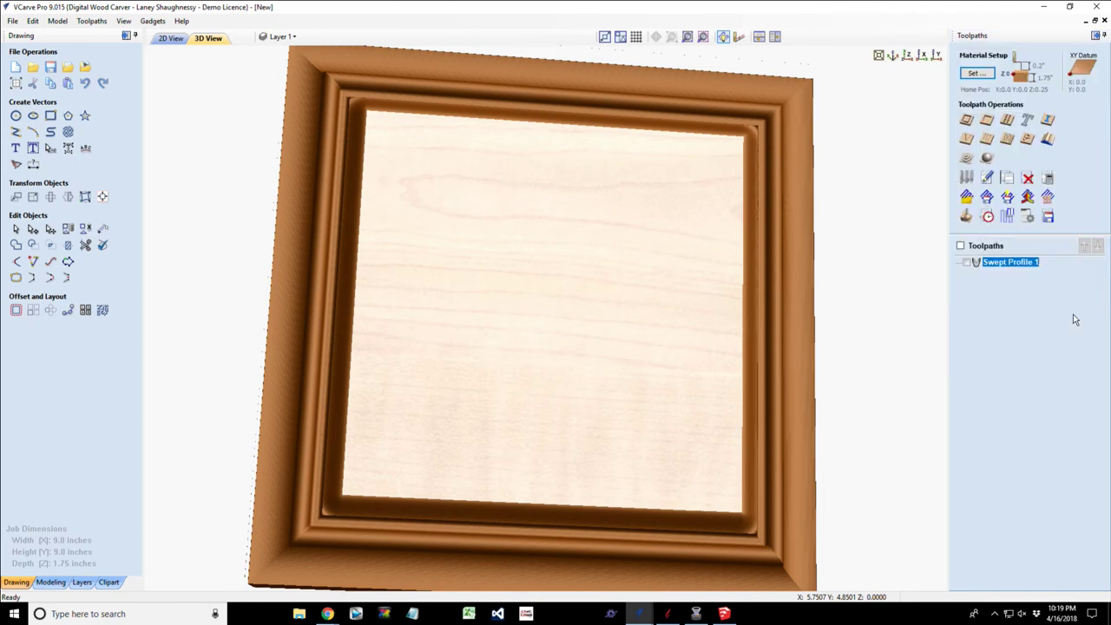
pyautogui.click(1049, 140)
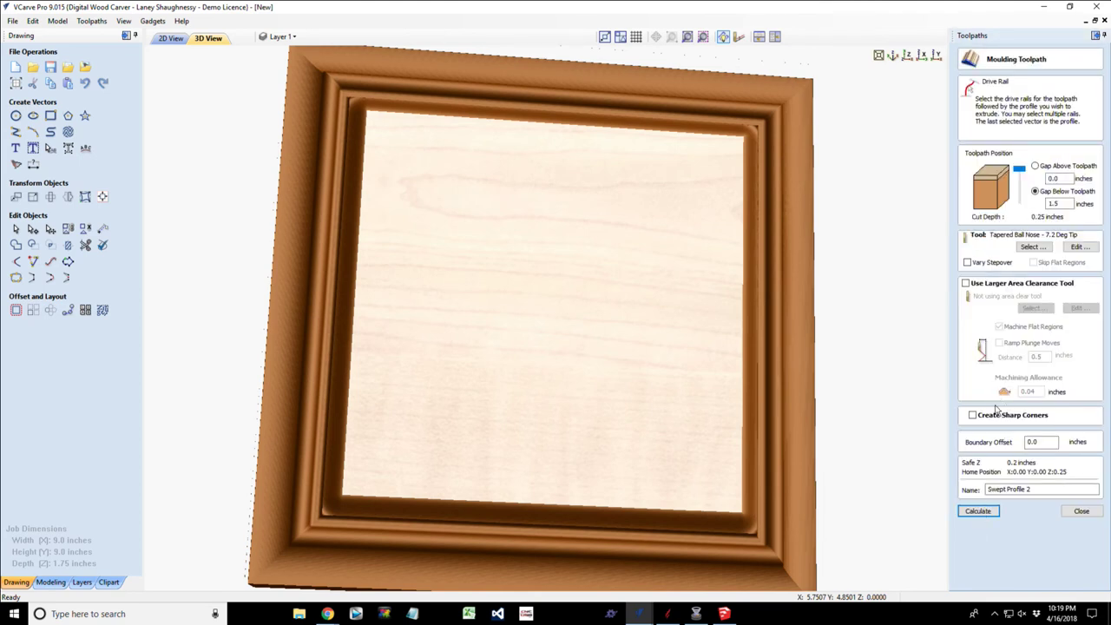
pyautogui.click(972, 415)
pyautogui.click(977, 512)
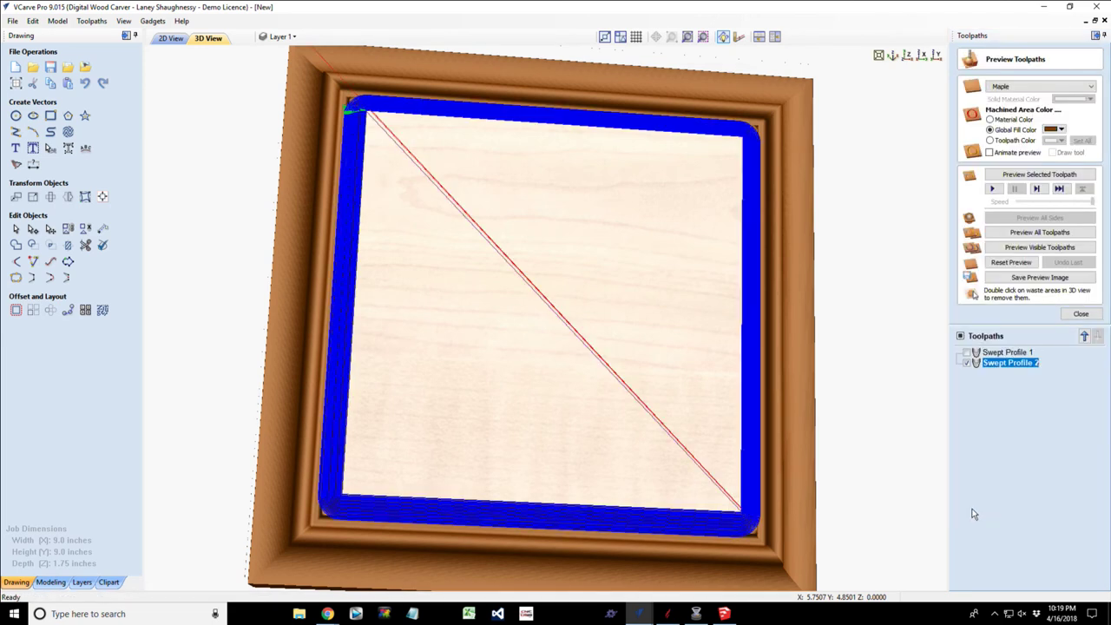
# Orbit the carved preview between top-down and perspective views, then close it.
pyautogui.moveTo(518, 268); pyautogui.dragTo(687, 405)
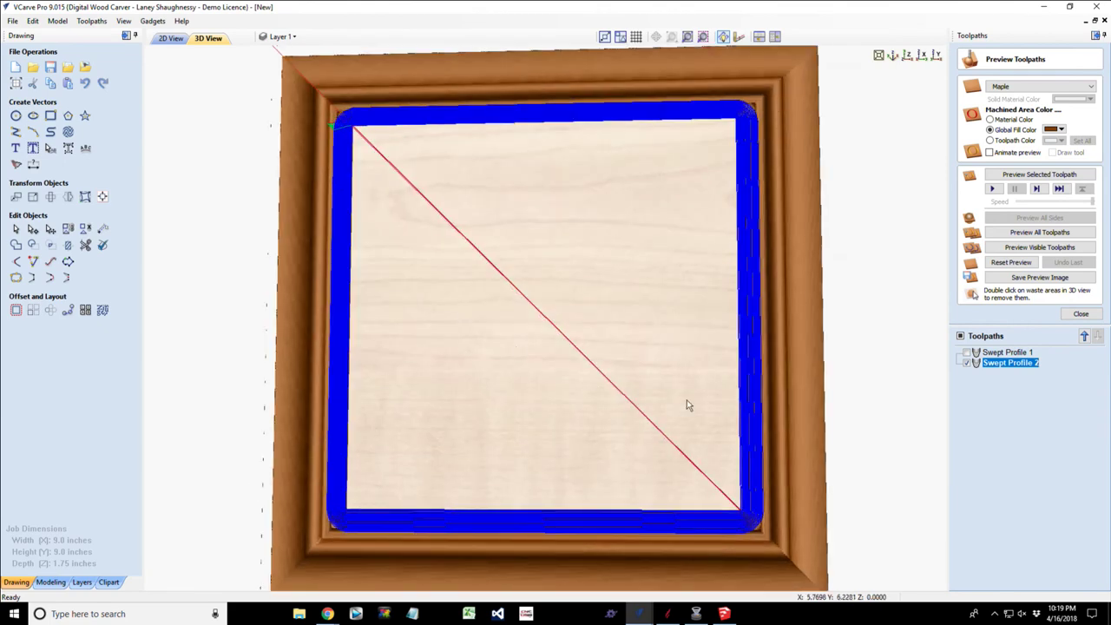
pyautogui.scroll(-2, 688, 404)
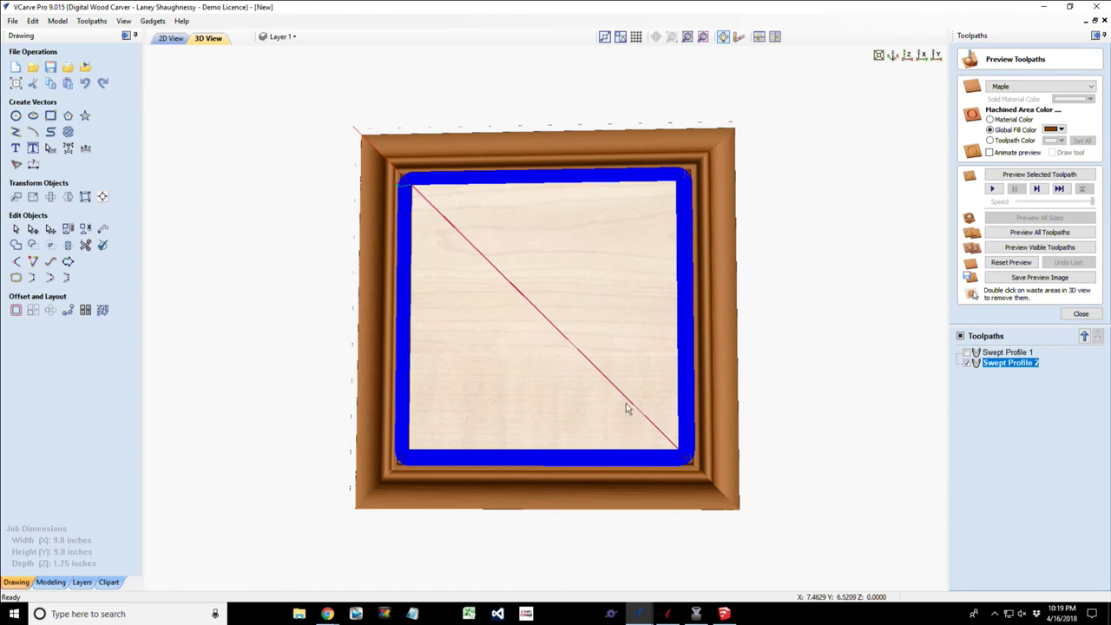
pyautogui.moveTo(628, 414); pyautogui.dragTo(606, 306)
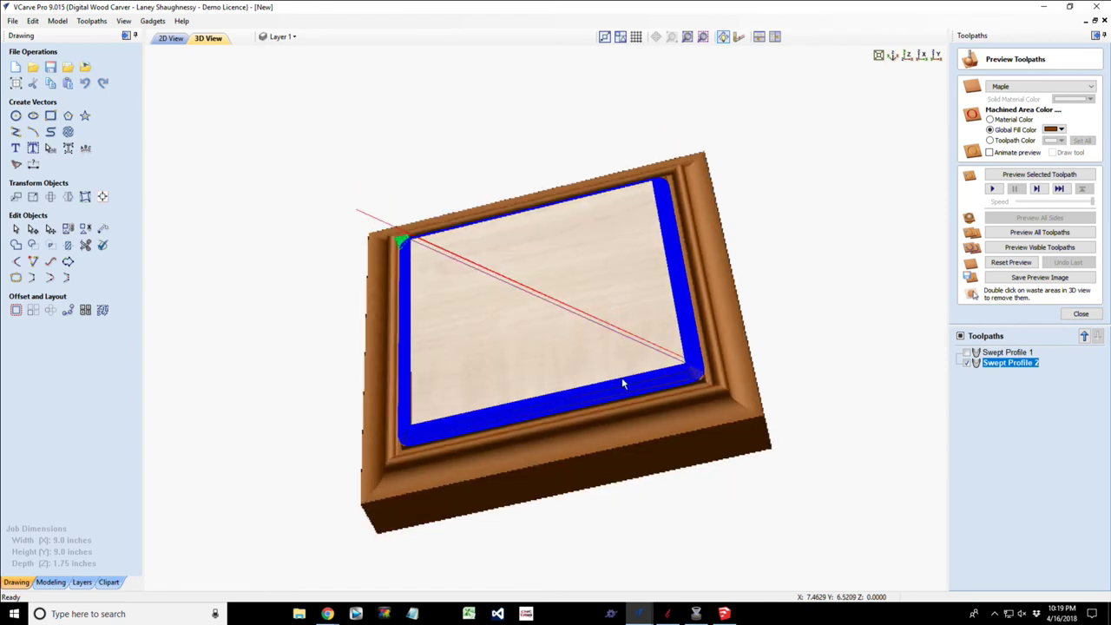
pyautogui.moveTo(623, 382); pyautogui.dragTo(631, 428)
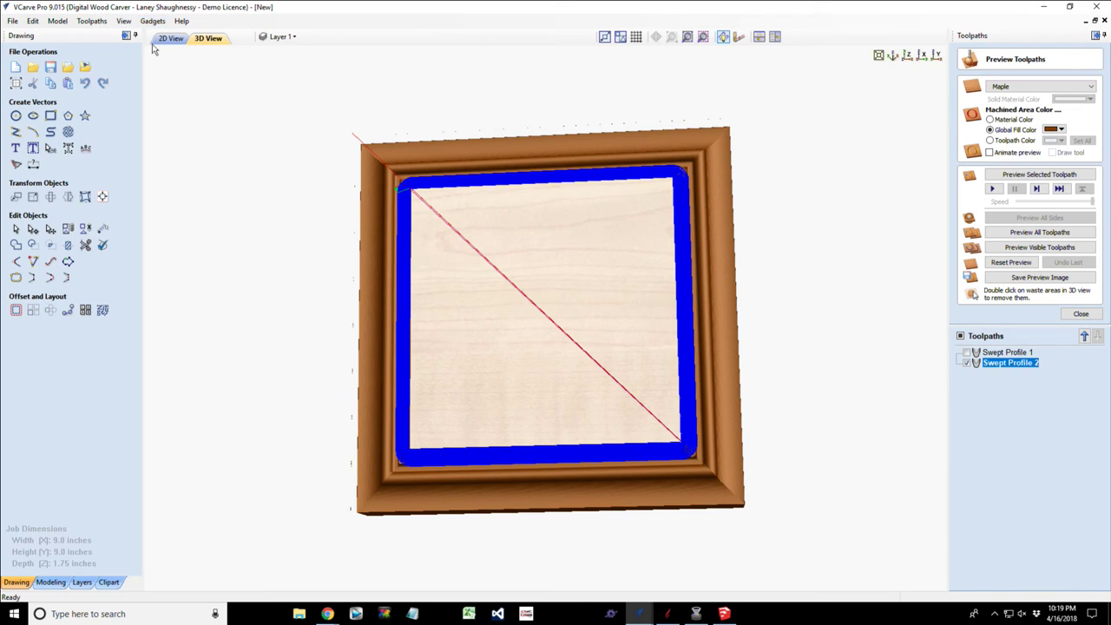
pyautogui.click(1081, 314)
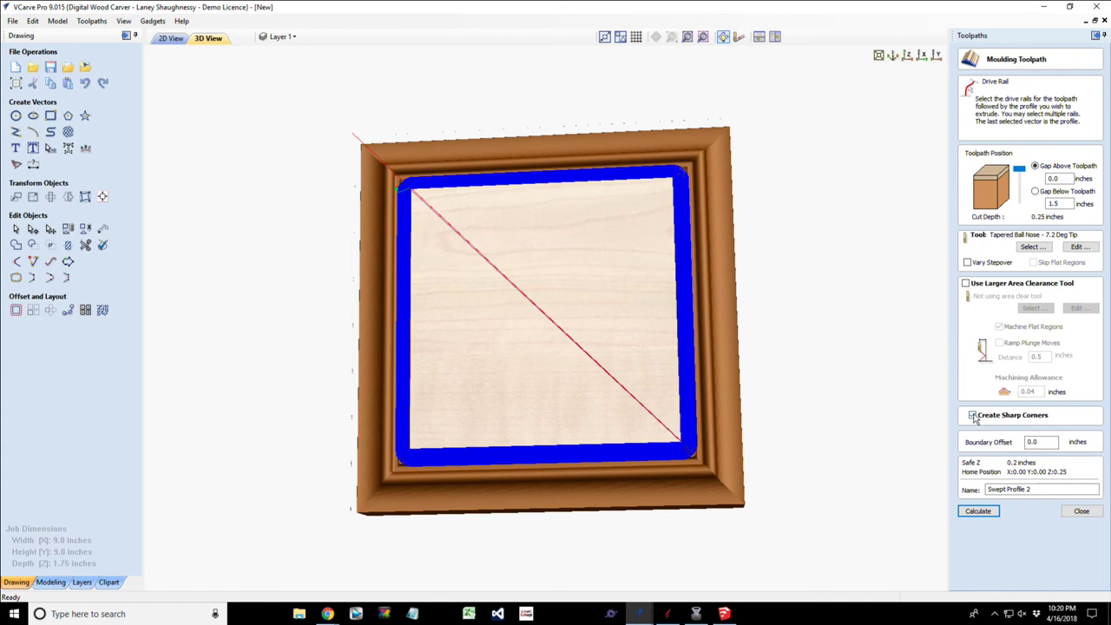
# Recalculate Swept Profile 2, reset the board to fresh maple, and simulate only that toolpath.
pyautogui.click(972, 510)
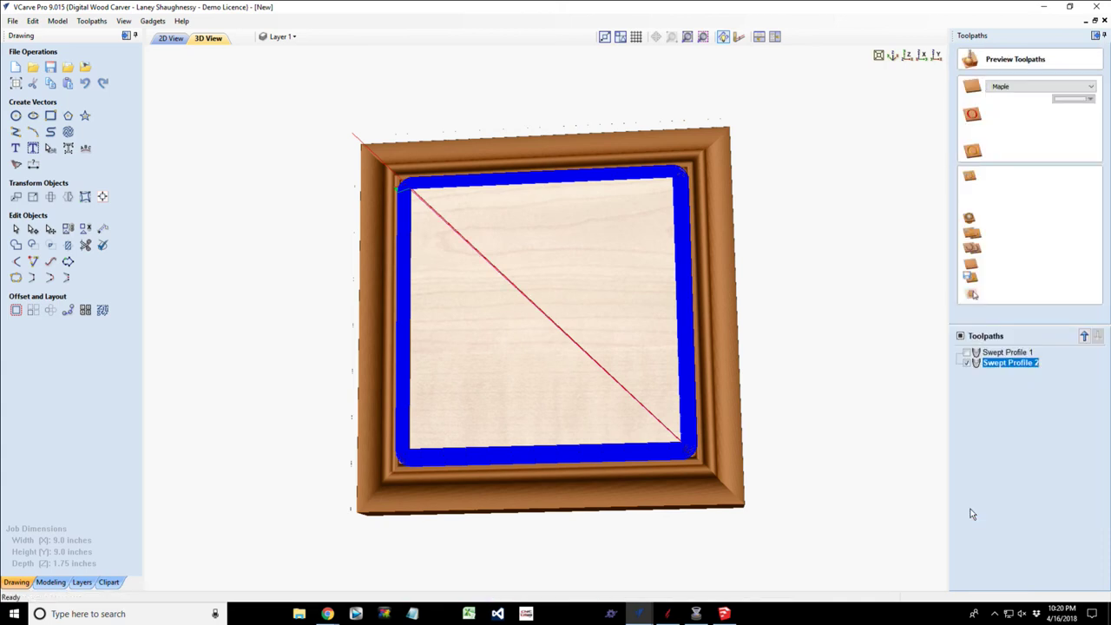
pyautogui.doubleClick(1016, 363)
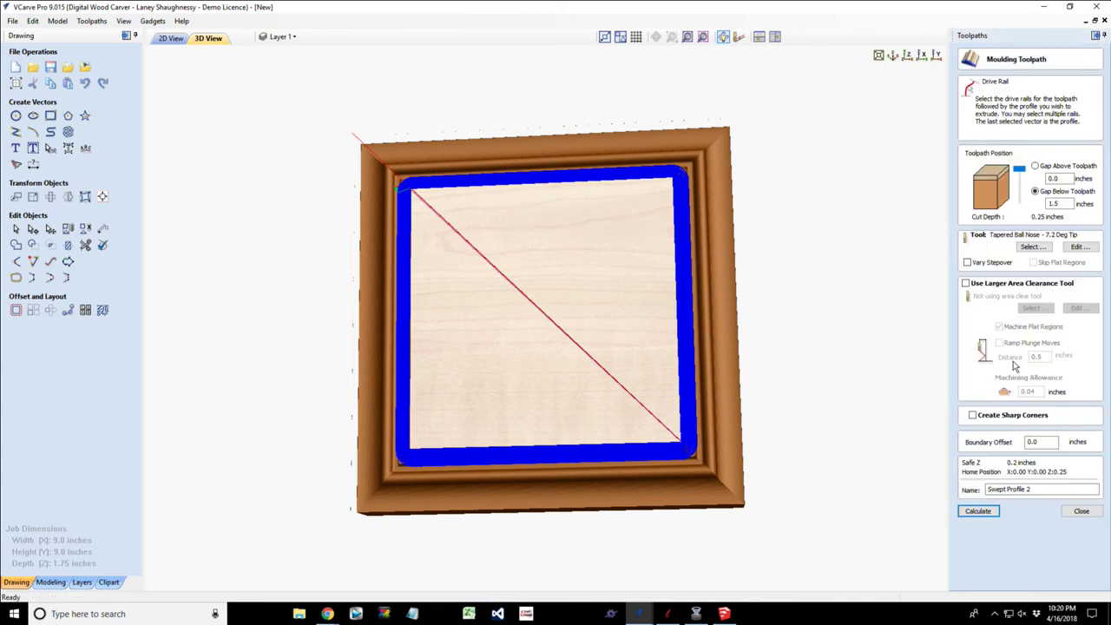
pyautogui.click(979, 510)
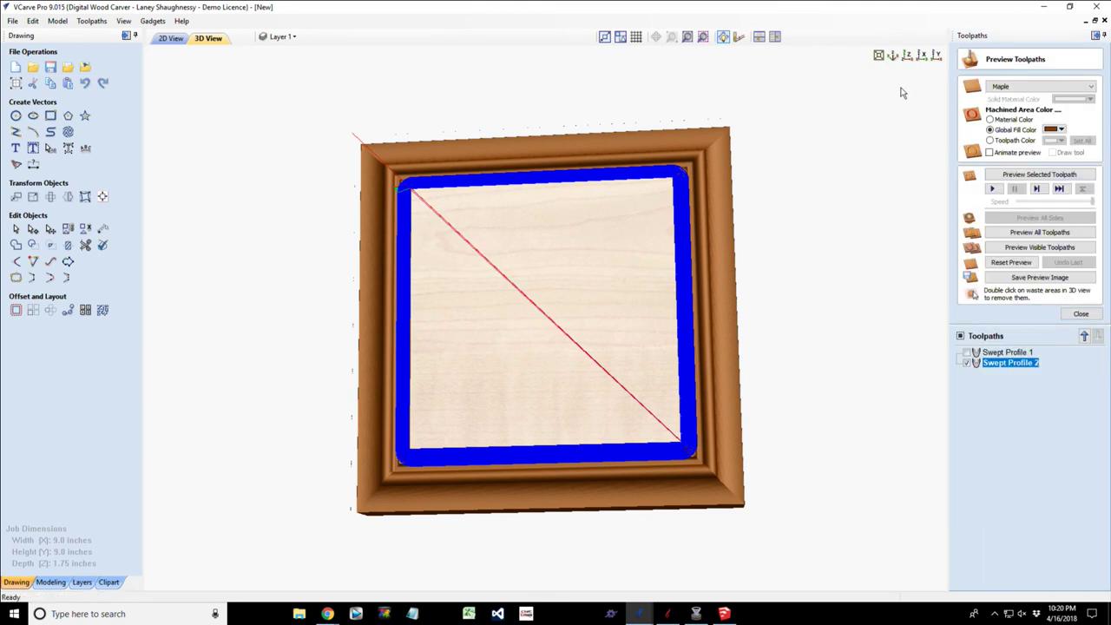
pyautogui.click(1011, 263)
pyautogui.click(1013, 175)
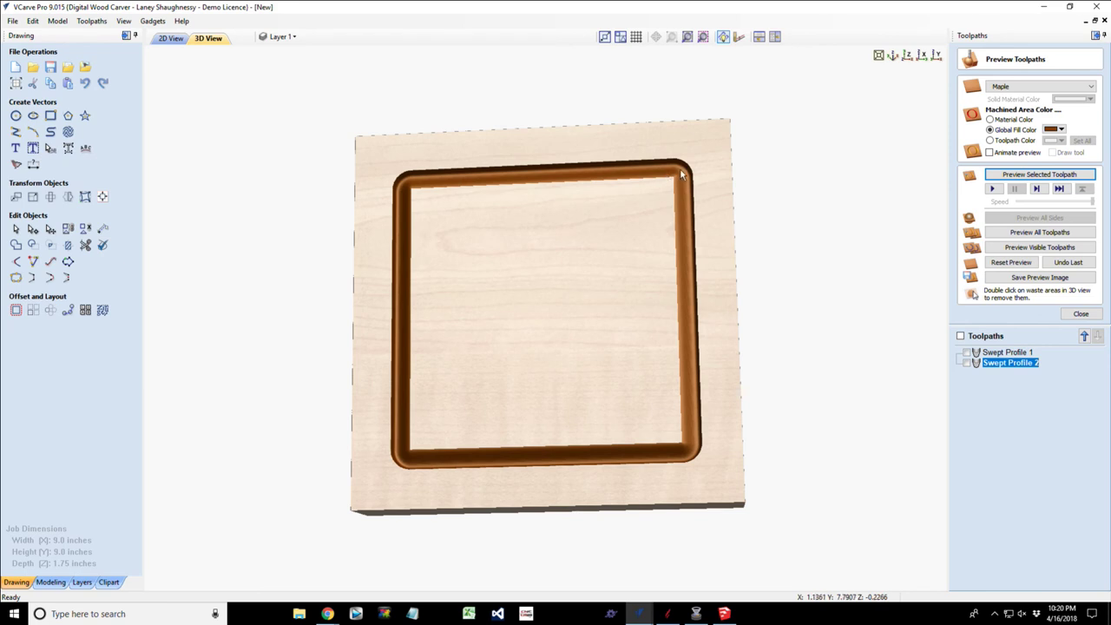
# Simulate Swept Profile 1 too and orbit to inspect the multi-stepped moulded frame.
pyautogui.click(1009, 351)
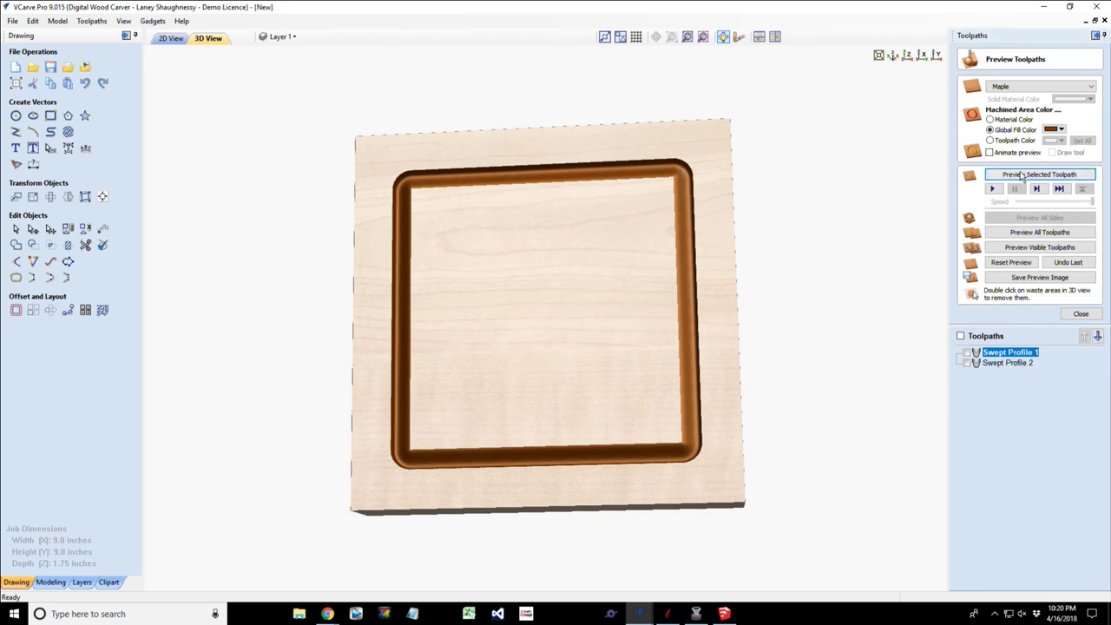
pyautogui.click(1020, 173)
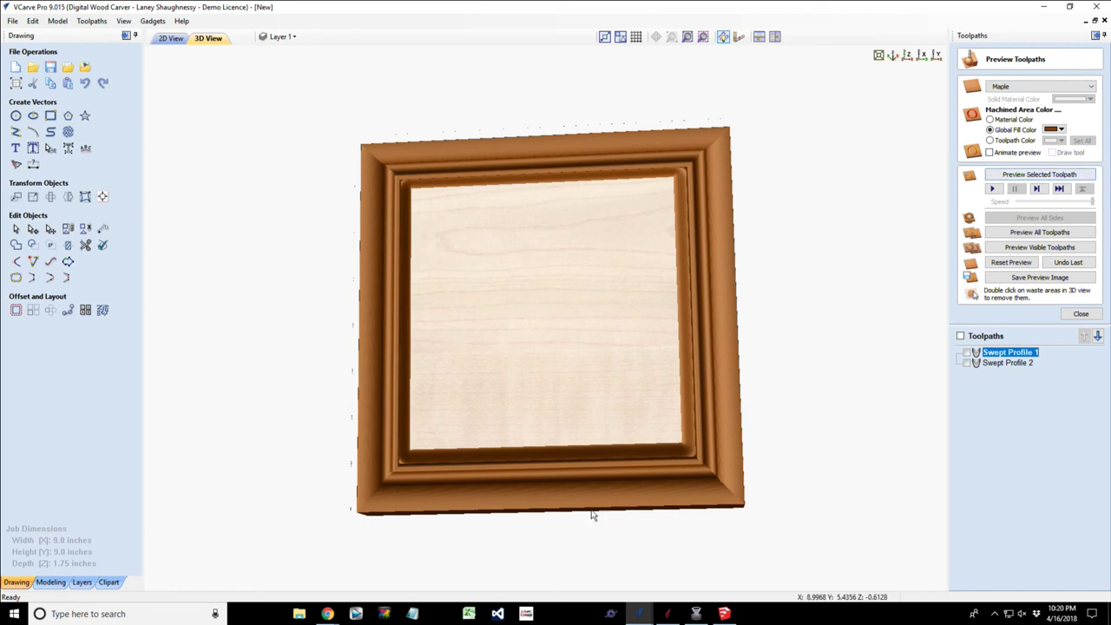
pyautogui.moveTo(590, 515); pyautogui.dragTo(335, 371)
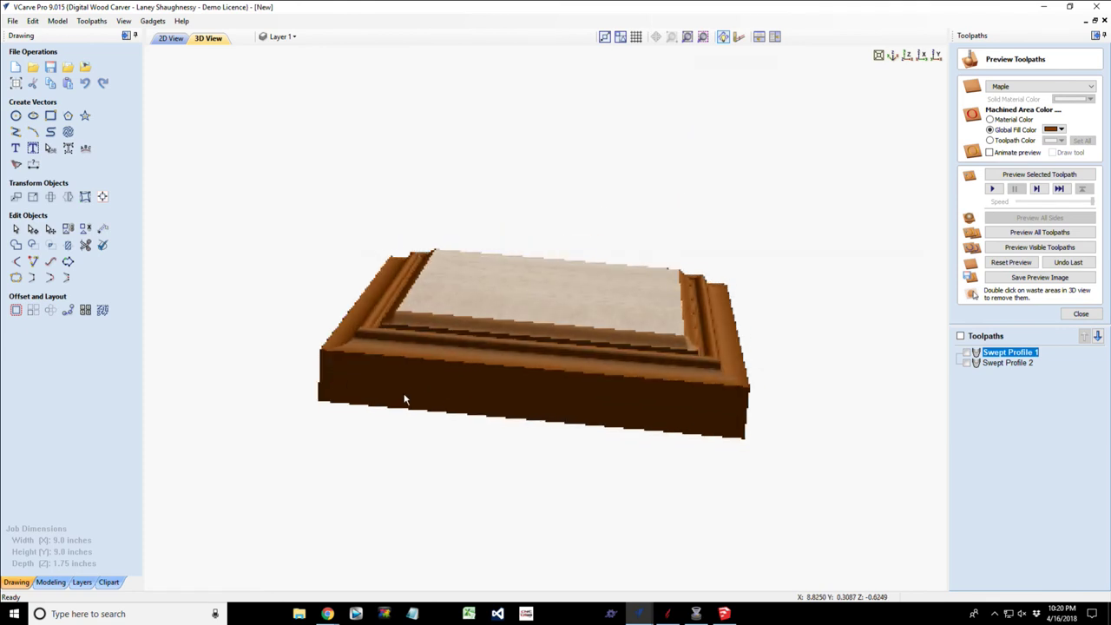
pyautogui.moveTo(412, 399); pyautogui.dragTo(463, 371)
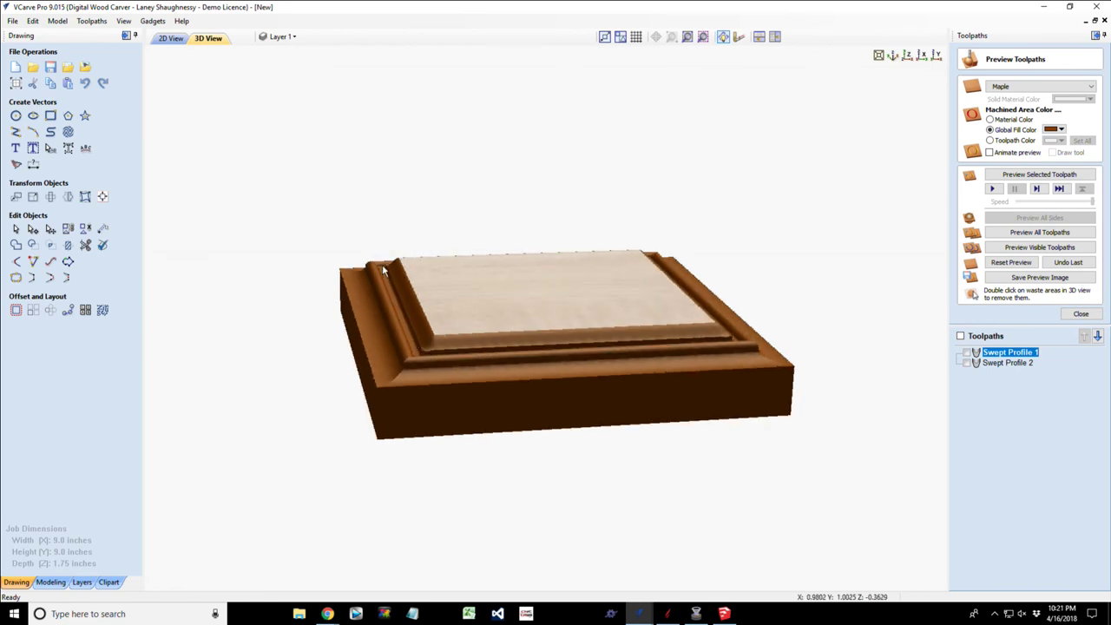
pyautogui.moveTo(383, 271); pyautogui.dragTo(419, 365)
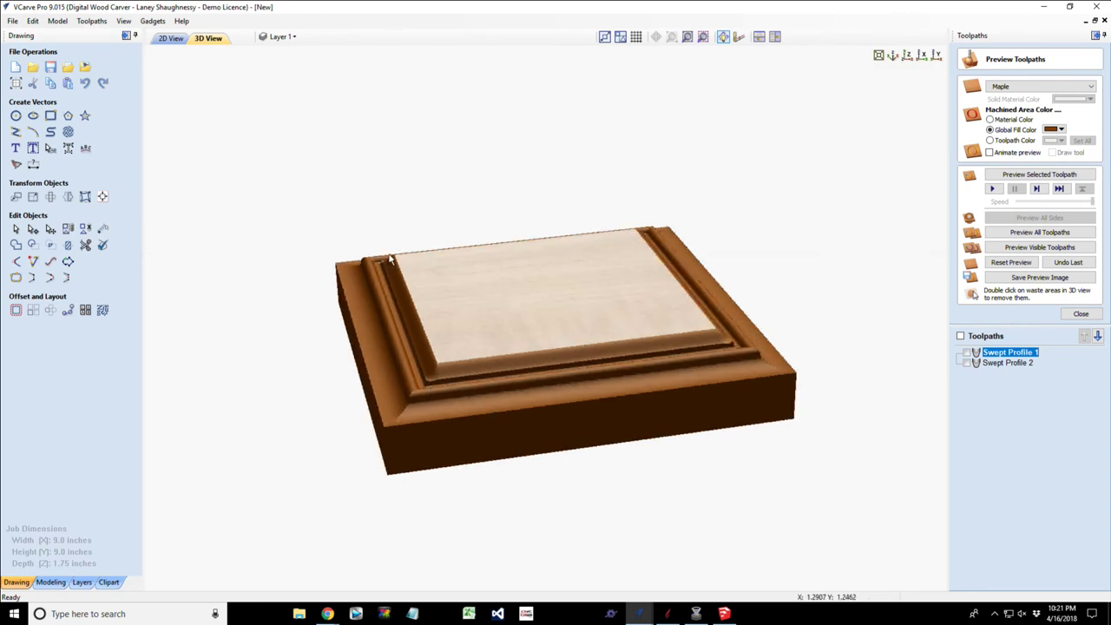
pyautogui.moveTo(415, 381); pyautogui.dragTo(394, 436)
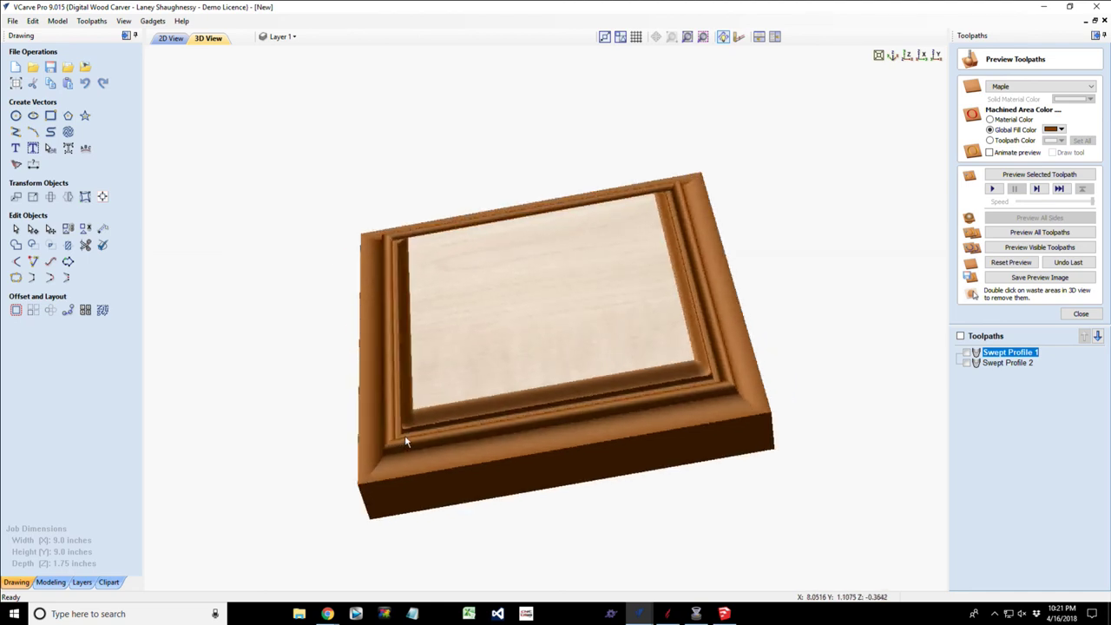
pyautogui.scroll(2, 405, 441)
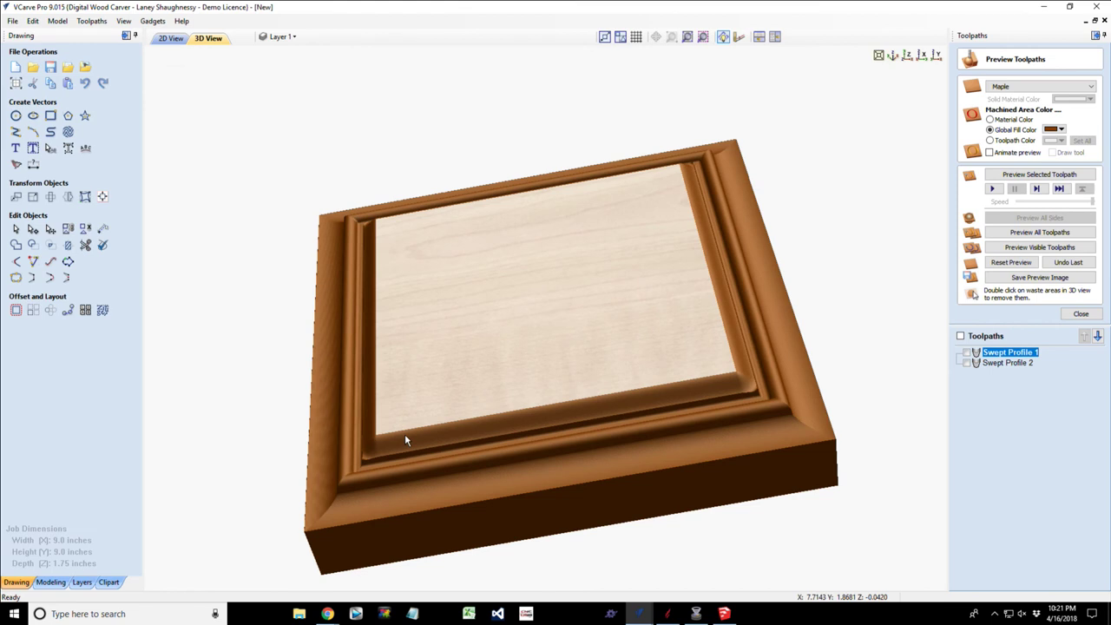
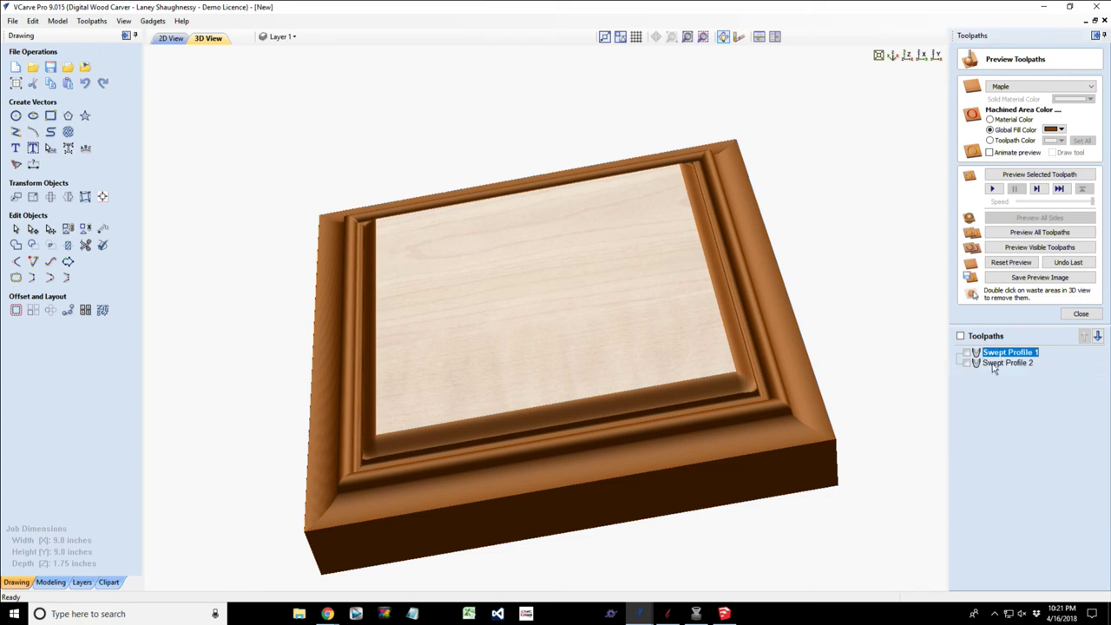
# Swap Swept Profile 2's cutter for the Ball Nose (0.25 inch) tool from the Tool Database.
pyautogui.doubleClick(994, 364)
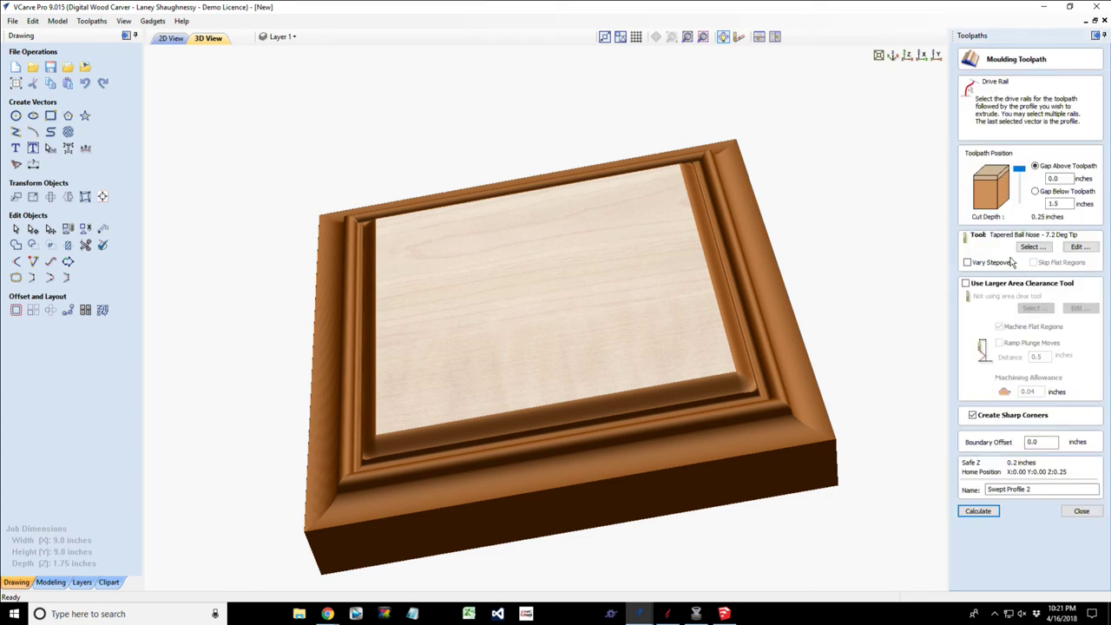
pyautogui.click(1033, 246)
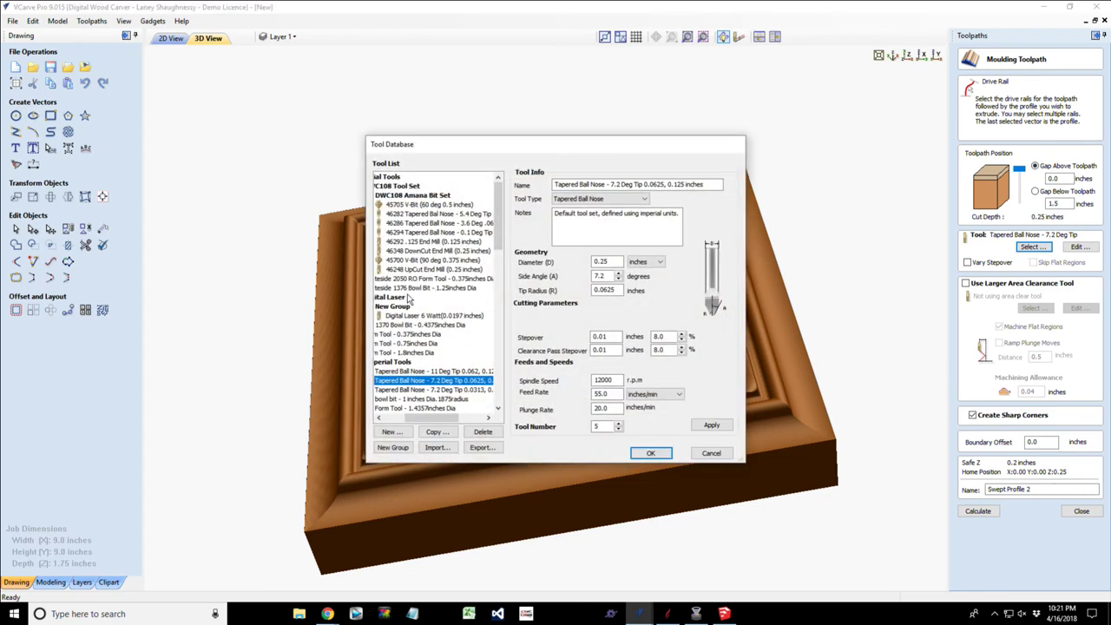
pyautogui.moveTo(418, 418)
pyautogui.mouseDown()
pyautogui.moveTo(398, 418)
pyautogui.moveTo(423, 425)
pyautogui.mouseUp()
pyautogui.scroll(-8, 491, 295)
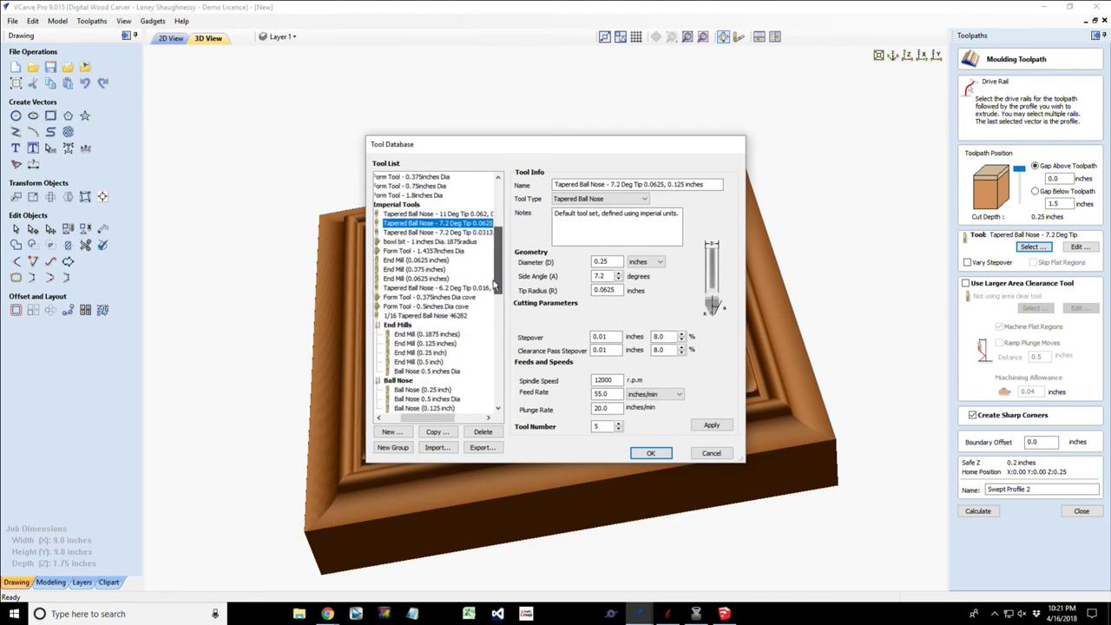
pyautogui.scroll(-1, 491, 295)
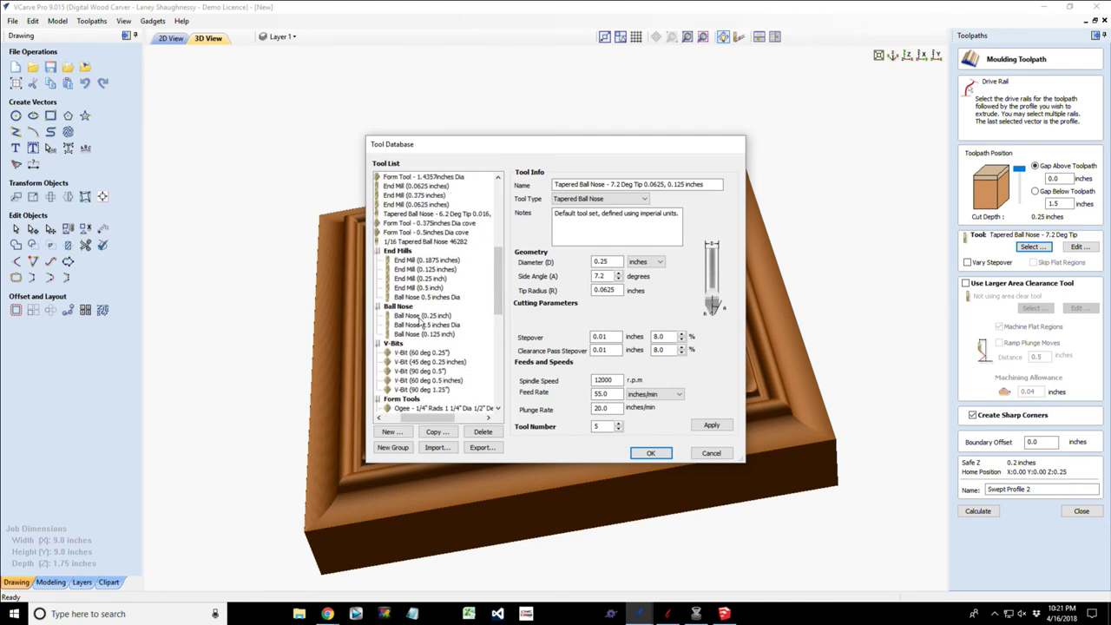
pyautogui.click(423, 315)
pyautogui.click(650, 453)
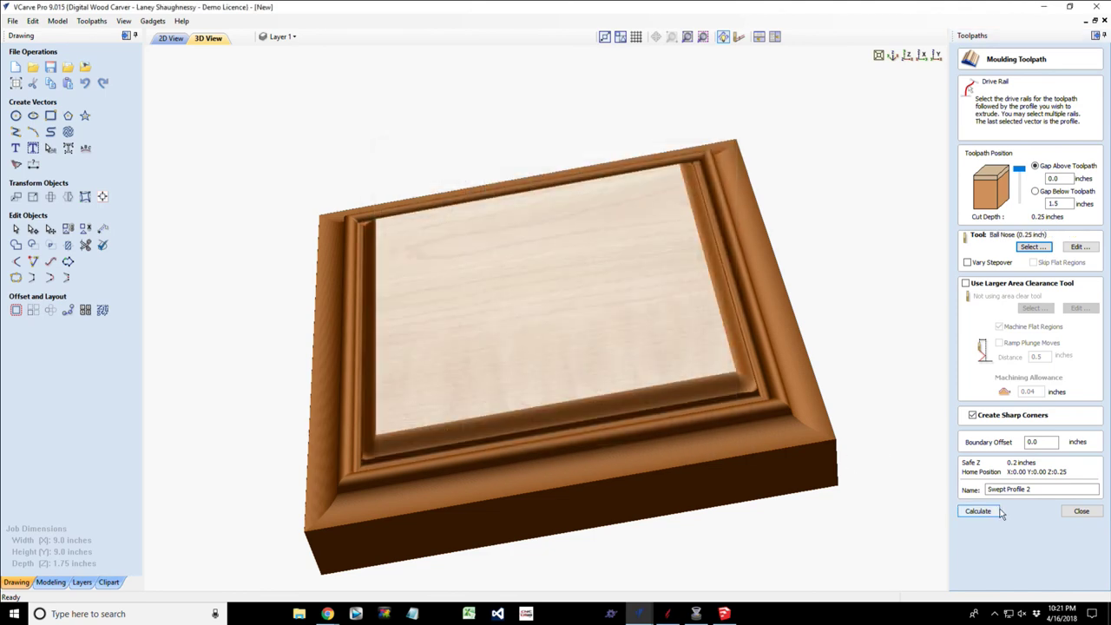
# Recalculate Swept Profile 2 and preview its cut on the frame from several angles.
pyautogui.click(971, 512)
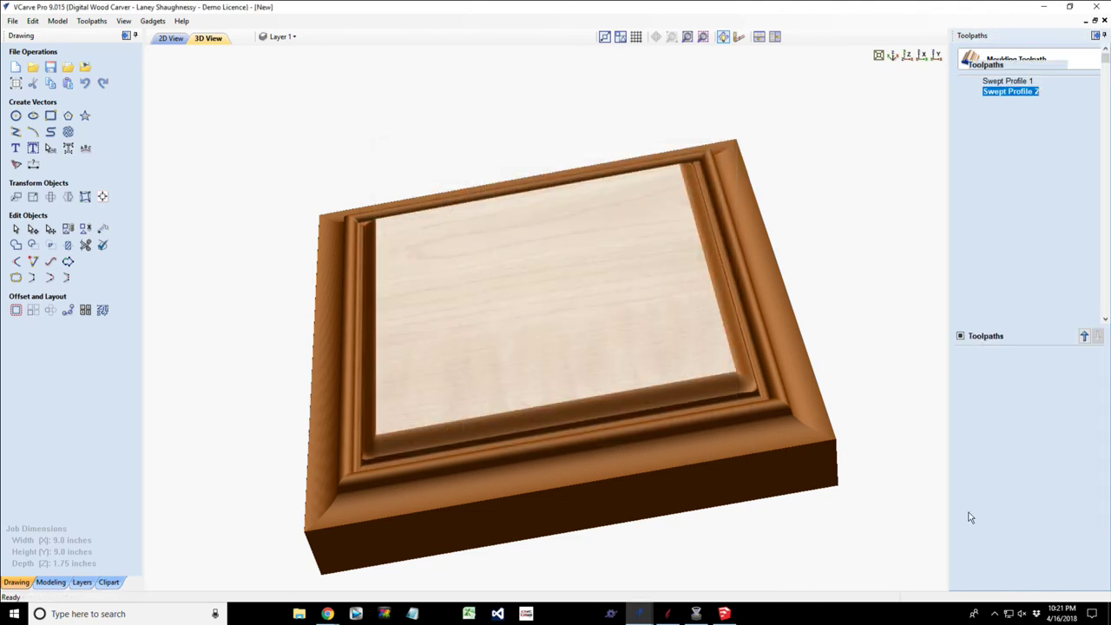
pyautogui.moveTo(523, 402); pyautogui.dragTo(519, 482)
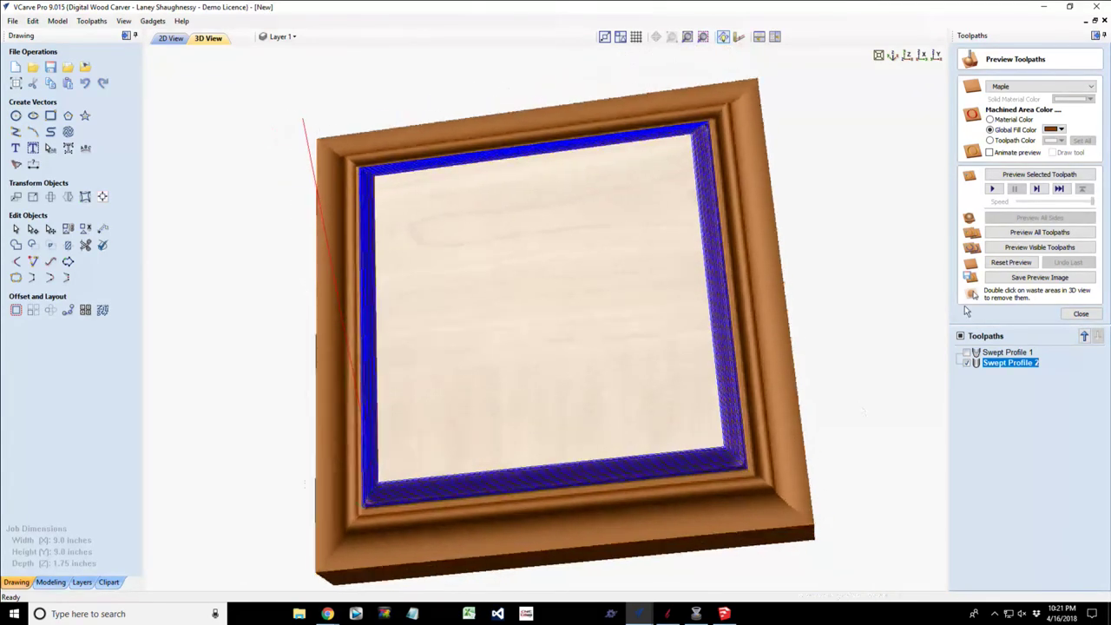
pyautogui.click(1012, 177)
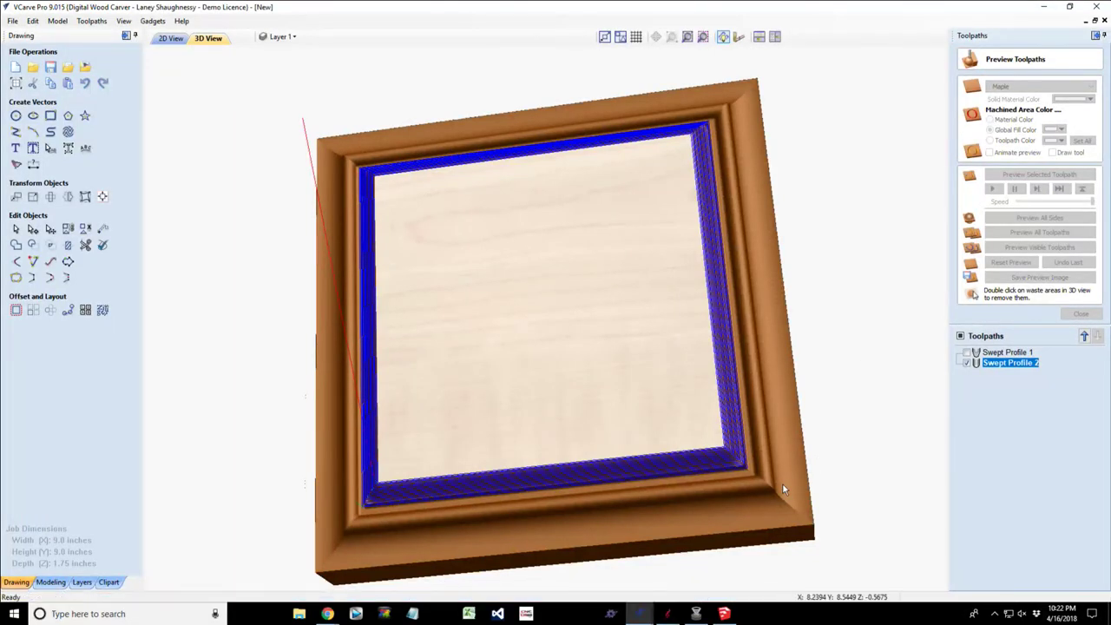
pyautogui.moveTo(736, 482); pyautogui.dragTo(662, 469)
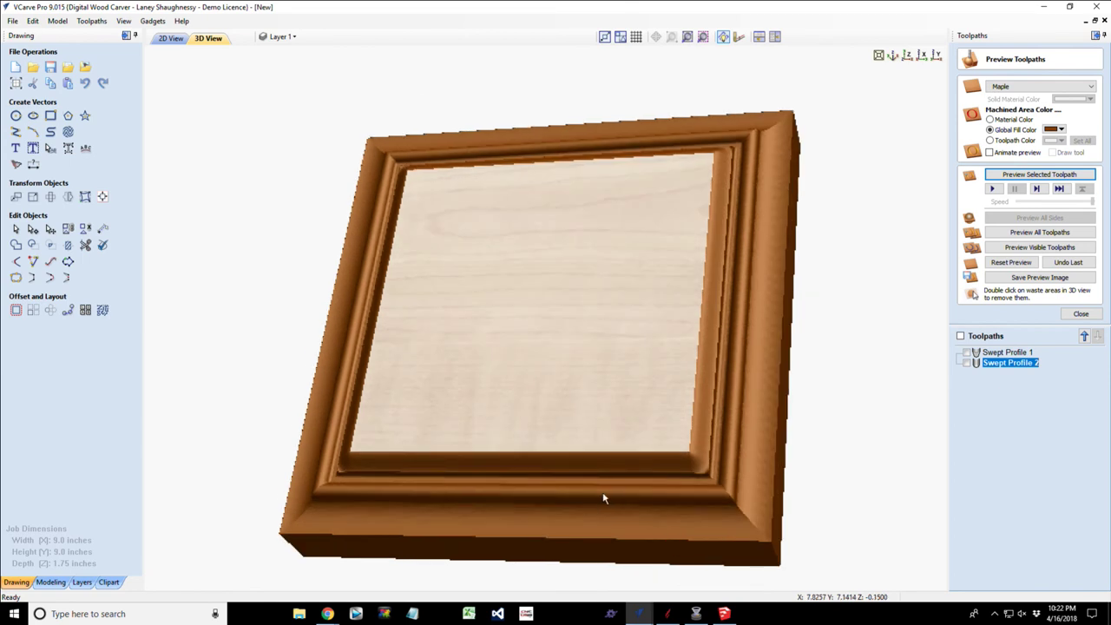
pyautogui.moveTo(556, 436); pyautogui.dragTo(586, 413)
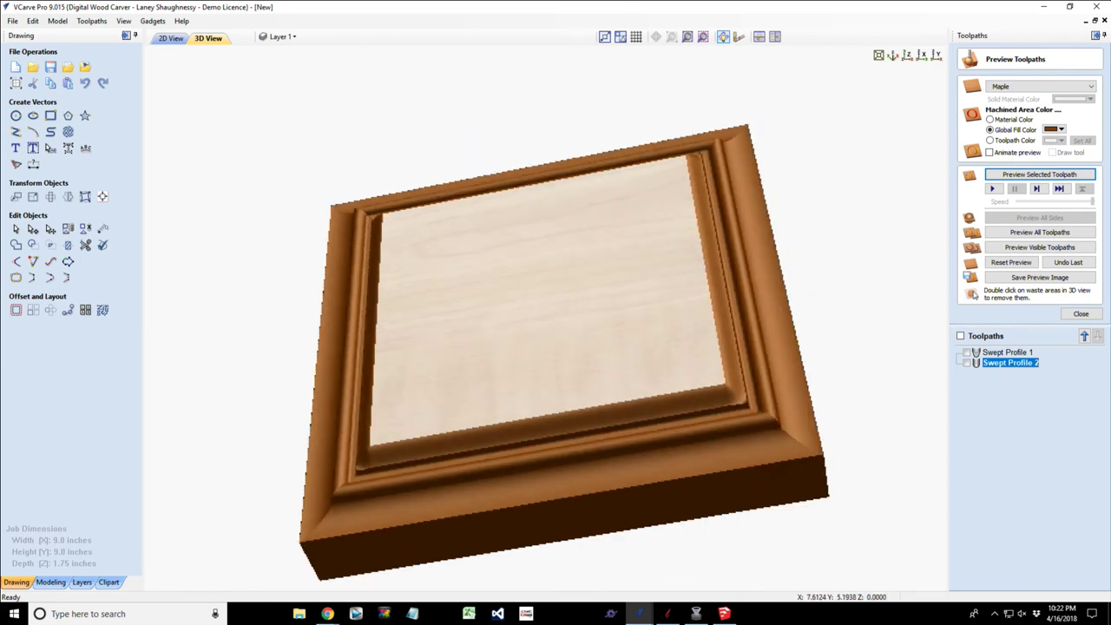
# Reset the preview, simulate all toolpaths, and orbit the finished moulded frame.
pyautogui.click(1010, 266)
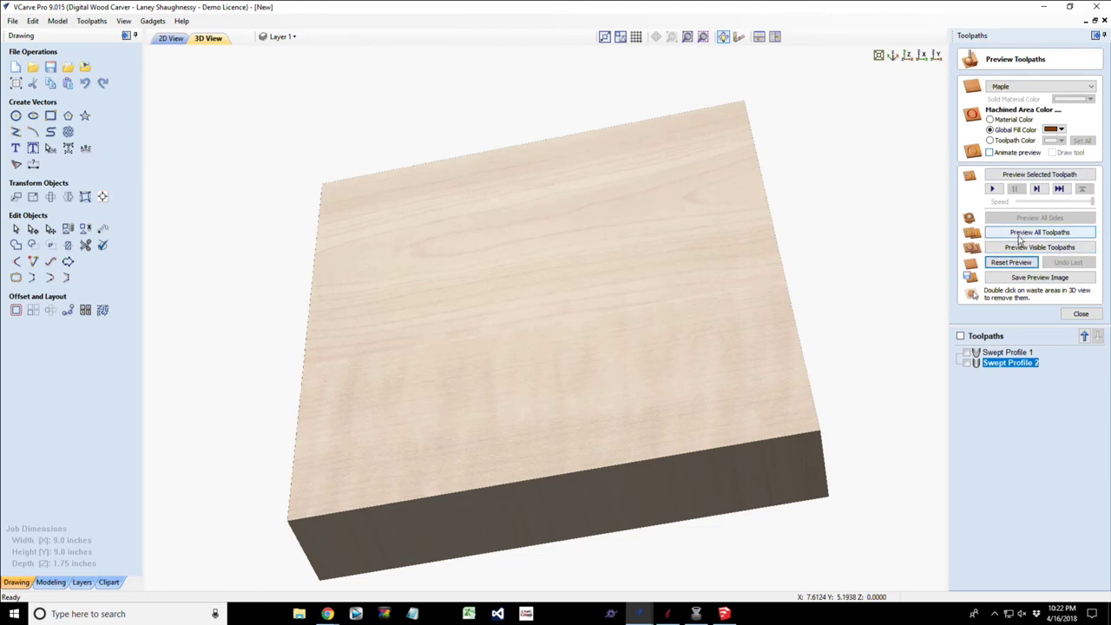
pyautogui.click(1020, 237)
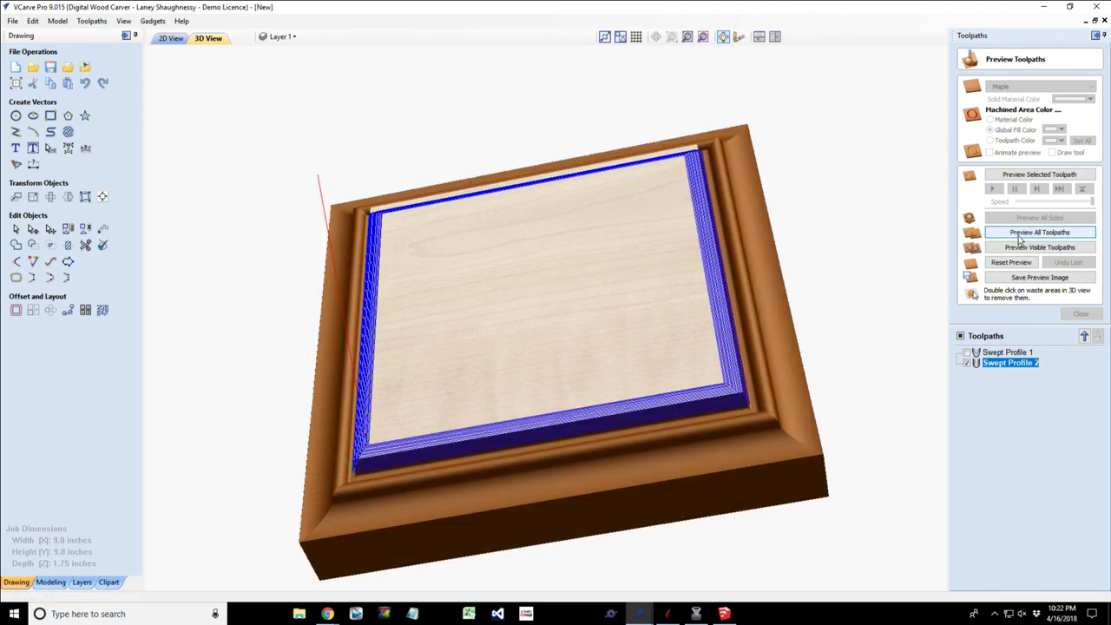
pyautogui.moveTo(597, 258); pyautogui.dragTo(473, 390)
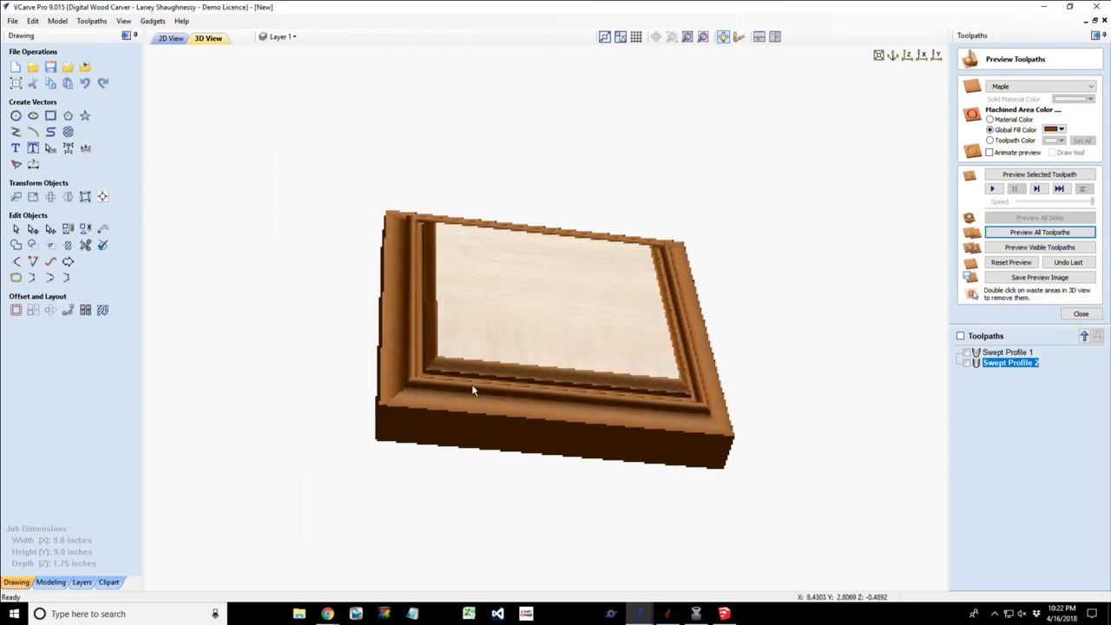
pyautogui.moveTo(534, 319); pyautogui.dragTo(482, 319)
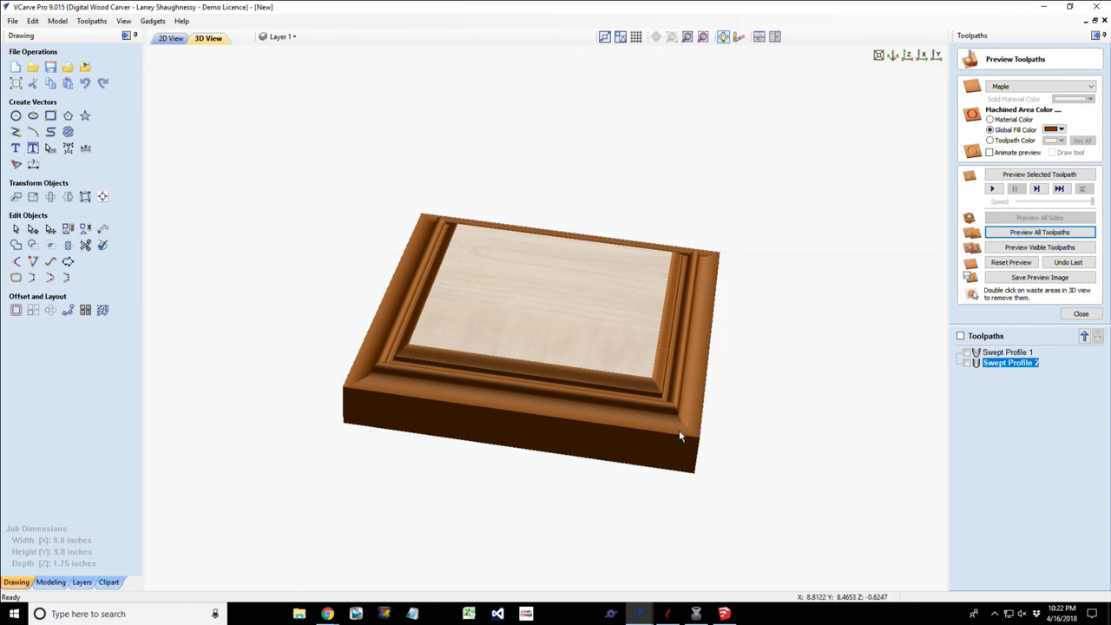
pyautogui.moveTo(677, 436); pyautogui.dragTo(667, 408)
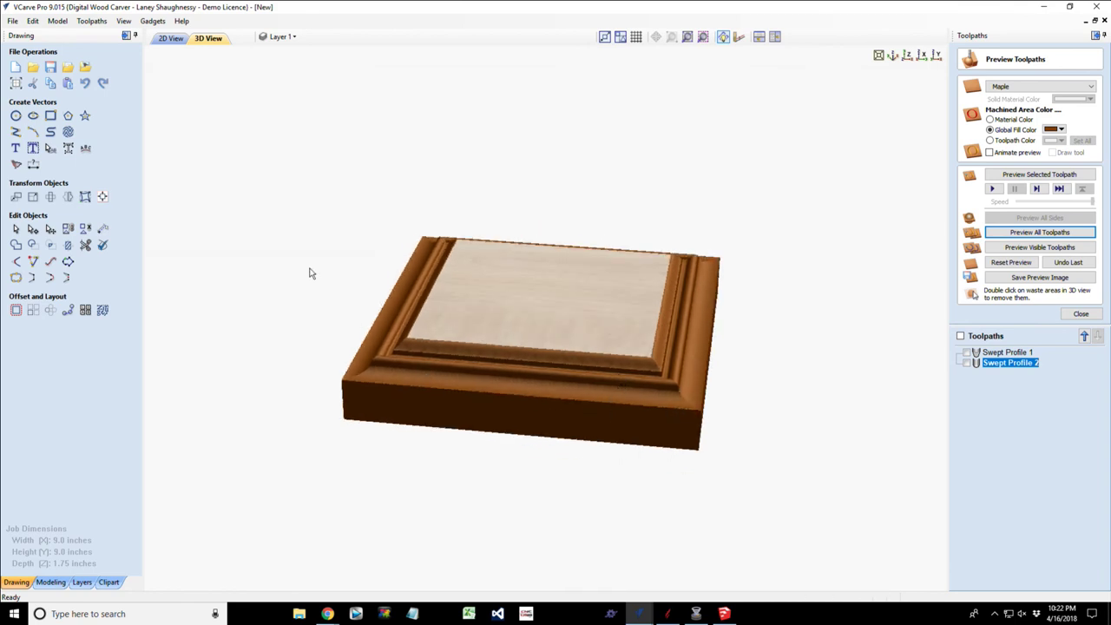
# Change the material thickness in Job Setup to 0.75 in and re-run Preview All Toolpaths.
pyautogui.click(16, 82)
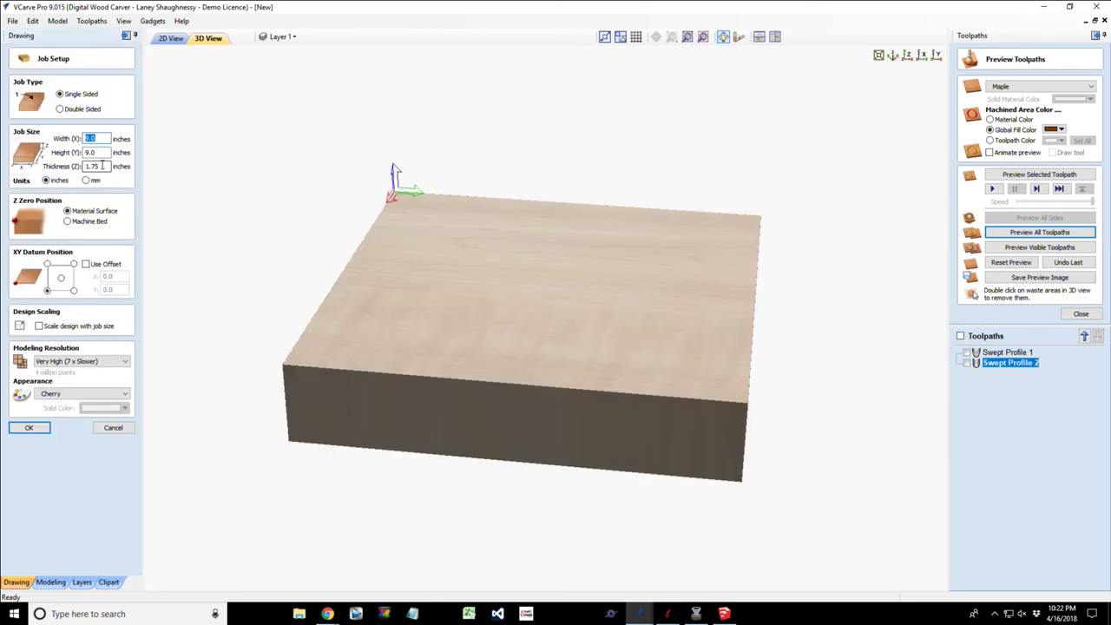
pyautogui.moveTo(97, 166); pyautogui.dragTo(79, 169)
pyautogui.write('.75')
pyautogui.click(42, 425)
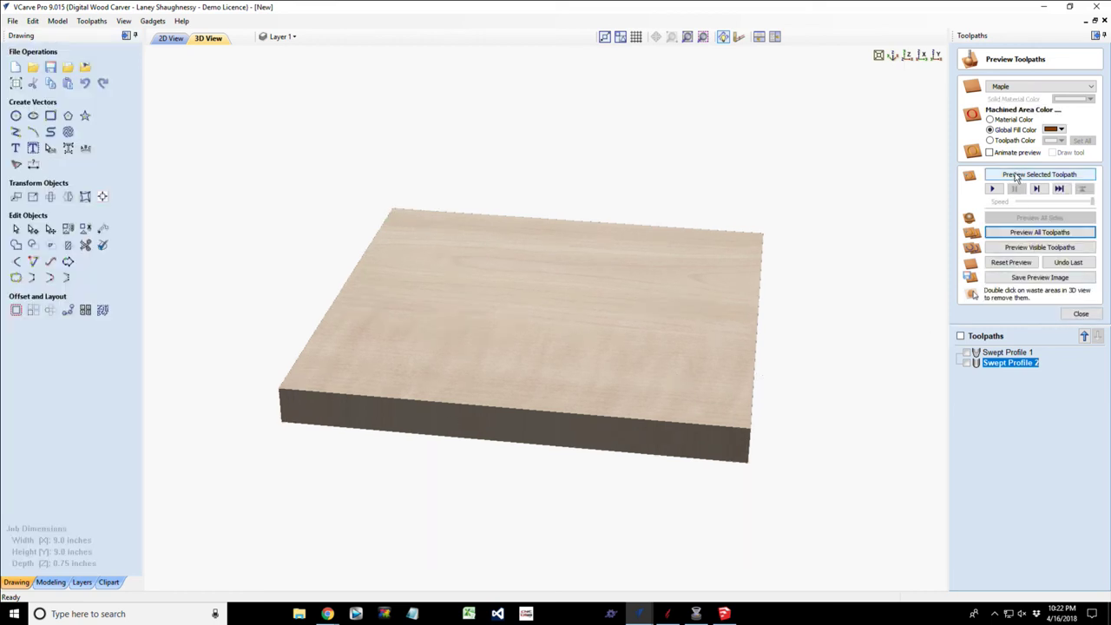
pyautogui.click(1021, 232)
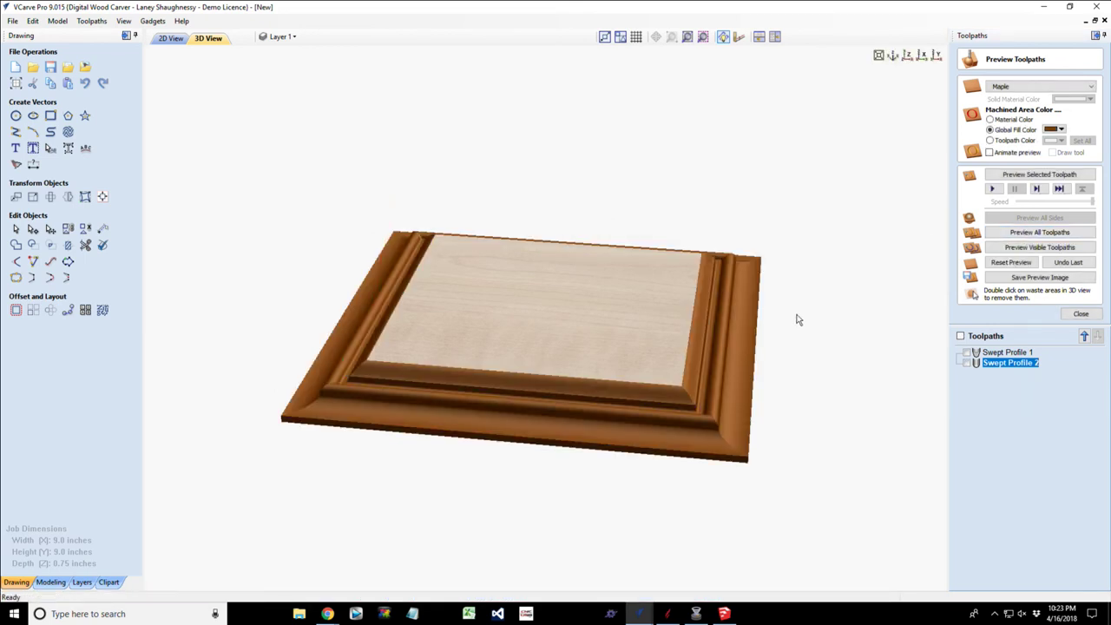
pyautogui.moveTo(796, 318); pyautogui.dragTo(613, 415)
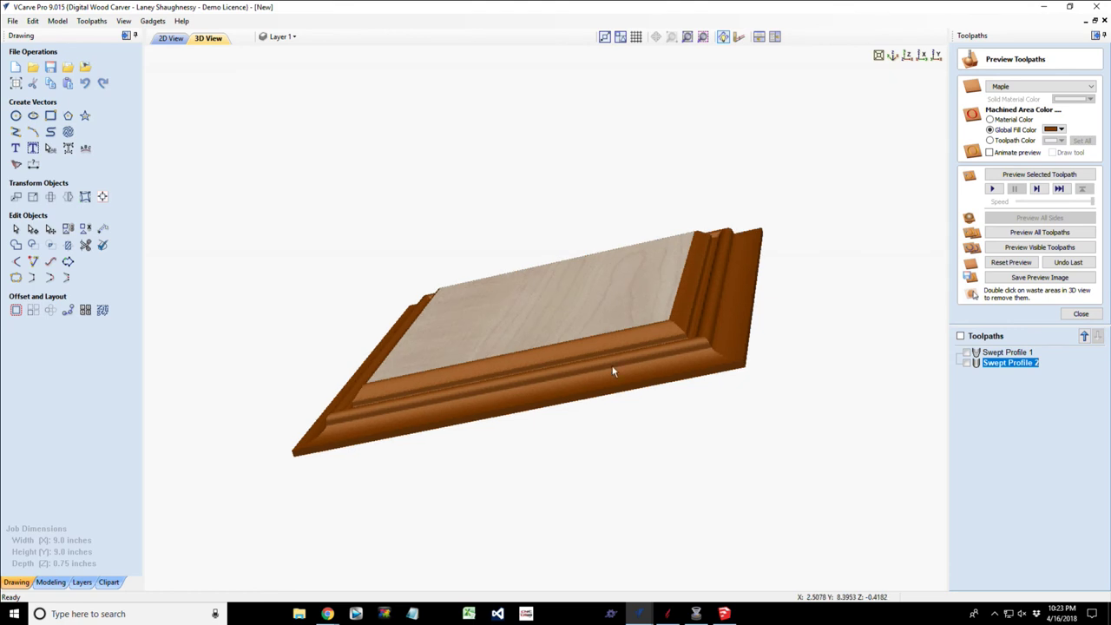
pyautogui.scroll(1, 613, 371)
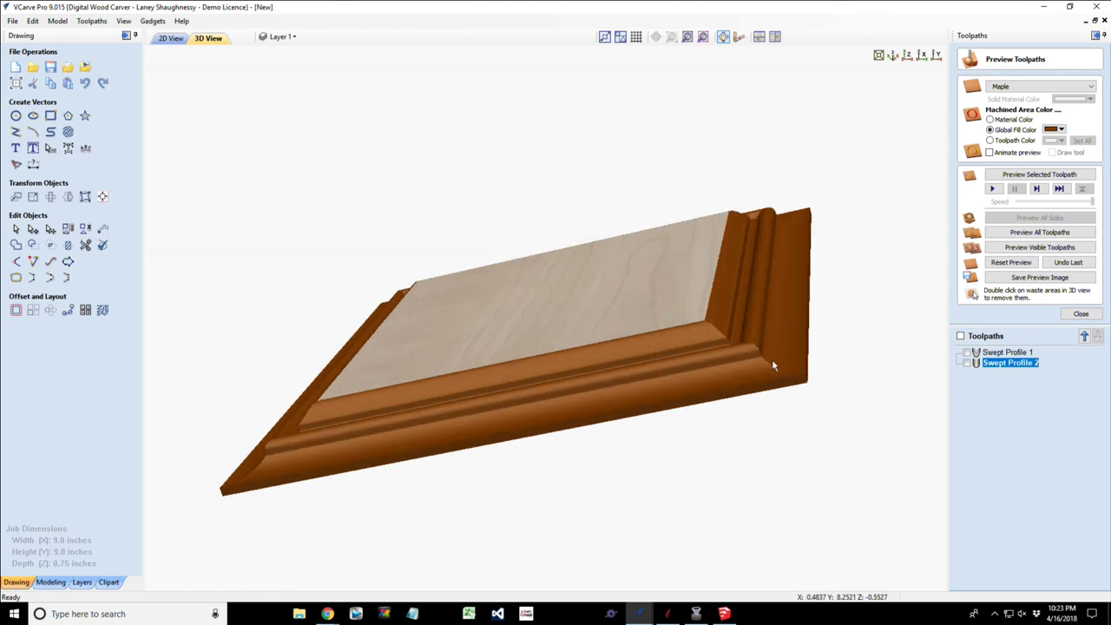
pyautogui.moveTo(772, 365); pyautogui.dragTo(785, 351)
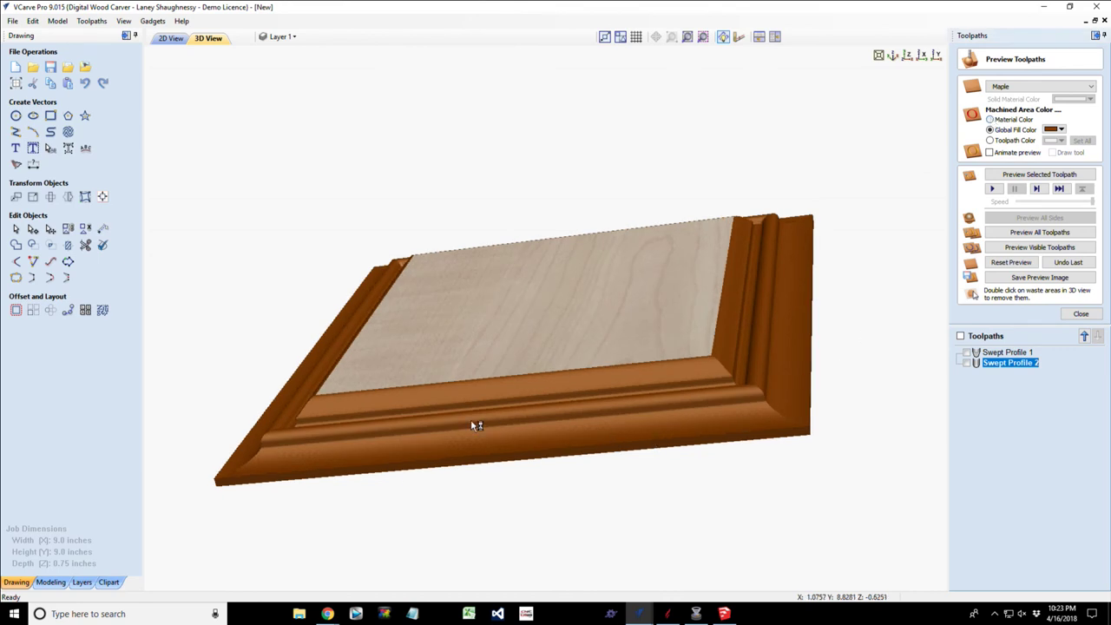
pyautogui.moveTo(471, 426); pyautogui.dragTo(617, 439)
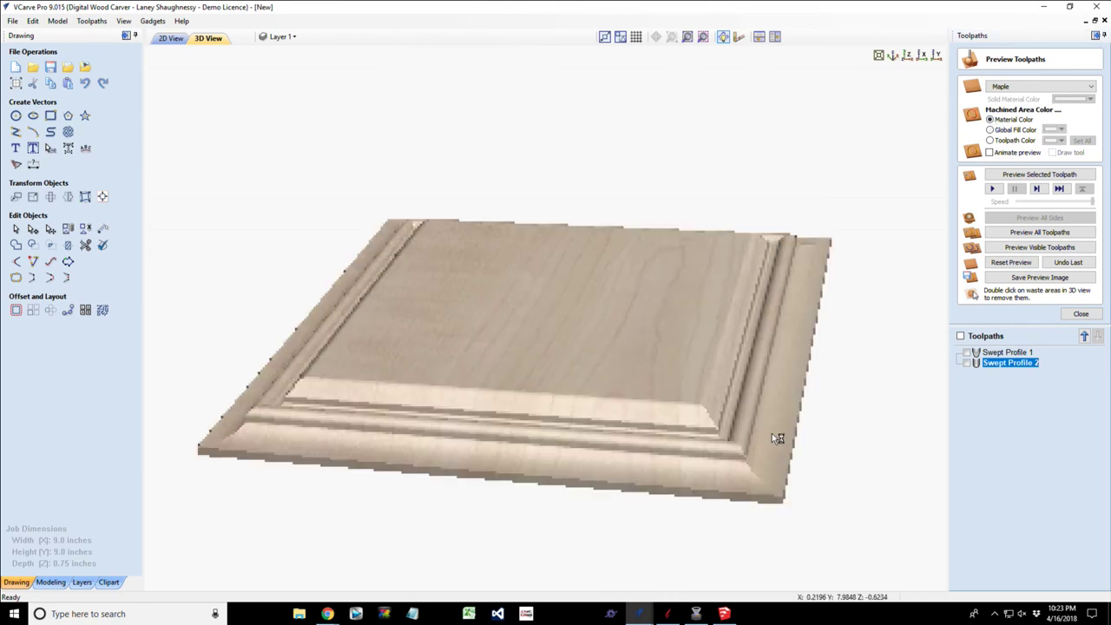
pyautogui.moveTo(775, 436); pyautogui.dragTo(397, 466)
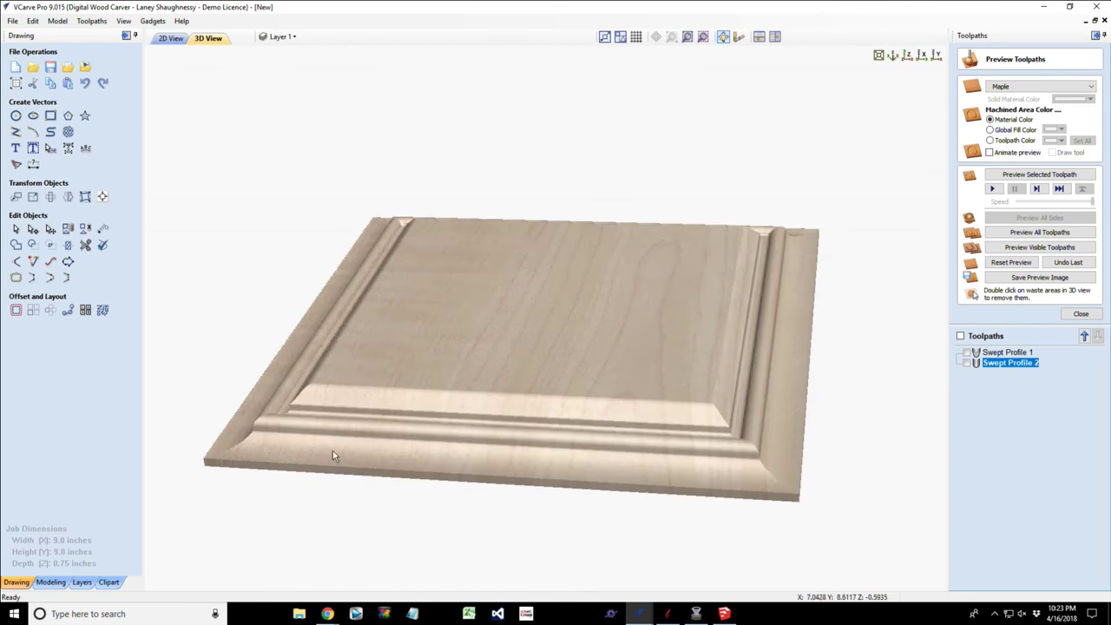
pyautogui.scroll(5, 305, 449)
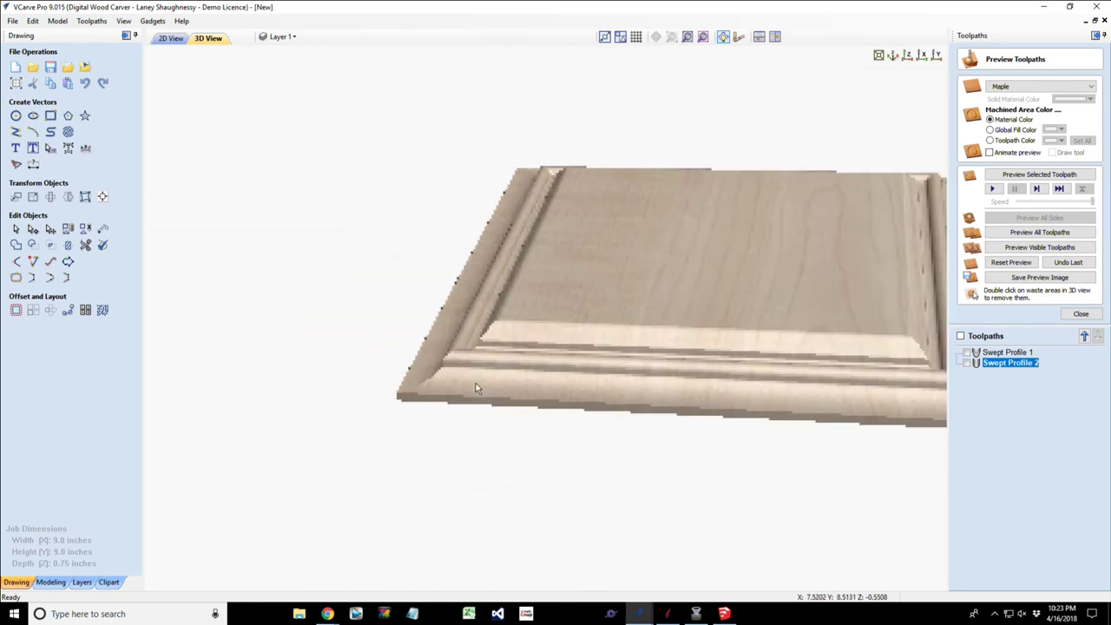
pyautogui.moveTo(639, 389); pyautogui.dragTo(638, 350)
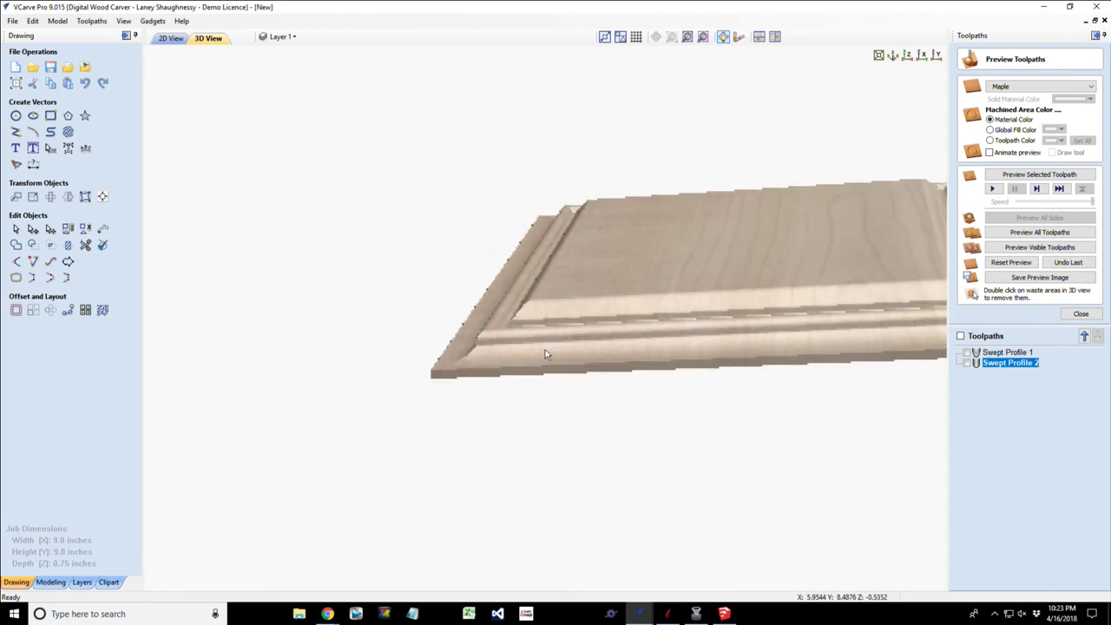
pyautogui.scroll(1, 546, 355)
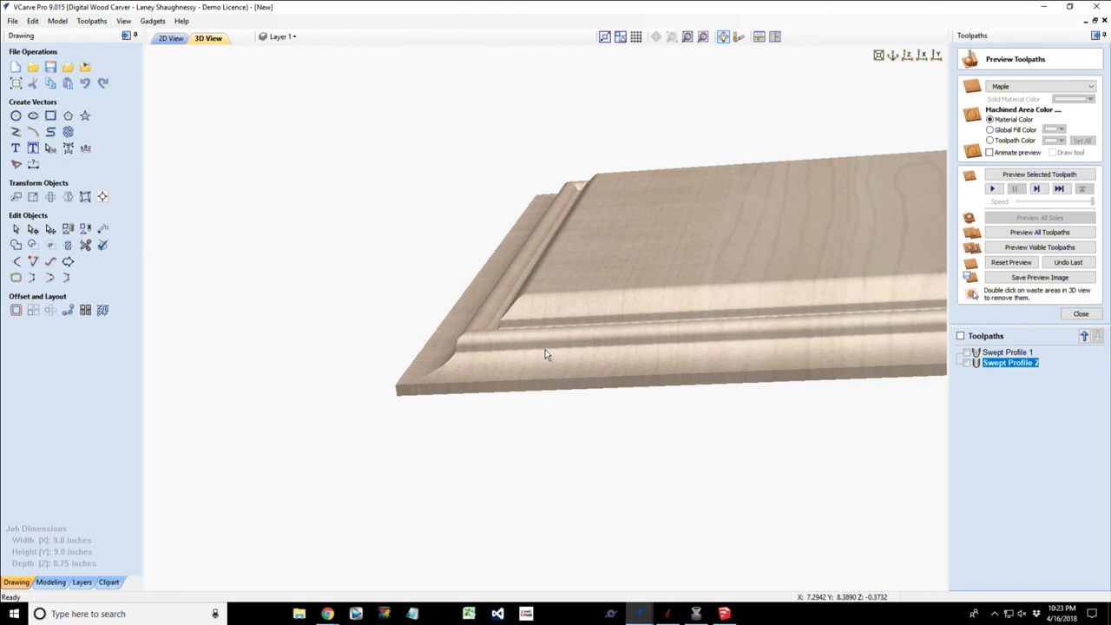
pyautogui.scroll(1, 546, 354)
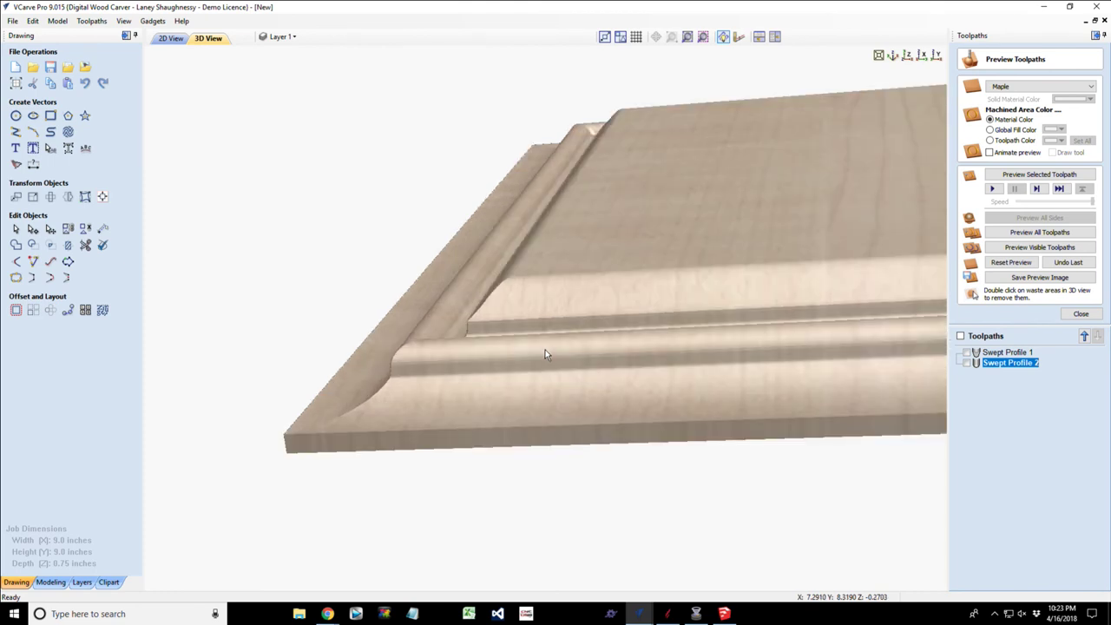
pyautogui.scroll(1, 547, 354)
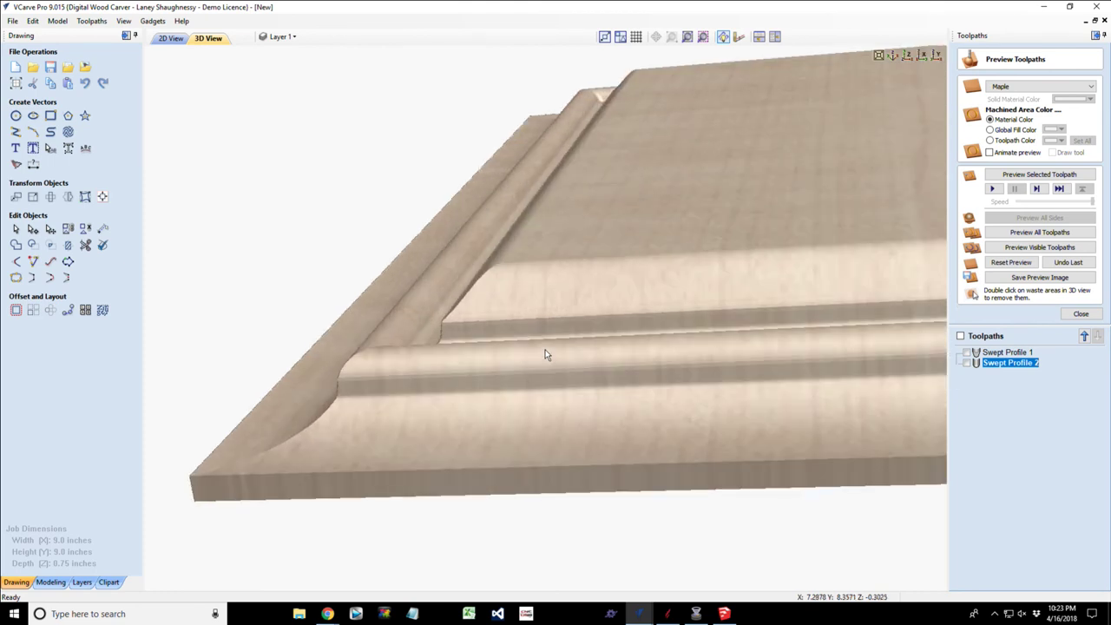
pyautogui.scroll(-1, 546, 355)
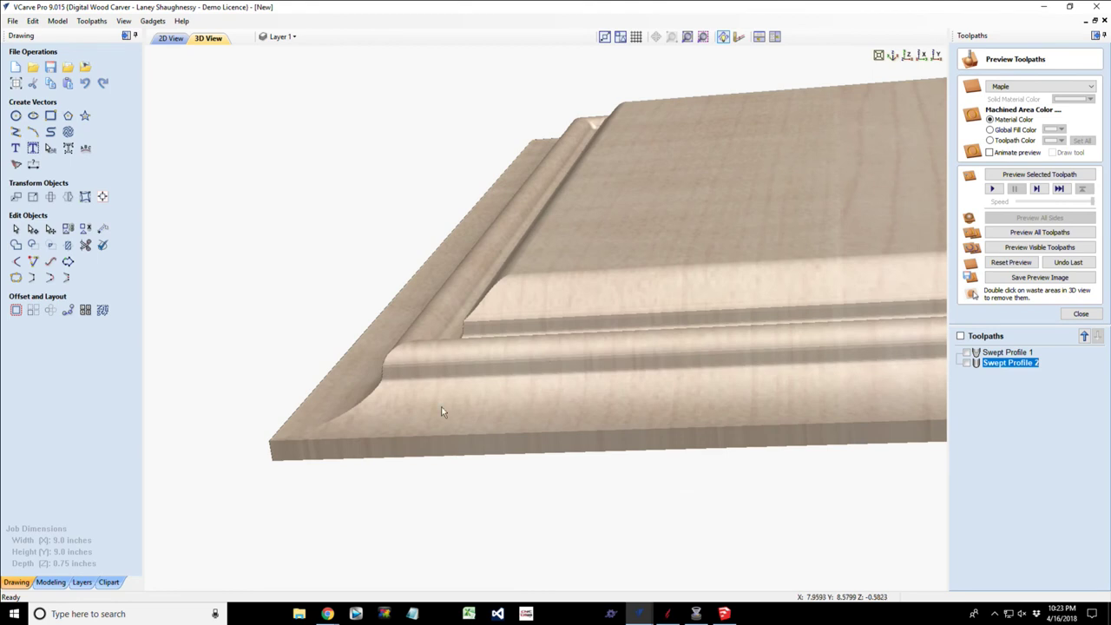
pyautogui.scroll(2, 494, 439)
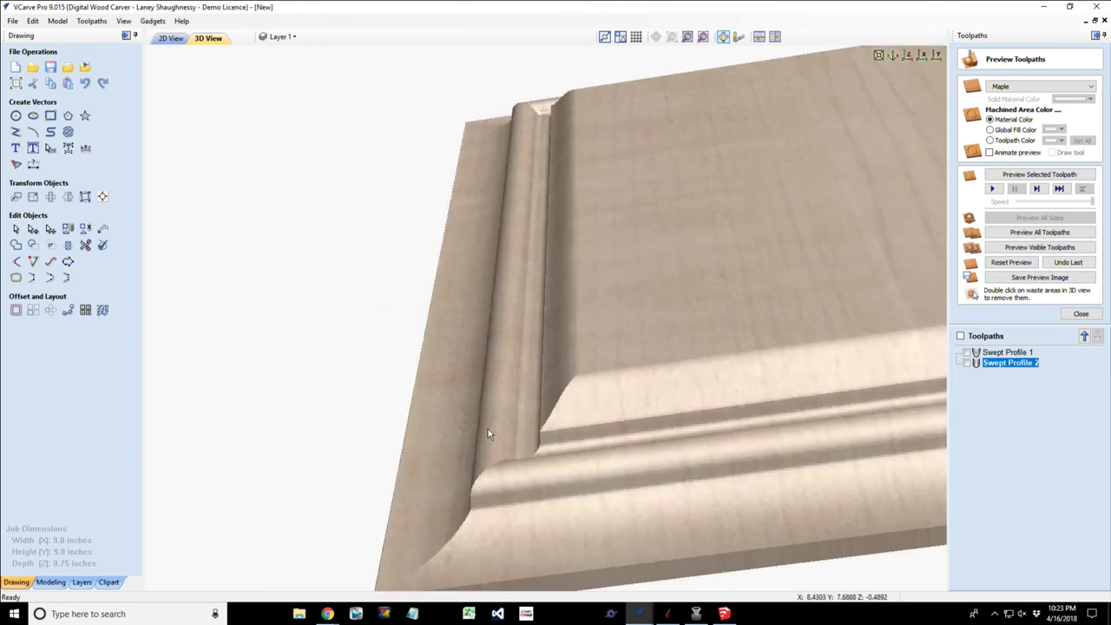
pyautogui.scroll(-1, 488, 434)
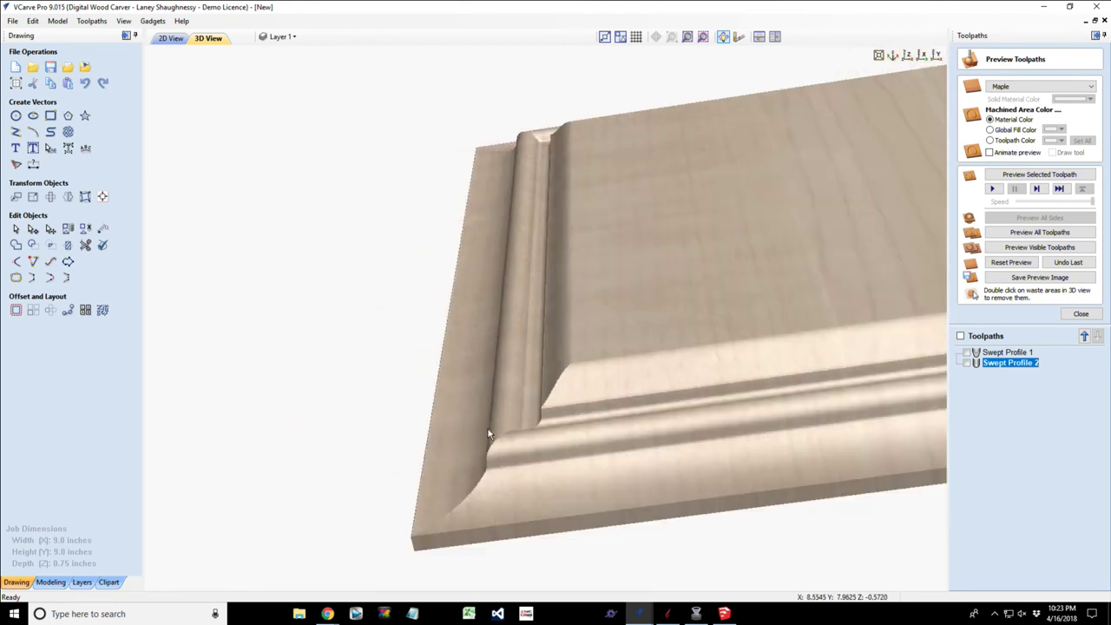
pyautogui.scroll(-2, 488, 433)
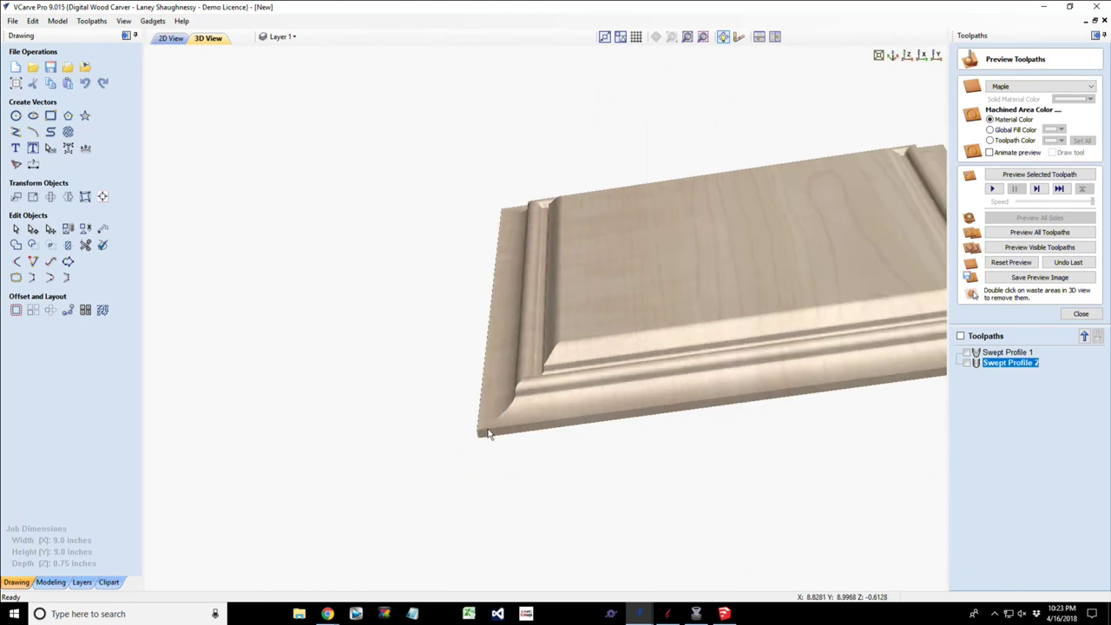
pyautogui.moveTo(697, 378); pyautogui.dragTo(632, 405)
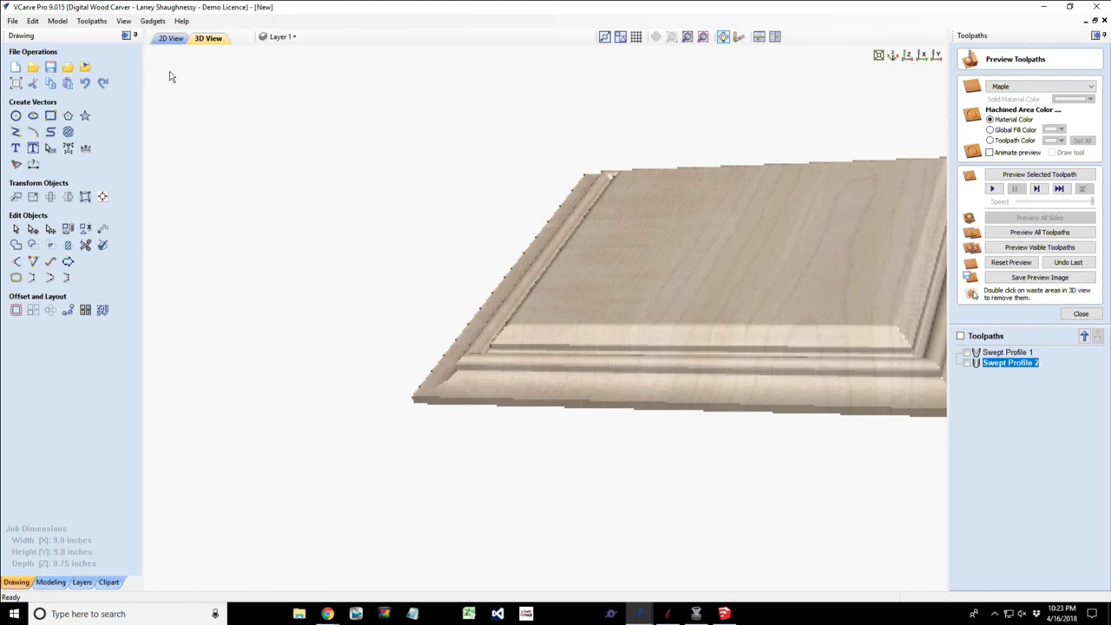
pyautogui.click(171, 39)
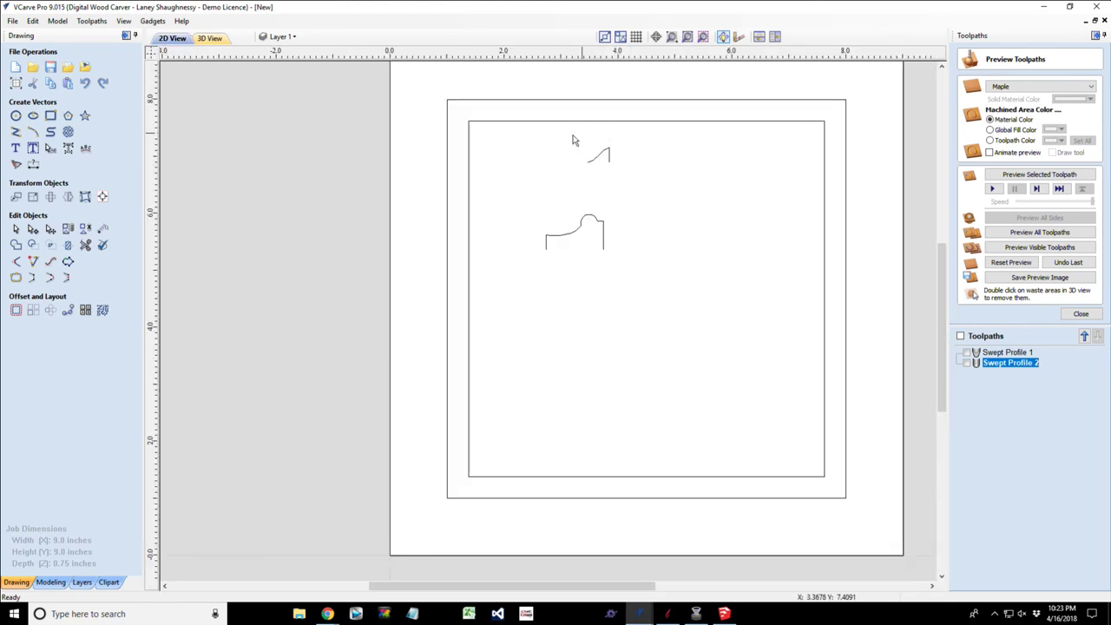
pyautogui.moveTo(498, 136)
pyautogui.mouseDown()
pyautogui.moveTo(635, 148)
pyautogui.moveTo(678, 310)
pyautogui.mouseUp()
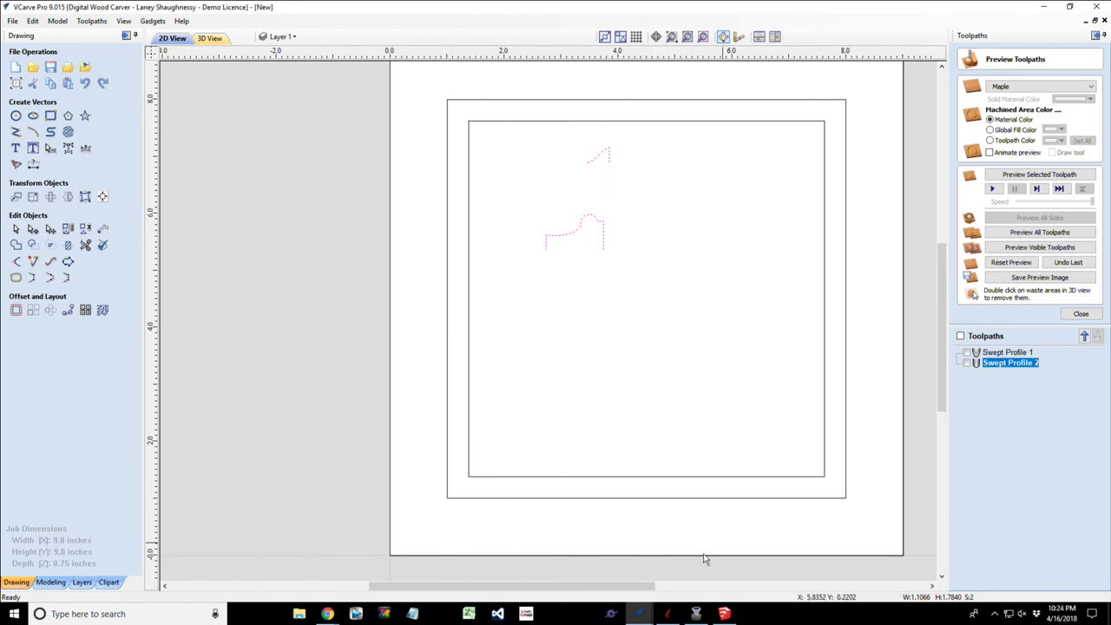
pyautogui.scroll(-3, 692, 392)
pyautogui.scroll(3, 693, 391)
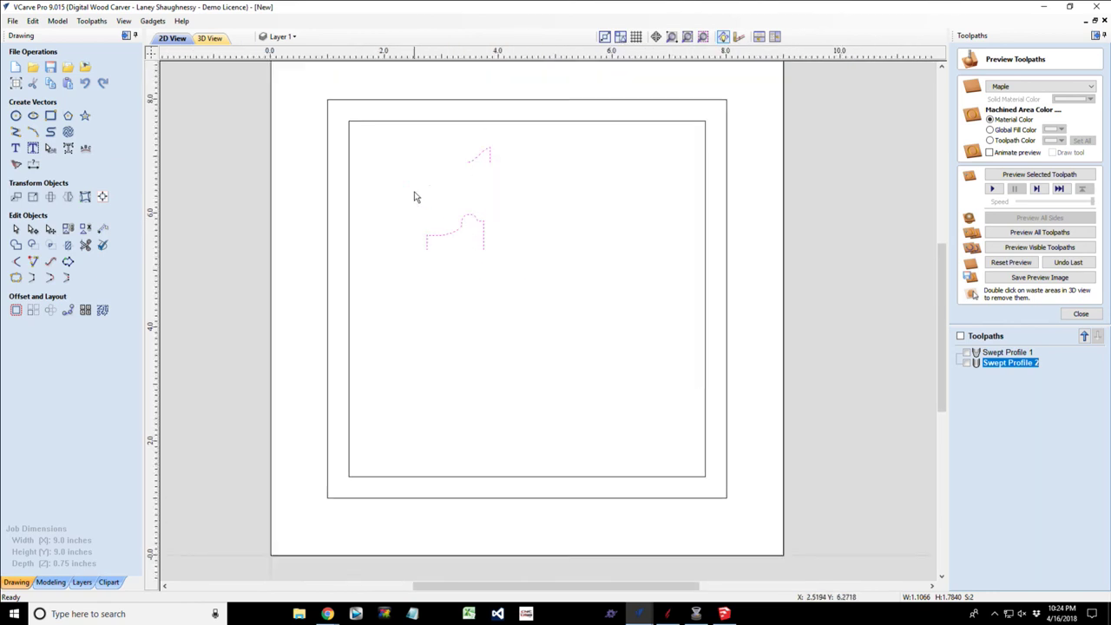
pyautogui.scroll(-2, 429, 234)
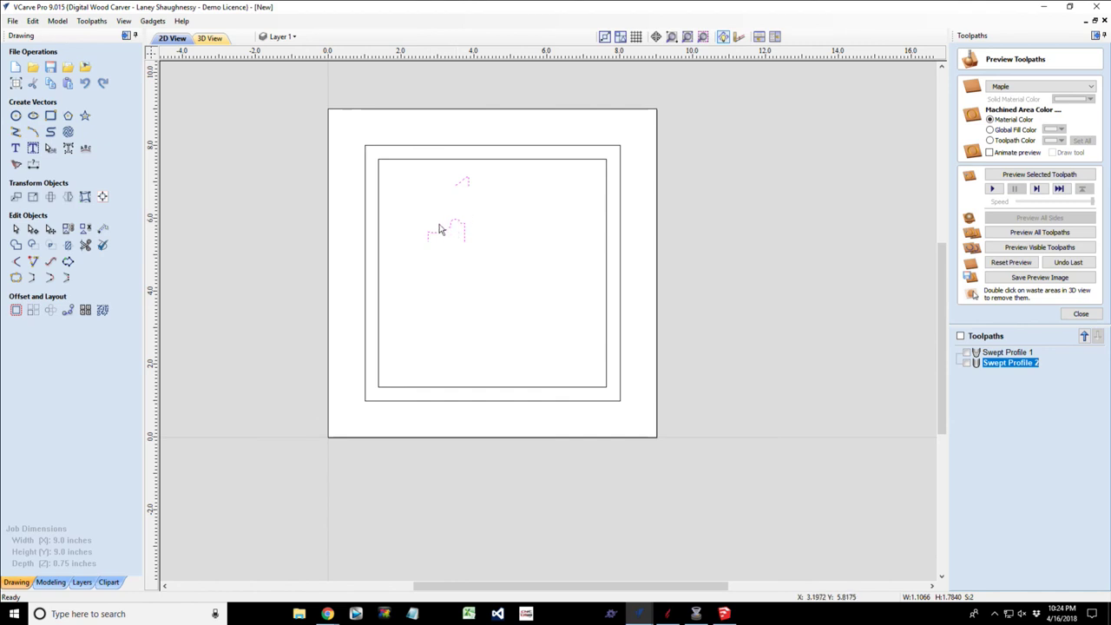
pyautogui.click(426, 146)
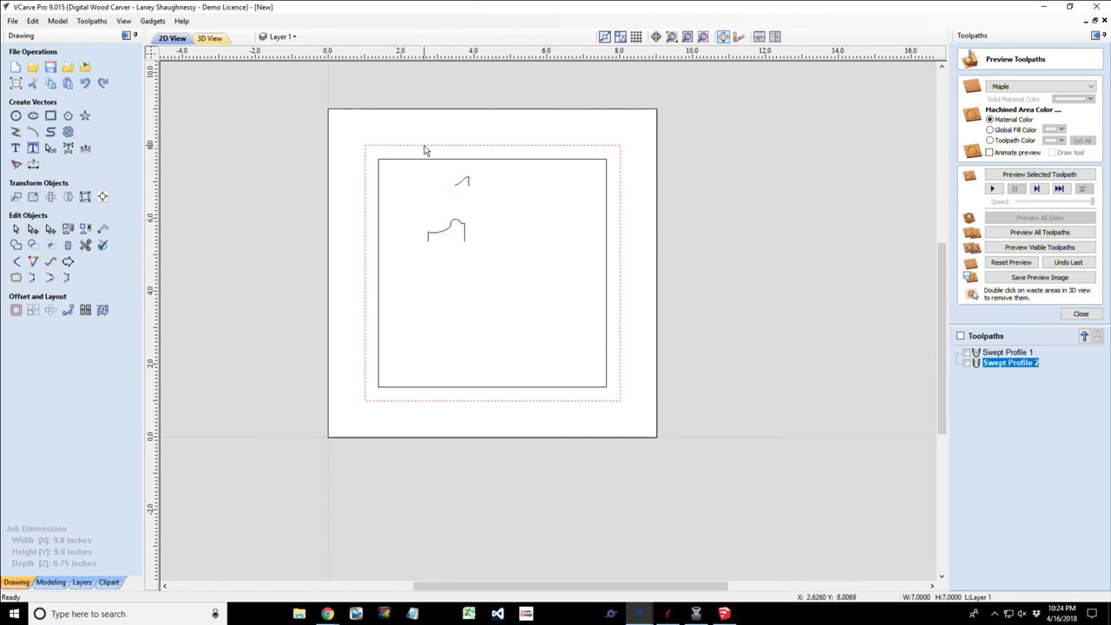
pyautogui.click(451, 160)
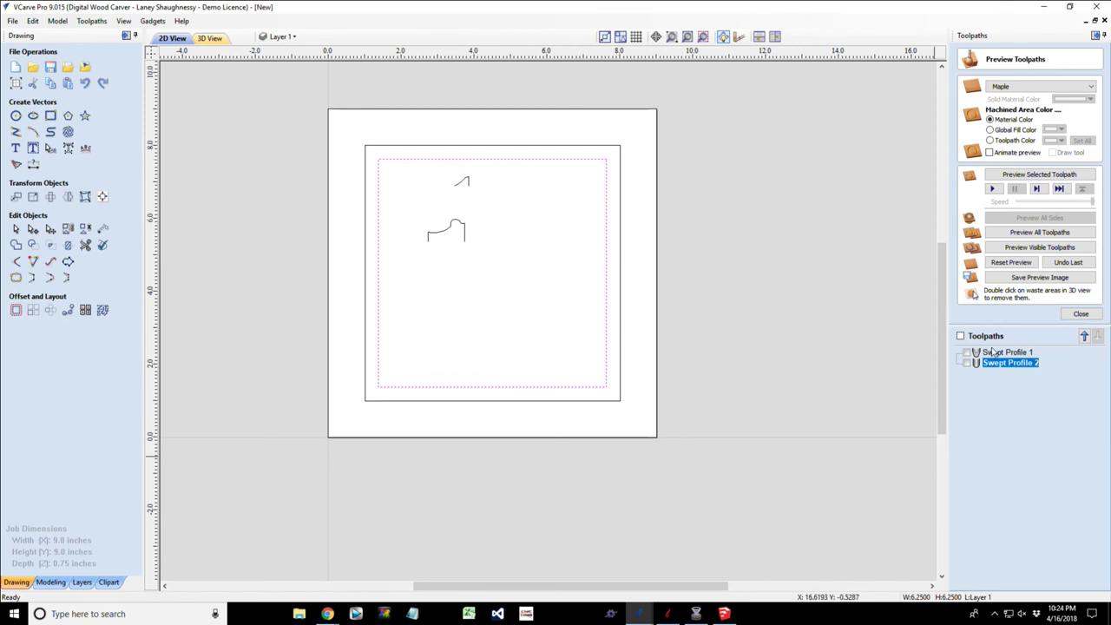
pyautogui.click(210, 40)
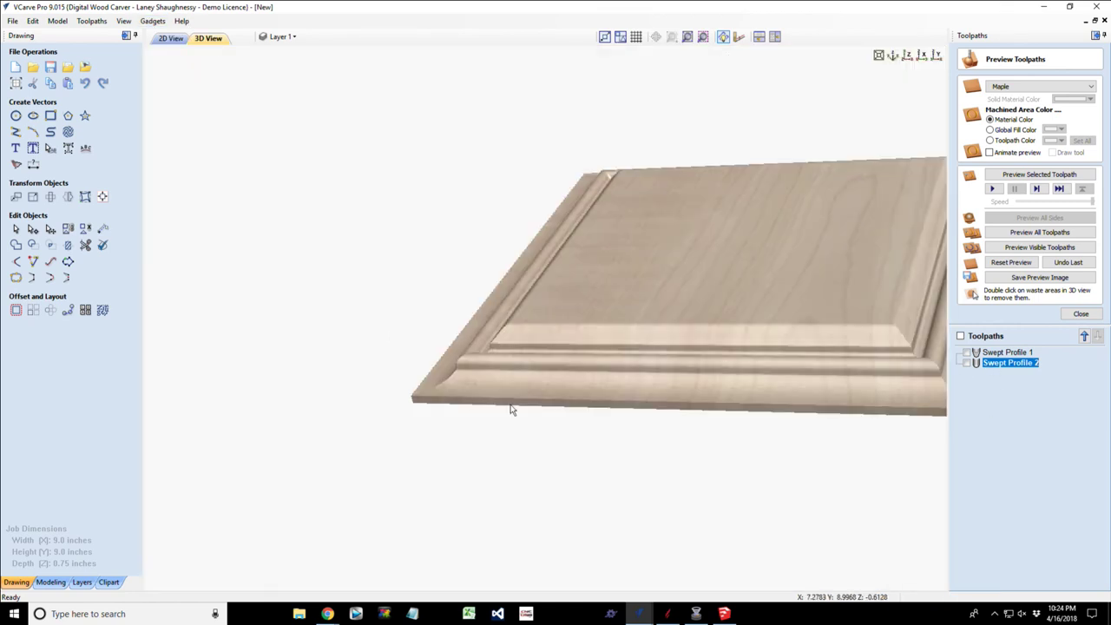
# Zoom out, then bring up the other VCarve window with the memorial board's fluting settings.
pyautogui.scroll(-4, 538, 385)
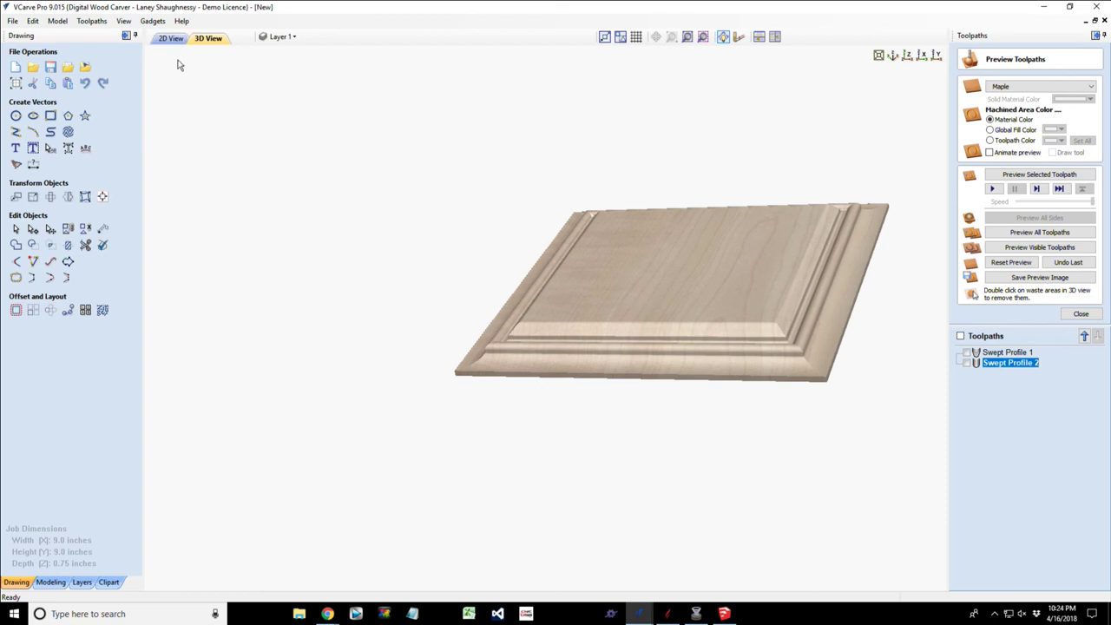
pyautogui.click(640, 614)
pyautogui.click(524, 563)
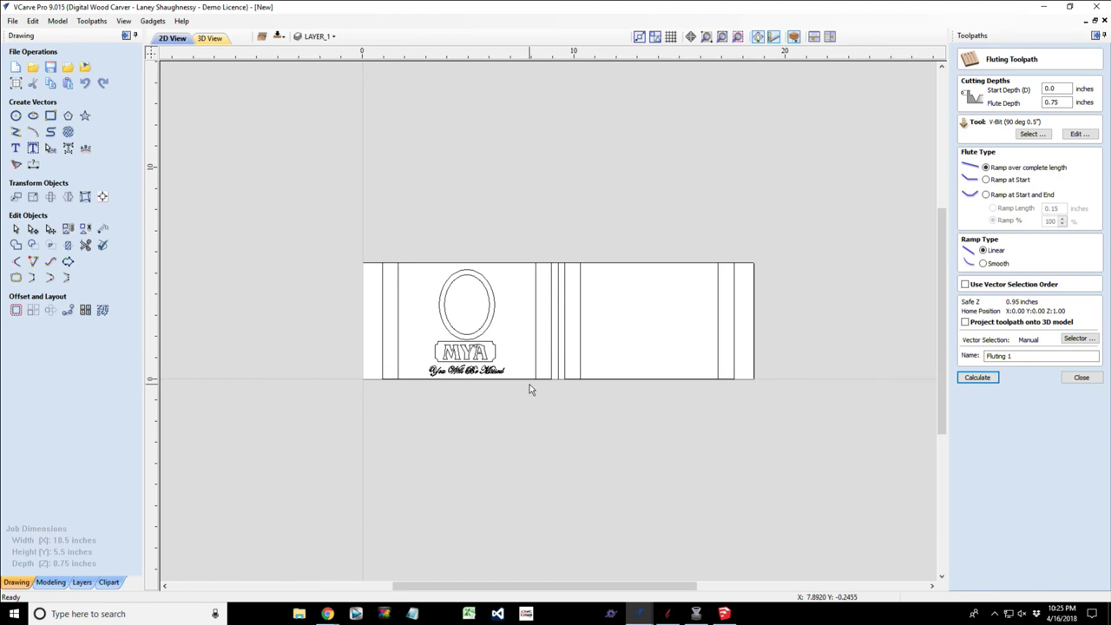
# Zoom and pan around the fluting board drawing before returning to the 3D panel job.
pyautogui.scroll(-1, 531, 389)
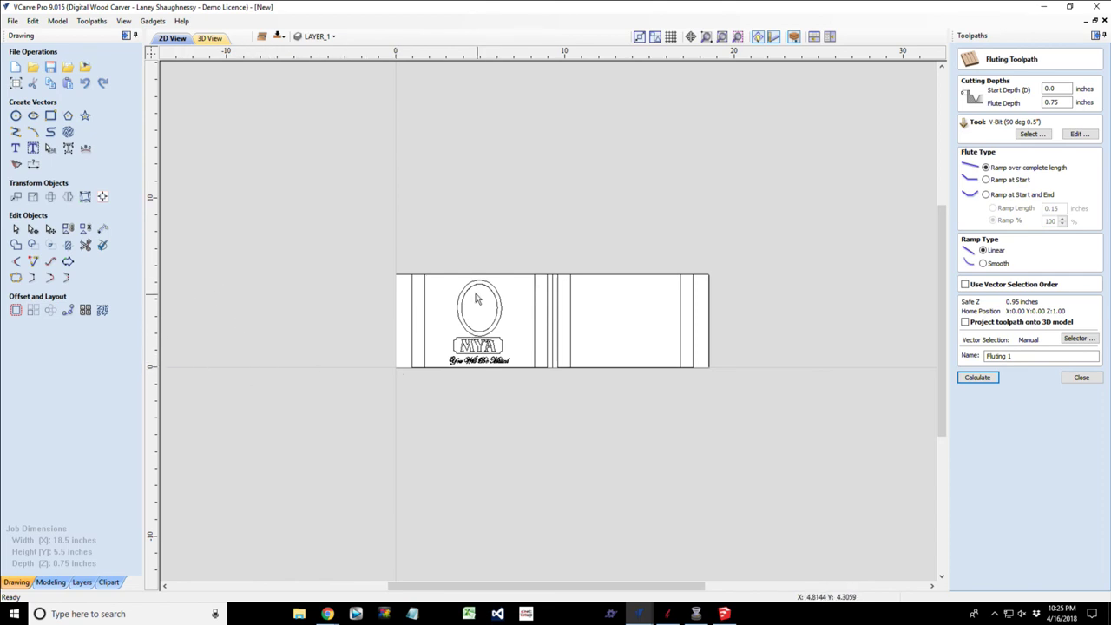
pyautogui.scroll(3, 469, 349)
pyautogui.scroll(1, 488, 330)
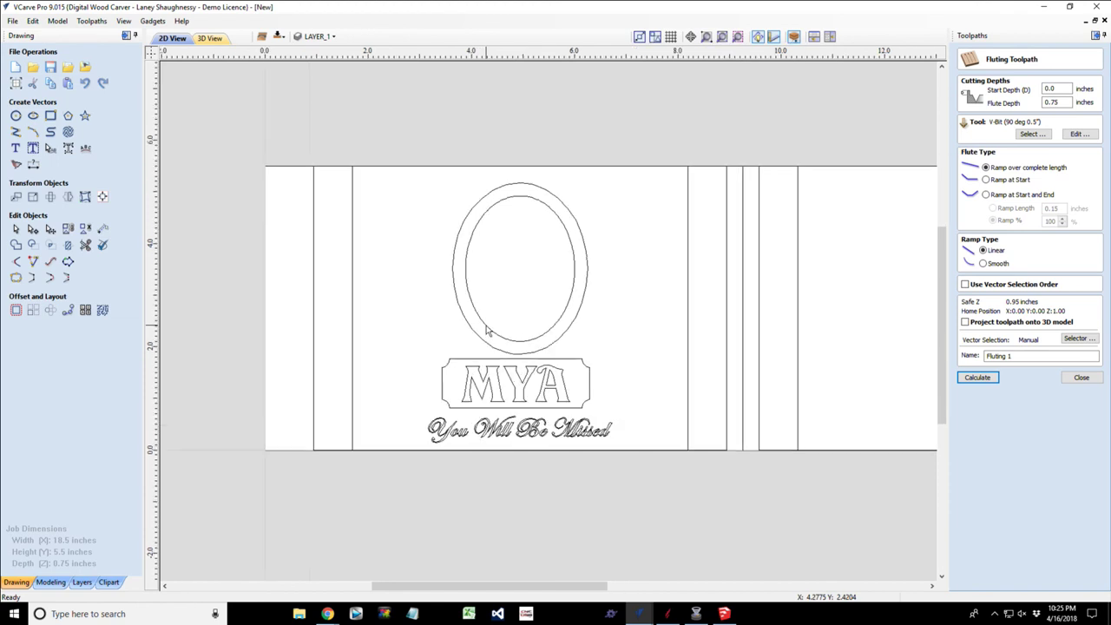
pyautogui.moveTo(624, 405); pyautogui.dragTo(616, 310, button='middle')
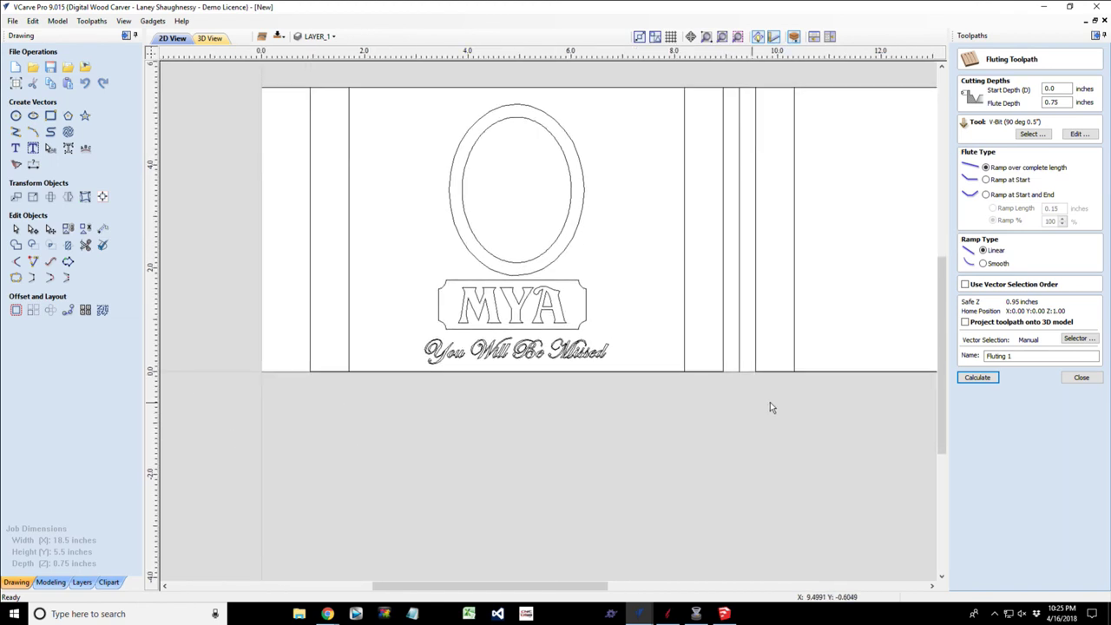
pyautogui.scroll(-3, 752, 449)
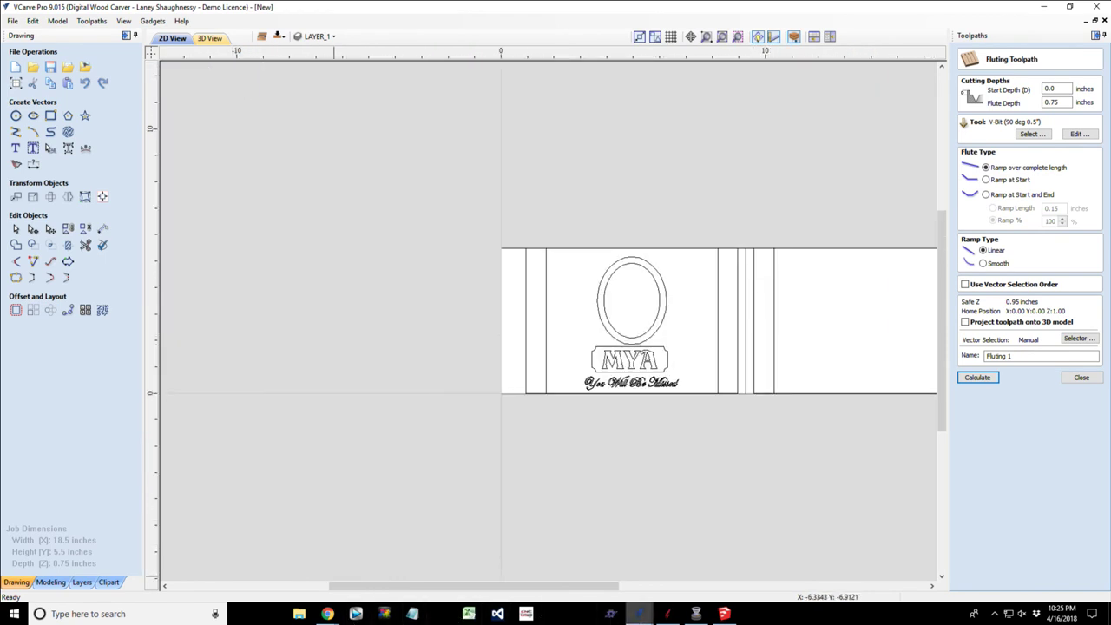
pyautogui.moveTo(639, 614)
pyautogui.click(705, 560)
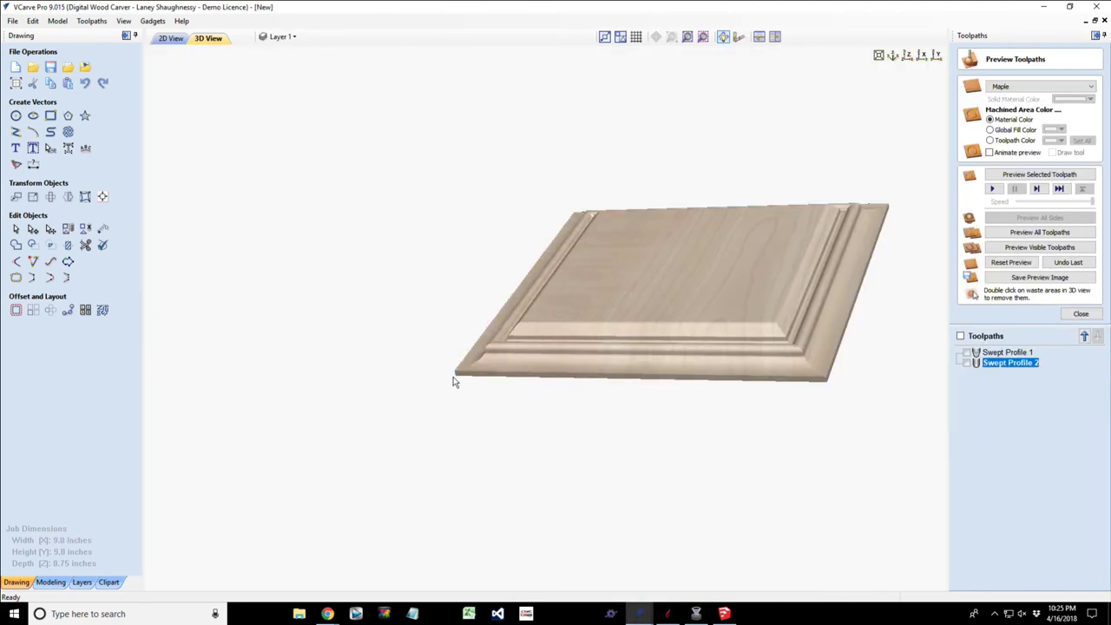
pyautogui.click(170, 38)
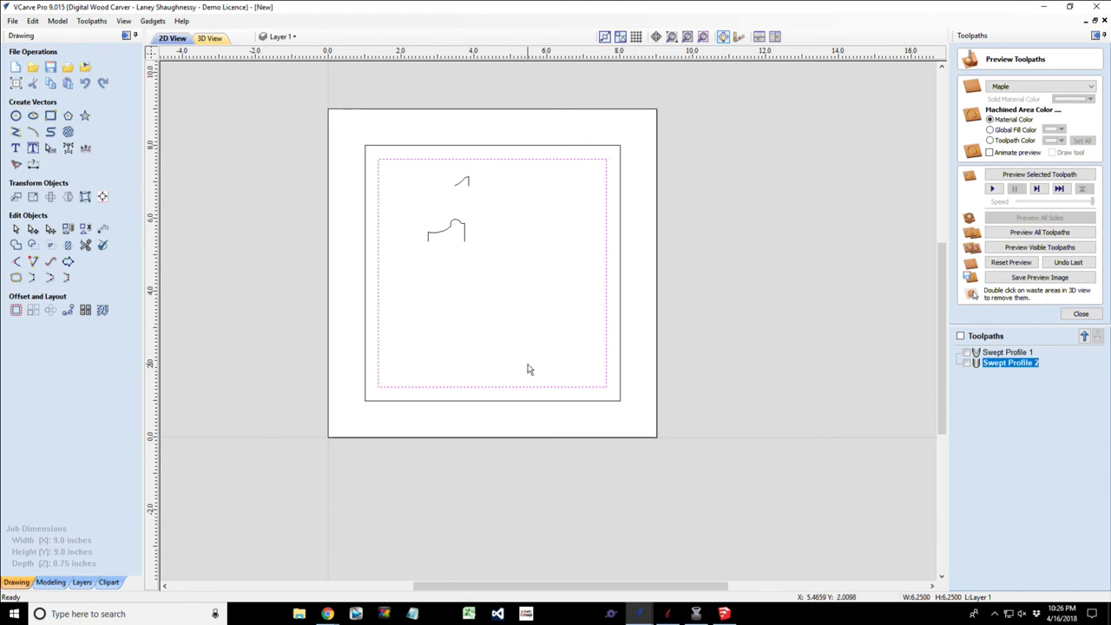
pyautogui.keyDown('shift'); pyautogui.moveTo(449, 437); pyautogui.dragTo(444, 379); pyautogui.keyUp('shift')
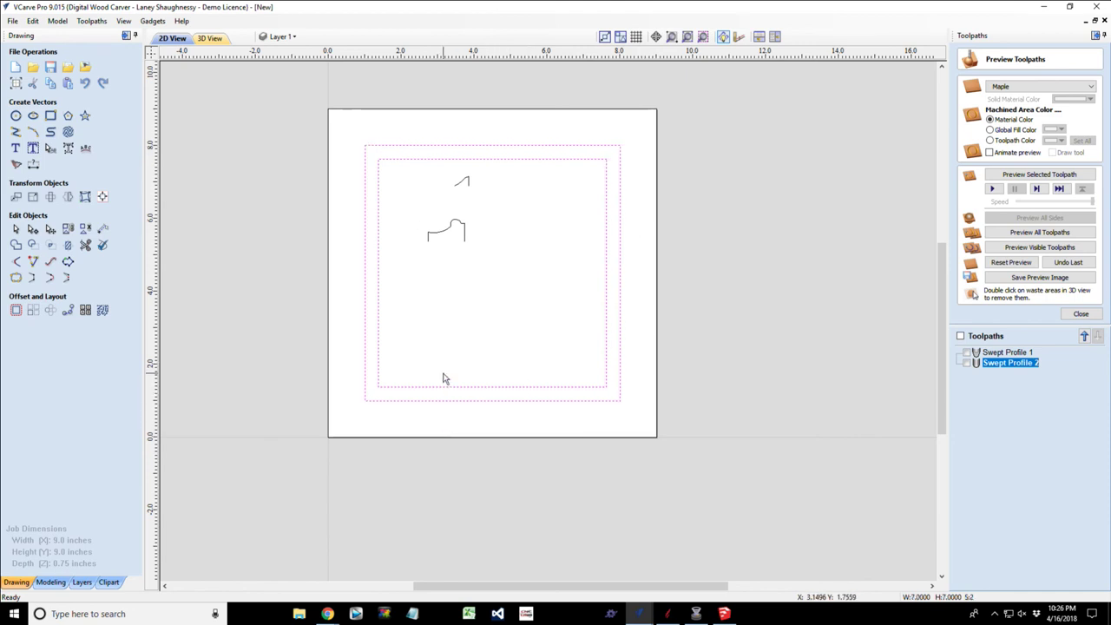
pyautogui.click(462, 359)
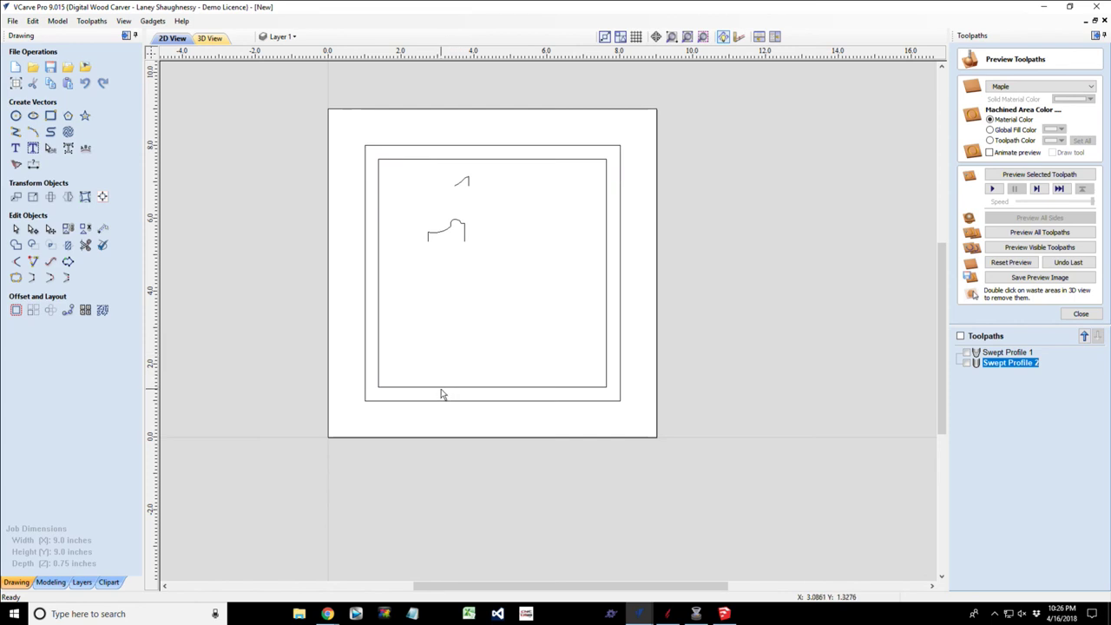
pyautogui.scroll(-2, 441, 391)
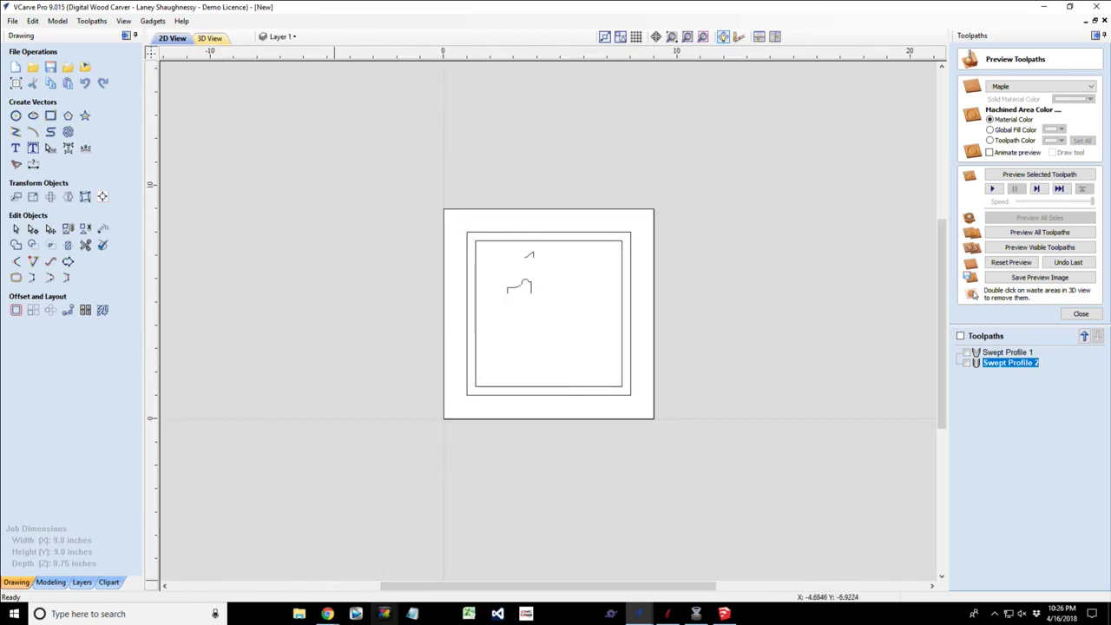
pyautogui.click(548, 419)
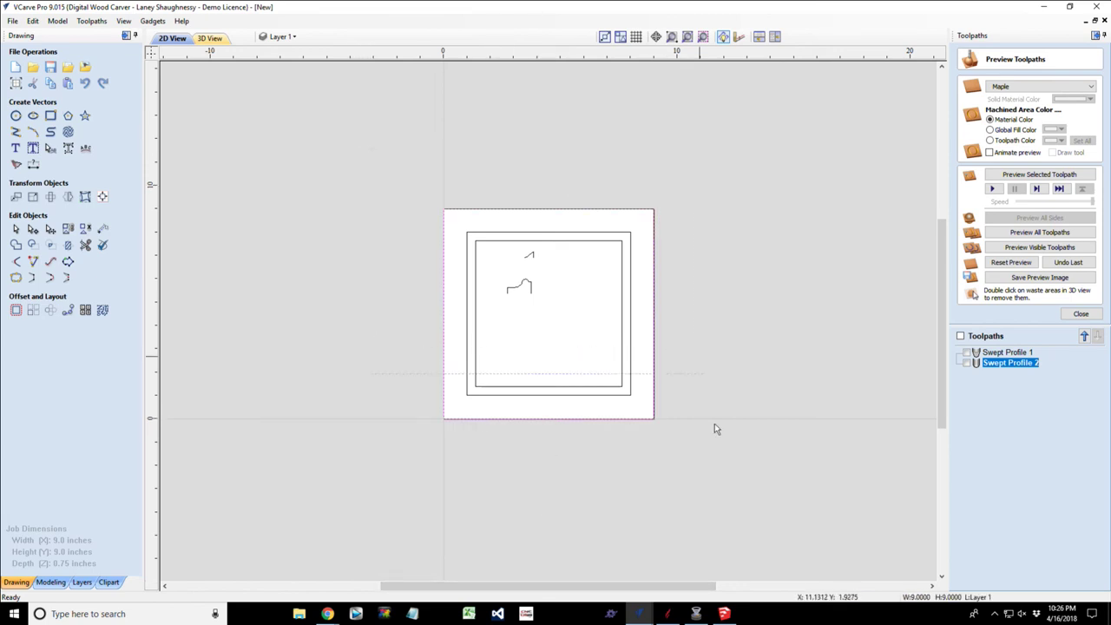
pyautogui.hotkey('ctrl', 'a')
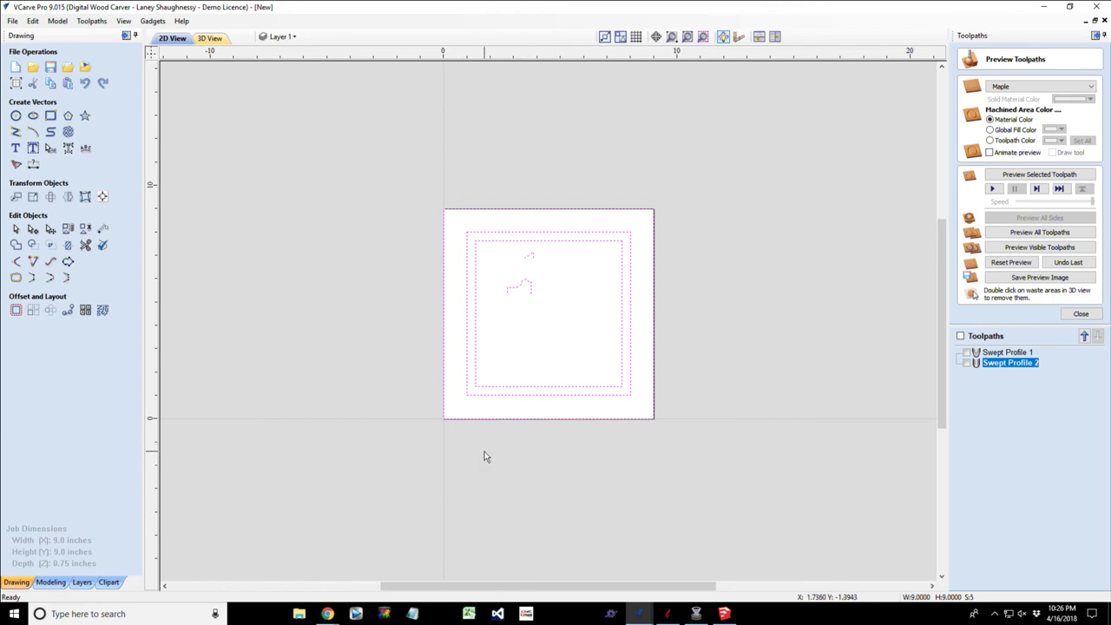
pyautogui.click(209, 40)
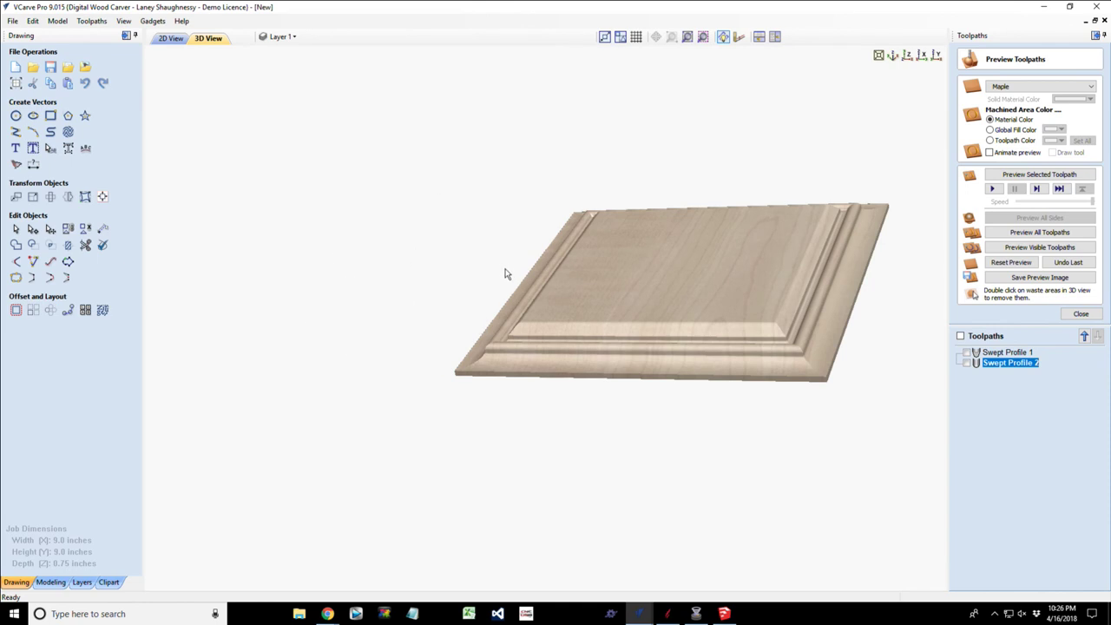
# Orbit the carved panel from several angles, then open Swept Profile 2 for editing.
pyautogui.moveTo(662, 331); pyautogui.dragTo(806, 258)
pyautogui.moveTo(877, 236); pyautogui.dragTo(655, 361)
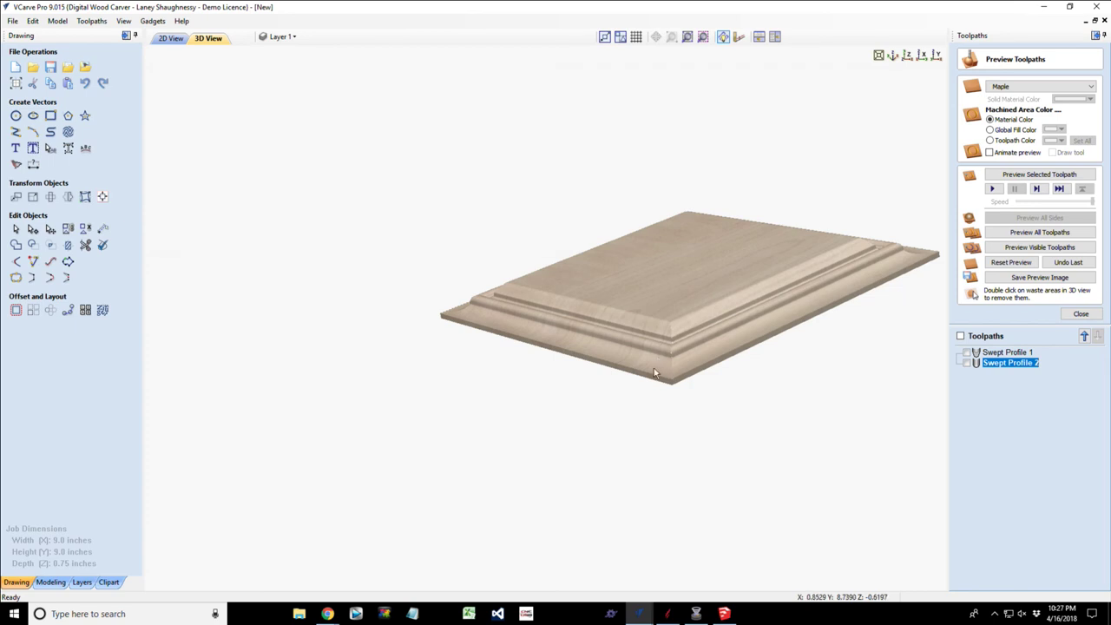
pyautogui.moveTo(654, 368); pyautogui.dragTo(714, 385)
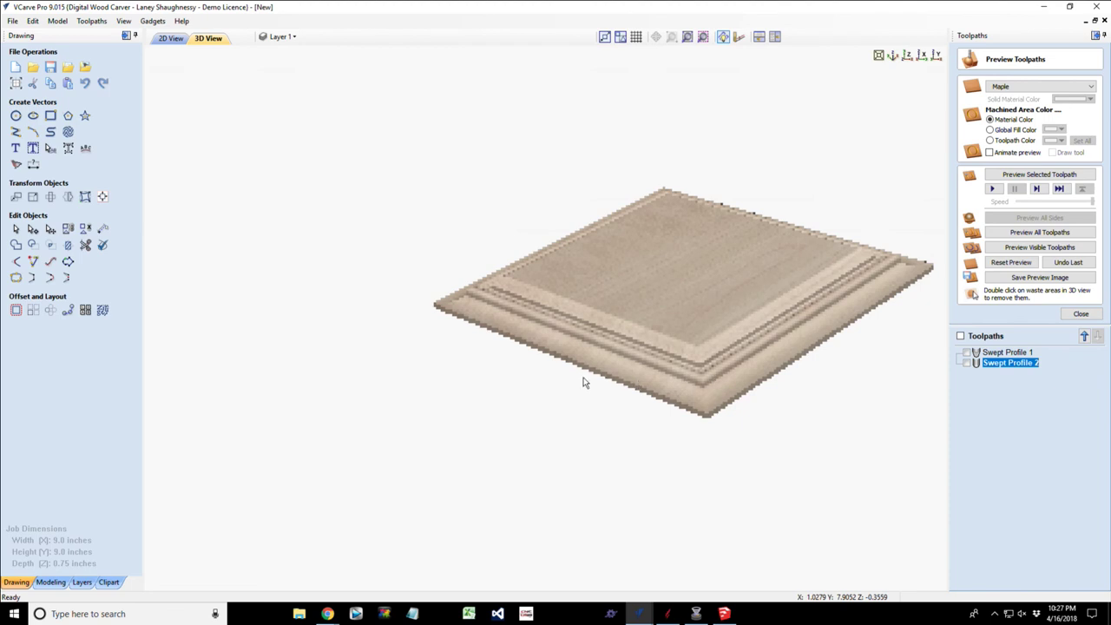
pyautogui.moveTo(584, 382); pyautogui.dragTo(680, 384)
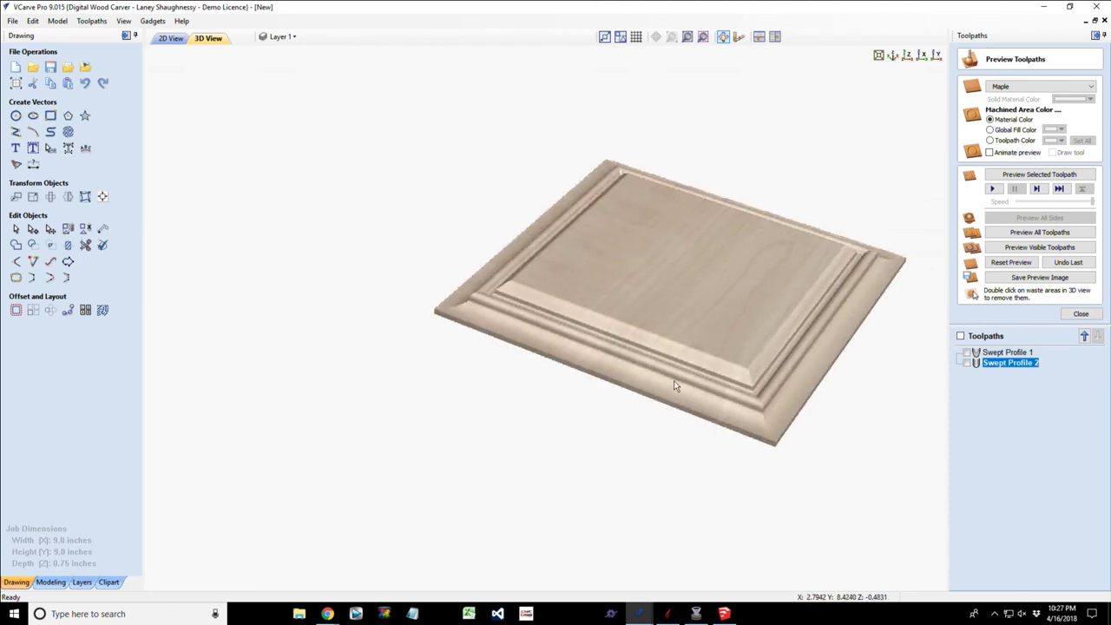
pyautogui.moveTo(676, 386); pyautogui.dragTo(672, 287)
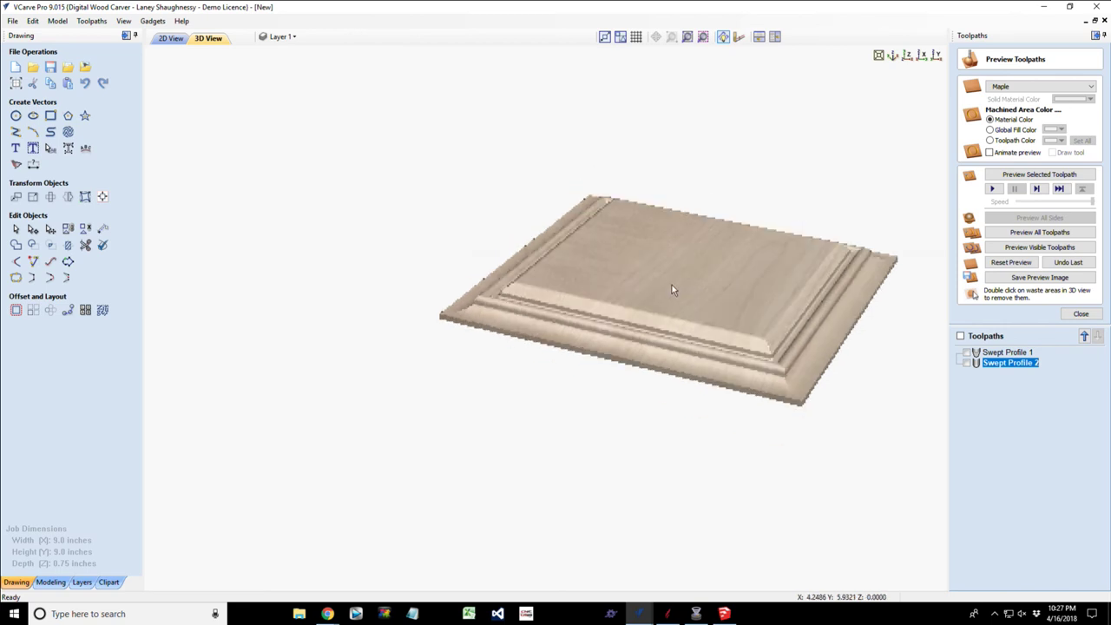
pyautogui.doubleClick(1004, 366)
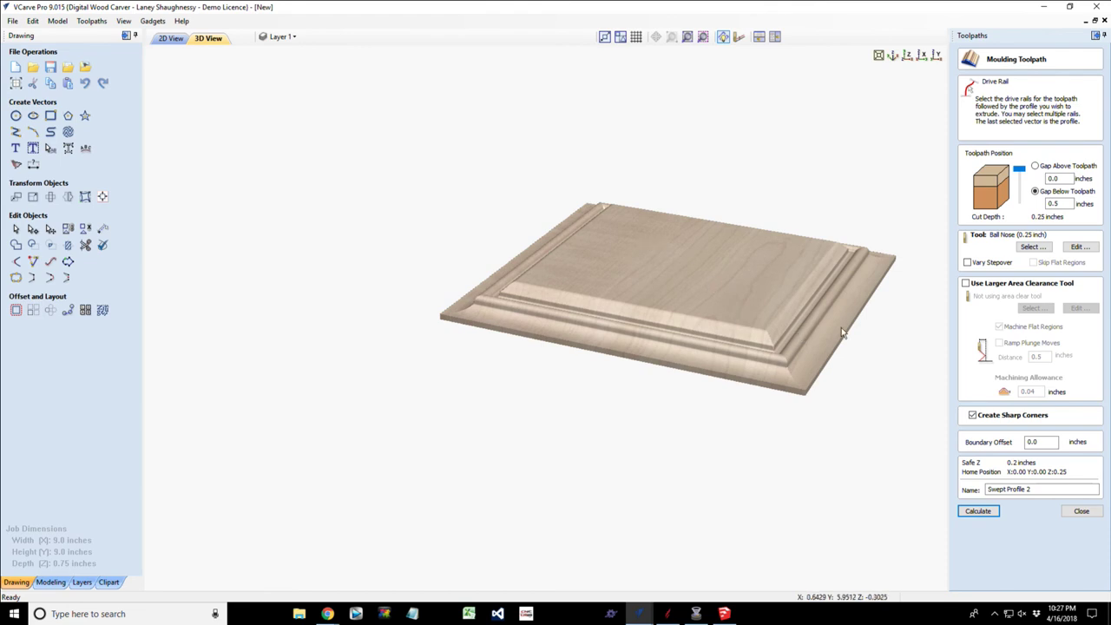
# Try the Tapered Ball Nose 7.2 Deg cutter on Swept Profile 2 and recalculate.
pyautogui.click(1027, 248)
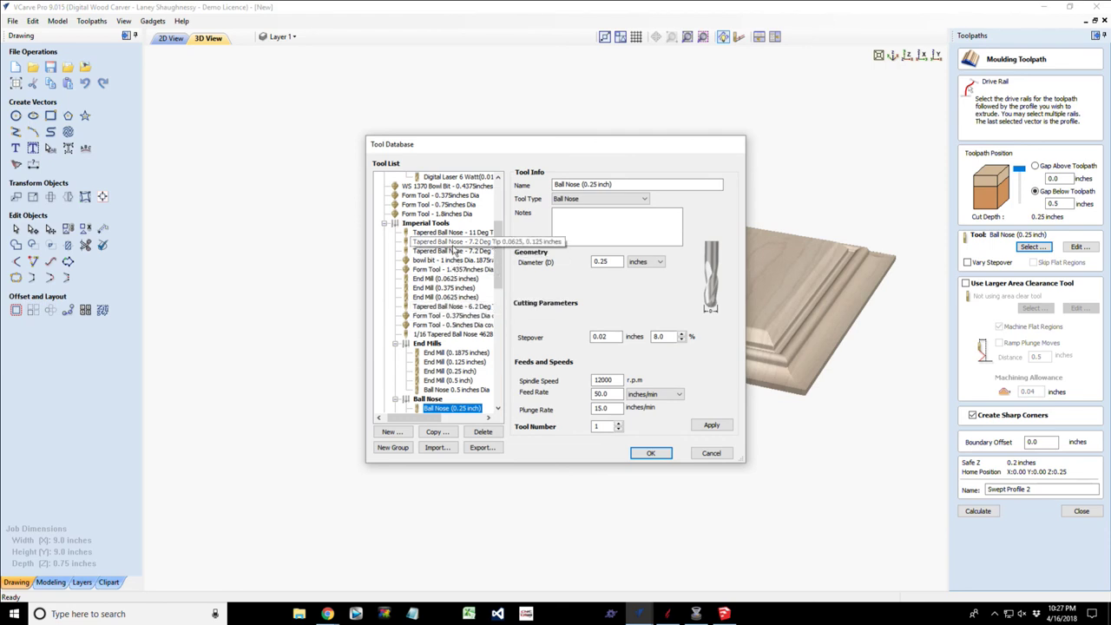
pyautogui.click(451, 250)
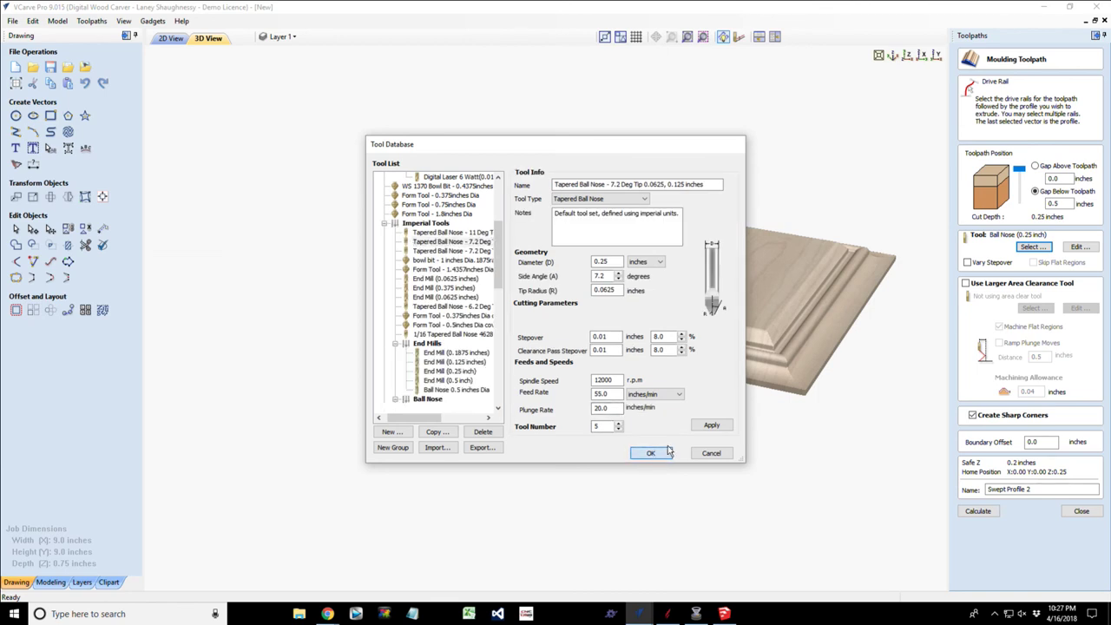
pyautogui.click(650, 452)
pyautogui.click(977, 513)
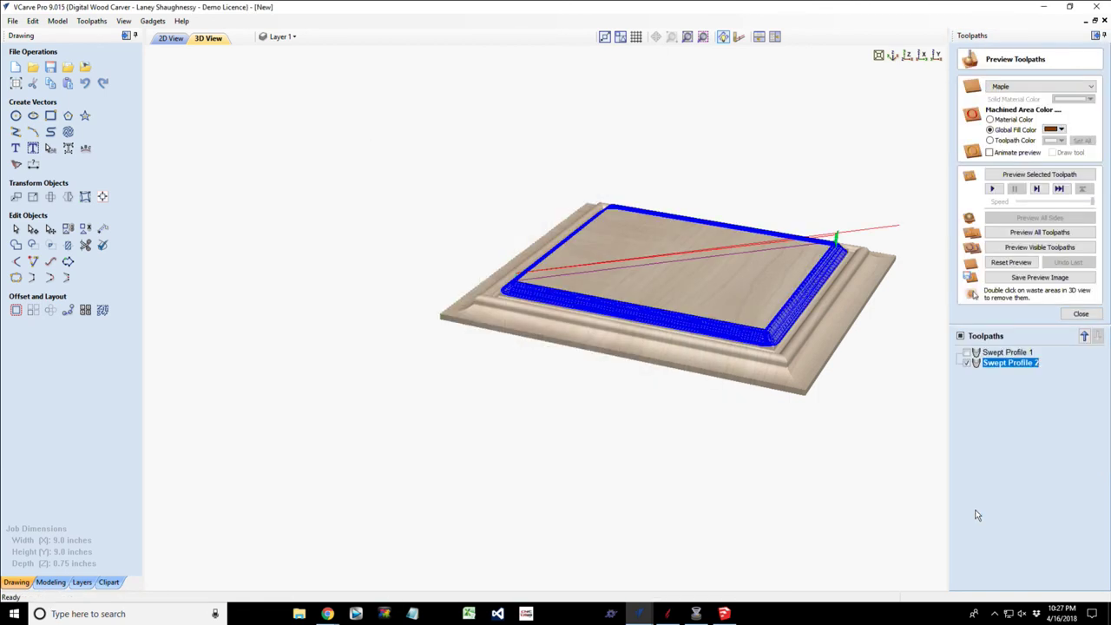
pyautogui.moveTo(776, 376); pyautogui.dragTo(631, 387)
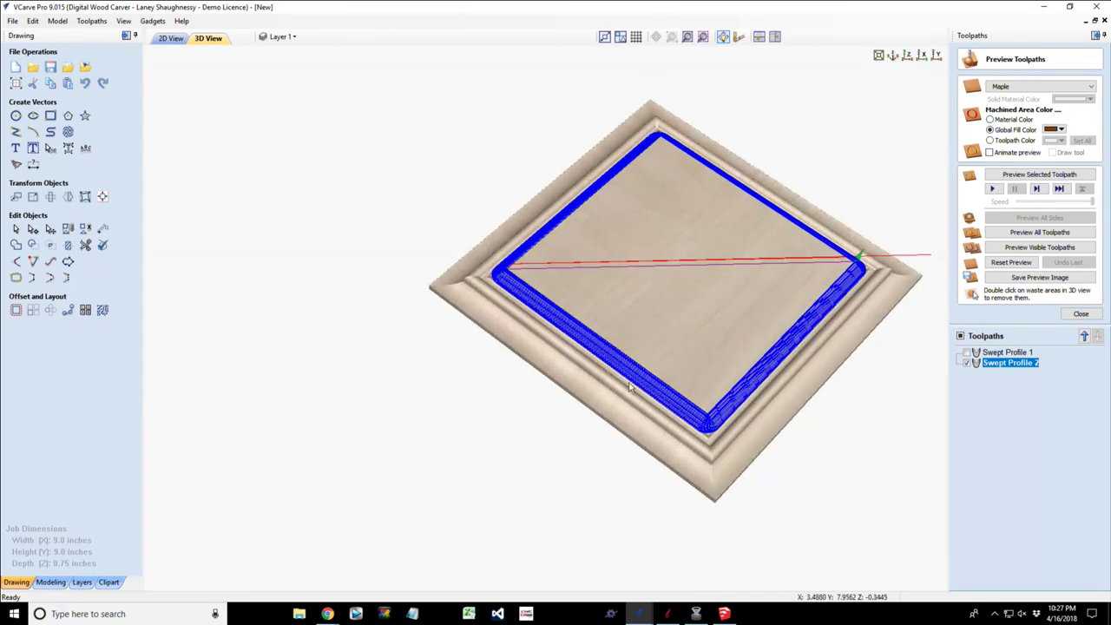
# Enable Create Sharp Corners, switch back to Ball Nose (0.25 inch), and recalculate Swept Profile 2.
pyautogui.doubleClick(1003, 364)
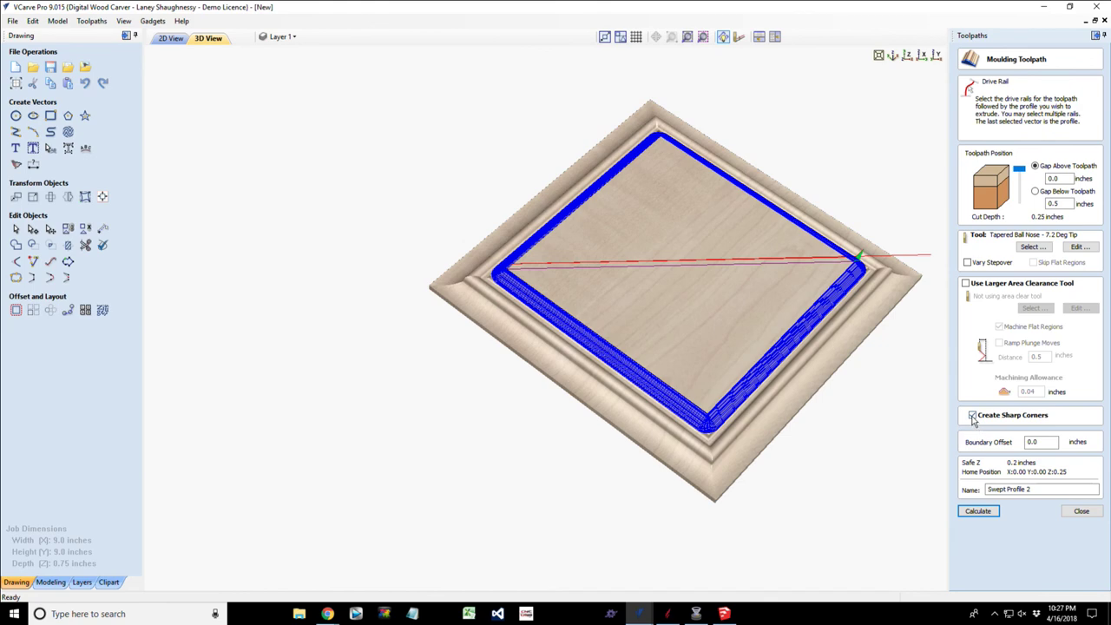
pyautogui.click(972, 416)
pyautogui.moveTo(698, 288); pyautogui.dragTo(788, 333)
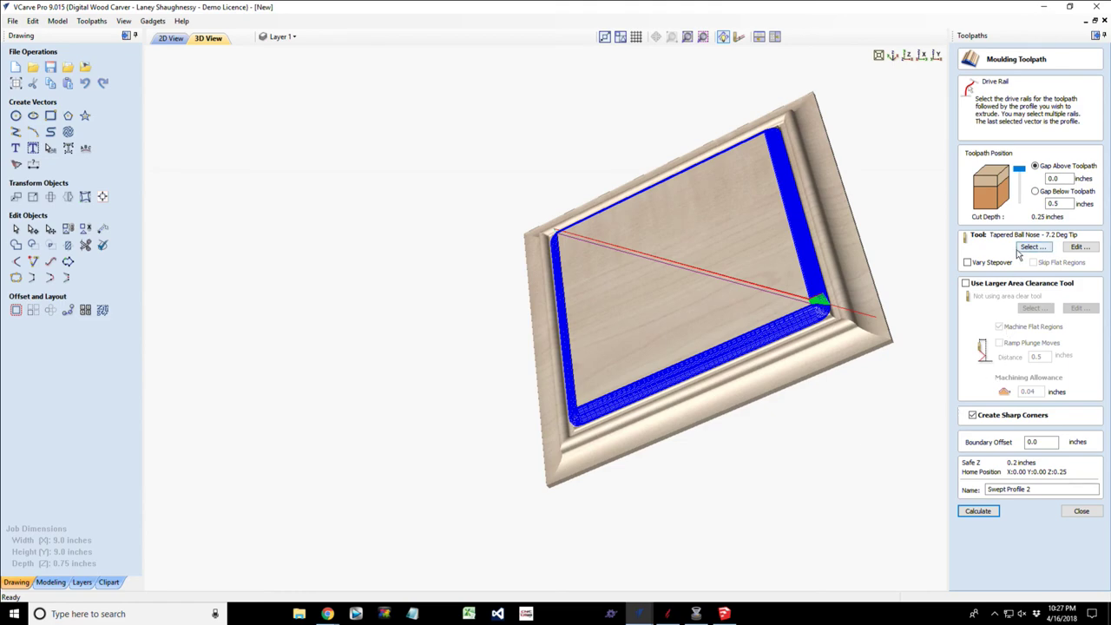
pyautogui.click(1034, 248)
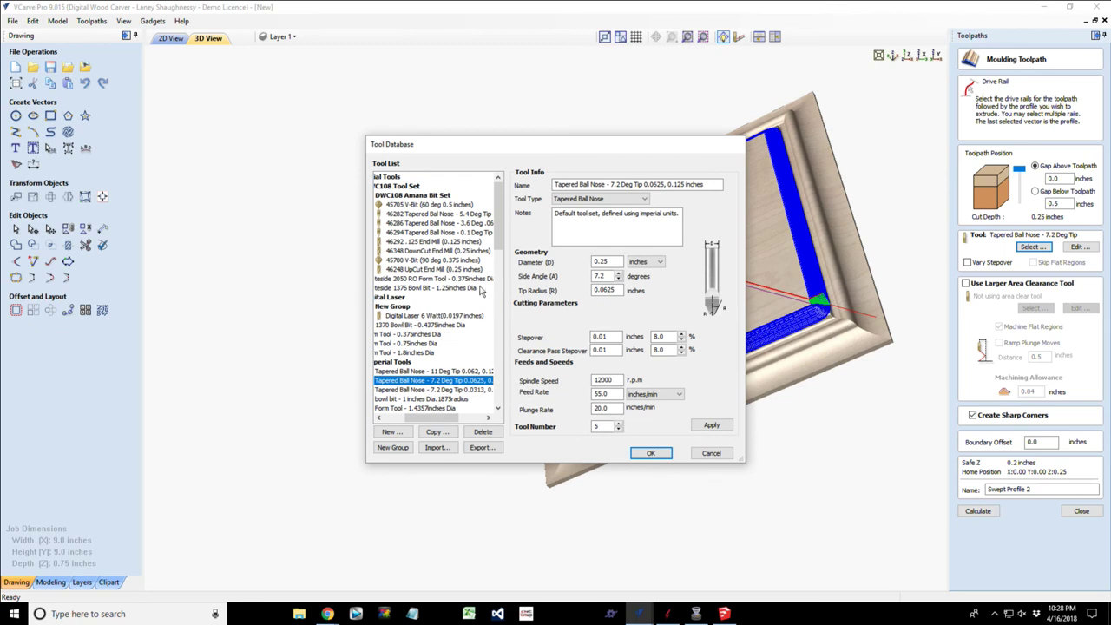
pyautogui.moveTo(500, 249); pyautogui.dragTo(496, 326)
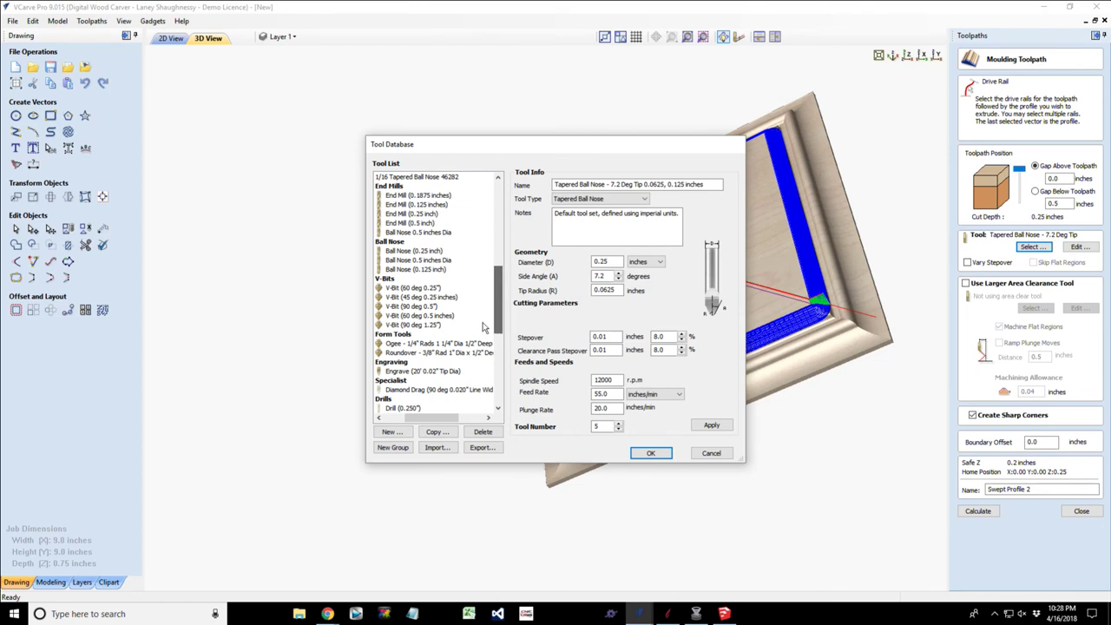
pyautogui.click(414, 251)
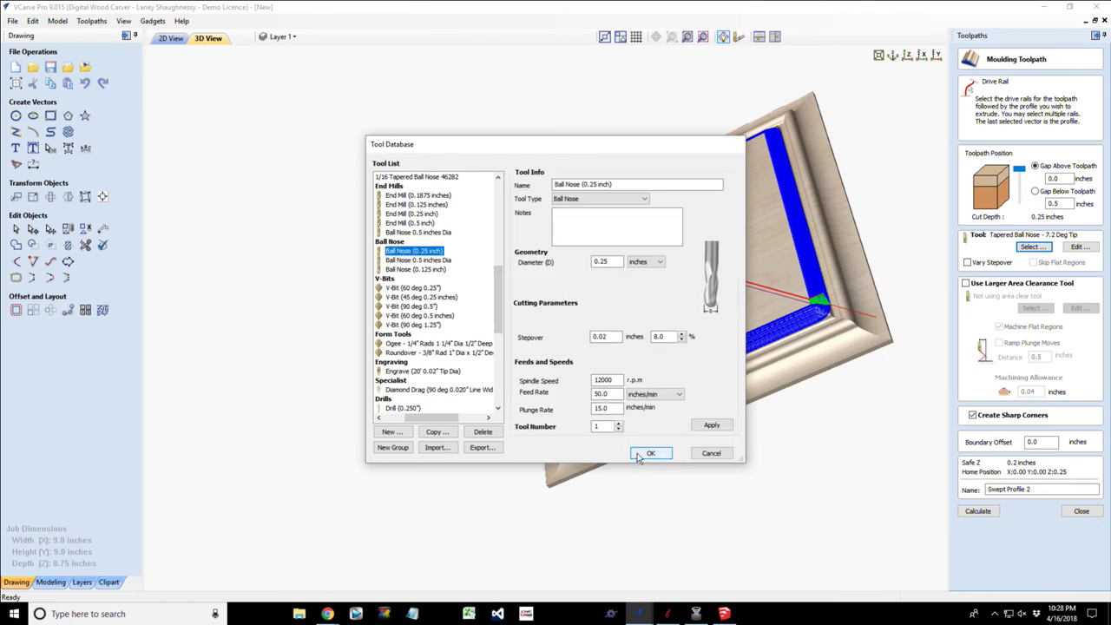
pyautogui.click(650, 453)
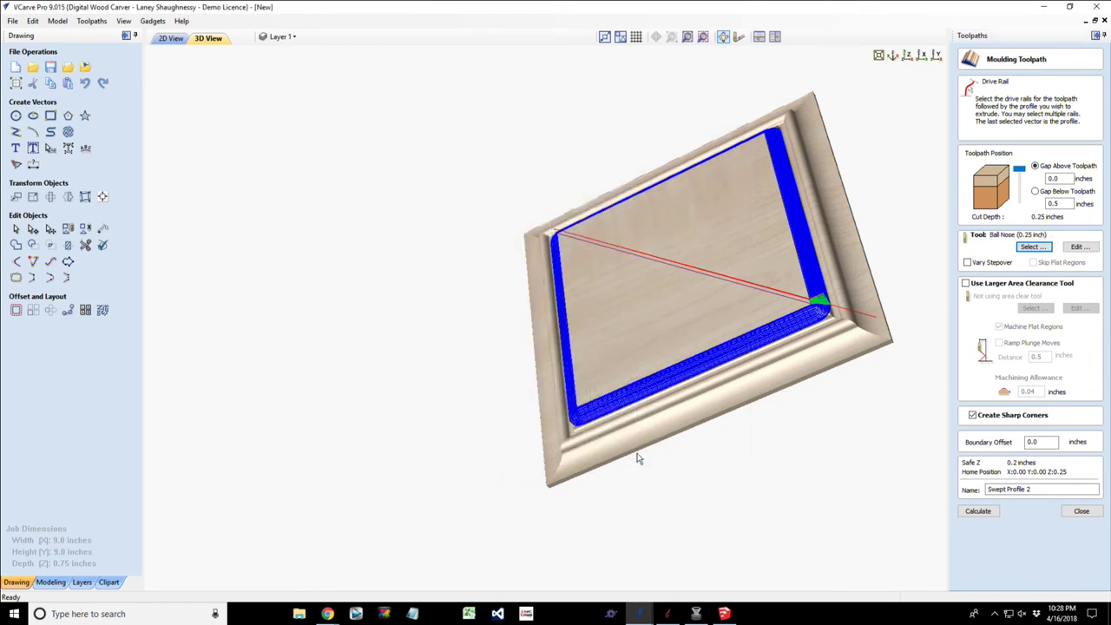
pyautogui.click(977, 510)
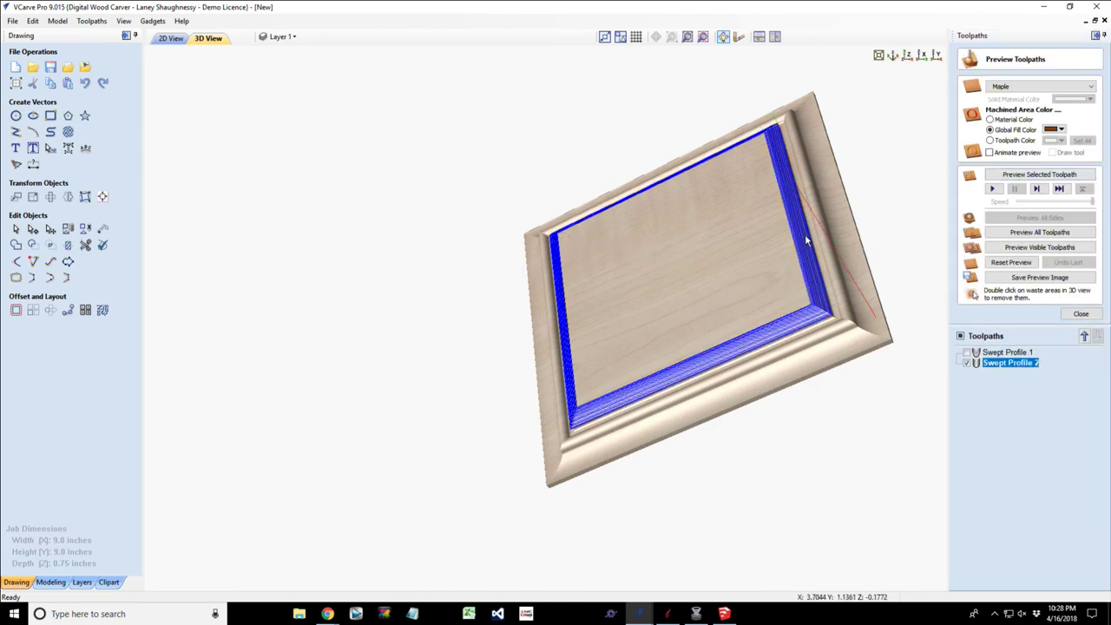
# Orbit and zoom the carved frame preview, then Alt+Tab over to the browser.
pyautogui.moveTo(805, 234); pyautogui.dragTo(835, 381)
pyautogui.scroll(5, 776, 457)
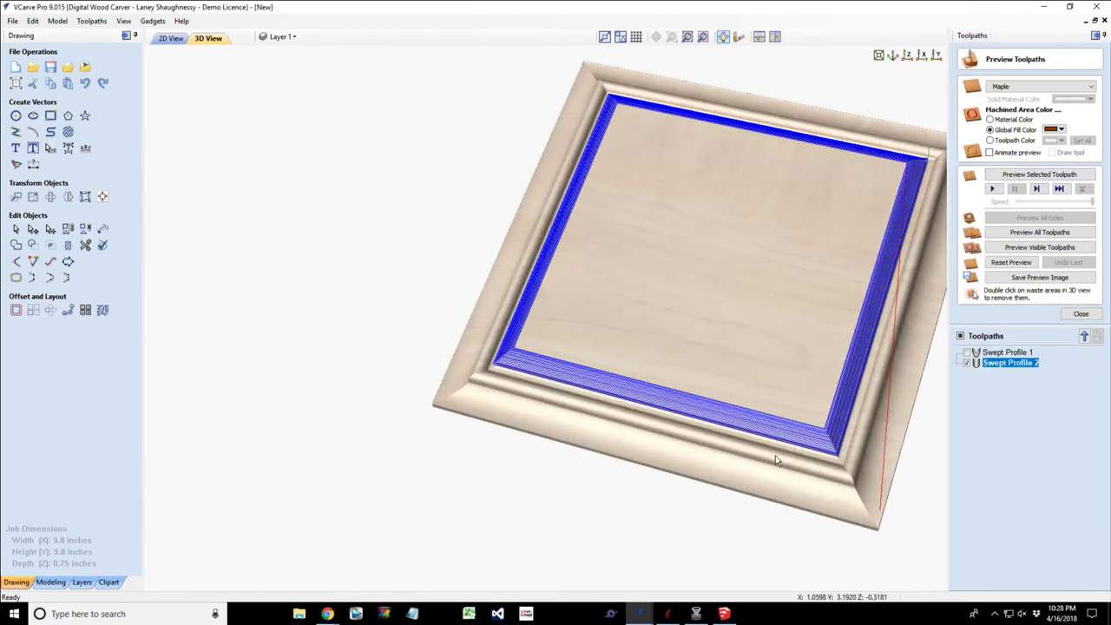
pyautogui.scroll(-2, 784, 374)
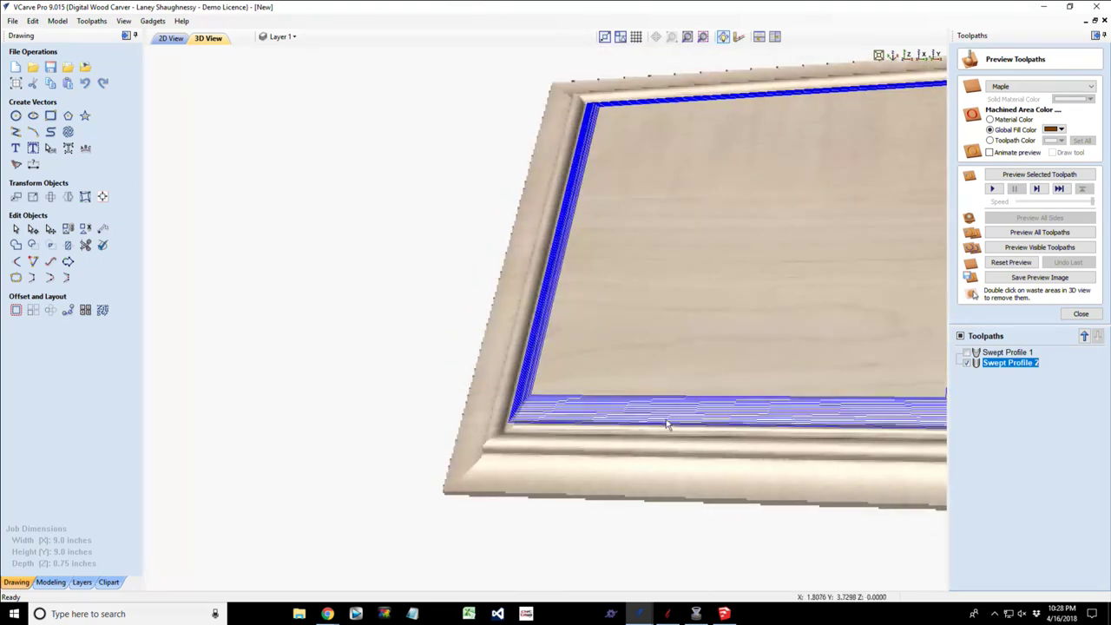
pyautogui.scroll(-2, 643, 405)
pyautogui.scroll(-1, 641, 405)
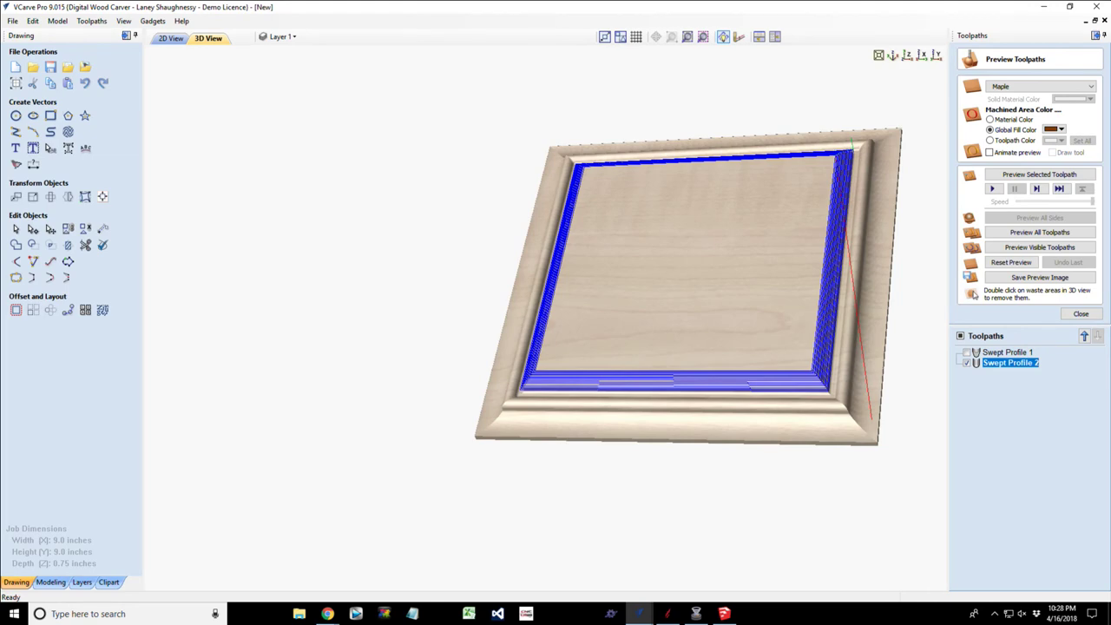
pyautogui.hotkey('alt', 'Tab')
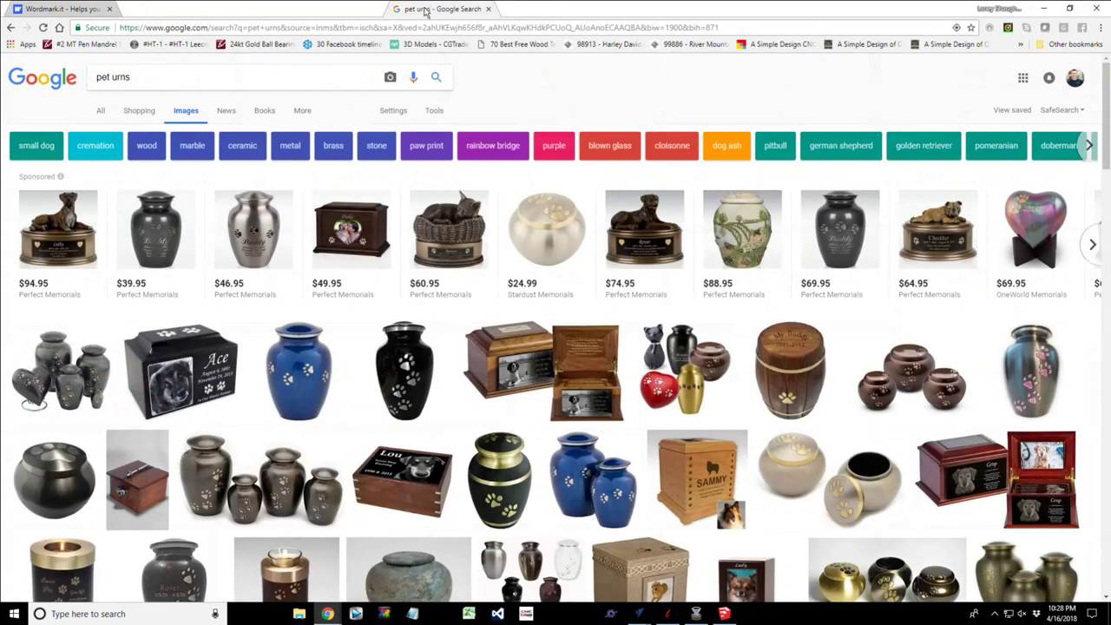
# Browse pet urn images, enlarge the wooden casket urn, then start a new job in Aspire.
pyautogui.moveTo(425, 10); pyautogui.dragTo(421, 17)
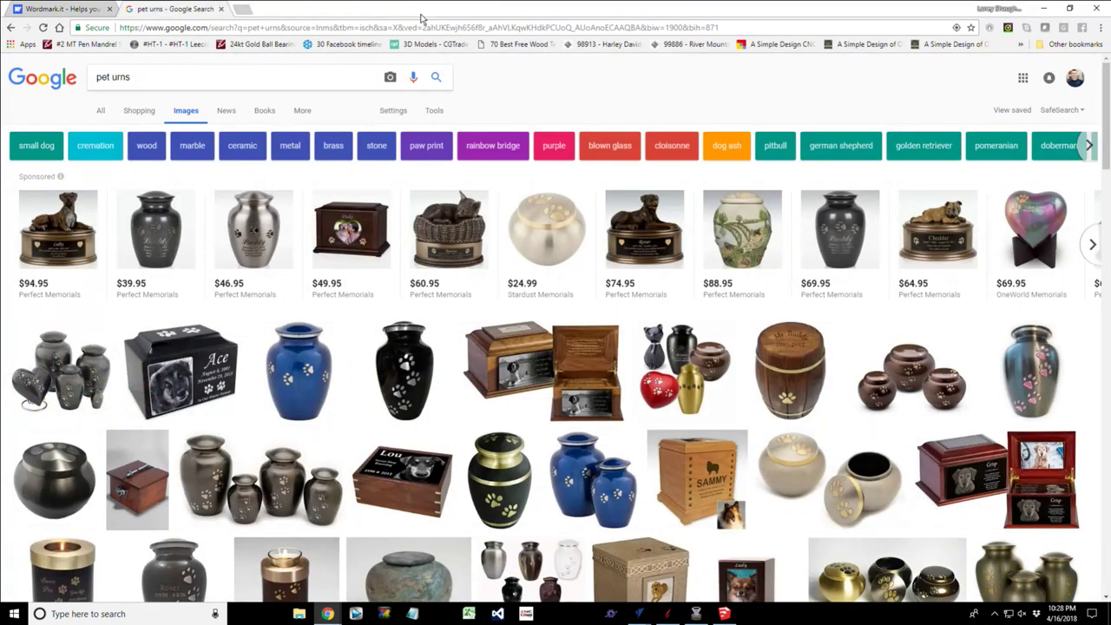
pyautogui.scroll(-3, 641, 417)
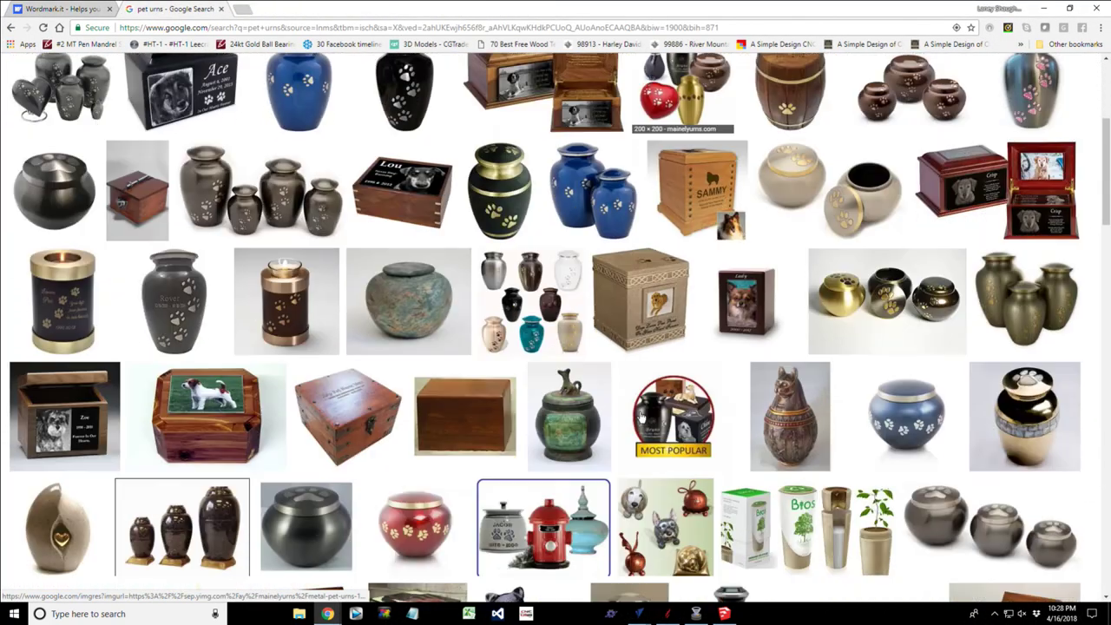
pyautogui.scroll(-3, 665, 300)
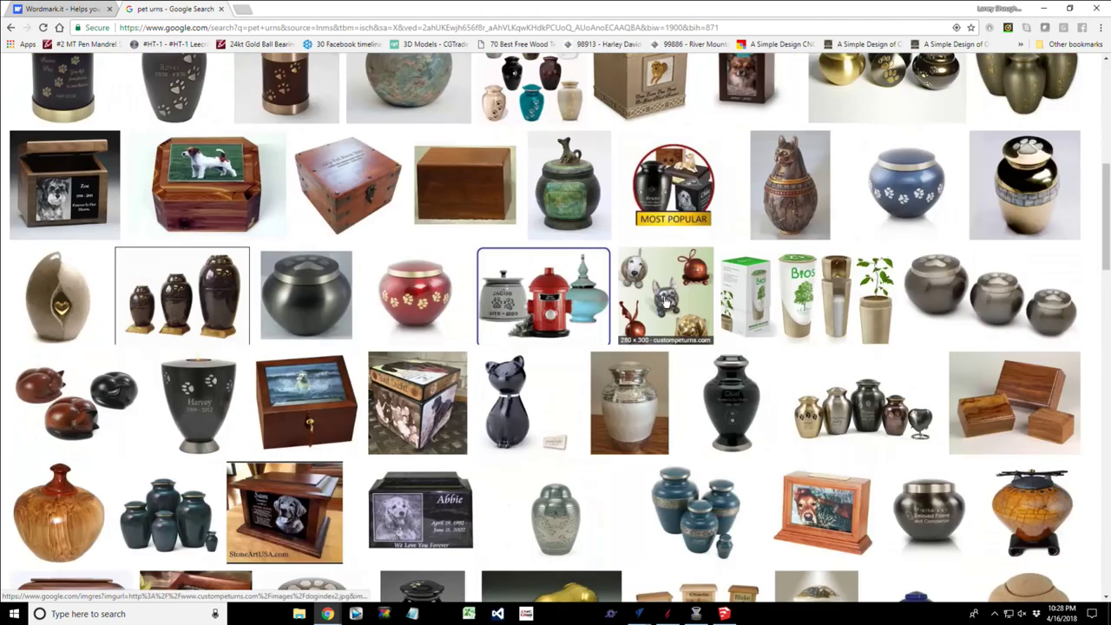
pyautogui.scroll(-3, 666, 300)
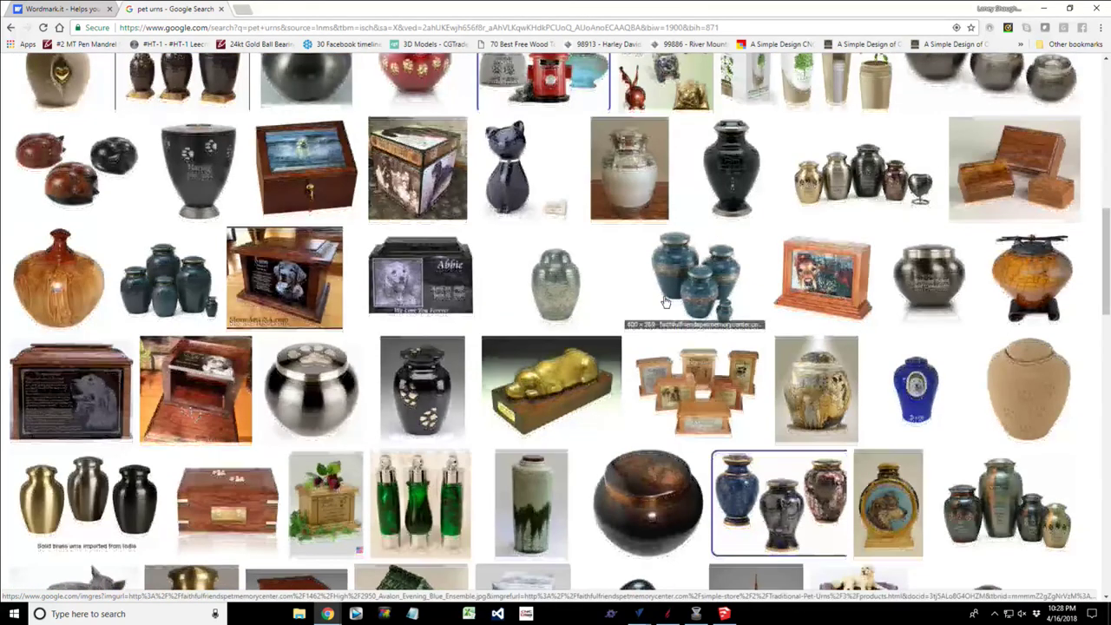
pyautogui.scroll(-3, 666, 300)
pyautogui.scroll(-3, 665, 302)
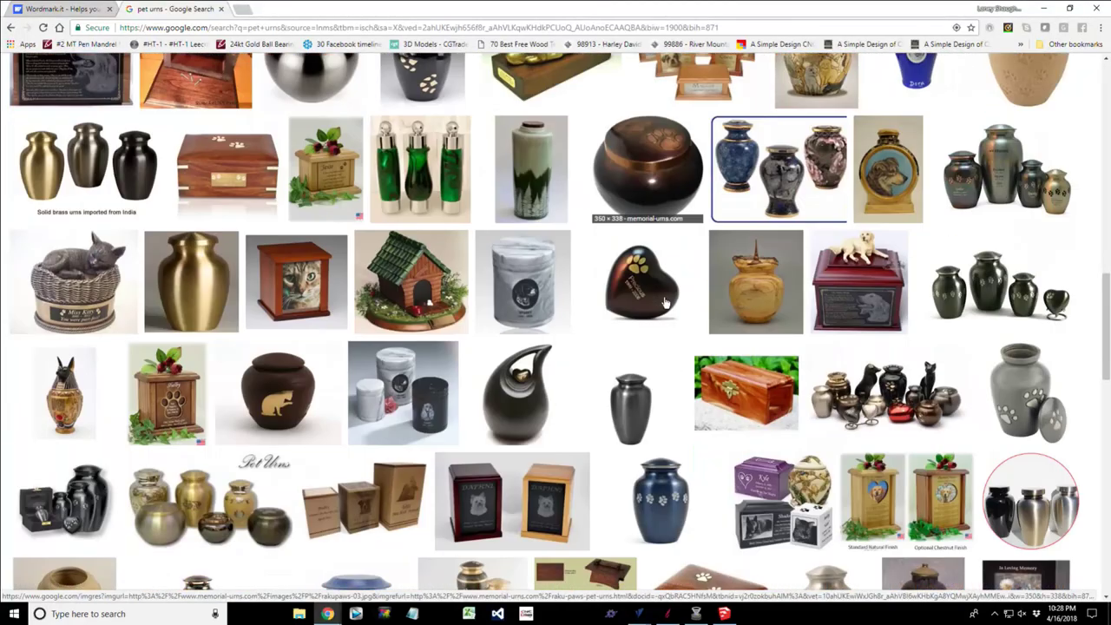
pyautogui.scroll(-3, 665, 302)
pyautogui.scroll(-10, 664, 303)
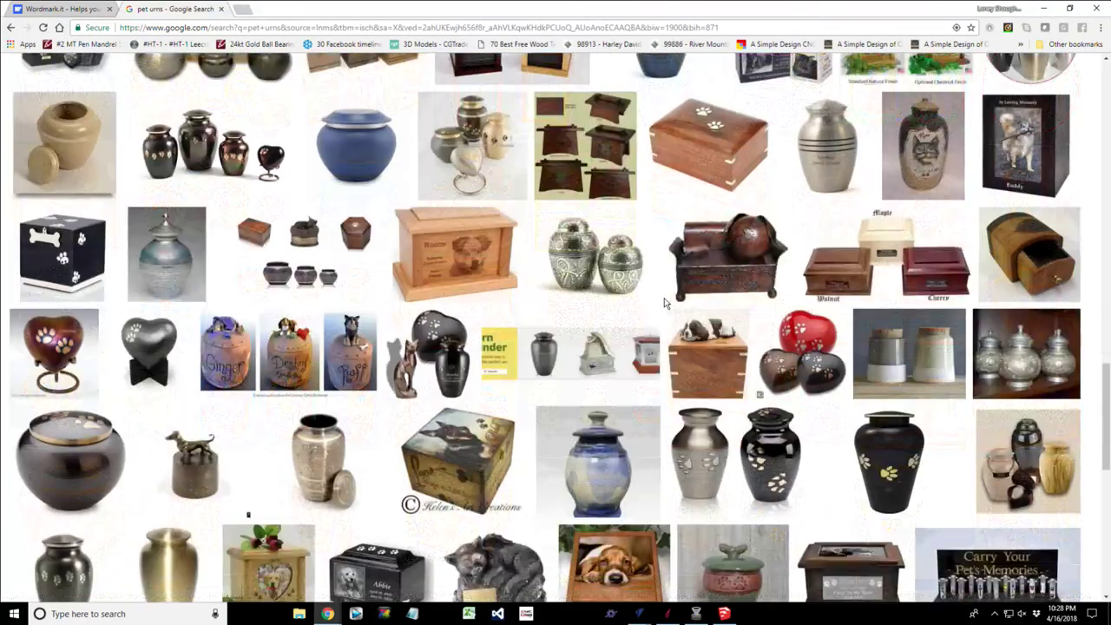
pyautogui.scroll(-2, 665, 302)
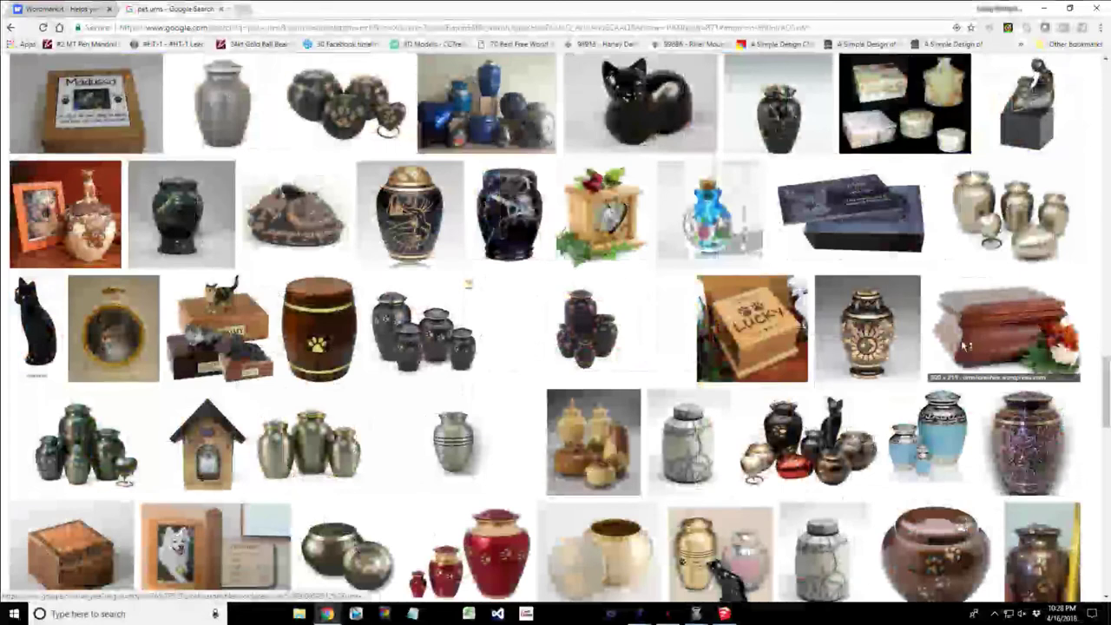
pyautogui.click(966, 347)
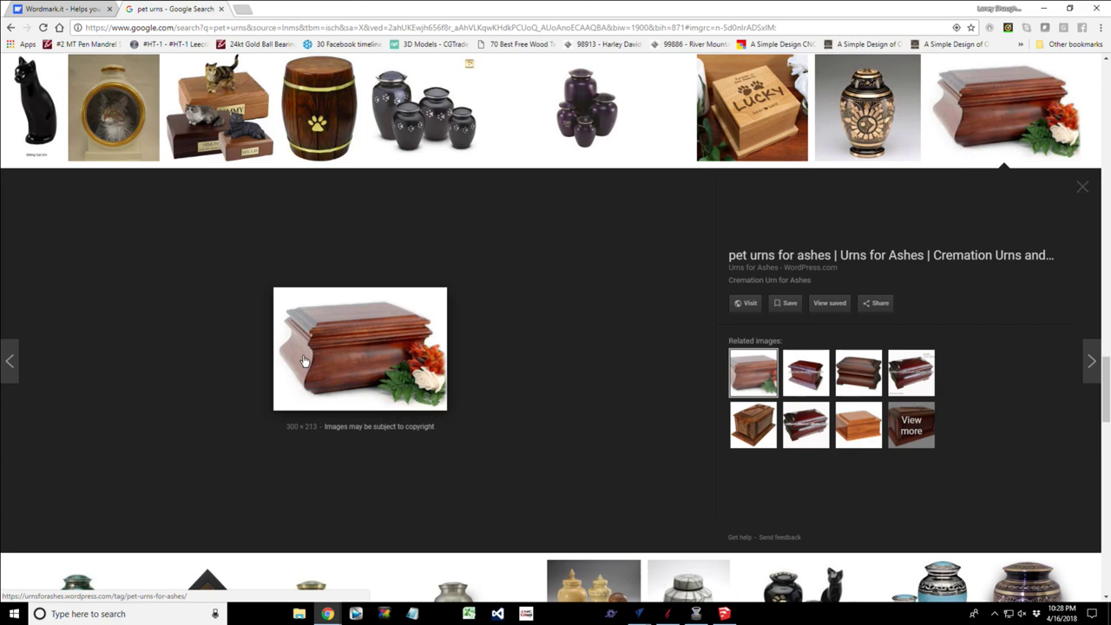
pyautogui.click(667, 614)
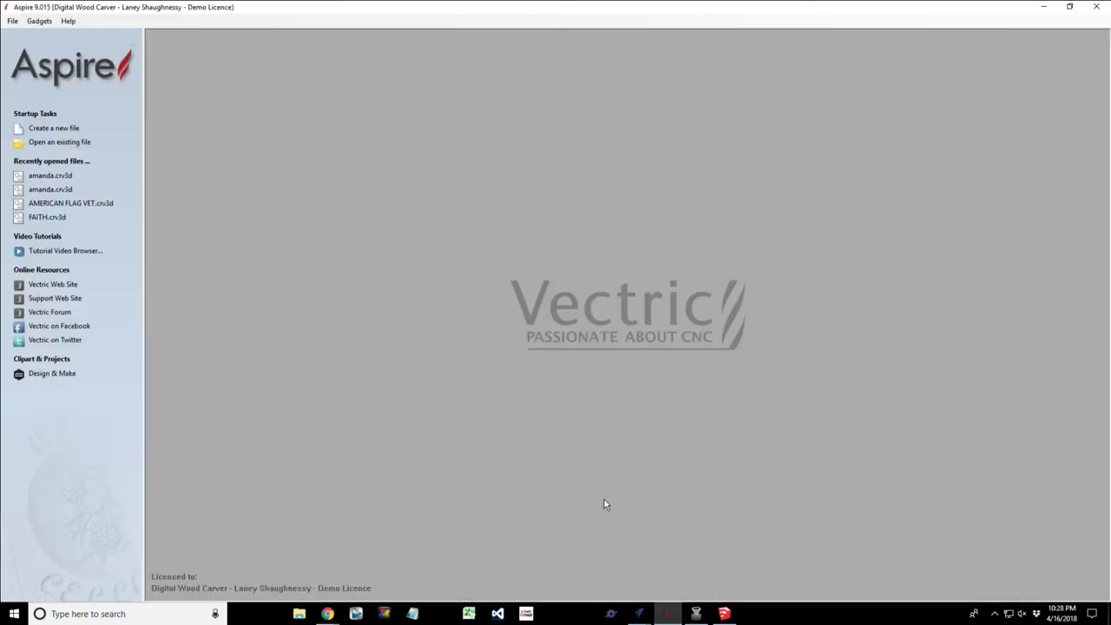
pyautogui.click(59, 128)
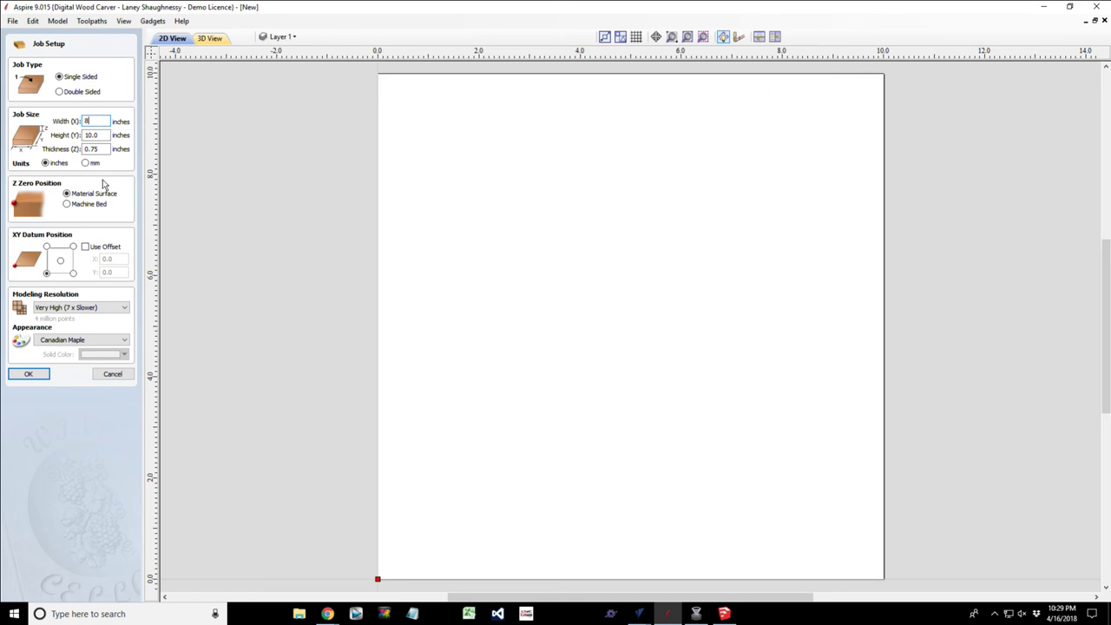
# Size the new Aspire job to 32 in wide by 5.5 in high, keeping 0.75 in thickness.
pyautogui.press('Tab')
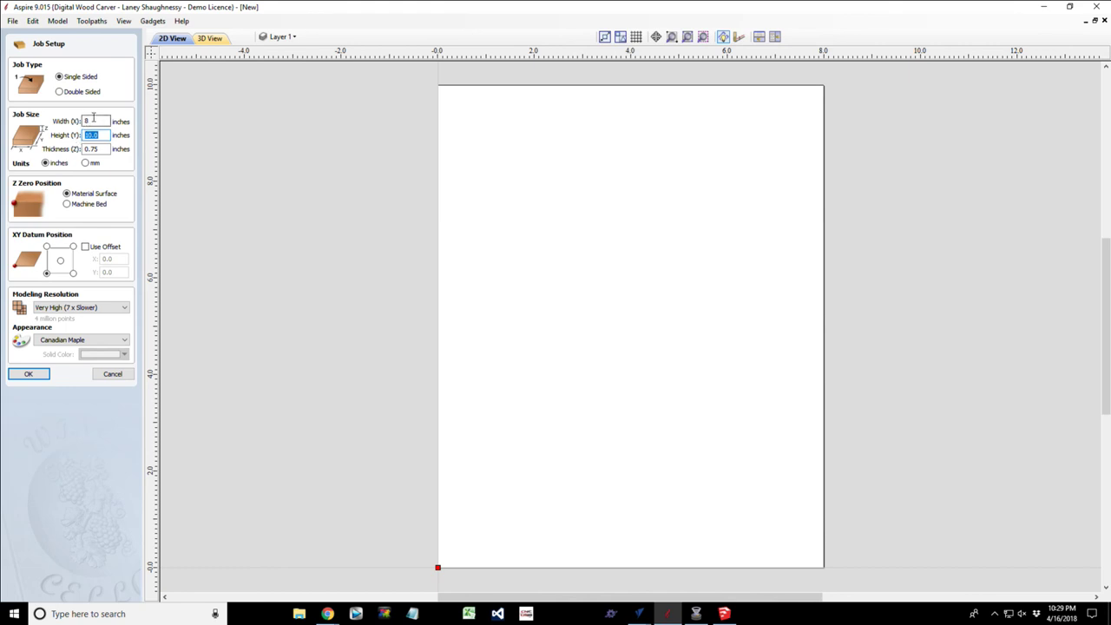
pyautogui.doubleClick(86, 120)
pyautogui.click(97, 136)
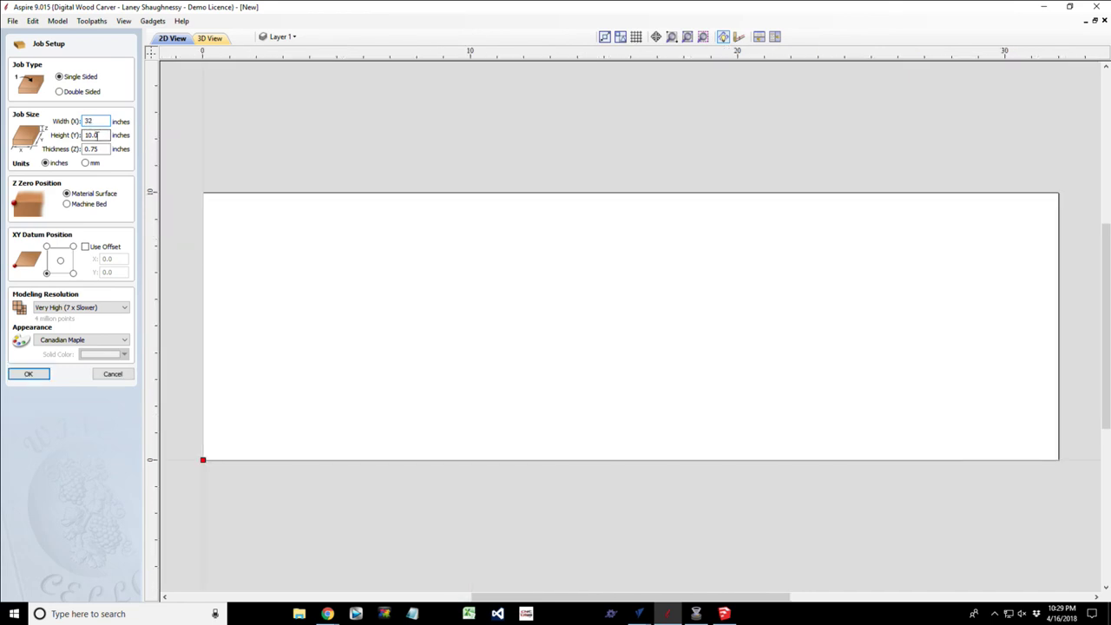
pyautogui.doubleClick(94, 136)
pyautogui.click(26, 375)
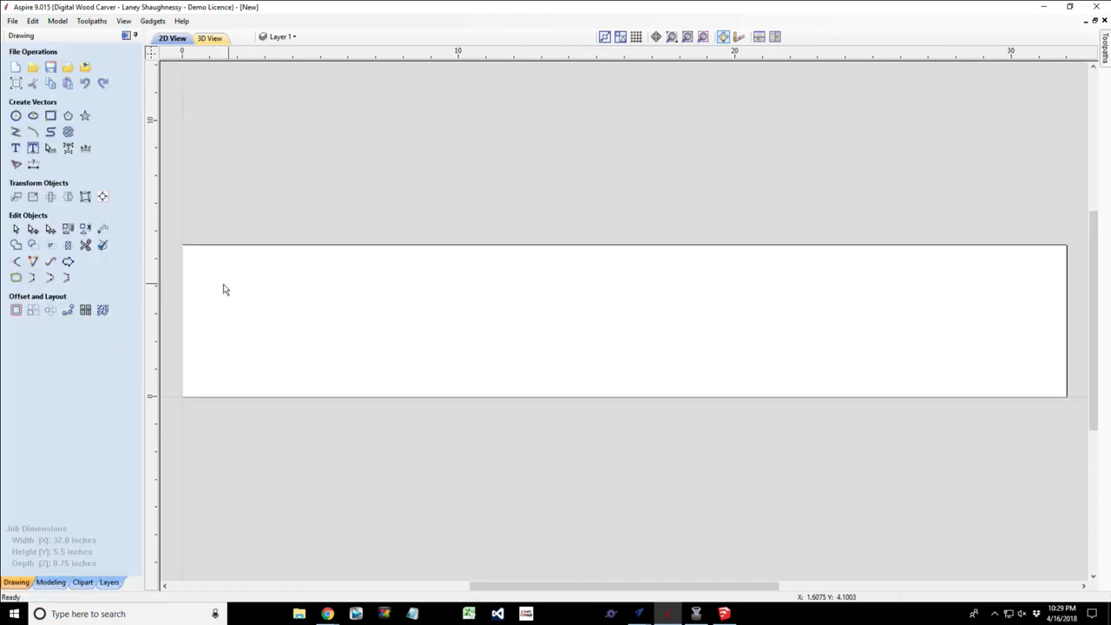
# Trace vertical lines from the top to bottom corners on the sheet's left and right edges.
pyautogui.click(15, 131)
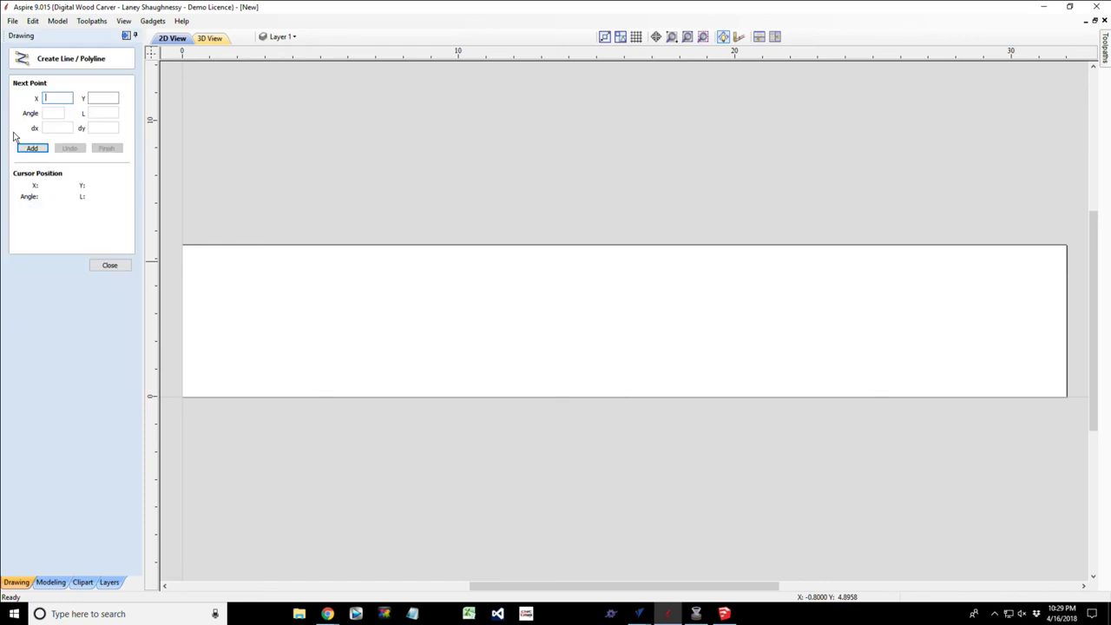
pyautogui.click(182, 244)
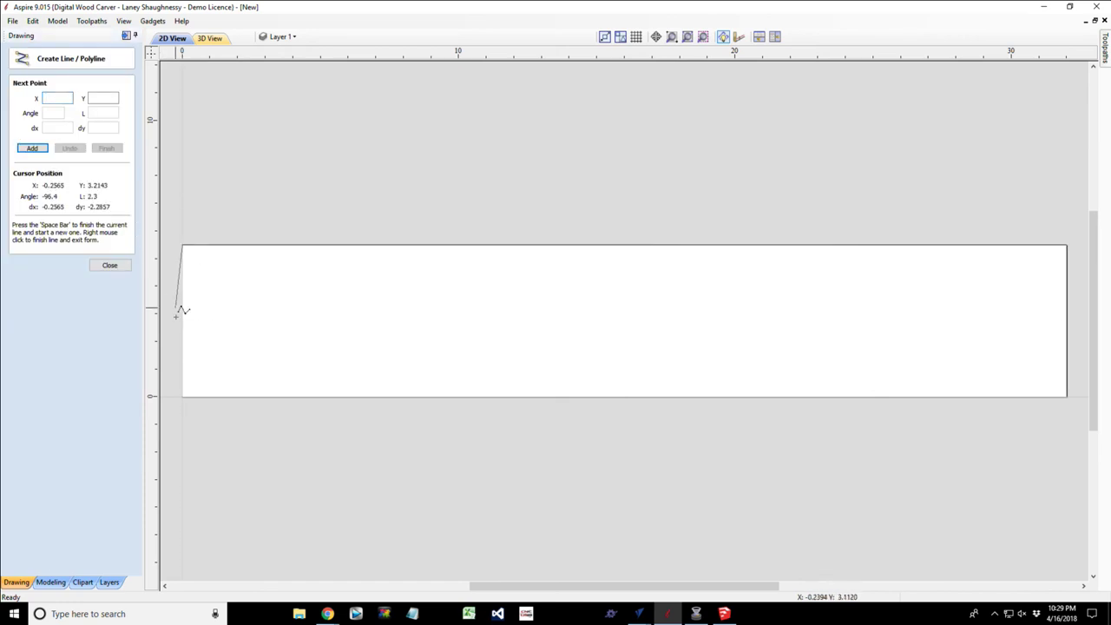
pyautogui.click(180, 397)
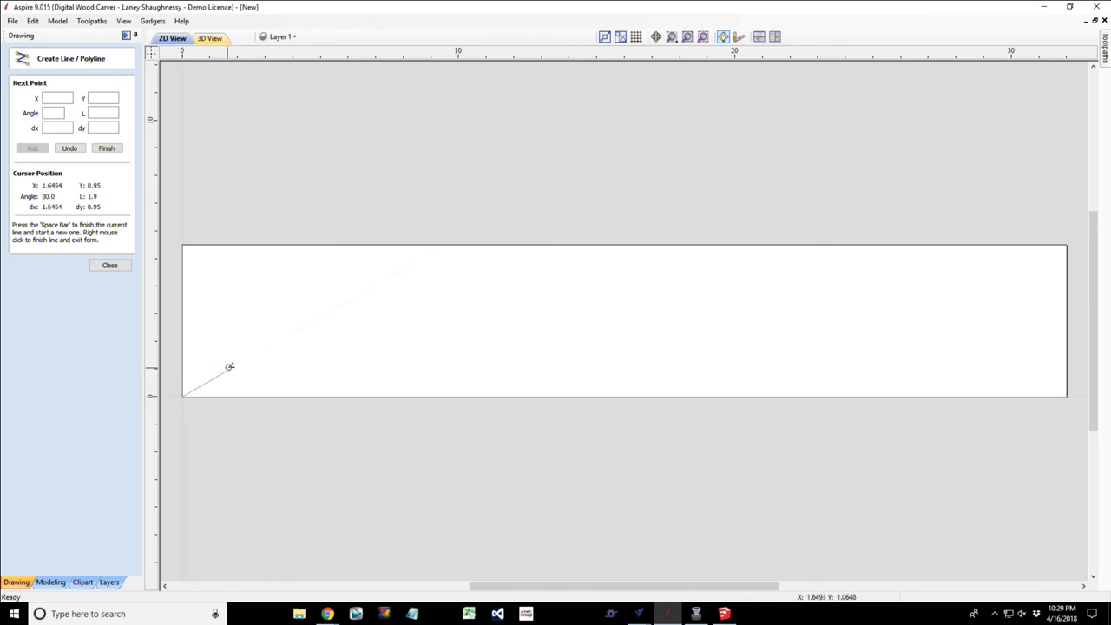
pyautogui.press('space')
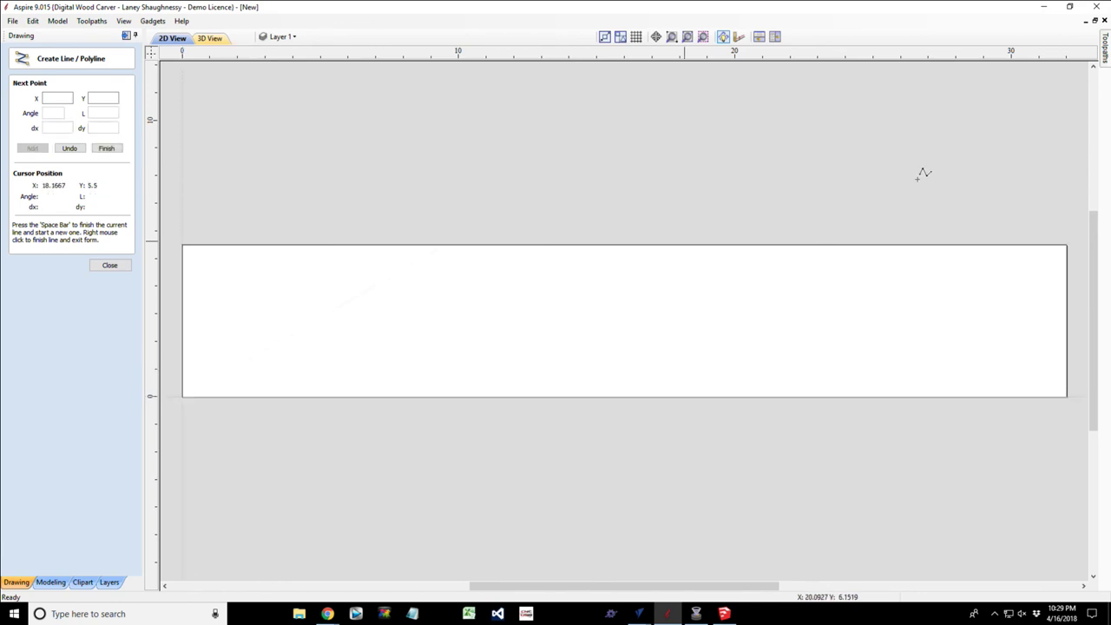
pyautogui.click(1067, 245)
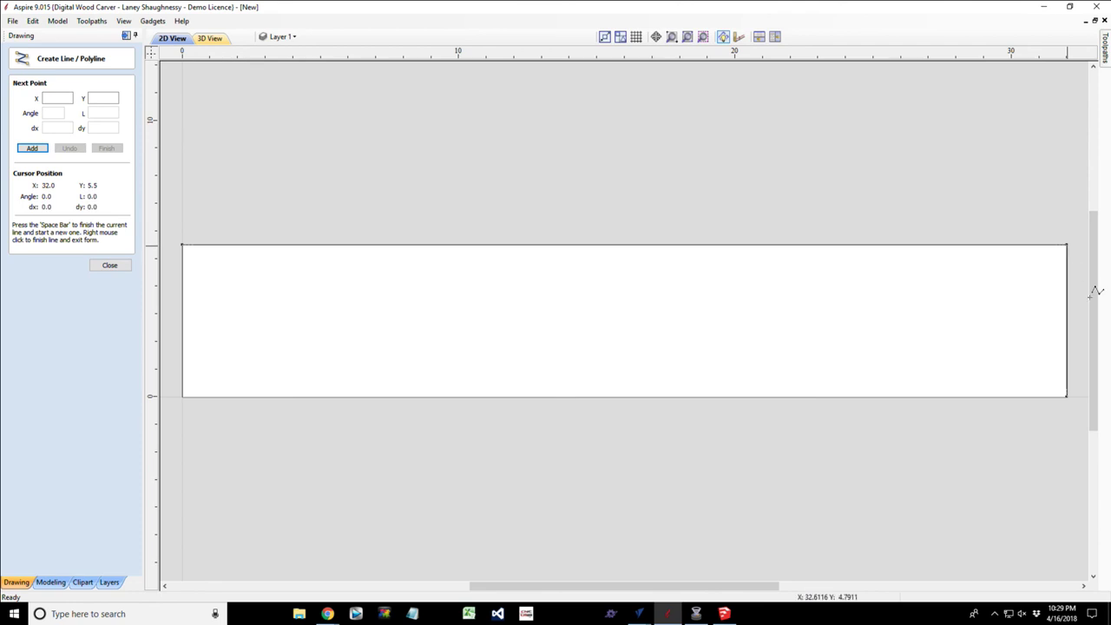
pyautogui.click(1068, 397)
pyautogui.press('space')
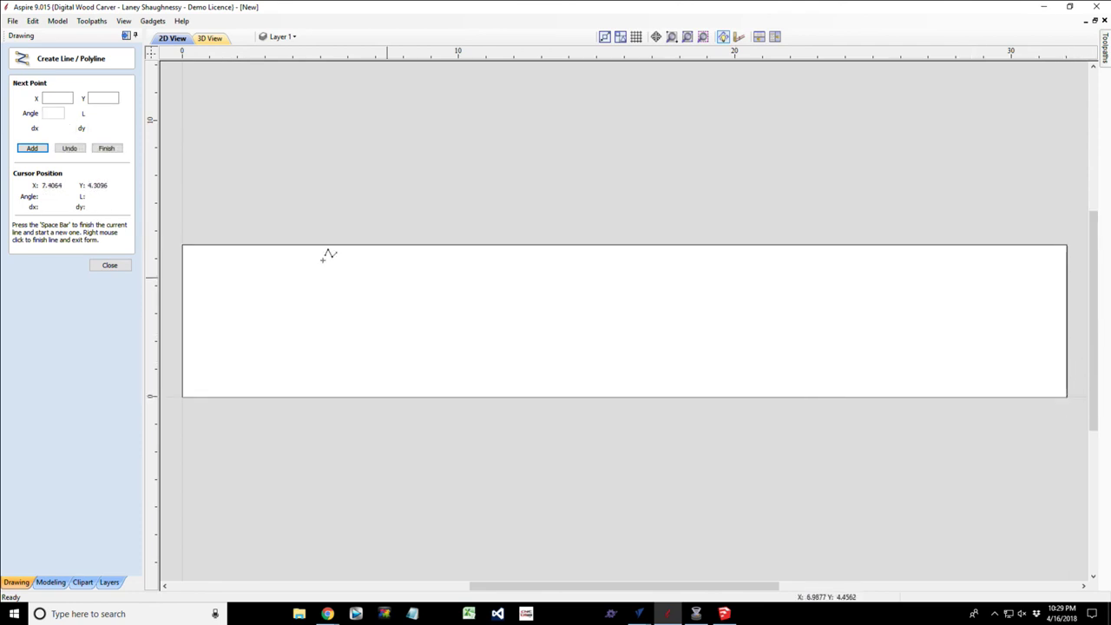
pyautogui.press('Escape')
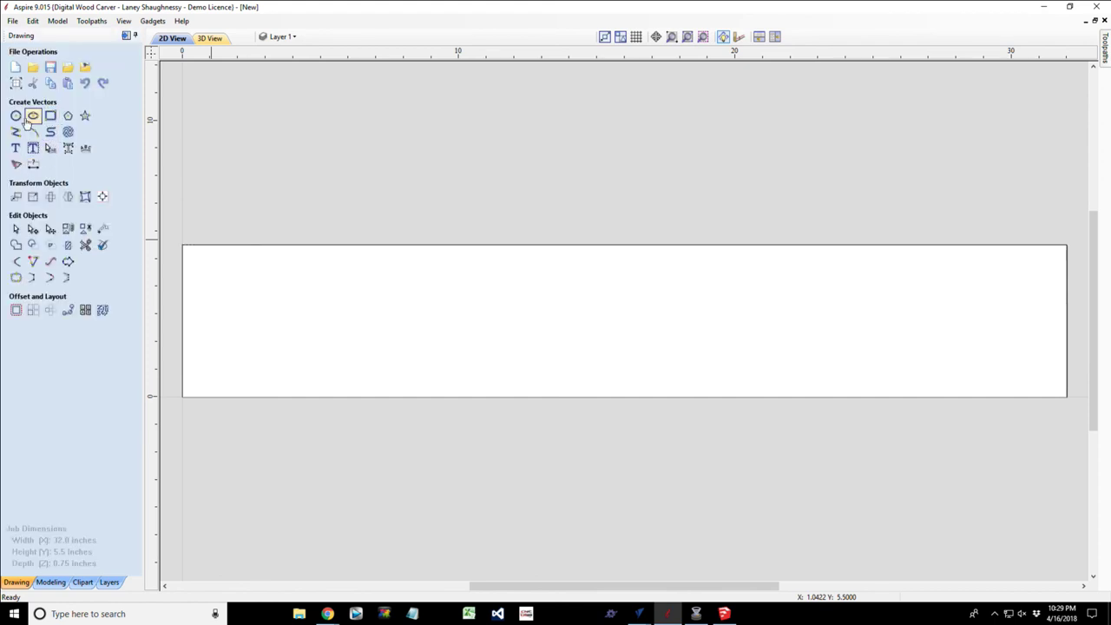
# Sketch a thin rectangle above the board and set it to 32.0 wide by 0.75 in high.
pyautogui.click(50, 116)
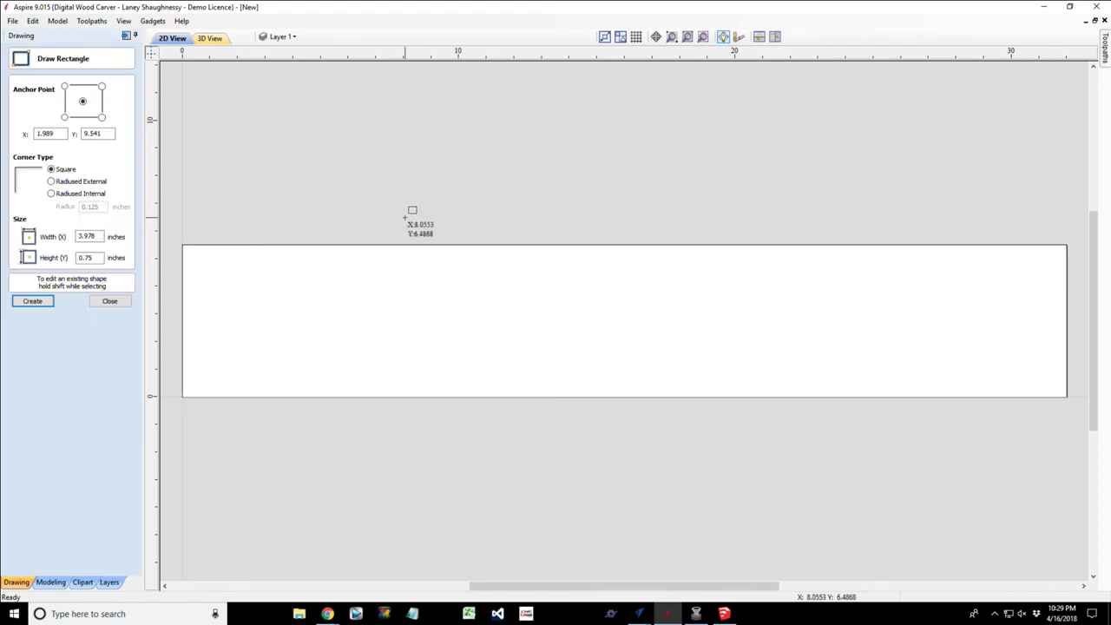
pyautogui.scroll(-3, 409, 214)
pyautogui.scroll(1, 404, 214)
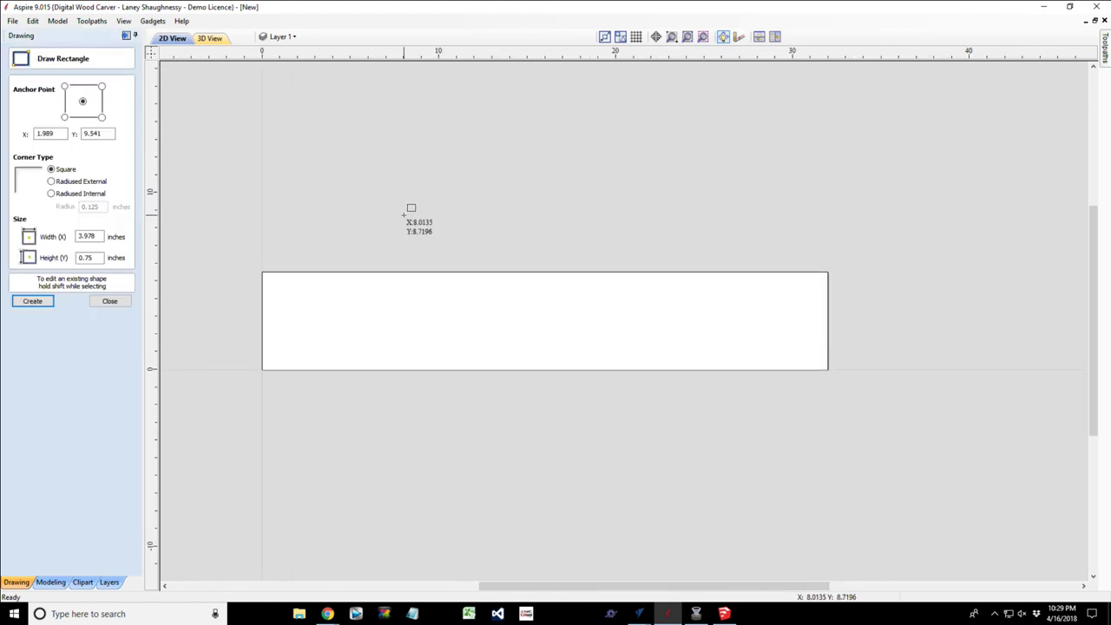
pyautogui.scroll(-1, 404, 214)
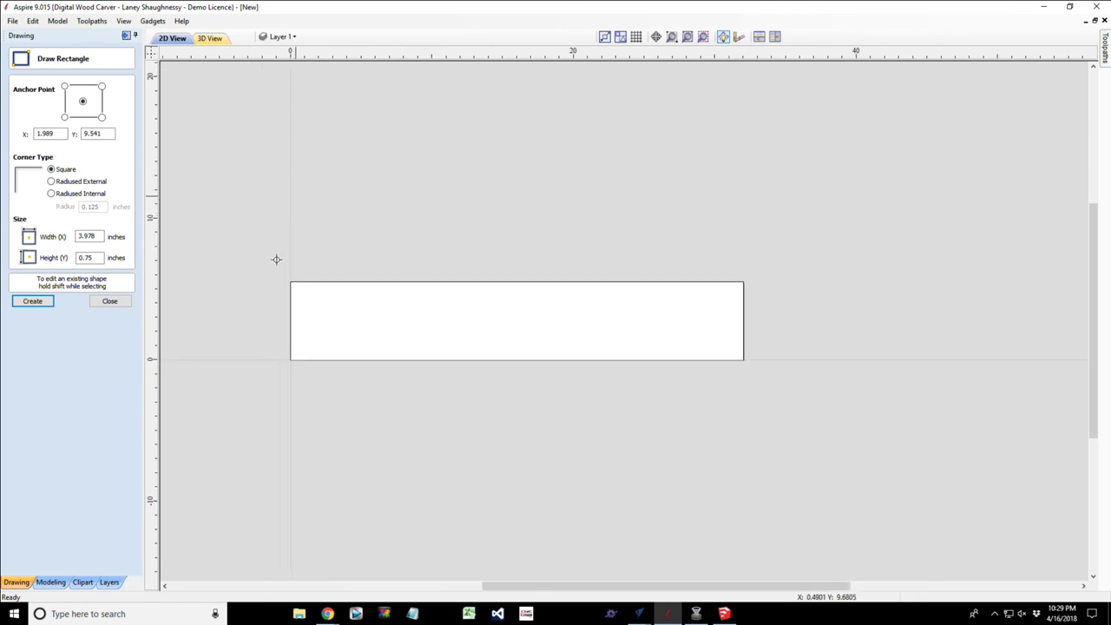
pyautogui.moveTo(290, 233); pyautogui.dragTo(742, 262)
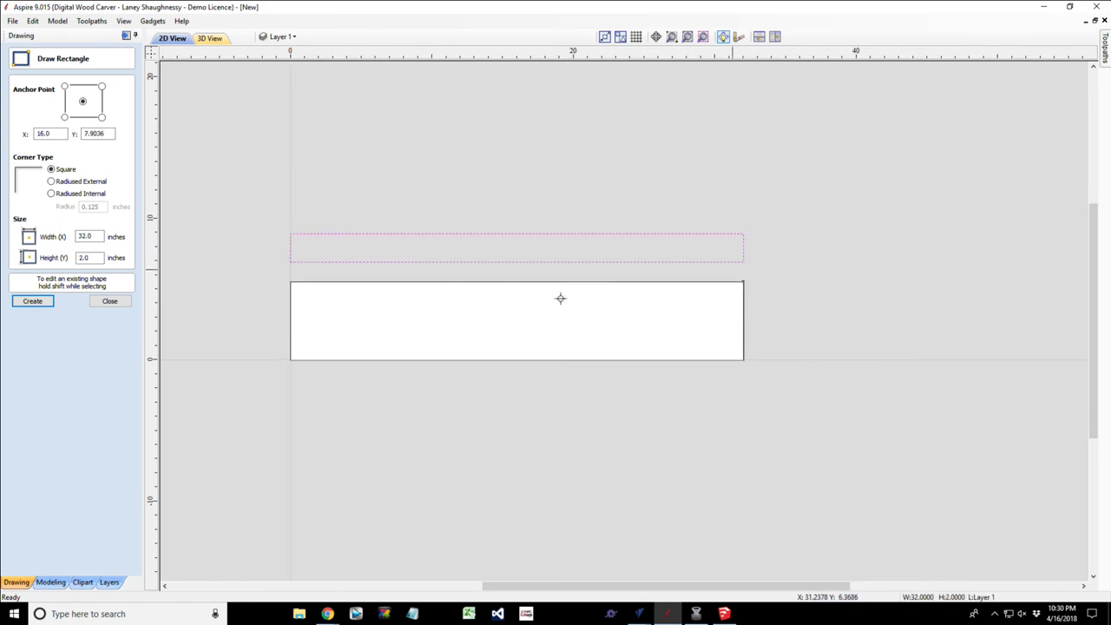
pyautogui.doubleClick(87, 258)
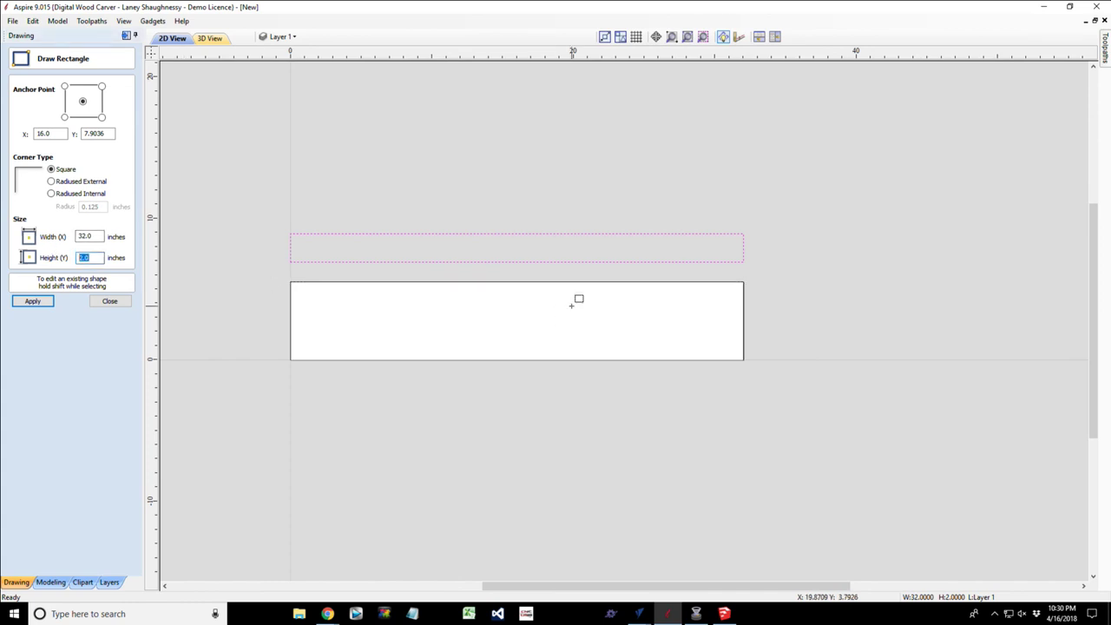
pyautogui.write('.75')
pyautogui.click(25, 304)
pyautogui.scroll(2, 407, 251)
pyautogui.scroll(-1, 405, 256)
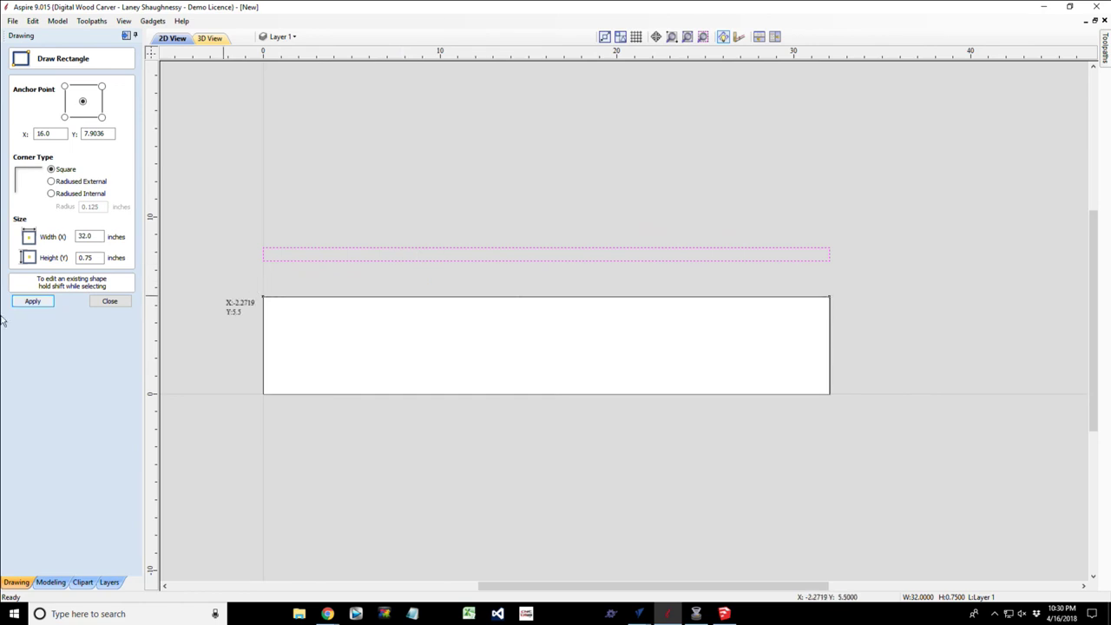
pyautogui.click(115, 302)
pyautogui.scroll(2, 343, 291)
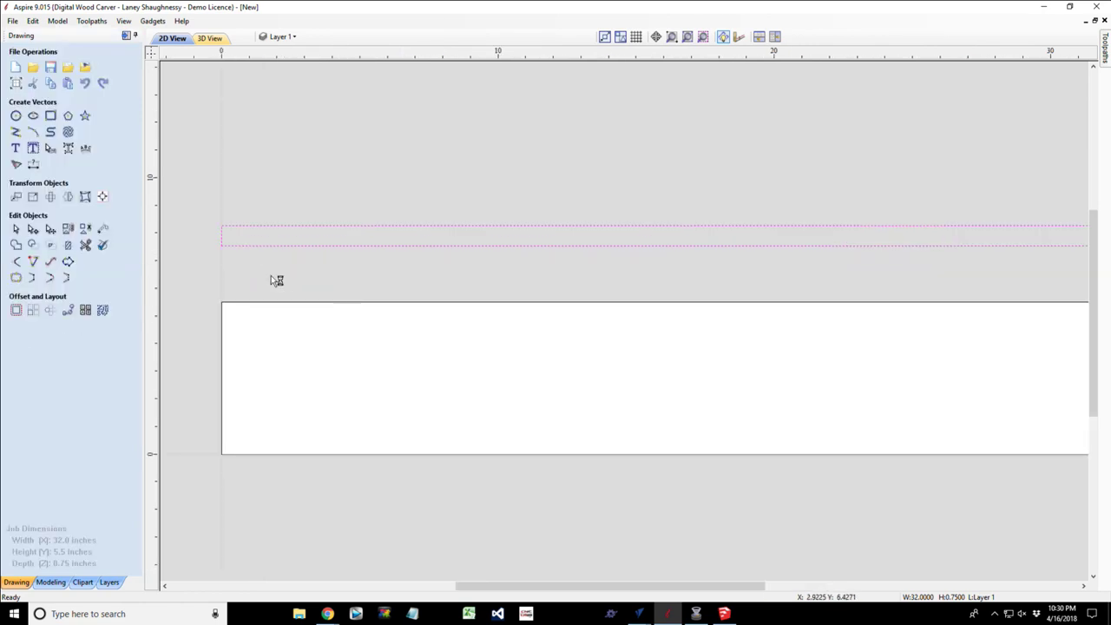
# Delete the thin rectangle's lower span using node editing.
pyautogui.click(33, 229)
pyautogui.rightClick(348, 248)
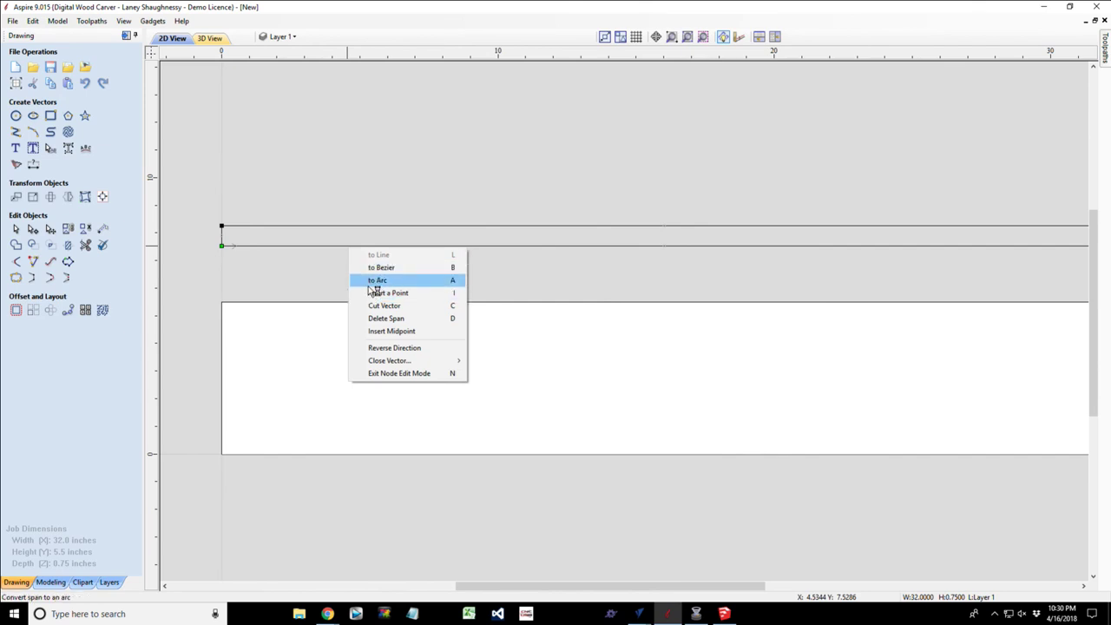
pyautogui.click(384, 317)
pyautogui.scroll(-2, 355, 256)
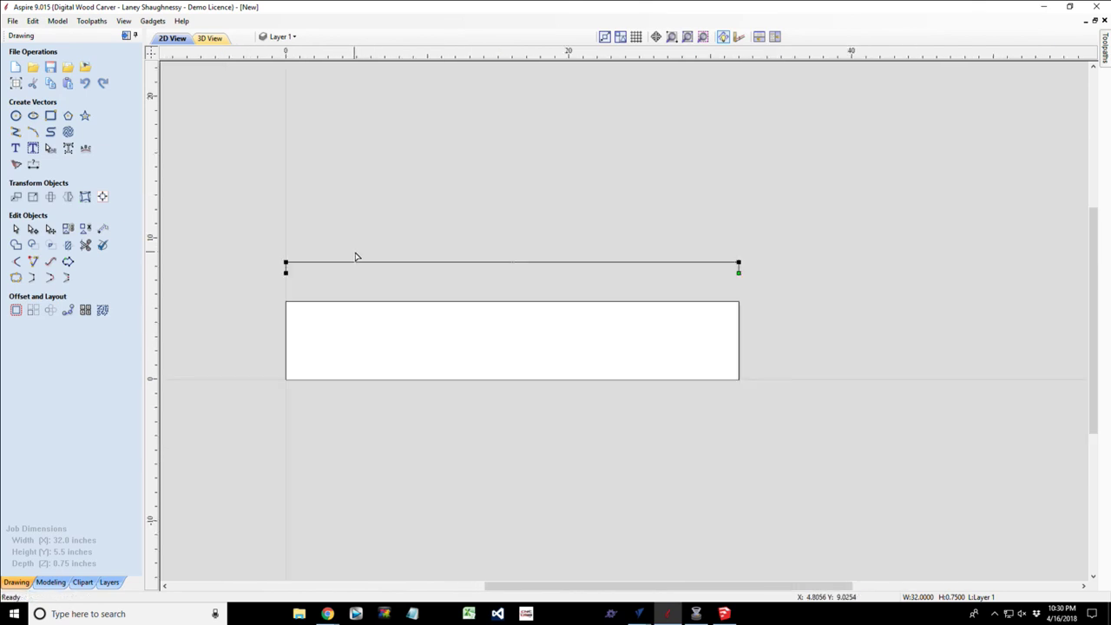
pyautogui.scroll(1, 434, 279)
# Convert the remaining top span to a Bezier and adjust its left handle into a shallow sag.
pyautogui.rightClick(438, 251)
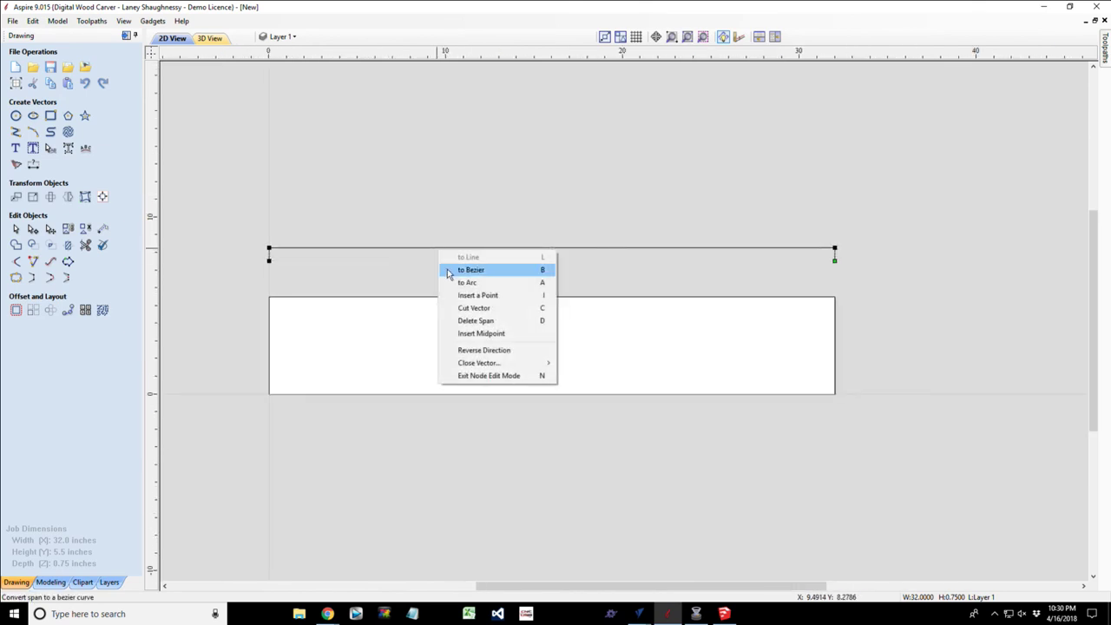
pyautogui.click(451, 275)
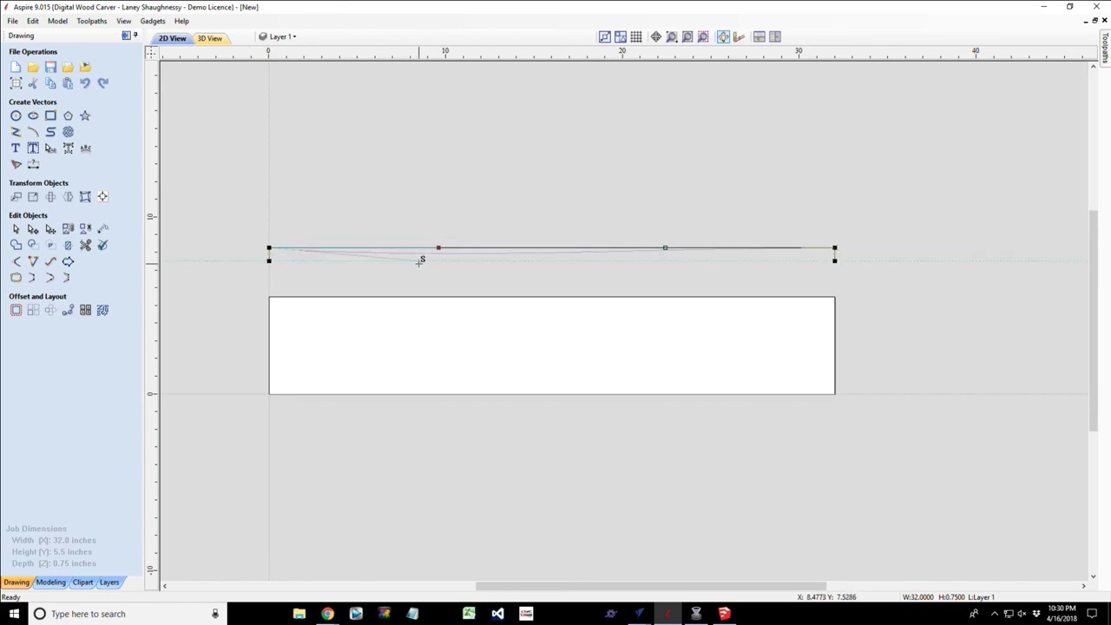
pyautogui.moveTo(419, 263); pyautogui.dragTo(419, 268)
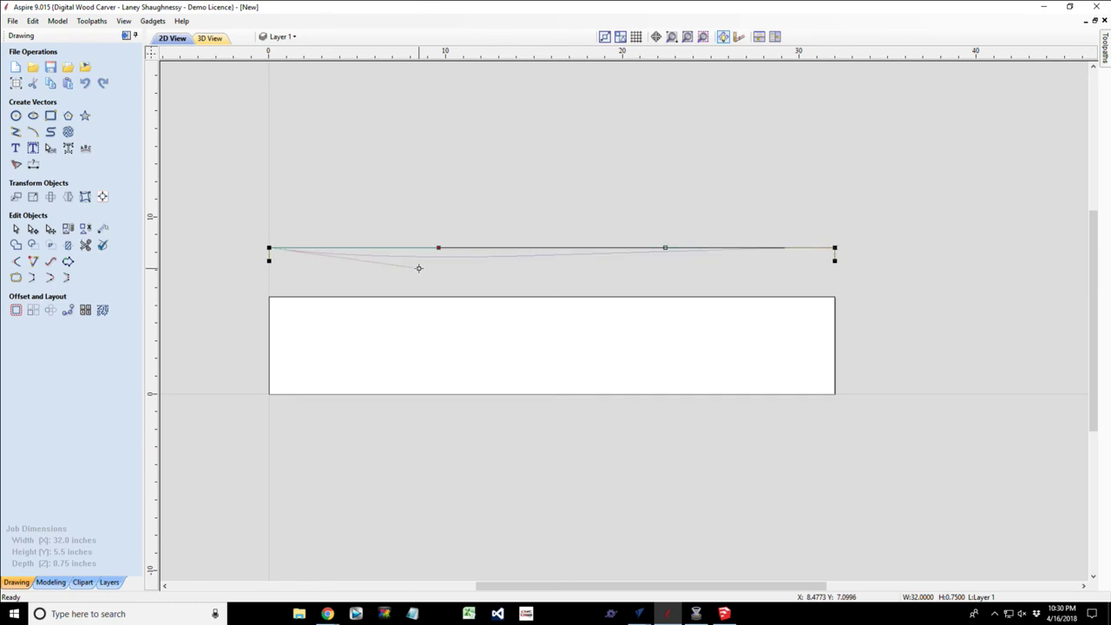
pyautogui.scroll(2, 432, 266)
pyautogui.scroll(-2, 428, 271)
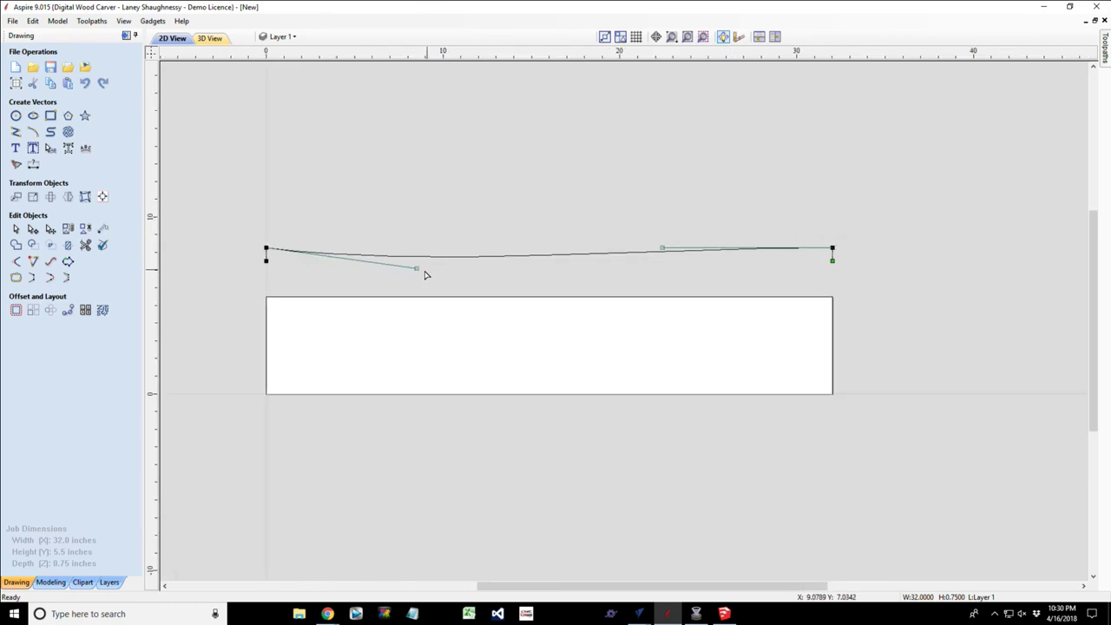
pyautogui.moveTo(462, 55); pyautogui.dragTo(266, 259)
pyautogui.scroll(2, 417, 269)
pyautogui.scroll(1, 416, 270)
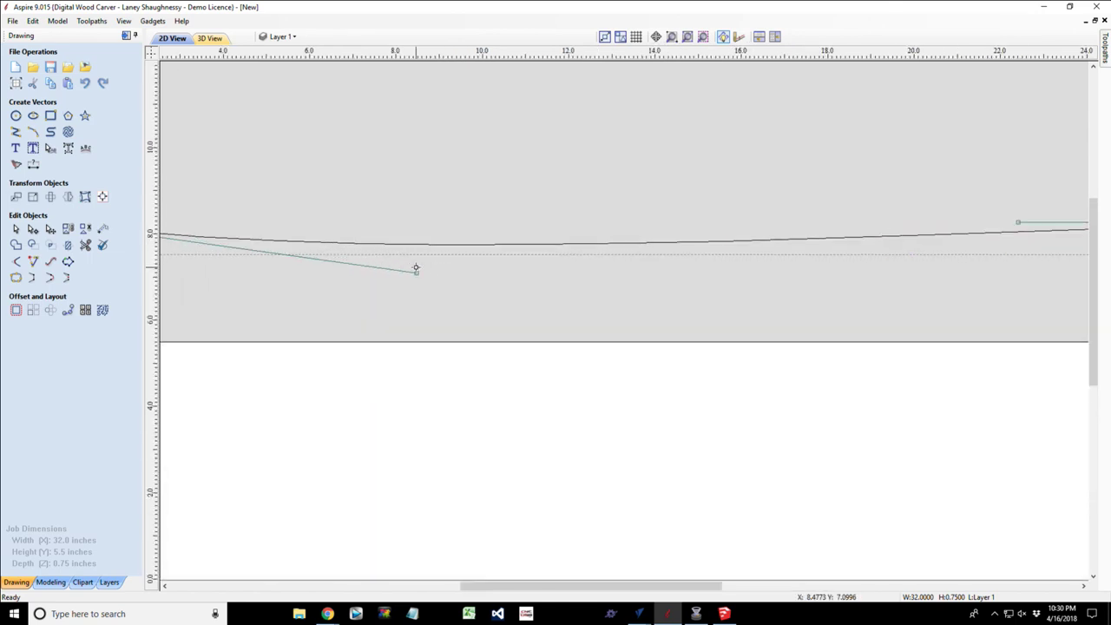
pyautogui.moveTo(416, 274); pyautogui.dragTo(418, 265)
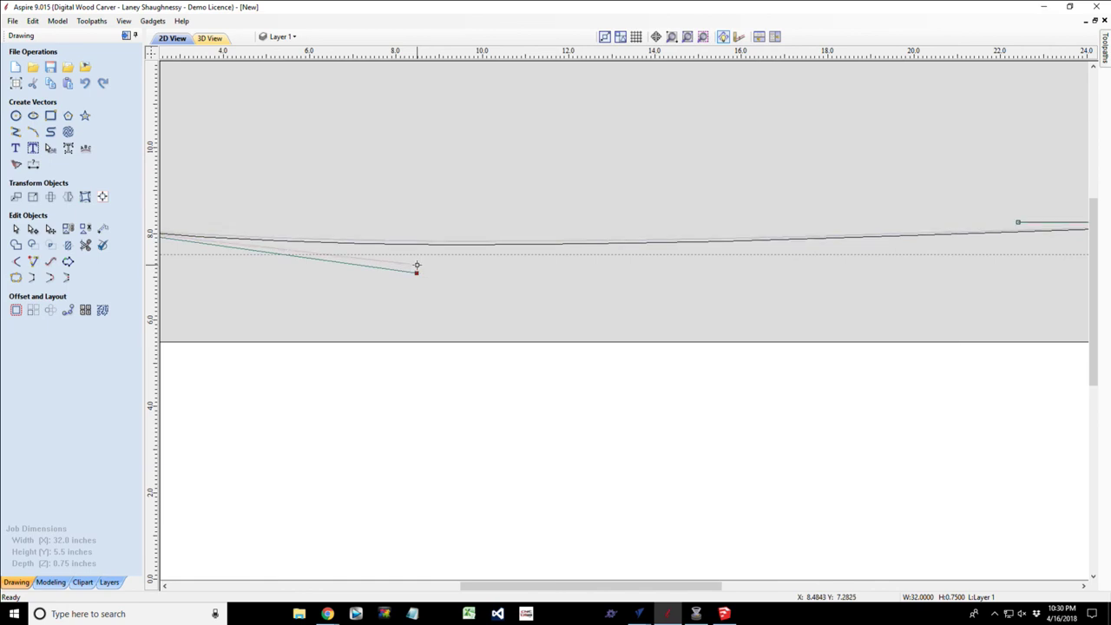
pyautogui.press('F3')
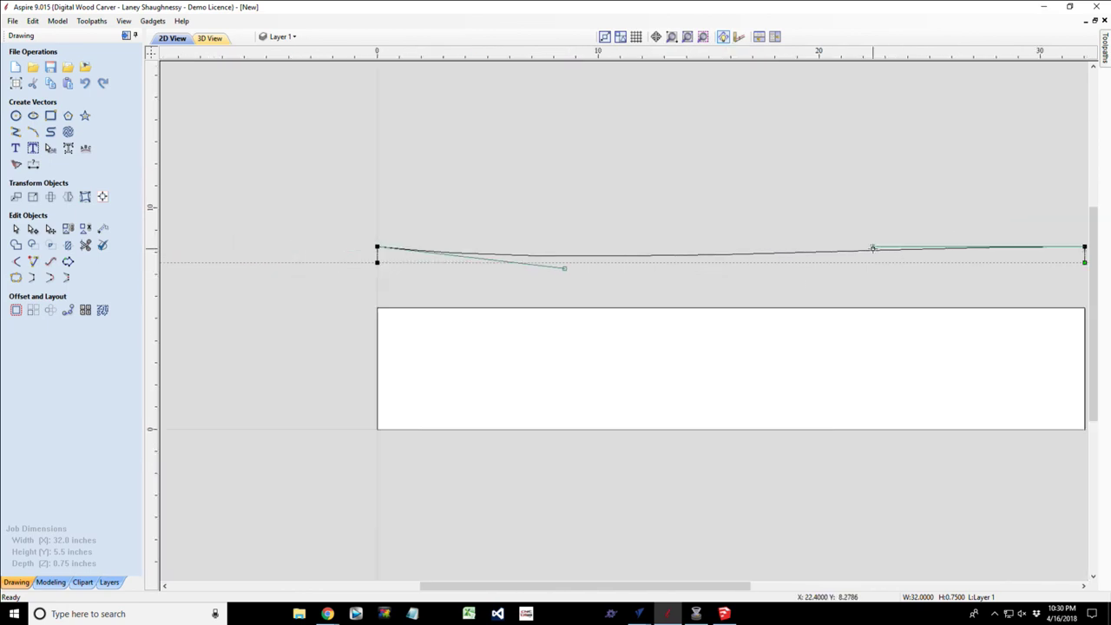
# Raise the curve's right Bezier handle and pull the left handle out to deepen the dip.
pyautogui.moveTo(872, 248); pyautogui.dragTo(878, 195)
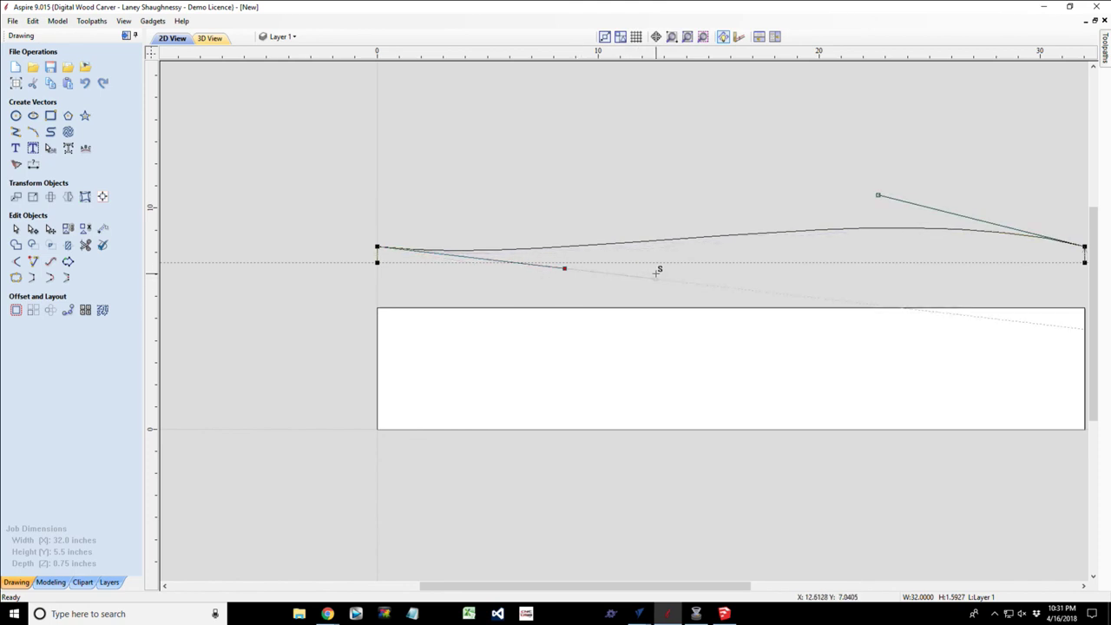
pyautogui.moveTo(655, 274); pyautogui.dragTo(656, 275)
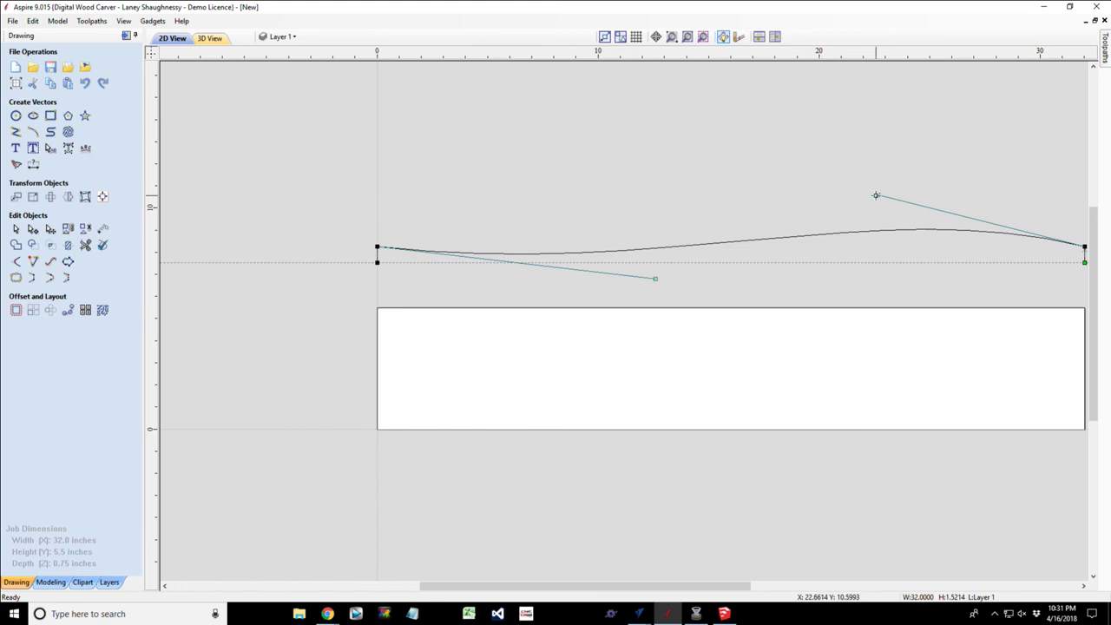
pyautogui.moveTo(876, 195); pyautogui.dragTo(877, 185)
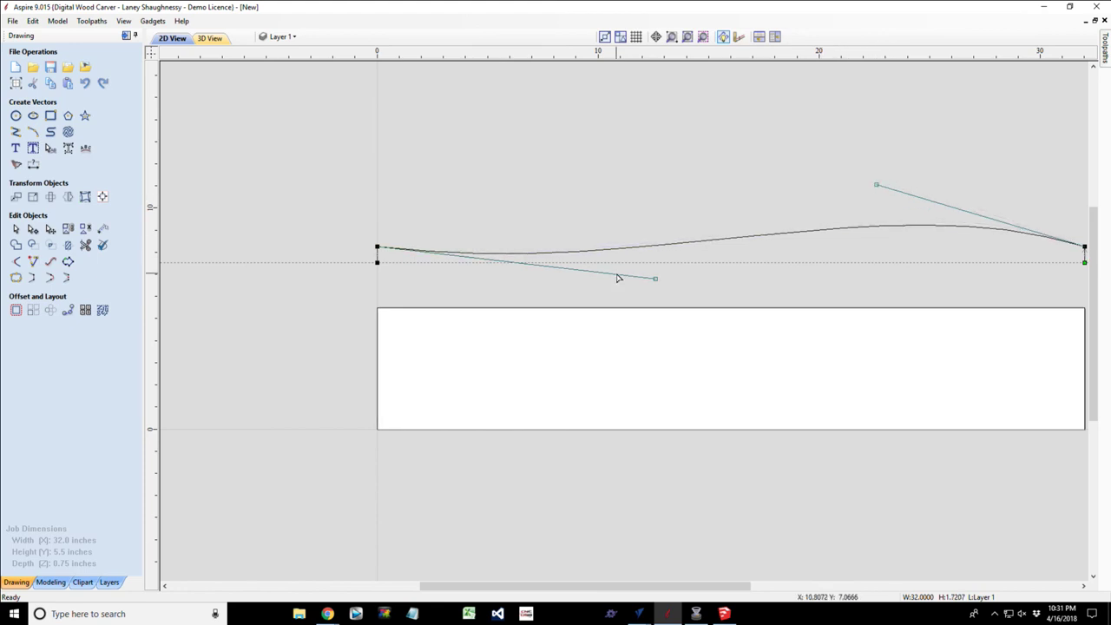
pyautogui.scroll(-1, 652, 280)
pyautogui.click(679, 287)
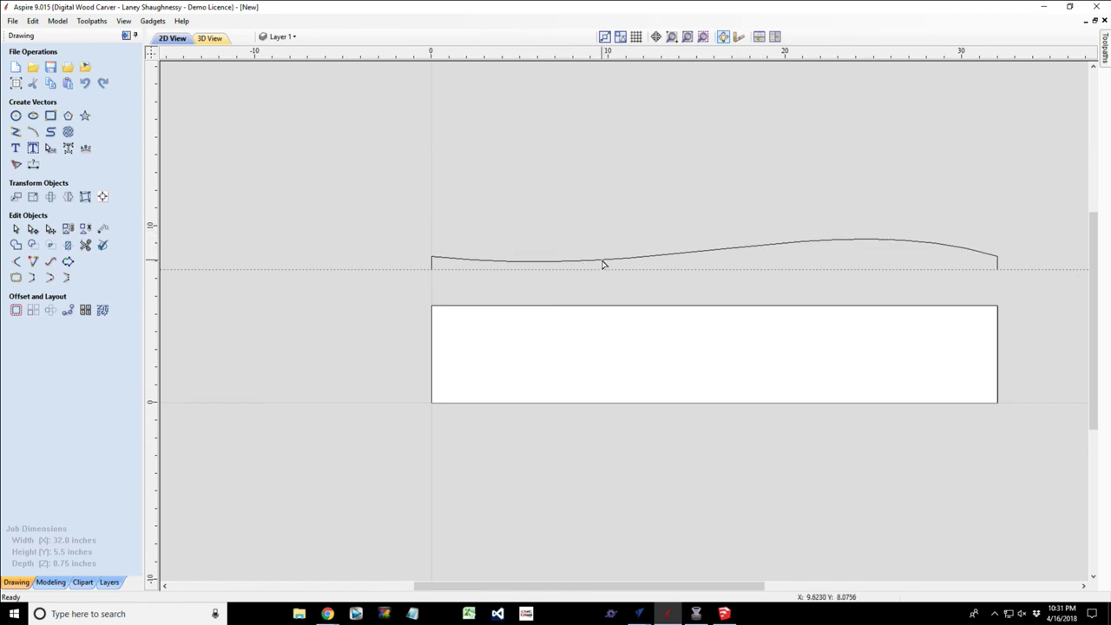
# Reselect the wavy curve, fine-tune its left control handle, and deselect it.
pyautogui.click(430, 263)
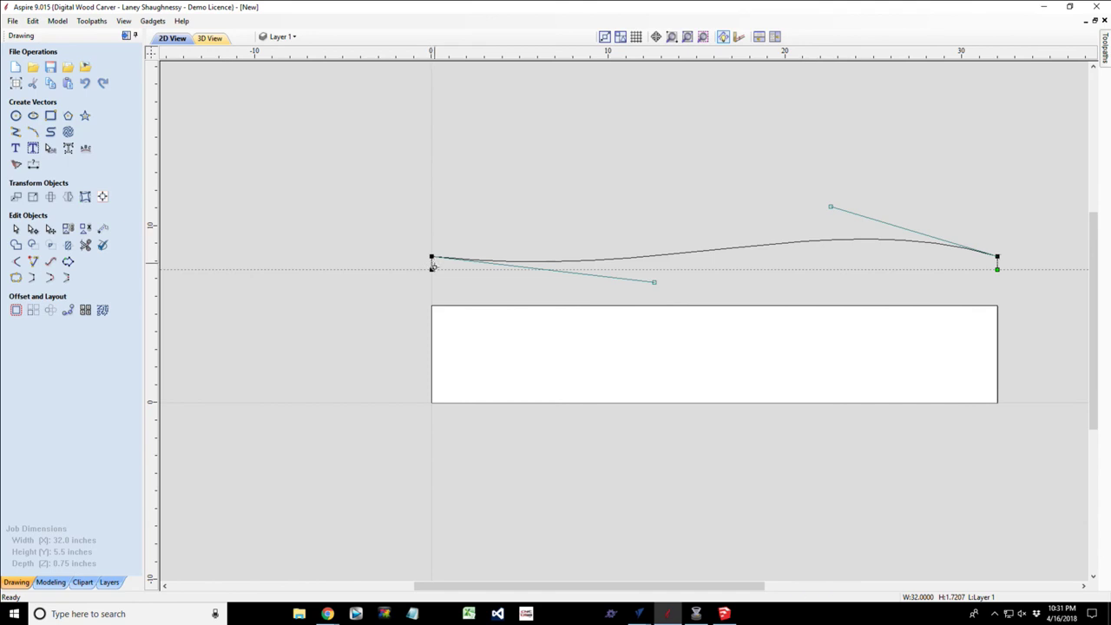
pyautogui.scroll(3, 635, 311)
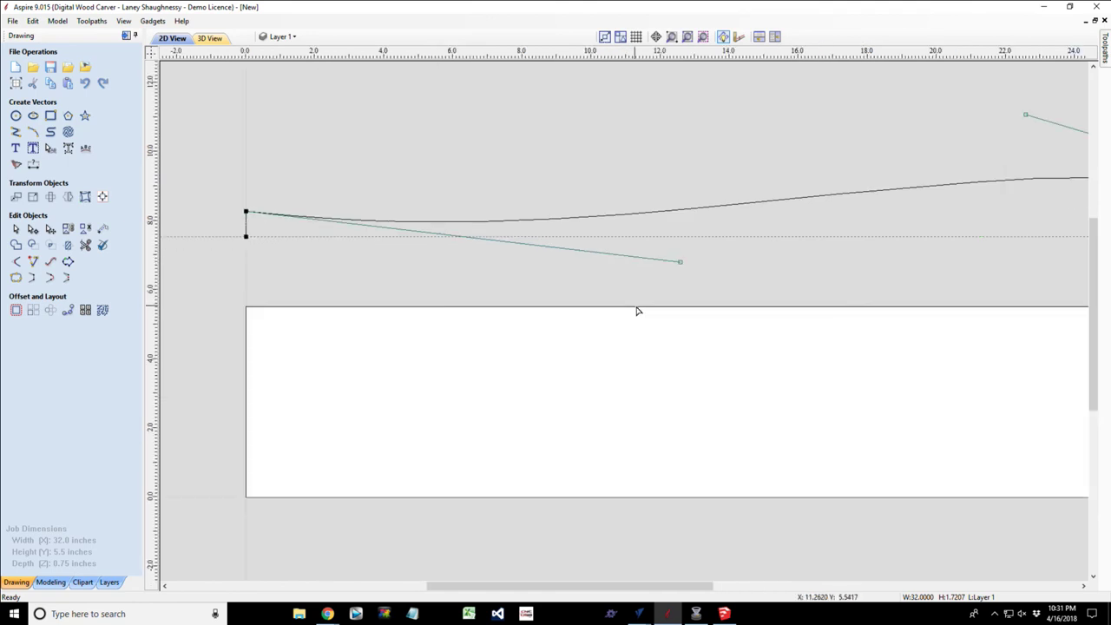
pyautogui.moveTo(681, 261); pyautogui.dragTo(680, 283)
pyautogui.scroll(-2, 680, 284)
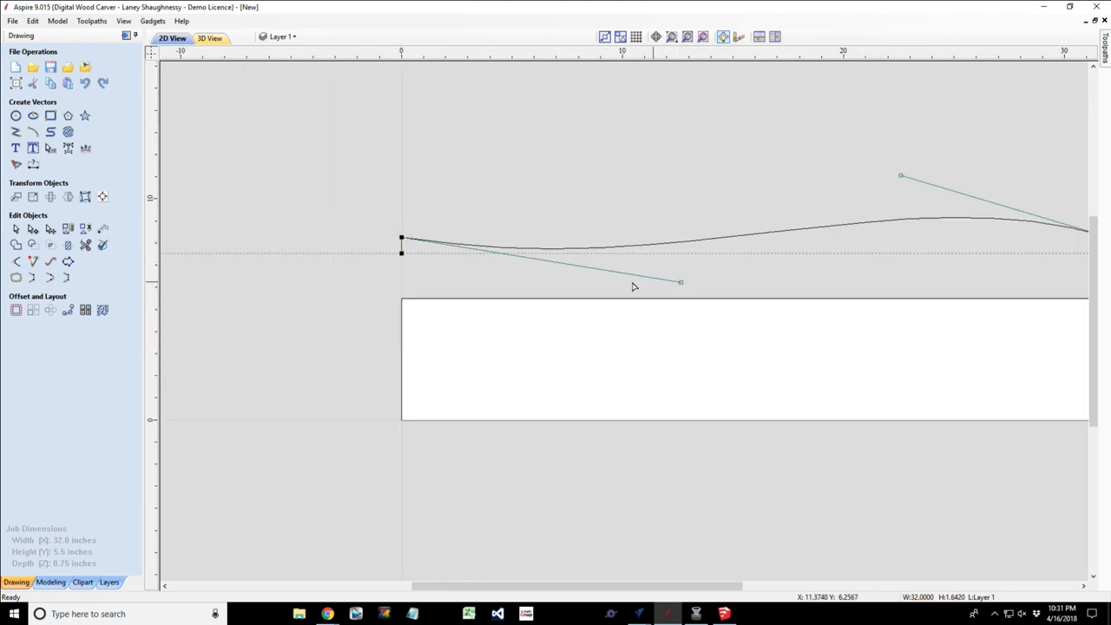
pyautogui.scroll(-1, 451, 265)
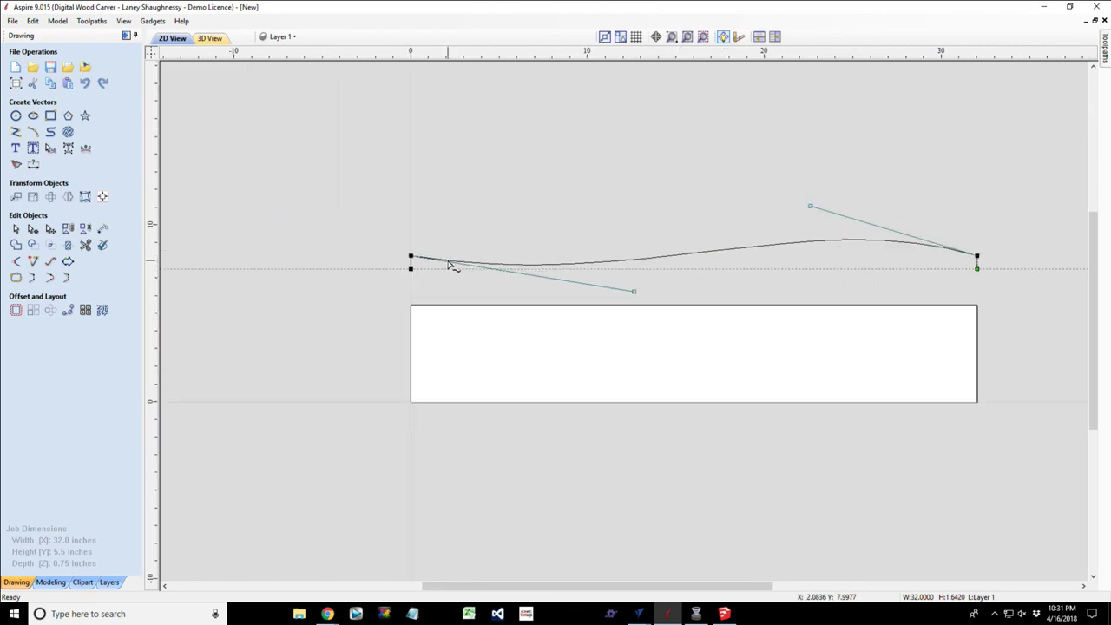
pyautogui.click(671, 293)
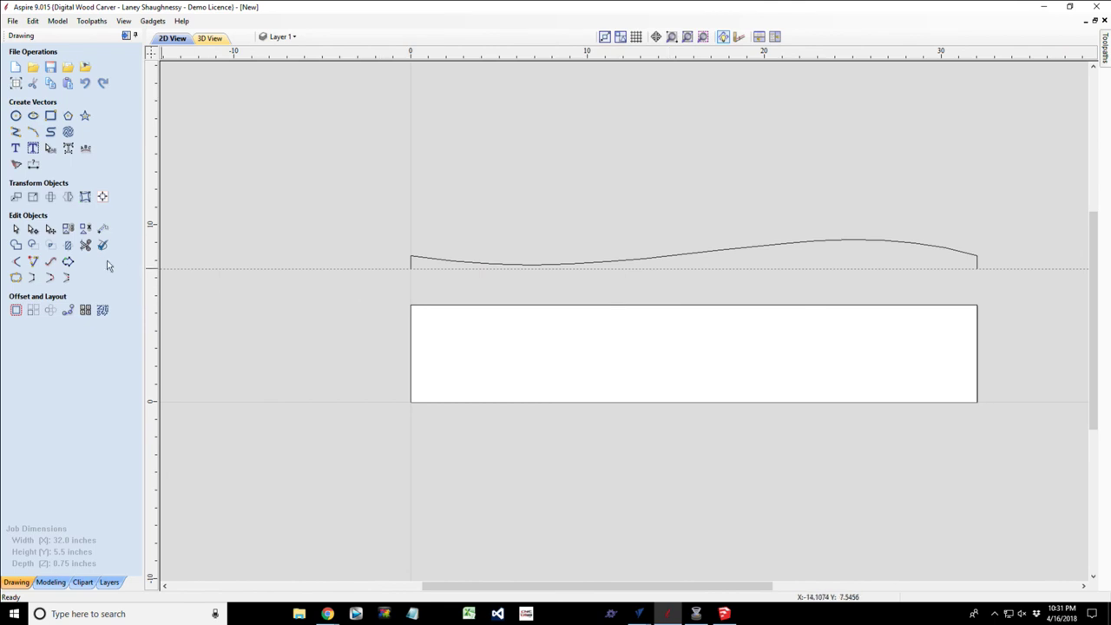
# Build a Two Rail Sweep with the board's left and right edges as rails and the wavy curve as cross-section.
pyautogui.click(51, 581)
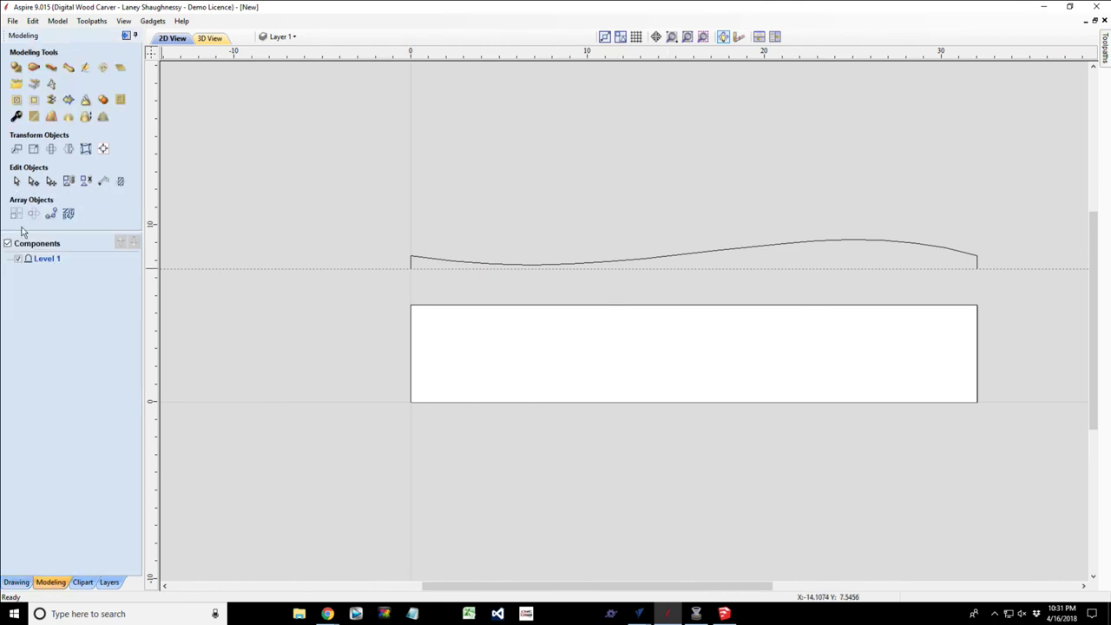
pyautogui.click(35, 68)
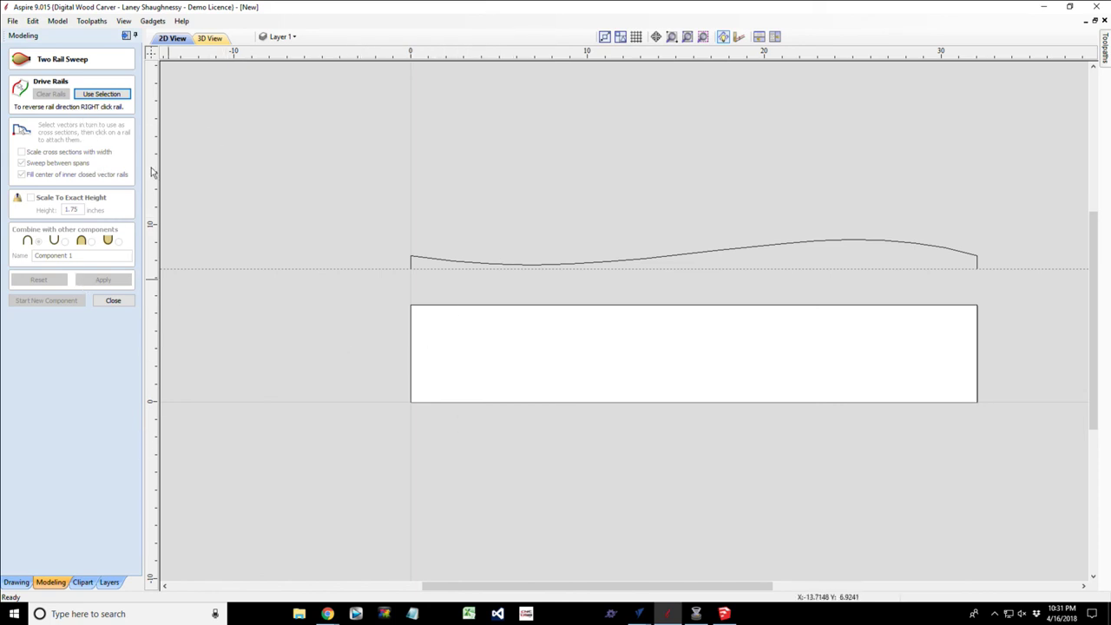
pyautogui.click(411, 362)
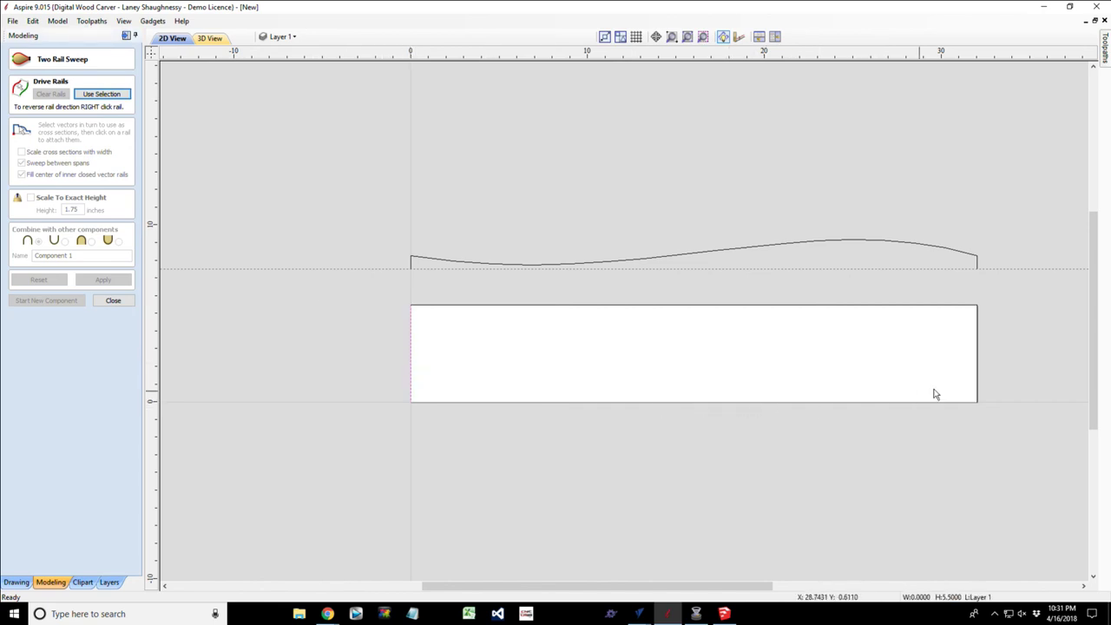
pyautogui.keyDown('shift'); pyautogui.click(978, 380); pyautogui.keyUp('shift')
pyautogui.click(101, 94)
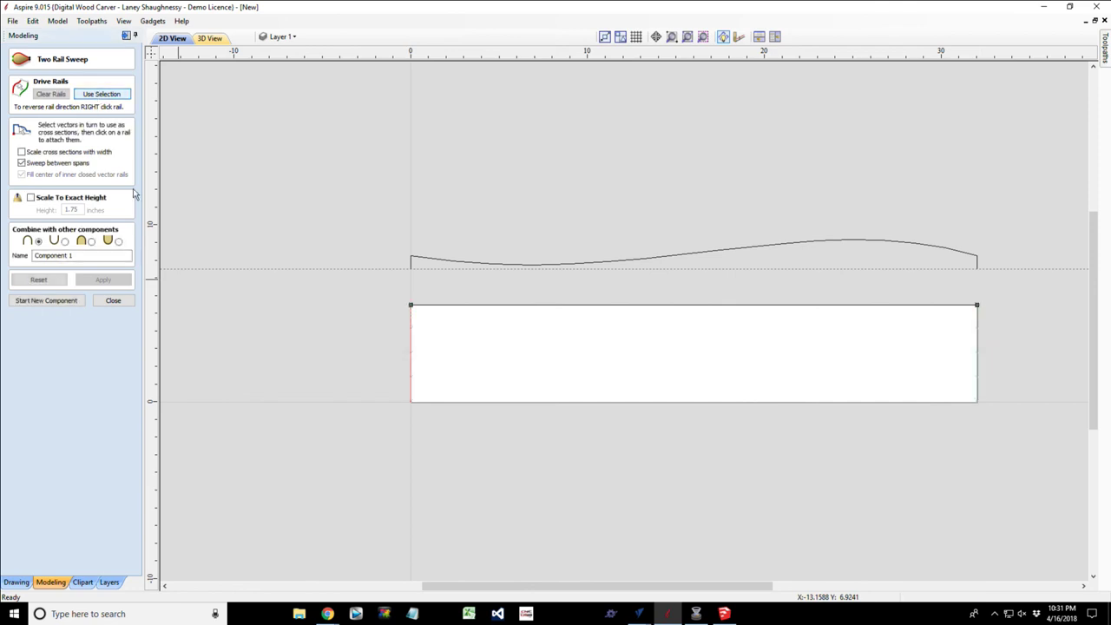
pyautogui.click(572, 265)
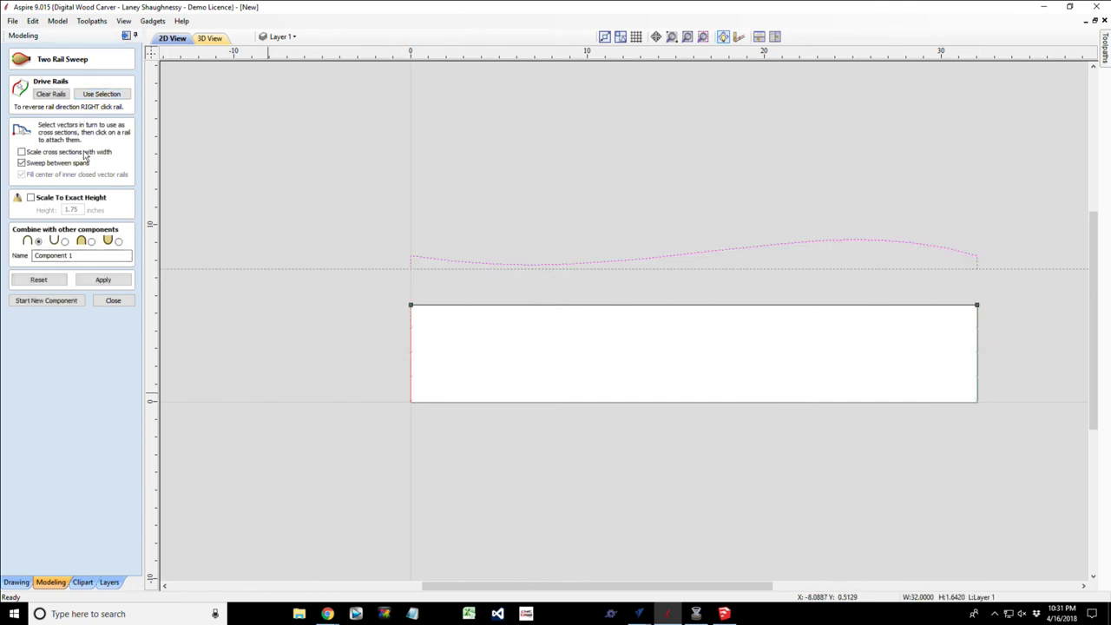
pyautogui.click(102, 281)
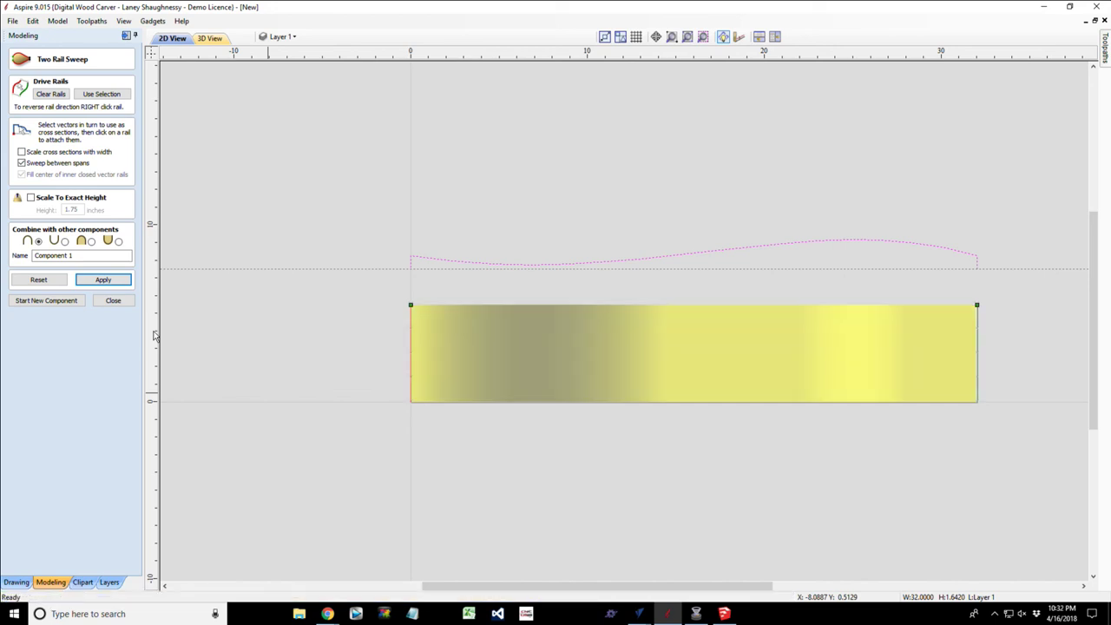
# Check Component 1 in the 3D view, return to 2D, and close the sweep form.
pyautogui.click(217, 40)
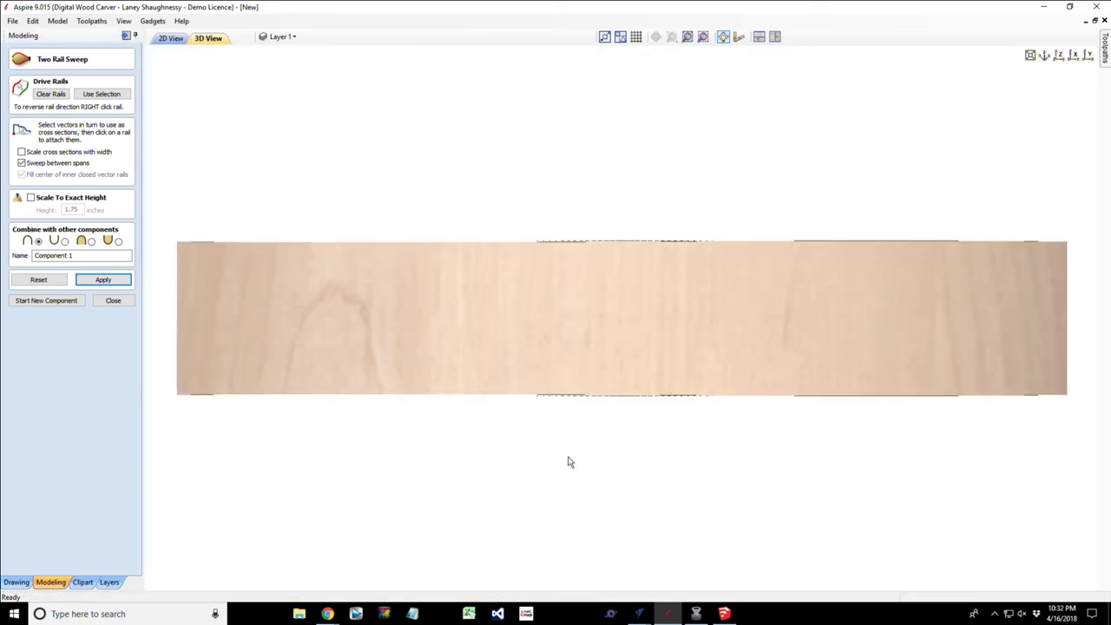
pyautogui.moveTo(567, 338); pyautogui.dragTo(585, 265)
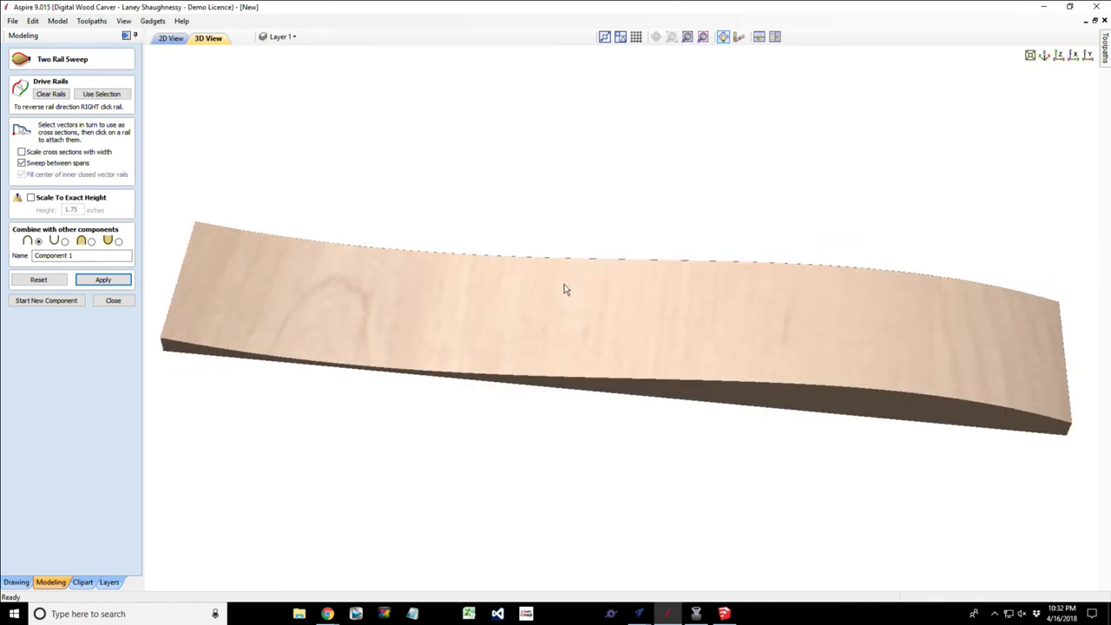
pyautogui.click(164, 40)
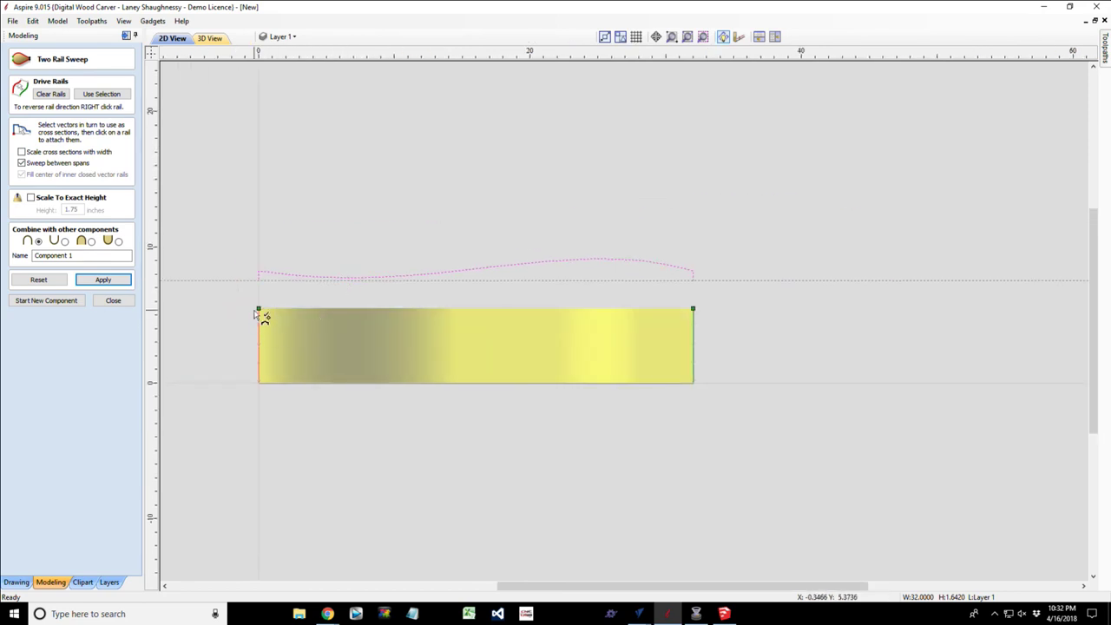
pyautogui.click(112, 301)
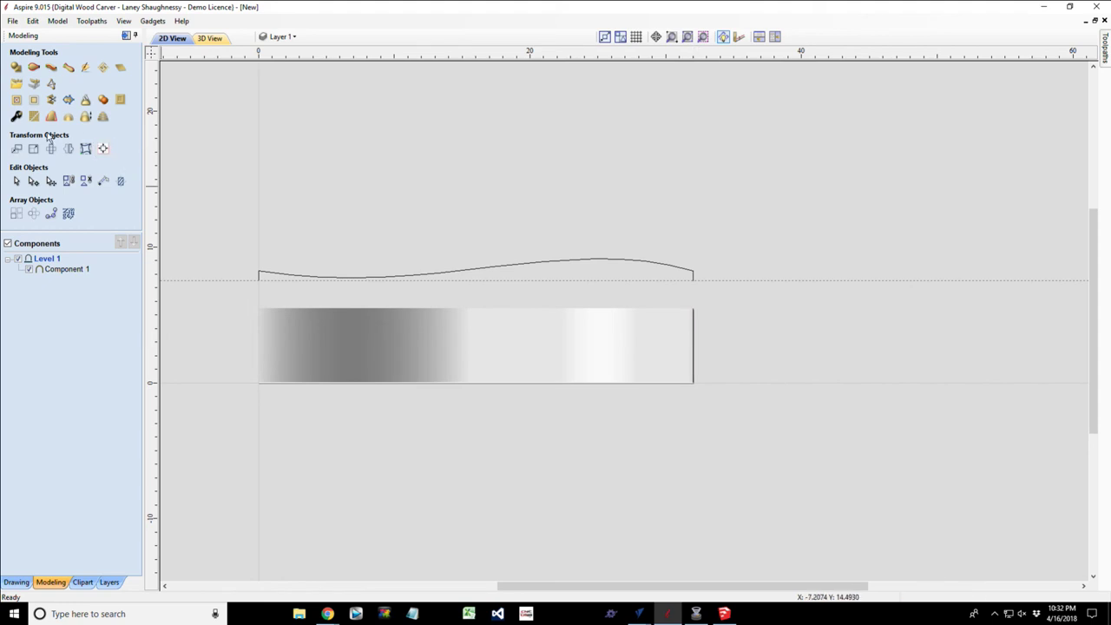
# Trace lines along the component's top and bottom edges, then select both lines.
pyautogui.click(15, 582)
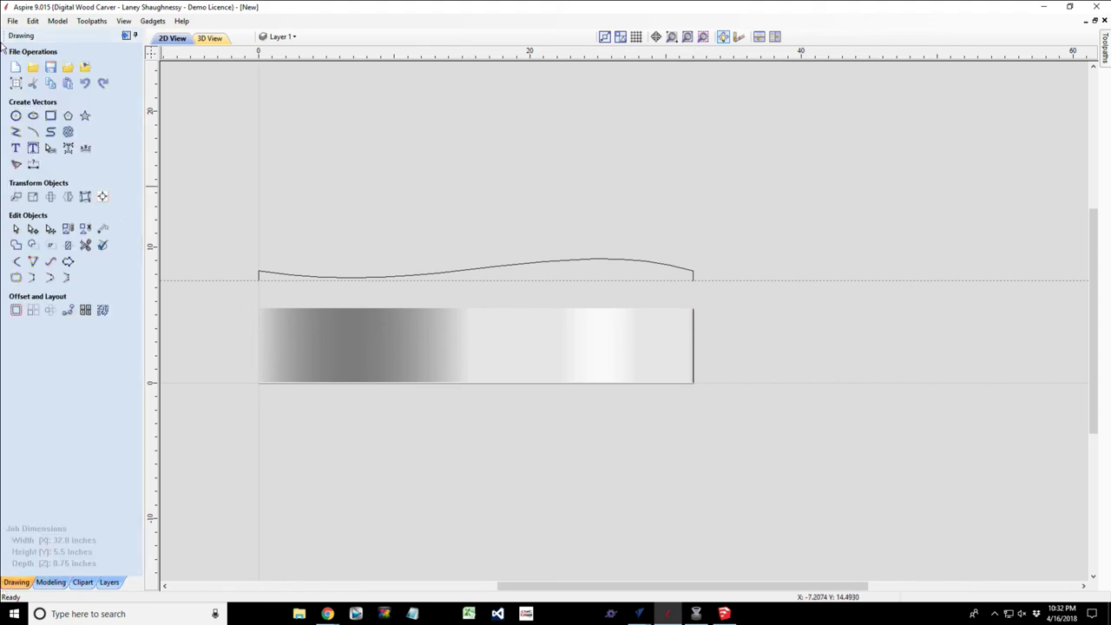
pyautogui.click(15, 132)
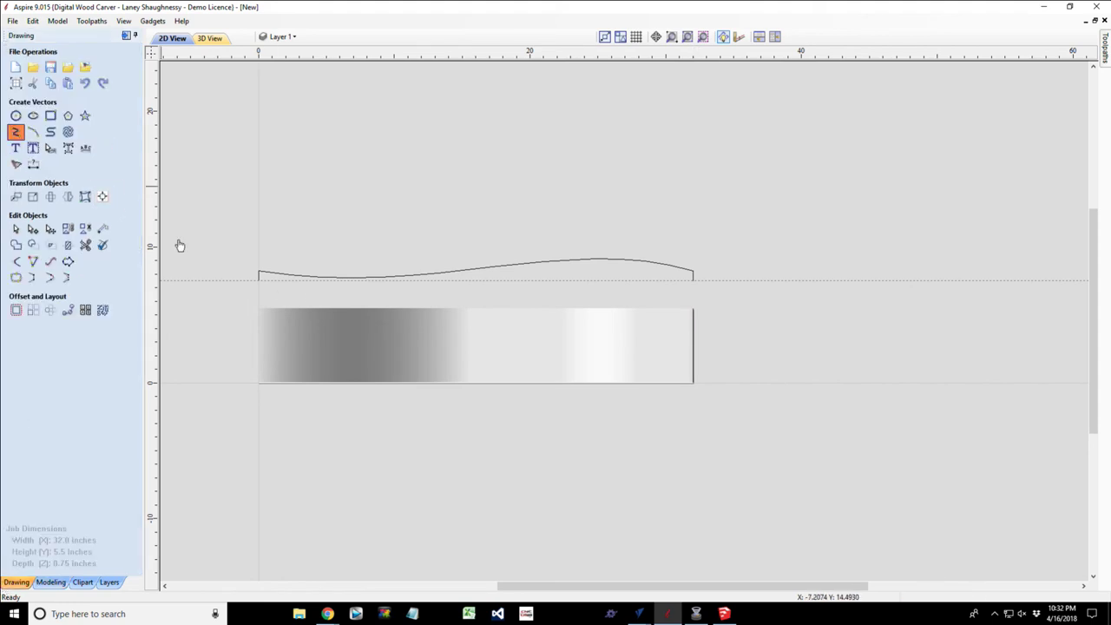
pyautogui.click(258, 307)
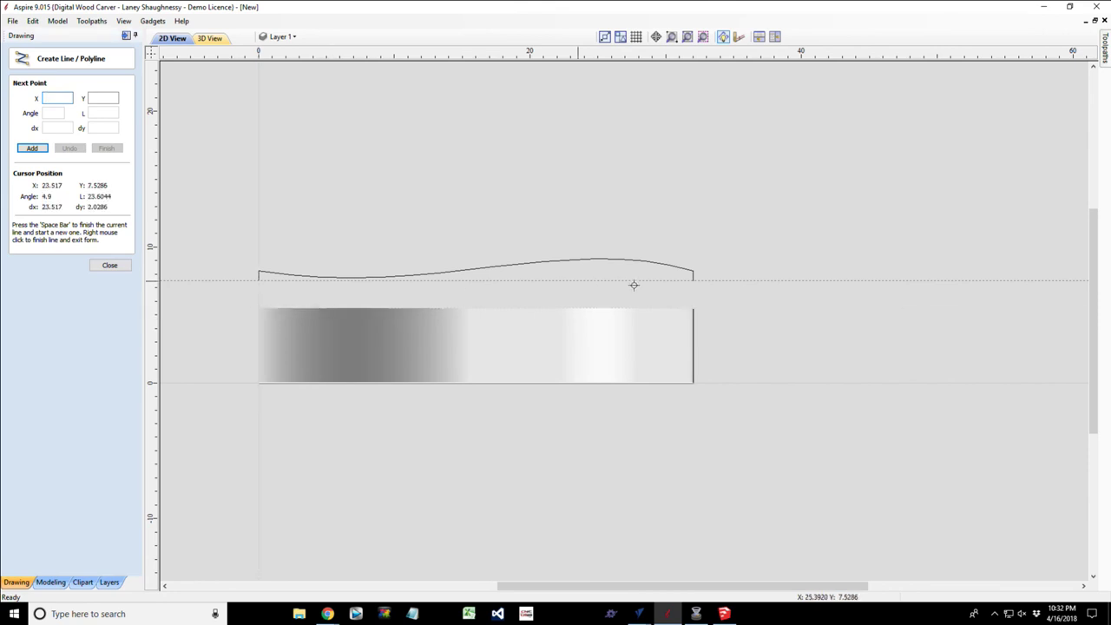
pyautogui.click(693, 307)
pyautogui.press('space')
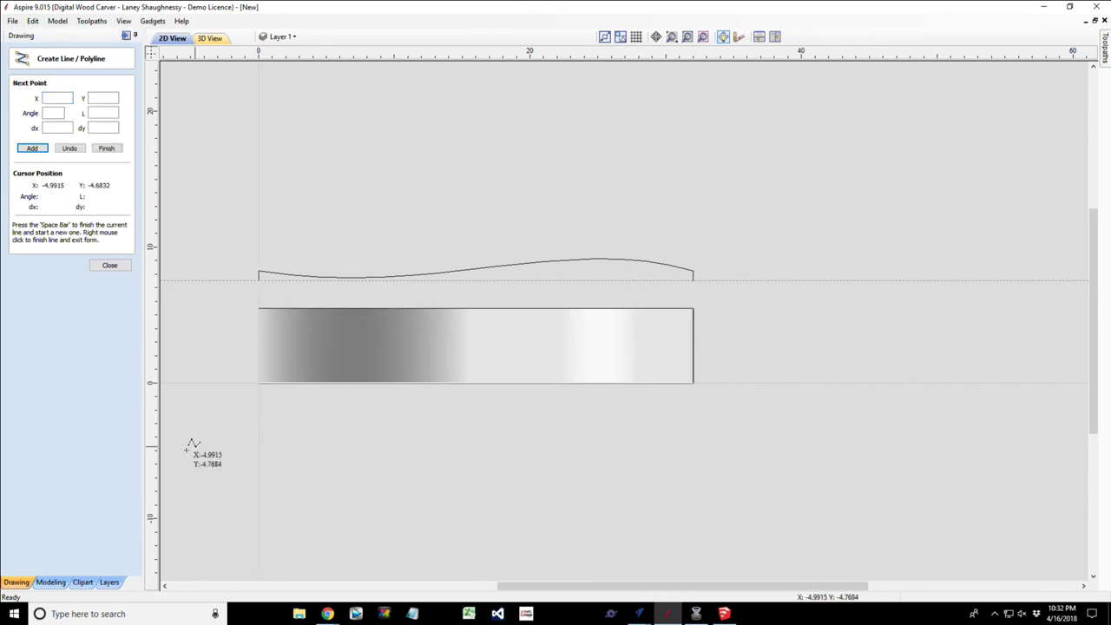
pyautogui.click(257, 383)
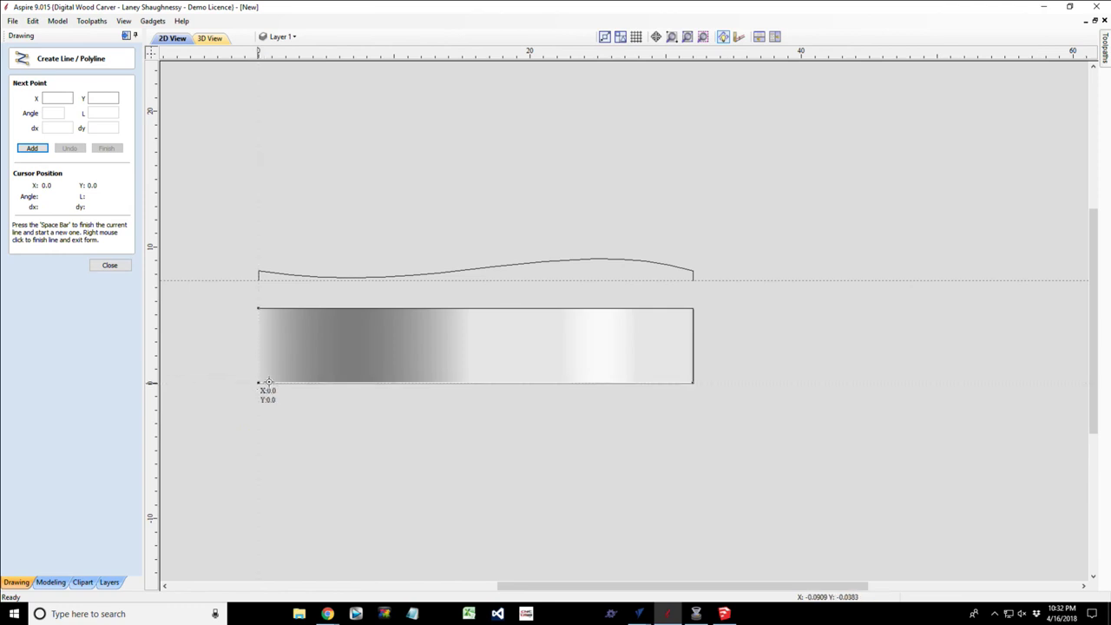
pyautogui.click(693, 383)
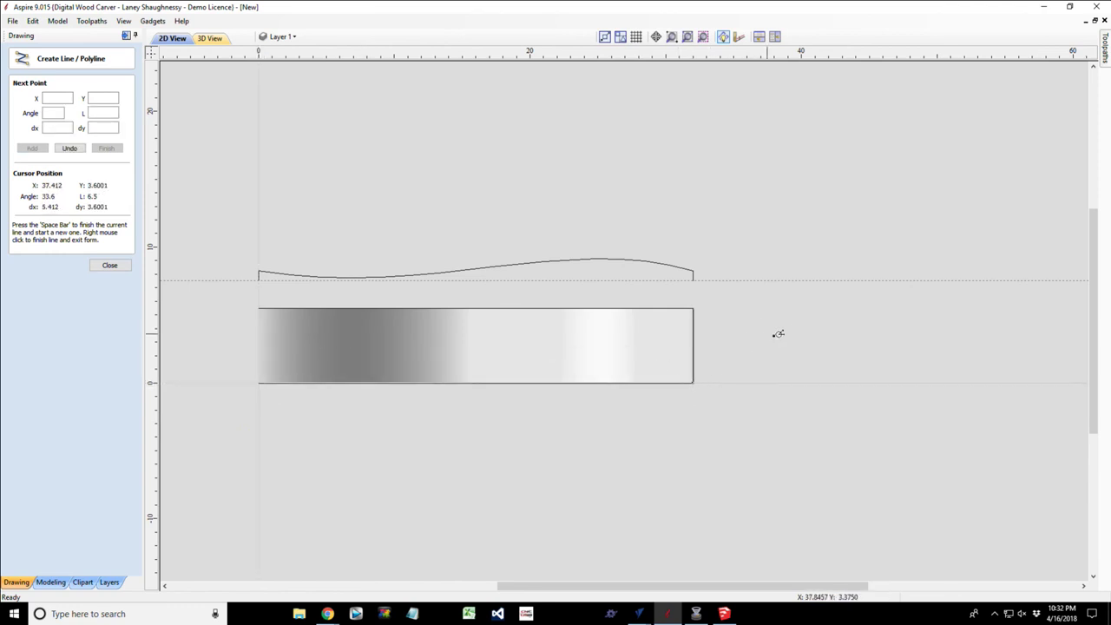
pyautogui.press('space')
pyautogui.click(109, 265)
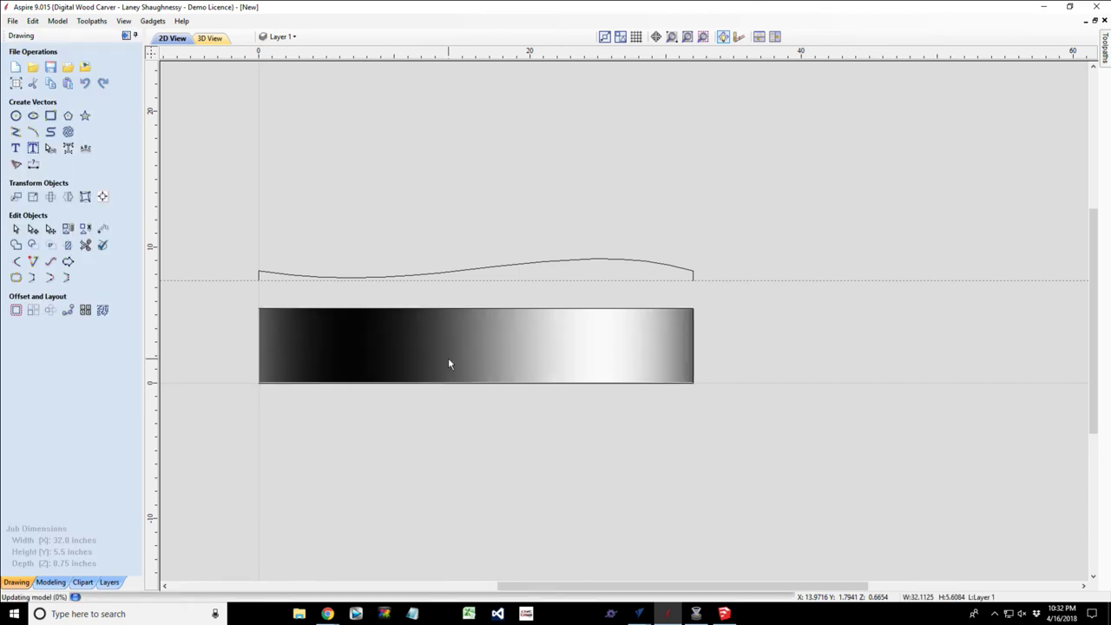
pyautogui.click(276, 310)
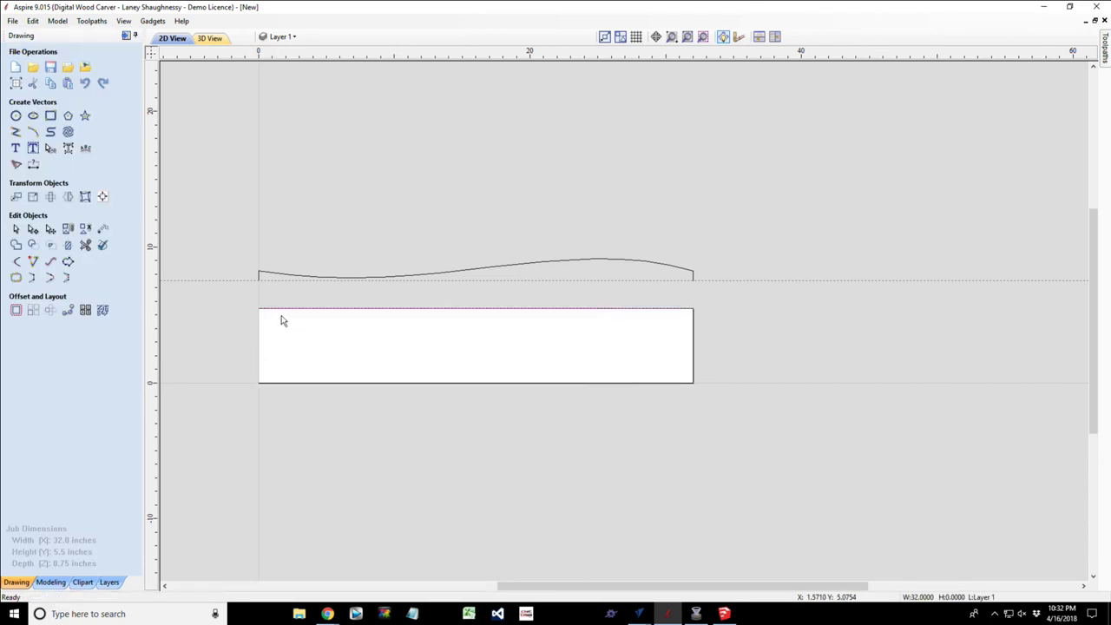
pyautogui.keyDown('shift'); pyautogui.click(329, 383); pyautogui.keyUp('shift')
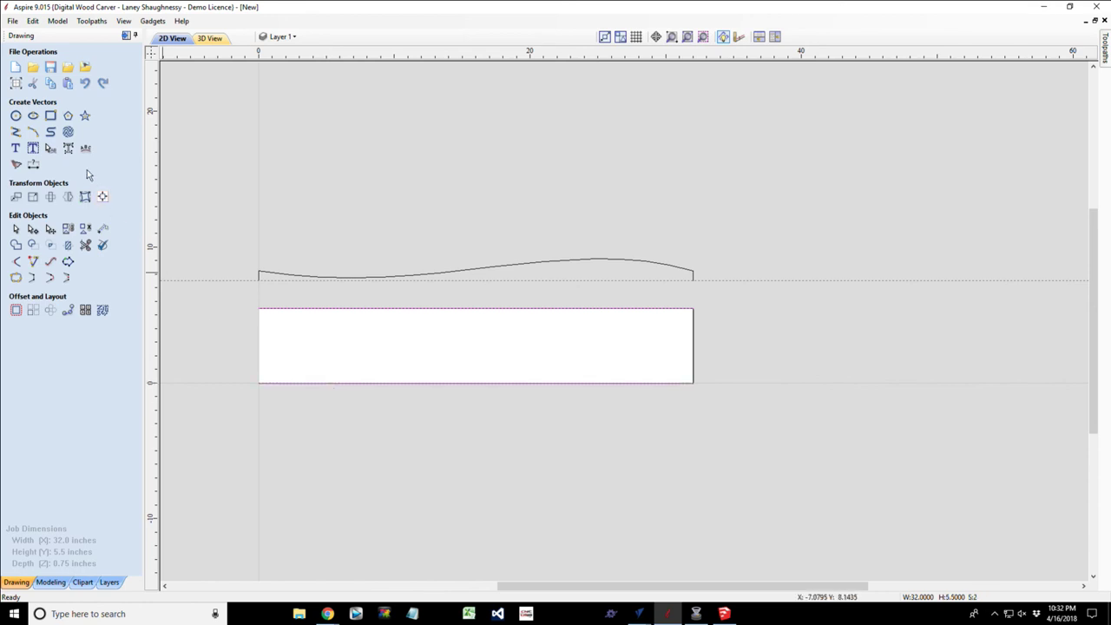
# Sweep the wavy curve along the top and bottom edge lines as a Two Rail Sweep.
pyautogui.click(50, 583)
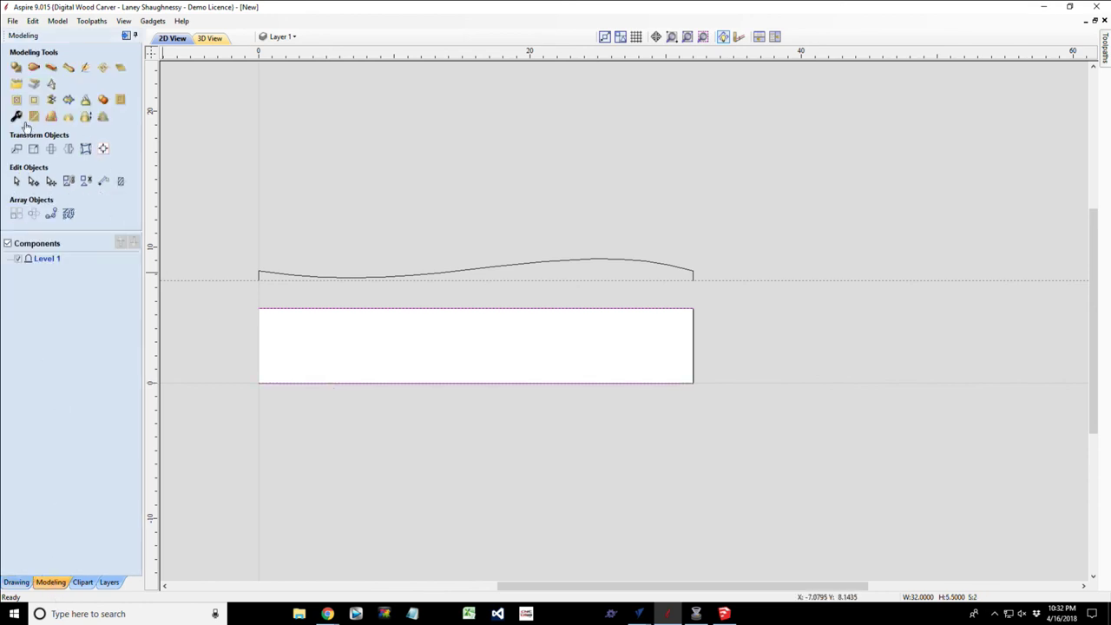
pyautogui.click(33, 70)
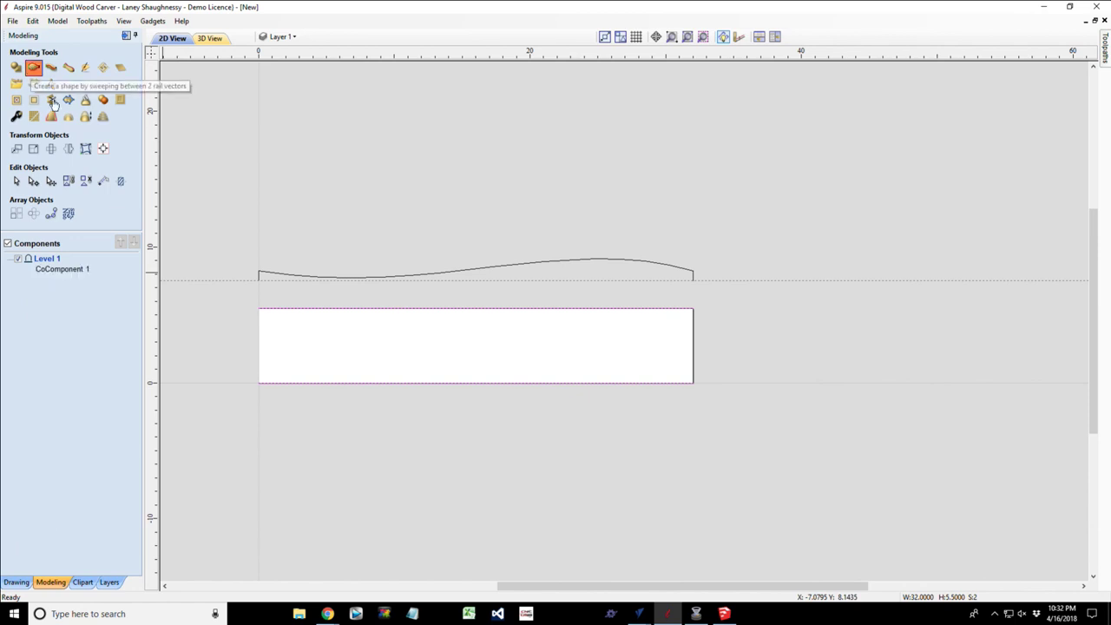
pyautogui.click(477, 276)
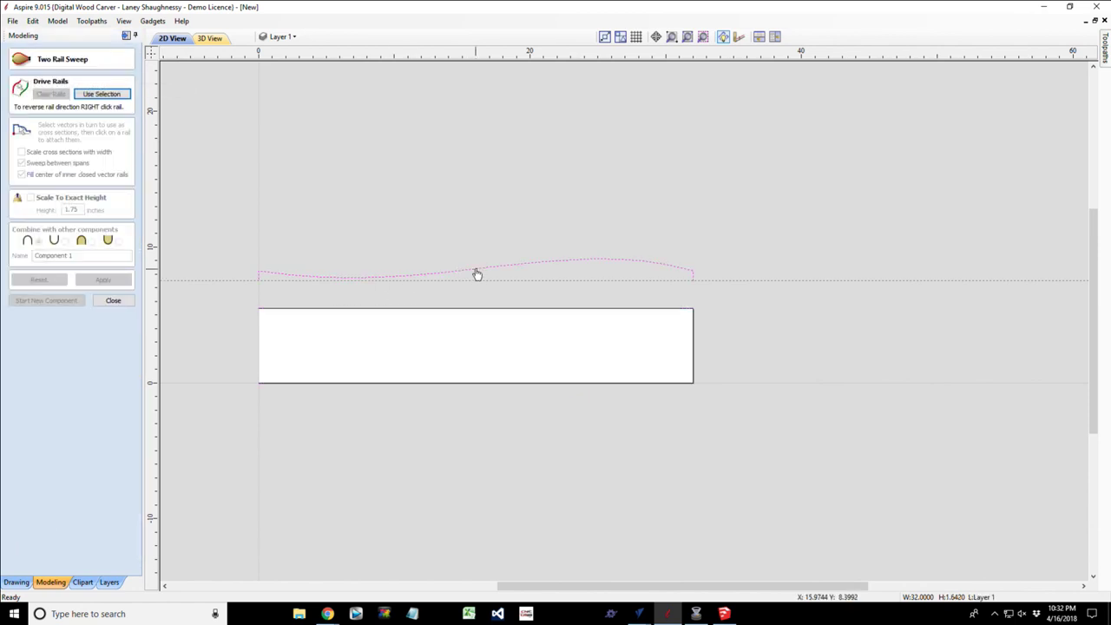
pyautogui.click(323, 311)
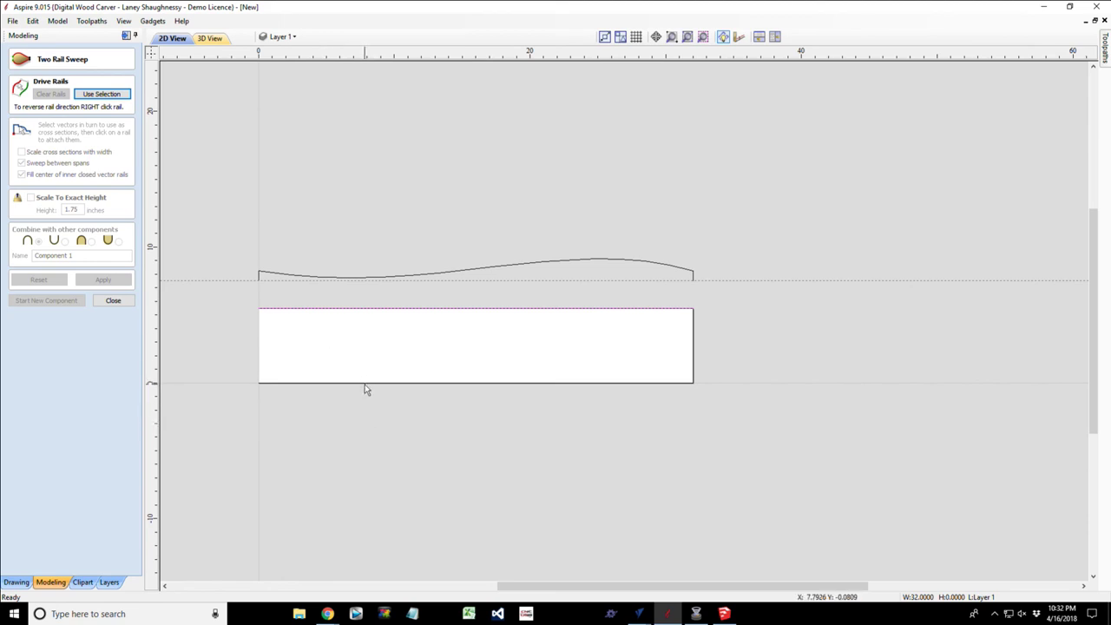
pyautogui.keyDown('shift'); pyautogui.click(366, 388); pyautogui.keyUp('shift')
pyautogui.click(109, 95)
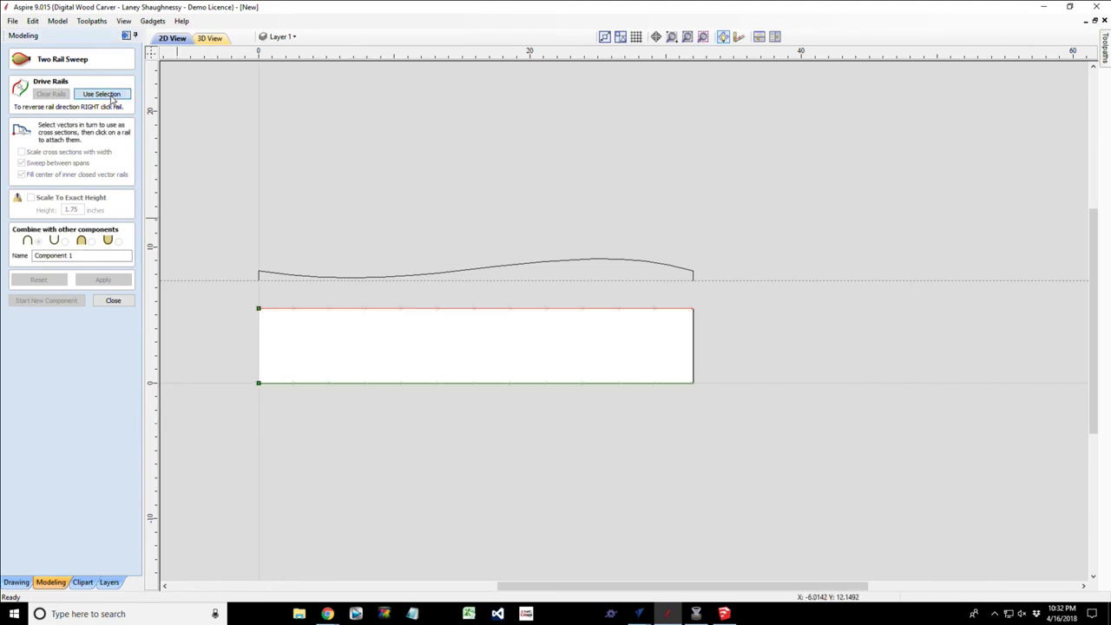
pyautogui.click(327, 284)
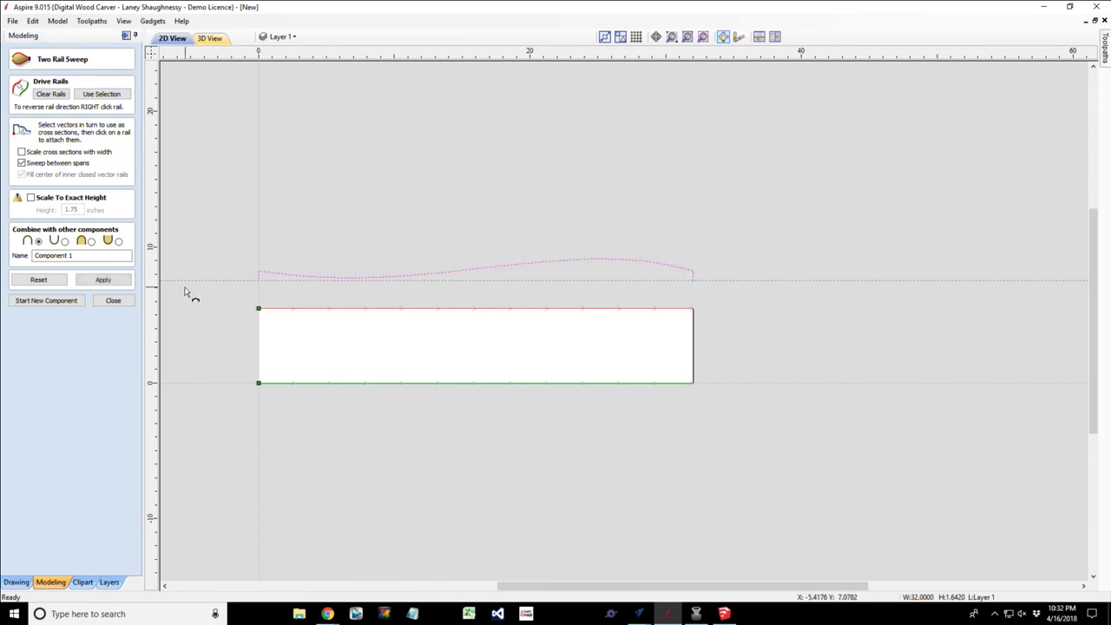
pyautogui.click(112, 282)
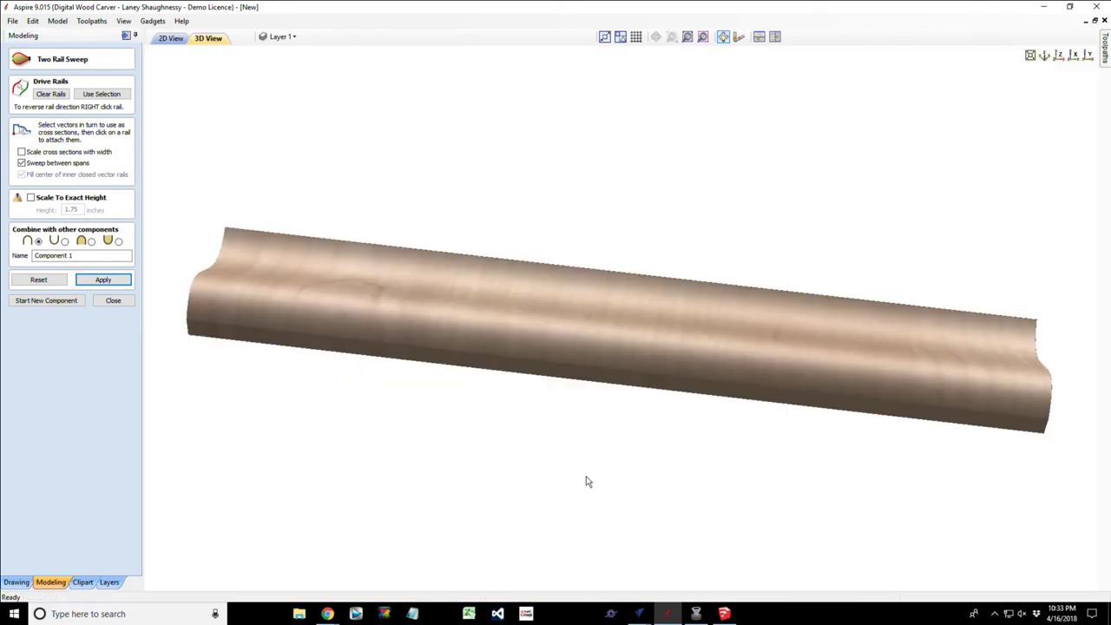
# Orbit the moulding to view its wavy end, briefly checking a browser window.
pyautogui.moveTo(629, 478)
pyautogui.mouseDown()
pyautogui.moveTo(484, 422)
pyautogui.moveTo(422, 370)
pyautogui.moveTo(313, 367)
pyautogui.moveTo(869, 481)
pyautogui.moveTo(816, 432)
pyautogui.moveTo(778, 457)
pyautogui.moveTo(579, 451)
pyautogui.moveTo(613, 447)
pyautogui.moveTo(566, 409)
pyautogui.moveTo(519, 426)
pyautogui.moveTo(514, 435)
pyautogui.moveTo(625, 553)
pyautogui.mouseUp()
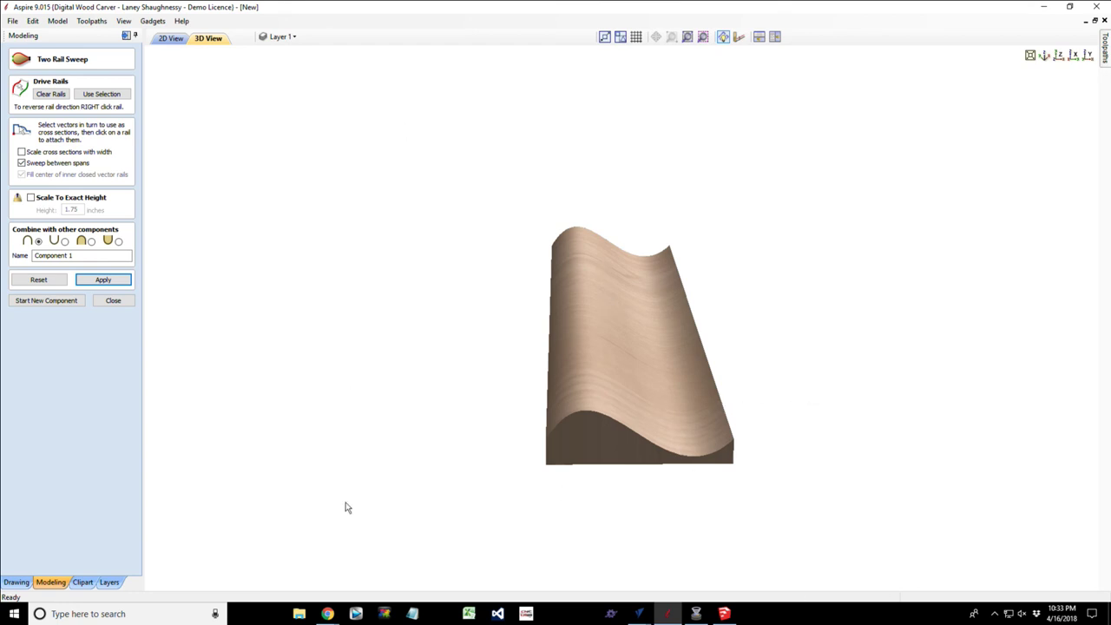
pyautogui.moveTo(327, 614)
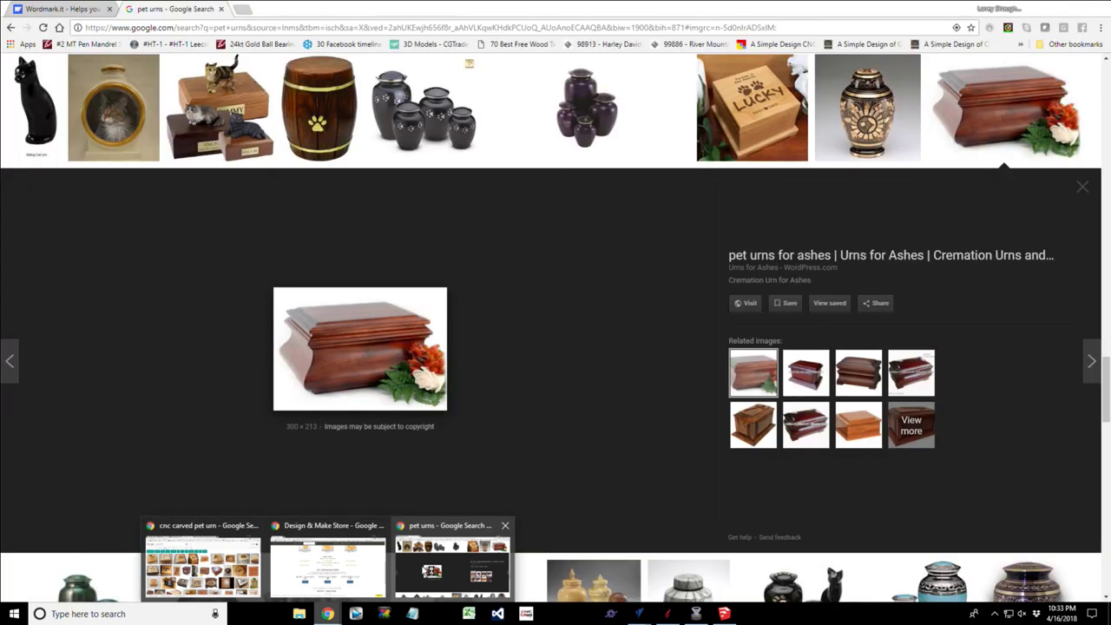
pyautogui.click(432, 572)
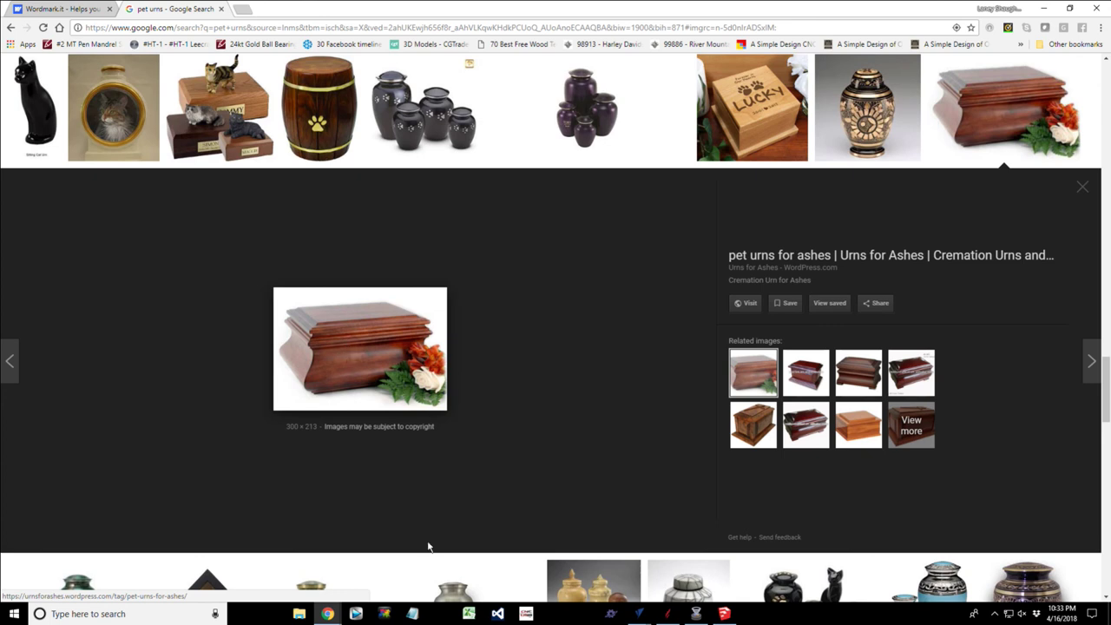
pyautogui.click(668, 614)
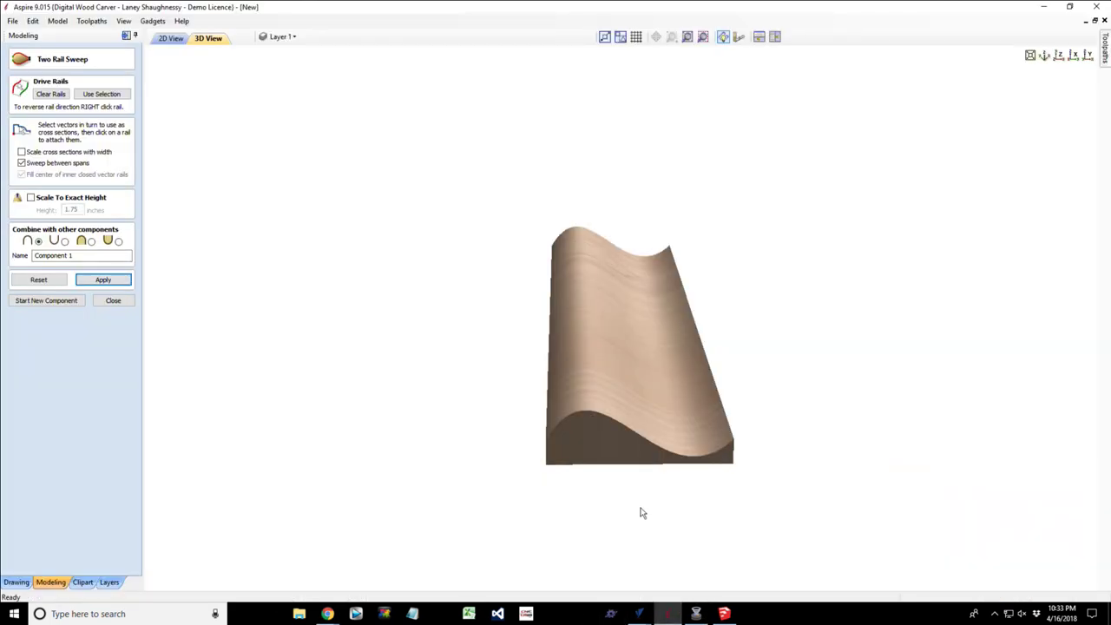
# Orbit the moulding, rebuild and close the sweep, and show the Toolpaths panel.
pyautogui.moveTo(710, 489); pyautogui.dragTo(580, 483)
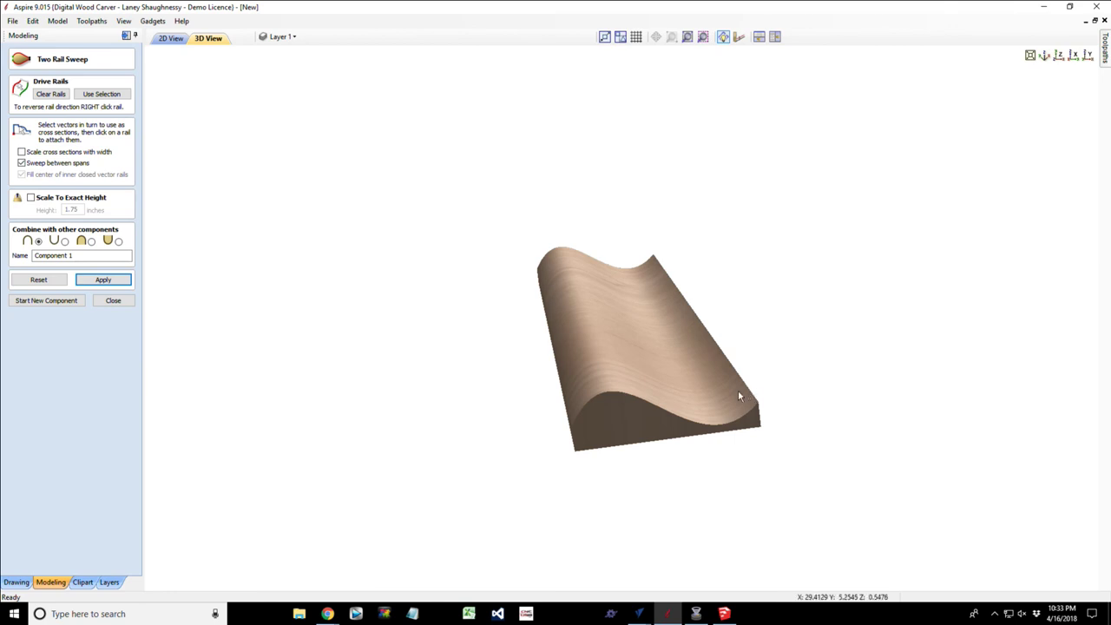
pyautogui.moveTo(636, 405); pyautogui.dragTo(622, 409)
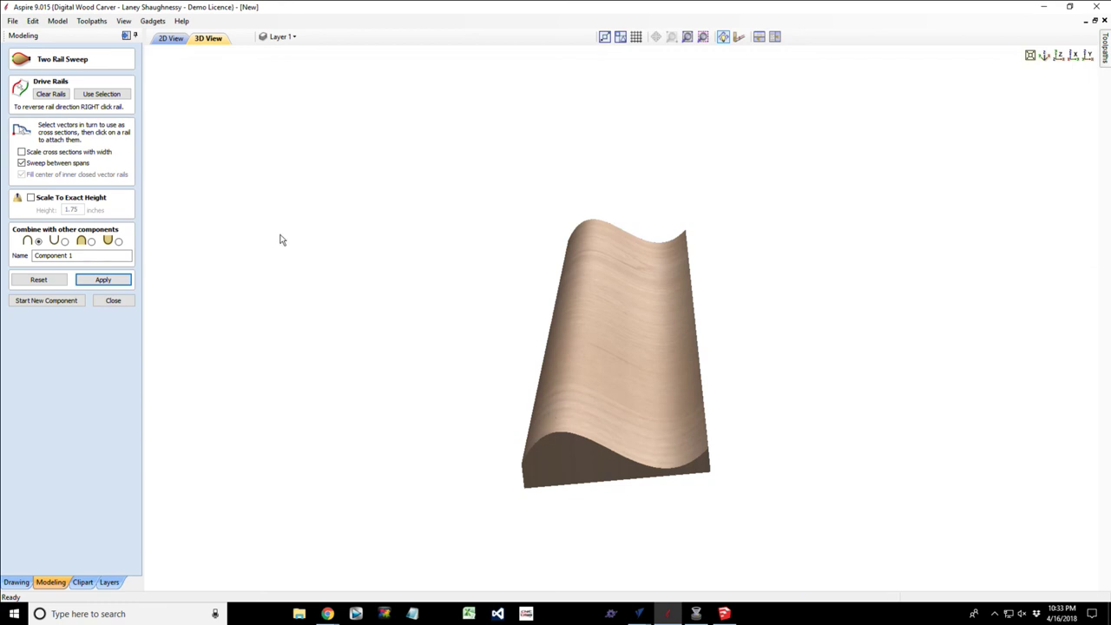
pyautogui.click(113, 300)
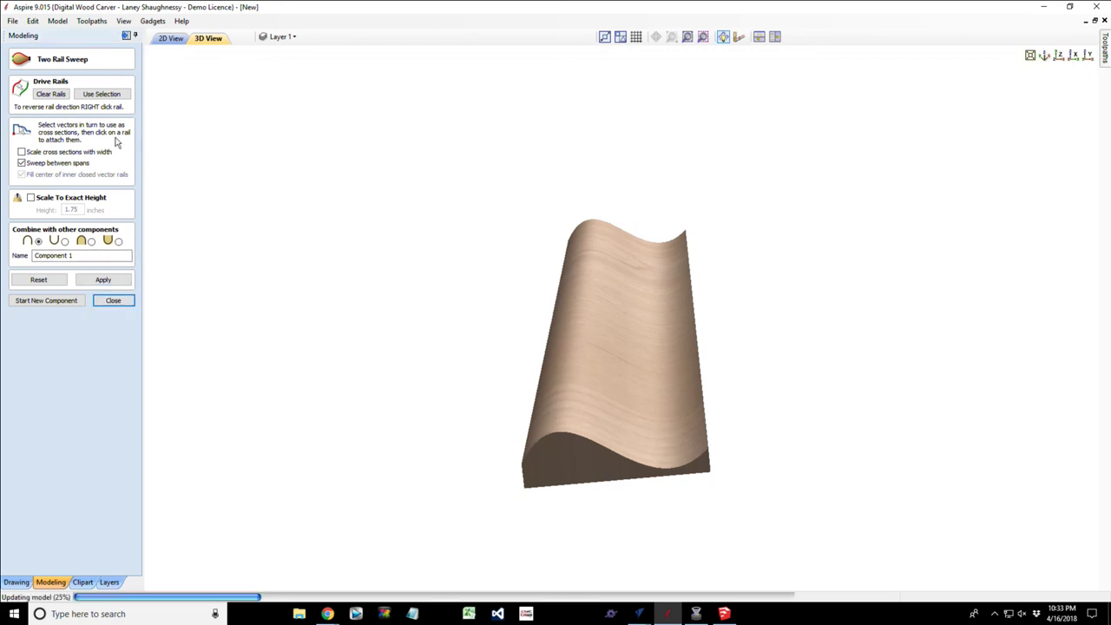
pyautogui.click(126, 37)
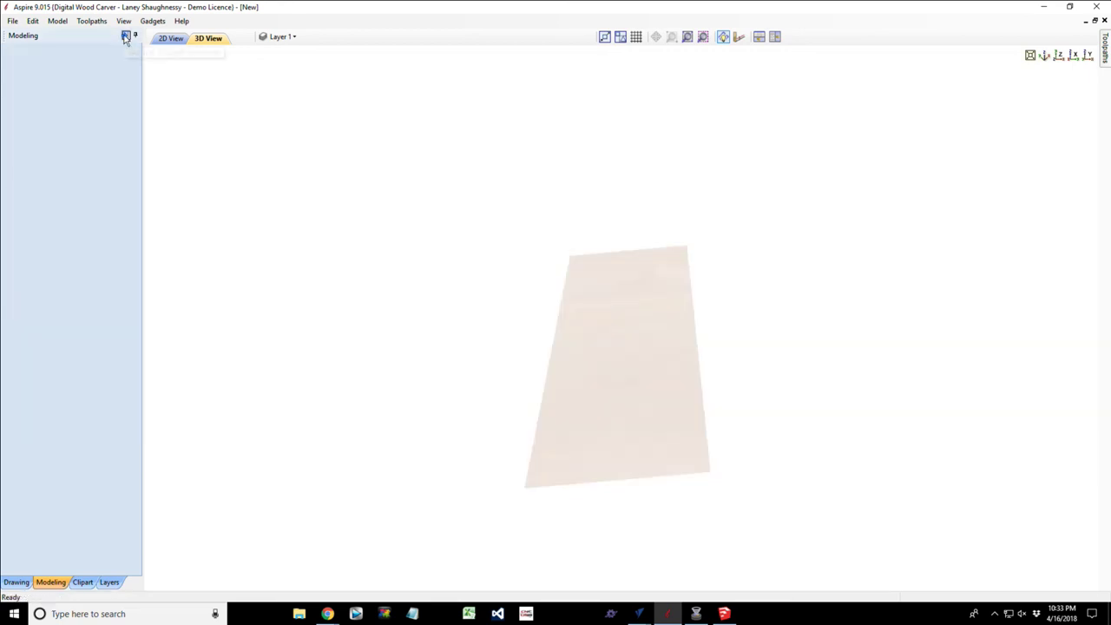
pyautogui.click(126, 36)
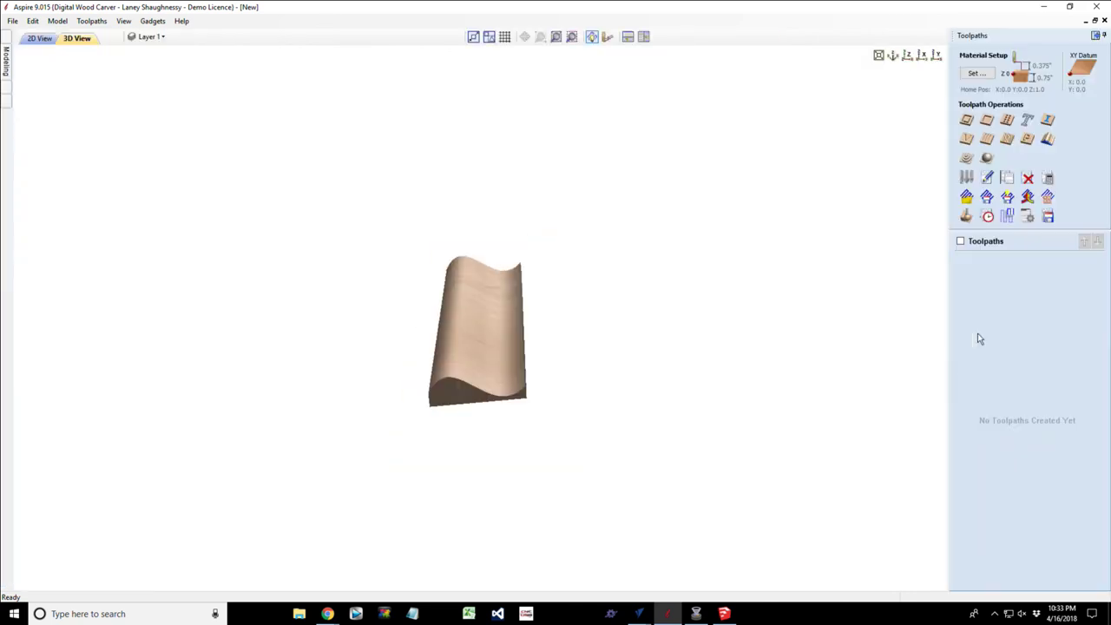
# Set the model thickness to a new height of .75 in through Material Setup and confirm.
pyautogui.click(976, 75)
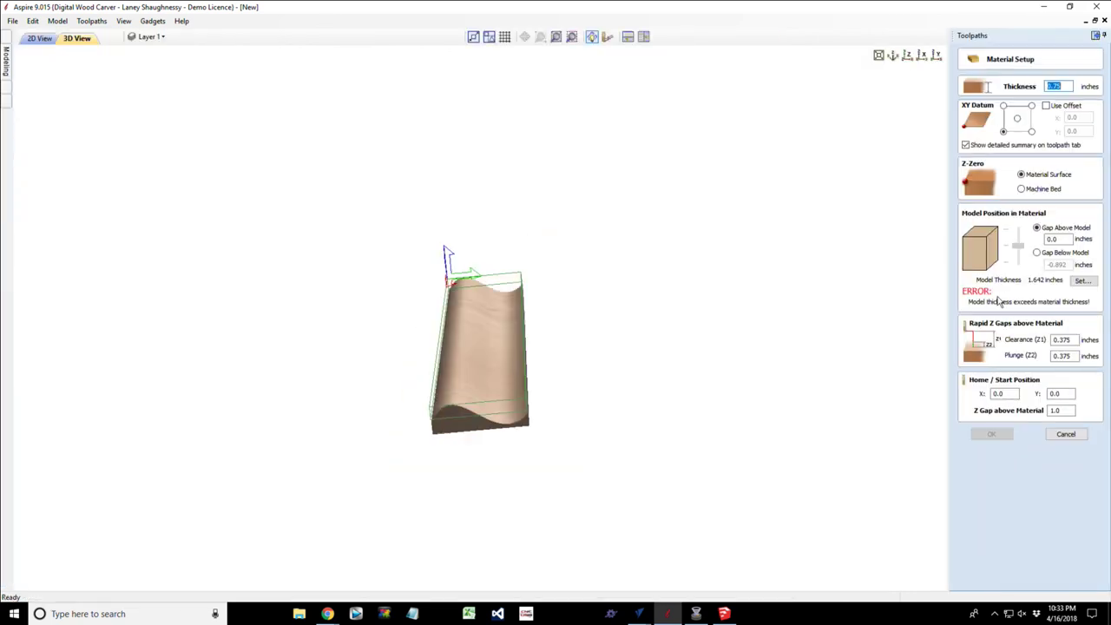
pyautogui.click(1082, 284)
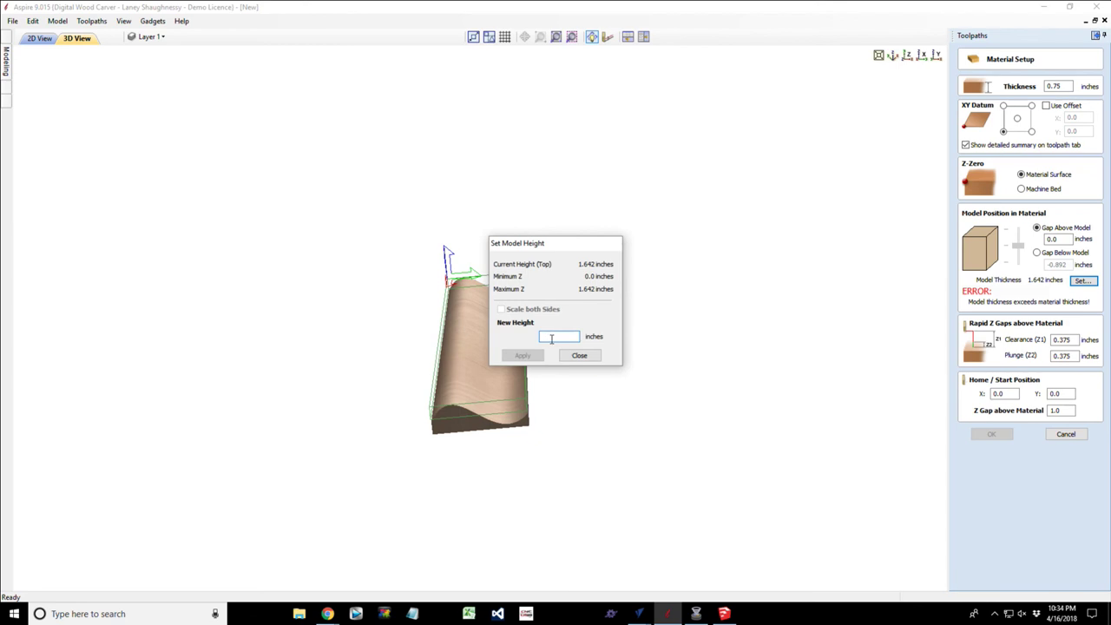
pyautogui.write('.75')
pyautogui.click(521, 354)
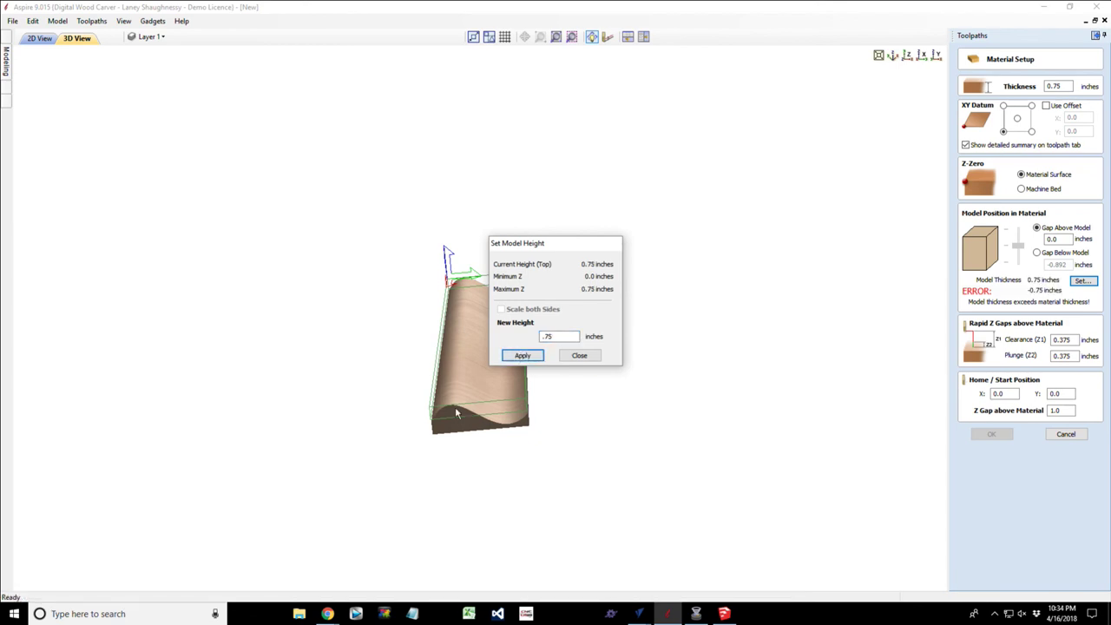
pyautogui.click(579, 356)
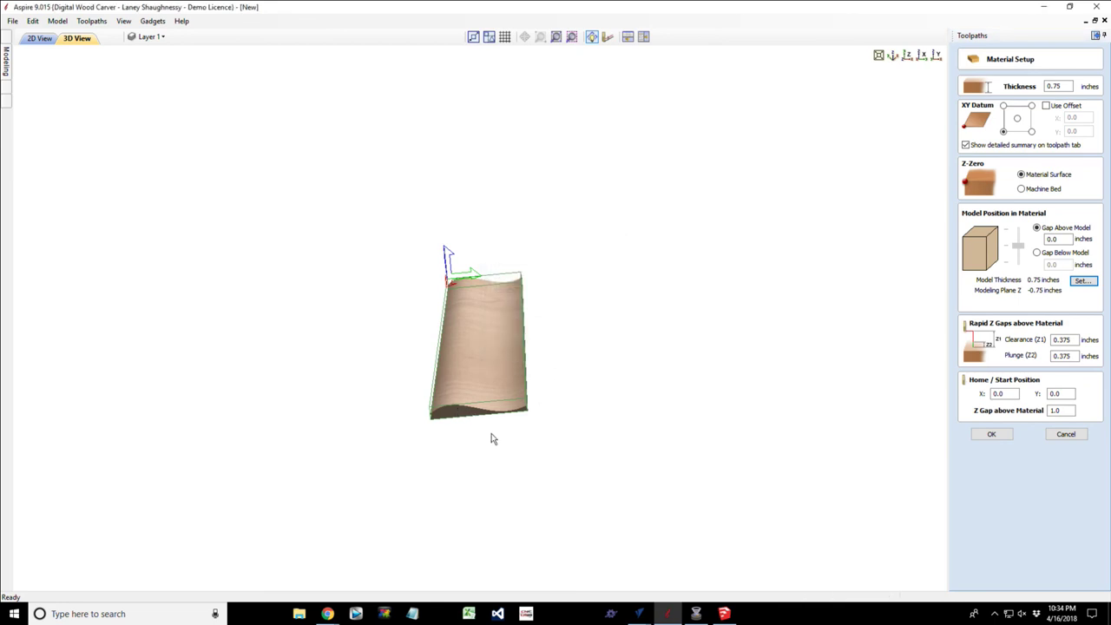
pyautogui.click(1066, 434)
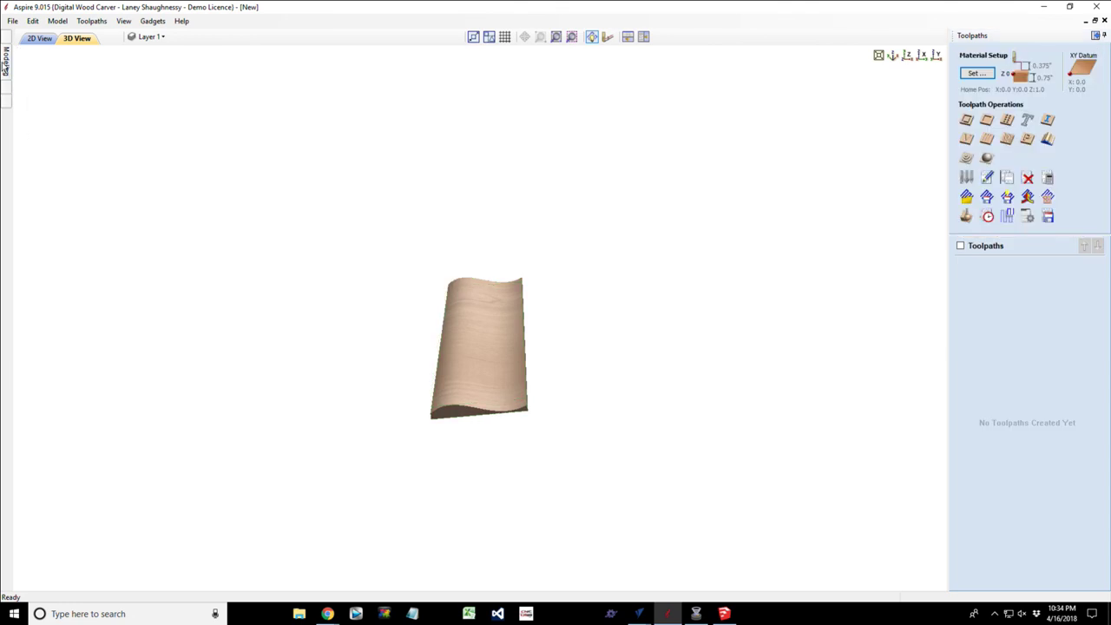
# Open Component 1's properties and set its base height to 0.25 in.
pyautogui.click(5, 68)
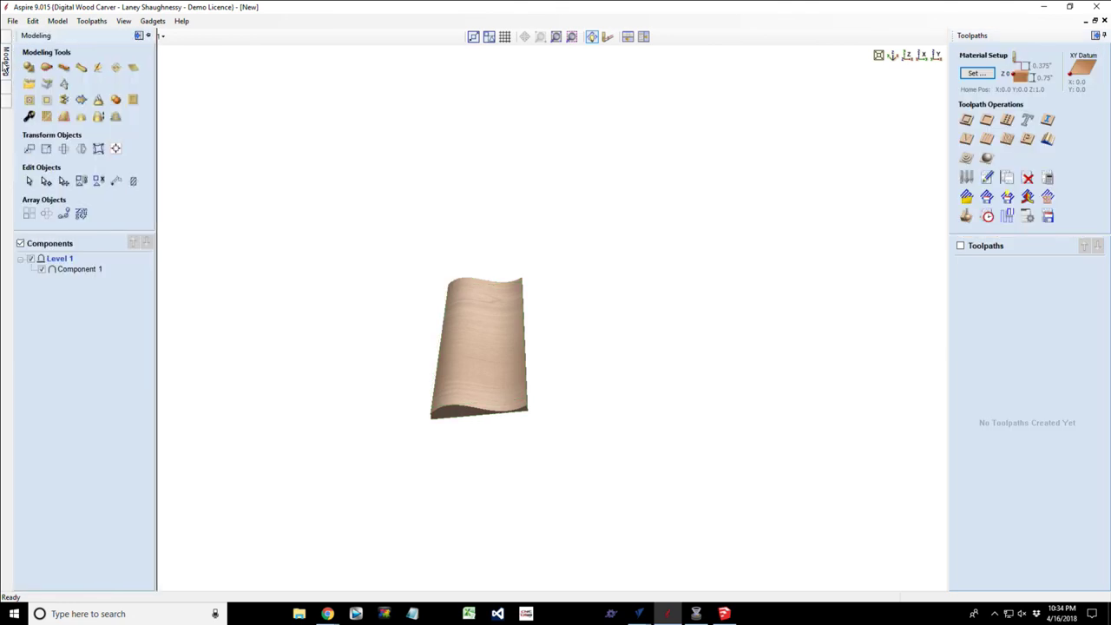
pyautogui.click(74, 270)
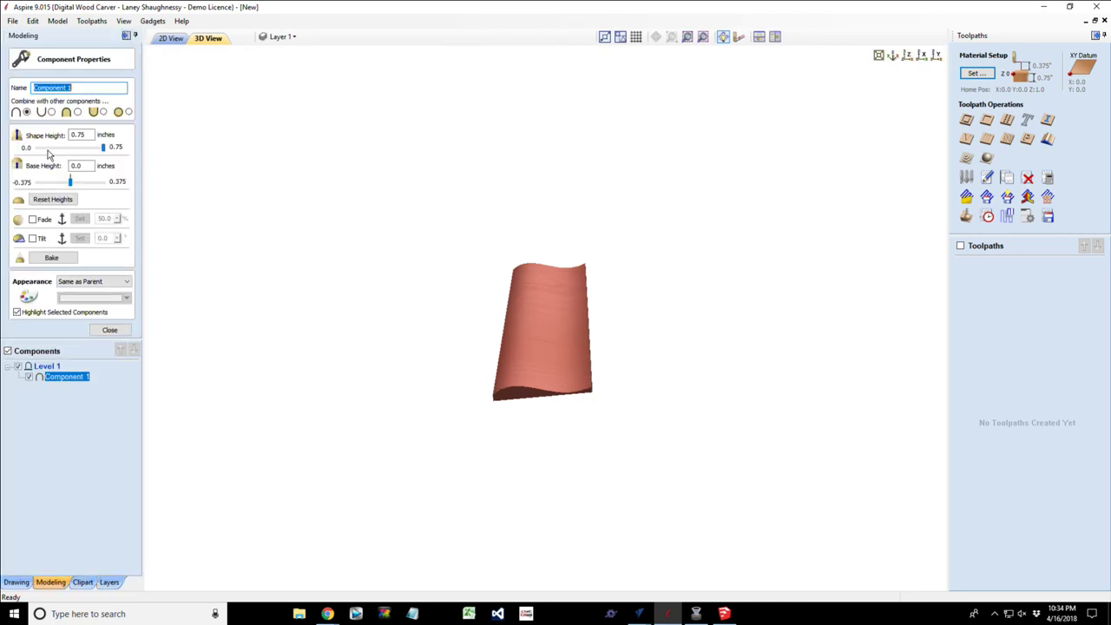
pyautogui.moveTo(70, 184); pyautogui.dragTo(72, 185)
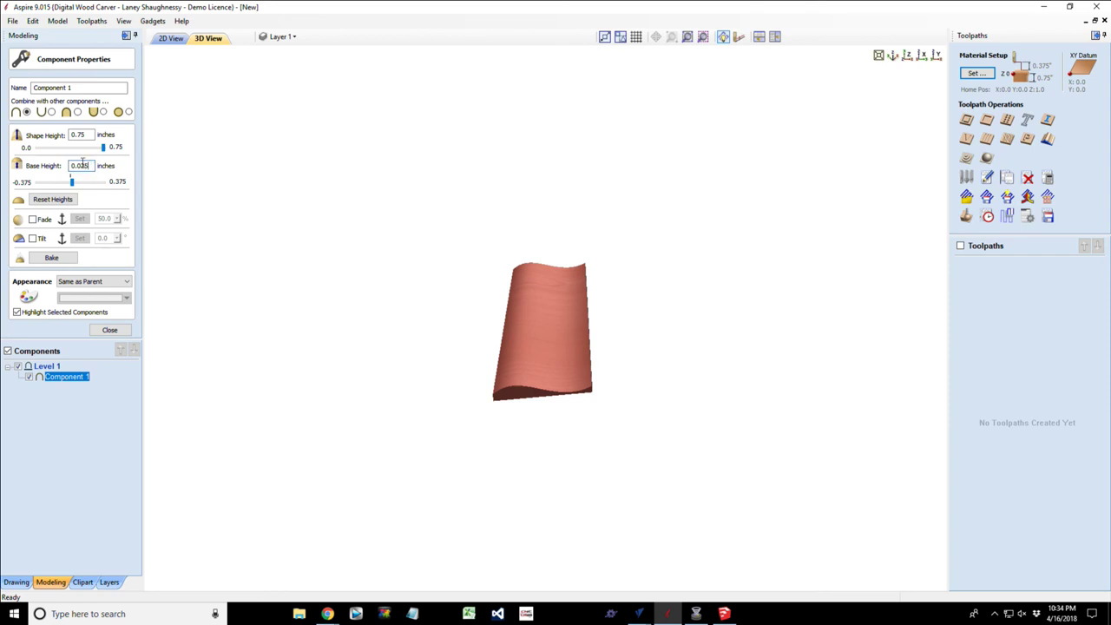
pyautogui.press('Return')
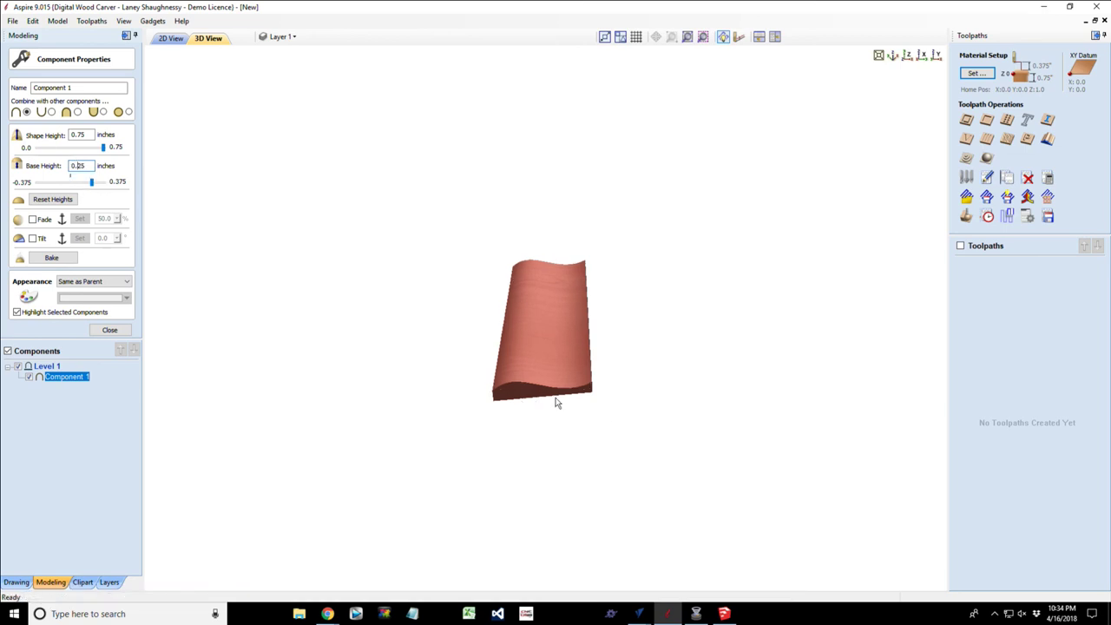
pyautogui.scroll(2, 558, 404)
pyautogui.moveTo(507, 479); pyautogui.dragTo(457, 441)
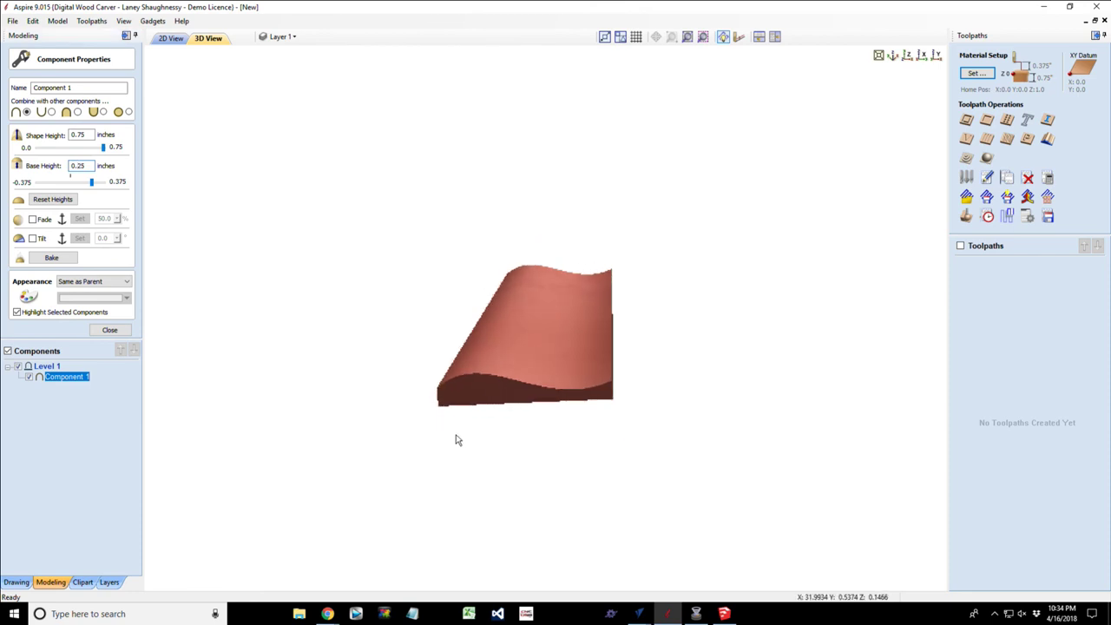
# Set the shape height to 0.5 in, review the board in 3D, and close the properties.
pyautogui.click(77, 135)
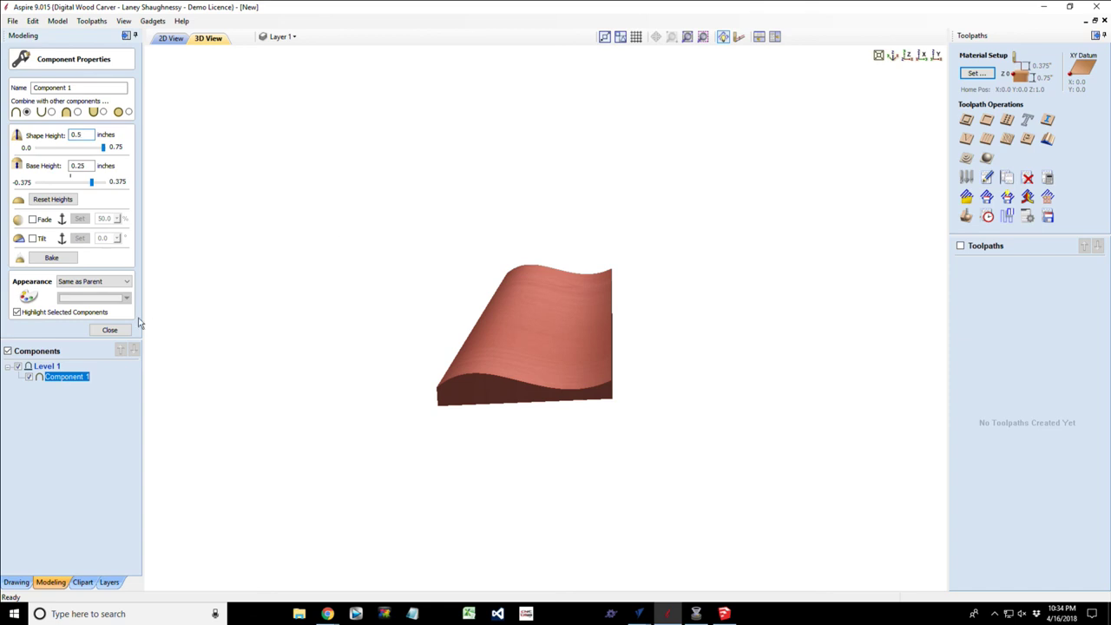
pyautogui.press('Return')
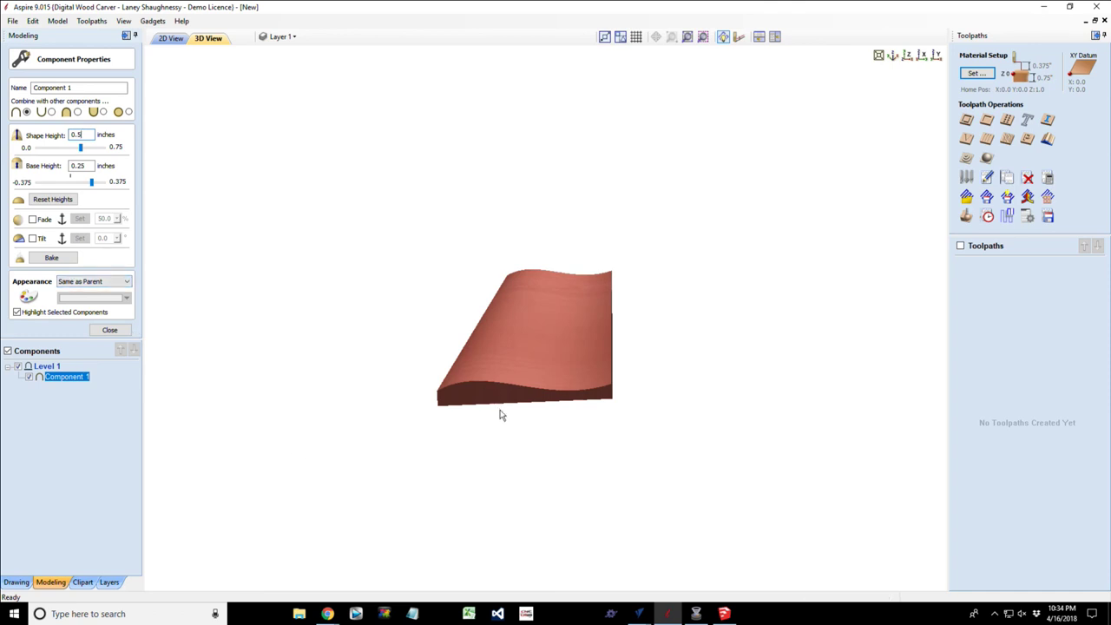
pyautogui.moveTo(645, 379); pyautogui.dragTo(651, 376)
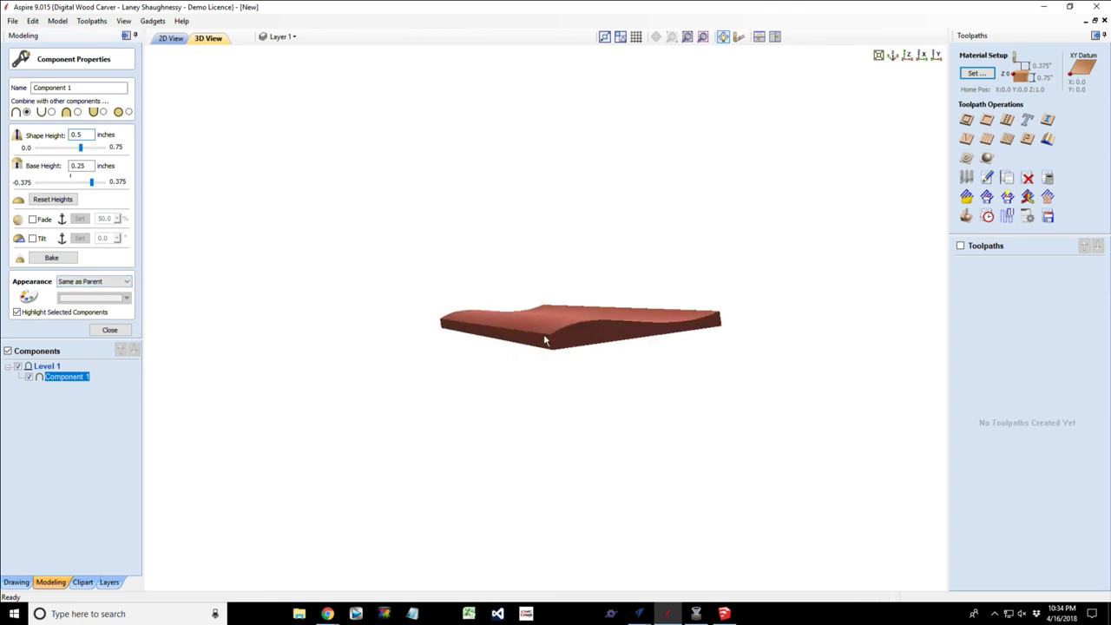
pyautogui.moveTo(544, 333); pyautogui.dragTo(567, 380)
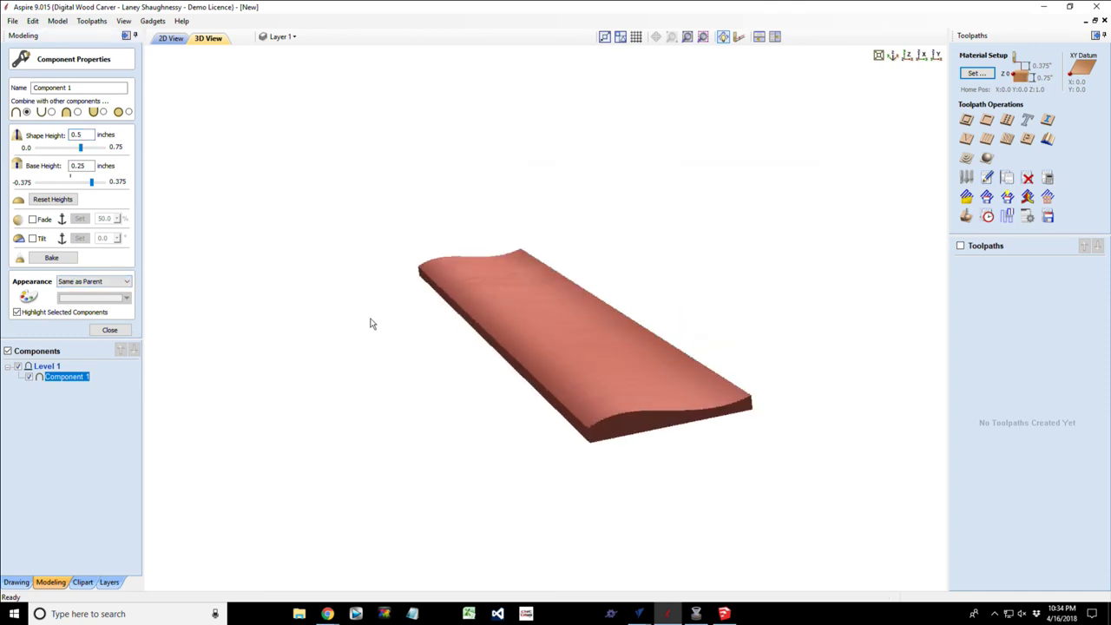
pyautogui.click(16, 312)
pyautogui.click(109, 331)
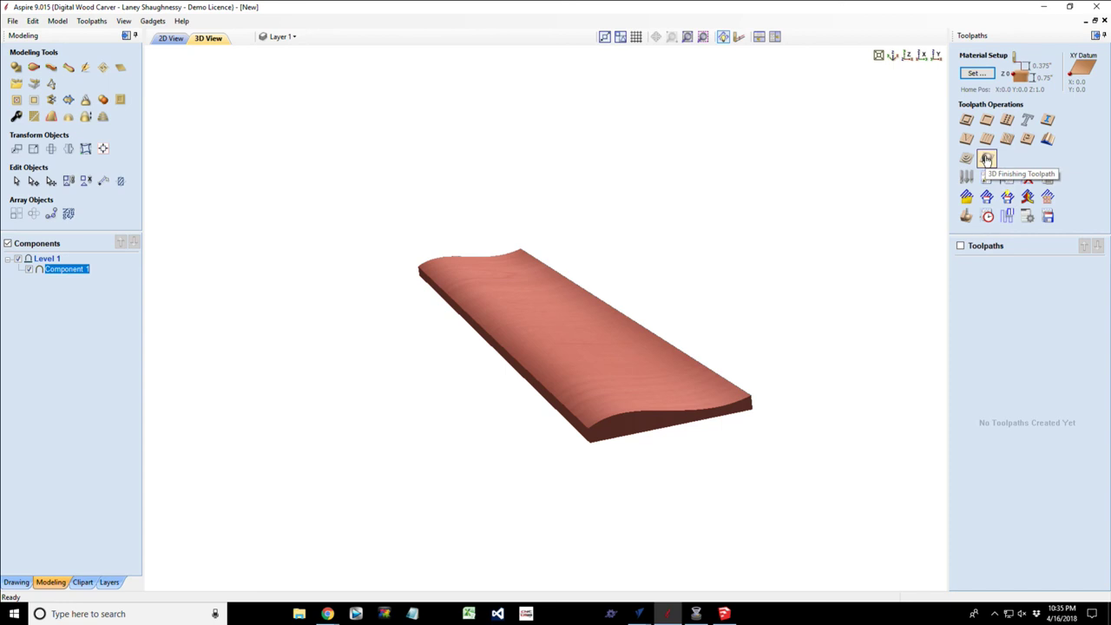
pyautogui.moveTo(619, 402); pyautogui.dragTo(305, 379)
pyautogui.moveTo(182, 392); pyautogui.dragTo(389, 318)
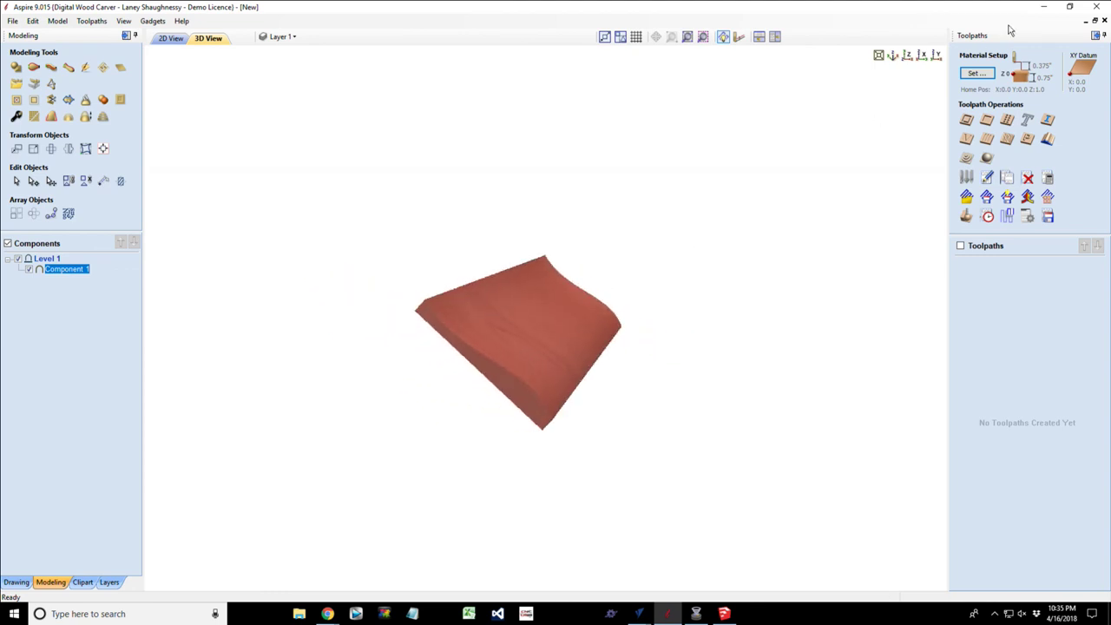
pyautogui.click(937, 54)
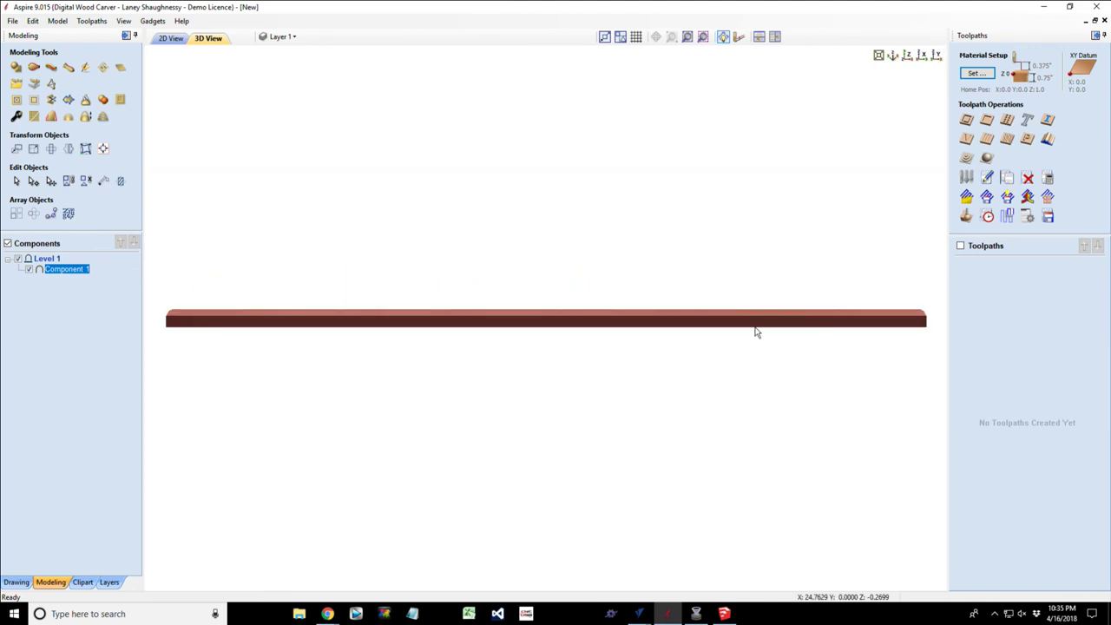
pyautogui.click(922, 54)
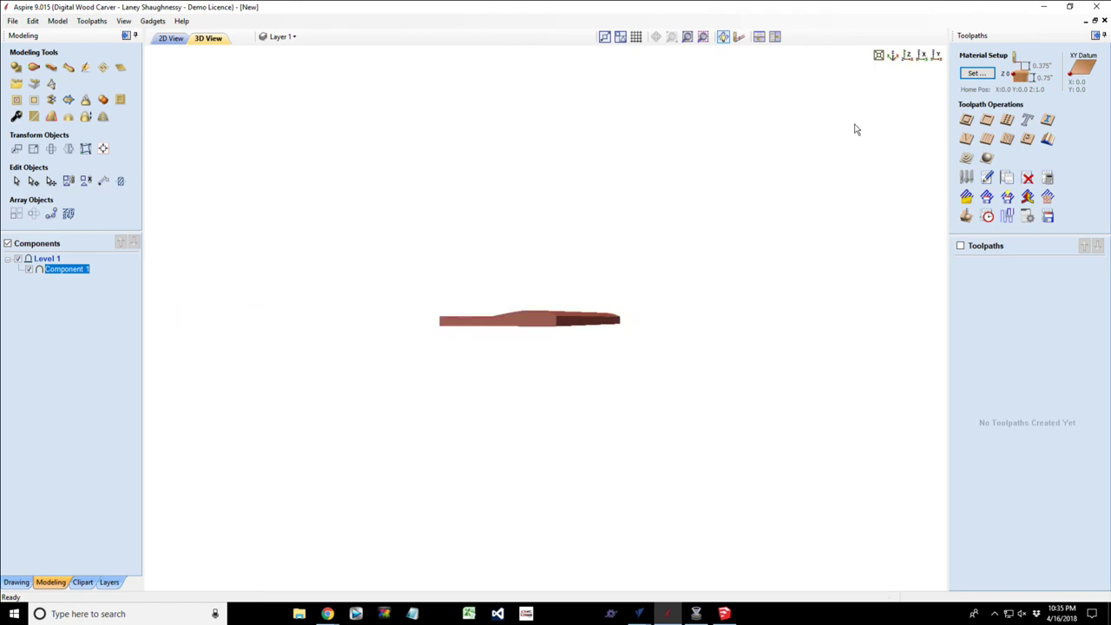
pyautogui.scroll(4, 522, 327)
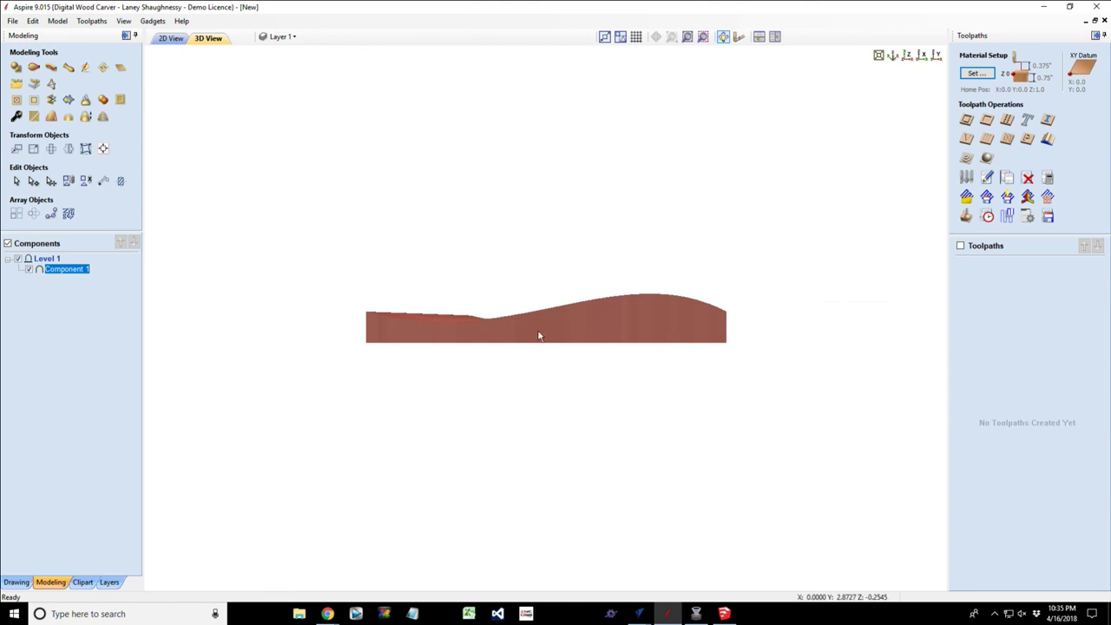
pyautogui.moveTo(539, 332)
pyautogui.mouseDown()
pyautogui.moveTo(524, 384)
pyautogui.moveTo(524, 402)
pyautogui.moveTo(528, 359)
pyautogui.moveTo(530, 434)
pyautogui.moveTo(531, 412)
pyautogui.mouseUp()
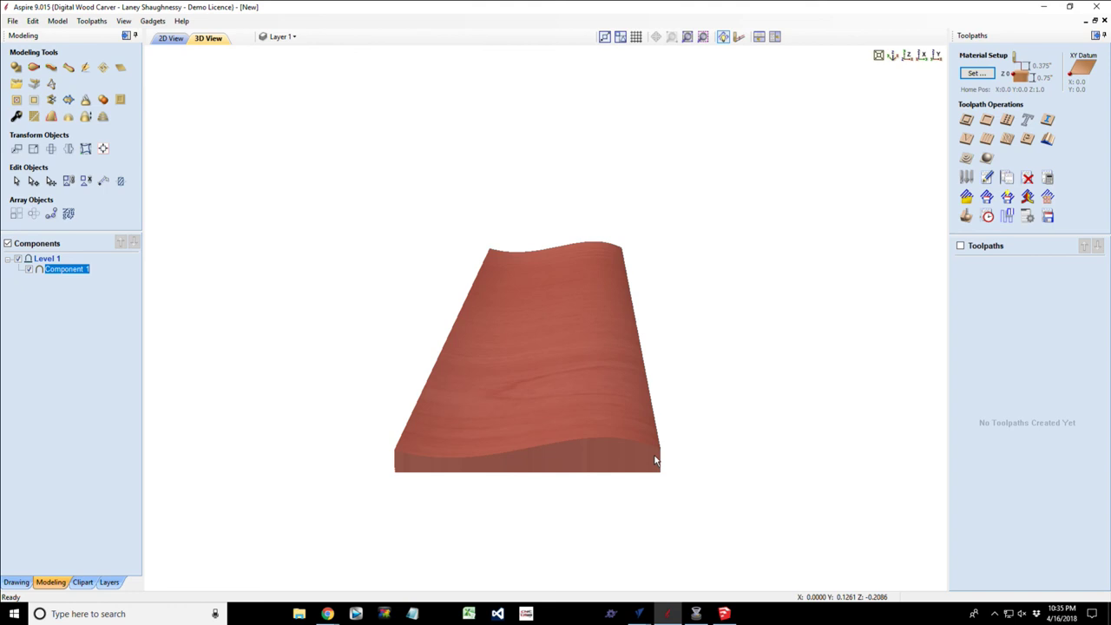
pyautogui.moveTo(634, 619)
pyautogui.click(638, 615)
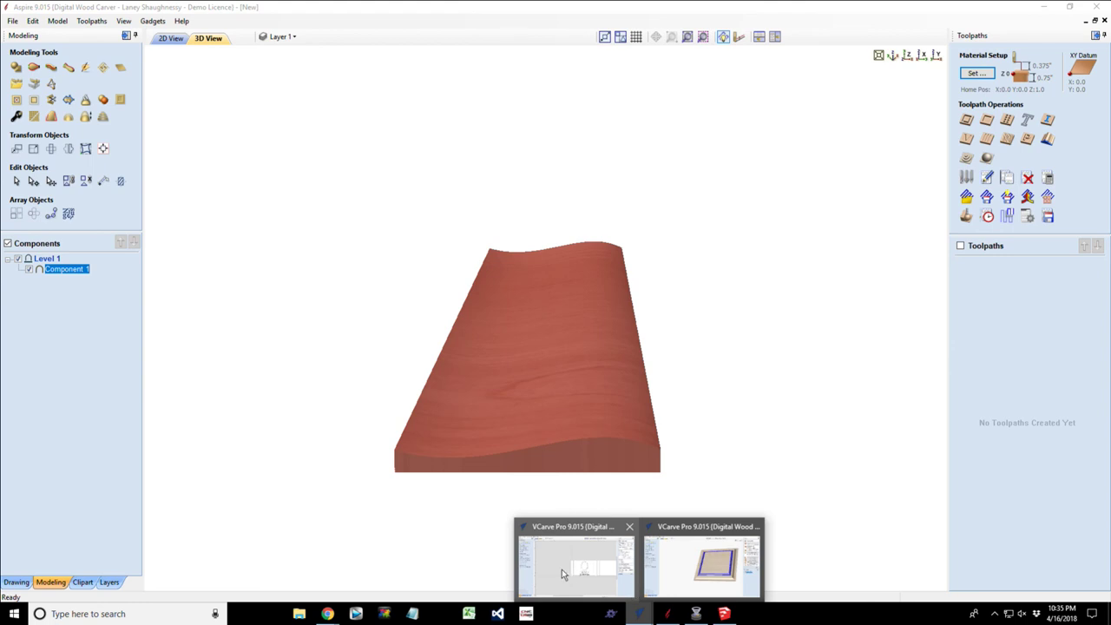
pyautogui.click(562, 570)
pyautogui.moveTo(638, 615)
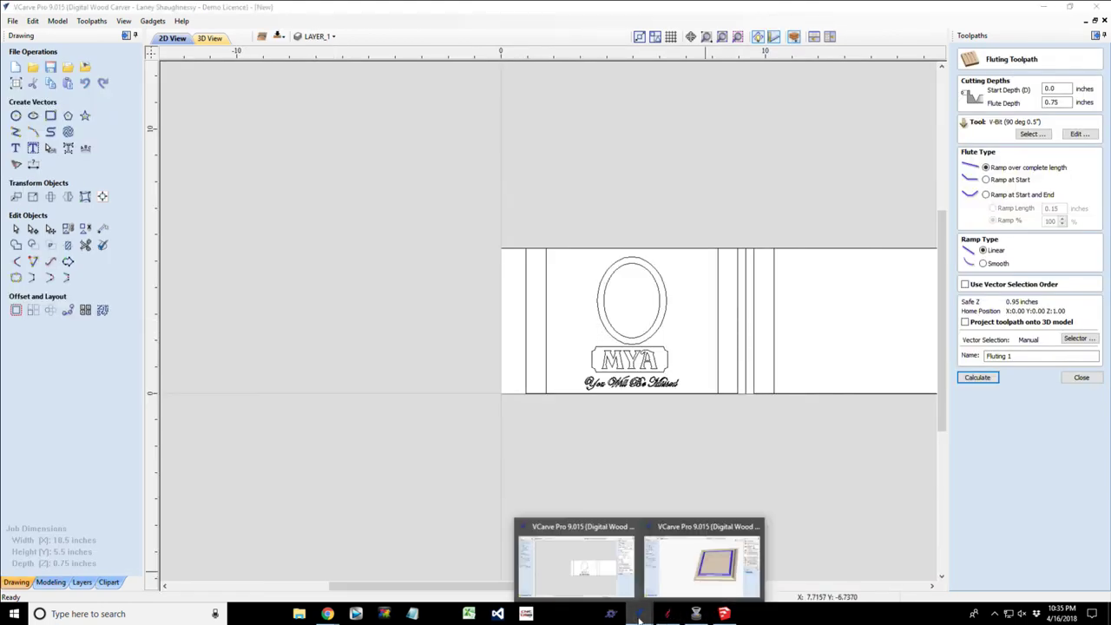
pyautogui.click(682, 562)
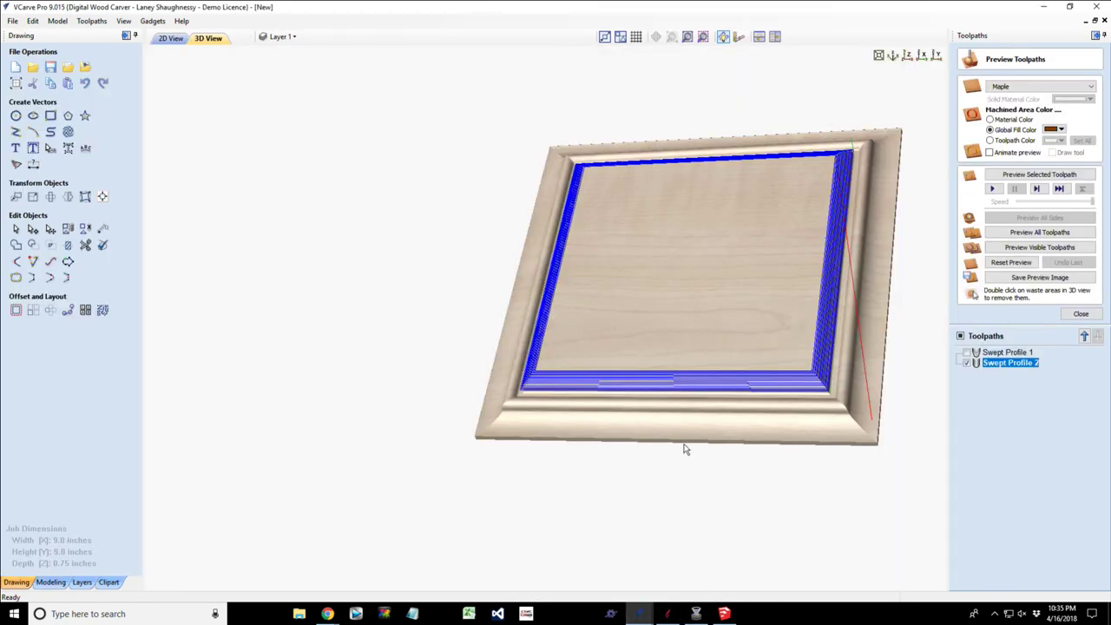
pyautogui.click(166, 38)
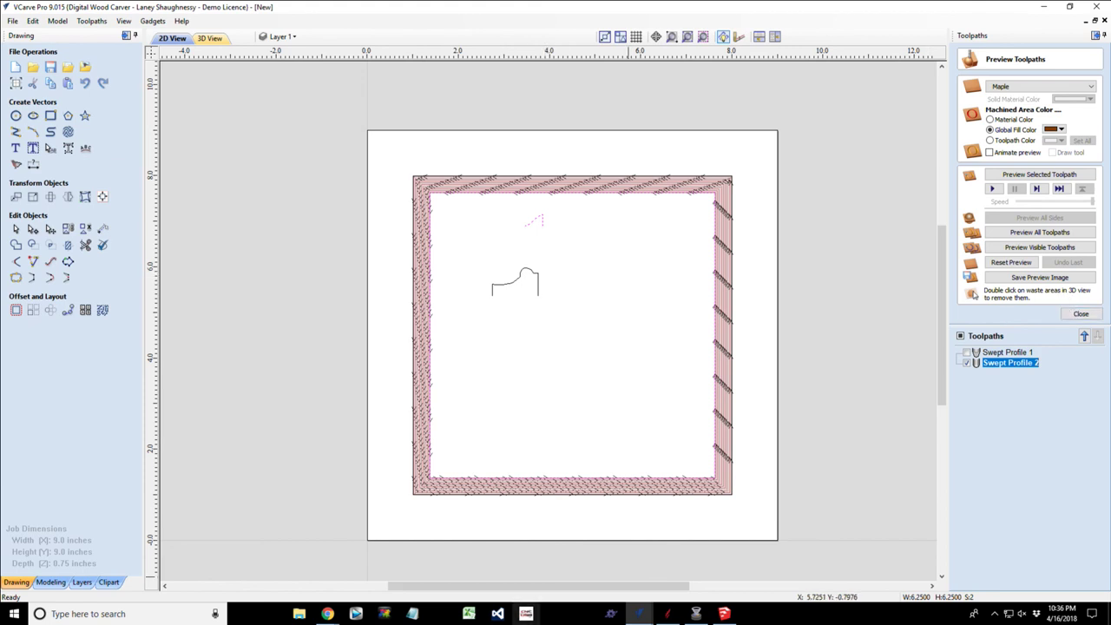
pyautogui.click(667, 614)
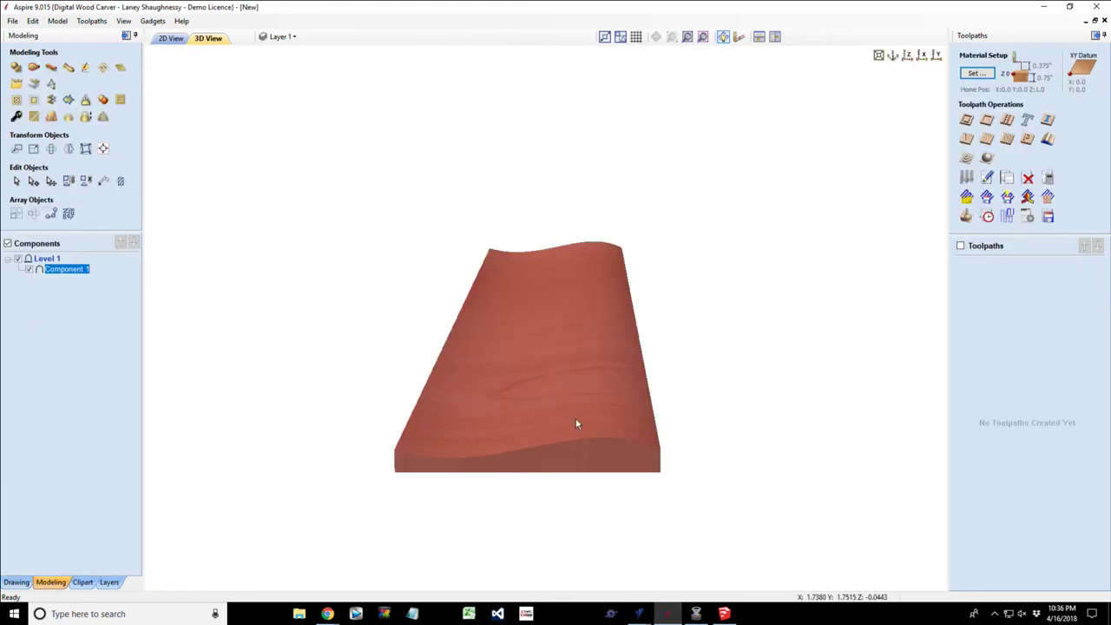
pyautogui.moveTo(574, 435)
pyautogui.mouseDown()
pyautogui.moveTo(573, 367)
pyautogui.moveTo(567, 432)
pyautogui.mouseUp()
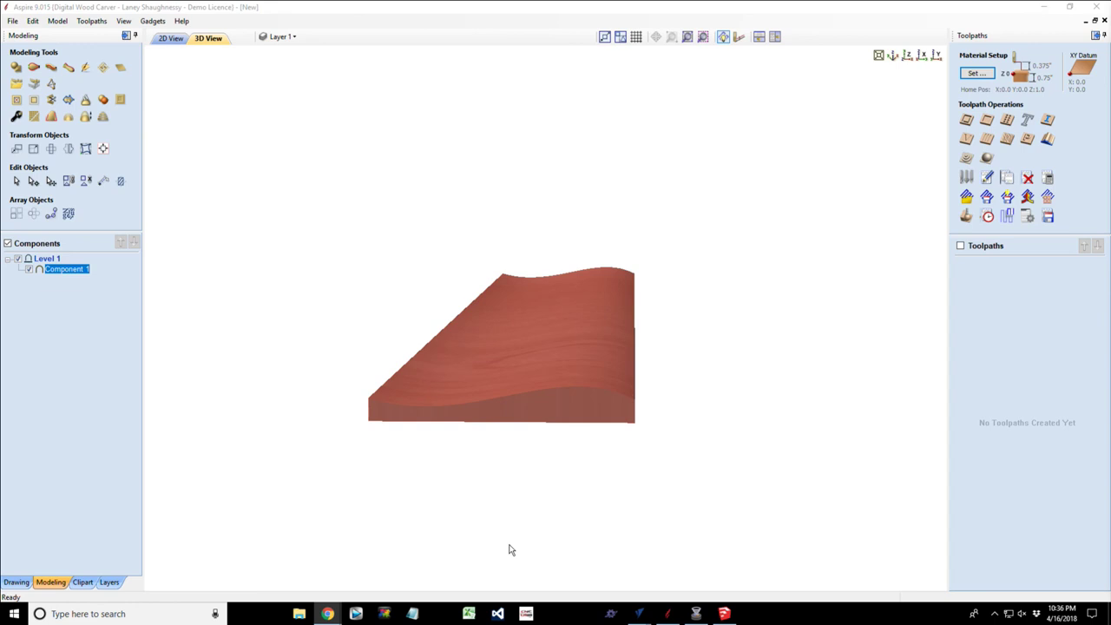
pyautogui.click(667, 618)
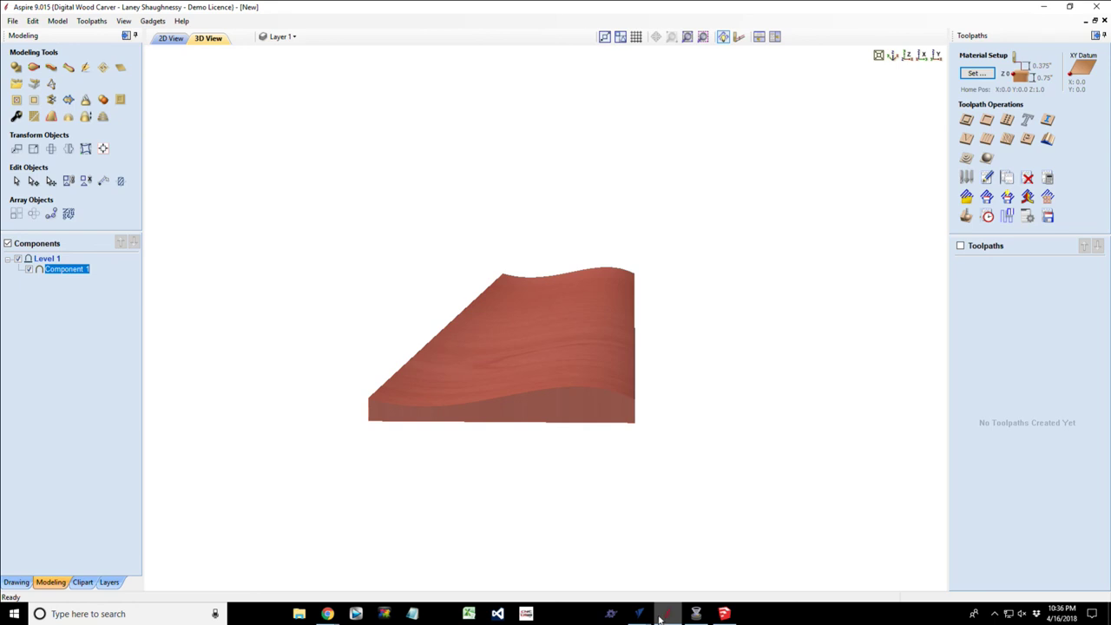
pyautogui.moveTo(527, 417)
pyautogui.mouseDown()
pyautogui.moveTo(564, 483)
pyautogui.moveTo(417, 379)
pyautogui.moveTo(595, 362)
pyautogui.moveTo(581, 370)
pyautogui.moveTo(616, 481)
pyautogui.mouseUp()
pyautogui.moveTo(529, 489)
pyautogui.mouseDown()
pyautogui.moveTo(554, 422)
pyautogui.moveTo(604, 504)
pyautogui.mouseUp()
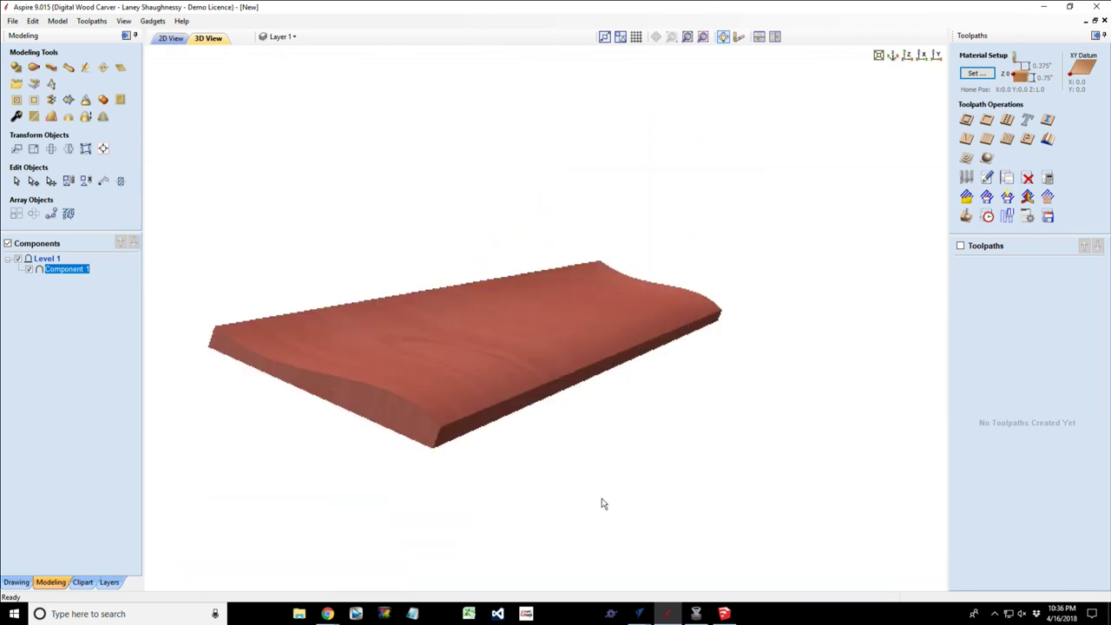
pyautogui.moveTo(640, 608)
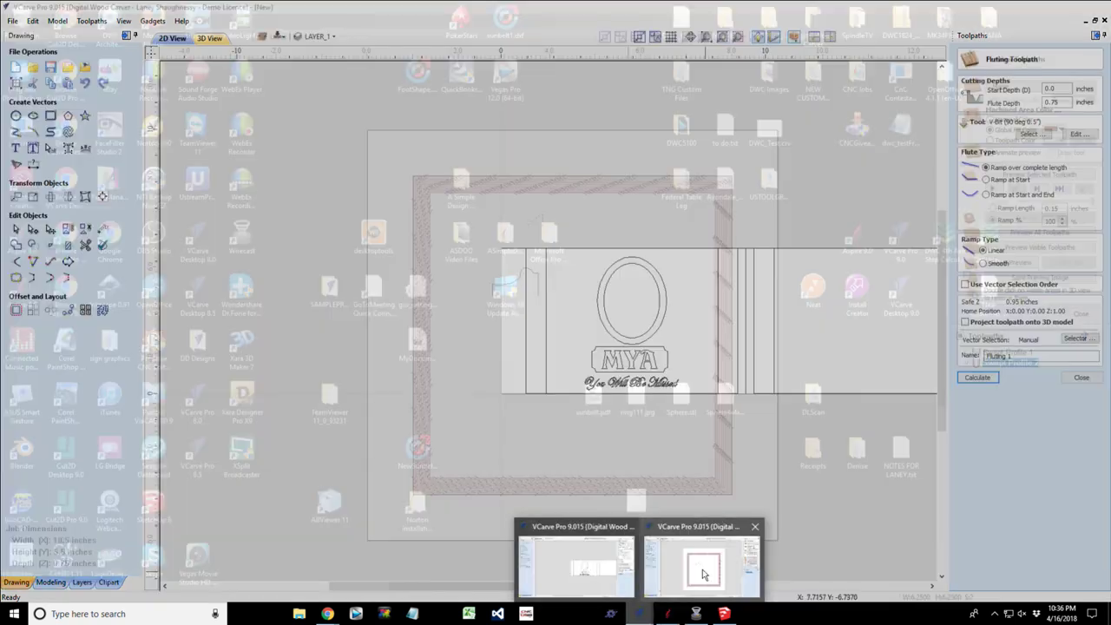
# Bring the frame job forward, then launch a second VCarve Pro 9.0 instance from the taskbar.
pyautogui.click(705, 574)
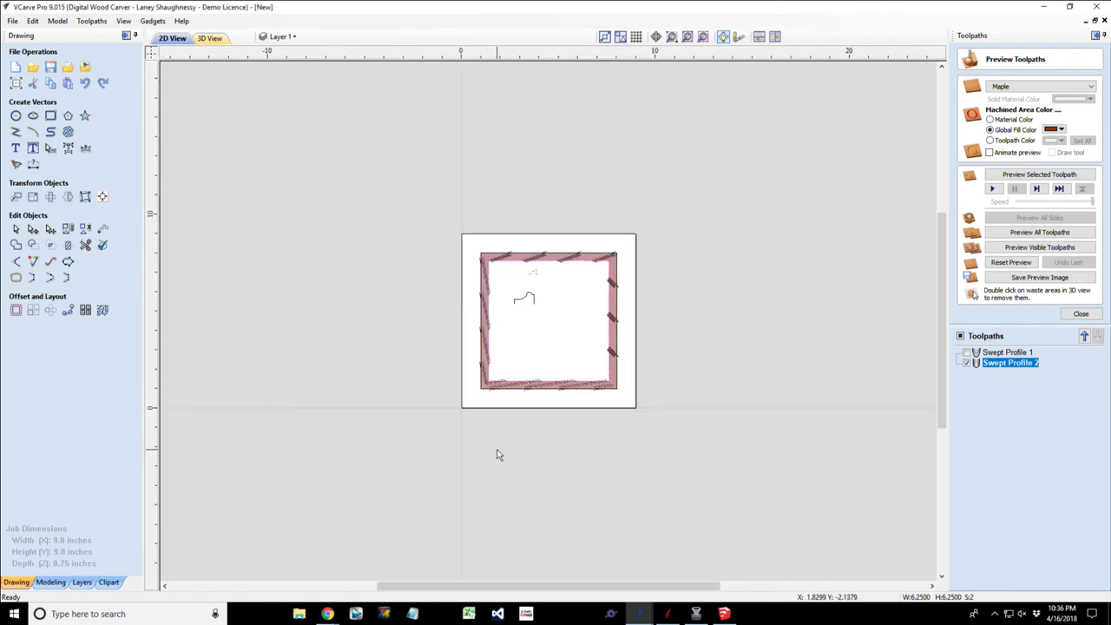
pyautogui.click(639, 616)
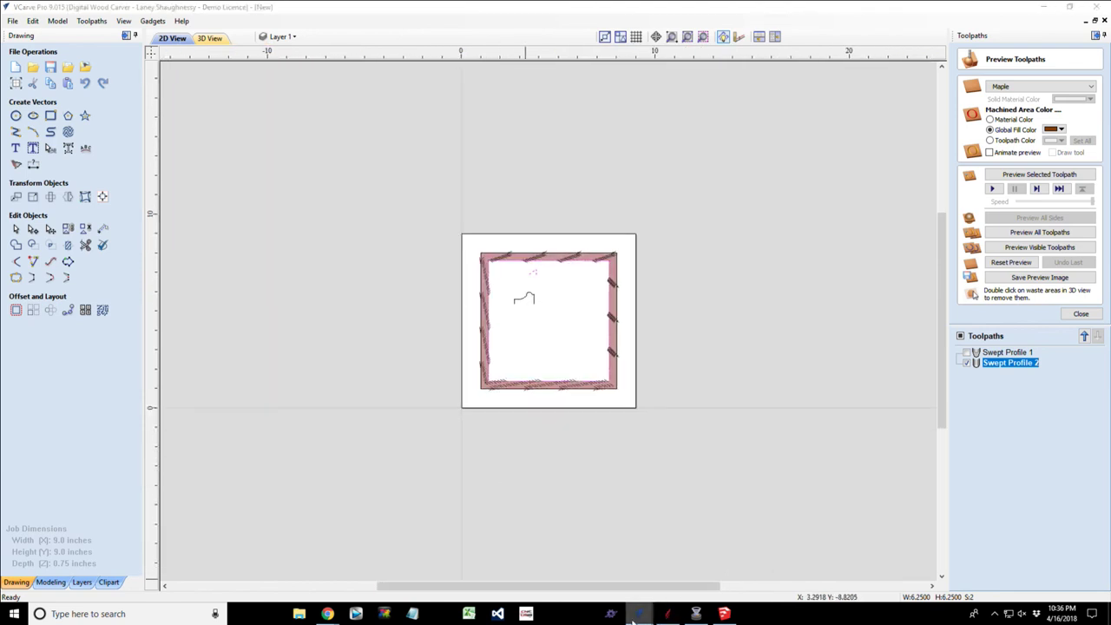
pyautogui.rightClick(634, 618)
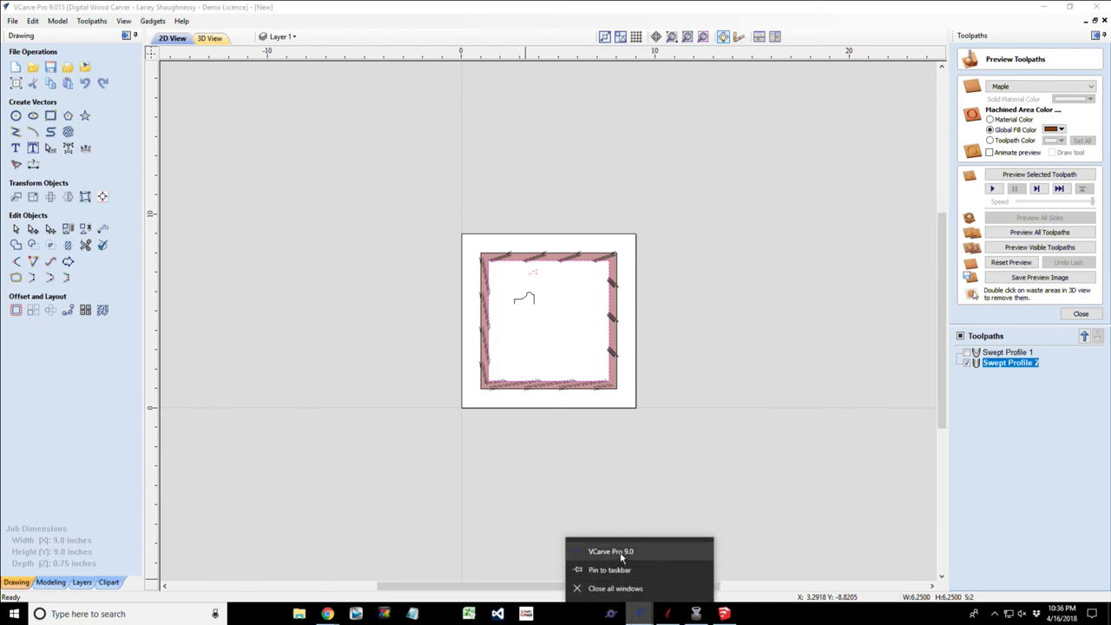
pyautogui.click(621, 553)
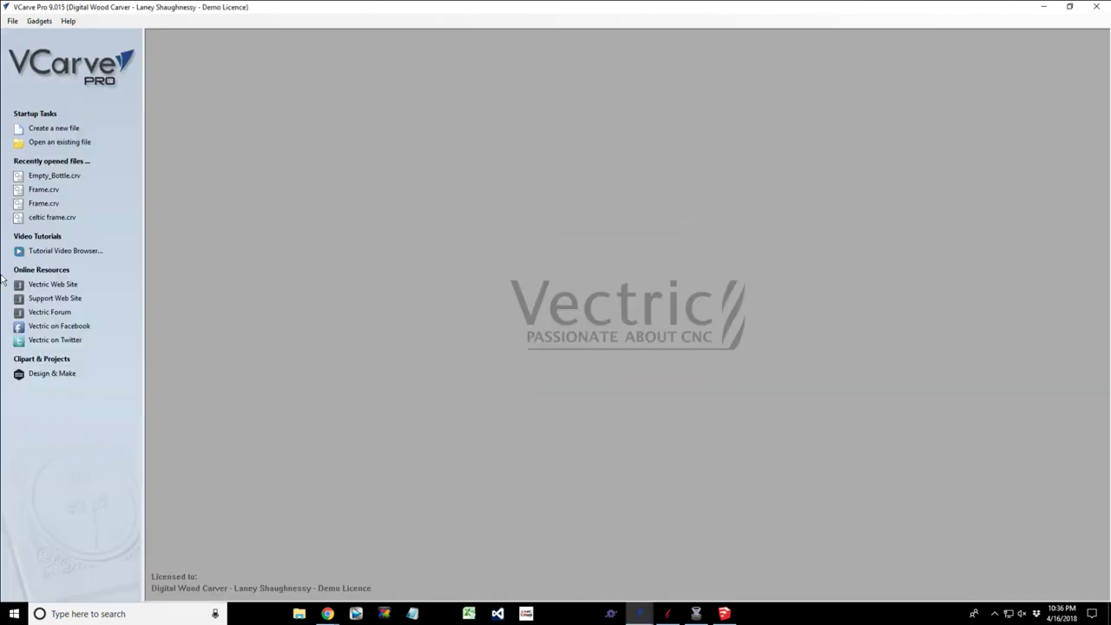
pyautogui.click(58, 128)
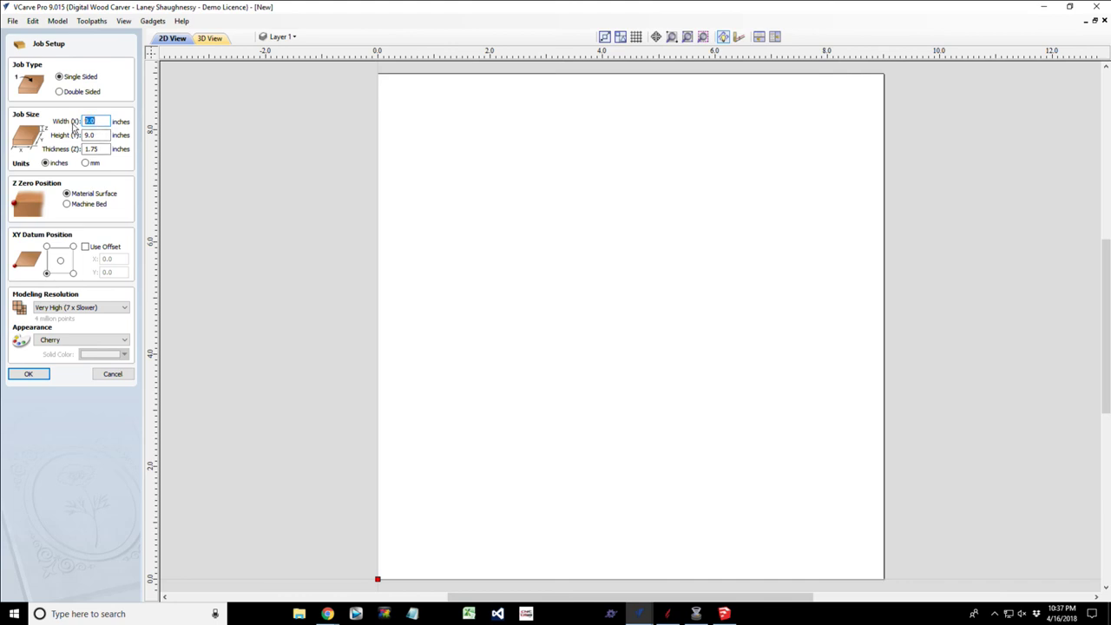
pyautogui.write('24')
pyautogui.click(98, 135)
pyautogui.moveTo(98, 135); pyautogui.dragTo(61, 141)
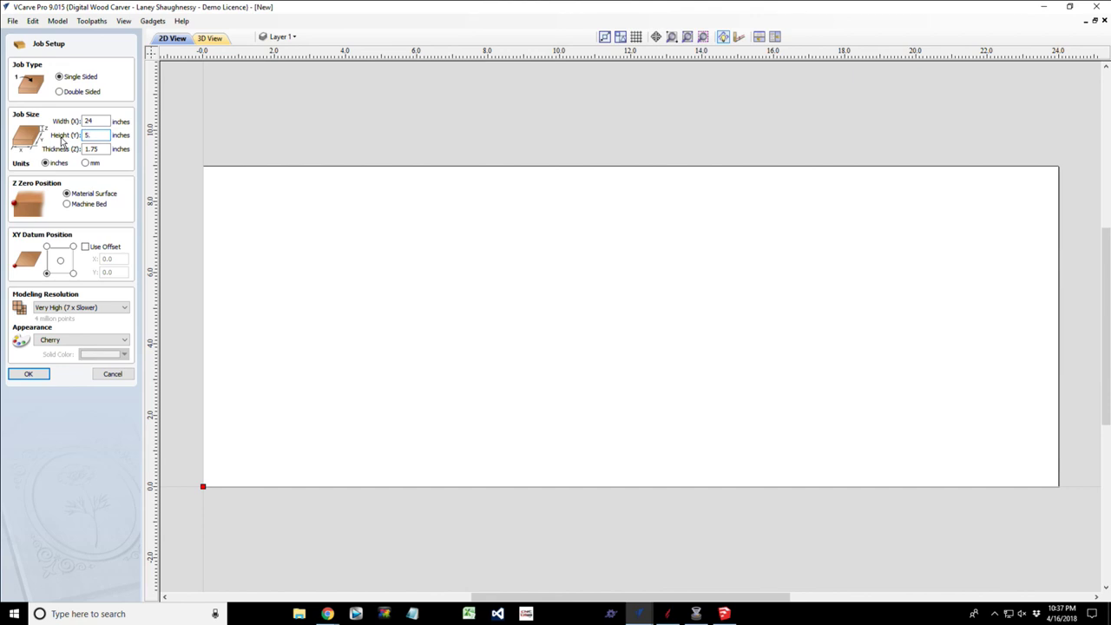
pyautogui.write('5.5')
pyautogui.click(102, 149)
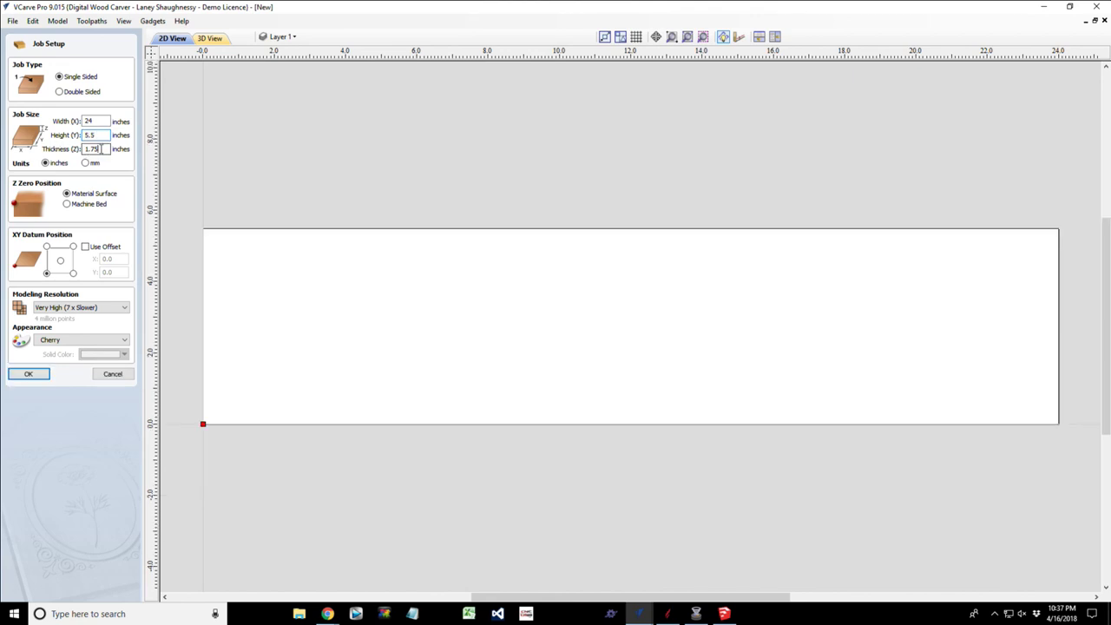
pyautogui.moveTo(102, 149); pyautogui.dragTo(71, 150)
pyautogui.write('.7')
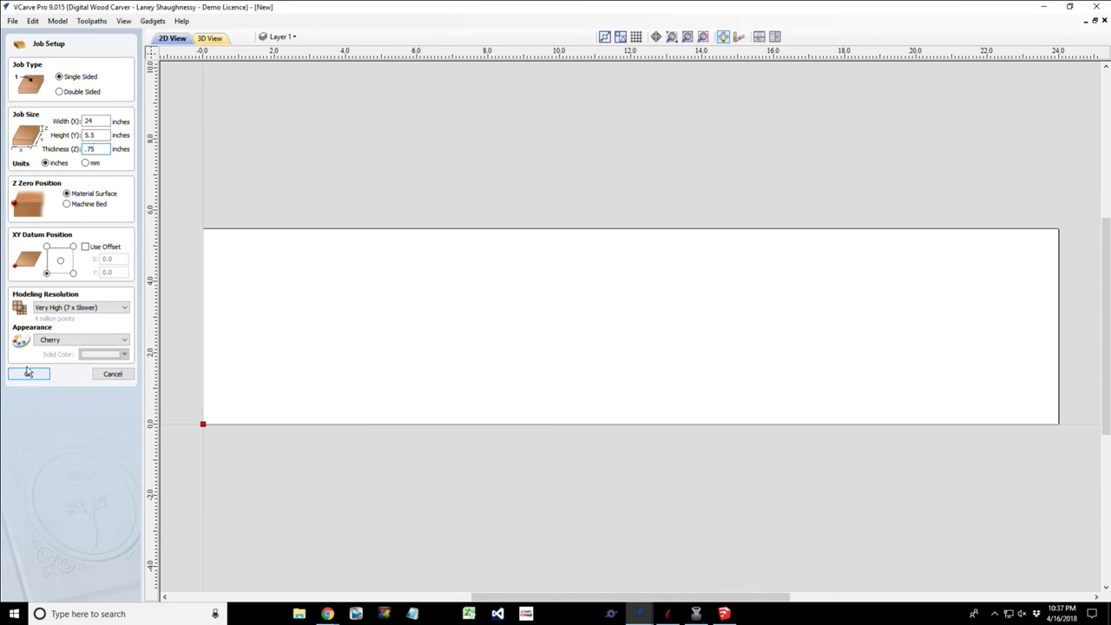
pyautogui.click(26, 376)
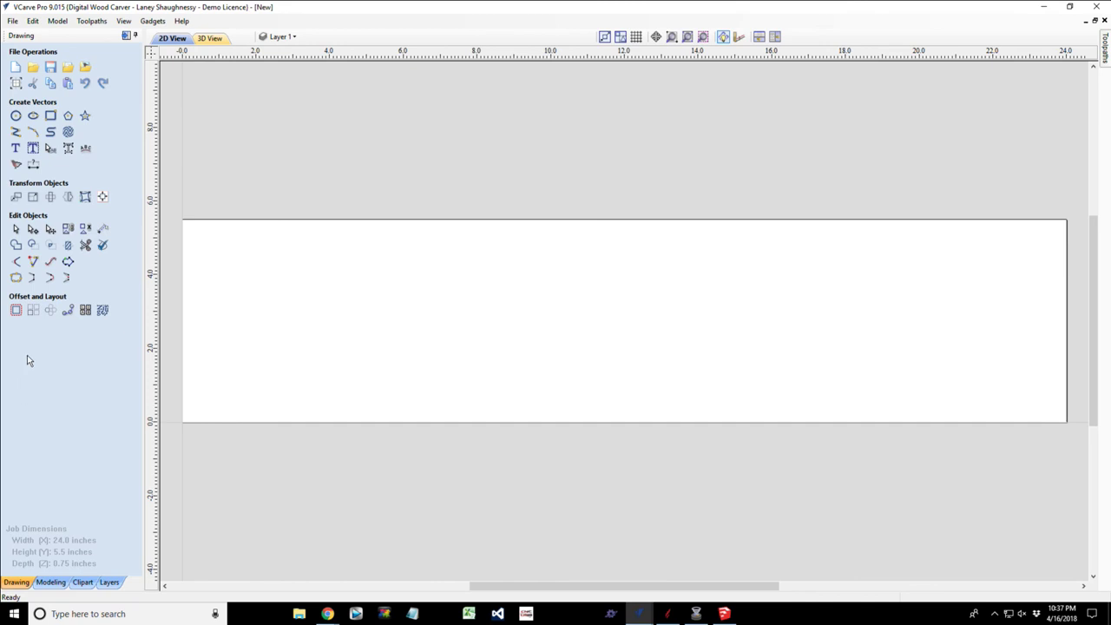
# Draw a line along the material's top edge, from the top-left to the top-right corner.
pyautogui.click(16, 132)
pyautogui.click(183, 221)
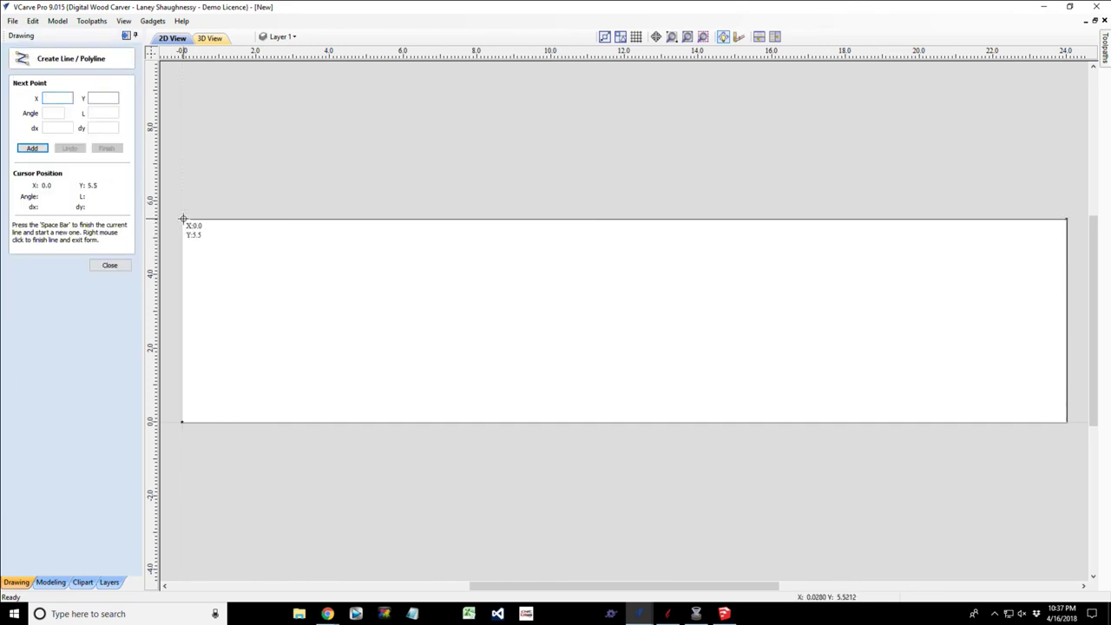
pyautogui.click(1067, 220)
pyautogui.click(1068, 221)
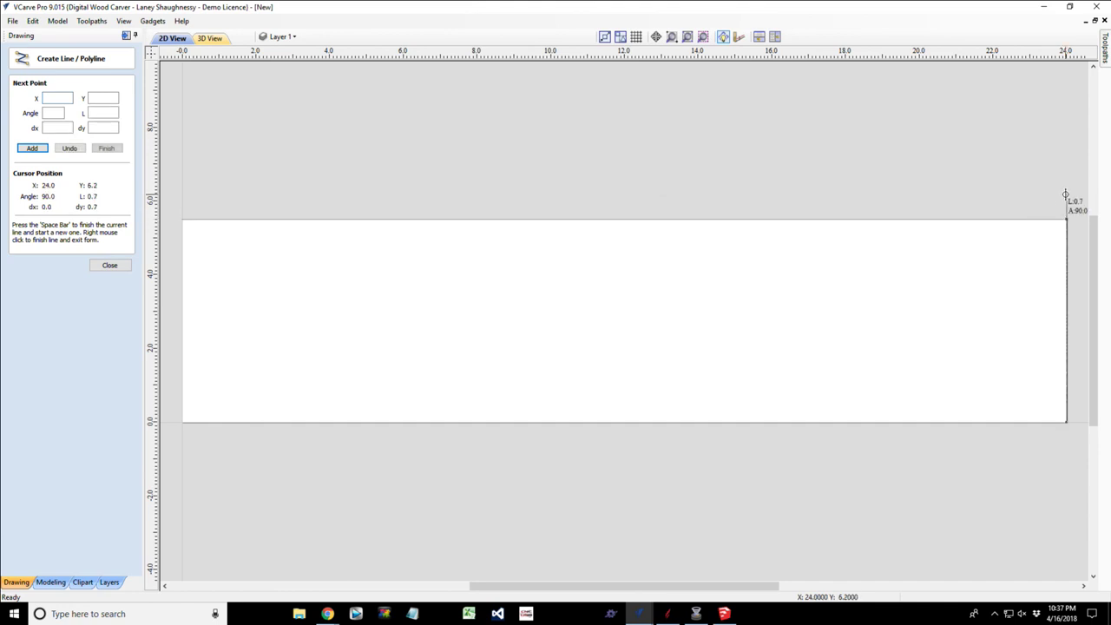
pyautogui.press('space')
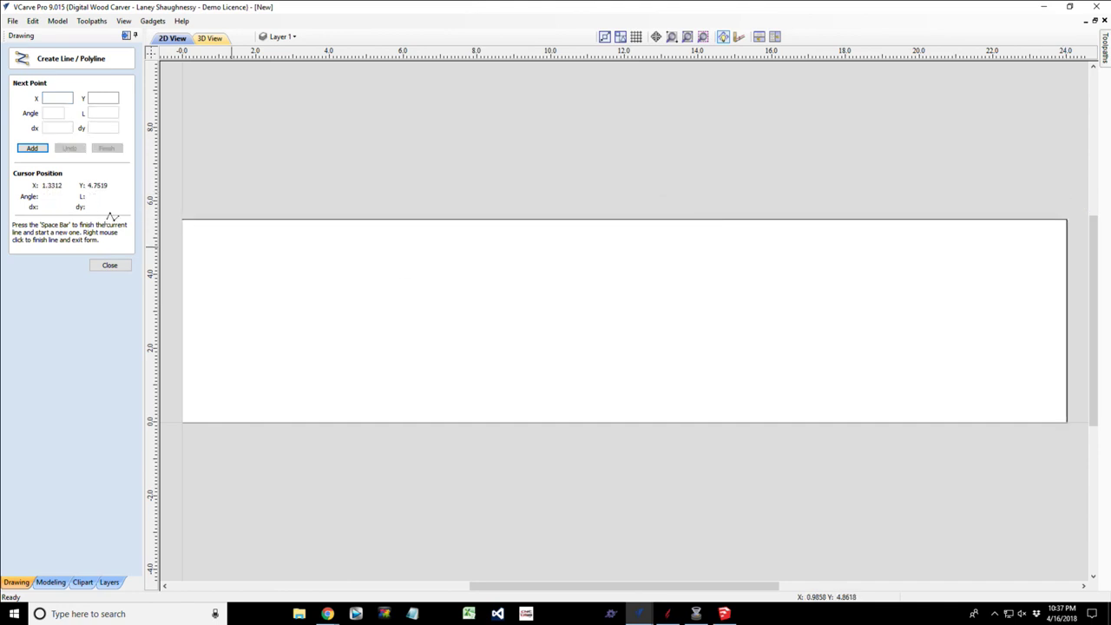
pyautogui.press('Escape')
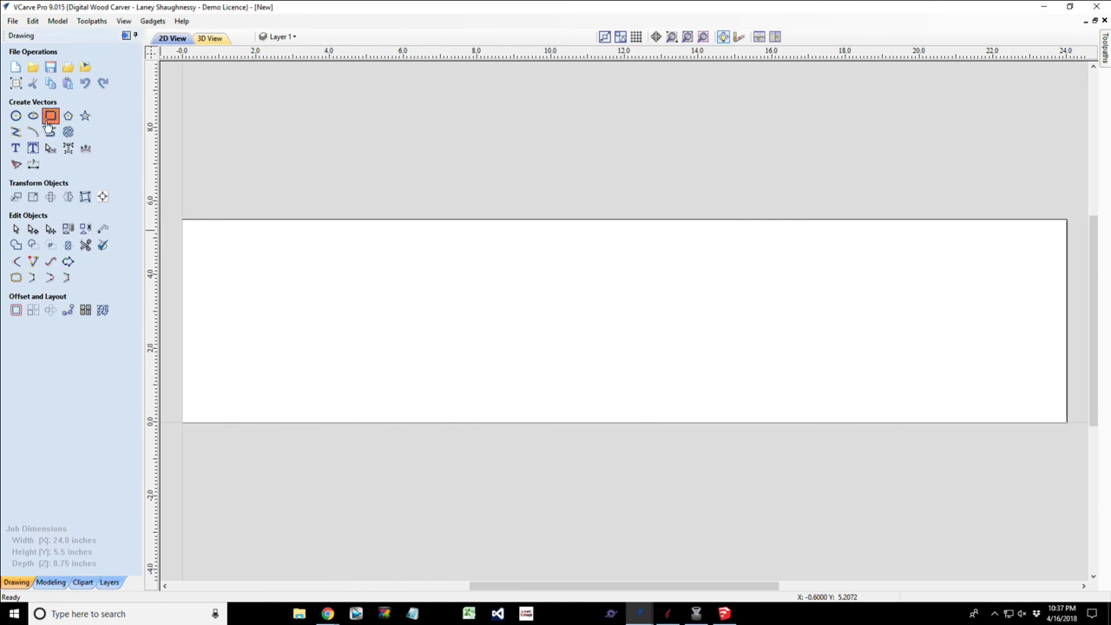
# Create a rectangle with width 24 and height 5.5 inches.
pyautogui.click(50, 116)
pyautogui.moveTo(291, 276); pyautogui.dragTo(708, 321)
pyautogui.doubleClick(89, 236)
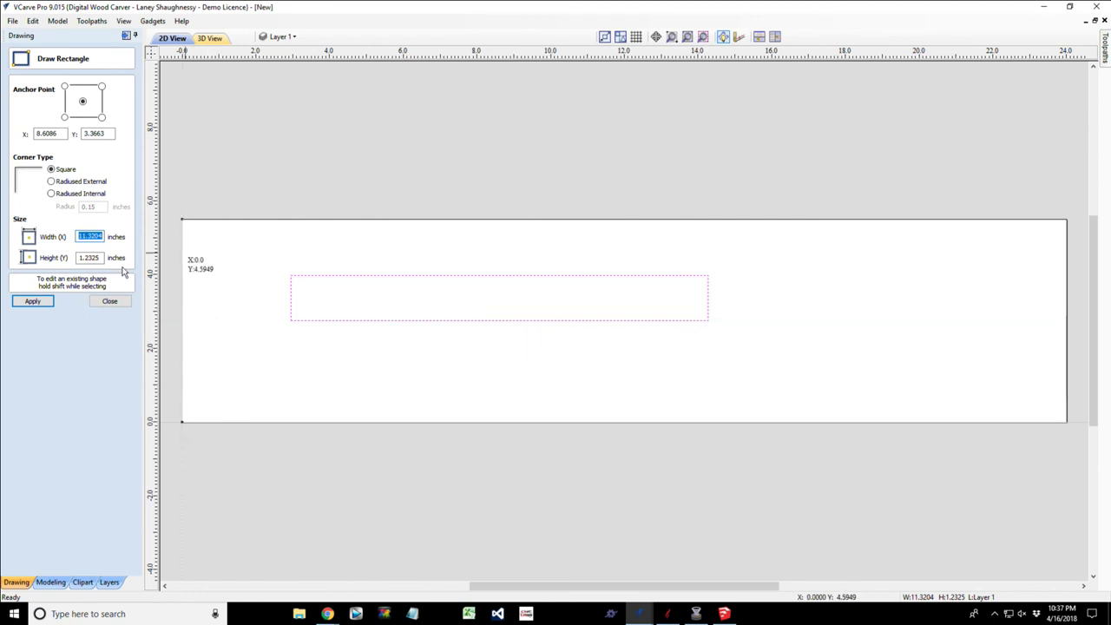
pyautogui.moveTo(102, 258); pyautogui.dragTo(80, 259)
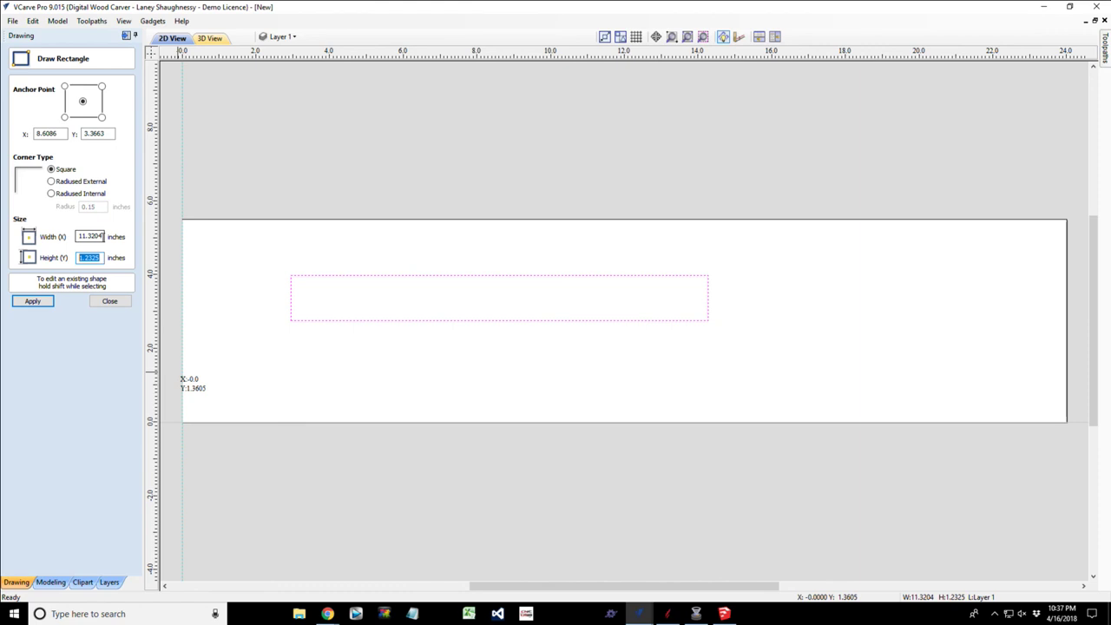
pyautogui.doubleClick(102, 237)
pyautogui.write('24')
pyautogui.doubleClick(87, 258)
pyautogui.write('5.5')
pyautogui.click(32, 301)
pyautogui.scroll(-3, 521, 383)
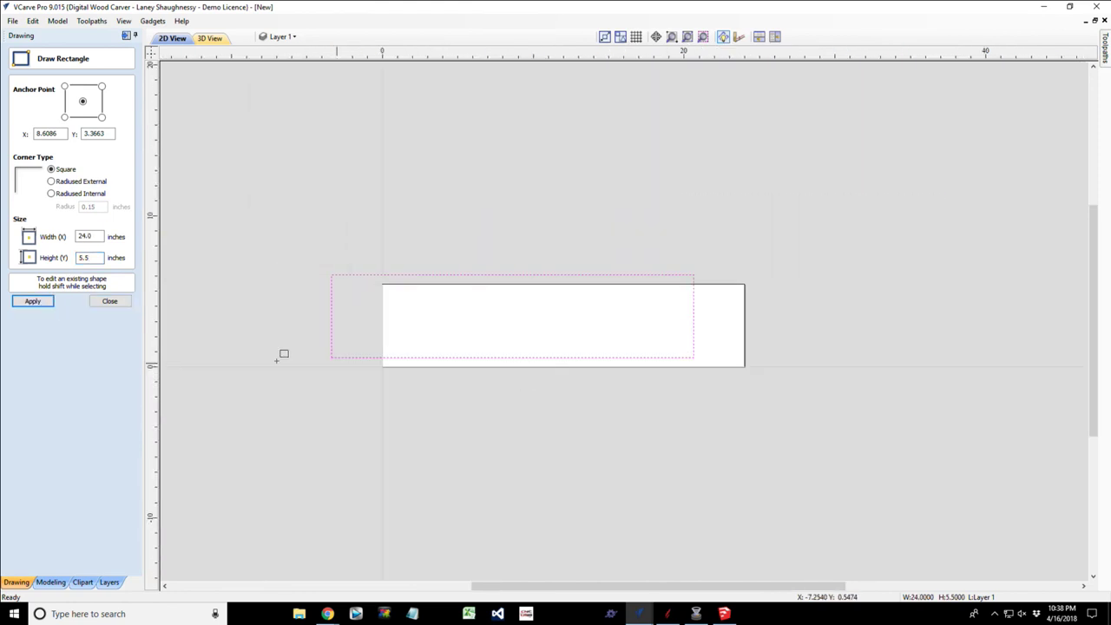
pyautogui.click(109, 301)
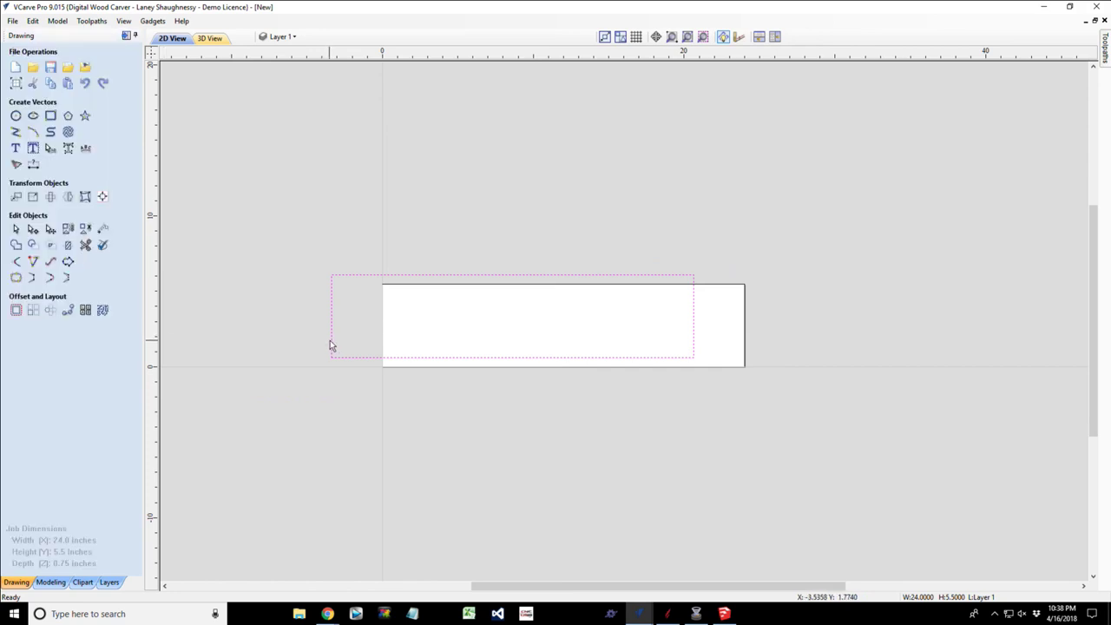
# Select the new rectangle and switch it into node editing.
pyautogui.click(330, 345)
pyautogui.rightClick(368, 357)
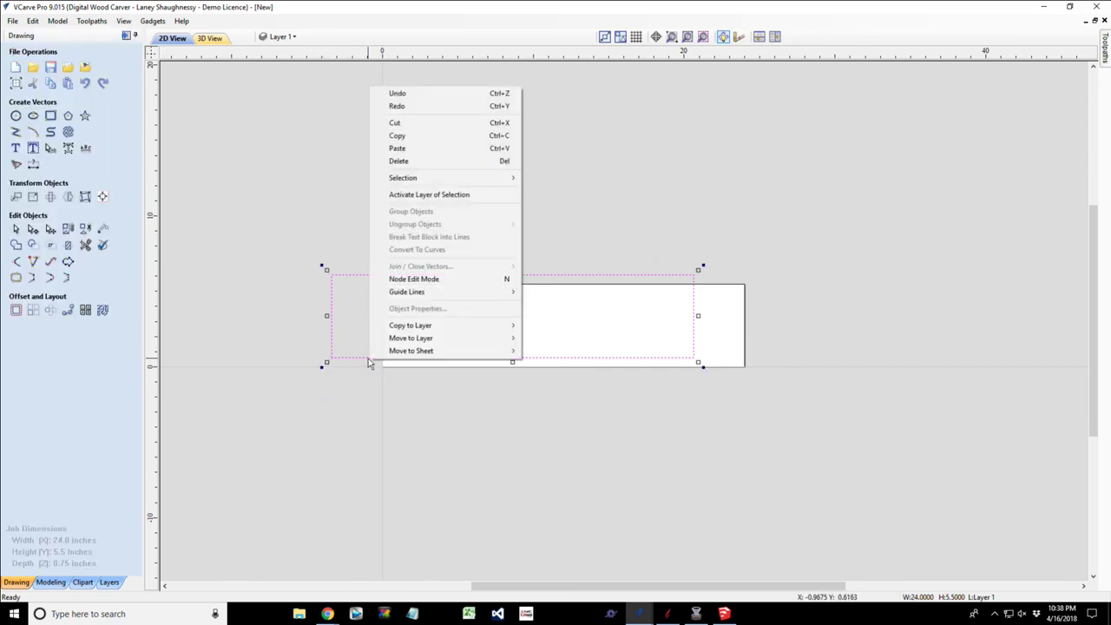
pyautogui.click(35, 229)
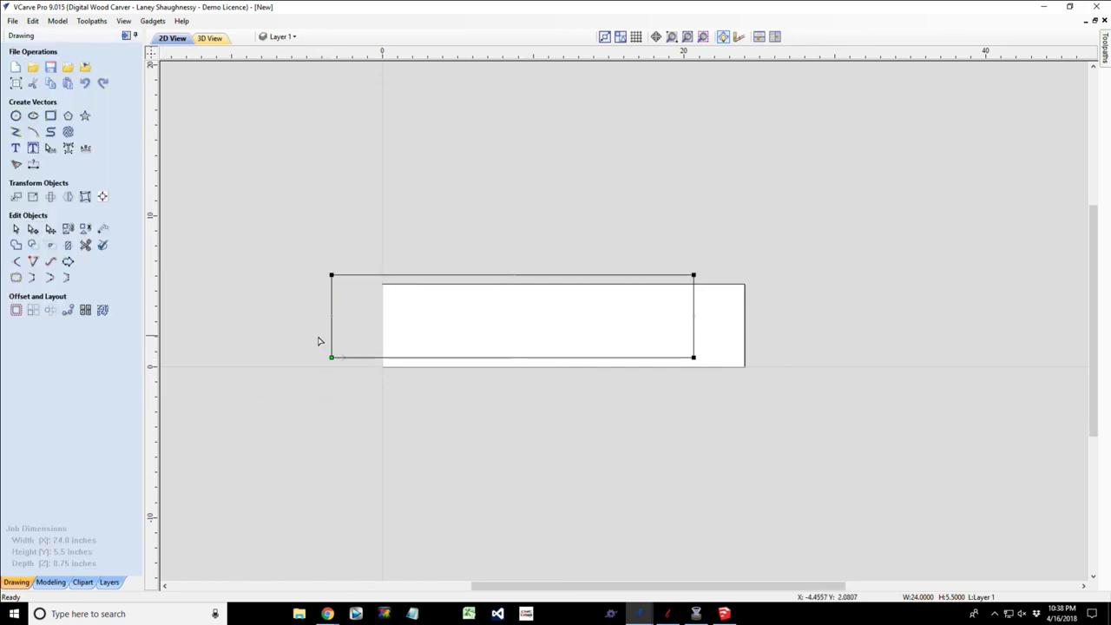
pyautogui.rightClick(371, 360)
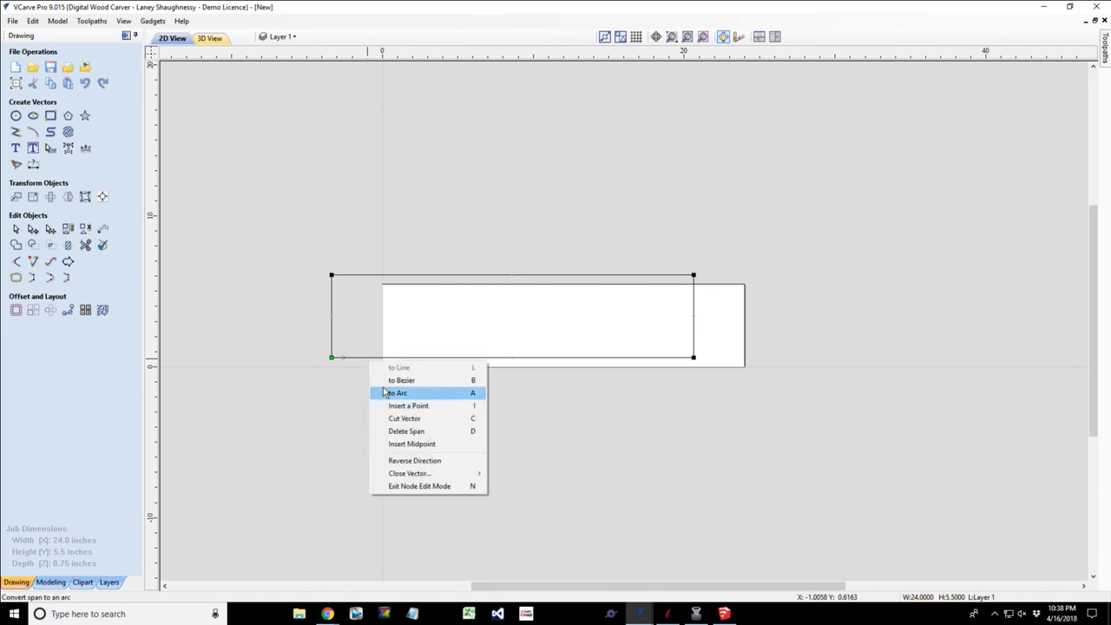
pyautogui.click(334, 335)
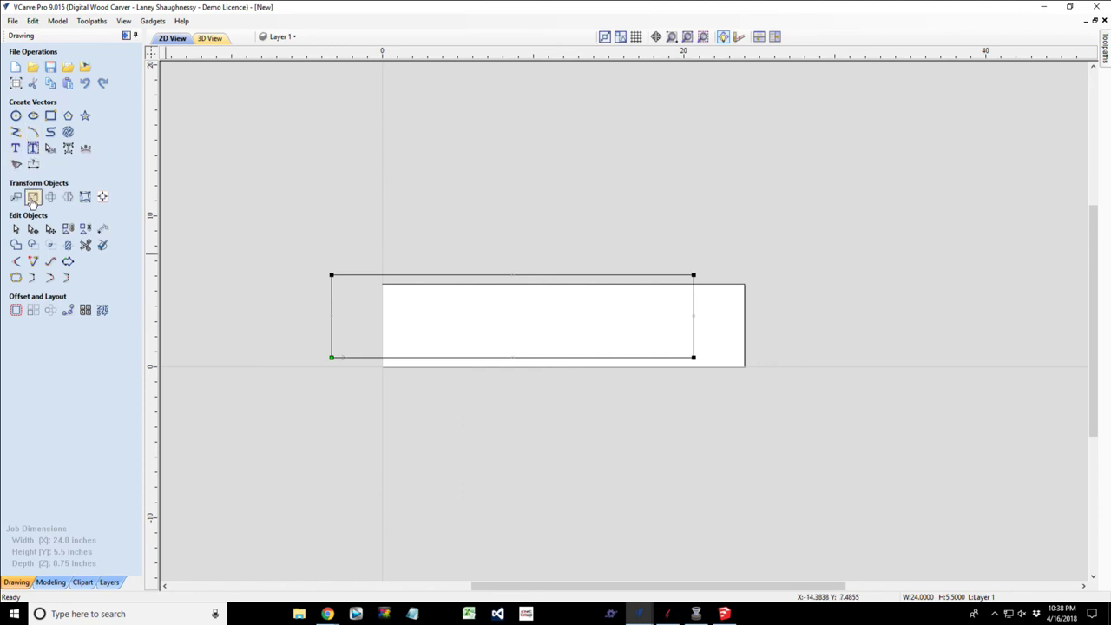
# Resize the rectangle to 24 x 0.75 inches with width and height unlinked.
pyautogui.click(32, 198)
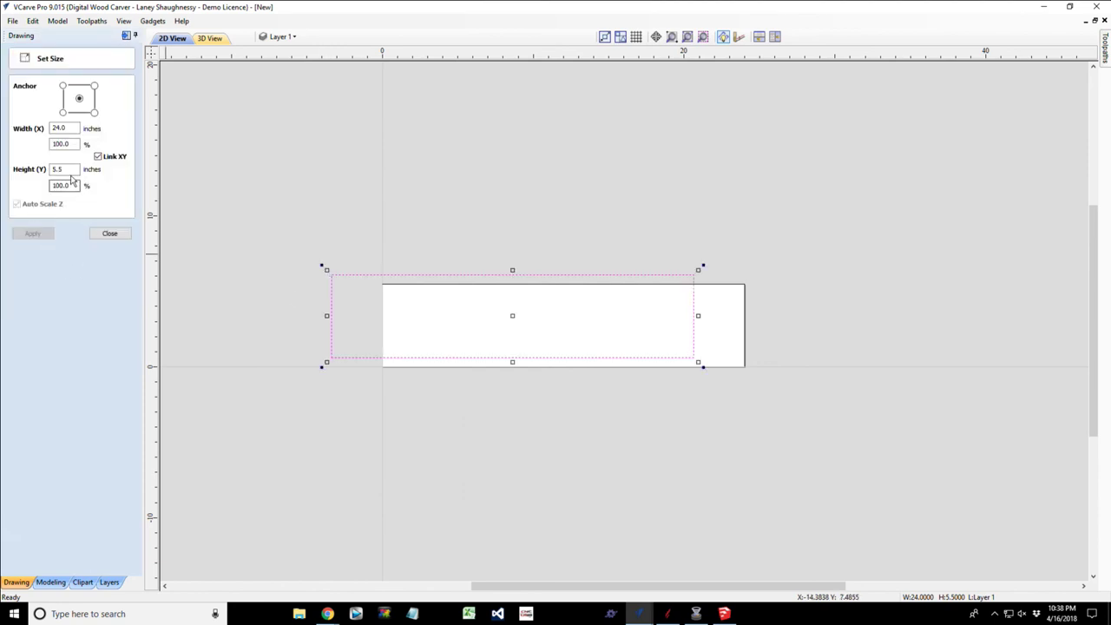
pyautogui.moveTo(70, 170); pyautogui.dragTo(38, 172)
pyautogui.write('.75')
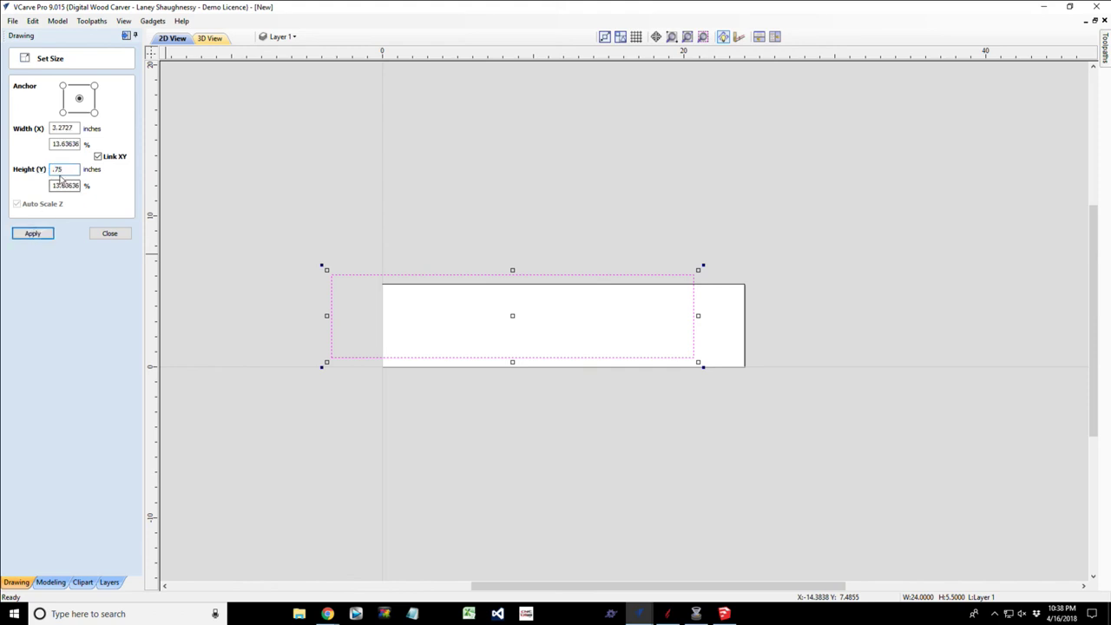
pyautogui.click(98, 157)
pyautogui.click(74, 128)
pyautogui.moveTo(74, 128); pyautogui.dragTo(43, 129)
pyautogui.write('24')
pyautogui.click(32, 235)
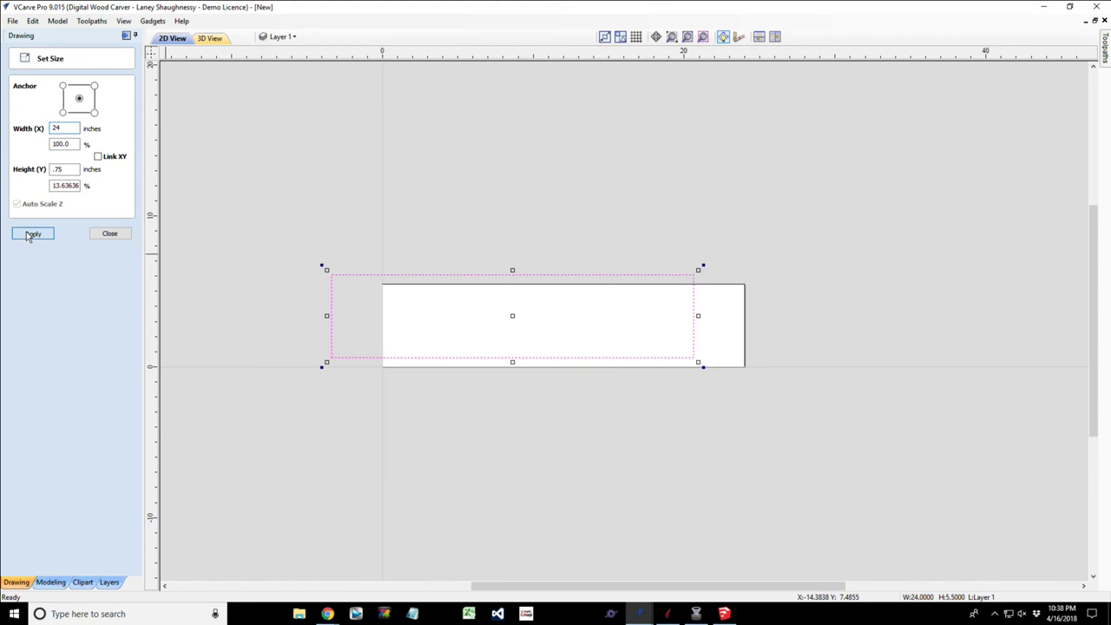
pyautogui.click(111, 235)
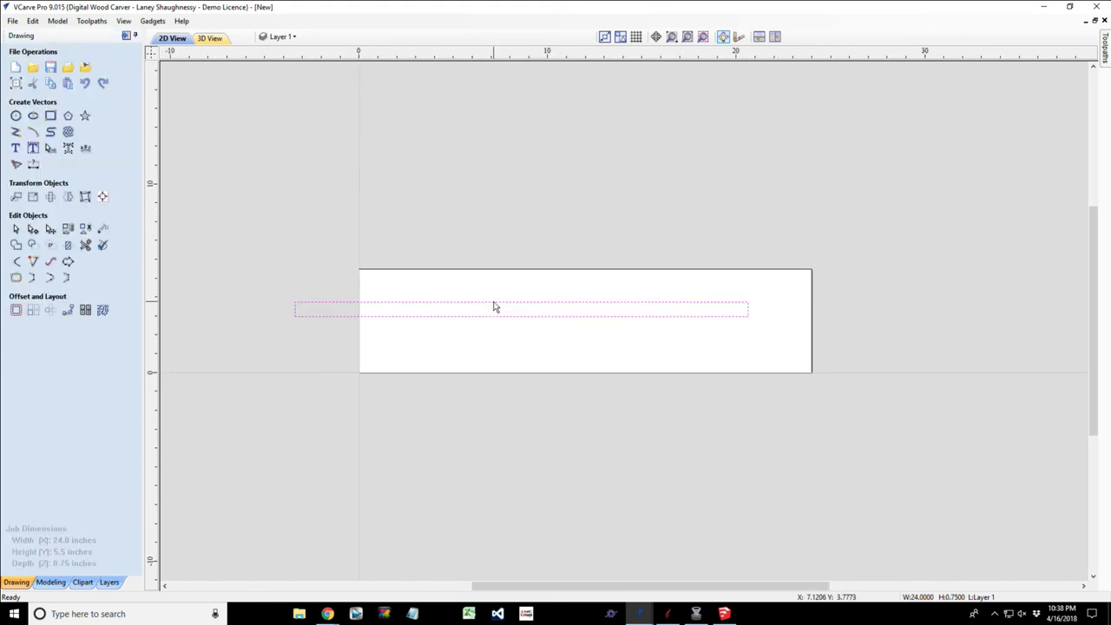
# Convert the thin rectangle's top span to a Bezier curve and drag its handles into a gentle wave.
pyautogui.scroll(1, 495, 308)
pyautogui.click(33, 228)
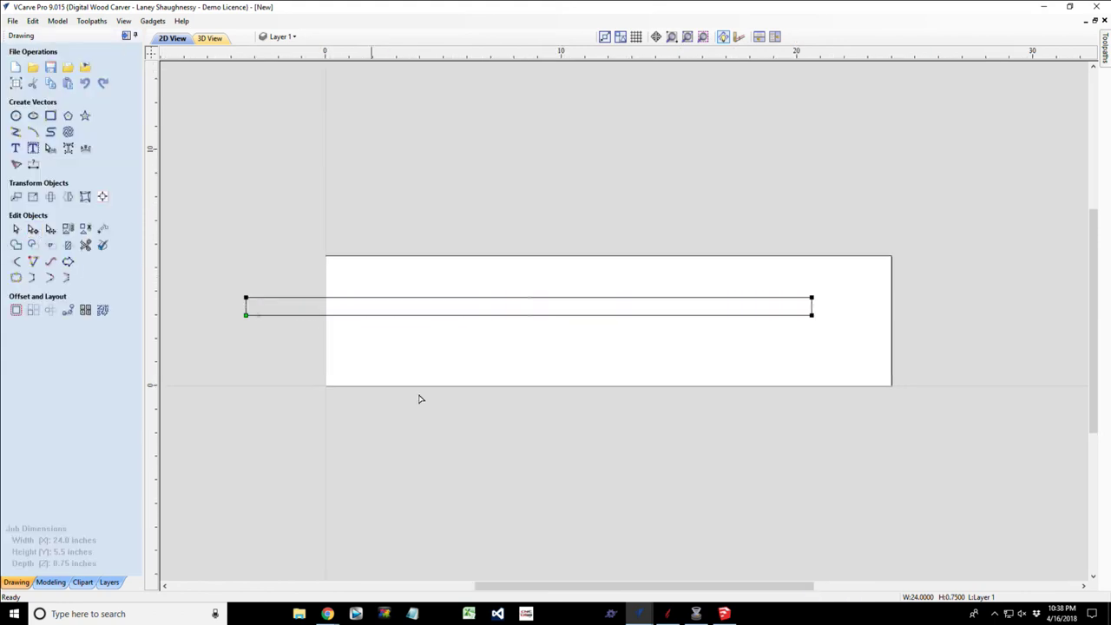
pyautogui.rightClick(427, 320)
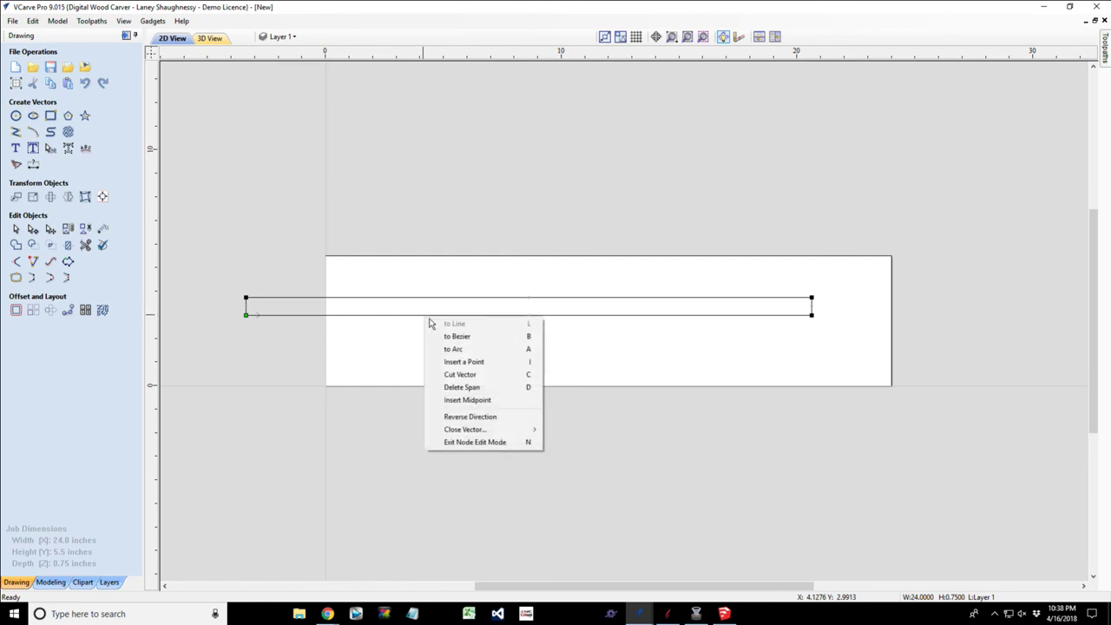
pyautogui.rightClick(289, 299)
pyautogui.click(313, 321)
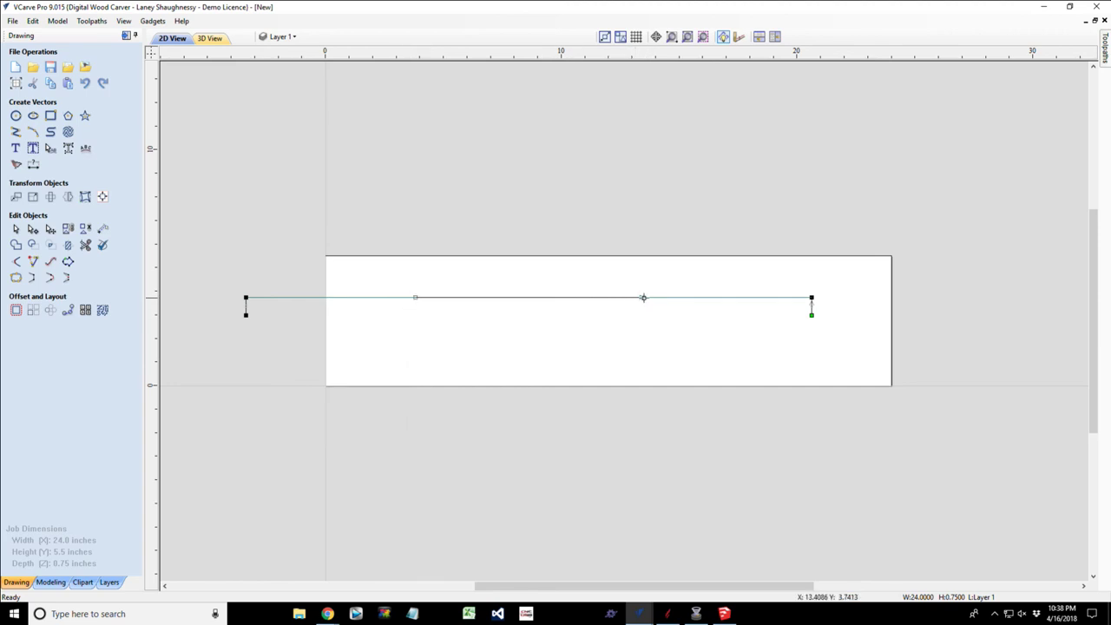
pyautogui.moveTo(641, 299); pyautogui.dragTo(595, 263)
pyautogui.moveTo(415, 298)
pyautogui.mouseDown()
pyautogui.moveTo(420, 322)
pyautogui.moveTo(473, 320)
pyautogui.mouseUp()
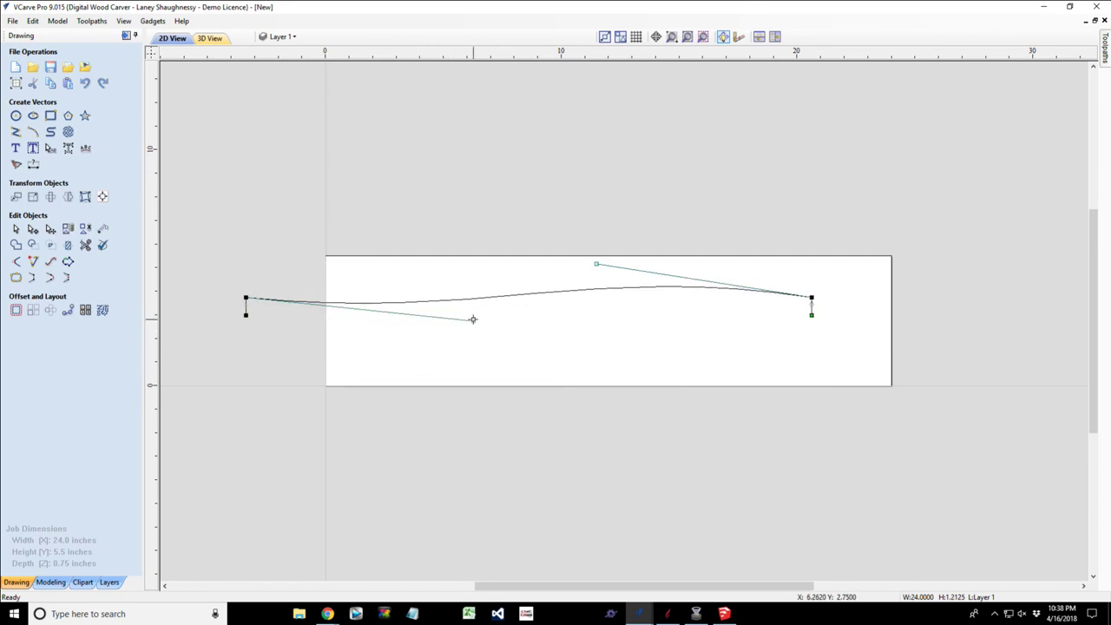
pyautogui.scroll(2, 356, 319)
pyautogui.scroll(-2, 356, 319)
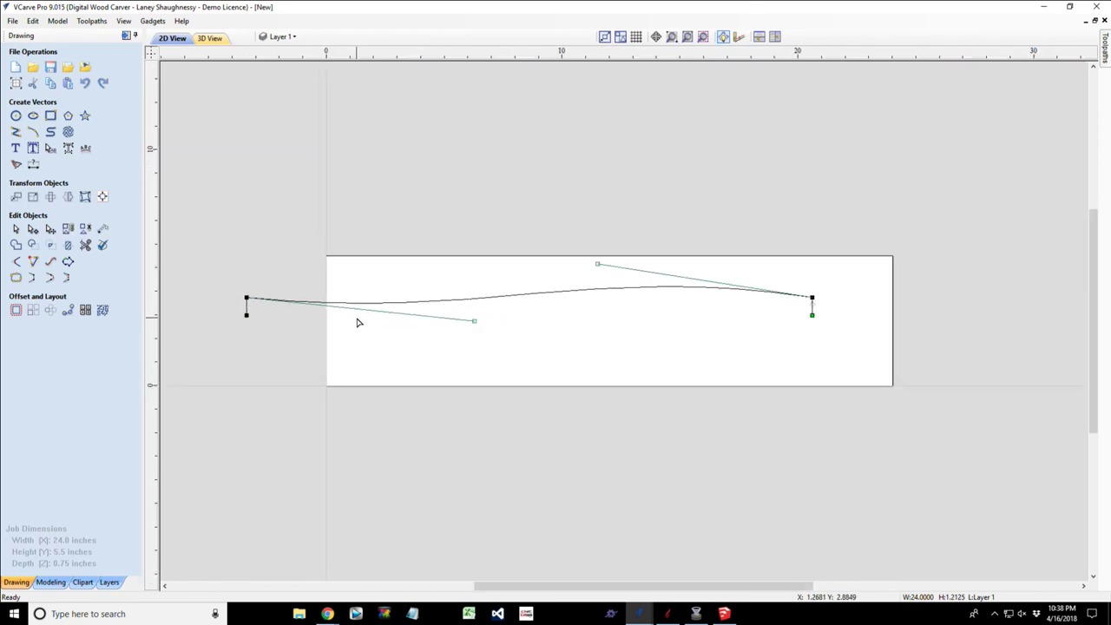
pyautogui.click(349, 350)
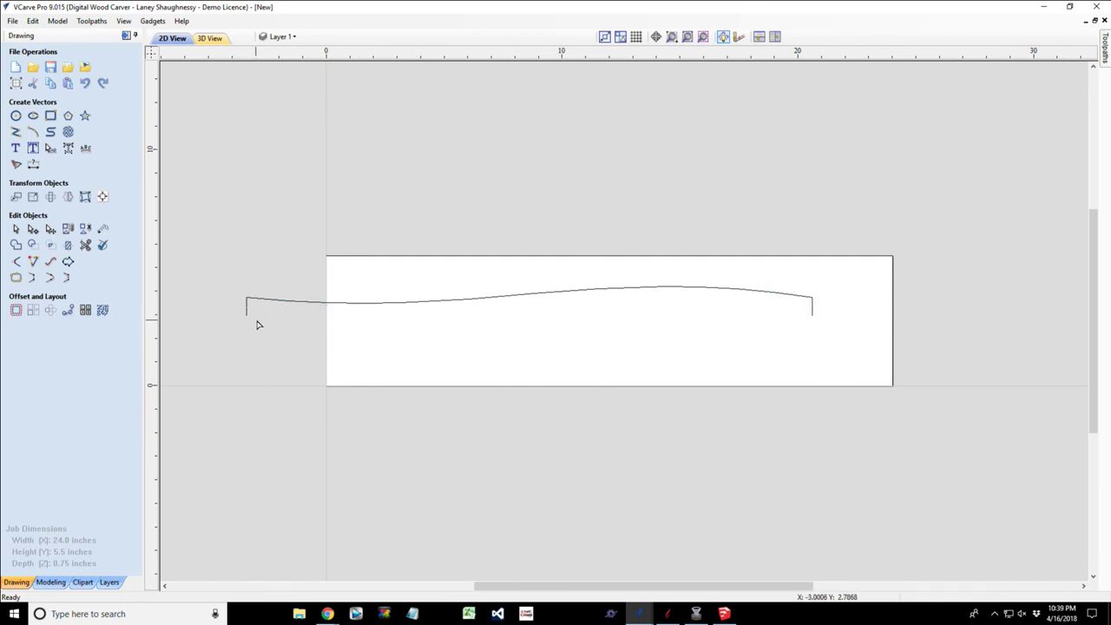
# Start a moulding toolpath, Swept Profile 1, with the top-edge rail and wavy profile selected.
pyautogui.click(127, 36)
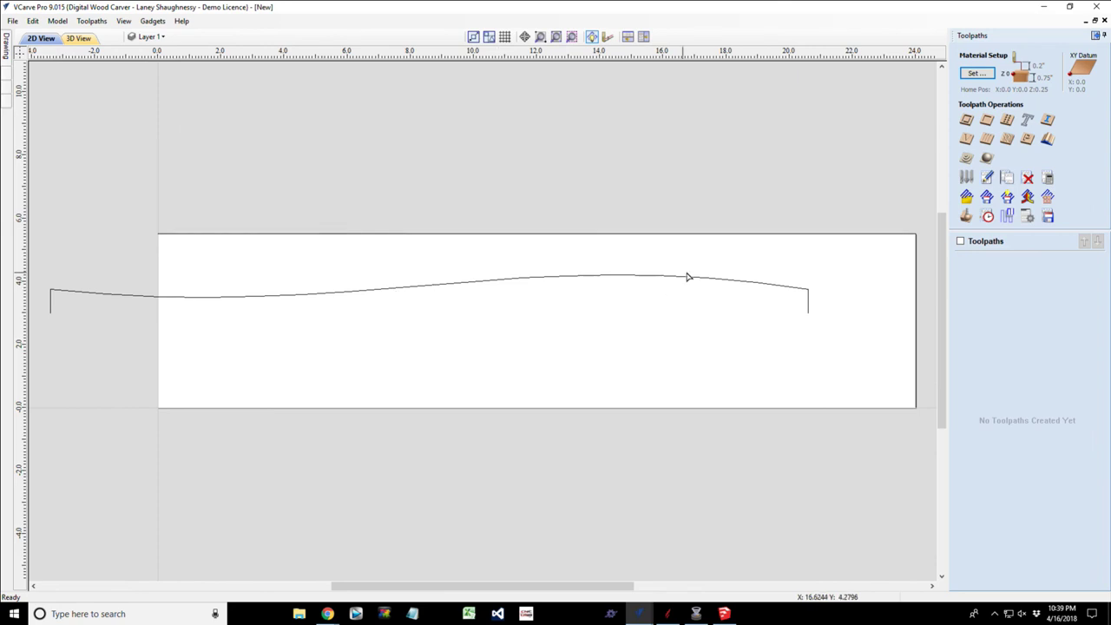
pyautogui.click(1048, 139)
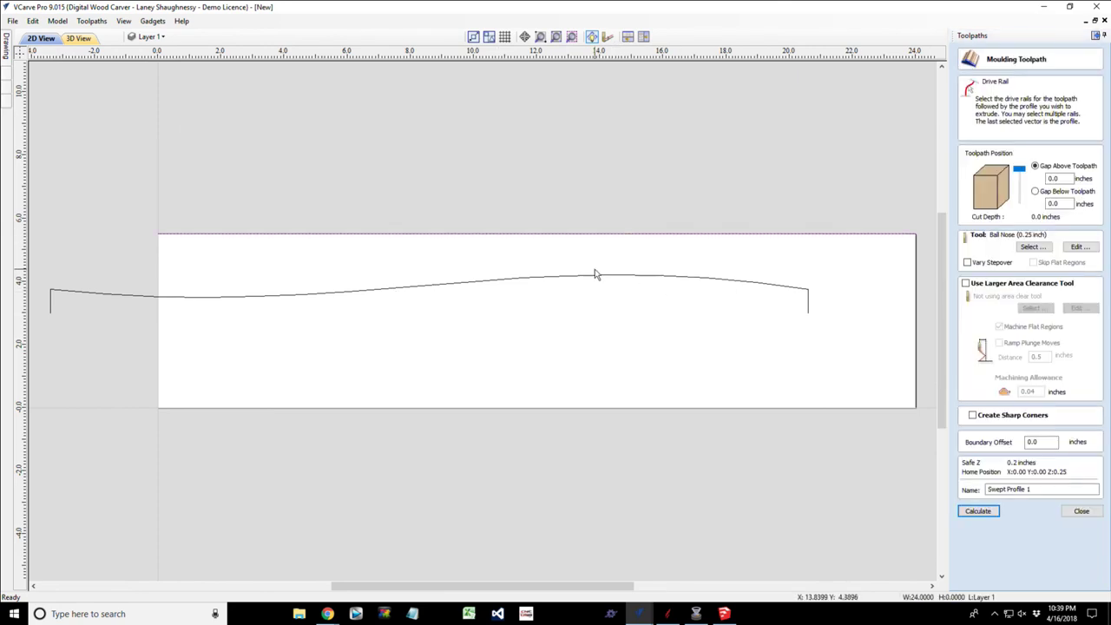
pyautogui.click(595, 275)
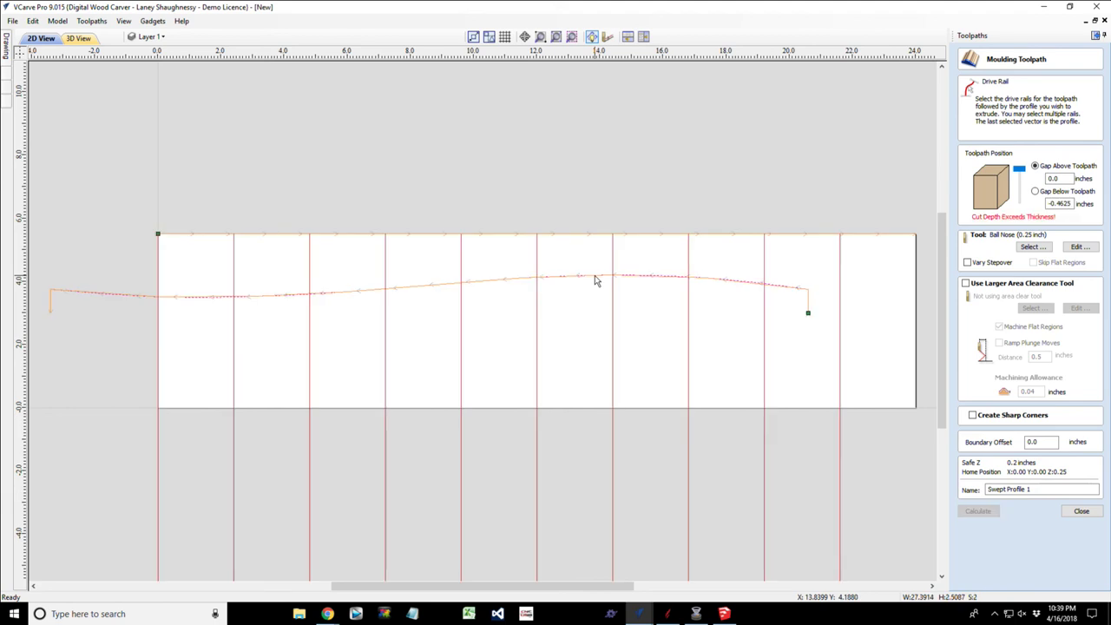
pyautogui.scroll(-2, 595, 288)
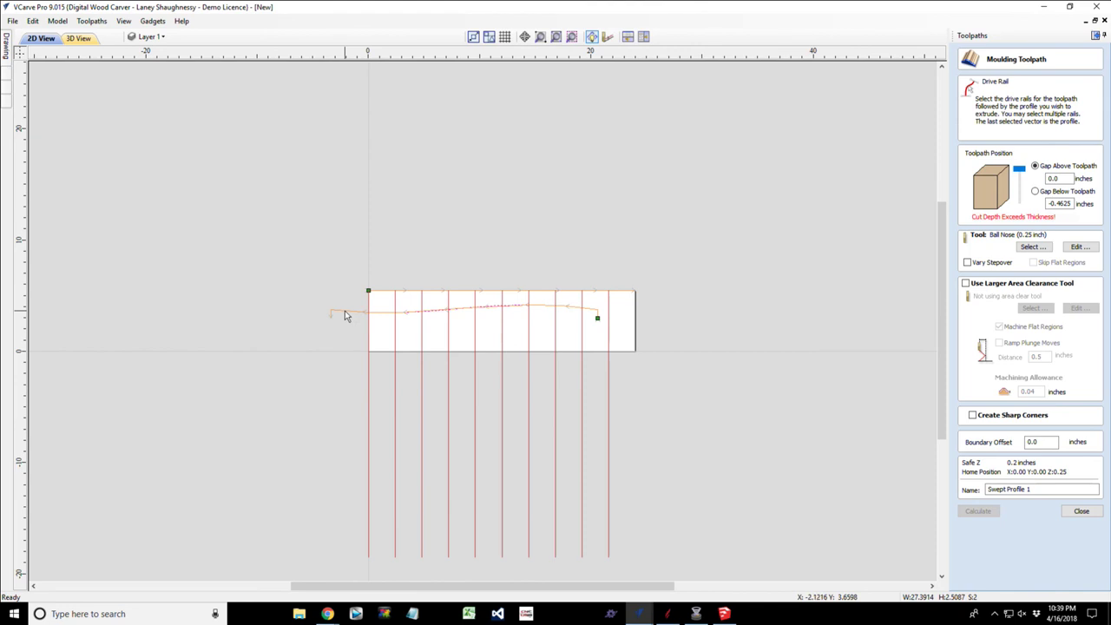
pyautogui.scroll(5, 345, 314)
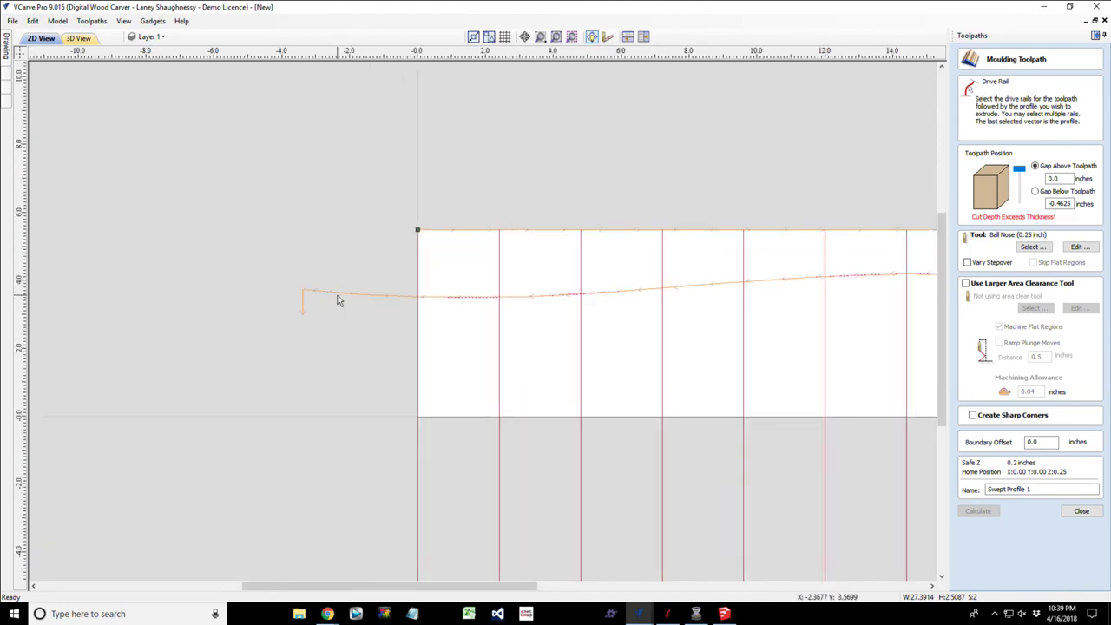
pyautogui.scroll(-3, 334, 301)
pyautogui.moveTo(7, 49)
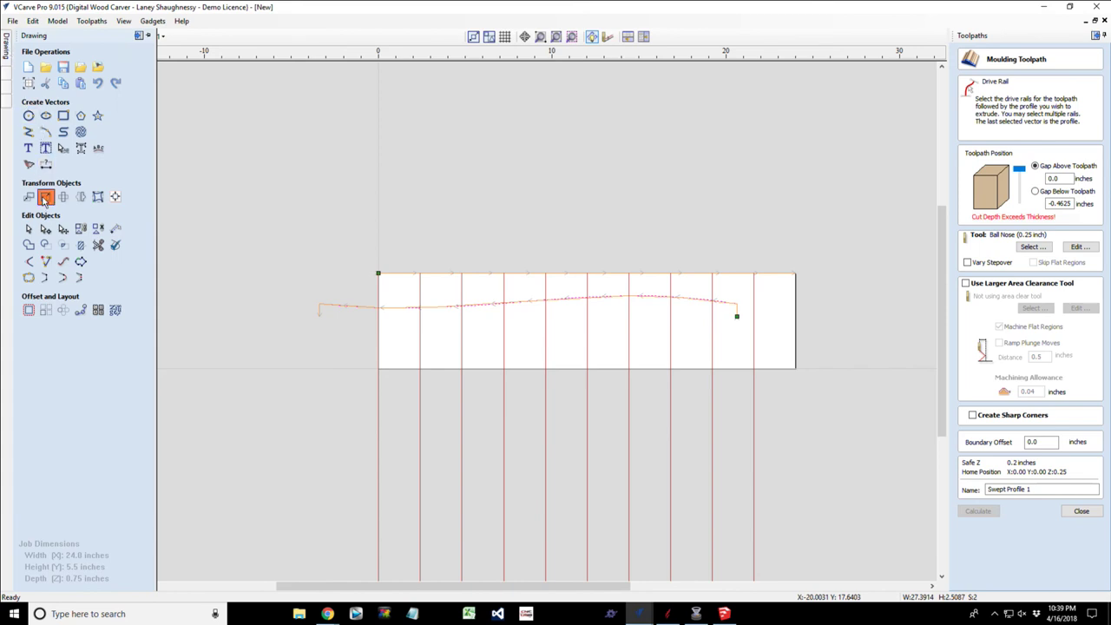
# Close the moulding form and set the wavy curve to width 5.5 and height 0.75.
pyautogui.click(46, 199)
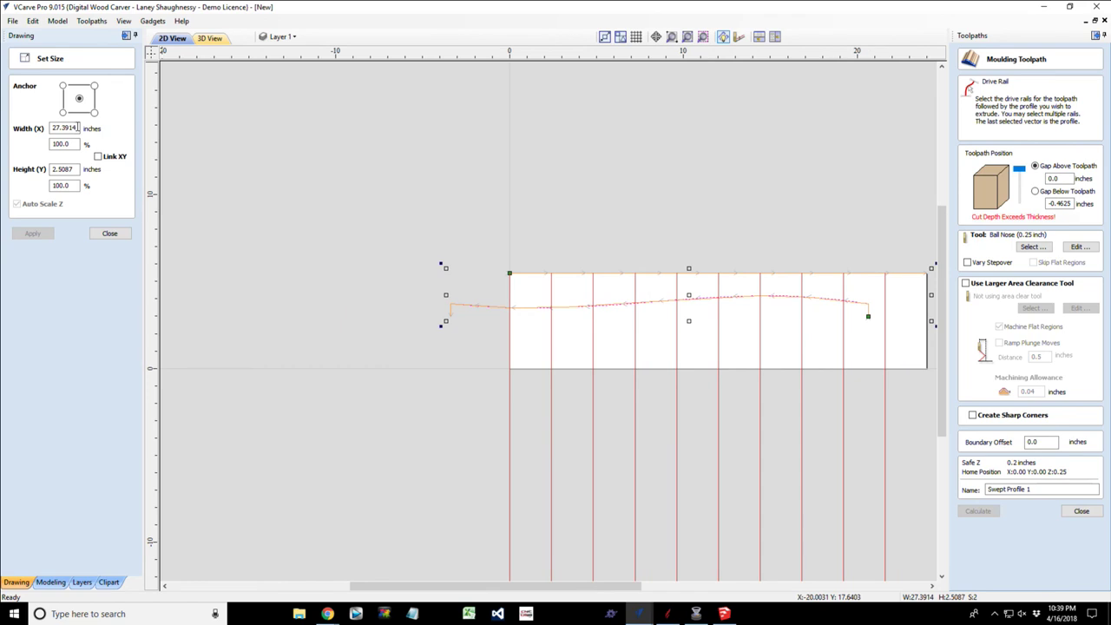
pyautogui.click(1082, 511)
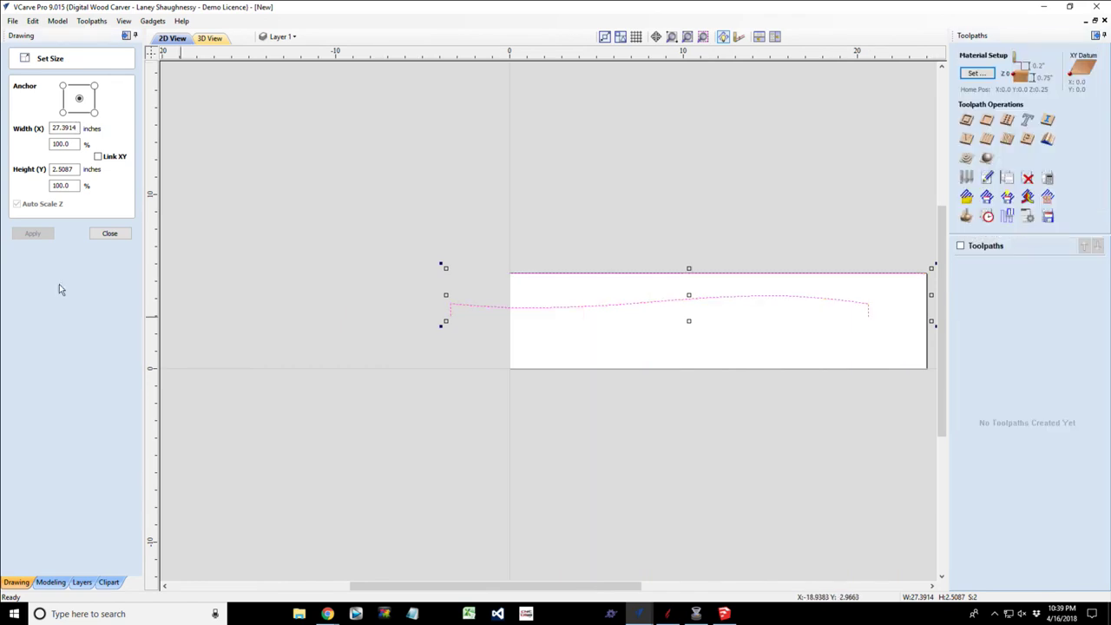
pyautogui.click(376, 329)
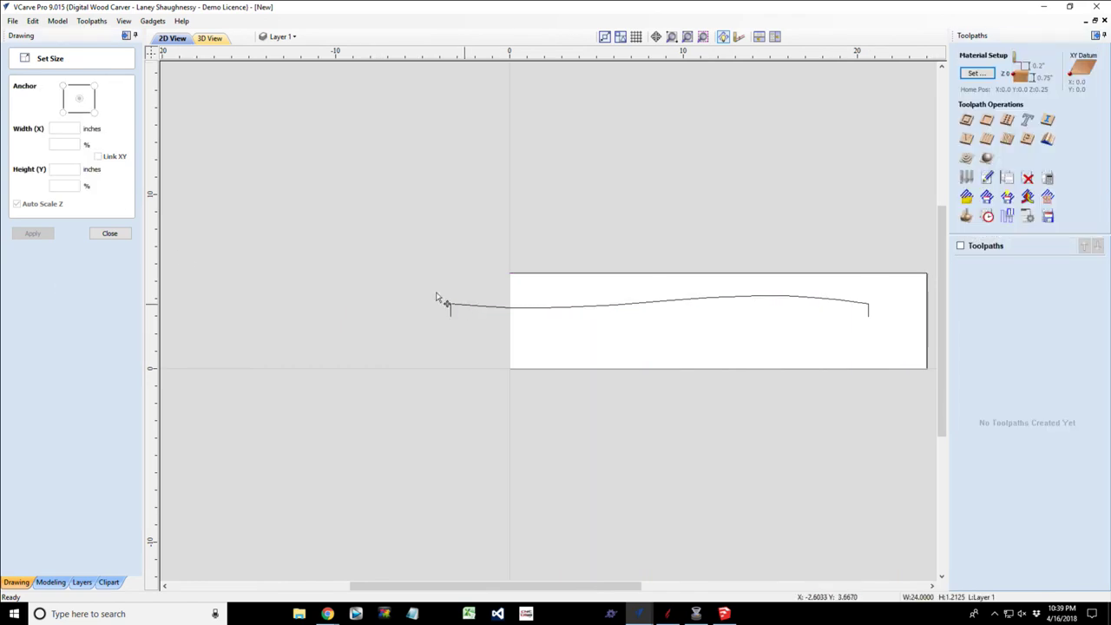
pyautogui.click(439, 300)
pyautogui.doubleClick(62, 128)
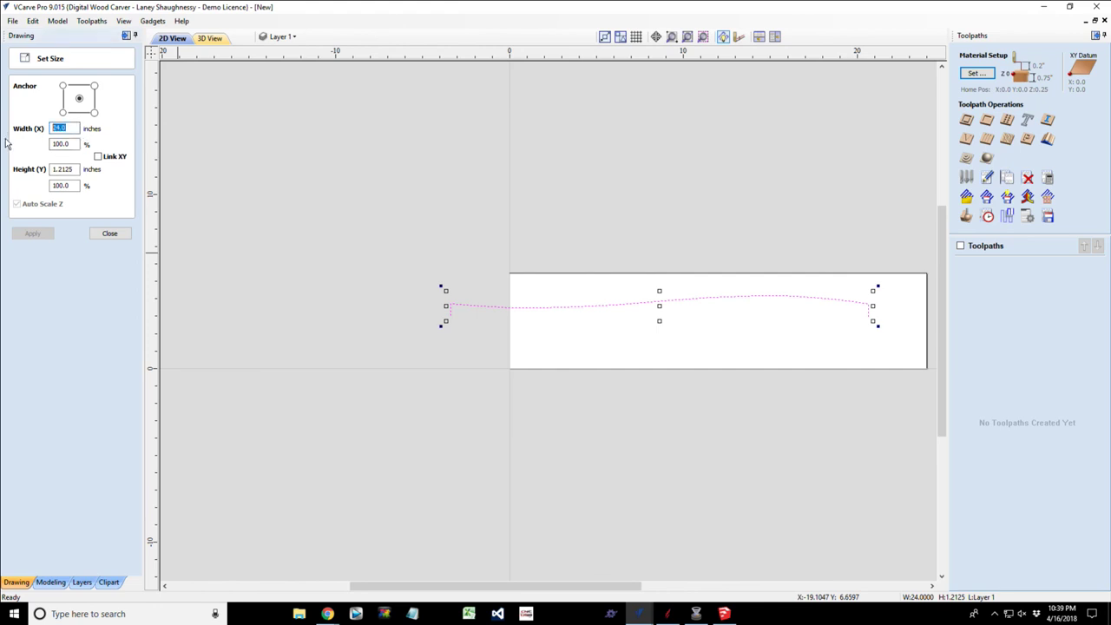
pyautogui.write('5.5')
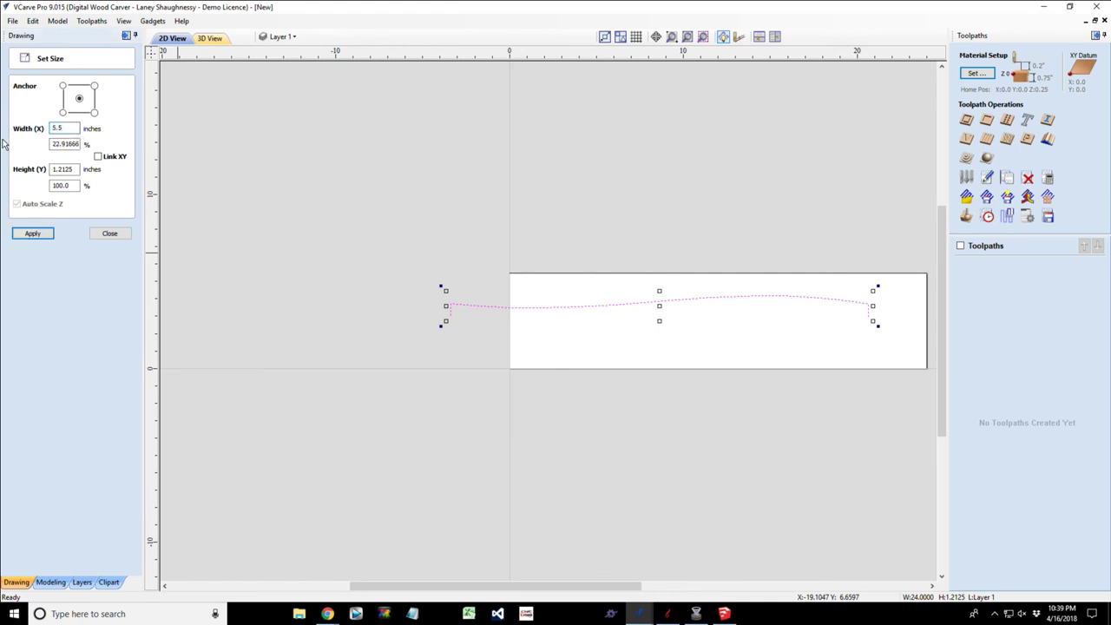
pyautogui.doubleClick(59, 170)
pyautogui.write('.75')
pyautogui.click(31, 234)
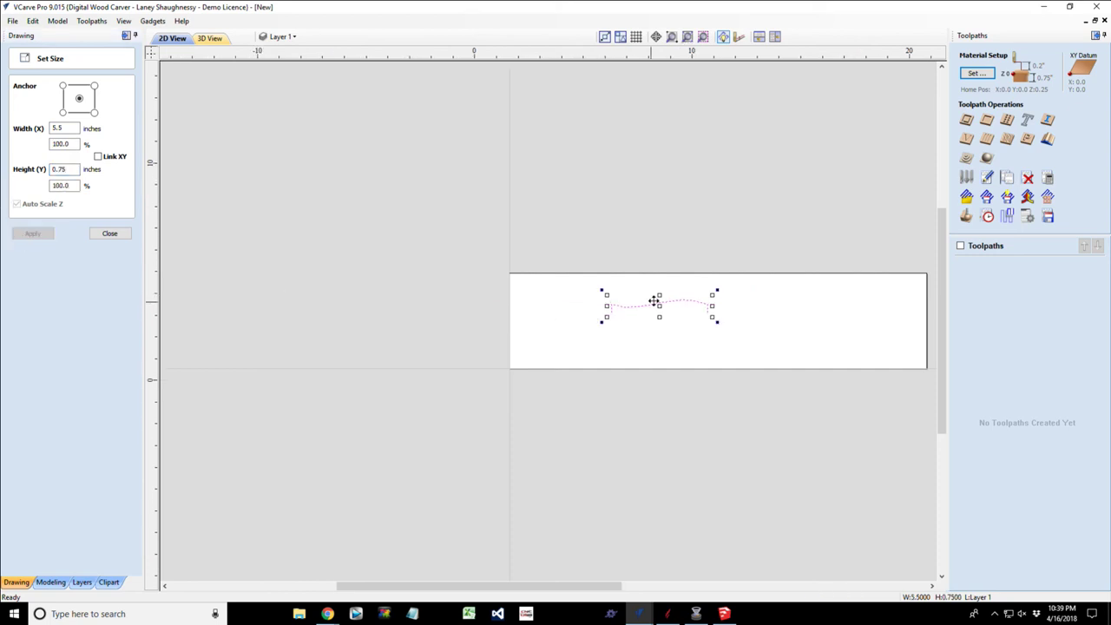
pyautogui.scroll(3, 655, 300)
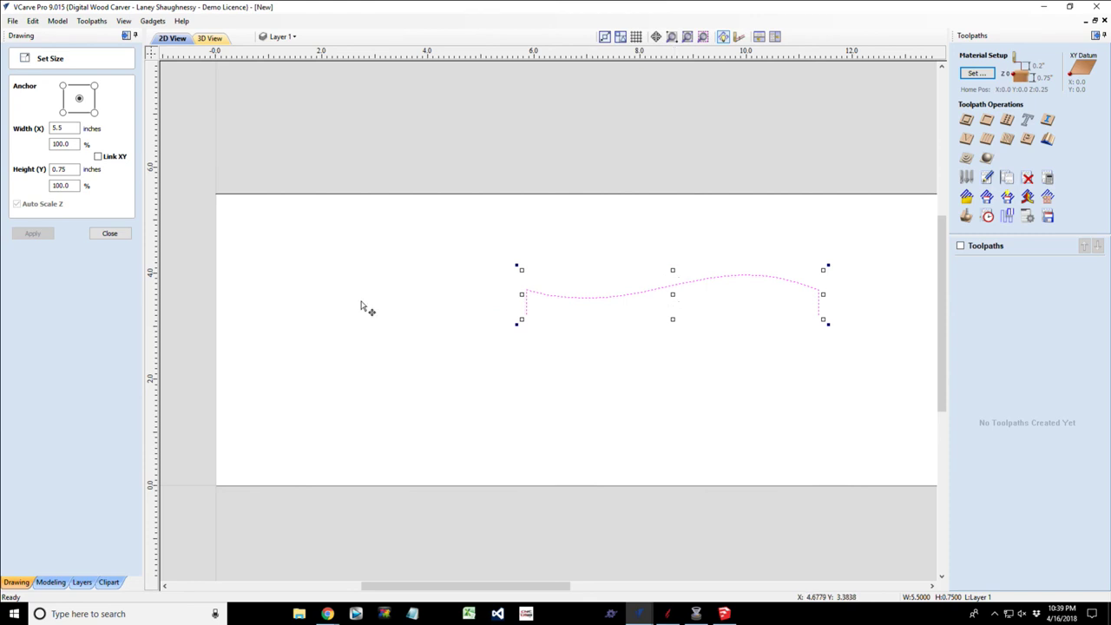
pyautogui.click(95, 235)
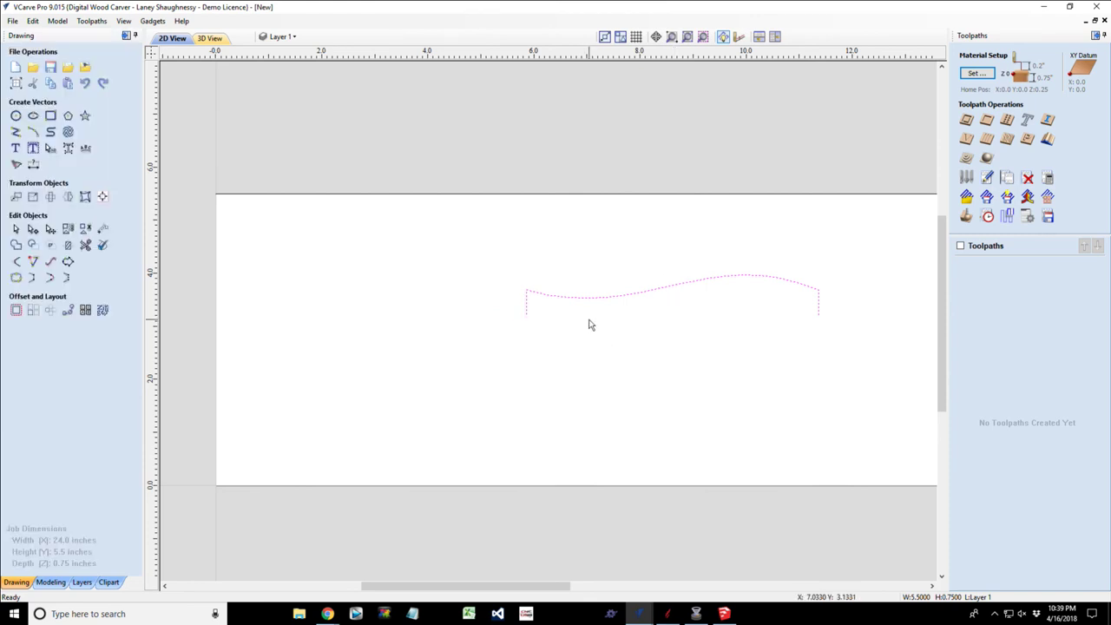
pyautogui.scroll(-2, 547, 323)
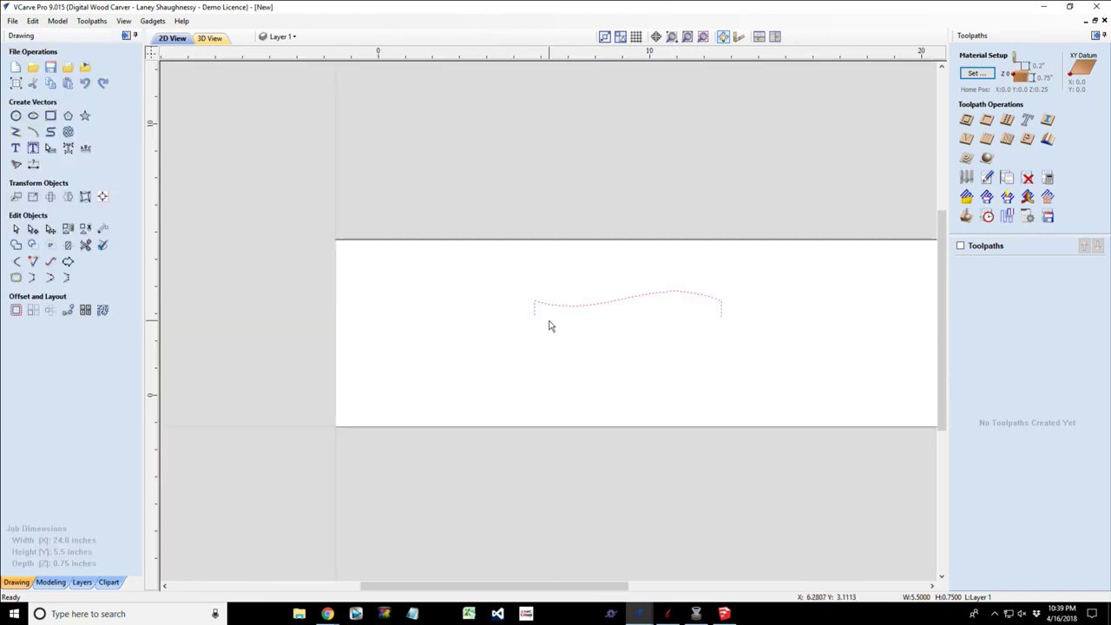
pyautogui.scroll(-1, 549, 325)
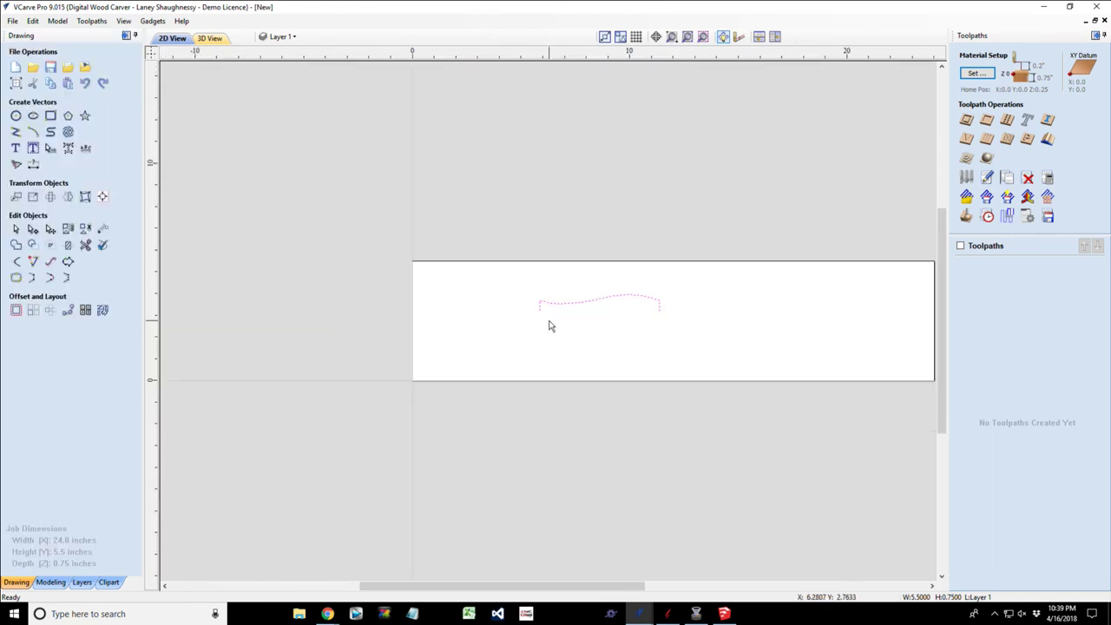
# Calculate Swept Profile 1 with the top edge as drive rail and the wavy curve as profile.
pyautogui.click(1048, 139)
pyautogui.click(658, 268)
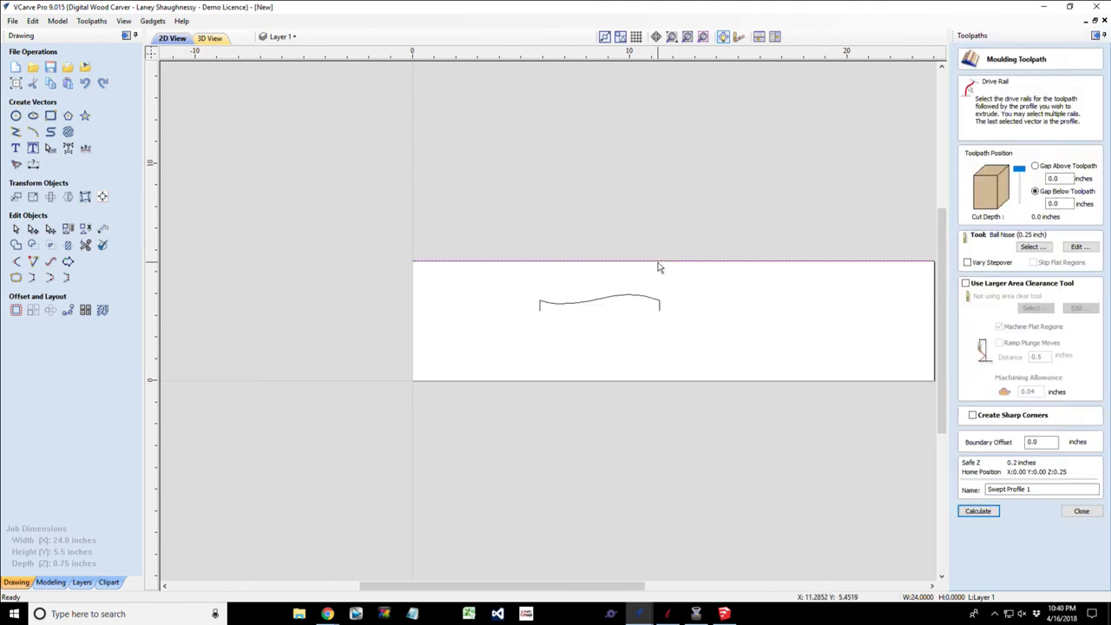
pyautogui.click(627, 302)
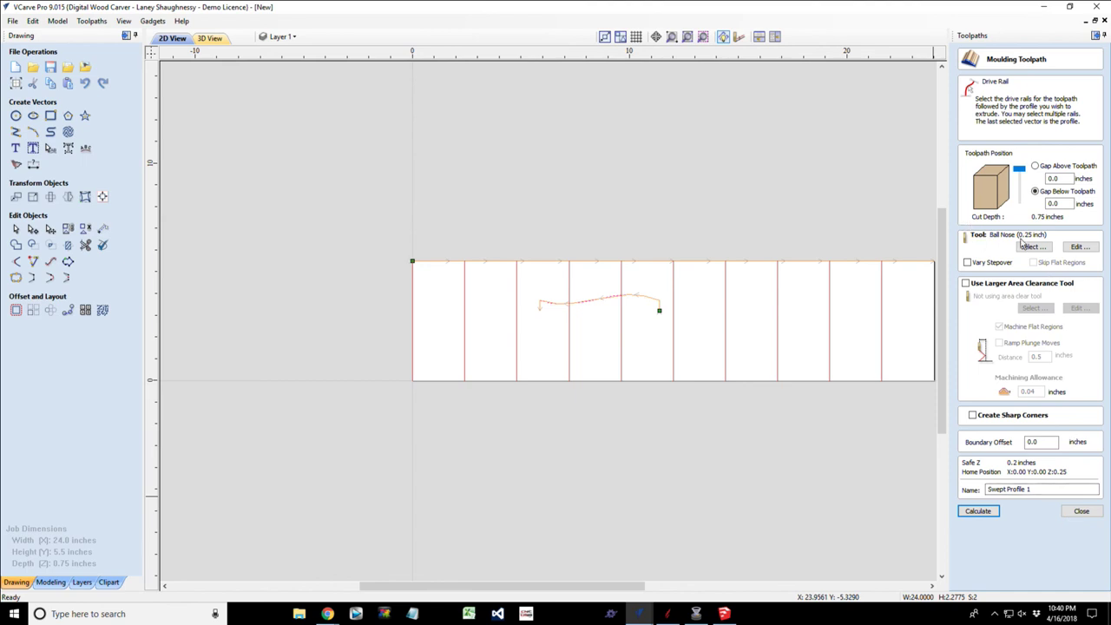
pyautogui.click(978, 511)
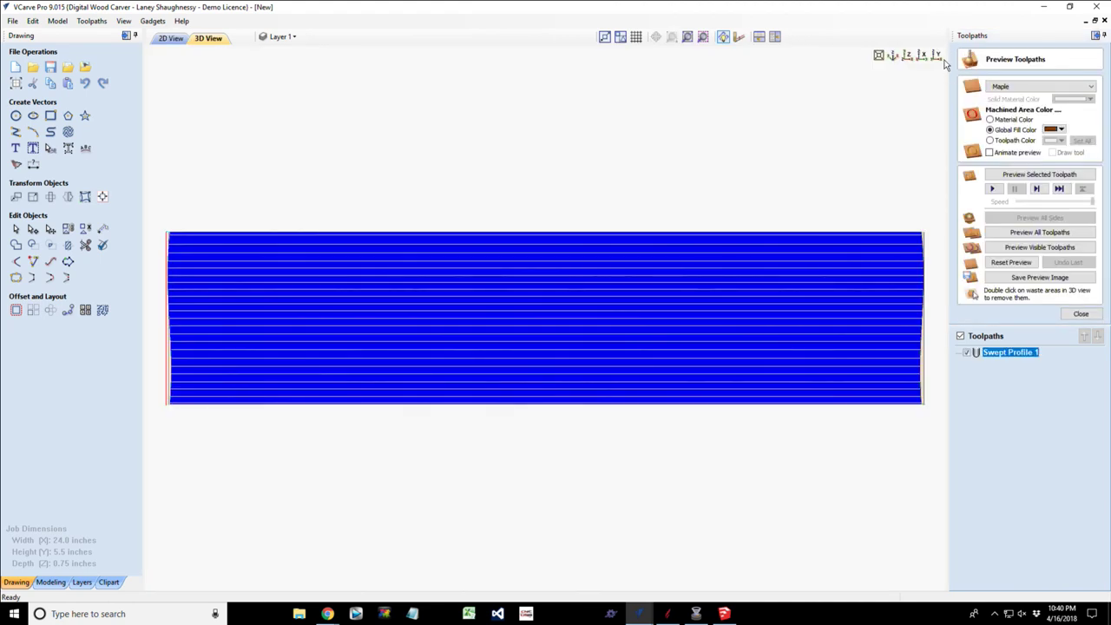
# Simulate Swept Profile 1 and orbit the 3D view to inspect the wavy maple board.
pyautogui.click(937, 57)
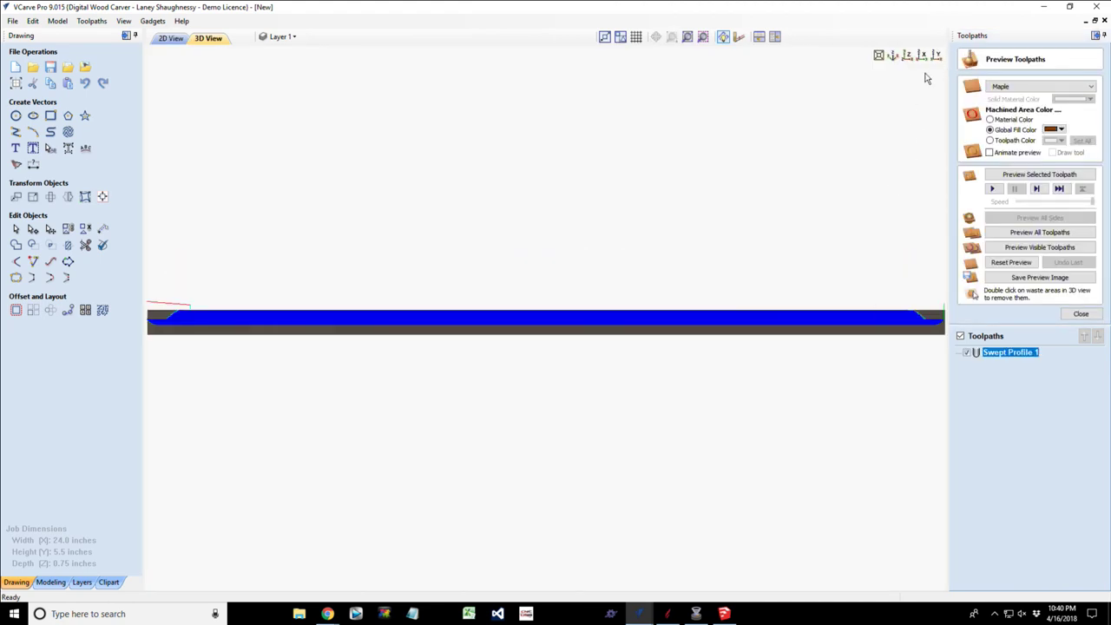
pyautogui.click(922, 56)
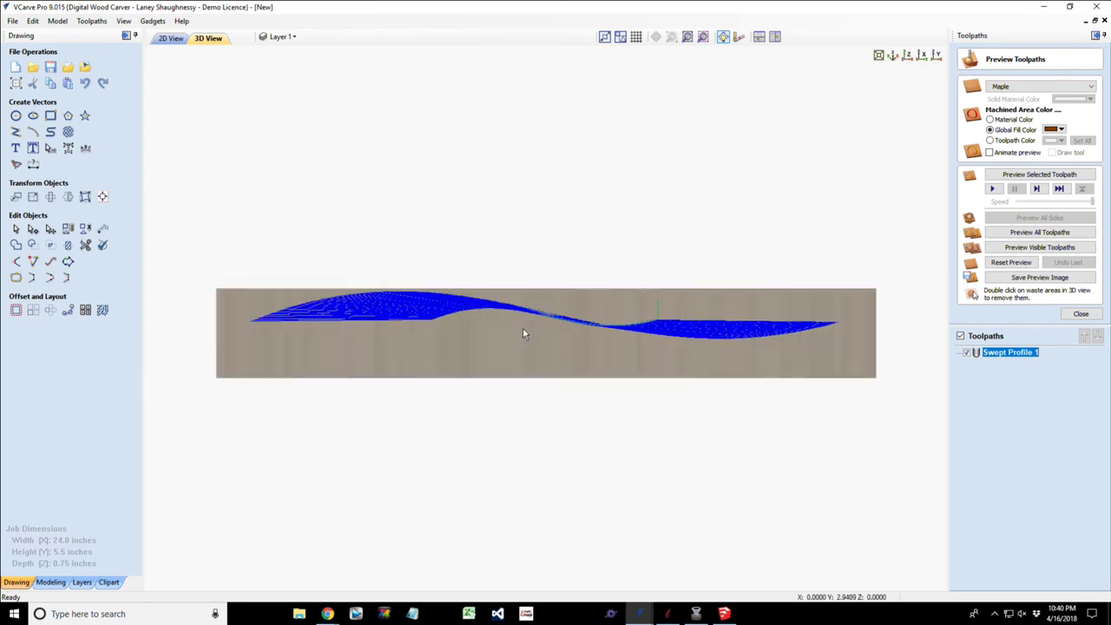
pyautogui.moveTo(523, 331); pyautogui.dragTo(534, 392)
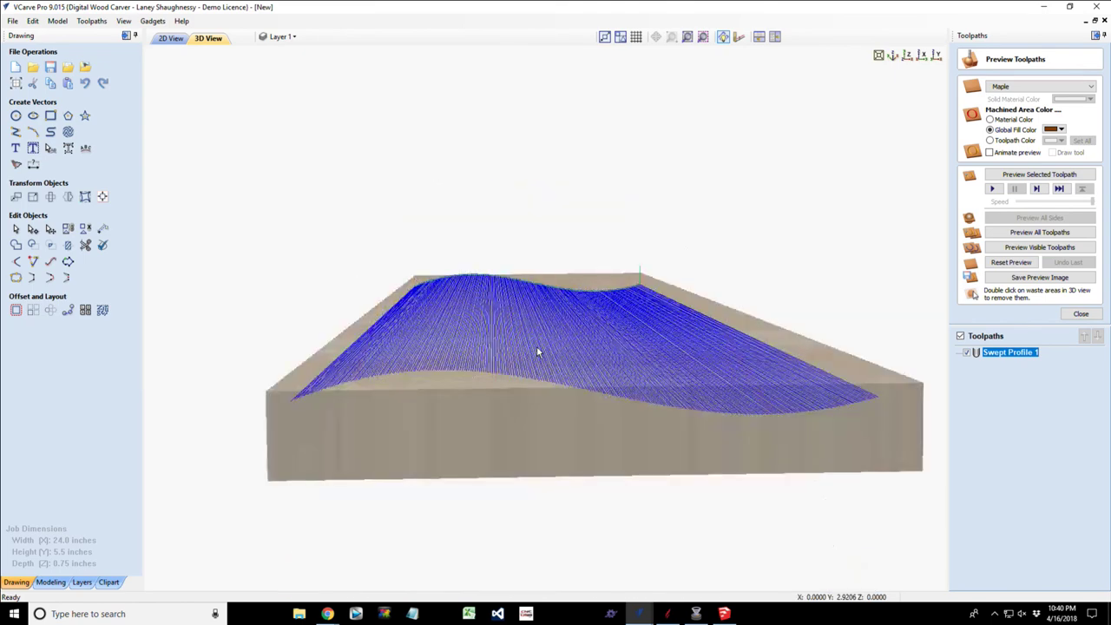
pyautogui.click(1025, 176)
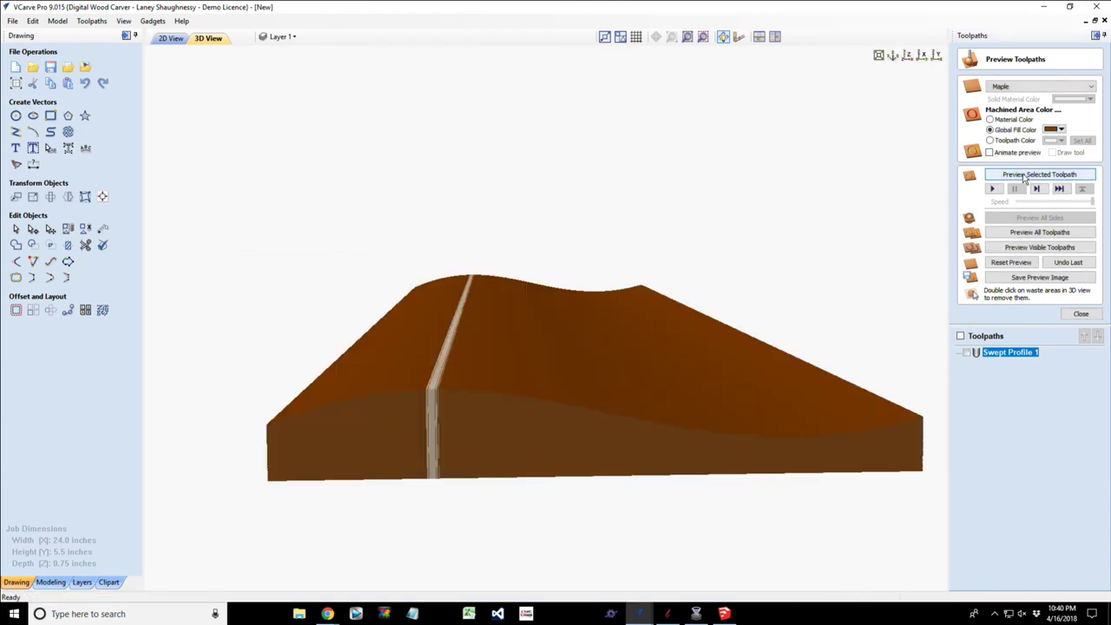
pyautogui.moveTo(557, 388); pyautogui.dragTo(570, 426)
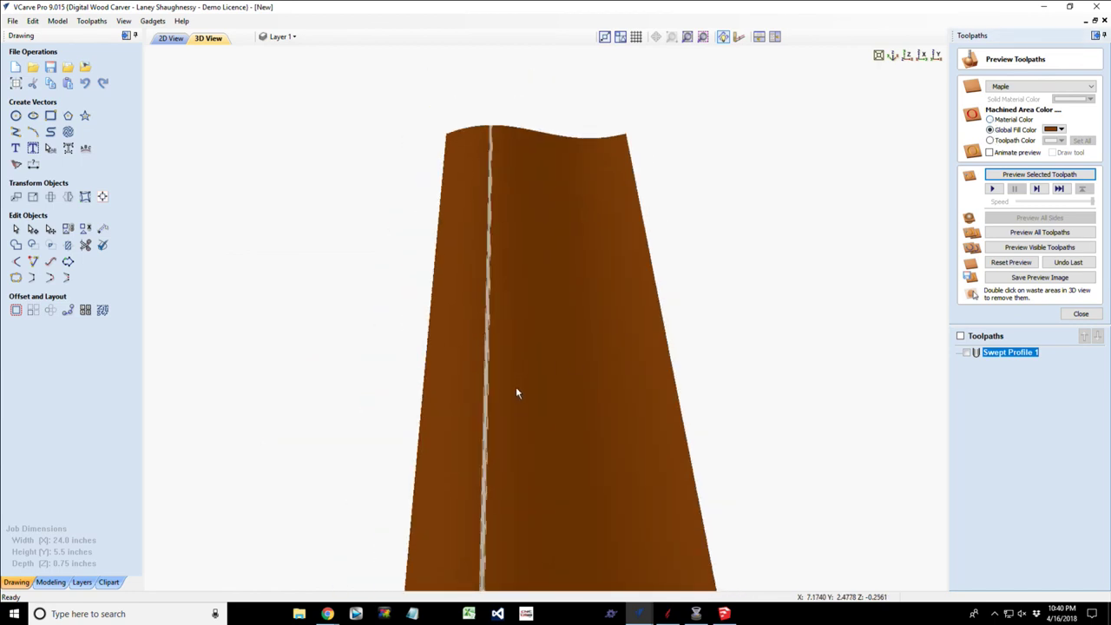
pyautogui.moveTo(519, 387); pyautogui.dragTo(372, 279)
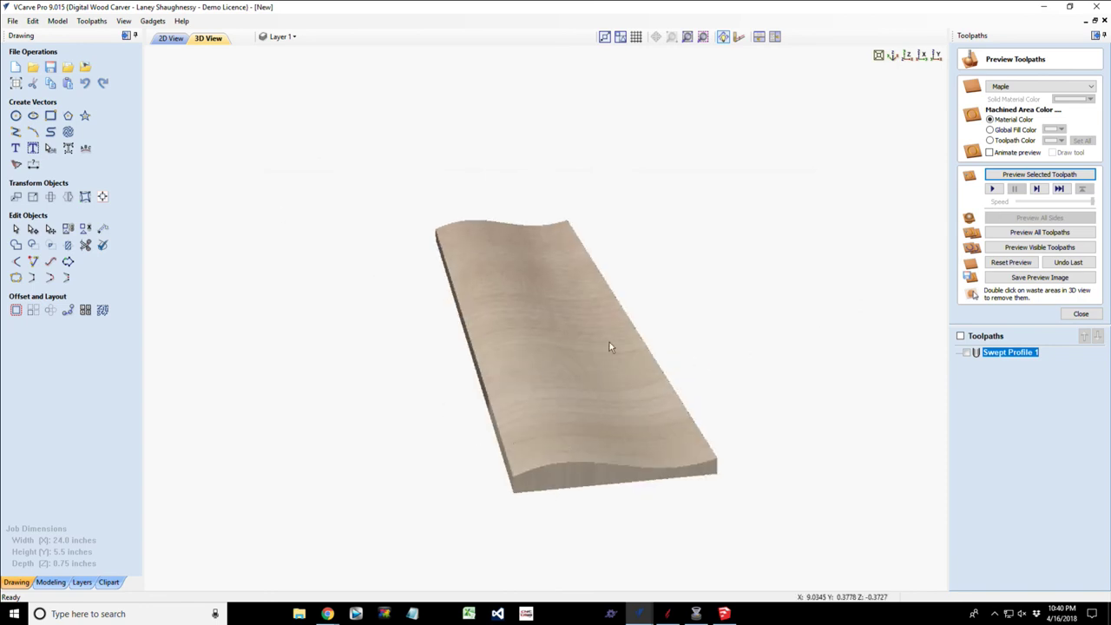
pyautogui.moveTo(558, 359); pyautogui.dragTo(543, 364)
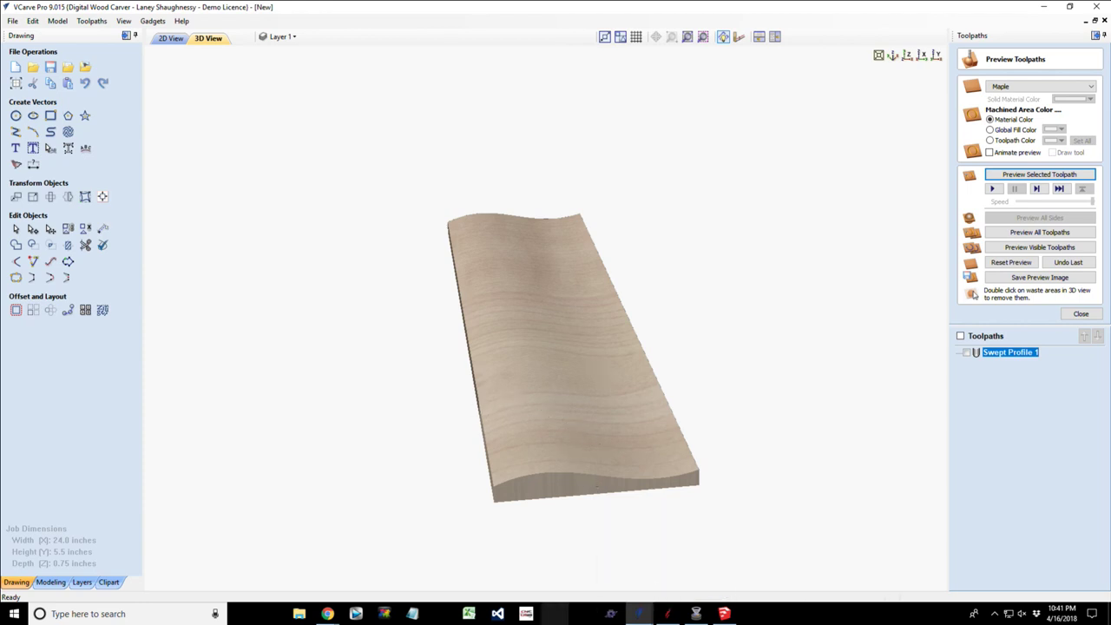
# In Chrome, close the enlarged image preview and the pet urns search tab.
pyautogui.click(451, 580)
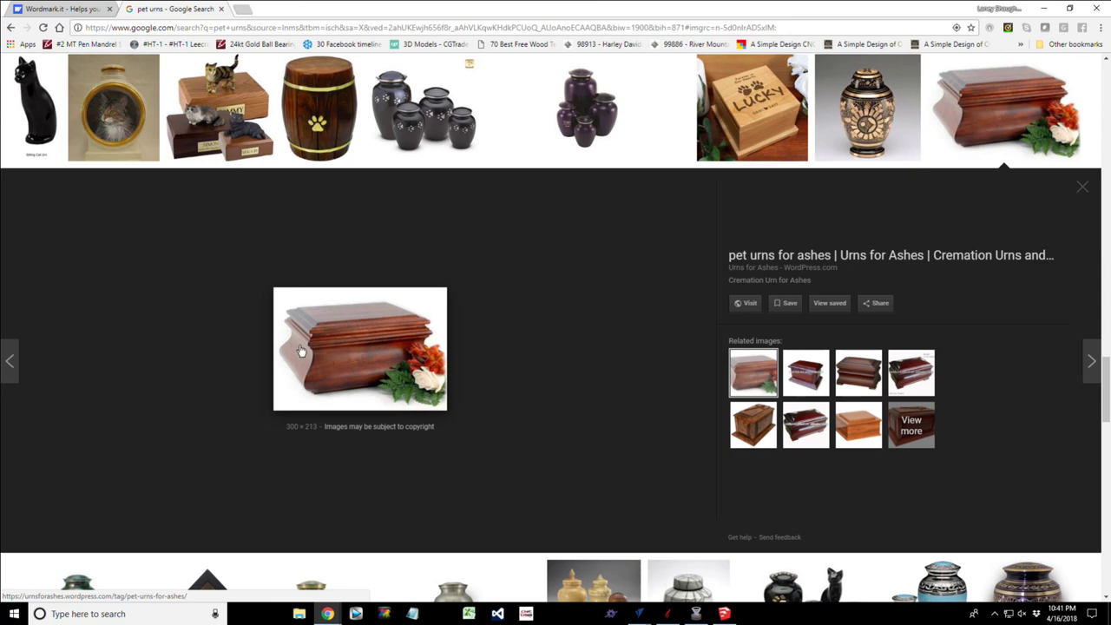
pyautogui.click(1082, 191)
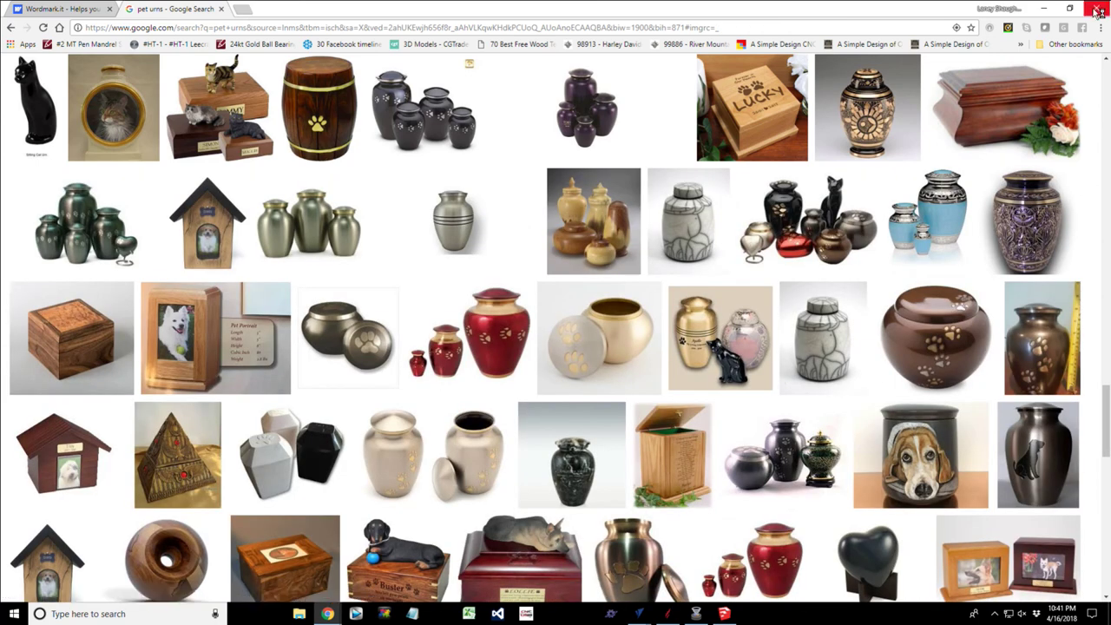
pyautogui.click(221, 9)
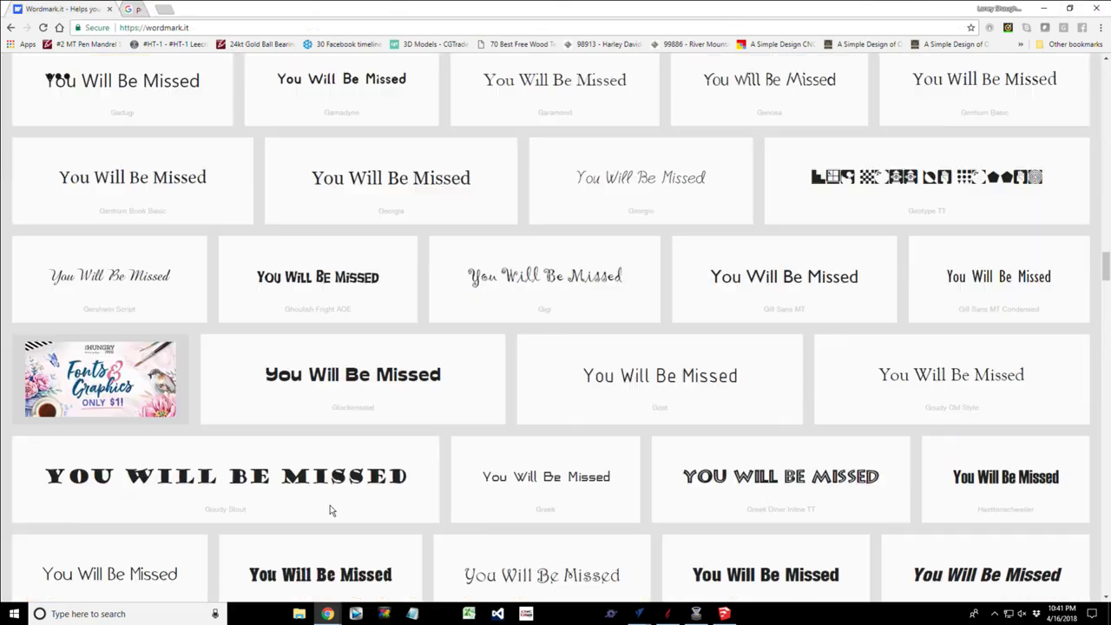
pyautogui.click(1096, 8)
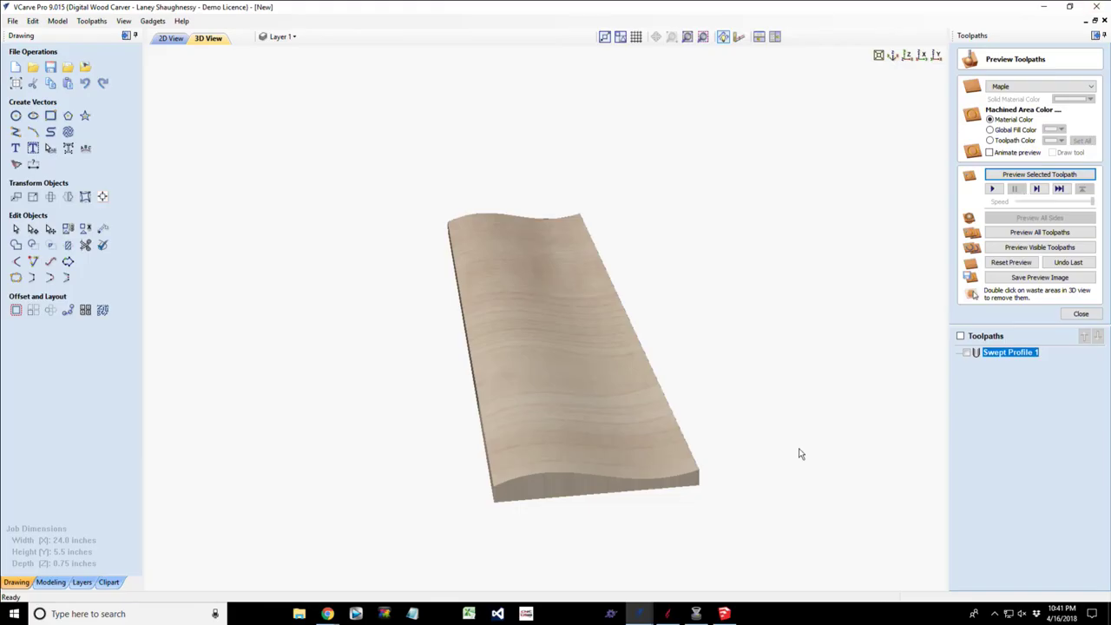
pyautogui.moveTo(540, 485); pyautogui.dragTo(568, 434)
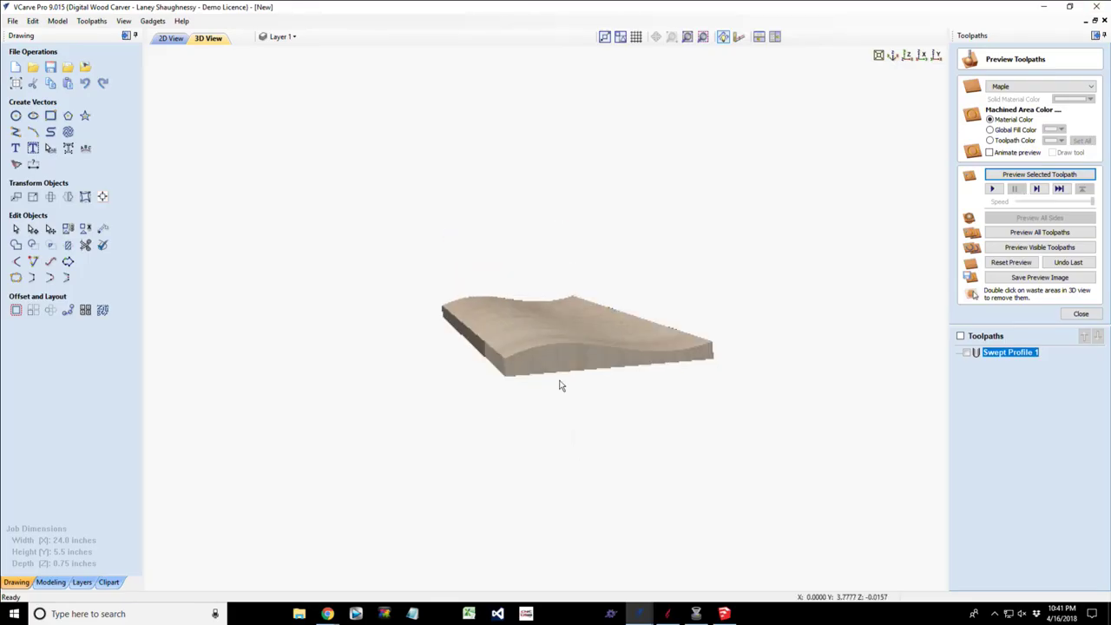
pyautogui.moveTo(560, 386); pyautogui.dragTo(773, 445)
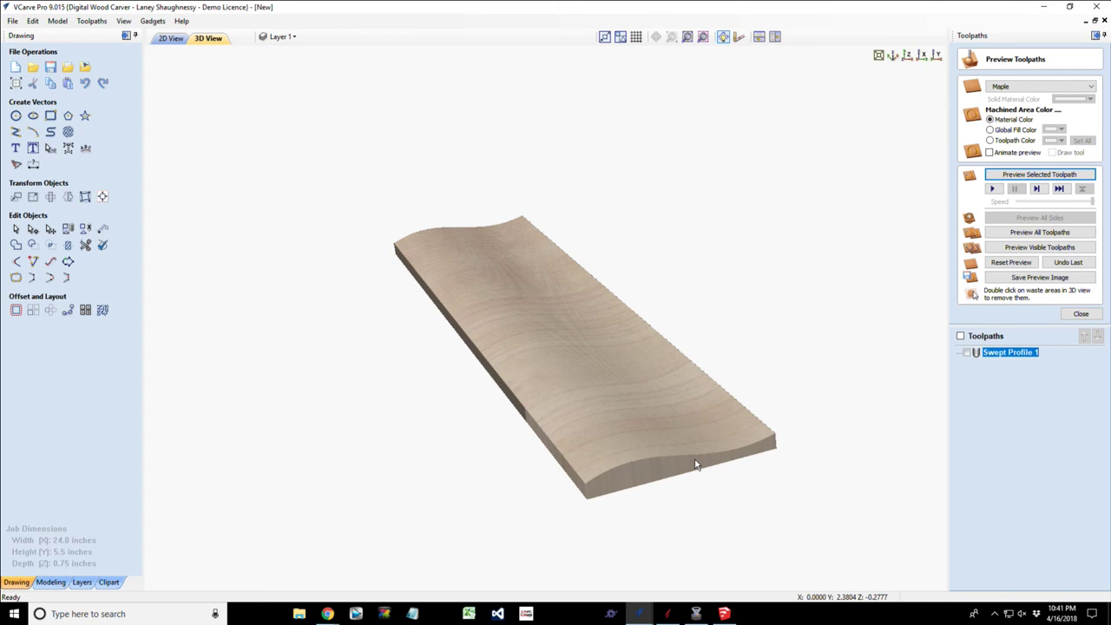
pyautogui.click(328, 614)
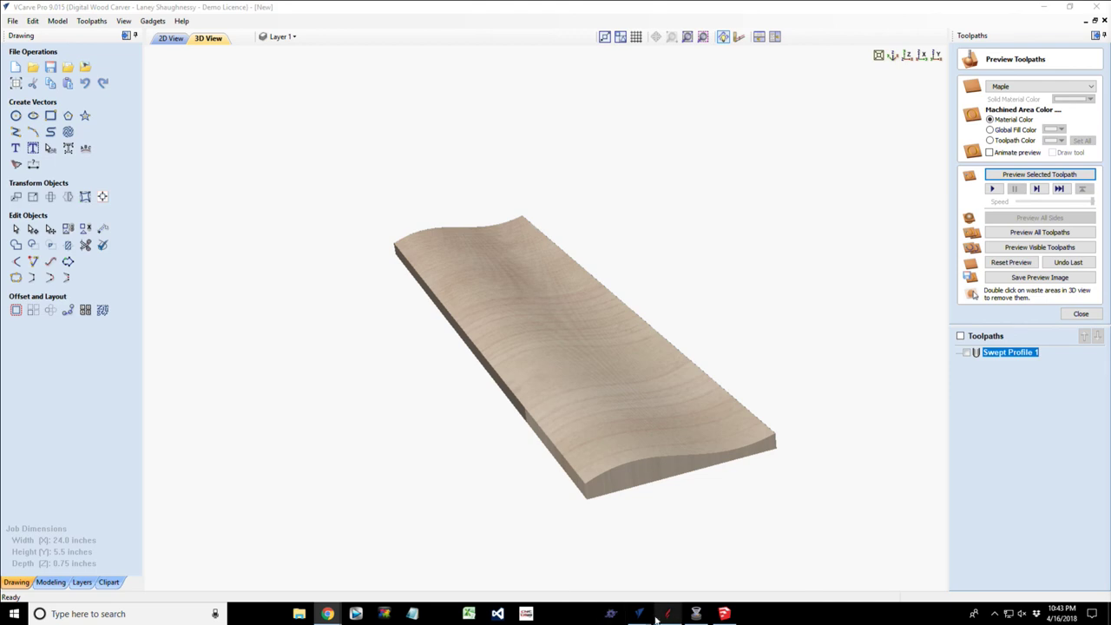
# Switch to the MYA plaque project window and zoom the 2D view in and back out to the whole panel.
pyautogui.moveTo(637, 614)
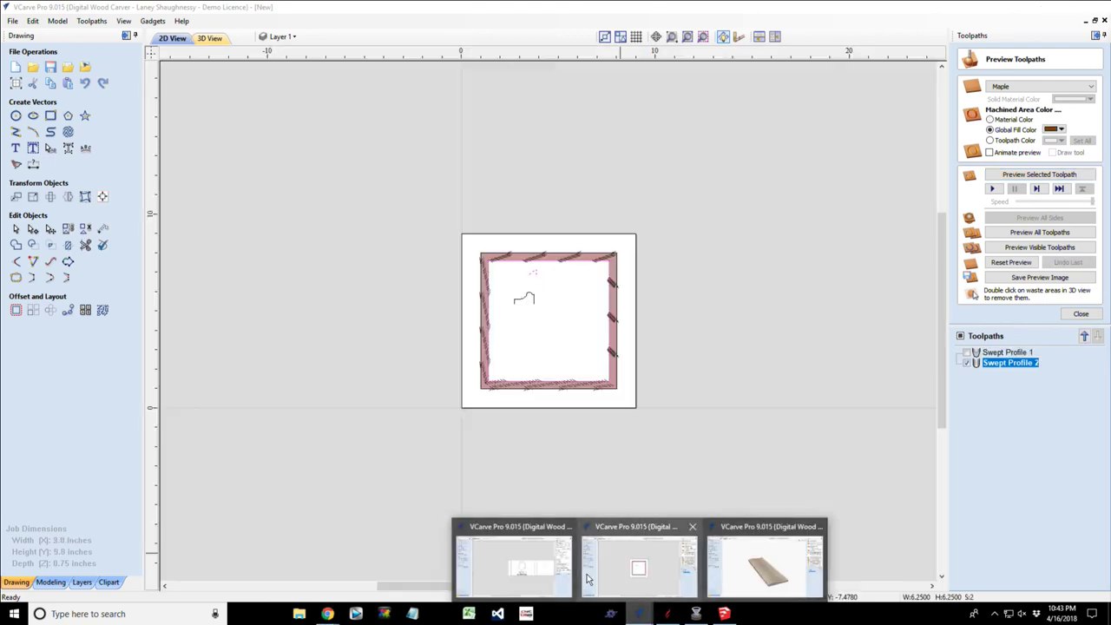
pyautogui.click(499, 568)
pyautogui.scroll(4, 531, 394)
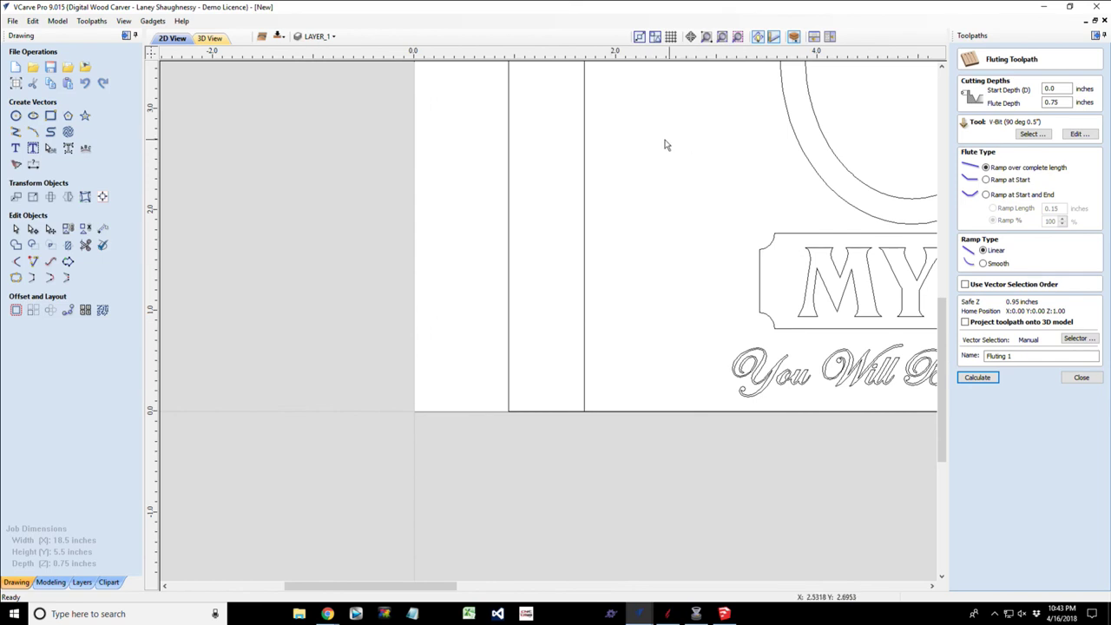
pyautogui.scroll(-4, 550, 251)
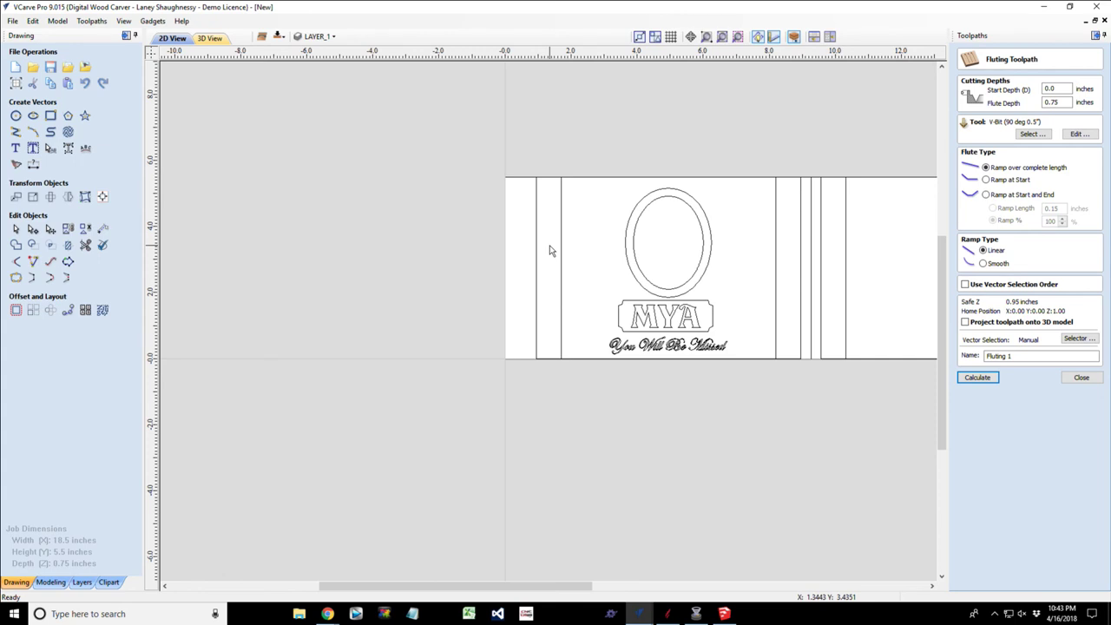
# Select the existing vertical line near the plaque's left edge and inspect it.
pyautogui.click(15, 131)
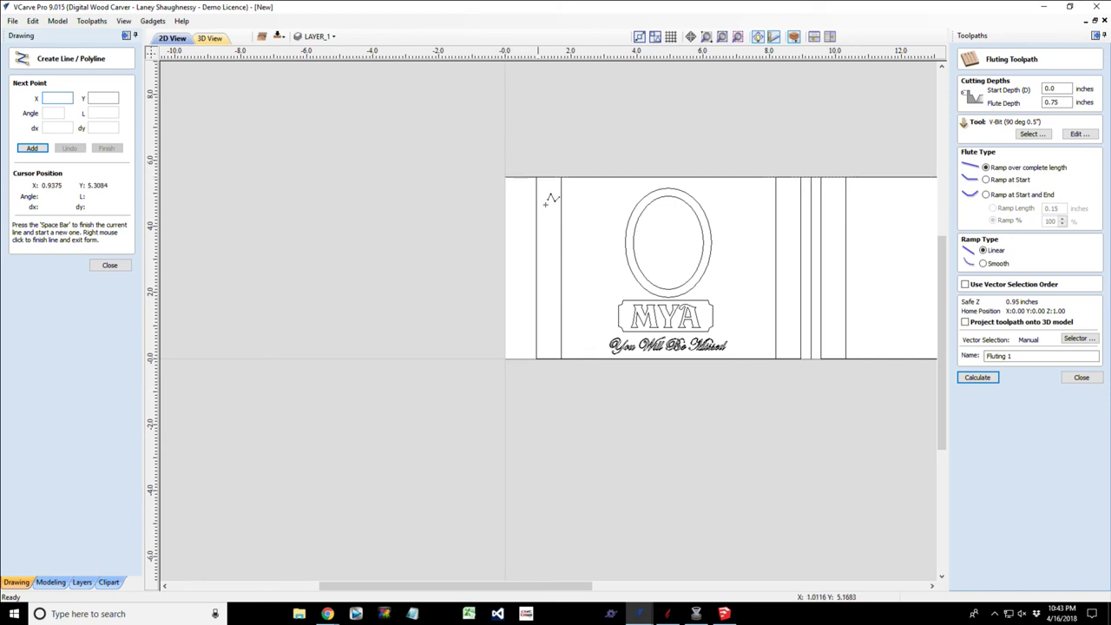
pyautogui.click(112, 266)
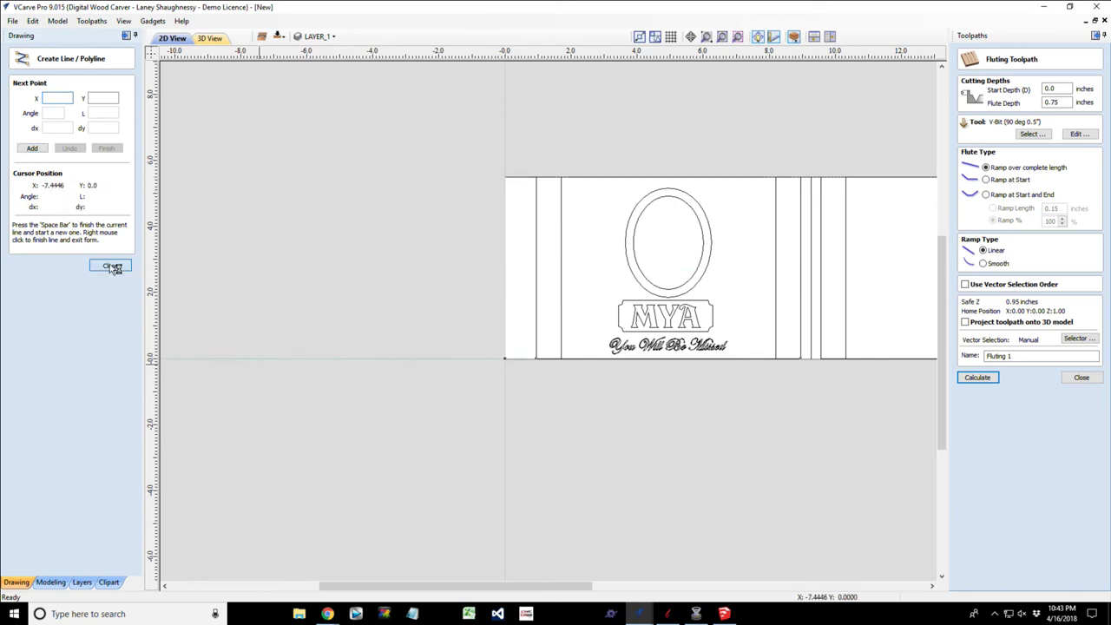
pyautogui.click(537, 271)
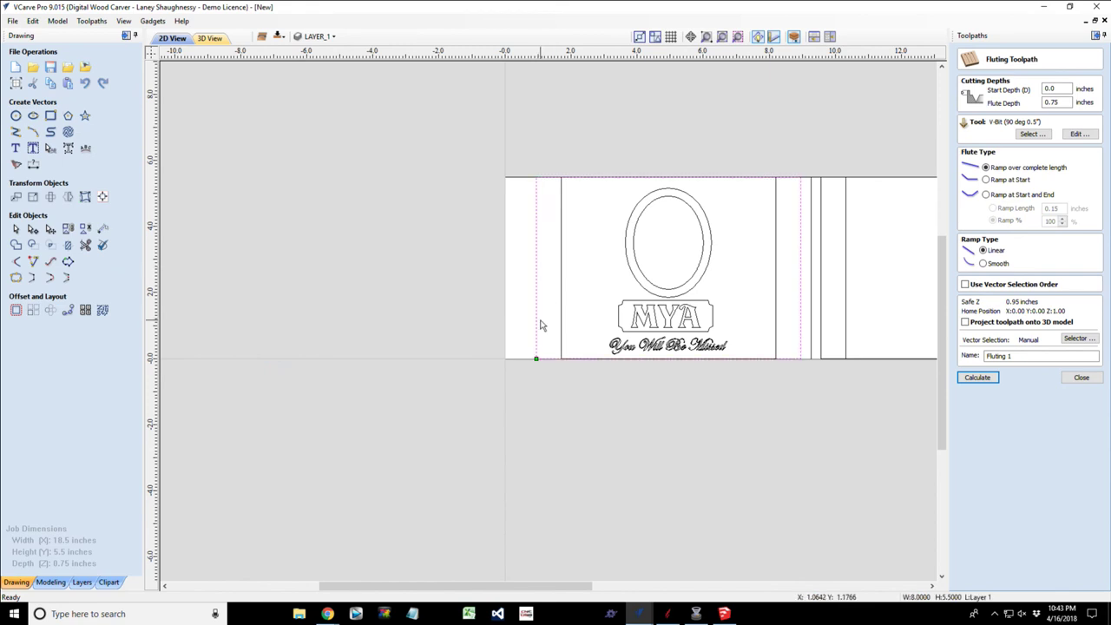
pyautogui.scroll(5, 539, 325)
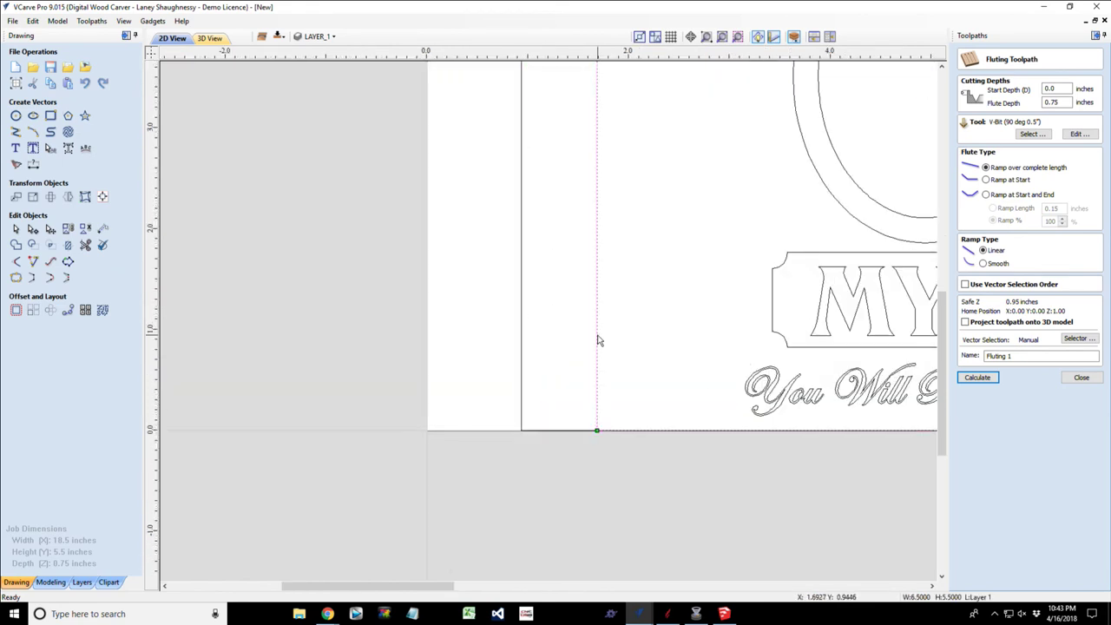
pyautogui.scroll(-4, 598, 340)
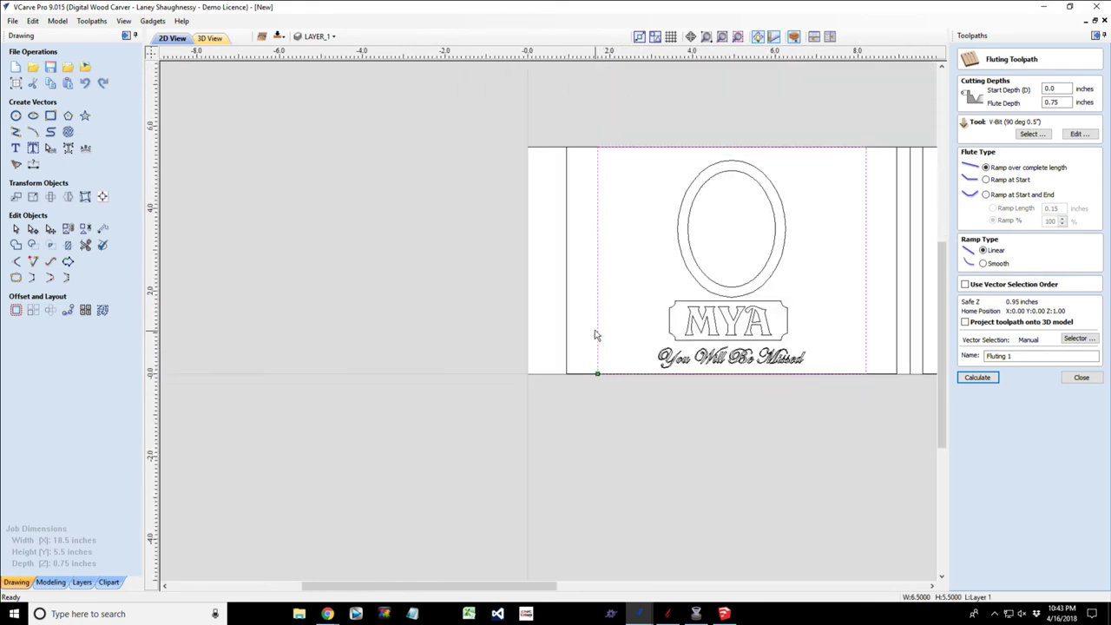
# Draw three full-height vertical lines from the plaque's top to bottom edge near the left side.
pyautogui.click(33, 132)
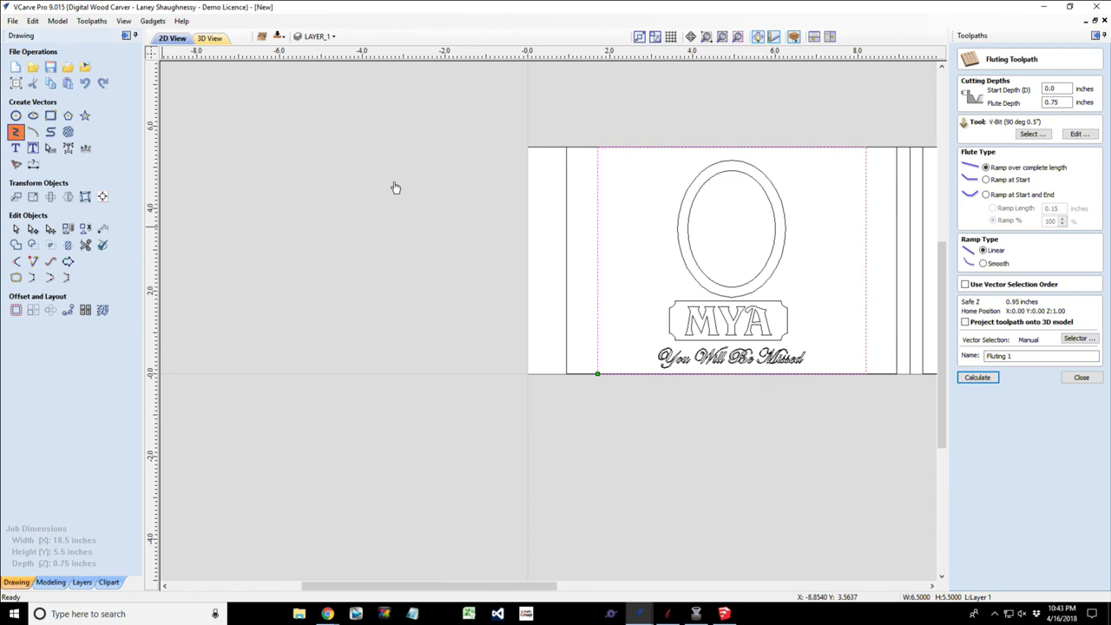
pyautogui.click(567, 148)
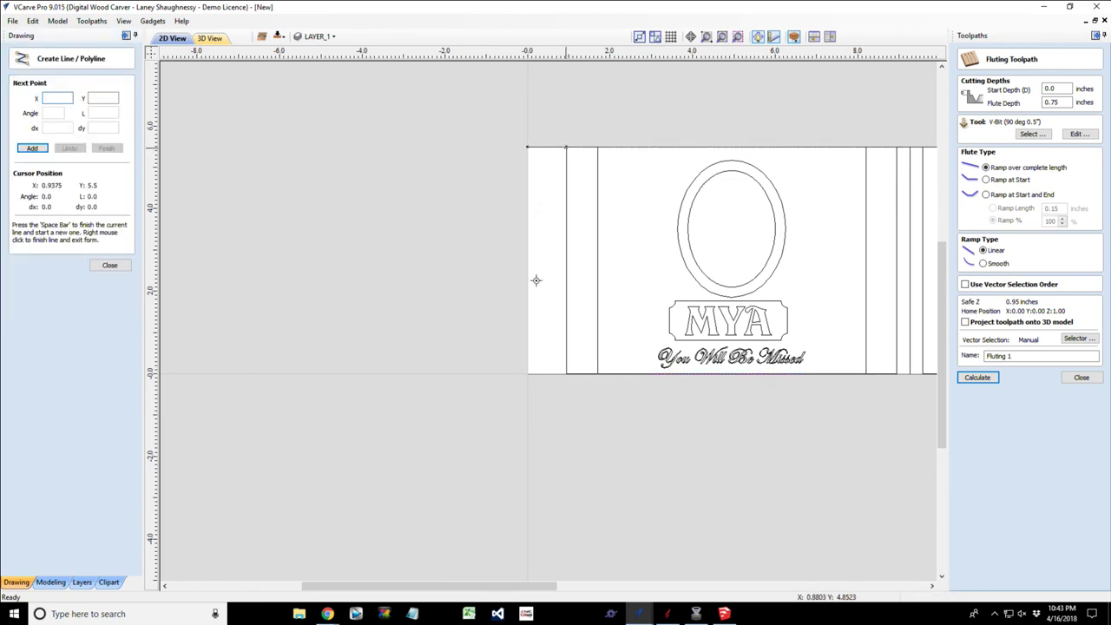
pyautogui.click(567, 374)
pyautogui.press('space')
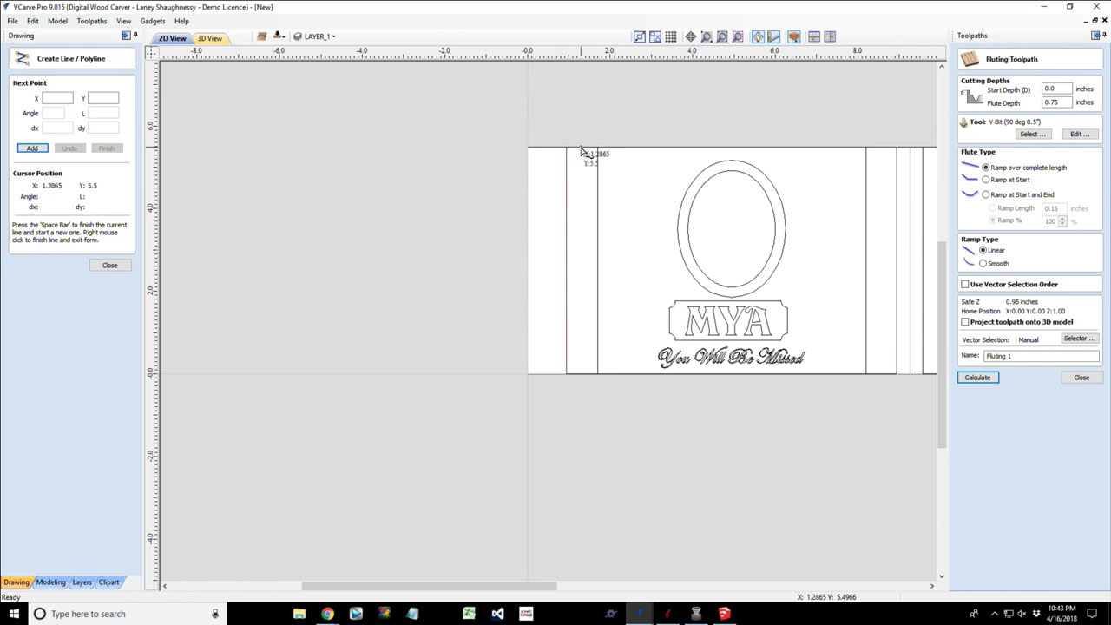
pyautogui.click(582, 151)
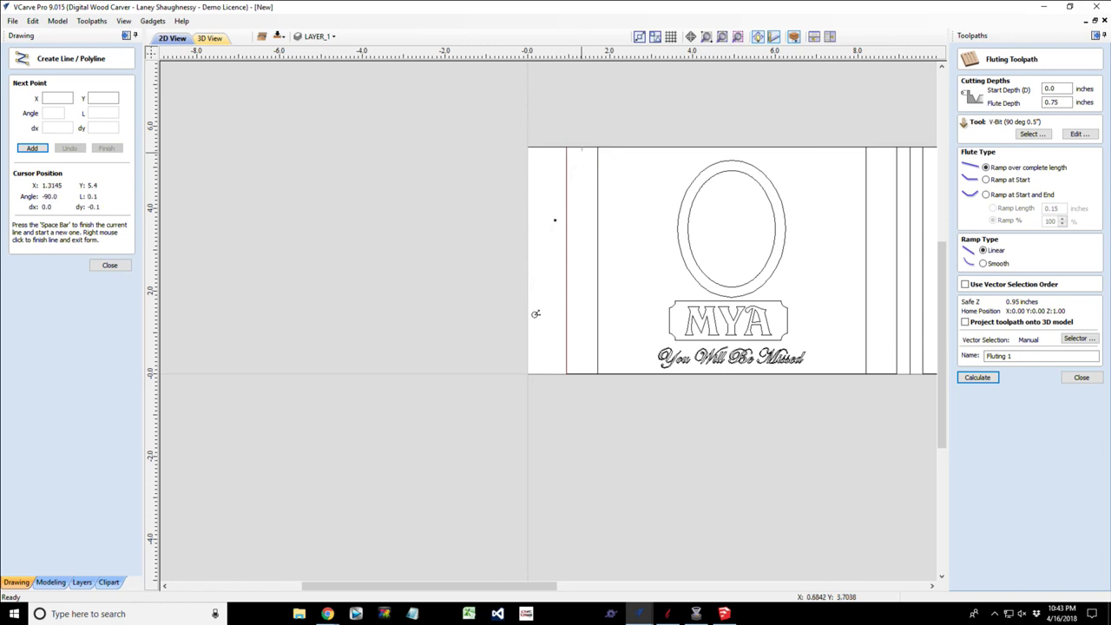
pyautogui.click(582, 374)
pyautogui.click(583, 376)
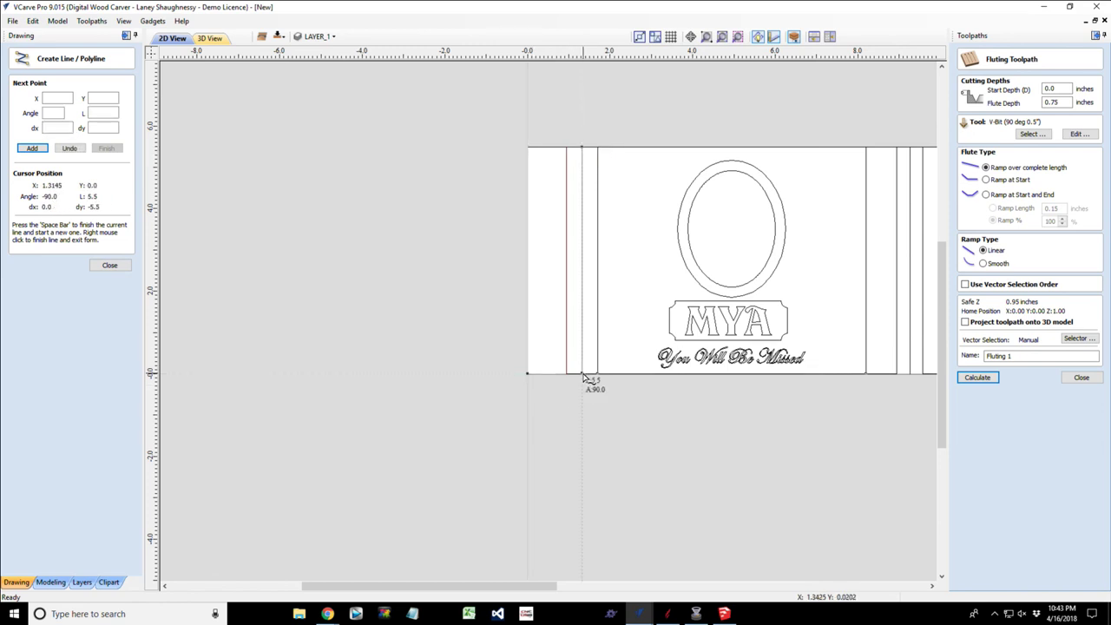
pyautogui.press('space')
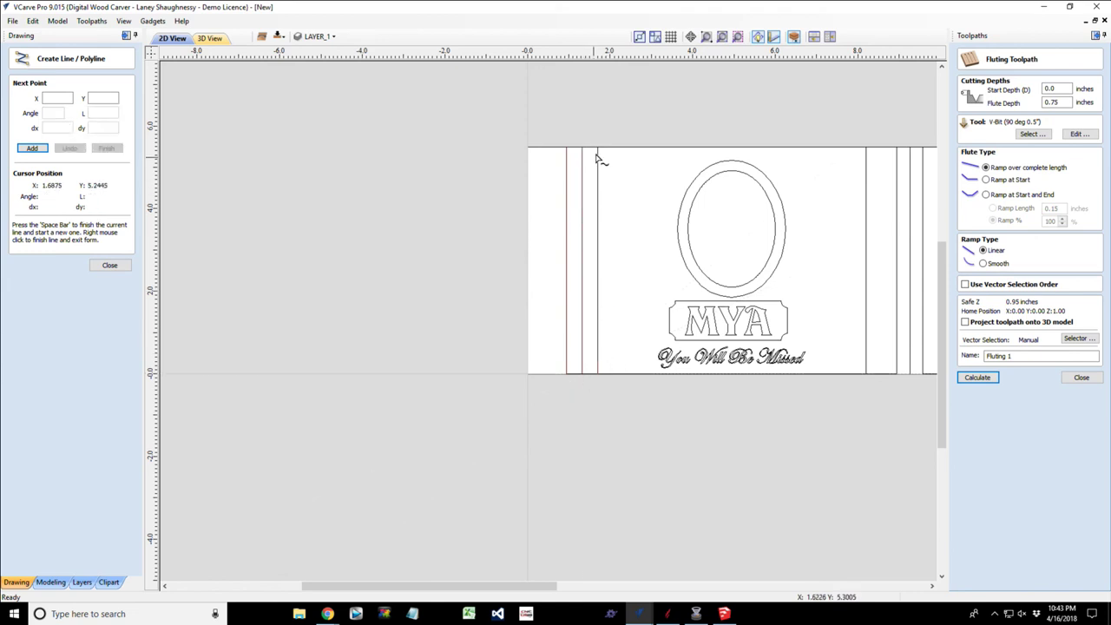
pyautogui.click(597, 149)
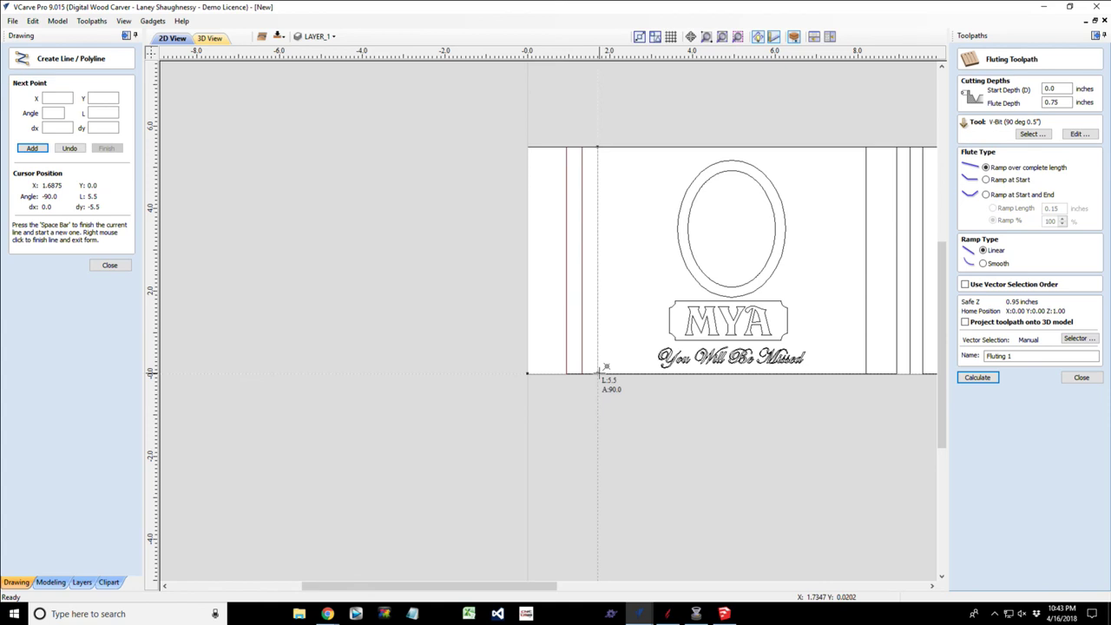
pyautogui.click(606, 367)
pyautogui.press('space')
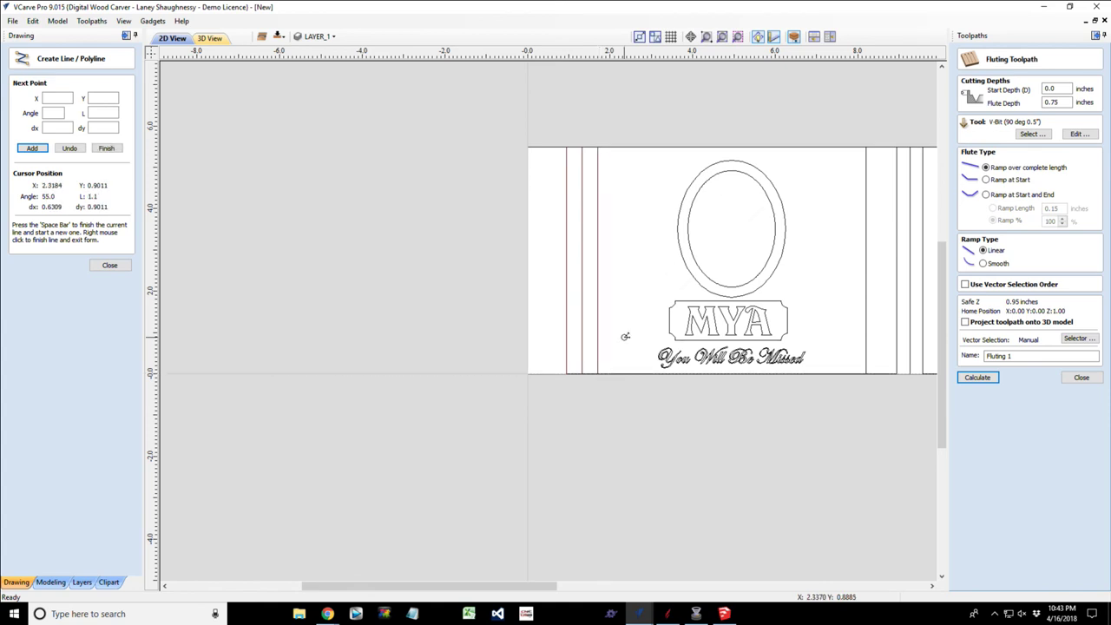
pyautogui.click(110, 265)
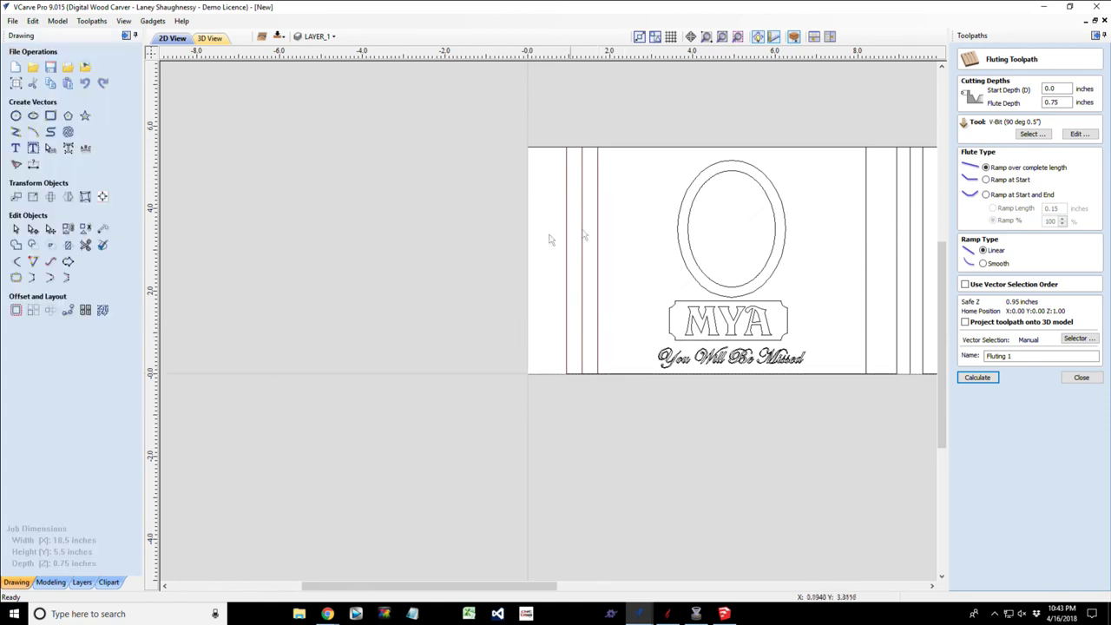
pyautogui.click(598, 242)
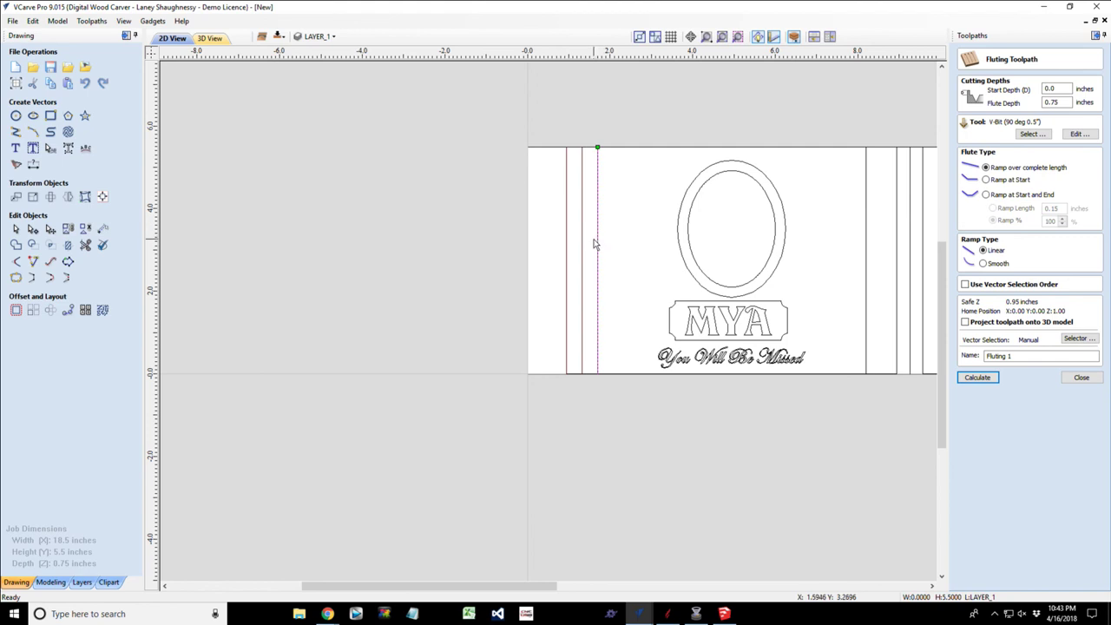
# Select the innermost left vertical line and close the fluting toolpath form.
pyautogui.click(582, 248)
pyautogui.click(598, 255)
pyautogui.click(1081, 378)
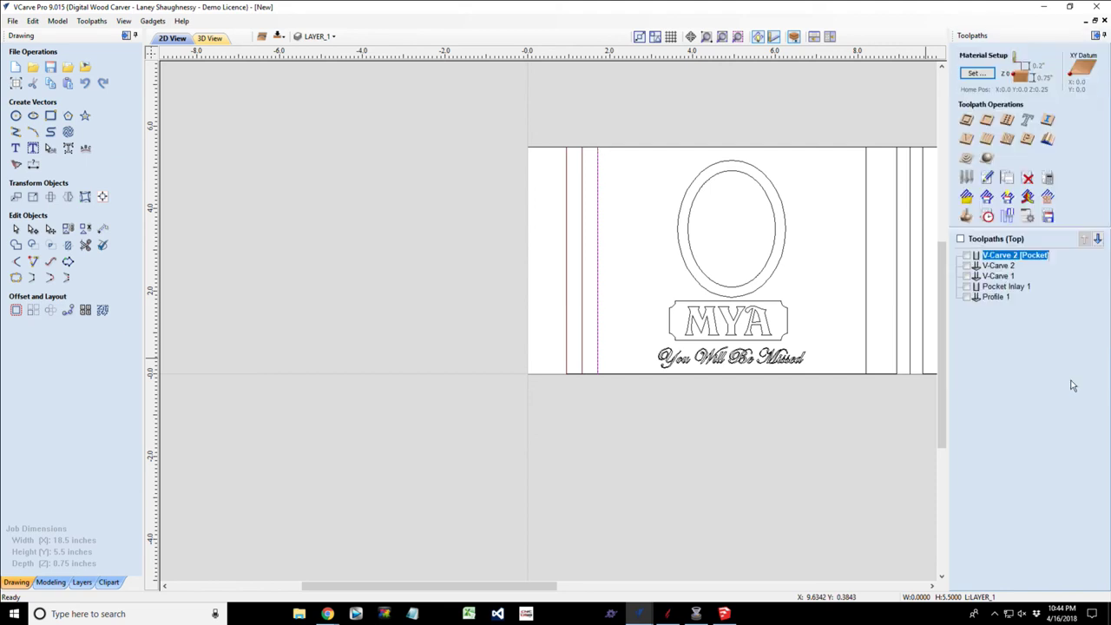
# Create Profile 2 cutting 0.25 in deep with the 90° 0.5-inch V-bit.
pyautogui.click(967, 122)
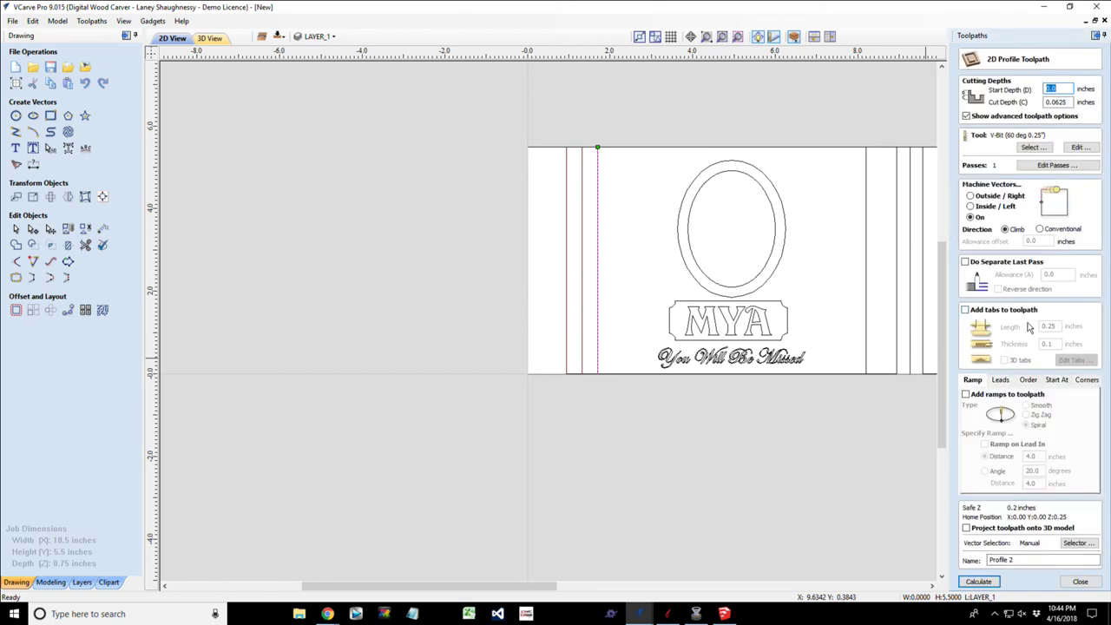
pyautogui.press('Tab')
pyautogui.write('.25')
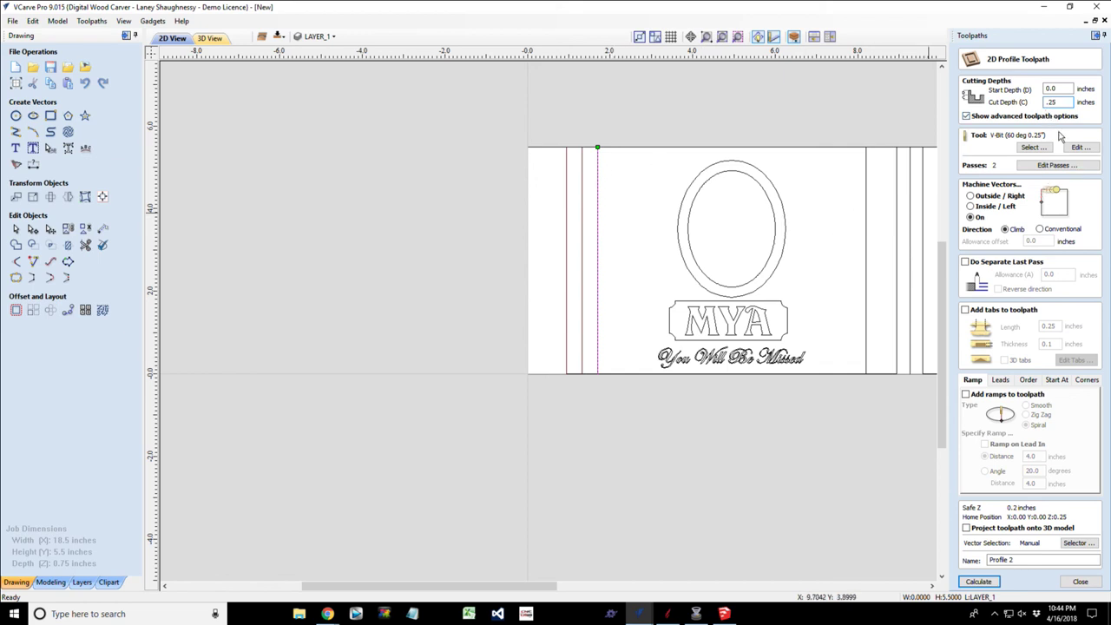
pyautogui.click(1033, 149)
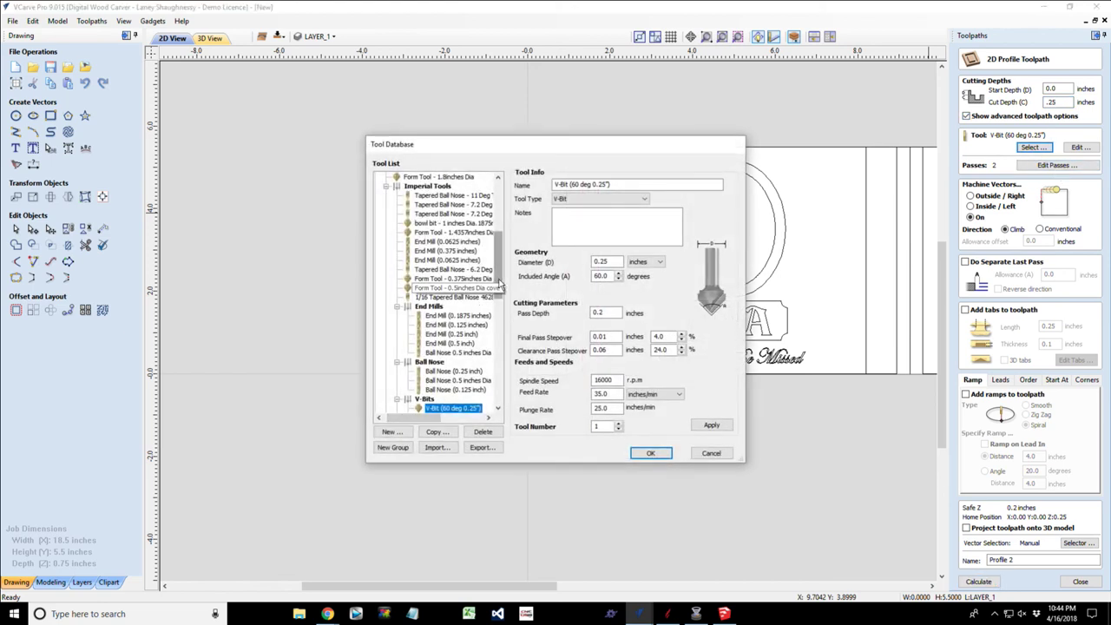
pyautogui.moveTo(499, 286); pyautogui.dragTo(501, 318)
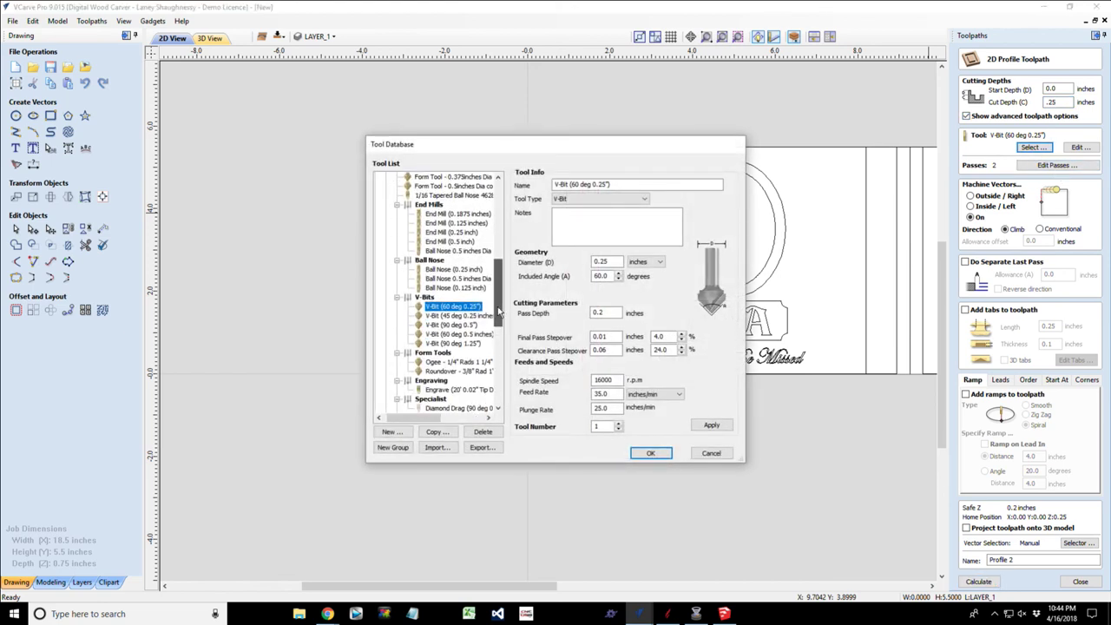
pyautogui.click(454, 324)
pyautogui.click(651, 453)
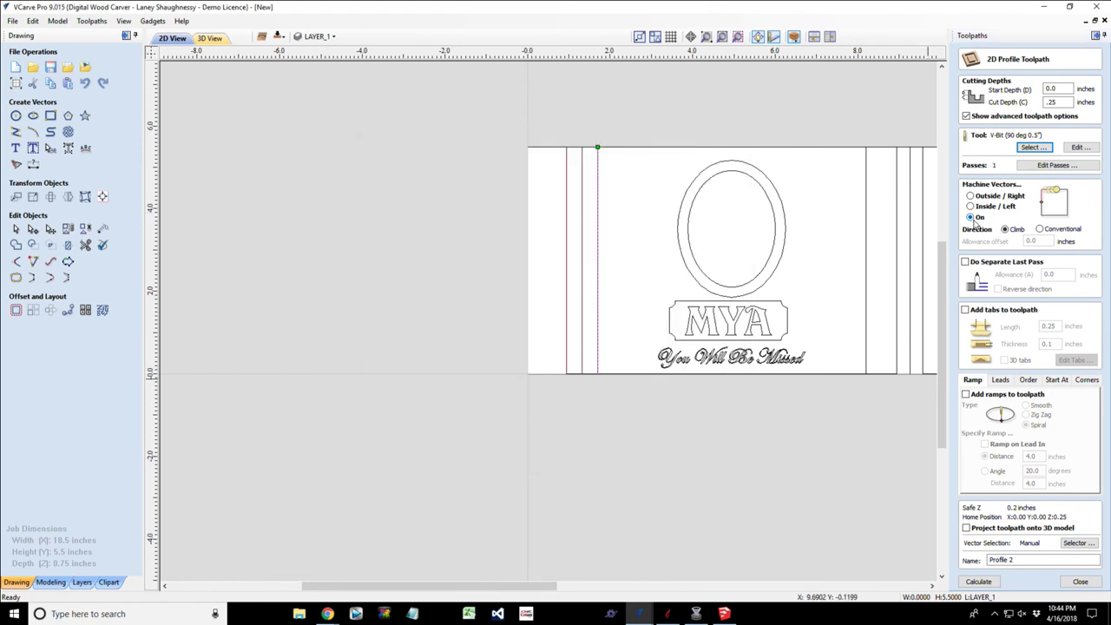
pyautogui.click(983, 583)
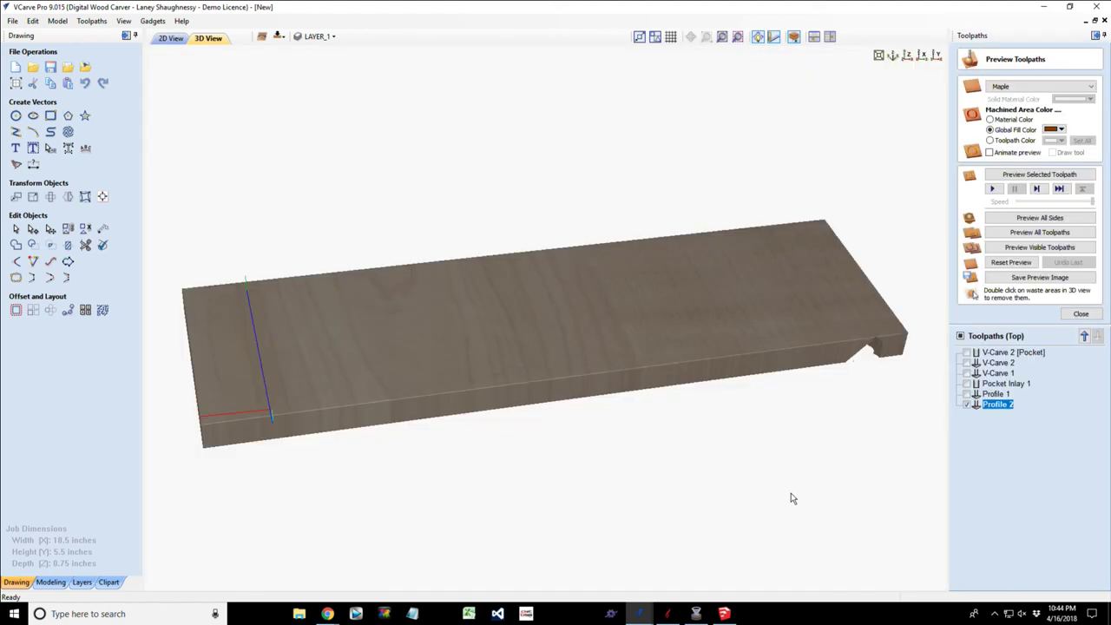
# Preview Profile 2 on the 3D board, tilting and zooming in on the left-end V-groove.
pyautogui.click(1040, 174)
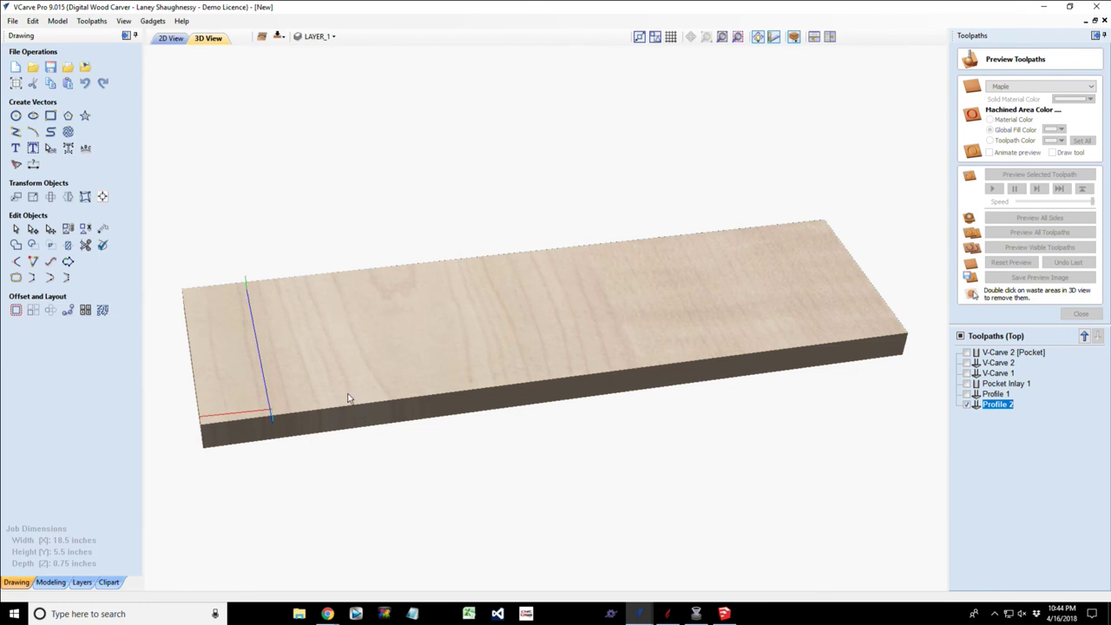
pyautogui.moveTo(349, 356); pyautogui.dragTo(579, 329)
pyautogui.scroll(3, 579, 328)
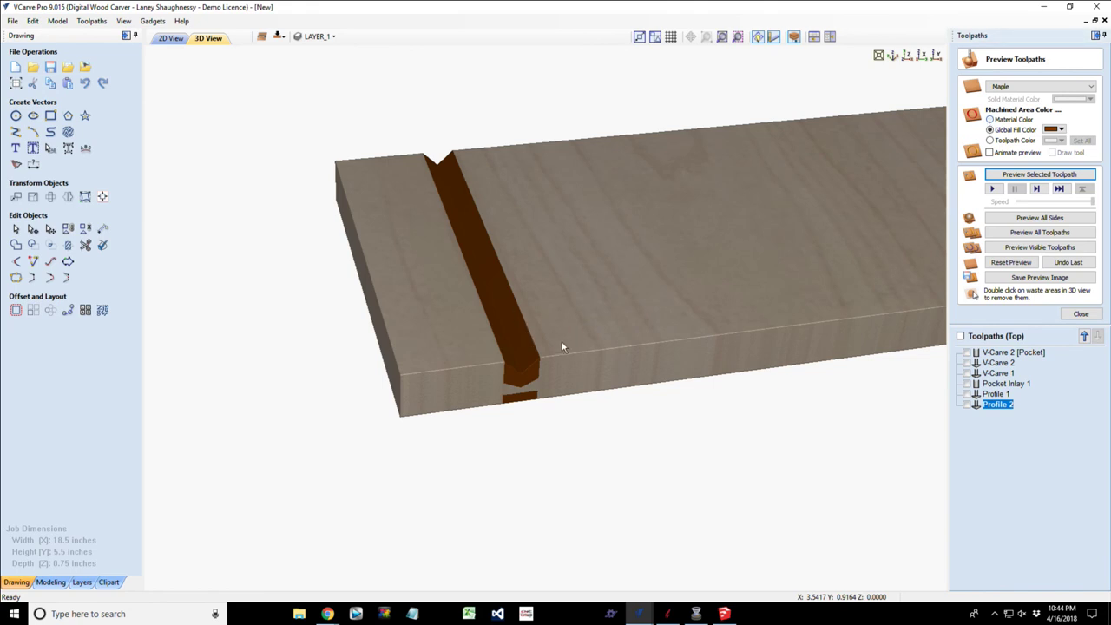
pyautogui.scroll(2, 559, 340)
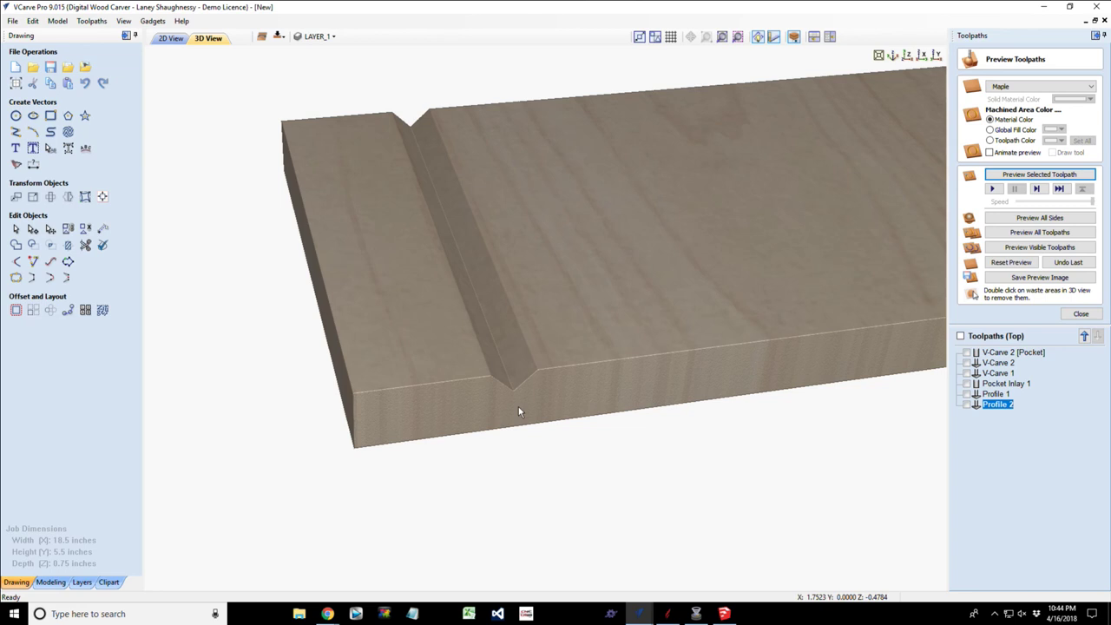
# Back in the 2D view, create Profile 3 with a 0.25-inch start depth.
pyautogui.click(167, 39)
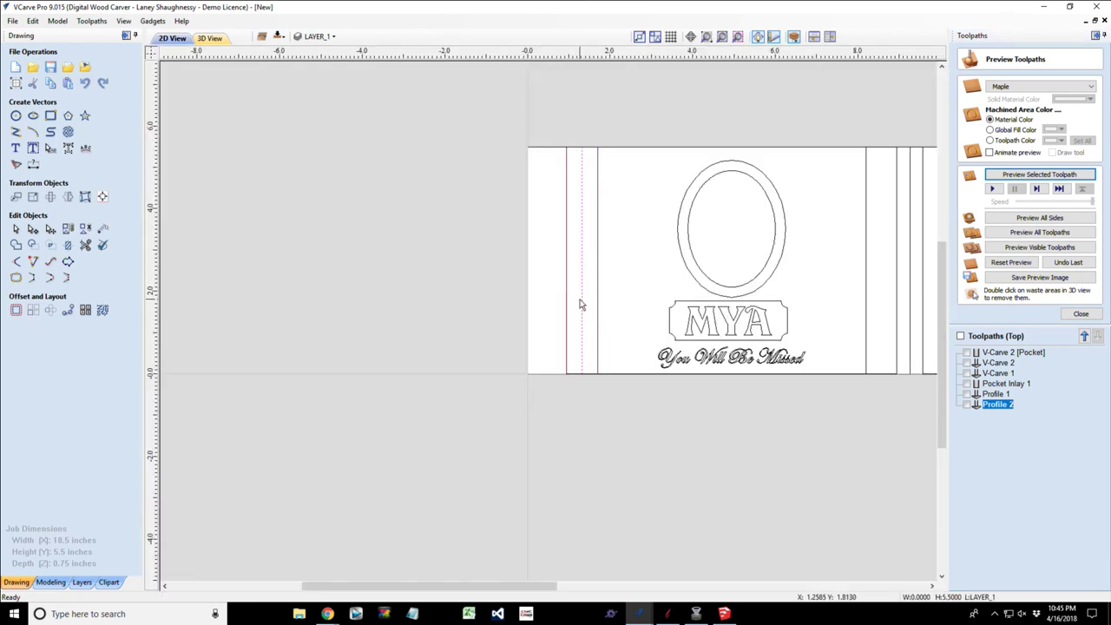
pyautogui.click(1081, 314)
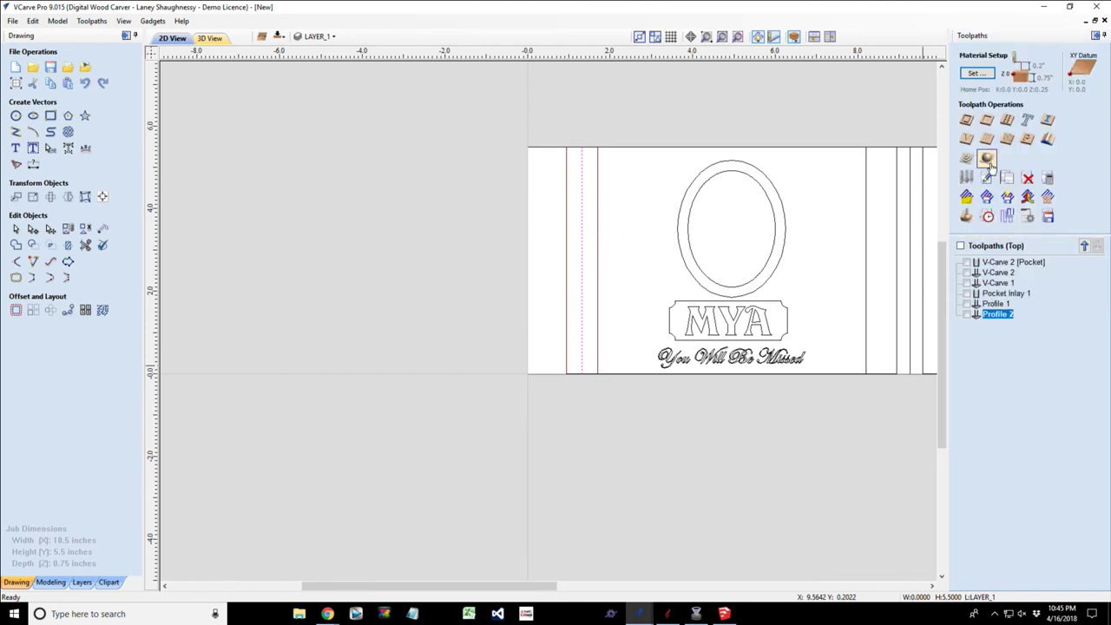
pyautogui.click(968, 122)
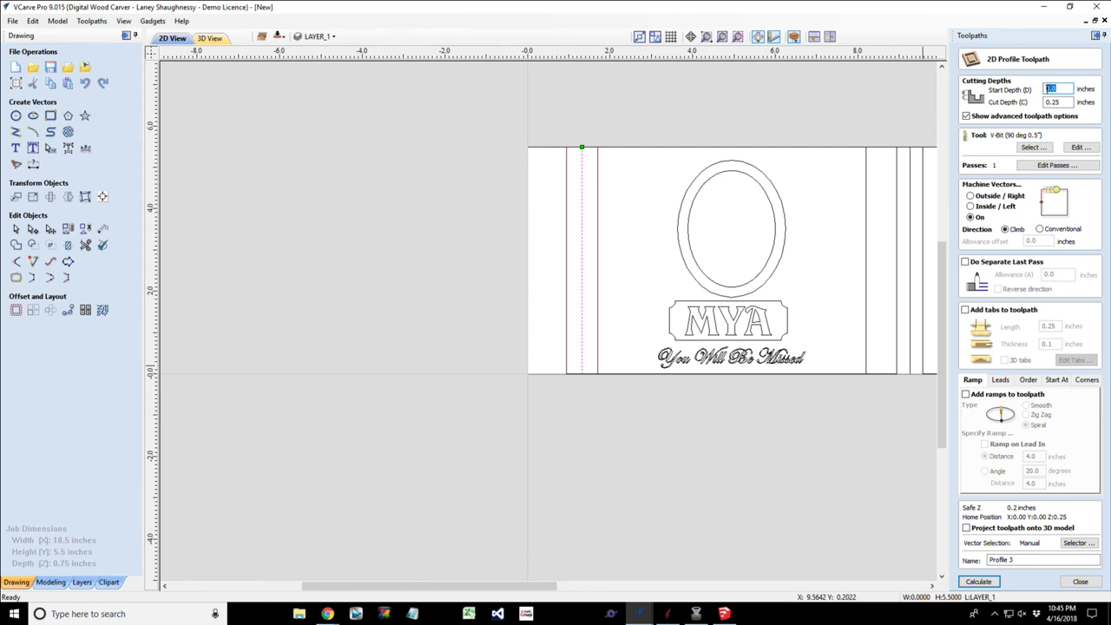
pyautogui.write('25')
pyautogui.click(1047, 88)
pyautogui.write('.')
pyautogui.click(978, 580)
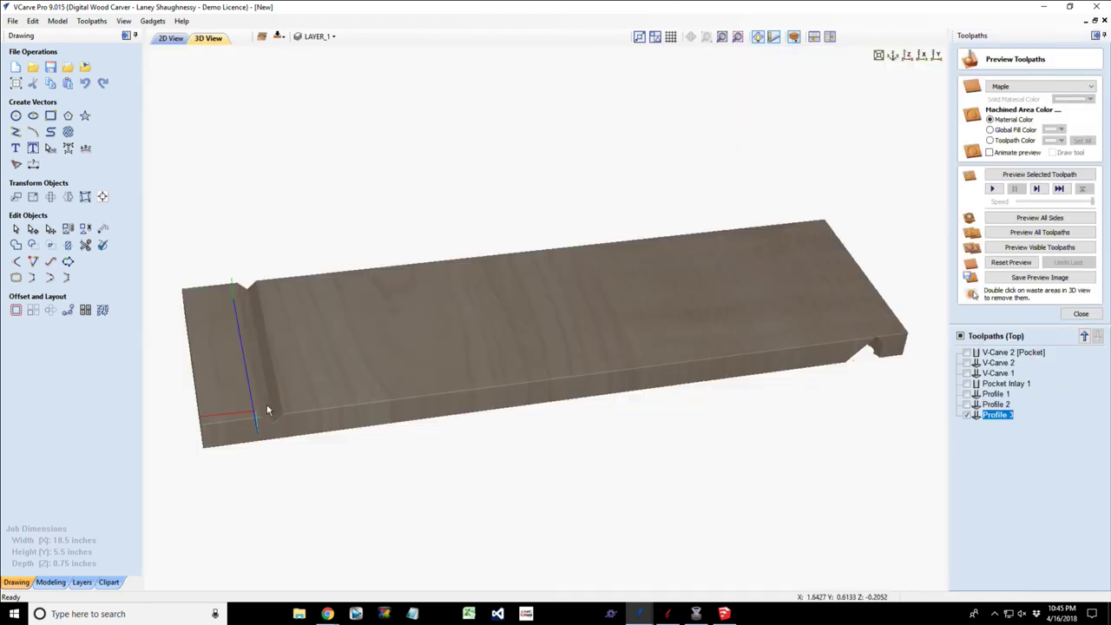
# Preview Profile 3's deepened groove on the orbited board, then zoom into the 2D drawing.
pyautogui.scroll(5, 266, 406)
pyautogui.scroll(-4, 478, 303)
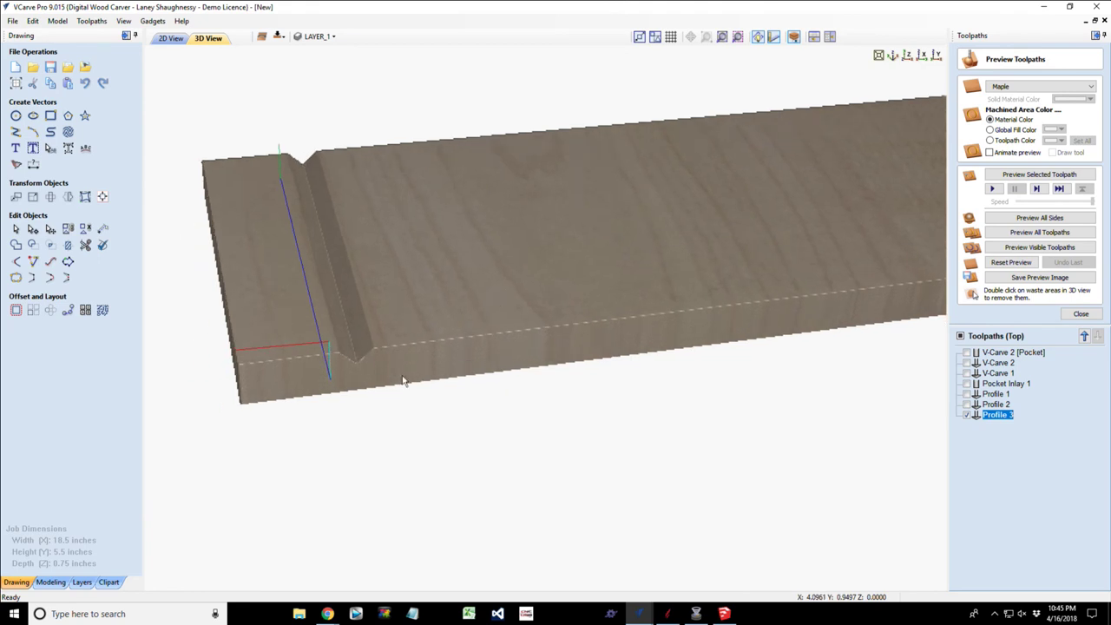
pyautogui.scroll(2, 366, 359)
pyautogui.scroll(1, 297, 385)
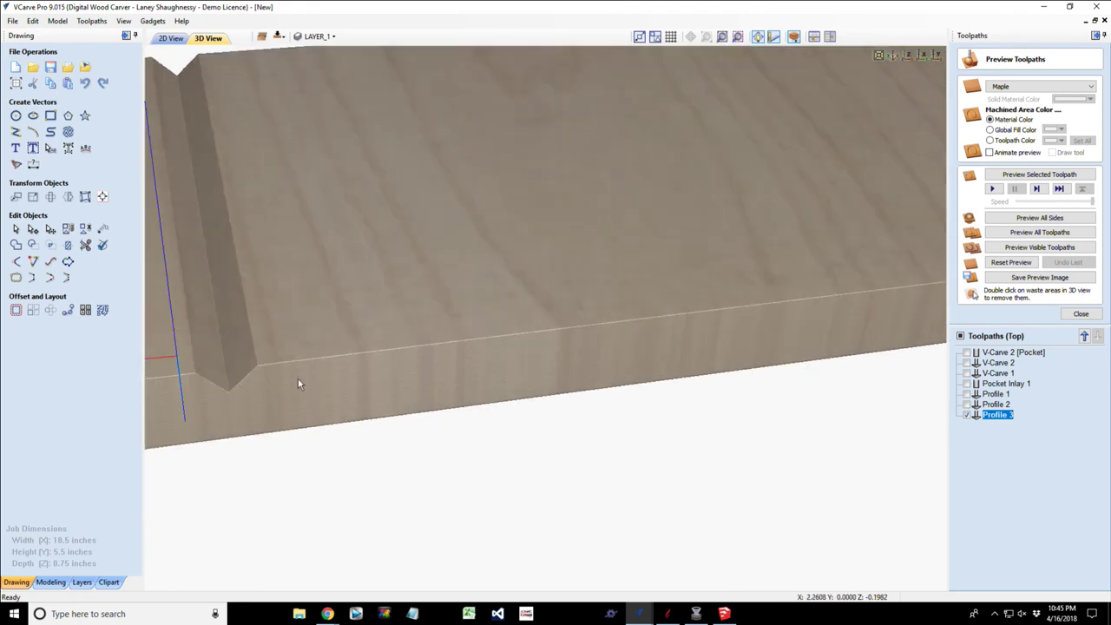
pyautogui.scroll(2, 414, 335)
pyautogui.moveTo(393, 333); pyautogui.dragTo(332, 314)
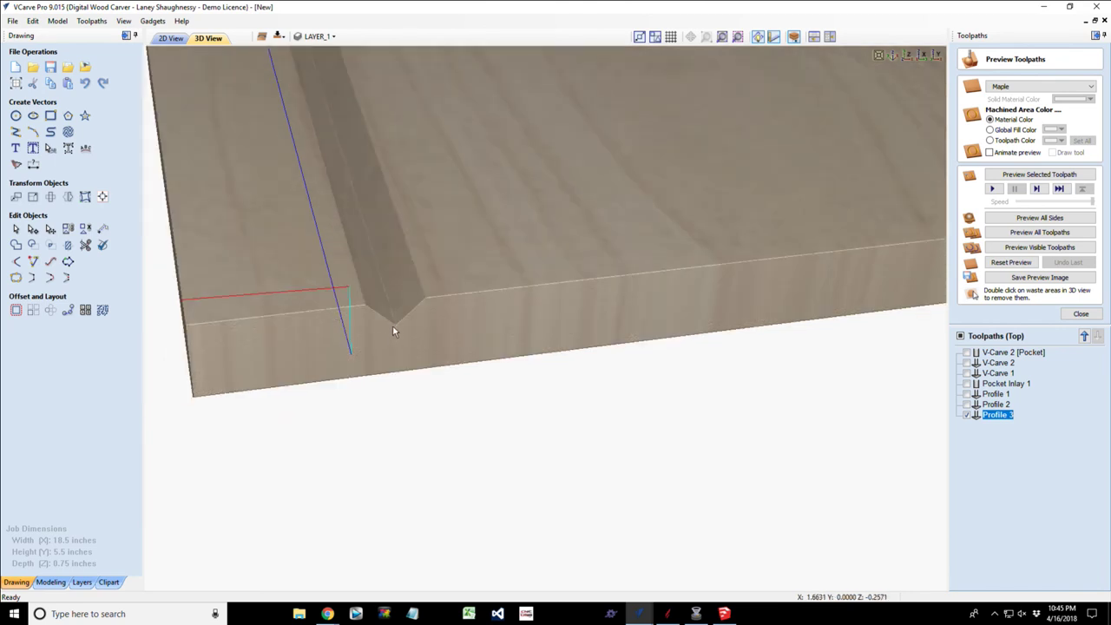
pyautogui.click(1027, 175)
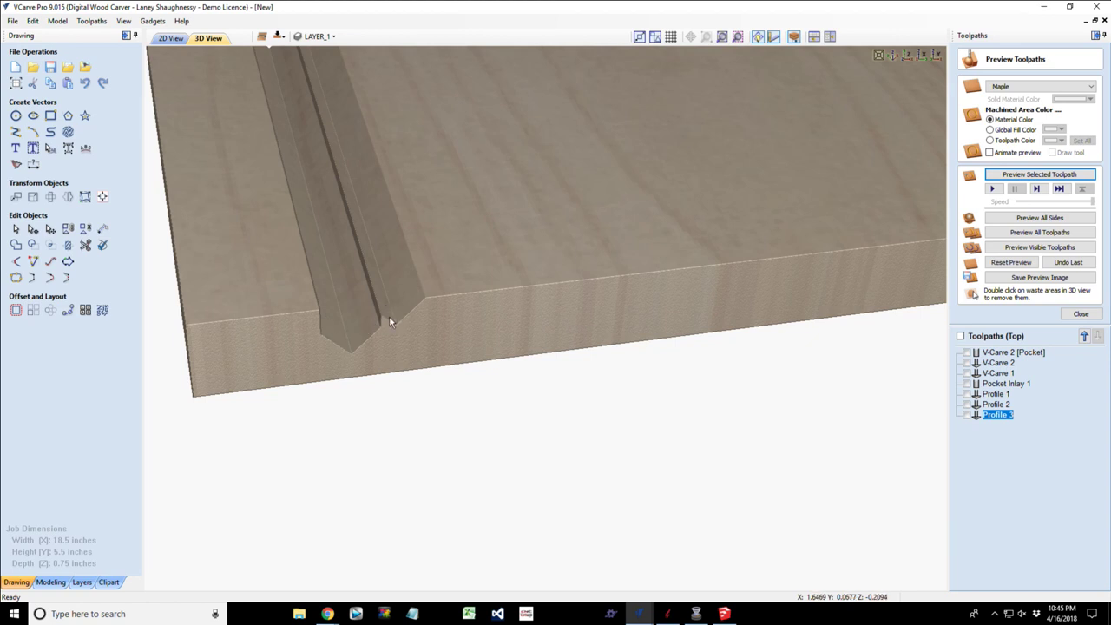
pyautogui.click(171, 41)
pyautogui.scroll(2, 599, 349)
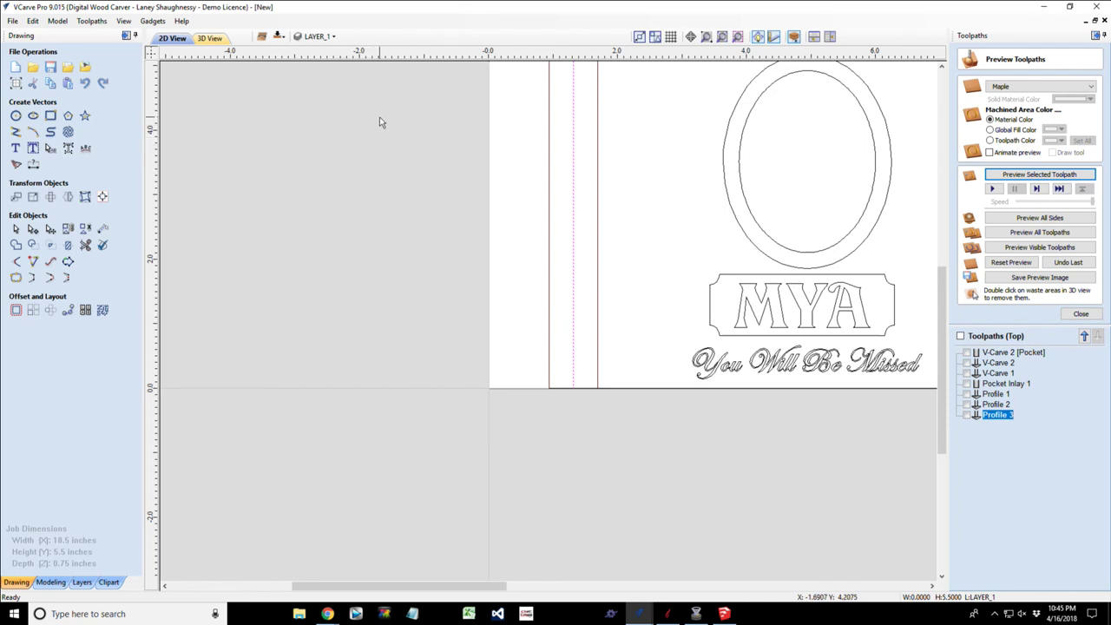
# Align the first left-edge vertical line onto the second one.
pyautogui.click(598, 282)
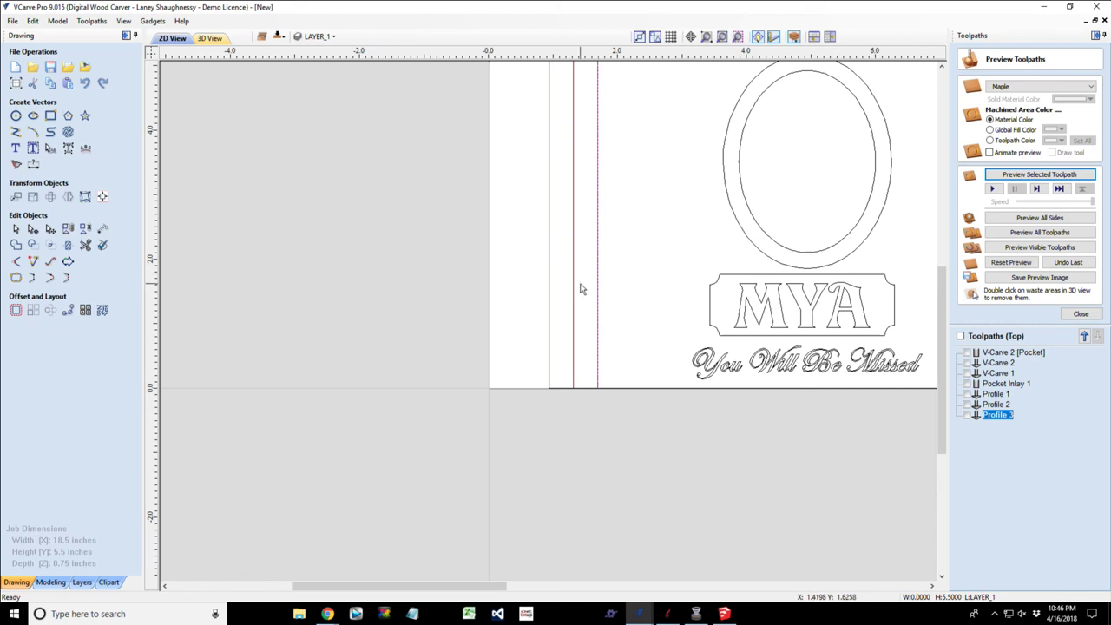
pyautogui.click(573, 290)
pyautogui.keyDown('shift'); pyautogui.click(598, 291); pyautogui.keyUp('shift')
pyautogui.click(101, 198)
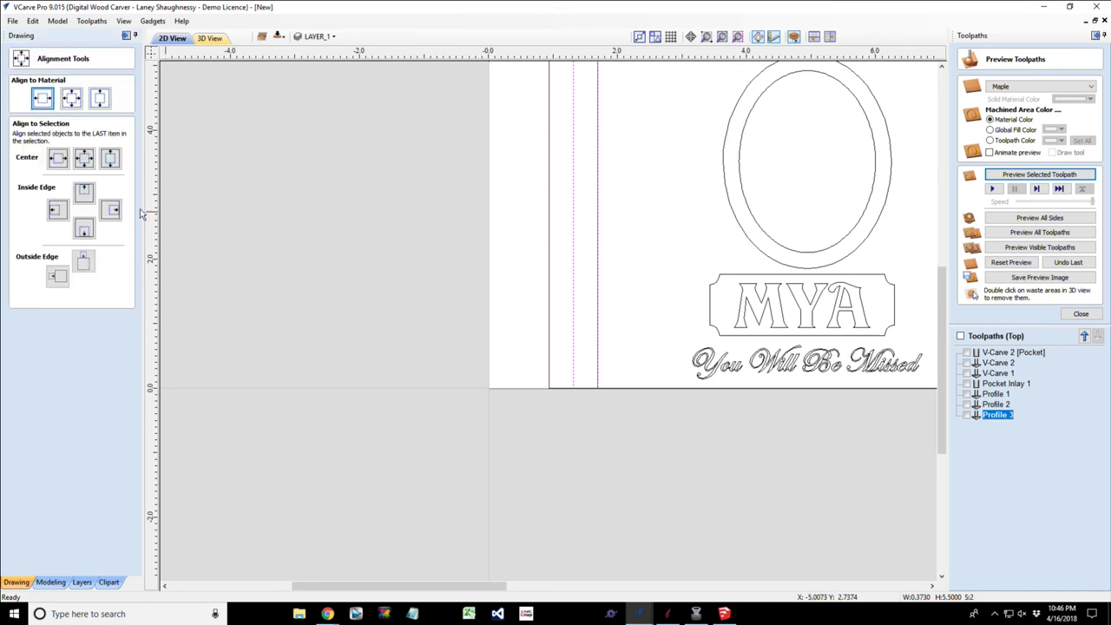
pyautogui.click(61, 279)
pyautogui.click(109, 393)
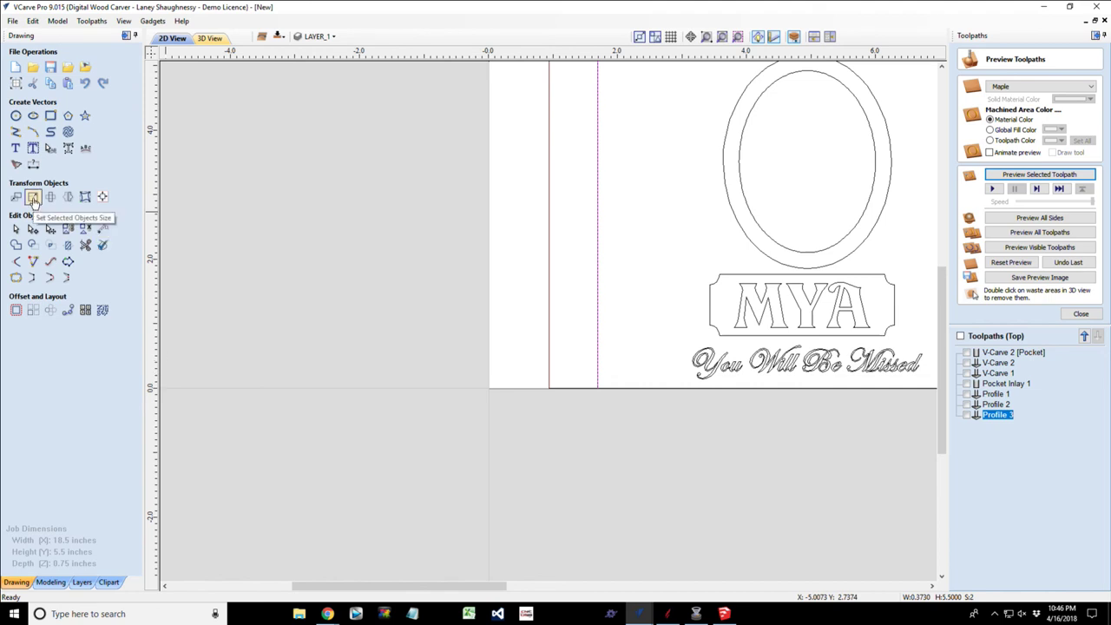
# Move the remaining left-edge vertical line 0.25 inch left and reopen Profile 3's settings.
pyautogui.click(393, 321)
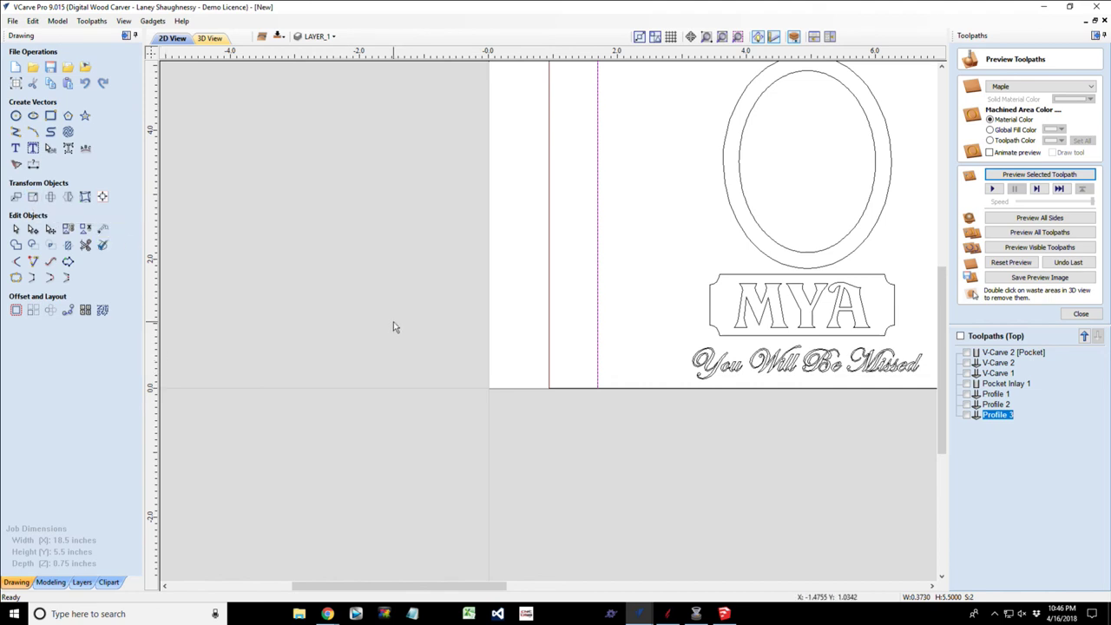
pyautogui.click(598, 321)
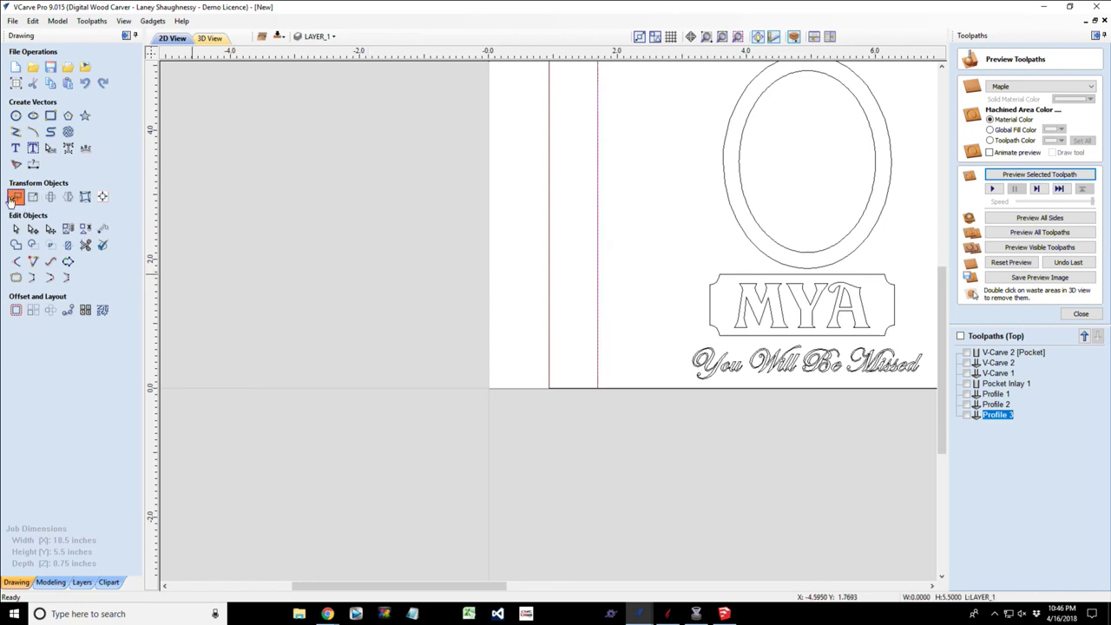
pyautogui.click(14, 198)
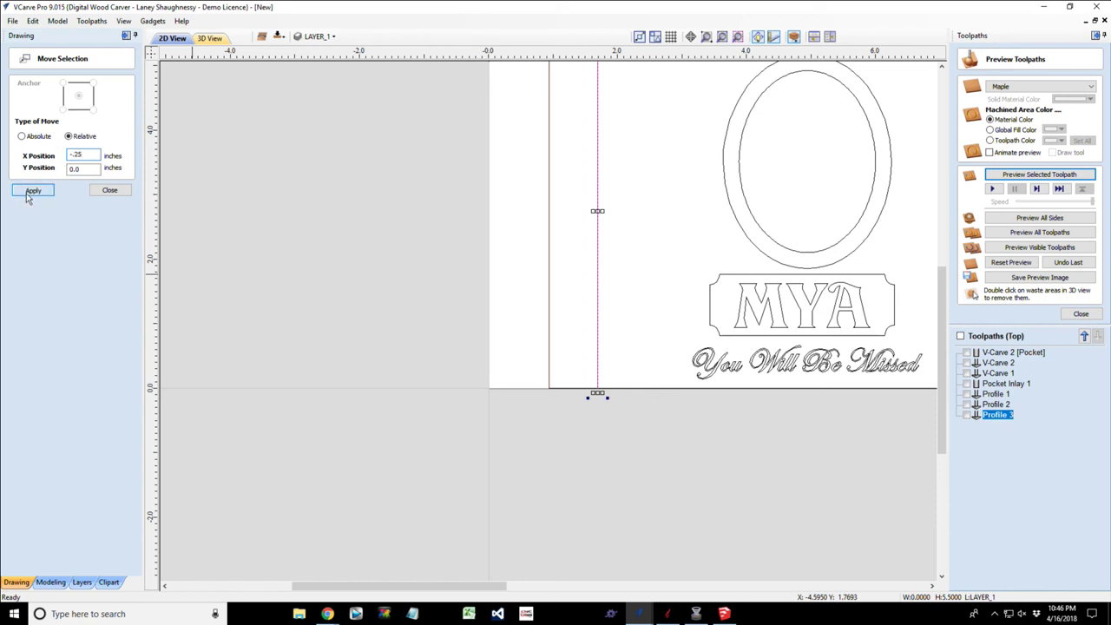
pyautogui.click(32, 190)
pyautogui.click(109, 190)
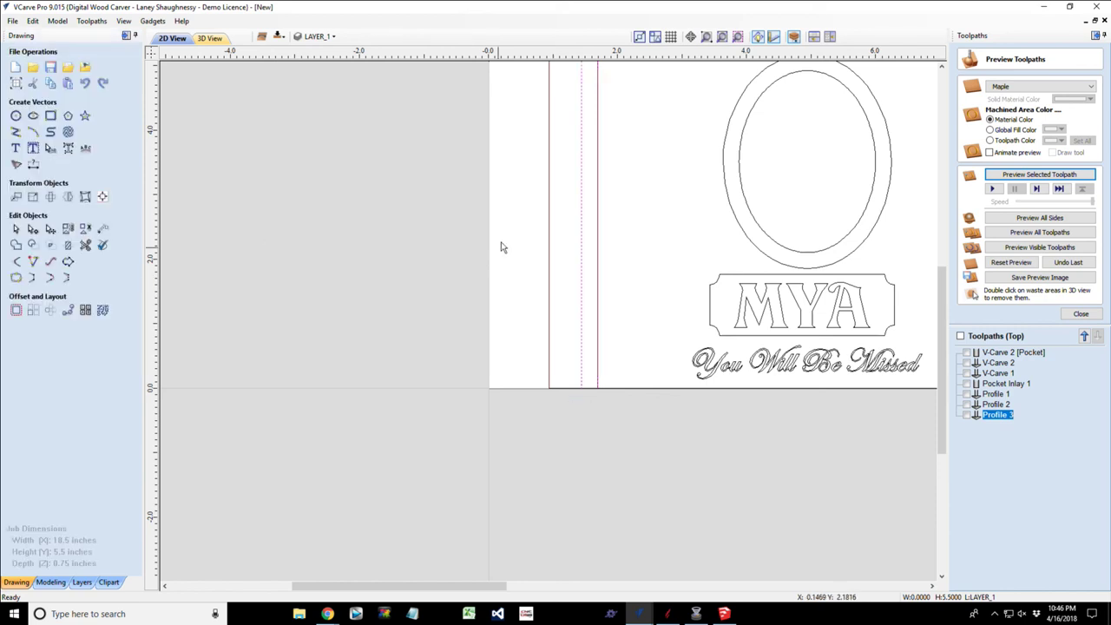
pyautogui.doubleClick(998, 415)
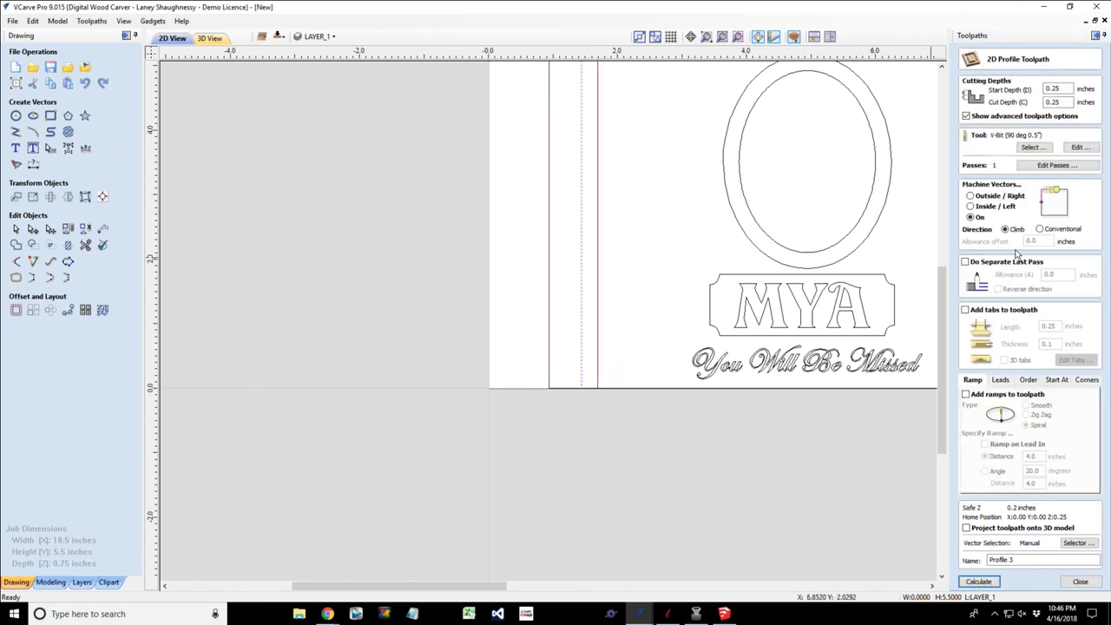
# Recalculate Profile 3 and preview it with Profile 2 on the board's left end, then return to 2D.
pyautogui.click(980, 582)
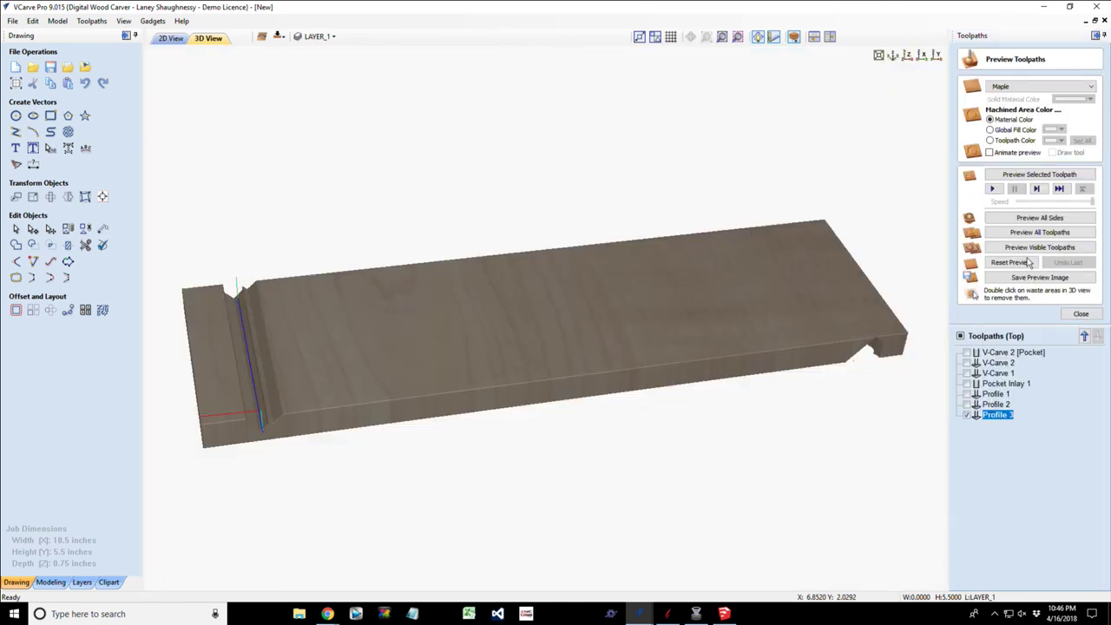
pyautogui.click(1030, 262)
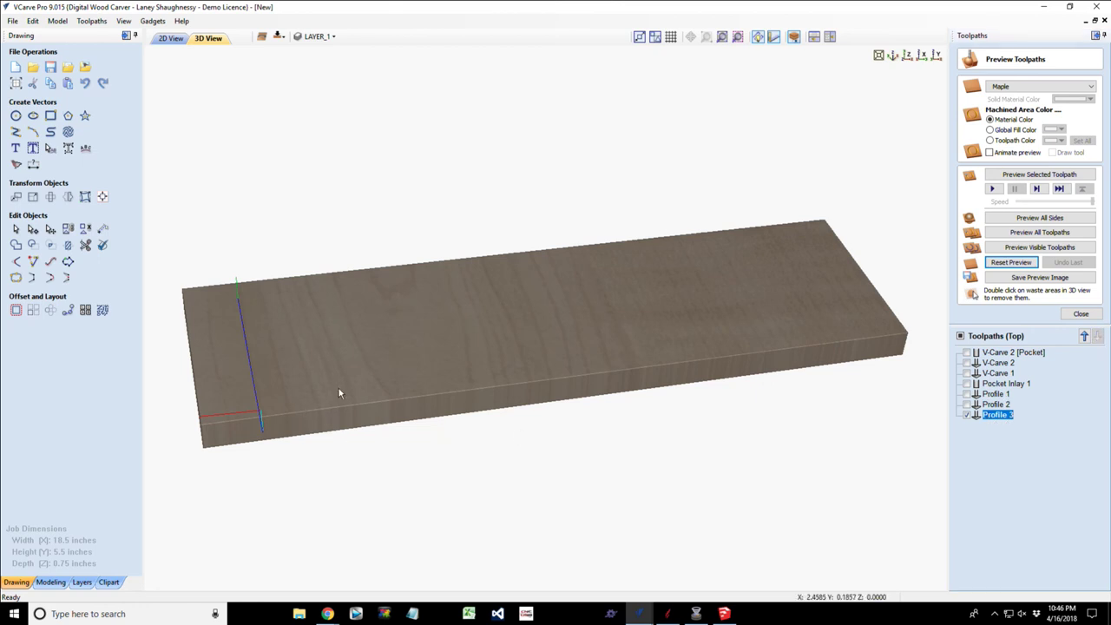
pyautogui.moveTo(339, 394); pyautogui.dragTo(556, 343)
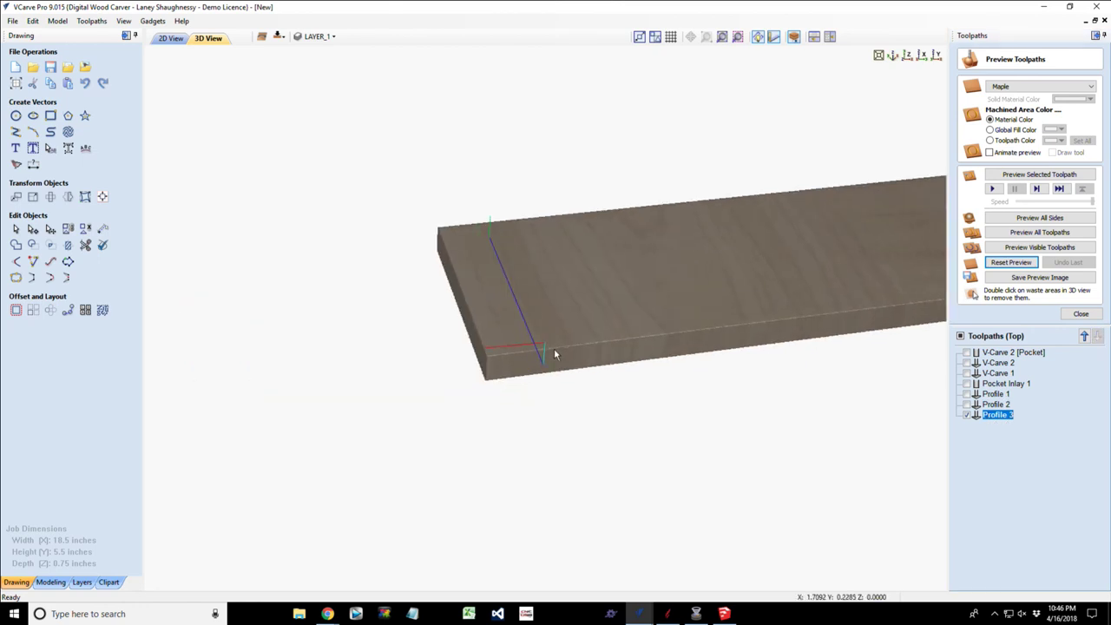
pyautogui.scroll(4, 554, 348)
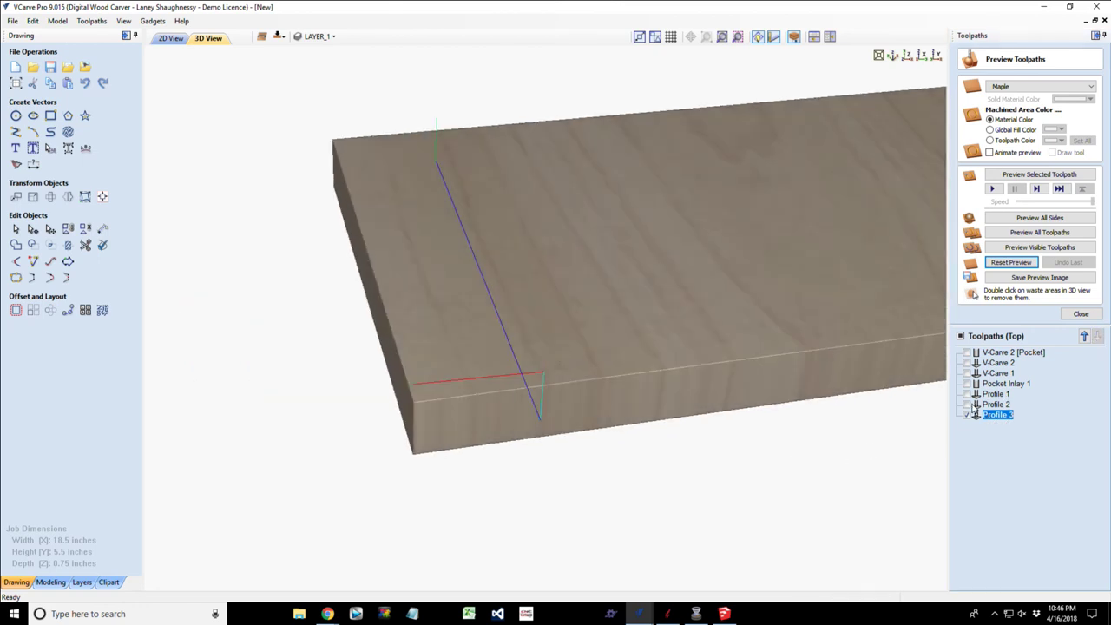
pyautogui.click(967, 405)
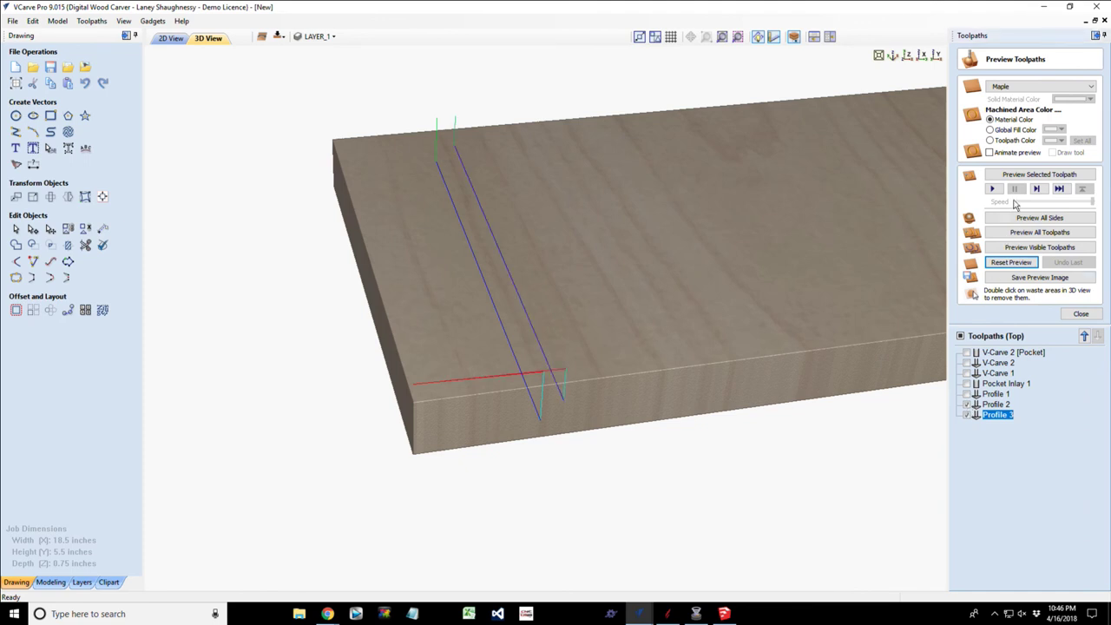
pyautogui.click(1013, 179)
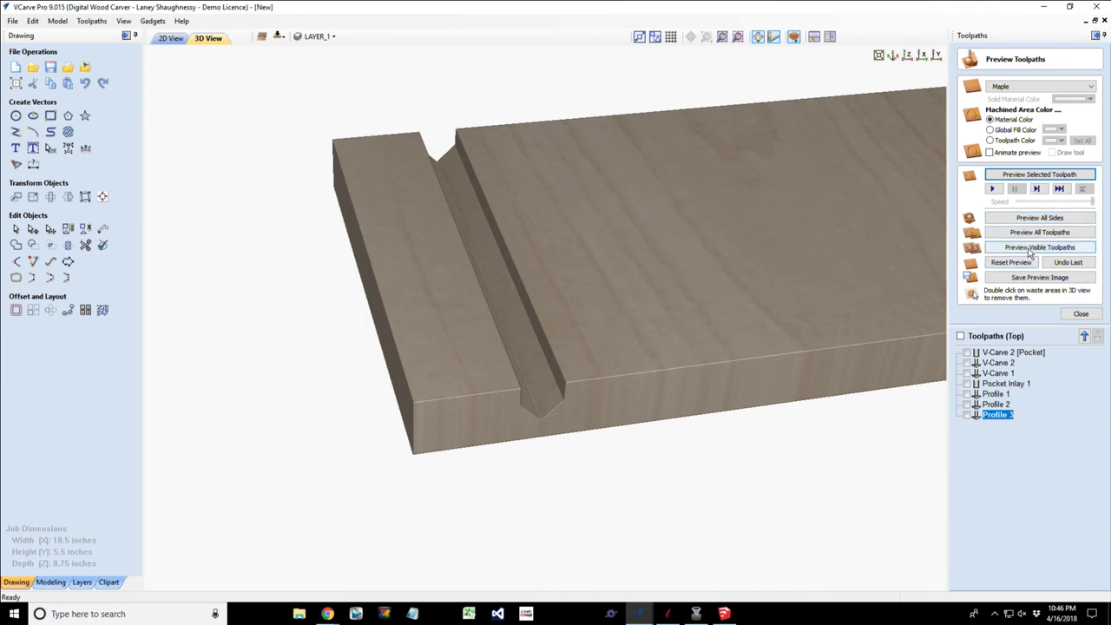
pyautogui.press('Up')
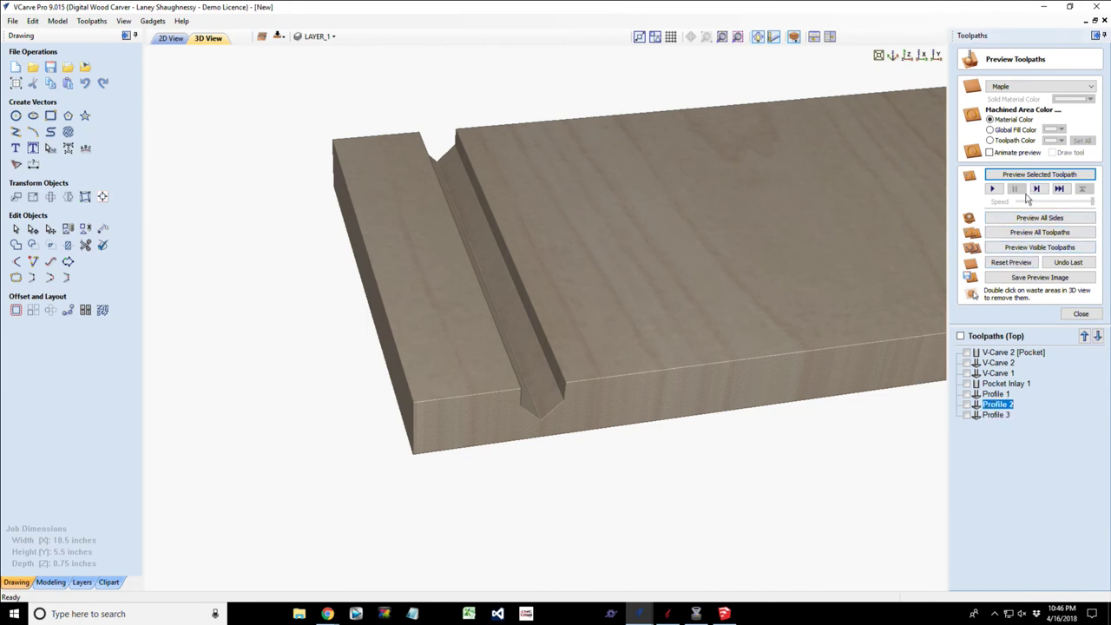
pyautogui.click(1032, 174)
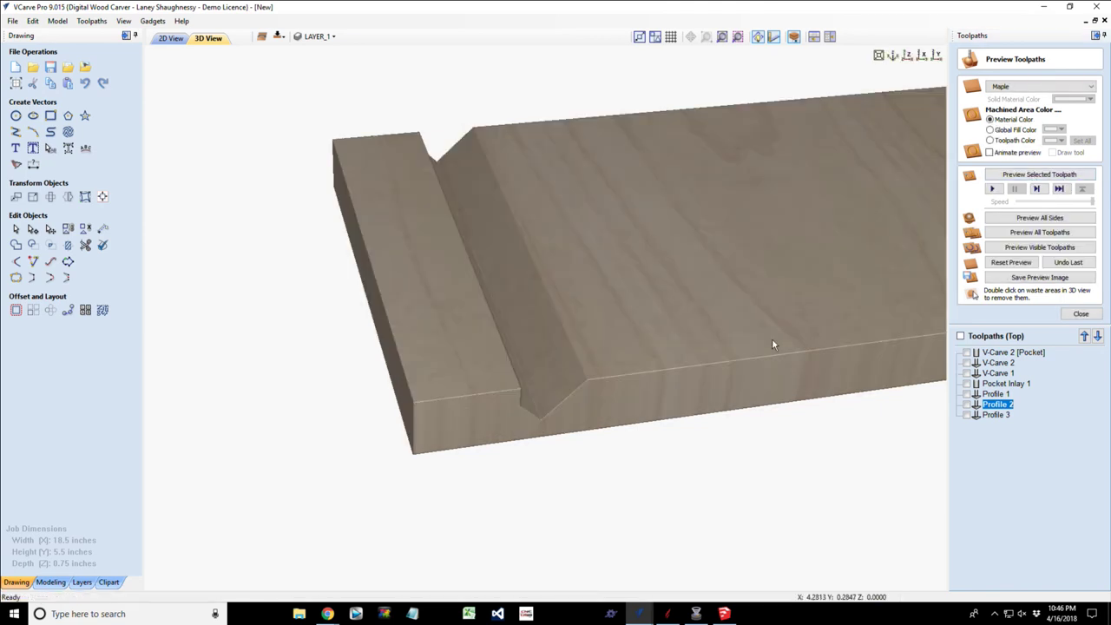
pyautogui.press('F2')
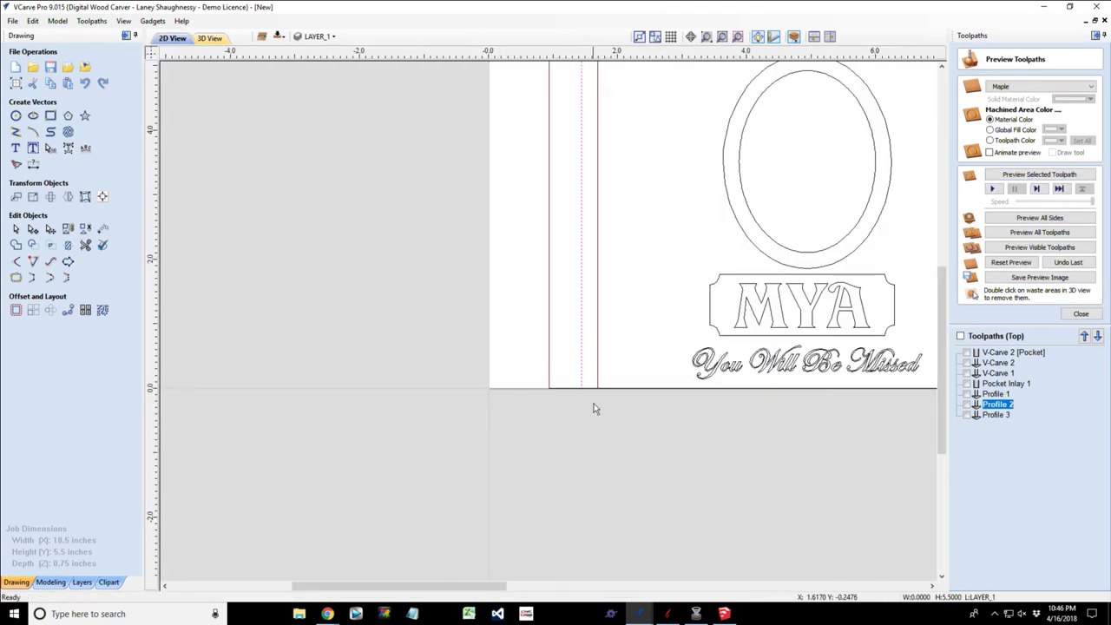
# Offset the dashed groove line 0.25 inch inwards and outwards, then select the outward copy.
pyautogui.click(582, 376)
pyautogui.click(16, 310)
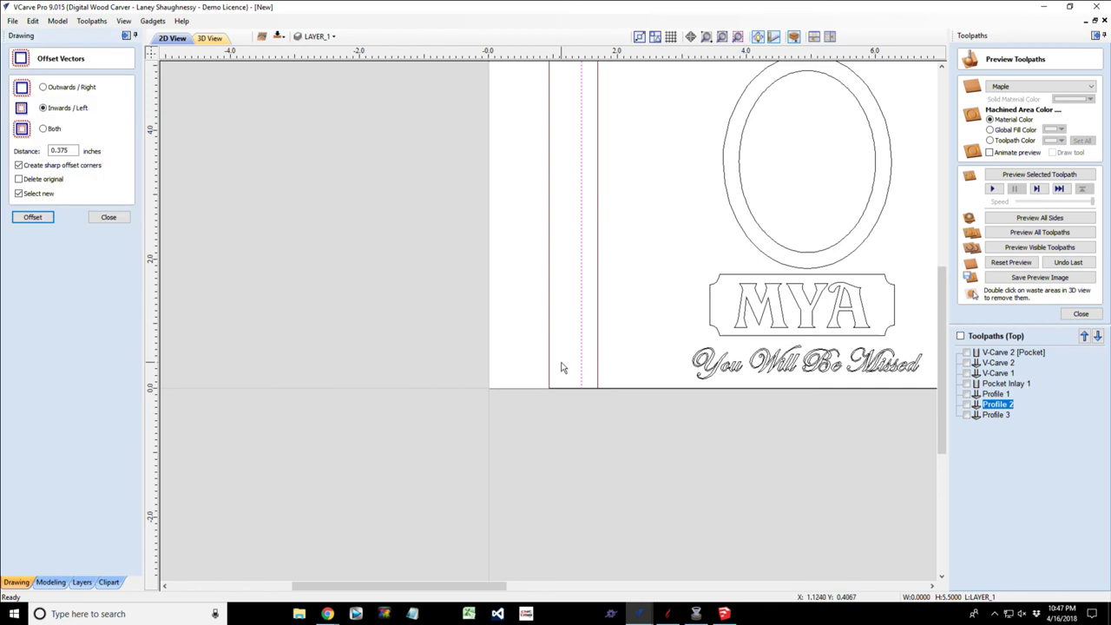
pyautogui.scroll(-2, 561, 369)
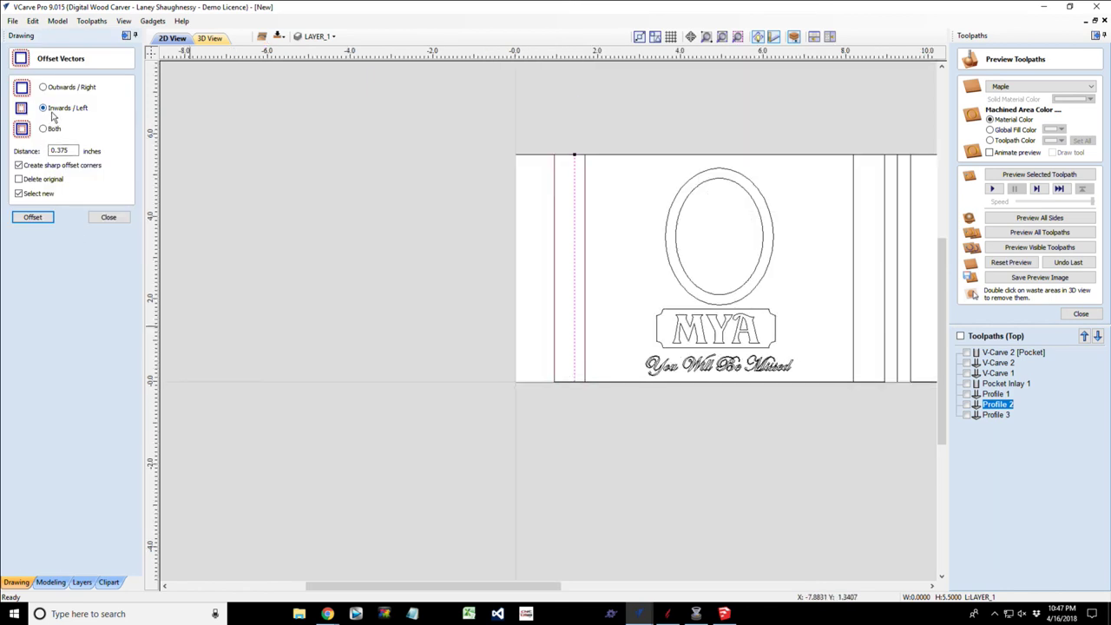
pyautogui.doubleClick(54, 150)
pyautogui.write('.25')
pyautogui.click(33, 217)
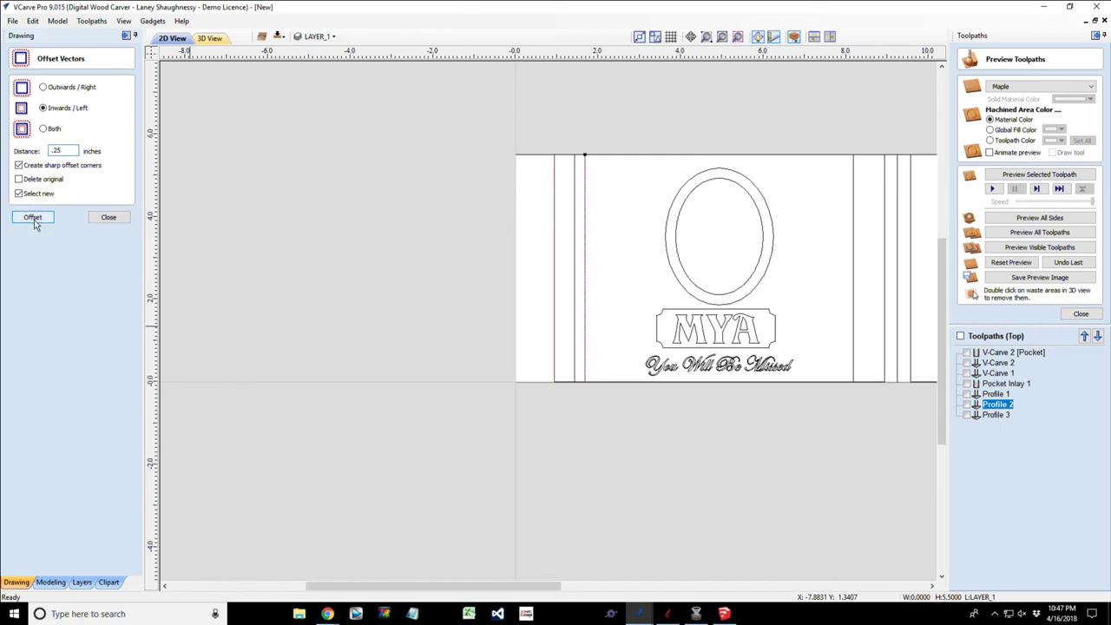
pyautogui.click(33, 218)
pyautogui.click(44, 87)
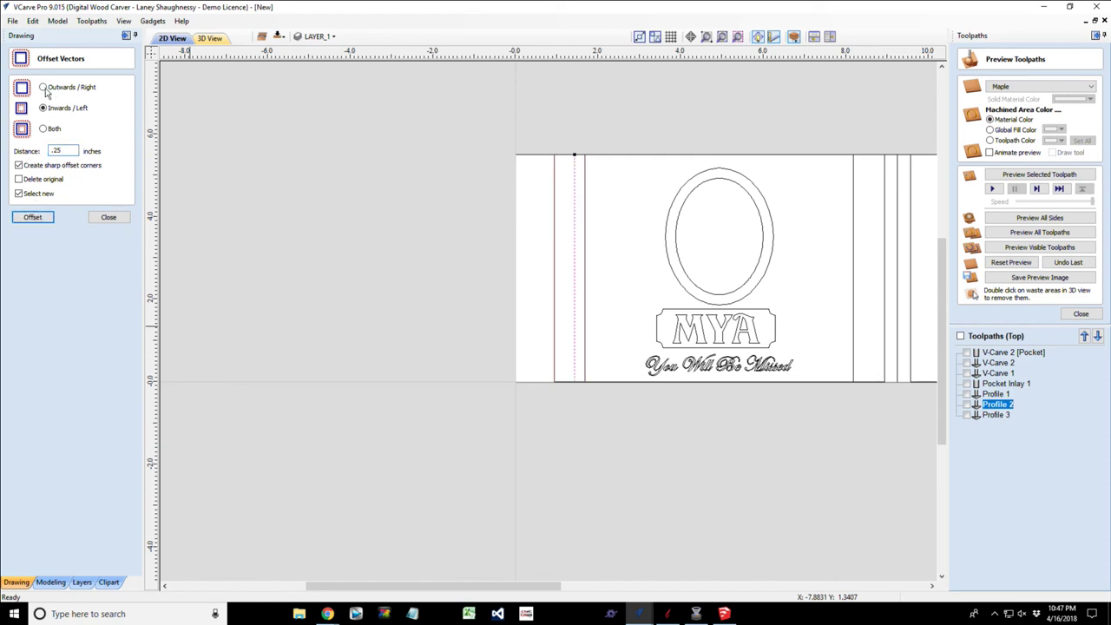
pyautogui.click(33, 217)
pyautogui.click(109, 217)
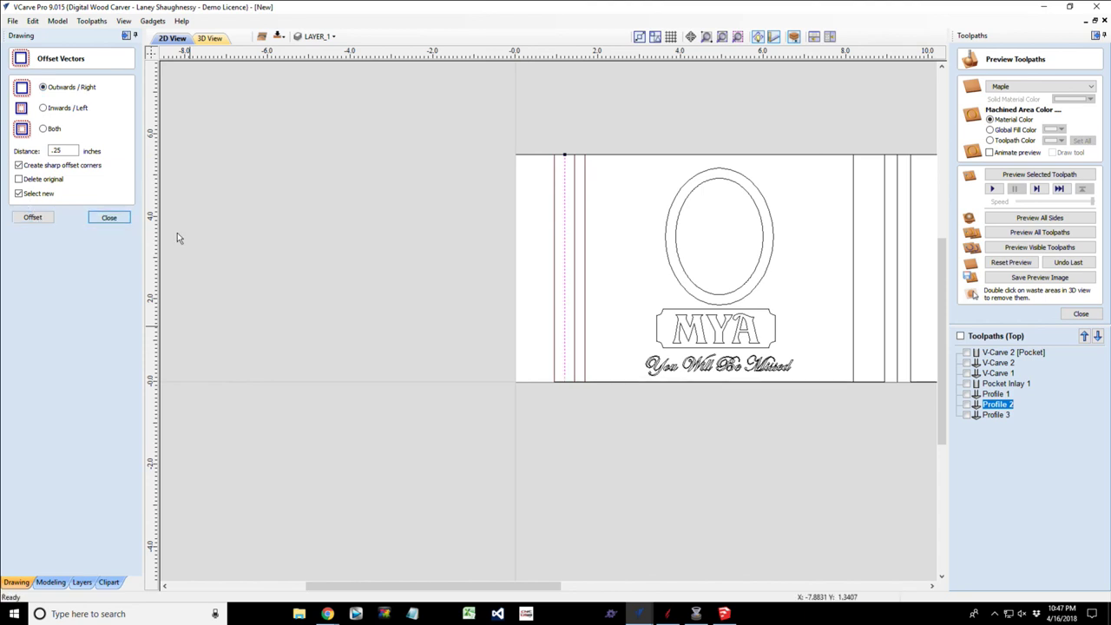
pyautogui.click(564, 313)
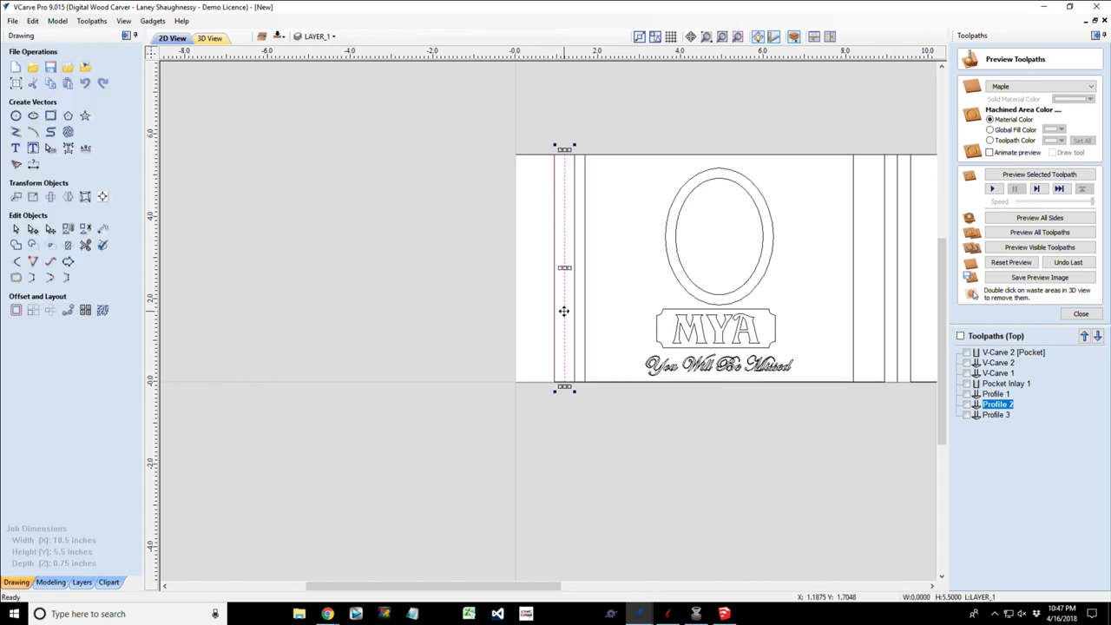
# Create a Profile 4 toolpath on the selected offset line with edited start and cut depths.
pyautogui.click(1081, 314)
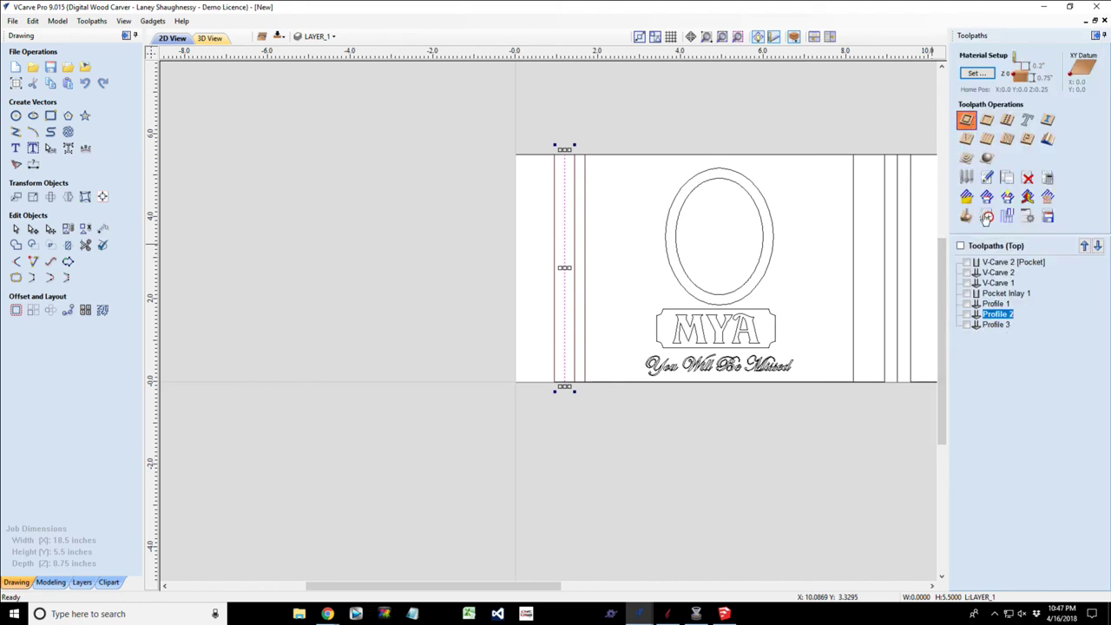
pyautogui.click(987, 217)
pyautogui.click(1059, 89)
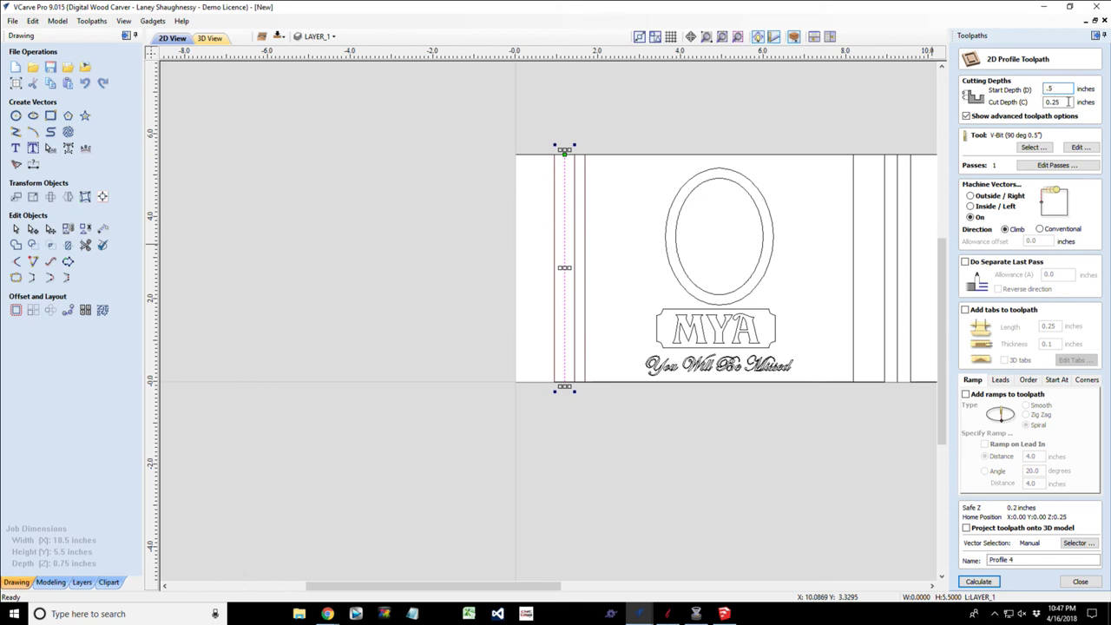
pyautogui.doubleClick(1069, 101)
pyautogui.click(979, 582)
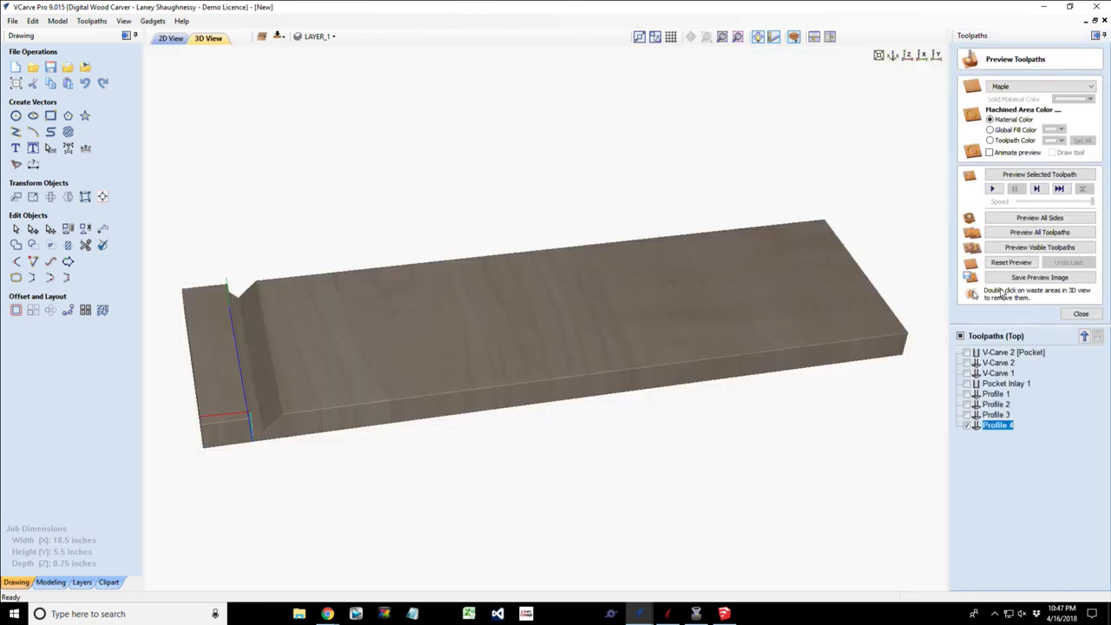
# Simulate Profile 4 and zoom in on the stepped channel at the board's left end.
pyautogui.click(1023, 176)
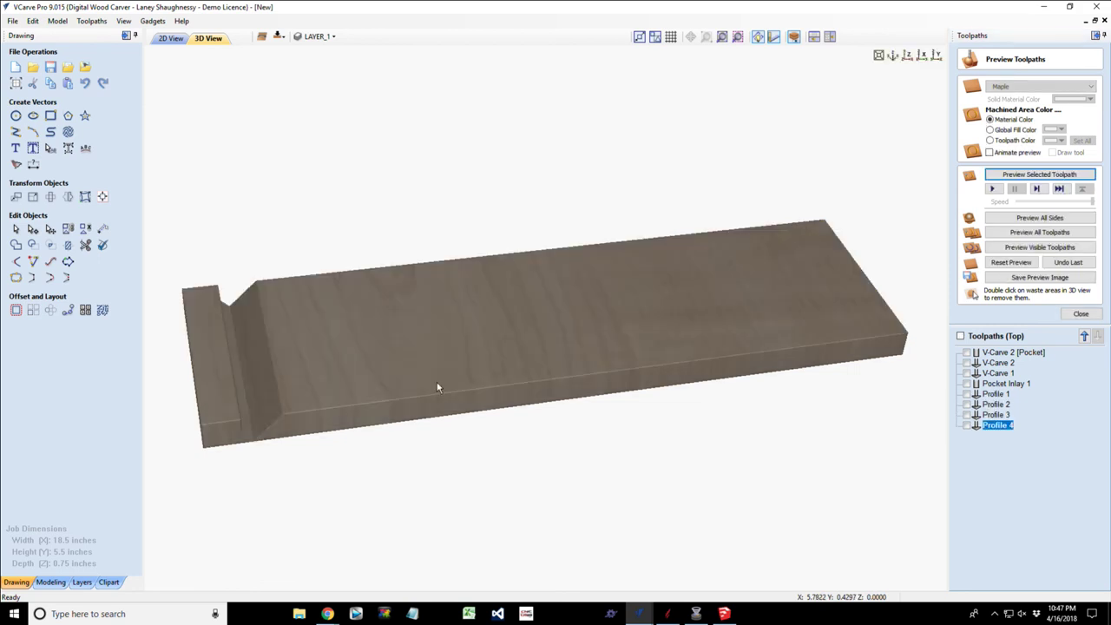
pyautogui.scroll(3, 688, 315)
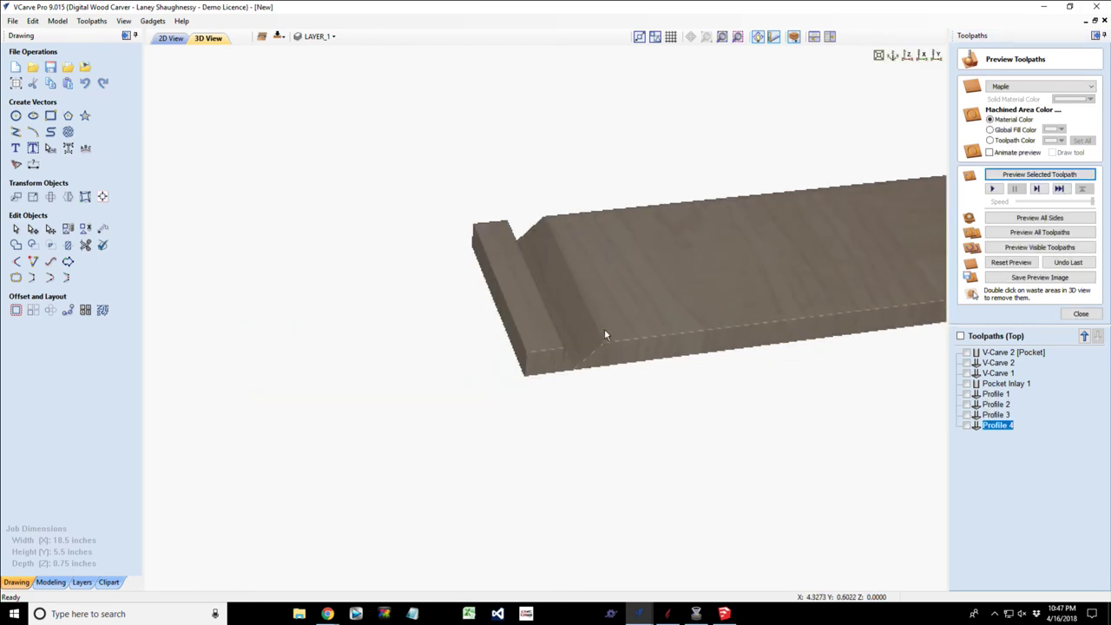
pyautogui.scroll(1, 592, 345)
pyautogui.scroll(3, 593, 350)
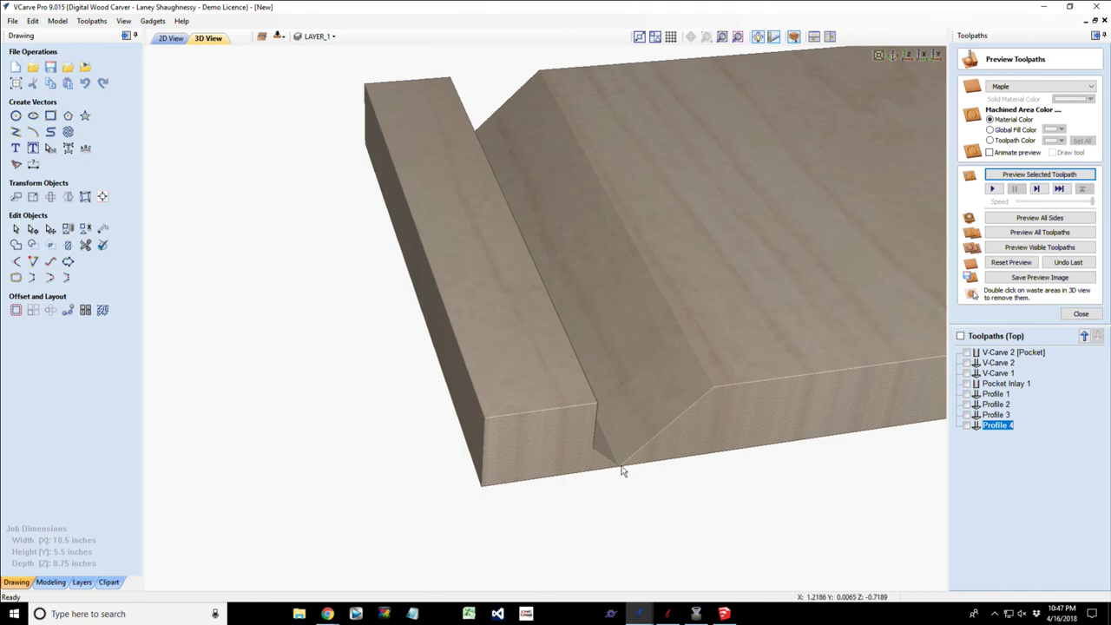
pyautogui.scroll(1, 552, 472)
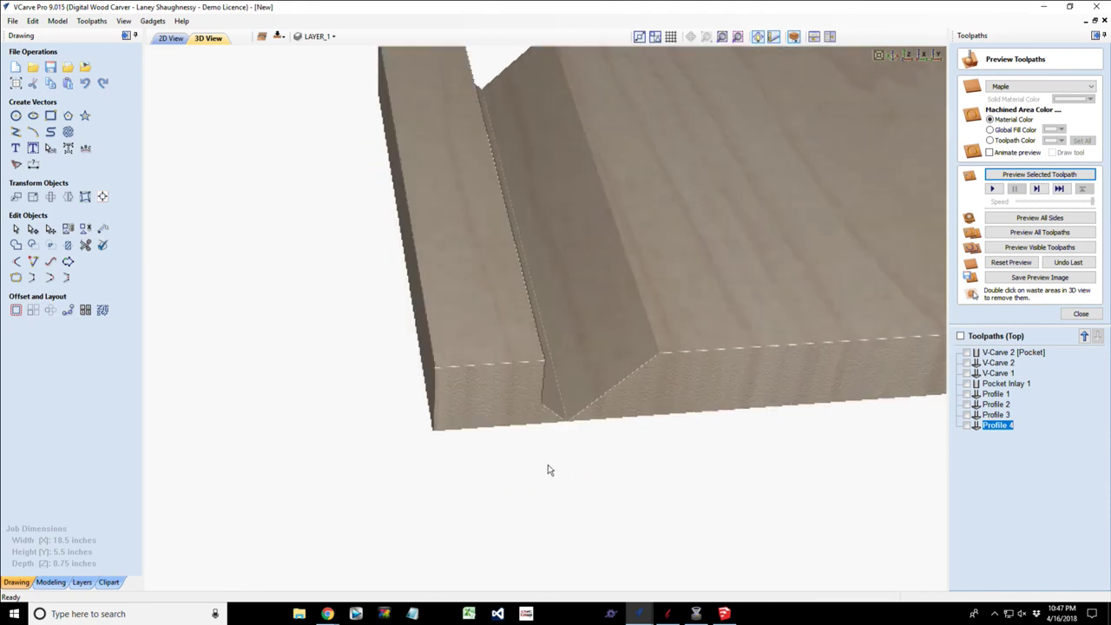
# Change Profile 4's cut depth to 0.26 inch and recalculate, accepting the cut-through warning.
pyautogui.doubleClick(998, 425)
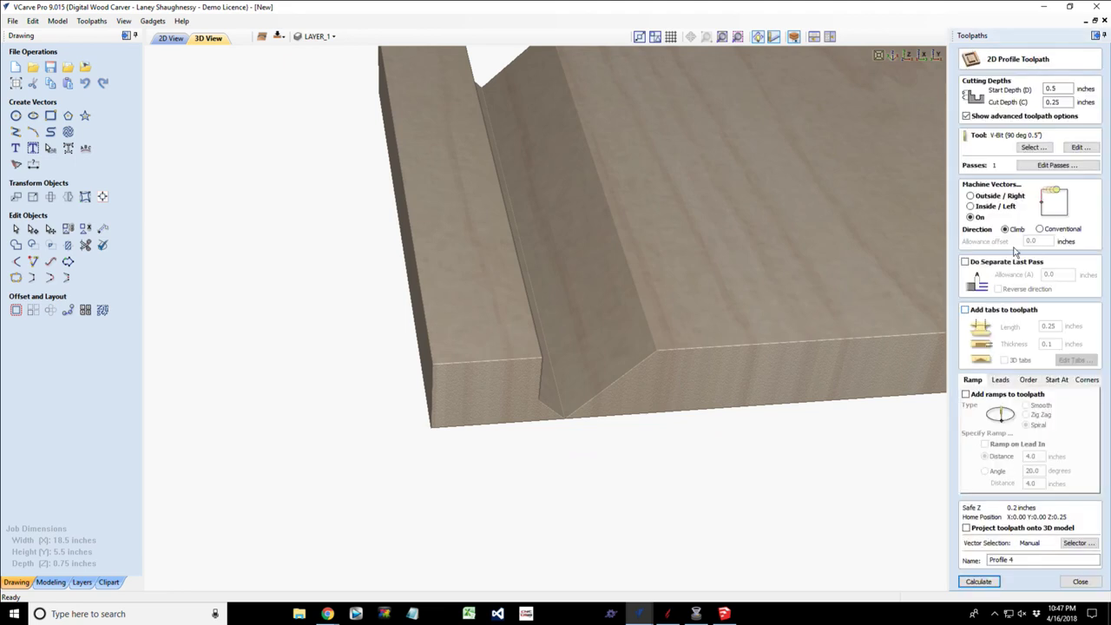
pyautogui.click(1060, 102)
pyautogui.click(979, 582)
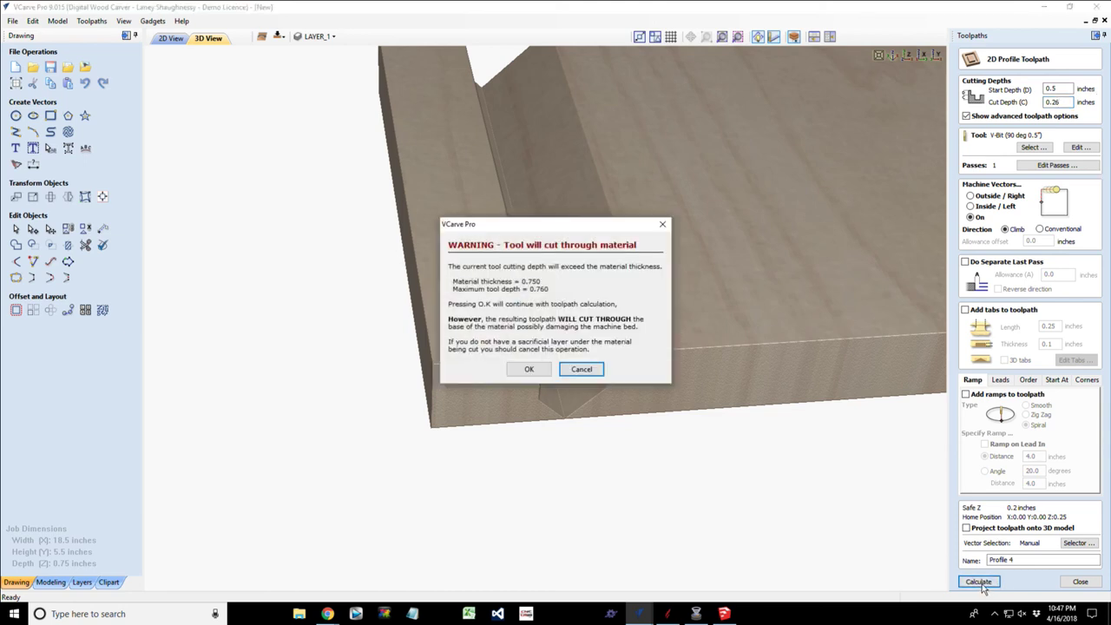
pyautogui.click(519, 370)
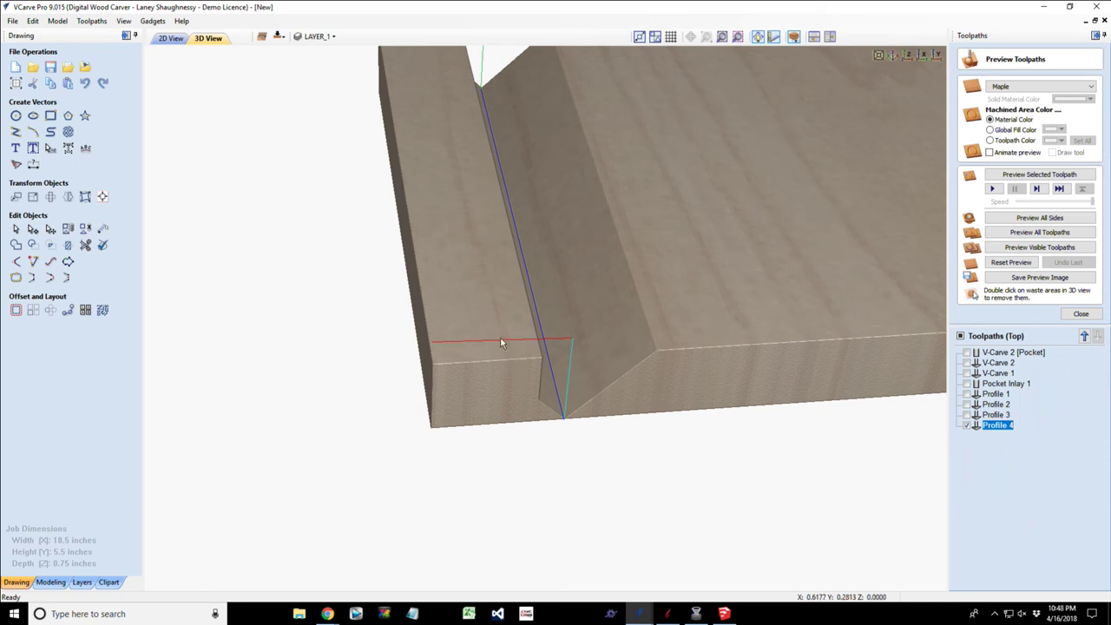
# Preview Profile 4 and remove the severed waste strip to inspect the board's left edge.
pyautogui.click(1033, 176)
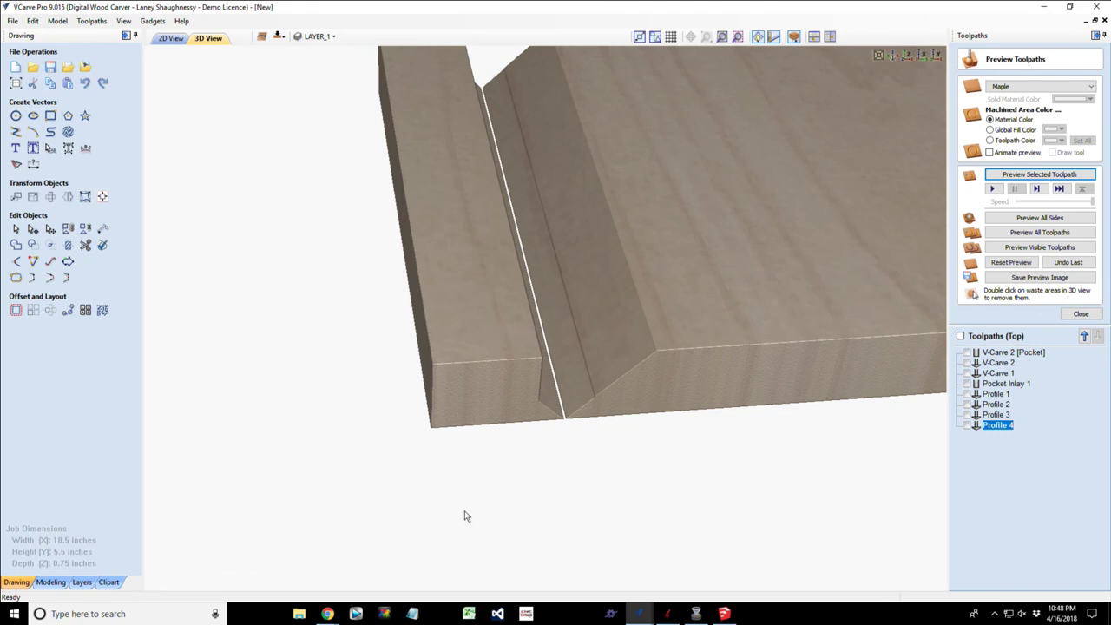
pyautogui.doubleClick(491, 356)
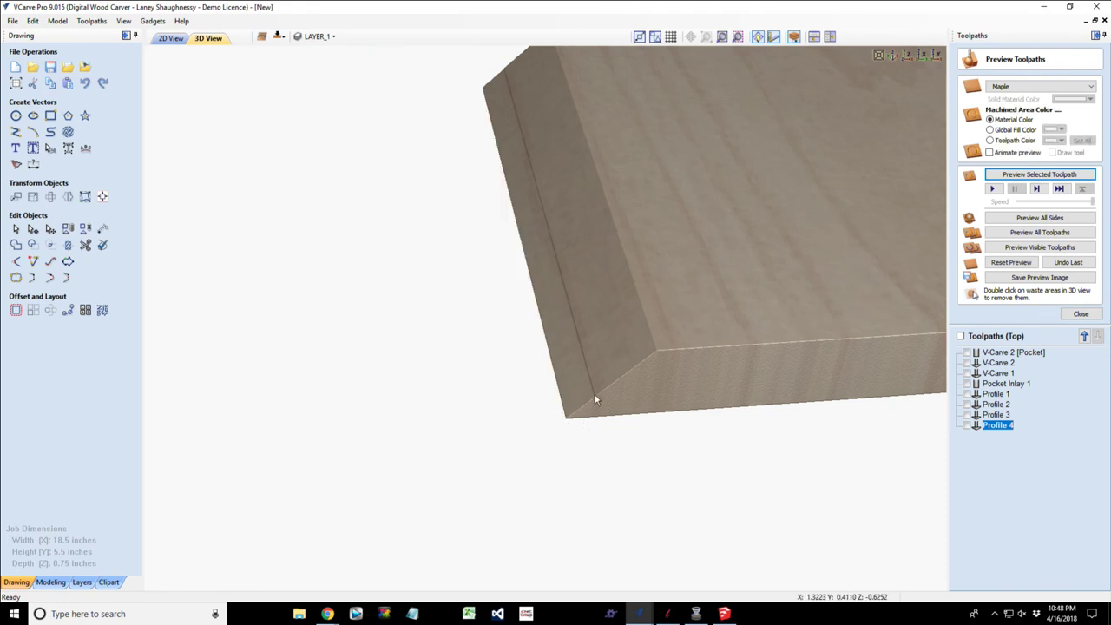
pyautogui.moveTo(595, 398); pyautogui.dragTo(532, 133)
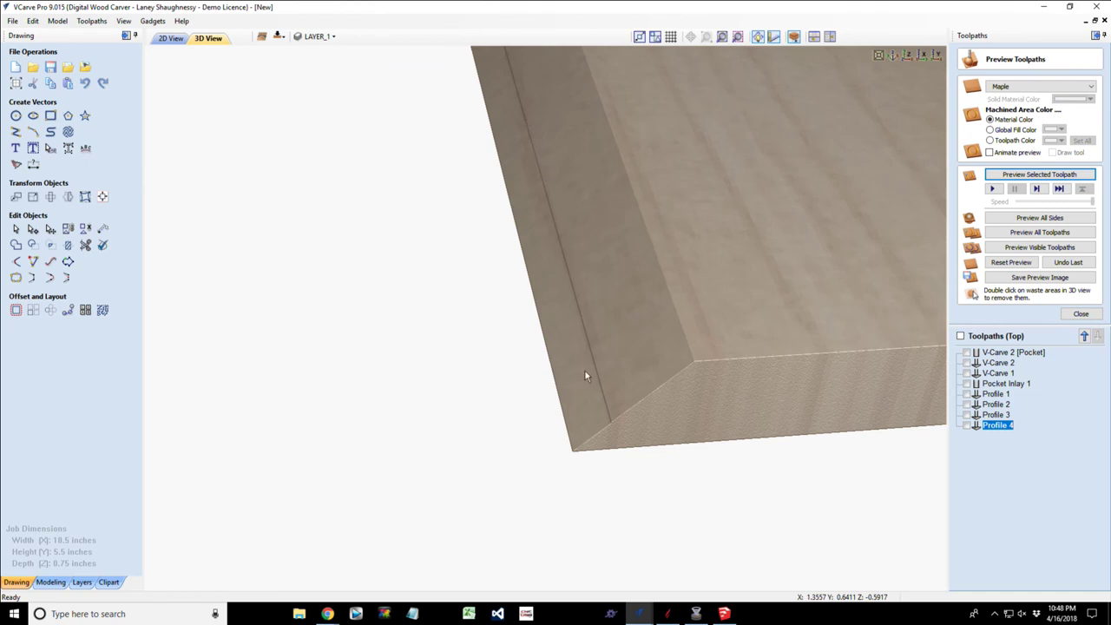
pyautogui.moveTo(585, 375); pyautogui.dragTo(605, 422)
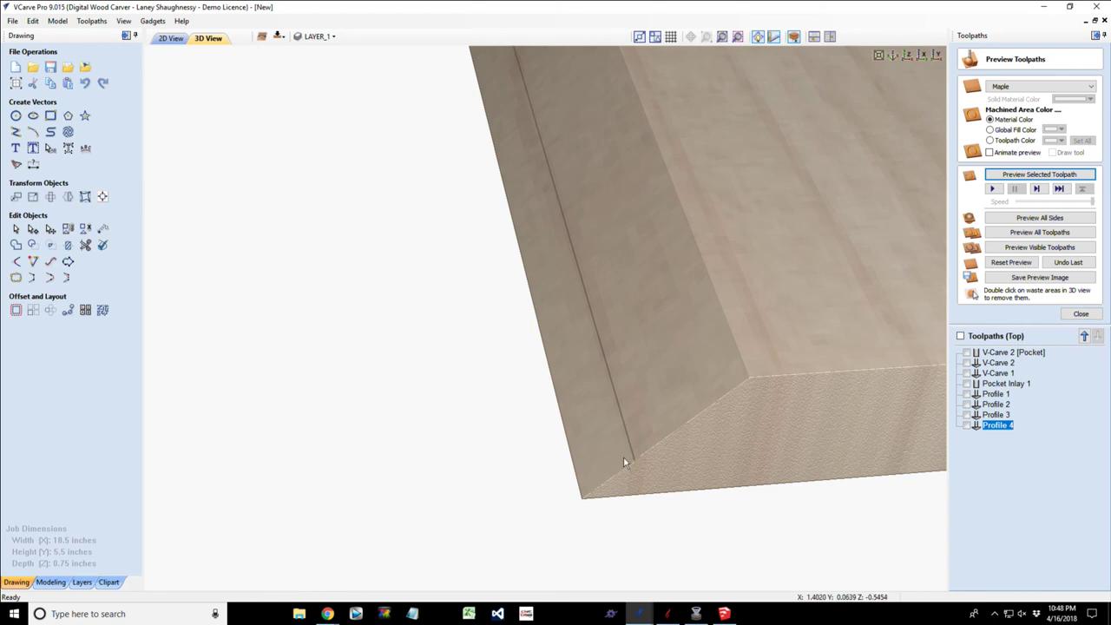
pyautogui.moveTo(624, 457); pyautogui.dragTo(516, 437)
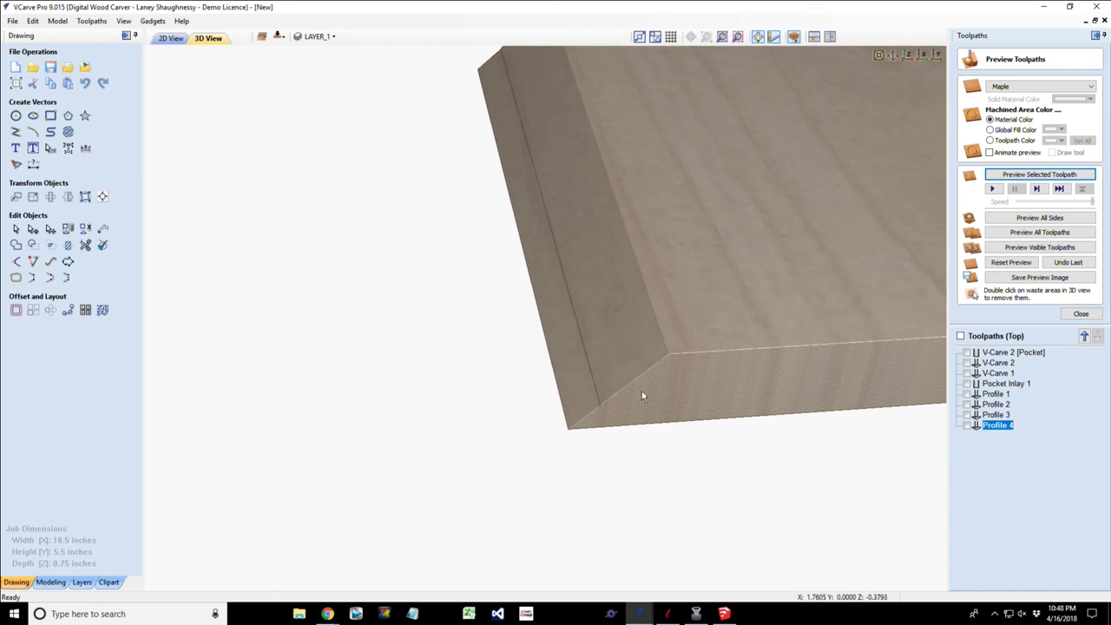
pyautogui.scroll(-1, 642, 390)
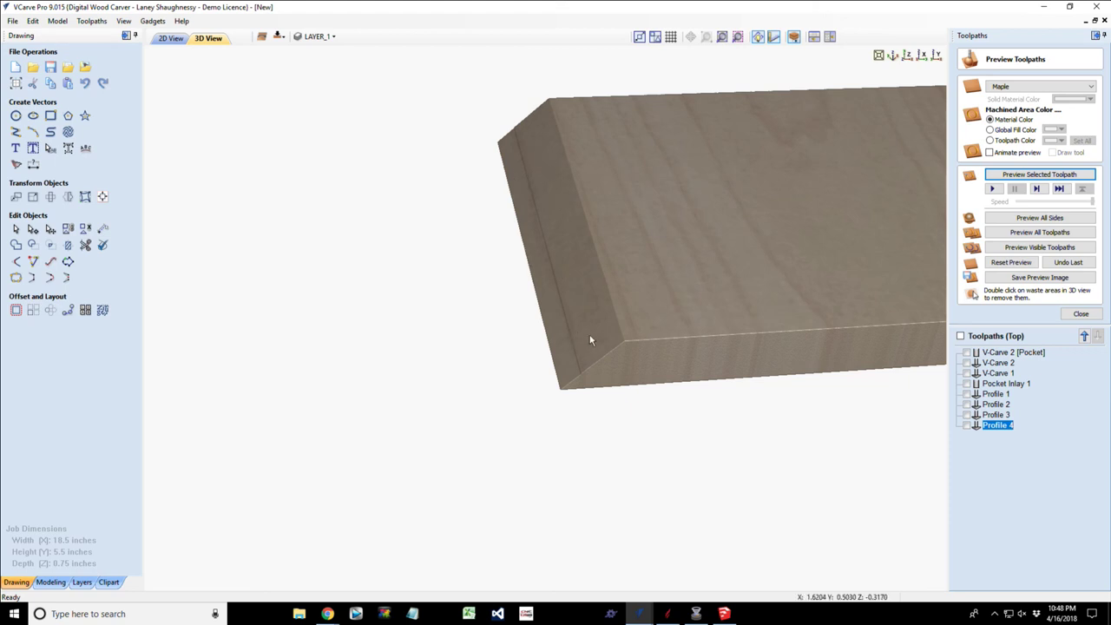
pyautogui.scroll(2, 542, 312)
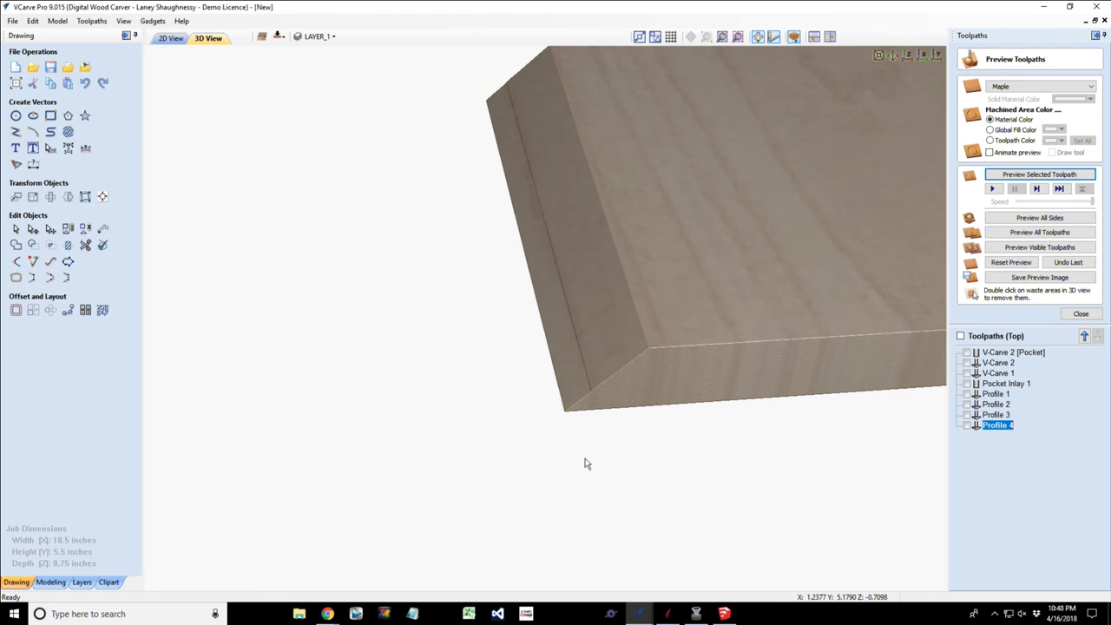
pyautogui.scroll(1, 586, 465)
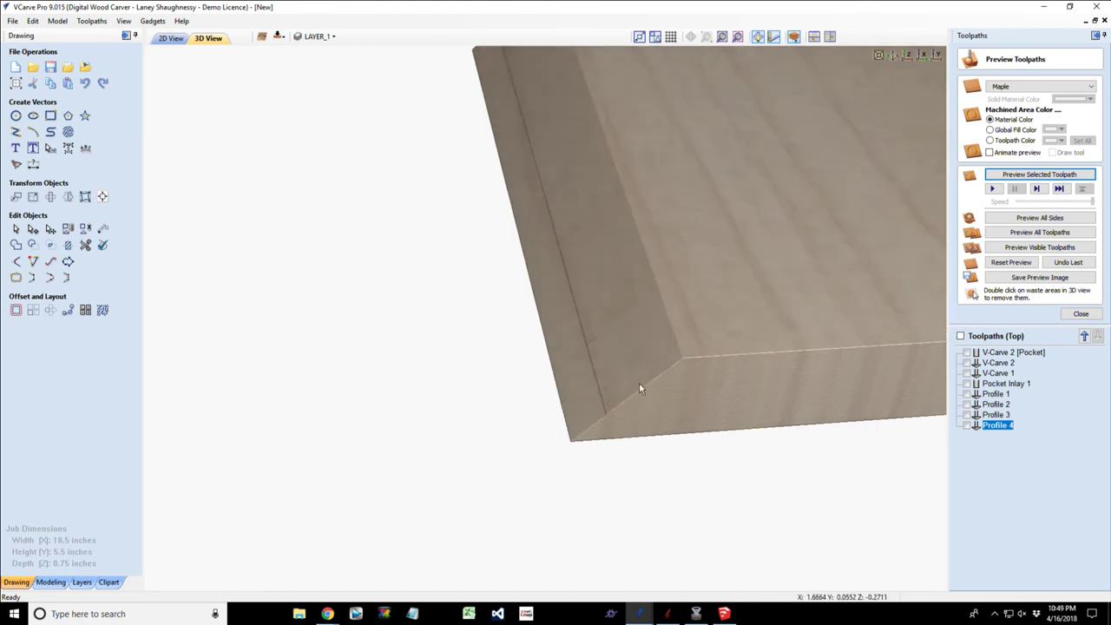
pyautogui.scroll(-2, 640, 387)
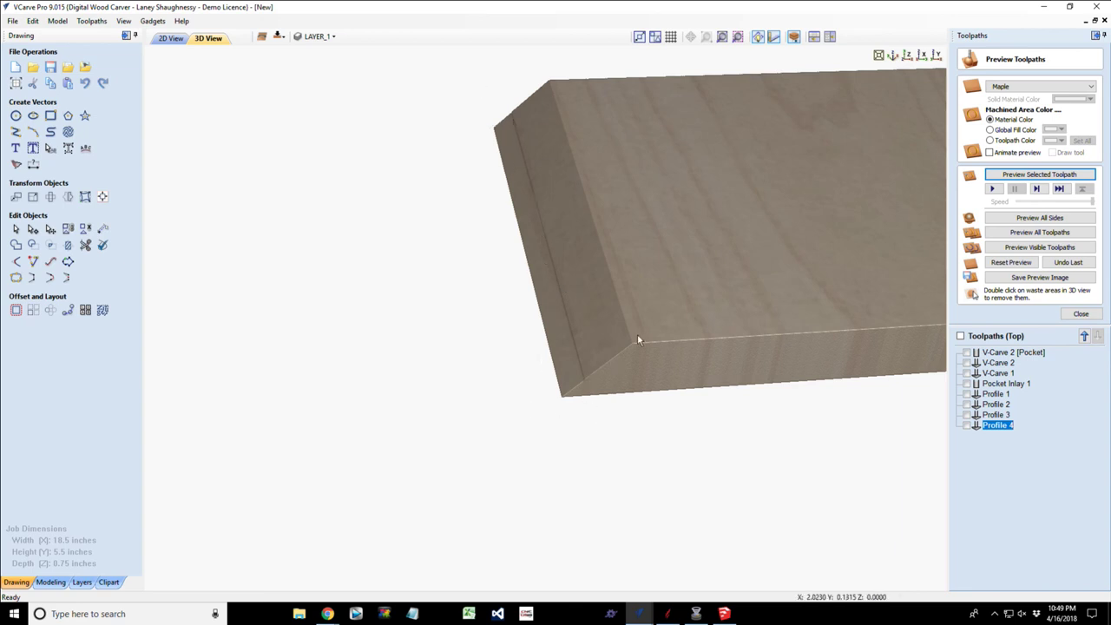
# Check Profile 2 (0.25-inch depth) and Profile 3 (0.25 start, 0.25 depth) settings without changes.
pyautogui.click(995, 405)
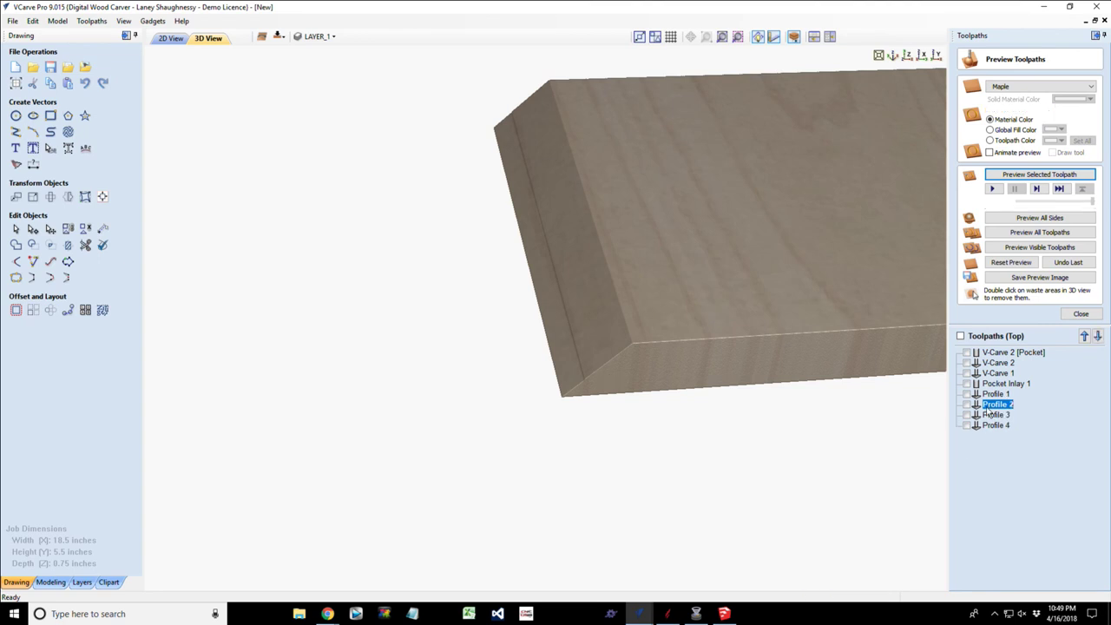
pyautogui.doubleClick(990, 407)
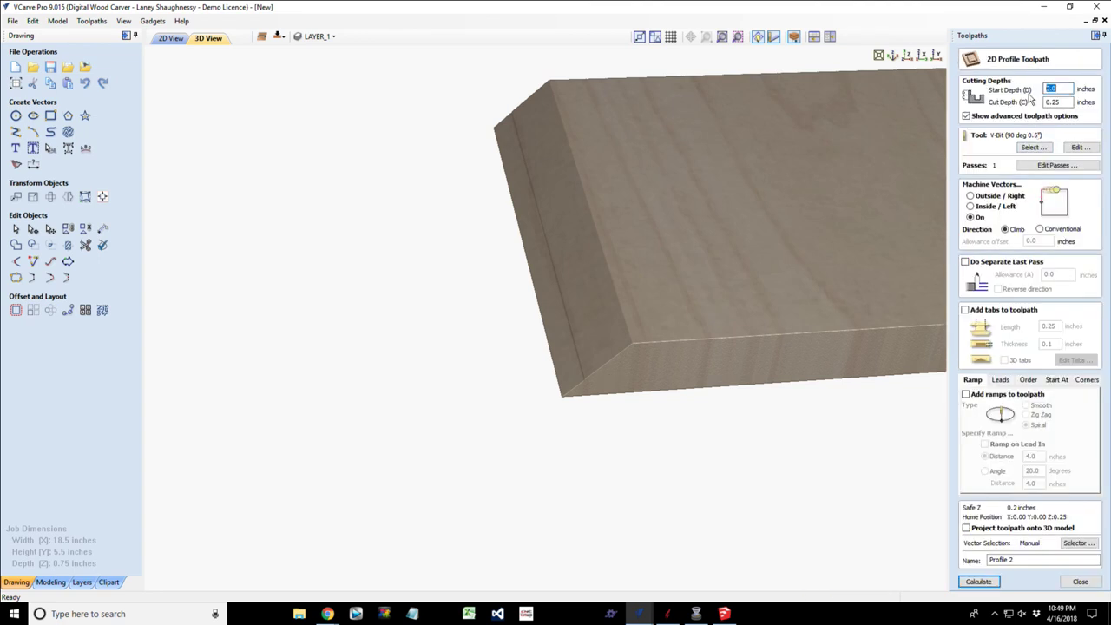
pyautogui.click(1054, 101)
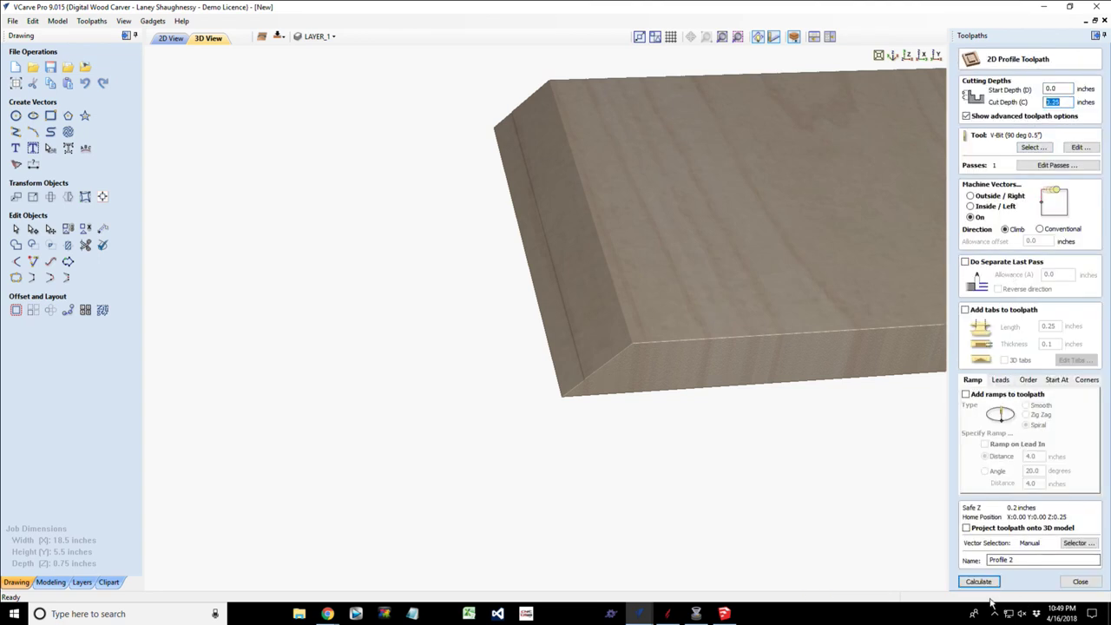
pyautogui.click(1080, 582)
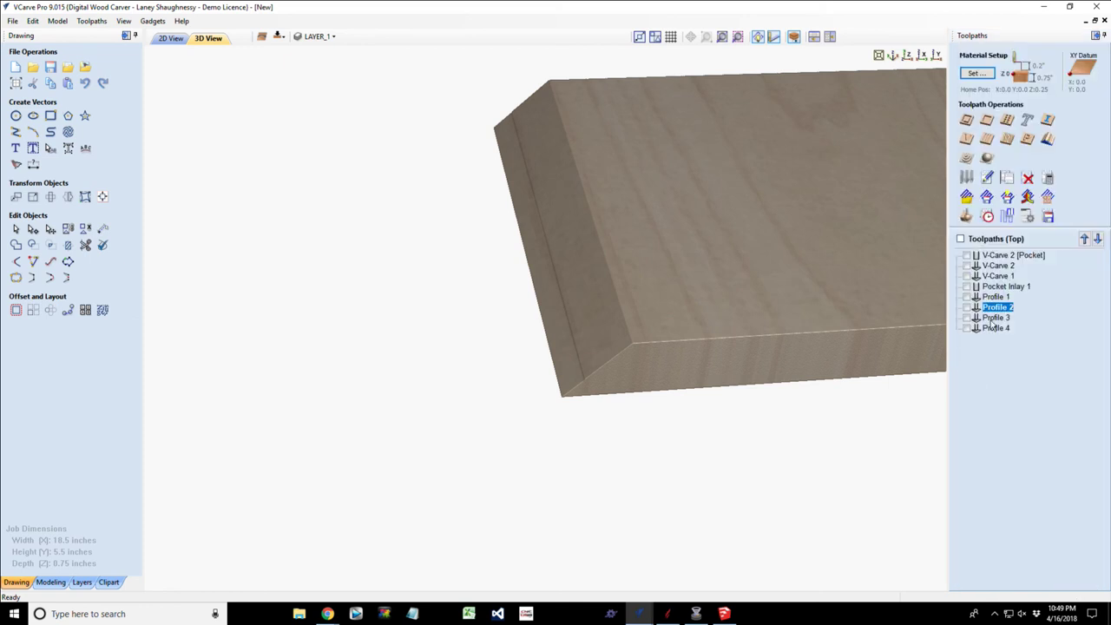
pyautogui.doubleClick(995, 319)
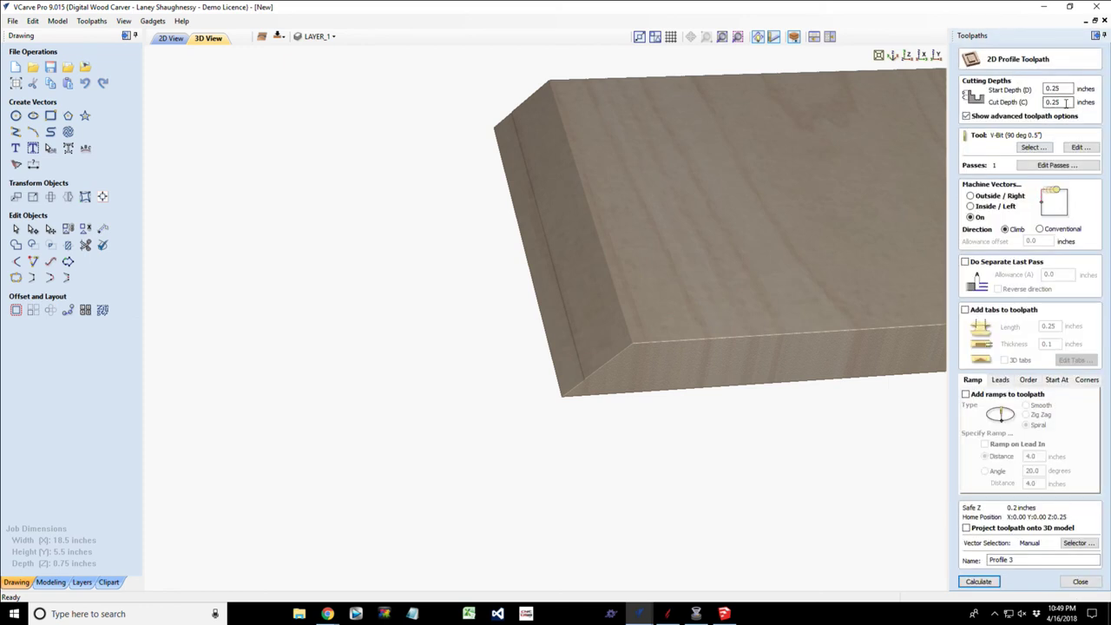
pyautogui.click(1066, 102)
pyautogui.click(1080, 582)
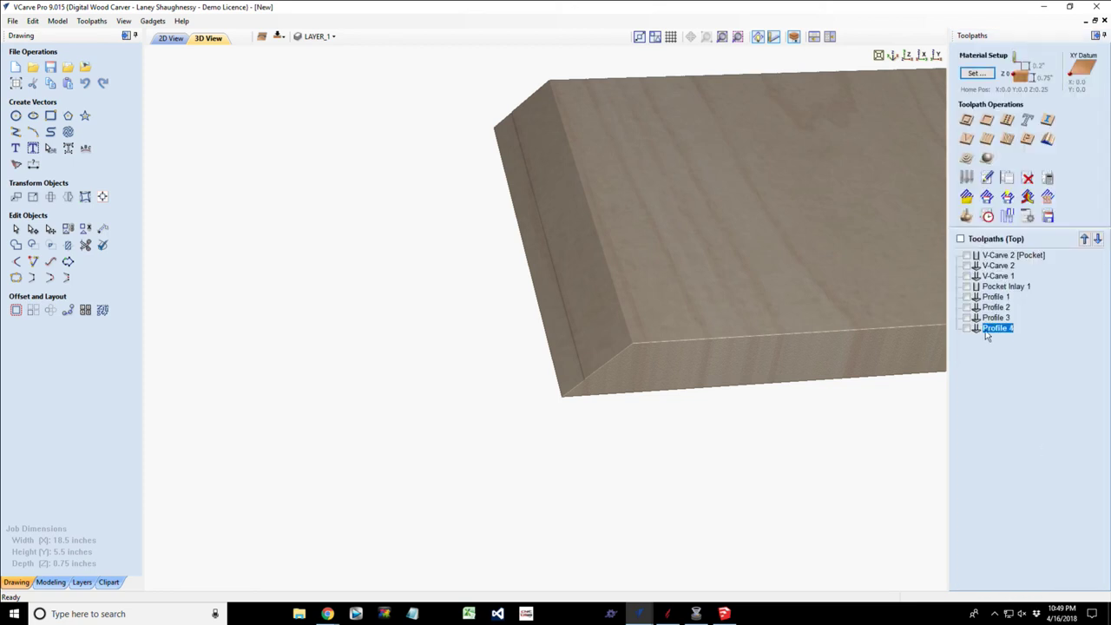
# Enter a .25 cut depth for Profile 4 and recalculate its left-end groove.
pyautogui.doubleClick(995, 329)
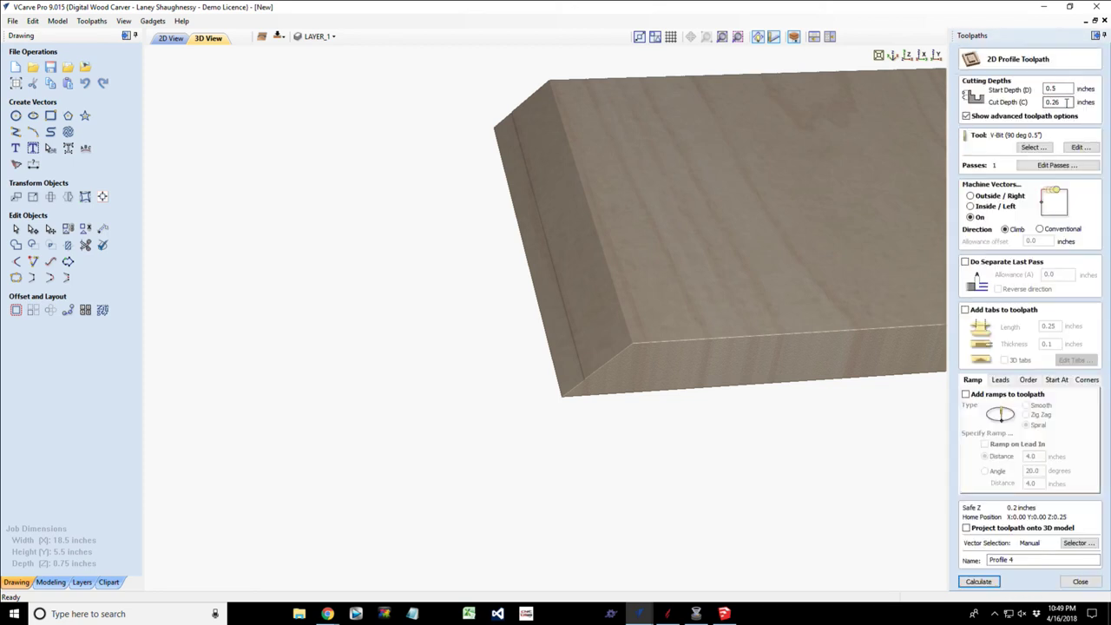
pyautogui.doubleClick(1067, 102)
pyautogui.write('.25')
pyautogui.click(979, 582)
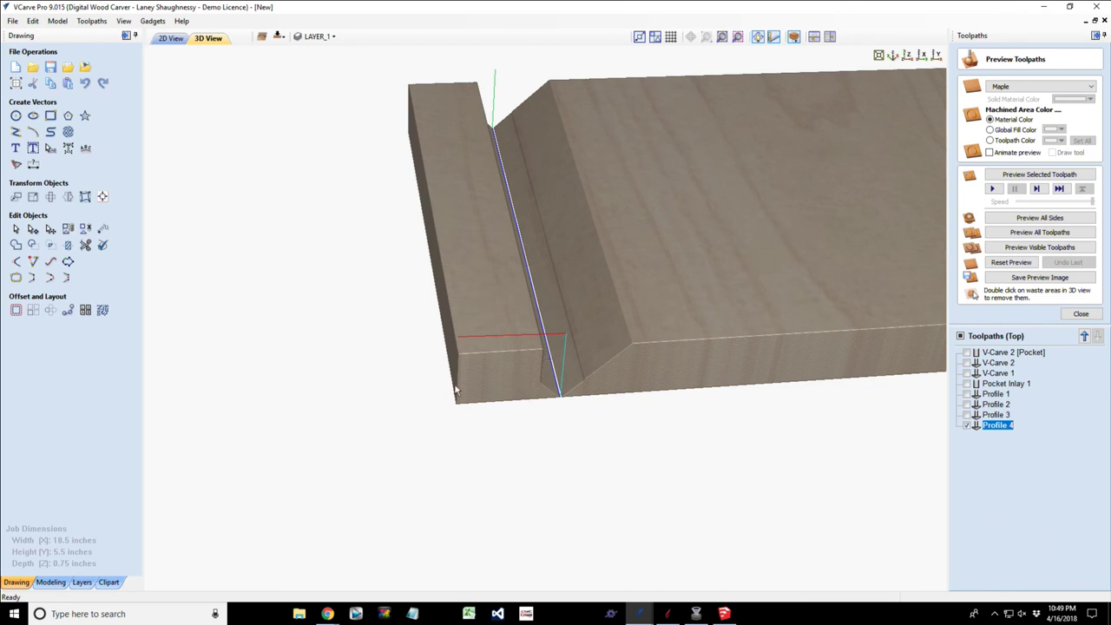
# Remove the waste strip left of the groove in the 3D preview, then close the preview.
pyautogui.doubleClick(485, 358)
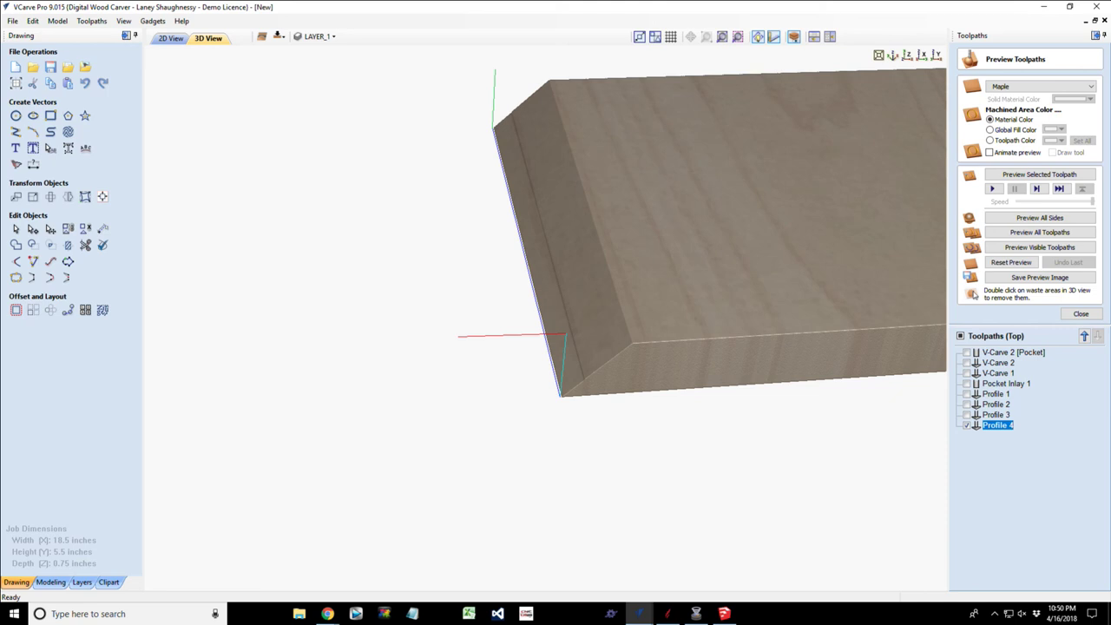
pyautogui.hotkey('alt', 'Tab')
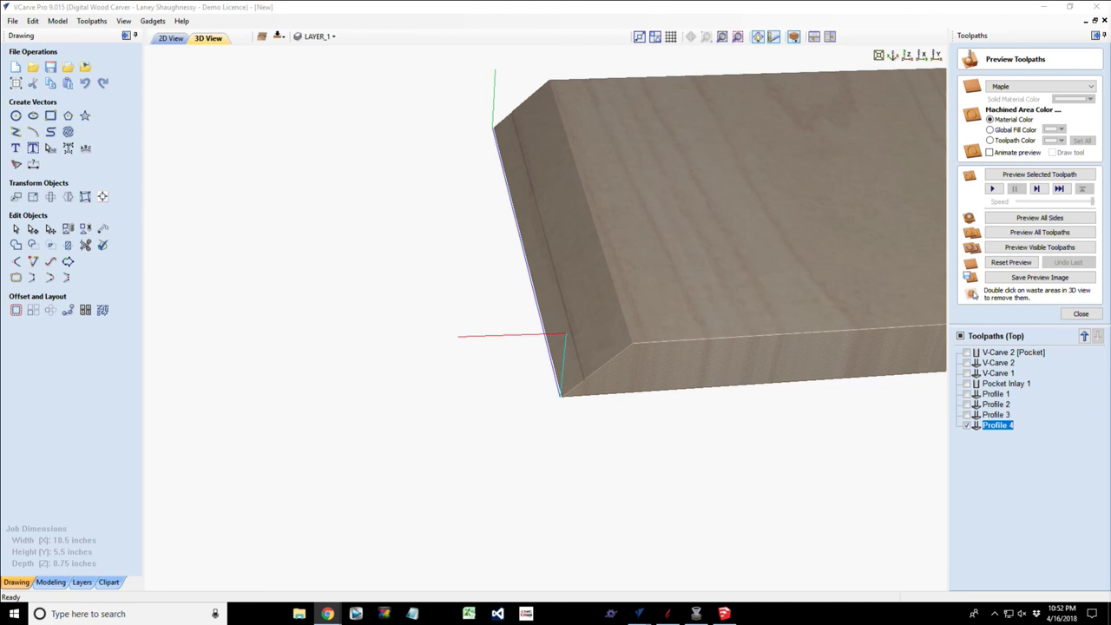
pyautogui.click(1081, 313)
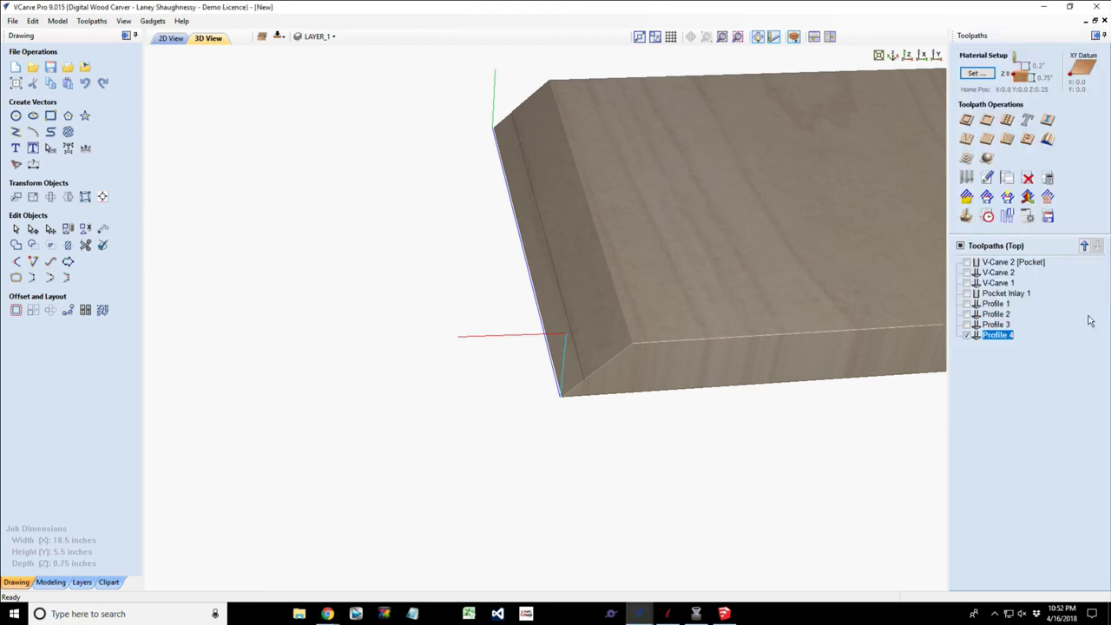
# Tick Profile 2 and Profile 3 so all three grooves show alongside Profile 4.
pyautogui.click(967, 314)
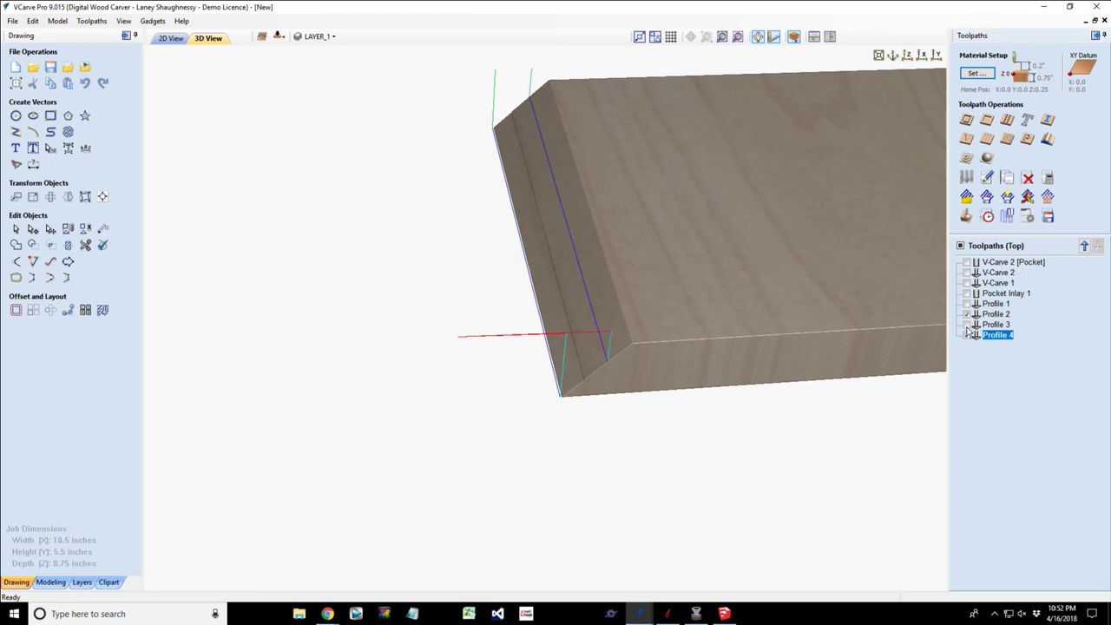
pyautogui.click(969, 334)
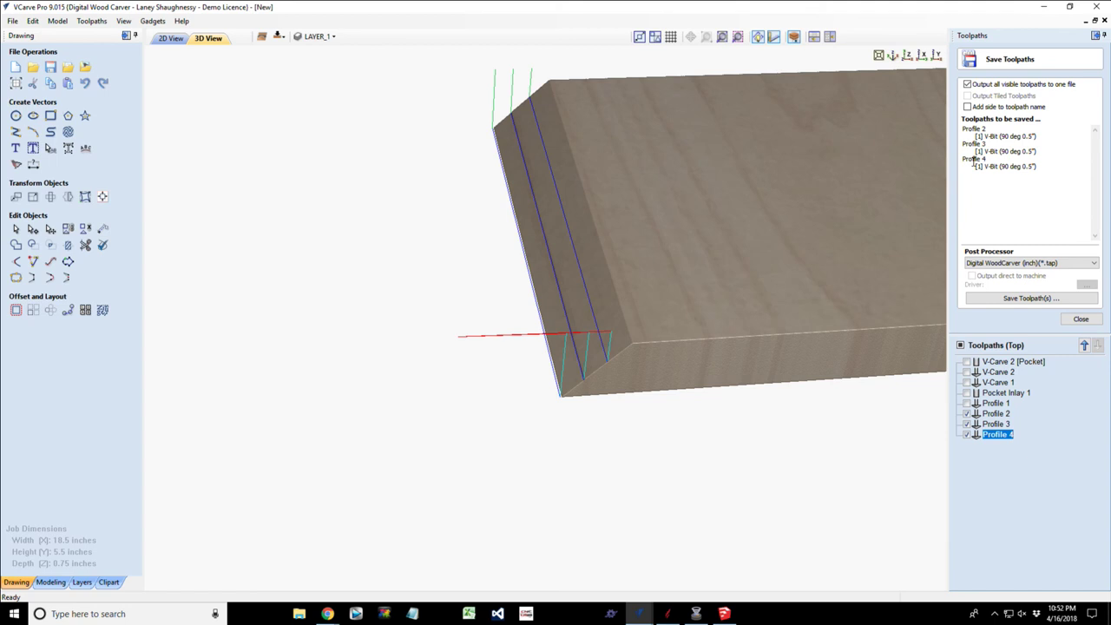
# Dismiss the Save Toolpaths form and rotate the board to view the grooves on its left end.
pyautogui.click(1082, 320)
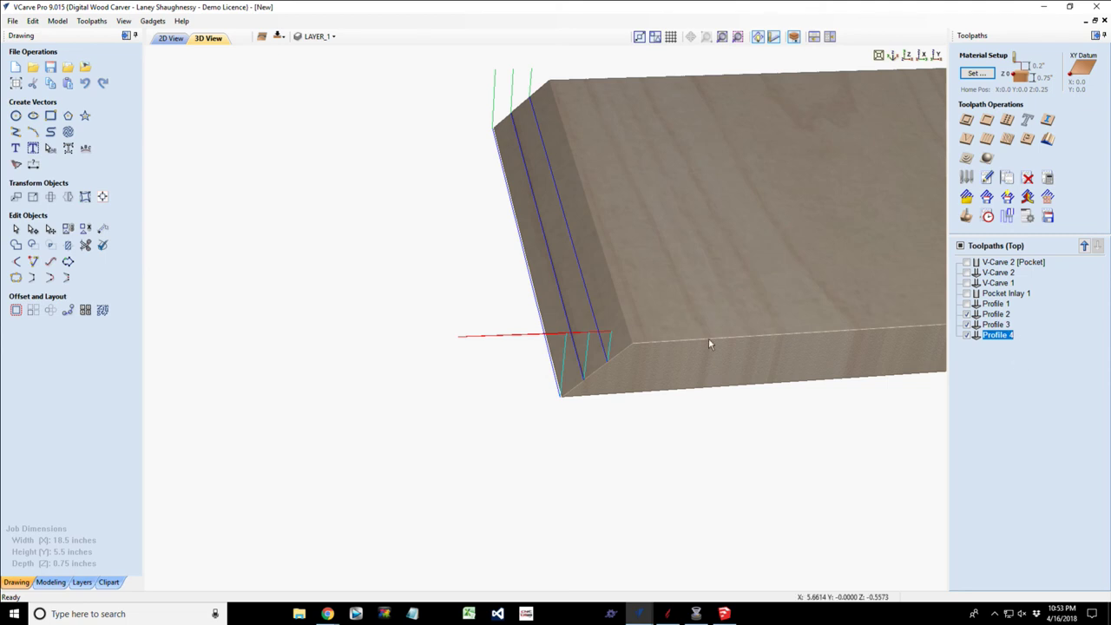
pyautogui.moveTo(708, 338); pyautogui.dragTo(563, 277)
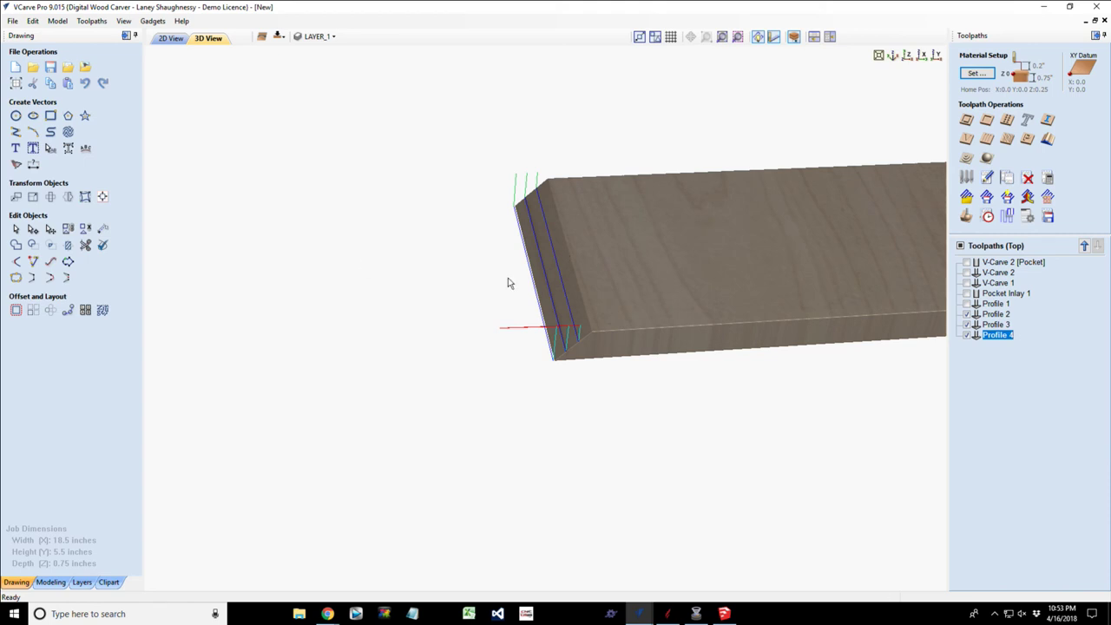
pyautogui.moveTo(692, 291); pyautogui.dragTo(701, 290)
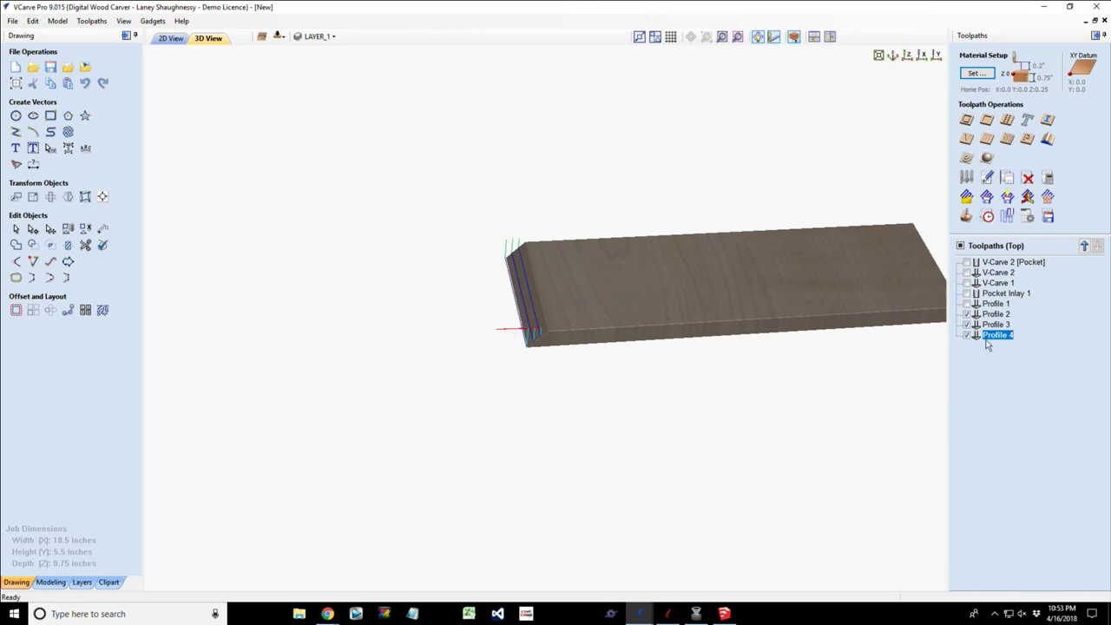
pyautogui.moveTo(978, 337)
pyautogui.moveTo(727, 352); pyautogui.dragTo(718, 370)
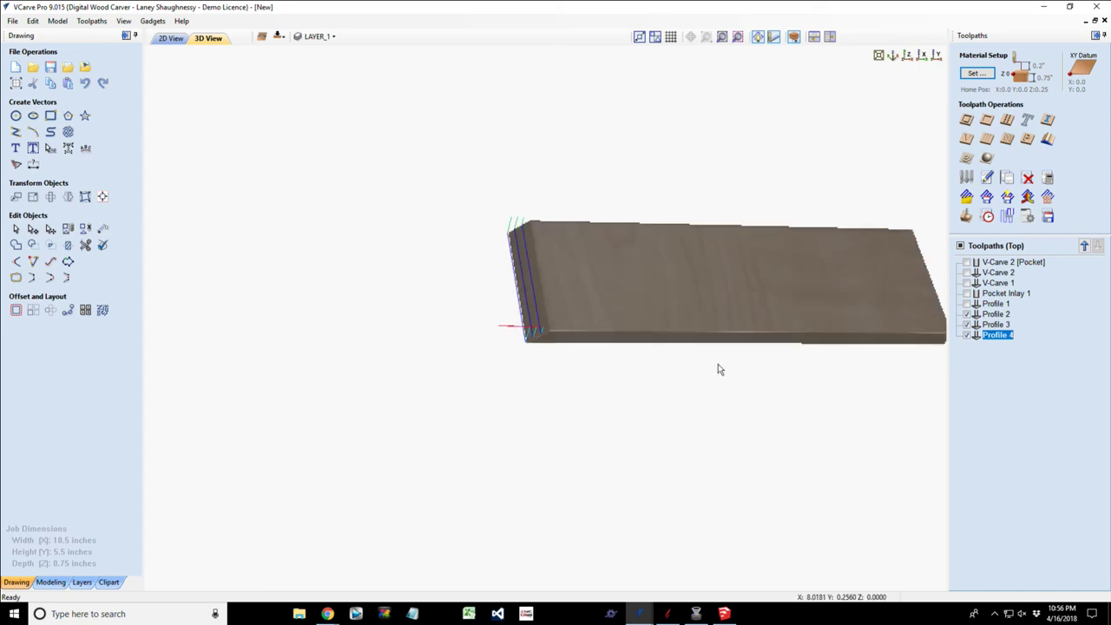
# Switch to the 2D View and zoom to frame the oval, MYA panel and grooves.
pyautogui.click(169, 39)
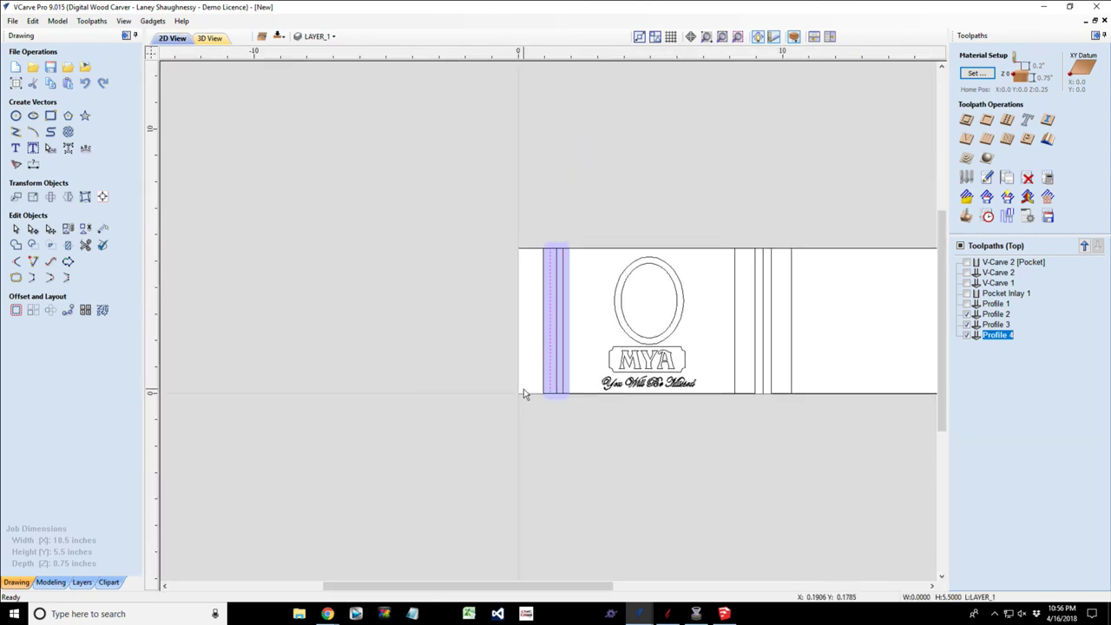
pyautogui.scroll(3, 683, 311)
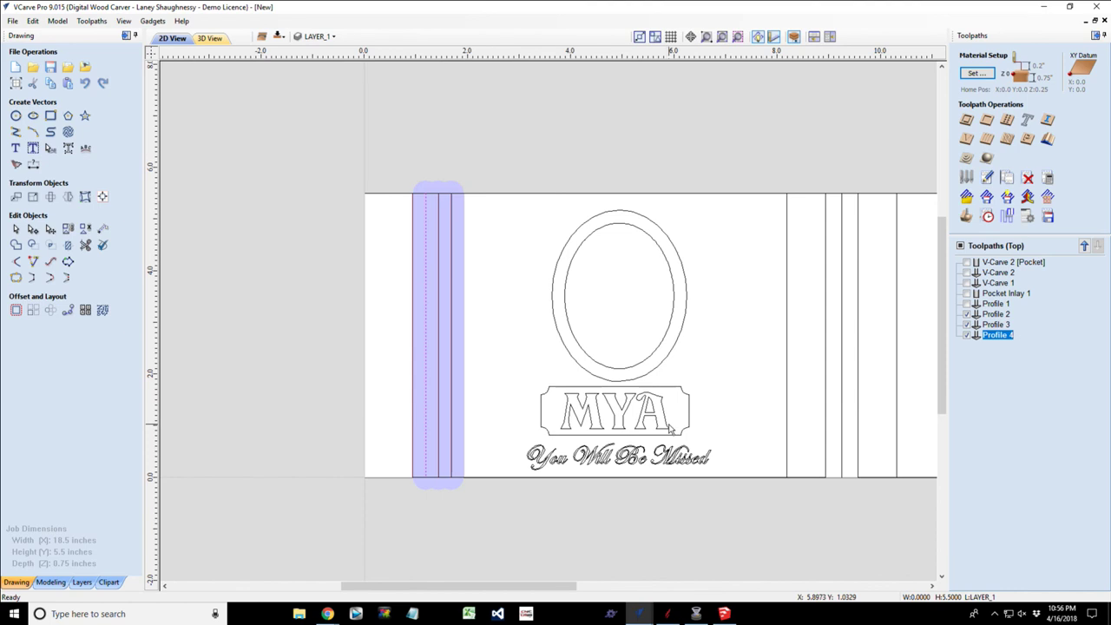
pyautogui.scroll(-2, 670, 426)
pyautogui.scroll(-1, 670, 424)
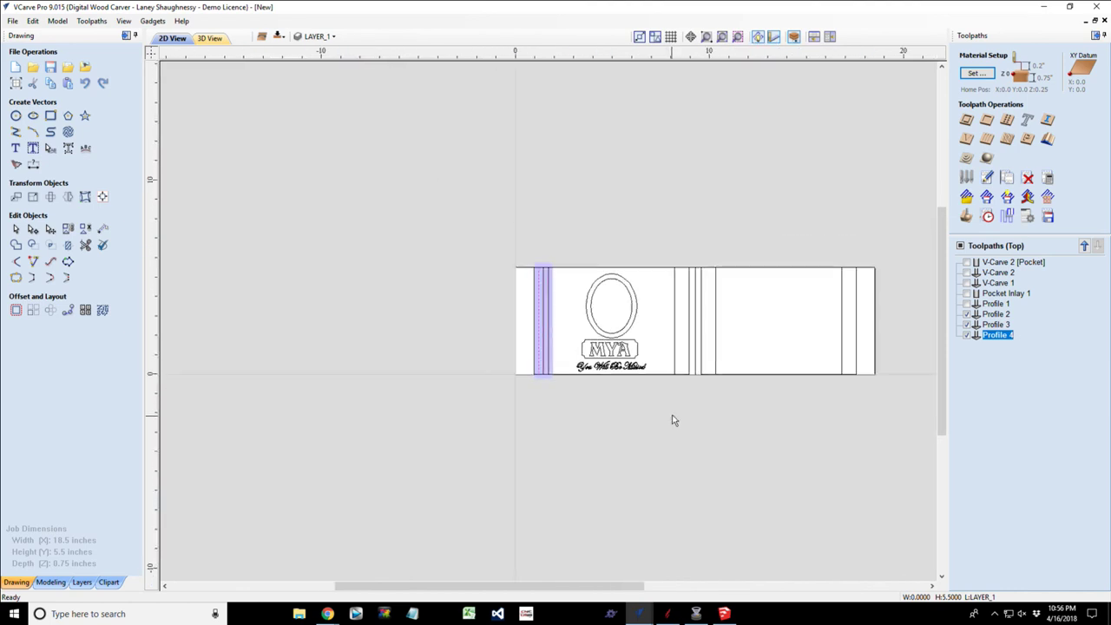
pyautogui.scroll(2, 709, 390)
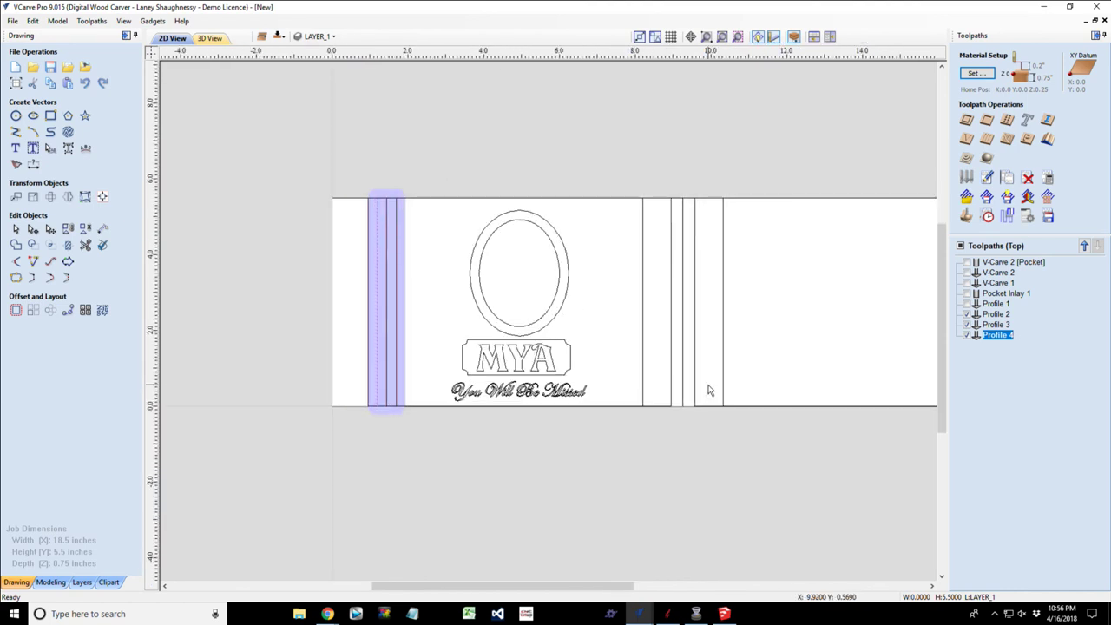
pyautogui.scroll(-1, 710, 390)
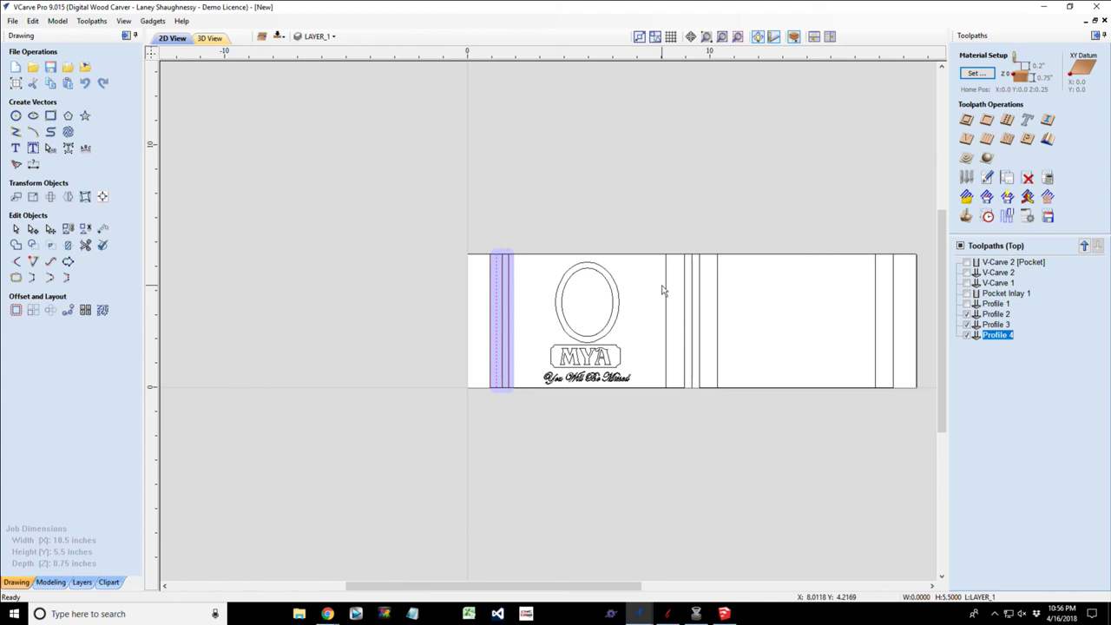
pyautogui.scroll(1, 662, 298)
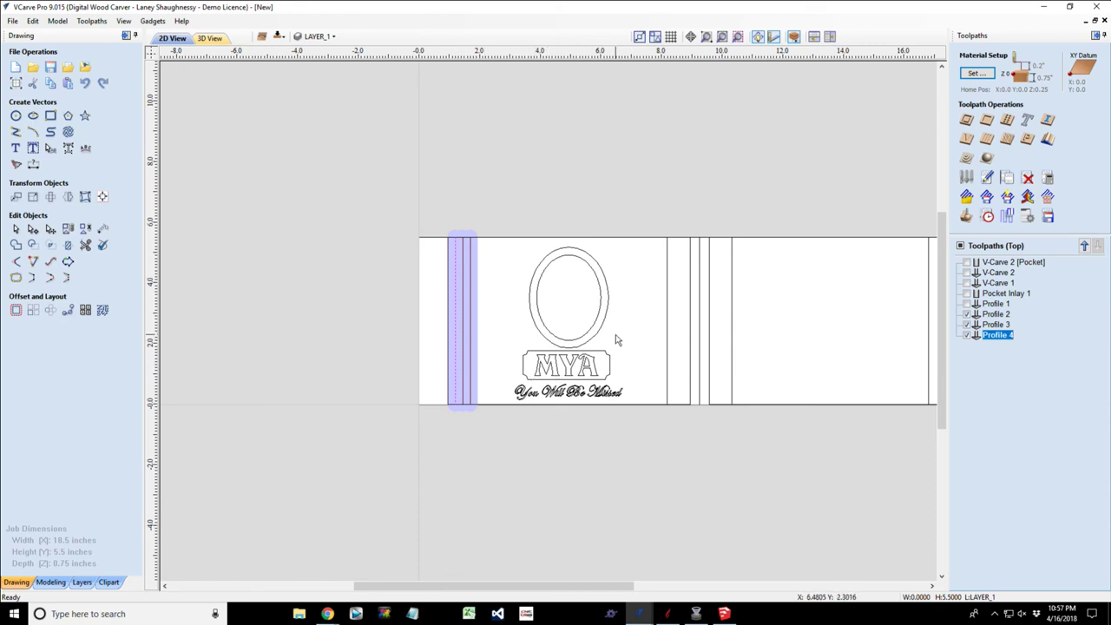
pyautogui.scroll(-3, 633, 343)
pyautogui.scroll(4, 663, 347)
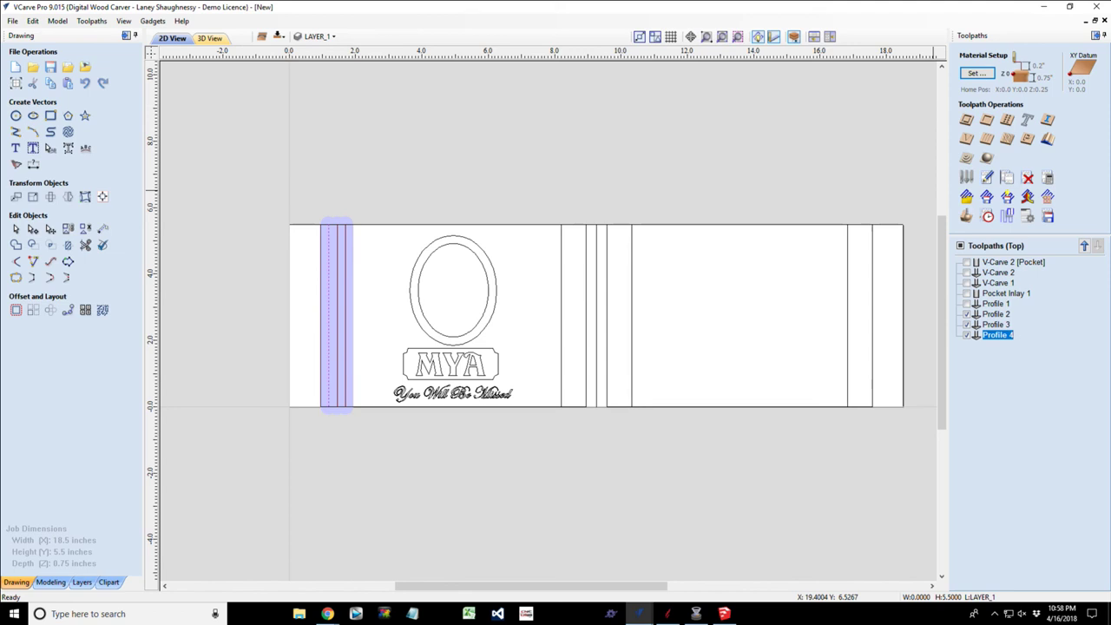
pyautogui.hotkey('alt', 'Tab')
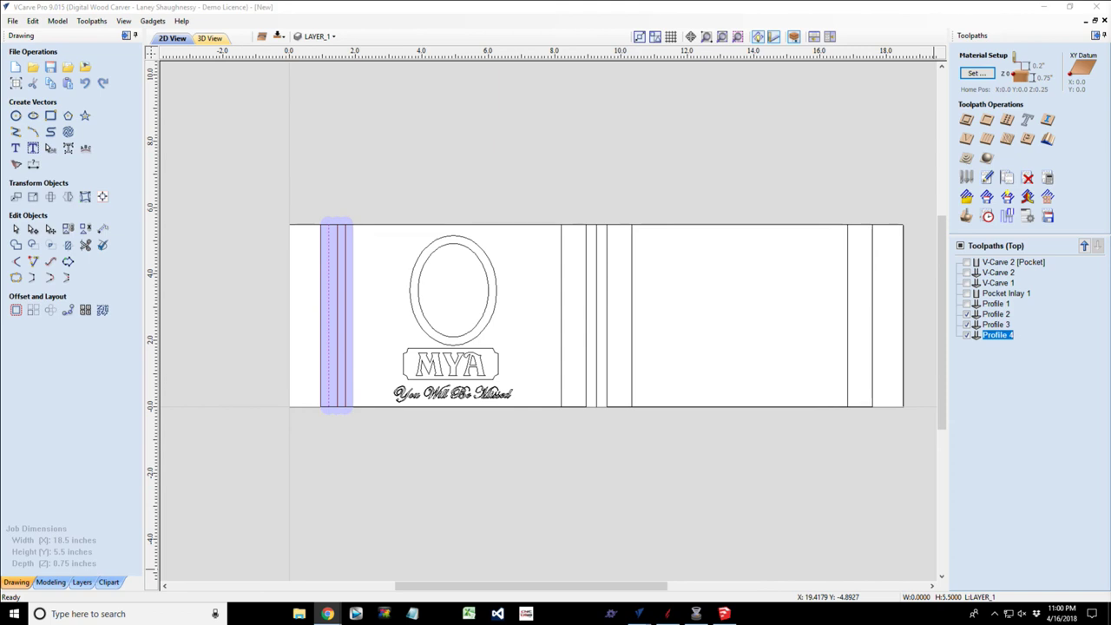
# Bring the 9 x 9-inch frame job forward in 3D View with Swept Profile 2 hidden.
pyautogui.moveTo(644, 619)
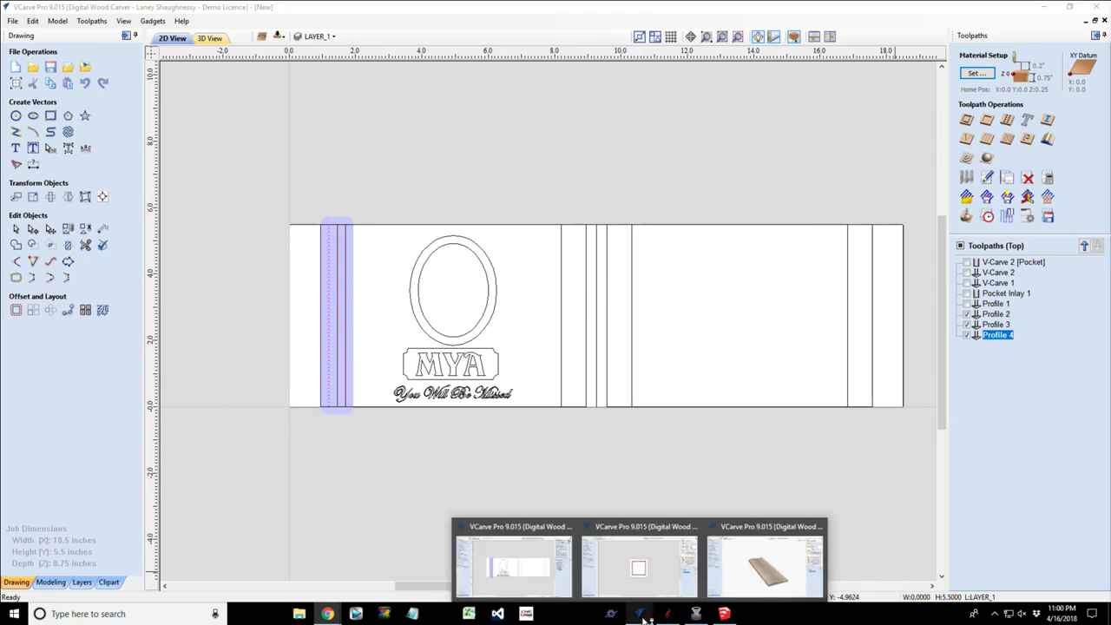
pyautogui.click(653, 580)
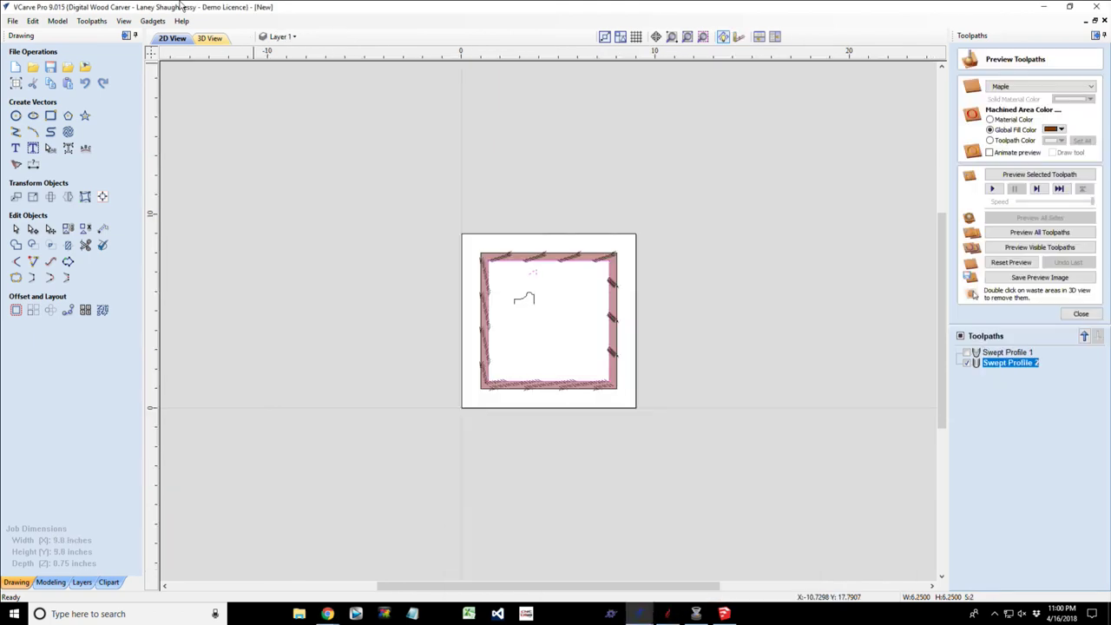
pyautogui.click(210, 38)
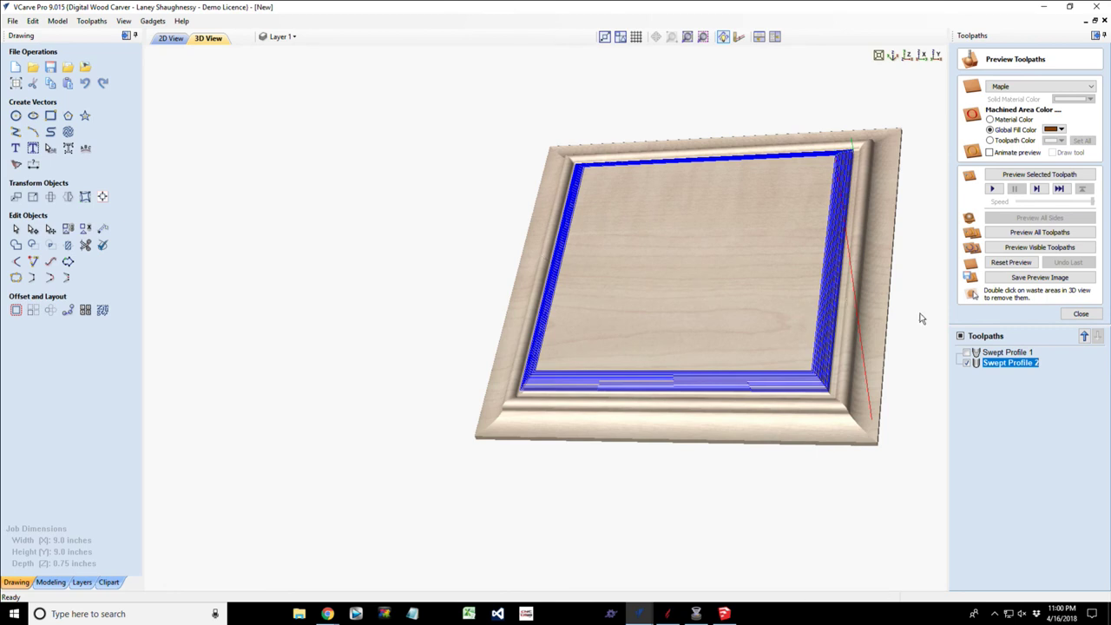
pyautogui.click(966, 365)
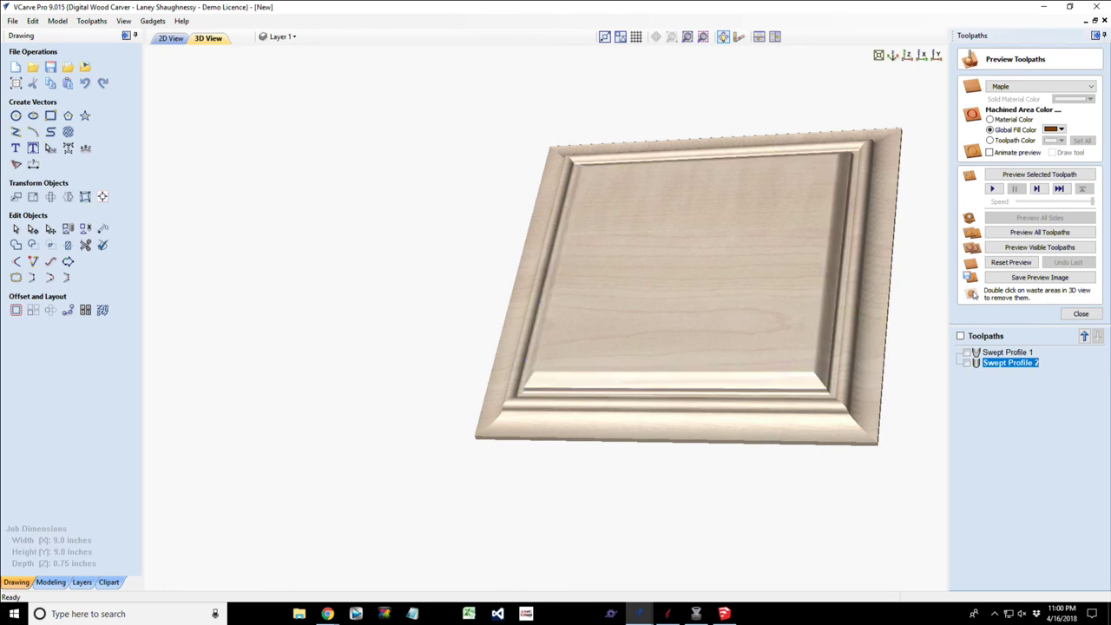